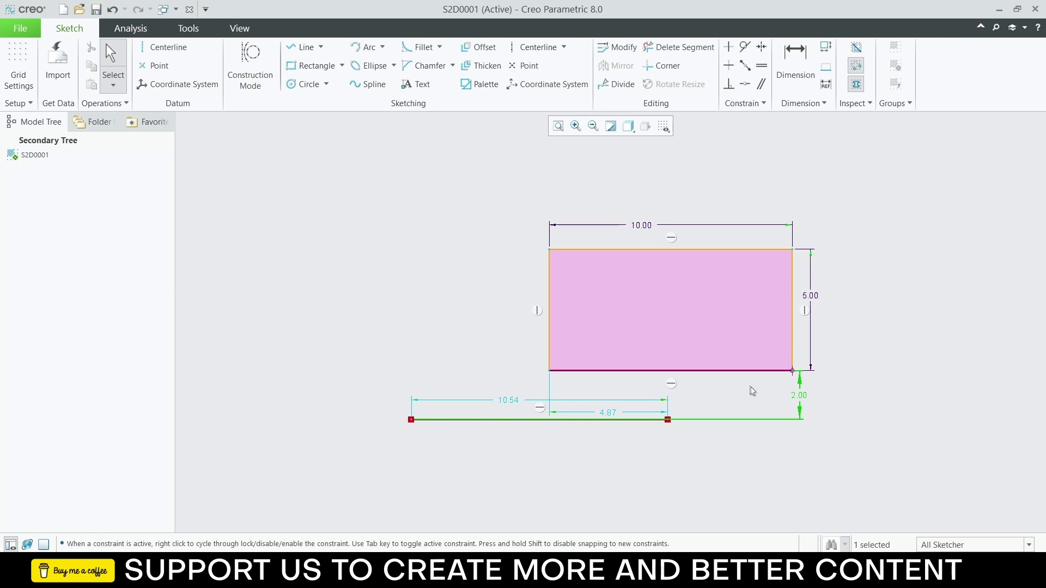
Step: Sketch a circle about 7.66 in diameter to the upper left of the rectangle
click(303, 86)
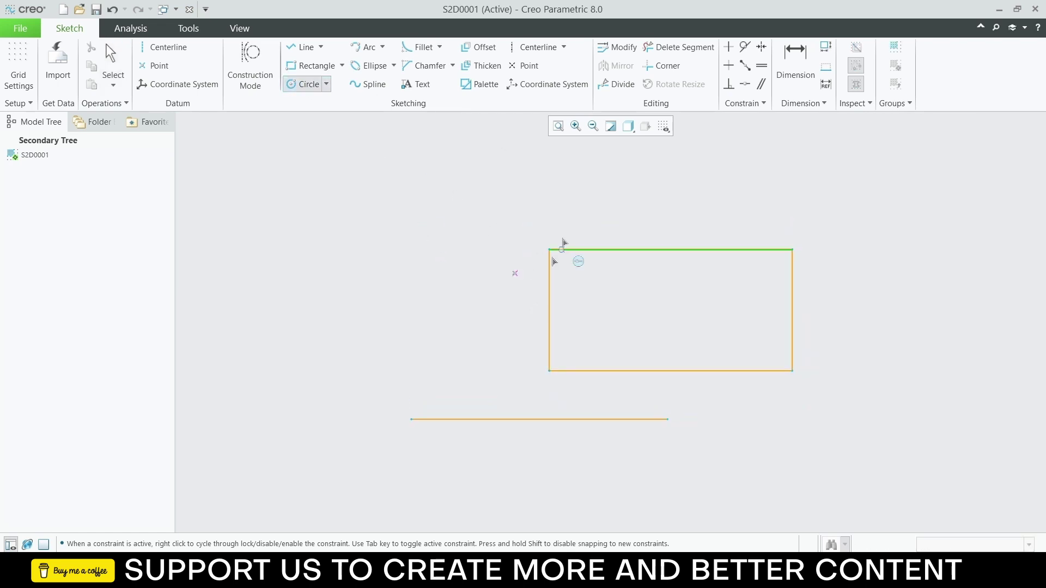
click(415, 229)
click(507, 212)
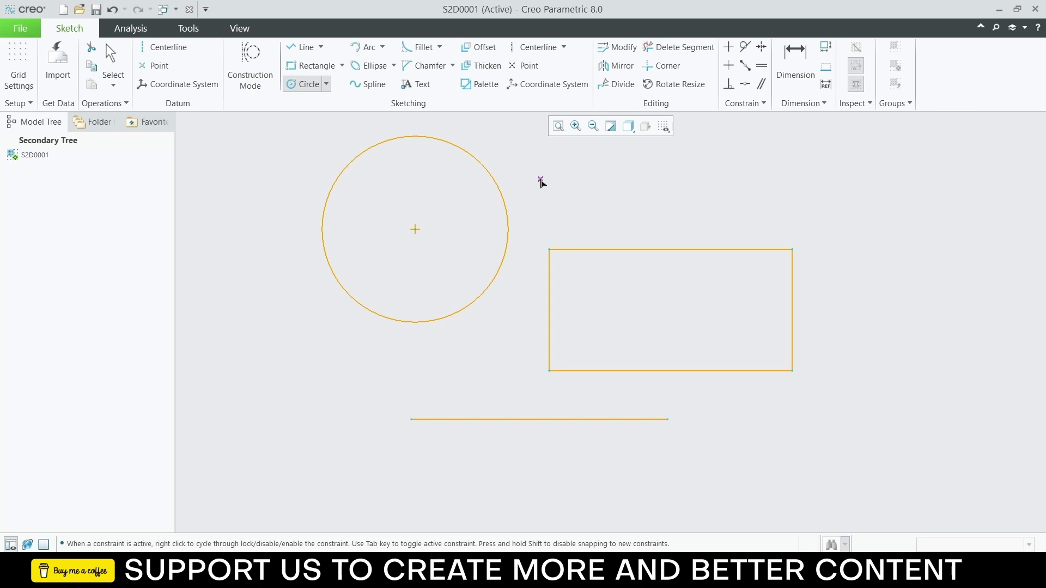
middle_click(541, 180)
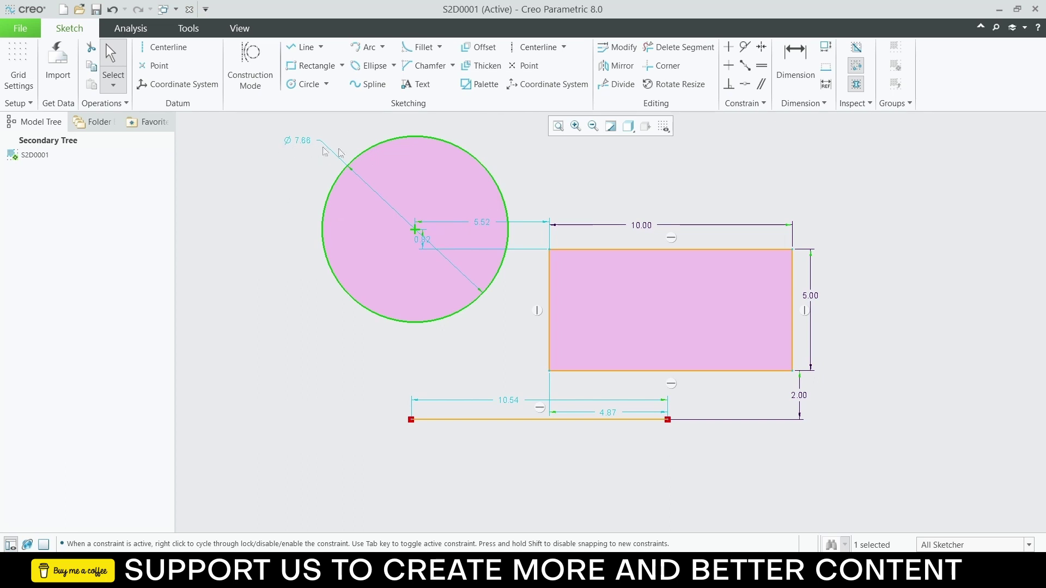
click(384, 48)
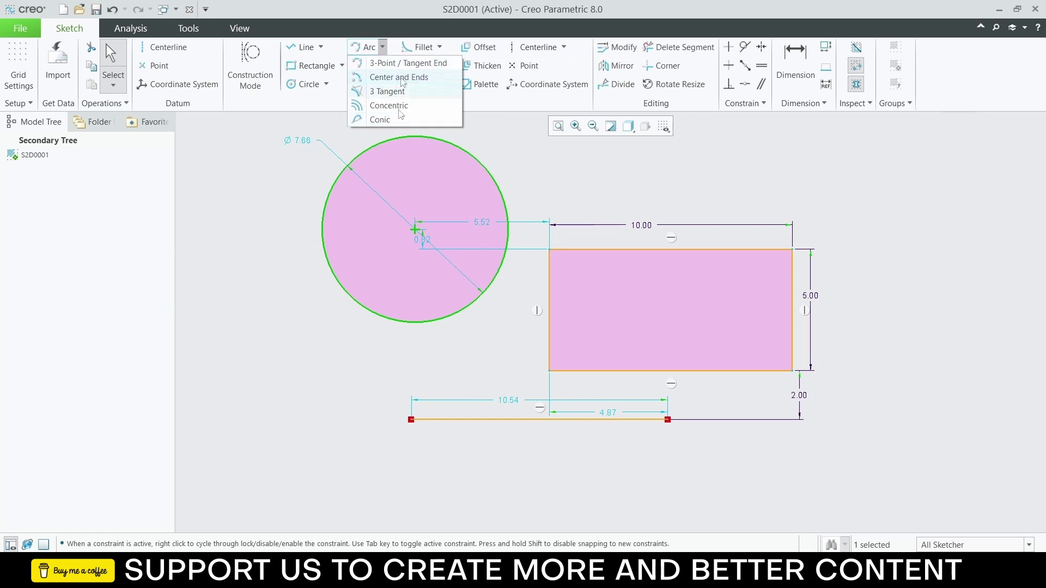
click(520, 130)
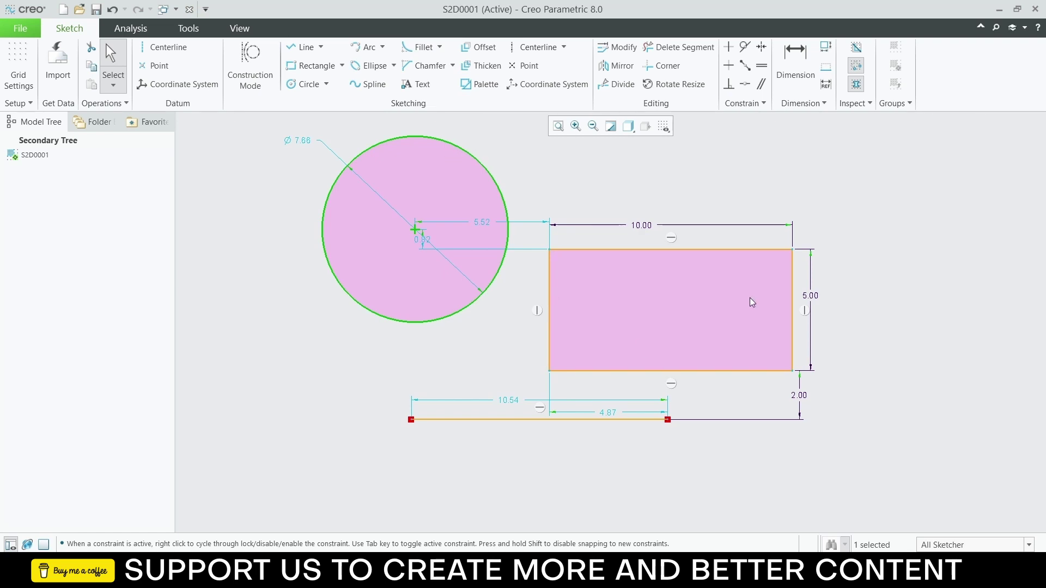
click(586, 187)
Step: Fillet the rectangle's upper-left corner with a radius of about 0.73
click(423, 49)
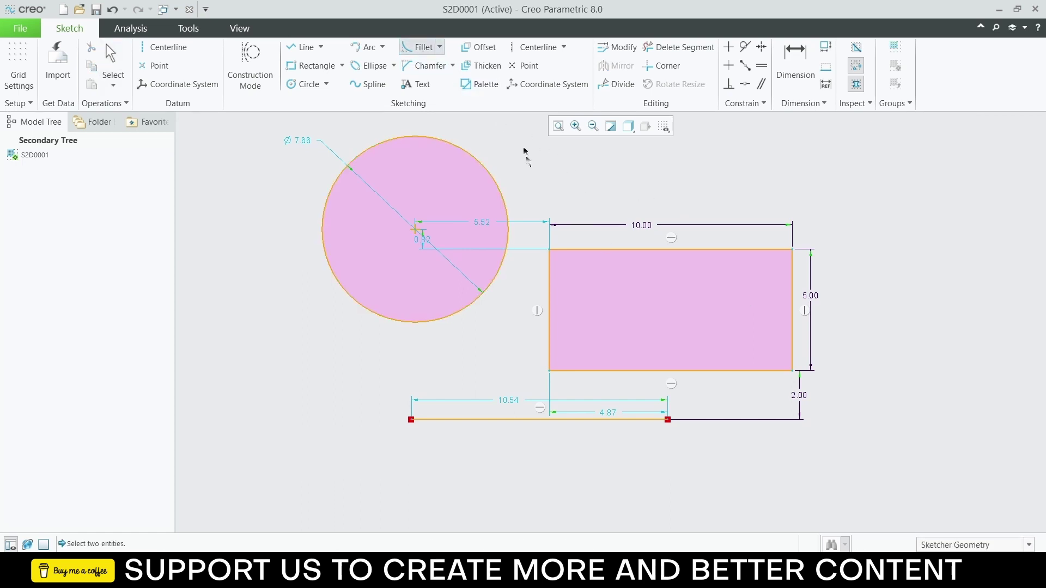
click(549, 269)
click(567, 250)
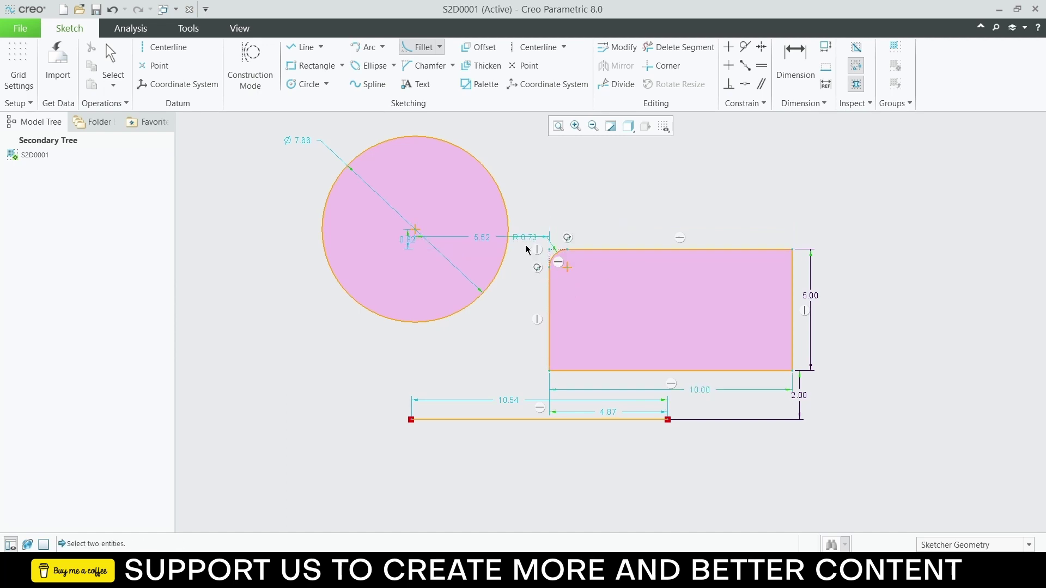
Step: Set the radius of the rectangle's corner fillet to 2
scroll(531, 243, up, 1)
scroll(532, 242, up, 5)
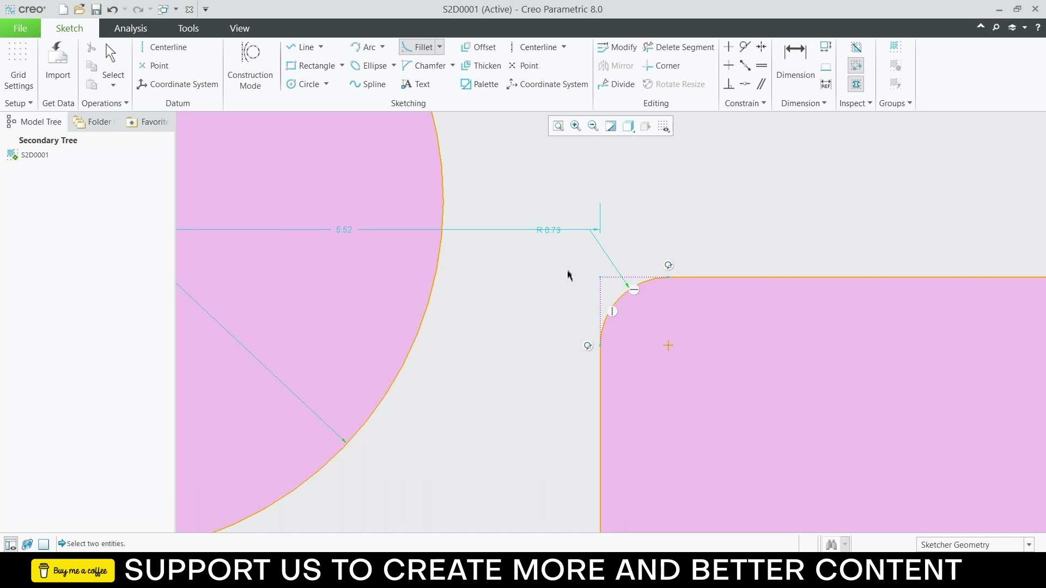
click(791, 66)
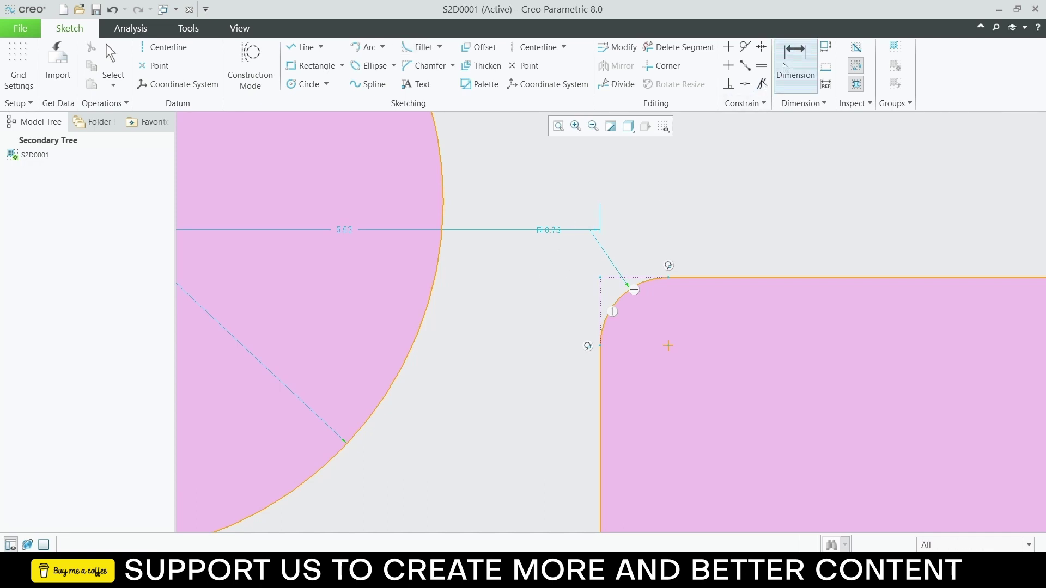
click(549, 235)
double_click(549, 233)
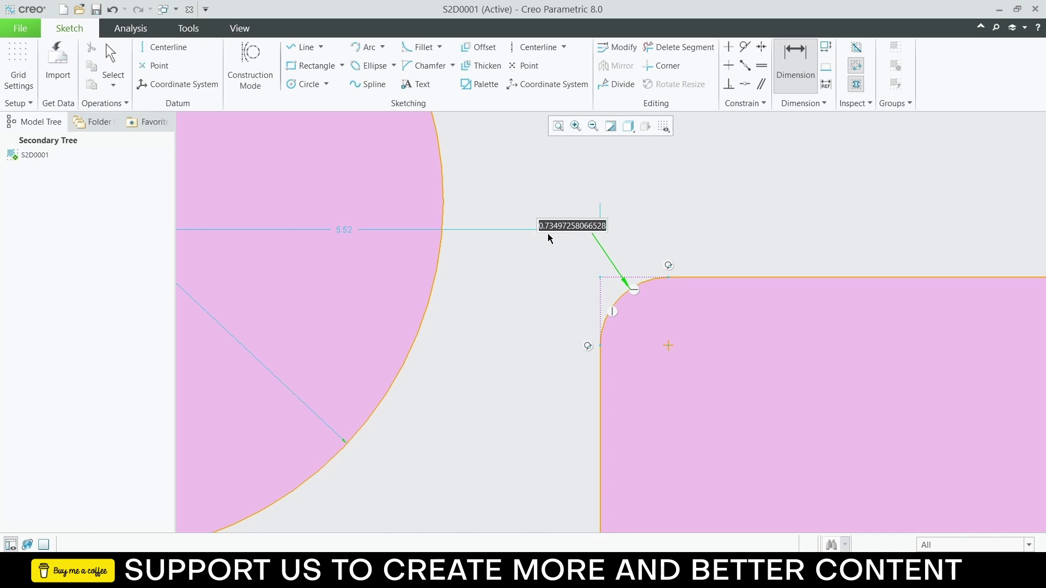
text(2)
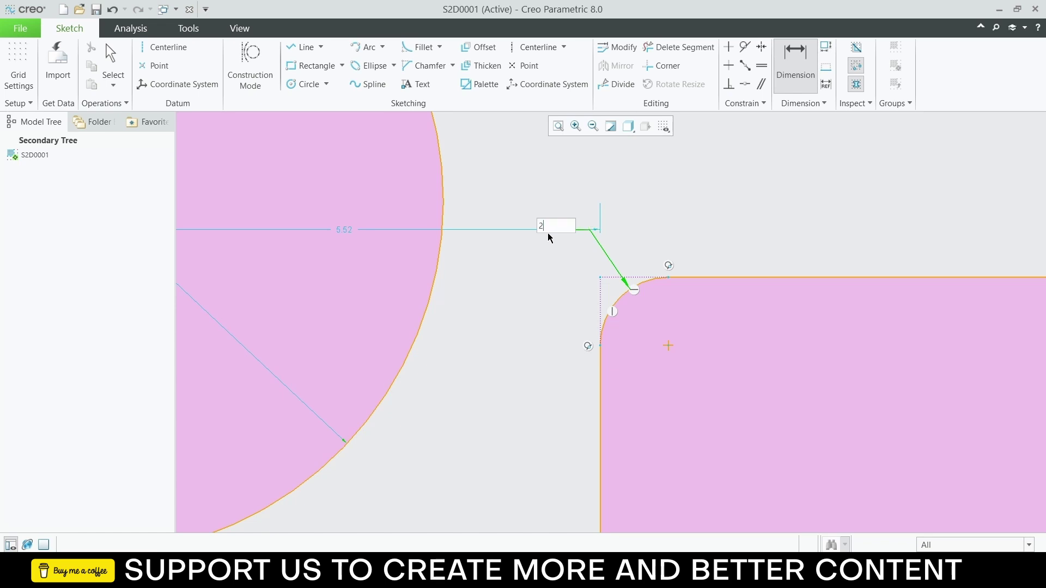
key(Return)
Step: Chamfer the rectangle's upper-right corner, about 0.95 wide and 0.89 high
scroll(724, 343, down, 4)
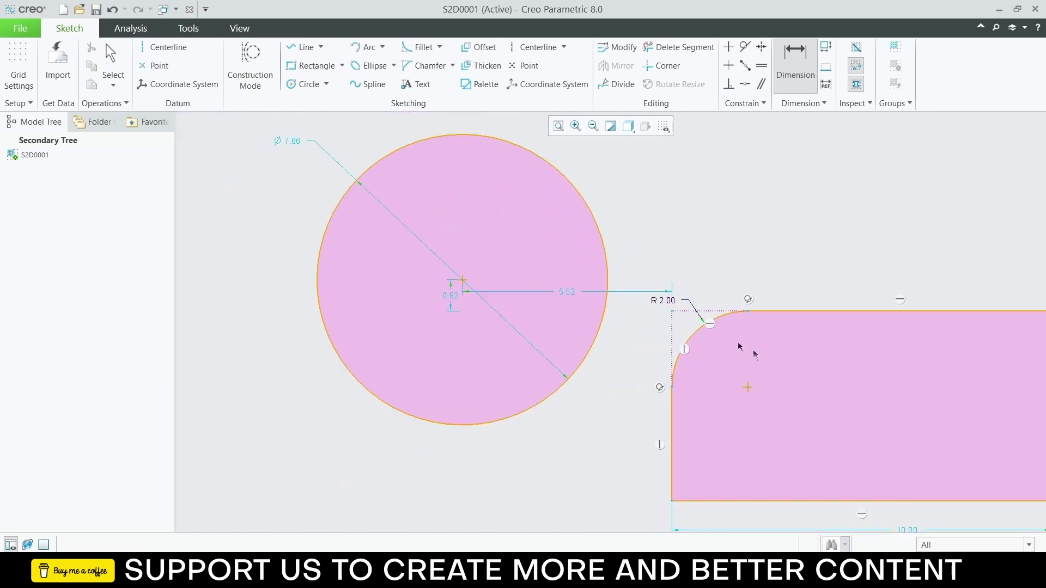
scroll(870, 384, up, 1)
scroll(868, 379, down, 2)
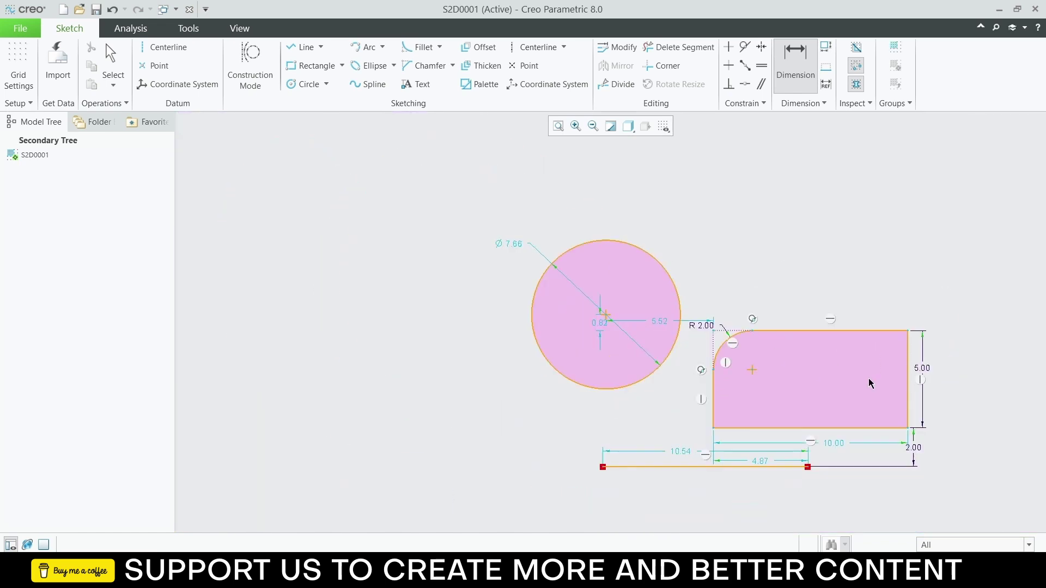
scroll(869, 378, up, 3)
scroll(908, 416, down, 3)
scroll(920, 403, up, 5)
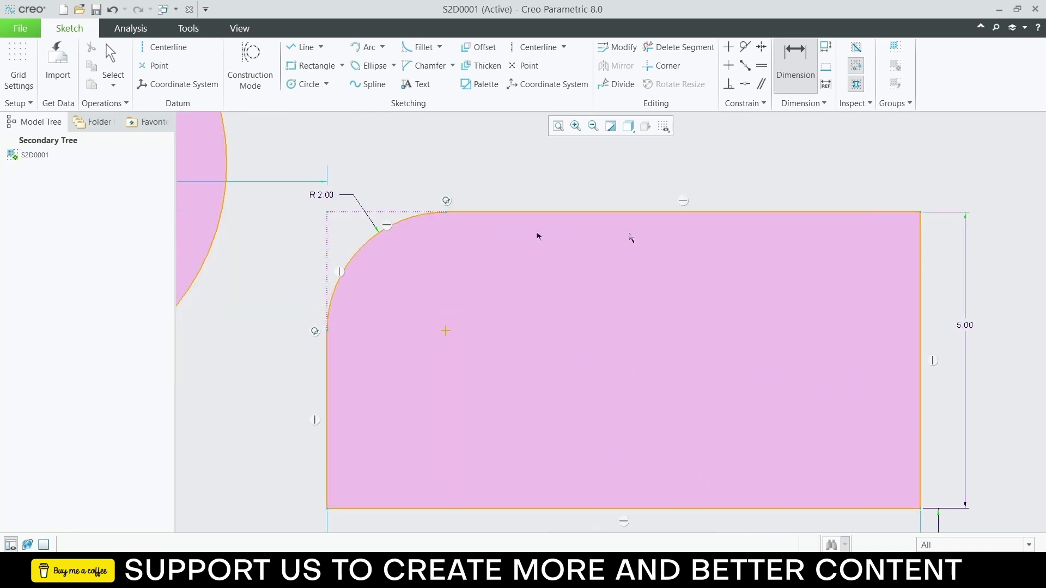
click(430, 66)
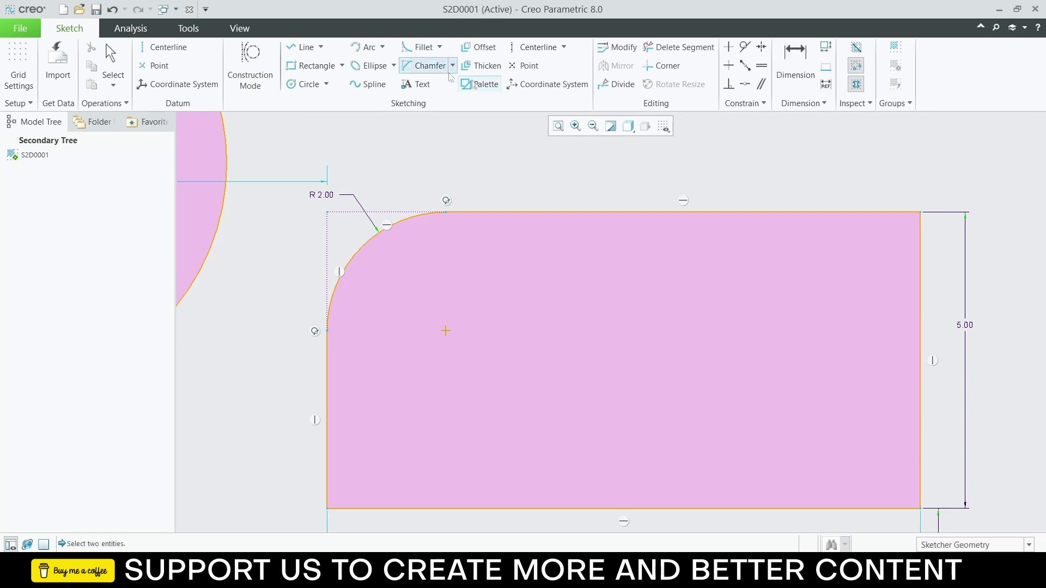
click(865, 212)
click(920, 265)
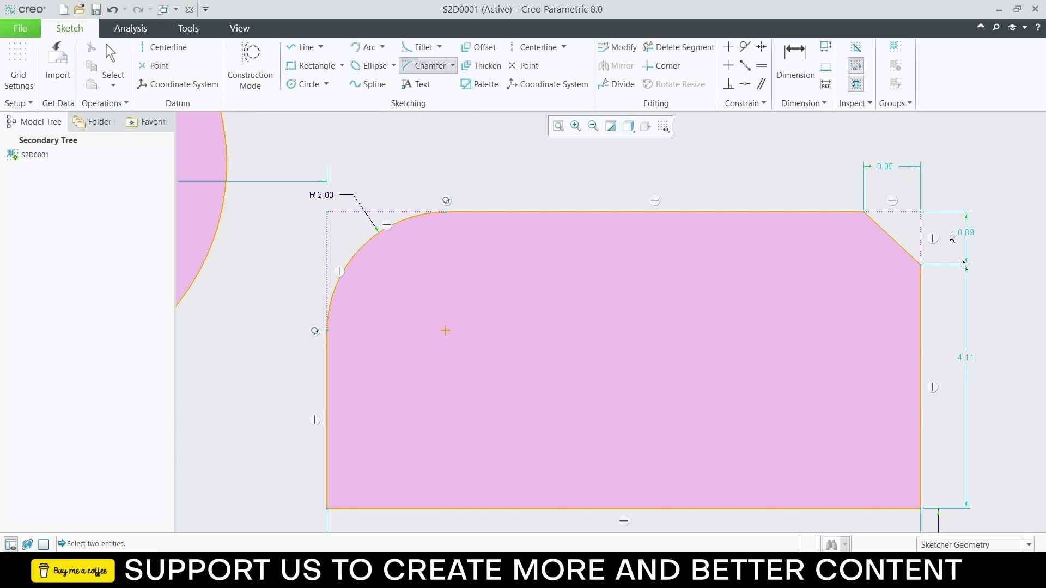
Step: Set the chamfer's horizontal length to 2 and its vertical length to 1
click(806, 68)
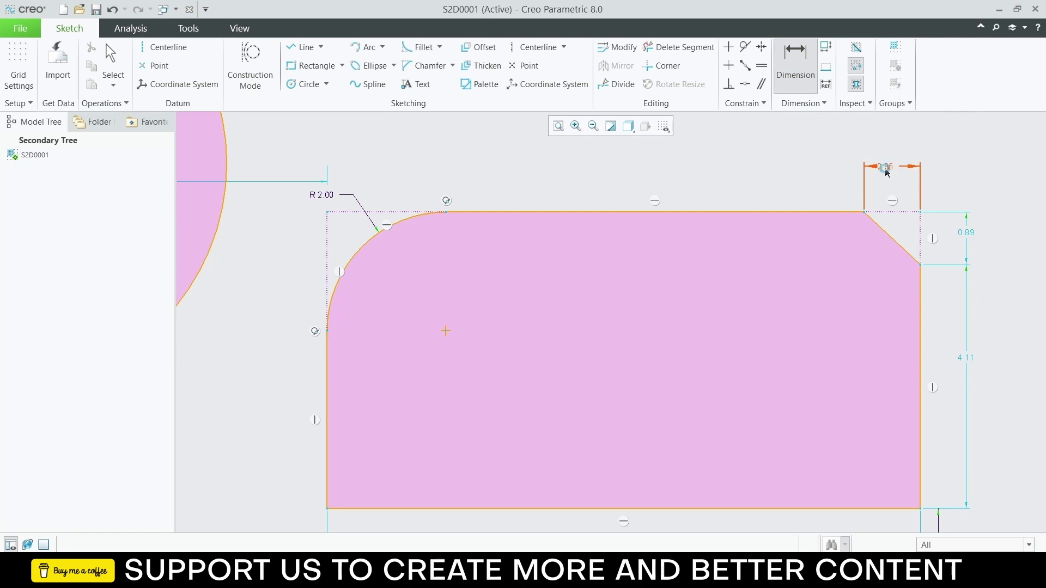
double_click(885, 166)
text(2)
key(Return)
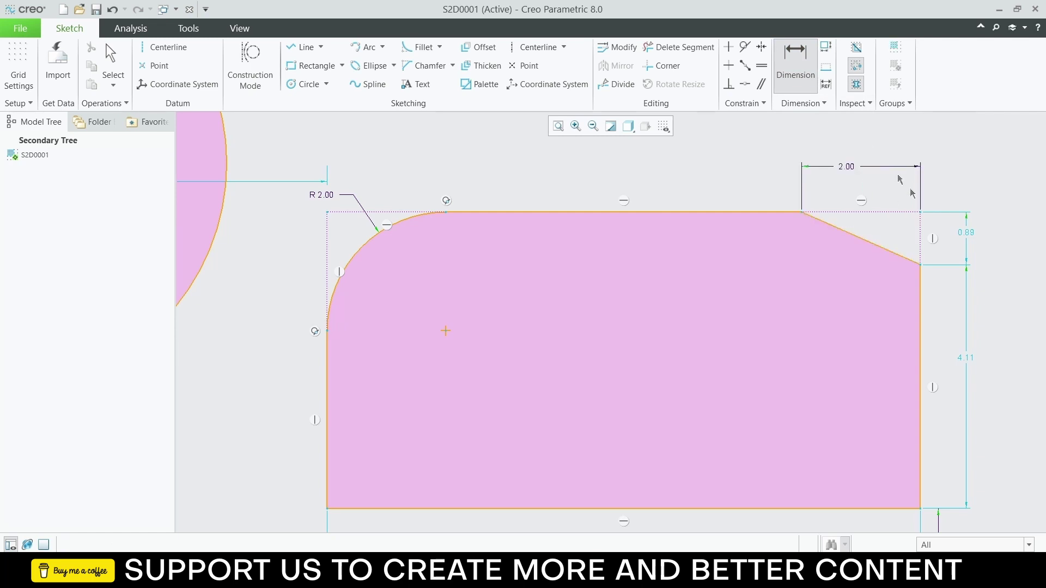
double_click(968, 235)
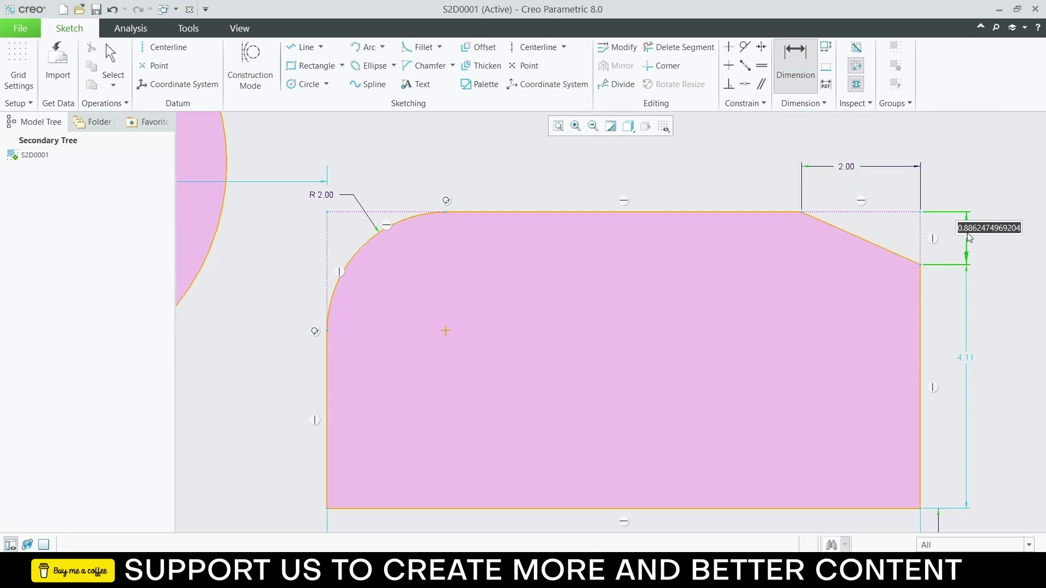
text(1)
key(Return)
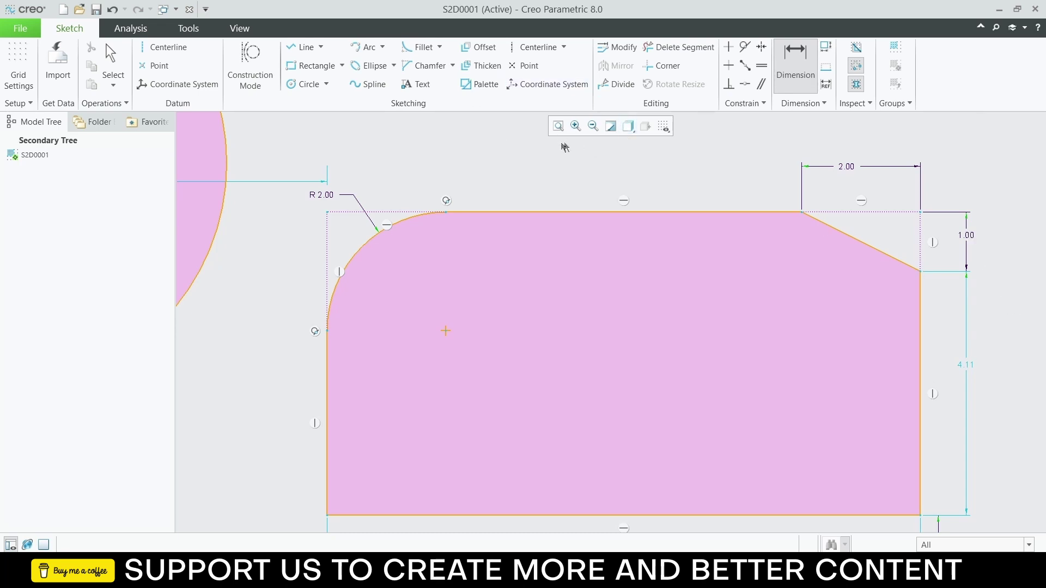
Step: Offset the horizontal line below the rectangle downward by 5 as a single edge
scroll(537, 148, down, 2)
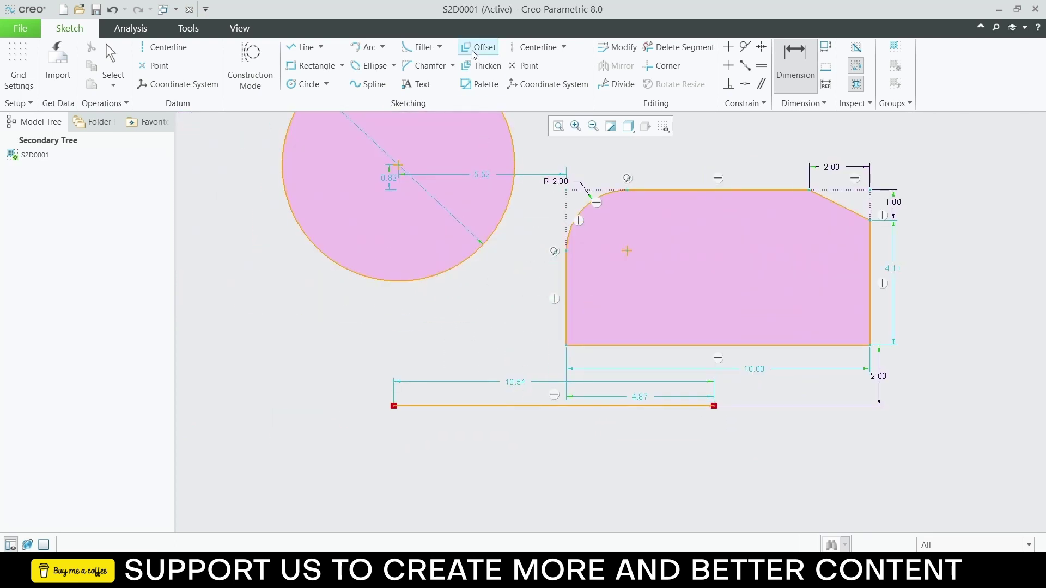
click(474, 52)
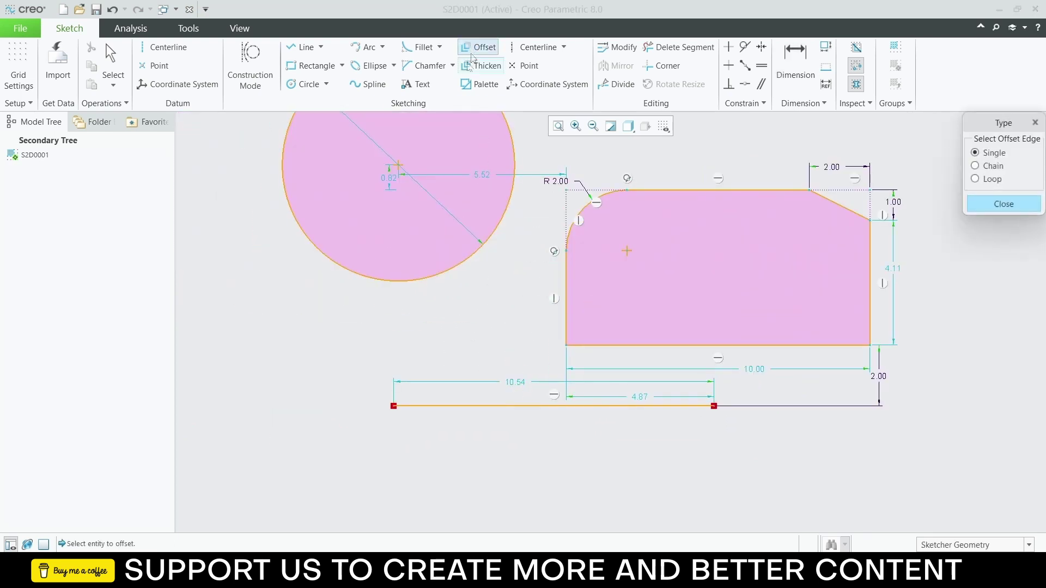
drag(973, 129, 920, 134)
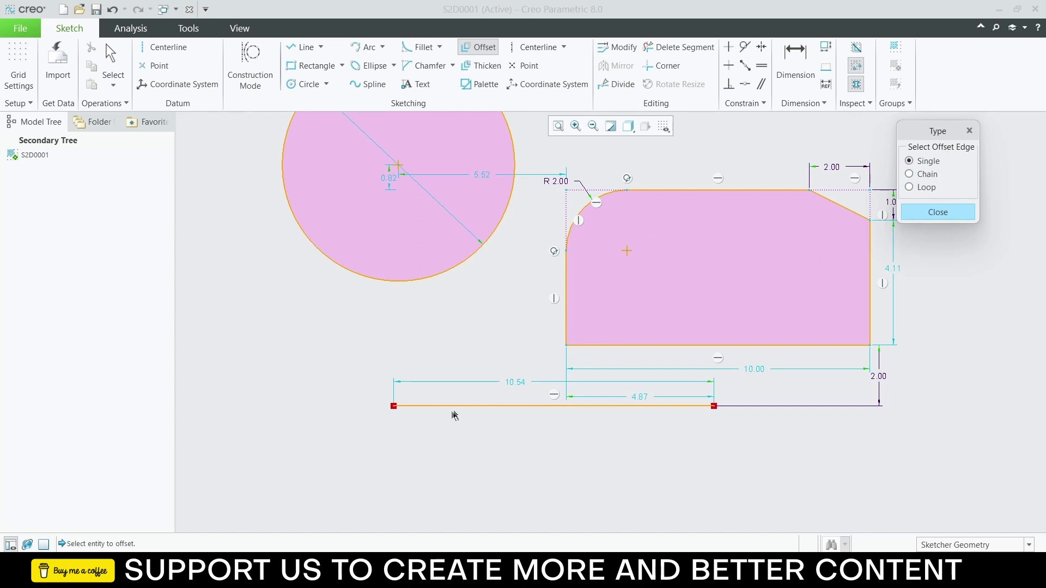
click(478, 406)
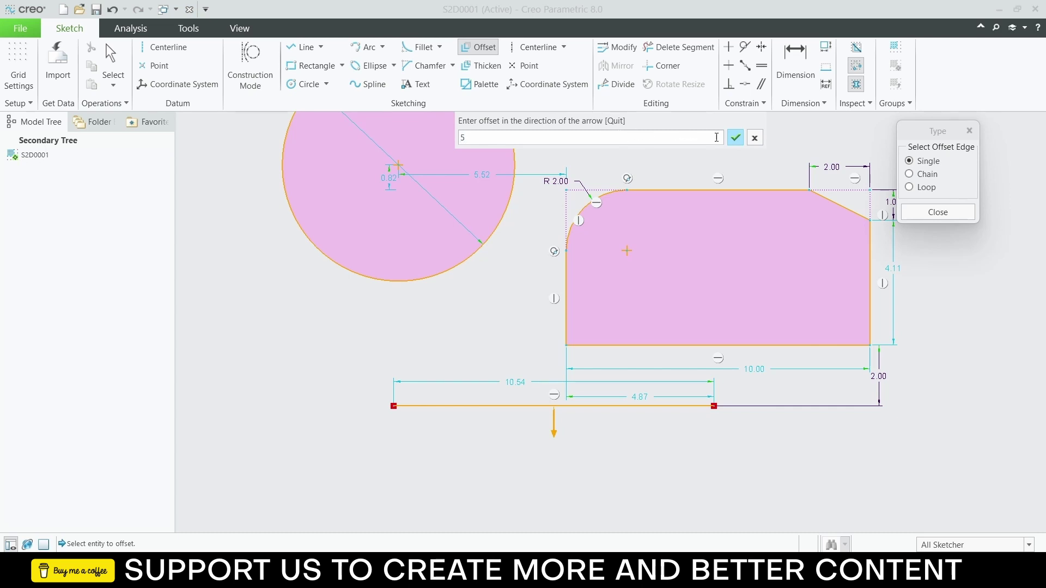
click(735, 139)
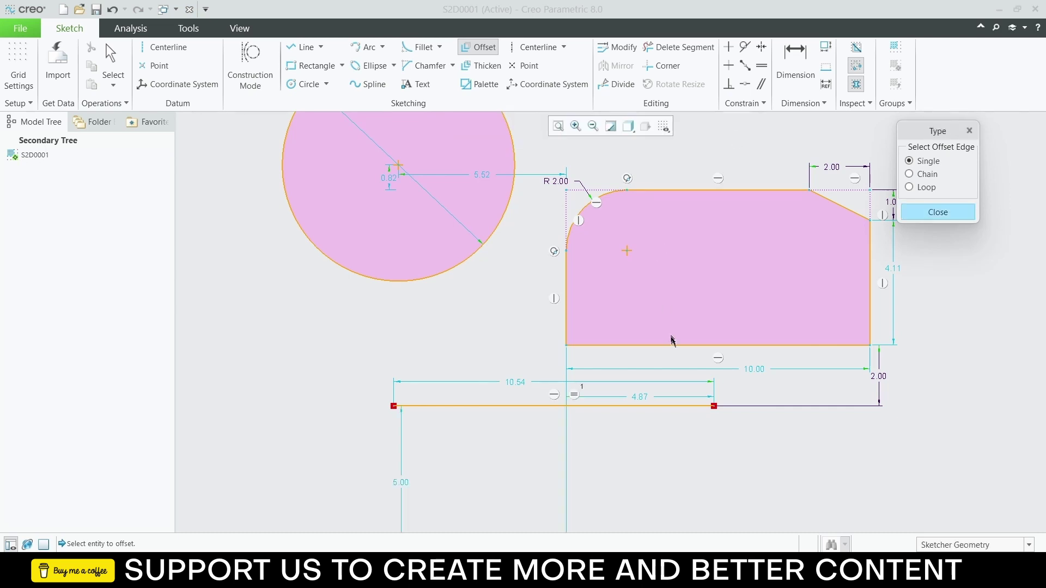
scroll(673, 343, down, 5)
scroll(659, 381, up, 3)
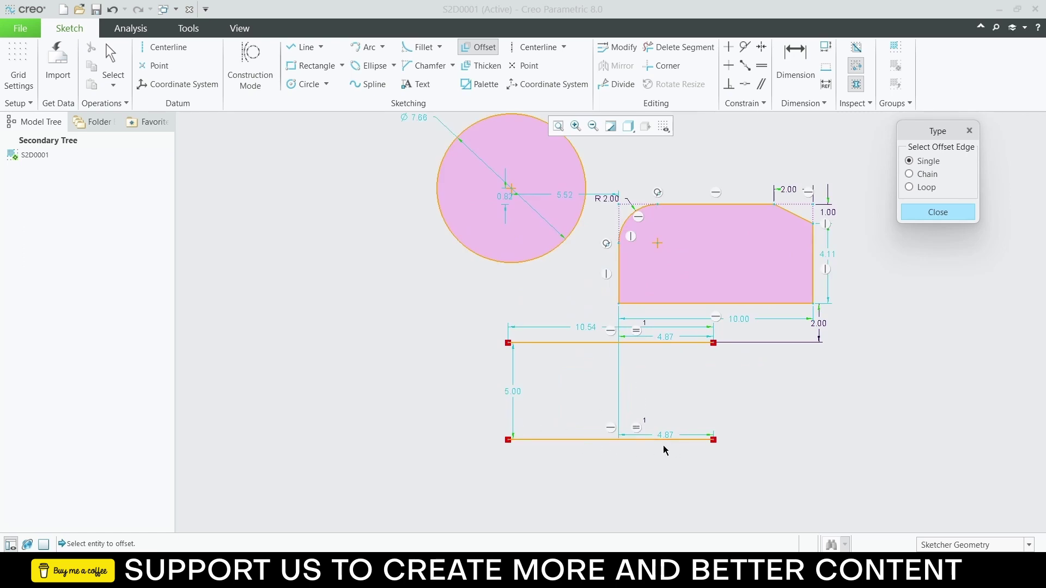
click(938, 214)
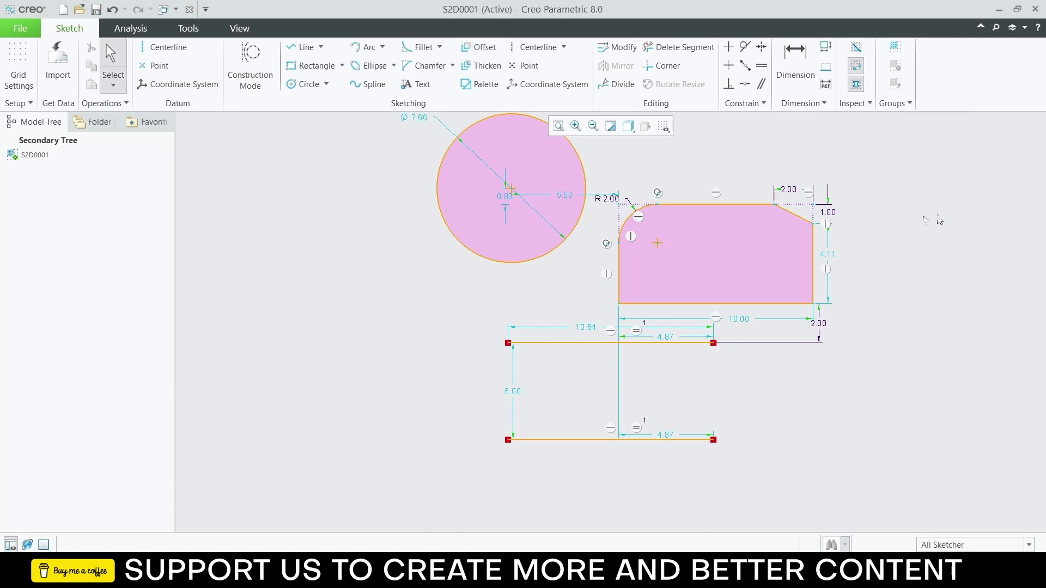
Step: Thicken the lower offset line as a single edge with circular end caps, thickness 2 and a downward offset of 2
click(480, 66)
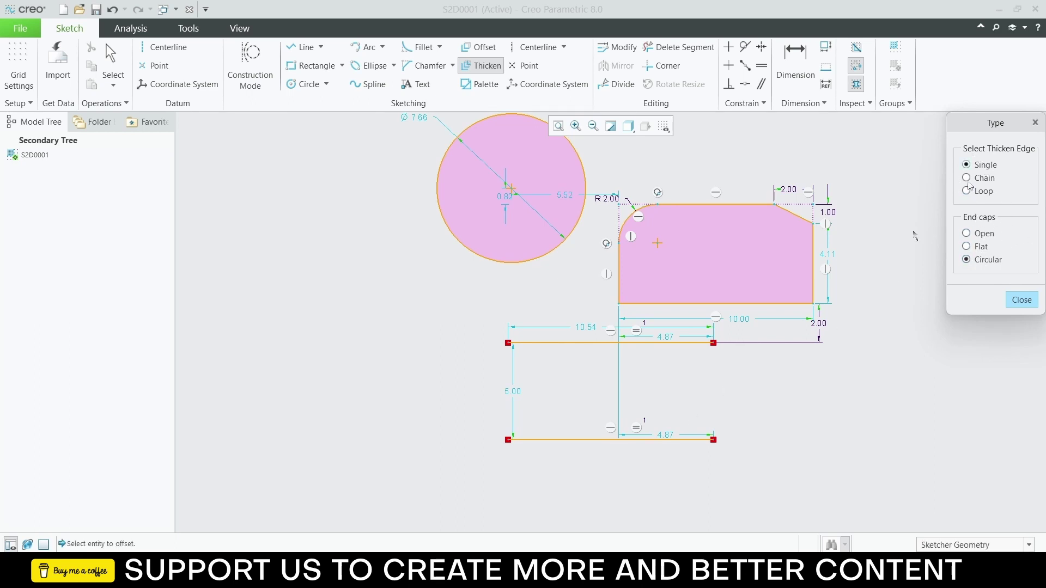
click(617, 439)
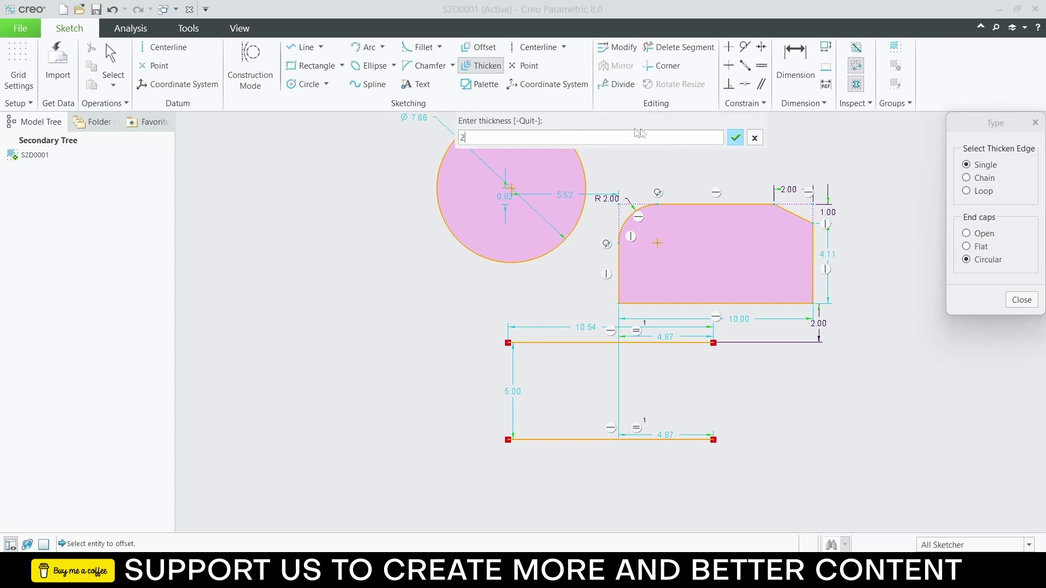
click(735, 139)
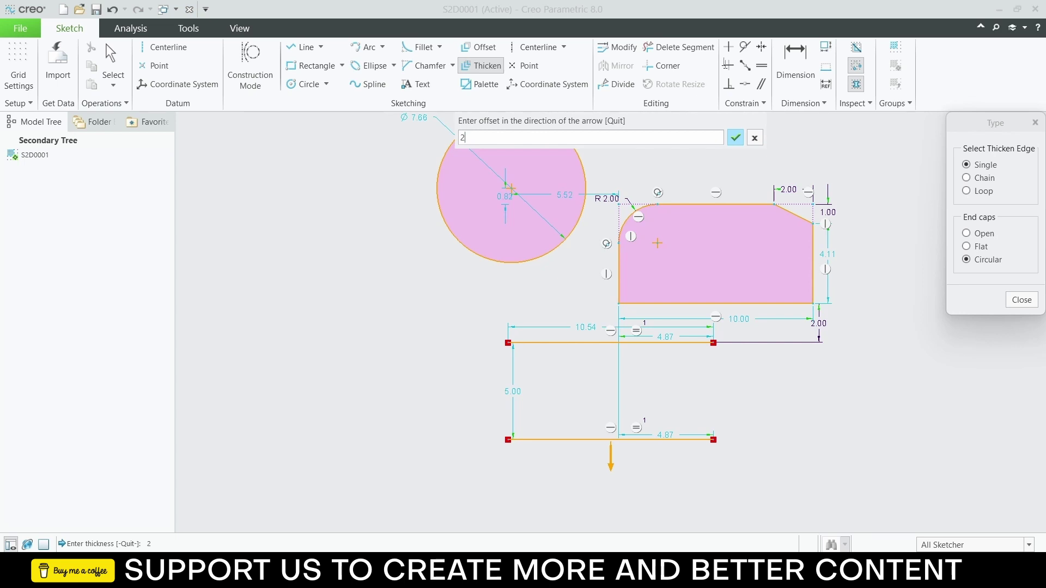
click(739, 138)
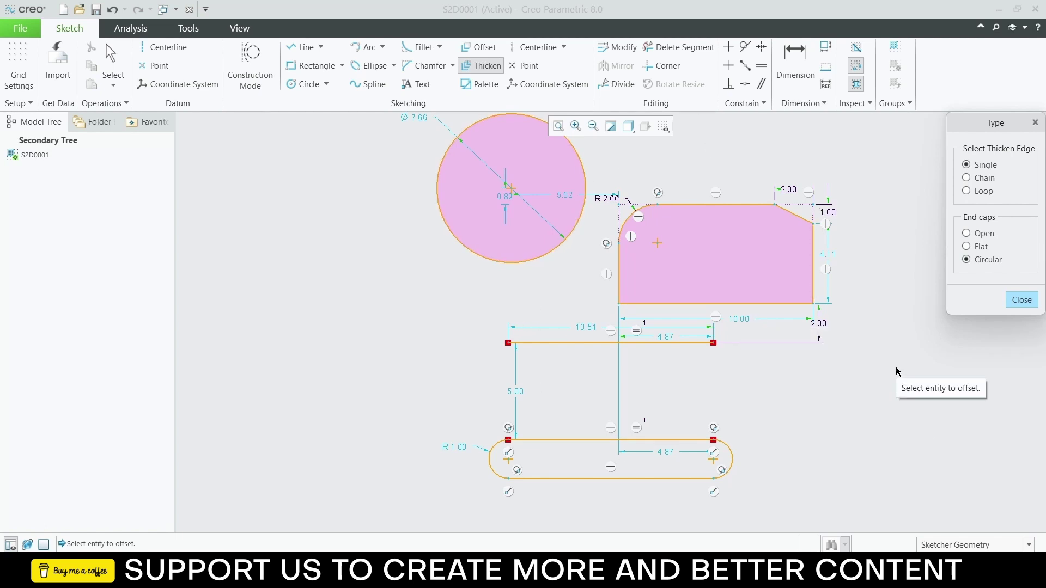
scroll(896, 370, up, 2)
scroll(880, 317, down, 2)
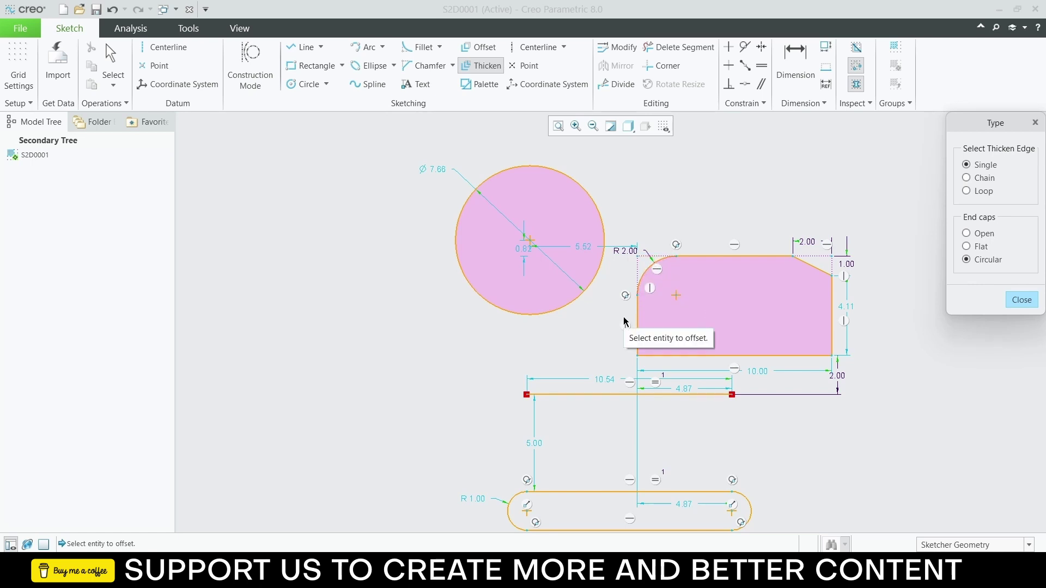
click(597, 279)
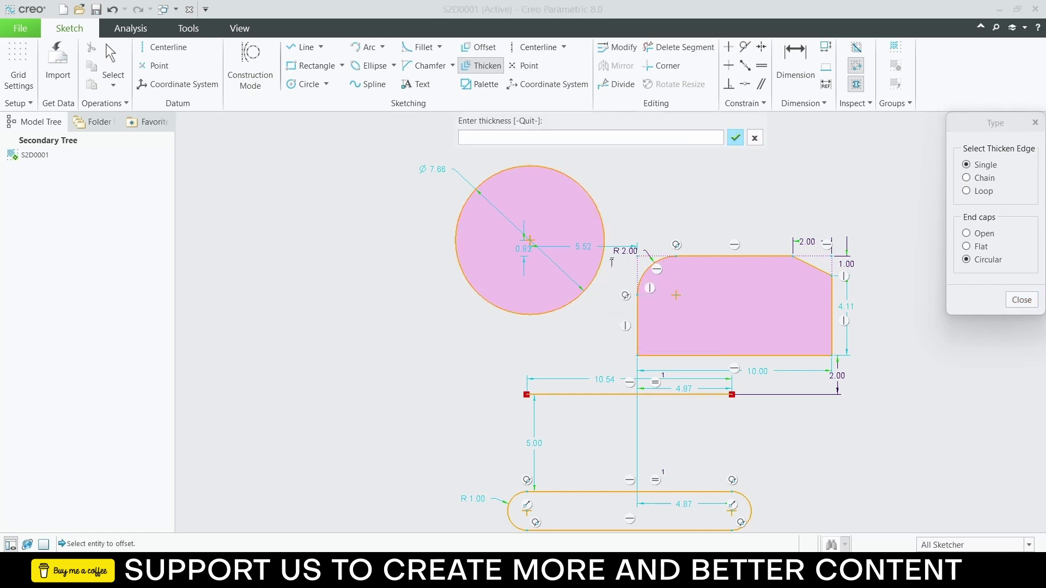
click(754, 138)
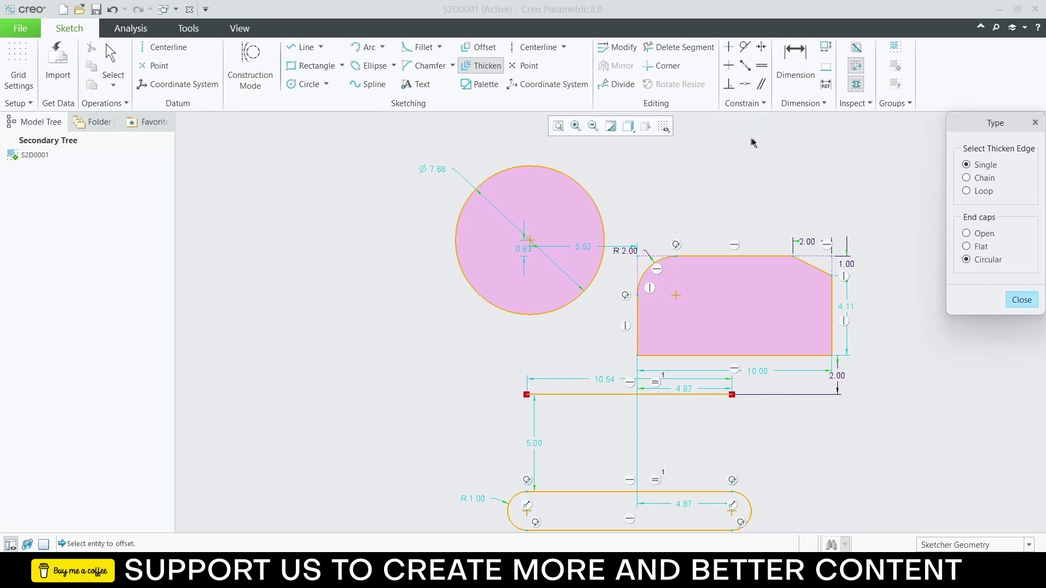
click(1020, 300)
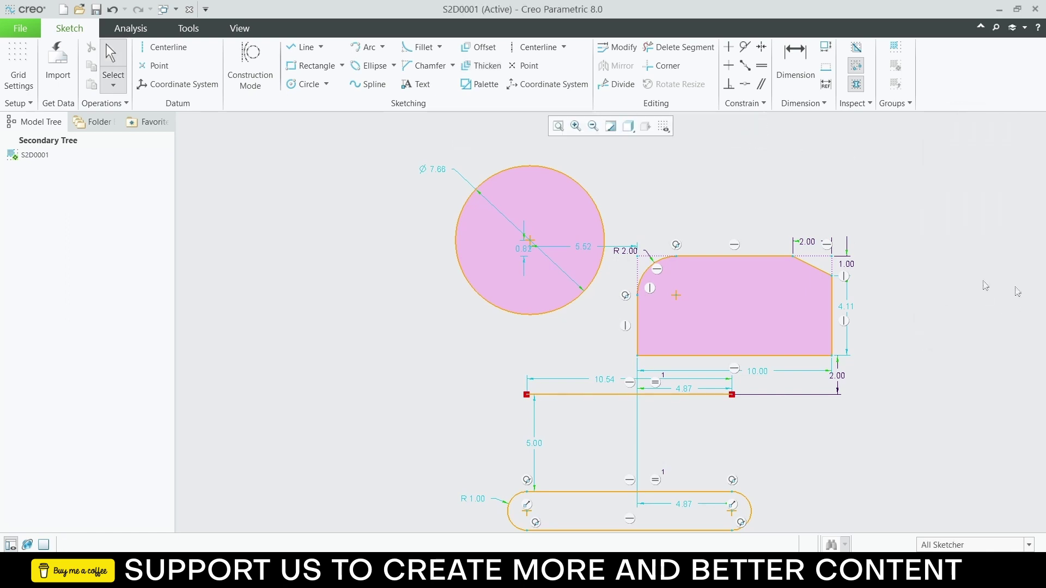
Step: Constrain the circle tangent to the rectangle's upper-left fillet arc
click(599, 277)
ctrl+click(646, 271)
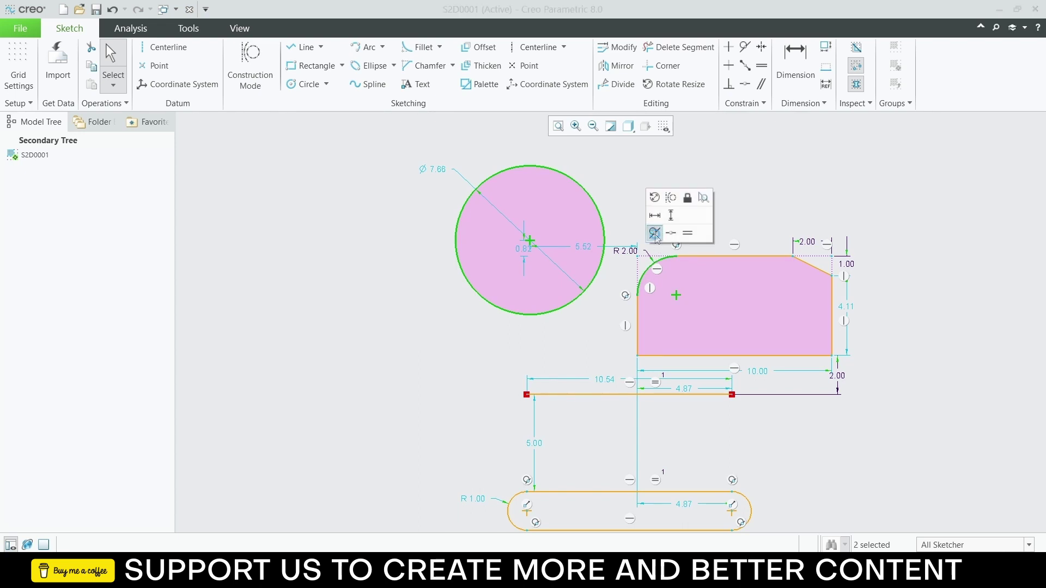
click(655, 234)
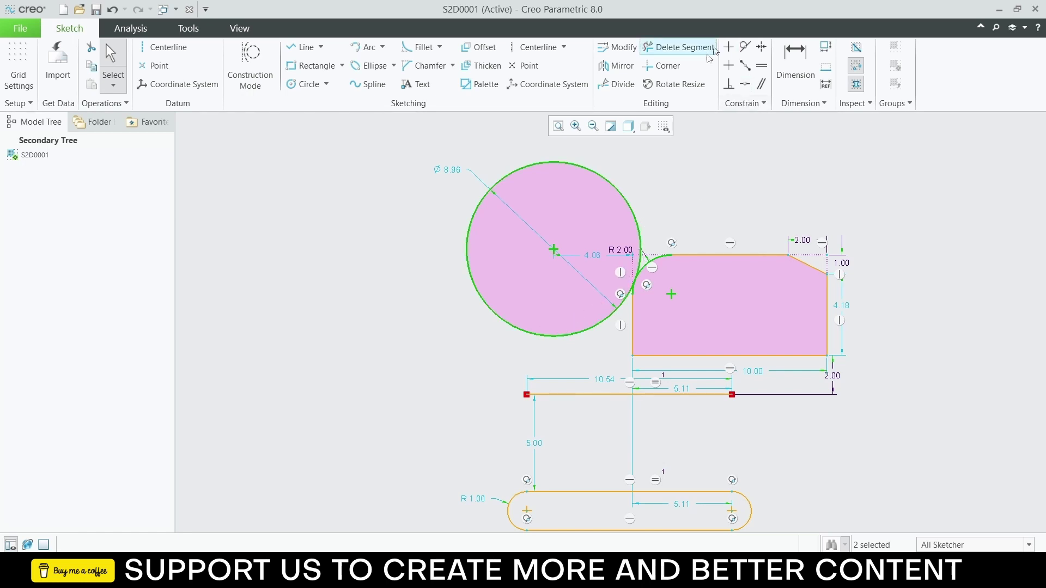
Step: Sketch a slanted line in the empty area left of the circle, at about 25° to the horizontal
scroll(733, 258, up, 3)
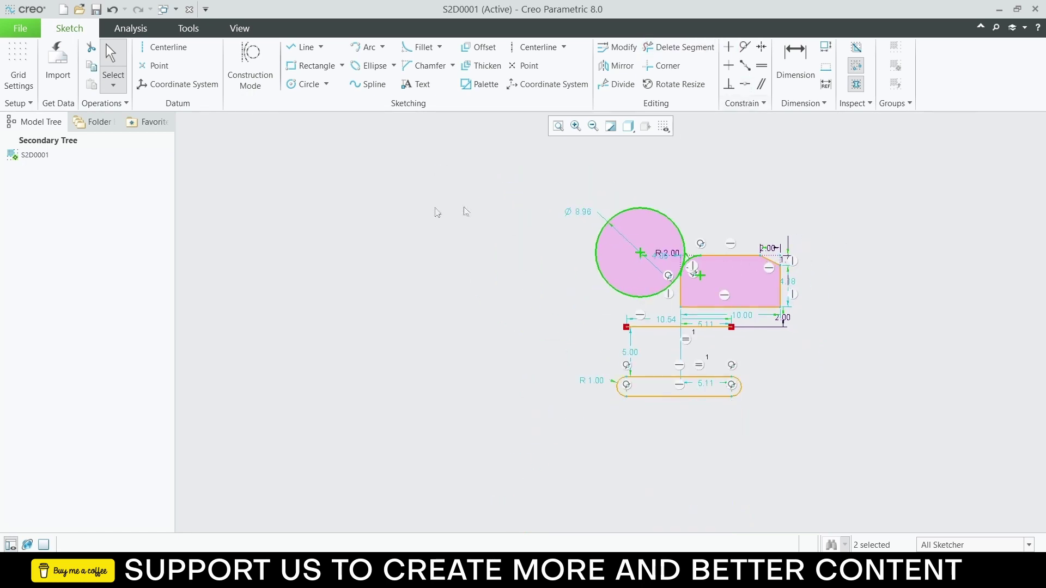
click(301, 47)
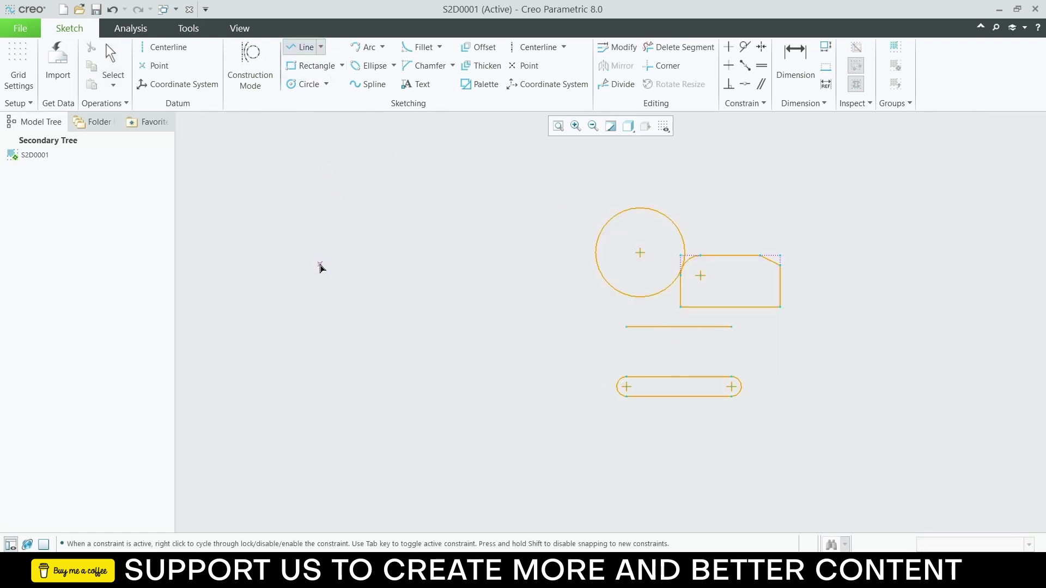
click(320, 267)
middle_click(498, 216)
click(478, 236)
click(365, 290)
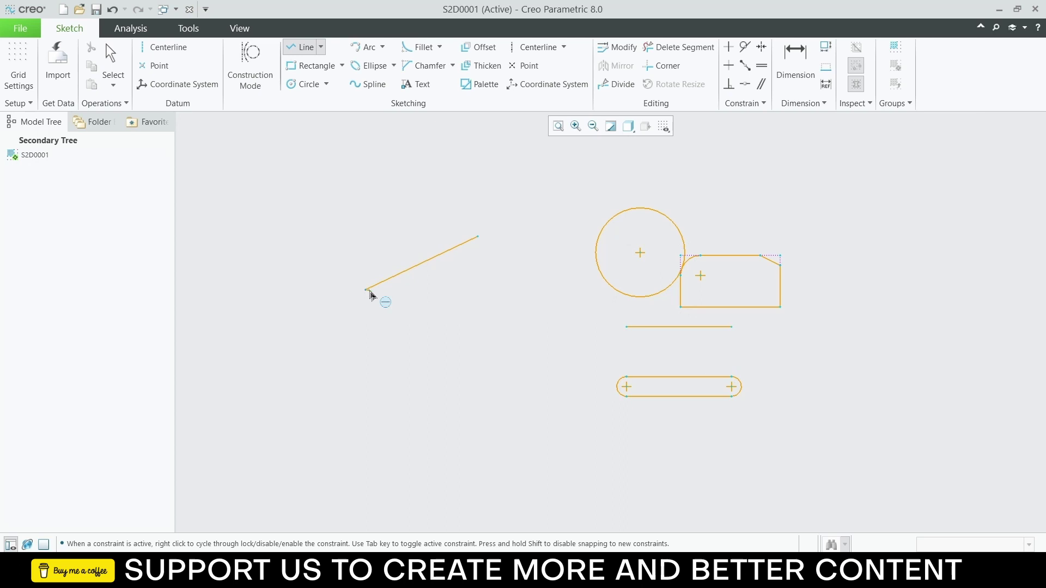
middle_click(425, 321)
middle_click(427, 323)
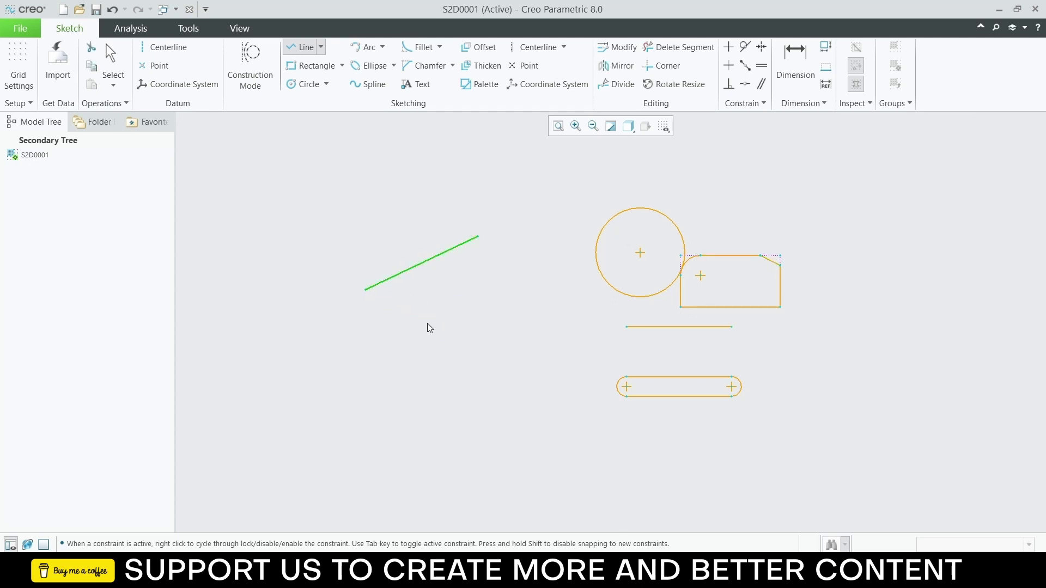
Step: Try to modify the slanted line's angle dimension
click(439, 262)
click(440, 260)
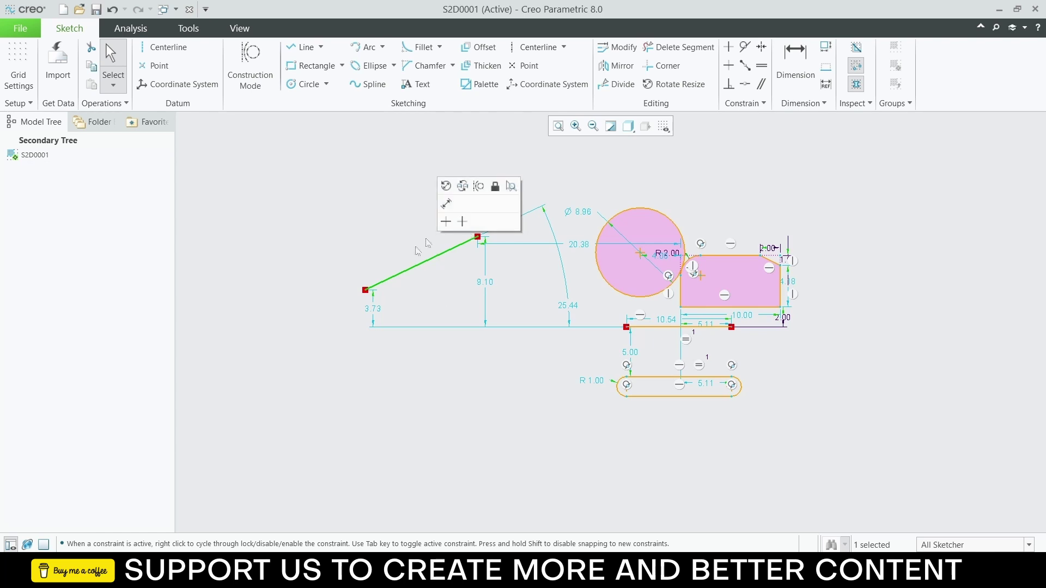
click(729, 66)
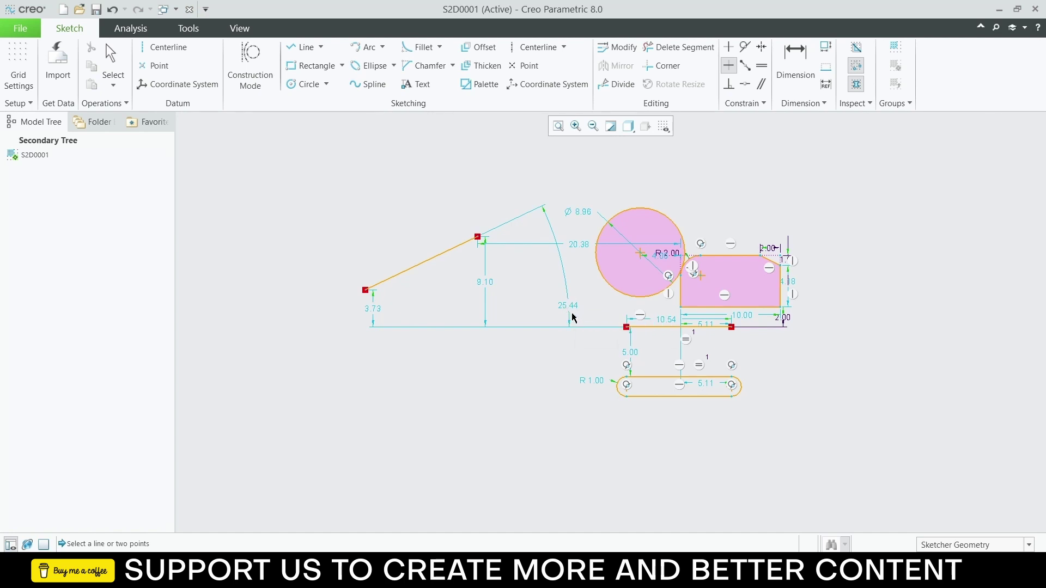
click(796, 62)
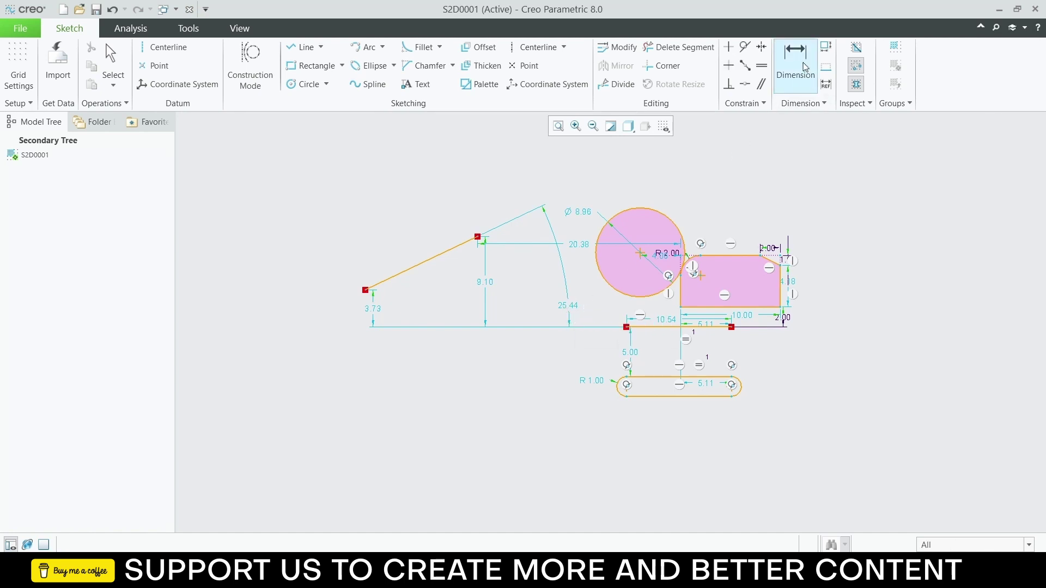
double_click(569, 307)
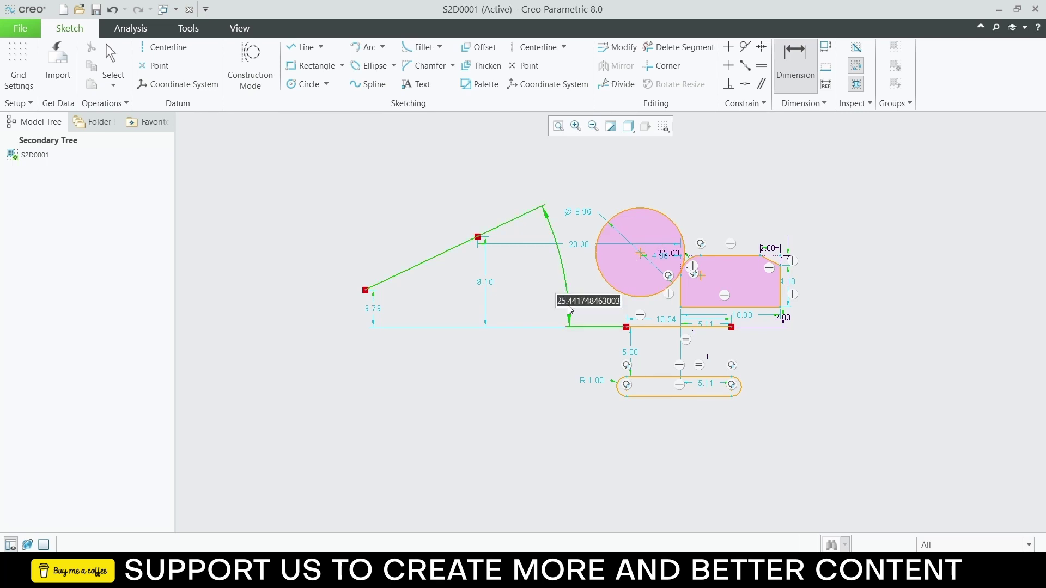
key(Return)
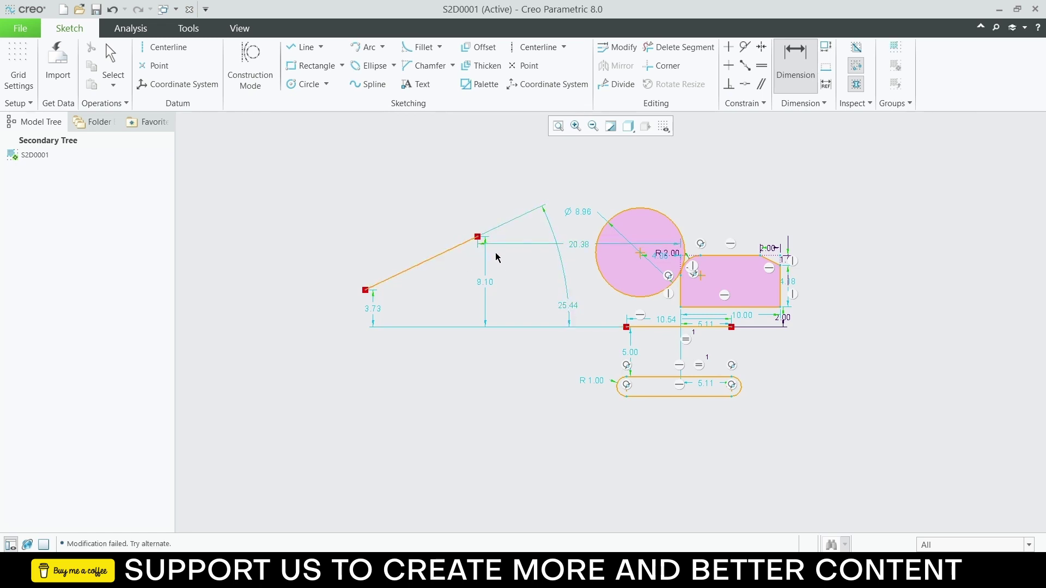
Step: Constrain the slanted line left of the circle to be horizontal
scroll(495, 258, down, 2)
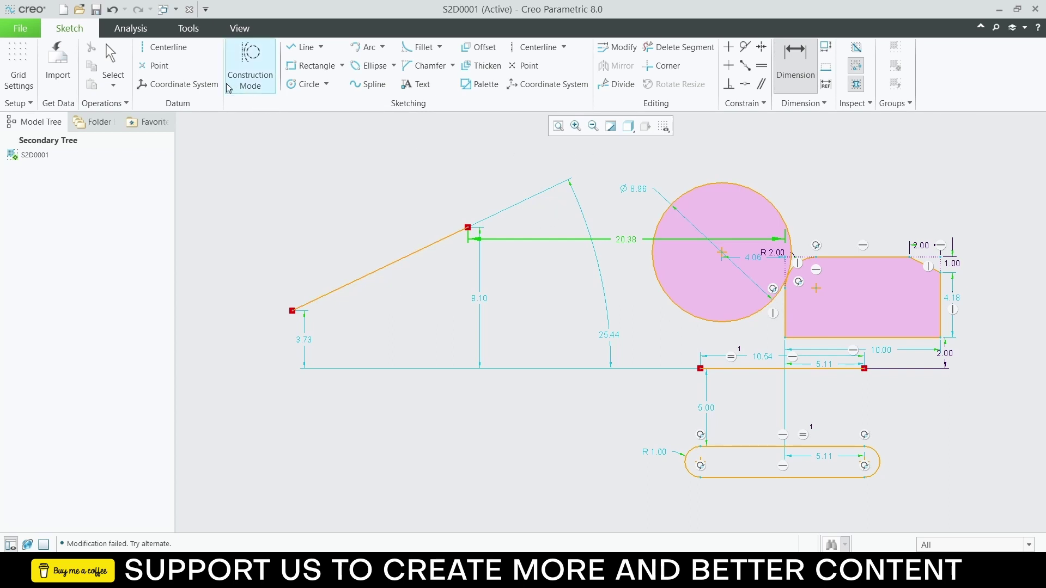
click(112, 60)
click(375, 269)
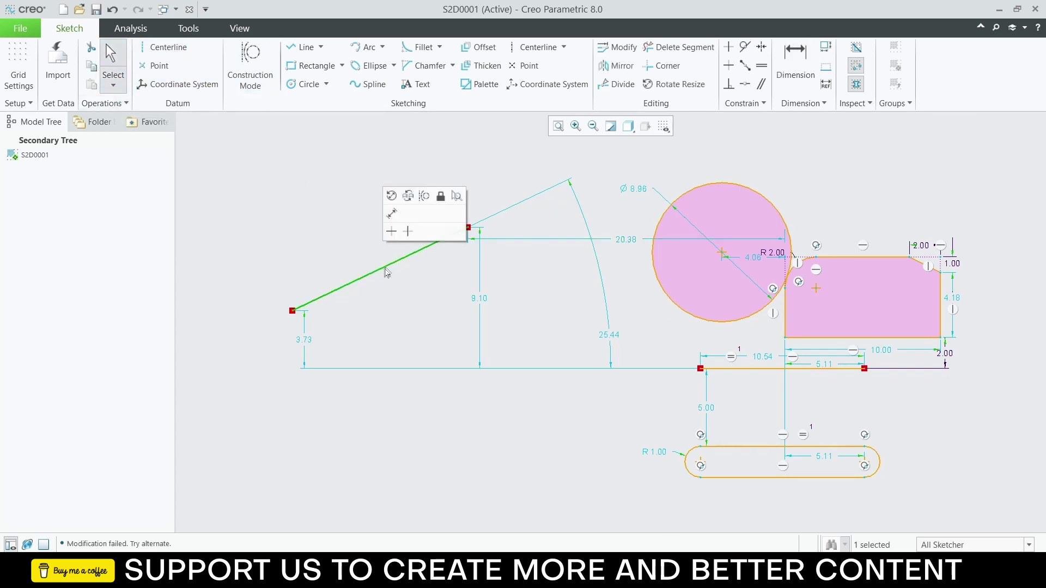
click(392, 233)
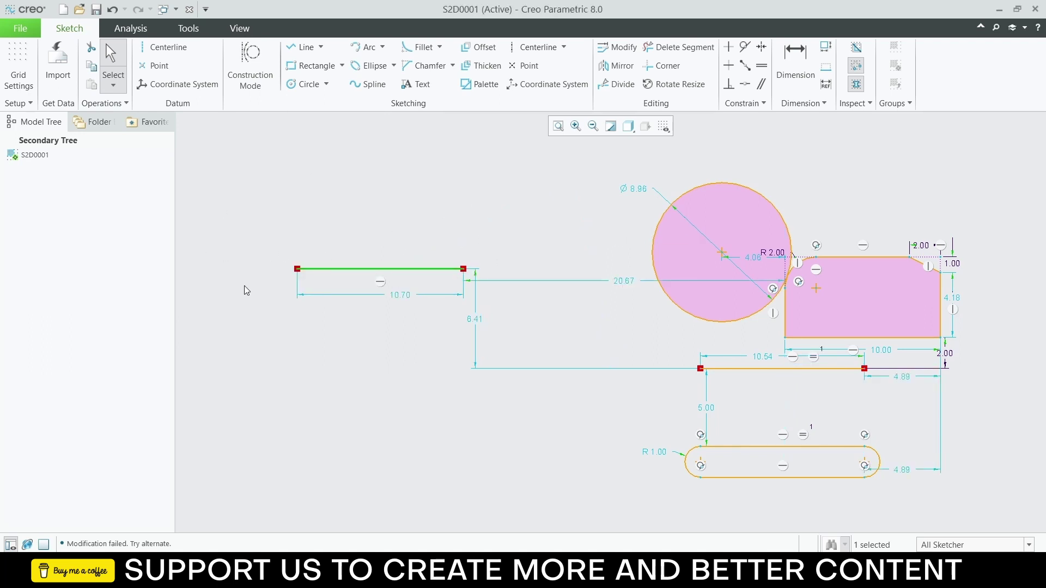
Step: Sketch a diagonal line at about 45° below the left horizontal line and constrain it to be vertical
click(303, 47)
click(372, 427)
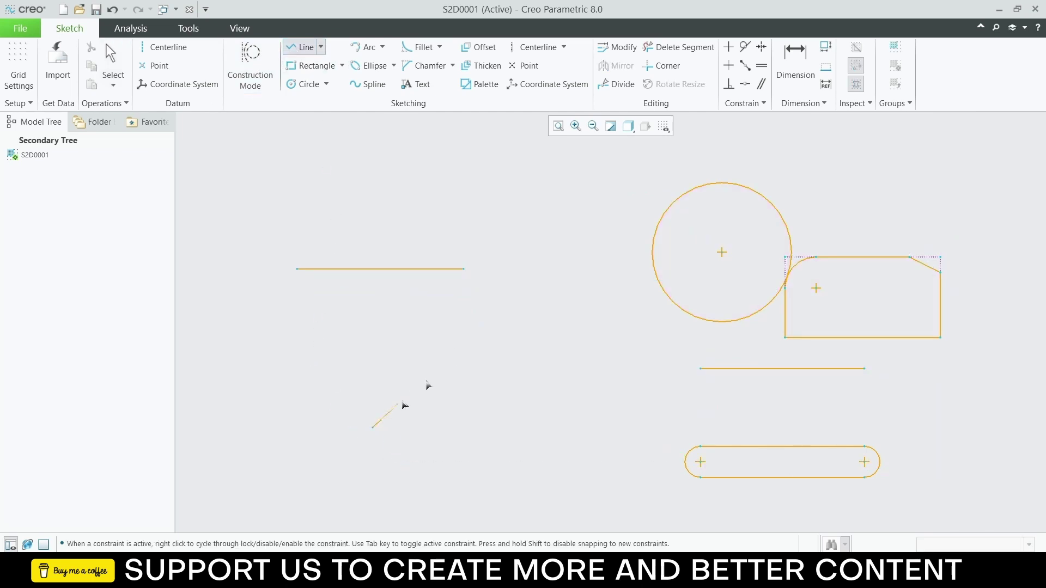
click(485, 315)
middle_click(502, 331)
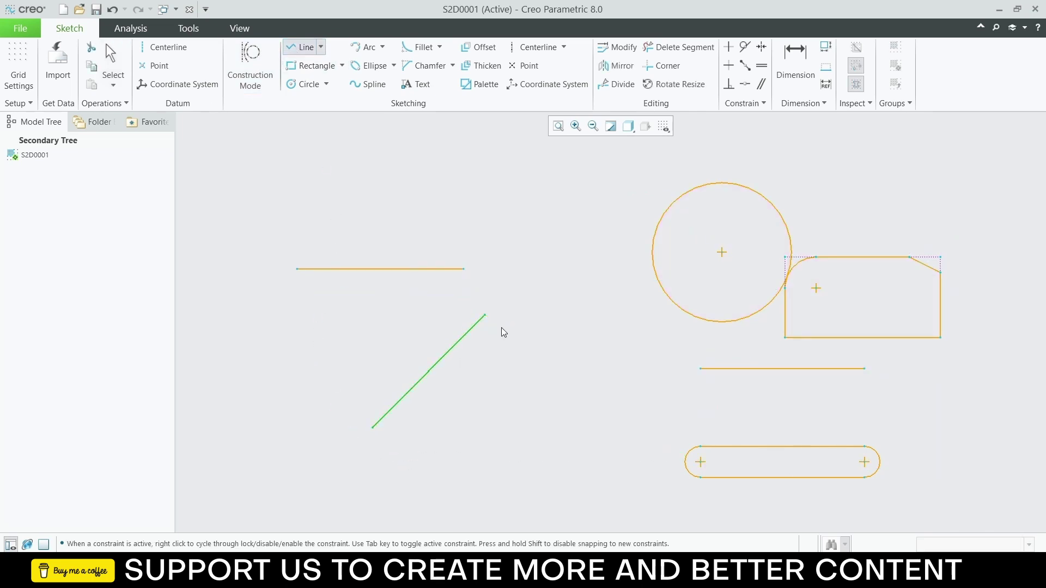
middle_click(504, 332)
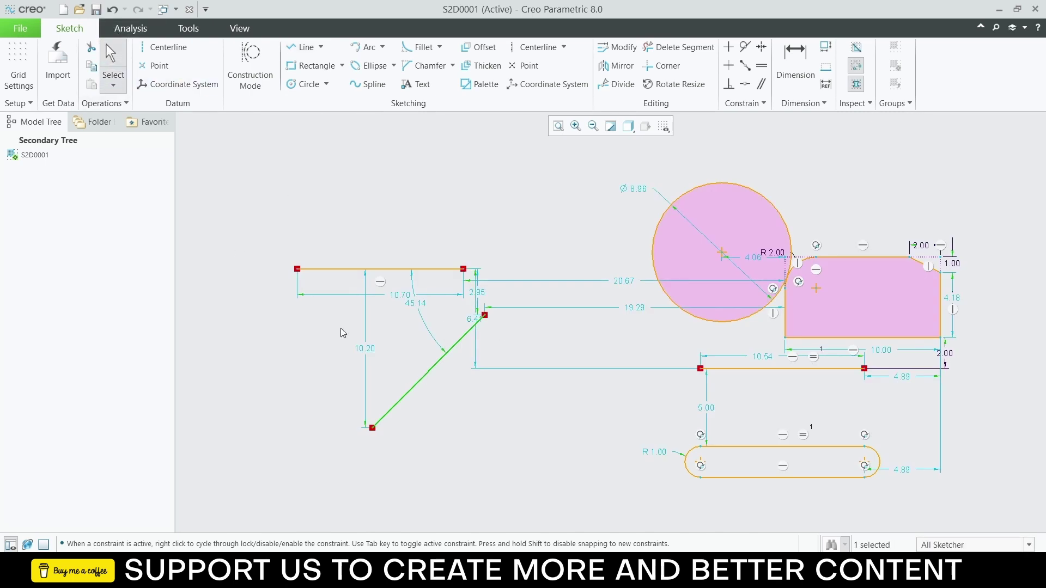
click(420, 386)
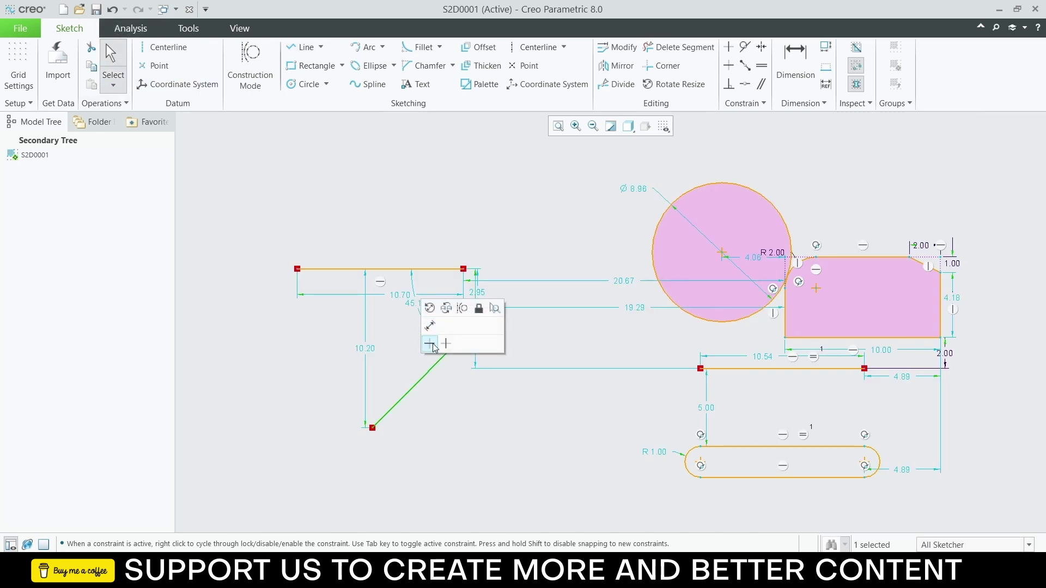
click(445, 344)
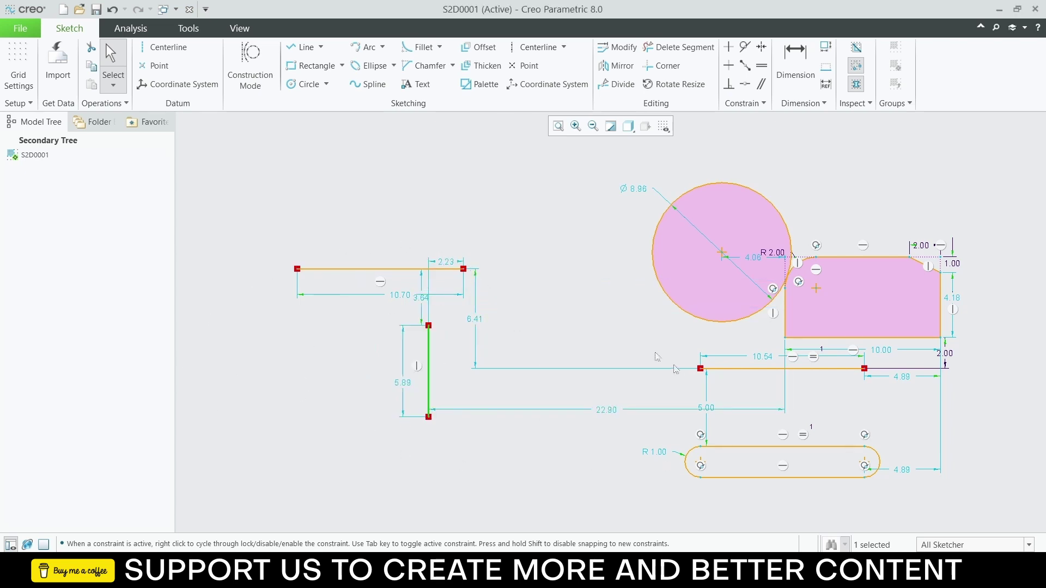
Step: Sketch a wavy five-point spline above the shapes, starting about 5.1 above the left horizontal line and ending about 8 above the rectangle
scroll(610, 348, up, 3)
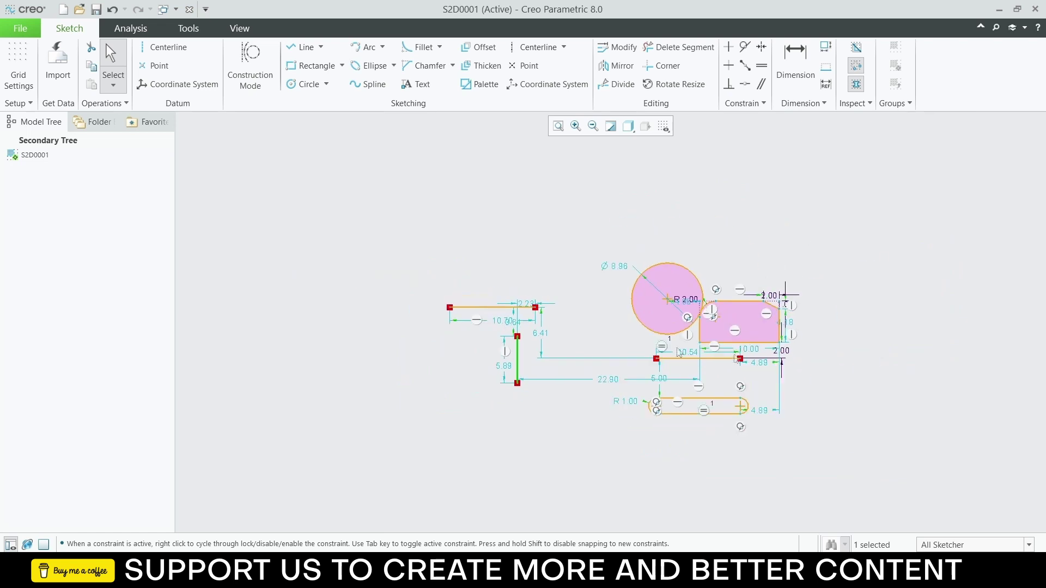
scroll(765, 358, down, 2)
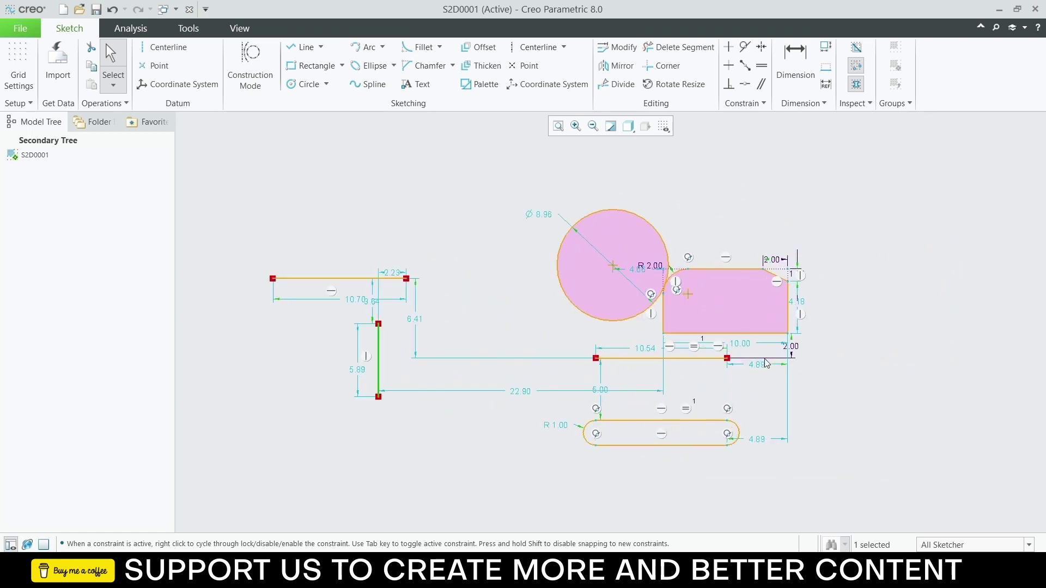
click(369, 87)
click(323, 214)
click(403, 169)
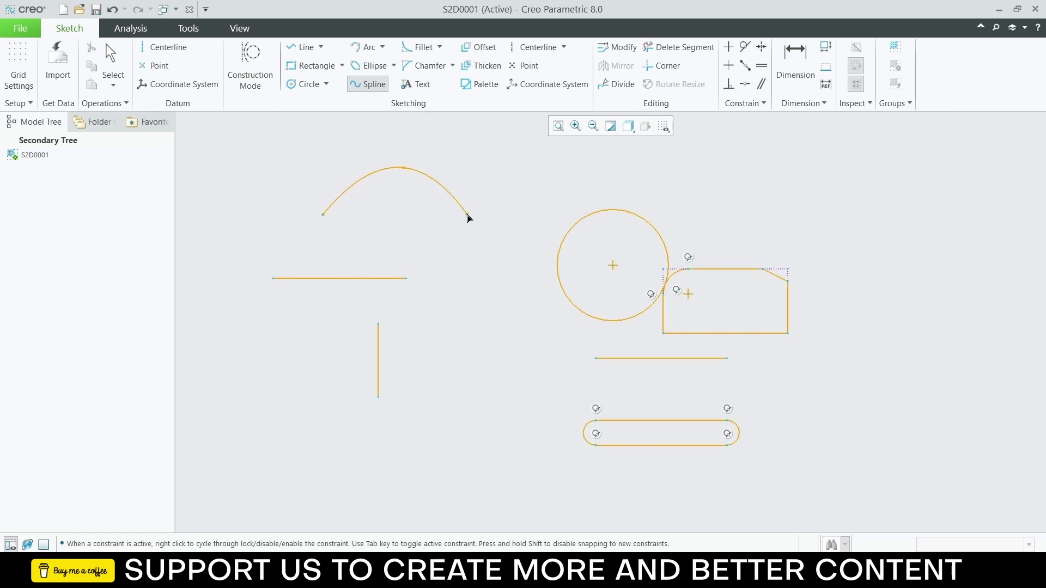
click(477, 243)
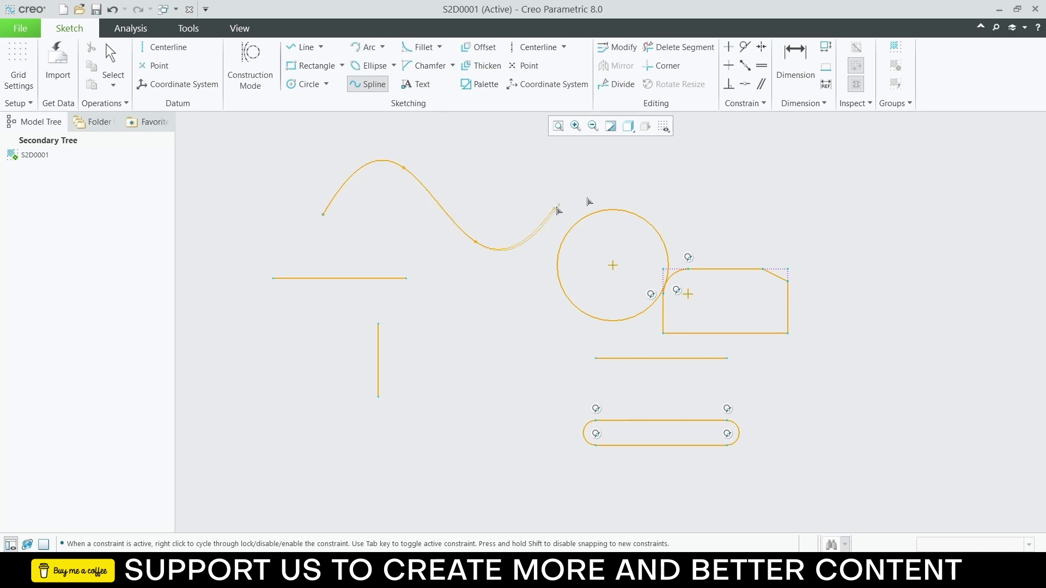
click(582, 177)
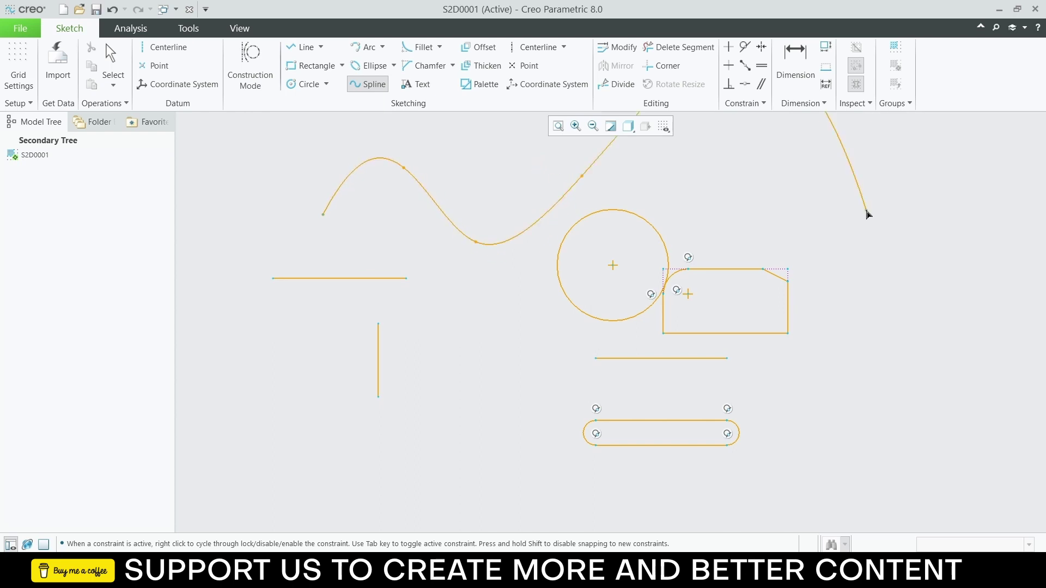
click(822, 170)
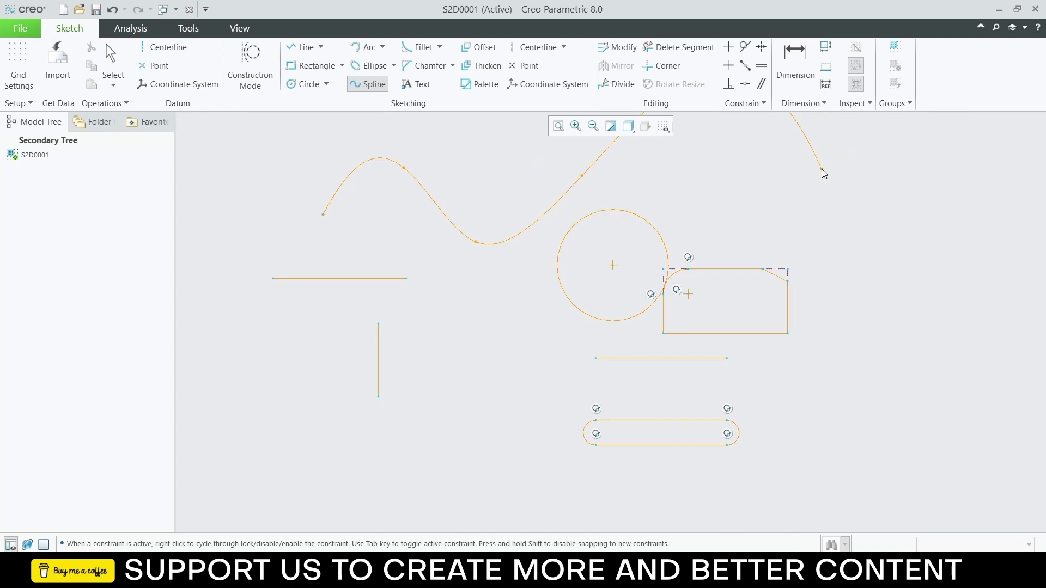
middle_click(931, 230)
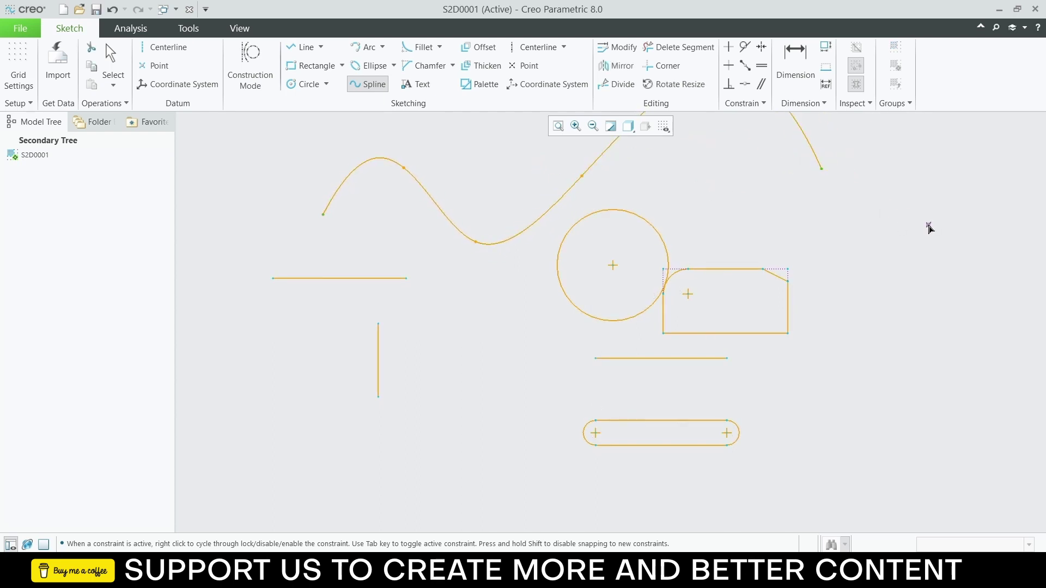
scroll(722, 231, down, 2)
scroll(728, 225, up, 1)
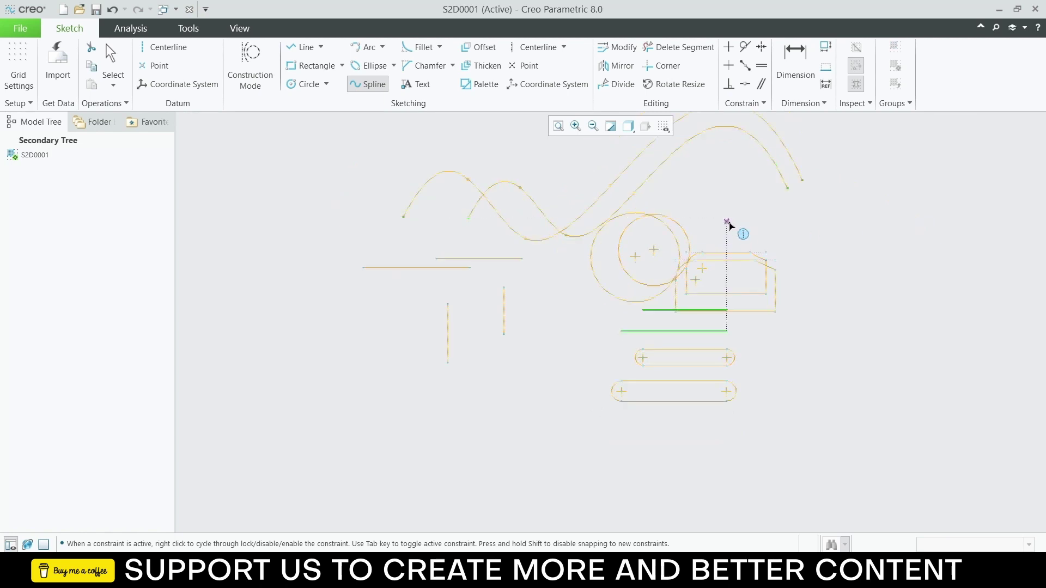
click(114, 57)
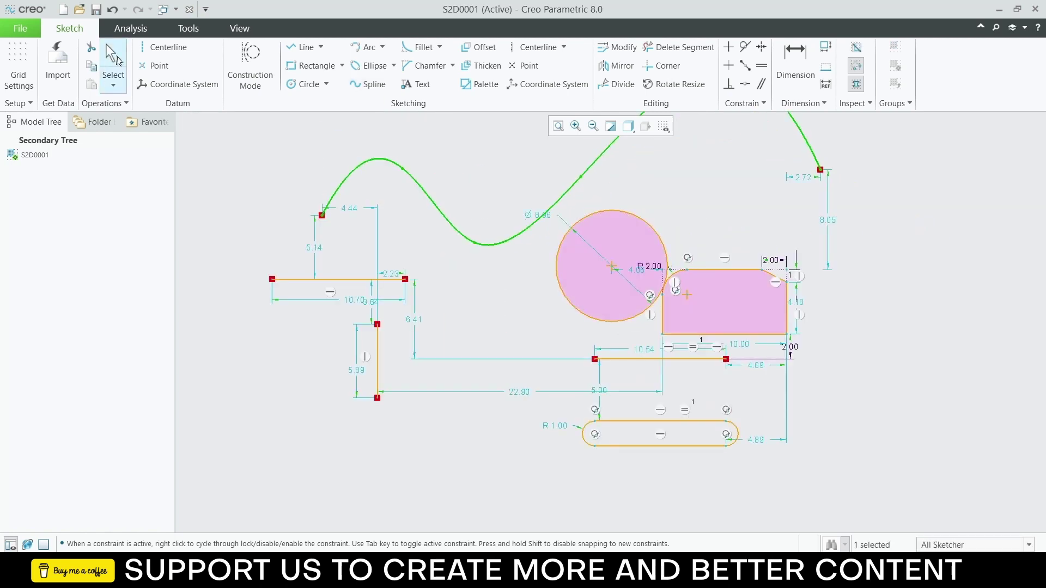
Step: Mirror the spline about the horizontal line just below the rectangle
click(558, 197)
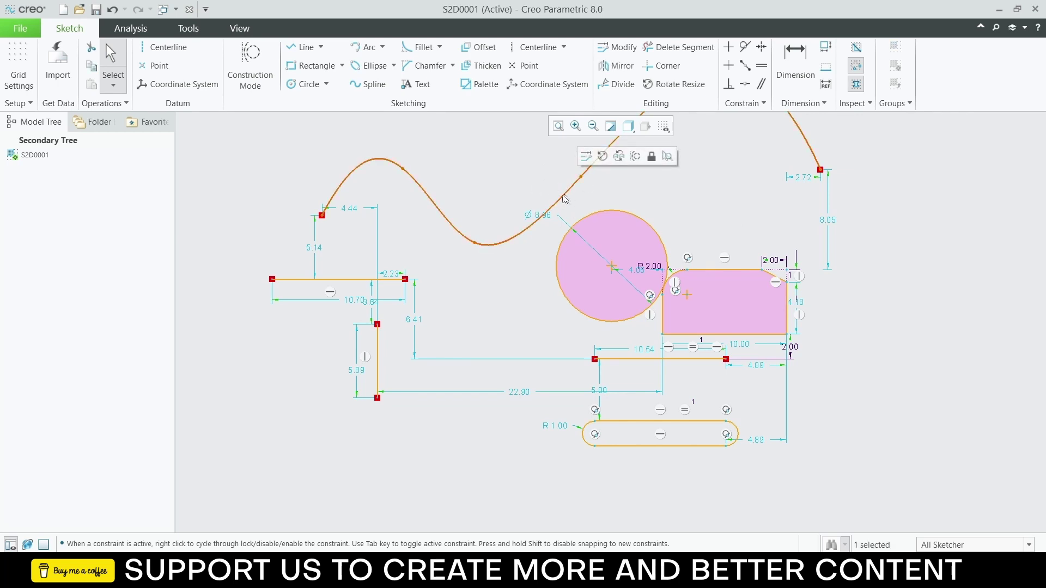
click(619, 67)
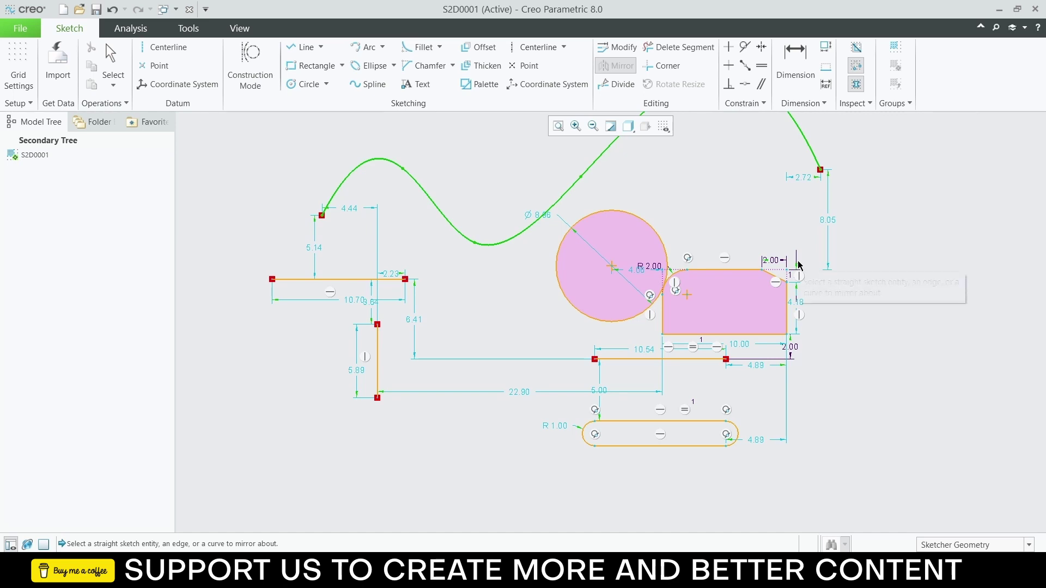
click(639, 361)
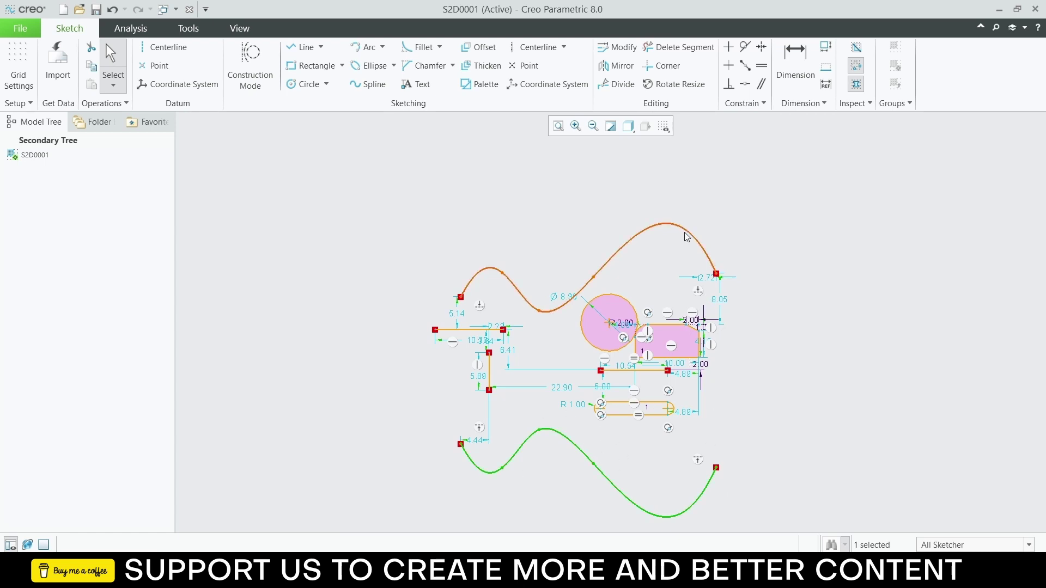
Step: Divide the upper spline at a point directly above the rectangle's left edge
click(621, 86)
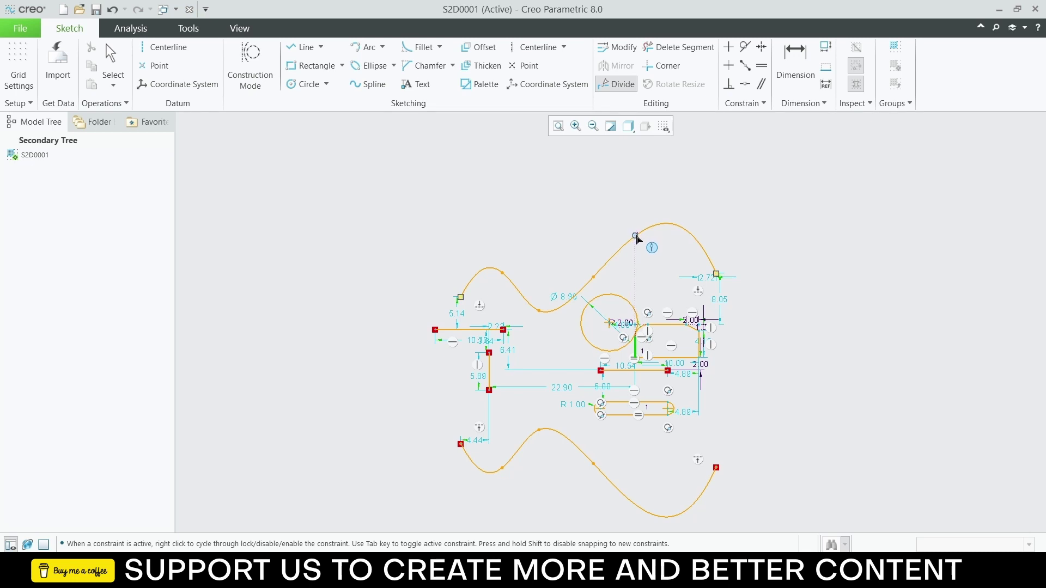
click(636, 237)
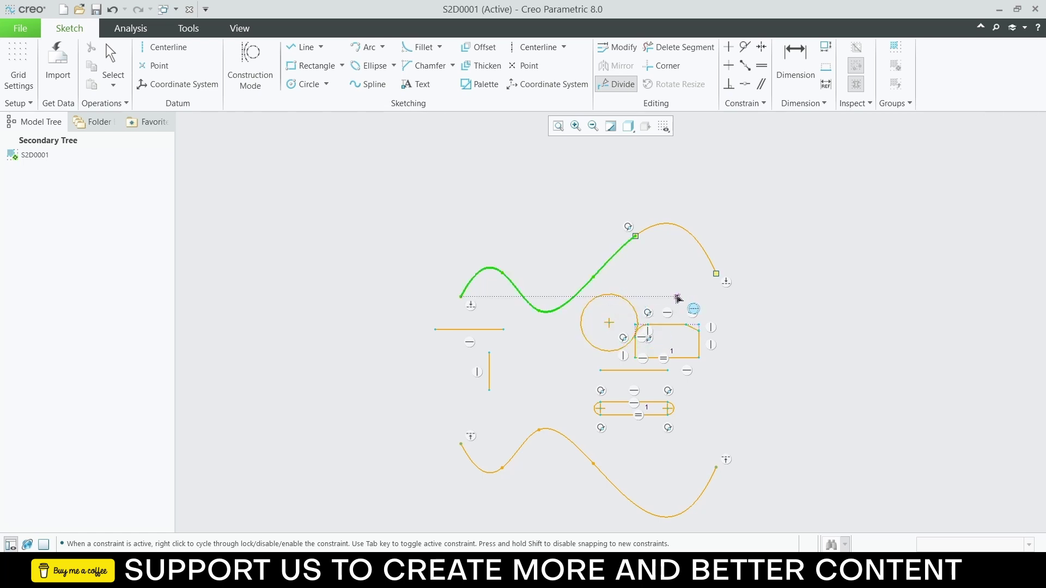
Step: Delete the left horizontal and vertical lines, the mirrored lower spline, and the slot's end arcs and lower edge with Delete Segment
click(675, 48)
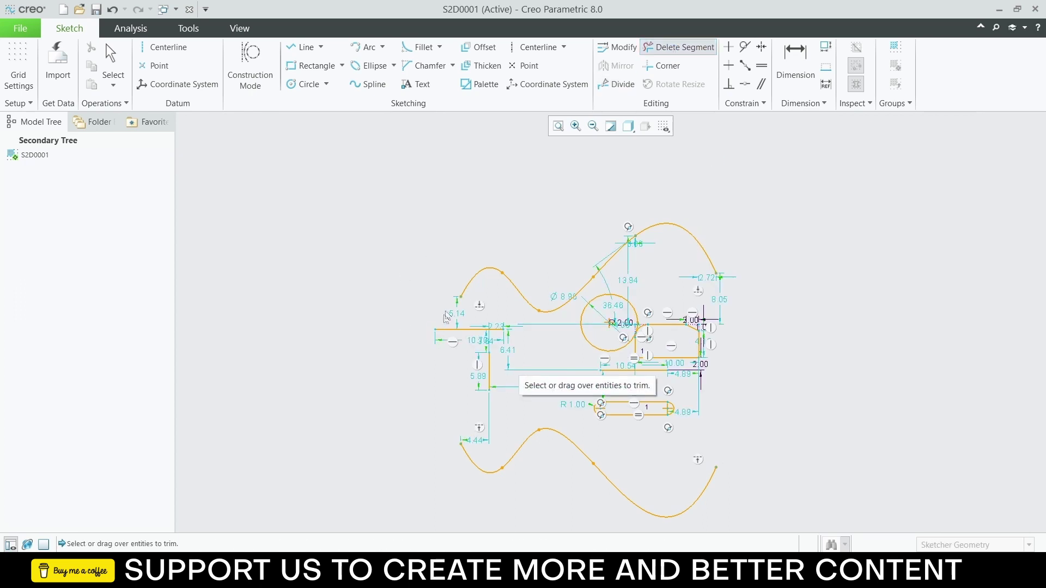
mouse_move(451, 334)
mouse_down()
mouse_move(504, 382)
mouse_move(494, 490)
mouse_move(620, 469)
mouse_move(604, 399)
mouse_move(598, 417)
mouse_move(689, 414)
mouse_up()
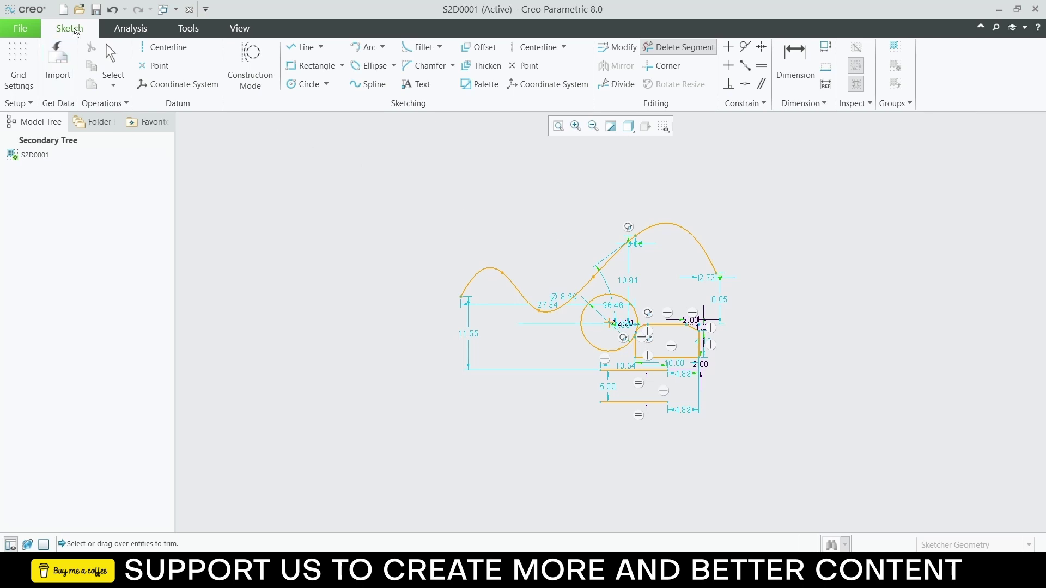
Step: Create a new file of type Sketch with the default name and maximize its window
click(64, 10)
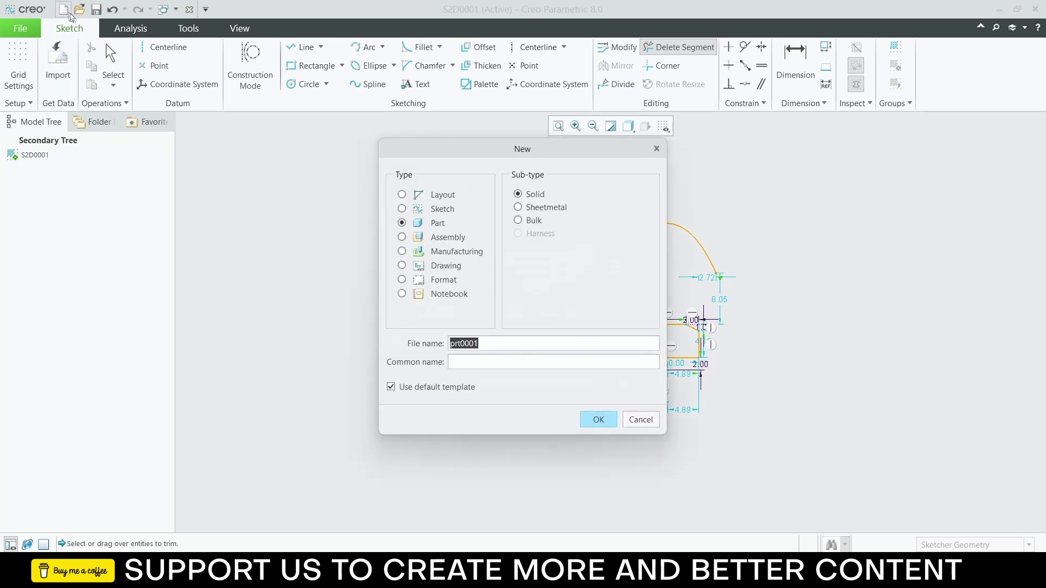
click(416, 209)
click(597, 420)
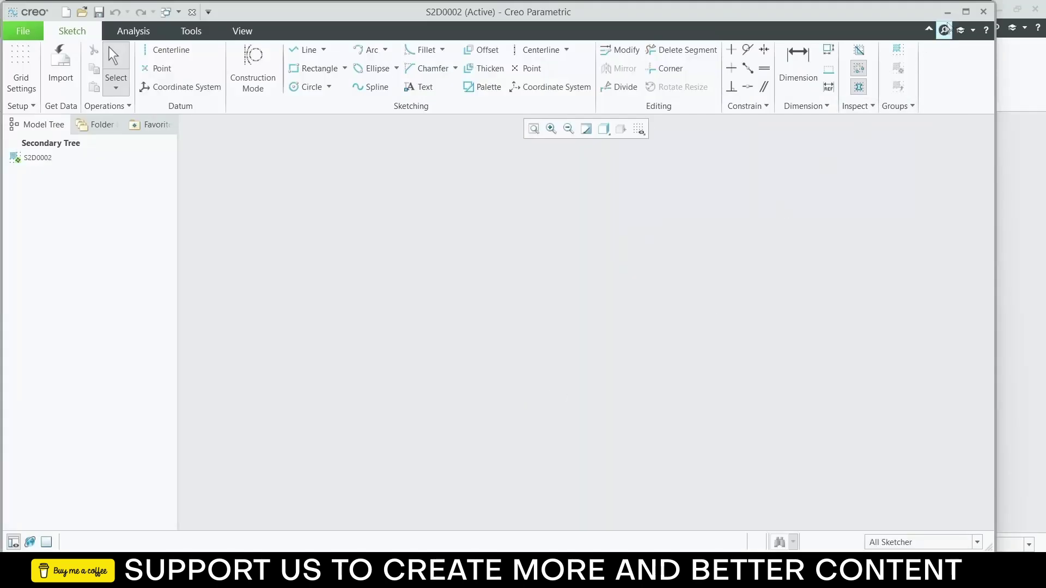
click(966, 12)
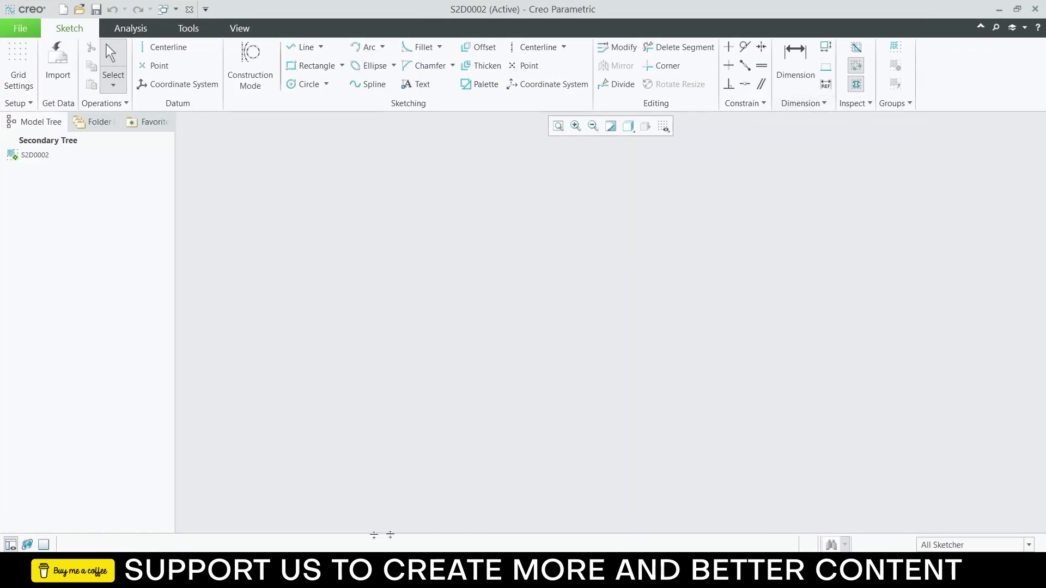
Step: Switch to Foxit PDF Reader and examine the dimensioned exercise drawing of the holed disc with the curved slotted arm
key(alt+Tab)
scroll(627, 434, down, 10)
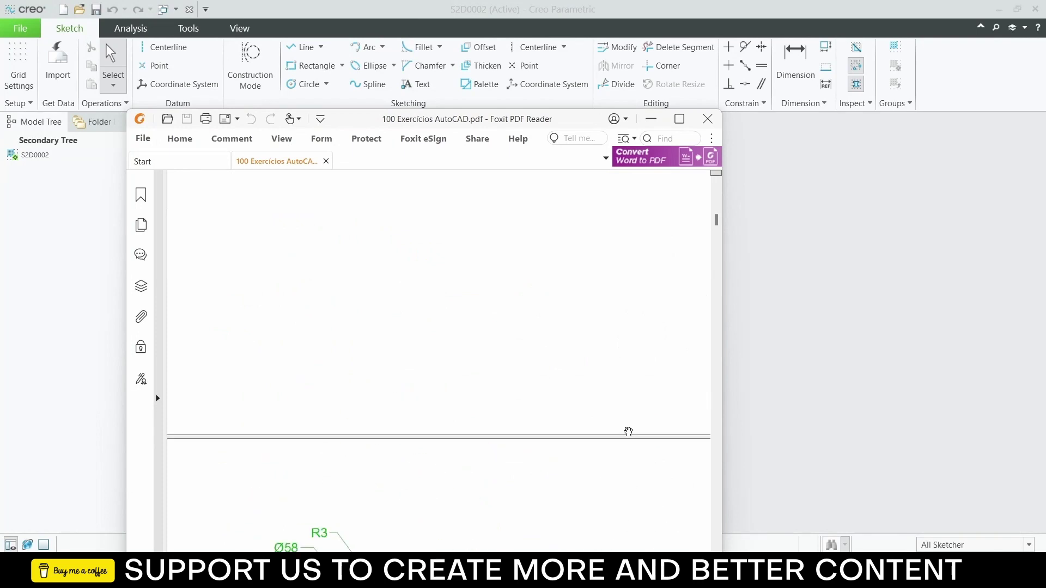
scroll(627, 431, down, 3)
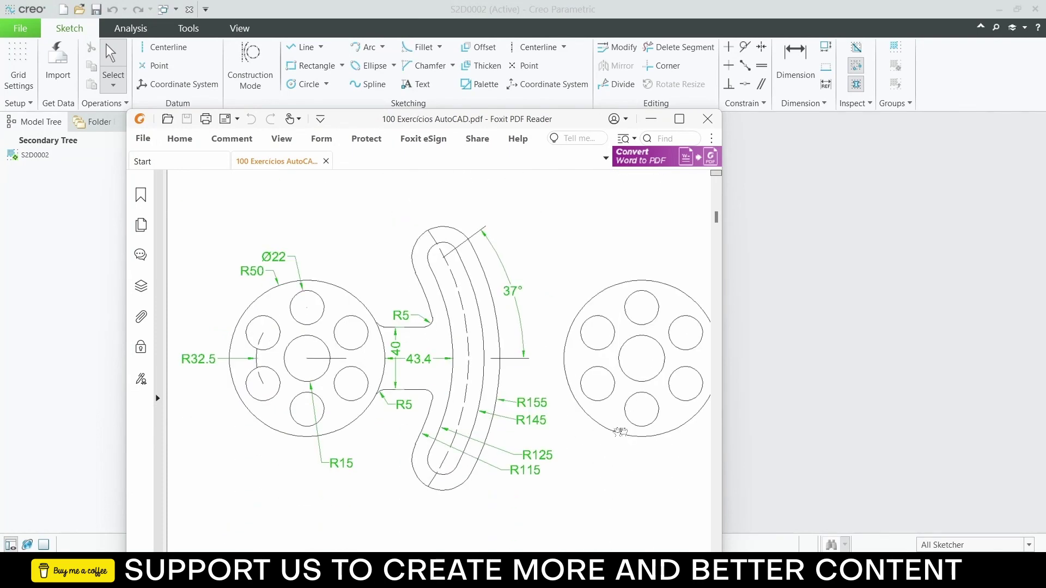
scroll(285, 324, down, 1)
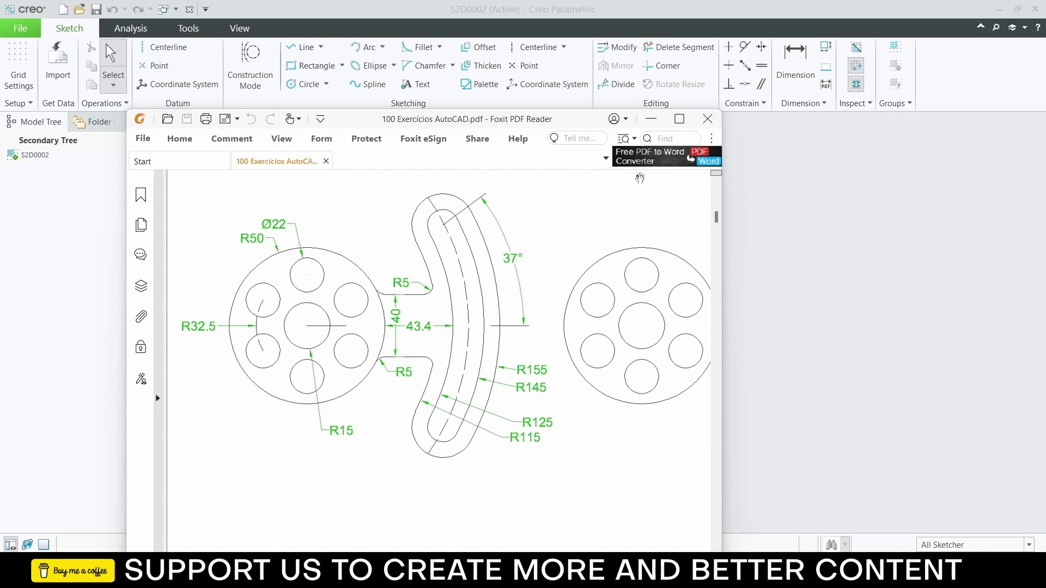
click(651, 120)
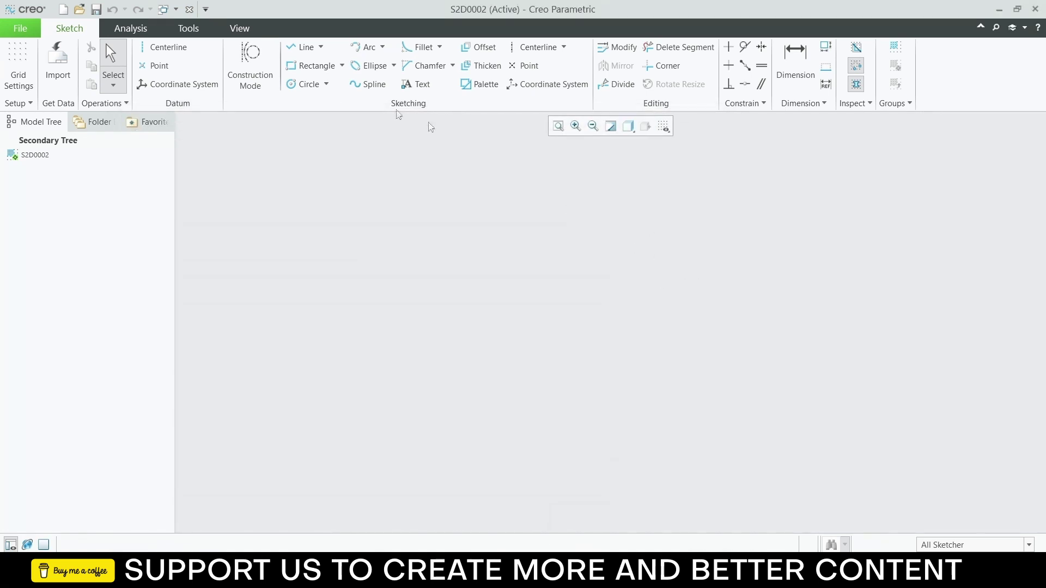
click(284, 570)
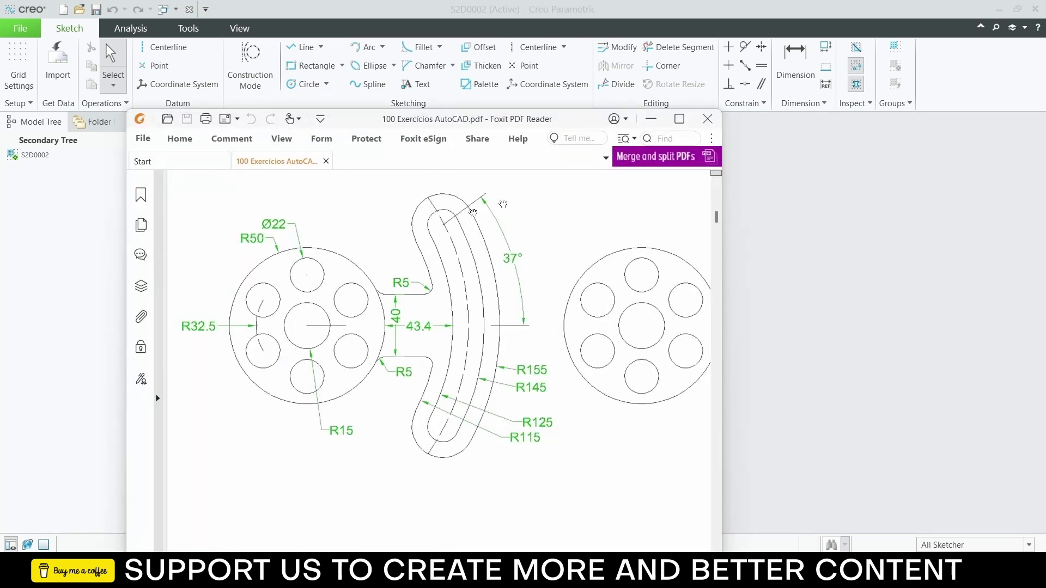
click(650, 119)
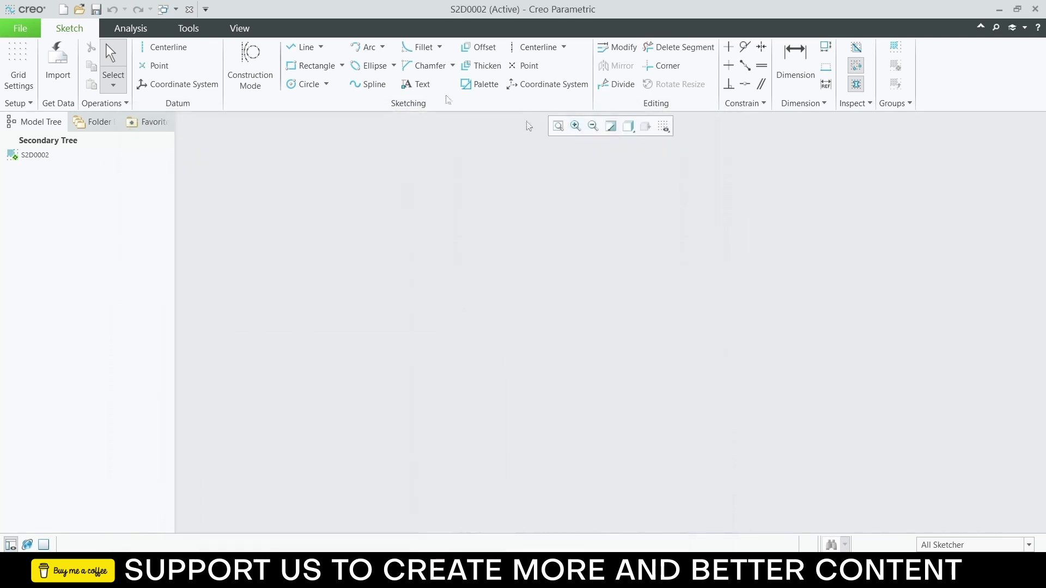
Step: Sketch a circle about 11.7 in diameter in the middle of the empty sketch
click(305, 84)
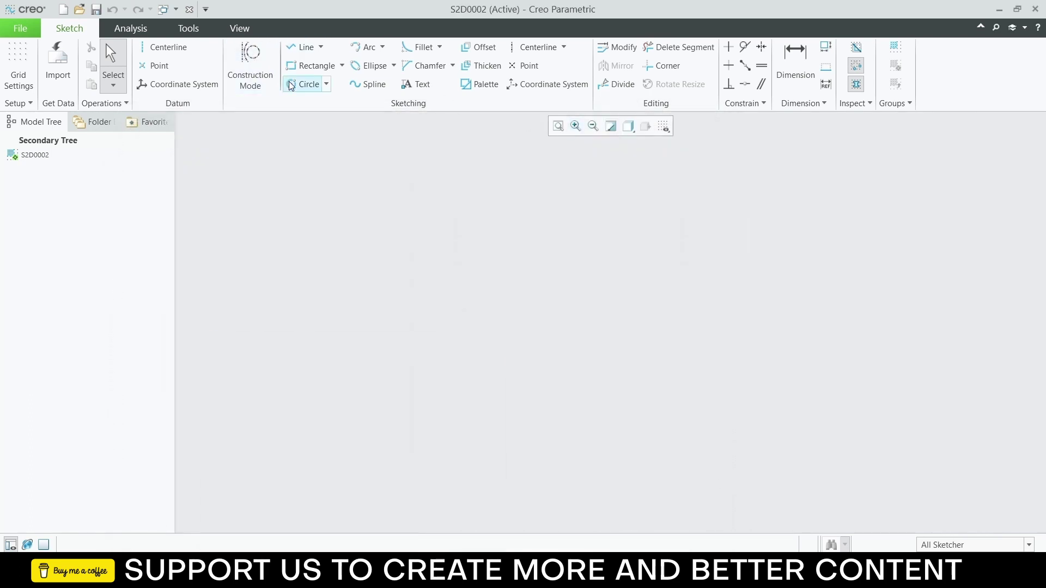
click(546, 312)
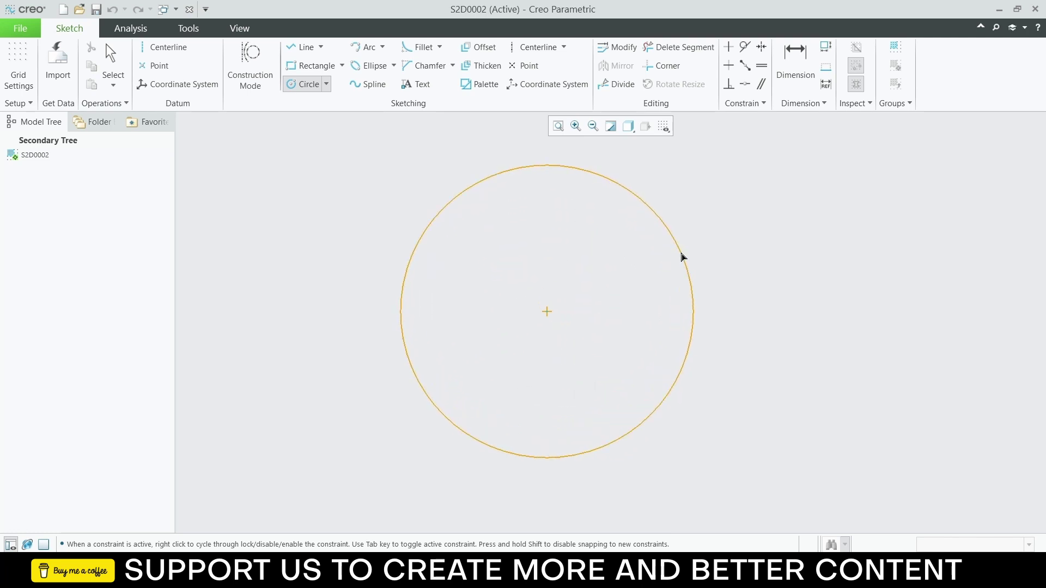
click(681, 256)
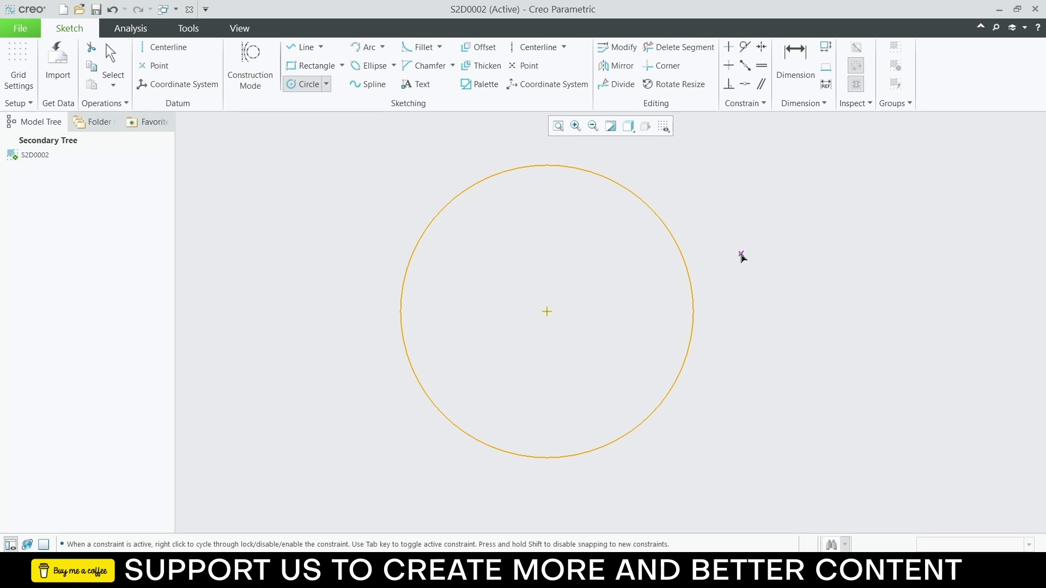
middle_click(742, 257)
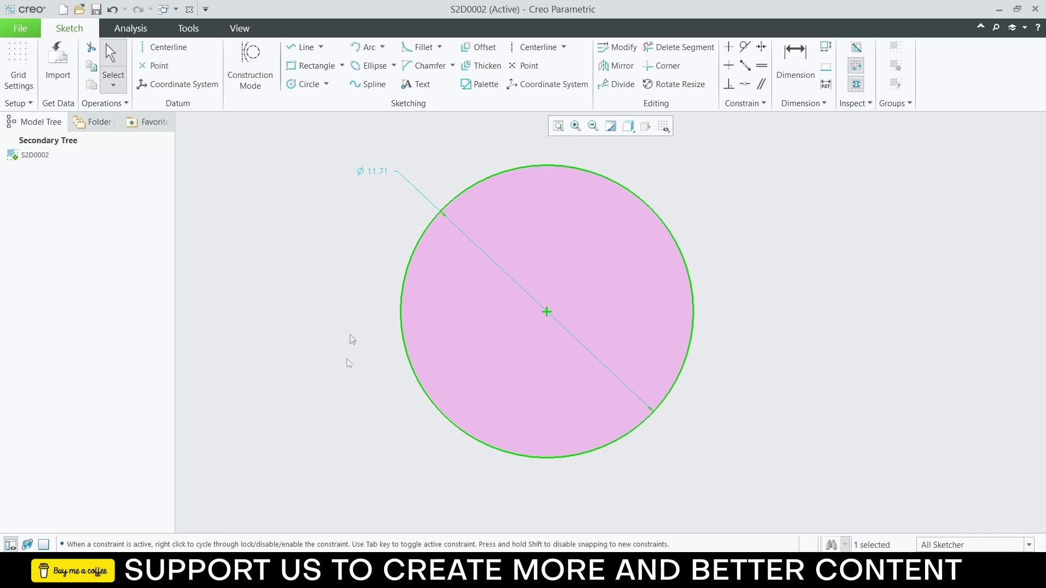
Step: Check the disc's outer radius in the Foxit PDF Reader drawing and set the circle's diameter to 50*2
click(288, 575)
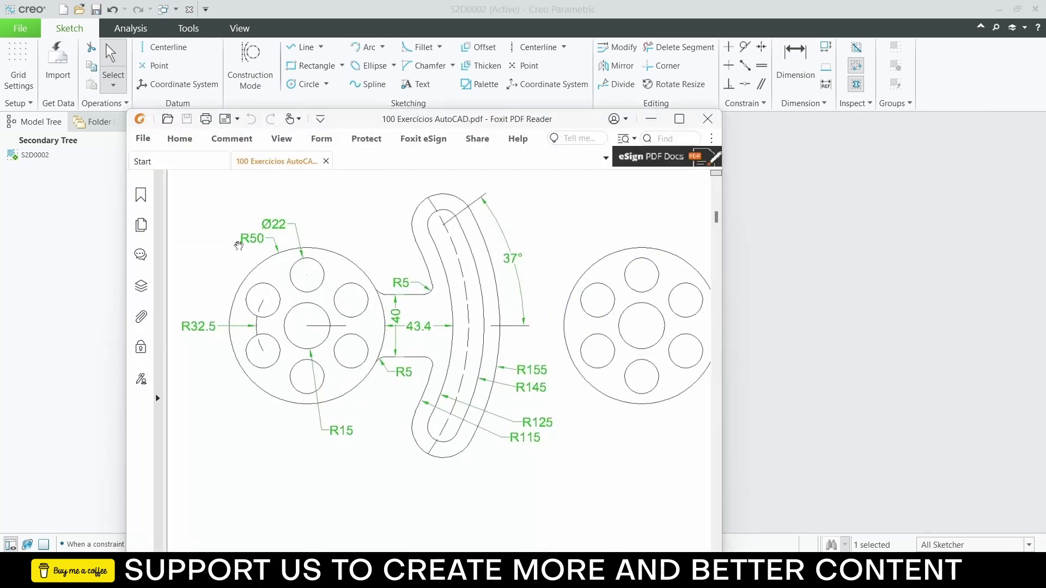
click(649, 119)
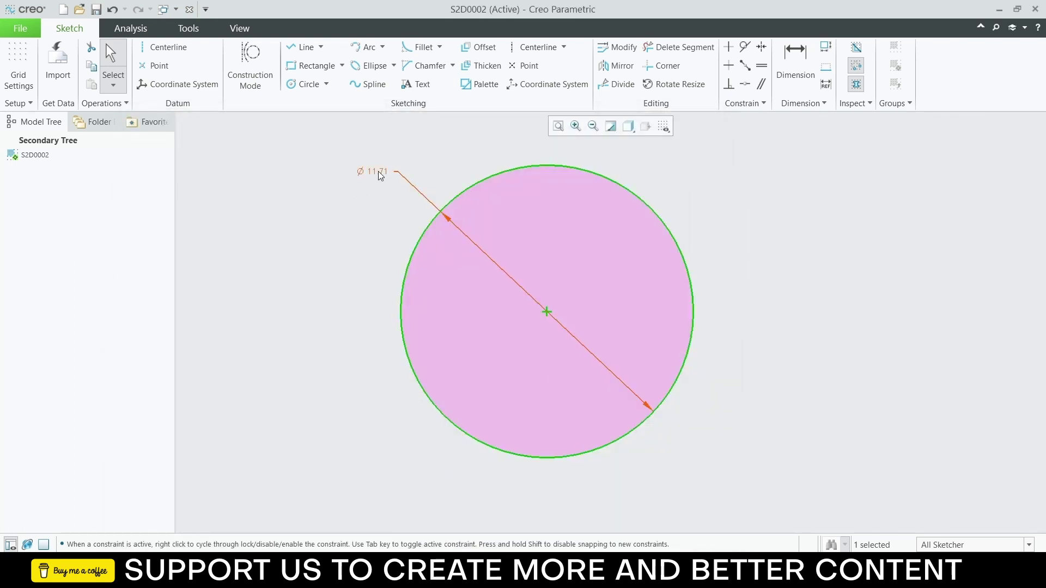
double_click(379, 175)
text(50*2)
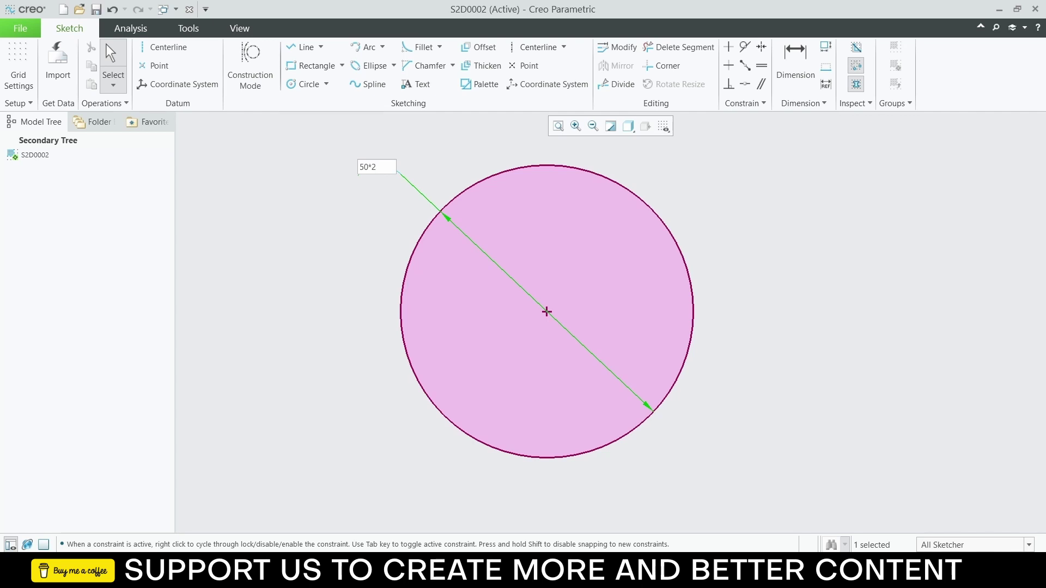
key(Return)
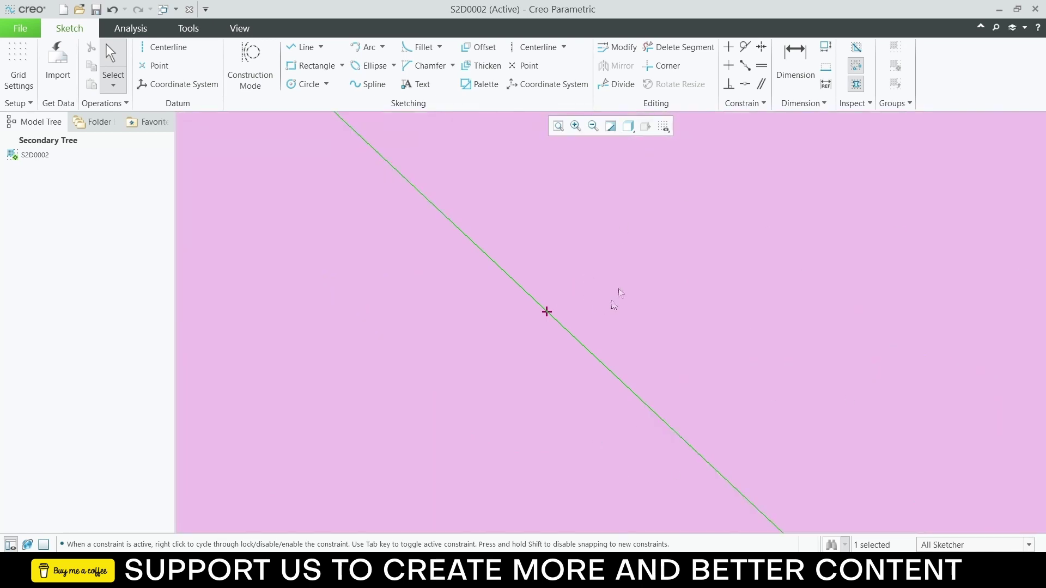
click(558, 128)
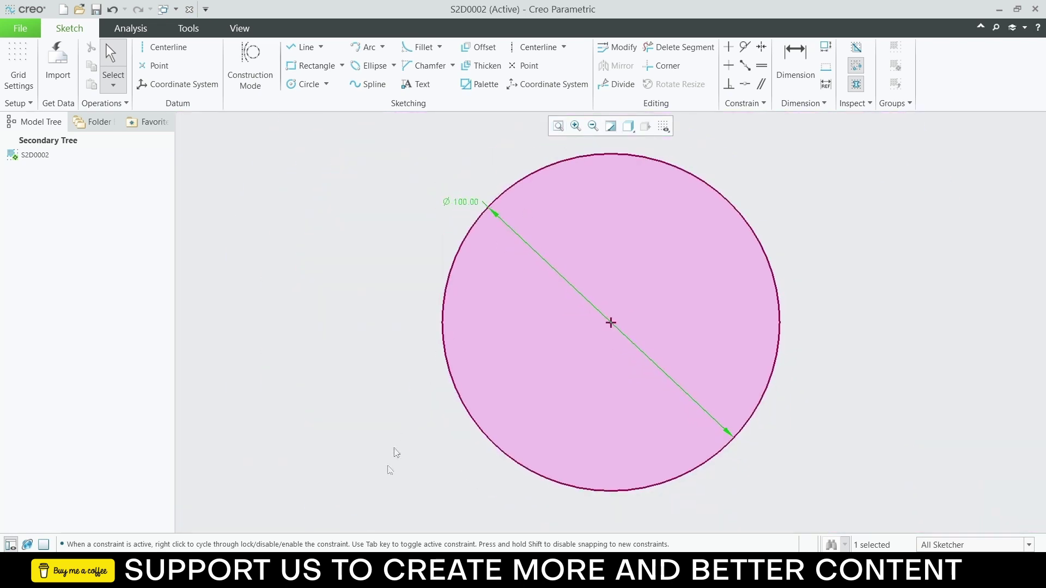
Step: Check the centre hole's radius in the Foxit PDF Reader drawing and sketch a concentric inner circle about 40.8 in diameter
key(alt+Tab)
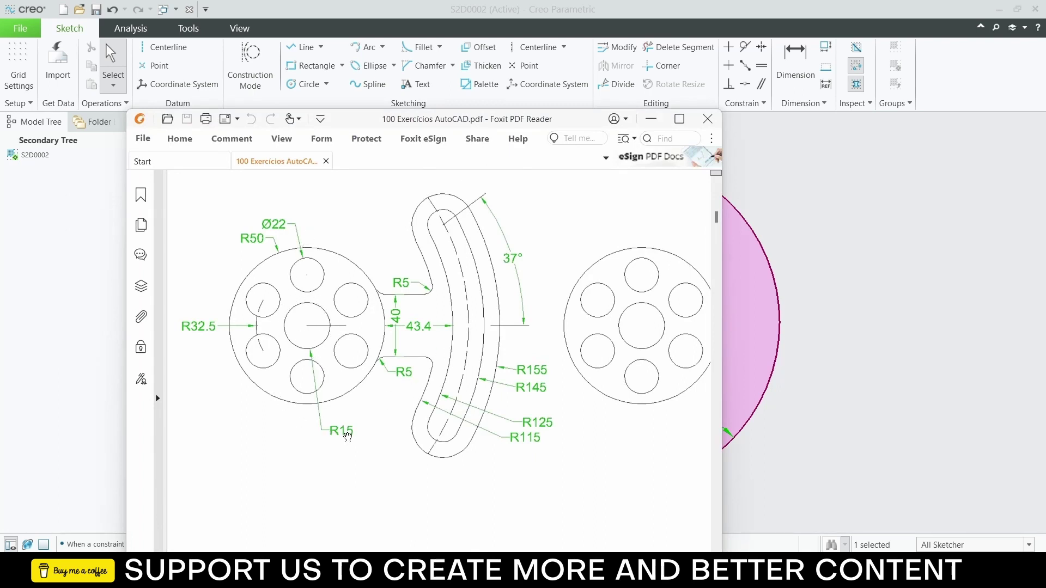
click(649, 122)
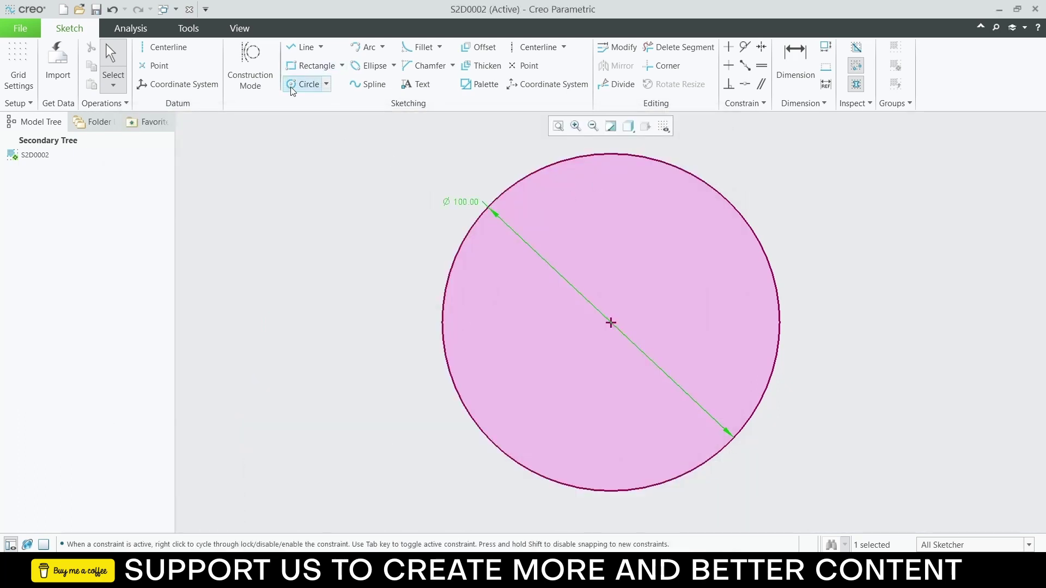
click(305, 84)
click(610, 322)
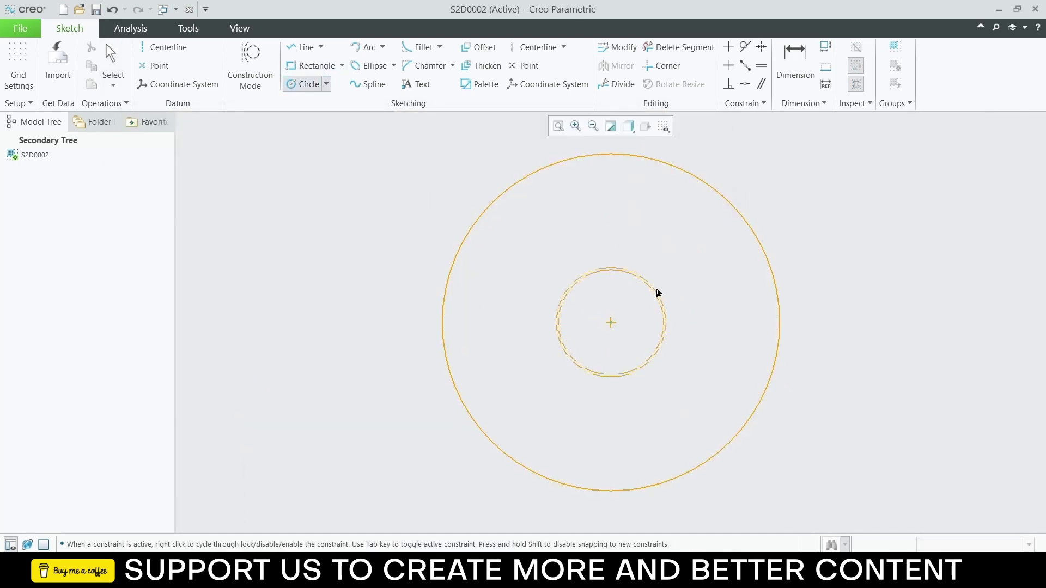
click(670, 288)
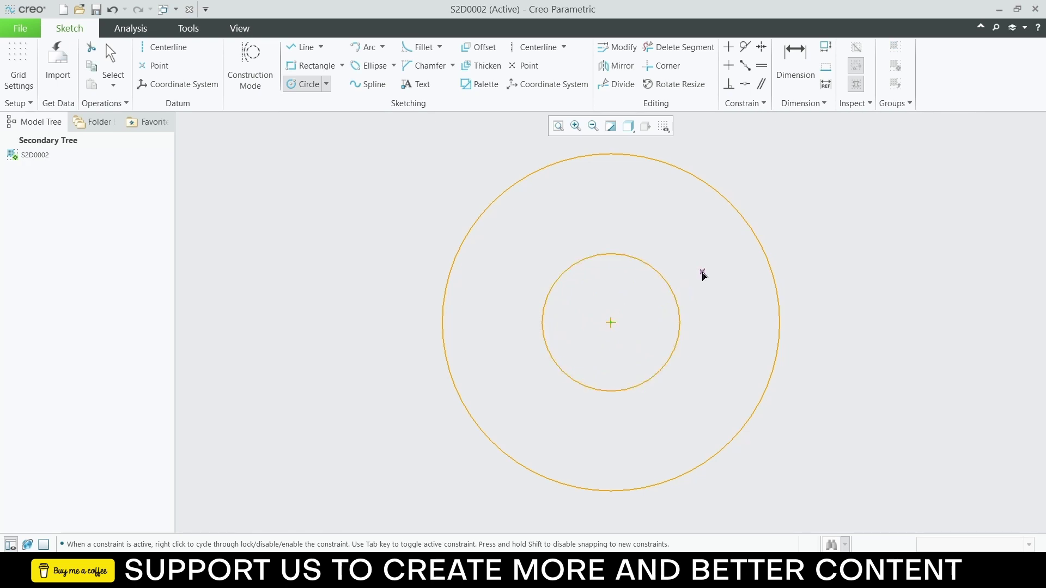
middle_click(703, 274)
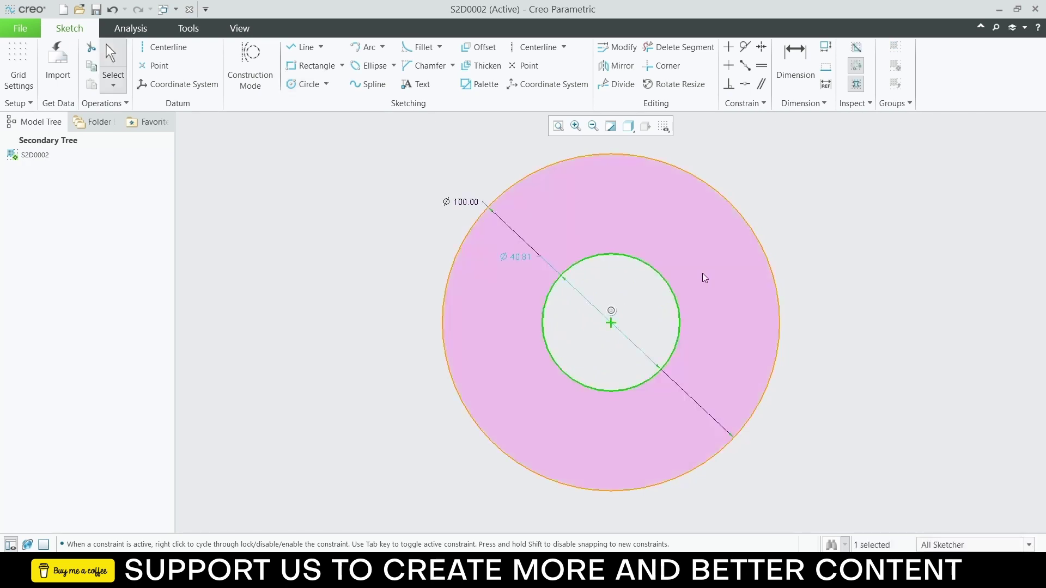
Step: Set the inner circle's diameter to 30 and switch to the exercise drawing in Foxit PDF Reader
double_click(517, 257)
text(30)
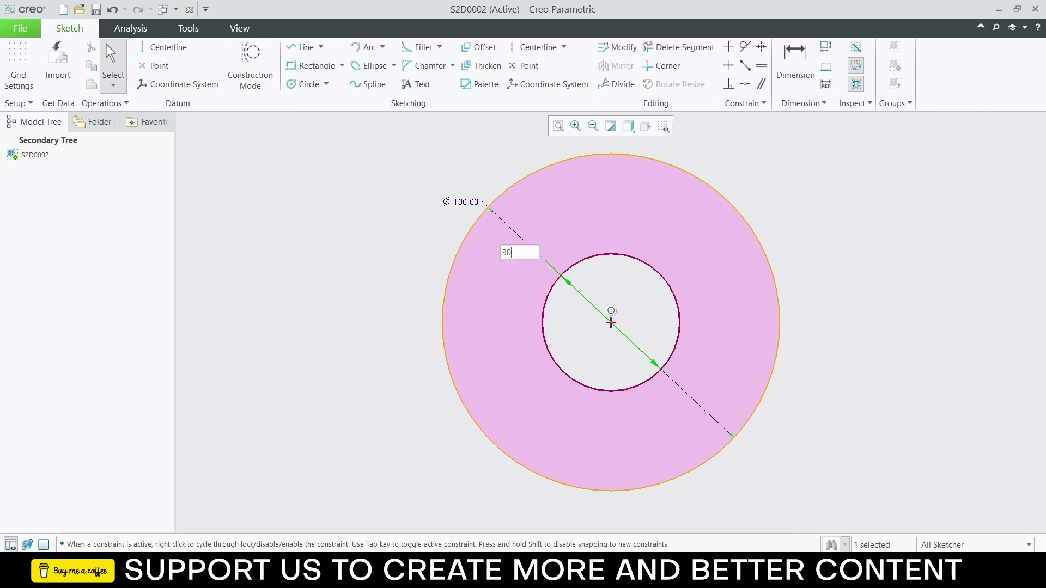
key(Return)
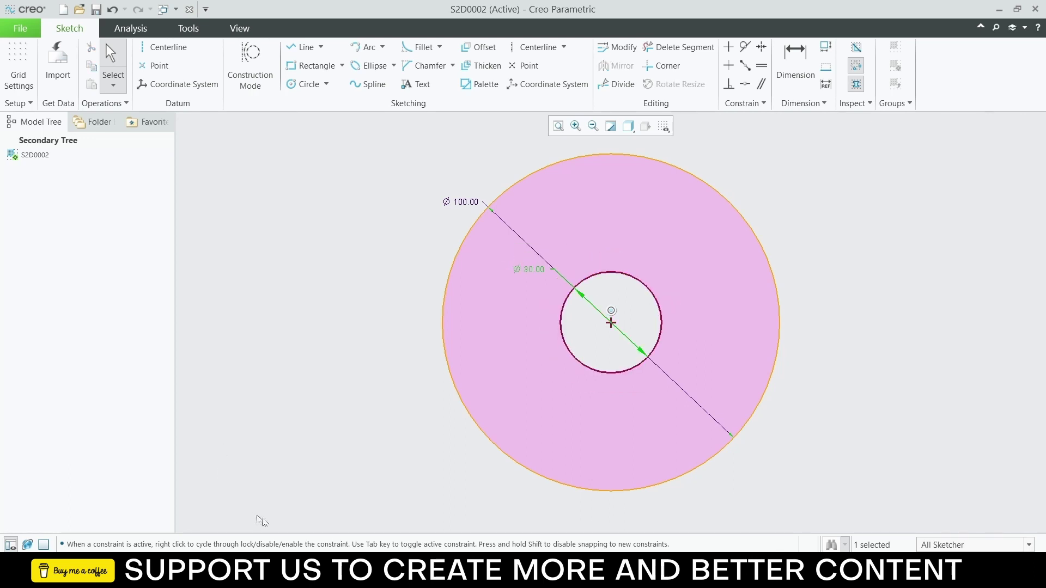
click(327, 574)
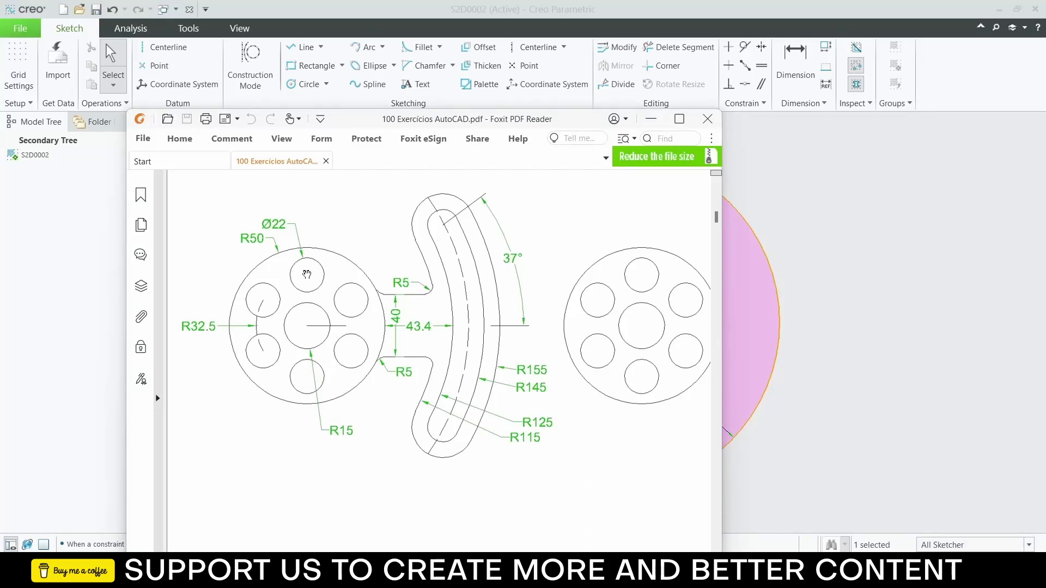
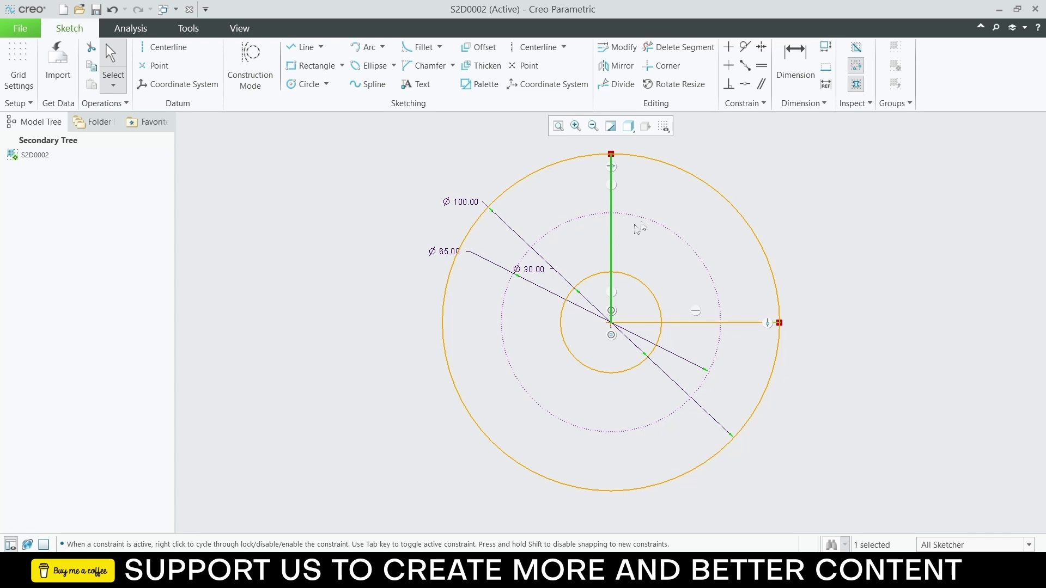
Step: Convert the vertical and horizontal lines from the disc's centre to its outer circle into construction geometry
click(665, 157)
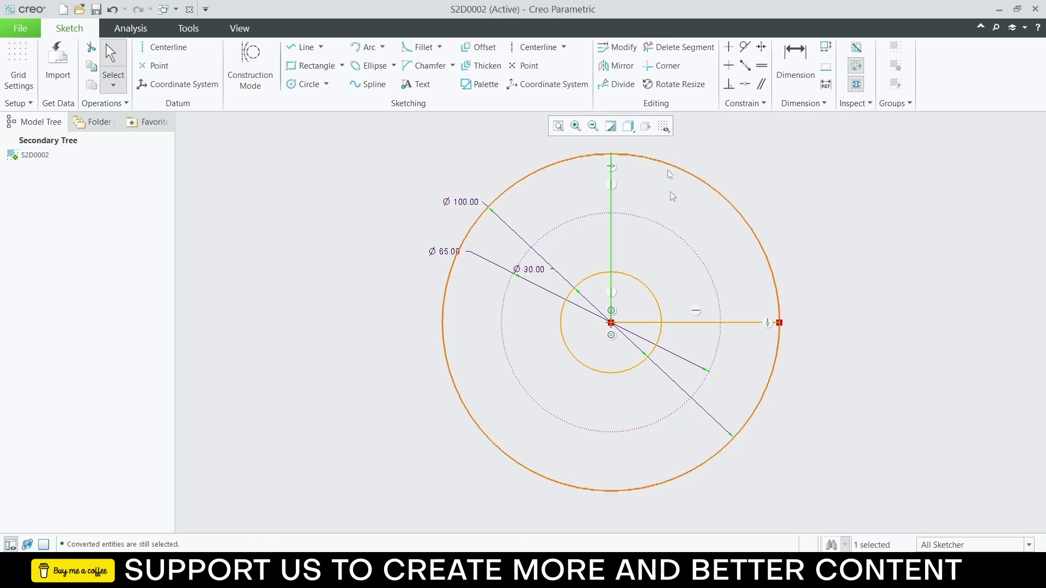
click(708, 322)
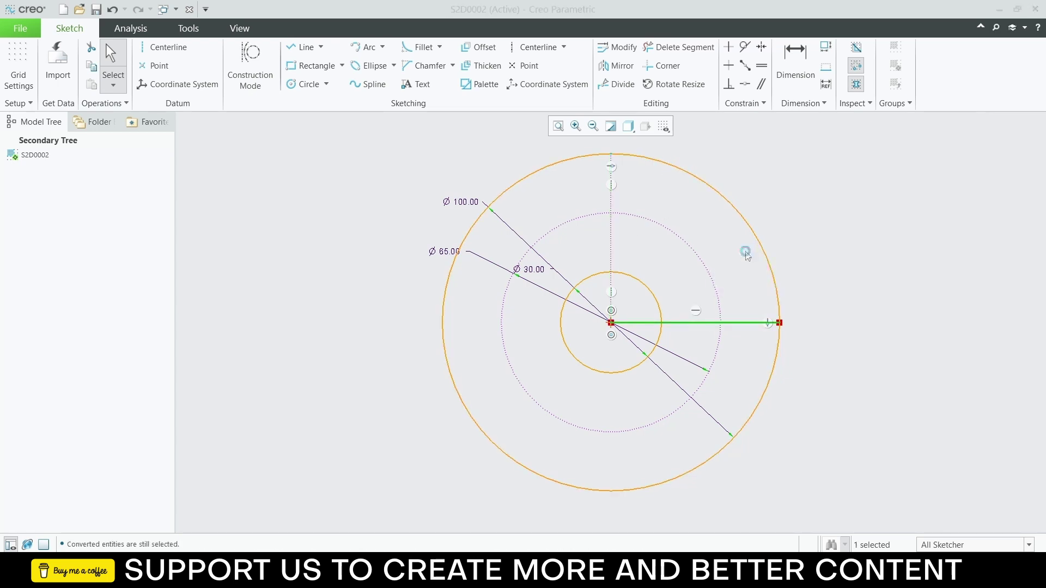
click(751, 249)
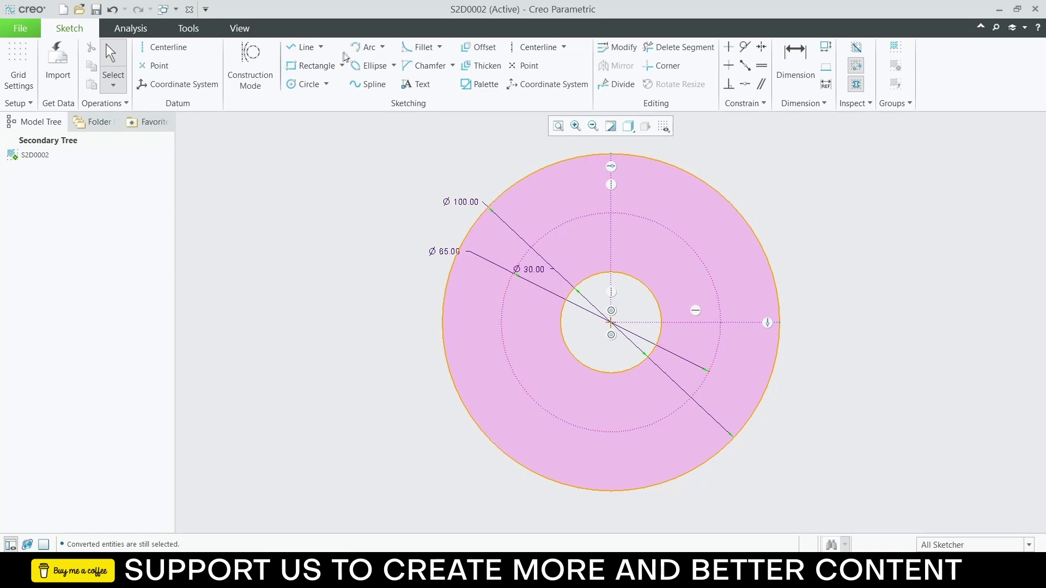
Step: Sketch a circle where the vertical construction line crosses the dotted construction circle and set its diameter to 22
click(304, 85)
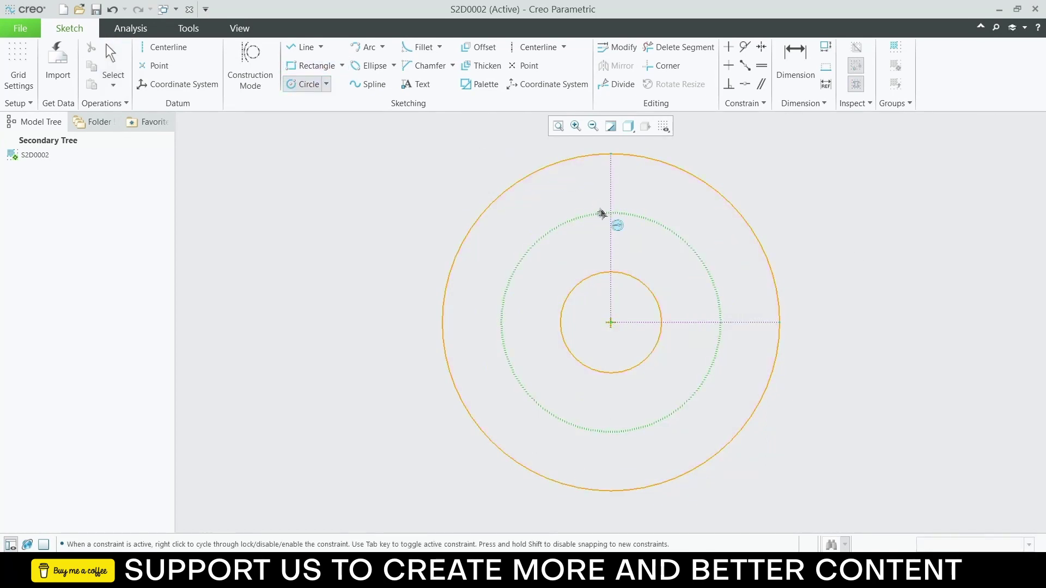
click(611, 213)
click(640, 241)
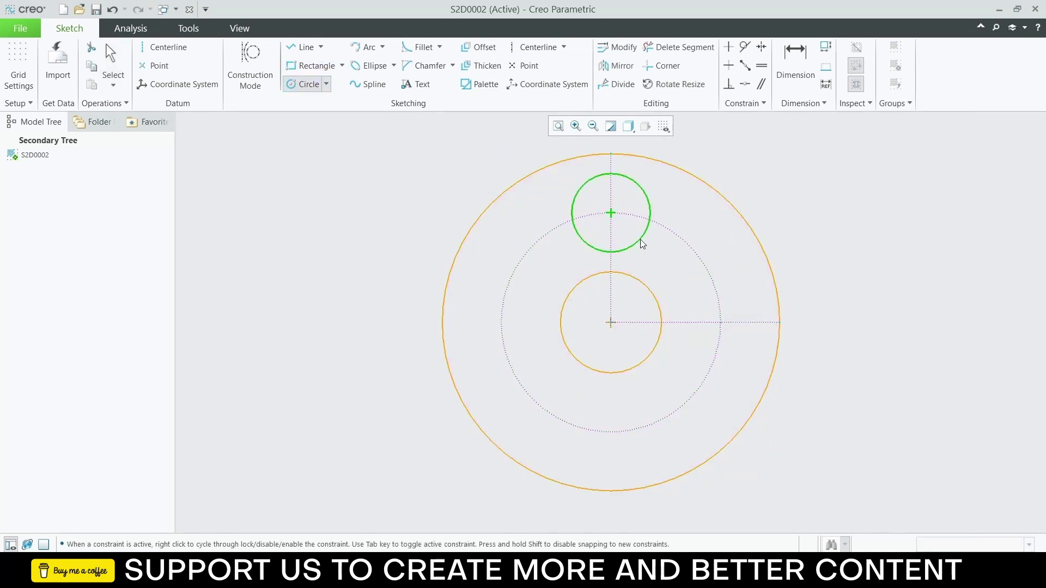
middle_click(687, 211)
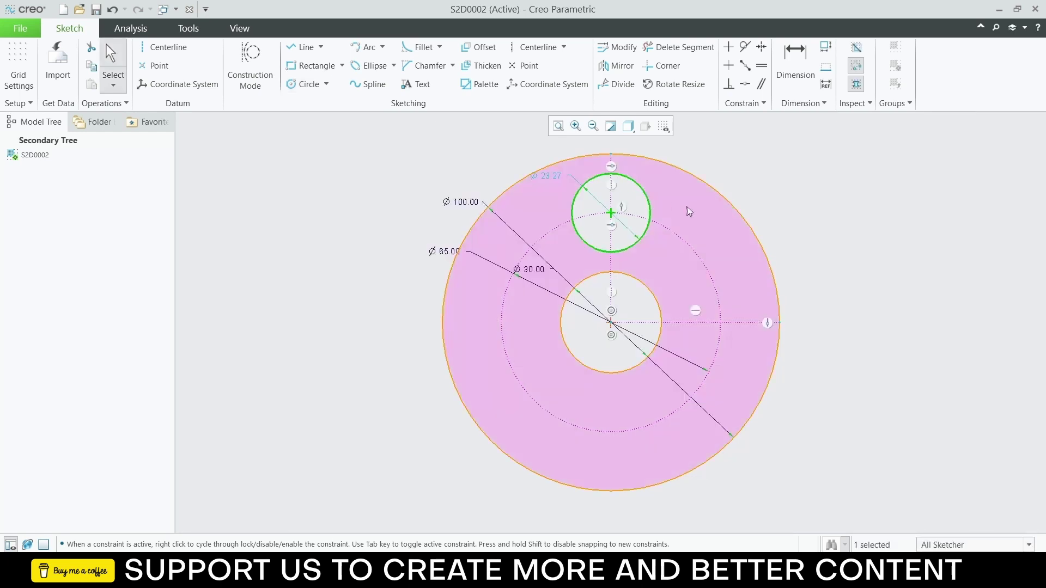
double_click(545, 177)
text(22)
key(Return)
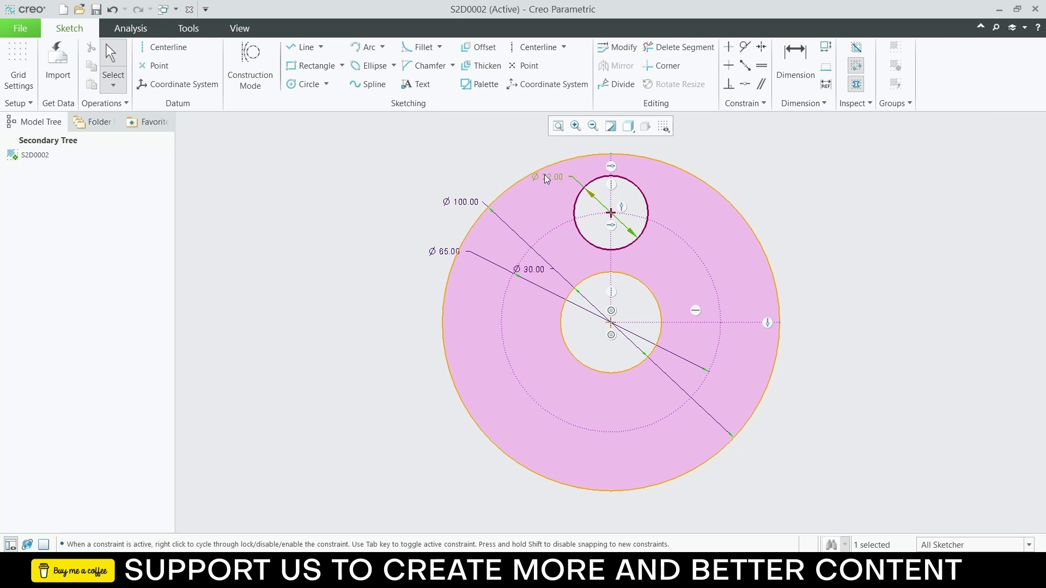
click(880, 191)
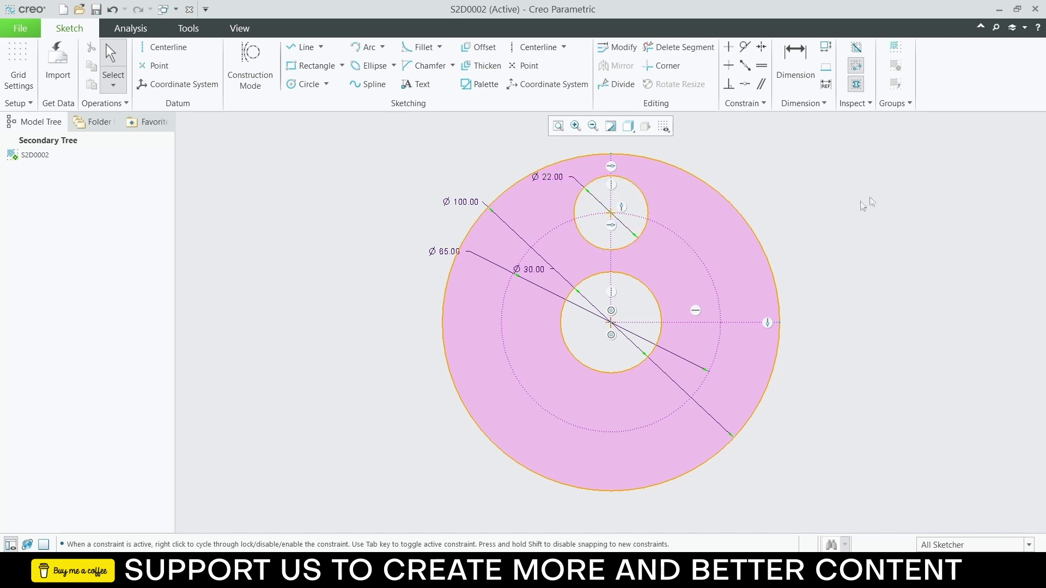
Step: Check the hole pattern in the Foxit PDF Reader drawing and sketch a line from the disc's centre to its outer circle, about 38° from vertical
key(alt+Tab)
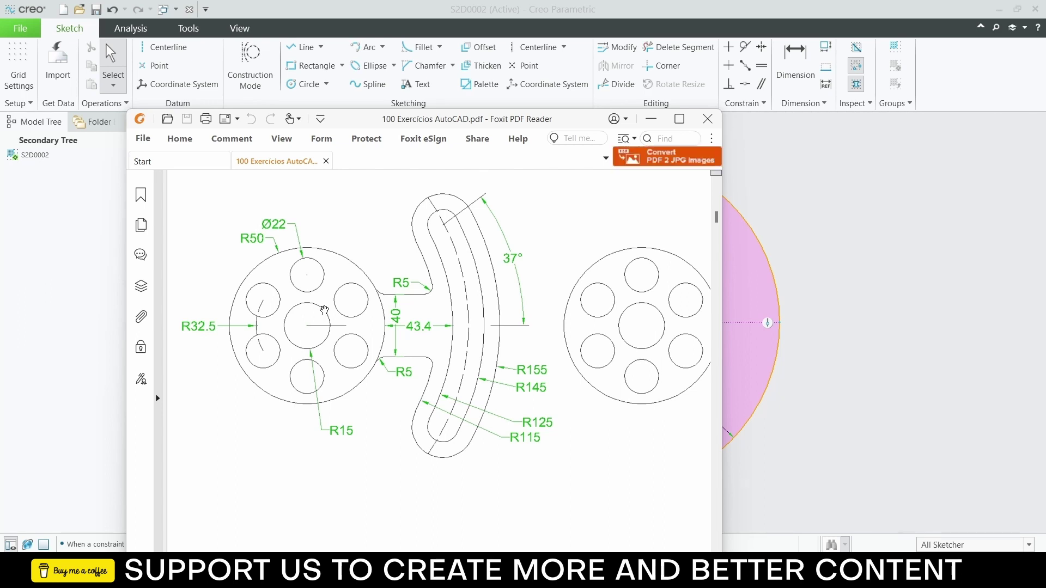
click(650, 119)
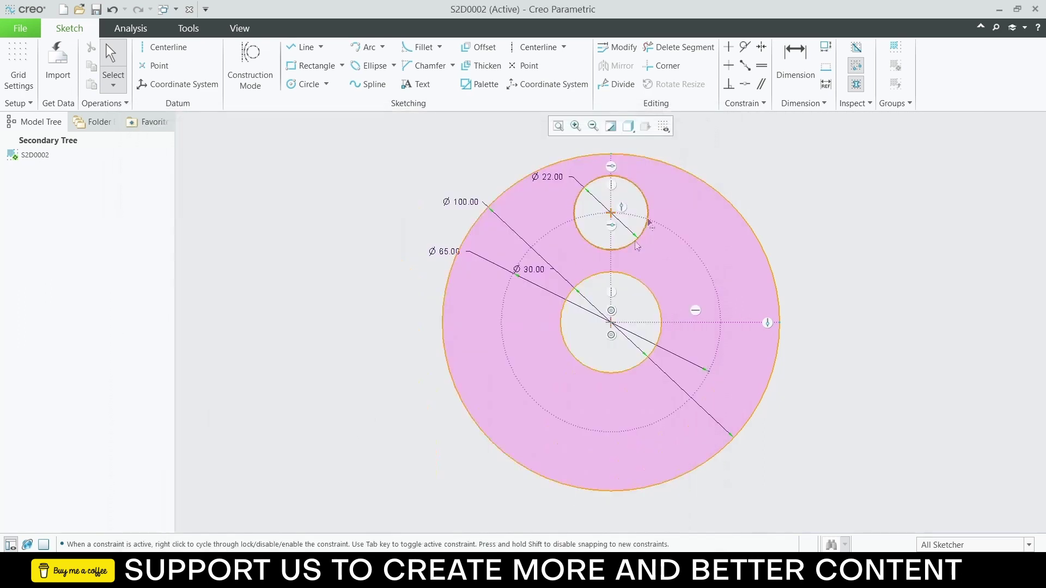
click(290, 49)
click(610, 322)
click(708, 198)
click(714, 190)
middle_click(795, 202)
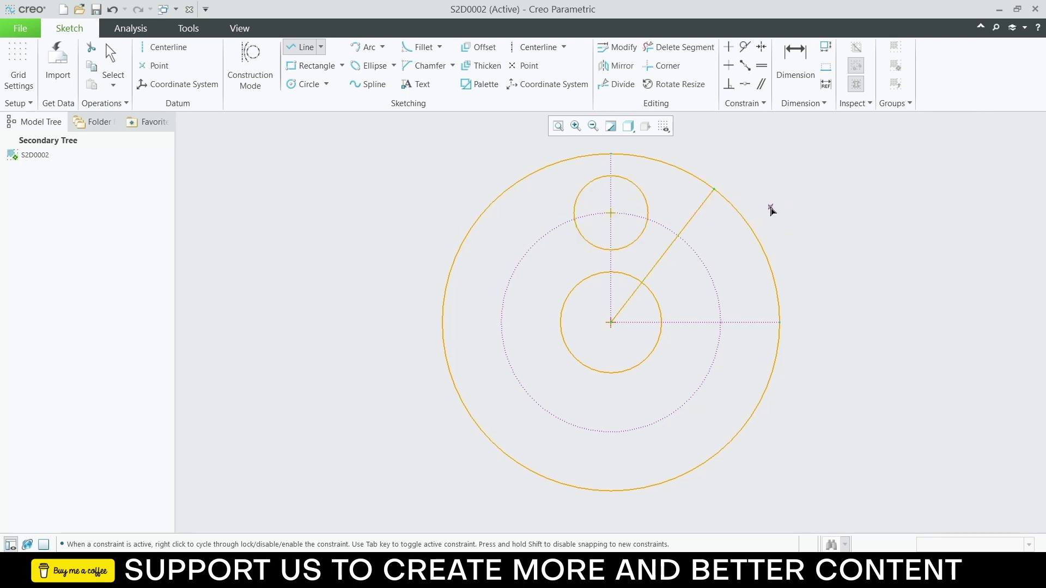
middle_click(770, 210)
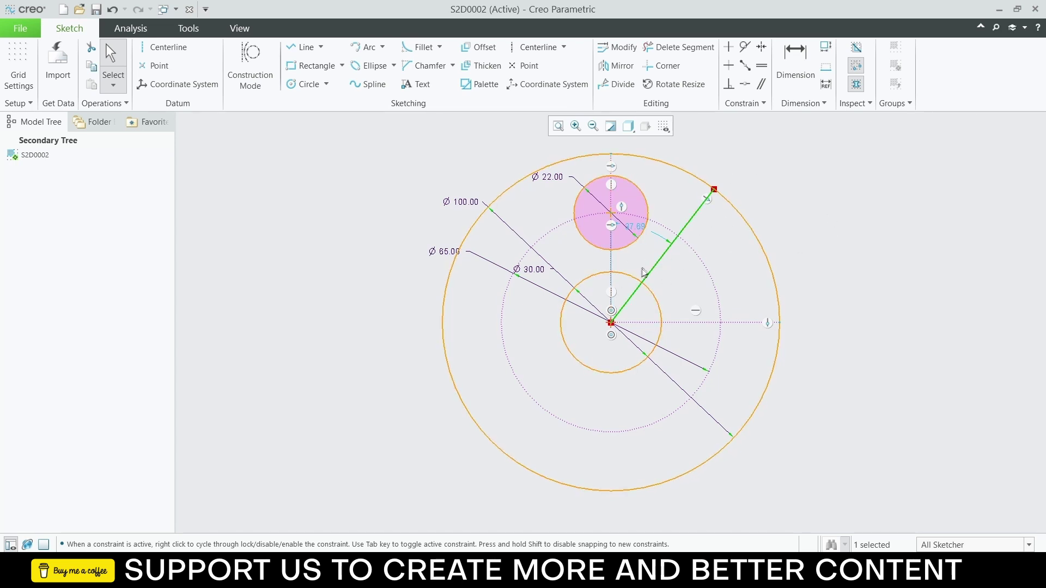
Step: Set the slanted line's angle from the vertical construction line to 30° and convert the line into construction geometry
click(638, 232)
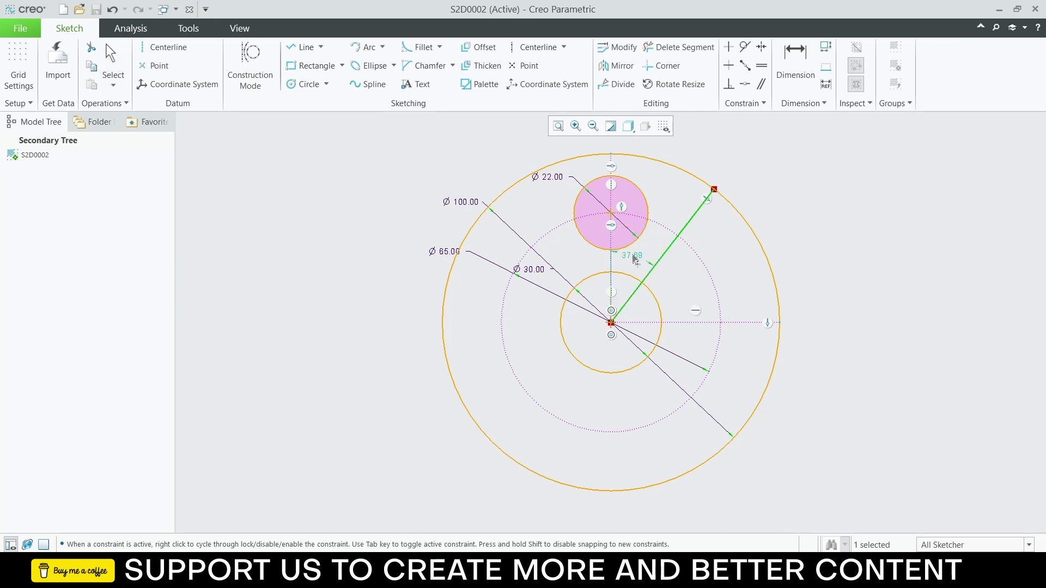
double_click(632, 254)
text(30)
key(Return)
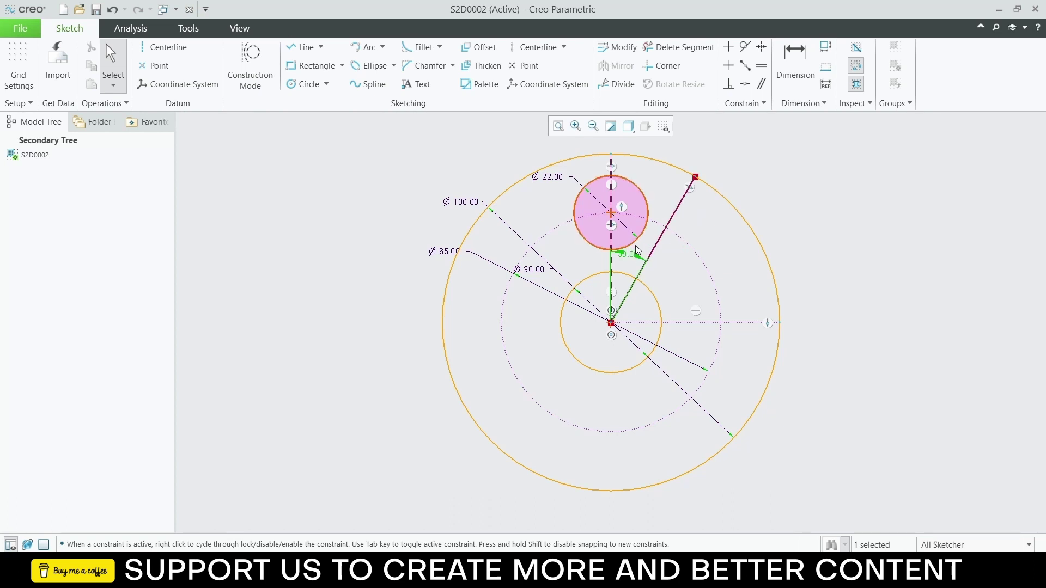
click(653, 242)
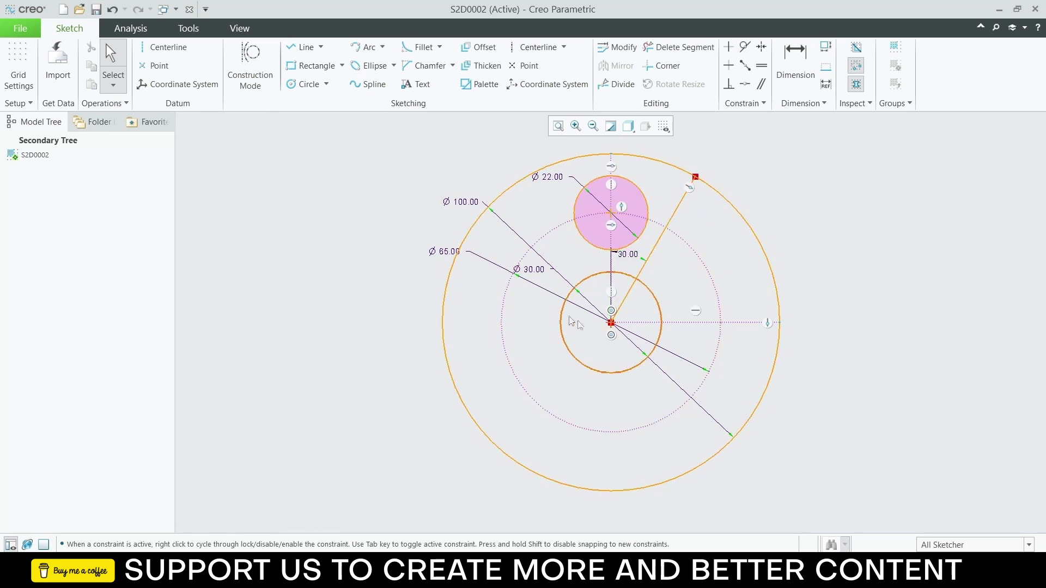
click(669, 225)
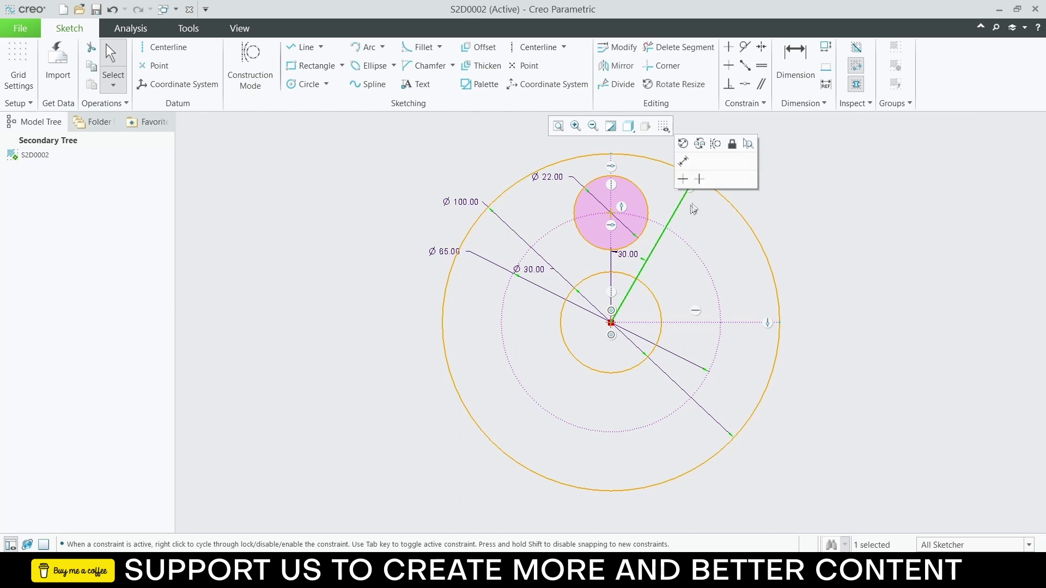
click(716, 143)
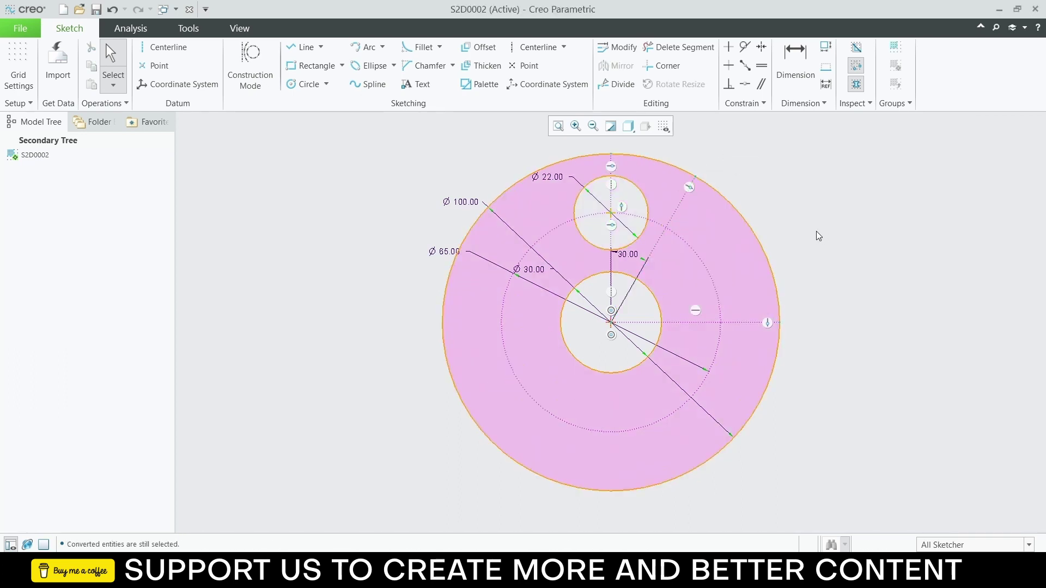
Step: Mirror the 22 diameter circle about the slanted construction line
click(638, 188)
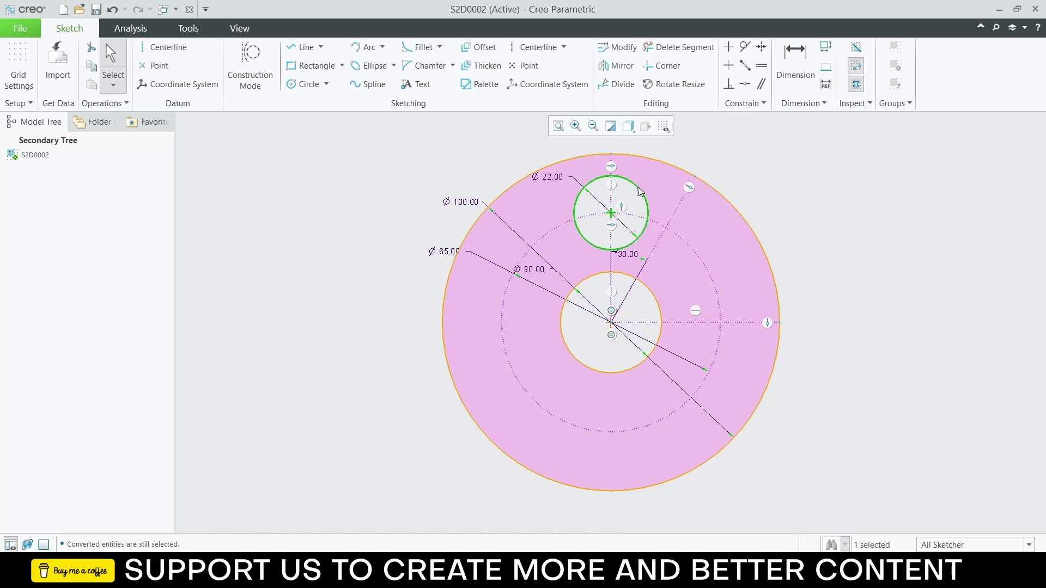
click(616, 66)
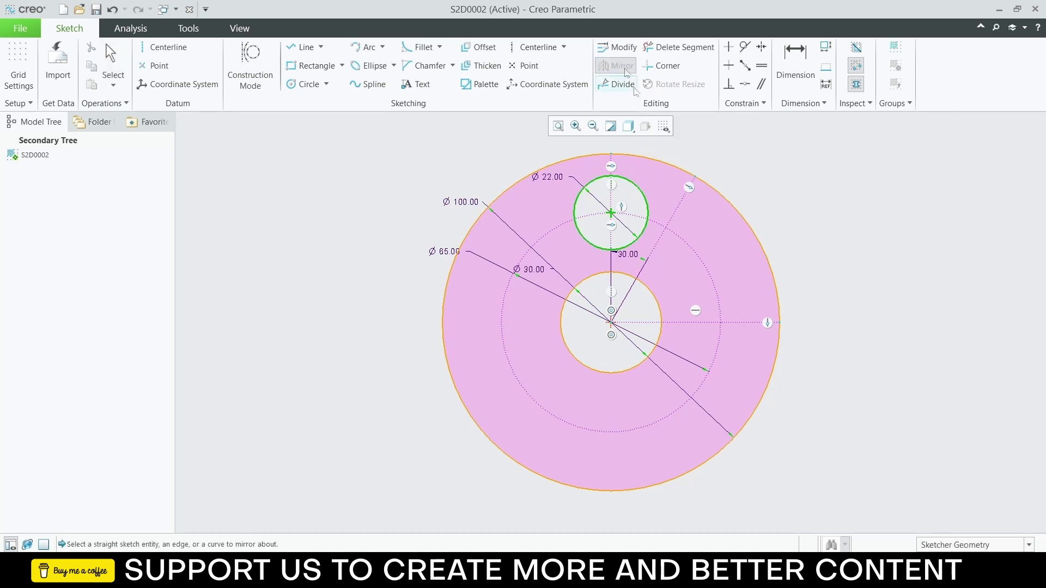
click(680, 206)
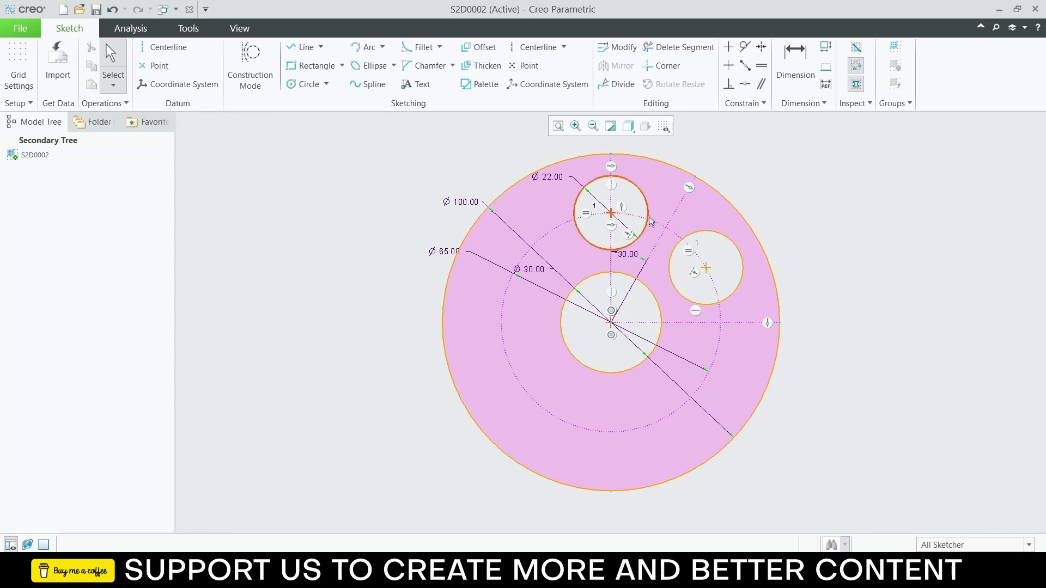
Step: Mirror the original small circle and its copy together about the horizontal construction line
click(647, 202)
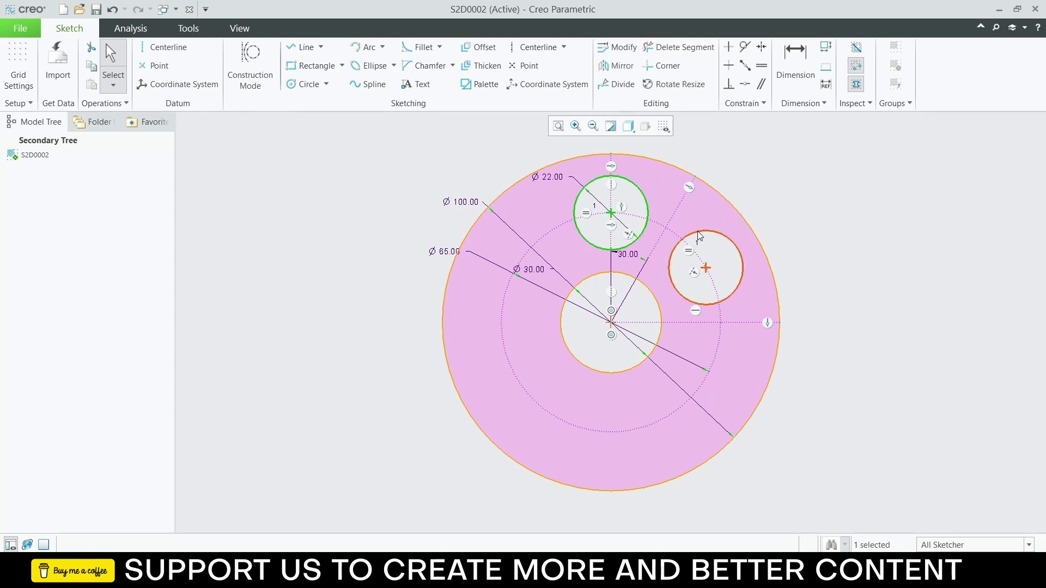
click(618, 68)
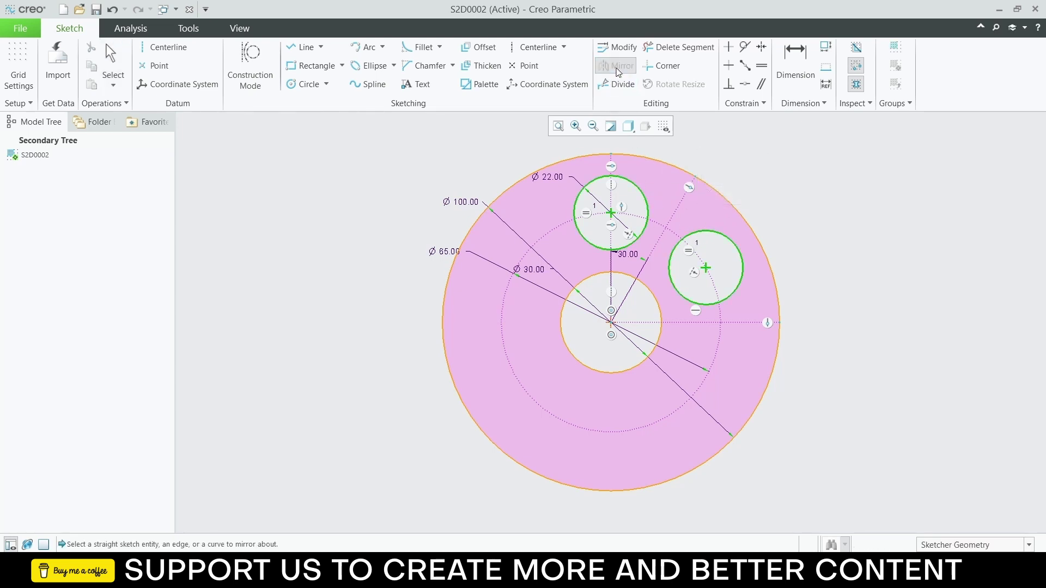
click(708, 322)
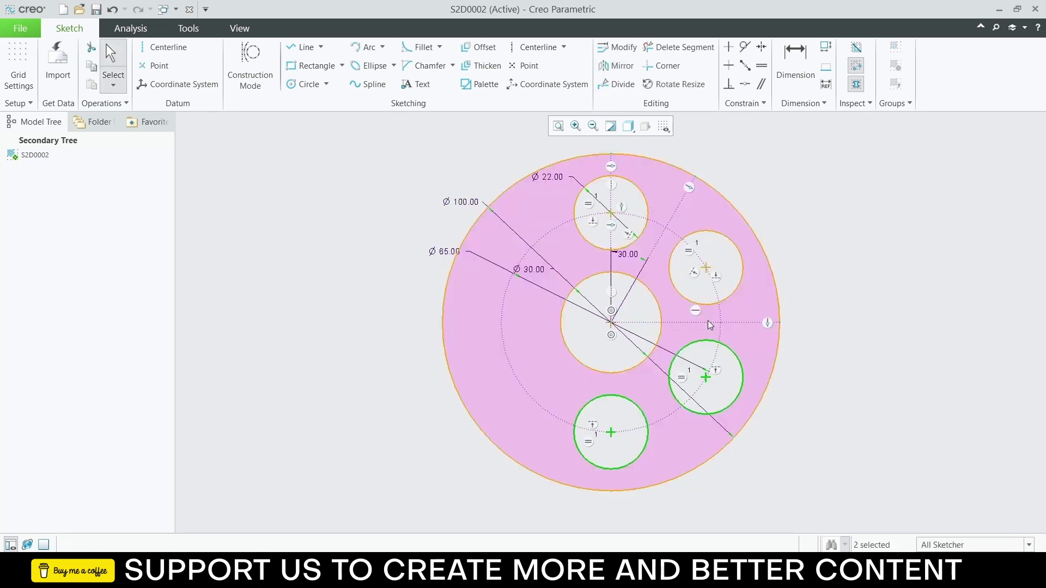
click(893, 310)
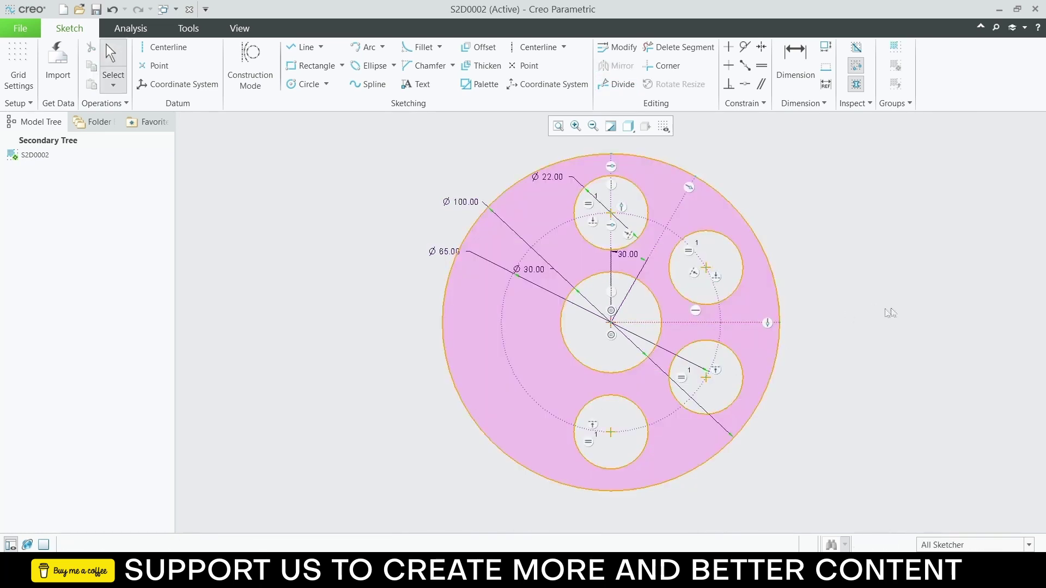
Step: Mirror the two small circles on the disc's right side about the vertical construction line
click(736, 288)
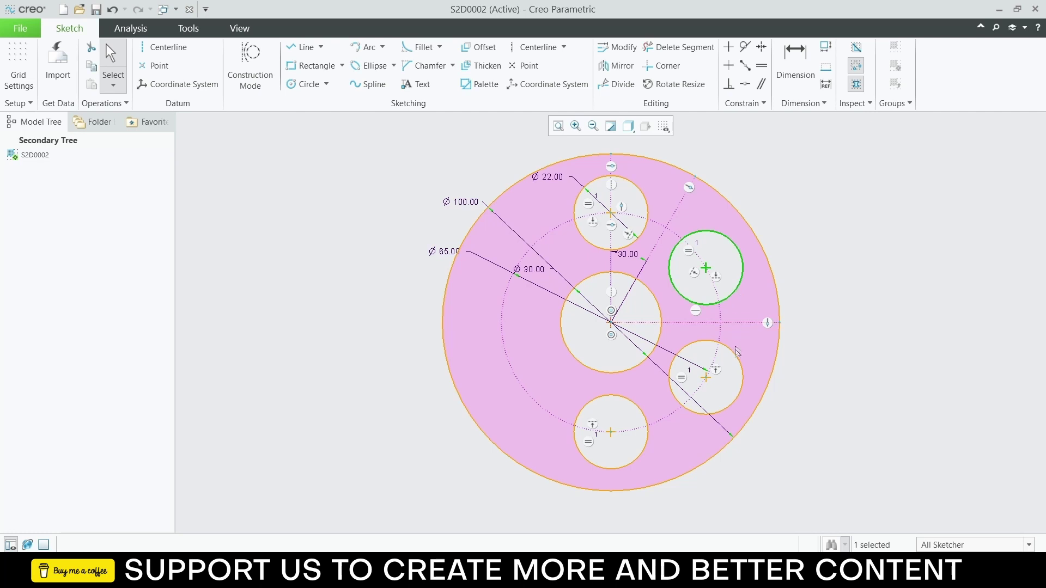
ctrl+click(734, 354)
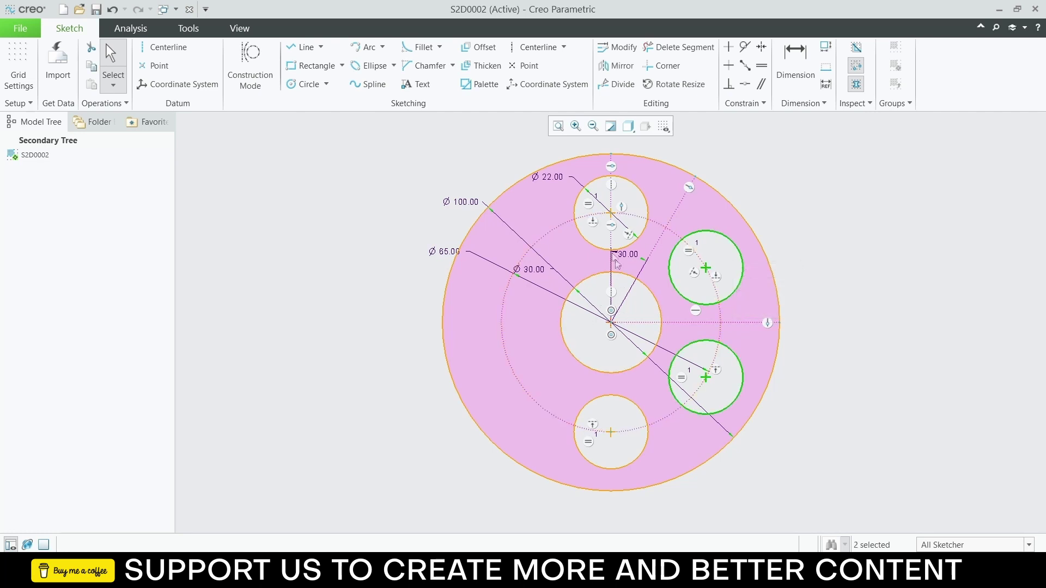
click(622, 68)
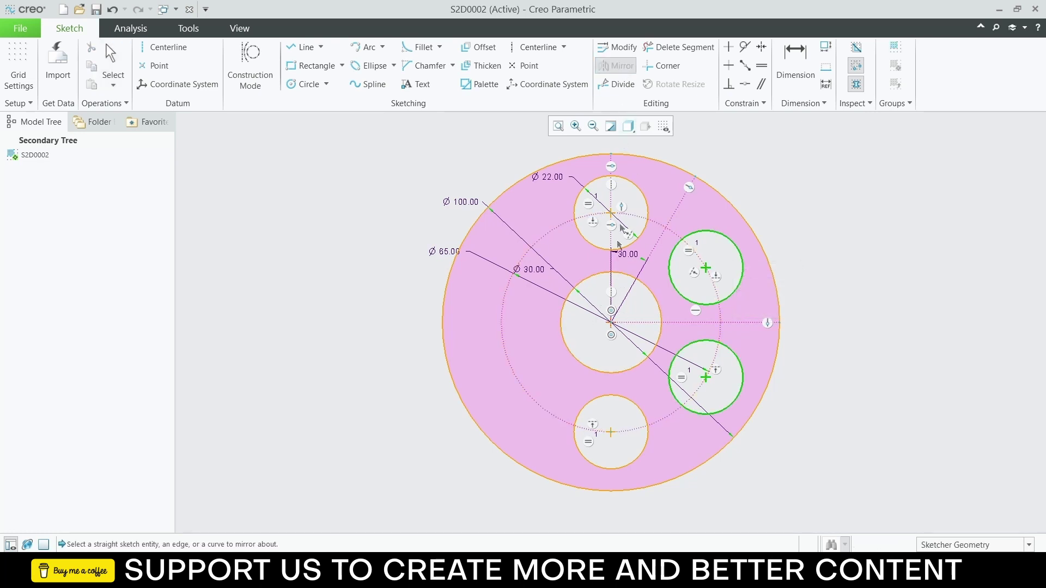
click(611, 279)
scroll(610, 302, down, 1)
Step: Check the curved arm's radii in the Foxit PDF Reader drawing and sketch a circle around the disc, concentric with it
click(253, 572)
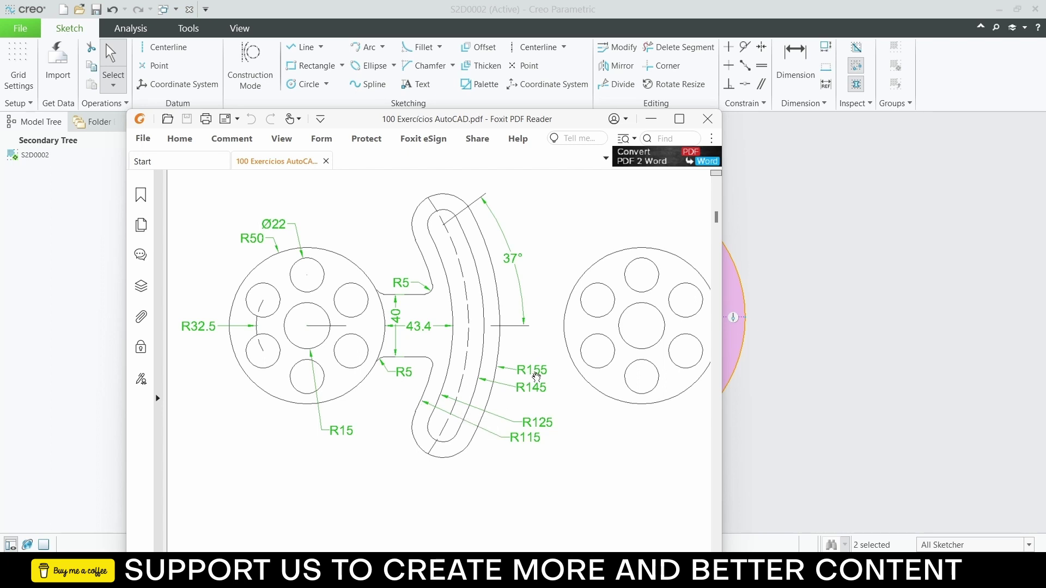
click(651, 119)
scroll(847, 264, up, 3)
scroll(929, 283, down, 3)
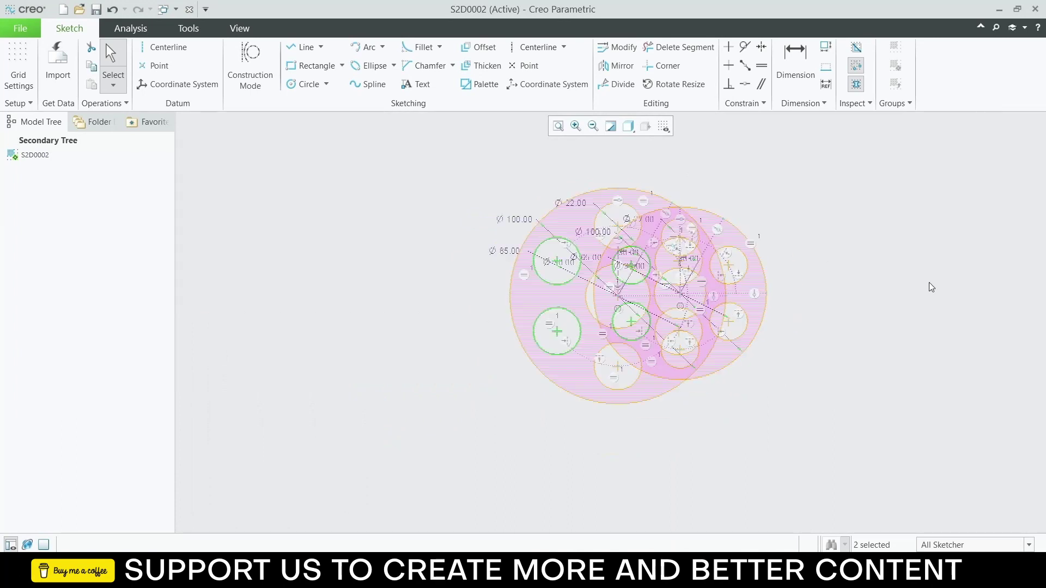
scroll(930, 283, up, 2)
scroll(929, 283, down, 3)
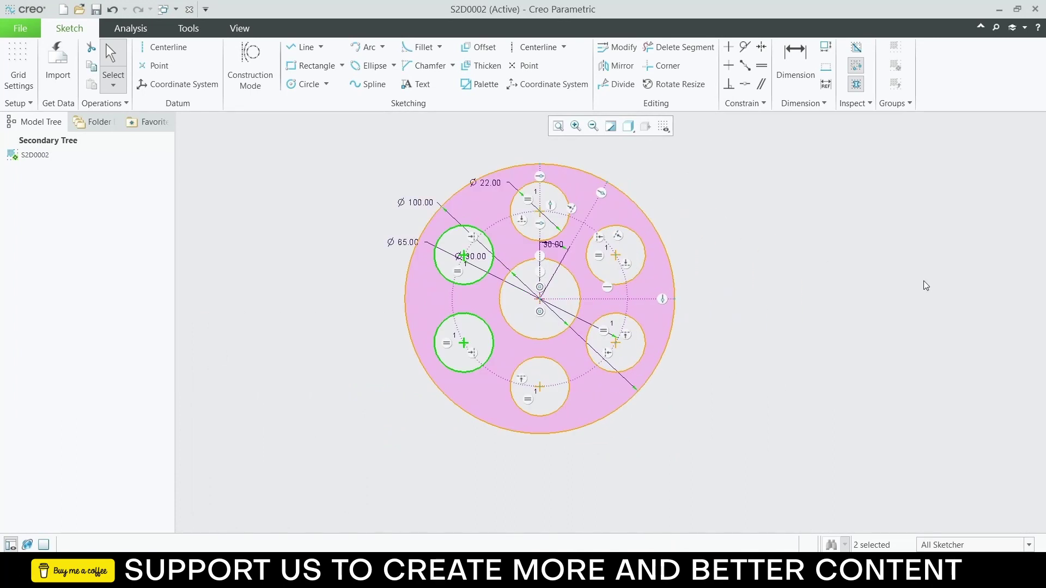
click(306, 84)
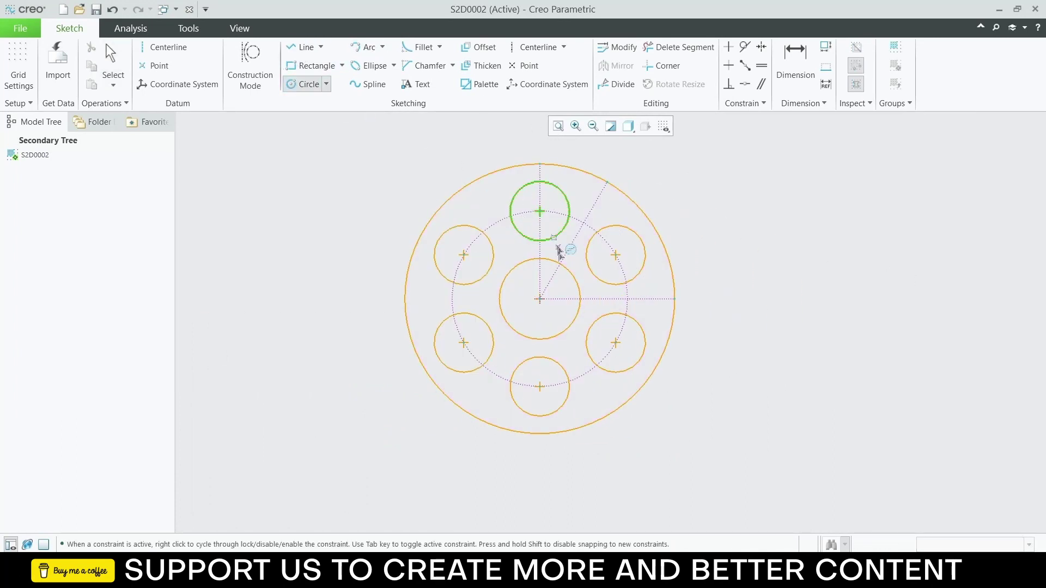
click(539, 299)
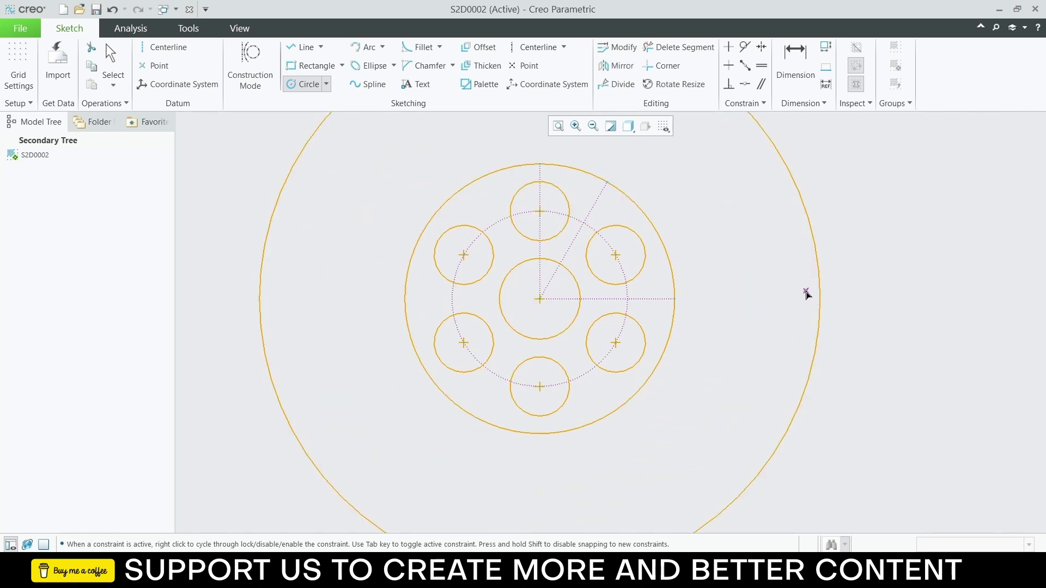
click(806, 294)
middle_click(806, 290)
Step: Set the diameter of the circle surrounding the disc to 230
scroll(800, 291, down, 5)
double_click(495, 157)
text(1)
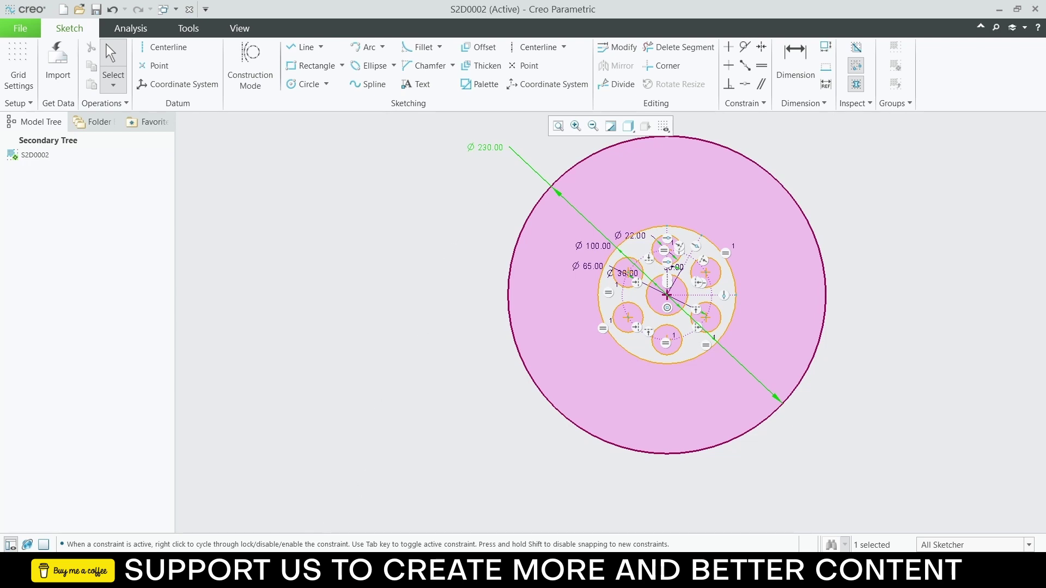
Step: Recheck the arm's radii in the Foxit PDF Reader drawing and sketch a larger concentric circle about 330.7 in diameter
key(alt+Tab)
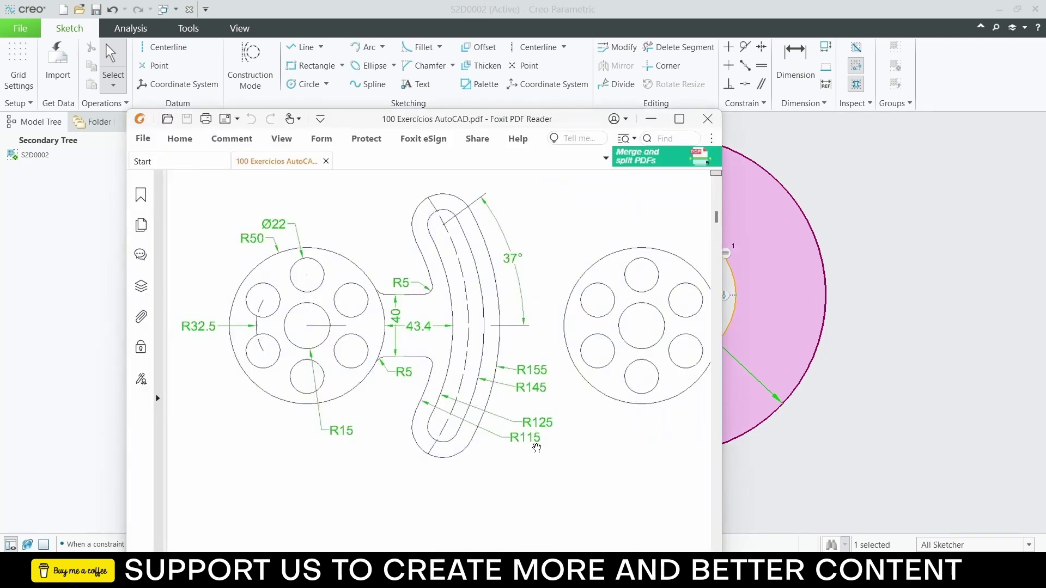
click(651, 119)
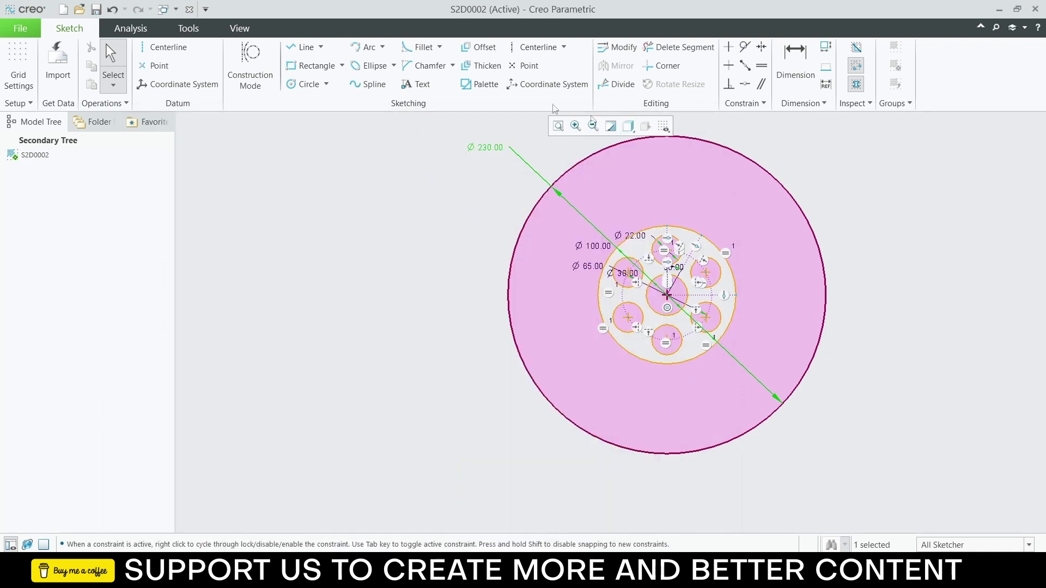
click(299, 85)
click(666, 295)
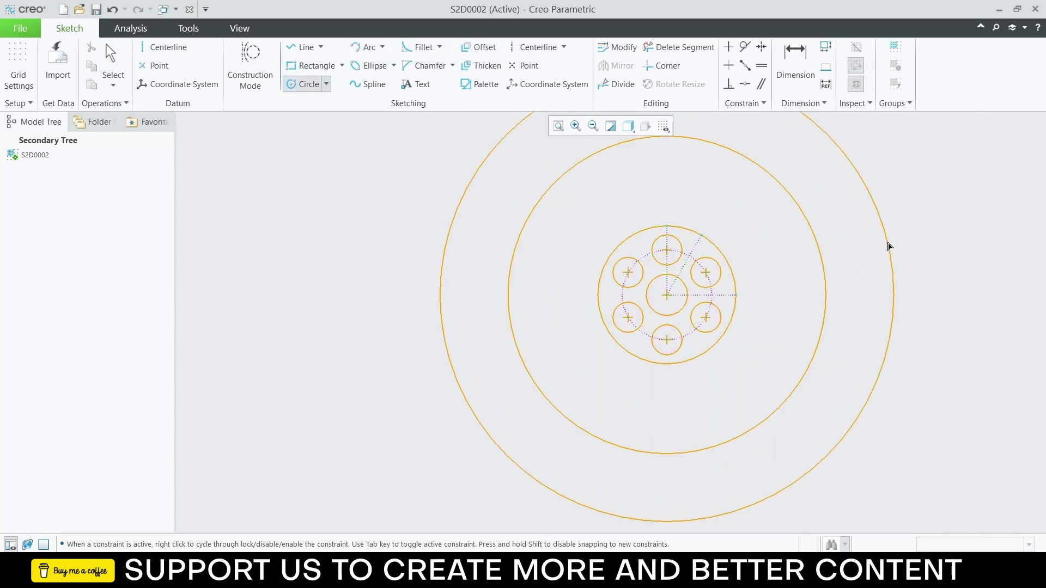
click(890, 244)
scroll(630, 234, up, 2)
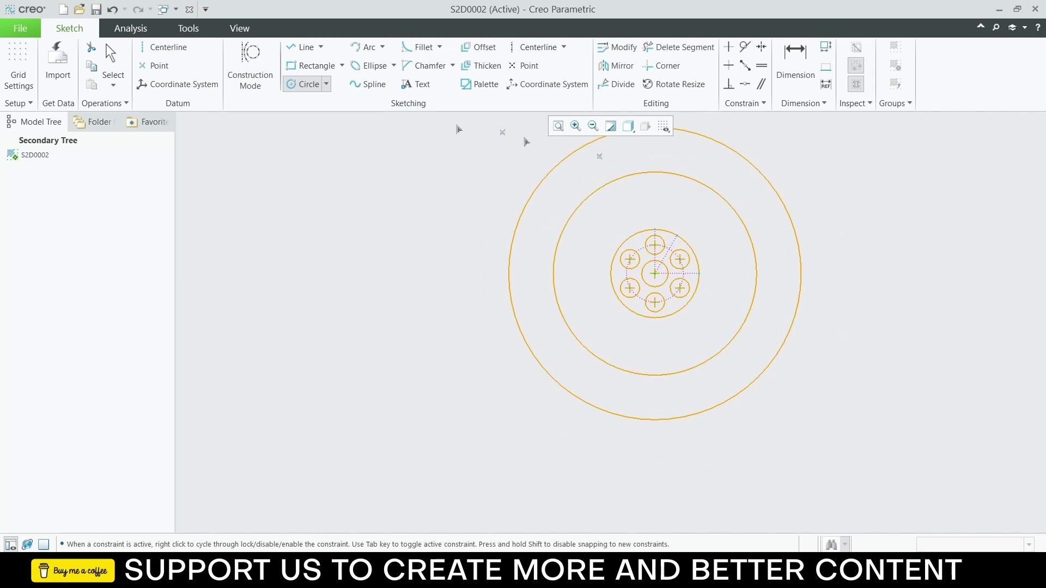
middle_click(449, 180)
Step: Set the outermost circle's diameter to 155*2 (310)
double_click(479, 136)
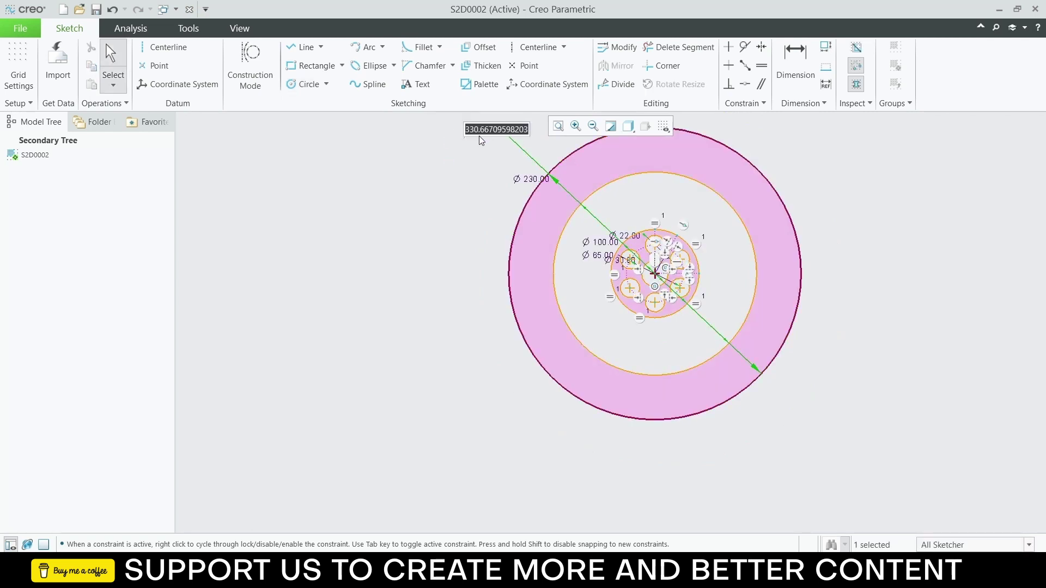
text(155*2)
key(Return)
scroll(697, 170, down, 1)
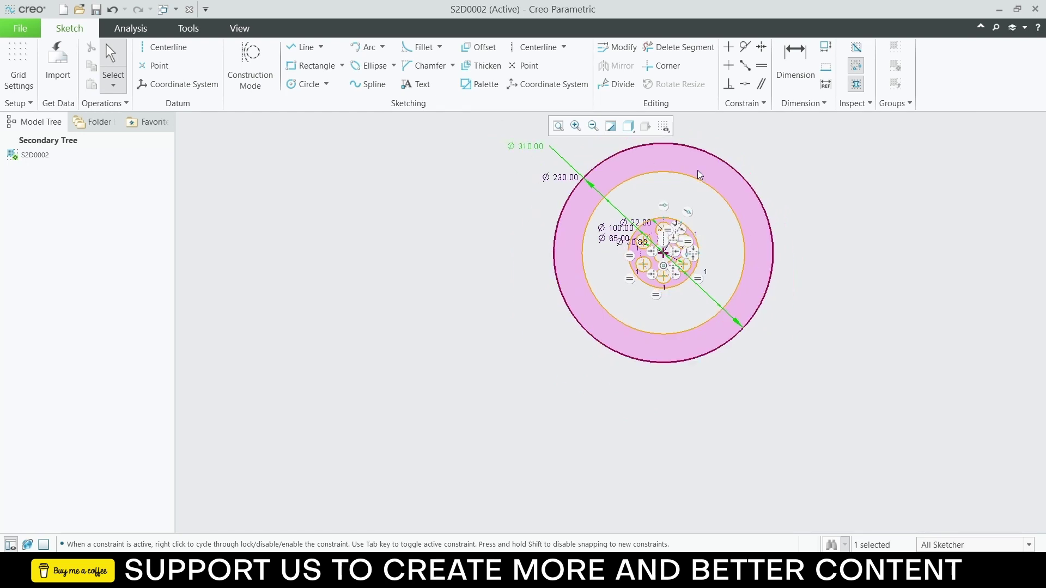
scroll(736, 181, up, 3)
scroll(795, 207, up, 2)
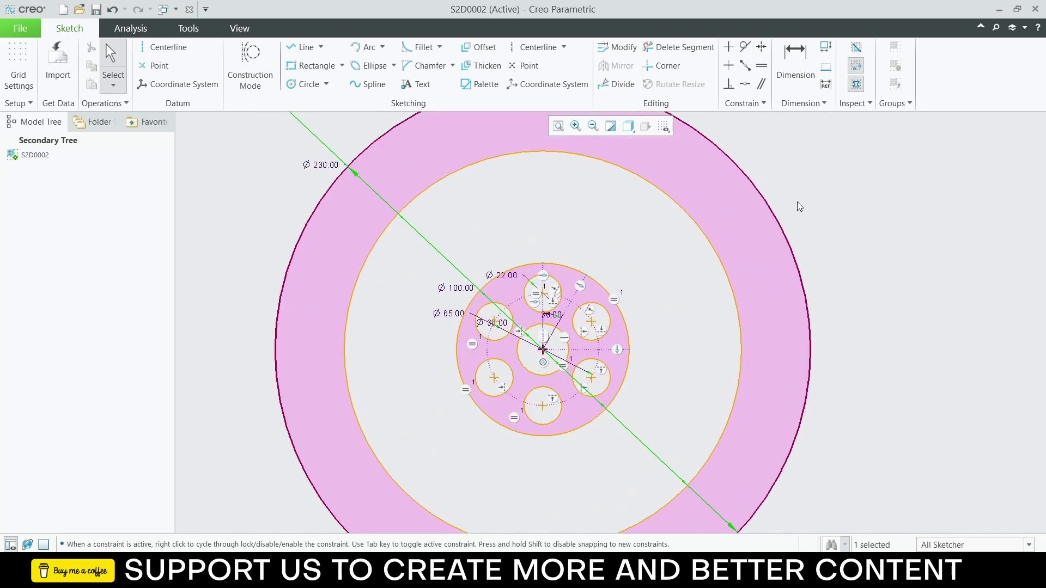
Step: Check the arm's angle in the Foxit PDF Reader drawing and sketch a sloped line from the disc's centre to the outermost circle in Creo
key(alt+Tab)
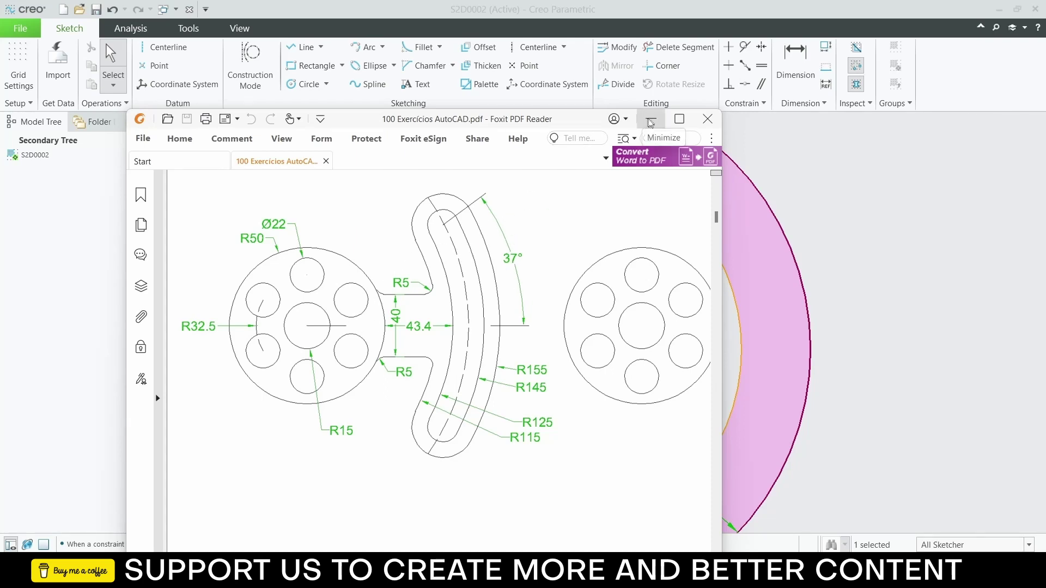
click(651, 119)
click(658, 316)
scroll(652, 351, up, 1)
scroll(651, 360, down, 2)
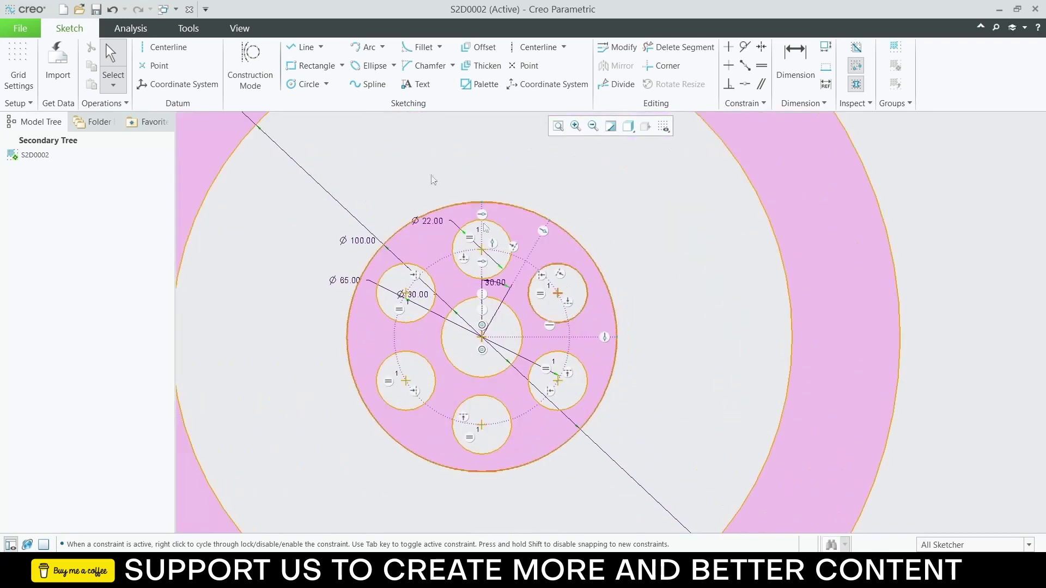
click(303, 47)
click(481, 337)
click(894, 276)
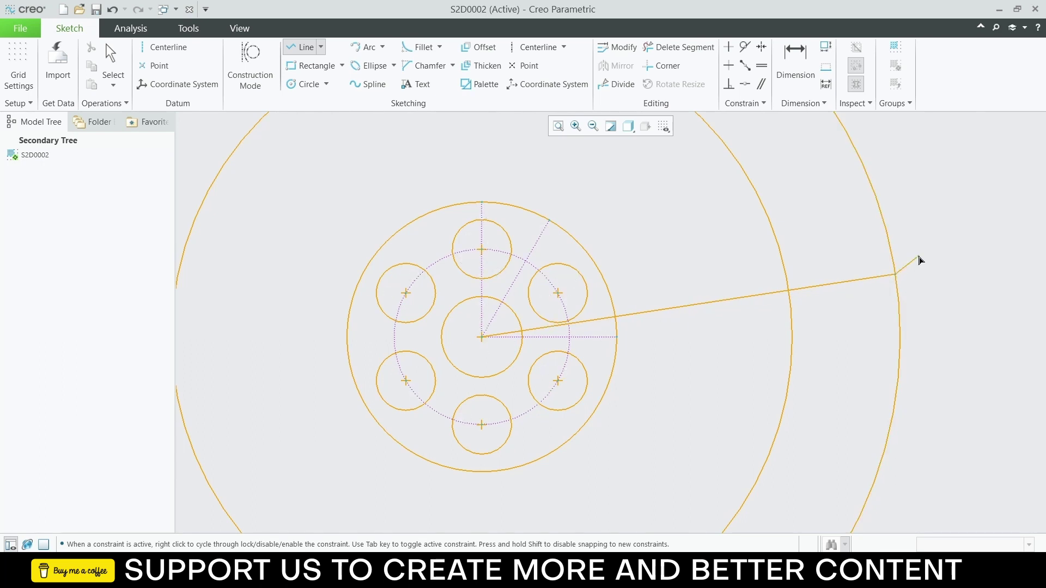
middle_click(919, 260)
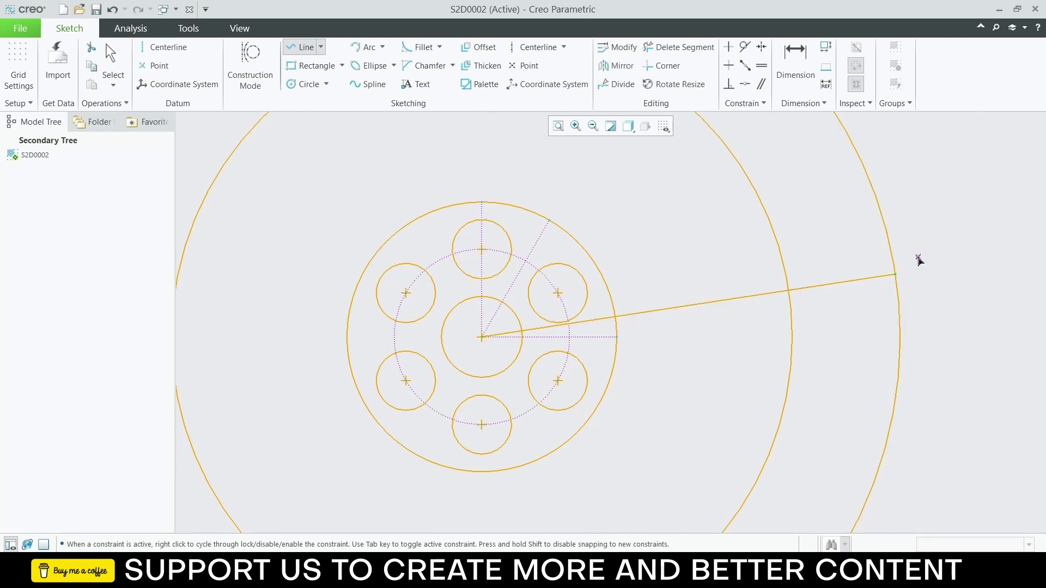
middle_click(919, 262)
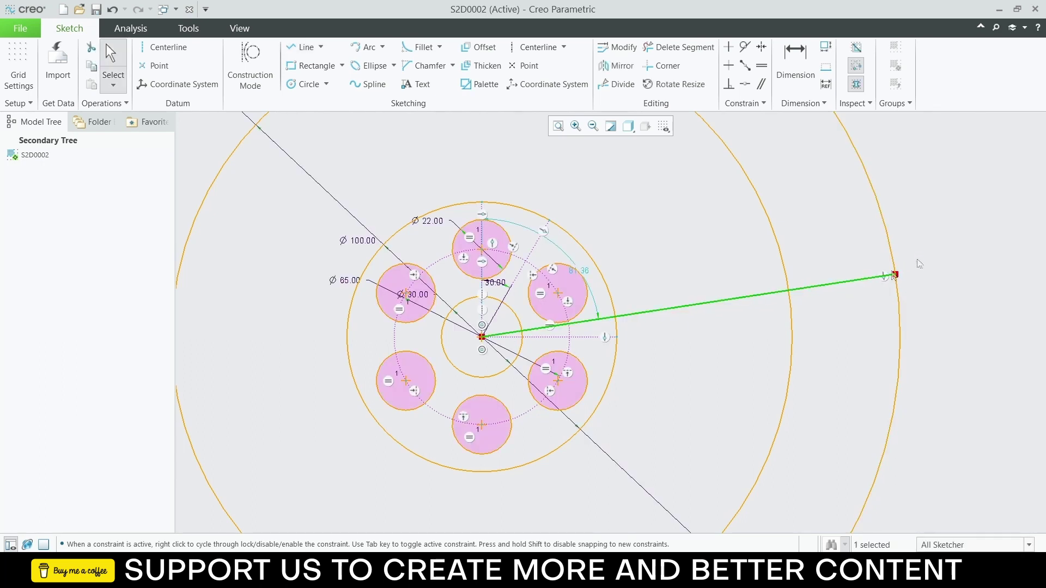
Step: Dimension the angle between the sloped line and the disc's horizontal construction line as 37.5°
click(716, 338)
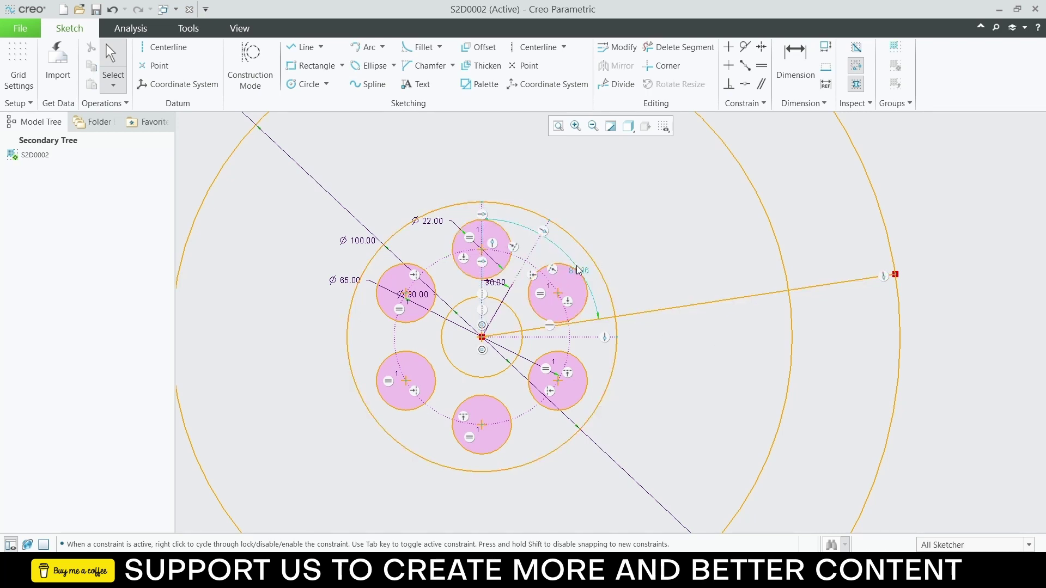
click(584, 338)
ctrl+click(641, 312)
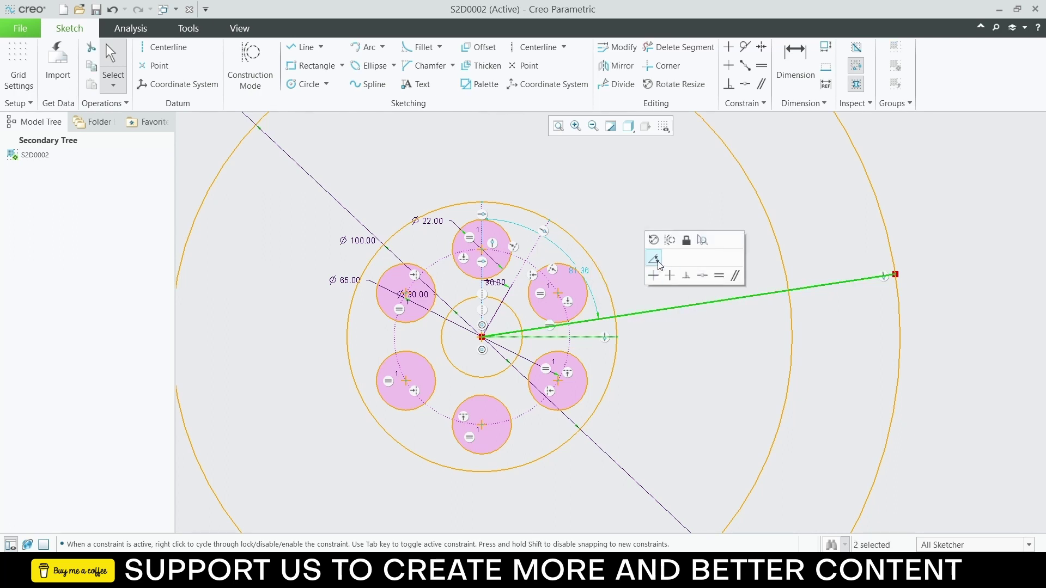
click(657, 260)
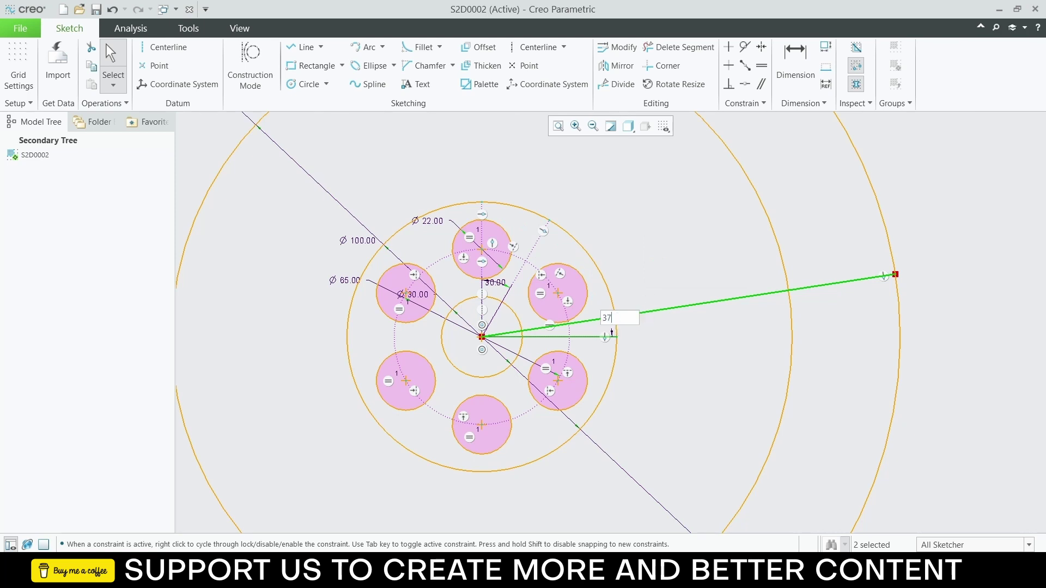
key(Return)
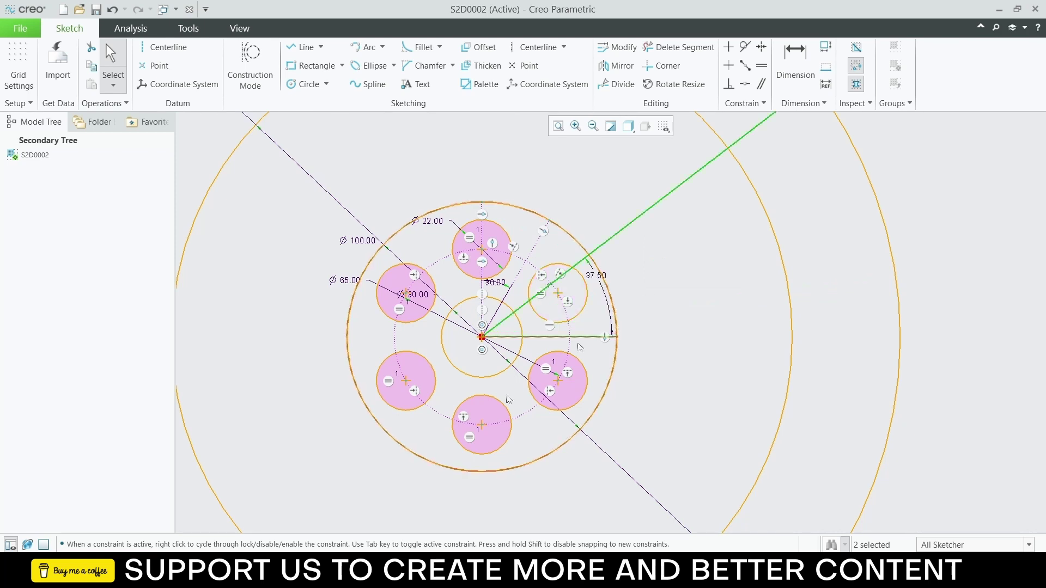
Step: Recheck the arm's angle in the Foxit PDF Reader drawing and set the sloped line's angle dimension to 37°
key(alt+Tab)
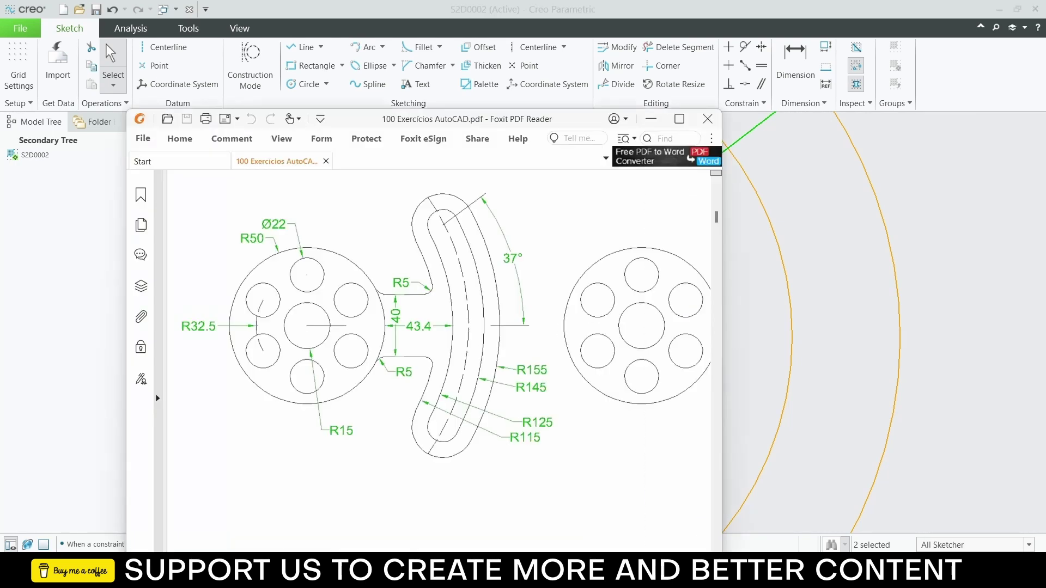
key(alt+Tab)
double_click(594, 272)
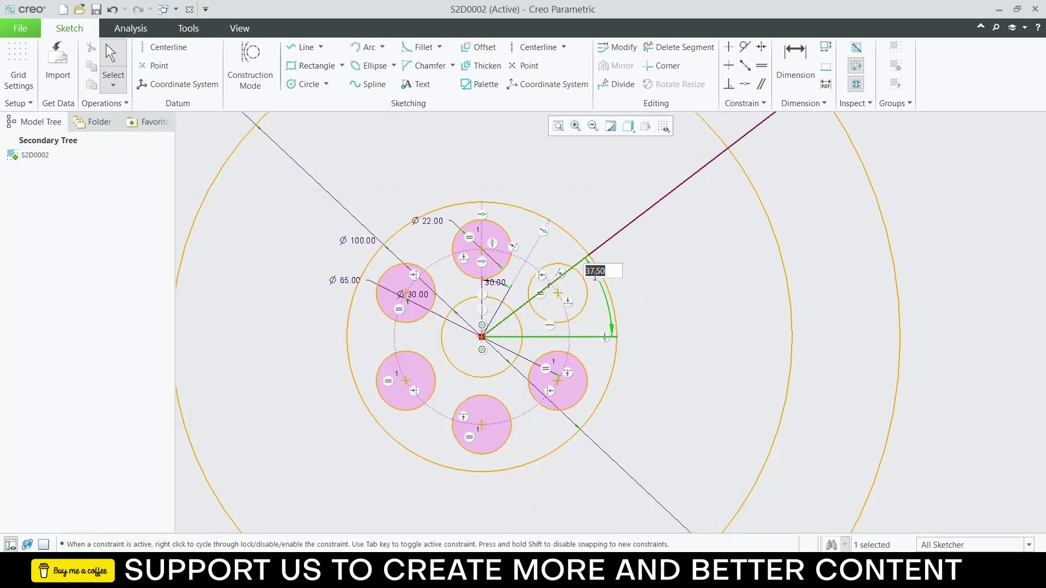
text(37)
key(Return)
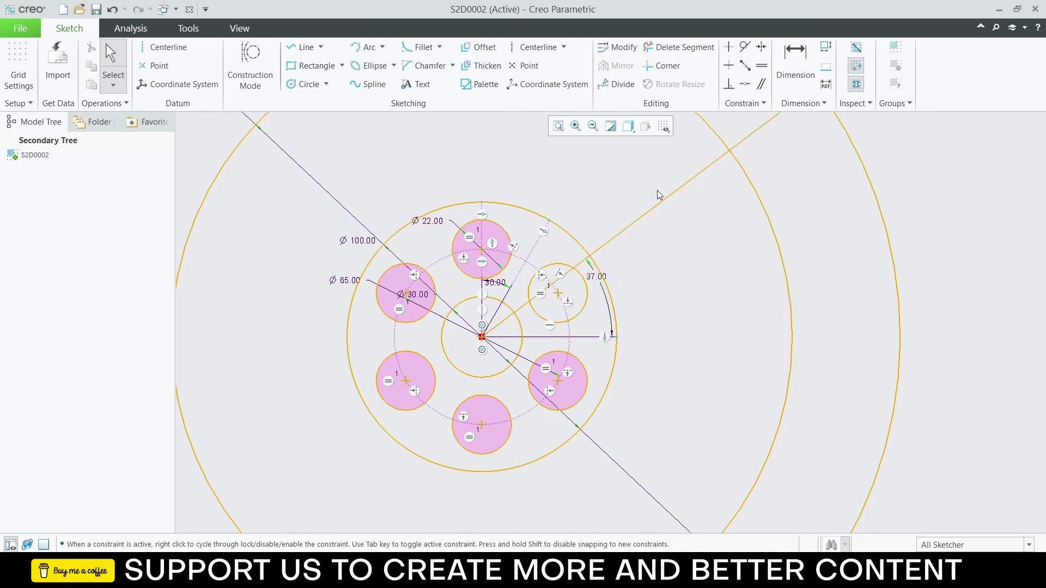
Step: Convert the sloped line from the disc's centre to the outermost circle into construction geometry
click(675, 189)
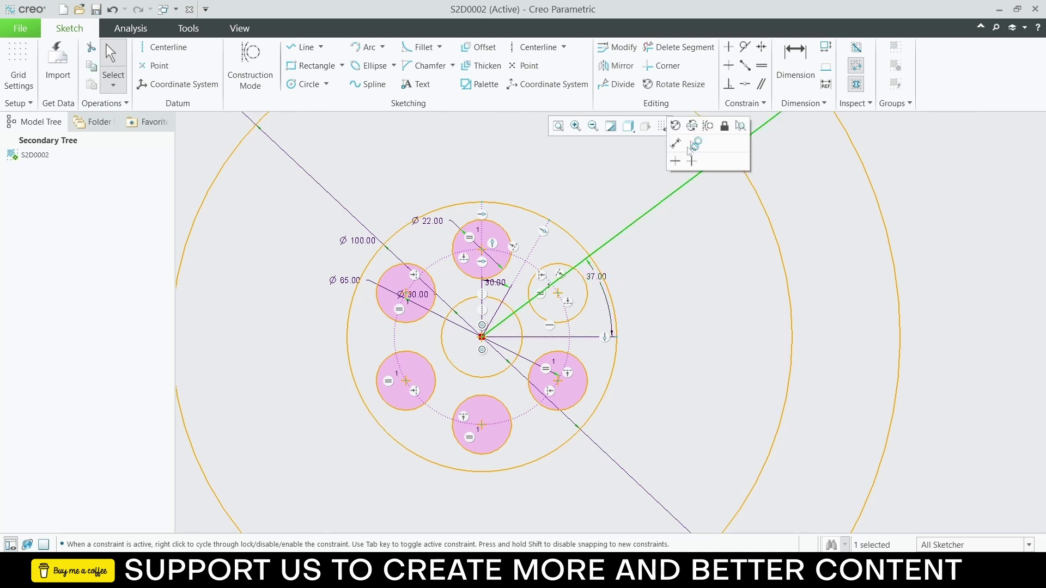
click(708, 125)
click(707, 229)
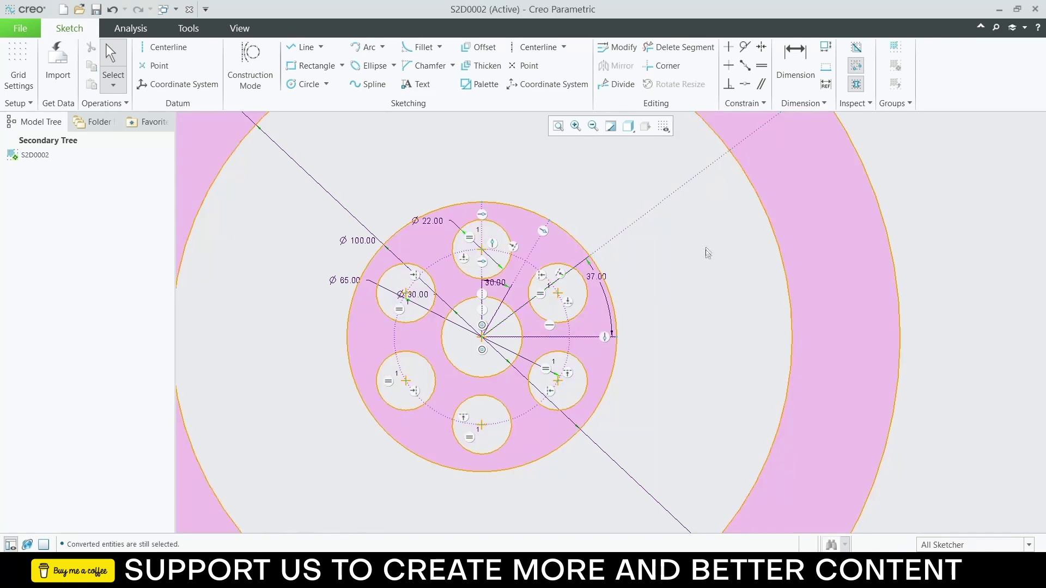
Step: Mirror the sloped construction line about the disc's horizontal construction line
click(659, 210)
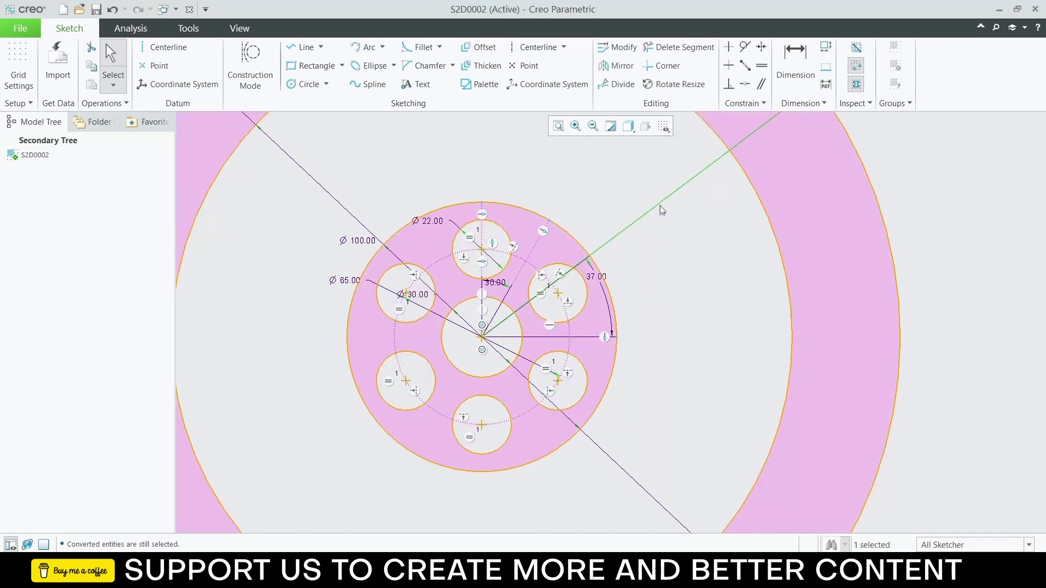
click(613, 70)
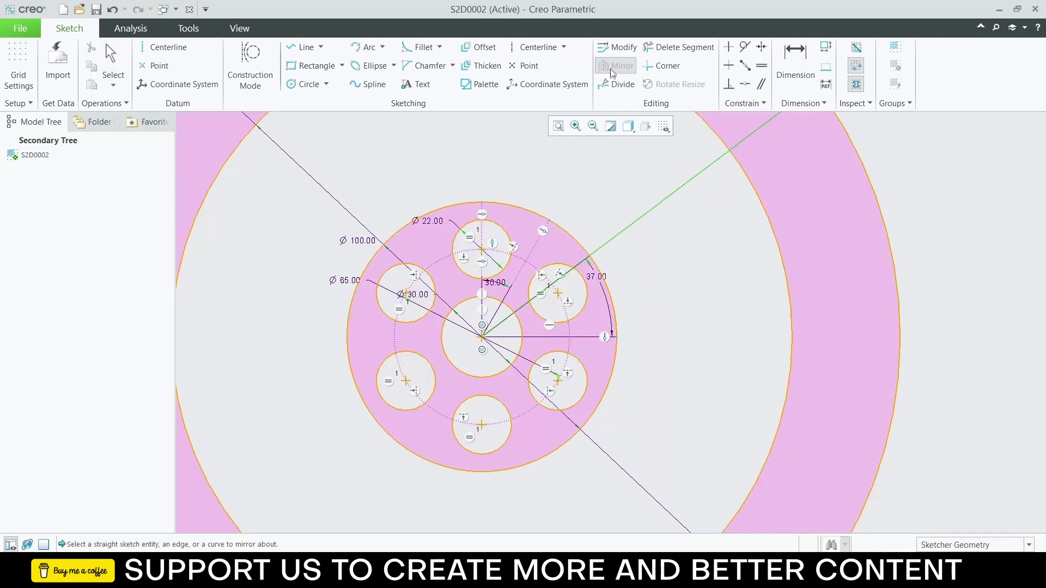
click(579, 337)
scroll(626, 350, down, 3)
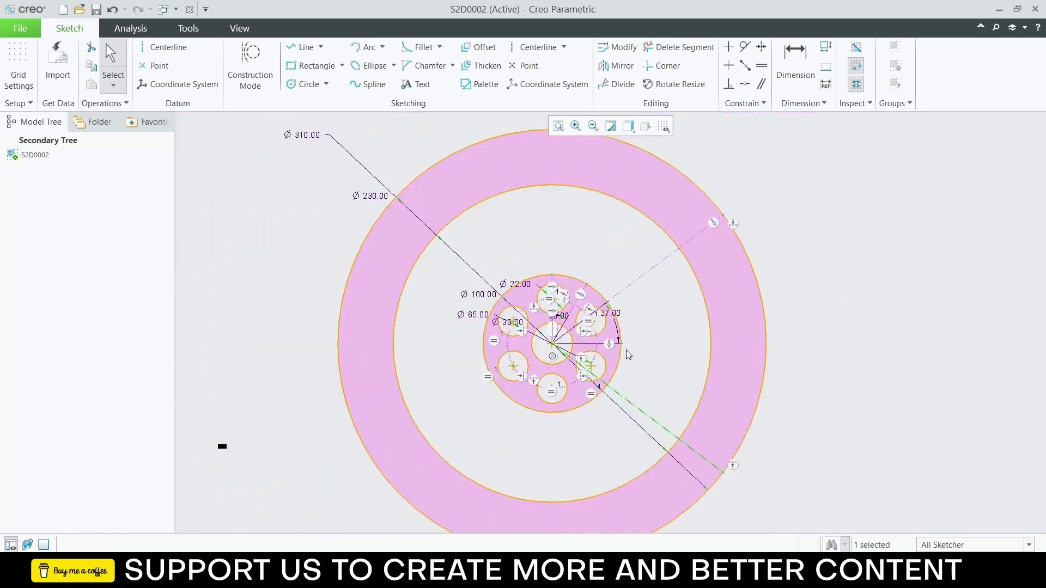
click(660, 326)
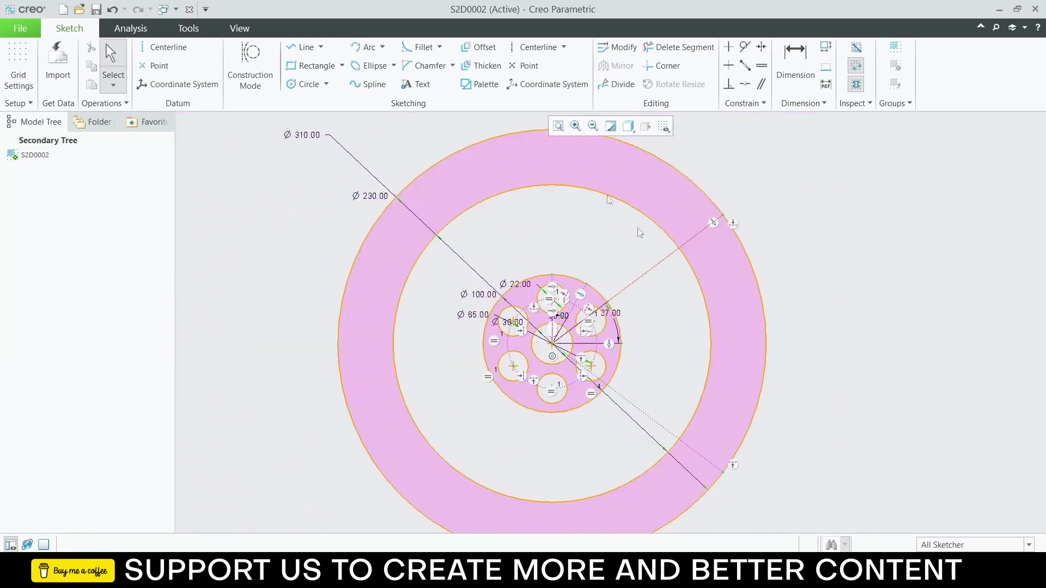
Step: Trim the two large circles with Delete Segment, keeping only the arcs between the two sloped construction lines
click(682, 50)
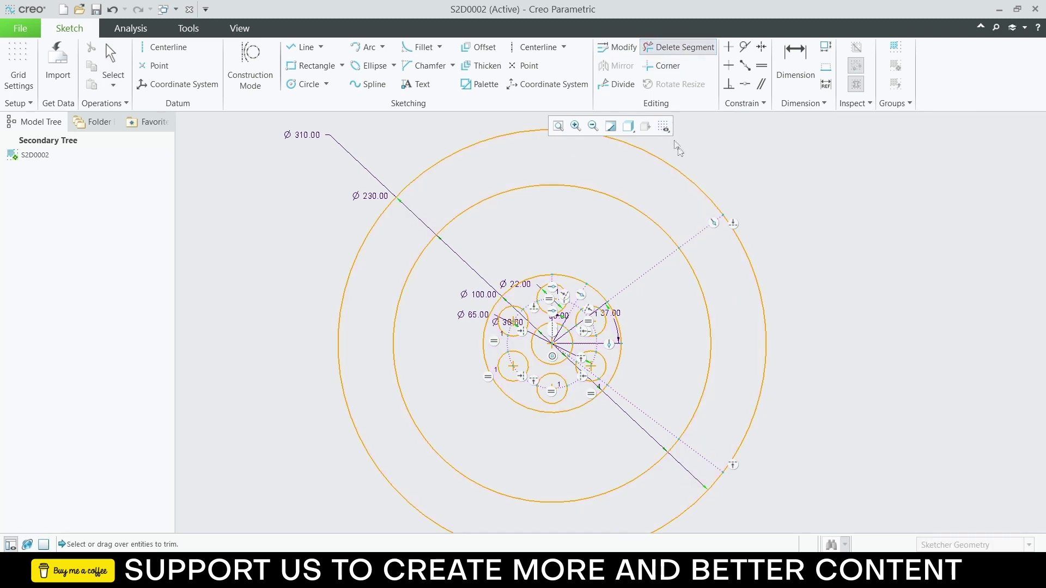
drag(685, 165, 632, 235)
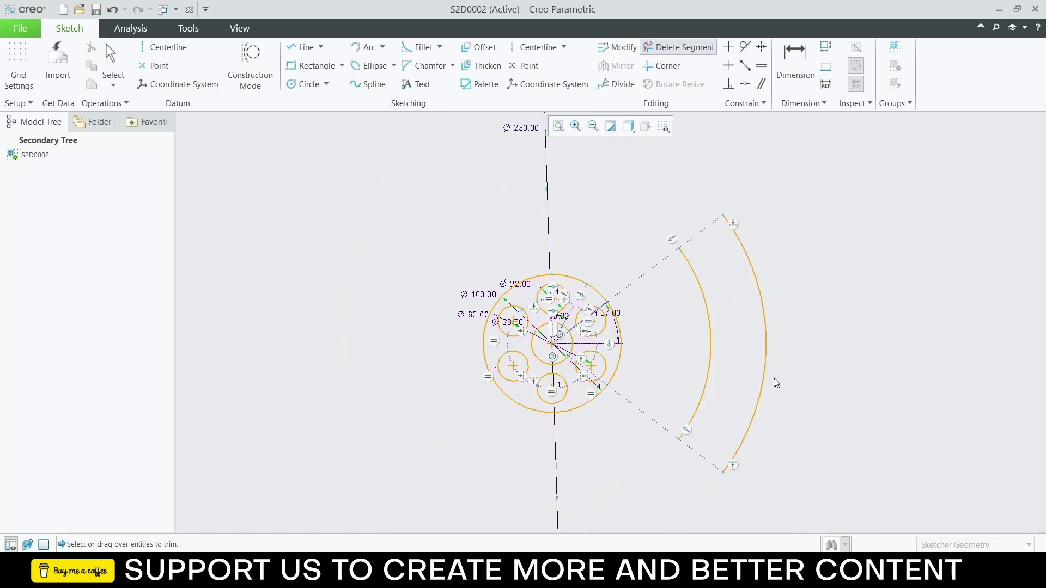
scroll(714, 233, up, 3)
scroll(714, 233, down, 3)
scroll(712, 223, up, 1)
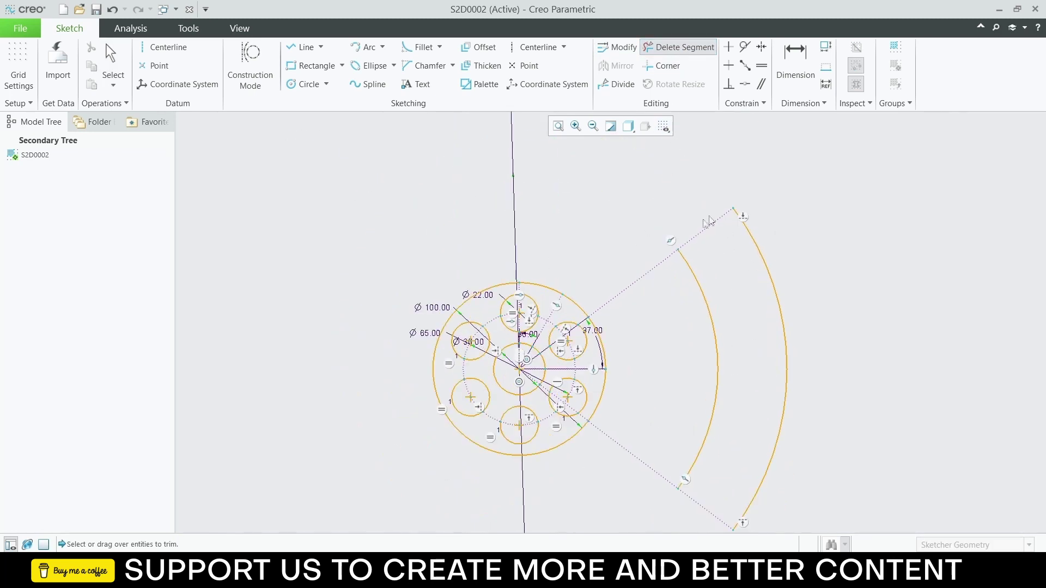
Step: Check the arm's end shape in the Foxit PDF Reader drawing and join the two arcs' upper ends with a rounded 3-Point / Tangent End arc
key(alt+Tab)
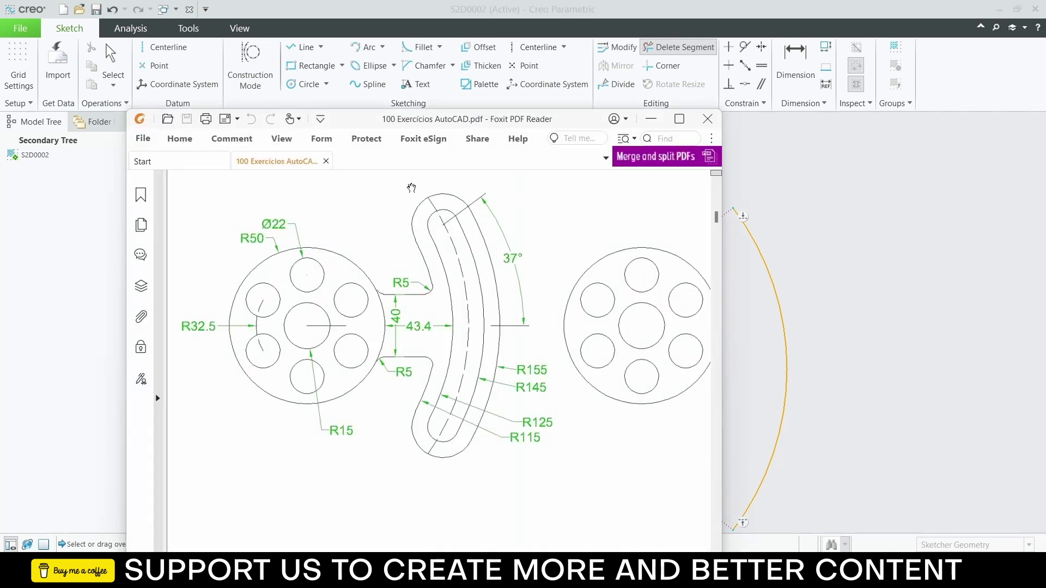
click(650, 119)
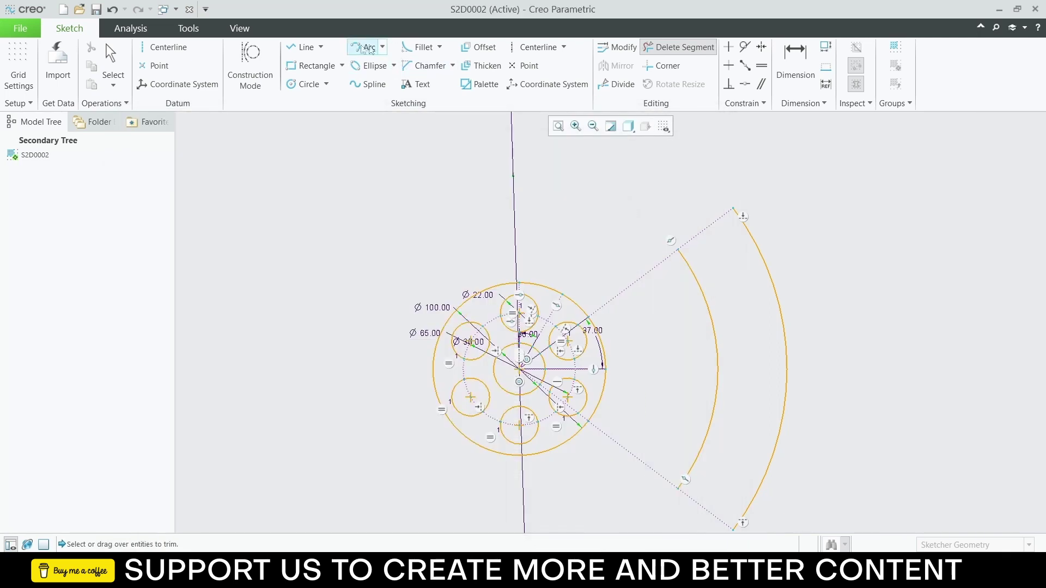
click(383, 47)
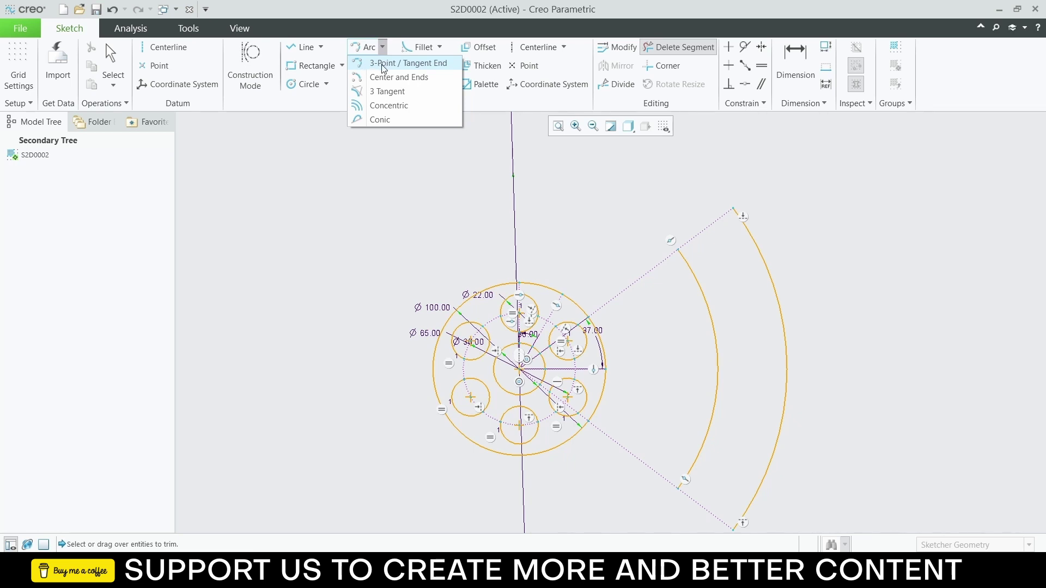
click(384, 64)
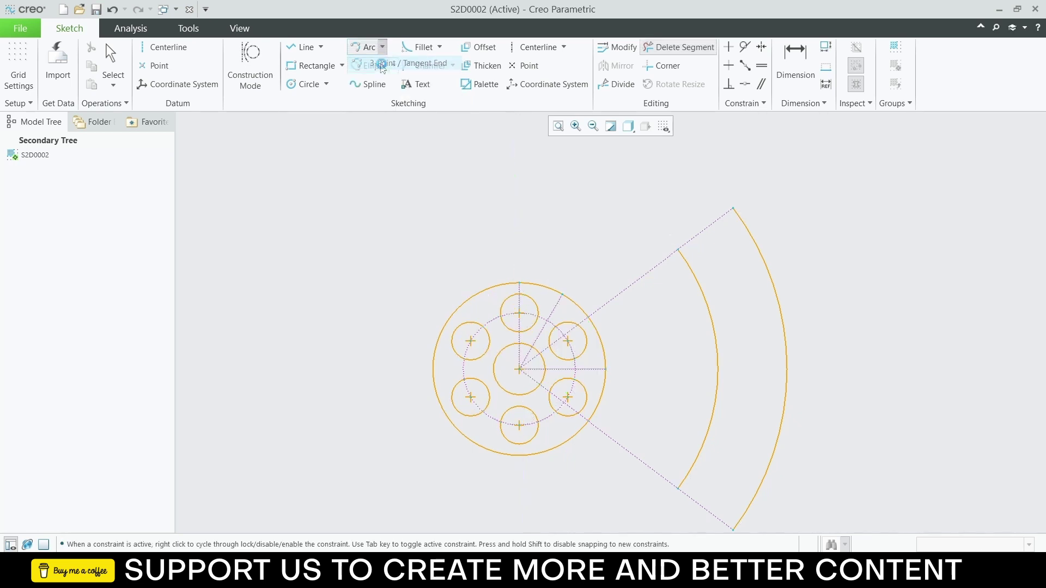
click(676, 252)
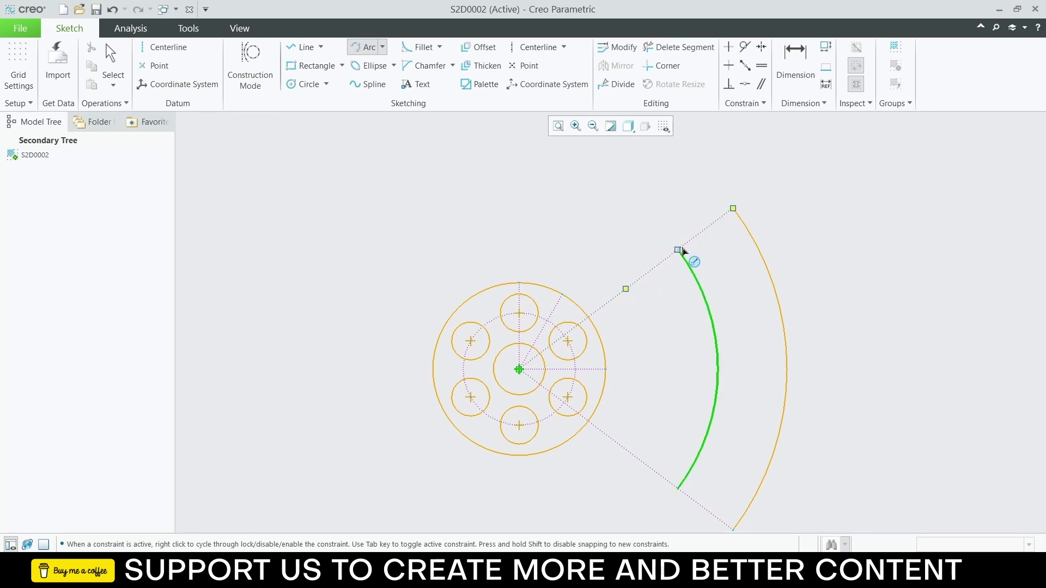
click(732, 209)
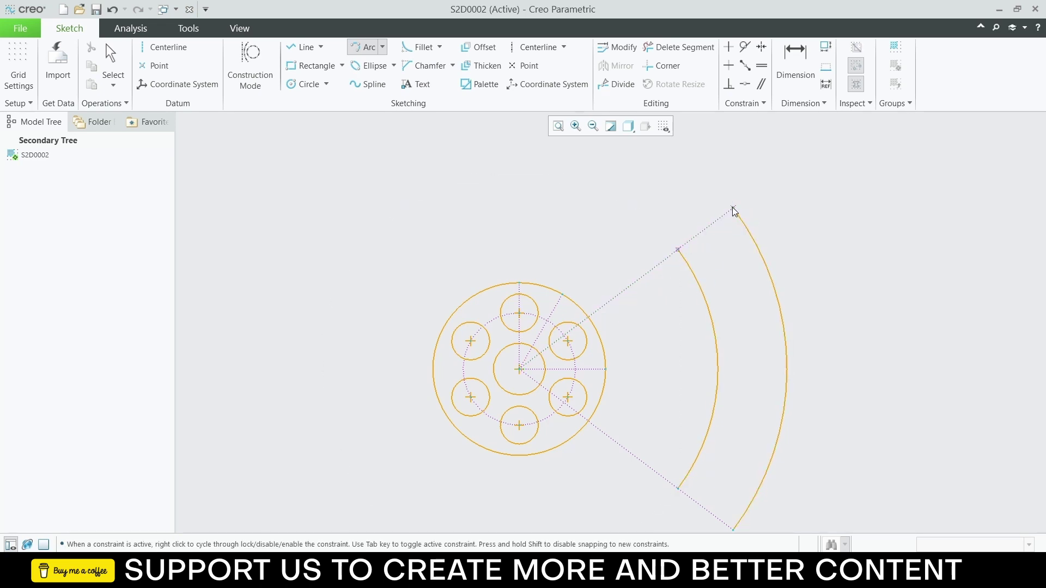
click(696, 205)
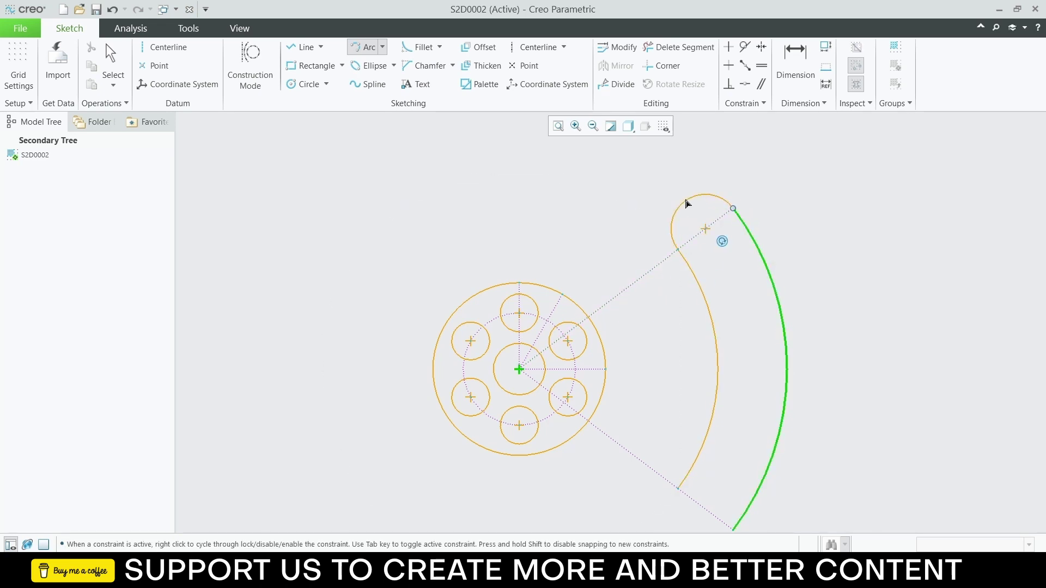
click(685, 205)
Step: Close the arm's lower end with a rounded 3-point arc joining the inner and outer arcs
scroll(736, 316, up, 3)
scroll(702, 442, down, 3)
click(702, 430)
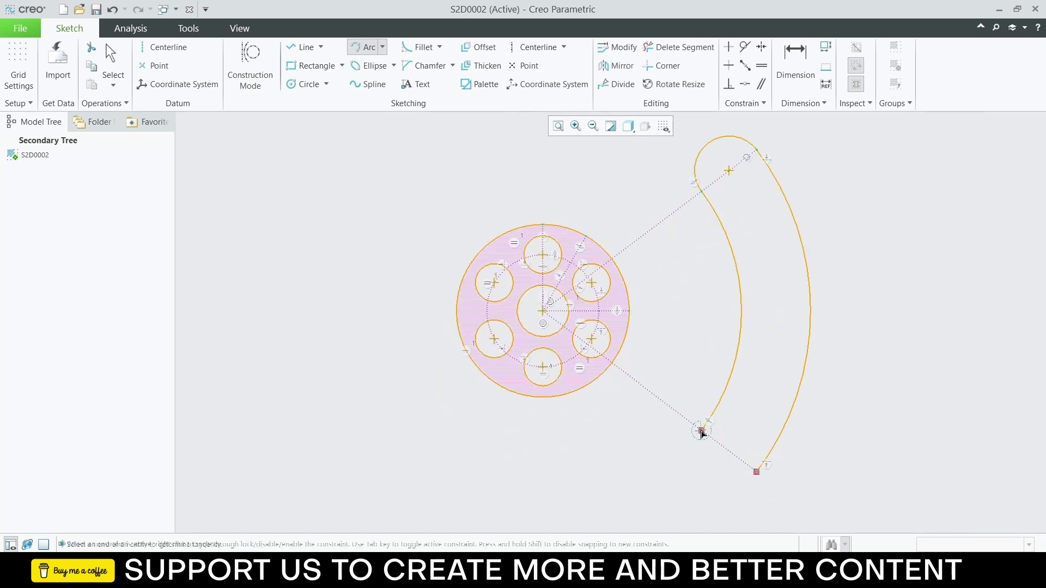
click(759, 474)
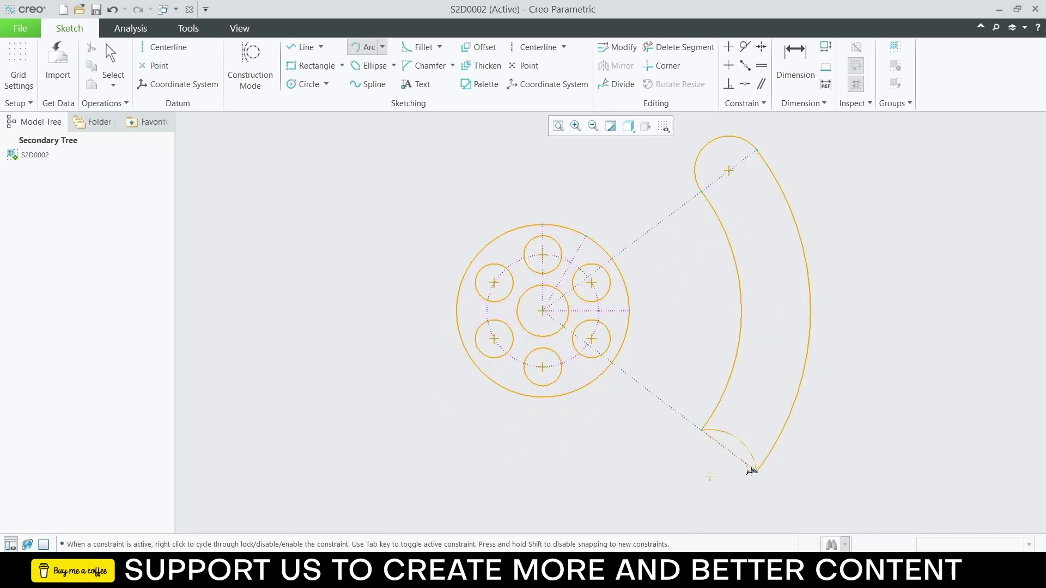
click(700, 481)
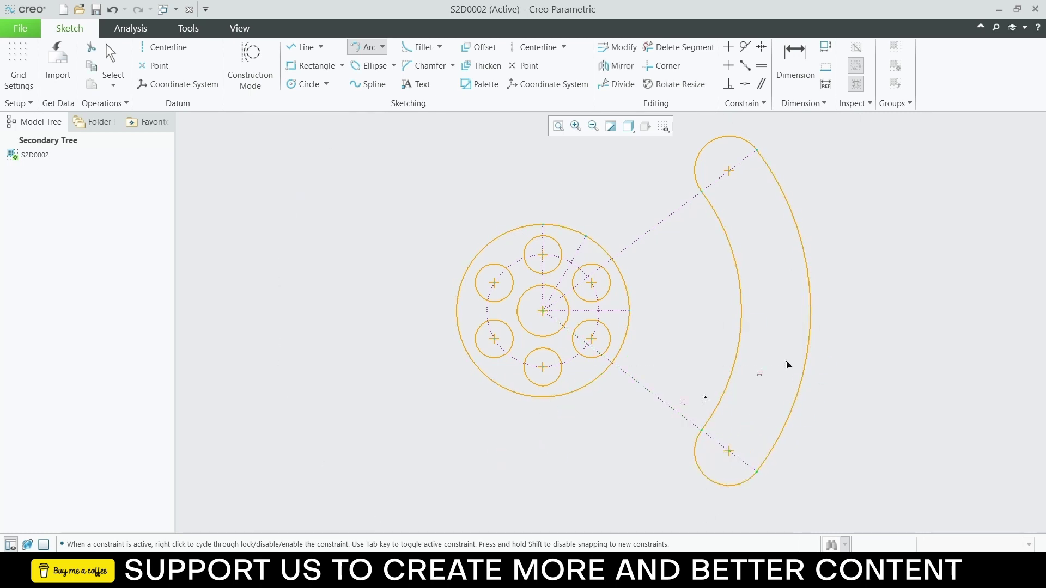
Step: Check the slot radii in the PDF drawing and draw a circle about 248 in diameter from the disc's centre, just outside the arm's inner arc
key(alt+Tab)
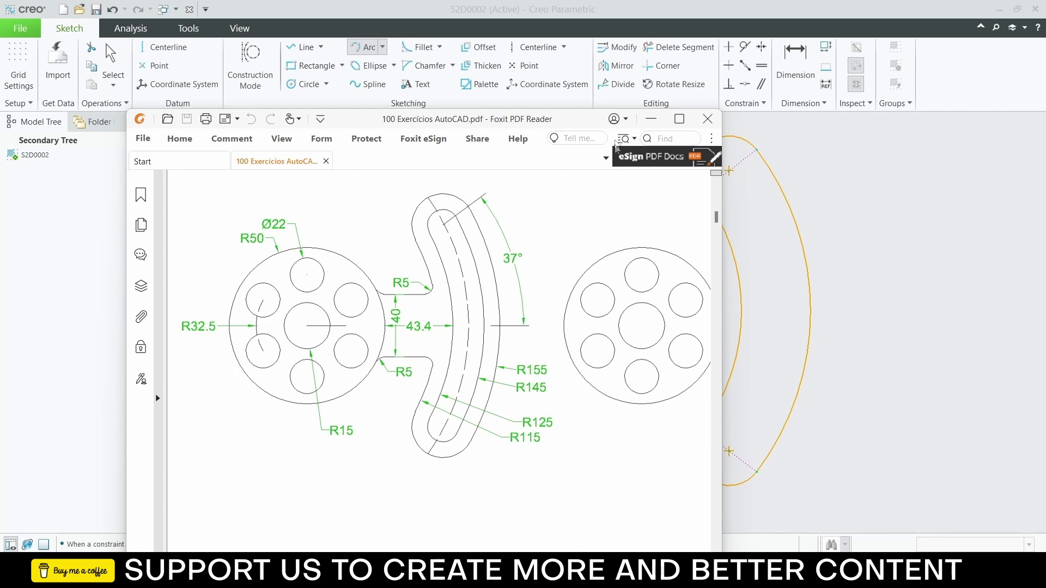
click(651, 119)
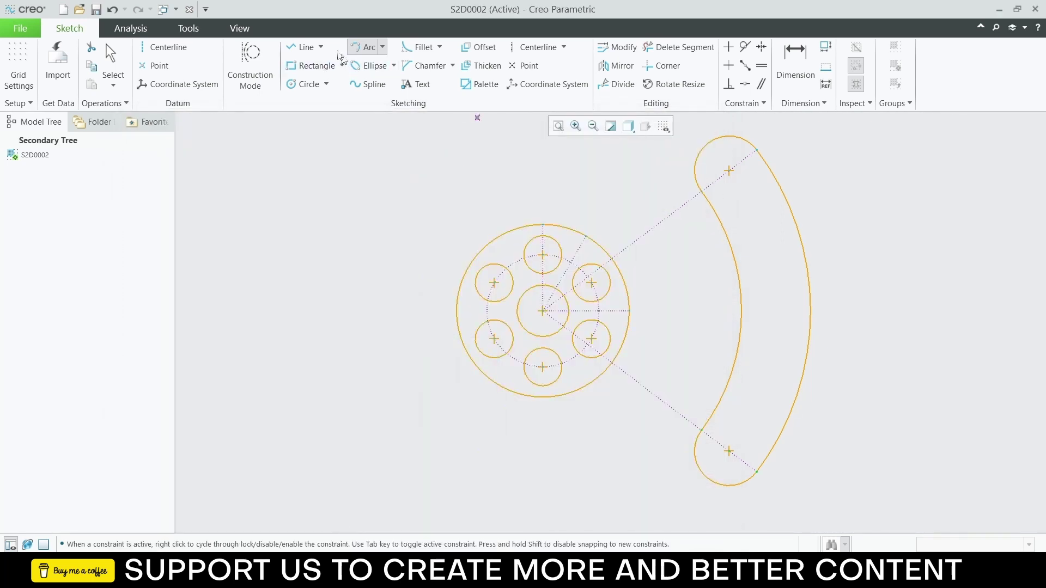
click(306, 84)
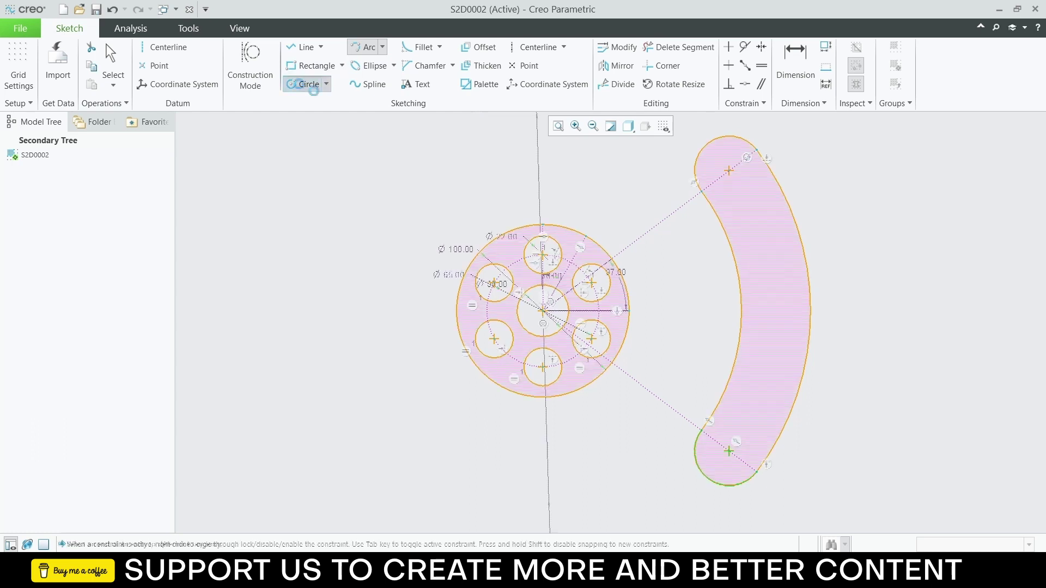
click(542, 311)
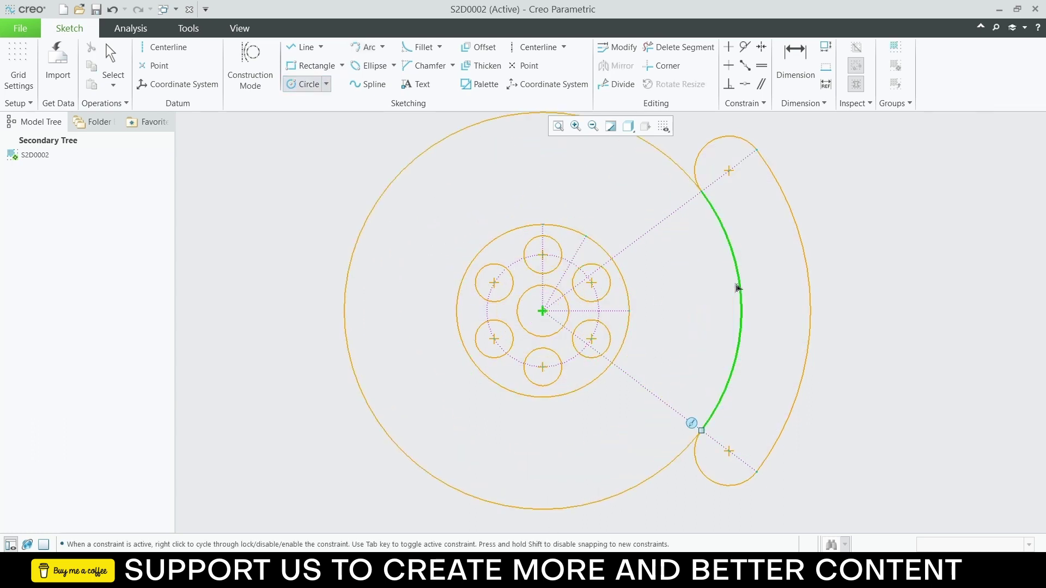
click(756, 289)
middle_click(782, 282)
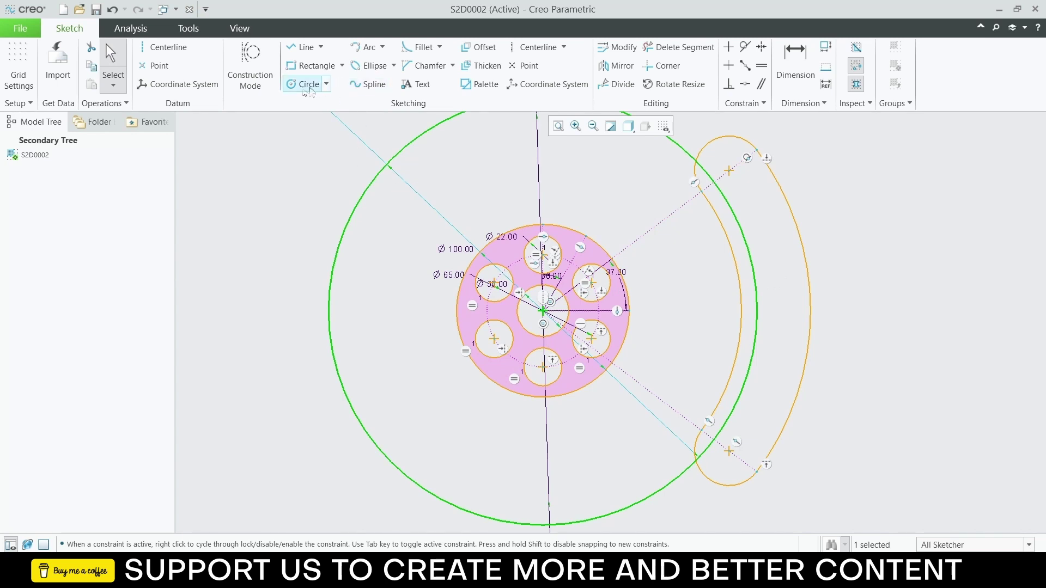
Step: Draw a second concentric circle about 290 in diameter from the disc's centre, just inside the arm's outer arc
click(292, 84)
click(542, 311)
click(788, 281)
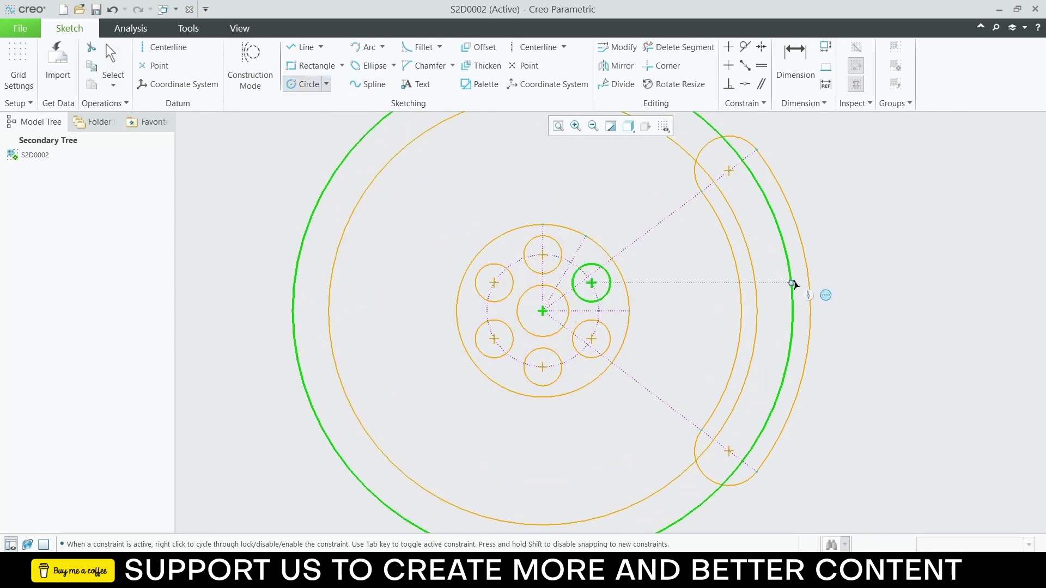
middle_click(836, 271)
scroll(692, 273, up, 3)
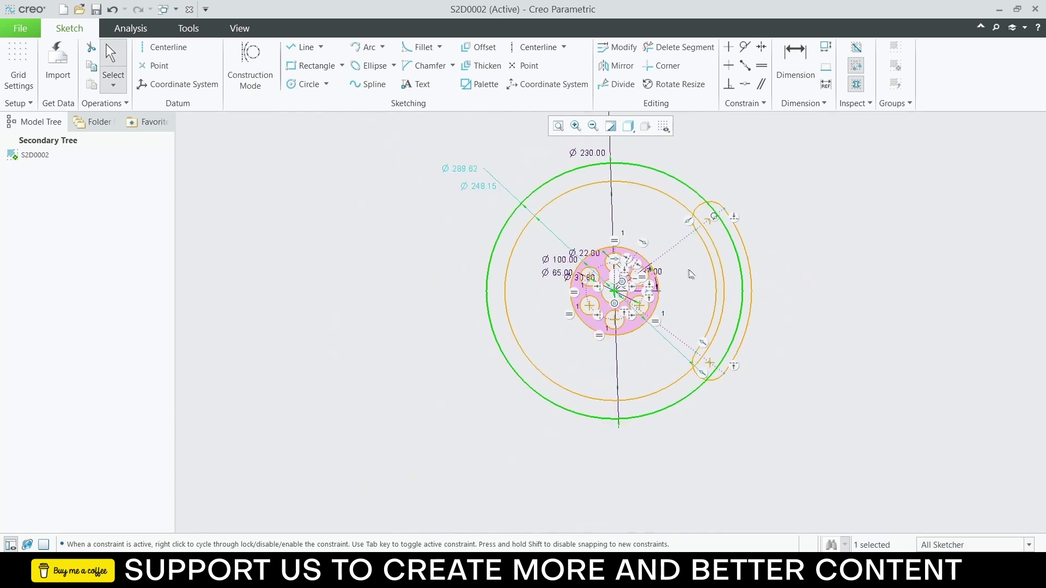
scroll(518, 206, down, 1)
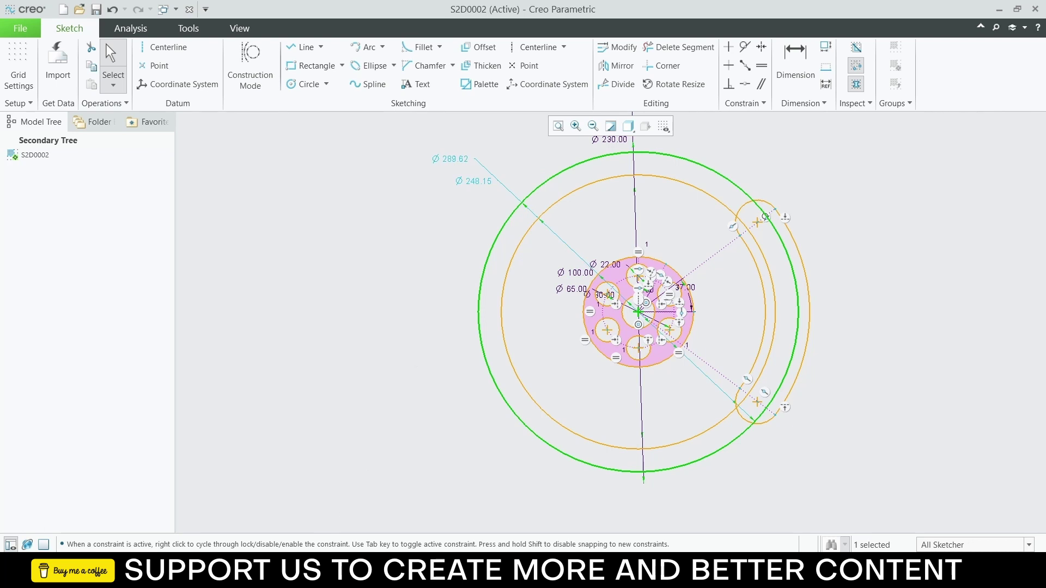
Step: Check the slot radii in the PDF drawing and set the larger slot circle's diameter to 145*2 (290)
click(327, 545)
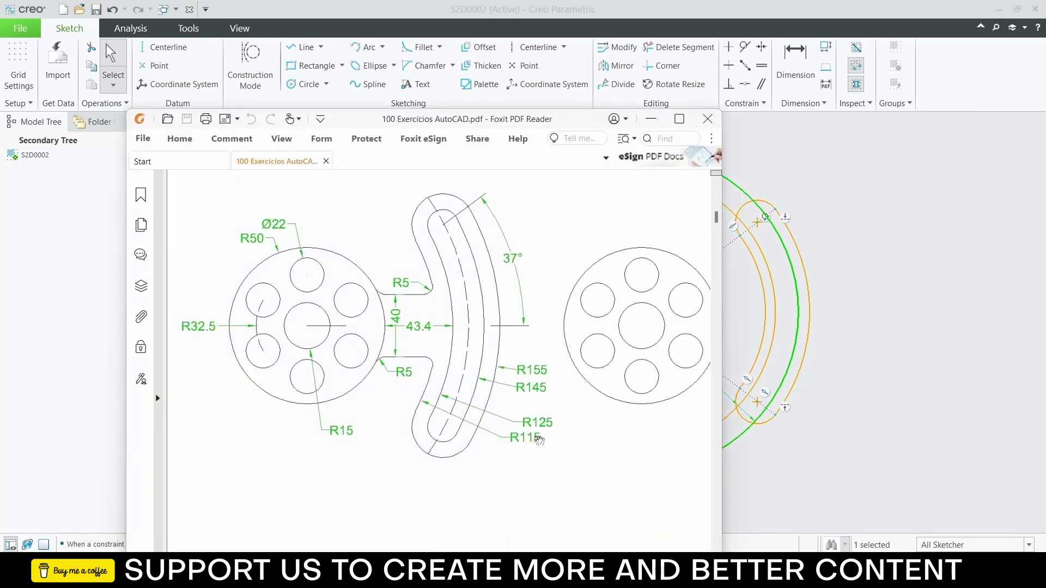
click(651, 119)
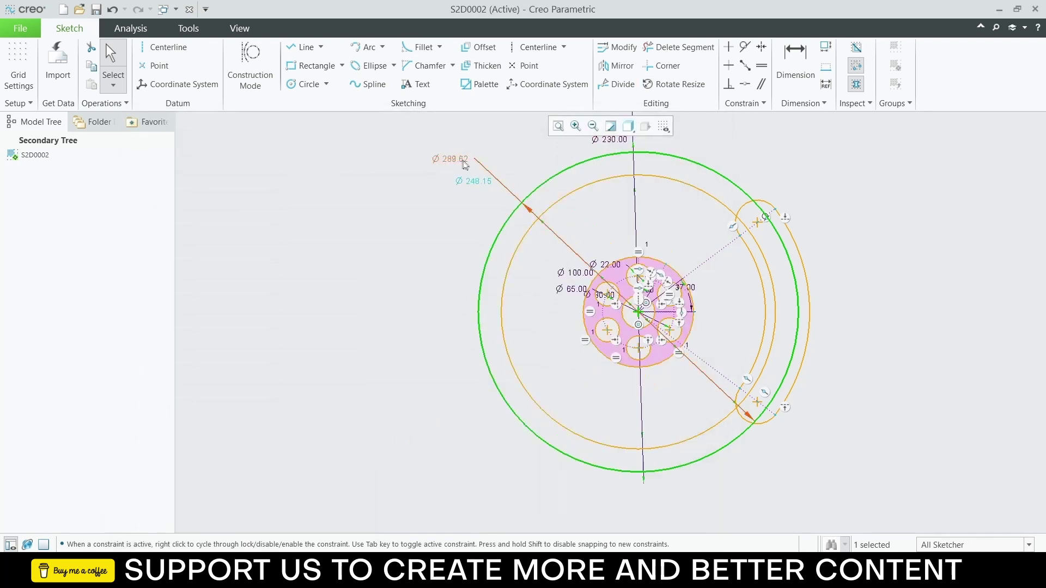
double_click(462, 161)
text(1)
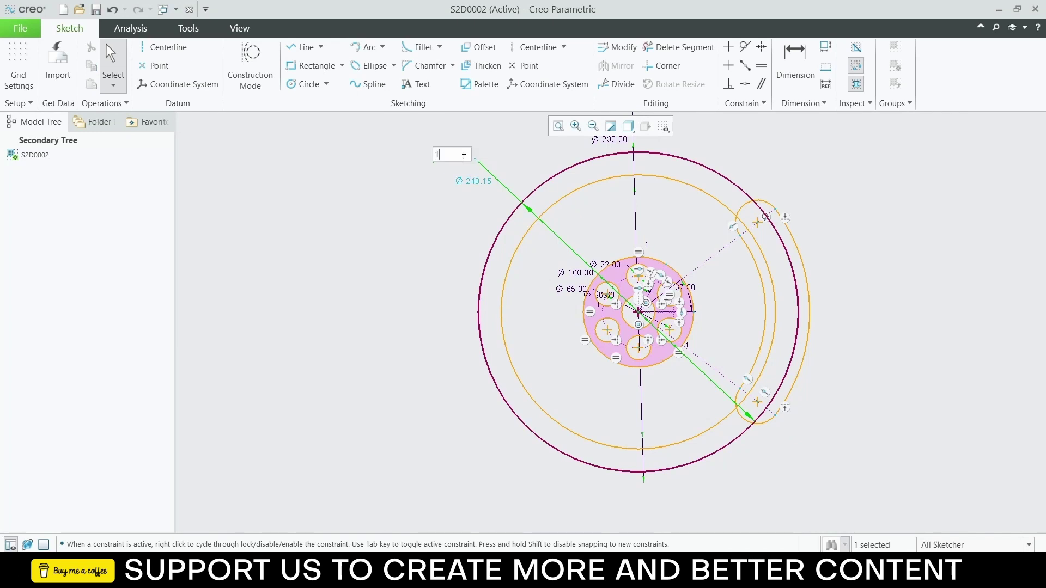
text(45*2)
key(Return)
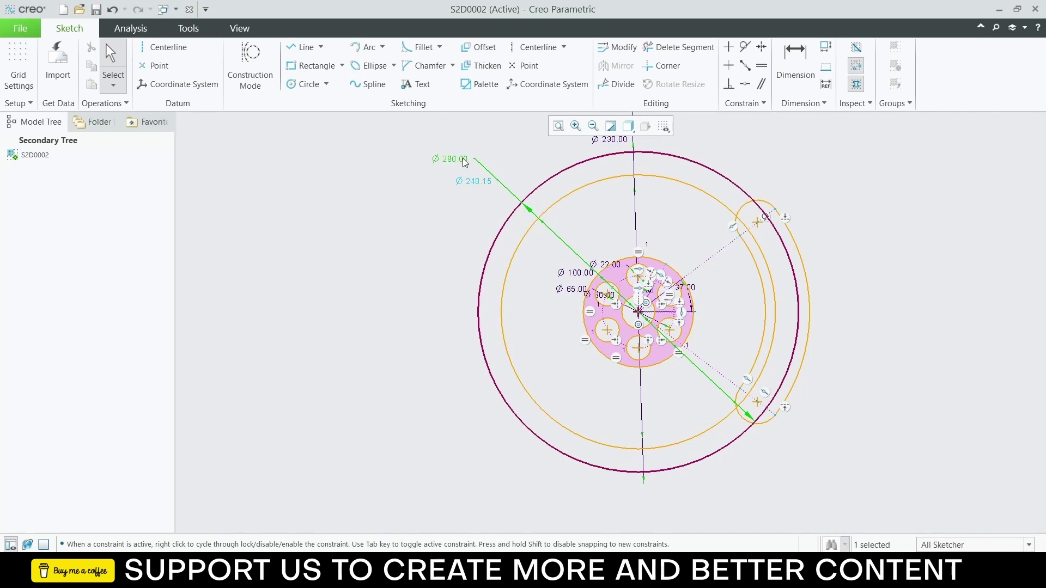
Step: Dimension the smaller slot circle's diameter and set it to 250, twice the 125 radius
click(474, 186)
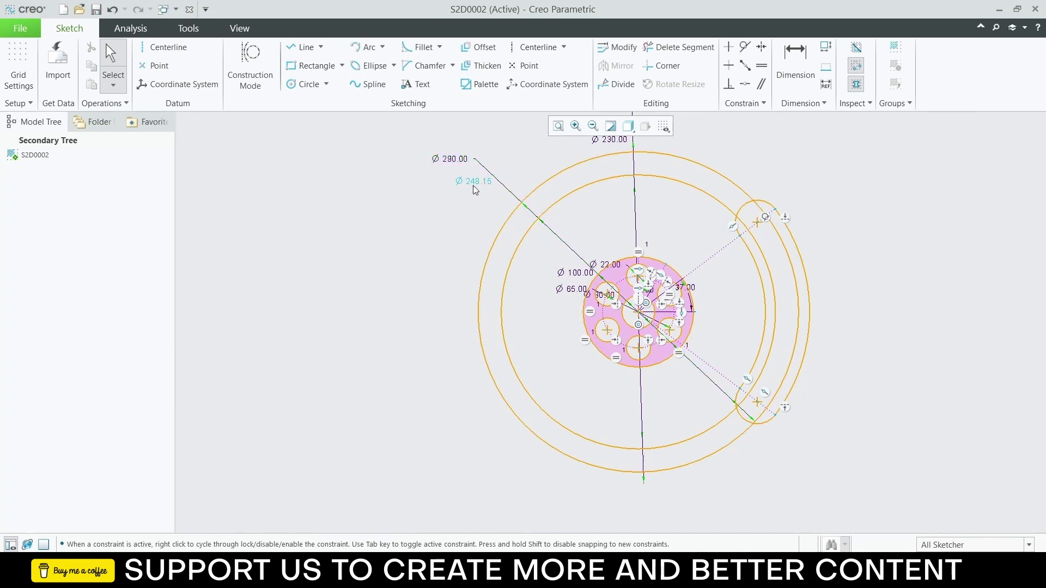
click(643, 177)
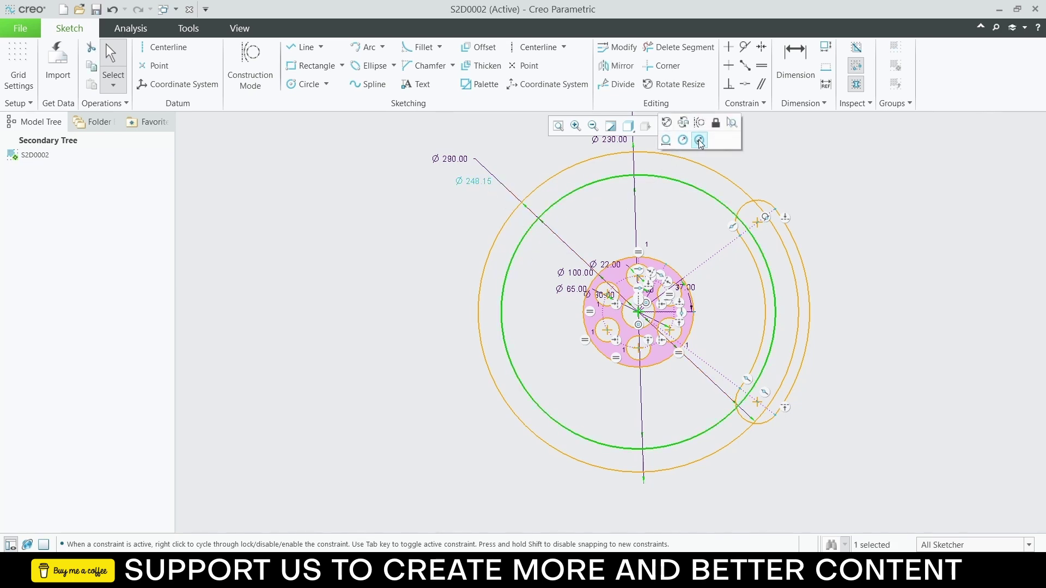
click(699, 140)
text(125*)
key(Return)
click(956, 211)
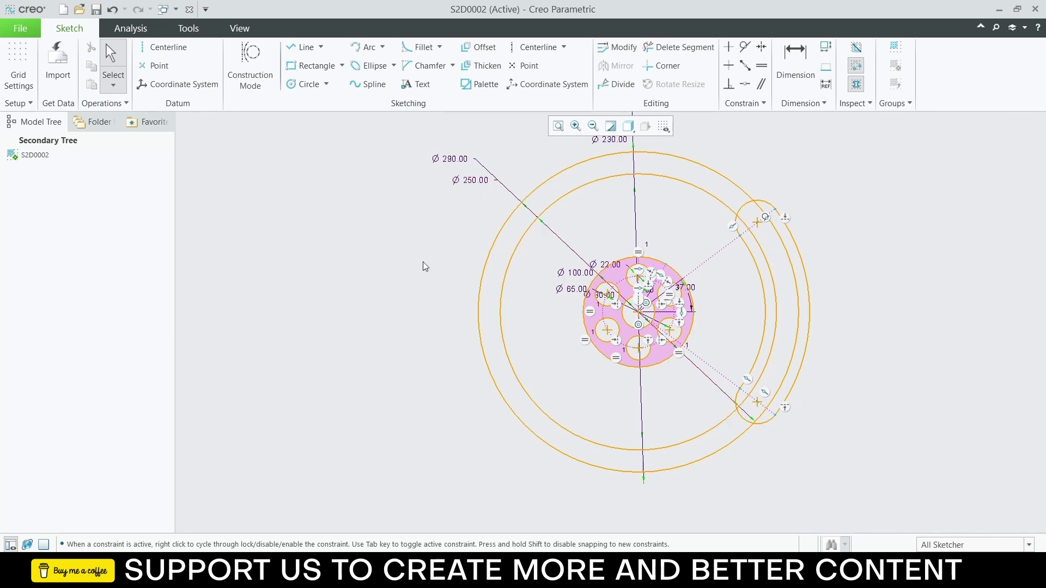
Step: Add a radius dimension of 125 to the smaller slot circle and delete its conflicting diameter dimension
click(597, 181)
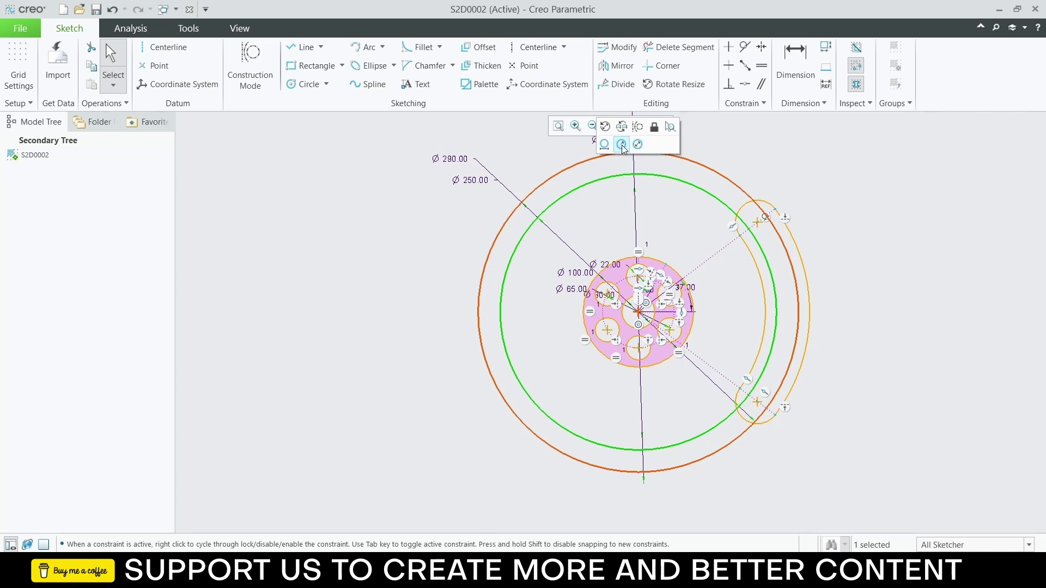
click(622, 145)
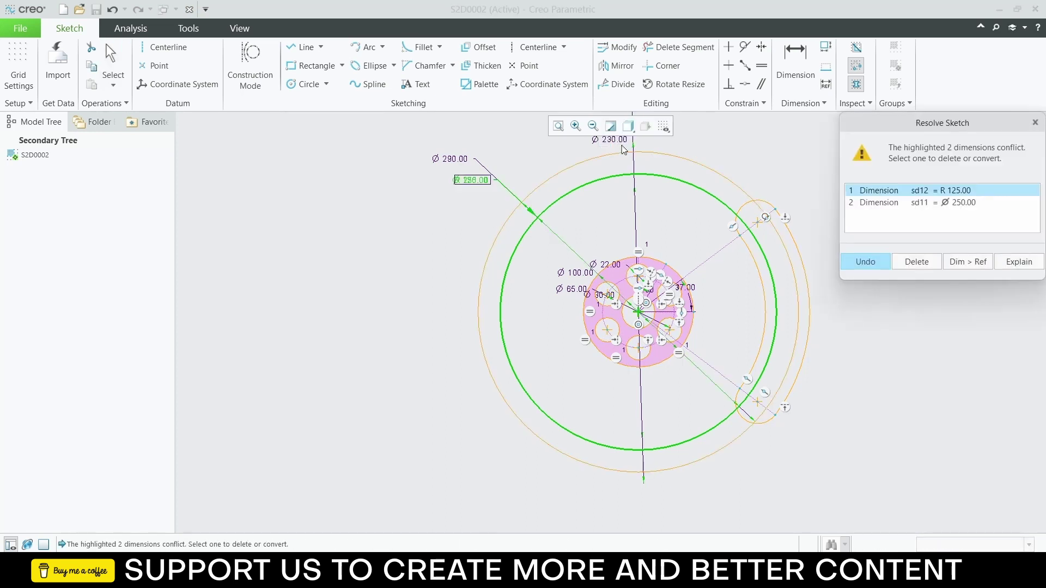
click(957, 204)
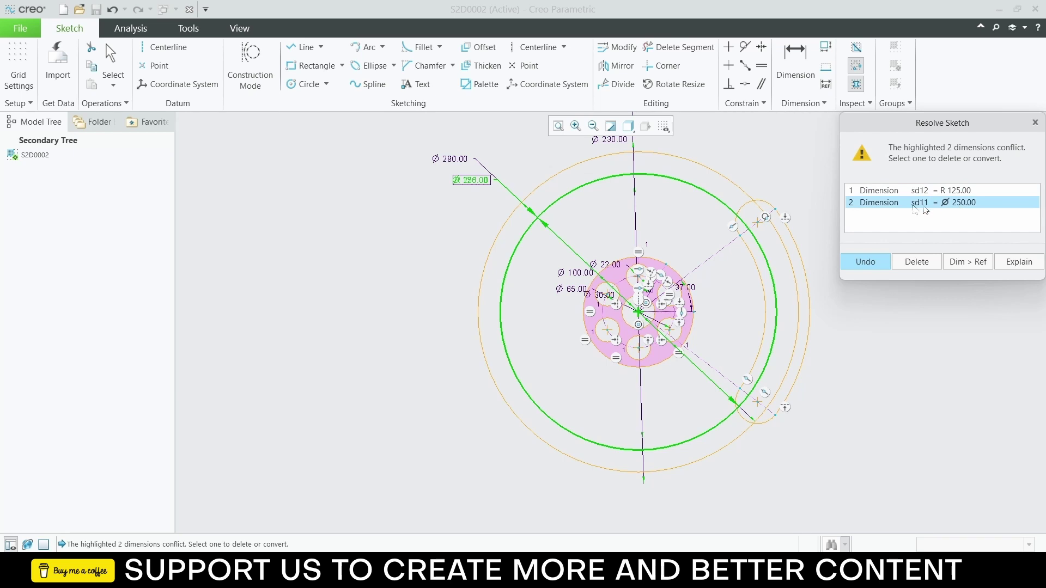
click(911, 263)
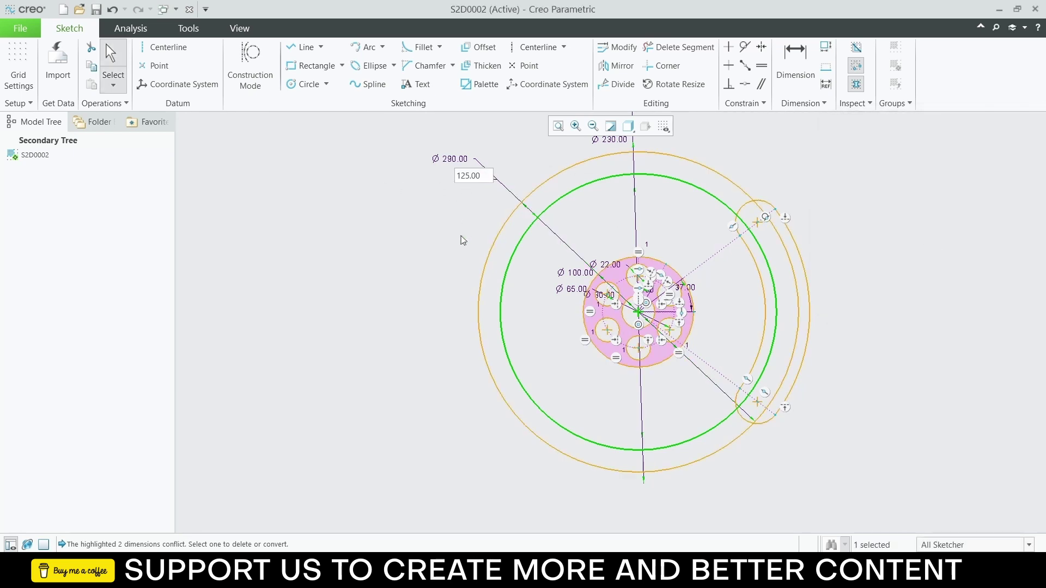
key(Return)
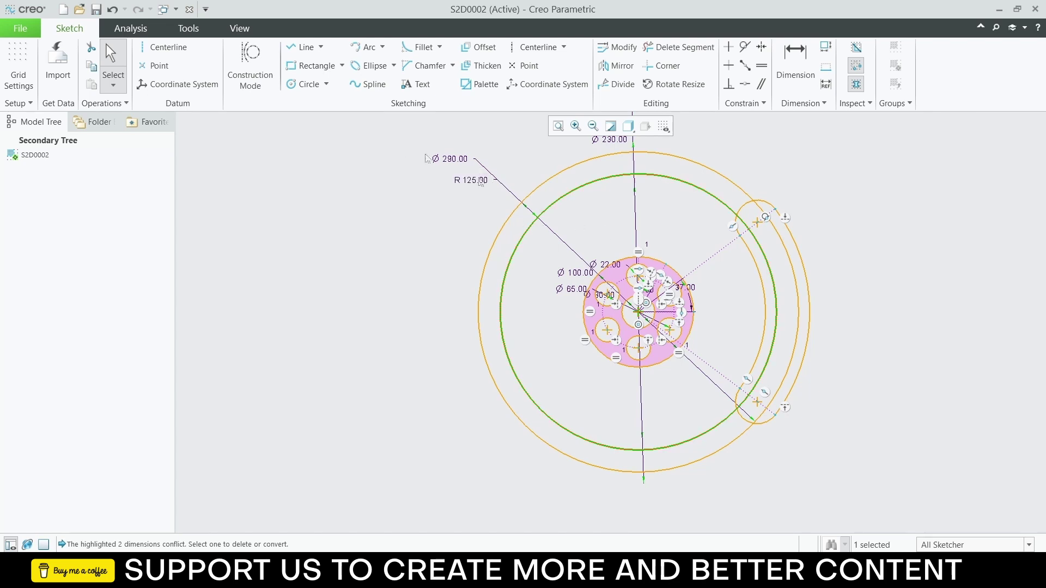
click(841, 303)
Step: Trim both slot circles with Delete Segment, keeping only their arcs inside the arm between the two sloped construction lines
scroll(776, 224, up, 2)
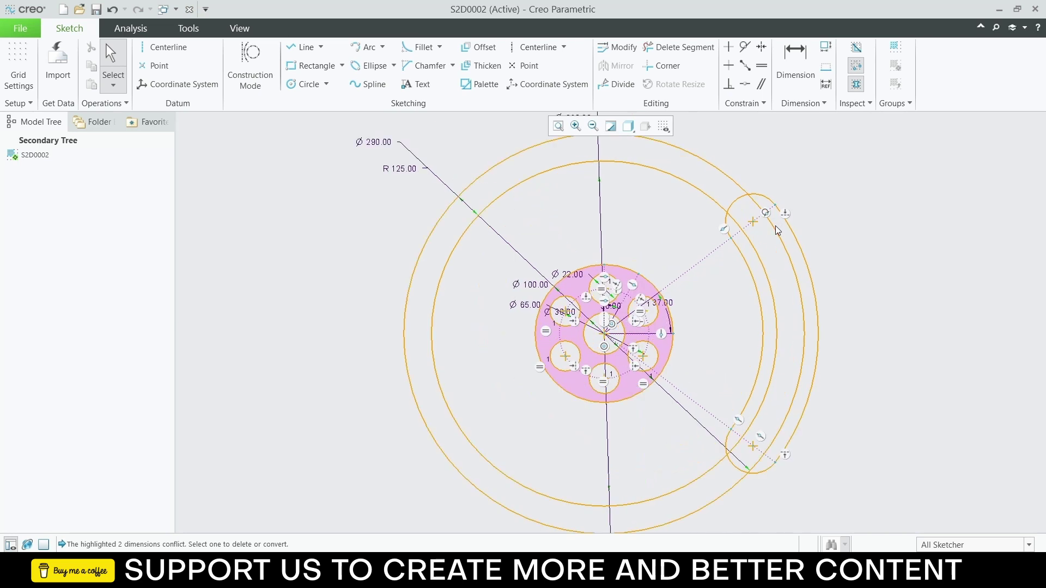
click(680, 47)
mouse_move(731, 134)
mouse_down()
mouse_move(695, 188)
mouse_move(697, 216)
mouse_up()
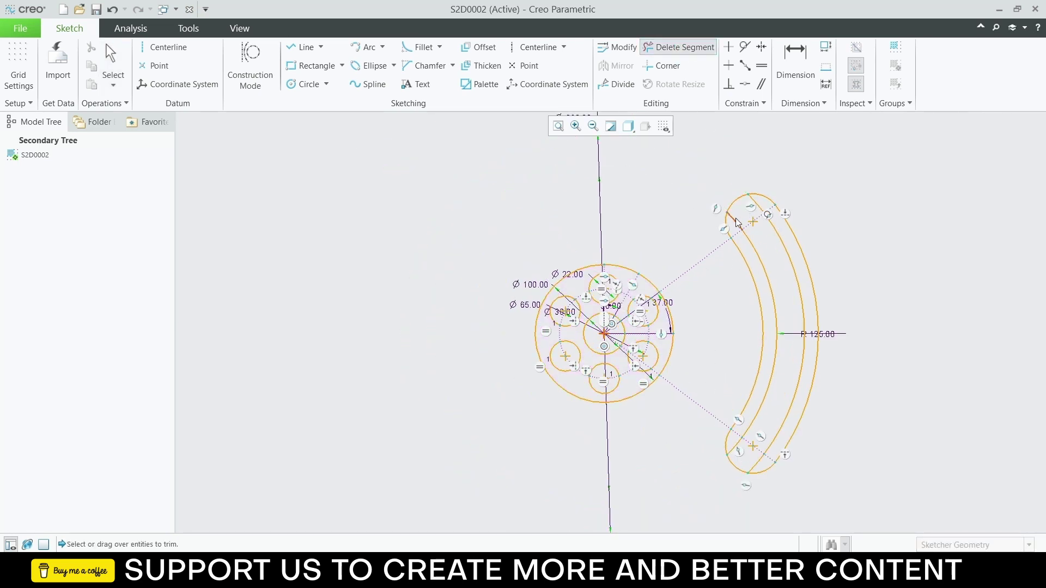
scroll(742, 213, up, 3)
drag(758, 202, 730, 228)
scroll(750, 215, down, 3)
scroll(754, 405, up, 3)
scroll(758, 412, up, 2)
drag(700, 343, 753, 403)
drag(800, 438, 800, 439)
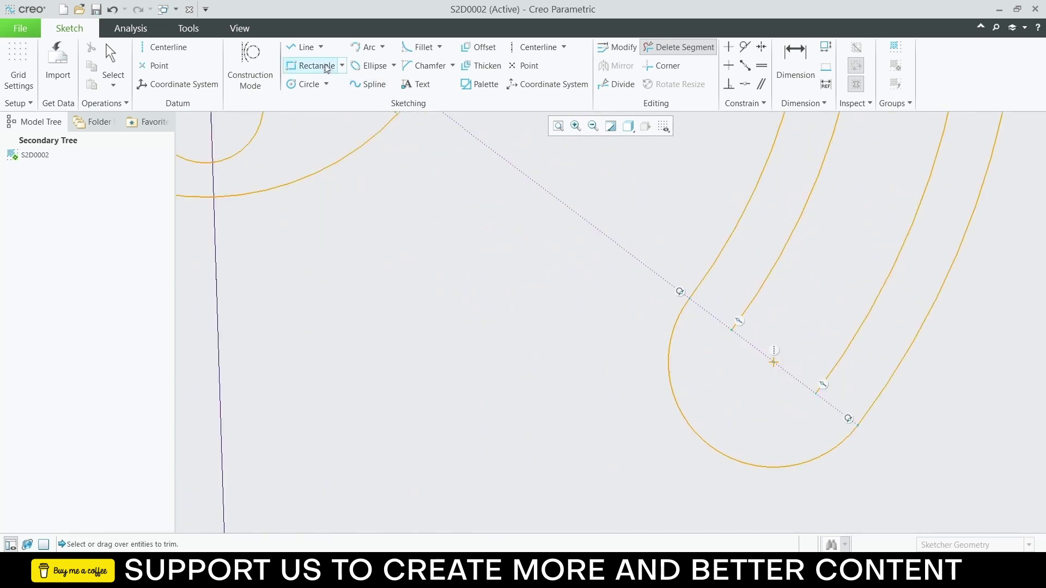
Step: Close the slot's lower end with a rounded arc joining its inner and outer arcs on the sloped construction line
click(361, 47)
click(731, 330)
click(816, 394)
click(754, 420)
Step: Close the slot's upper end with a matching rounded arc between its two arc endpoints
scroll(812, 324, down, 3)
scroll(816, 315, down, 4)
scroll(806, 152, up, 5)
scroll(810, 147, down, 5)
click(558, 128)
scroll(711, 186, up, 3)
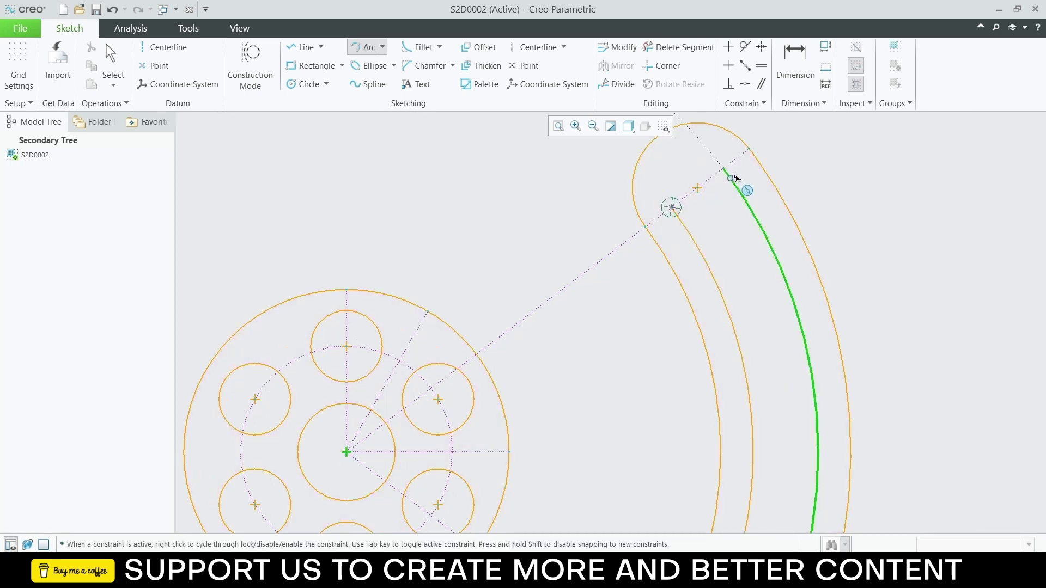
click(671, 208)
click(678, 154)
scroll(734, 201, down, 4)
scroll(747, 281, up, 1)
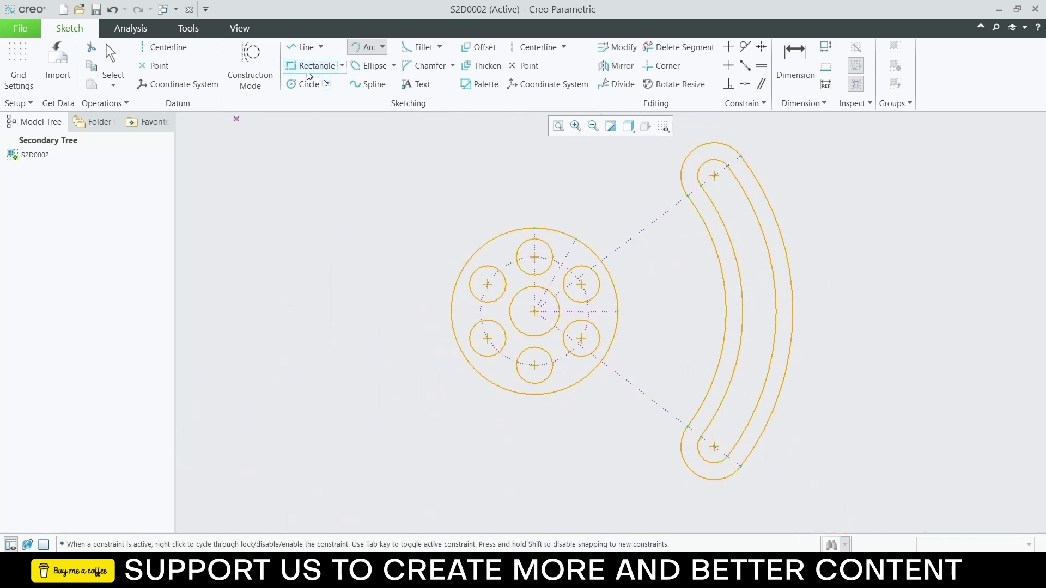
middle_click(647, 182)
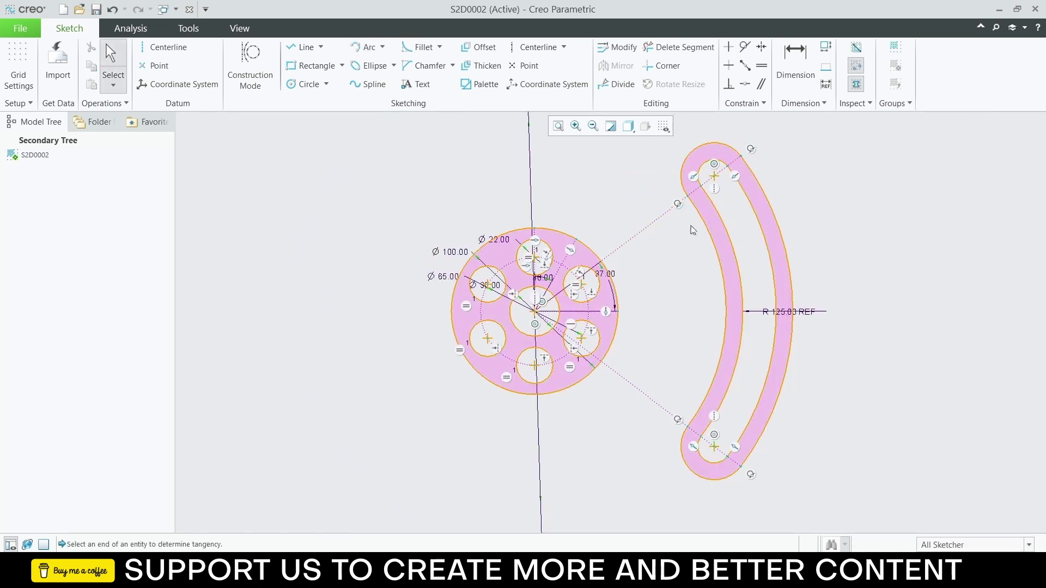
Step: Check the connecting web in the PDF drawing and draw a horizontal line about 68 long from the disc's edge to the arm's inner arc
scroll(691, 224, up, 1)
key(alt+Tab)
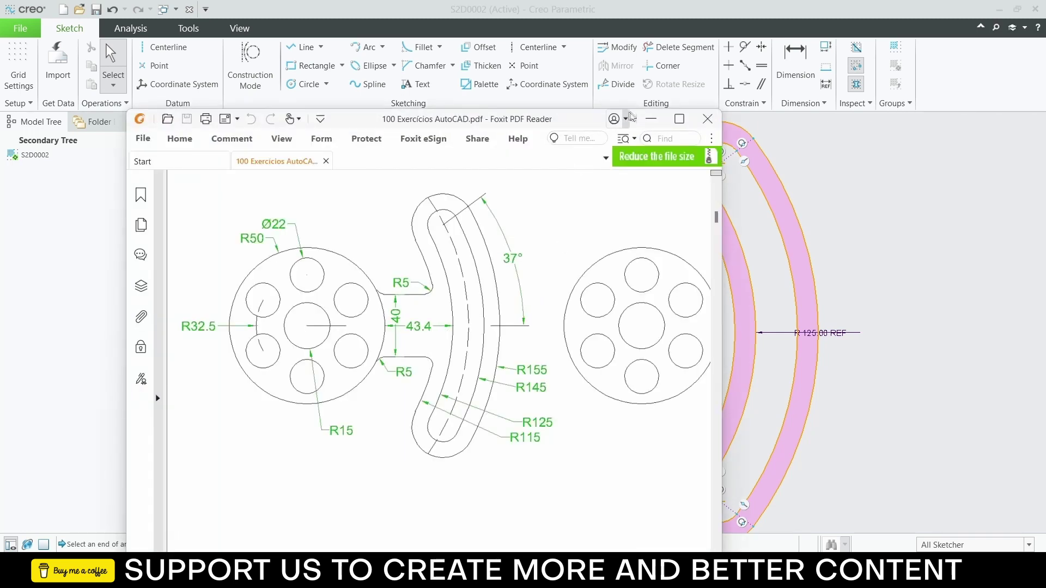
click(651, 119)
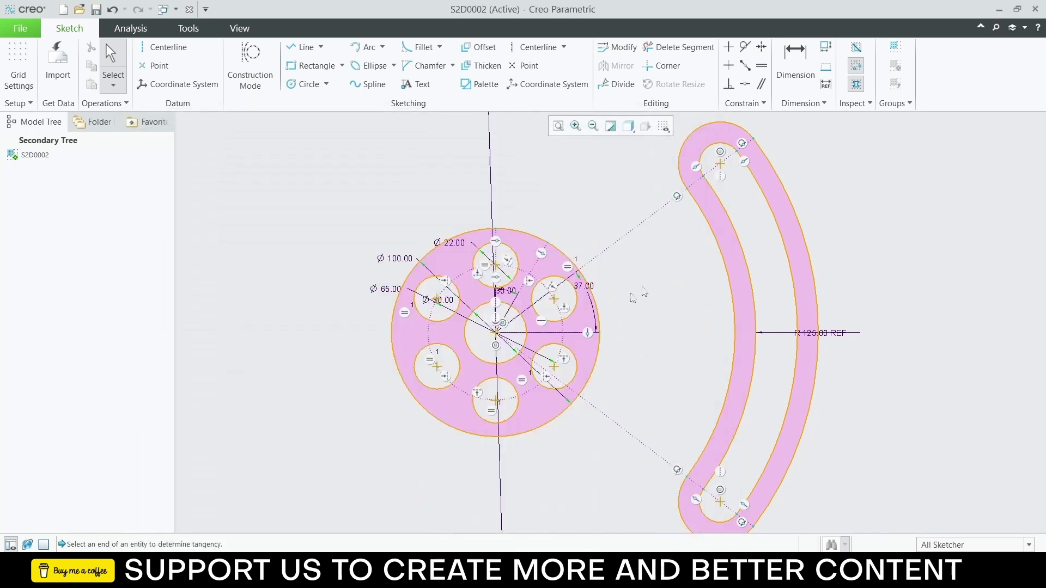
click(303, 47)
click(590, 286)
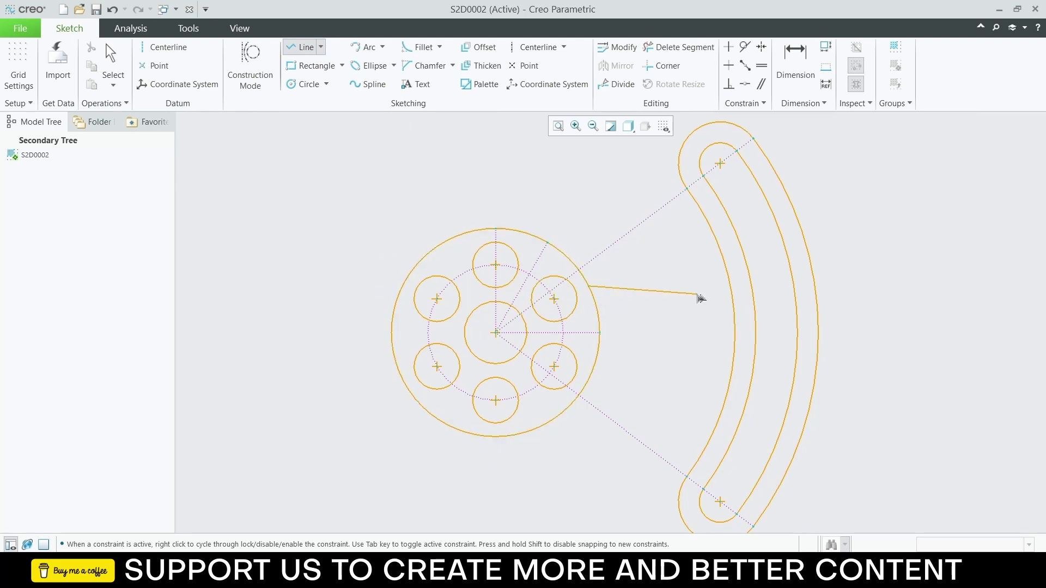
click(730, 286)
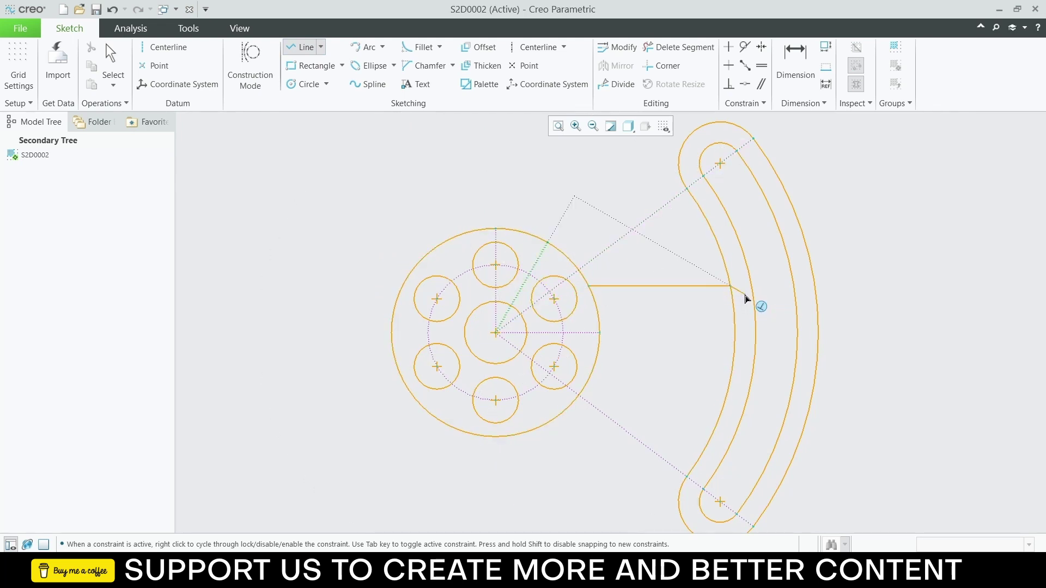
middle_click(746, 299)
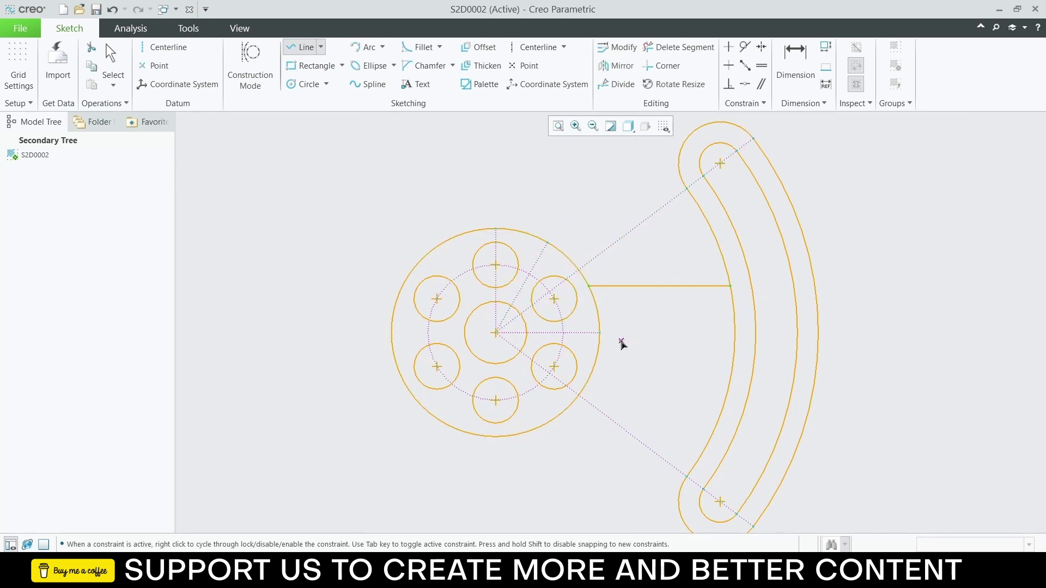
middle_click(647, 327)
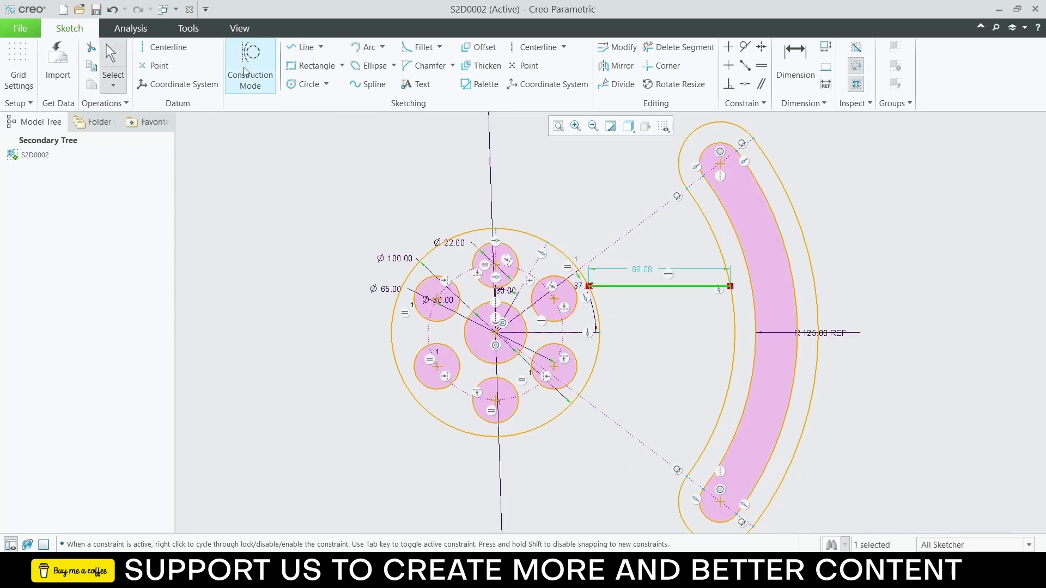
Step: Dimension the web line's distance from the disc's horizontal construction line and set it to 20
ctrl+click(573, 334)
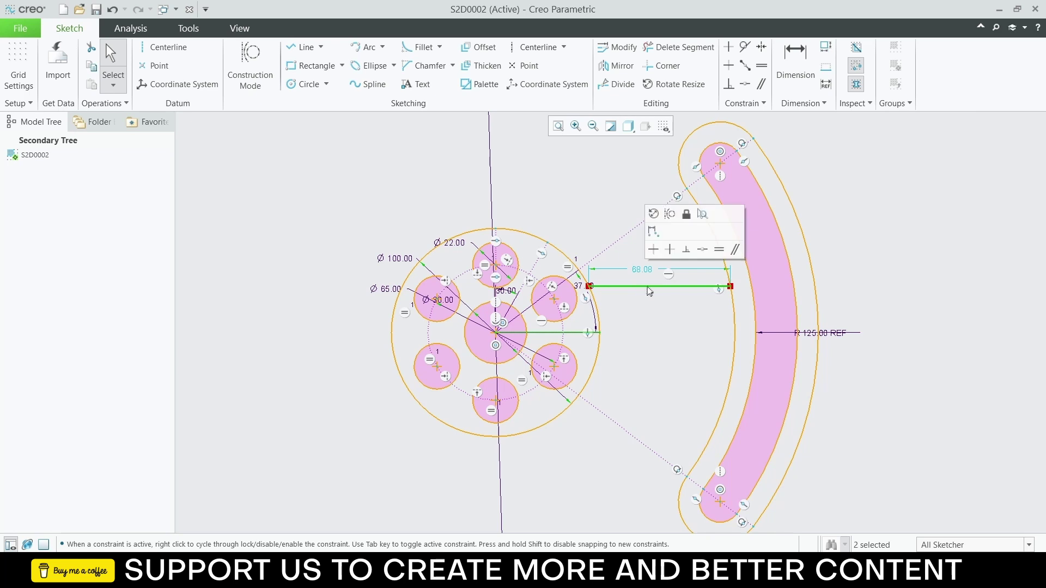
click(653, 232)
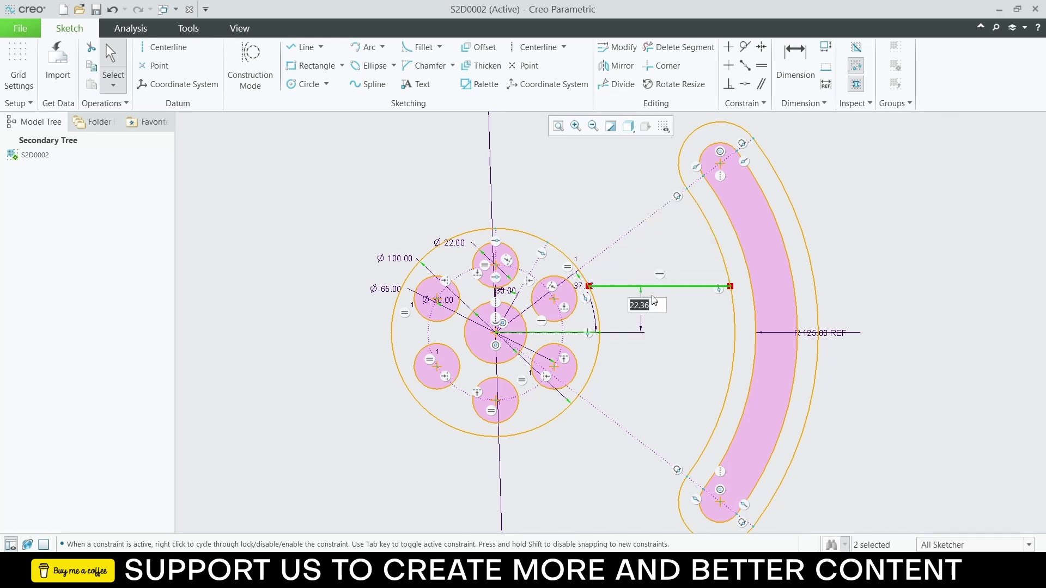
text(20)
key(Return)
click(693, 351)
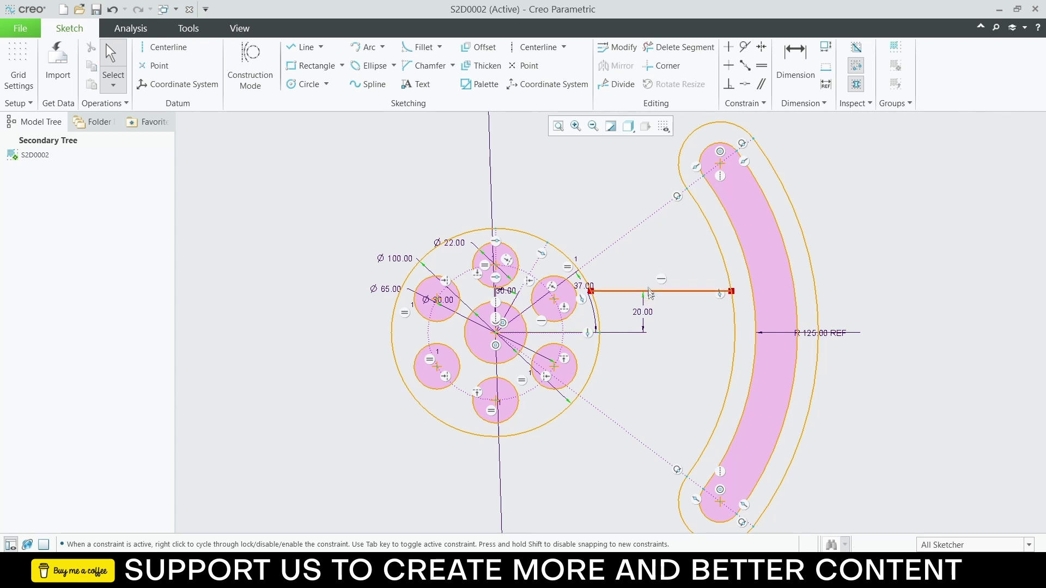
Step: Mirror the upper horizontal web line about the disc's horizontal construction line
click(679, 291)
click(616, 65)
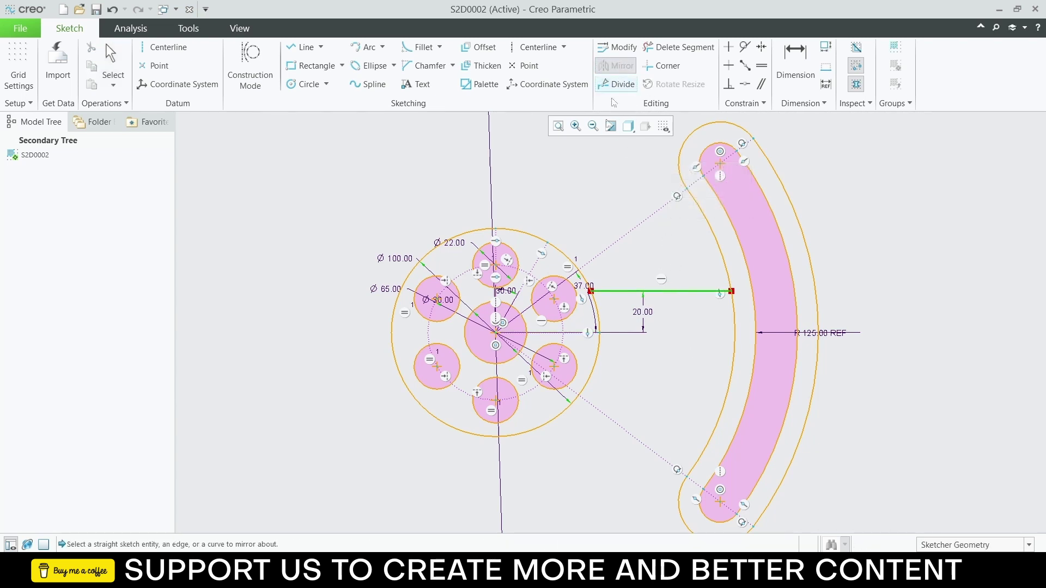
click(551, 332)
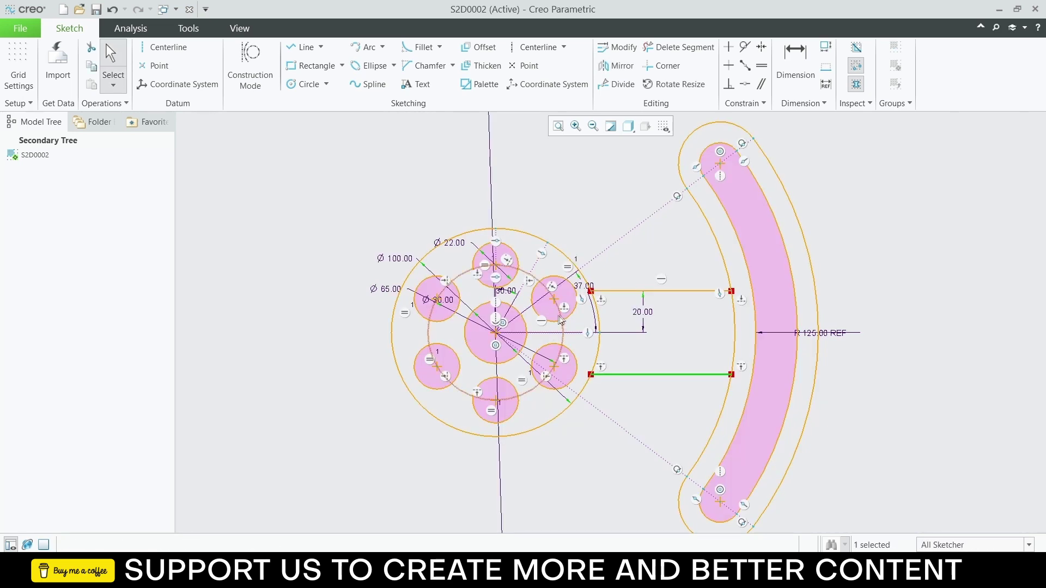
Step: Check the web's corner fillets in the PDF drawing and add a fillet of about 22.3 radius between the disc's edge and the upper web line
click(305, 572)
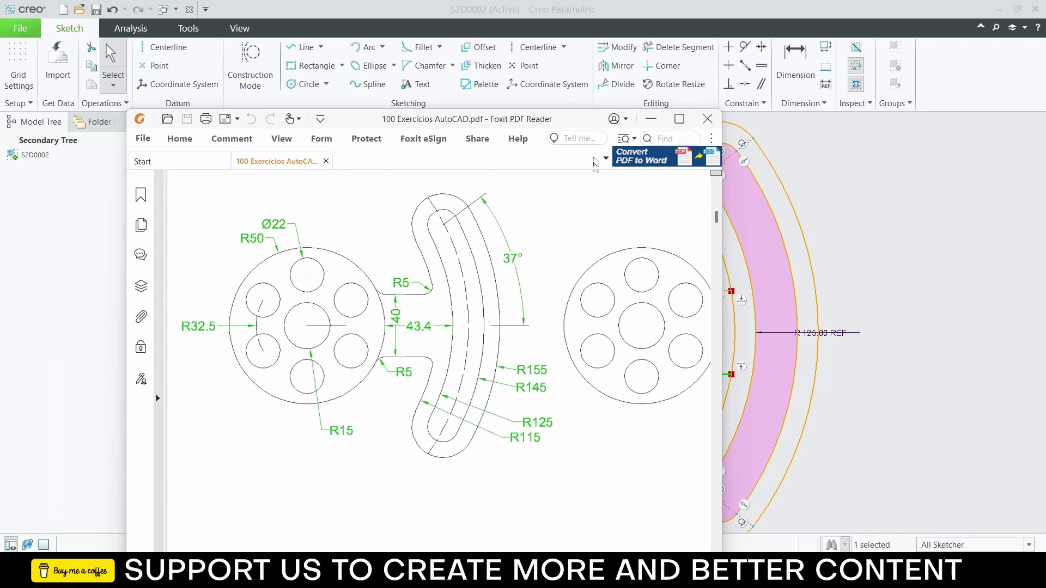
click(648, 119)
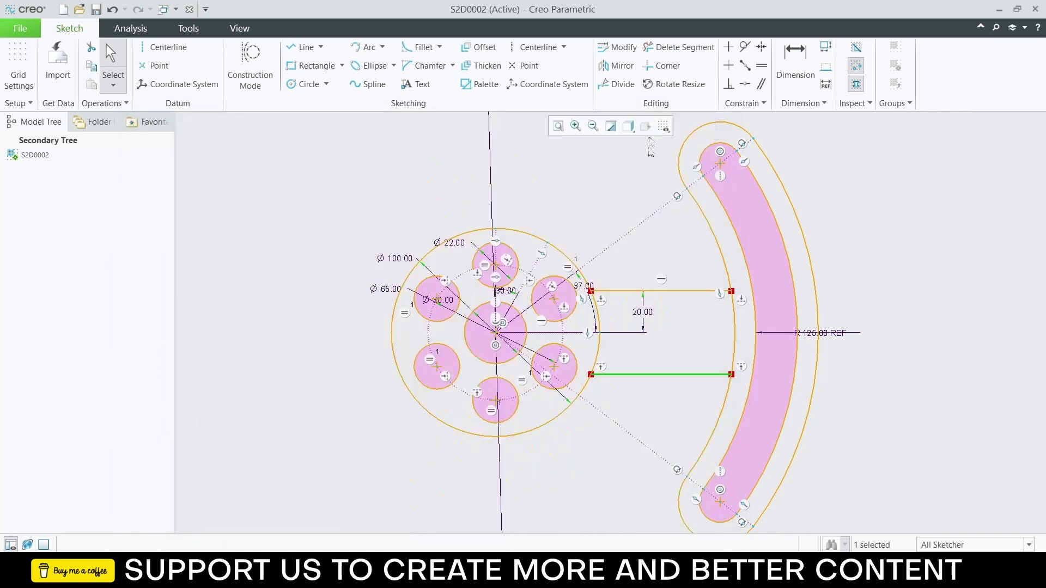
click(419, 47)
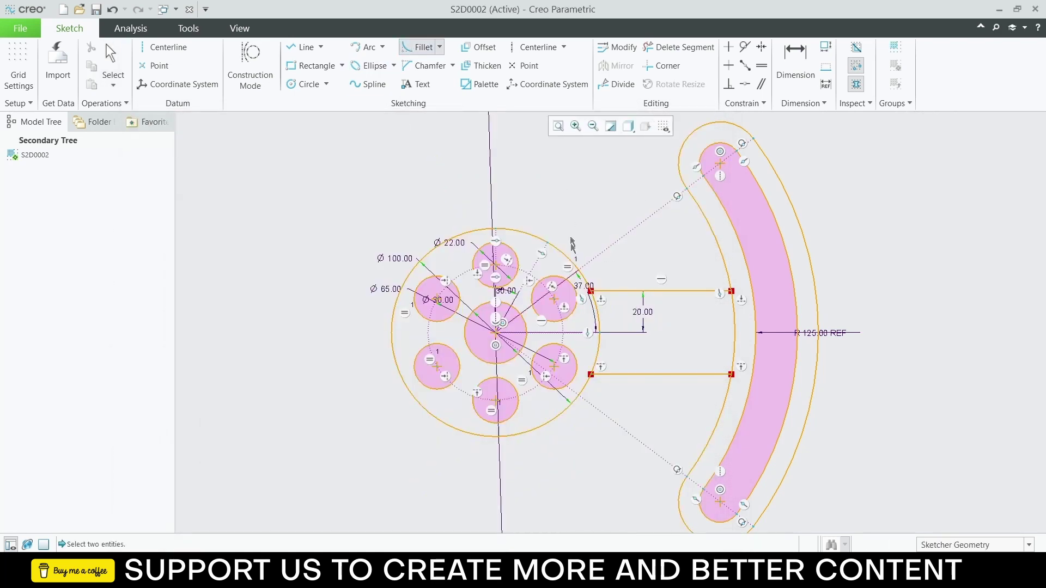
click(581, 277)
click(599, 291)
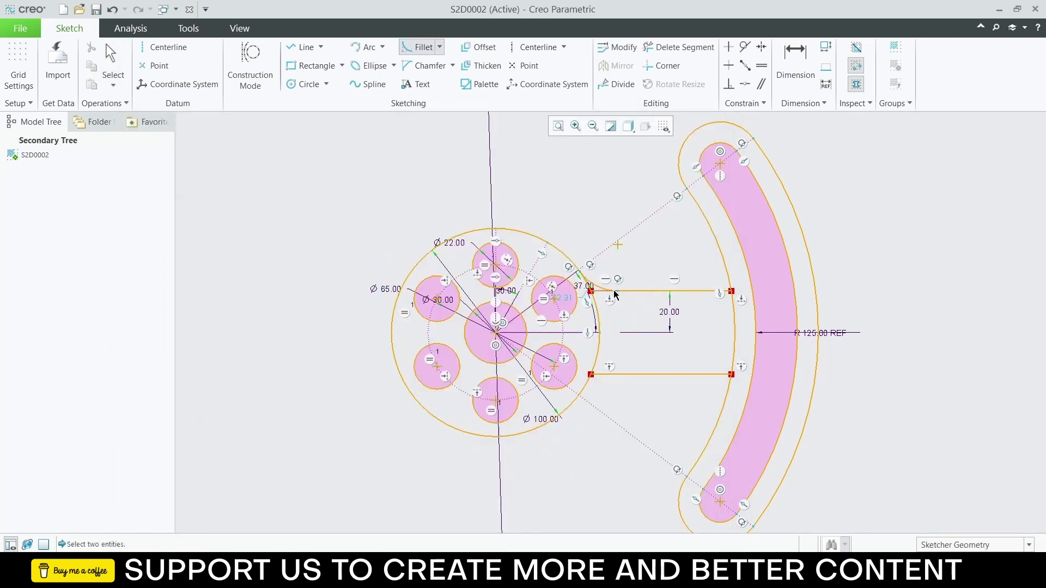
Step: Set the radius of the fillet between the disc and the upper web line to 5
scroll(599, 298, down, 2)
scroll(594, 297, up, 5)
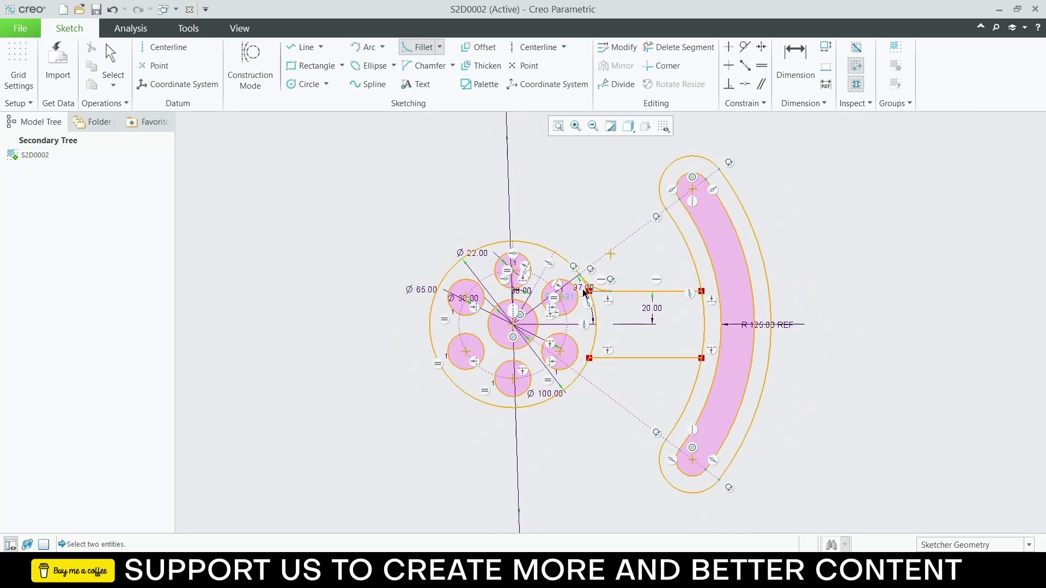
scroll(584, 293, up, 2)
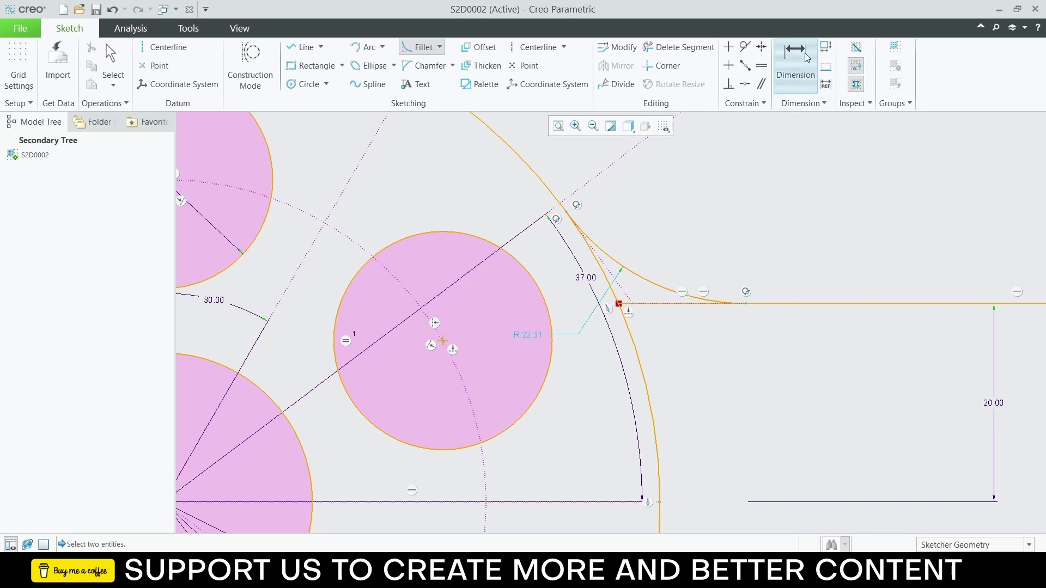
click(802, 70)
middle_click(536, 335)
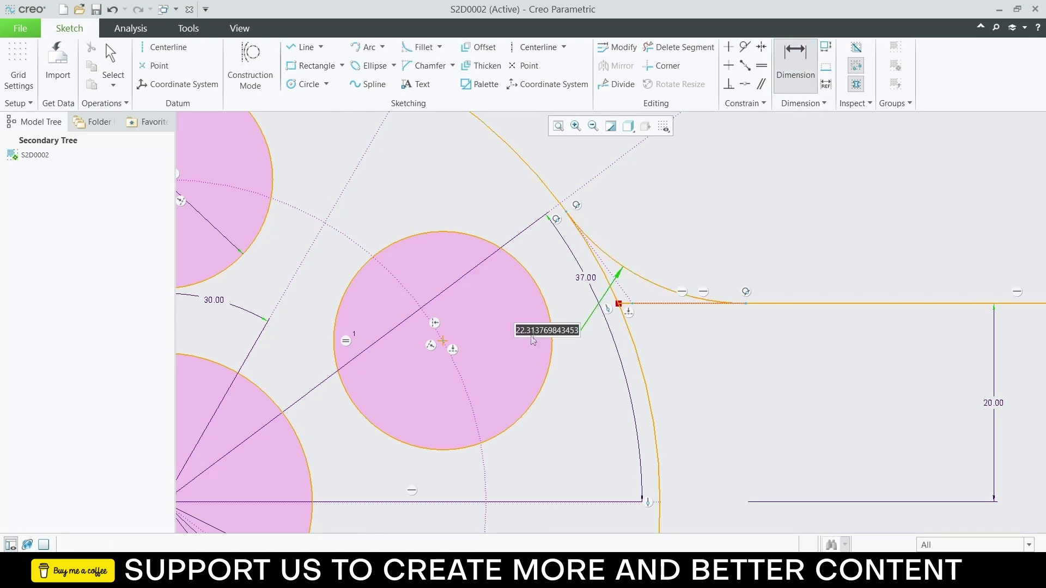
text(5)
key(Return)
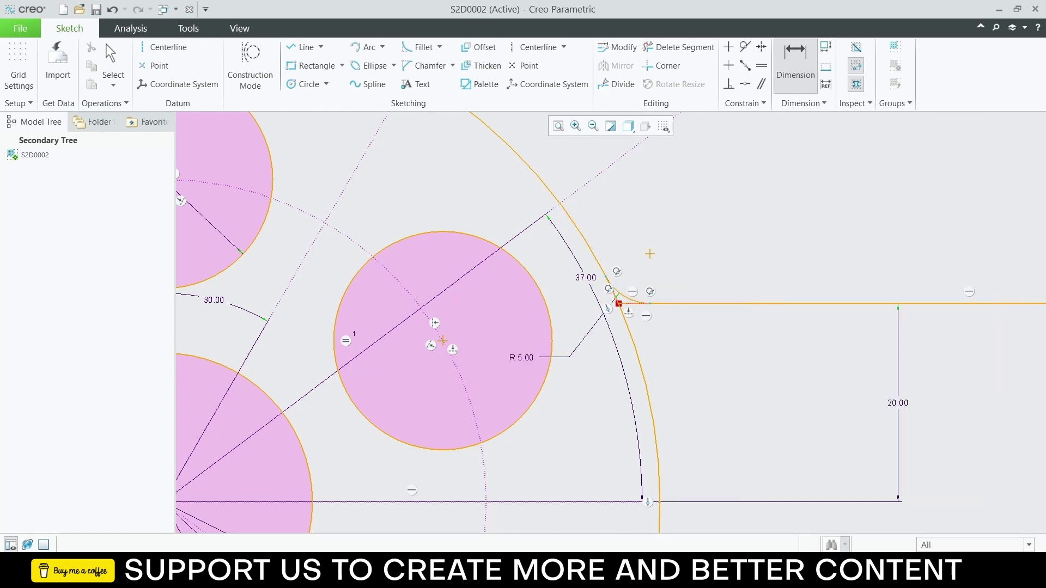
Step: Recheck the PDF drawing and trim away the upper web line's leftover segments between the disc's edge and the fillet
click(294, 490)
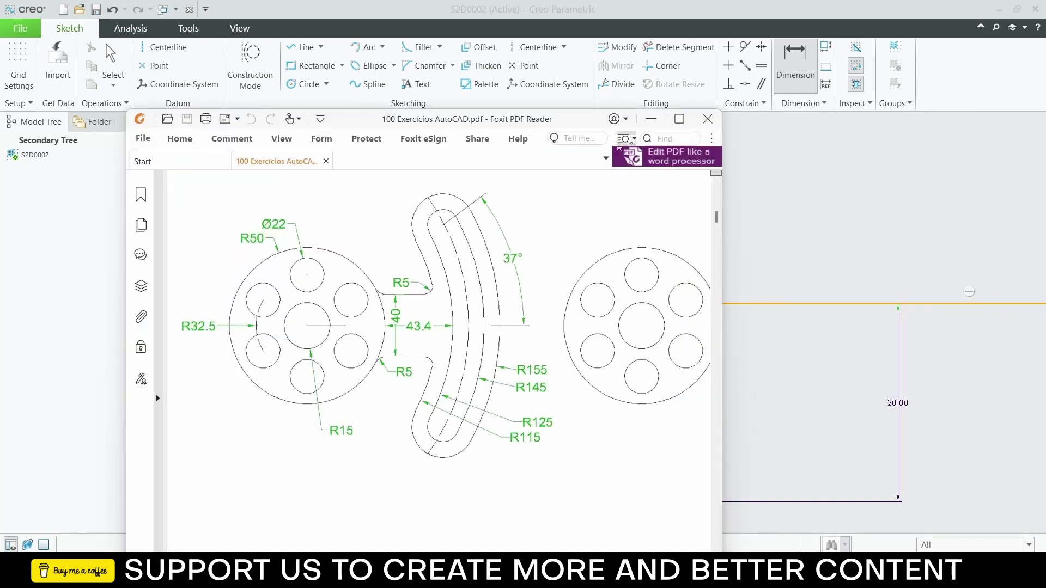
click(651, 119)
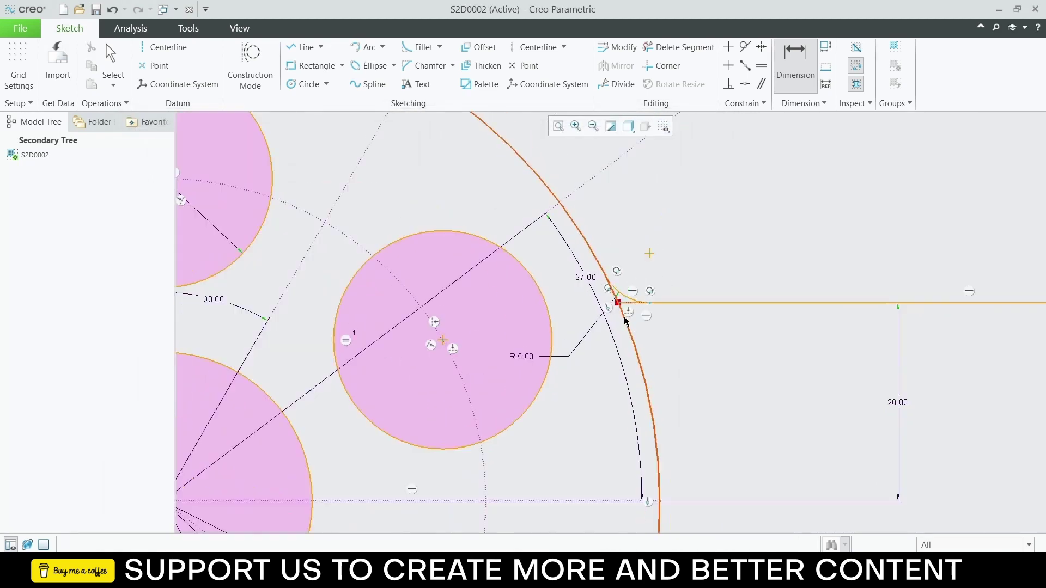
scroll(625, 321, up, 5)
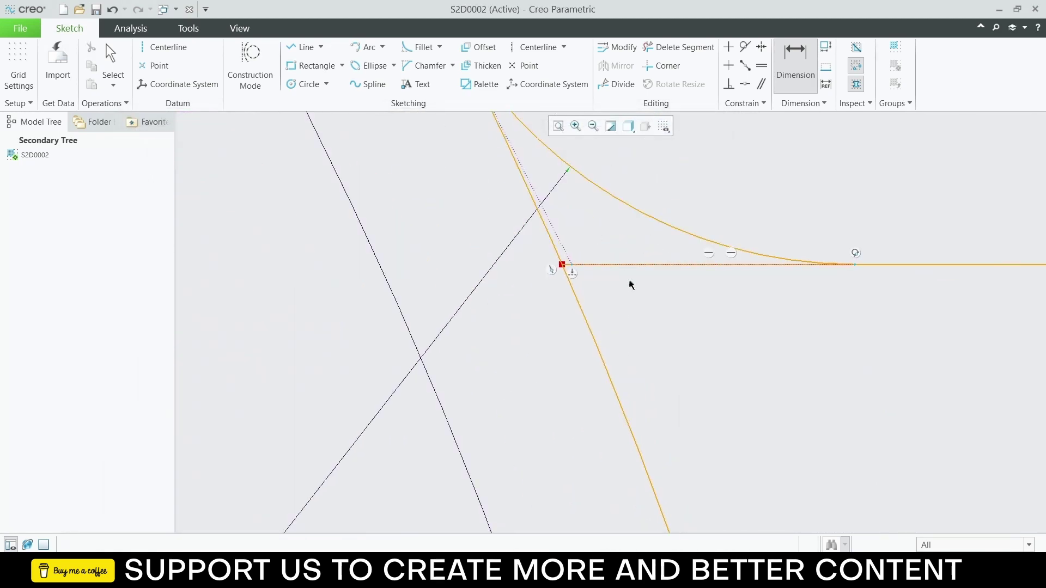
click(678, 47)
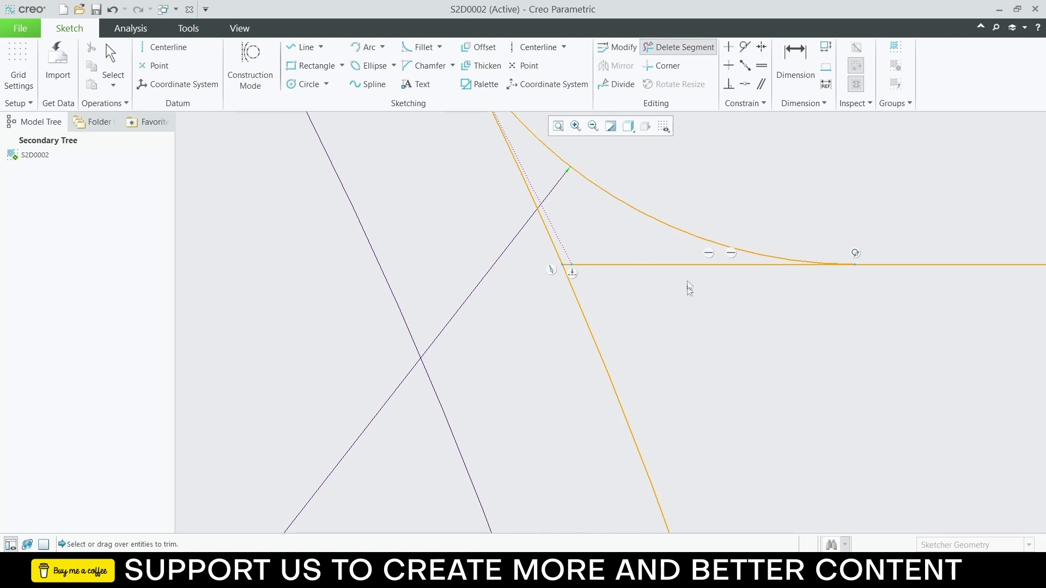
click(627, 268)
scroll(569, 269, up, 4)
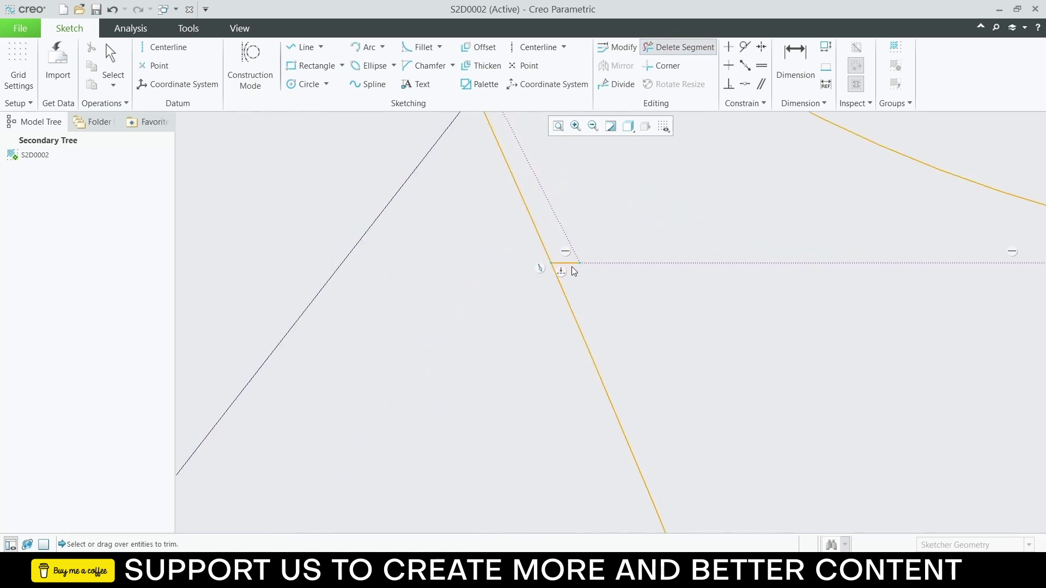
scroll(724, 310, down, 8)
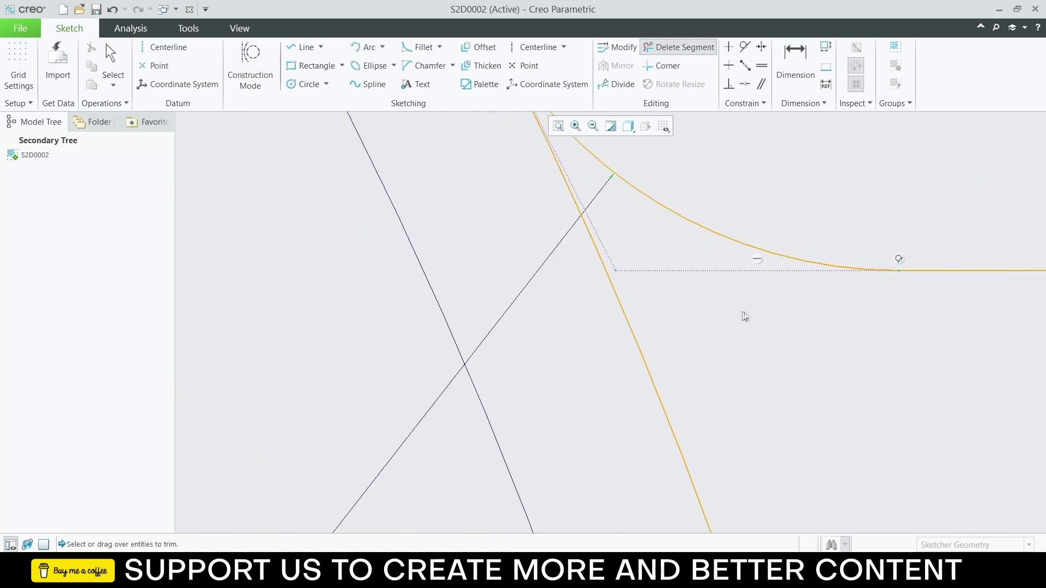
scroll(806, 363, down, 2)
Step: Fillet the outer corner between the disc's edge and the lower web line and set its radius to 5
scroll(817, 391, up, 10)
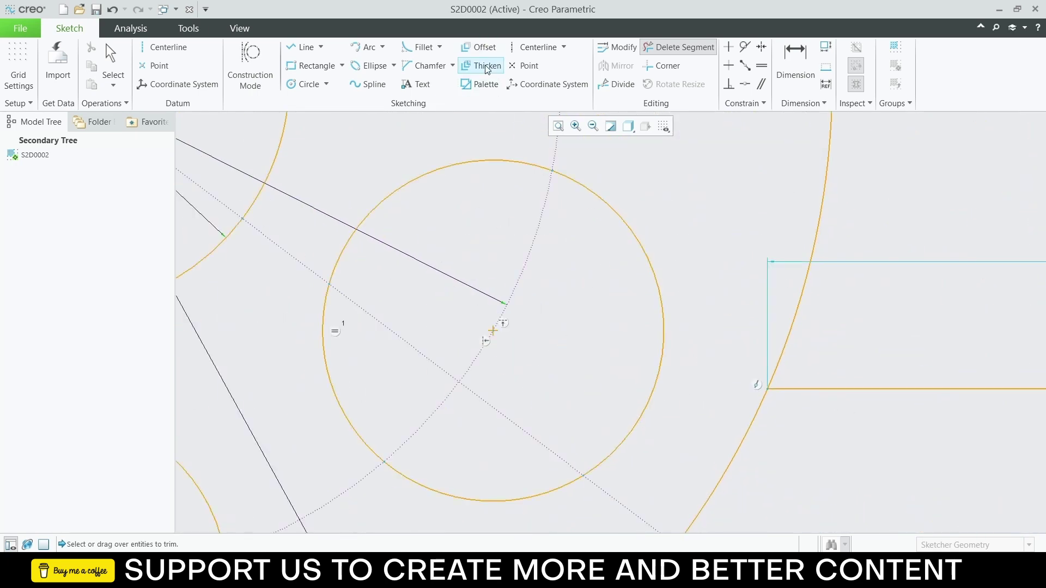
click(420, 47)
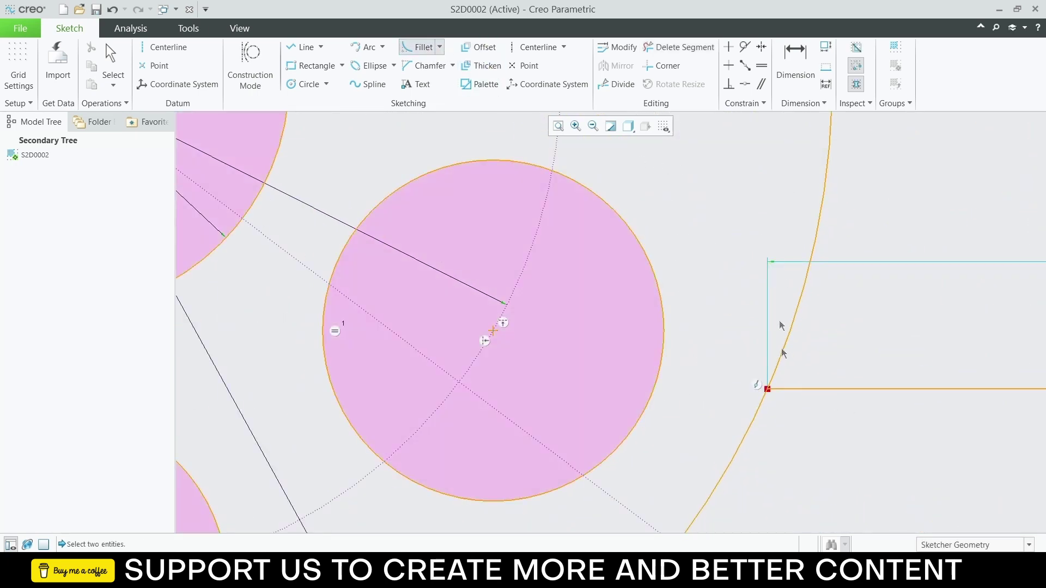
click(736, 446)
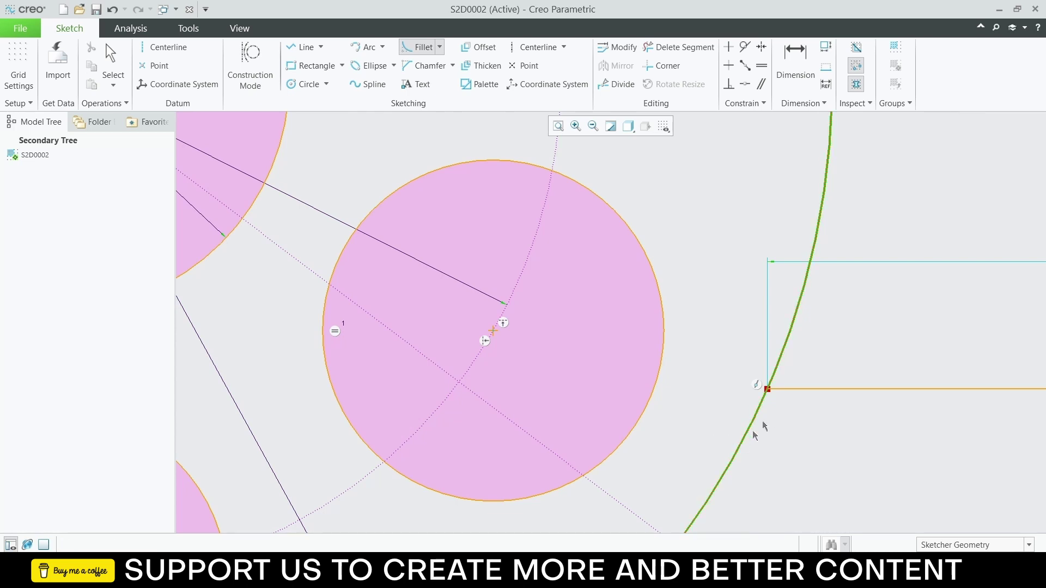
click(838, 389)
click(796, 60)
double_click(729, 281)
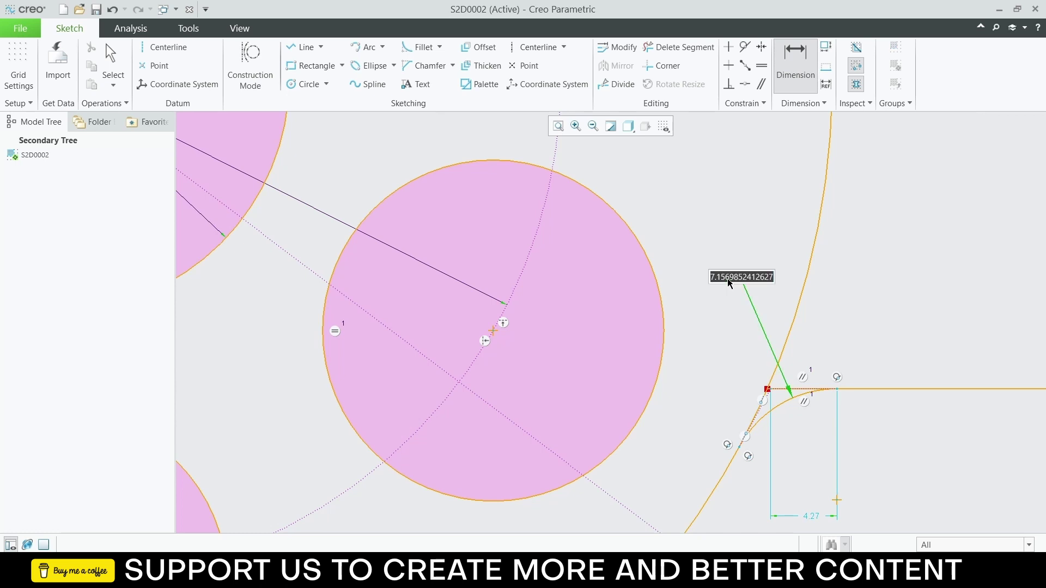
text(5)
key(Return)
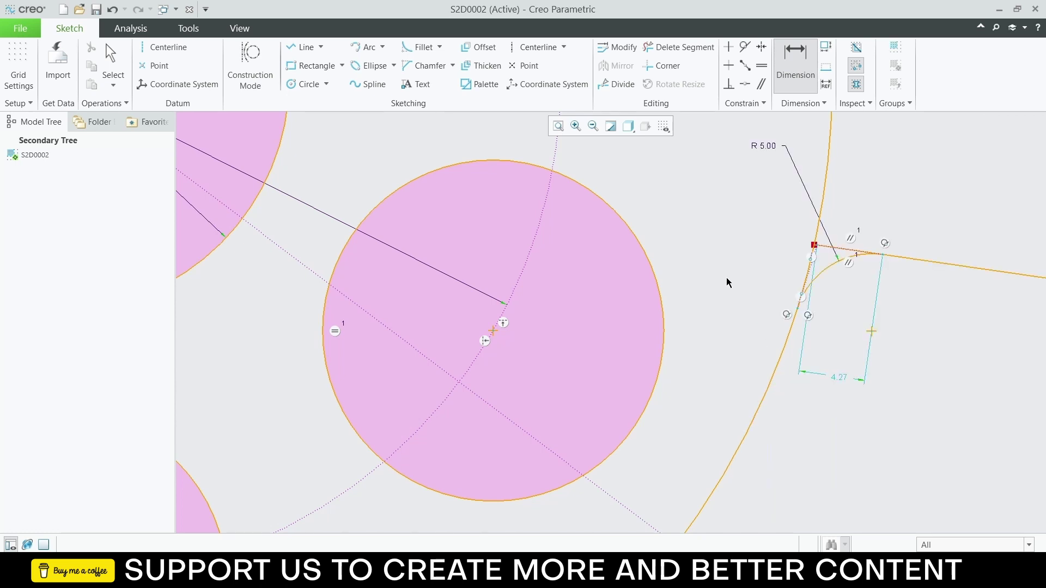
Step: Apply a Horizontal constraint to the tilted lower web line
scroll(727, 280, down, 6)
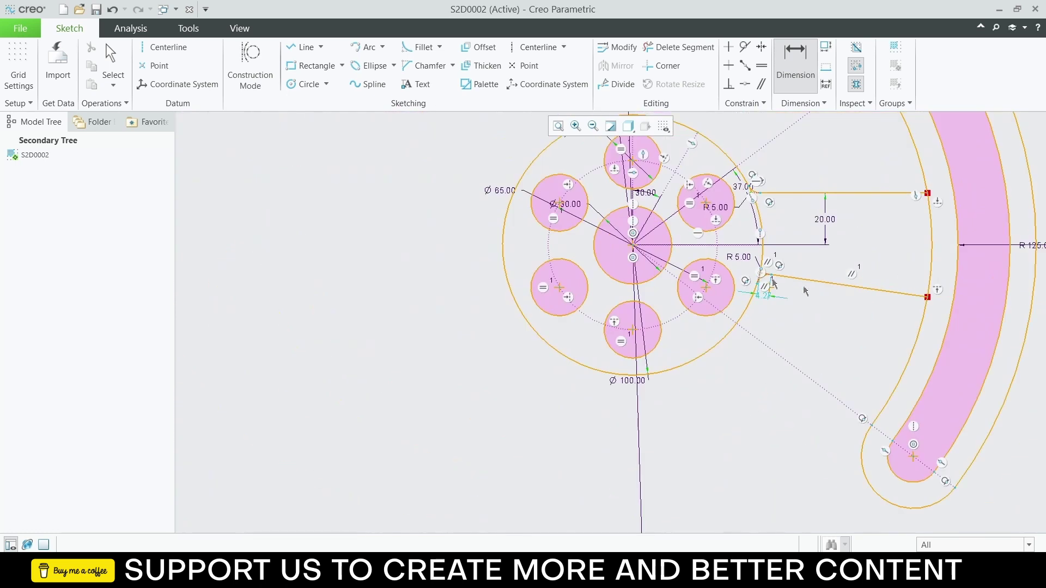
scroll(858, 269, up, 3)
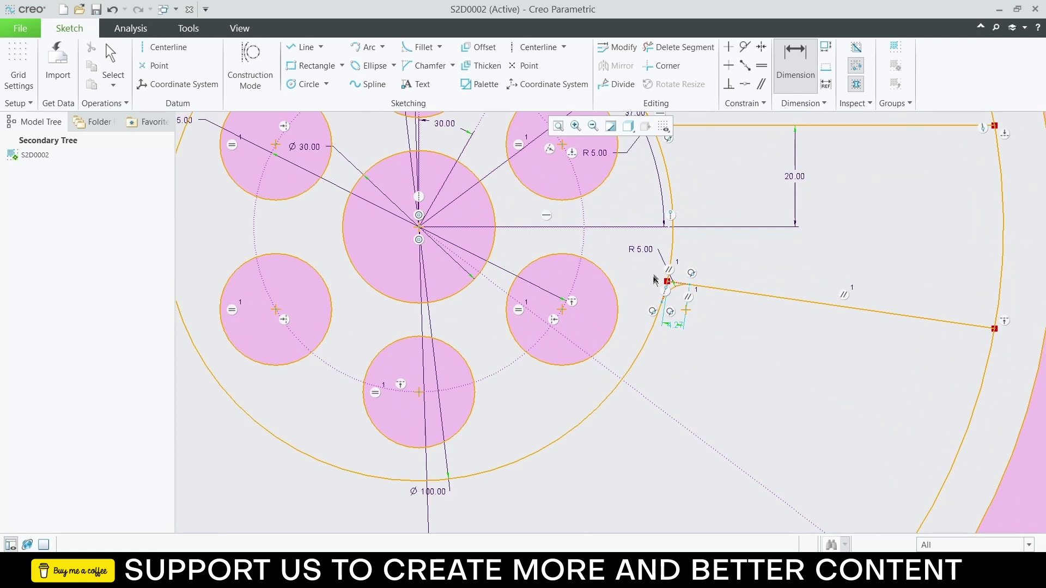
click(762, 298)
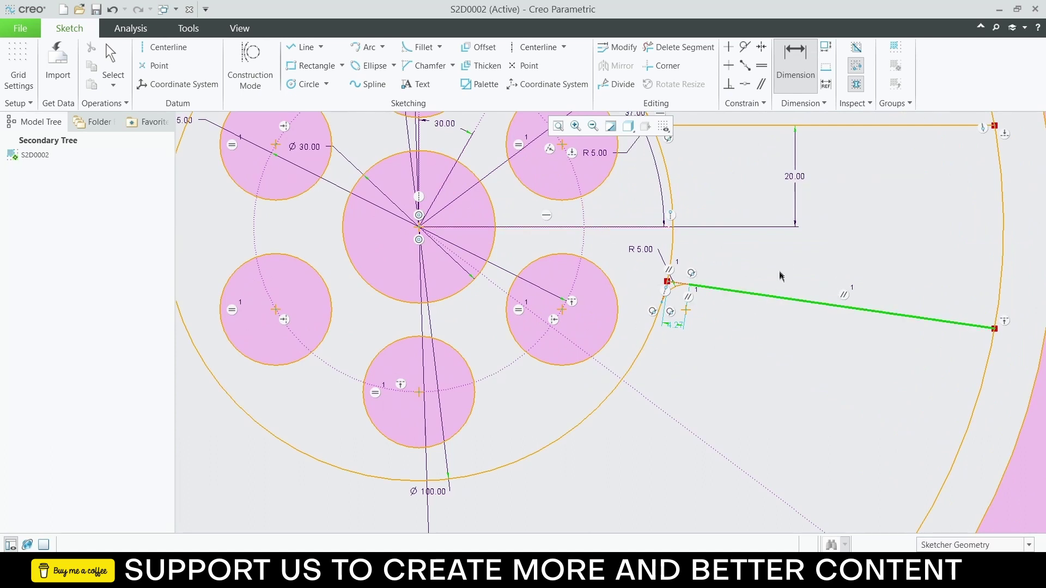
click(112, 61)
click(782, 298)
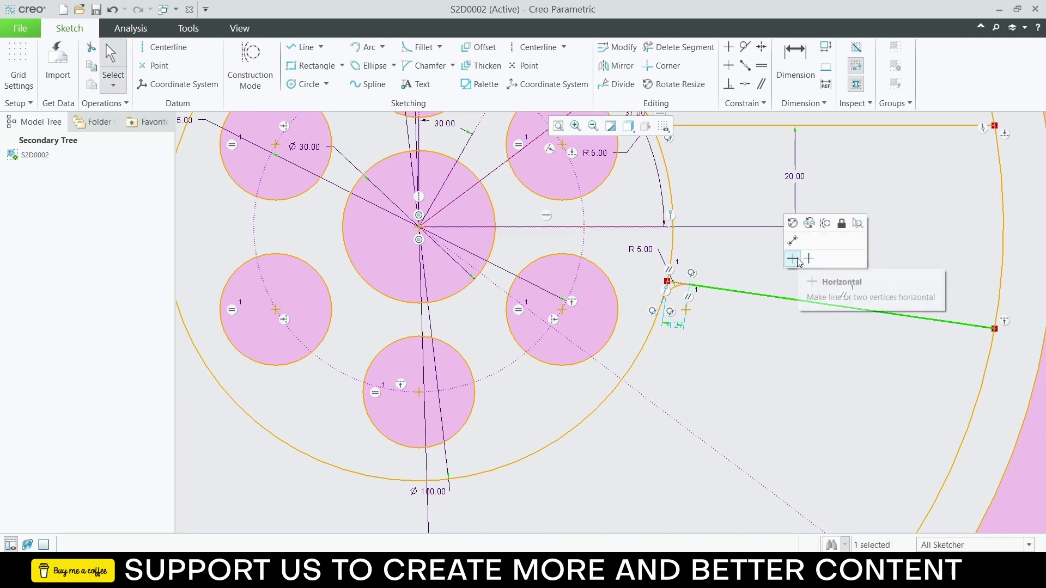
click(796, 260)
click(794, 278)
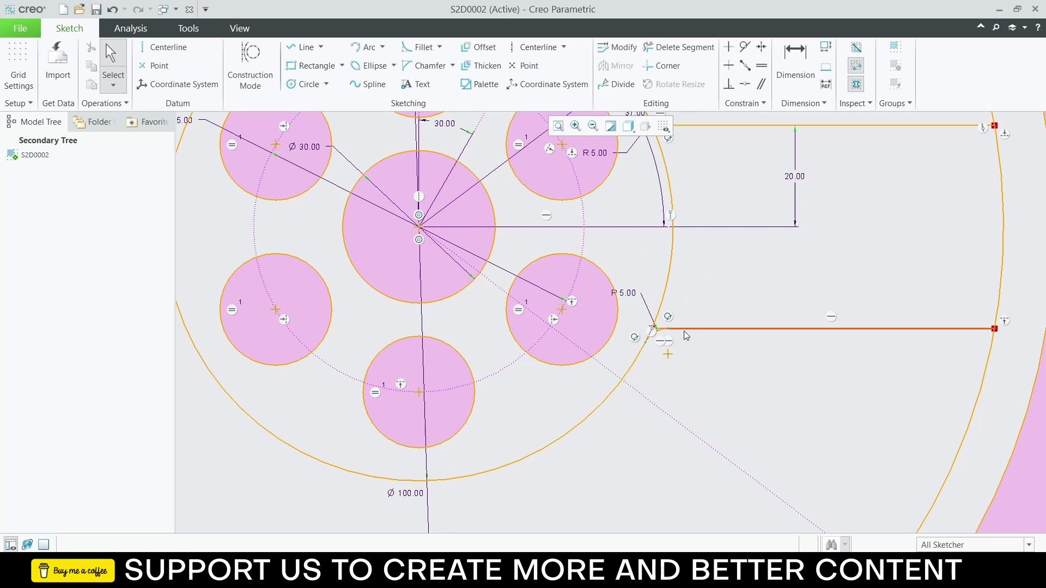
Step: Trim away the lower web line's leftover segments between the disc's edge and the fillet
scroll(668, 331, up, 5)
scroll(650, 336, up, 4)
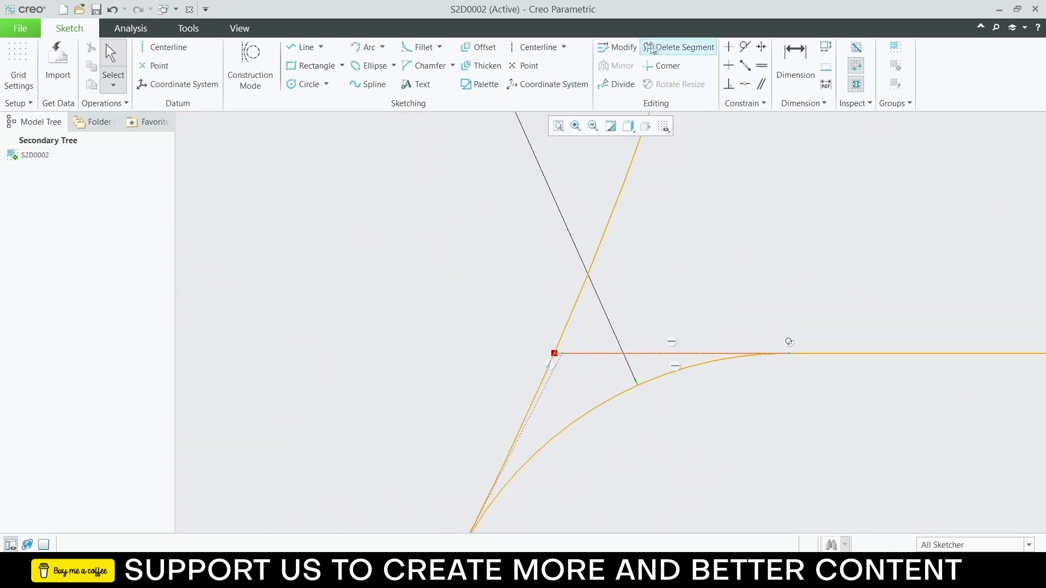
click(681, 47)
scroll(684, 344, up, 2)
click(604, 362)
scroll(500, 377, up, 2)
click(471, 350)
scroll(660, 332, down, 5)
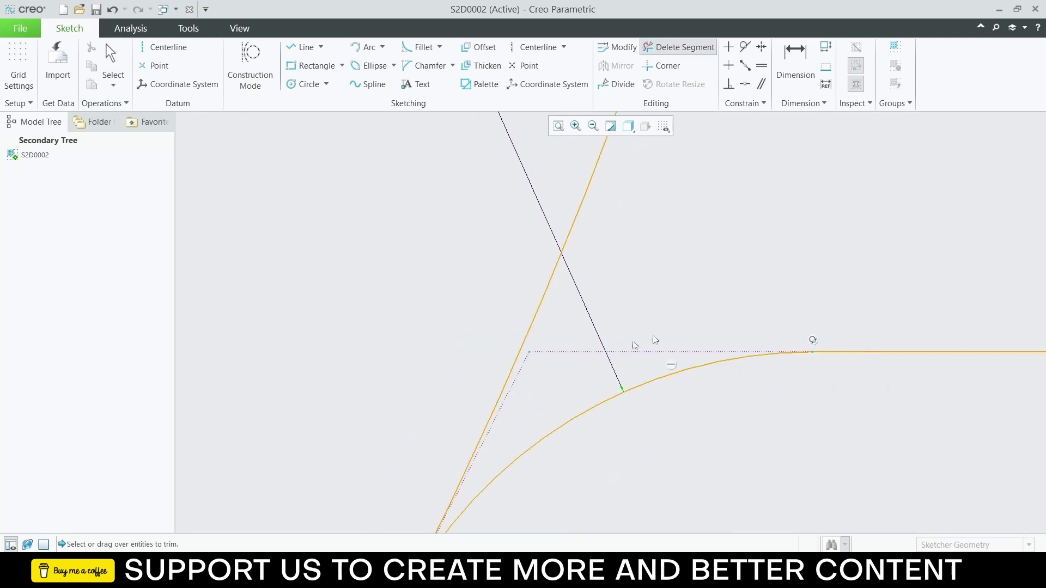
Step: Add a fillet of about 2.6 radius between the upper web line and the curved arm's inner outline, above the line
scroll(659, 329, down, 3)
scroll(844, 227, down, 2)
scroll(881, 193, up, 2)
scroll(881, 194, down, 3)
scroll(881, 197, up, 4)
scroll(659, 343, down, 4)
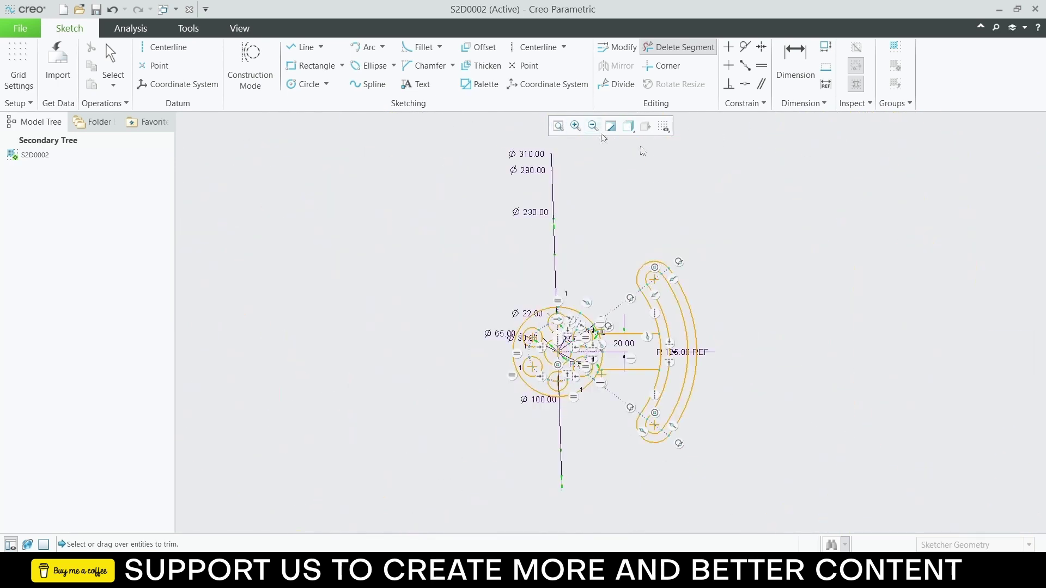
scroll(662, 359, up, 5)
scroll(662, 359, up, 2)
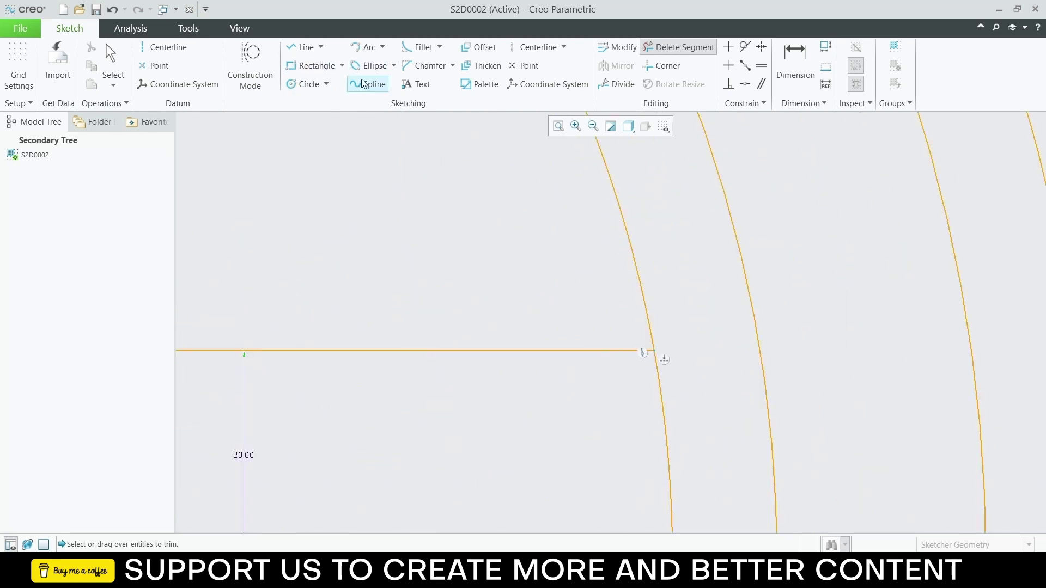
click(420, 47)
click(621, 351)
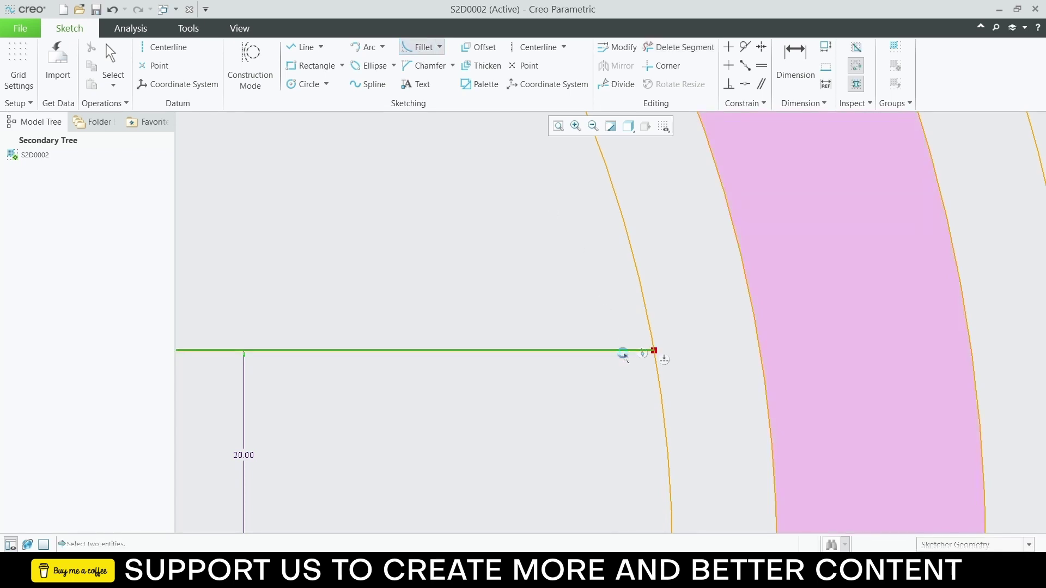
click(644, 306)
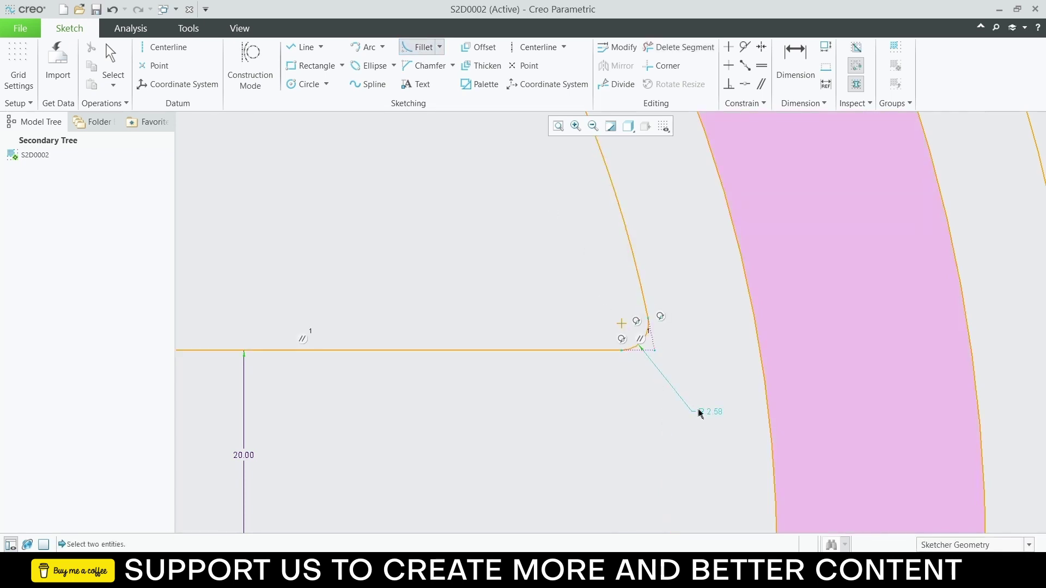
Step: Set the radius of the fillet between the upper web line and the curved arm to 5
click(780, 63)
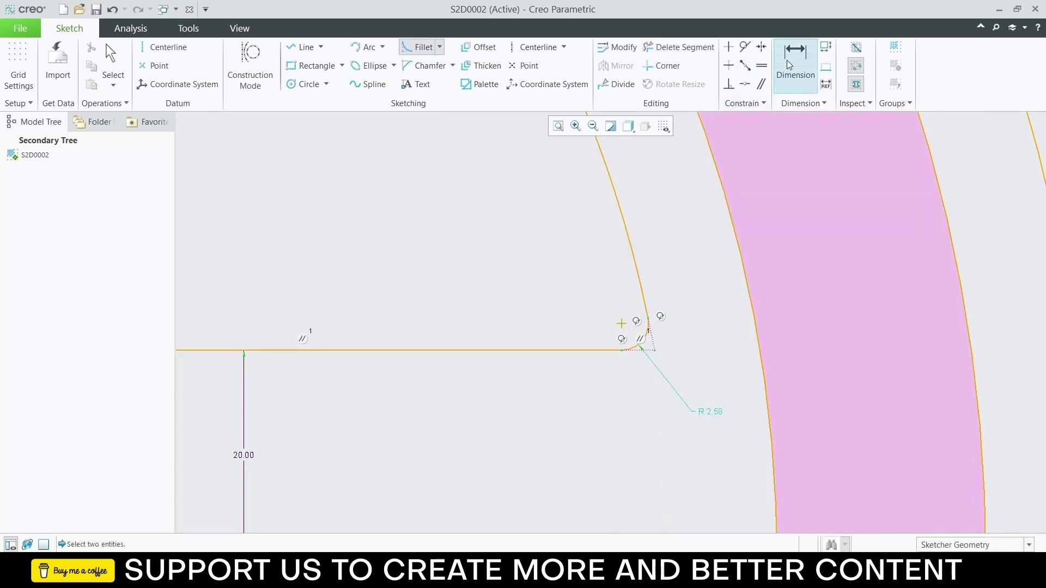
double_click(717, 413)
text(5)
key(Return)
scroll(687, 438, down, 10)
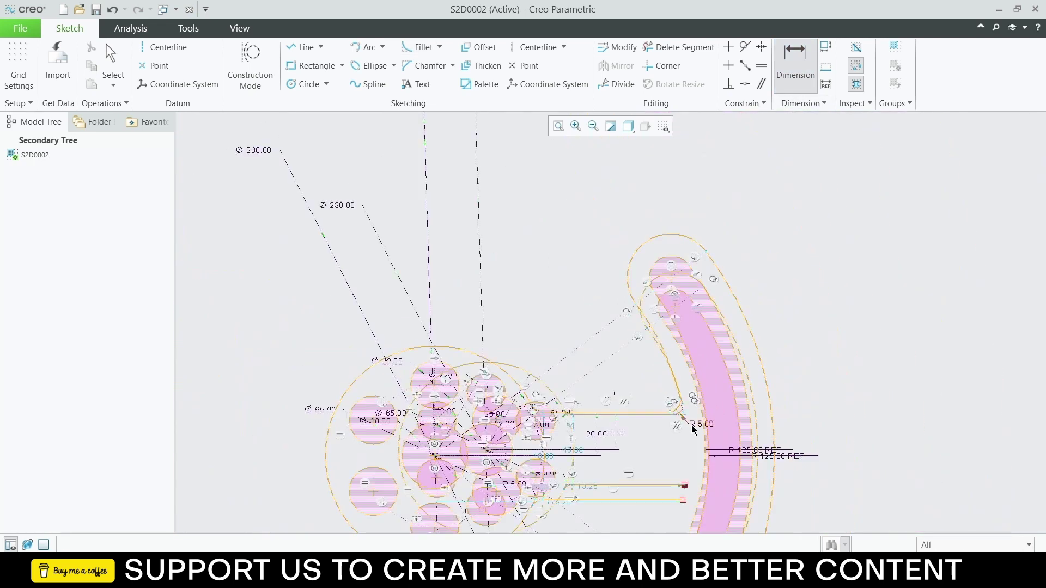
scroll(684, 490, down, 10)
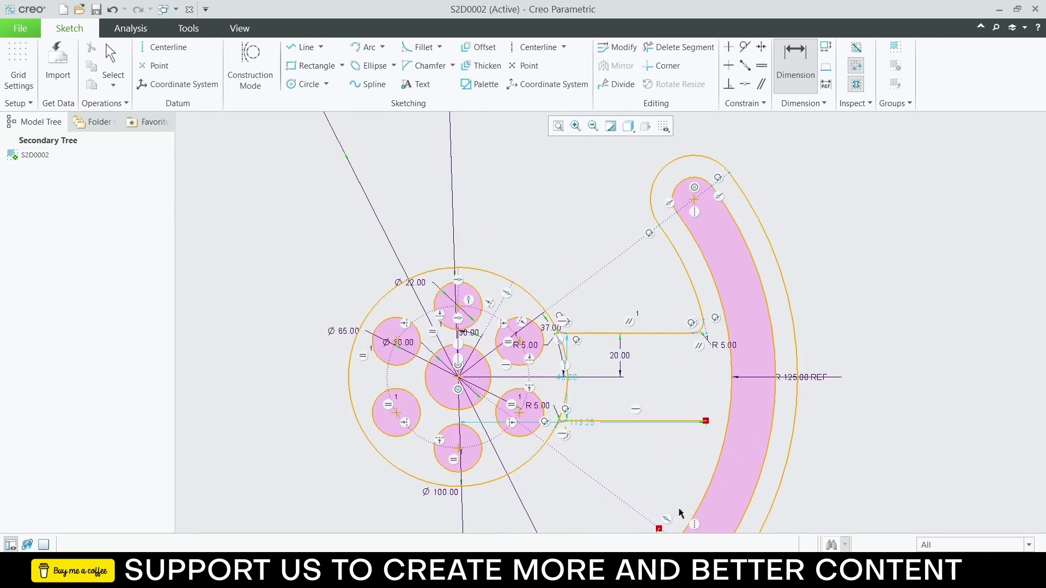
Step: Draw a three-point arc of about 115 radius from the lower web line's free end to the curved arm's lower rounded end
mouse_move(674, 496)
shift+middle_down()
mouse_move(666, 354)
mouse_move(726, 325)
mouse_move(604, 390)
mouse_move(751, 361)
mouse_move(591, 305)
mouse_move(715, 359)
mouse_move(663, 358)
shift+middle_up()
scroll(663, 357, down, 5)
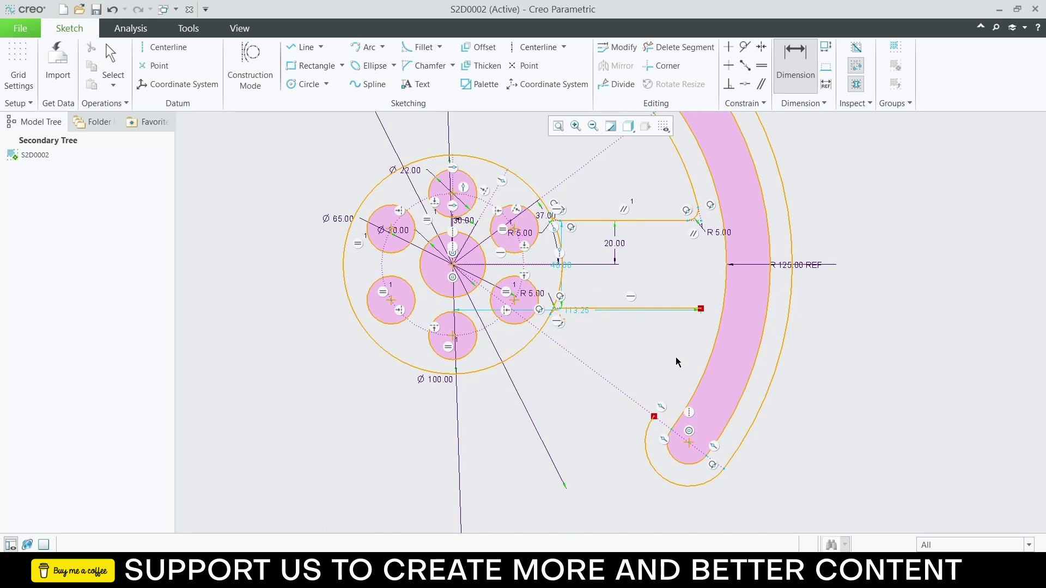
click(366, 47)
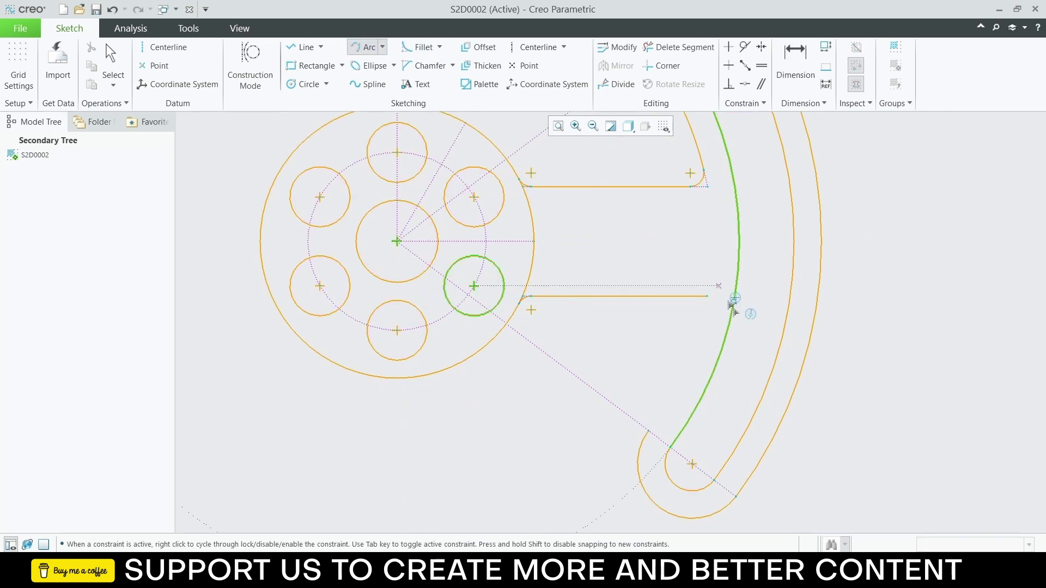
click(707, 296)
click(648, 432)
click(679, 390)
Step: Add a fillet of about 3.9 radius between the lower web line and the curved arm's inner arc, below the line
click(419, 47)
click(696, 299)
click(701, 316)
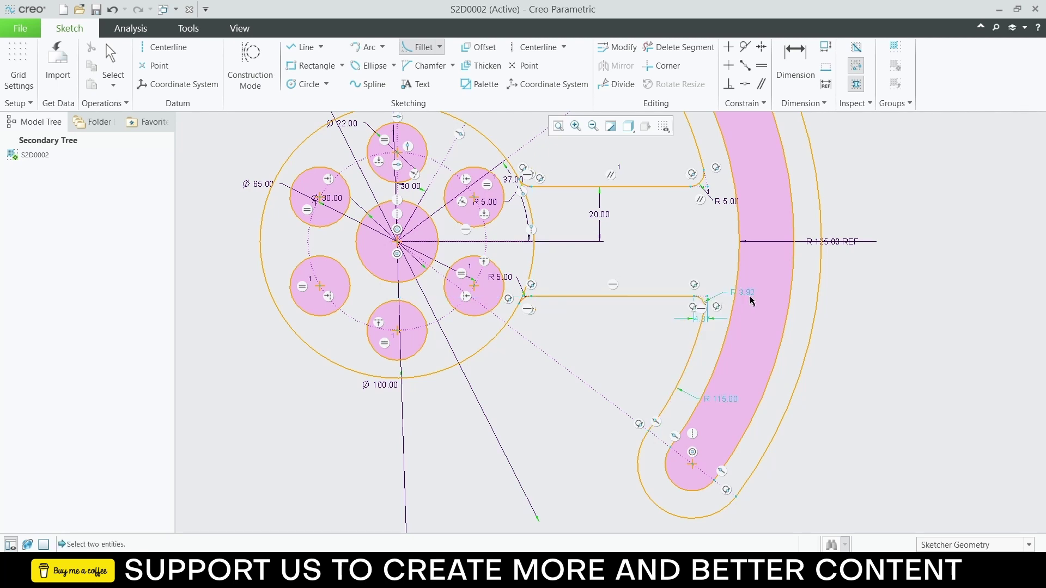
Step: Try to set the radius of the fillet between the lower web line and the curved arm to 5
key(d)
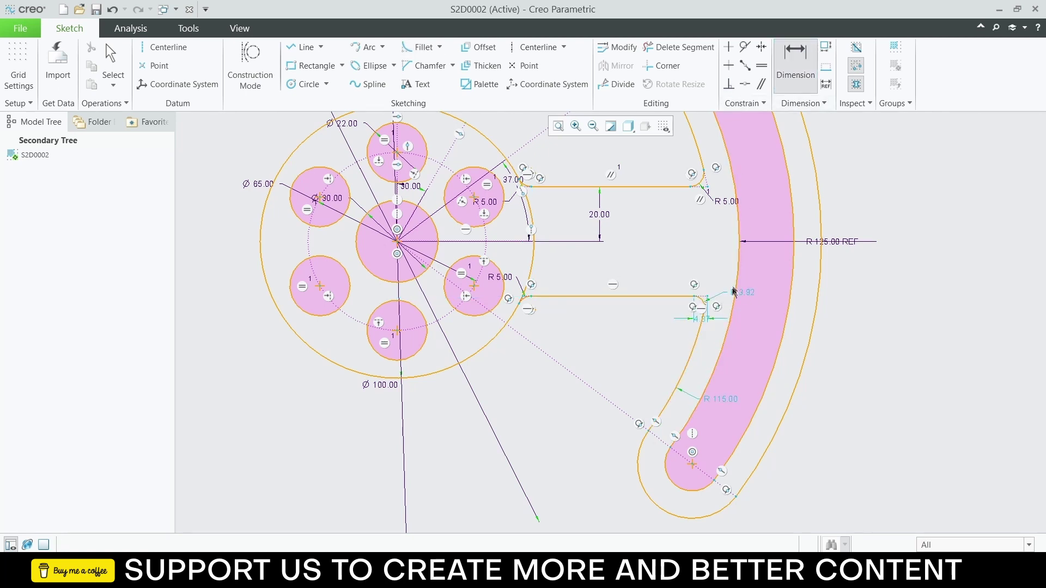
double_click(733, 296)
text(5)
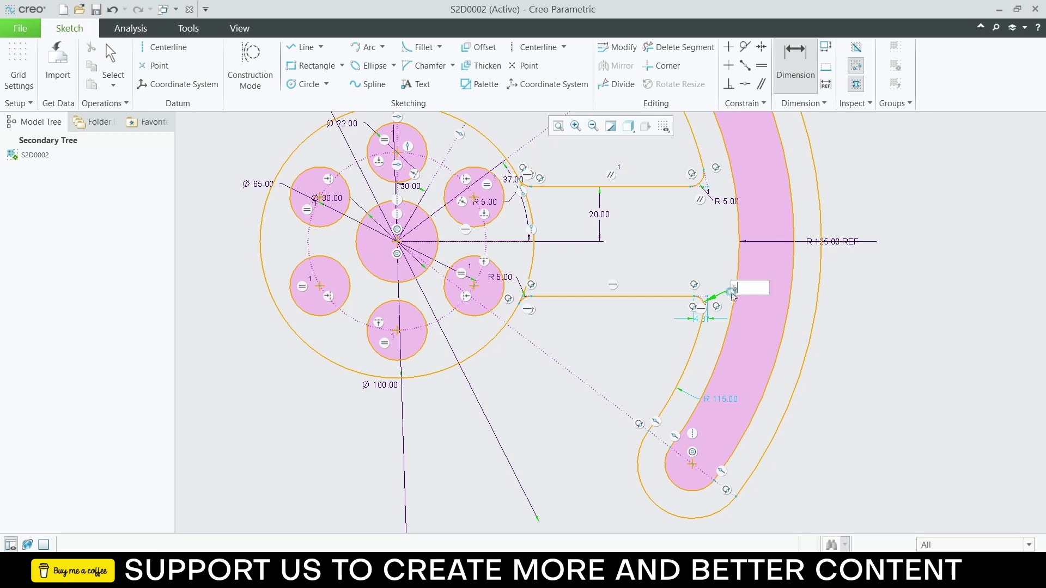
key(Return)
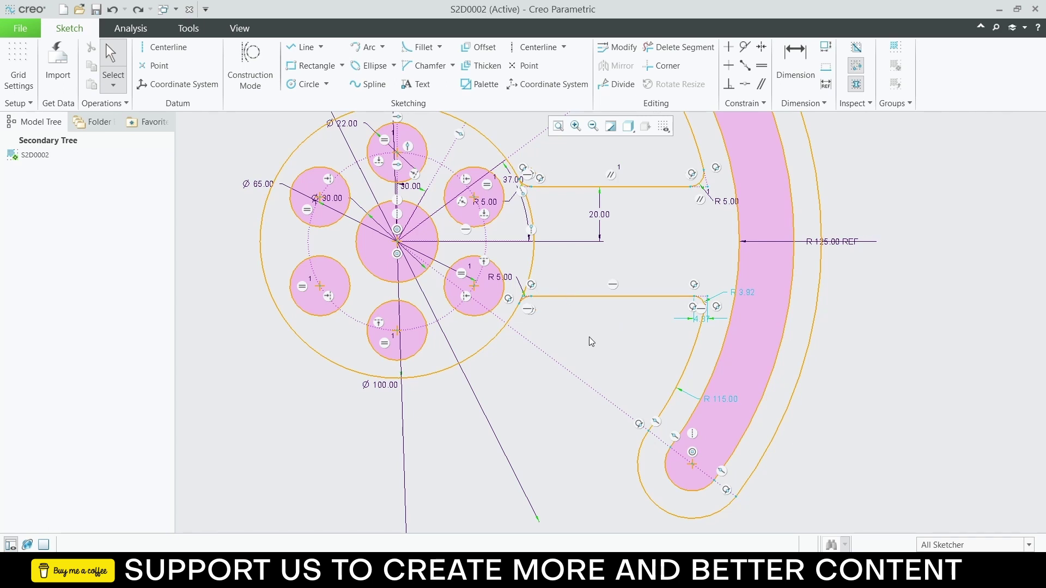
Step: Dimension the lower web line at 20 from the disc's horizontal construction line
drag(590, 296, 590, 294)
click(590, 294)
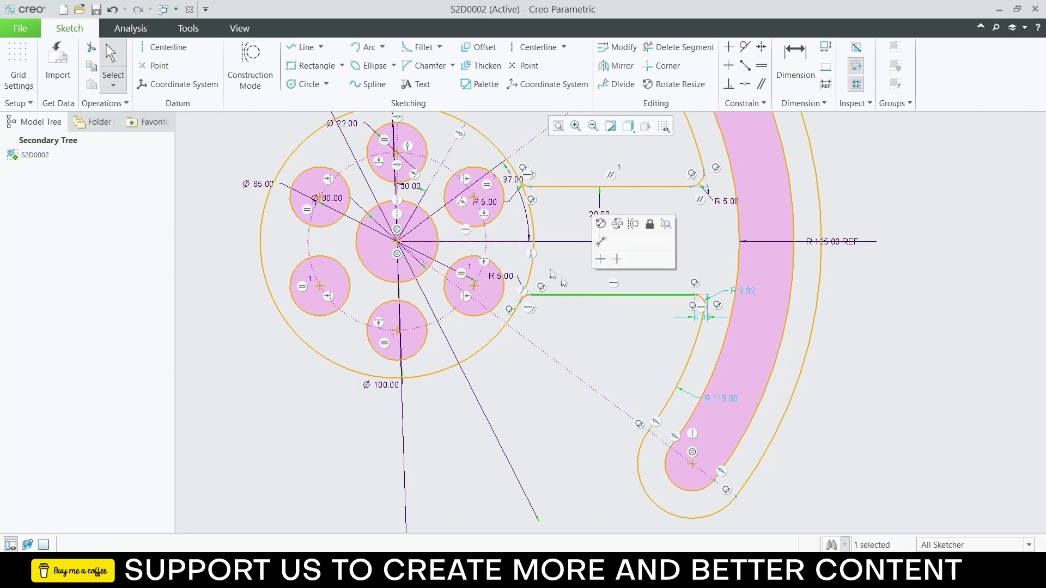
ctrl+click(501, 247)
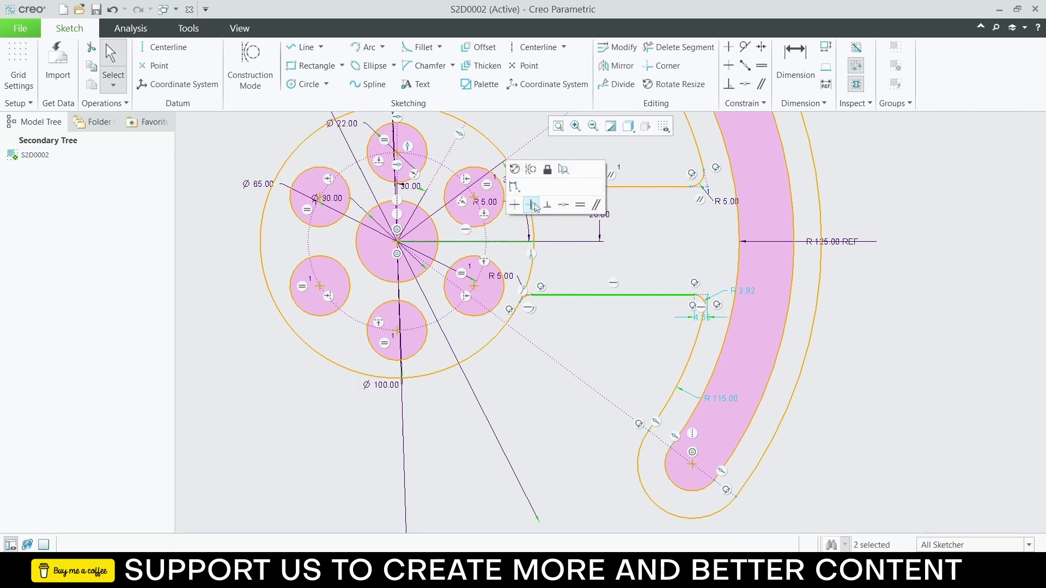
click(517, 188)
text(20)
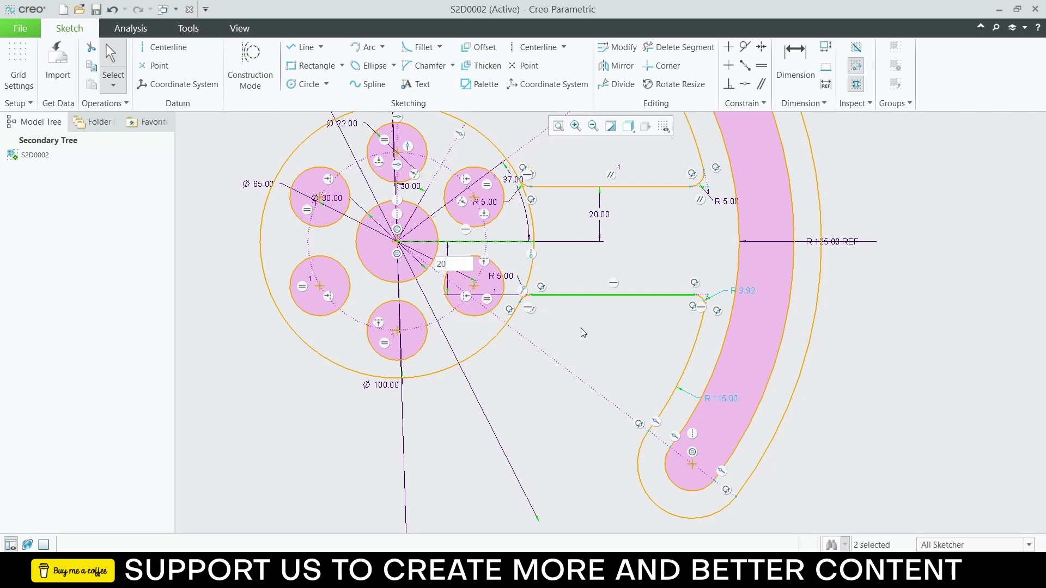
key(Return)
Step: Set the radius of the fillet between the lower web line and the curved arm to 5
key(d)
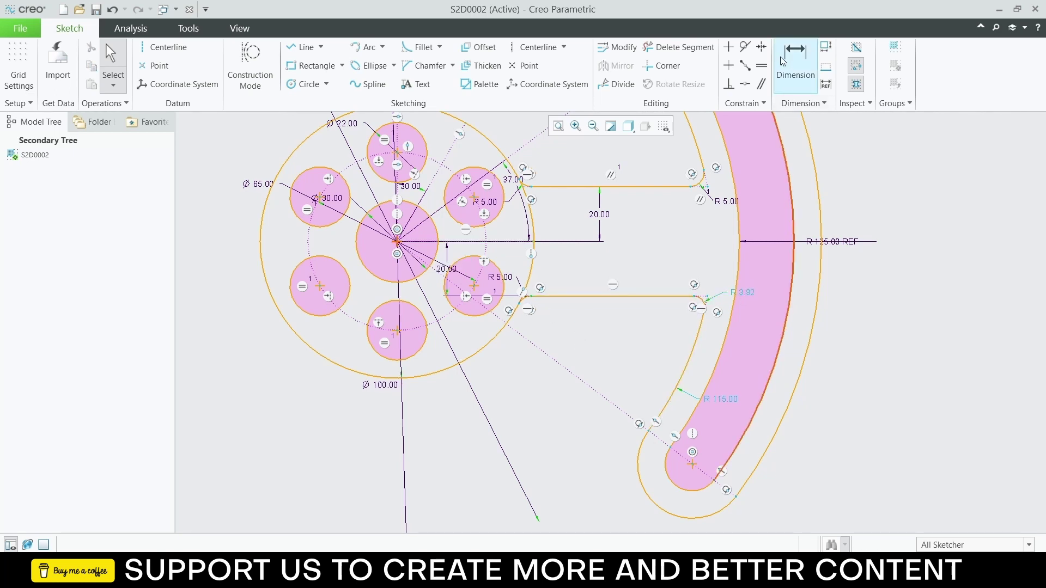
double_click(743, 292)
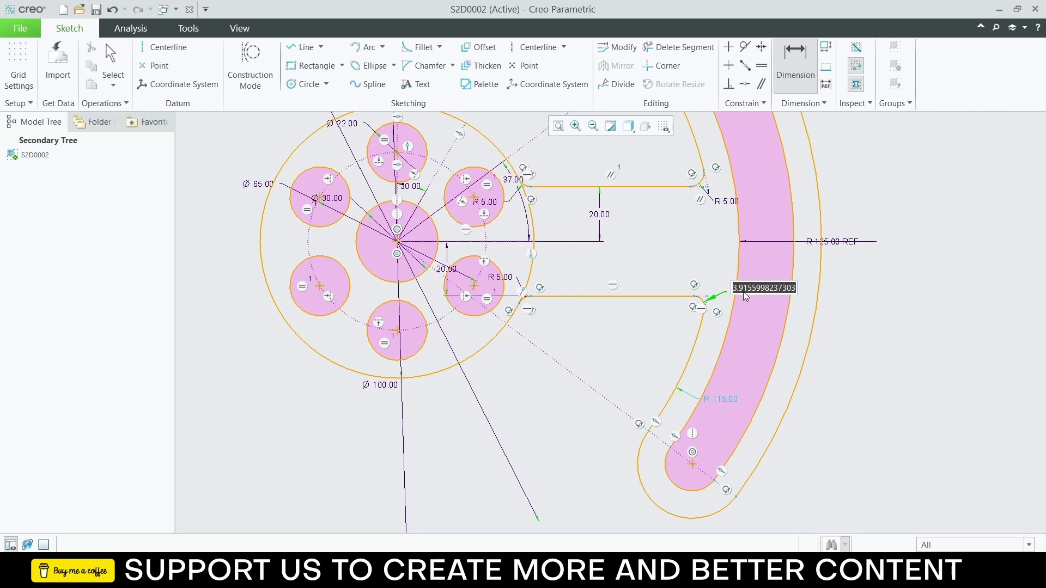
text(5)
key(Return)
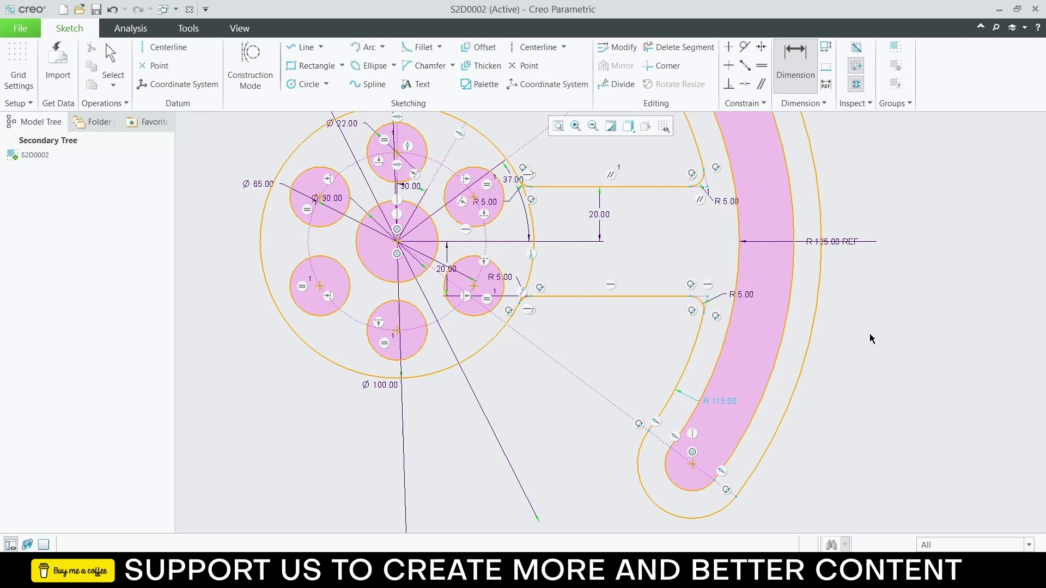
Step: Fit the sketch in view and turn off the display of constraints, dimensions and vertices to inspect the bare outline
scroll(580, 256, down, 5)
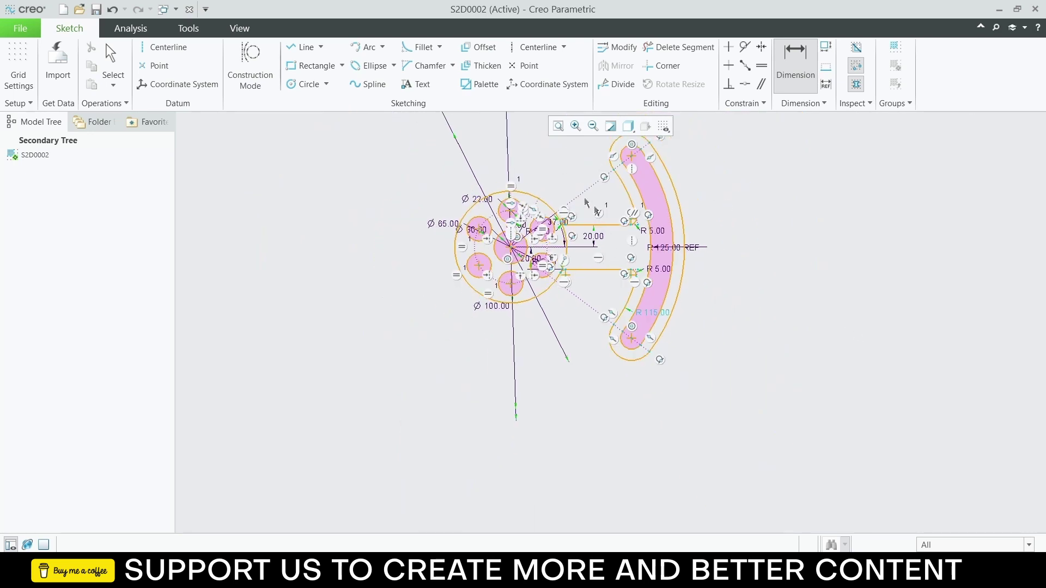
scroll(581, 161, up, 3)
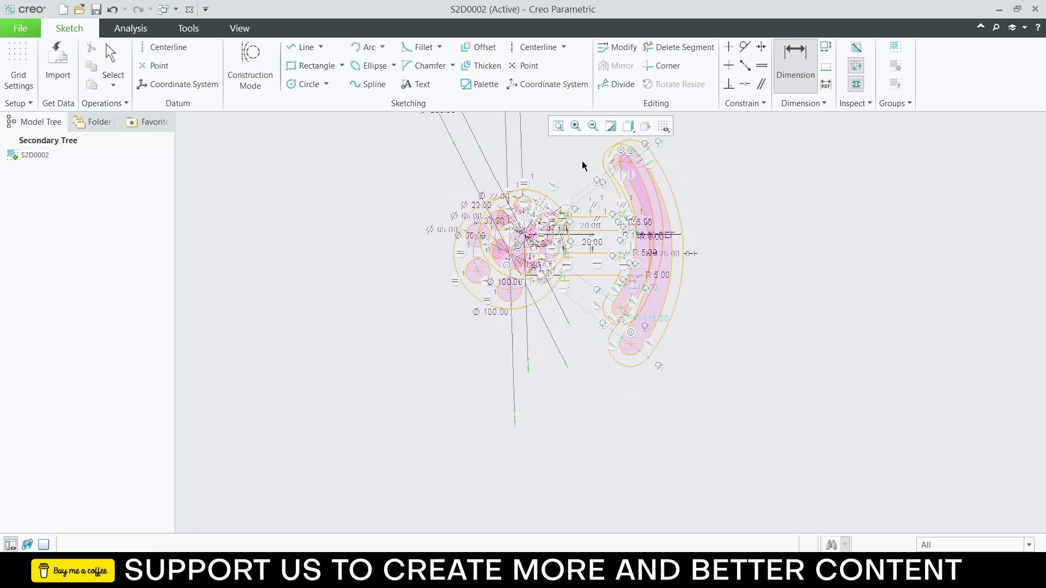
click(565, 125)
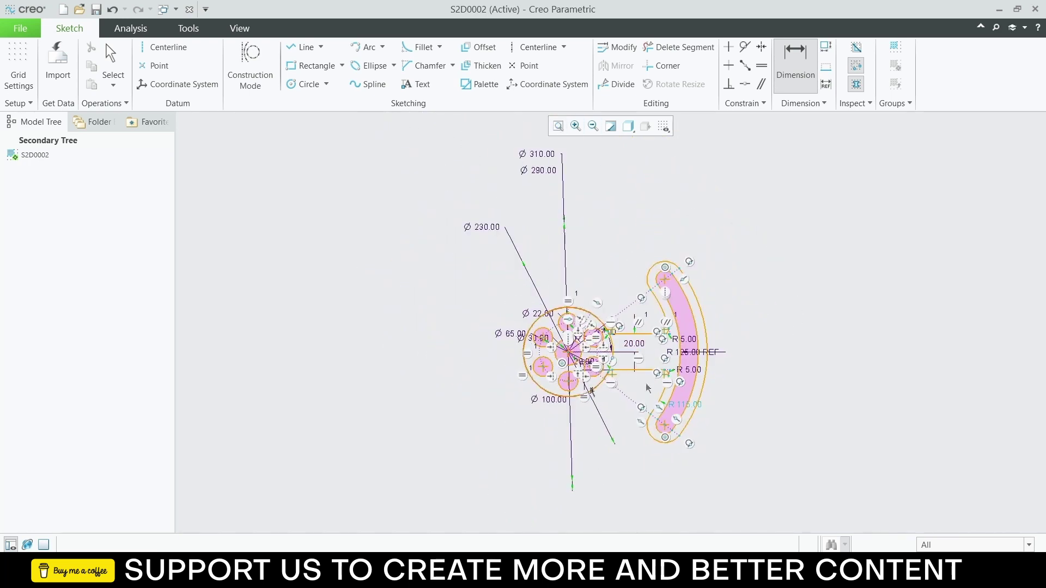
click(664, 131)
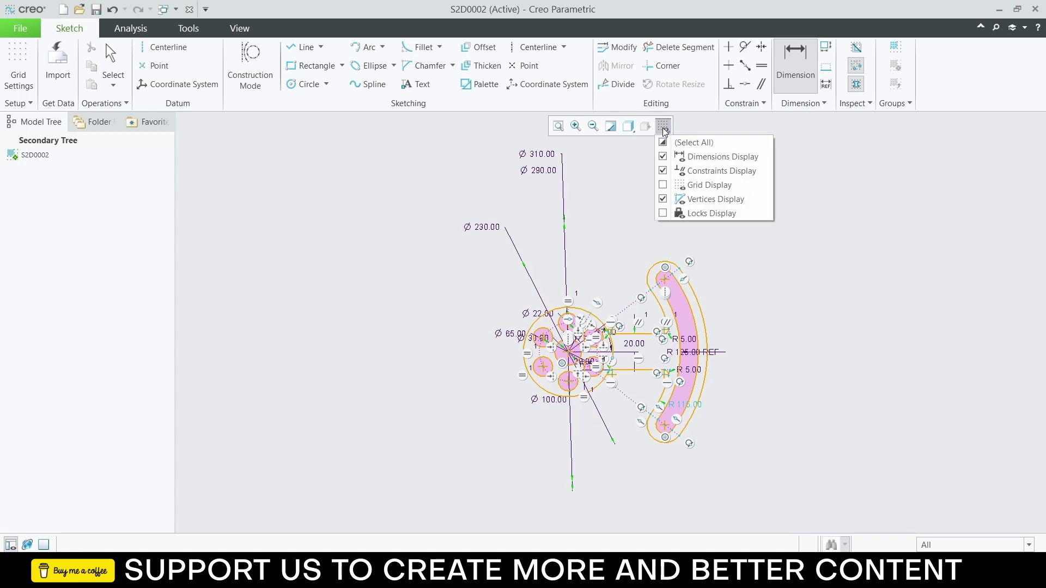
click(663, 170)
click(663, 156)
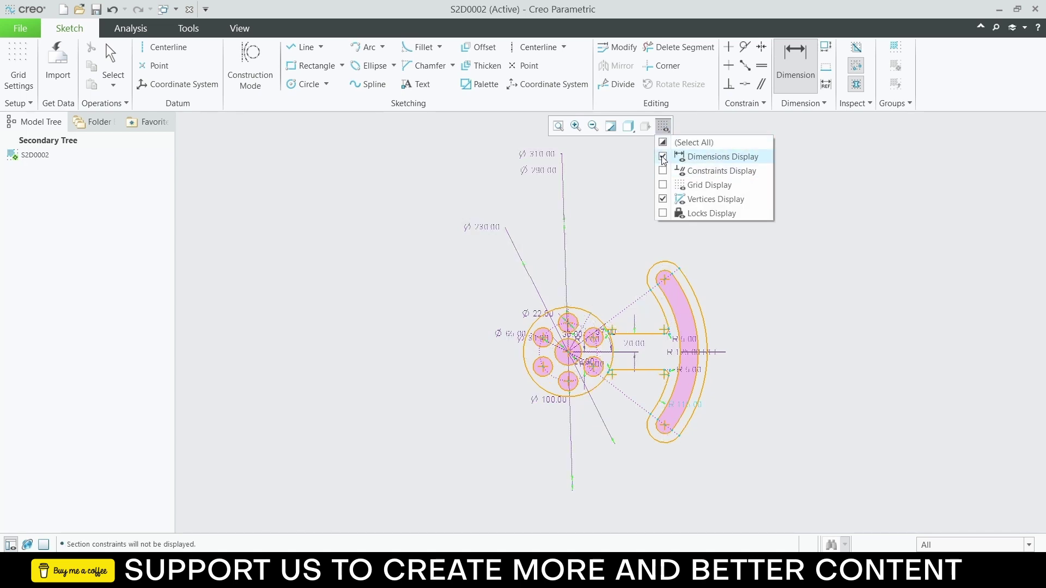
click(663, 200)
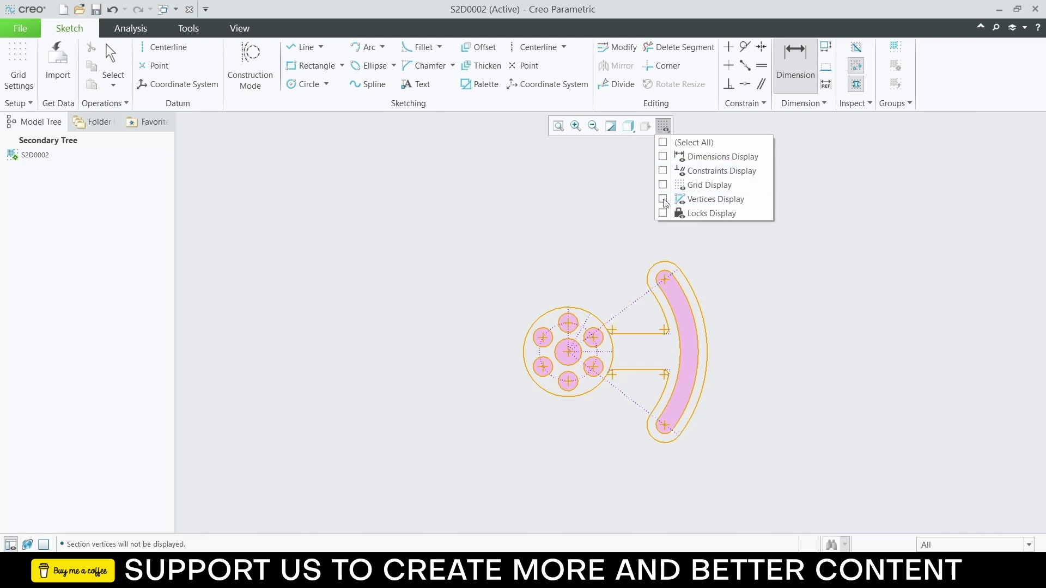
click(782, 268)
scroll(626, 363, up, 1)
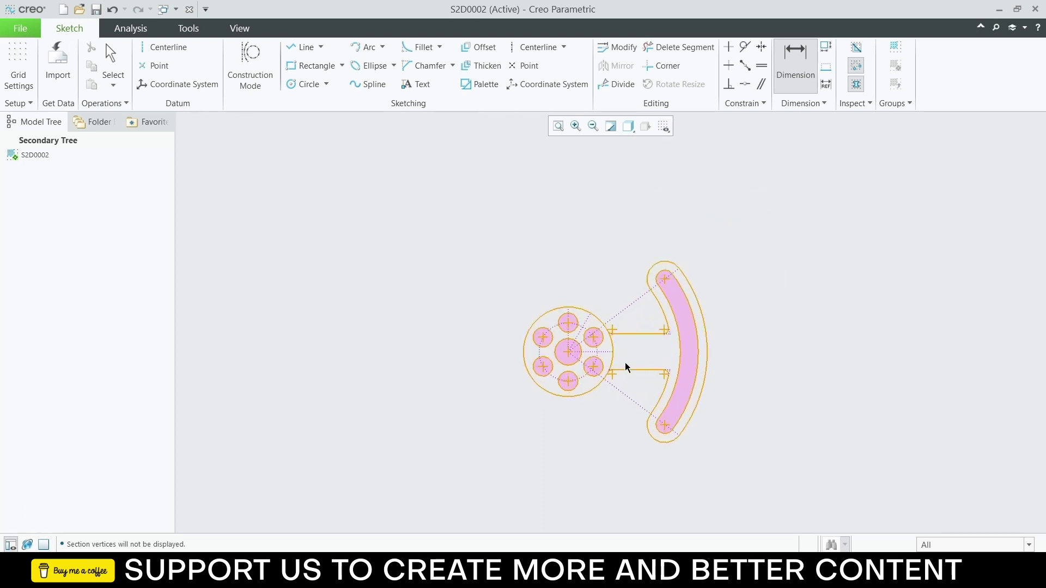
scroll(626, 362, down, 2)
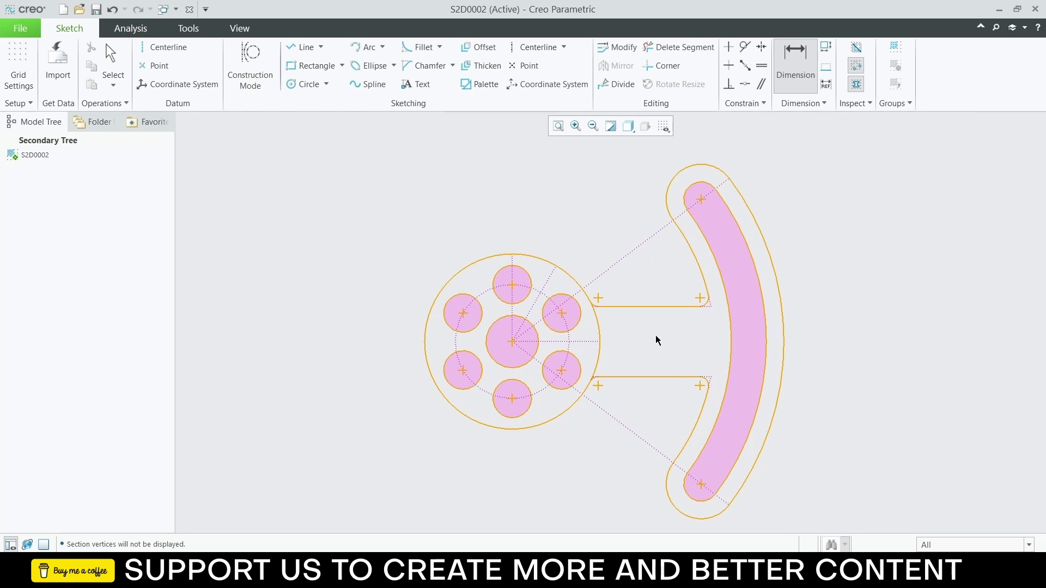
scroll(655, 335, down, 1)
Step: Turn the display of constraints and dimensions back on
click(664, 127)
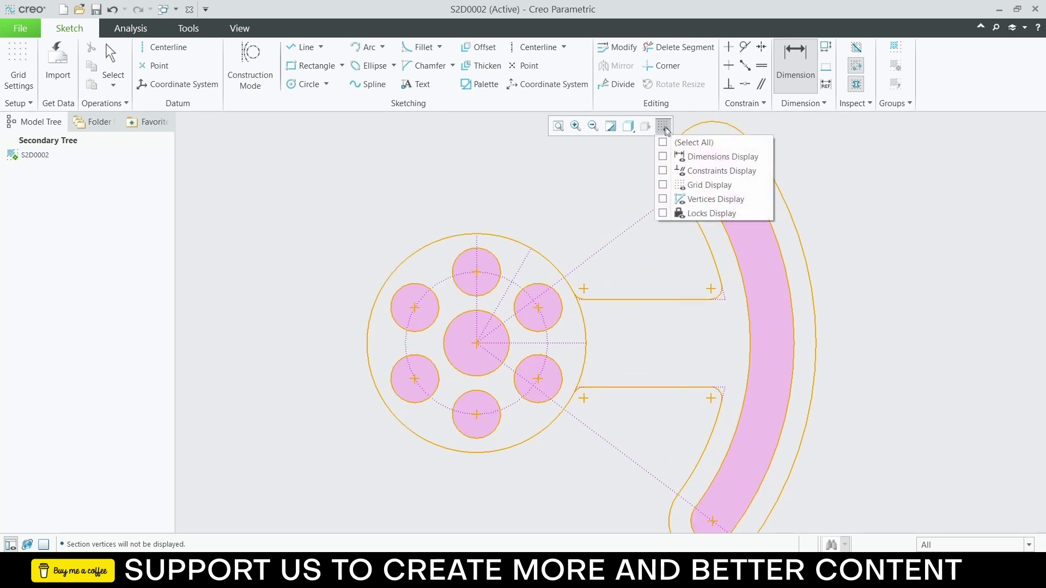
click(664, 172)
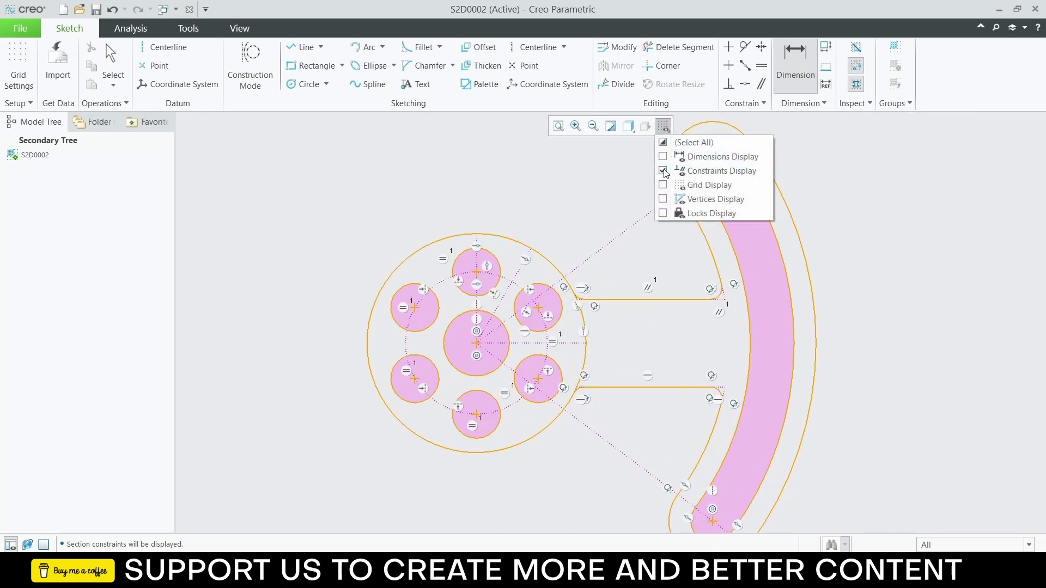
click(663, 156)
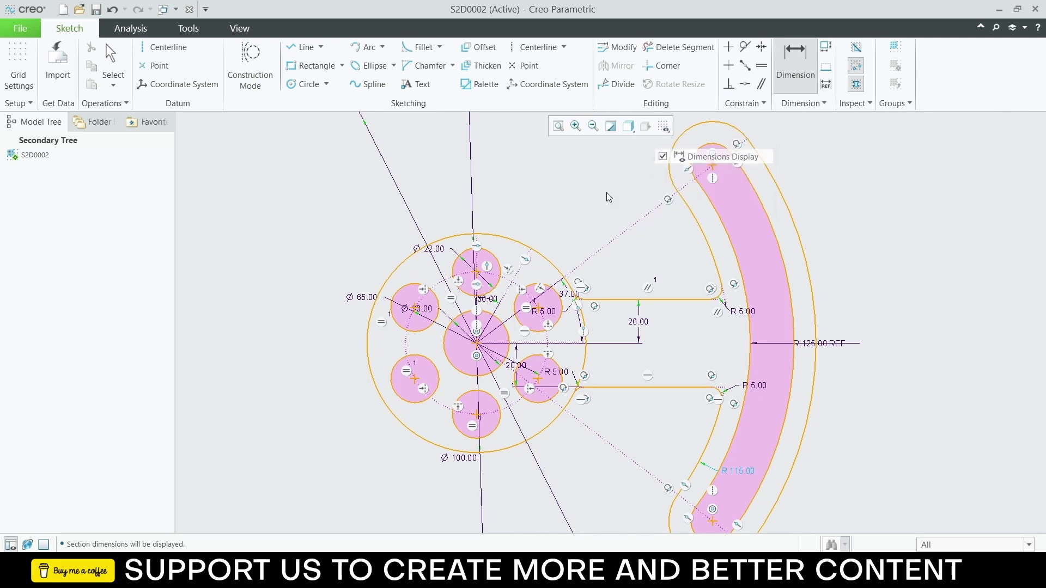
click(577, 130)
click(582, 175)
click(343, 475)
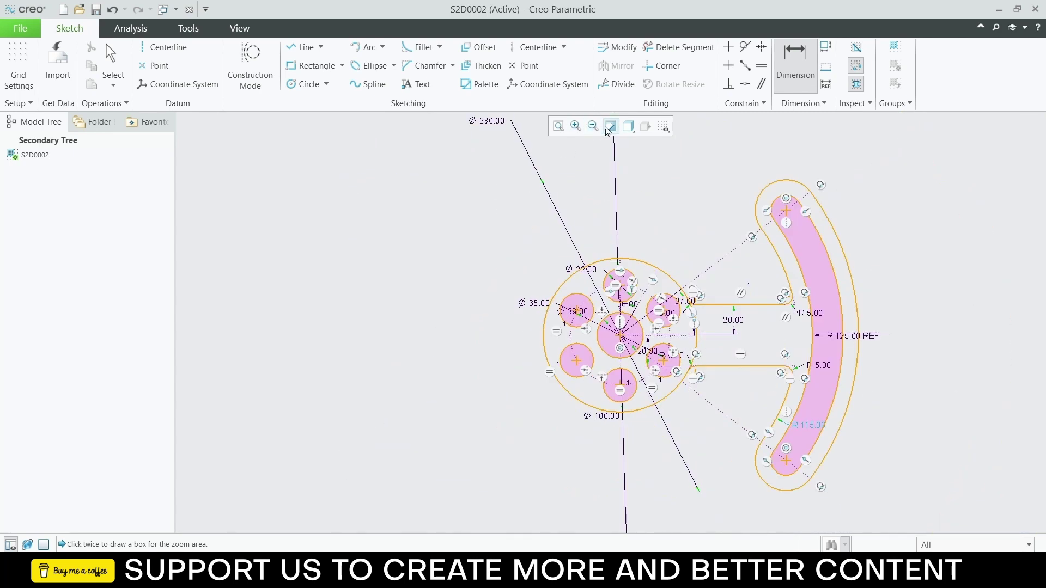
scroll(871, 251, down, 3)
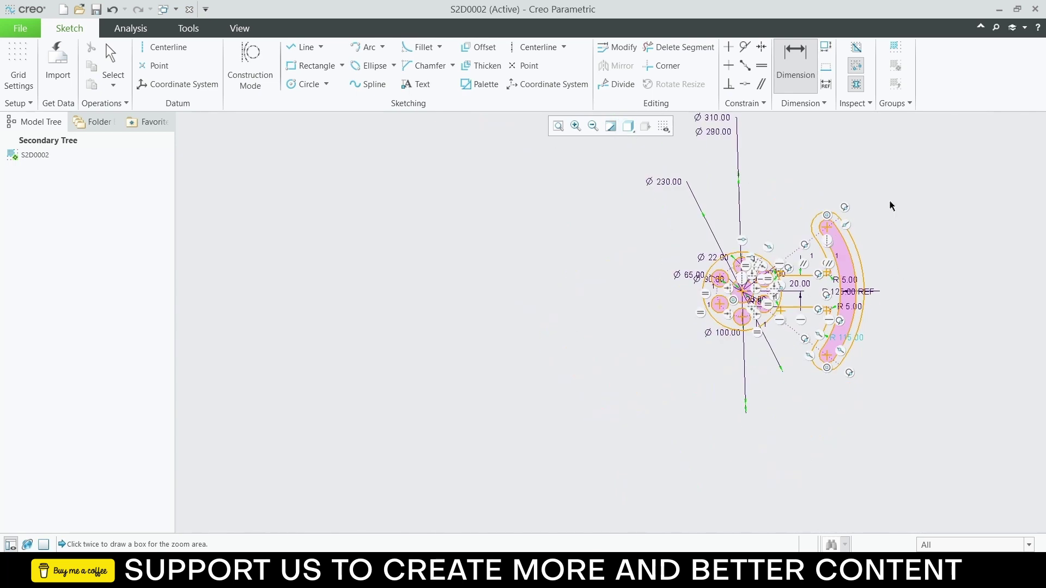
scroll(920, 290, up, 2)
scroll(927, 329, down, 2)
scroll(927, 332, up, 4)
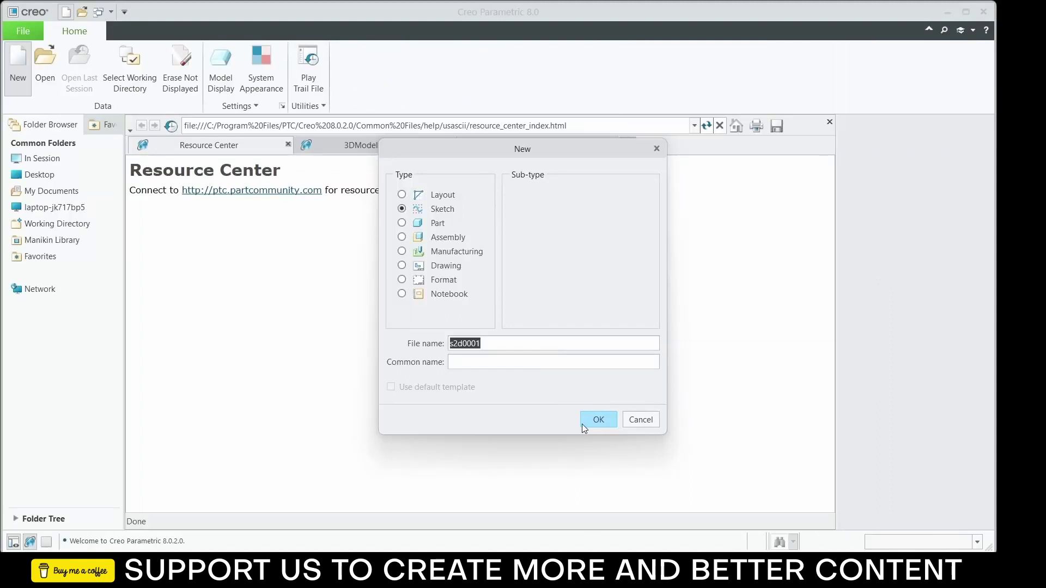
Step: Create a new Sketch file named s2d0001 and maximize its window
click(597, 421)
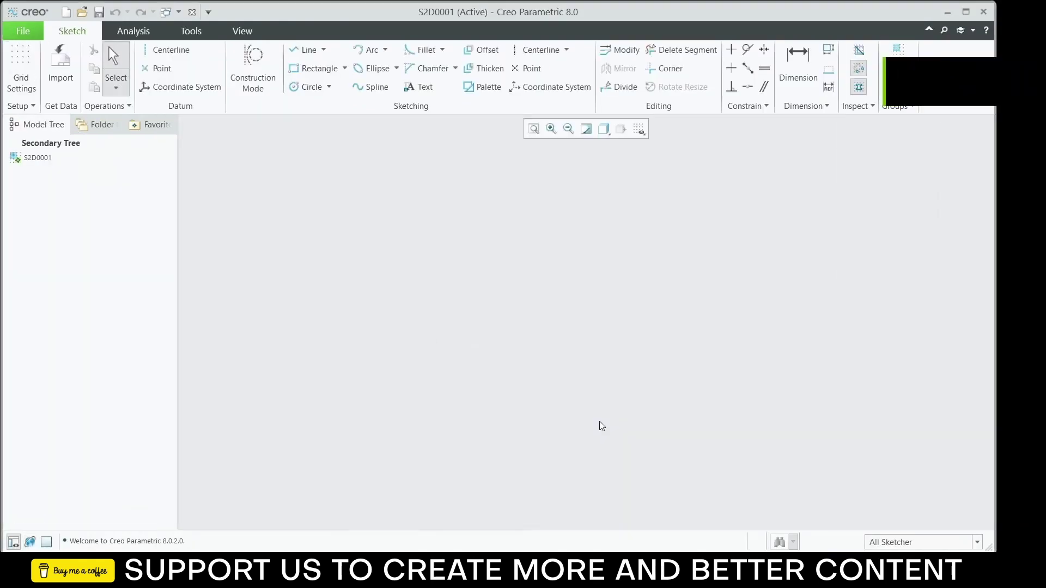
click(966, 14)
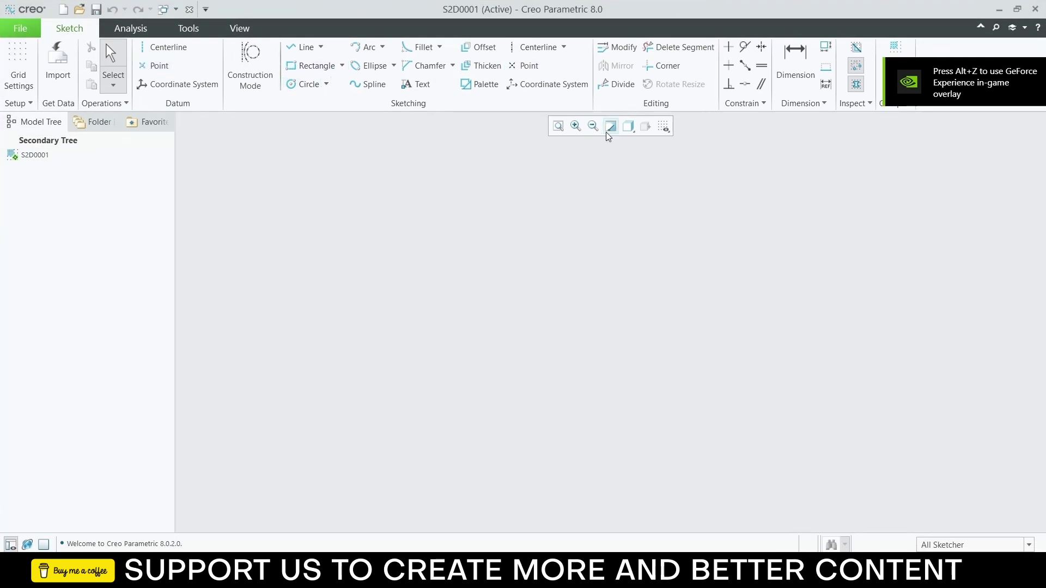
click(303, 47)
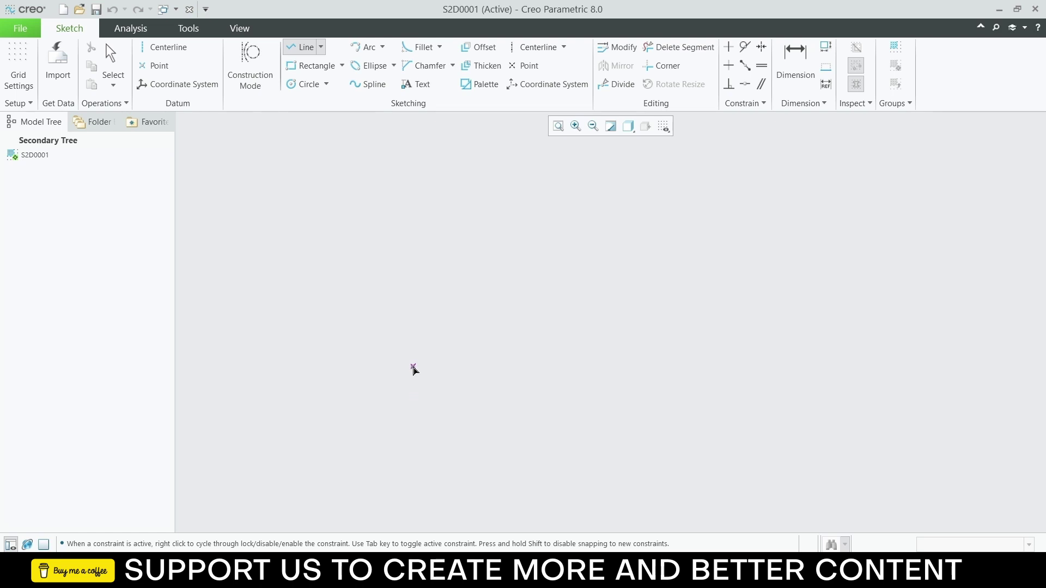
click(414, 272)
click(415, 342)
click(461, 341)
middle_click(468, 364)
key(ctrl+z)
Step: Sketch a closed eleven-sided line profile about 14.5 wide and 7.7 high, with a raised block on its upper edge, and move it slightly lower
click(303, 47)
click(399, 189)
click(448, 289)
click(448, 334)
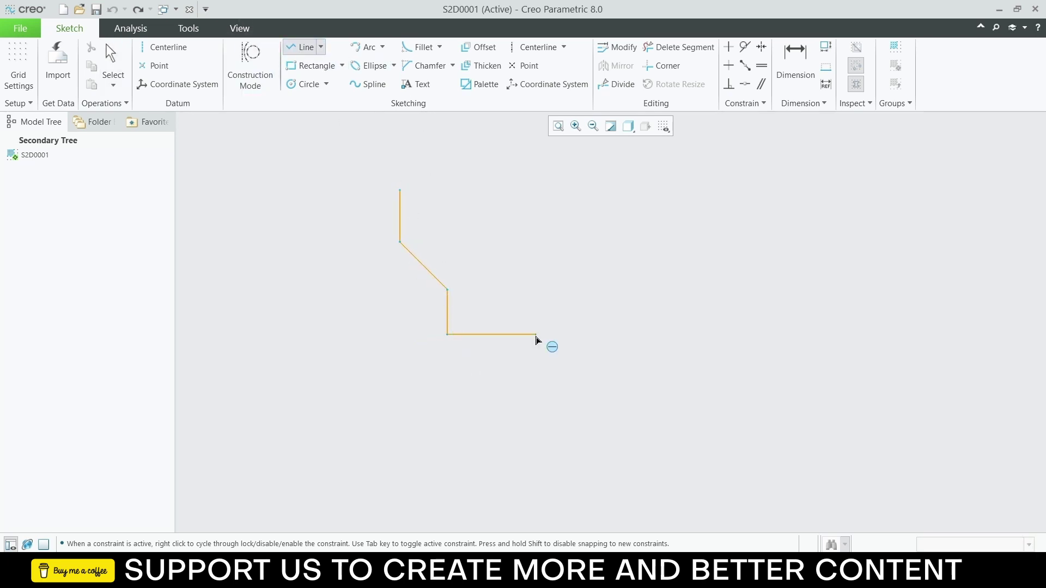
click(664, 334)
click(763, 238)
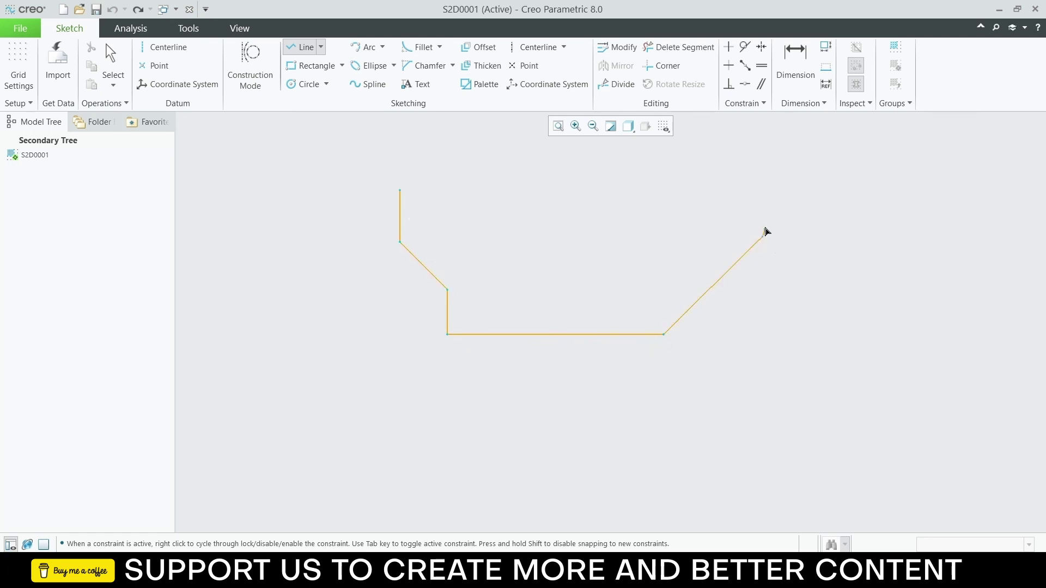
click(763, 177)
click(702, 177)
click(702, 144)
click(623, 143)
click(622, 181)
click(401, 192)
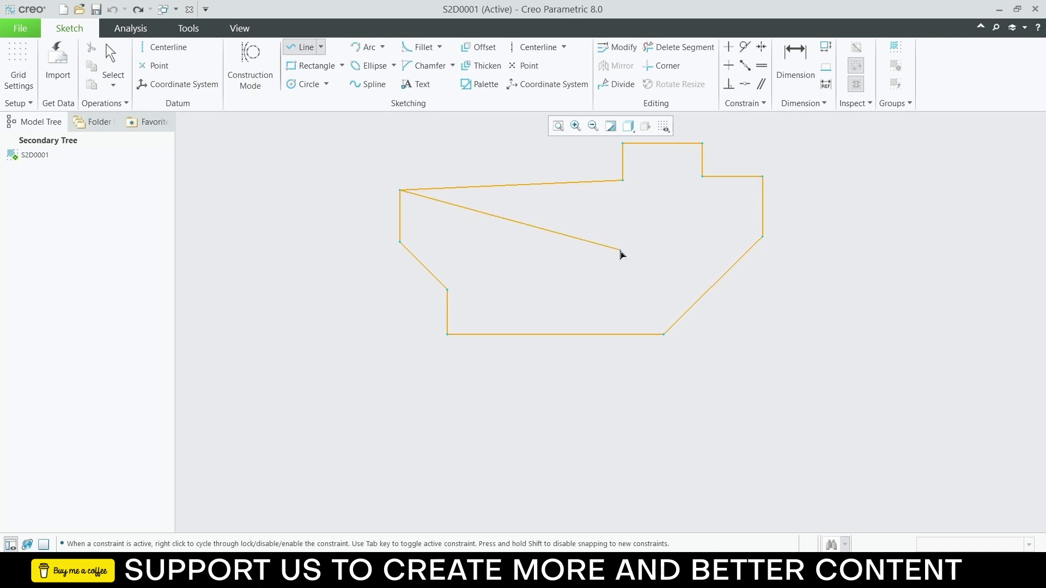
middle_click(578, 281)
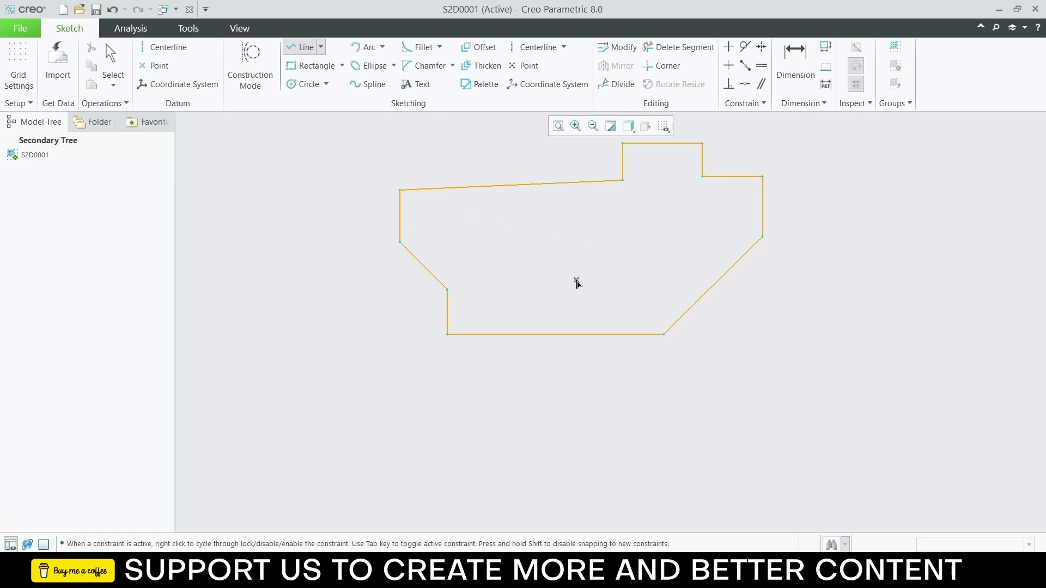
middle_click(577, 282)
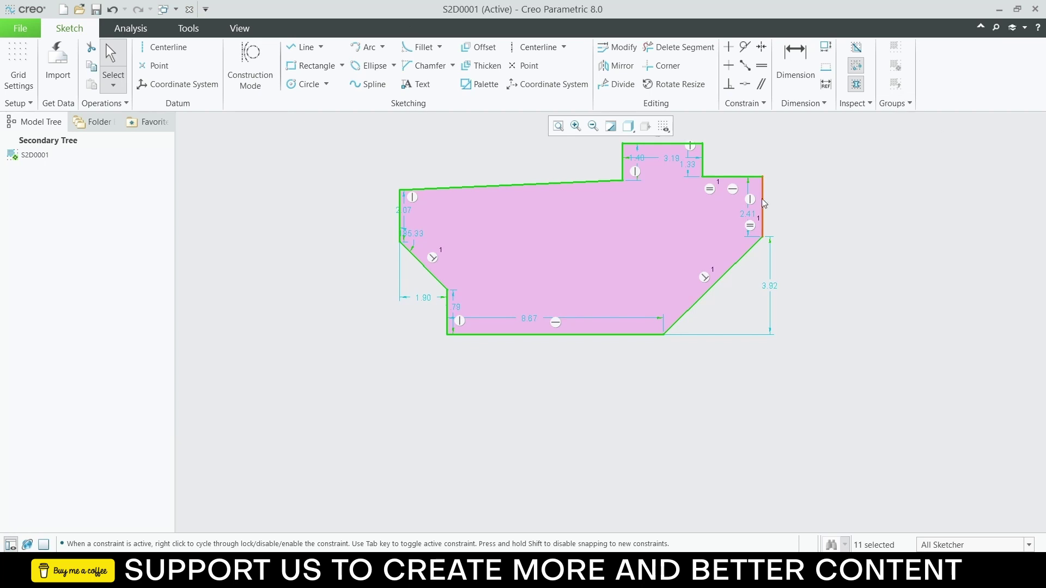
mouse_move(746, 216)
mouse_down()
mouse_move(758, 215)
mouse_move(740, 240)
mouse_move(751, 258)
mouse_up()
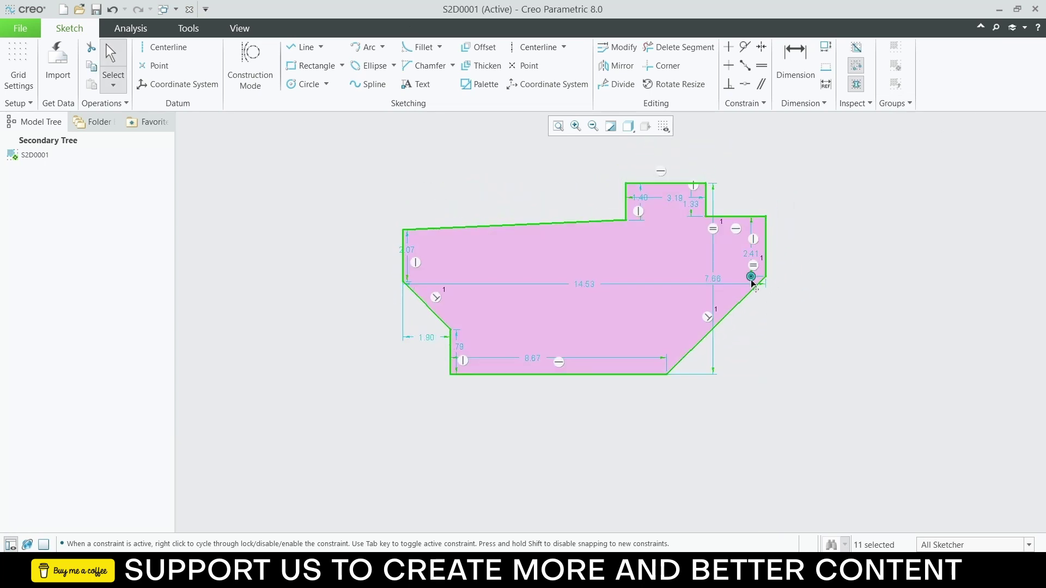
Step: Try a length of 20 for the short vertical edge at the profile's right end, and undo it
double_click(746, 253)
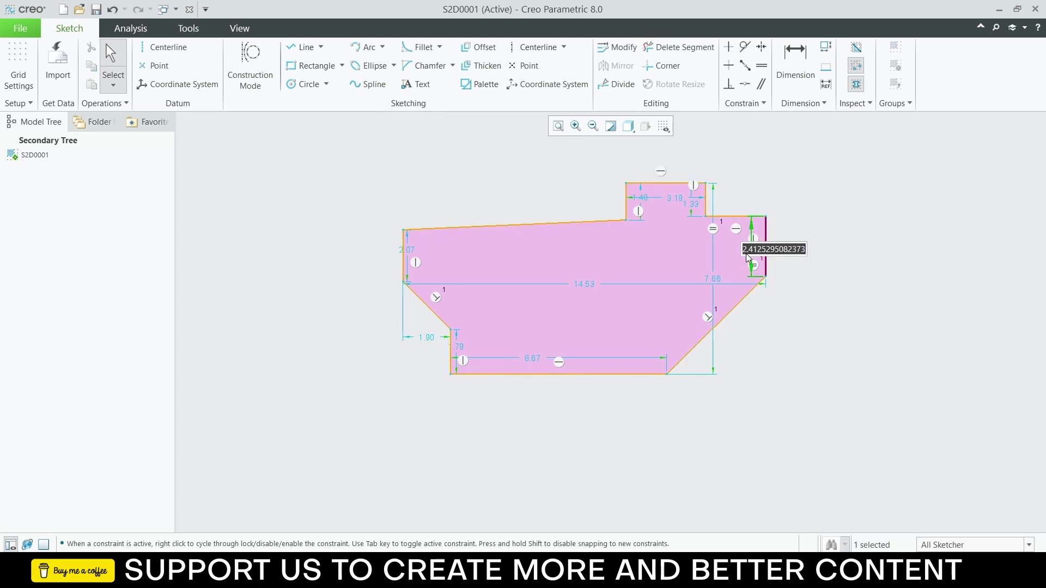
text(20)
key(Return)
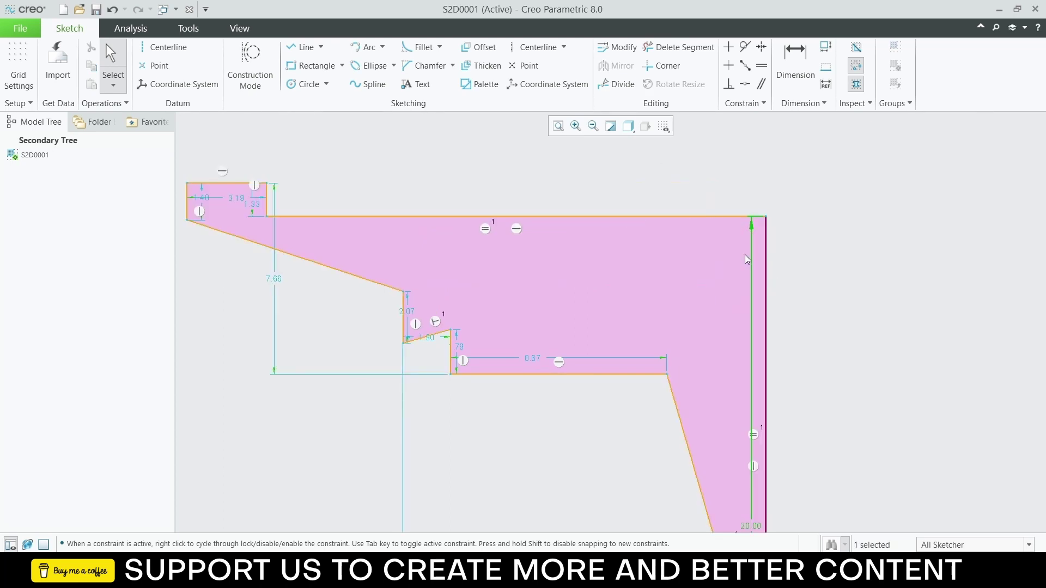
key(ctrl+z)
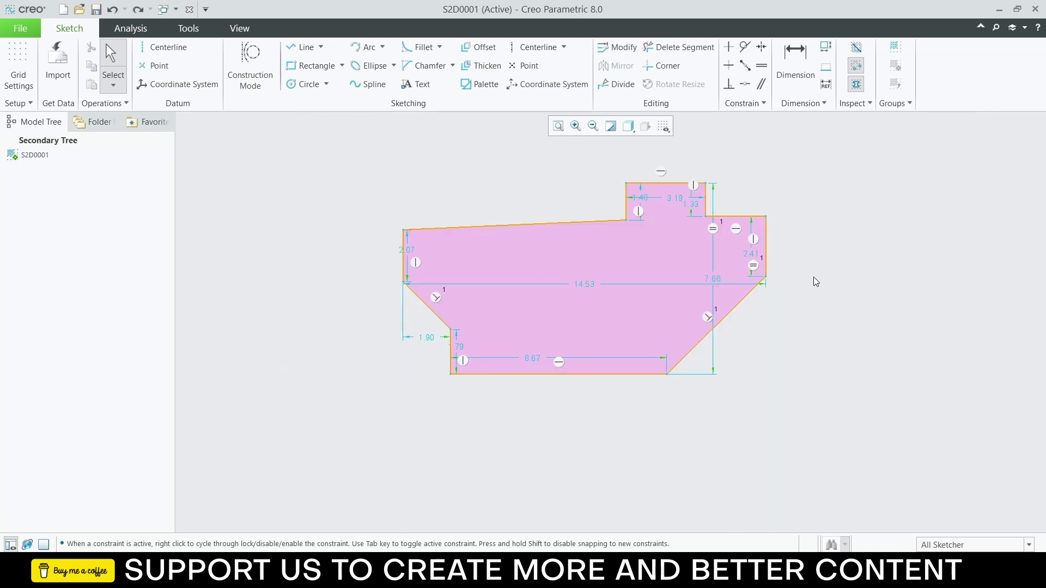
Step: Set the length of the profile's bottom horizontal edge to 56
double_click(530, 357)
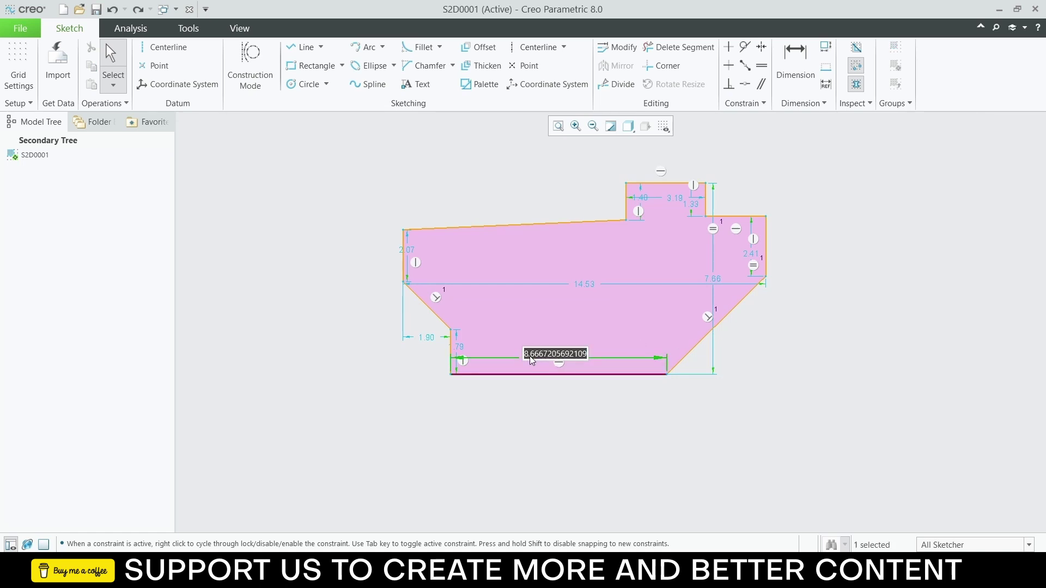
text(56)
key(Return)
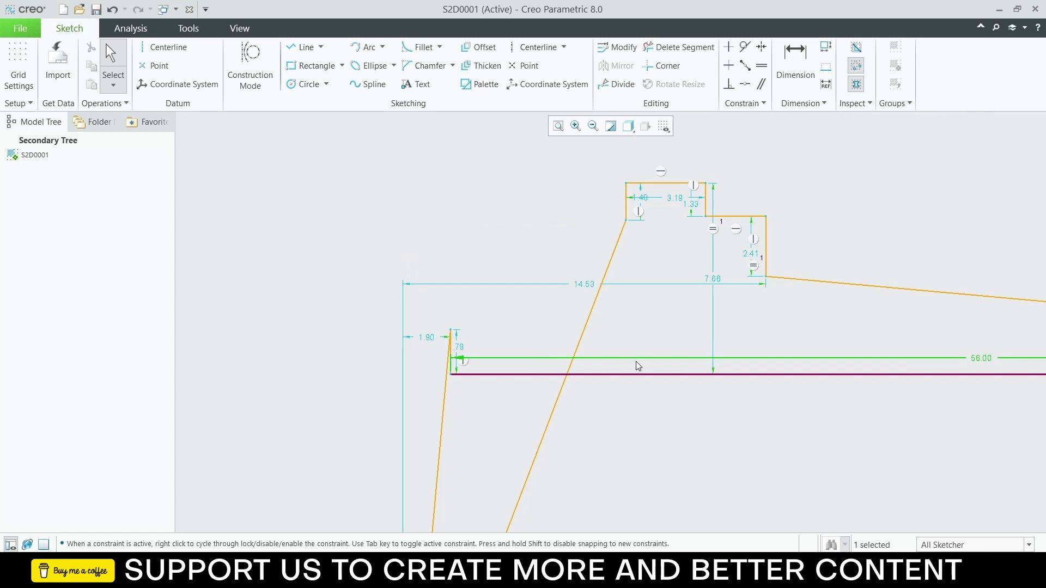
Step: Constrain the slanted line running down from the raised block and the long slanted line at the right end to be vertical
scroll(636, 362, down, 1)
click(584, 285)
click(601, 238)
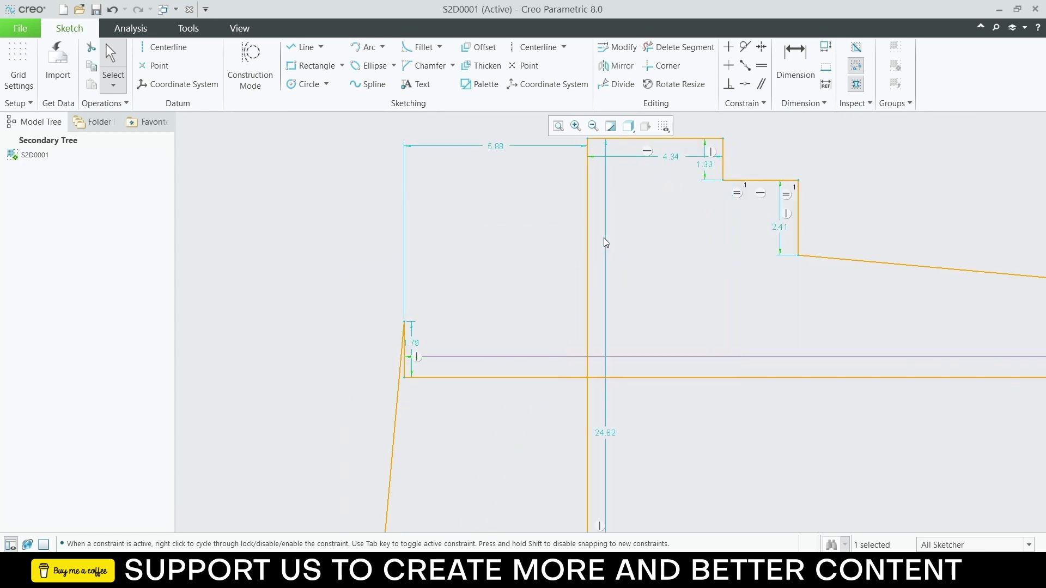
scroll(630, 281, down, 2)
scroll(630, 281, up, 8)
scroll(848, 287, down, 6)
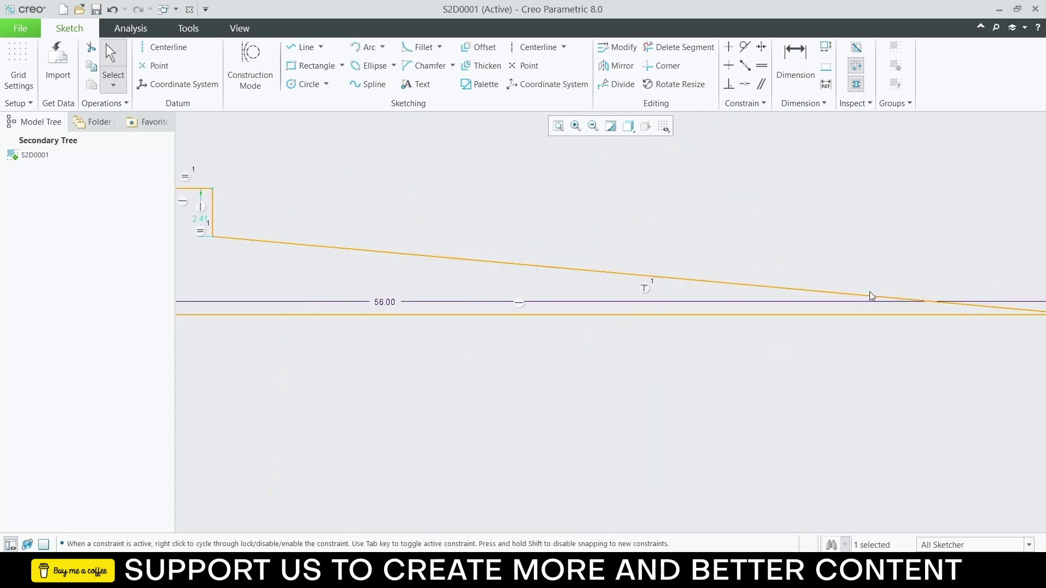
scroll(646, 285, down, 1)
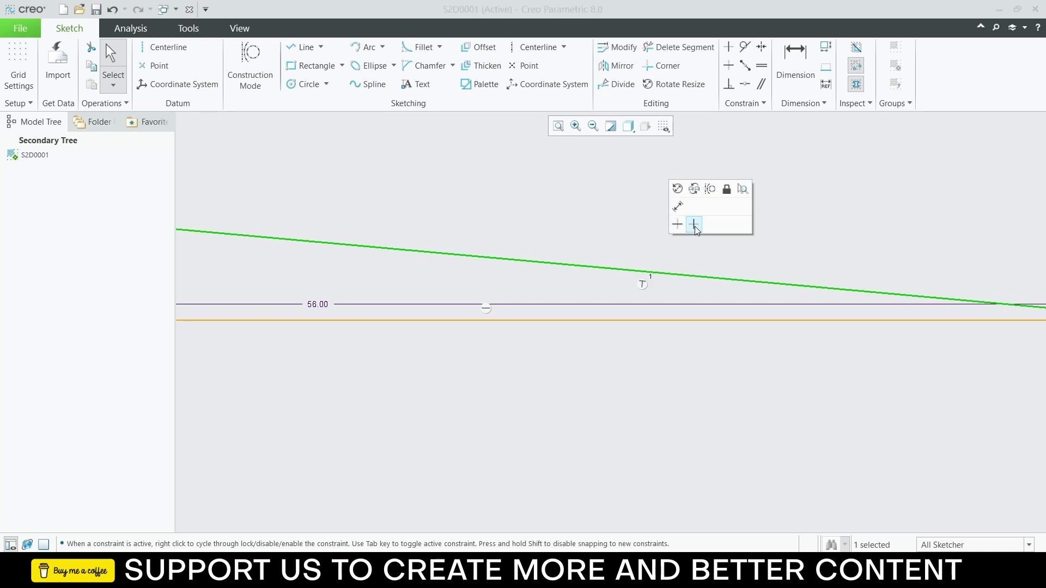
click(695, 227)
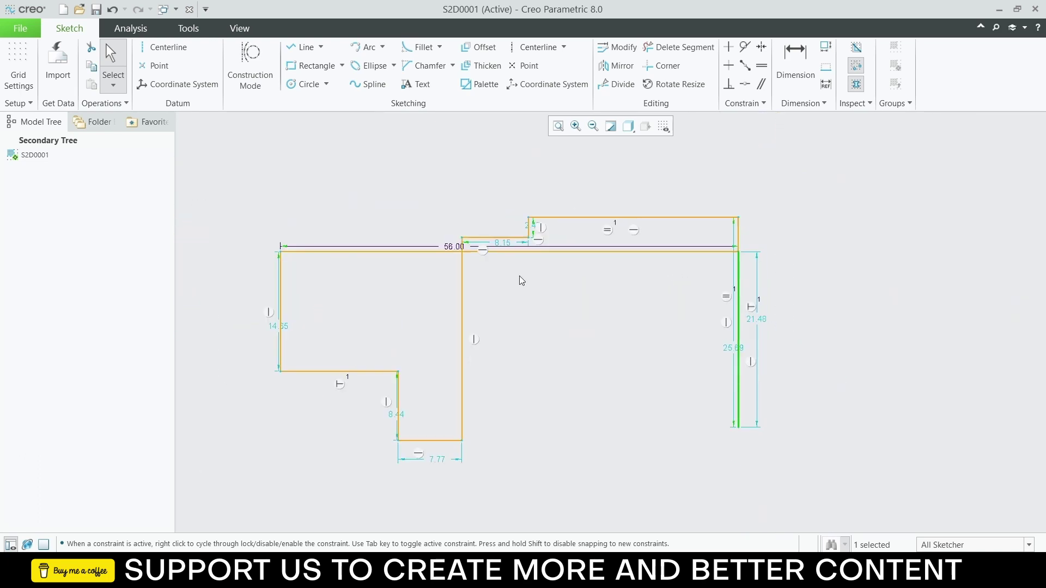
Step: Untangle the profile by moving its stepped upper edges upward and its base edge downward, and pull the right side slightly inward
drag(418, 440, 425, 157)
drag(353, 373, 356, 187)
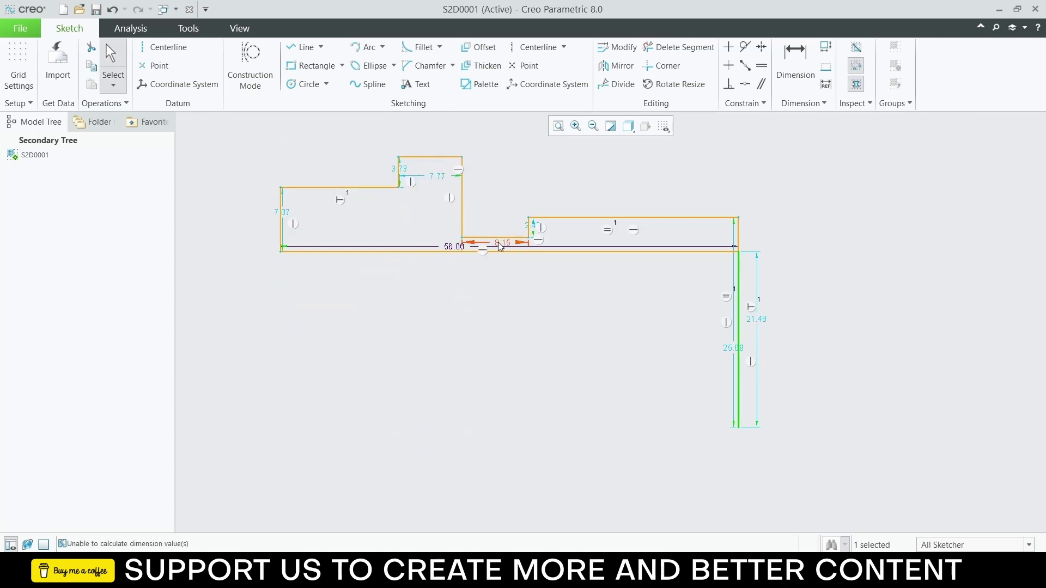
drag(502, 240, 499, 112)
drag(586, 217, 635, 194)
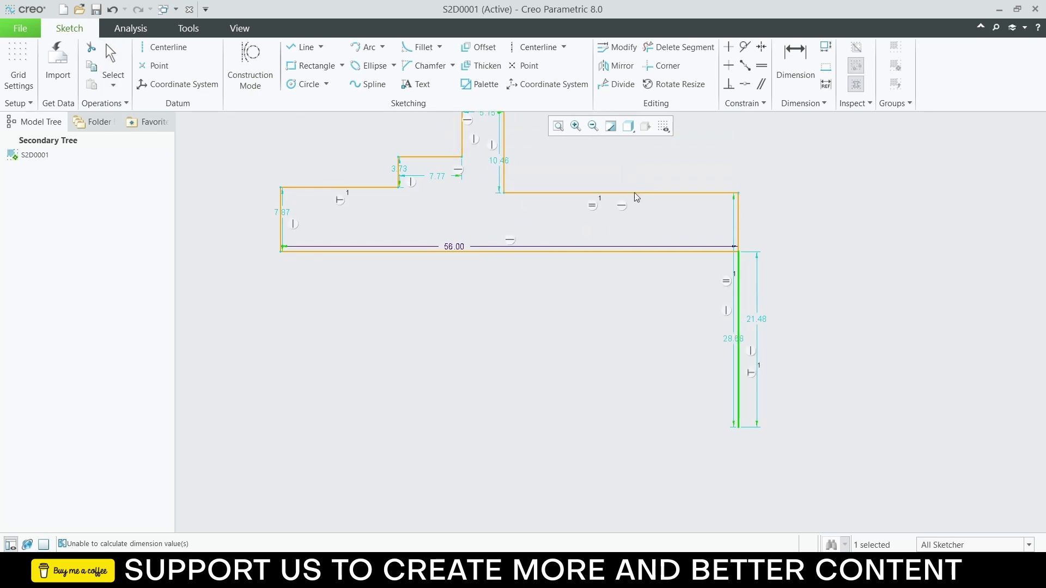
drag(765, 320, 839, 310)
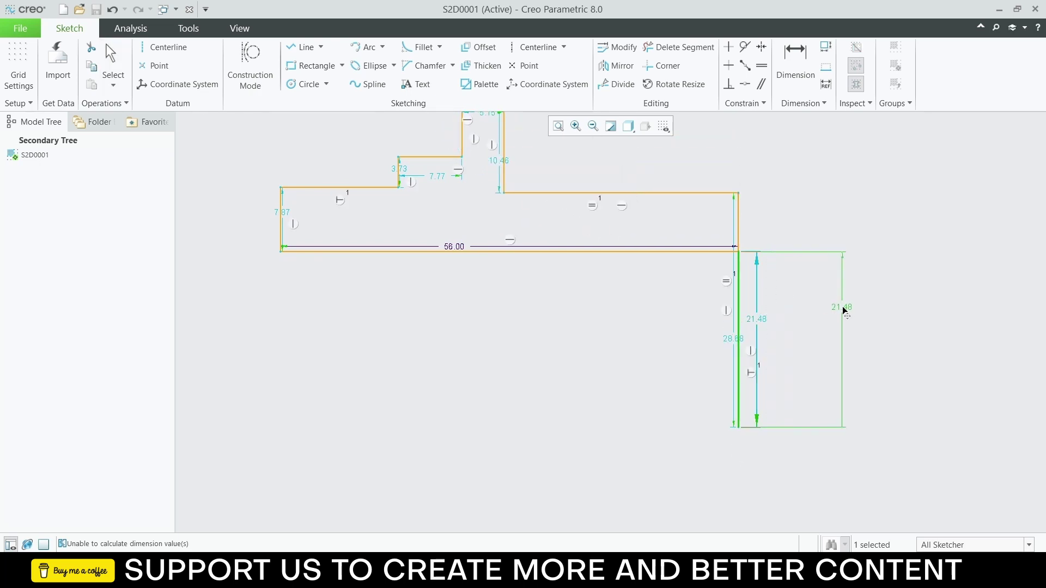
drag(640, 249, 622, 473)
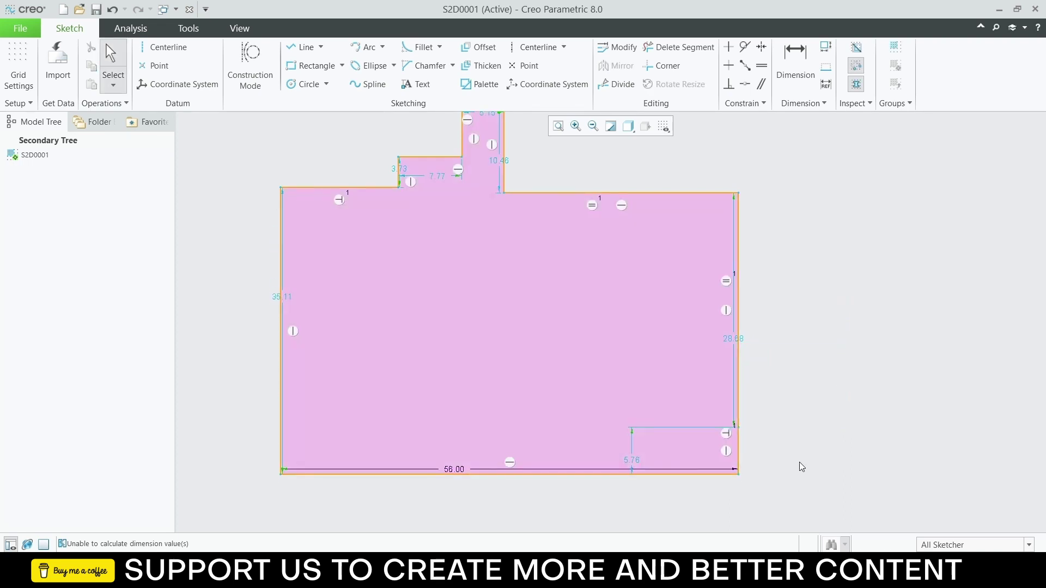
mouse_move(738, 420)
mouse_down()
mouse_move(750, 409)
mouse_move(728, 411)
mouse_move(727, 429)
mouse_up()
click(734, 447)
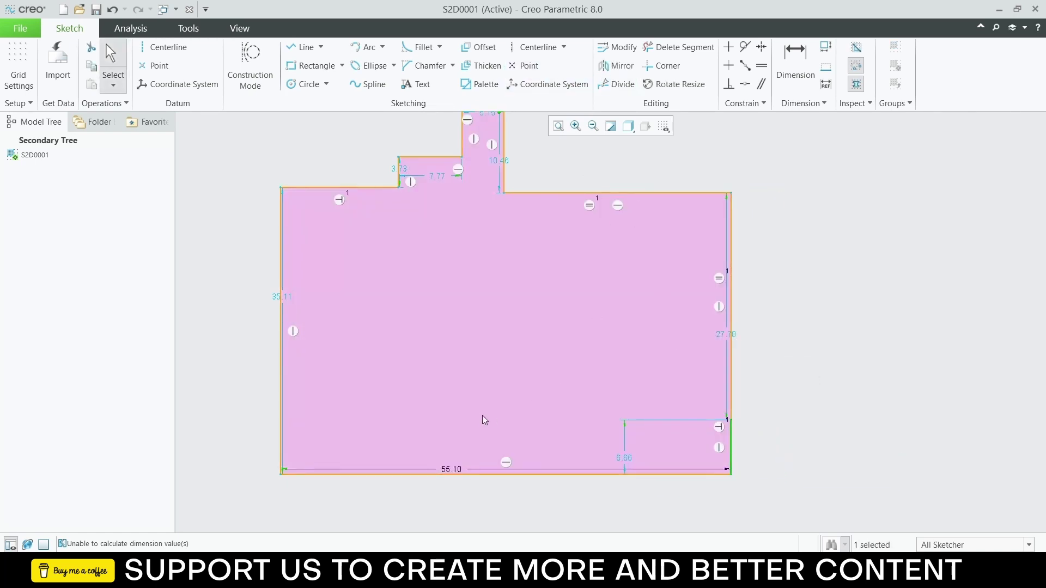
Step: Set the length of the profile's bottom edge to 46
double_click(447, 468)
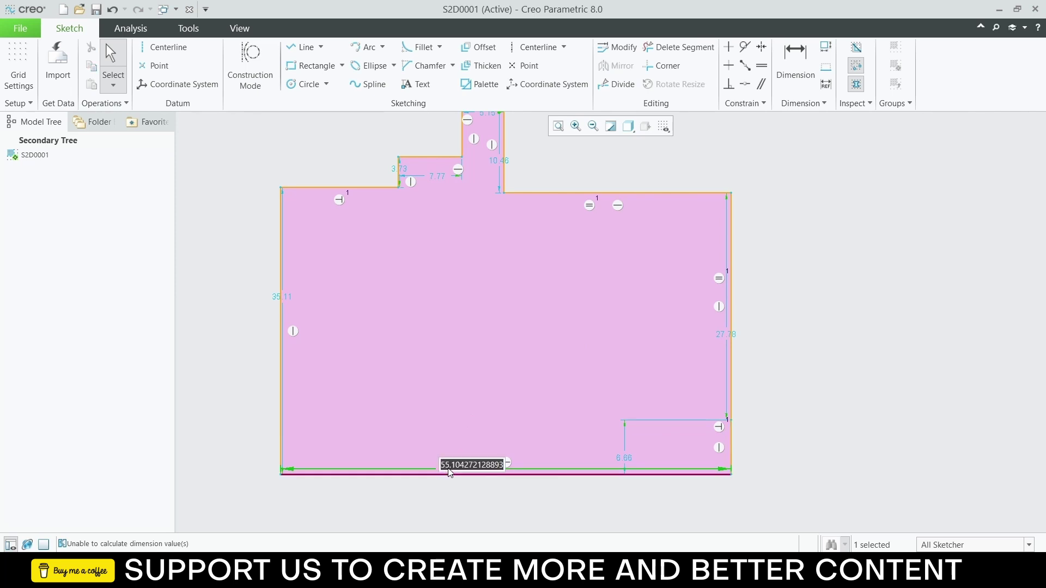
text(46)
key(Return)
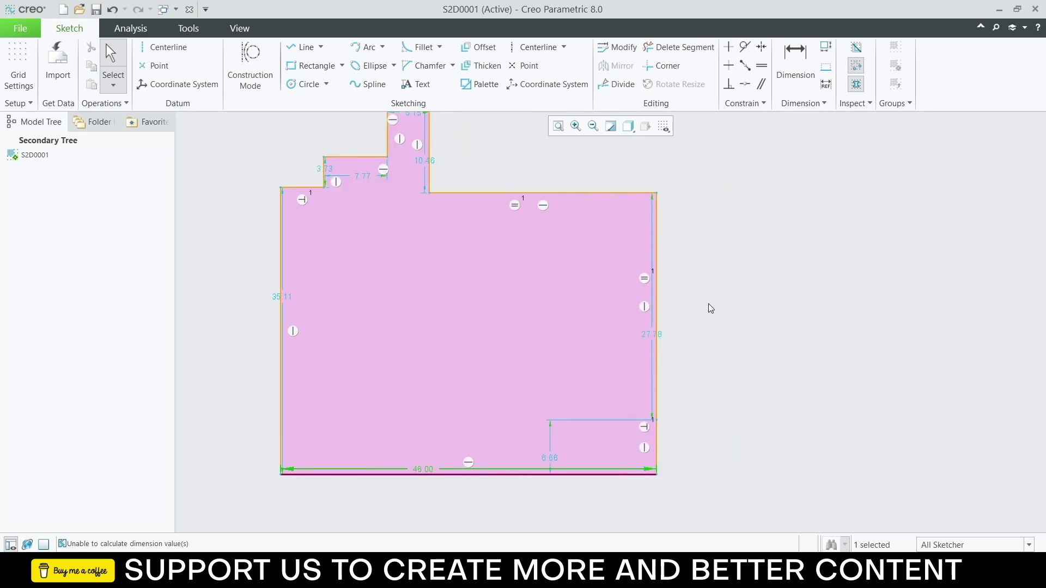
click(740, 341)
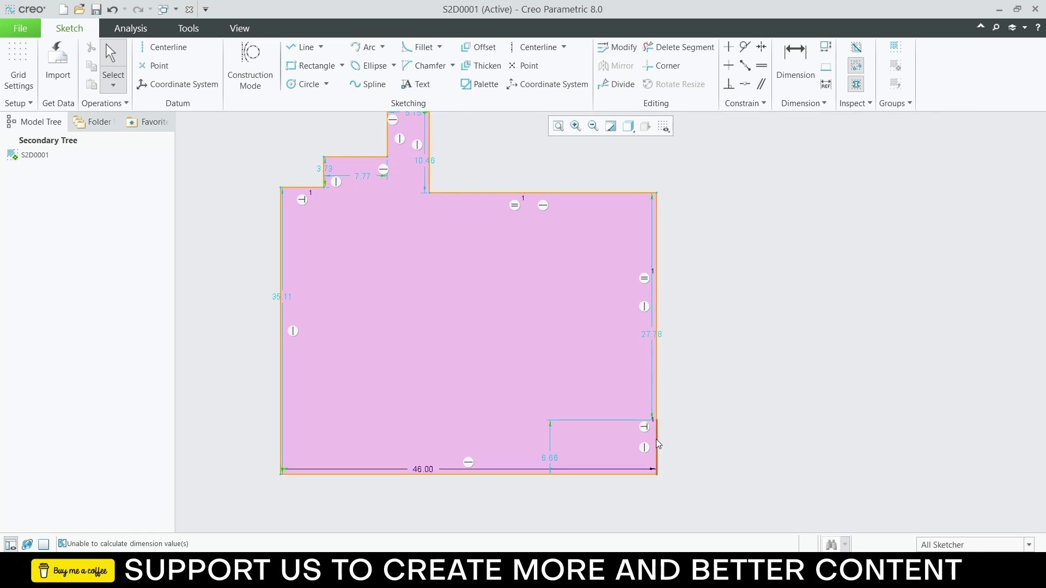
Step: Dimension the angle between the bottom edge and the short lower-right edge, delete the conflicting vertical constraint, and set the angle to 144°
click(658, 444)
ctrl+click(633, 474)
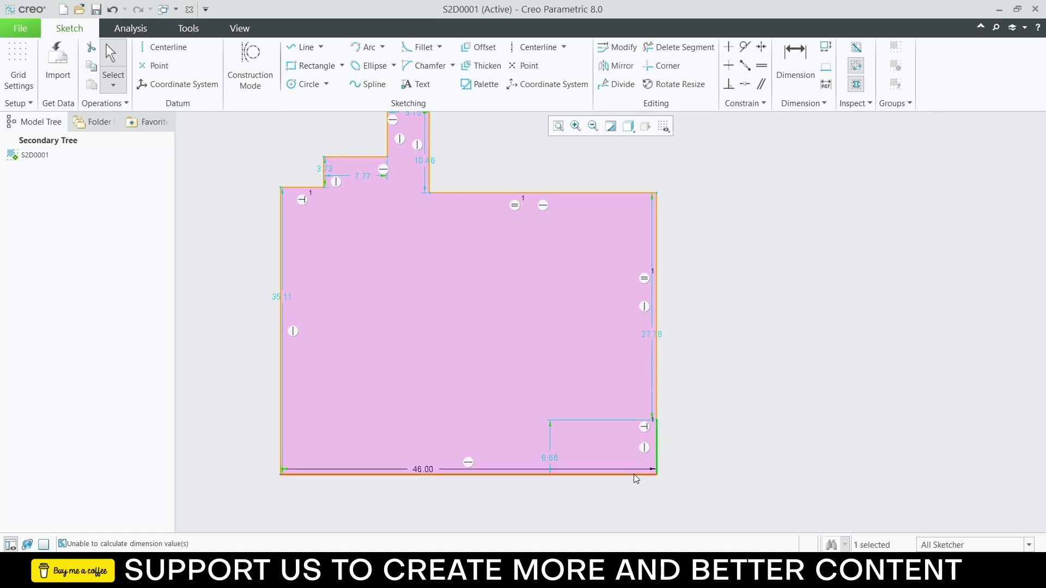
click(646, 417)
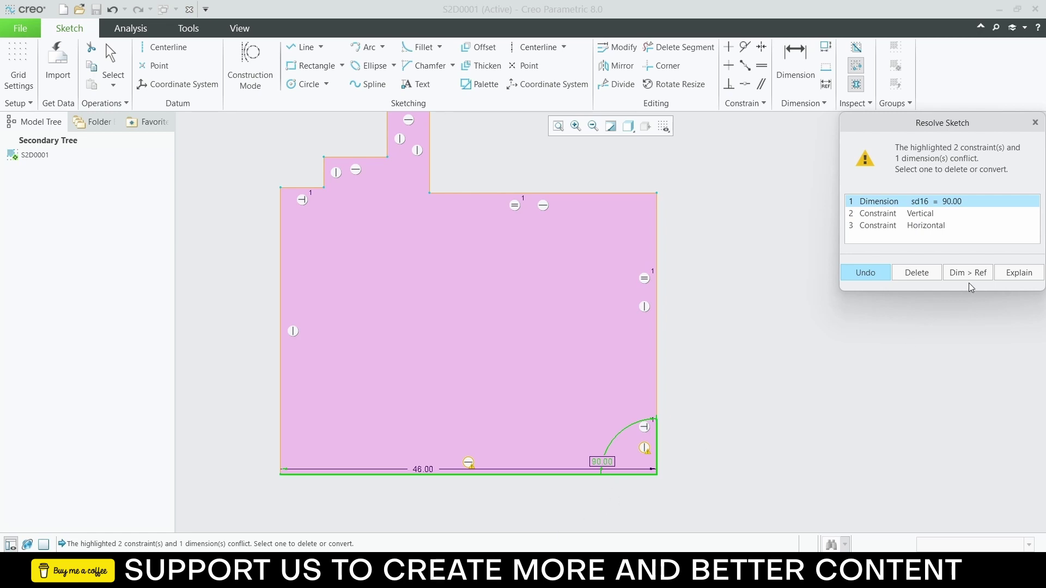
click(925, 215)
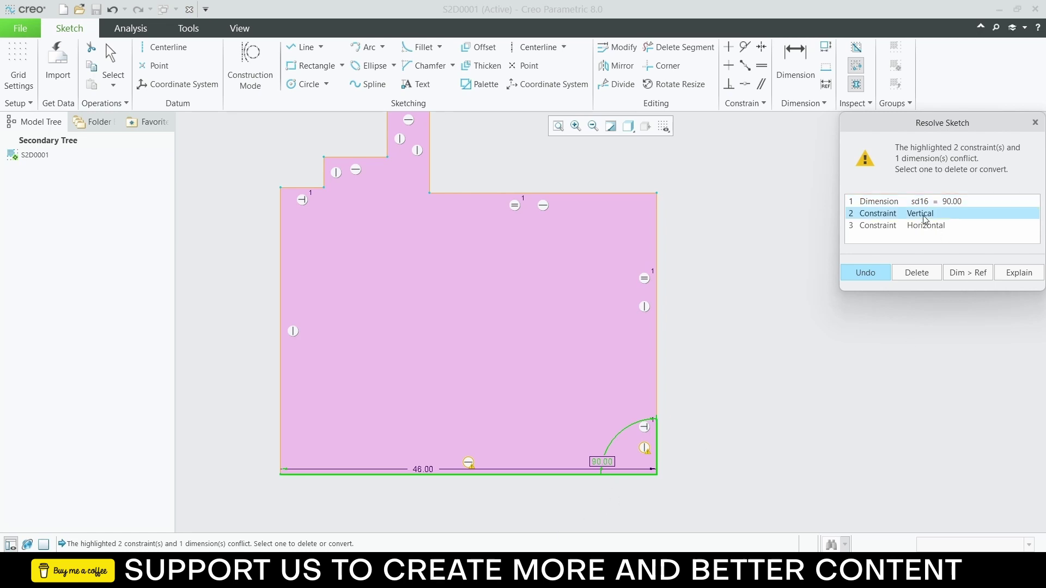
click(908, 274)
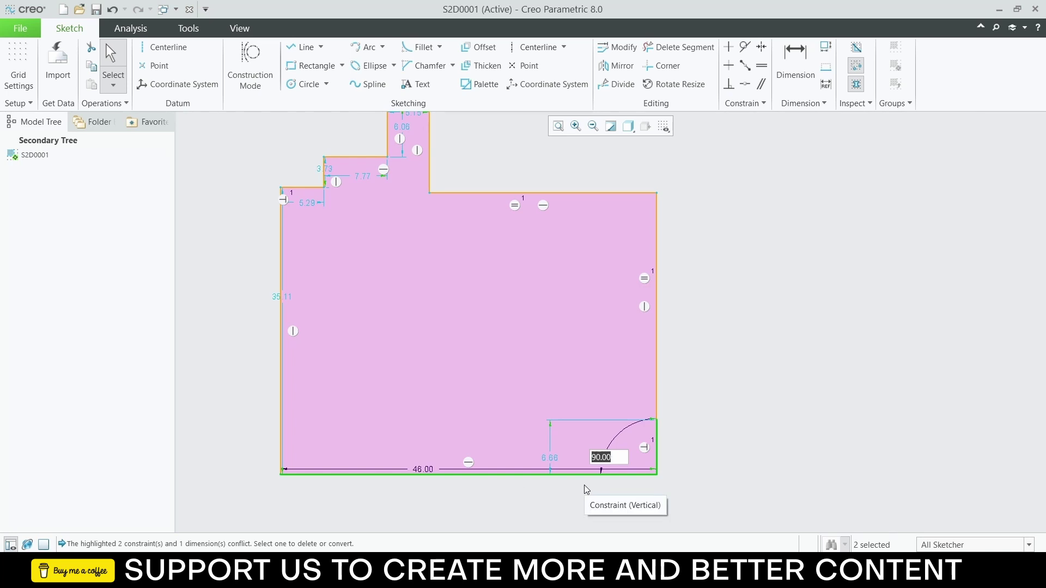
text(1)
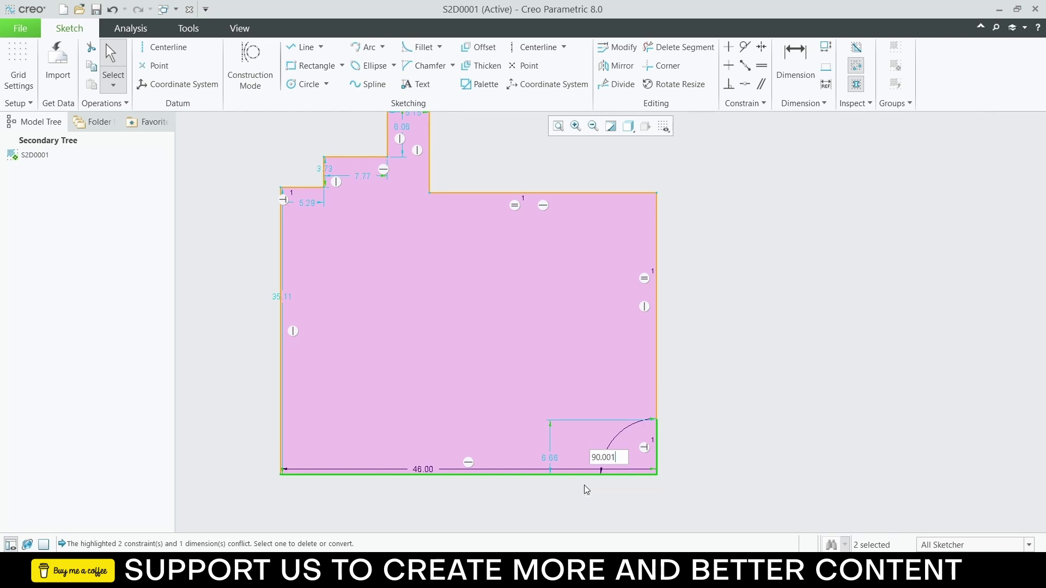
text(144)
key(Return)
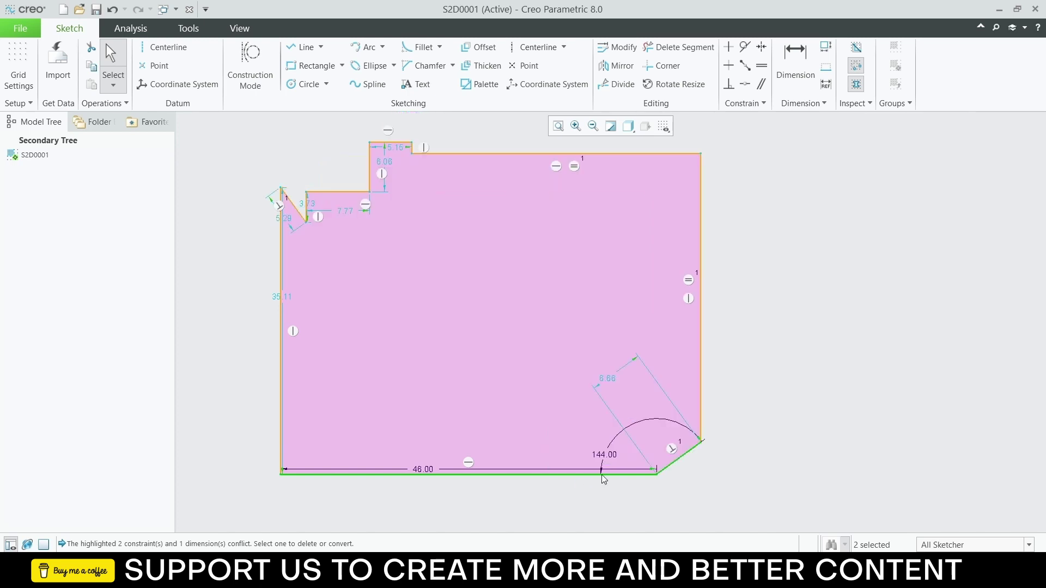
Step: Dimension the slanted lower-right edge with a length of 42
click(685, 458)
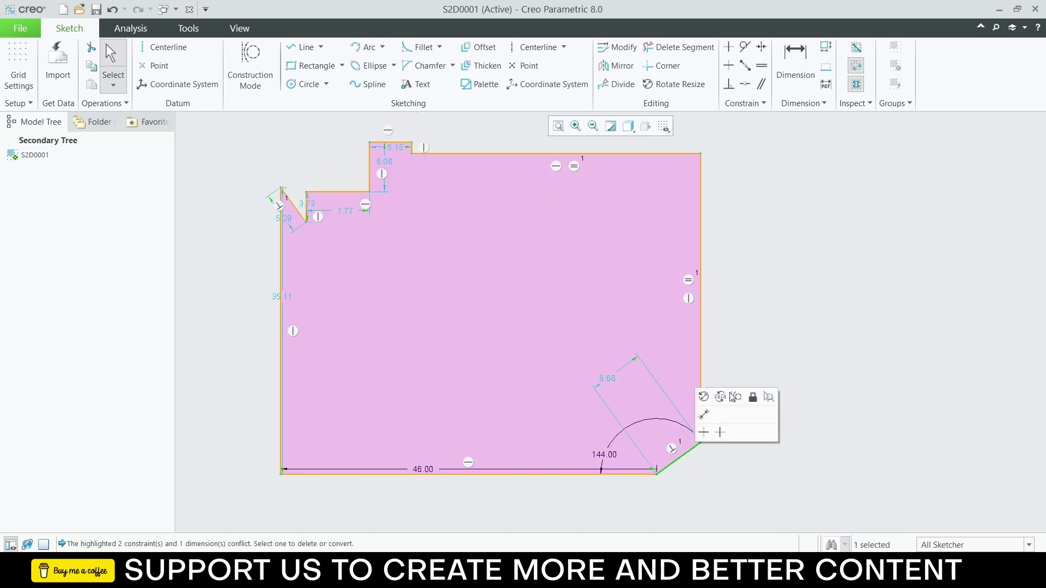
click(706, 416)
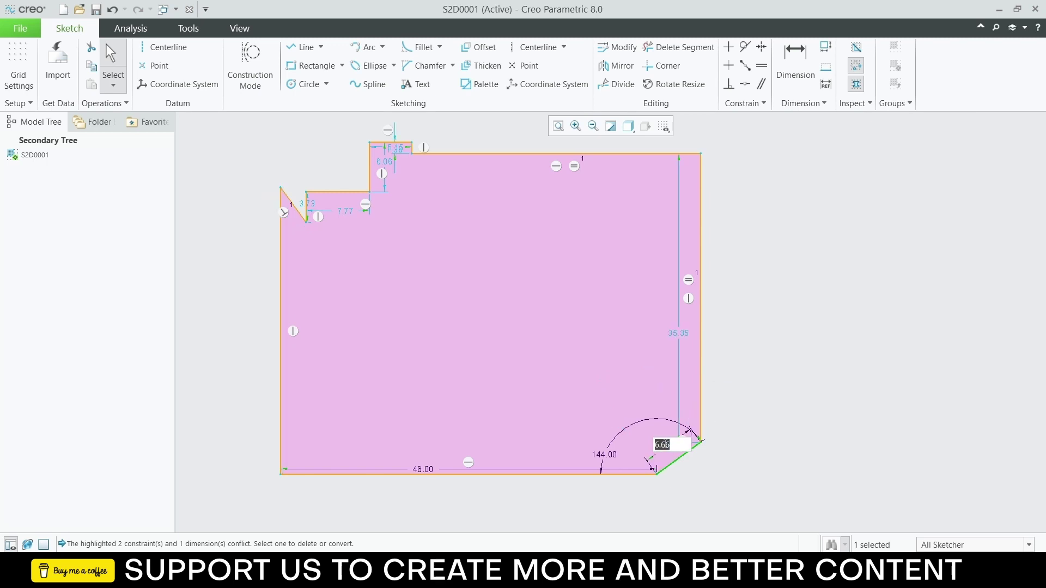
text(42)
key(Return)
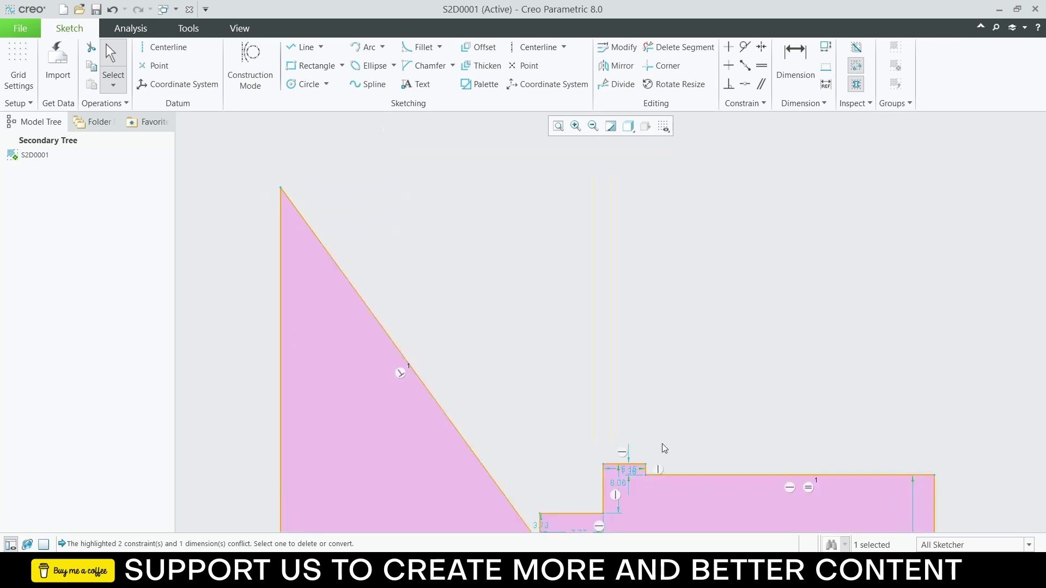
Step: Constrain the long slanted edge at the profile's upper left to be horizontal, deleting the conflicting perpendicular constraint
scroll(667, 435, up, 3)
scroll(669, 432, up, 2)
scroll(685, 471, down, 2)
scroll(688, 491, up, 2)
scroll(661, 536, down, 1)
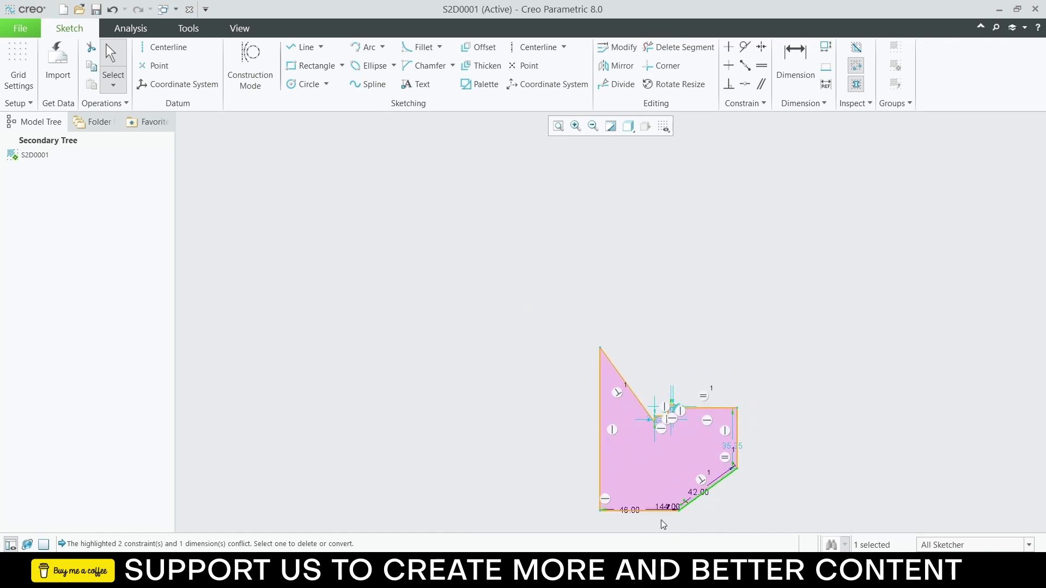
scroll(662, 518, up, 2)
scroll(652, 411, up, 2)
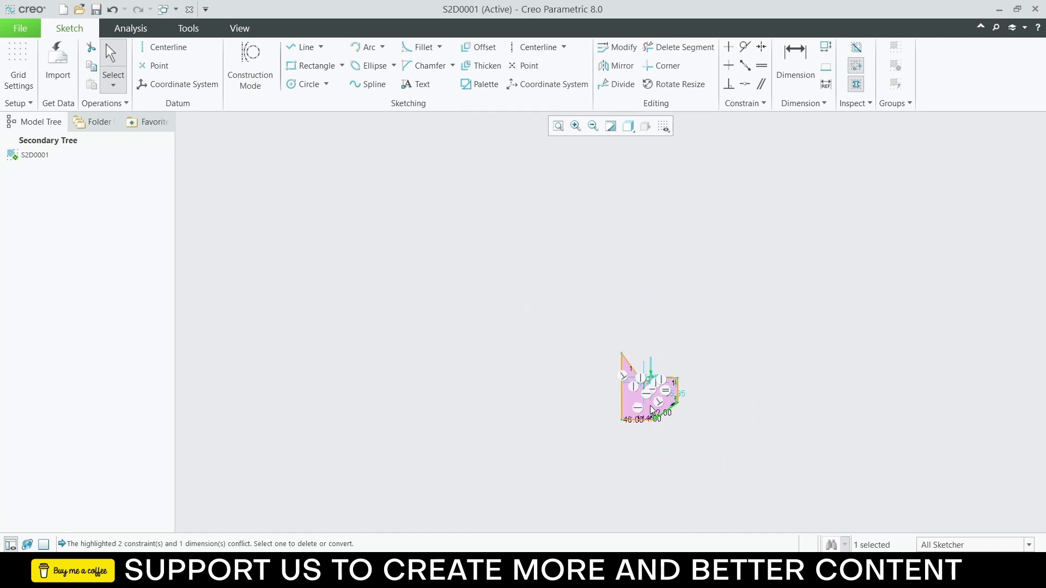
scroll(652, 411, down, 4)
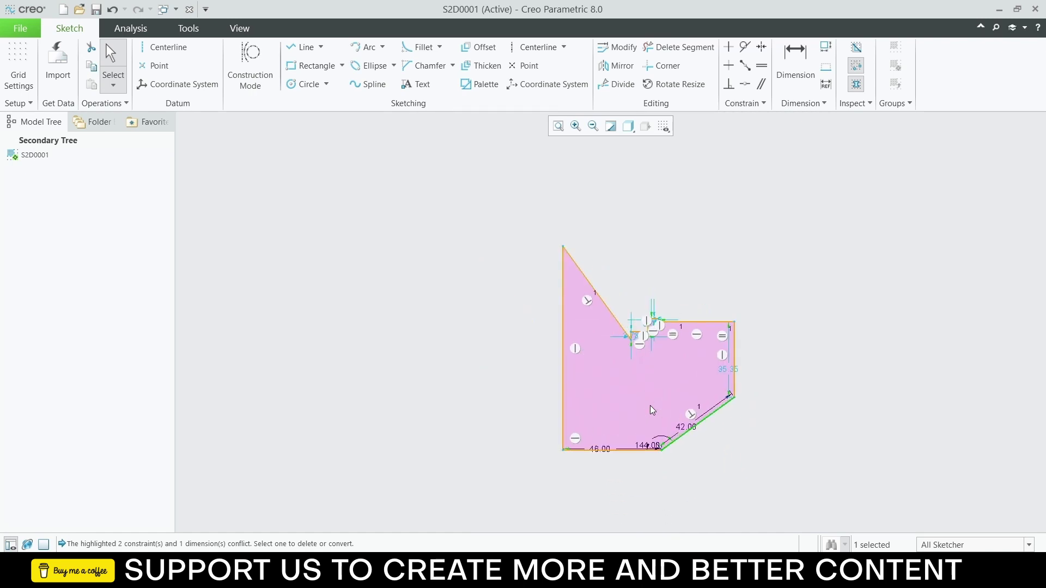
click(597, 281)
click(619, 207)
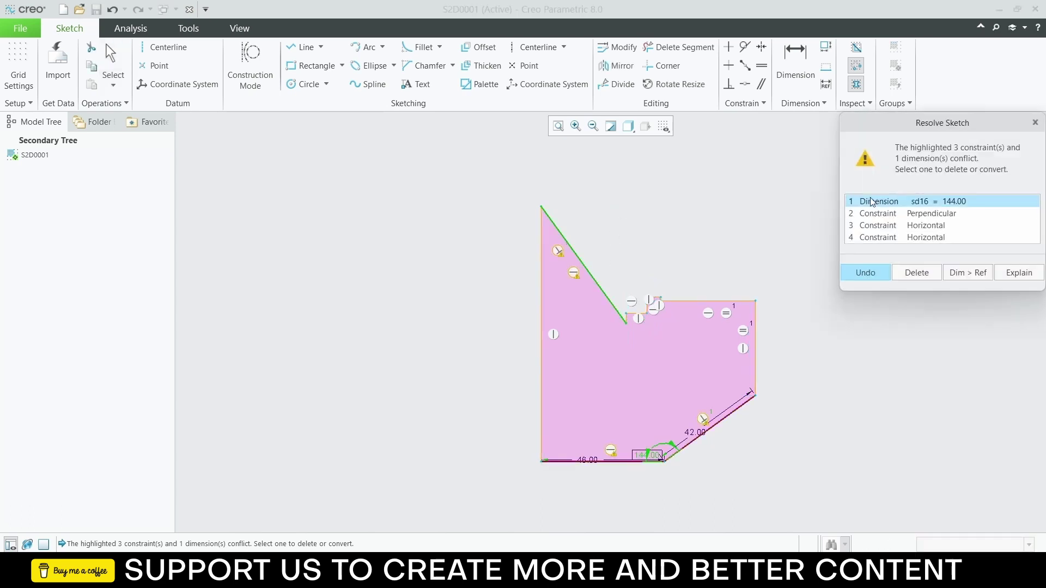
click(928, 214)
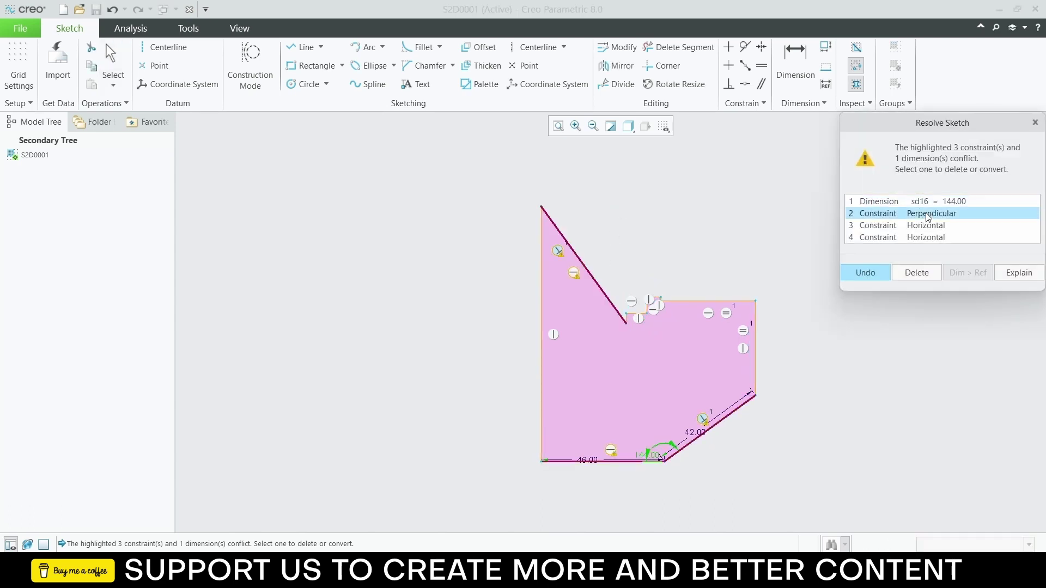
click(917, 272)
Step: Lower the left horizontal edge and move its adjoining vertical edge outward to form an overhanging ledge, and delete the horizontal constraint on the ledge's underside
mouse_move(589, 265)
mouse_down()
mouse_move(573, 377)
mouse_move(555, 381)
mouse_up()
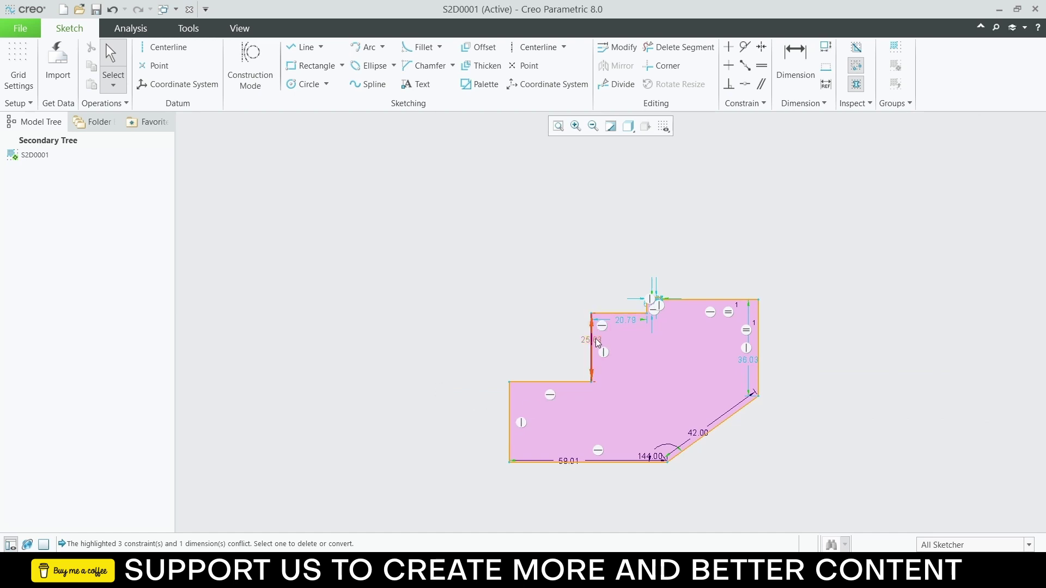
drag(590, 338, 458, 341)
click(478, 370)
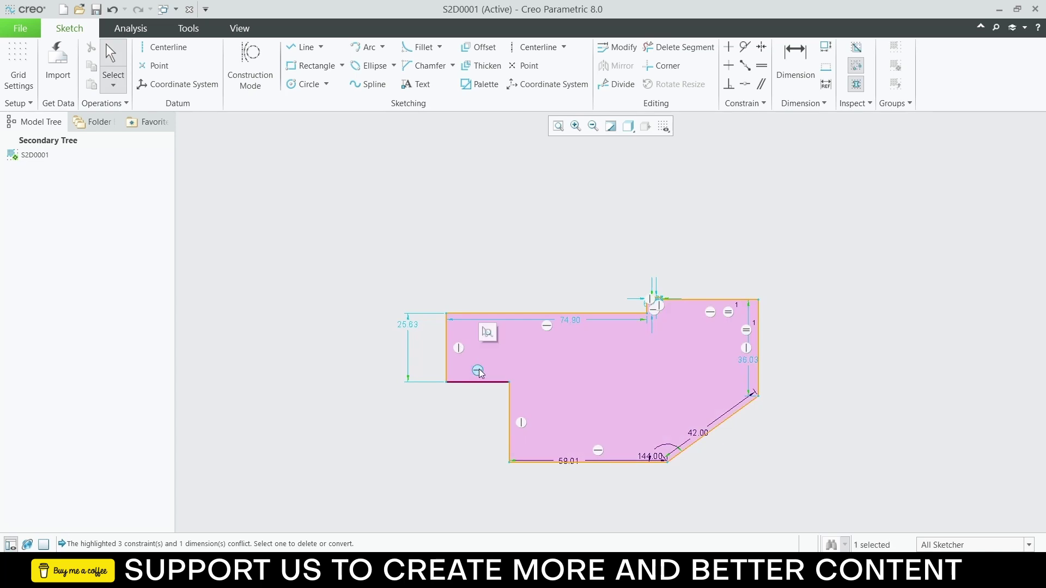
key(Delete)
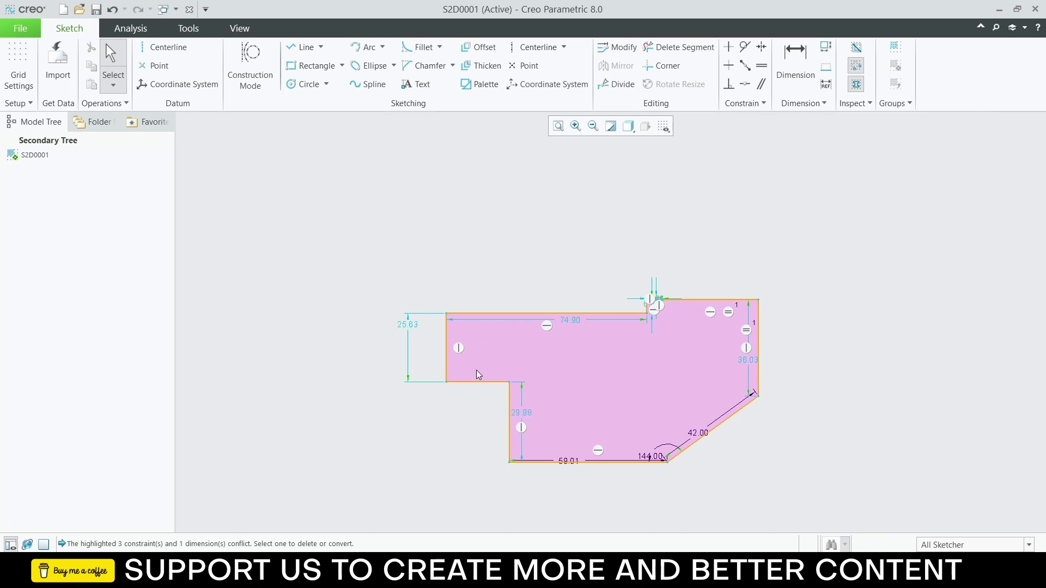
Step: Set the short lower-left vertical edge to 9.78 and the upper-left vertical edge to 18.34
double_click(521, 412)
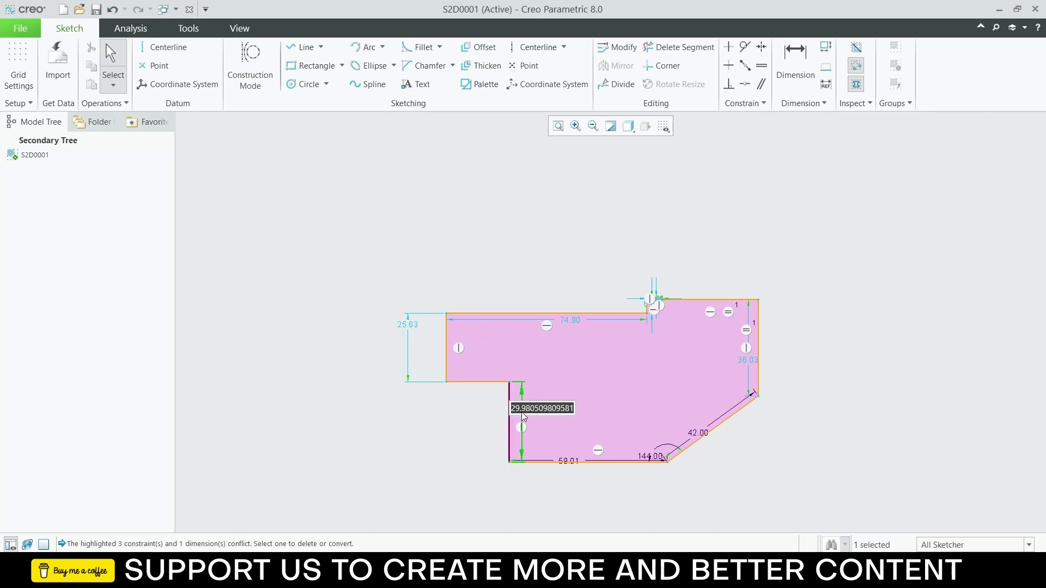
text(9.78)
key(Return)
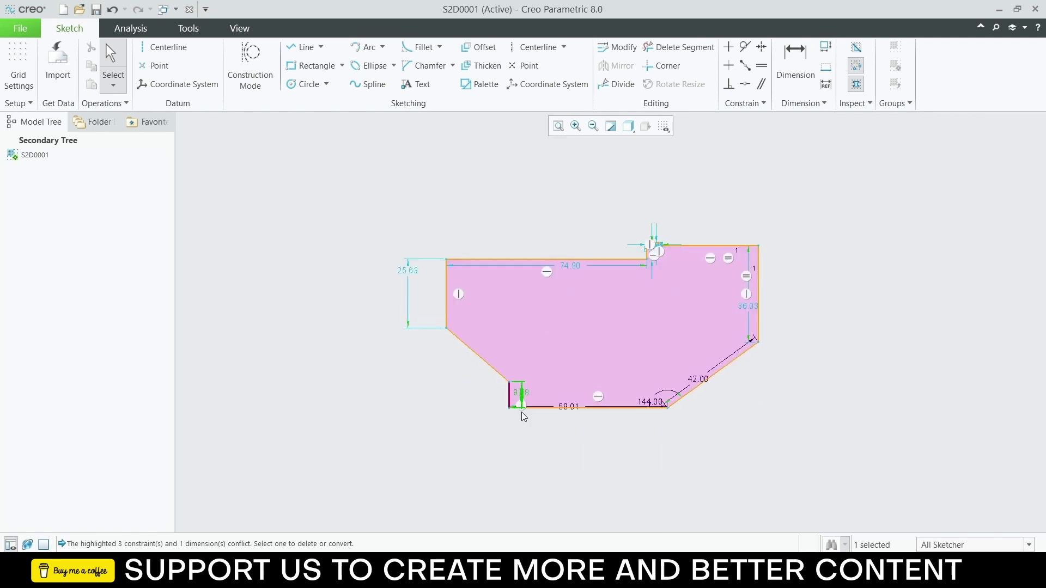
click(360, 331)
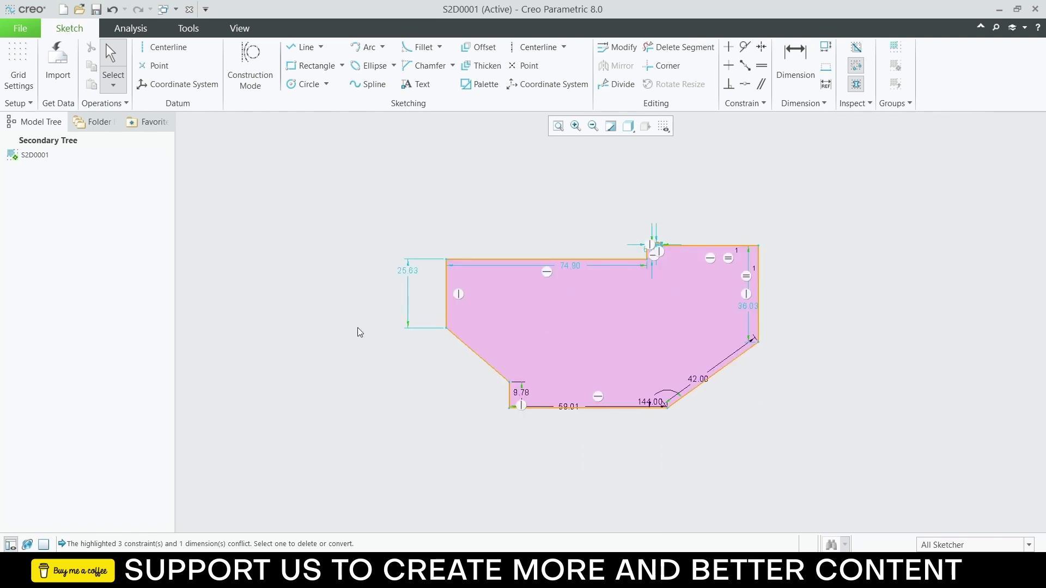
double_click(404, 271)
text(18)
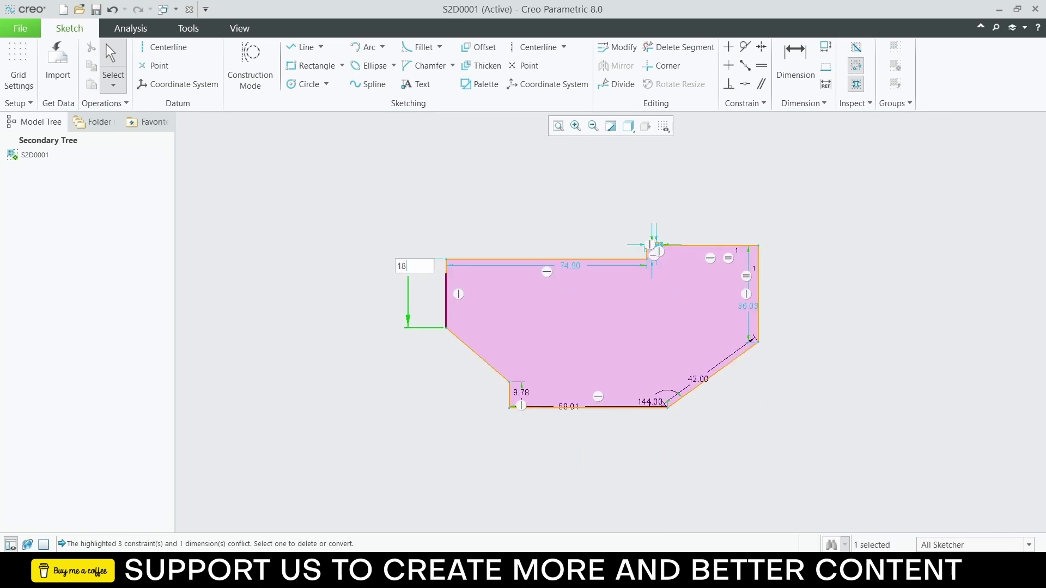
text(.34)
key(Return)
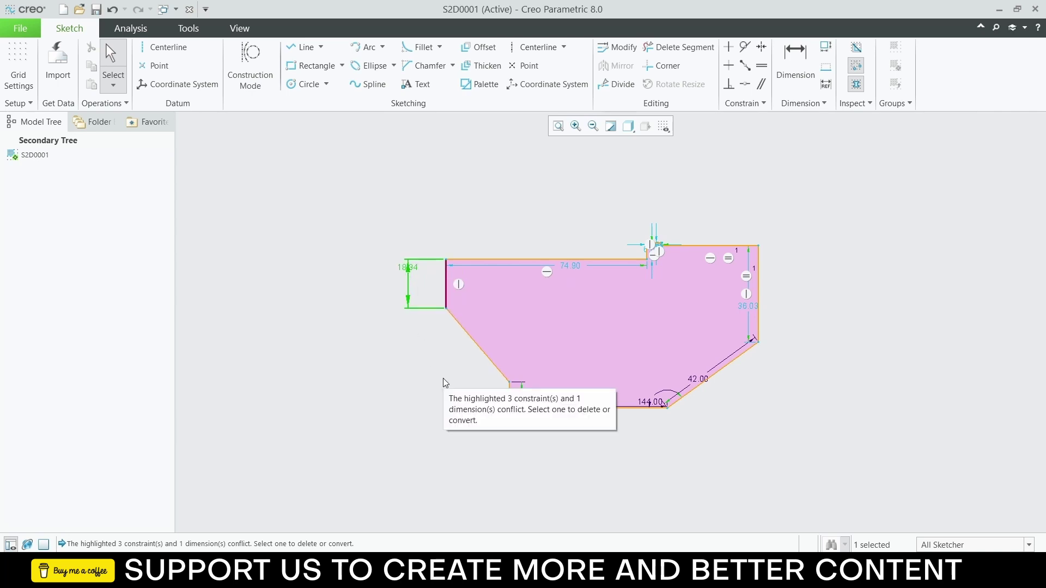
Step: Set the upper-left horizontal edge's length to 44 and the bottom edge's length to 46
double_click(570, 266)
text(44)
key(Return)
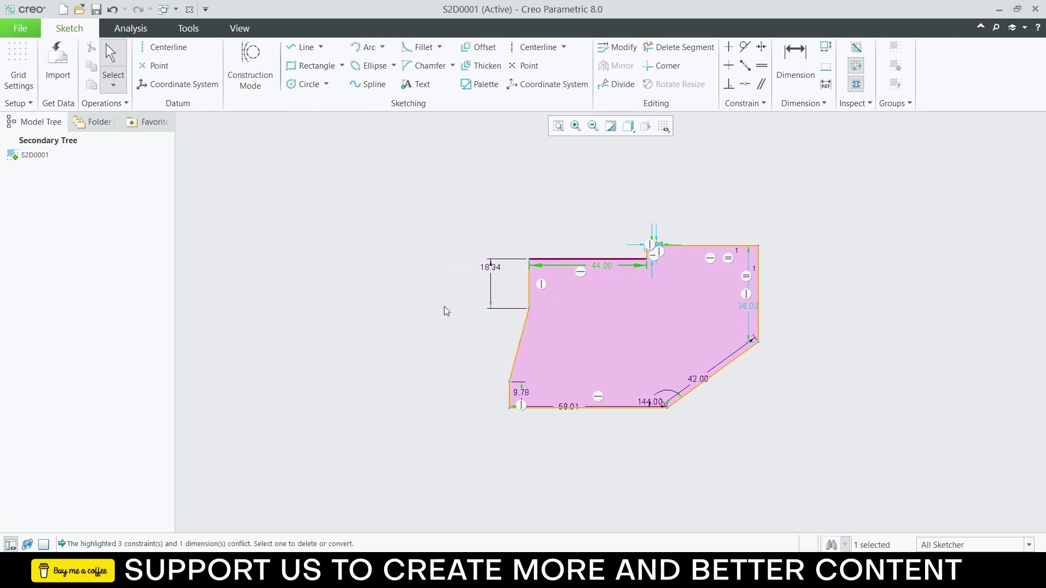
double_click(567, 408)
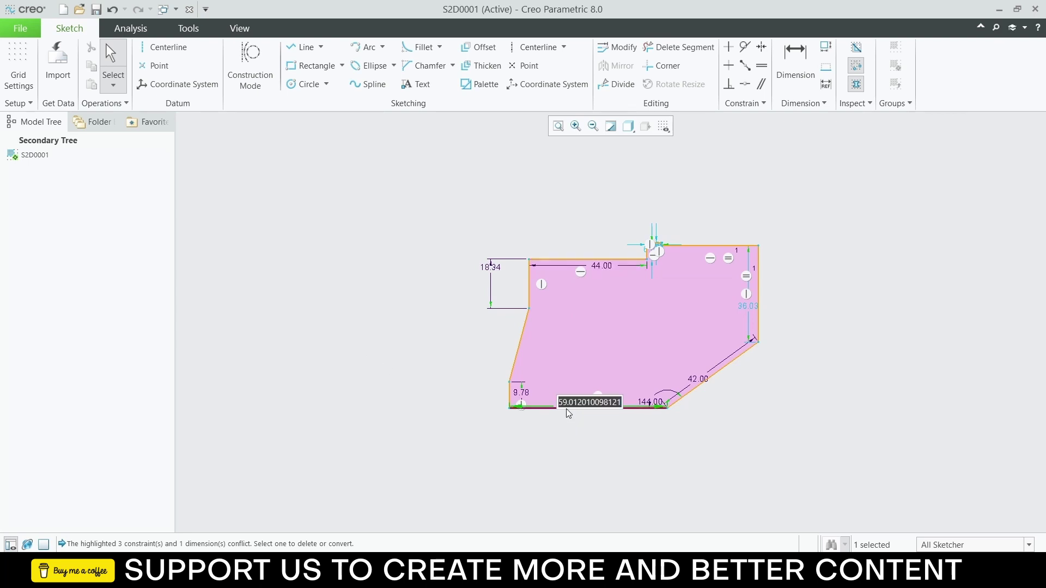
text(46)
key(Return)
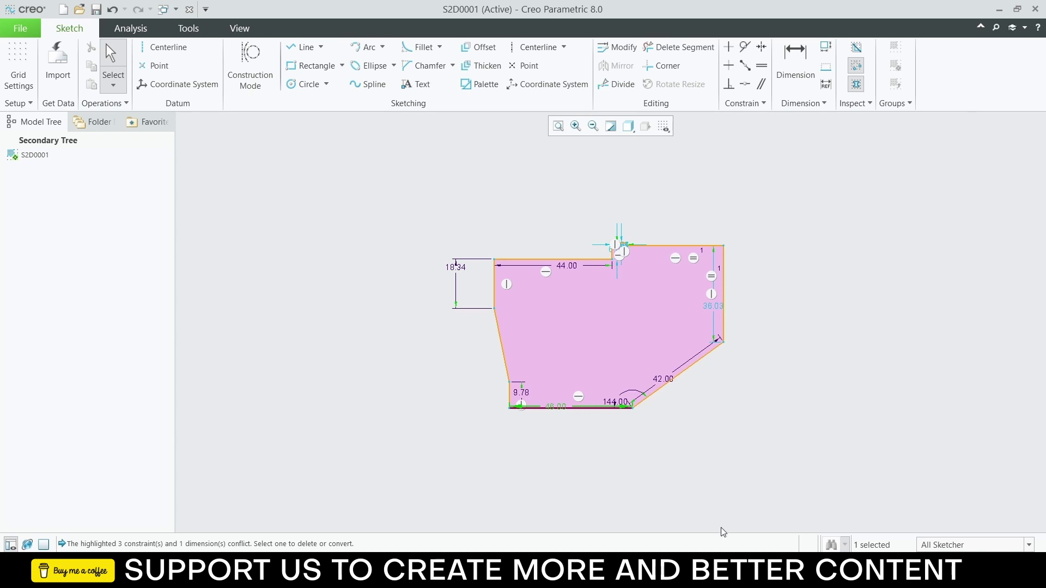
Step: Move the upper-right horizontal edge down so that a small raised tab stands out at the profile's top
scroll(627, 248, up, 4)
scroll(649, 297, up, 3)
drag(688, 180, 695, 230)
scroll(649, 305, down, 3)
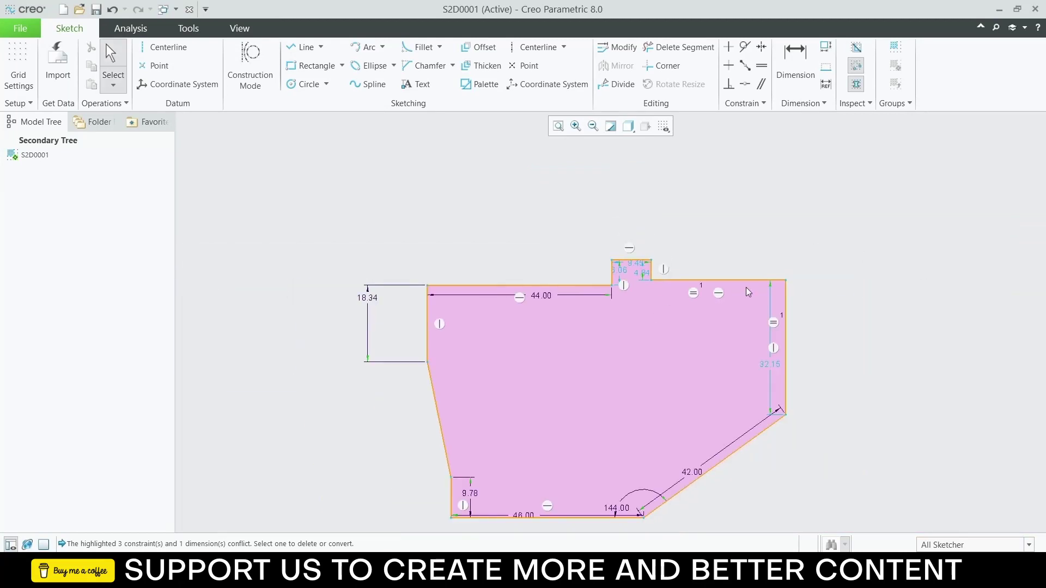
Step: Dimension the horizontal distance from the raised tab's left side to the profile's right vertical edge as 50
click(613, 274)
ctrl+click(785, 305)
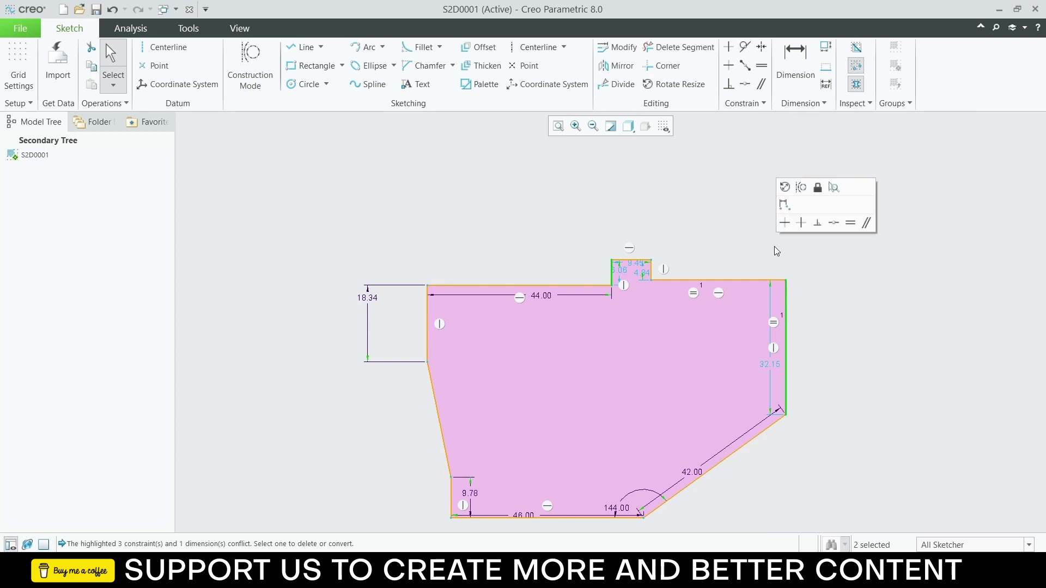
click(784, 204)
text(50)
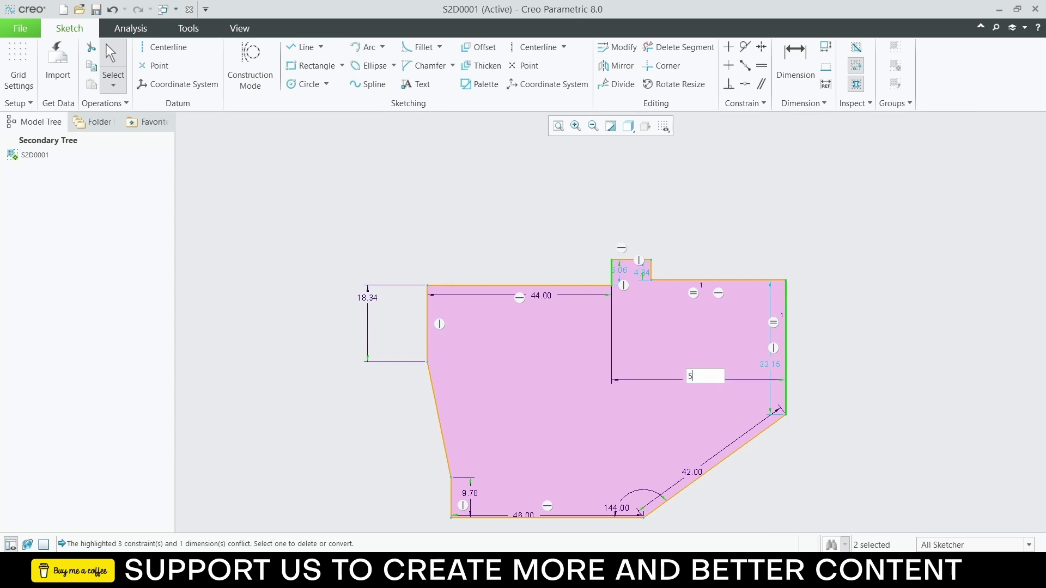
key(Return)
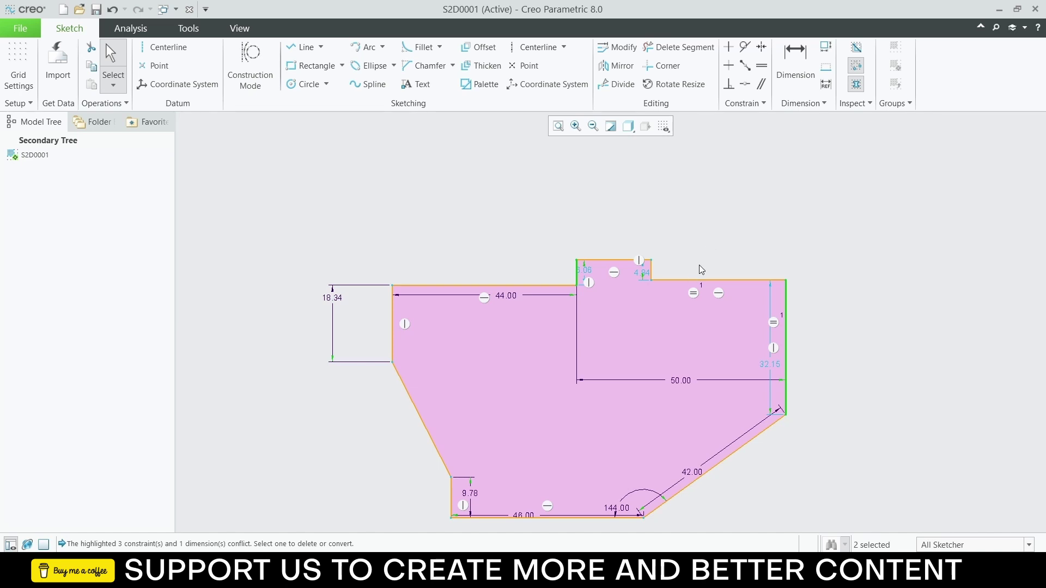
Step: Dimension the raised tab's top edge with a length of 30 and select the tab's short right side
click(614, 264)
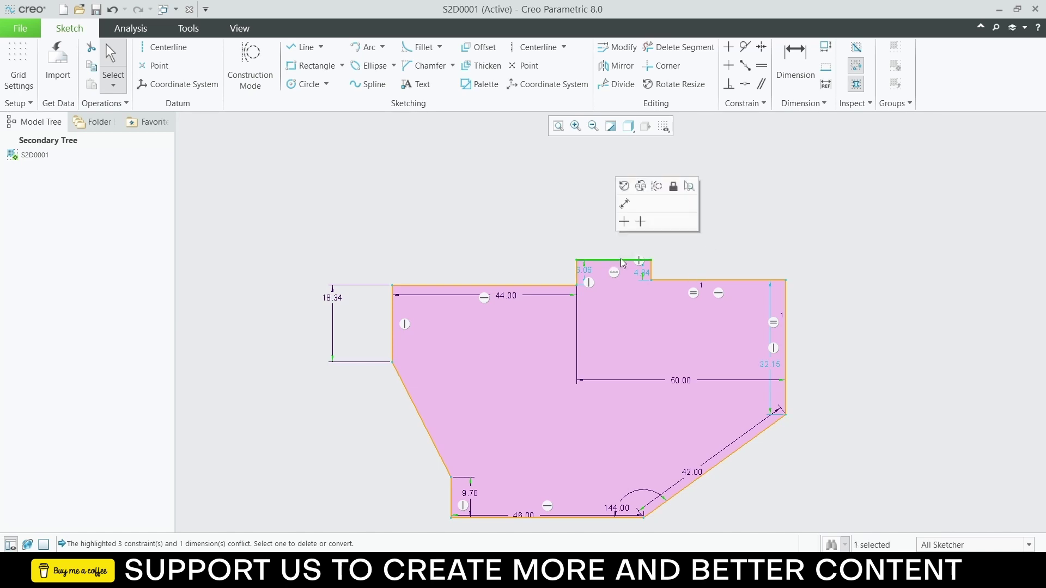
click(629, 214)
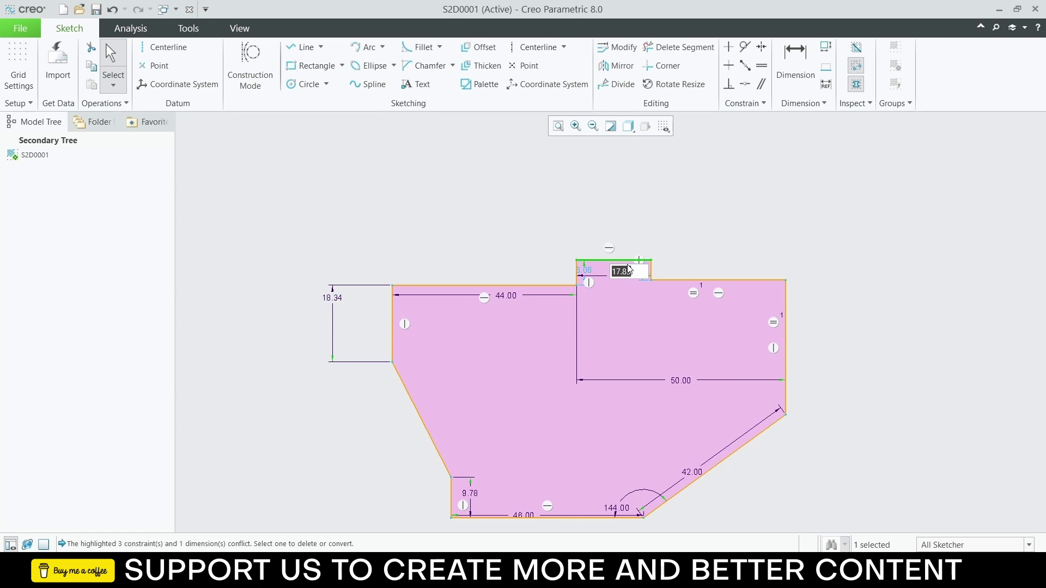
text(30)
key(Return)
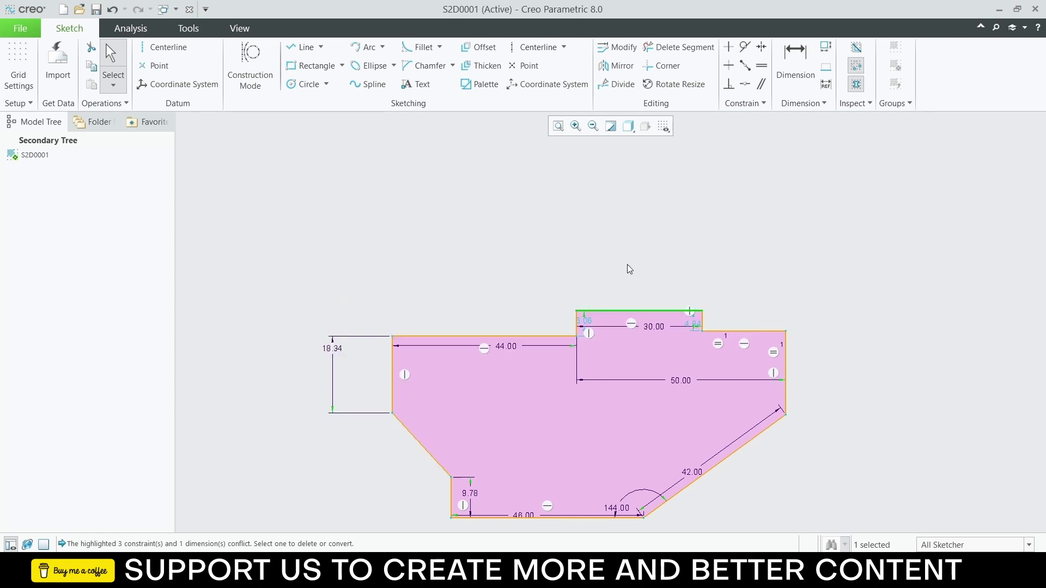
click(725, 289)
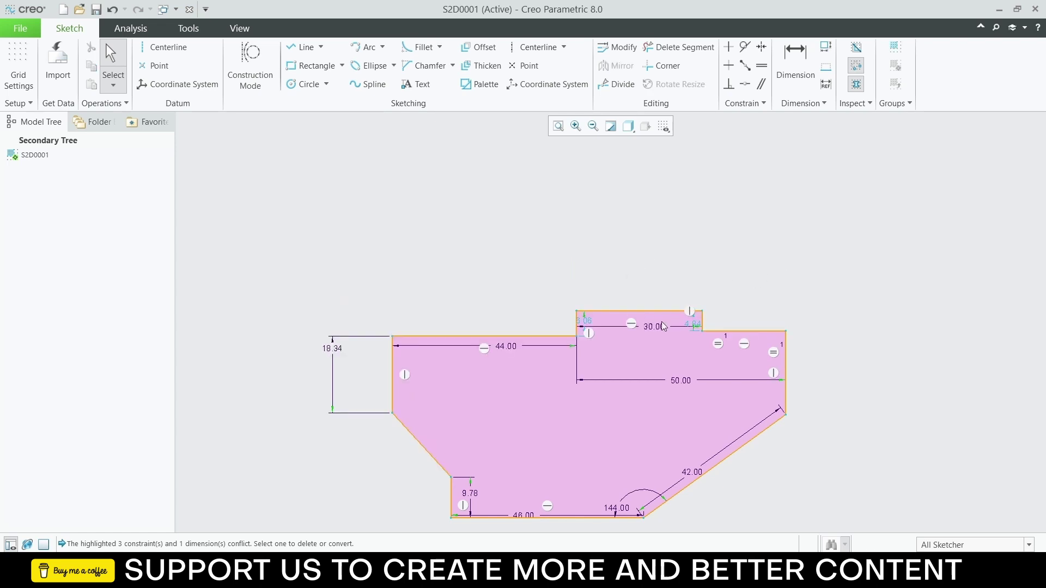
click(702, 322)
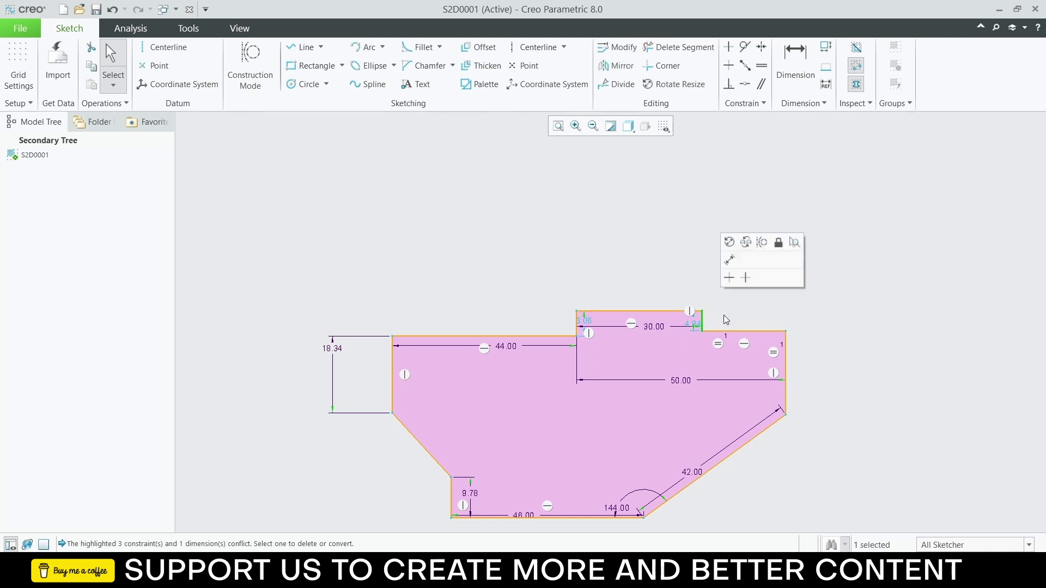
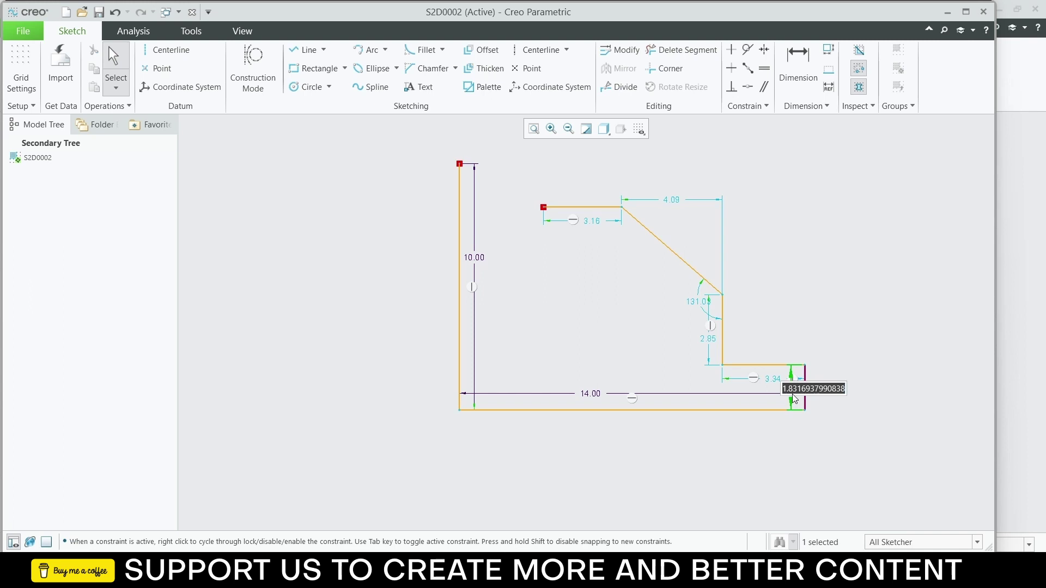
Step: In sketch S2D0002, set the short right vertical edge and the horizontal ledge above it to 3 each
text(3)
key(Return)
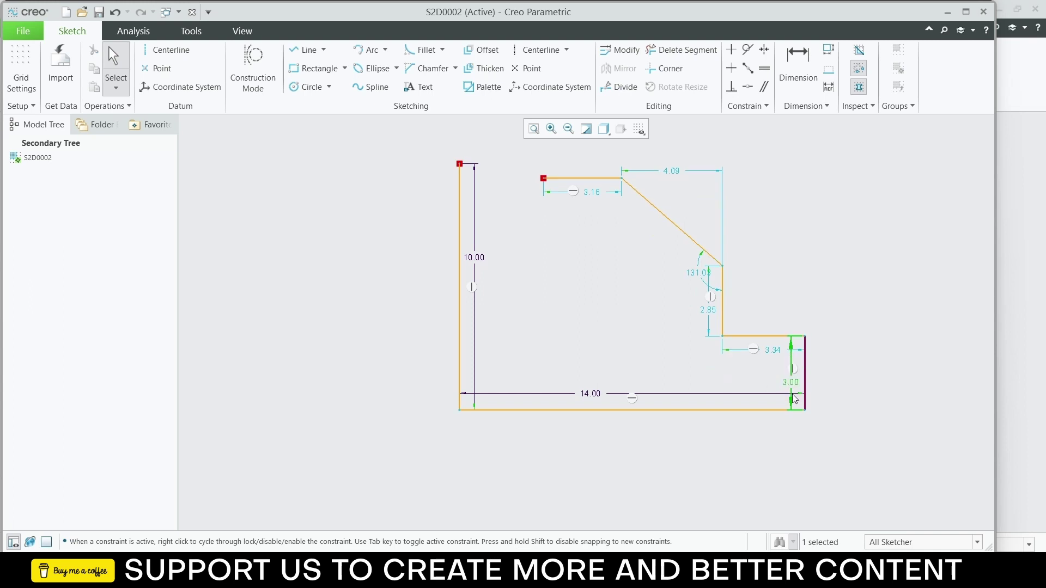
double_click(771, 351)
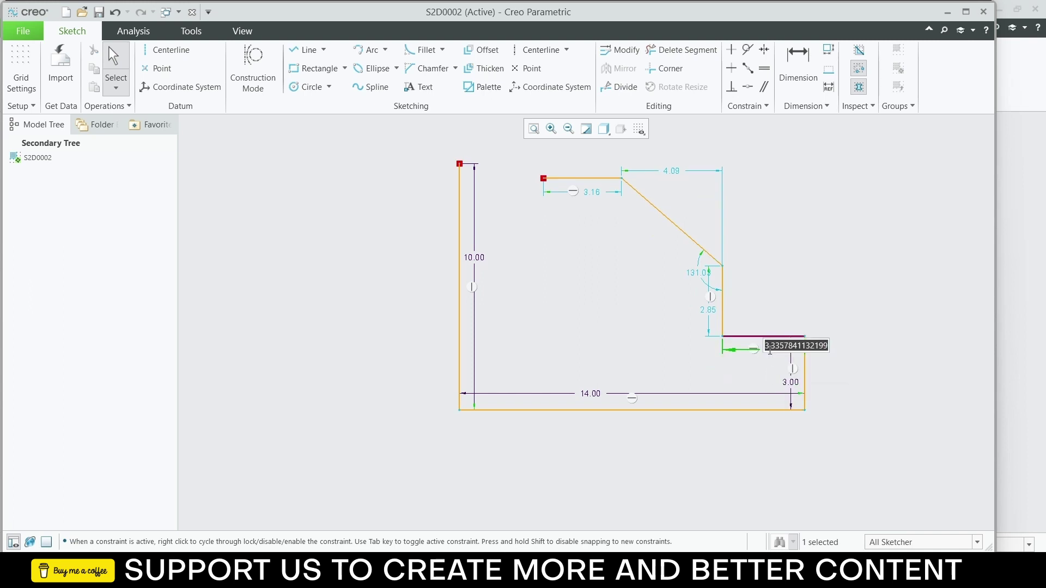
text(3)
key(Return)
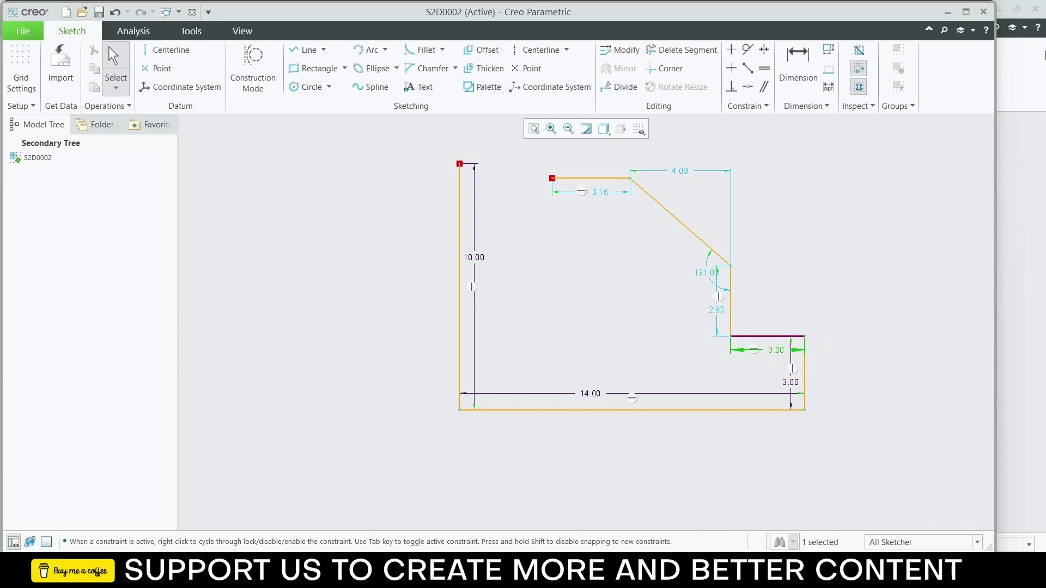
Step: Set the vertical edge above the ledge to 4 and the open profile's top horizontal edge to 2.4
double_click(713, 312)
text(4)
key(Return)
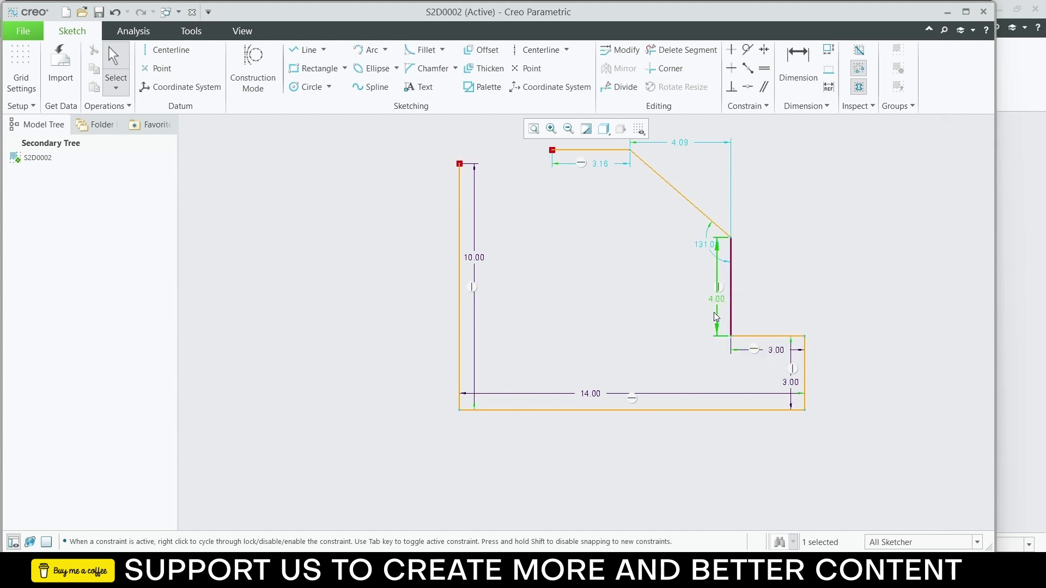
scroll(587, 237, up, 1)
scroll(607, 172, down, 2)
scroll(607, 173, down, 1)
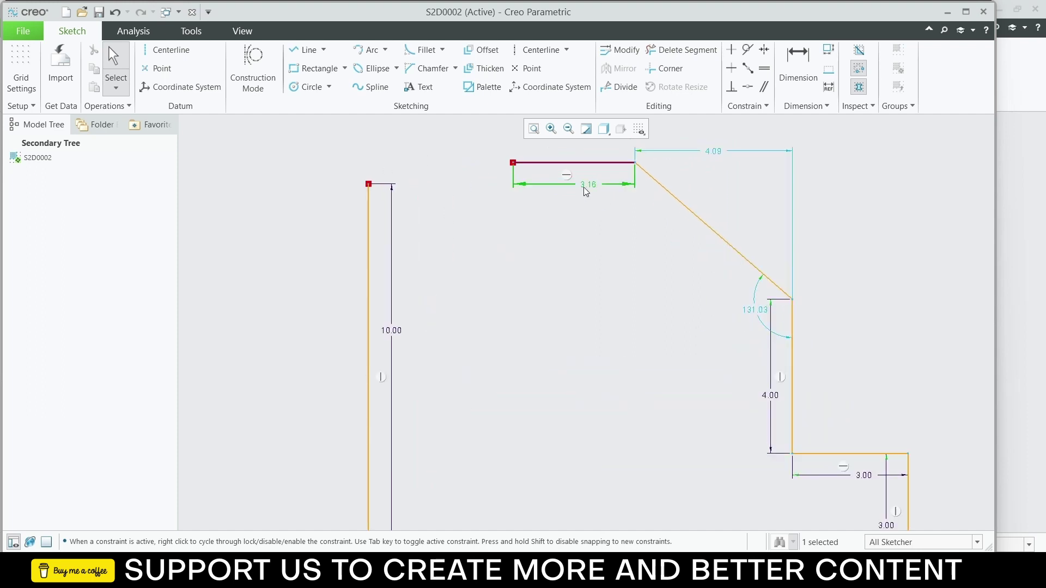
double_click(586, 185)
text(2.4)
key(Return)
click(624, 247)
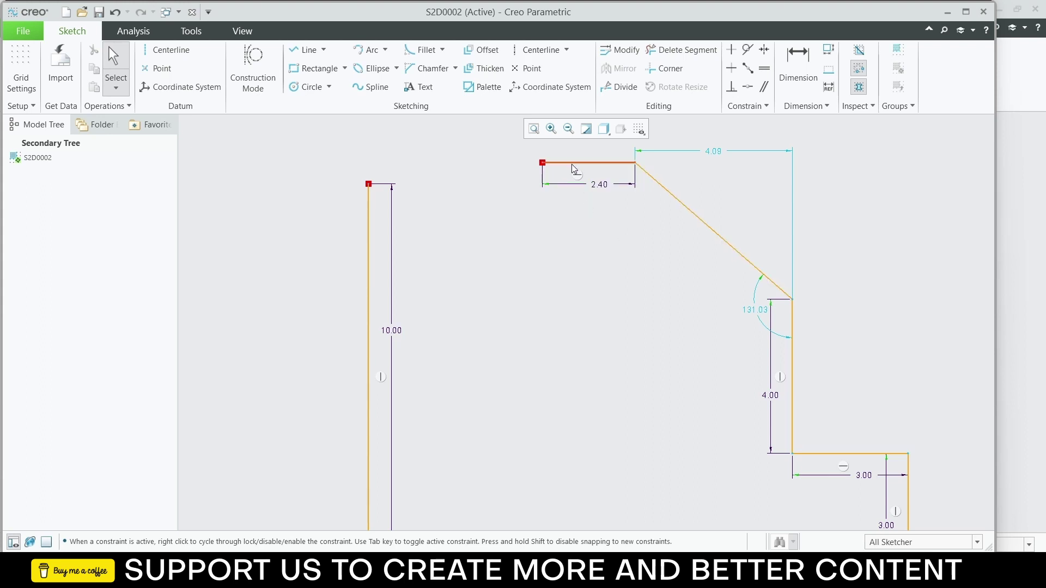
Step: Dimension the vertical distance between the short top edge and the bottom edge as 10
click(571, 165)
scroll(624, 367, up, 2)
scroll(626, 364, down, 4)
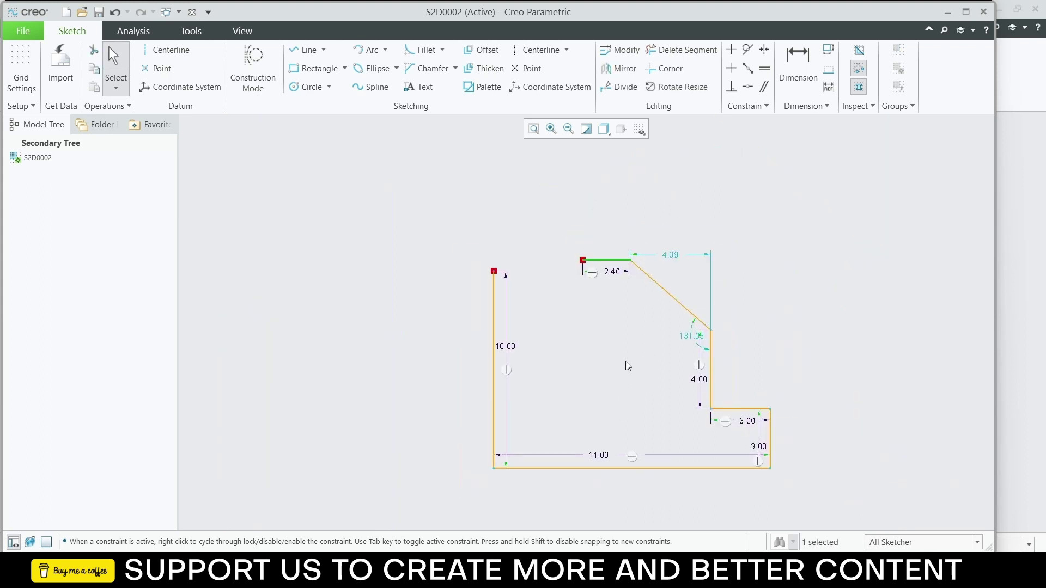
ctrl+click(658, 469)
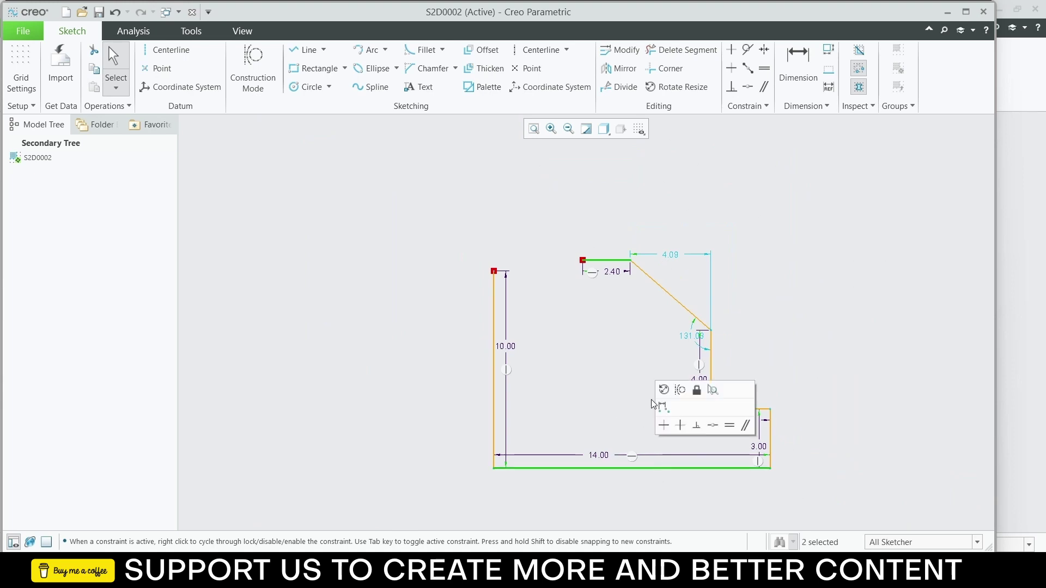
click(662, 406)
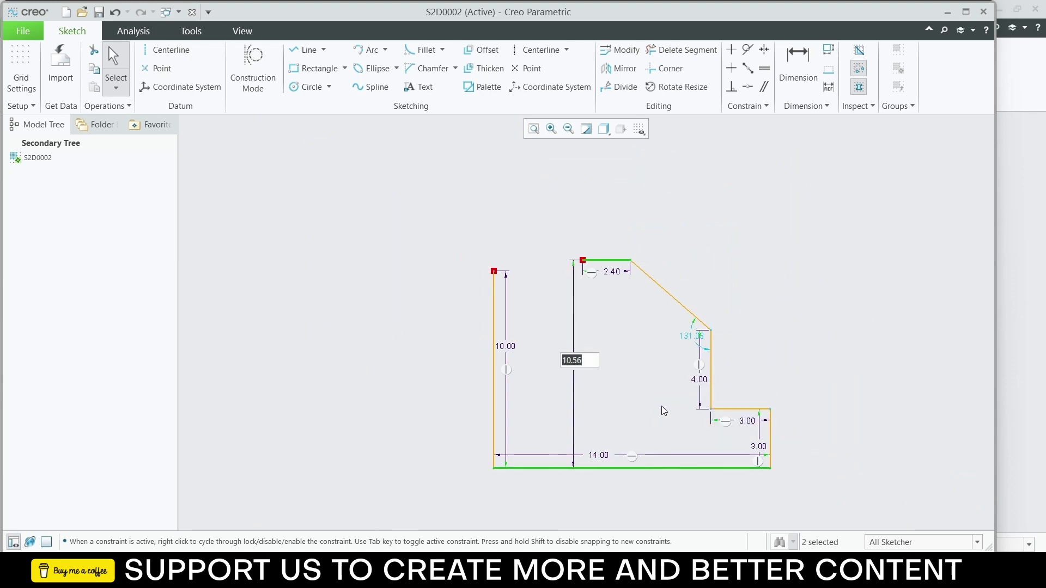
text(10)
key(Return)
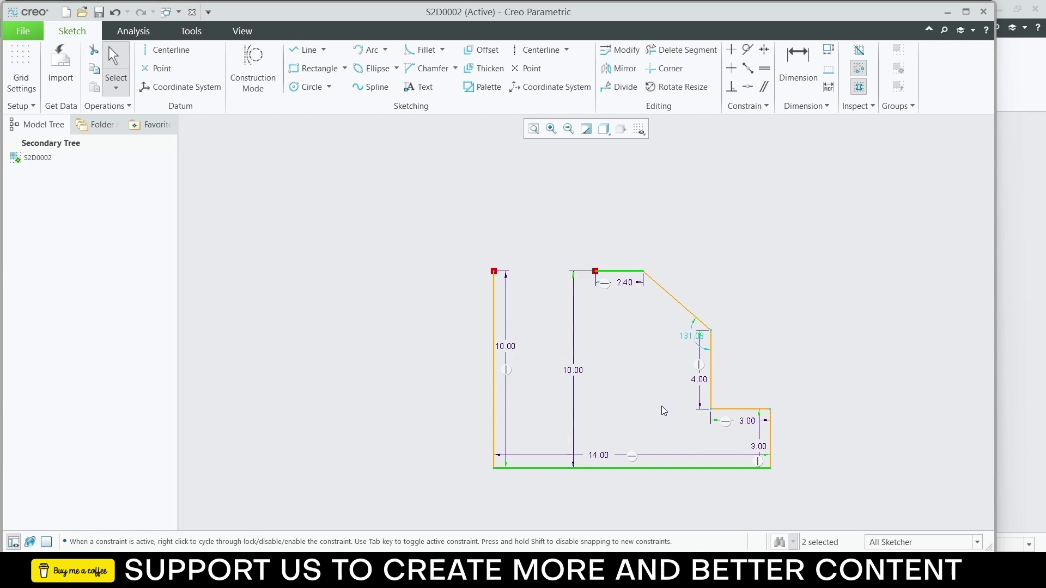
click(750, 288)
Step: Close the profile's top with a semicircular three-point arc from the left edge's upper end to the short top edge's free end
scroll(586, 280, up, 2)
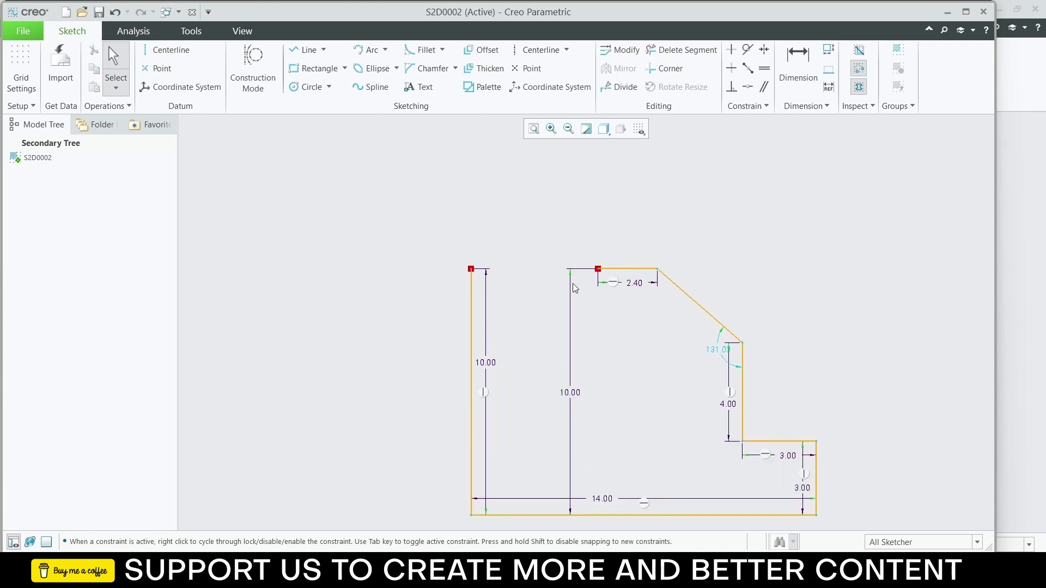
scroll(533, 284, up, 2)
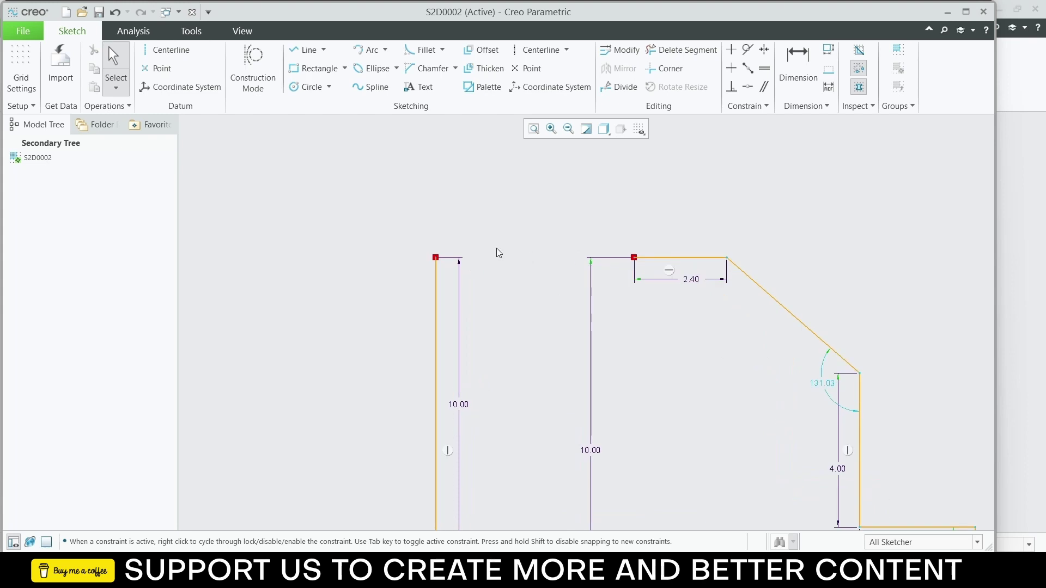
click(368, 50)
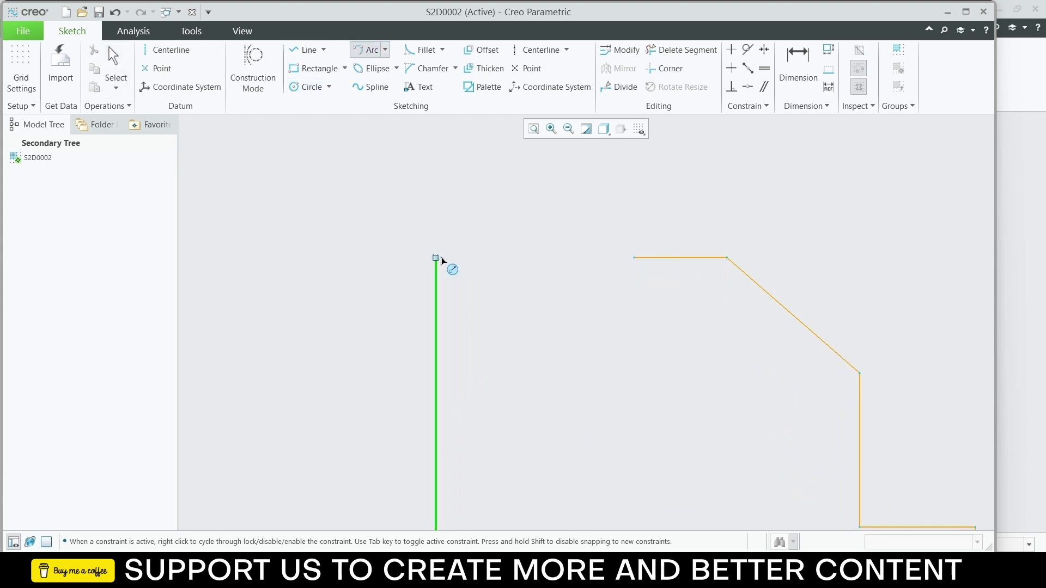
click(435, 257)
click(634, 258)
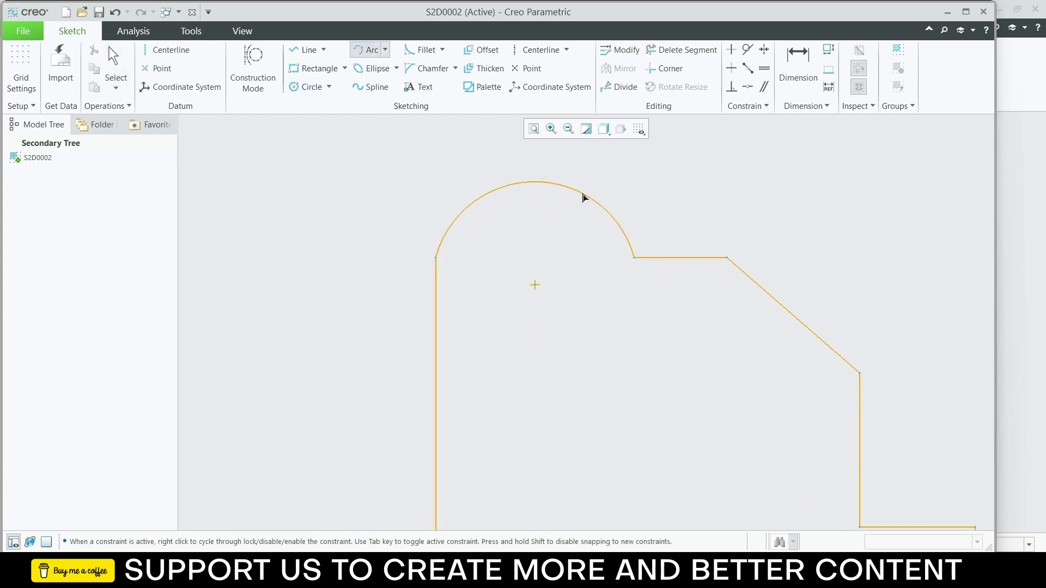
click(582, 170)
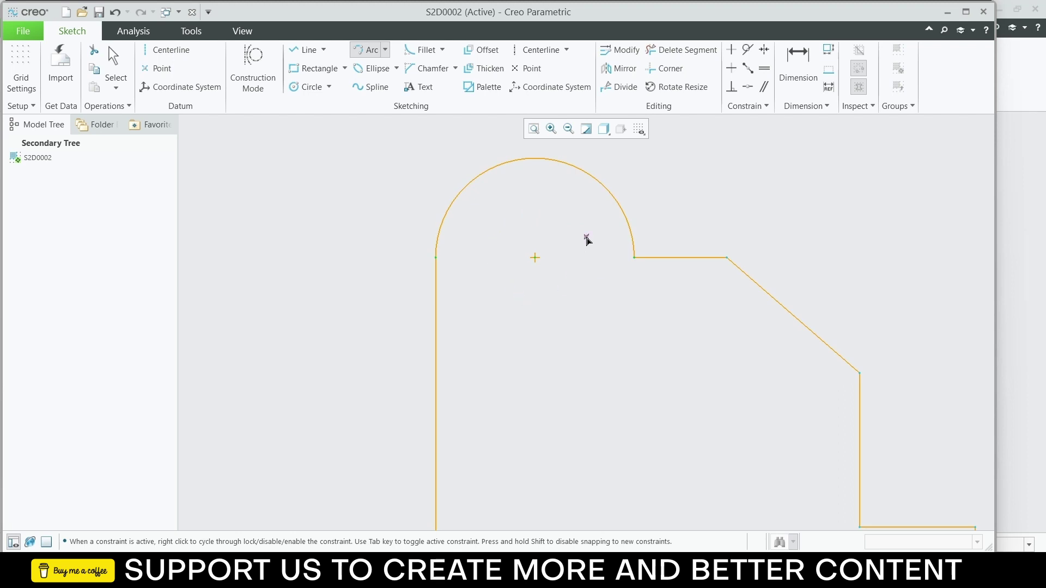
Step: Place a 6-Sided Hexagon from the Sketcher Palette at the centre of the semicircular top arc
click(329, 87)
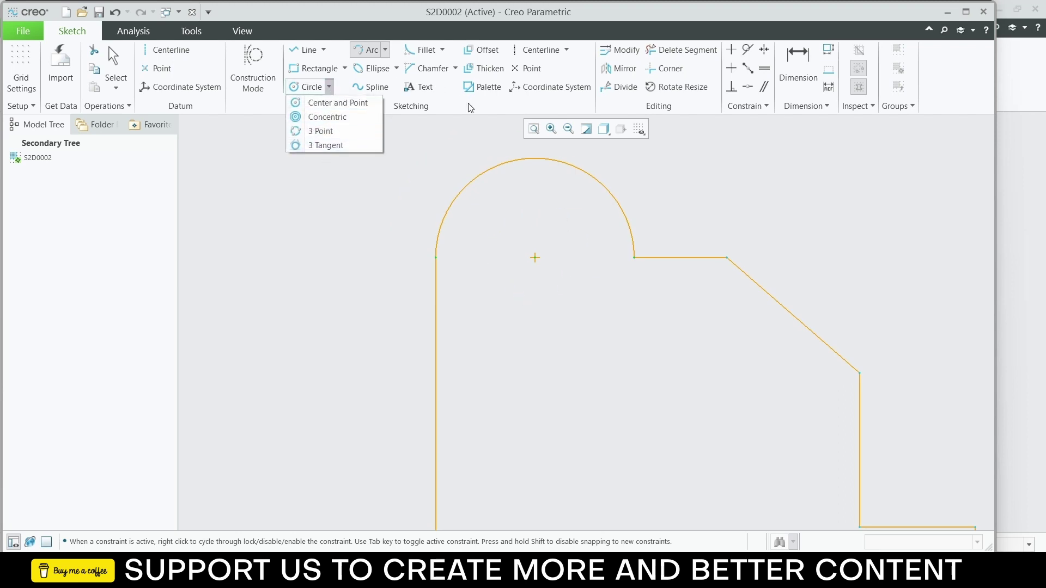
click(487, 91)
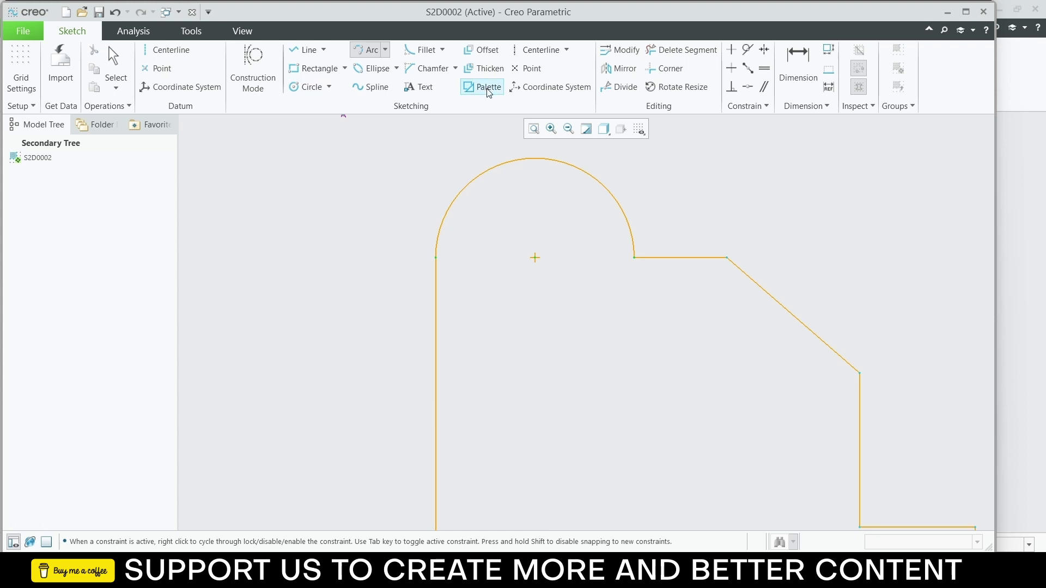
click(489, 92)
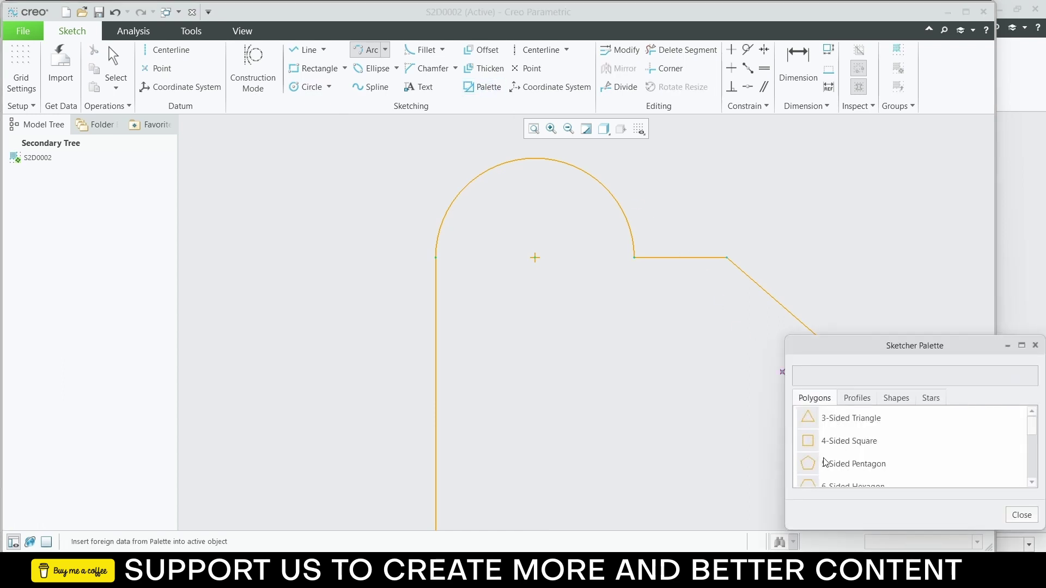
scroll(834, 464, down, 1)
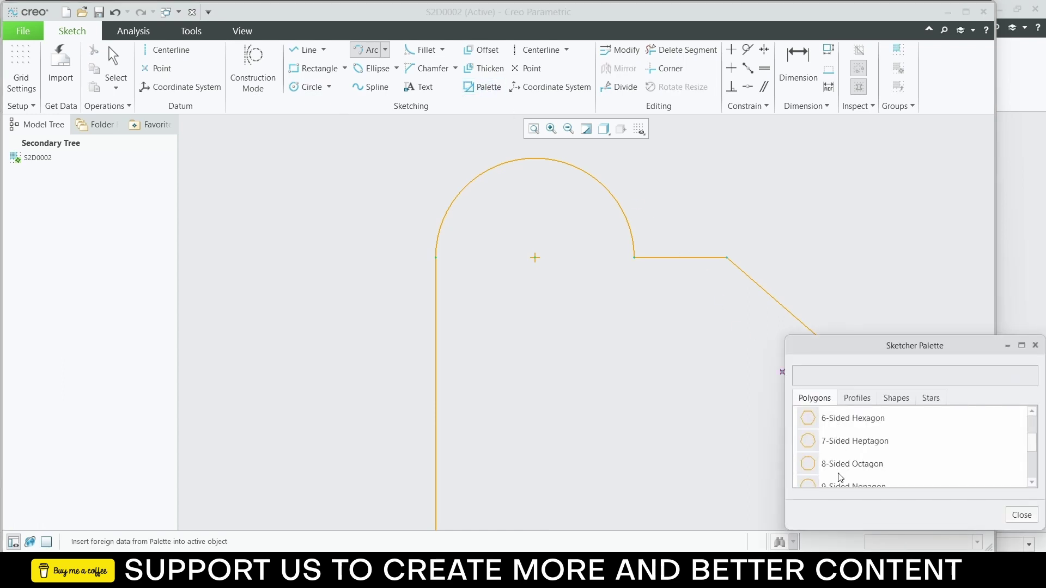
click(837, 423)
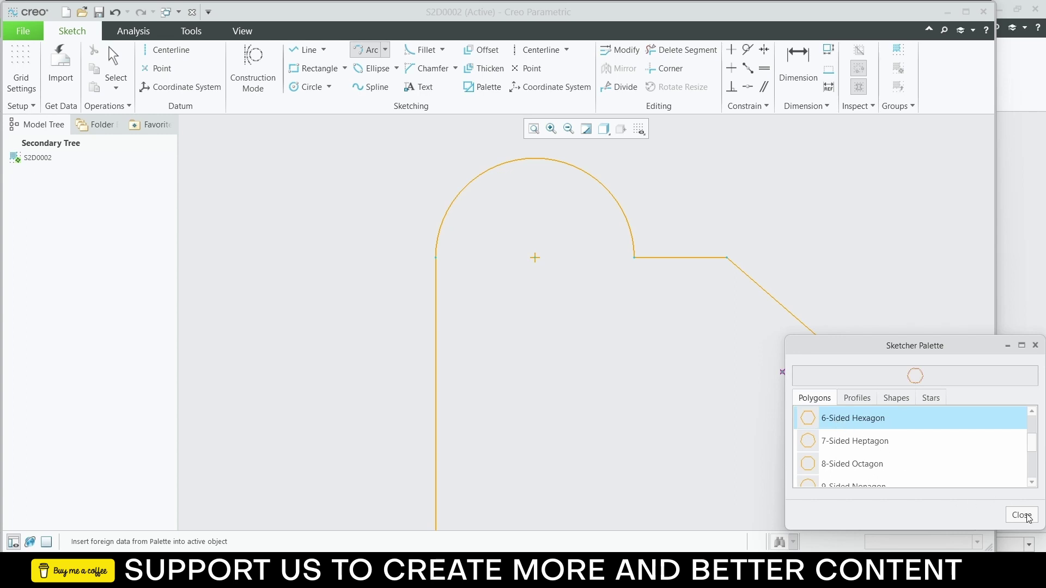
double_click(842, 419)
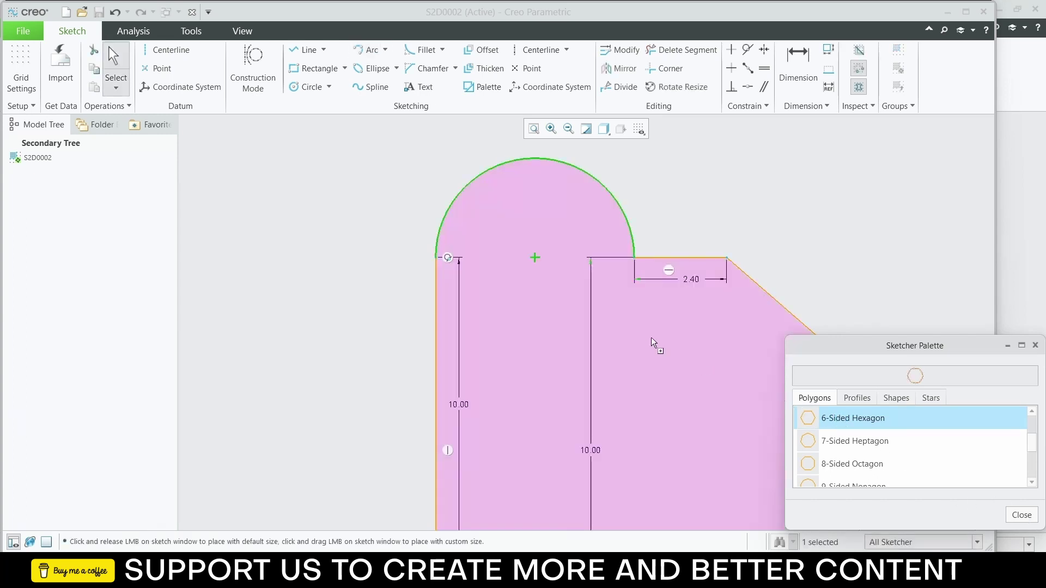
click(534, 257)
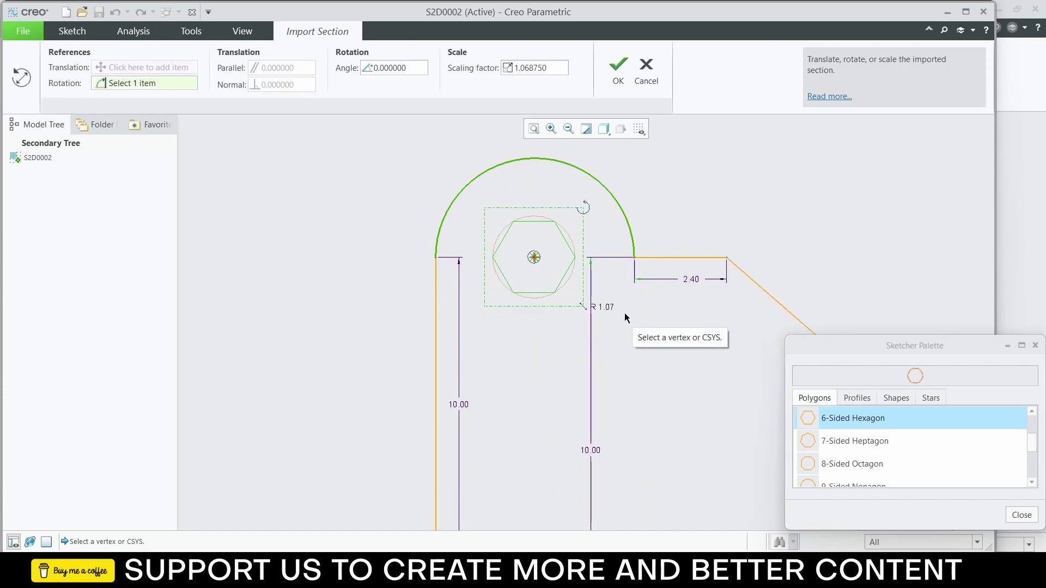
Step: Set the imported hexagon's scaling factor to 2, close the palette and accept the imported section
double_click(600, 307)
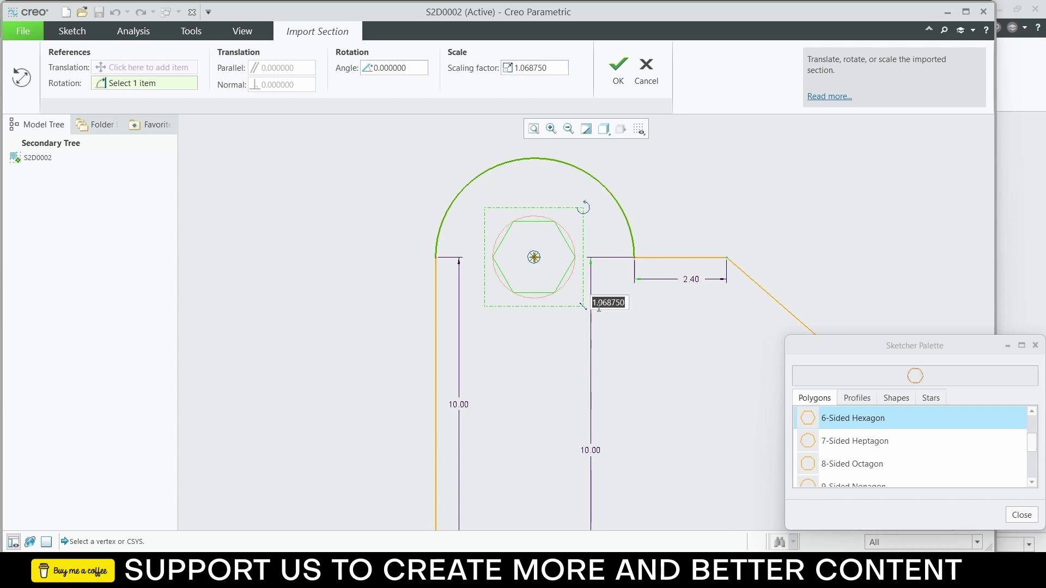
text(2)
key(Return)
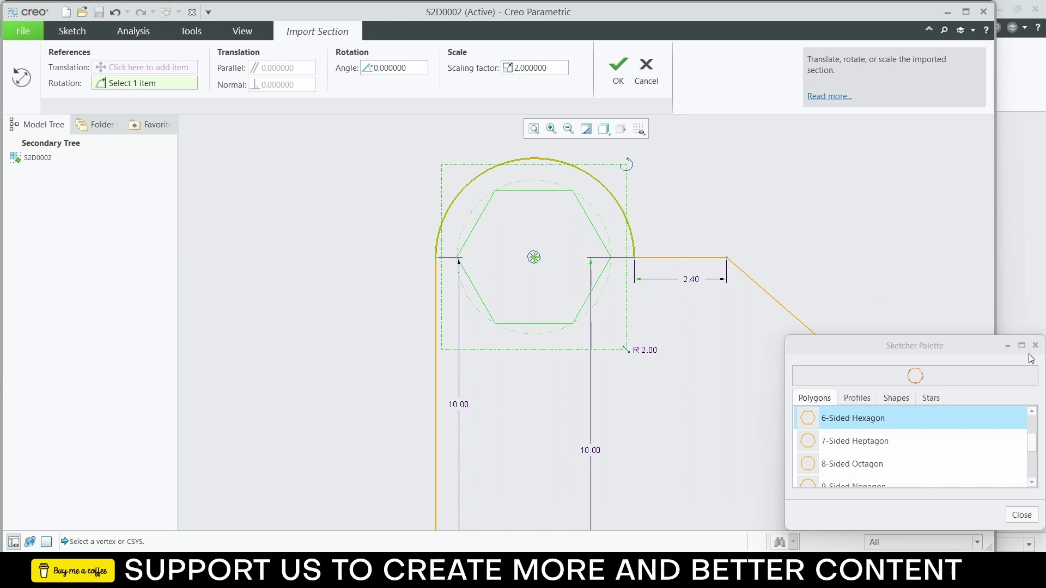
click(1020, 517)
scroll(853, 281, down, 3)
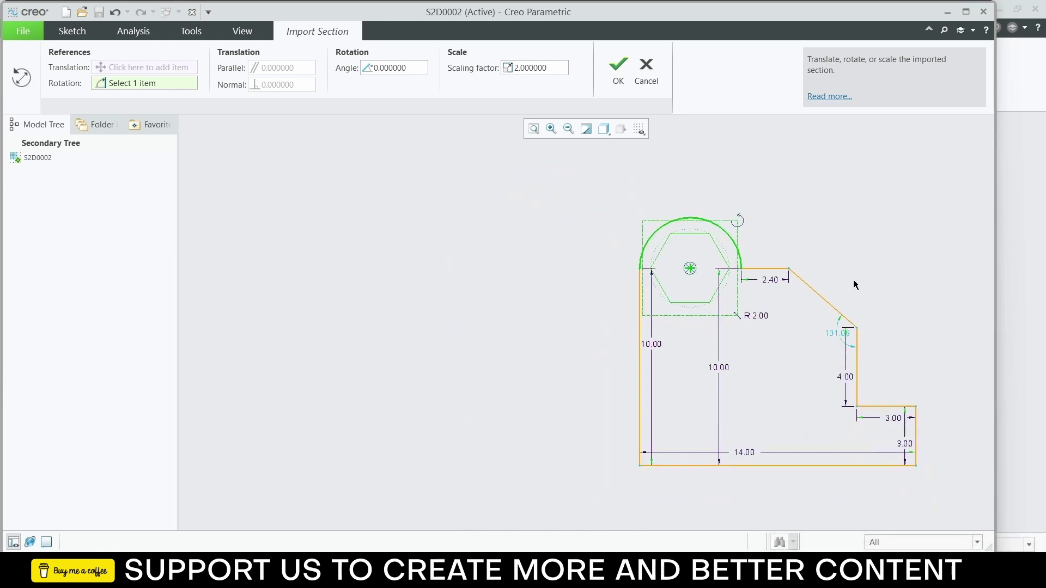
scroll(799, 430, up, 1)
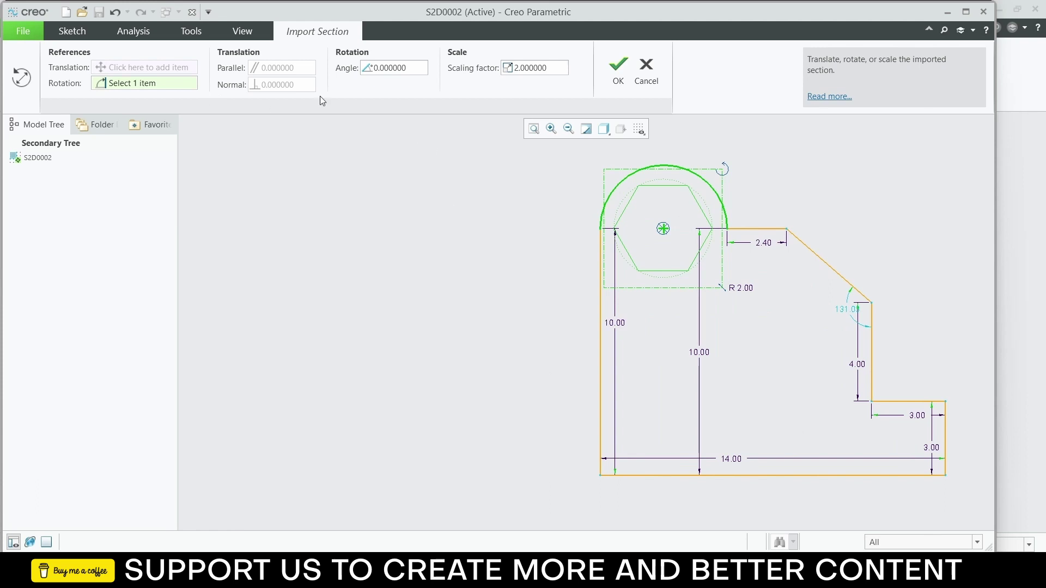
click(618, 66)
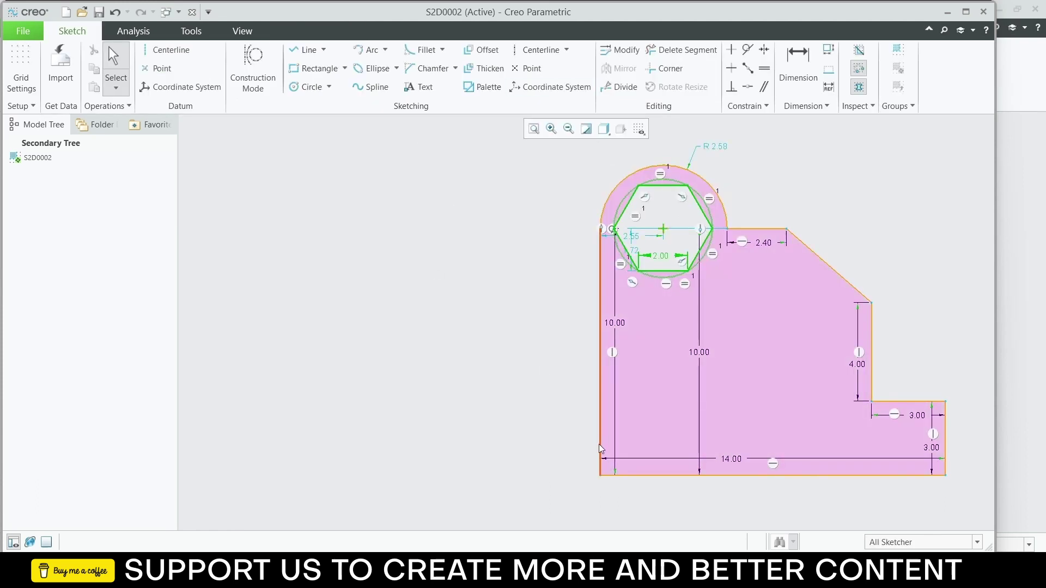
Step: Fillet the corner between the profile's left vertical edge and bottom edge with a radius of 3
click(628, 476)
ctrl+click(601, 437)
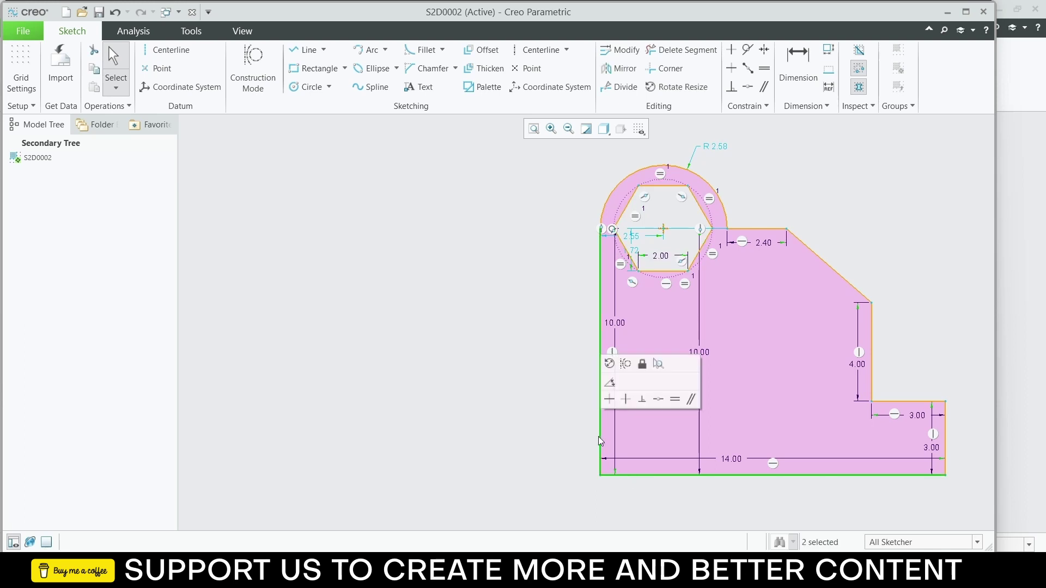
click(424, 49)
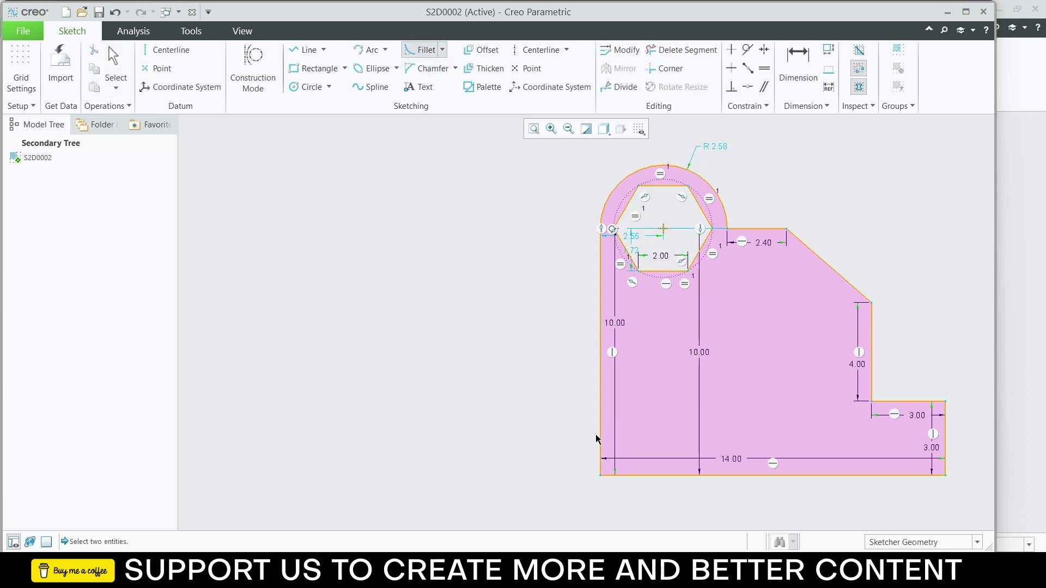
click(601, 418)
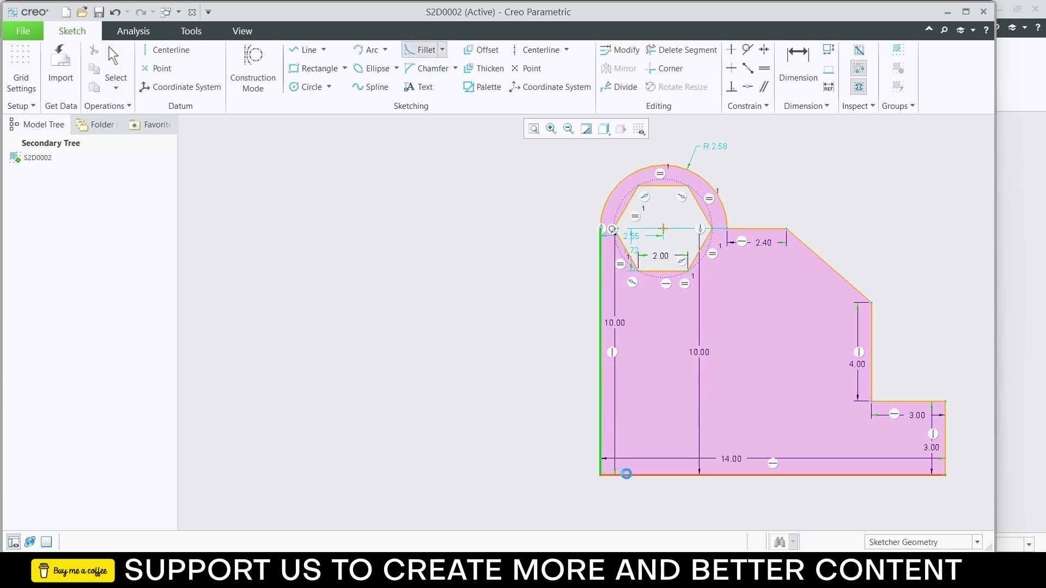
click(625, 475)
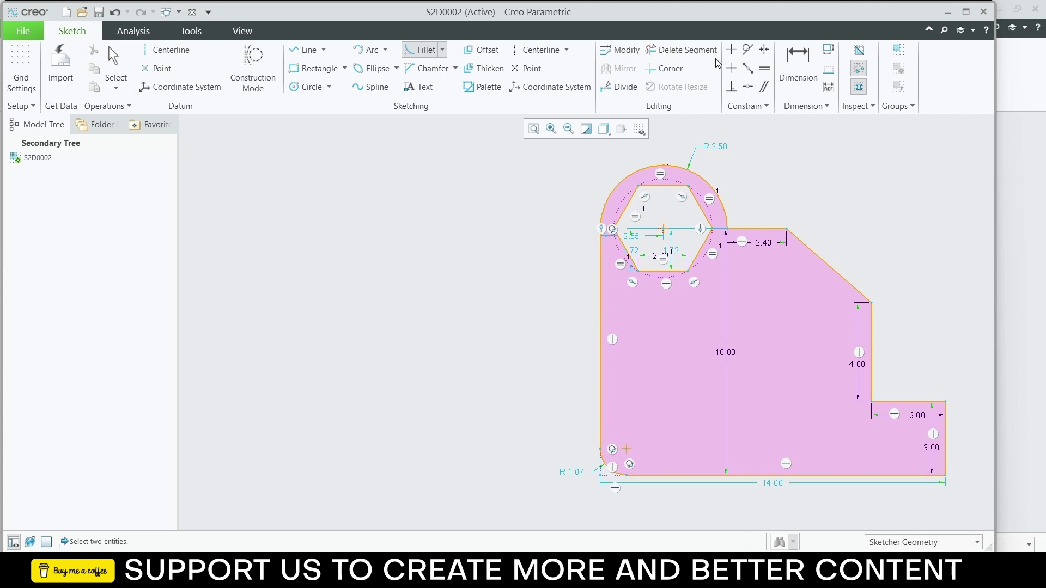
click(798, 60)
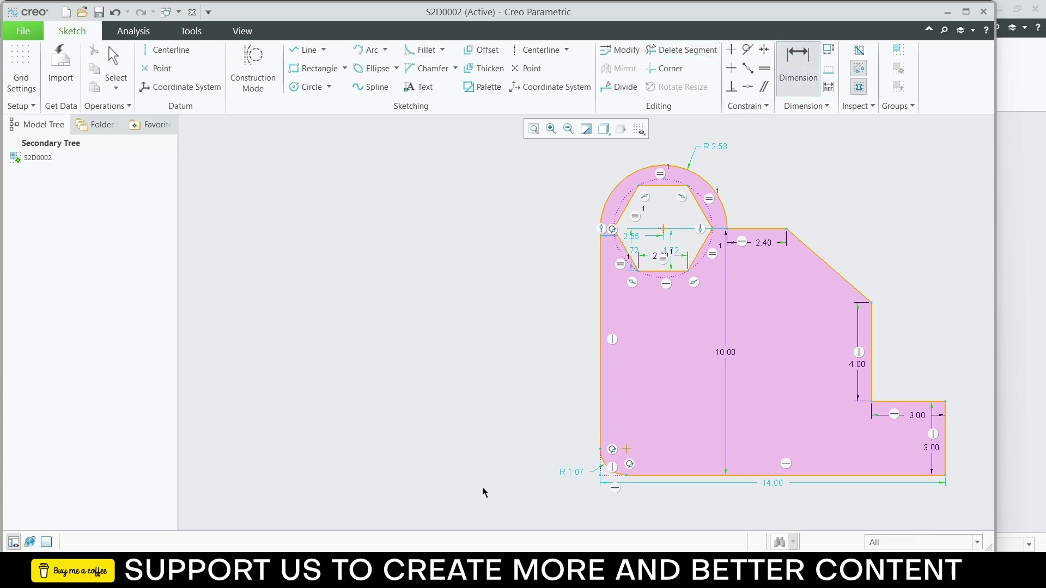
double_click(572, 471)
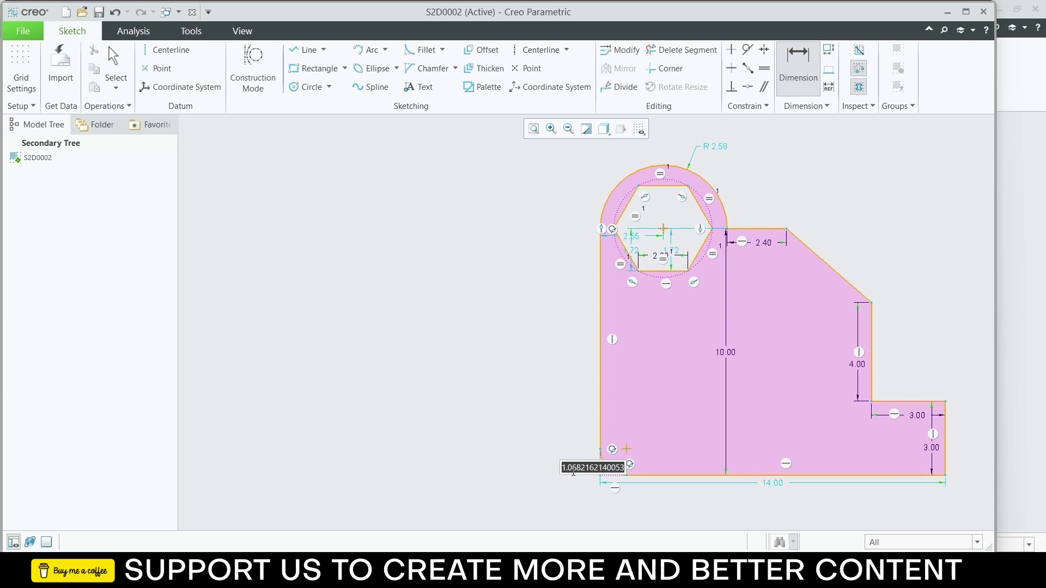
text(3)
key(Return)
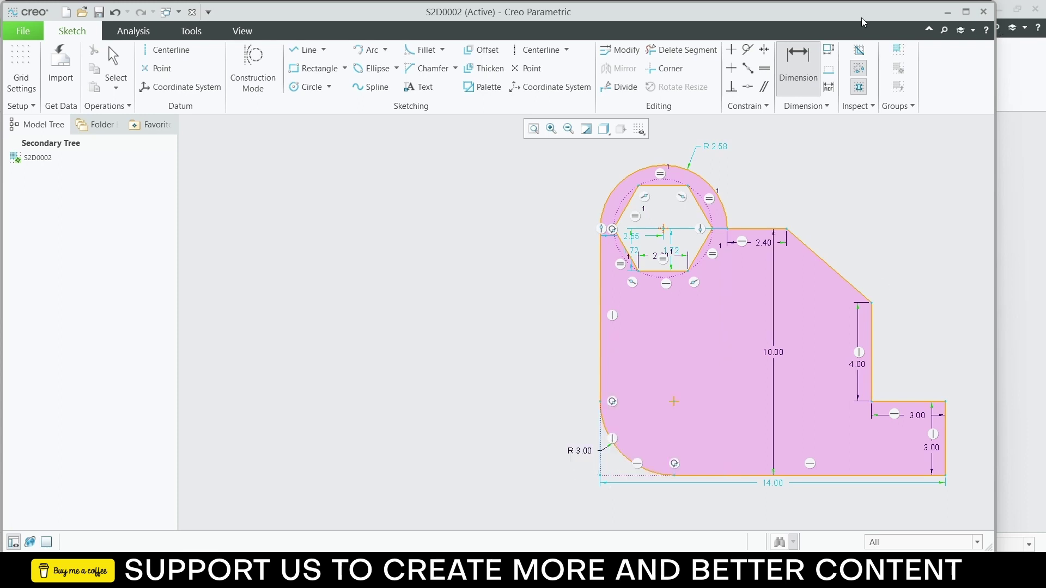
Step: Draw a circle about 4.5 in diameter, centred on the centre of the lower-left corner fillet
click(305, 87)
click(674, 402)
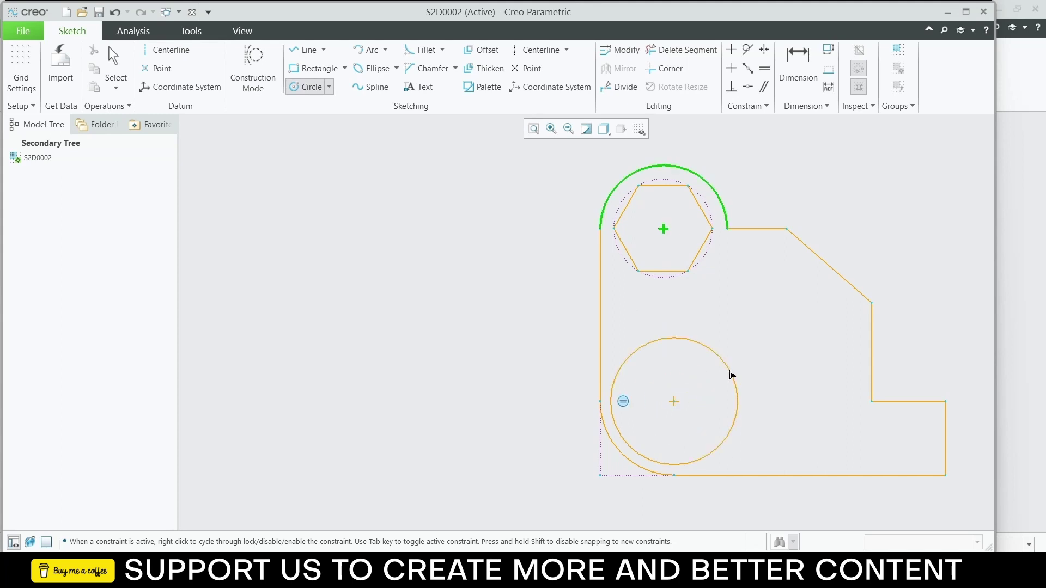
click(724, 374)
middle_click(753, 343)
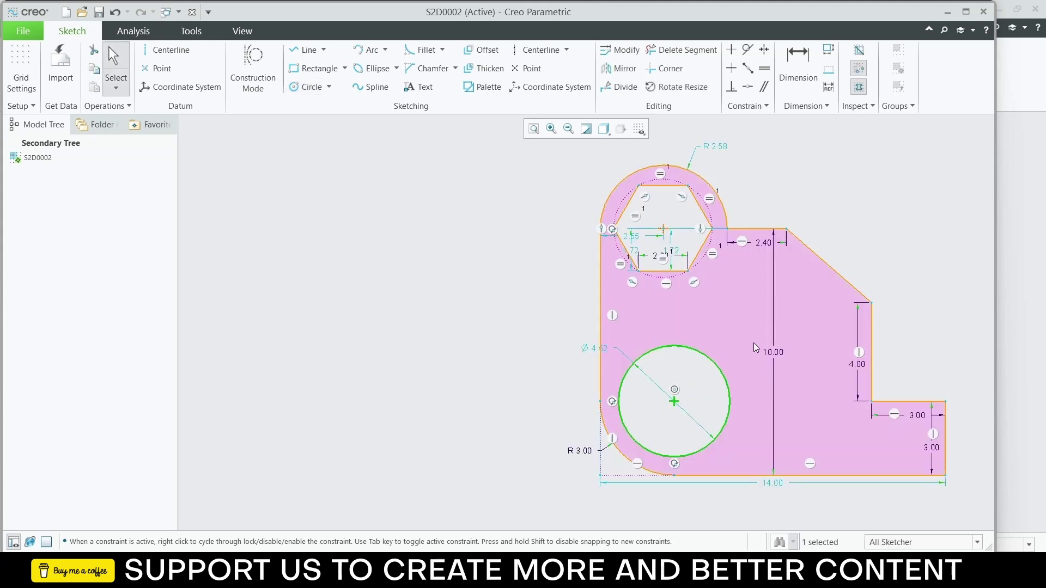
double_click(592, 350)
text(1)
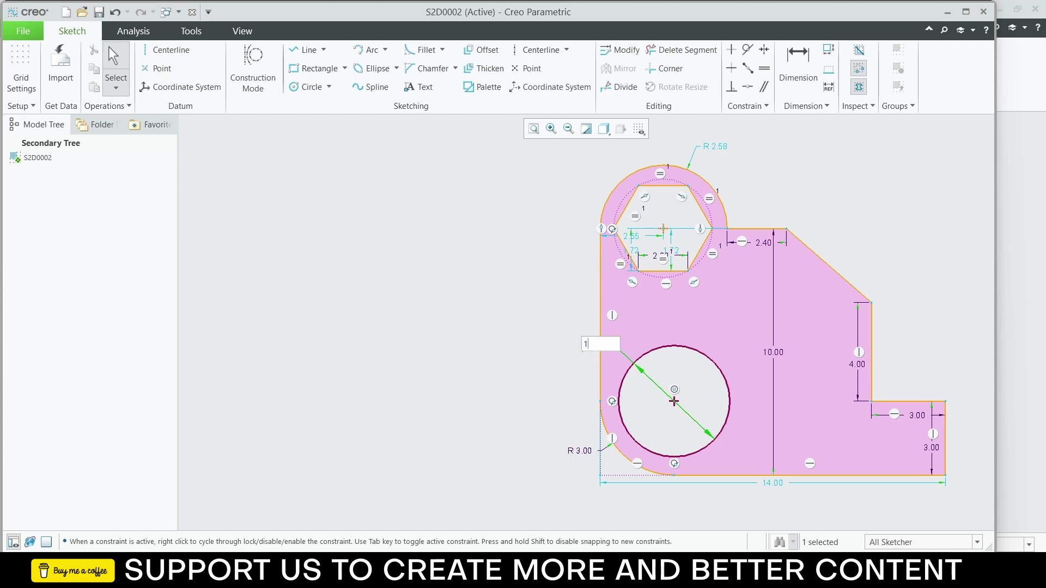
key(Escape)
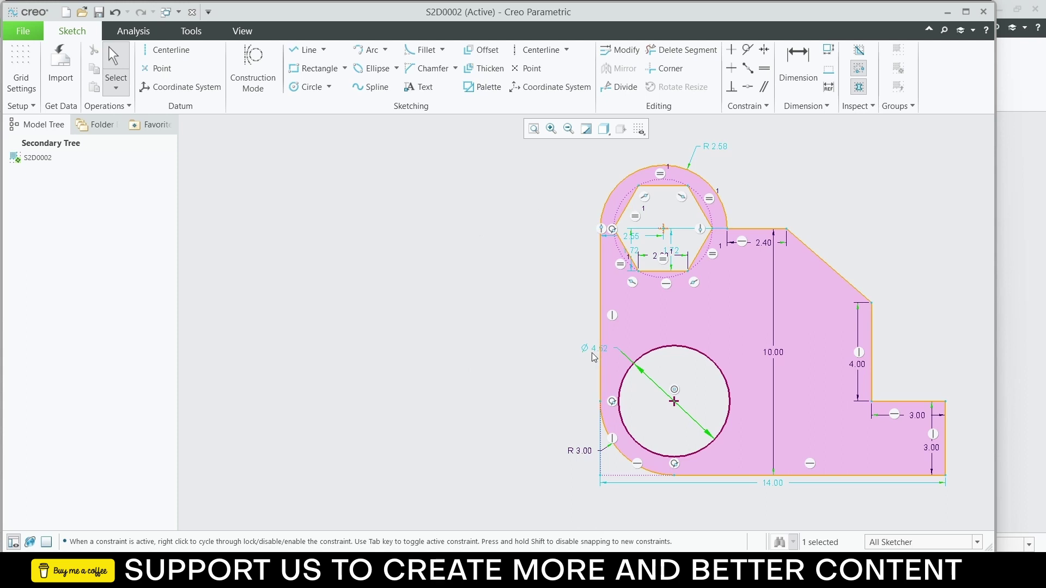
Step: Give the circle at the fillet's centre a radius dimension of 1.6
click(680, 346)
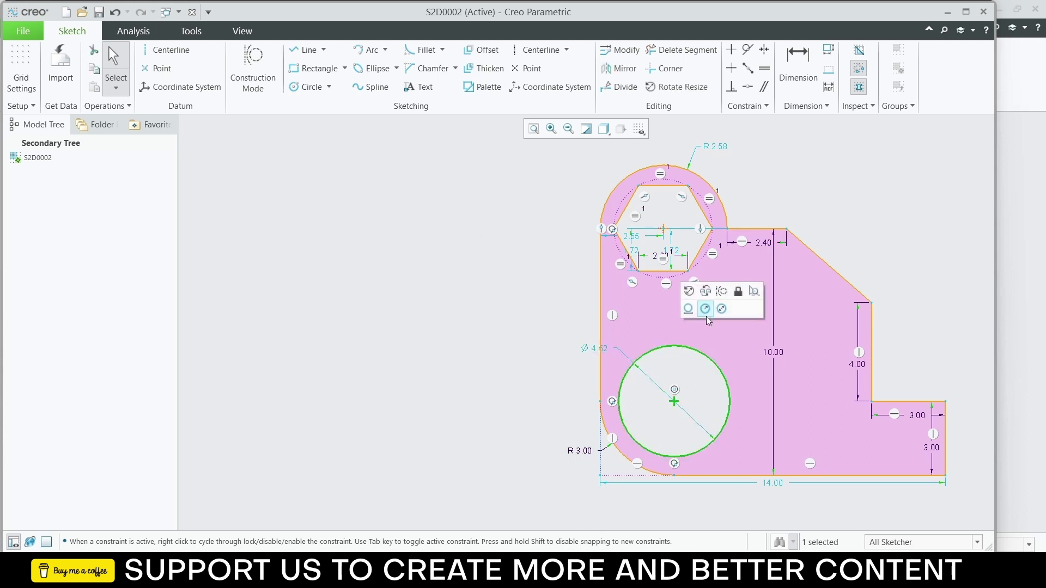
click(705, 310)
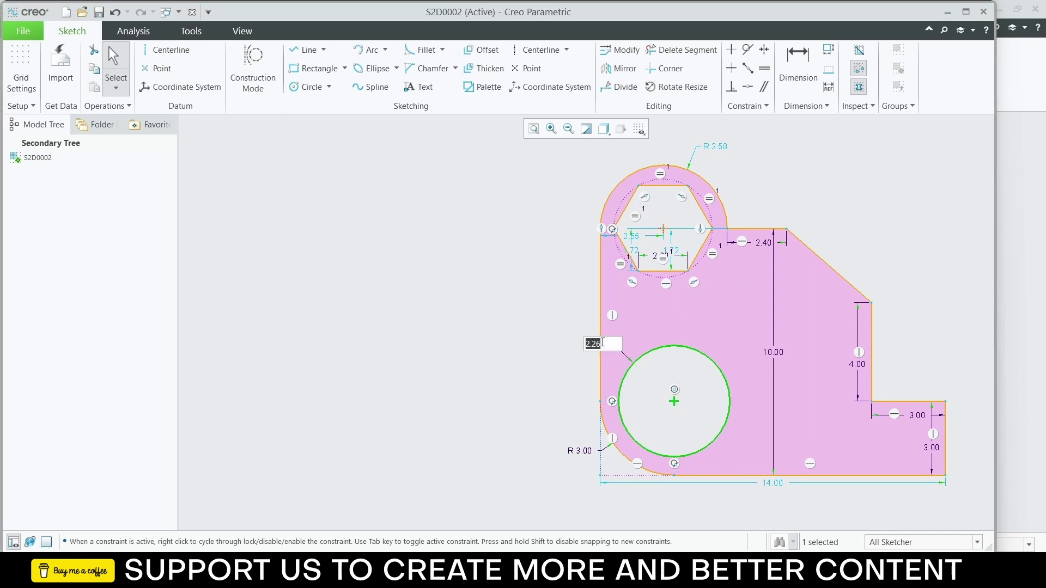
text(1)
key(Return)
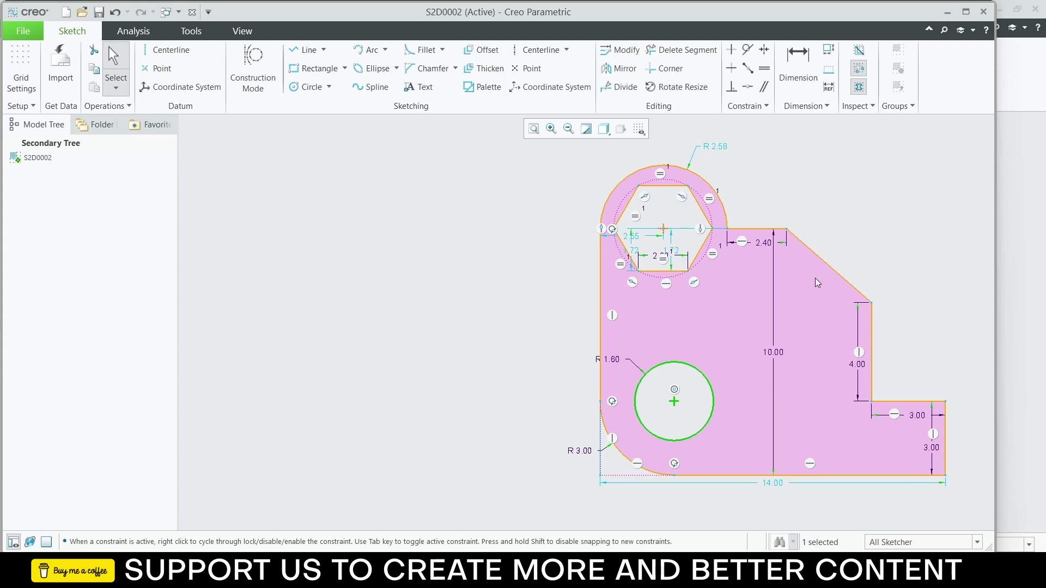
Step: Use Delete Segment to remove the outer profile, the hexagon's sides and the circle from the sketch
middle_drag(867, 239, 646, 235)
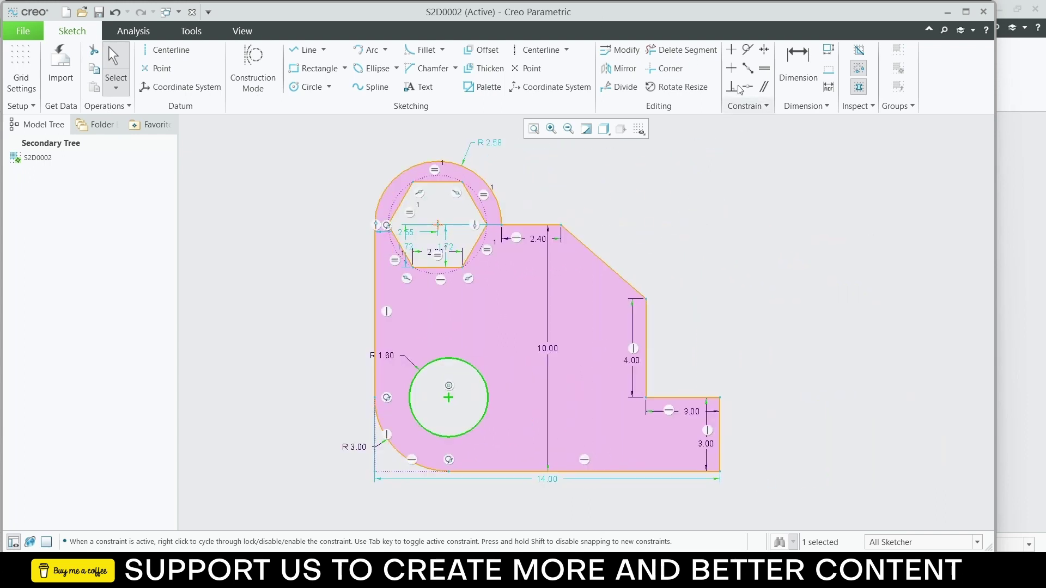
click(681, 50)
mouse_move(771, 189)
mouse_down()
mouse_move(302, 482)
mouse_move(392, 209)
mouse_move(438, 297)
mouse_move(555, 205)
mouse_move(454, 236)
mouse_move(474, 539)
mouse_move(740, 406)
mouse_move(583, 293)
mouse_move(613, 214)
mouse_up()
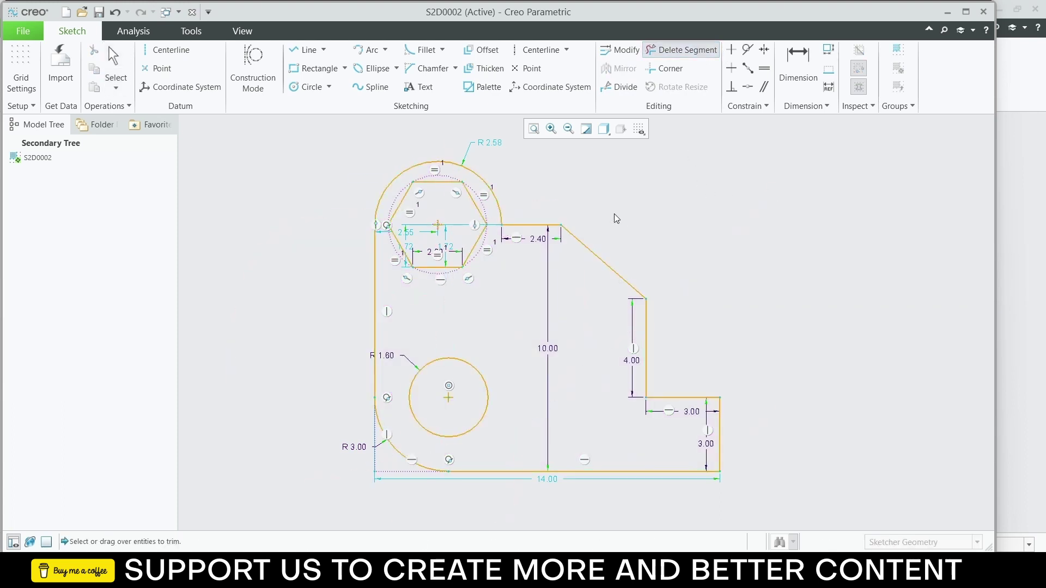
mouse_move(360, 138)
mouse_down()
mouse_move(385, 444)
mouse_move(412, 462)
mouse_move(457, 459)
mouse_move(445, 464)
mouse_up()
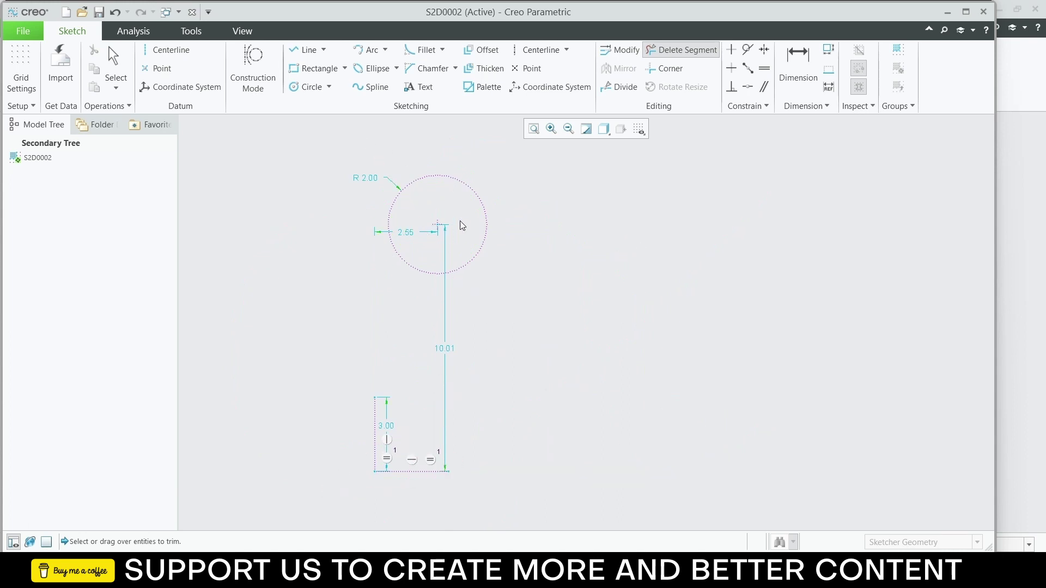
Step: Finish trimming and create a new sketch file with the default file name
middle_click(512, 253)
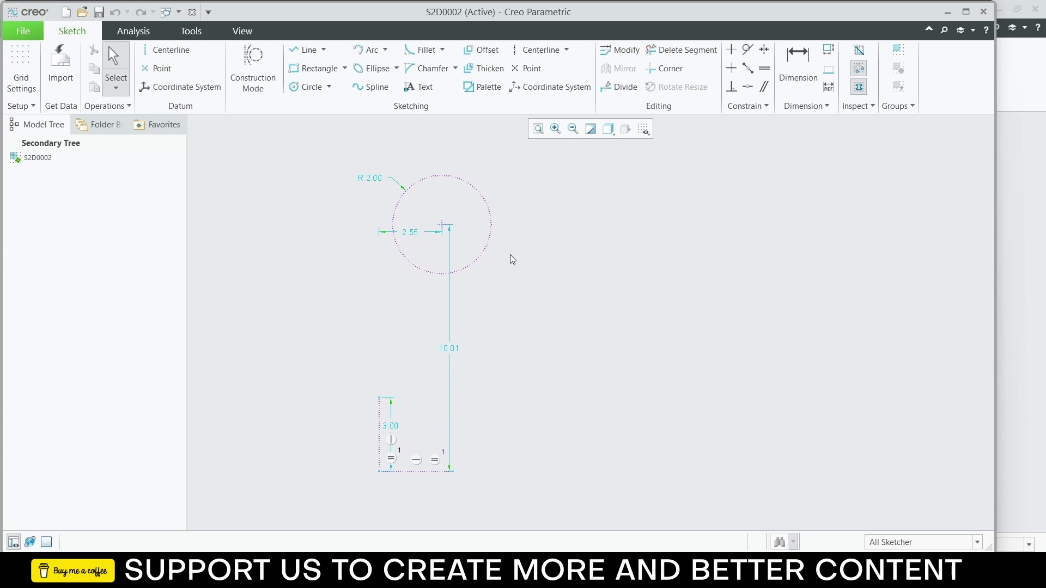
click(37, 35)
click(40, 51)
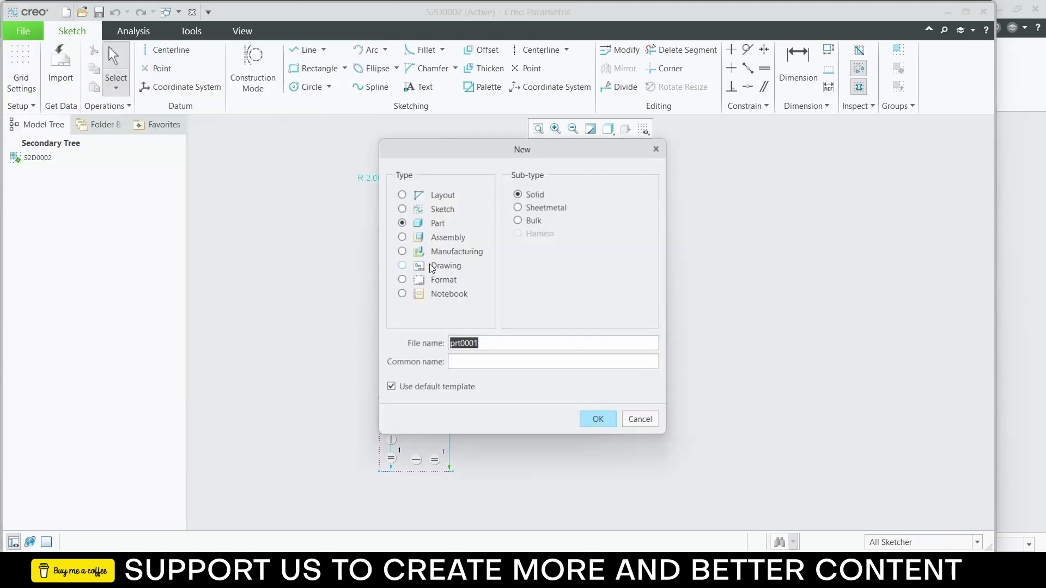
click(442, 213)
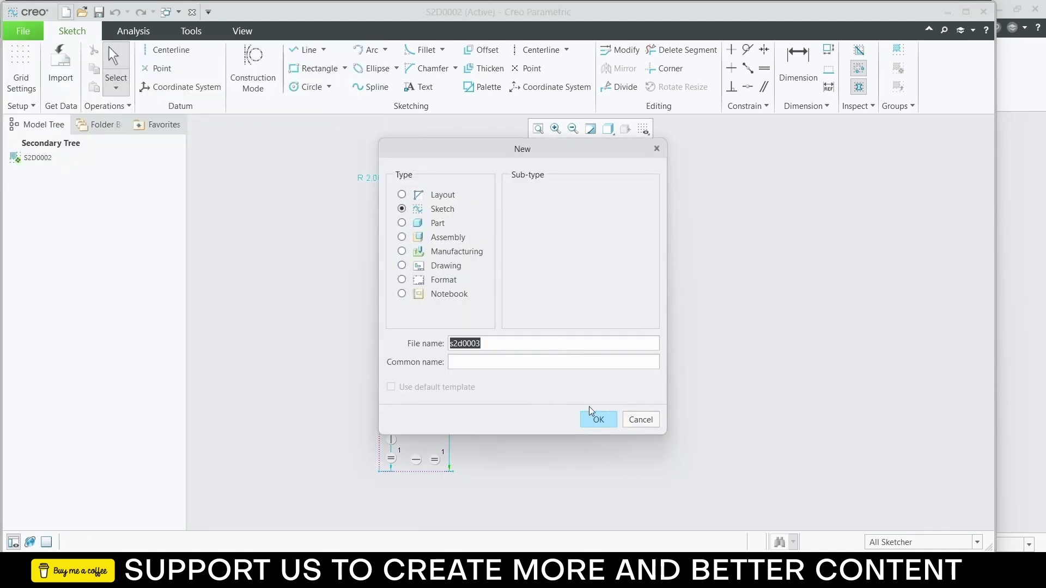
click(593, 420)
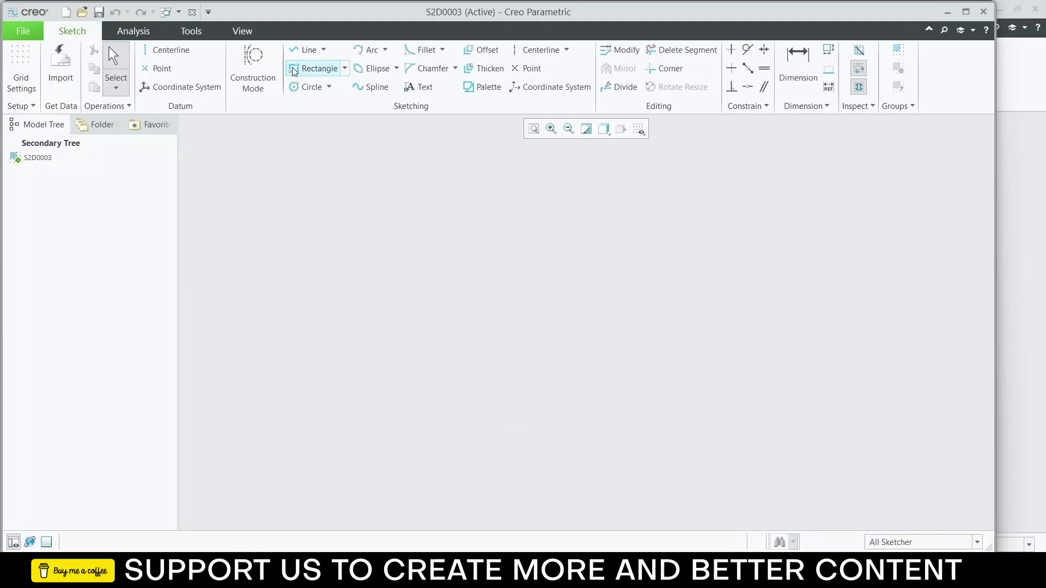
Step: Sketch a corner rectangle about 17.74 wide and 9.67 high in the empty sketch
click(316, 68)
click(367, 217)
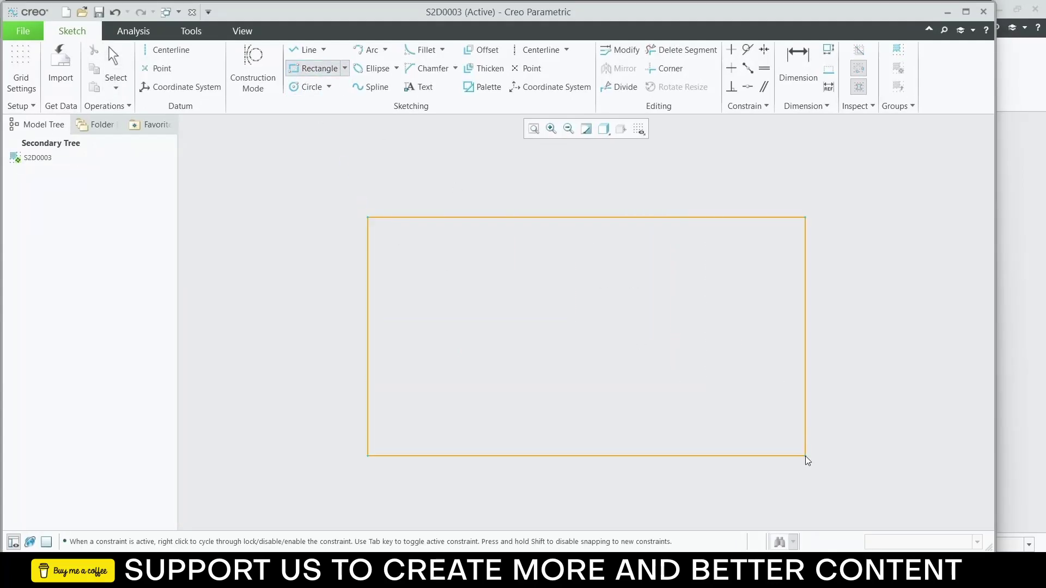
click(805, 455)
middle_click(875, 426)
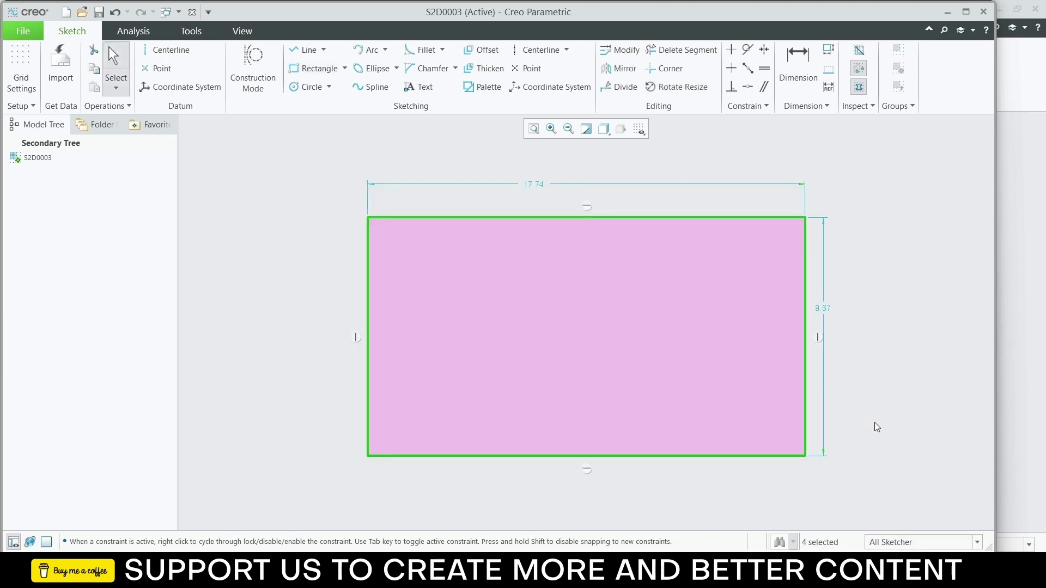
Step: Set the rectangle's width to 10 and its height to 6
double_click(536, 188)
text(10)
key(Return)
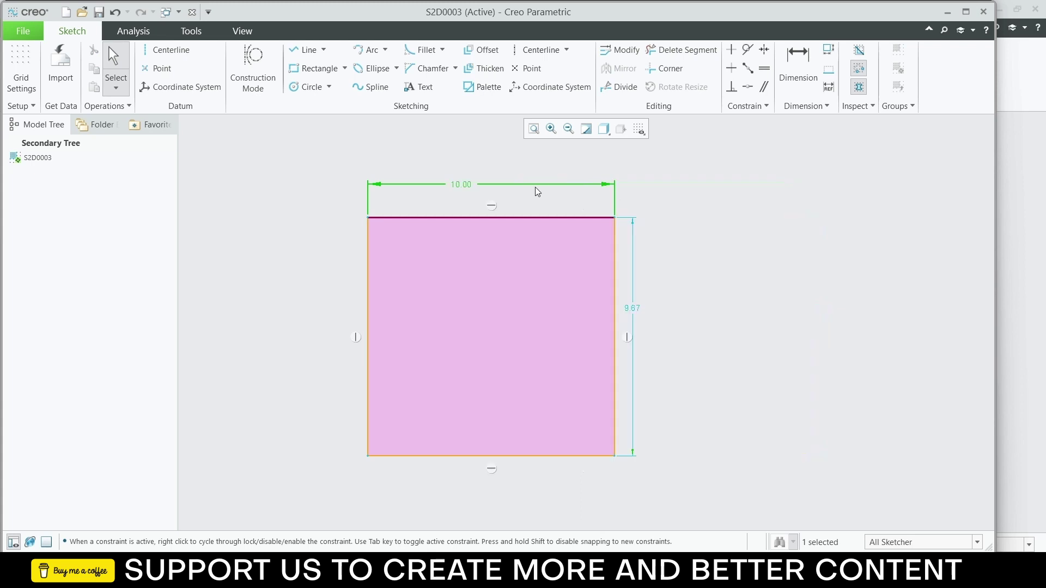
double_click(633, 310)
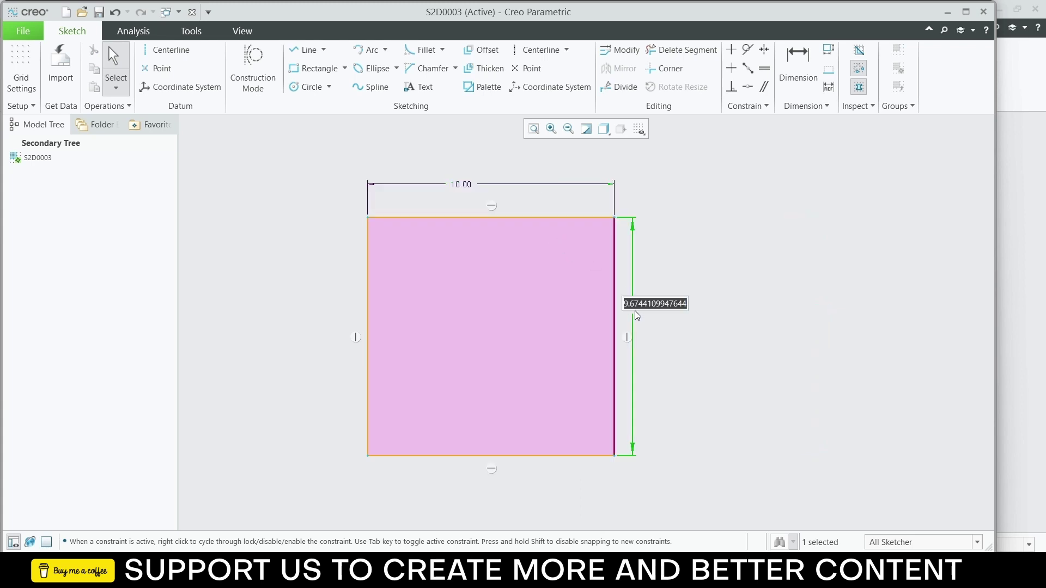
text(6)
key(Return)
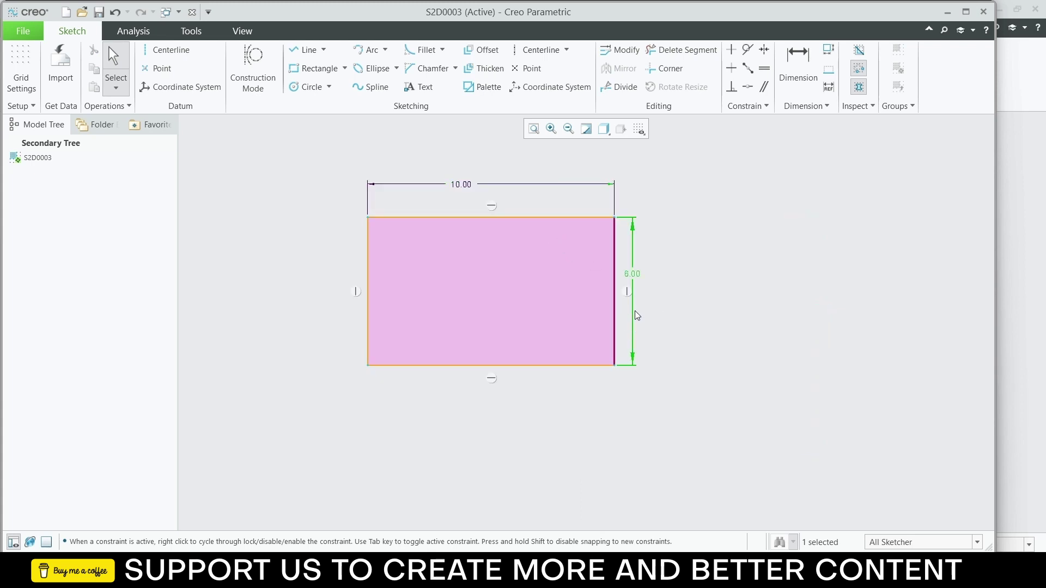
click(691, 301)
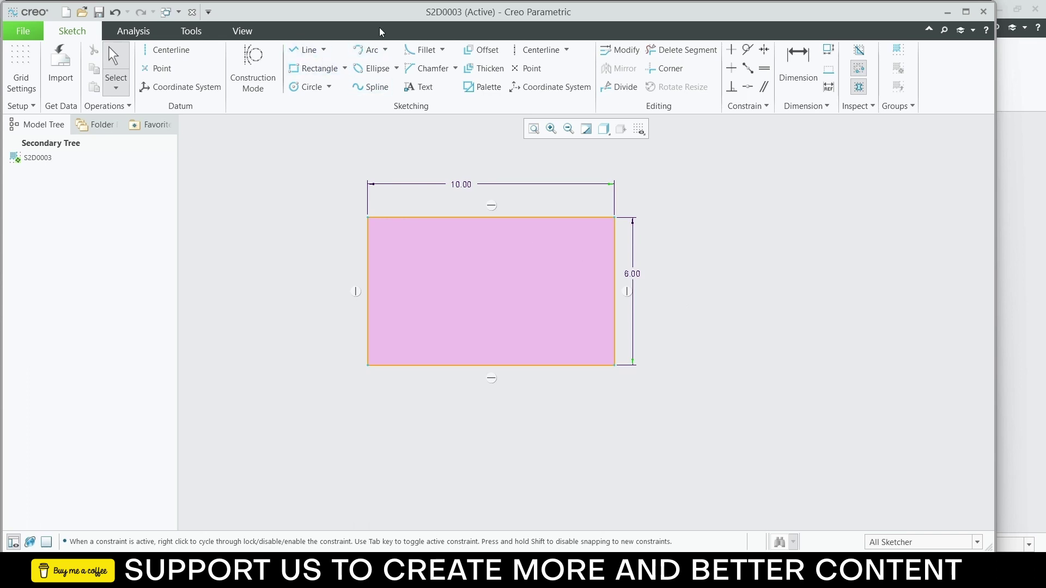
Step: Sketch a second rectangle inside the first, about 8.66 wide and 4.90 high
click(298, 70)
click(385, 232)
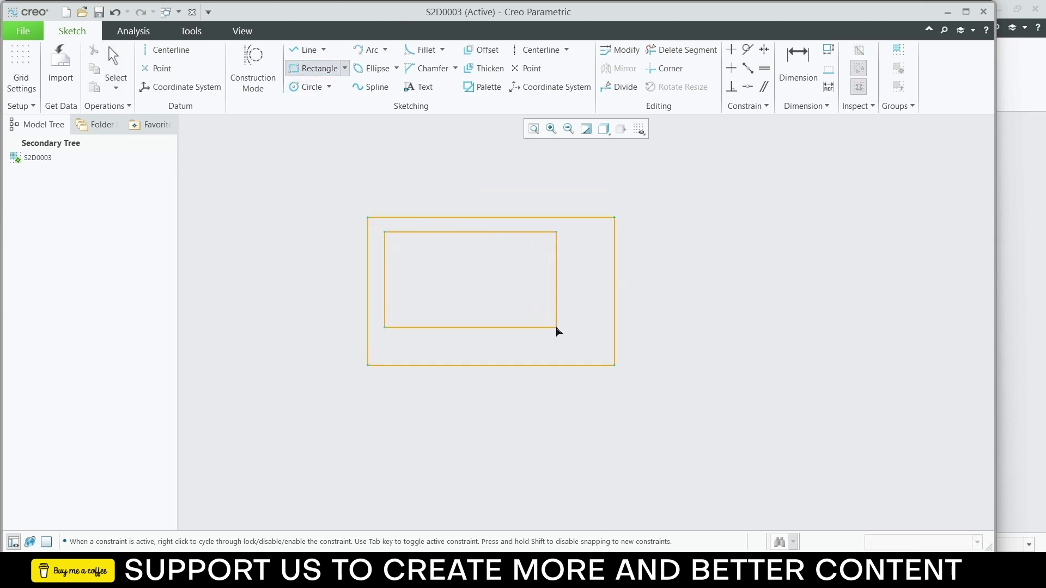
click(598, 353)
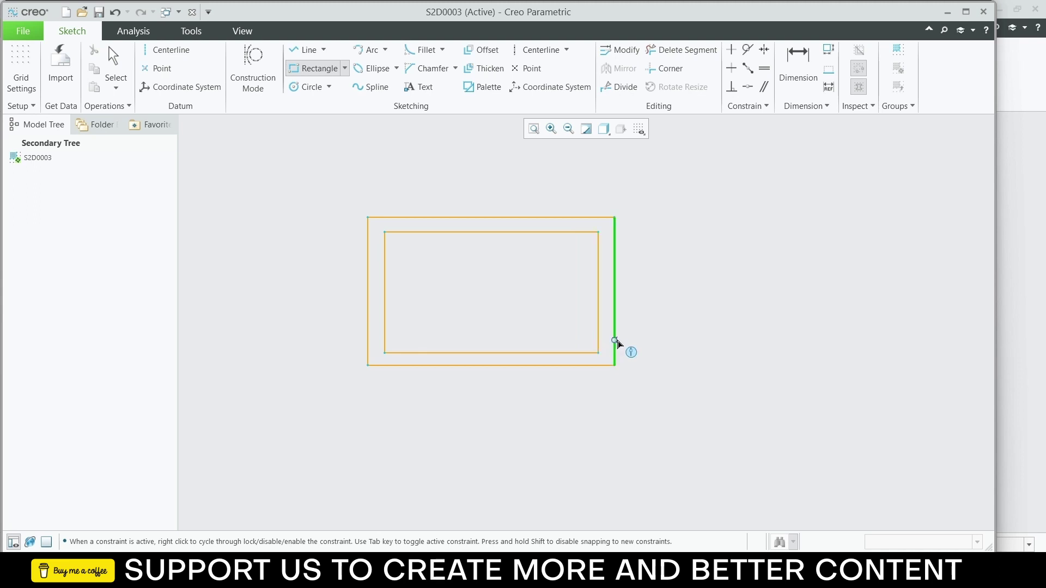
middle_click(719, 312)
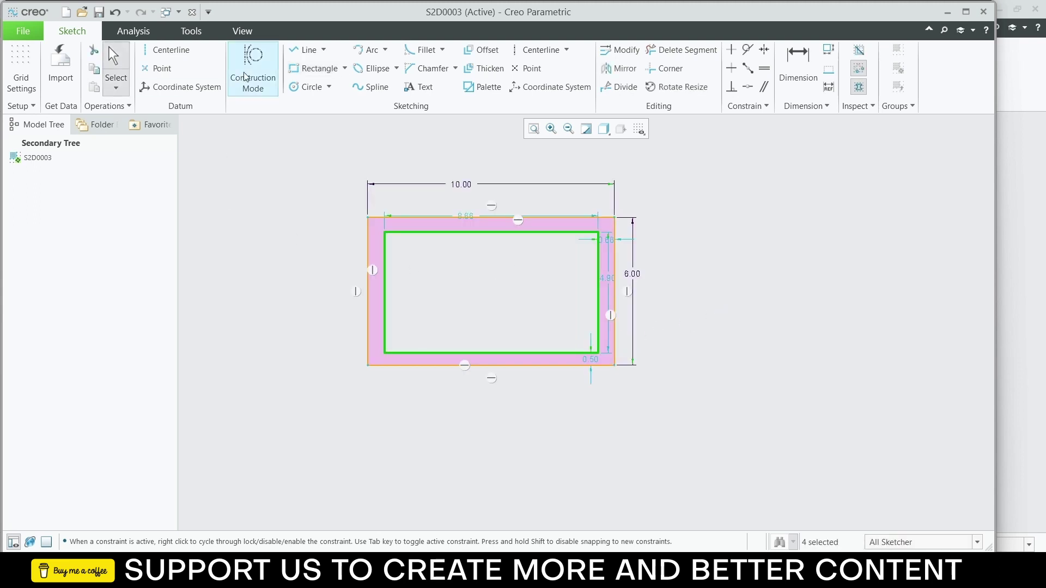
click(793, 60)
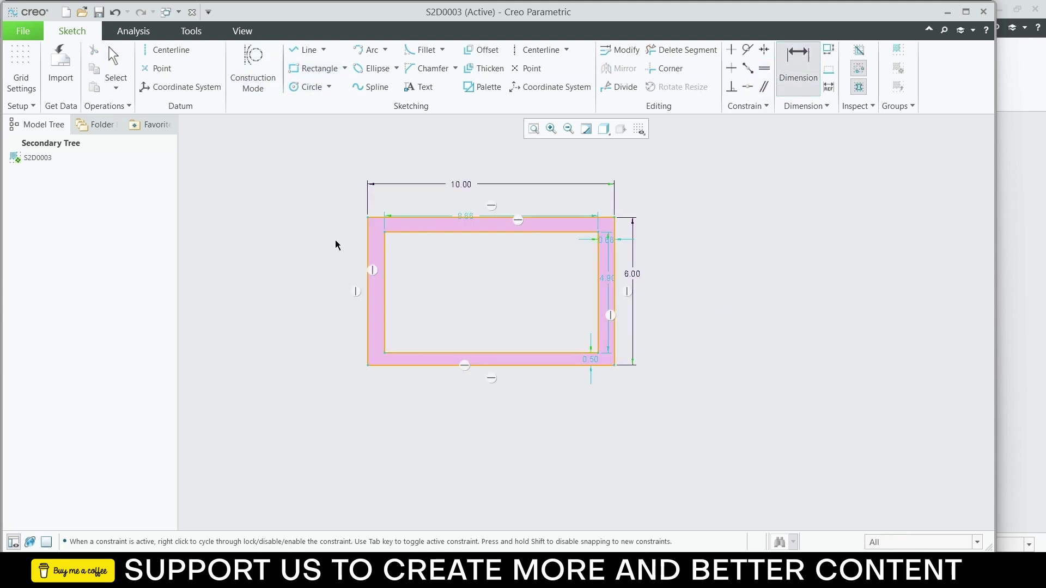
click(367, 282)
click(368, 288)
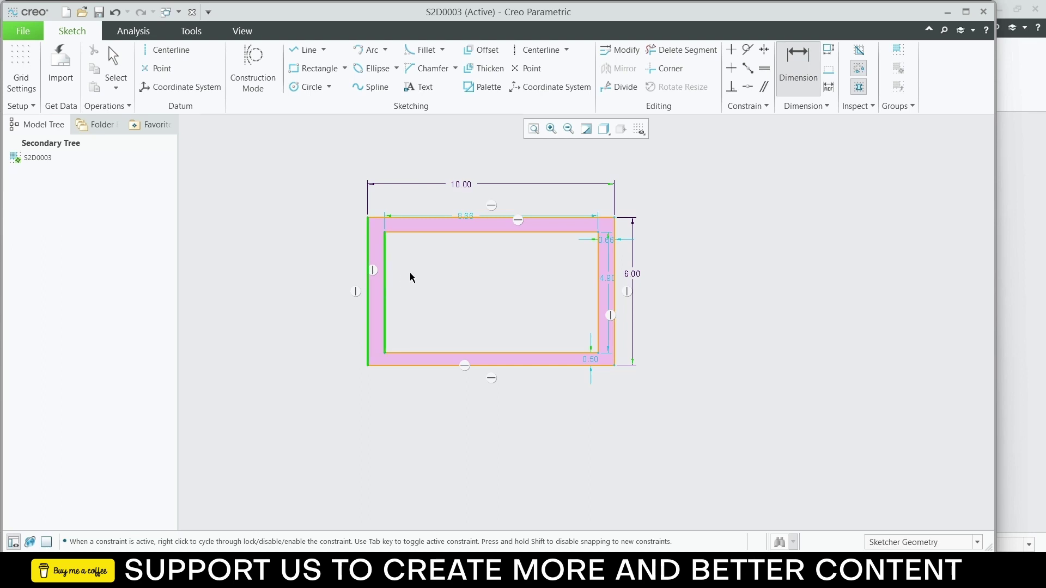
click(793, 57)
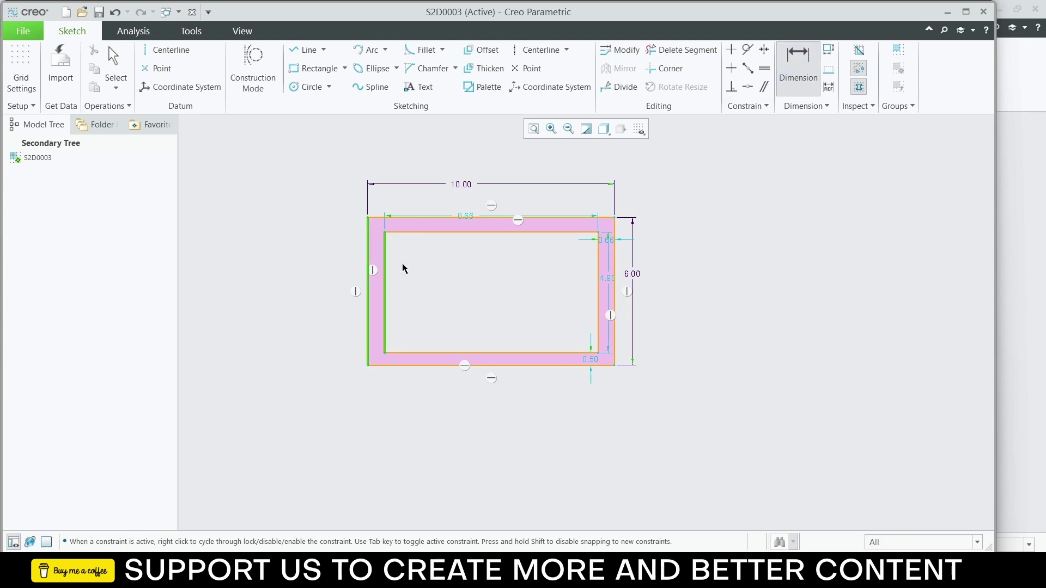
middle_click(421, 272)
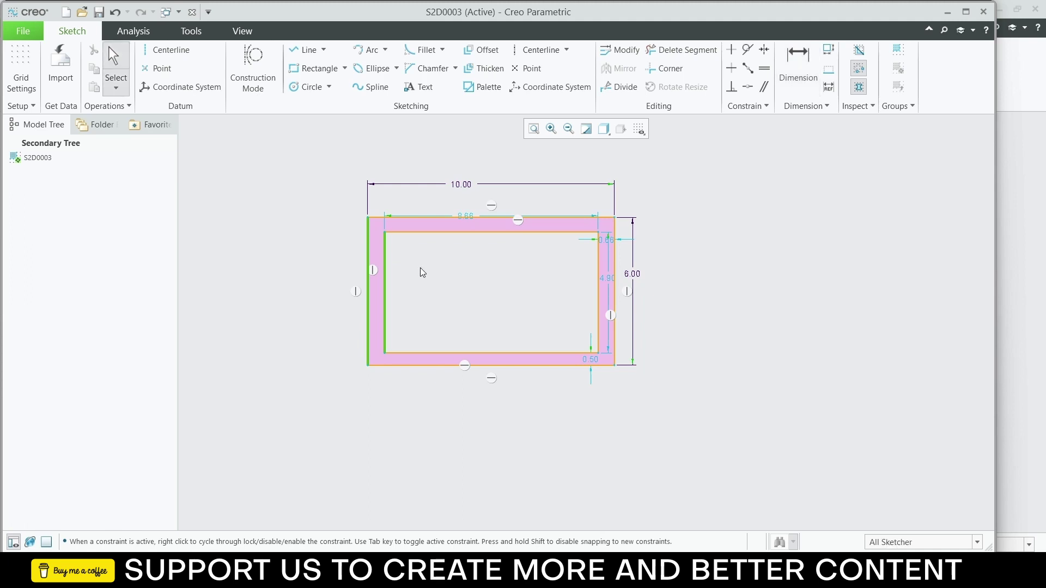
Step: Dimension the gap between the left edges of the inner and outer rectangles as 0.5
click(385, 297)
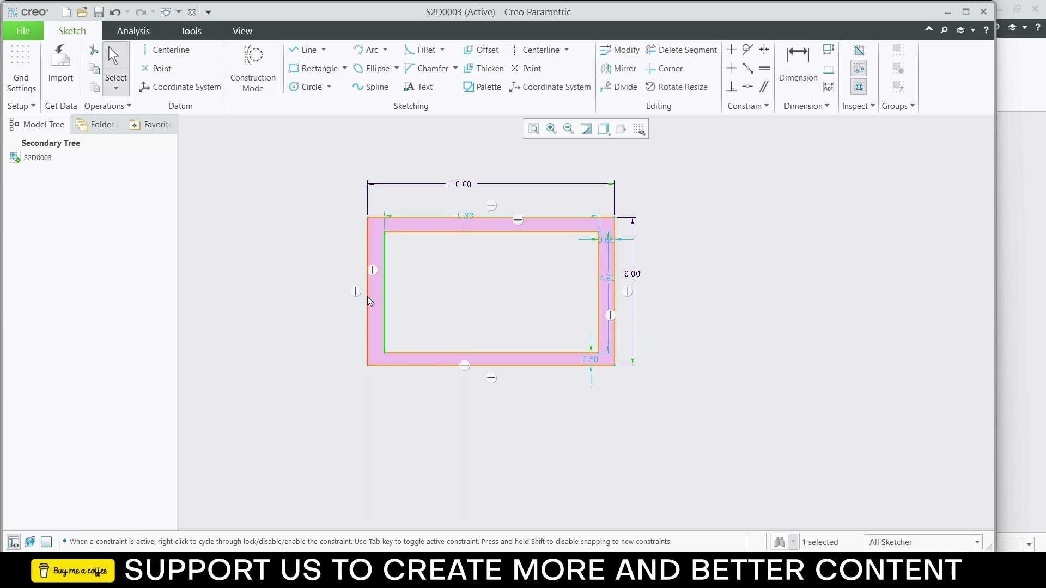
ctrl+click(367, 296)
click(417, 223)
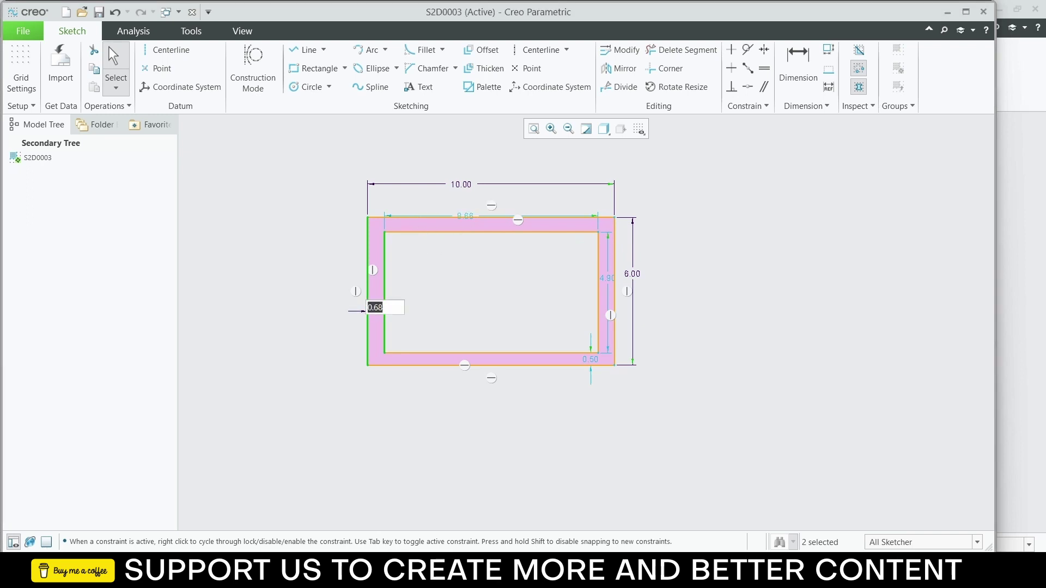
text(0.5)
key(Return)
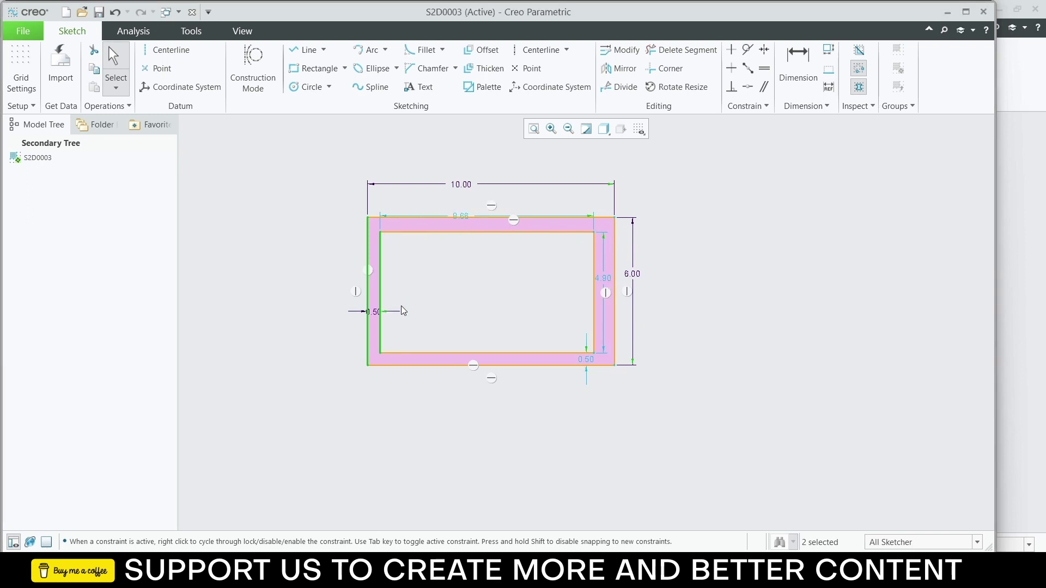
click(498, 301)
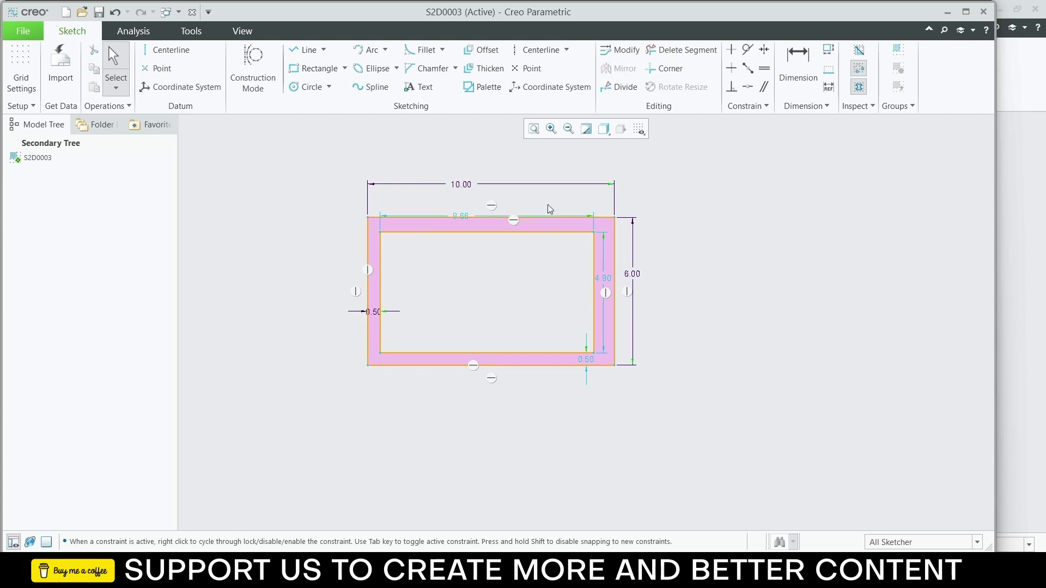
Step: Dimension the gap between the top edges of the inner and outer rectangles as 0.5
ctrl+click(554, 232)
click(564, 178)
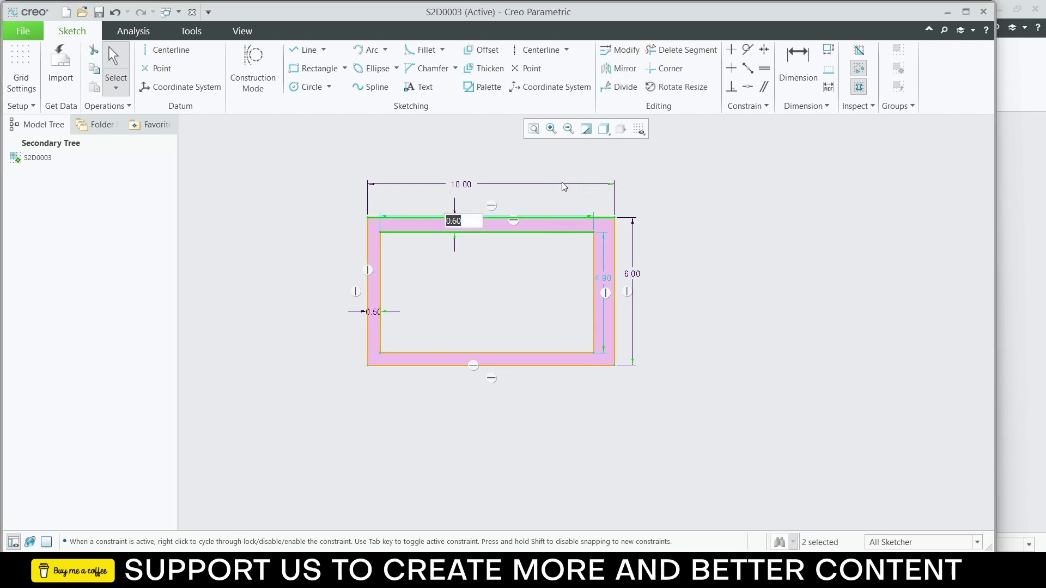
key(BackSpace)
text(.5)
key(Return)
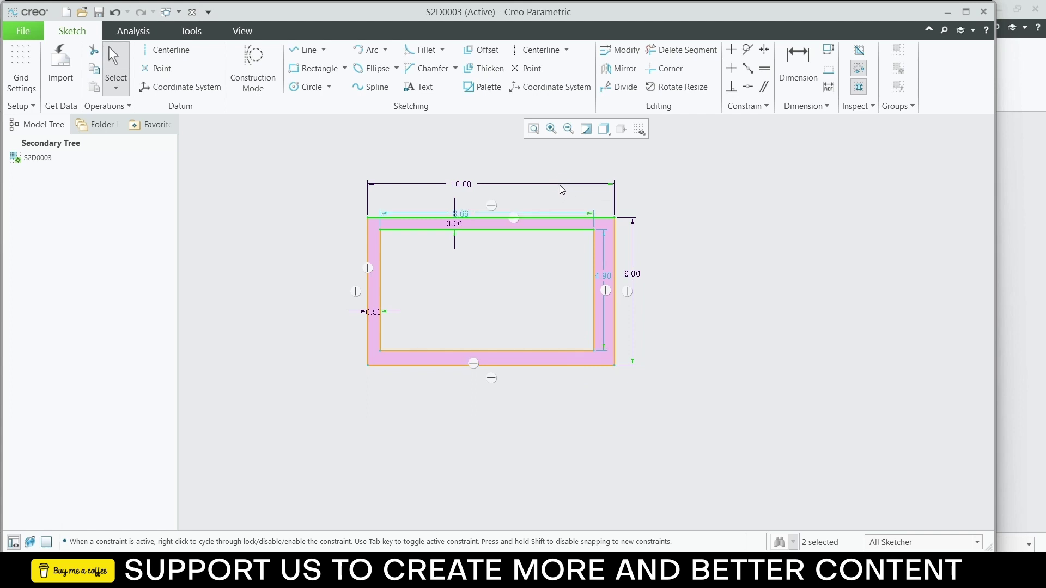
Step: Dimension the gap between the right edges of the inner and outer rectangles as 0.5
click(593, 308)
ctrl+click(615, 306)
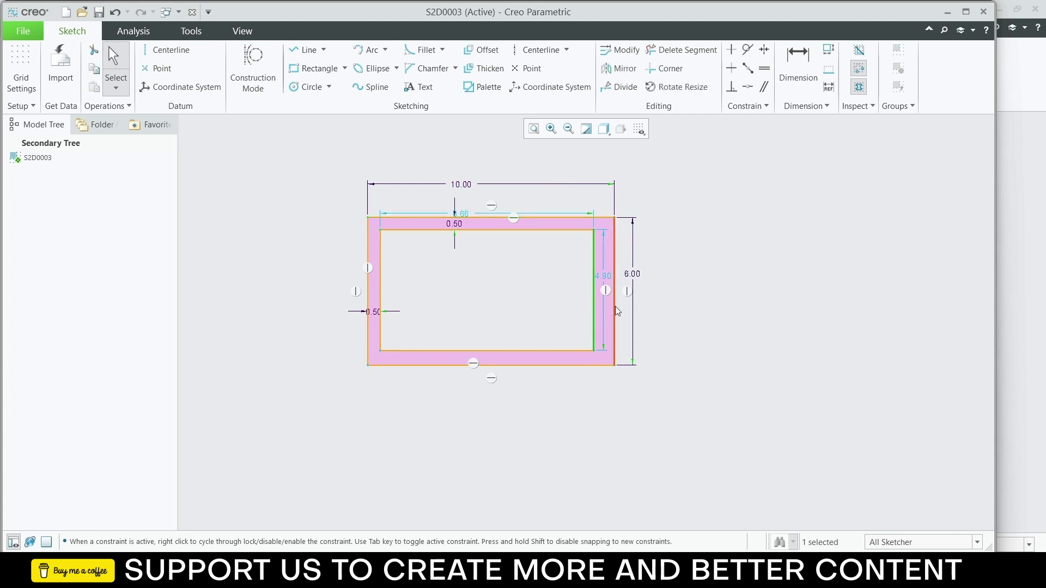
click(633, 251)
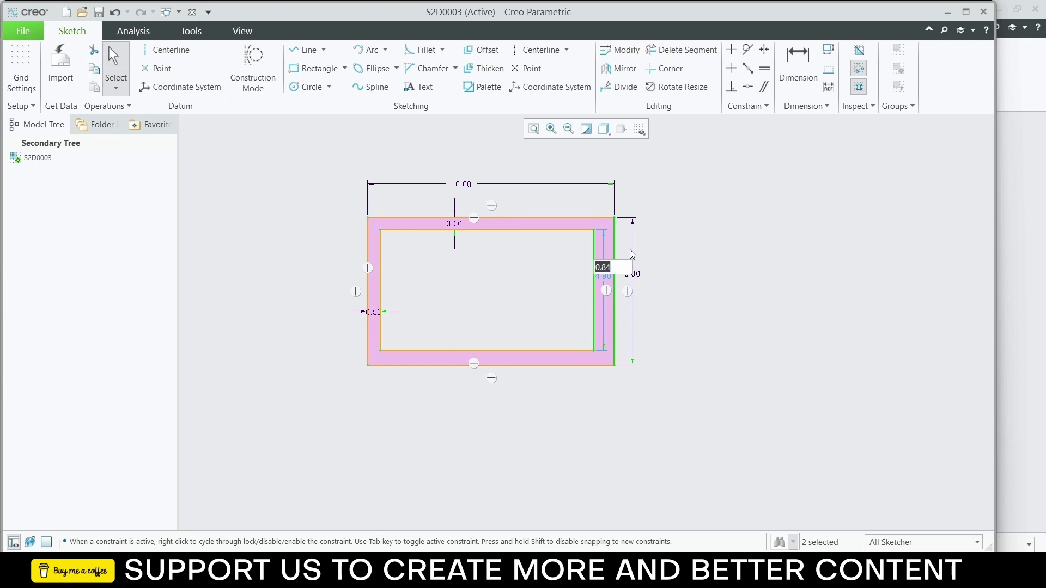
text(.5)
key(Return)
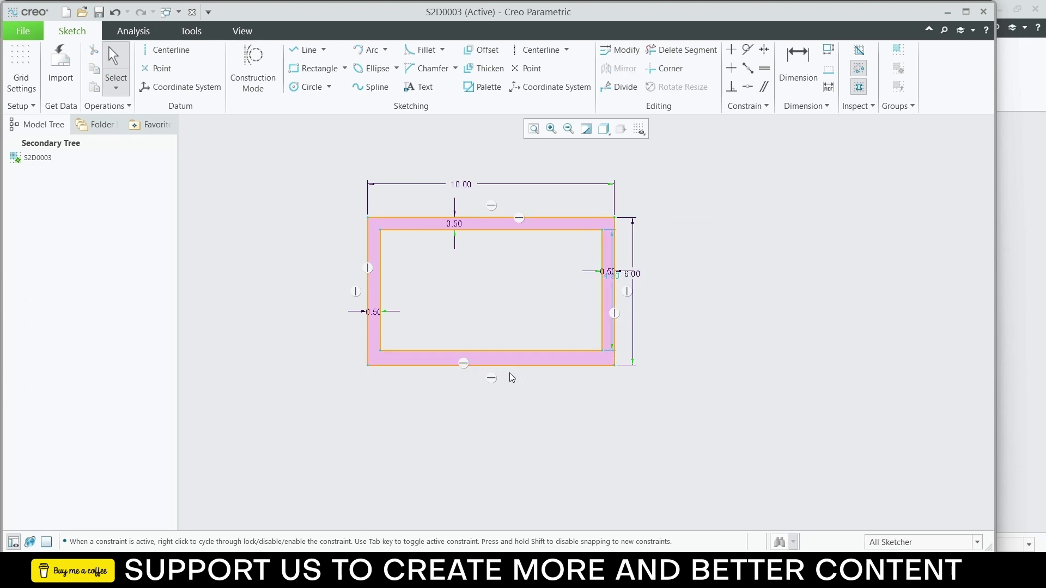
Step: Dimension the gap between the bottom edges of the inner and outer rectangles as 0.5
click(516, 365)
ctrl+click(521, 350)
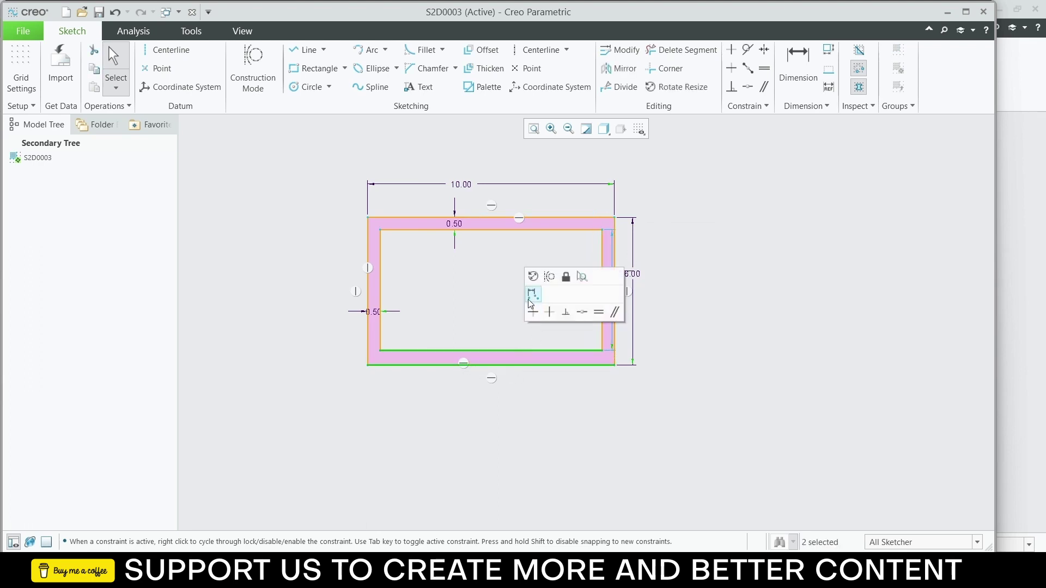
click(531, 296)
text(.5)
key(Return)
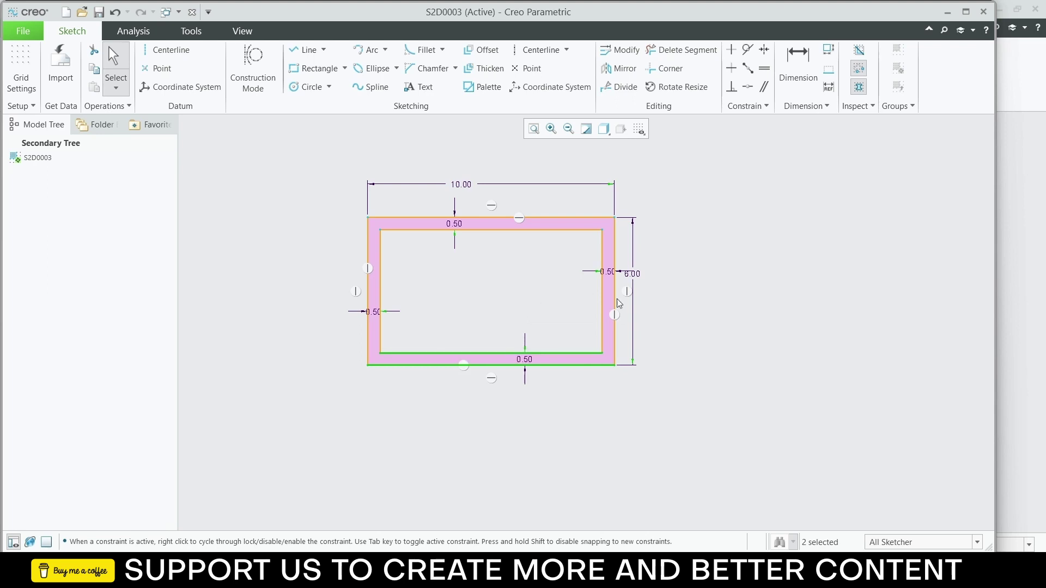
click(676, 316)
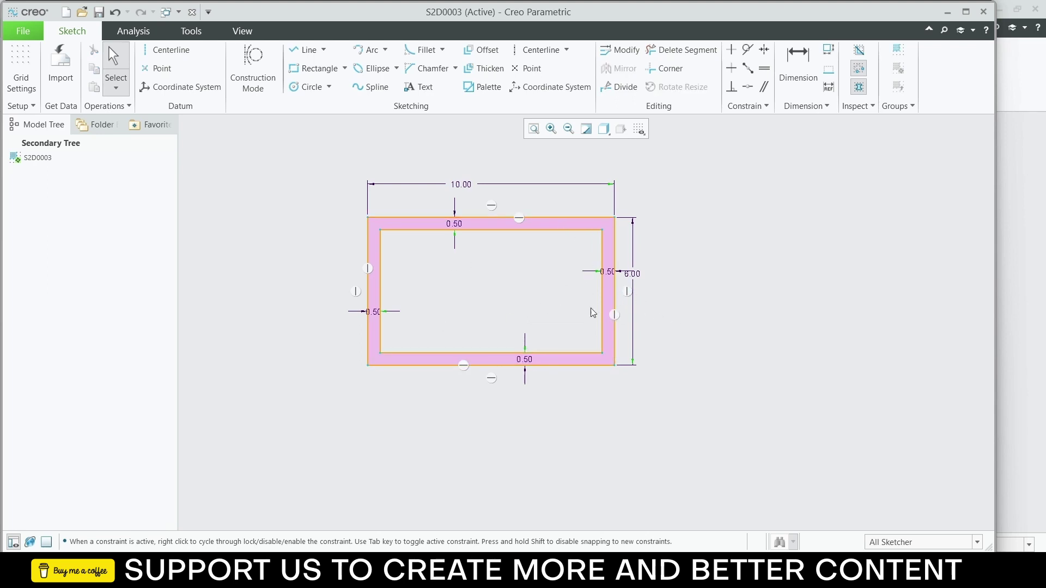
Step: Fillet all four corners of the inner rectangle with radii of about 0.6 to 0.7
click(422, 50)
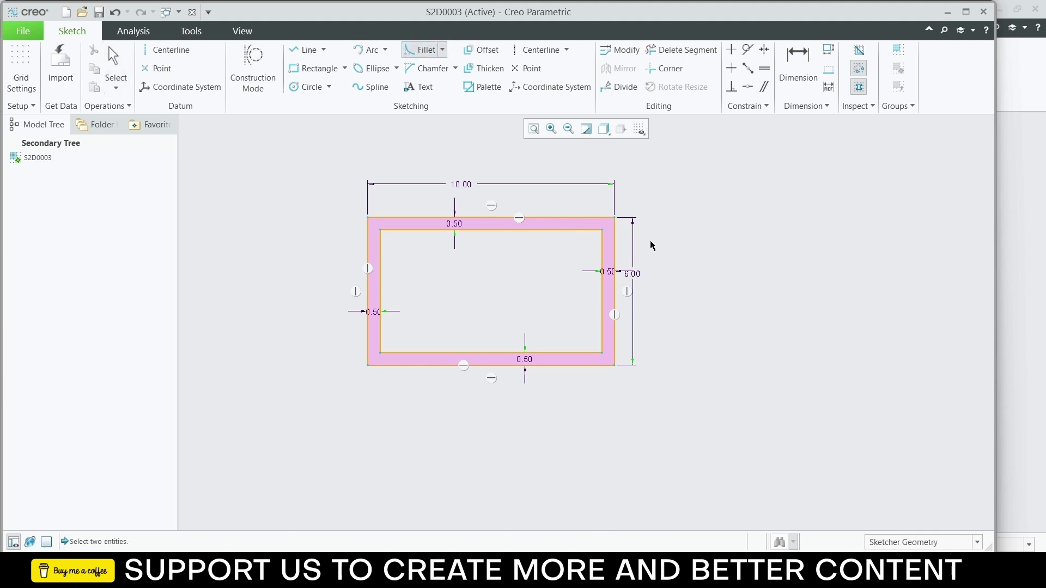
click(596, 238)
click(602, 249)
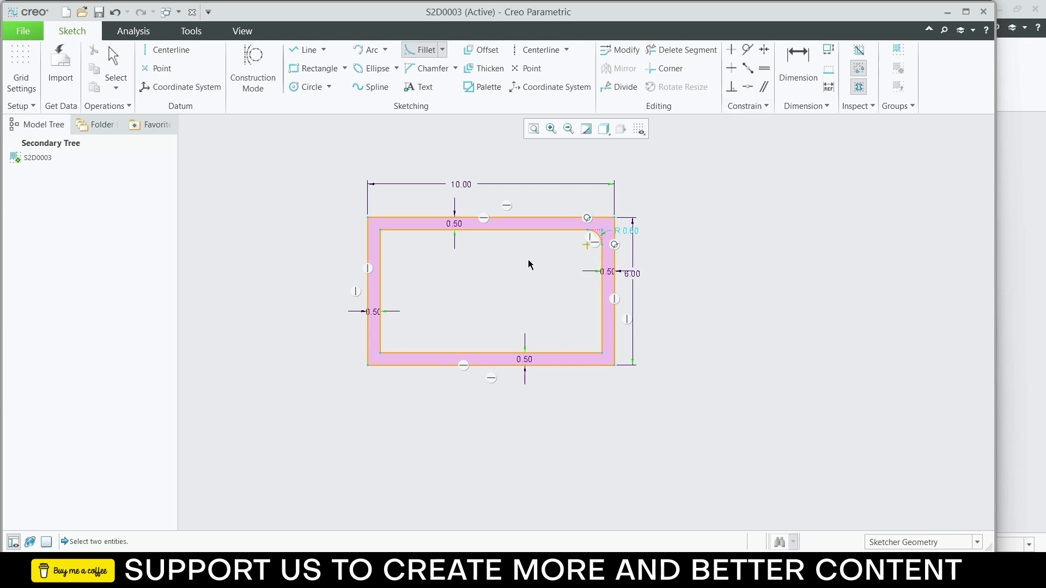
click(586, 356)
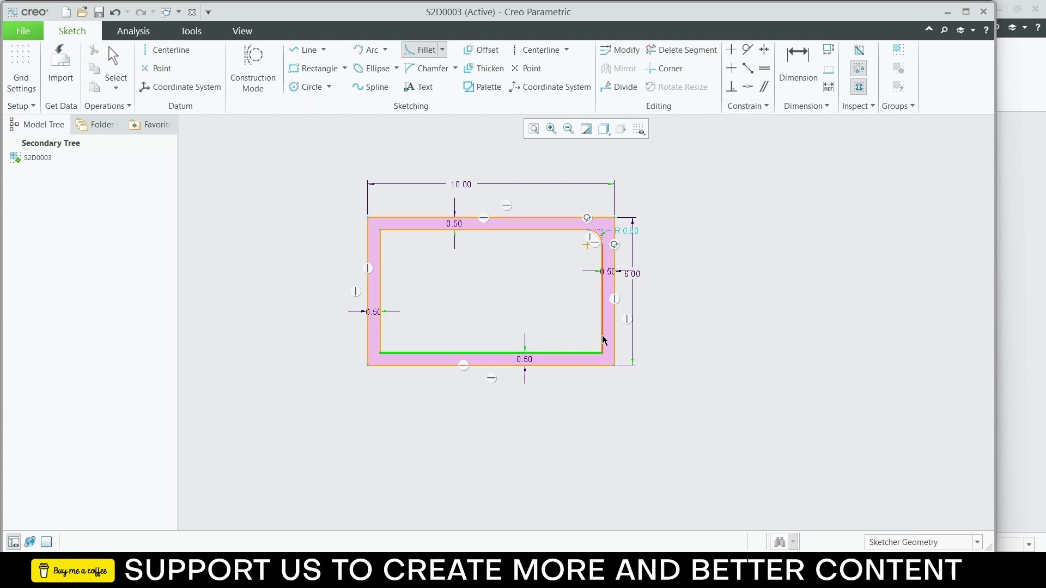
click(602, 335)
click(380, 341)
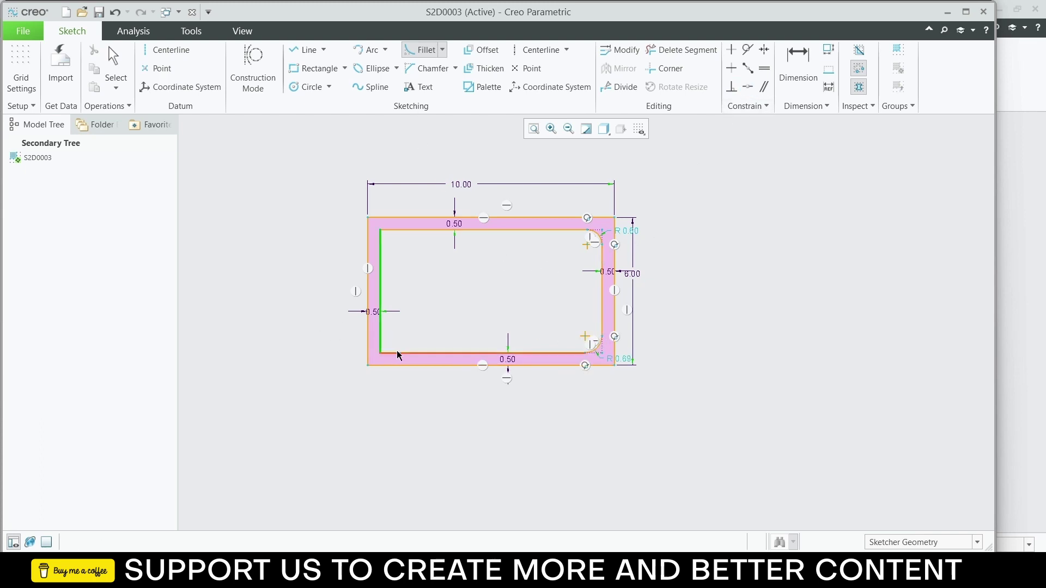
click(400, 352)
click(394, 231)
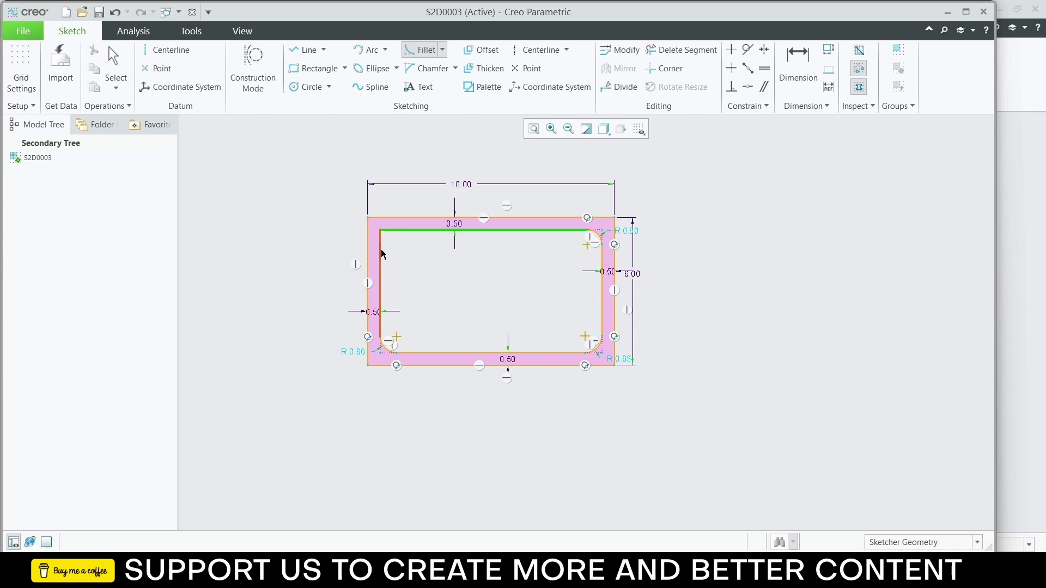
click(381, 251)
Step: Set the radius of the inner rectangle's upper-right fillet to 2
click(798, 65)
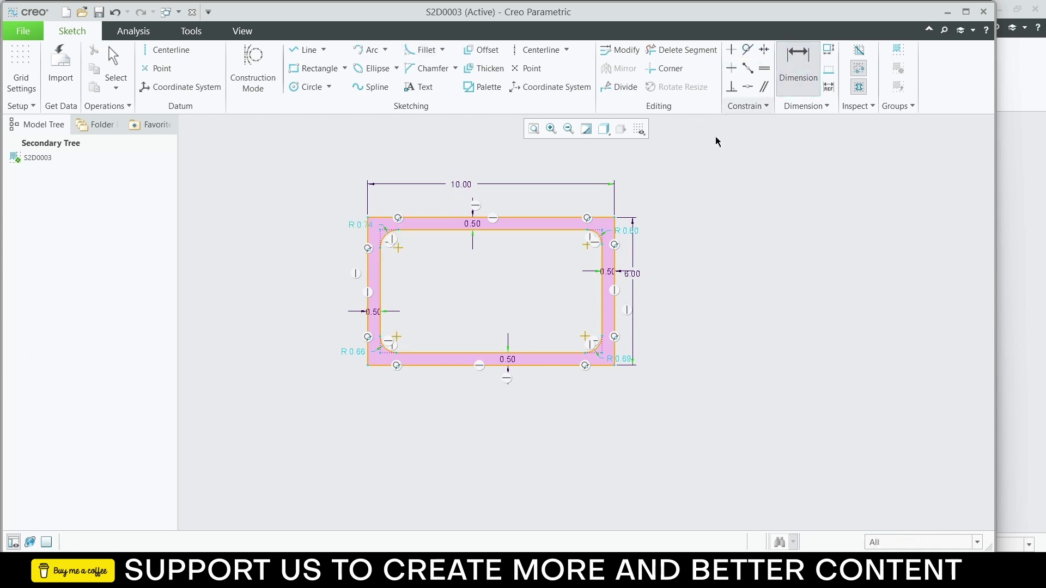
double_click(625, 233)
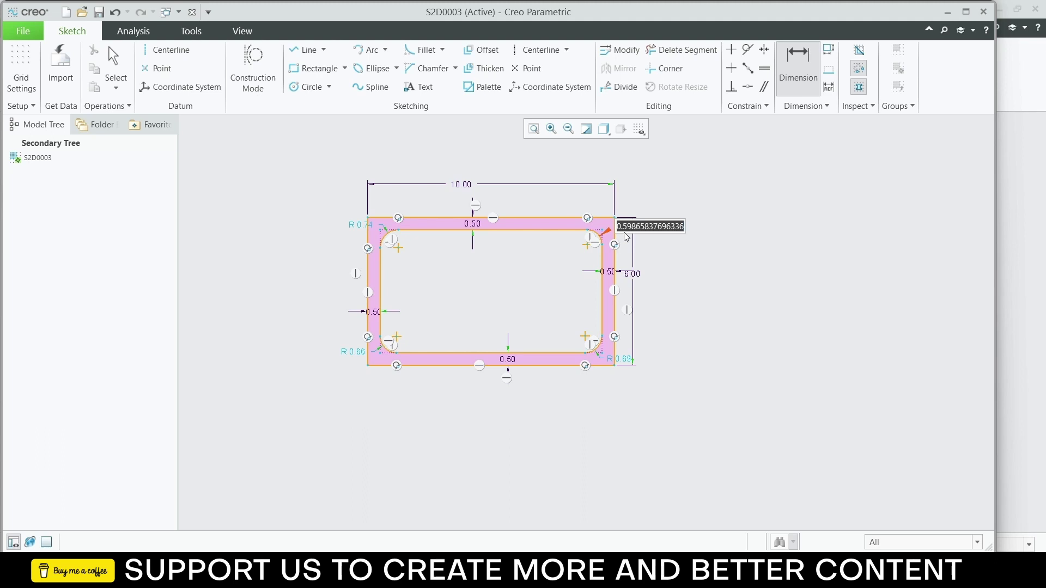
text(2)
key(Return)
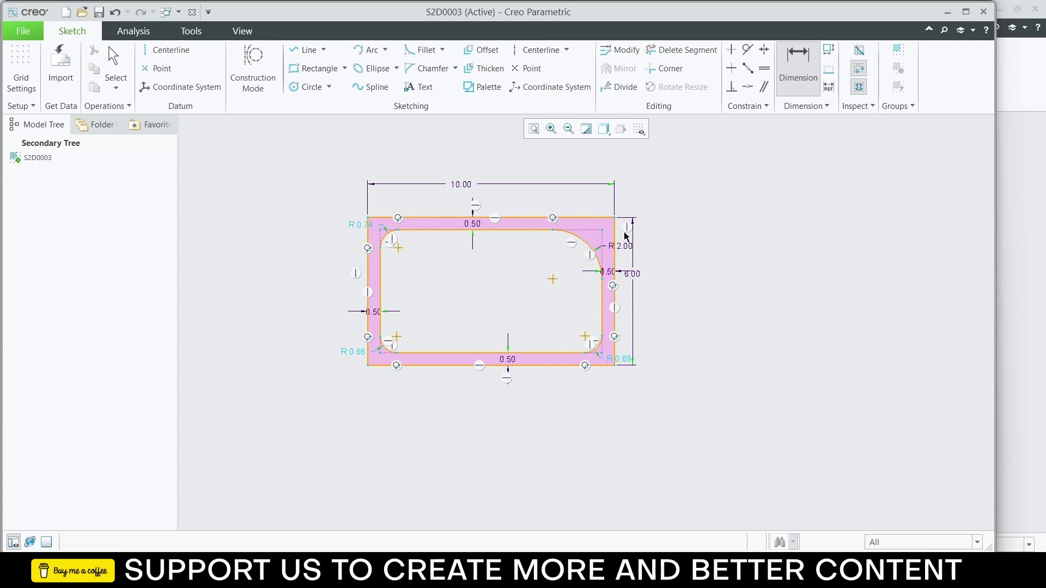
Step: Set the radius of the inner rectangle's upper-right fillet to 1
double_click(626, 249)
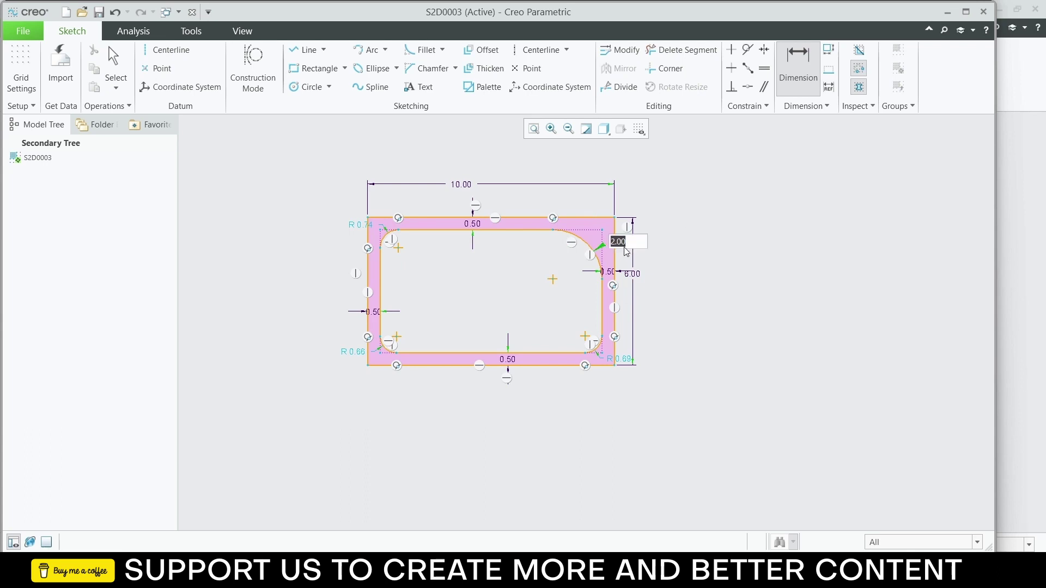
text(1)
key(Return)
Step: Set the radius of the inner rectangle's lower-right fillet to 1
click(614, 360)
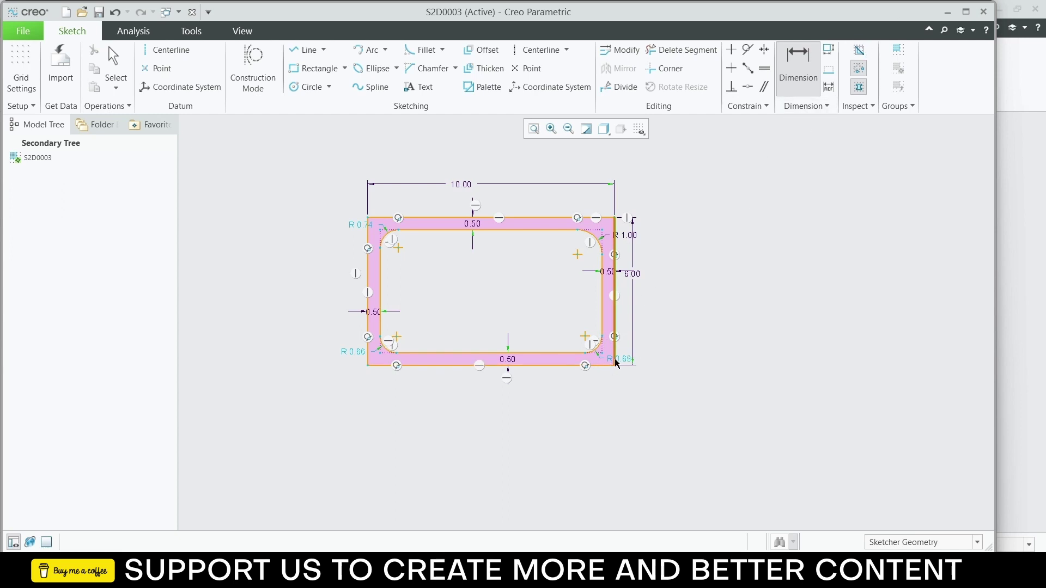
scroll(616, 362, down, 5)
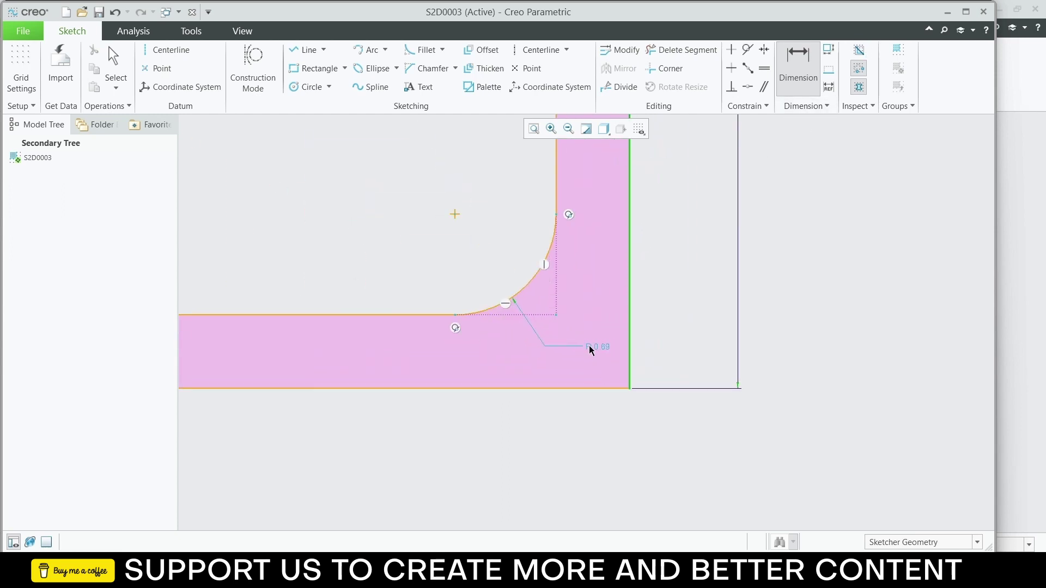
click(115, 68)
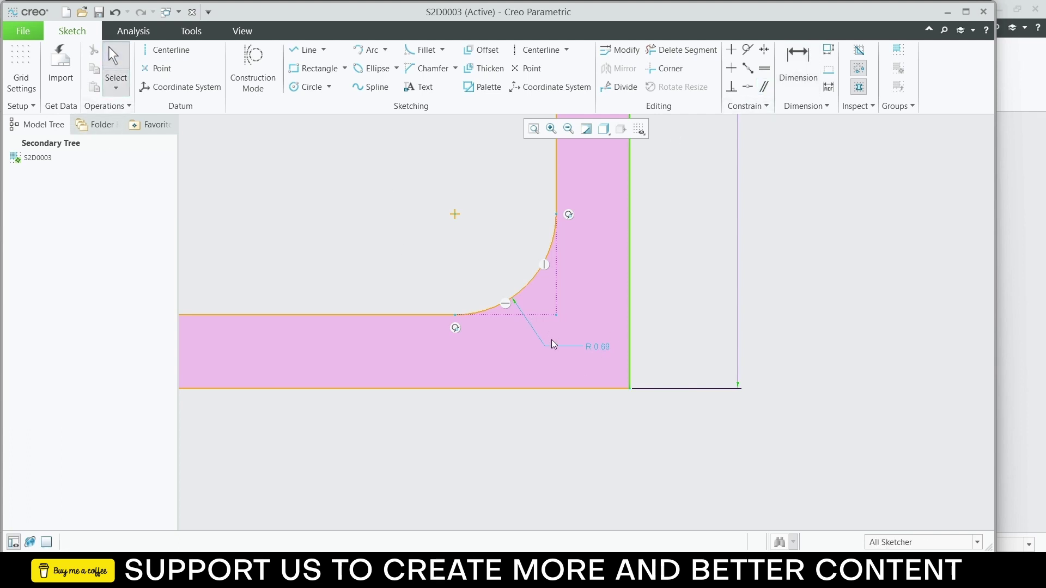
double_click(590, 348)
text(1)
key(Return)
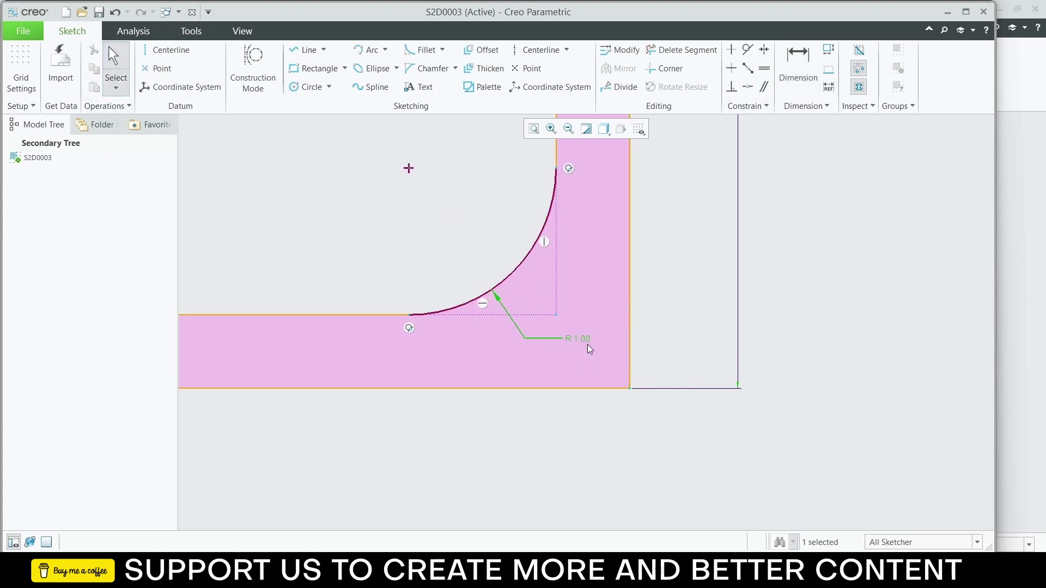
Step: Set the radius of the inner rectangle's lower-left fillet to 1
scroll(622, 358, down, 1)
scroll(622, 358, up, 3)
scroll(336, 368, up, 1)
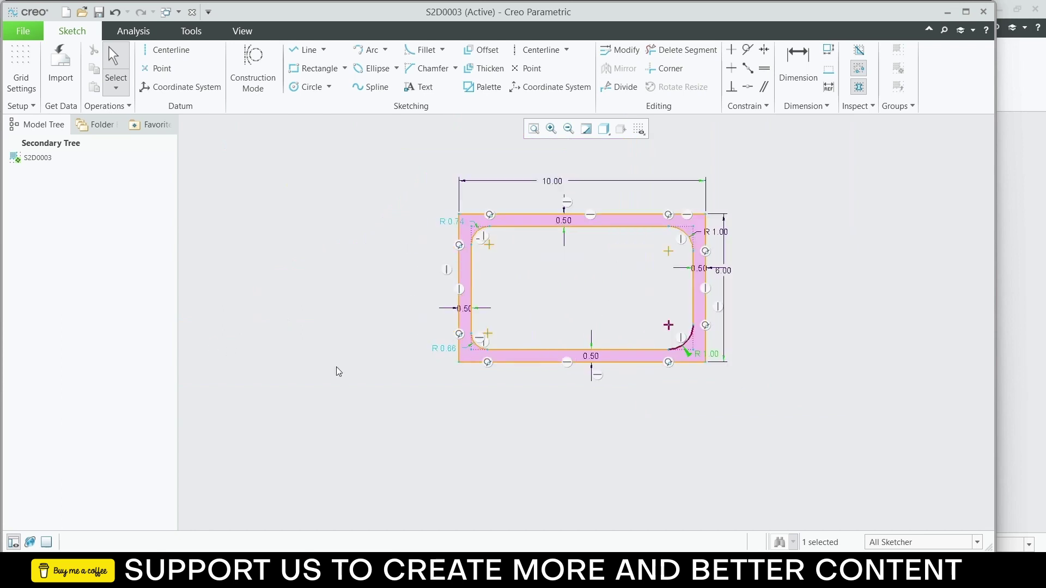
scroll(500, 340, down, 3)
double_click(528, 336)
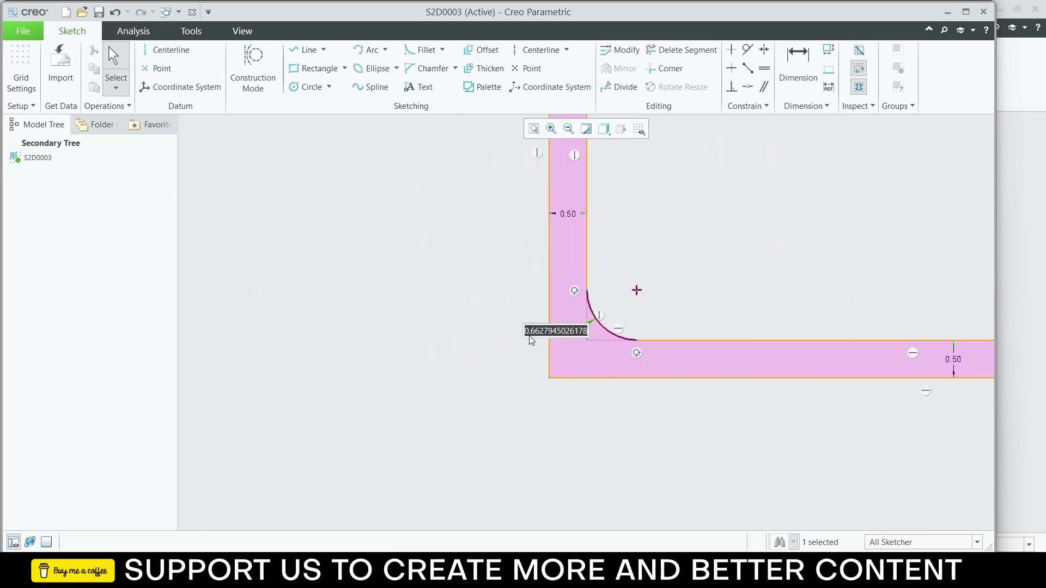
text(1)
key(Return)
Step: Set the radius of the inner rectangle's upper-left fillet to 1
scroll(527, 335, down, 3)
scroll(567, 274, up, 6)
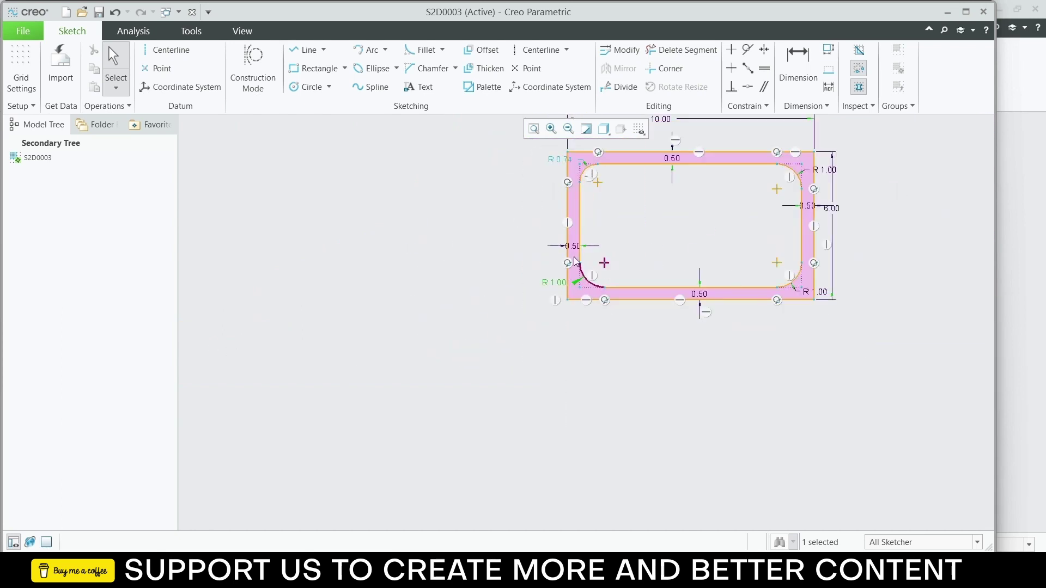
double_click(558, 164)
text(1)
key(Return)
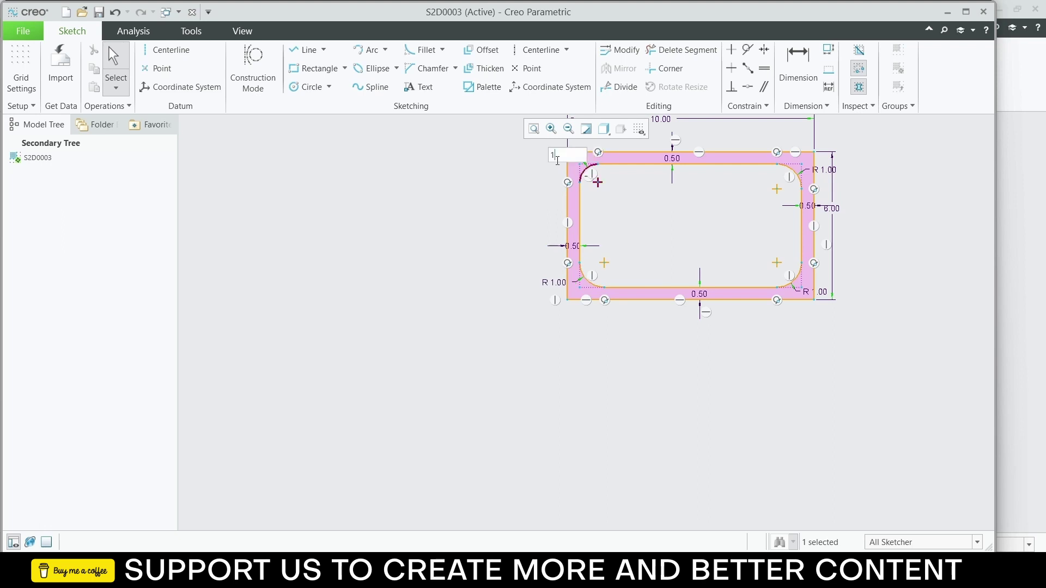
click(679, 222)
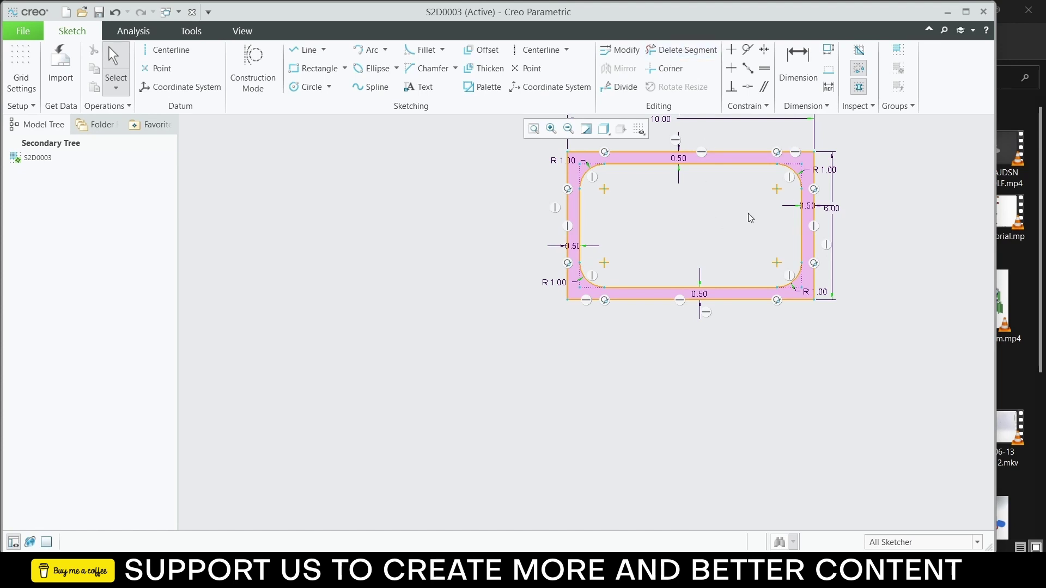
Step: Sketch two concentric circles, about 1.63 and 0.89 in diameter, centred on the upper-left inner fillet's centre point
scroll(734, 153, up, 3)
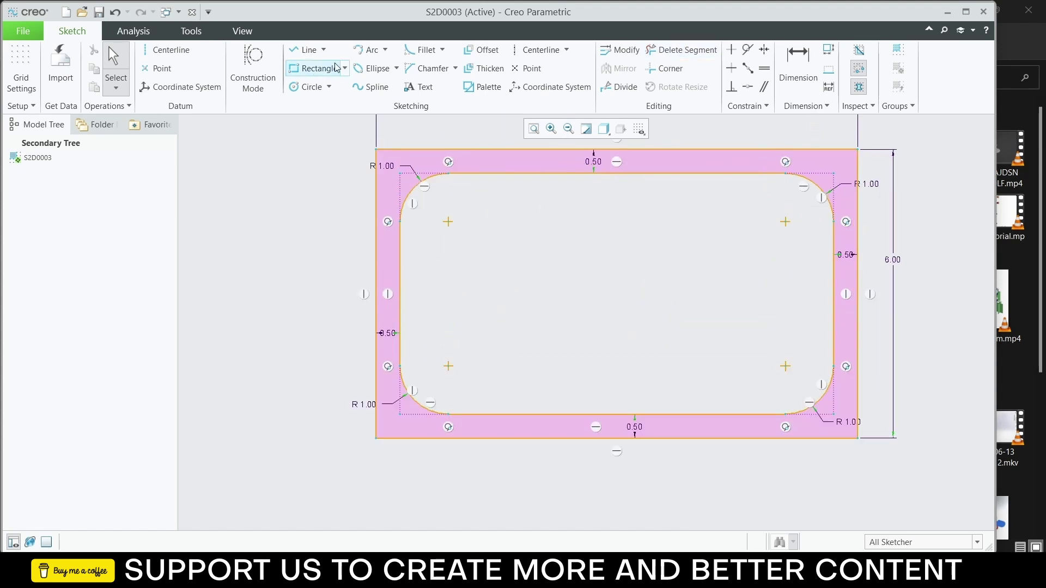
click(299, 89)
click(448, 222)
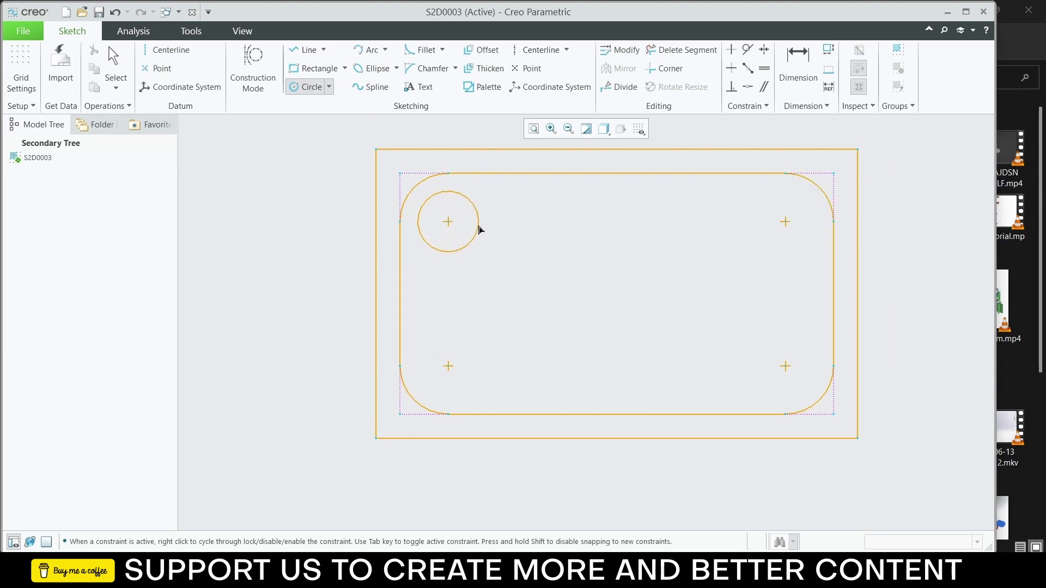
click(486, 229)
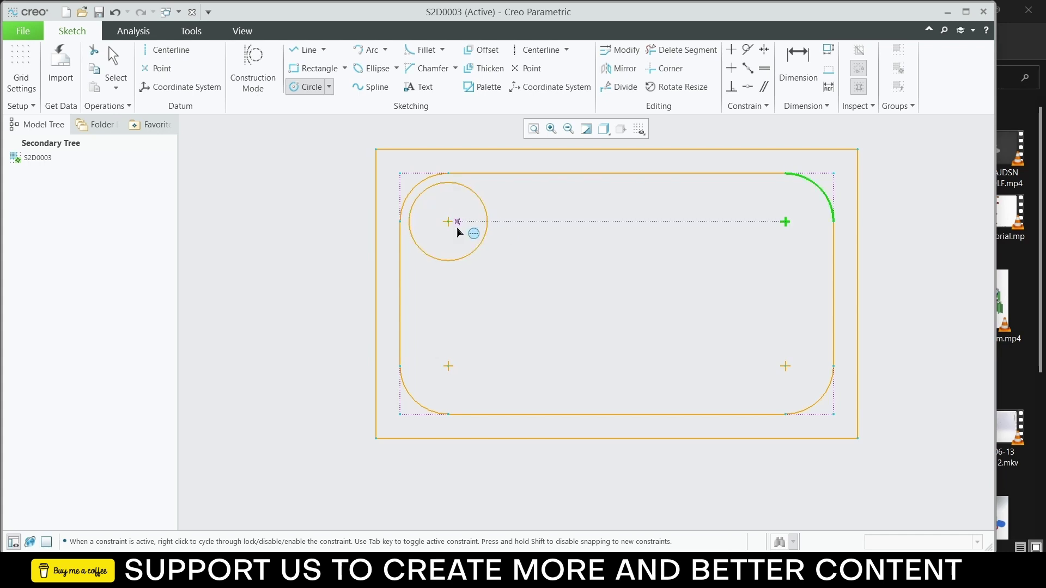
middle_click(520, 224)
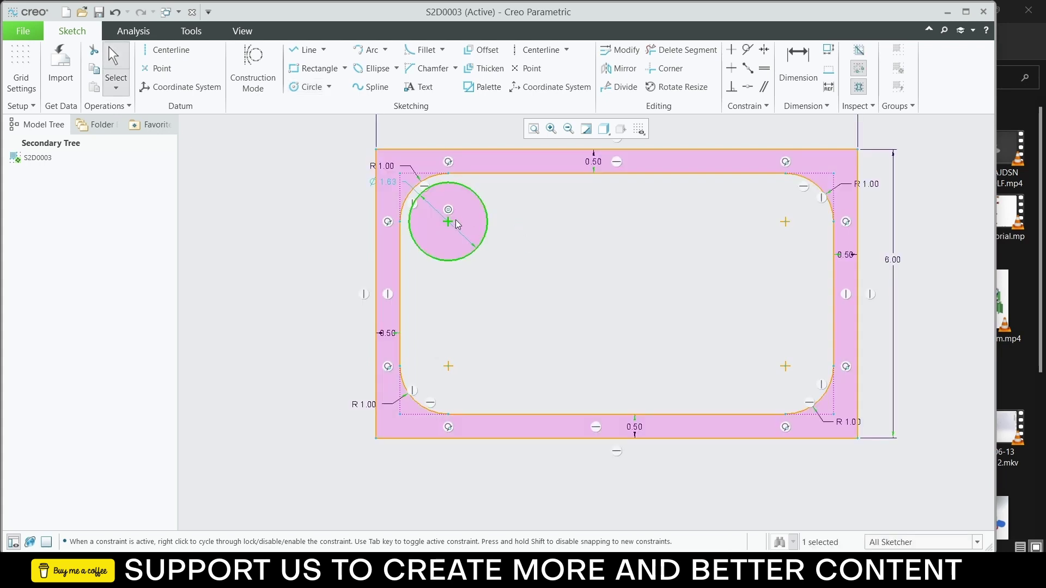
click(312, 87)
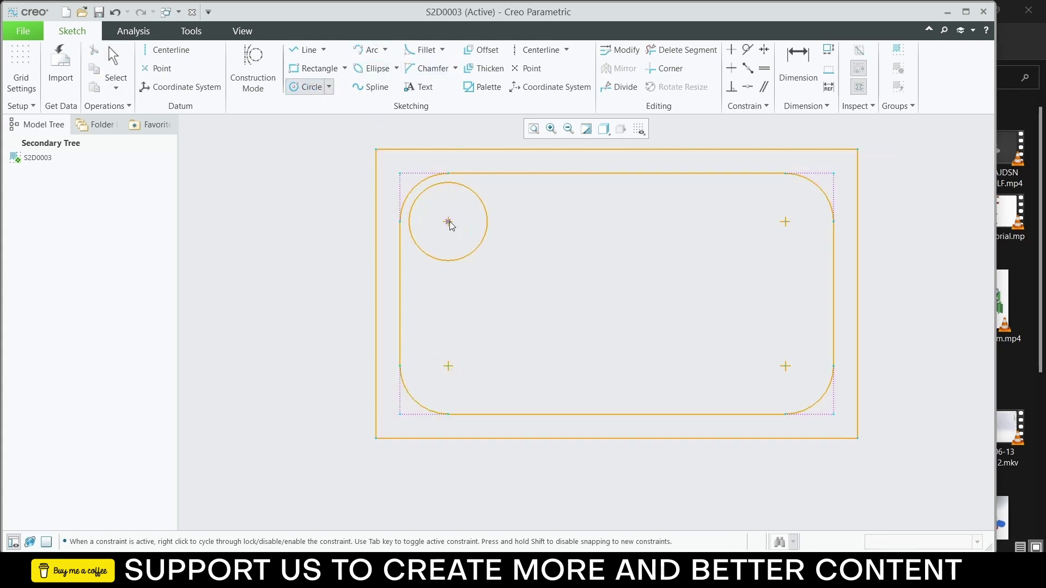
click(447, 221)
click(471, 223)
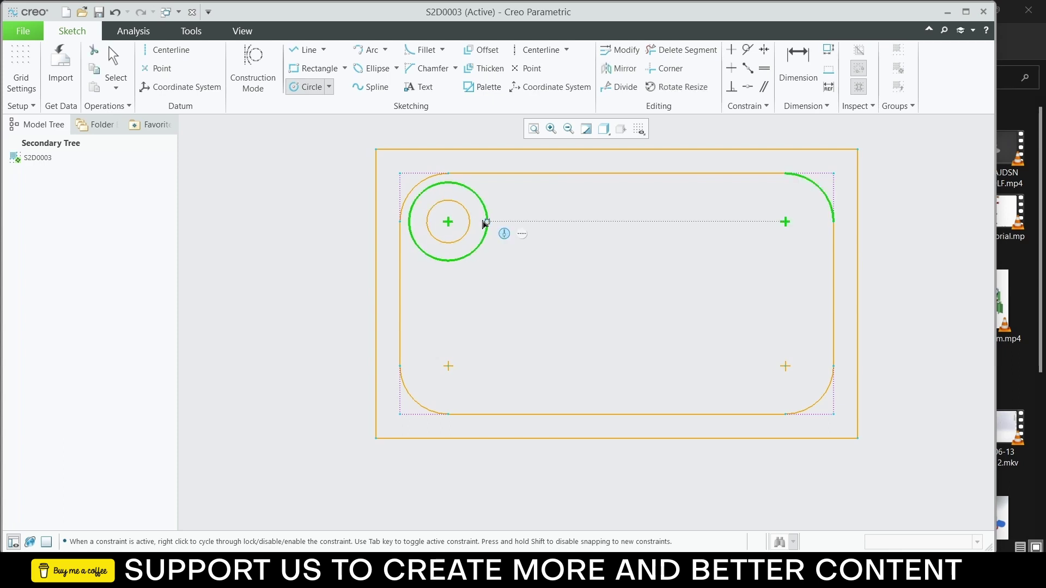
middle_click(501, 223)
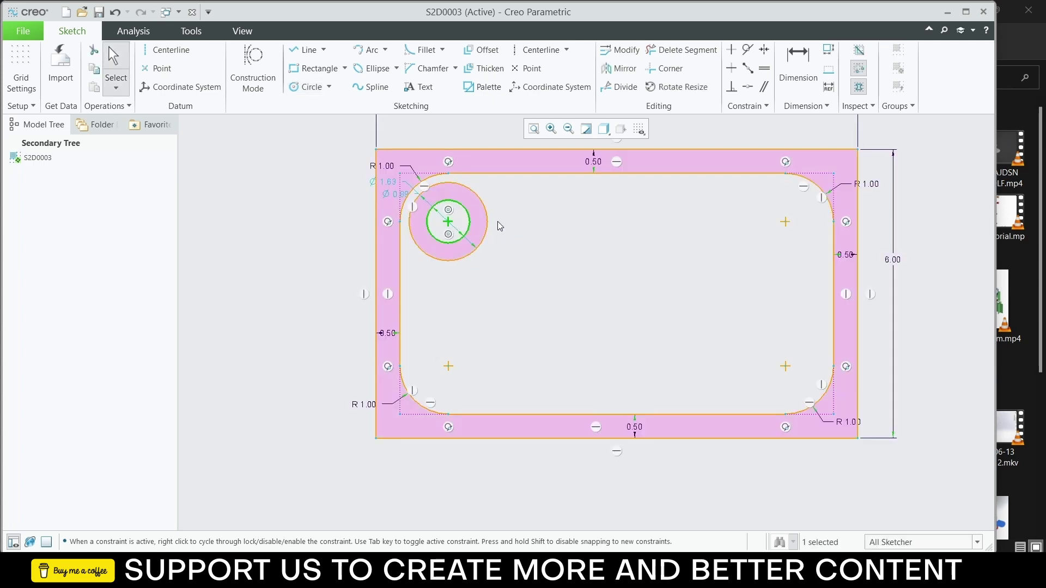
Step: Set the smaller concentric circle's diameter to 0.6 and the larger one's to 1
click(396, 199)
double_click(396, 200)
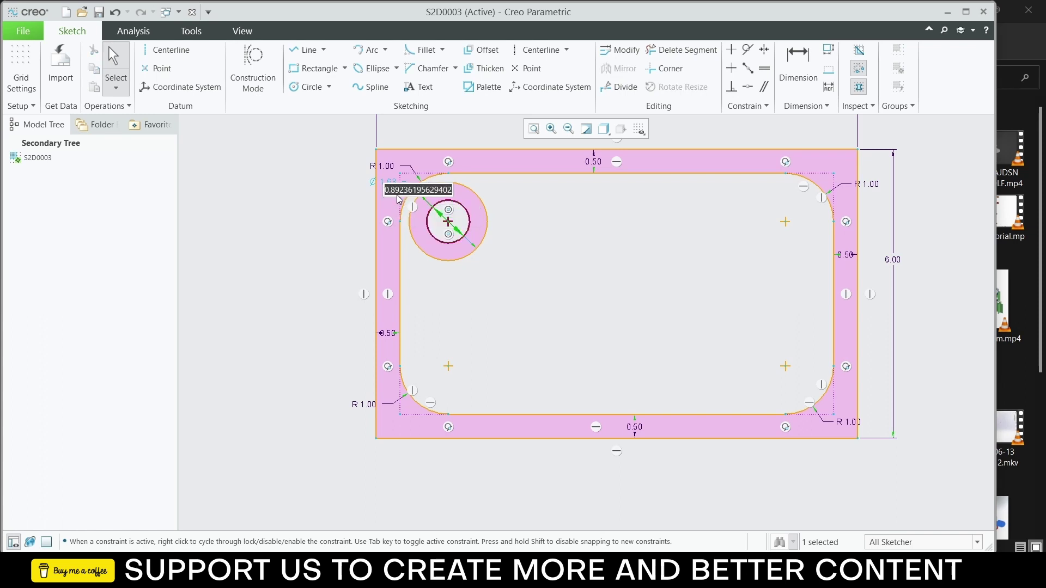
text(0.6)
key(Return)
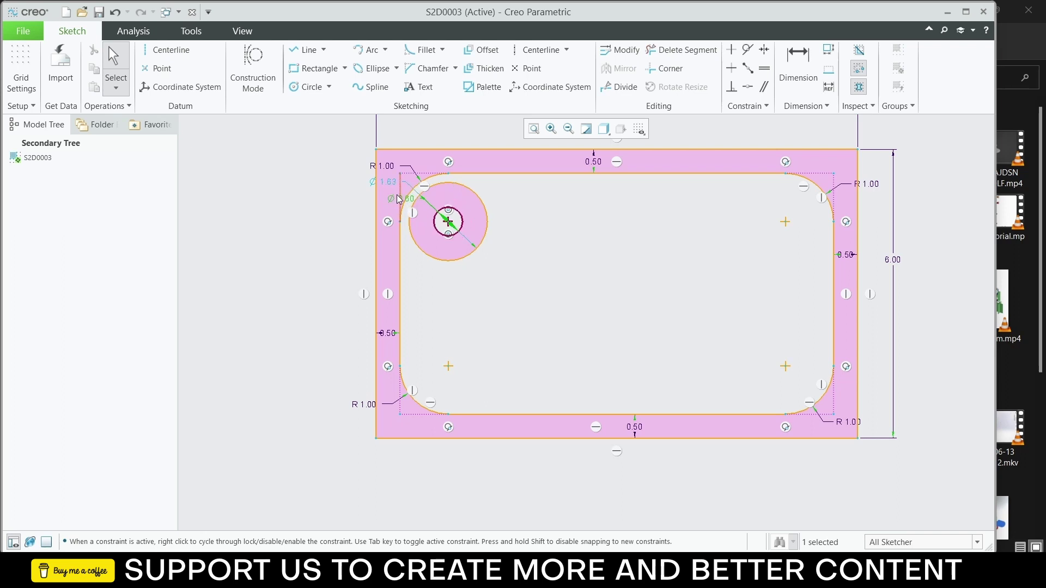
double_click(390, 185)
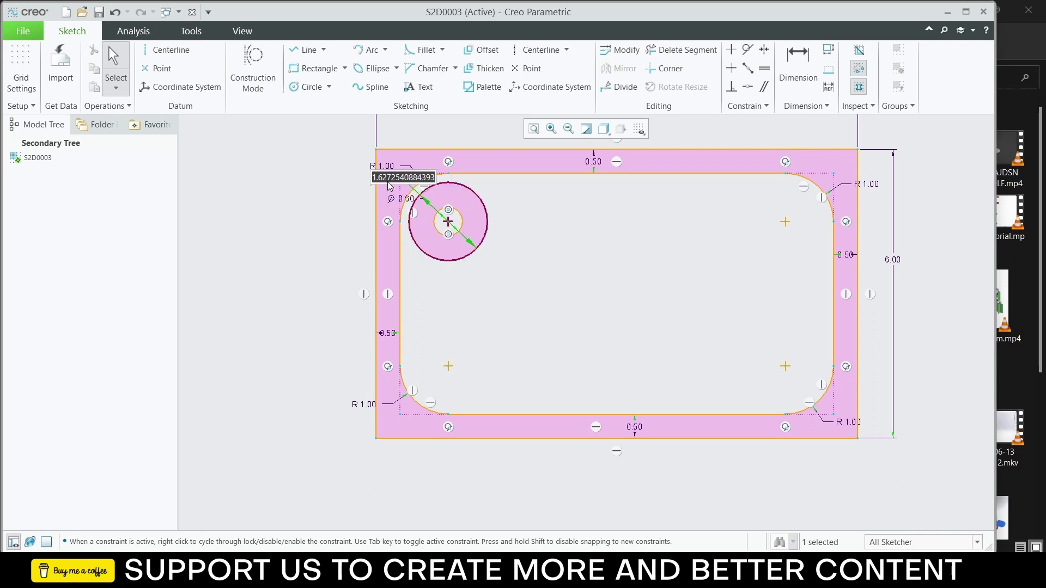
text(1)
key(Return)
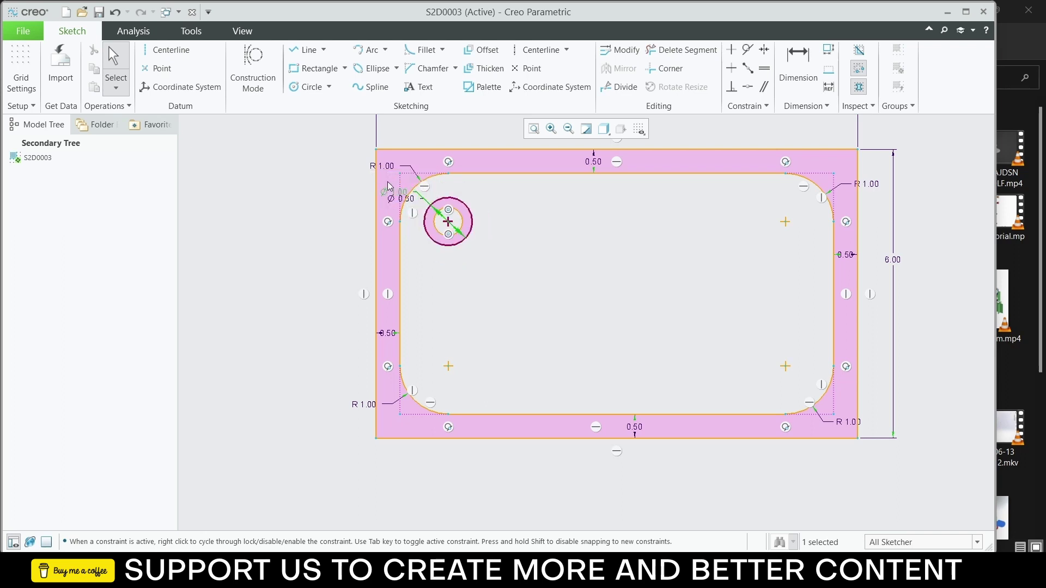
click(662, 264)
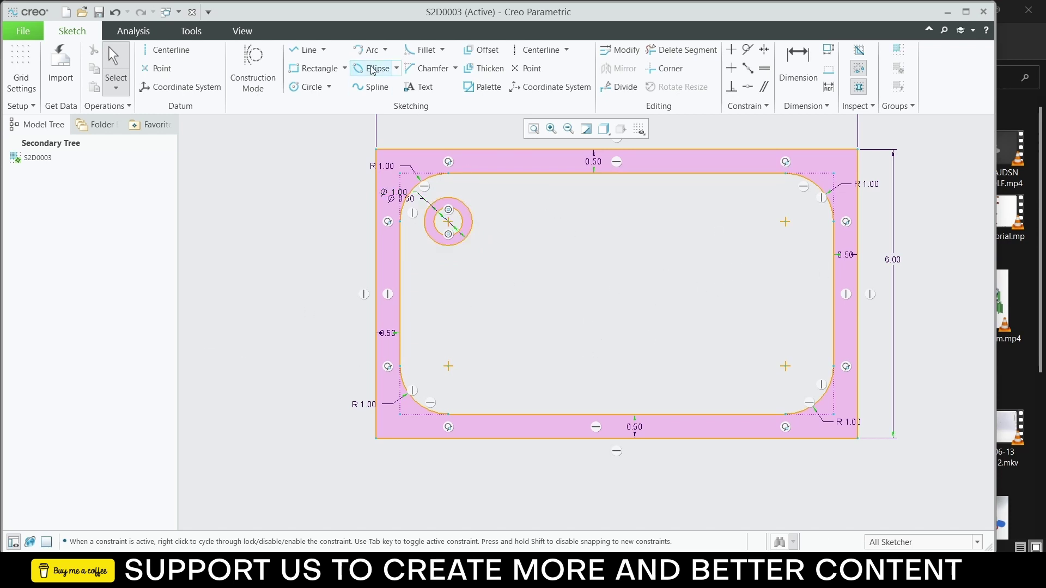
Step: Draw a vertical centerline through the midpoint of the inner top edge and a horizontal one through the midpoint of the inner right edge
click(324, 49)
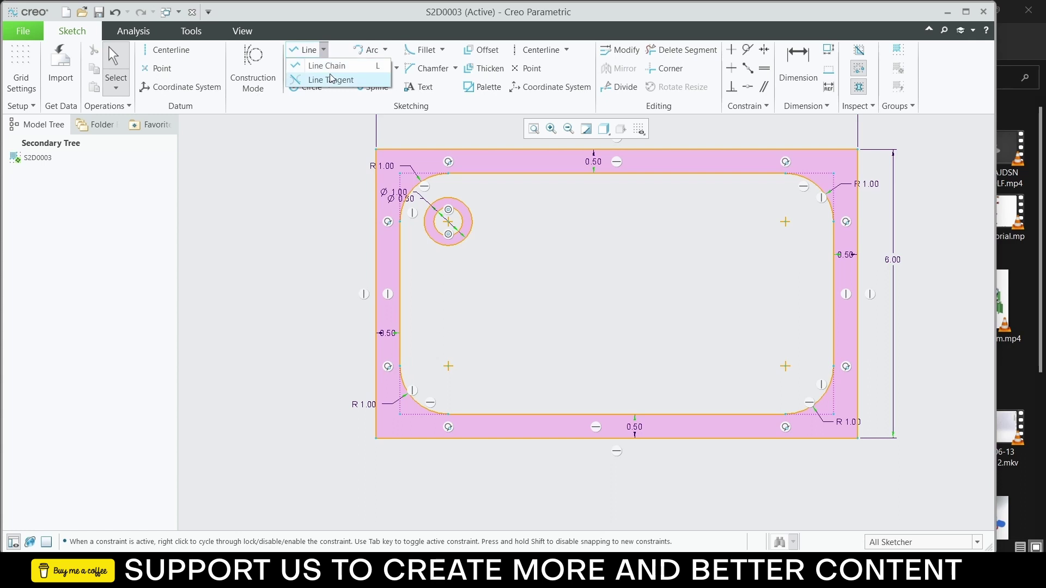
click(527, 48)
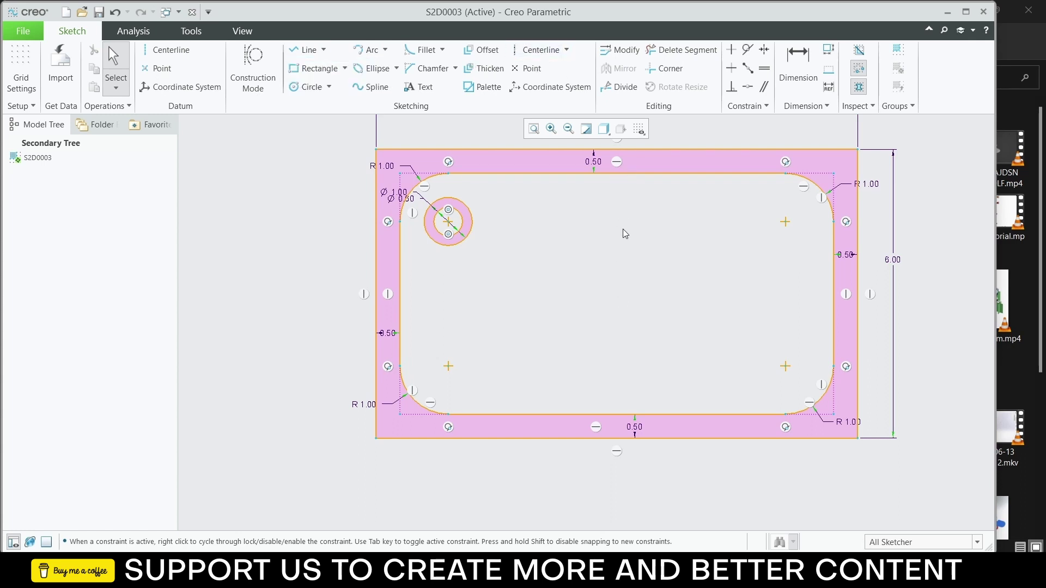
click(553, 49)
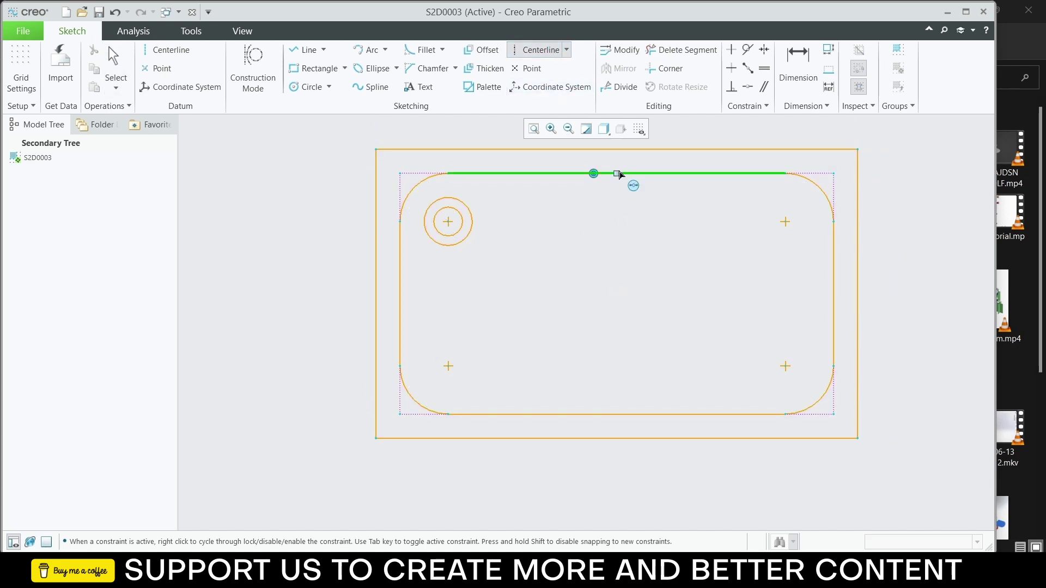
click(617, 173)
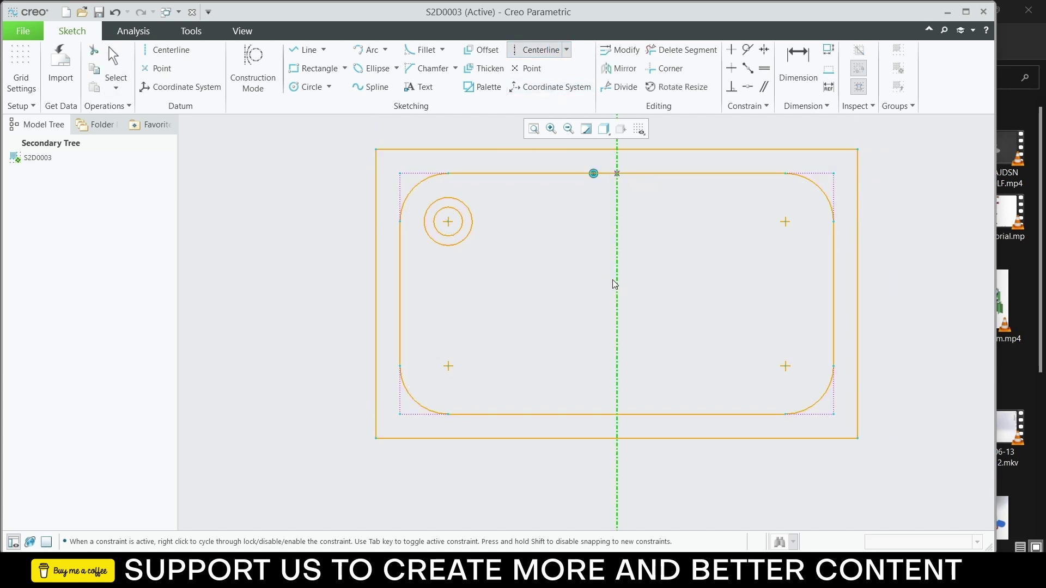
click(615, 285)
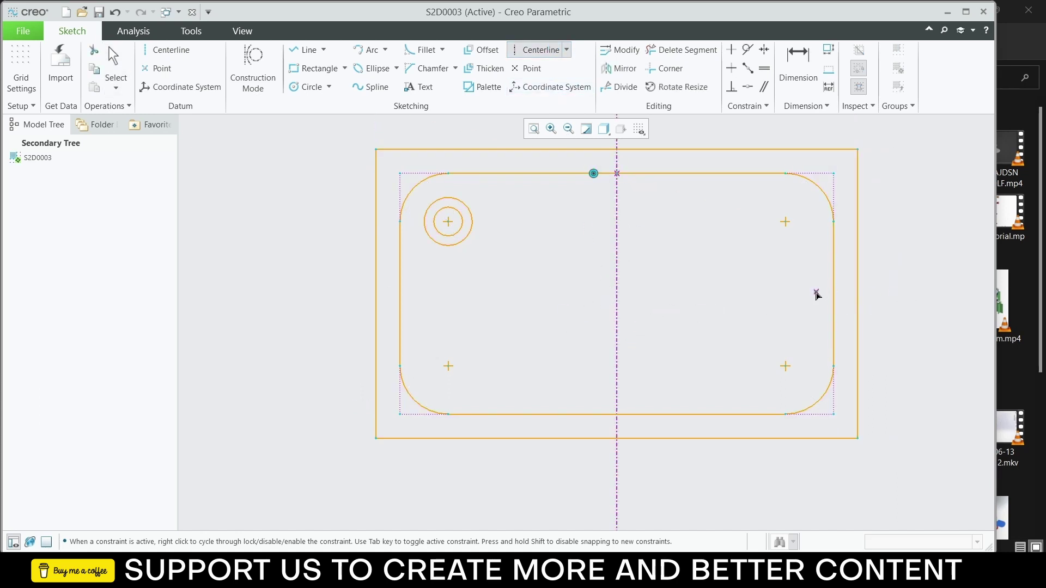
click(833, 294)
click(697, 296)
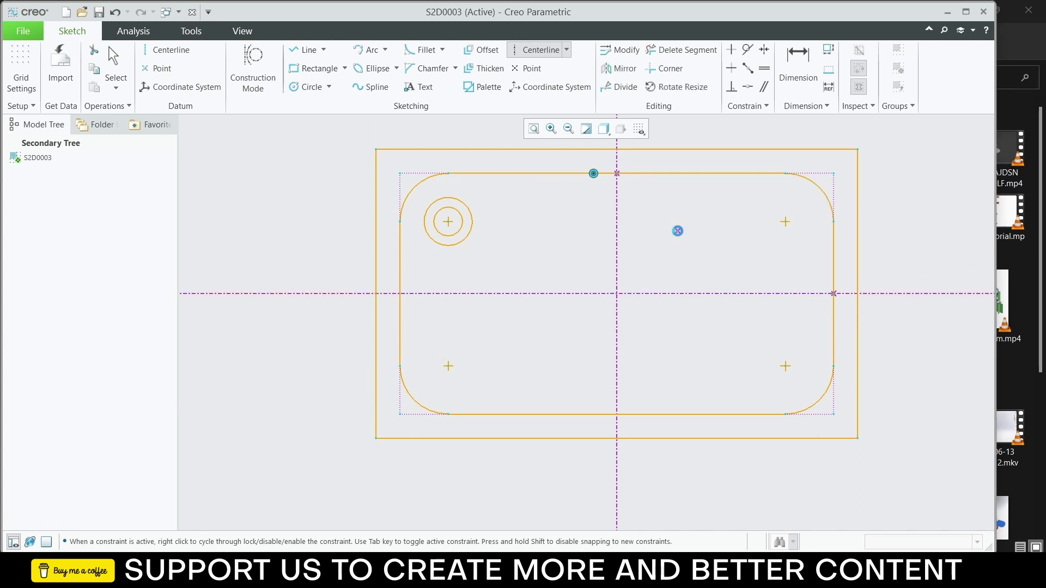
middle_click(681, 234)
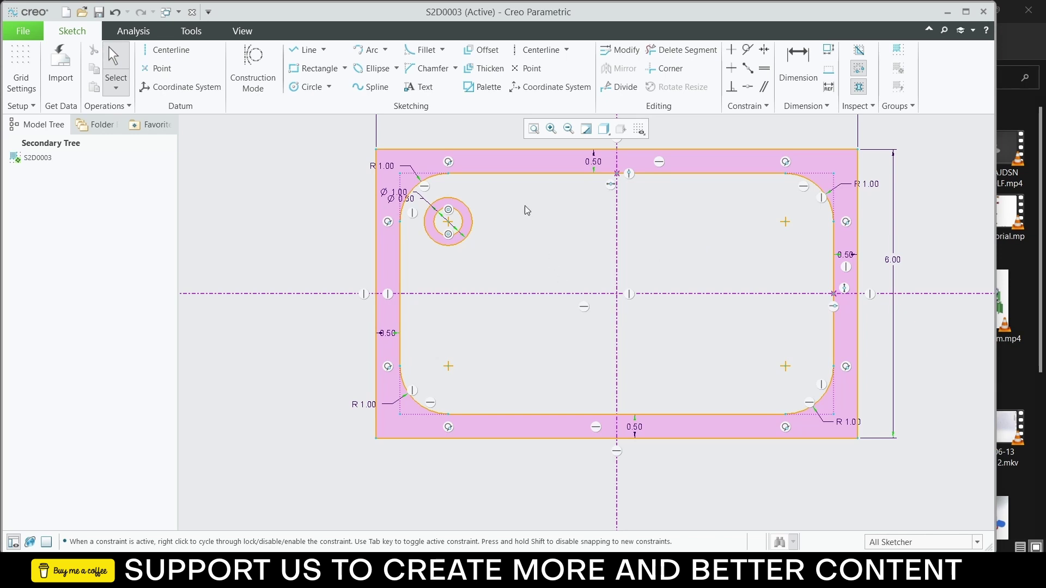
Step: Mirror both concentric circles about the vertical centerline to the frame's upper-right corner
click(467, 219)
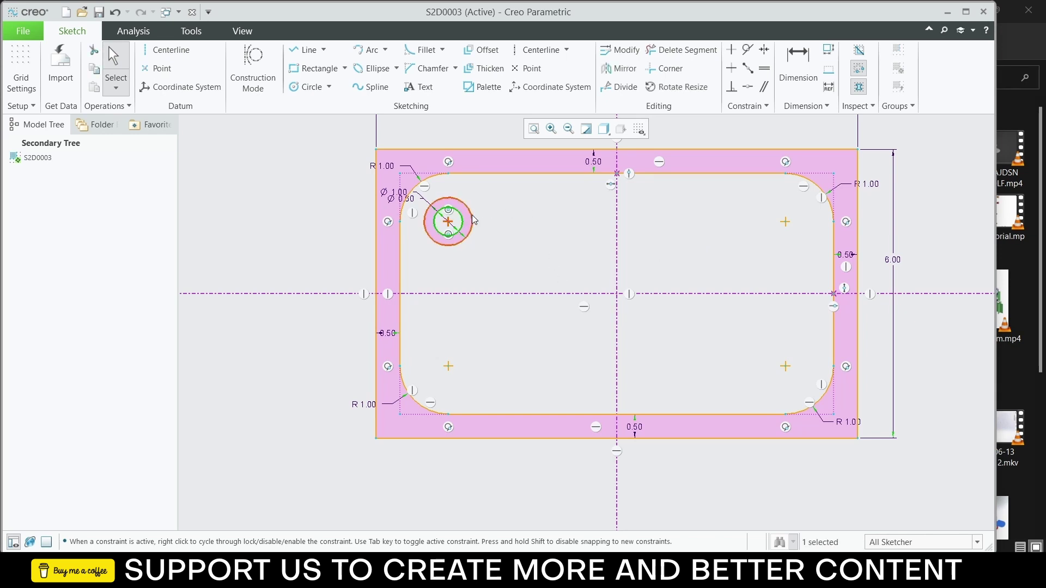
click(620, 68)
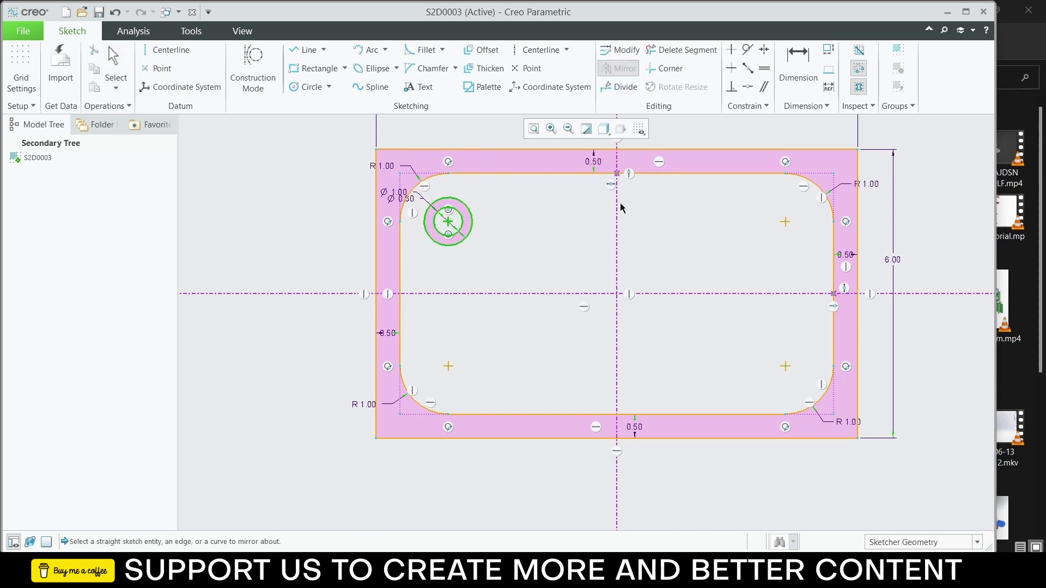
click(616, 228)
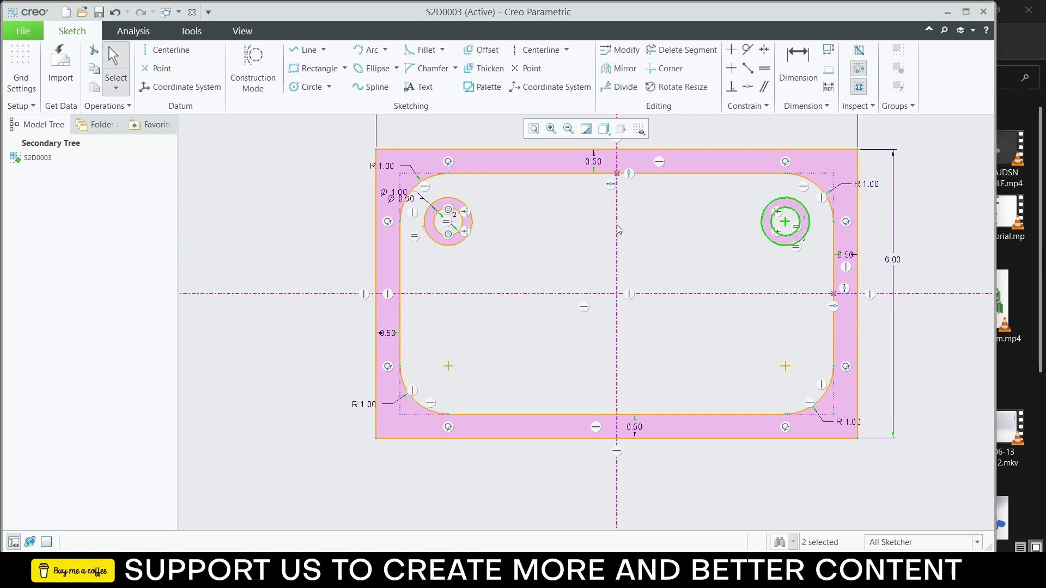
Step: Mirror both upper pairs of concentric circles about the horizontal centerline to the frame's lower corners
click(515, 221)
click(472, 221)
ctrl+click(463, 222)
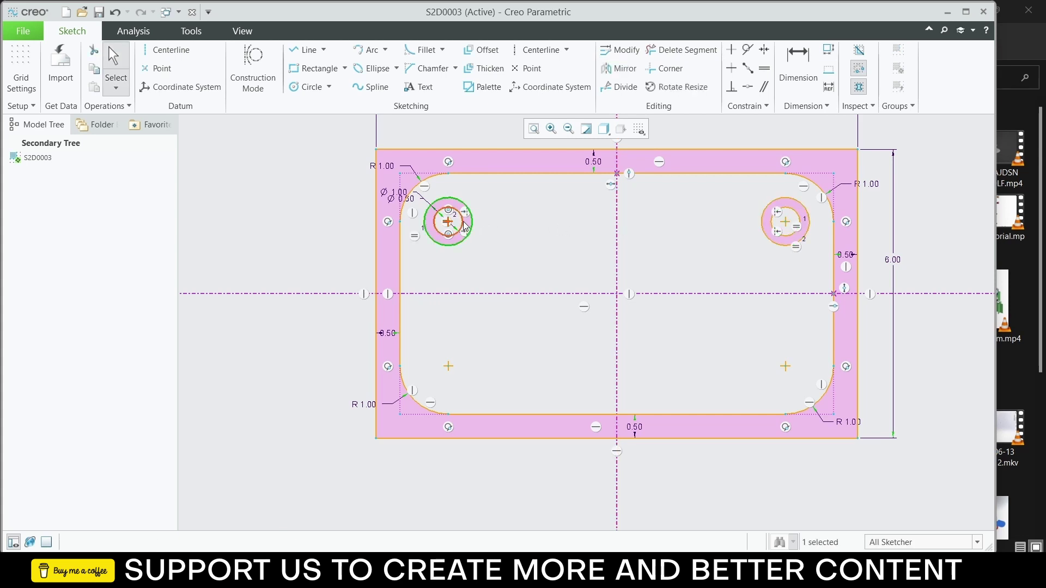
ctrl+click(765, 238)
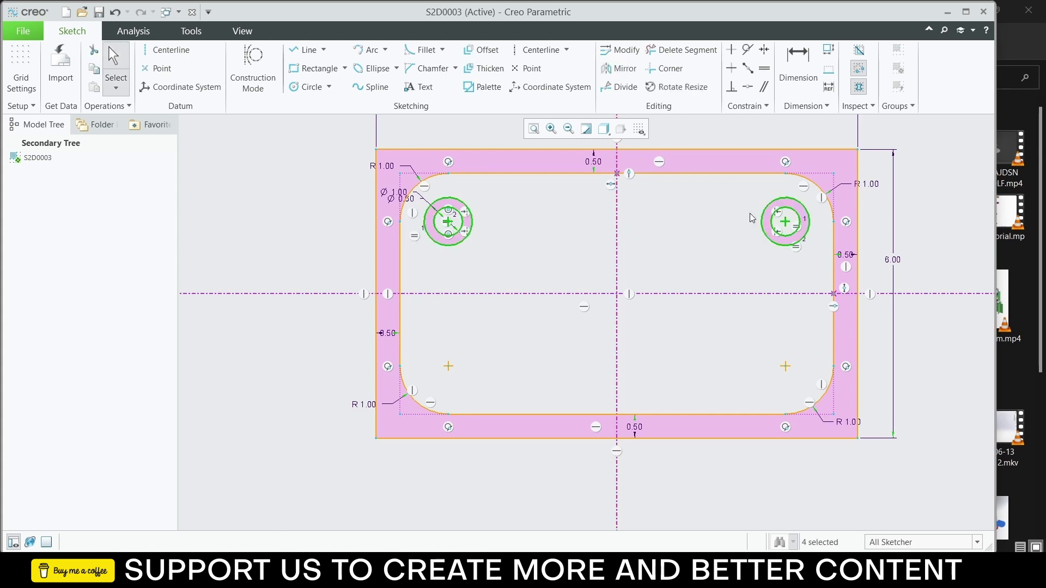
click(625, 70)
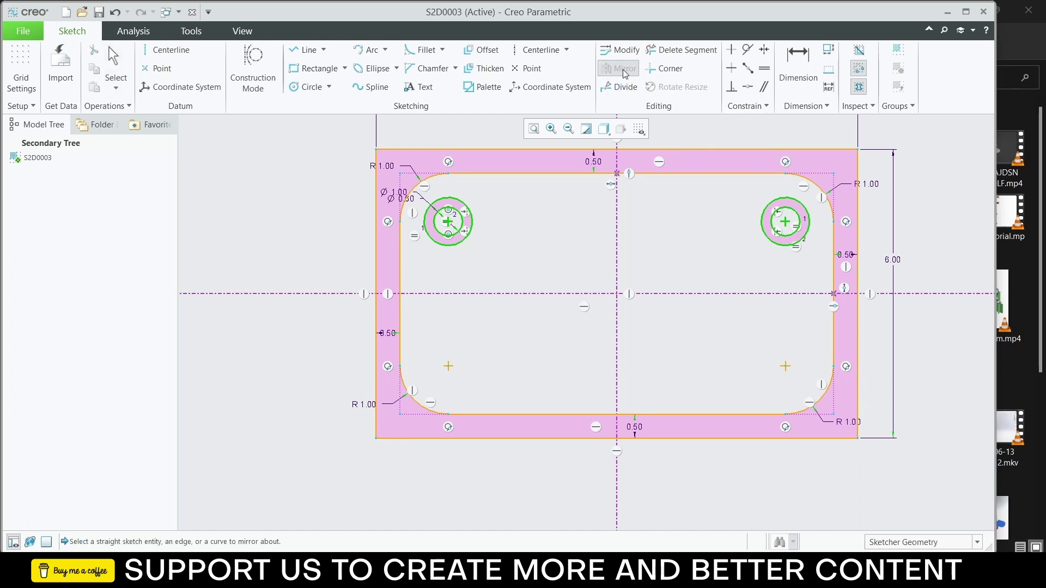
click(577, 294)
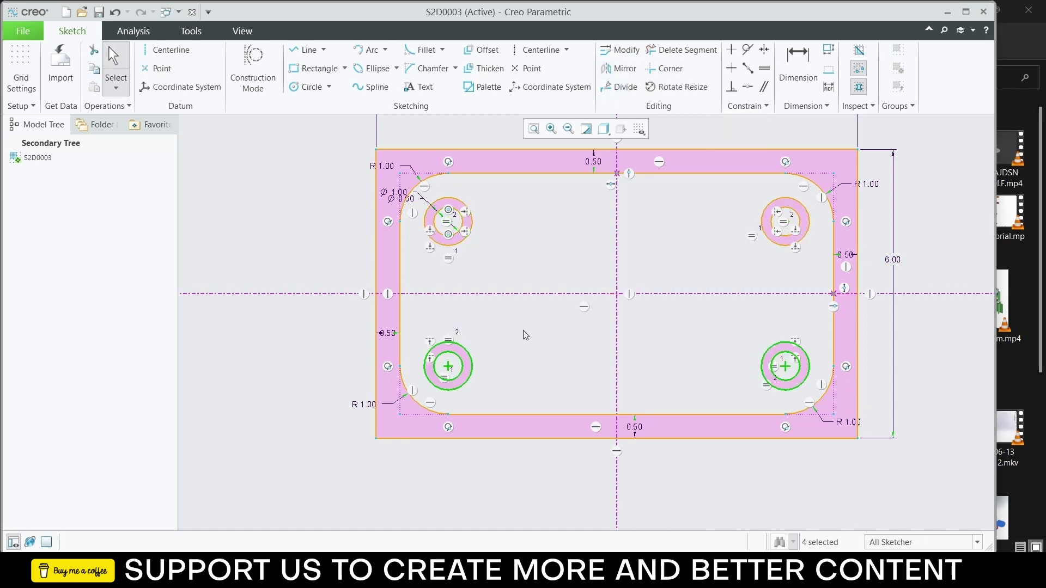
click(693, 345)
Step: Sketch a circle centred on the intersection of the two centerlines and set its diameter to 4
click(309, 86)
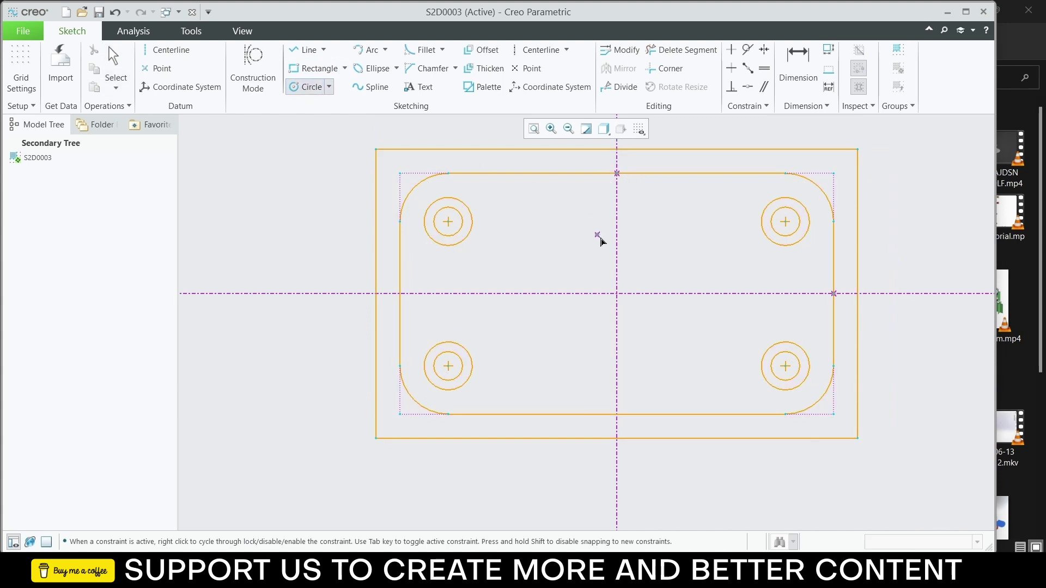
click(617, 294)
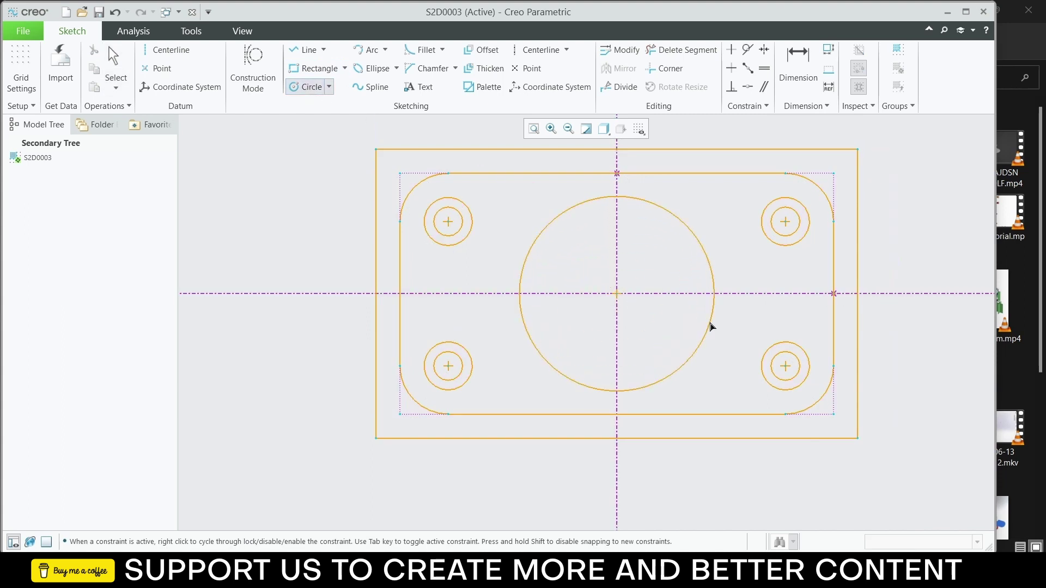
click(710, 324)
middle_click(724, 262)
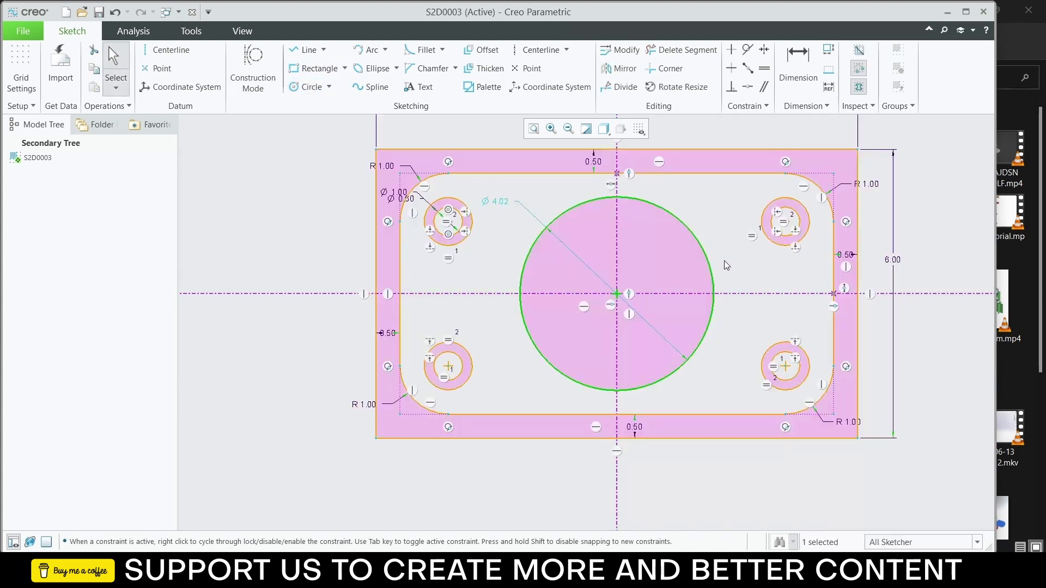
double_click(501, 202)
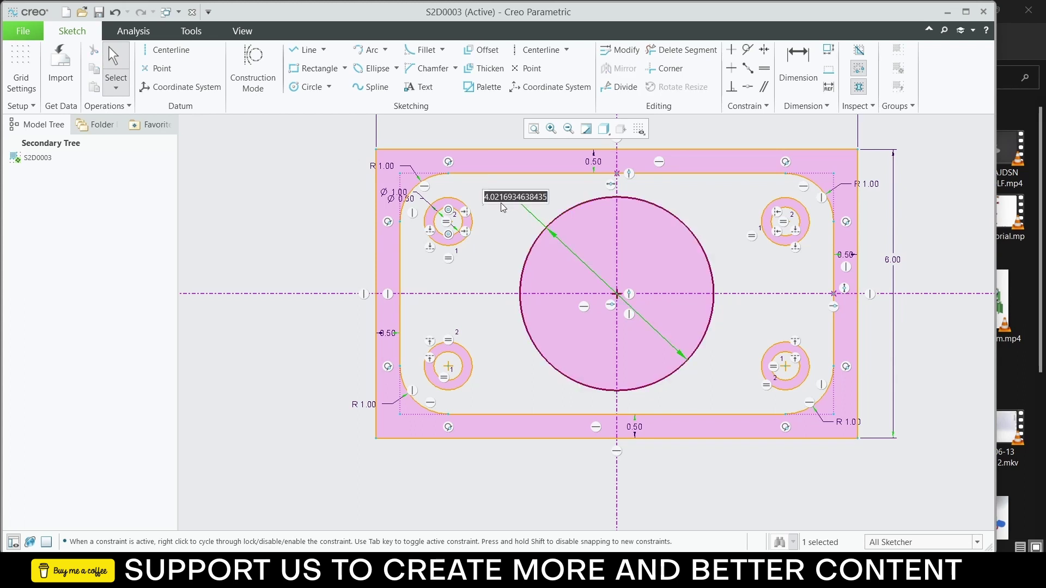
text(4)
key(Return)
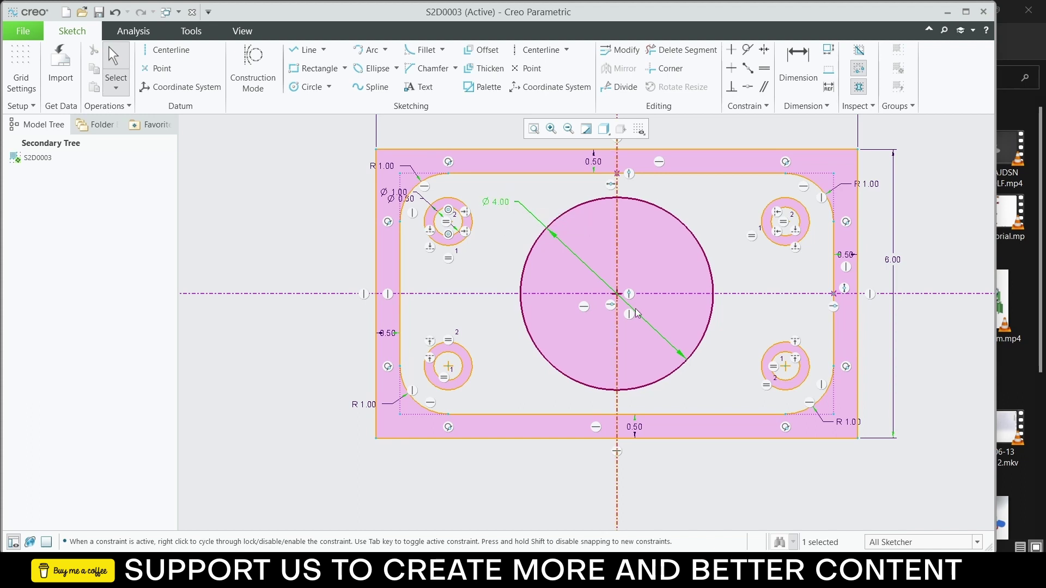
Step: Sketch a center rectangle about 6.17 wide and 1.21 high, centred on the central circle
click(344, 68)
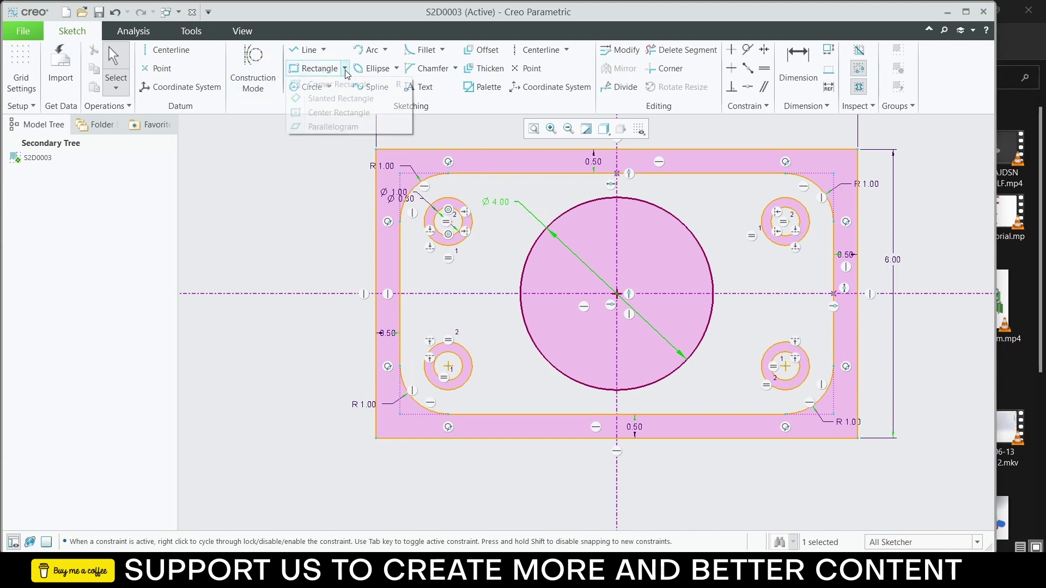
click(305, 113)
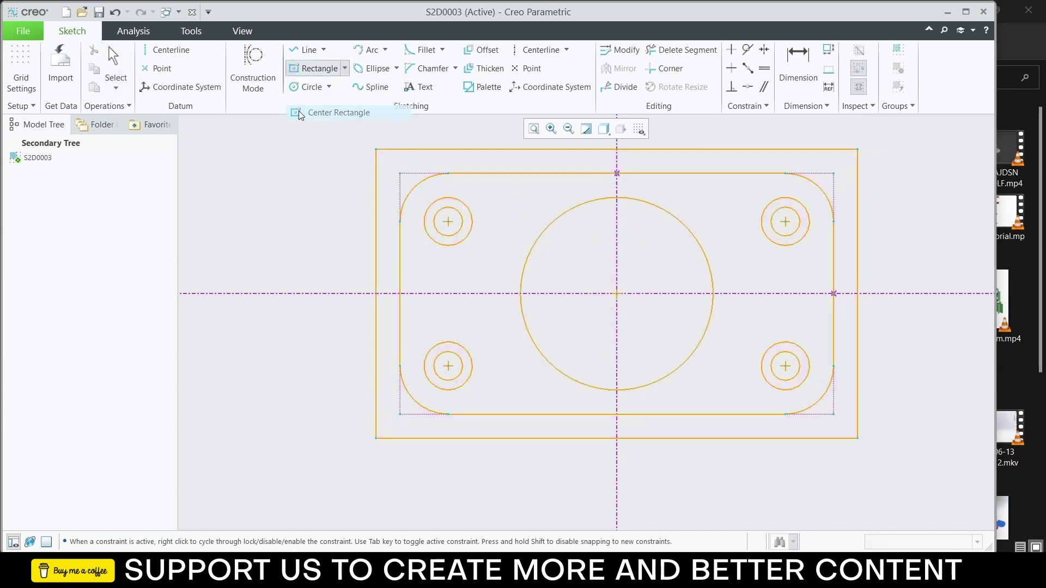
click(616, 293)
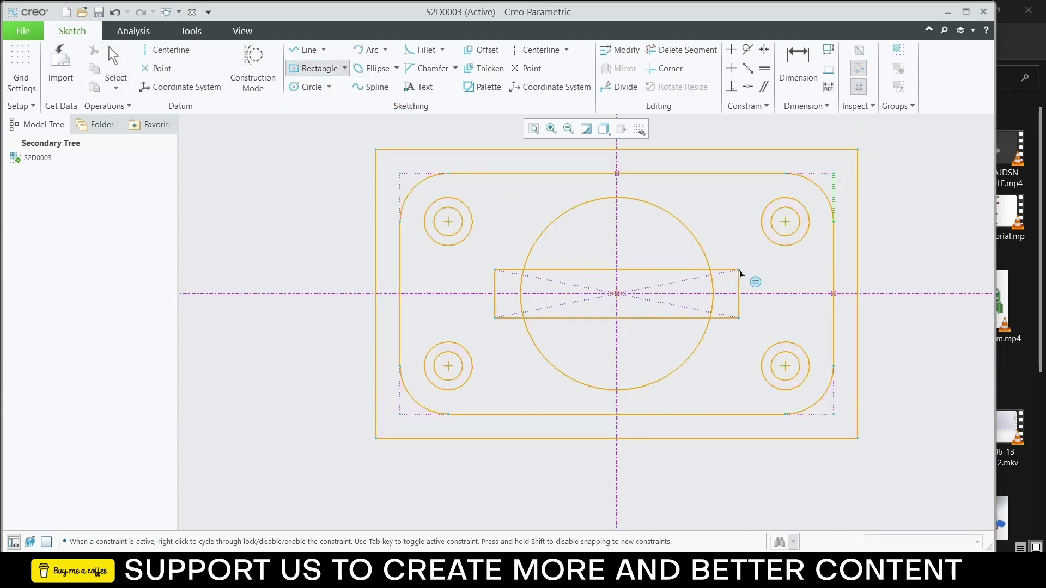
click(765, 266)
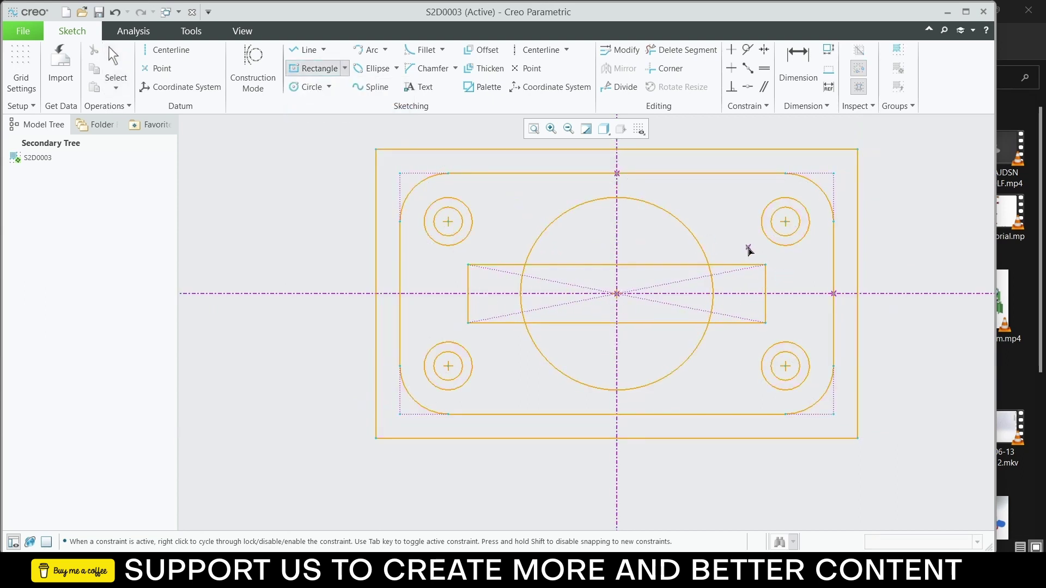
middle_click(749, 250)
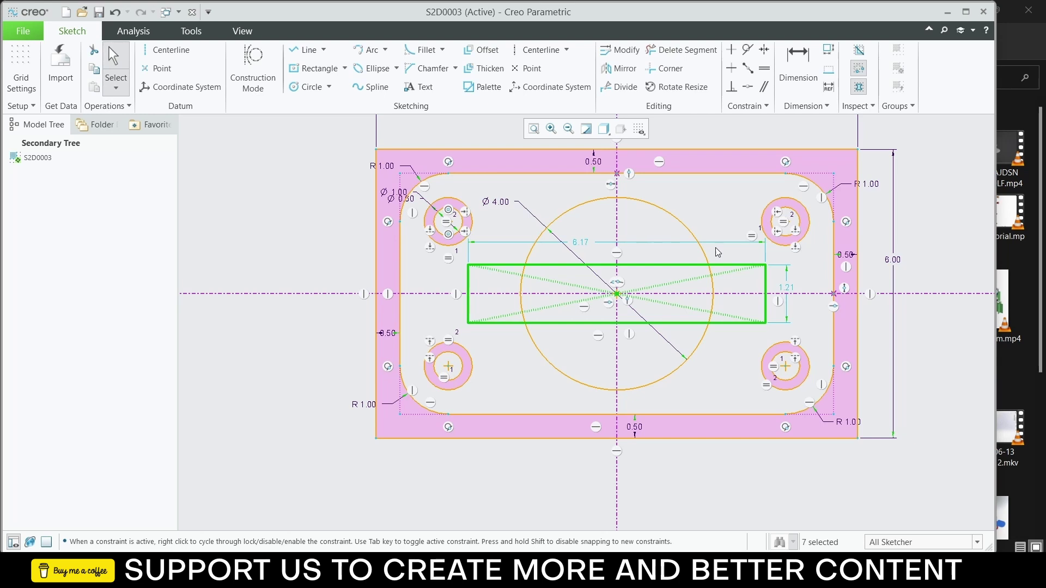
Step: Set the central rectangle's width to 5.2 and its height to 1.2
double_click(582, 244)
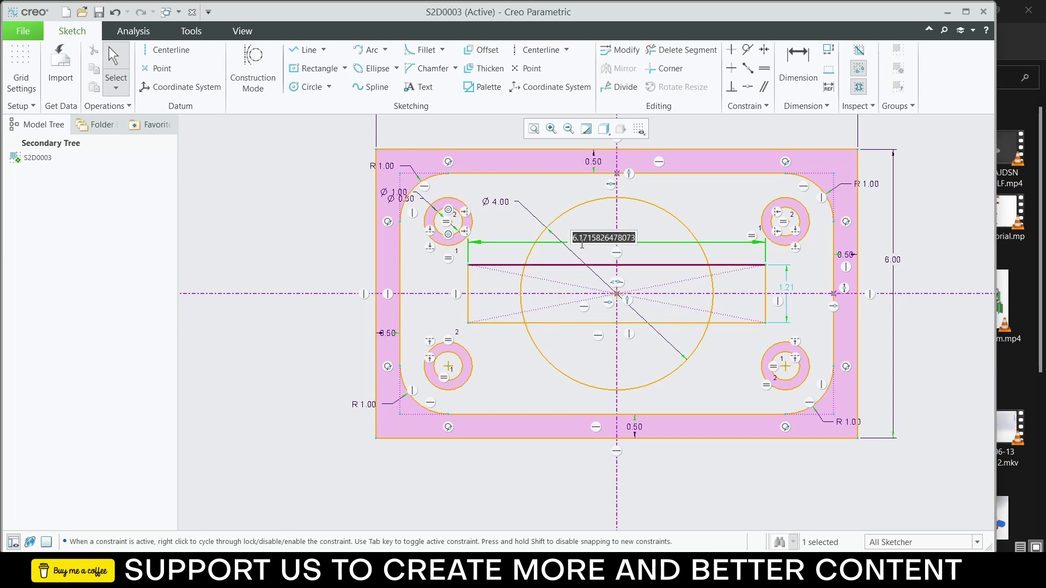
text(5.2)
key(Return)
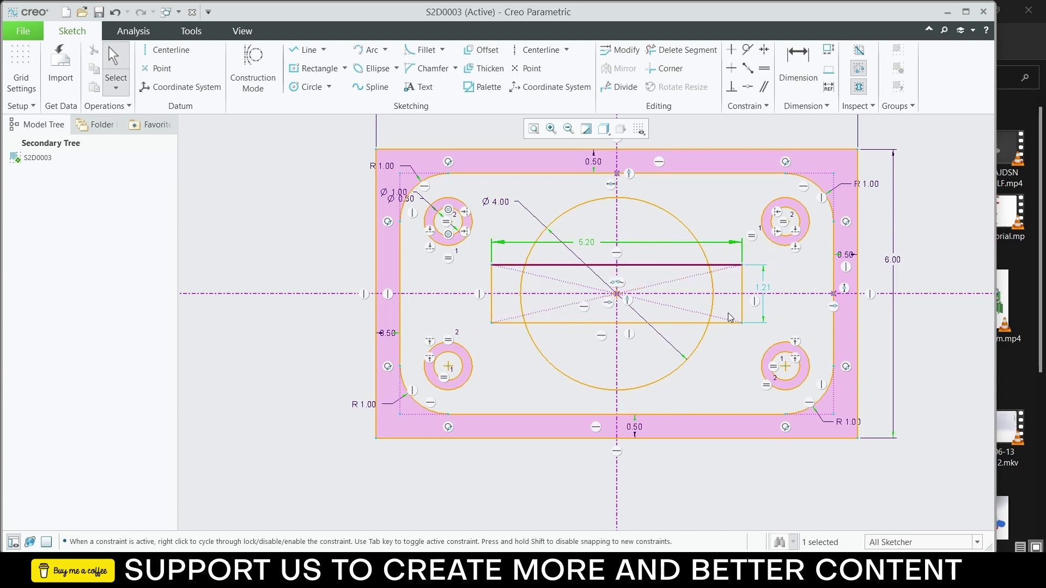
double_click(762, 291)
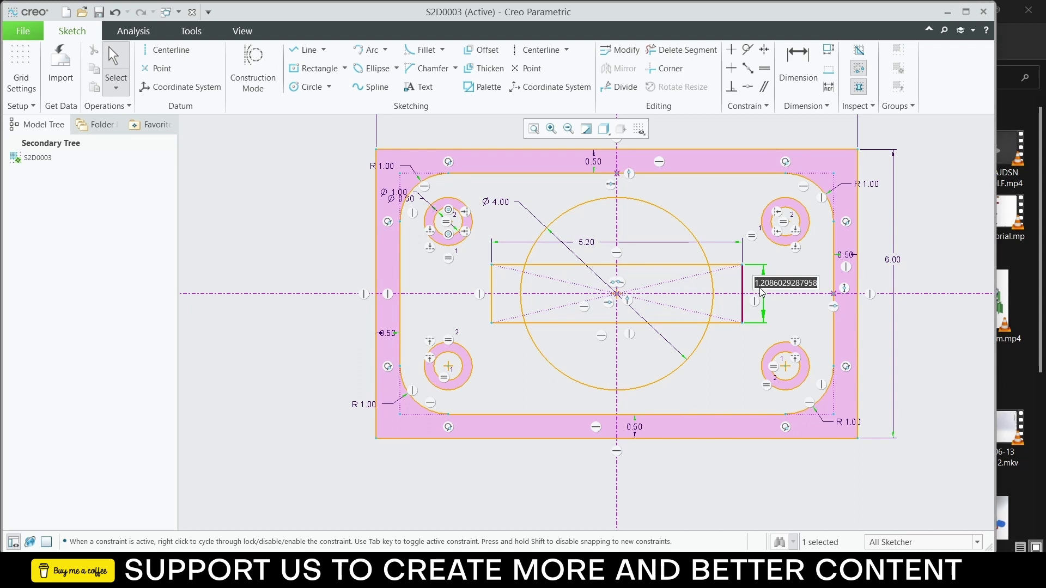
text(1.2)
key(Return)
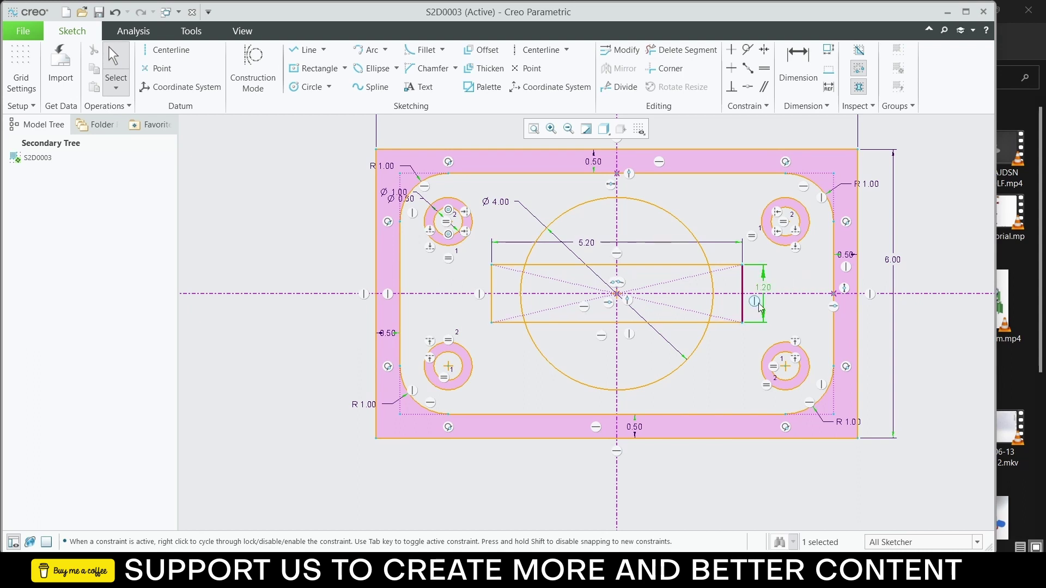
click(741, 367)
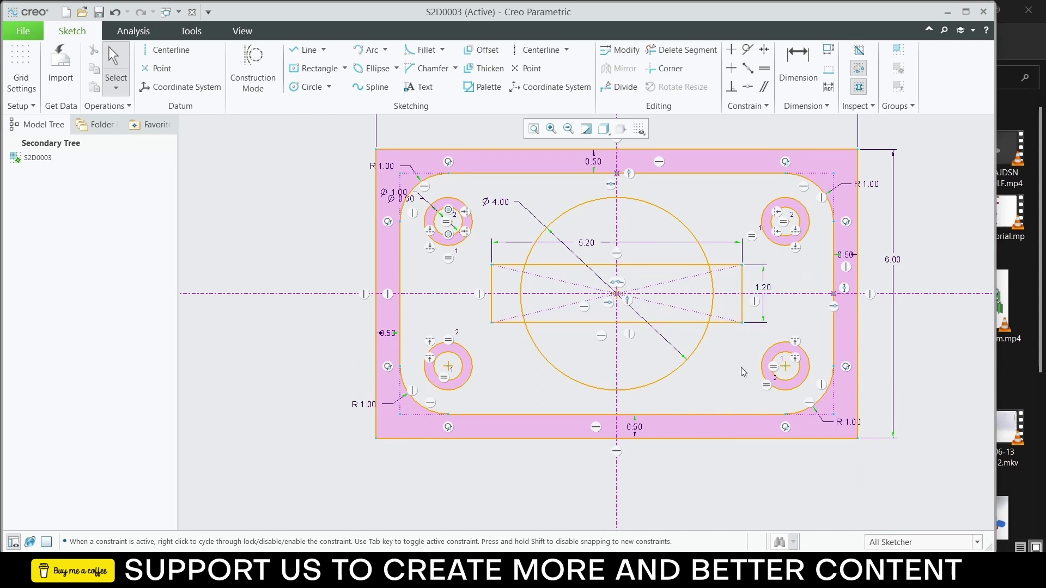
Step: Trim away the two arcs of the central circle that lie inside the rectangle with Delete Segment
click(681, 49)
drag(712, 277, 710, 327)
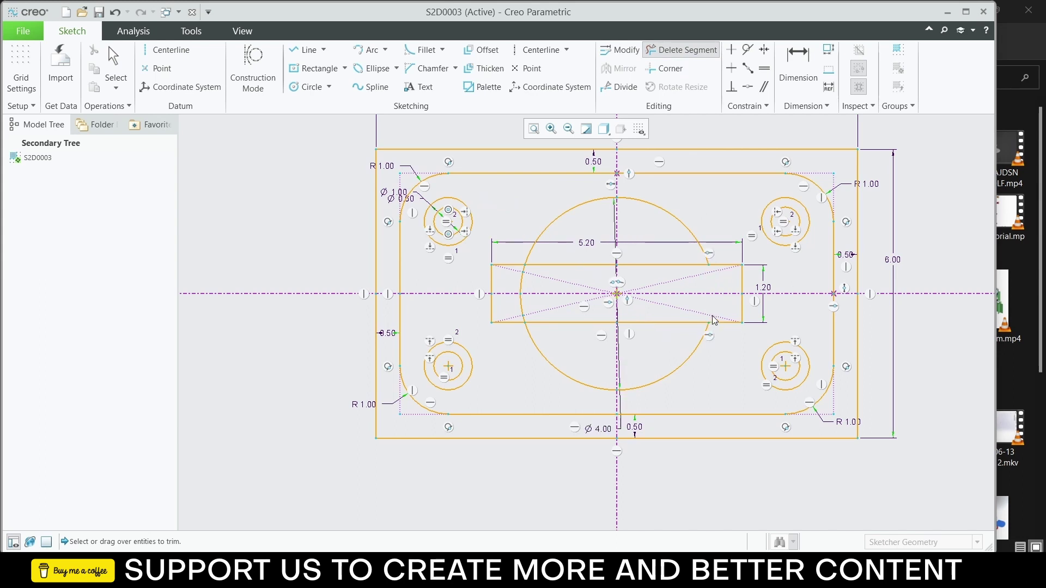
mouse_move(557, 276)
mouse_down()
mouse_move(523, 275)
mouse_move(526, 322)
mouse_up()
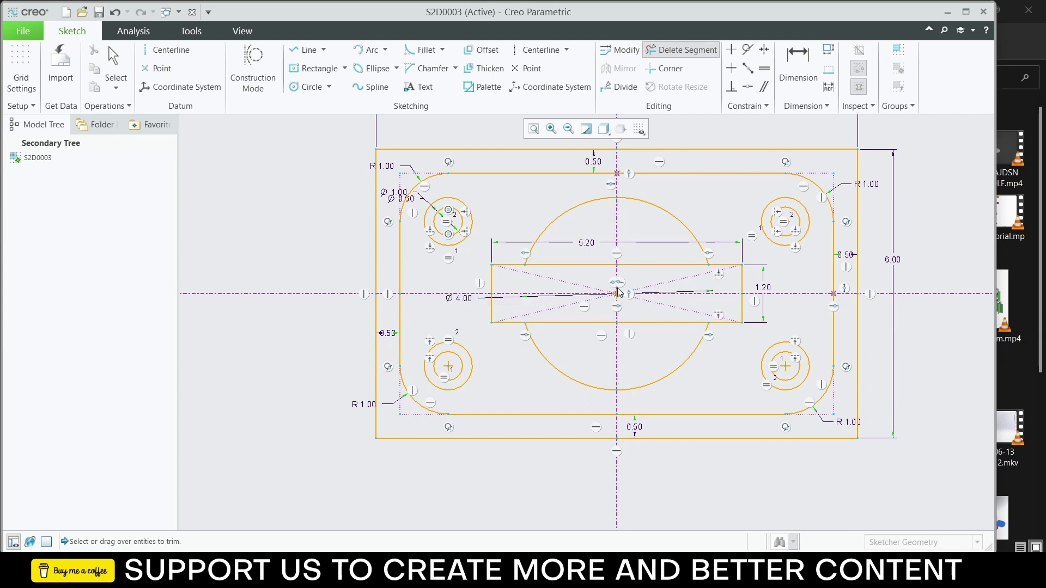
scroll(696, 276, down, 1)
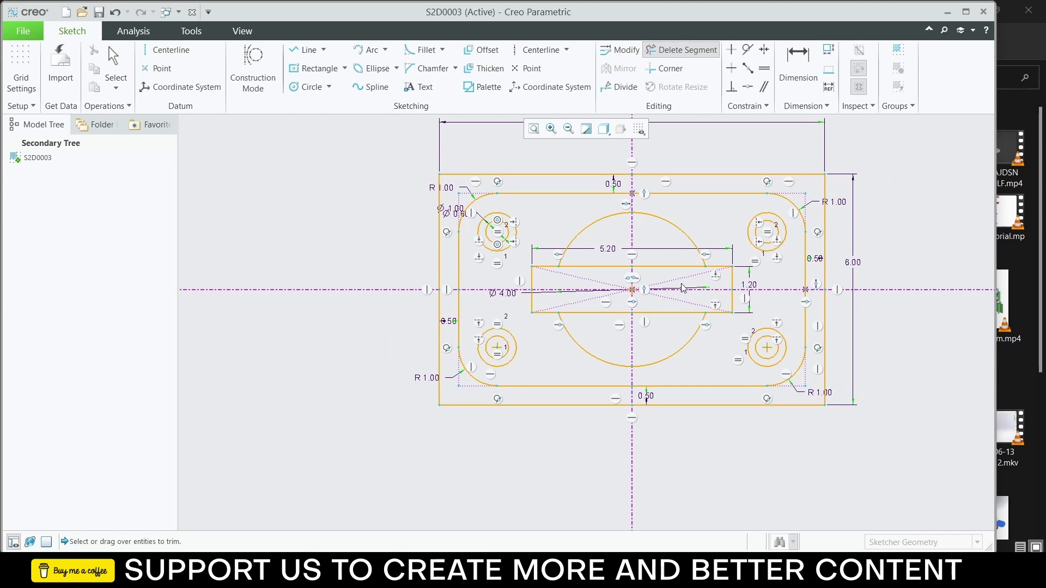
scroll(684, 280, down, 1)
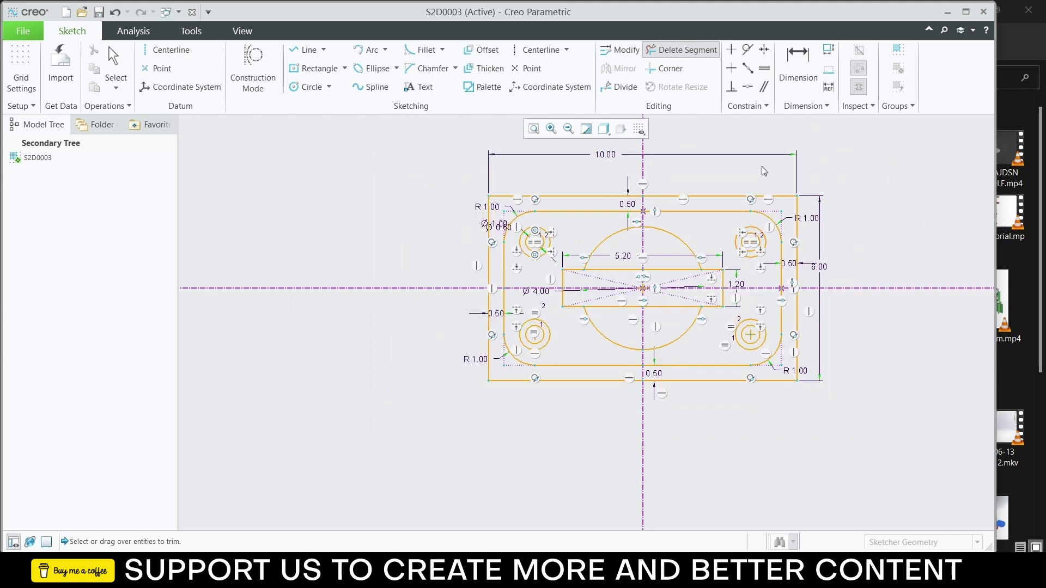
Step: Create a new sketch file named s2d0004
click(22, 30)
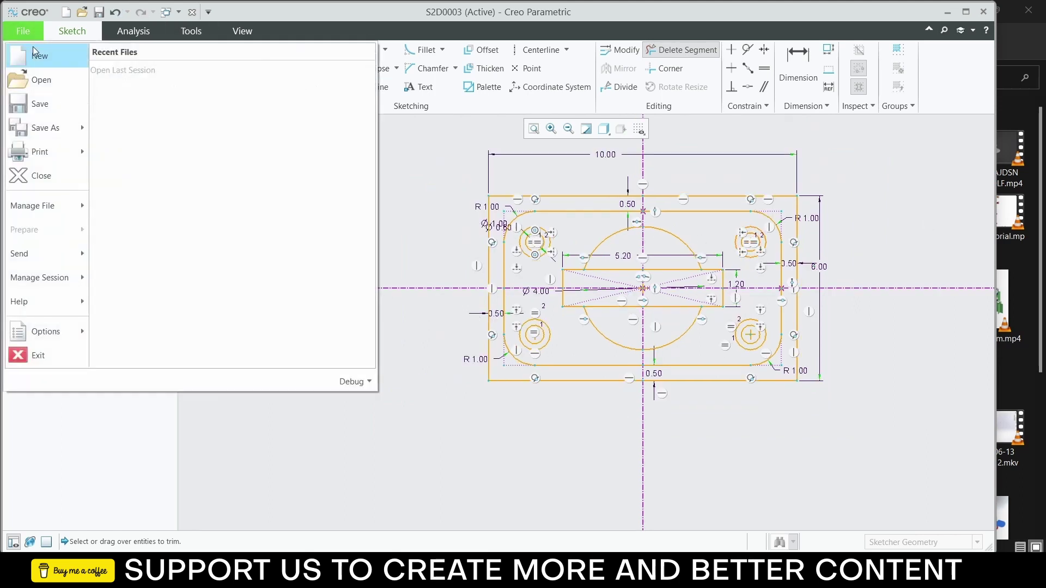
click(42, 54)
click(433, 210)
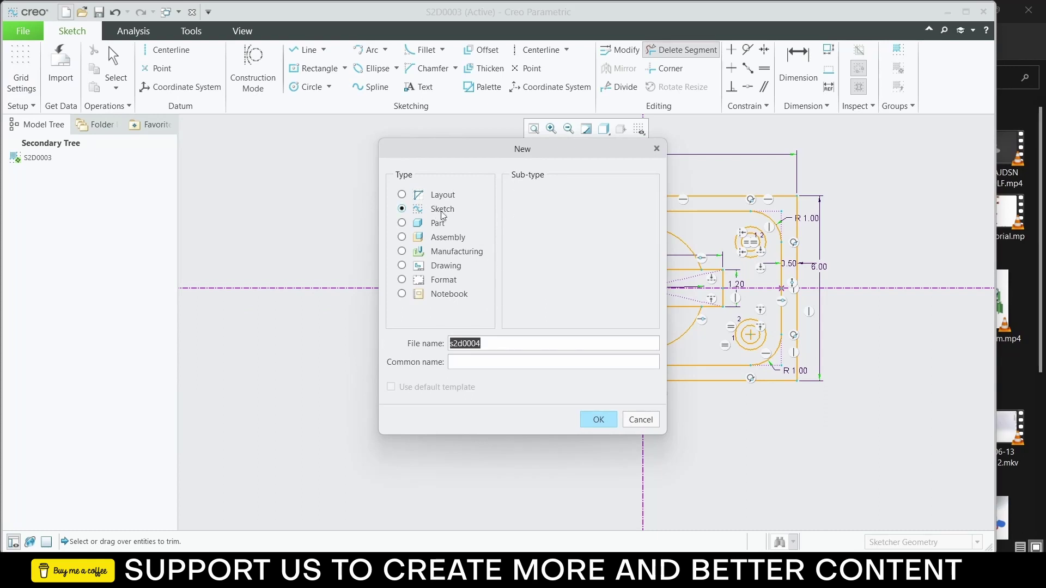
click(597, 425)
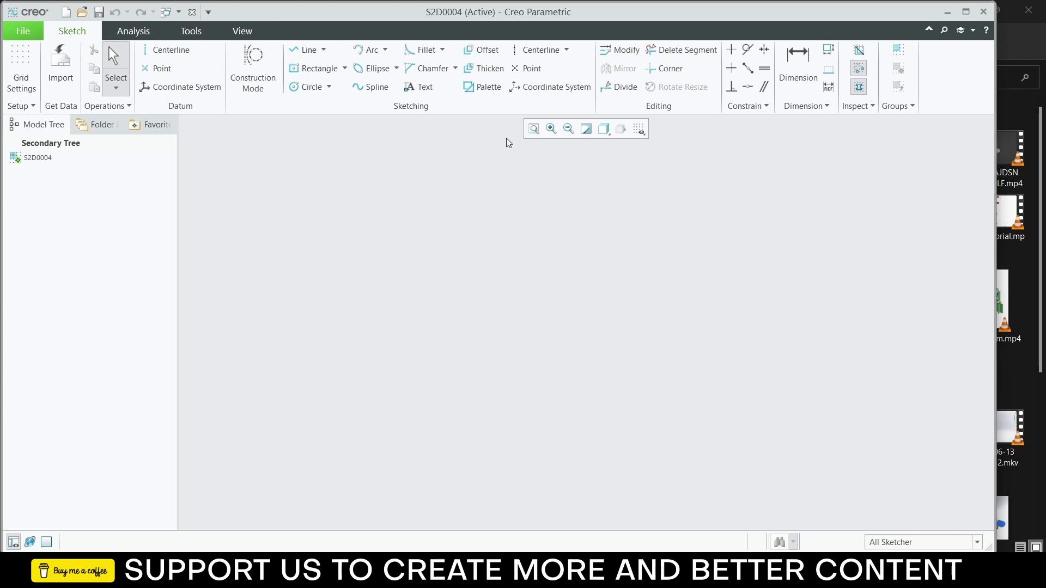
Step: Sketch a circle near the middle of the empty sketch and set its diameter to 8.4
click(312, 87)
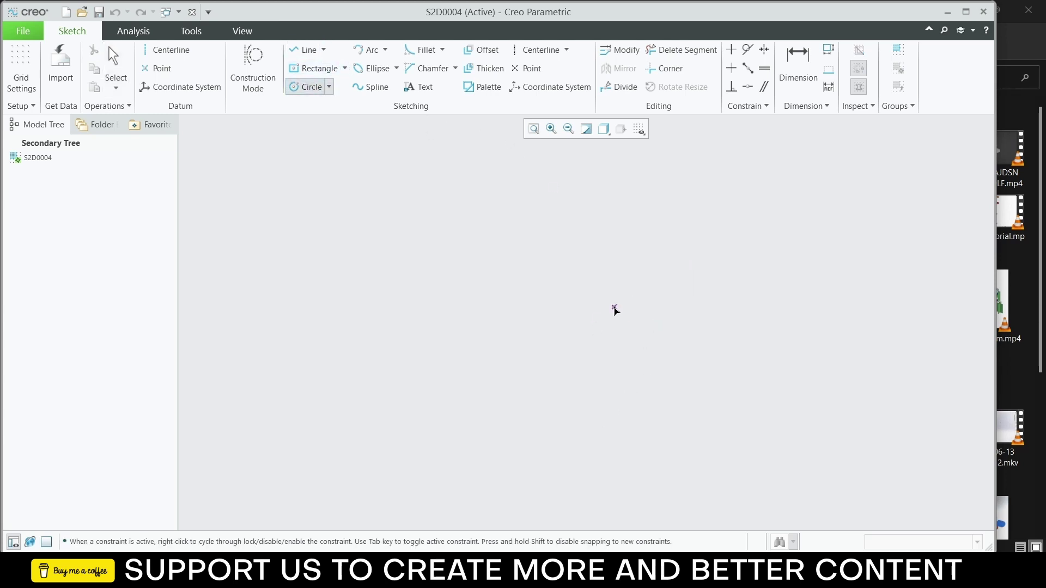
click(590, 307)
click(655, 258)
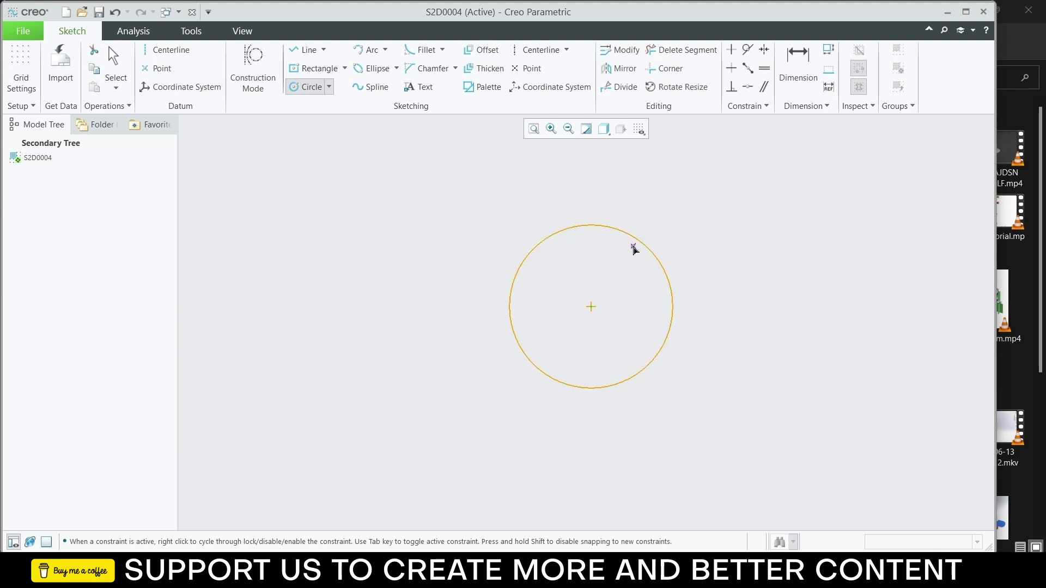
click(724, 251)
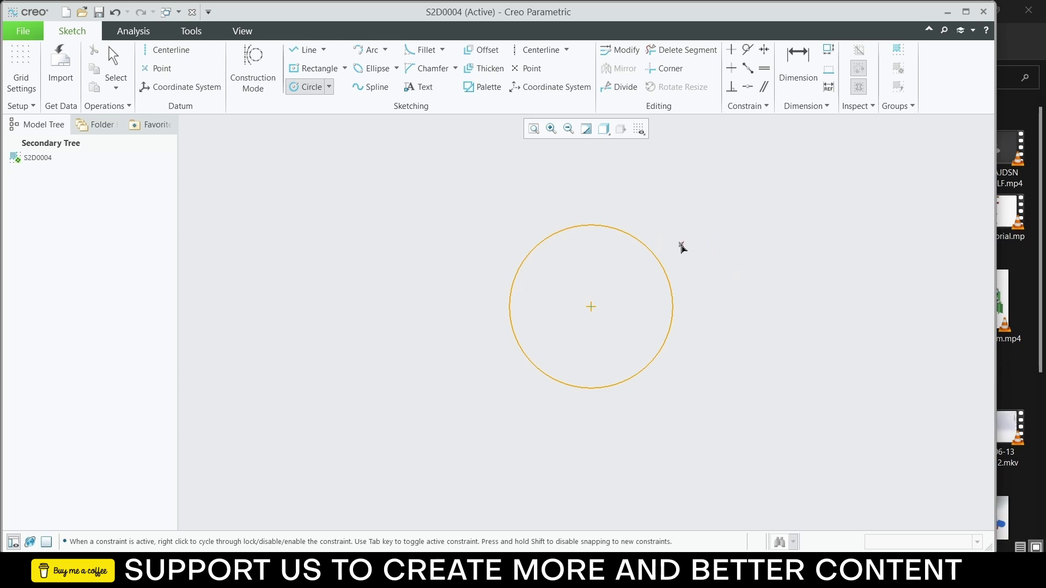
middle_click(682, 246)
double_click(494, 229)
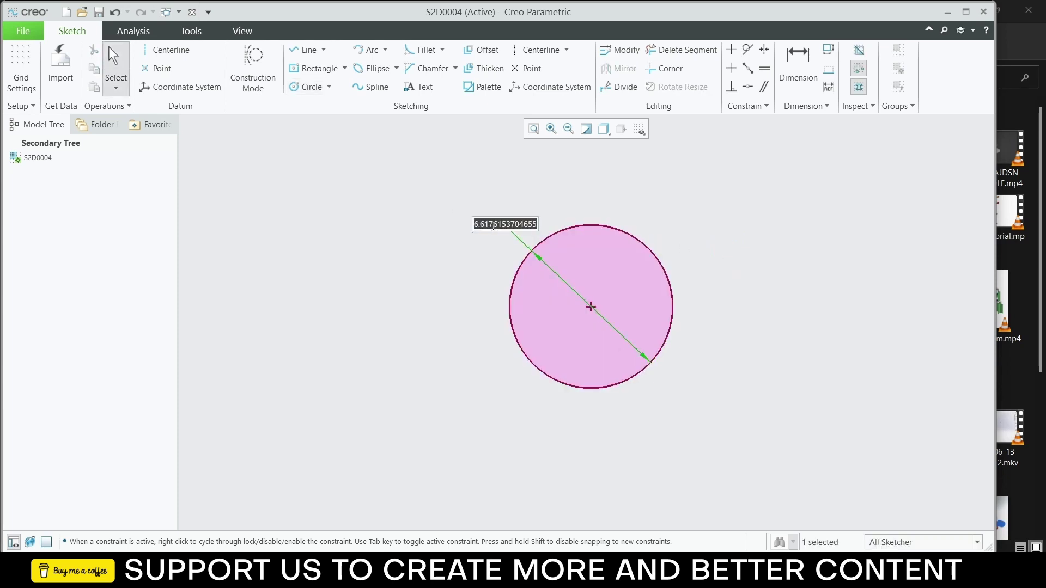
text(8.4)
key(Return)
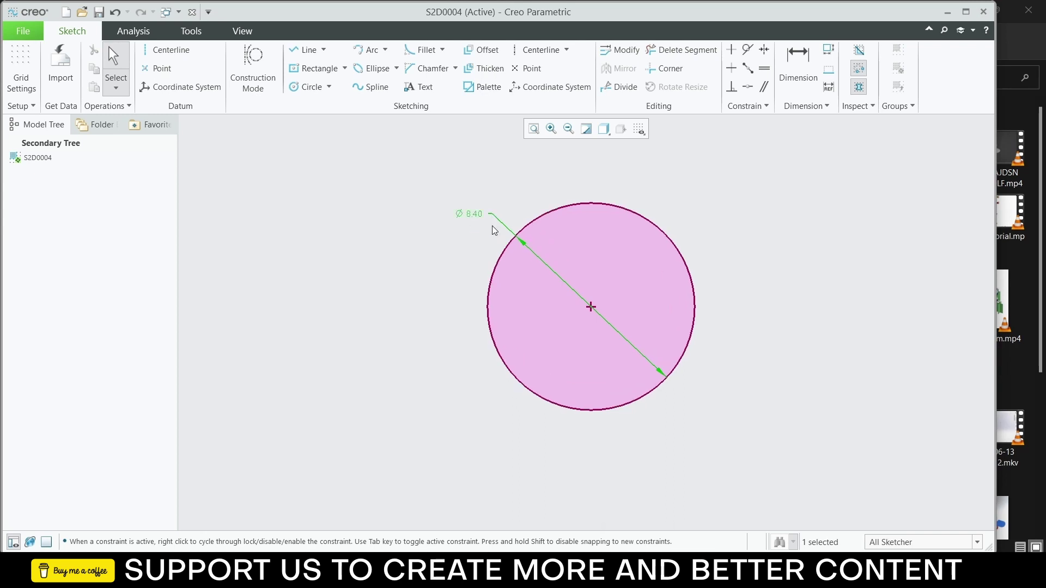
Step: Sketch a larger circle concentric with the 8.4 circle and set its diameter to 16
scroll(674, 283, down, 1)
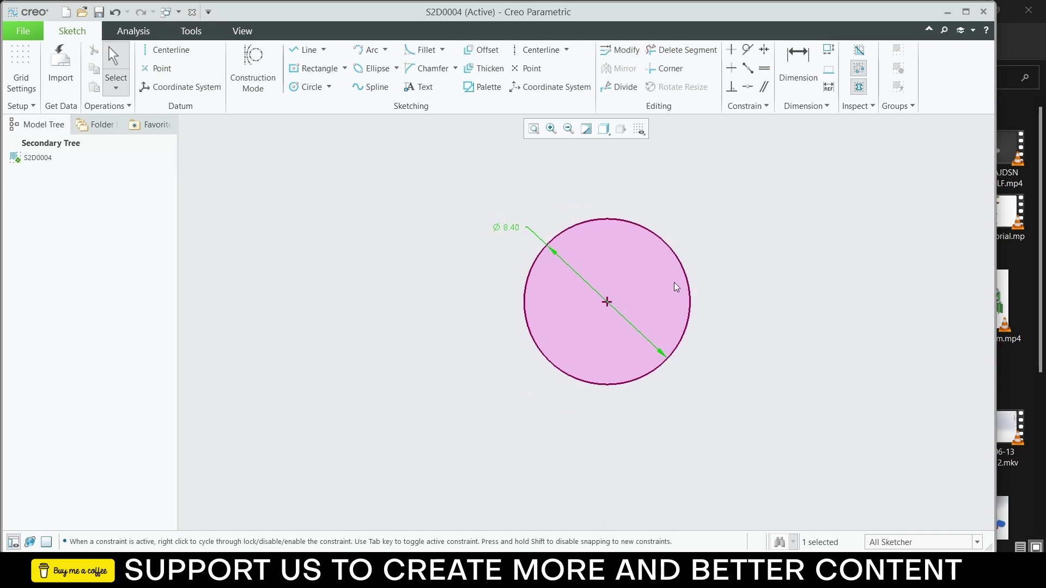
click(299, 87)
click(607, 302)
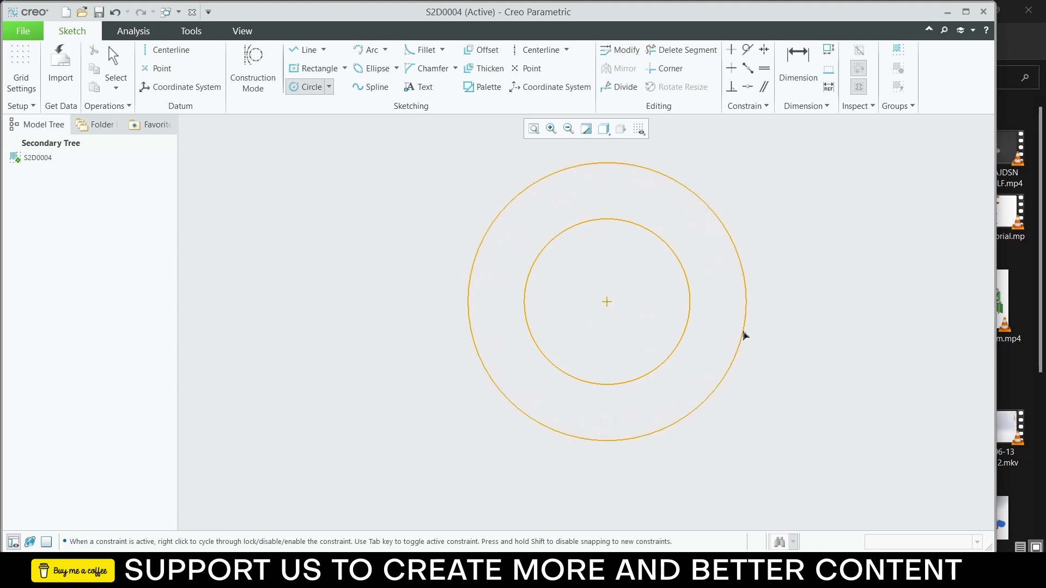
click(745, 335)
middle_click(718, 334)
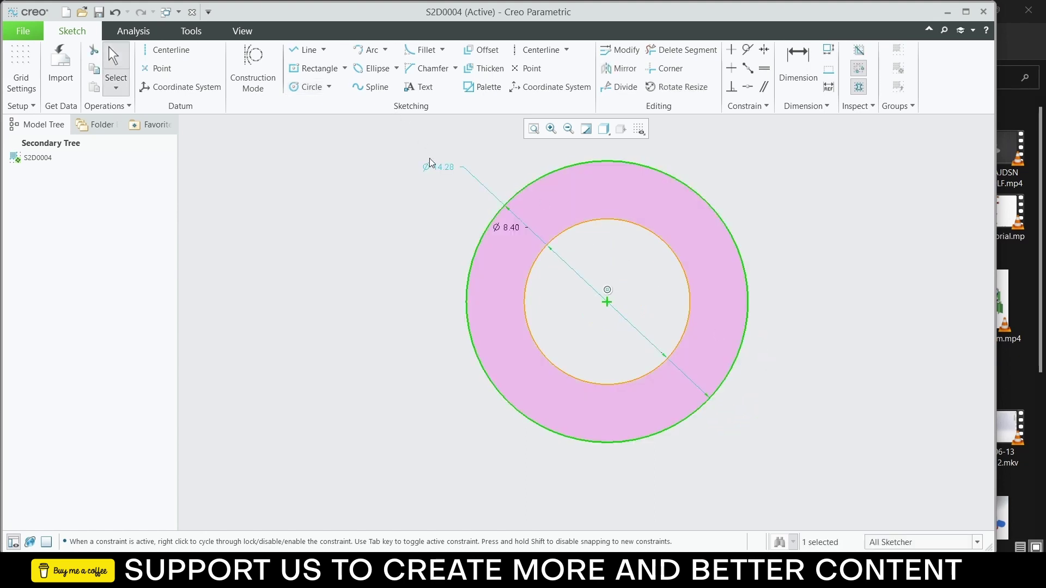
double_click(439, 168)
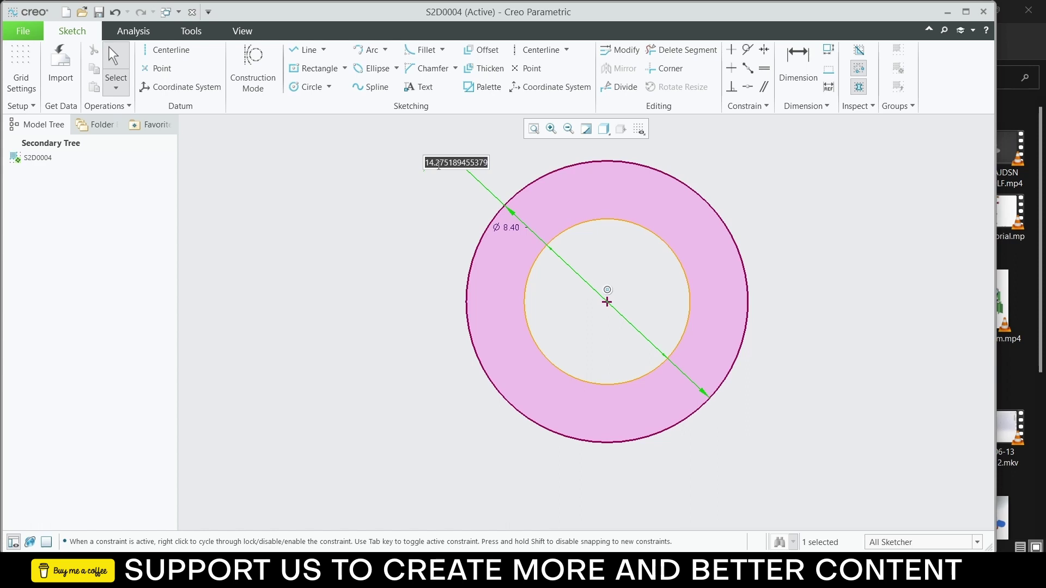
text(16)
key(Return)
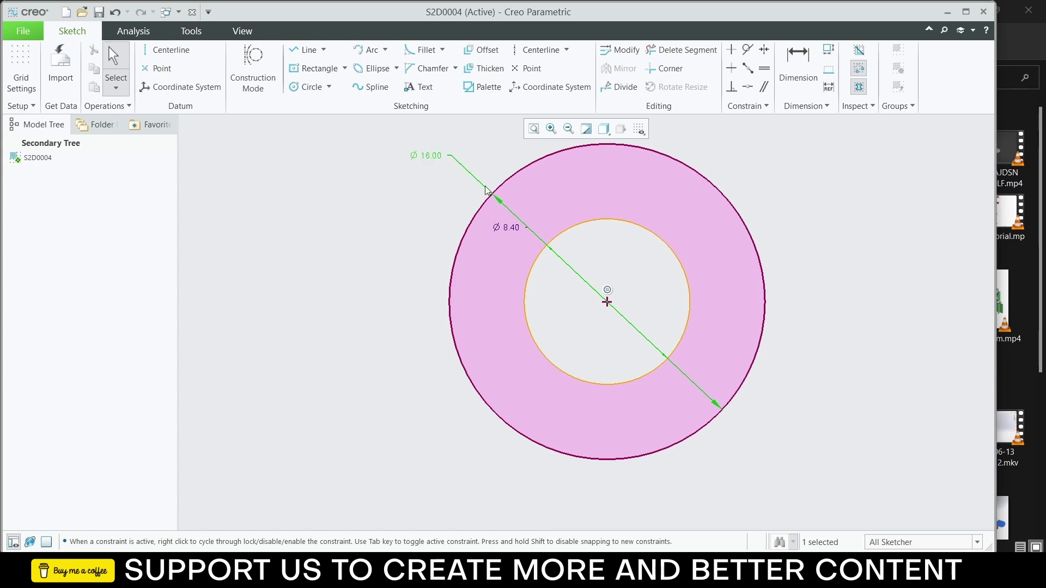
Step: Draw a vertical centerline through the common centre of the two circles
click(537, 50)
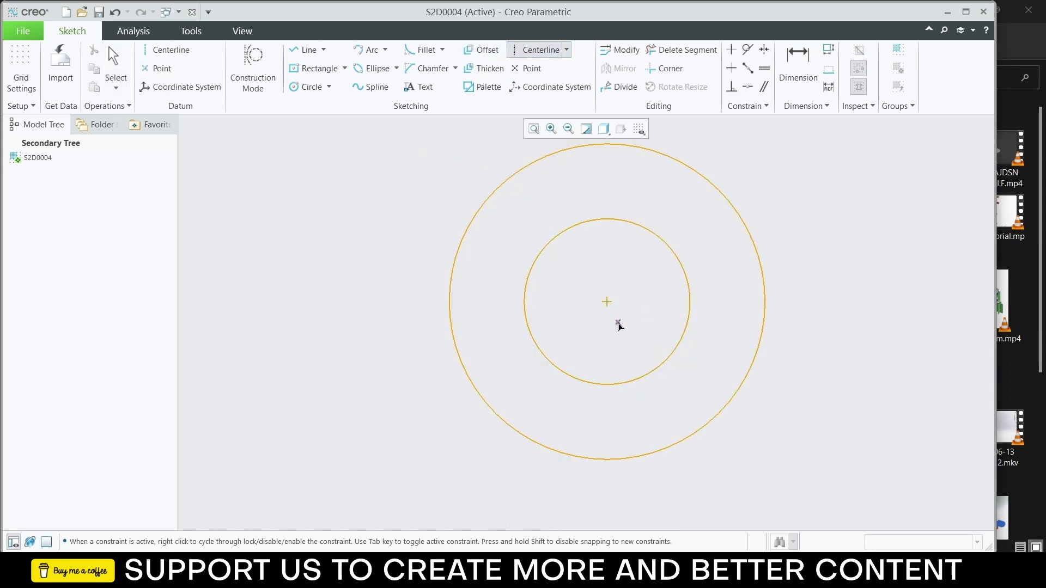
click(606, 302)
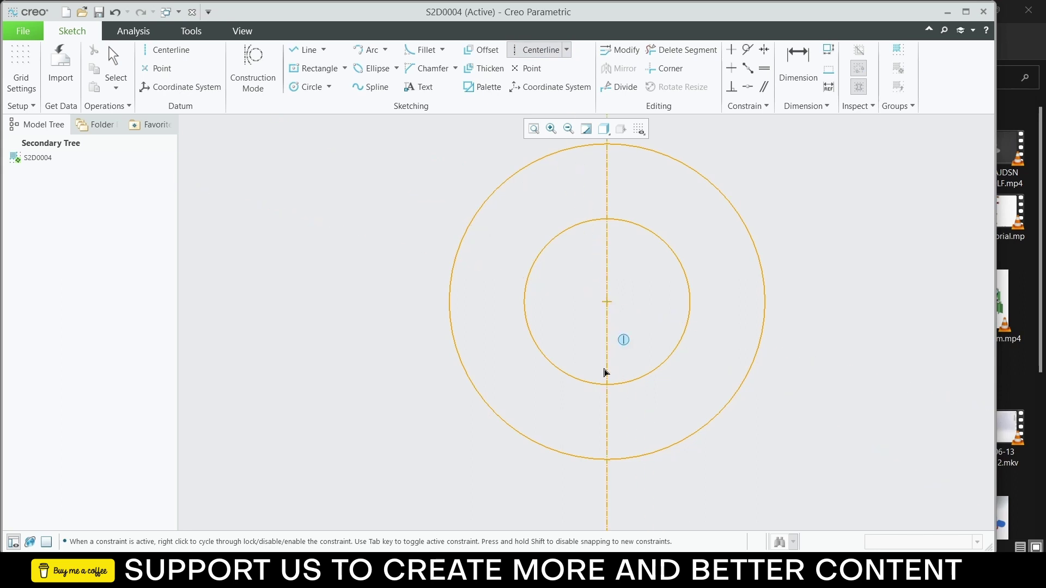
middle_click(605, 372)
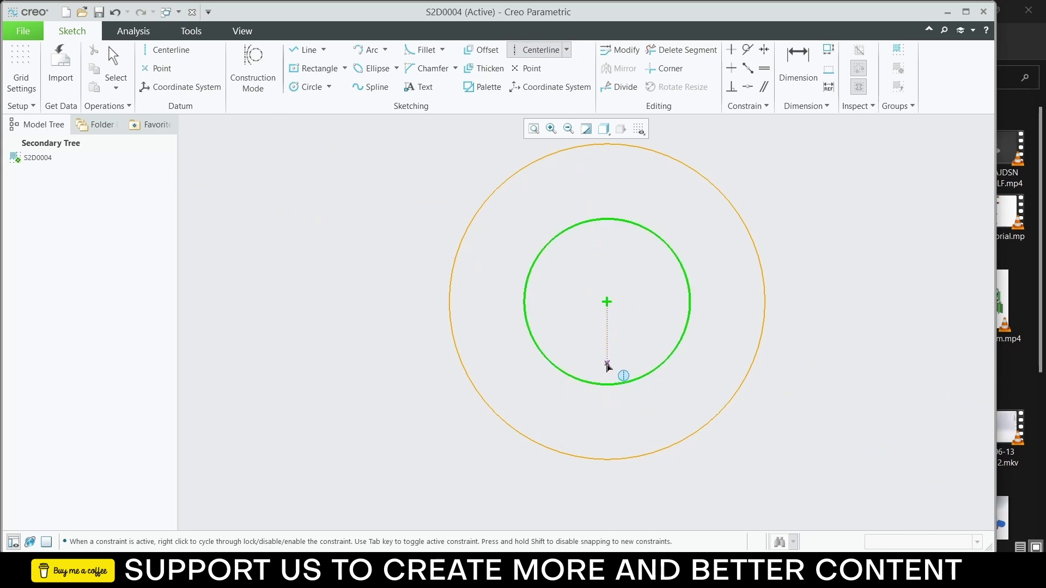
click(607, 303)
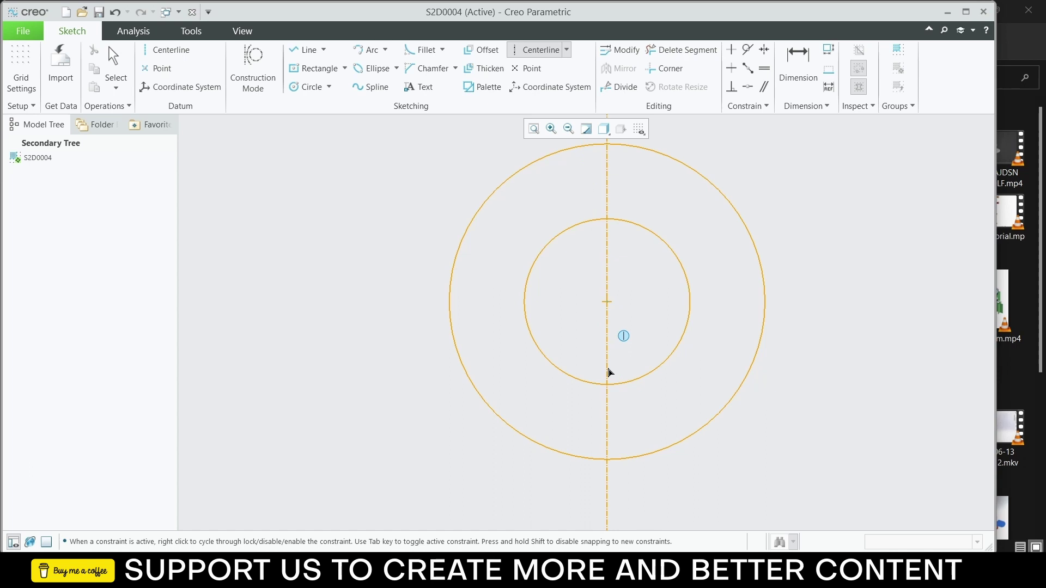
click(609, 372)
middle_click(630, 345)
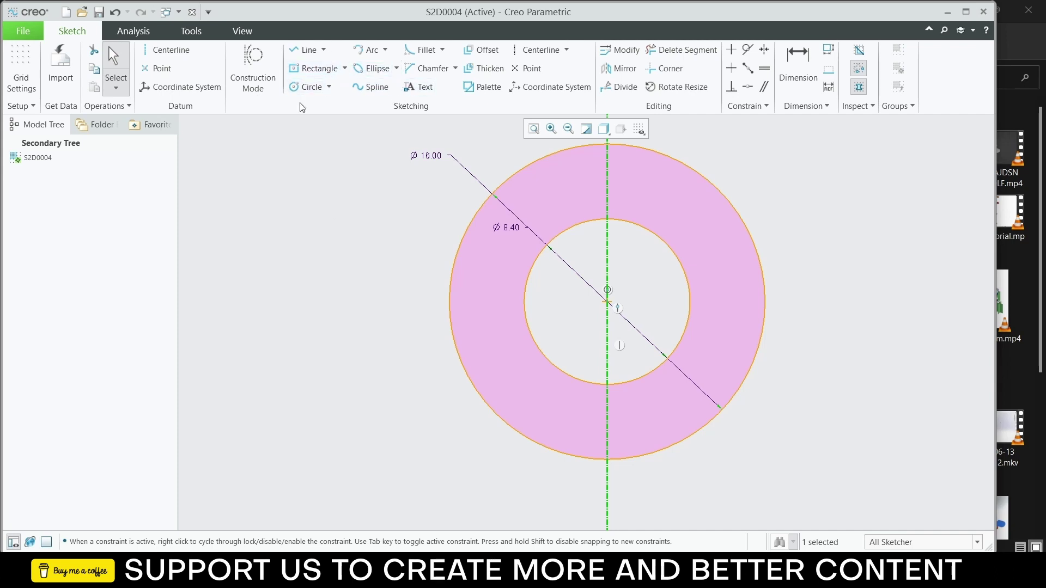
Step: Sketch a circle about 3 in diameter, level with the common centre and about 16.5 to its left
click(309, 87)
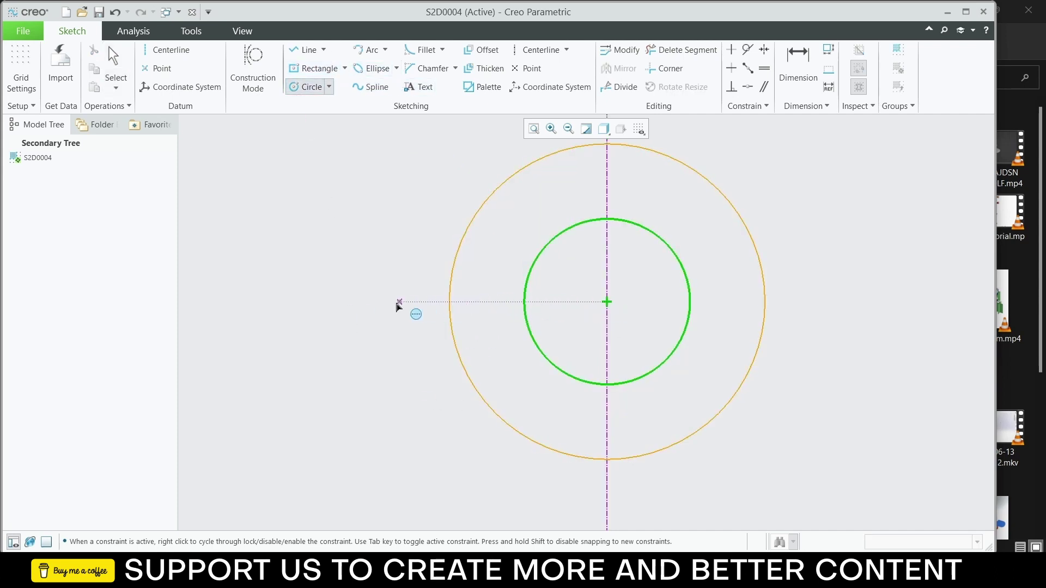
click(282, 302)
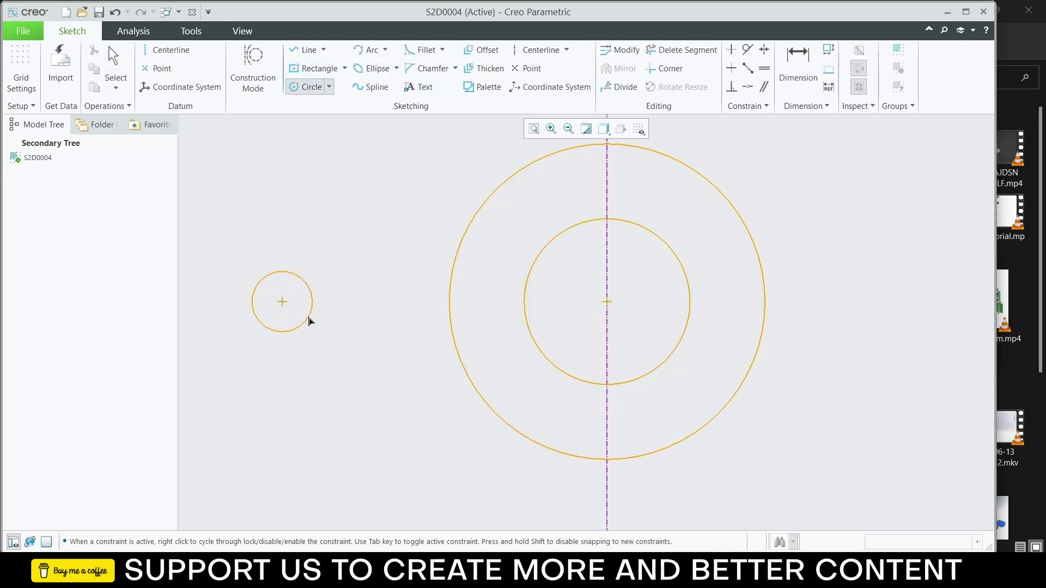
click(309, 321)
click(335, 276)
middle_click(333, 284)
middle_click(320, 284)
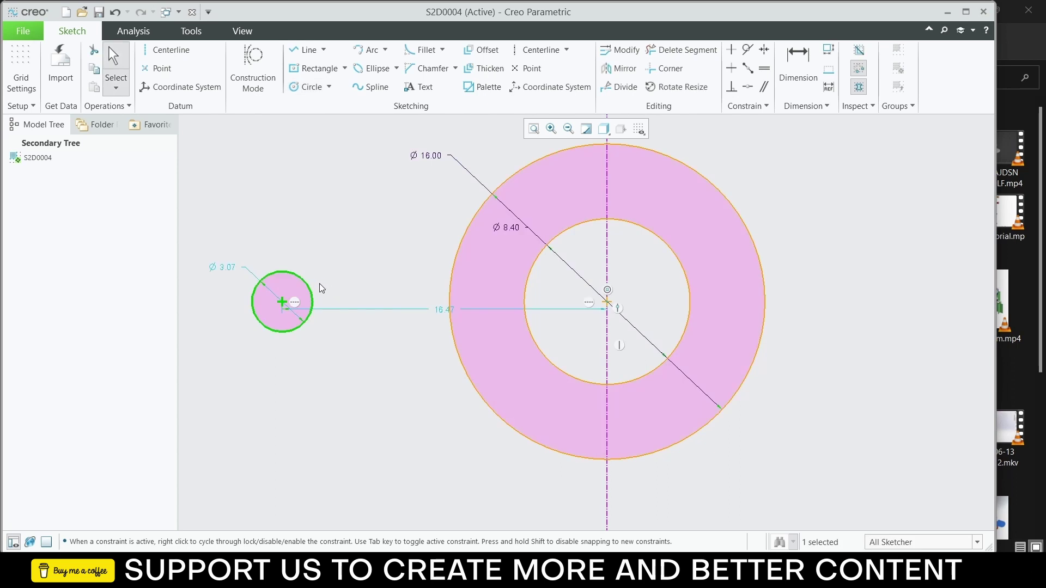
Step: Set the small left circle's diameter to 1
double_click(228, 267)
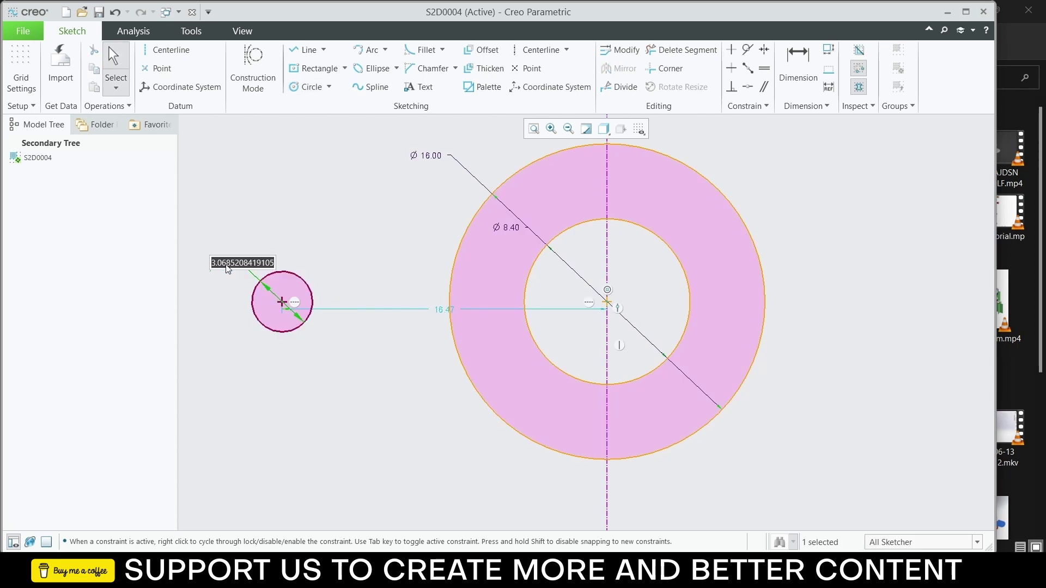
text(1)
key(Return)
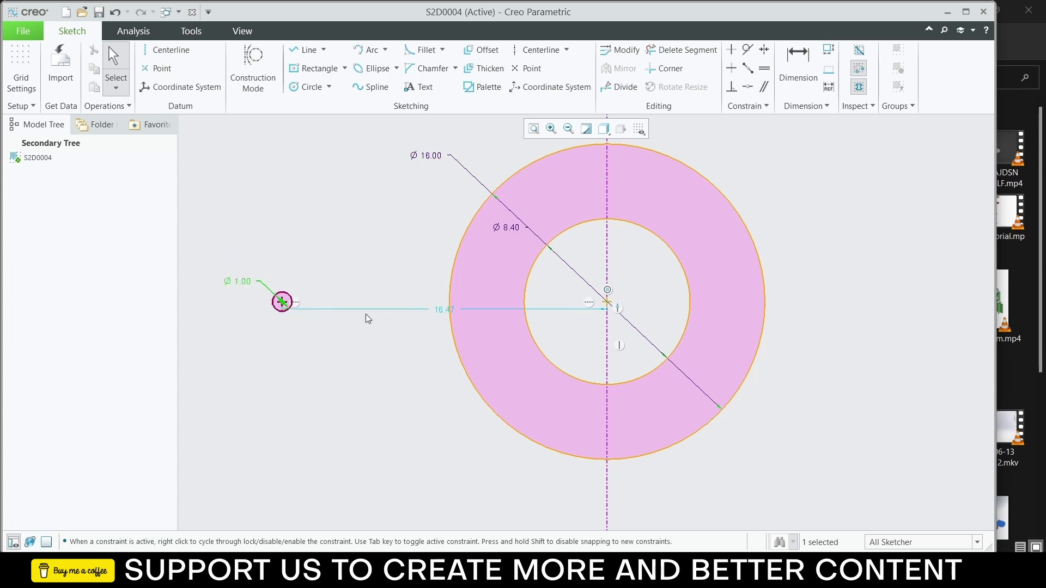
Step: Set the small circle's horizontal distance from the main centre to 16 and its diameter to 2
double_click(438, 312)
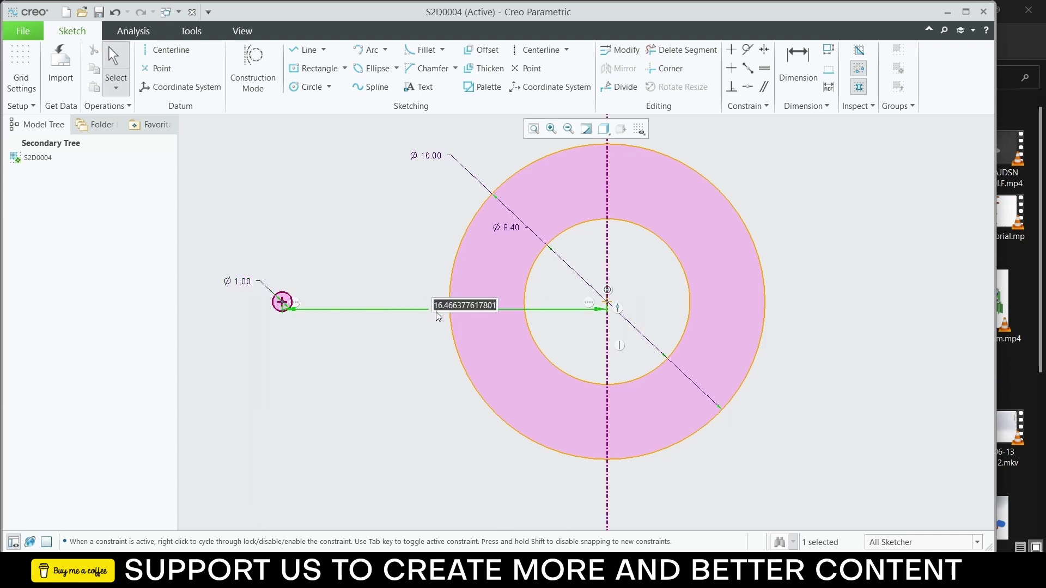
text(16)
key(Return)
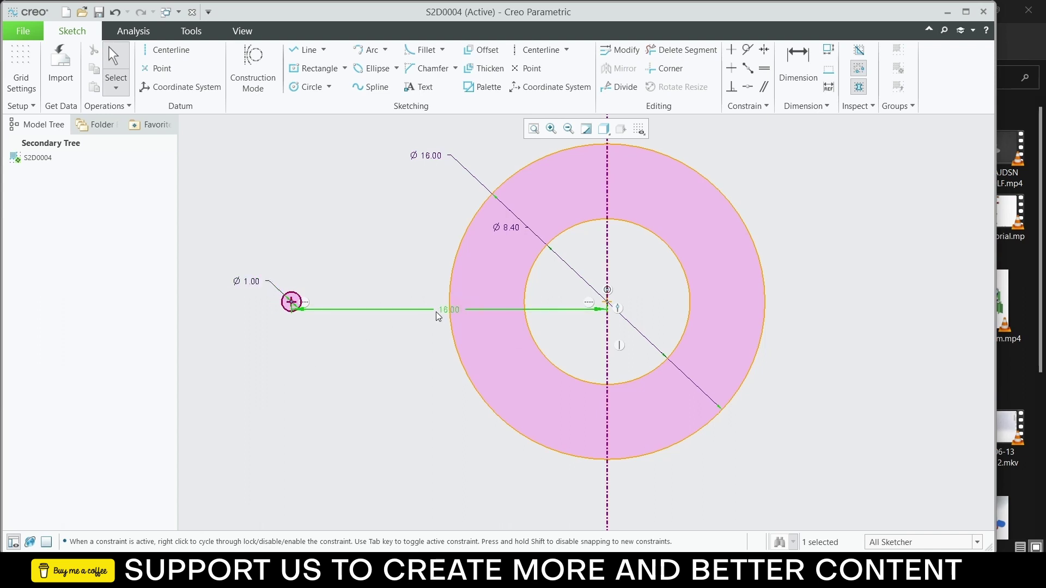
click(365, 263)
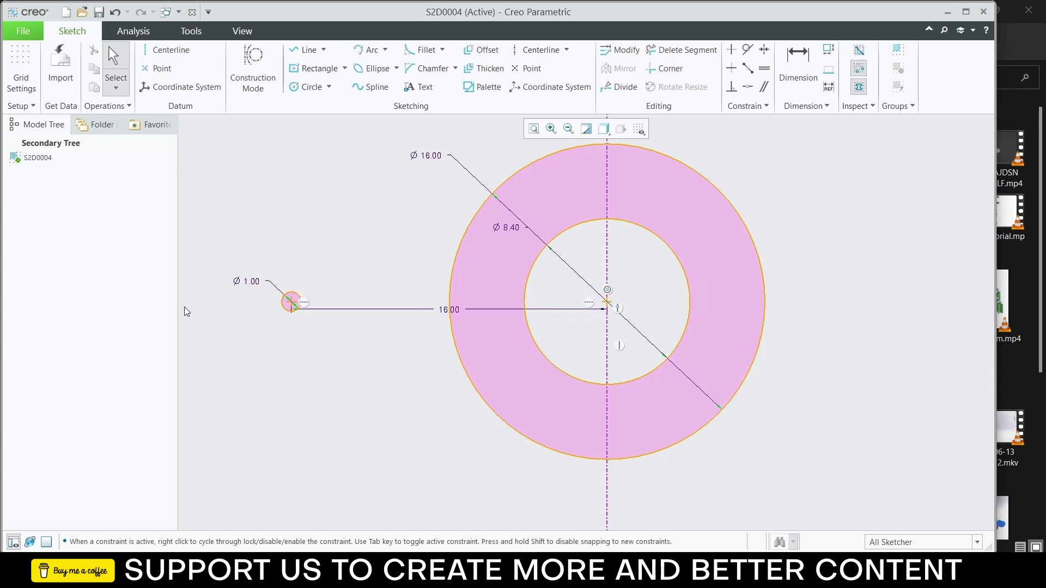
double_click(246, 283)
text(2)
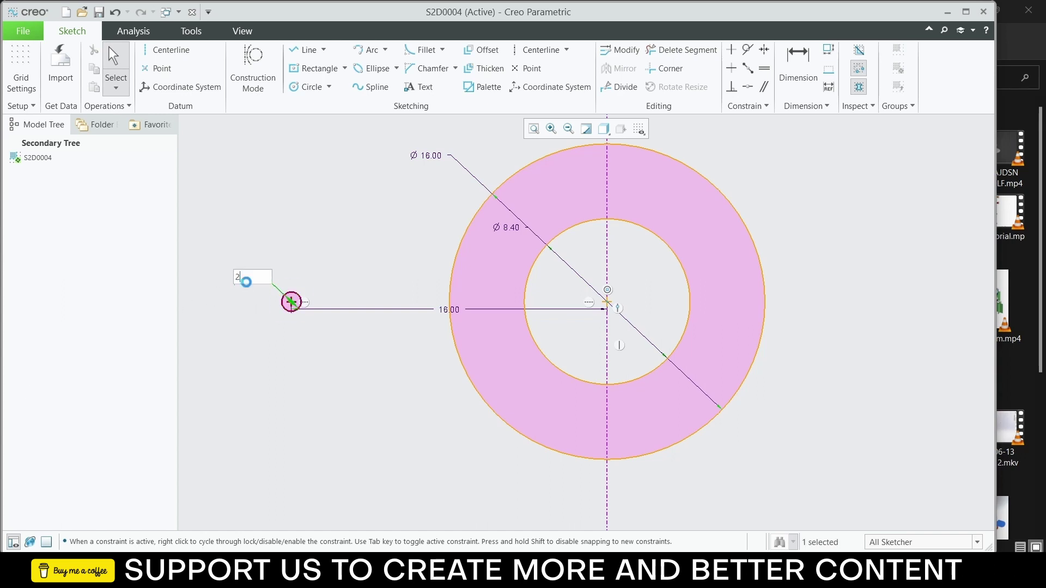
key(Return)
click(328, 229)
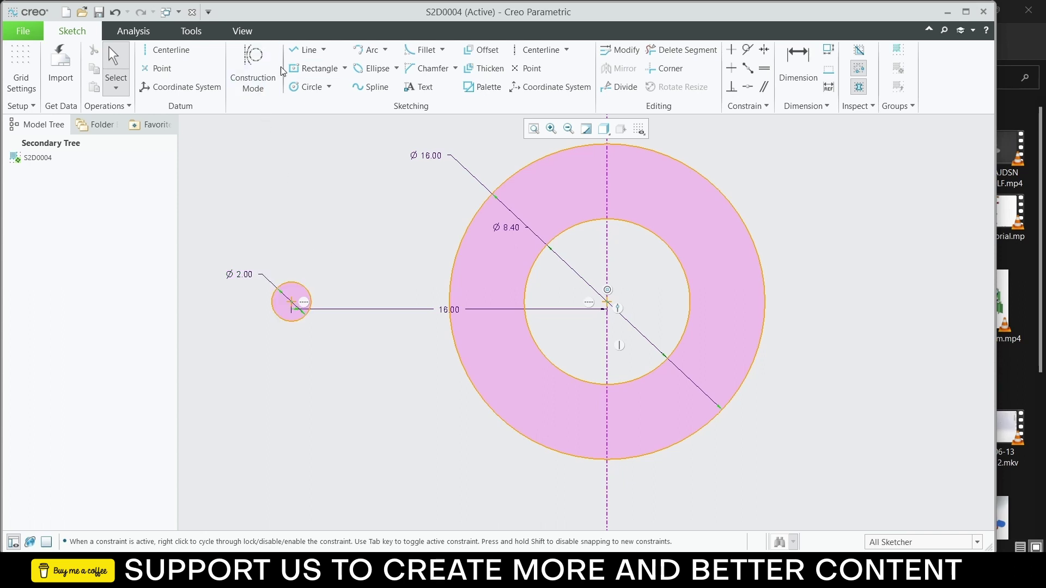
Step: Sketch a second circle concentric with the small left circle and set its diameter to 4
click(308, 86)
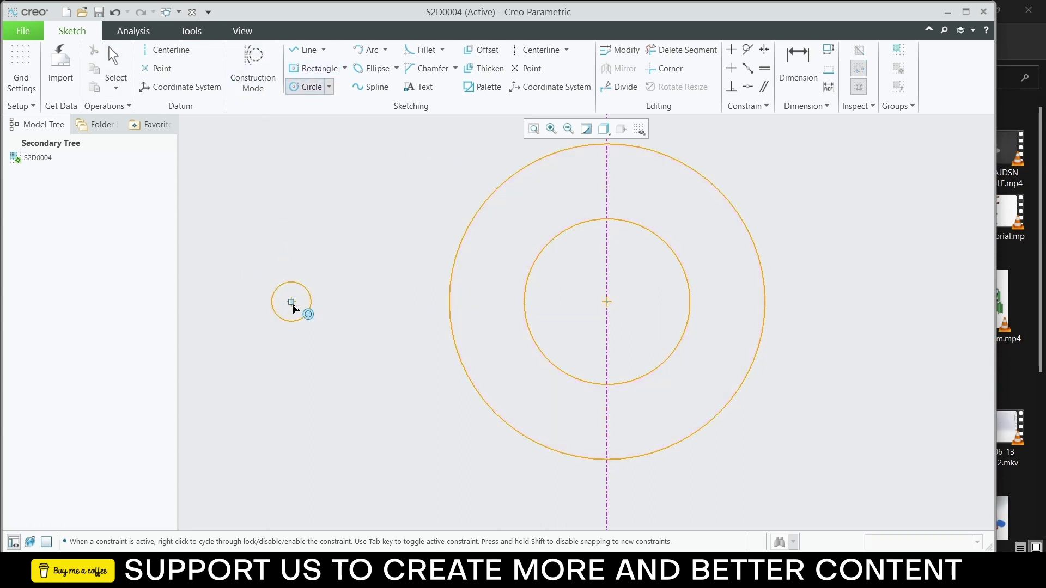
click(292, 305)
click(332, 303)
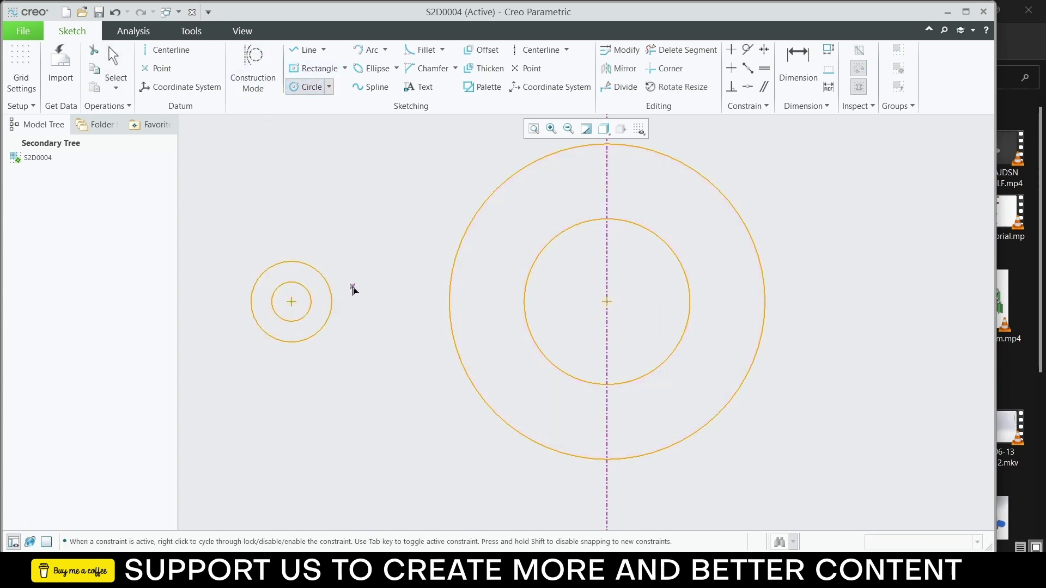
middle_click(353, 289)
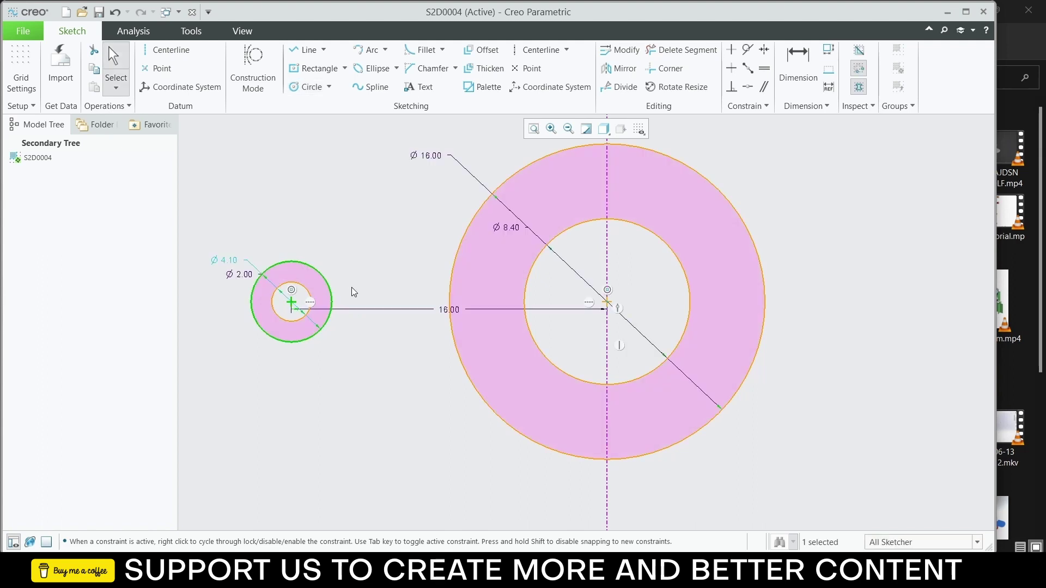
double_click(232, 262)
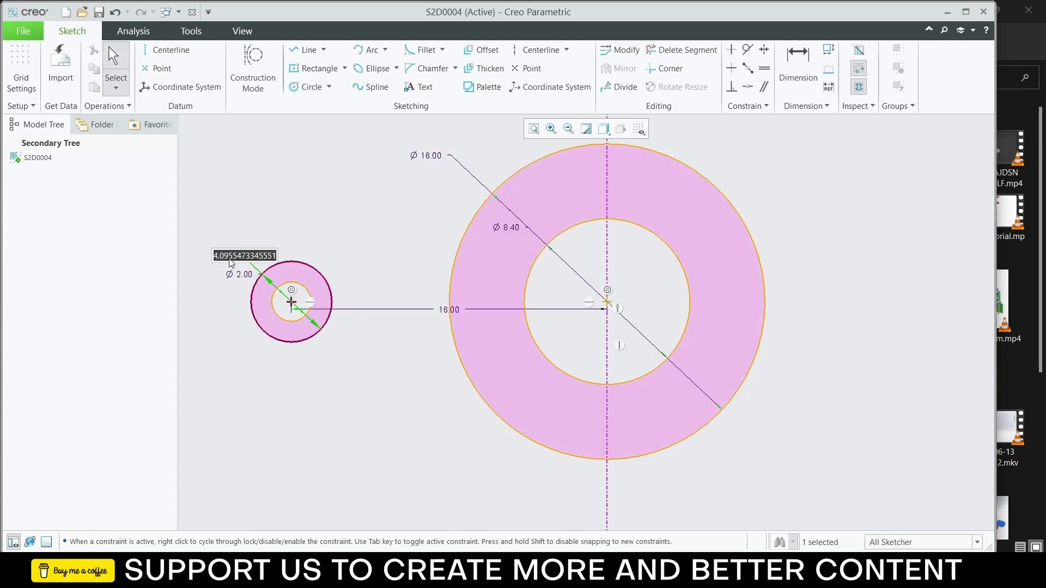
text(4)
key(Return)
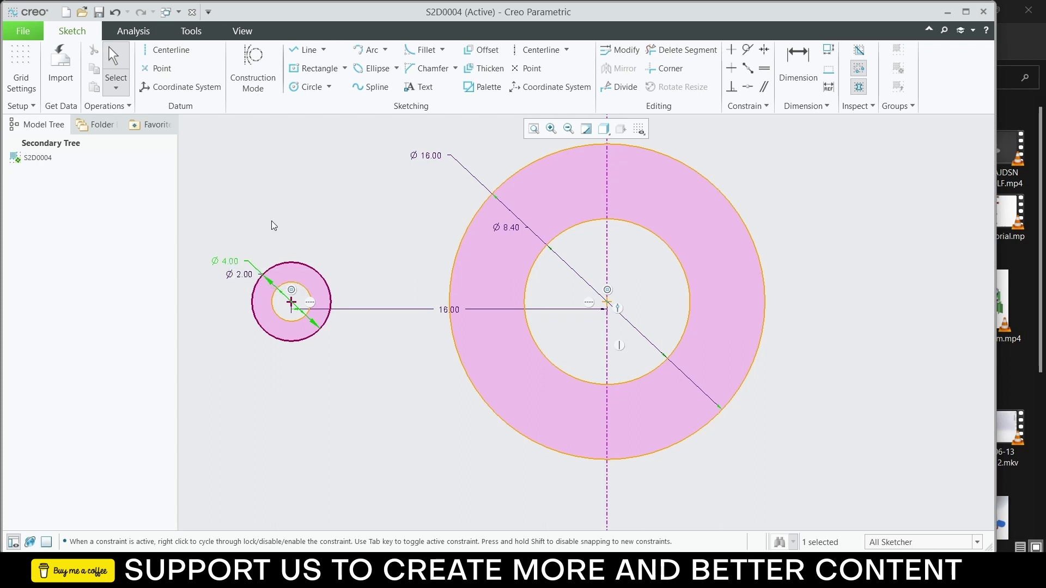
click(321, 216)
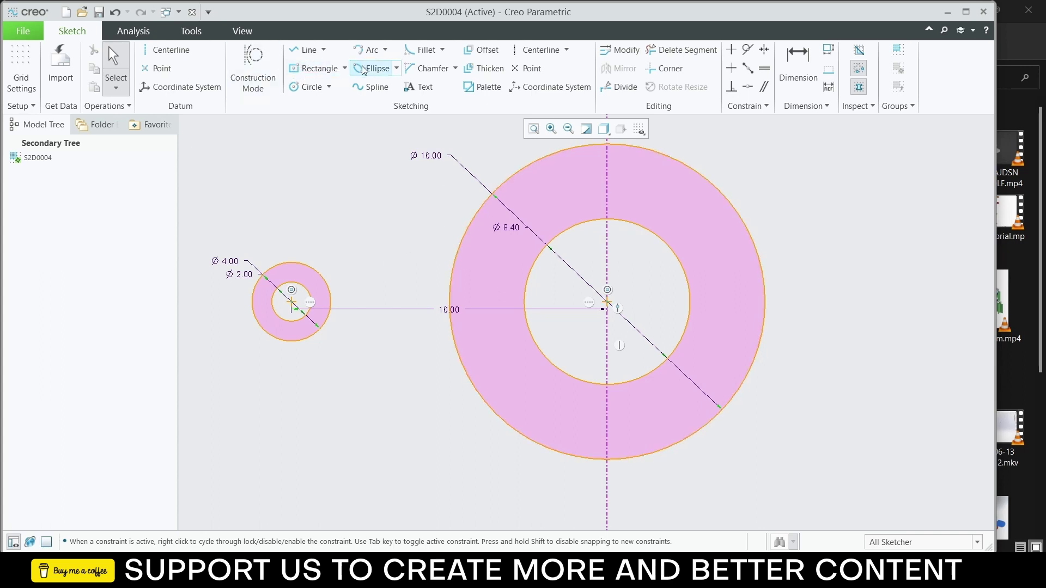
Step: Sketch two large circles about 25.5 and 24 in diameter, concentric with the 16 circle
click(308, 87)
click(606, 303)
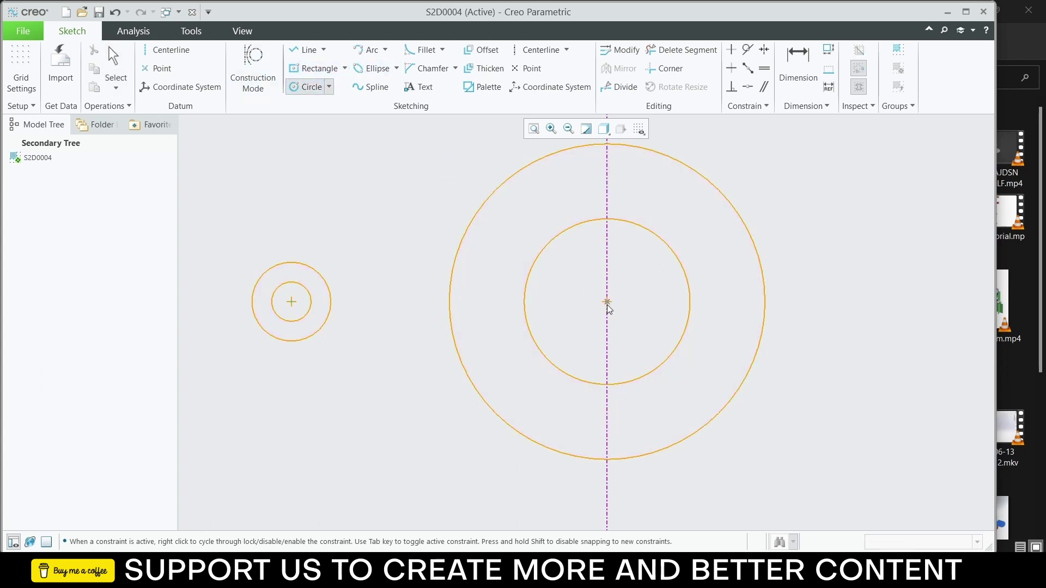
click(356, 297)
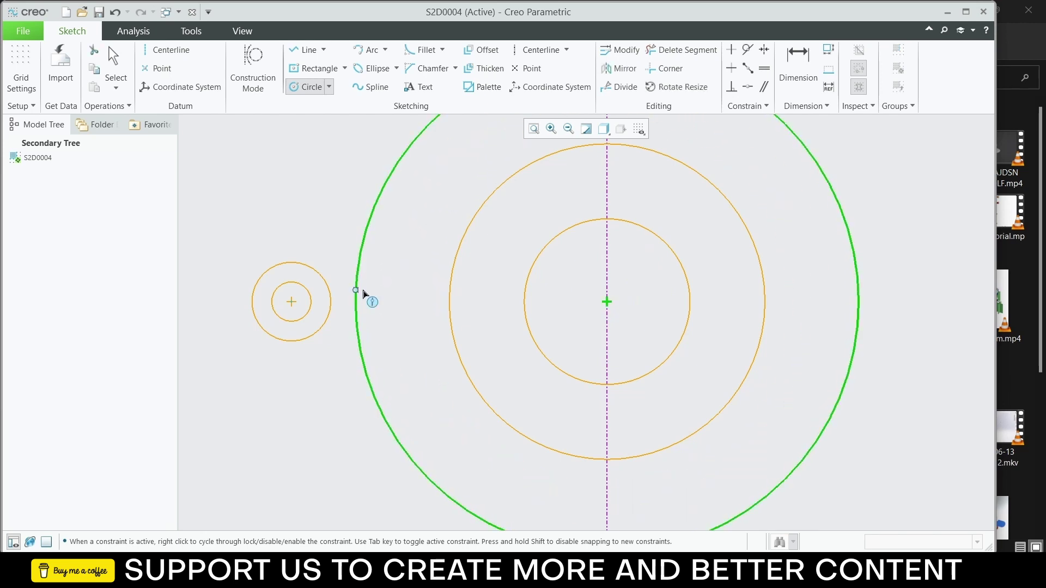
click(607, 303)
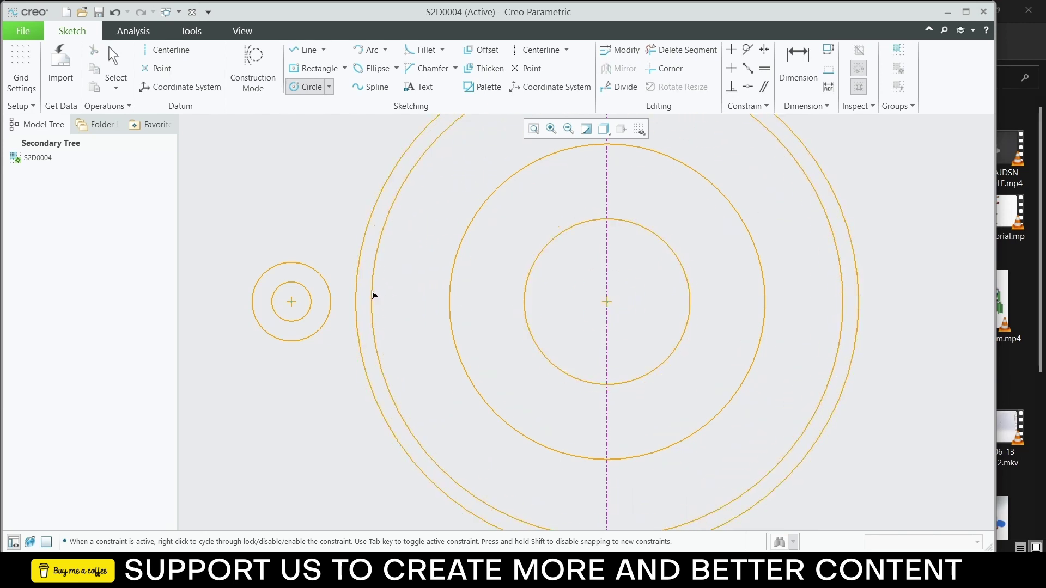
click(373, 297)
middle_click(418, 256)
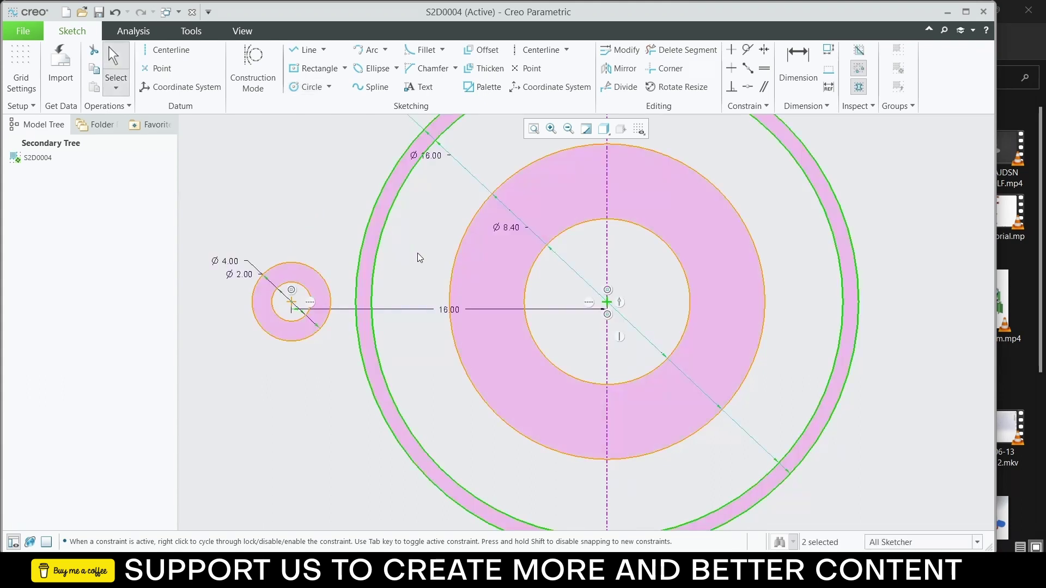
Step: Reposition the diameter dimensions of the 16 circle and the smaller new large circle so that they no longer overlap
scroll(403, 178, down, 2)
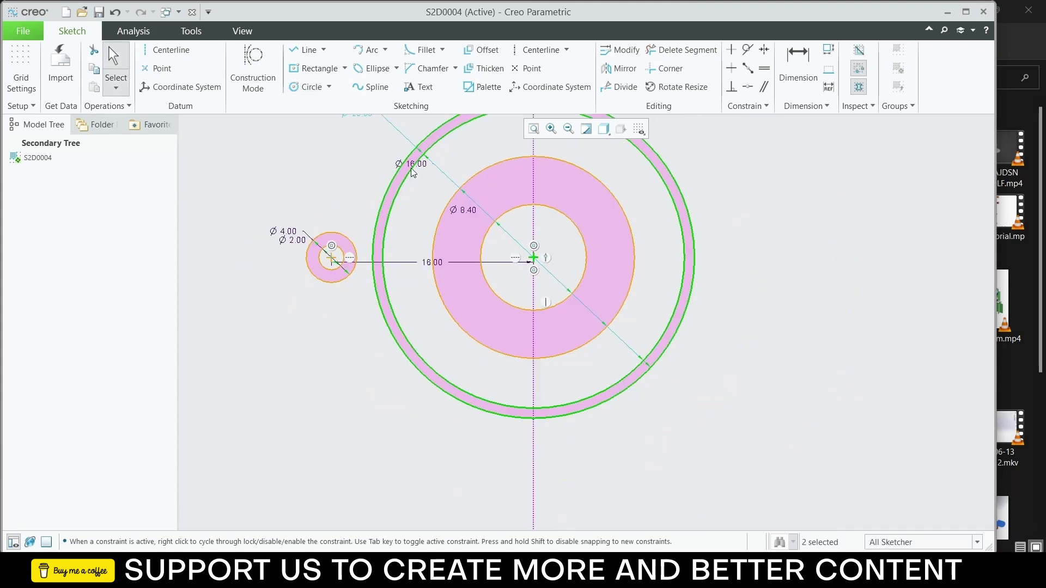
scroll(414, 169, up, 2)
drag(419, 169, 426, 229)
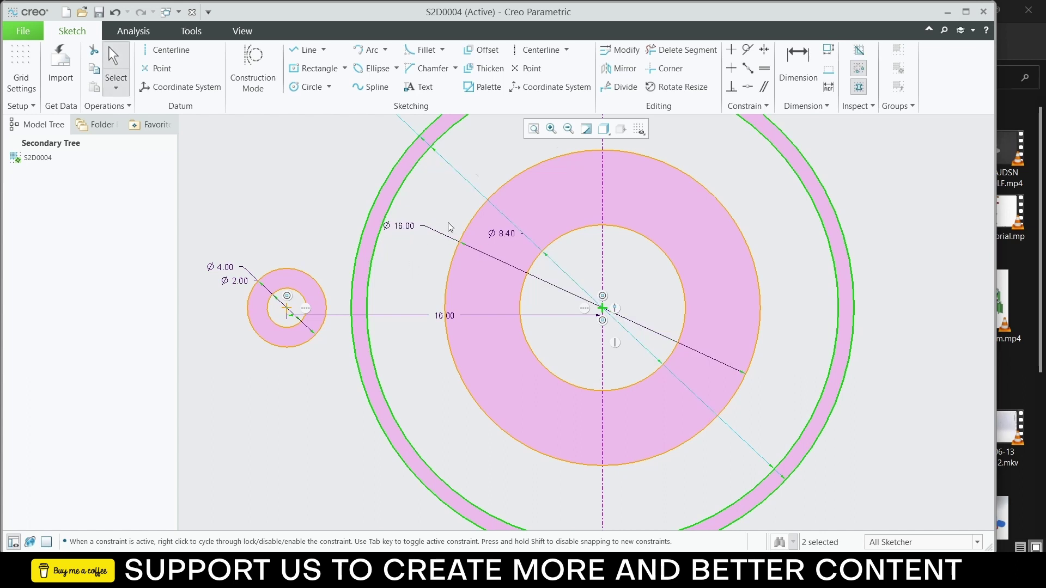
scroll(448, 222, down, 2)
drag(382, 151, 387, 195)
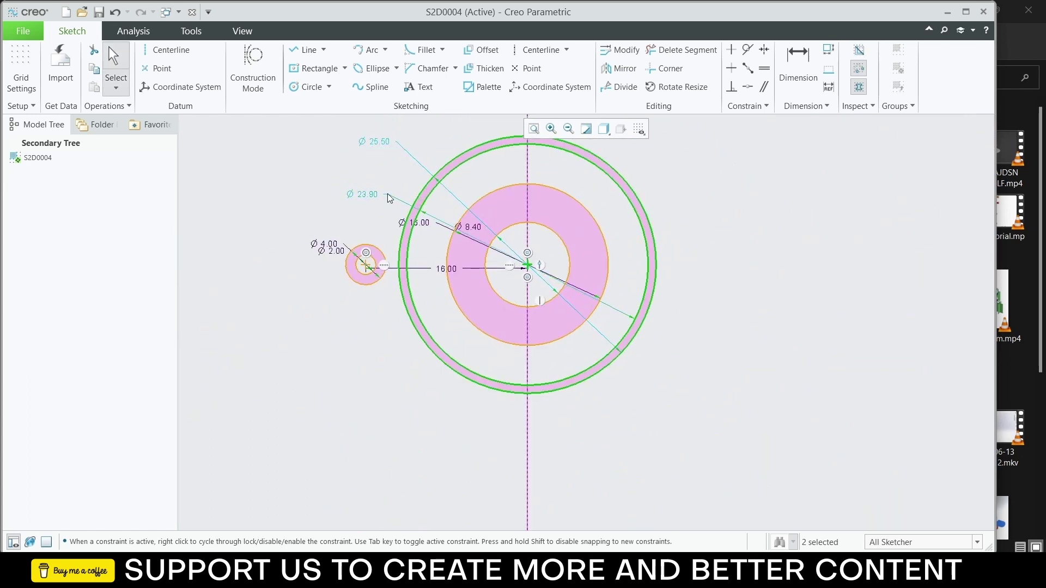
Step: Set the diameter of the smaller of the two new large circles to 20
double_click(377, 192)
text(20)
key(Return)
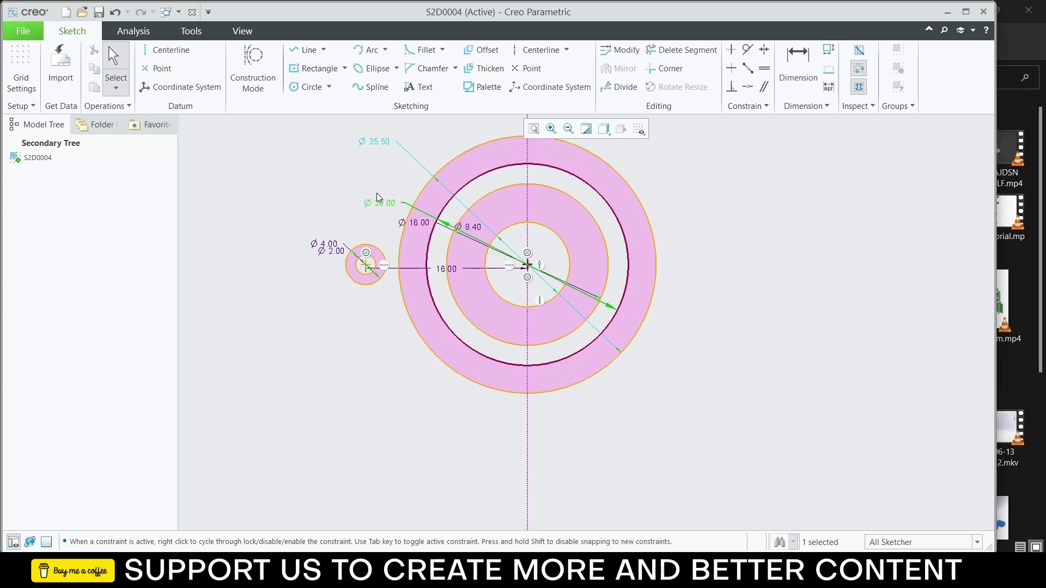
click(383, 146)
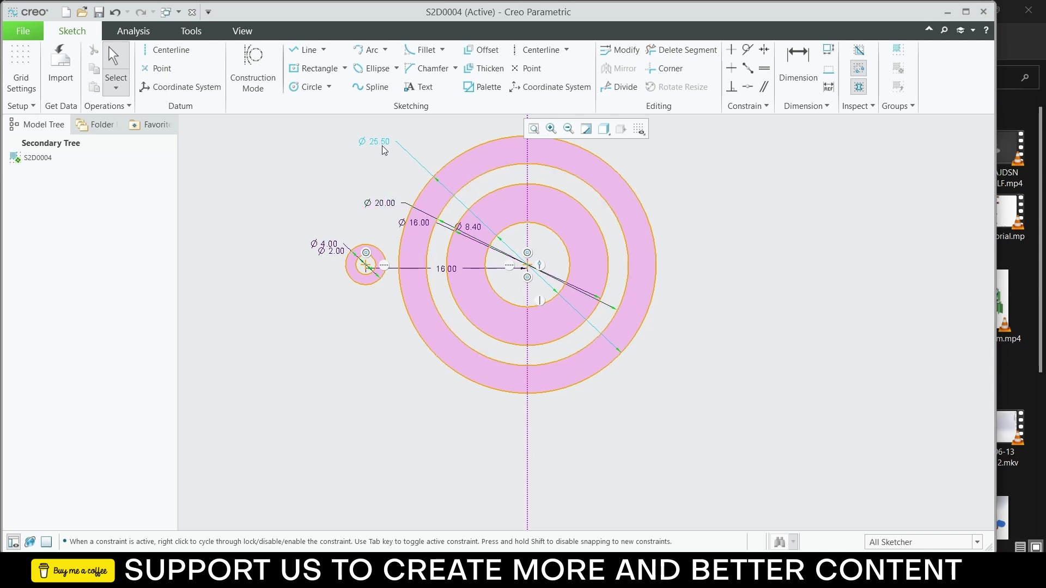
Step: Set the diameter of the outermost circle to 22
double_click(381, 144)
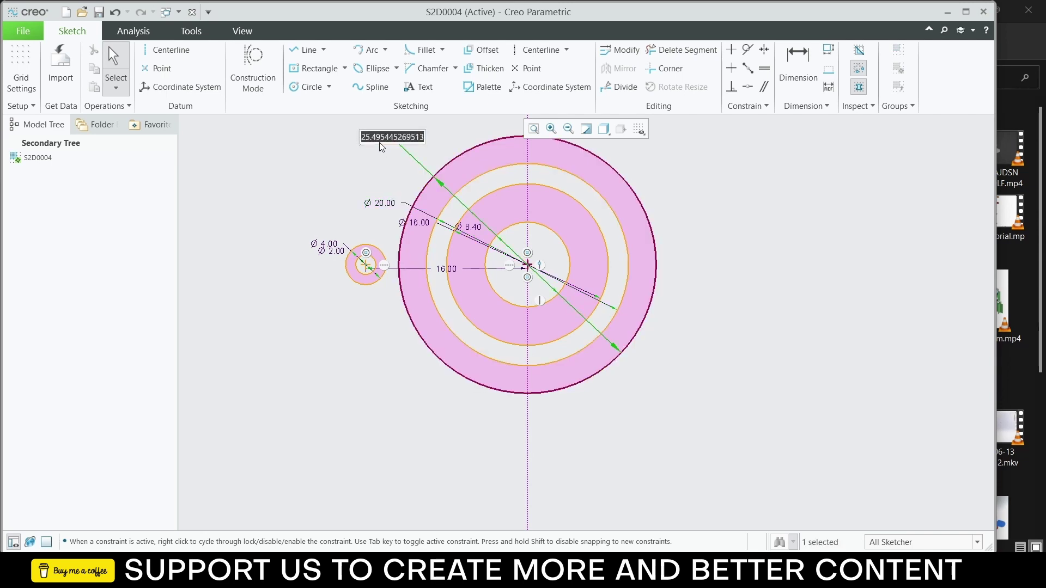
text(22)
key(Return)
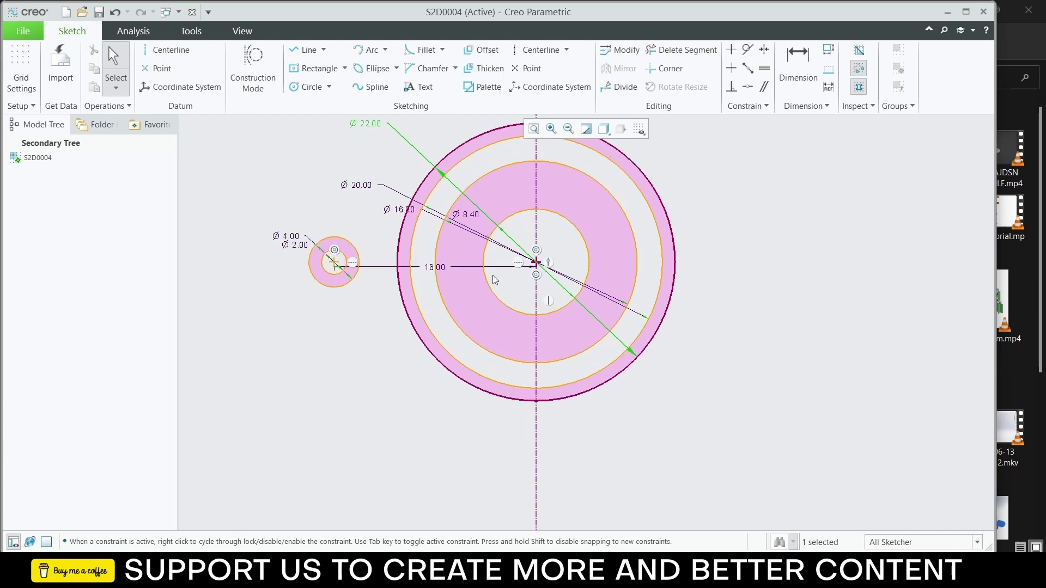
Step: Sketch three horizontal centerlines: one through the main centre, one above it and one below it
scroll(493, 275, up, 1)
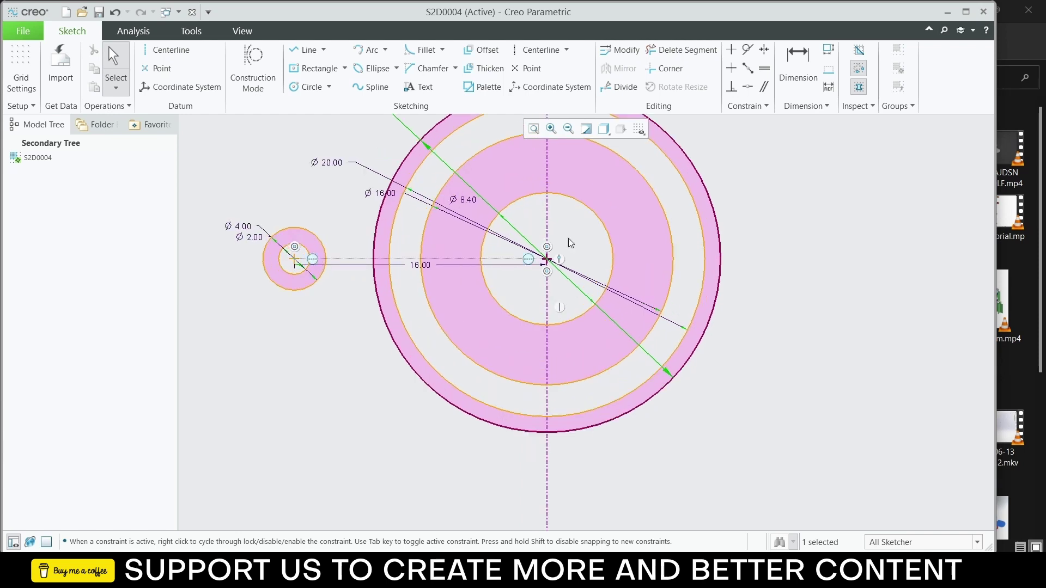
click(524, 54)
click(547, 258)
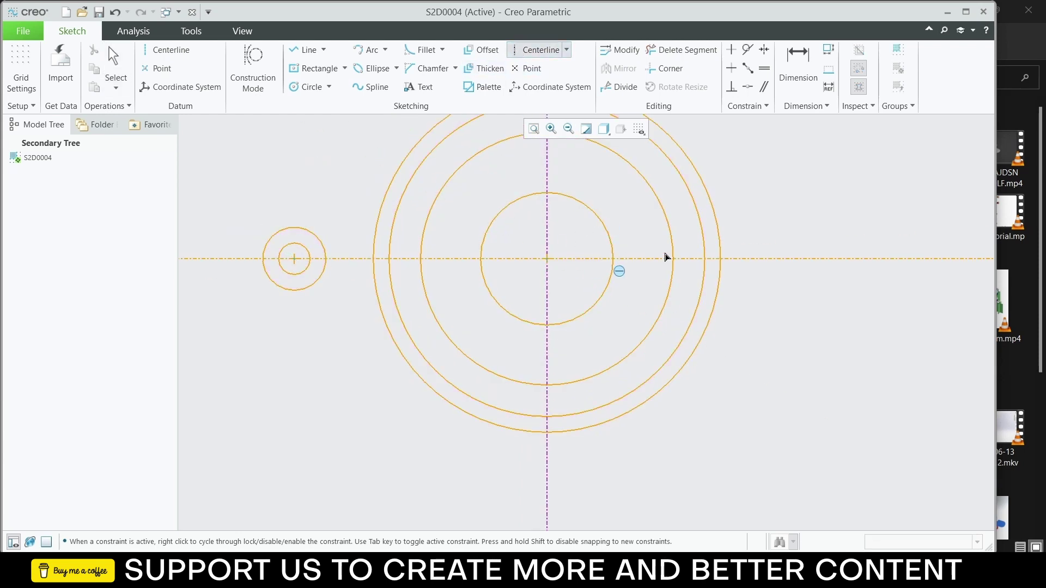
click(759, 261)
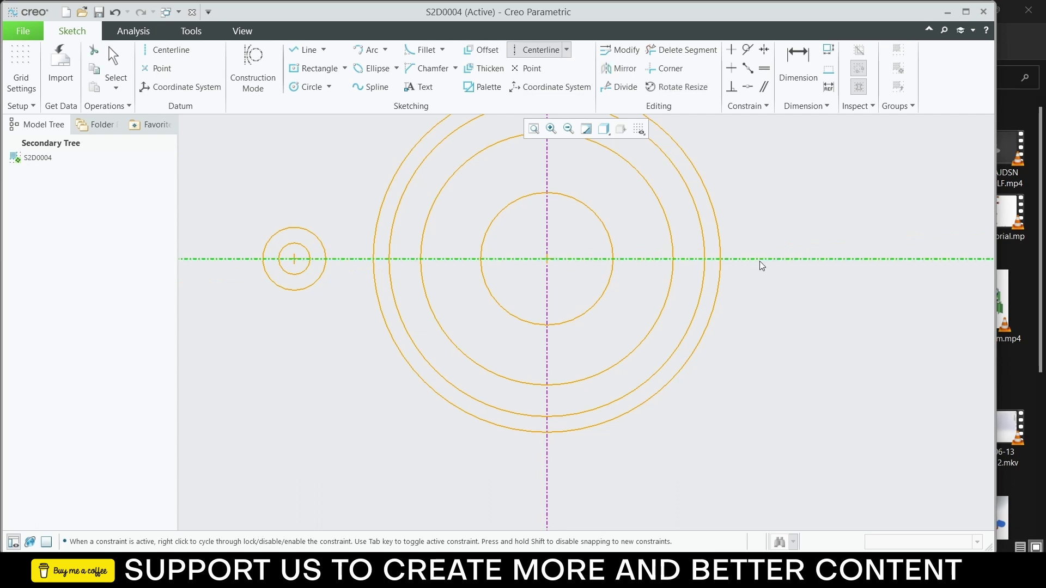
click(548, 231)
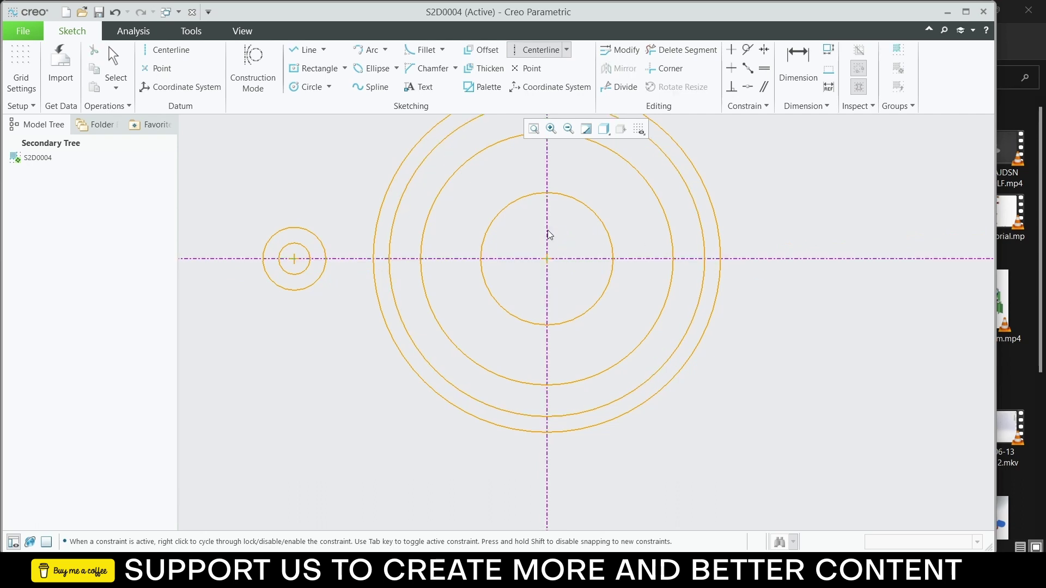
click(778, 237)
click(551, 295)
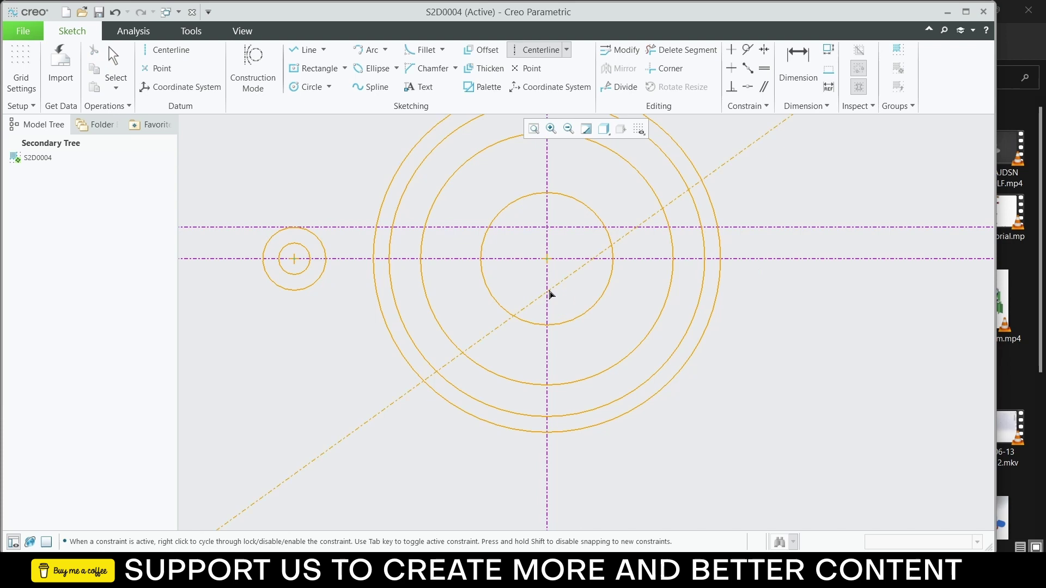
click(796, 298)
middle_click(780, 321)
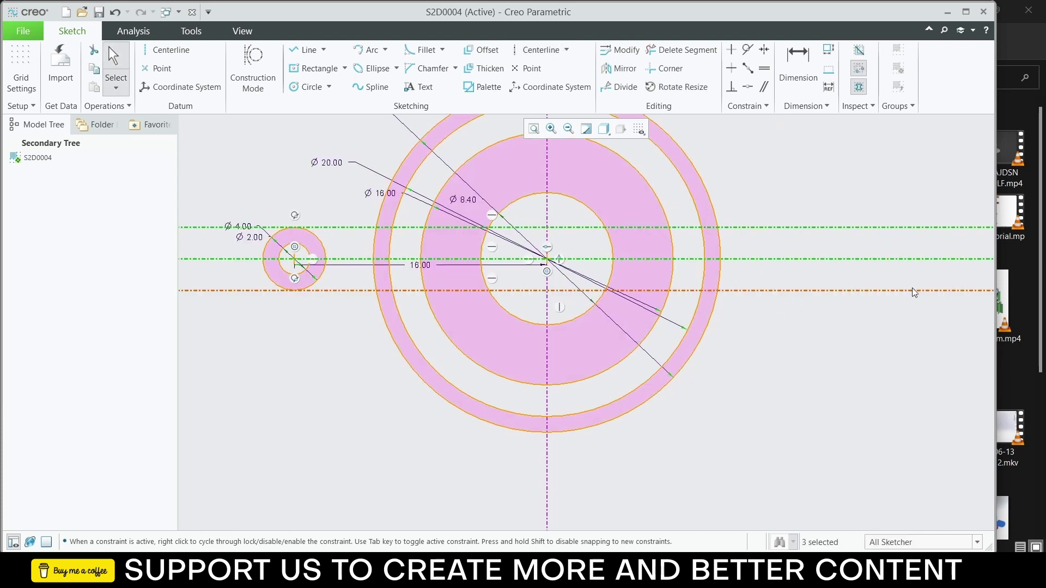
Step: Dimension the spacing between the middle and lower horizontal centerlines as 3, deleting the conflicting Point On Entity constraint
ctrl+click(757, 226)
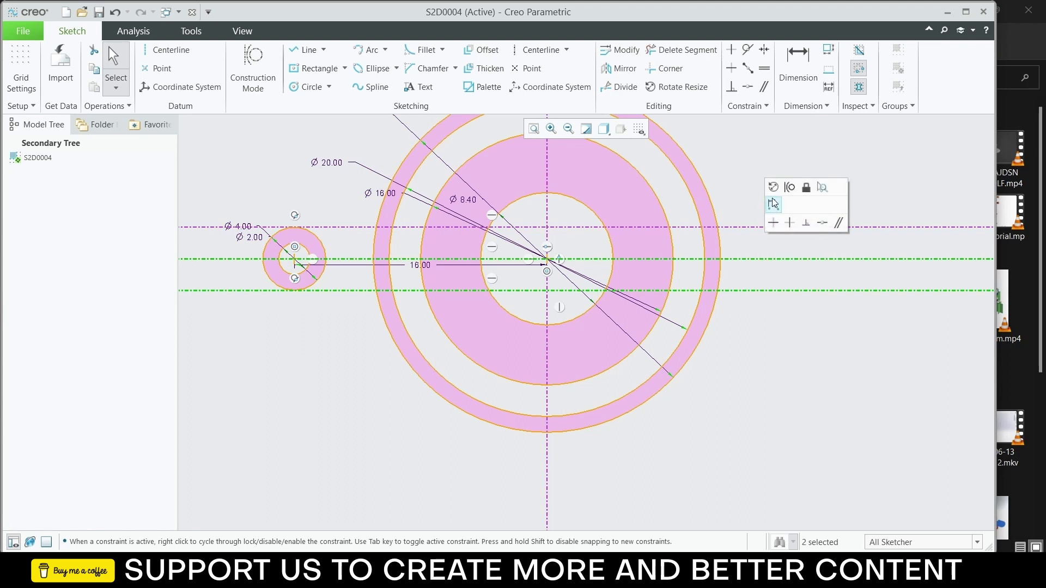
click(775, 205)
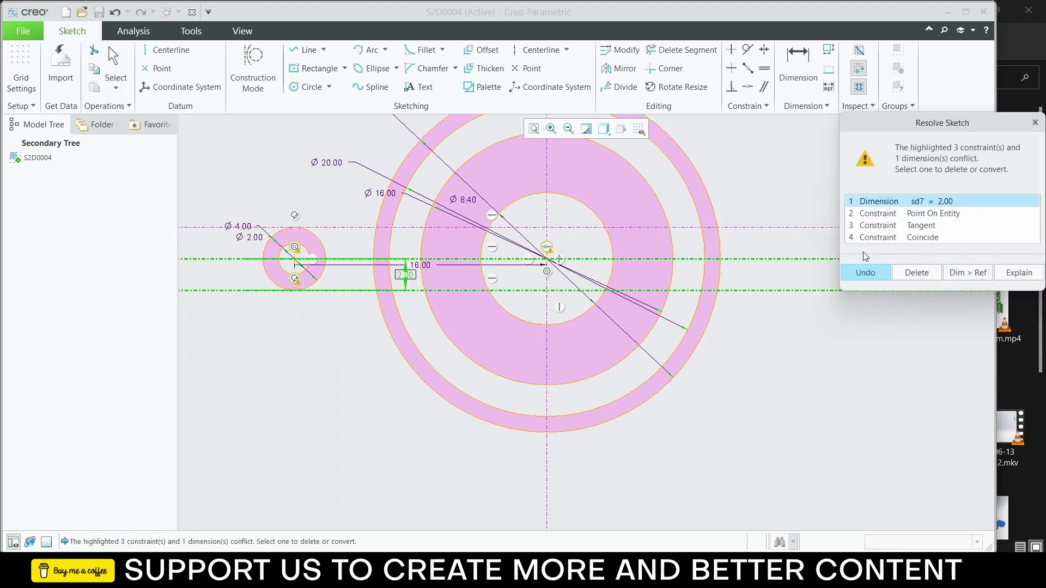
click(907, 214)
click(917, 273)
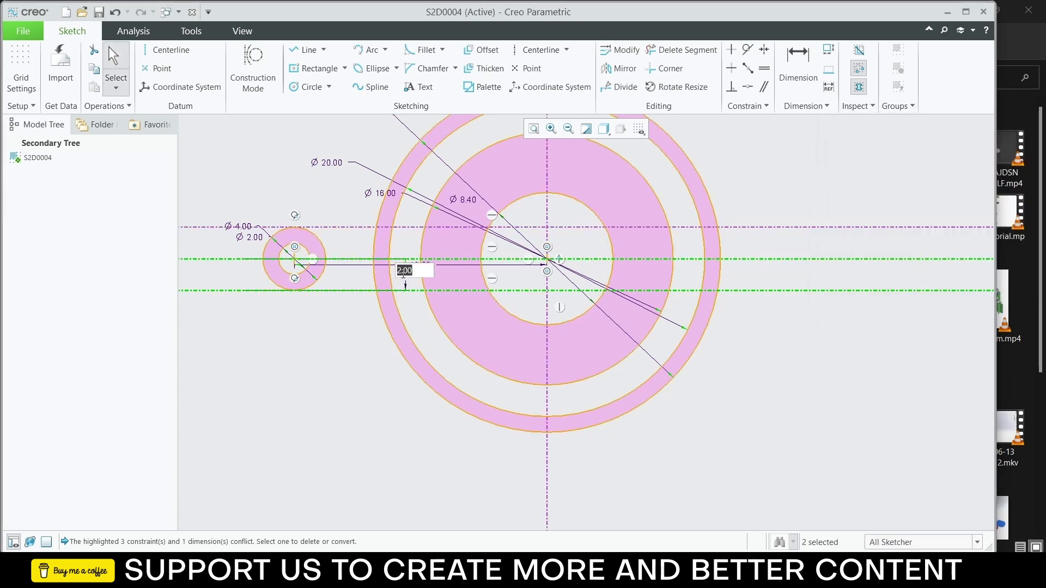
text(3)
key(Return)
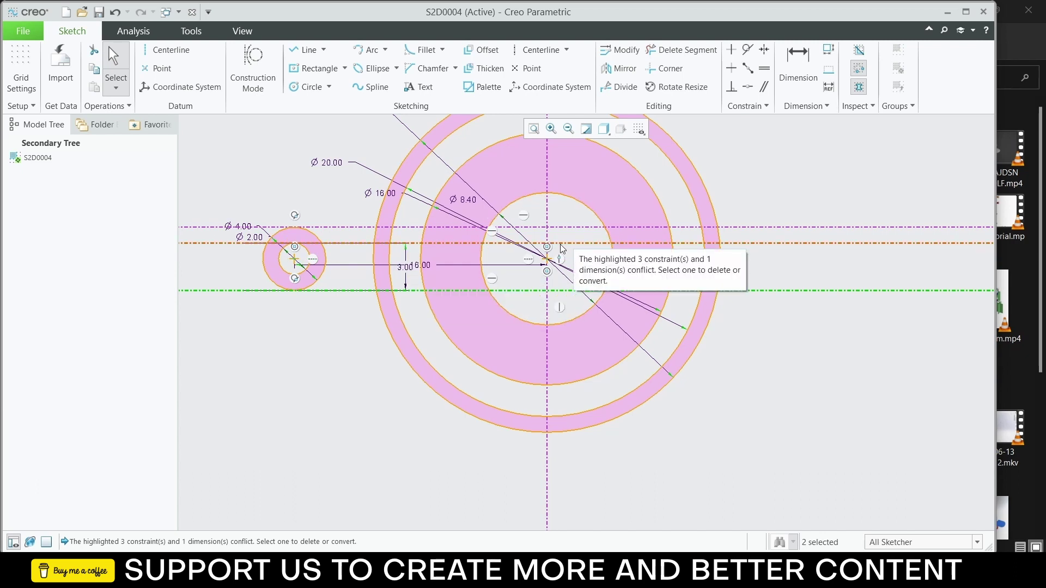
Step: Try moving the middle horizontal centerline downward, and undo both this move and the last spacing change
mouse_move(560, 244)
mouse_down()
mouse_move(571, 266)
mouse_move(570, 256)
mouse_up()
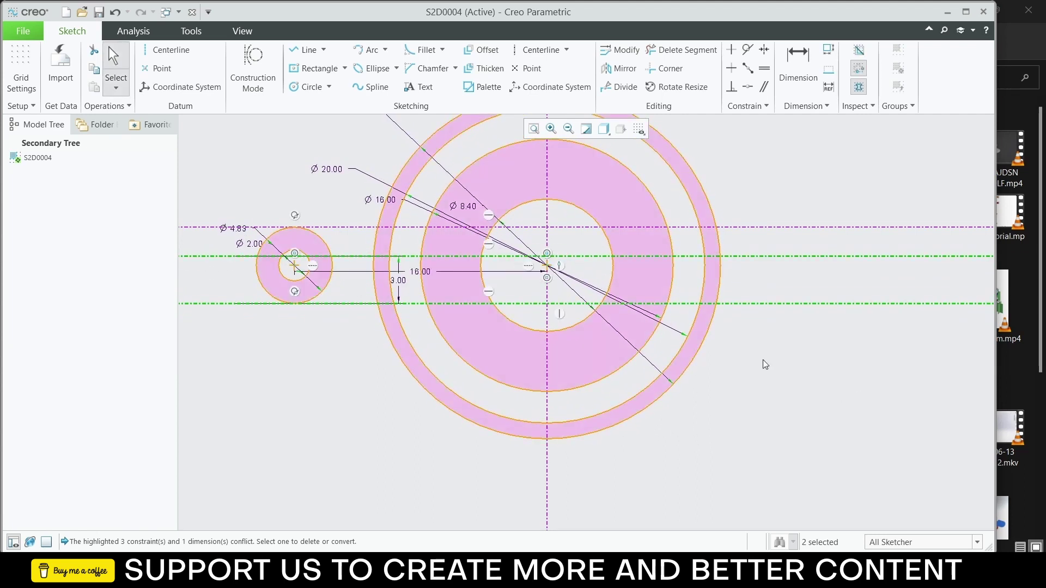
key(ctrl+z)
key(ctrl+z)
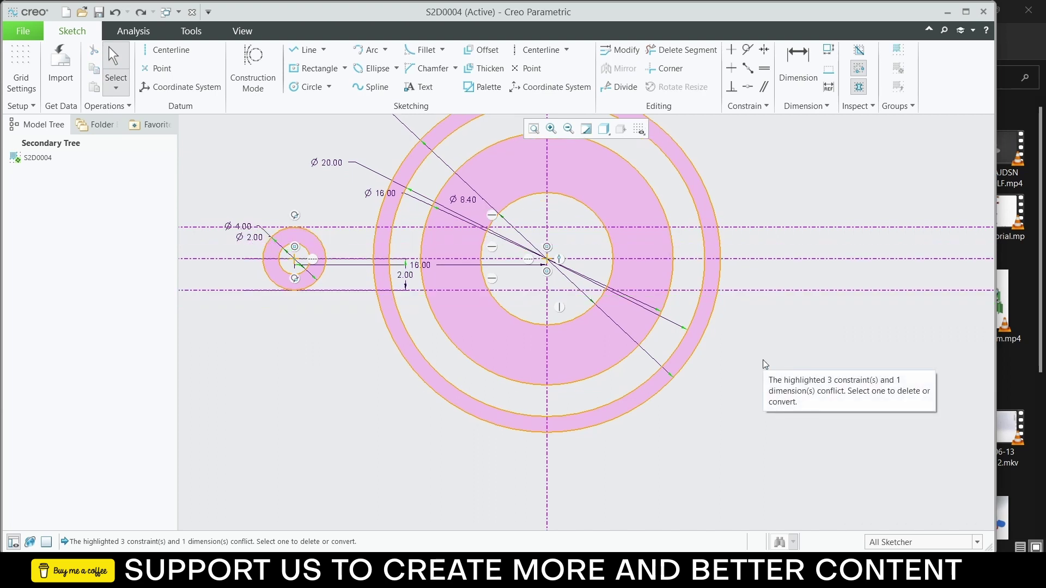
Step: Try spacings of 3 and 6 between the middle and lower horizontal centerlines, and delete that dimension
double_click(407, 278)
text(3)
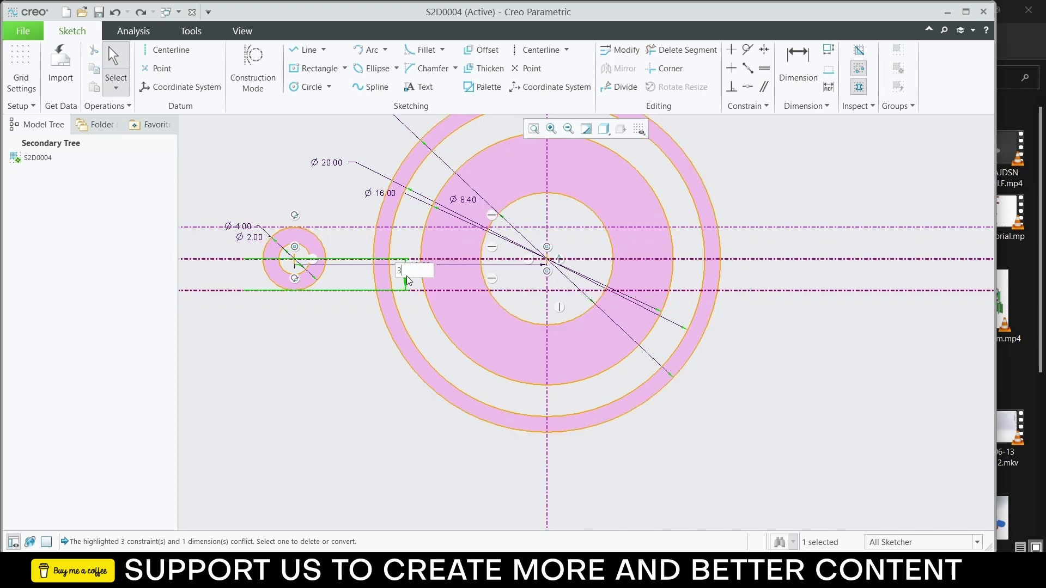
key(Return)
text(6)
key(Return)
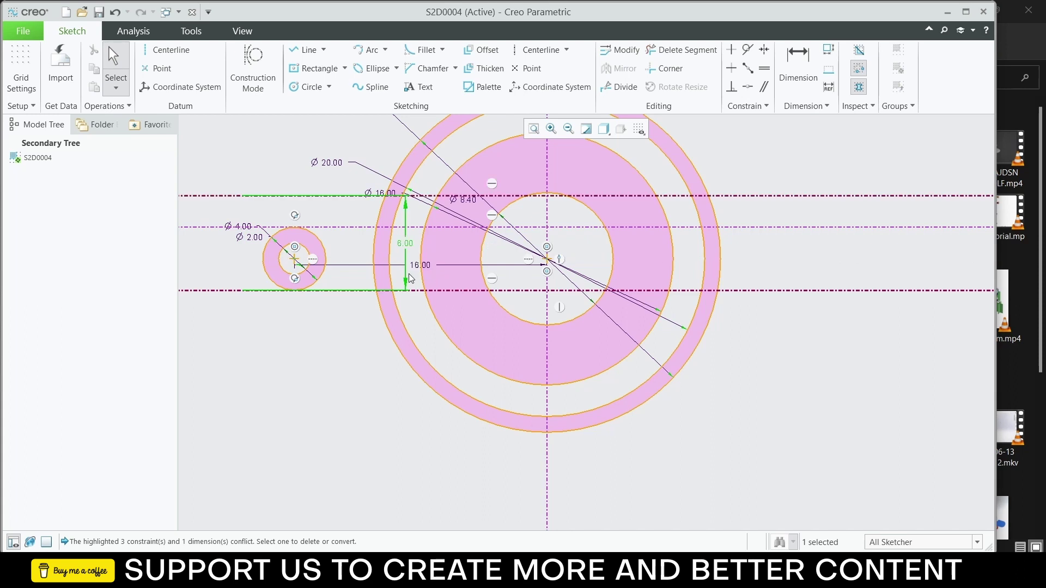
key(Delete)
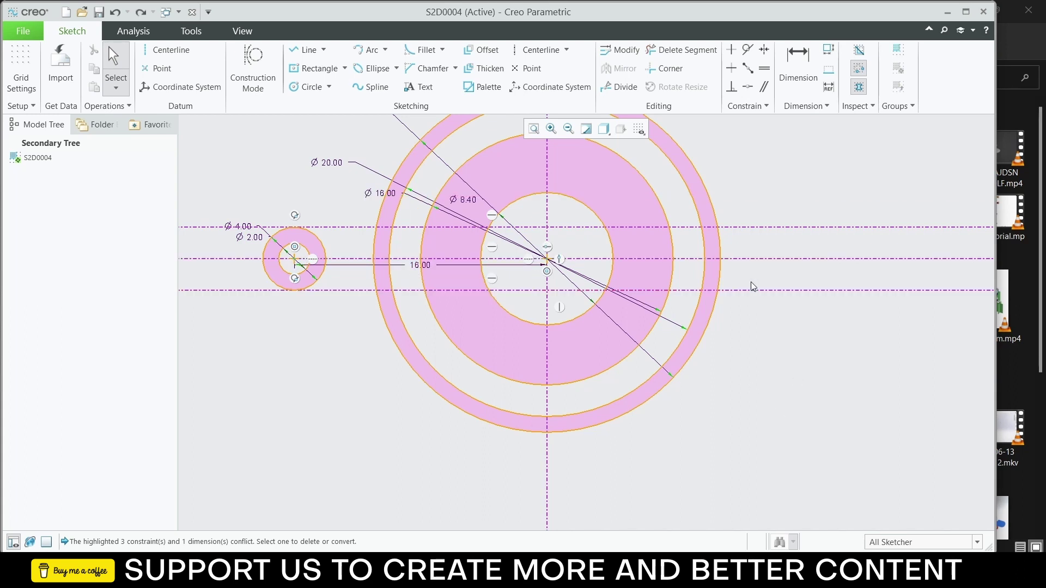
Step: Dimension the distance between the middle and lower horizontal centerlines again, deleting the conflicting Tangent constraint
click(761, 258)
ctrl+click(767, 290)
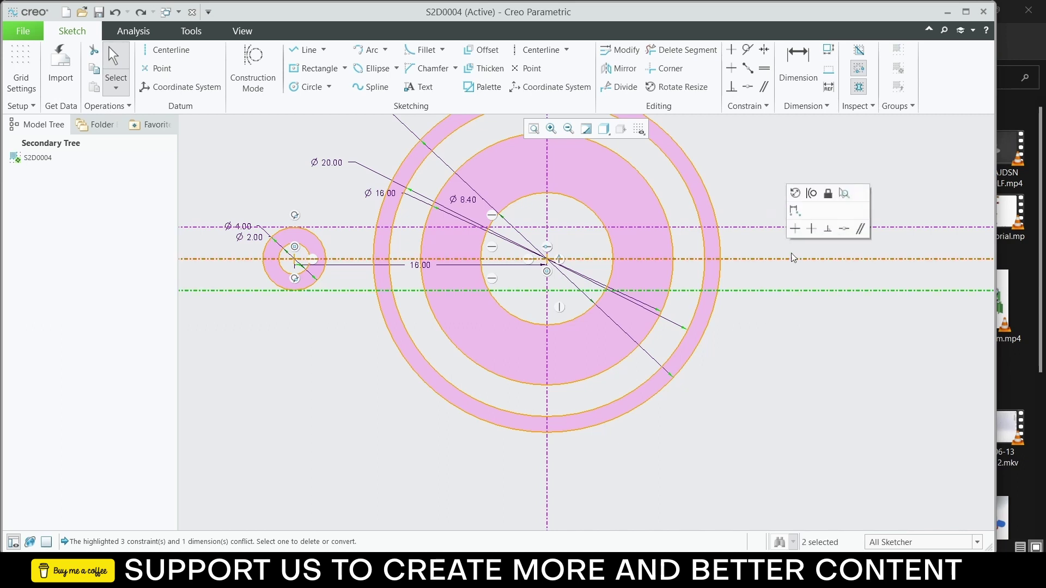
click(795, 211)
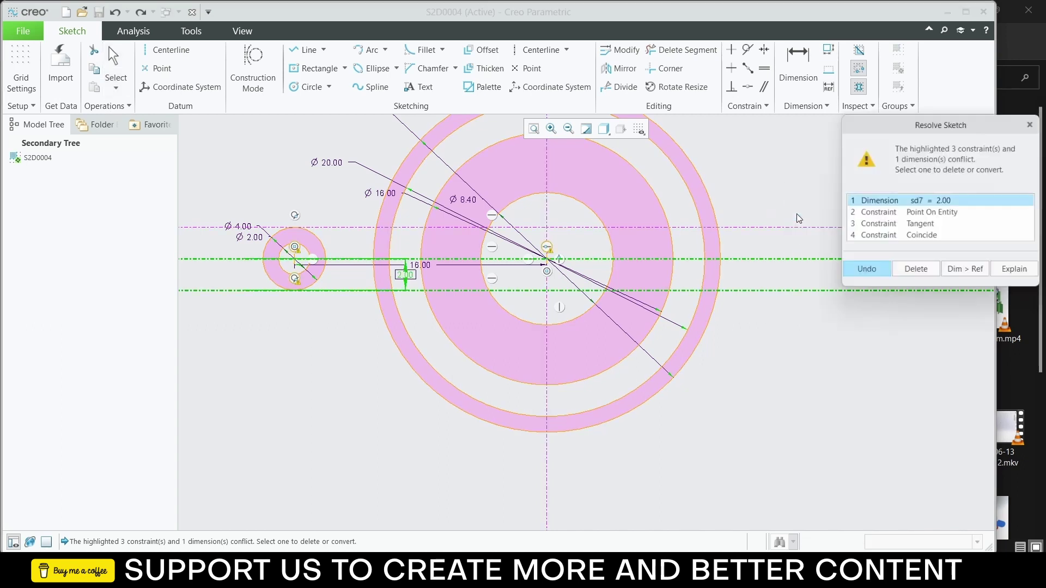
click(898, 226)
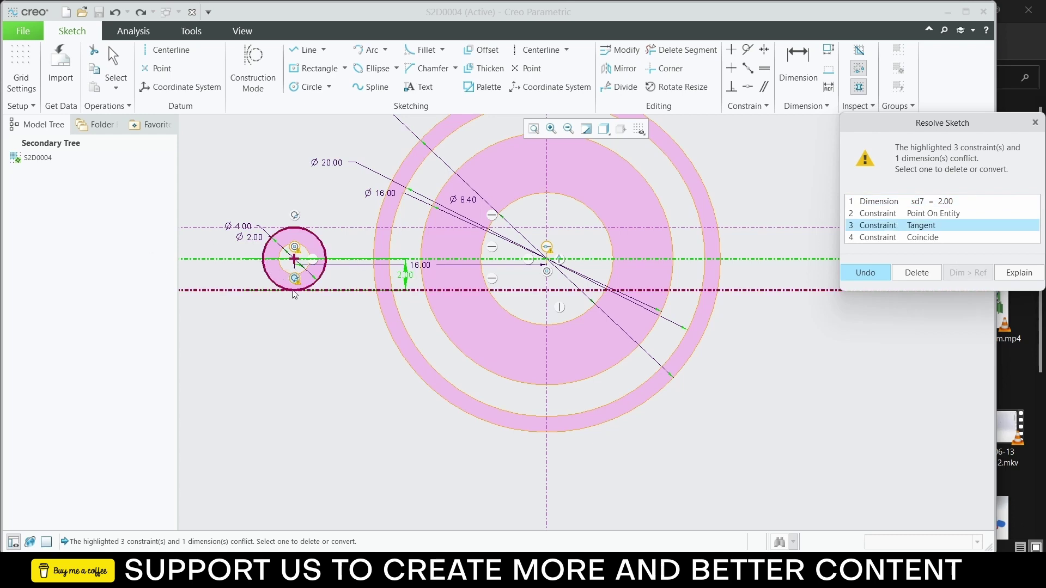
click(904, 276)
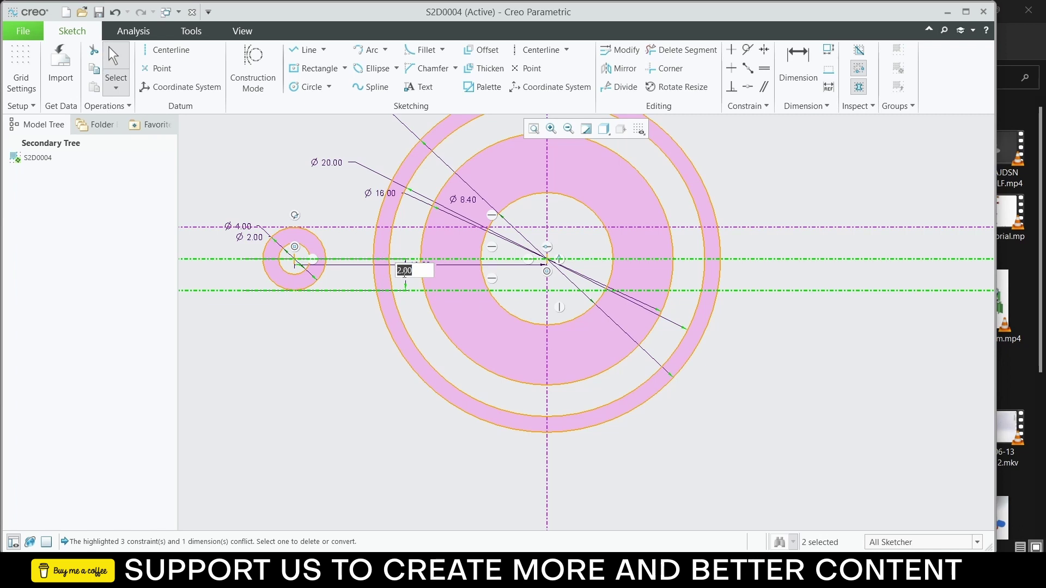
click(770, 407)
middle_click(357, 349)
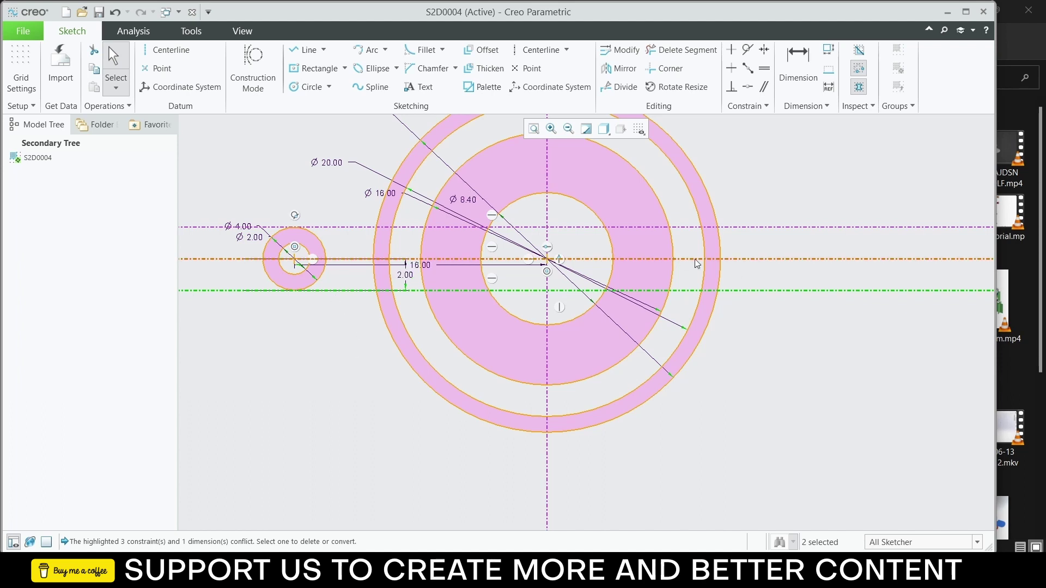
Step: Set the distance between the middle and lower horizontal centerlines to 3
click(776, 258)
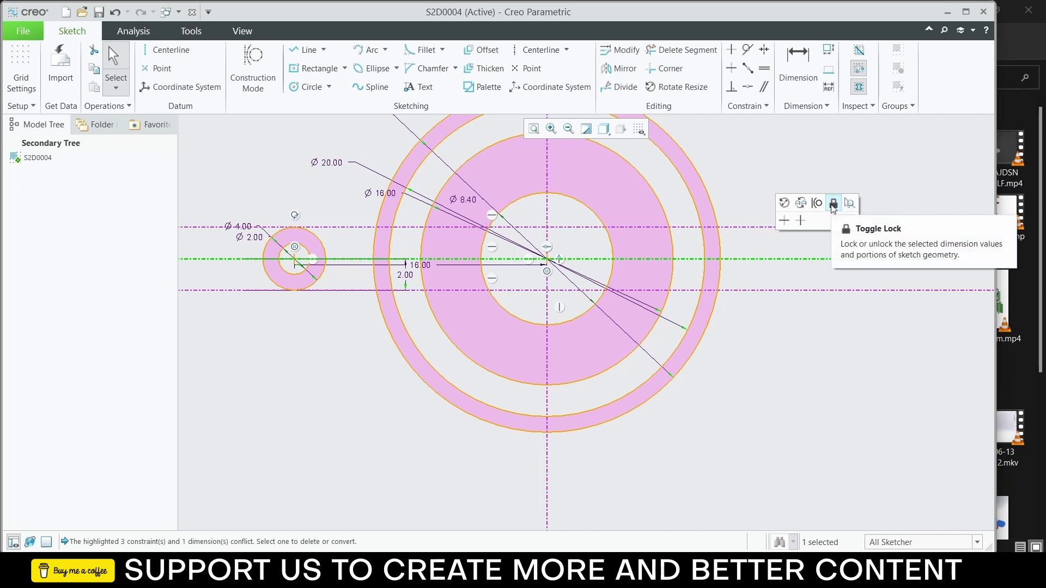
click(774, 293)
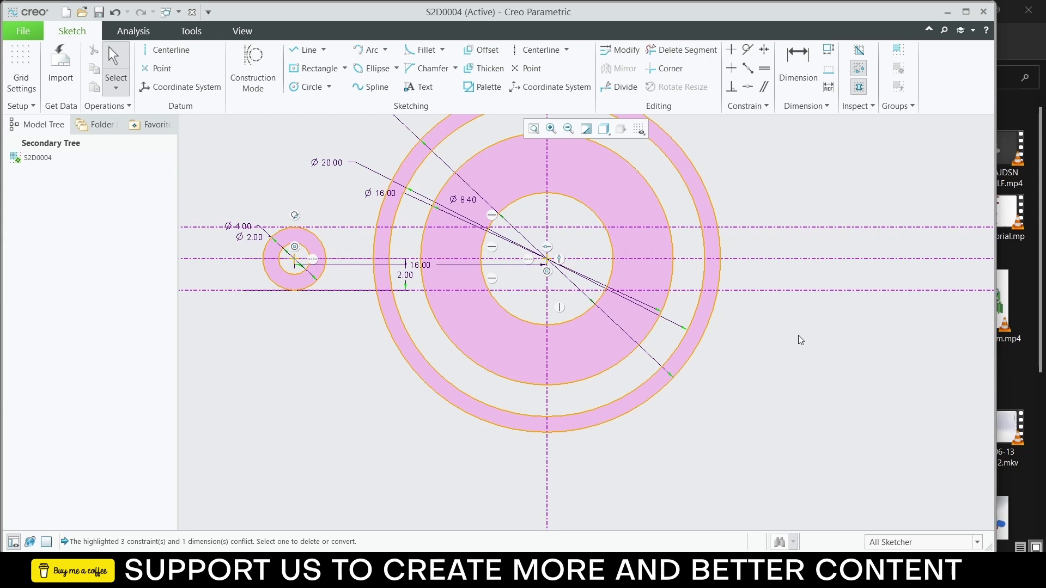
double_click(410, 277)
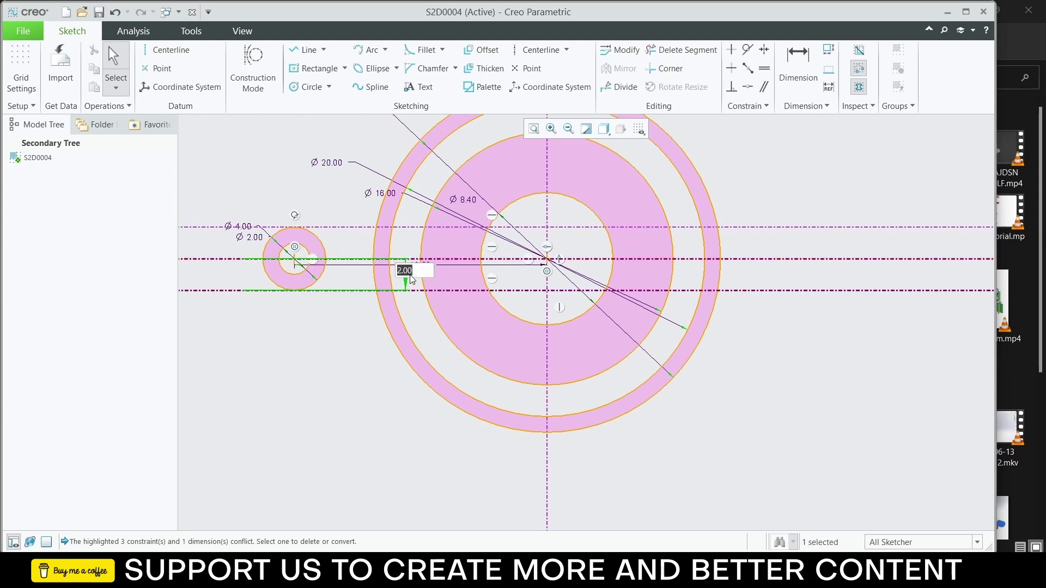
text(3)
key(Return)
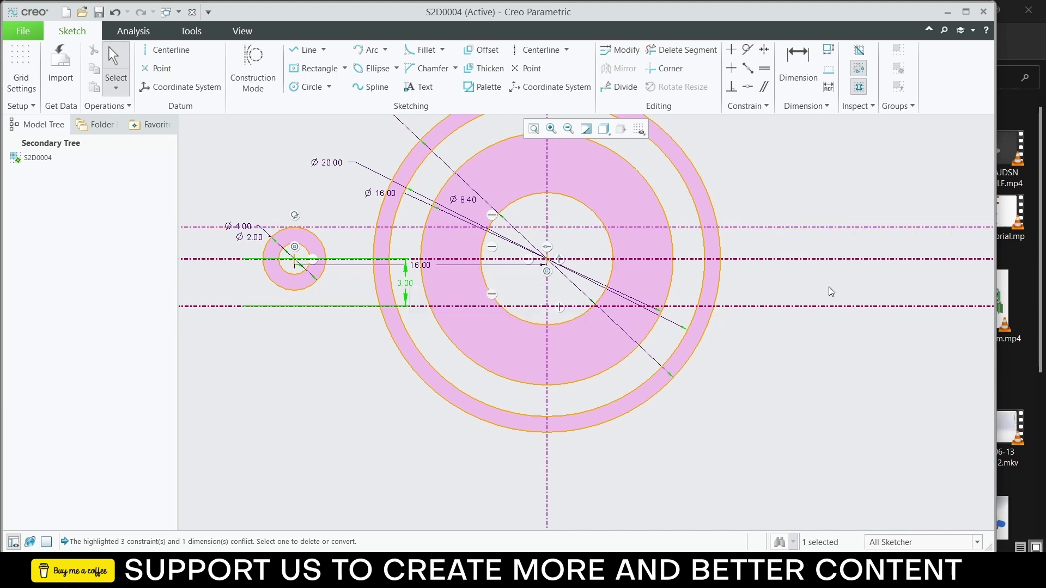
Step: Delete the tangent constraint between the upper centerline and the small outer circle, and set the upper centerline's distance from the main centre to 3
click(777, 227)
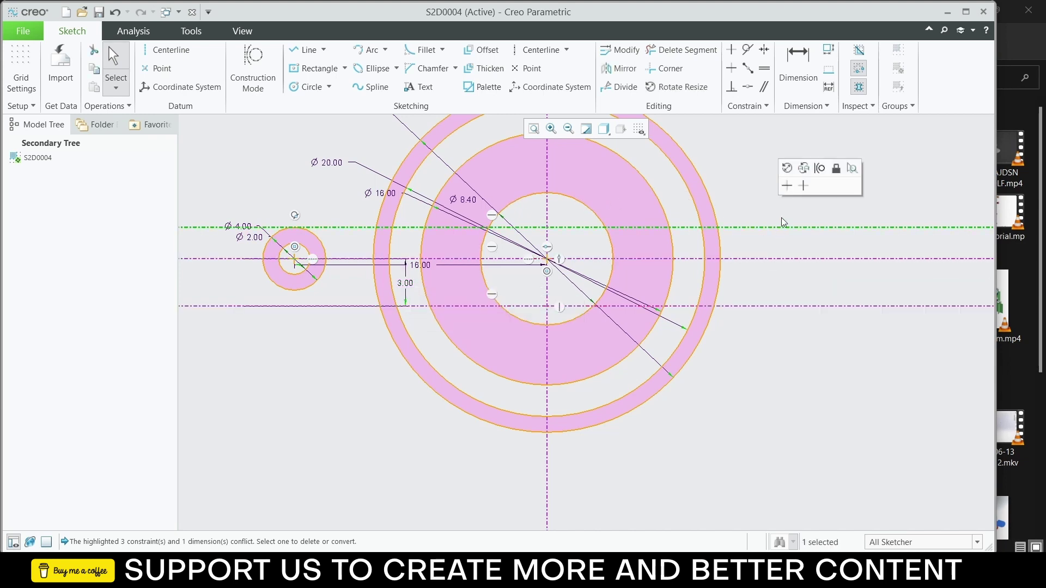
click(295, 218)
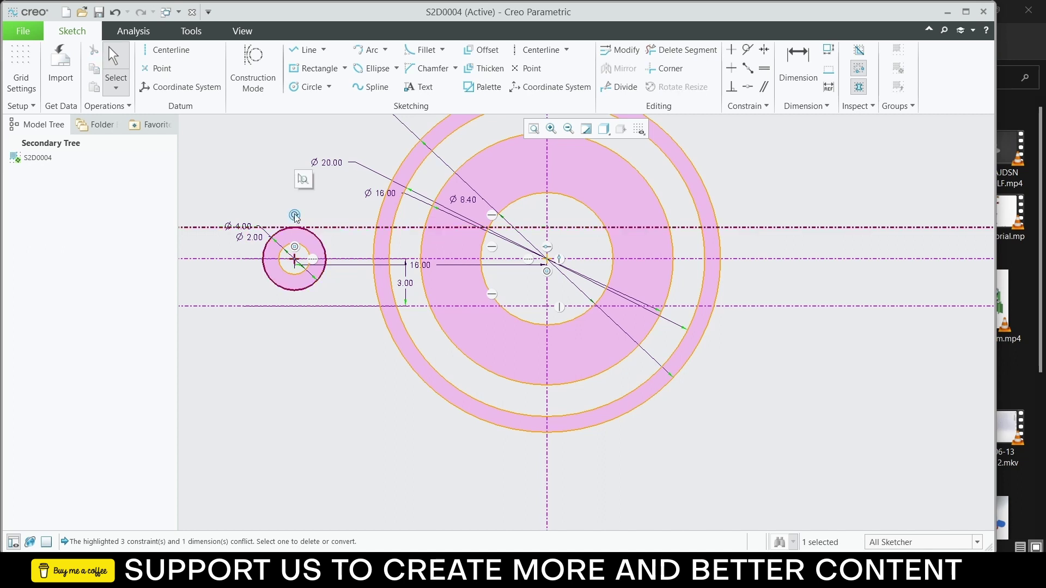
click(296, 218)
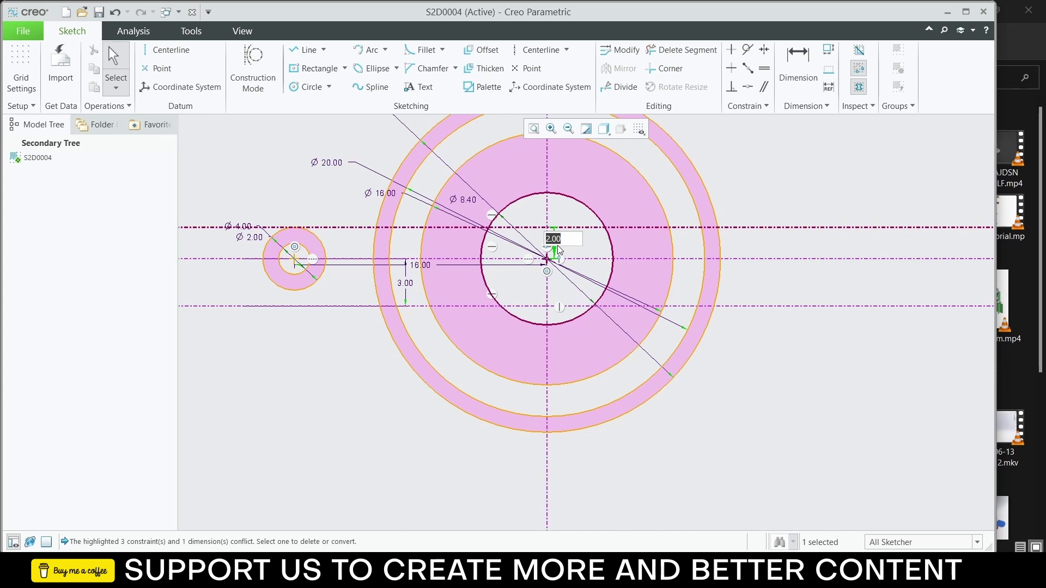
text(8)
key(Return)
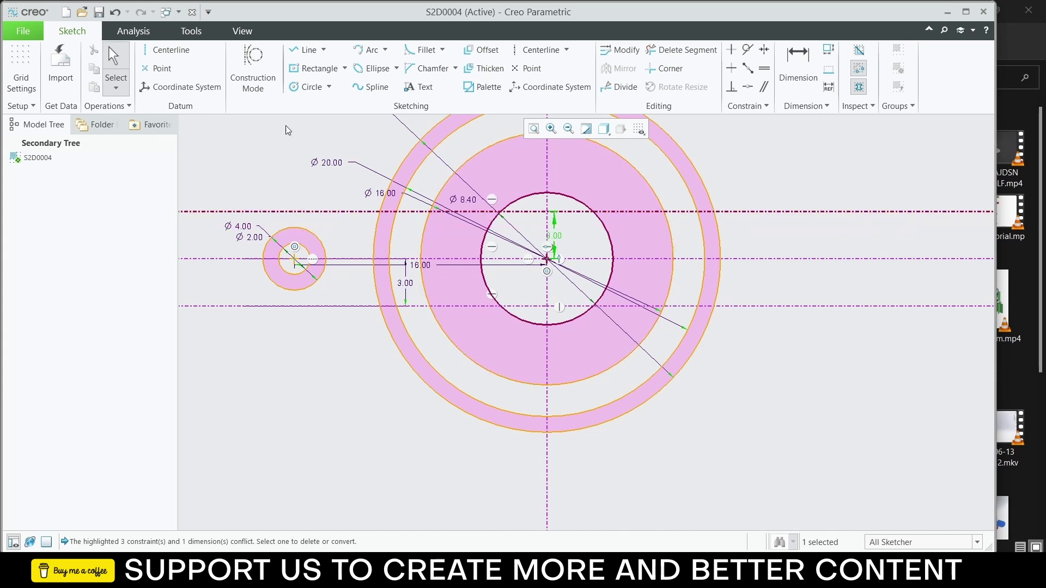
Step: Trim the 20 and 22 circles, keeping only their left arcs between the upper and lower horizontal centerlines
scroll(562, 149, down, 3)
scroll(569, 142, up, 2)
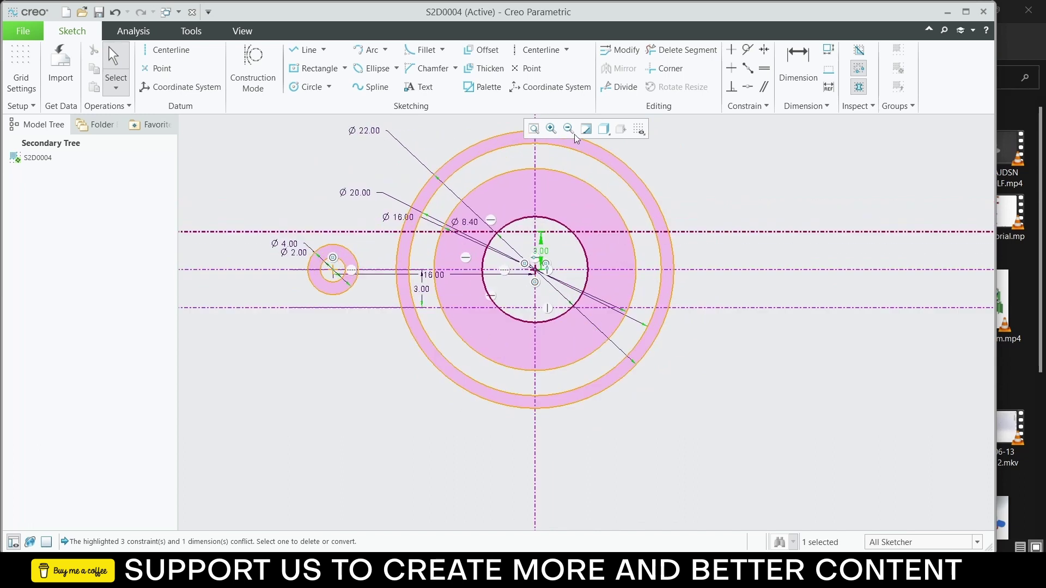
click(656, 50)
mouse_move(423, 162)
mouse_down()
mouse_move(520, 132)
mouse_move(403, 234)
mouse_up()
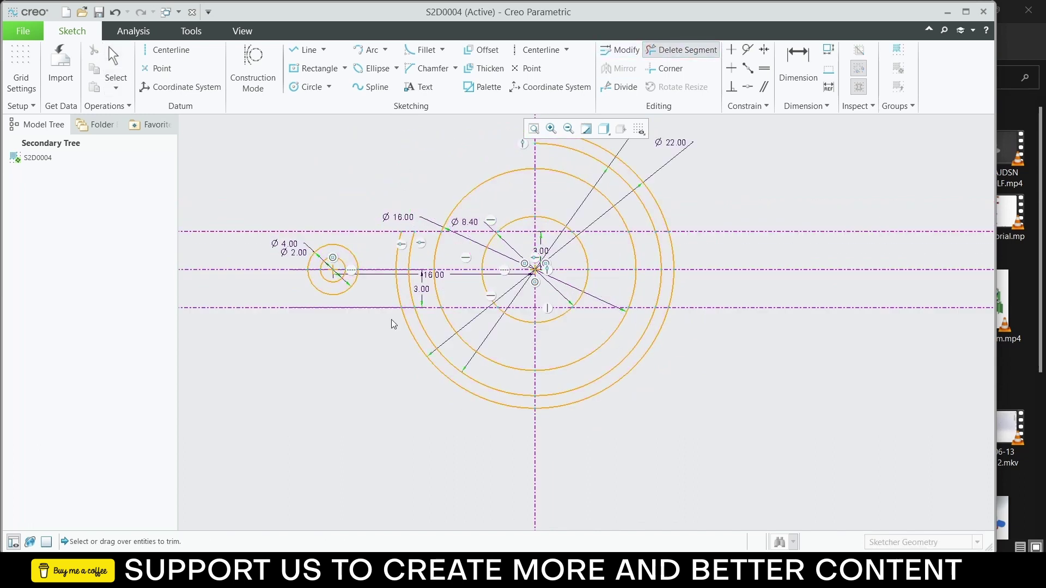
mouse_move(392, 322)
mouse_down()
mouse_move(480, 404)
mouse_move(524, 416)
mouse_up()
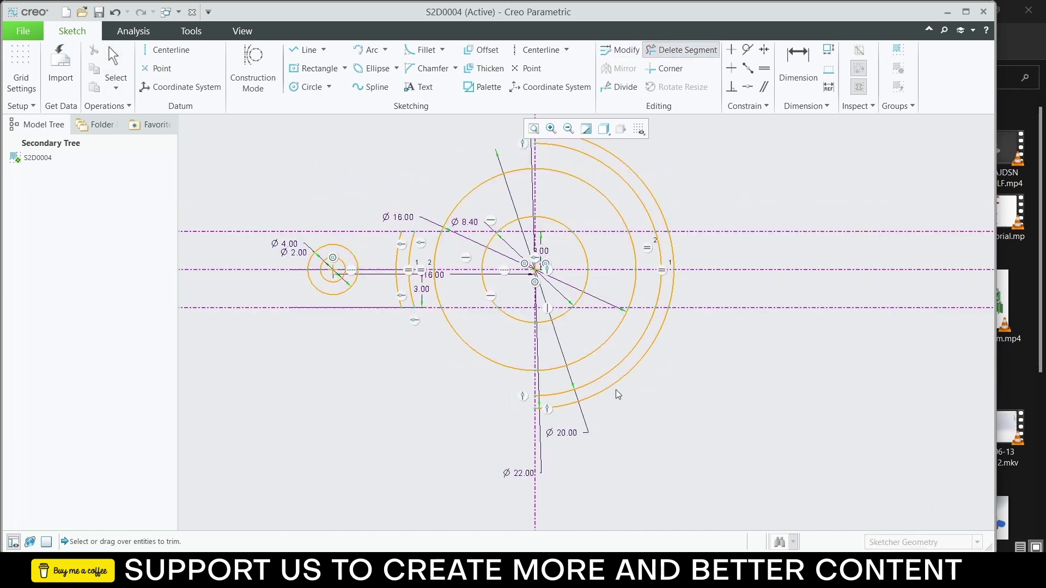
drag(615, 390, 608, 374)
drag(660, 183, 644, 209)
Step: Close the left arc pair with short lines along the upper and lower horizontal centerlines
scroll(418, 231, up, 3)
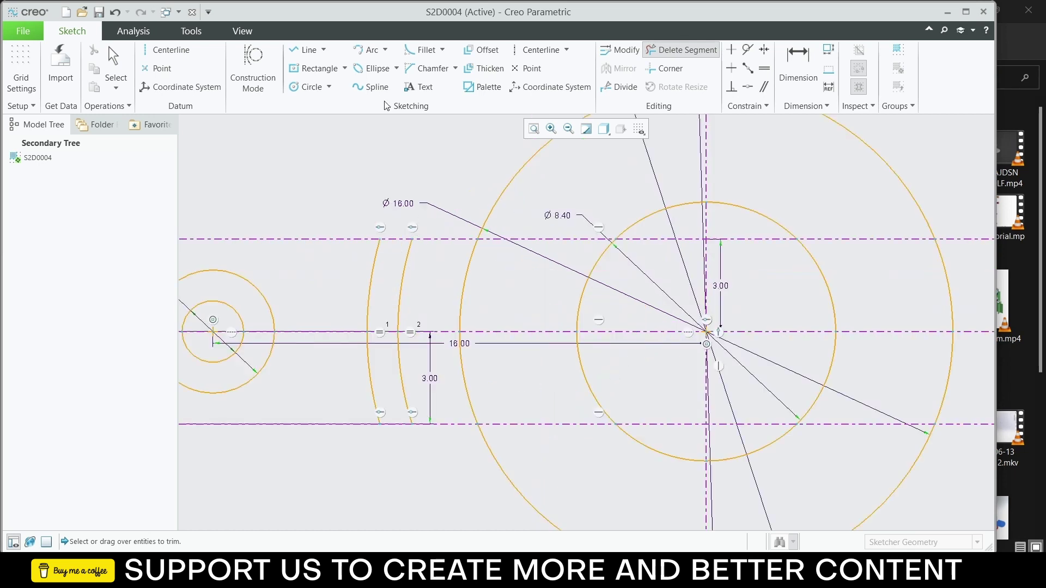
click(305, 49)
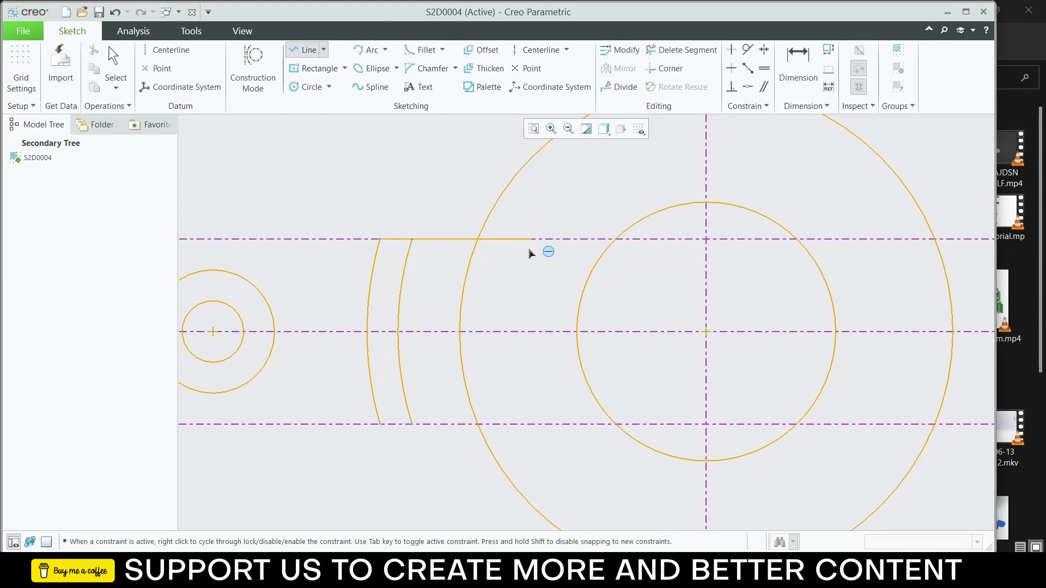
click(413, 238)
middle_click(436, 197)
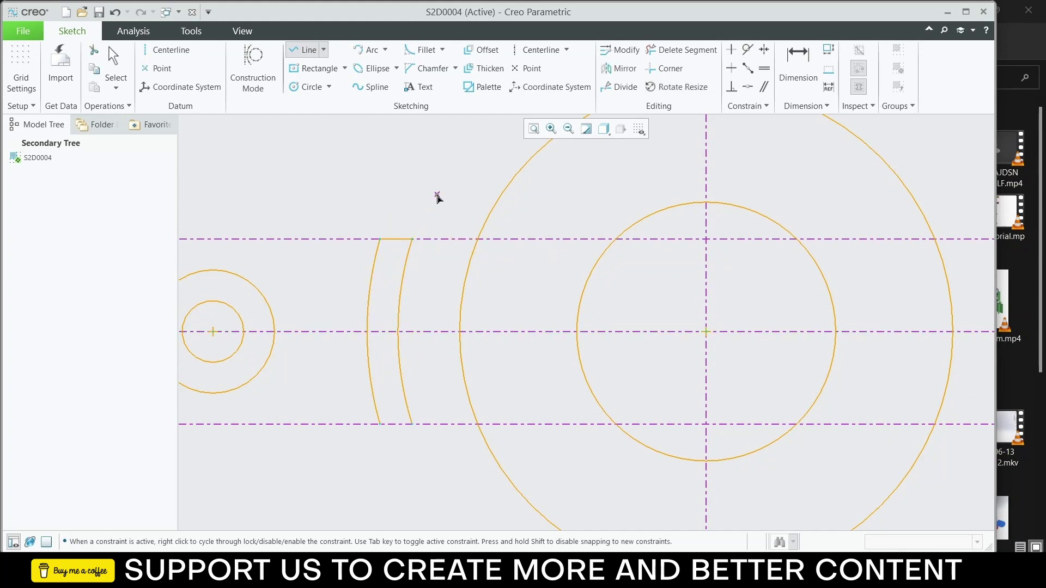
click(379, 424)
click(412, 424)
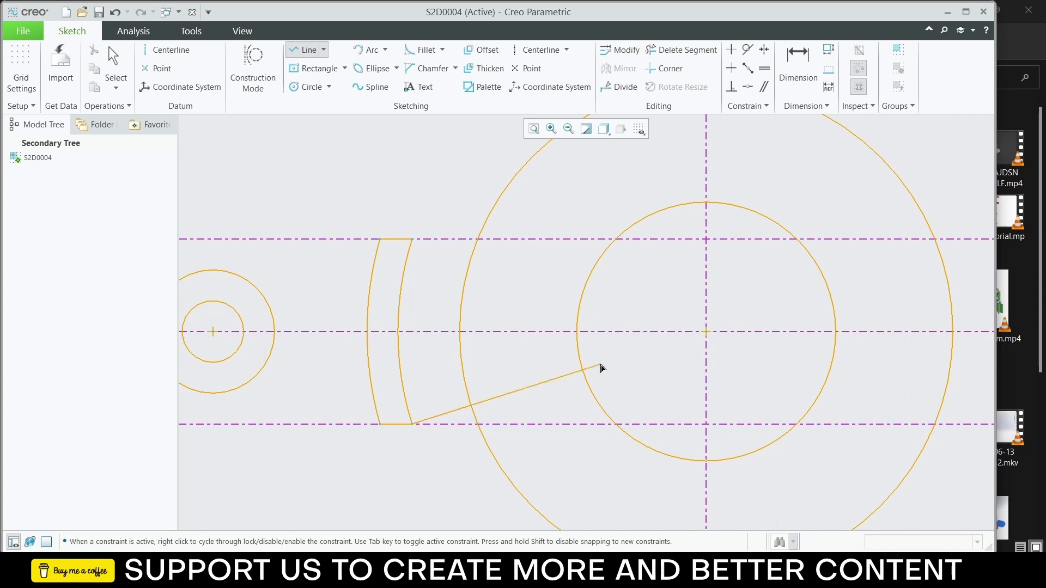
middle_click(439, 368)
Step: Close the right arc pair with short lines along the upper and lower horizontal centerlines
scroll(599, 348, up, 2)
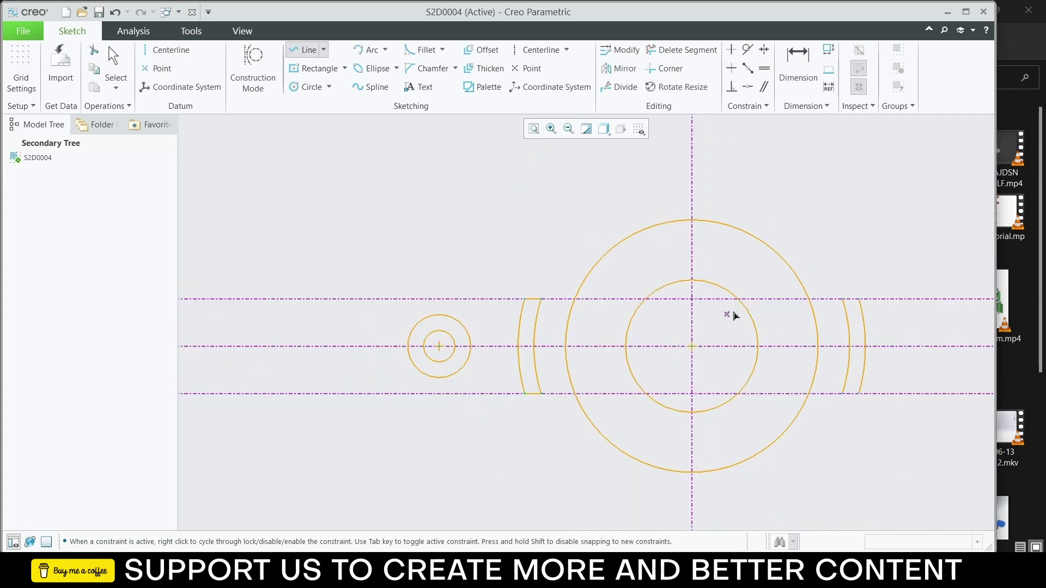
click(858, 302)
click(878, 302)
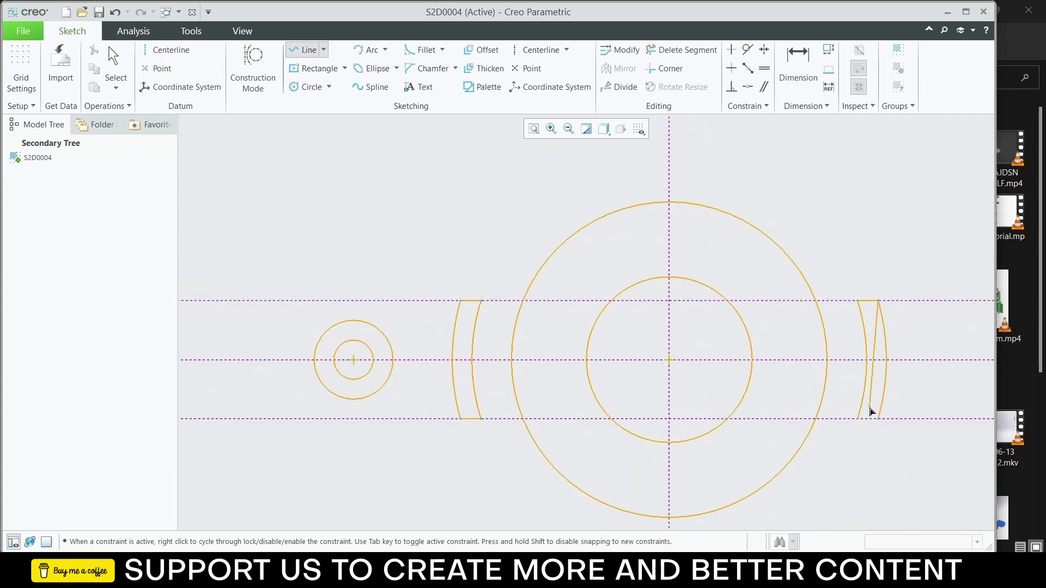
middle_click(933, 374)
click(878, 419)
click(858, 419)
middle_click(880, 419)
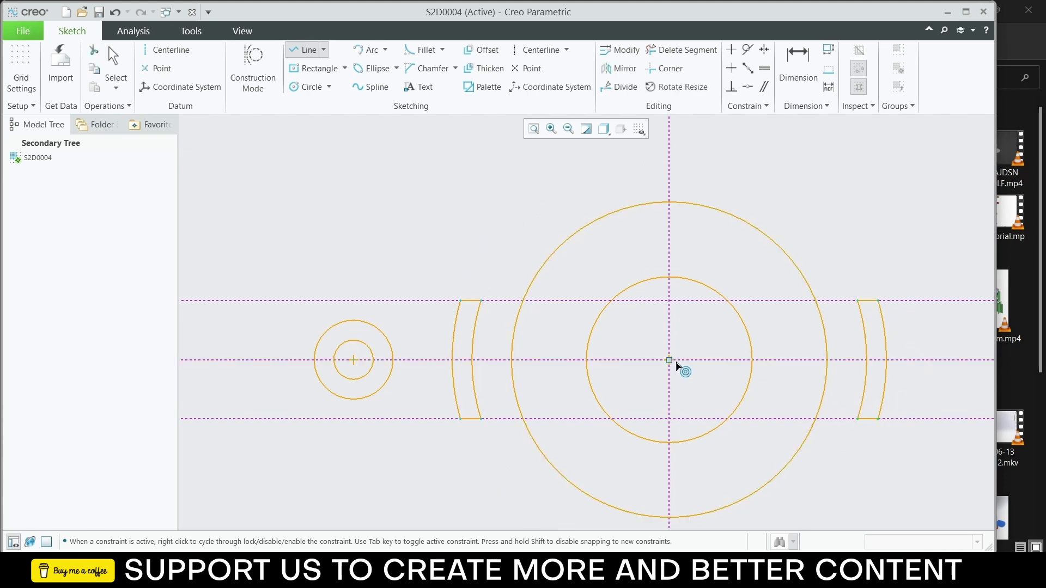
Step: Mirror the two small concentric circles about the vertical centerline
scroll(670, 357, up, 3)
scroll(780, 394, down, 2)
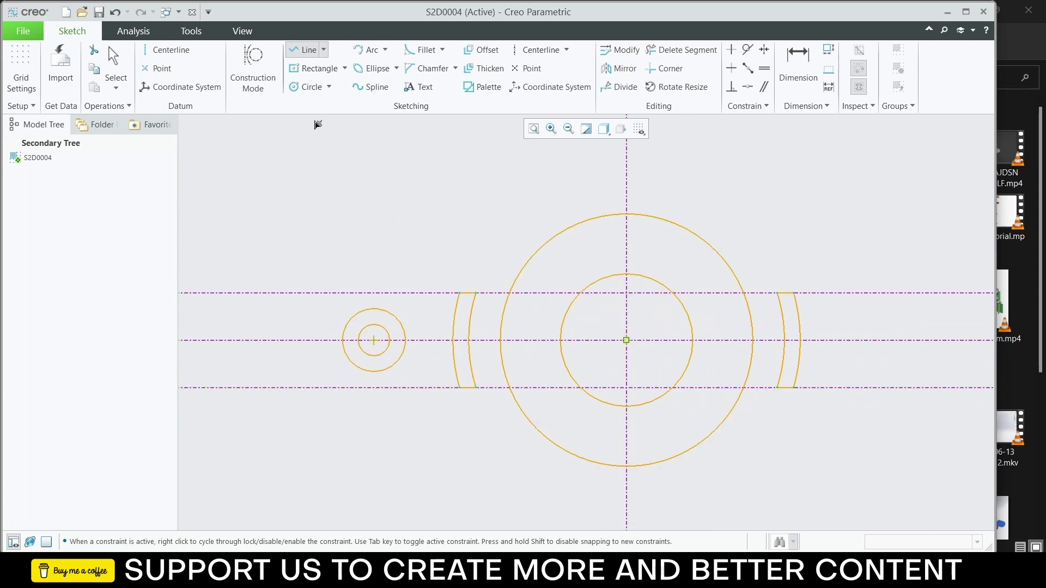
click(126, 68)
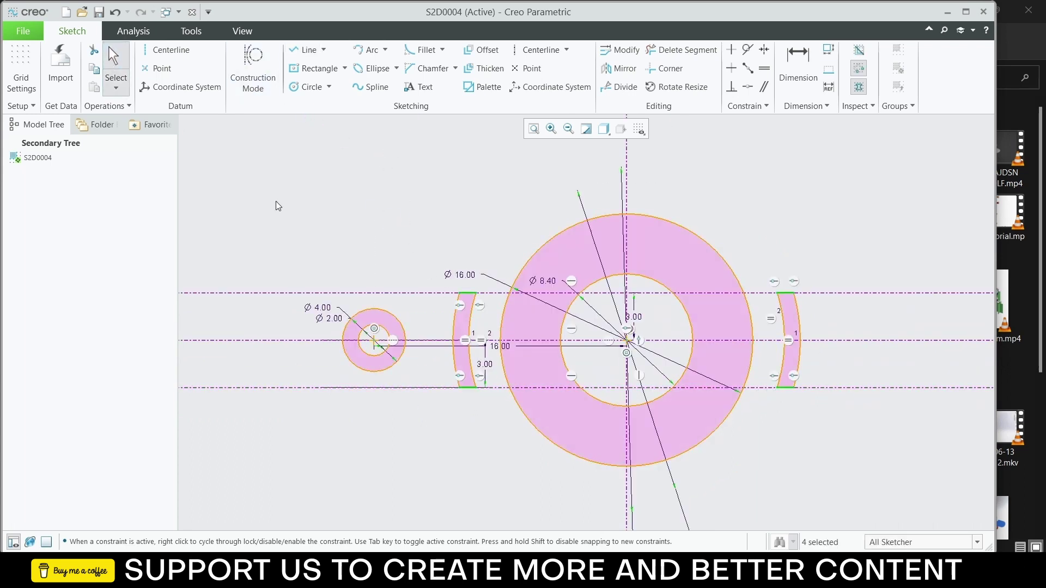
click(373, 320)
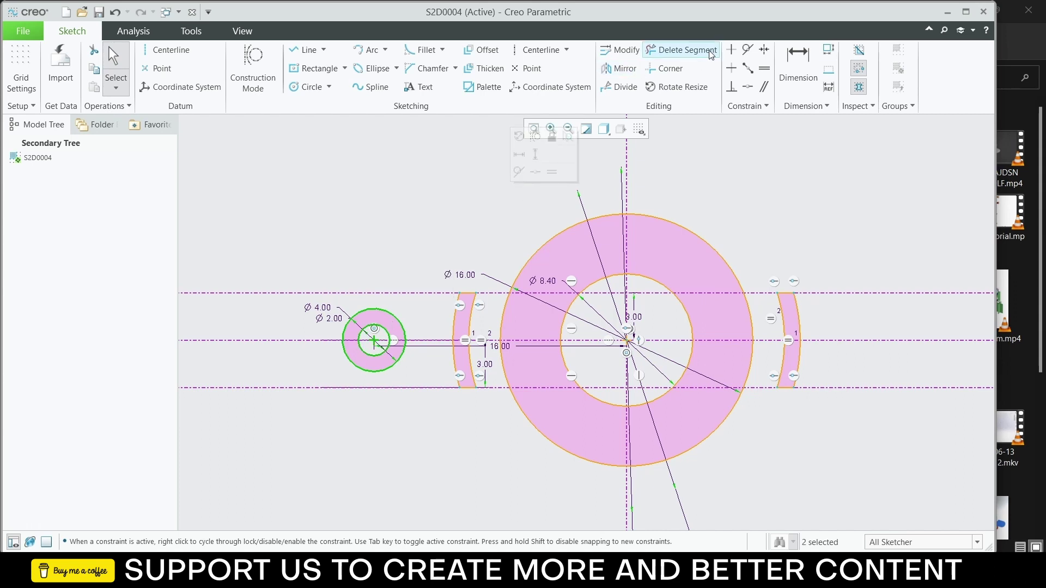
click(623, 69)
click(627, 203)
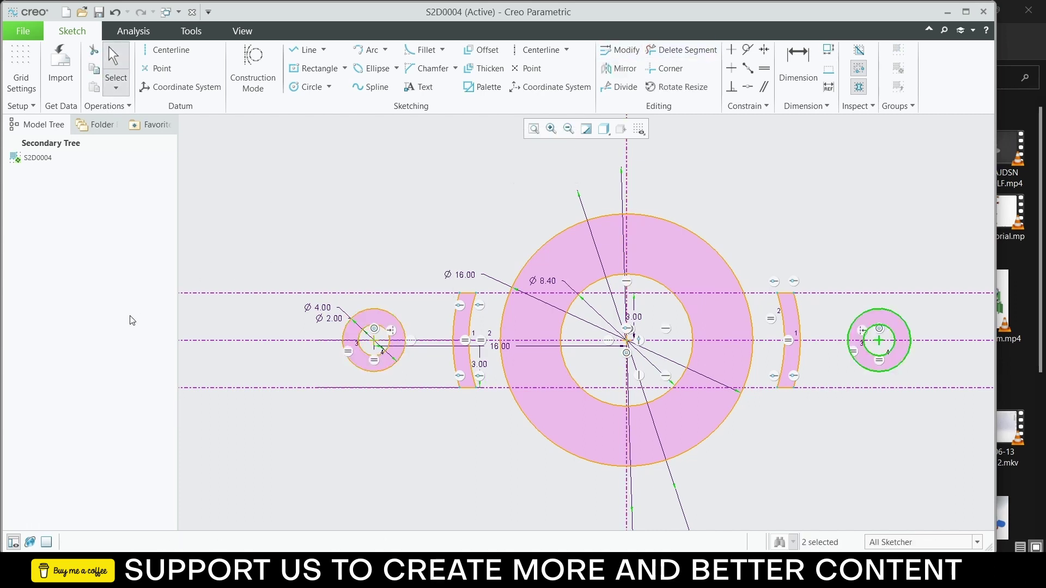
Step: Draw an upper and a lower slanted line from the left 4 diameter circle to the 16 diameter circle
click(305, 49)
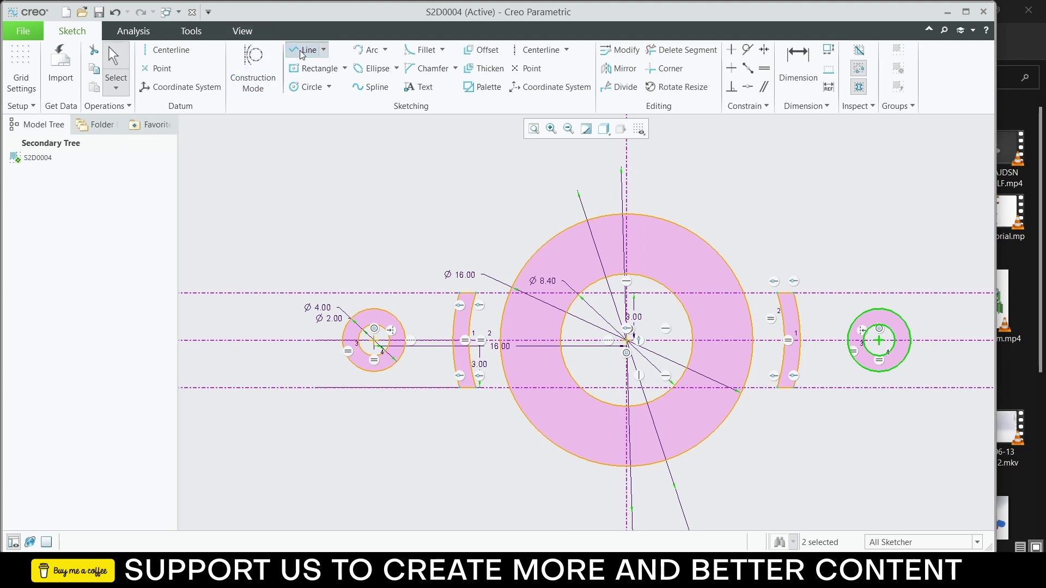
click(369, 315)
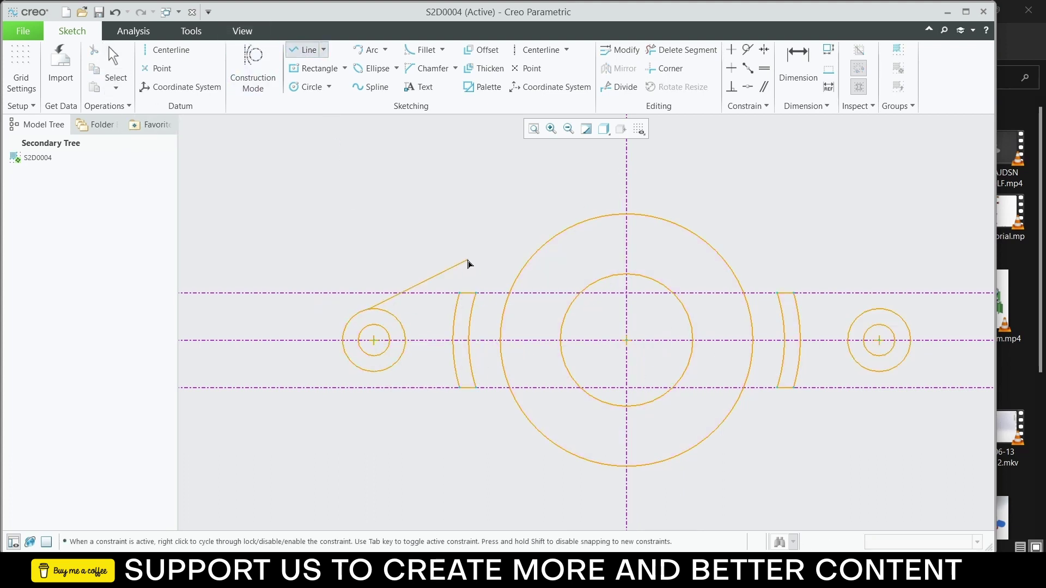
click(578, 223)
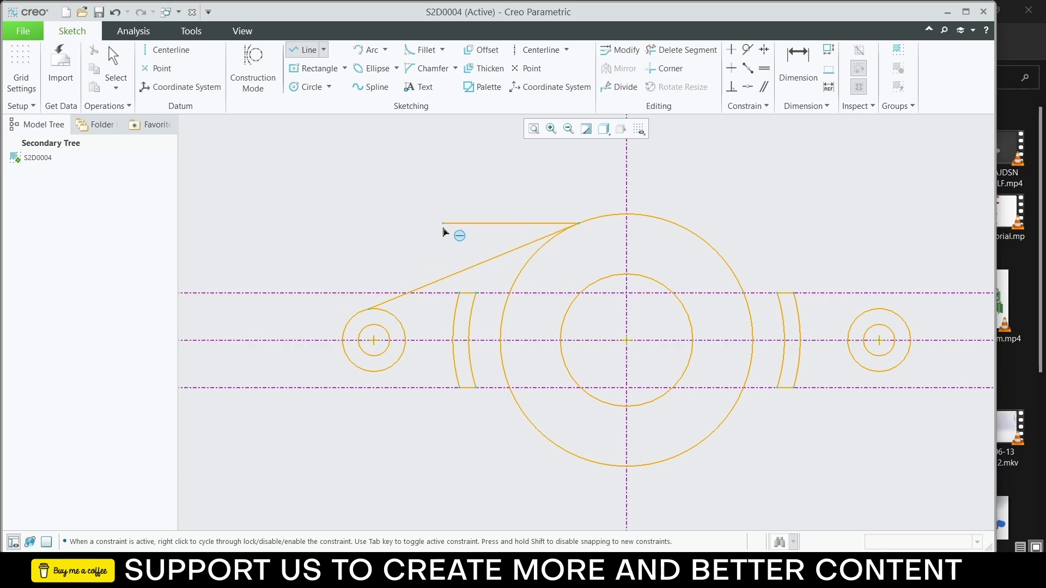
middle_click(482, 213)
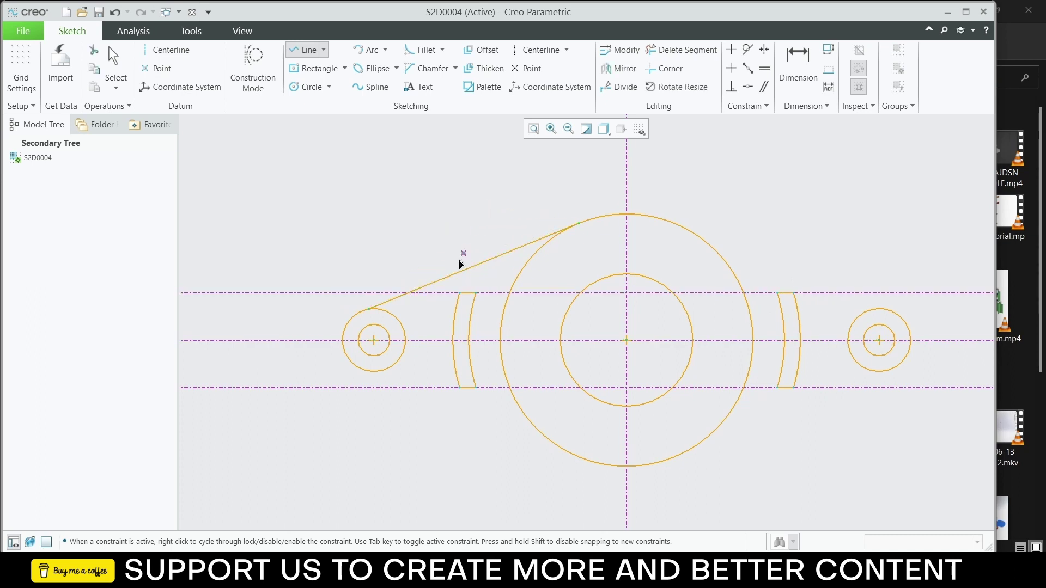
click(363, 371)
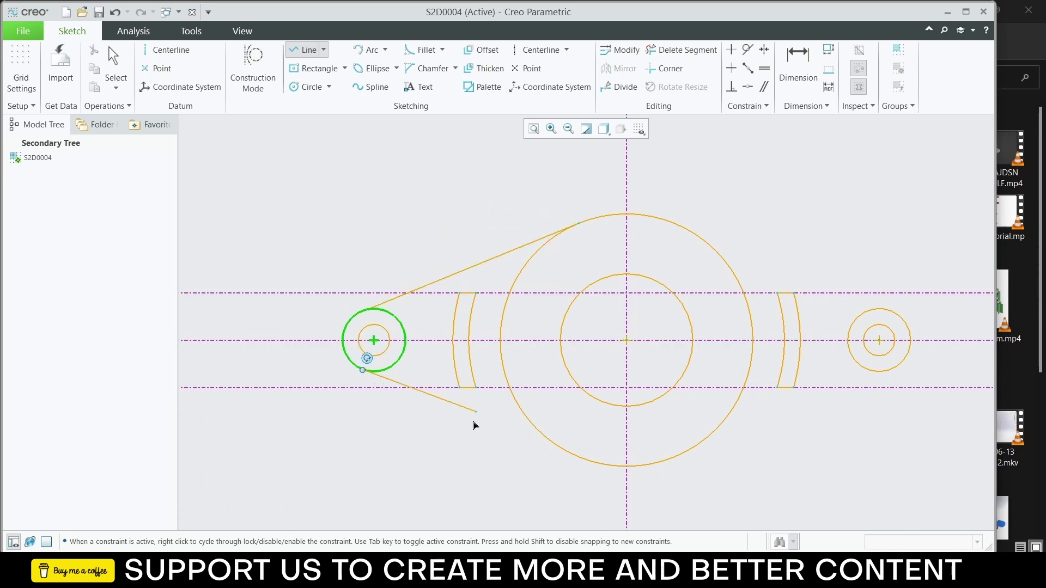
click(579, 459)
middle_click(580, 459)
click(579, 458)
middle_click(554, 484)
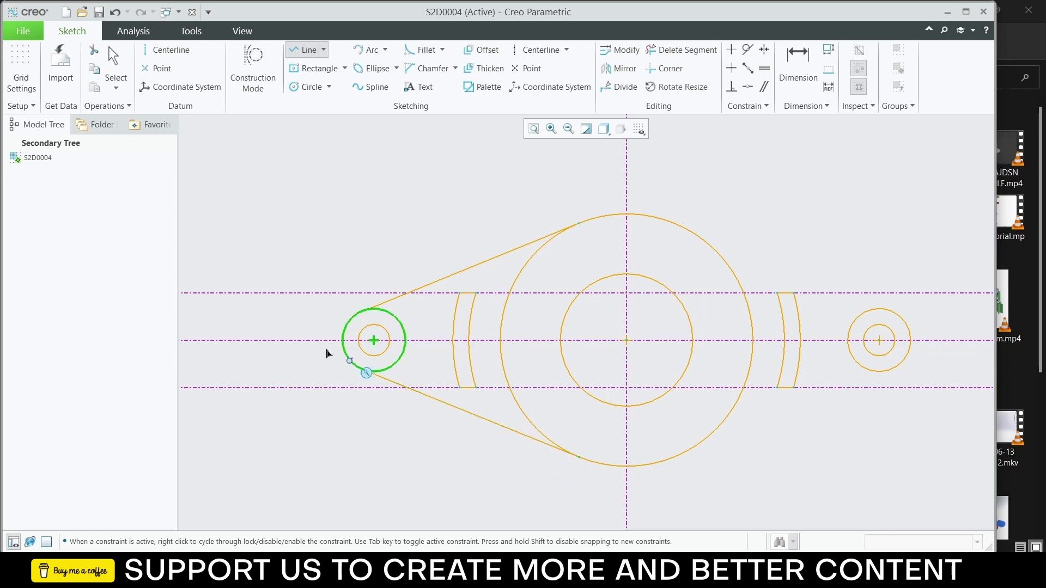
middle_click(305, 267)
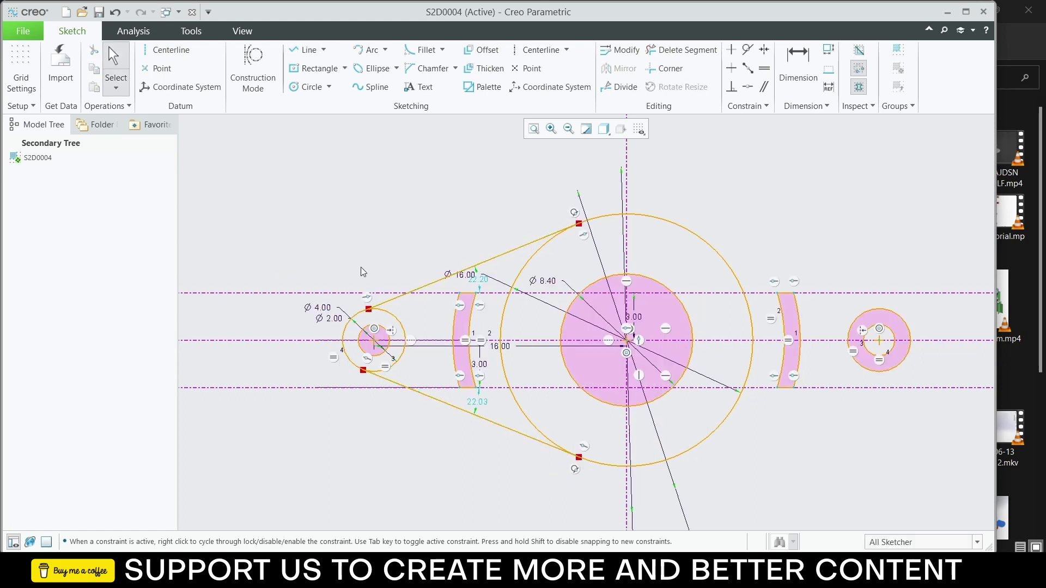
Step: Make the upper and lower slanted lines tangent to the left 4 diameter circle
click(362, 311)
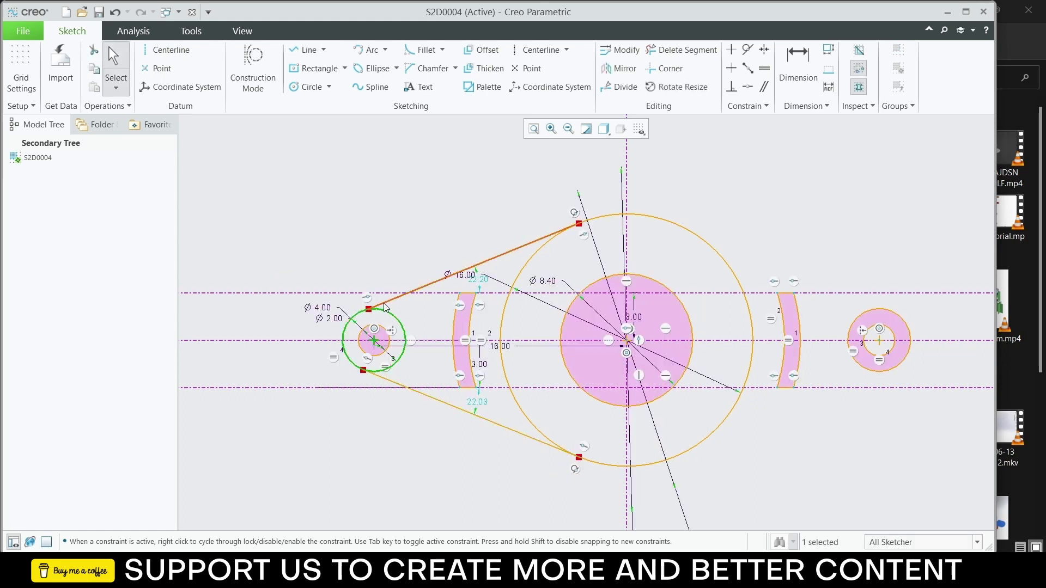
ctrl+click(384, 303)
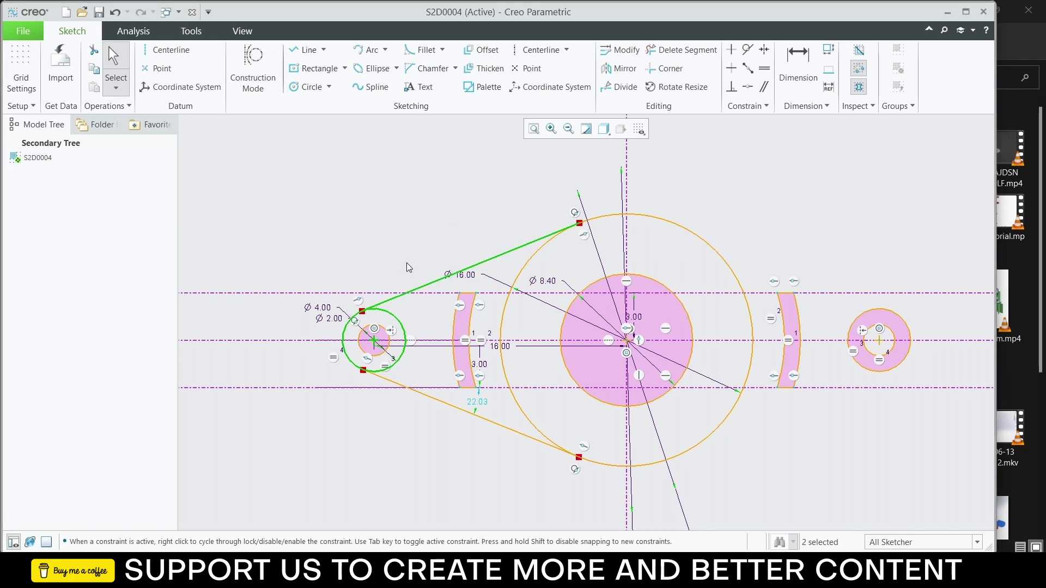
click(437, 209)
click(371, 374)
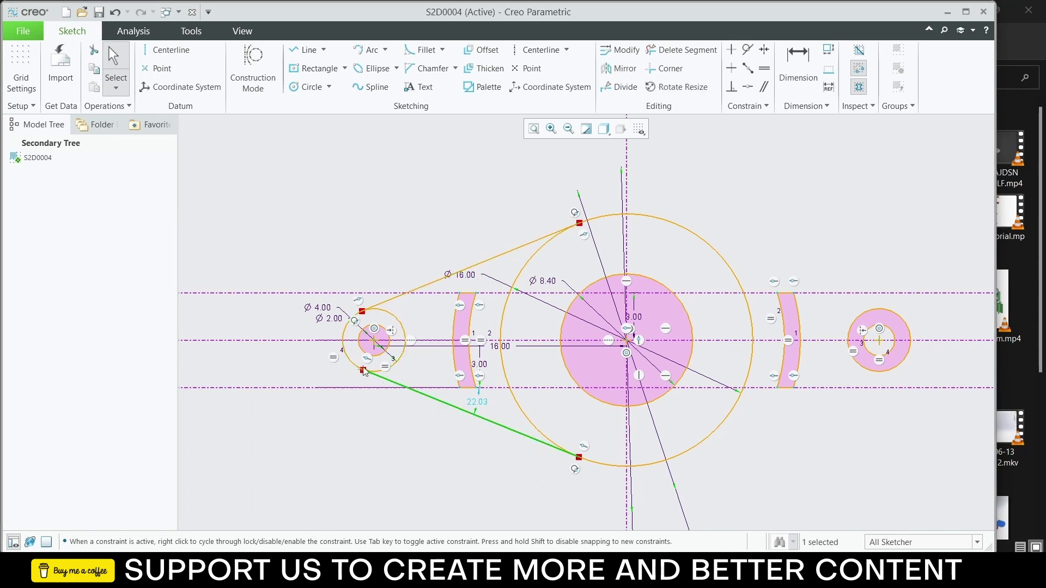
ctrl+click(356, 364)
ctrl+click(355, 368)
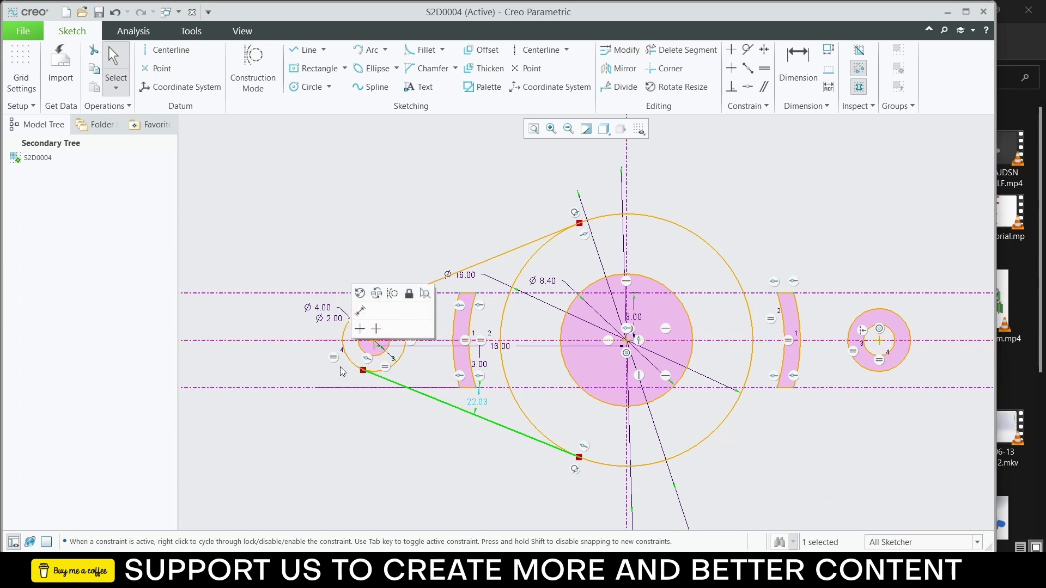
ctrl+click(349, 360)
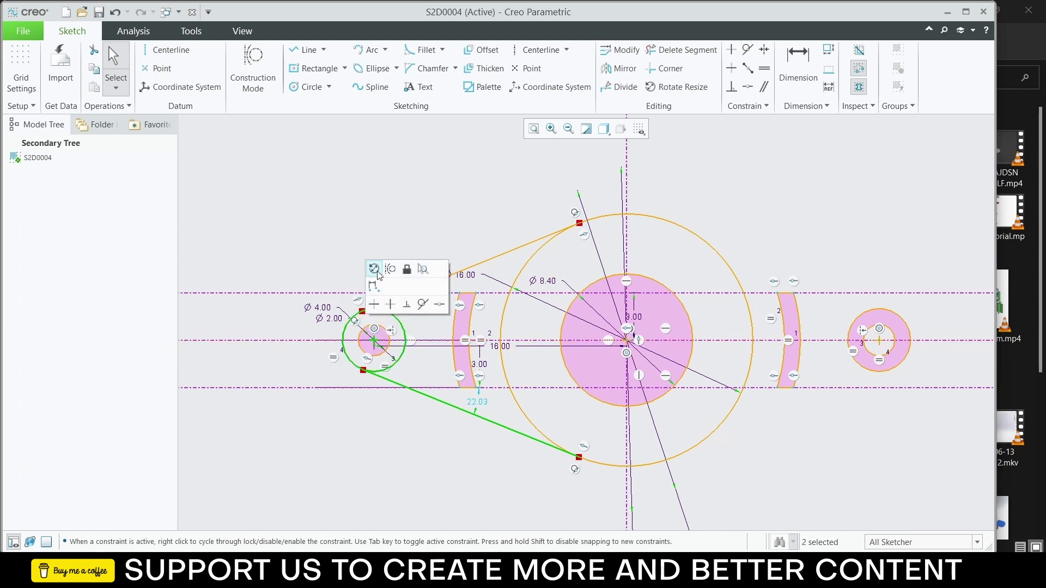
click(423, 196)
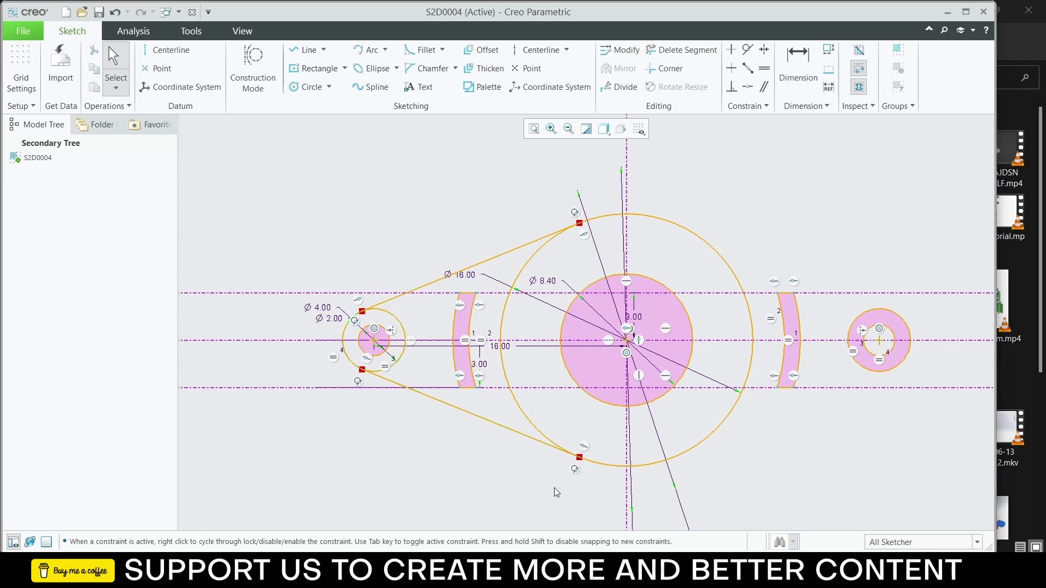
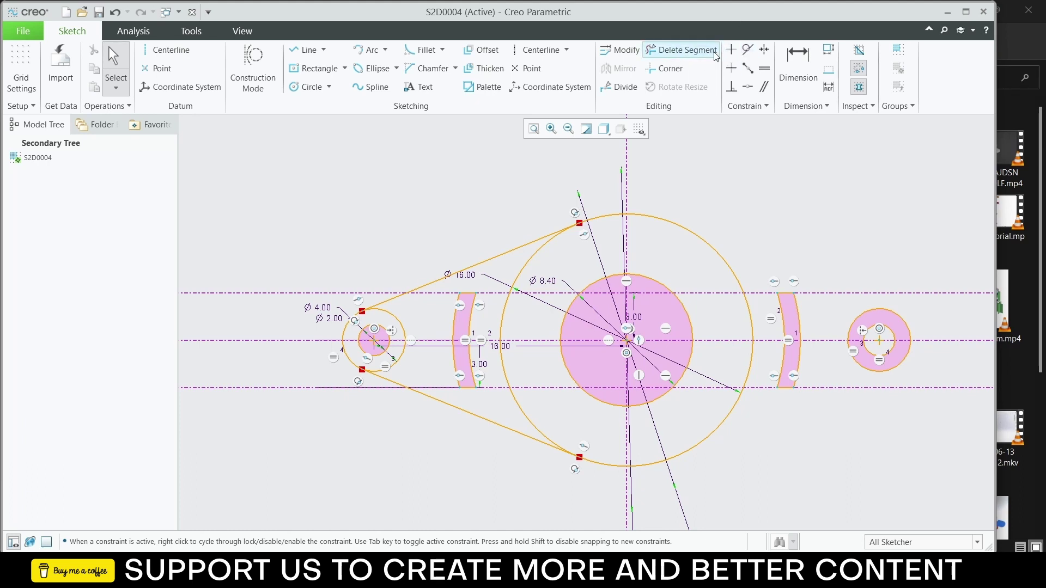
Step: Trim away the inner part of the left 4 diameter circle between the two tangent lines
click(681, 49)
scroll(333, 353, up, 2)
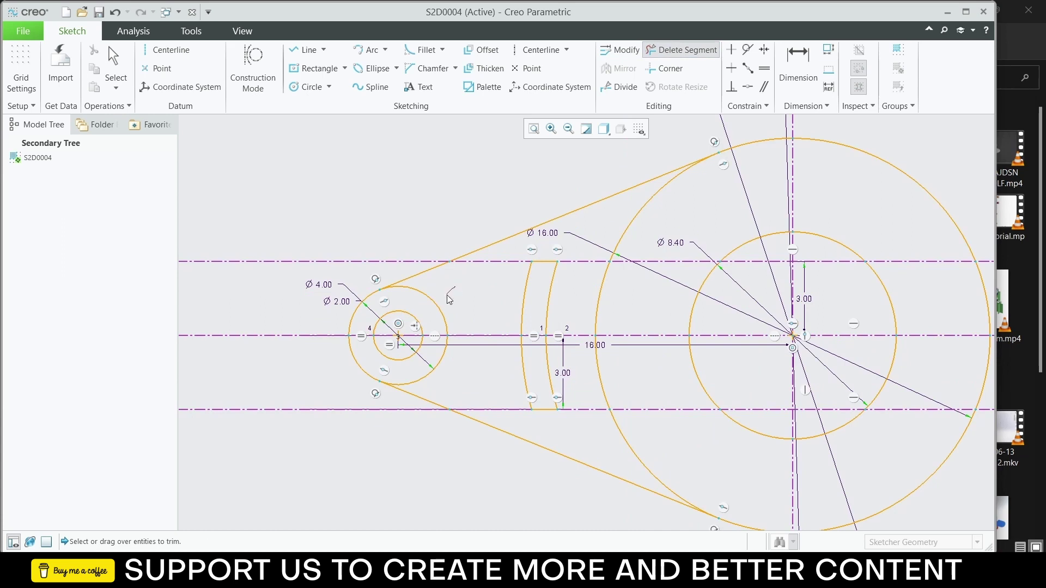
click(441, 316)
click(454, 357)
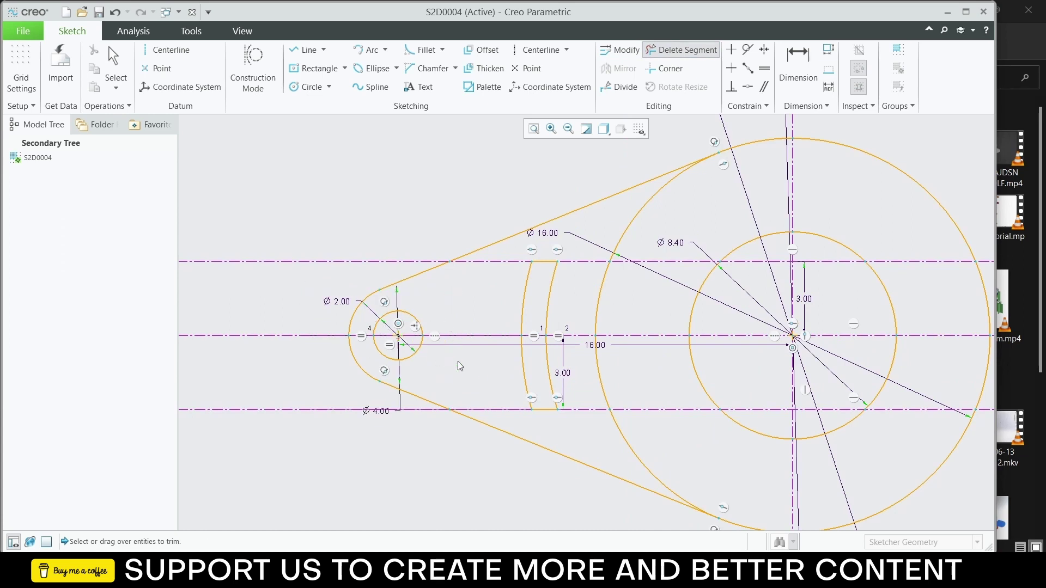
Step: Delete the mirrored pair of small circles beyond the right arc pair
scroll(650, 342, down, 4)
scroll(848, 357, up, 3)
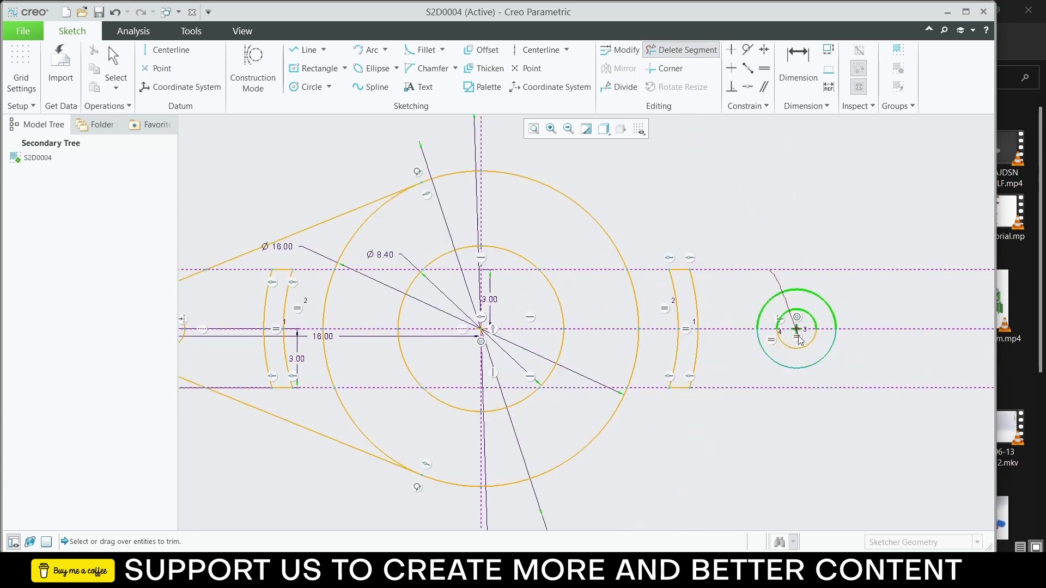
click(804, 365)
scroll(797, 368, down, 2)
scroll(798, 363, up, 1)
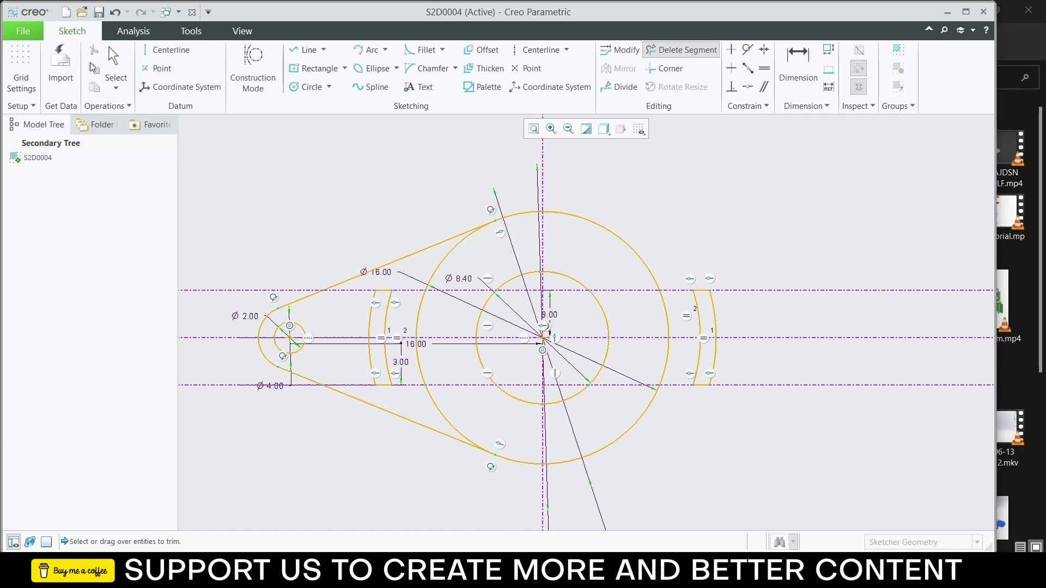
Step: Mirror the left small circle, end arc and both tangent lines about the vertical centerline
click(117, 60)
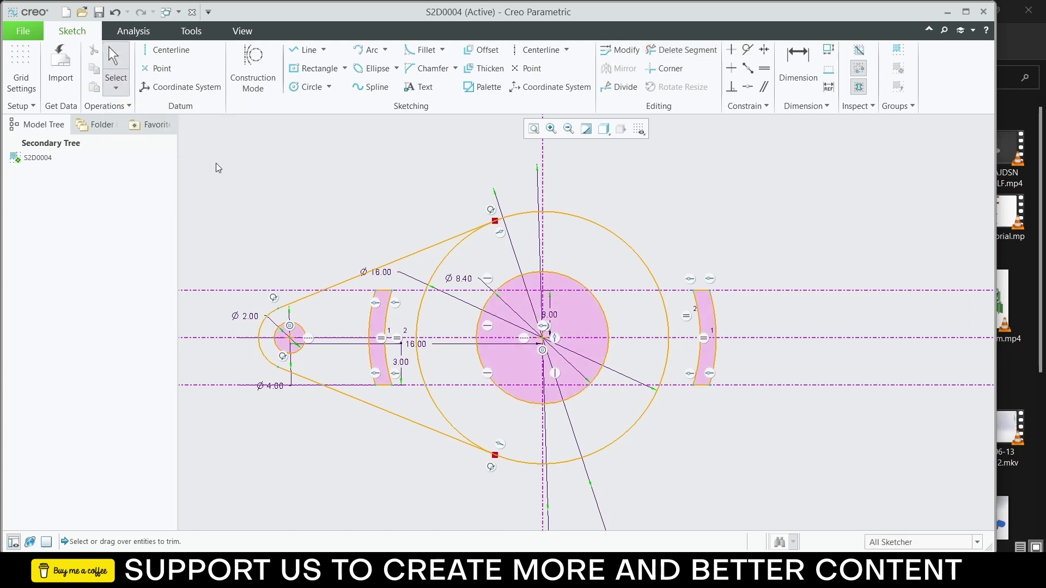
drag(208, 172, 347, 440)
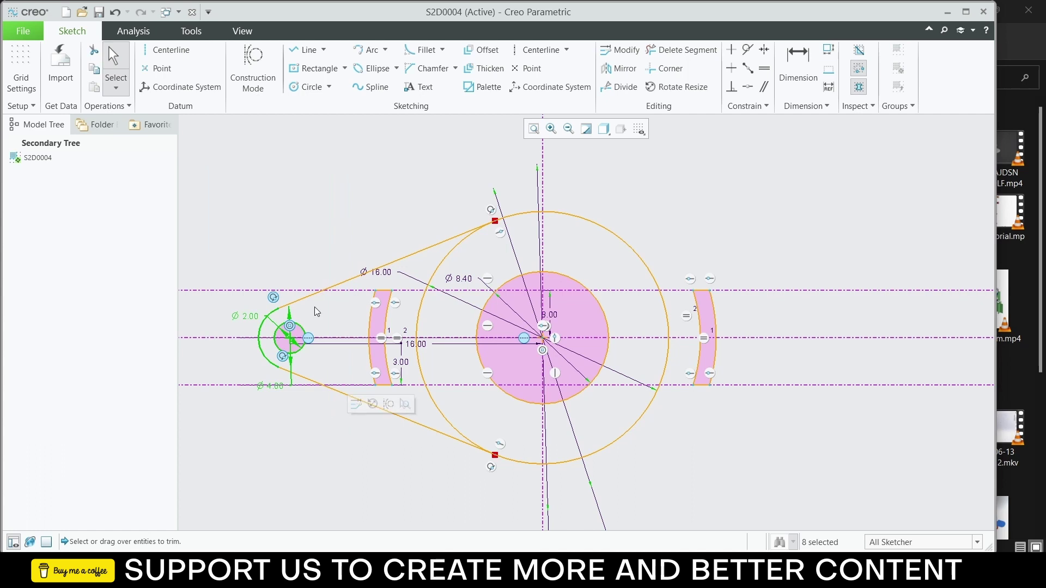
ctrl+click(316, 299)
ctrl+click(339, 392)
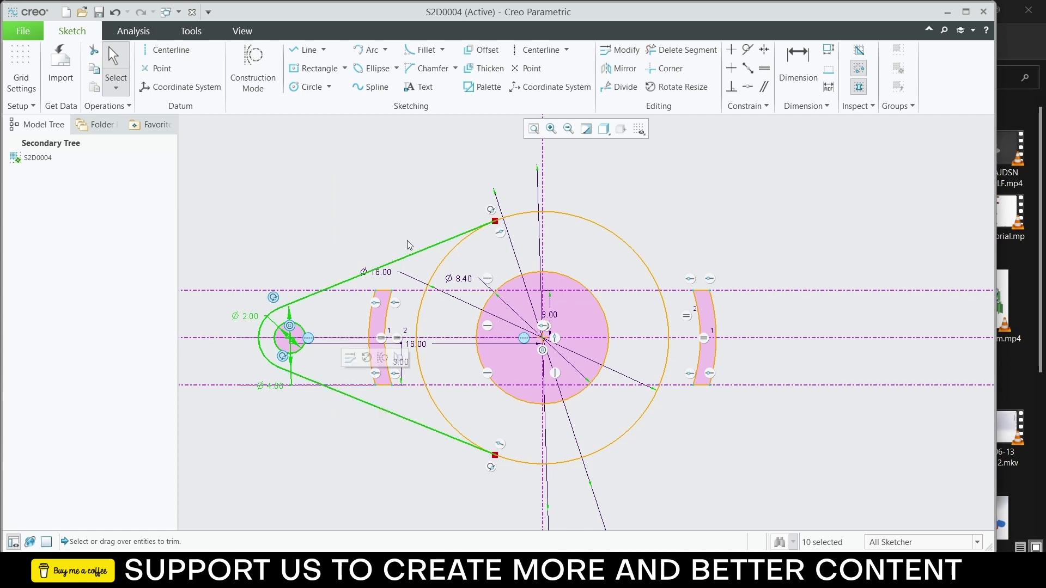
click(619, 68)
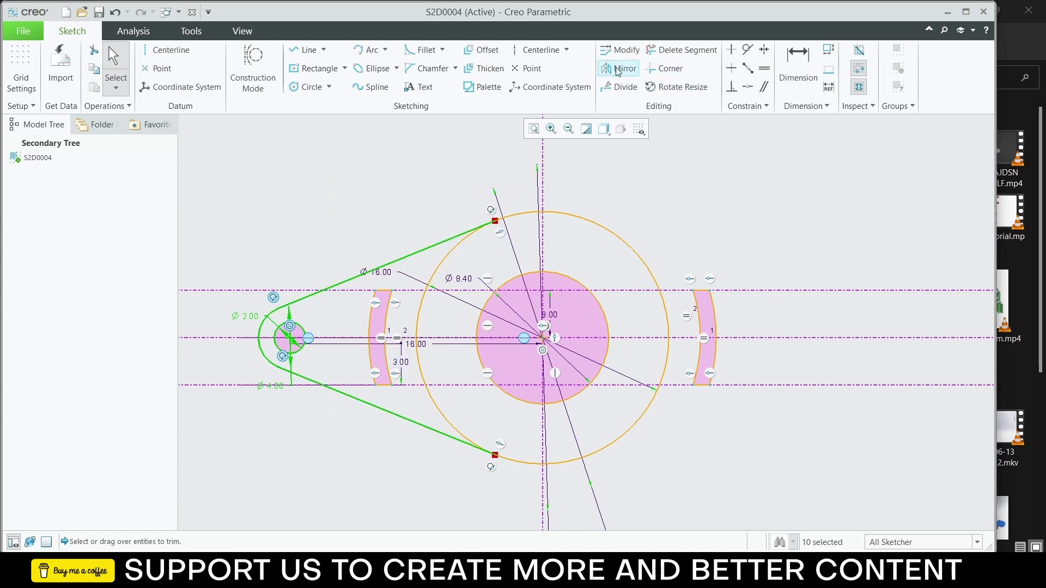
click(543, 236)
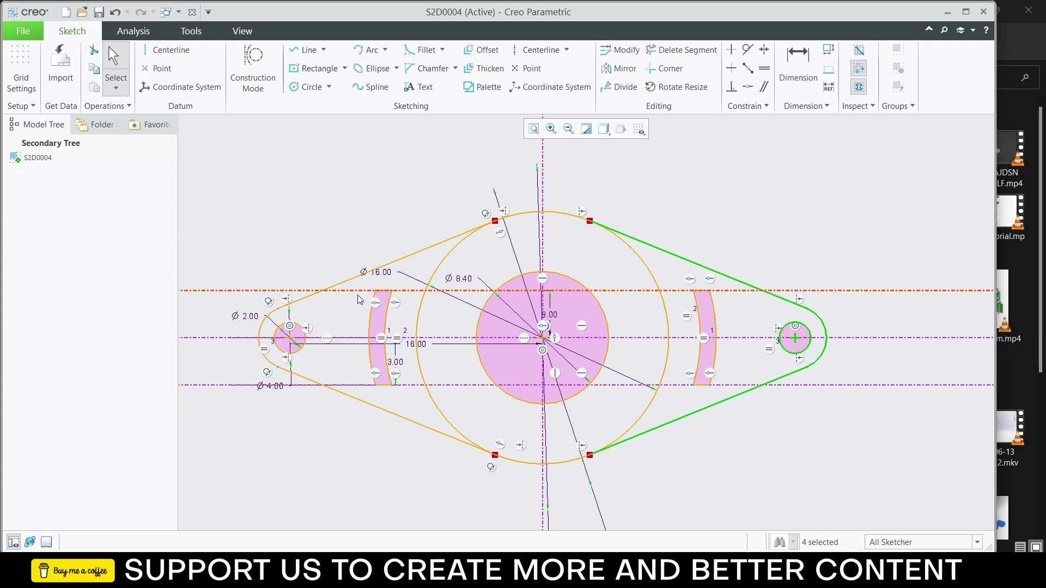
Step: Delete the upper horizontal centerline
click(671, 291)
key(Delete)
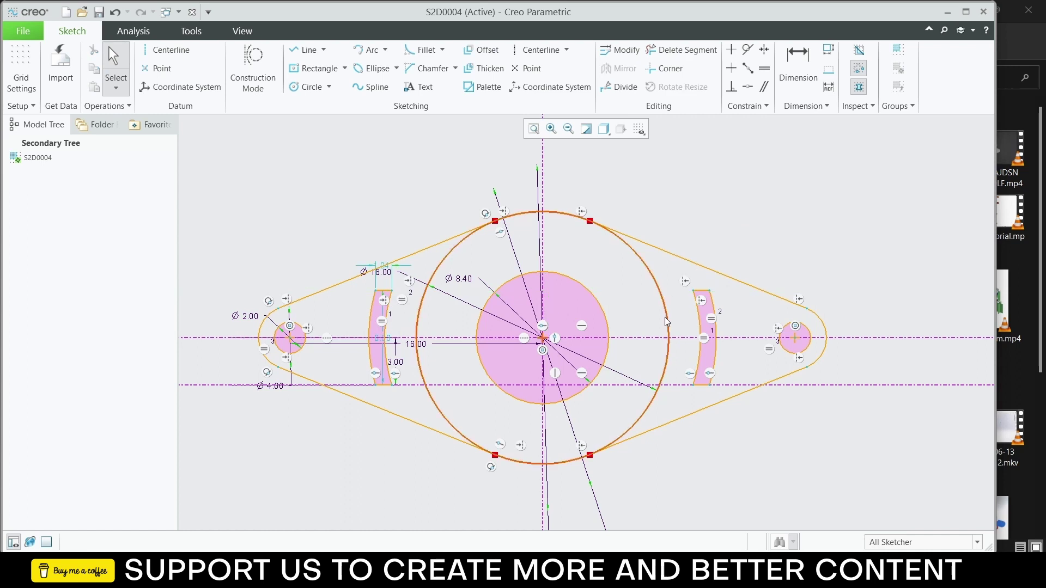
Step: Delete the horizontal centerline through the circle centres and the lower one along the arc slots' bottom edge
click(682, 336)
key(Delete)
click(680, 386)
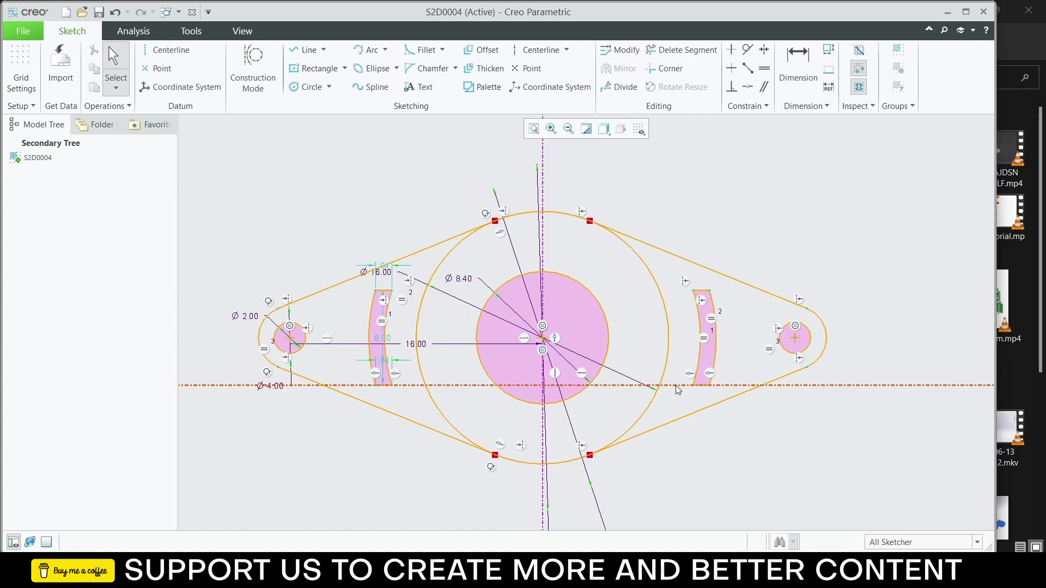
key(Delete)
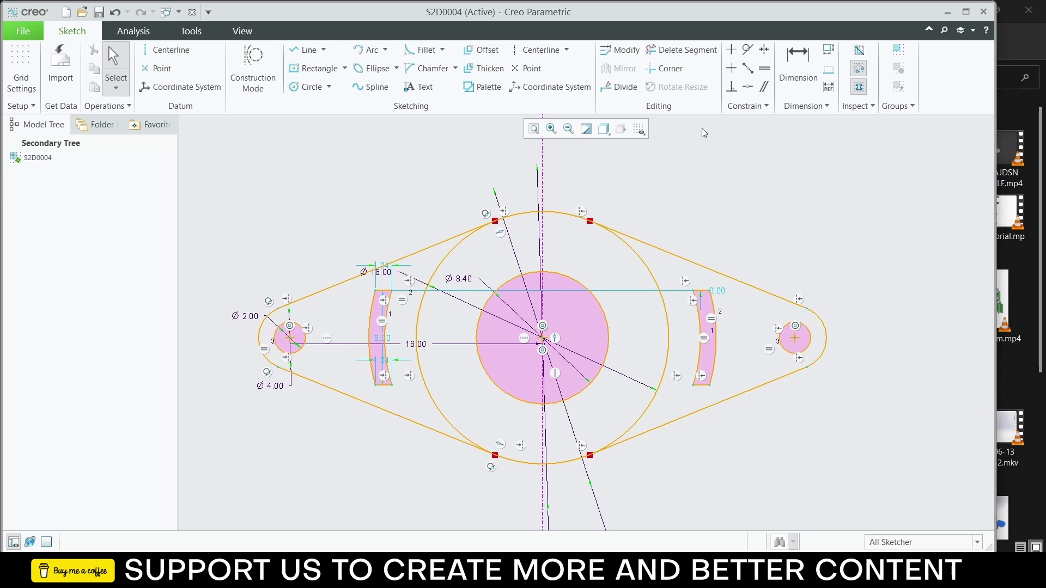
Step: Create a new sketch file named s2d0005
click(29, 31)
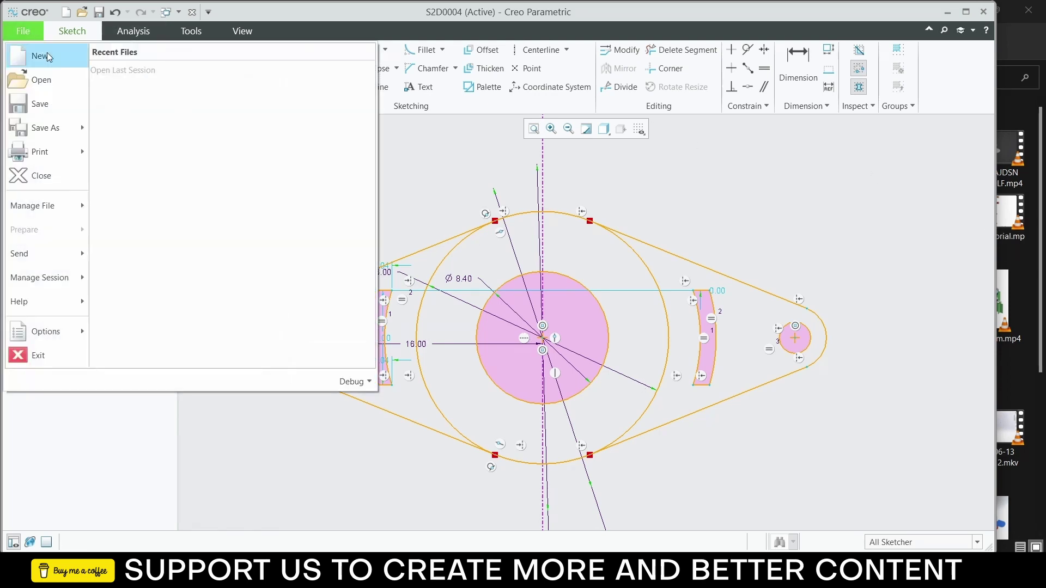
click(48, 55)
click(418, 210)
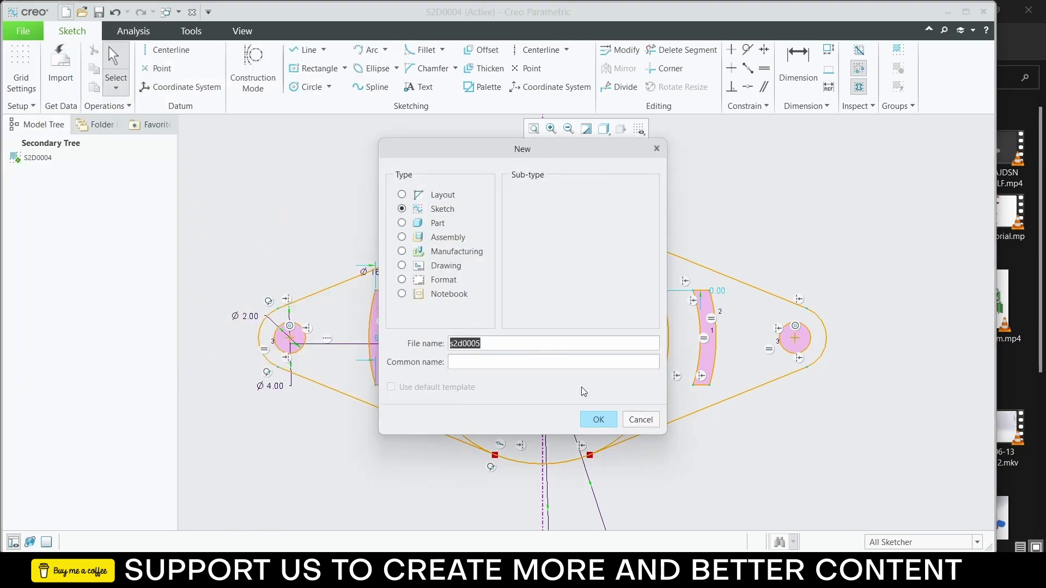
click(596, 419)
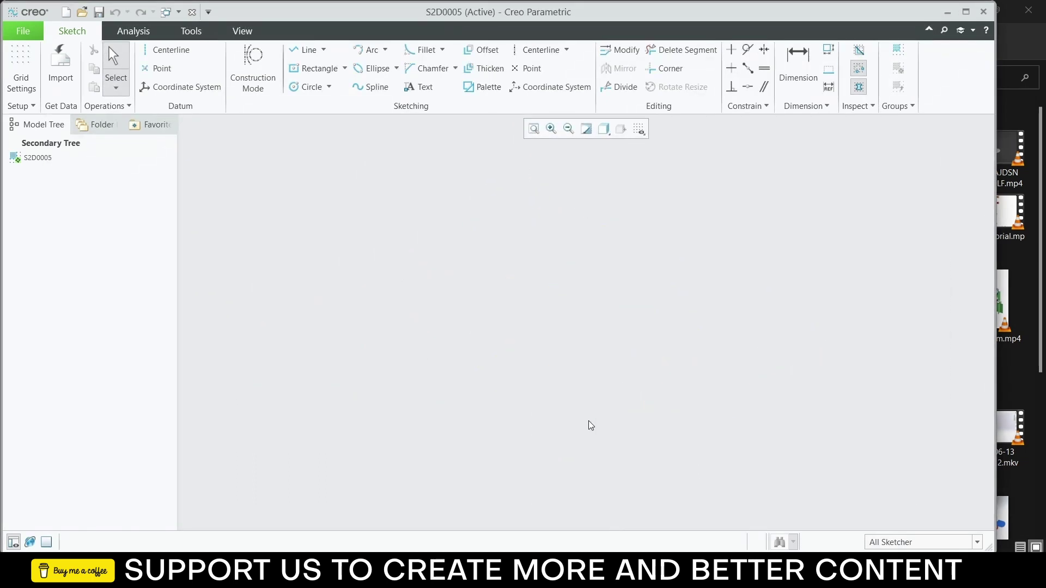
Step: Sketch a vertical centerline and a horizontal centerline crossing it in the upper half of the sketch
click(538, 49)
click(561, 253)
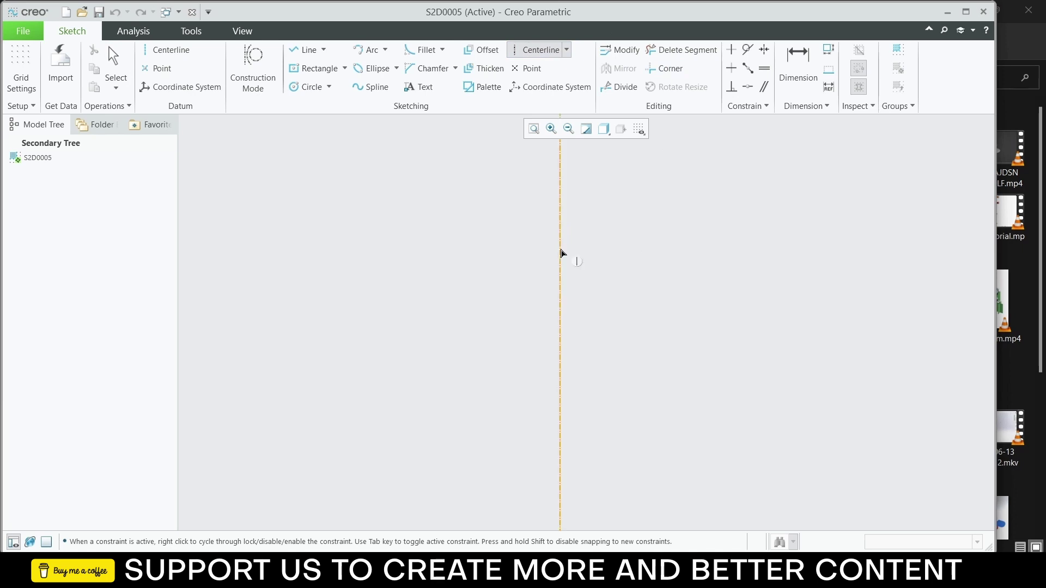
click(563, 376)
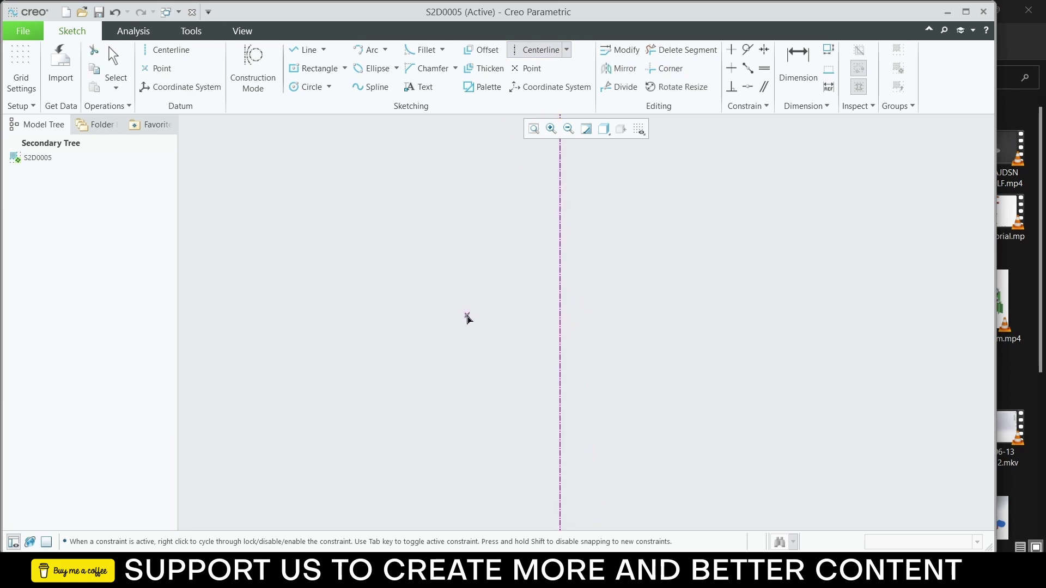
click(381, 253)
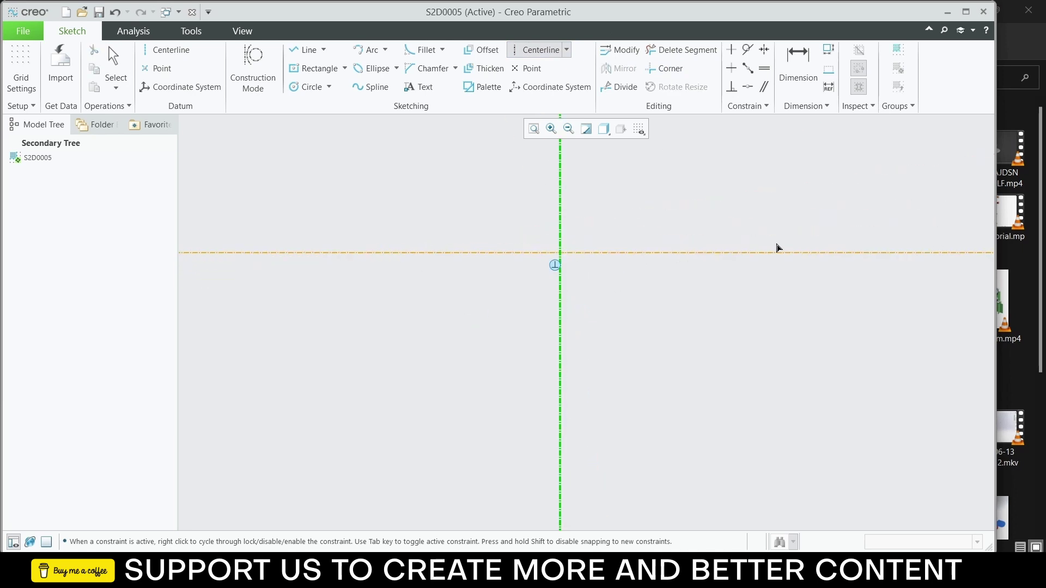
click(796, 258)
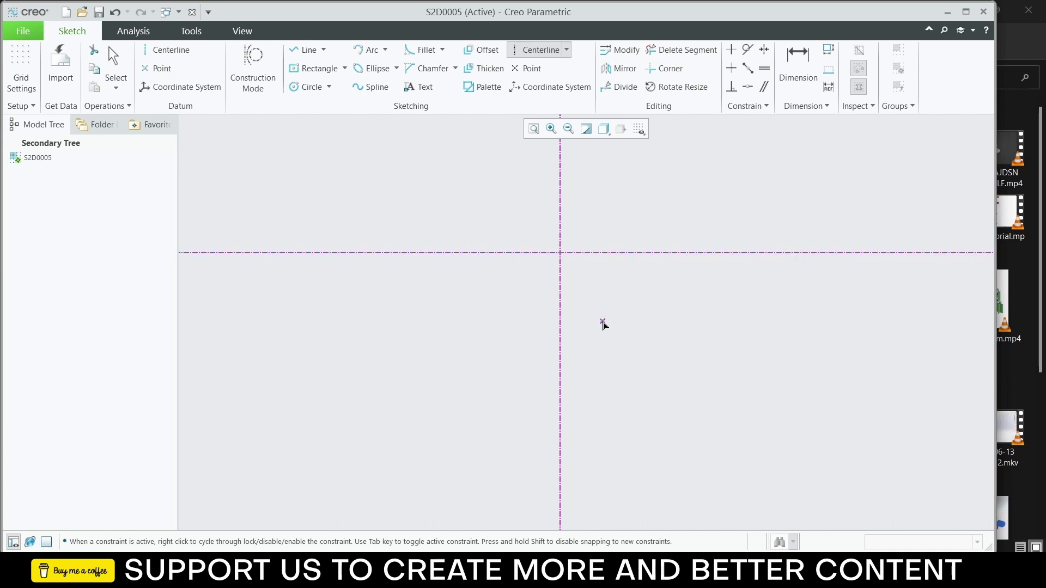
middle_click(583, 216)
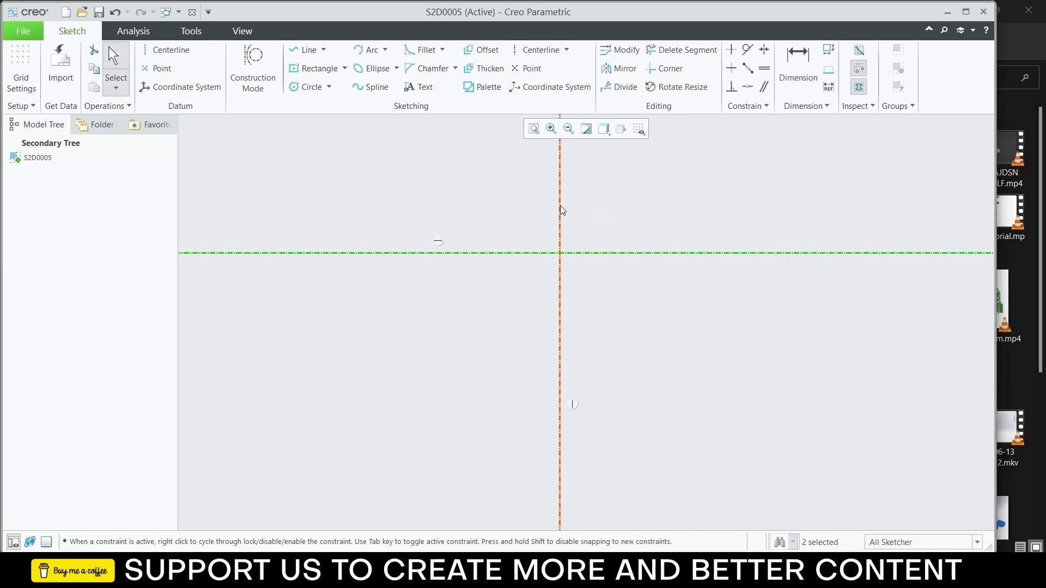
click(559, 205)
click(672, 219)
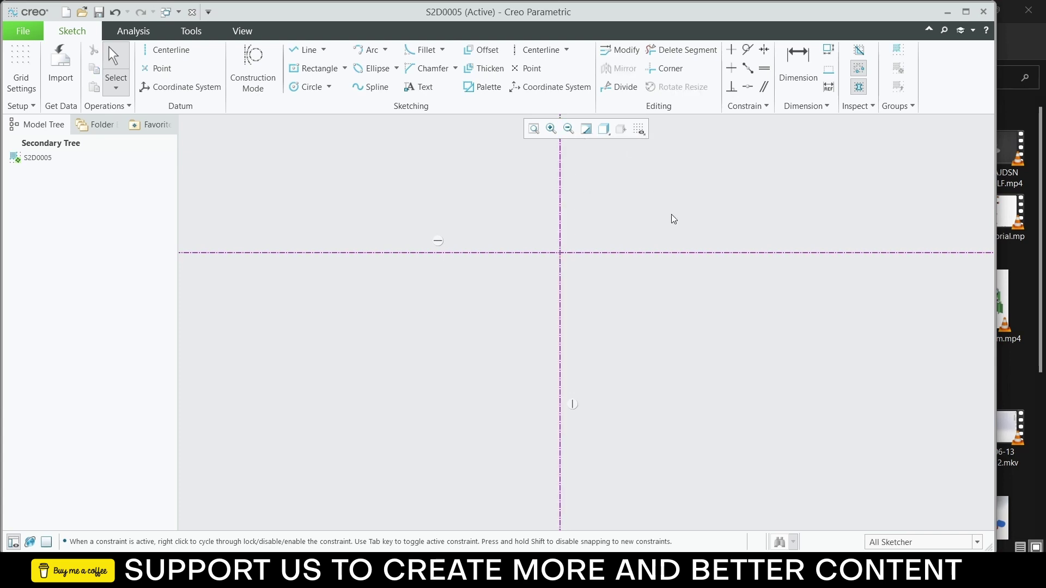
click(704, 254)
click(733, 286)
Step: Sketch a circle centred on the horizontal centerline, left of the vertical one, and set its diameter to 2.8
click(308, 86)
click(384, 253)
click(408, 219)
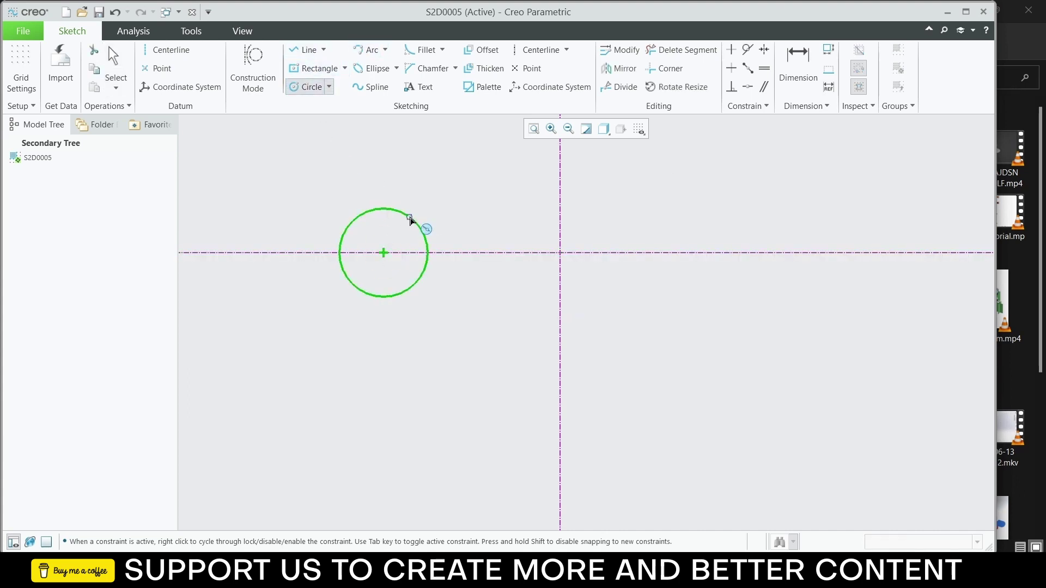
click(432, 195)
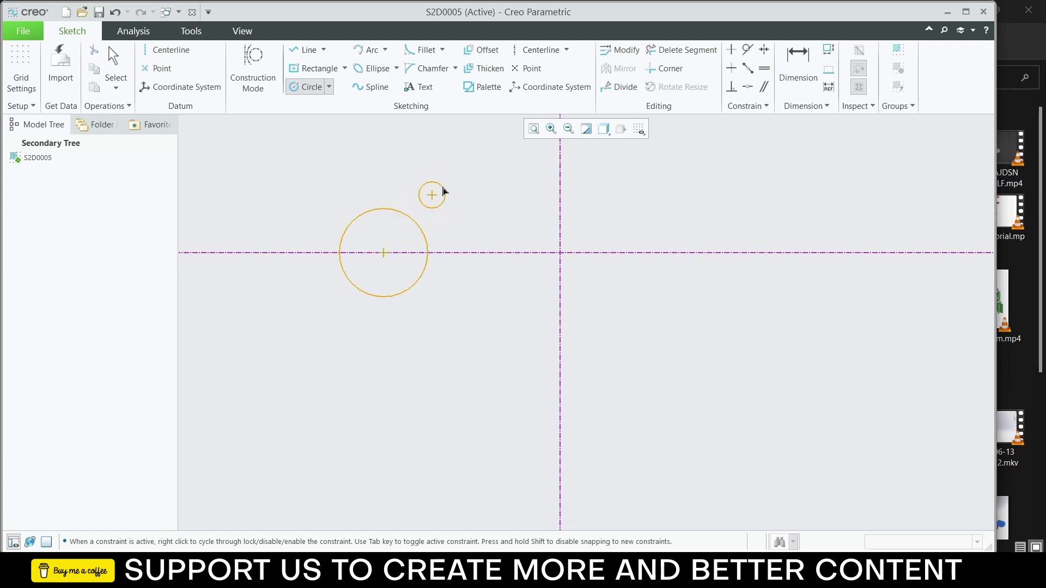
middle_click(438, 202)
middle_click(433, 212)
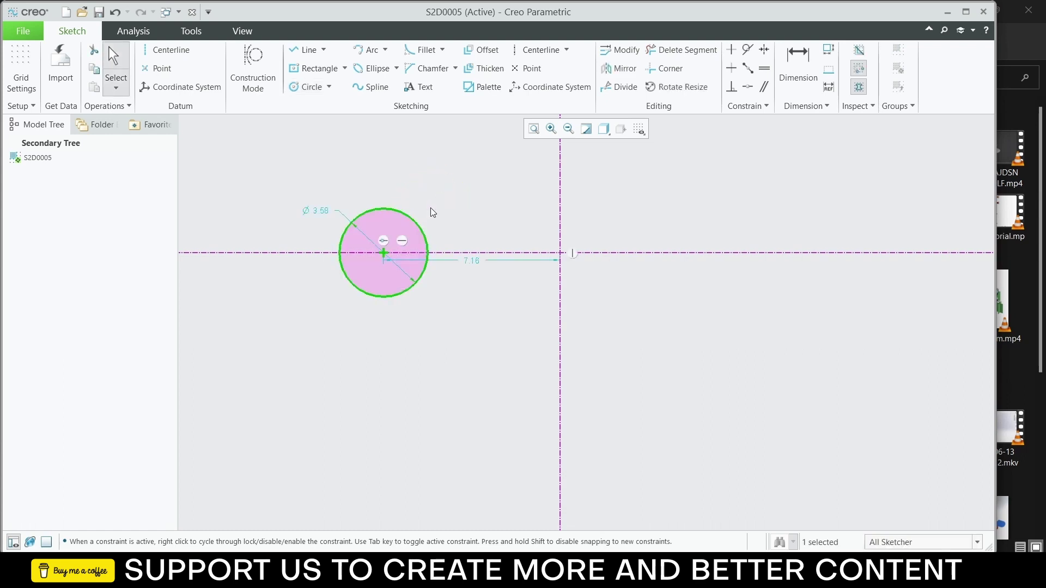
double_click(322, 210)
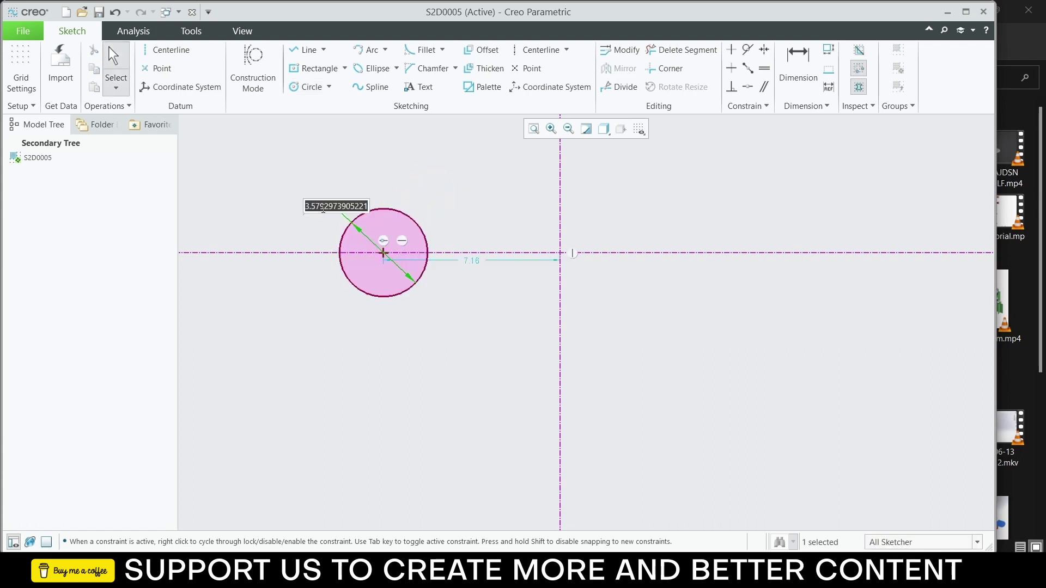
text(2.8)
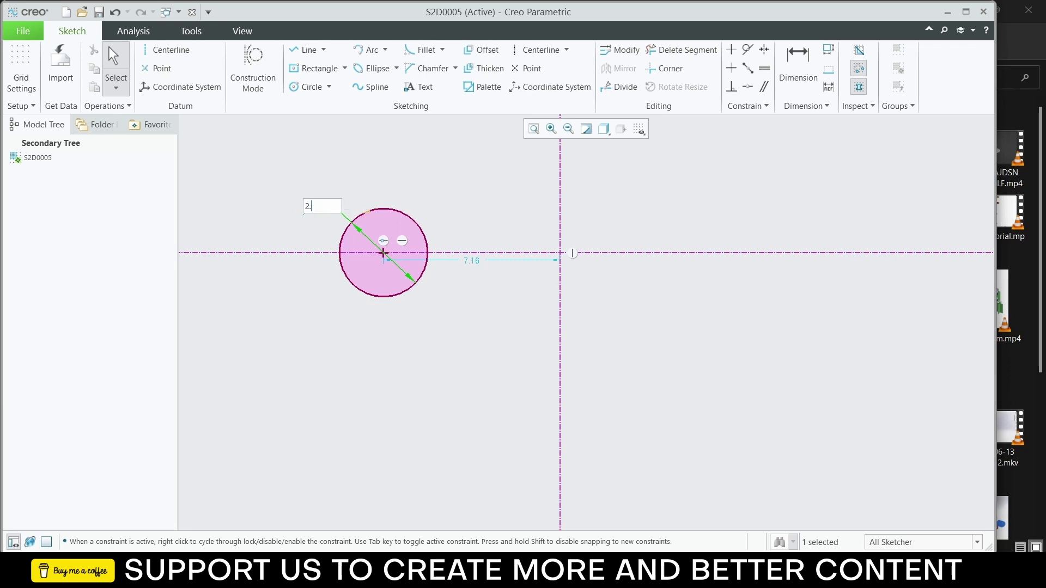
key(Return)
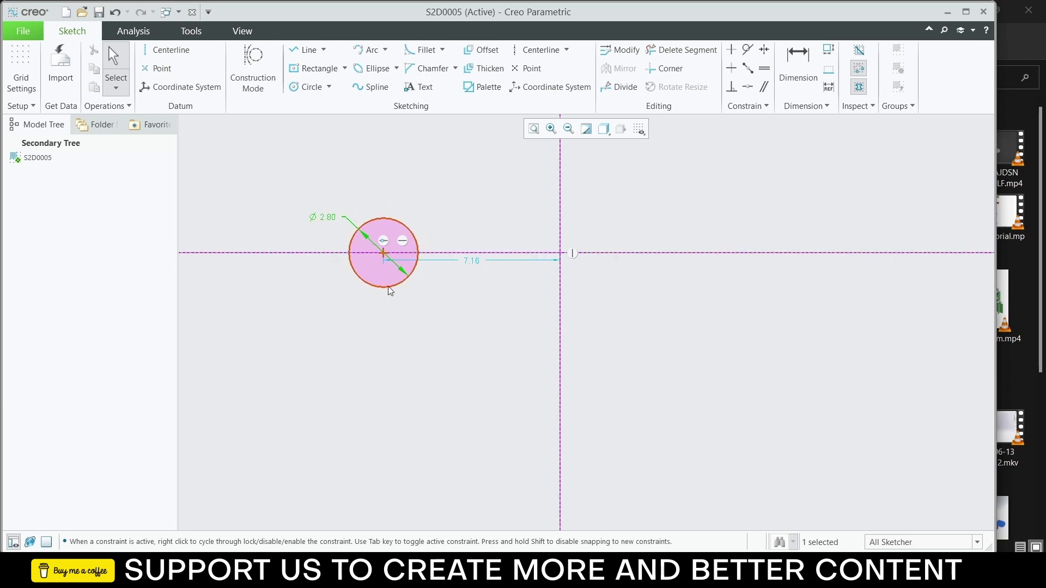
Step: Set the distance from the circle's centre to the vertical centerline to 6
click(472, 263)
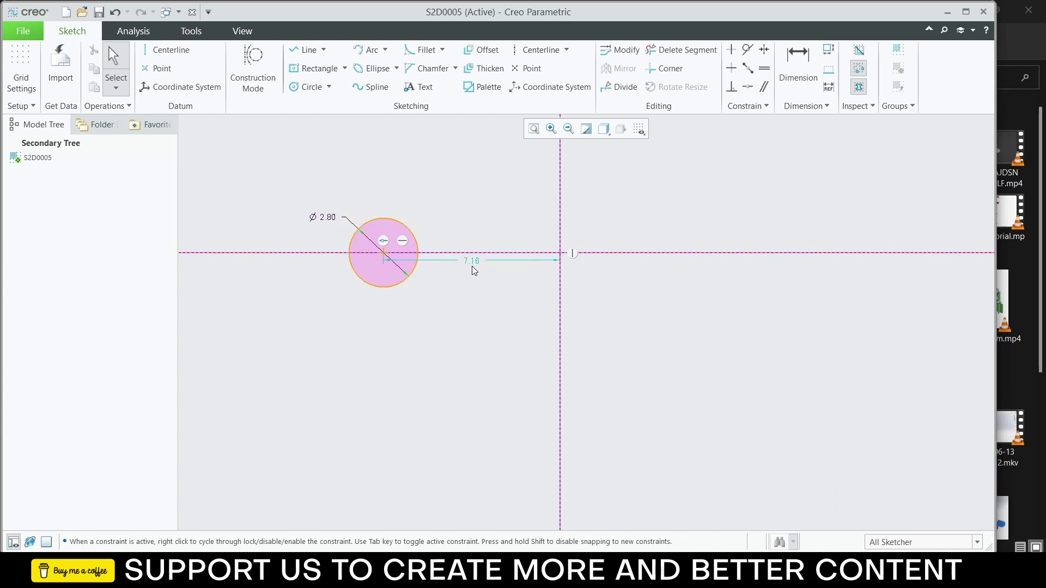
double_click(472, 263)
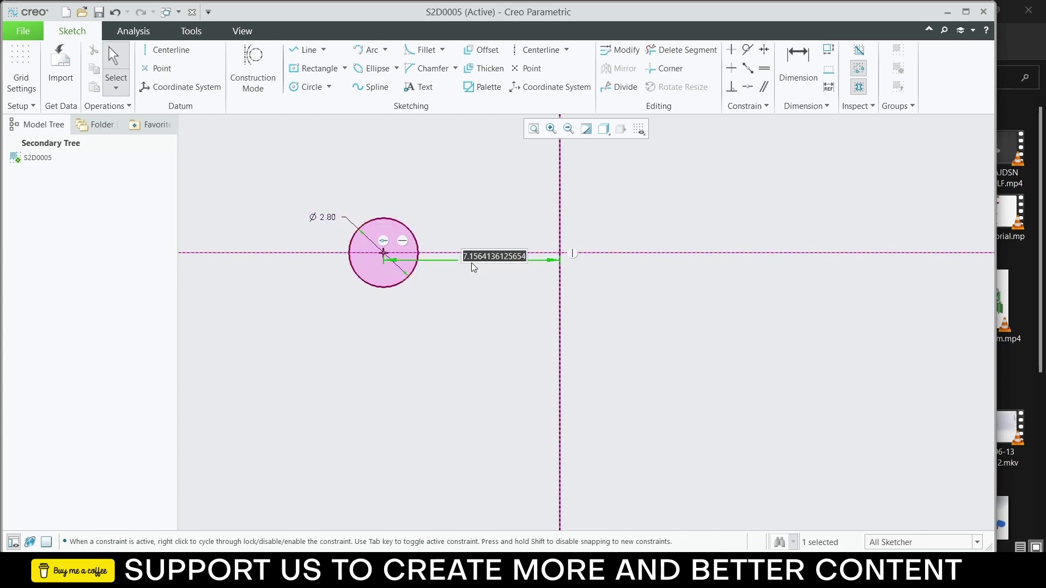
text(6)
key(Return)
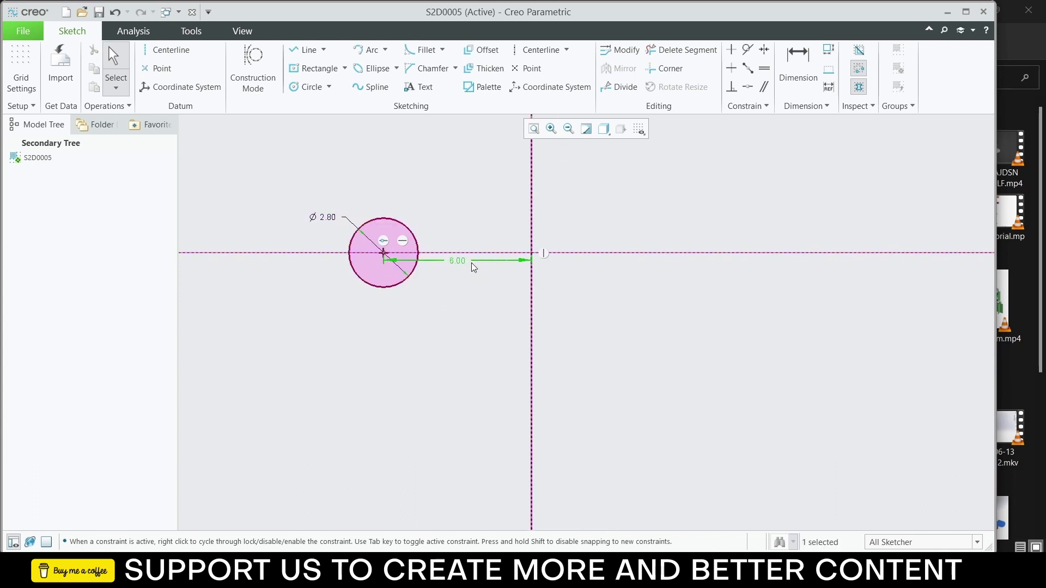
click(548, 312)
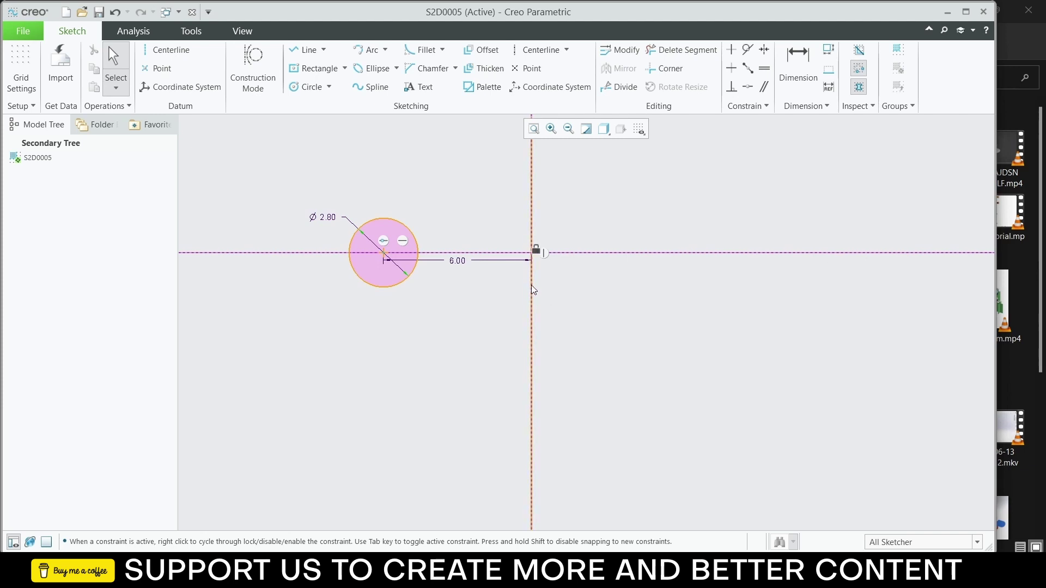
Step: Unlock the horizontal centerline and move it slightly upward together with the circle
click(531, 286)
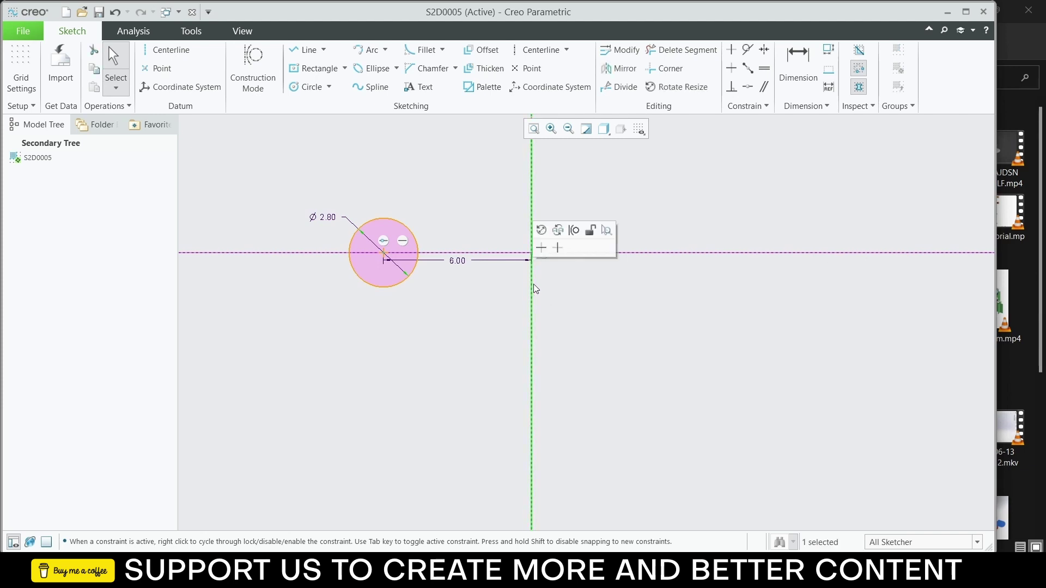
click(590, 325)
click(620, 254)
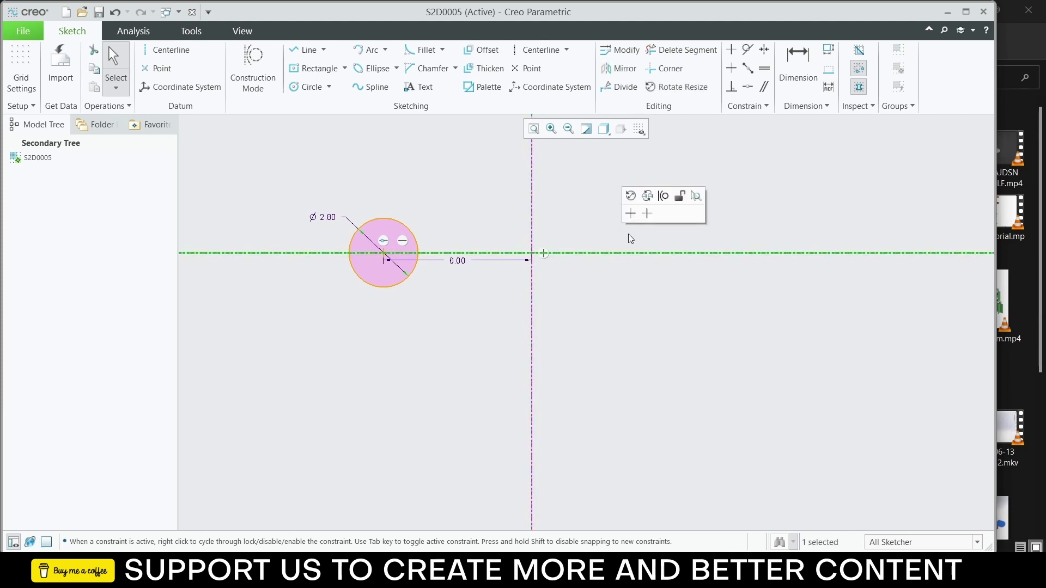
click(680, 197)
drag(531, 290, 542, 289)
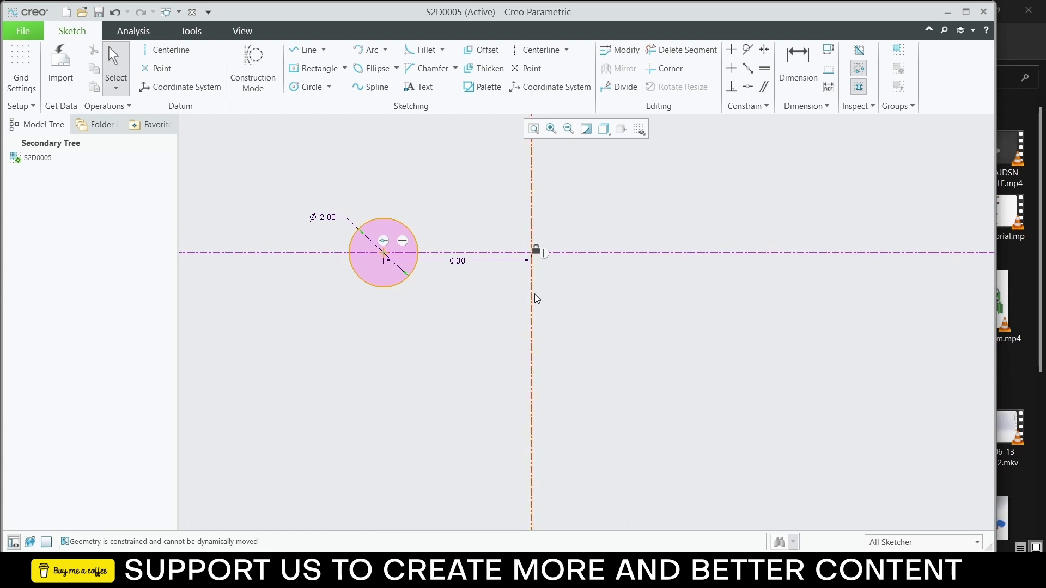
mouse_move(577, 254)
mouse_down()
mouse_move(578, 239)
mouse_move(581, 268)
mouse_move(583, 243)
mouse_up()
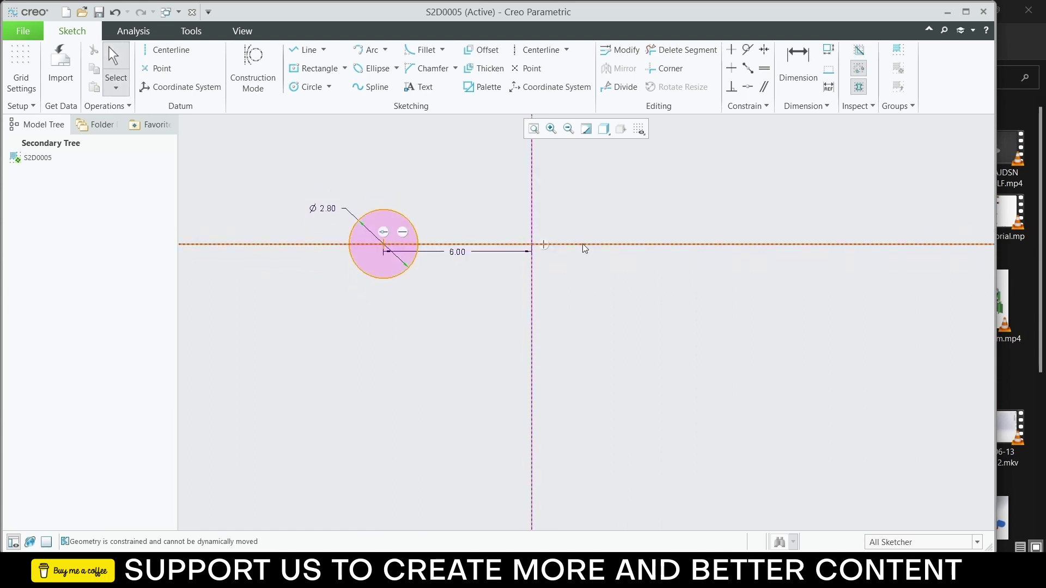
click(582, 243)
click(669, 165)
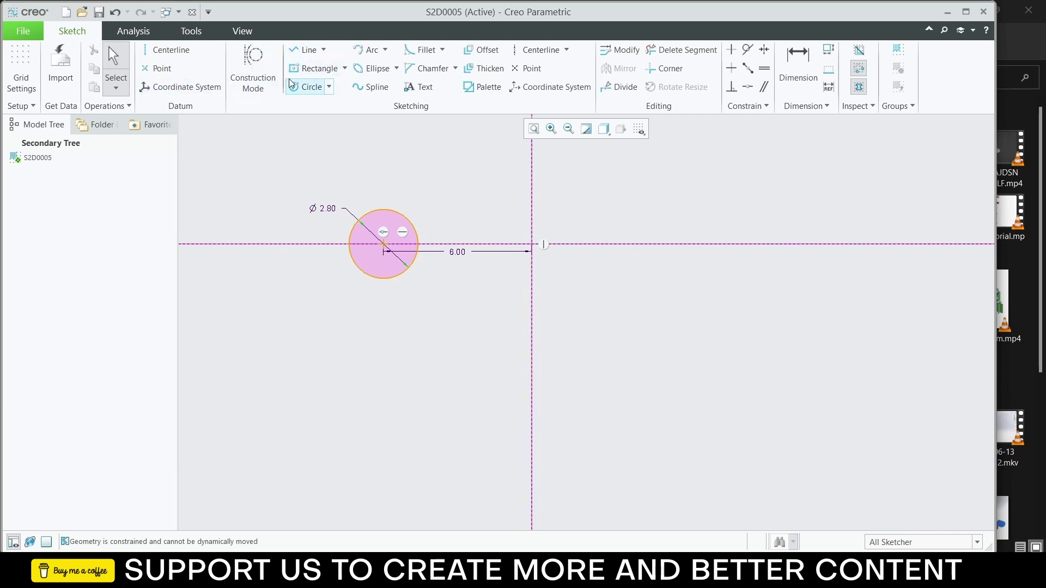
Step: Sketch a larger circle concentric with the 2.8 circle and set its diameter to 5.6
click(308, 86)
click(384, 243)
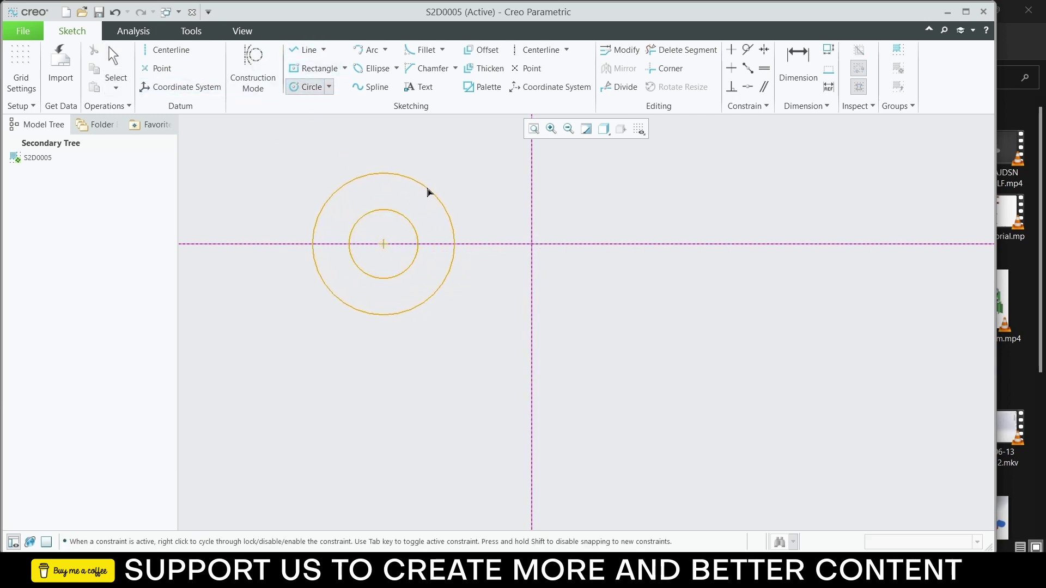
click(427, 188)
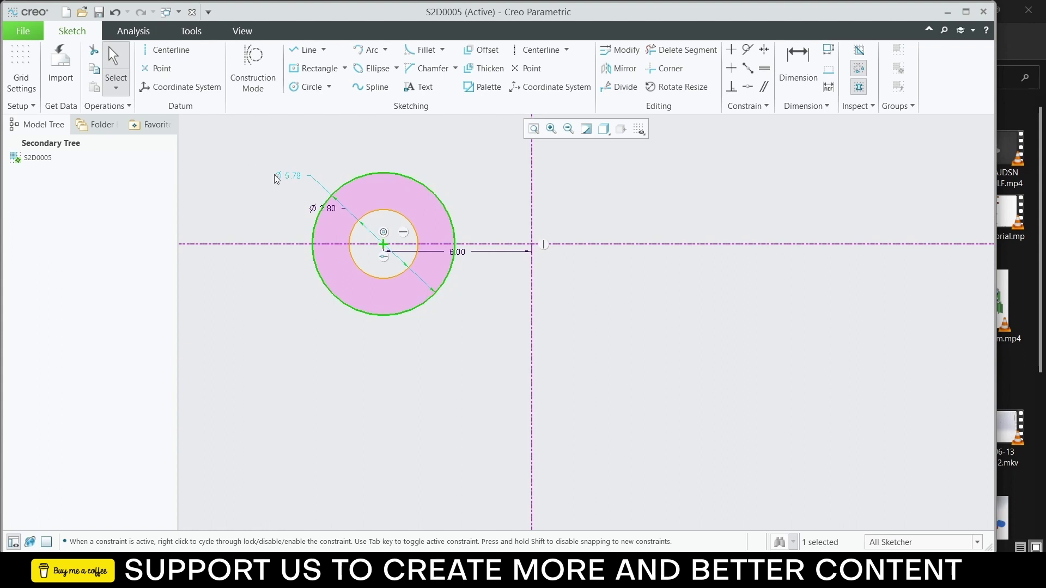
double_click(291, 175)
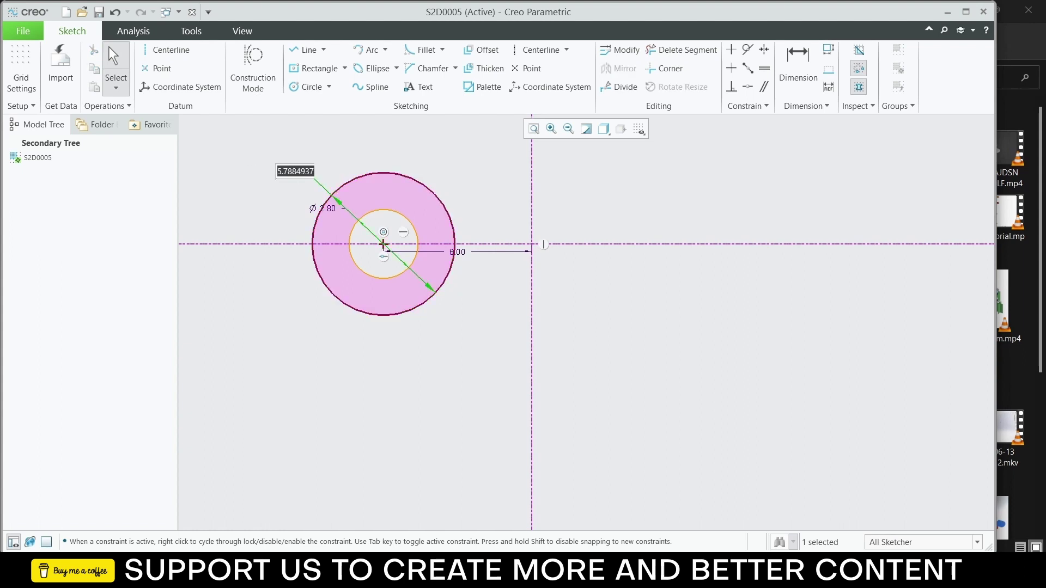
text(5.6)
key(Return)
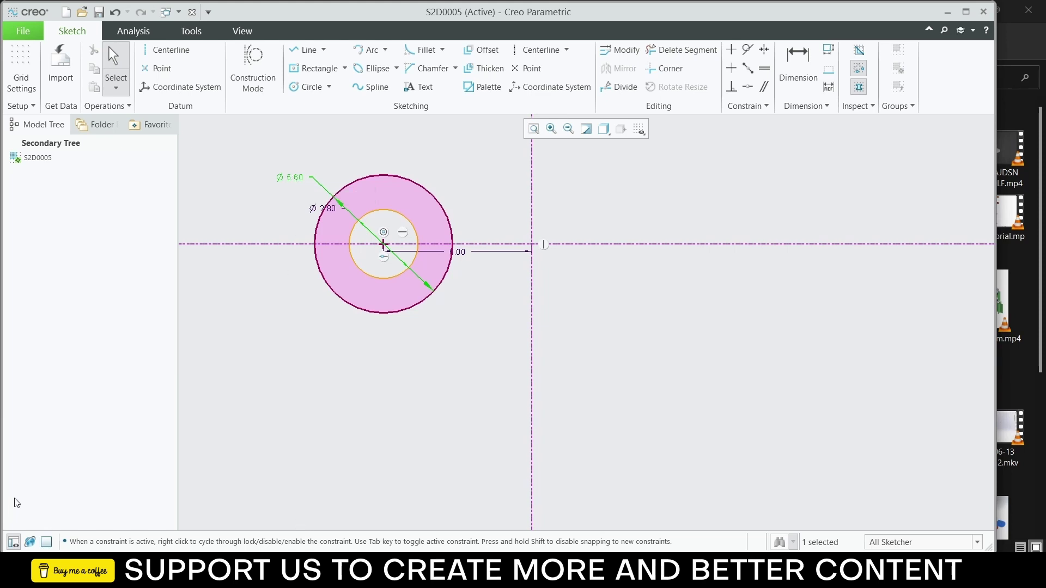
Step: Sketch a line chain from the outer circle's bottom: about 2.28 right, about 6.68 down, and right to the vertical centerline
click(299, 50)
click(383, 314)
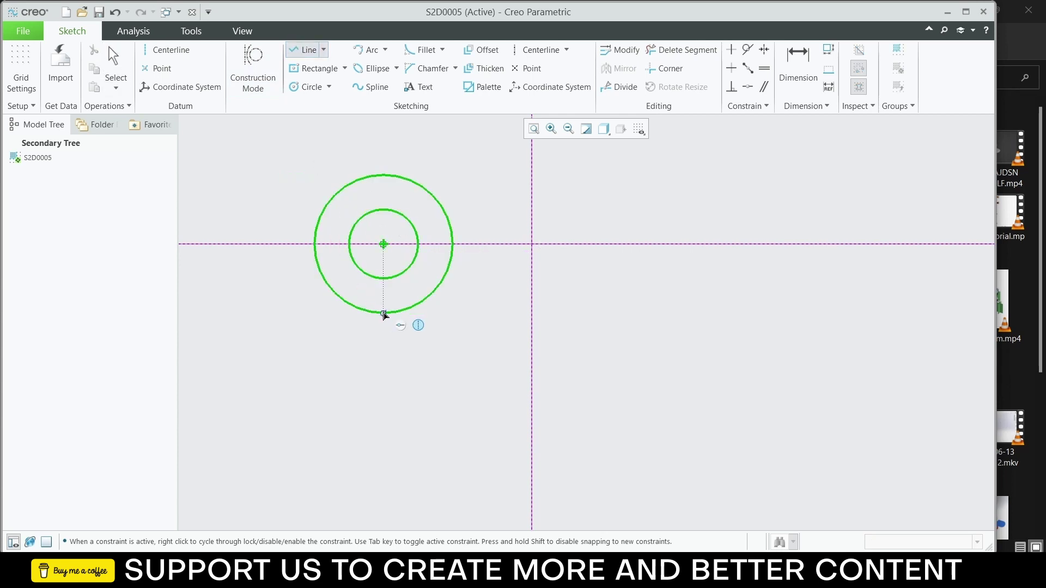
click(440, 314)
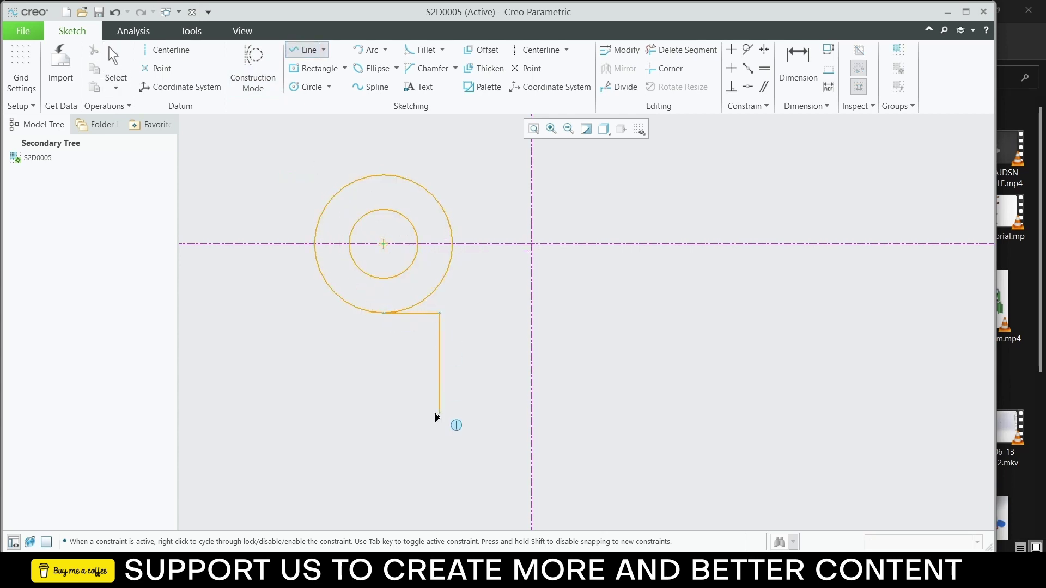
click(439, 479)
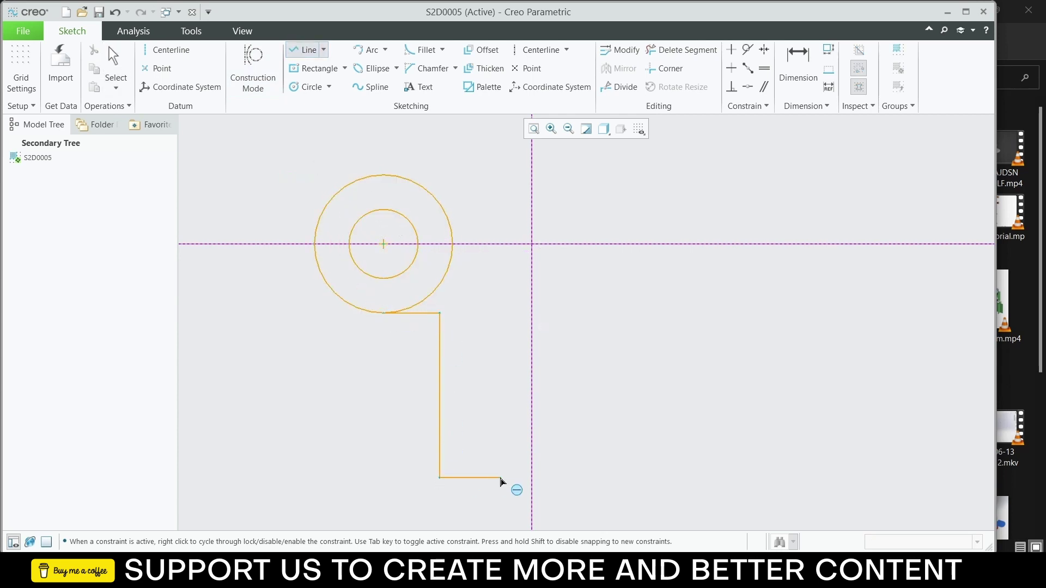
click(531, 478)
middle_click(538, 454)
middle_click(699, 439)
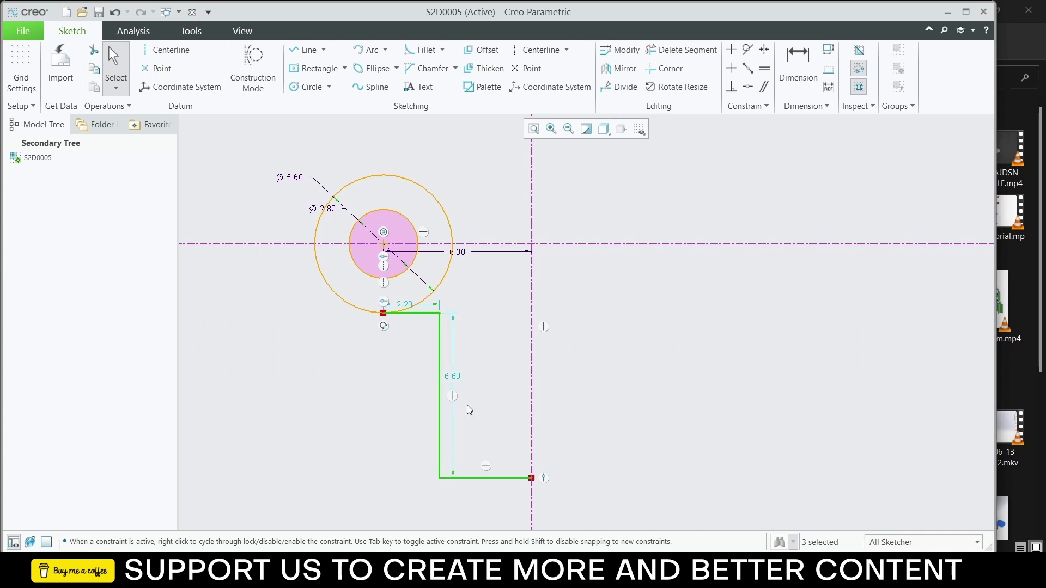
Step: Dimension the lower horizontal line of the stepped profile to a length of 3.5
click(508, 478)
click(517, 424)
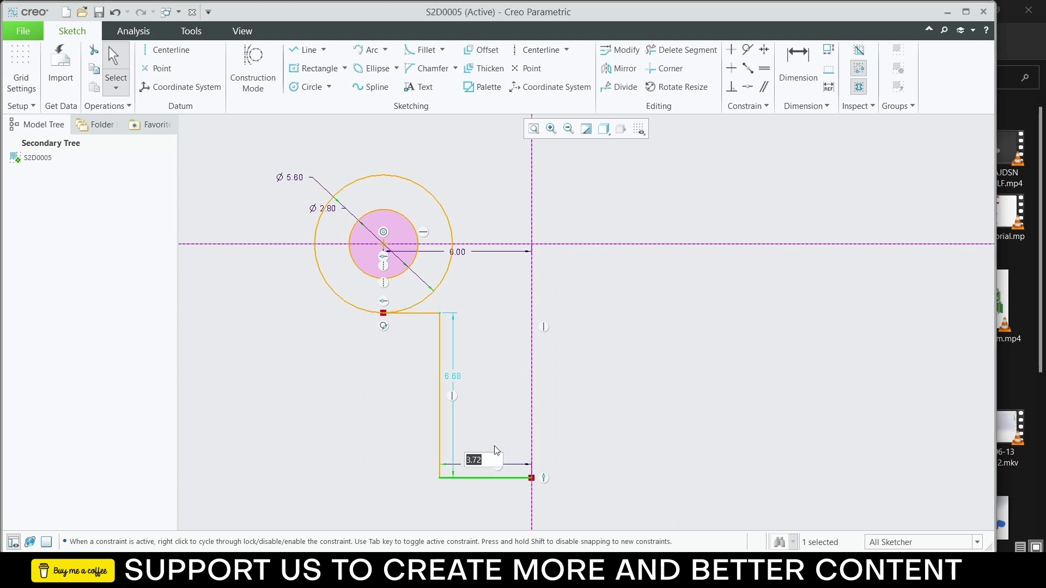
text(3.5)
key(Return)
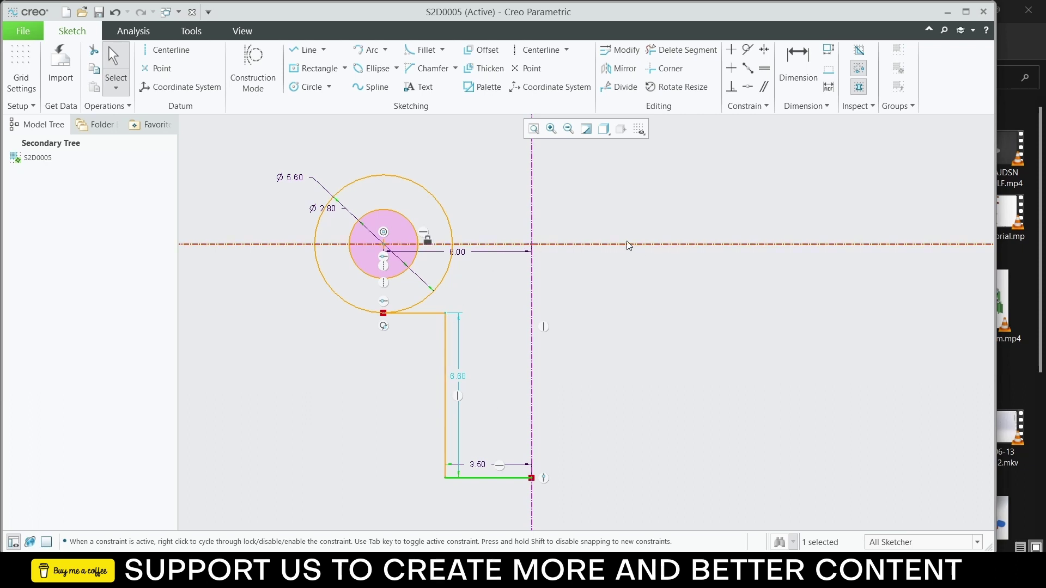
Step: Dimension the distance from the horizontal centerline to the profile's lower horizontal line as 8
click(512, 244)
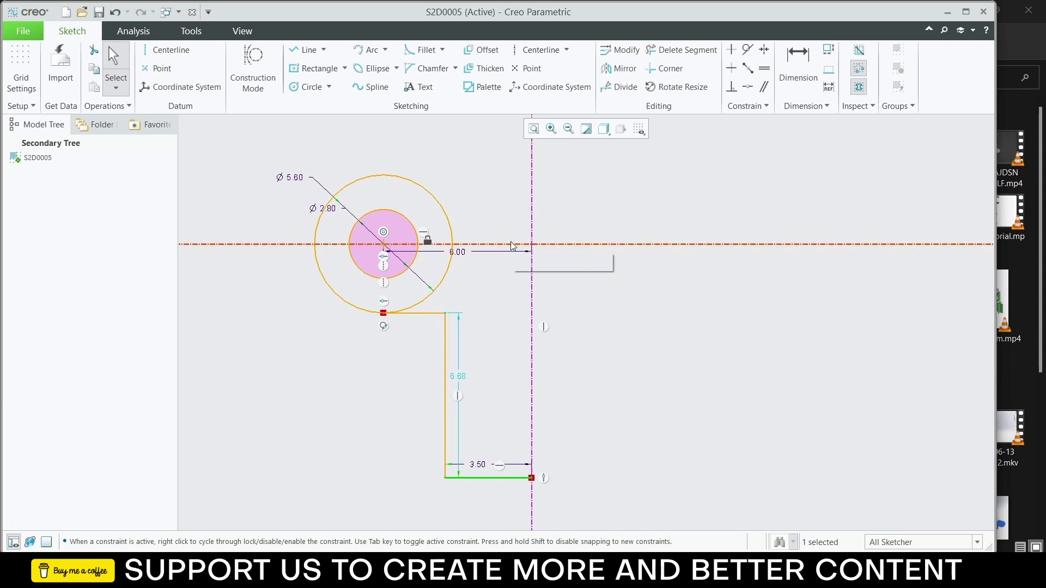
ctrl+click(501, 477)
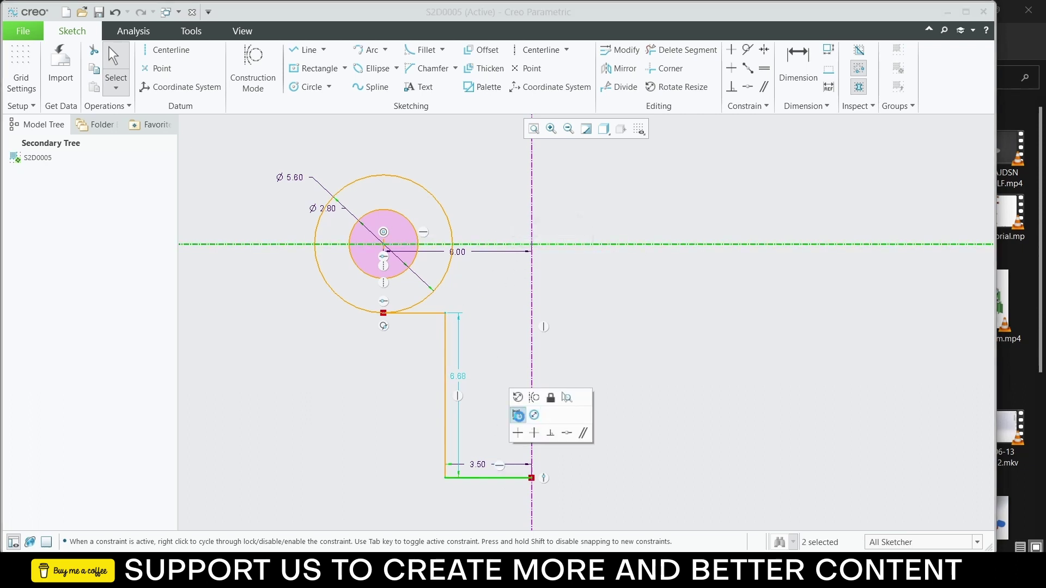
click(517, 415)
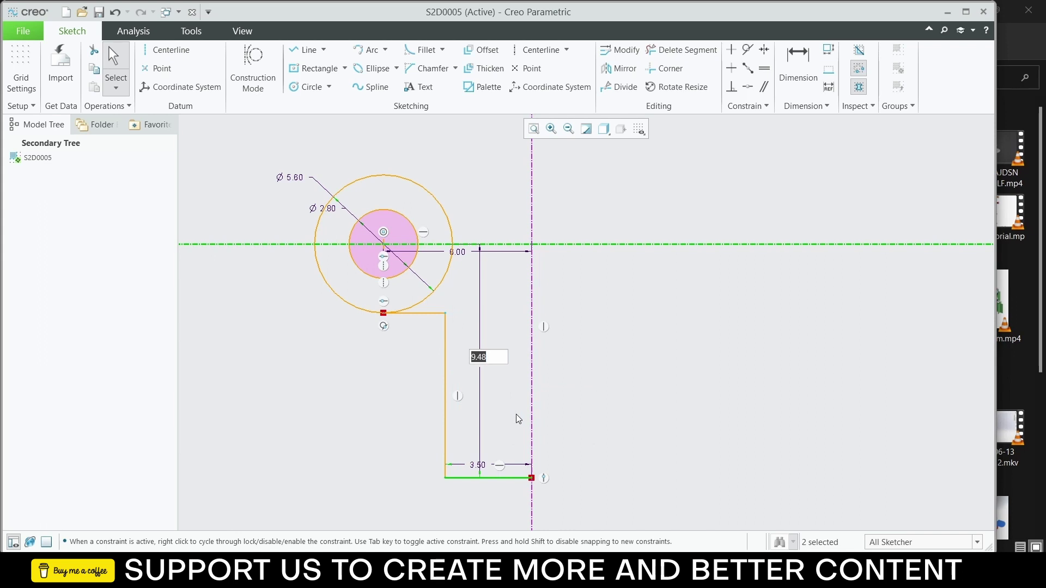
text(8)
key(Return)
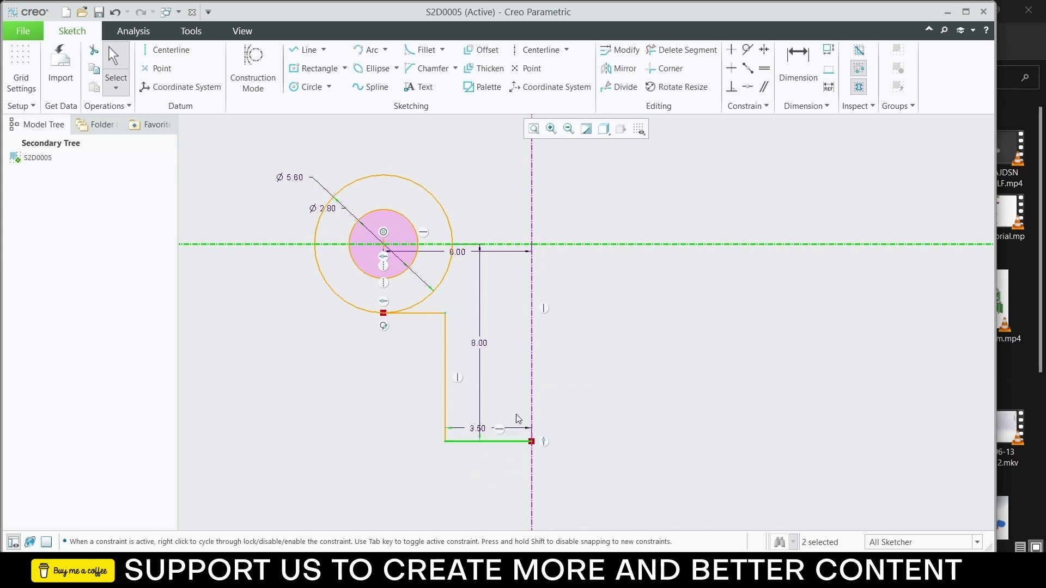
click(608, 379)
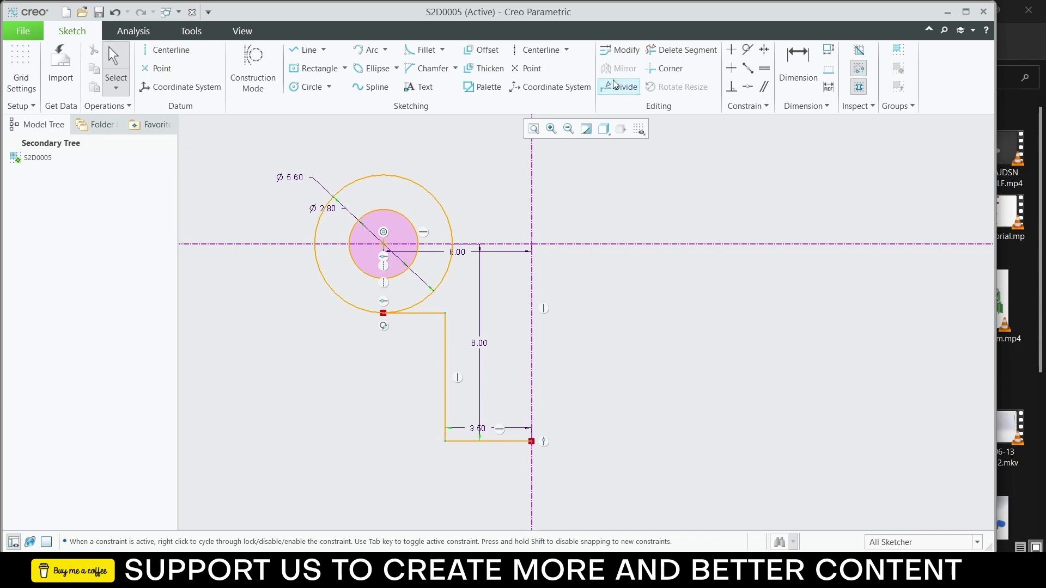
Step: Fillet the lower corner of the stepped profile with a radius of 1
click(423, 50)
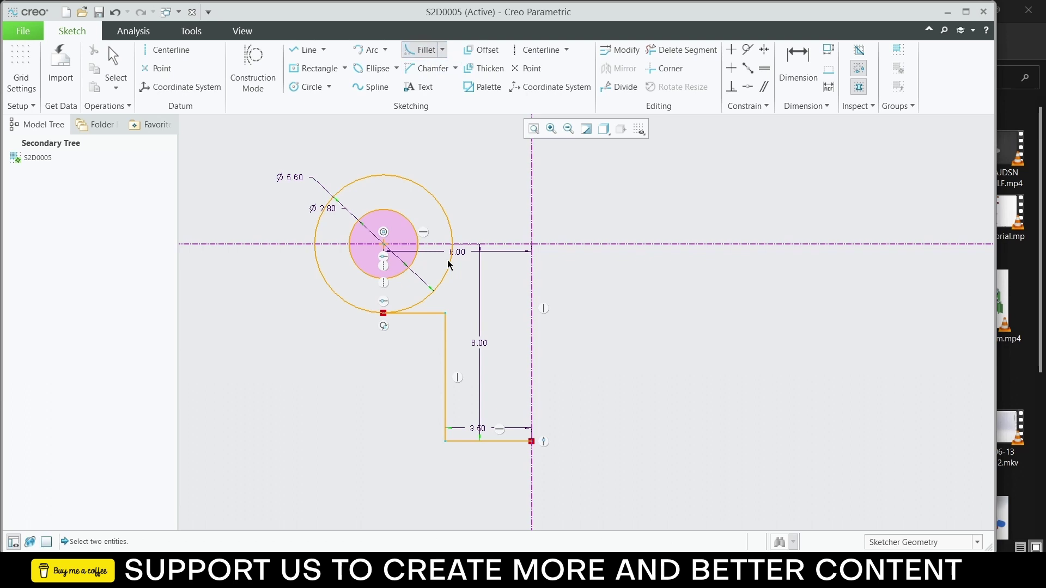
click(460, 441)
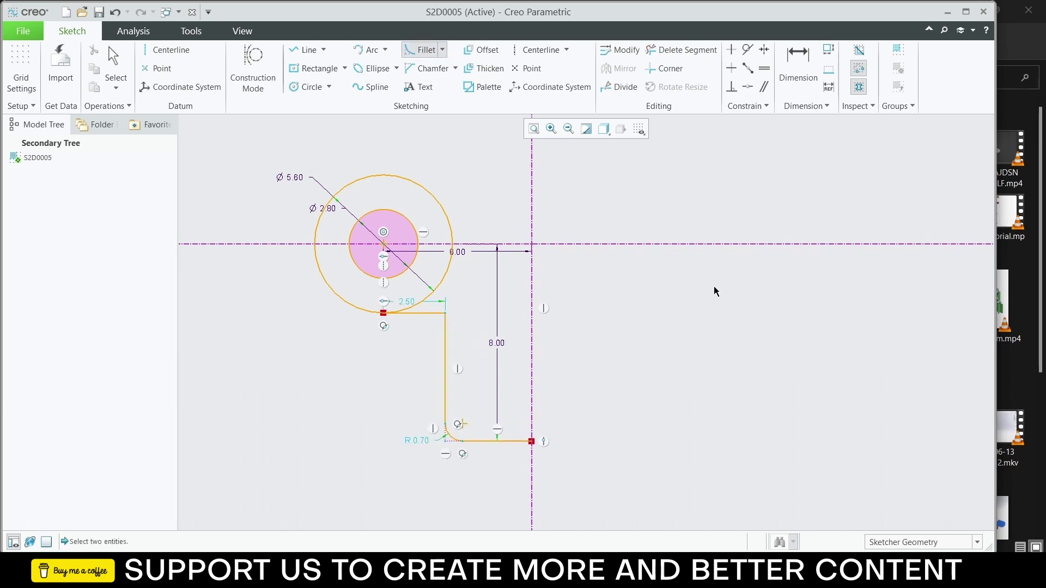
click(798, 66)
double_click(418, 441)
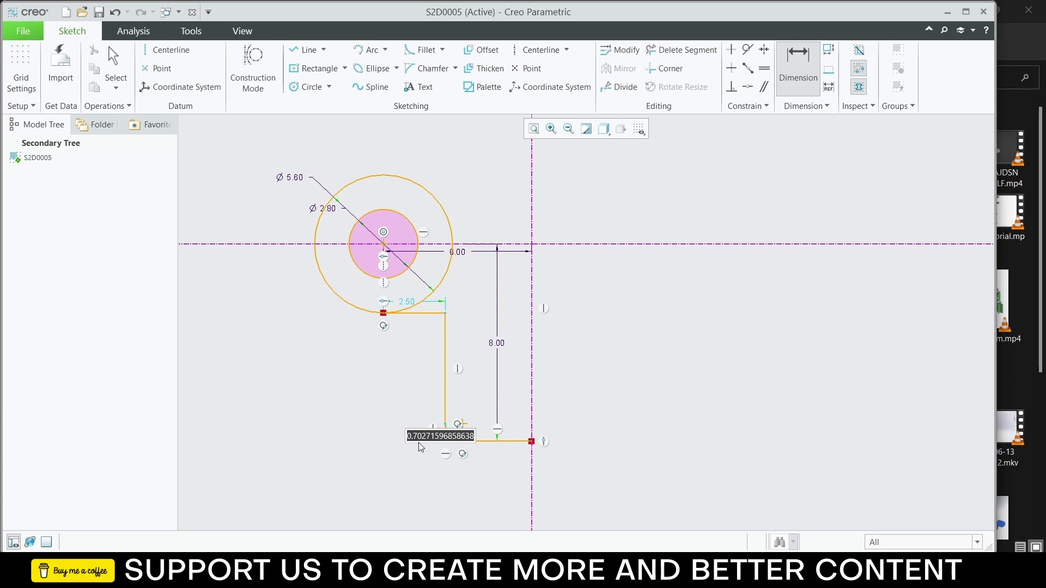
text(1)
key(Return)
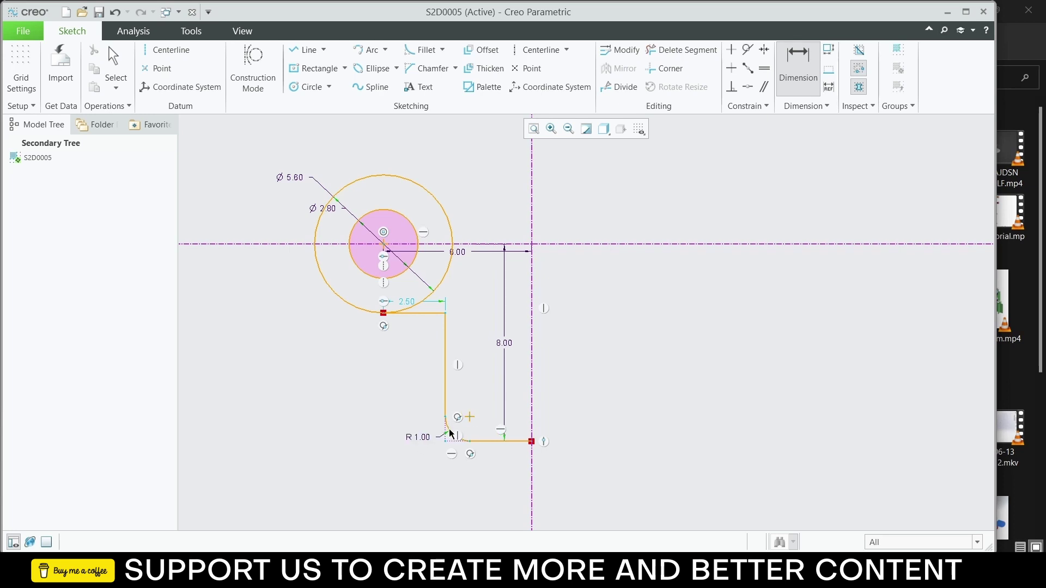
Step: Fillet the upper corner of the stepped profile with a radius of 2
click(429, 314)
ctrl+click(445, 338)
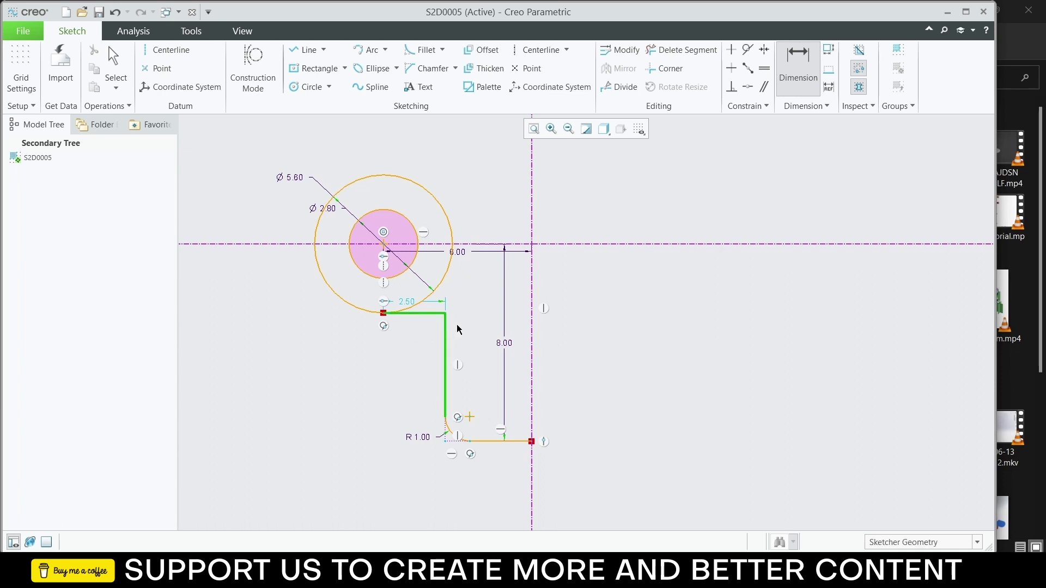
click(422, 51)
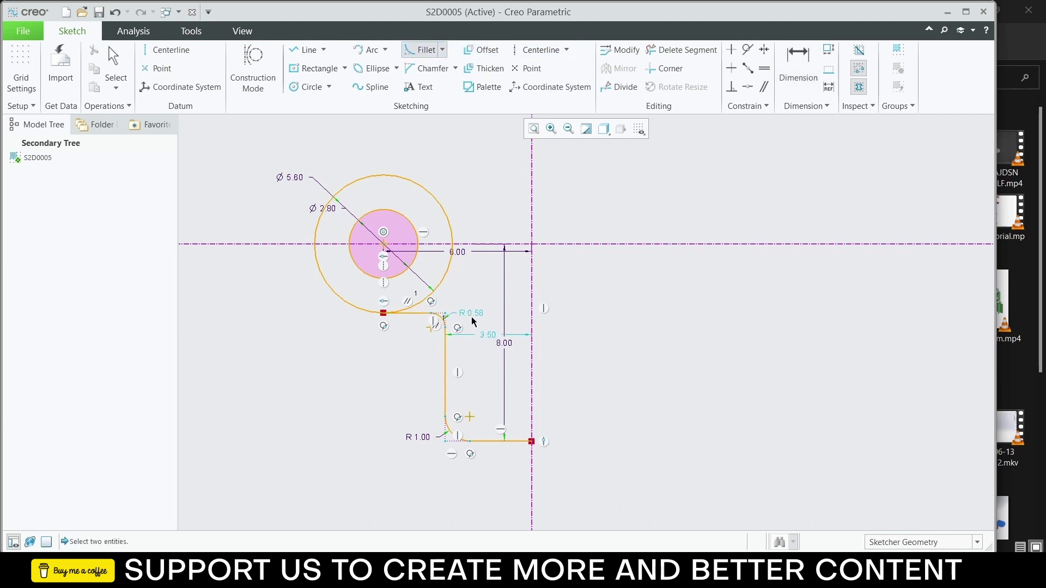
middle_click(563, 276)
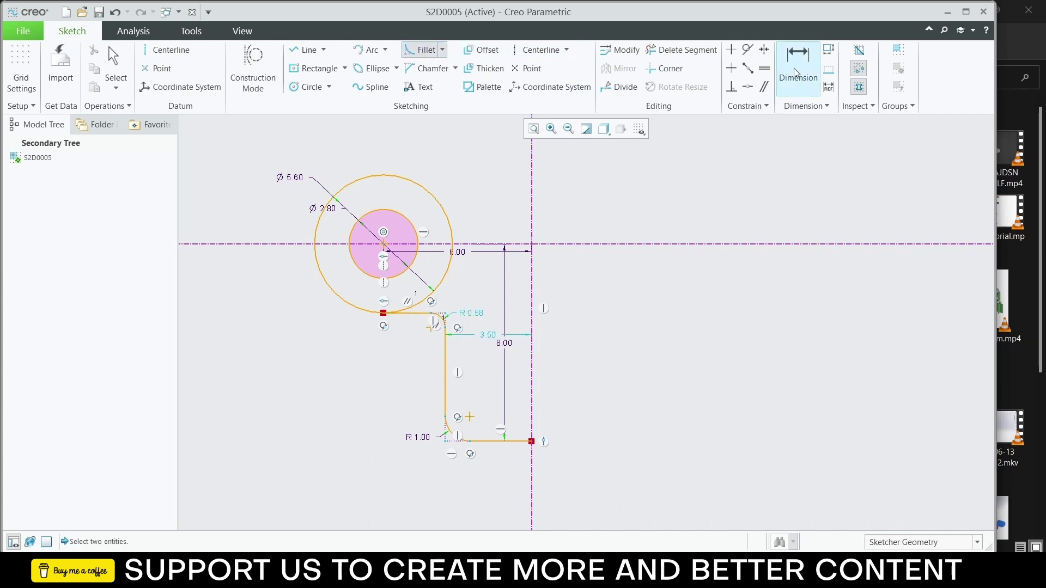
double_click(471, 314)
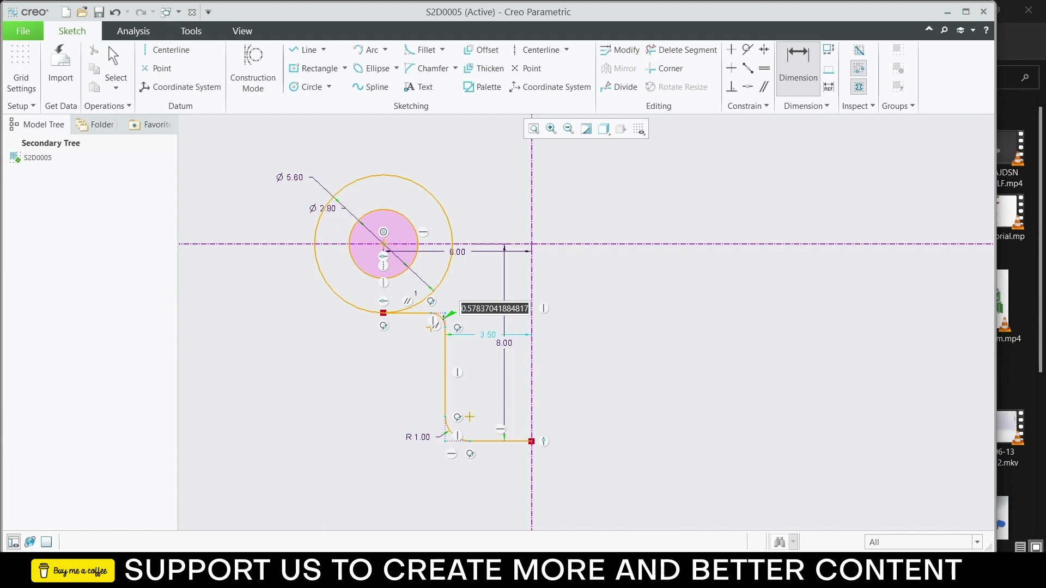
text(2)
key(Return)
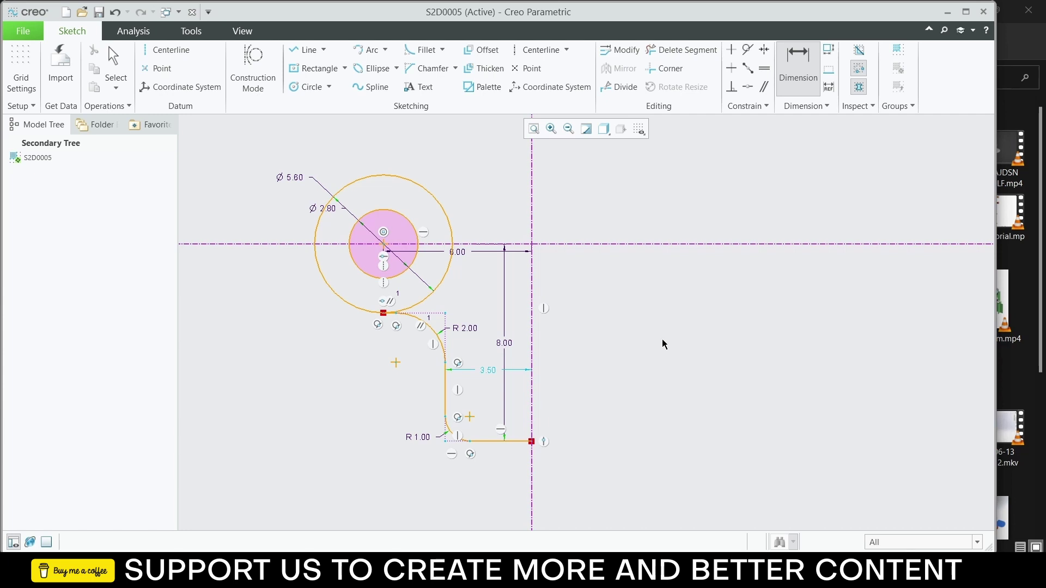
Step: Sketch a corner rectangle about 4.31 by 7.6, symmetric about the vertical centerline, its upper edge about 1.5 above the horizontal centerline
click(303, 68)
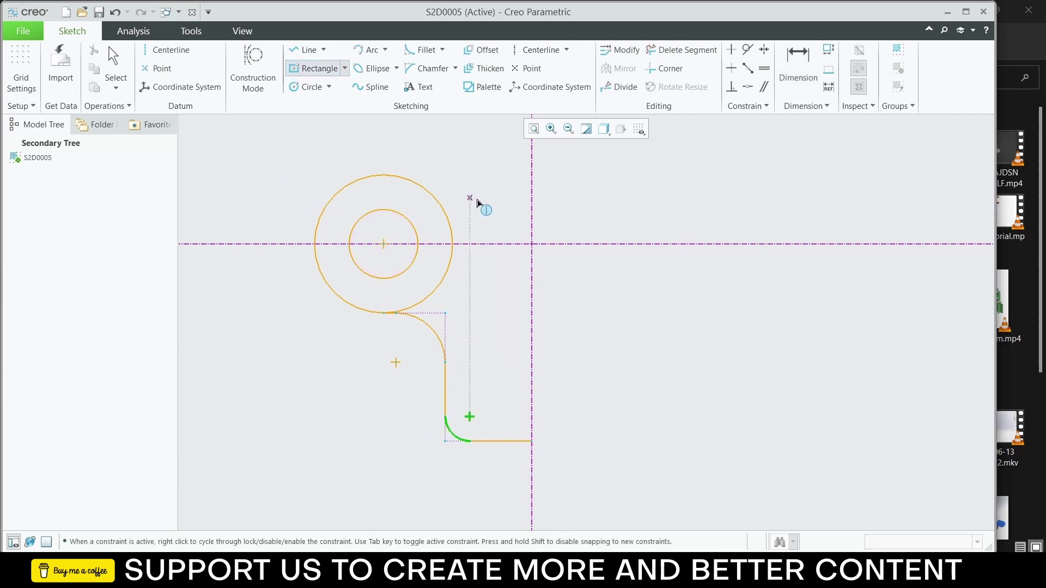
click(345, 68)
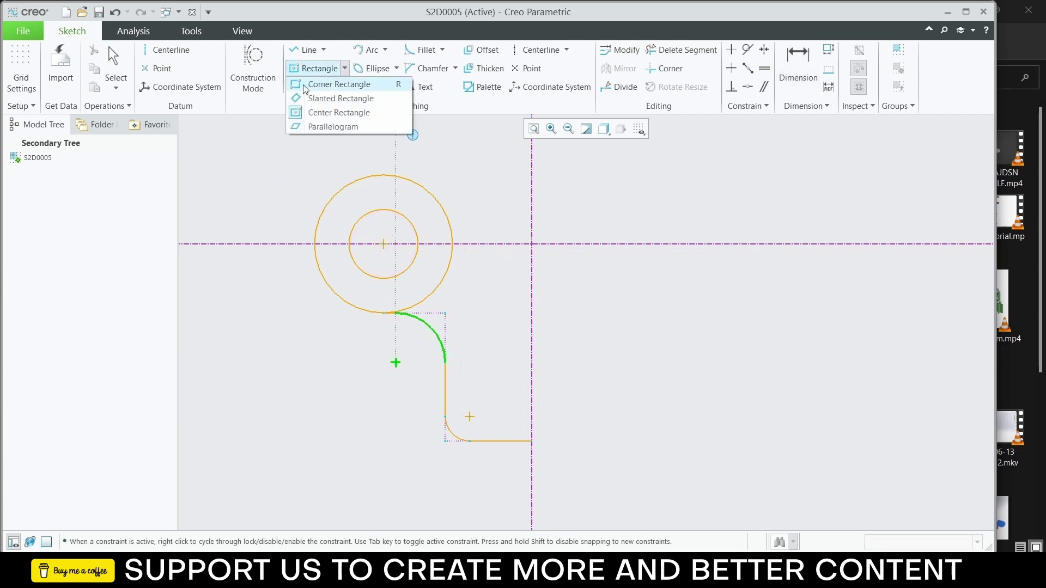
click(316, 83)
click(478, 207)
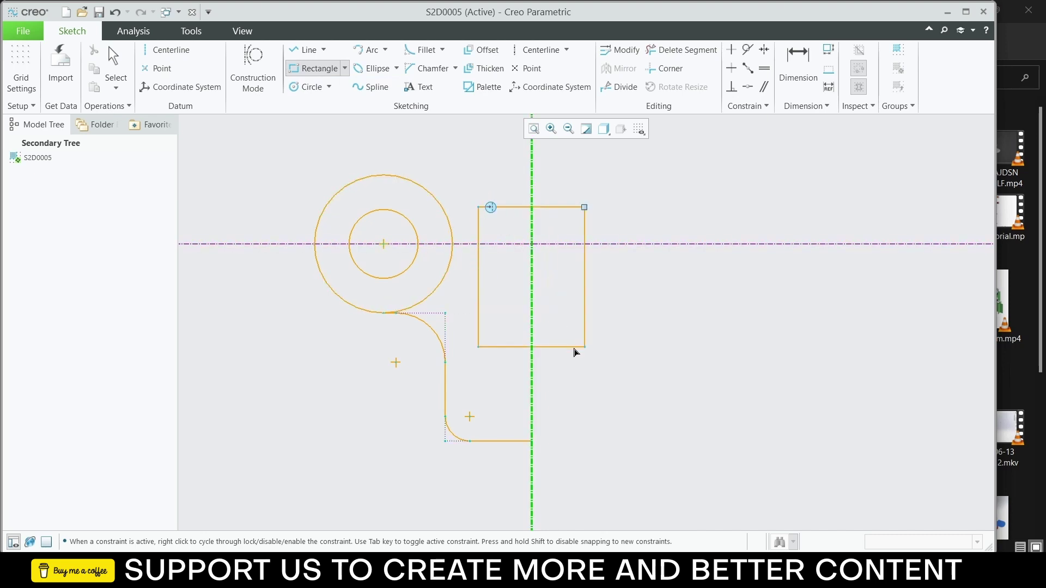
click(584, 394)
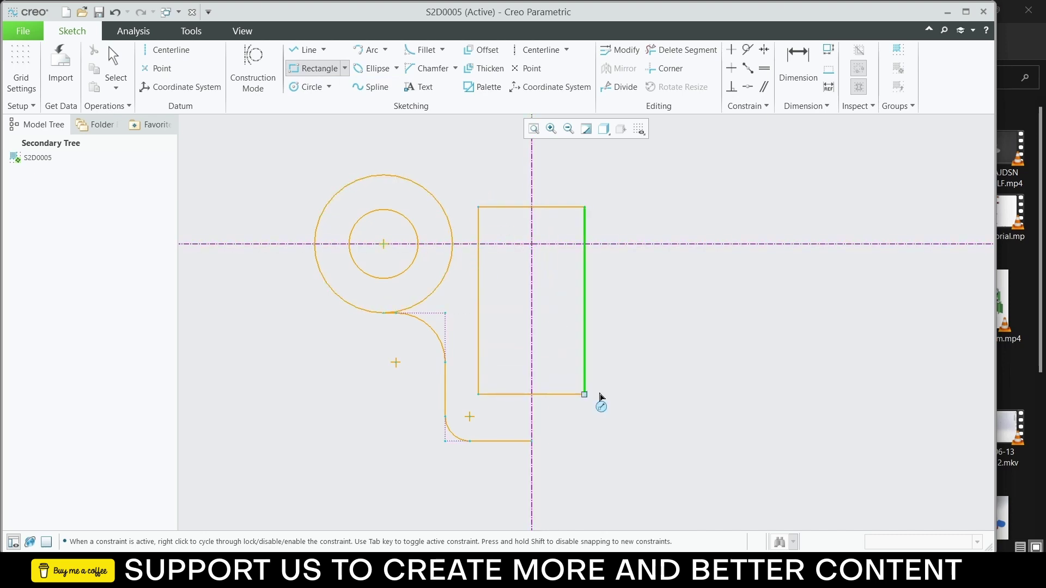
middle_click(644, 300)
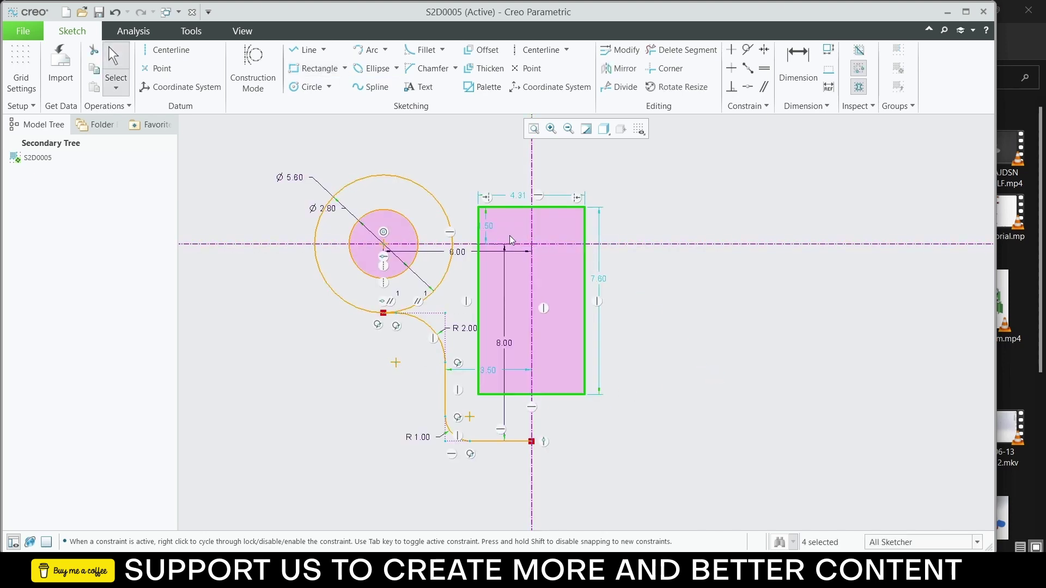
Step: Set the rectangle's width to 3 and its height to 7
double_click(518, 196)
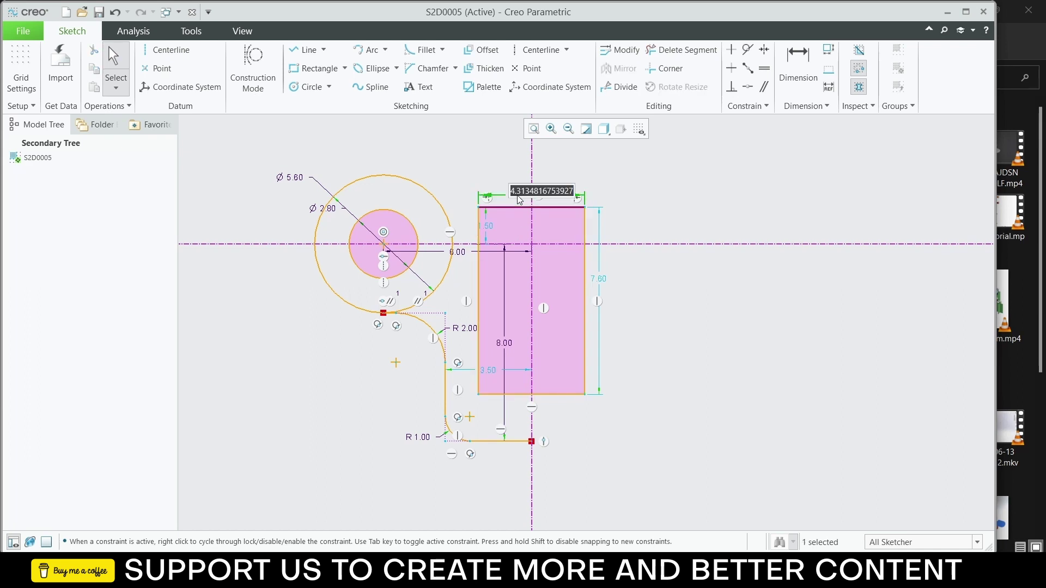
text(3)
key(Return)
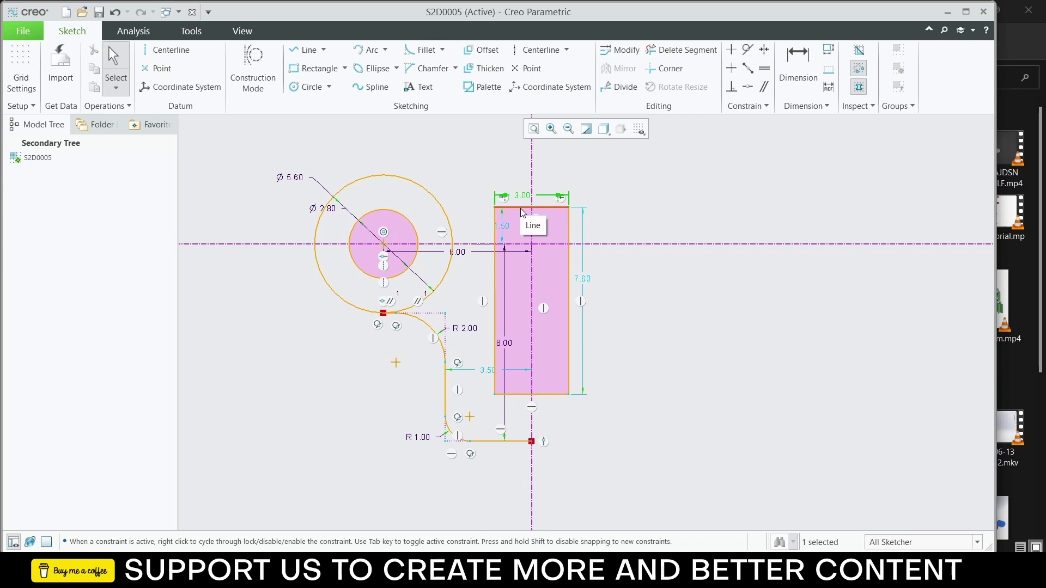
double_click(586, 278)
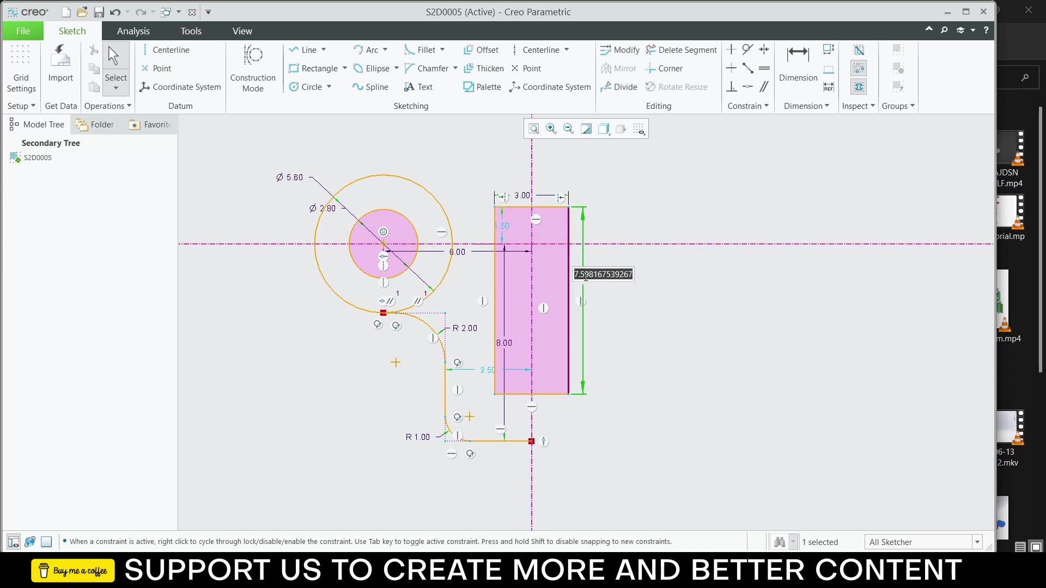
text(7)
key(Return)
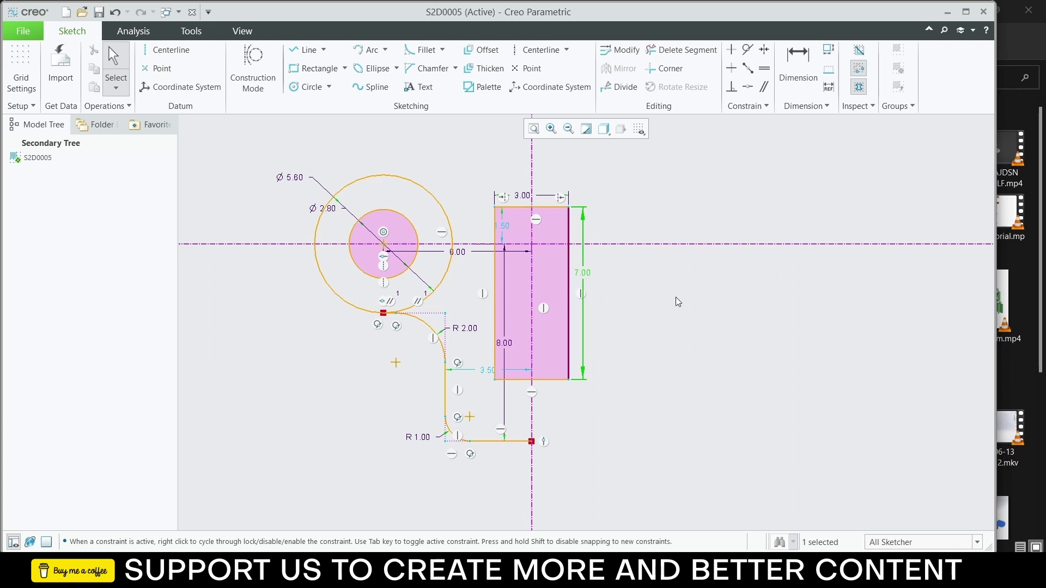
click(693, 362)
Step: Try to dimension the distance from the vertical centerline to the rectangle's right edge
click(531, 274)
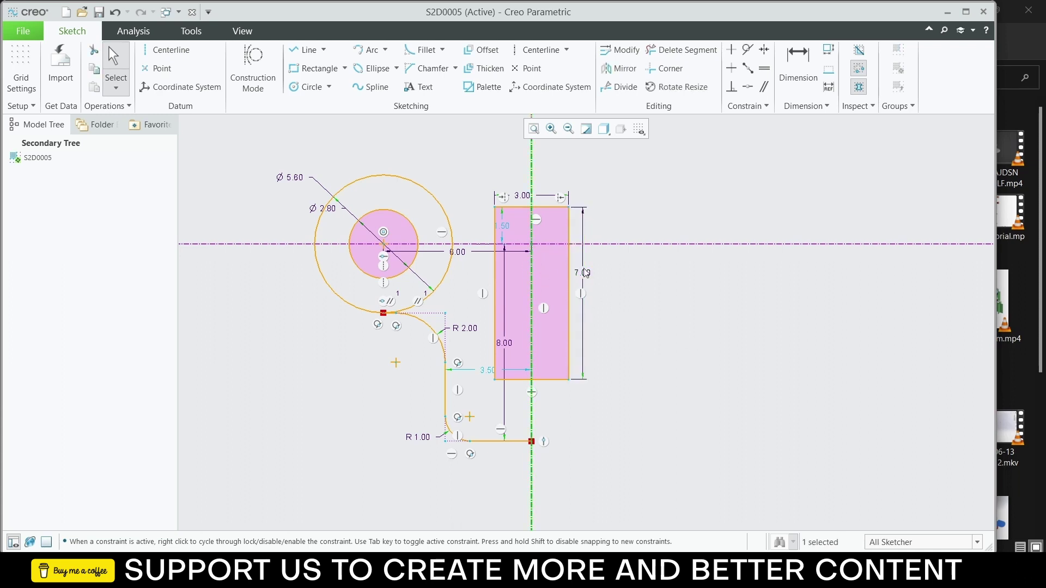
ctrl+click(569, 263)
click(591, 225)
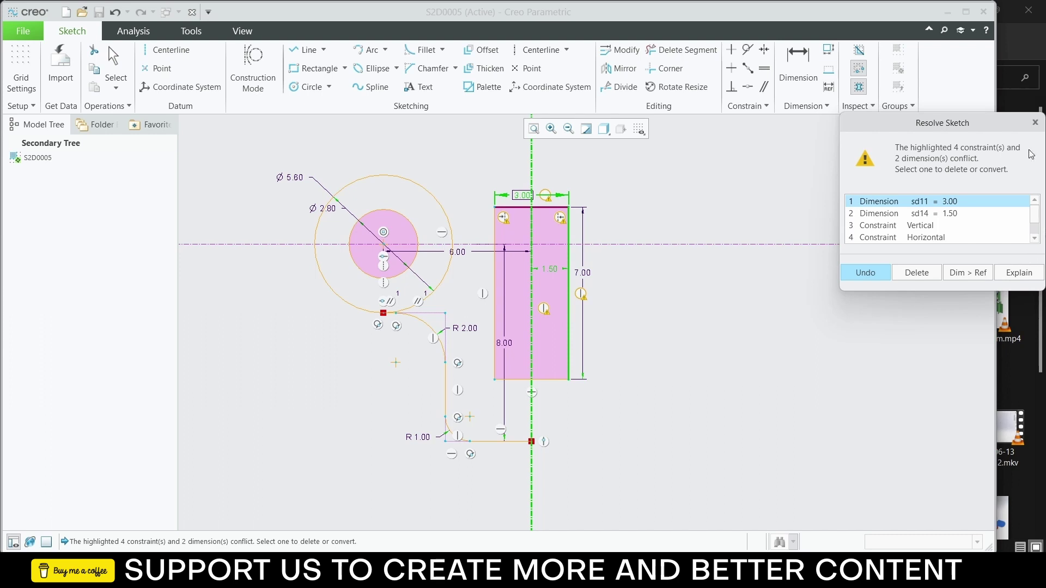
click(1035, 123)
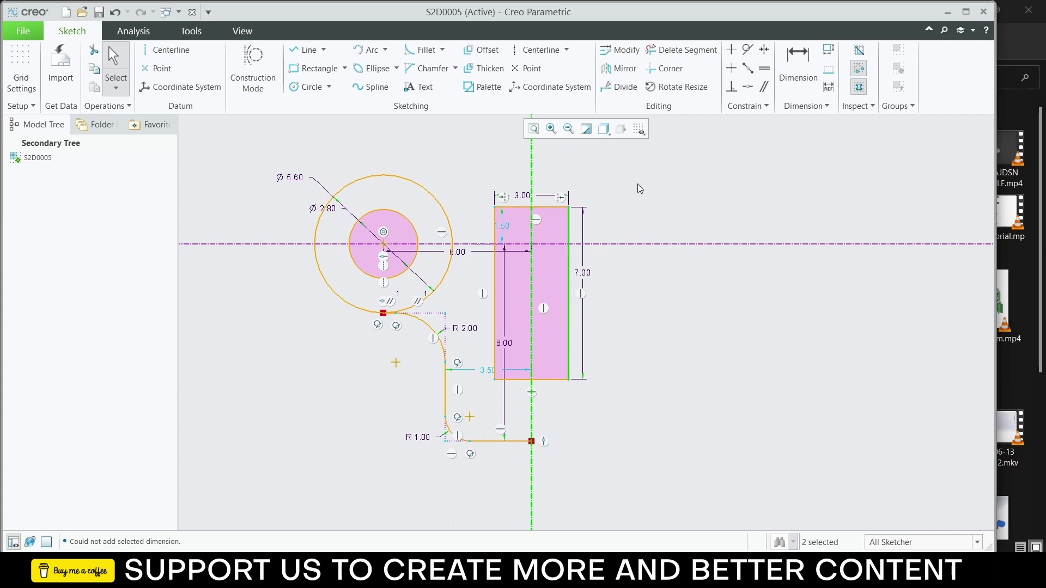
click(584, 173)
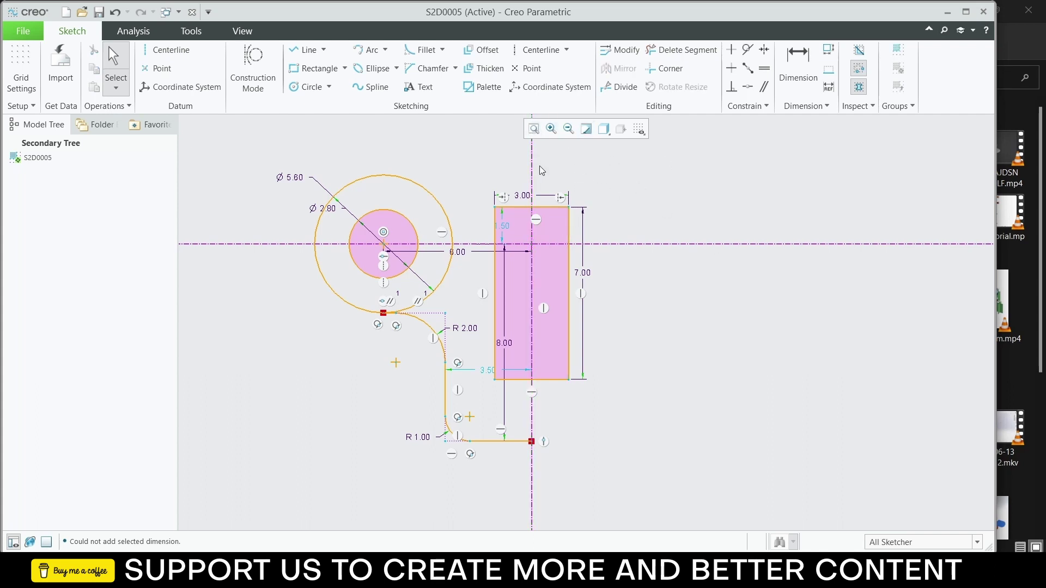
Step: Fillet both upper corners of the rectangle and set each radius to 1
click(428, 50)
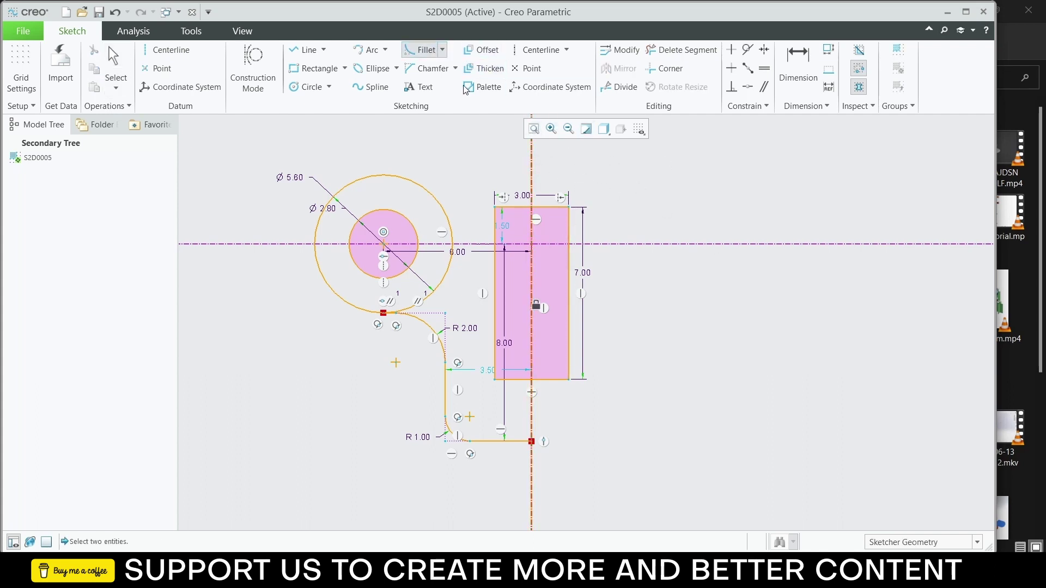
click(569, 216)
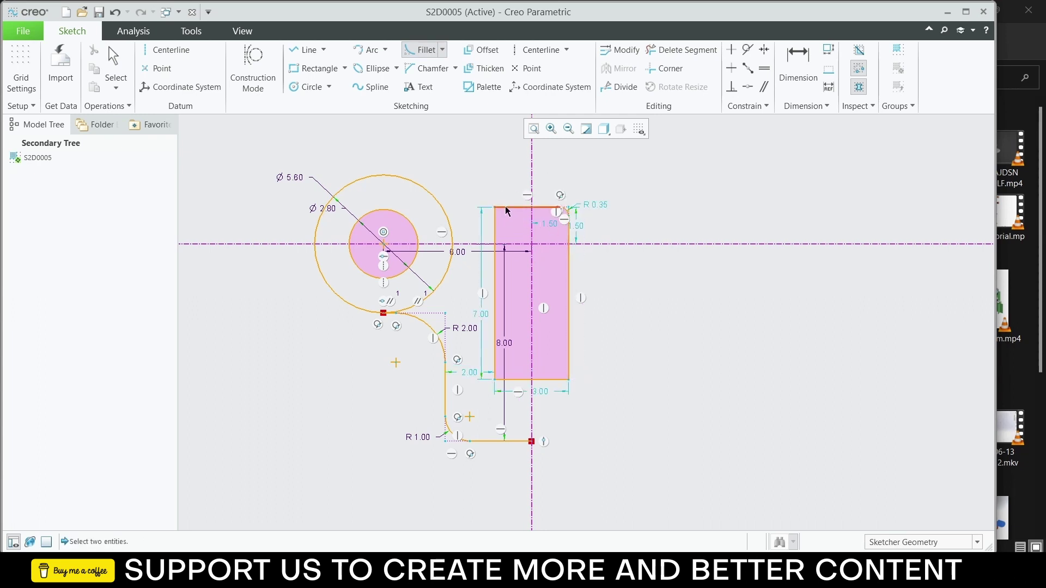
click(495, 221)
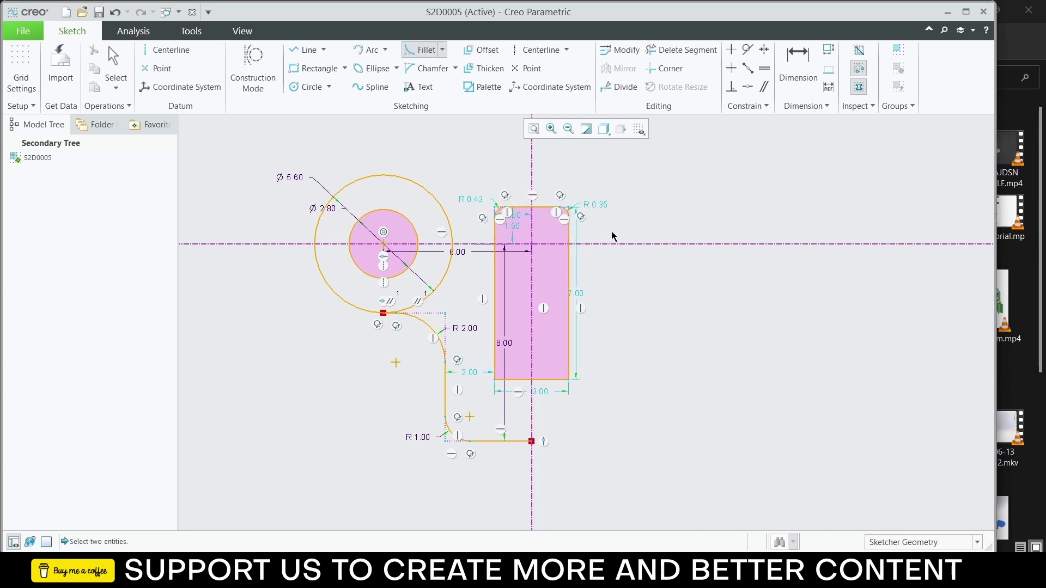
click(793, 62)
double_click(599, 206)
text(1)
key(Return)
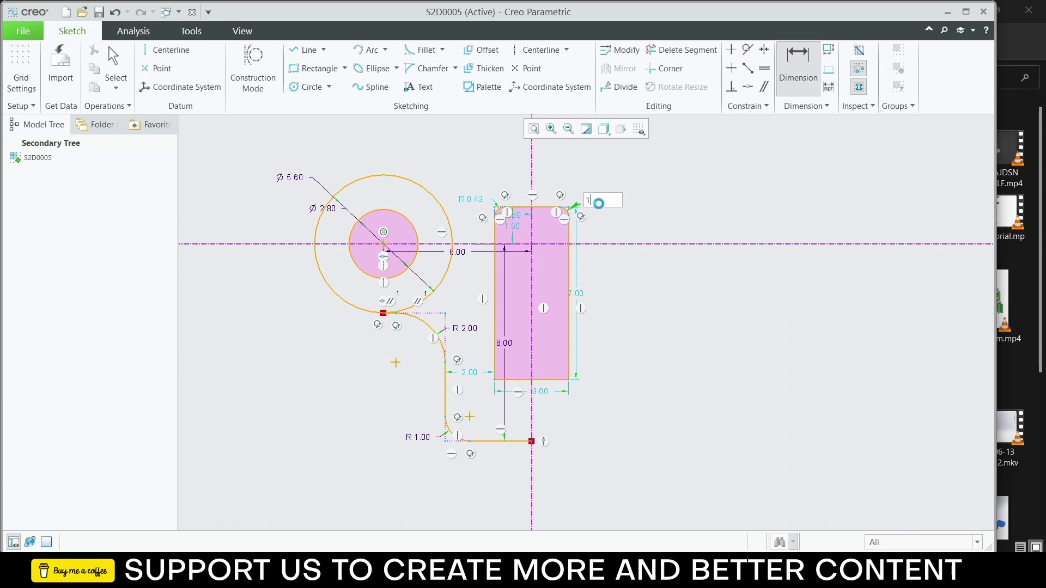
double_click(473, 199)
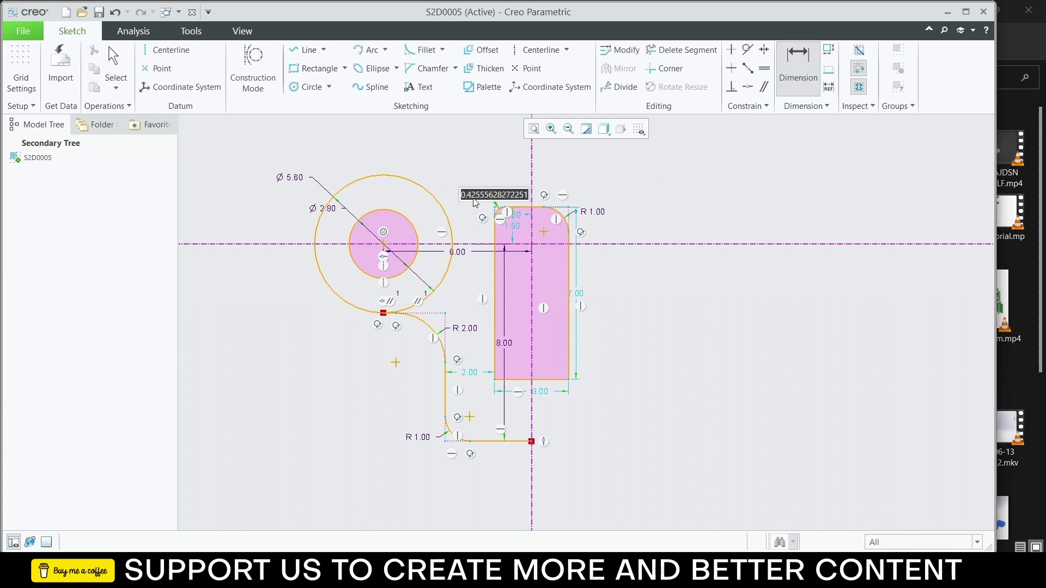
text(1)
key(Return)
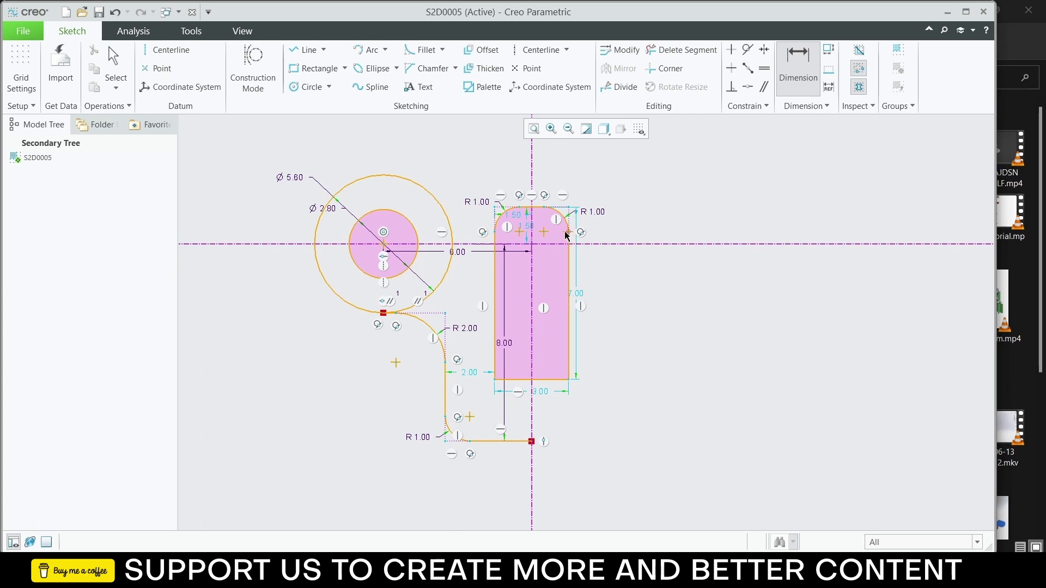
scroll(556, 239, up, 1)
scroll(557, 240, down, 2)
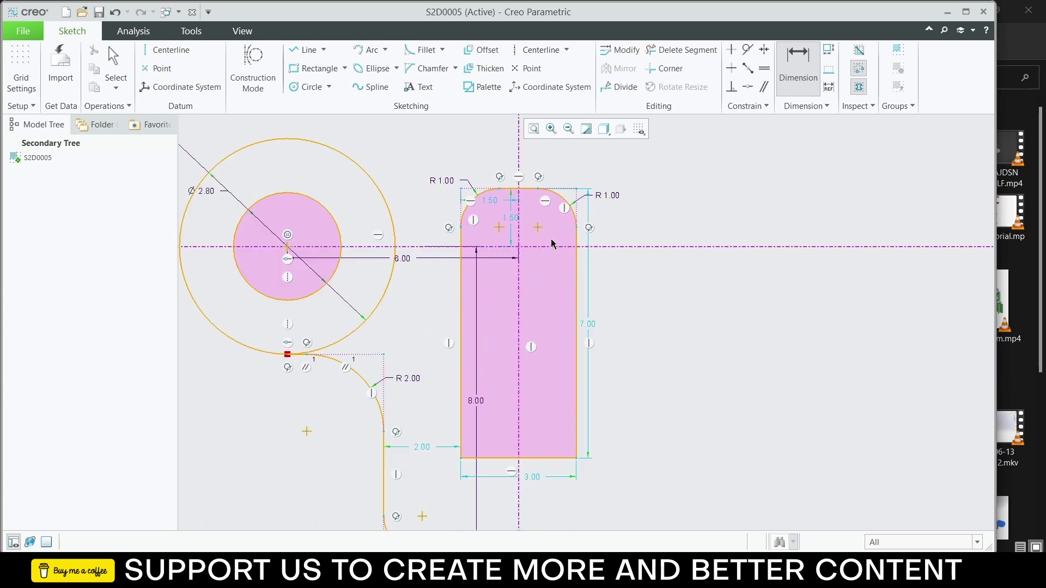
click(528, 191)
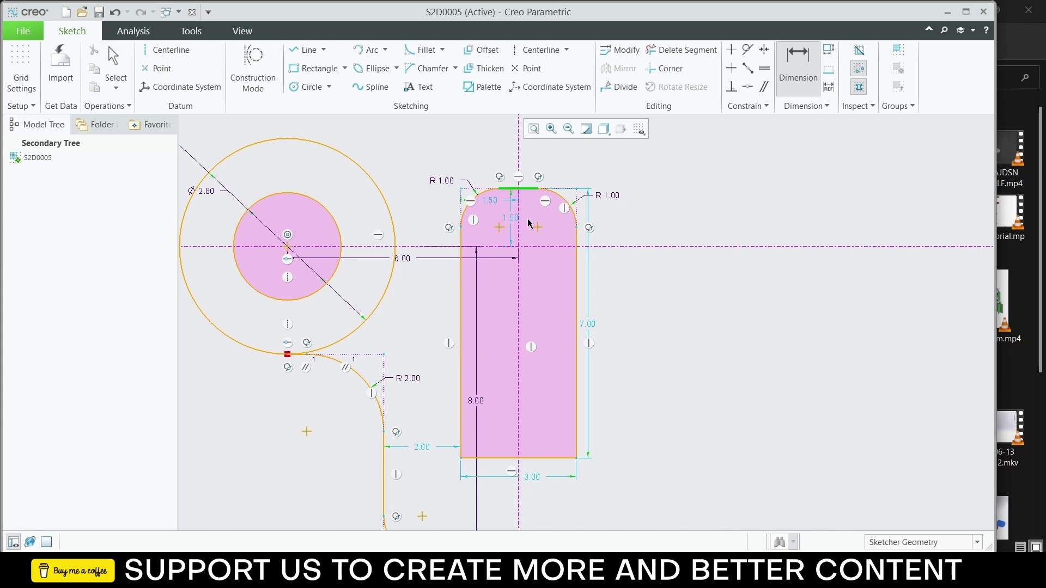
ctrl+click(537, 248)
click(792, 64)
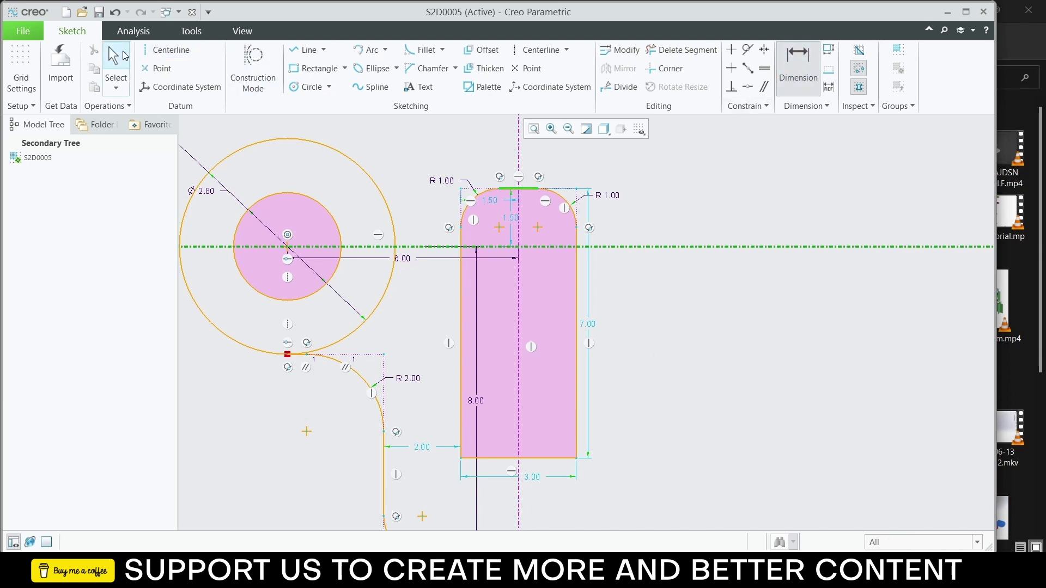
Step: Dimension the distance from the rectangle's upper edge to the horizontal centerline and set it to 1
click(123, 53)
click(529, 190)
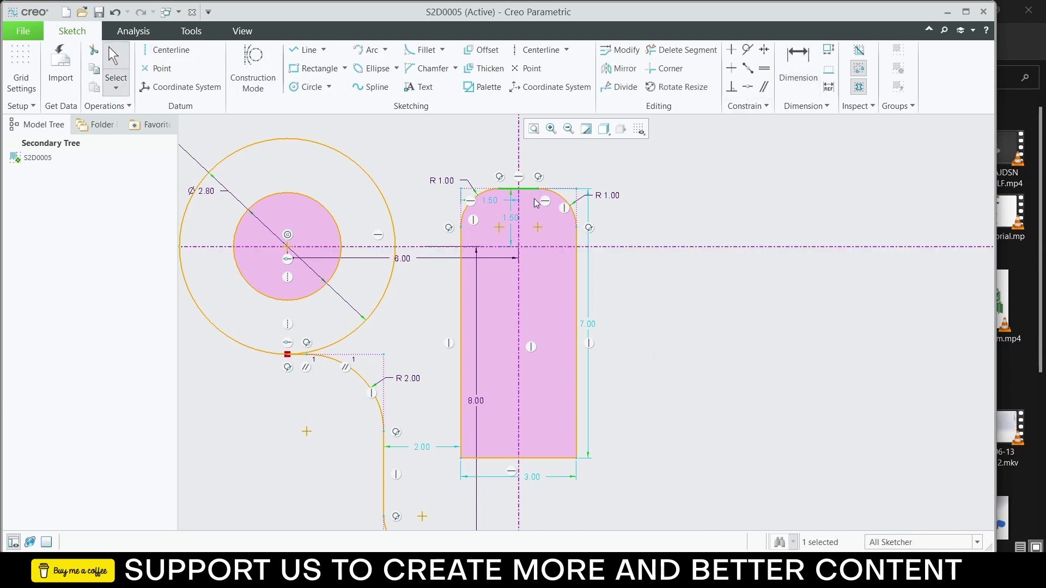
ctrl+click(546, 248)
click(579, 207)
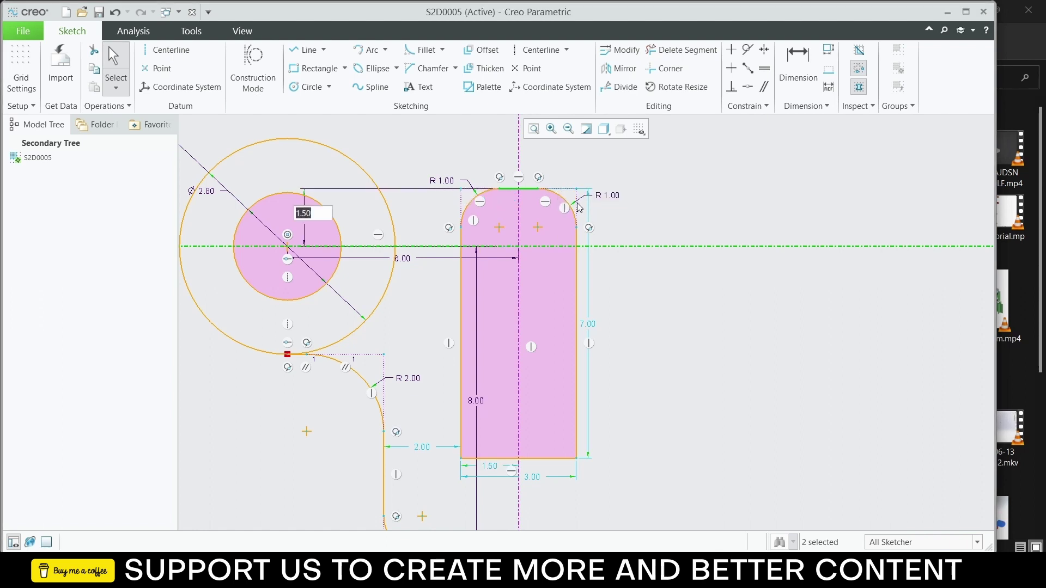
text(1)
key(Return)
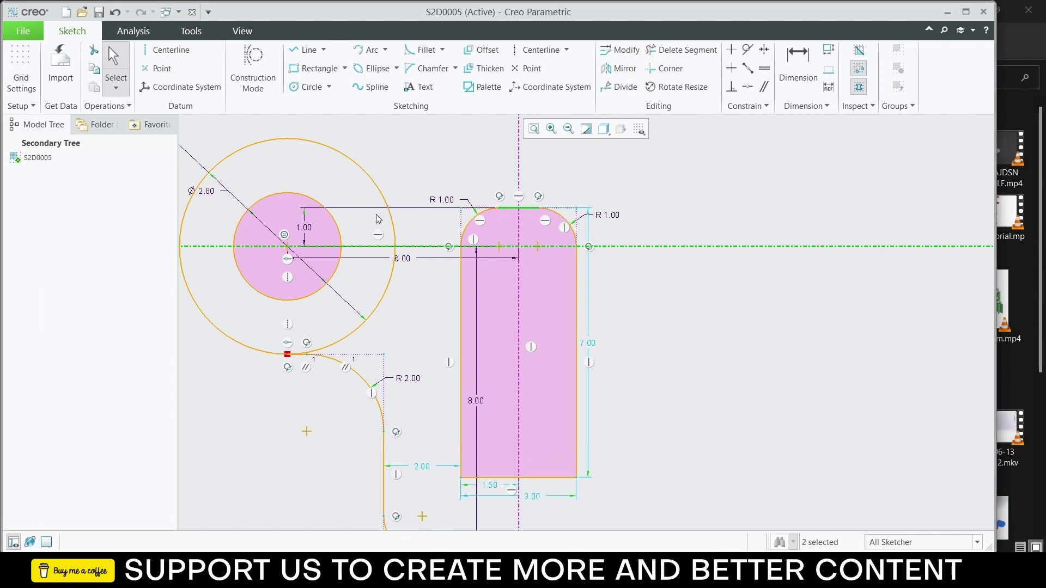
click(692, 345)
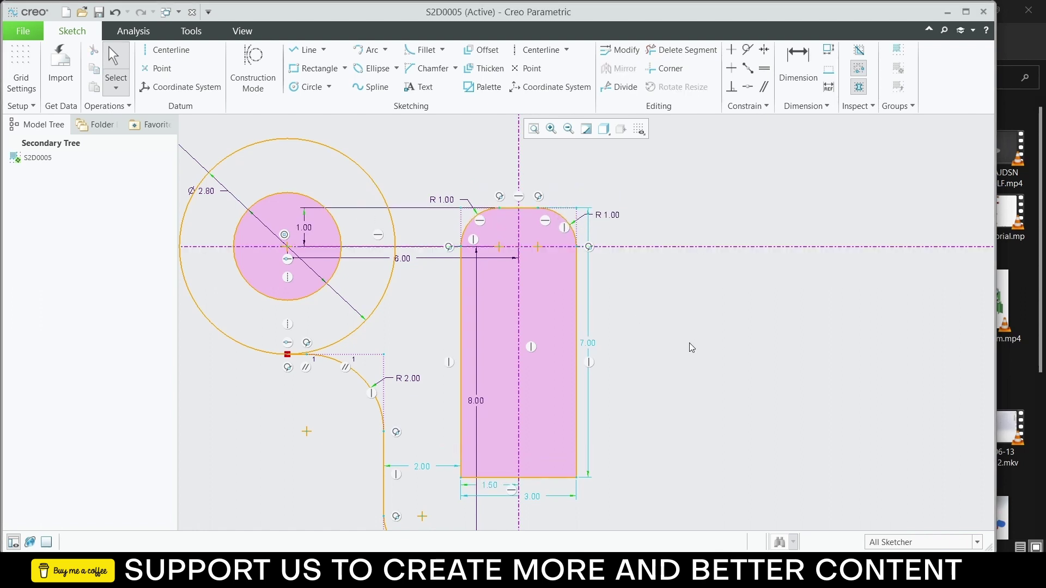
Step: Fillet the rectangle's two lower corners with radii of about 0.52 and 0.58
click(425, 49)
click(558, 479)
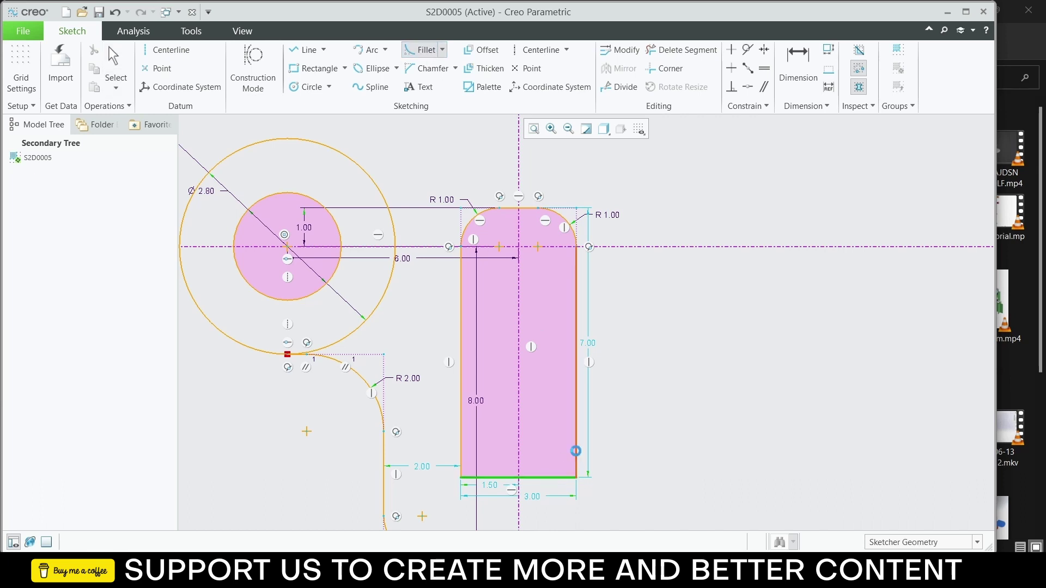
click(575, 451)
click(461, 448)
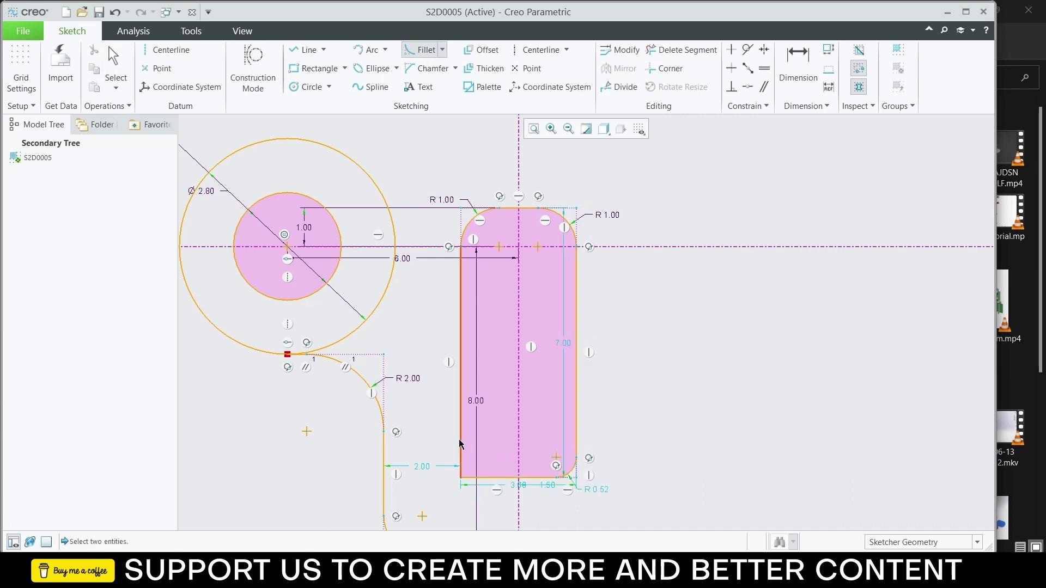
click(485, 477)
Step: Set the radius of both lower corner fillets of the rectangle to 1
key(d)
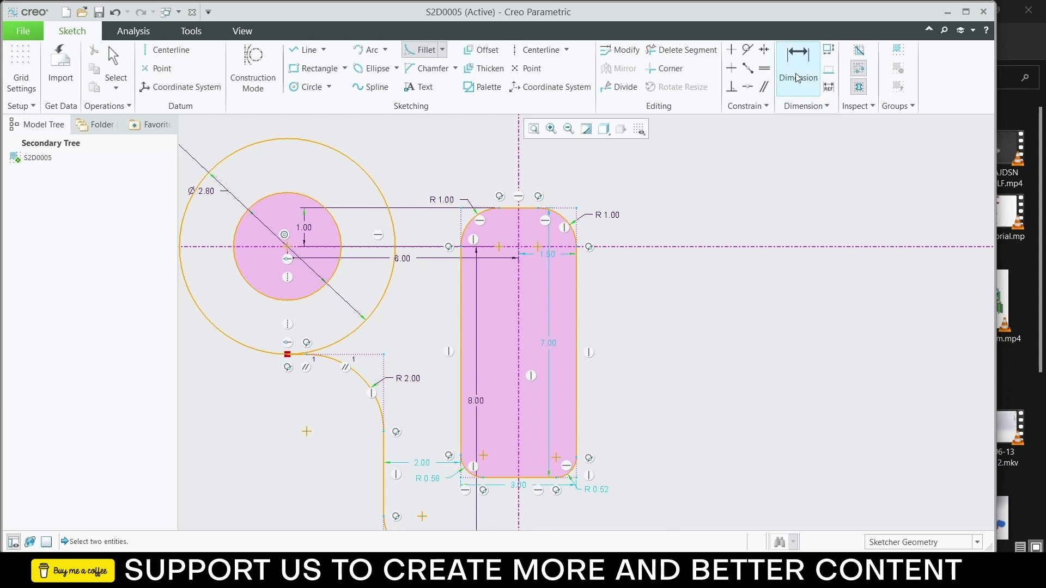
double_click(595, 490)
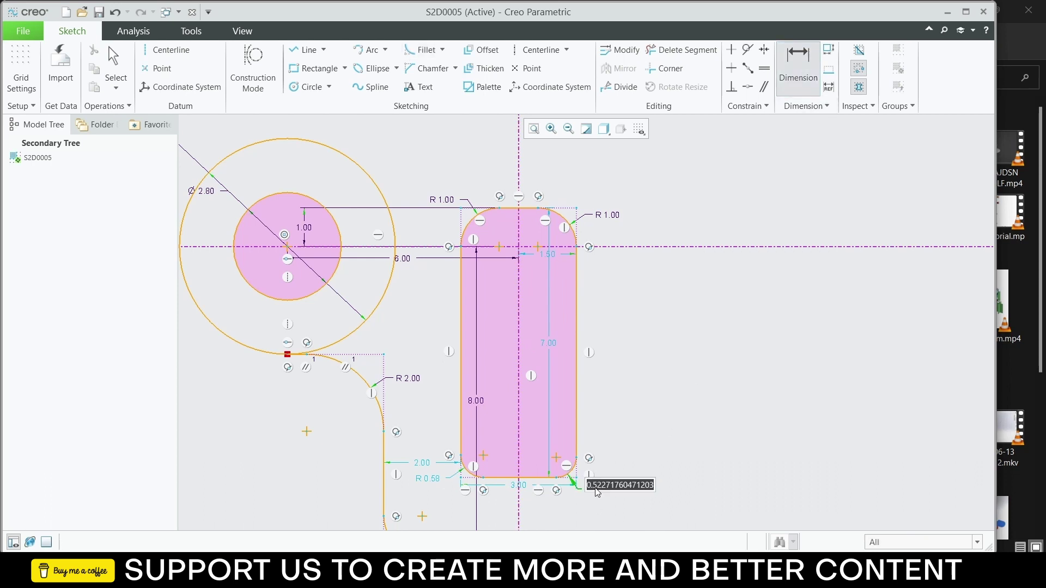
text(1)
key(Return)
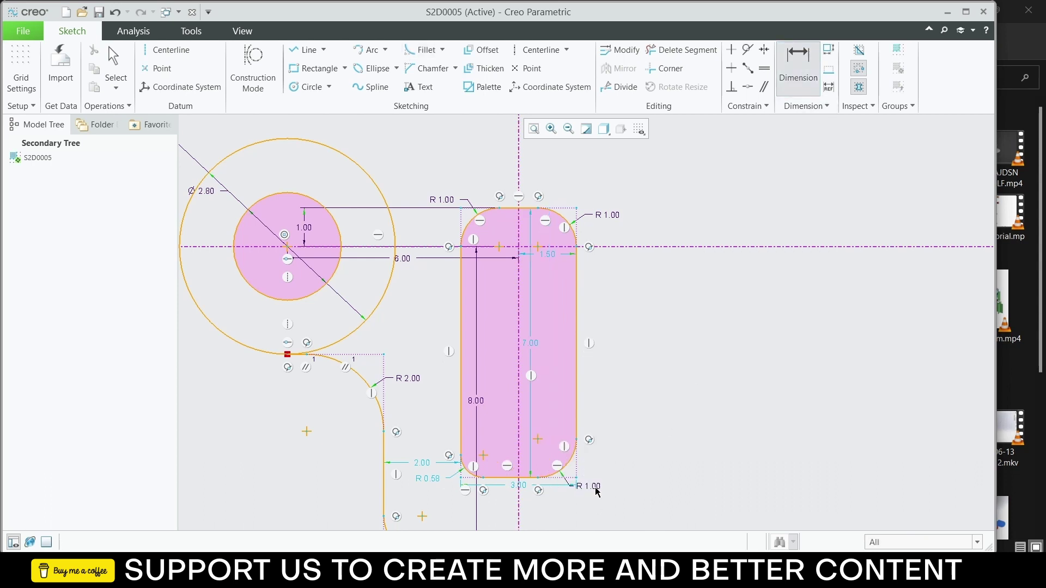
double_click(435, 483)
text(1)
key(Return)
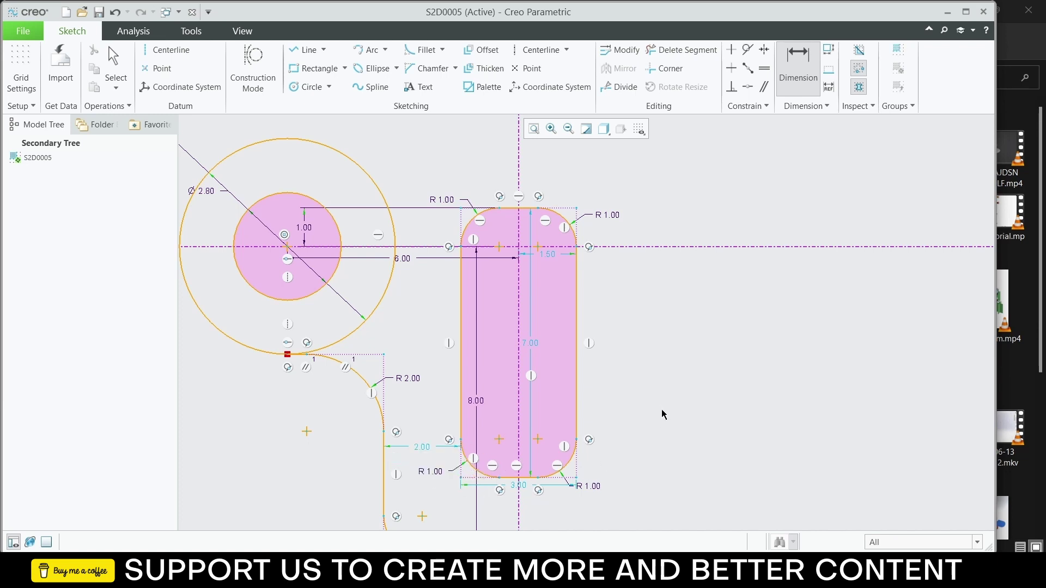
scroll(668, 343, up, 2)
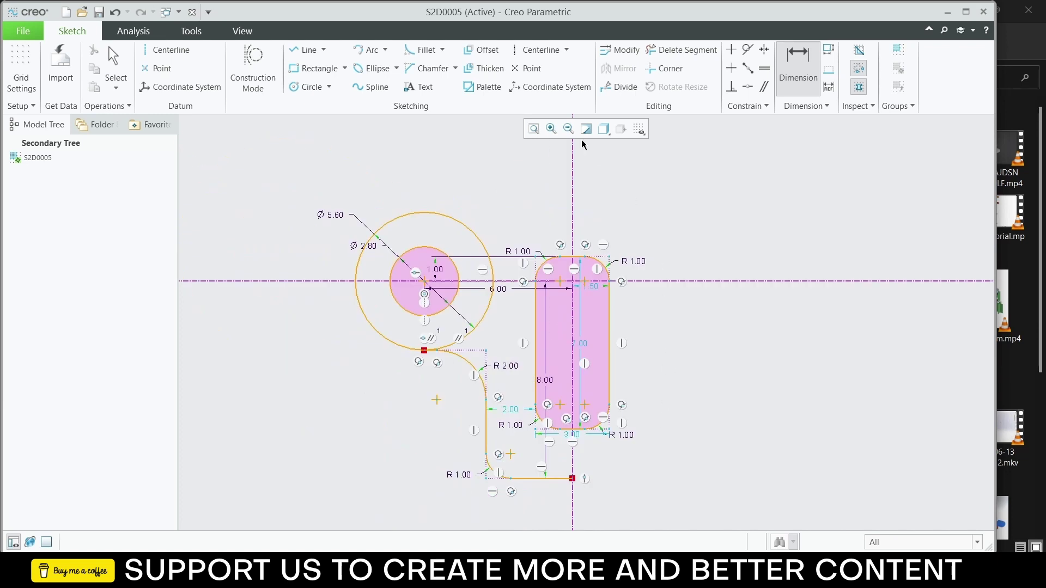
click(439, 214)
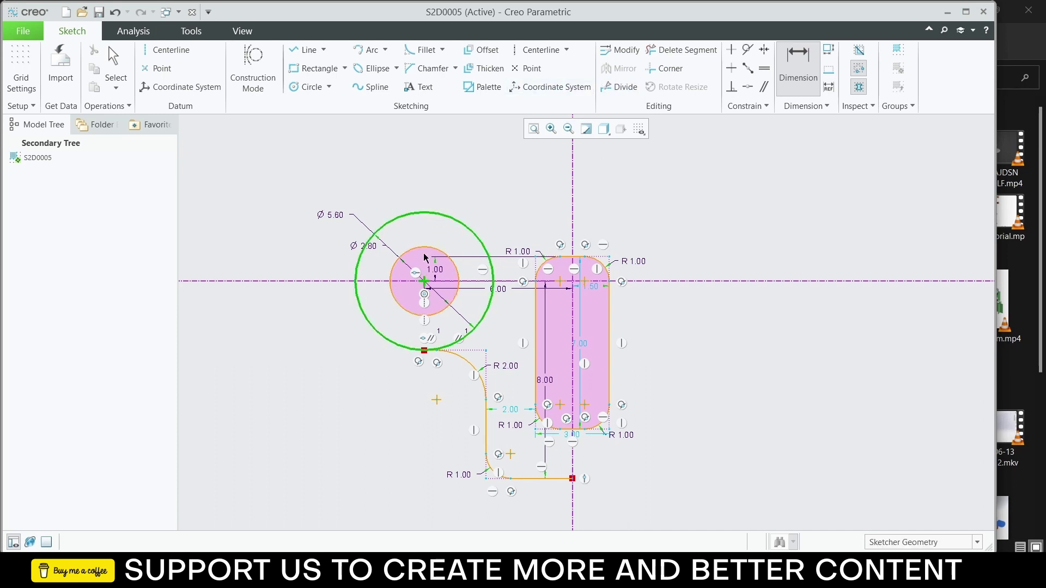
ctrl+click(425, 254)
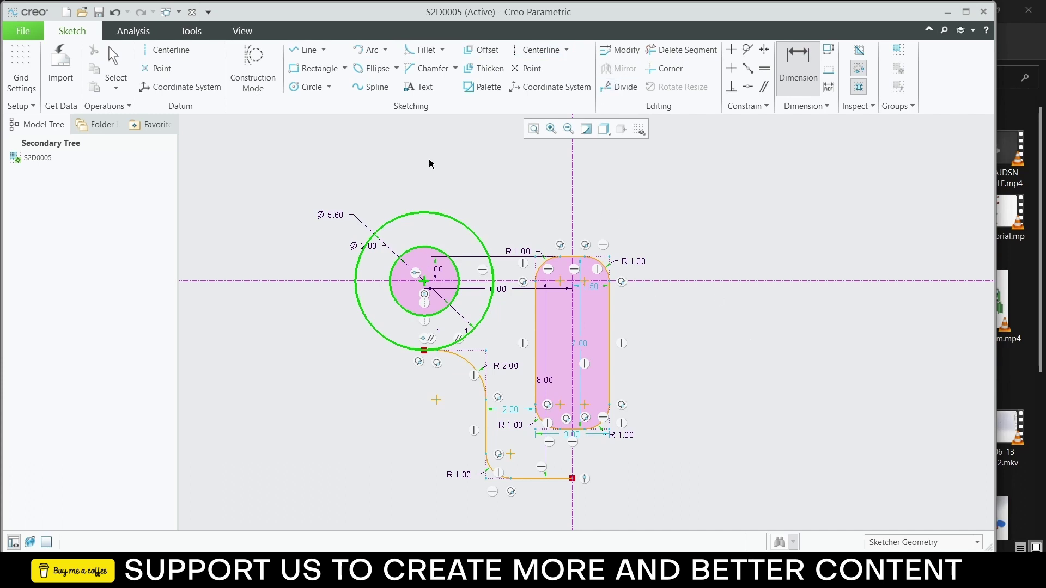
ctrl+click(442, 216)
Step: Mirror the two concentric circles about the vertical centerline
click(121, 61)
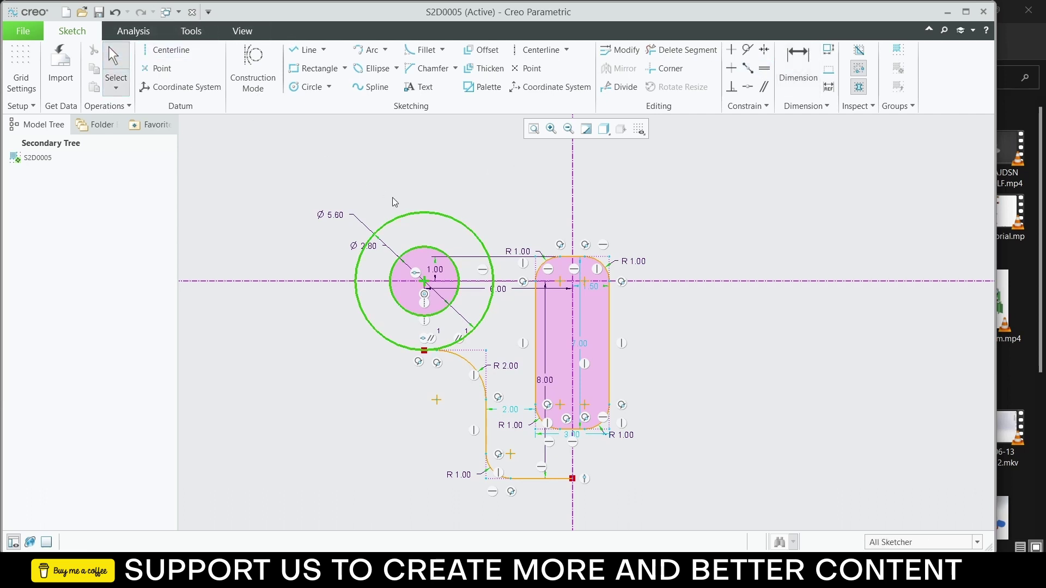
click(420, 217)
ctrl+click(421, 252)
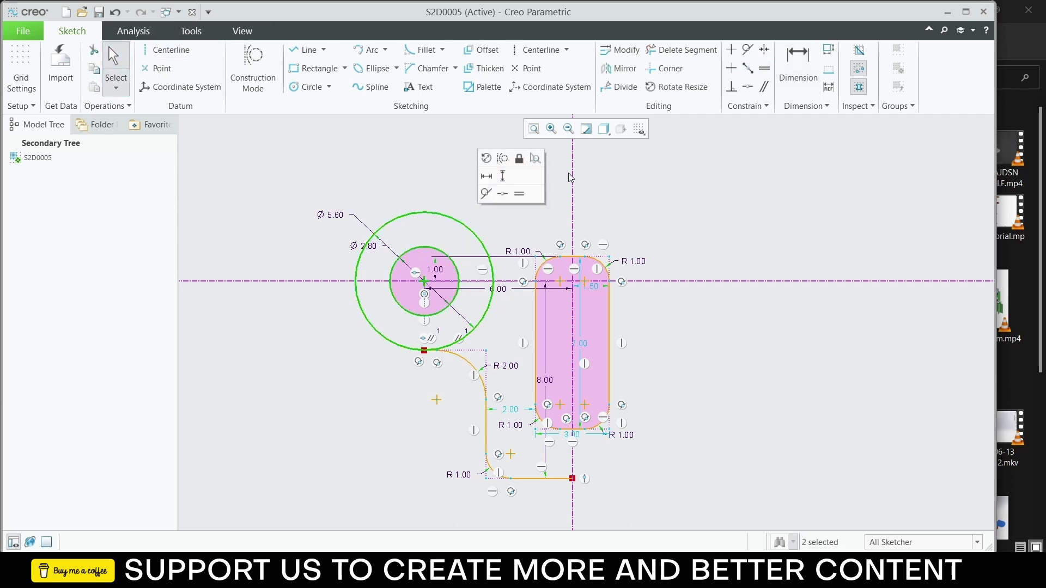
click(620, 68)
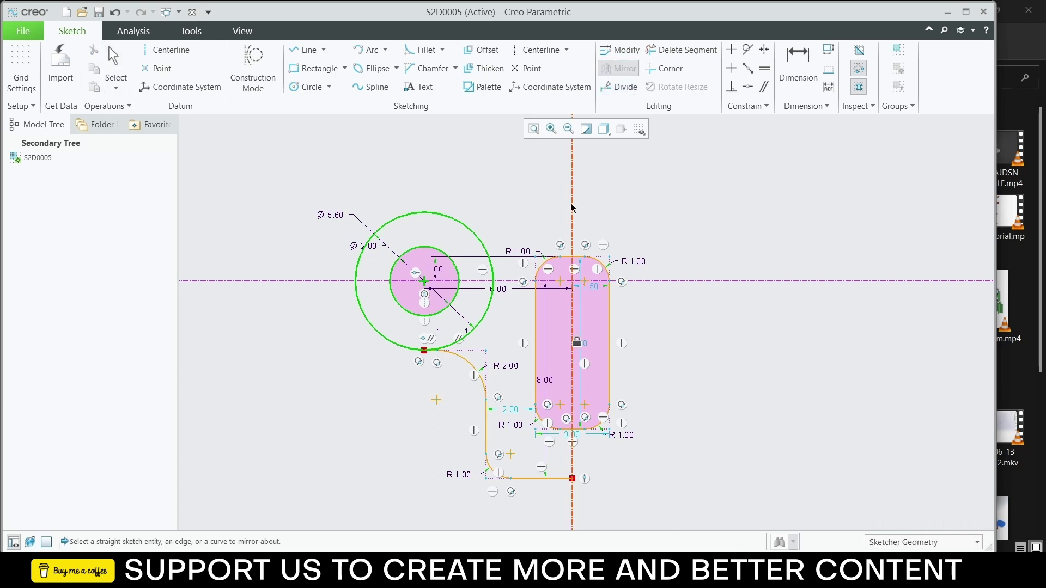
click(571, 206)
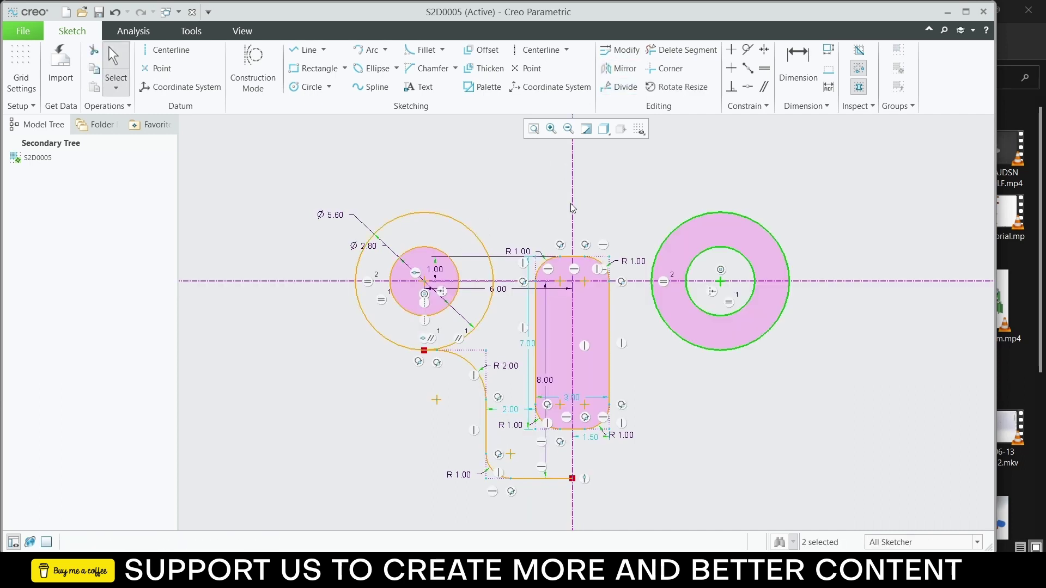
Step: Mirror the whole stepped profile, with its lines and its R2 and R1 fillets, about the vertical centerline
click(458, 358)
scroll(435, 355, up, 4)
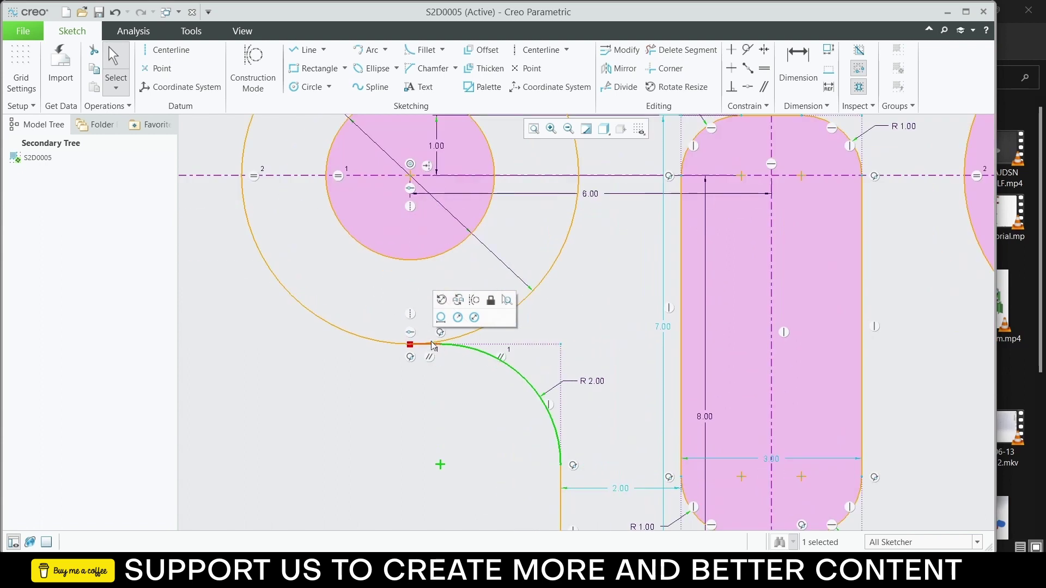
scroll(434, 347, up, 4)
ctrl+click(442, 363)
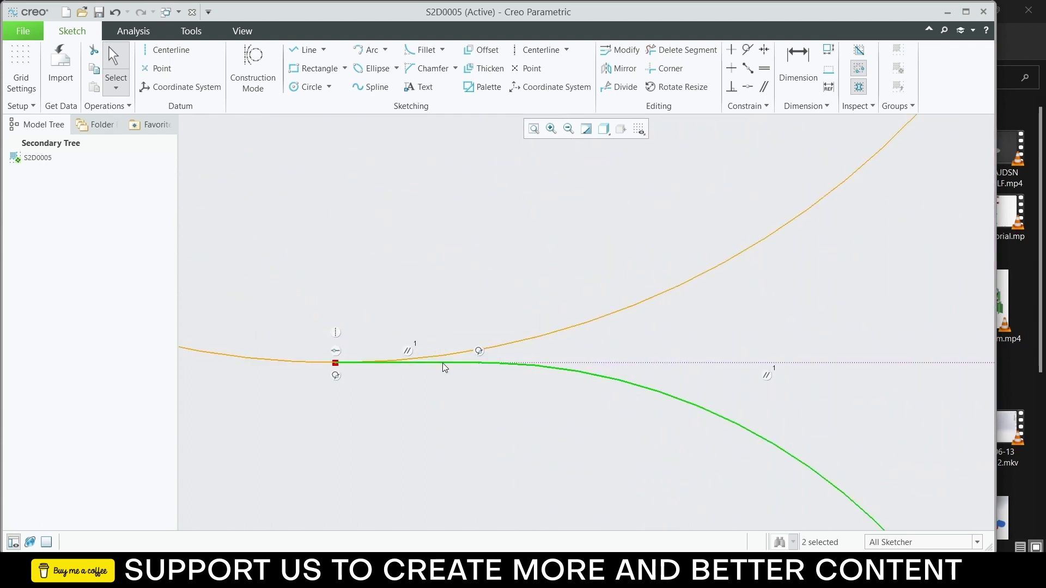
scroll(497, 383, down, 4)
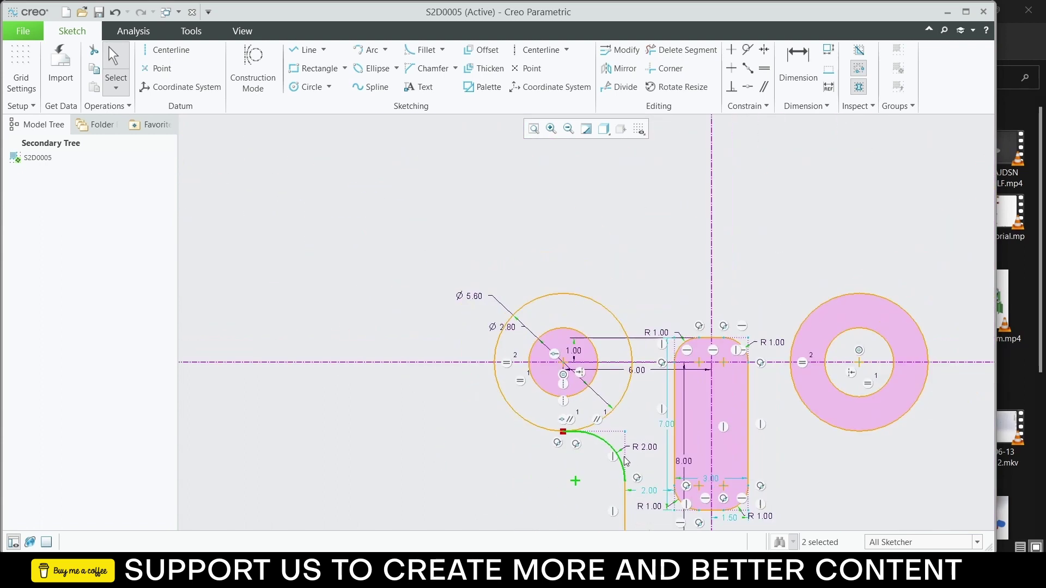
scroll(627, 461, down, 5)
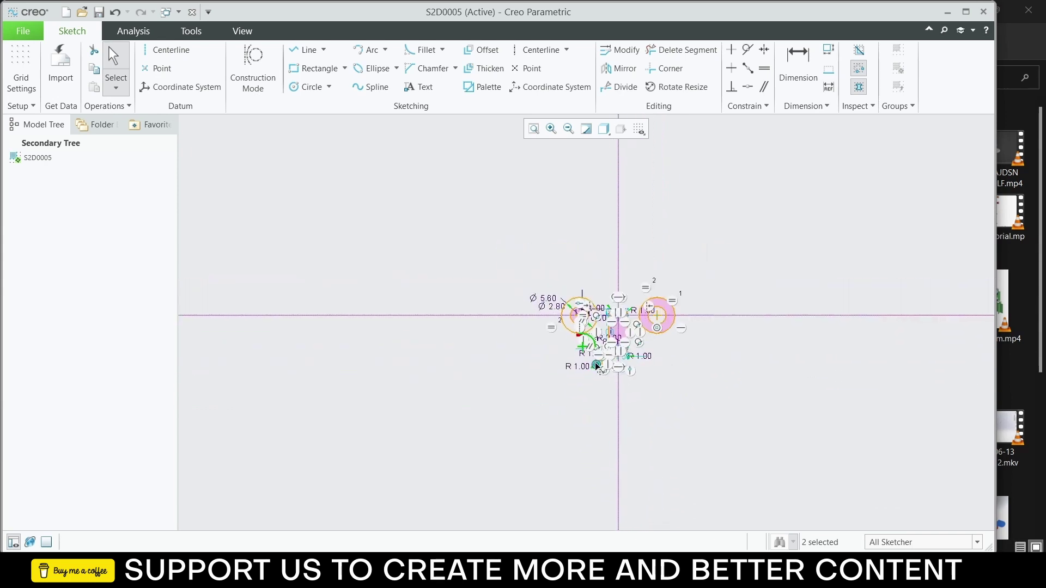
scroll(598, 367, up, 6)
ctrl+click(573, 304)
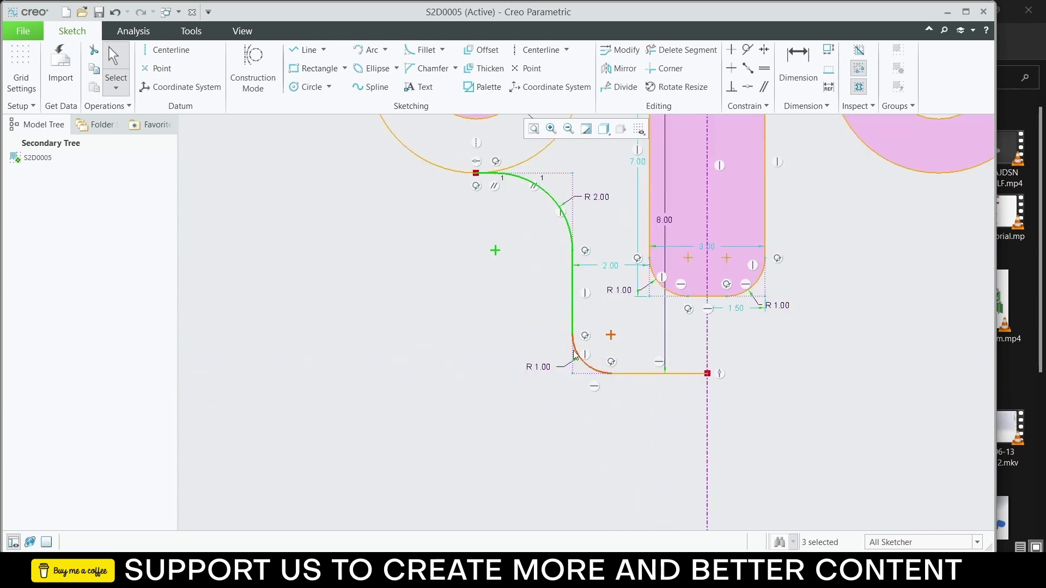
ctrl+click(587, 369)
ctrl+click(621, 373)
scroll(719, 361, down, 3)
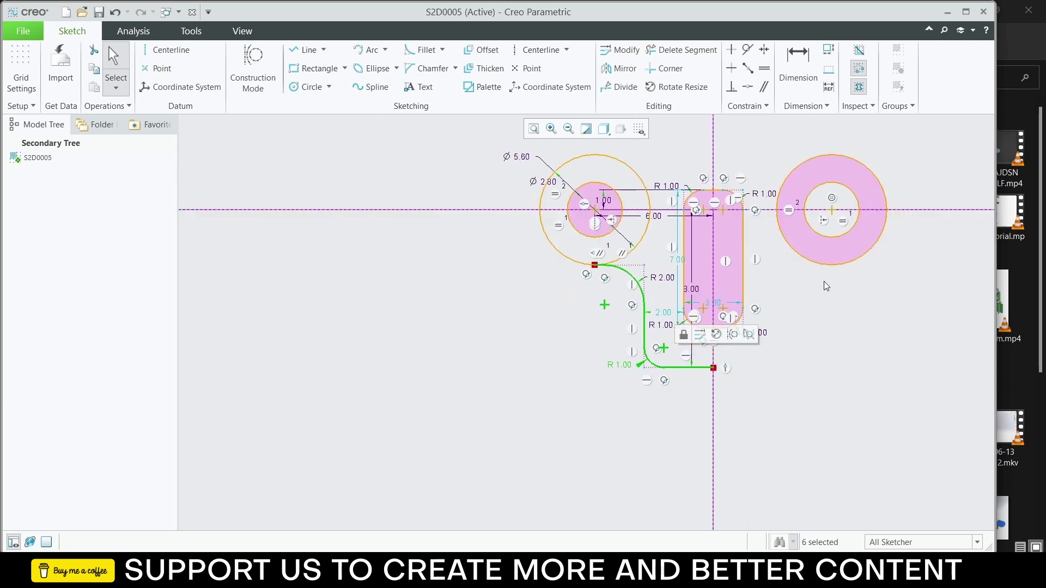
scroll(827, 286, up, 2)
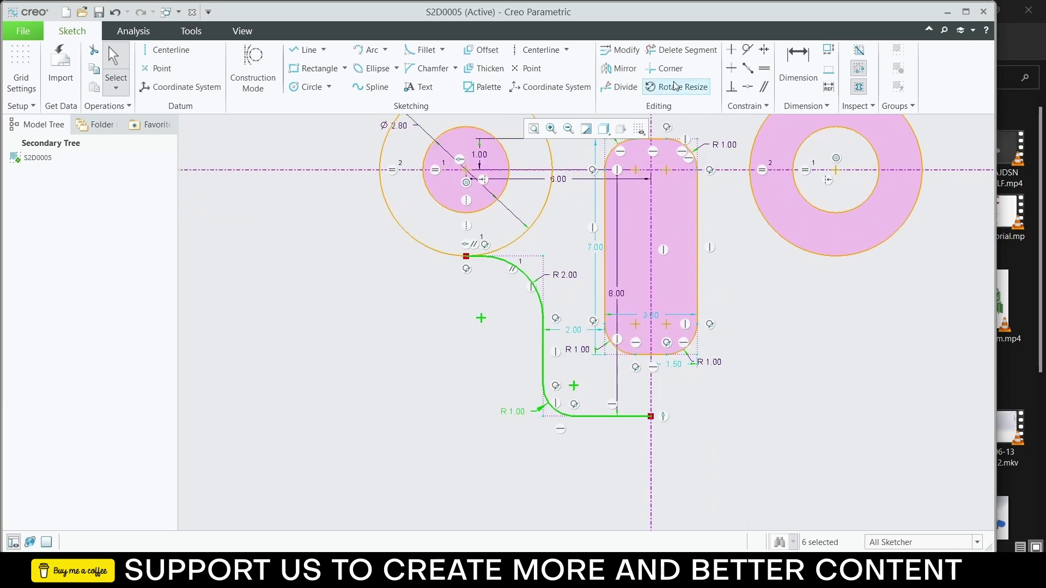
click(618, 68)
click(652, 211)
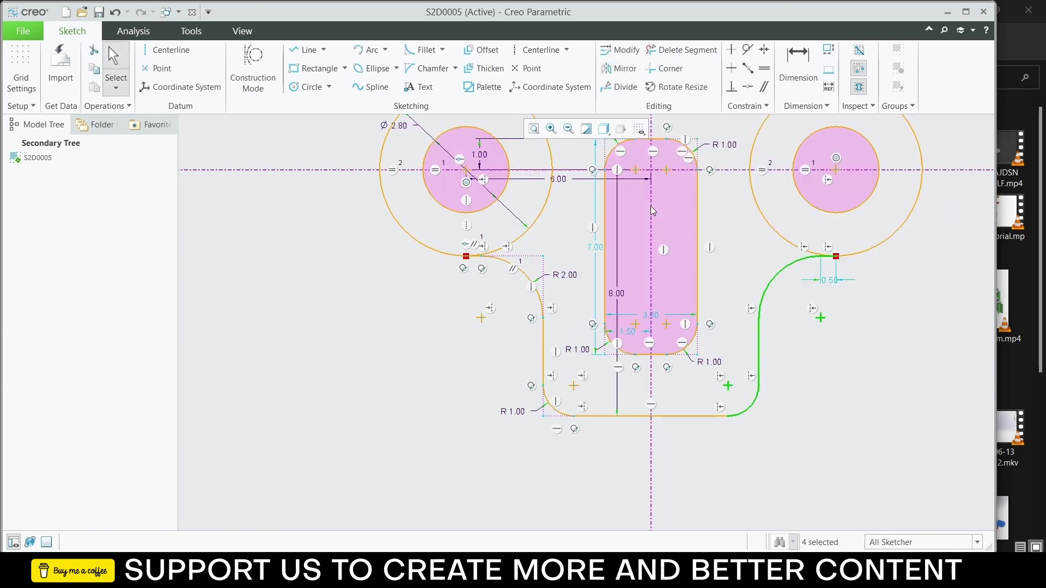
Step: Sketch an arc bulging upward from the left outer circle to the right outer circle, symmetric about the vertical centerline
scroll(683, 181, down, 4)
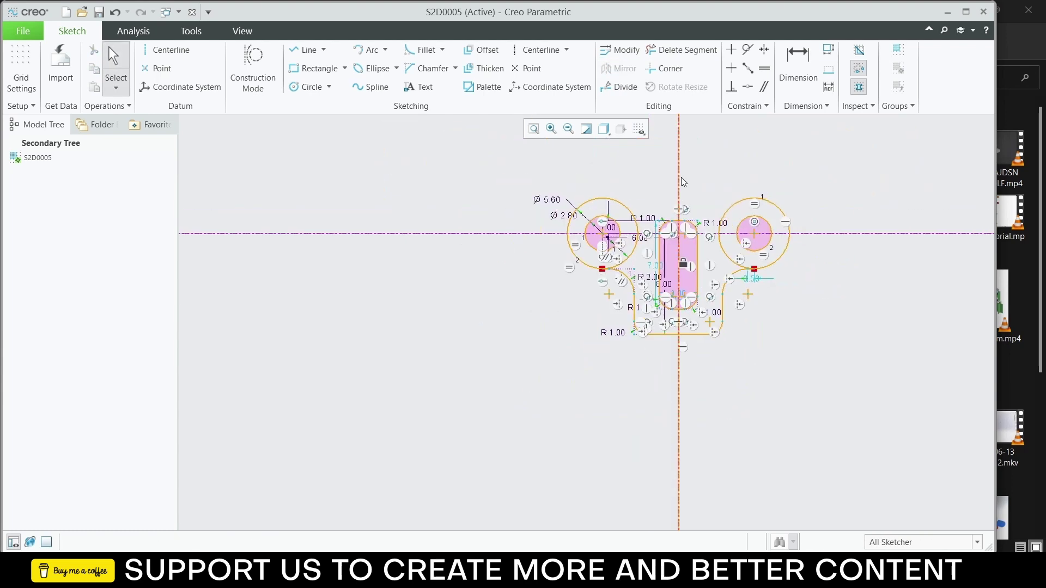
scroll(683, 181, up, 3)
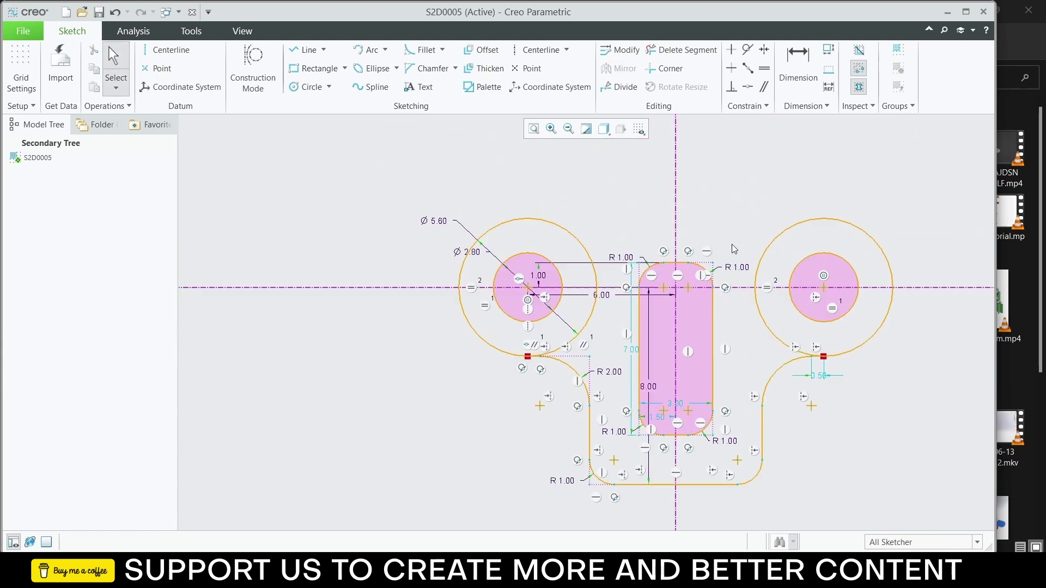
click(370, 50)
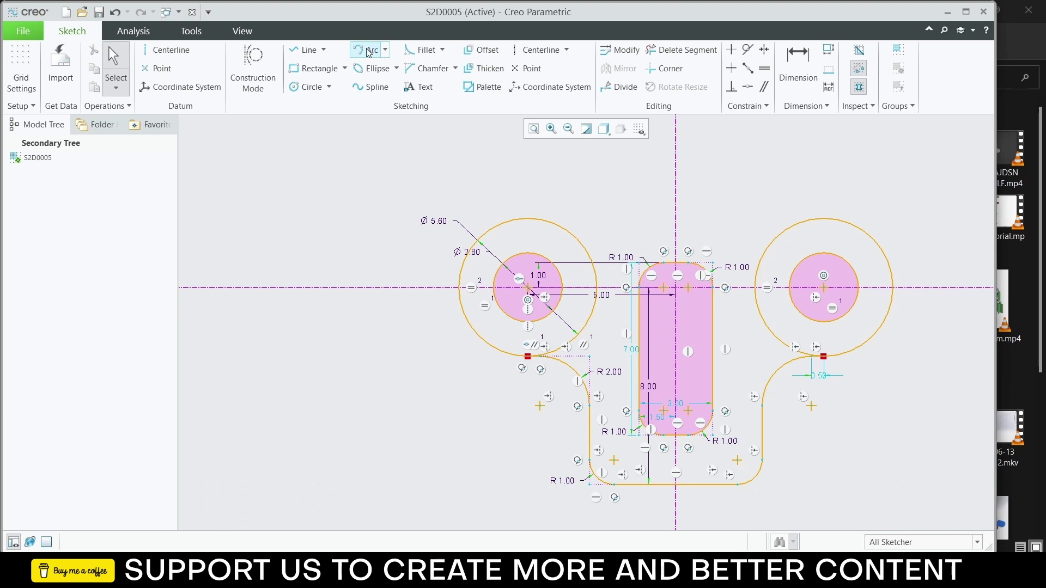
click(480, 240)
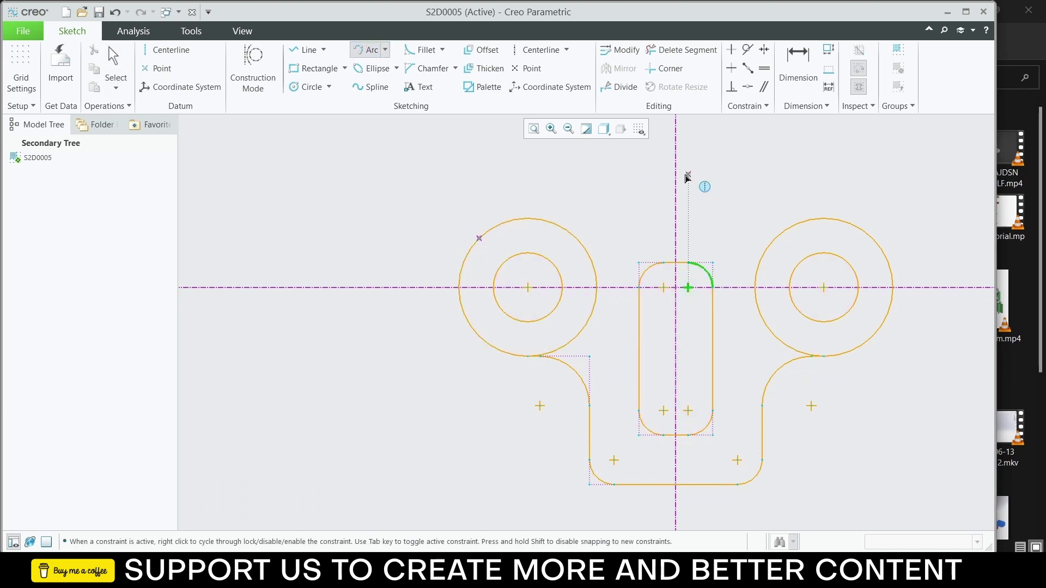
click(872, 238)
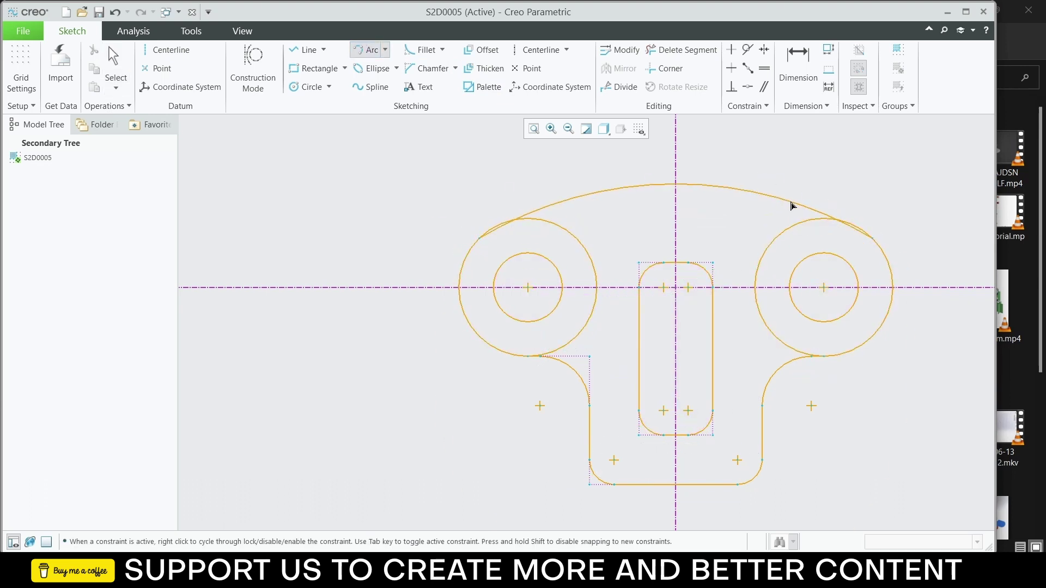
click(677, 164)
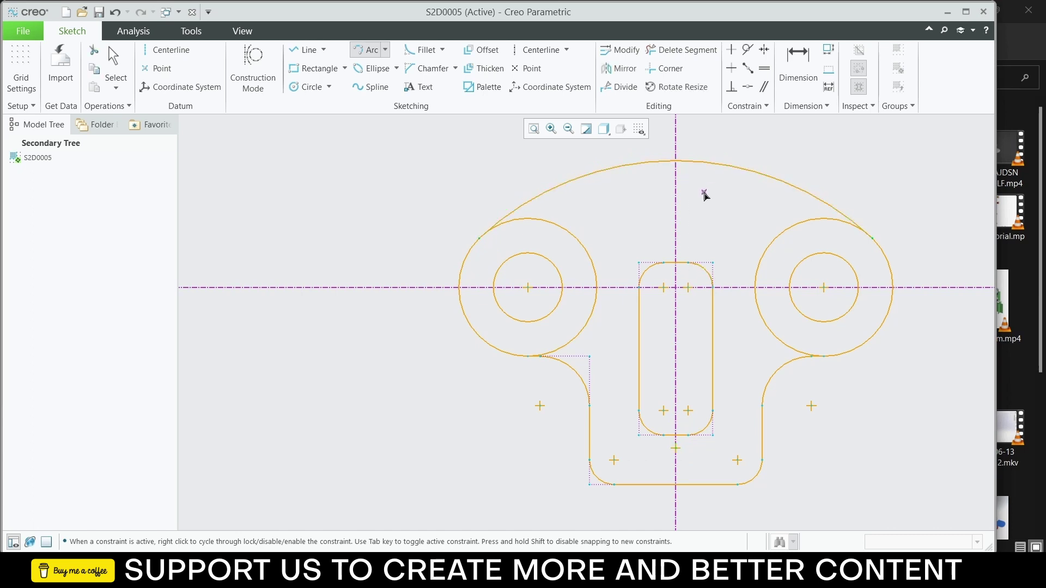
middle_click(706, 198)
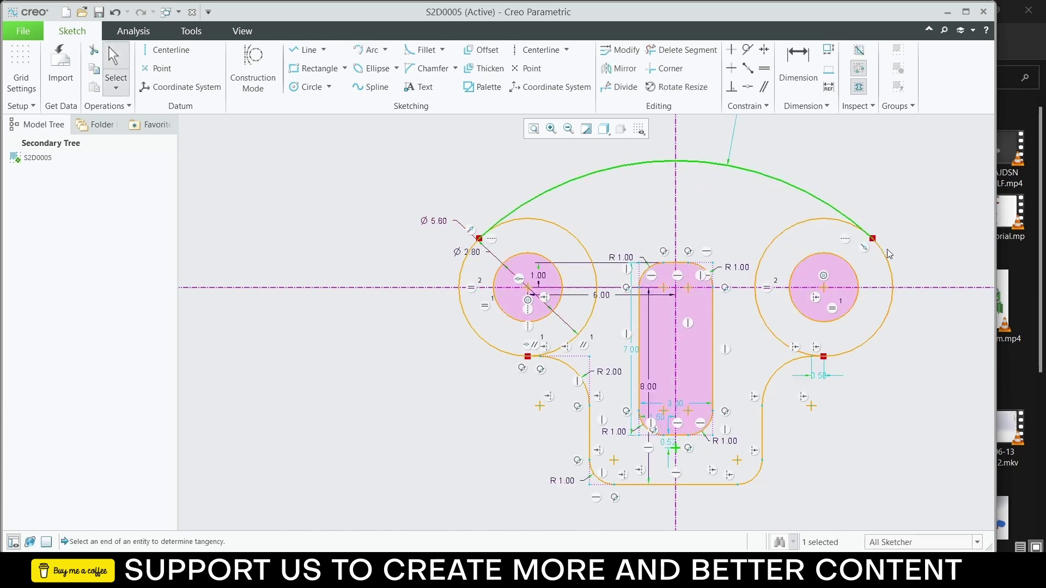
Step: Make the upper arc tangent to both the left and the right outer circles
ctrl+click(522, 224)
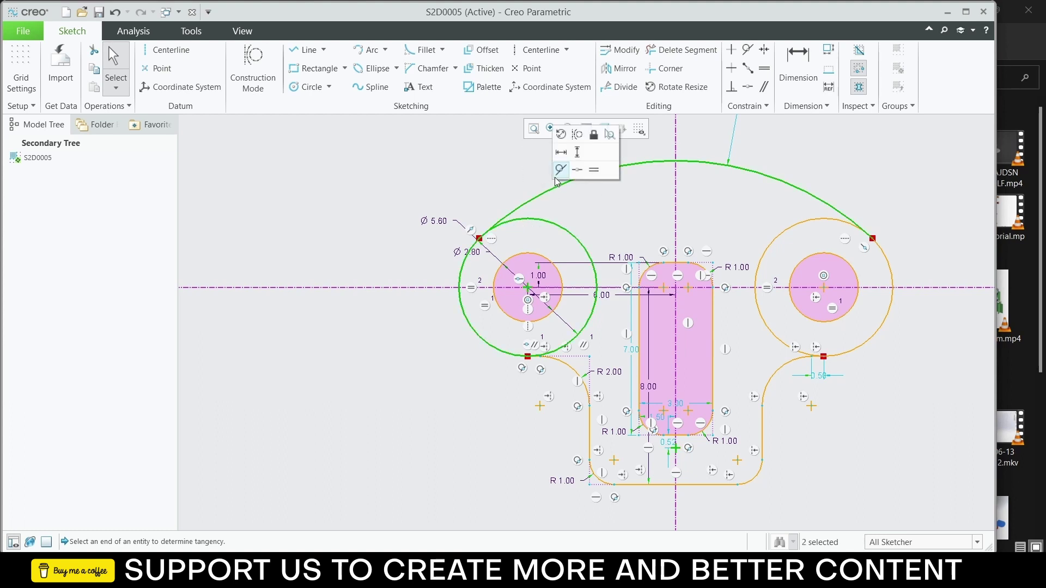
click(842, 224)
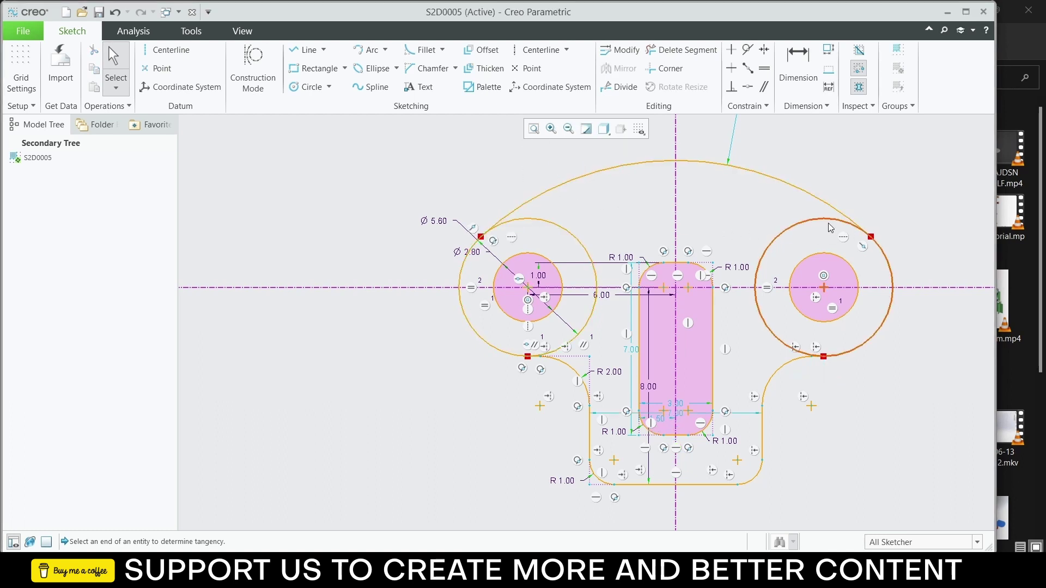
ctrl+click(849, 217)
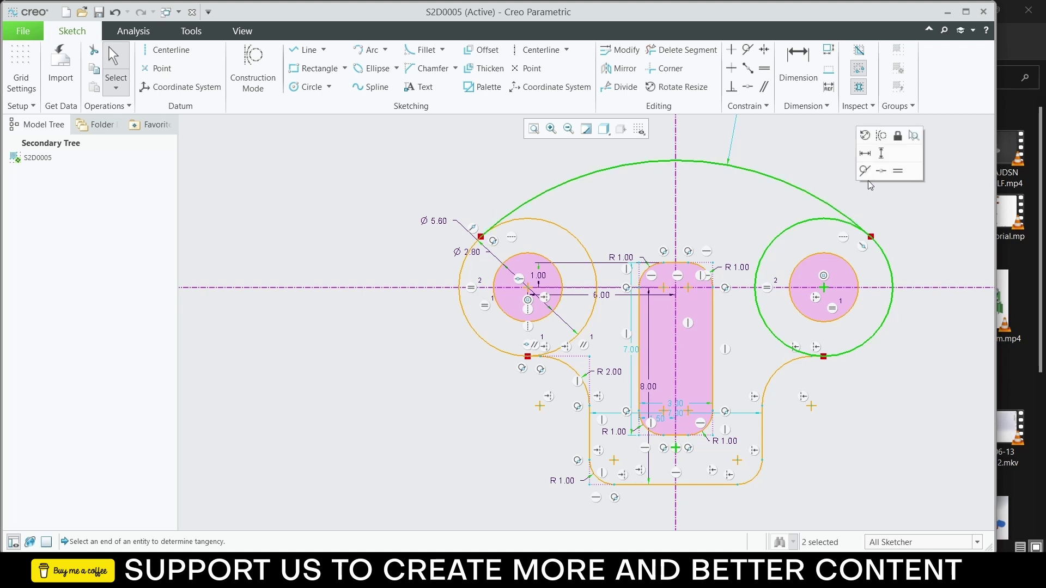
click(914, 212)
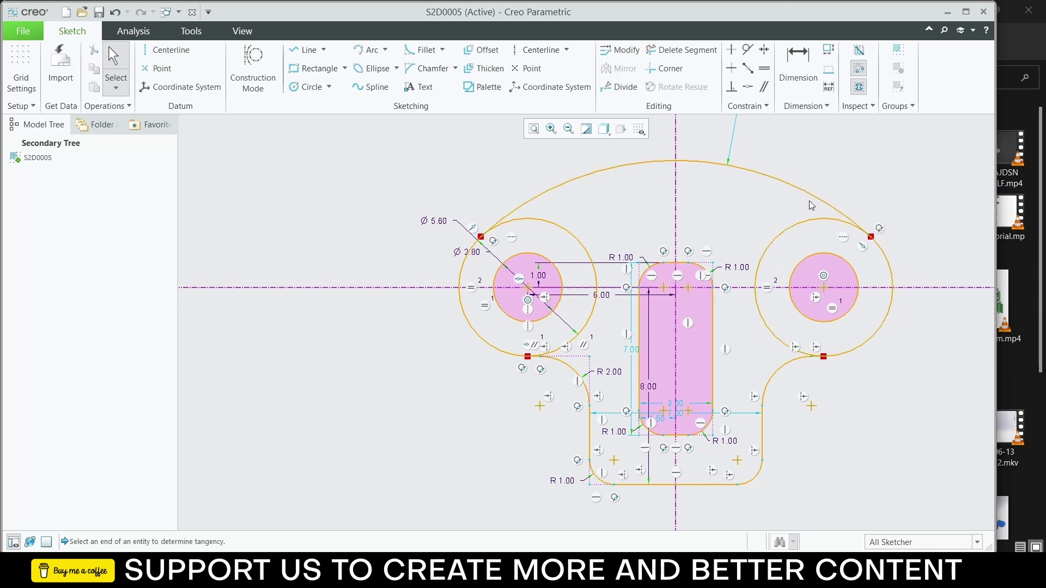
Step: Set the radius of the upper arc to 12
scroll(809, 202, up, 2)
scroll(704, 178, down, 5)
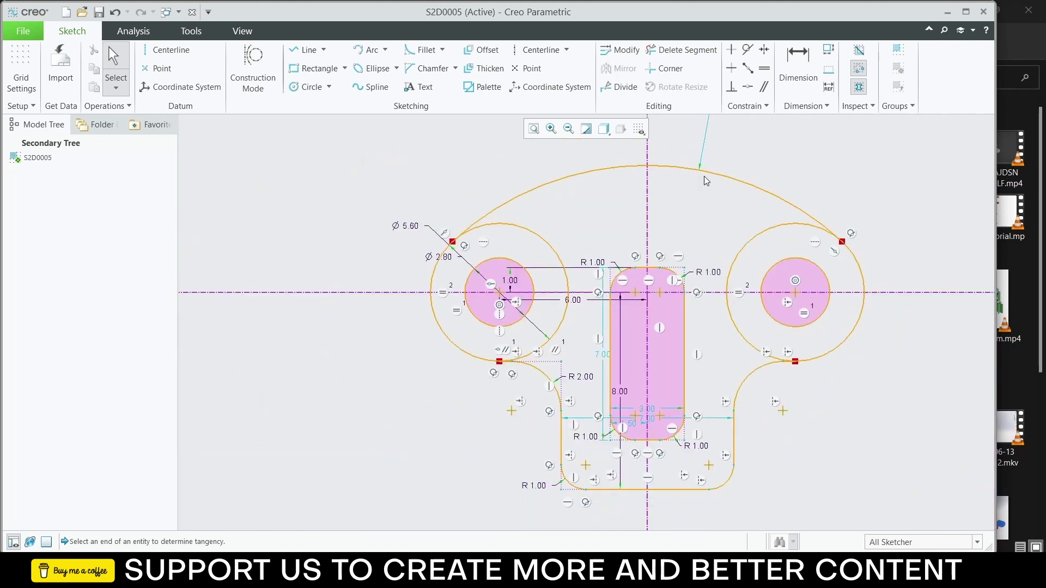
click(706, 179)
double_click(730, 143)
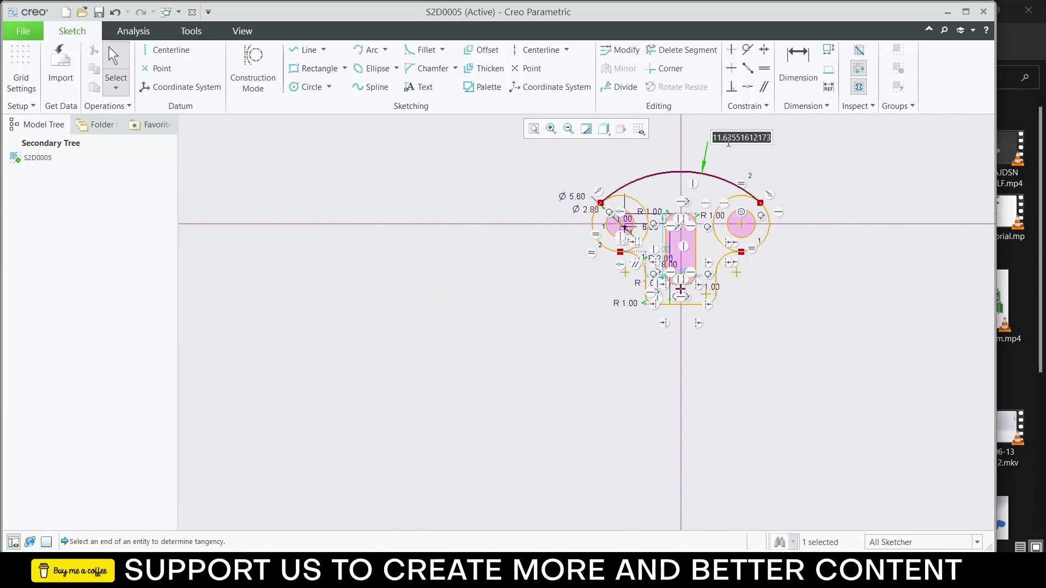
text(12)
key(Return)
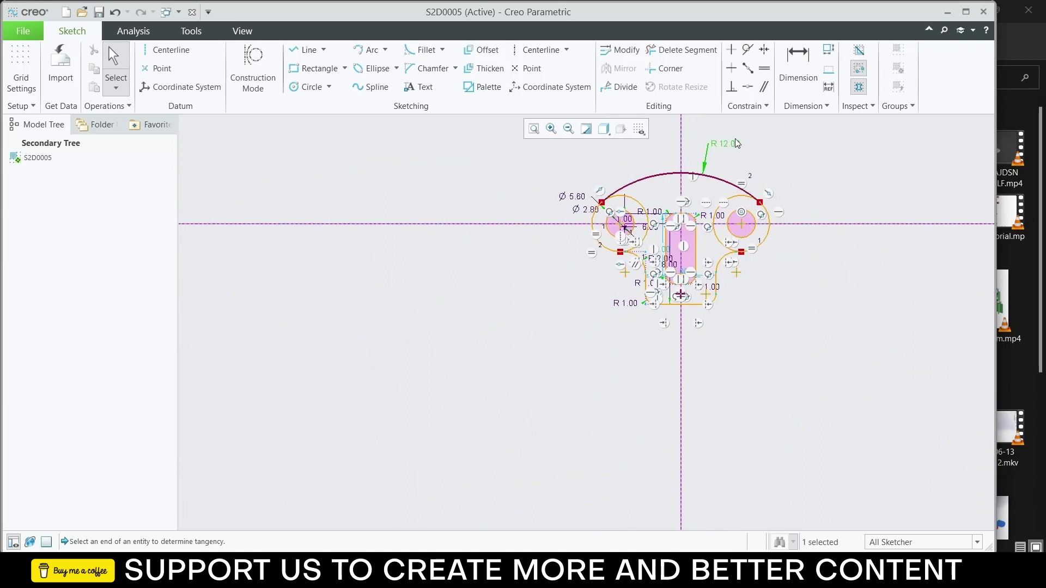
Step: Hide the dimensions and constraints of the sketch
click(638, 129)
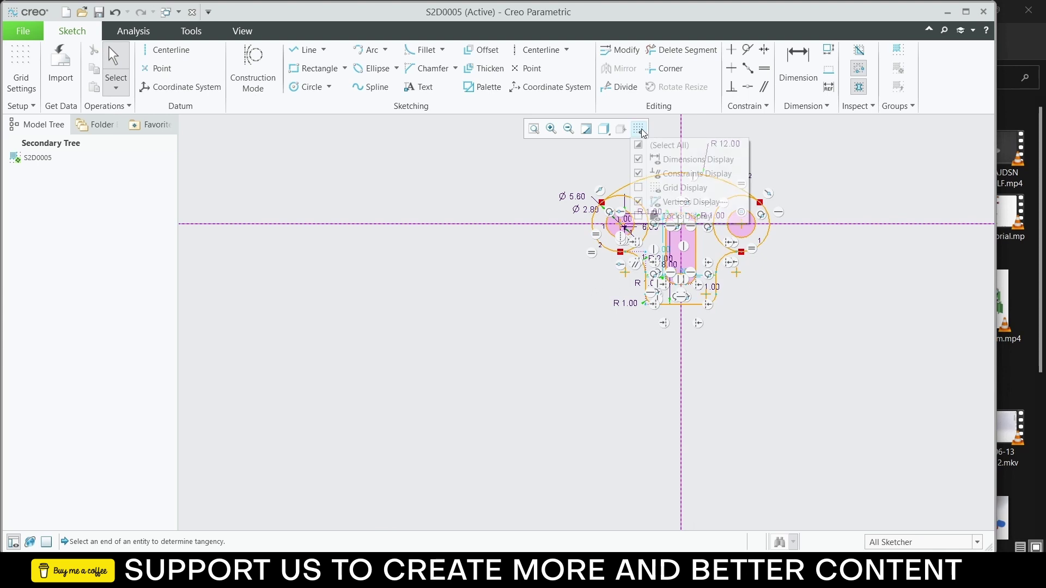
click(639, 173)
click(638, 159)
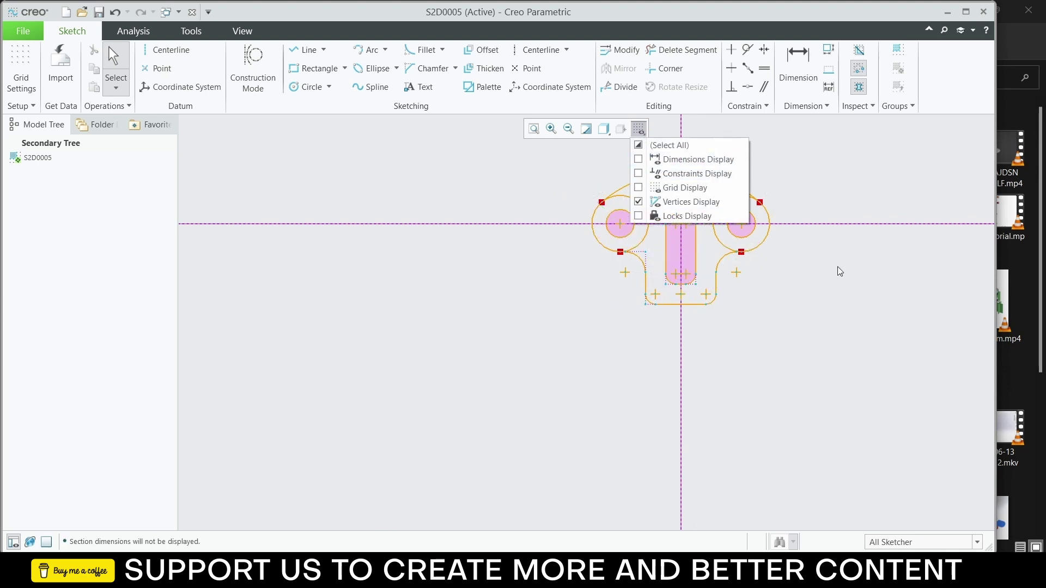
scroll(803, 216, down, 3)
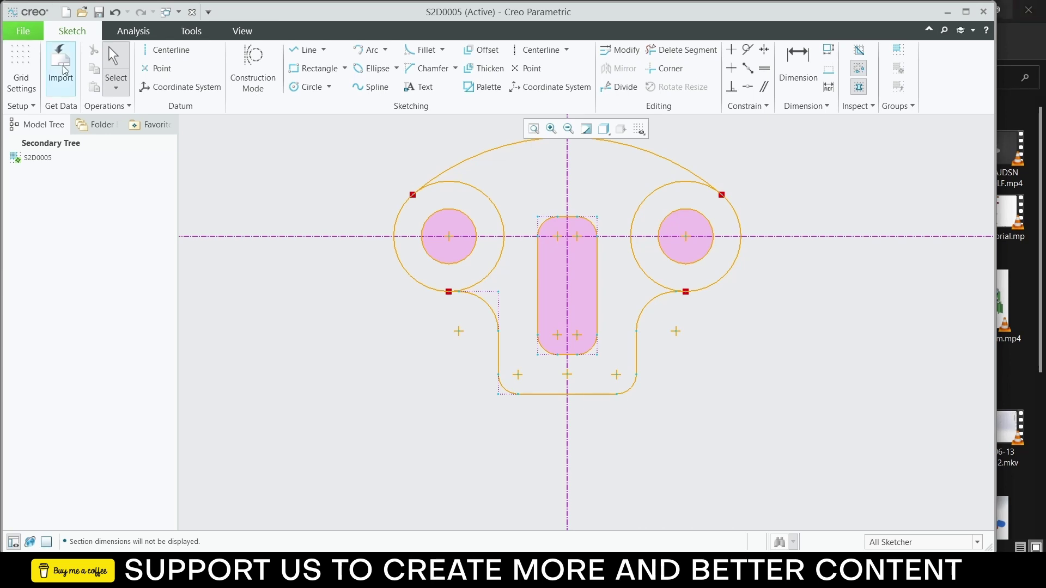
Step: Create a new solid part named prt0001 using the default template
click(23, 31)
click(36, 55)
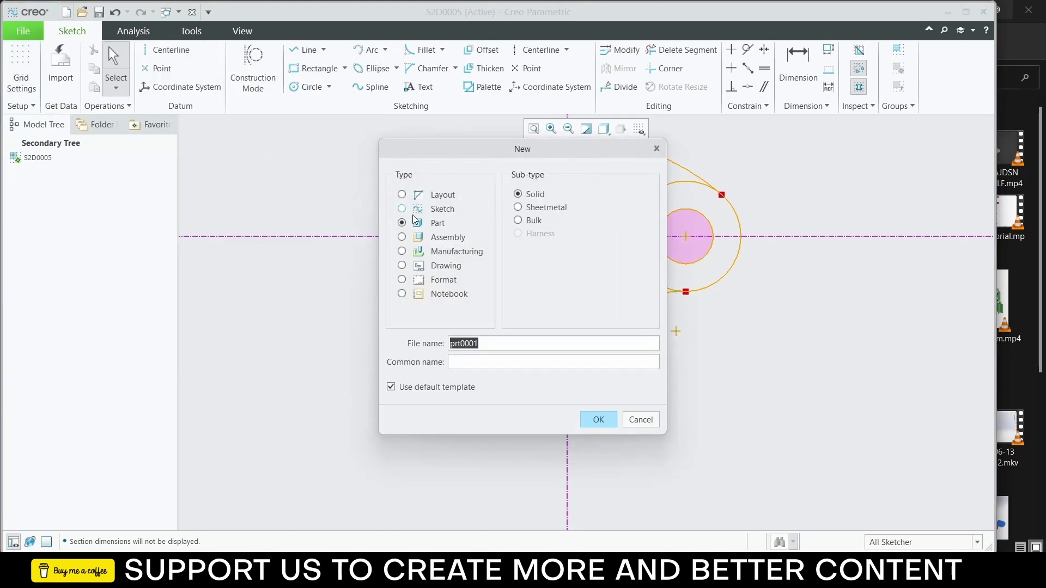
click(586, 418)
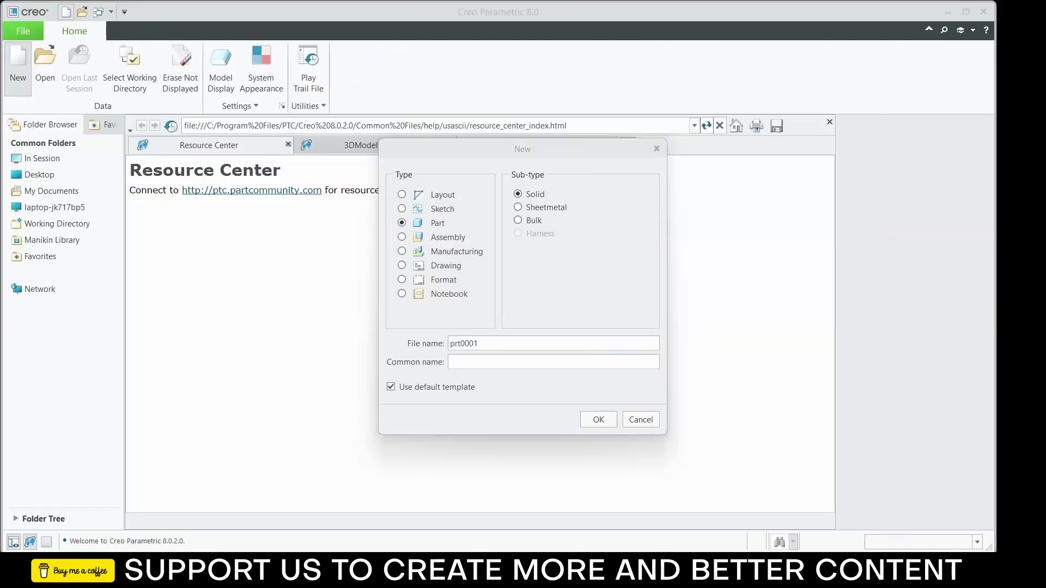
click(599, 420)
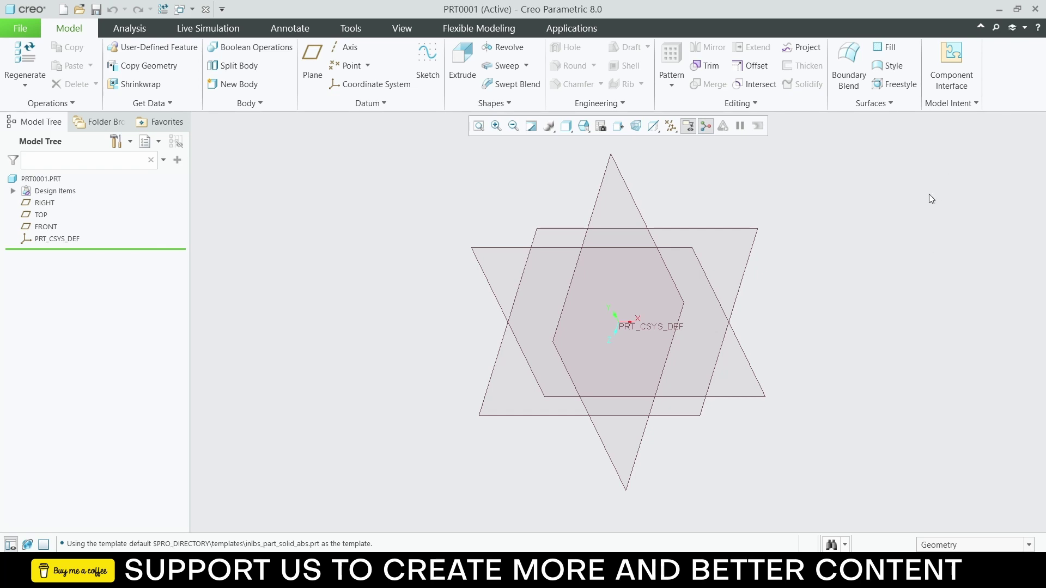
mouse_move(917, 201)
middle_down()
mouse_move(681, 196)
mouse_move(763, 238)
mouse_move(888, 271)
mouse_move(785, 294)
mouse_move(829, 220)
mouse_move(814, 278)
middle_up()
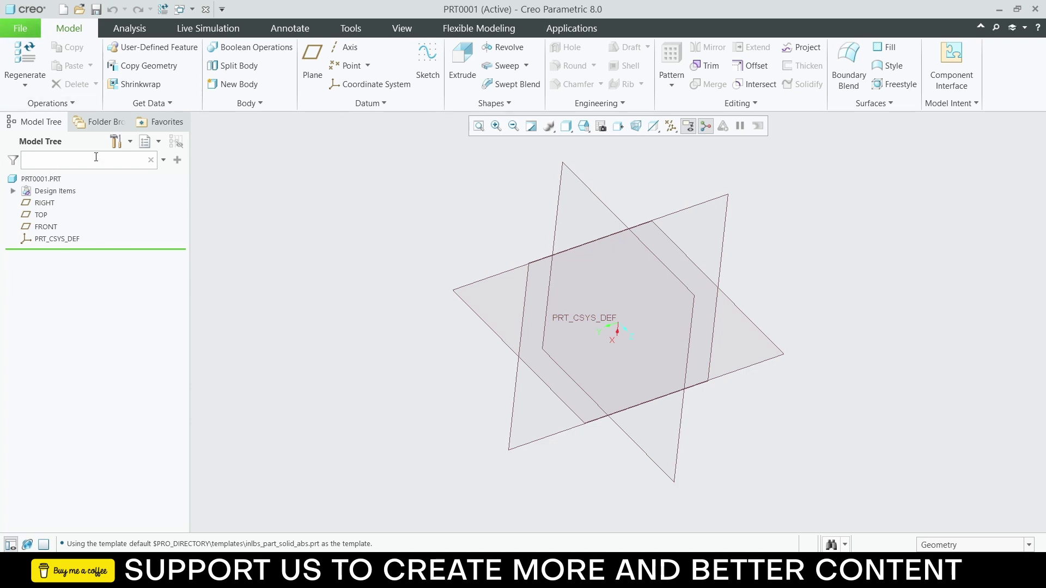
click(90, 126)
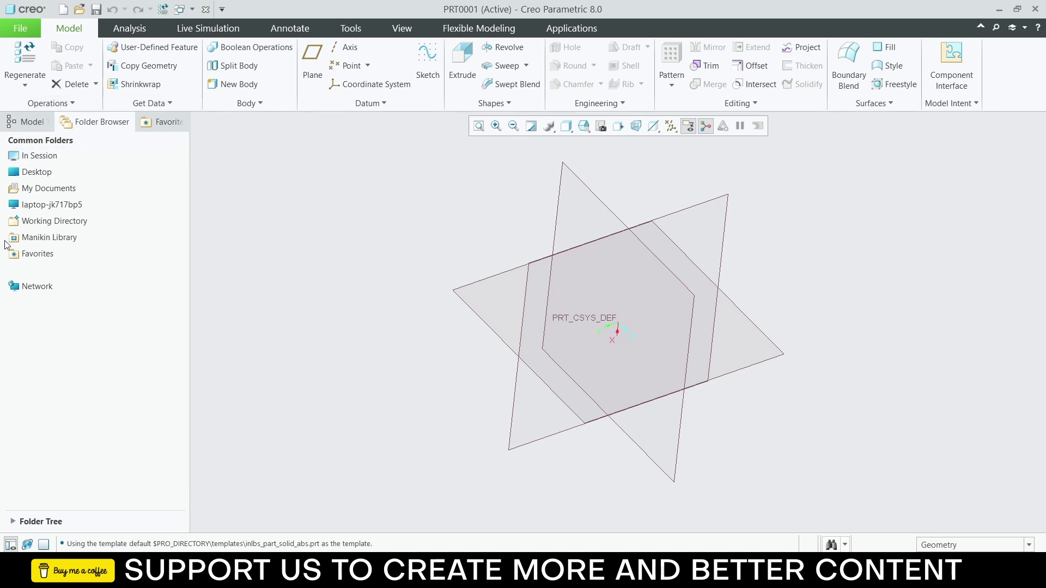
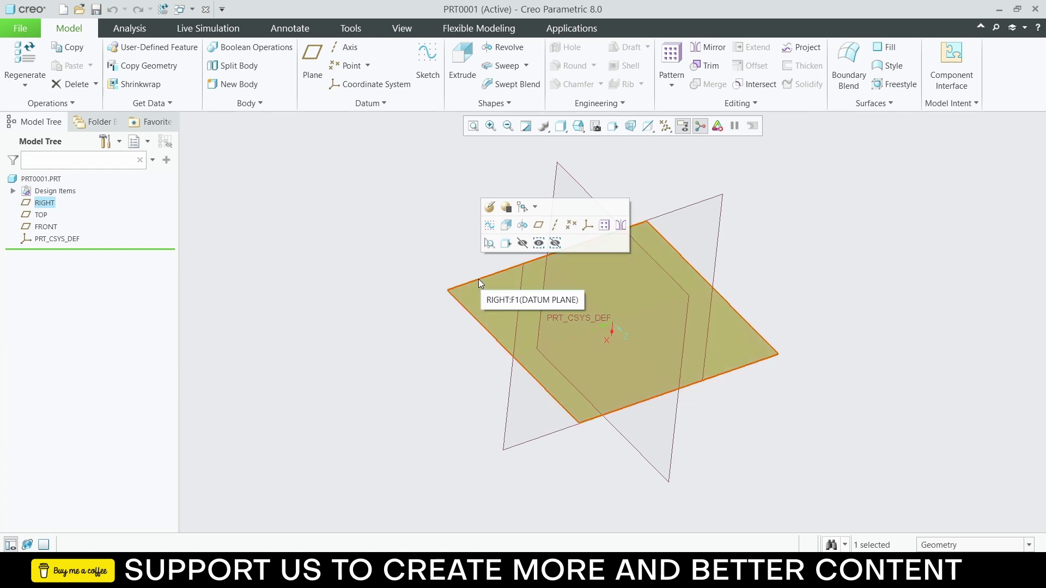
Step: Start a sketch on the RIGHT datum plane with the view oriented normal to it
key(v)
key(n)
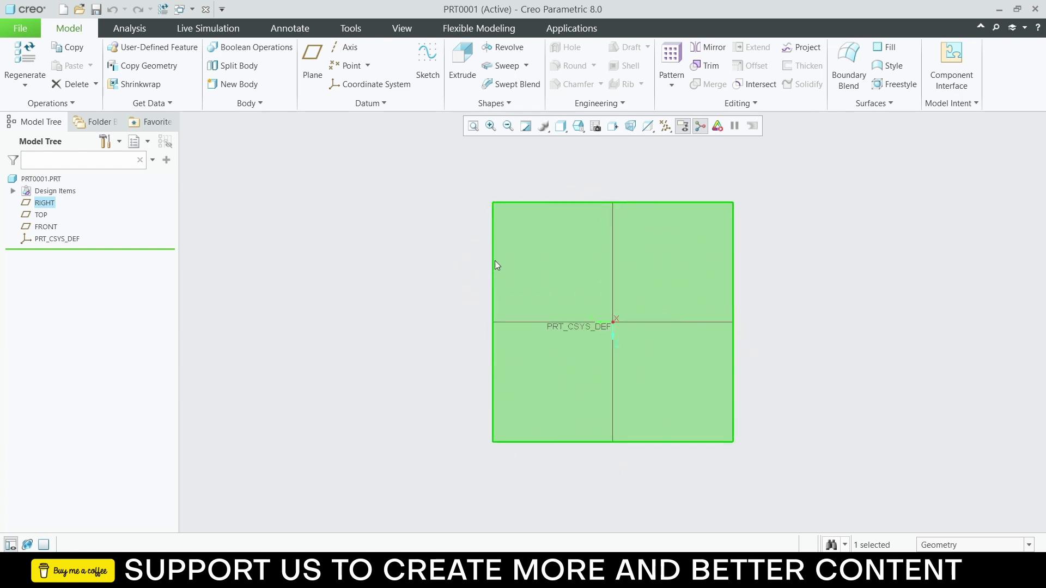
click(494, 261)
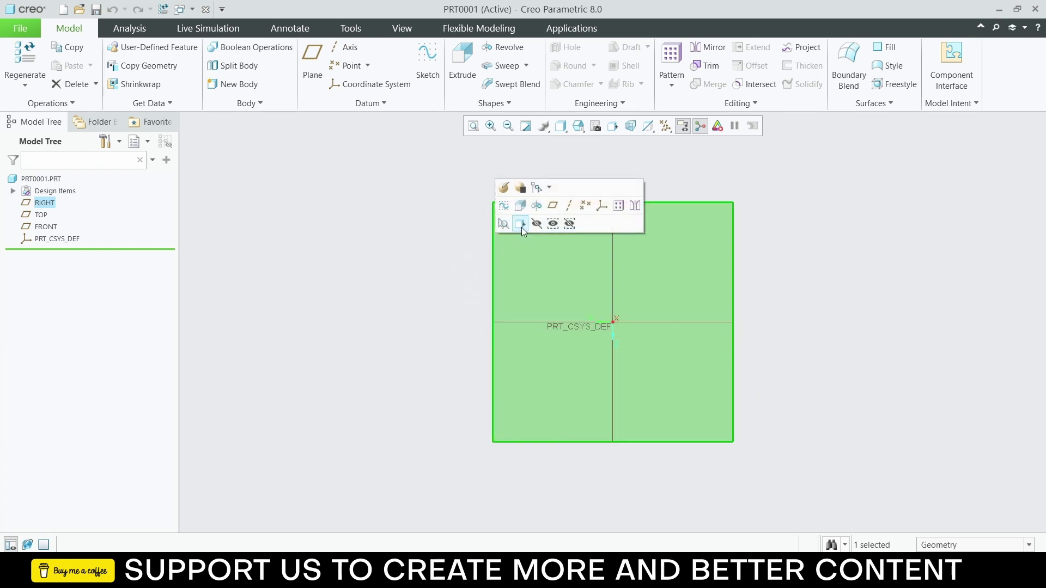
click(503, 205)
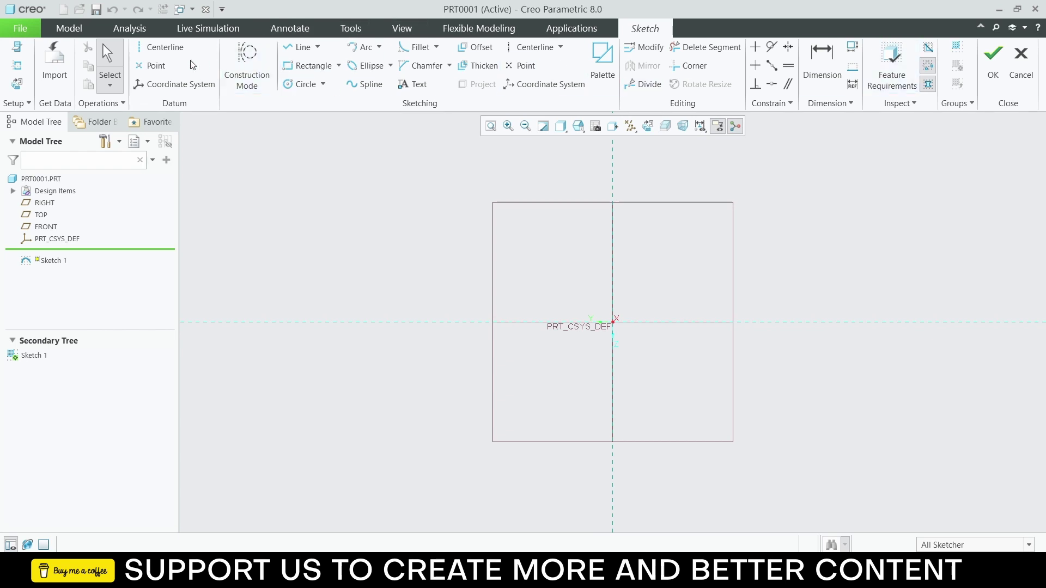
Step: Sketch a circle of diameter 50 centered on the origin and finish the sketch
click(299, 83)
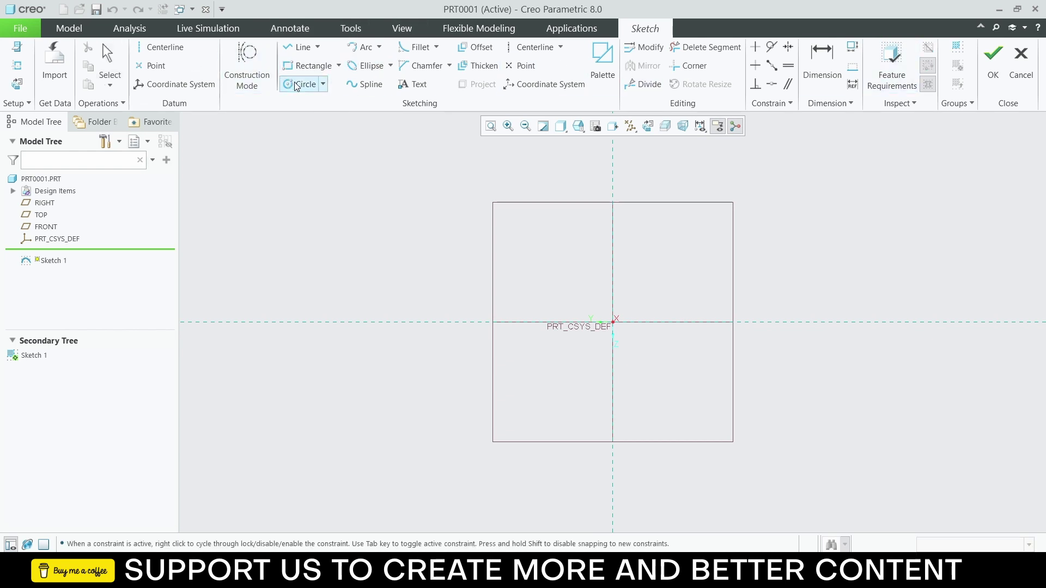
click(612, 322)
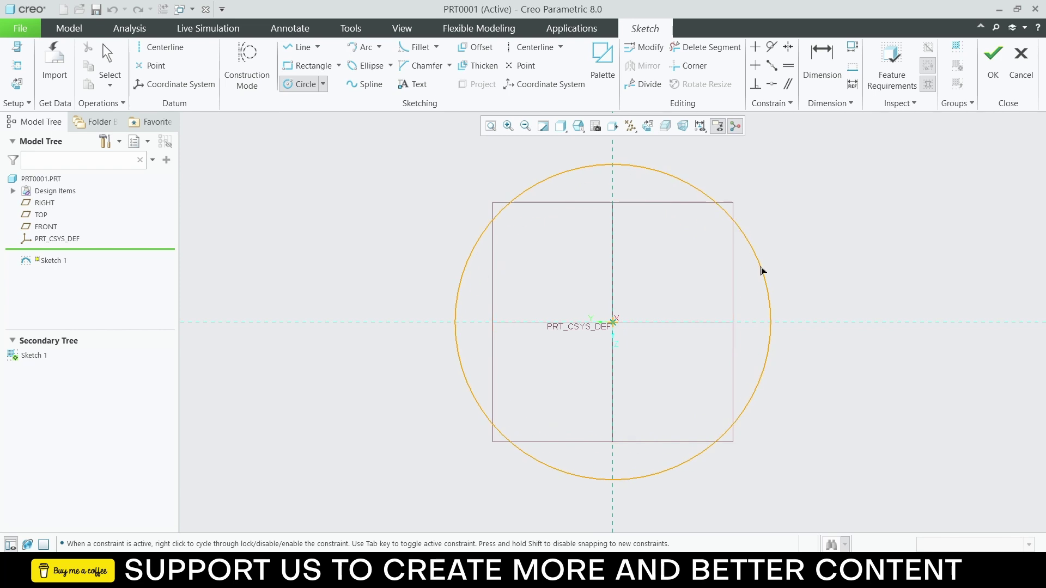
click(761, 271)
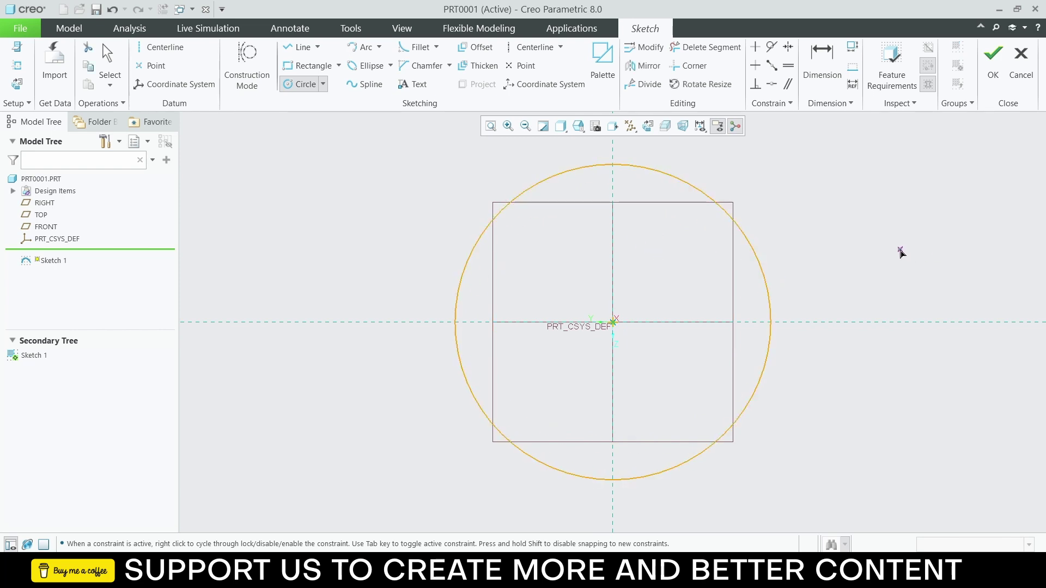
middle_click(901, 252)
double_click(430, 174)
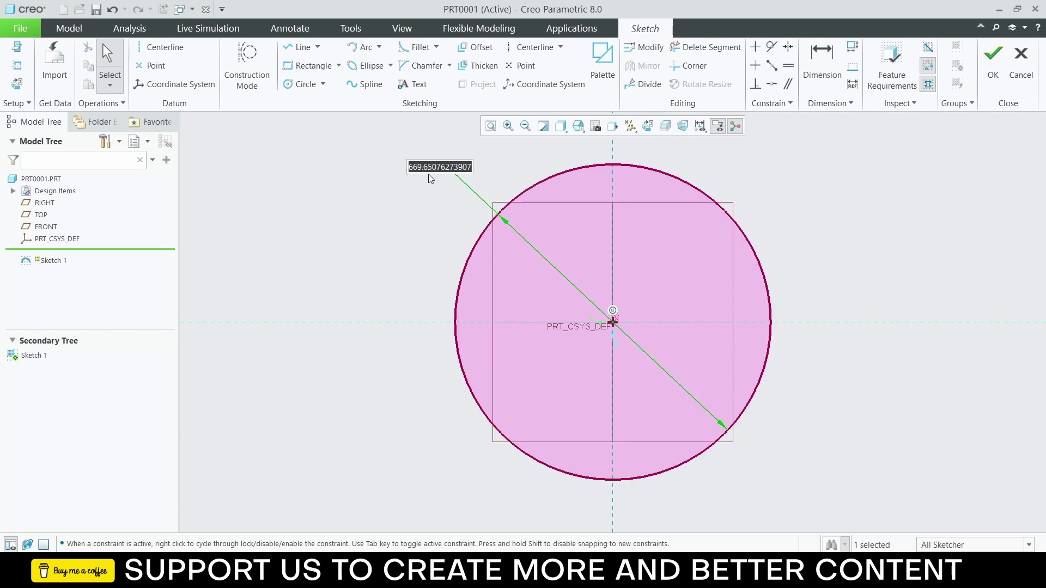
text(50)
key(Return)
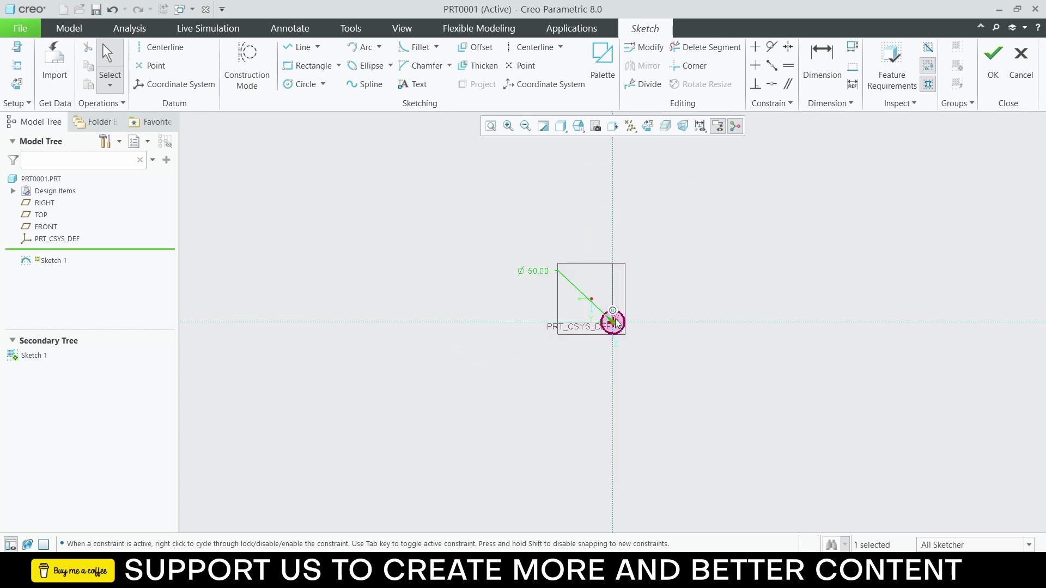
click(491, 126)
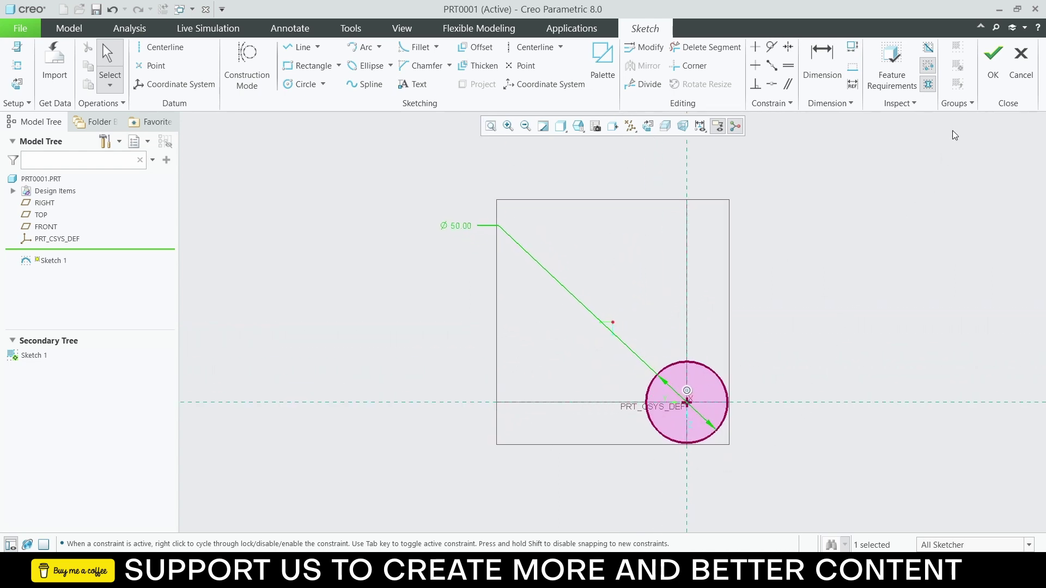
click(987, 61)
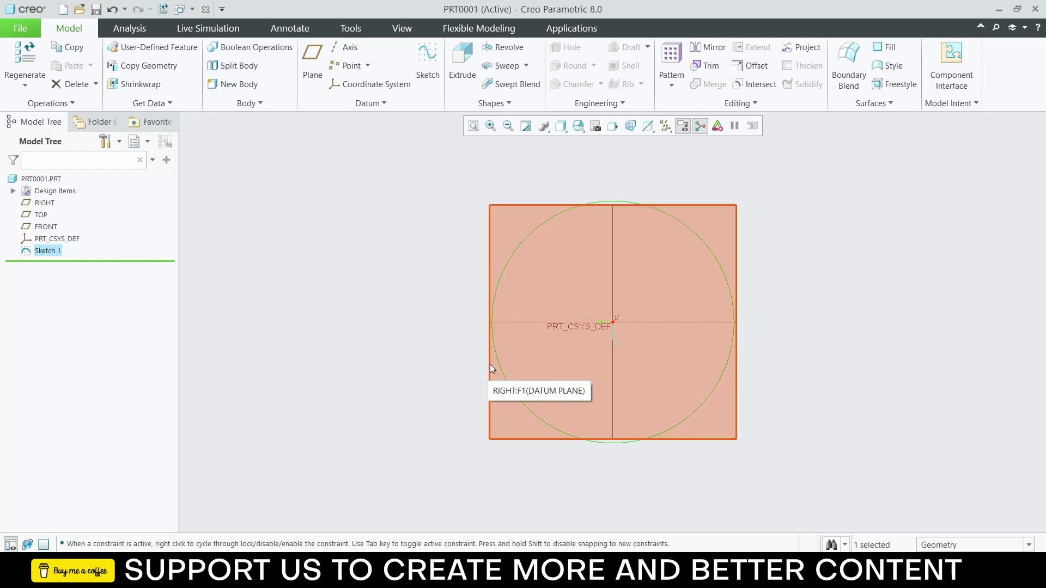
Step: Start a solid Extrude of the circle sketch and set its depth to 60
click(467, 67)
mouse_move(735, 273)
middle_down()
mouse_move(724, 212)
mouse_move(723, 223)
middle_up()
scroll(636, 165, down, 2)
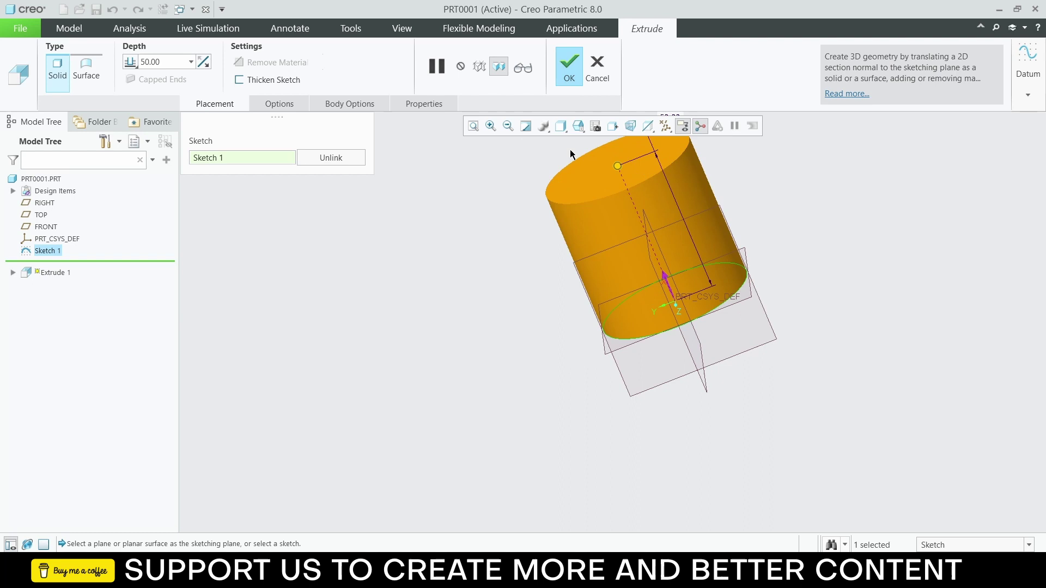
click(473, 126)
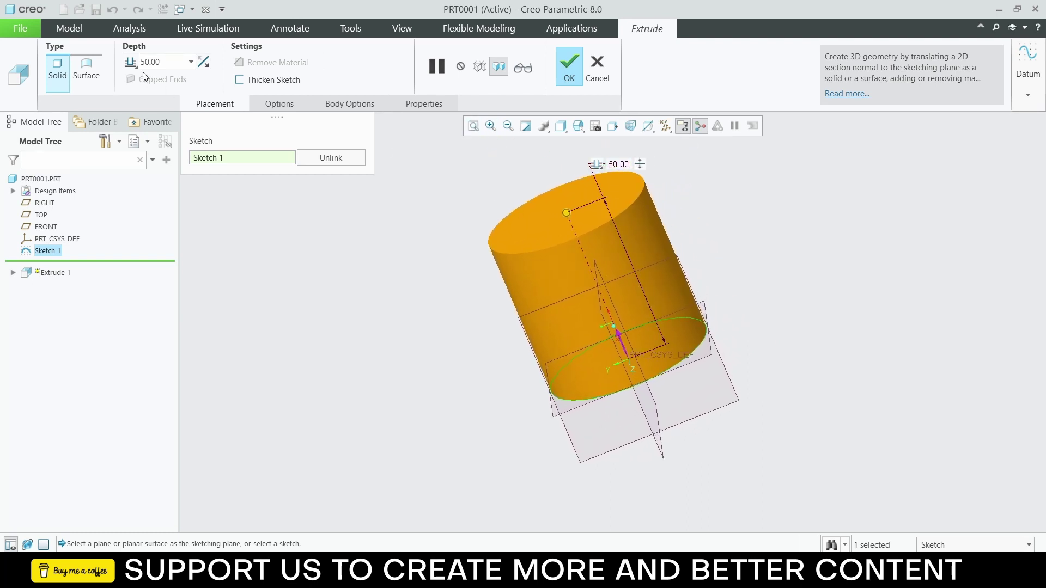
double_click(169, 61)
text(60)
key(Return)
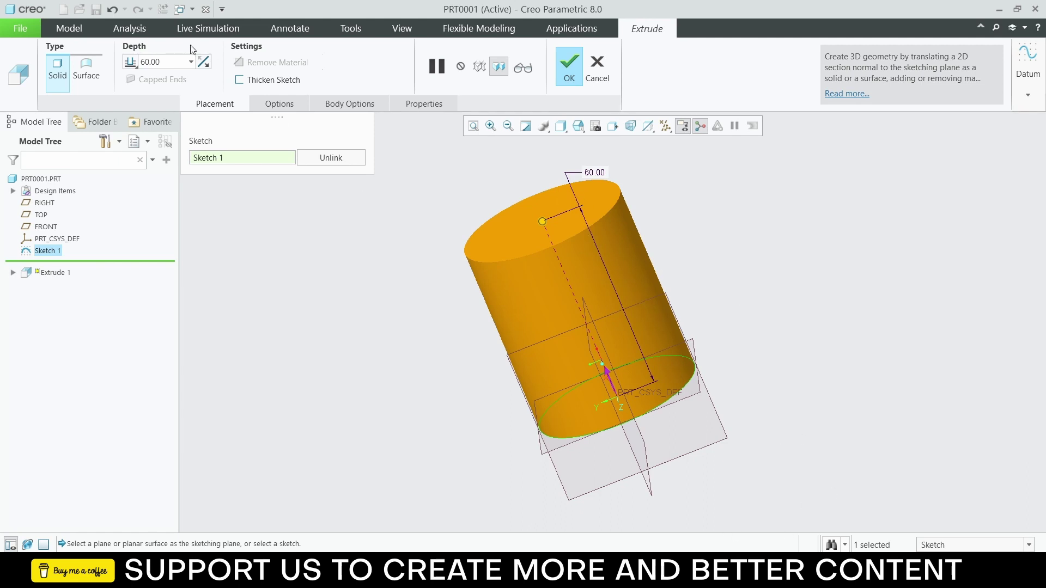
Step: Flip the extrusion to the opposite side of the sketch plane and back to its original direction
click(204, 63)
scroll(582, 268, down, 2)
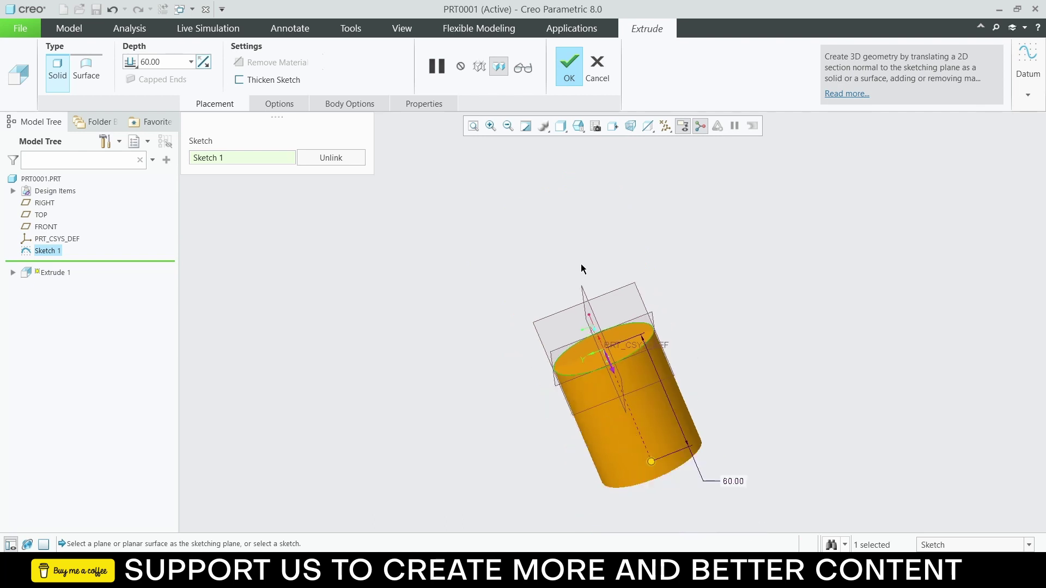
click(204, 62)
middle_drag(495, 182, 572, 300)
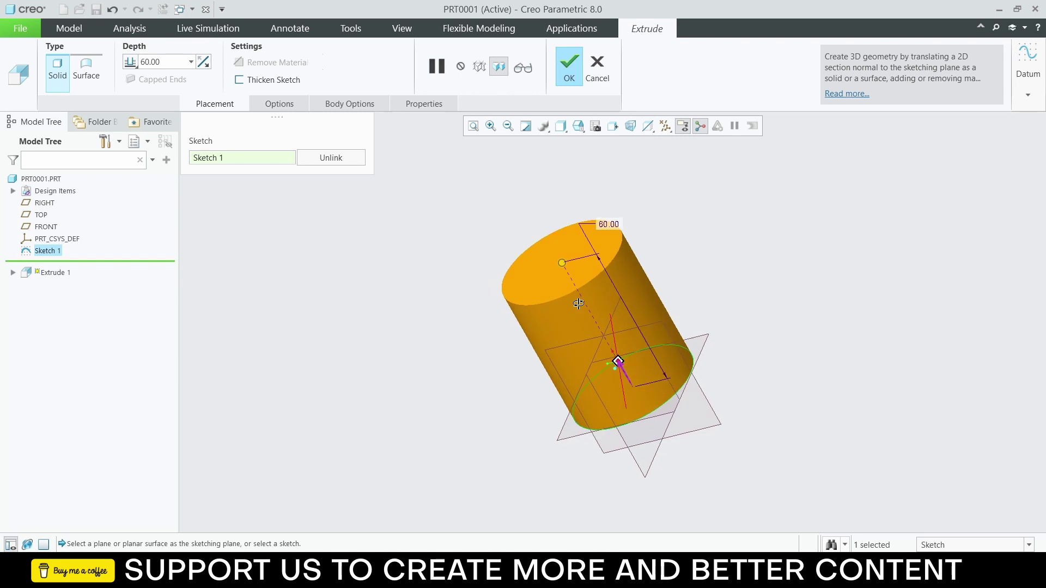
Step: Set the extrusion's depth option to Symmetric about the sketch plane
click(132, 62)
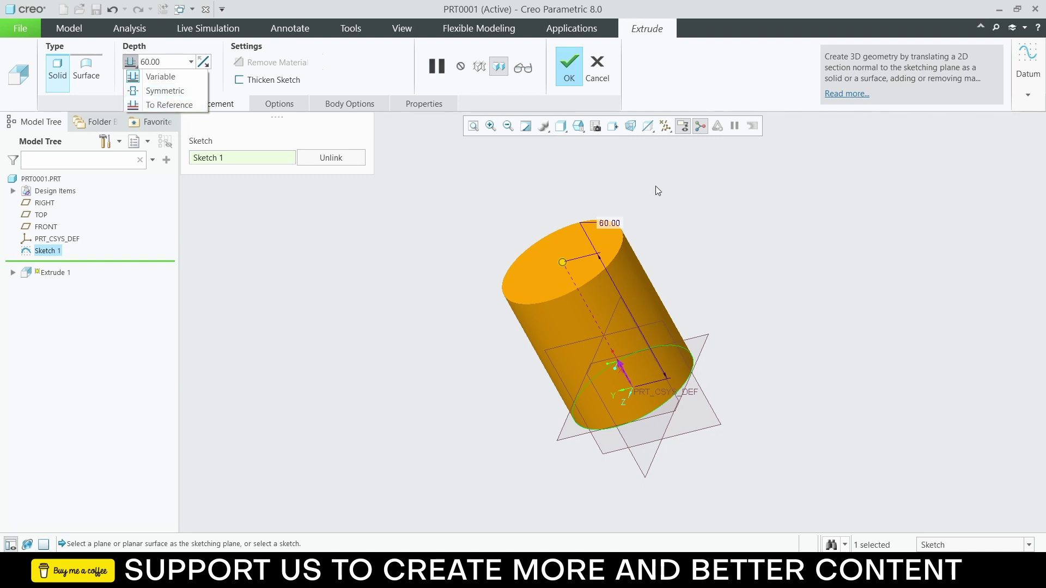
click(687, 280)
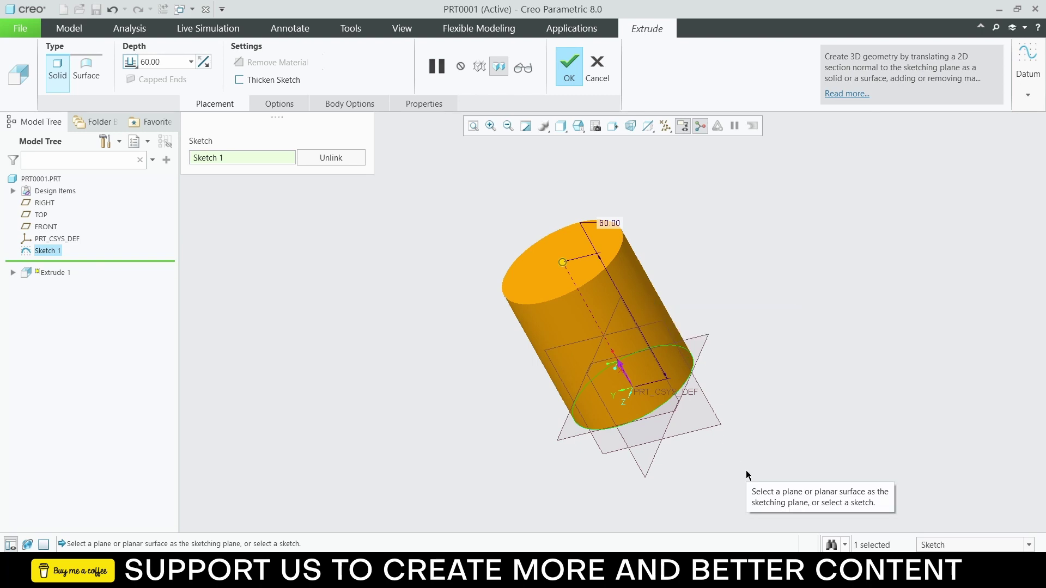
click(132, 63)
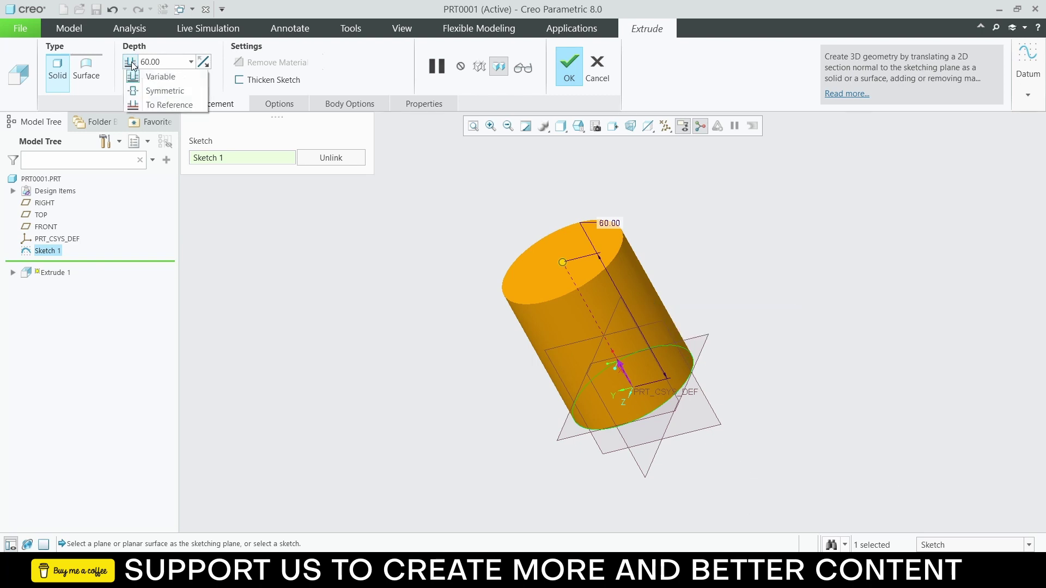
click(150, 90)
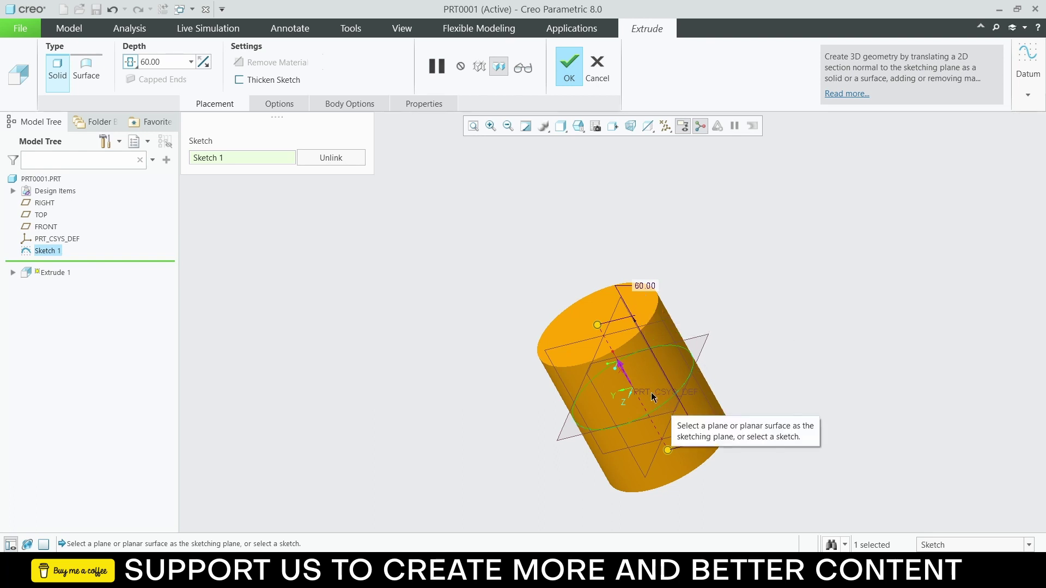
Step: Apply Thicken Sketch to the extrusion with a wall thickness of 5 and flip the wall to the outside of the circle
middle_drag(705, 271, 567, 391)
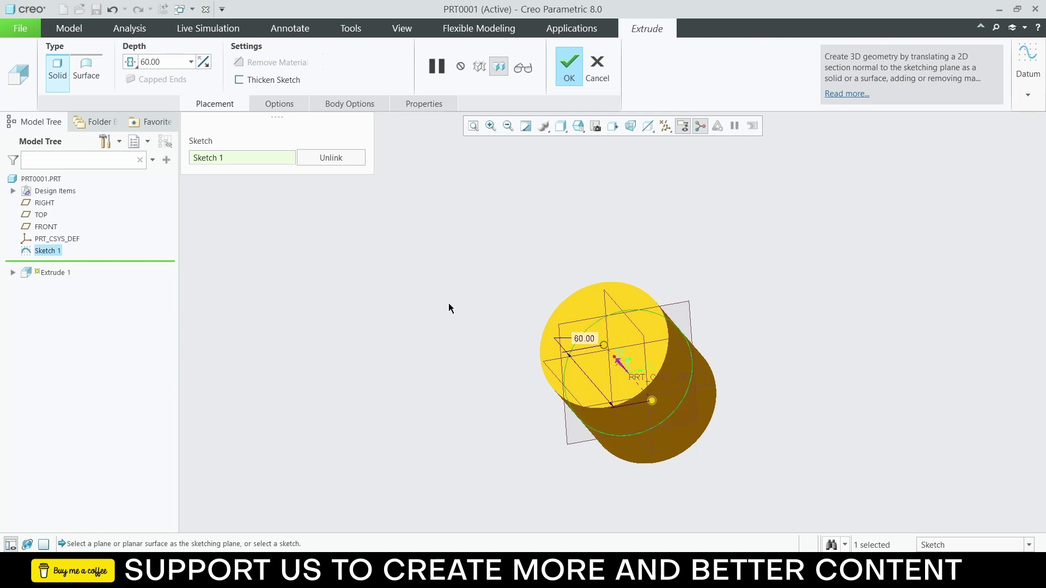
click(271, 81)
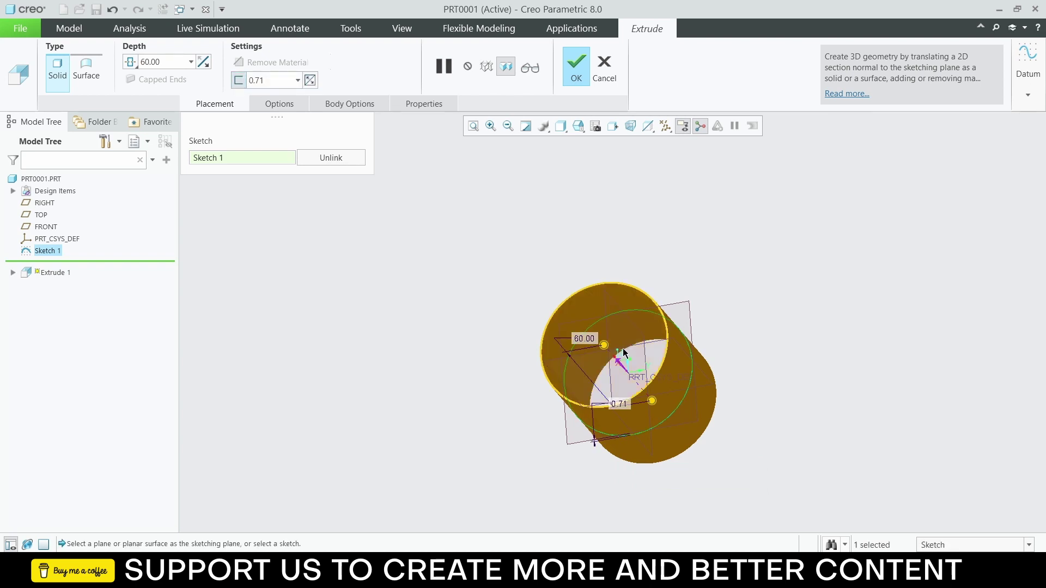
mouse_move(627, 356)
middle_down()
mouse_move(623, 391)
mouse_move(640, 376)
middle_up()
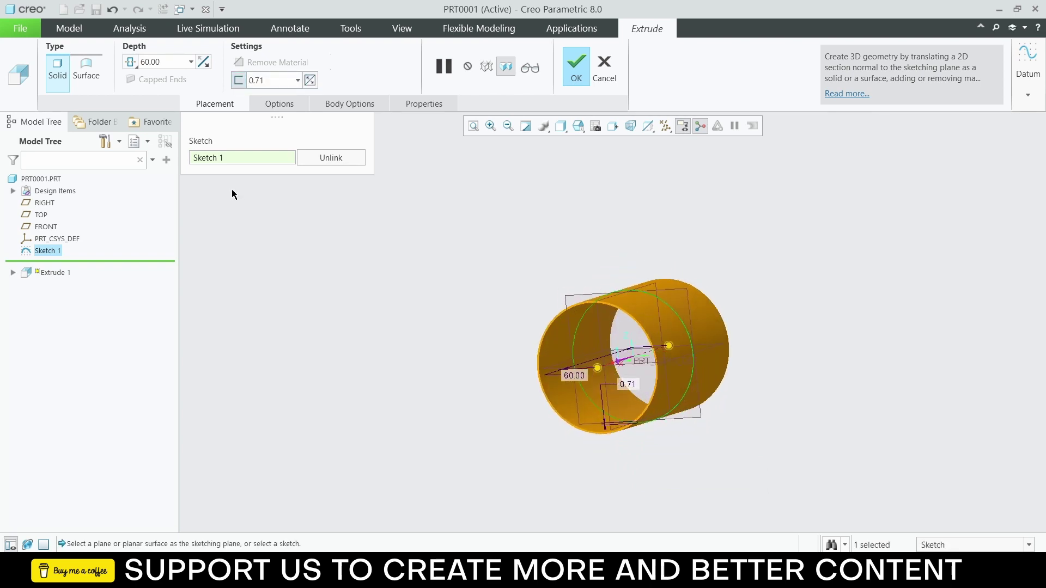
double_click(257, 81)
text(5)
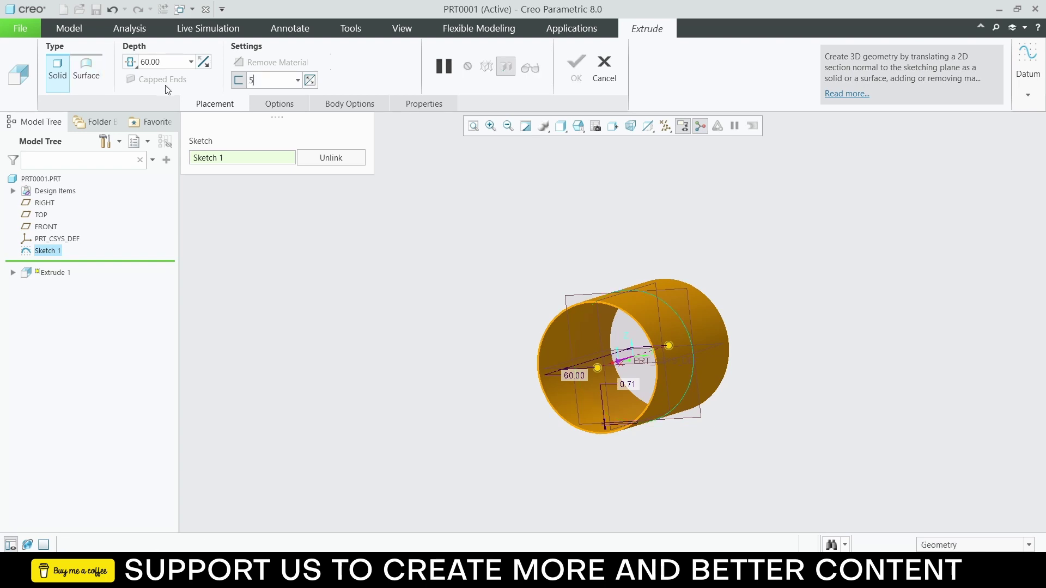
key(Return)
scroll(597, 296, up, 2)
middle_drag(597, 296, 654, 286)
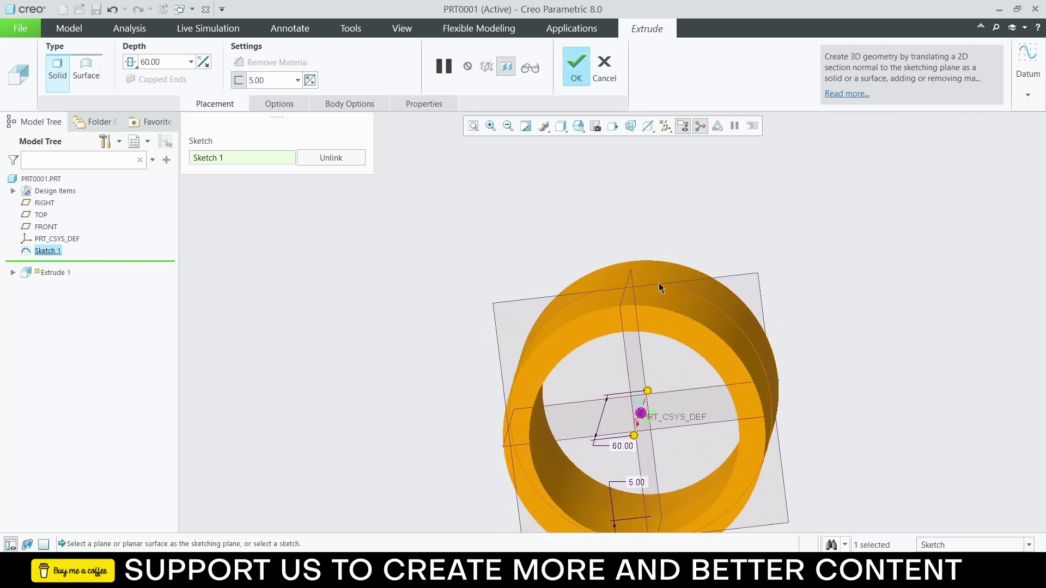
middle_drag(643, 349, 642, 338)
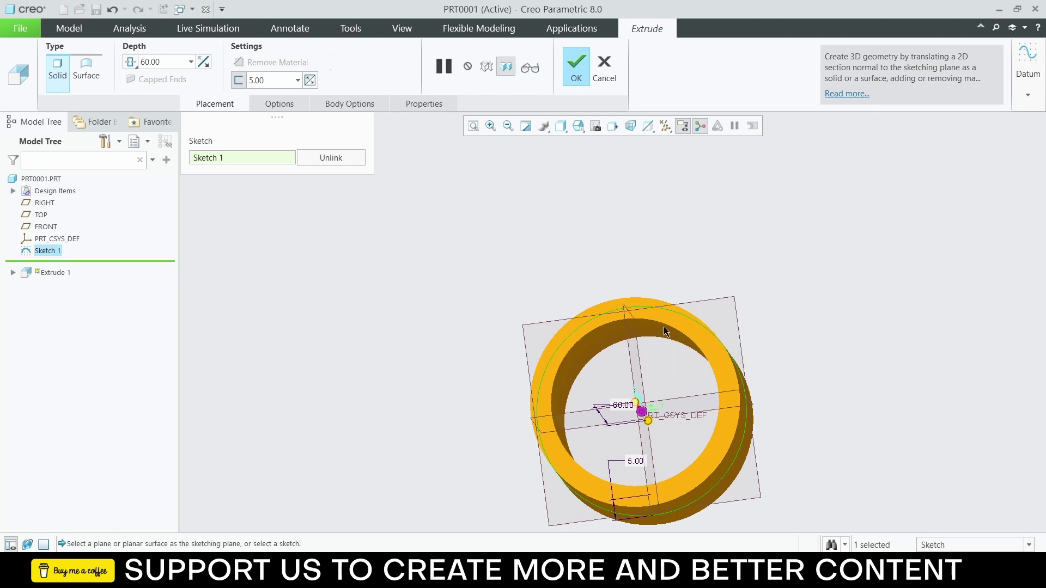
click(311, 81)
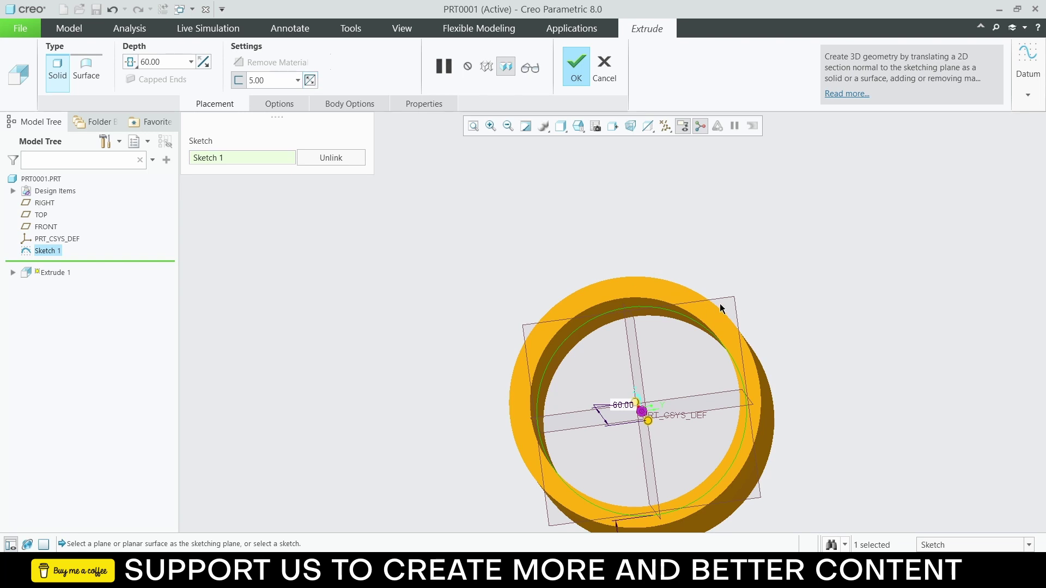
middle_drag(722, 309, 686, 314)
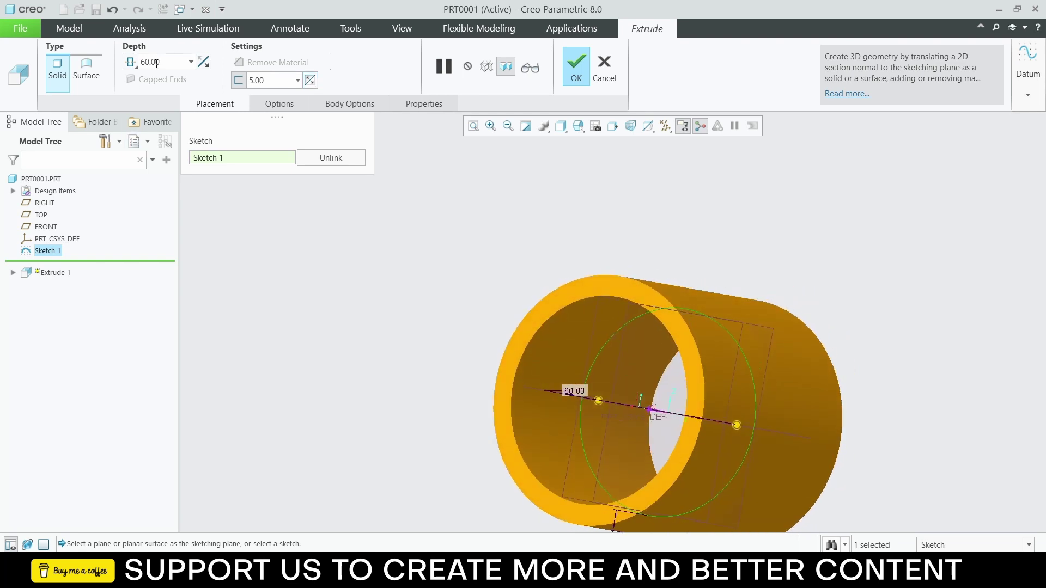
Step: Set the symmetric extrusion's depth to 70 and complete the tube feature
drag(162, 62, 2, 57)
text(8)
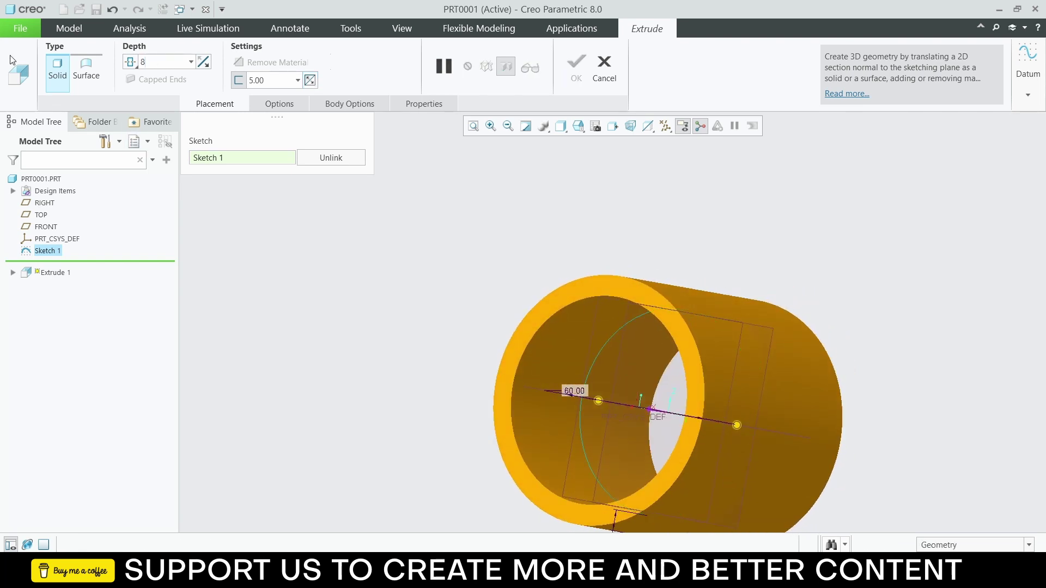
text(70)
key(Return)
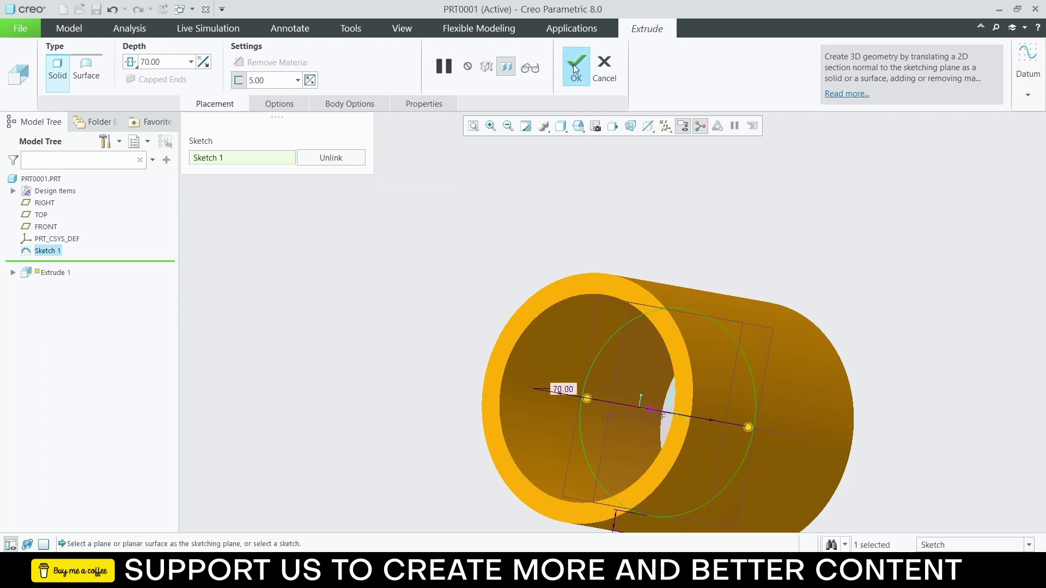
click(576, 64)
scroll(670, 280, up, 2)
drag(455, 186, 563, 261)
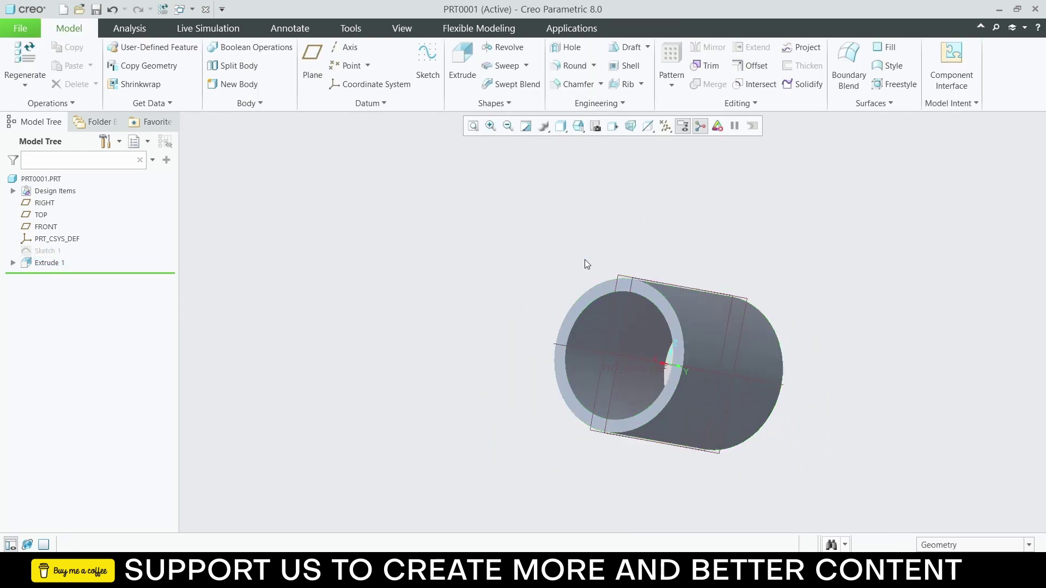
middle_drag(584, 259, 629, 247)
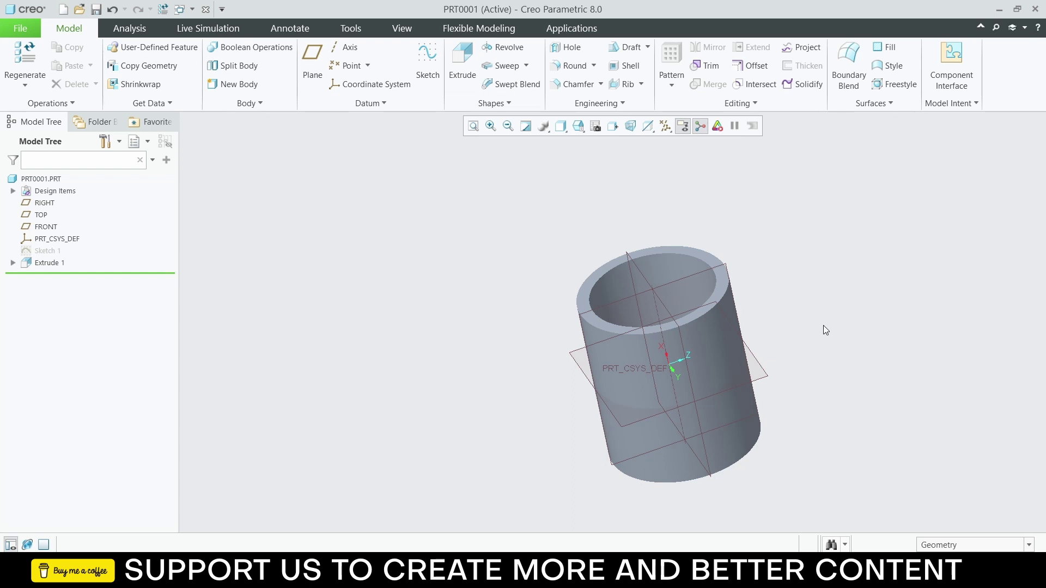
middle_drag(752, 317, 815, 286)
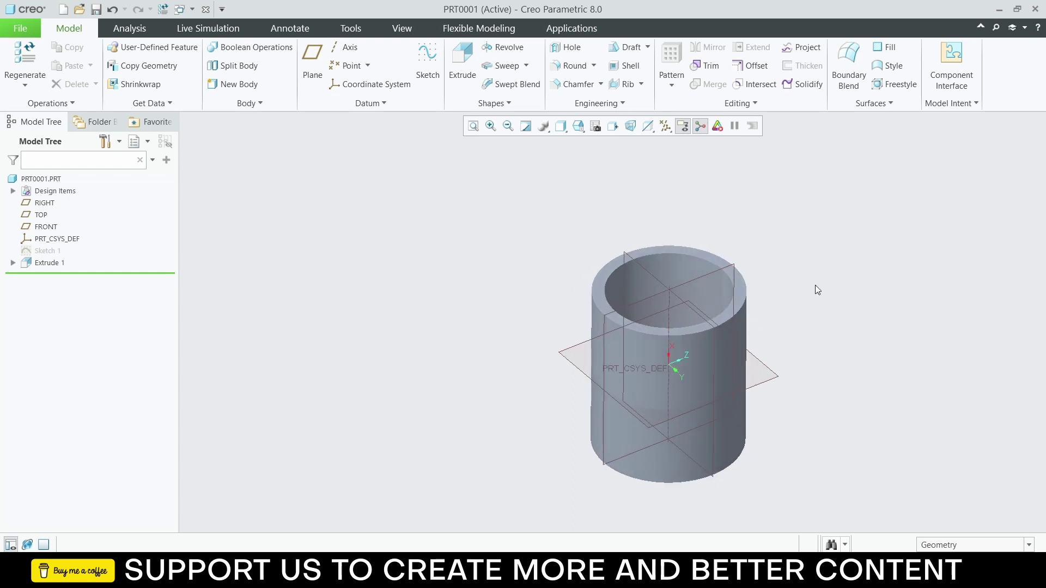
Step: Create a datum plane offset 60 from the FRONT plane
click(652, 273)
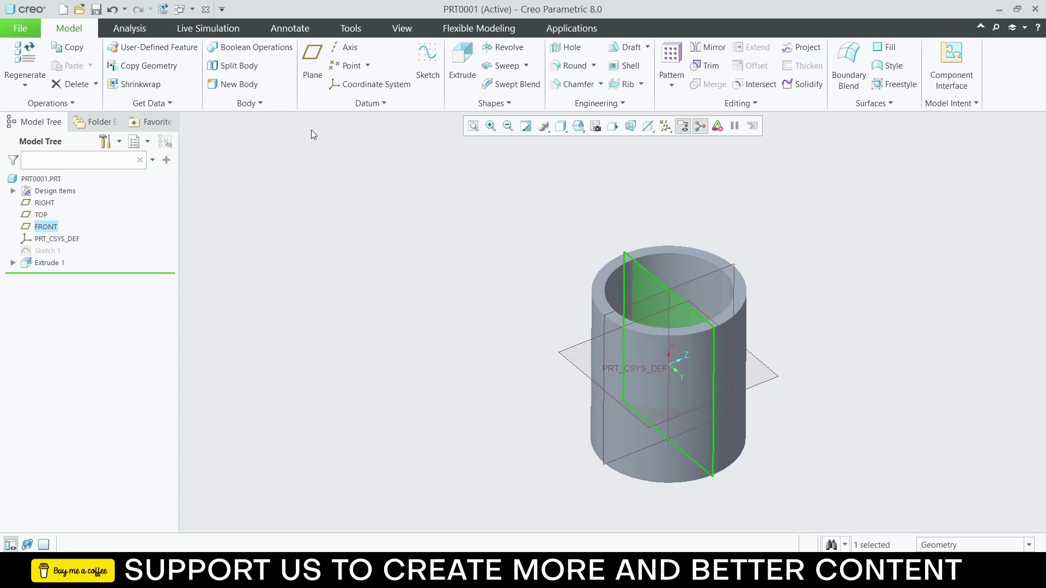
click(308, 56)
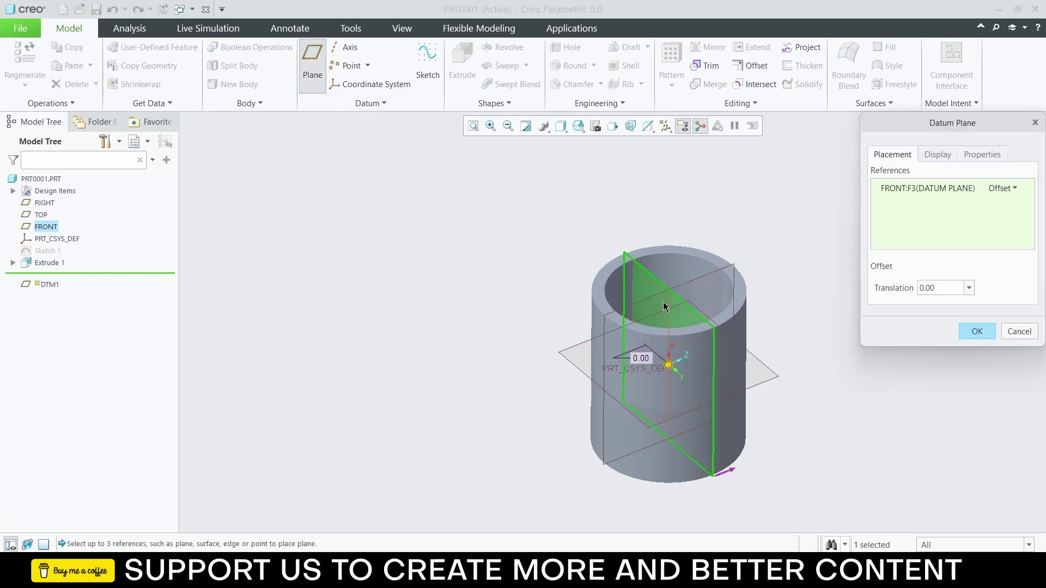
double_click(930, 287)
text(60)
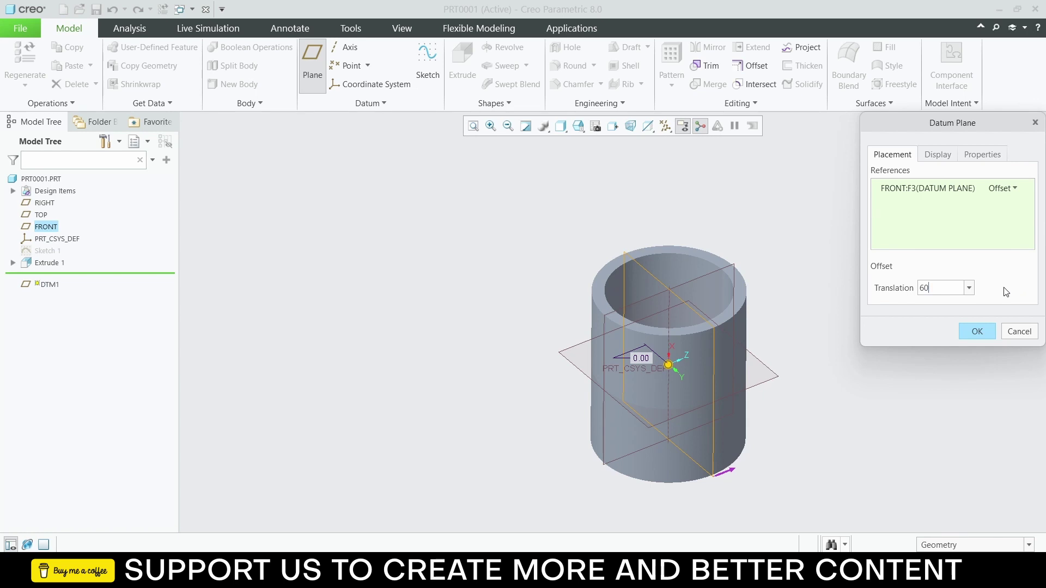
click(974, 331)
middle_drag(836, 352, 774, 369)
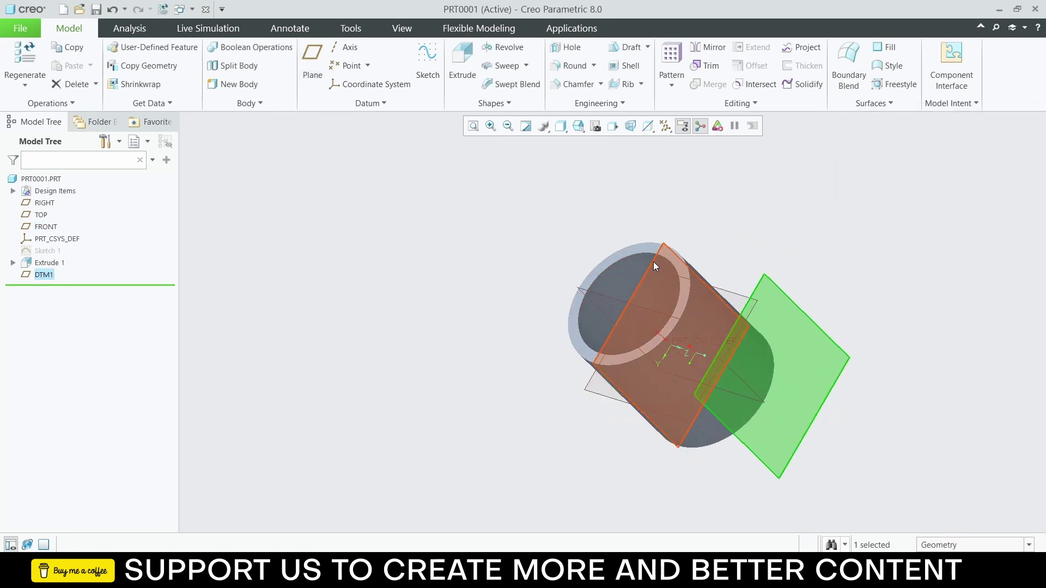
Step: Start a sketch on the new offset datum plane and draw a circle about 36 in diameter centered on the origin
click(788, 315)
click(782, 294)
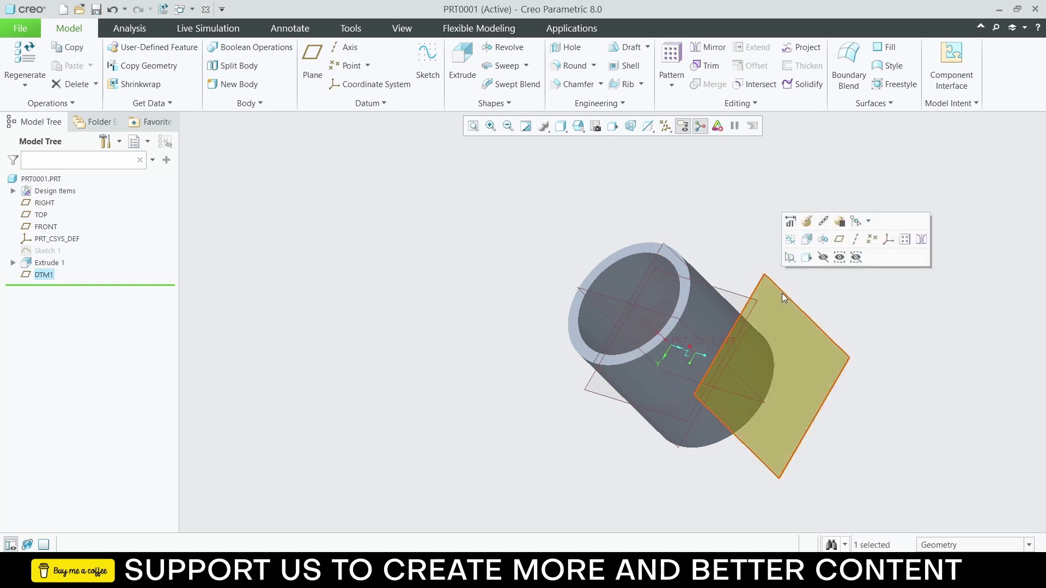
click(790, 238)
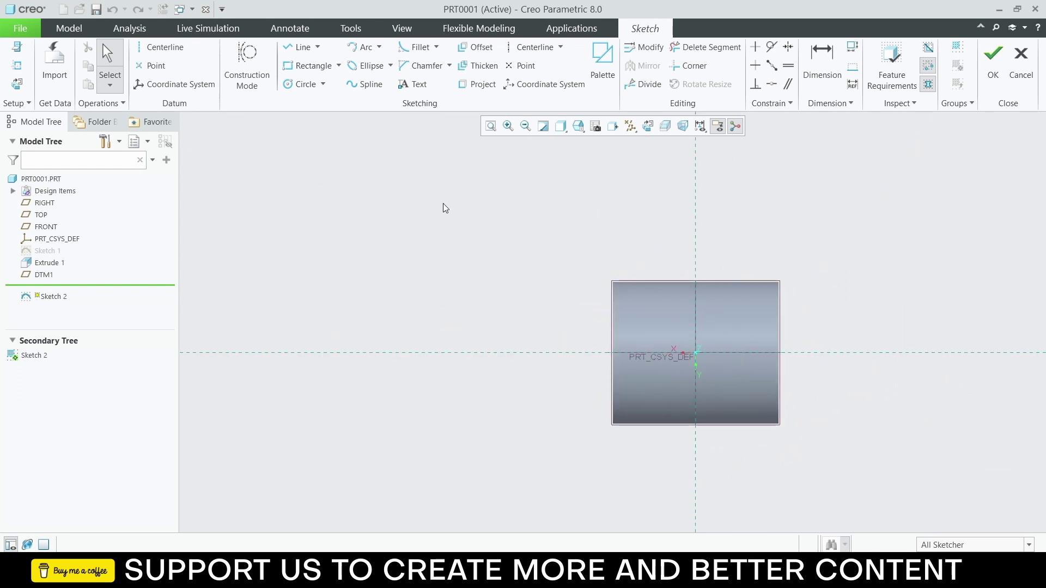
click(290, 85)
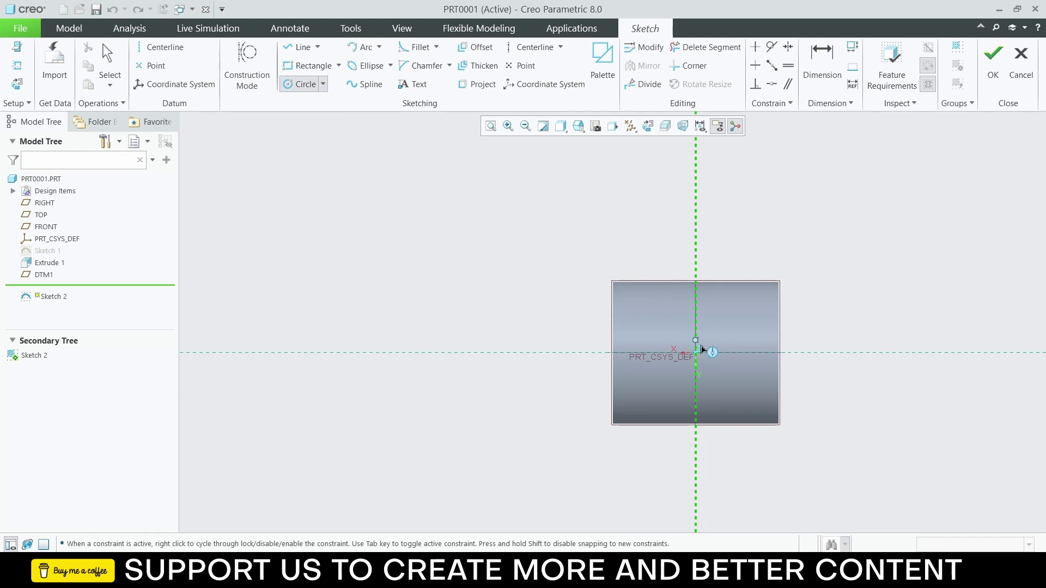
click(695, 352)
click(726, 325)
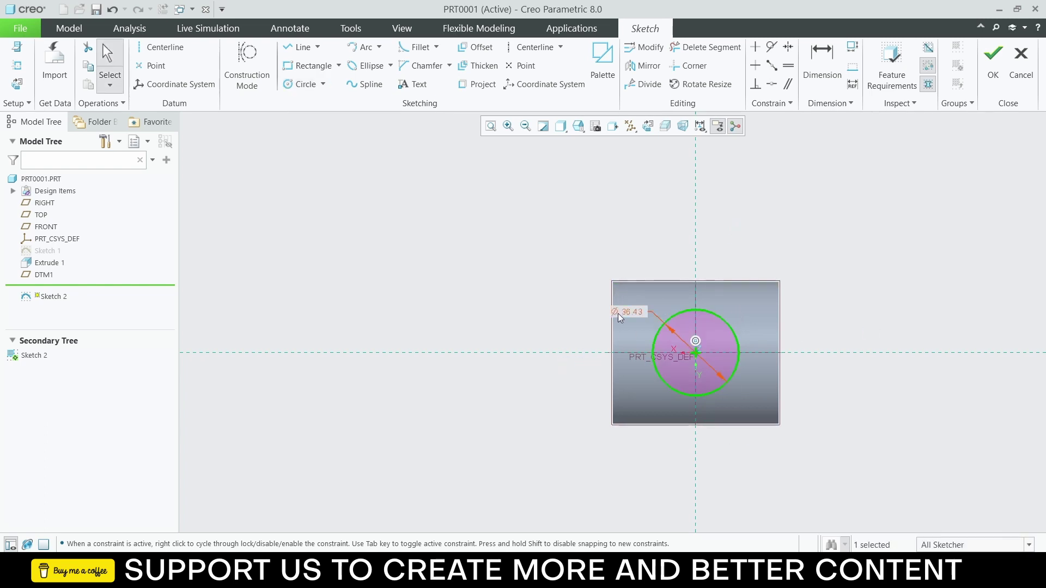
Step: Set the circle's diameter to 30 and finish the sketch
double_click(625, 314)
text(30)
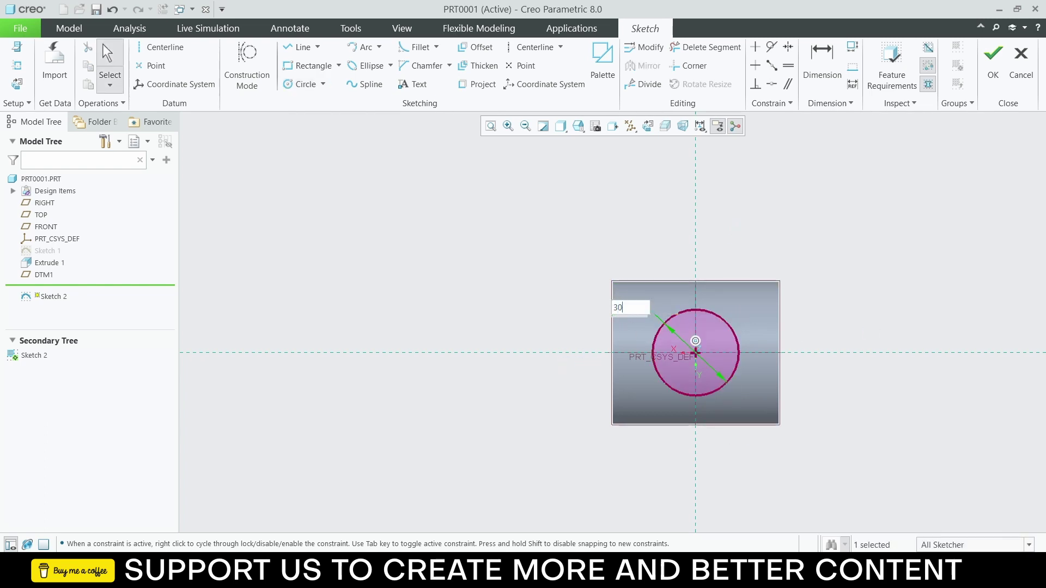
key(Return)
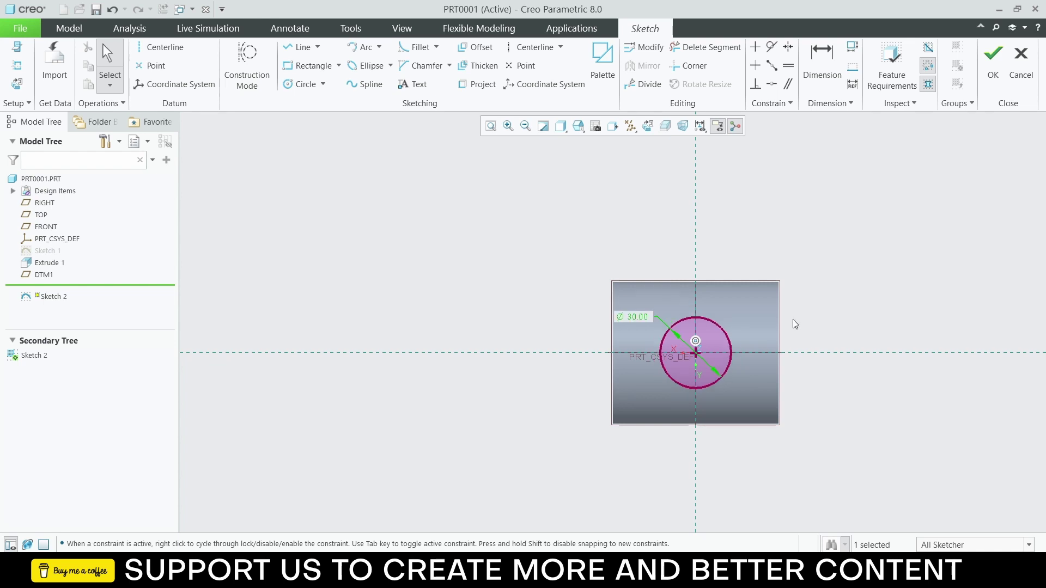
mouse_move(796, 320)
middle_down()
mouse_move(817, 355)
mouse_move(898, 185)
middle_up()
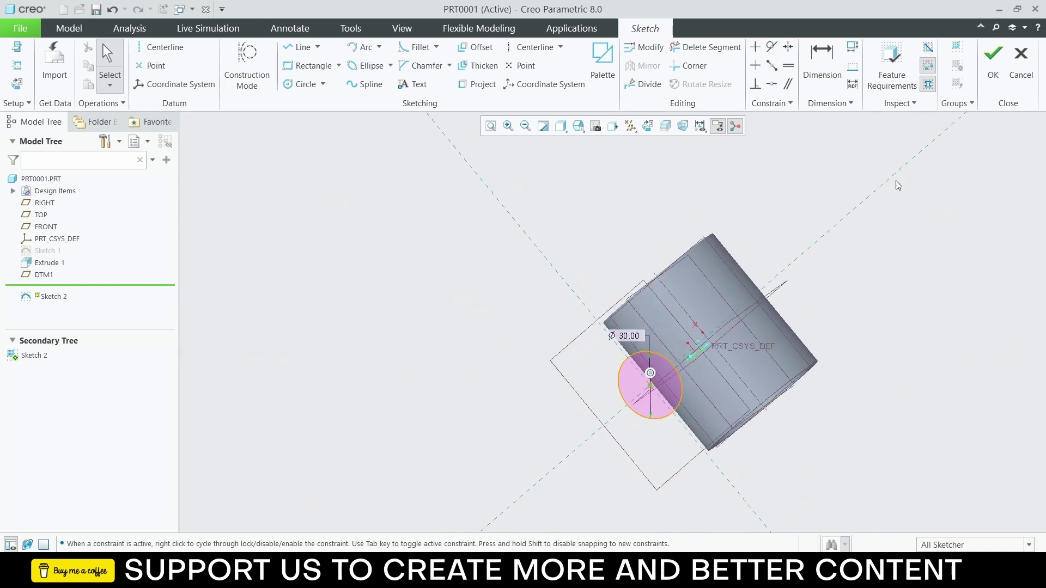
click(993, 58)
mouse_move(876, 276)
middle_down()
mouse_move(907, 274)
mouse_move(815, 324)
mouse_move(878, 327)
mouse_move(864, 331)
middle_up()
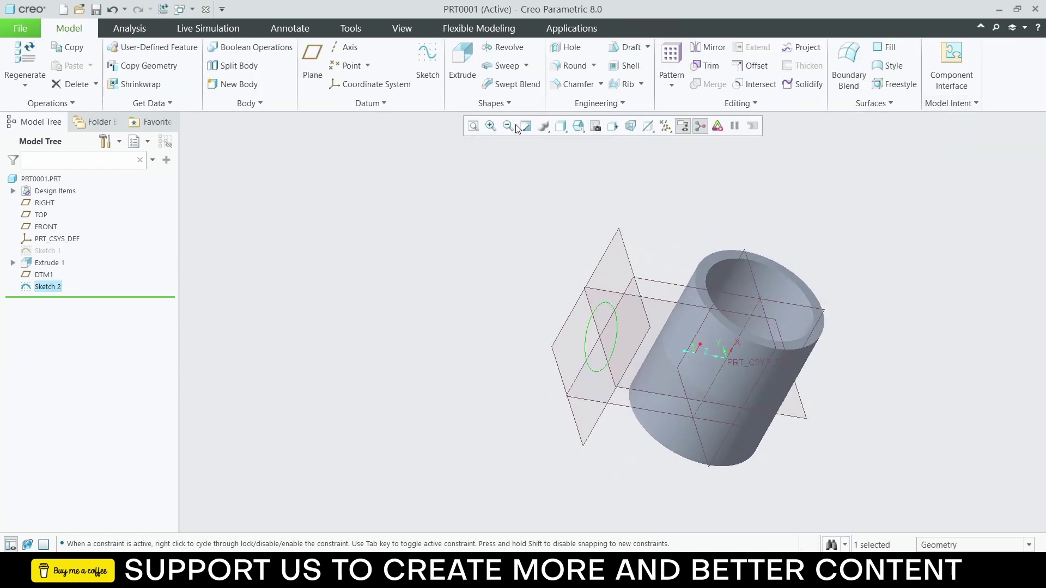
Step: Start a solid Extrude of the 30-diameter circle sketch and flip its direction toward the tube
click(462, 59)
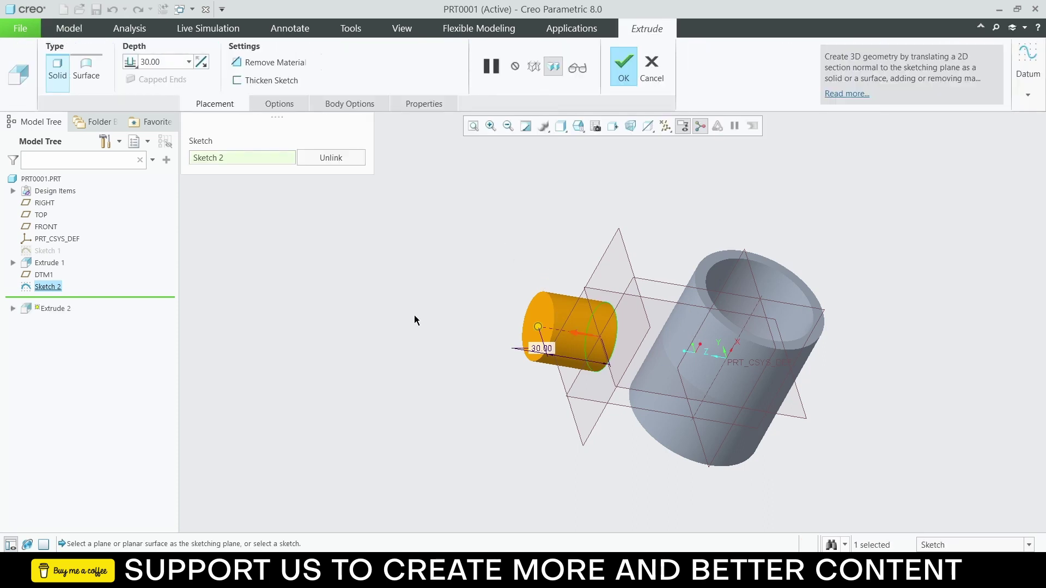
middle_drag(626, 327, 657, 338)
click(201, 62)
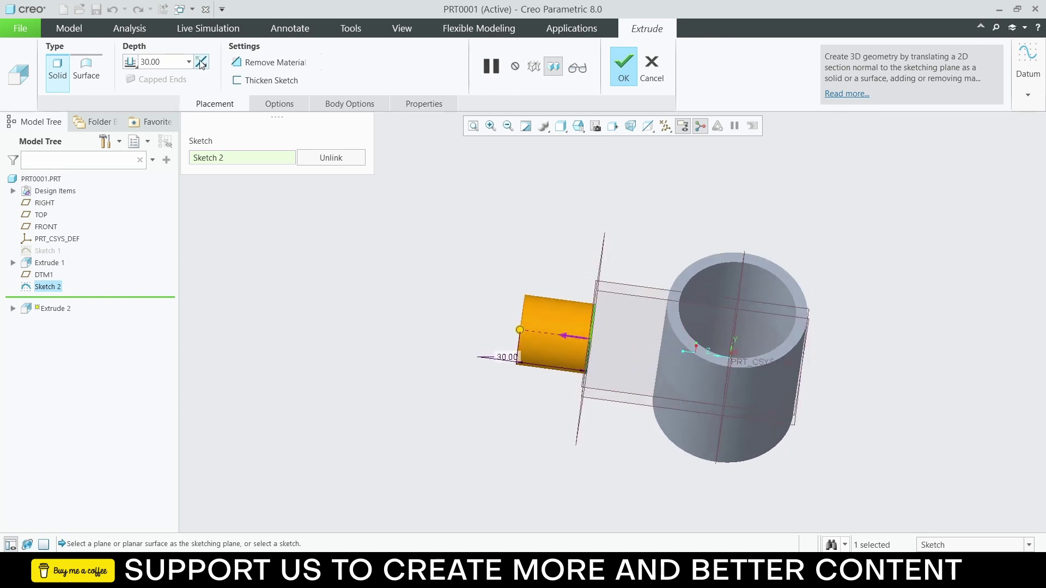
Step: Extrude the Sketch 2 circle toward the large tube with a To Reference depth ending at the tube's outer surface
scroll(606, 299, up, 5)
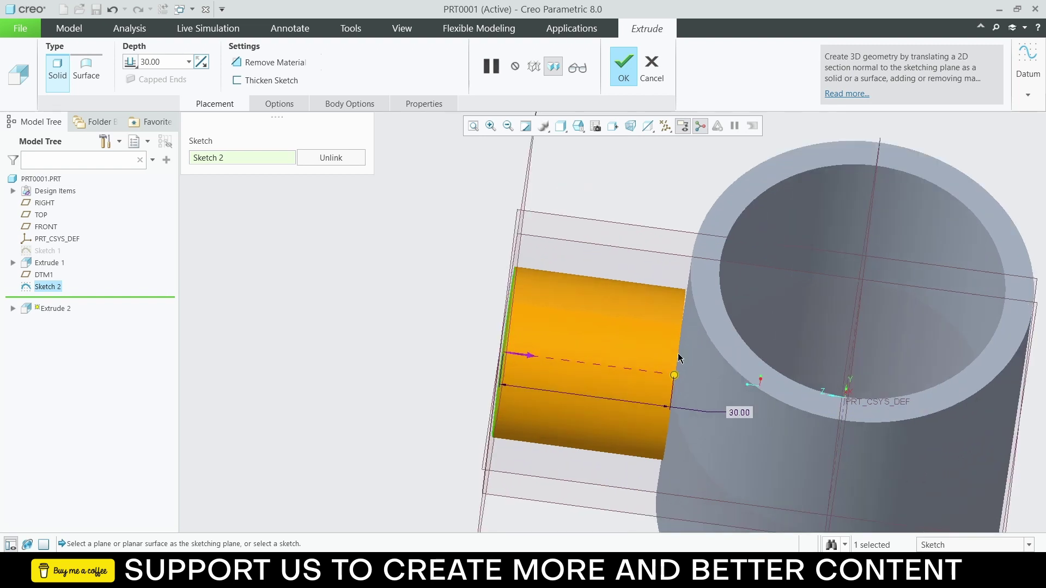
middle_drag(679, 377, 679, 264)
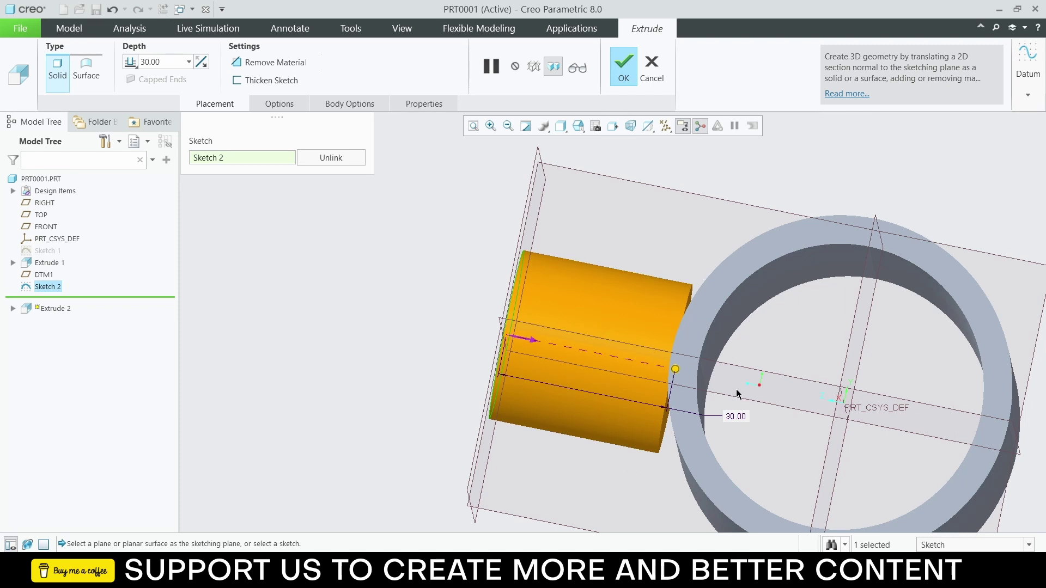
click(132, 61)
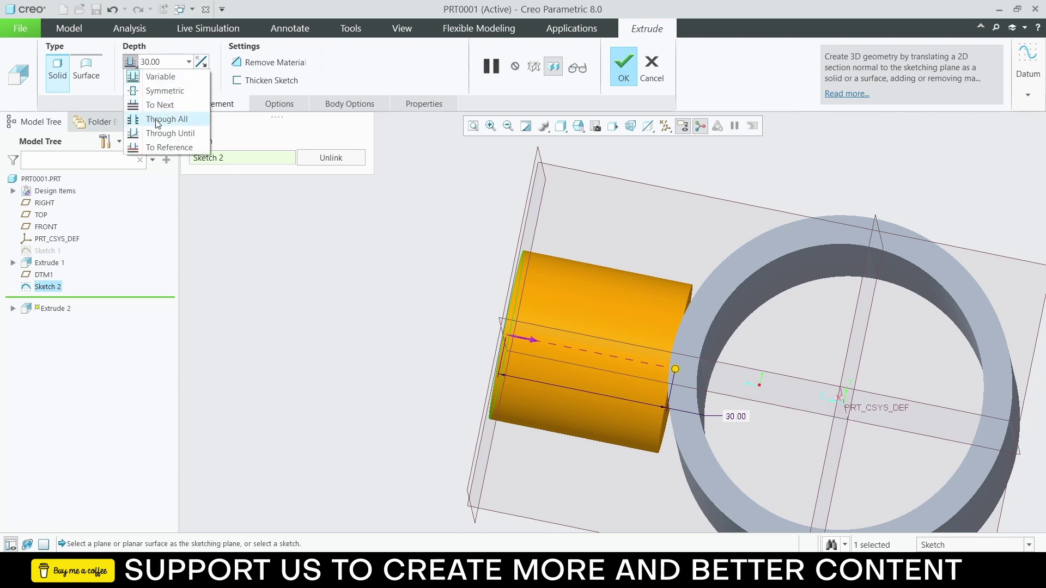
click(169, 147)
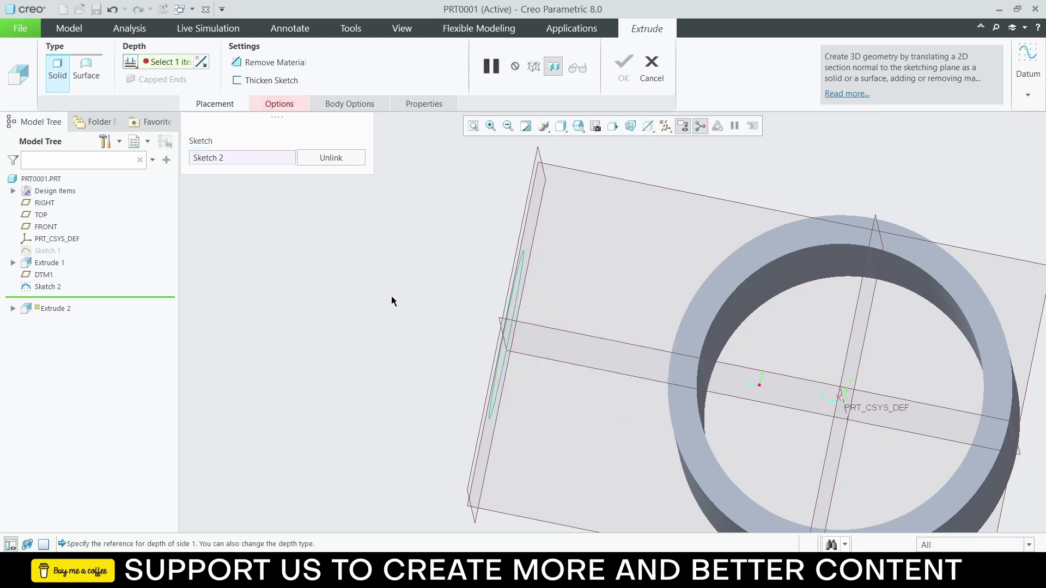
scroll(588, 417, up, 3)
middle_drag(589, 416, 681, 336)
click(672, 407)
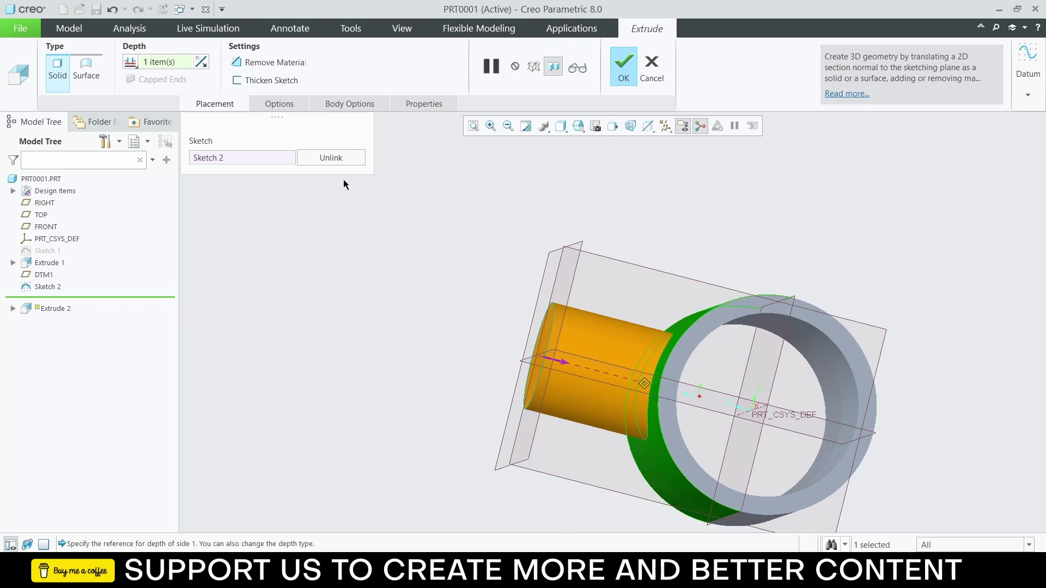
Step: Thicken the side branch extrusion with a wall thickness of 5 and complete the feature
click(264, 81)
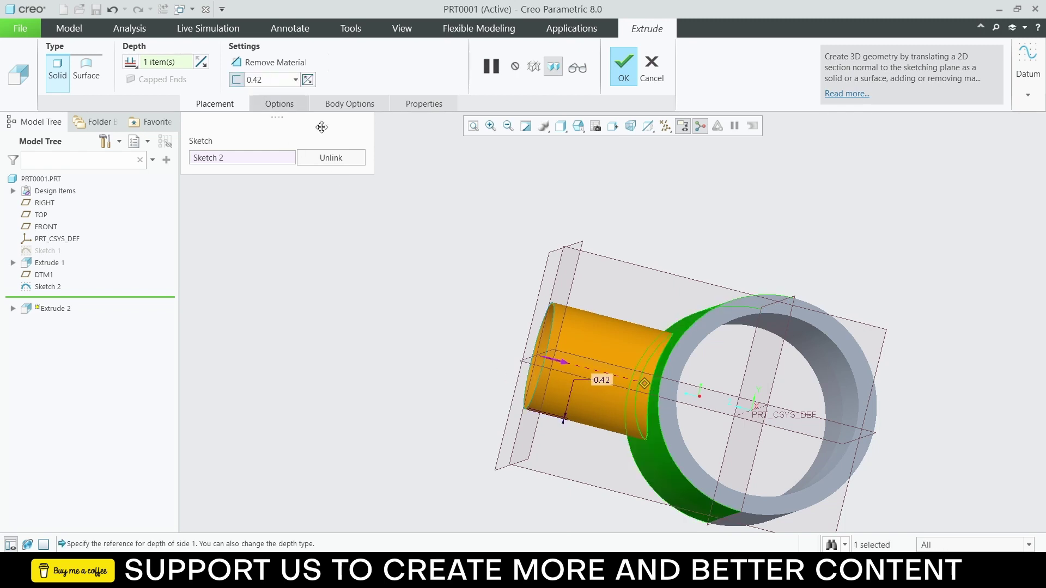
double_click(279, 80)
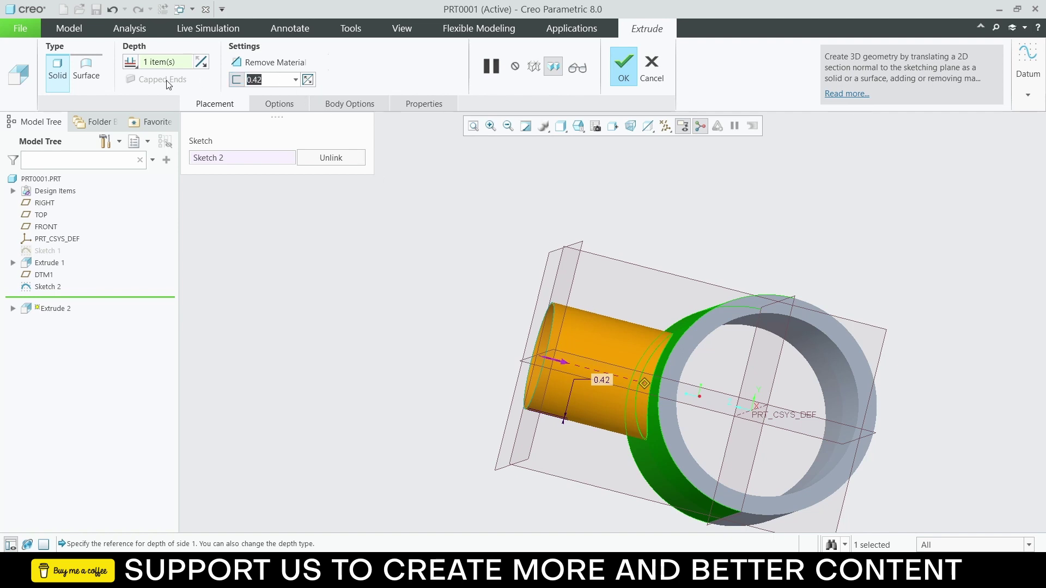
text(5)
key(Return)
middle_drag(446, 245, 517, 324)
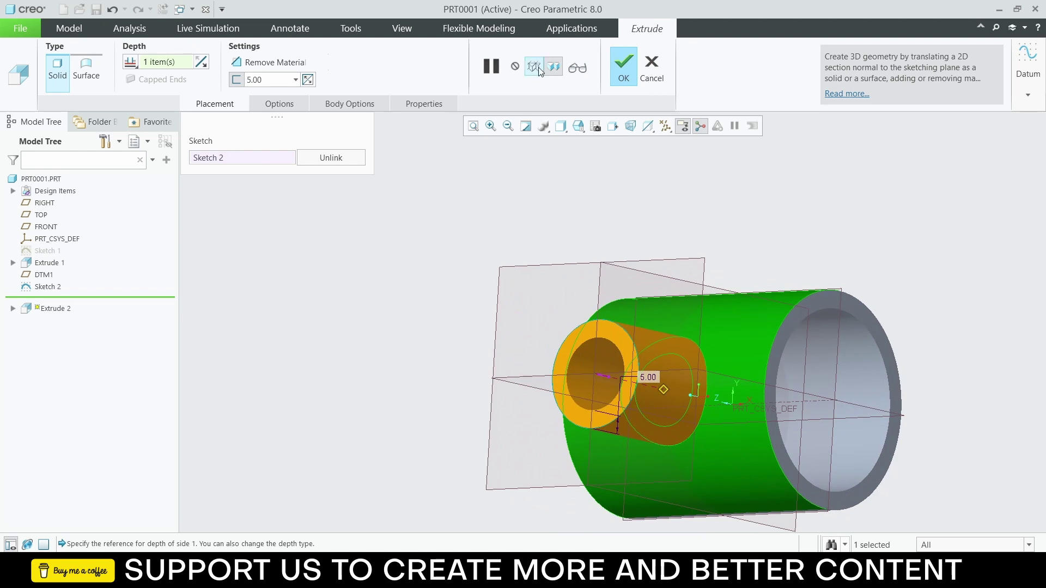
click(627, 67)
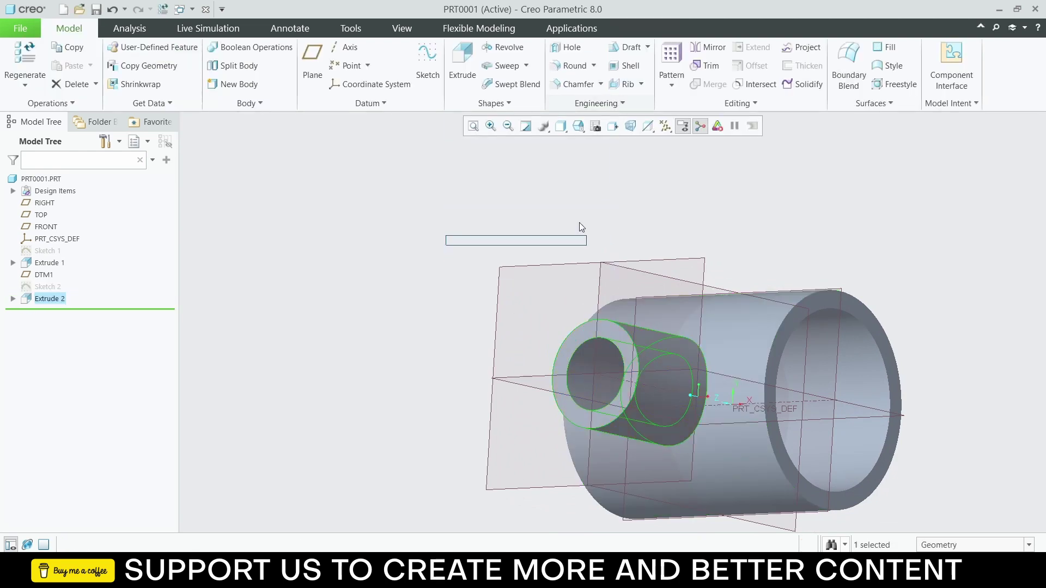
click(594, 220)
Step: Sketch a circle on the side branch's end face, centred on the reference intersection and matching the inner bore edge
mouse_move(599, 217)
middle_down()
mouse_move(644, 210)
mouse_move(583, 222)
mouse_move(635, 206)
mouse_move(561, 203)
mouse_move(593, 230)
middle_up()
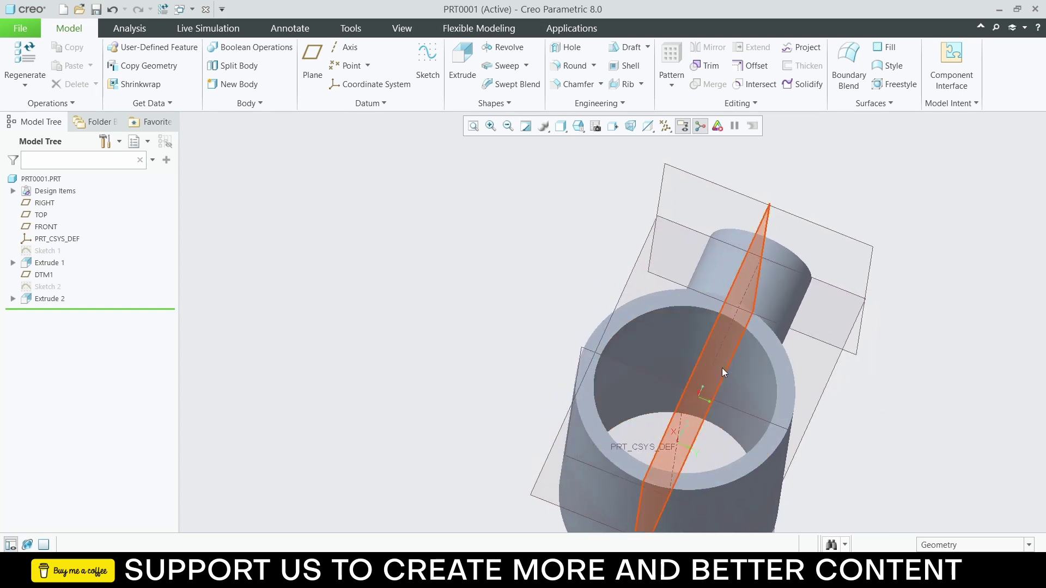
middle_drag(724, 374, 734, 433)
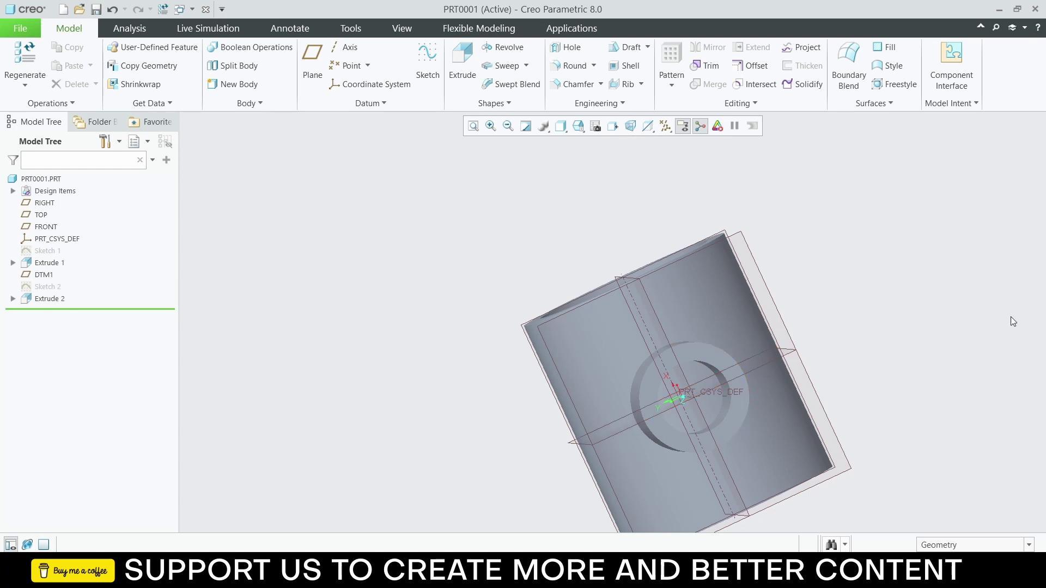
click(711, 355)
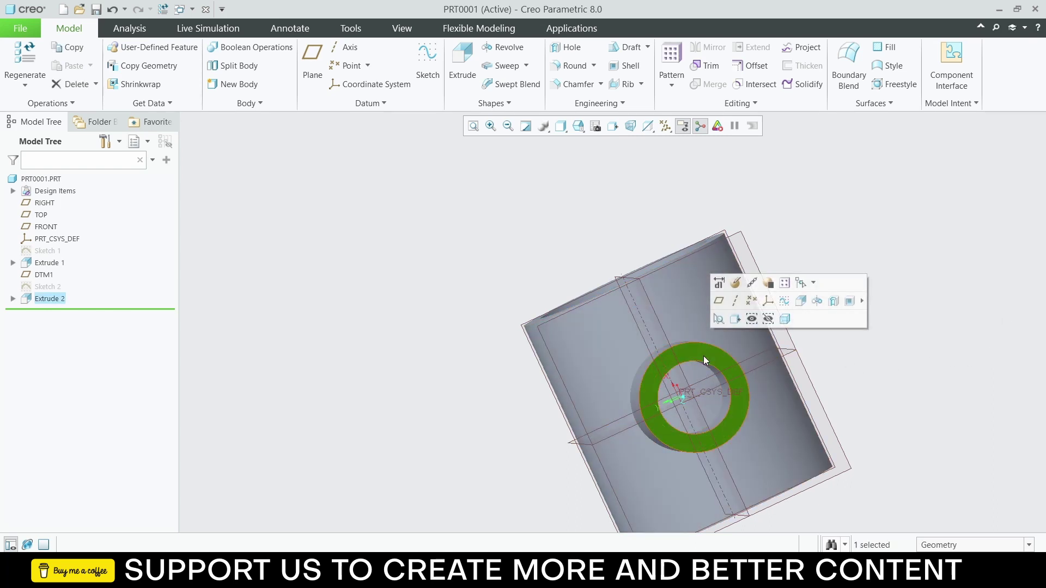
click(738, 301)
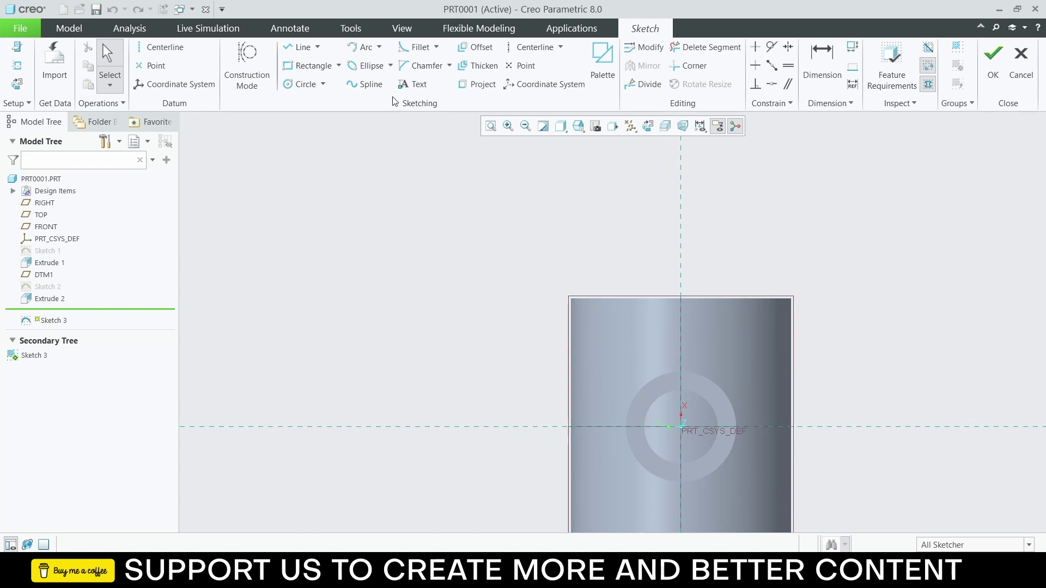
click(302, 84)
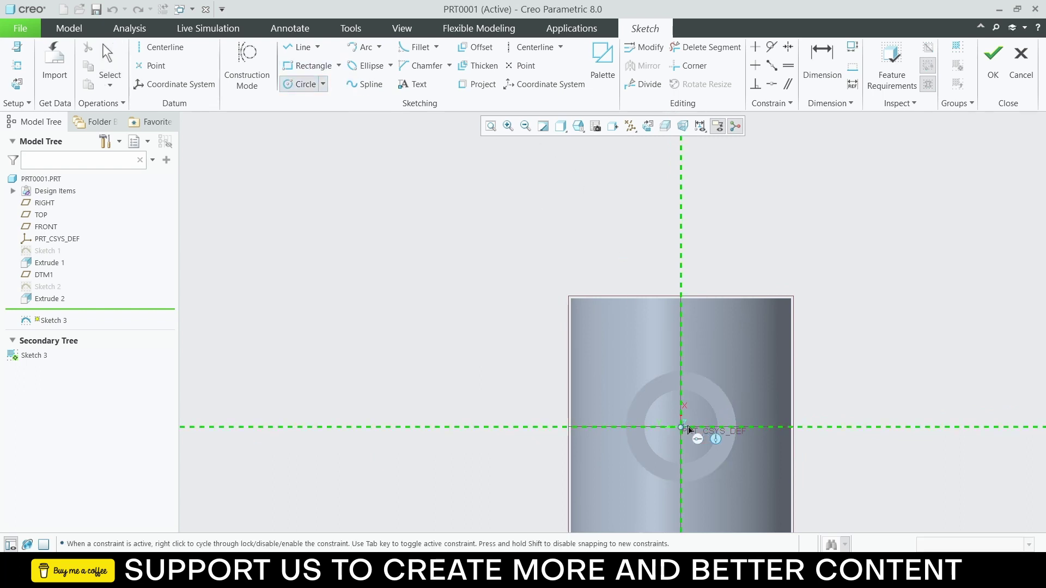
click(681, 427)
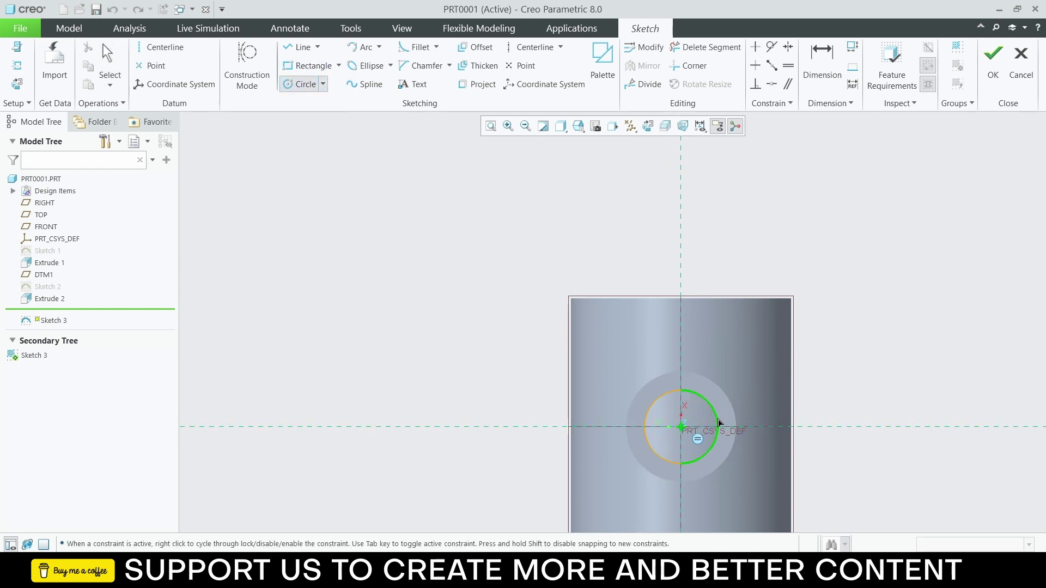
click(751, 406)
middle_click(830, 378)
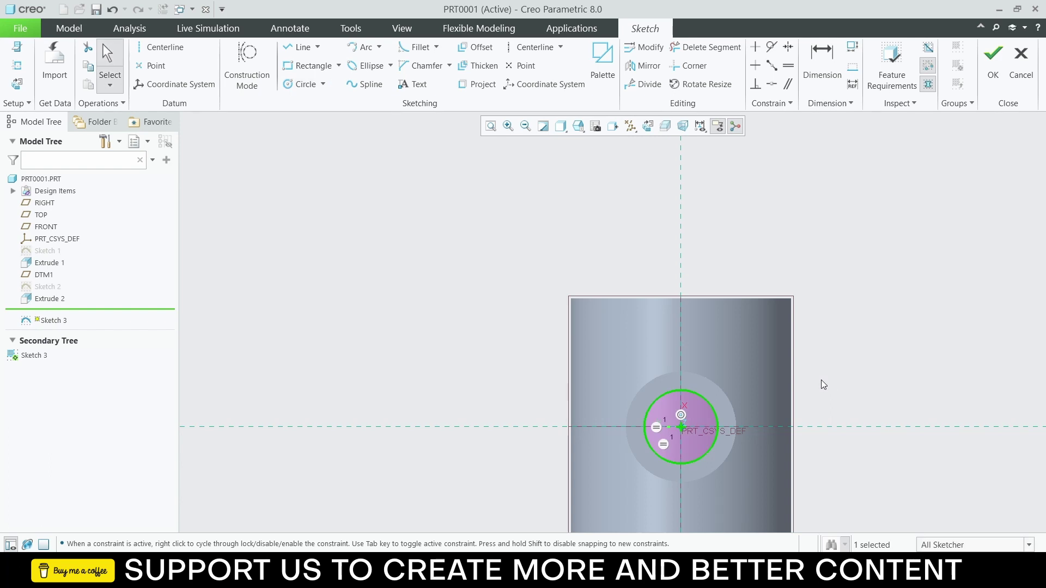
middle_drag(822, 380, 795, 407)
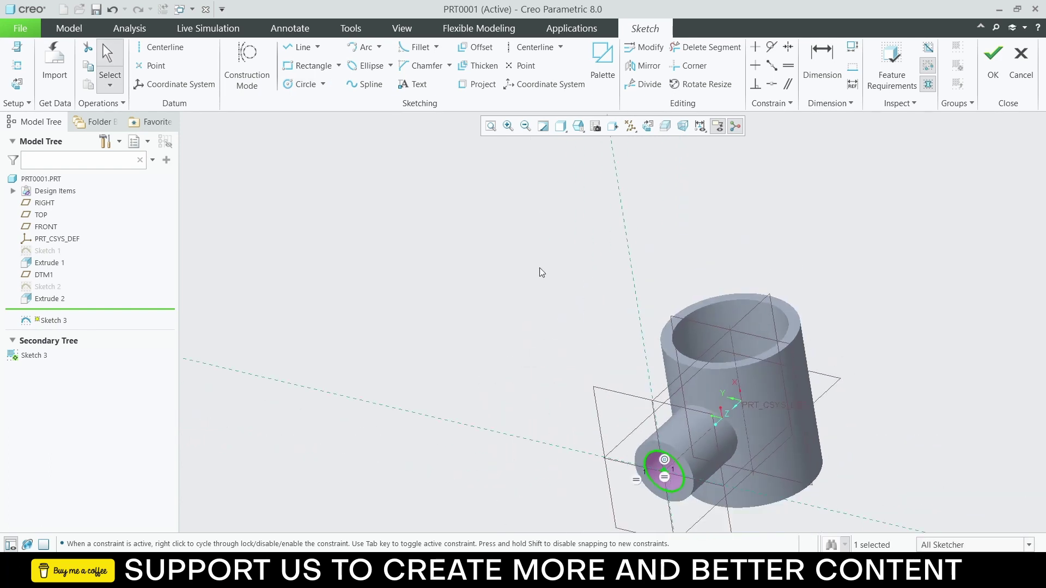
click(982, 64)
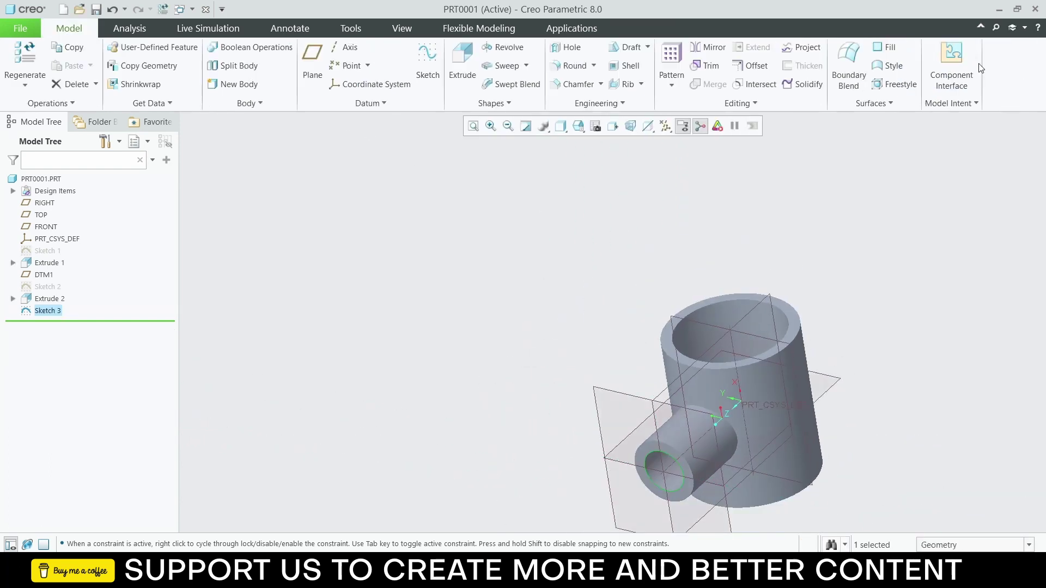
Step: Extrude the bore circle as a material-removing cut directed through the branch into the large tube
click(466, 68)
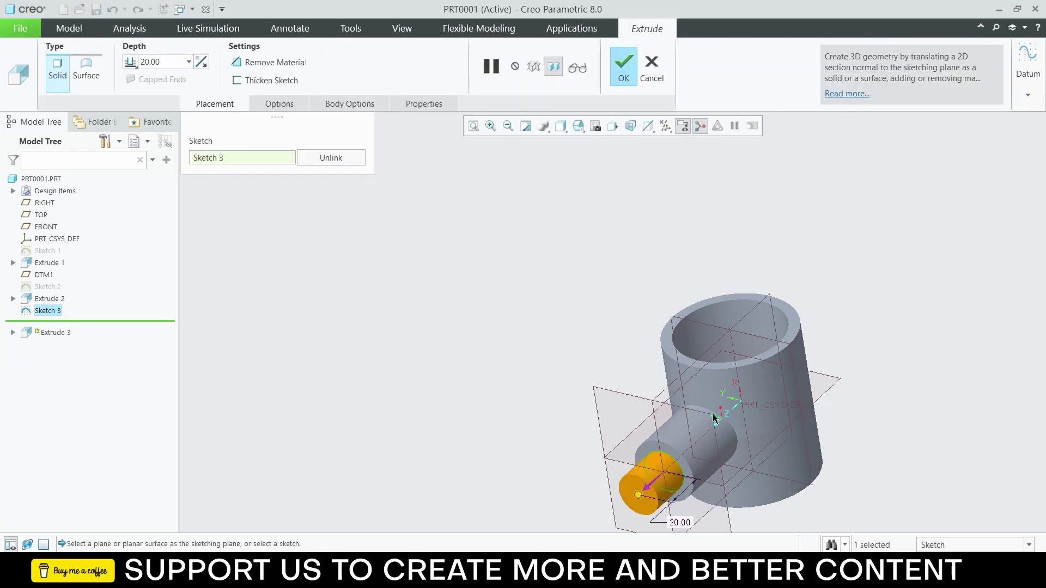
middle_drag(715, 416, 721, 407)
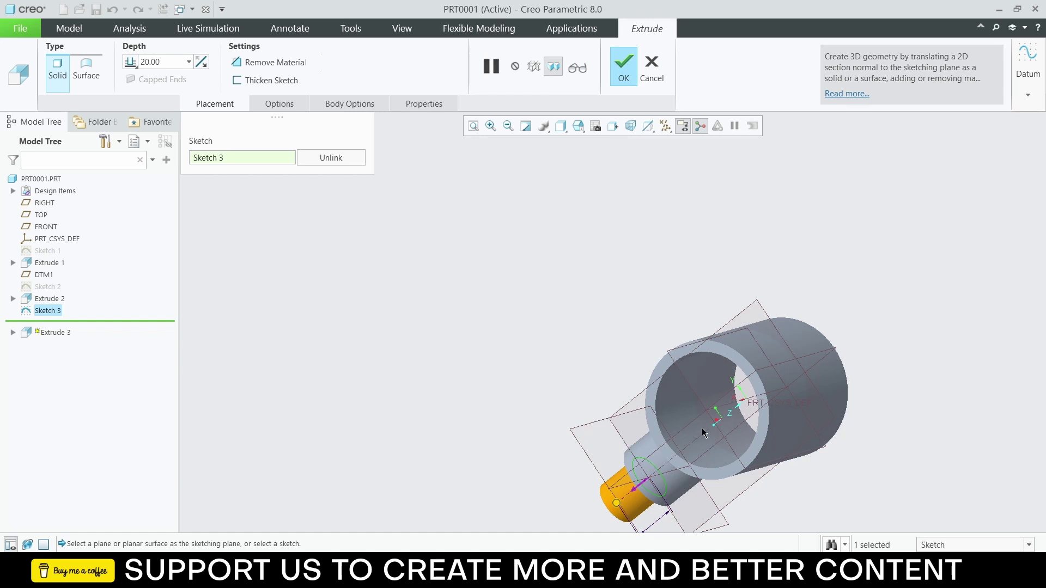
click(269, 65)
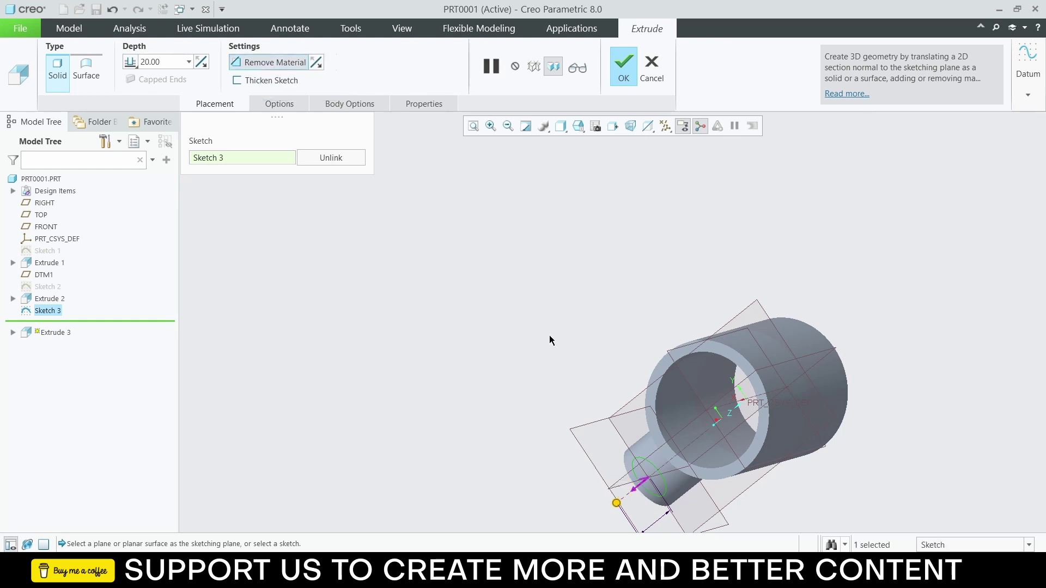
middle_drag(611, 368, 598, 291)
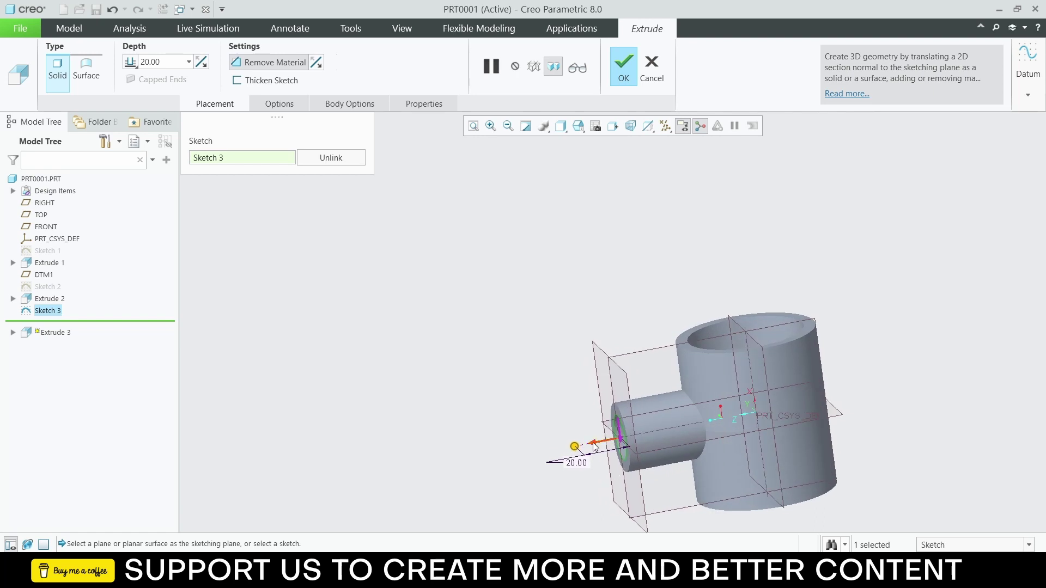
middle_drag(715, 414, 599, 453)
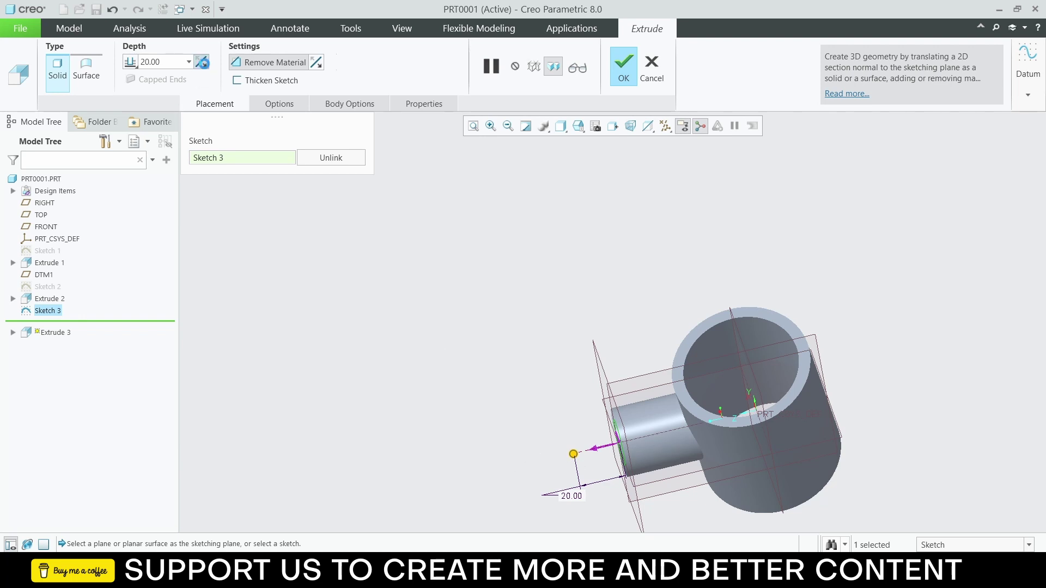
click(201, 61)
middle_drag(598, 256, 606, 258)
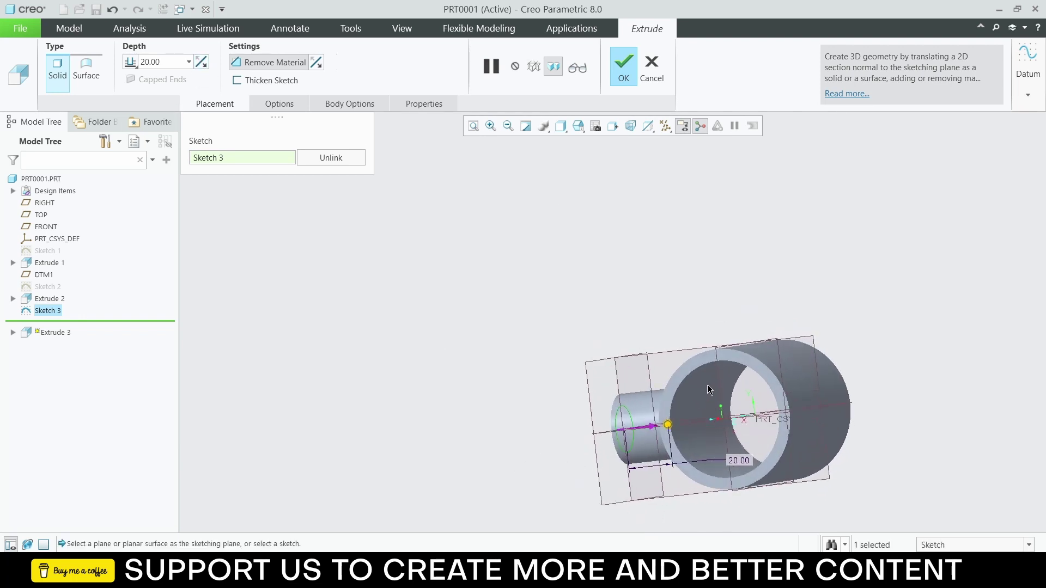
Step: Set the bore cut's depth to 50
scroll(707, 384, down, 2)
double_click(152, 62)
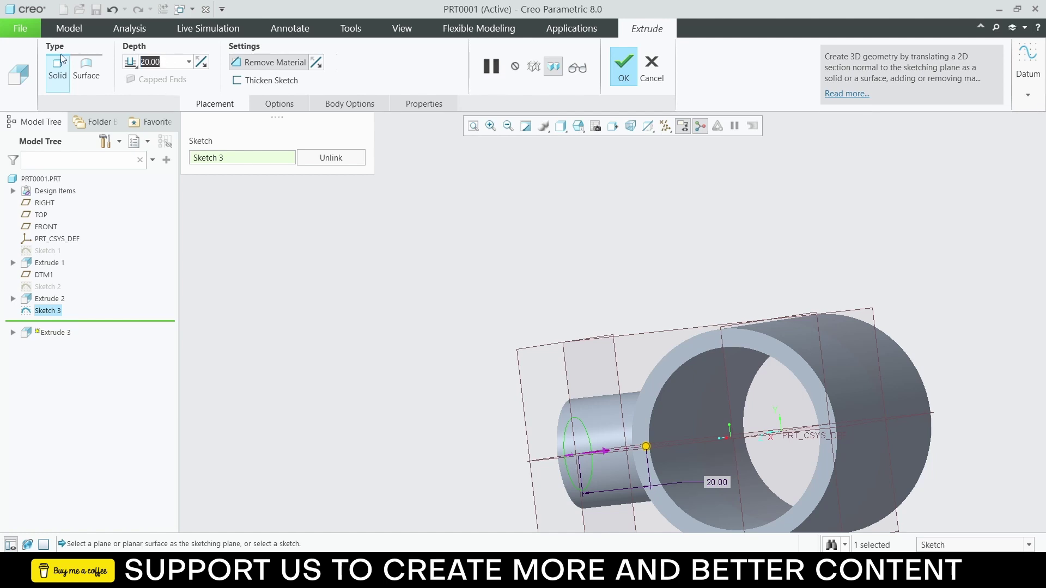
text(50)
key(Return)
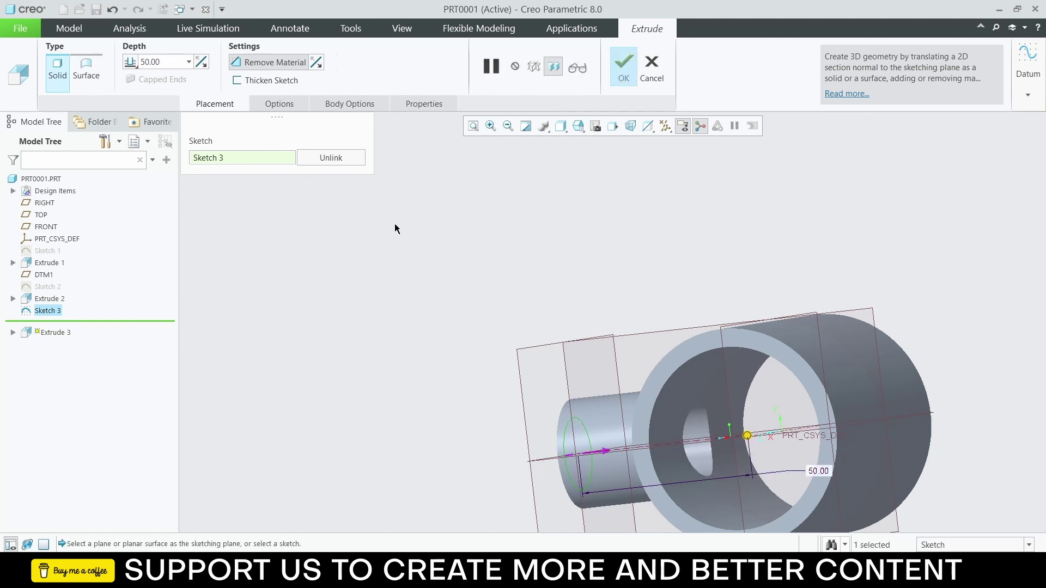
middle_drag(691, 437, 708, 442)
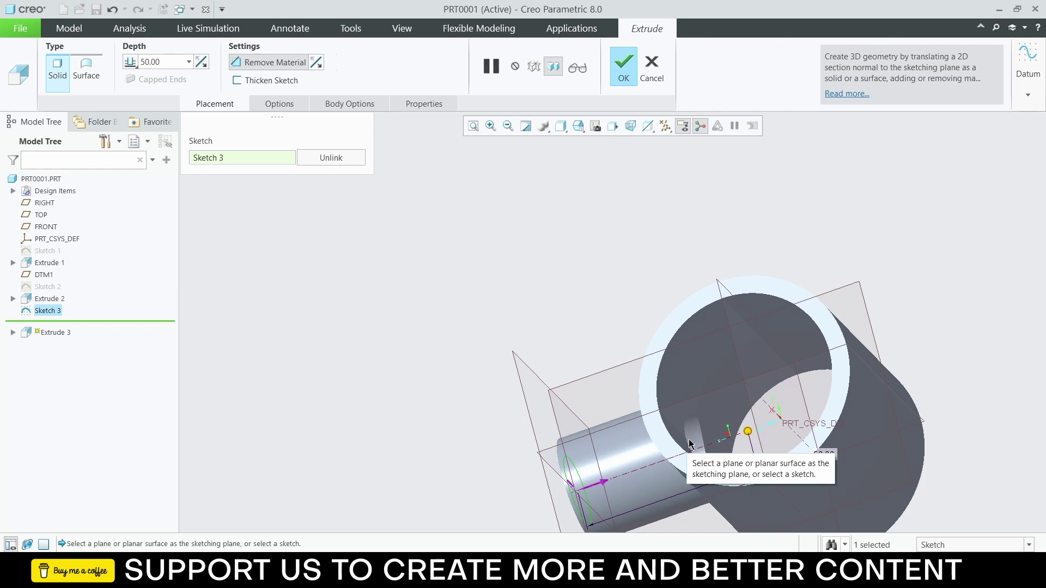
Step: End the bore cut at the large tube's inner surface with a To Reference depth, complete it and restore the default view
click(133, 63)
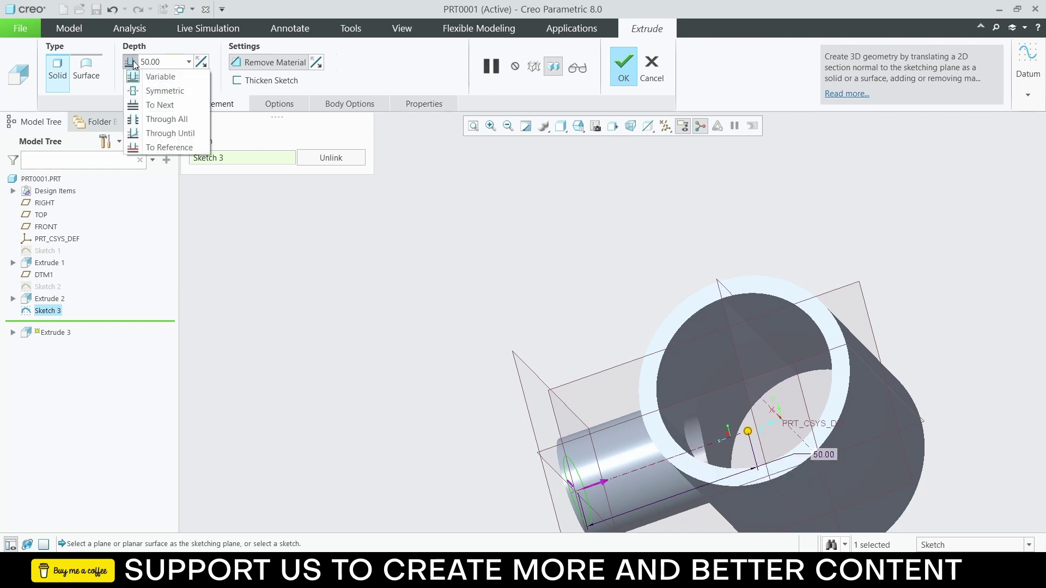
click(163, 146)
click(677, 392)
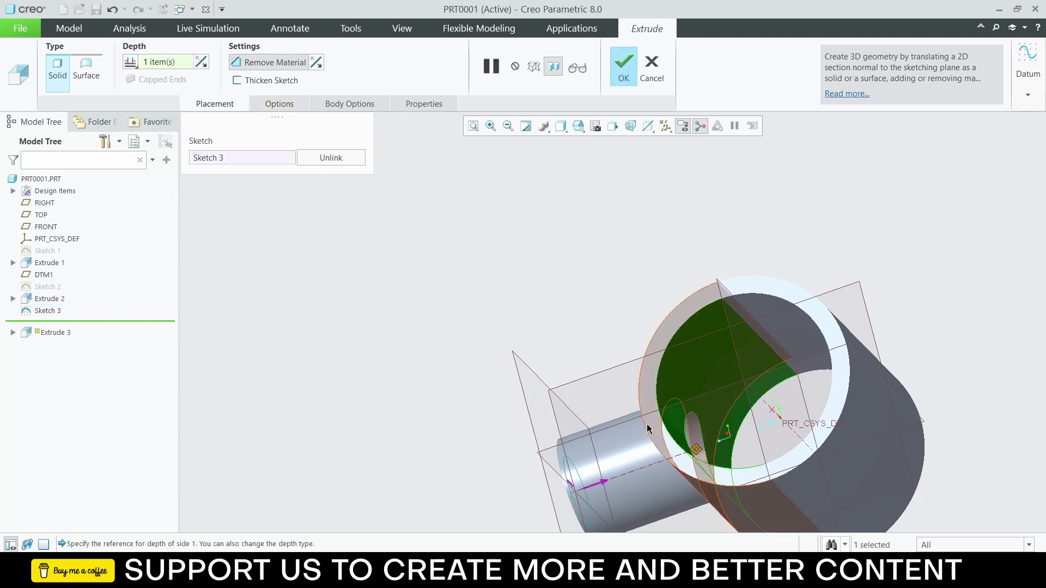
middle_drag(677, 392, 680, 405)
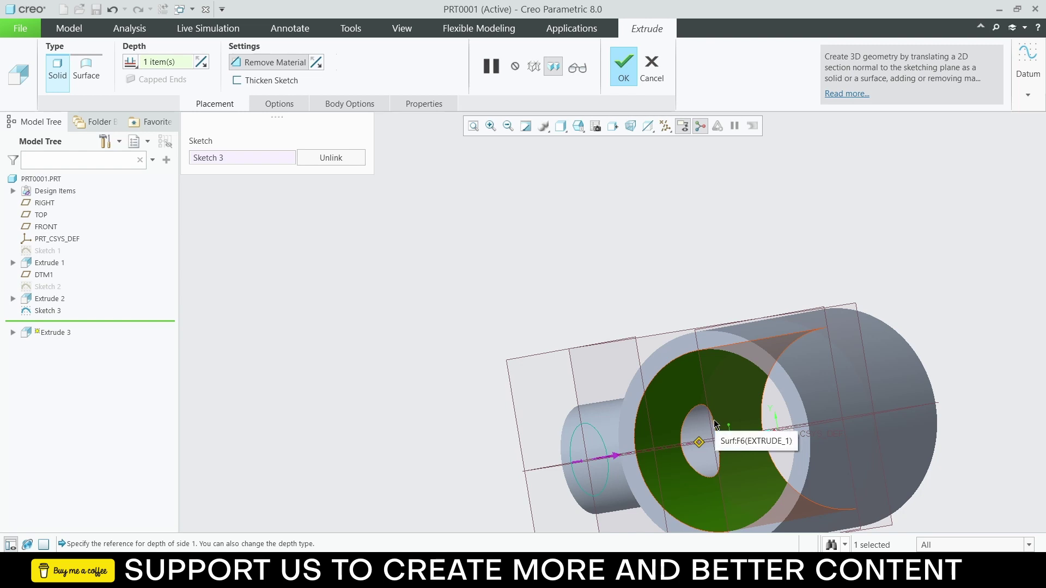
middle_drag(716, 425, 708, 381)
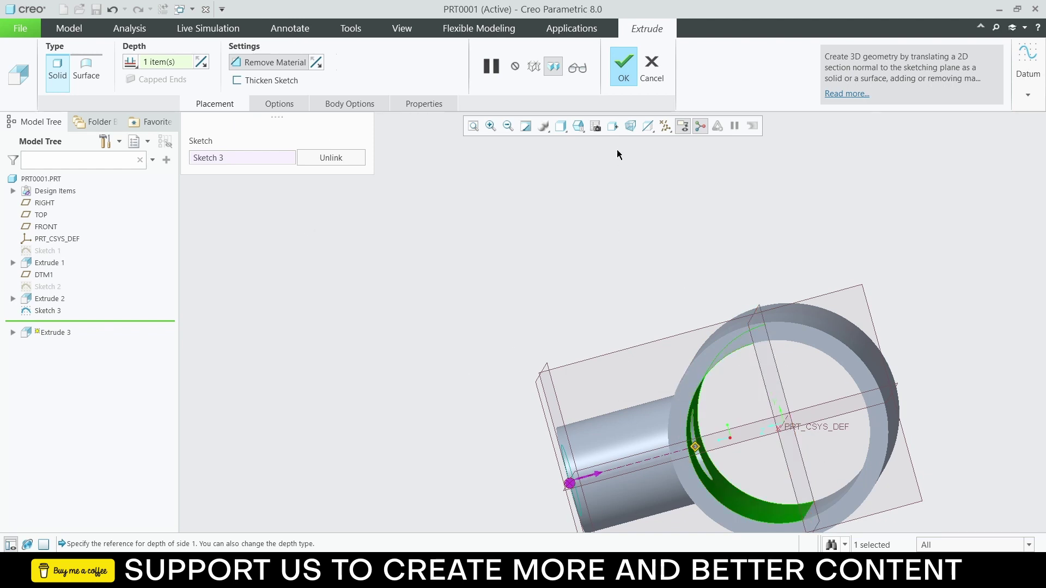
click(624, 68)
drag(393, 224, 720, 238)
middle_drag(659, 296, 704, 311)
key(ctrl+d)
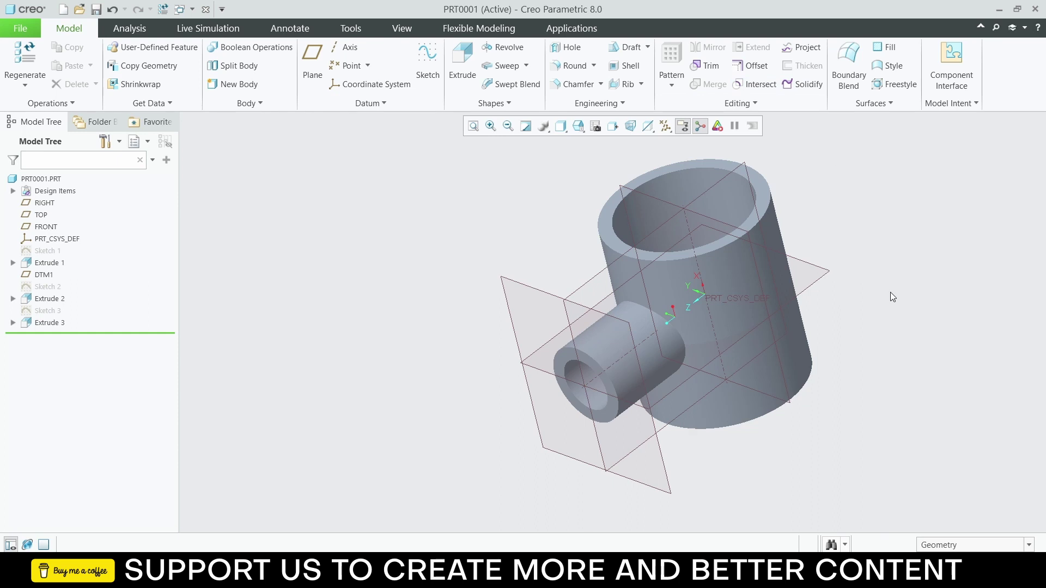
Step: Round the full edge where the side branch meets the large tube with a radius of 3
click(644, 310)
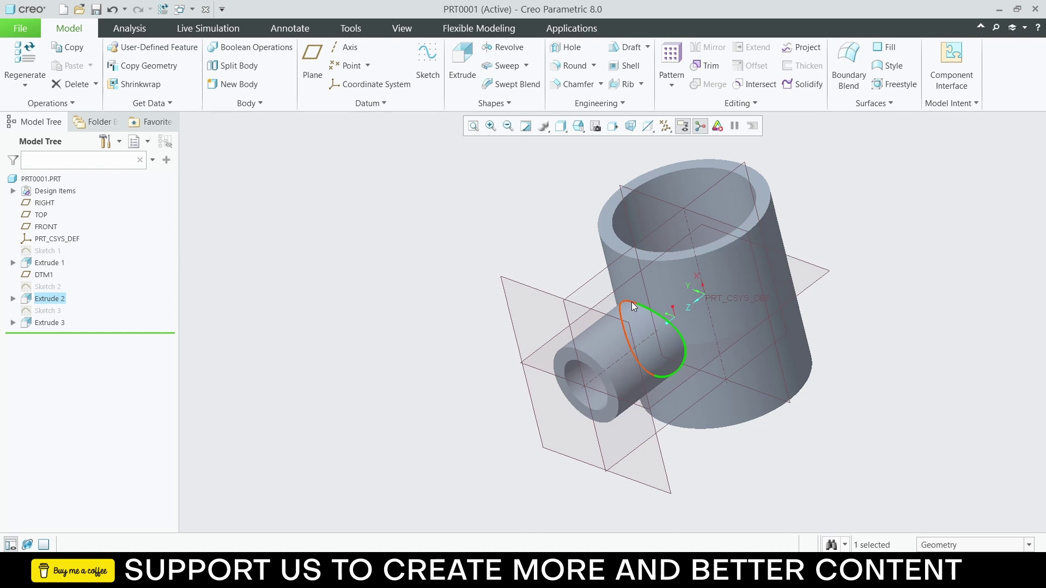
ctrl+click(631, 302)
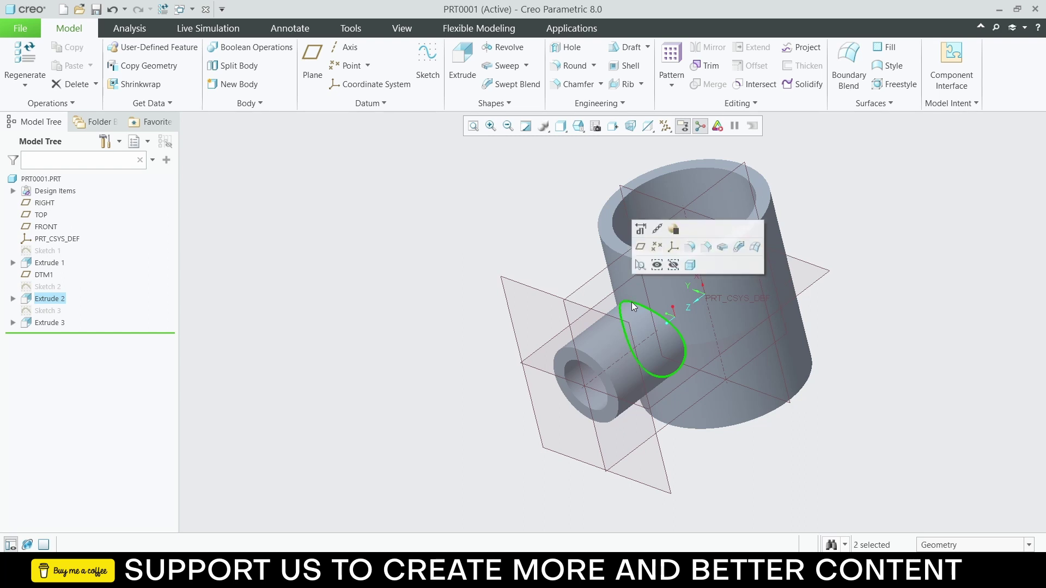
click(687, 248)
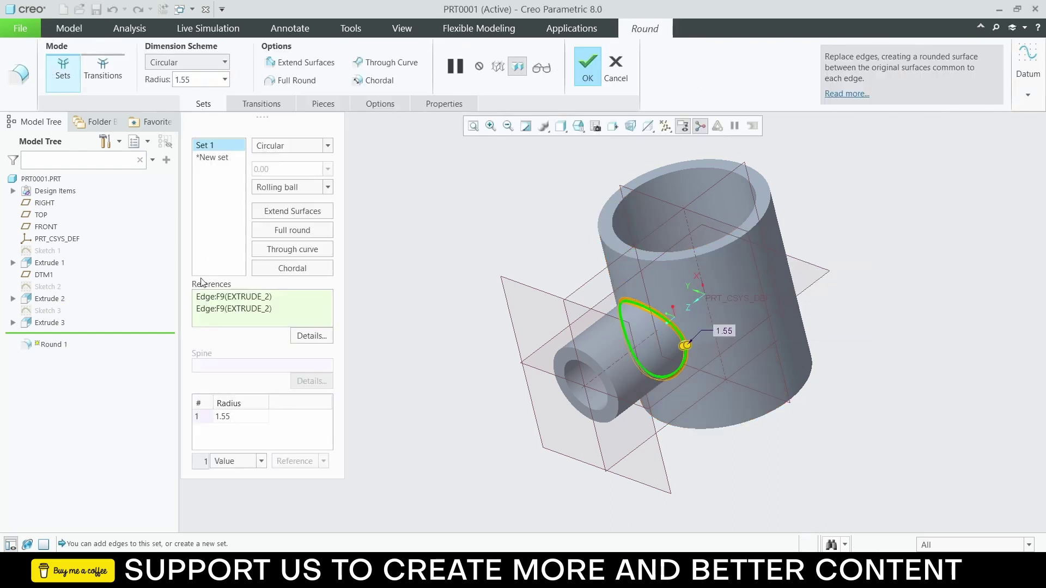
click(250, 416)
text(3)
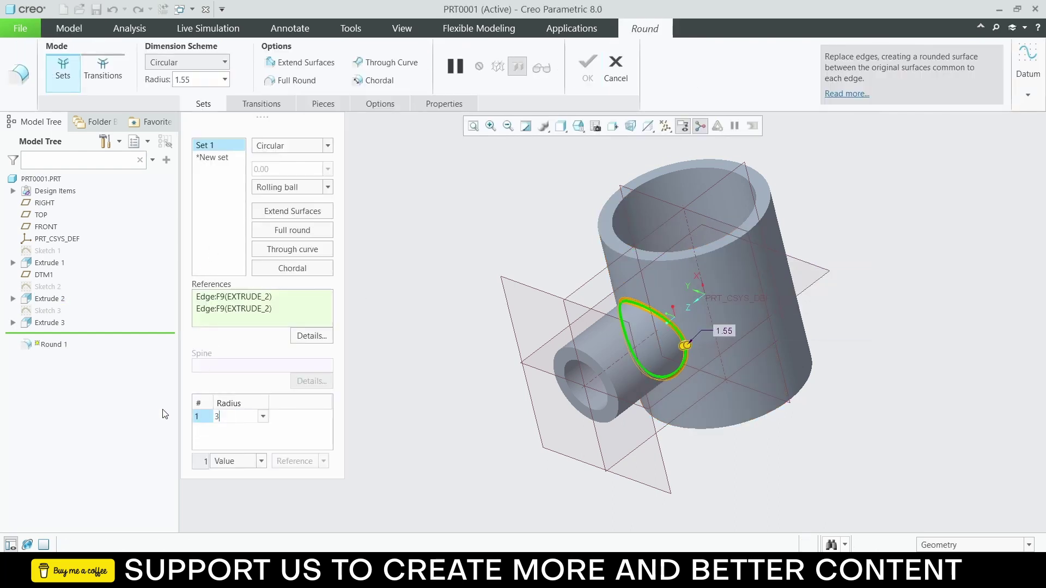
key(Return)
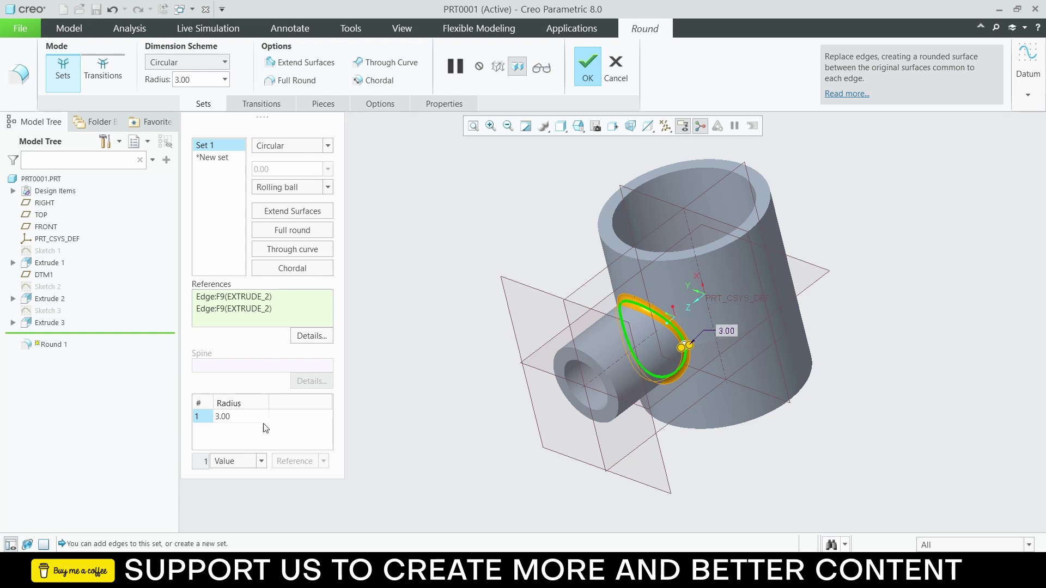
click(585, 66)
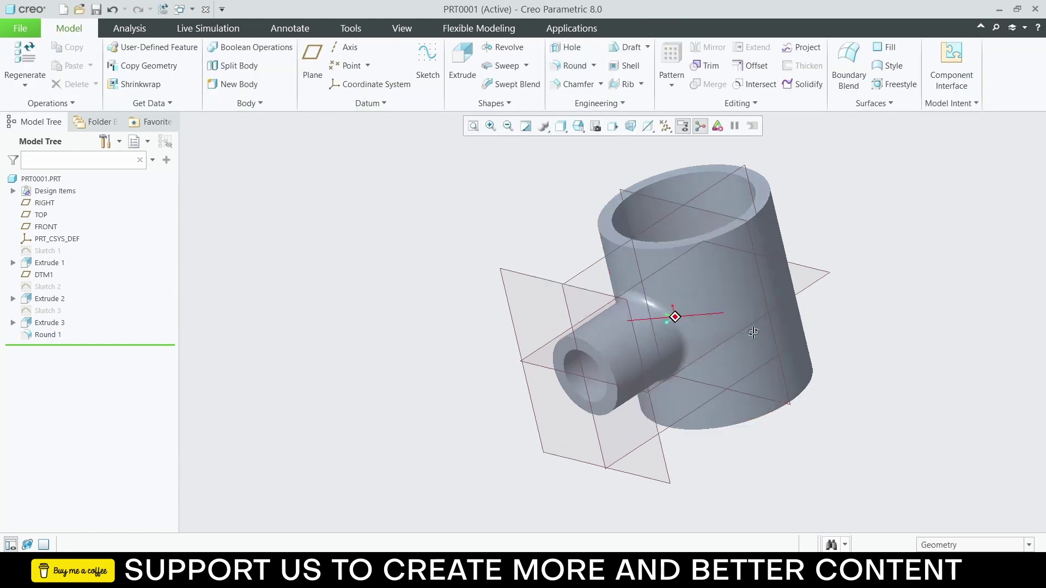
Step: Start an edge chamfer on the large tube's outer circular edges at both open ends
middle_drag(753, 332, 734, 320)
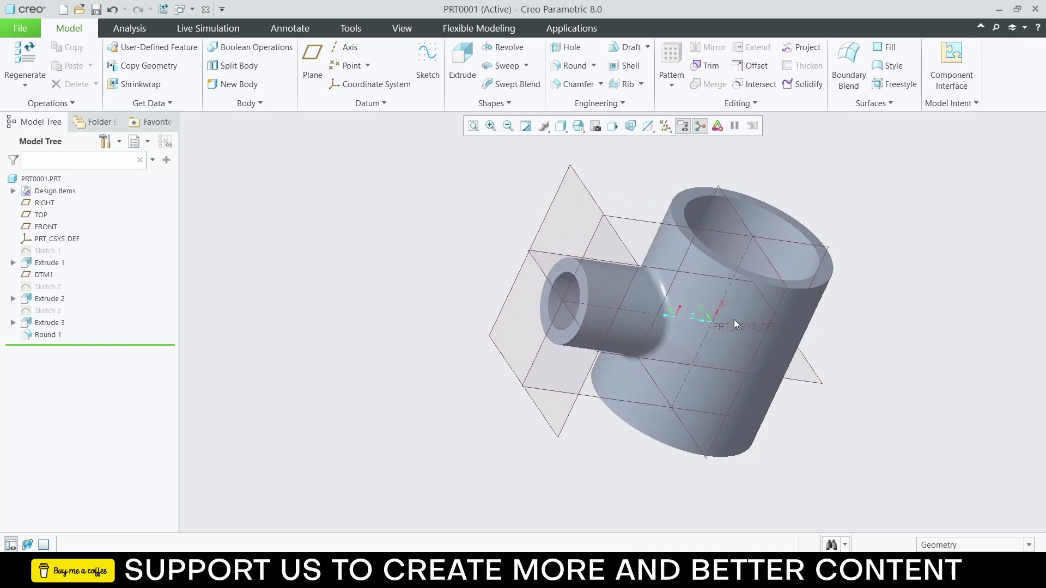
click(801, 289)
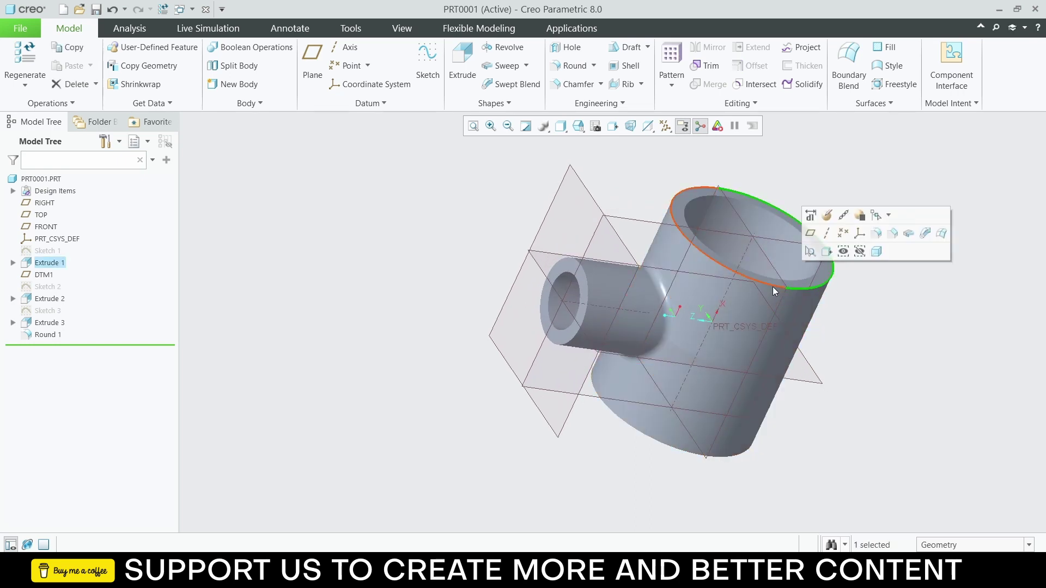
ctrl+click(774, 289)
ctrl+click(728, 455)
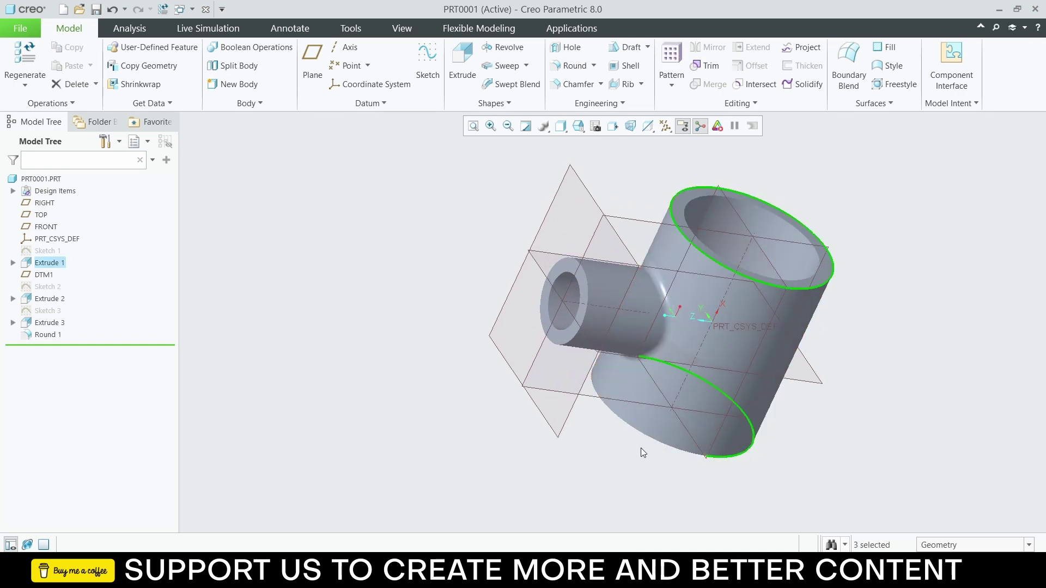
ctrl+click(653, 438)
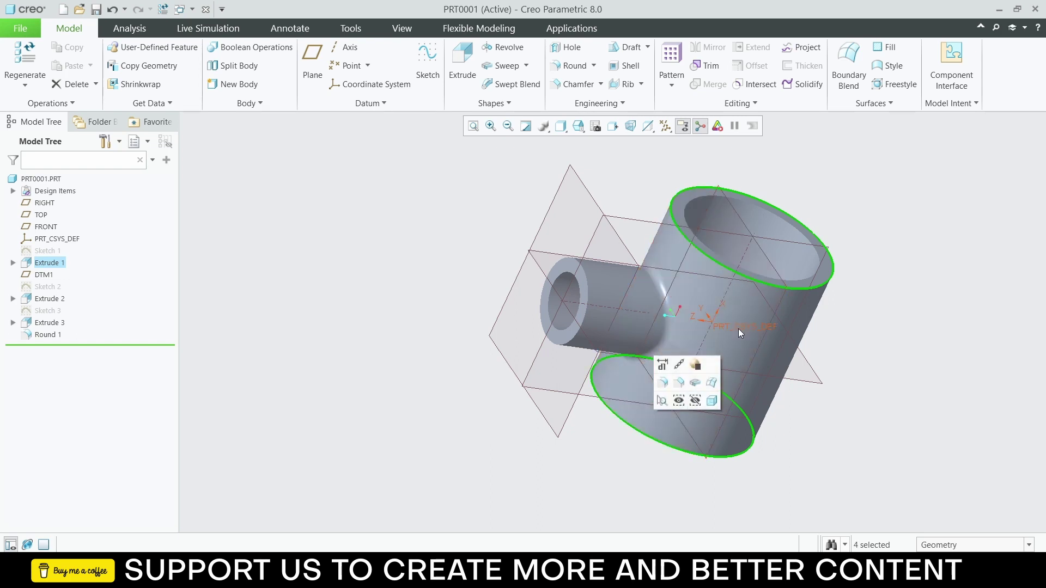
click(679, 383)
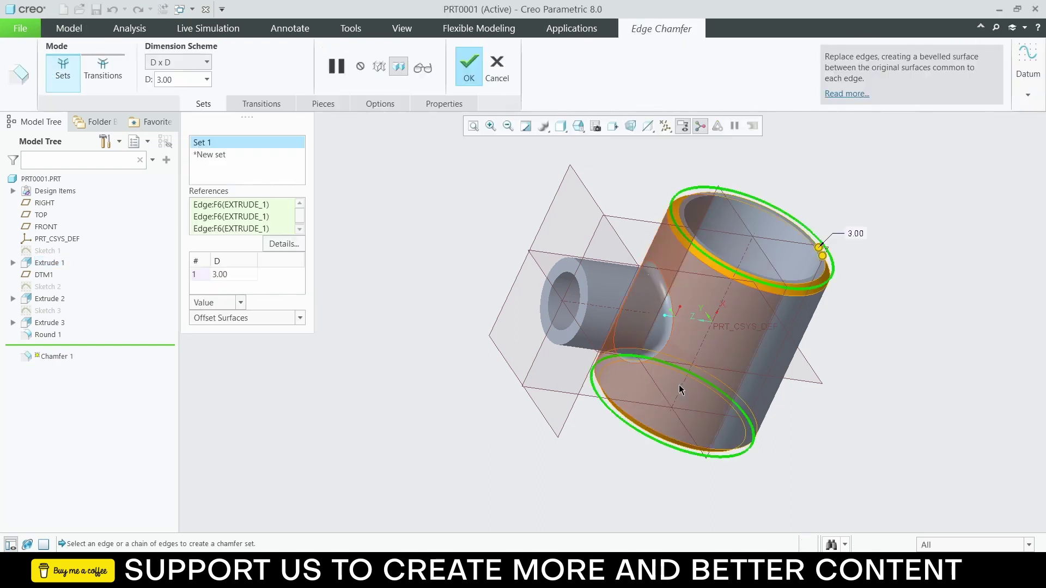
Step: Set the chamfer's D x D distance to 1.5, complete it and return the model to its default orientation
text(1.5)
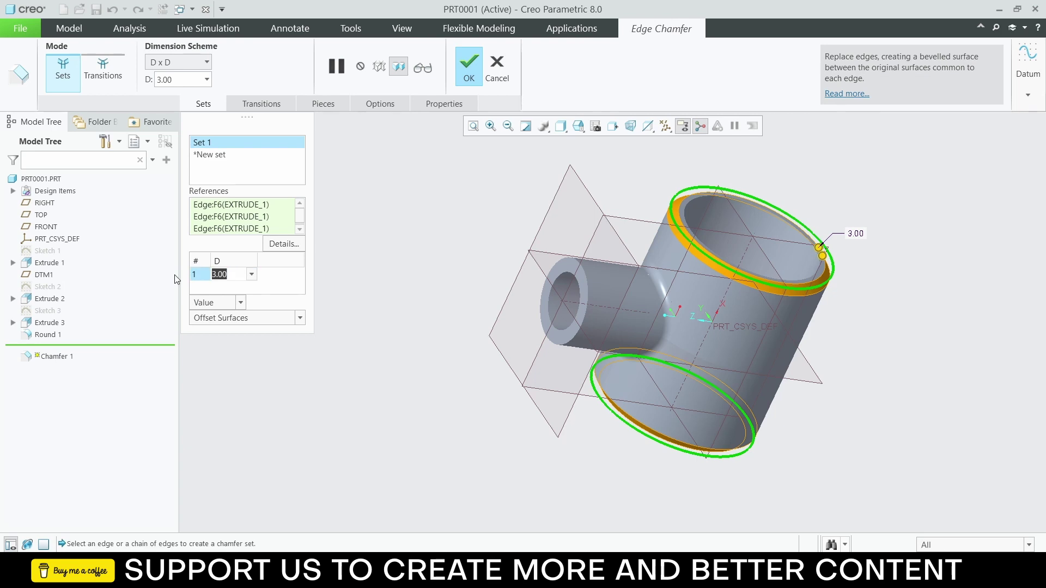
key(Return)
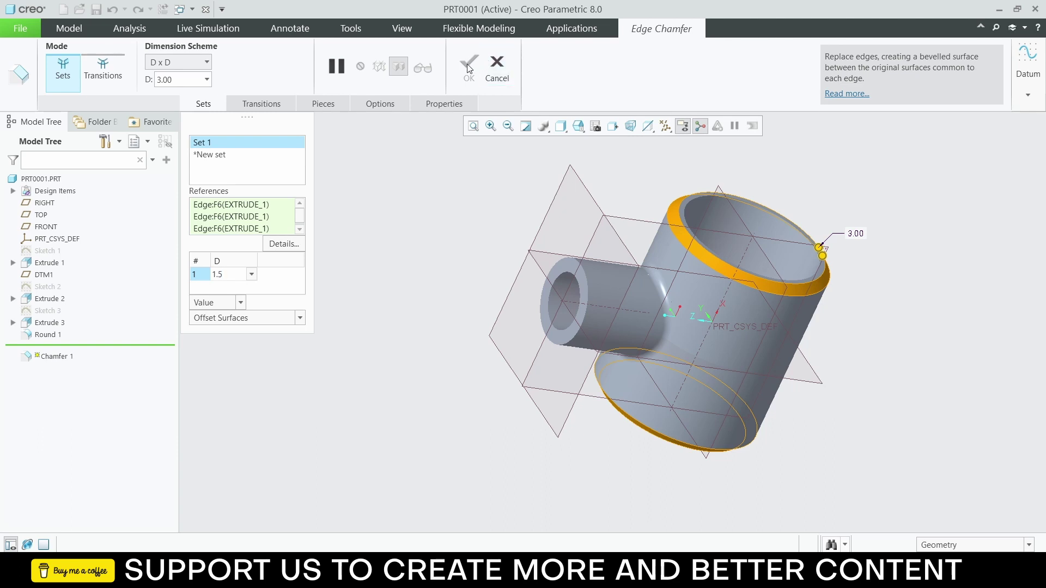
click(409, 229)
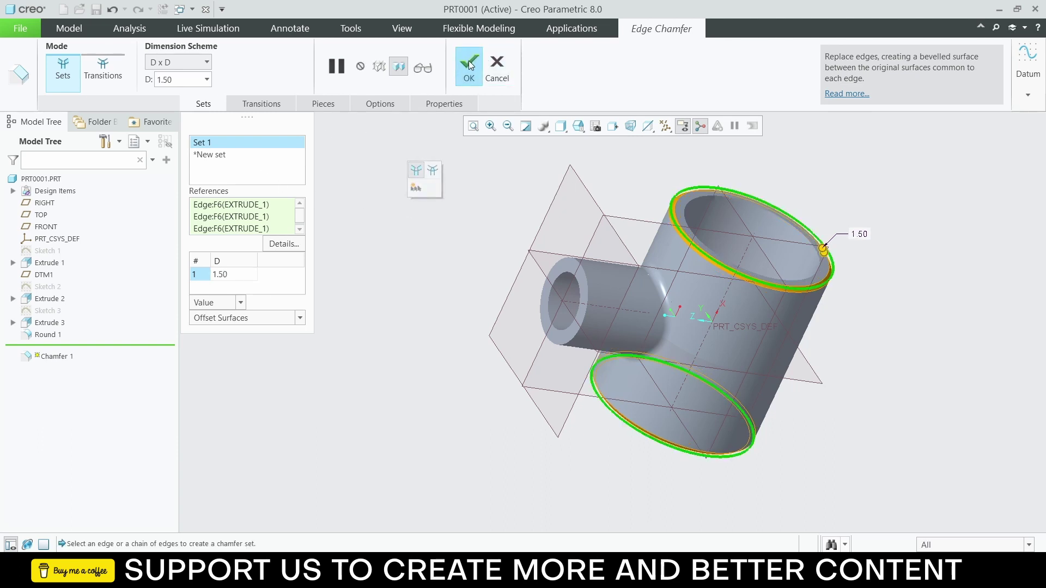
click(185, 65)
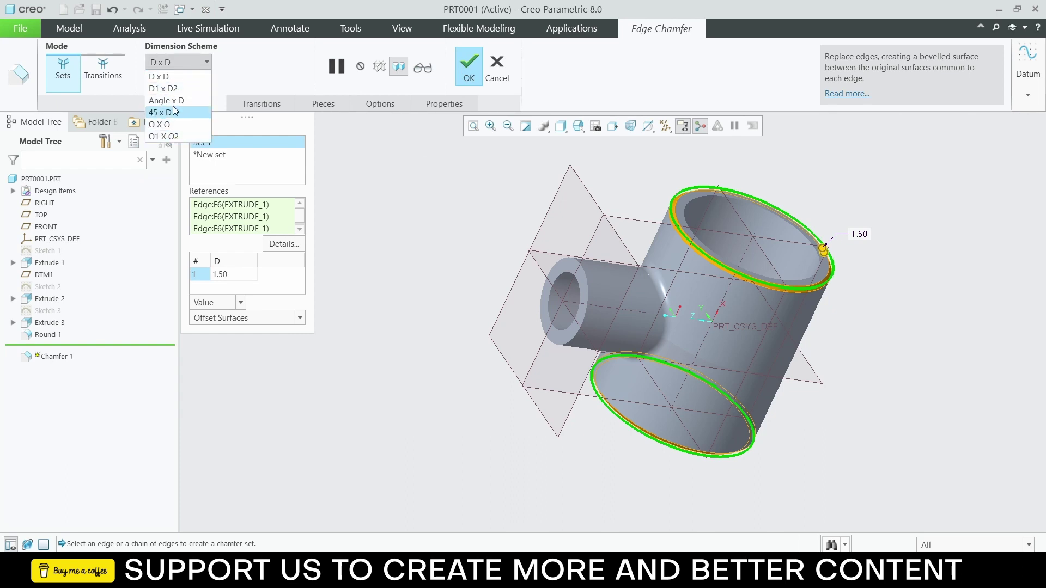
click(270, 69)
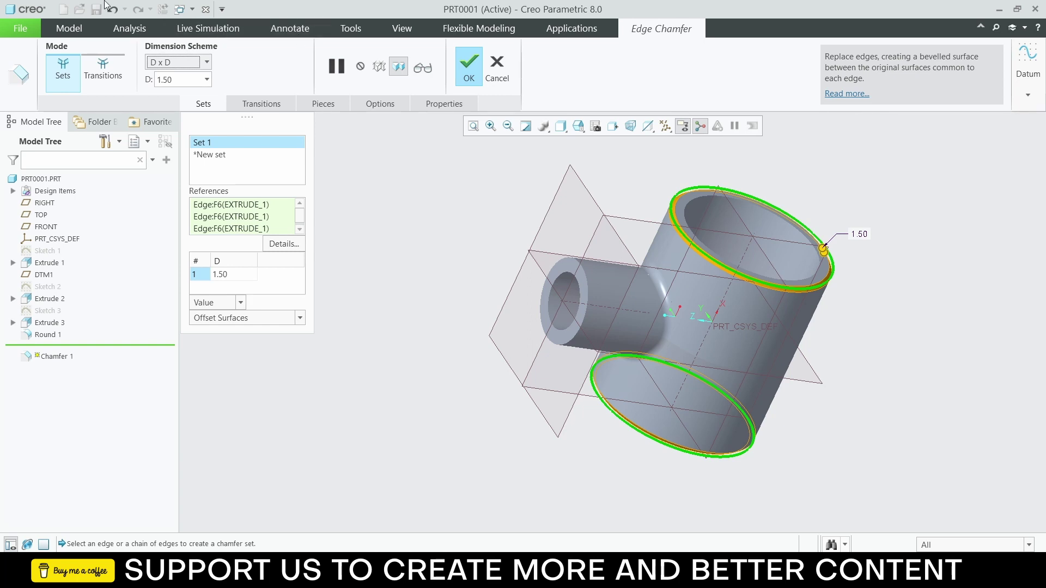
click(467, 66)
middle_drag(403, 205, 740, 247)
scroll(740, 247, up, 3)
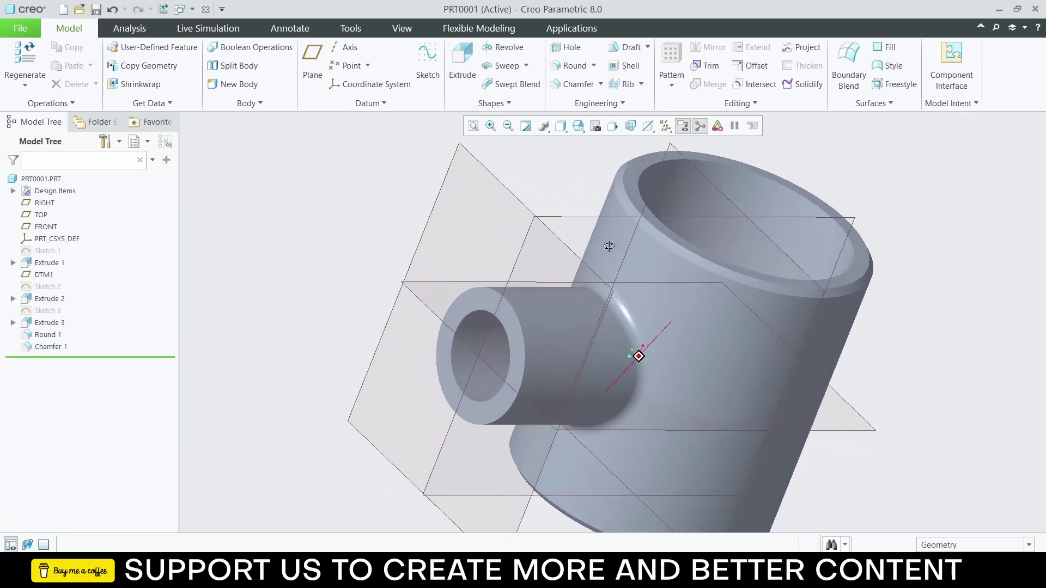
middle_drag(609, 246, 626, 214)
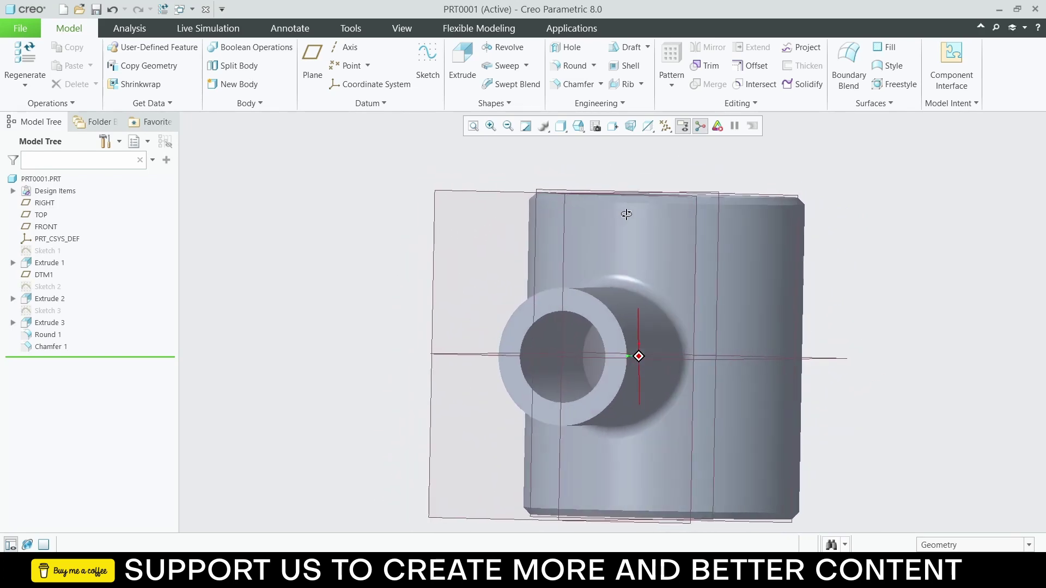
key(ctrl+d)
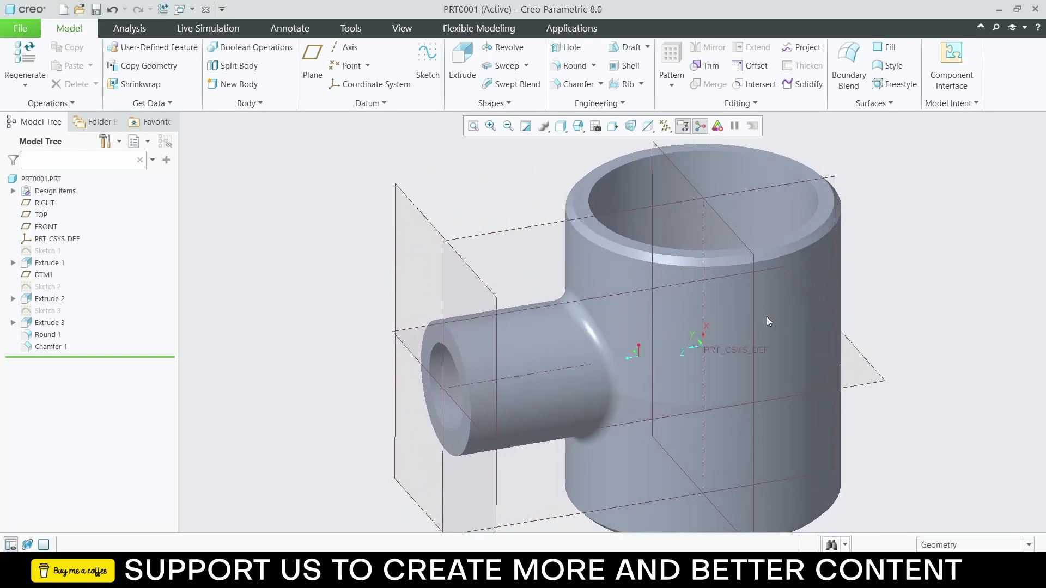
scroll(767, 320, down, 3)
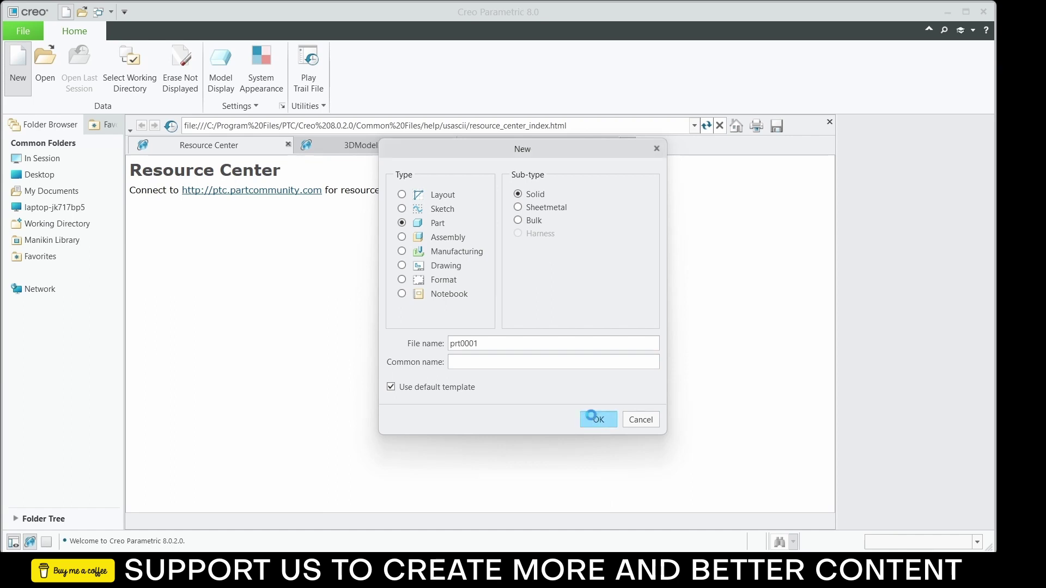
Step: Create the solid part prt0001 from the default template and open a sketch on the TOP plane
click(598, 420)
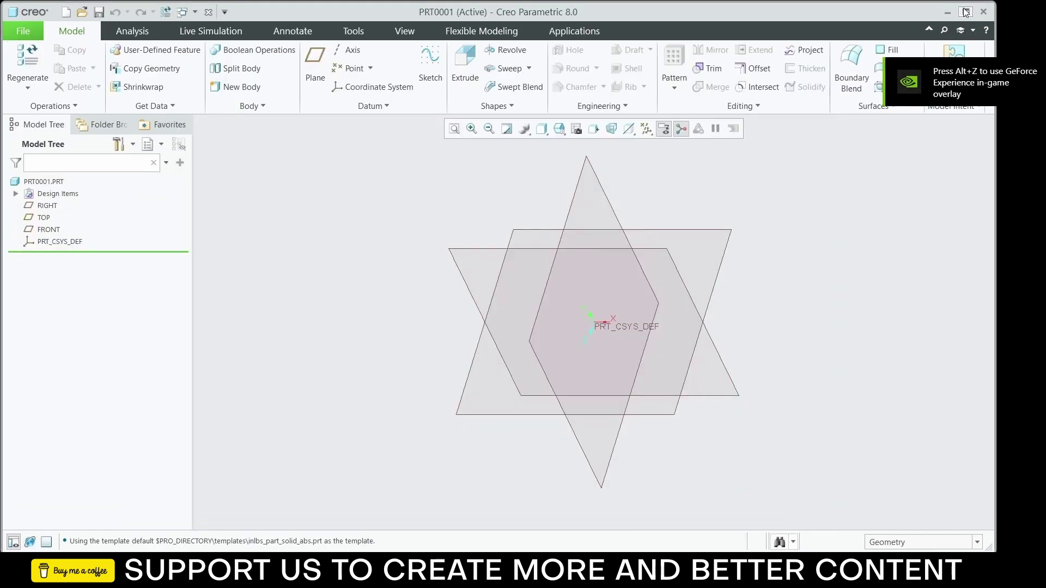
click(966, 11)
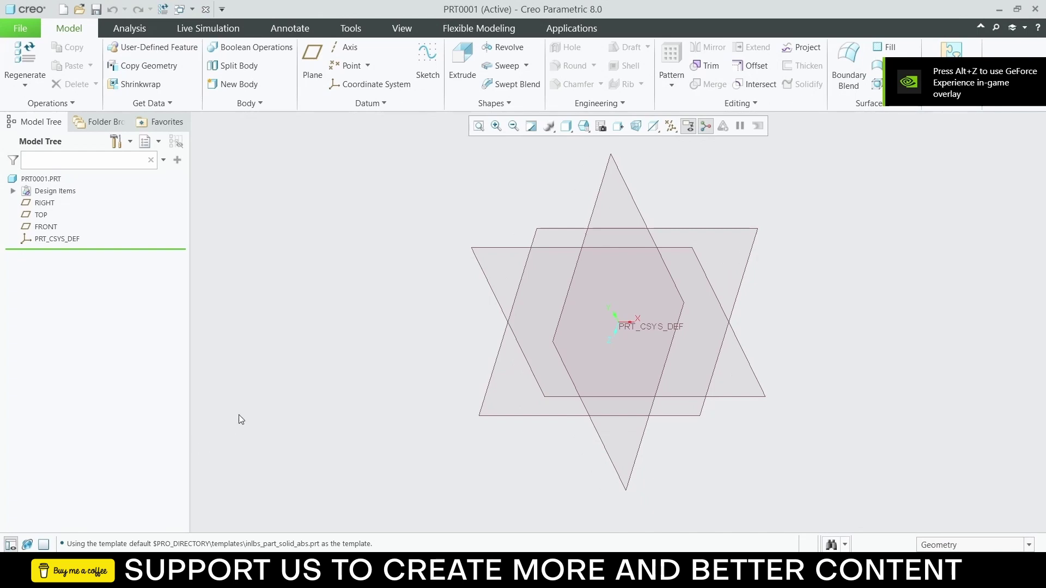
click(556, 234)
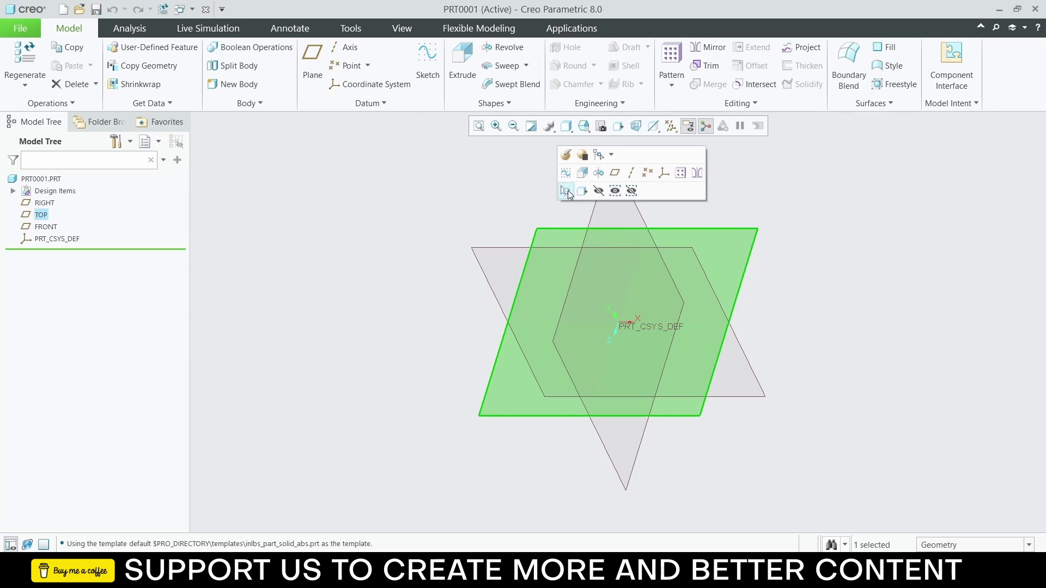
click(565, 172)
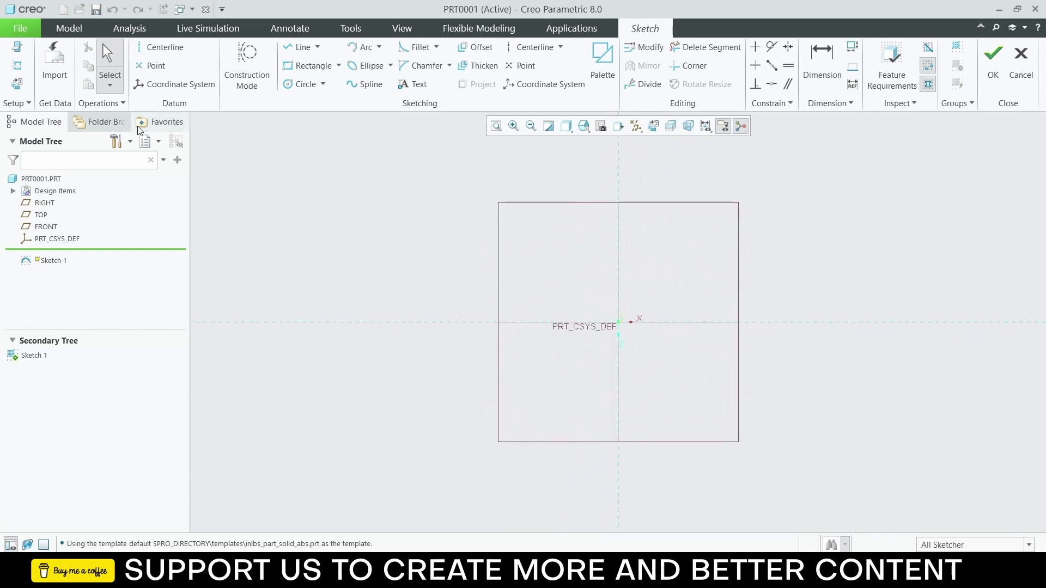
Step: Sketch a closed rectangle of lines, about 526 wide and 203 high, with its lower-left corner at the origin
click(299, 47)
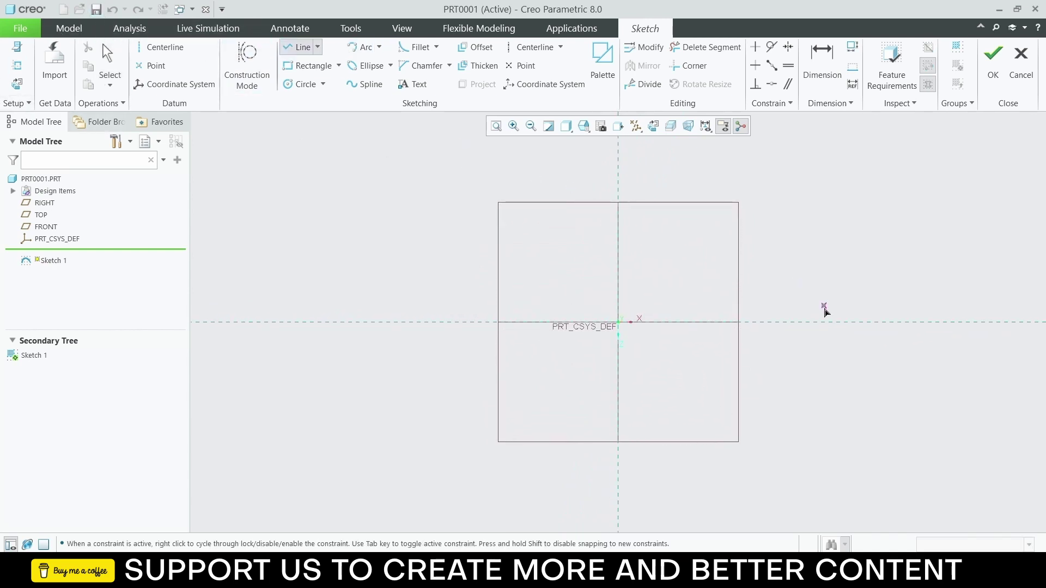
click(619, 322)
click(618, 227)
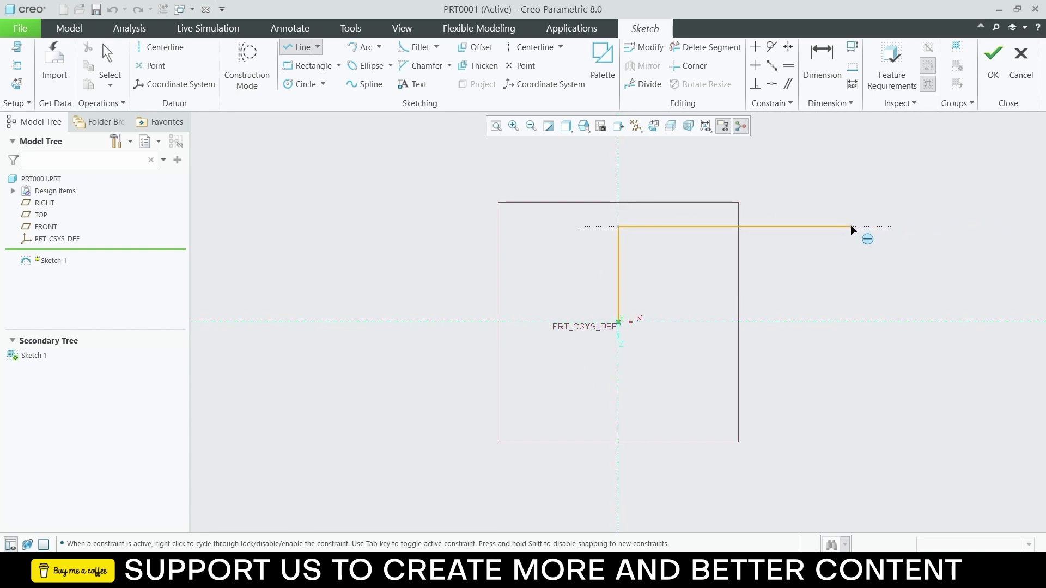
click(866, 227)
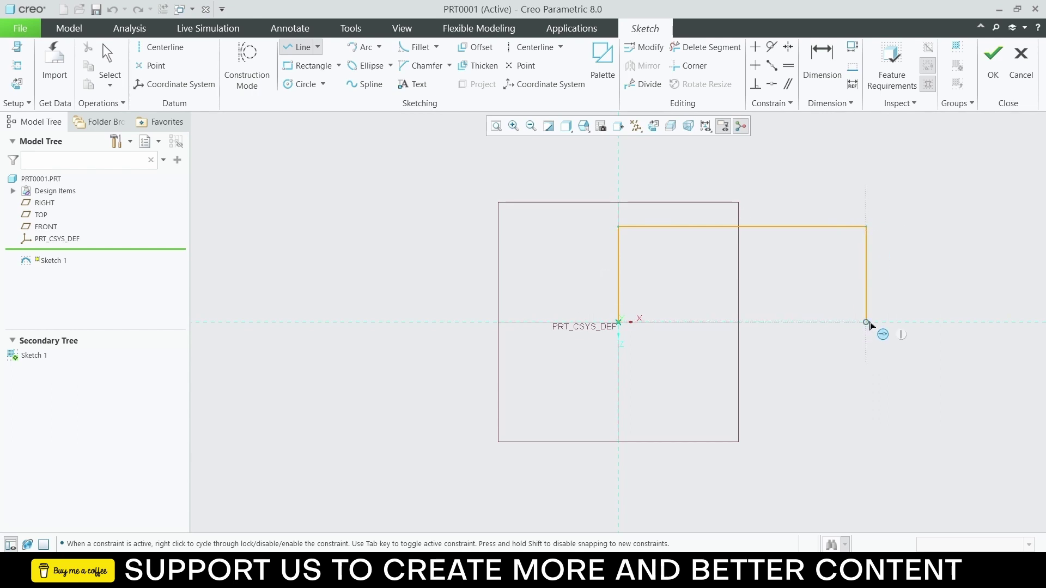
click(866, 322)
click(618, 323)
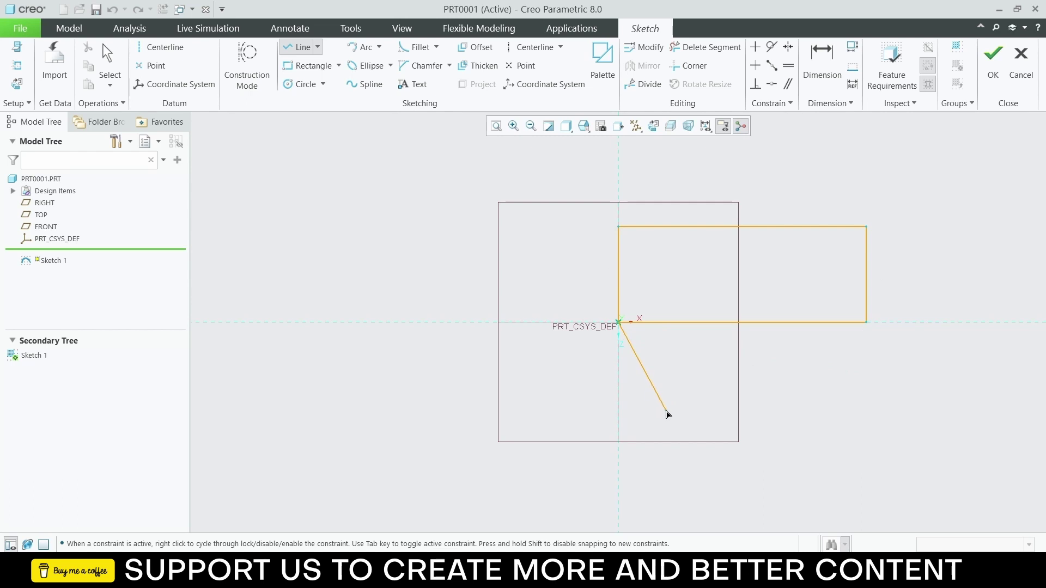
middle_click(669, 411)
middle_click(783, 349)
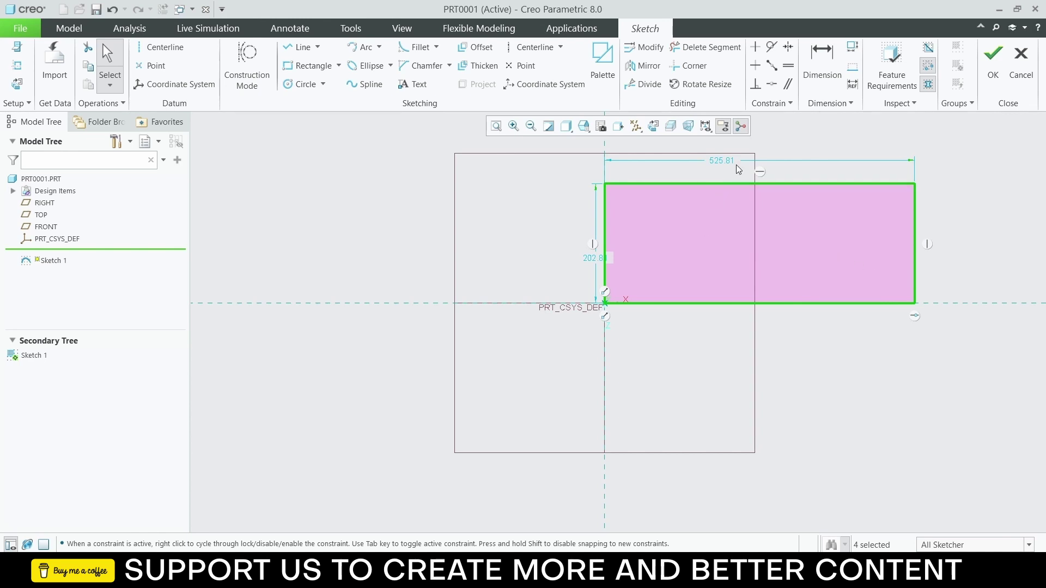
Step: Set the rectangle's width to 20 and height to 10, and place the width dimension just above the rectangle
double_click(722, 159)
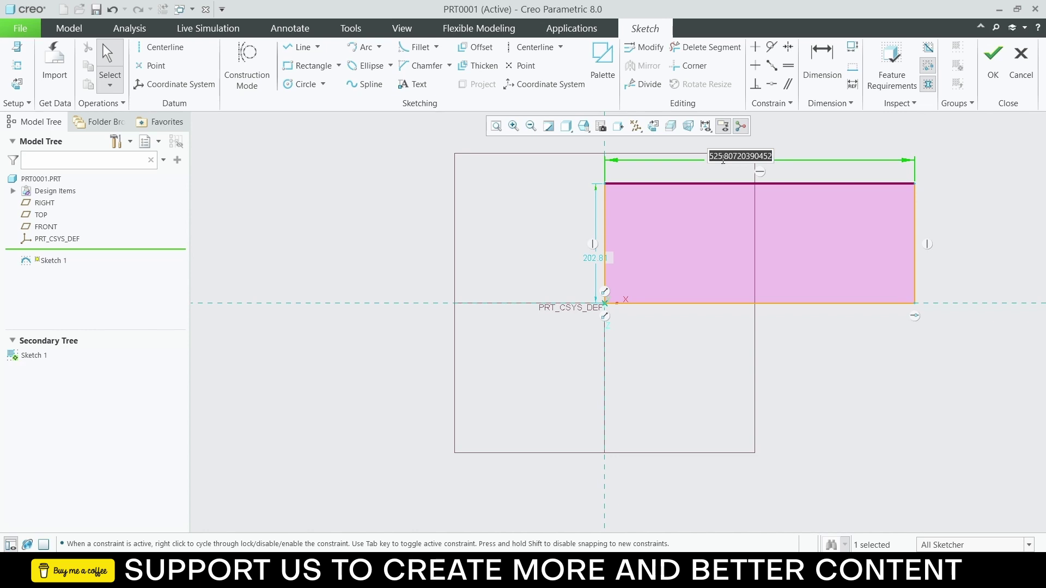
text(20)
key(Return)
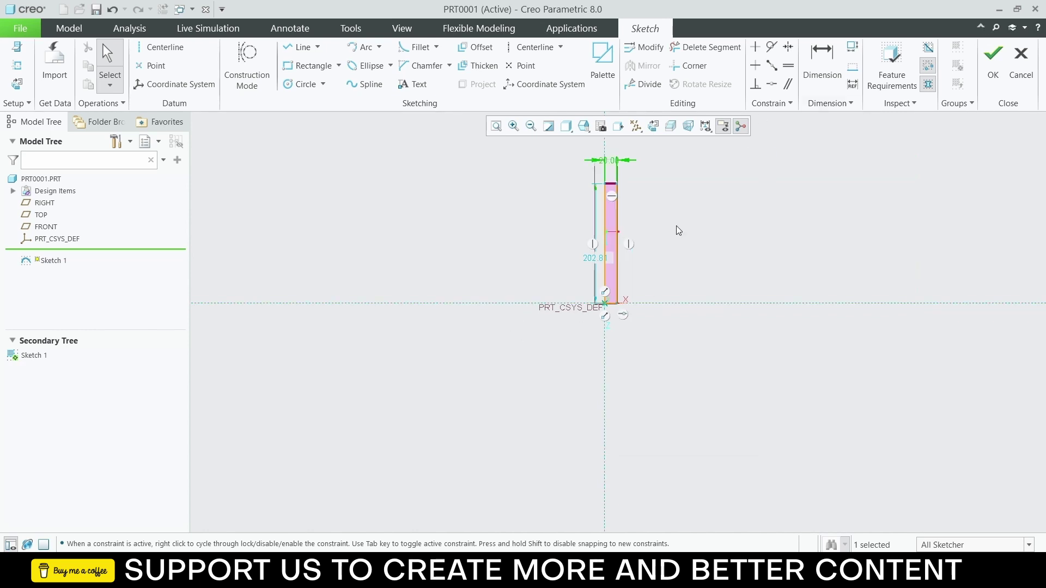
double_click(590, 261)
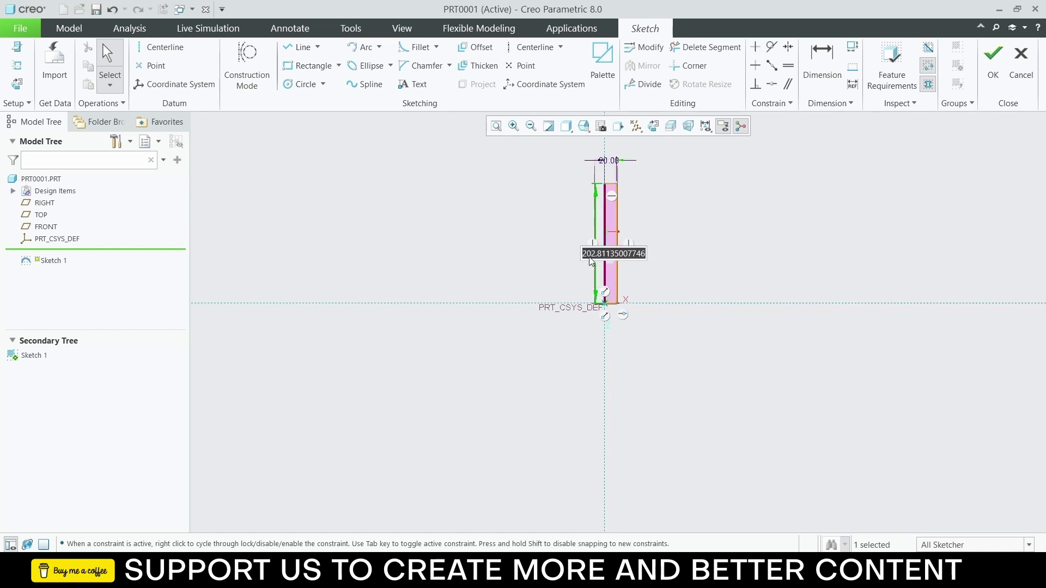
text(10)
key(Return)
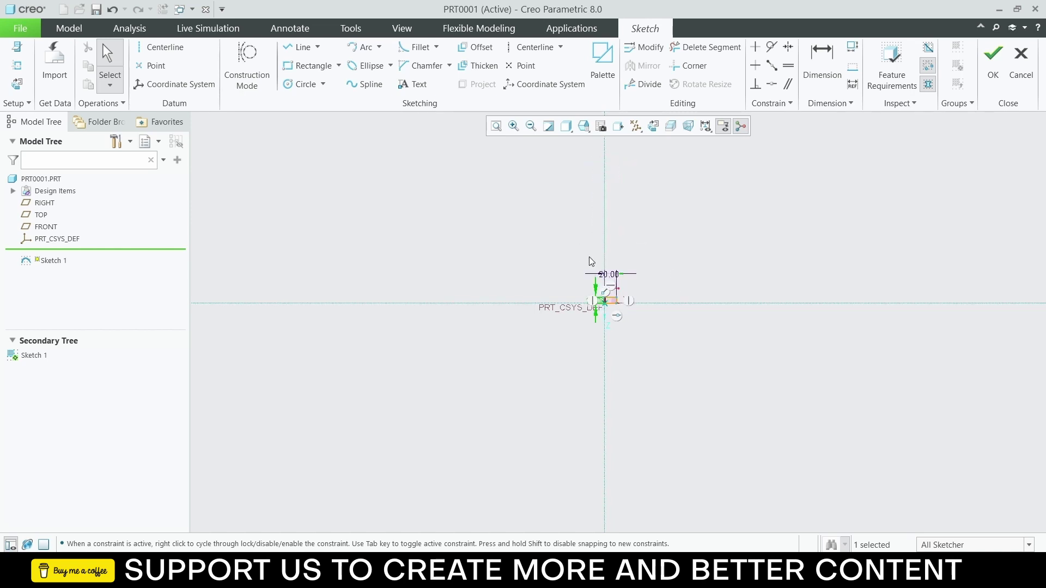
click(495, 125)
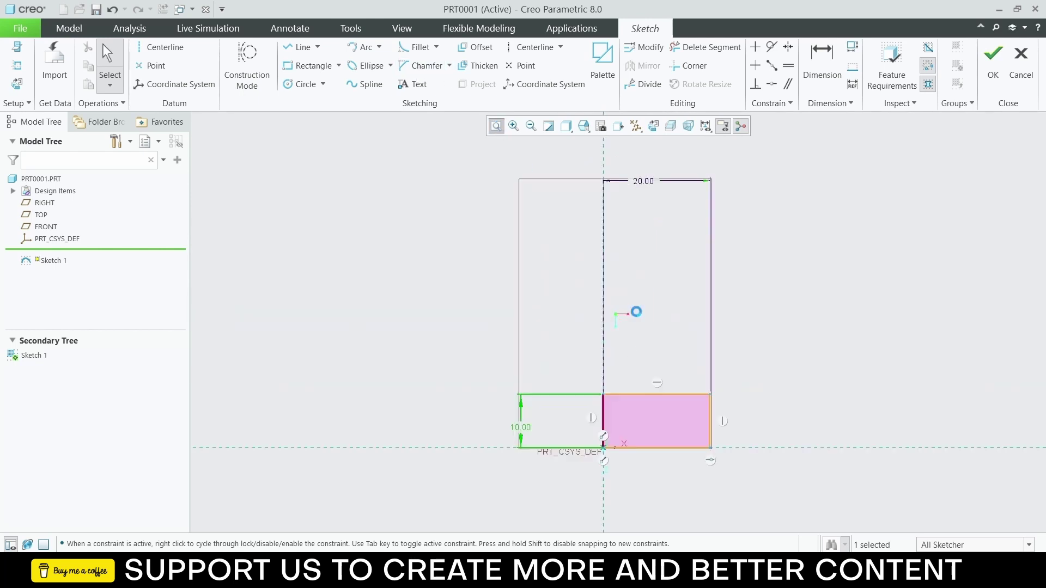
drag(656, 152, 661, 393)
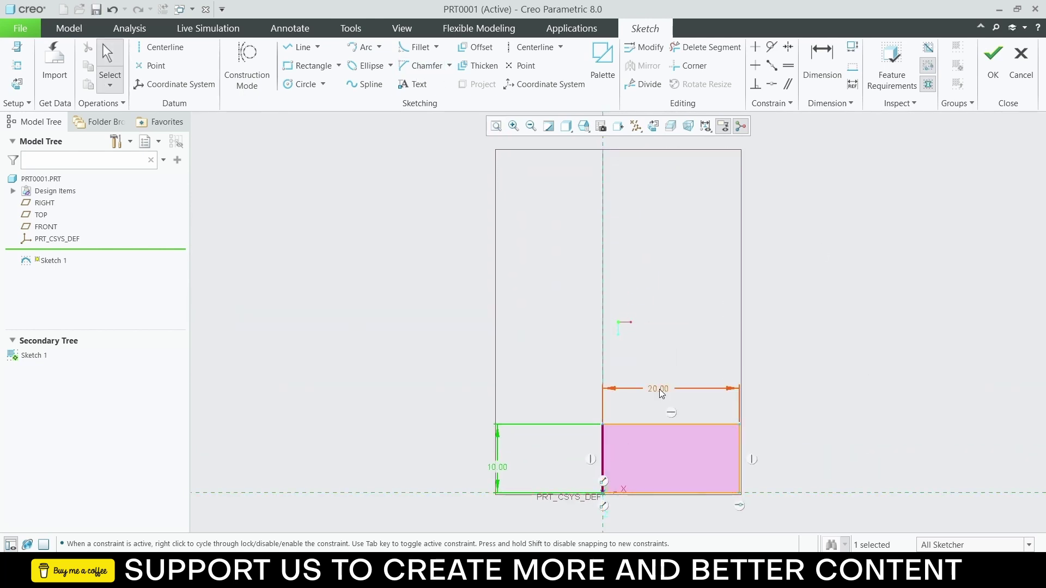
Step: Move the rectangle's height dimension close to the outside of its left edge
click(495, 126)
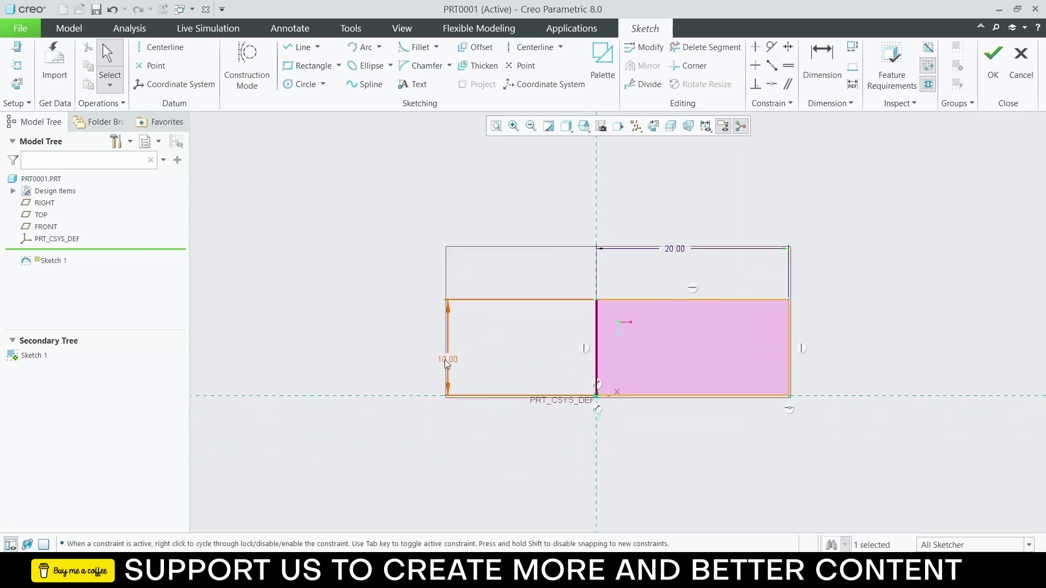
drag(448, 362, 565, 364)
click(702, 321)
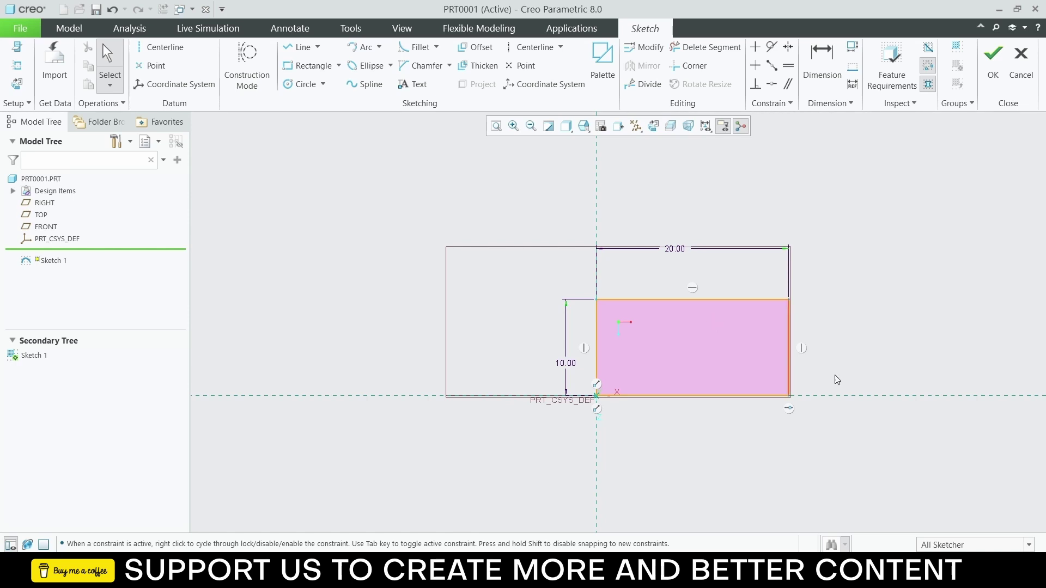
scroll(753, 391, up, 2)
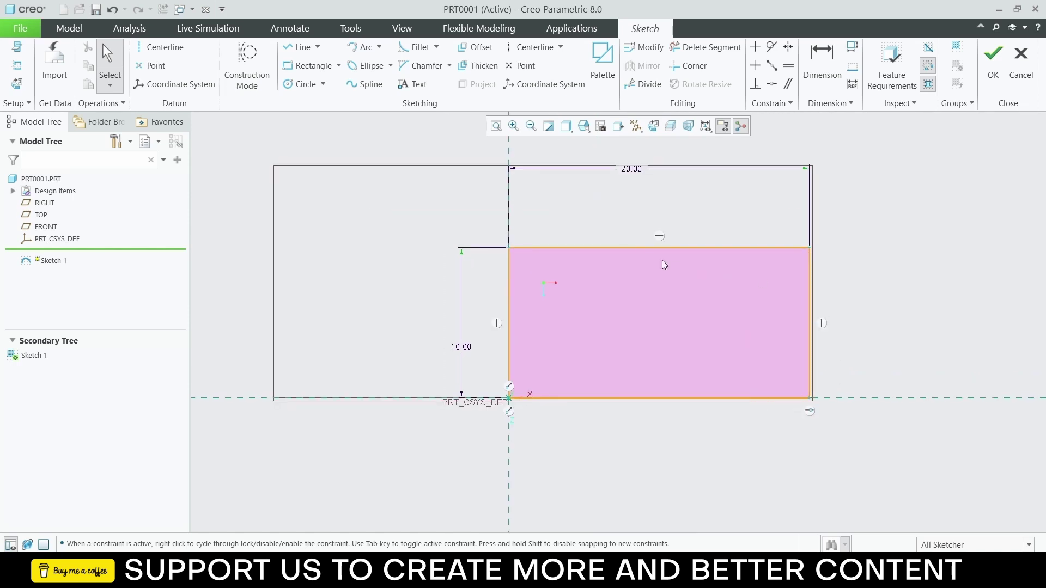
click(423, 66)
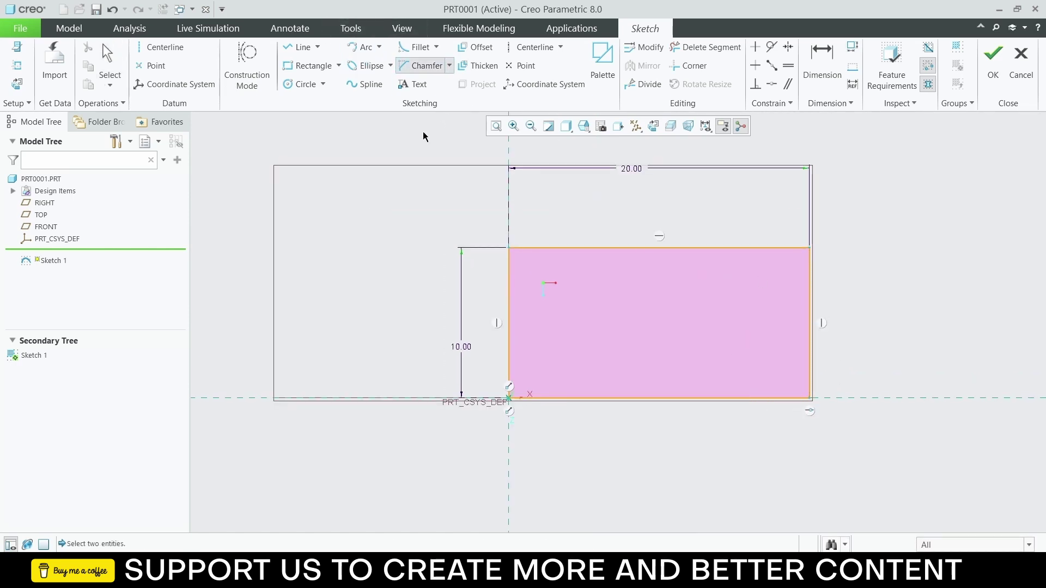
click(477, 65)
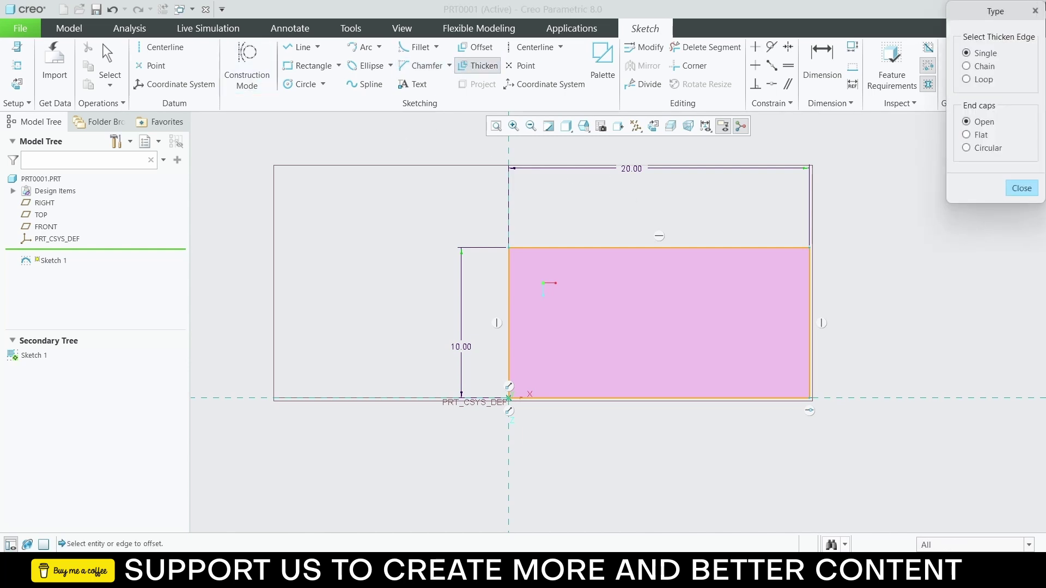
click(1022, 189)
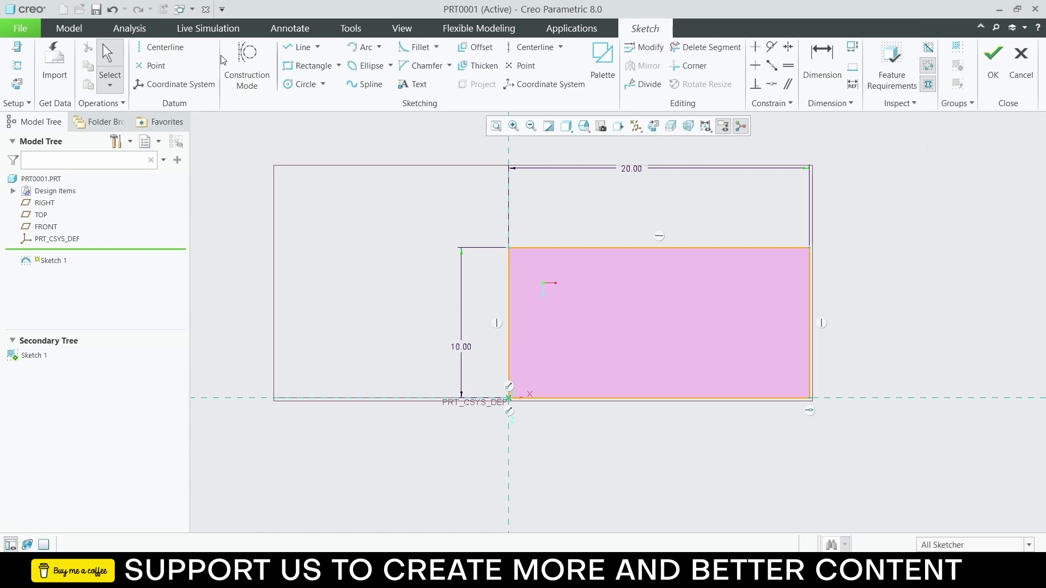
Step: Chamfer the rectangle's lower-right corner, about 2.4 wide and 3 high
click(450, 66)
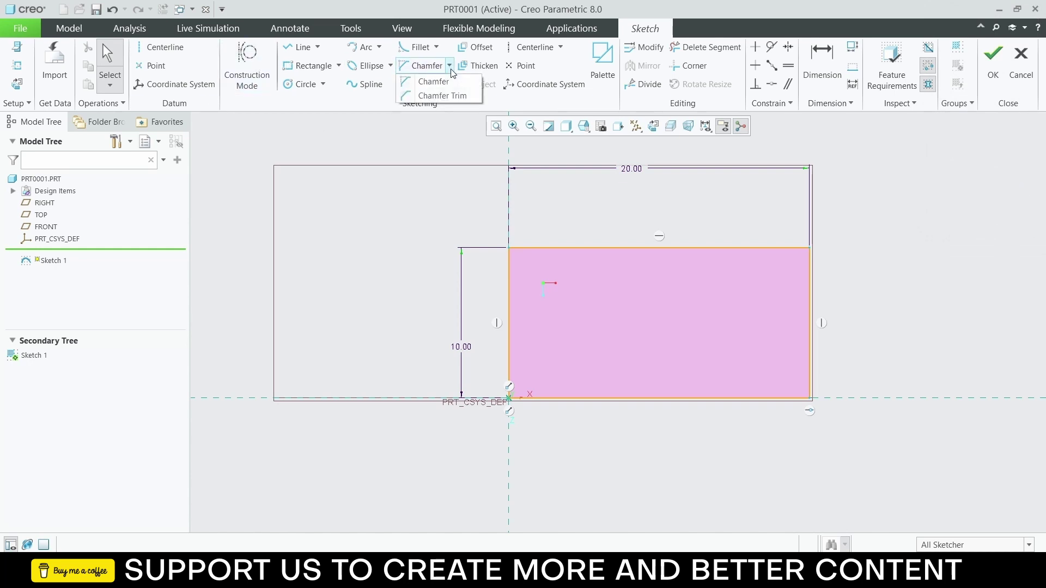
click(443, 95)
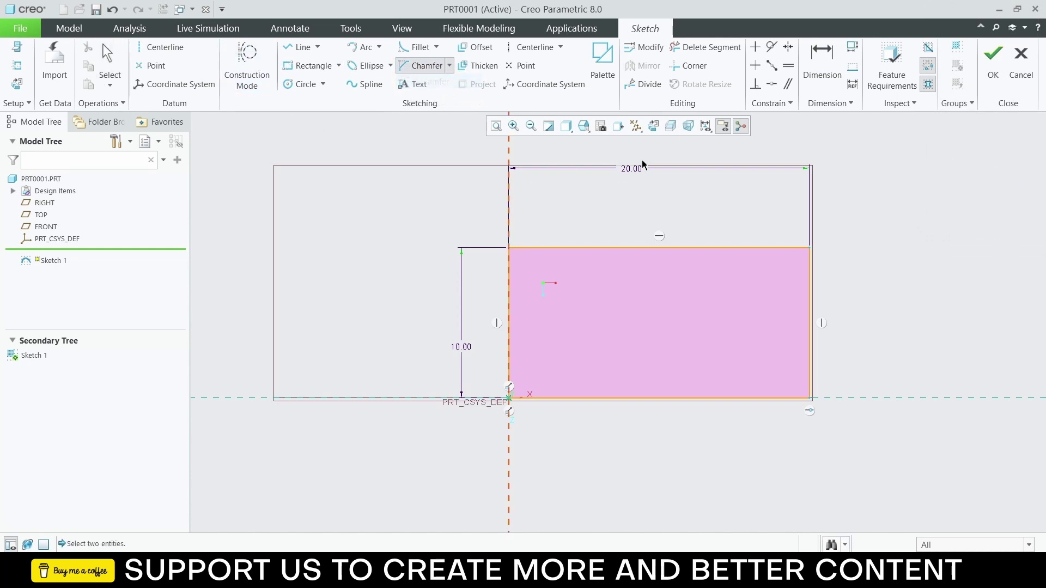
click(768, 398)
click(811, 358)
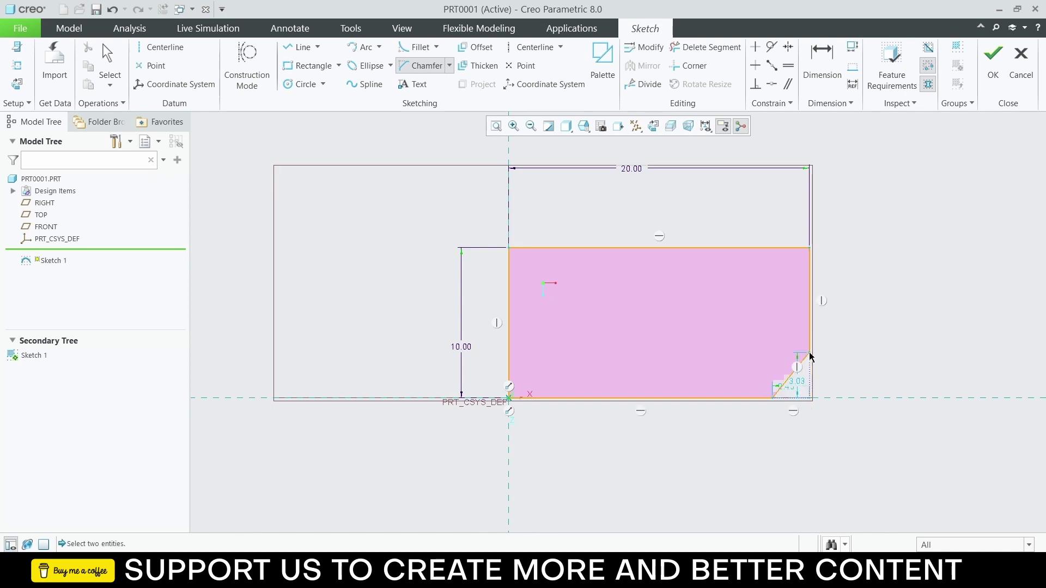
scroll(787, 397, down, 2)
scroll(787, 397, up, 6)
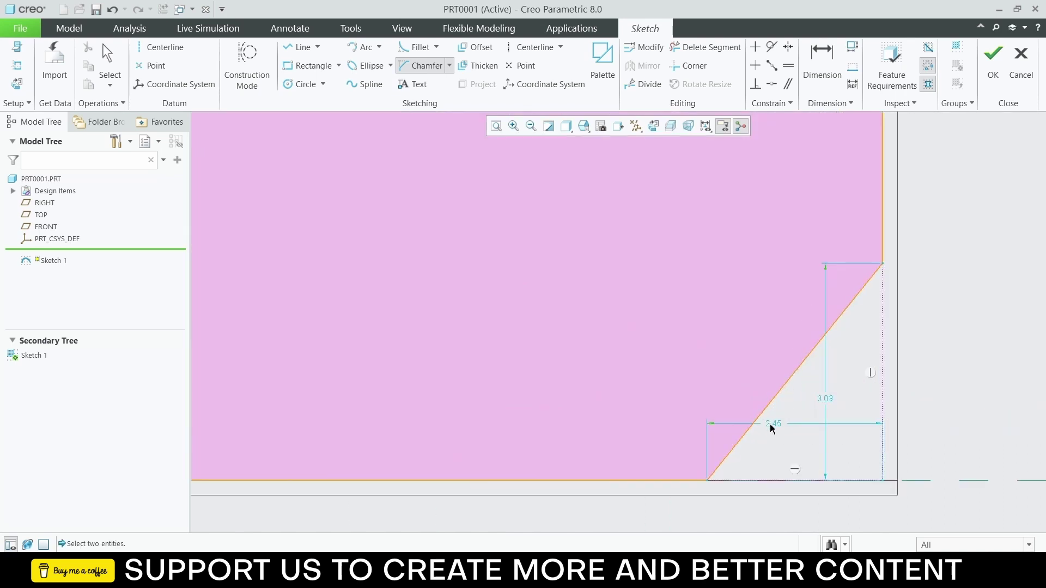
Step: Set both the horizontal and vertical lengths of the corner chamfer to 5, and finish the sketch
key(d)
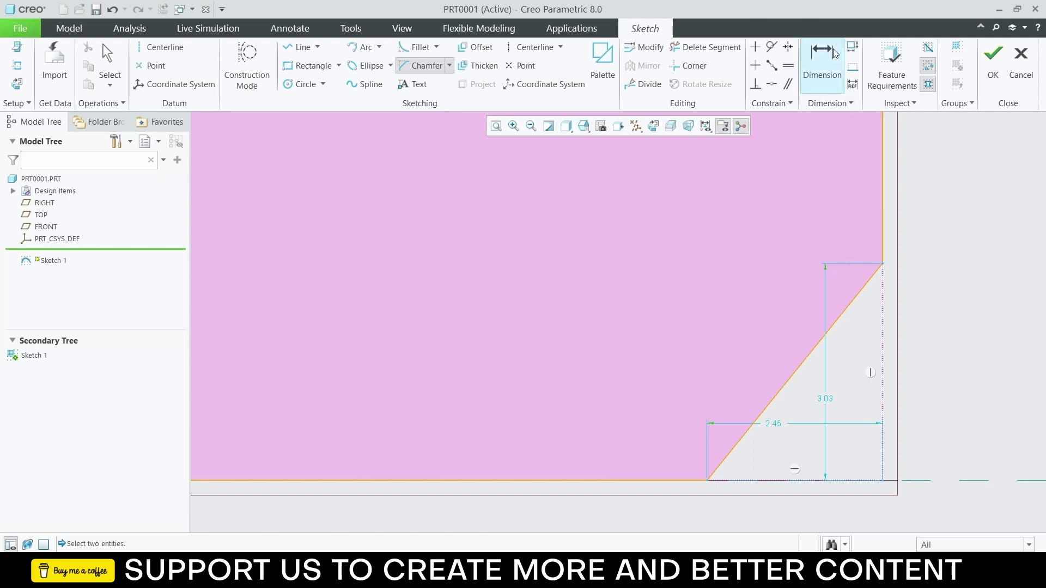
double_click(774, 426)
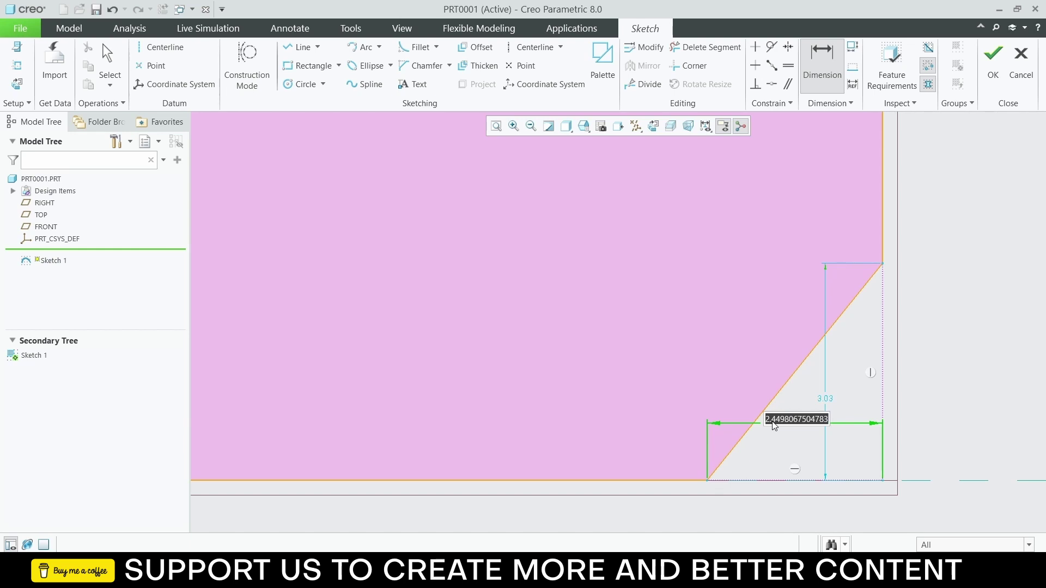
text(5)
key(Return)
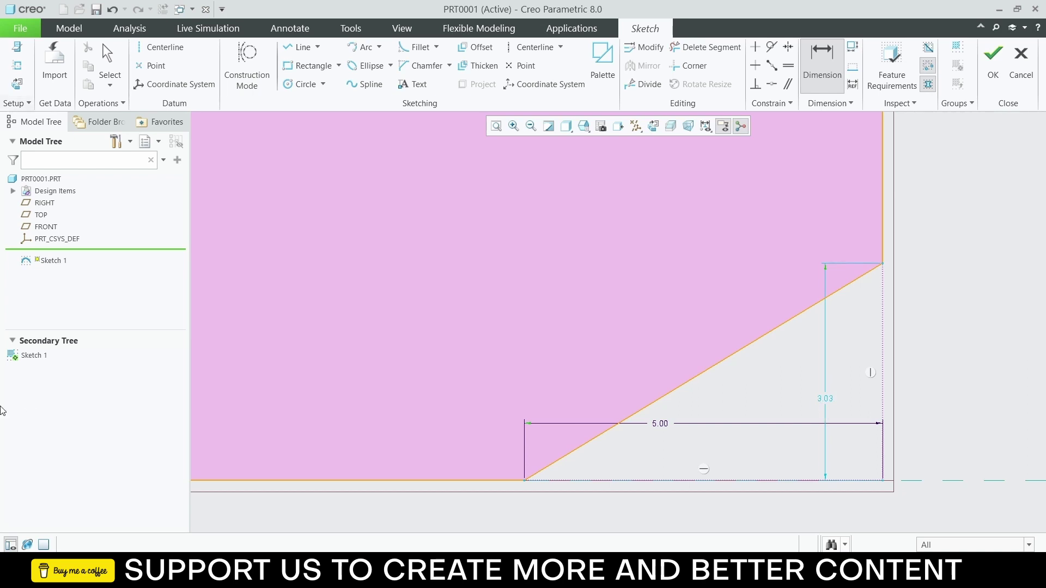
double_click(825, 402)
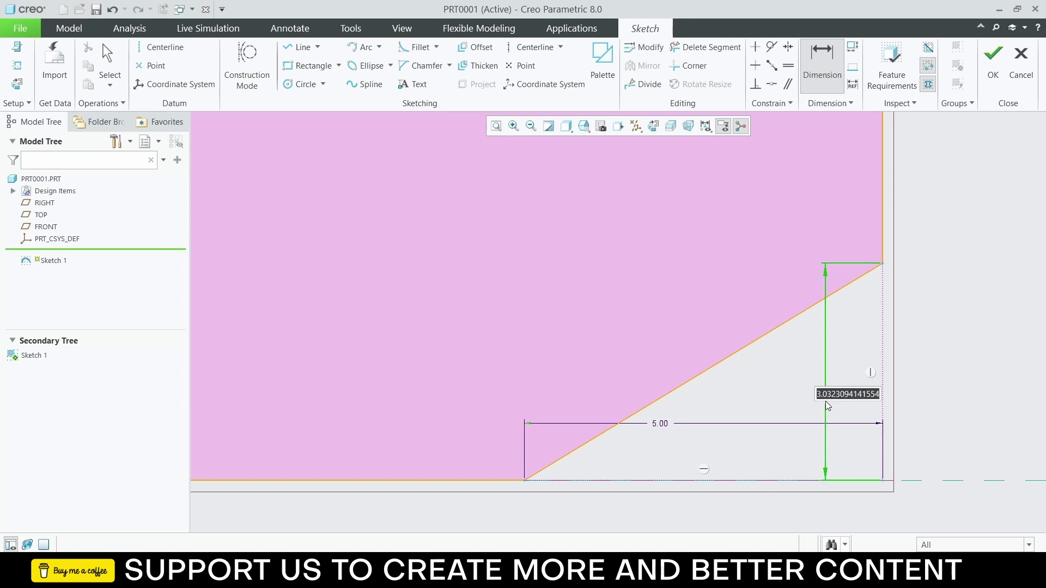
text(5)
key(Return)
scroll(839, 379, down, 5)
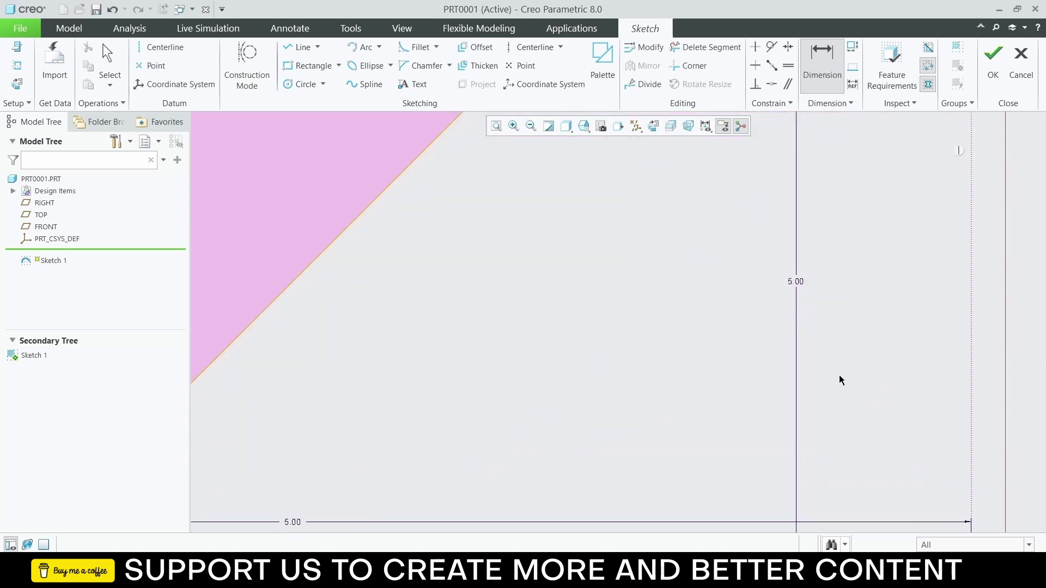
scroll(839, 380, up, 6)
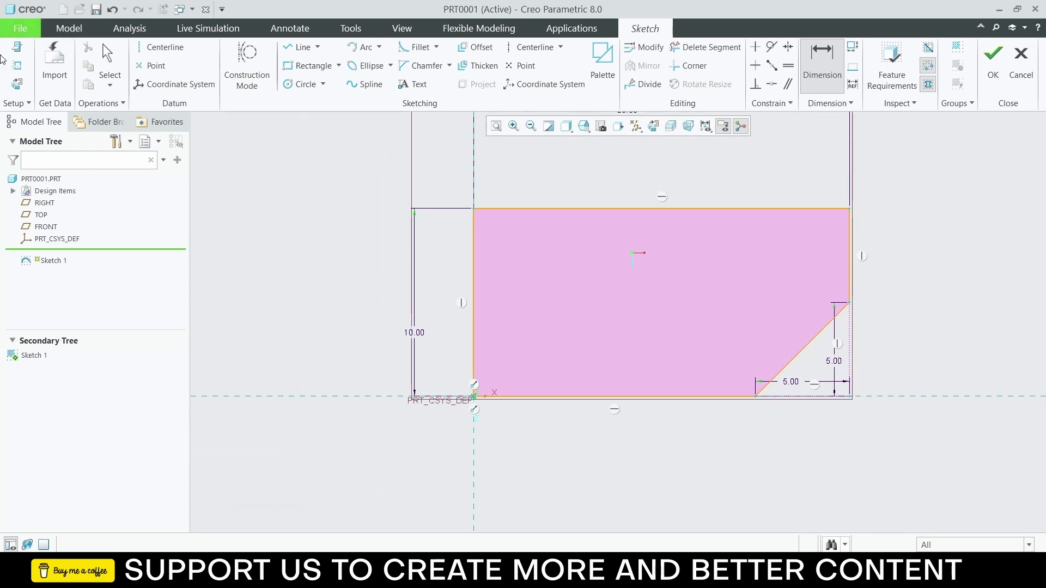
click(993, 60)
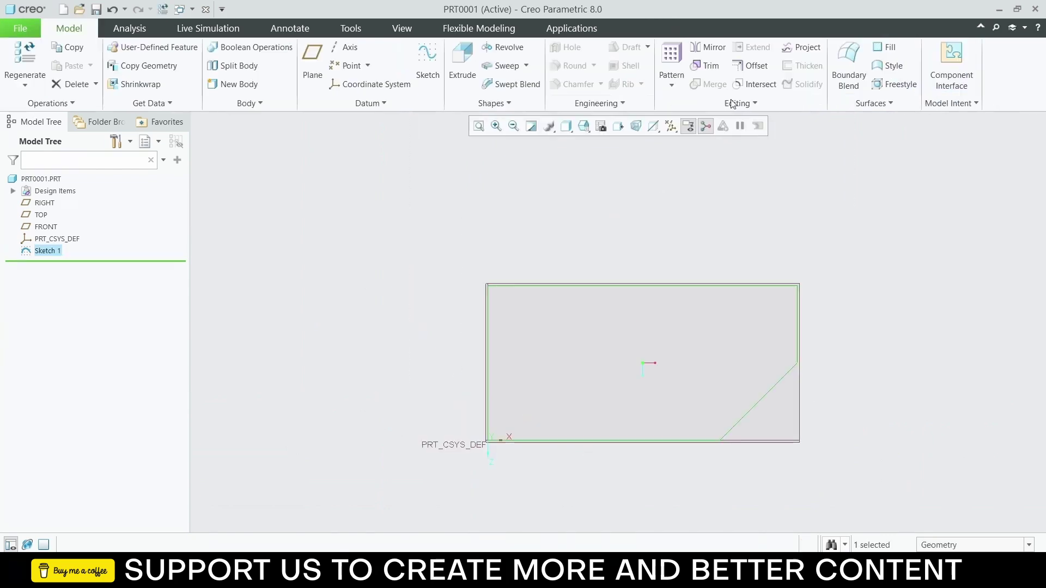
Step: Extrude the chamfered rectangle as a solid to a depth of 2
click(463, 64)
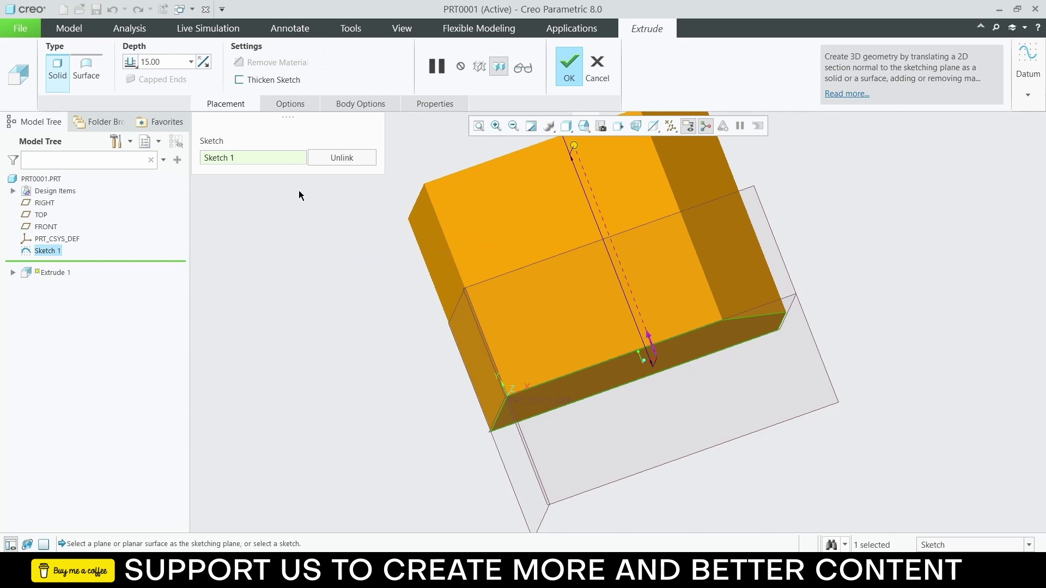
drag(168, 61, 1, 13)
text(2)
key(Return)
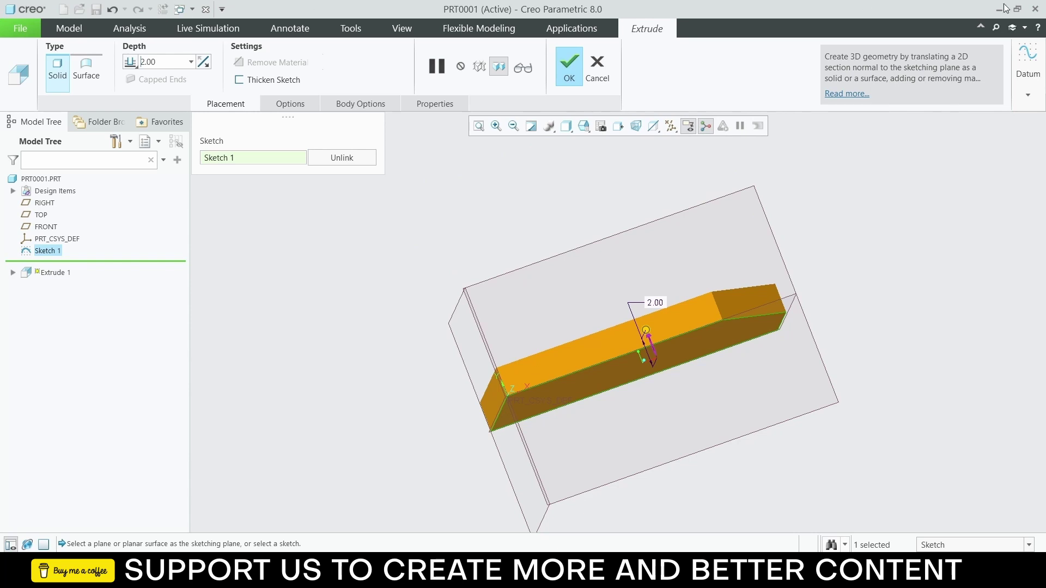
click(564, 70)
Step: Open a sketch on the plate's full-length side face, opposite the chamfered corner
middle_drag(828, 354, 708, 429)
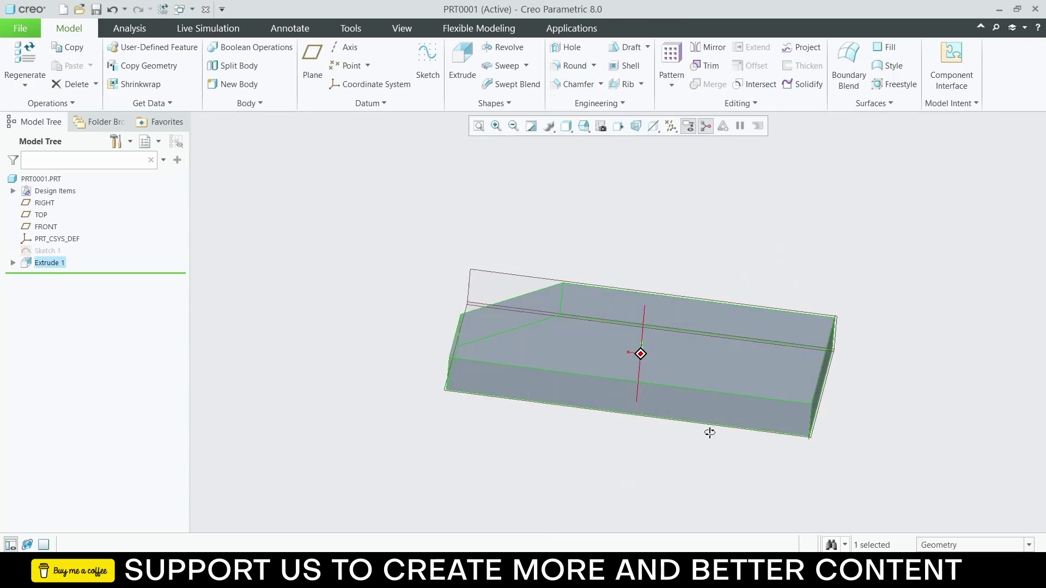
click(599, 397)
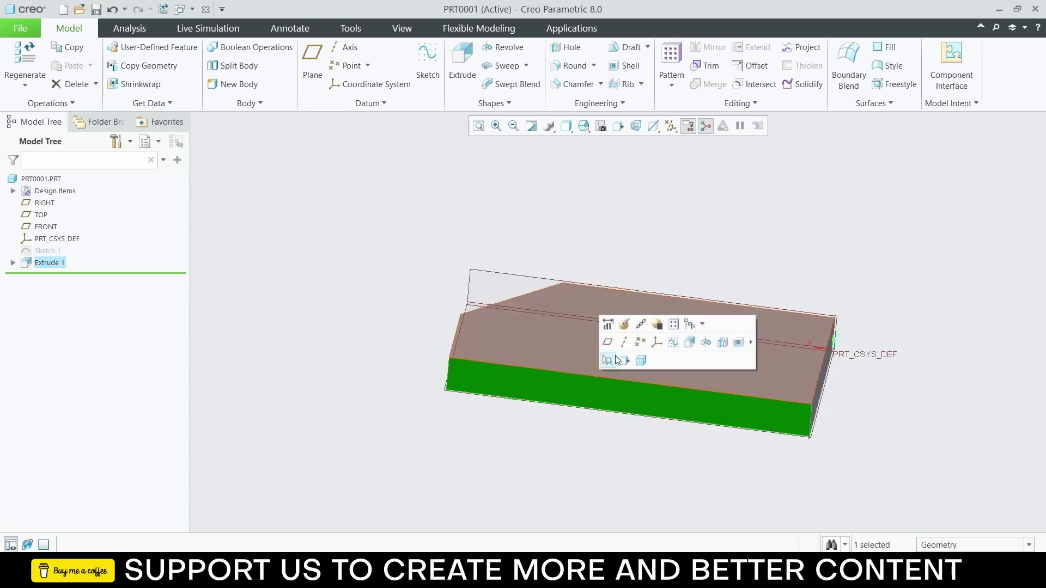
click(673, 342)
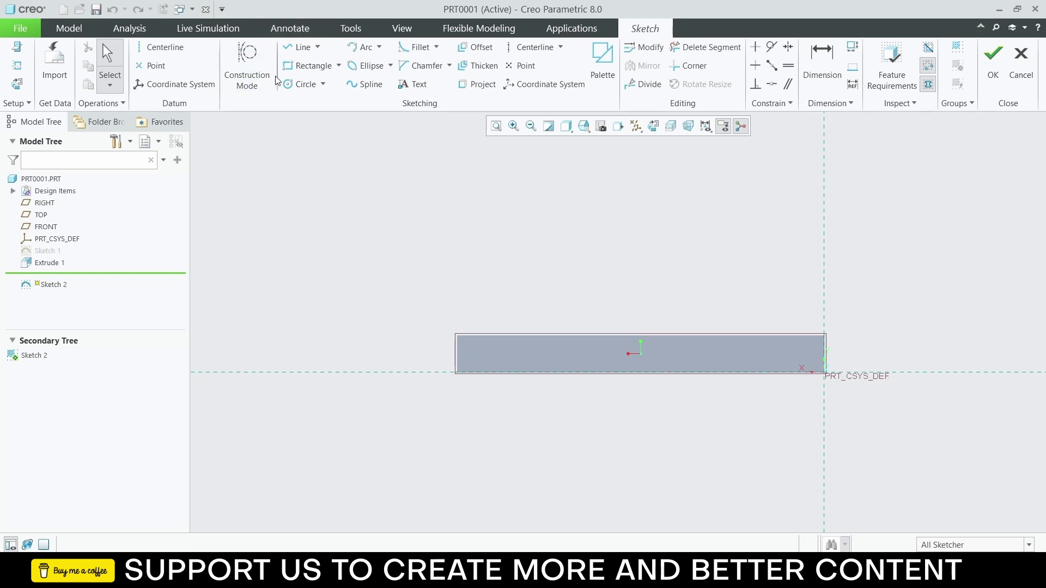
Step: Sketch a rectangle about 9.3 high, spanning the plate's full length and rising from its lower edge
click(288, 68)
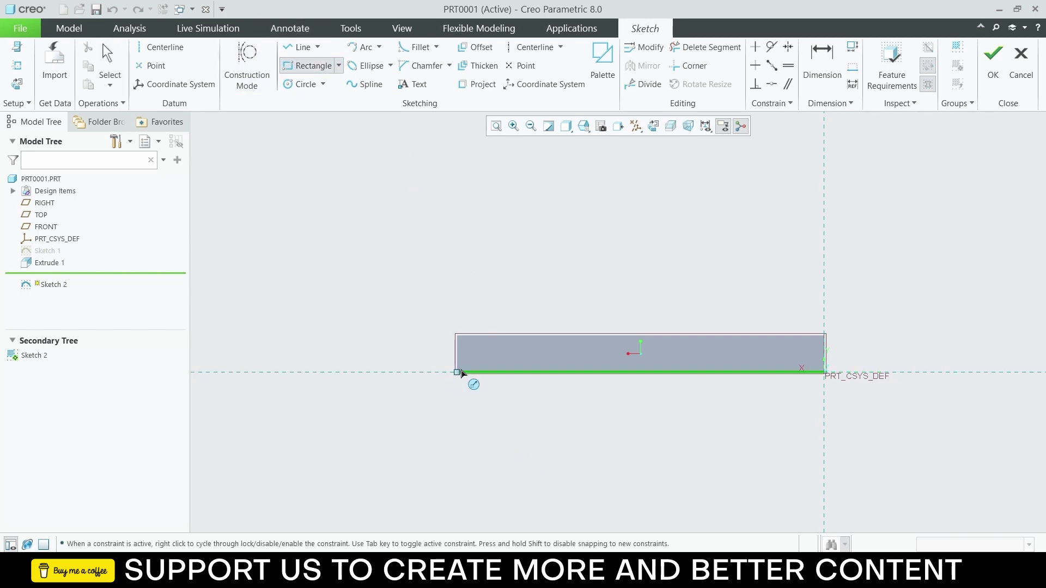
click(456, 373)
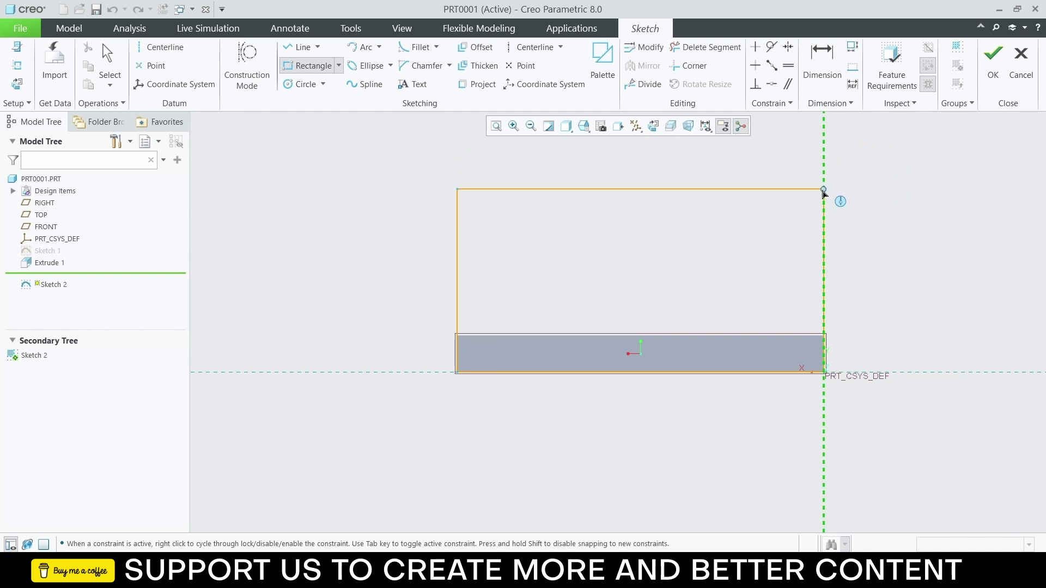
click(885, 191)
middle_click(885, 193)
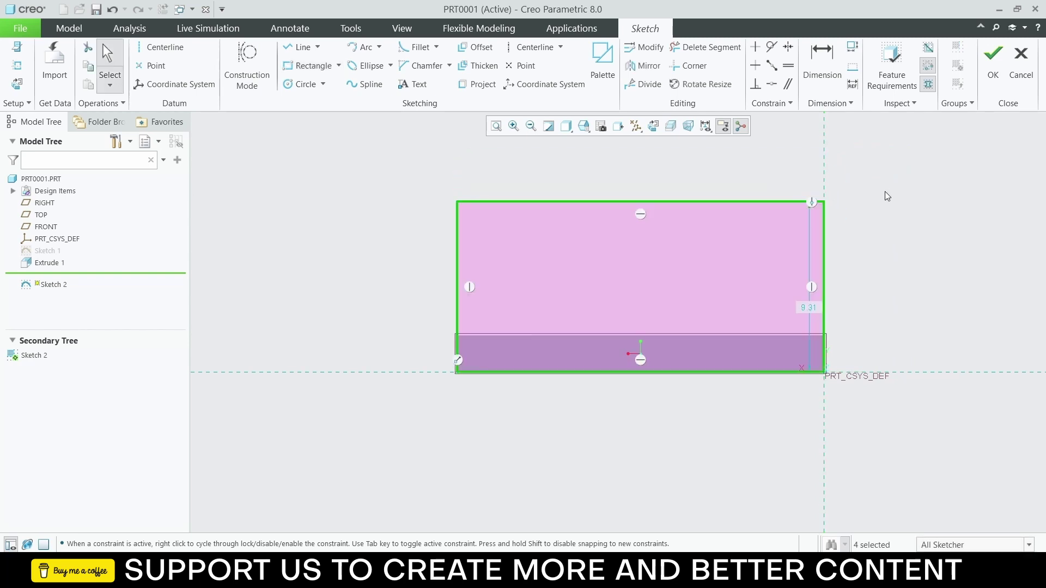
Step: Set the height of the rectangle on the side face to 12
scroll(848, 326, down, 2)
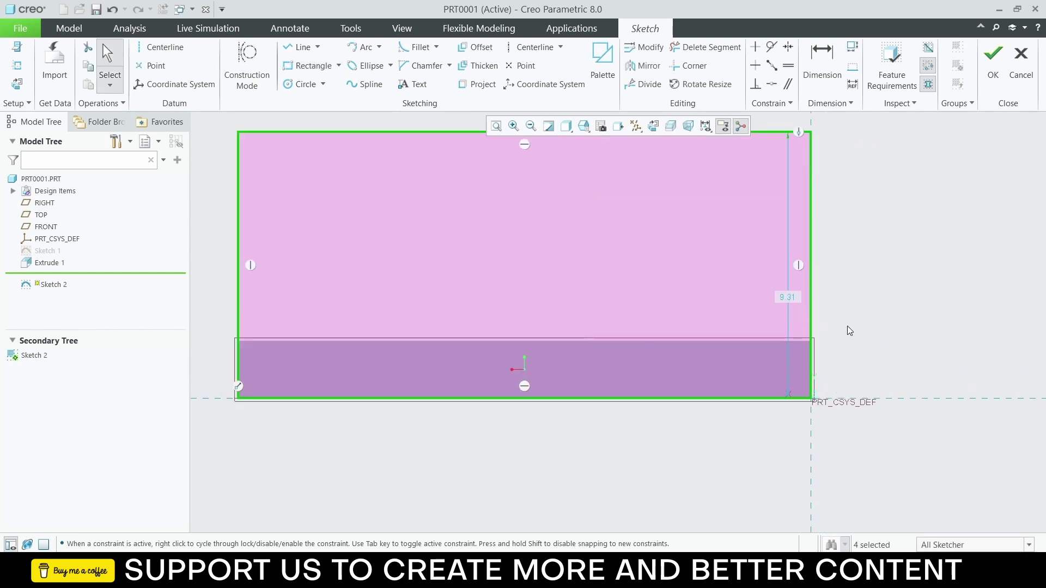
scroll(421, 420, up, 1)
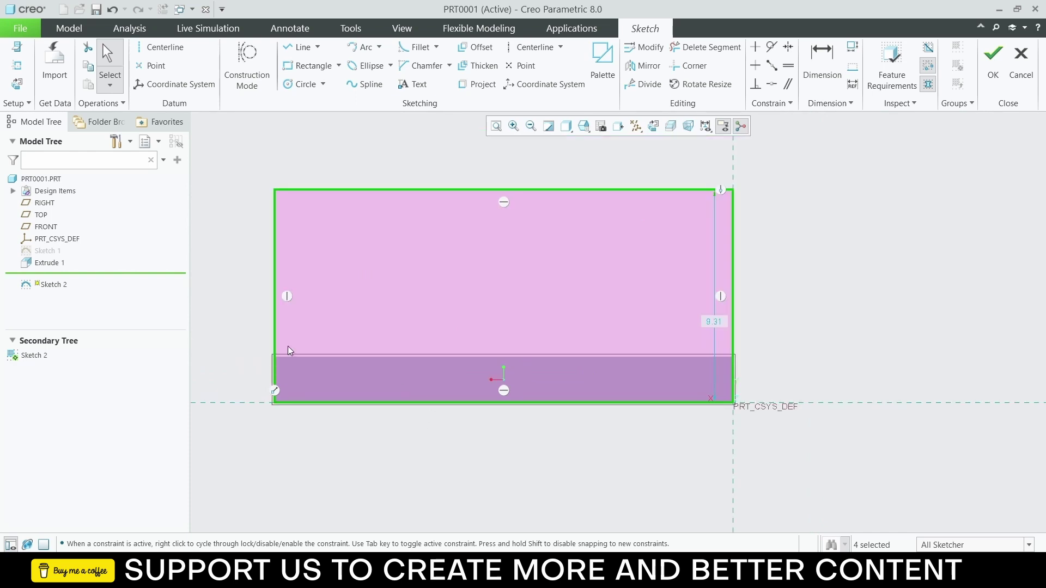
mouse_move(754, 252)
middle_down()
mouse_move(719, 272)
mouse_move(747, 245)
mouse_move(759, 259)
middle_up()
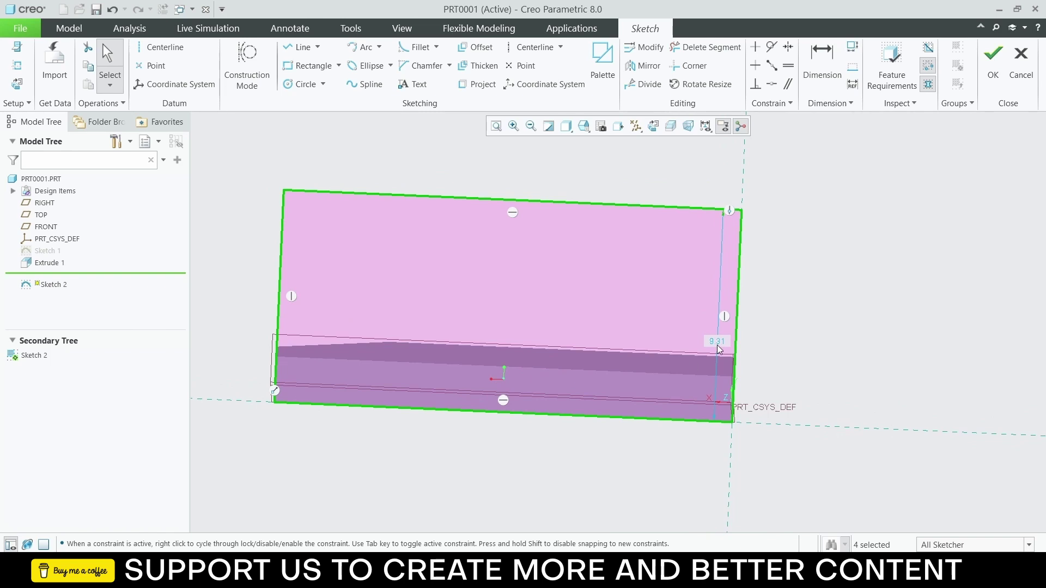
key(Escape)
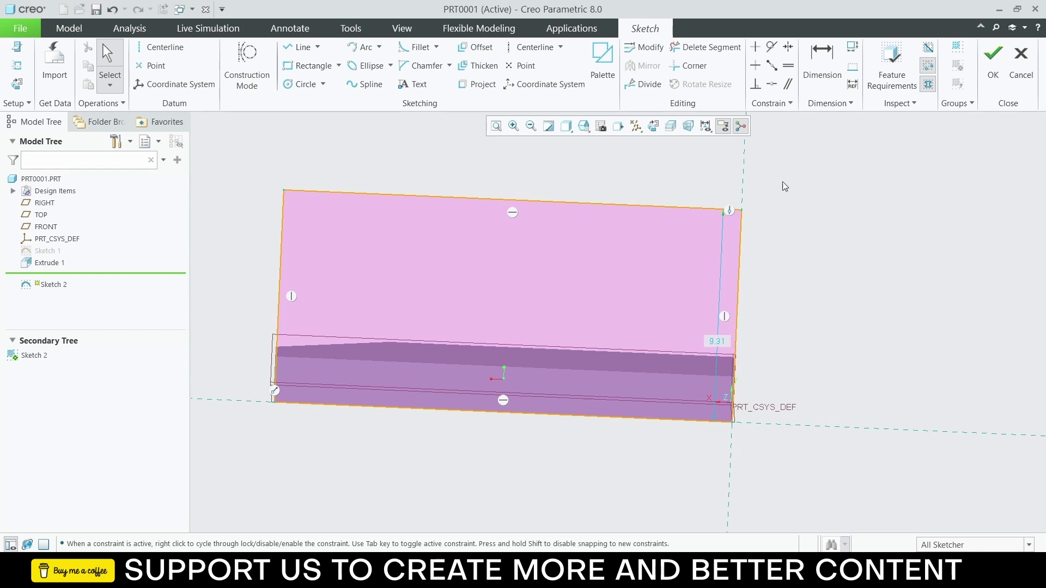
key(d)
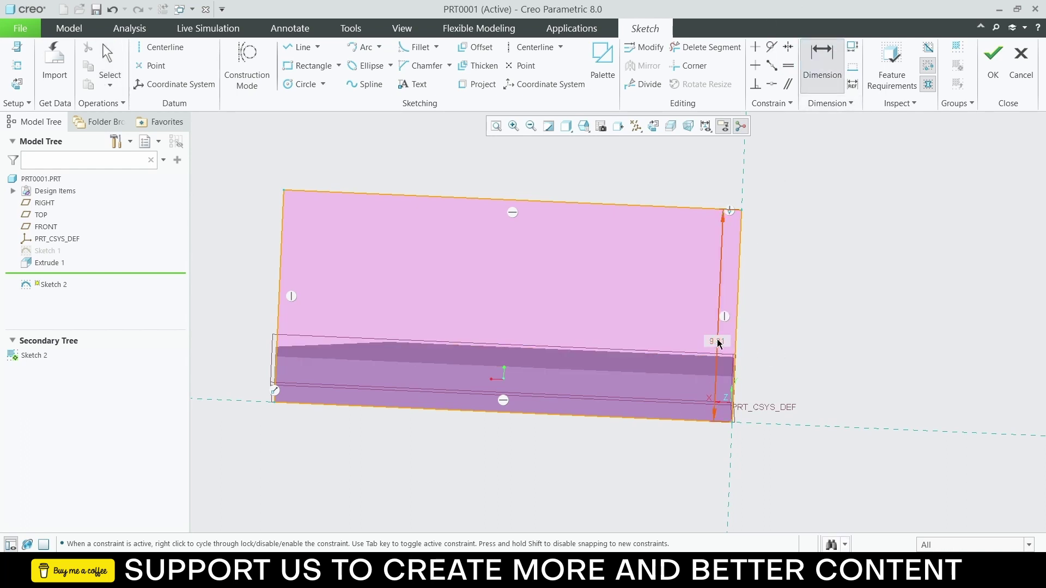
double_click(717, 341)
text(12)
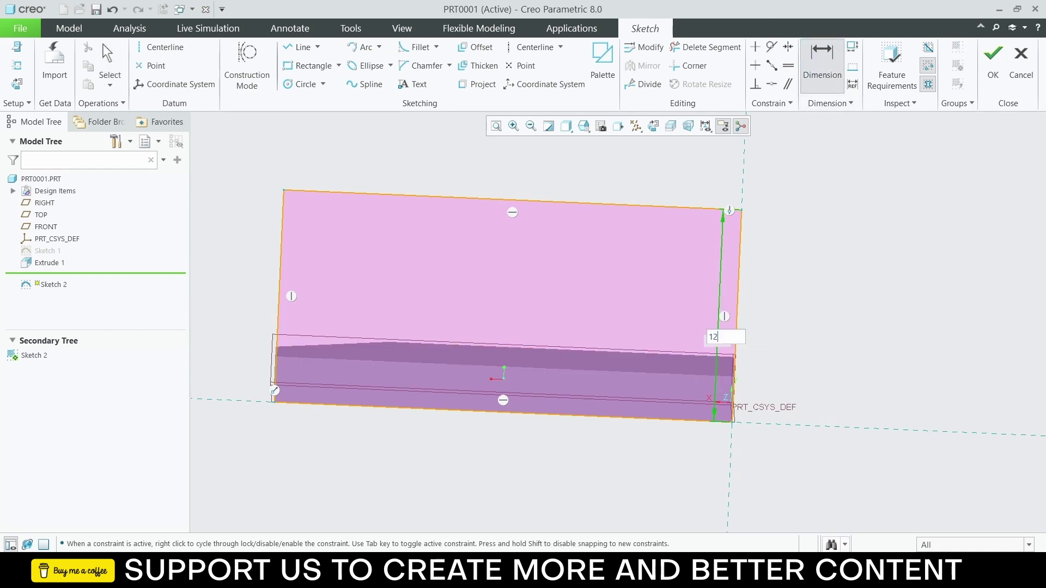
key(Return)
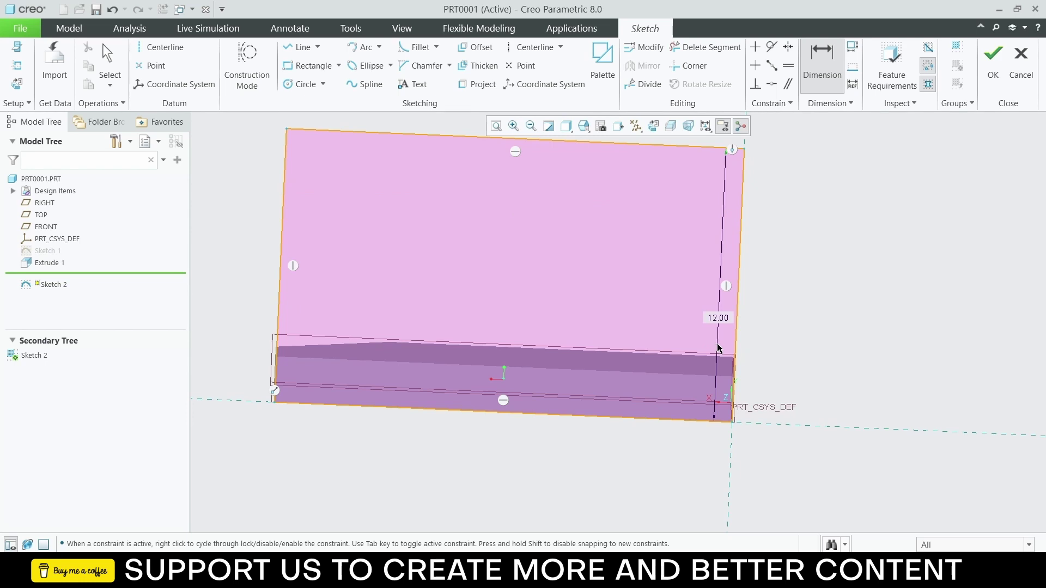
scroll(717, 349, down, 3)
scroll(603, 307, up, 2)
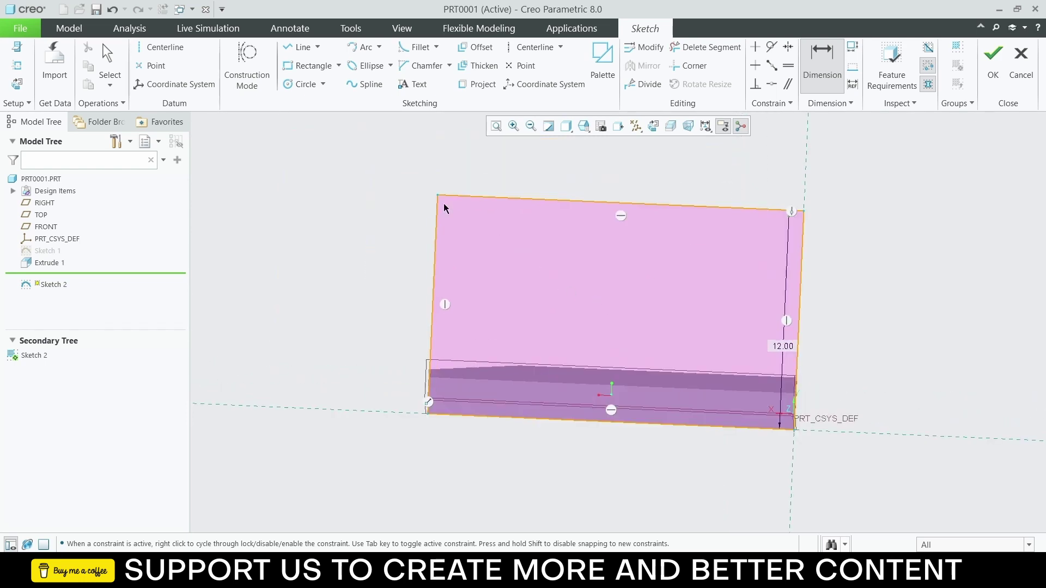
Step: Fillet the upper-left corner of the 12-high rectangle with a radius of about 3
click(417, 47)
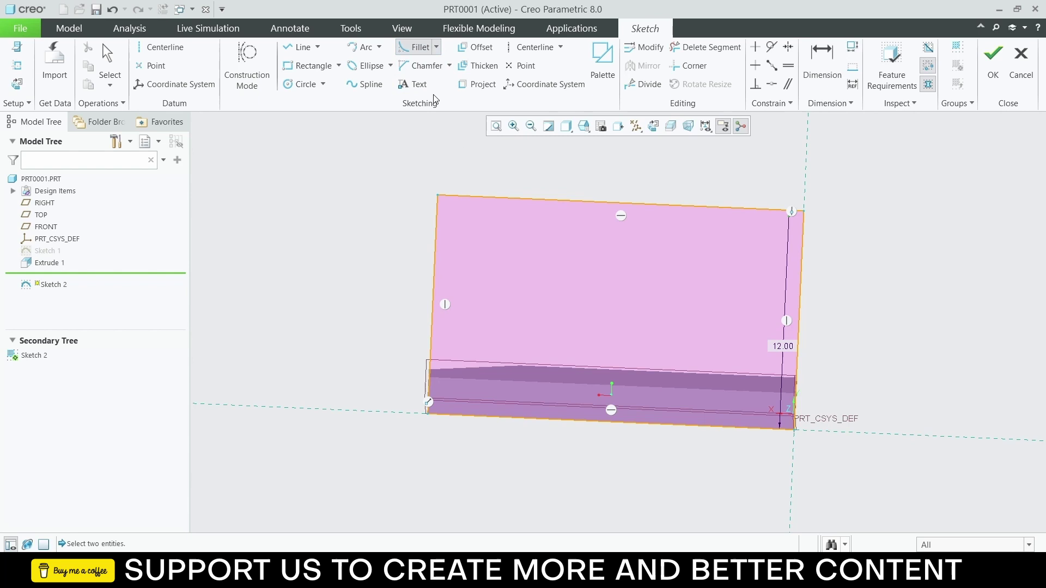
click(484, 209)
click(439, 251)
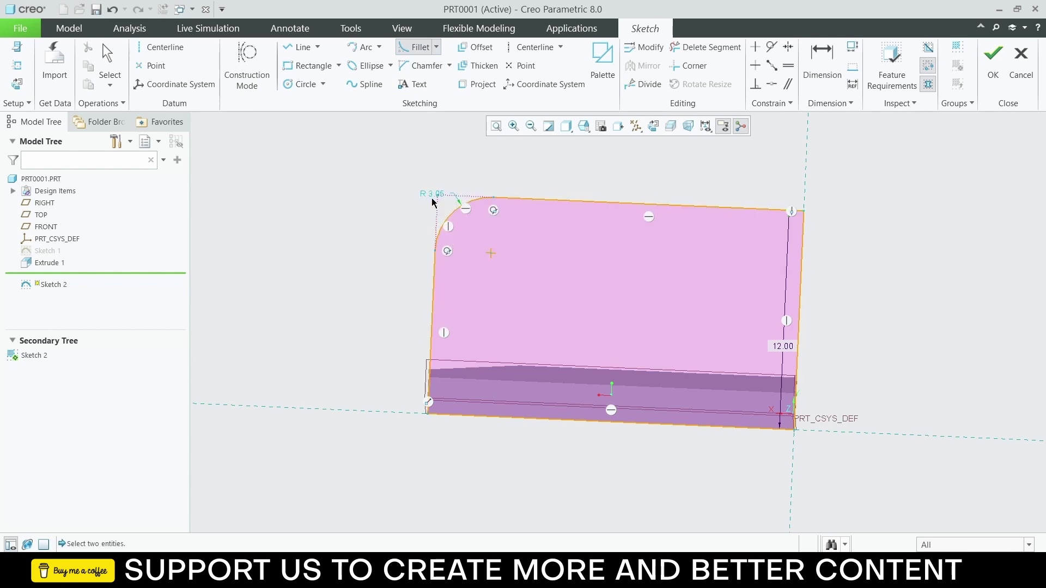
Step: Set the upper-left corner fillet's radius to 5 and finish the upright profile sketch
click(821, 62)
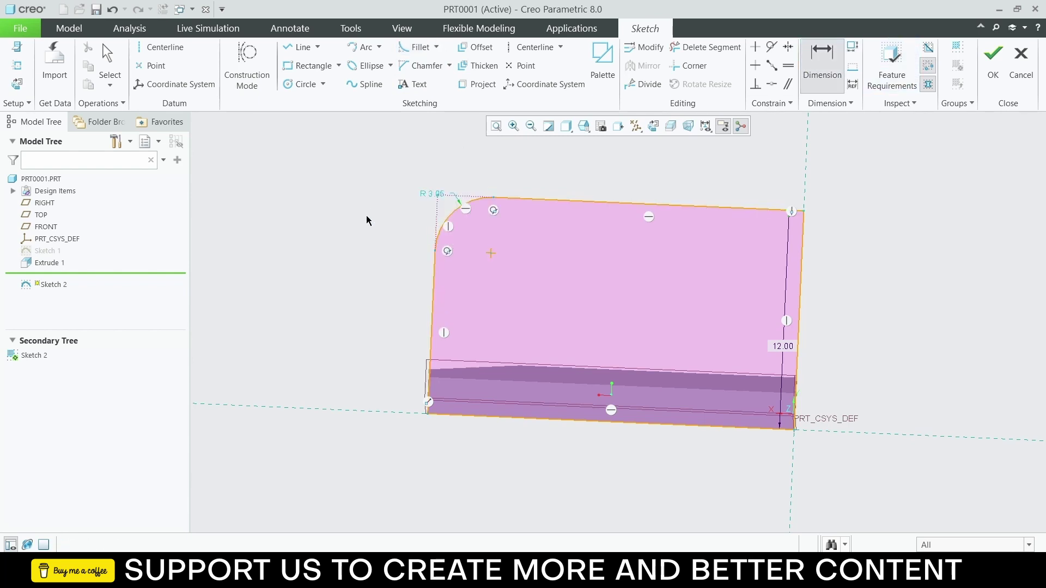
double_click(430, 195)
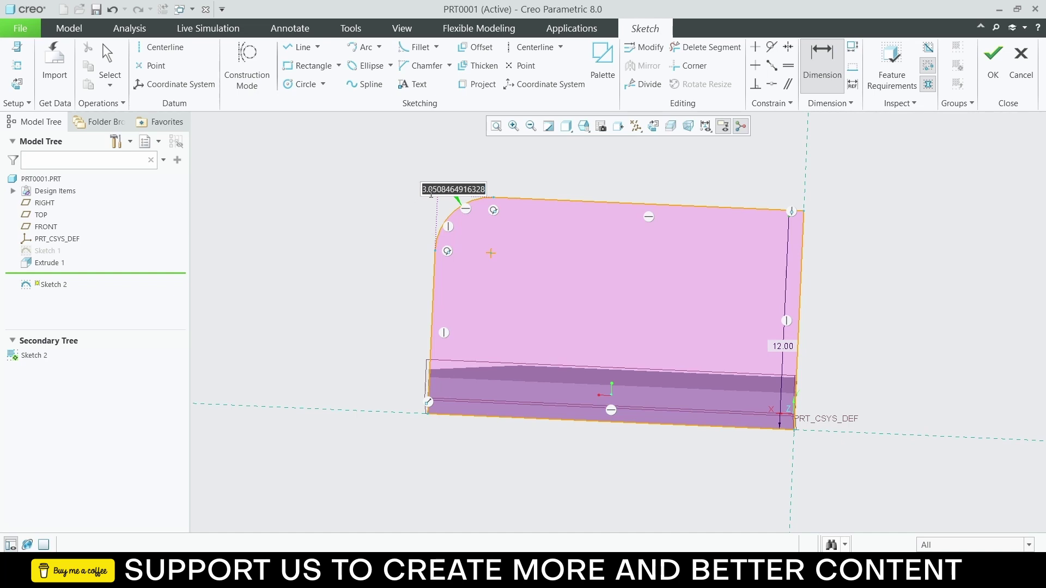
text(5)
key(Return)
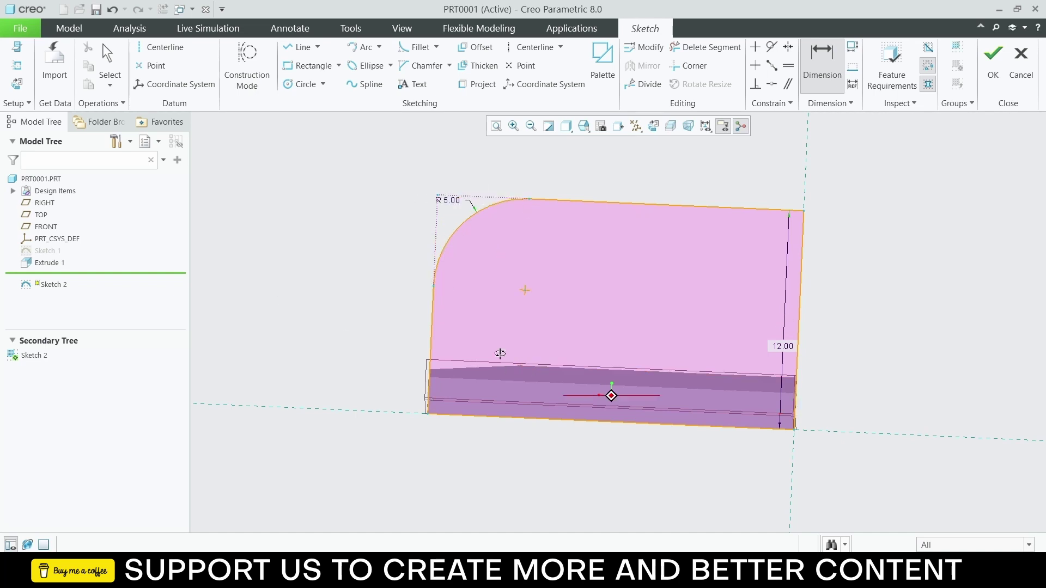
mouse_move(500, 354)
middle_down()
mouse_move(397, 392)
mouse_move(425, 393)
middle_up()
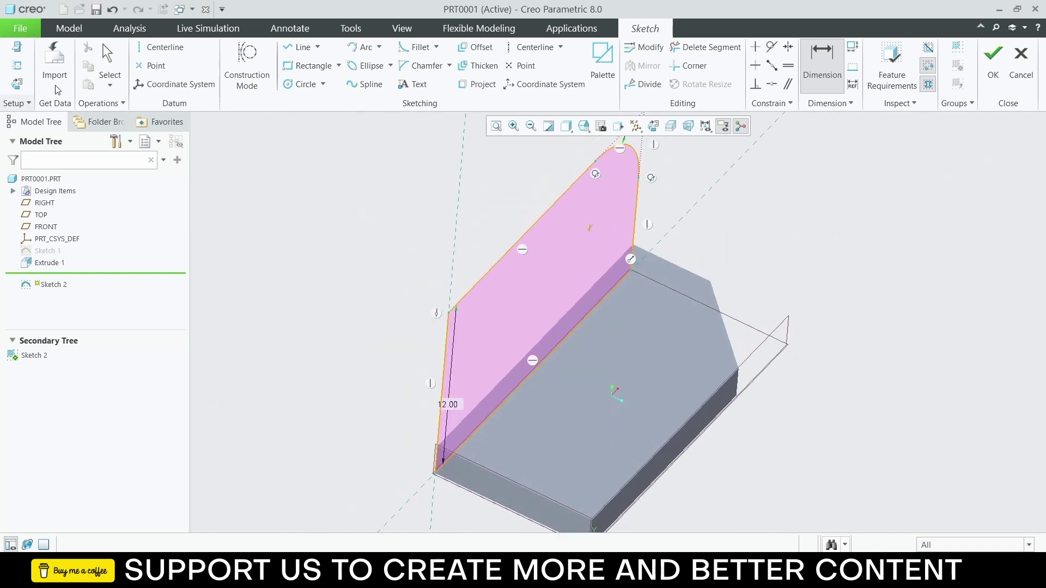
click(993, 57)
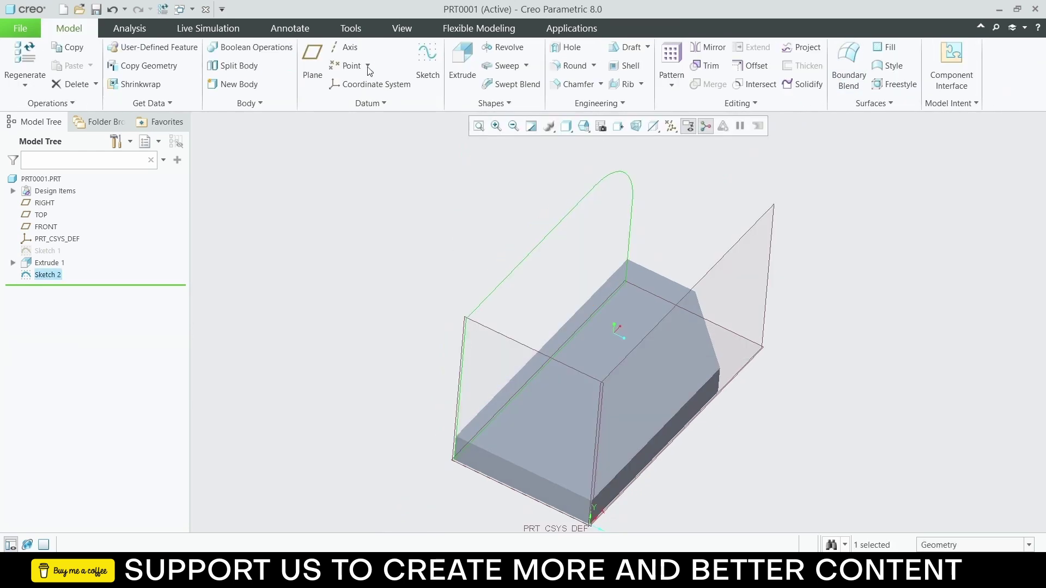
Step: Extrude the upright profile as a solid 2 deep, reversed so that it grows inward over the base plate
click(463, 68)
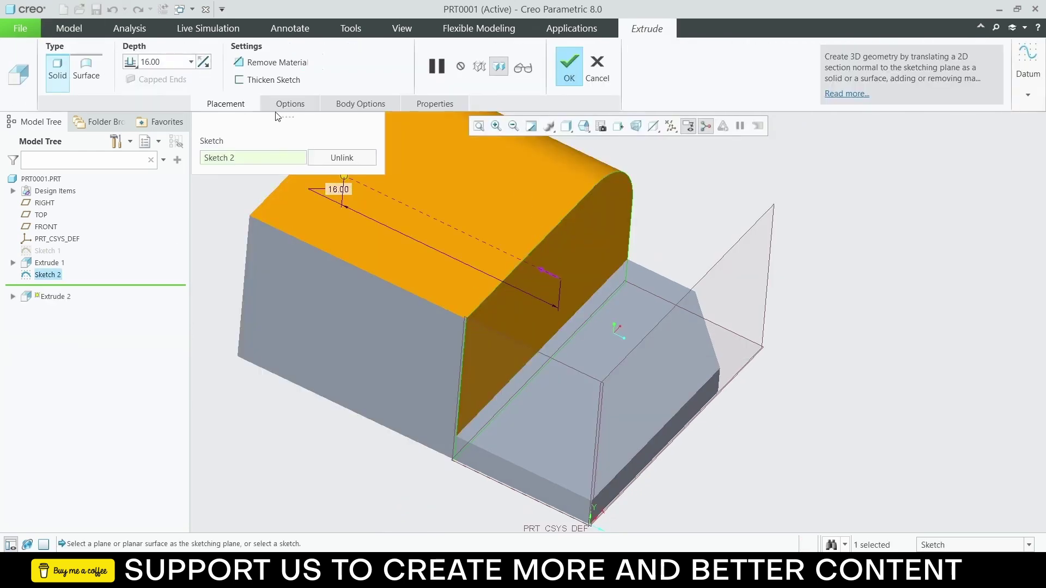
click(208, 64)
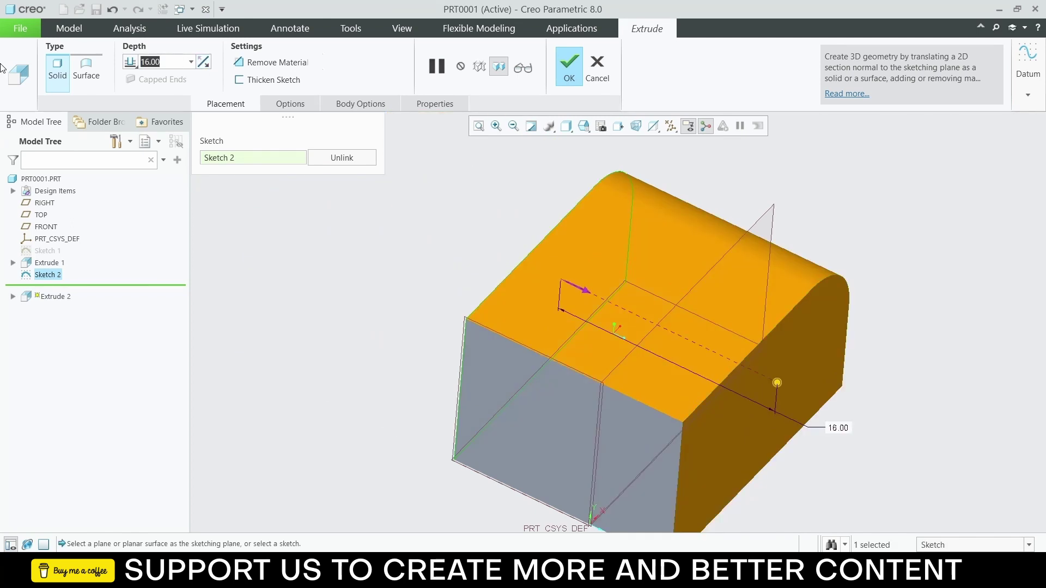
text(2)
key(Return)
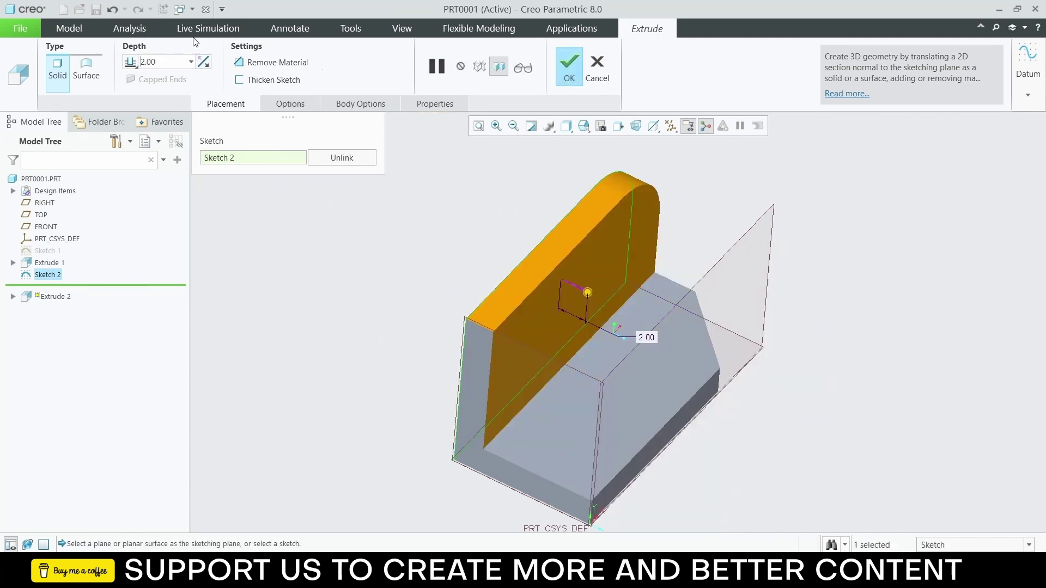
click(569, 64)
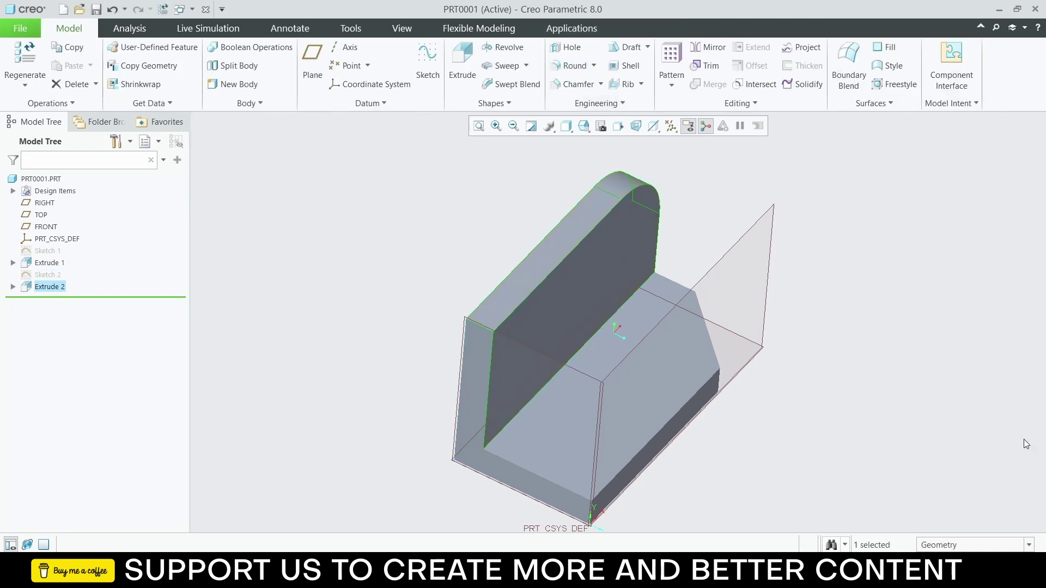
click(981, 436)
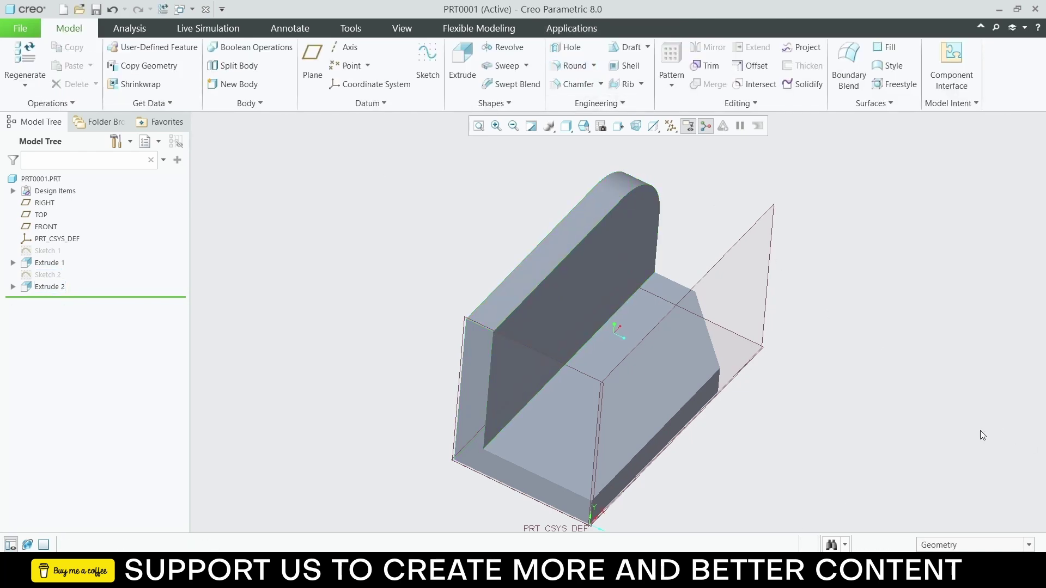
Step: On the L-shaped end face, sketch a rectangle about 7.9 high, spanning the face's full width from its lower edge
click(499, 466)
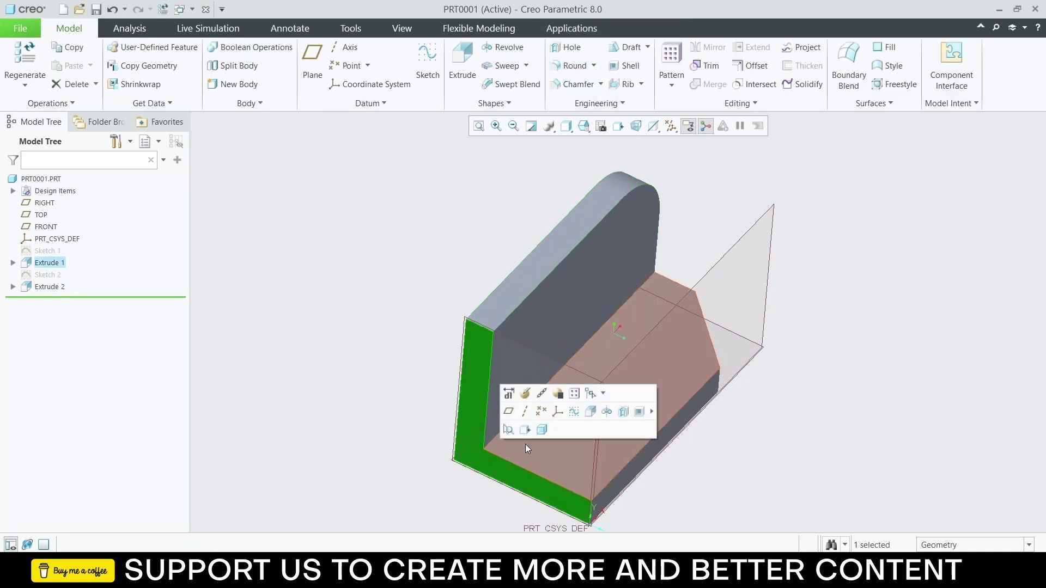
click(574, 411)
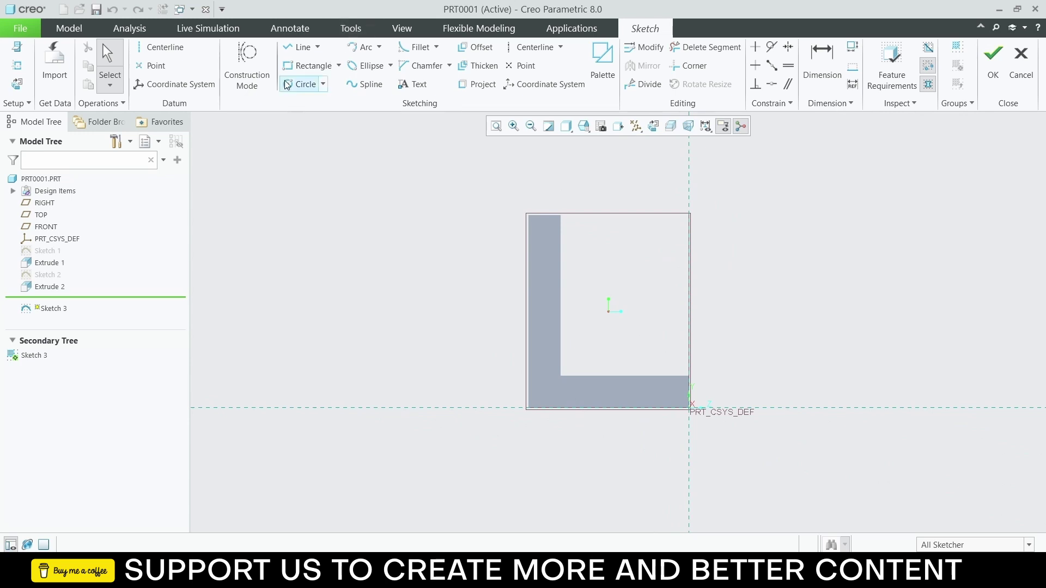
click(310, 66)
click(531, 406)
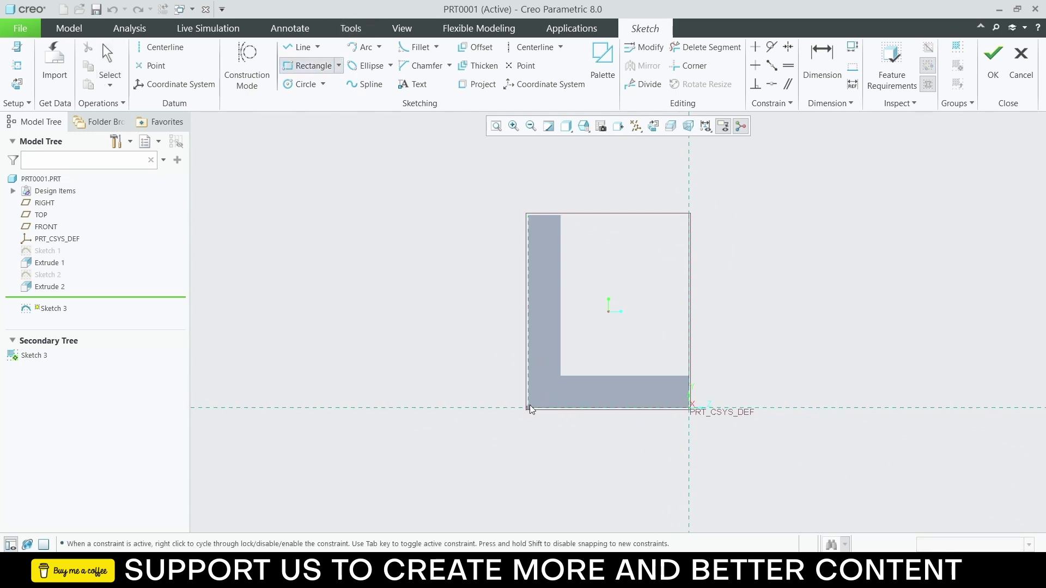
click(692, 281)
middle_click(846, 257)
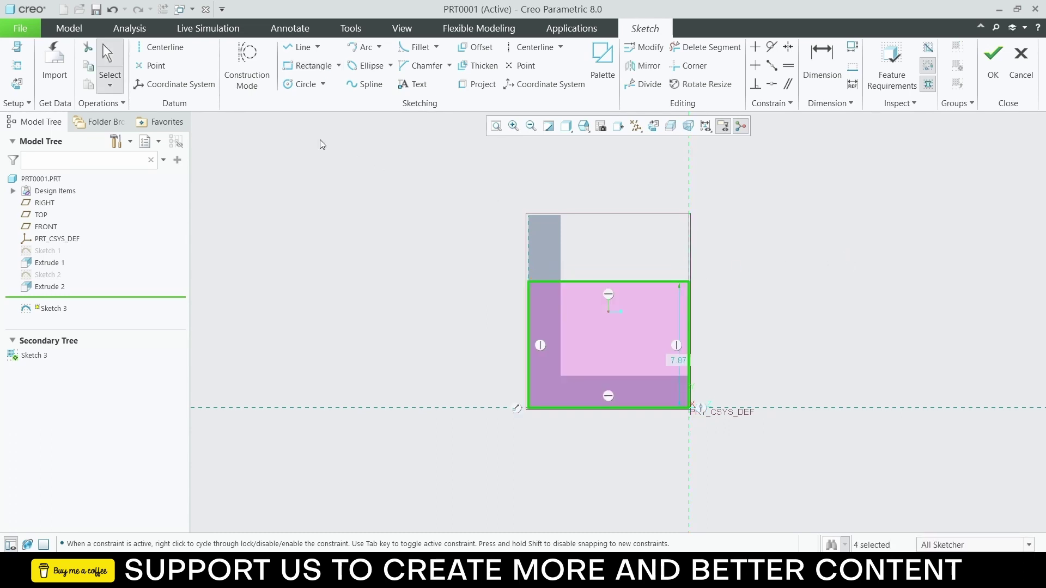
Step: Set the height of the rectangle on the end face to 8 and finish the sketch
double_click(675, 361)
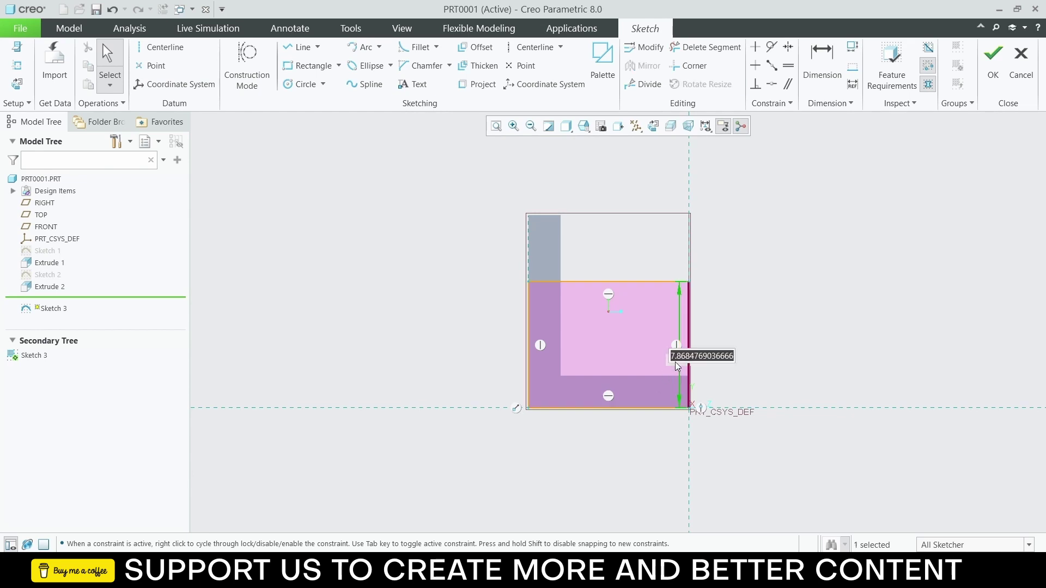
text(8)
key(Return)
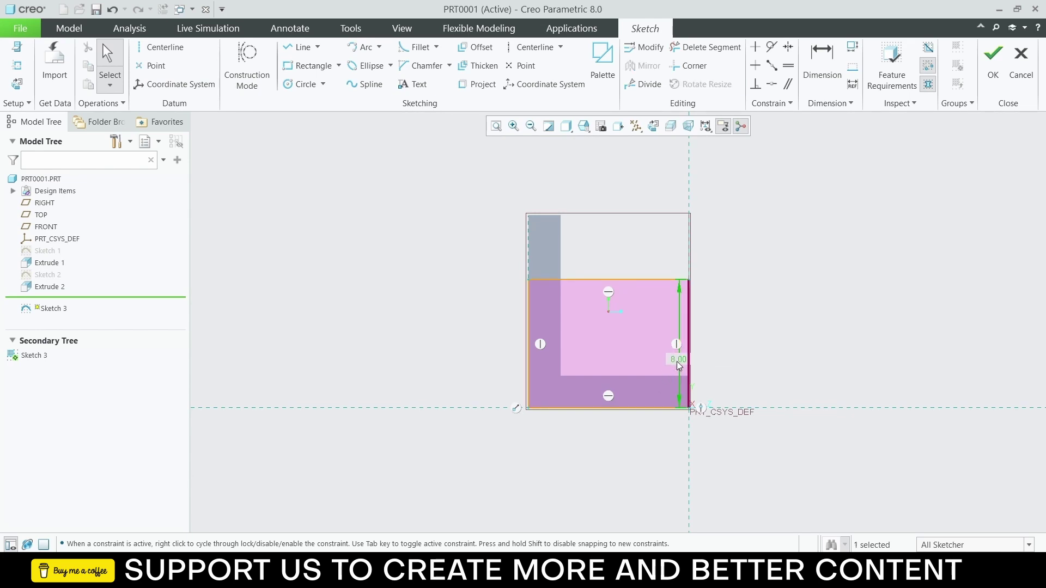
mouse_move(675, 362)
middle_down()
mouse_move(613, 341)
mouse_move(553, 152)
middle_up()
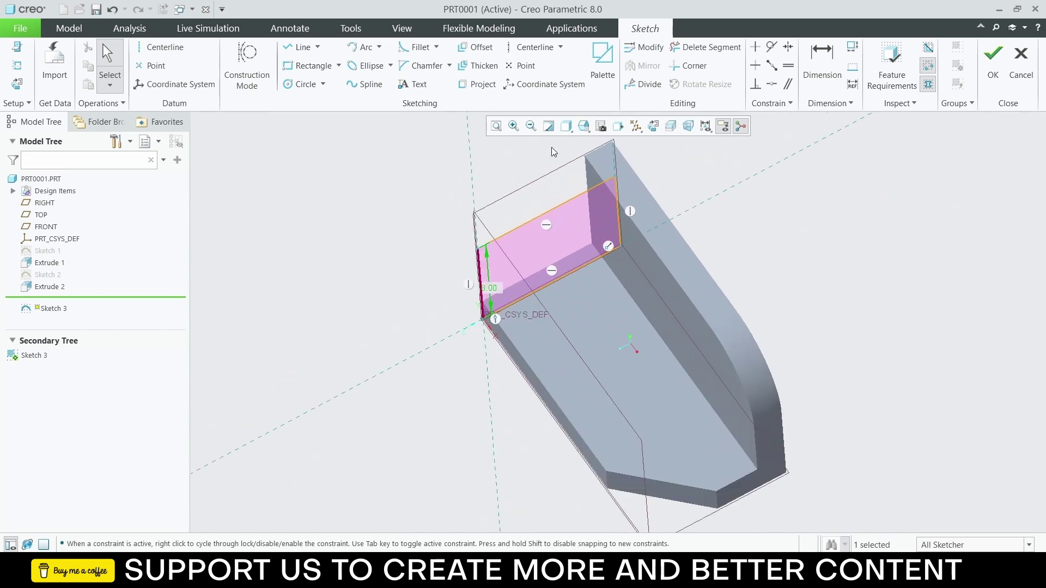
click(993, 55)
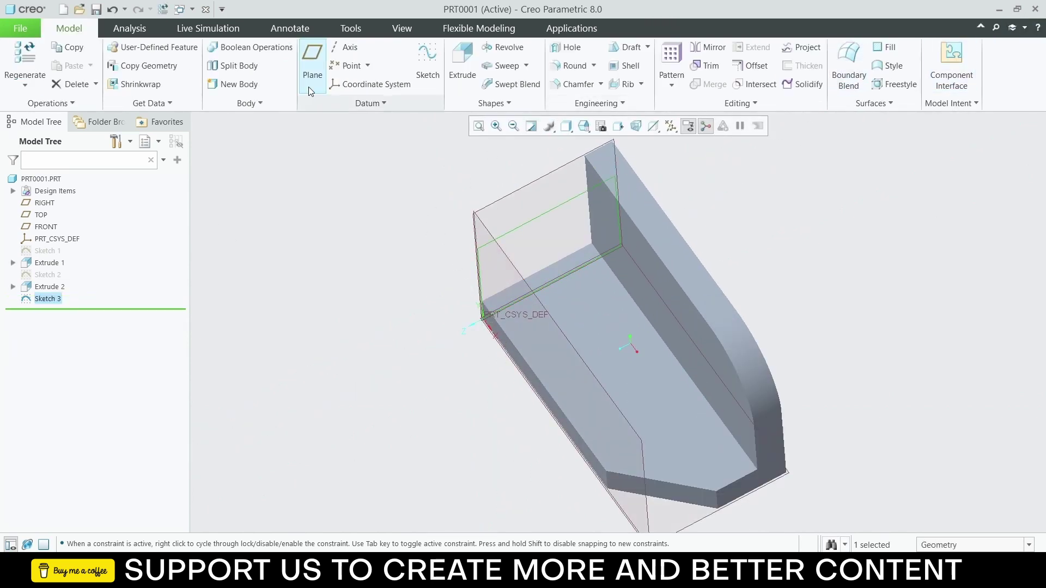
Step: Extrude the end-face rectangle as a solid 2 deep, reversed so that it grows inward over the plate
click(462, 60)
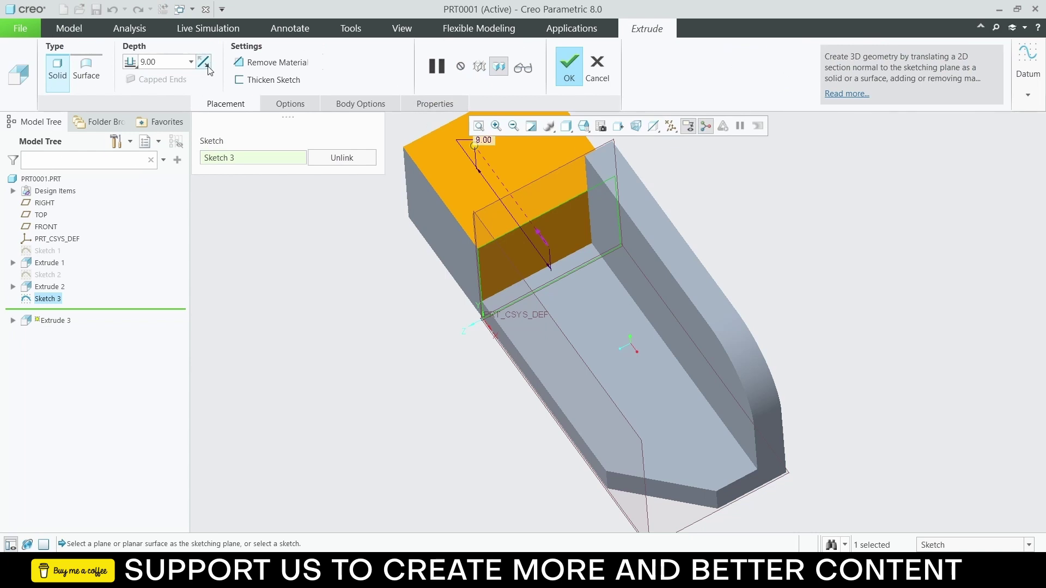
click(205, 63)
text(2)
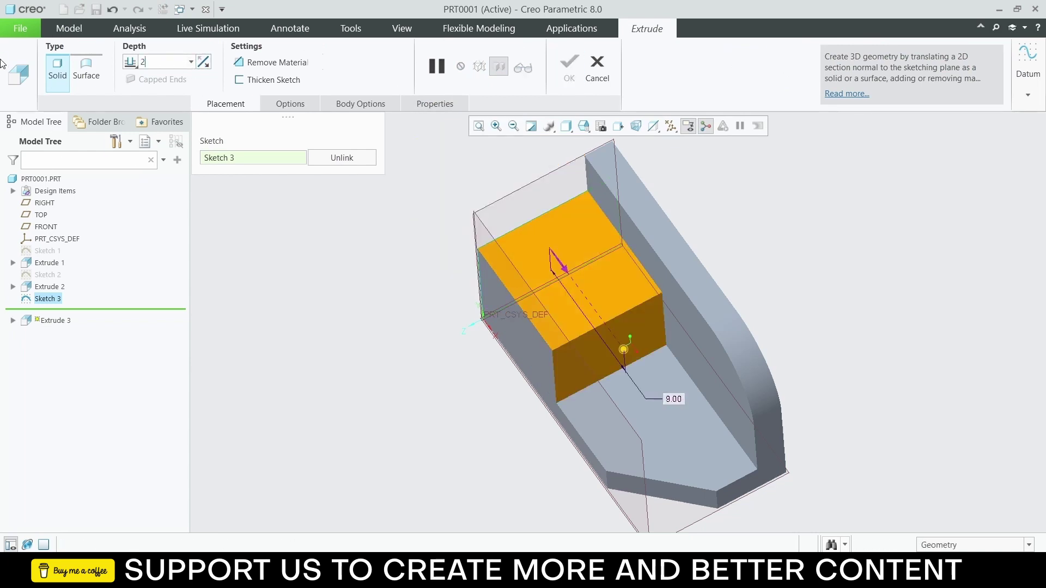
key(Return)
click(569, 81)
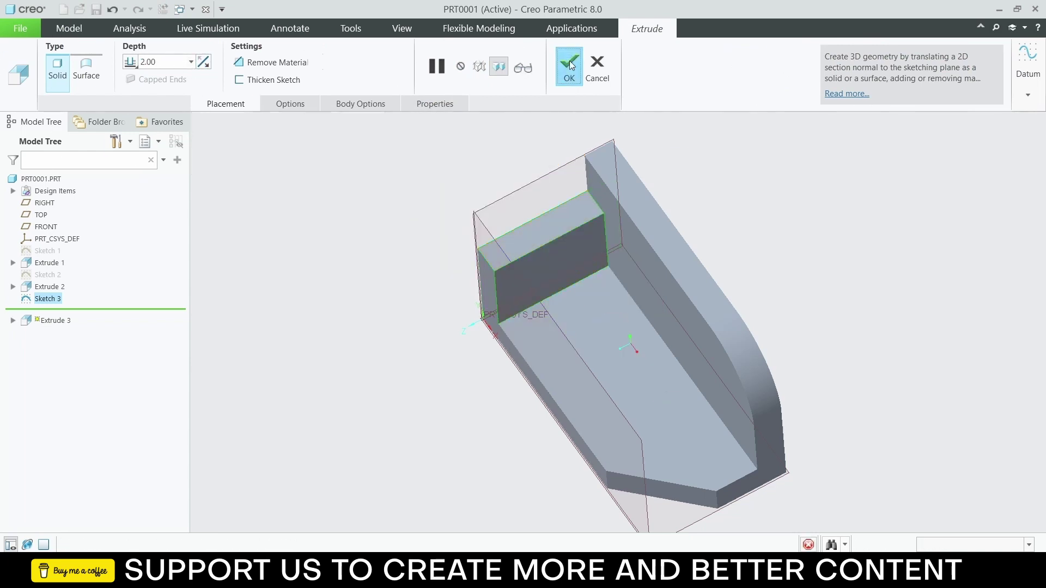
Step: Turn off the display of annotations and of the spin center
middle_drag(756, 299, 705, 423)
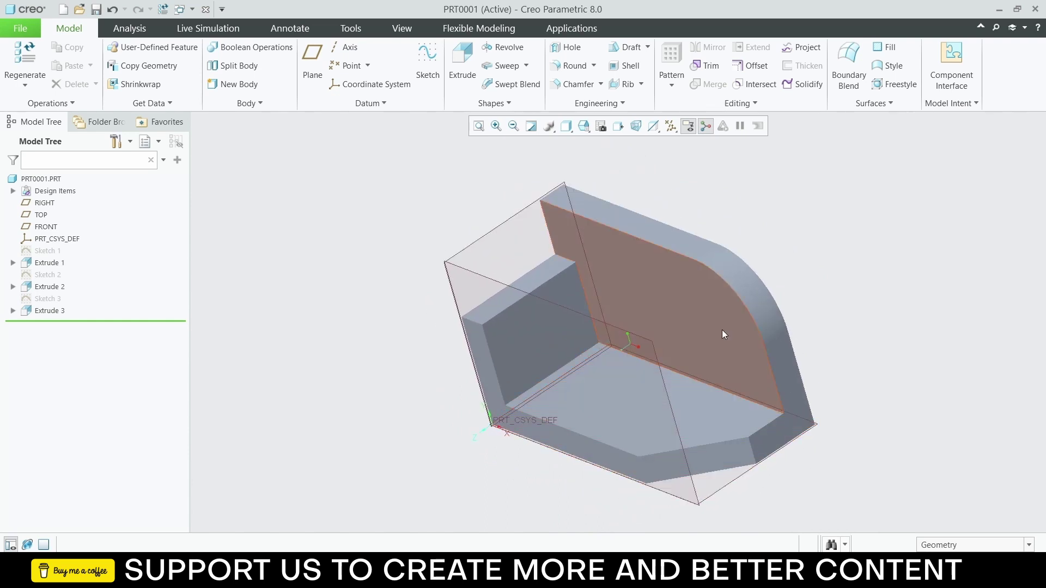
scroll(721, 329, up, 2)
mouse_move(717, 341)
middle_down()
mouse_move(723, 319)
mouse_move(730, 359)
mouse_move(714, 342)
mouse_move(805, 264)
middle_up()
click(689, 126)
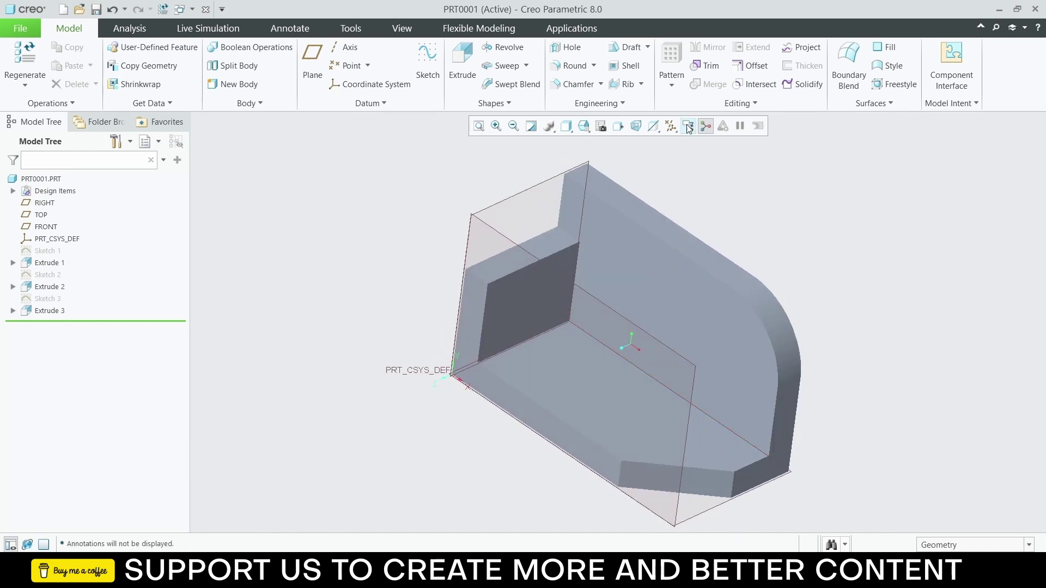
click(706, 125)
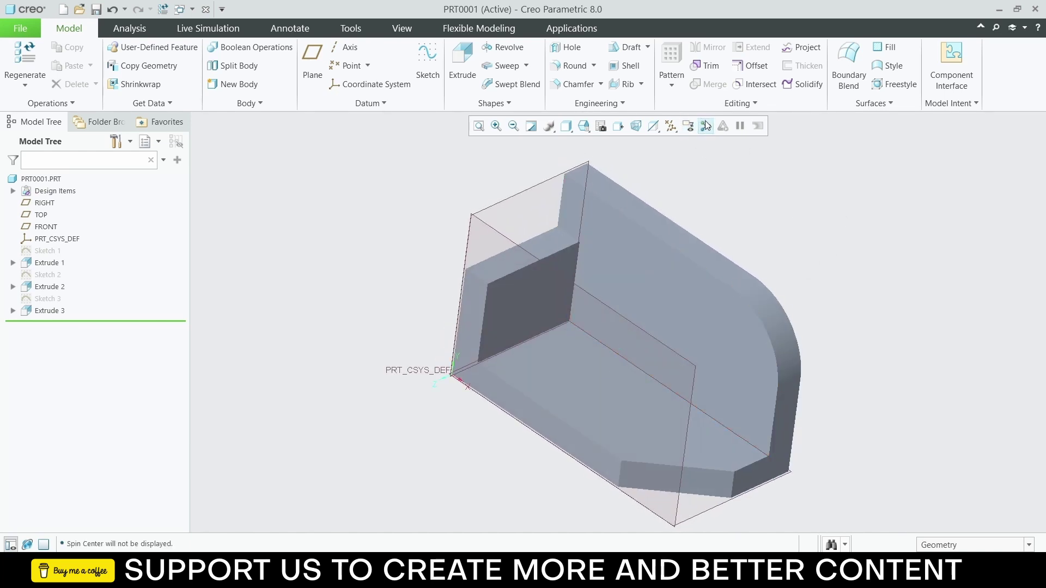
mouse_move(836, 270)
middle_down()
mouse_move(803, 243)
mouse_move(854, 257)
mouse_move(833, 263)
middle_up()
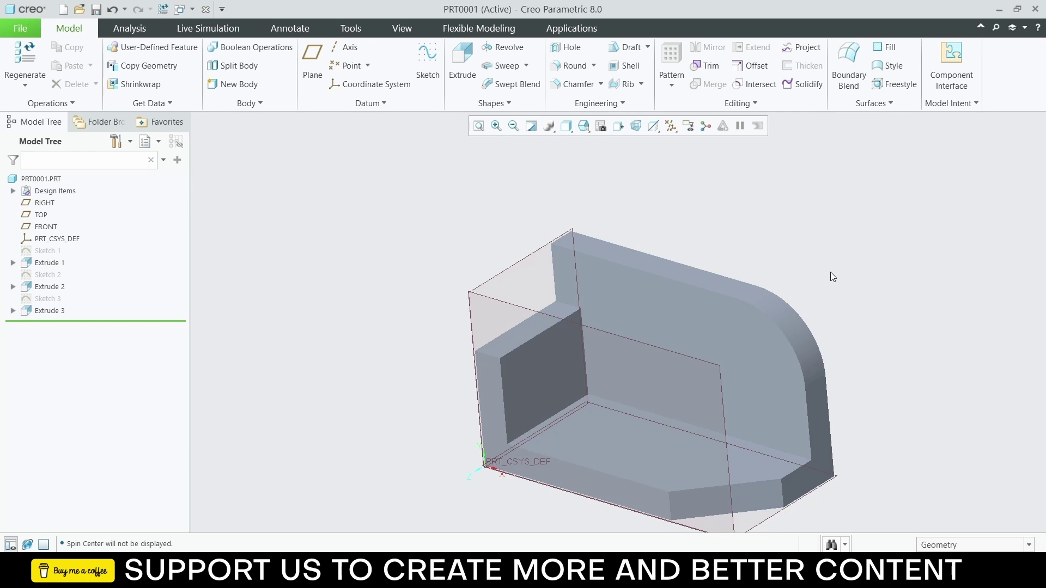
Step: Create a new solid part named prt0002 with the default template and maximize its window
click(20, 28)
click(32, 52)
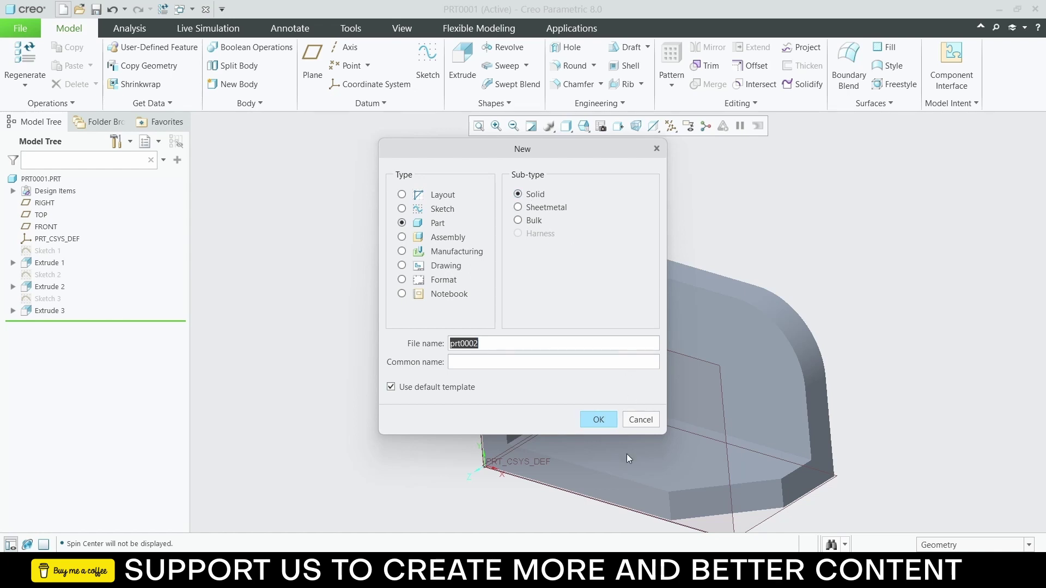
click(597, 419)
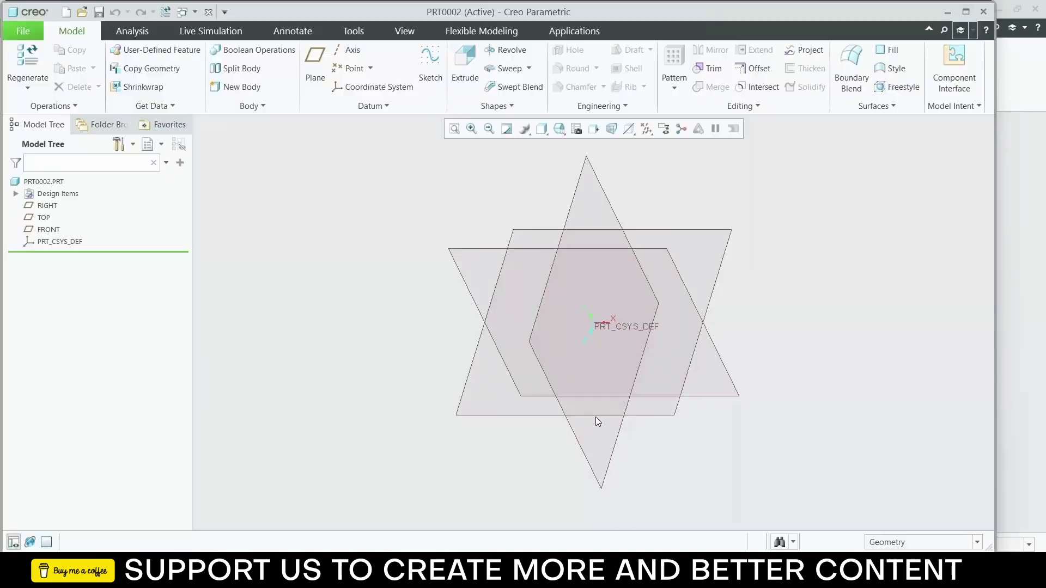
click(966, 11)
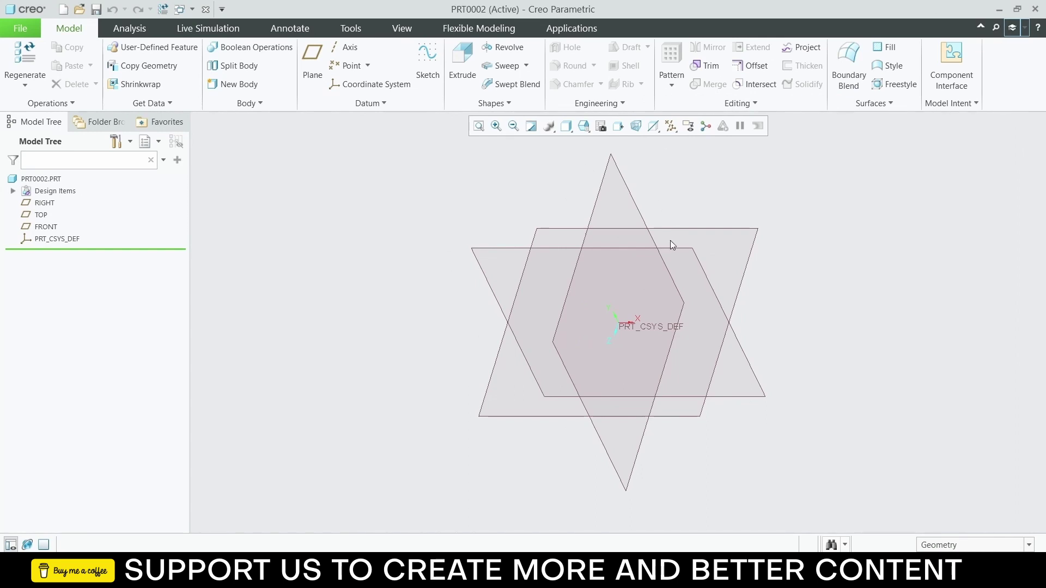
Step: On the FRONT plane, sketch a closed line profile from the origin, about 614 wide and 256 high, sloping down to a ledge about 300 long
click(48, 228)
click(57, 170)
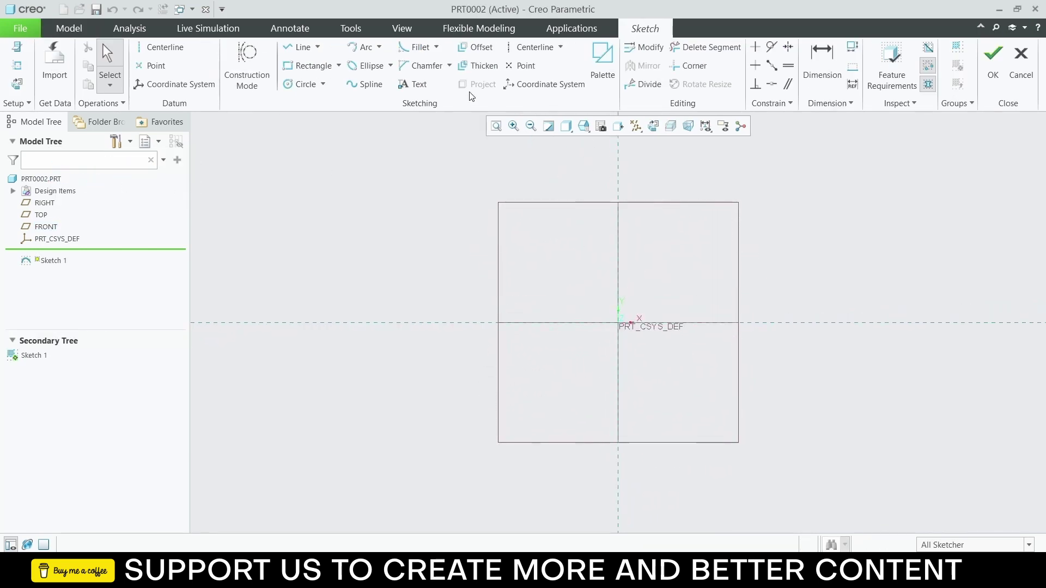
click(298, 48)
click(619, 203)
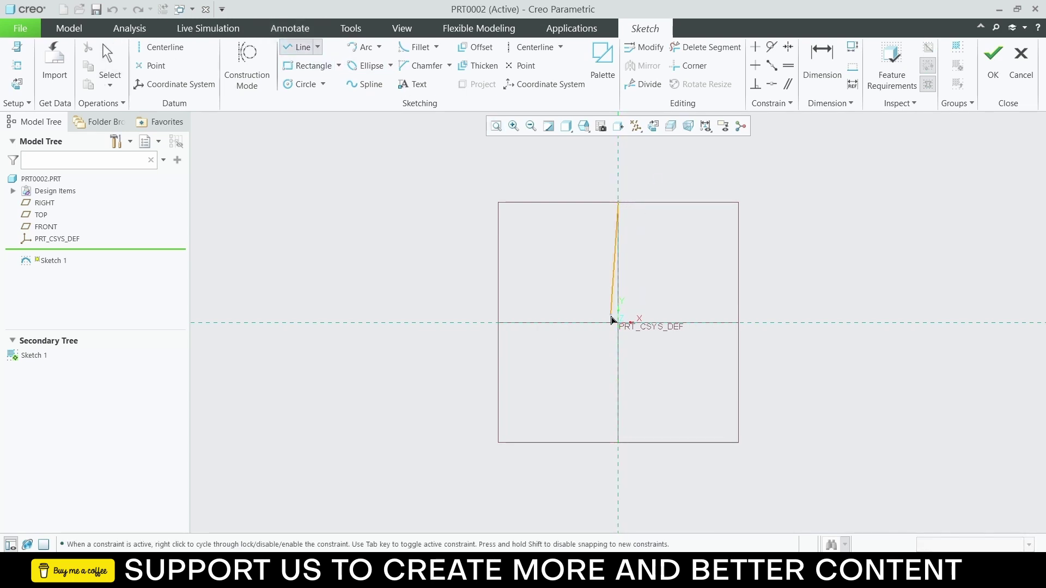
click(619, 325)
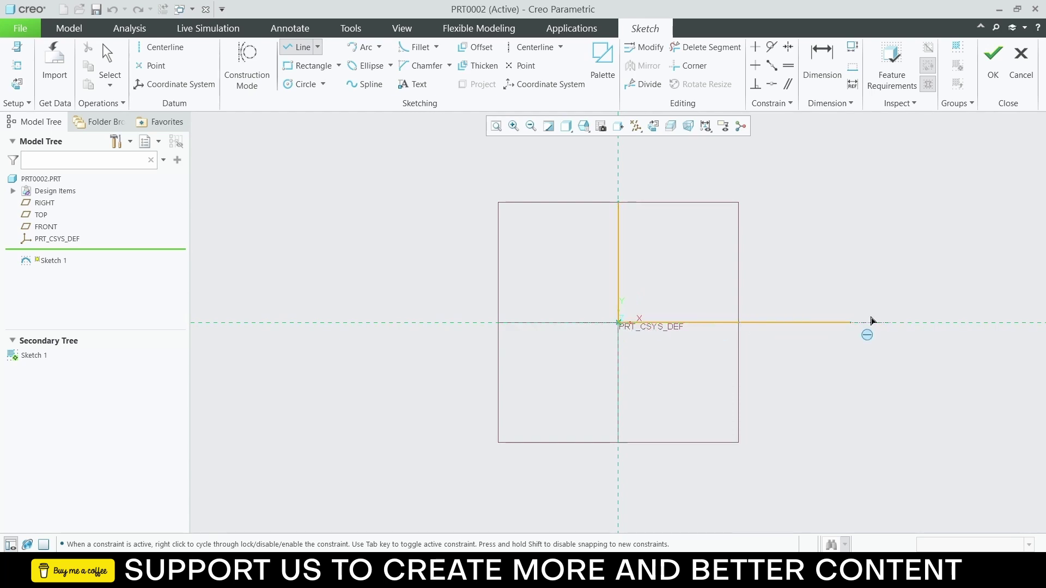
click(908, 322)
click(908, 303)
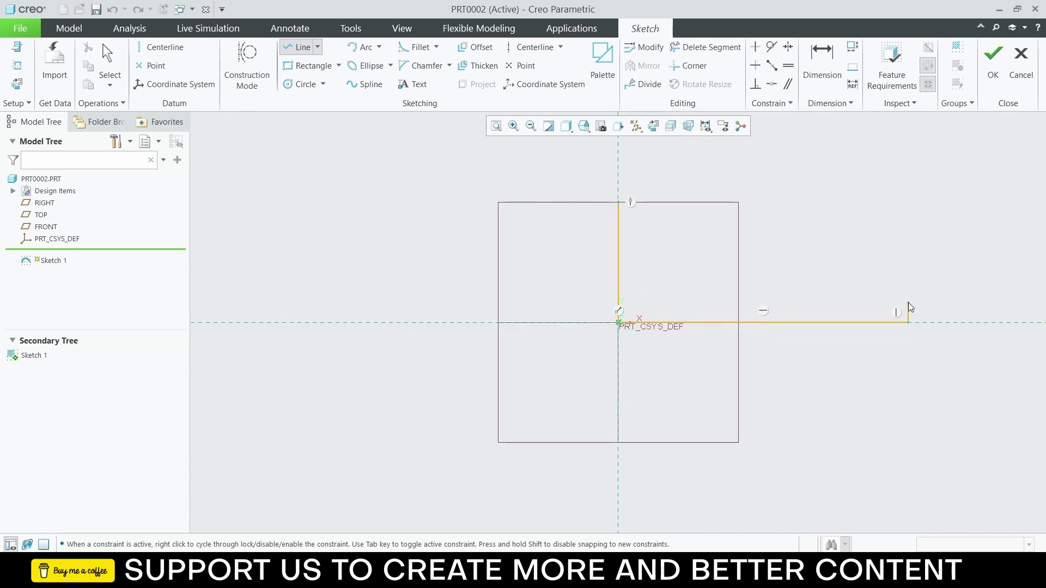
click(766, 302)
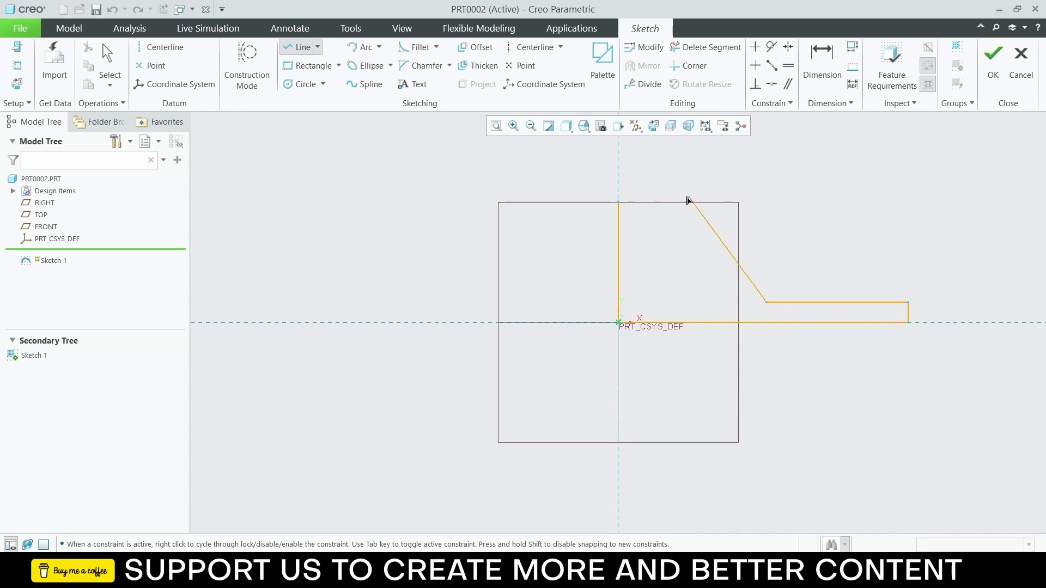
click(657, 202)
click(619, 202)
middle_click(679, 278)
middle_click(680, 271)
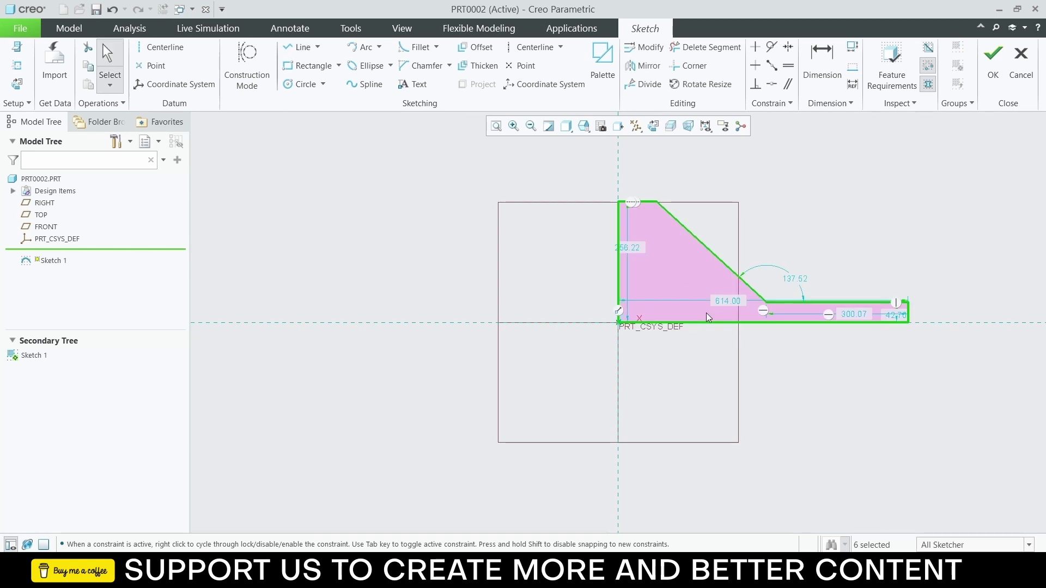
Step: Move the overall width dimension below the profile and set it to 10
drag(721, 304, 722, 363)
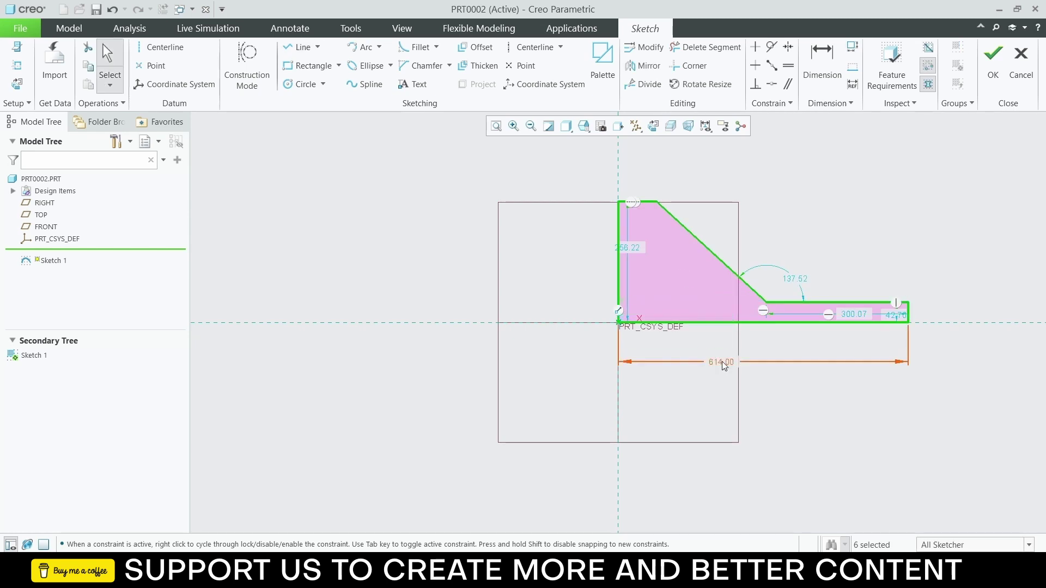
double_click(723, 362)
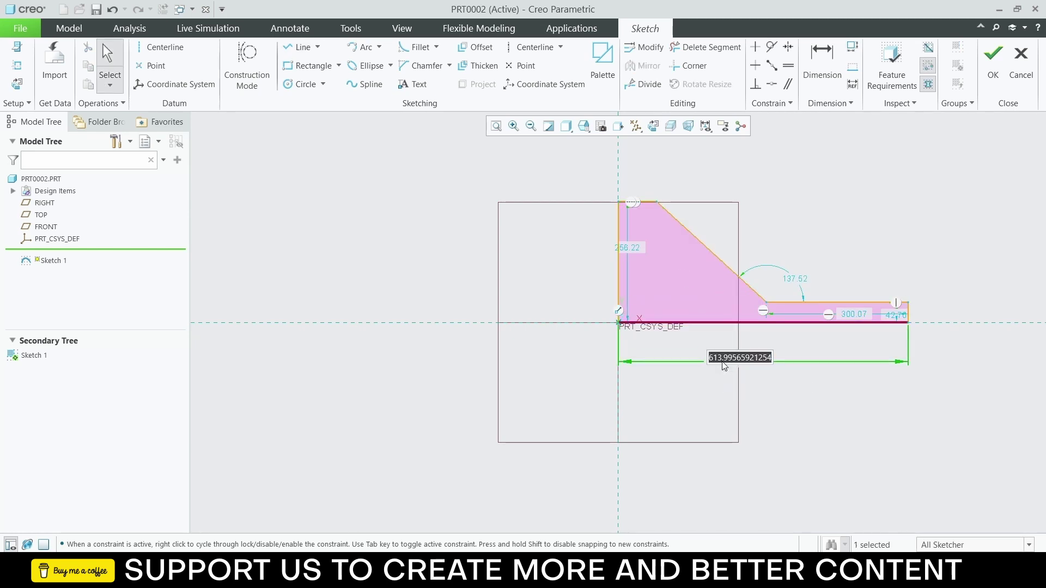
text(10)
key(Return)
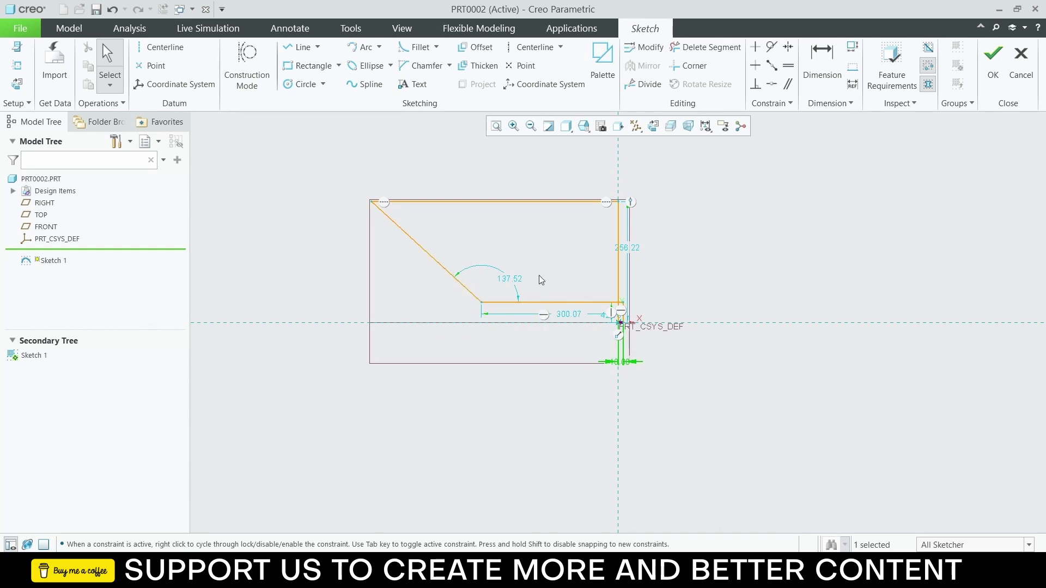
Step: Reshape the distorted profile by moving its vertices and end edge, making it about 230 wide and 223 high with a ledge about 121 by 53
drag(625, 246, 530, 238)
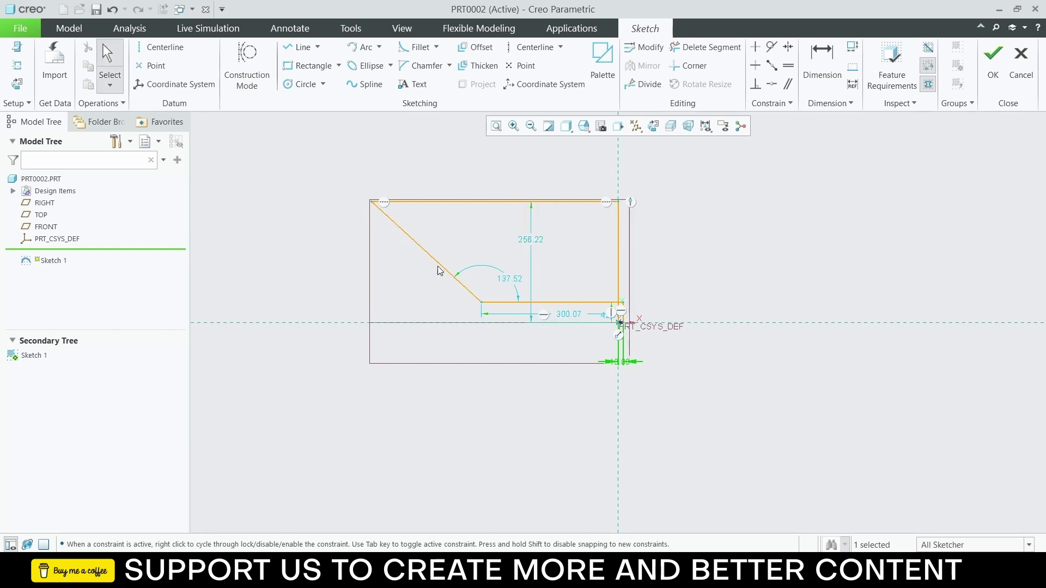
drag(374, 205, 655, 217)
drag(483, 301, 668, 297)
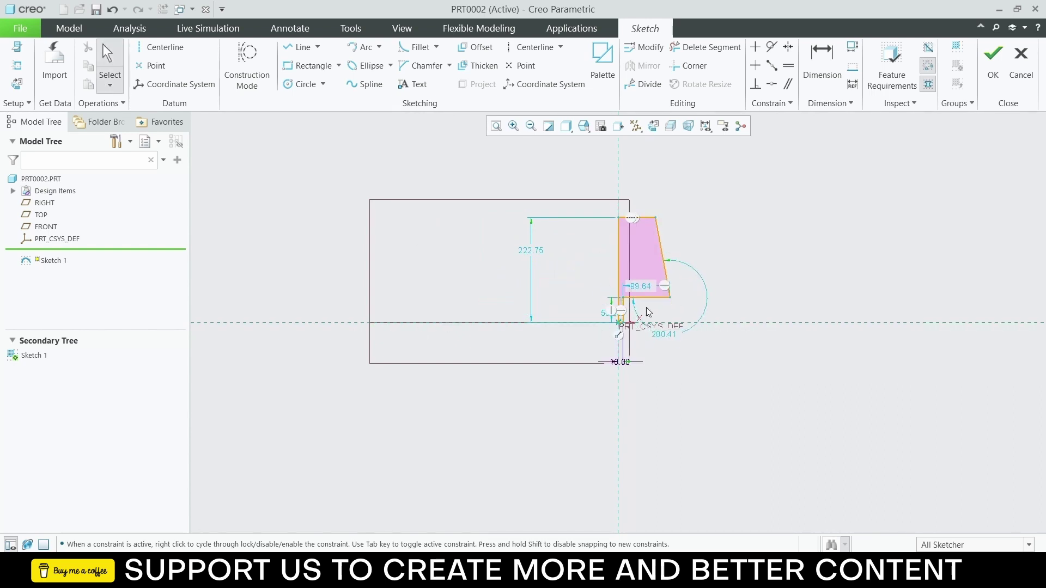
scroll(648, 294, down, 2)
scroll(661, 240, down, 2)
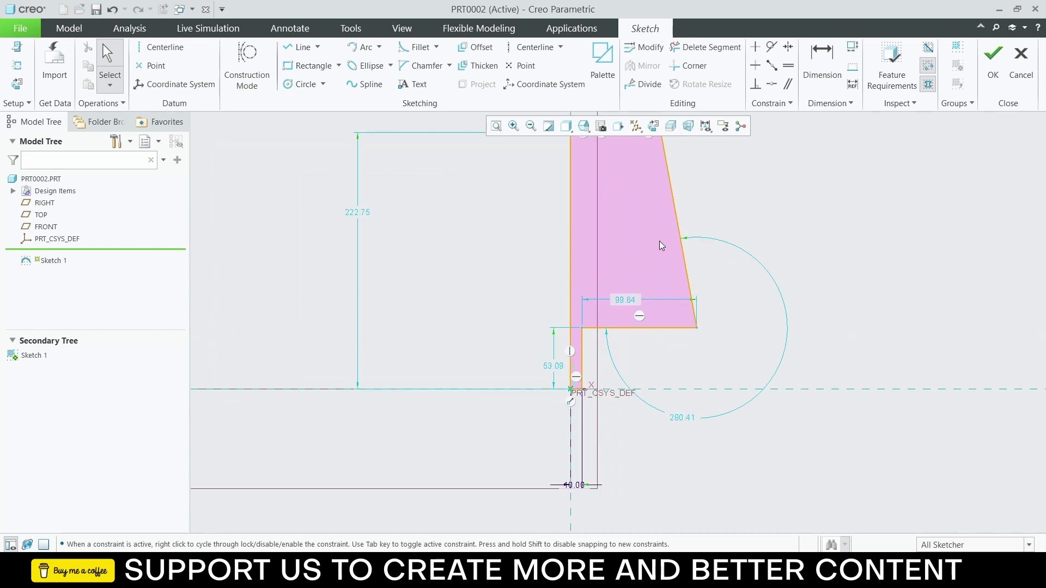
drag(587, 350, 836, 354)
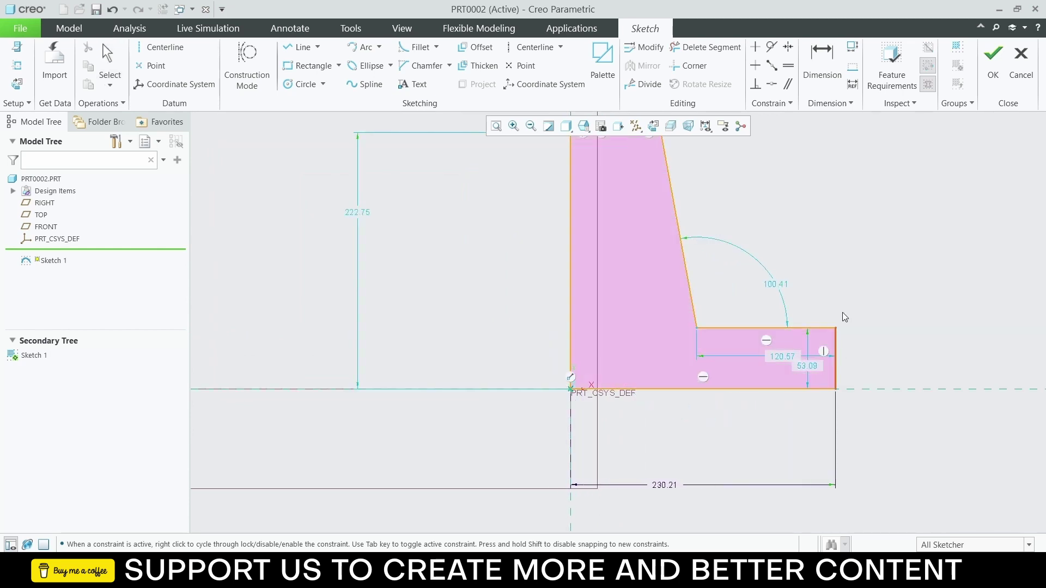
Step: Set the length of the ledge's upper edge to 5
double_click(780, 355)
text(5)
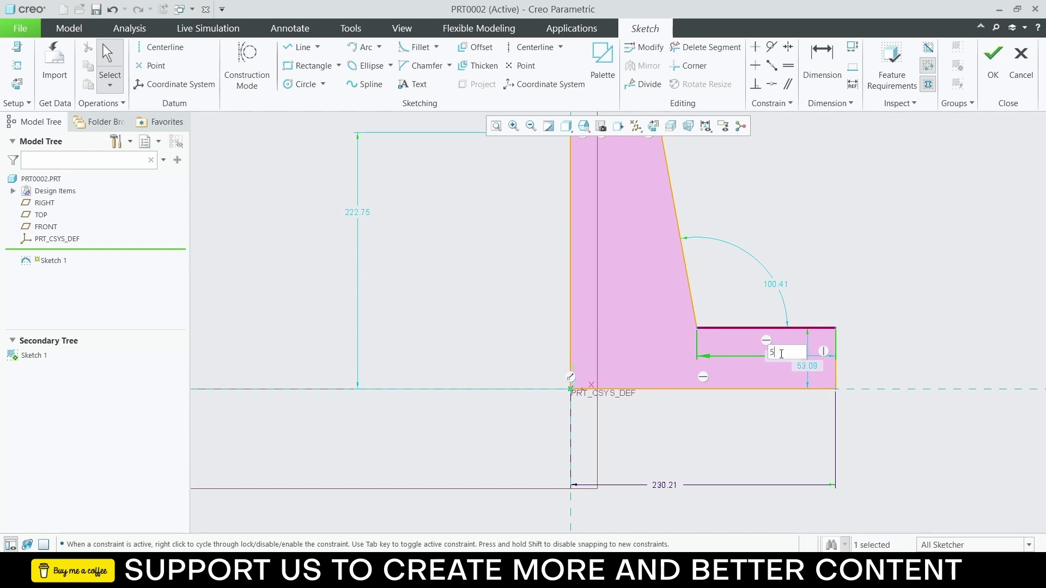
key(Return)
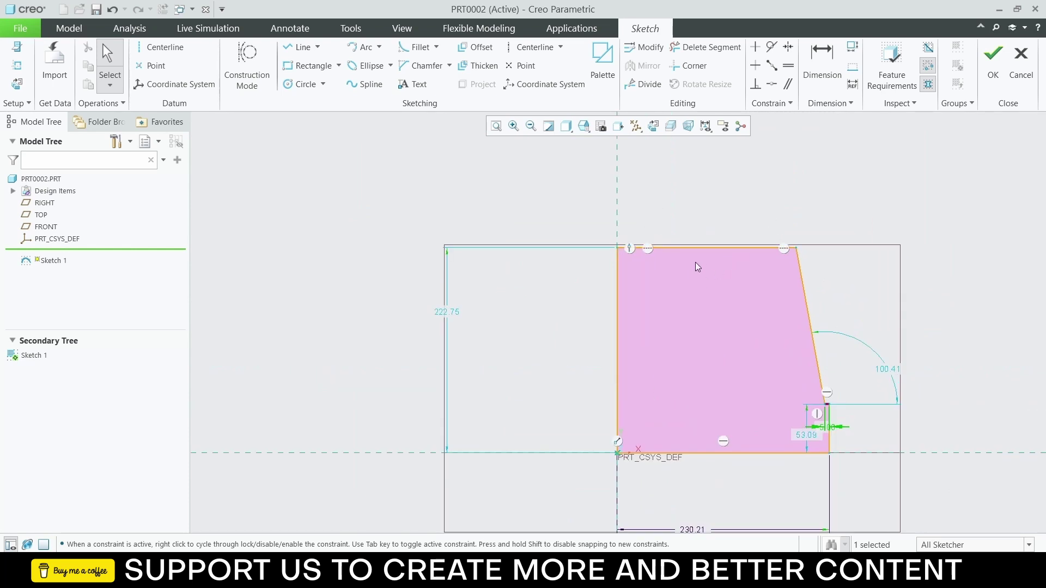
Step: Dimension the short horizontal edge at the top of the profile with a length of 1
click(710, 248)
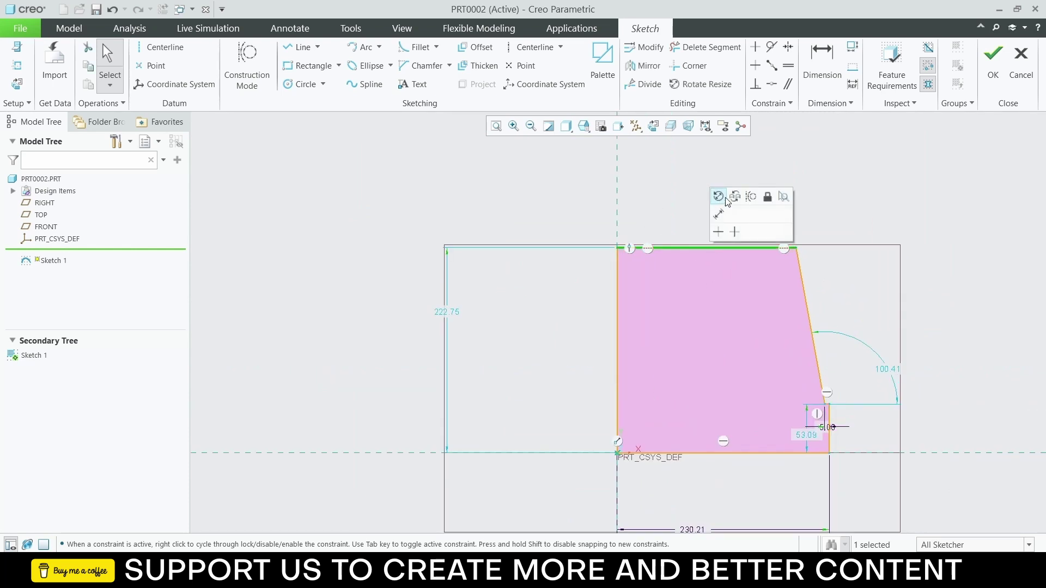
click(717, 212)
text(1)
key(Return)
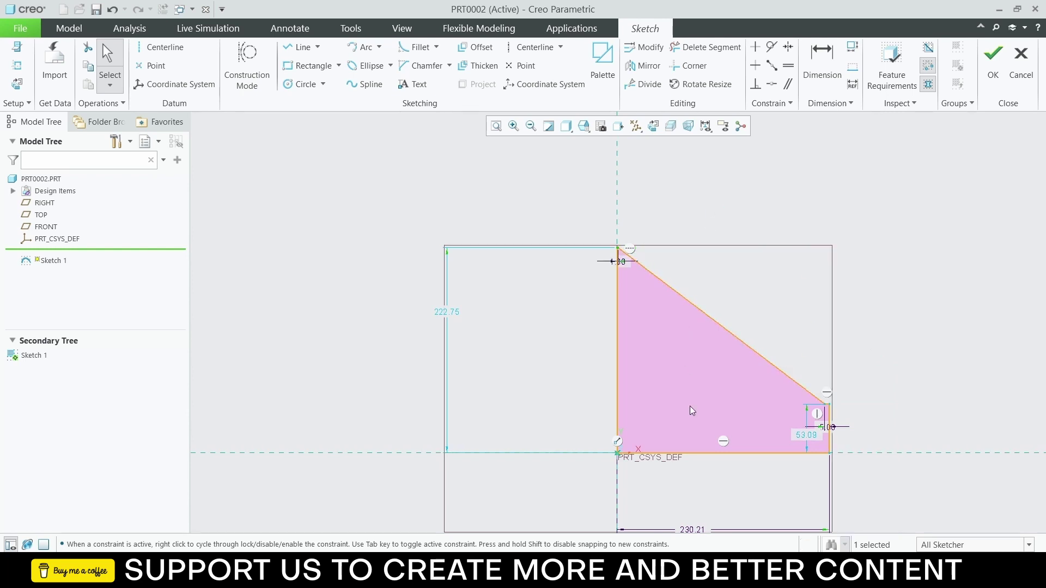
Step: Set the overall base width of the profile to 10 and lock that dimension
scroll(690, 407, down, 2)
scroll(674, 524, up, 2)
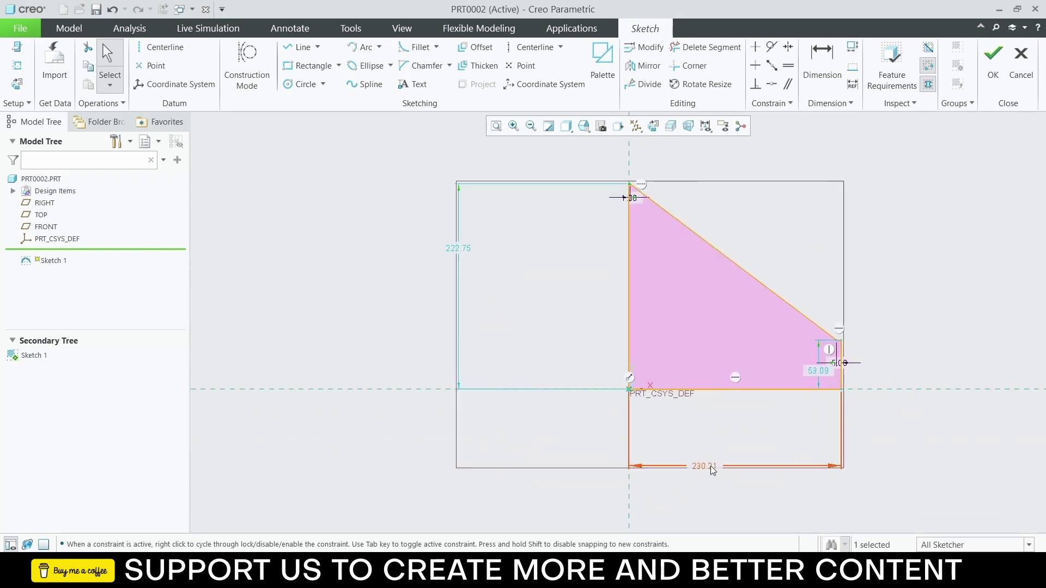
double_click(711, 466)
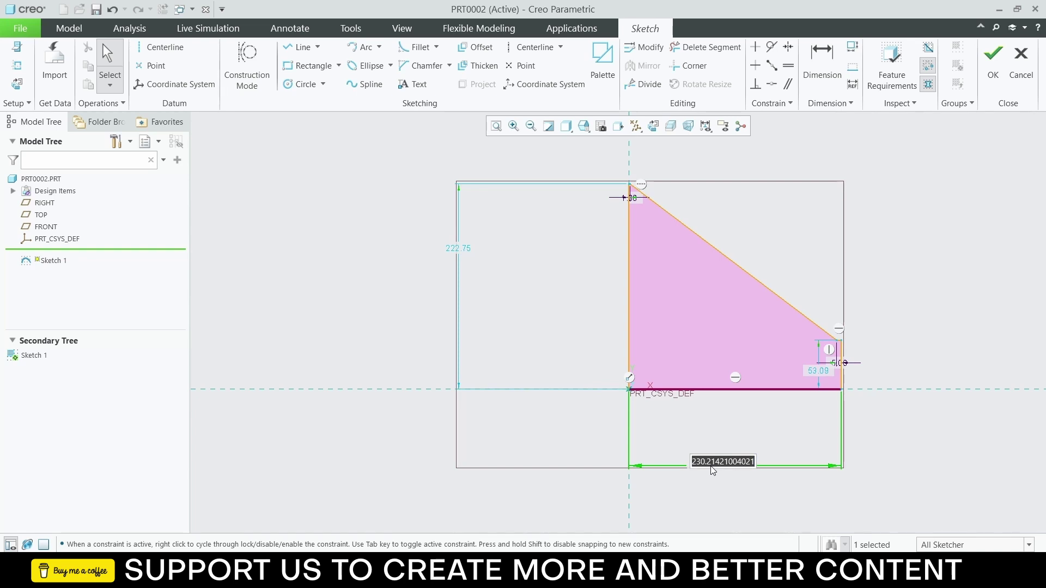
text(10)
key(Return)
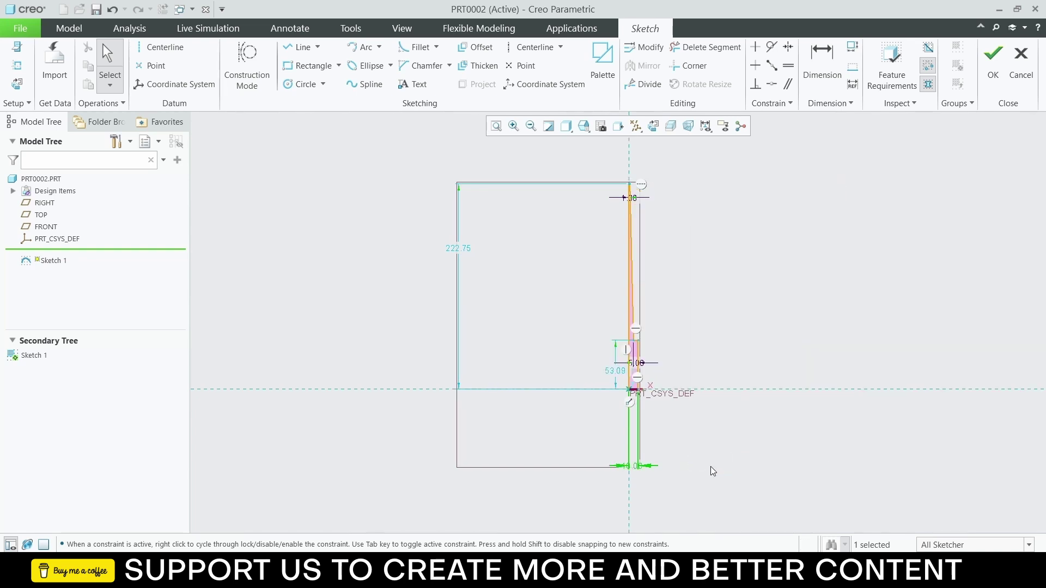
click(742, 460)
click(630, 467)
click(644, 427)
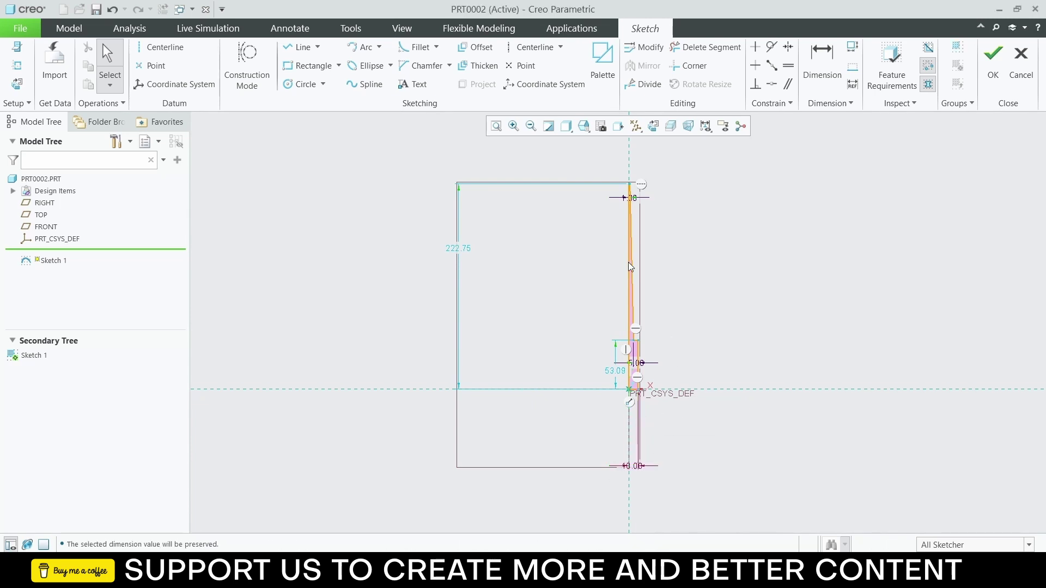
Step: Set the height of the vertical edge at the origin to 6
double_click(458, 248)
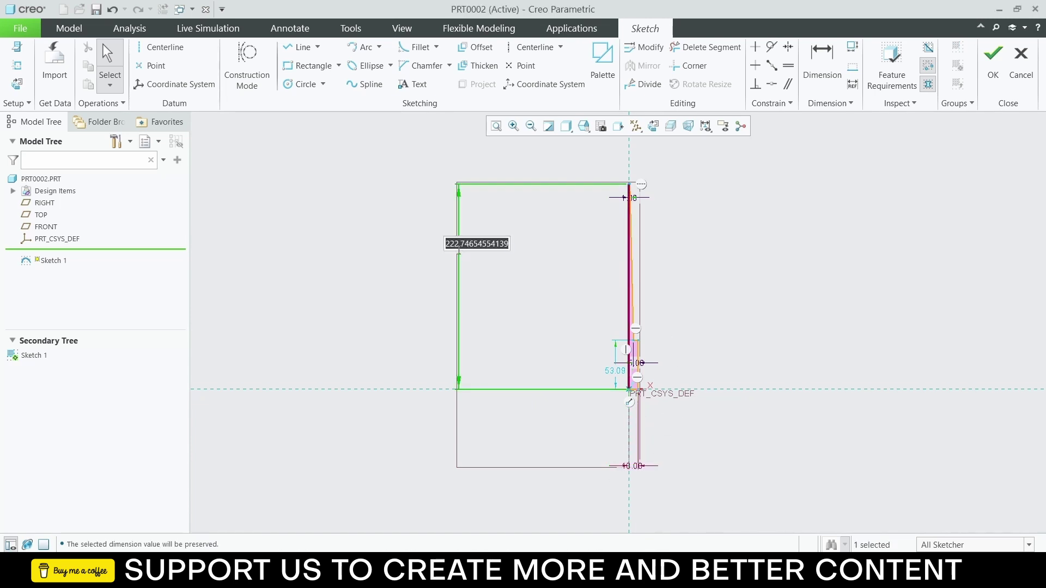
text(6)
key(Return)
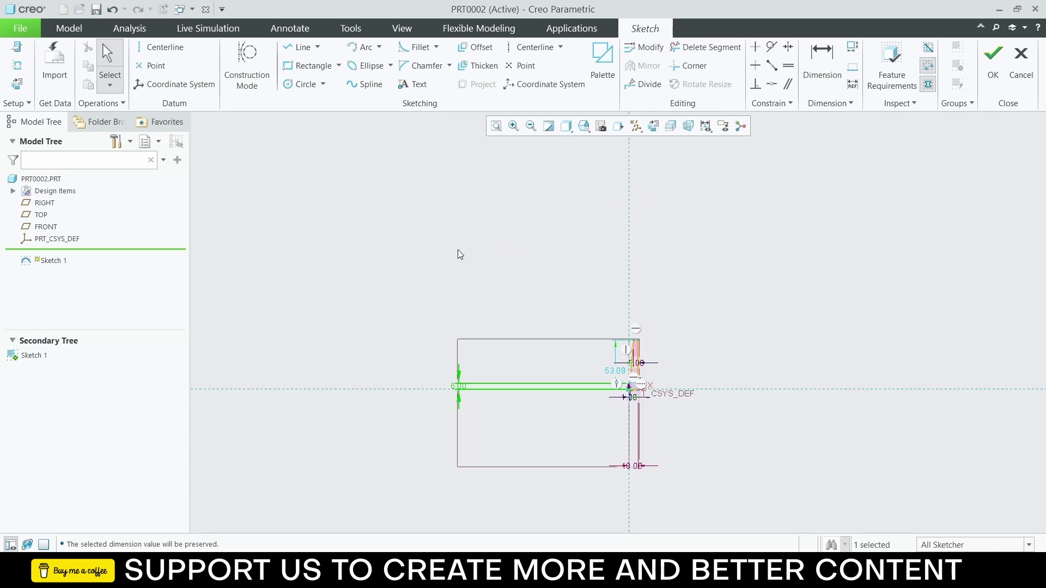
Step: Lower the ledge's upper edge below the top of the profile, to a height of about 2.5
click(497, 127)
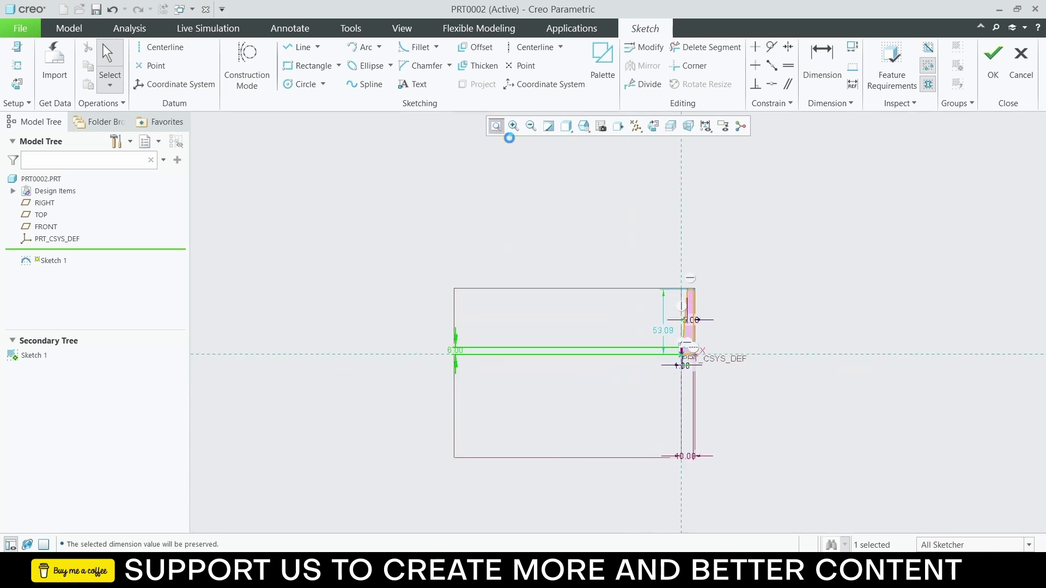
scroll(812, 289, up, 4)
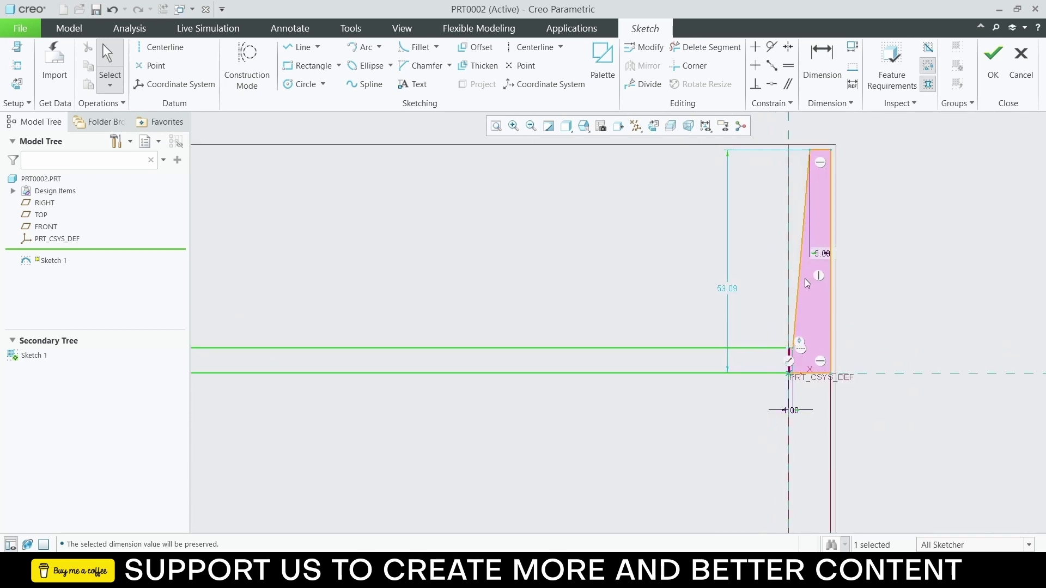
scroll(792, 355, up, 3)
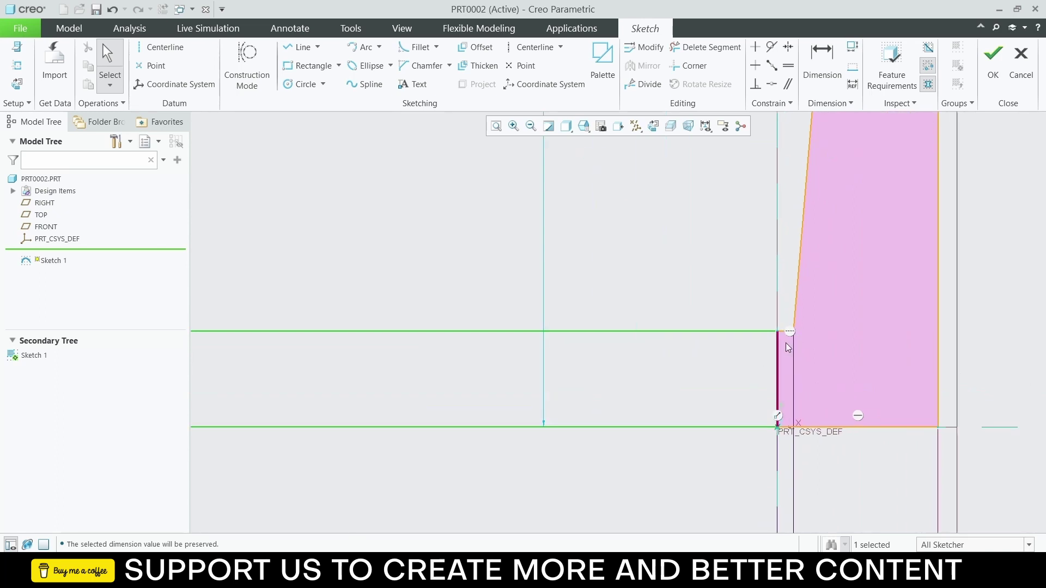
scroll(785, 342, down, 4)
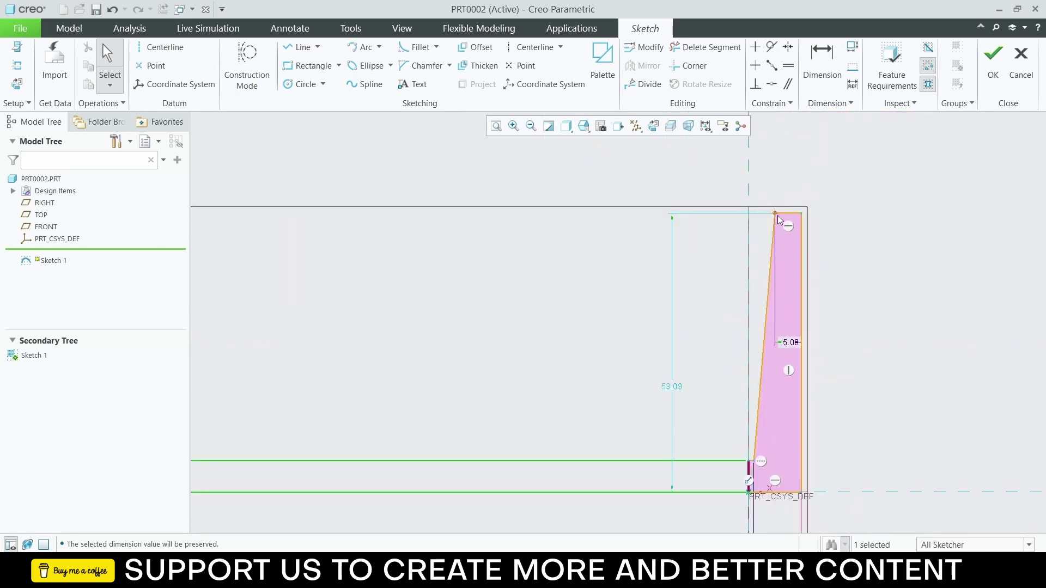
mouse_move(783, 216)
mouse_down()
mouse_move(786, 393)
mouse_move(776, 478)
mouse_up()
scroll(773, 485, up, 2)
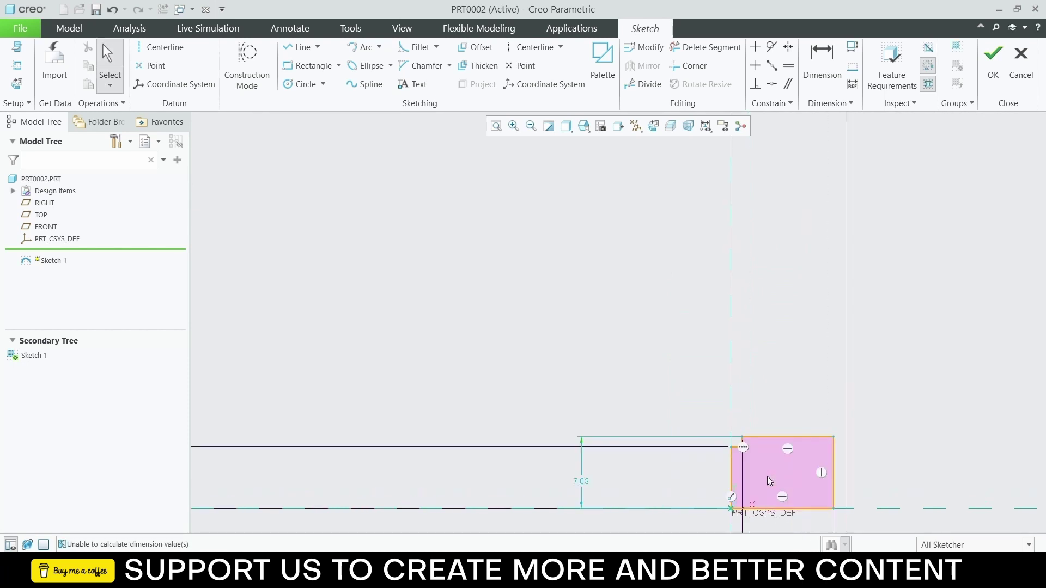
scroll(765, 478, down, 4)
scroll(774, 467, up, 5)
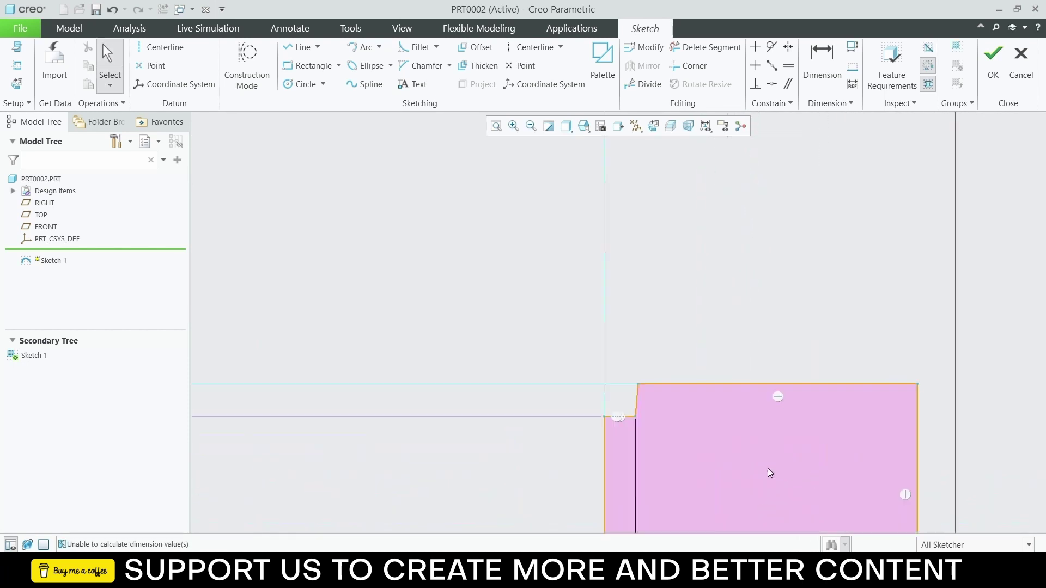
mouse_move(734, 387)
mouse_down()
mouse_move(749, 475)
mouse_move(784, 517)
mouse_up()
scroll(746, 452, down, 6)
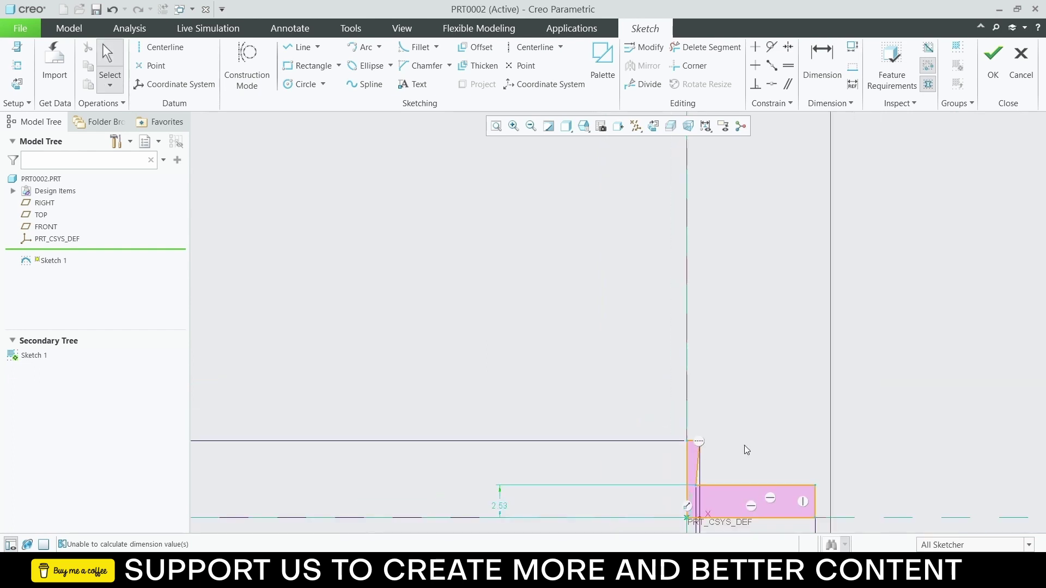
Step: Move the 1.00 dimension of the top edge above the profile
scroll(744, 503, up, 5)
scroll(702, 347, up, 2)
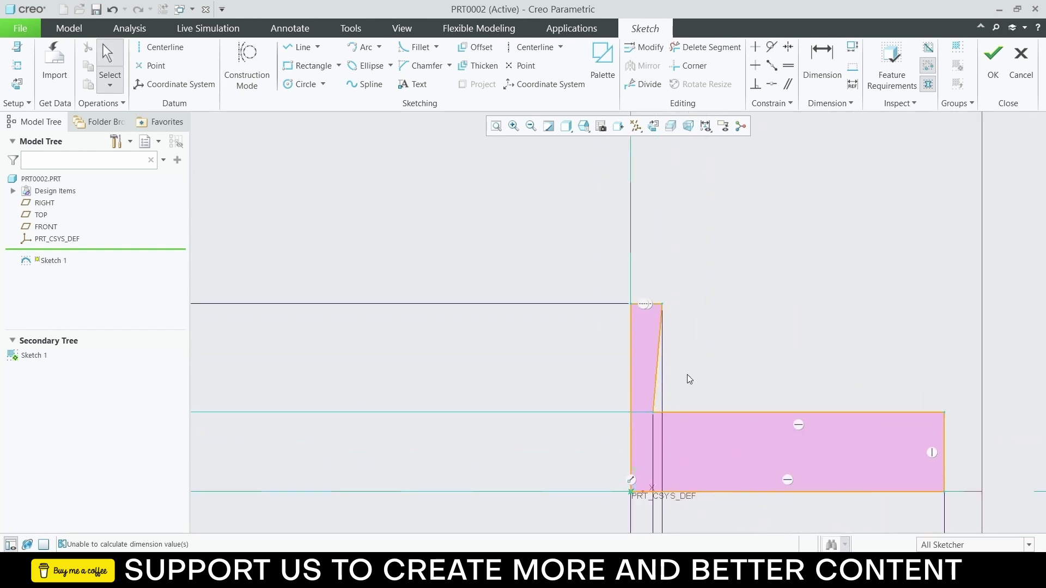
scroll(689, 379, down, 6)
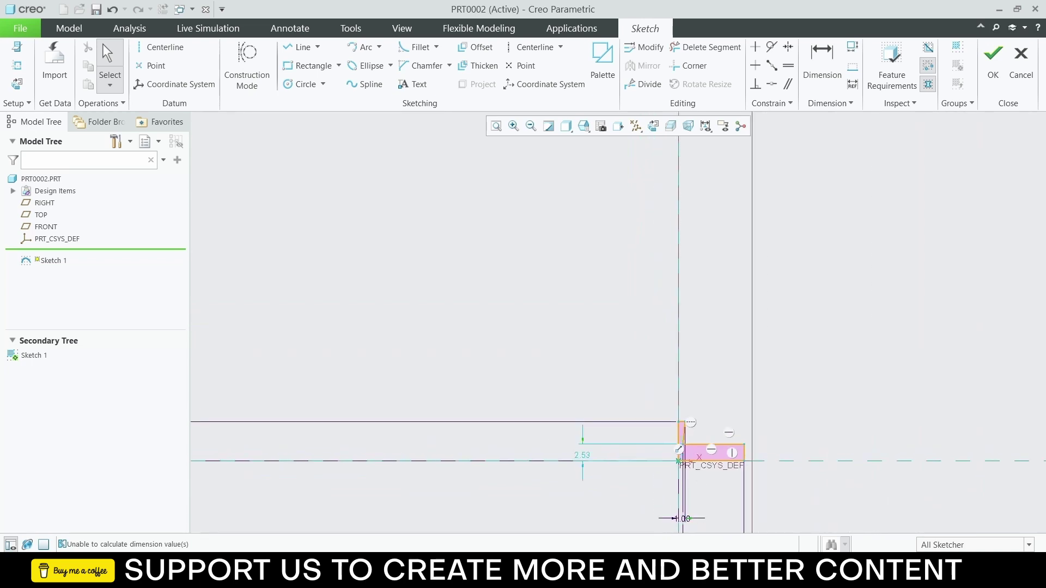
drag(682, 518, 690, 354)
Step: Set the ledge's length to 5 so that the sloped edge ends halfway along the base
scroll(685, 471, up, 2)
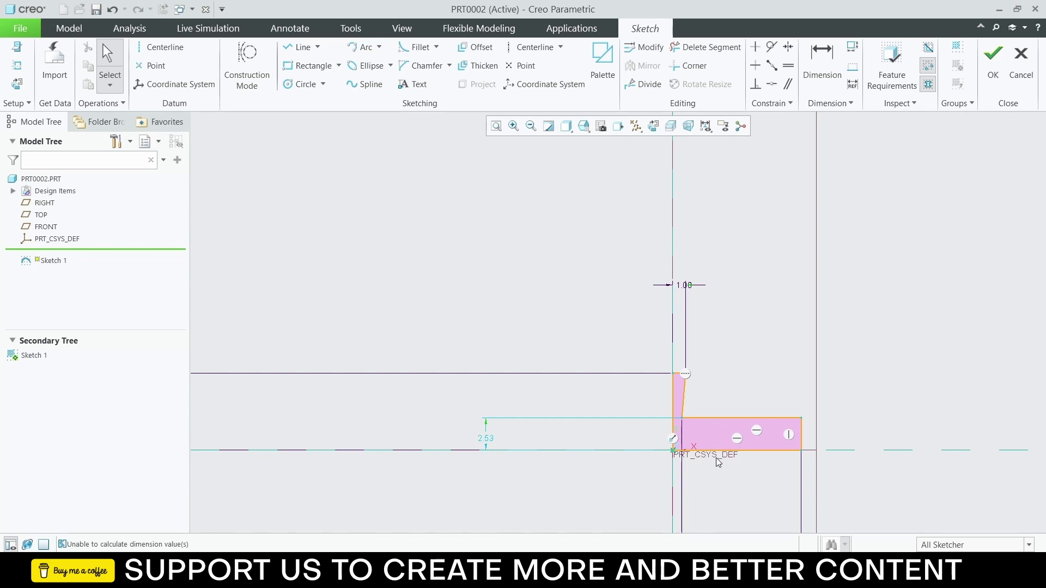
middle_drag(711, 461, 733, 430)
scroll(734, 430, down, 3)
double_click(753, 510)
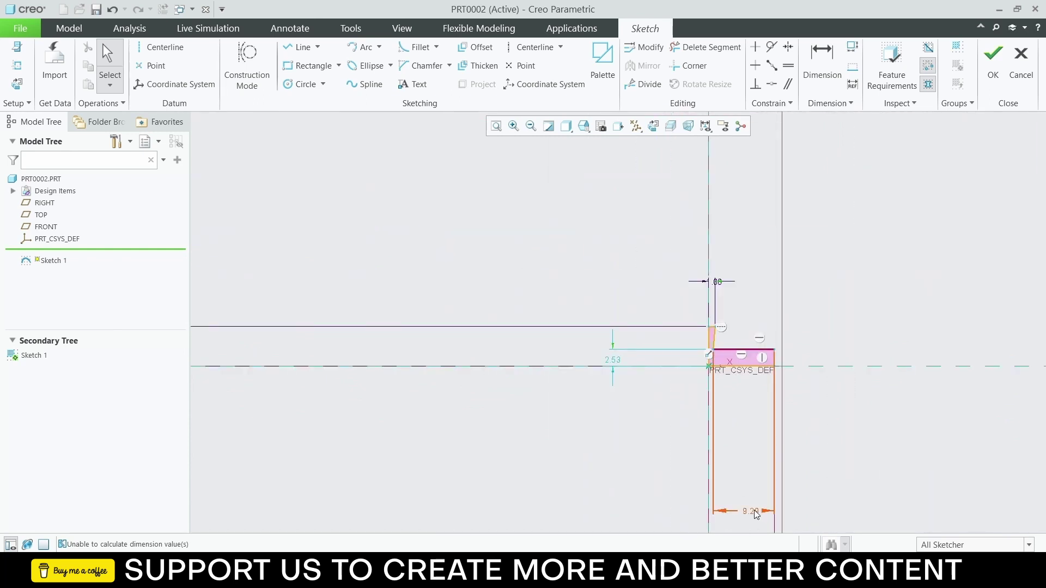
text(1)
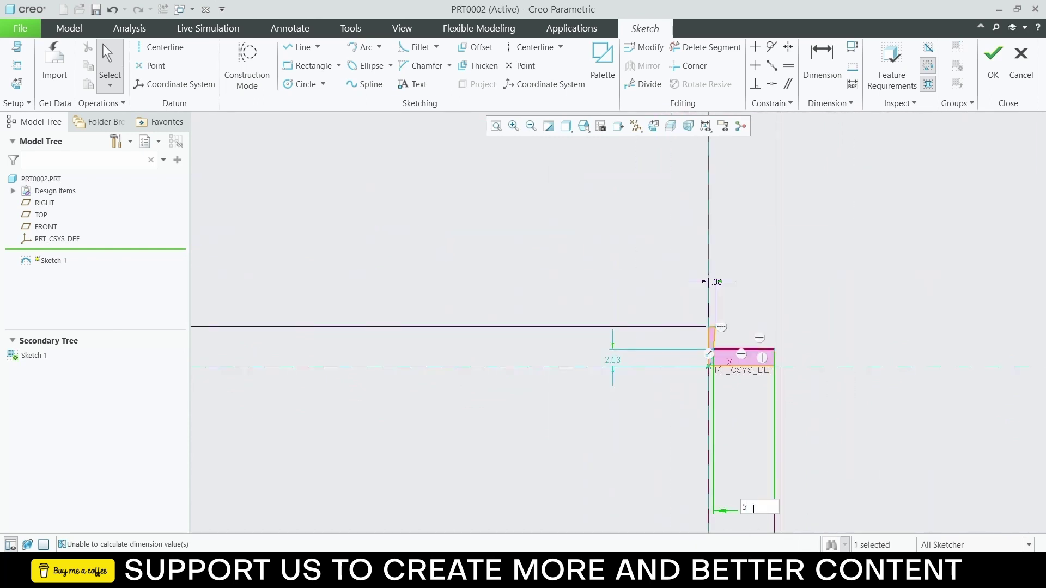
key(Return)
scroll(734, 354, up, 5)
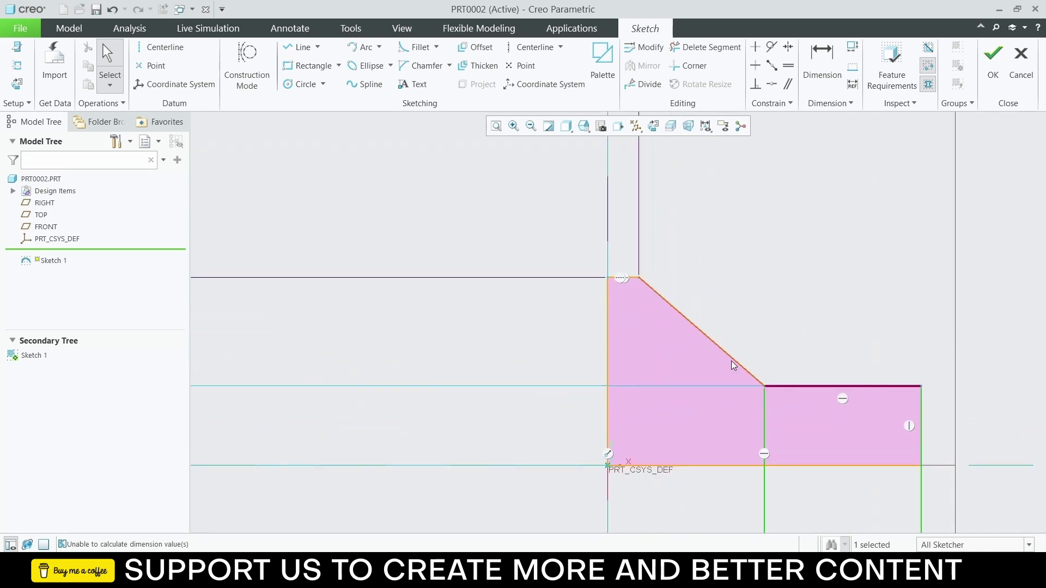
click(784, 313)
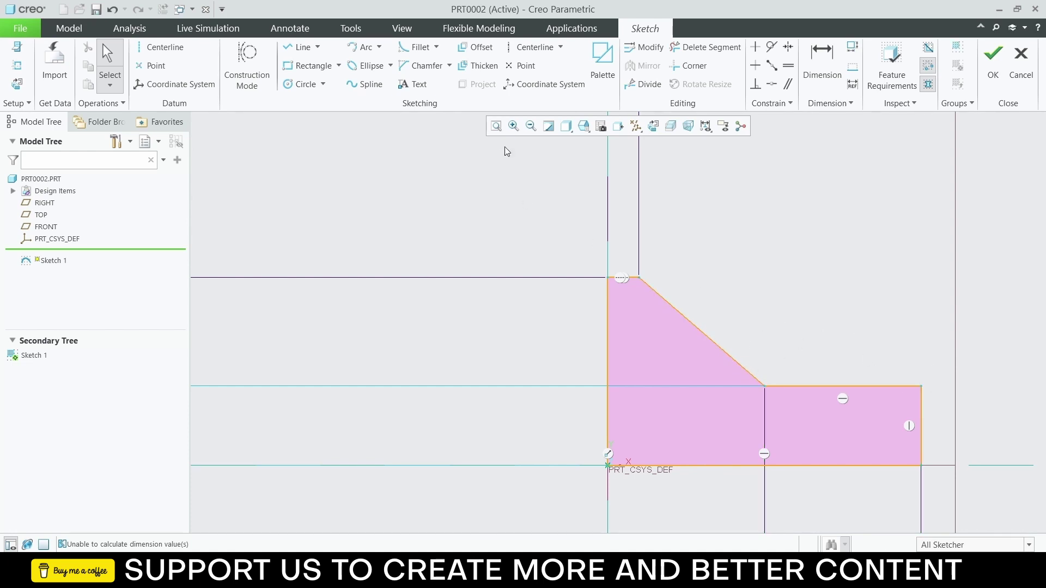
Step: Dimension the vertical end edge of the ledge with a height of 1
click(921, 421)
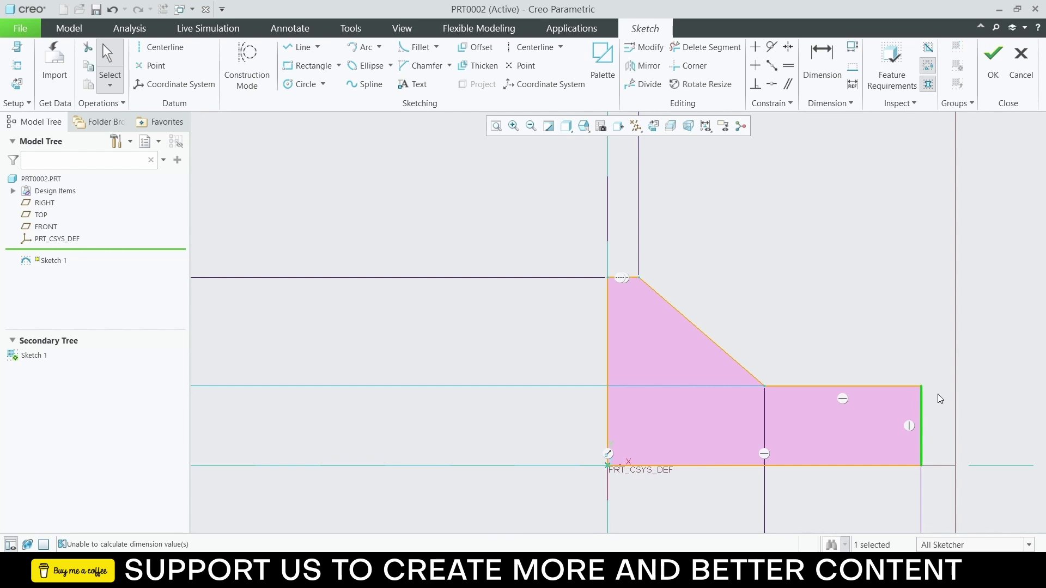
click(945, 346)
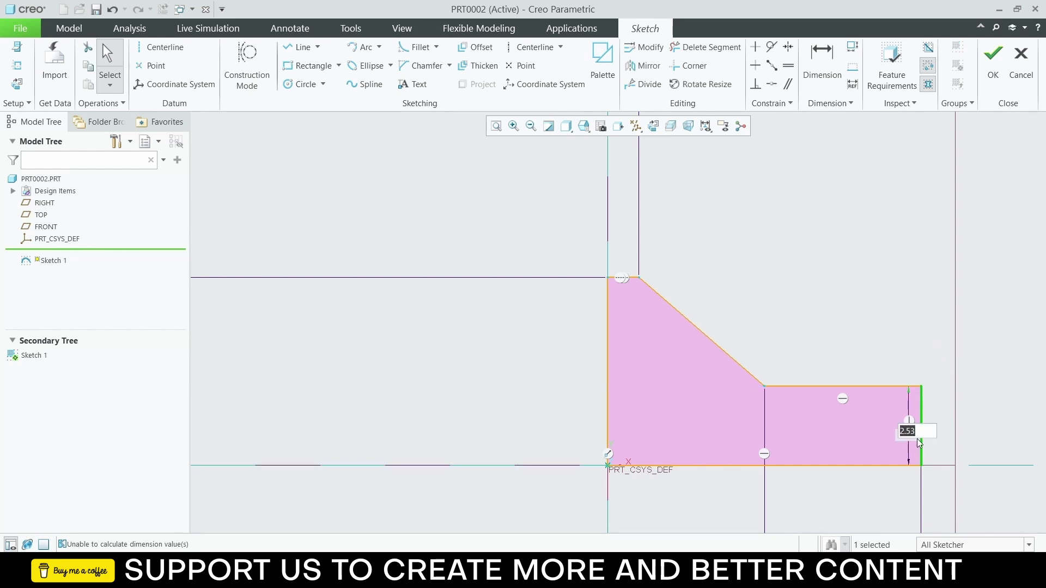
text(1)
key(Return)
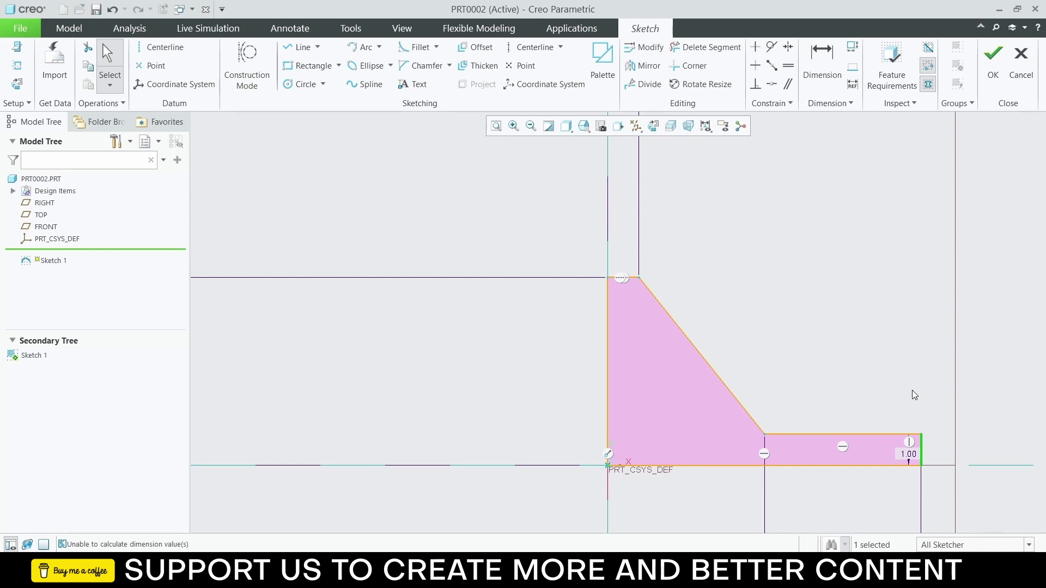
Step: Fillet the corner between the profile's vertical edge and base, set its radius to 1, and finish the sketch
click(417, 47)
click(610, 424)
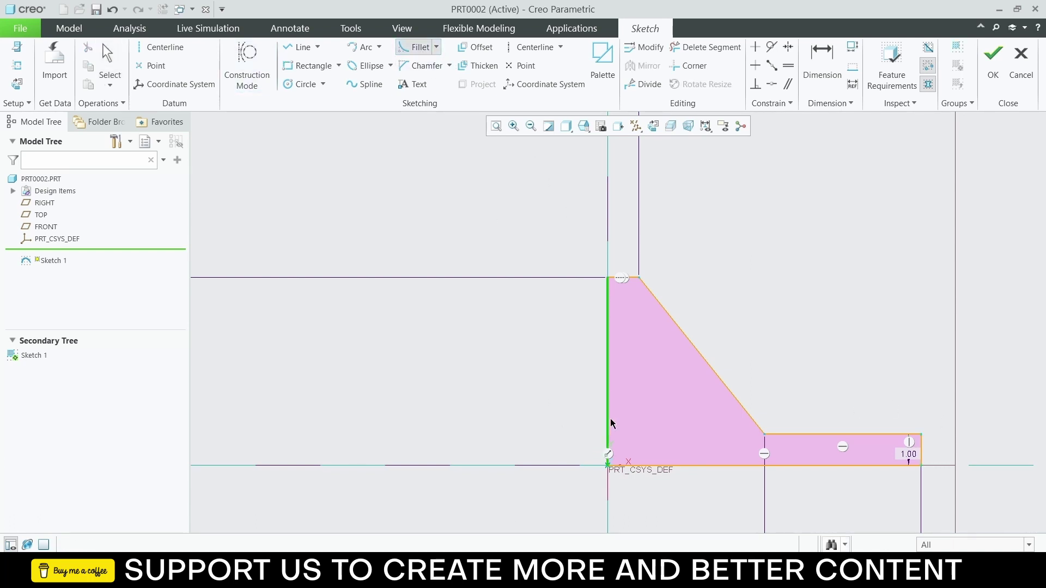
click(676, 466)
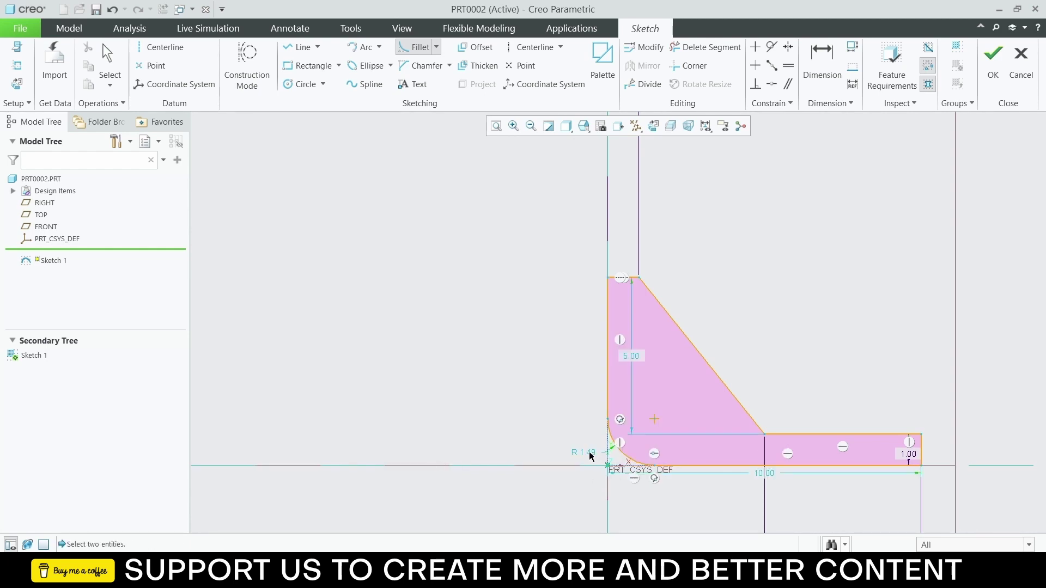
click(821, 58)
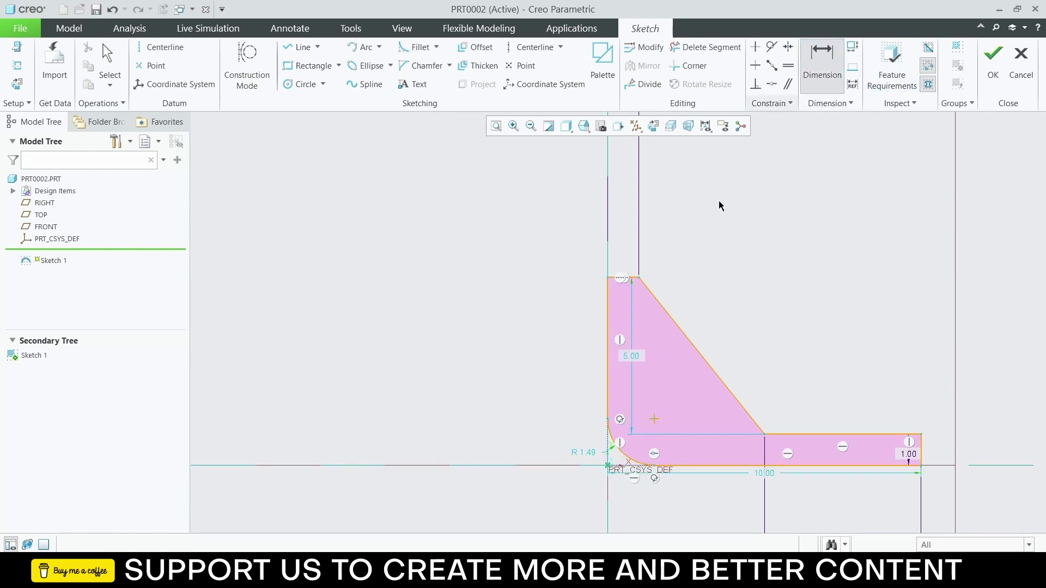
double_click(586, 456)
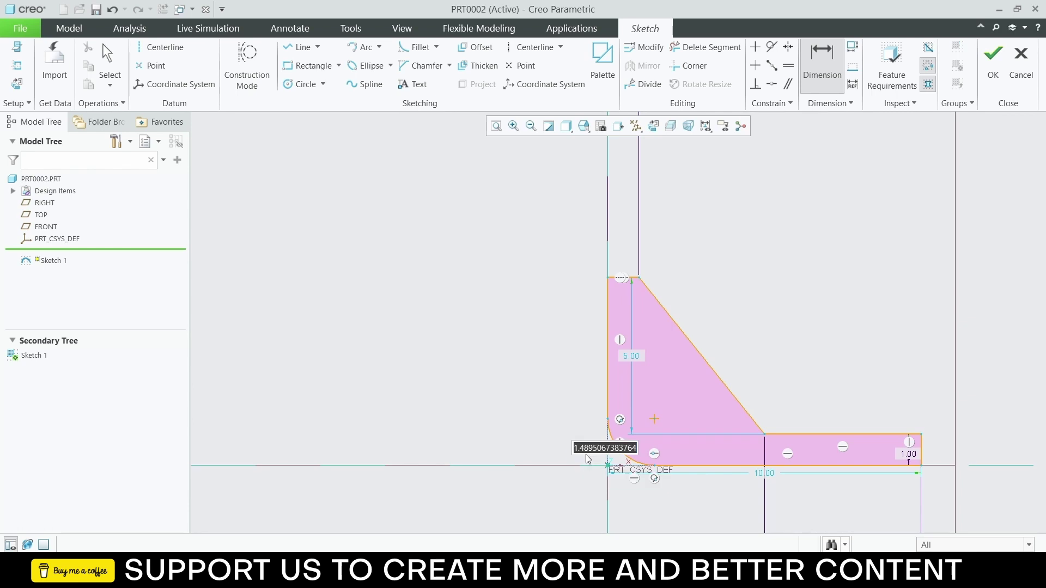
text(1)
key(Return)
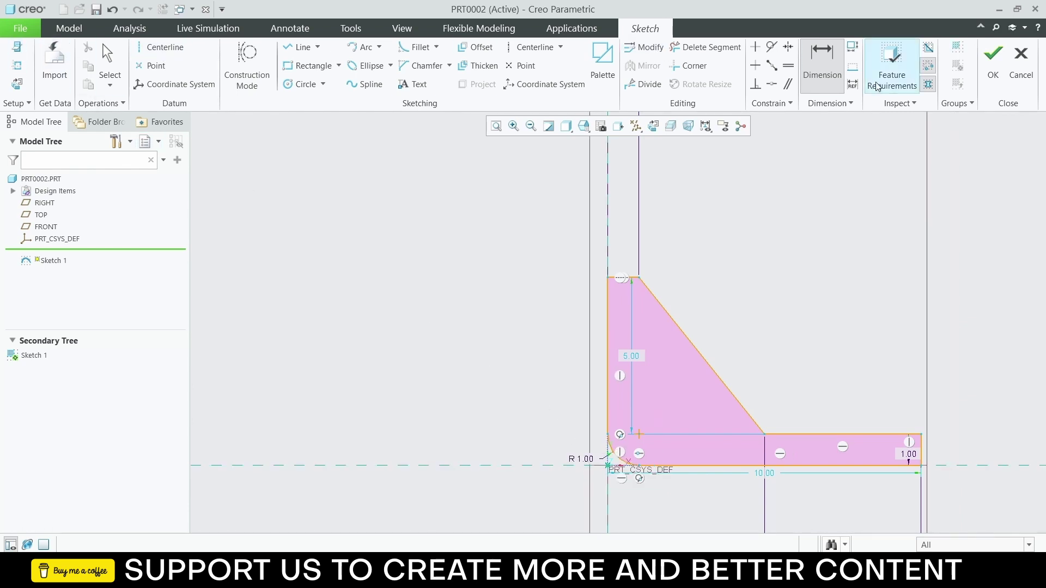
click(993, 57)
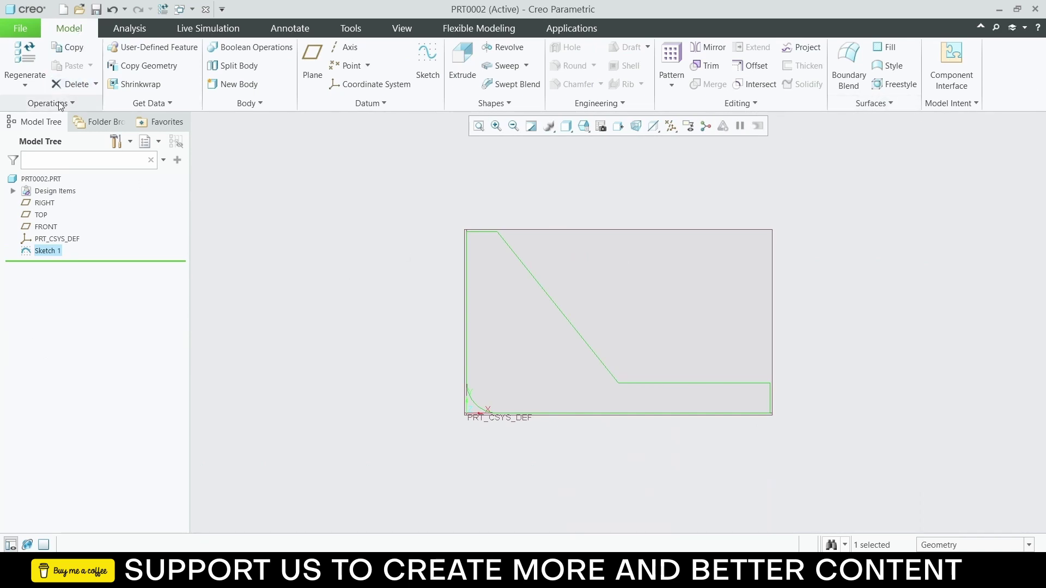
Step: Extrude the profile sketch as a solid, symmetric about the sketch plane, with a total depth of 5
click(460, 61)
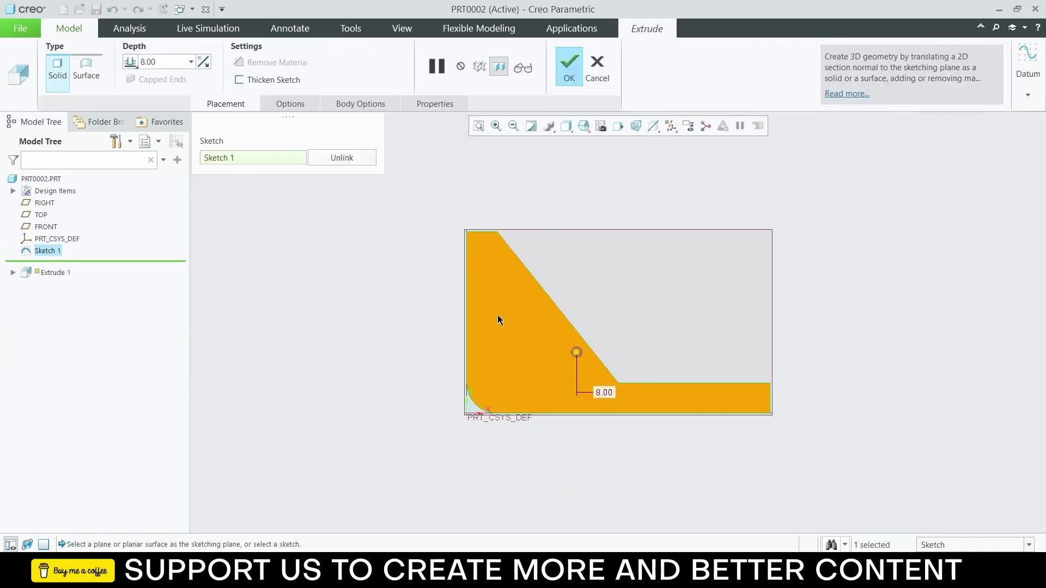
click(130, 61)
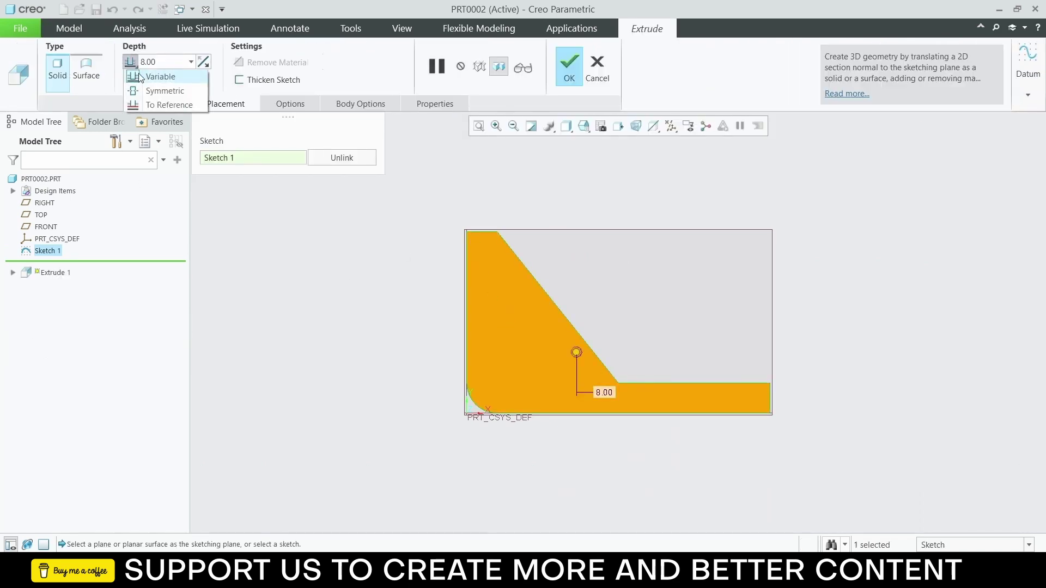
click(153, 92)
middle_drag(801, 273, 758, 287)
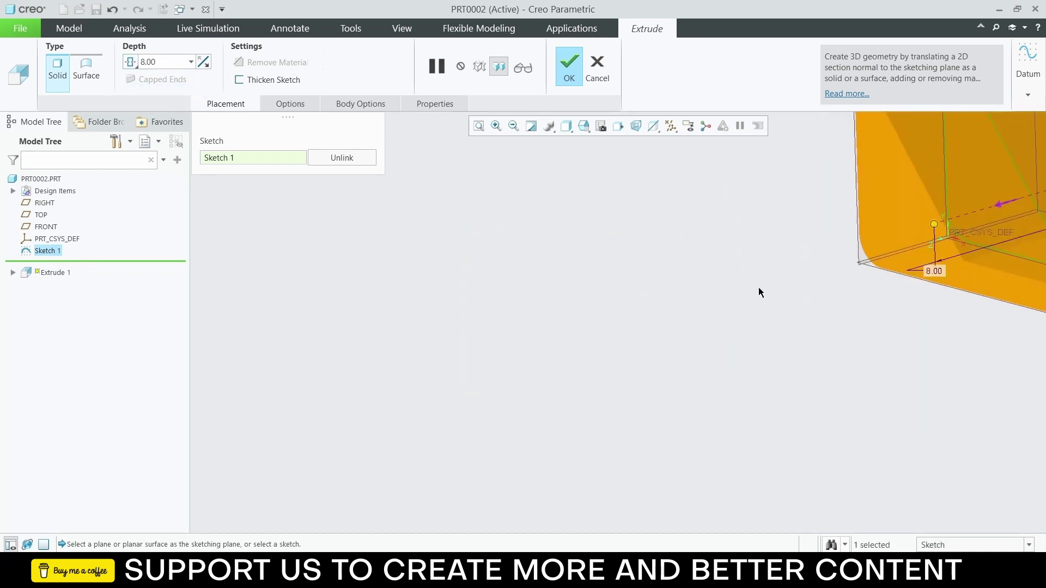
scroll(758, 287, up, 3)
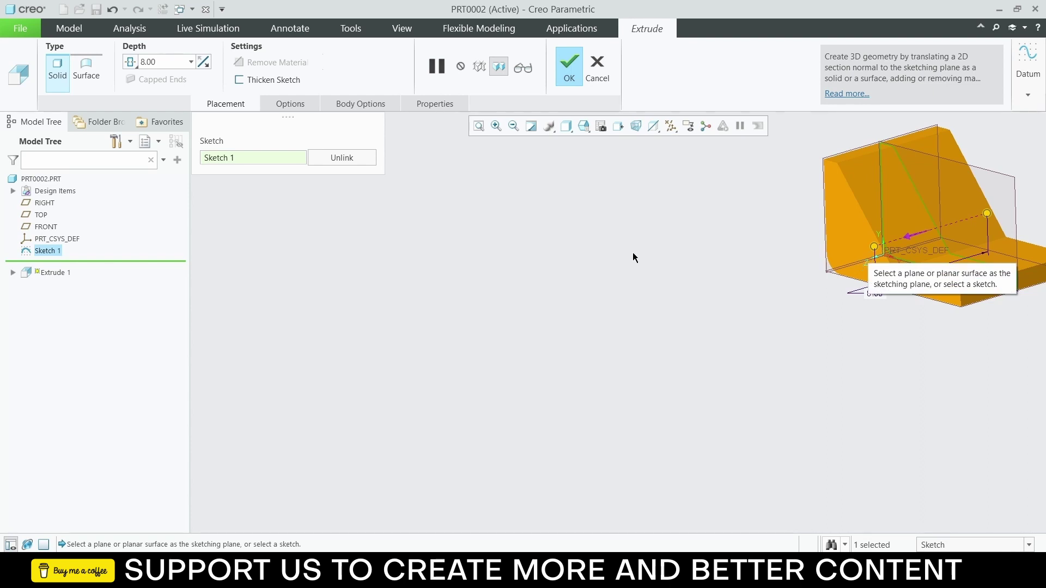
click(148, 62)
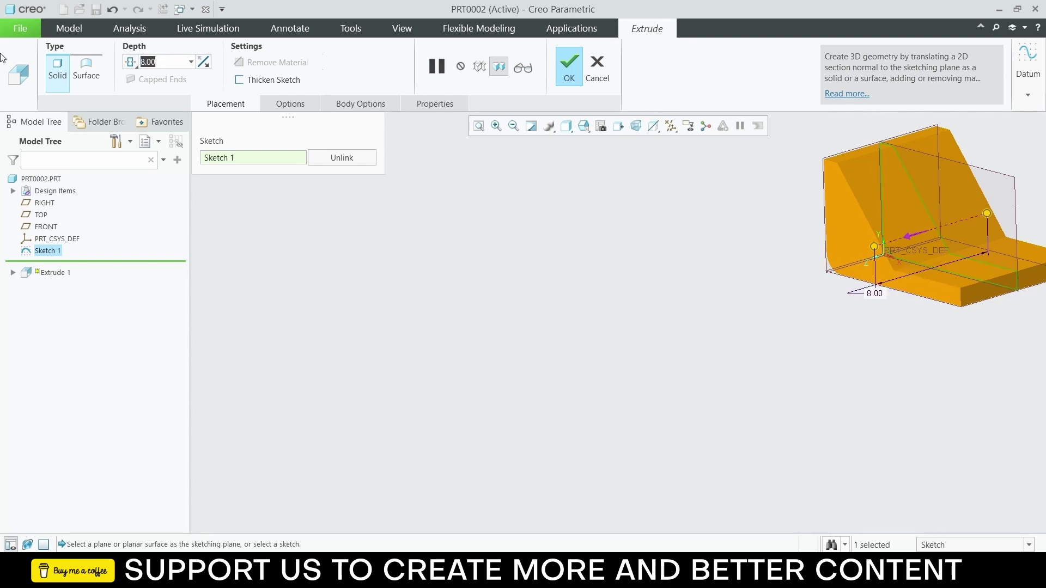
text(5)
key(Return)
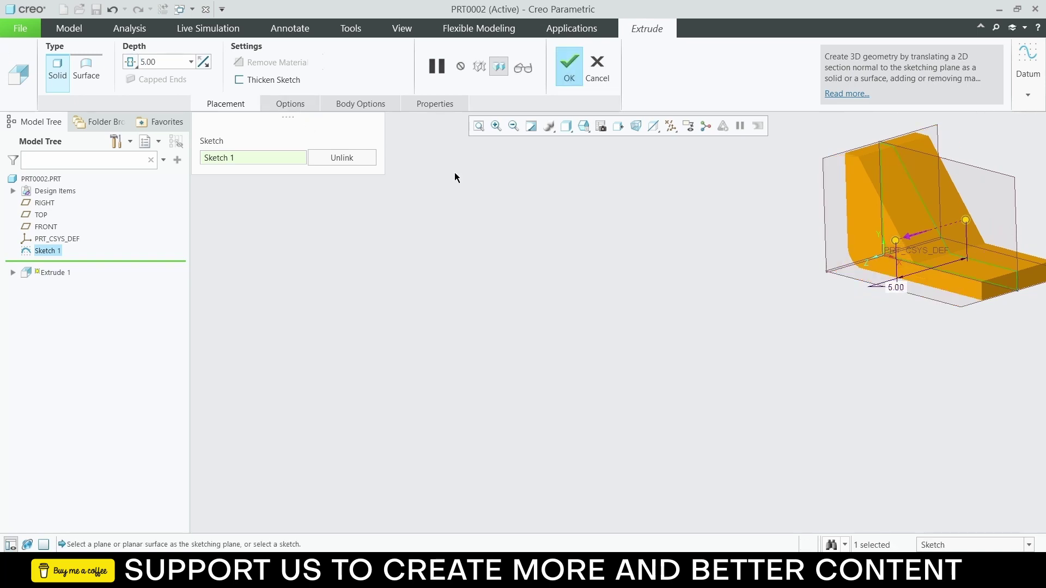
click(566, 73)
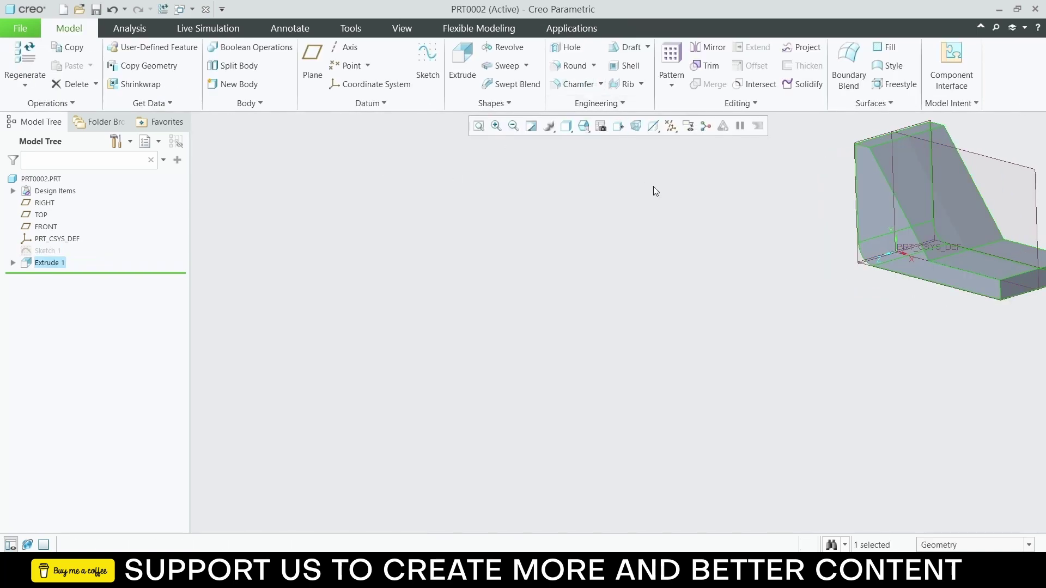
Step: Start a new sketch on the sloped face of the extruded body
scroll(836, 204, up, 2)
click(818, 214)
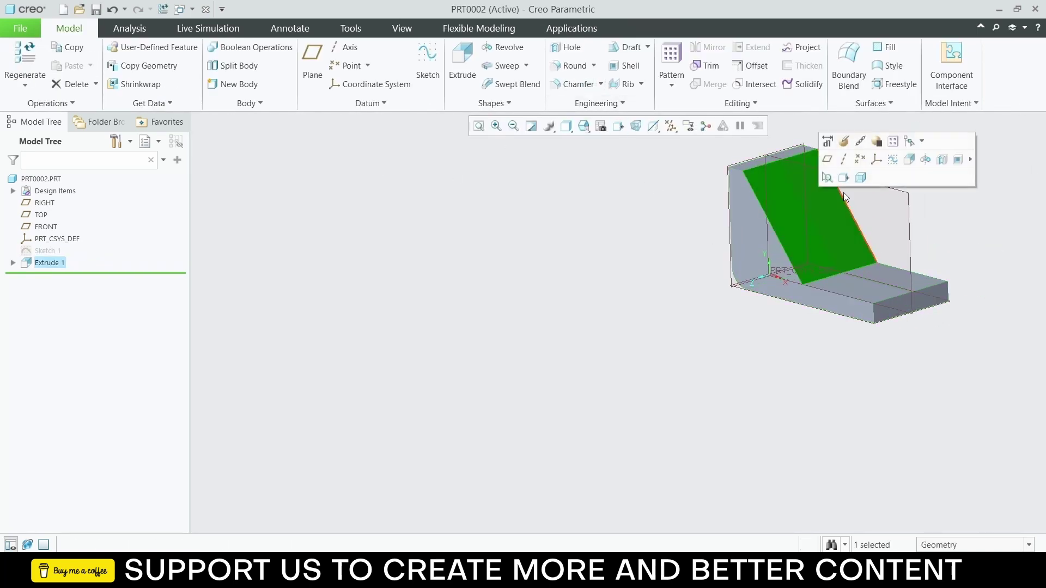
click(892, 159)
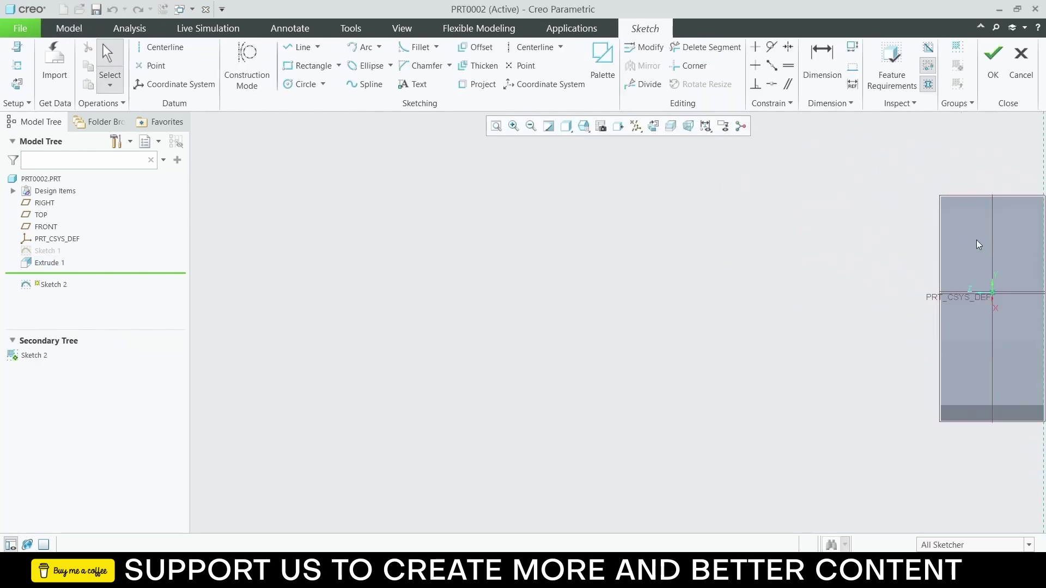
click(496, 126)
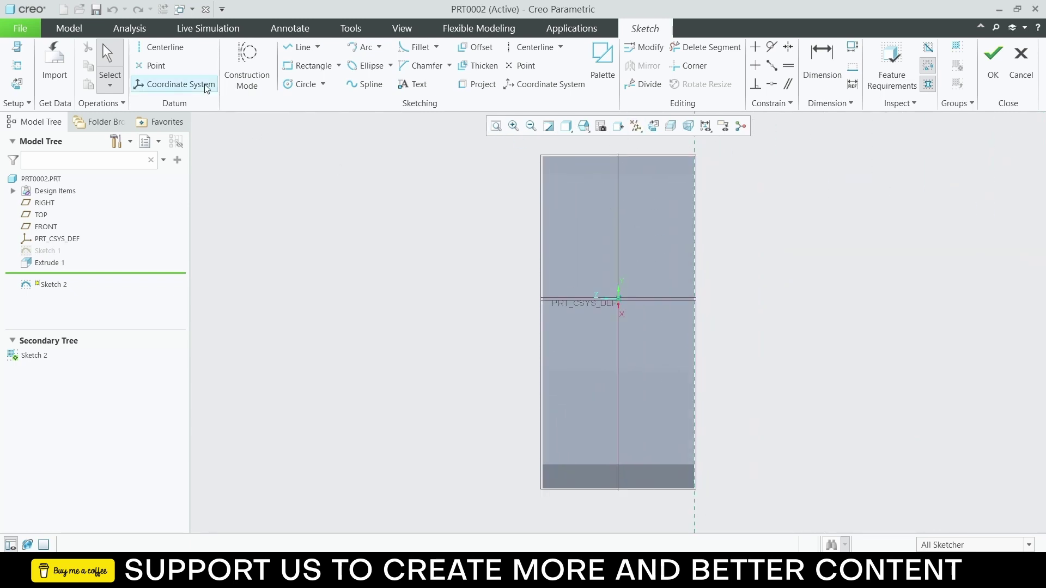
Step: Draw a vertical line from the midpoint of the sloped face's upper edge down to the coordinate system origin and convert it to construction geometry
click(318, 48)
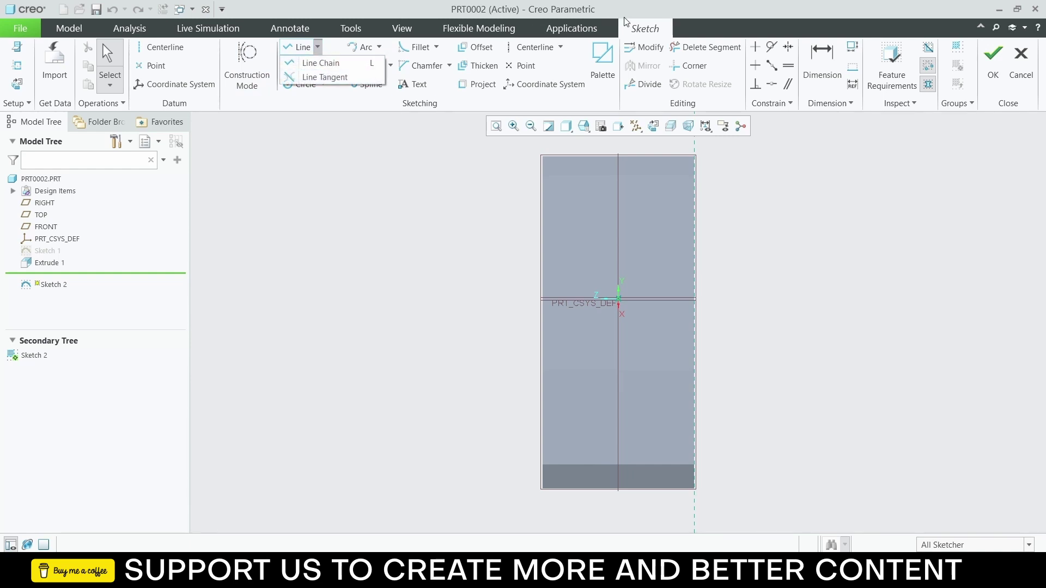
click(301, 63)
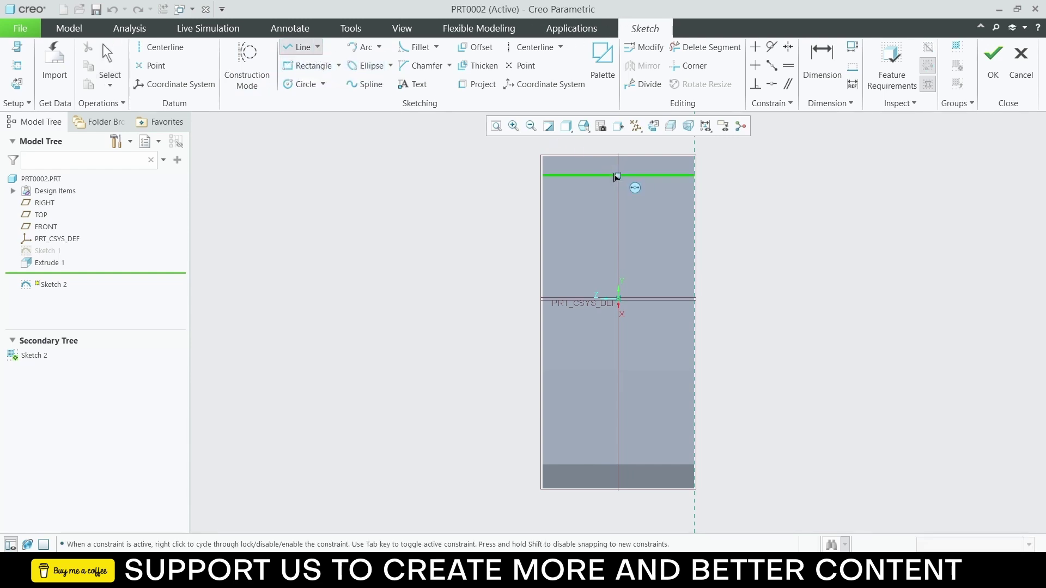
click(619, 176)
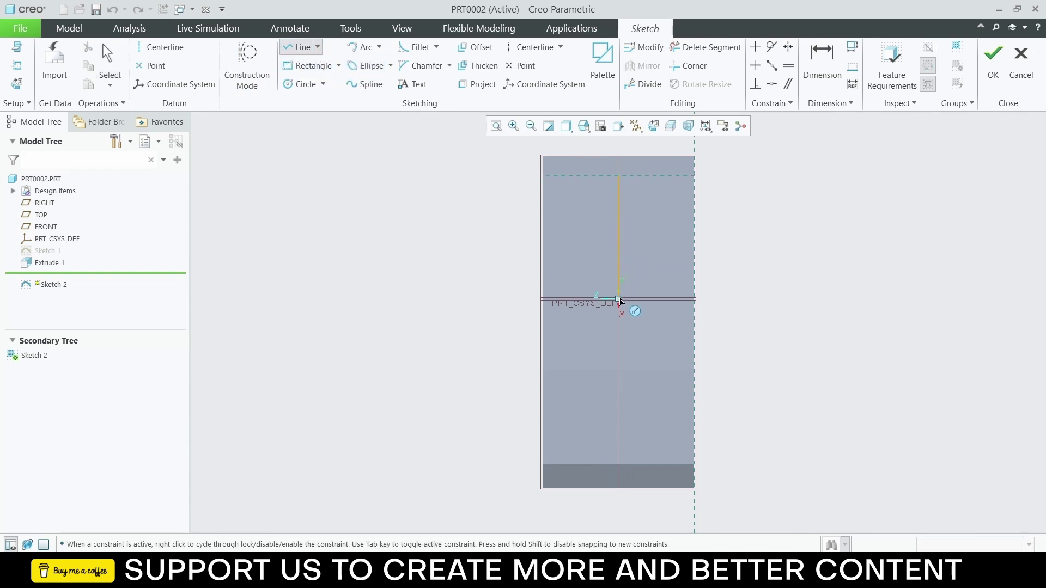
click(618, 298)
middle_click(745, 284)
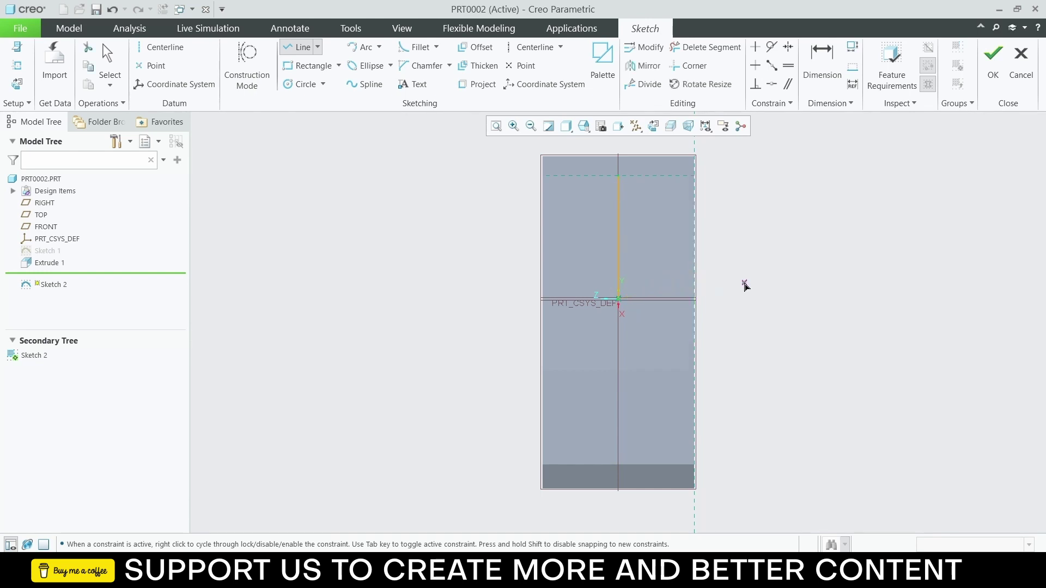
middle_click(746, 286)
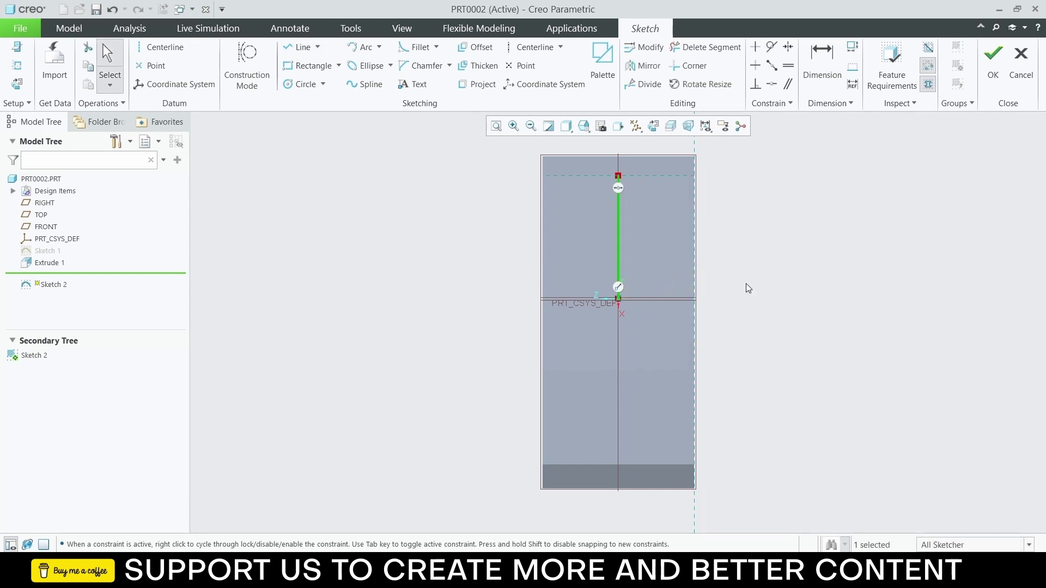
click(617, 226)
click(666, 154)
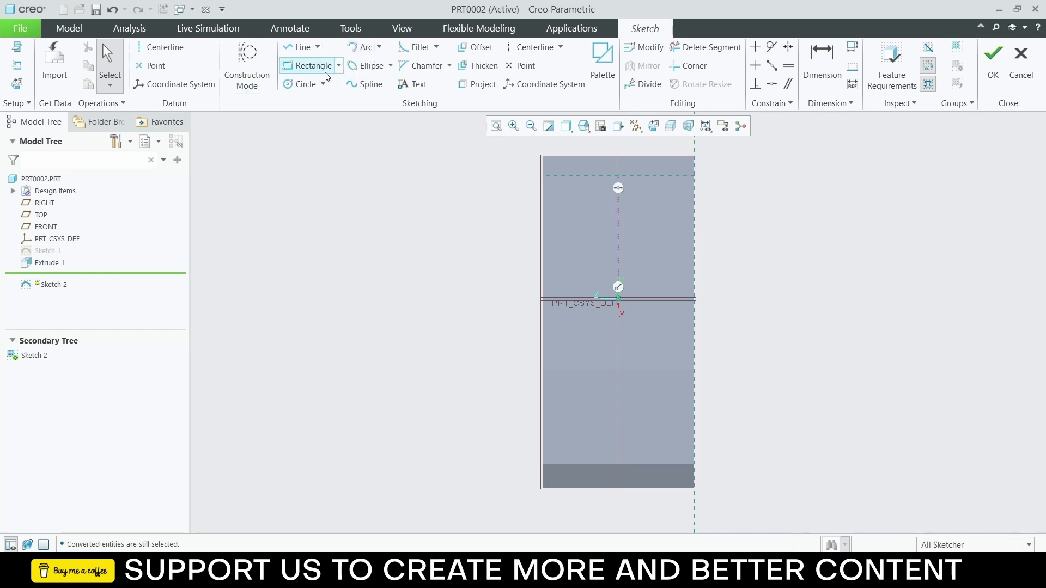
Step: Sketch a circle centred on the midpoint of the construction line, set its diameter to 2.80, and finish the sketch
click(304, 84)
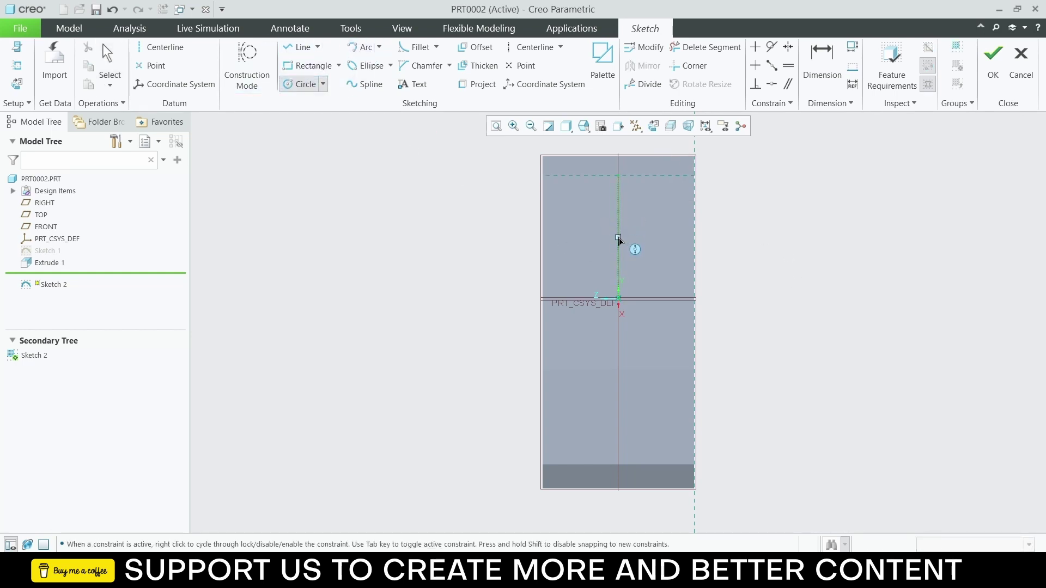
click(617, 238)
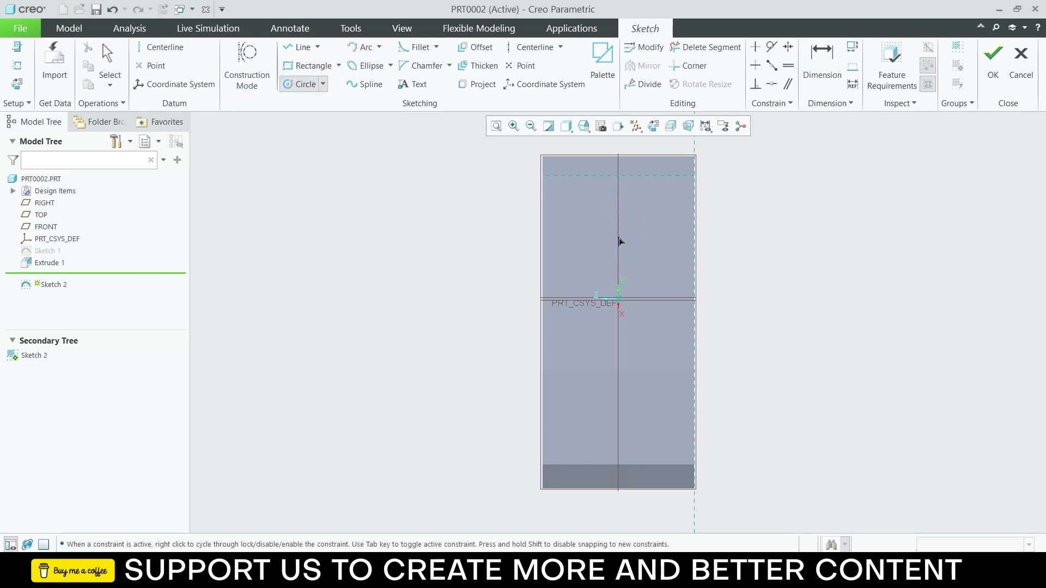
click(660, 239)
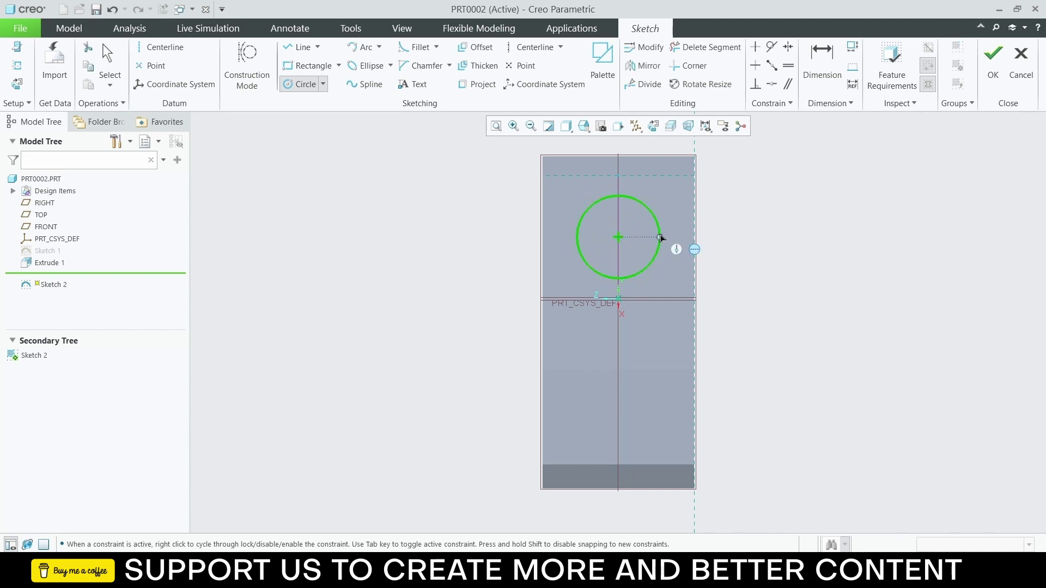
middle_click(745, 228)
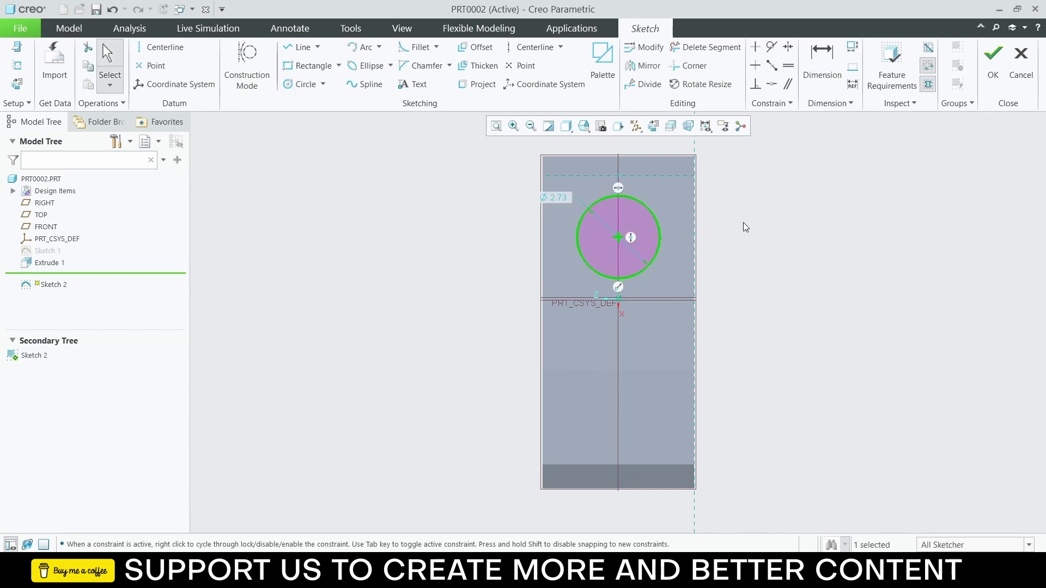
double_click(552, 199)
text(2.)
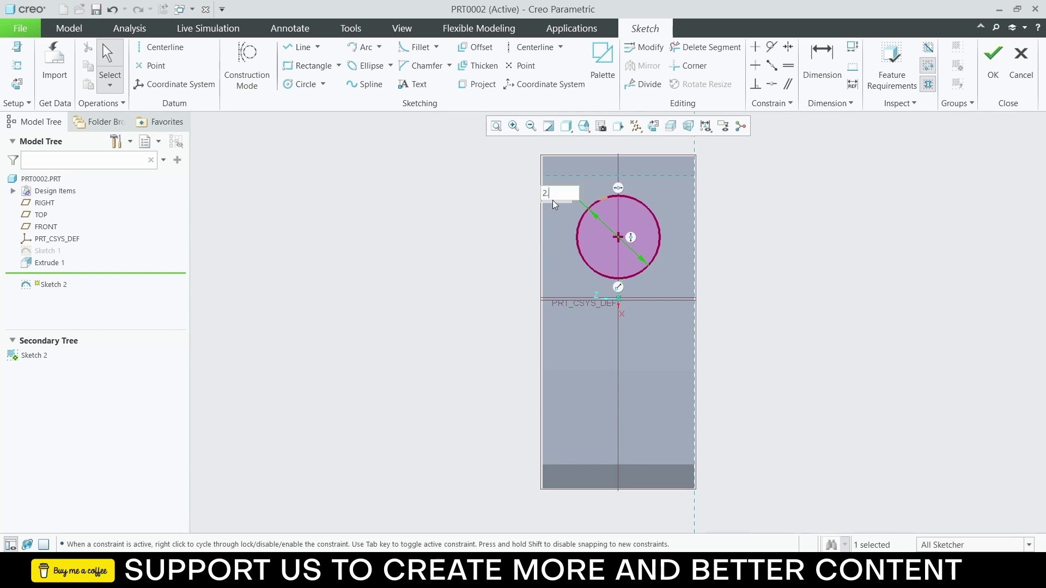
text(80)
key(Return)
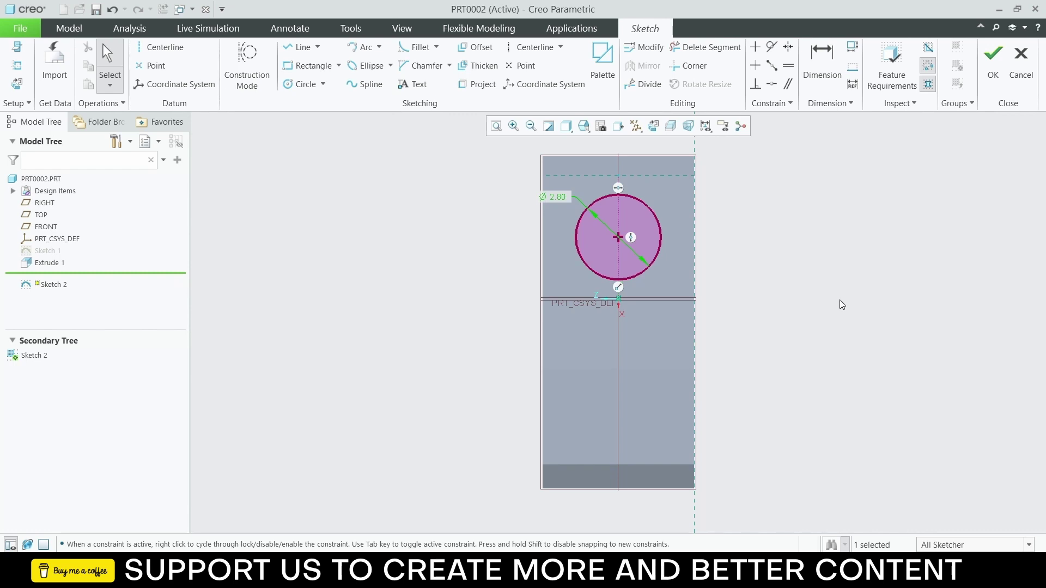
key(ctrl+d)
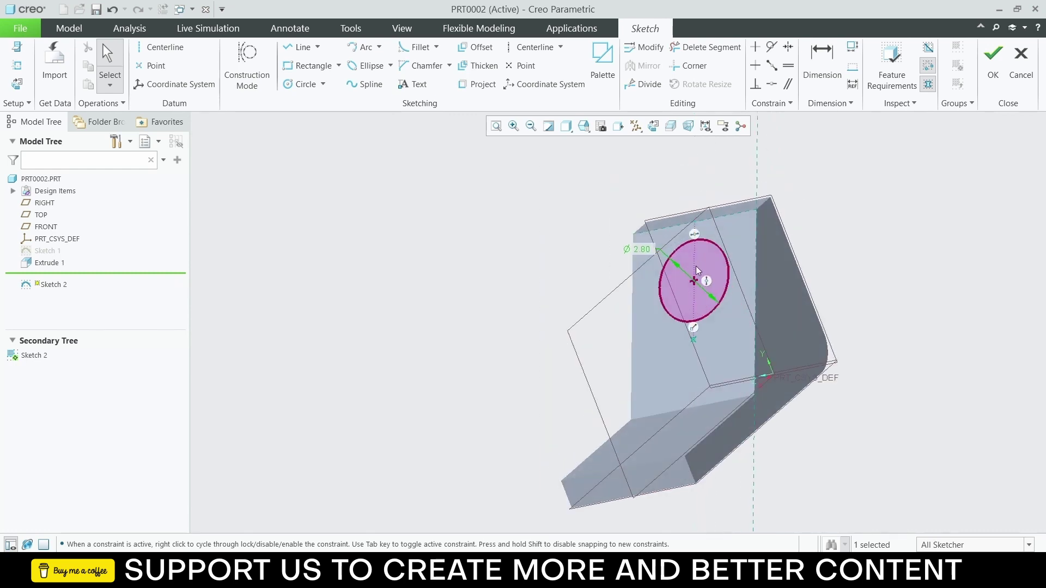
click(993, 64)
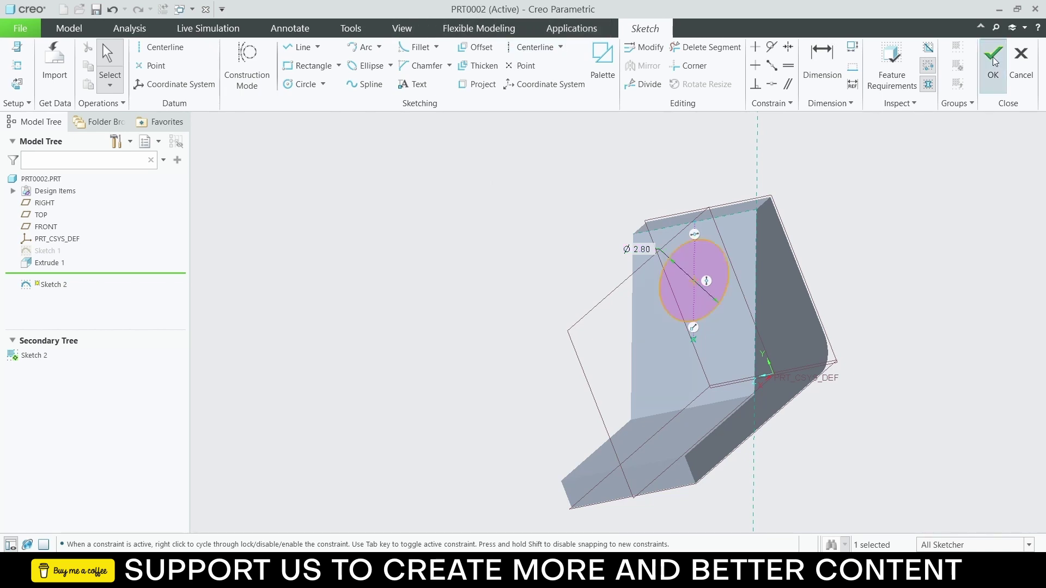
Step: Extrude the circle as a material-removing cut 1 deep into the sloped face
click(462, 60)
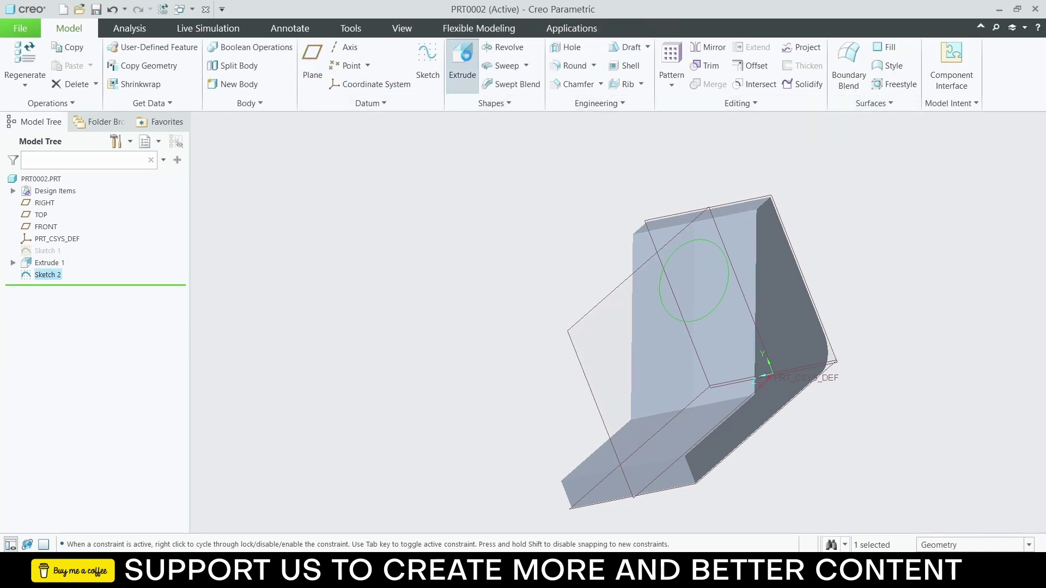
click(242, 62)
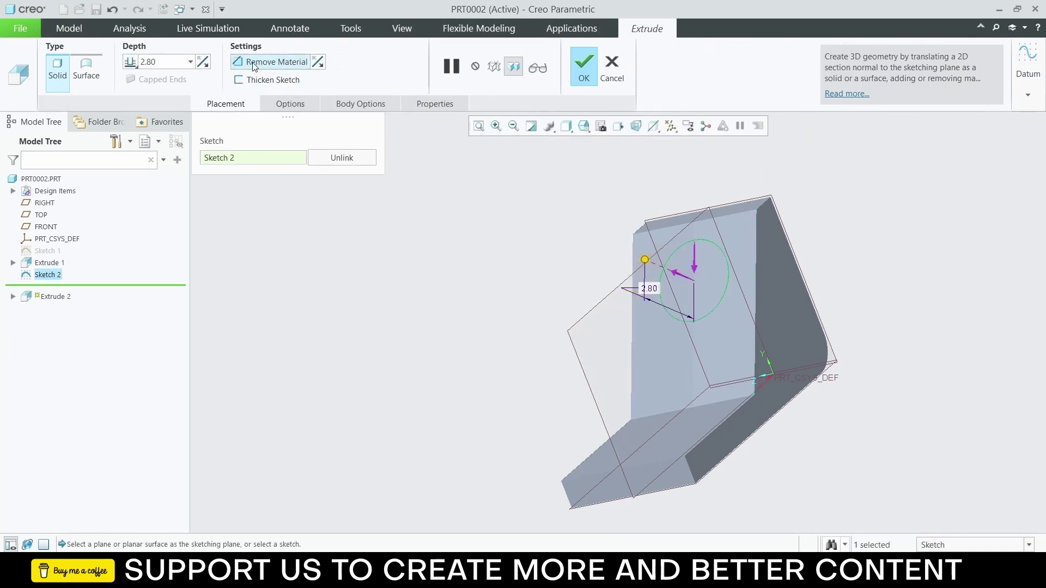
click(180, 62)
text(1)
key(Return)
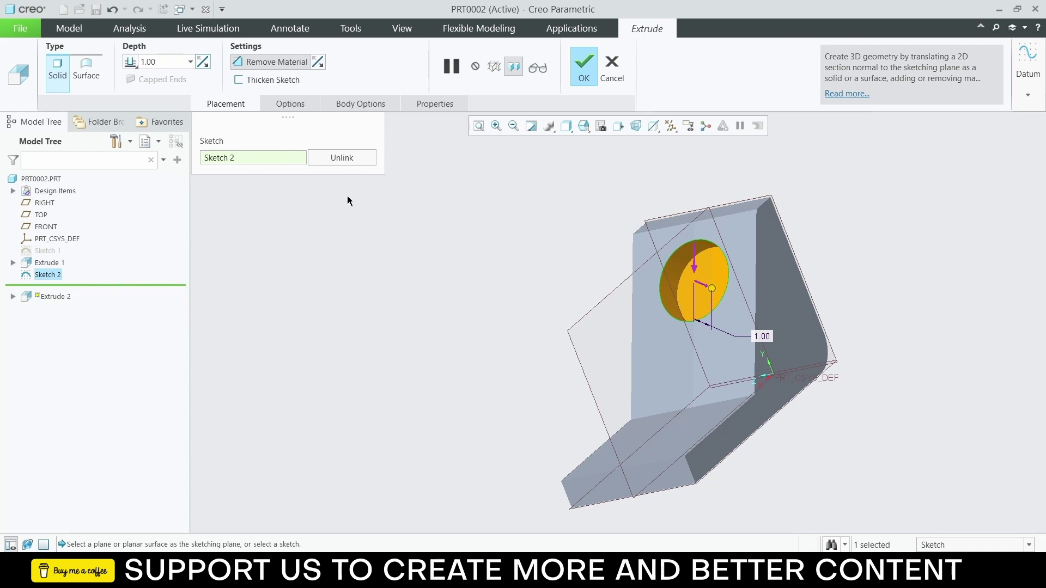
click(573, 65)
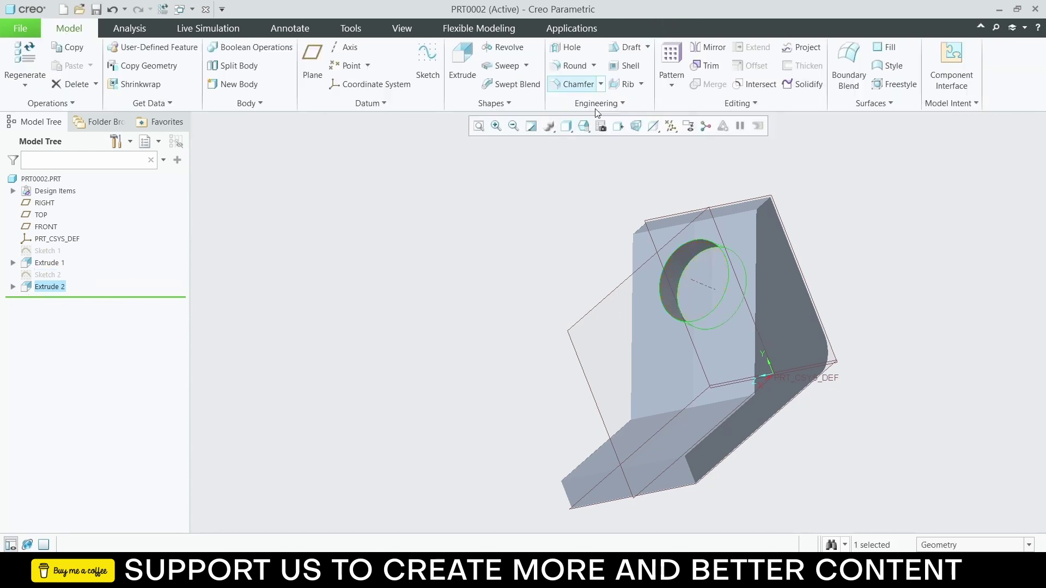
Step: Round both halves of the circular pocket's floor edge with a 0.20 radius
scroll(673, 264, down, 4)
click(704, 262)
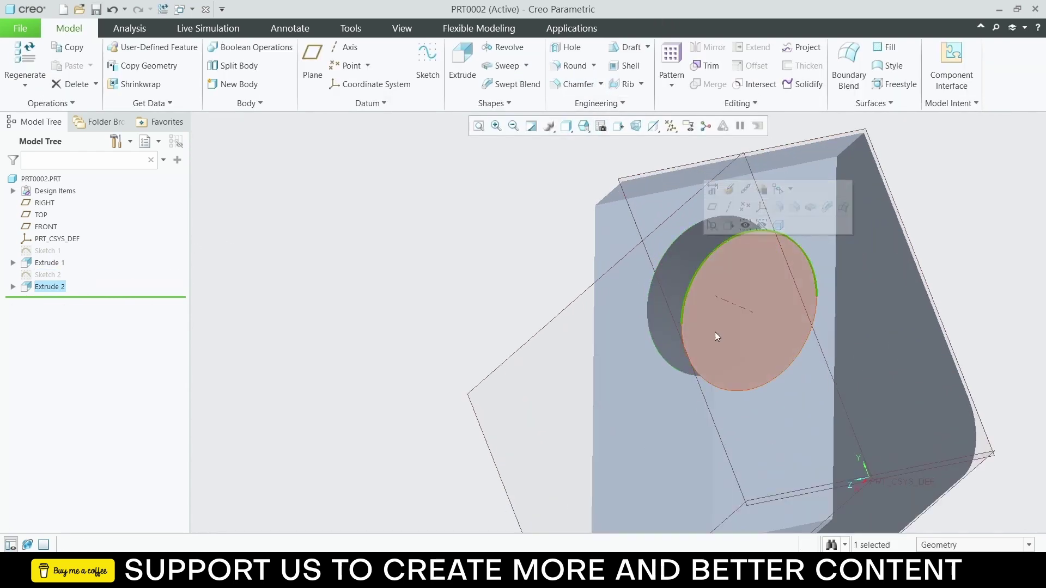
middle_drag(720, 333, 753, 360)
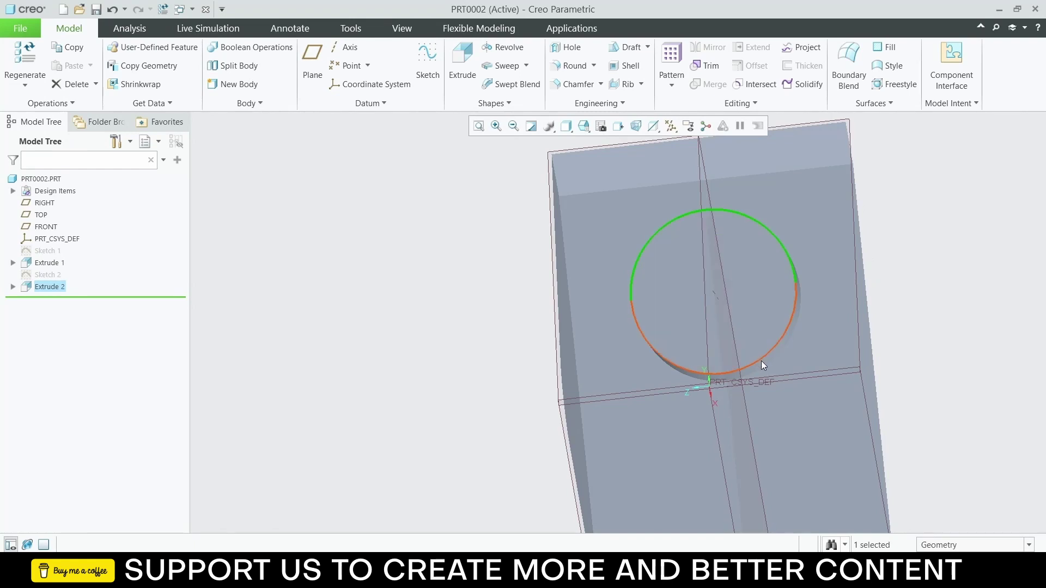
ctrl+click(762, 359)
click(820, 304)
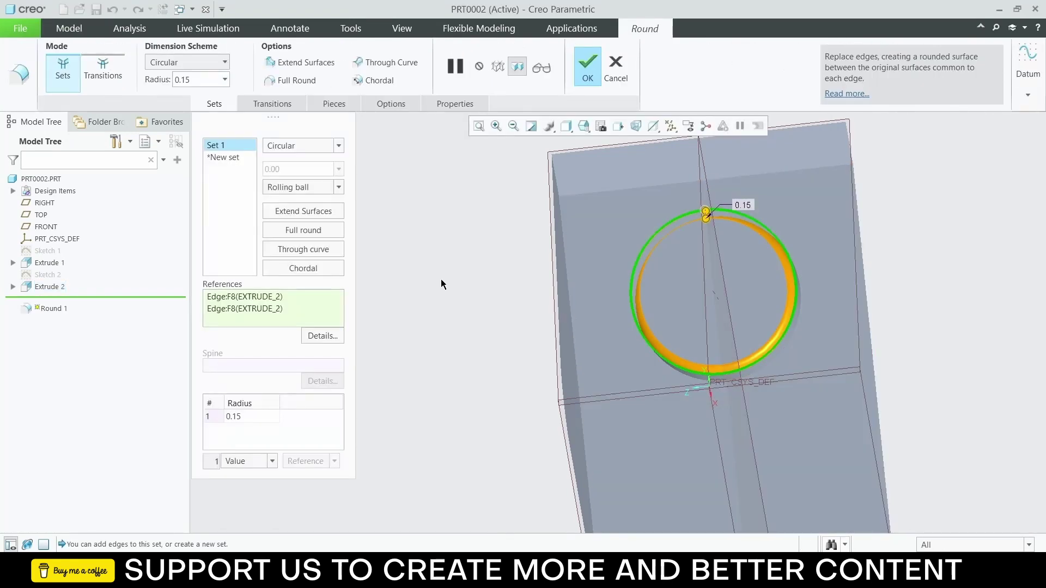
click(253, 417)
text(0.2)
key(Return)
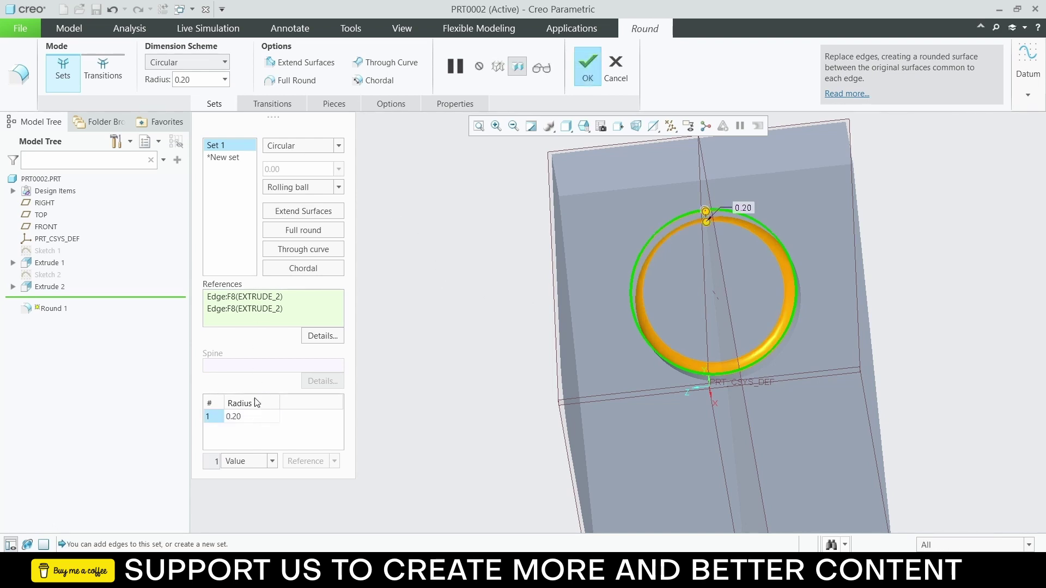
click(591, 68)
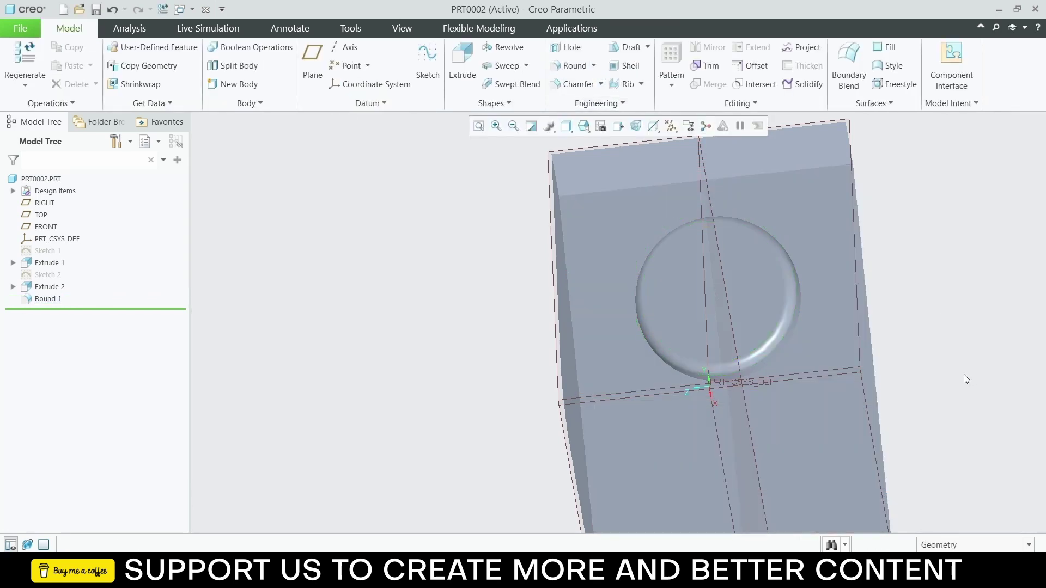
scroll(963, 374, up, 3)
scroll(964, 361, down, 6)
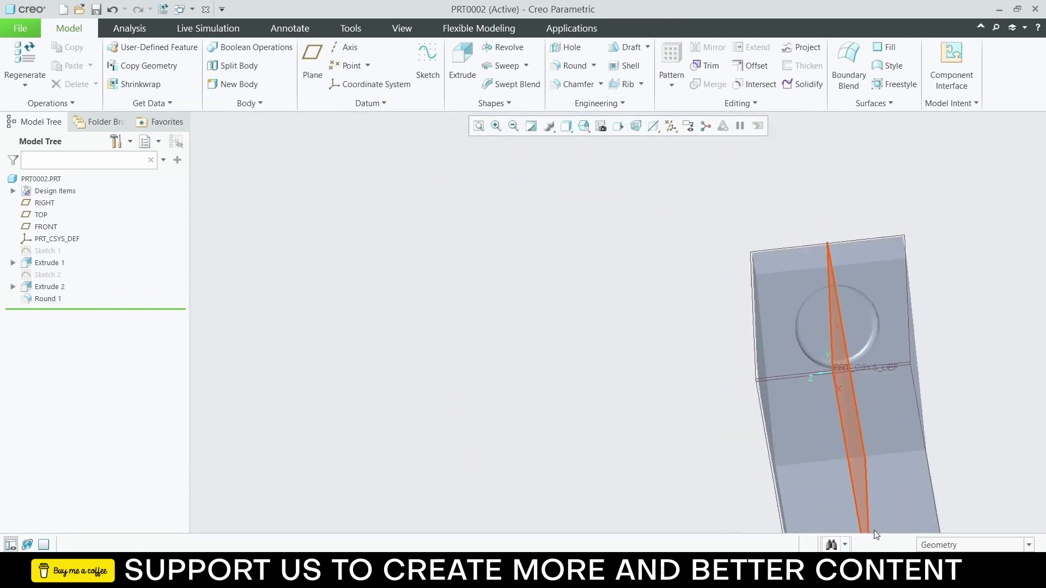
click(890, 509)
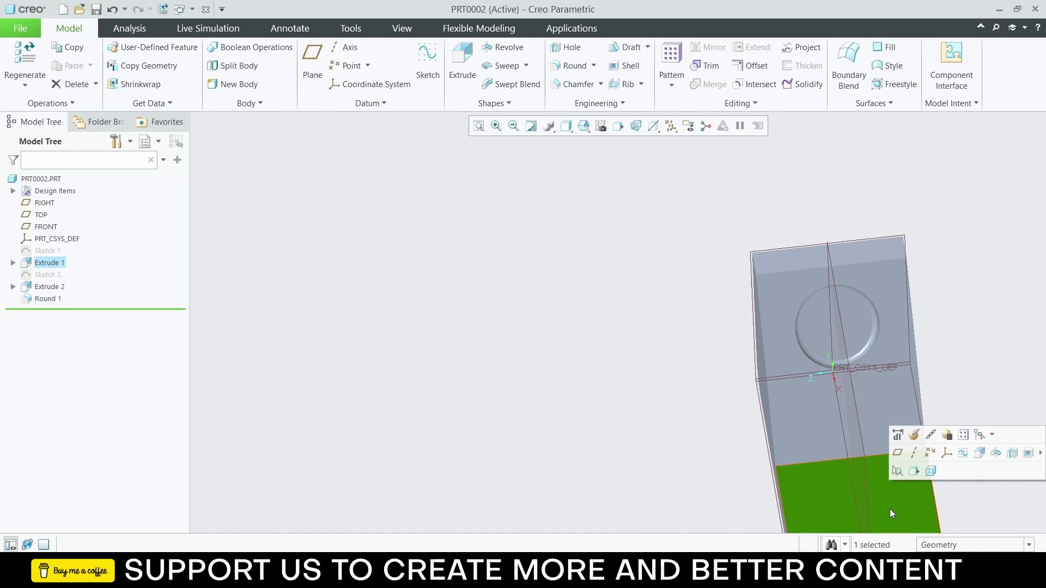
click(964, 453)
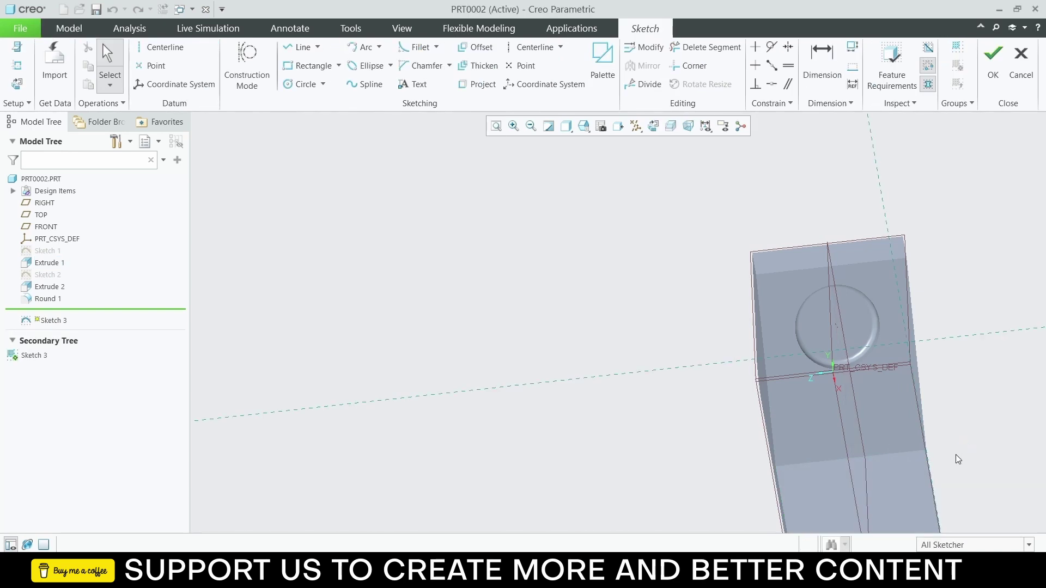
click(496, 126)
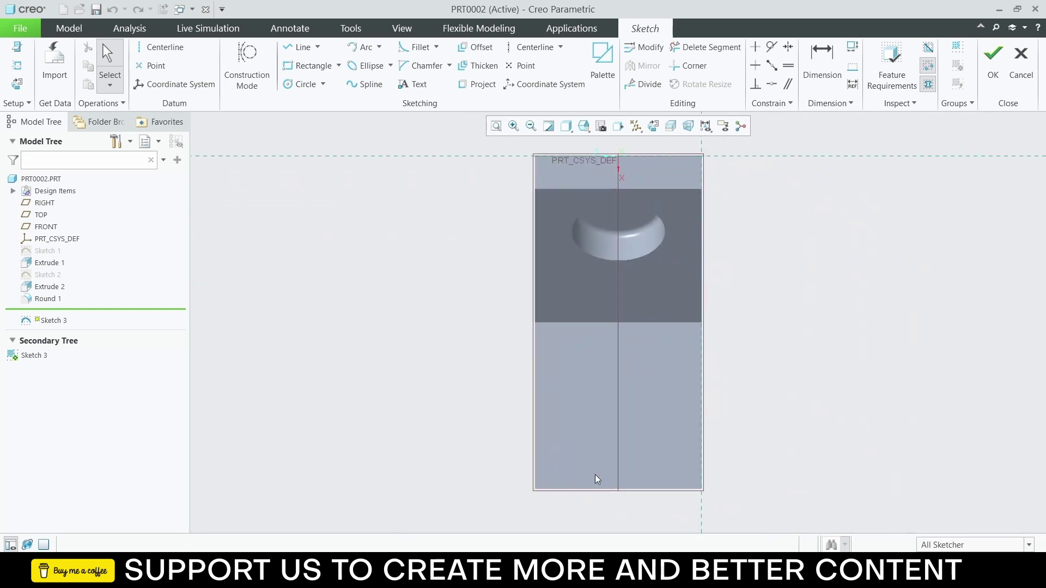
scroll(600, 485, down, 2)
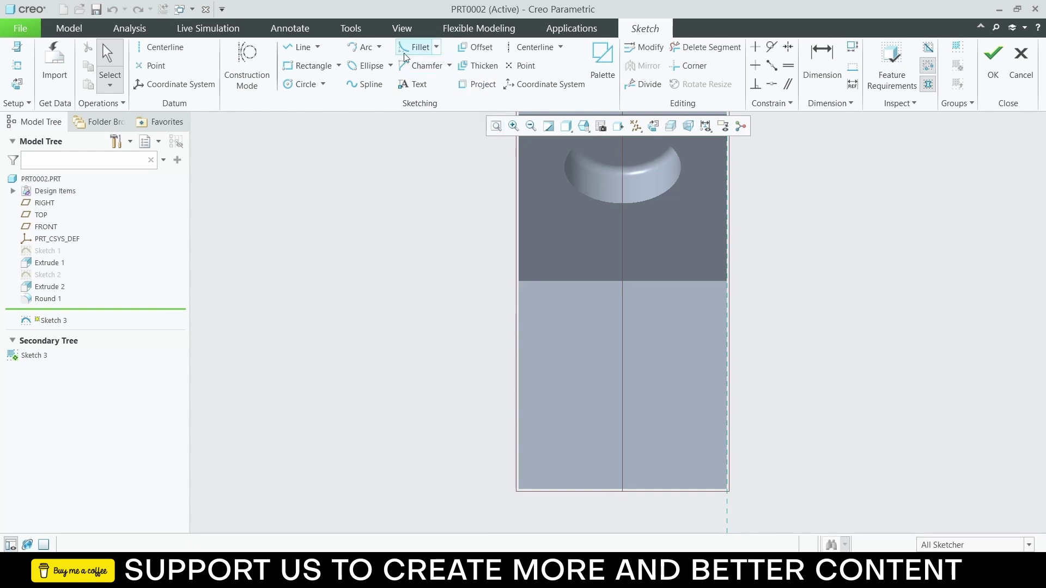
click(303, 85)
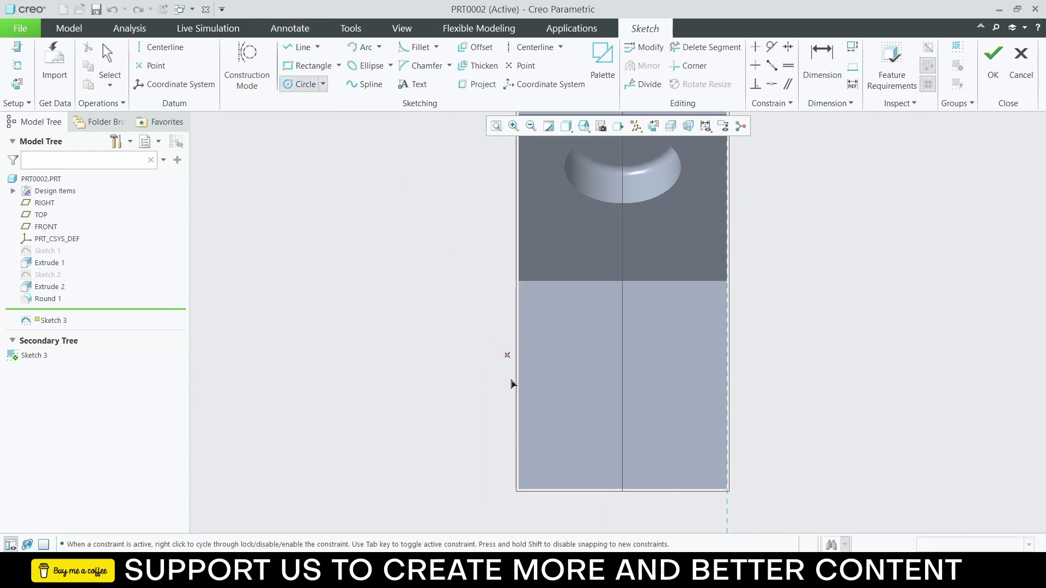
click(562, 465)
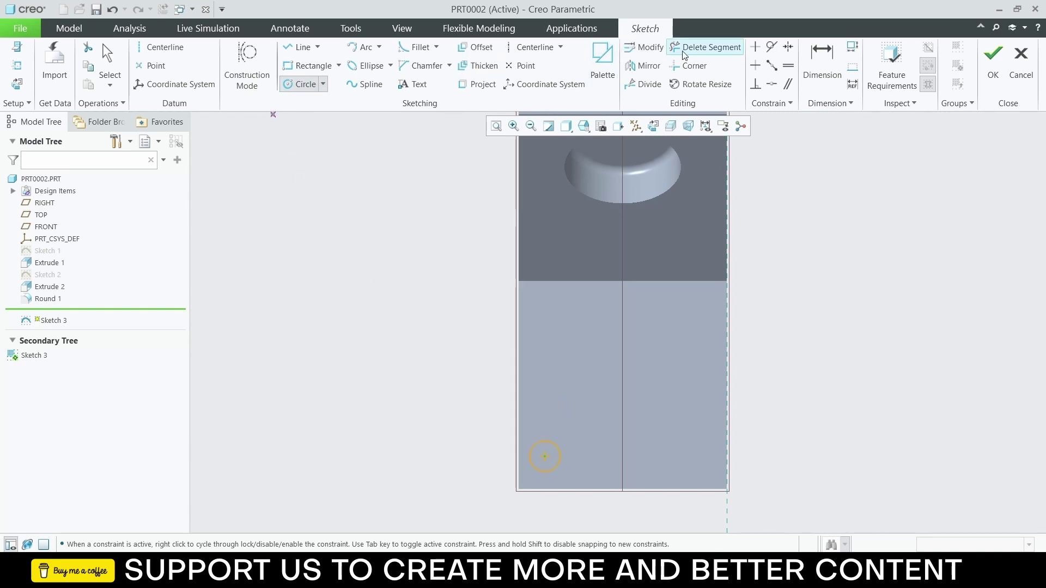
middle_click(488, 406)
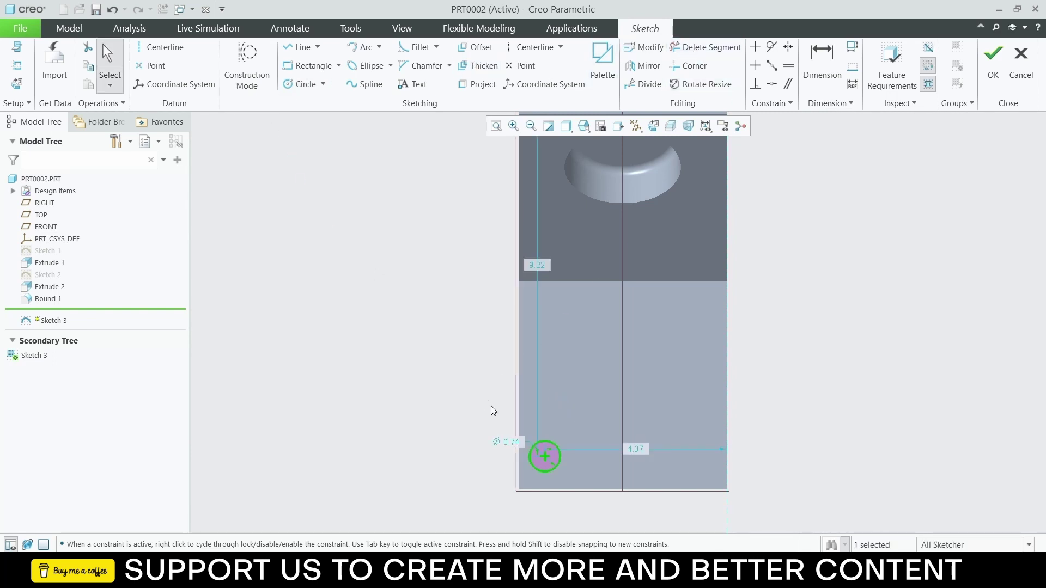
scroll(522, 450, up, 3)
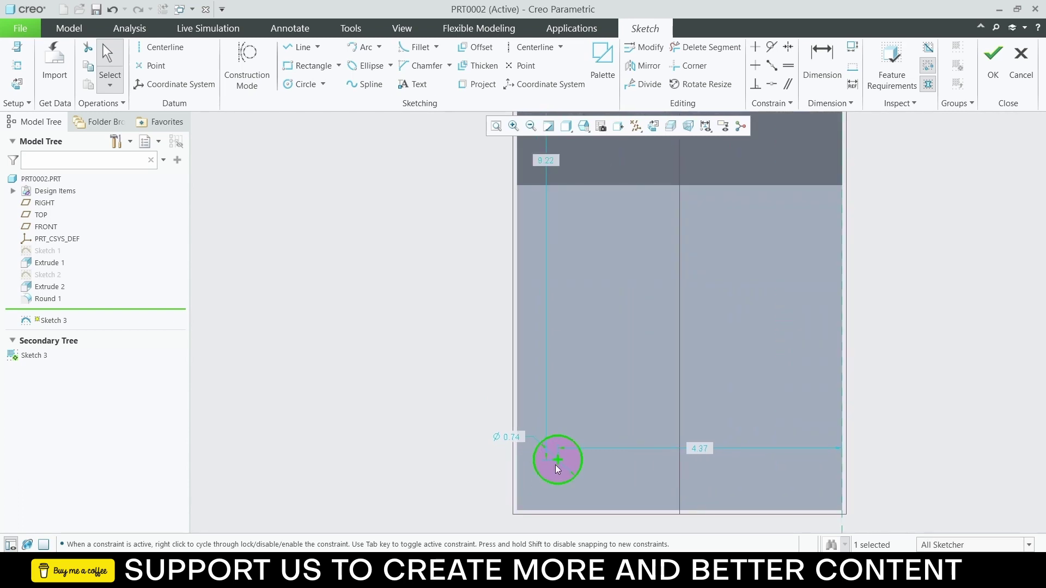
click(581, 186)
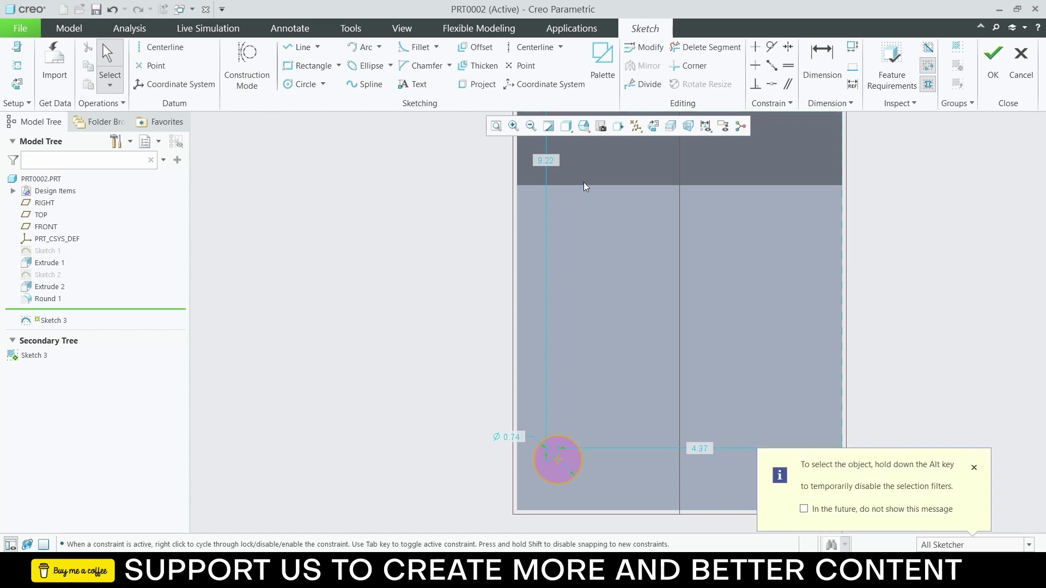
middle_drag(631, 307, 668, 252)
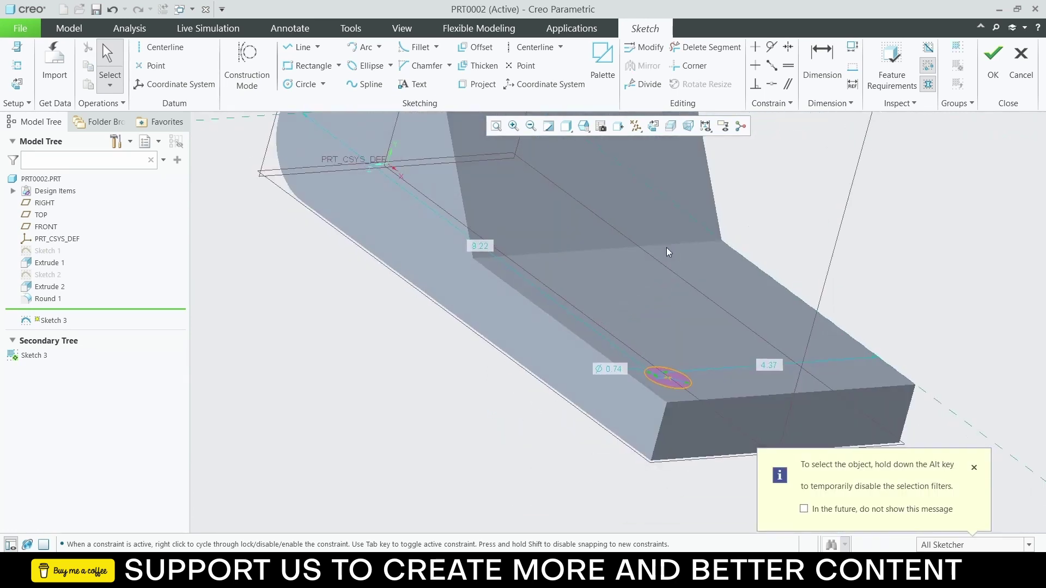
click(531, 284)
double_click(613, 370)
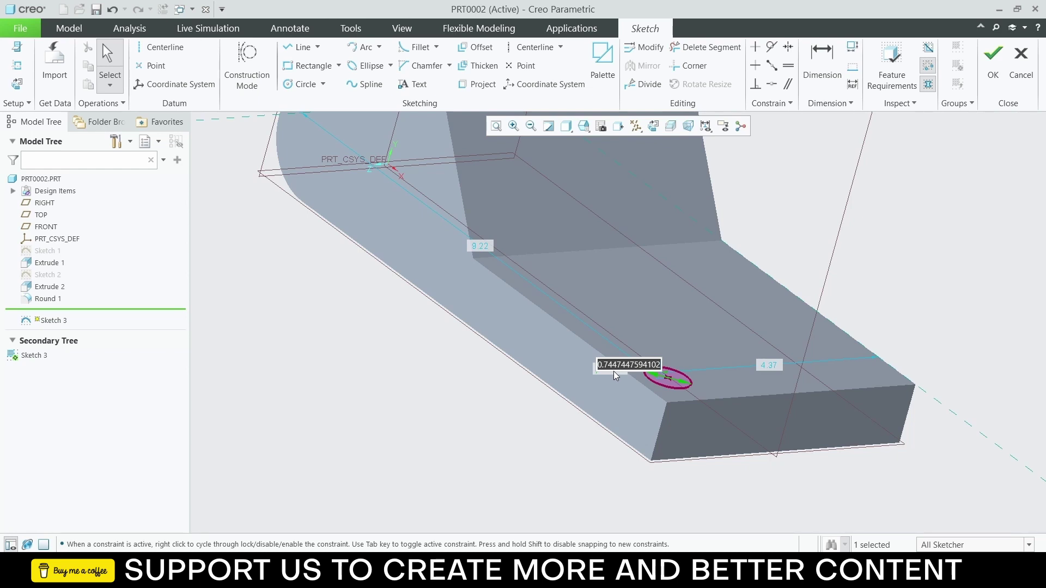
text(1)
key(Return)
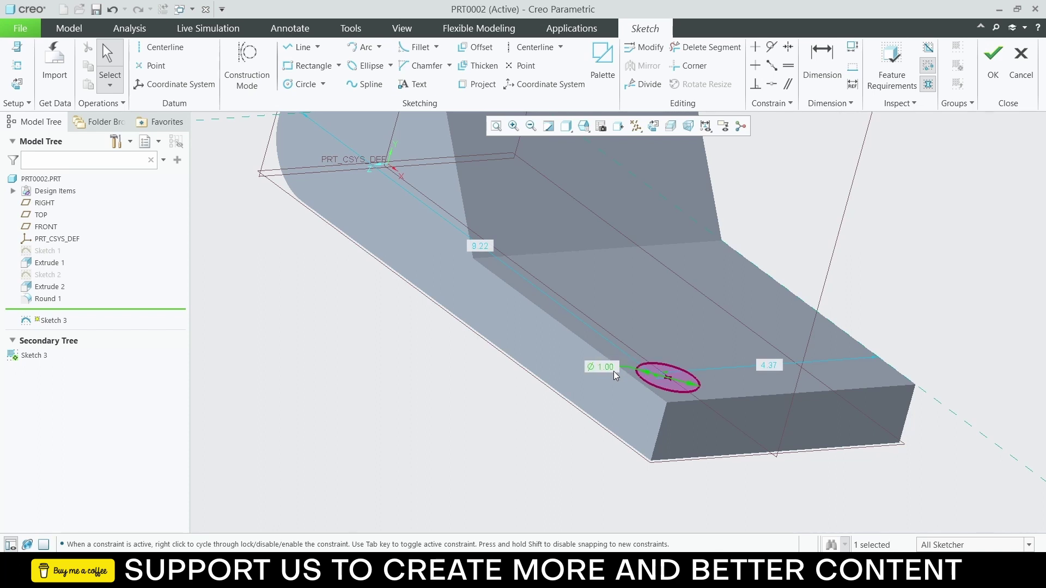
mouse_move(632, 355)
middle_down()
mouse_move(677, 336)
mouse_move(613, 425)
middle_up()
click(657, 409)
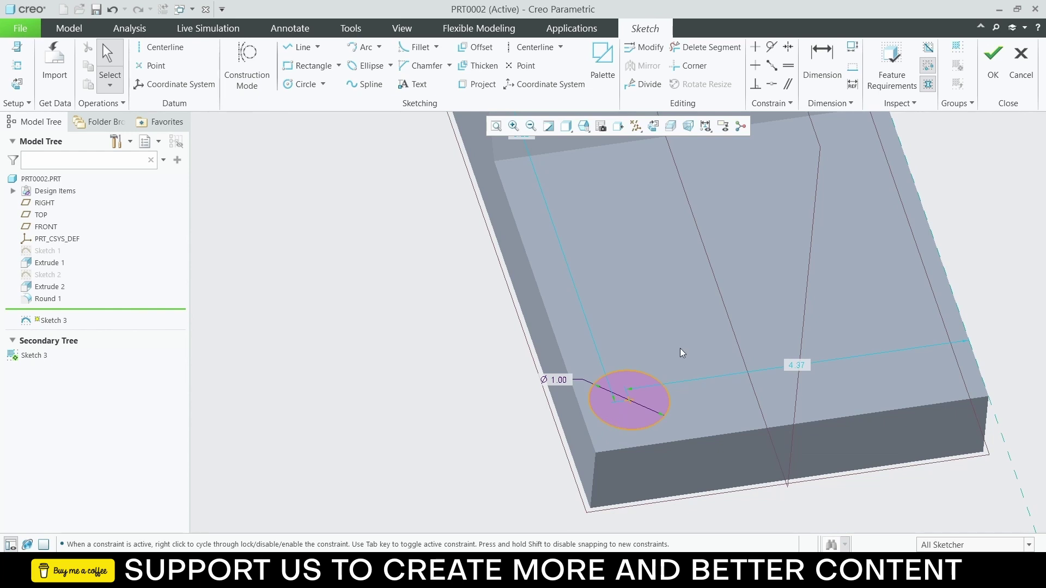
click(1032, 87)
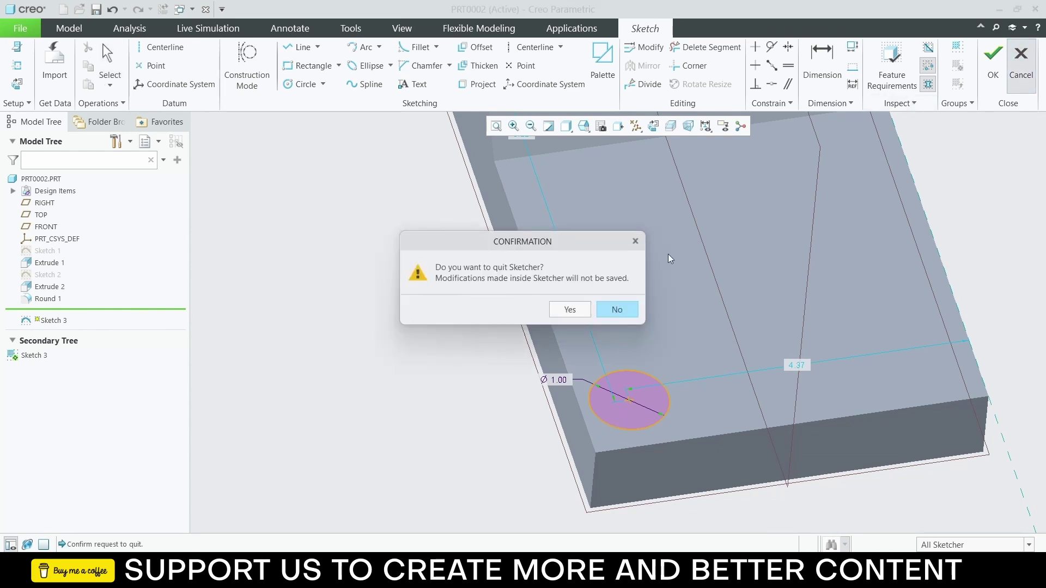
click(569, 310)
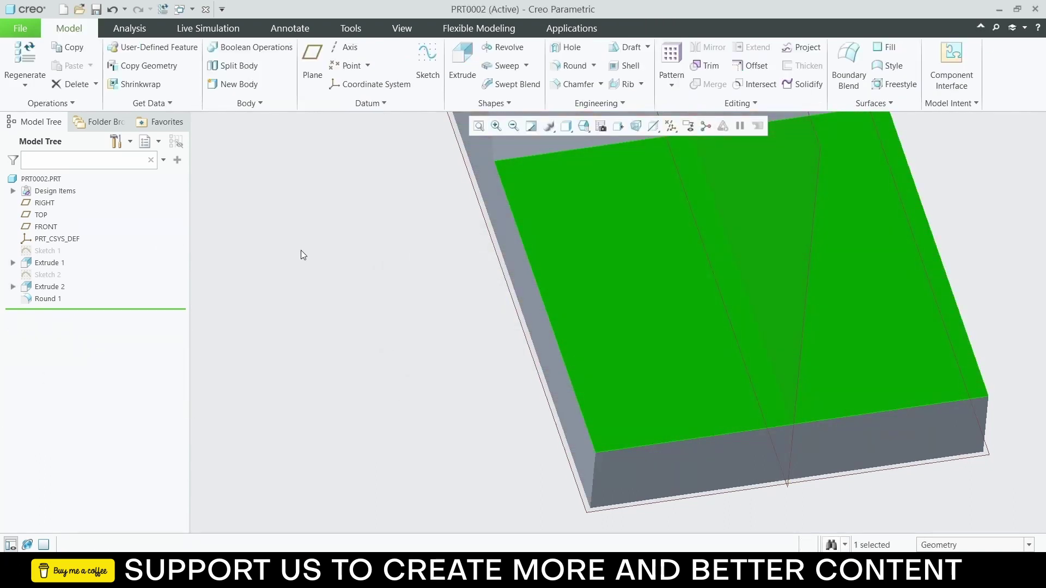
Step: Start a simple flat hole on the lower leg's upper face, with linear offsets from its long side edge and its end edge
click(570, 49)
middle_drag(868, 259, 844, 289)
drag(724, 304, 548, 253)
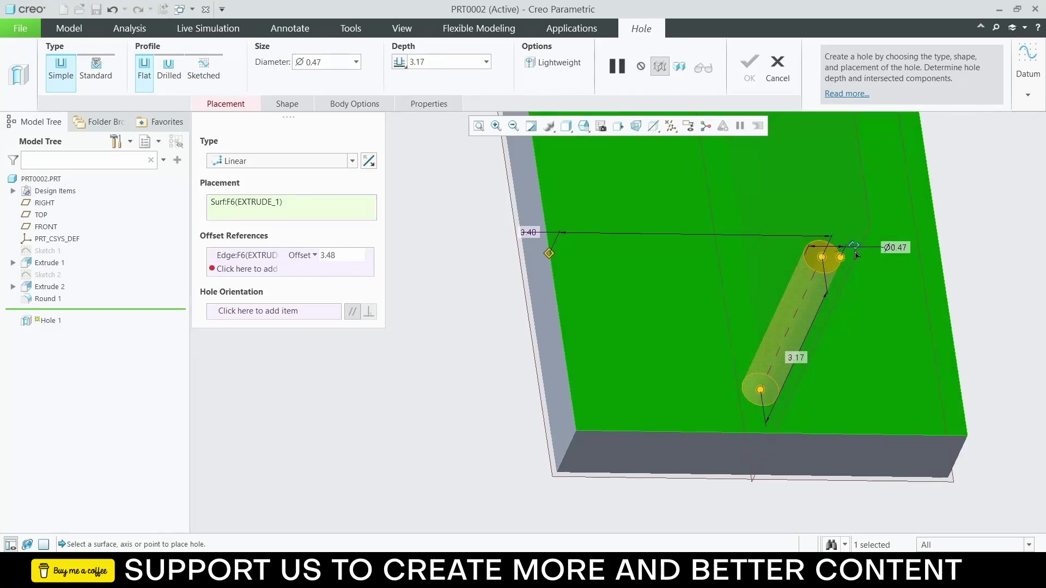
drag(853, 248, 632, 439)
middle_drag(867, 461, 820, 415)
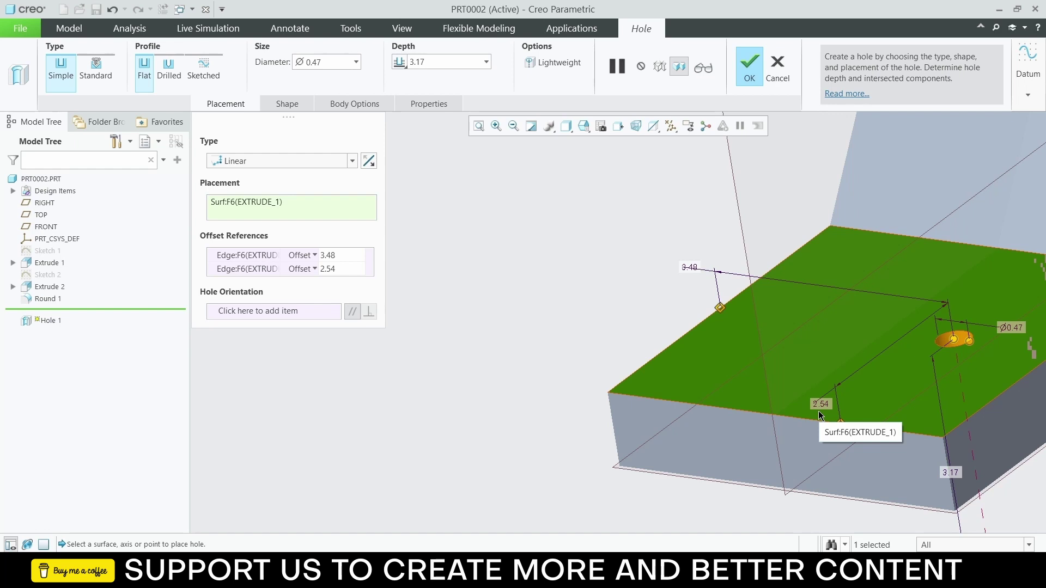
Step: Set the hole's offsets from the end edge and the side edge to 1 each
double_click(820, 405)
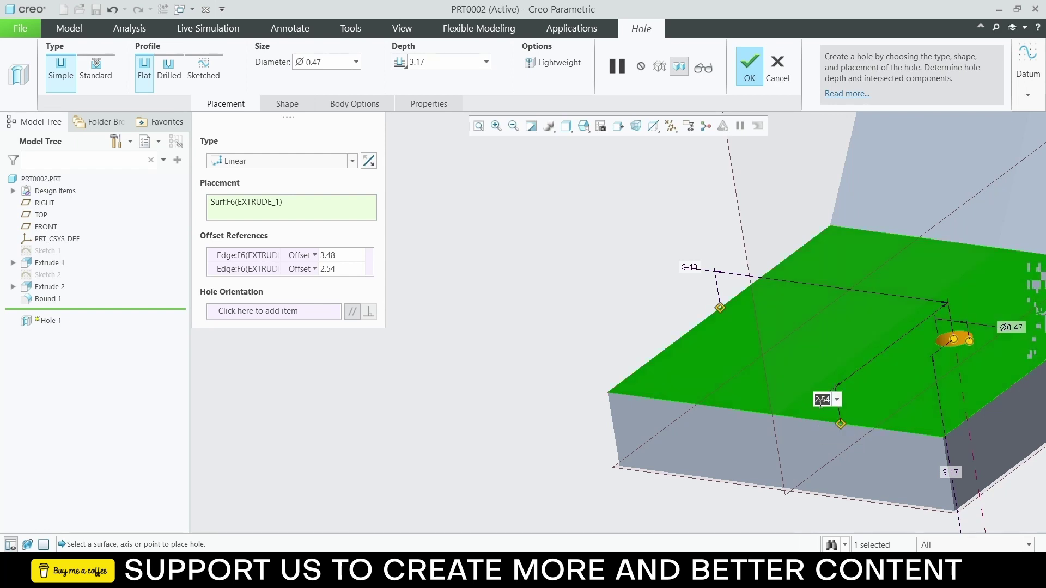
text(1)
key(Return)
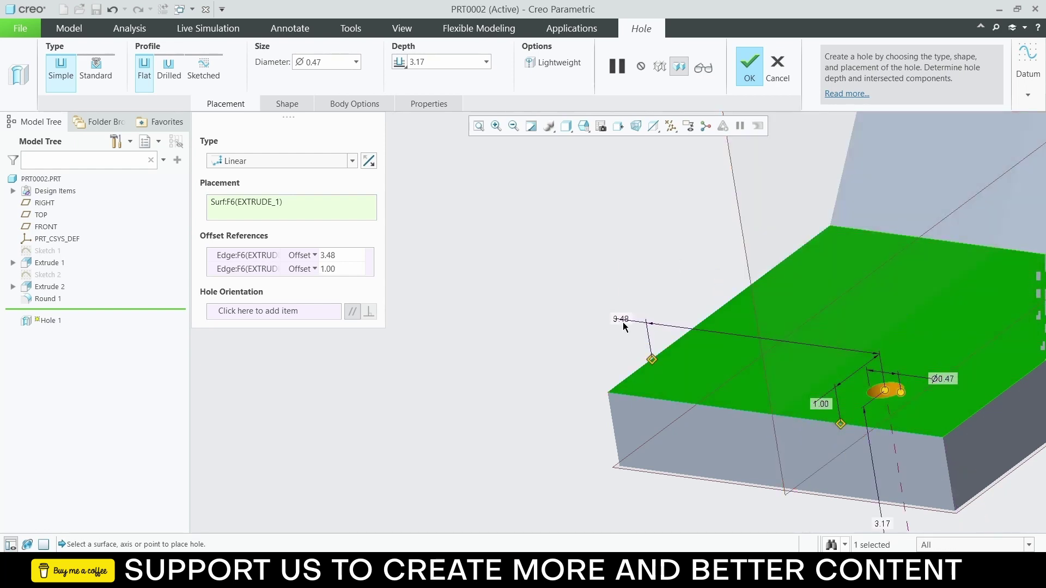
double_click(621, 319)
text(1)
key(Return)
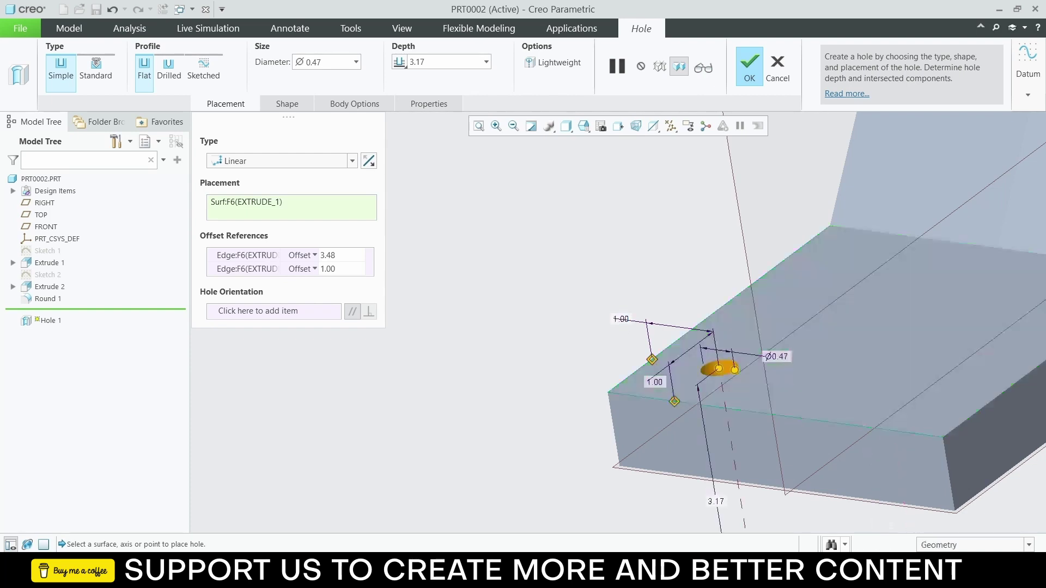
Step: Set the hole's diameter to 1 and complete the hole feature
middle_drag(667, 401, 774, 368)
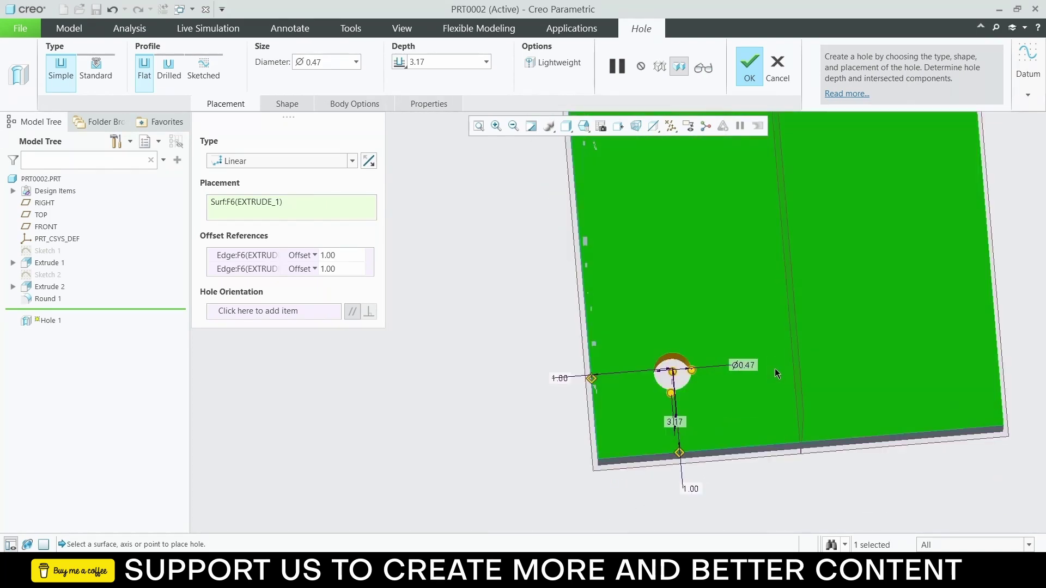
double_click(744, 365)
text(1)
key(Return)
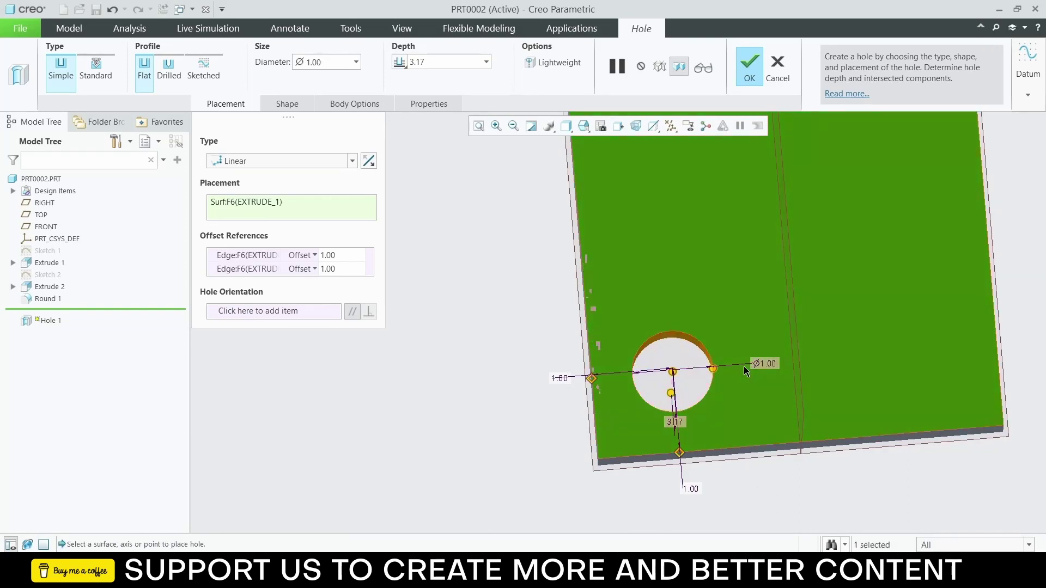
click(355, 311)
click(750, 73)
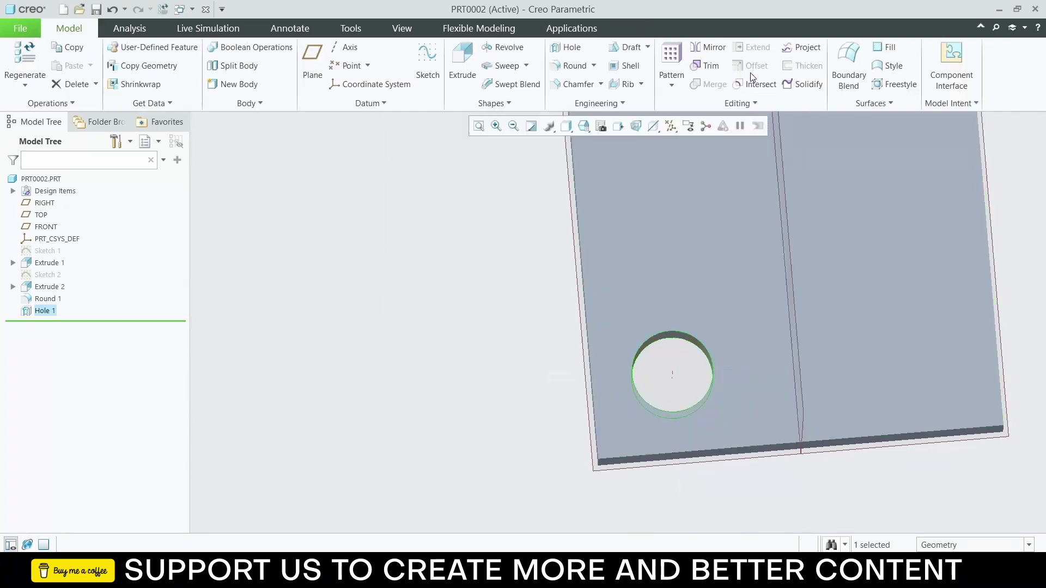
middle_drag(504, 345, 509, 314)
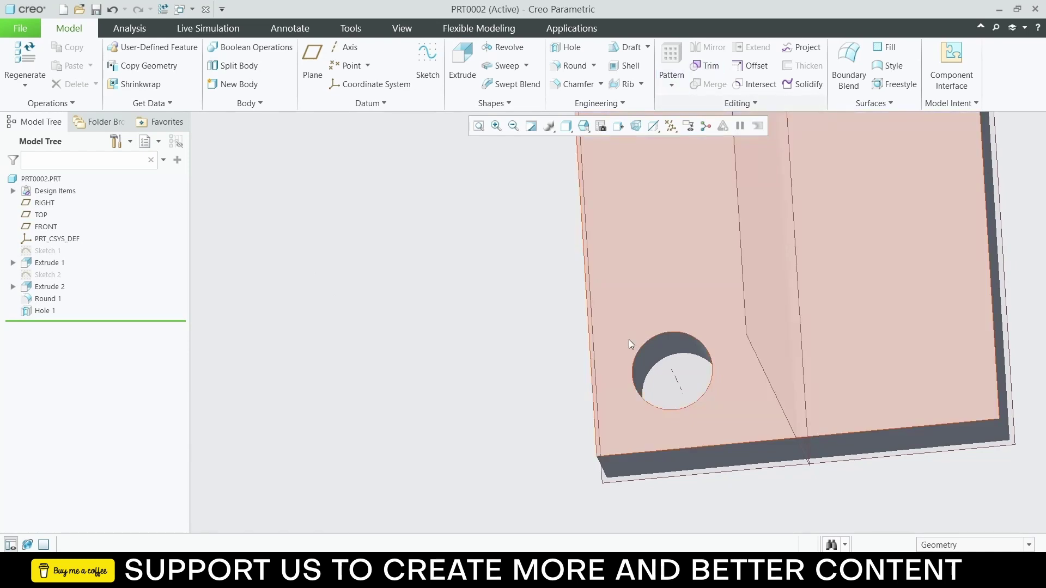
click(656, 349)
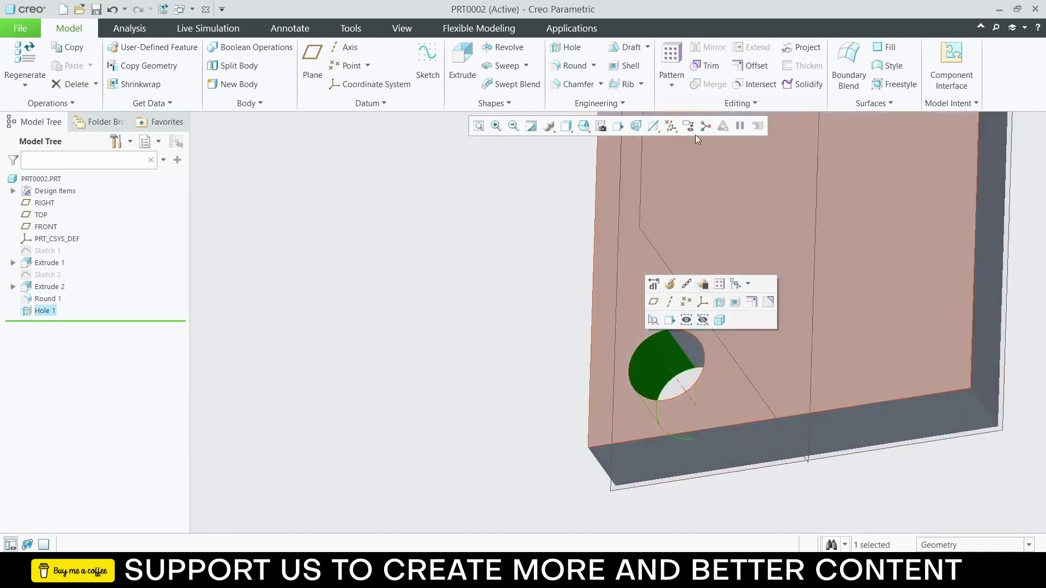
click(672, 85)
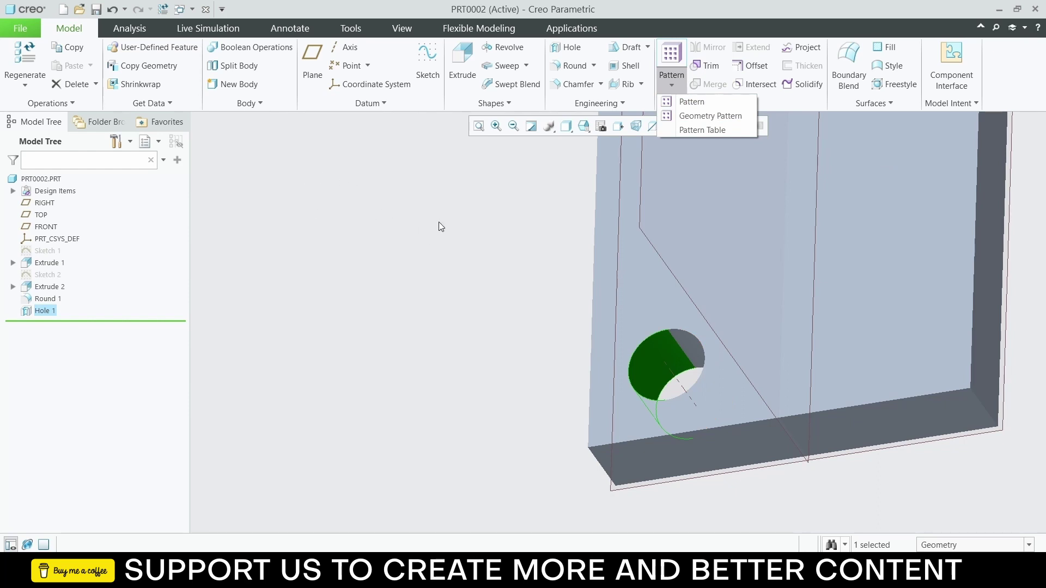
click(676, 102)
middle_drag(593, 343, 625, 337)
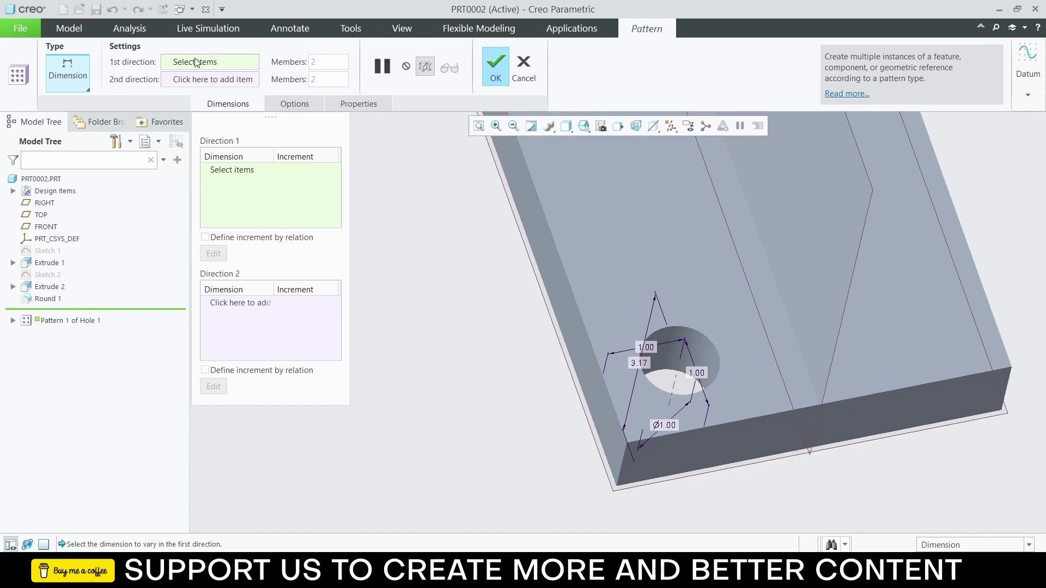
click(217, 82)
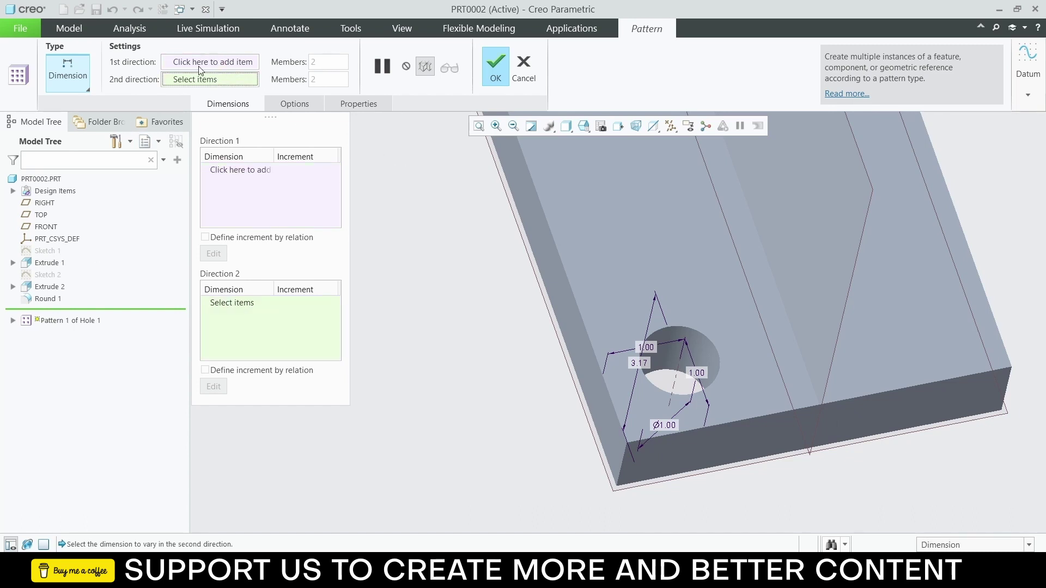
click(202, 62)
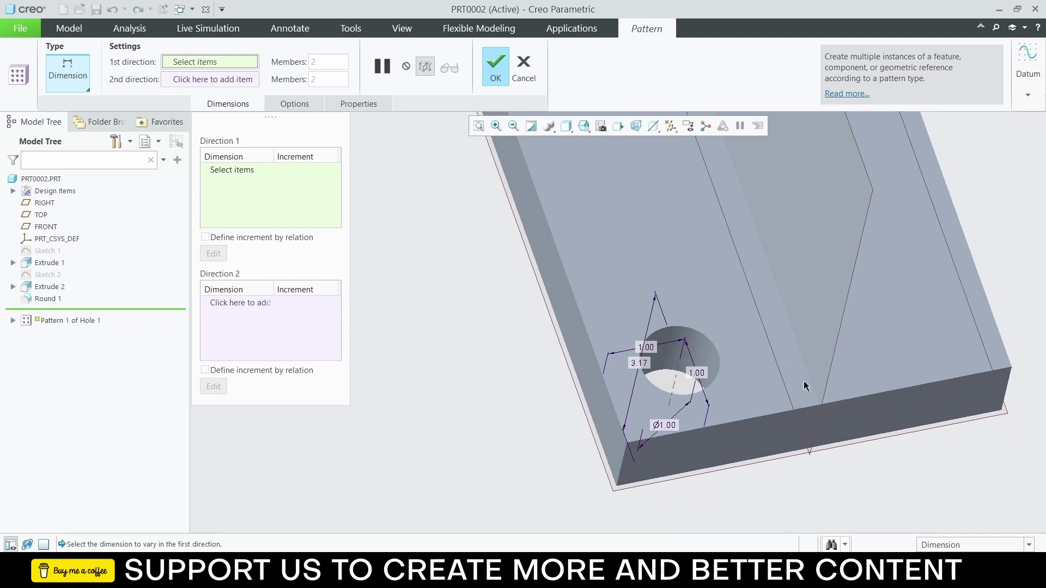
click(792, 409)
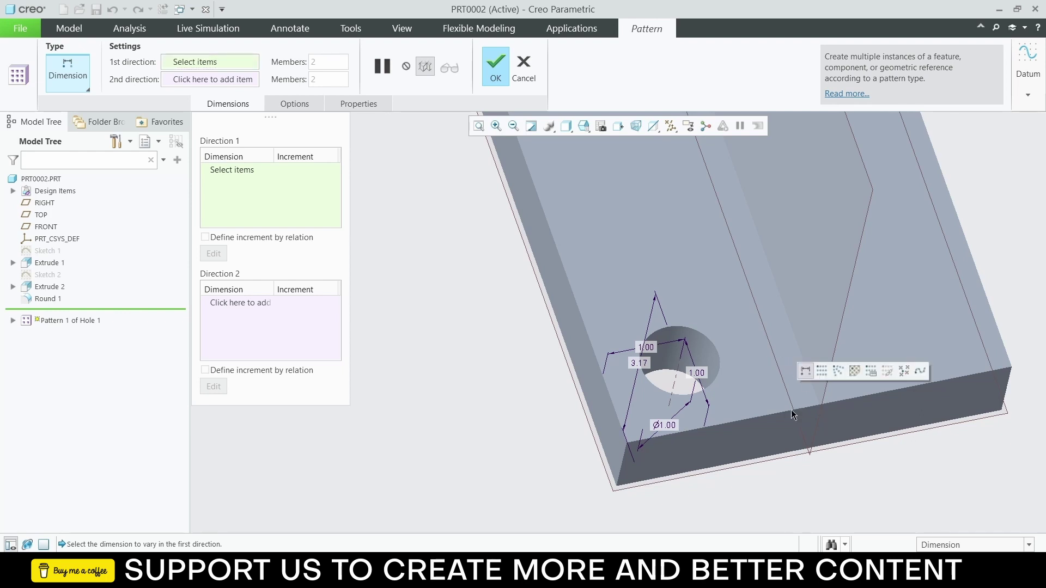
click(821, 371)
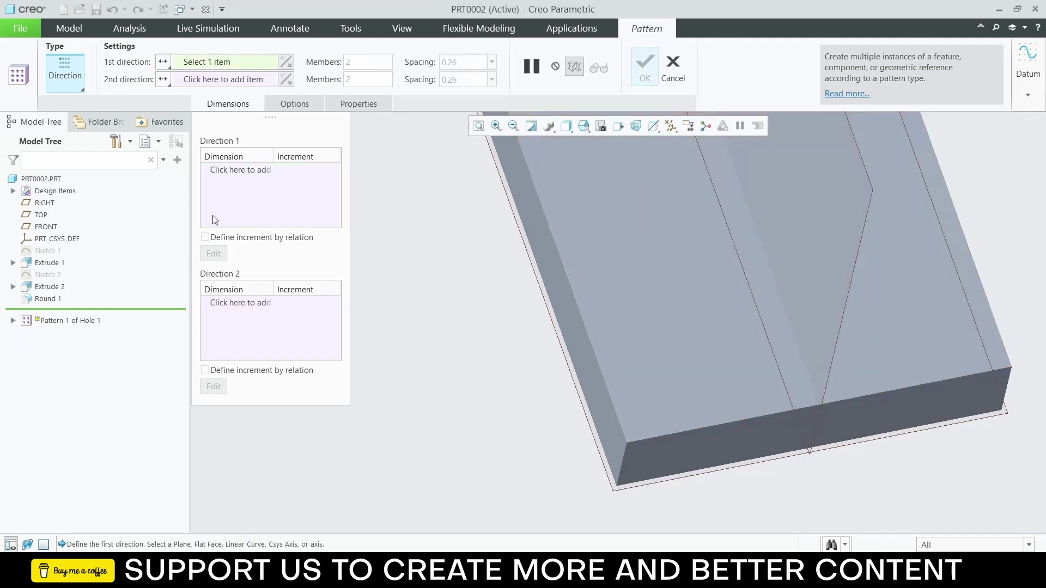
click(673, 70)
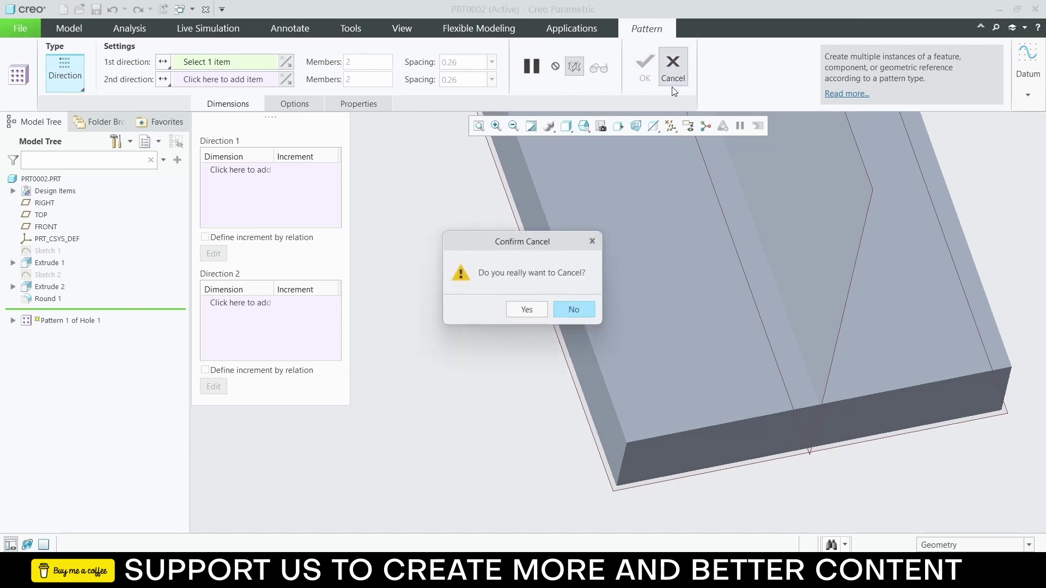
click(526, 310)
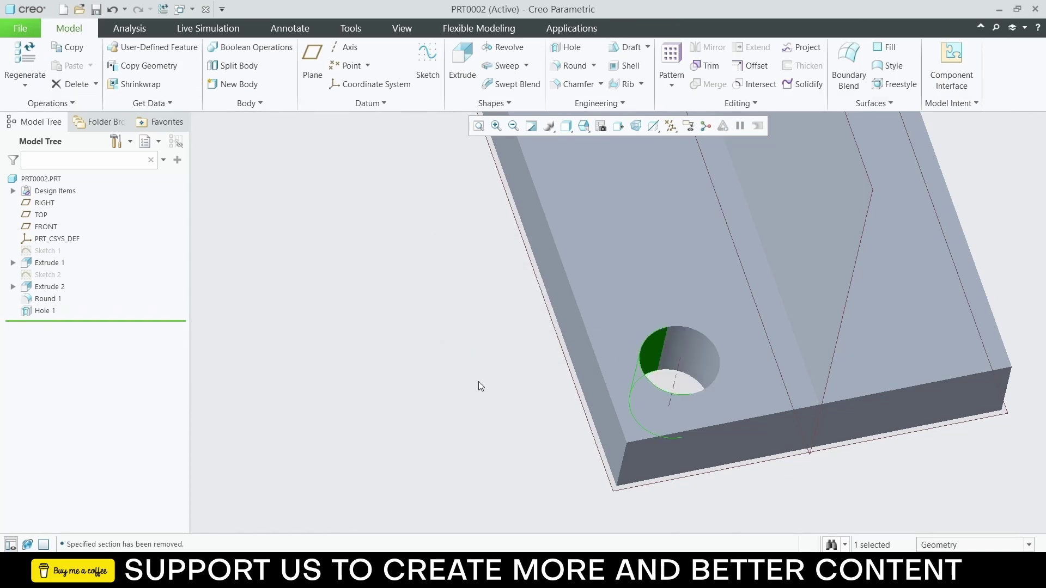
click(478, 381)
Step: Start a second simple flat hole on the lower leg's upper face, offset from the opposite long side edge and the end edge
scroll(968, 331, up, 3)
scroll(968, 331, down, 3)
scroll(968, 331, up, 3)
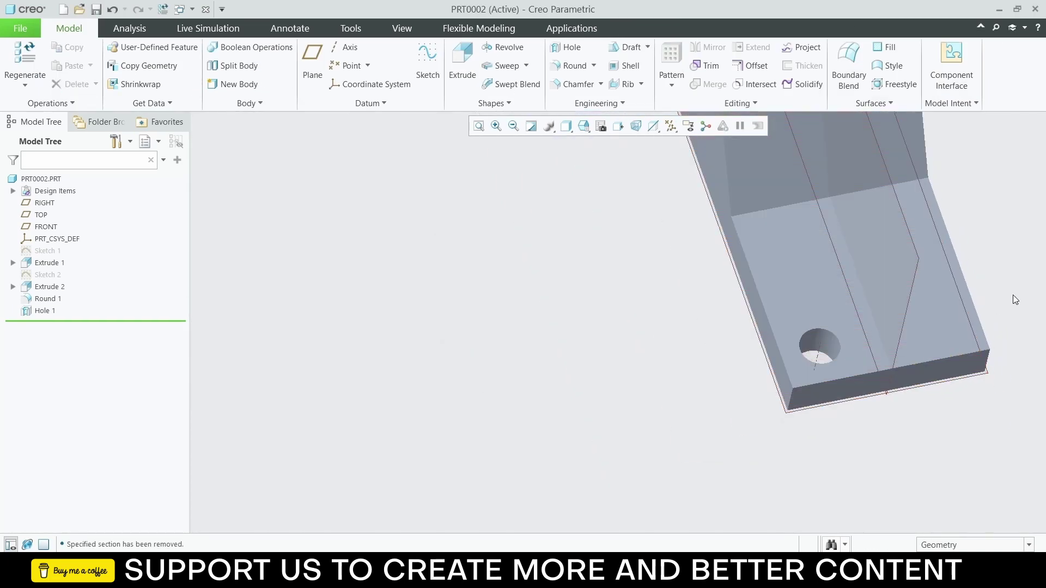
middle_drag(1012, 296, 1006, 290)
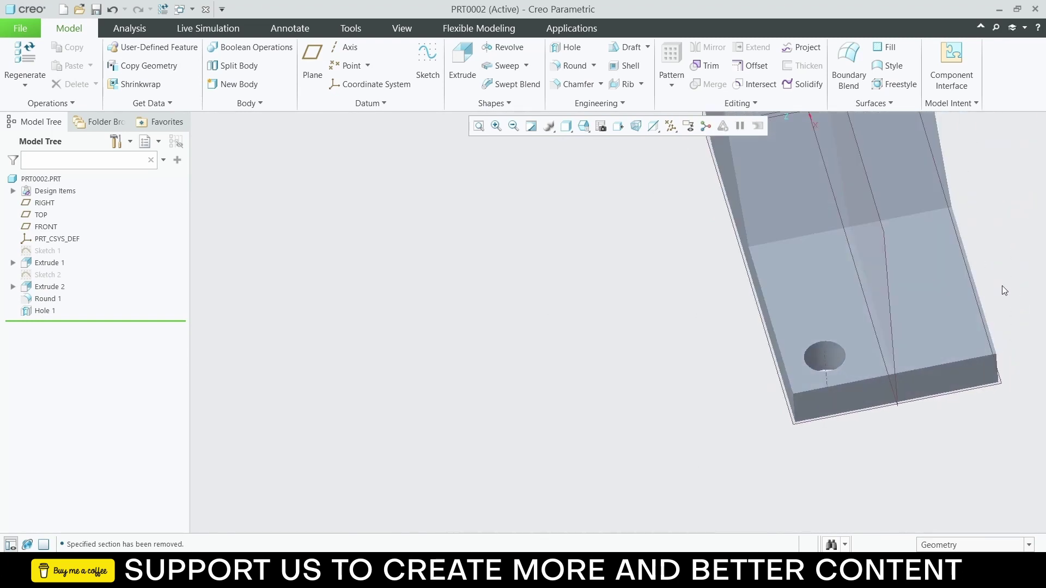
click(478, 126)
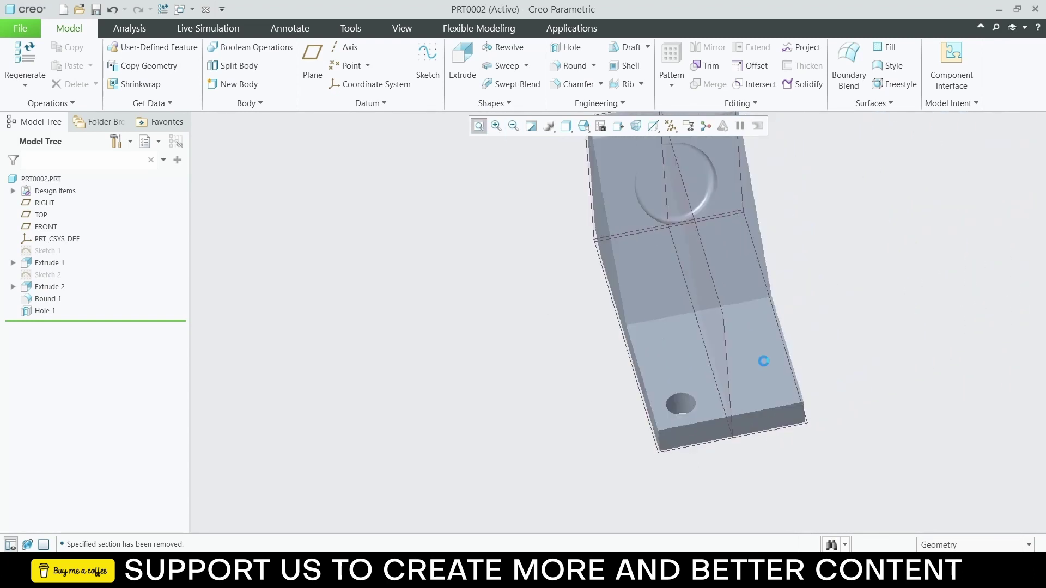
scroll(682, 439, down, 3)
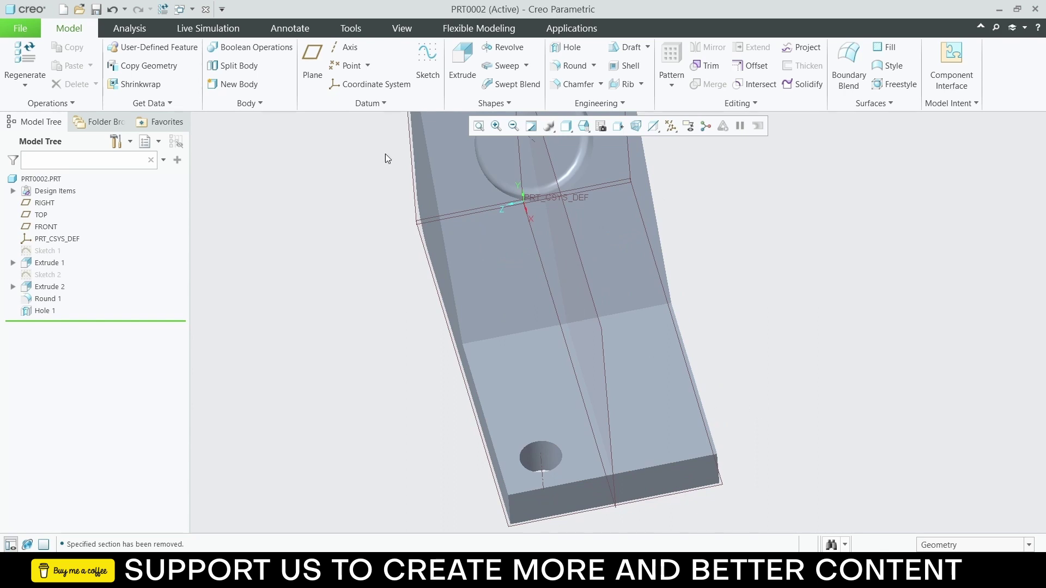
click(576, 48)
click(675, 432)
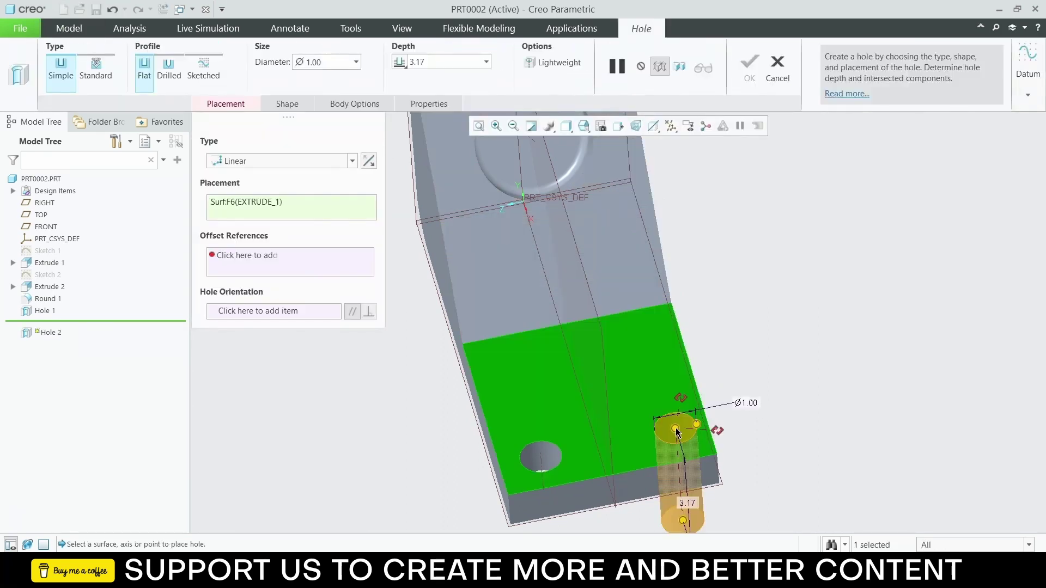
drag(701, 424, 694, 462)
middle_drag(694, 462, 681, 452)
Step: Set the second hole's offsets from the end edge and the side edge to 1 each and complete the hole feature
double_click(680, 452)
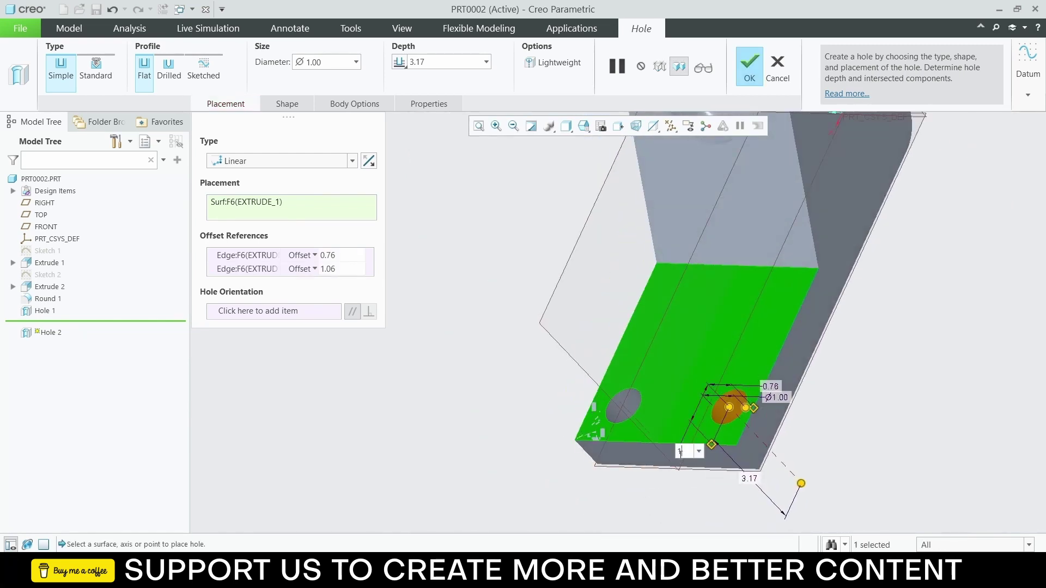
text(1)
key(Return)
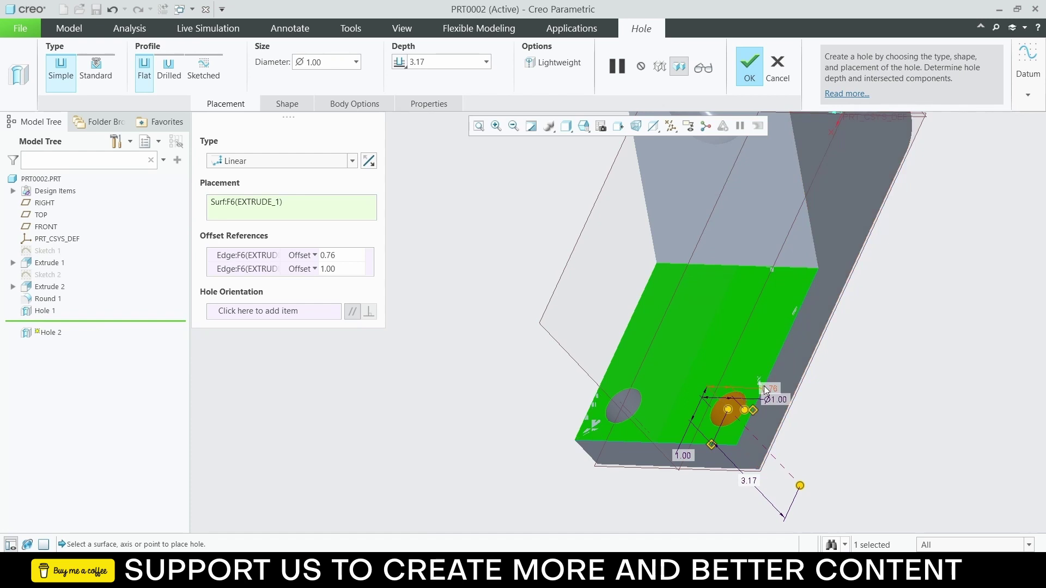
double_click(768, 389)
text(1)
key(Return)
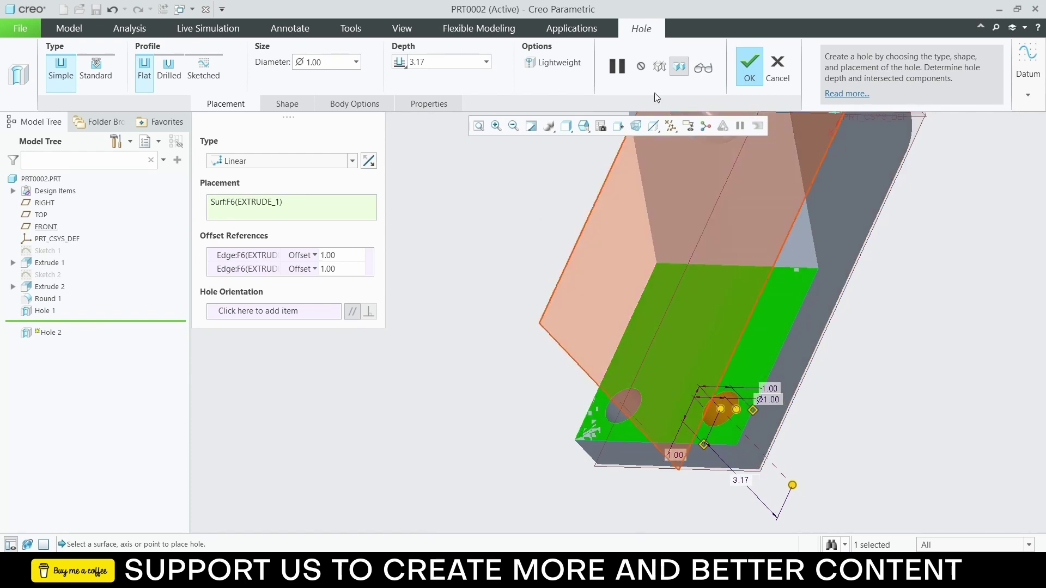
click(752, 66)
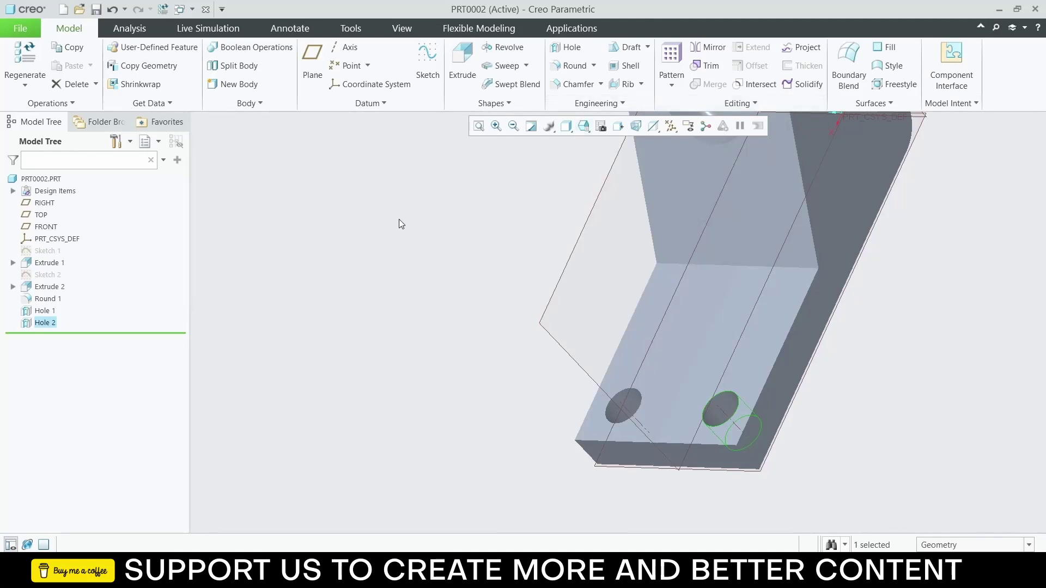
Step: Start a round with separate sets on the two short corner edges at the lower leg's free end
click(576, 66)
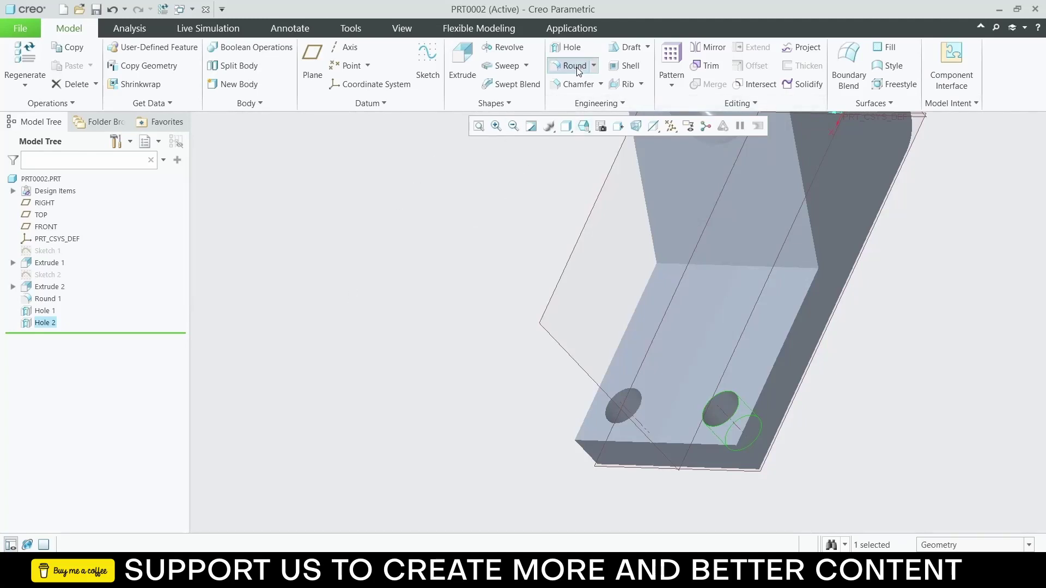
scroll(547, 407, up, 5)
middle_drag(547, 406, 526, 499)
scroll(574, 436, up, 5)
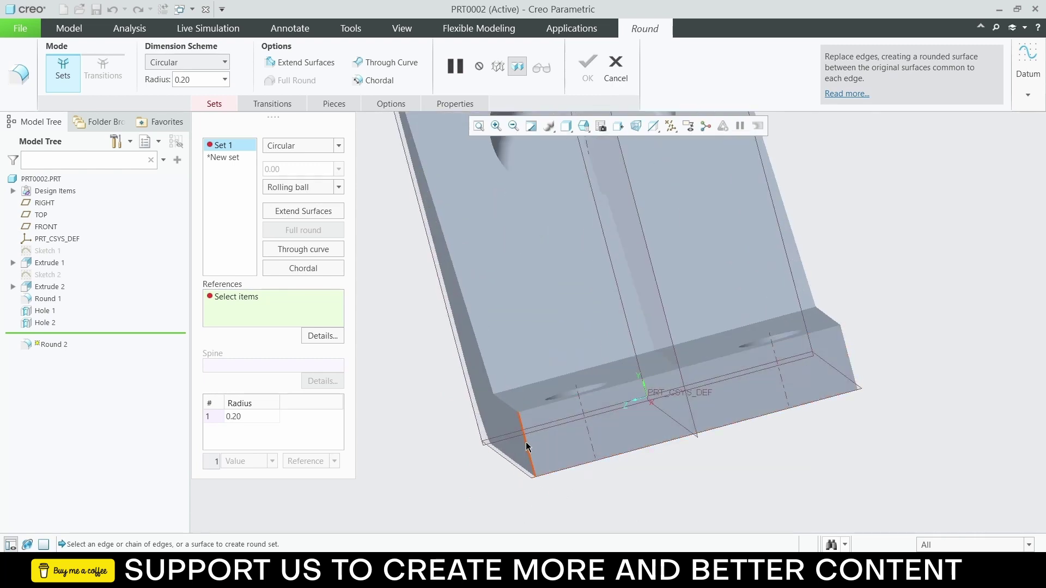
click(526, 445)
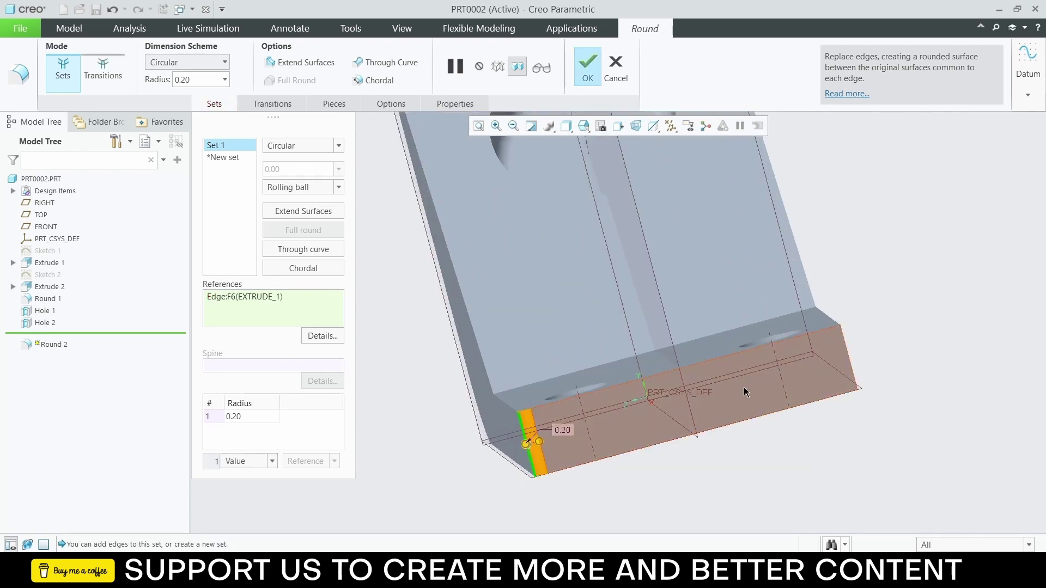
click(848, 354)
Step: Set the radius of the second corner's round set to 1 and complete the round feature
double_click(243, 417)
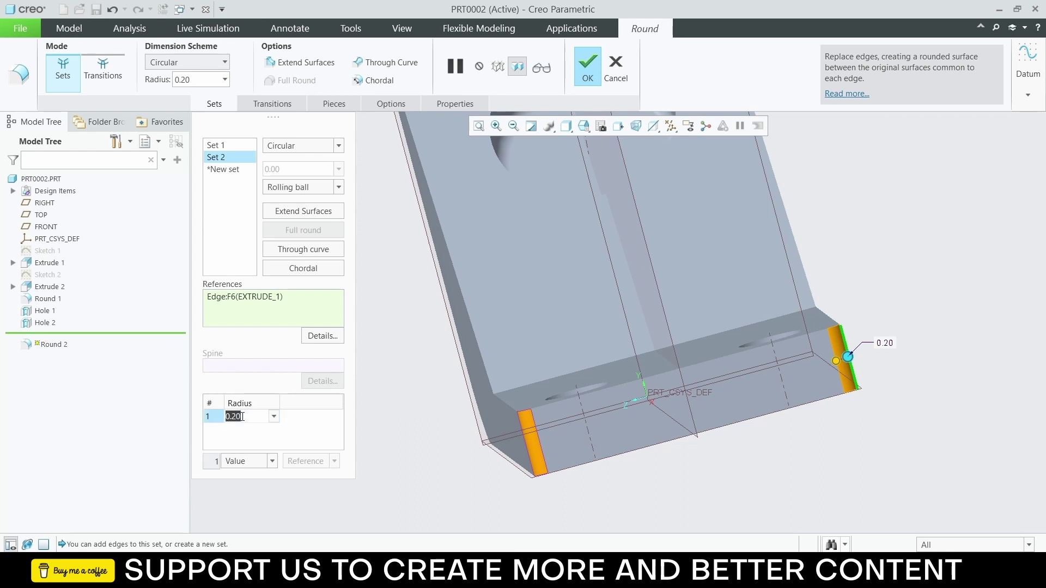
text(1)
key(Return)
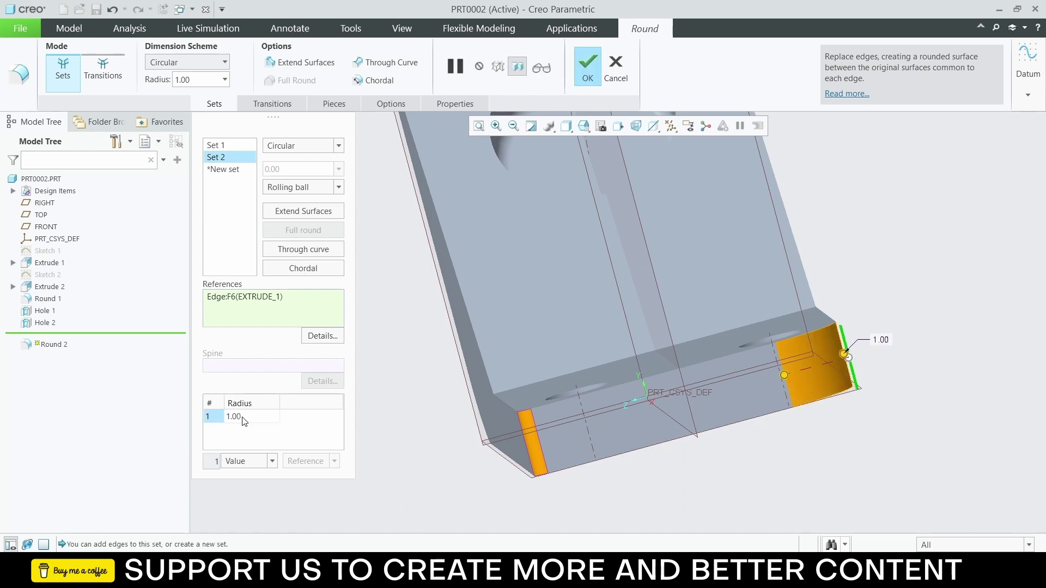
middle_drag(549, 399, 534, 468)
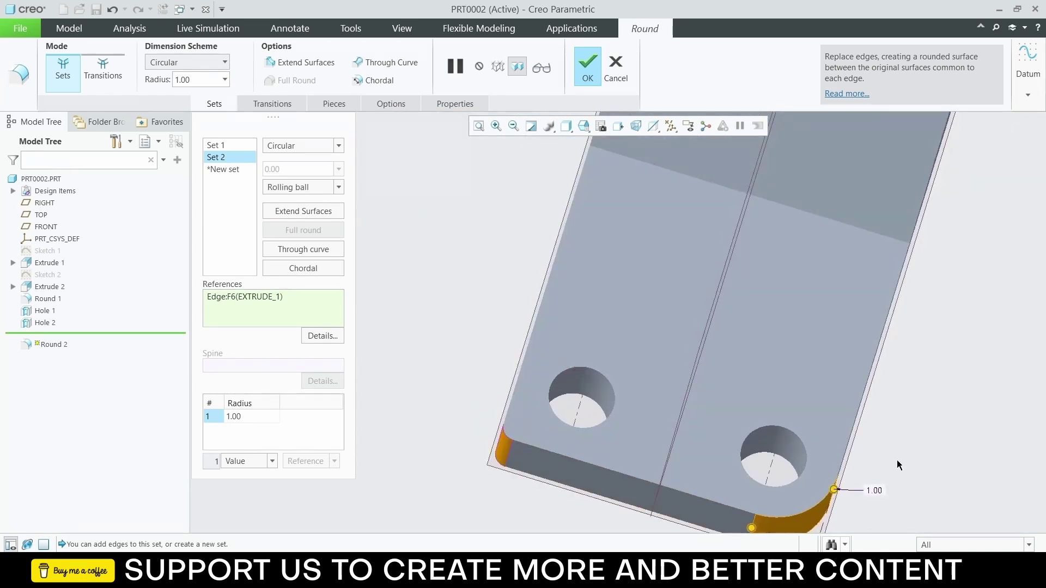
click(586, 69)
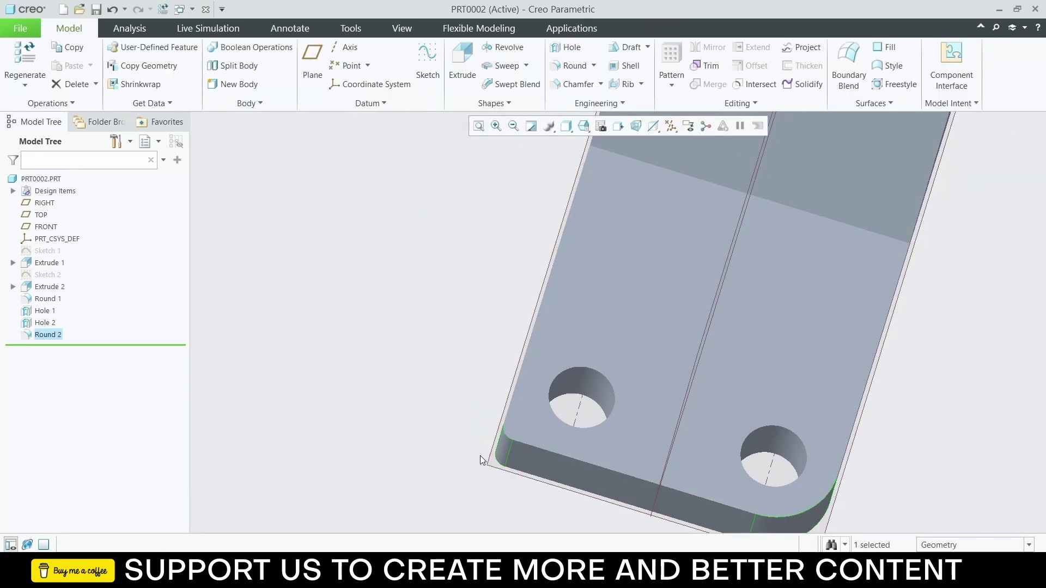
Step: Change the radius of the smaller corner round at the lower leg's end to 1
click(504, 447)
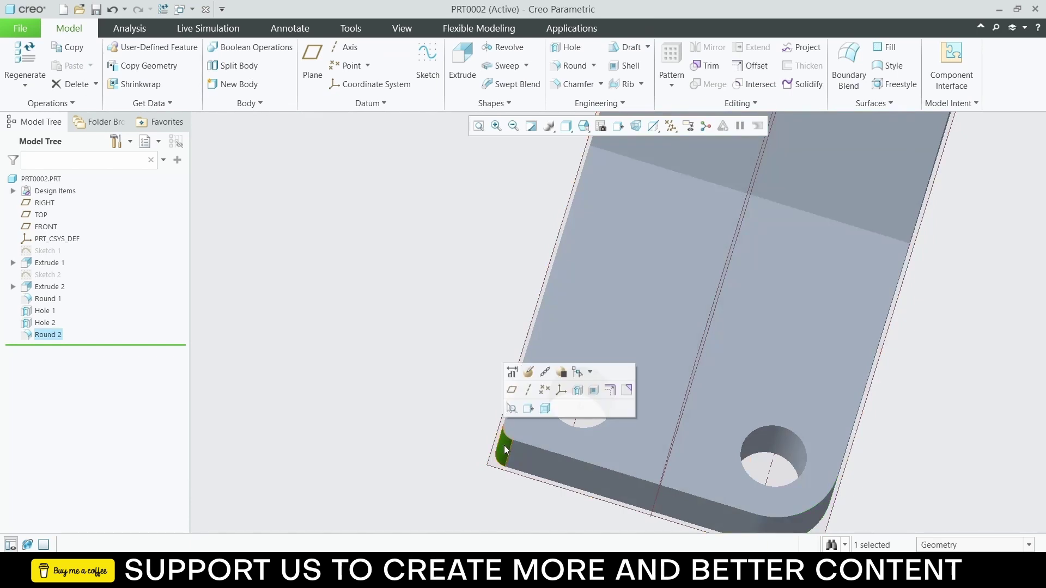
double_click(506, 443)
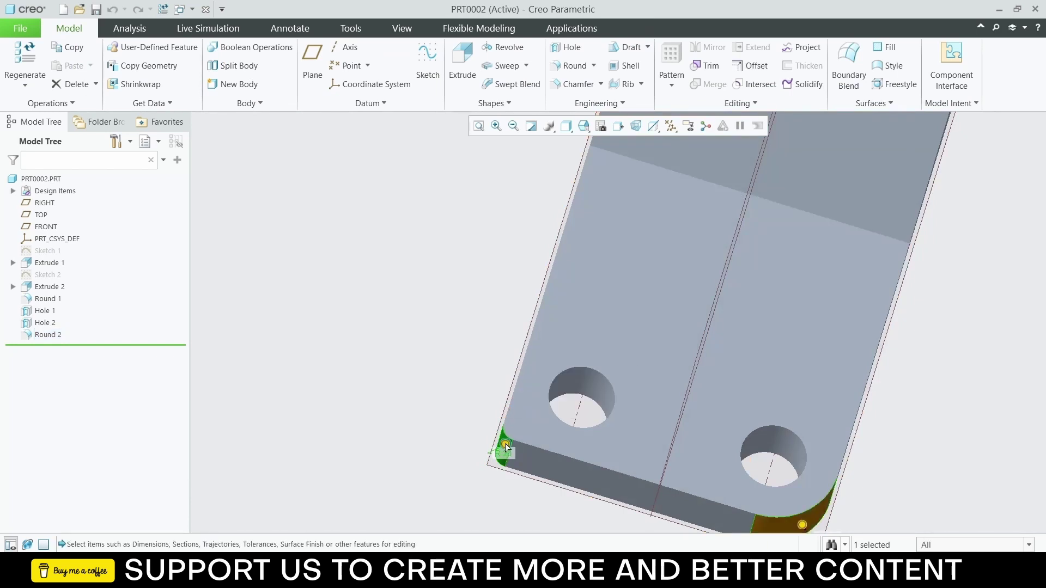
double_click(504, 453)
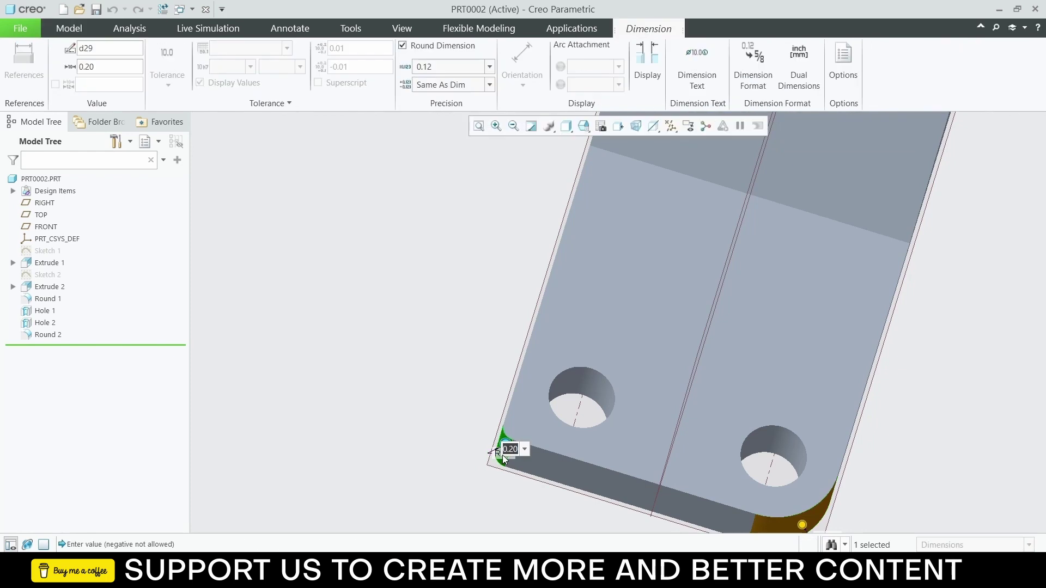
text(1)
key(Return)
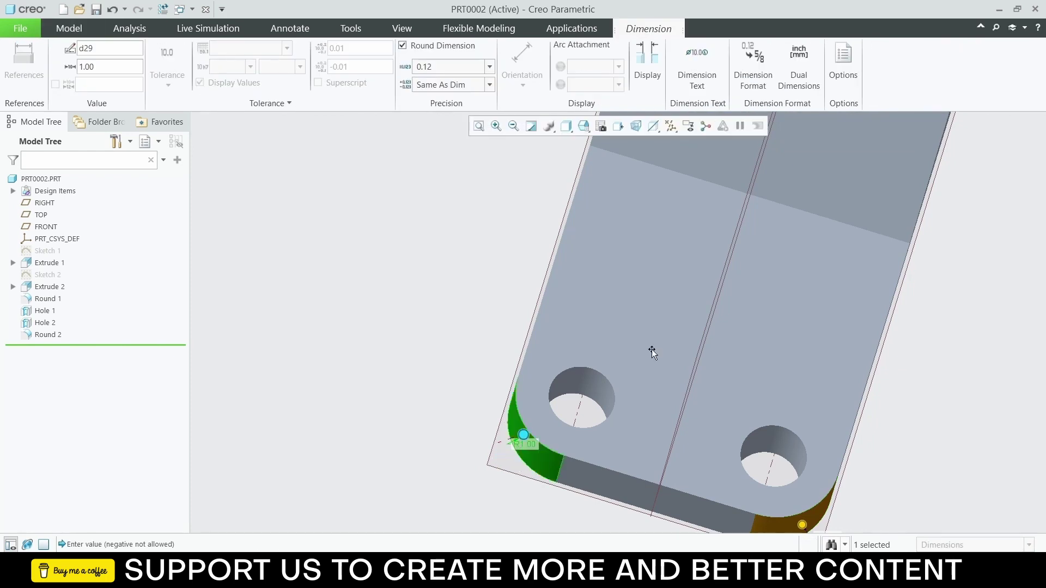
click(936, 322)
middle_drag(935, 321, 998, 134)
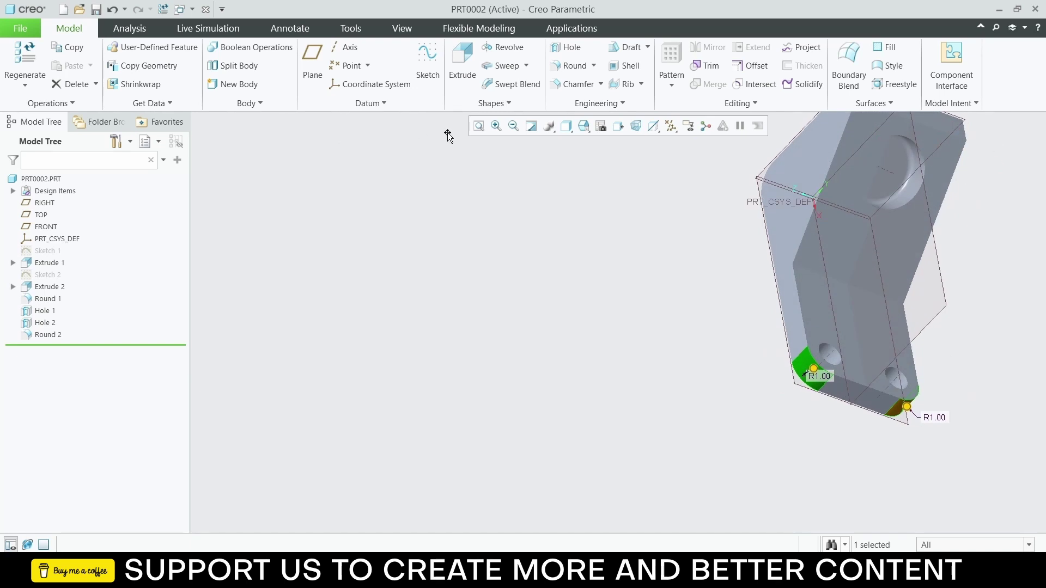
click(478, 126)
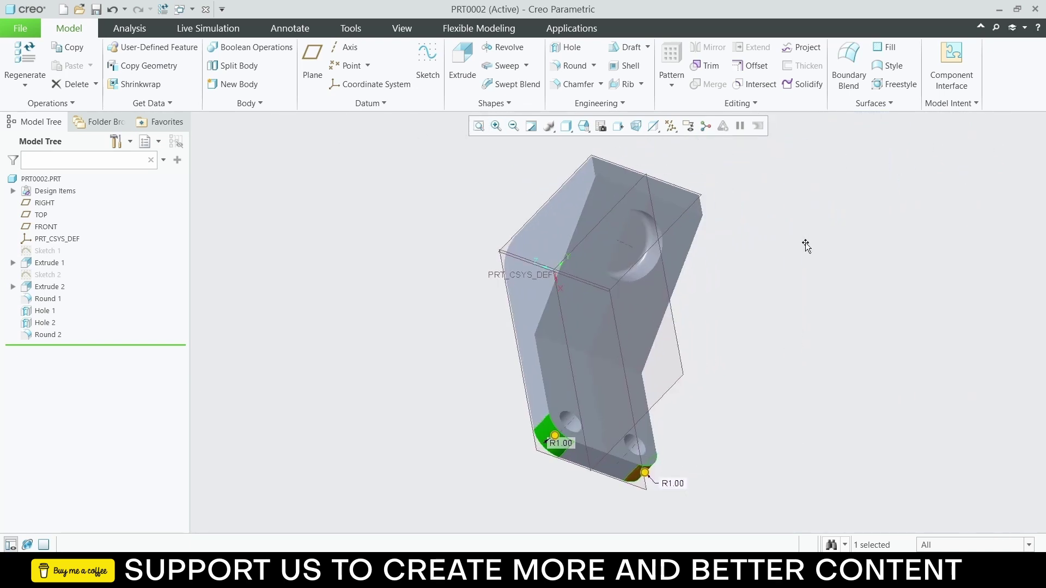
click(804, 244)
mouse_move(777, 256)
middle_down()
mouse_move(740, 227)
mouse_move(763, 240)
mouse_move(741, 243)
middle_up()
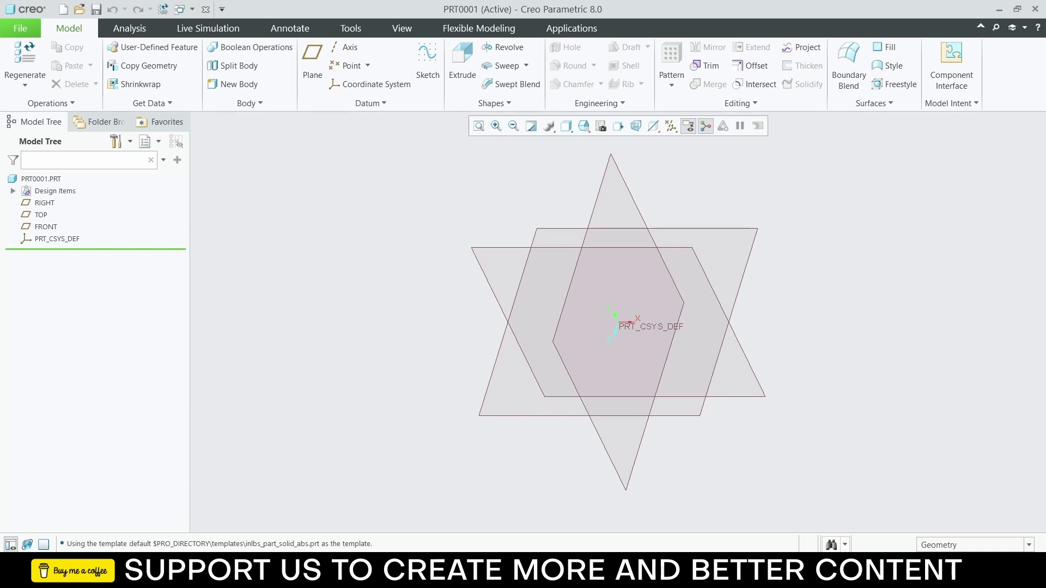
Step: Sketch a circle about 168 in diameter on the TOP plane, centred on the horizontal reference about 279 from the vertical reference
click(746, 264)
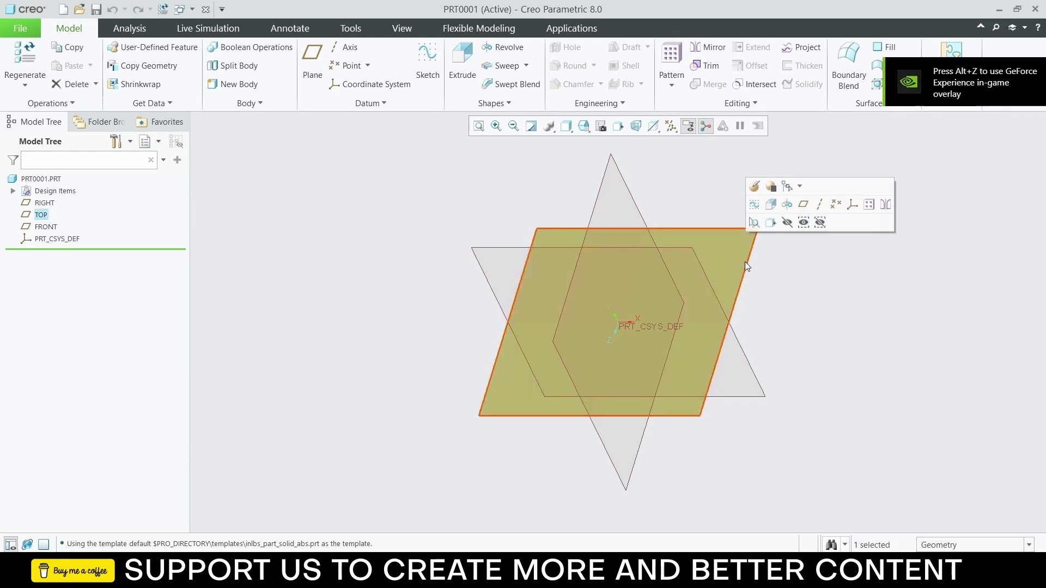
click(754, 205)
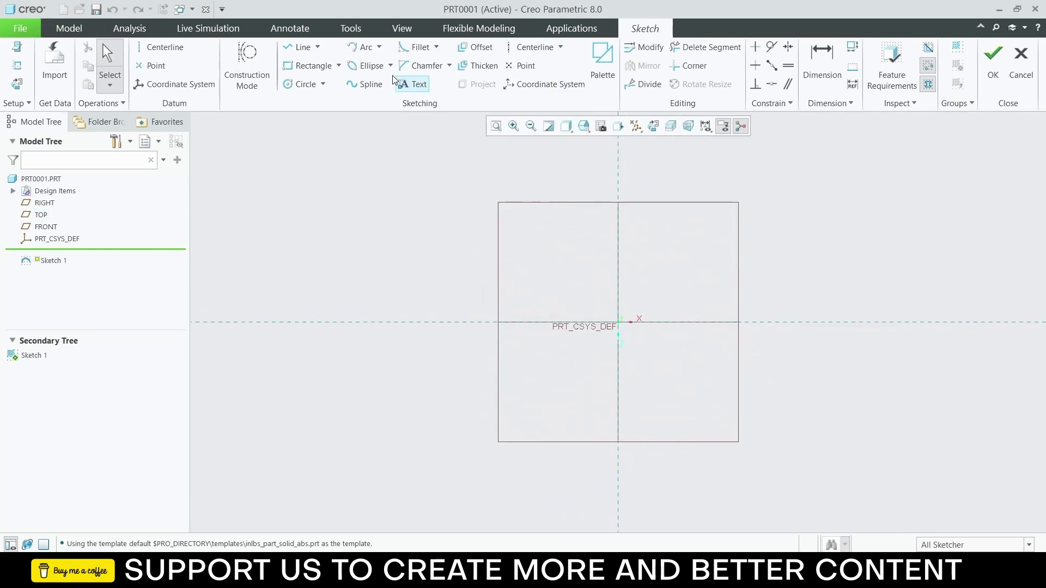
click(286, 88)
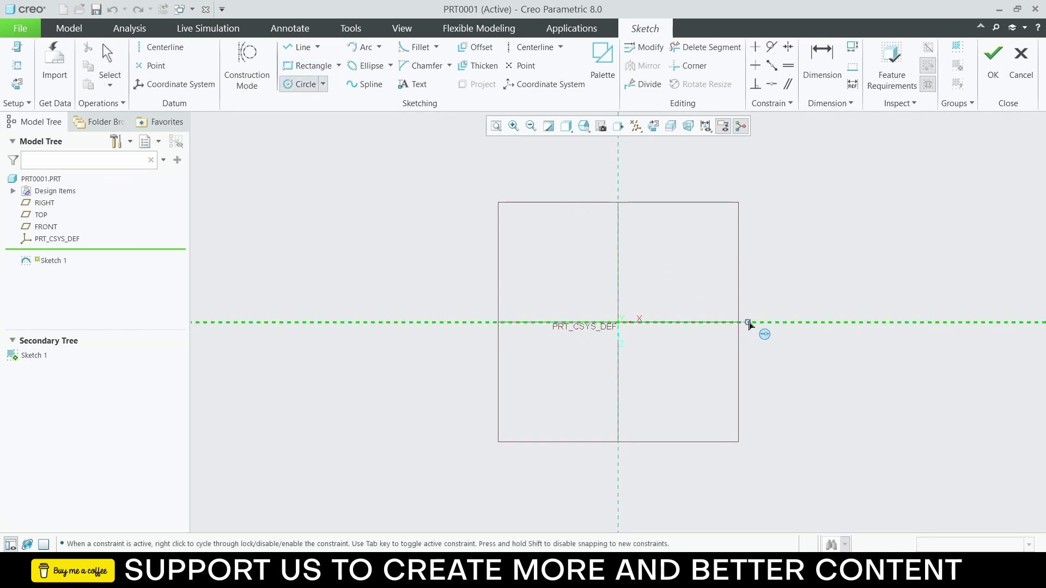
click(749, 322)
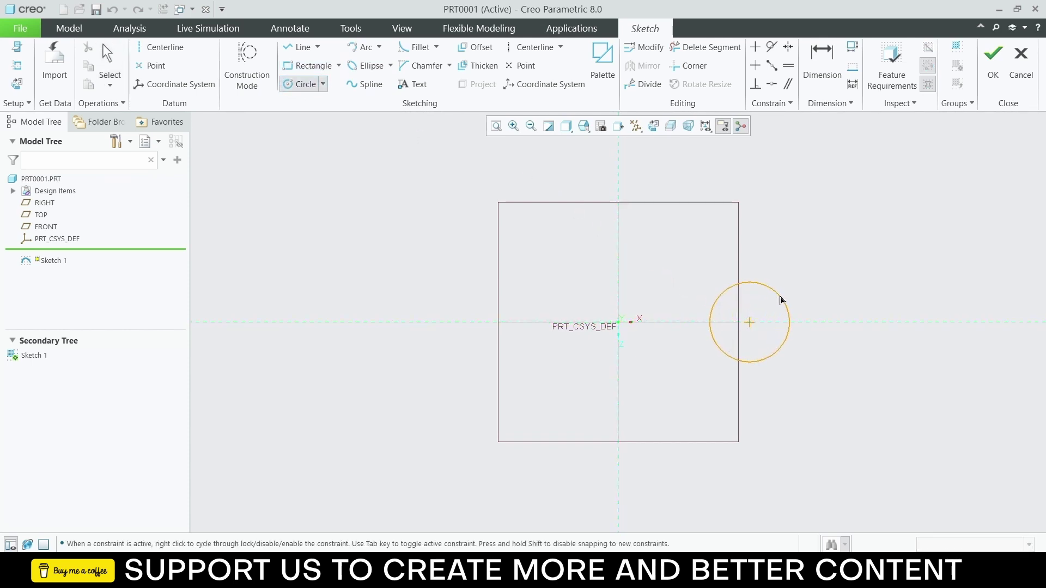
click(780, 300)
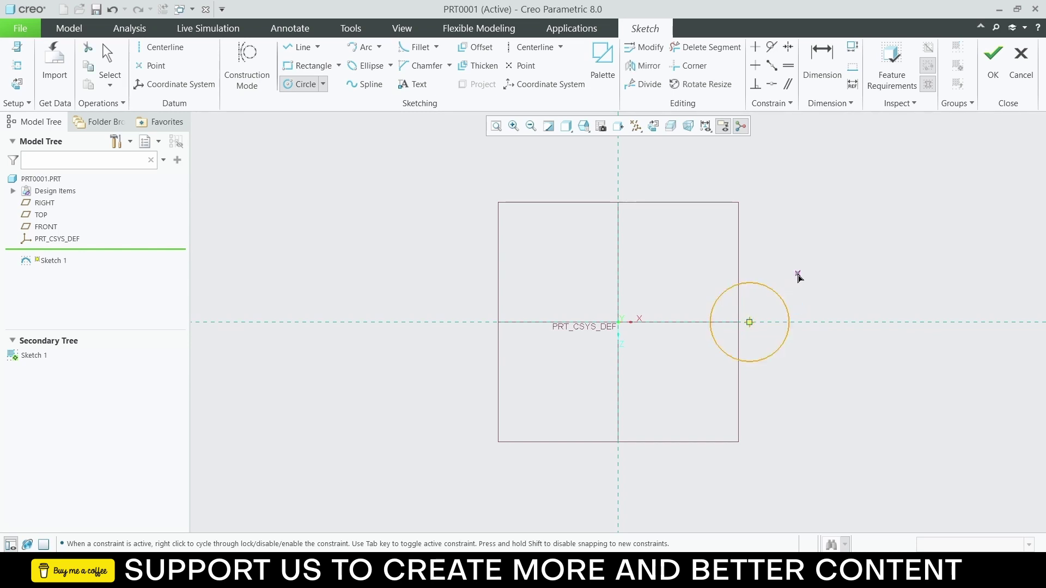
middle_click(797, 275)
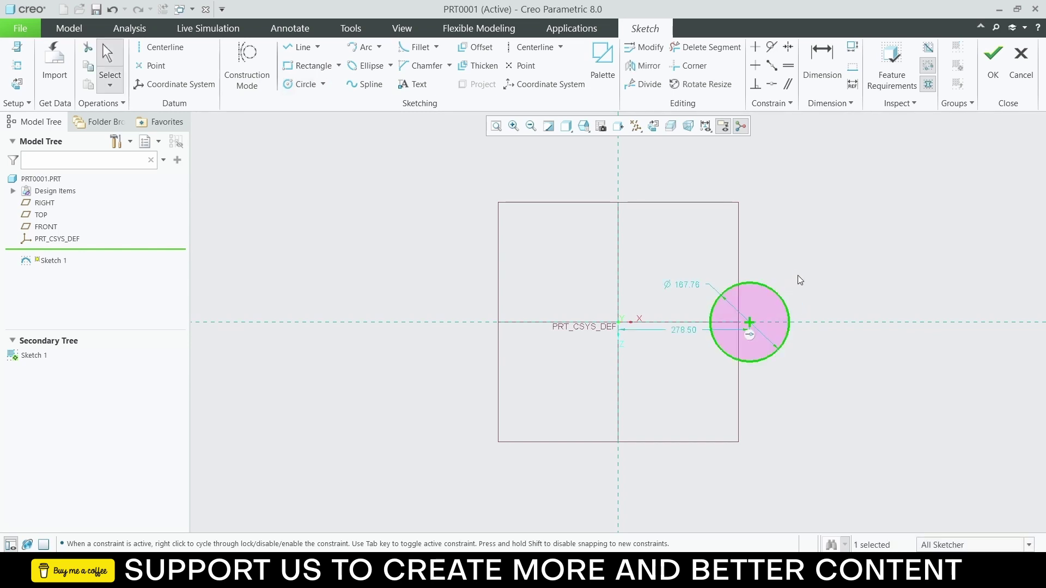
Step: Set the circle's diameter to 30 and its centre distance from the vertical reference to 100
double_click(693, 286)
text(3)
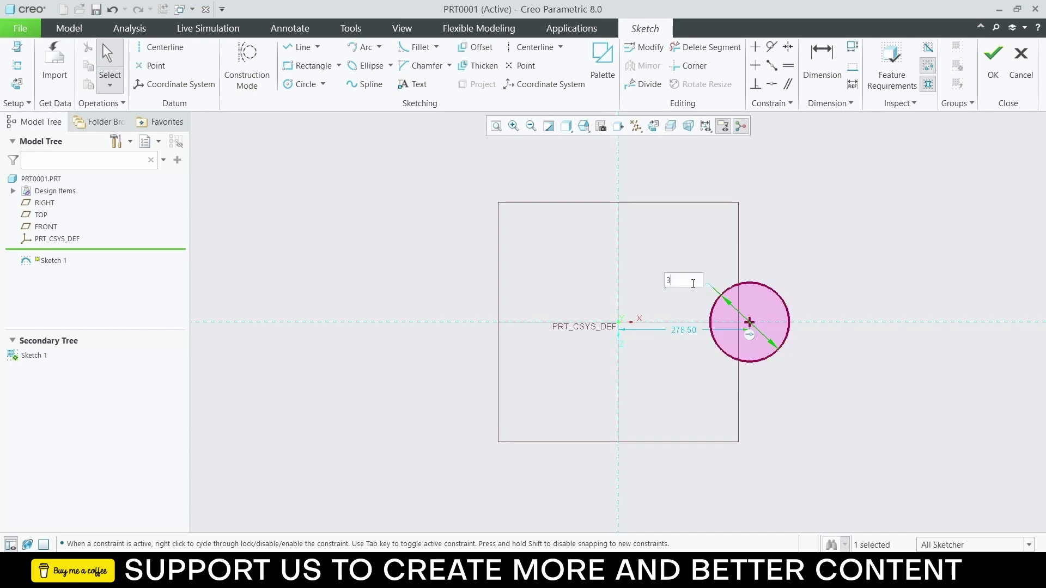
text(0)
key(Return)
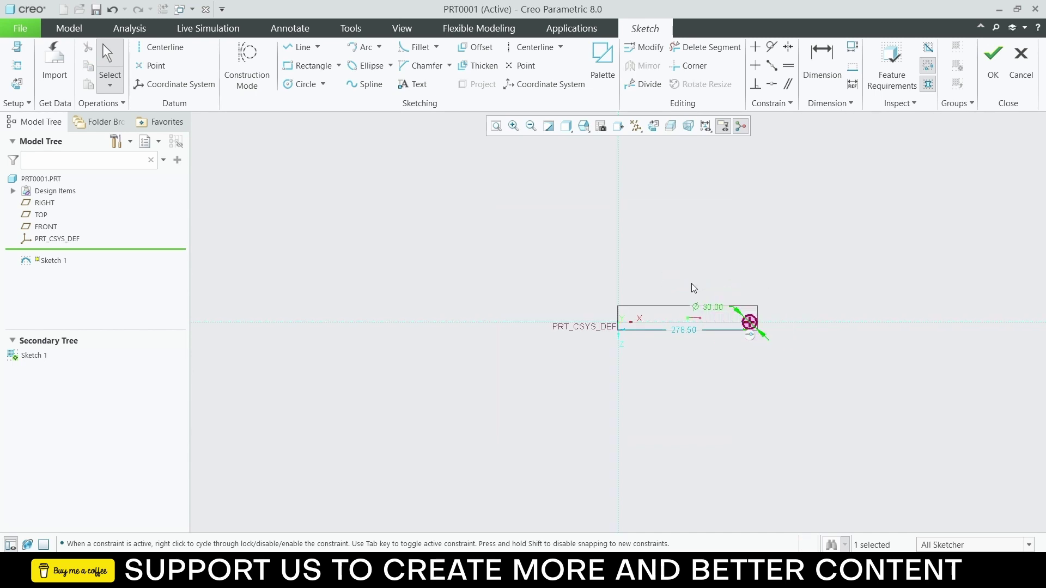
double_click(687, 329)
text(100)
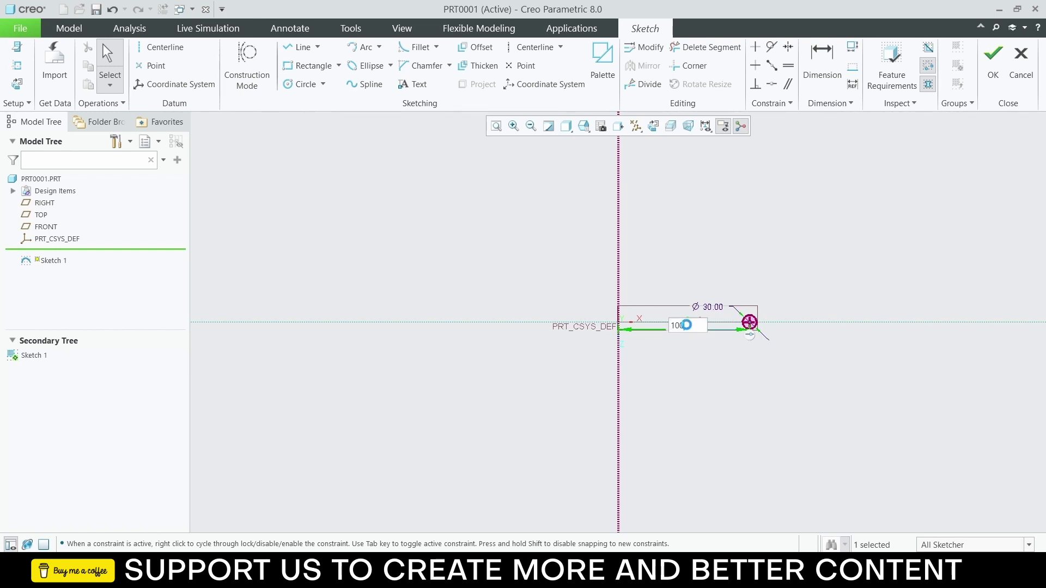
key(Return)
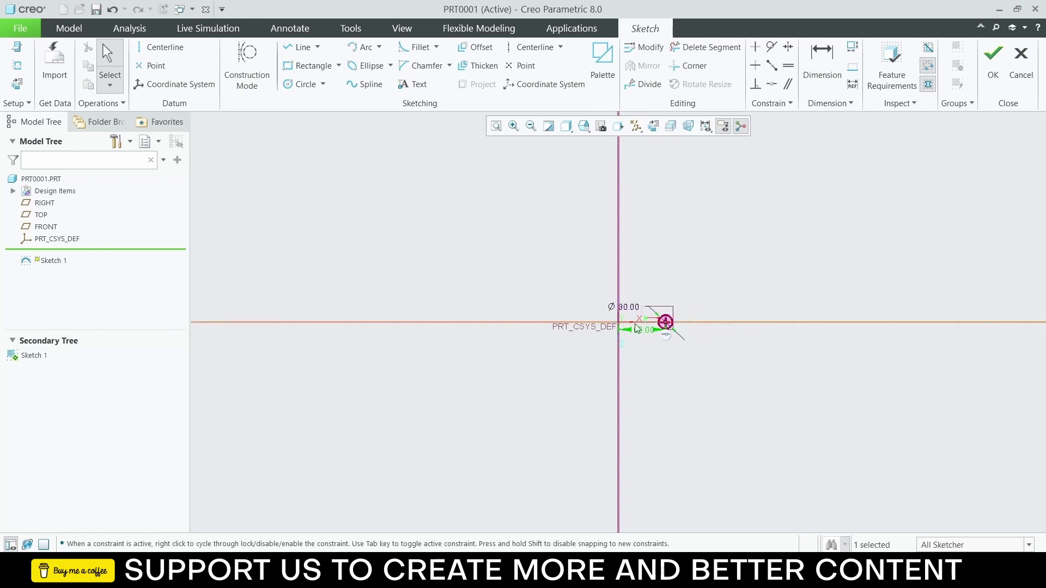
Step: Draw a vertical centerline through the origin as the axis of revolution and finish the sketch
click(495, 127)
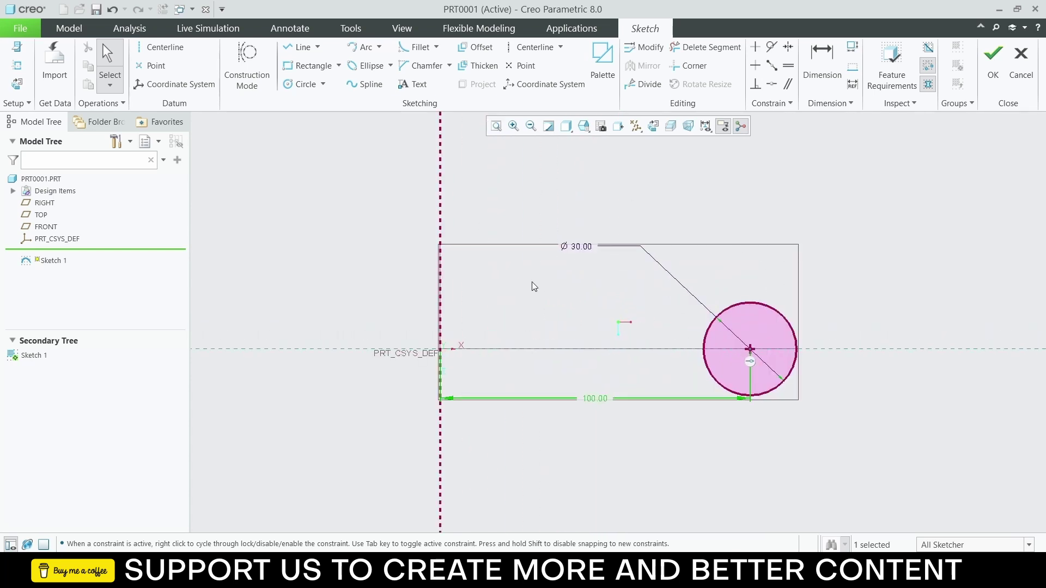
click(534, 185)
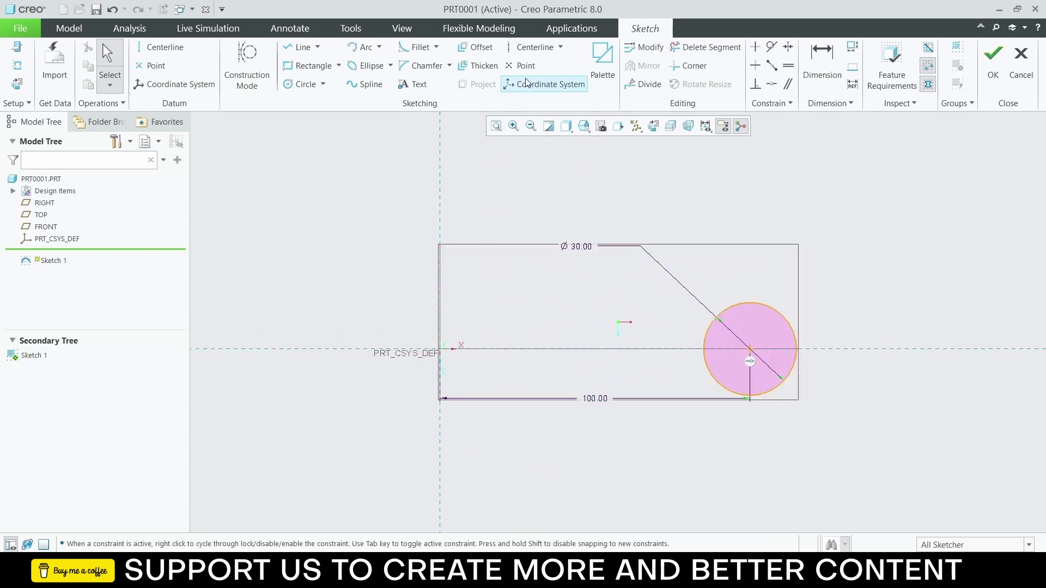
click(531, 47)
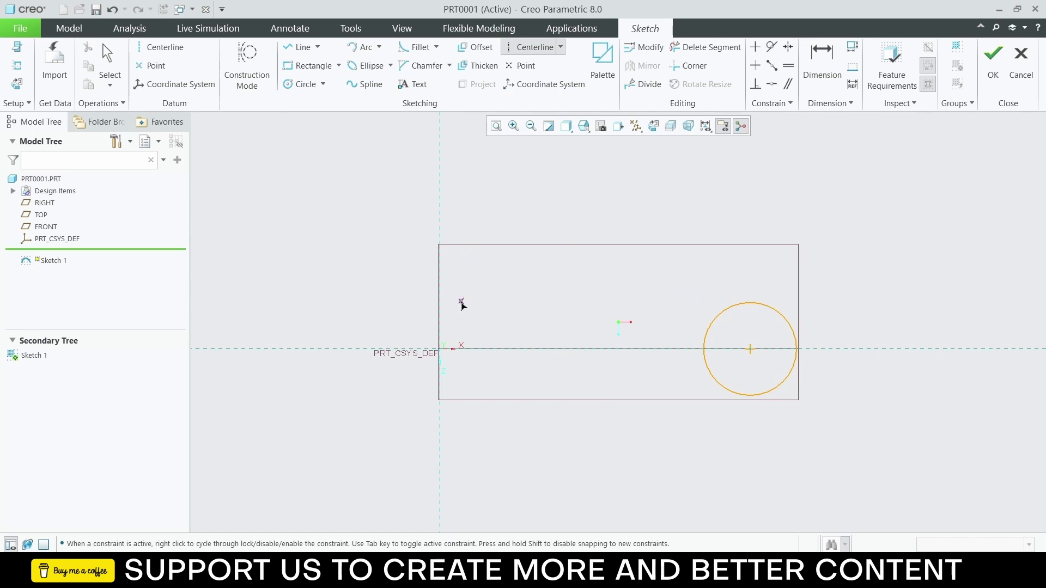
click(440, 349)
click(441, 223)
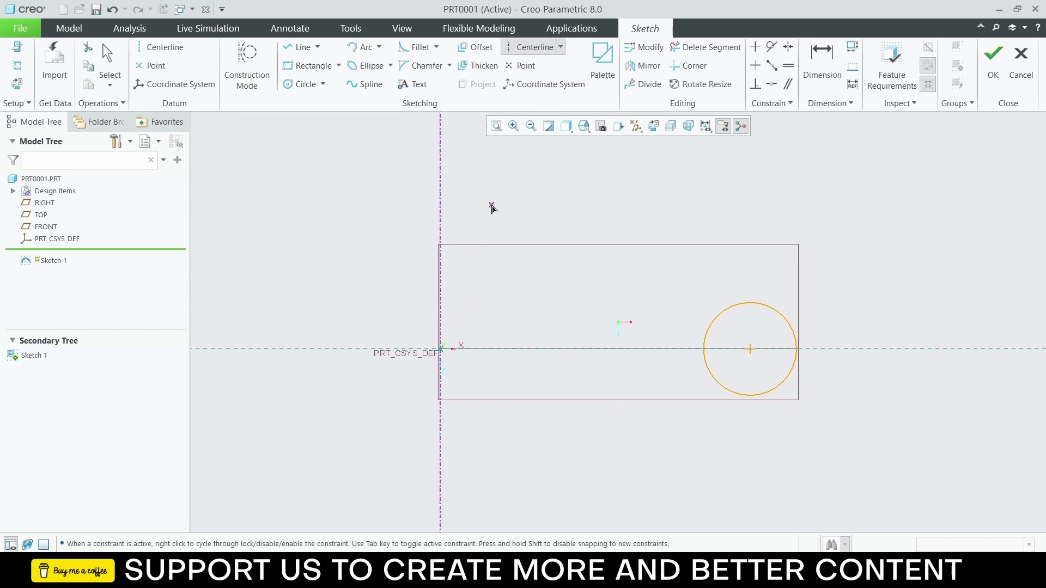
middle_click(492, 206)
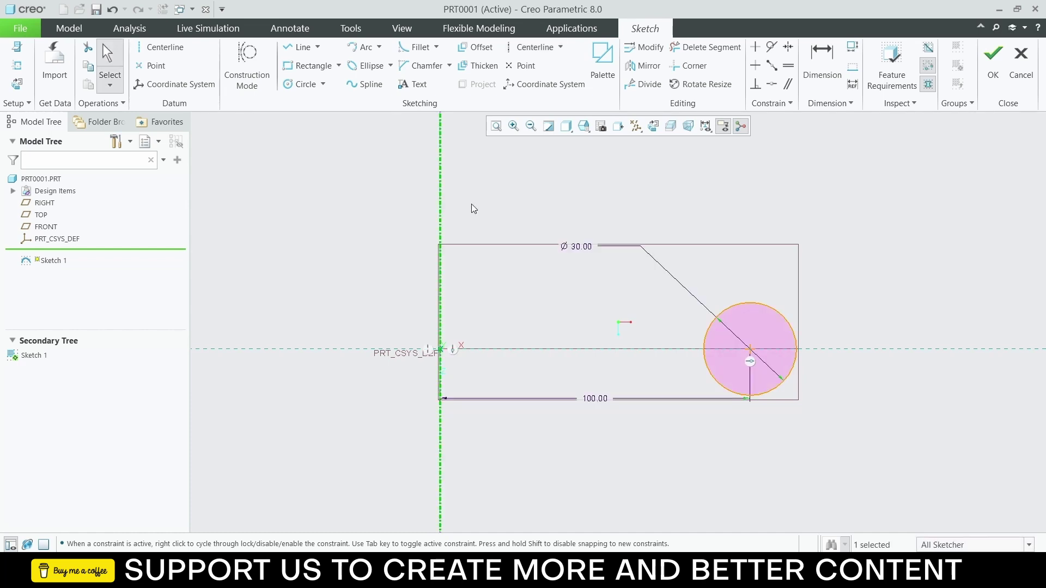
click(993, 54)
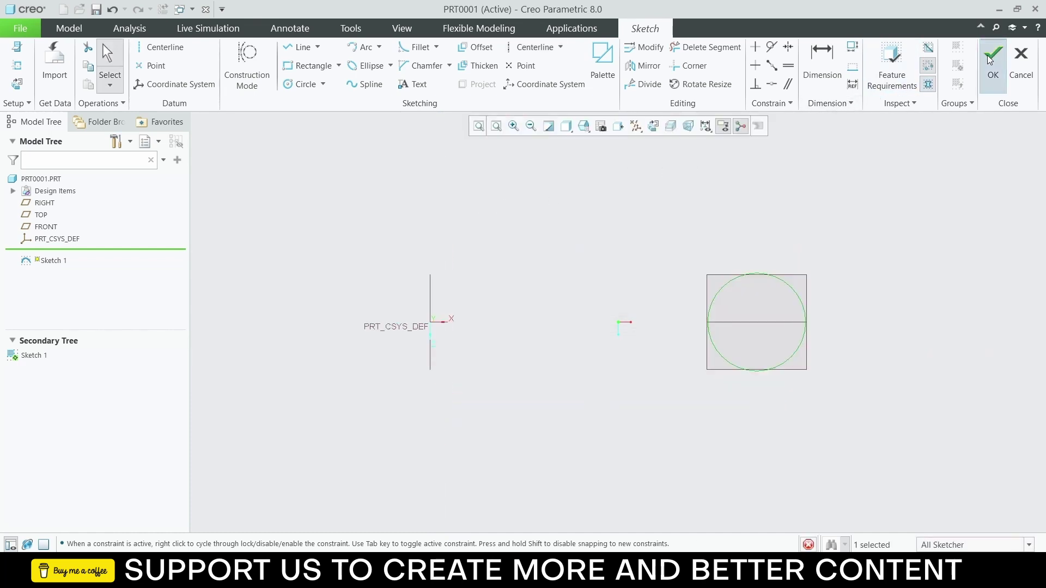
click(870, 171)
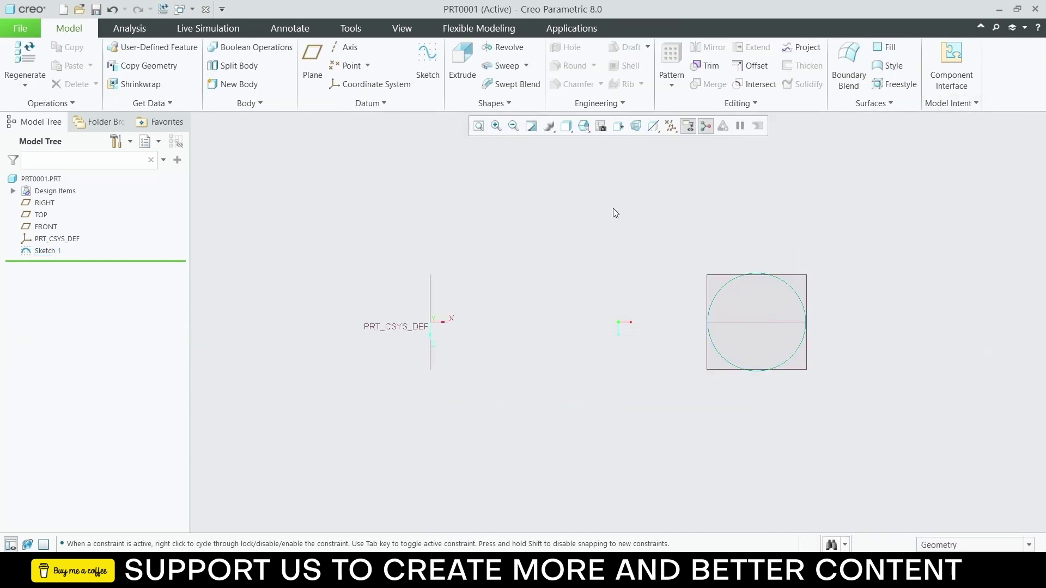
Step: Start a solid 360-degree revolve of the circle sketch about its internal centerline
click(502, 47)
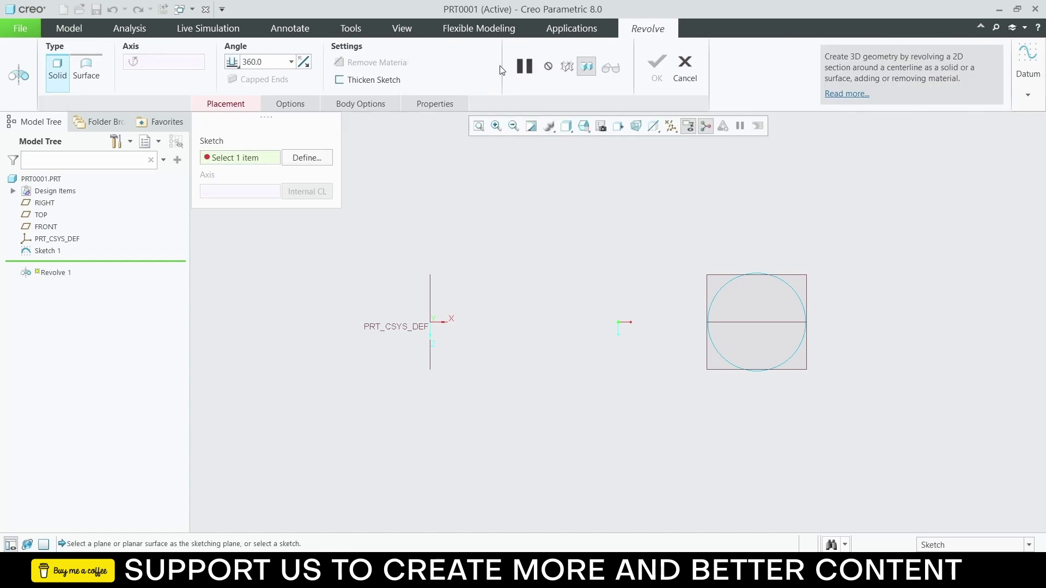
click(737, 279)
mouse_move(606, 283)
middle_down()
mouse_move(605, 296)
mouse_move(472, 282)
mouse_move(414, 313)
mouse_move(469, 281)
middle_up()
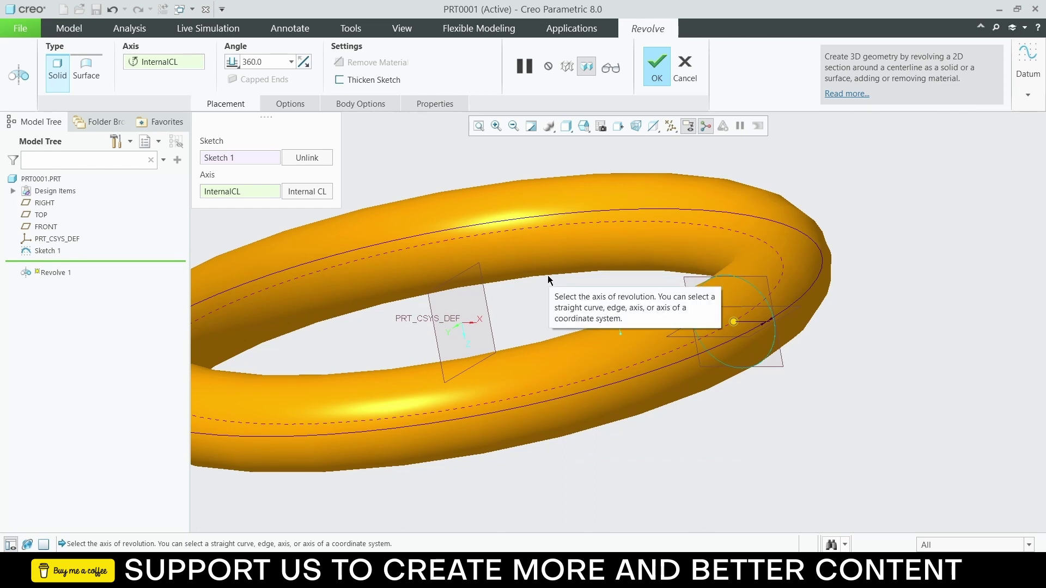
Step: Thicken the revolved circle with a wall thickness of 2 and complete the revolve feature
click(379, 87)
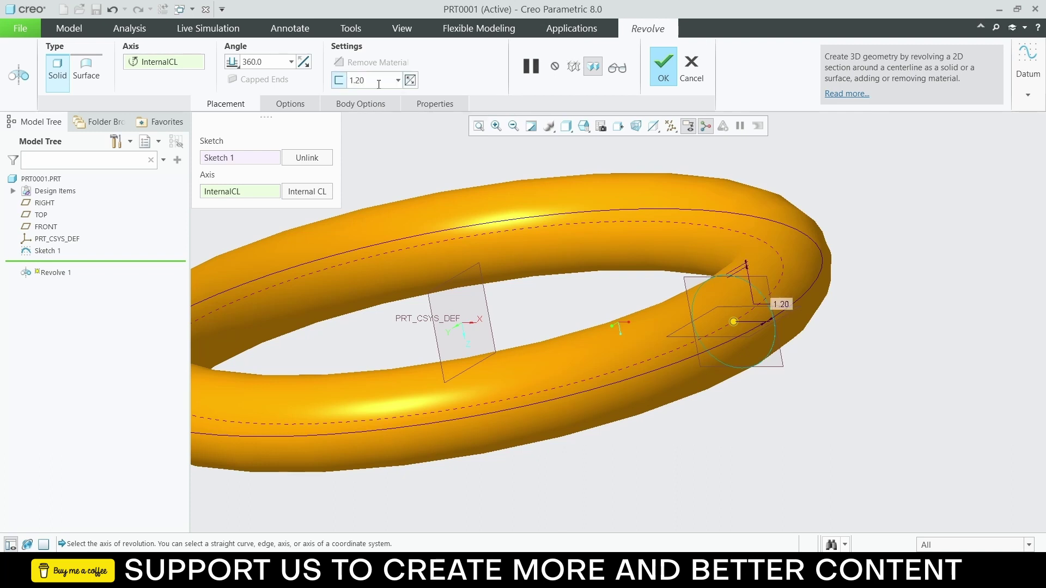
double_click(381, 88)
text(2)
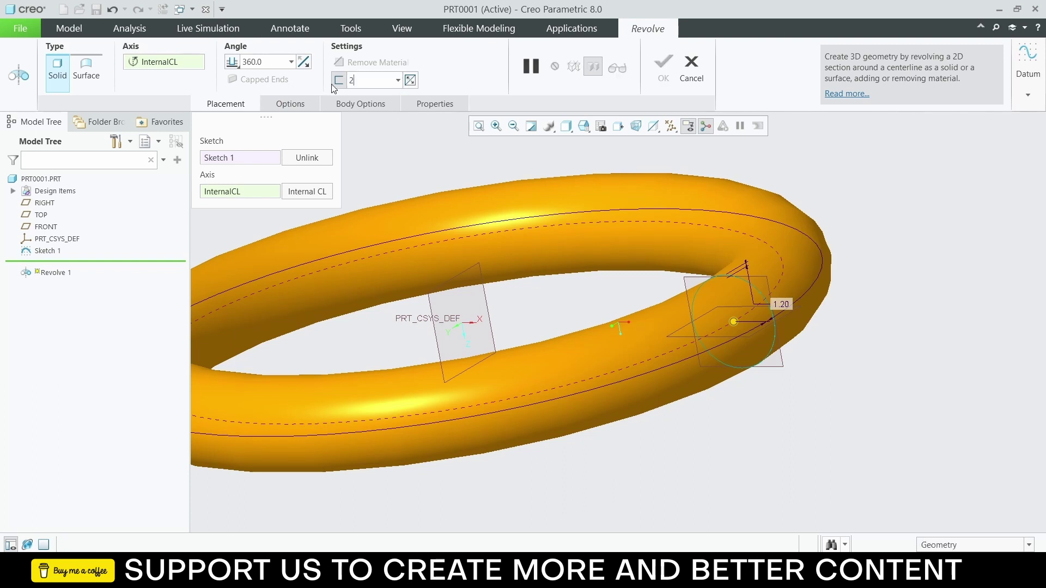
key(Return)
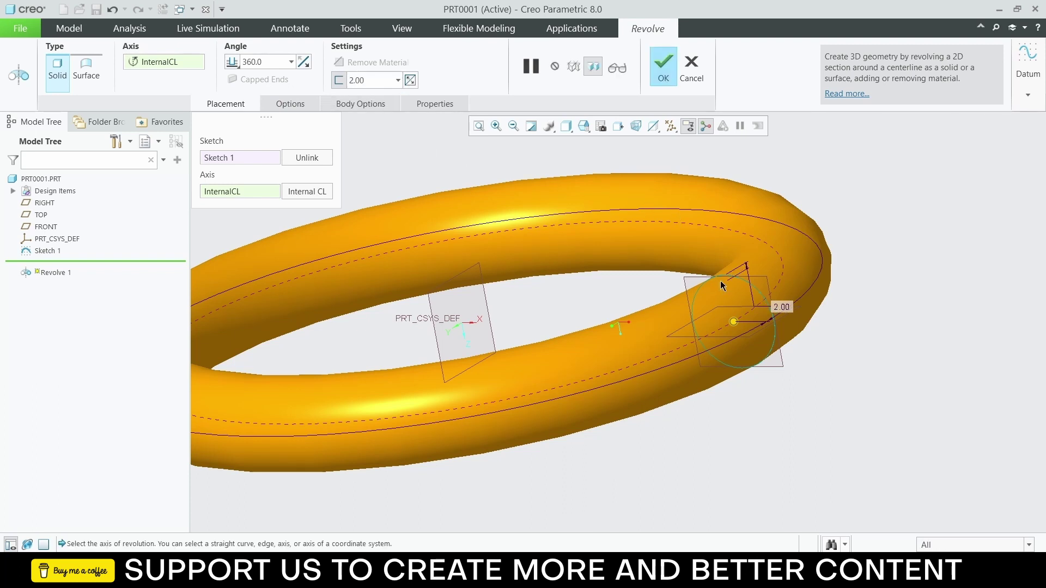
mouse_move(720, 280)
middle_down()
mouse_move(730, 240)
mouse_move(741, 282)
middle_up()
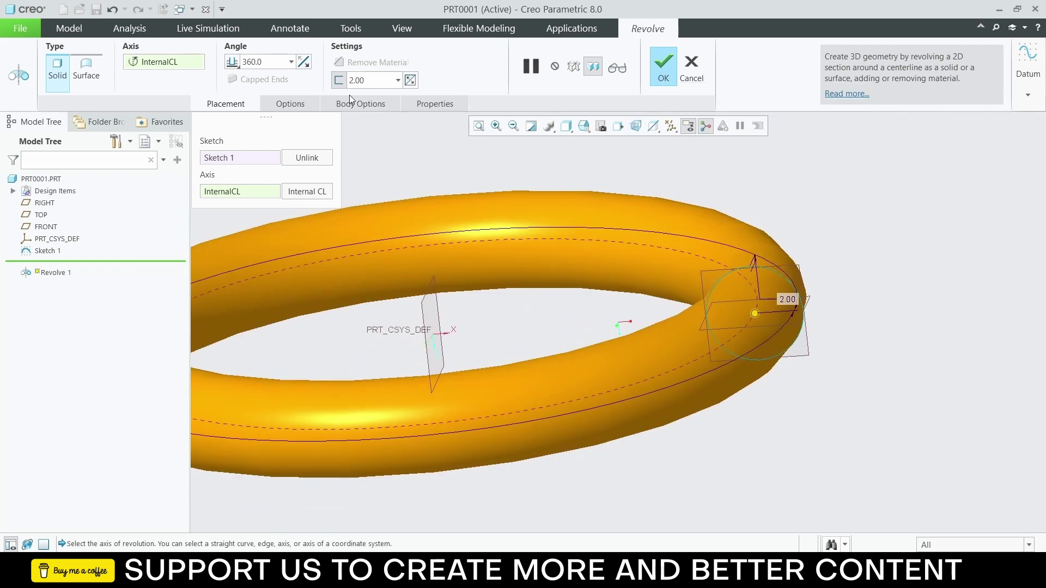
click(233, 62)
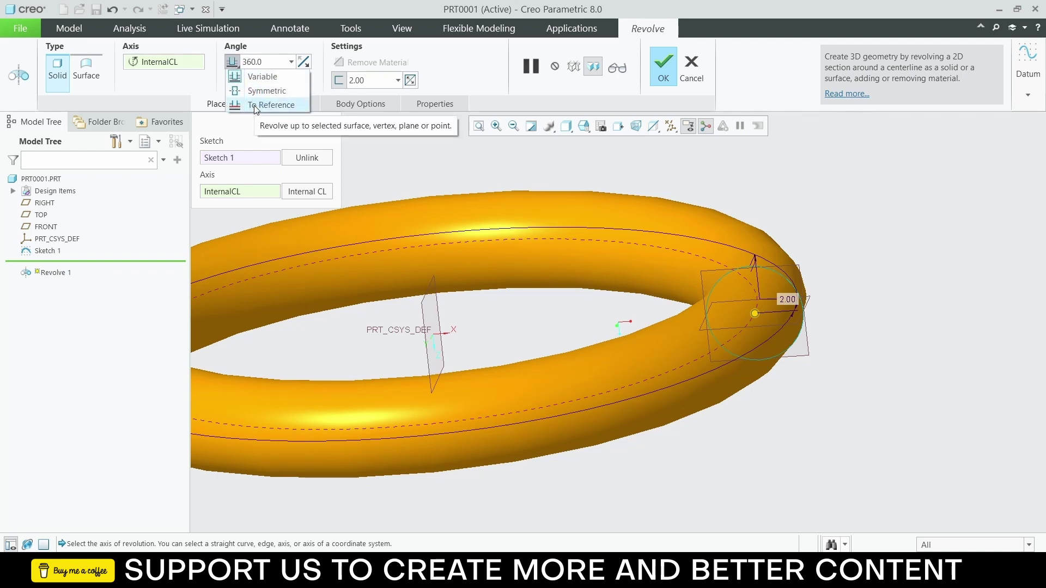
click(452, 77)
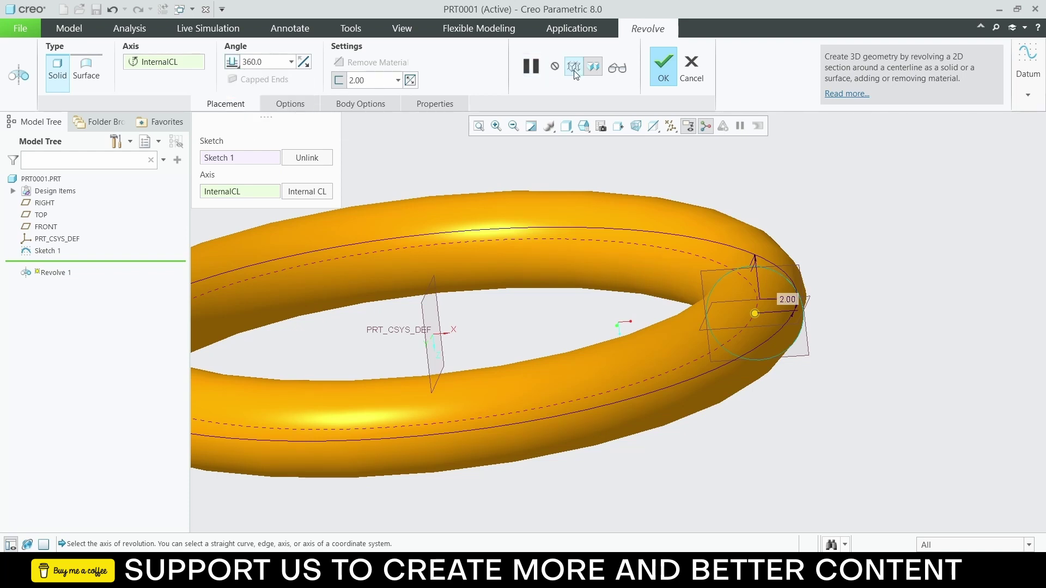
click(661, 70)
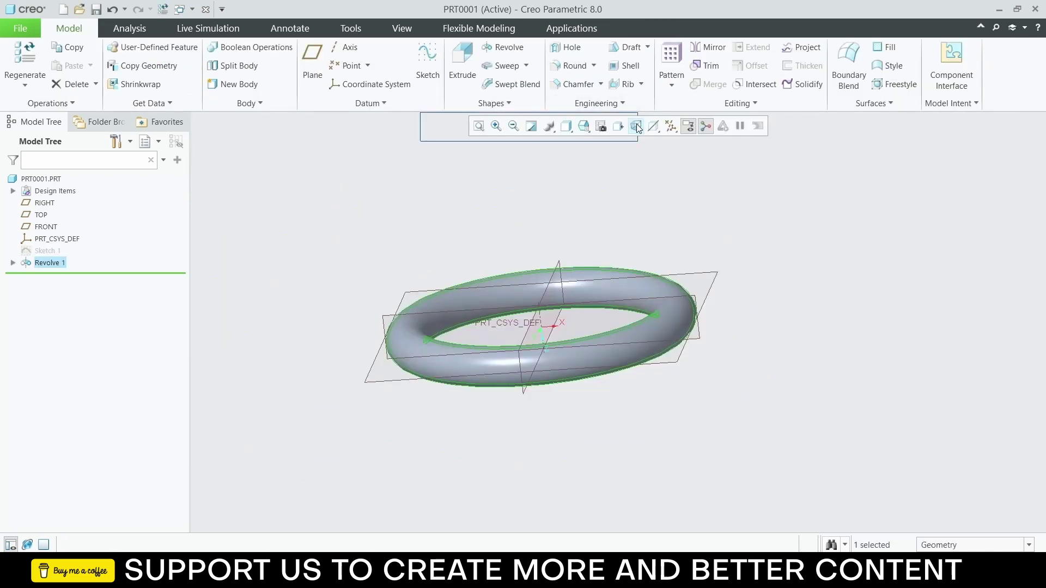
Step: Try to set the transparency for quilts to 50% in the model's transparency display settings
click(653, 127)
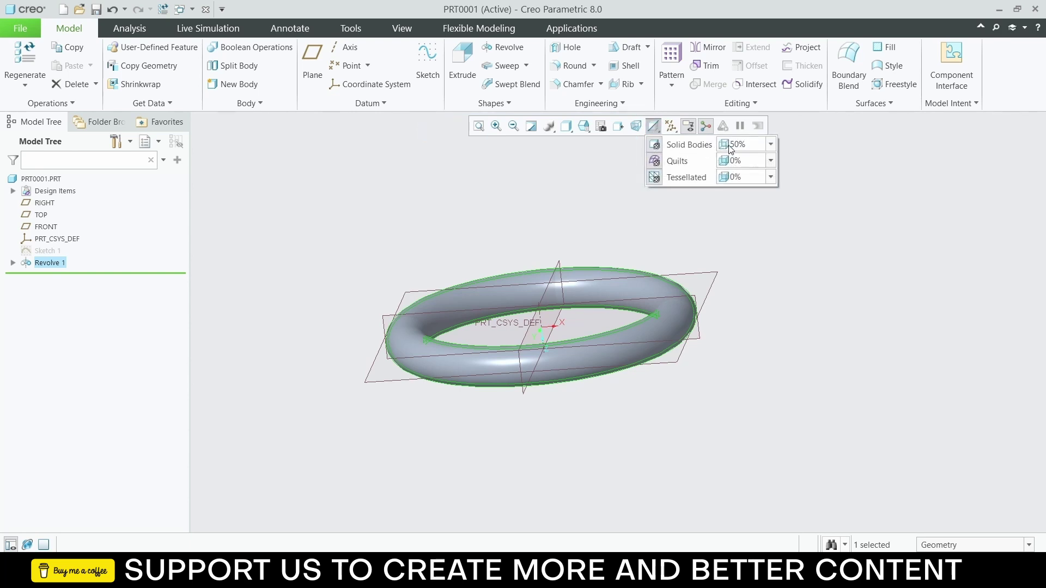
double_click(737, 144)
double_click(745, 162)
text(50)
key(Return)
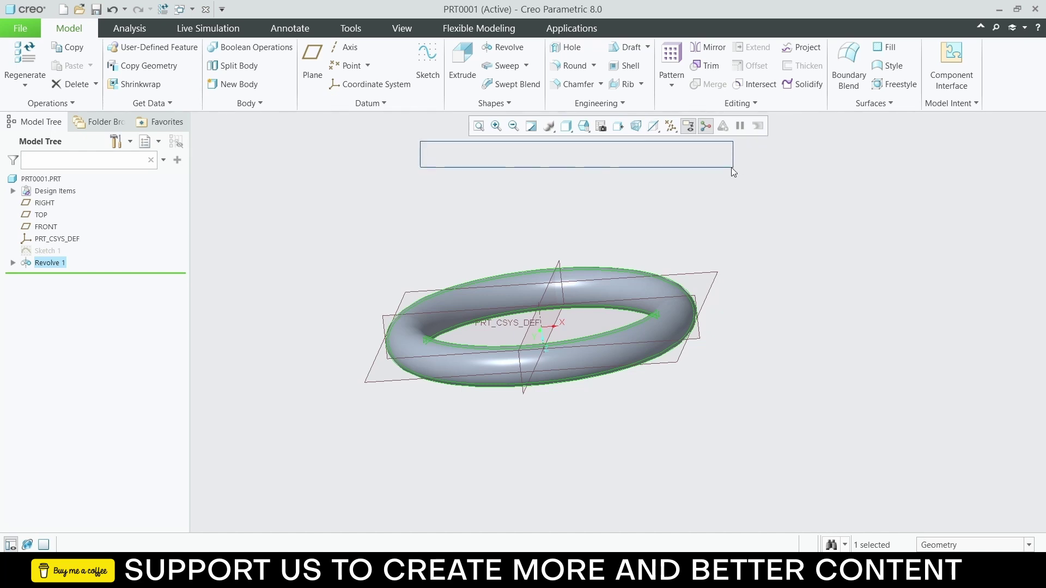
drag(706, 240, 677, 321)
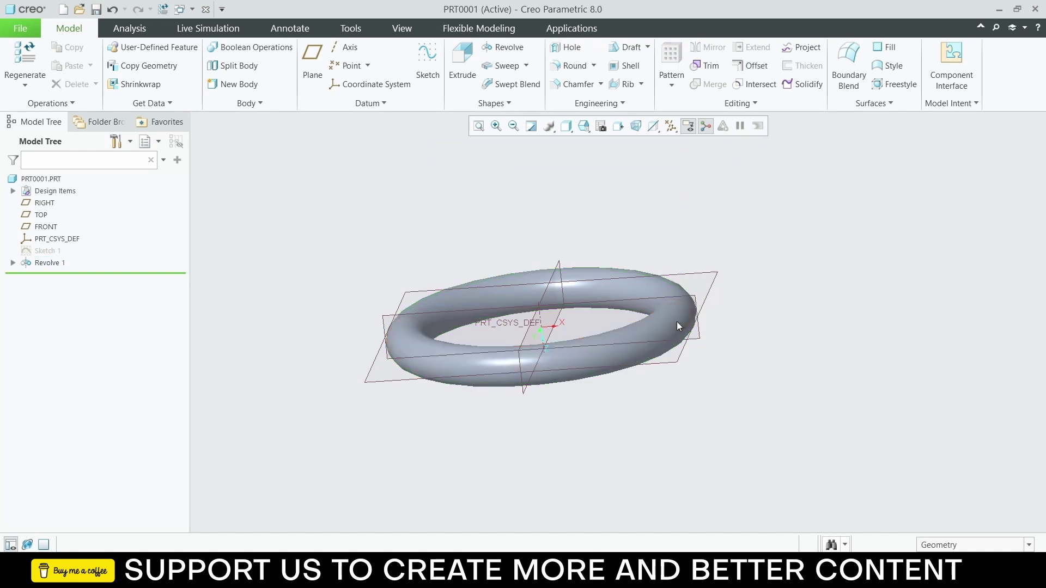
click(676, 322)
click(749, 335)
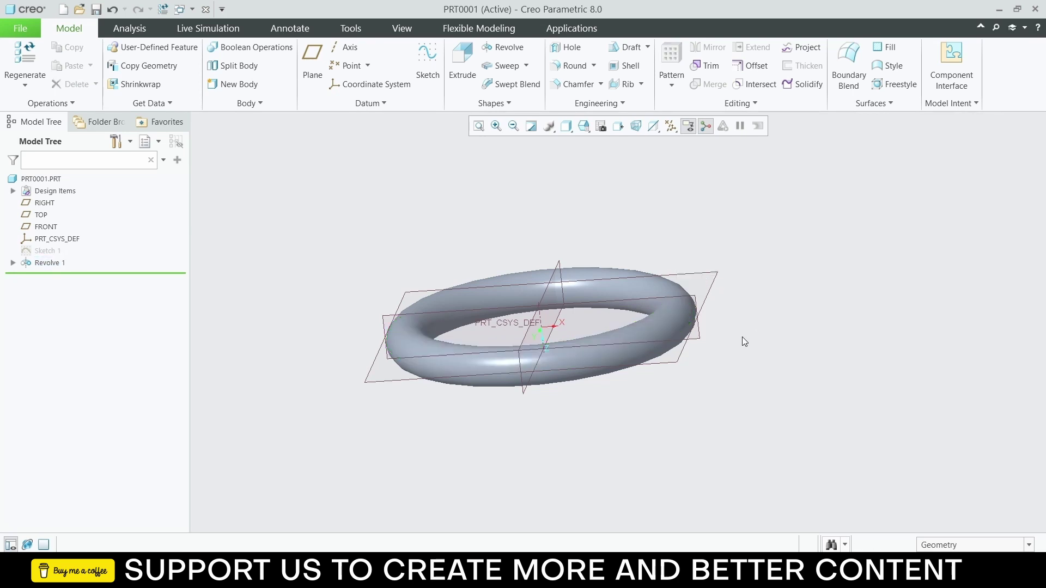
Step: Switch the ring's display style to Wireframe to examine its hollow wall
click(657, 322)
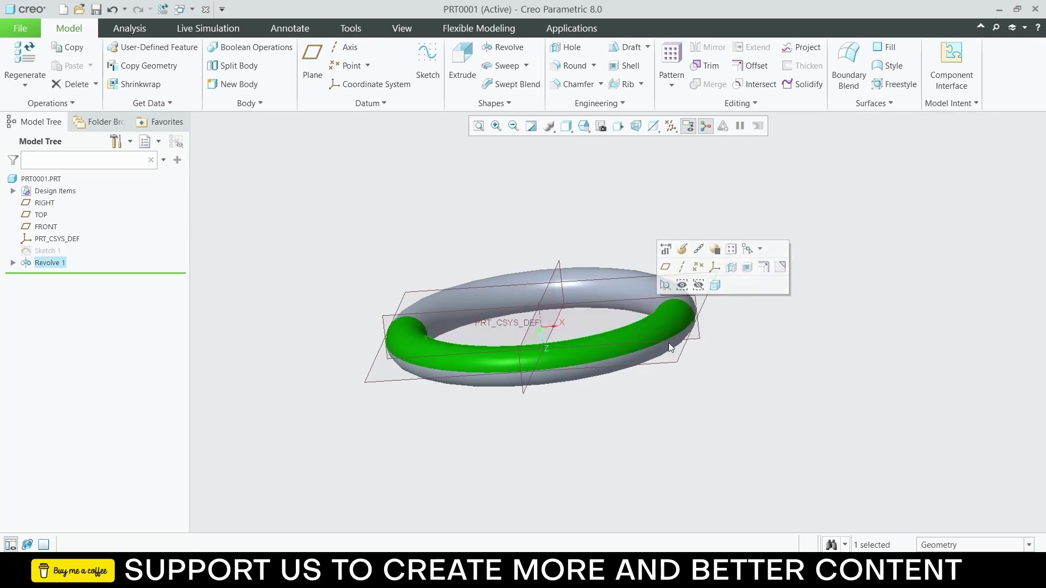
scroll(658, 344, down, 3)
scroll(658, 347, down, 3)
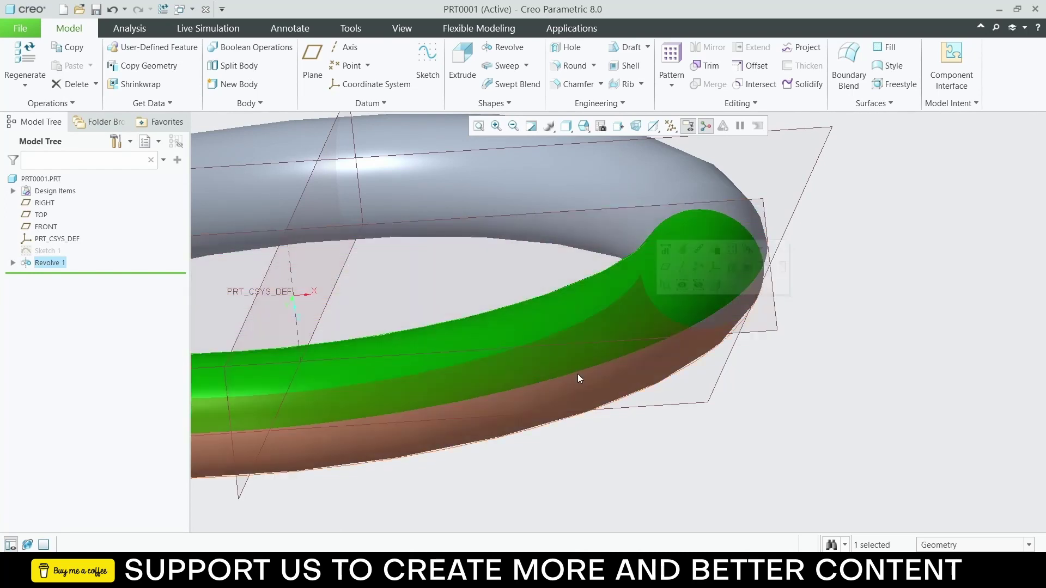
click(773, 381)
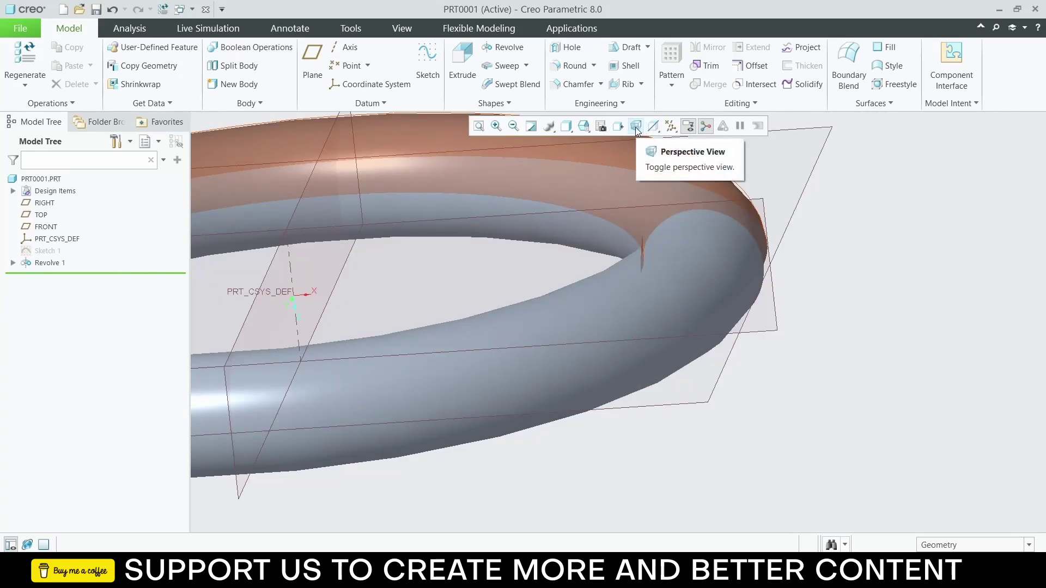
click(572, 130)
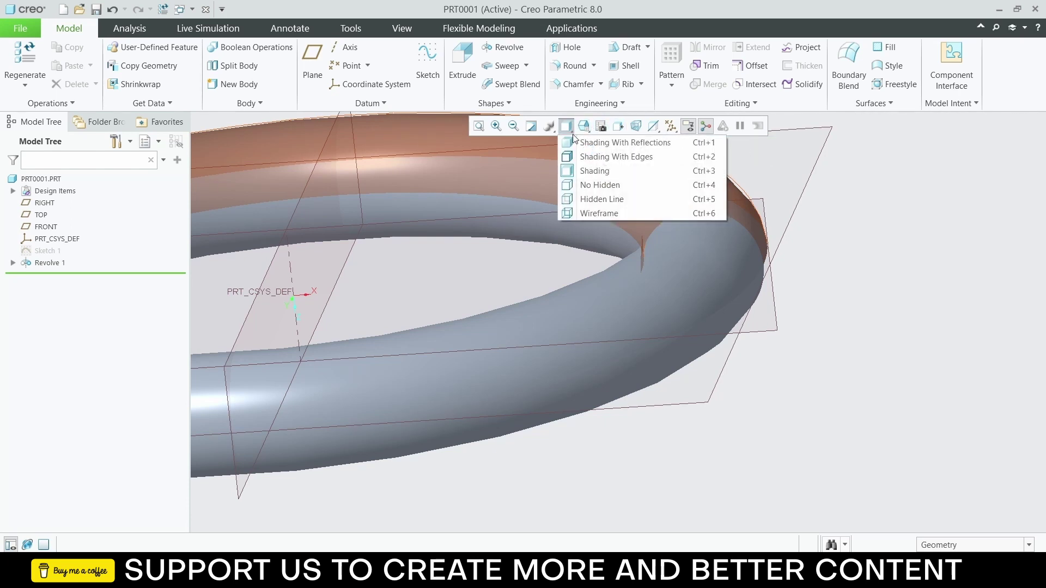
click(592, 214)
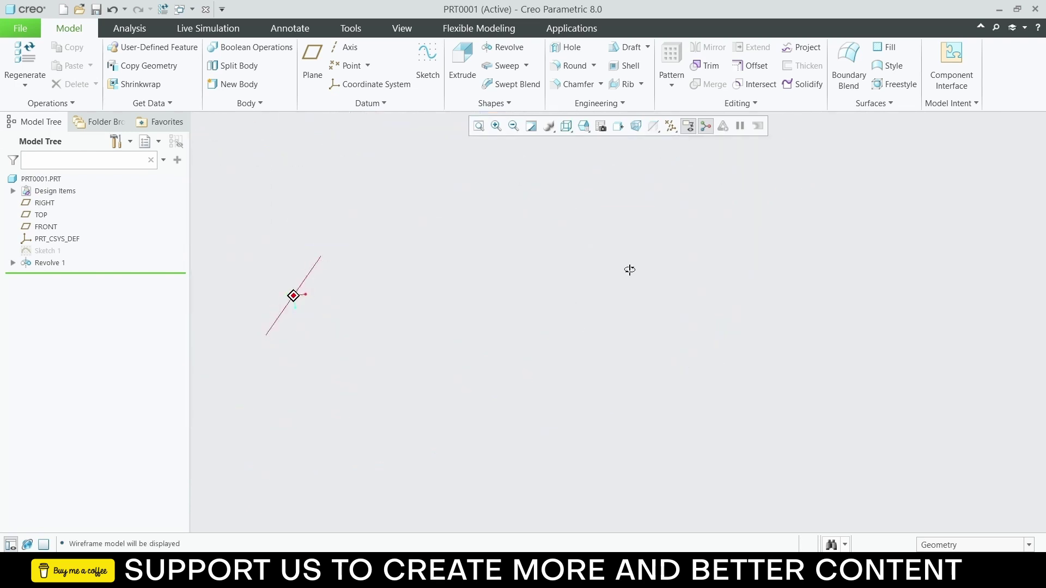
Step: Switch the ring's display style to Hidden Line and examine its wall from several angles
scroll(630, 271, down, 2)
scroll(631, 271, up, 6)
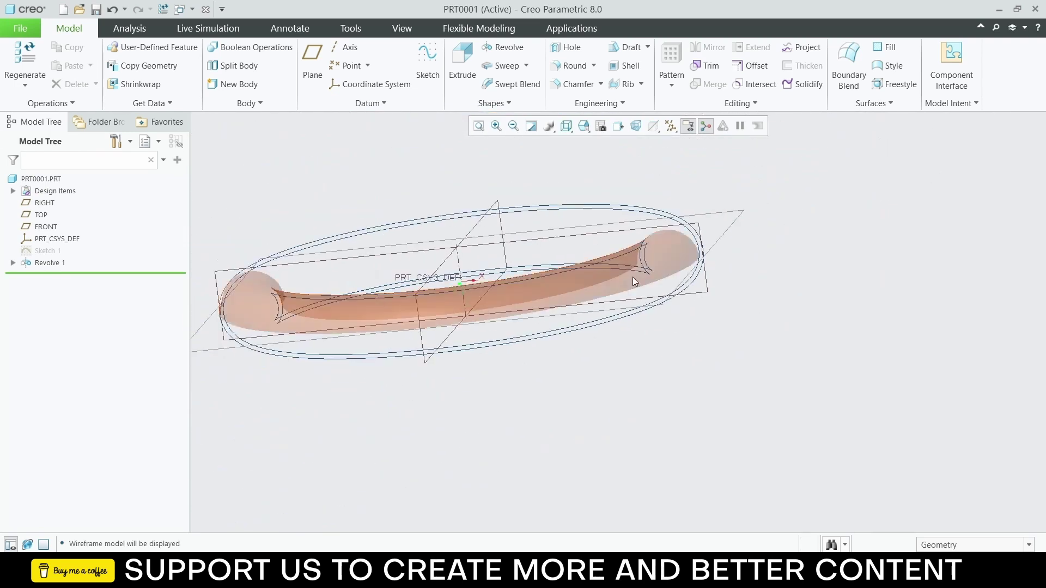
middle_drag(632, 277, 633, 296)
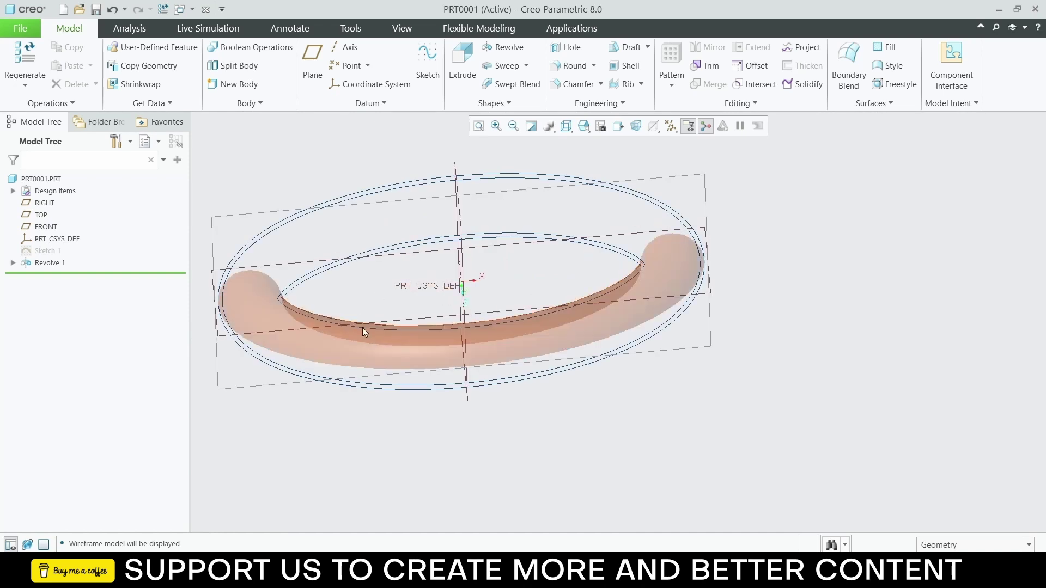
click(566, 132)
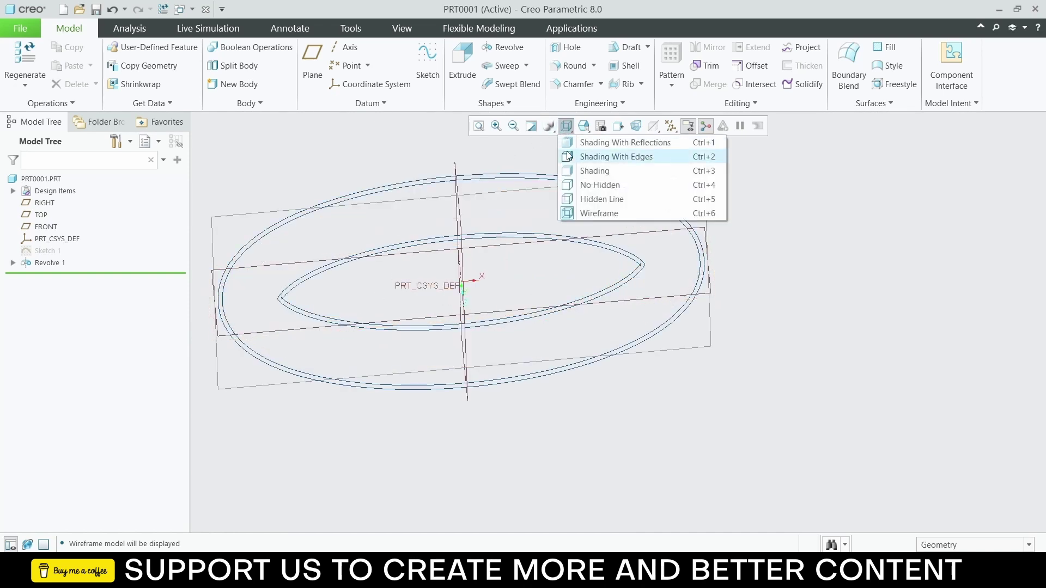
click(584, 200)
middle_drag(797, 249, 676, 240)
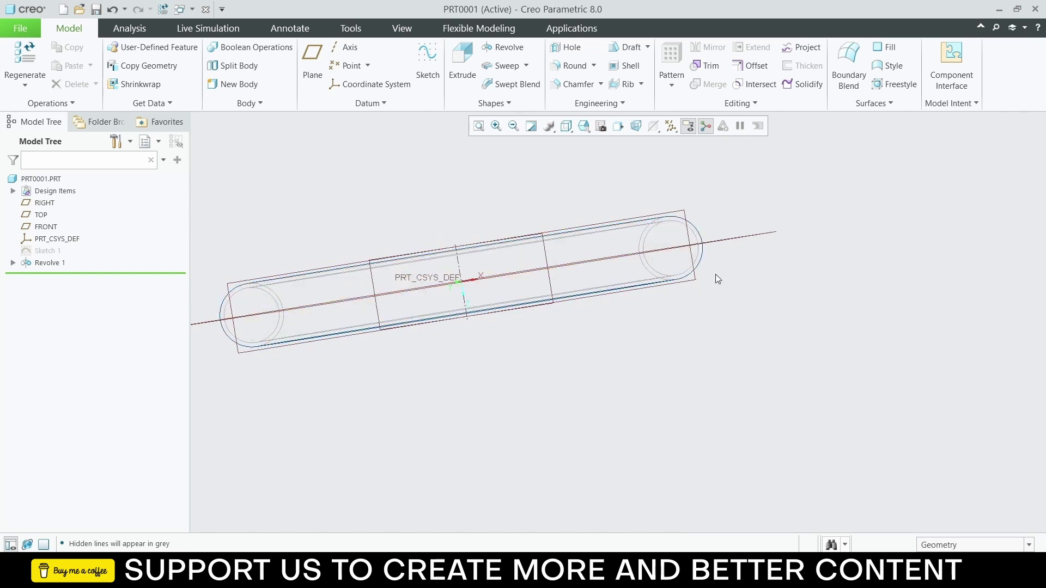
click(508, 48)
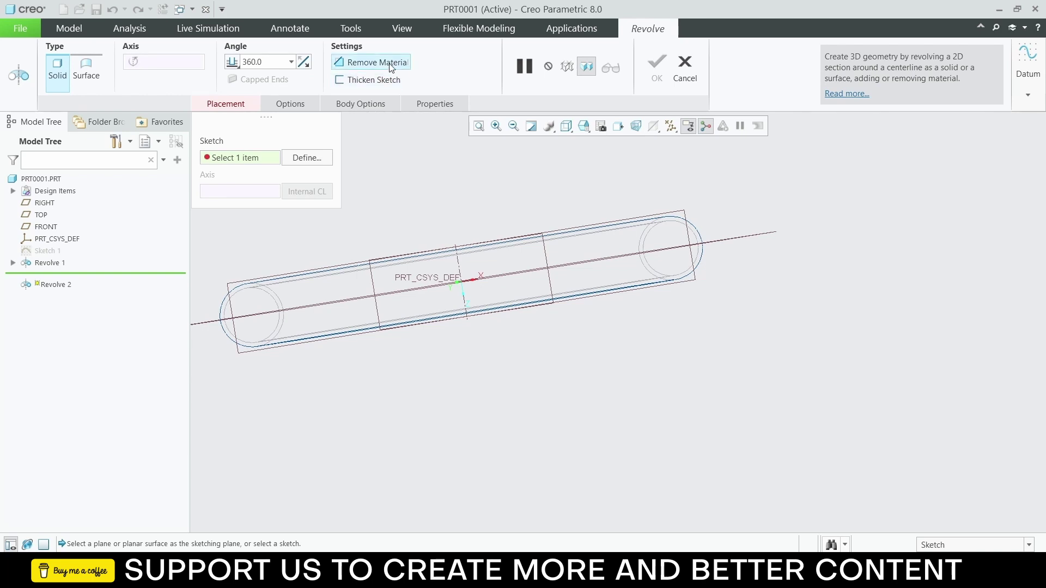
click(684, 68)
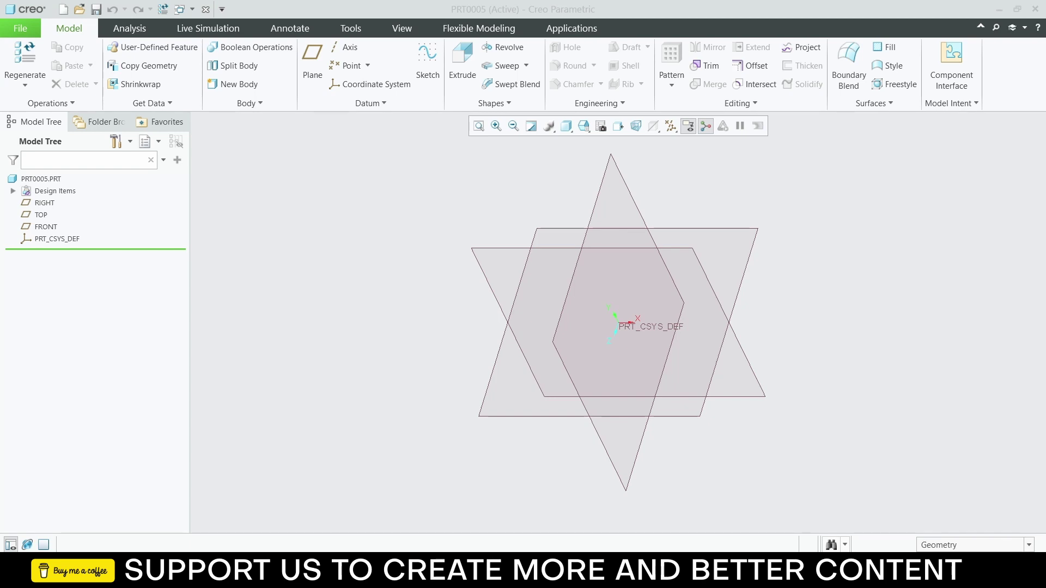
Step: Orient the view normal to the FRONT plane of PRT0005 and start a sketch on that plane
click(754, 394)
click(779, 358)
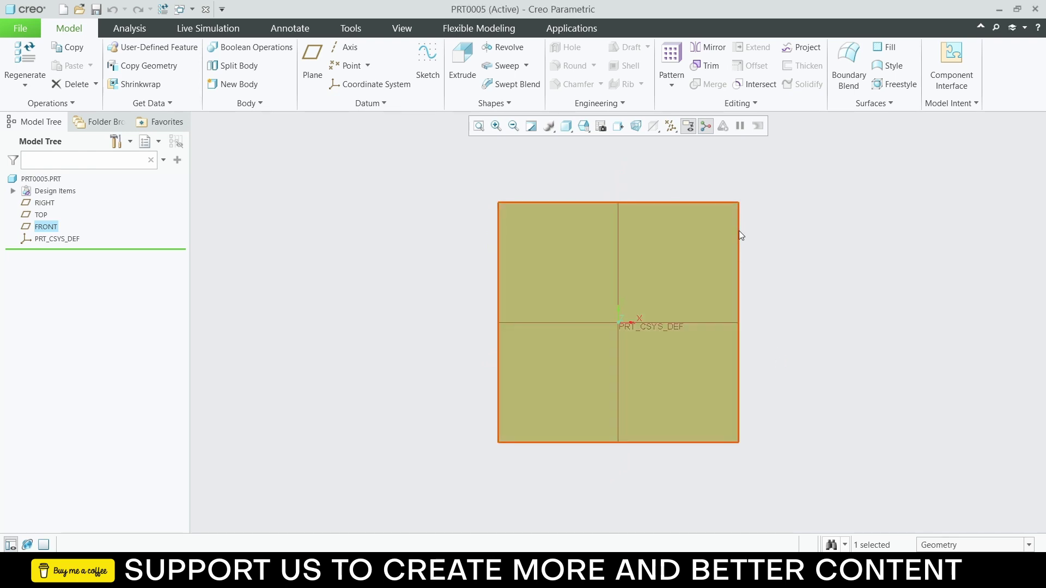
click(738, 231)
click(748, 176)
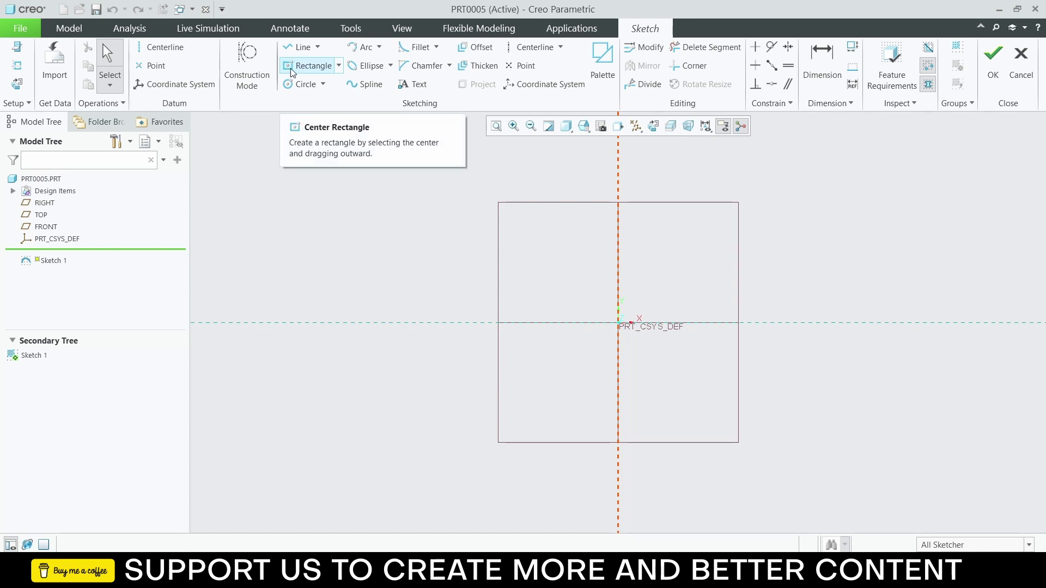
Step: Sketch a center rectangle about 688 by 552 centered on the sketch origin
click(339, 67)
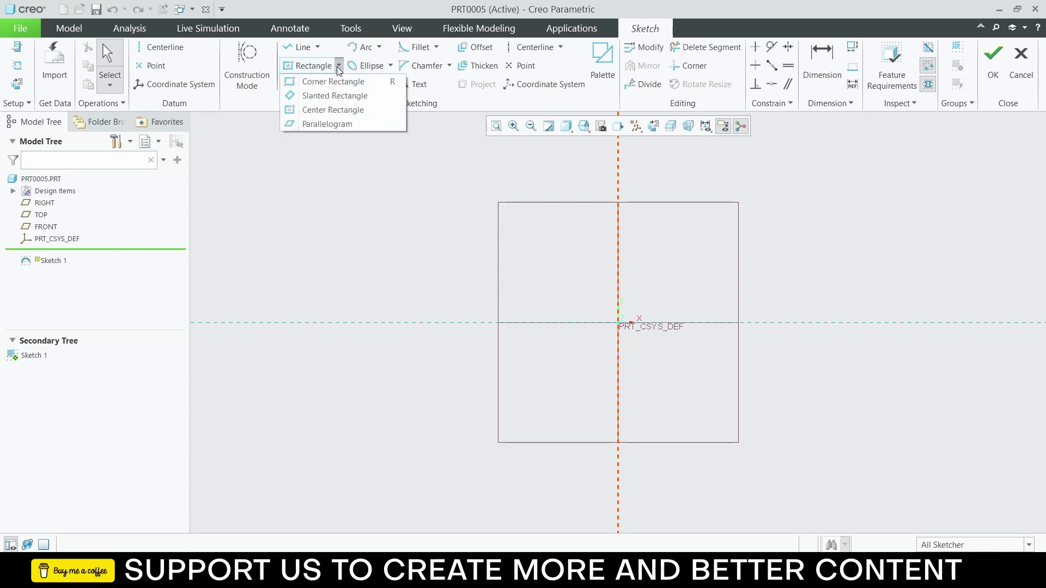
click(315, 110)
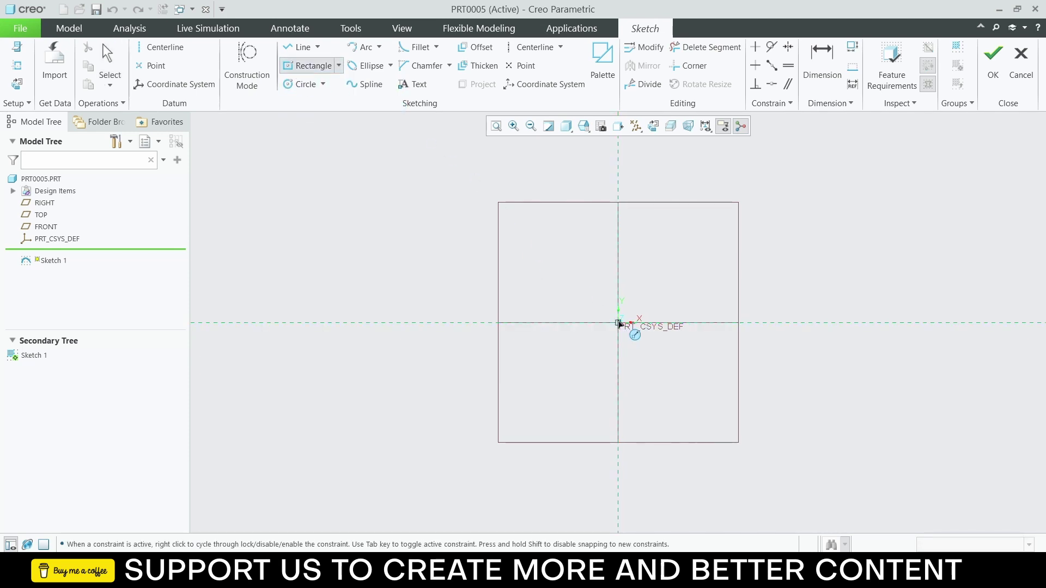
click(618, 323)
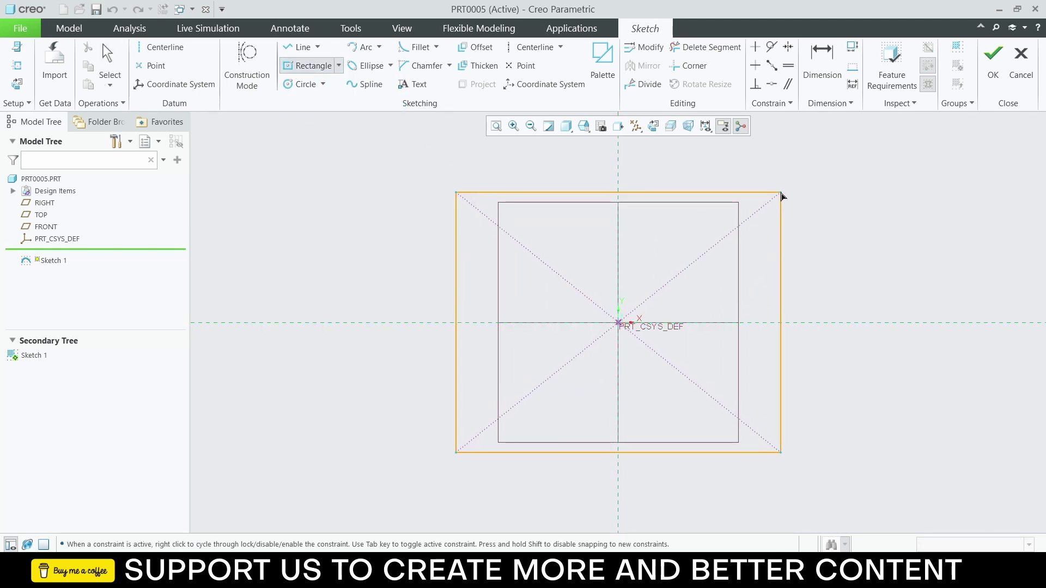
click(782, 195)
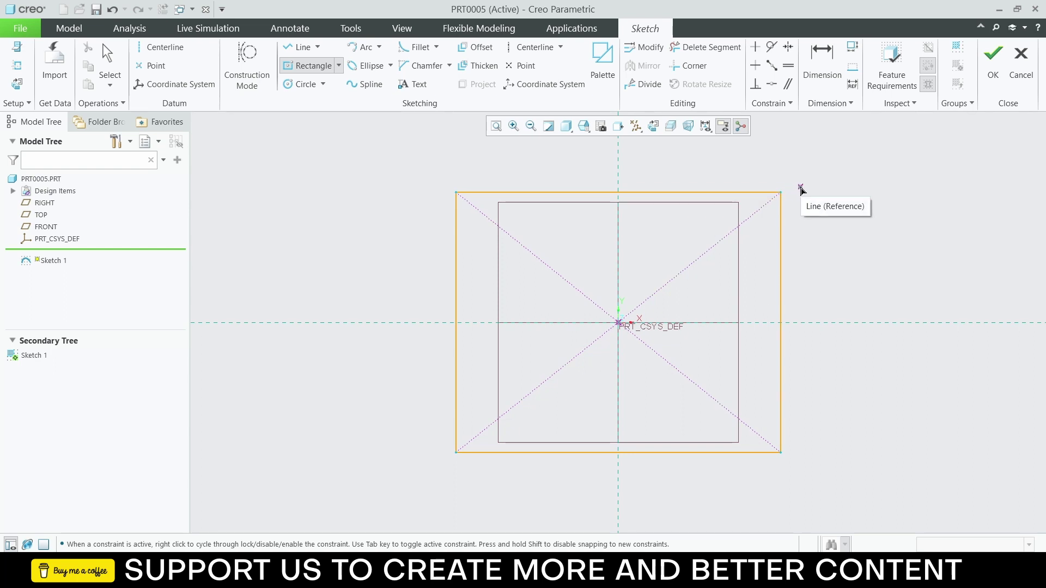
middle_click(791, 194)
Step: Set the rectangle's width and height to 60 each and finish the sketch
double_click(570, 168)
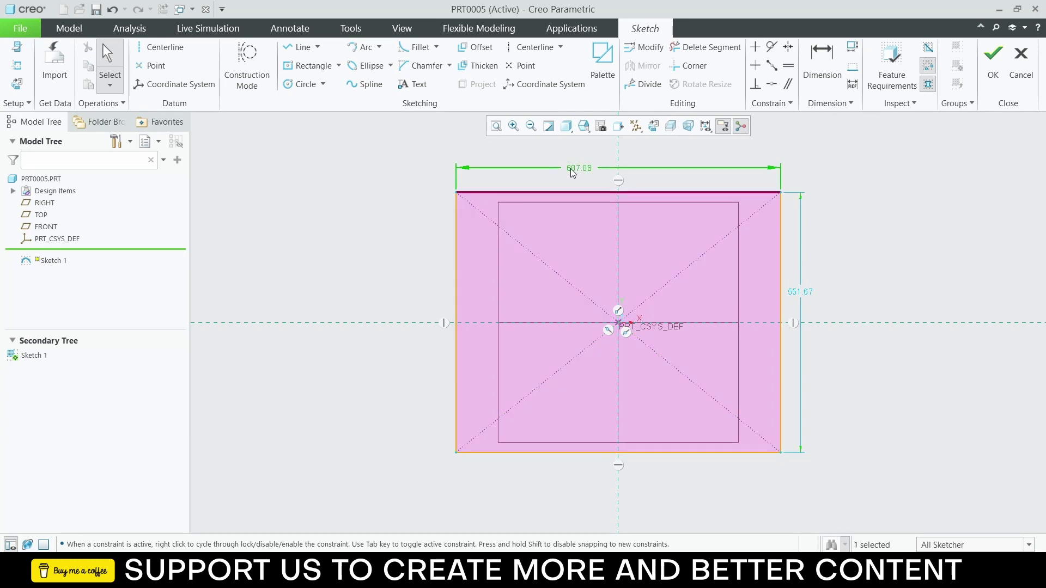
text(60)
key(Return)
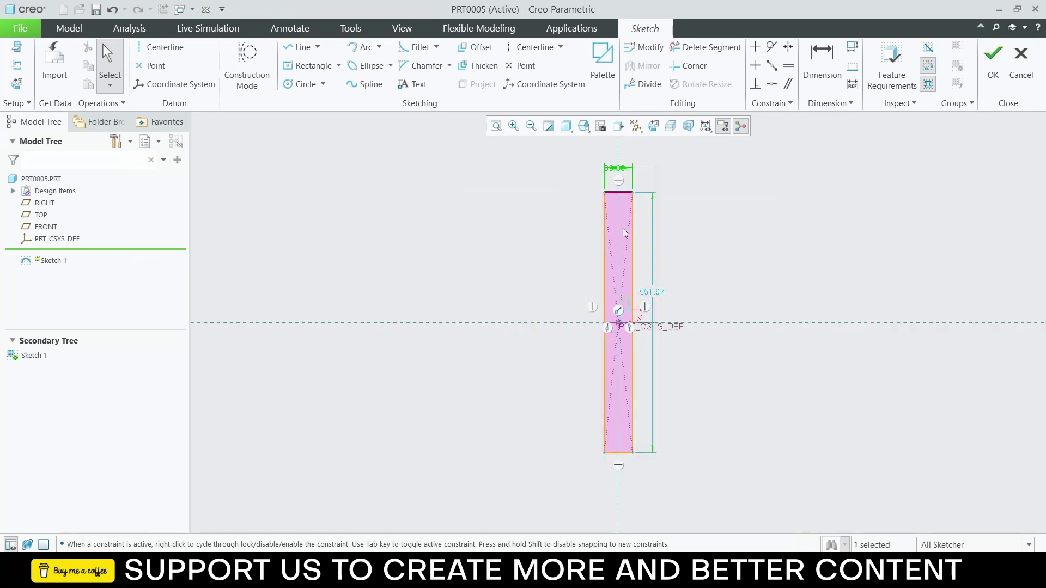
double_click(652, 292)
text(6)
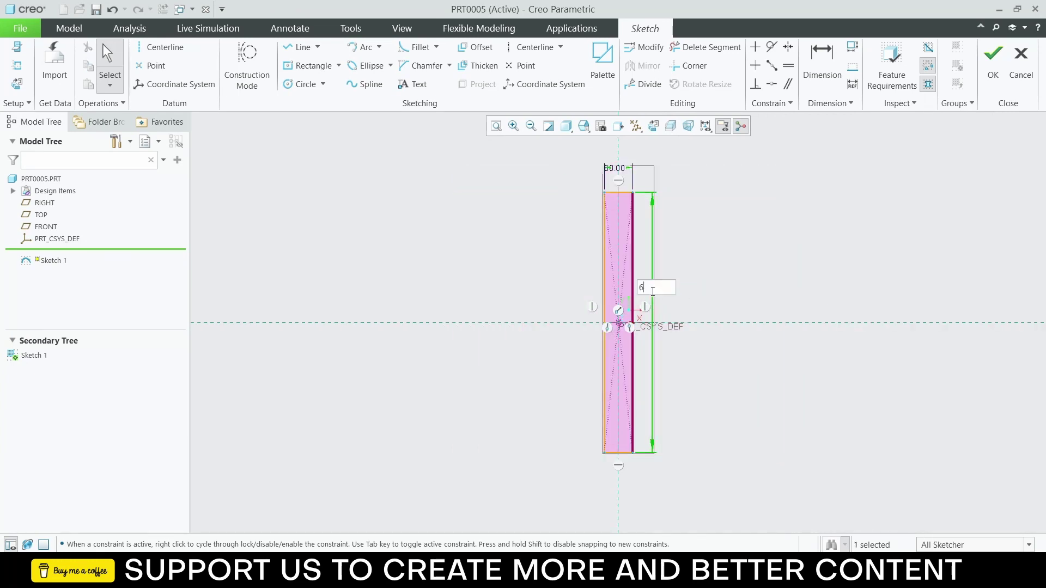
text(0)
key(Return)
scroll(608, 347, down, 2)
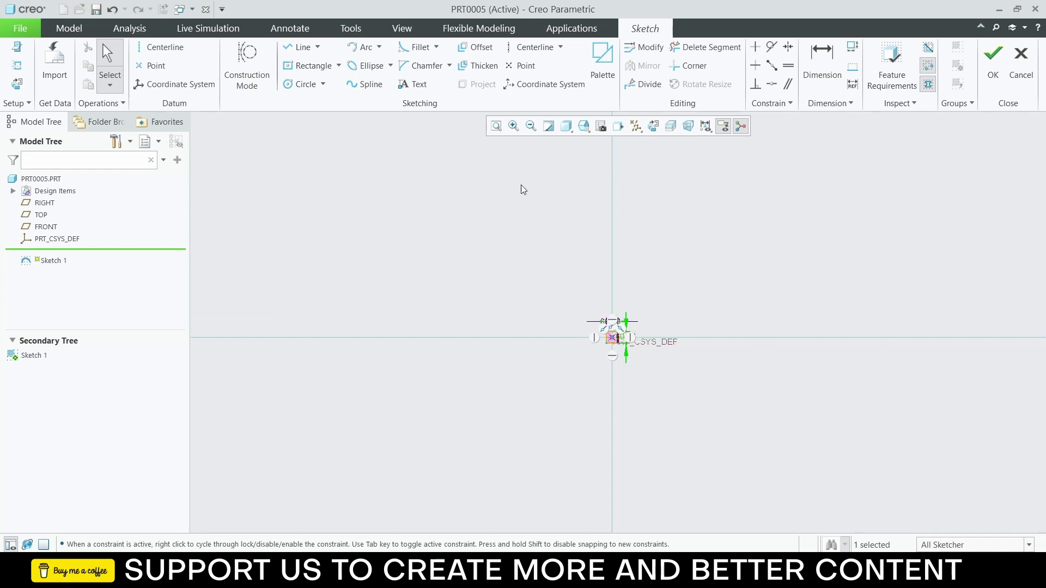
click(497, 127)
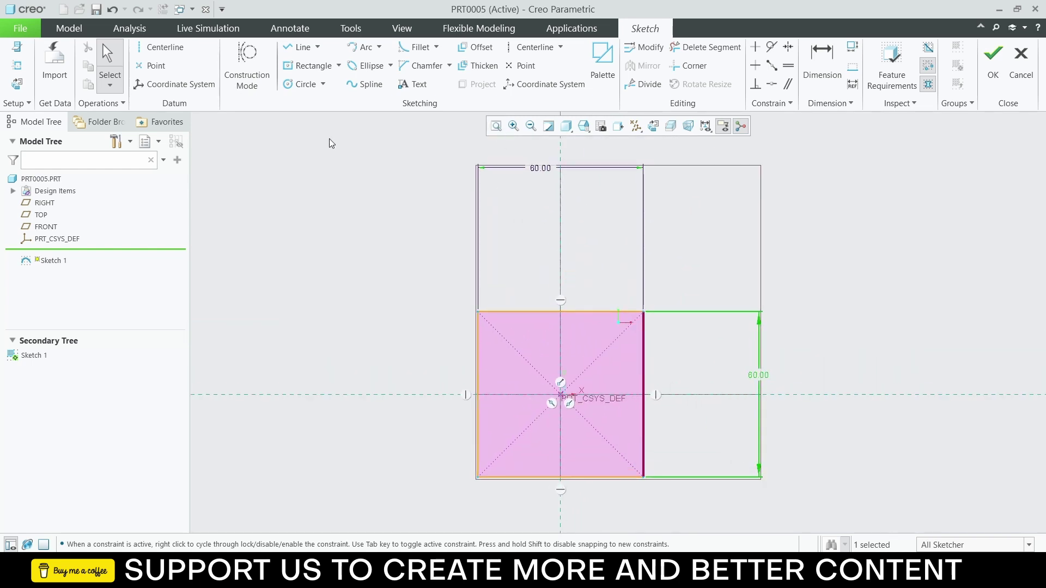
click(987, 58)
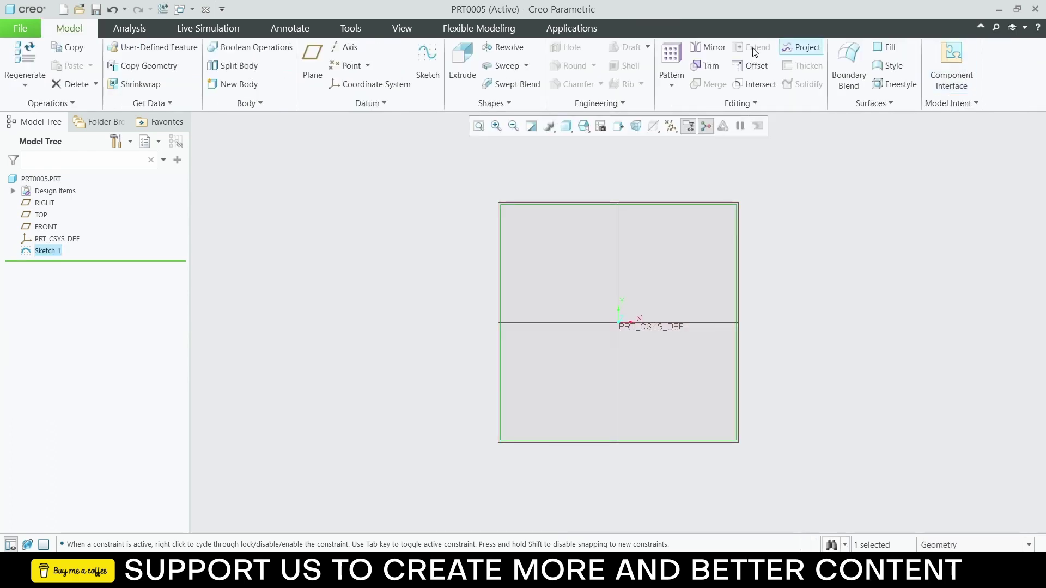
Step: Extrude the square sketch as a solid with a depth of 10
click(462, 66)
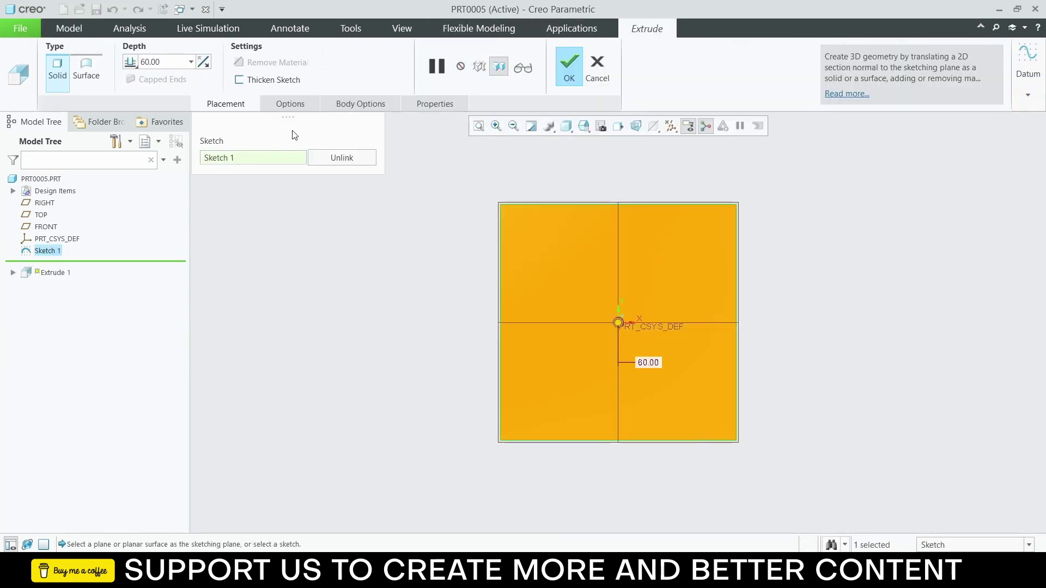
middle_drag(597, 325, 611, 257)
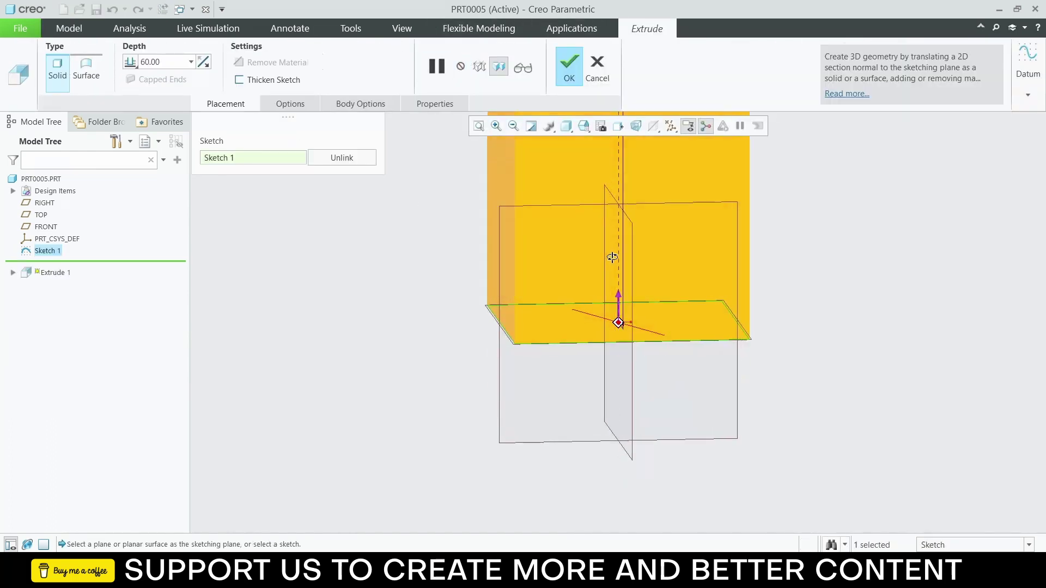
double_click(177, 64)
text(10)
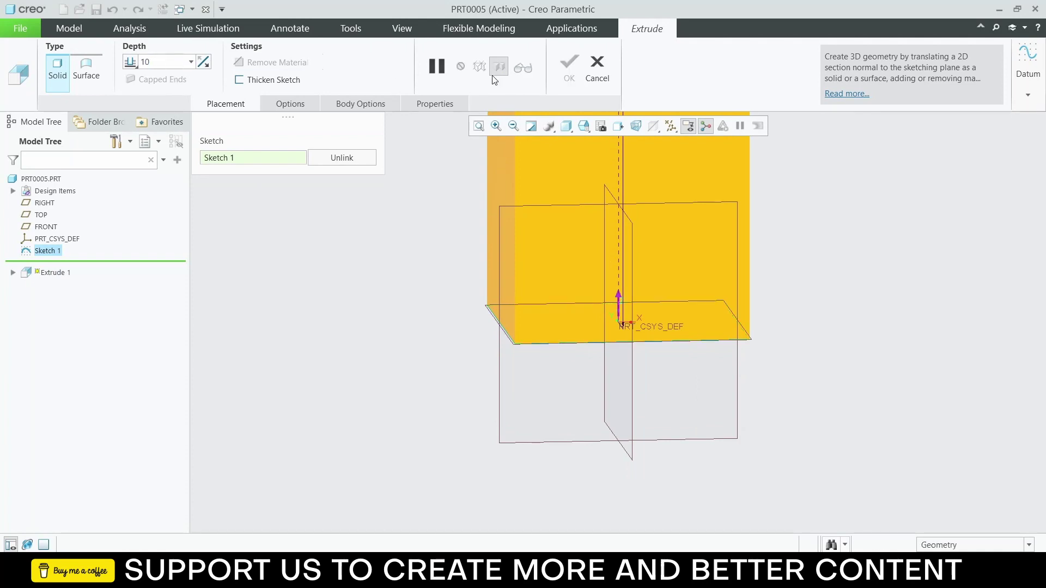
key(Return)
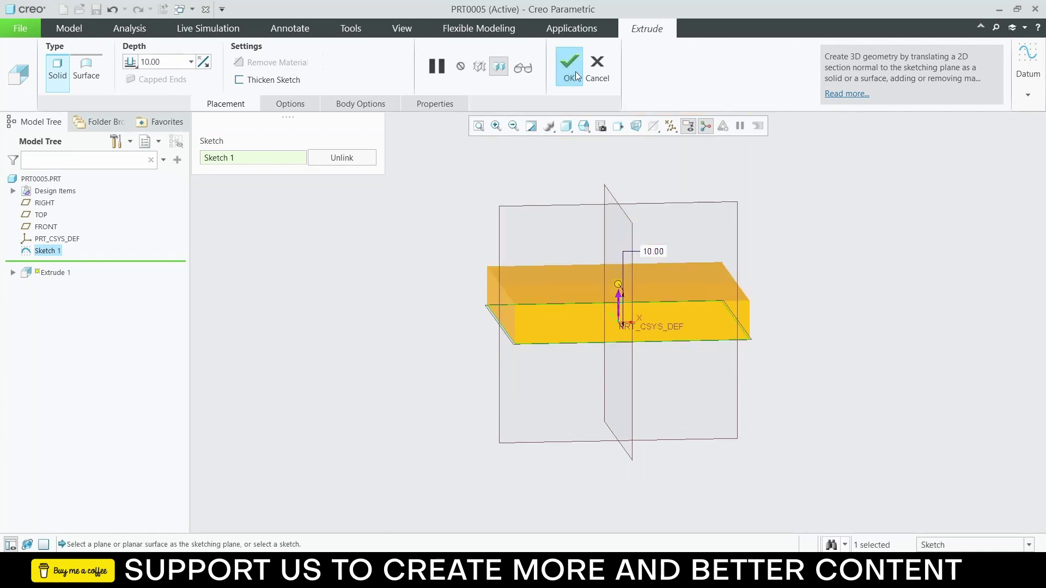
click(575, 70)
Step: Orient the view normal to the plate's top face and place a simple flat hole on it near the upper-right corner
middle_drag(683, 223, 675, 240)
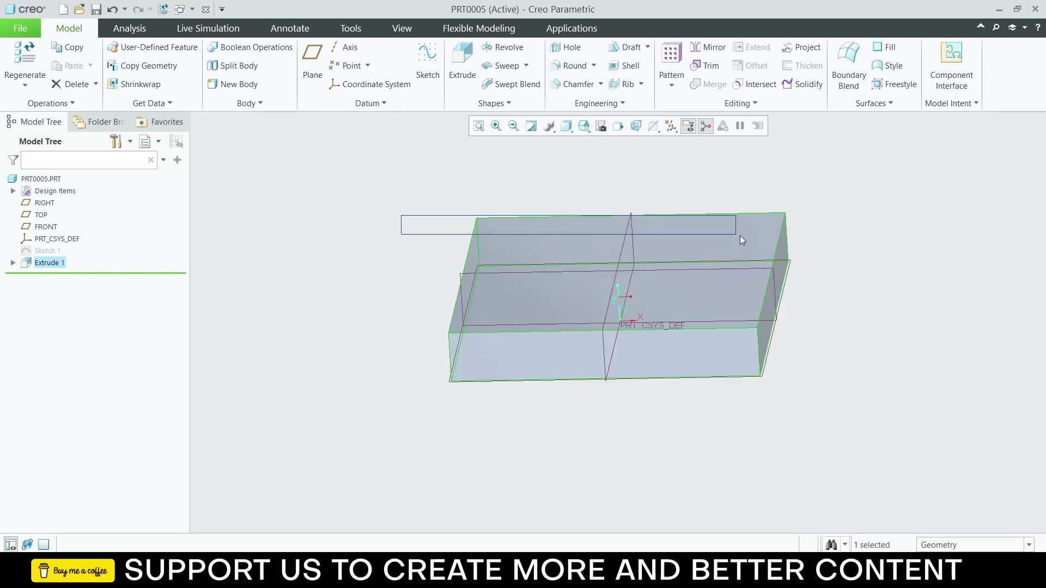
click(755, 238)
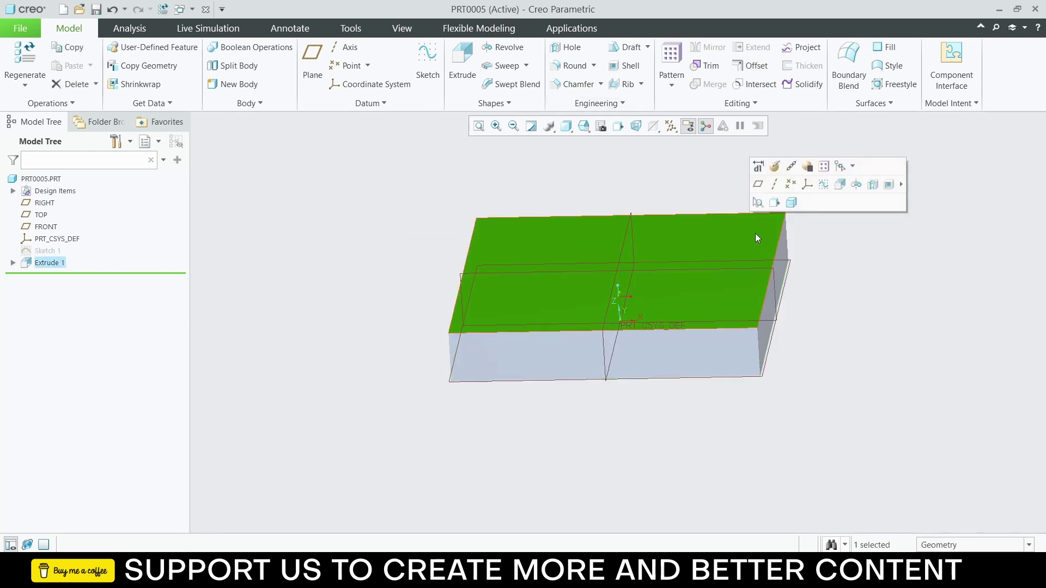
click(774, 202)
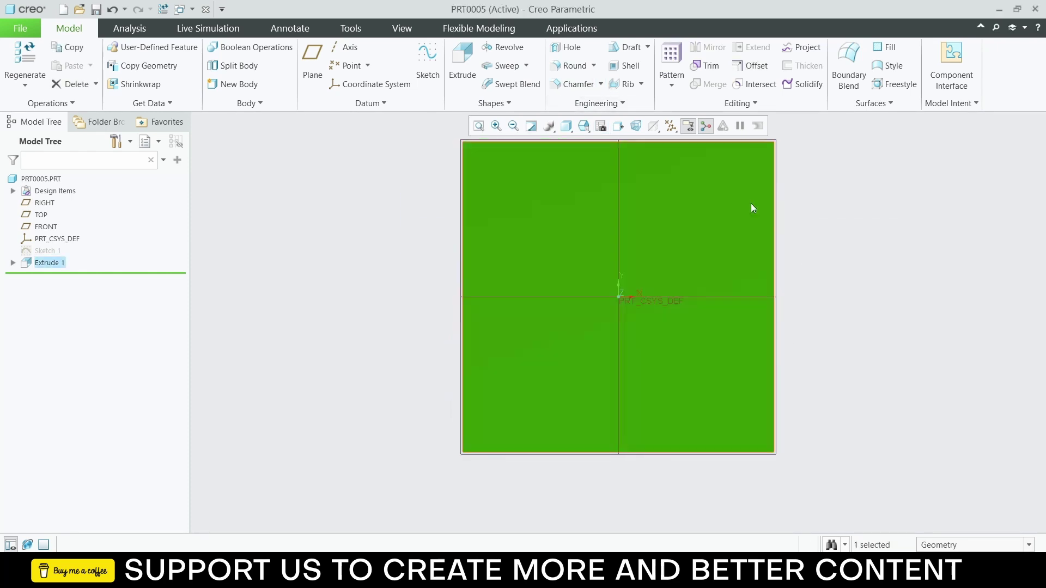
scroll(646, 197, down, 3)
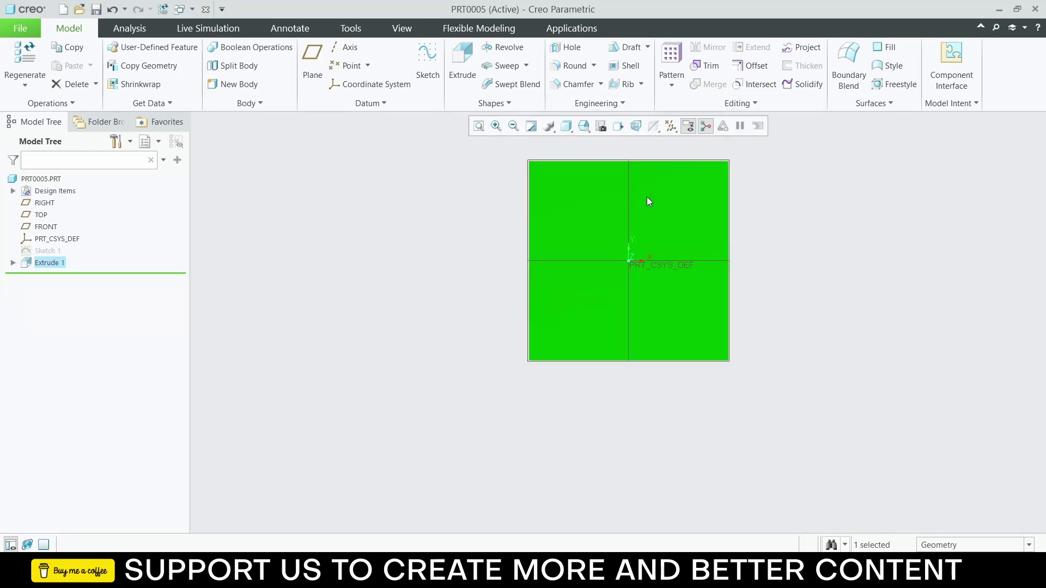
scroll(649, 161, up, 1)
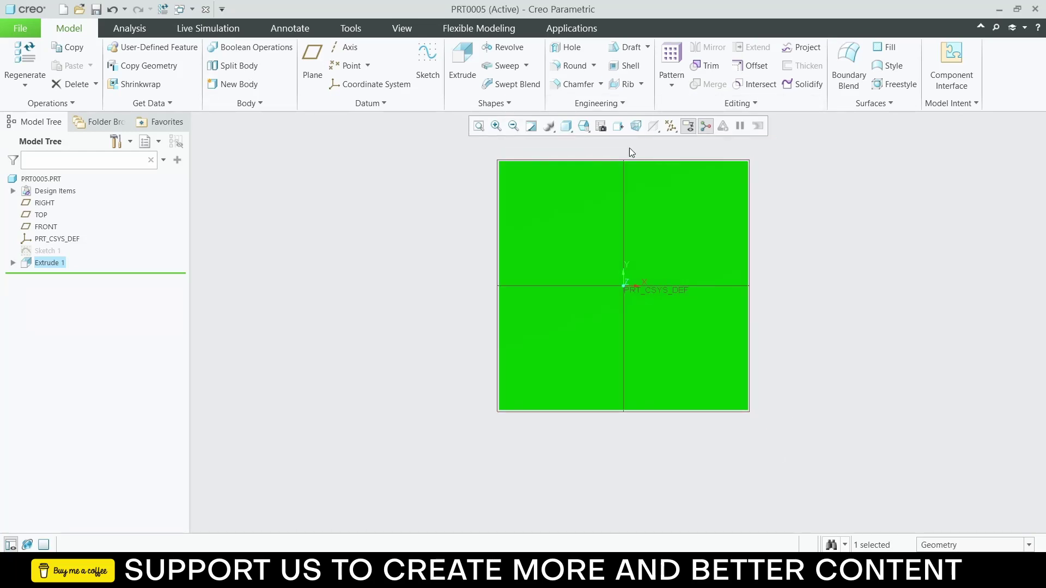
click(565, 49)
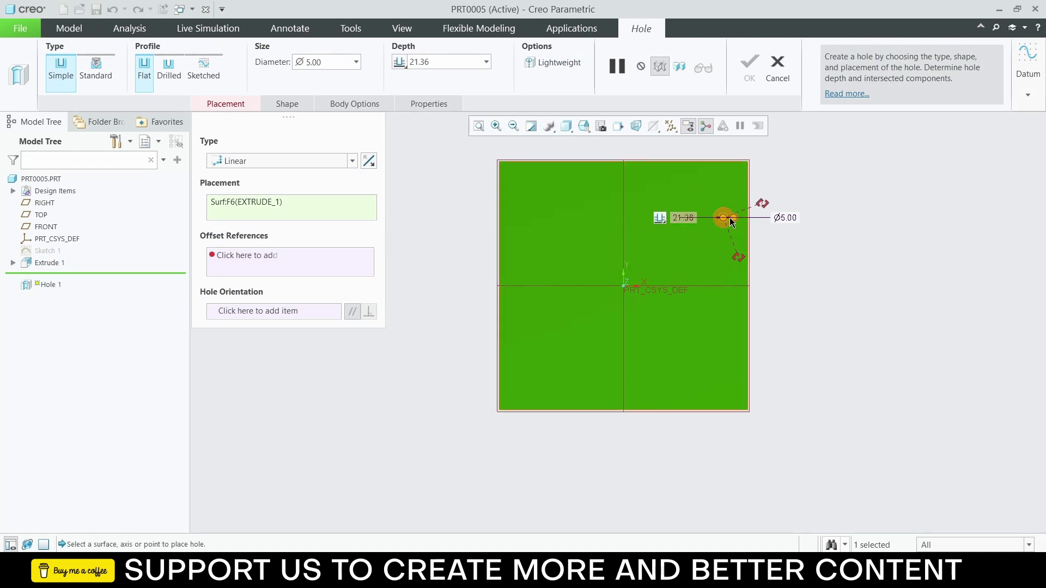
scroll(731, 220, up, 2)
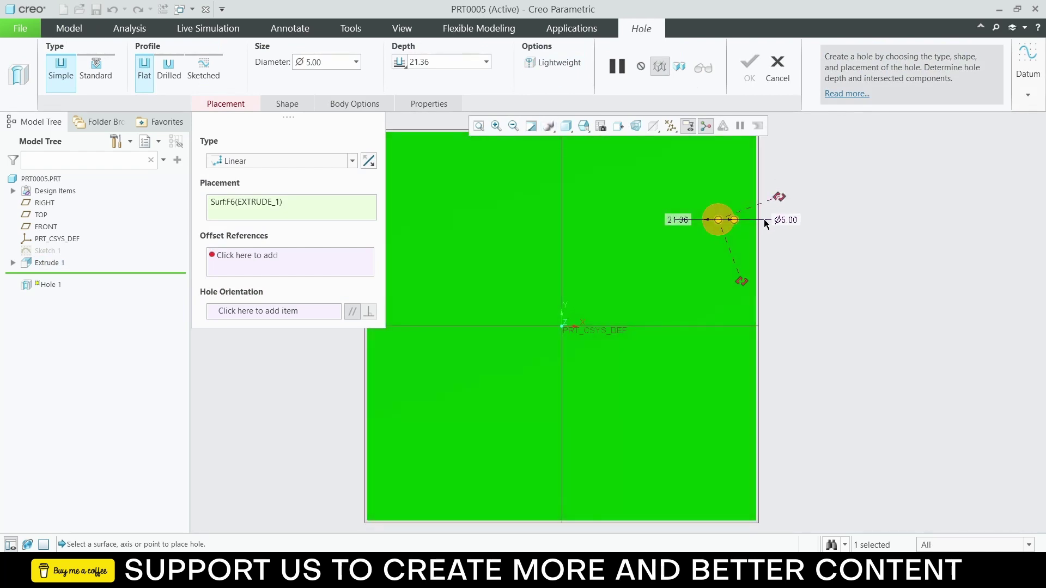
Step: Reference the hole's linear offsets to the plate's right and upper edges
drag(743, 280, 757, 238)
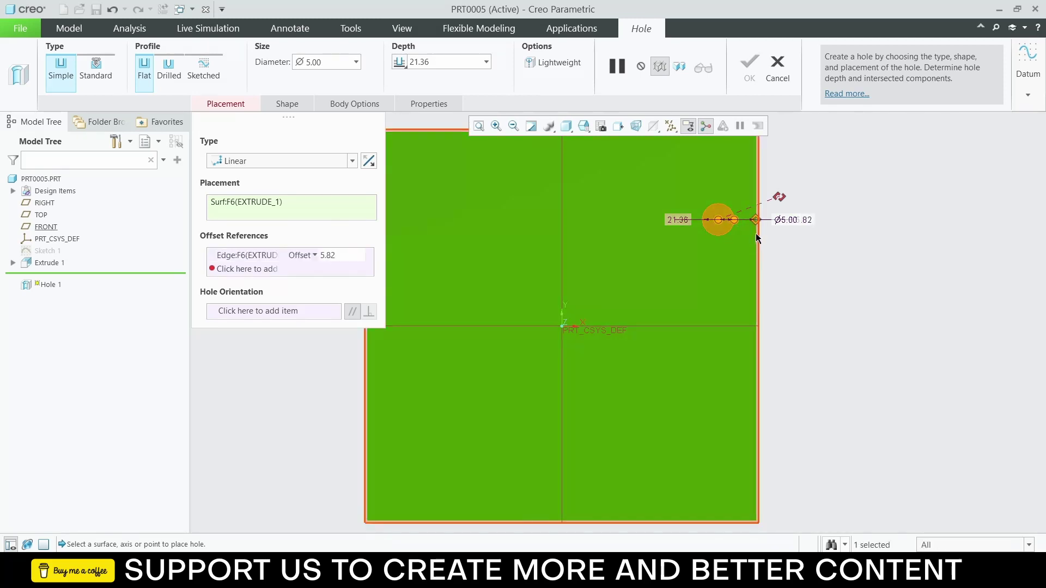
drag(779, 197, 721, 148)
scroll(724, 164, down, 3)
scroll(721, 154, up, 3)
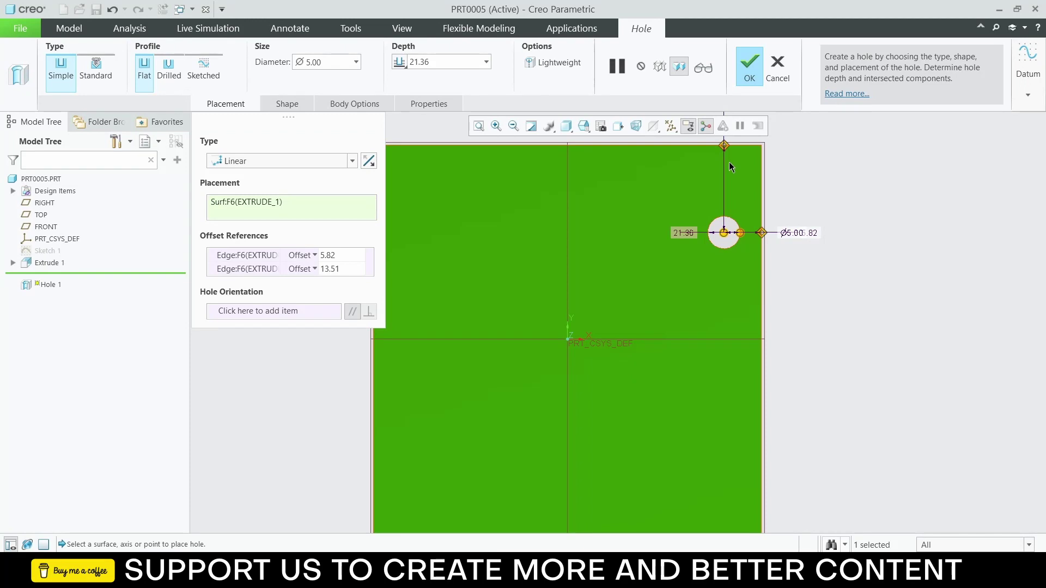
Step: Set the hole's offsets from both referenced edges to 10
middle_drag(731, 233, 748, 194)
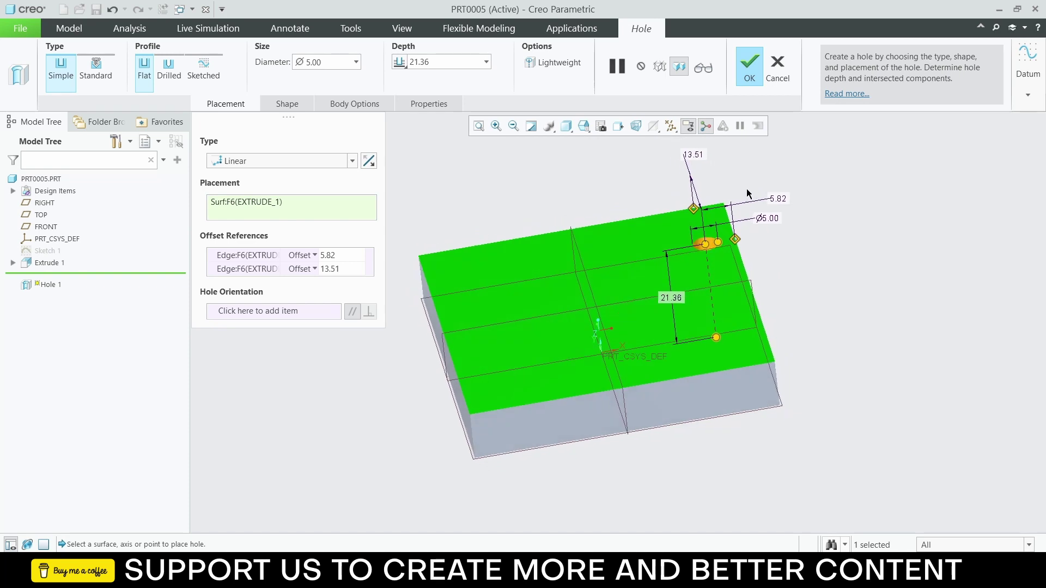
double_click(685, 154)
text(10)
key(Return)
double_click(775, 189)
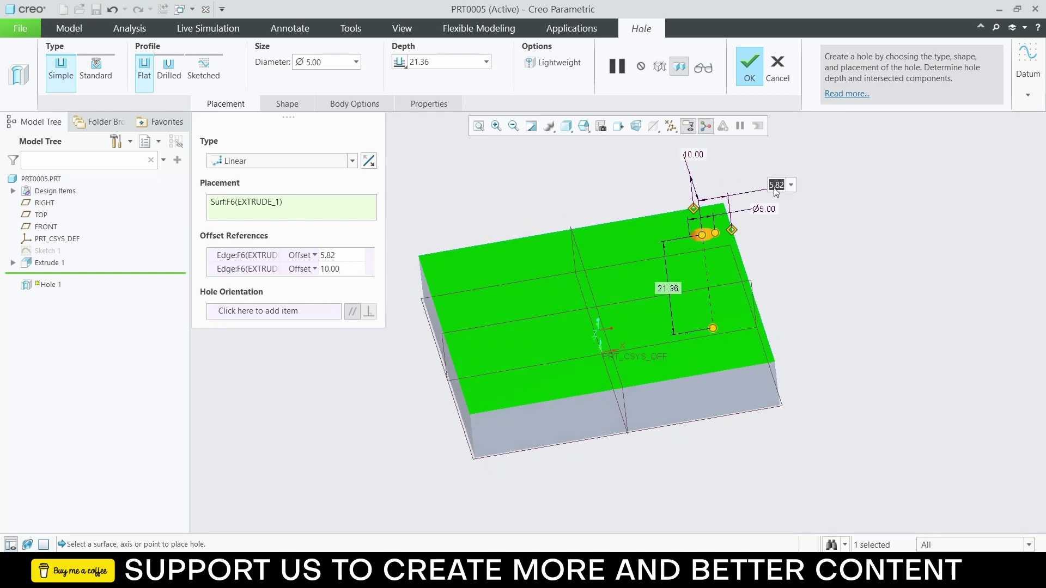
text(10)
key(Return)
Step: Set the hole's diameter to 8
double_click(742, 211)
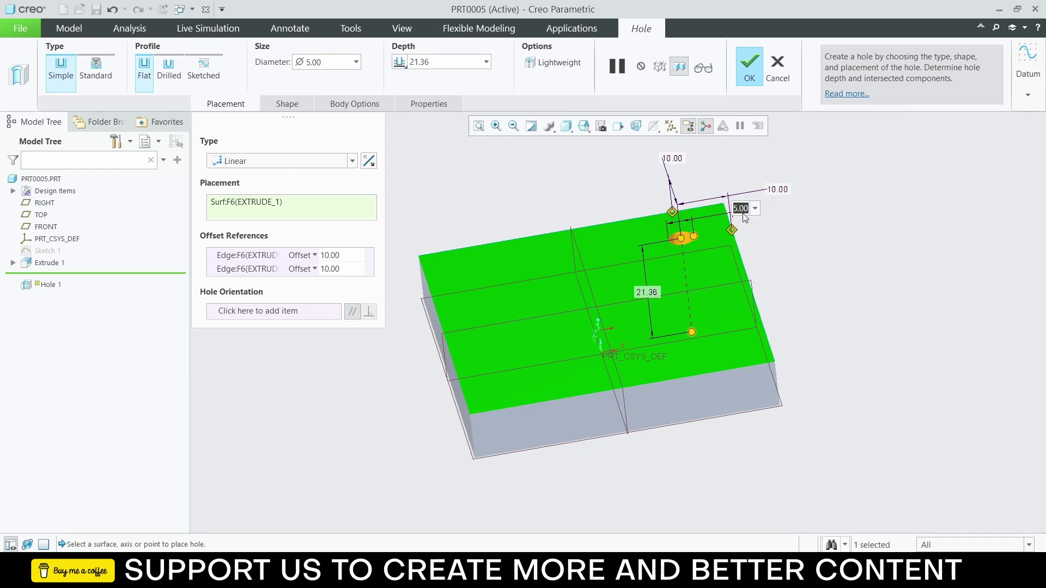
text(8)
key(Return)
middle_drag(753, 231, 724, 202)
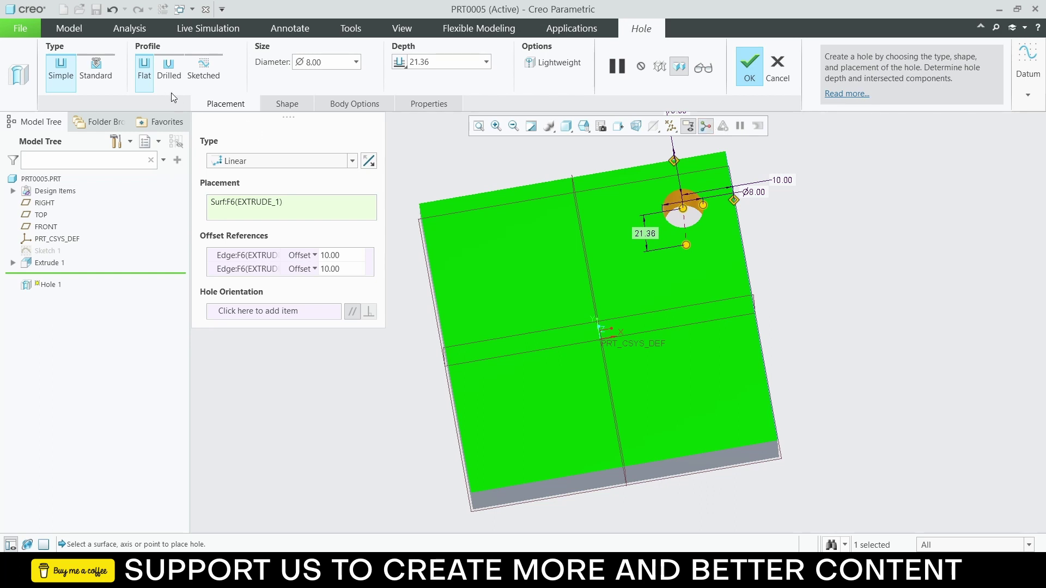
Step: Set the hole's depth to 8
mouse_move(632, 271)
middle_down()
mouse_move(556, 229)
mouse_move(546, 238)
middle_up()
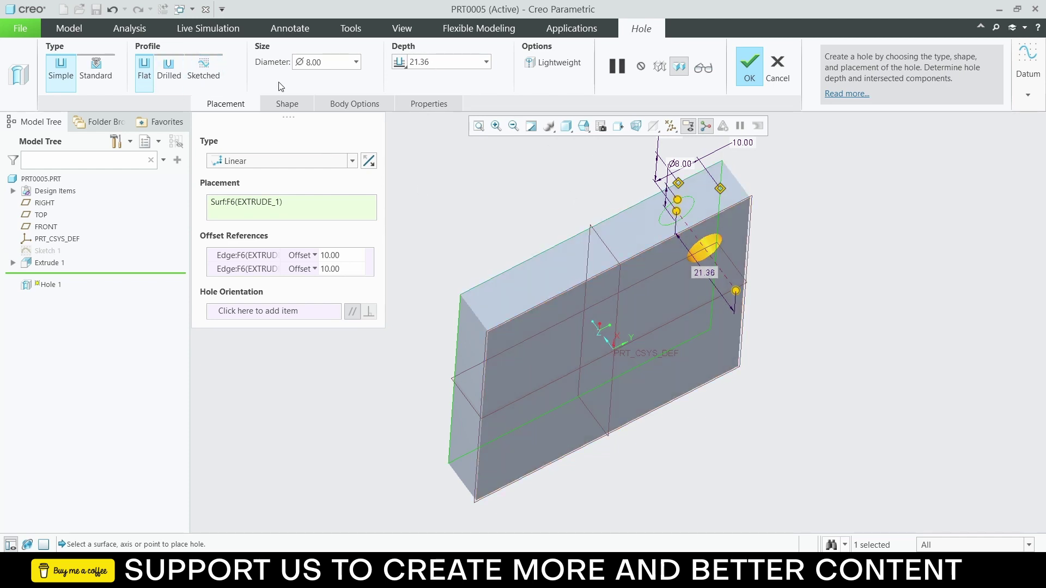
click(451, 63)
text(8)
key(Return)
middle_drag(510, 140, 603, 240)
scroll(703, 265, up, 2)
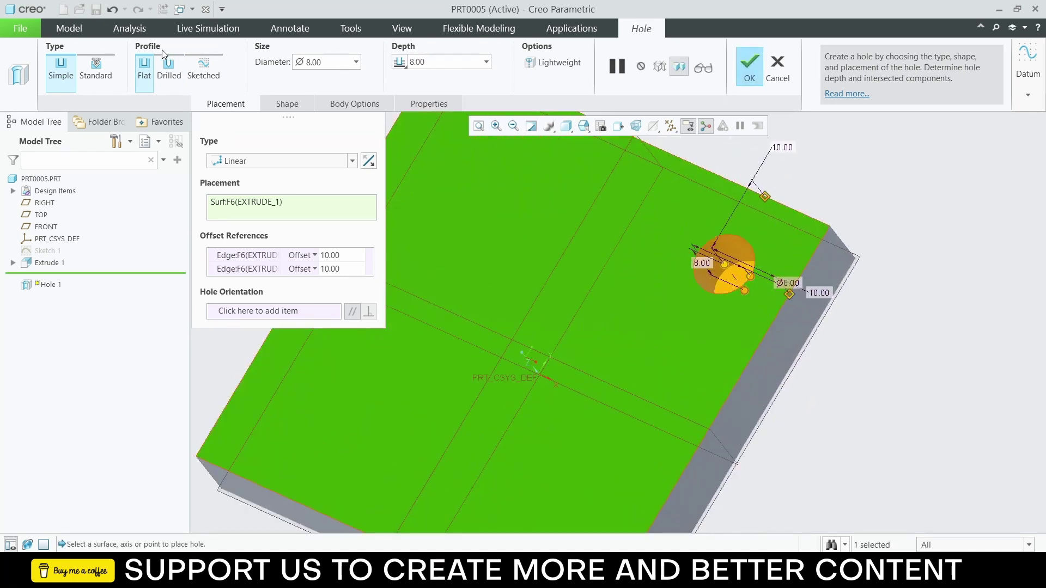
Step: Preview the Drilled profile on the hole and return the profile to Flat
click(172, 73)
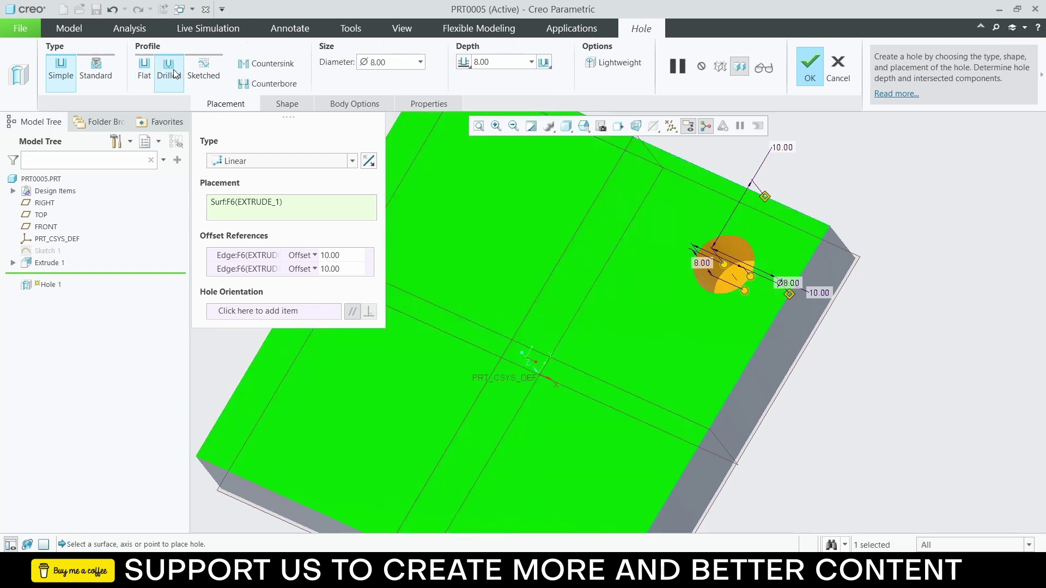
mouse_move(652, 260)
middle_down()
mouse_move(643, 305)
mouse_move(656, 277)
mouse_move(643, 271)
middle_up()
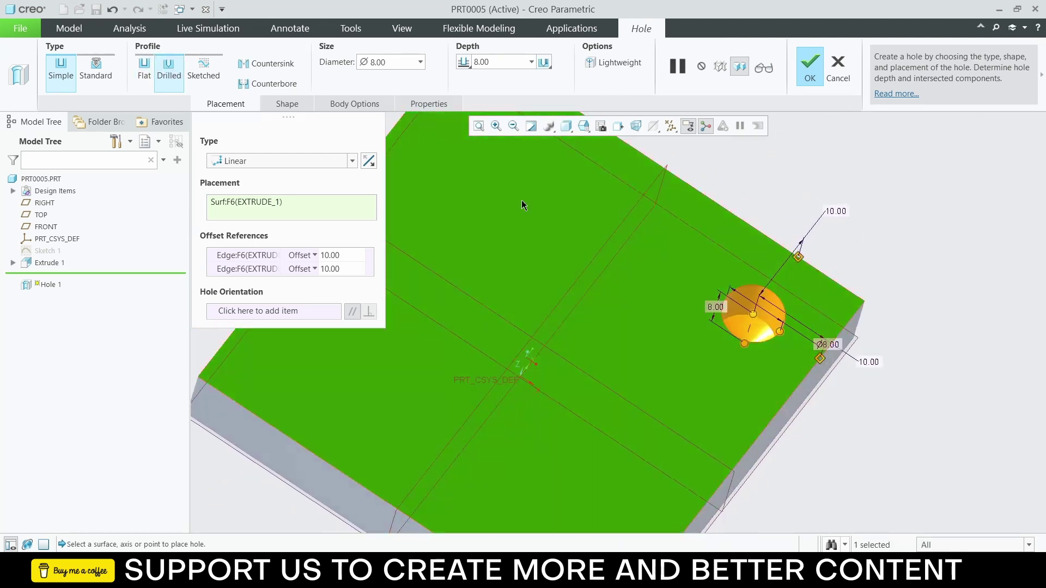
scroll(736, 337, down, 3)
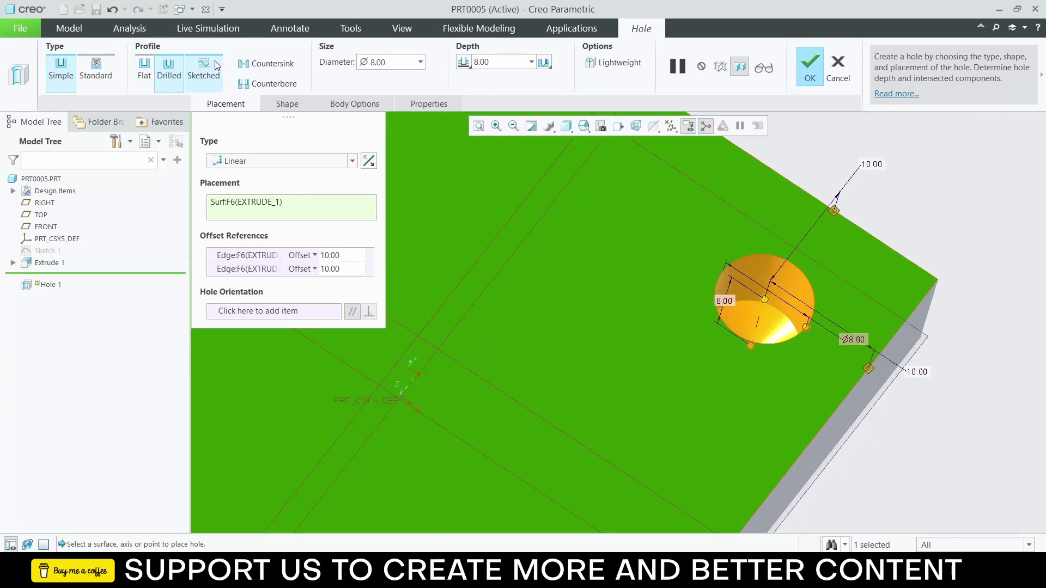
click(145, 70)
Step: Set the flat hole's depth to 15 and complete the Hole feature
drag(435, 62, 372, 61)
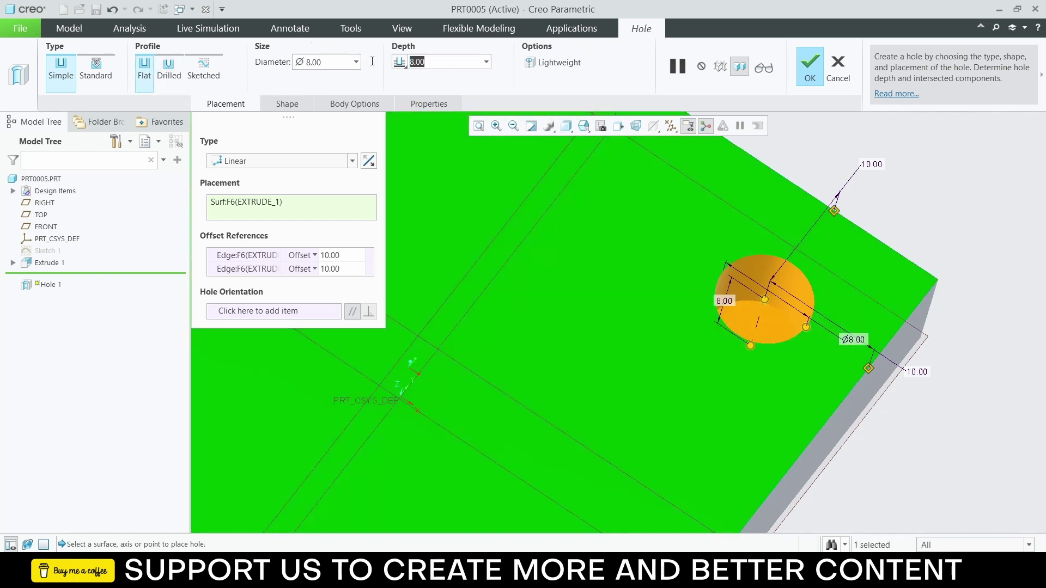
text(10)
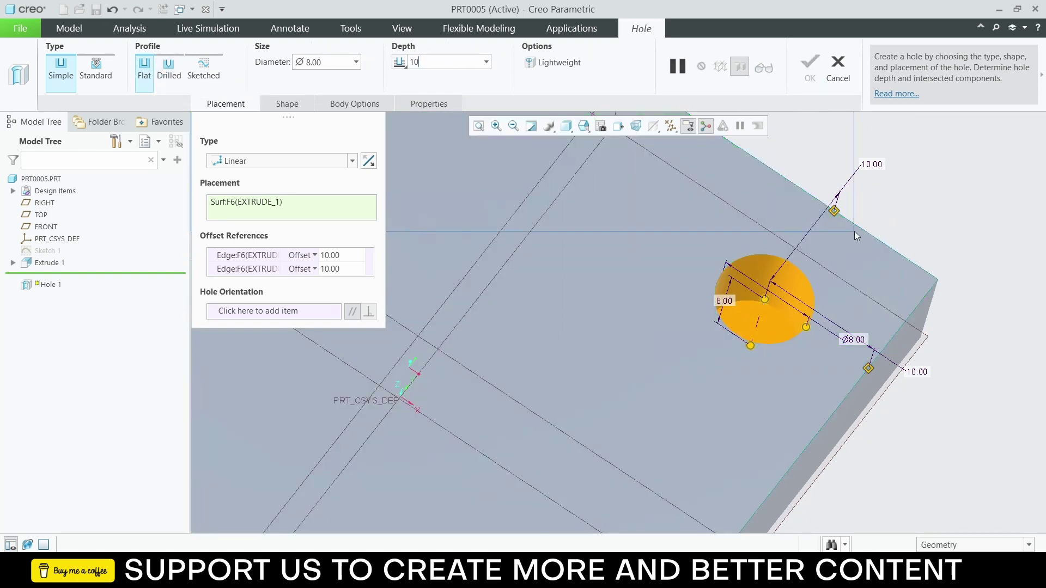
drag(436, 63, 358, 65)
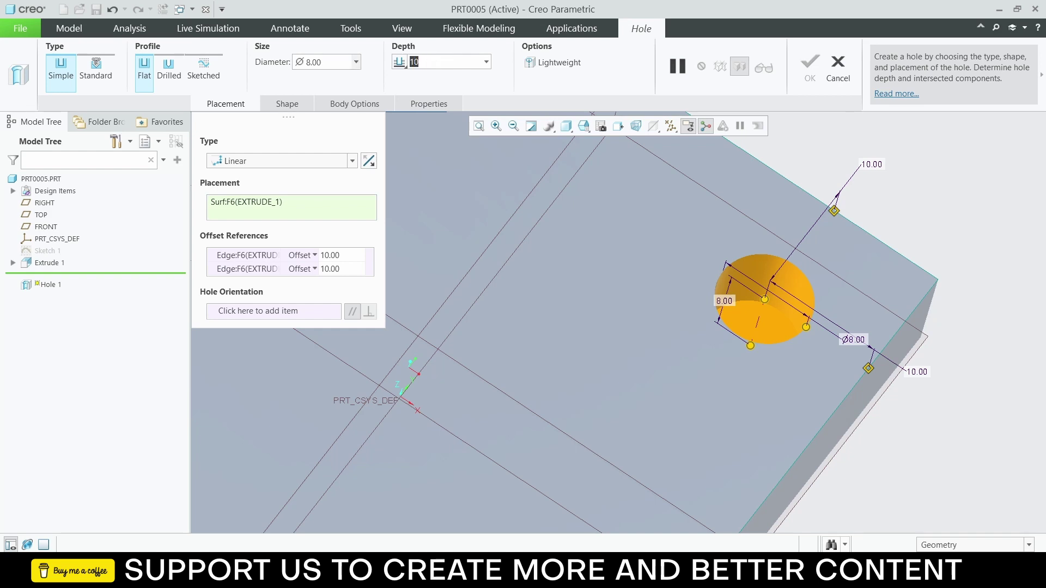
text(15)
key(Return)
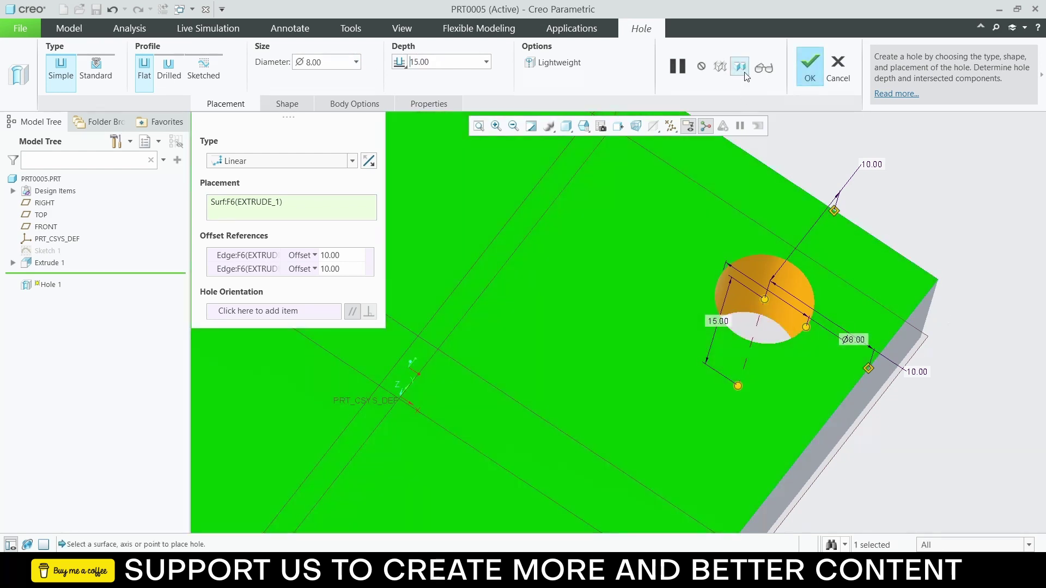
click(810, 60)
scroll(767, 229, up, 4)
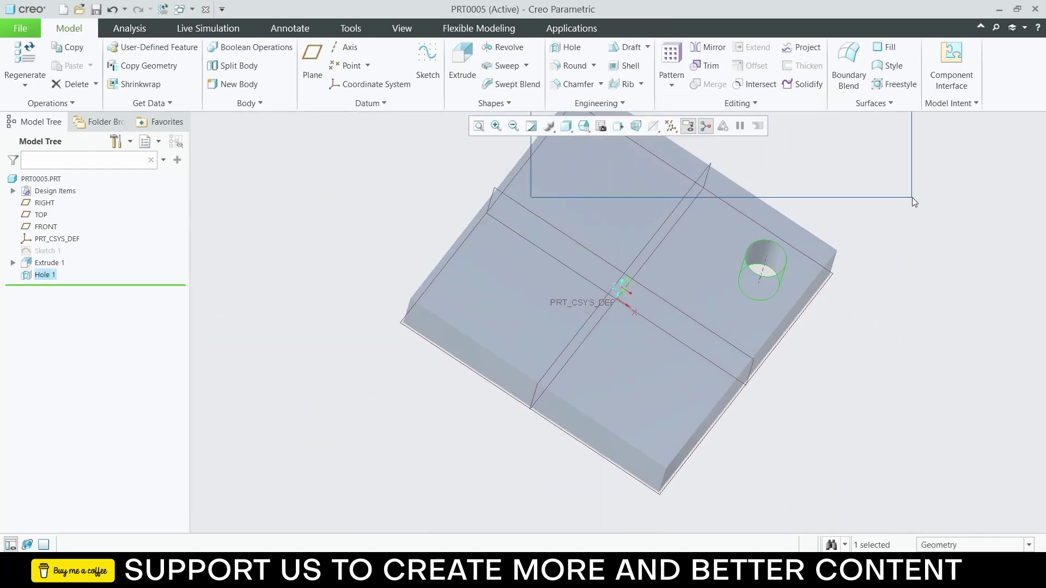
drag(912, 198, 904, 200)
Step: Start a round on the plate's vertical corner edge beside the hole and set its radius to 8
middle_drag(904, 200, 799, 224)
scroll(821, 191, down, 5)
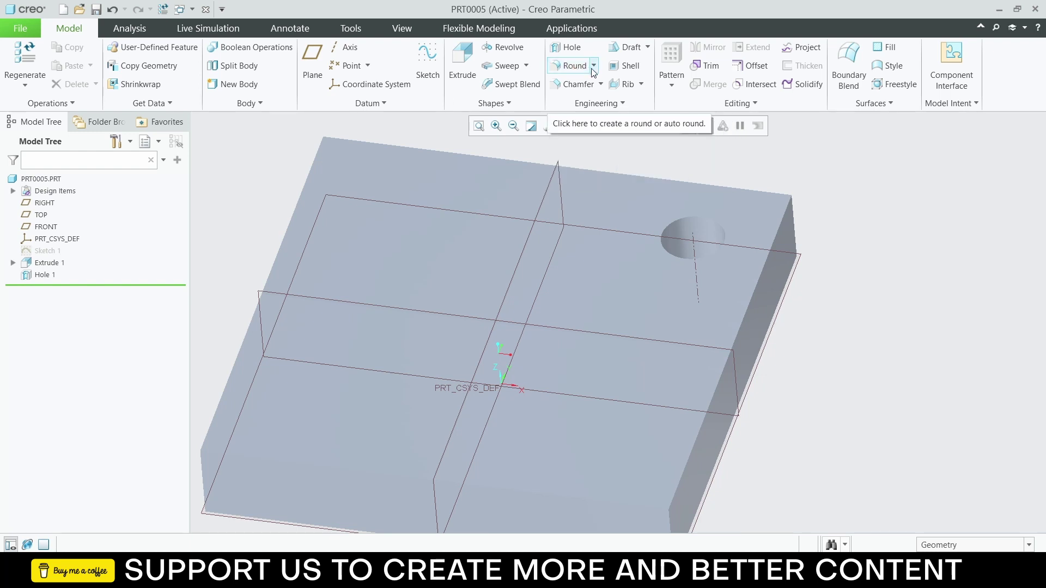
click(574, 67)
middle_drag(821, 188, 786, 210)
click(780, 234)
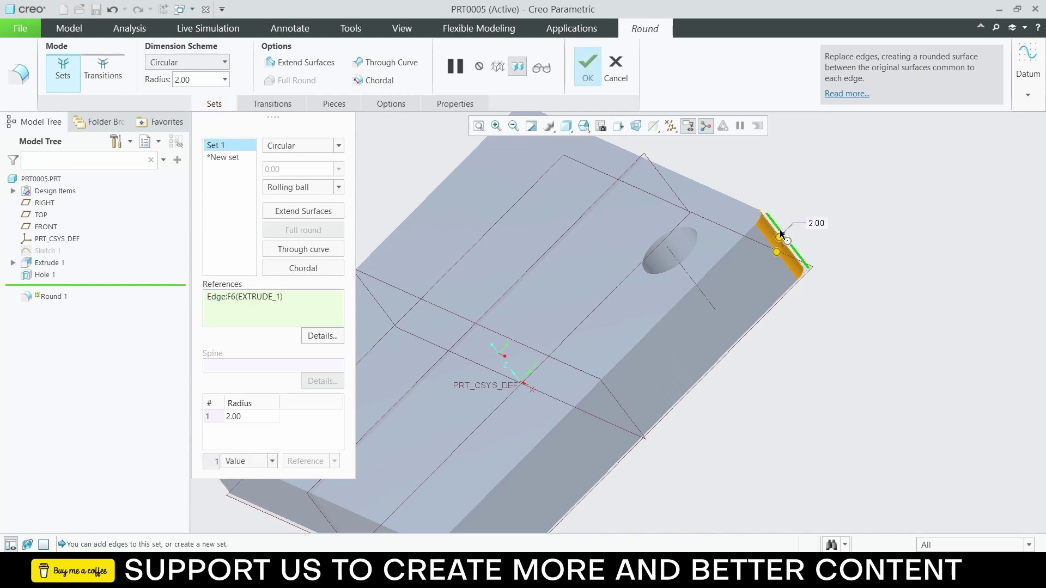
double_click(815, 226)
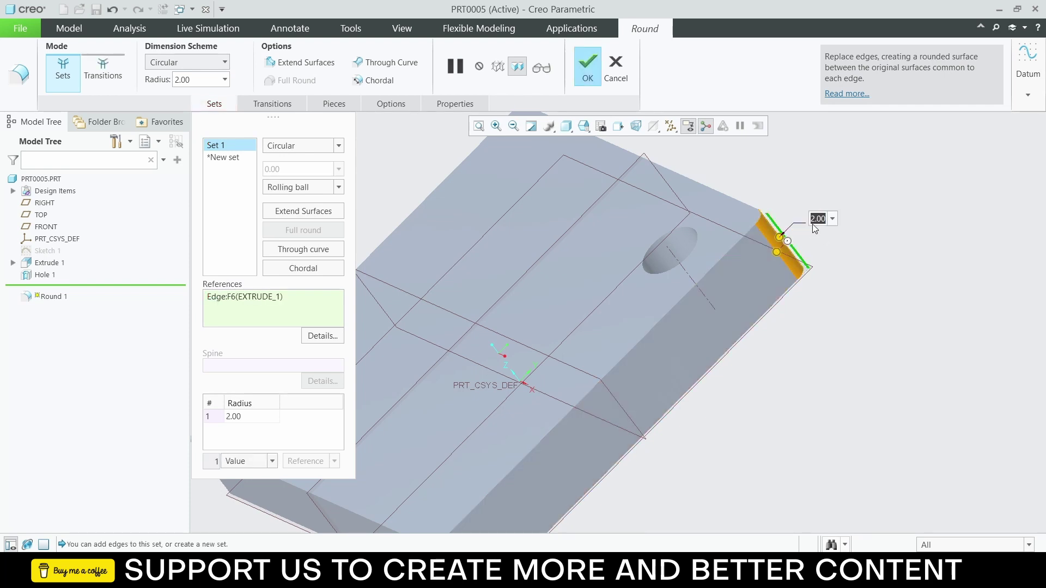
text(8)
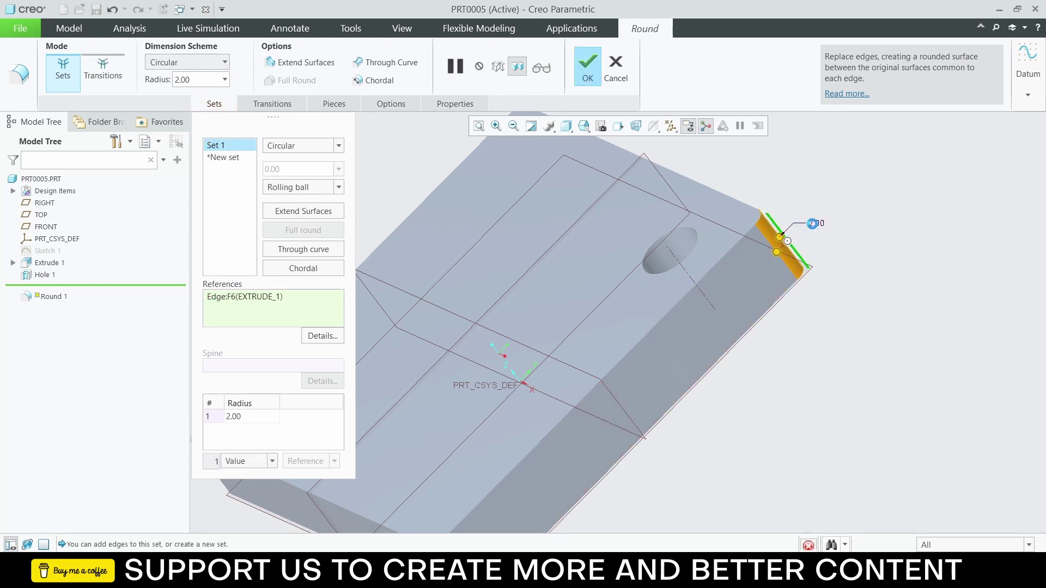
key(Return)
middle_drag(596, 268, 763, 304)
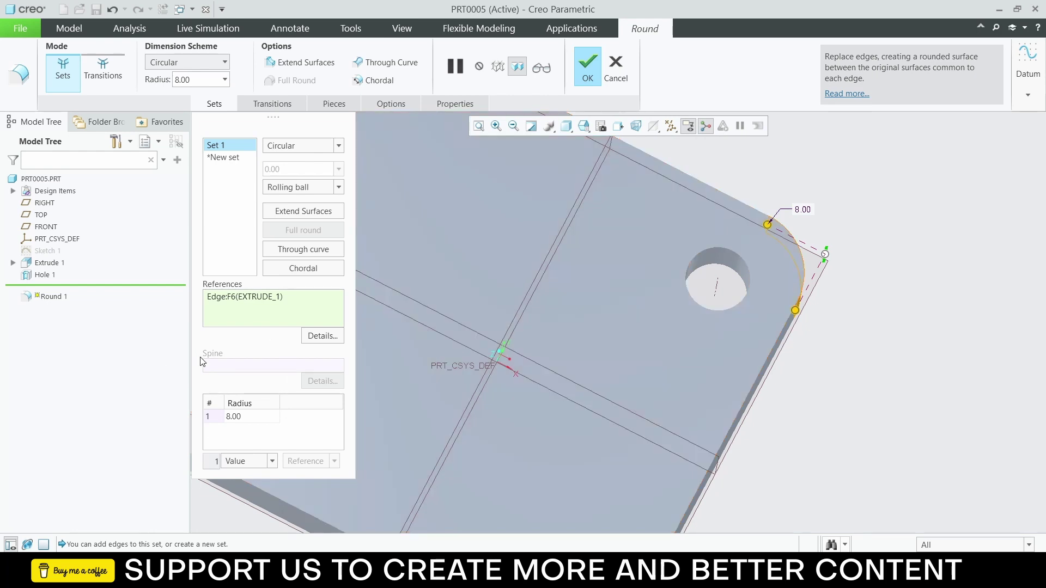
Step: Change the corner round's dimension scheme to Conic
click(222, 62)
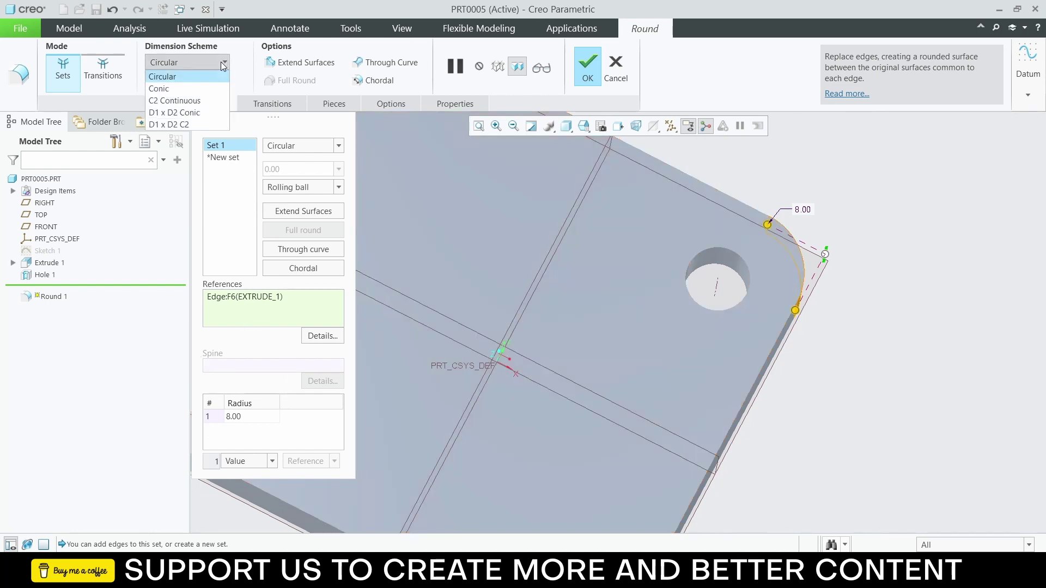
click(210, 90)
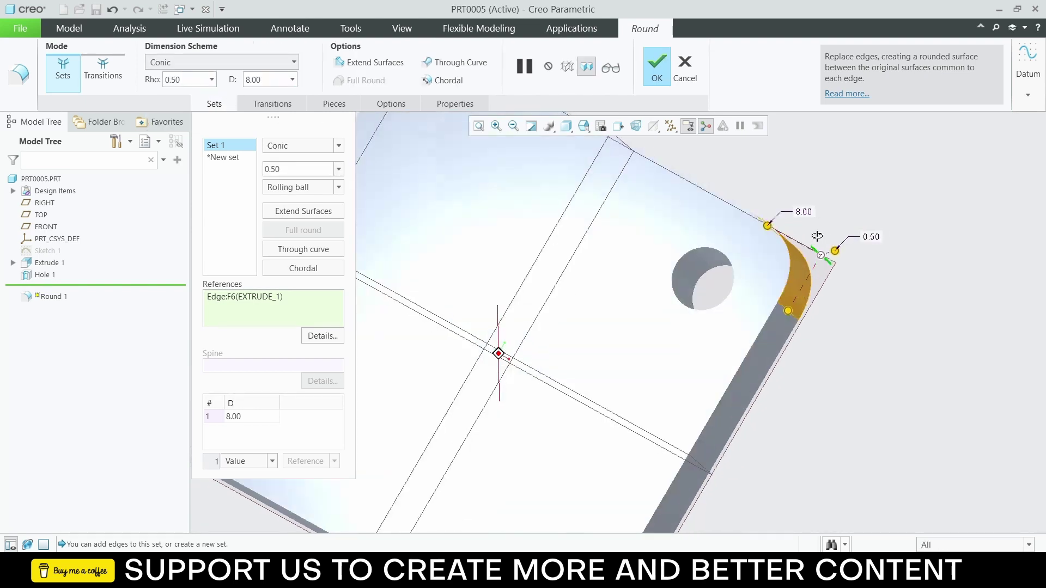
click(252, 63)
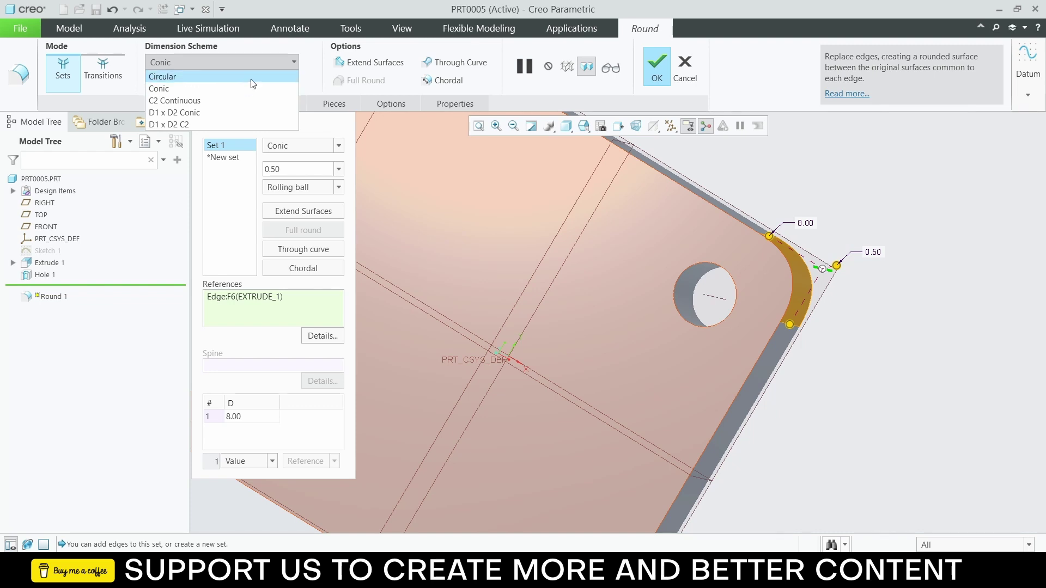
click(763, 188)
Step: Orient the view normal to the plate face with the hole and cancel the unfinished Round feature
click(626, 221)
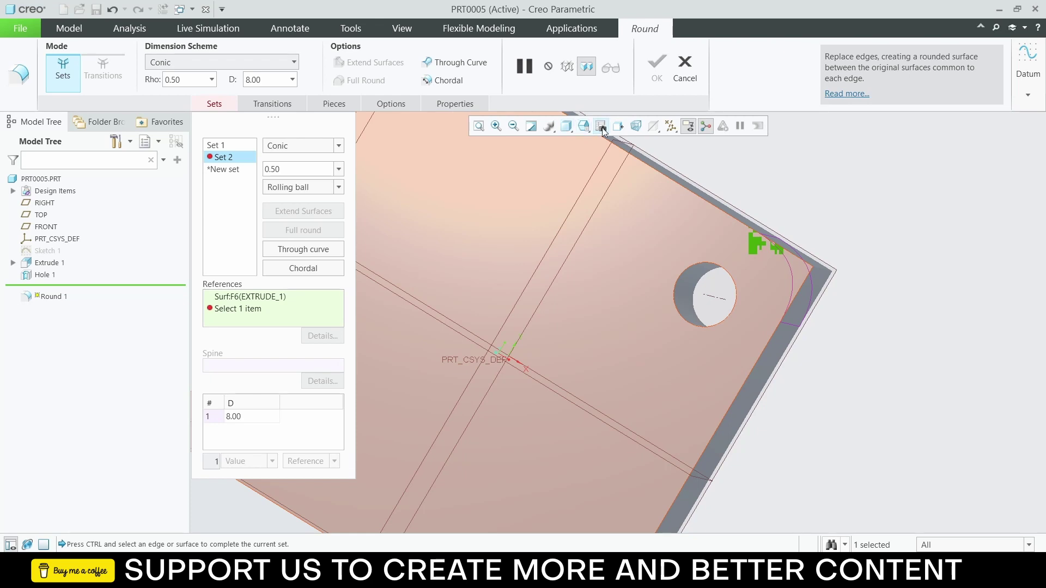
click(618, 127)
click(651, 261)
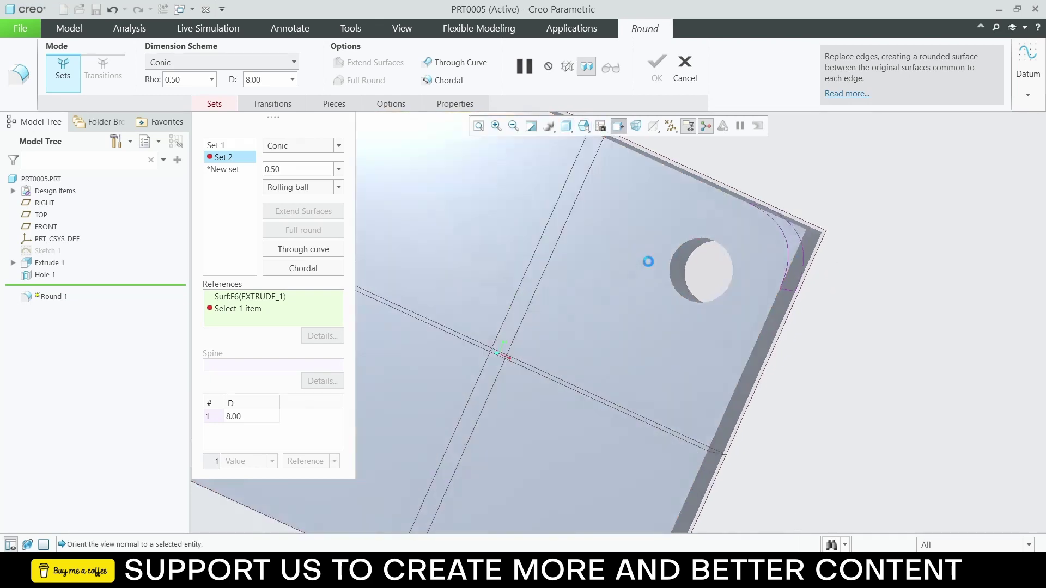
scroll(729, 227, up, 2)
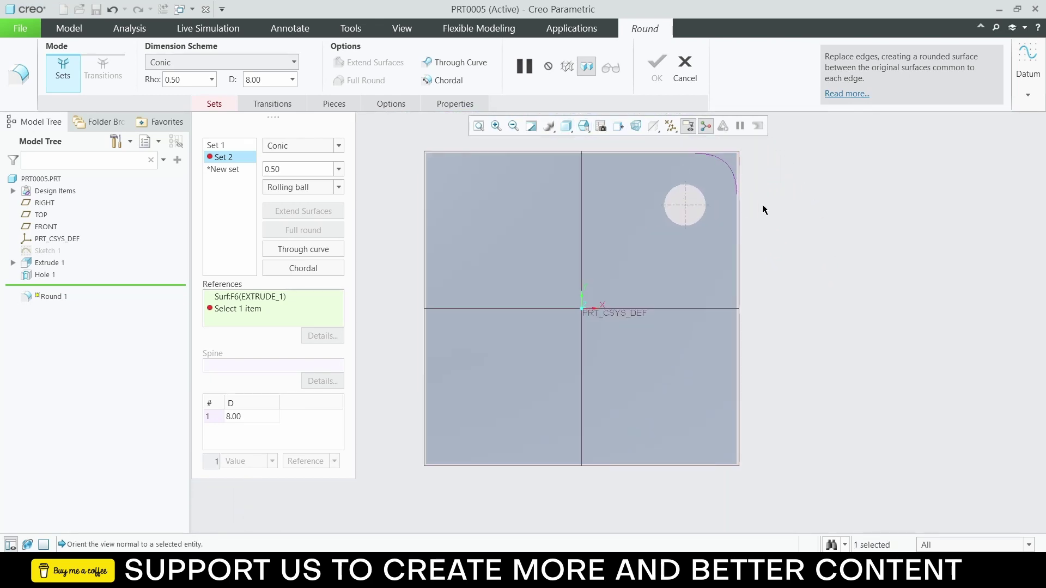
shift+middle_drag(762, 205, 715, 280)
scroll(714, 280, up, 2)
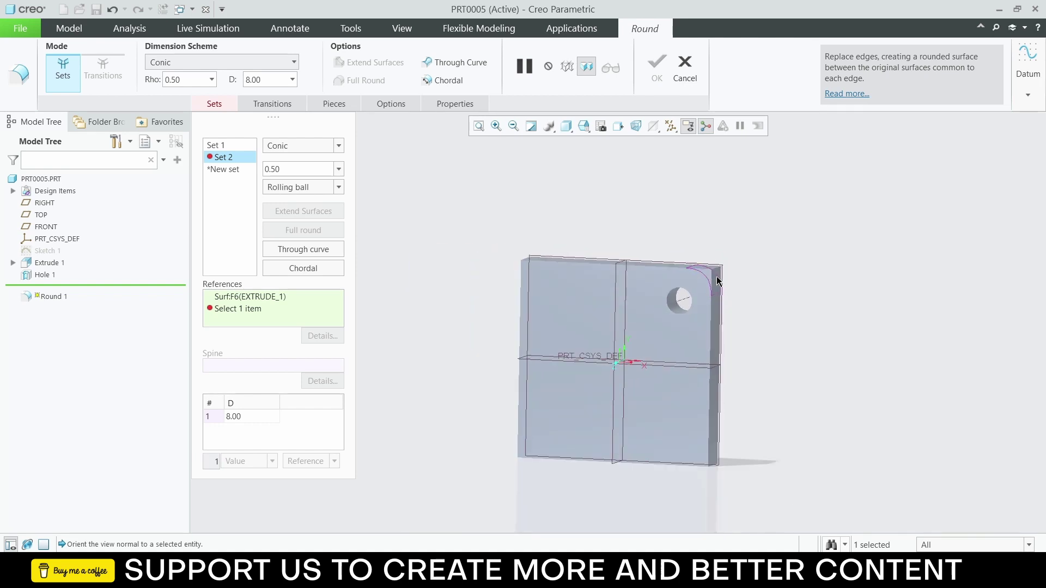
scroll(714, 280, down, 3)
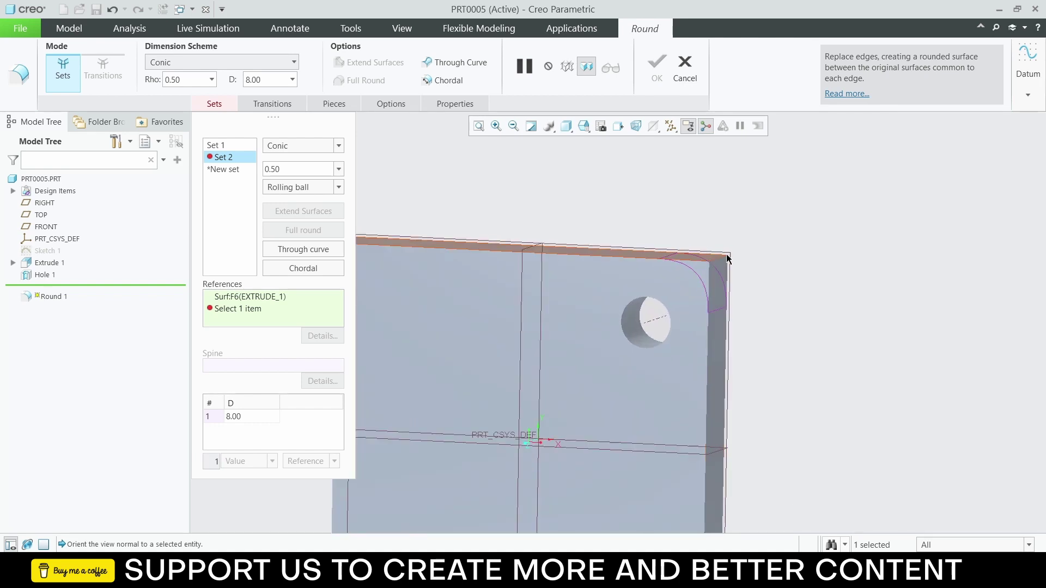
click(683, 68)
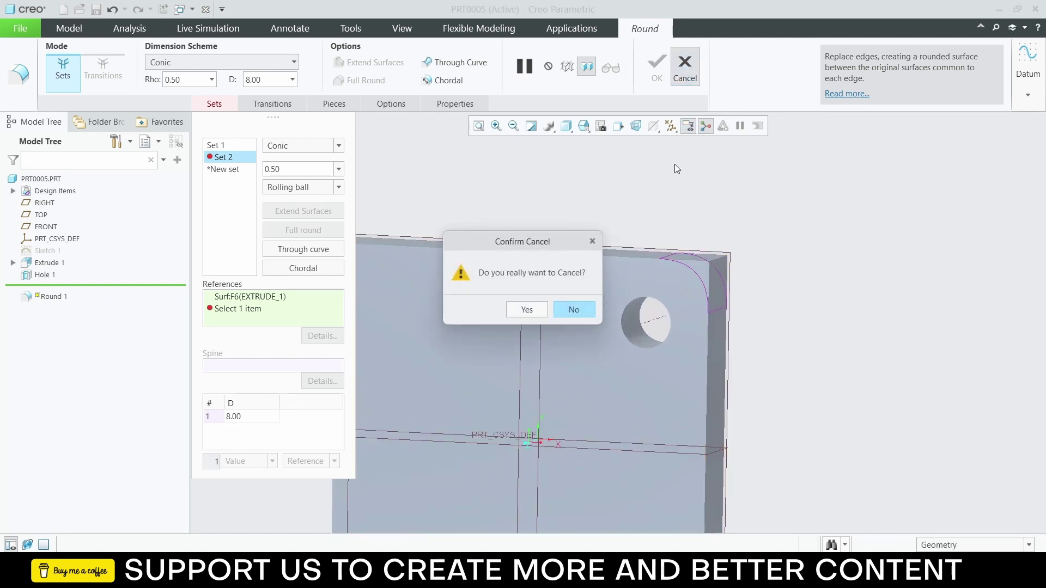
click(526, 309)
Step: Start a circular round with radius 8 on the plate's corner edge beside the hole
scroll(691, 282, up, 2)
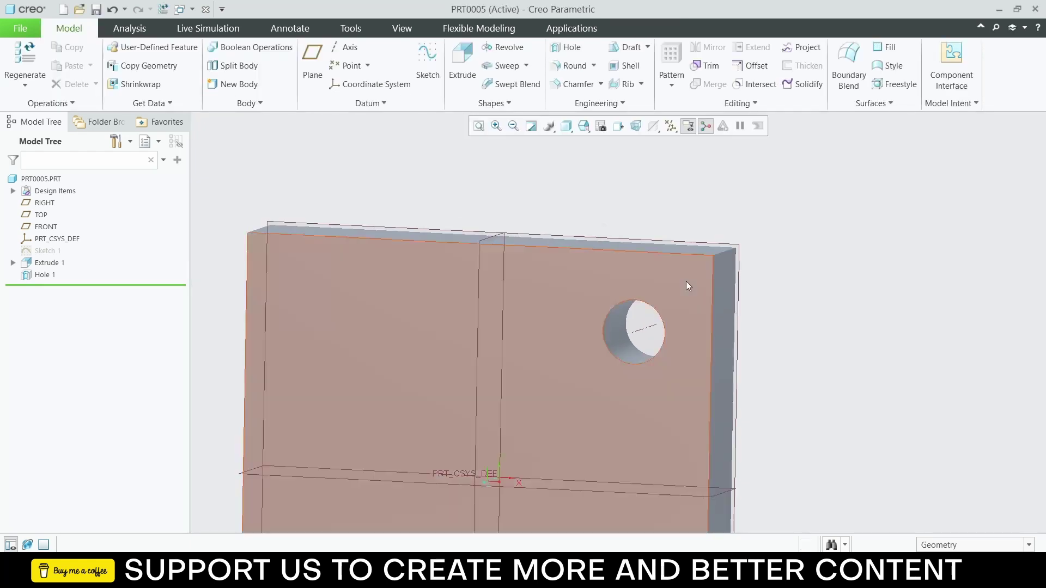
click(574, 67)
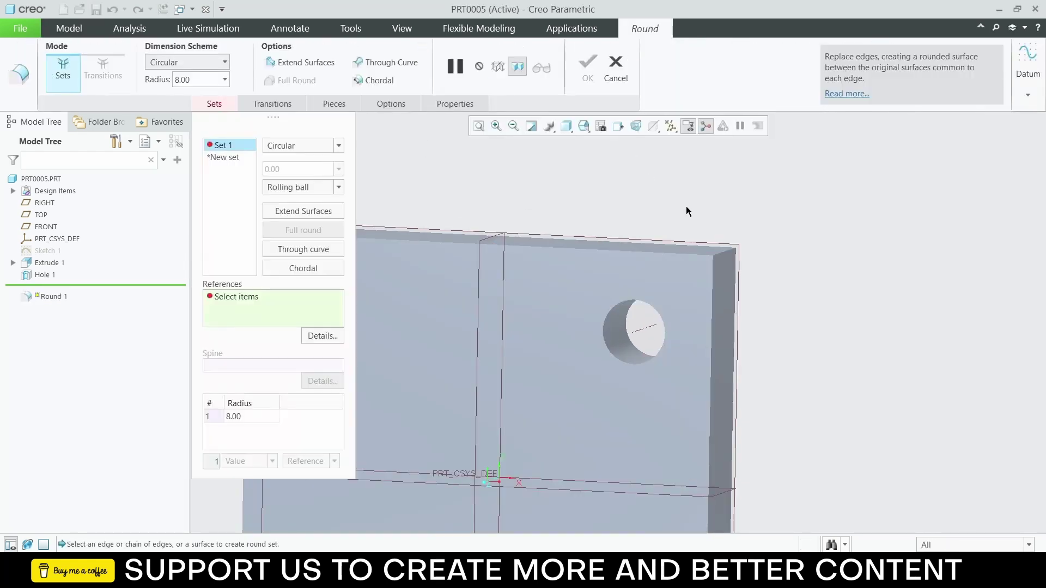
click(724, 256)
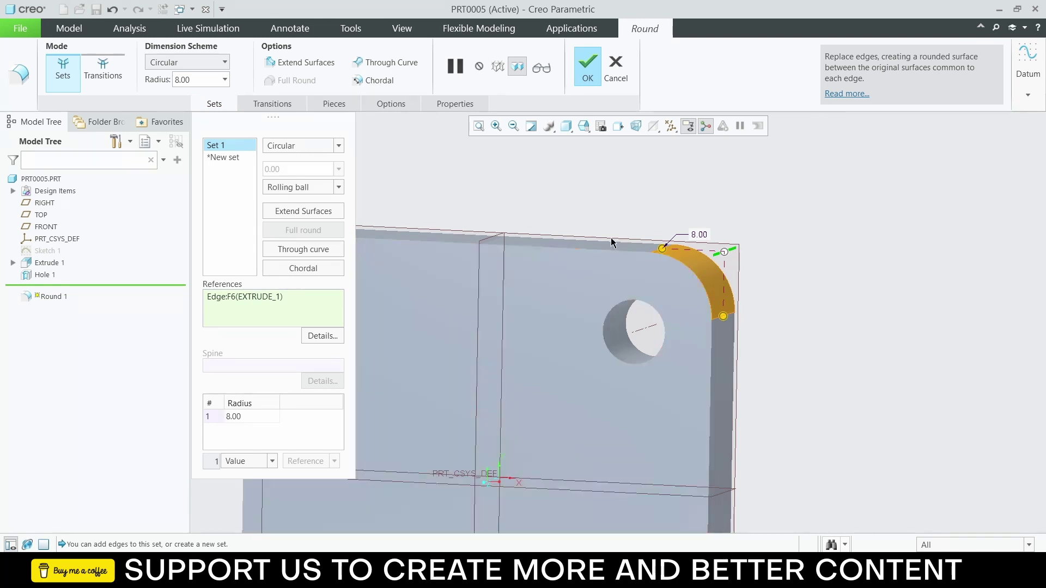
Step: Try the Conic, C2 Continuous and D1 x D2 Conic schemes on the corner round
click(331, 147)
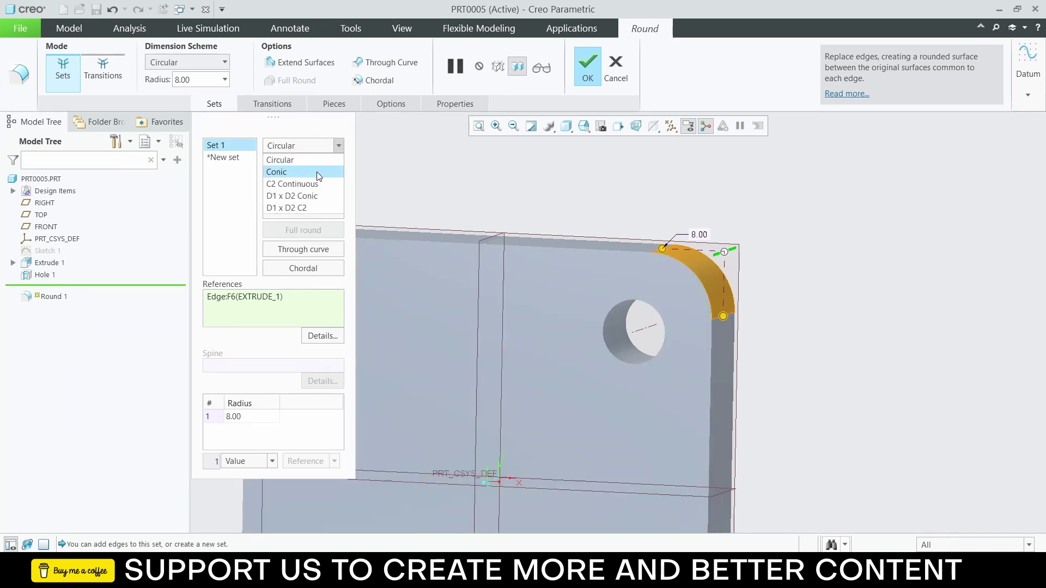
click(319, 172)
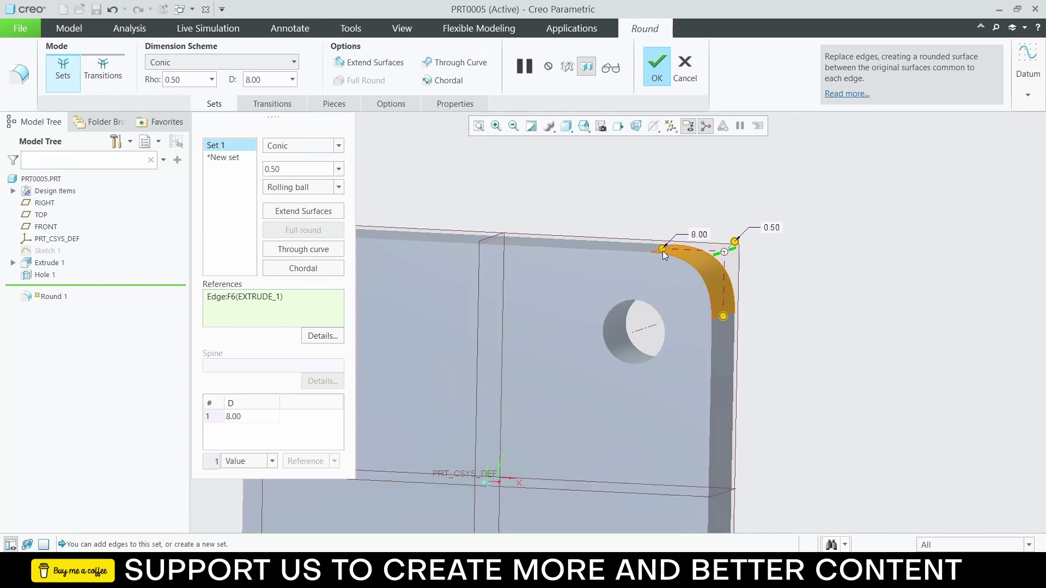
click(338, 147)
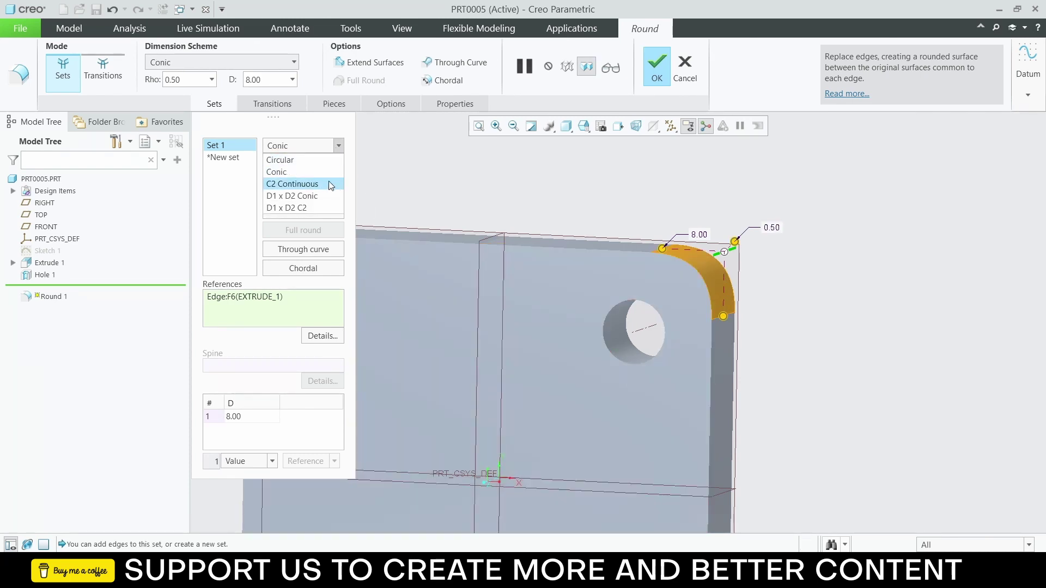
click(329, 185)
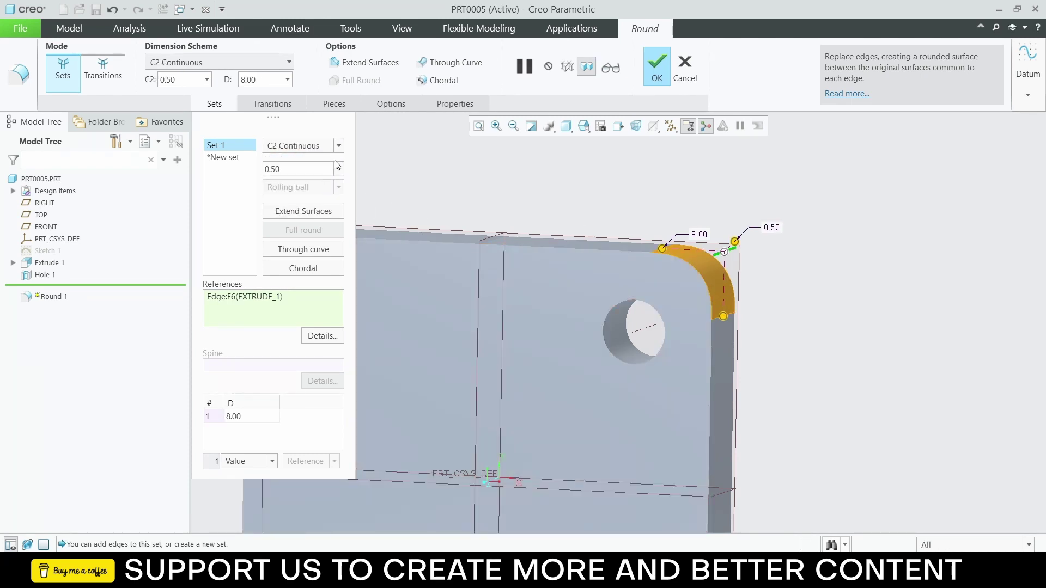
click(332, 147)
click(317, 196)
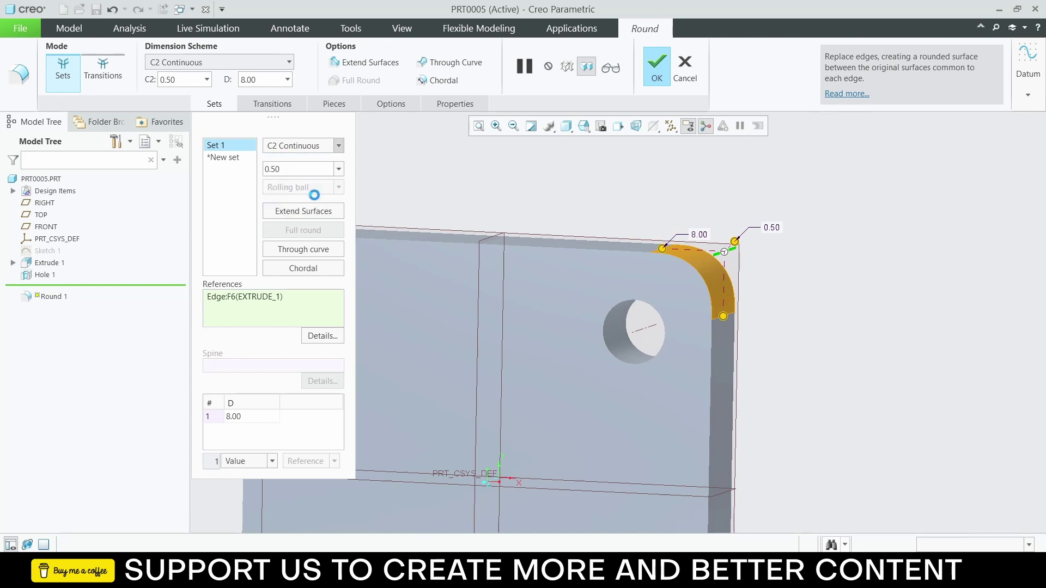
Step: Return the corner round to the Circular scheme and complete the Round feature
click(301, 146)
click(289, 158)
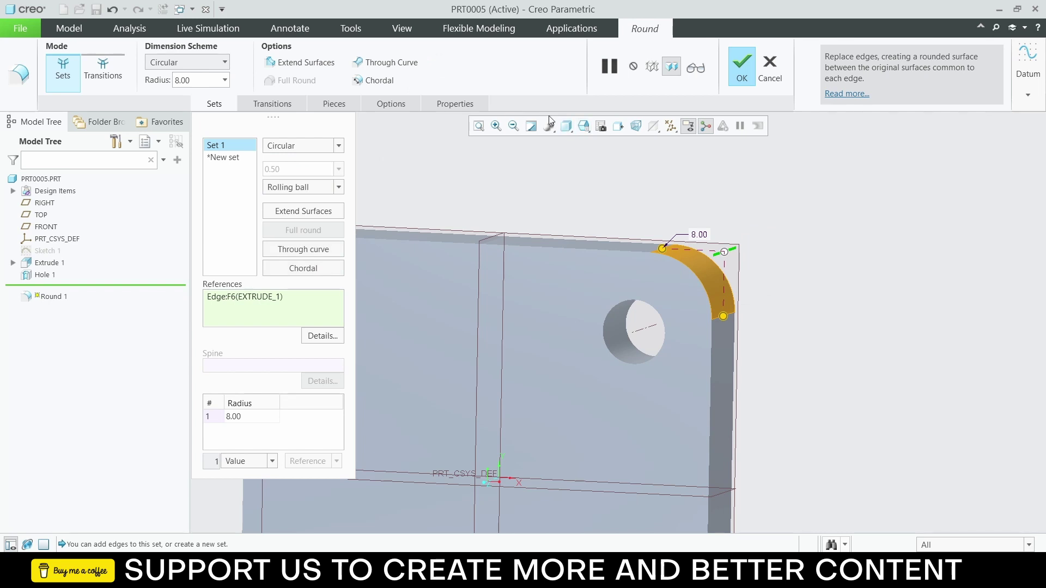
click(741, 68)
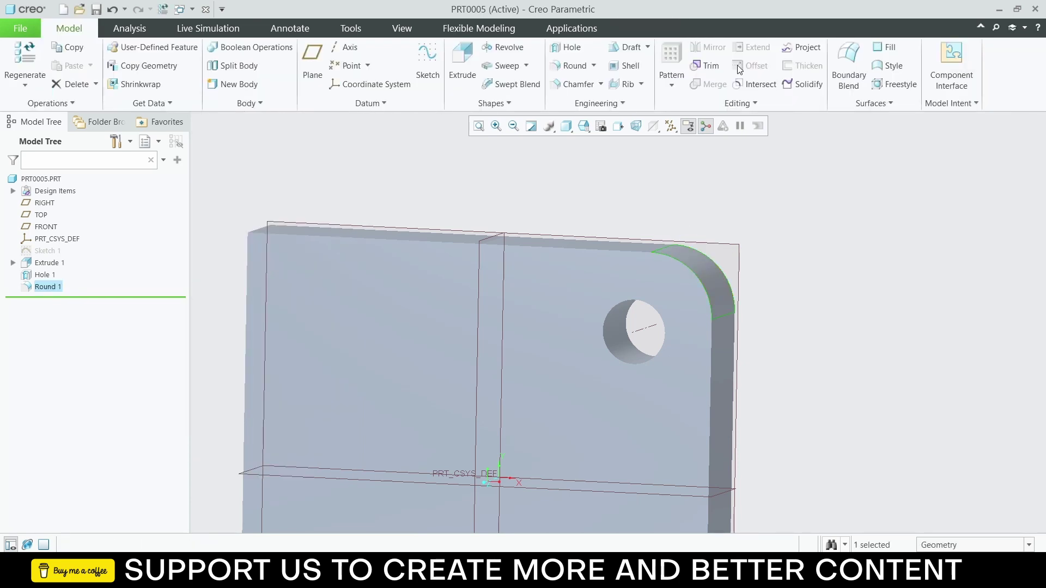
Step: Start an edge chamfer on the plate's short corner edge, on the same side of the plate as the rounded corner
click(800, 270)
middle_drag(801, 269, 779, 254)
scroll(779, 254, up, 2)
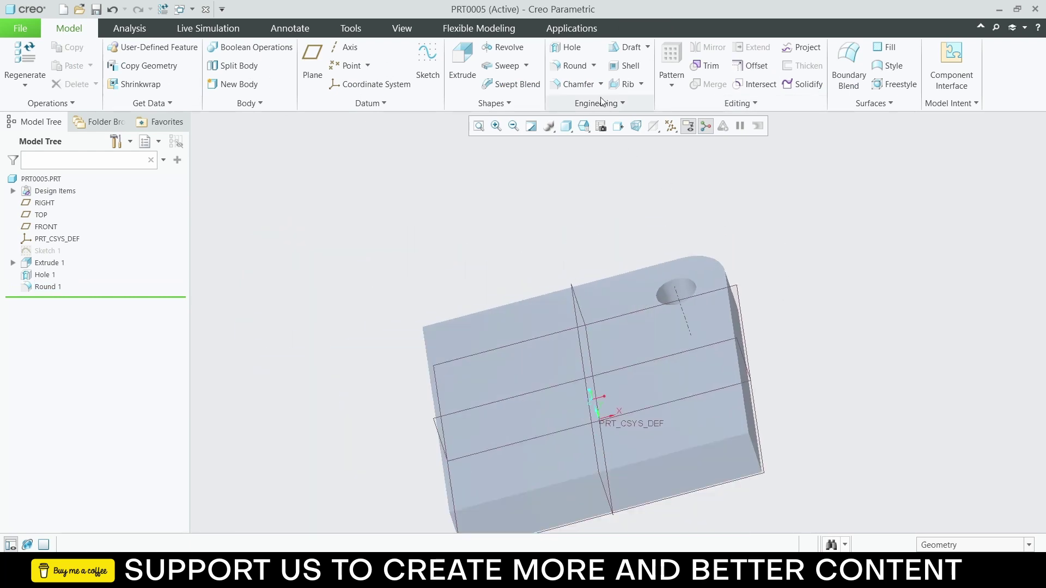
click(571, 87)
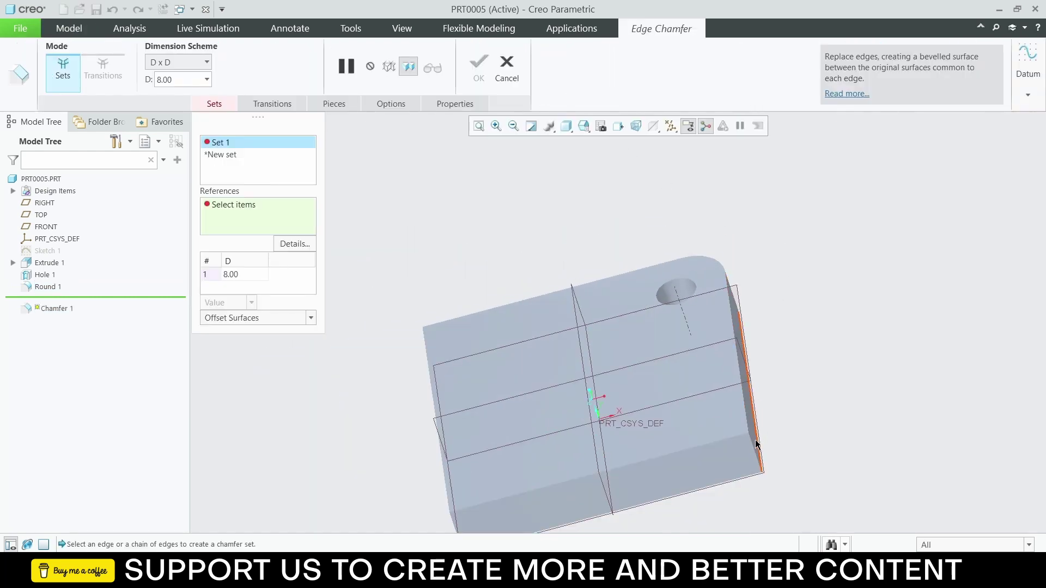
click(754, 449)
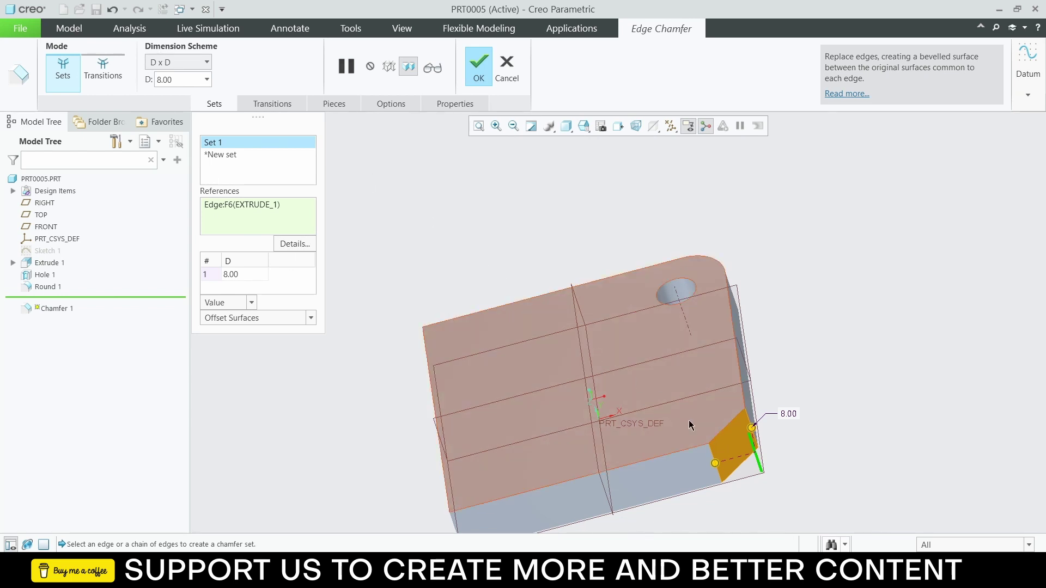
middle_drag(688, 420, 746, 476)
scroll(747, 476, up, 2)
scroll(748, 475, down, 3)
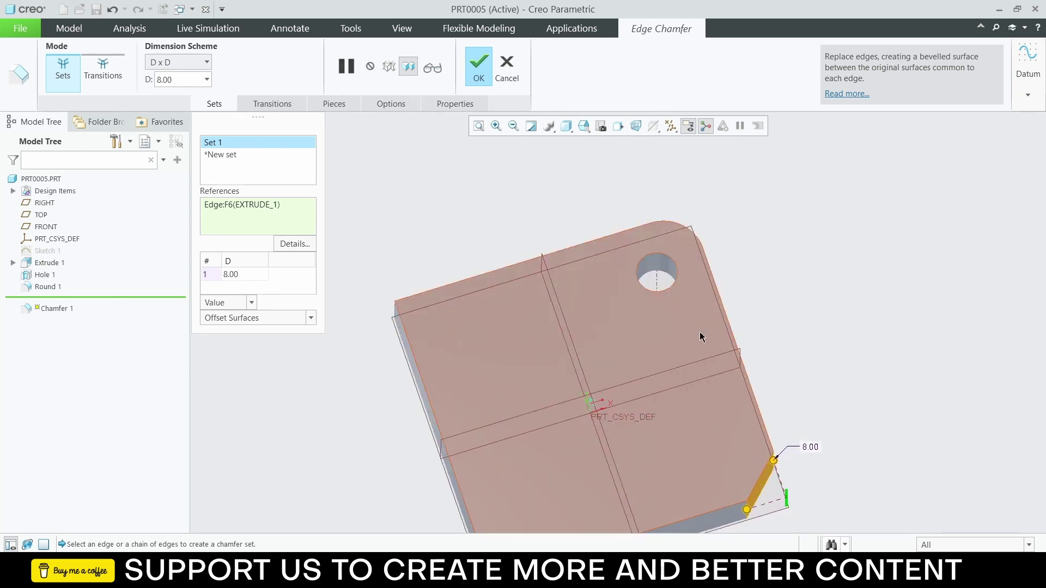
click(695, 380)
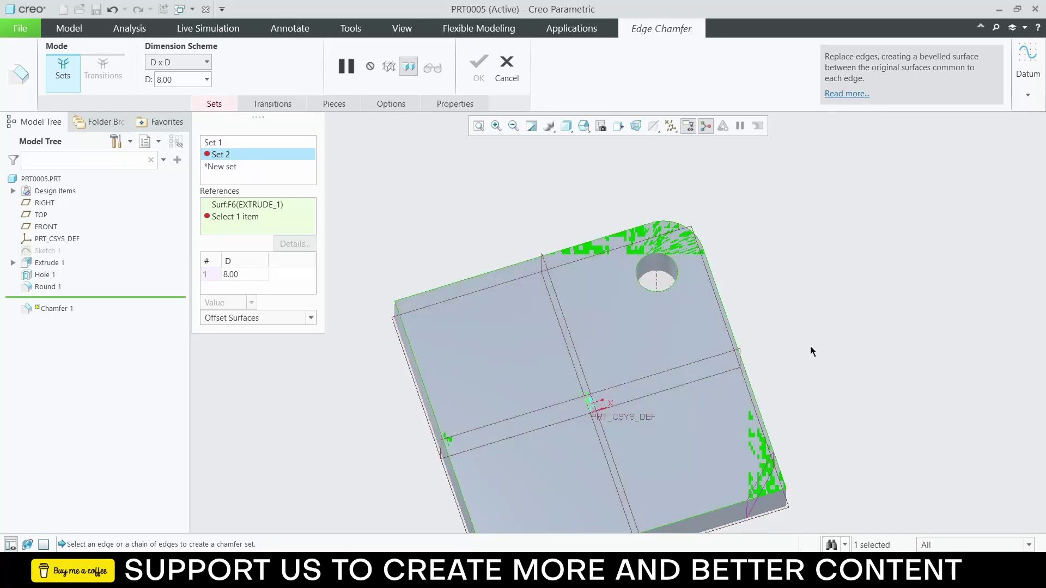
middle_drag(809, 346, 796, 288)
key(ctrl+z)
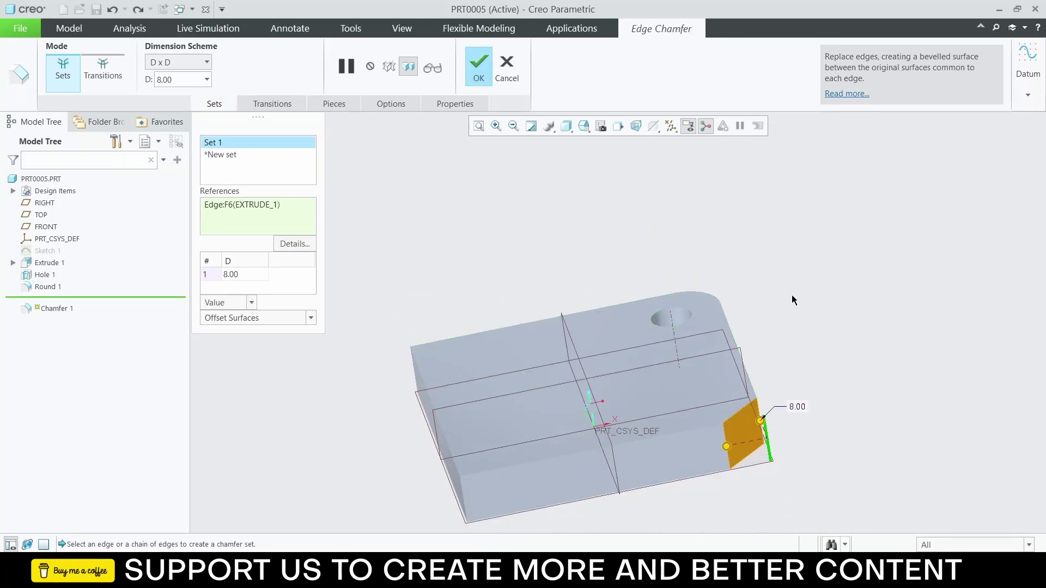
Step: Switch the chamfer's dimension scheme to D1 x D2 and set D1 to 2
middle_drag(665, 258, 666, 274)
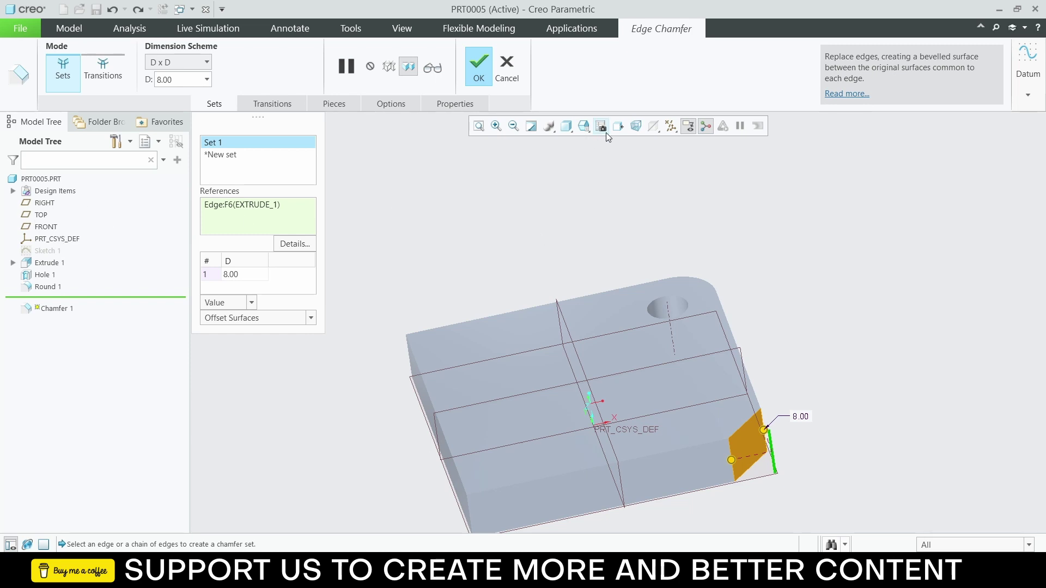
middle_drag(653, 218, 744, 362)
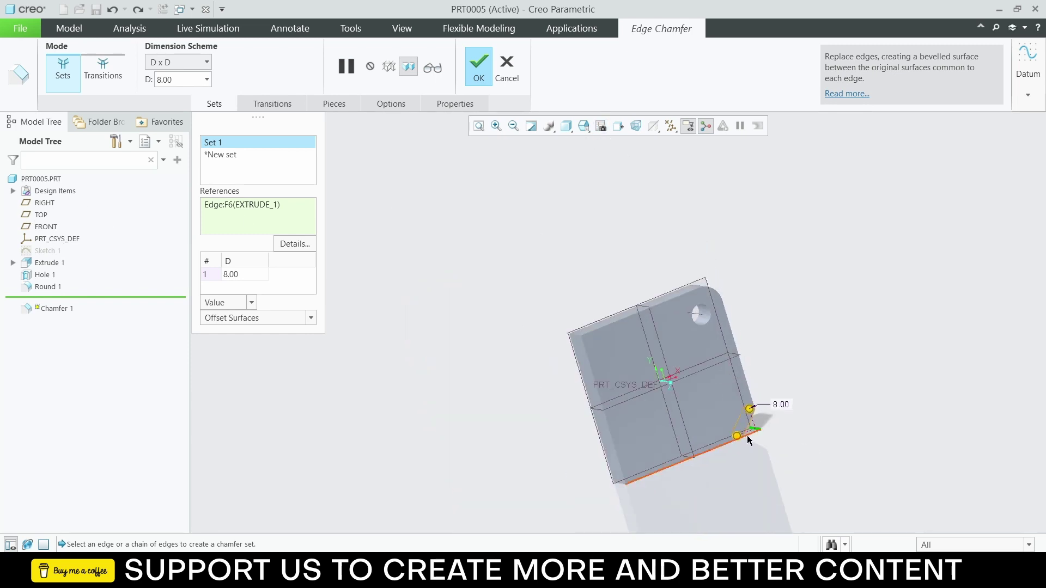
middle_drag(746, 436, 782, 434)
scroll(751, 427, up, 4)
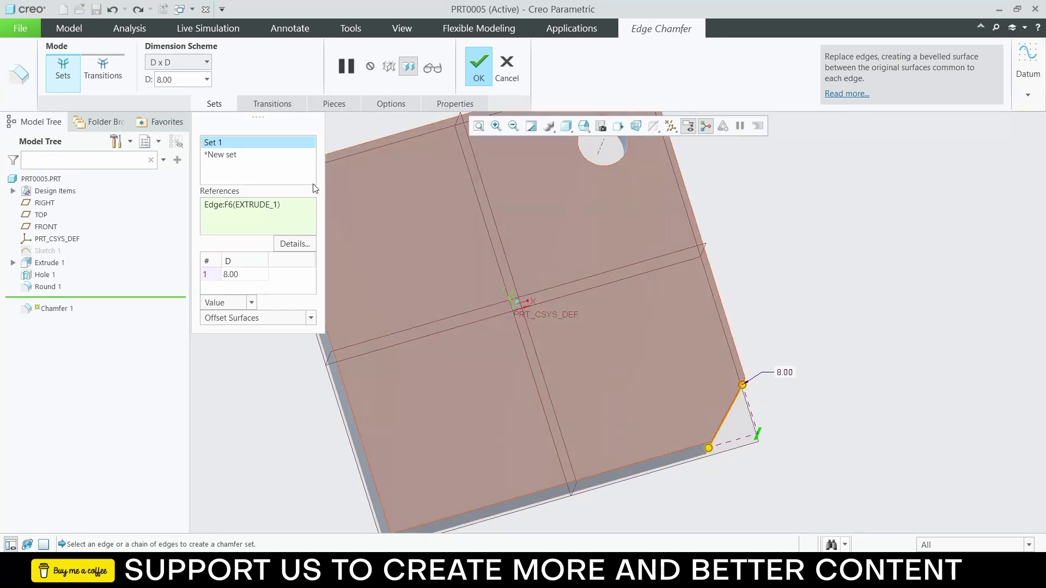
click(177, 65)
click(179, 90)
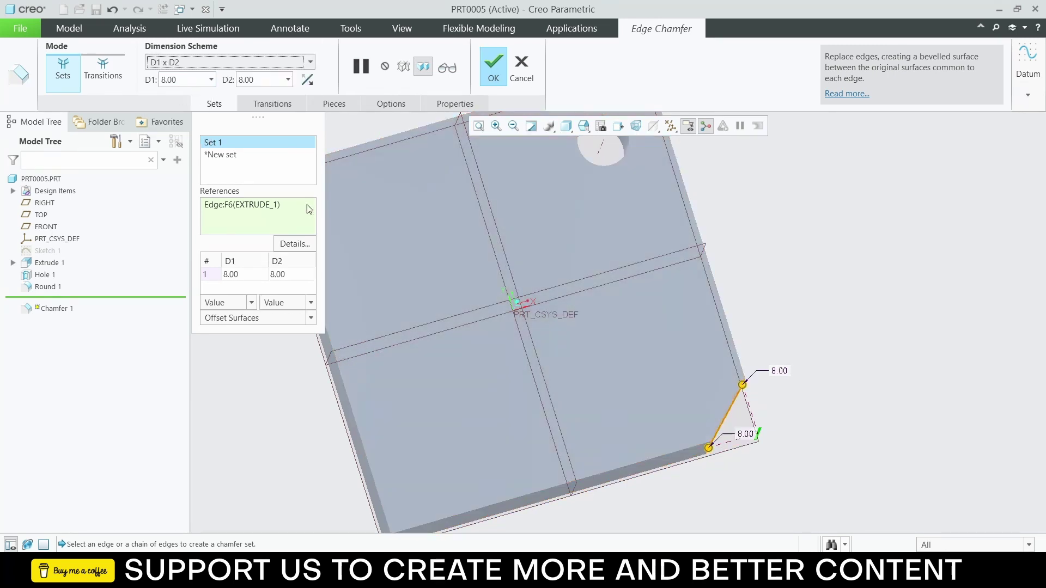
double_click(780, 371)
text(2)
key(Return)
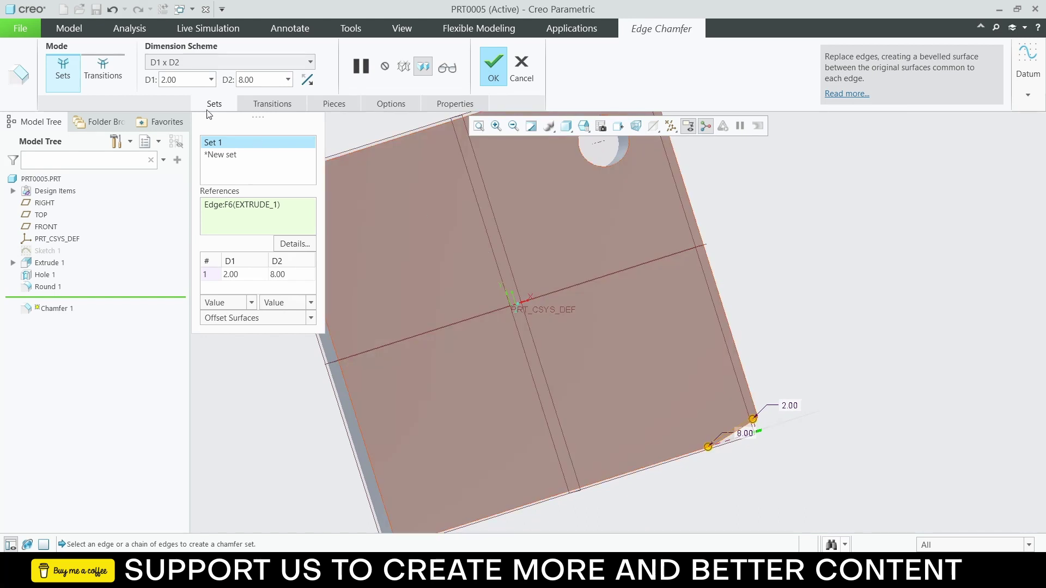
Step: Change the chamfer's dimension scheme to D x D, and return it to D1 x D2
click(240, 64)
click(238, 79)
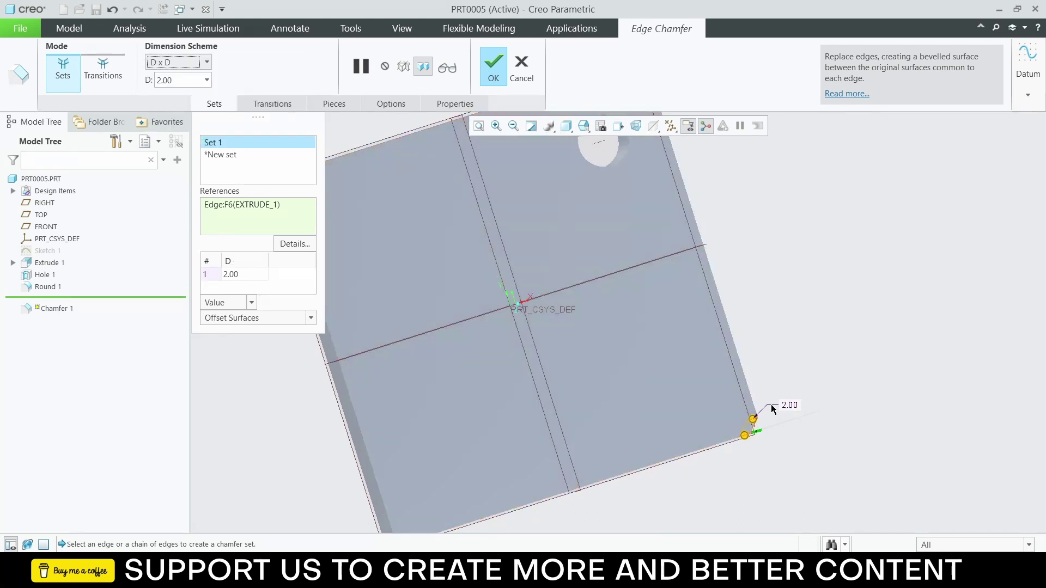
click(185, 65)
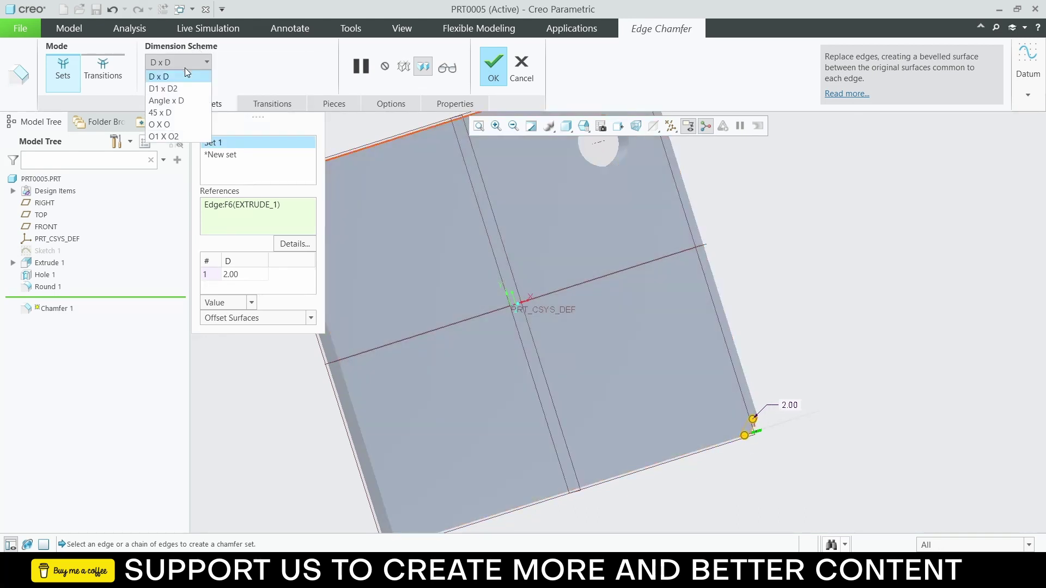
click(182, 89)
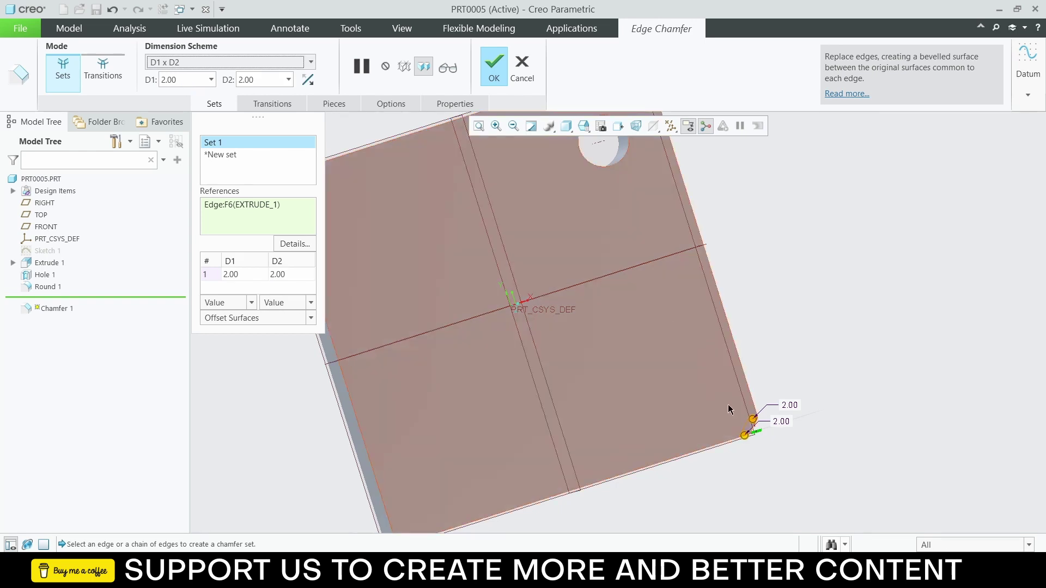
Step: Switch the chamfer's dimension scheme to Angle x D and set its distance to 10
click(246, 61)
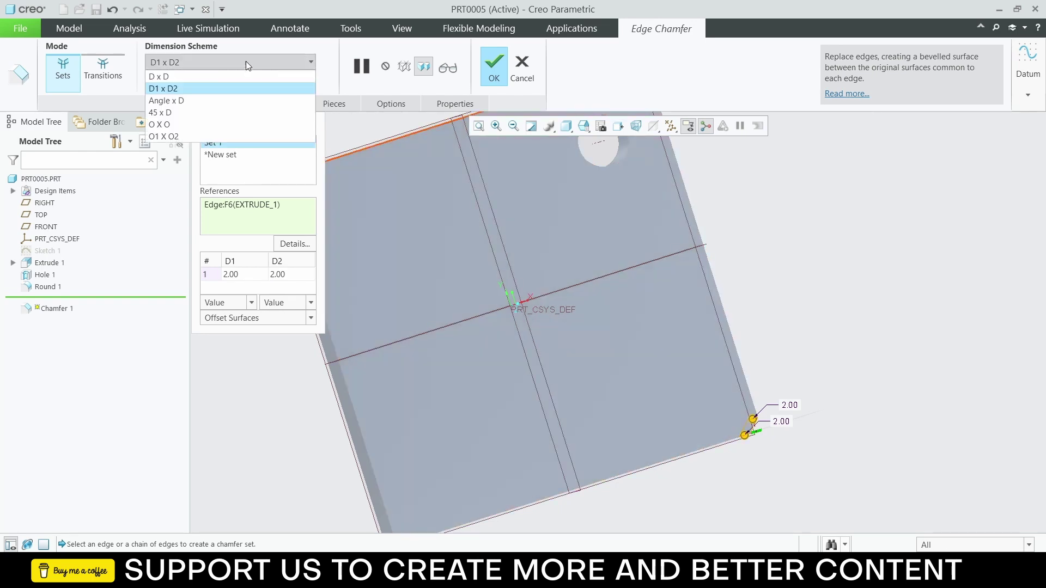
click(236, 99)
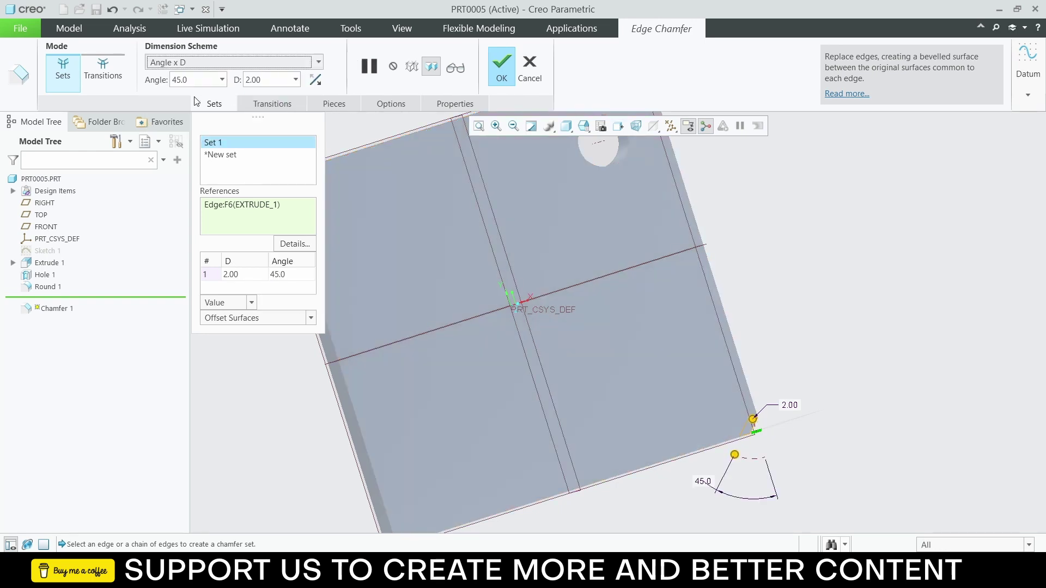
double_click(790, 405)
text(10)
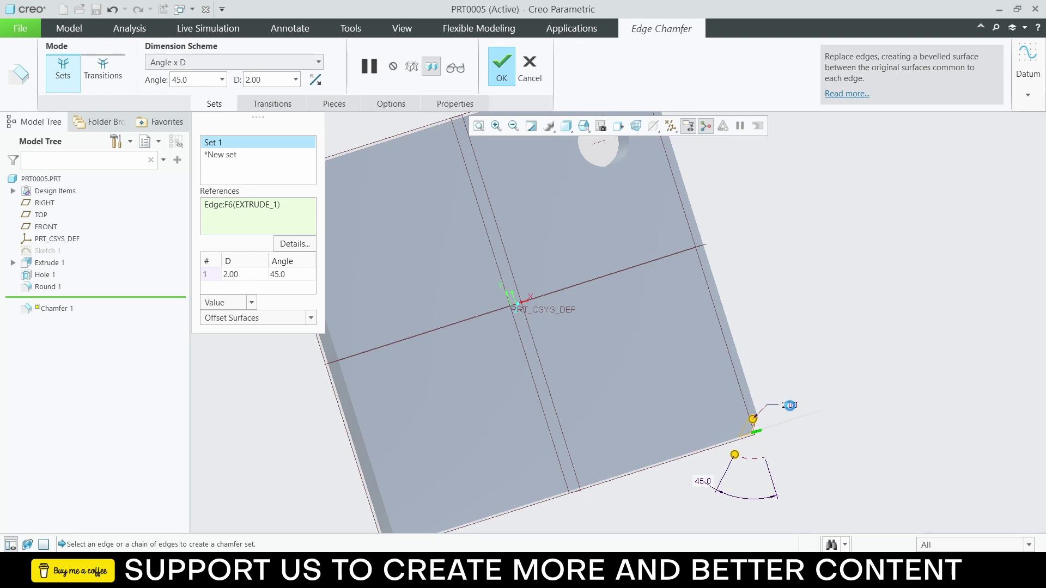
key(Return)
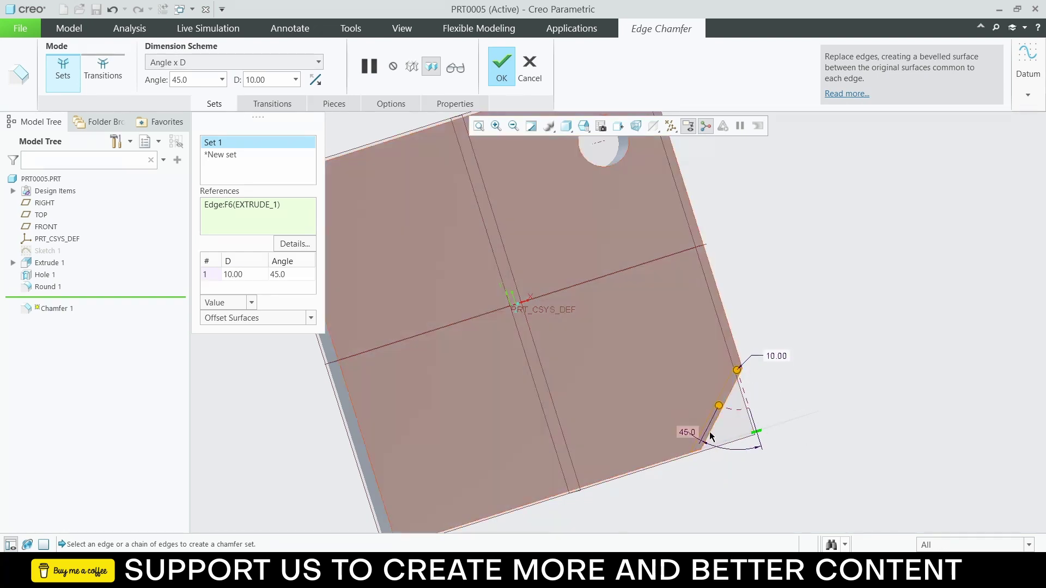
Step: Set the chamfer's angle to 30 degrees
drag(193, 80, 60, 83)
text(30)
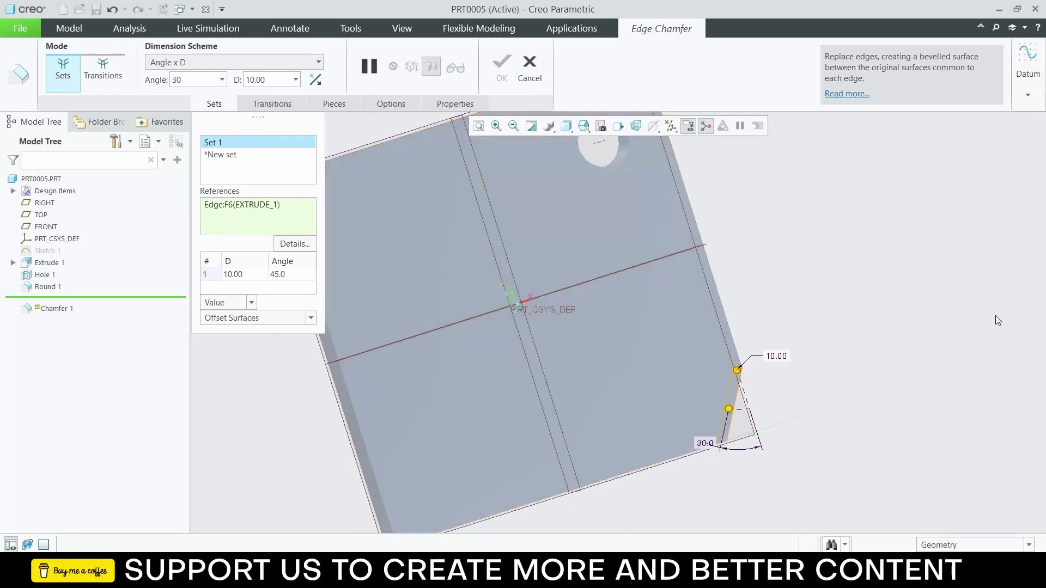
key(Return)
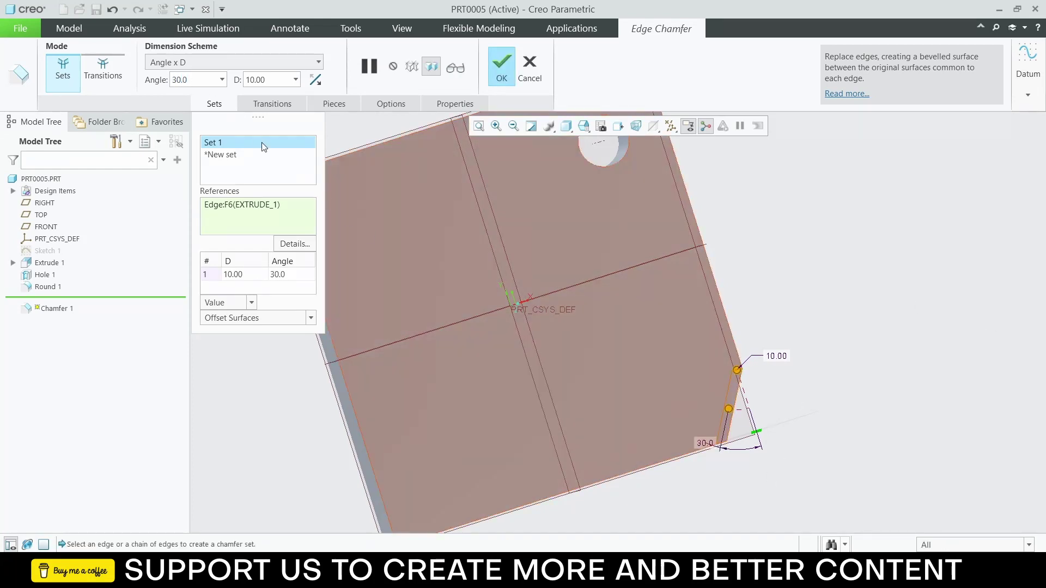
Step: Switch the surface used by the chamfer angle back and forth to compare both orientations
click(259, 64)
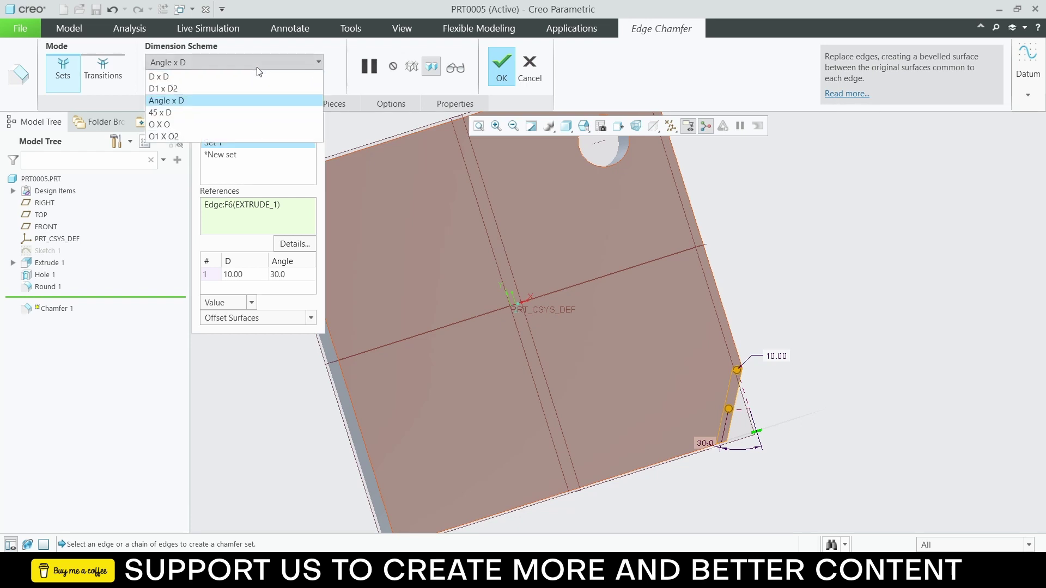
click(327, 48)
click(315, 80)
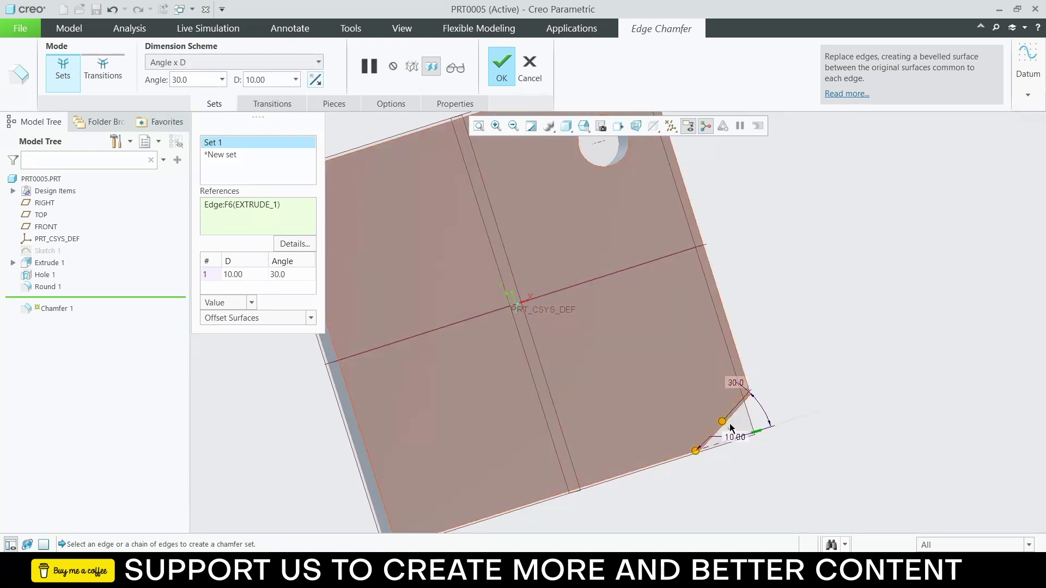
click(316, 82)
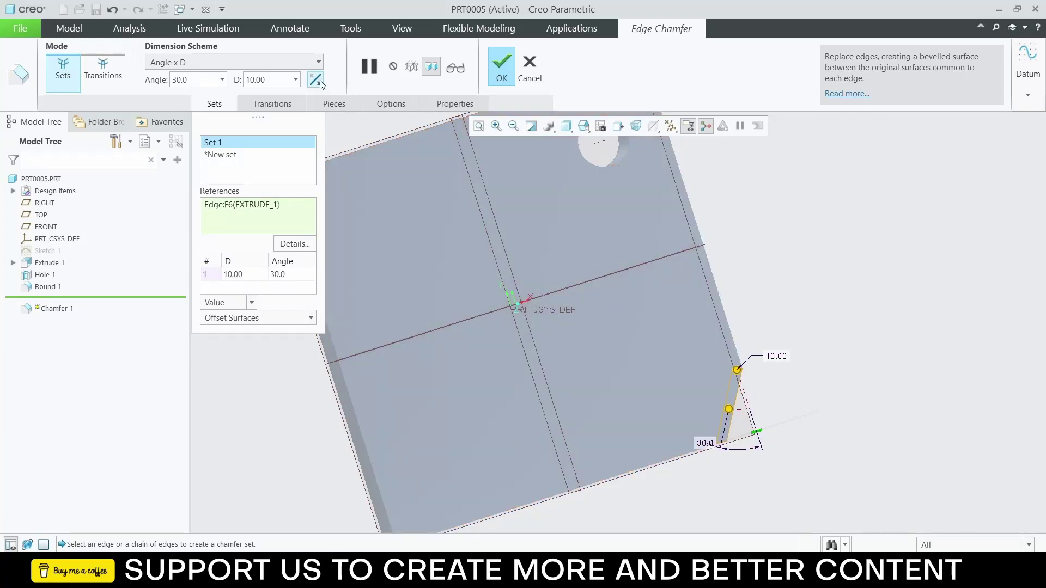
click(320, 82)
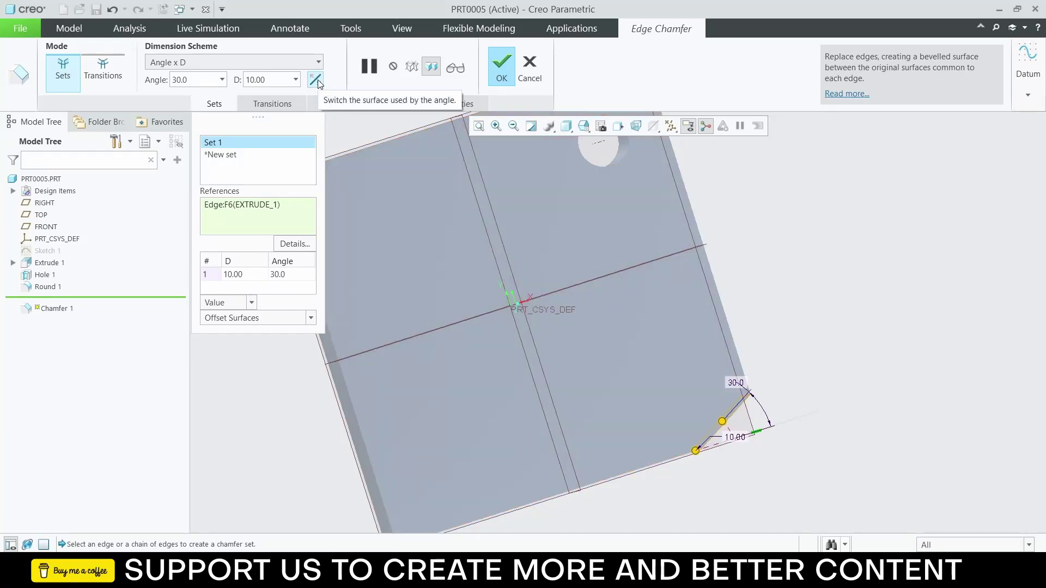
click(316, 81)
click(316, 81)
click(316, 81)
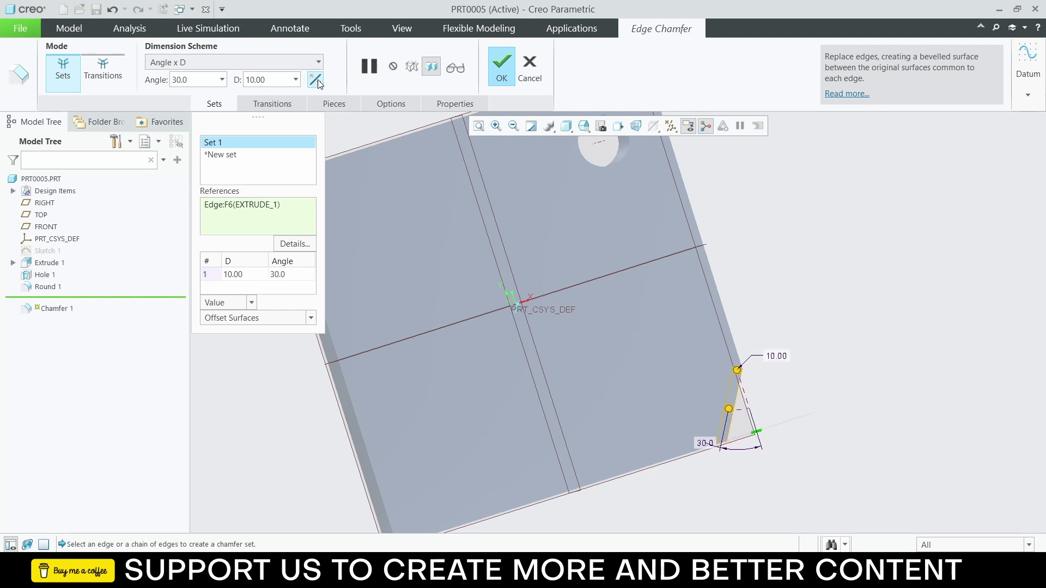
Step: Set the chamfer's dimension scheme to 45 x D and complete the chamfer feature
click(234, 67)
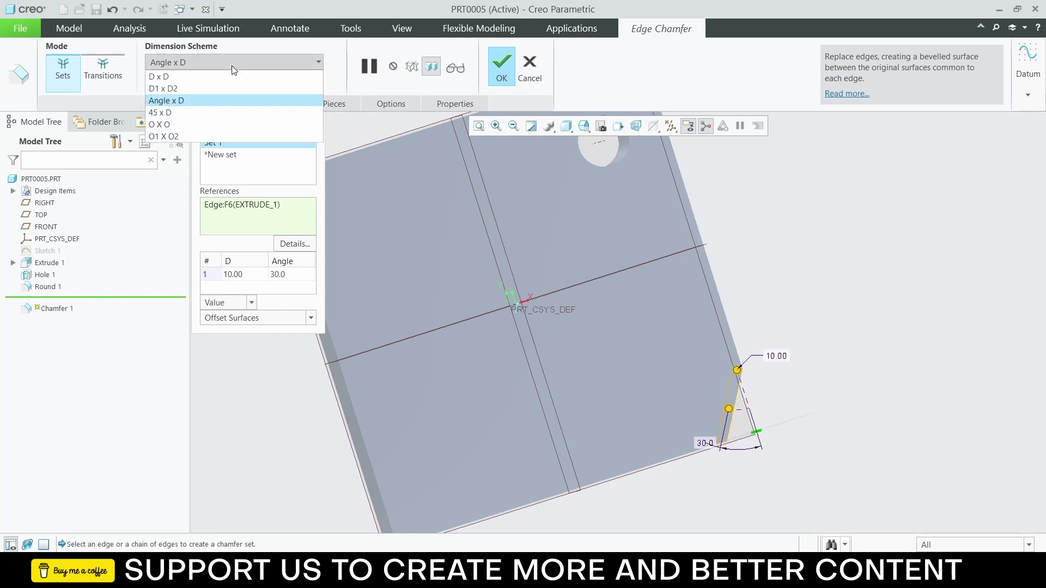
click(227, 112)
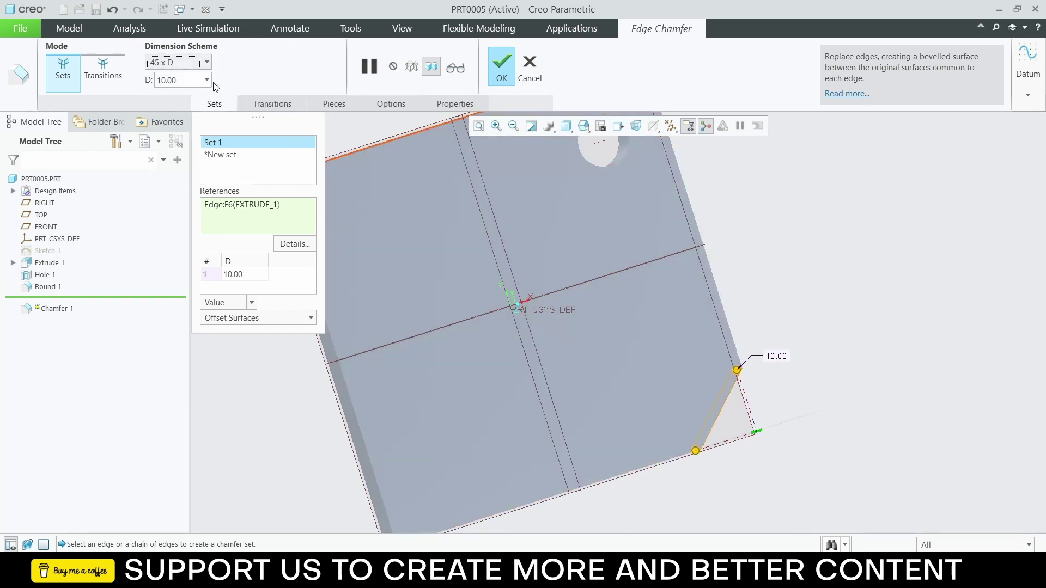
click(197, 62)
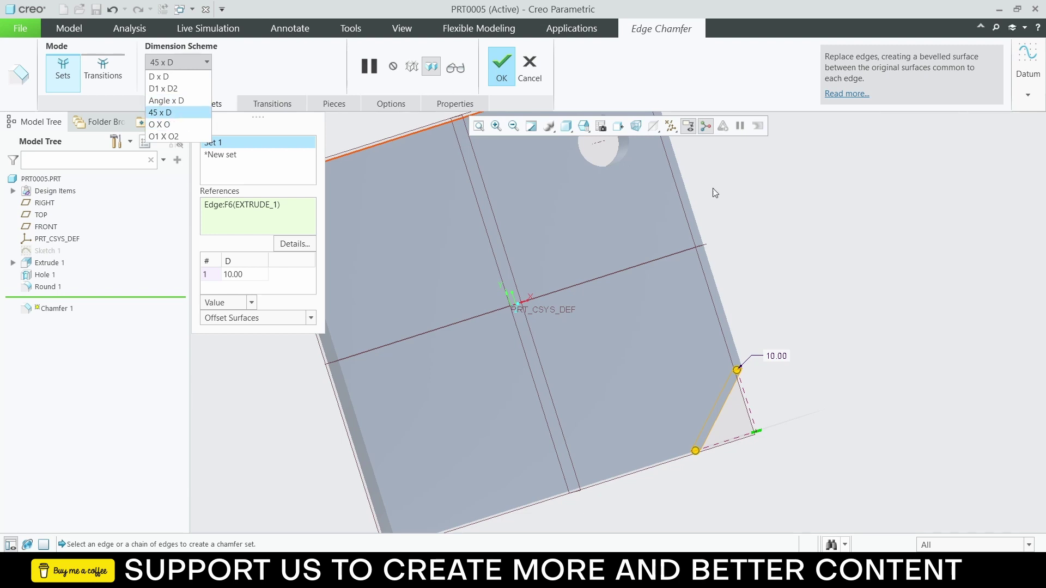
click(509, 68)
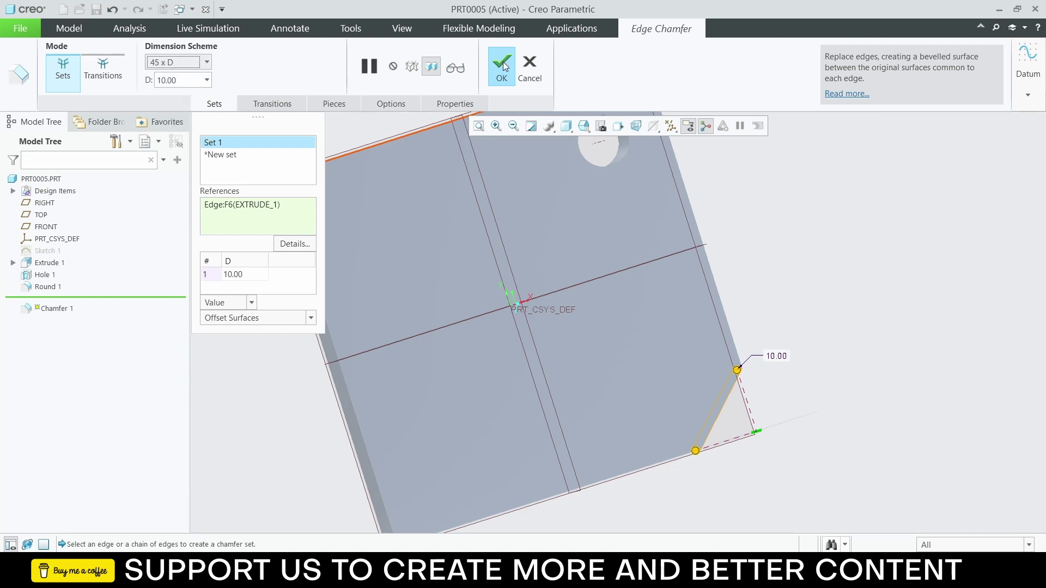
click(504, 67)
mouse_move(776, 293)
middle_down()
mouse_move(776, 317)
mouse_move(783, 302)
middle_up()
scroll(784, 303, up, 2)
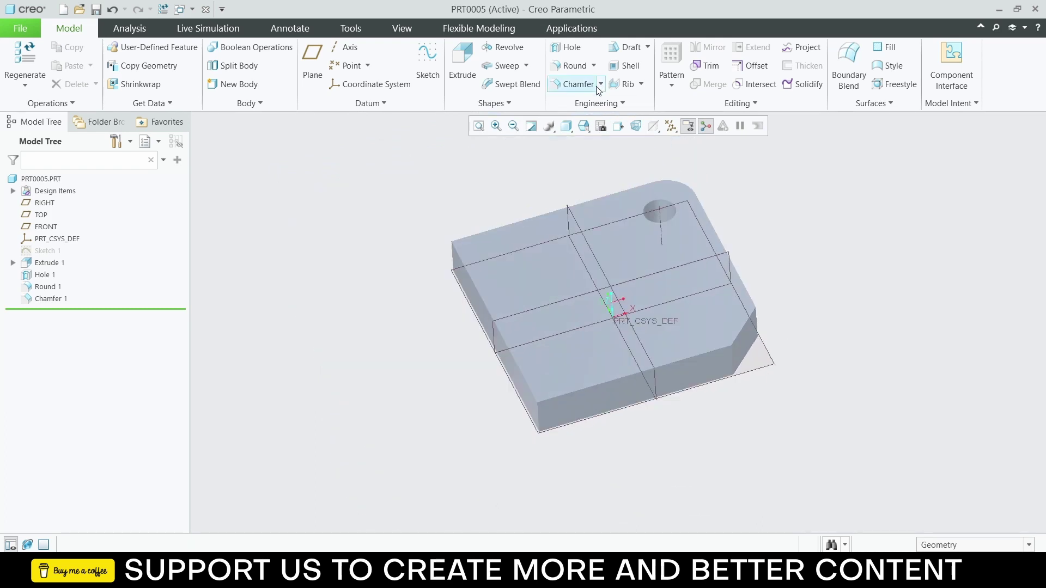
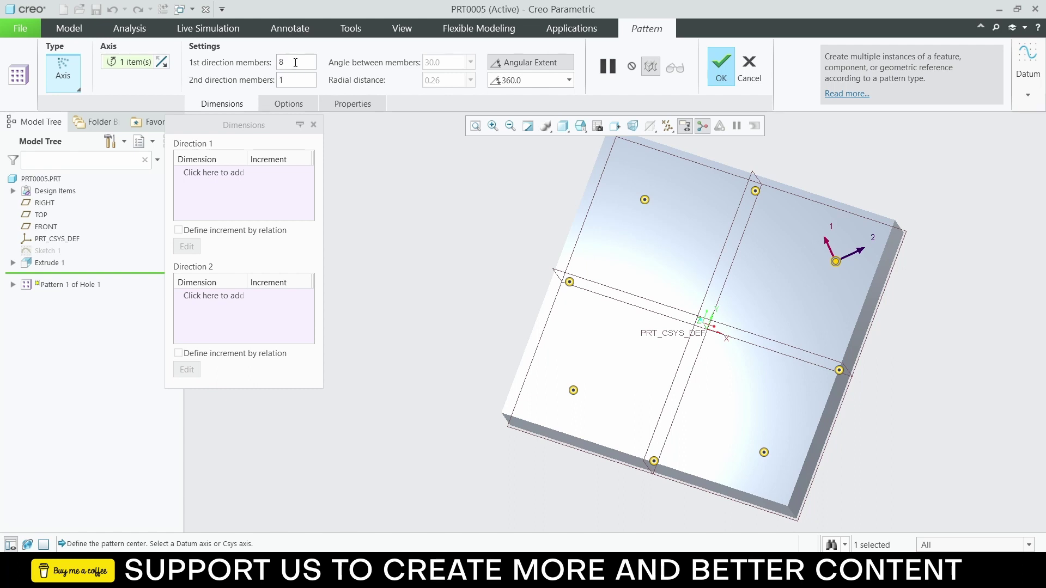
Step: Try 8 and 6 members in the first direction of the hole's axis pattern
text(8)
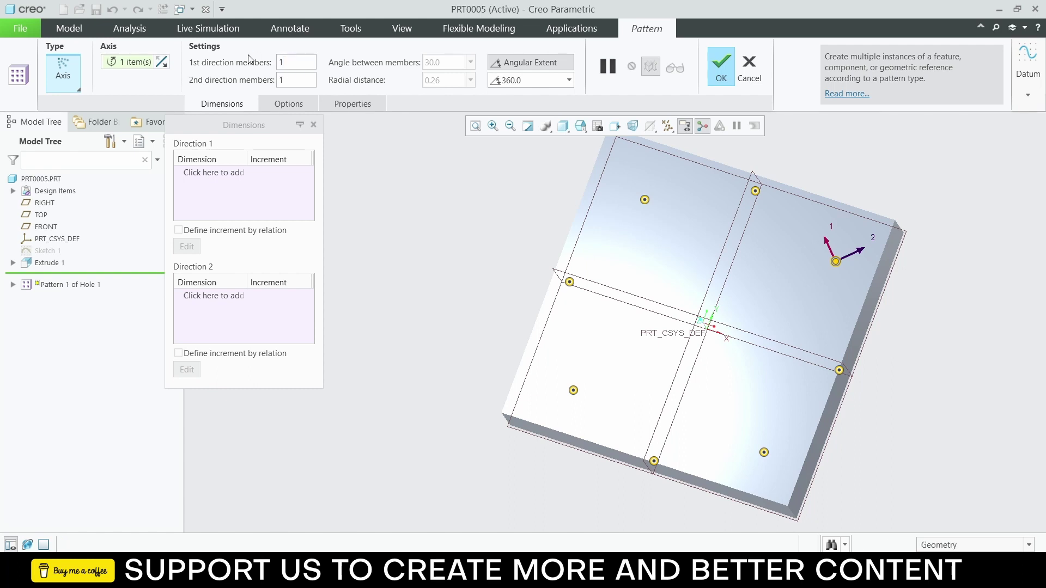
text(6)
key(Return)
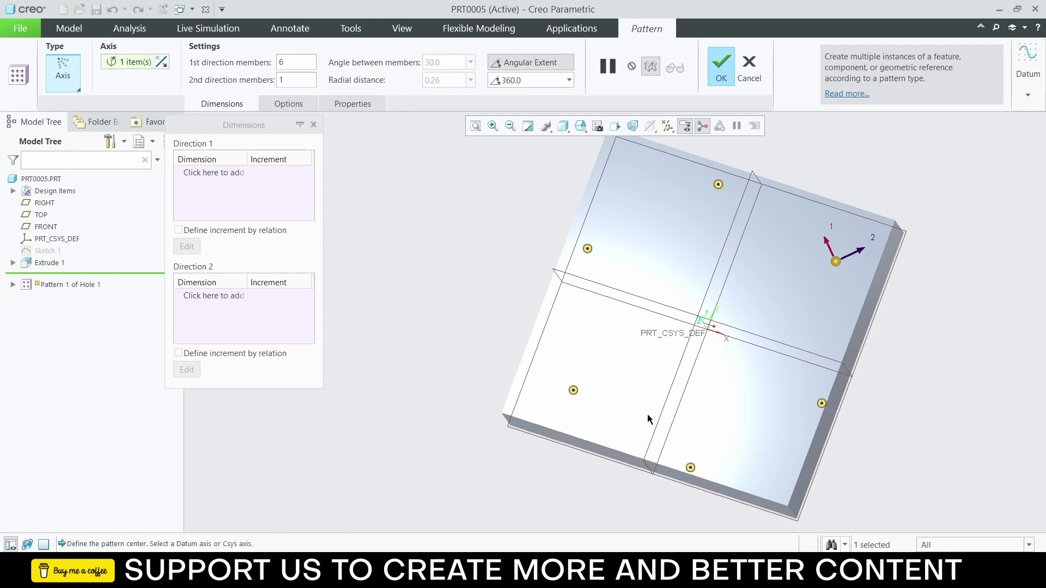
Step: Set the hole's axis pattern to 4 members in the first direction and complete the pattern
double_click(283, 62)
text(4)
key(Return)
click(714, 71)
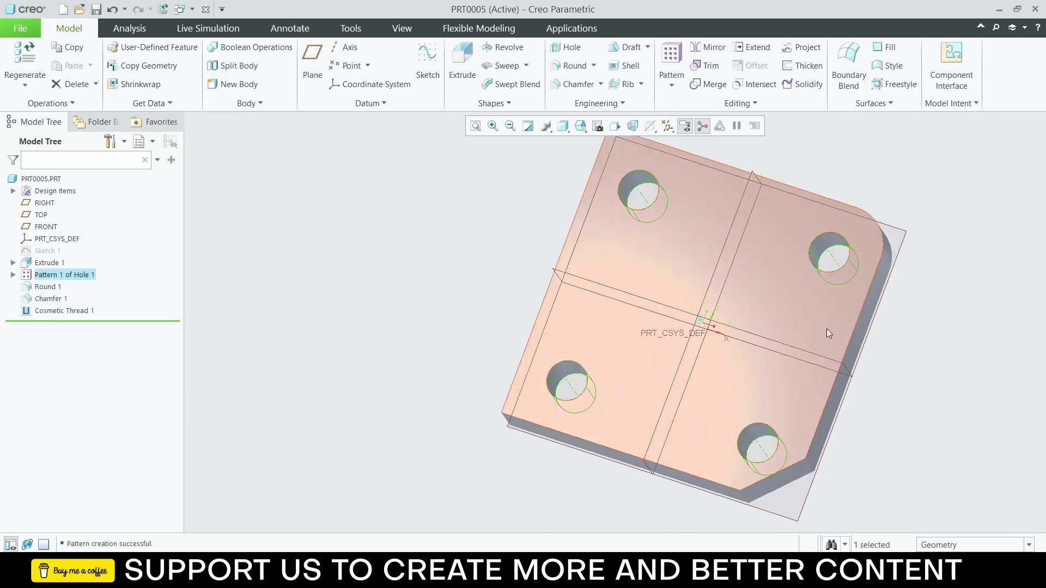
middle_drag(825, 328, 850, 332)
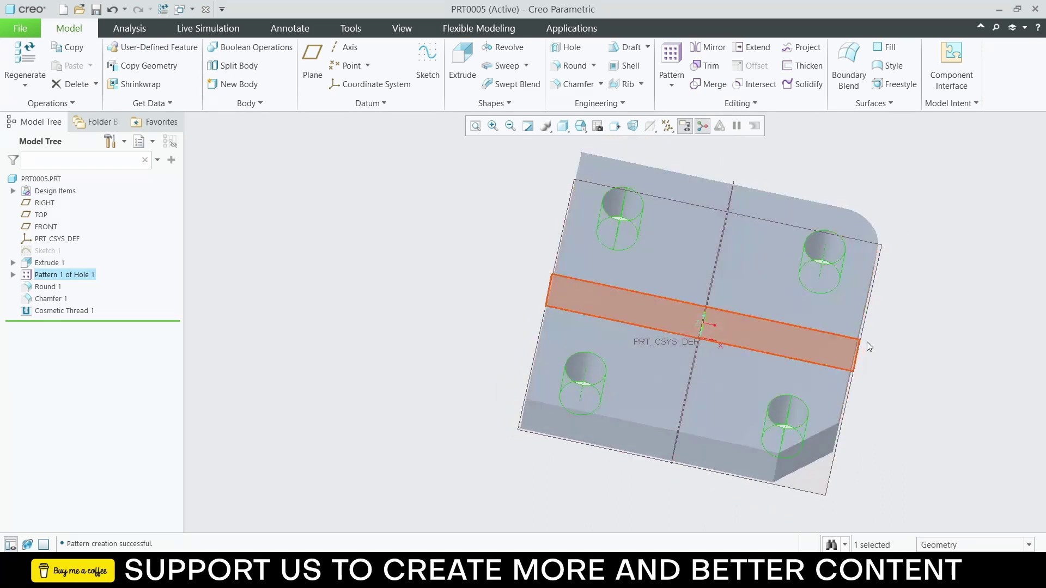
Step: Undo the hole's axis pattern, going back to the single hole near the rounded corner
scroll(934, 233, down, 2)
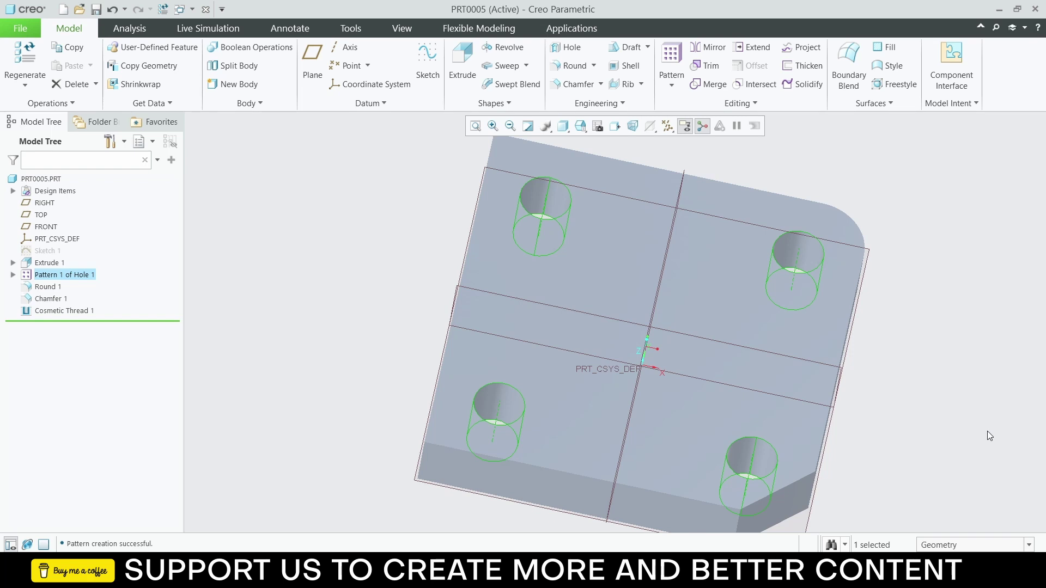
mouse_move(950, 353)
middle_down()
mouse_move(923, 325)
mouse_move(949, 353)
middle_up()
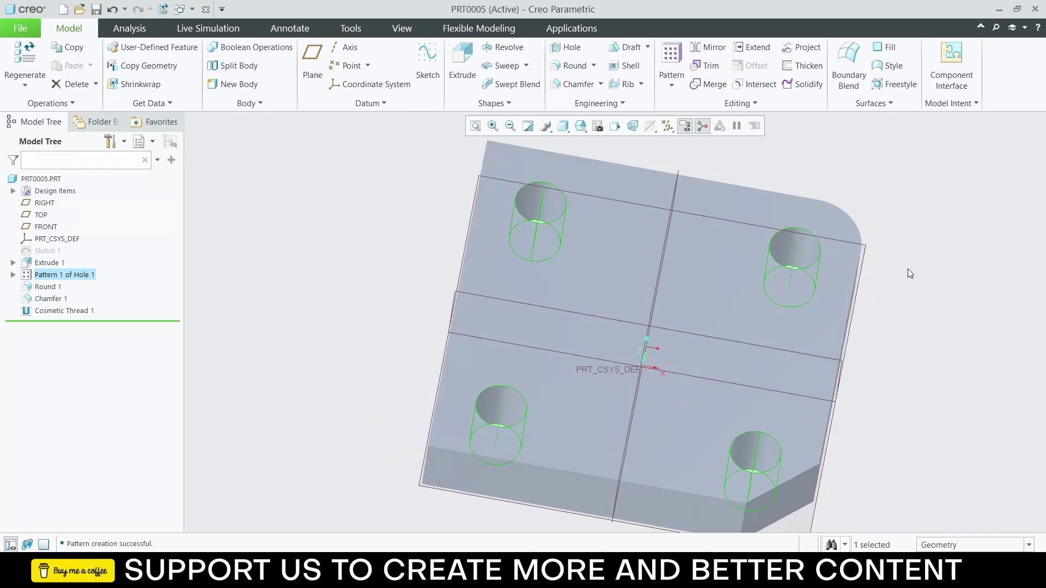
key(ctrl+z)
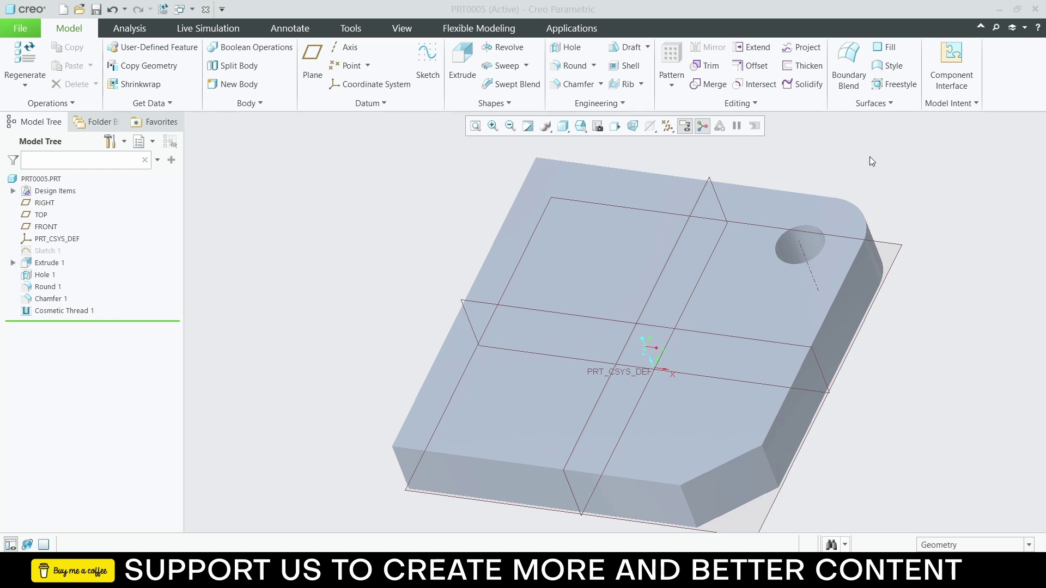
Step: Mirror the hole feature about the RIGHT datum plane
click(806, 252)
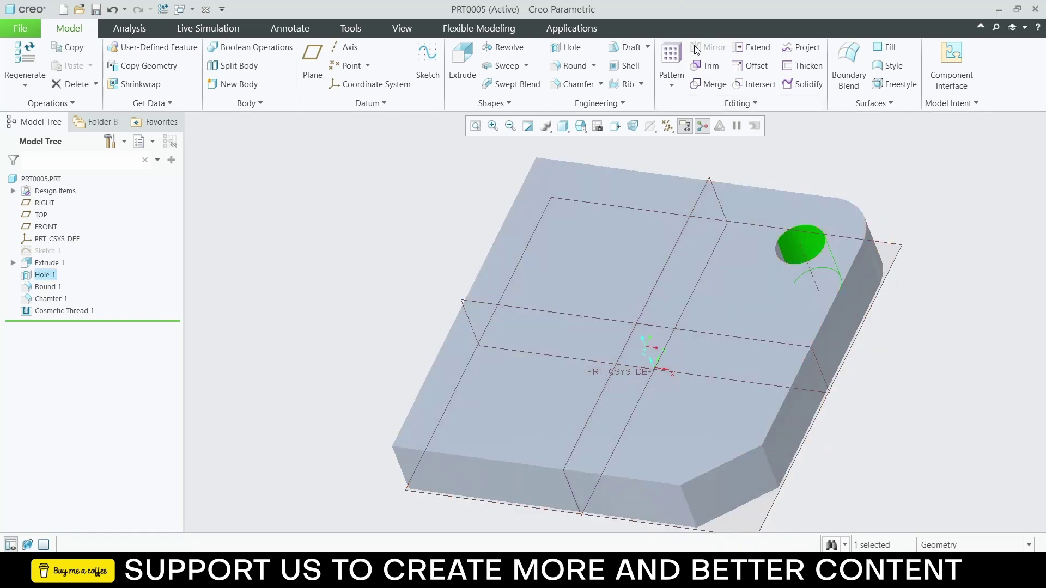
click(810, 244)
click(295, 287)
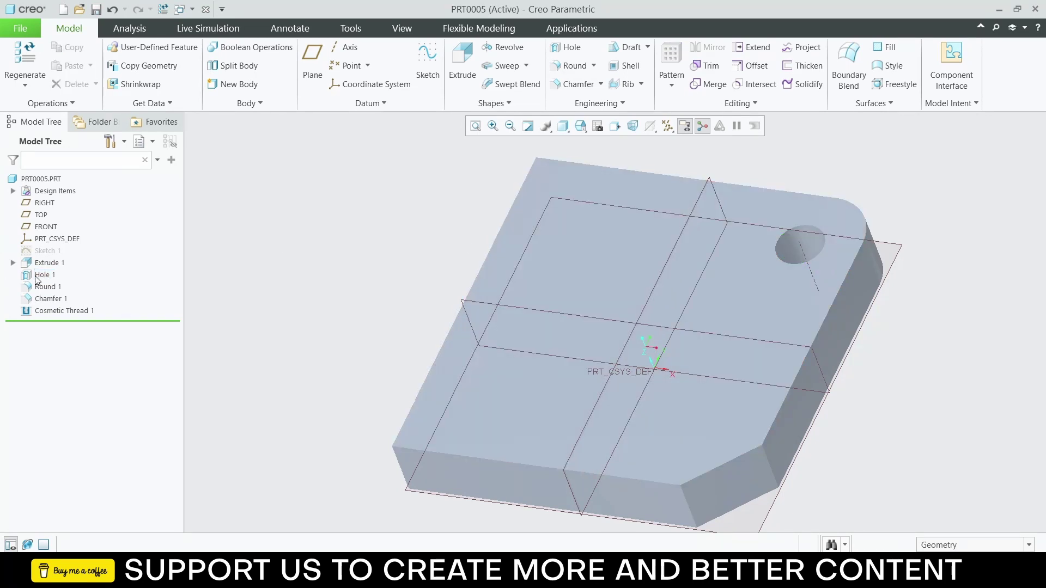
click(41, 276)
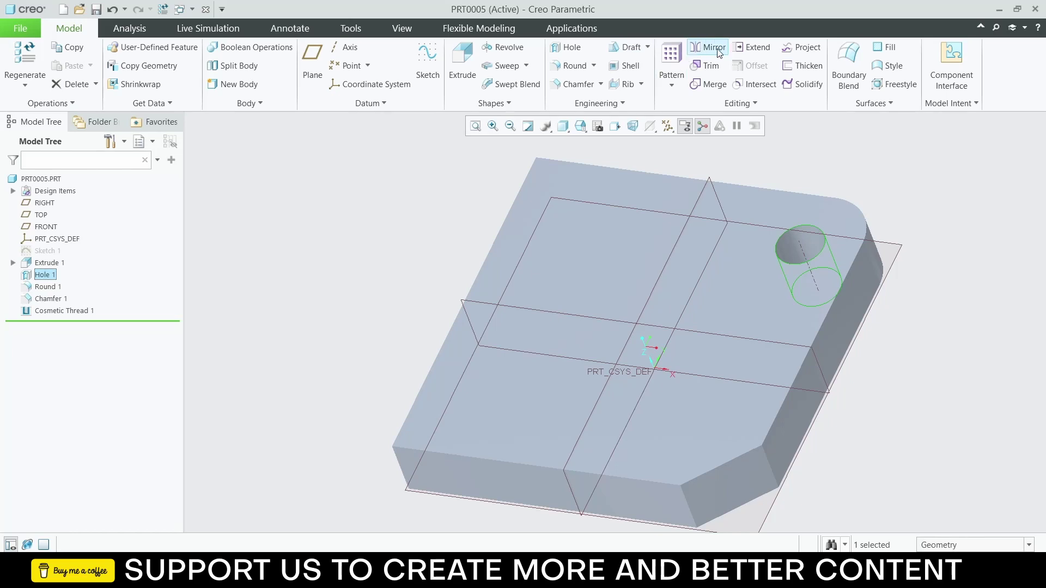
click(708, 48)
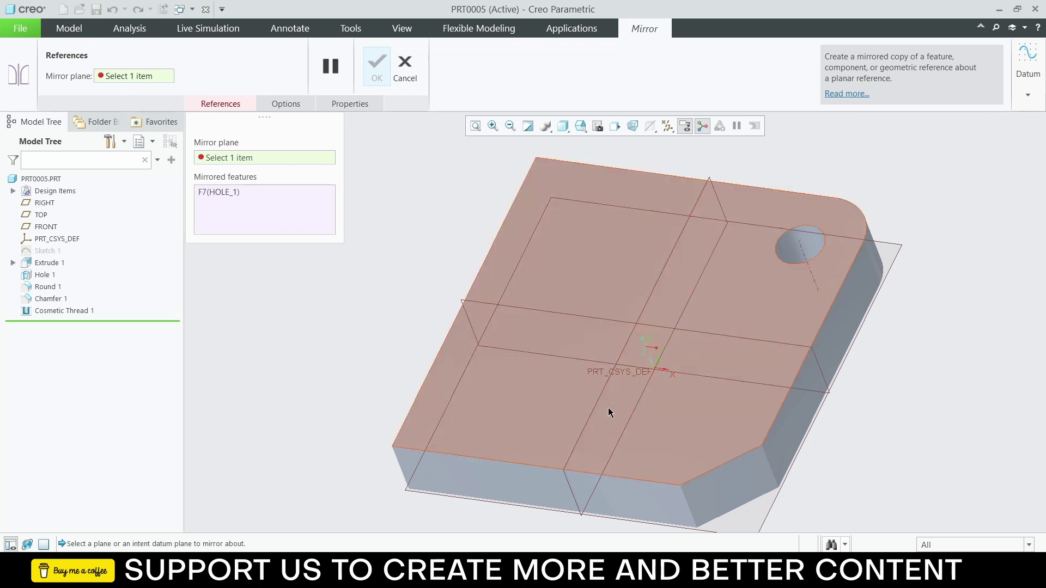
click(599, 399)
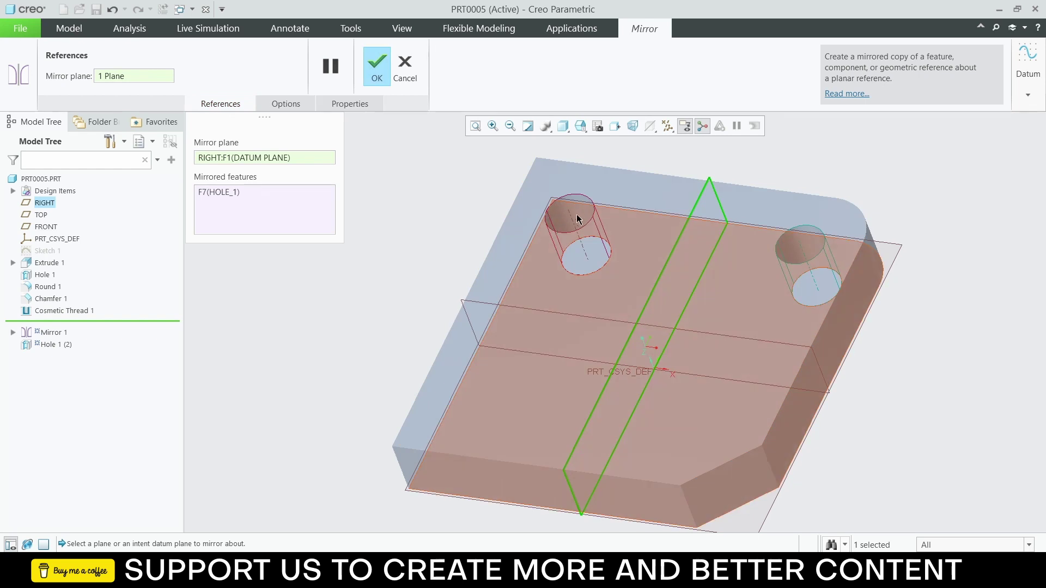
click(373, 61)
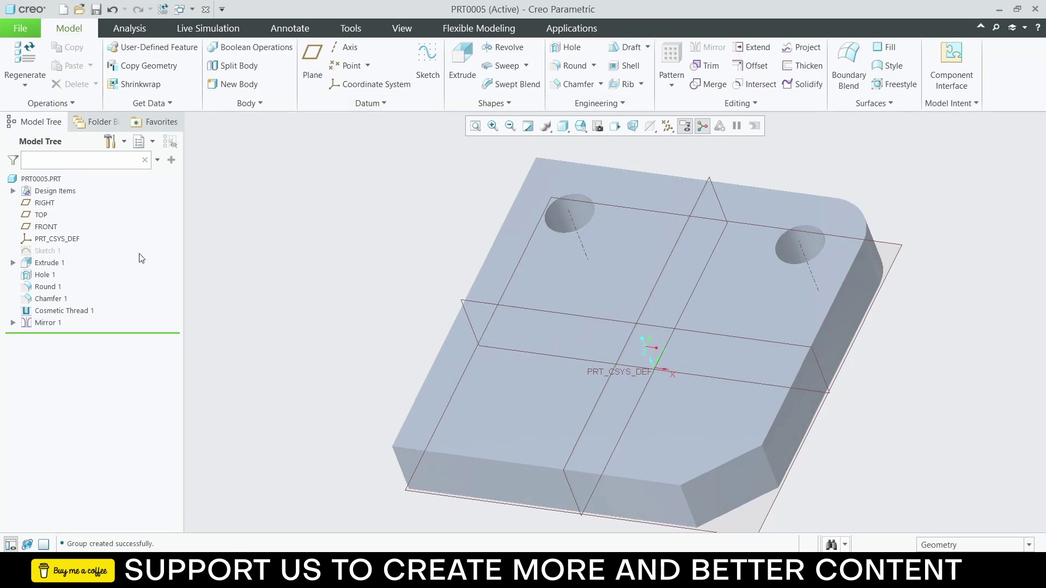
Step: Mirror the first mirrored hole about the TOP datum plane
click(50, 323)
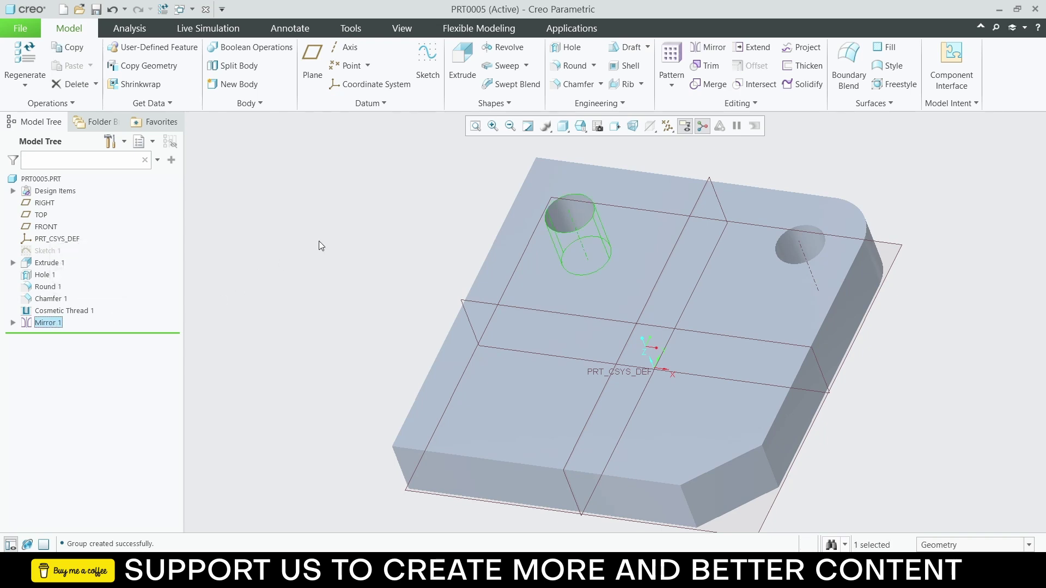
click(705, 47)
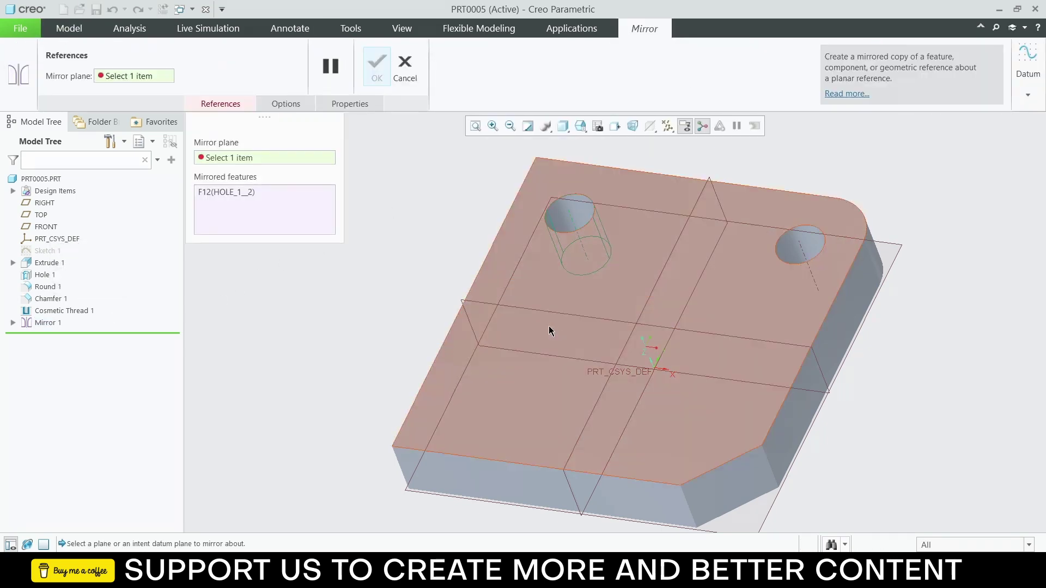
click(557, 309)
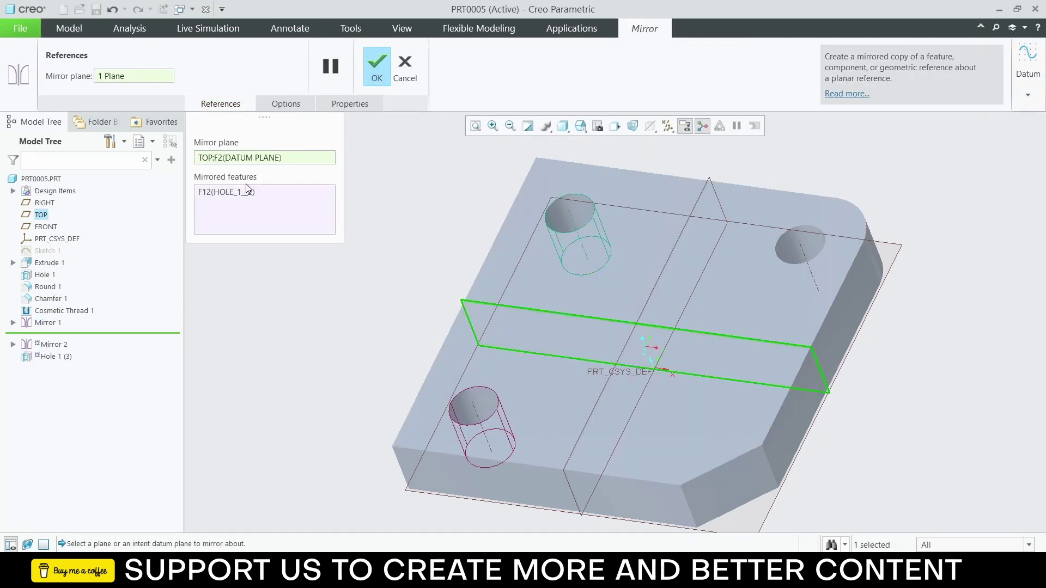
click(374, 62)
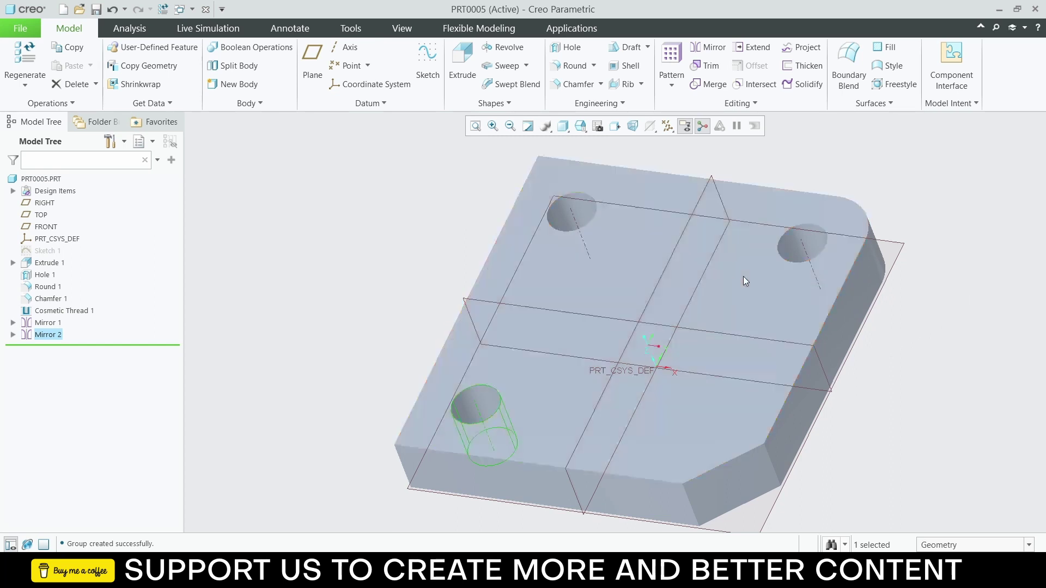
Step: Start a Shell feature on the plate with its large upper face as the surface to remove
click(743, 276)
click(625, 66)
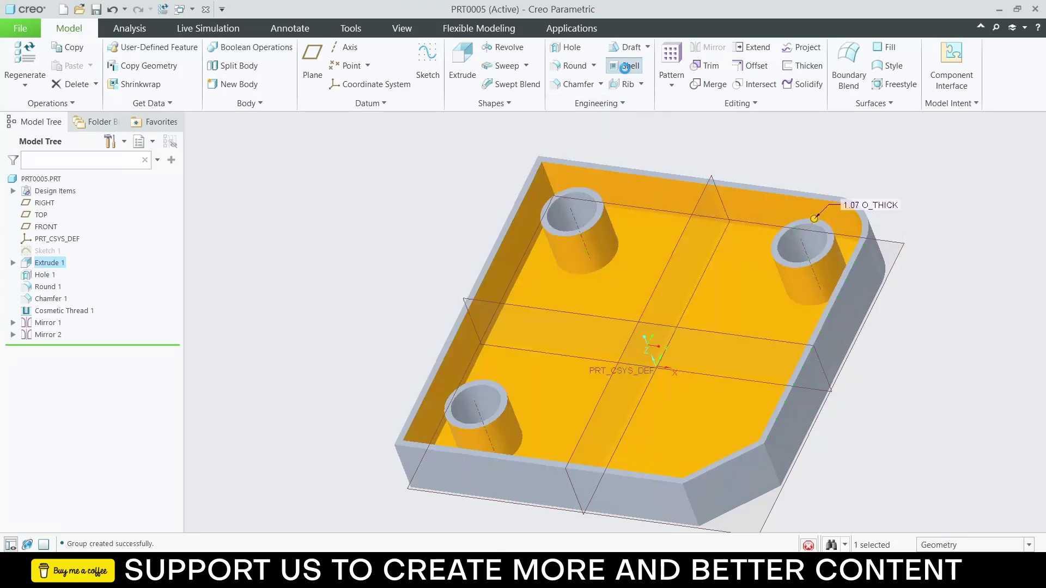
mouse_move(626, 310)
middle_down()
mouse_move(611, 248)
mouse_move(627, 295)
middle_up()
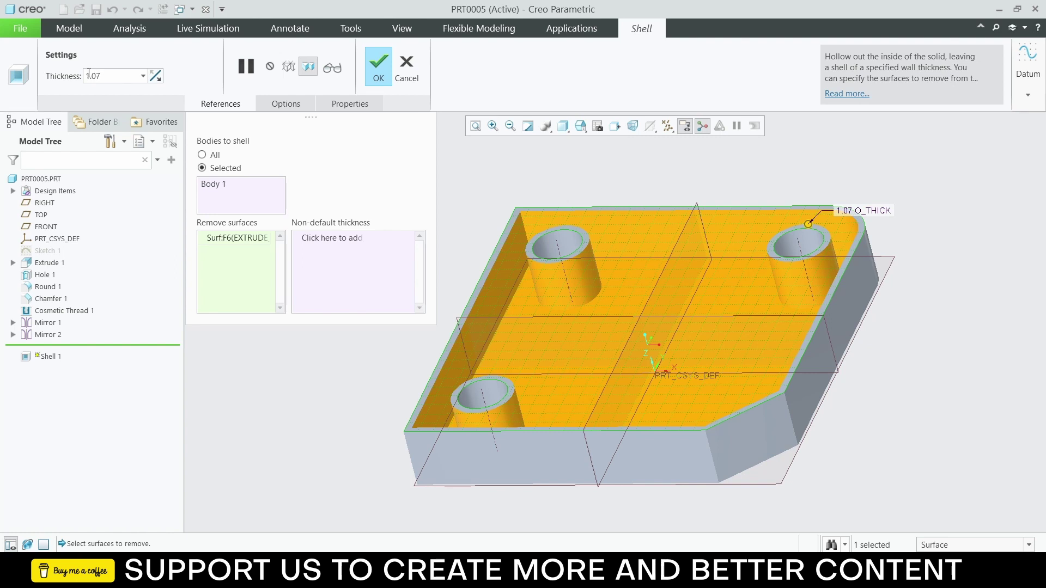
Step: Flip the shell's thickness direction back and forth to compare inside and outside walls
click(155, 76)
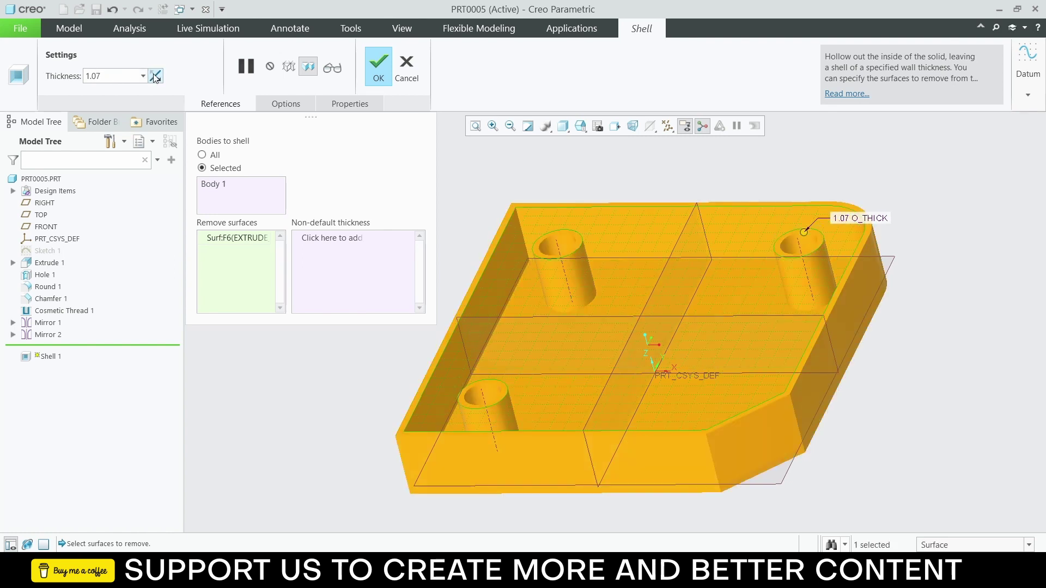
click(155, 76)
click(155, 77)
click(156, 76)
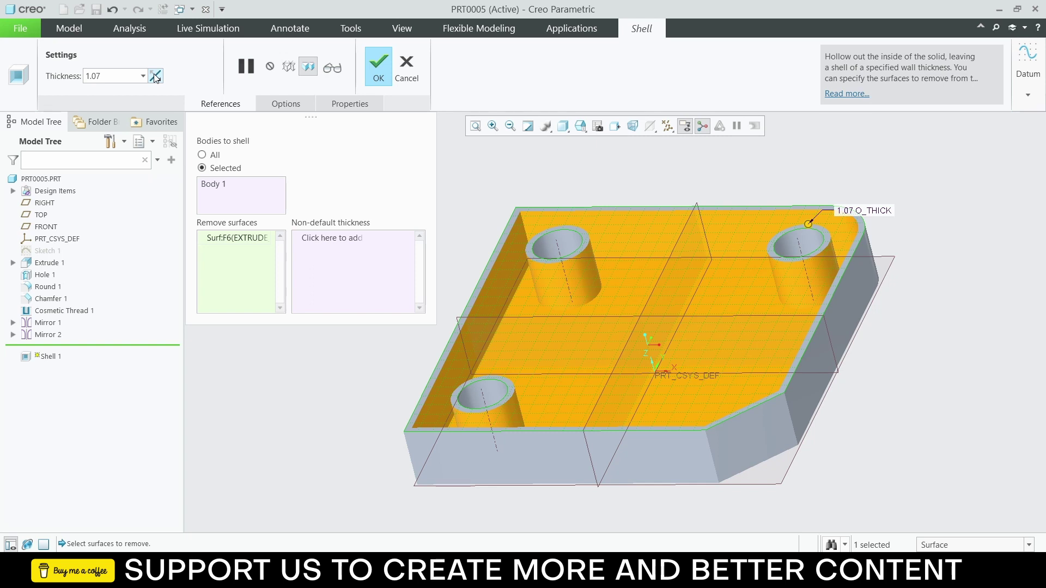
click(155, 76)
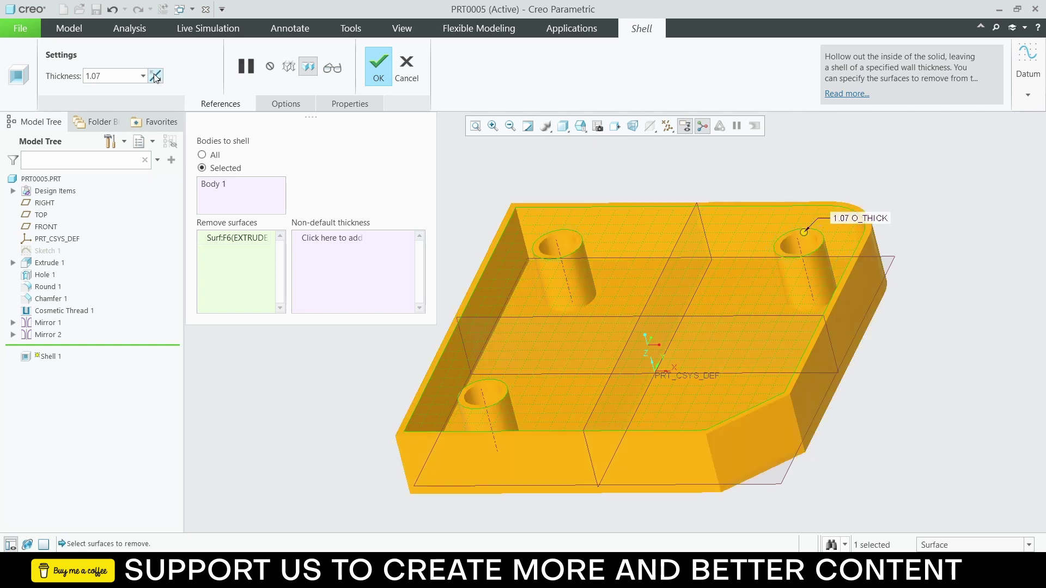
click(155, 76)
Step: Complete the shell with the 1.07 wall thickness and inspect the hollowed plate
click(379, 65)
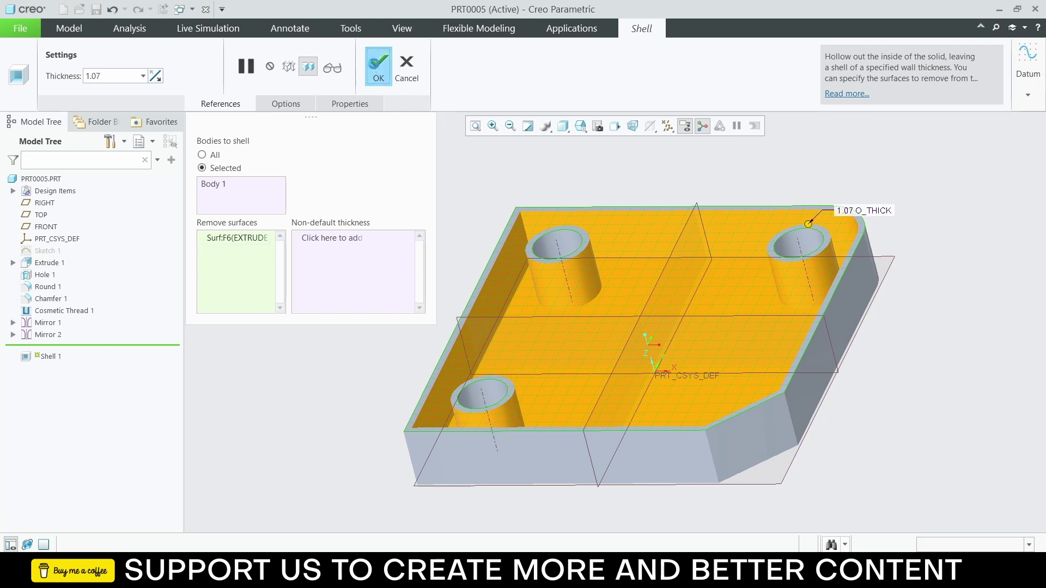
click(907, 323)
middle_drag(862, 334, 805, 305)
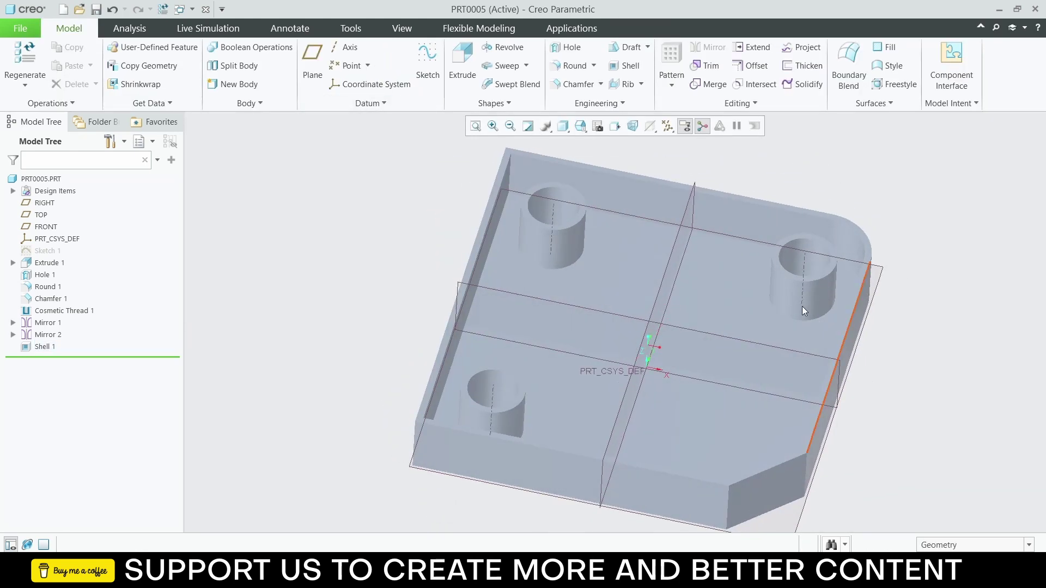
scroll(740, 193, down, 3)
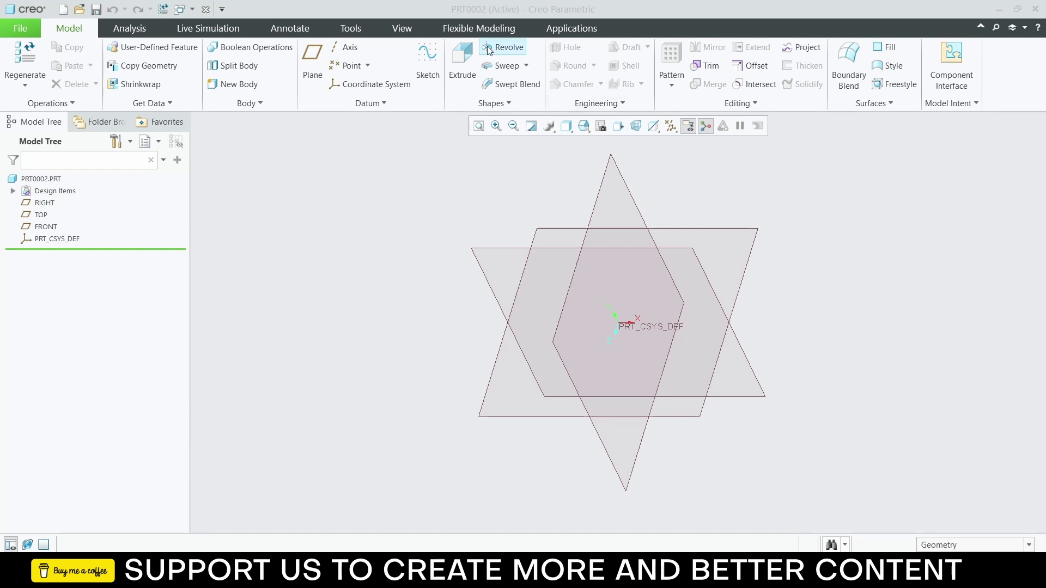
Step: In the empty part PRT0002, sketch a four-point wavy spline from the origin on the TOP plane, about 850 wide and 201 high, and complete the sketch
click(751, 243)
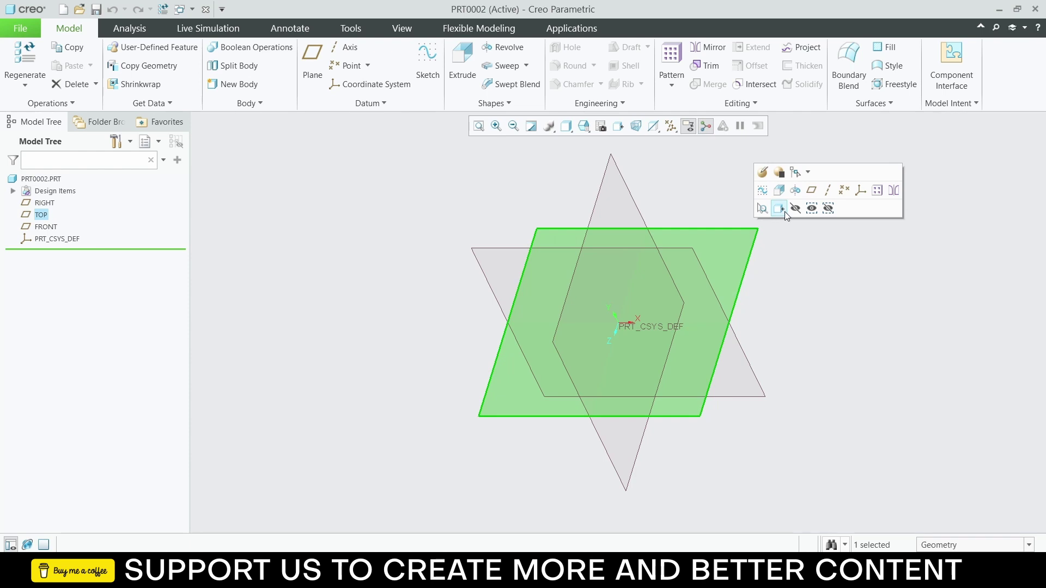
click(784, 212)
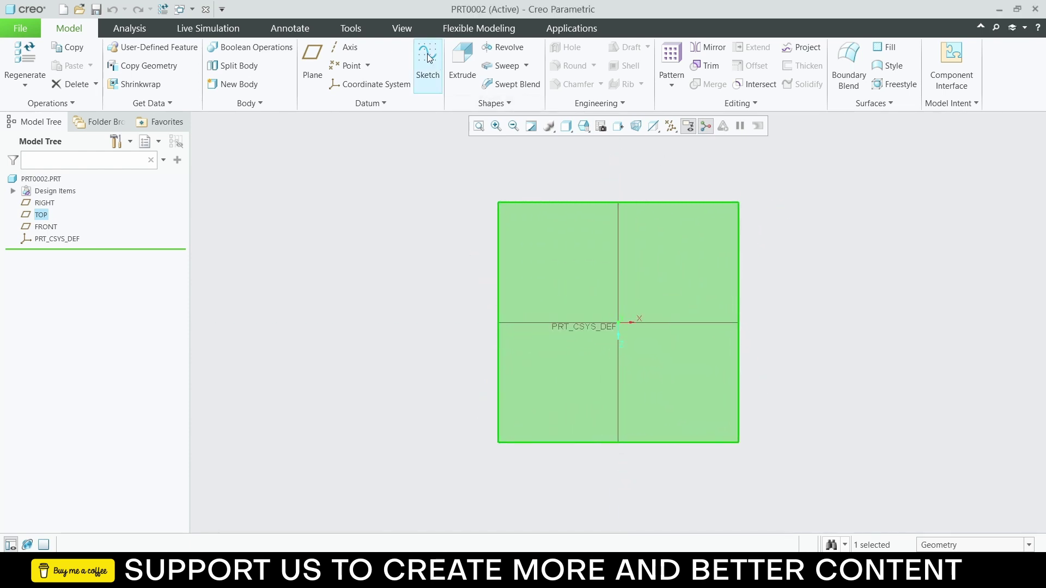
click(429, 58)
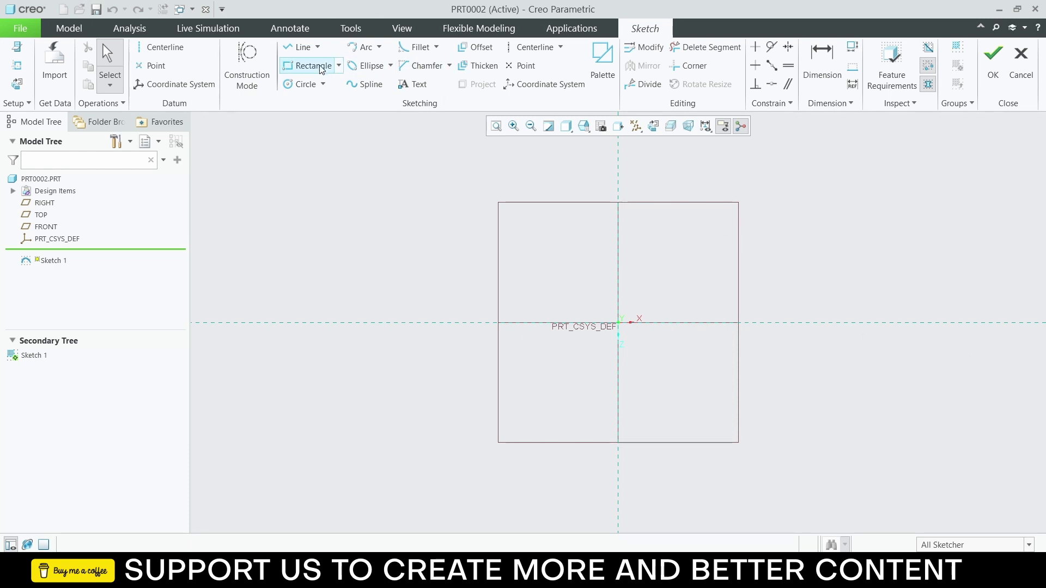
click(363, 84)
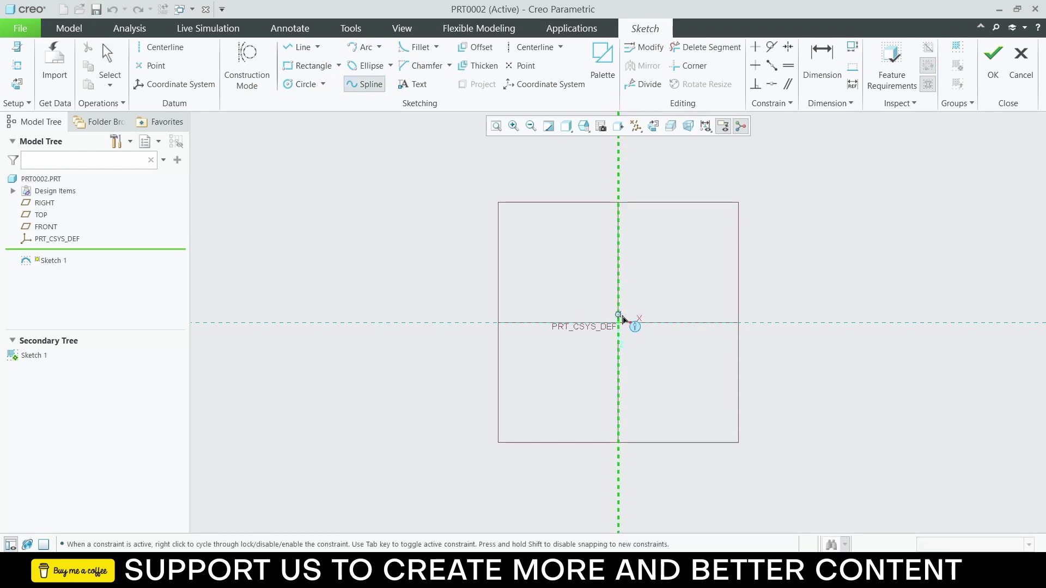
click(618, 323)
click(744, 202)
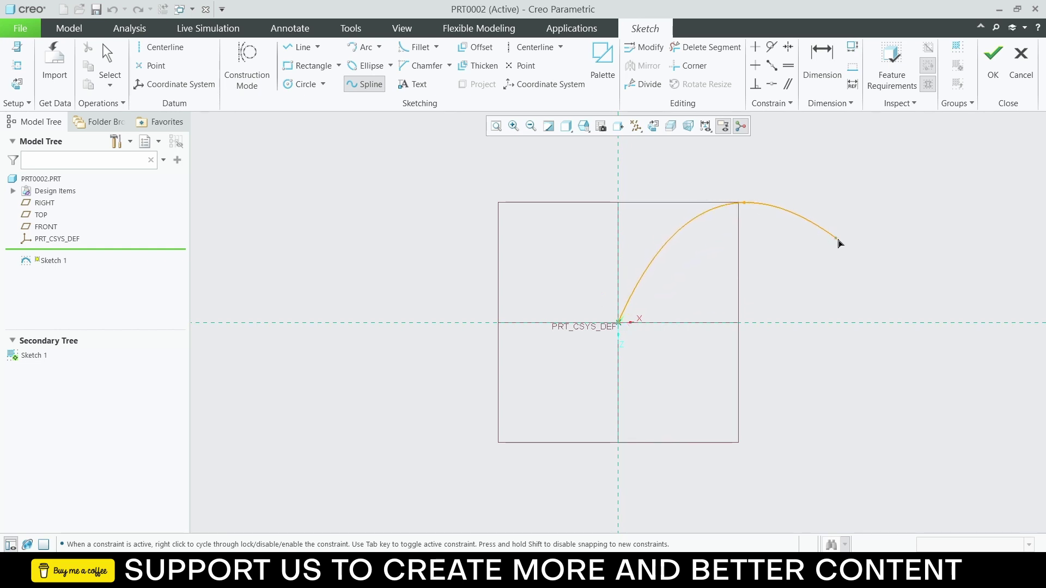
click(888, 263)
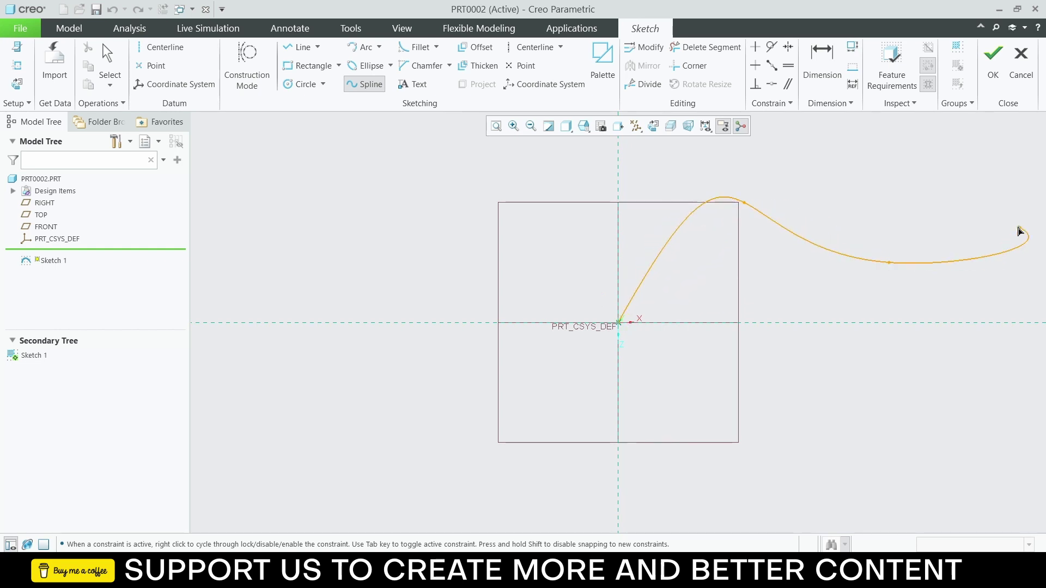
click(1023, 242)
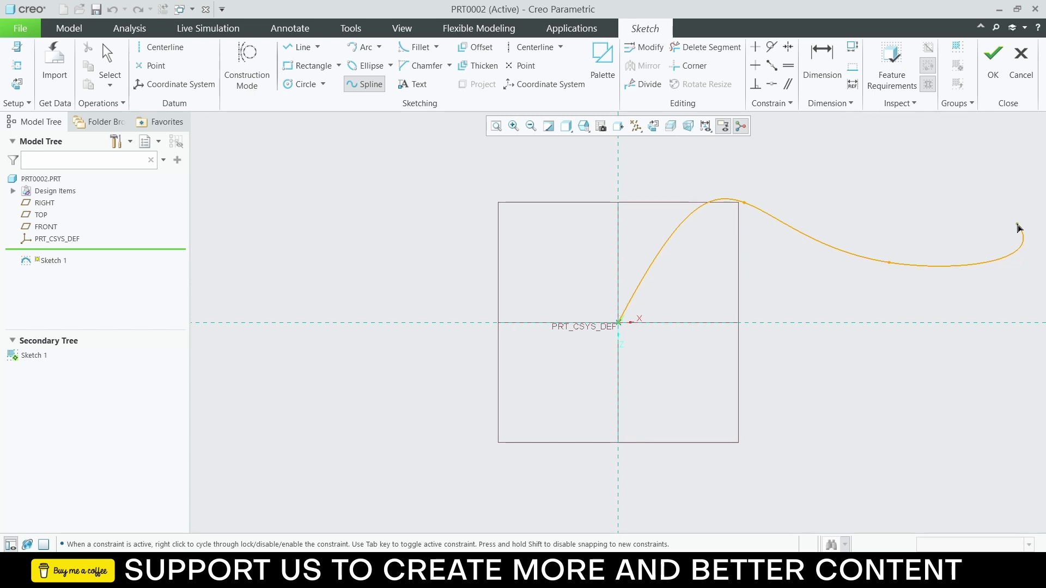
click(1019, 228)
middle_click(1019, 228)
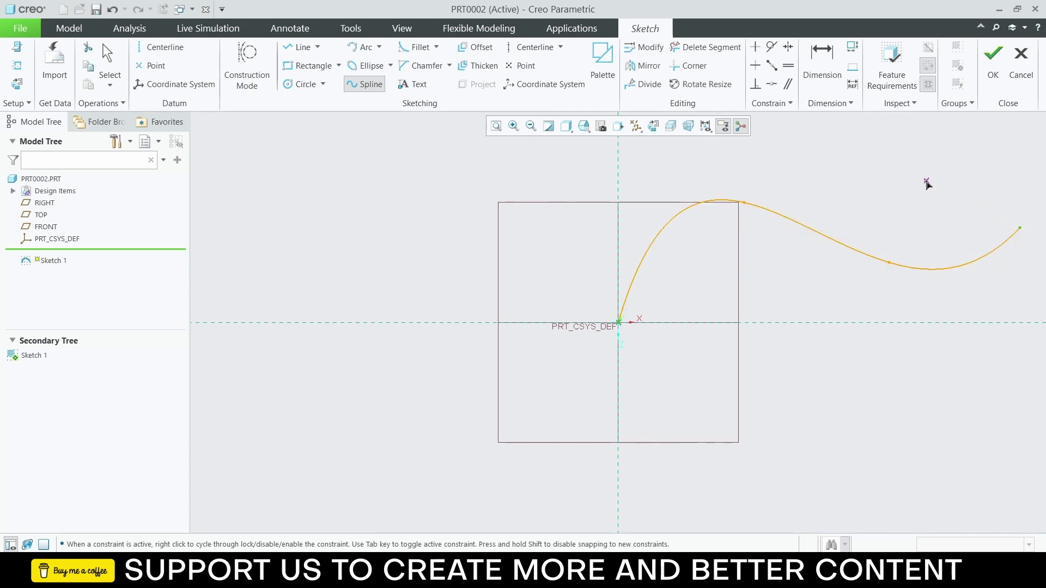
middle_click(928, 185)
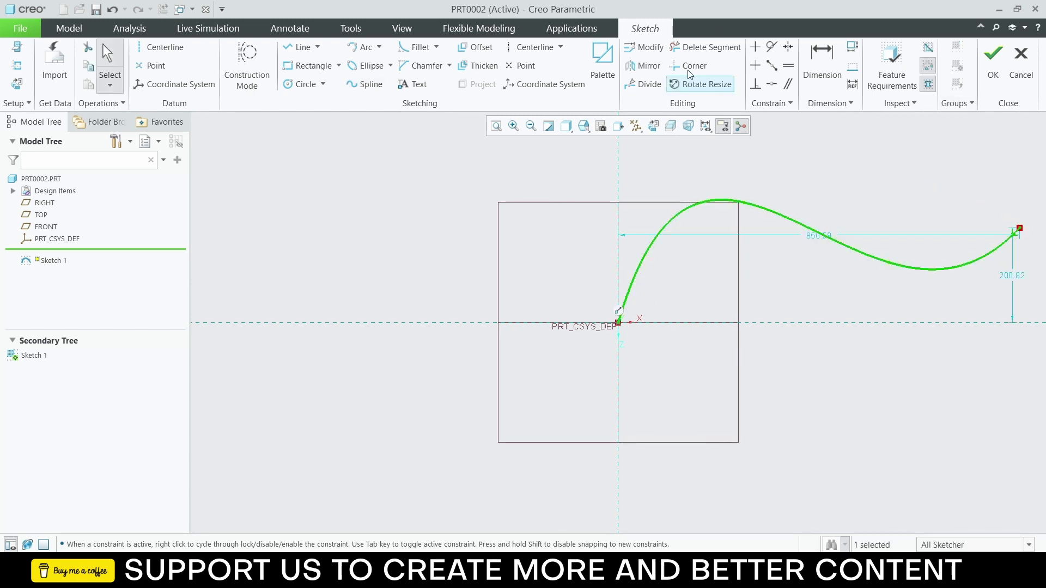
click(990, 74)
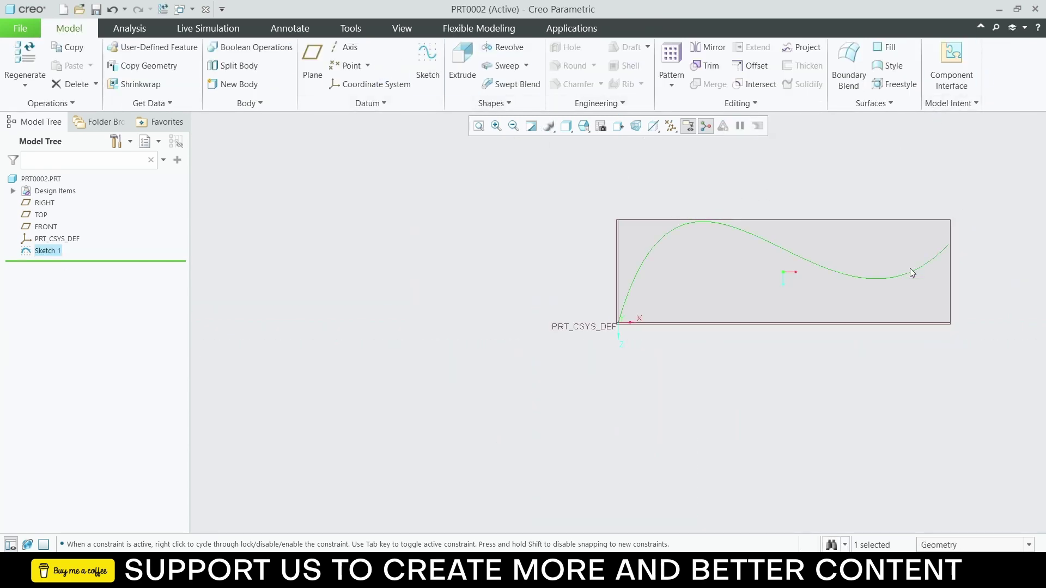
Step: Start a solid sweep with the wavy spline as its trajectory and open the sketch for its section
scroll(923, 268, up, 2)
click(682, 228)
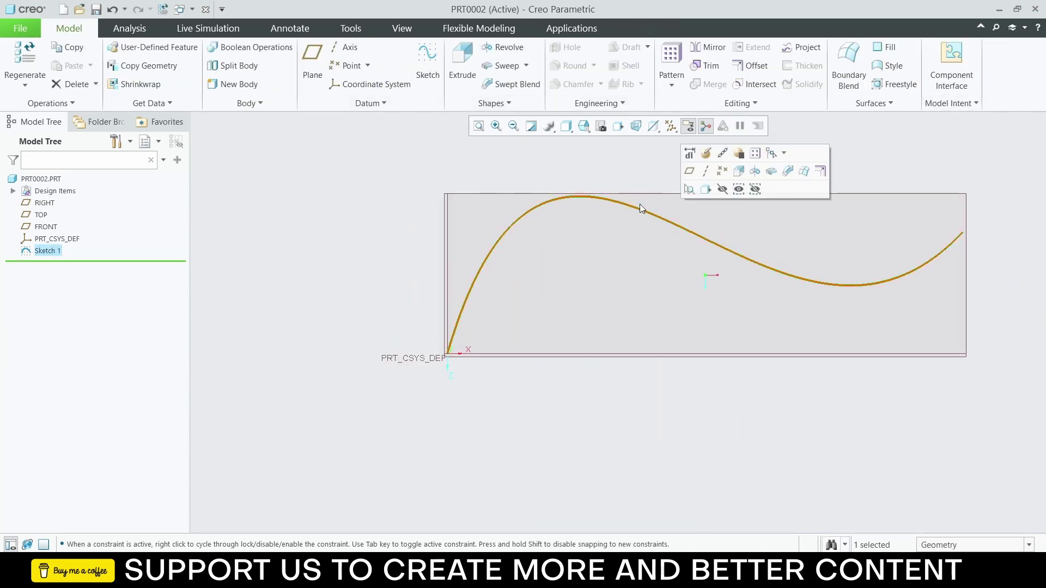
click(497, 66)
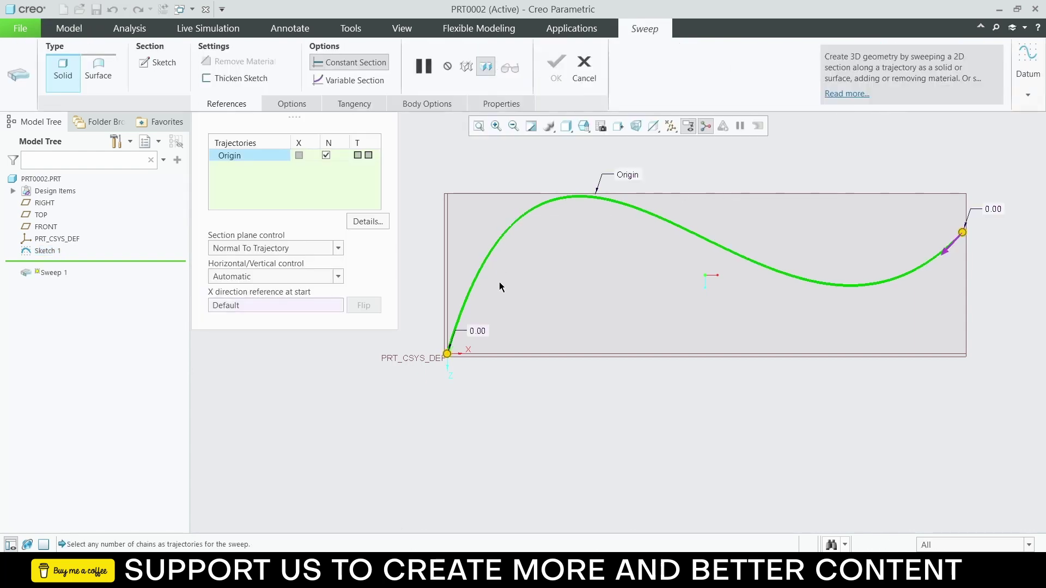
click(448, 353)
key(ctrl+d)
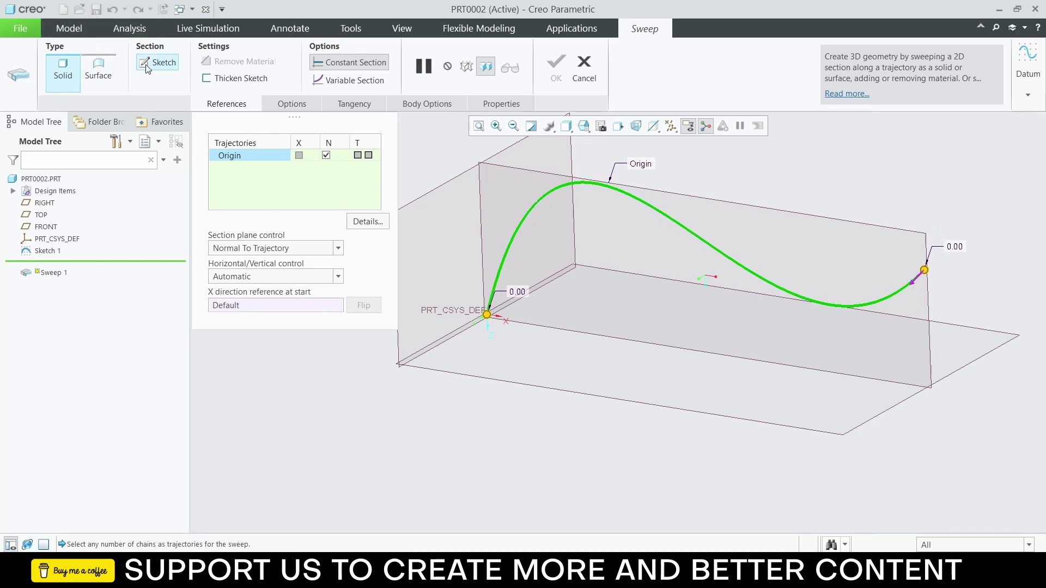
click(160, 64)
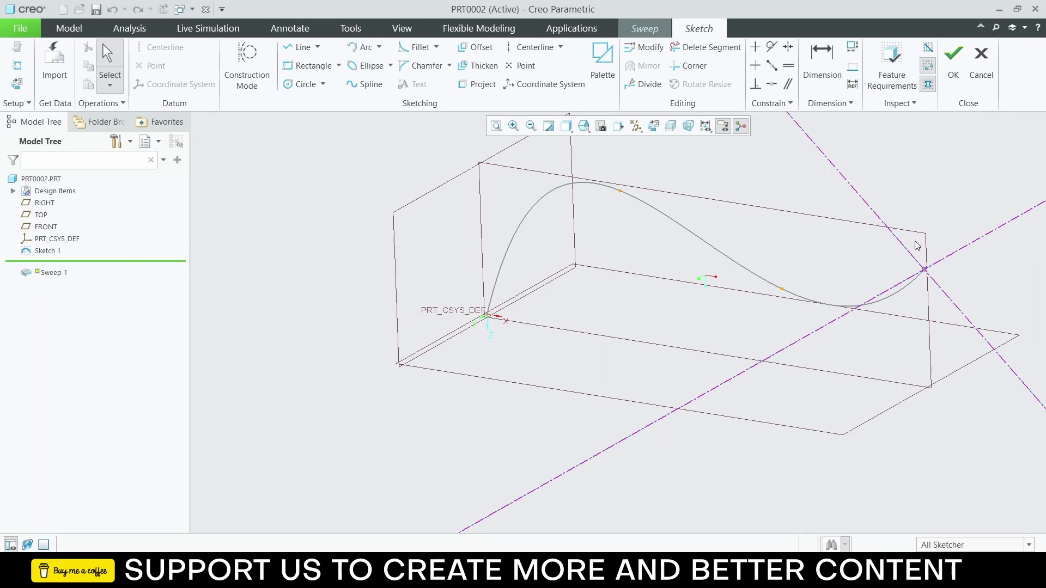
Step: Sketch a circle about 125 in diameter as the sweep section, centred on the spline's start point
mouse_move(827, 238)
middle_down()
mouse_move(766, 248)
mouse_move(684, 210)
middle_up()
click(304, 84)
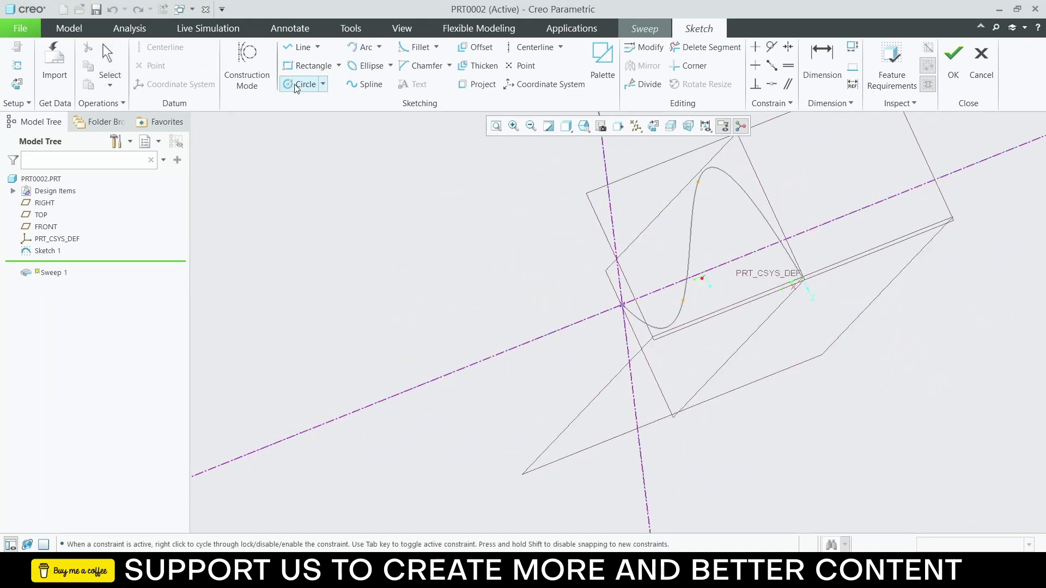
click(622, 305)
click(656, 304)
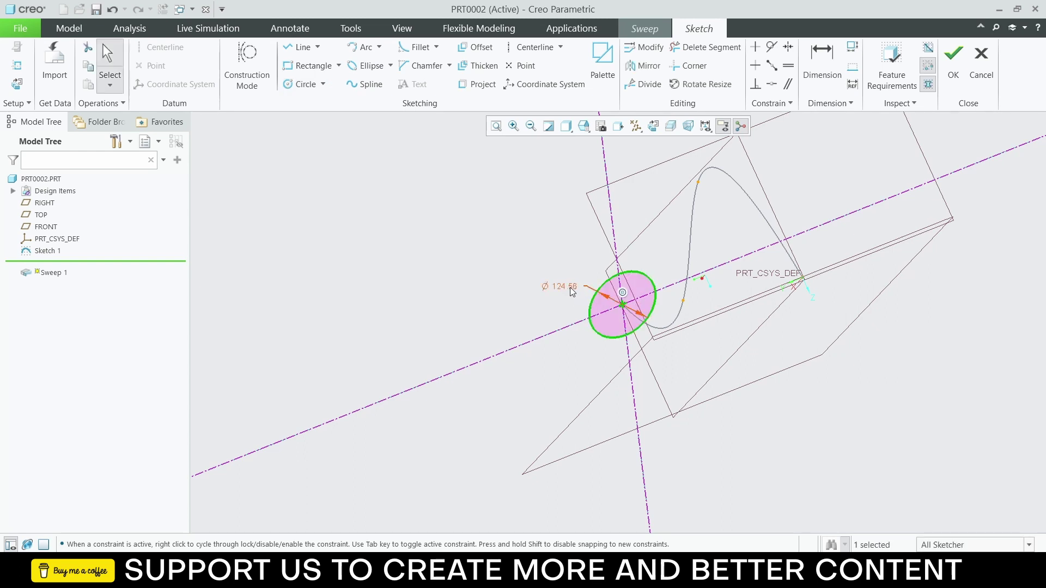
Step: Try diameters of 120 and 60 for the section circle
double_click(568, 287)
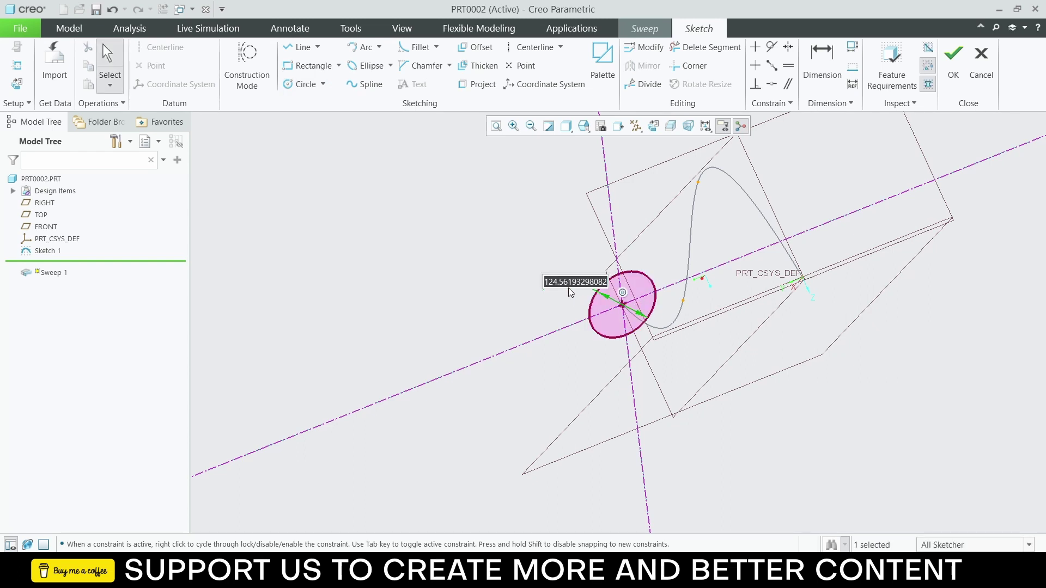
text(120)
key(Return)
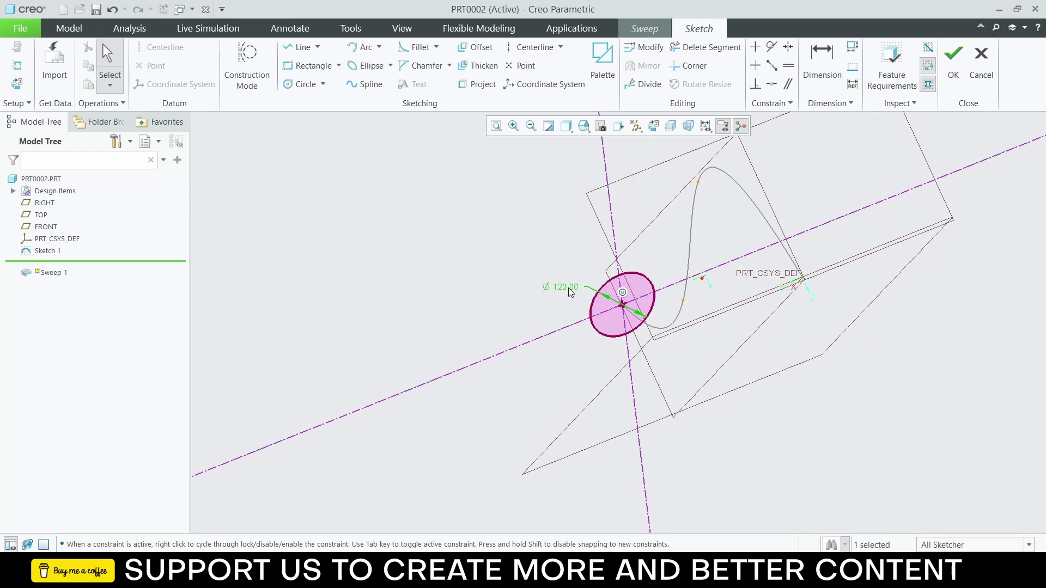
mouse_move(815, 268)
middle_down()
mouse_move(737, 292)
mouse_move(759, 306)
mouse_move(933, 318)
mouse_move(910, 327)
middle_up()
double_click(818, 291)
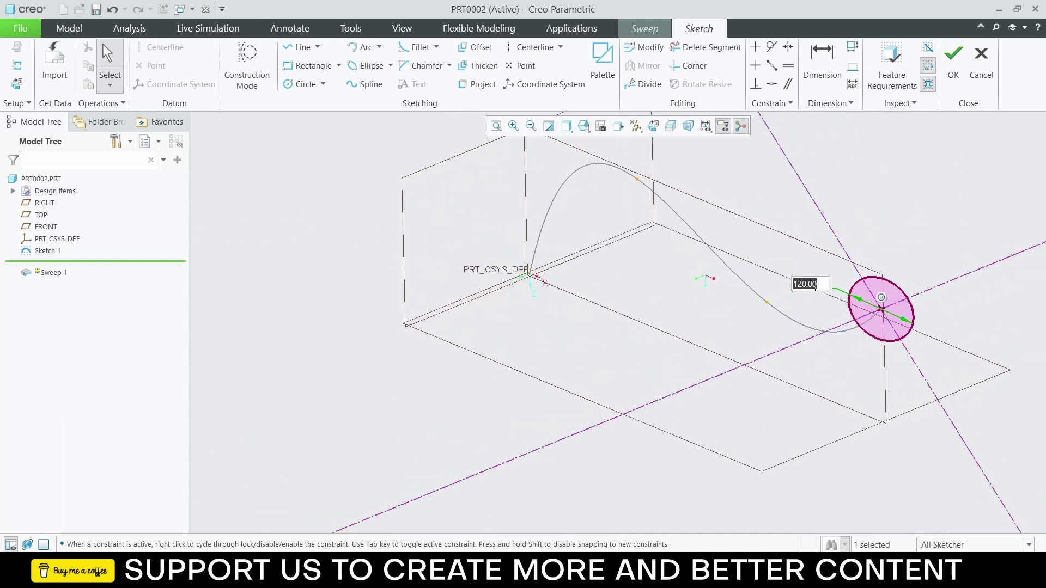
text(60)
key(Return)
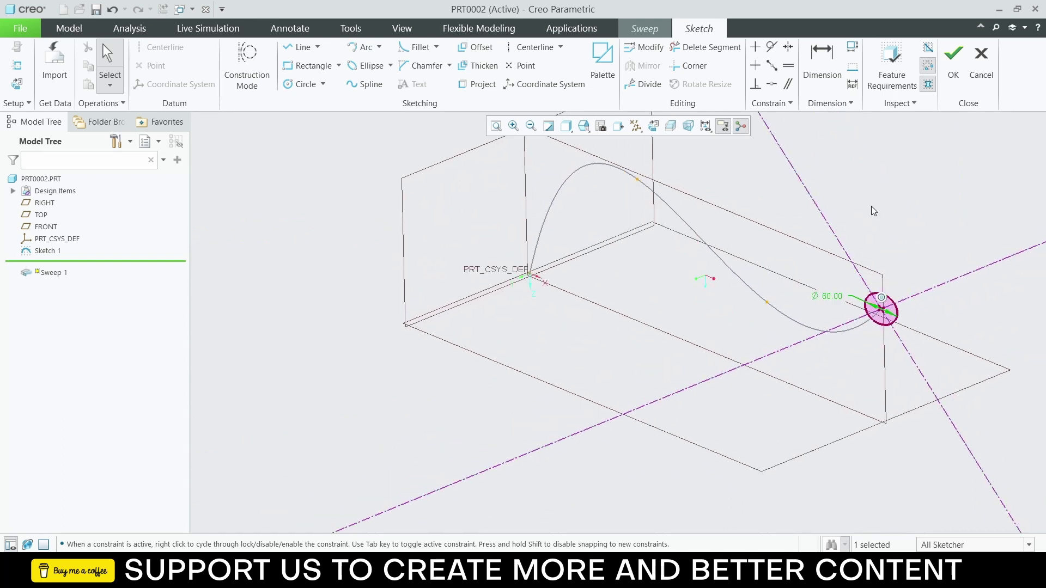
Step: Set the section circle's diameter to 80 and complete the section sketch
double_click(831, 299)
text(8)
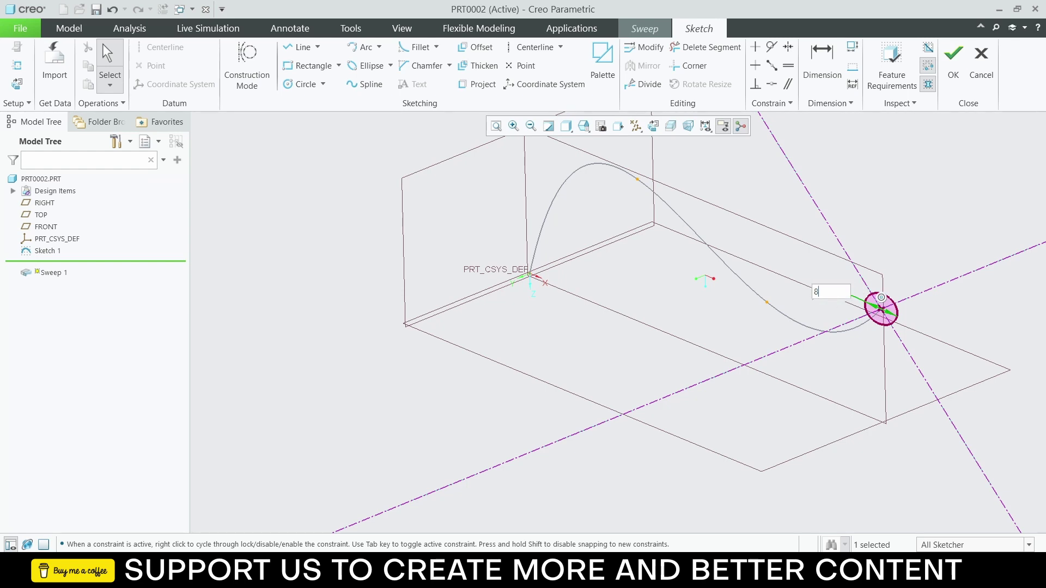
text(0)
key(Return)
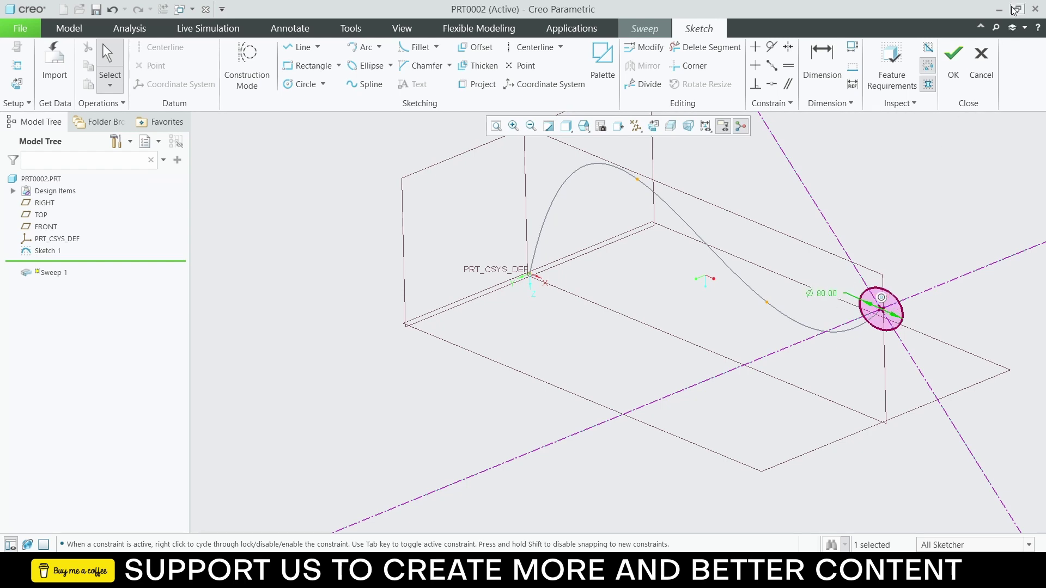
click(953, 60)
Step: Turn the sweep into a hollow tube with a 7.27 wall thickness and complete the feature
middle_drag(807, 358, 833, 298)
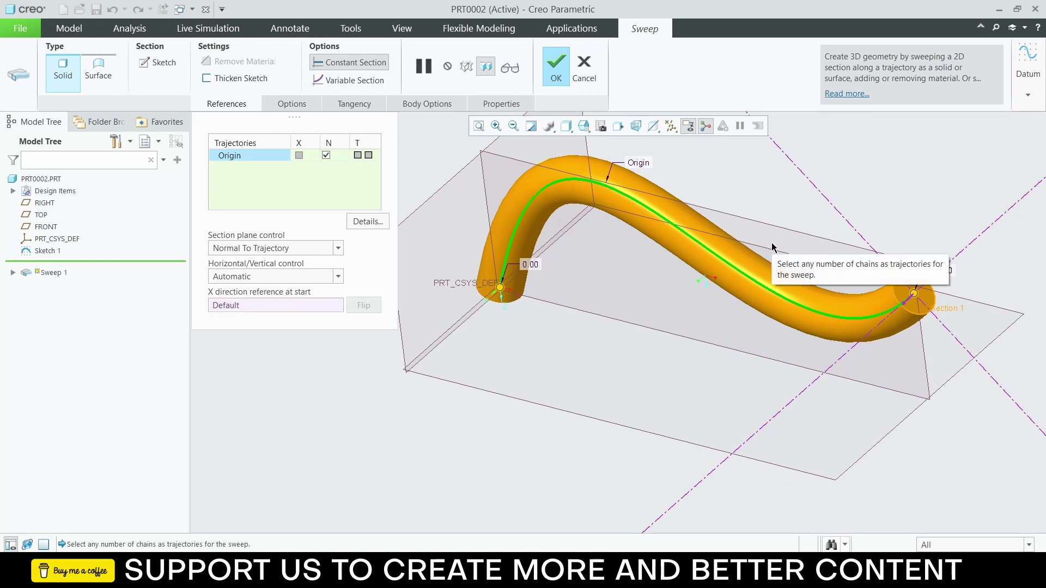
click(245, 81)
scroll(893, 321, down, 3)
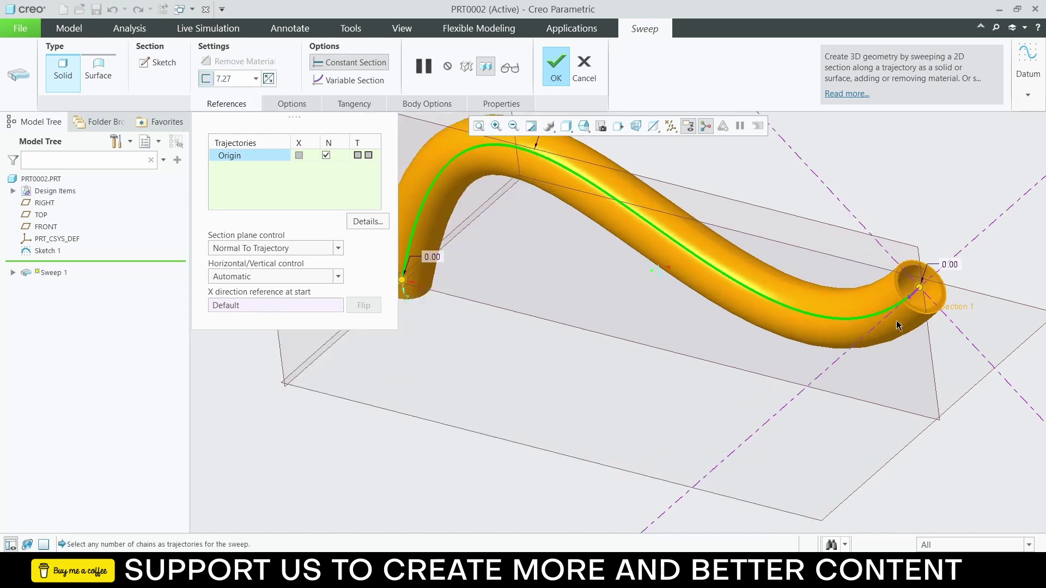
scroll(925, 244, up, 4)
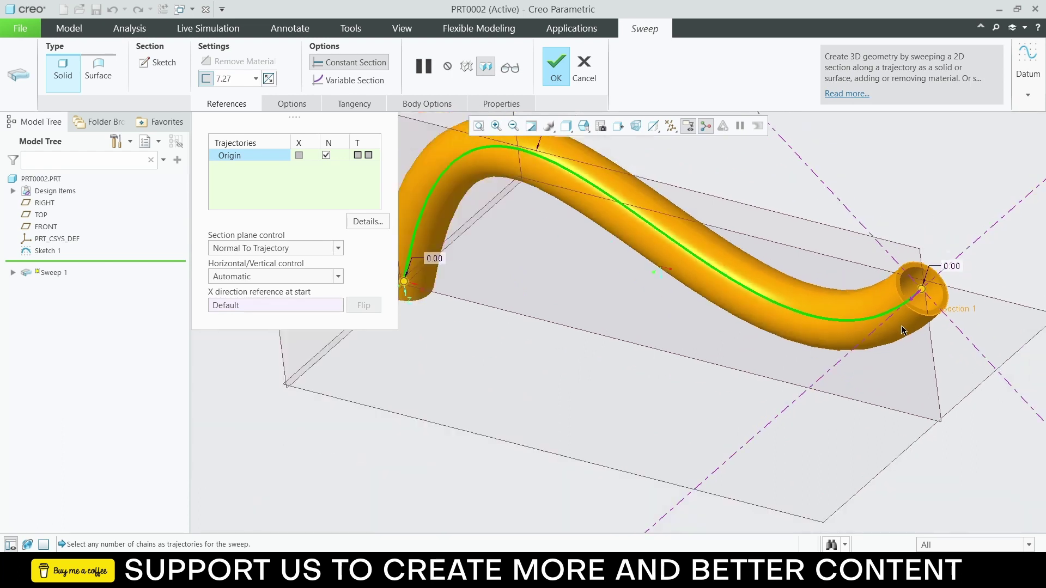
middle_drag(795, 262, 839, 322)
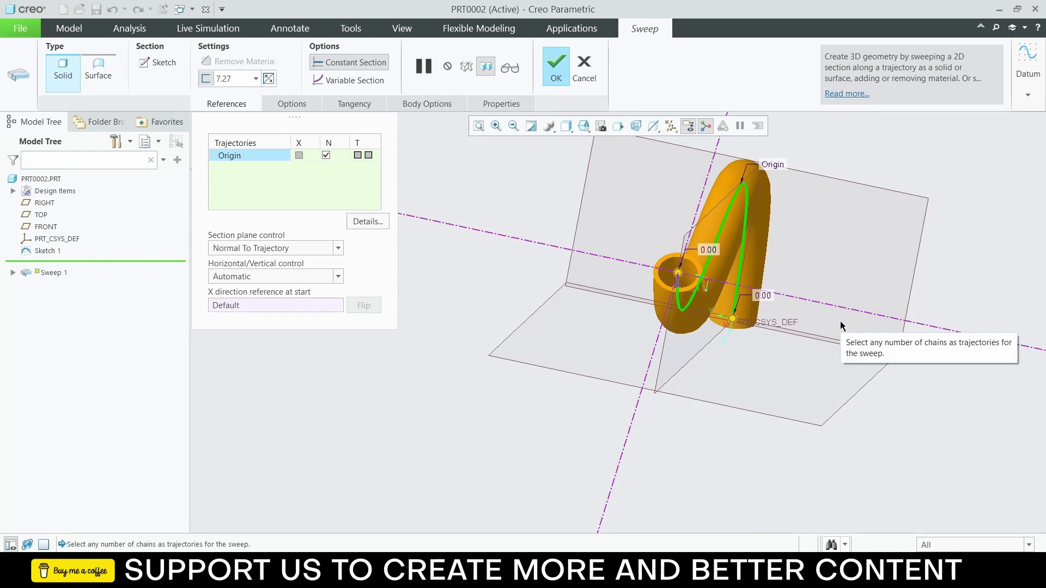
click(553, 64)
middle_drag(694, 200, 783, 346)
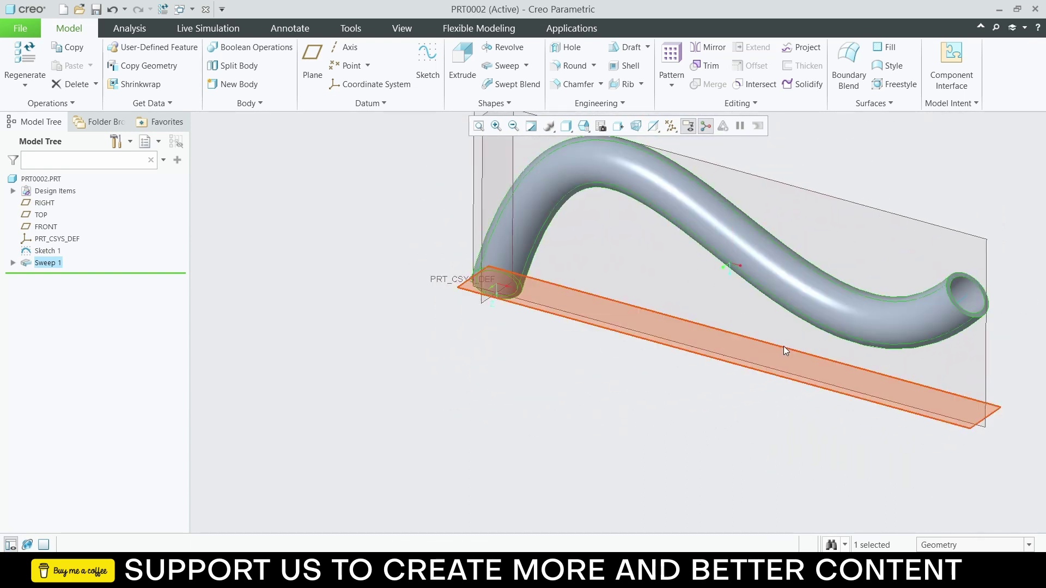
scroll(791, 341, down, 2)
scroll(819, 267, up, 2)
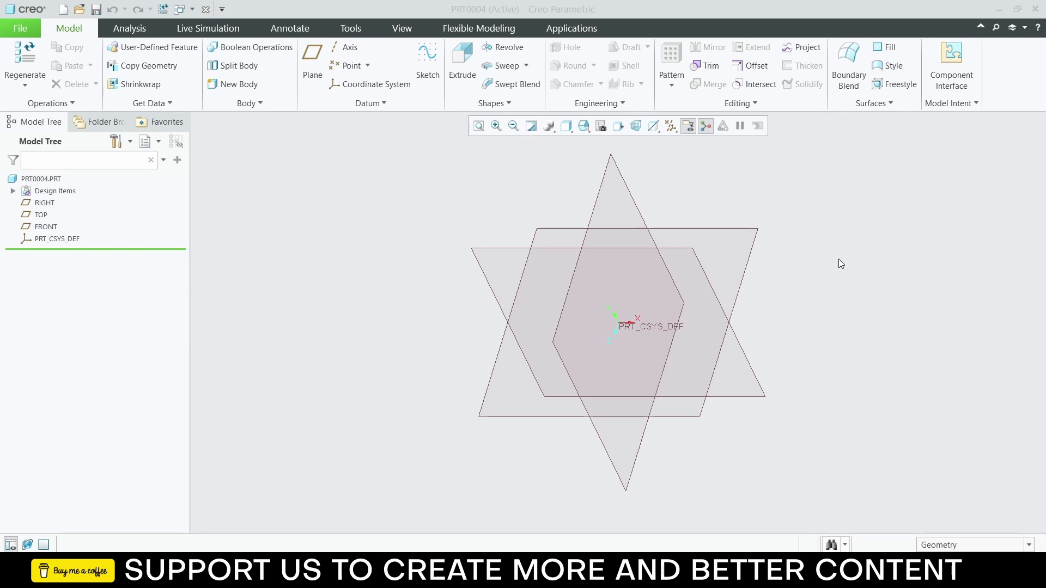
Step: In the empty part PRT0004, sketch an arc of about 368 radius on the FRONT plane from the origin, centred on the horizontal reference
click(748, 365)
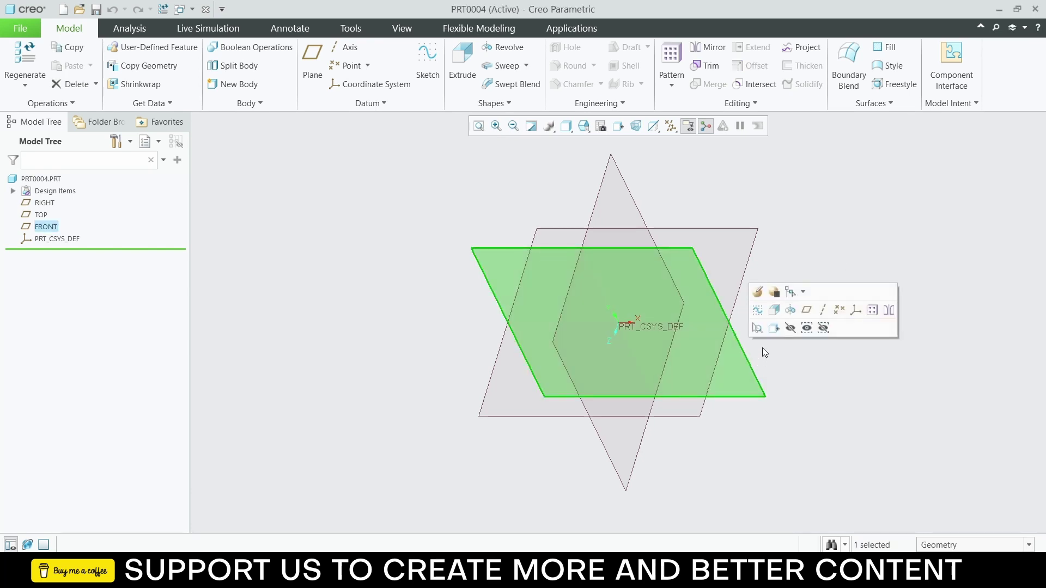
click(773, 329)
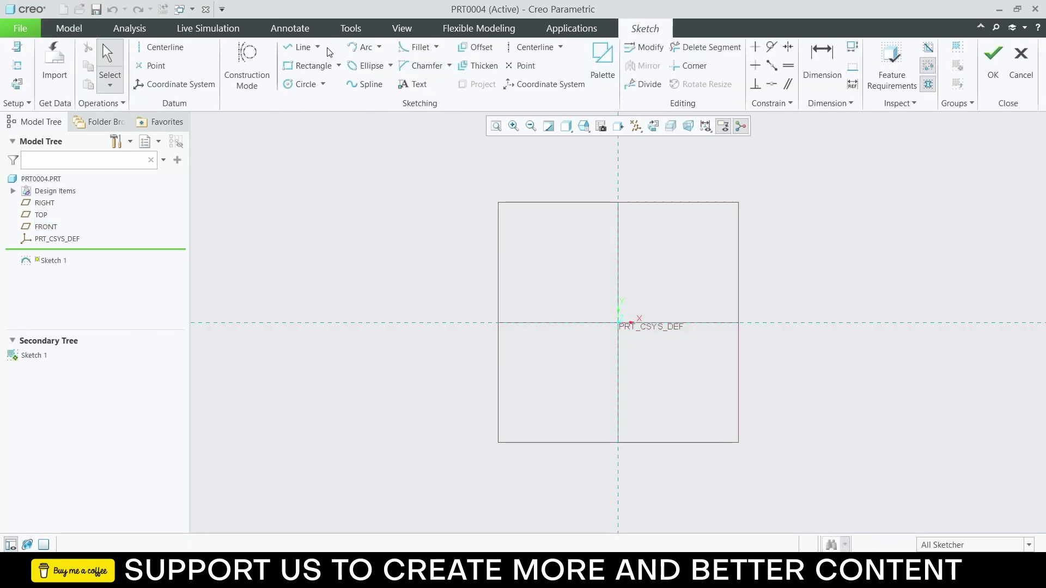
click(362, 48)
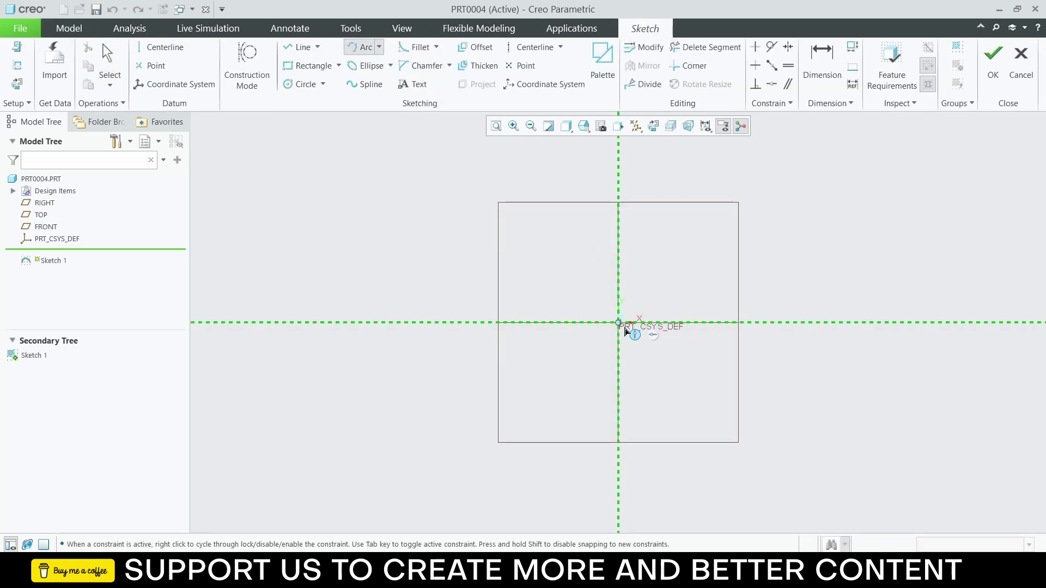
click(883, 471)
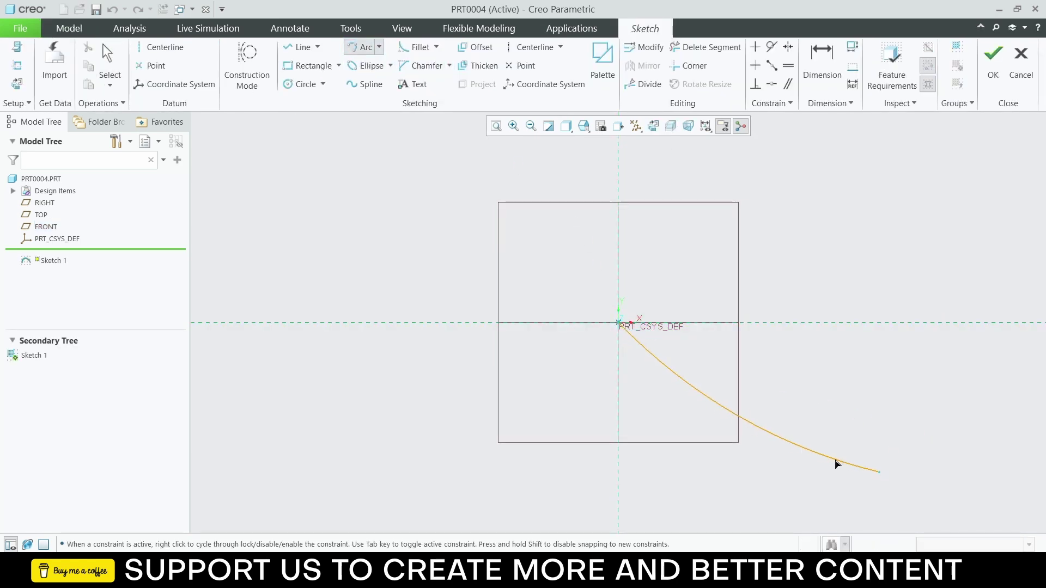
click(722, 469)
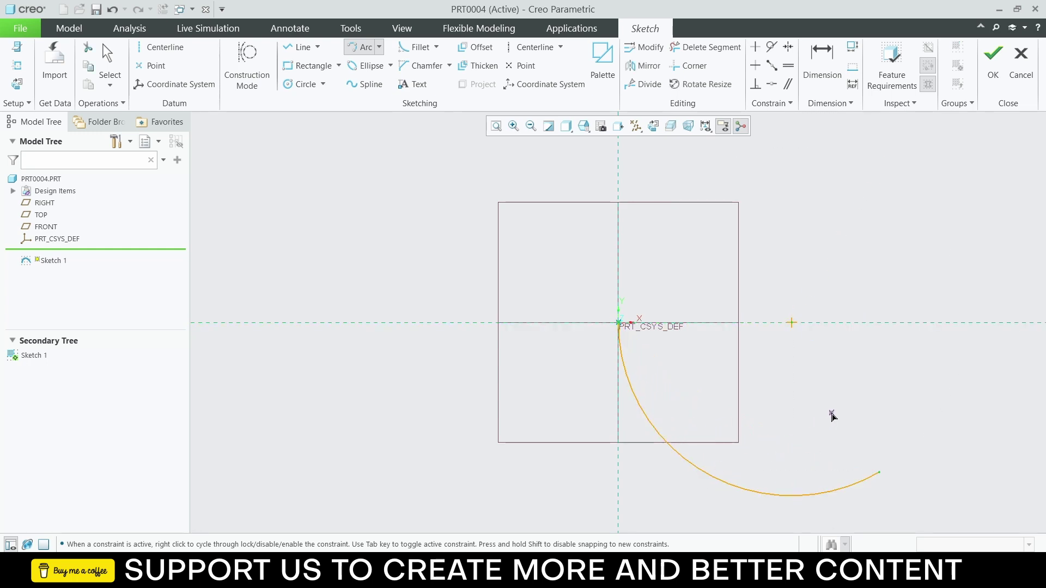
middle_click(831, 413)
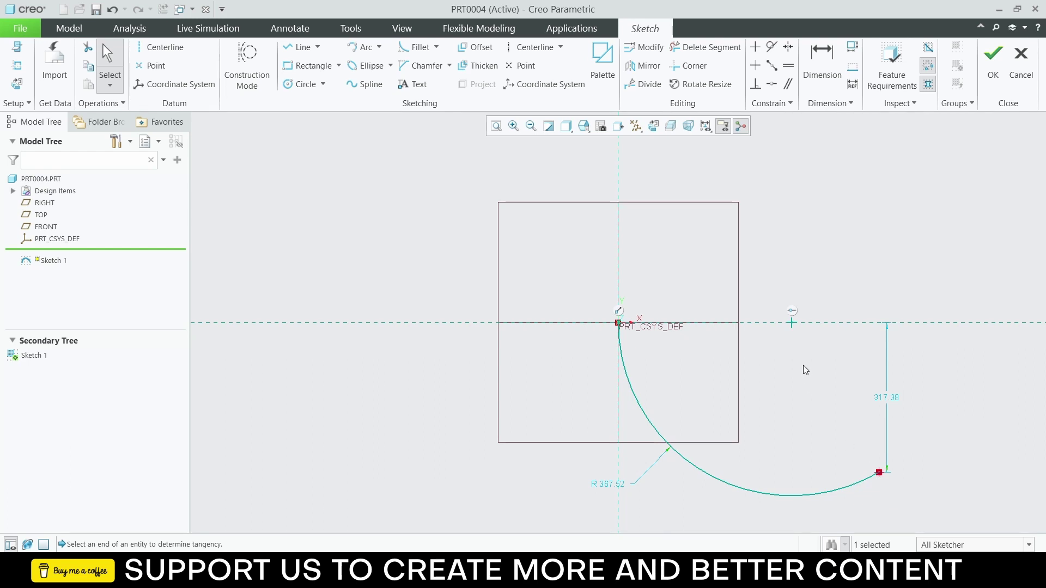
Step: Align the arc's free end vertically with its centre, set its radius to 300 and complete the sketch
ctrl+click(793, 323)
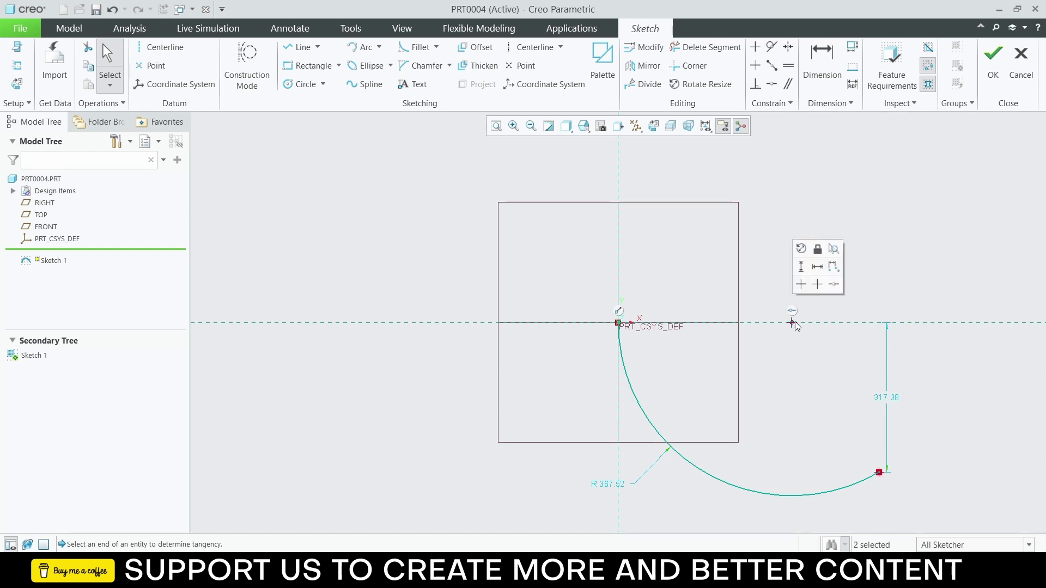
click(823, 285)
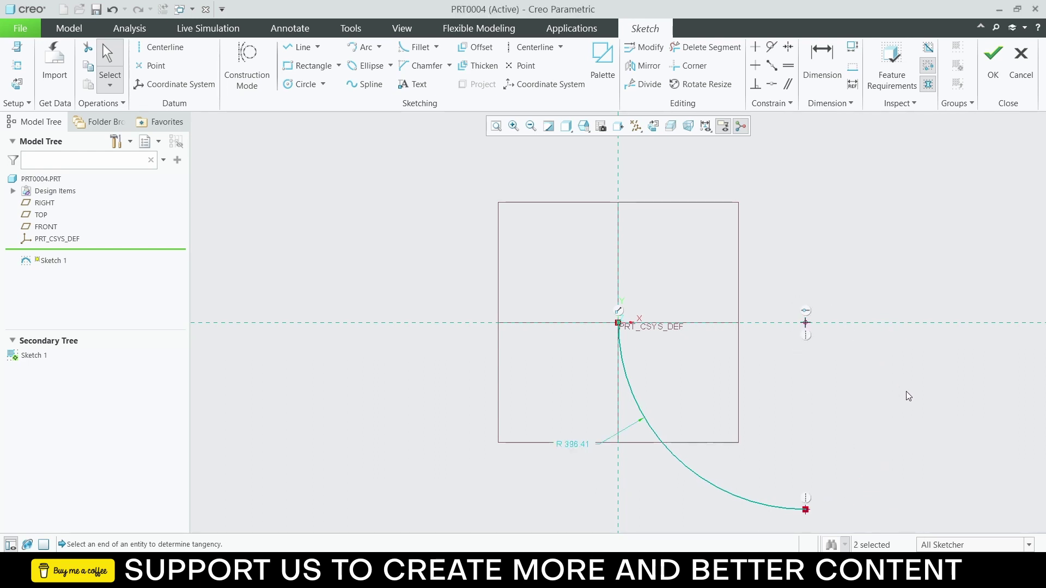
double_click(581, 446)
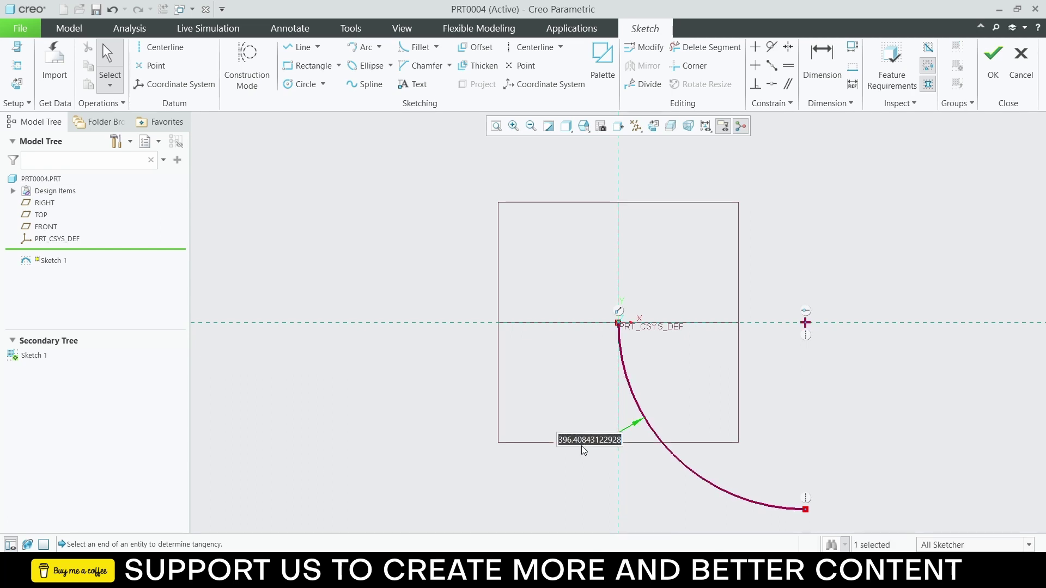
text(300)
key(Return)
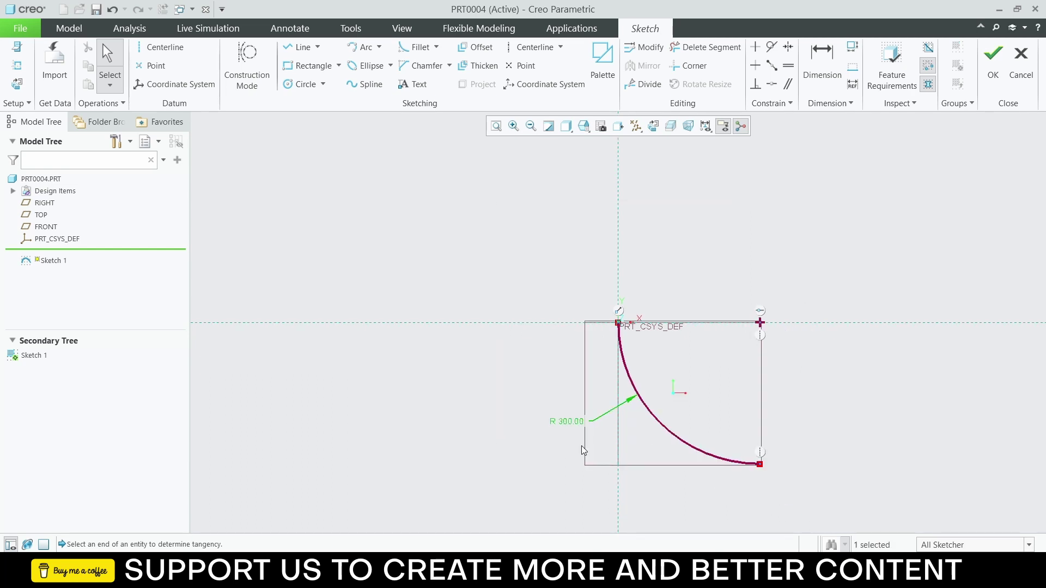
click(988, 67)
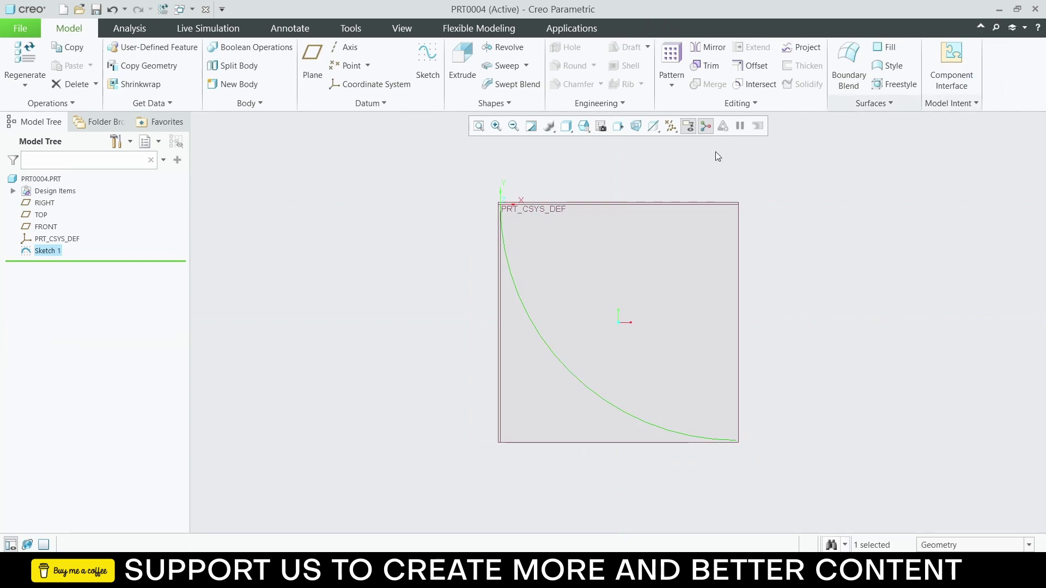
Step: Start a solid sweep along the quarter arc and open the sketch for its section
click(509, 265)
click(505, 69)
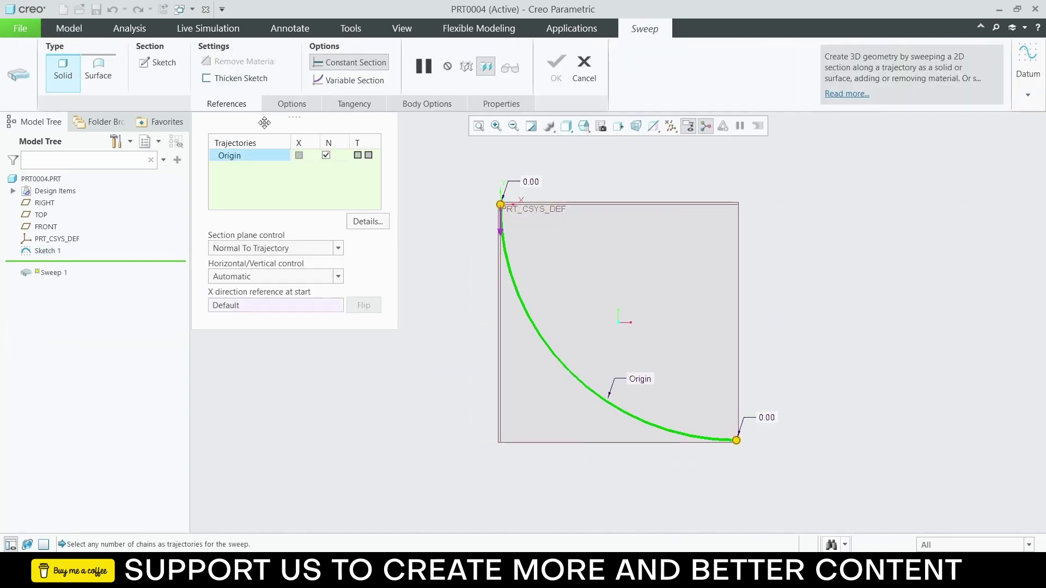
click(162, 64)
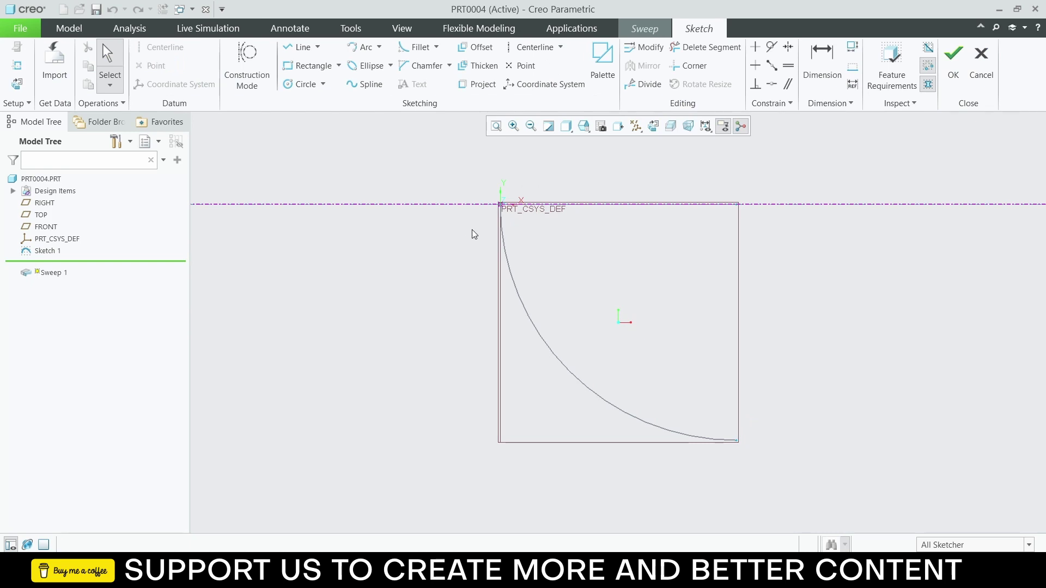
Step: Sketch a circular section centred on the arc's start point, set its diameter to 150 and complete the section sketch
click(305, 85)
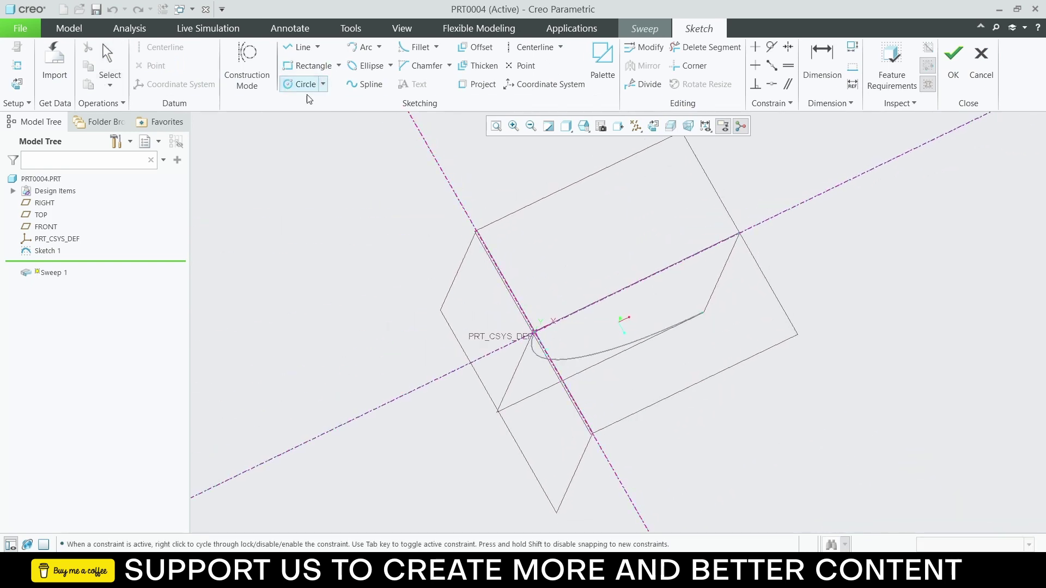
click(534, 332)
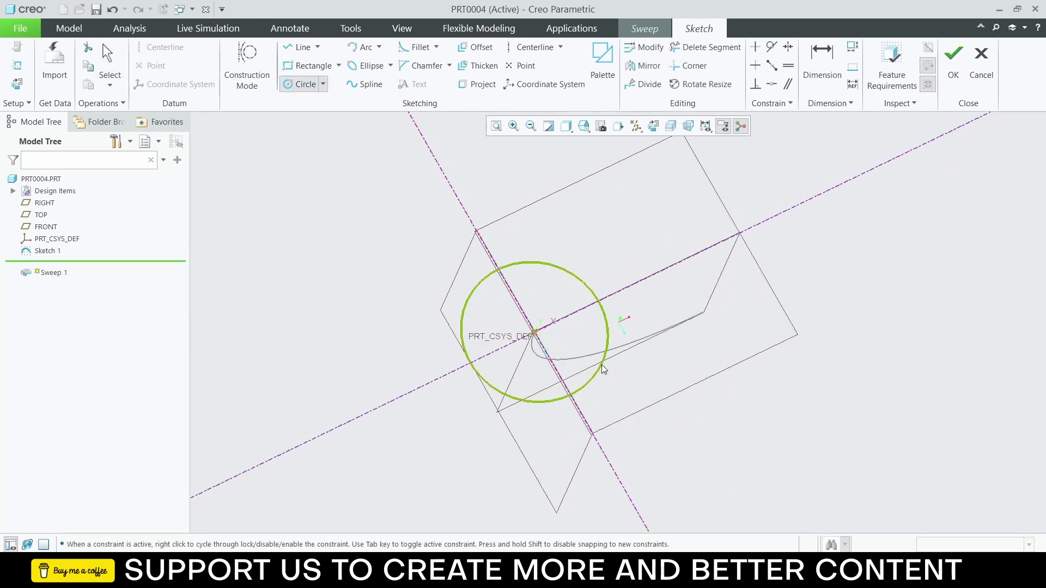
click(603, 369)
middle_click(419, 257)
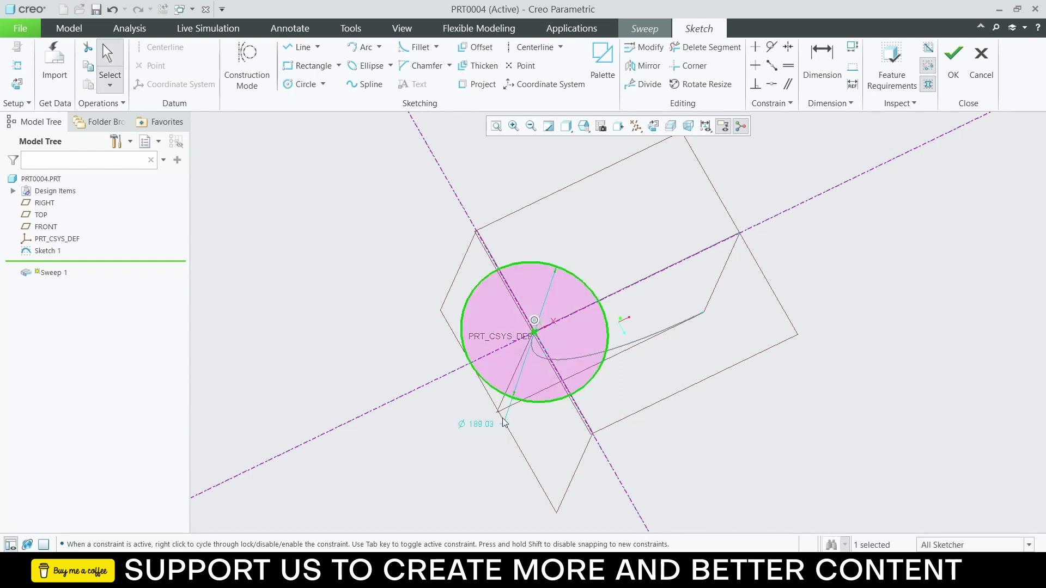
double_click(482, 424)
text(150)
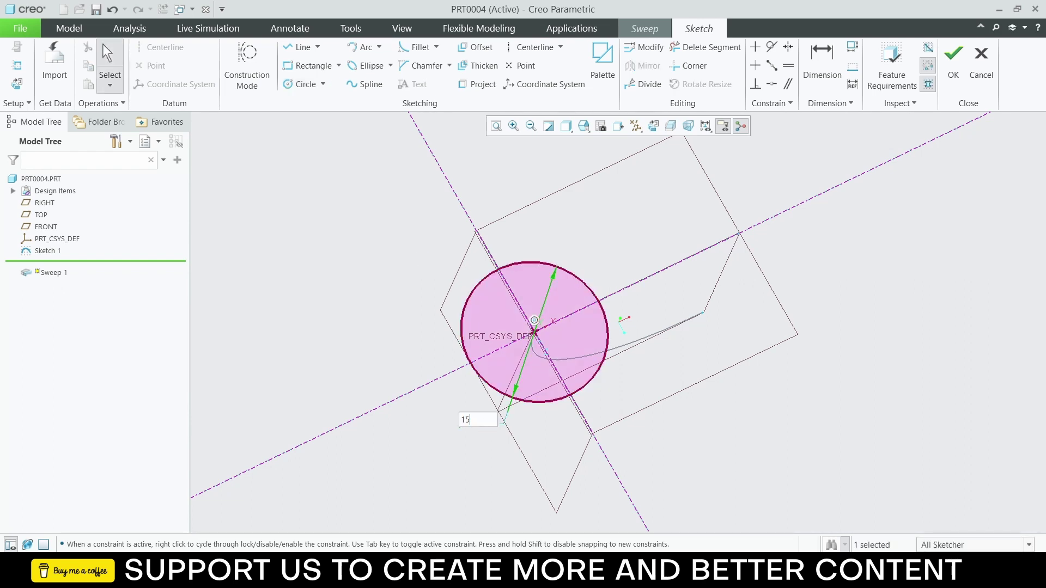
key(Return)
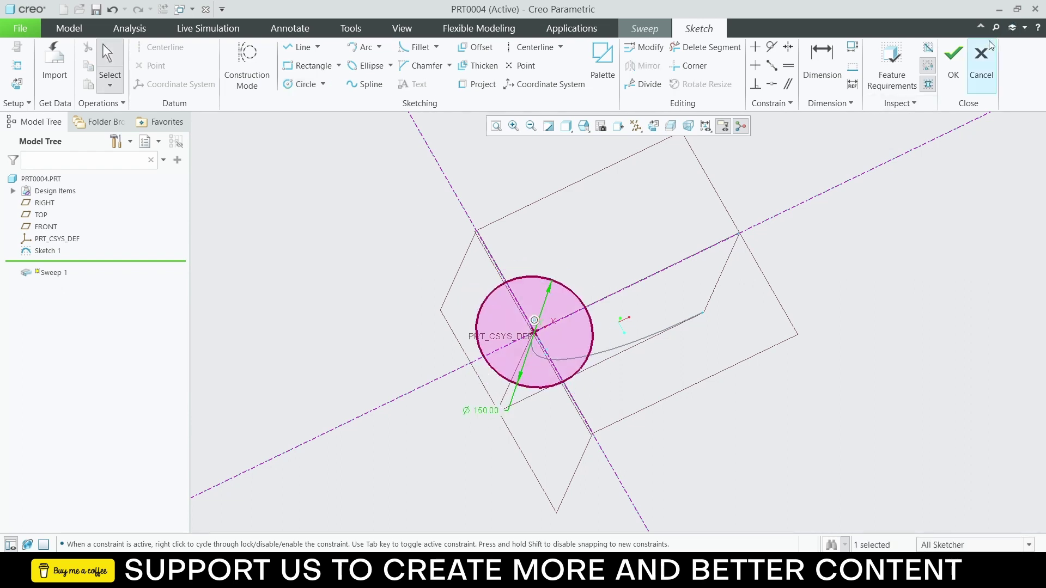
click(953, 60)
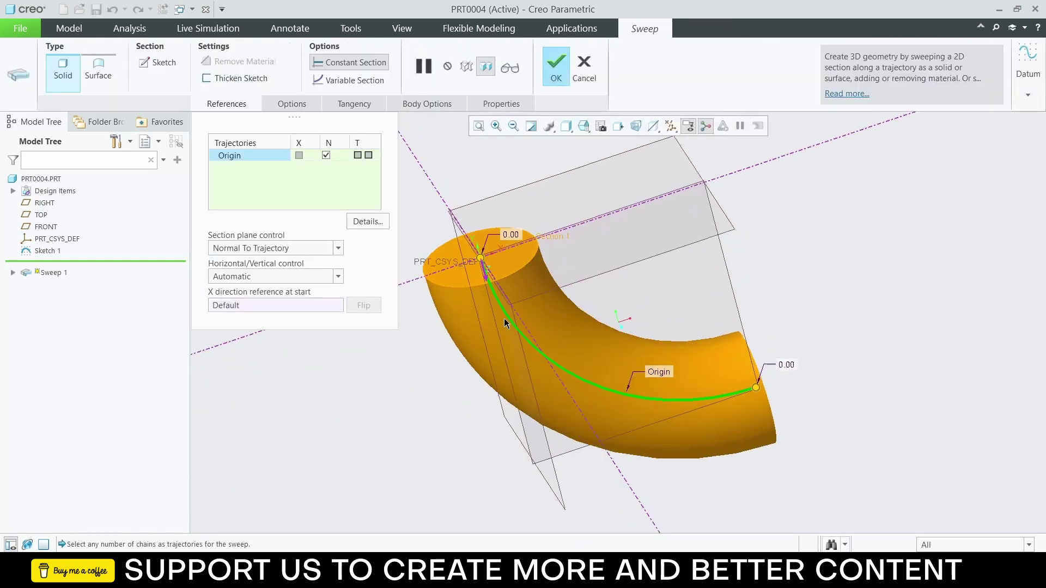
Step: Turn the sweep into a hollow pipe with a wall thickness of 20 and complete the feature
click(227, 80)
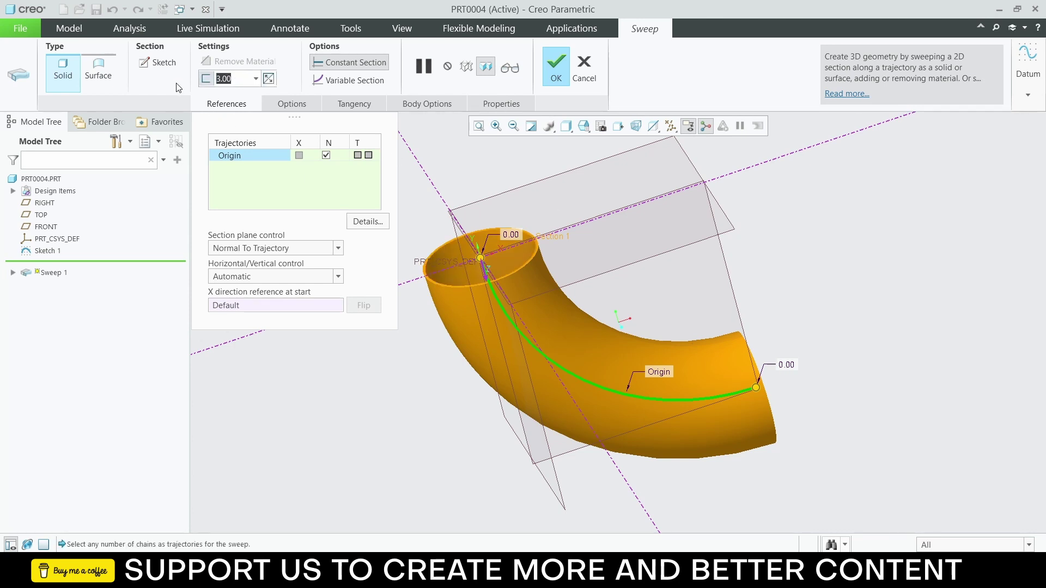
text(30)
key(Return)
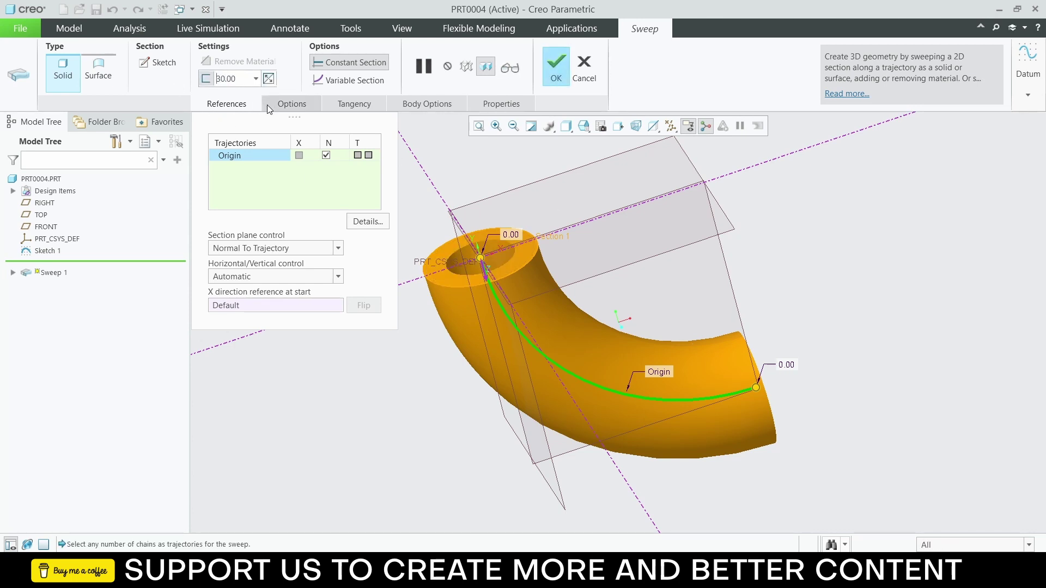
text(20)
key(Return)
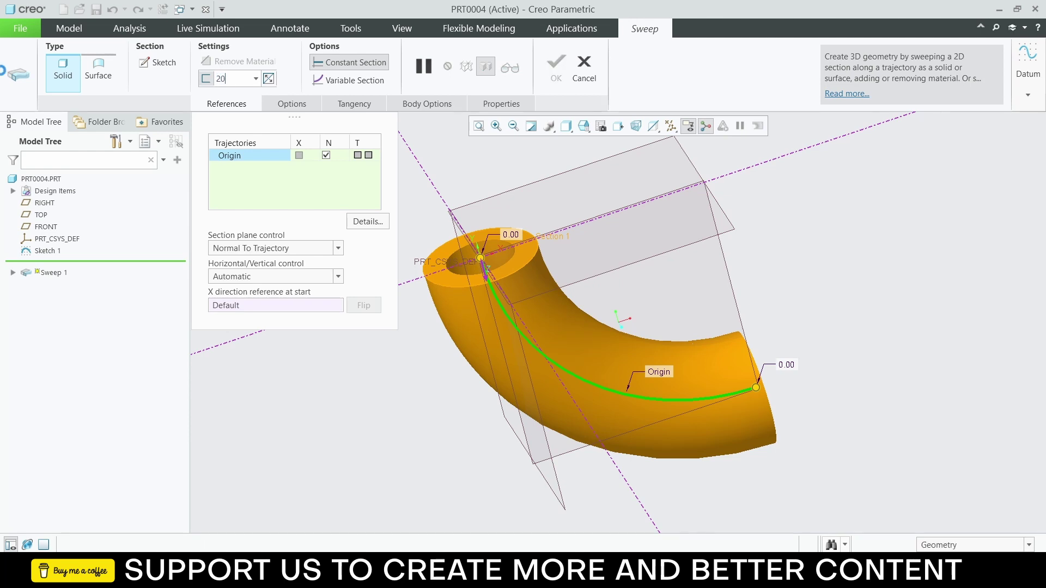
click(555, 64)
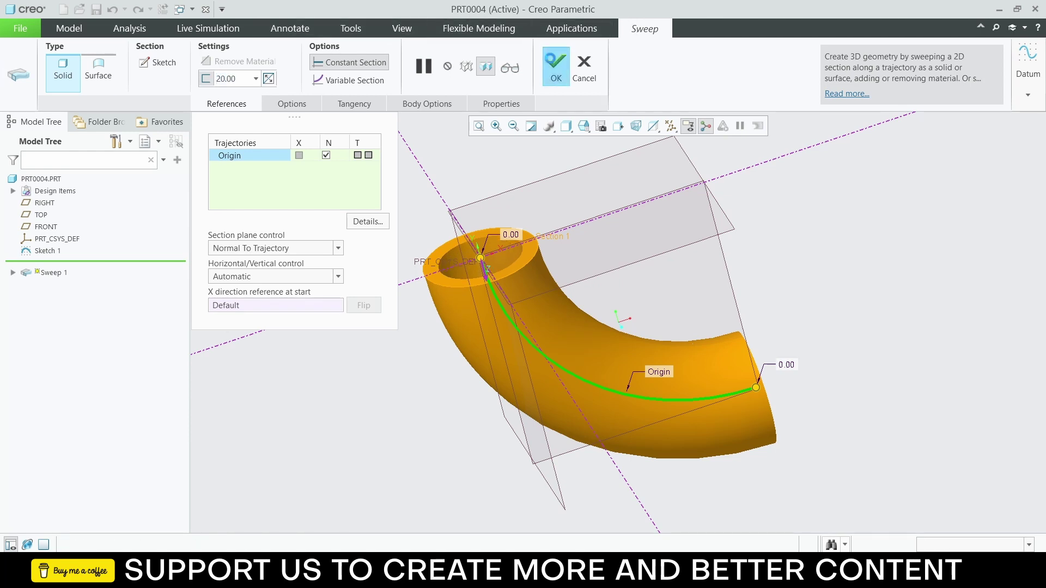
Step: On the pipe's ring-shaped end face at the origin, sketch a circle matching the inner edge and complete the sketch
middle_drag(583, 232, 594, 253)
click(542, 282)
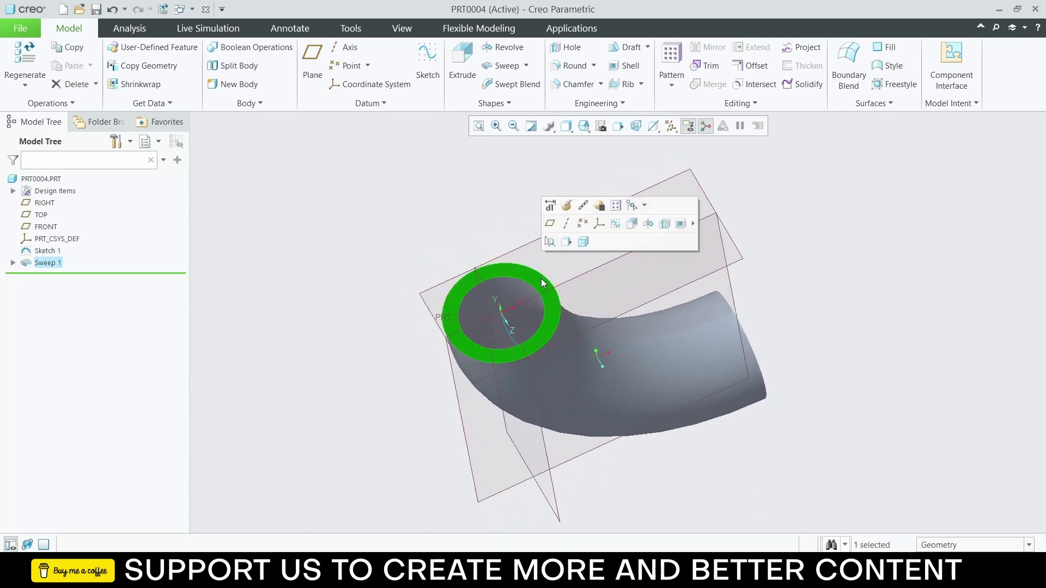
click(566, 242)
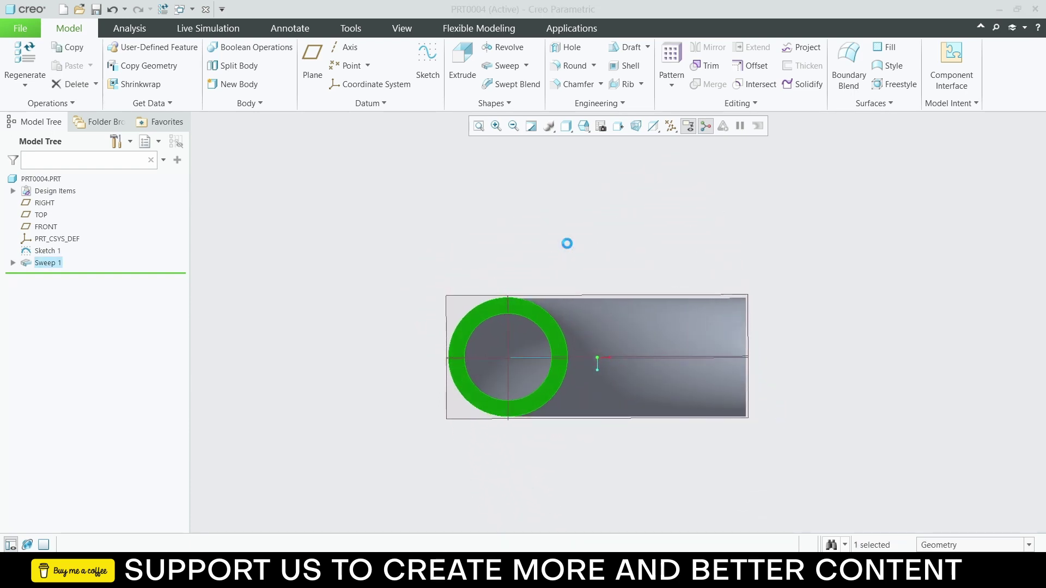
click(433, 55)
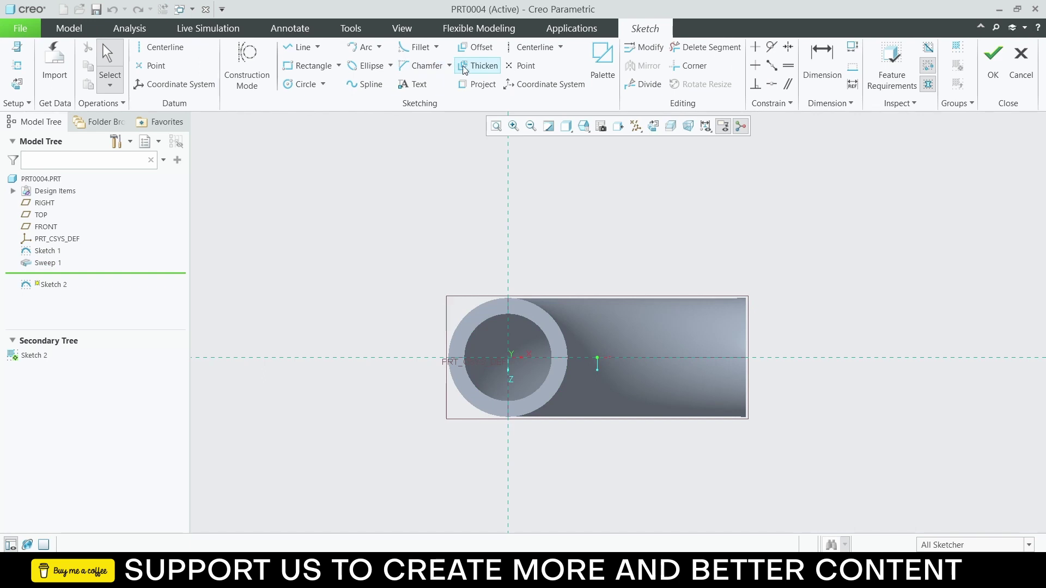
click(303, 84)
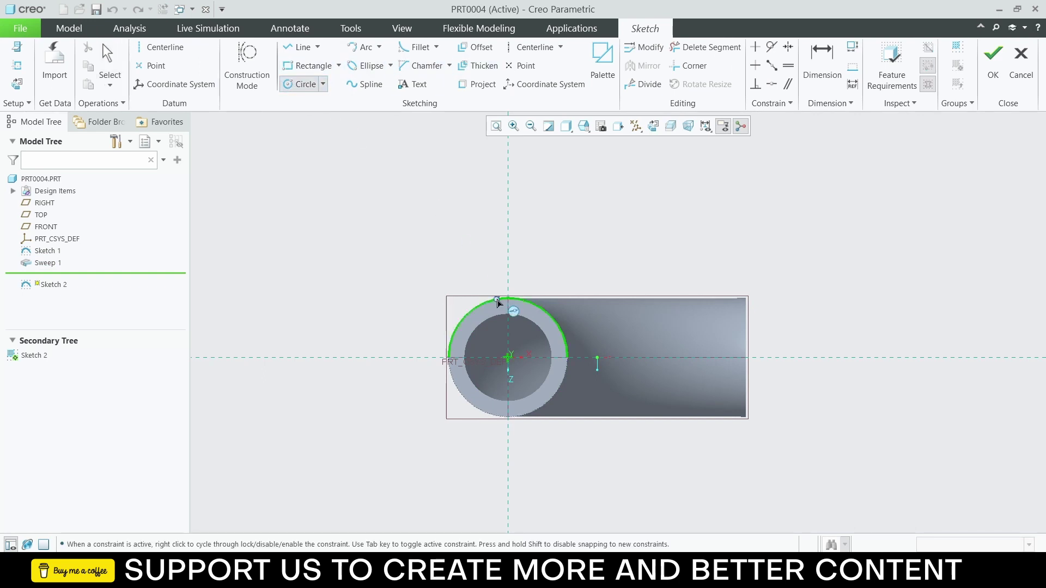
click(514, 358)
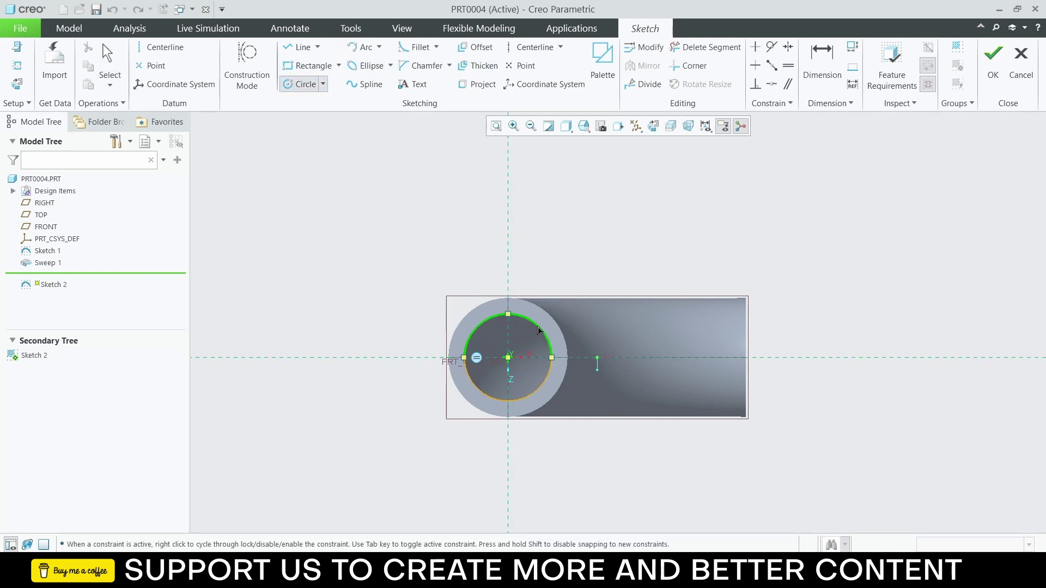
click(540, 329)
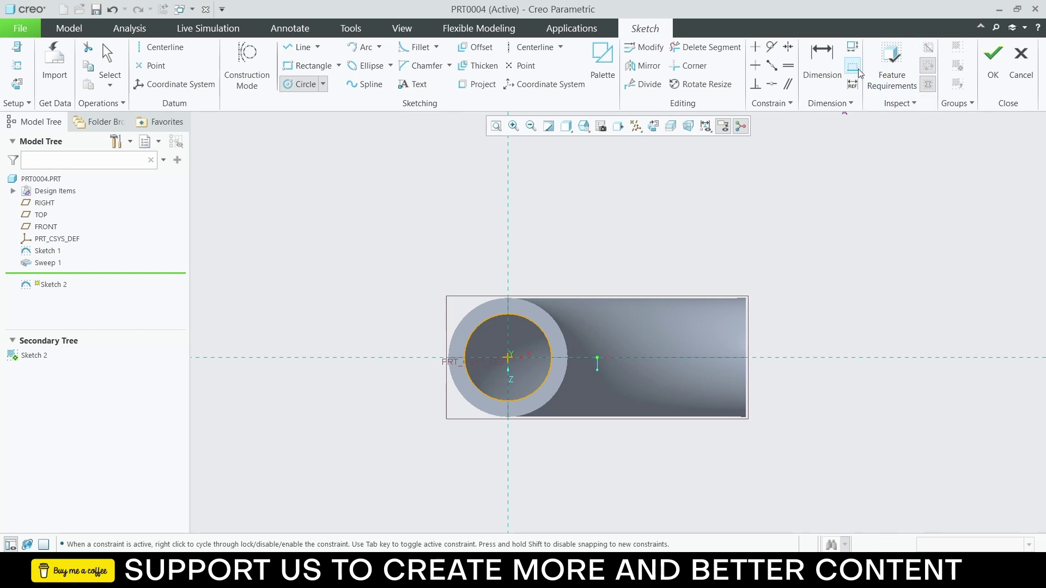
click(988, 63)
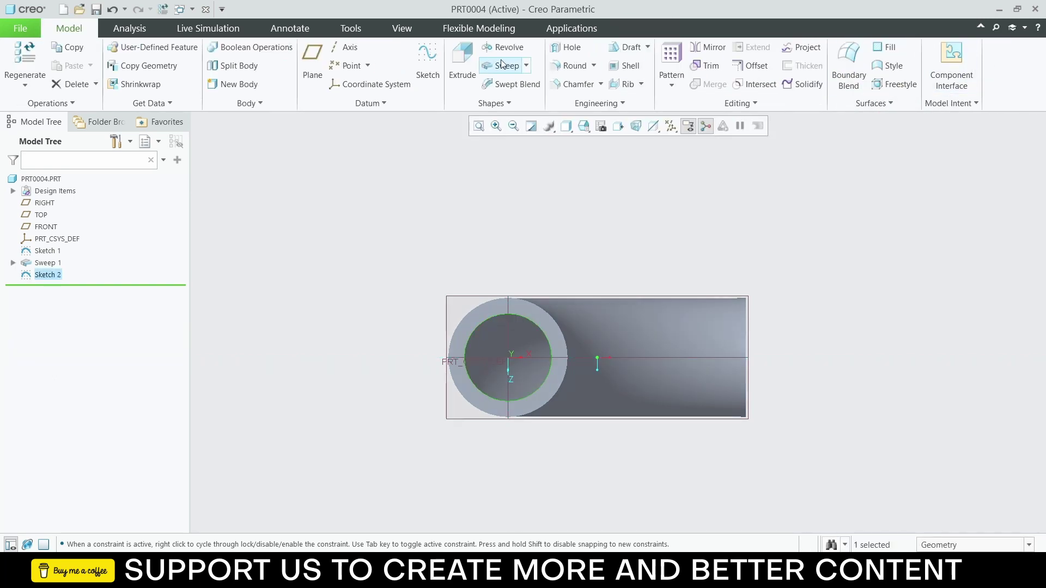
Step: Start extruding the circle sketch as a thickened solid with a wall thickness of 60
click(463, 63)
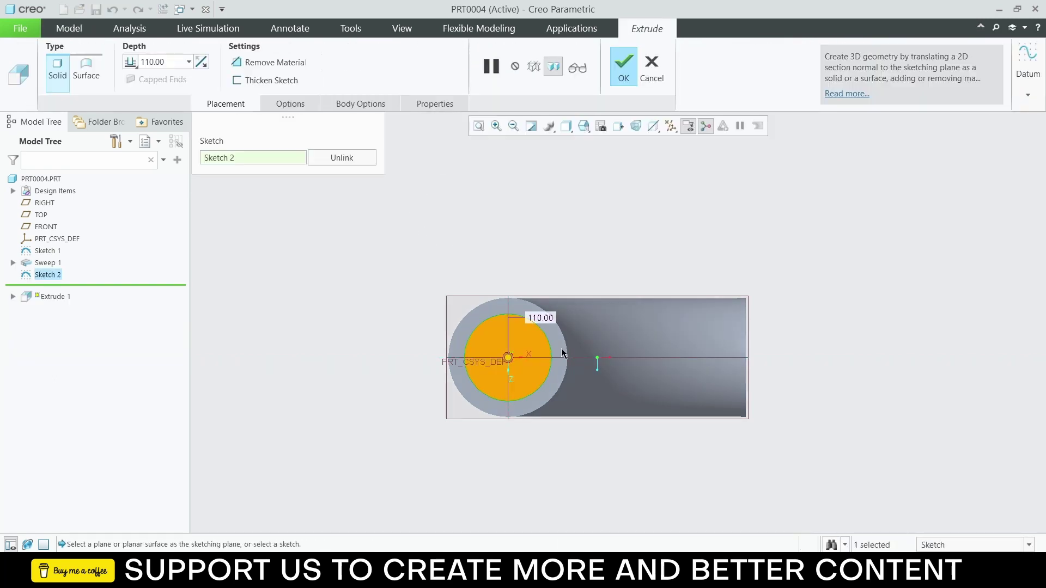
key(ctrl+d)
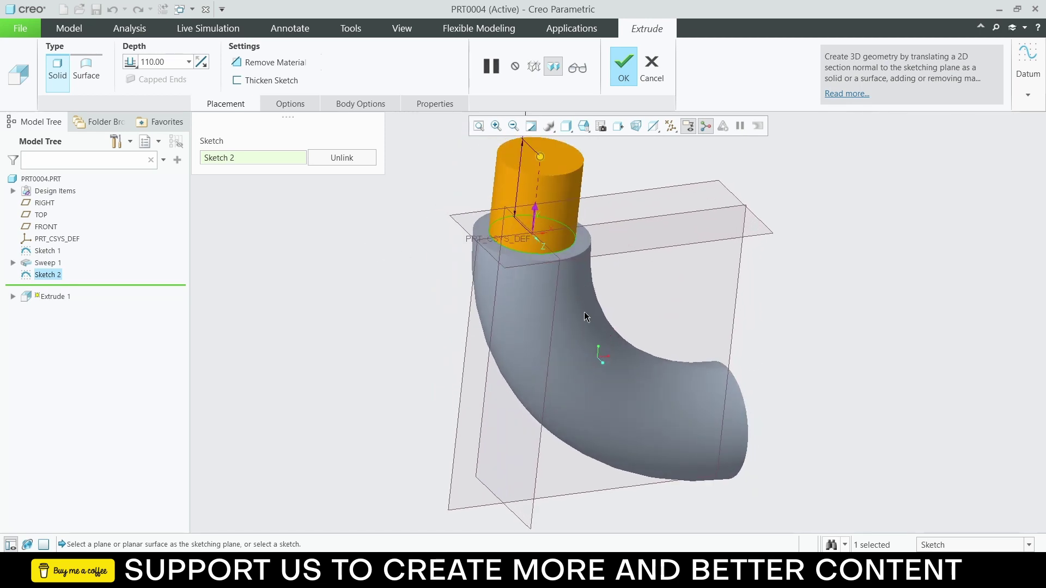
click(237, 80)
double_click(274, 85)
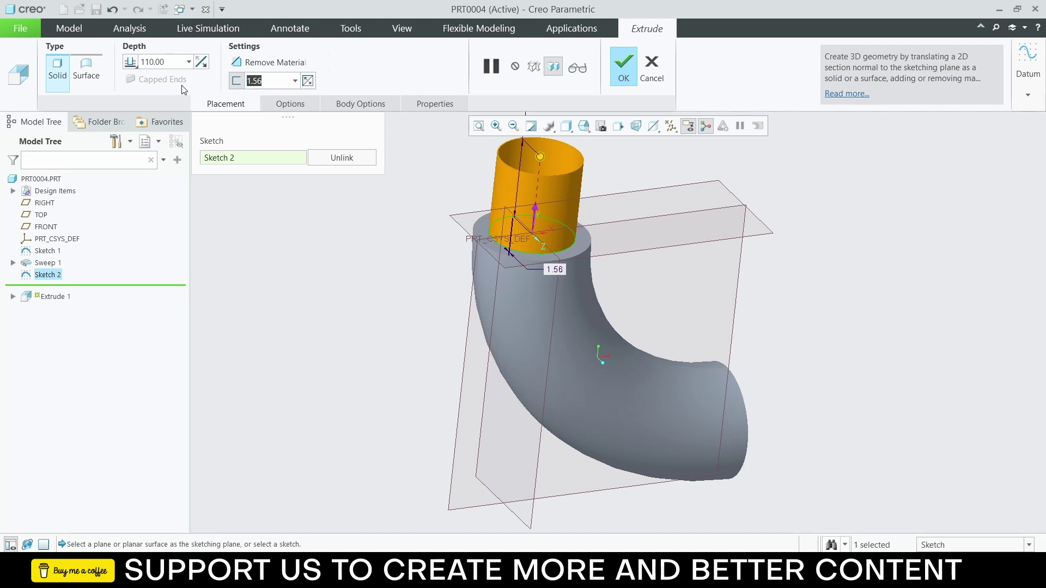
text(60)
key(Return)
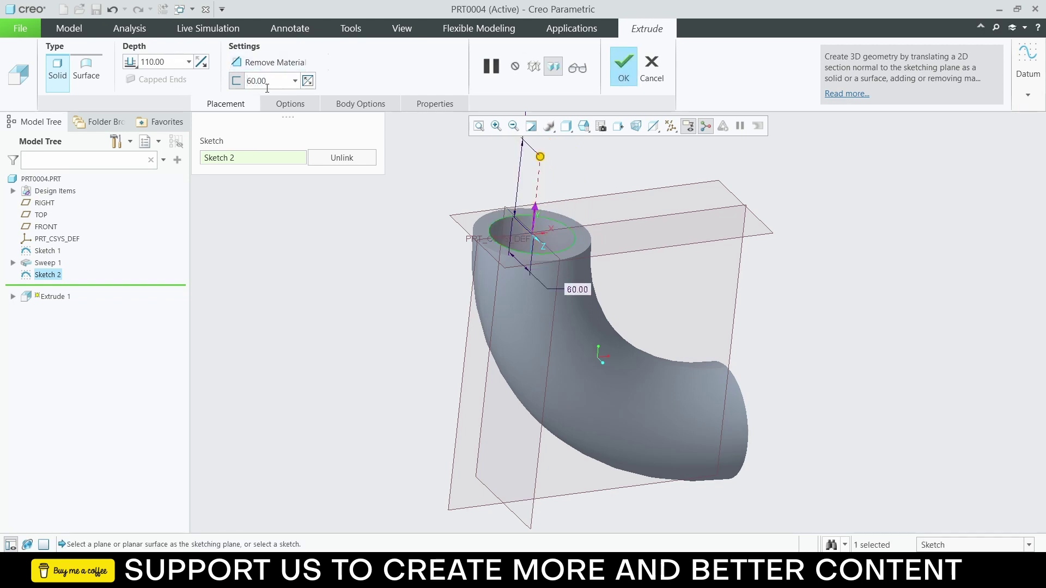
Step: Flip the thickness side of the extrusion so the material lies outside the sketched circle
click(131, 62)
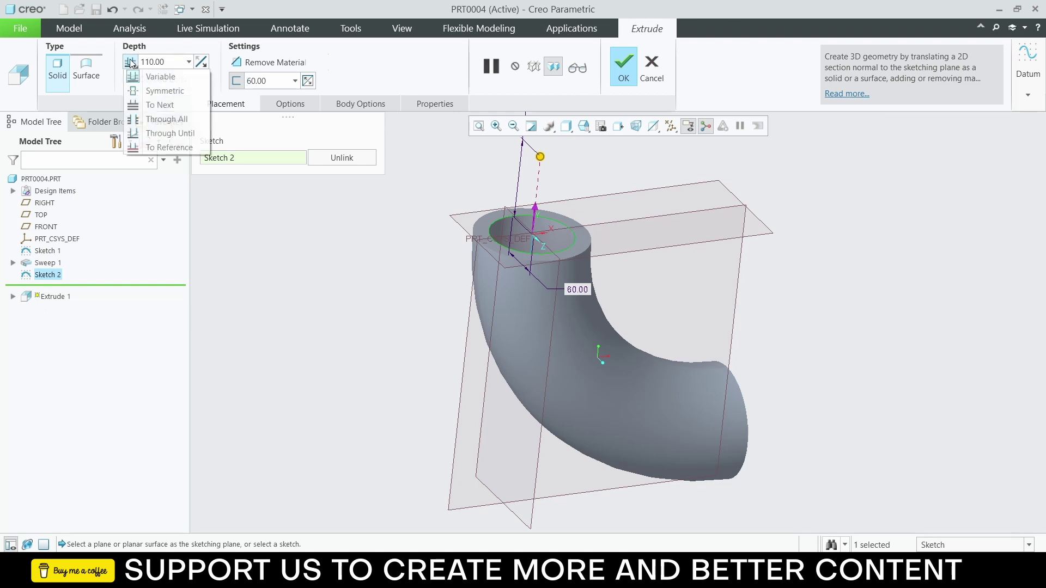
click(407, 55)
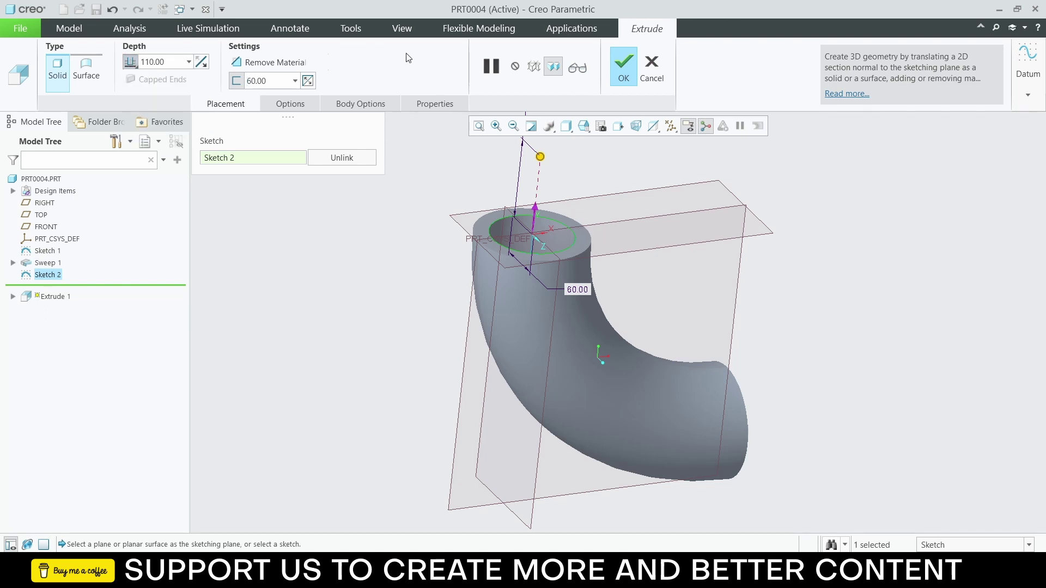
click(288, 81)
click(308, 81)
click(308, 82)
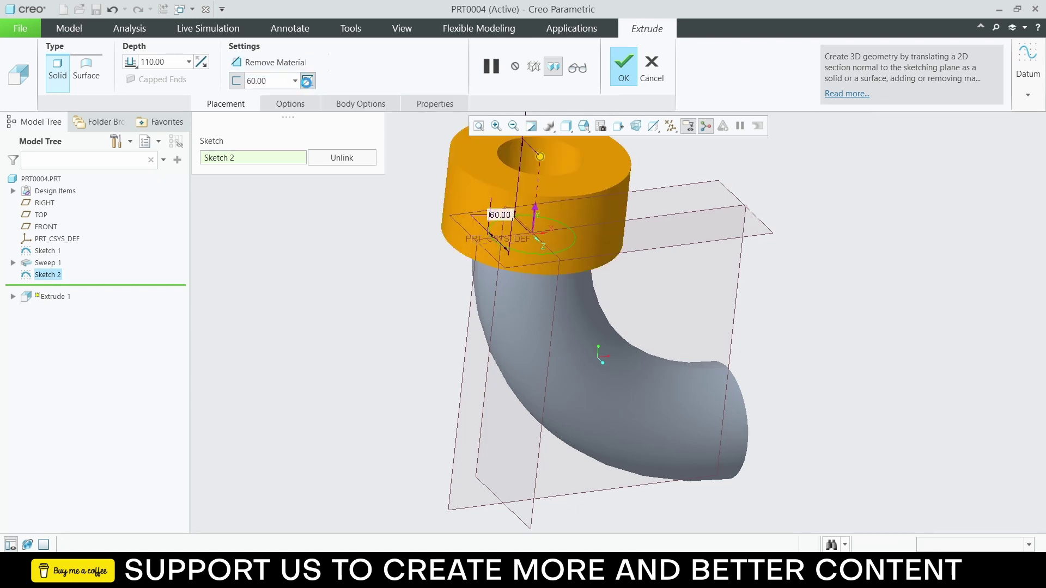
click(308, 81)
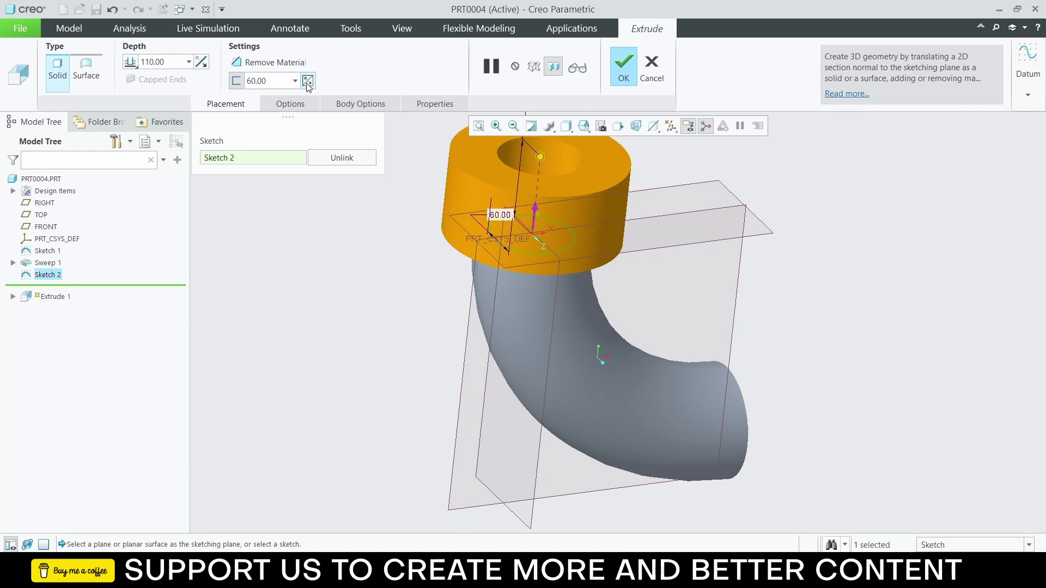
Step: Set the flange's extrusion depth to 20 and its wall thickness to 80, and complete the feature
click(170, 62)
text(1)
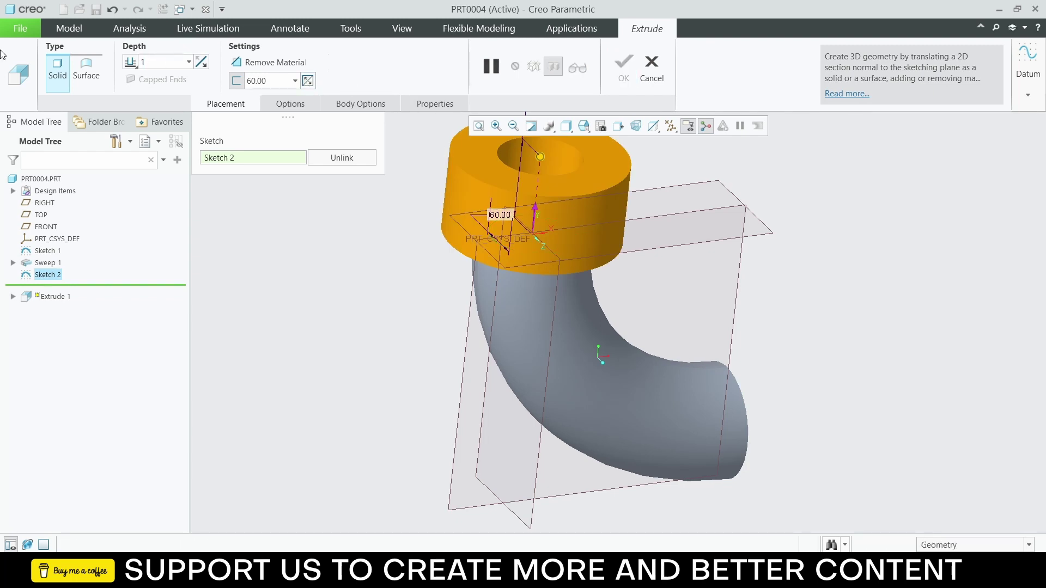
text(0)
key(Return)
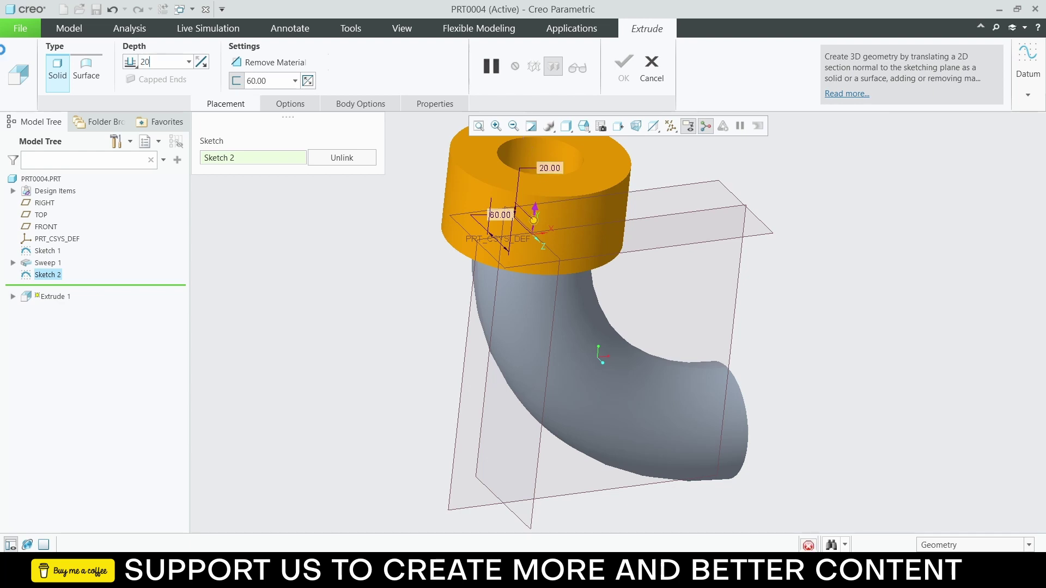
mouse_move(611, 301)
middle_down()
mouse_move(610, 275)
mouse_move(612, 306)
mouse_move(608, 294)
middle_up()
double_click(278, 86)
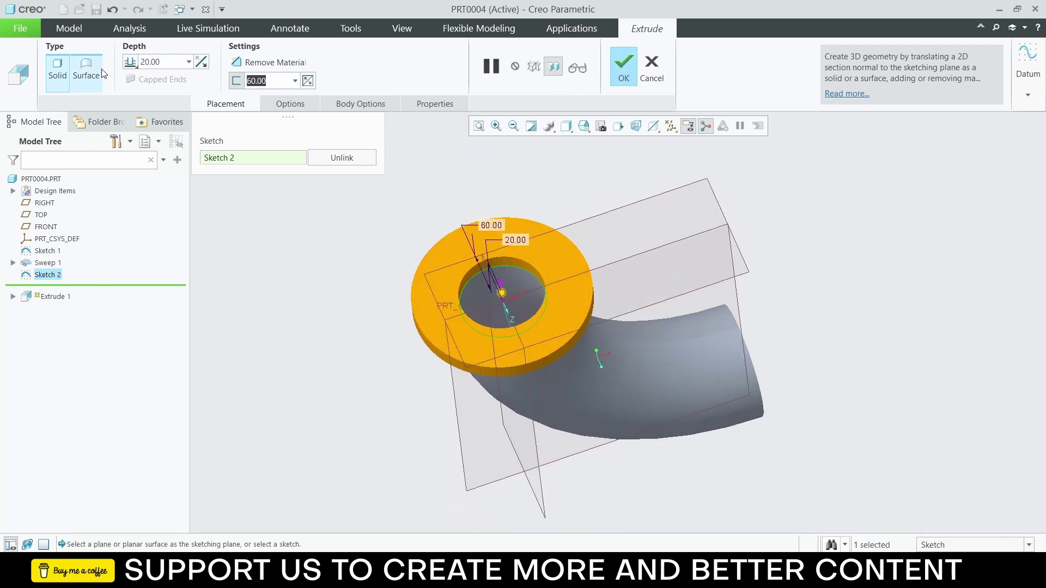
text(80)
key(Return)
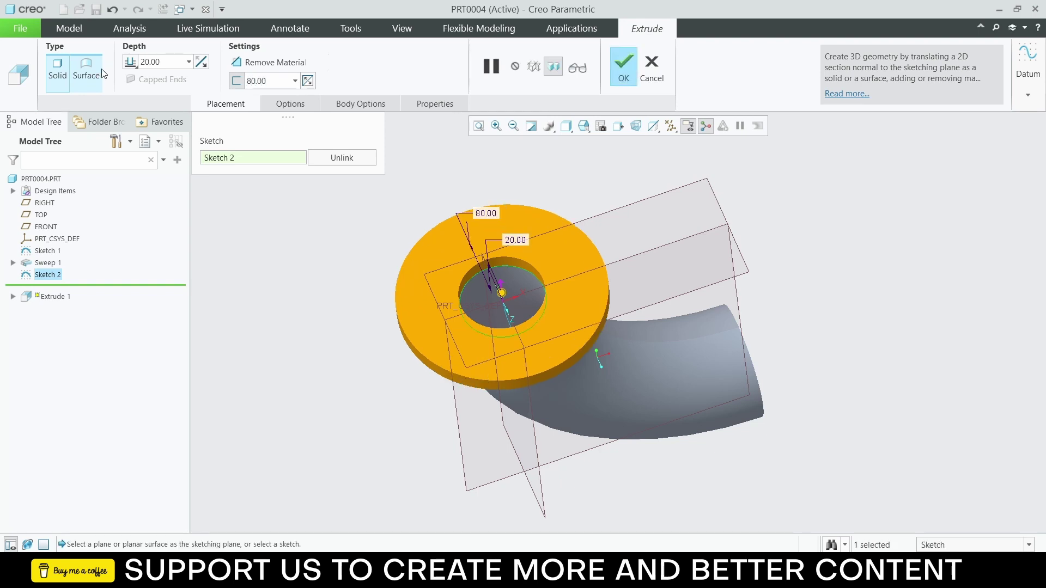
click(621, 68)
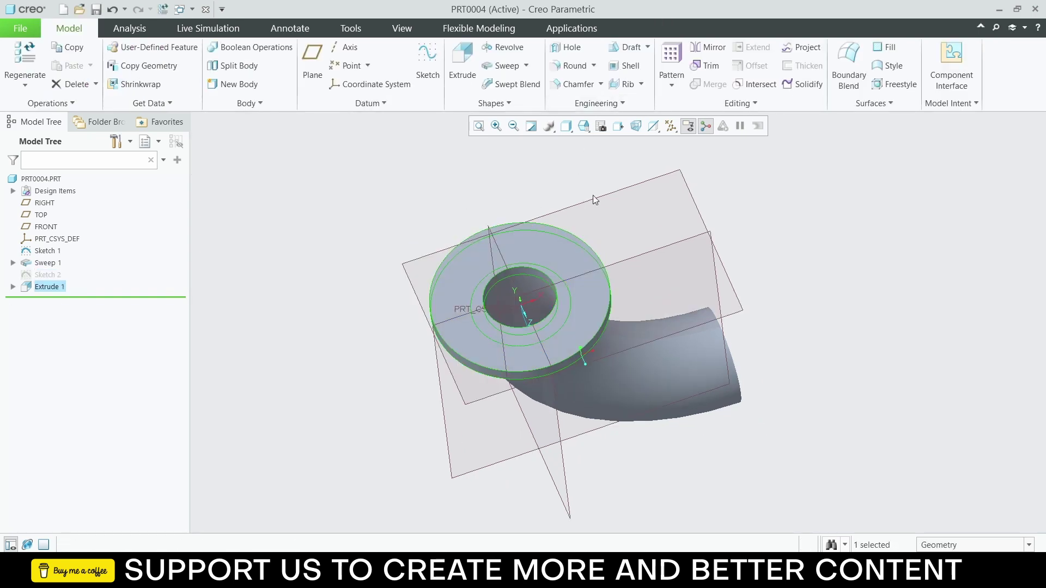
Step: Start a new sketch on the flange's outer ring-shaped face and view it face-on
click(573, 247)
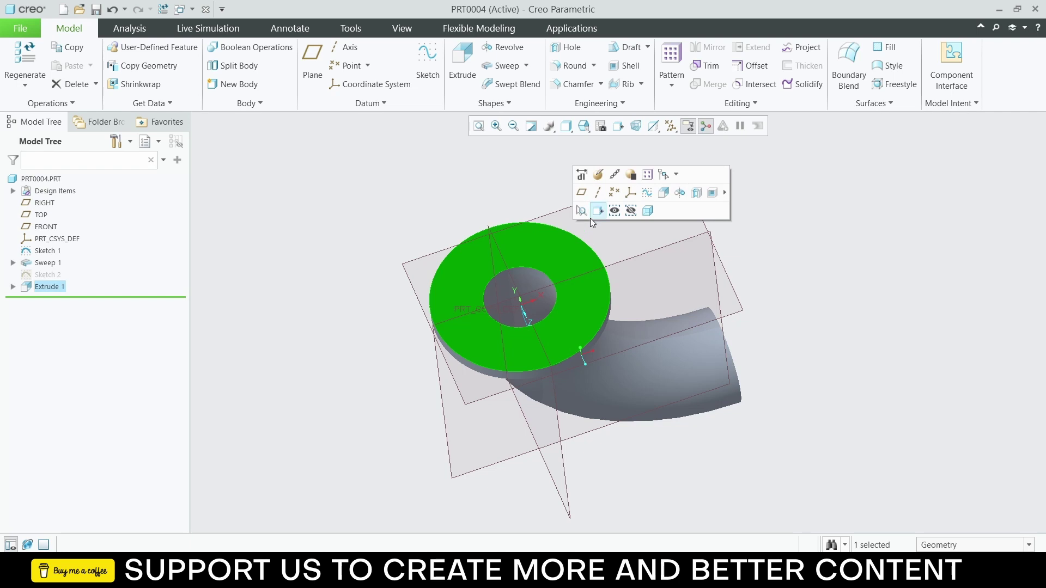
click(594, 213)
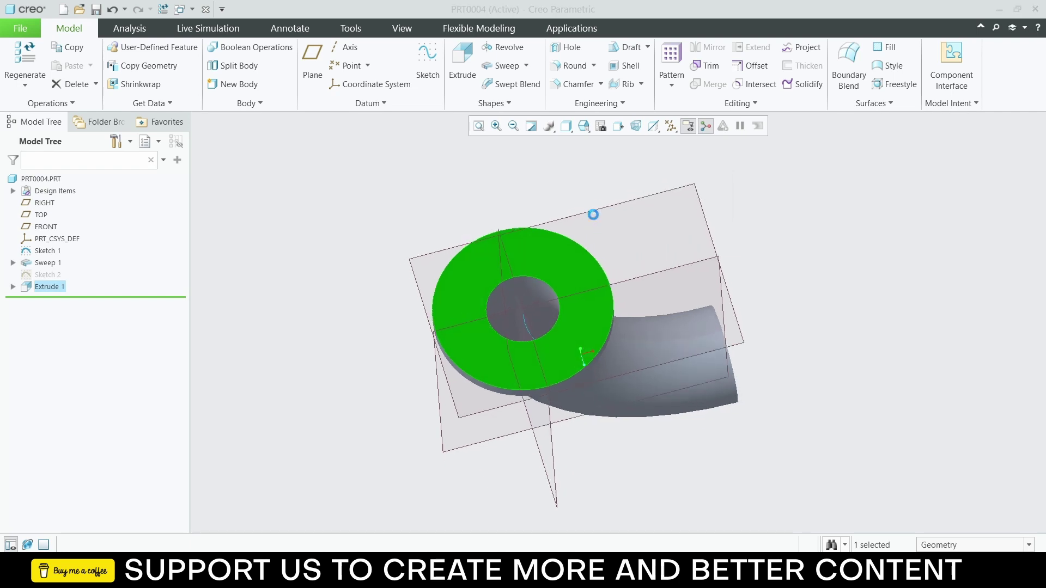
click(559, 293)
click(630, 237)
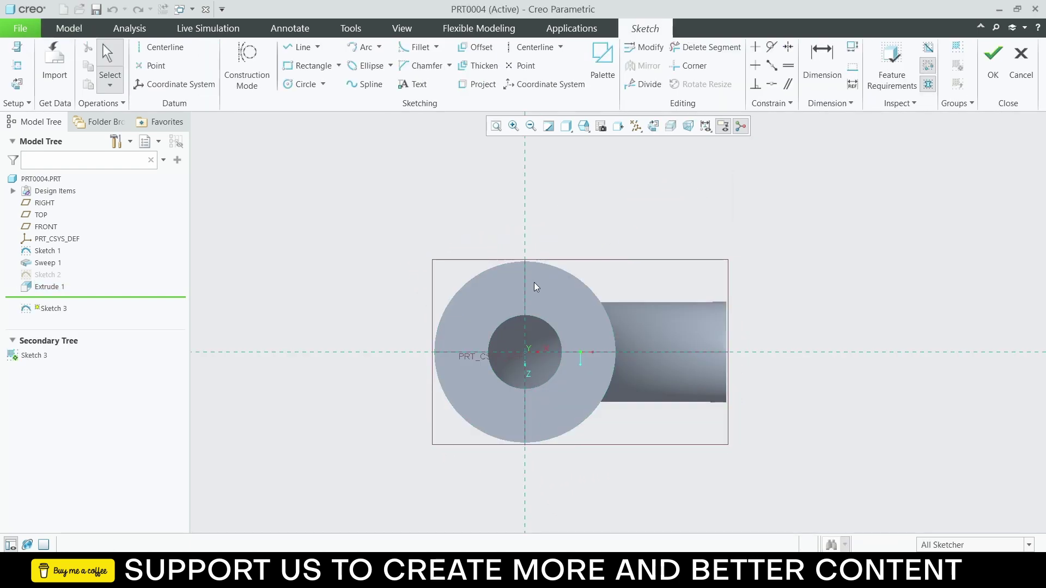
scroll(534, 283, up, 3)
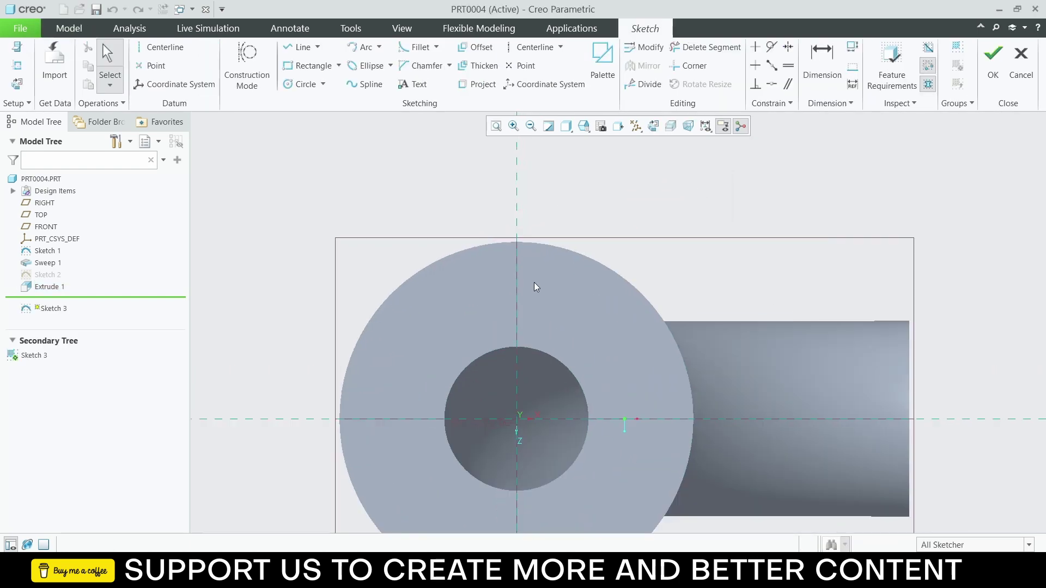
Step: Sketch a circle centred at the origin with a diameter of 220 and convert it to construction geometry
click(288, 85)
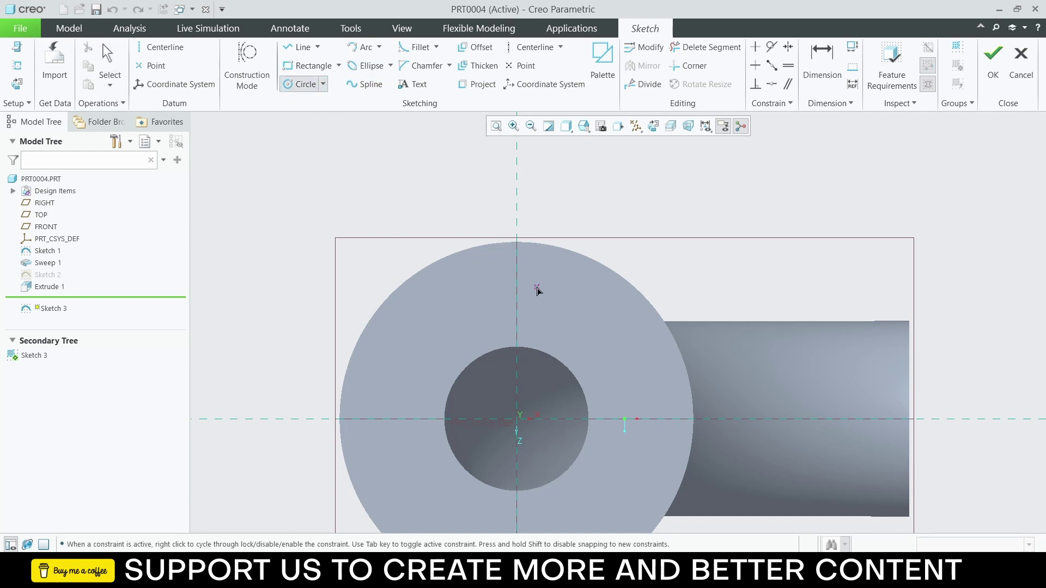
click(517, 419)
click(567, 289)
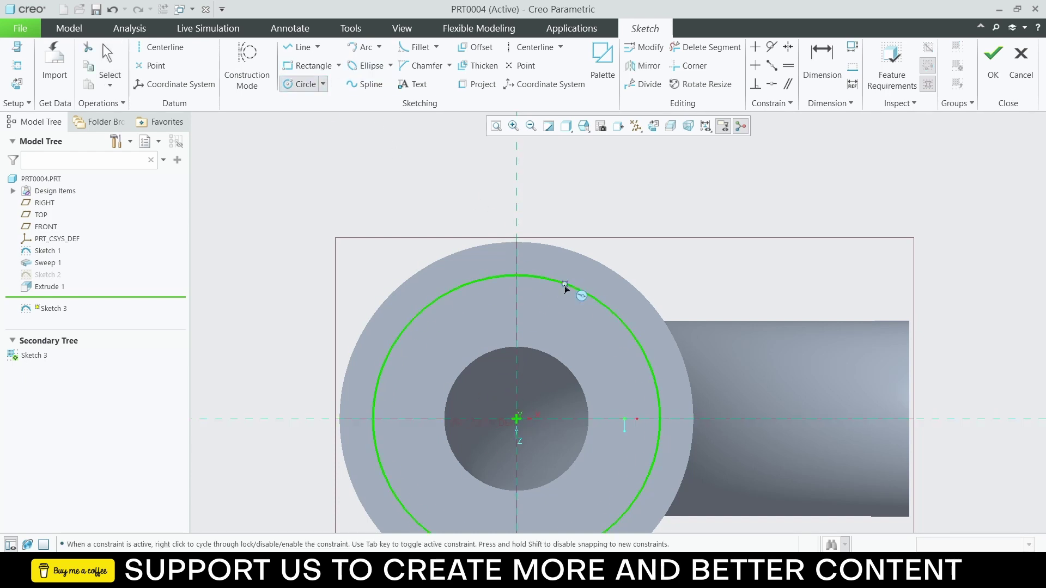
middle_click(609, 218)
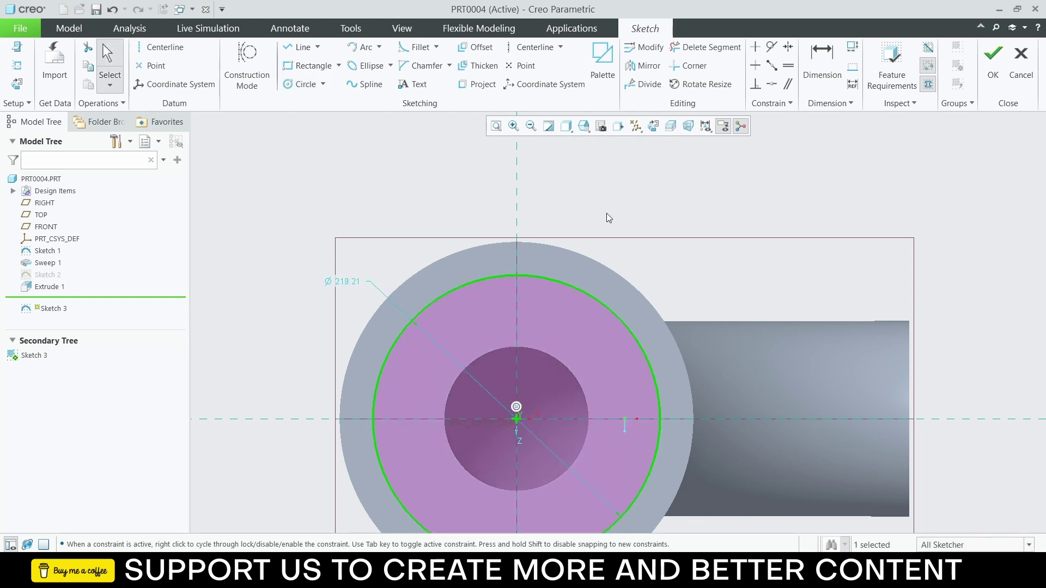
double_click(335, 282)
text(2)
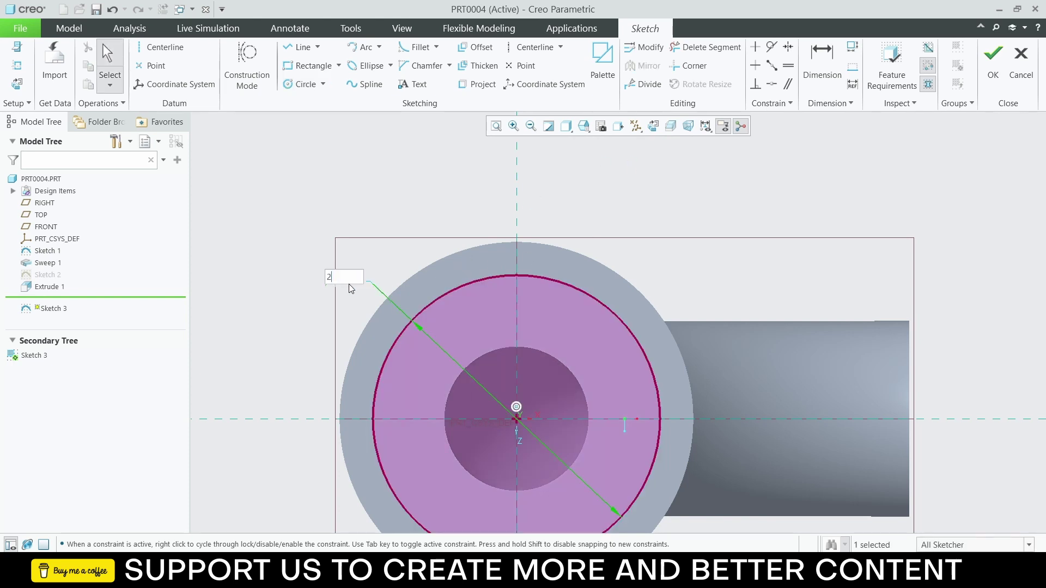
text(20)
key(Return)
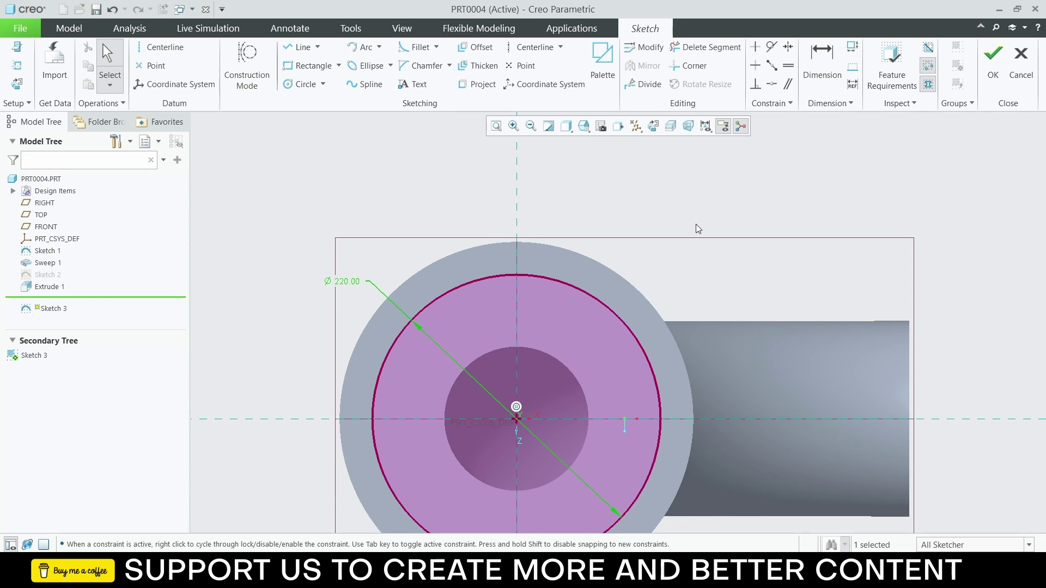
click(606, 309)
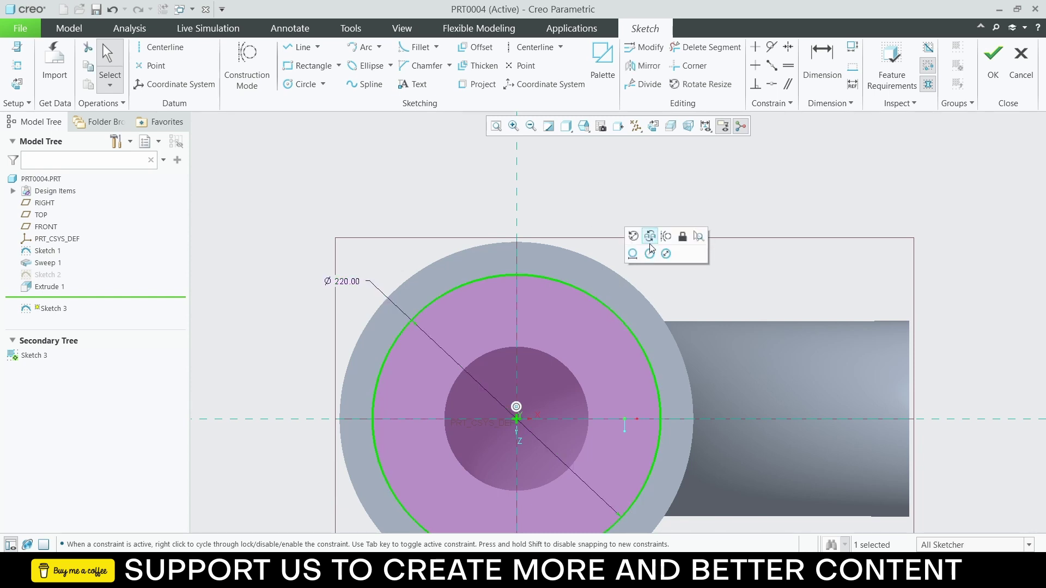
click(650, 245)
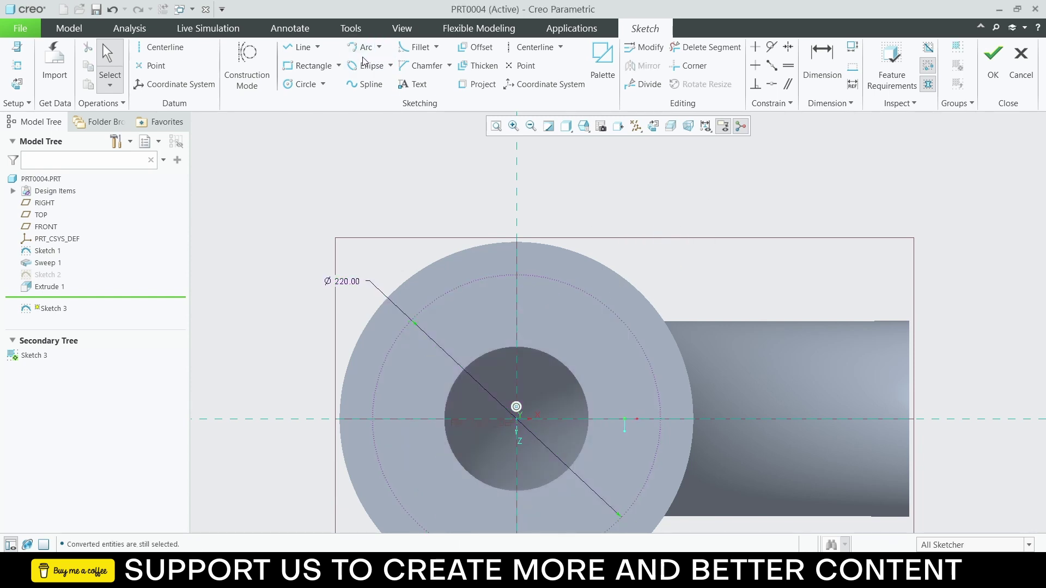
Step: Sketch a 20-diameter circle where the vertical reference crosses the upper part of the construction circle, and complete the sketch
click(303, 84)
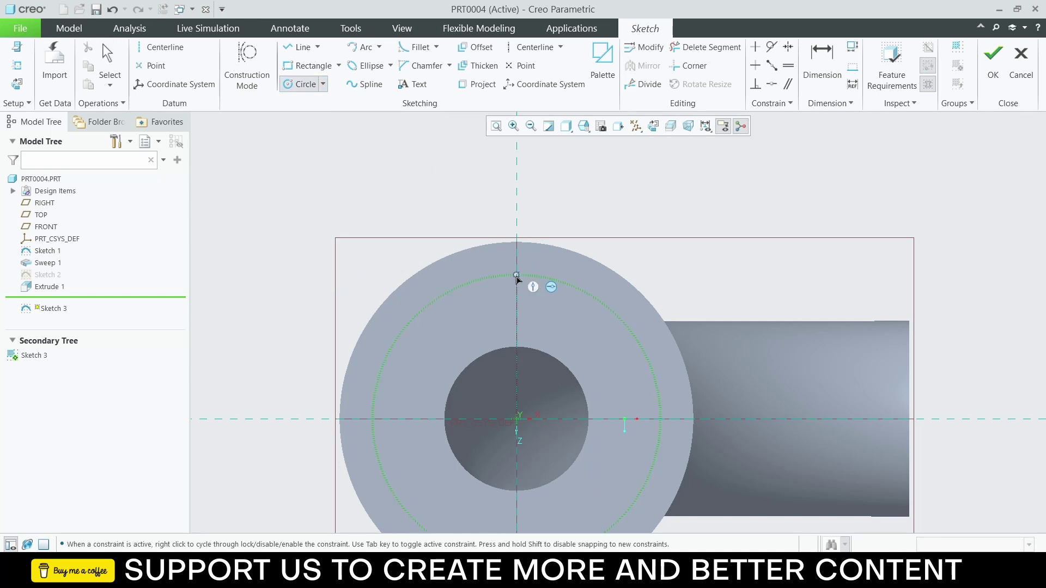
click(517, 275)
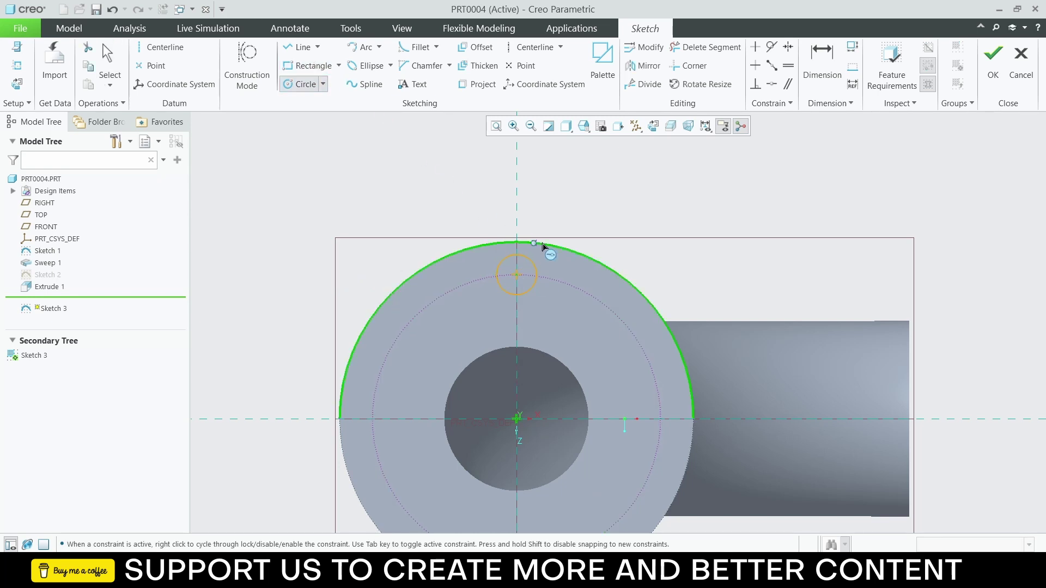
middle_click(596, 221)
double_click(475, 254)
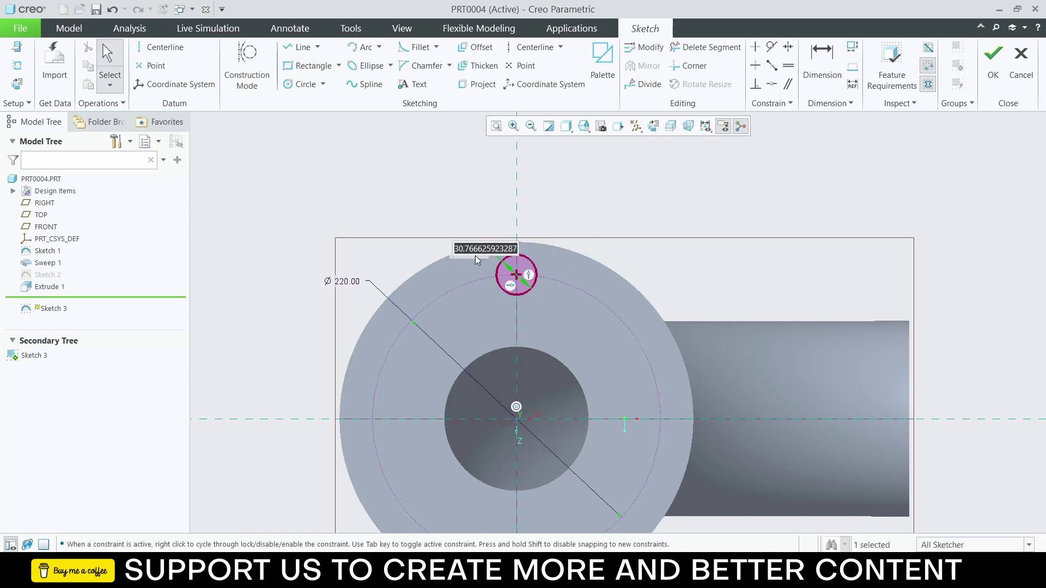
text(20)
key(Return)
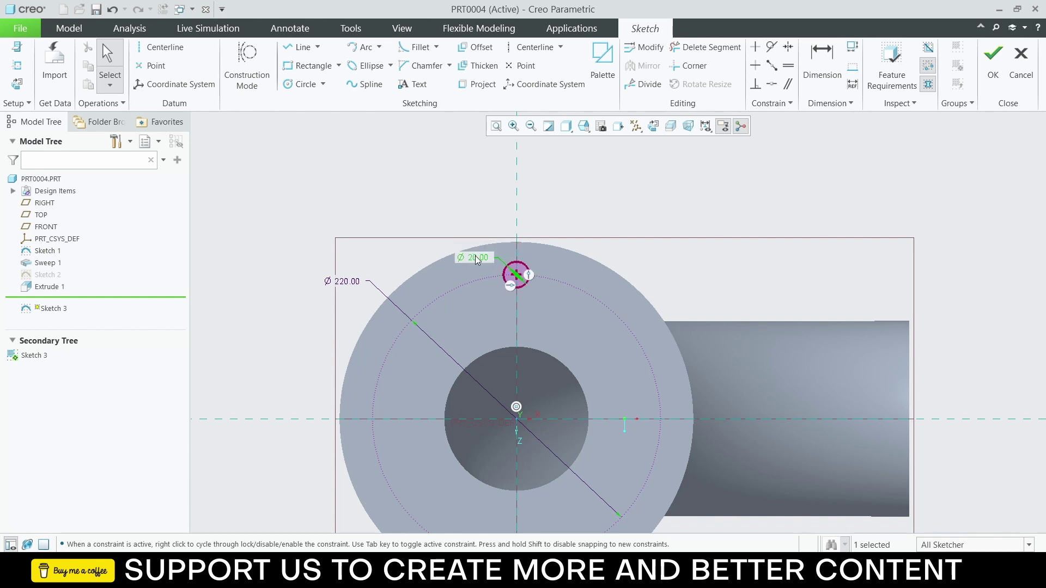
key(ctrl+d)
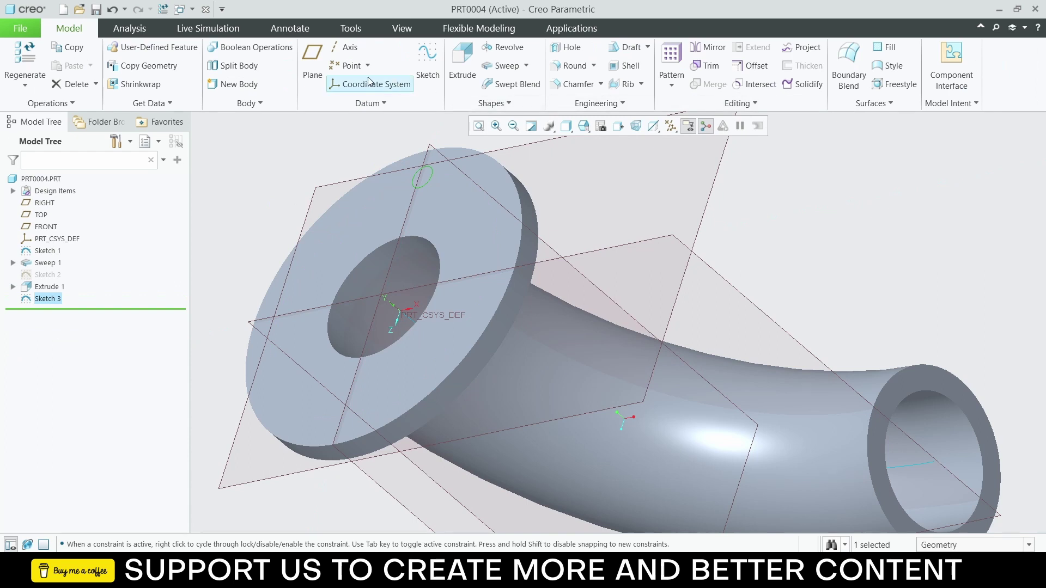
Step: Extrude the small circle as a material-removing cut, 20 deep, flipped into the flange, and complete the feature
click(457, 69)
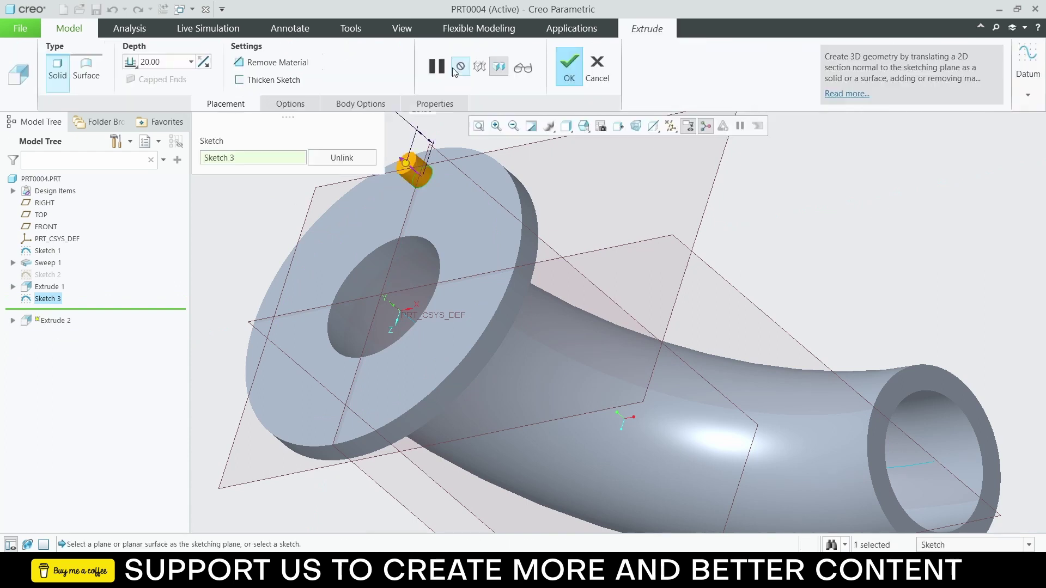
click(274, 63)
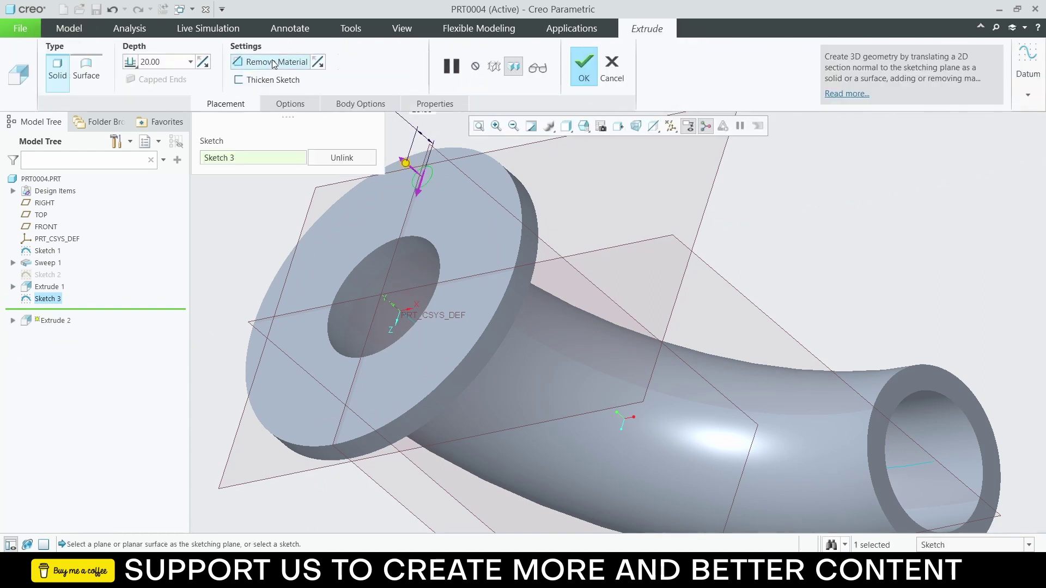
click(203, 65)
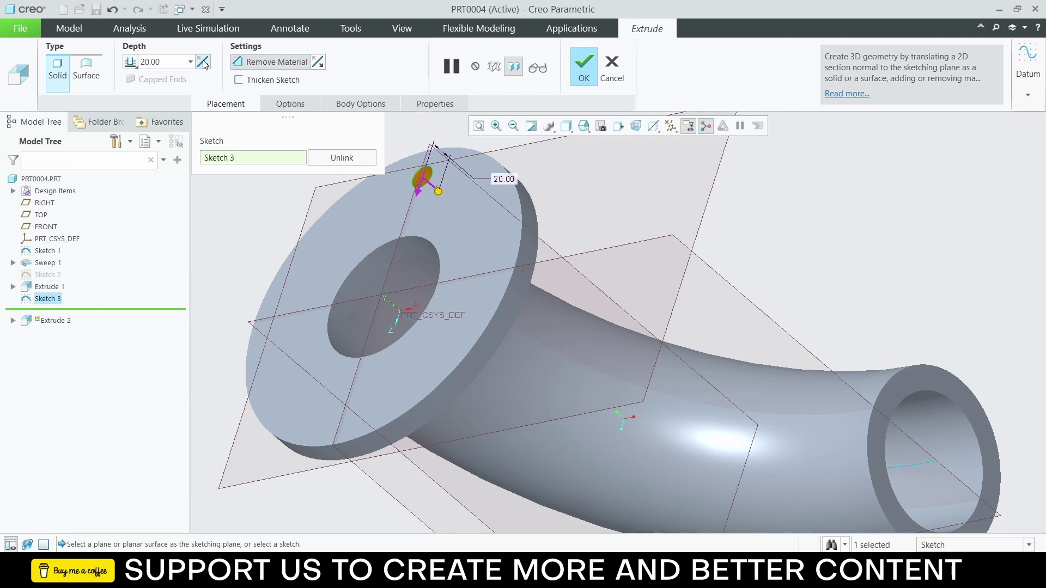
middle_drag(509, 207, 609, 210)
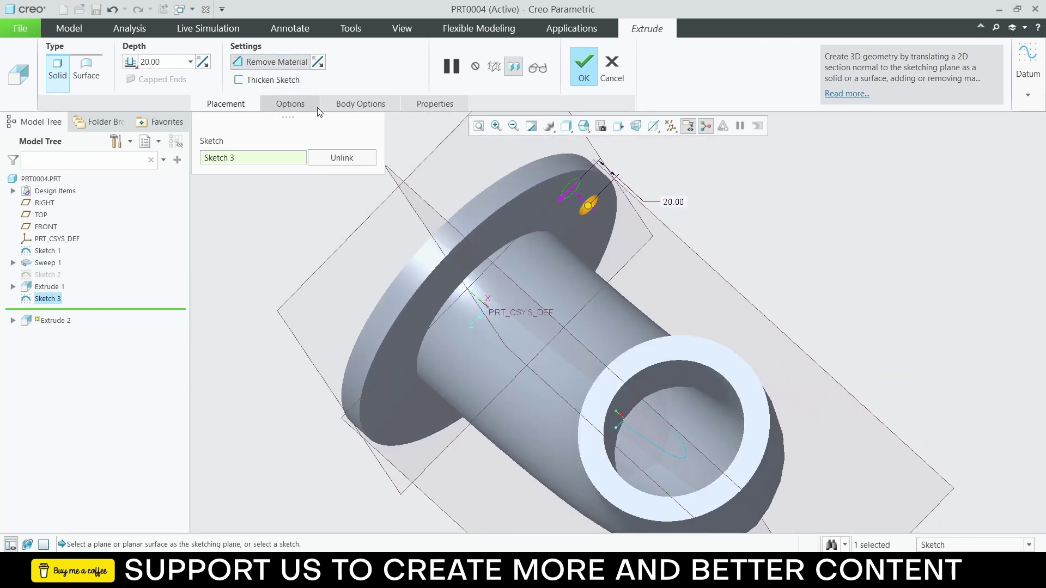
click(579, 76)
middle_drag(599, 179, 525, 217)
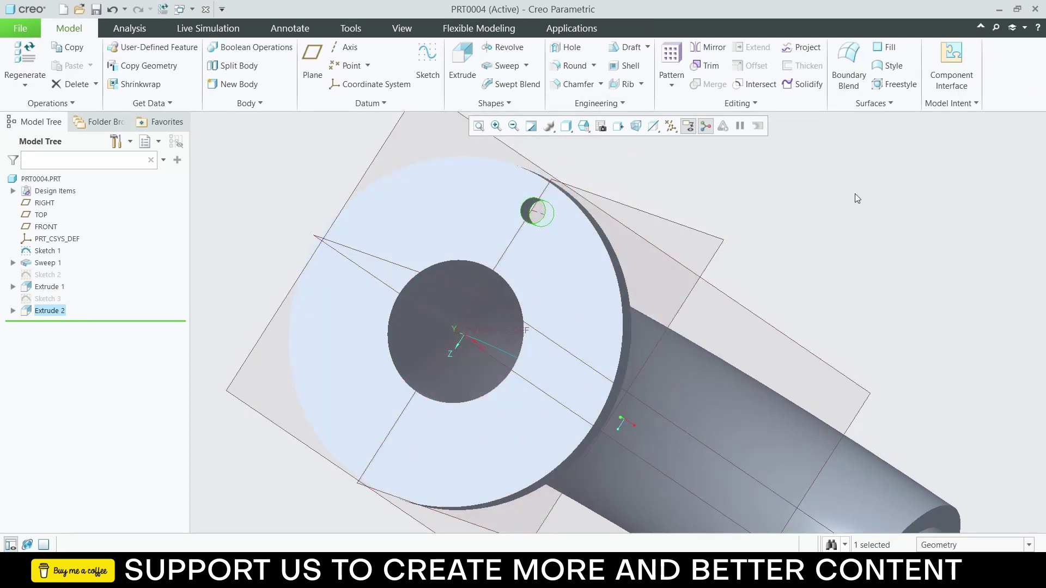
Step: Start an axis-type pattern of the flange's hole cut, using the default coordinate system's Y axis as the pattern centre
click(854, 194)
scroll(511, 226, down, 3)
click(41, 310)
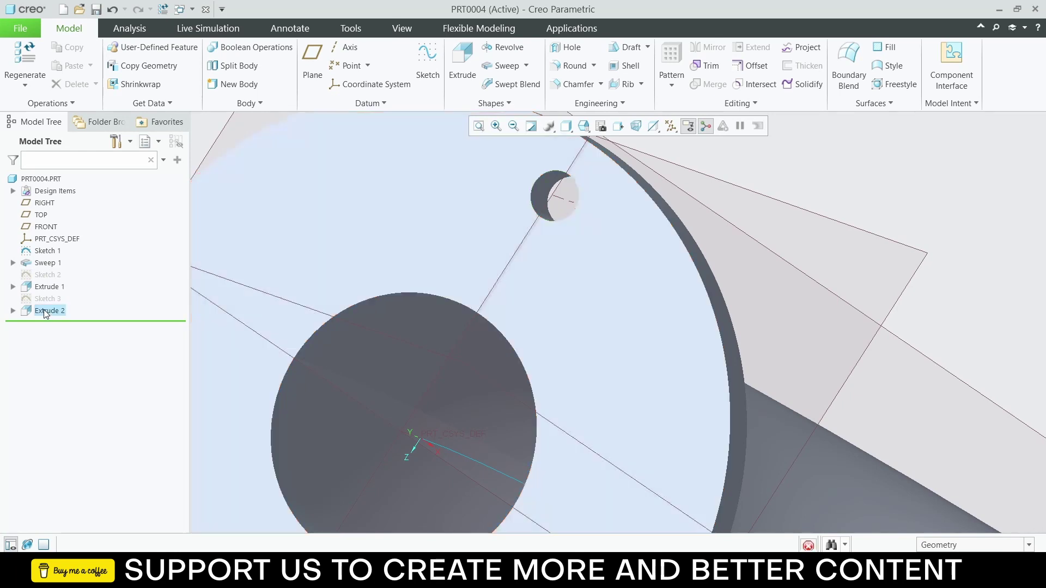
click(671, 60)
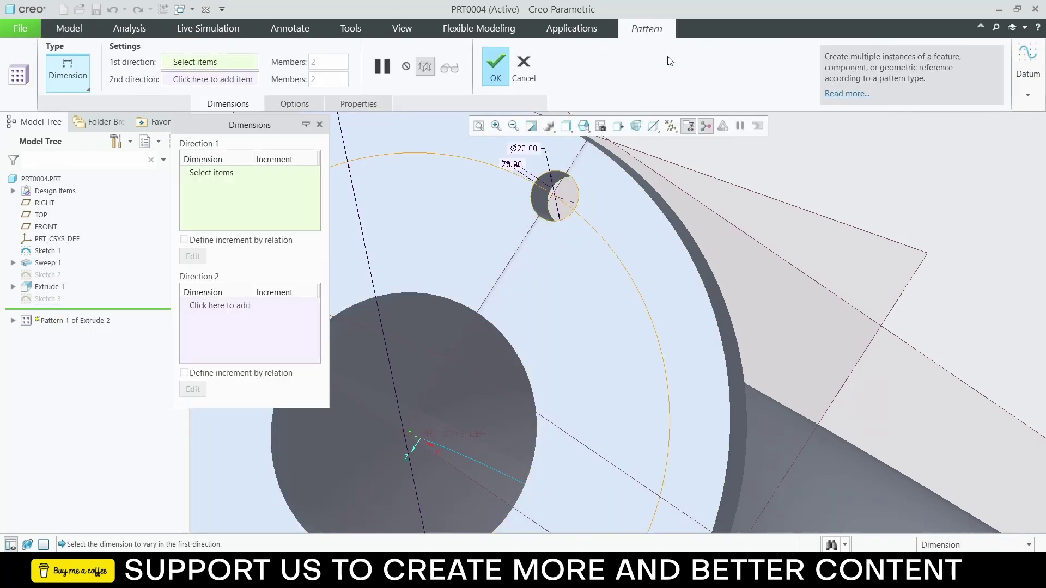
scroll(746, 244, up, 5)
click(60, 89)
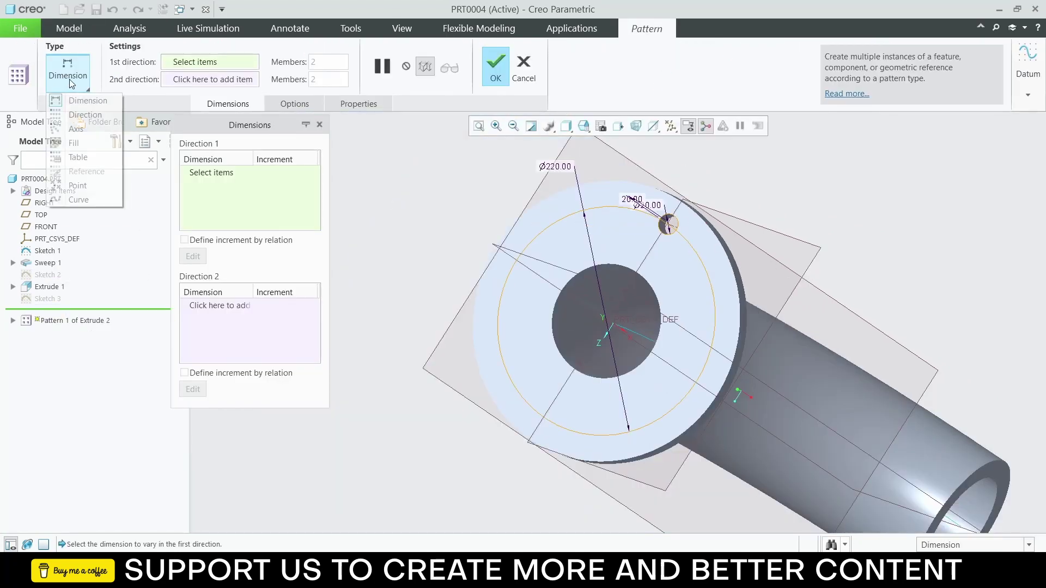
click(76, 131)
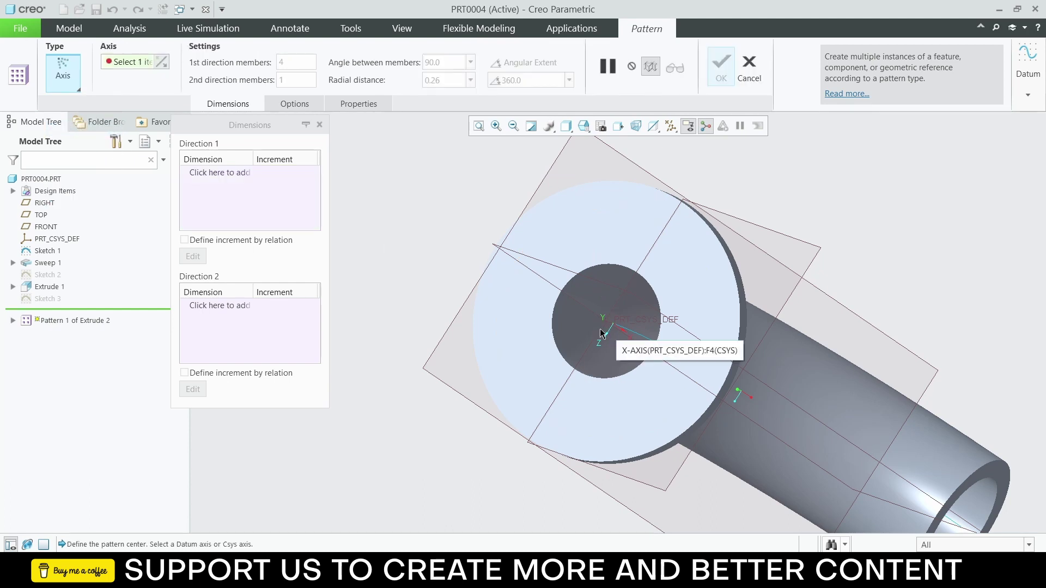
middle_drag(613, 330, 614, 294)
scroll(628, 266, down, 3)
scroll(628, 263, down, 2)
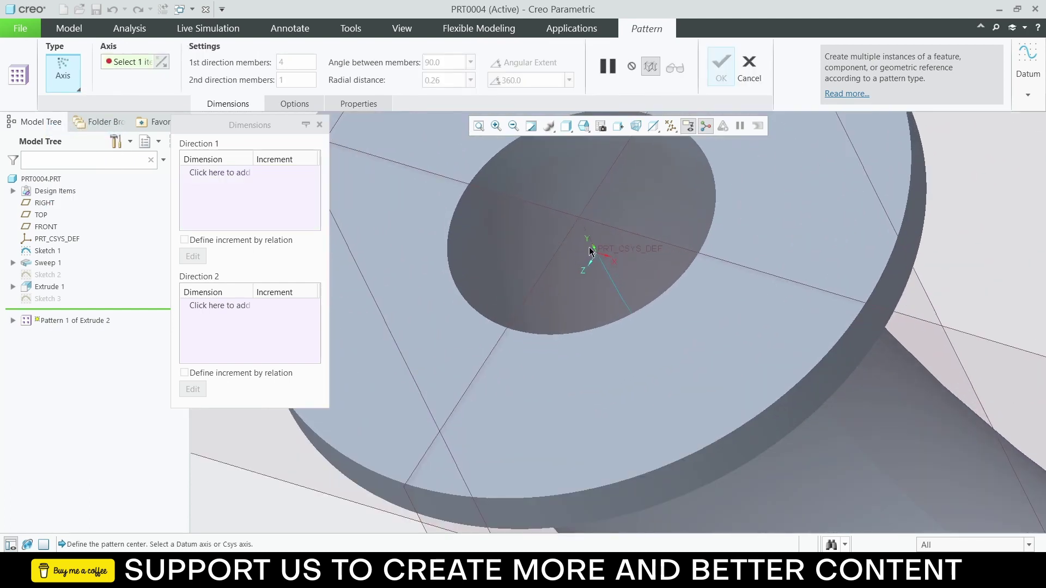
click(592, 246)
scroll(617, 265, up, 3)
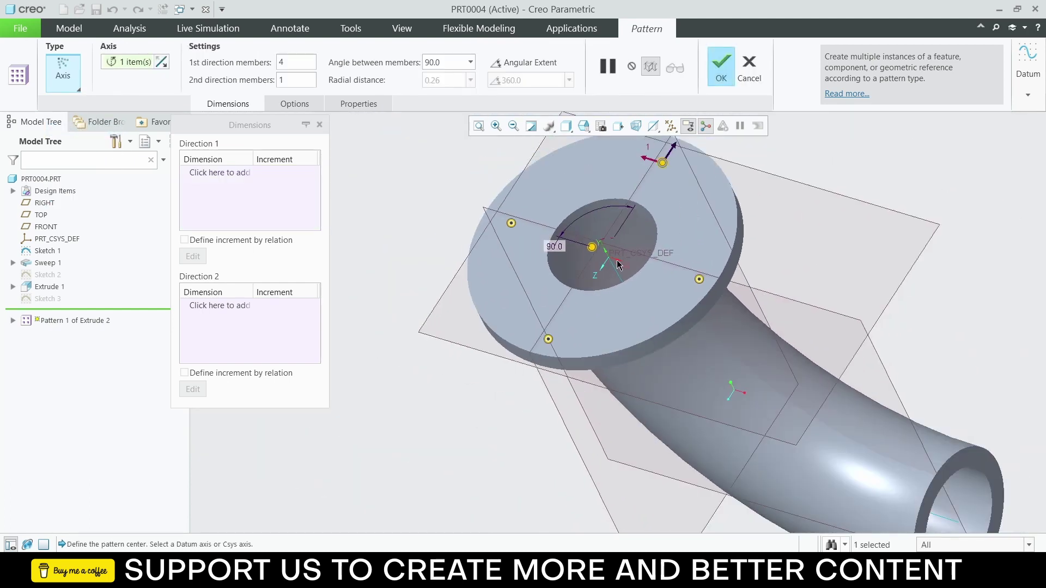
Step: Spread the hole pattern over an angular extent of 360 degrees with 10 members, and complete the pattern
click(522, 67)
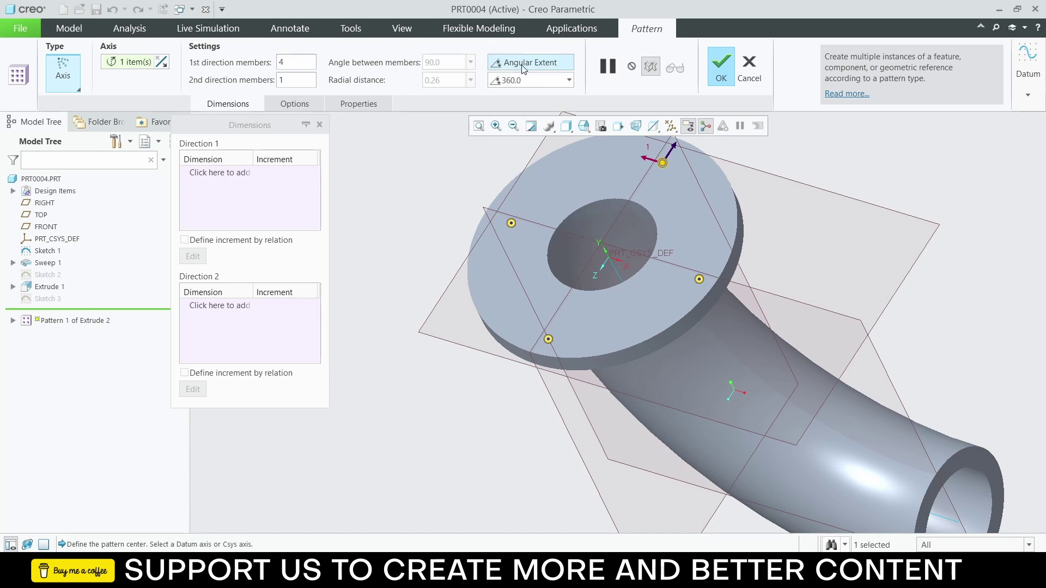
click(303, 63)
key(BackSpace)
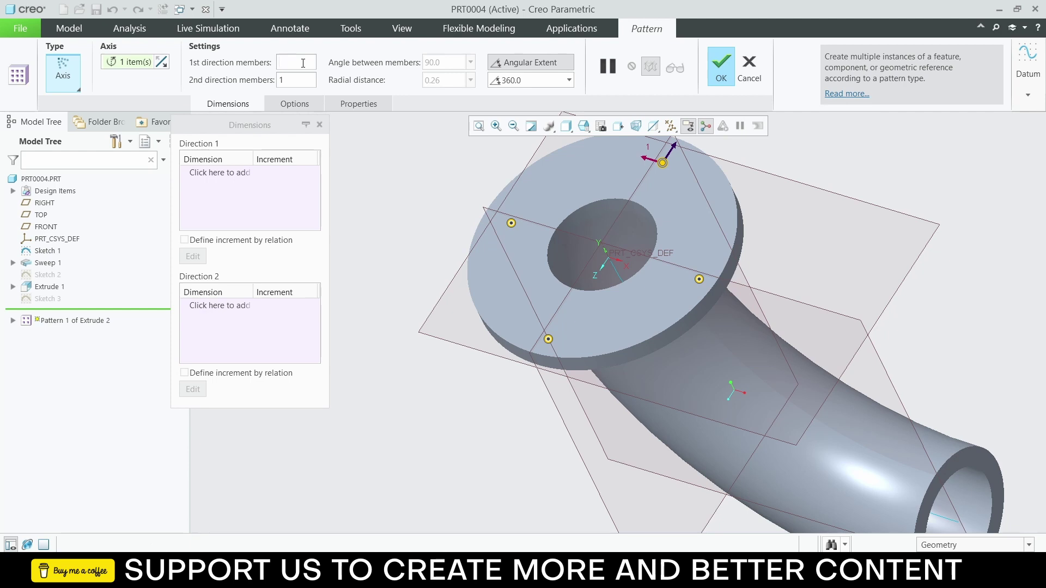
text(10)
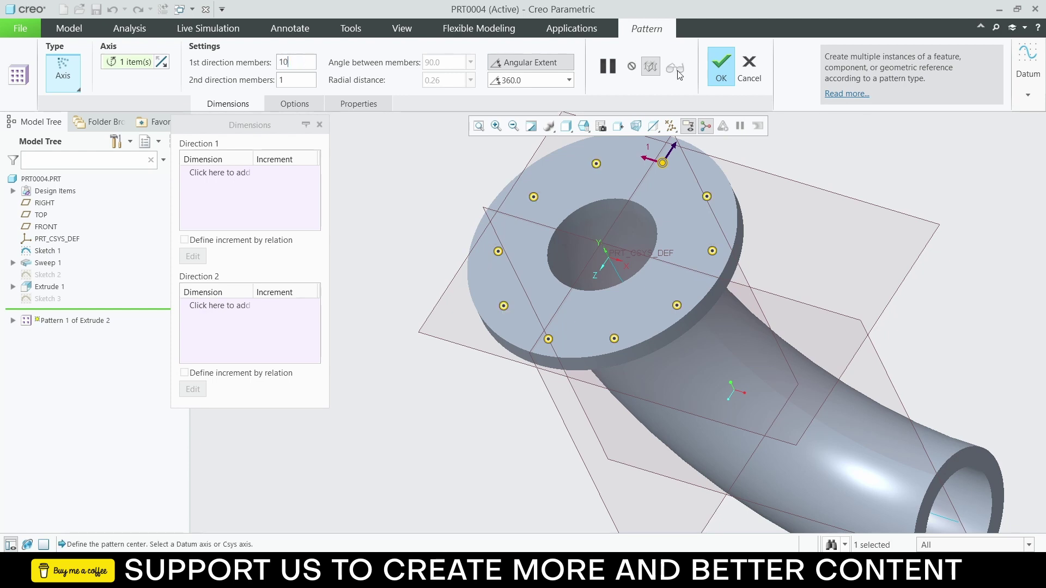
click(719, 68)
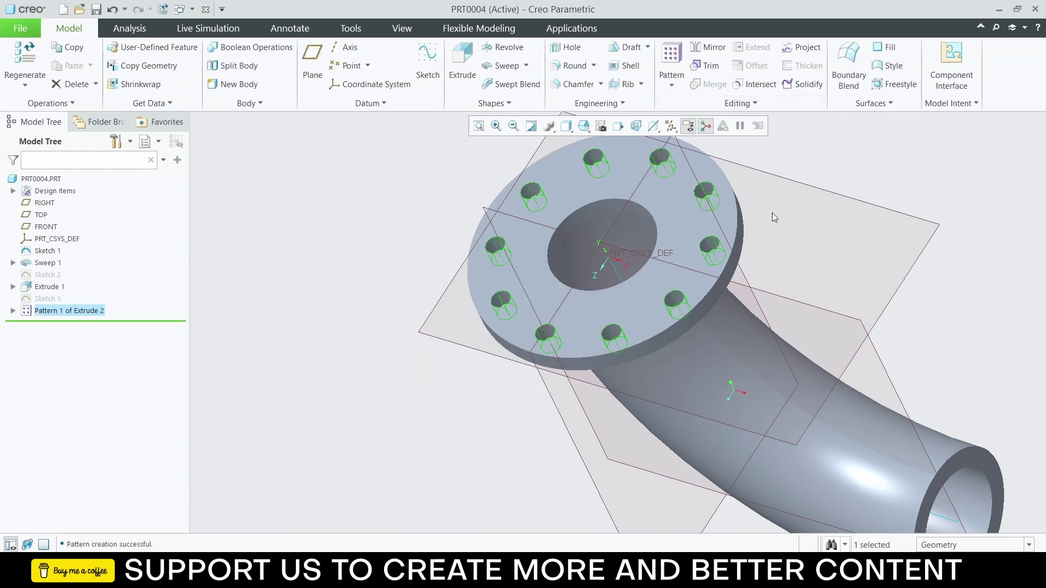
Step: Examine the drilled flange and the elbow from several sides, including straight onto the pipe's open end face
middle_drag(772, 212, 713, 186)
middle_drag(767, 256, 809, 310)
scroll(808, 310, up, 2)
click(847, 327)
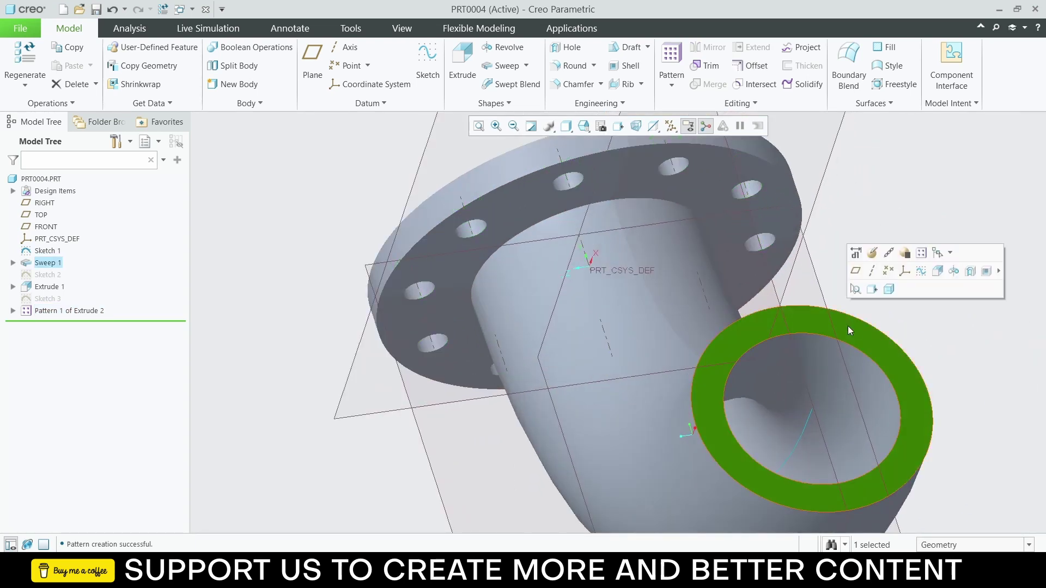
click(868, 293)
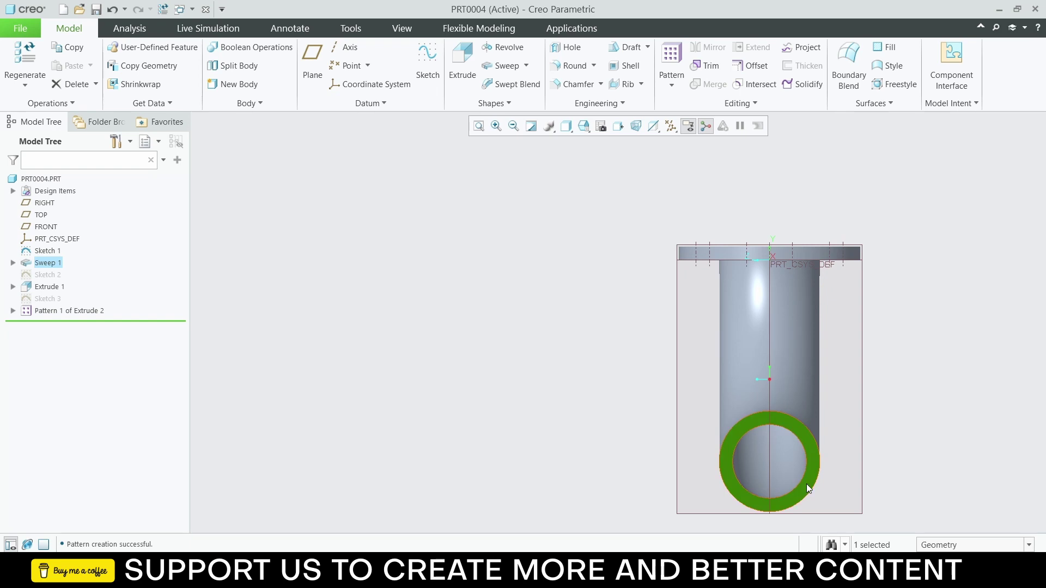
middle_drag(809, 476, 769, 379)
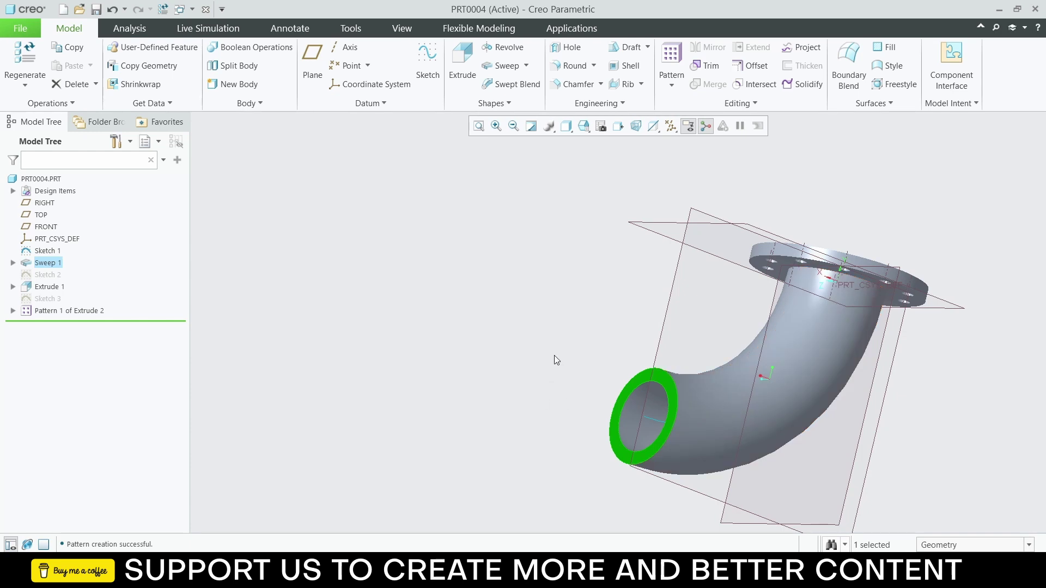
mouse_move(554, 355)
middle_down()
mouse_move(665, 353)
mouse_move(865, 191)
mouse_move(849, 160)
middle_up()
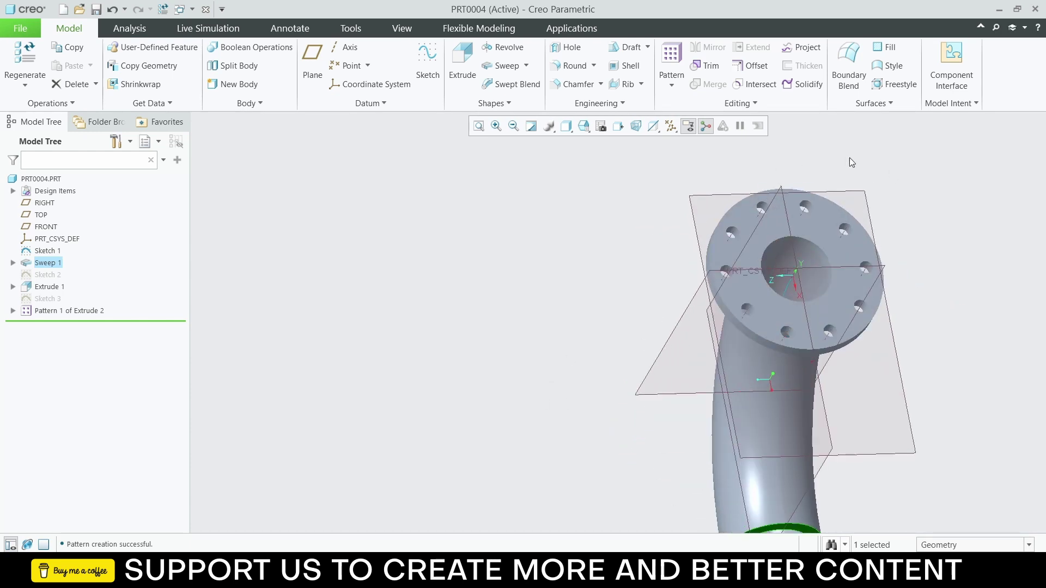
Step: Sketch a circle matching the bore's edge on the pipe's open, unflanged end face, and finish the sketch
middle_drag(734, 343, 821, 379)
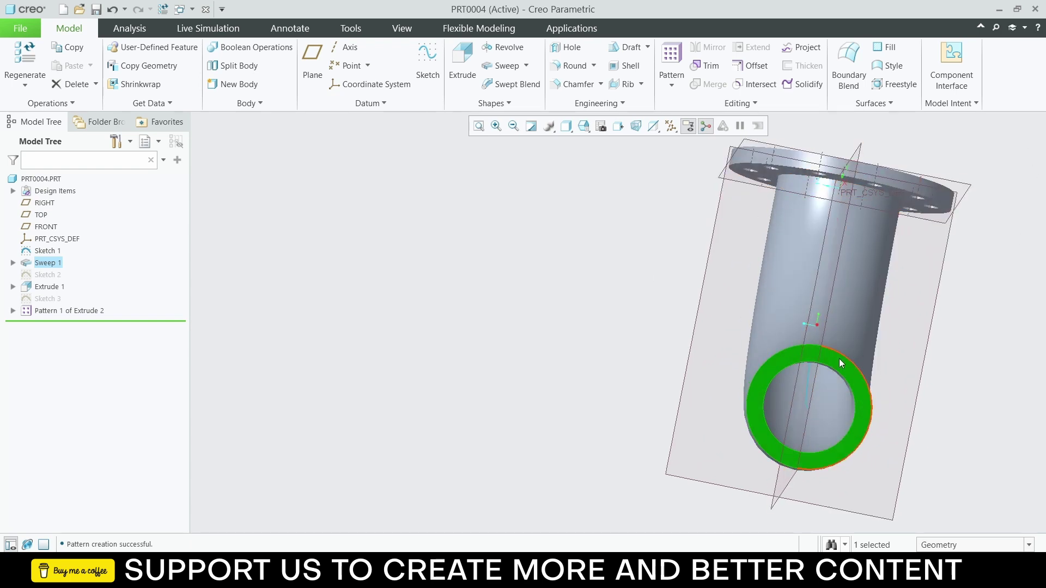
click(858, 381)
click(883, 345)
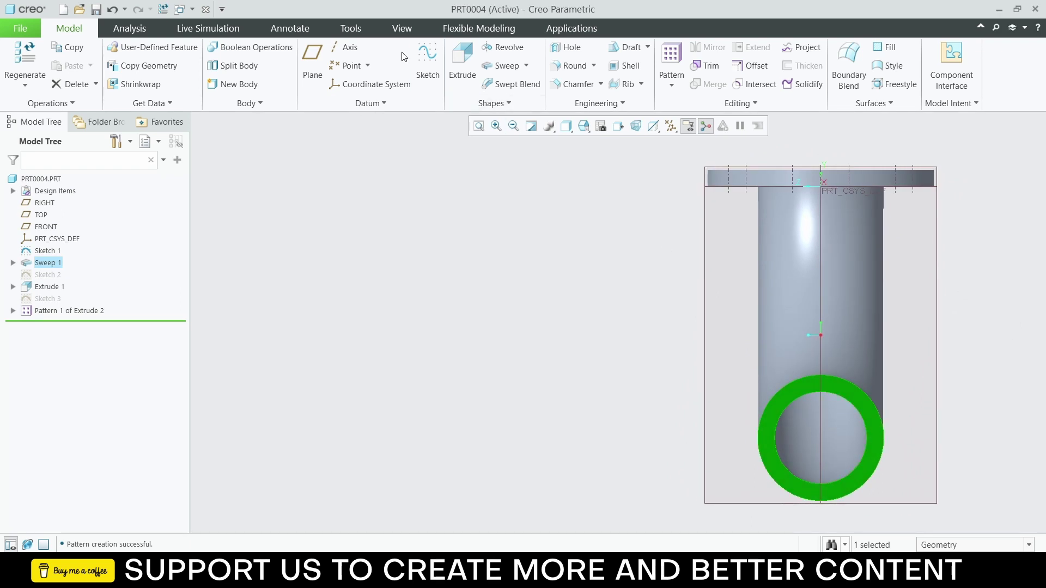
click(423, 57)
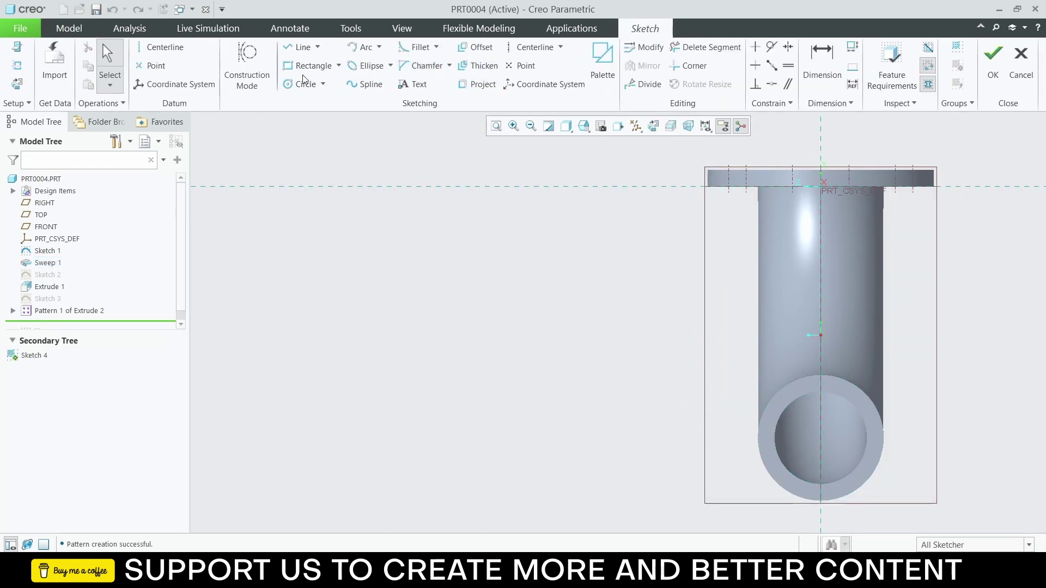
click(289, 84)
click(821, 438)
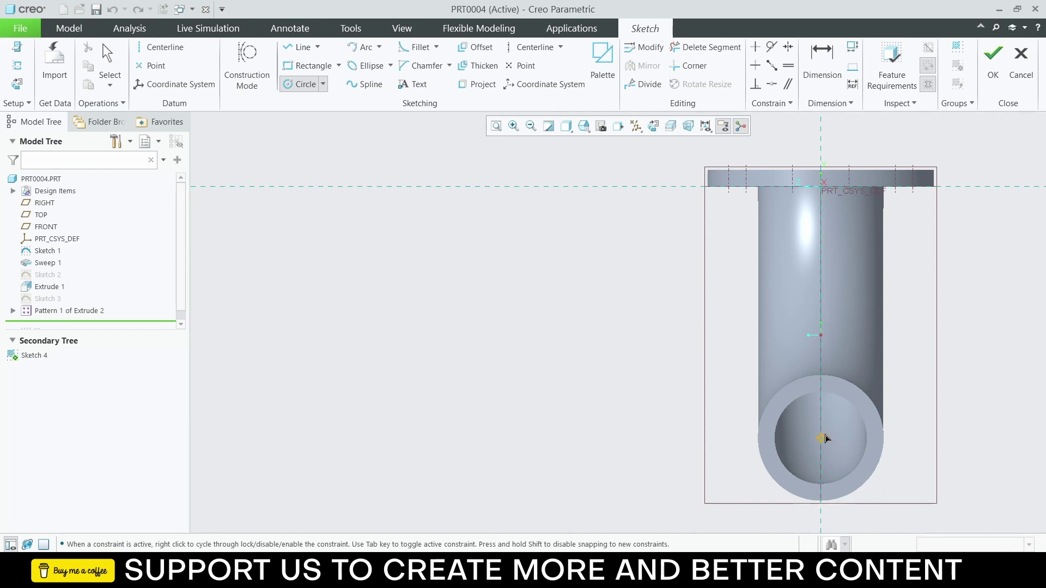
click(864, 418)
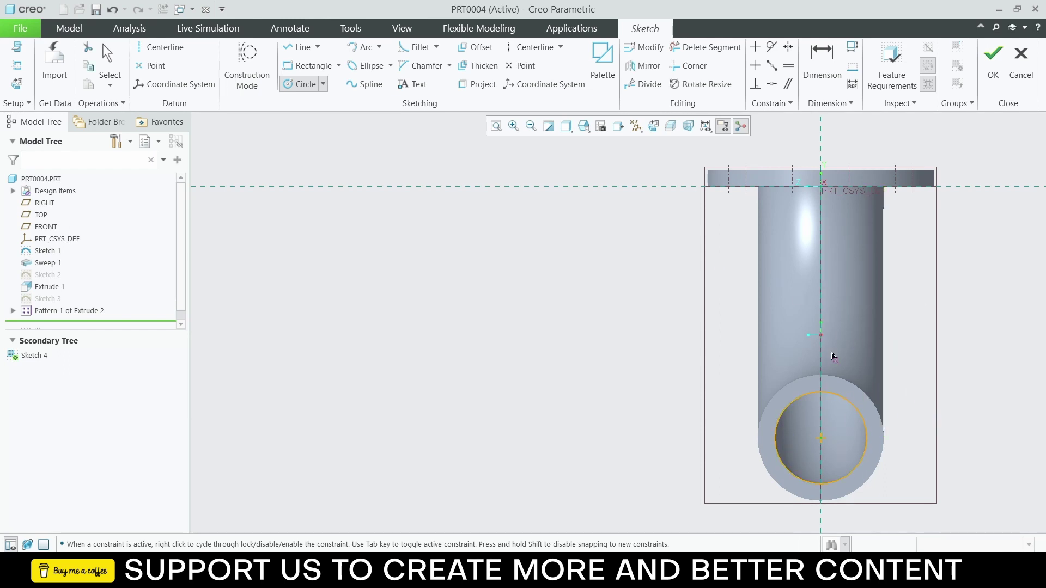
click(993, 60)
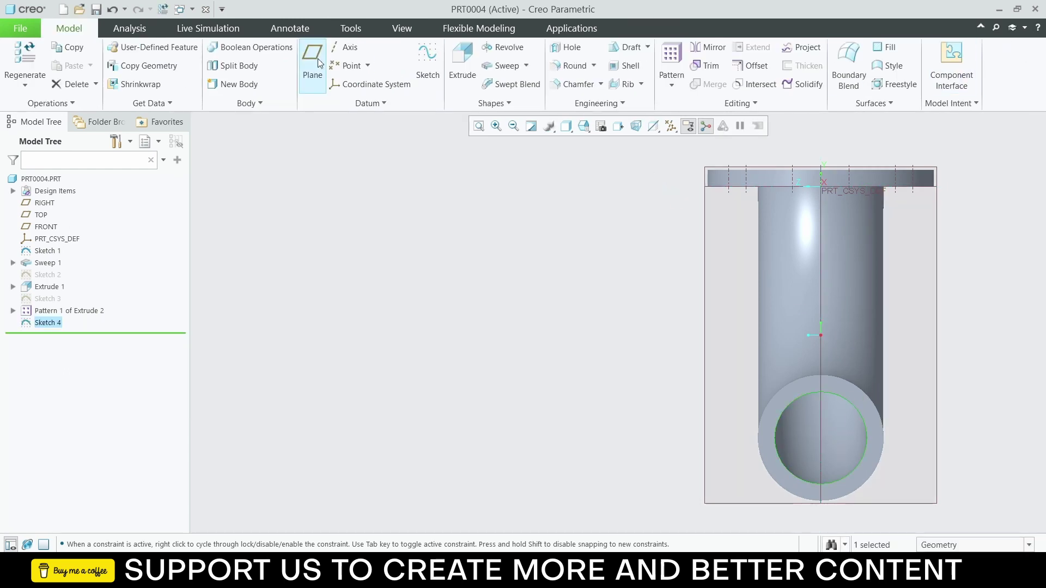
Step: Start extruding the bore circle as a thickened sketch, with the thickness side flipped and the wall set to 80
click(474, 58)
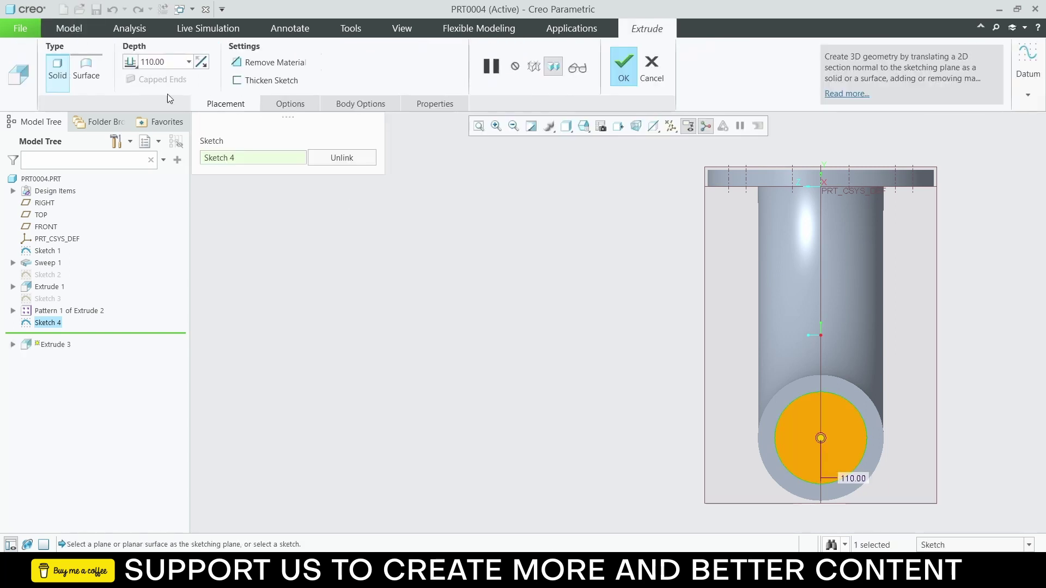
click(256, 81)
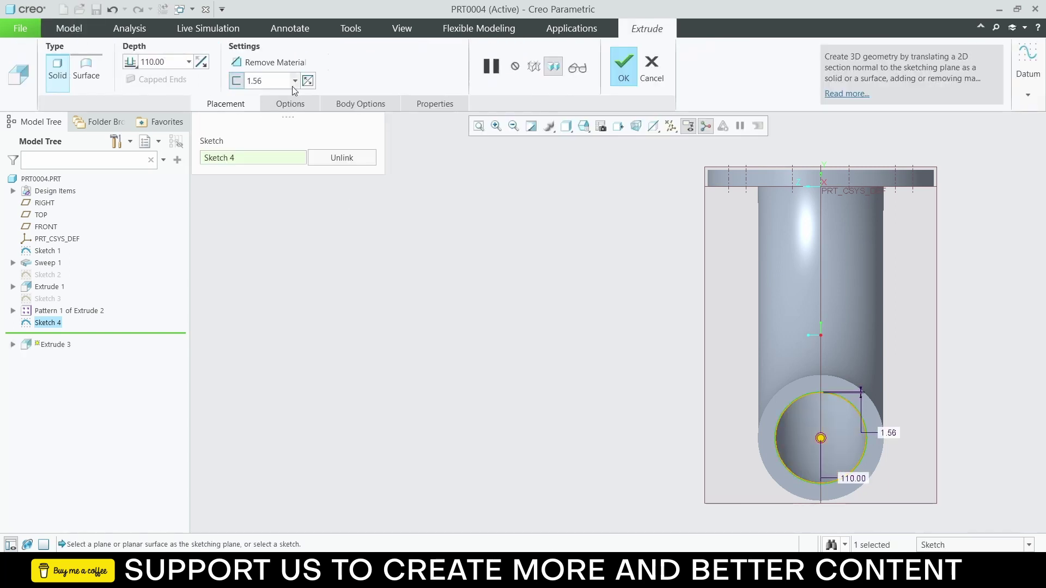
click(308, 82)
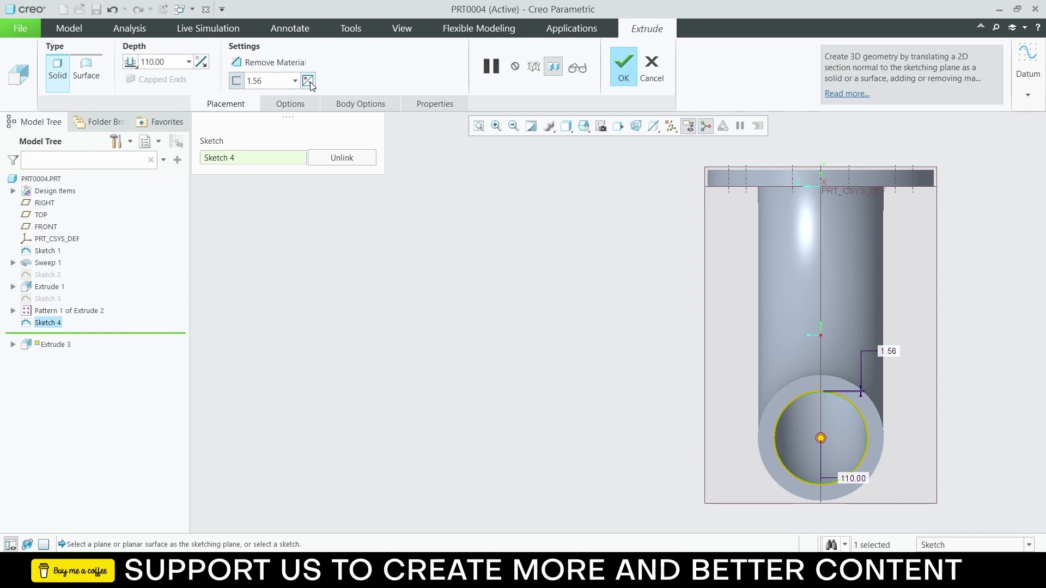
text(80)
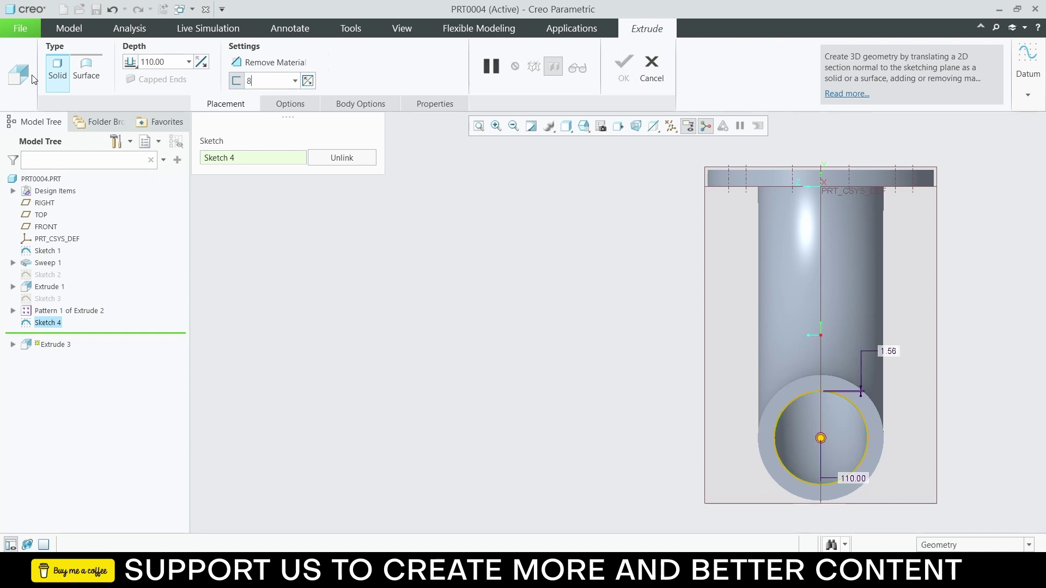
key(Return)
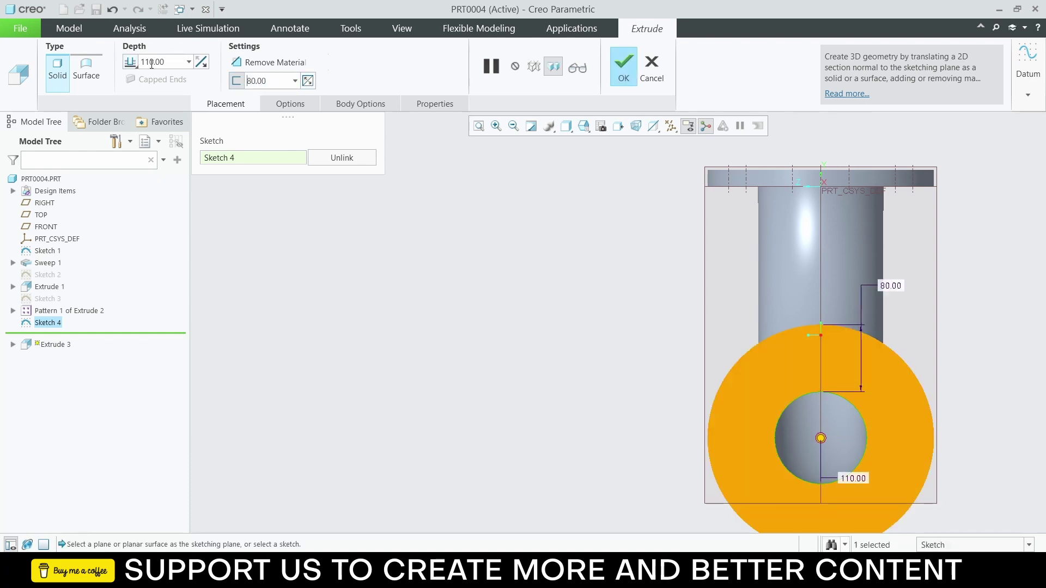
Step: Try an extrusion depth of 10 for the second flange and check it in the default orientation
double_click(171, 66)
text(10)
key(Return)
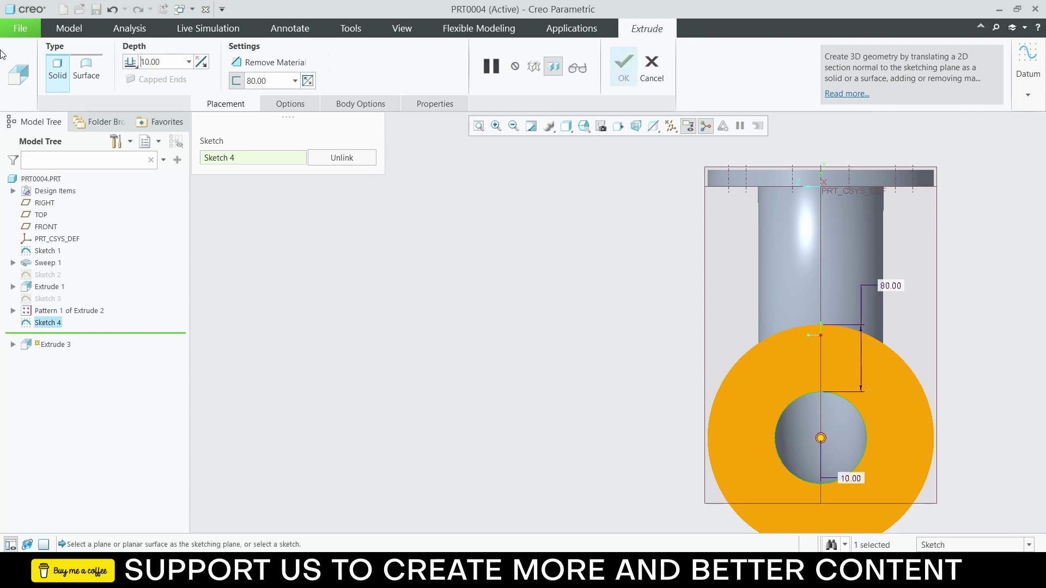
key(ctrl+d)
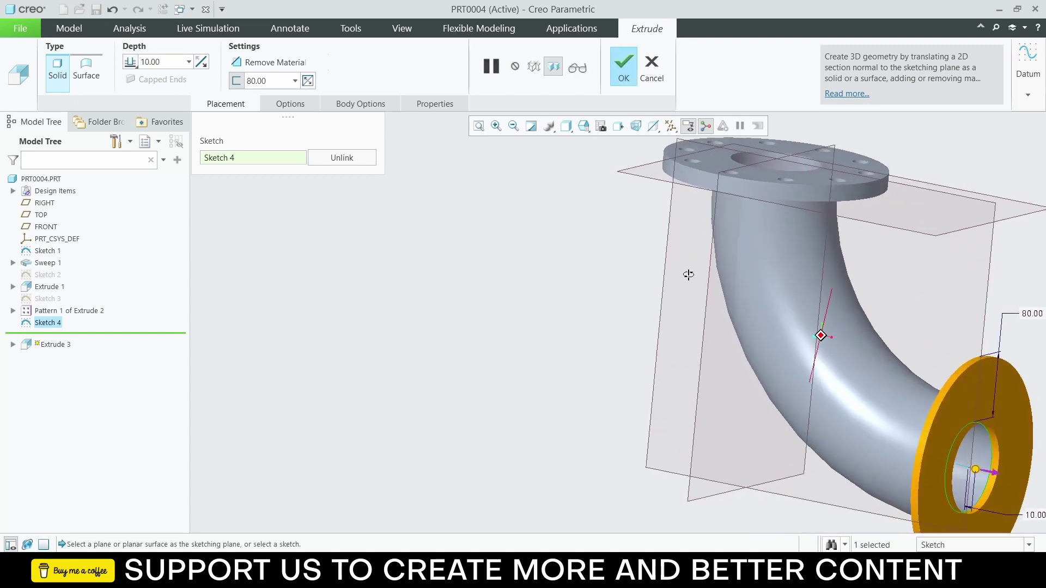
Step: Set the second flange's extrusion depth to 20 and complete the feature
double_click(154, 61)
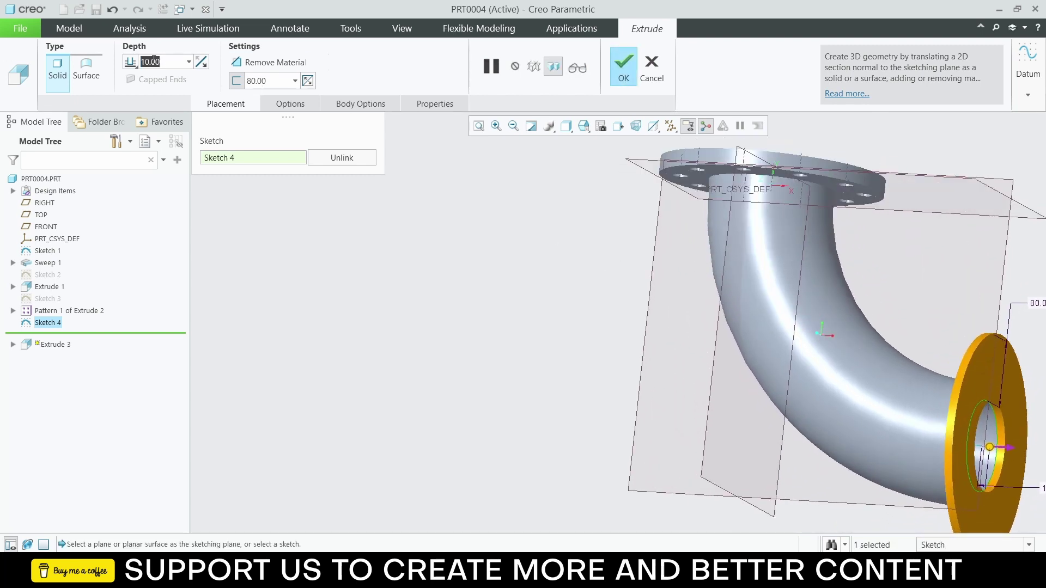
text(20)
key(Return)
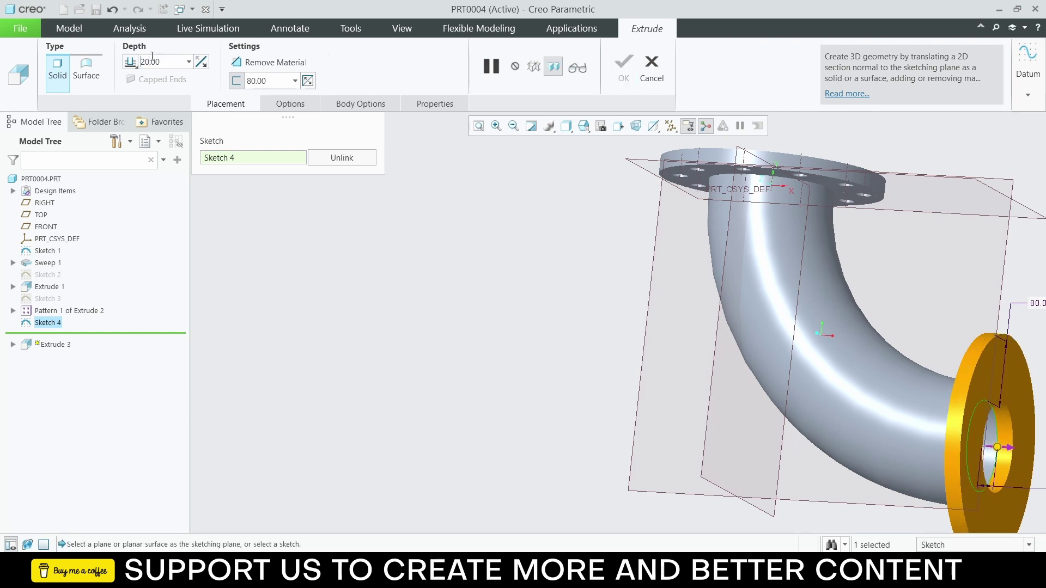
click(624, 68)
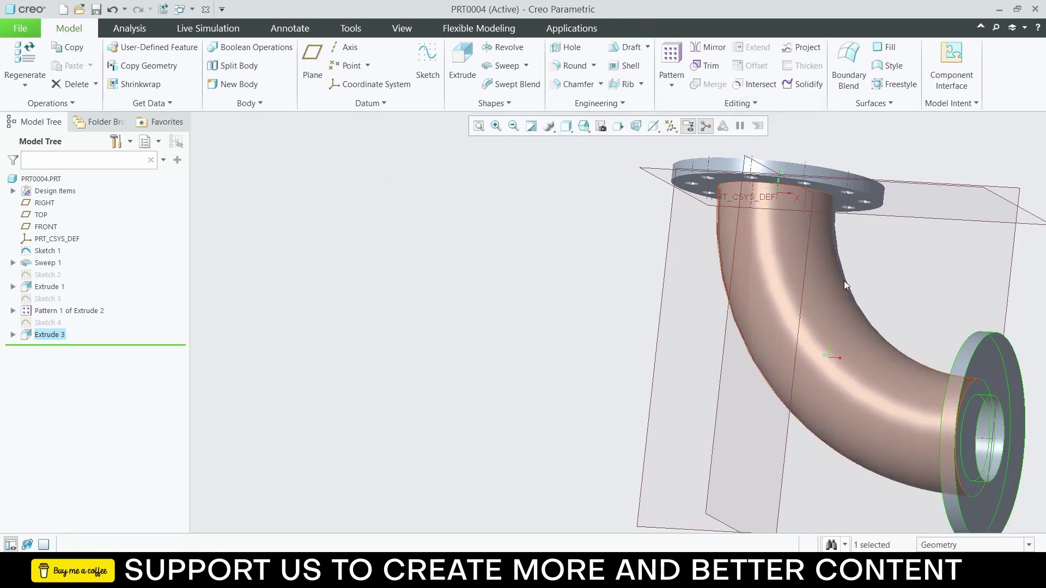
Step: Sketch a circle about 209 in diameter on the second flange's outer face, concentric with the bore
scroll(845, 280, down, 3)
click(936, 333)
click(937, 336)
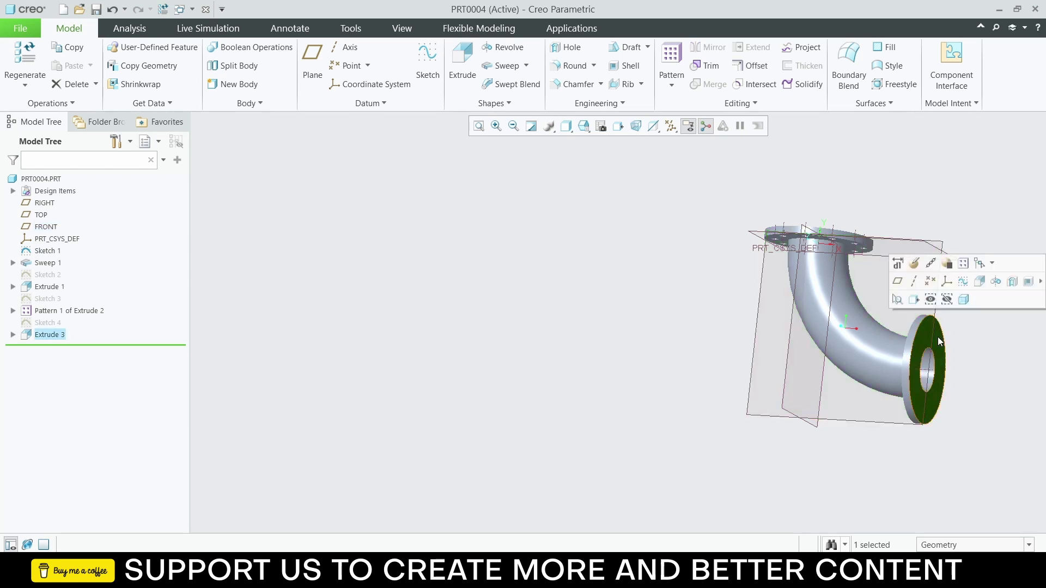
click(918, 297)
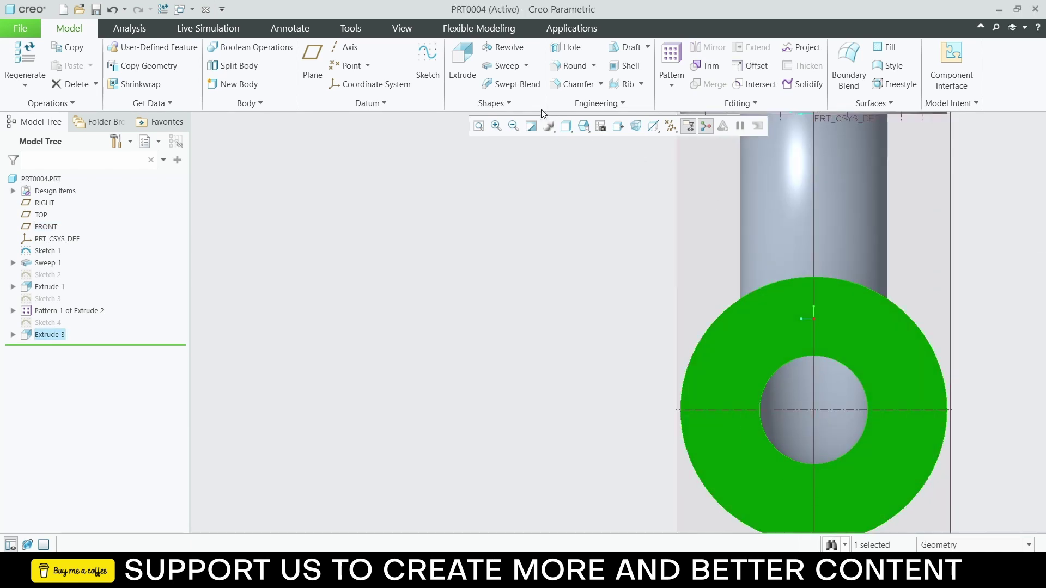
click(427, 66)
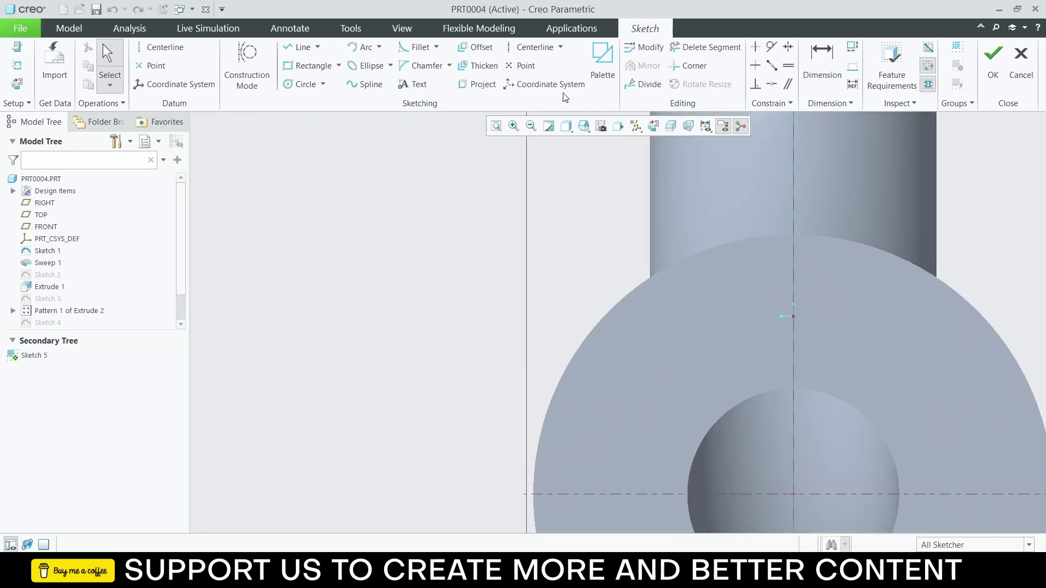
click(297, 84)
scroll(583, 169, down, 2)
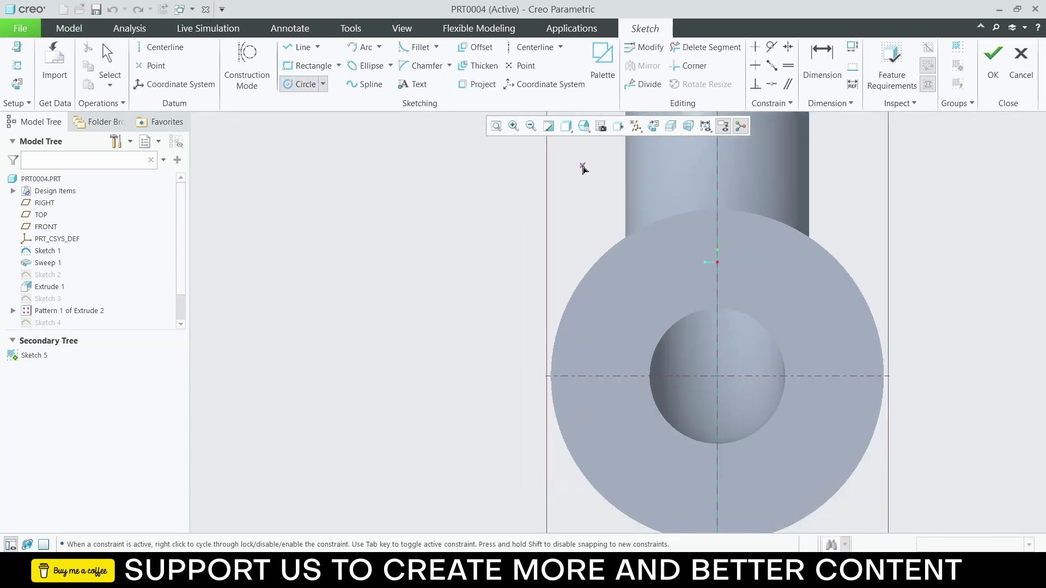
scroll(582, 169, down, 1)
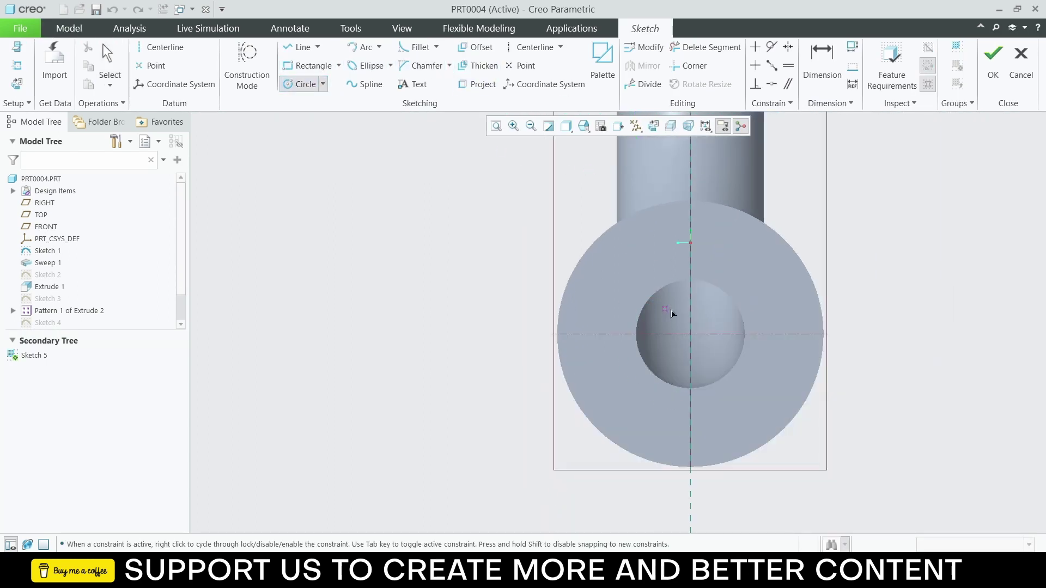
click(691, 334)
click(782, 284)
middle_click(872, 255)
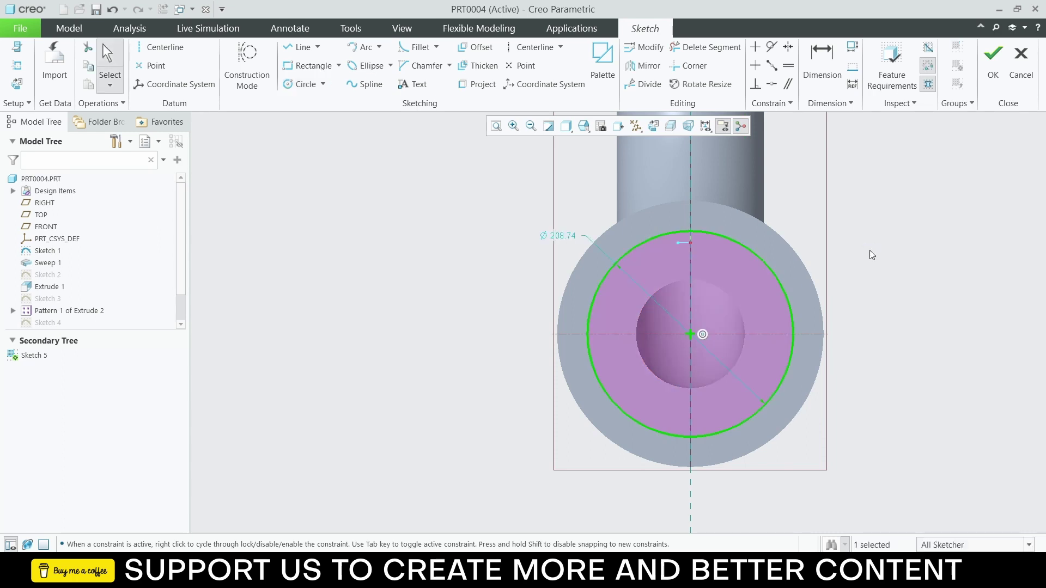
Step: Set the concentric circle's diameter to 200 and convert it to construction geometry
click(568, 239)
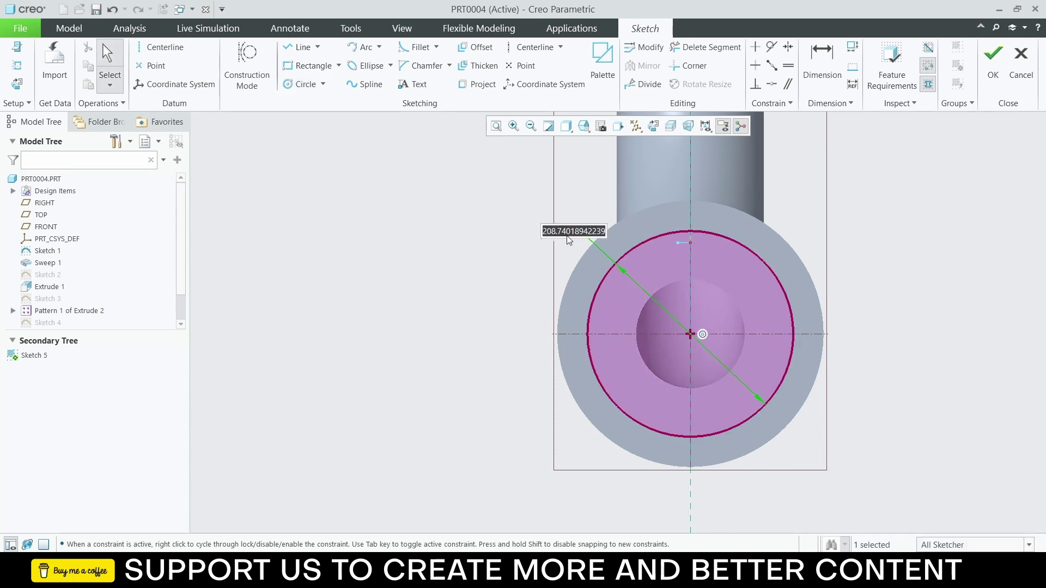
text(200)
key(Return)
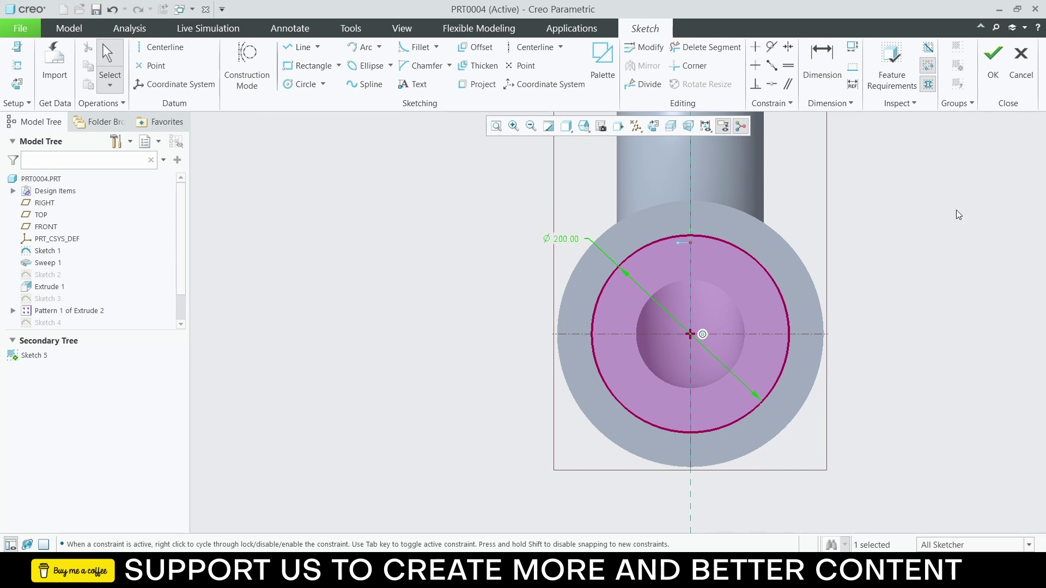
click(762, 268)
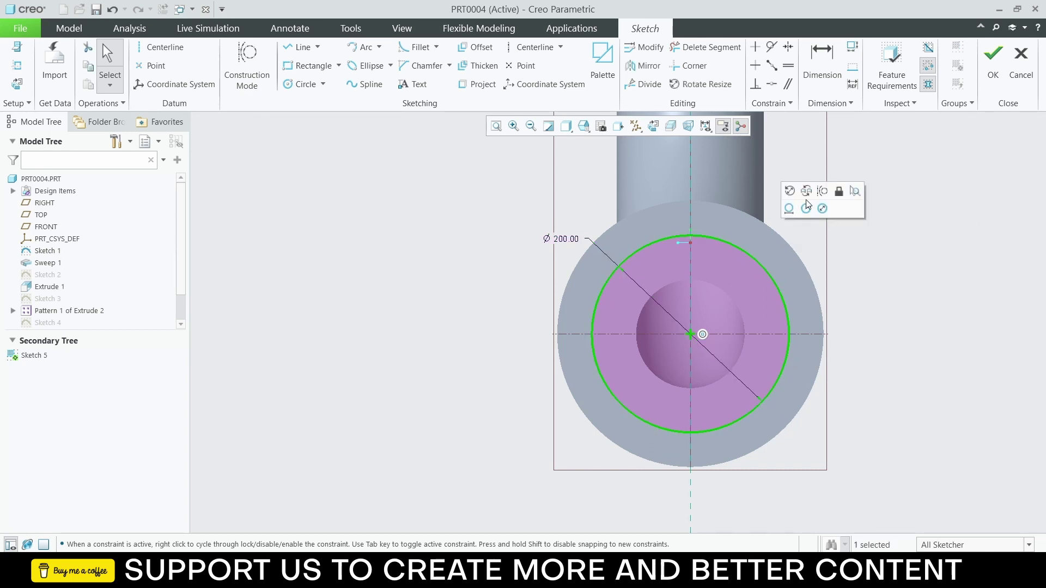
click(822, 191)
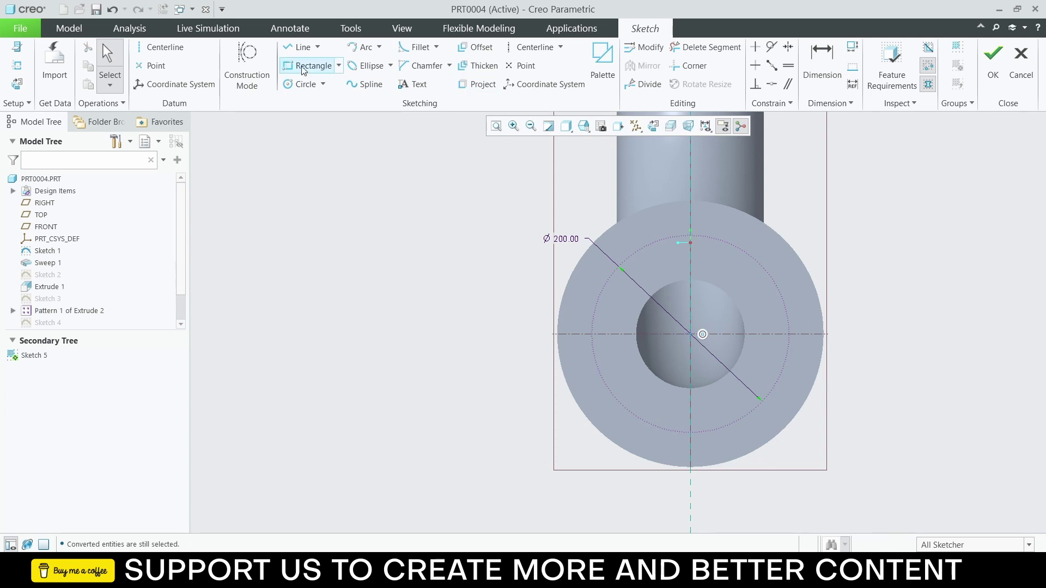
Step: Sketch a 20 diameter circle where the construction circle crosses the vertical reference above the bore, and finish the sketch
click(303, 84)
scroll(663, 231, up, 3)
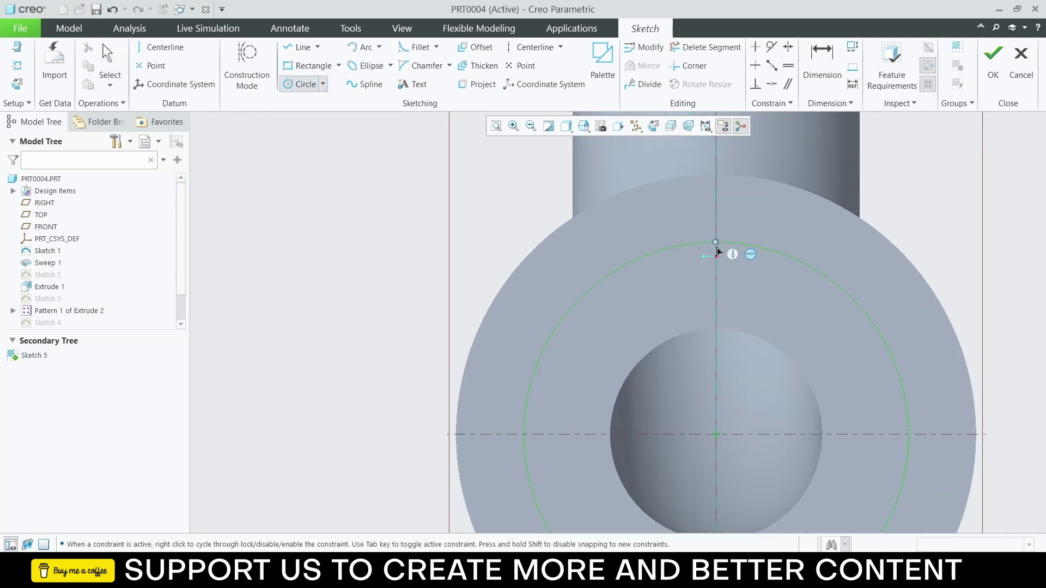
click(716, 242)
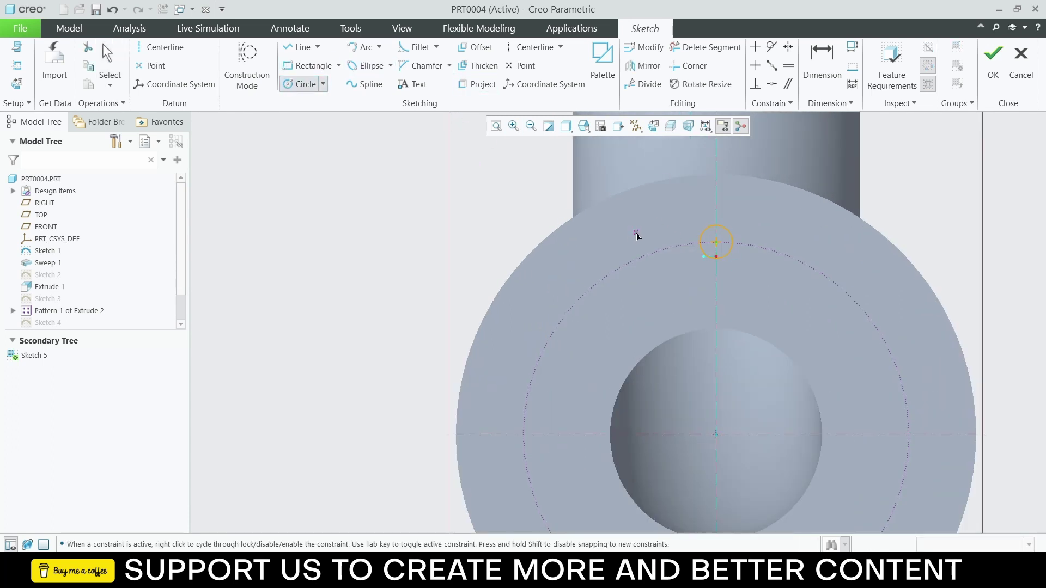
middle_click(636, 234)
double_click(671, 221)
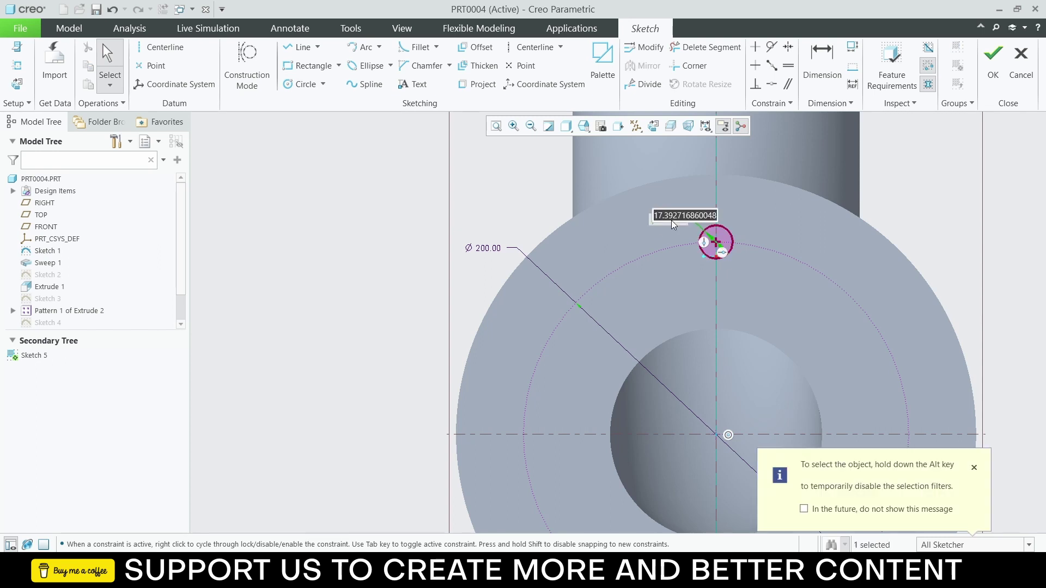
text(20)
key(Return)
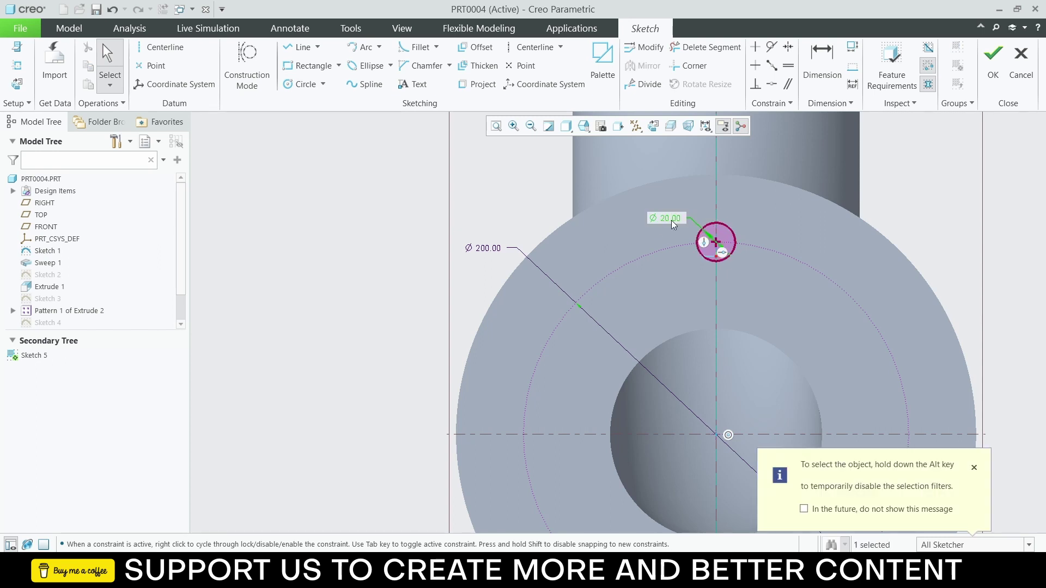
click(993, 53)
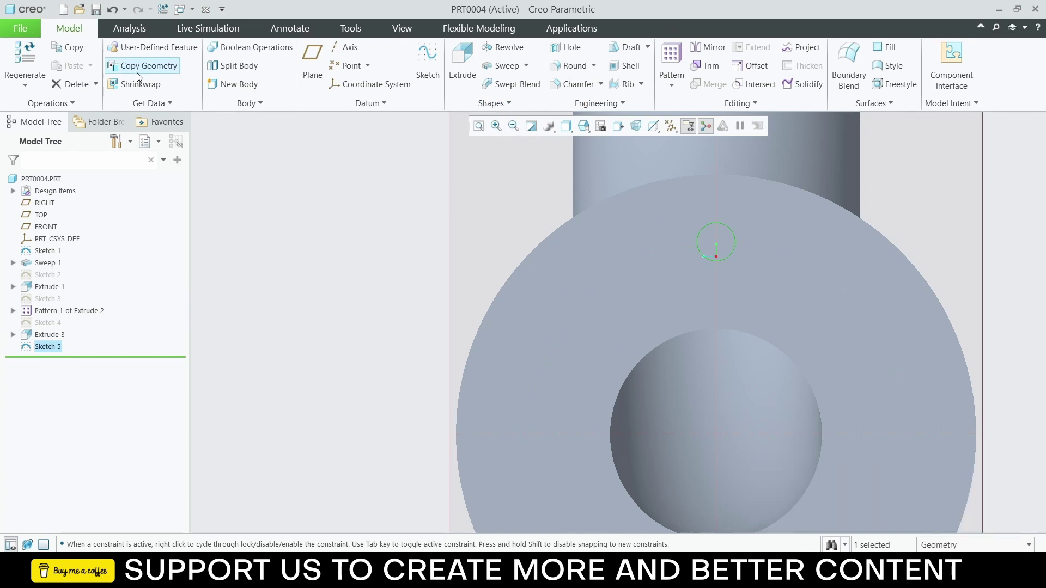
Step: Extrude the small circle as a material-removing cut, 20 deep, flipped into the second flange, and complete the feature
click(462, 64)
click(240, 62)
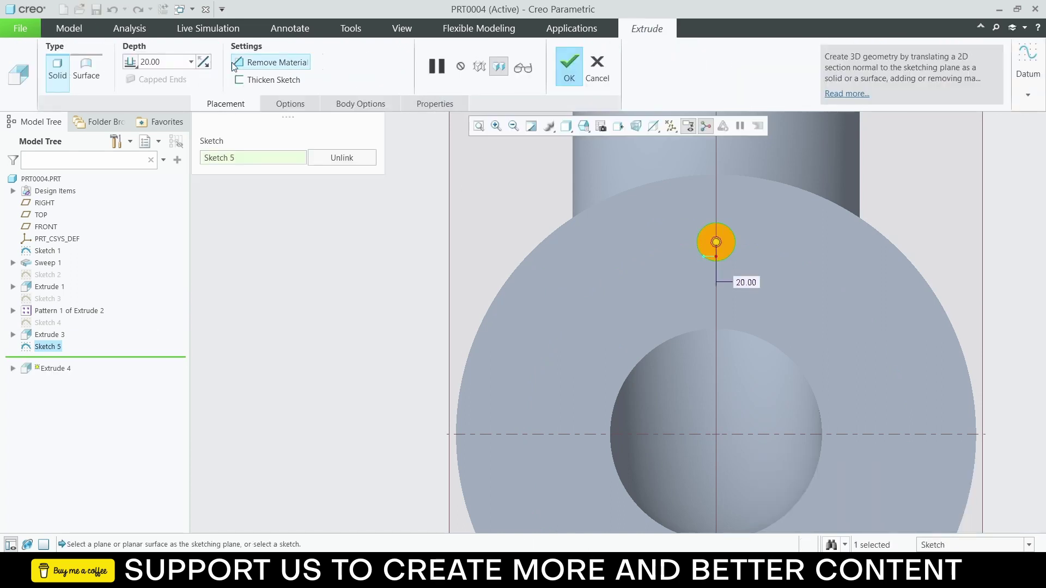
middle_drag(567, 258, 620, 266)
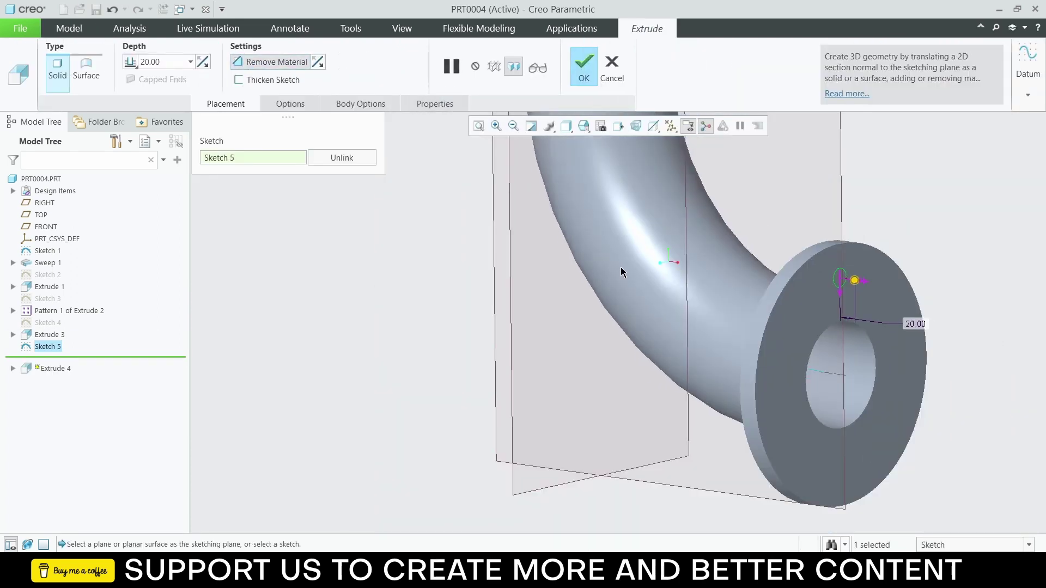
click(202, 62)
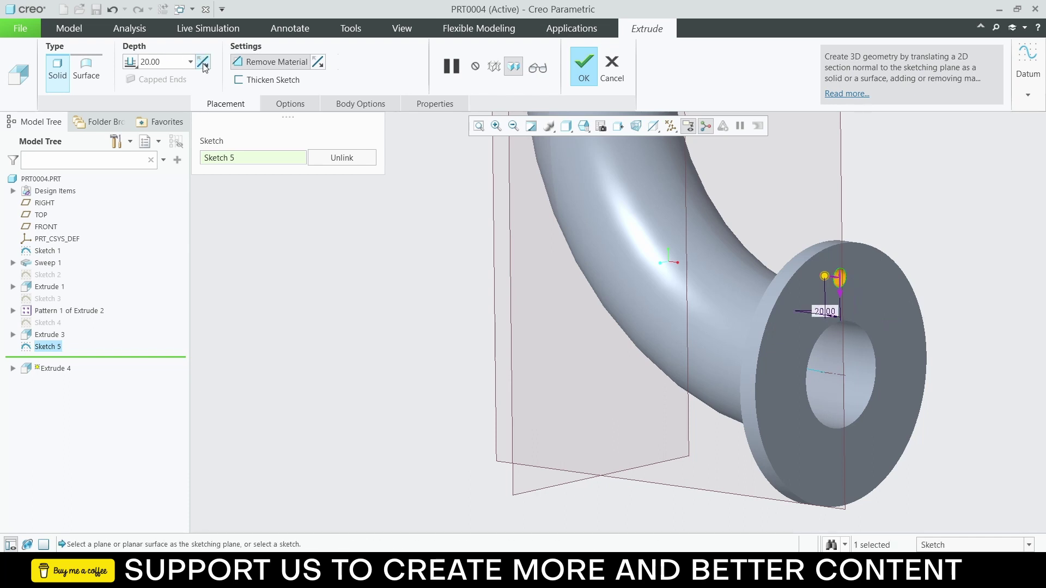
click(582, 66)
middle_drag(774, 233, 792, 279)
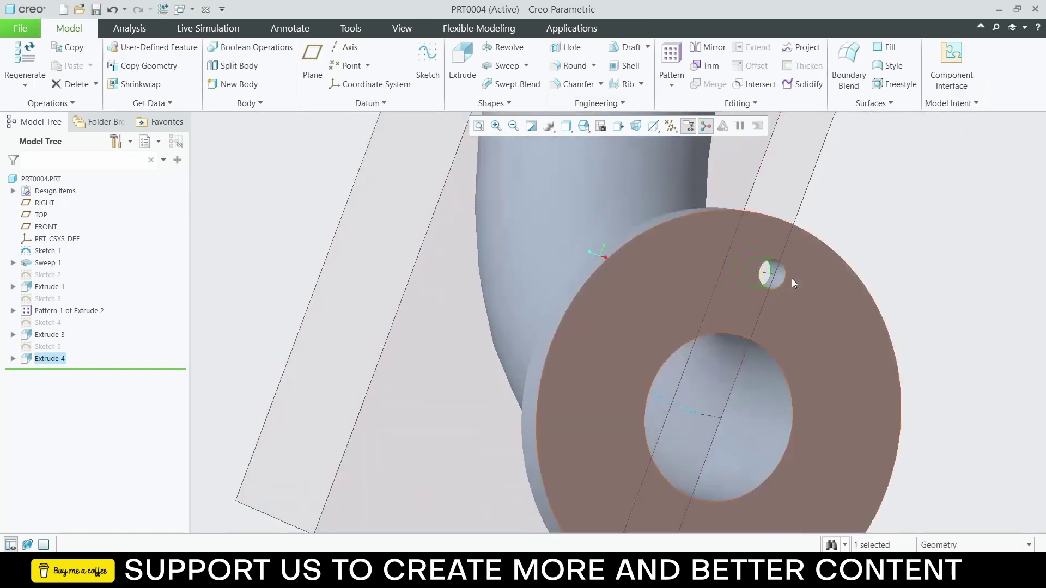
Step: Try an axis pattern of the second flange's hole cut about the bore axis, with 10 members spaced 90 degrees apart
scroll(792, 279, up, 2)
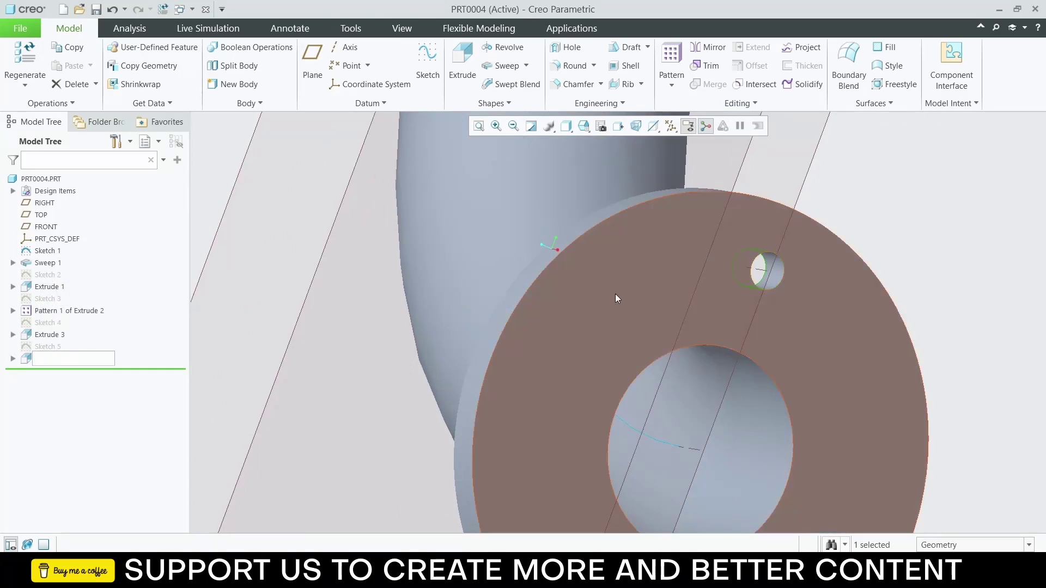
click(892, 217)
click(49, 358)
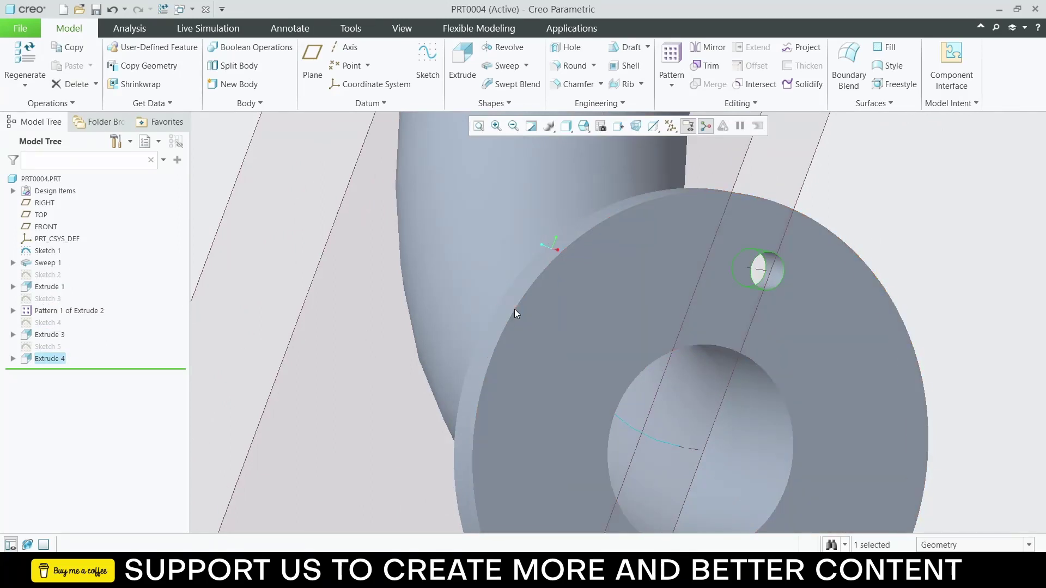
click(668, 86)
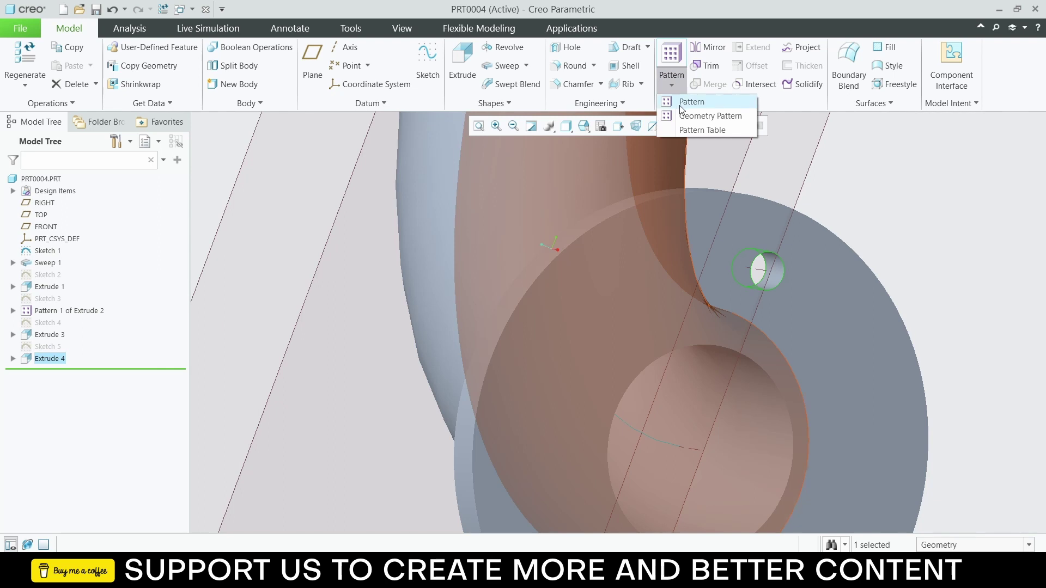
click(696, 100)
click(74, 77)
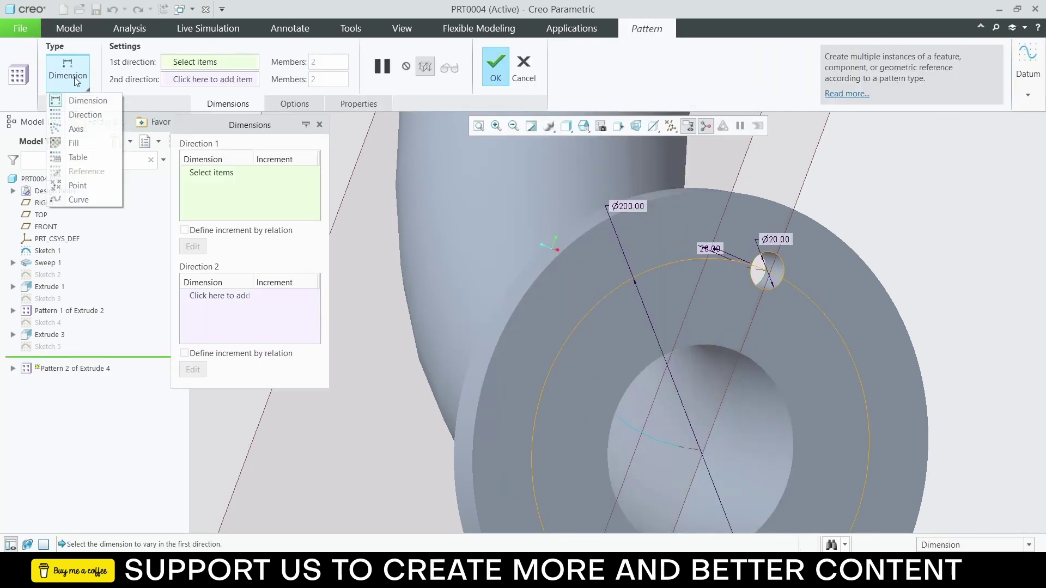
click(79, 127)
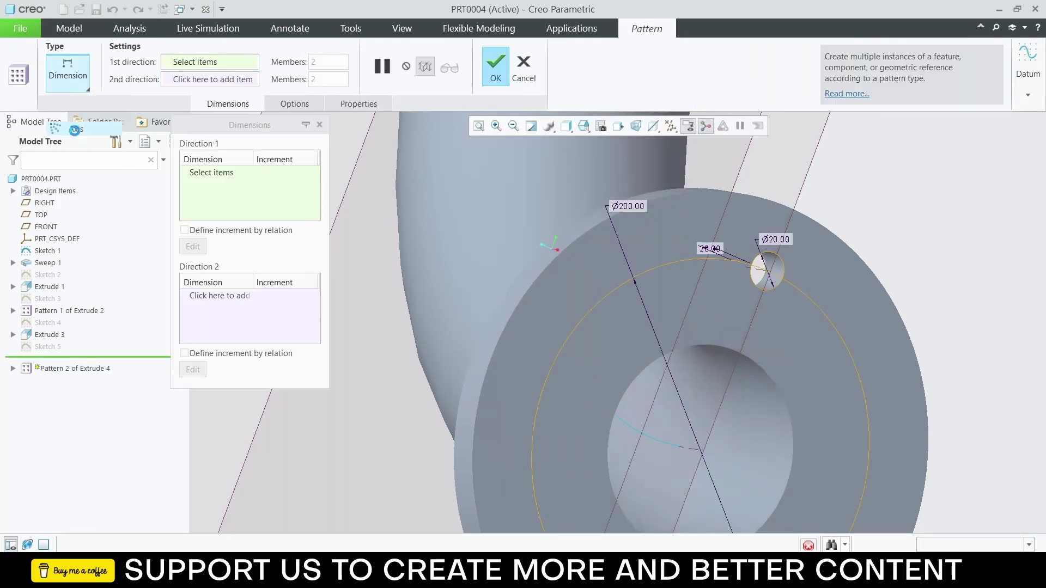
click(690, 452)
scroll(731, 443, down, 3)
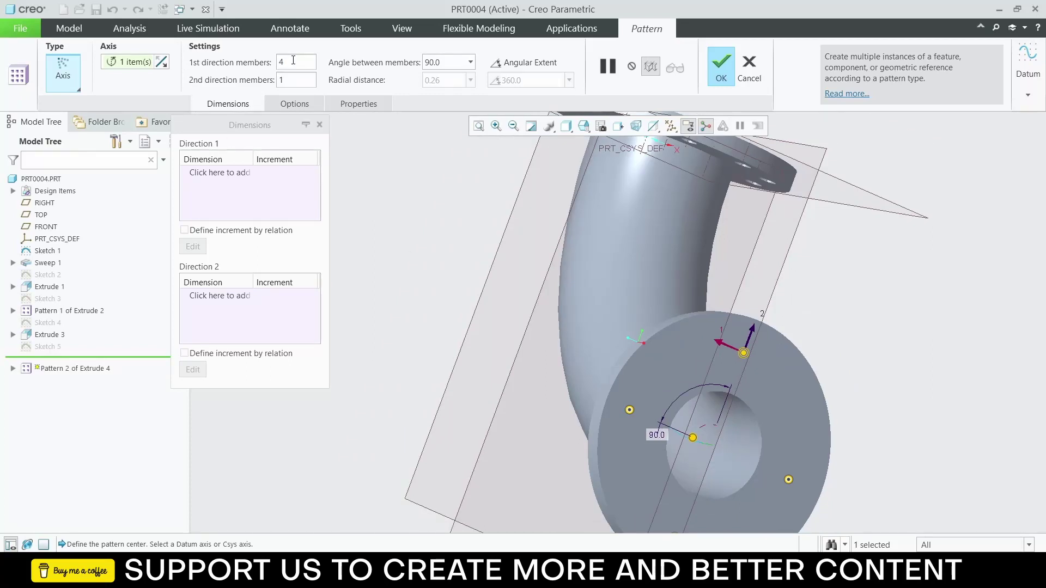
text(10)
key(Return)
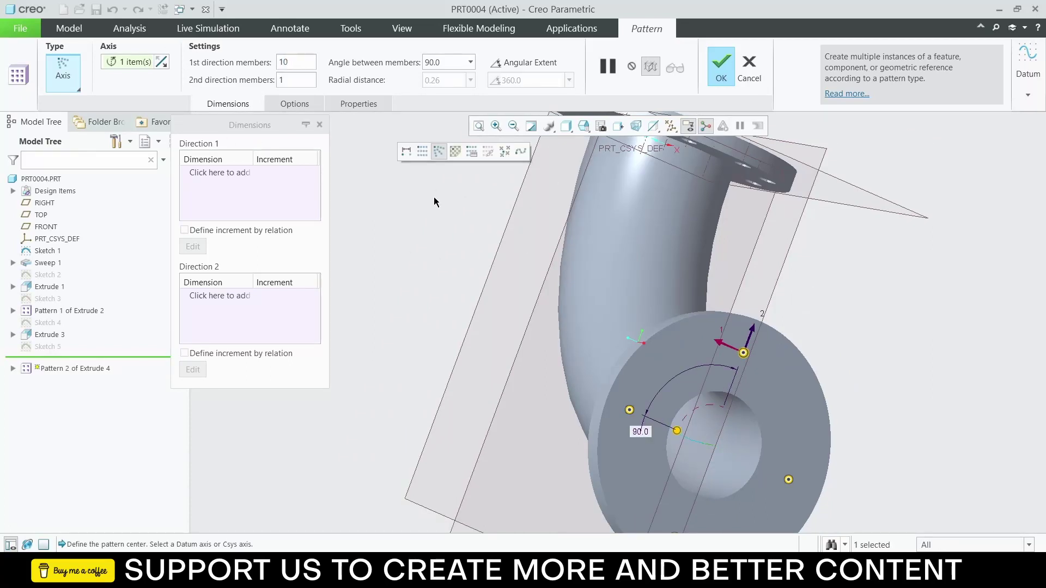
click(729, 68)
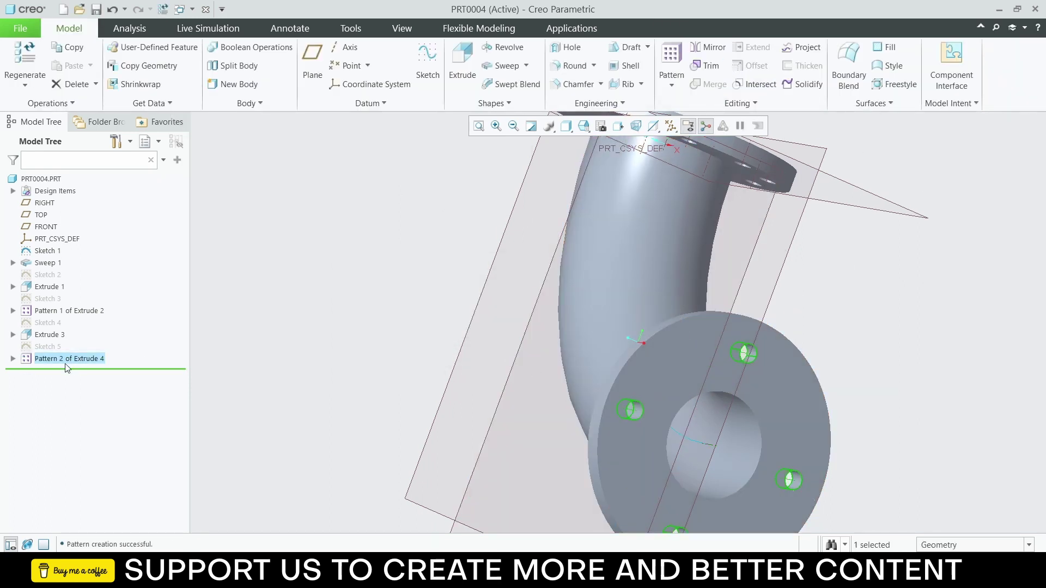
right_click(65, 364)
click(56, 359)
right_click(64, 364)
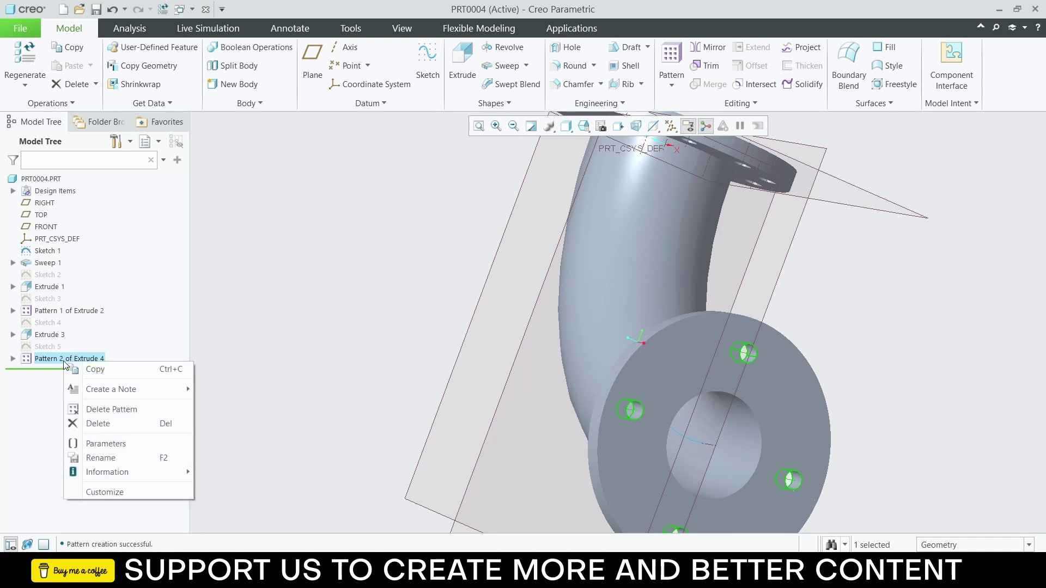
click(47, 362)
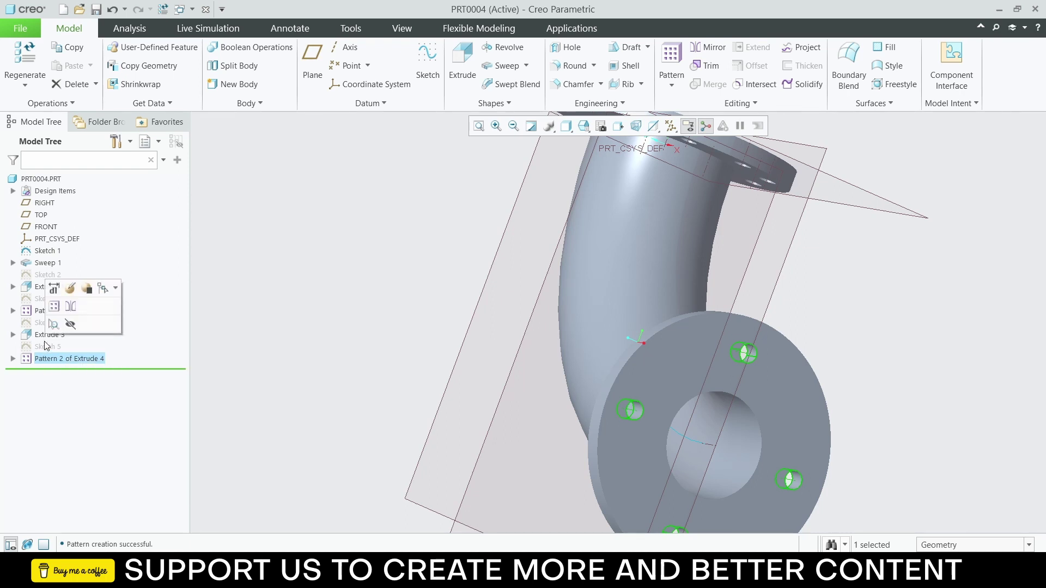
click(56, 307)
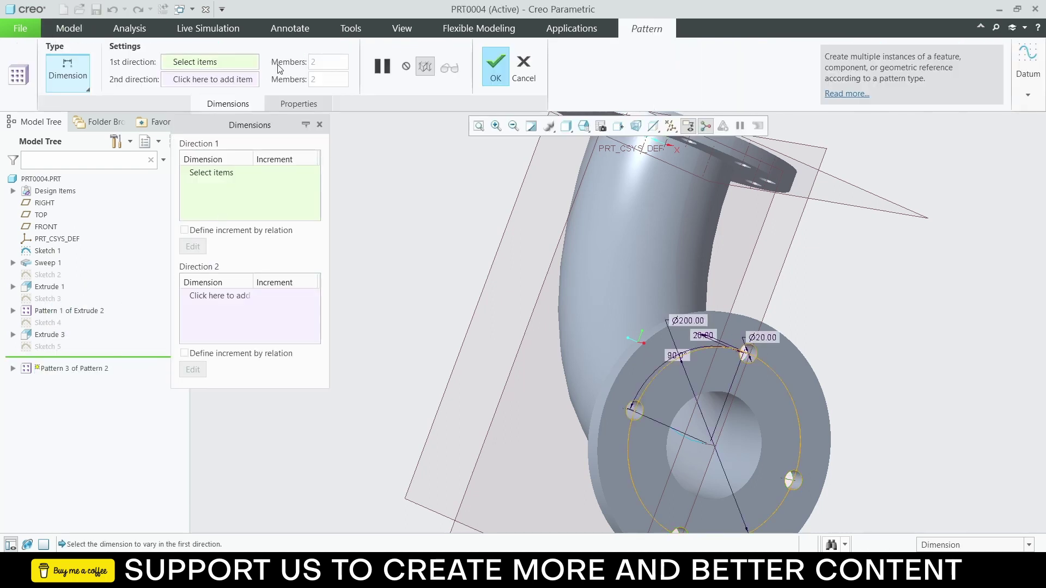
click(523, 70)
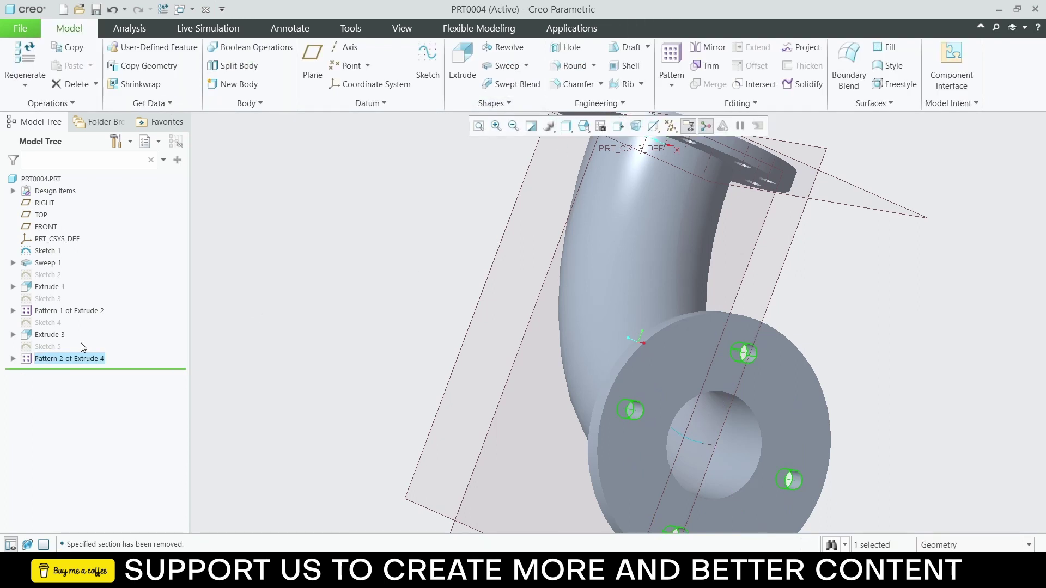
Step: Delete the second flange's hole pattern, keeping the original hole cut
right_click(77, 358)
click(101, 401)
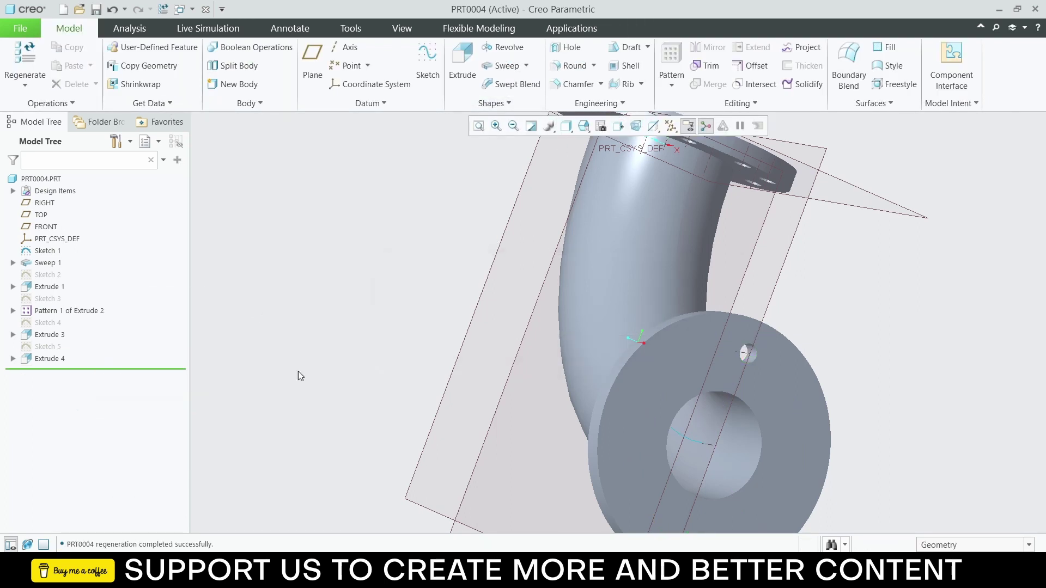
Step: Pattern the second flange's hole cut about the bore axis with 10 members over a 360 degree angular extent
click(43, 359)
click(664, 63)
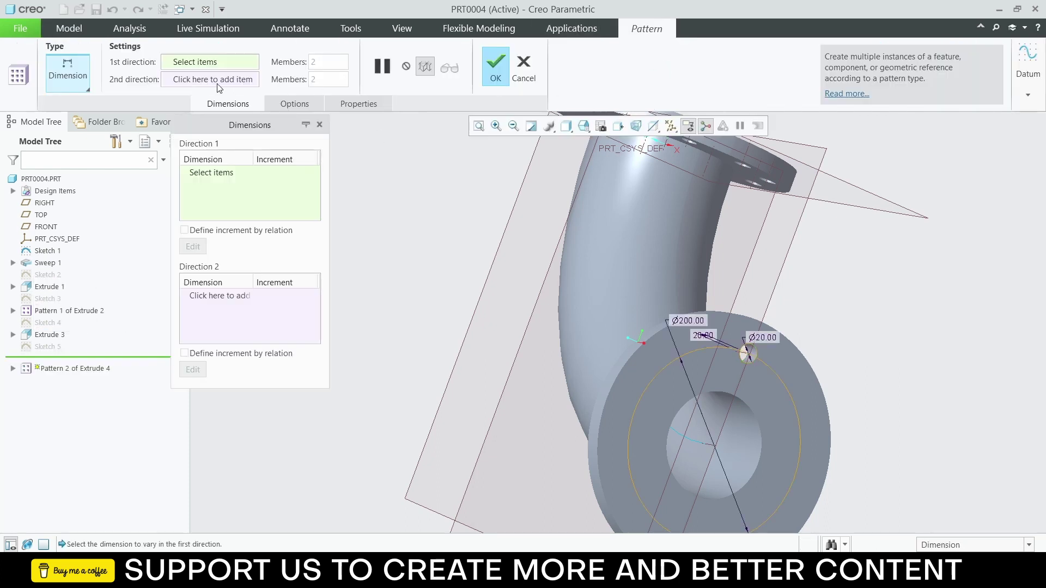
click(71, 63)
click(112, 128)
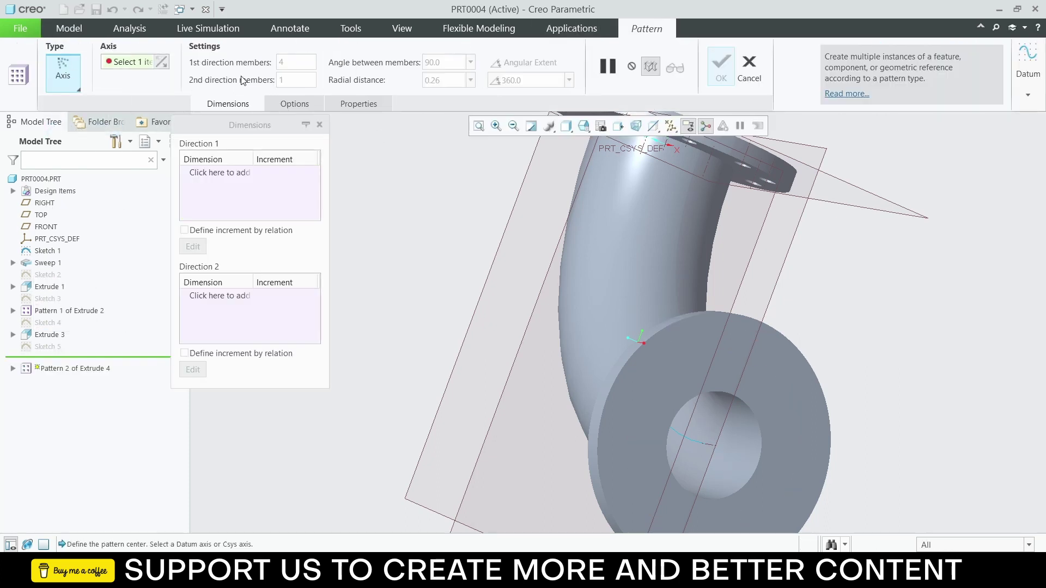
click(711, 446)
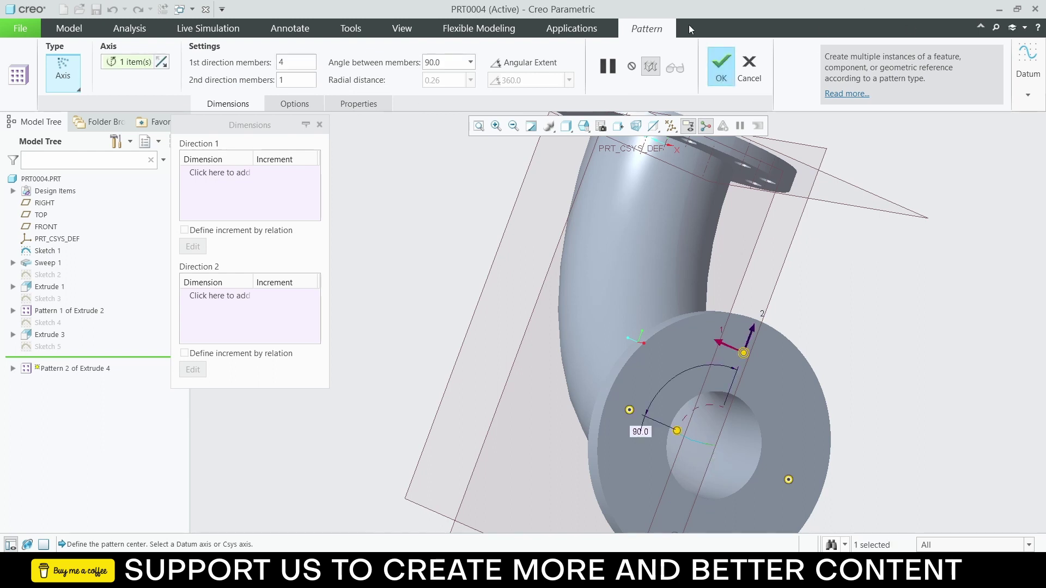
click(530, 63)
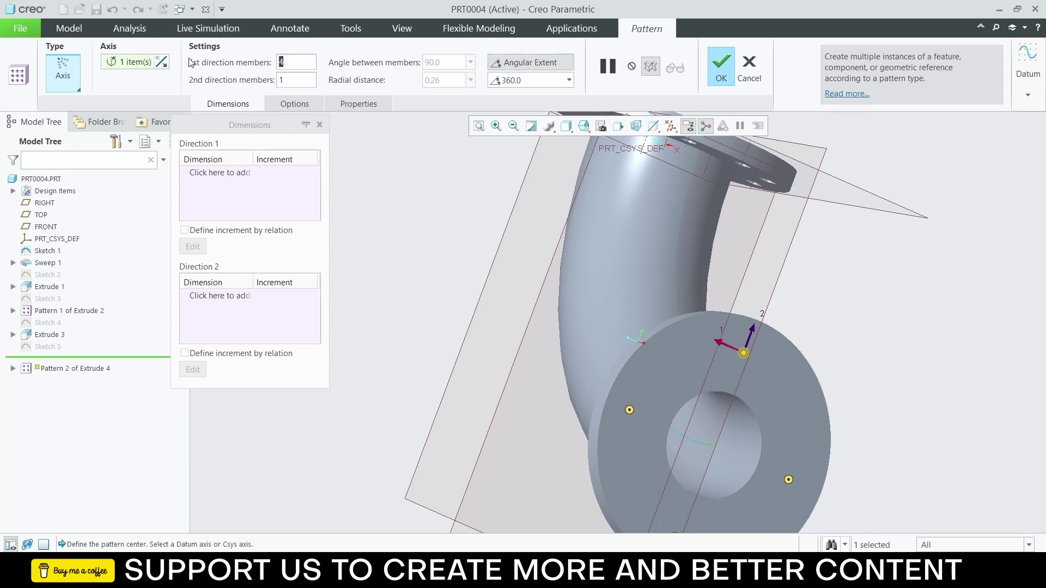
text(10)
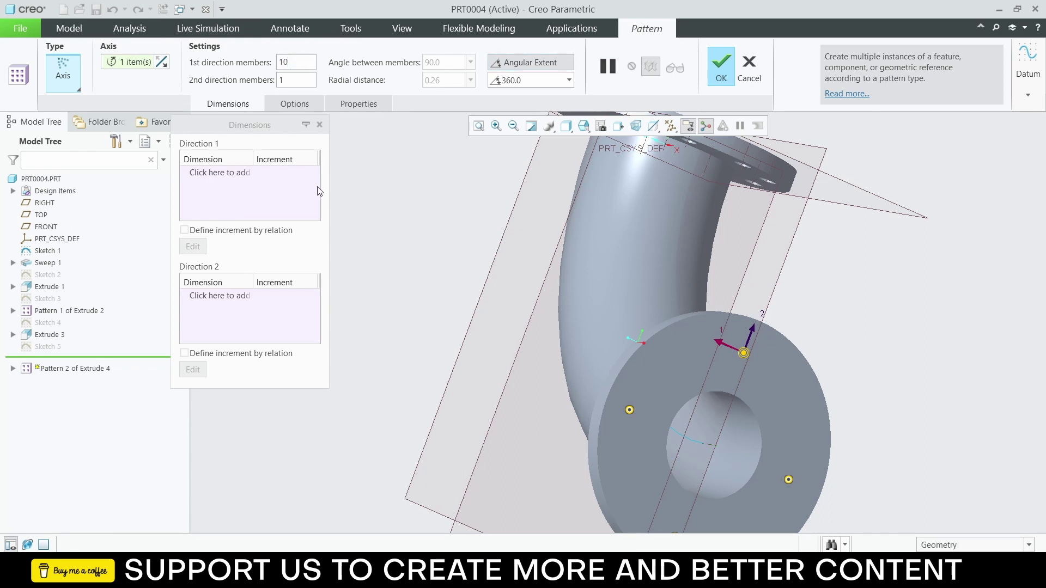
click(500, 219)
click(719, 72)
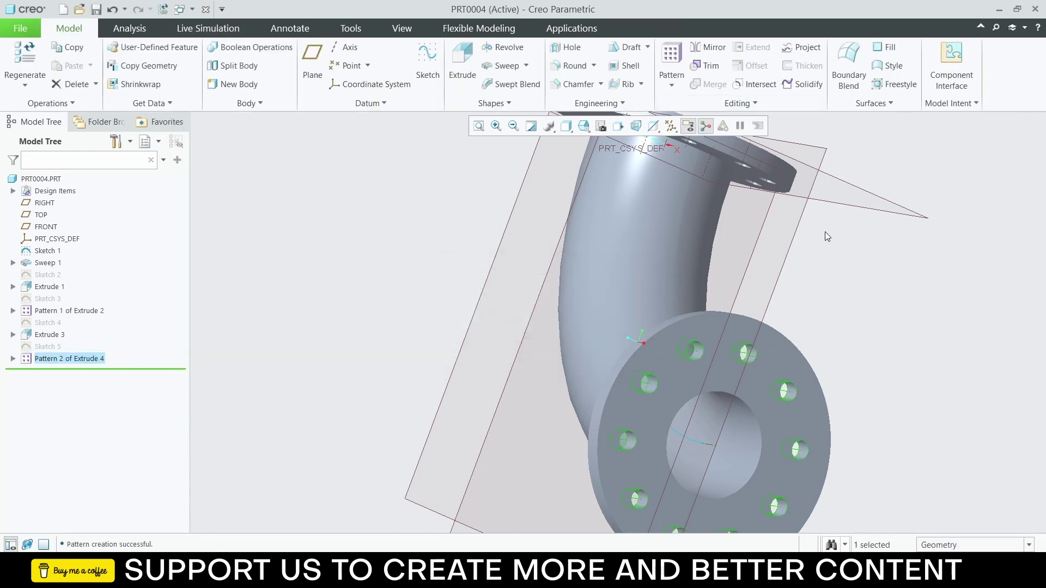
Step: Start a round on the circular edge where the pipe meets the second flange, trying radius 20 and settling on 10
middle_drag(824, 231, 699, 240)
click(403, 260)
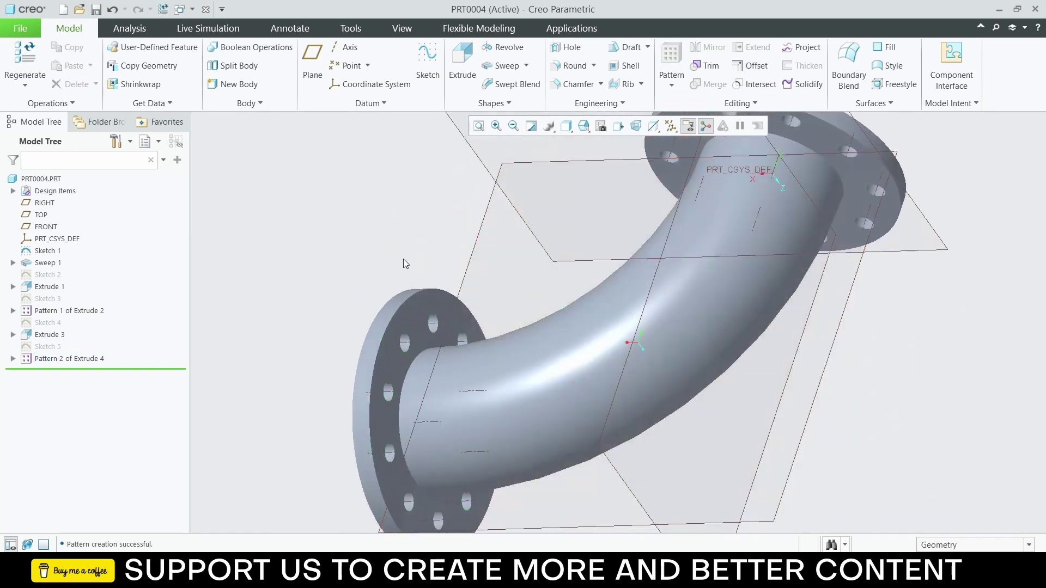
middle_drag(403, 260, 392, 309)
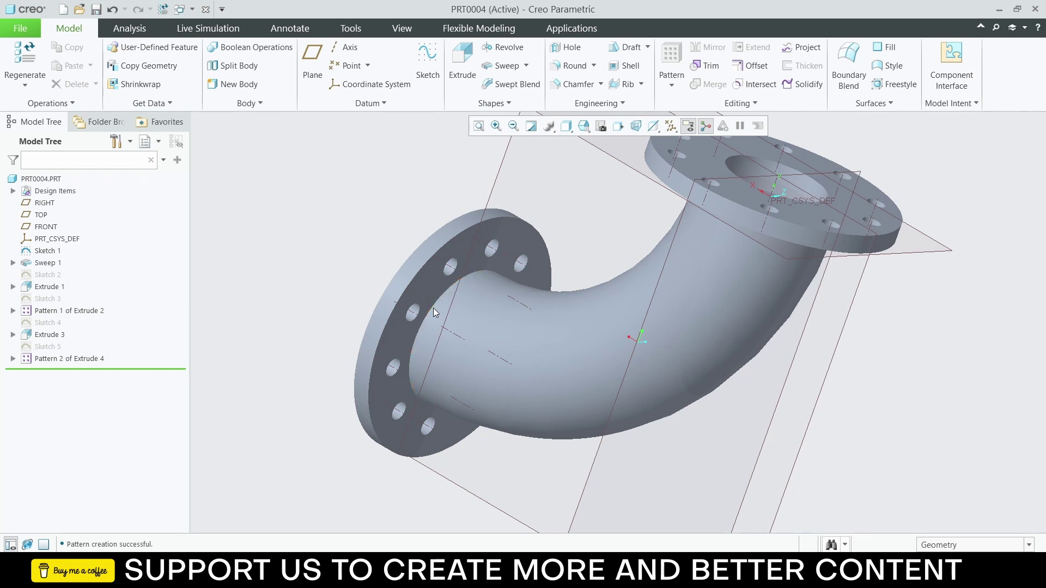
click(433, 309)
middle_drag(497, 302, 606, 338)
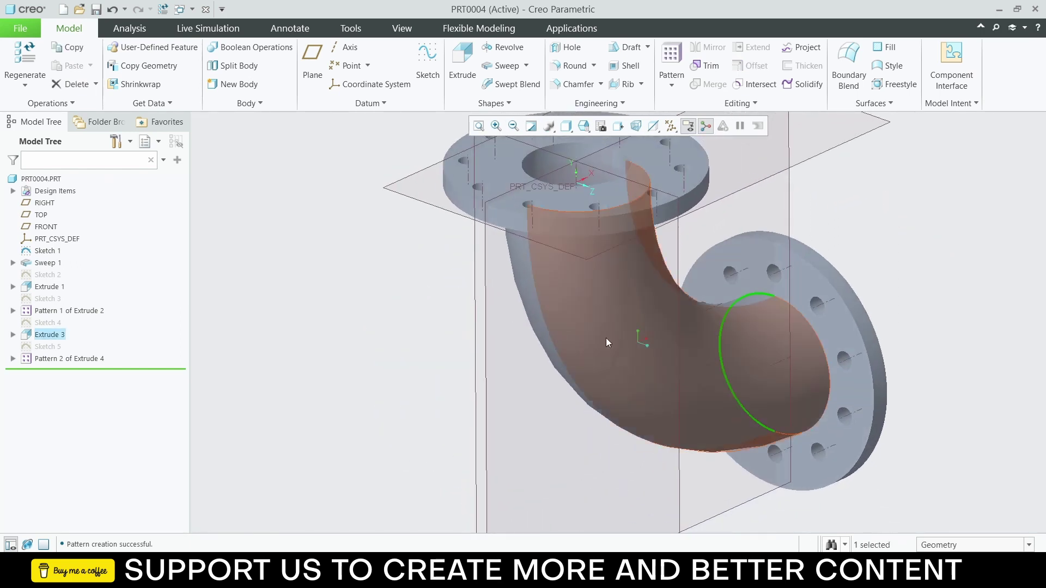
click(810, 322)
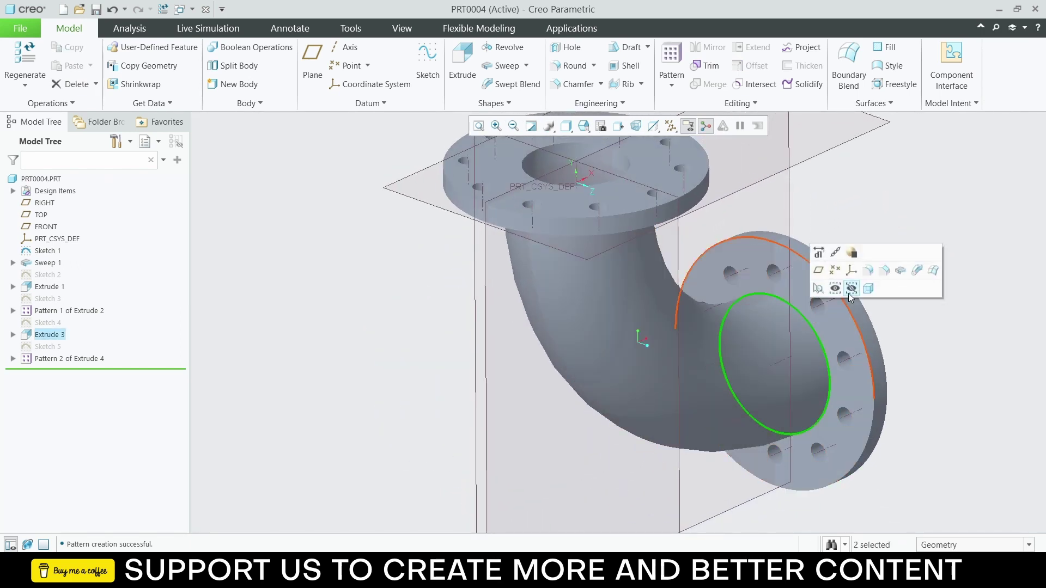
click(869, 270)
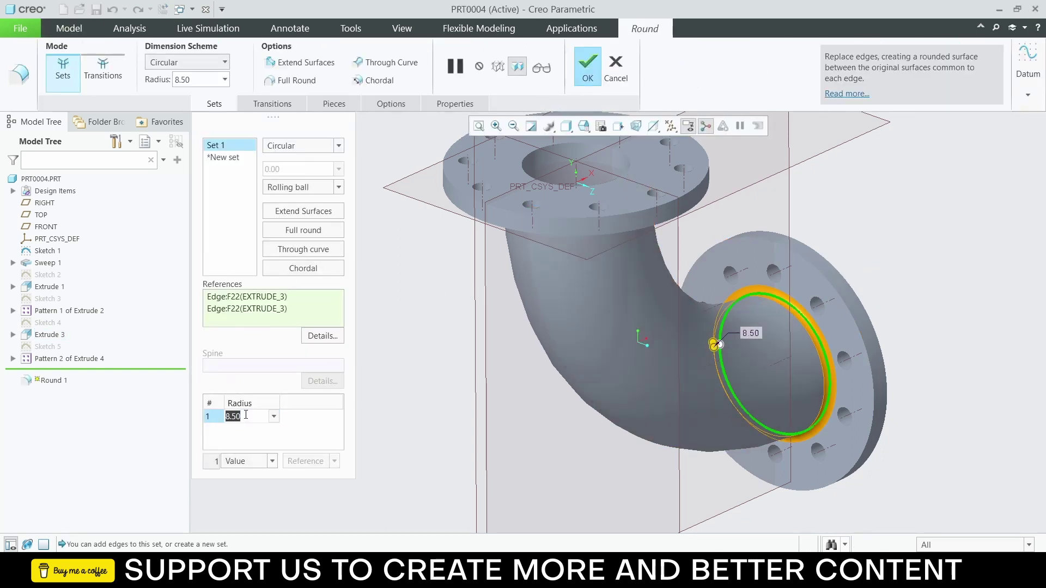
text(1)
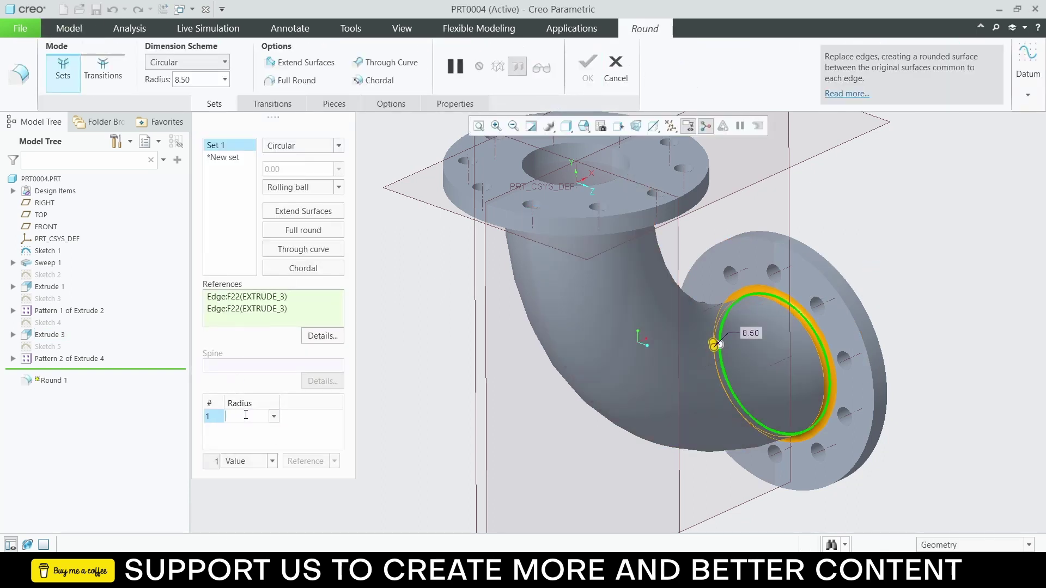
text(20)
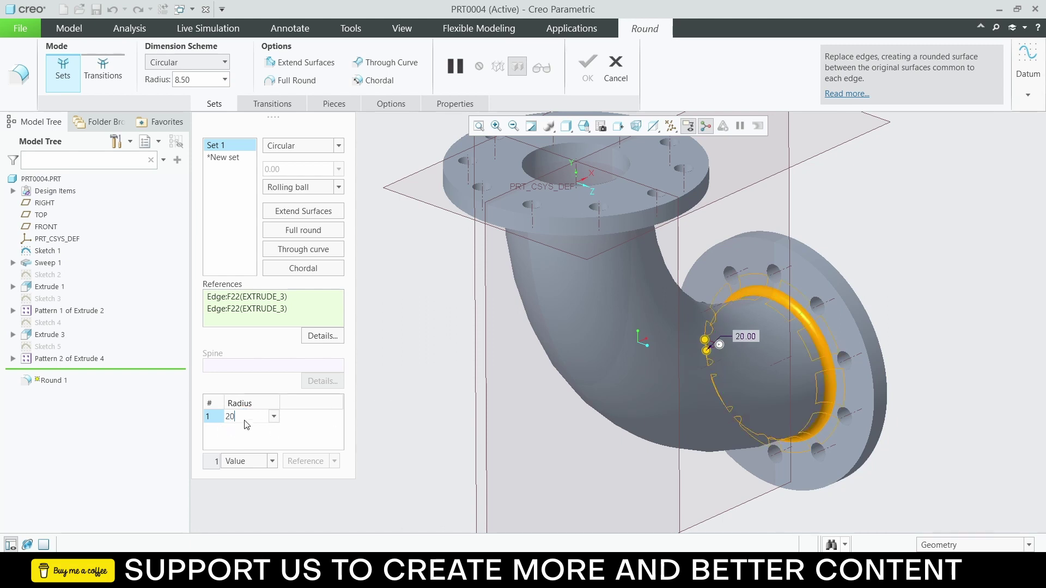
key(Return)
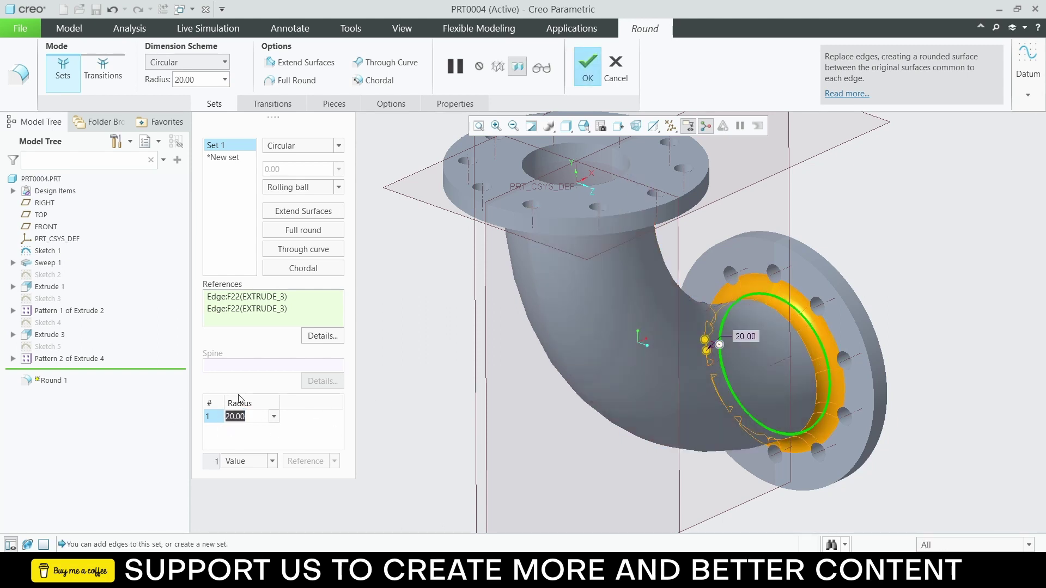
text(10)
key(Return)
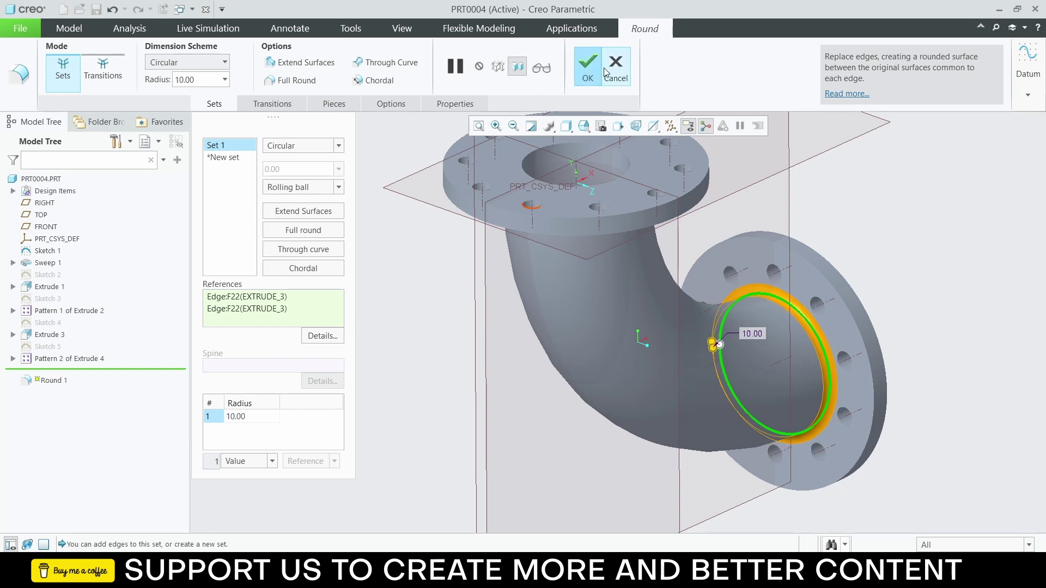
Step: Add the edge where the pipe meets the first flange to the round at radius 10, and complete the feature
middle_drag(577, 237, 495, 163)
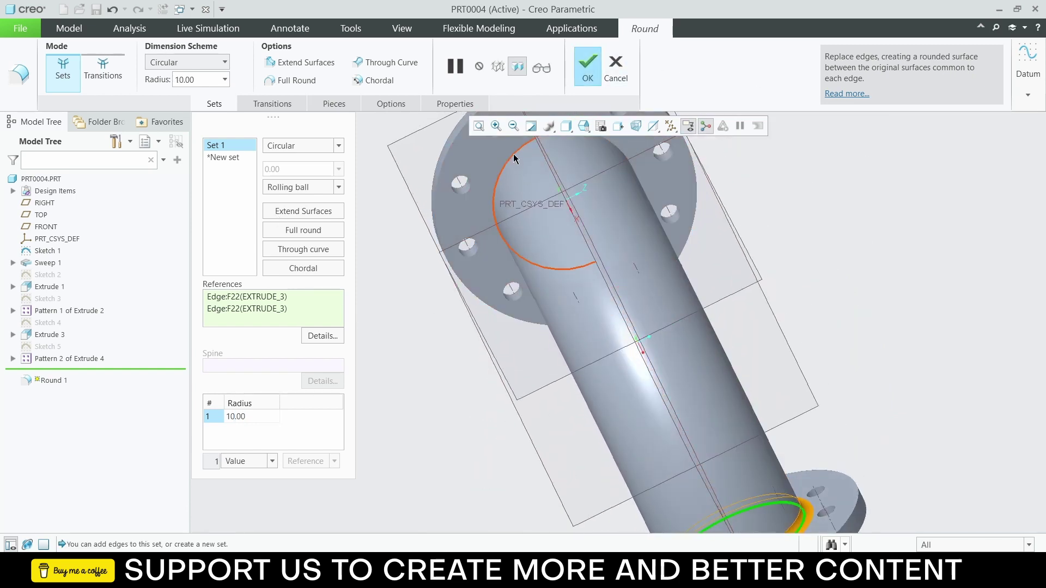
click(514, 159)
middle_drag(616, 158, 643, 189)
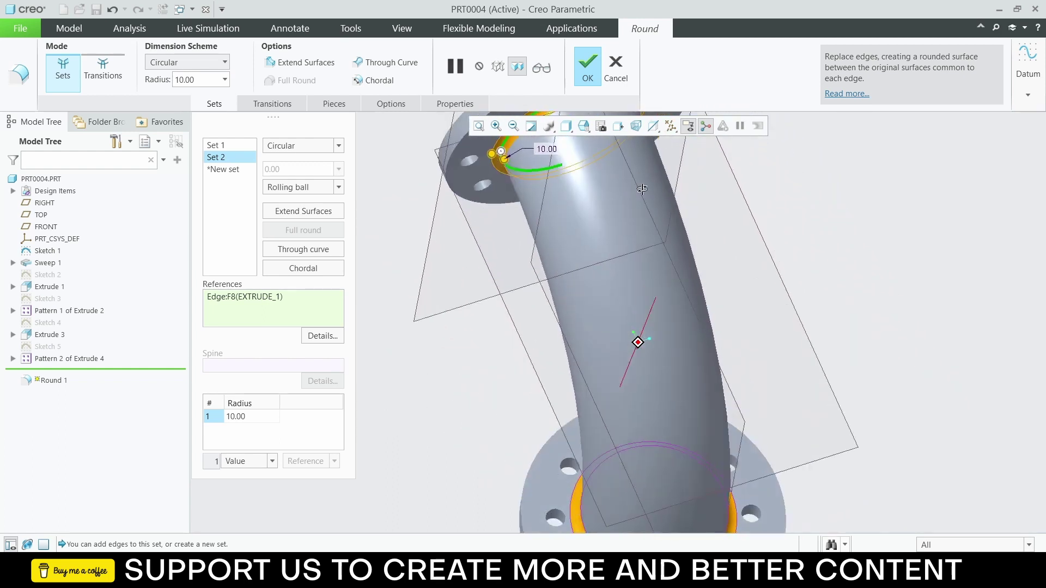
click(588, 66)
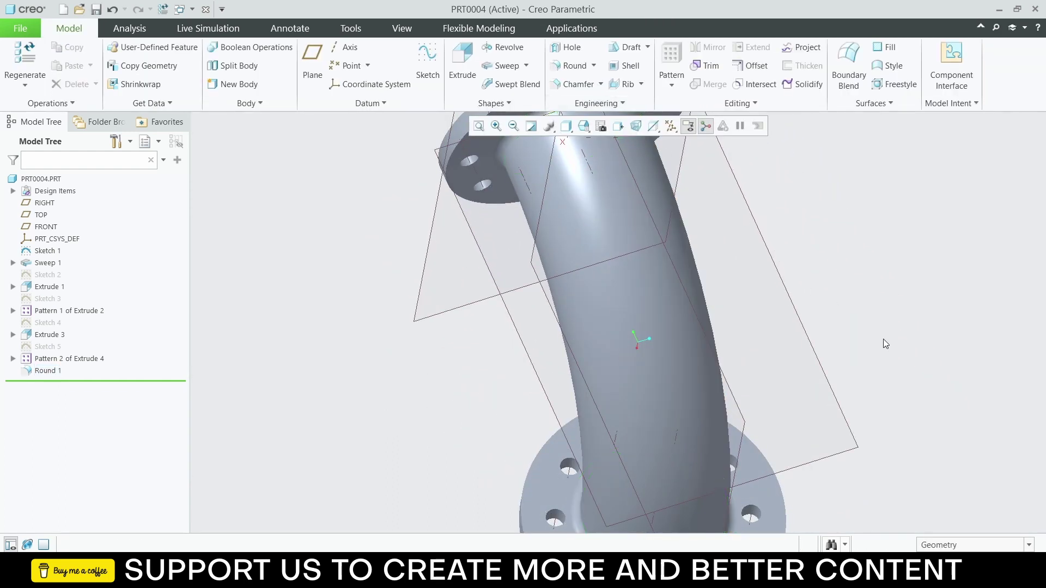
Step: Rename the pipe's sweep feature to MAINBODY
scroll(884, 339, down, 3)
mouse_move(884, 338)
middle_down()
mouse_move(835, 308)
mouse_move(908, 341)
mouse_move(845, 329)
middle_up()
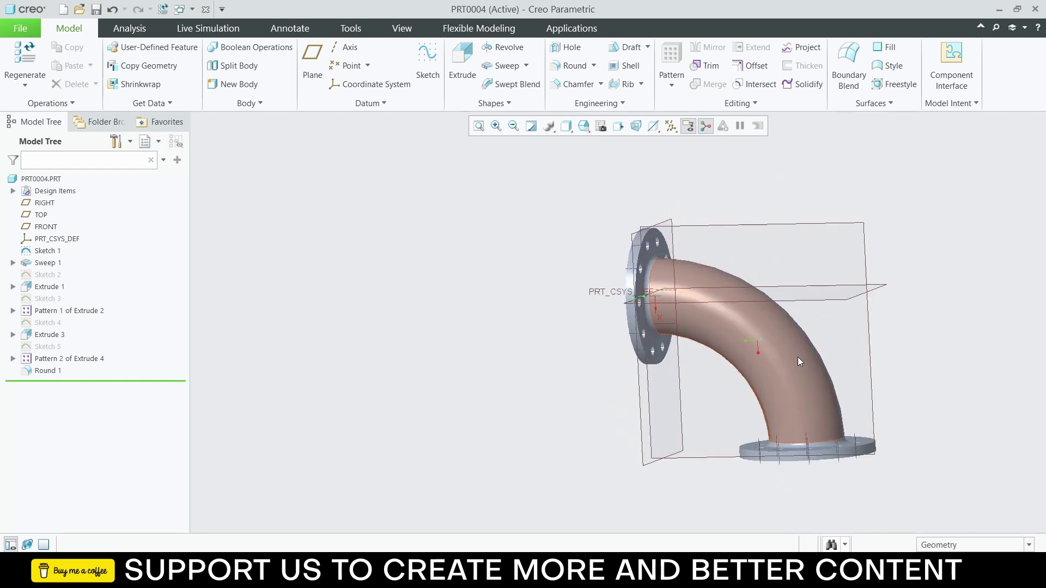
click(798, 358)
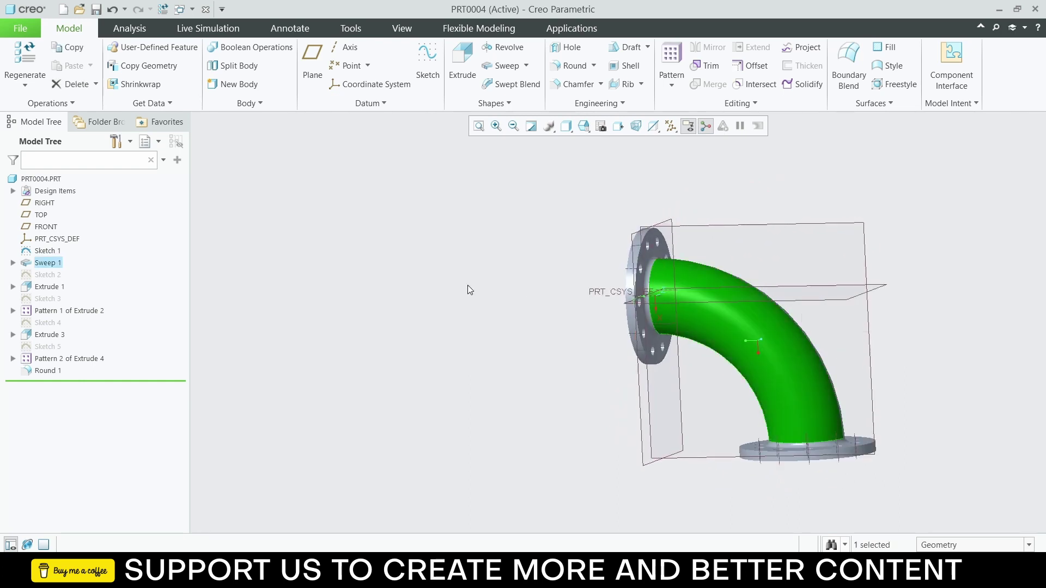
double_click(52, 266)
text(main)
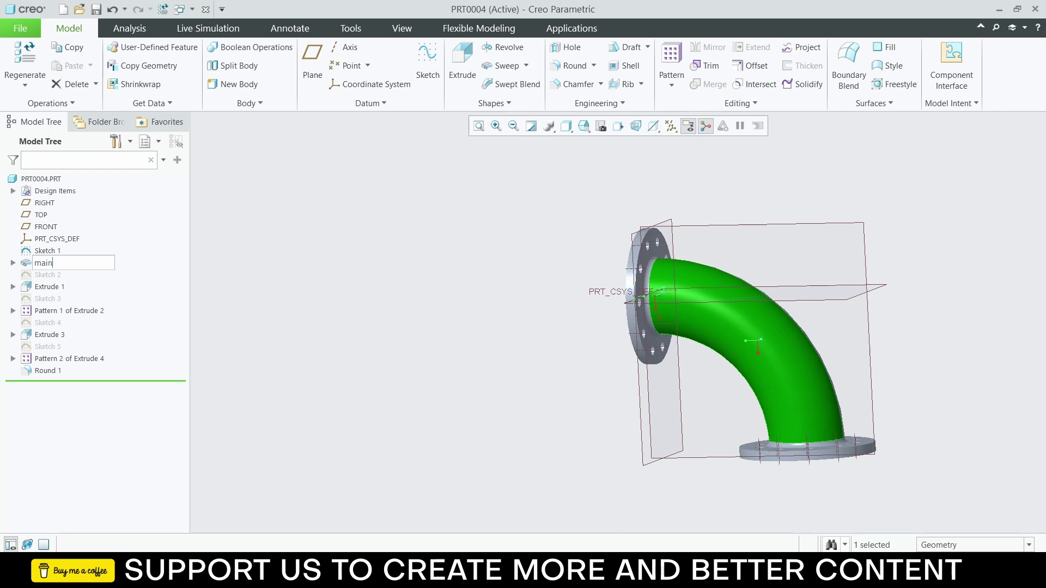
text(Body)
key(Return)
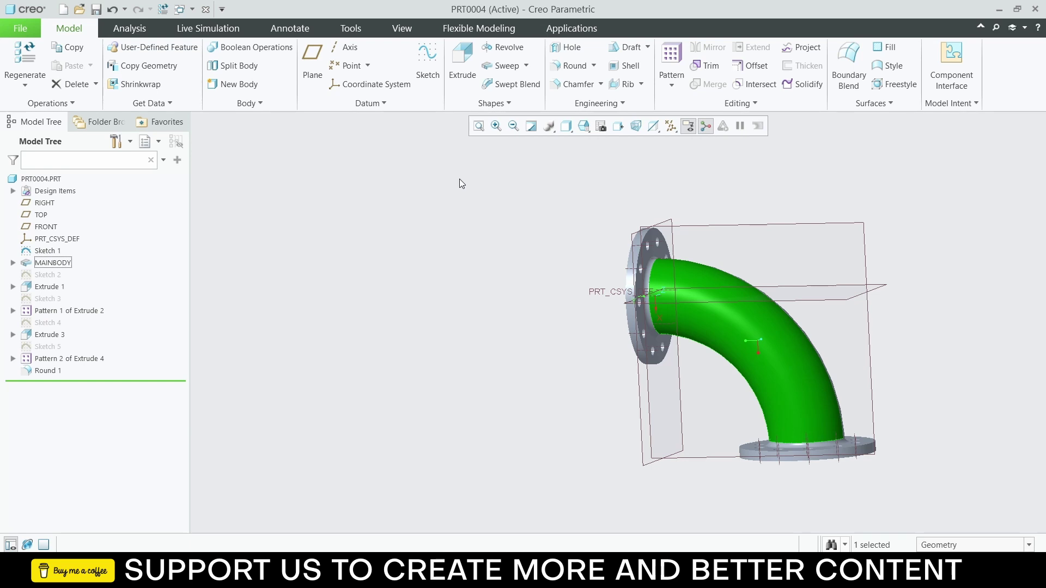
Step: Filter the model tree for "main", clear the selection, and remove the filter
click(55, 161)
text(main)
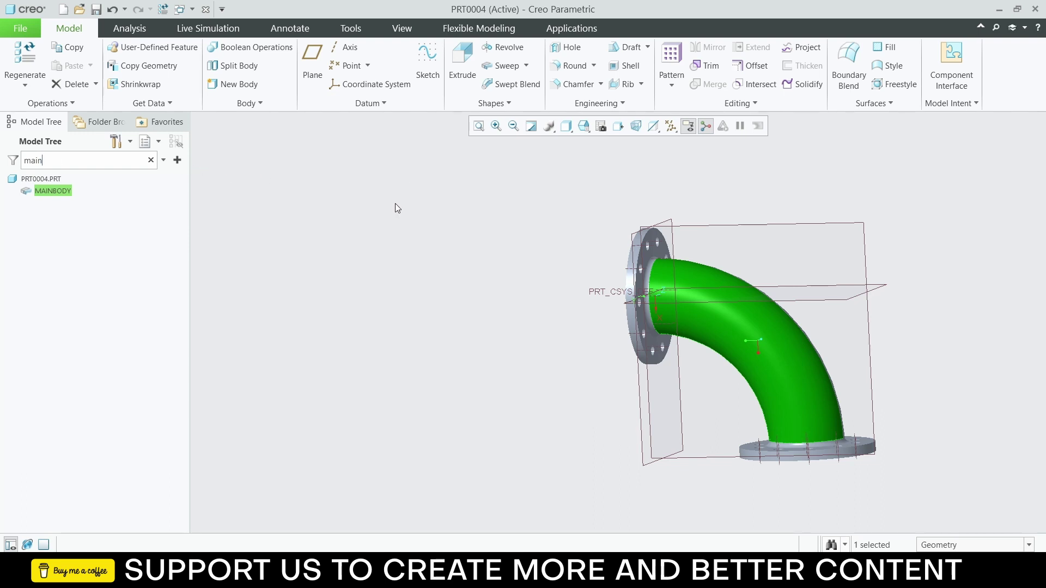
click(399, 241)
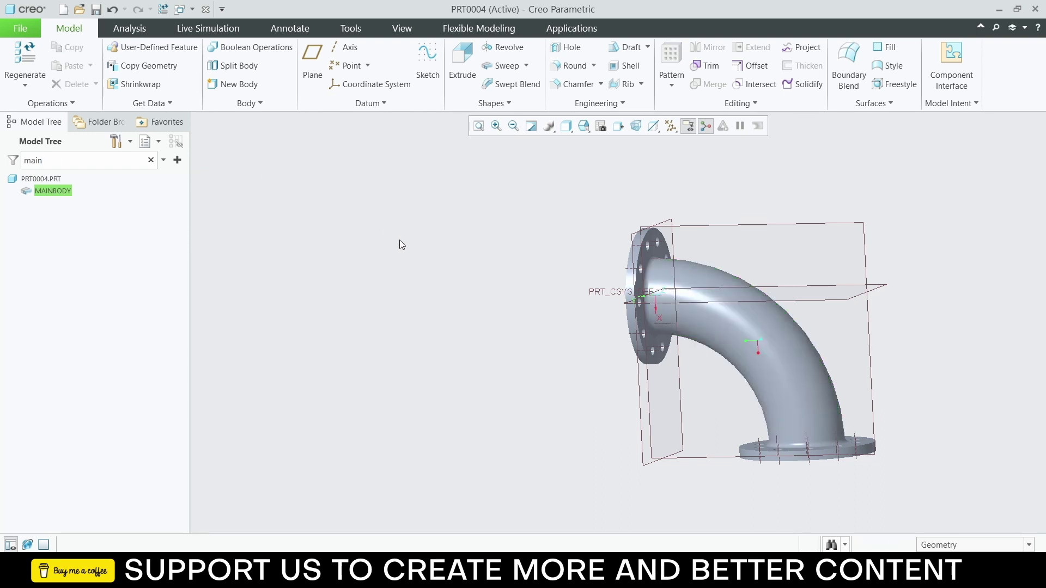
click(150, 160)
middle_drag(444, 270, 429, 290)
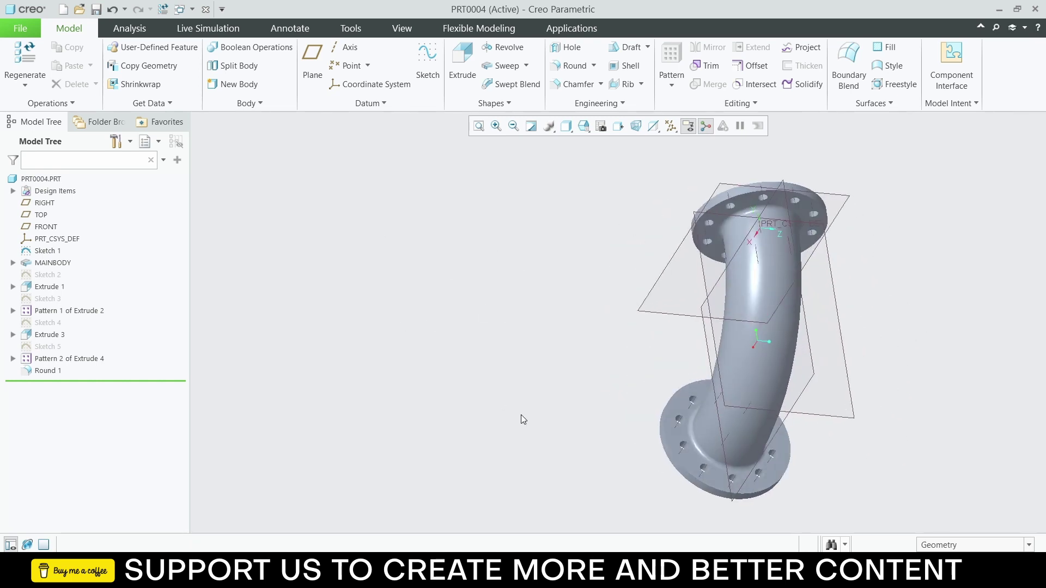
Step: Switch to the PRT0002 part and start a sketch on its TOP plane, viewed face-on
key(alt+Tab)
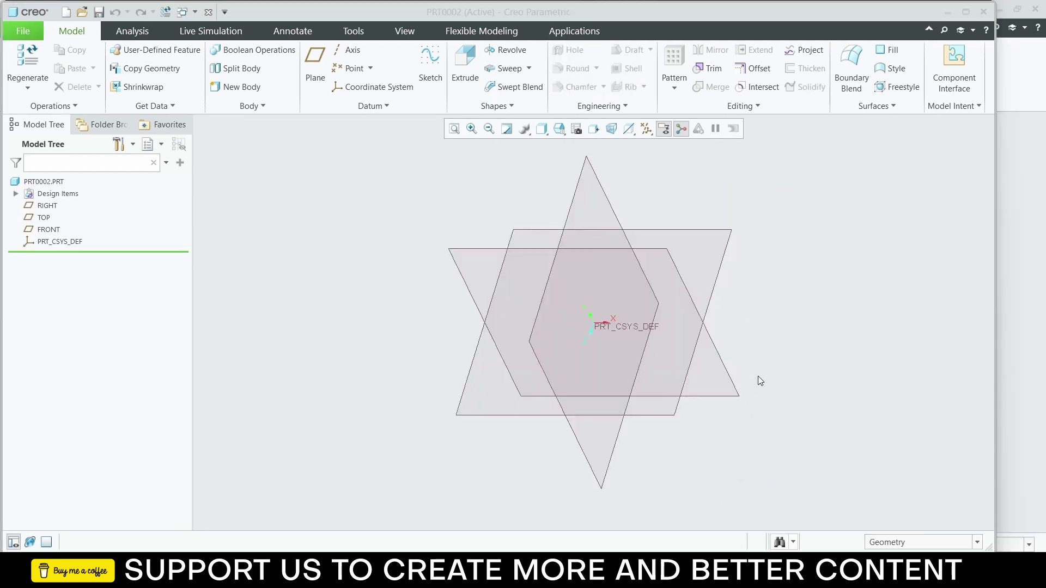
click(710, 230)
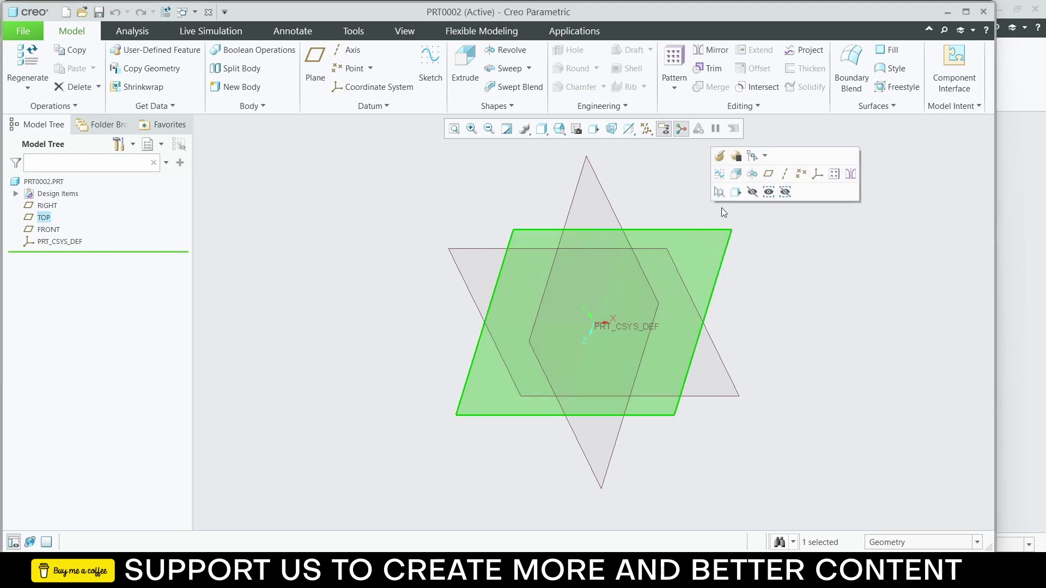
click(735, 192)
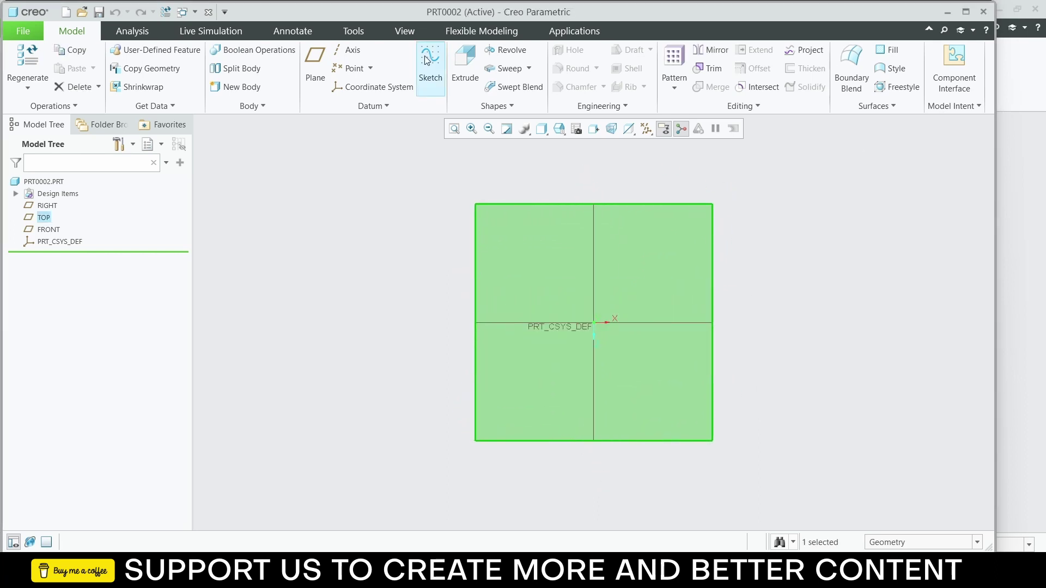
scroll(698, 313, up, 1)
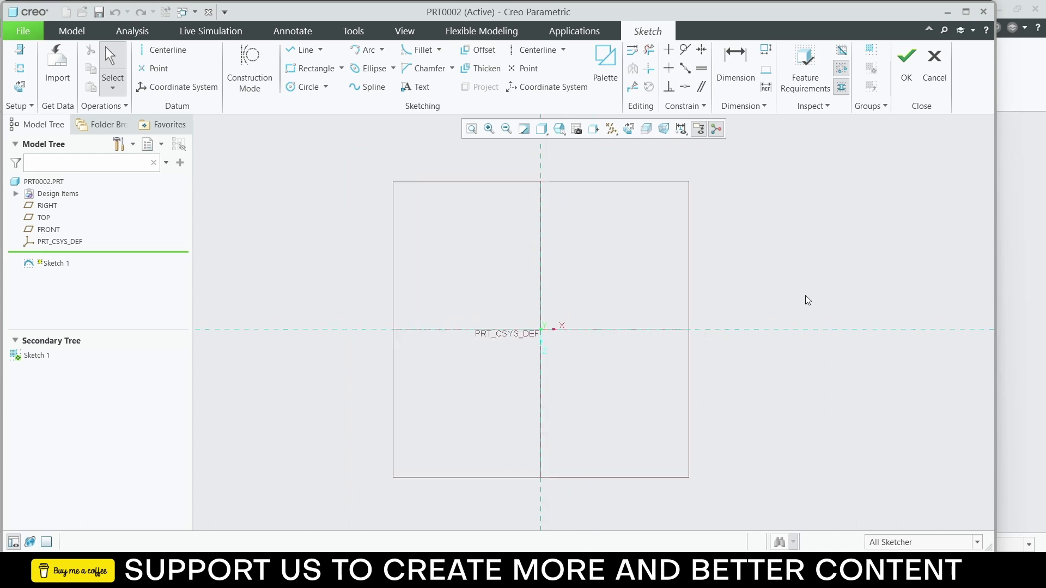
Step: Draw a stepped line chain from the origin: about 143 horizontally, about 33 vertically upward, and about 23 horizontally
click(299, 50)
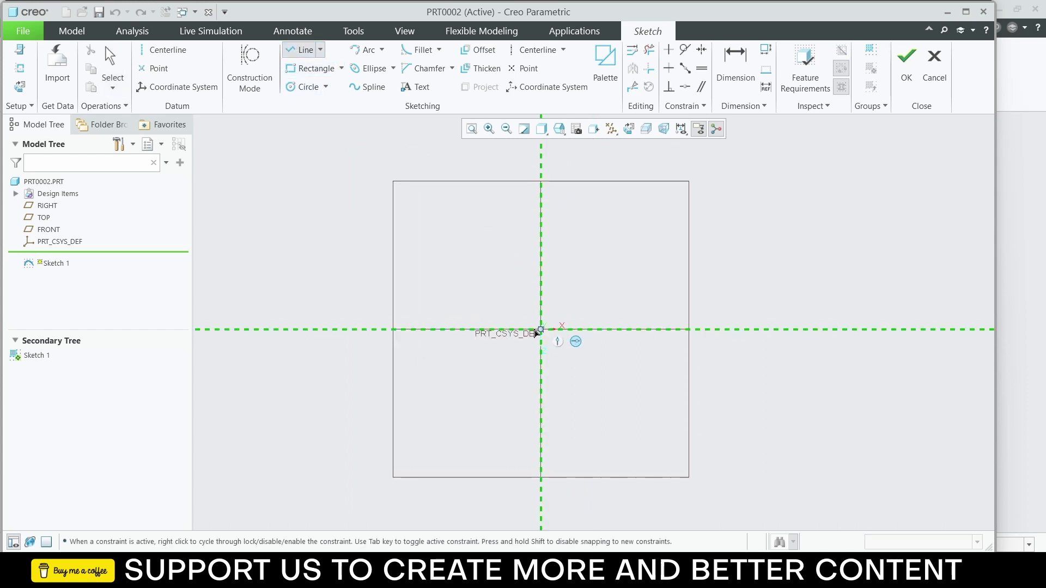
click(540, 330)
click(624, 329)
click(625, 310)
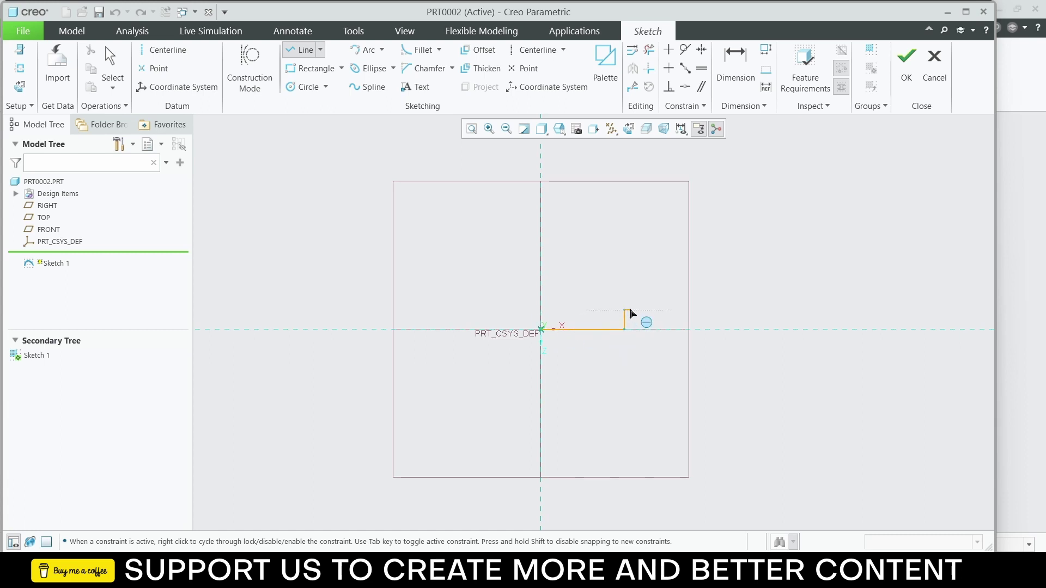
click(639, 310)
middle_click(644, 300)
middle_click(644, 300)
scroll(627, 328, up, 3)
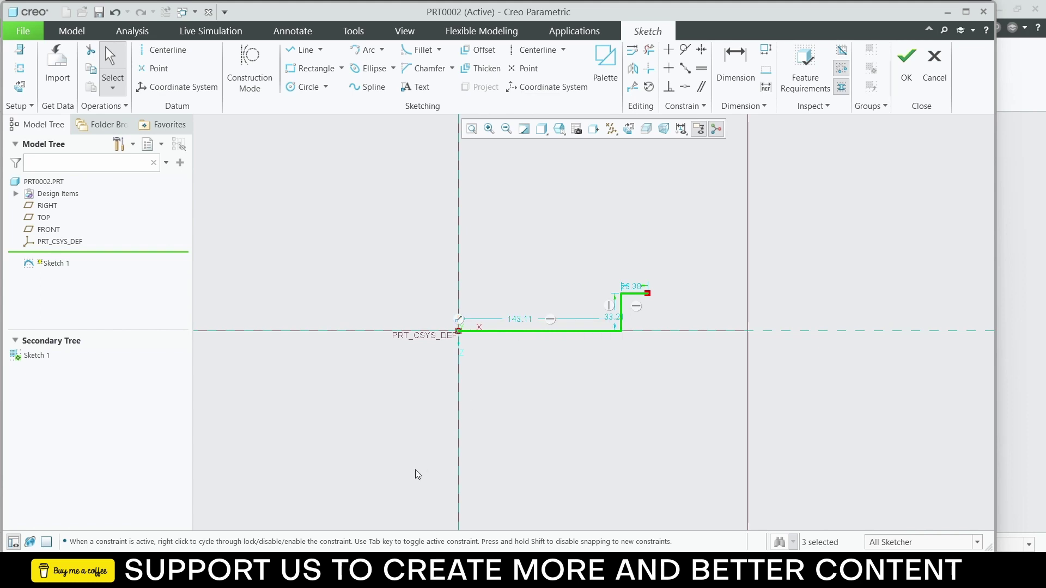
Step: Check the calculator result and set the length of the horizontal line starting at the origin to 76
key(alt+Tab)
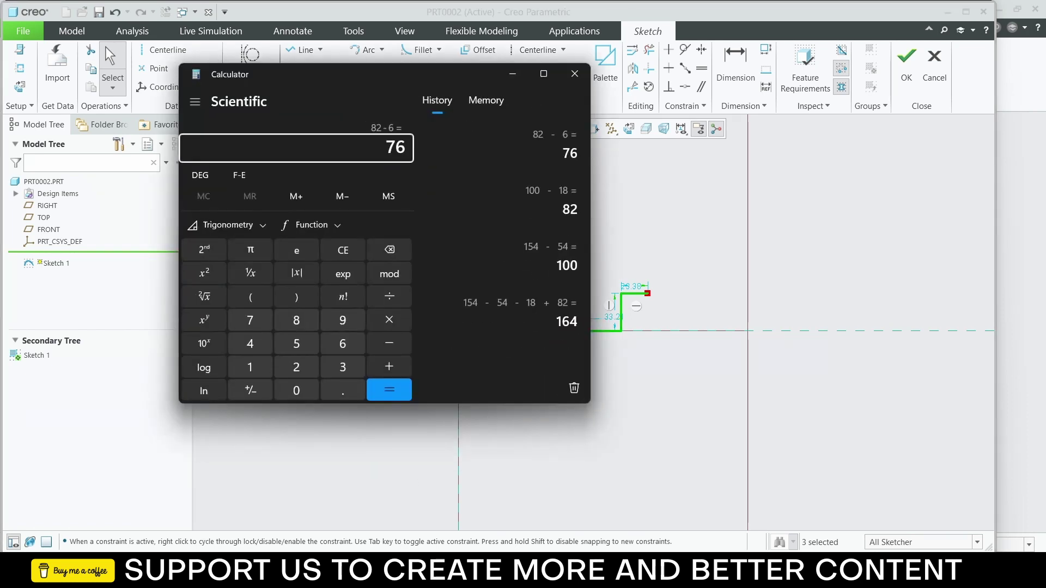
key(alt+Tab)
double_click(516, 317)
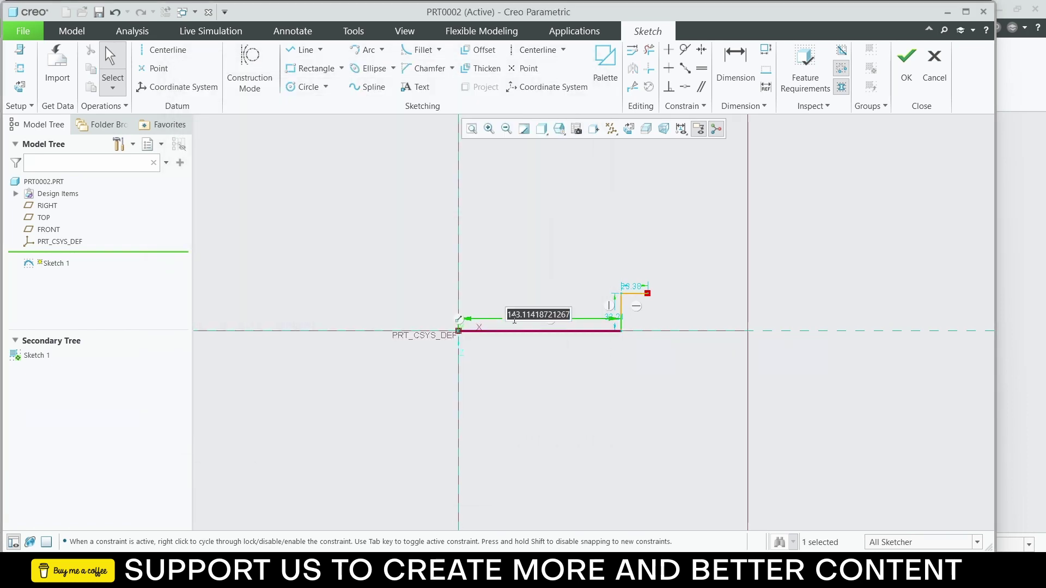
text(76)
key(Return)
scroll(516, 323, down, 6)
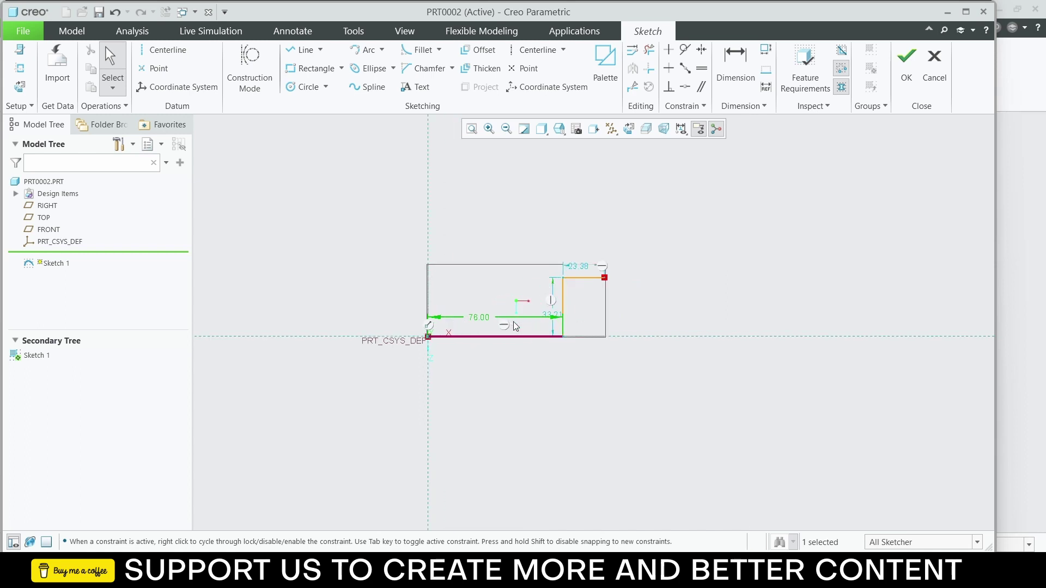
Step: Set the vertical step line's height to 10 and the short upper horizontal line's length to 6
double_click(601, 312)
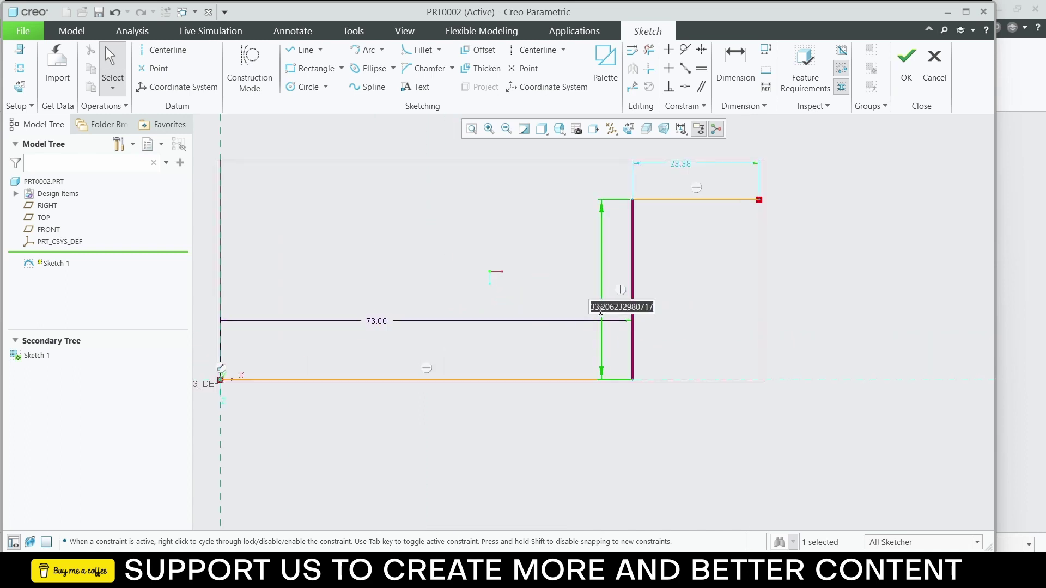
text(10)
key(Return)
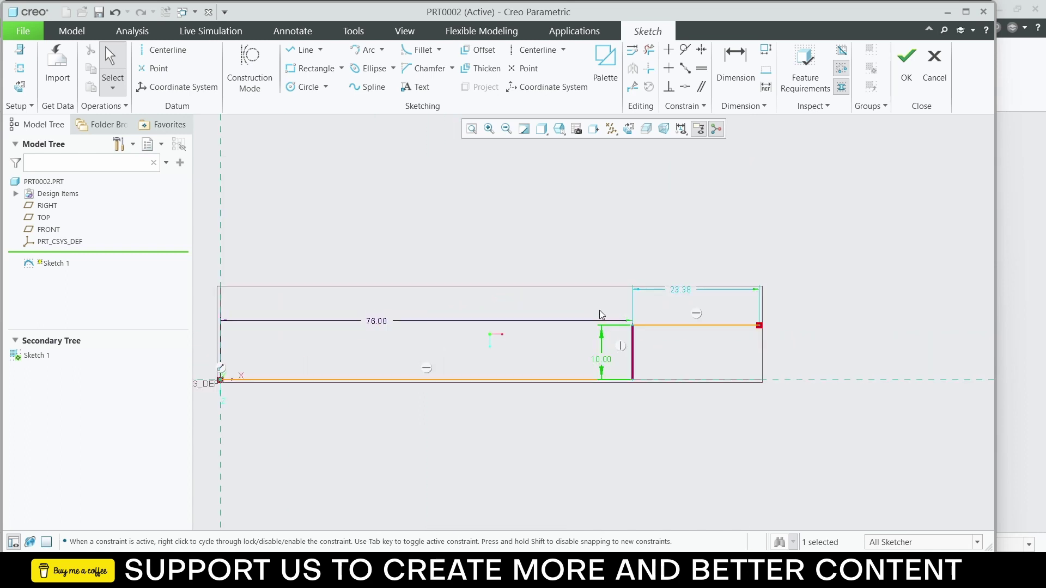
double_click(686, 292)
text(6)
key(Return)
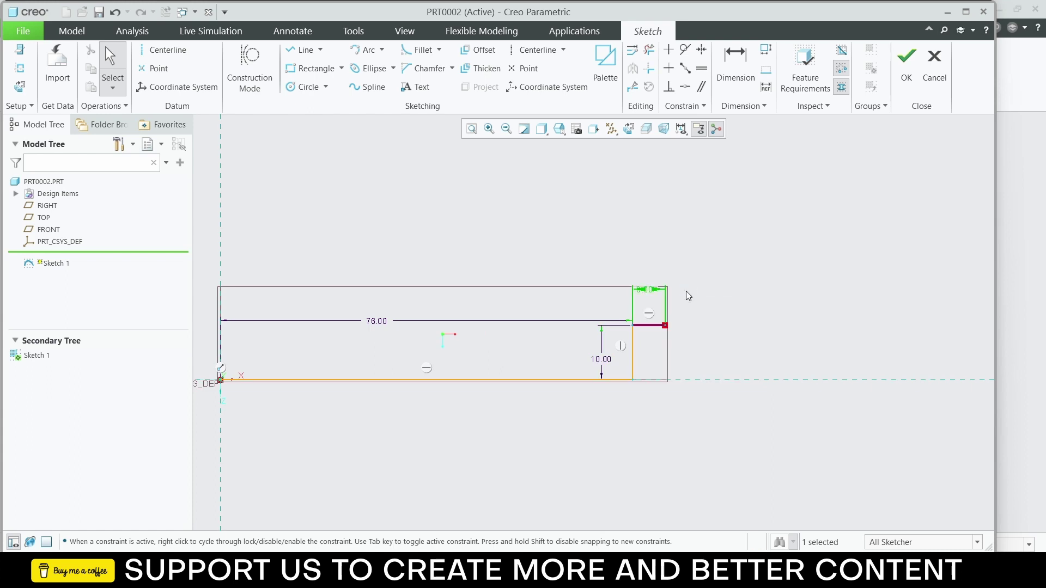
click(711, 301)
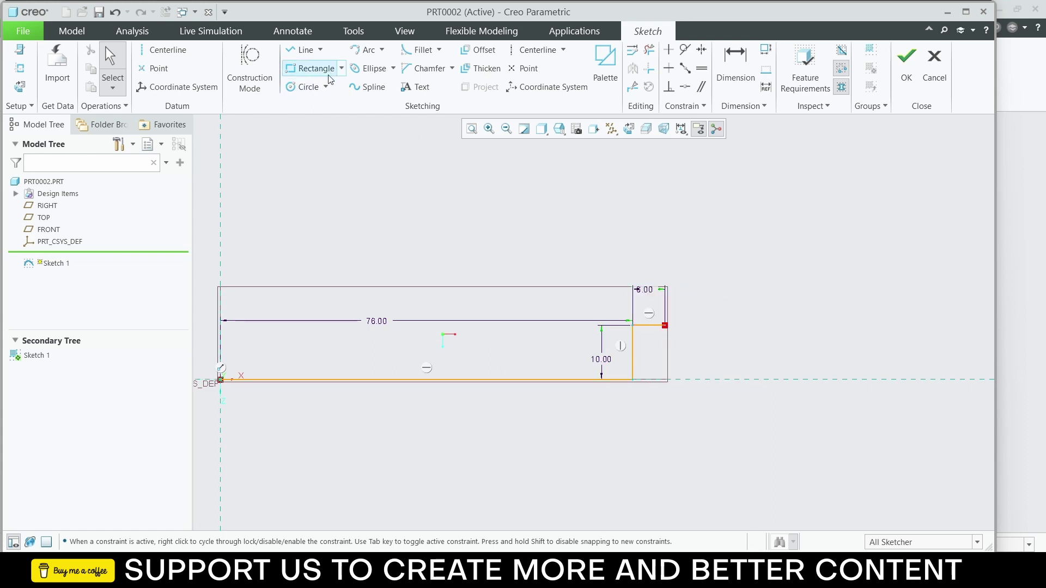
Step: Draw an upward semicircular arc of radius about 15, with one end on the short line's open end and both ends level
click(366, 50)
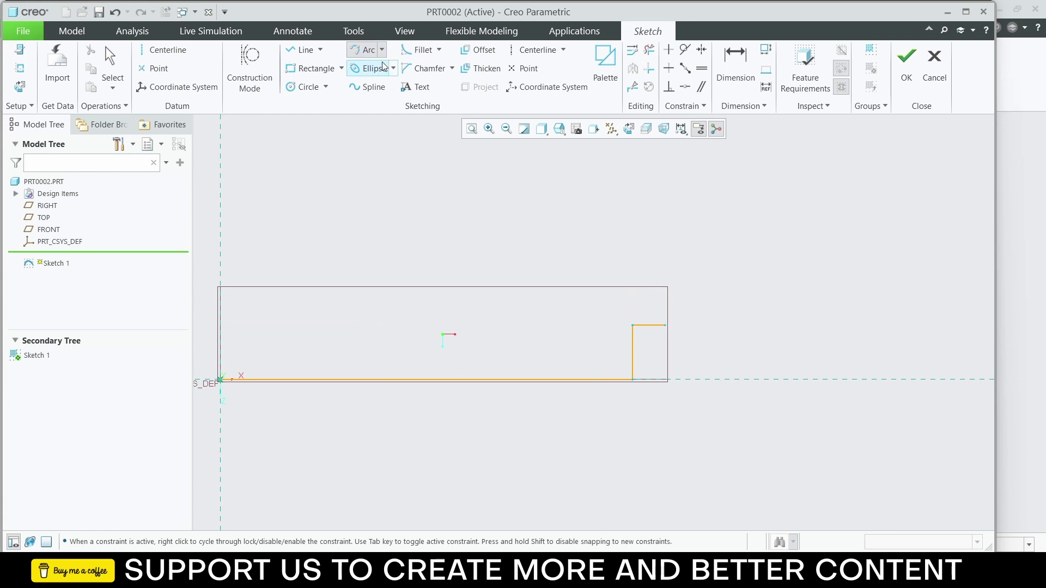
click(665, 326)
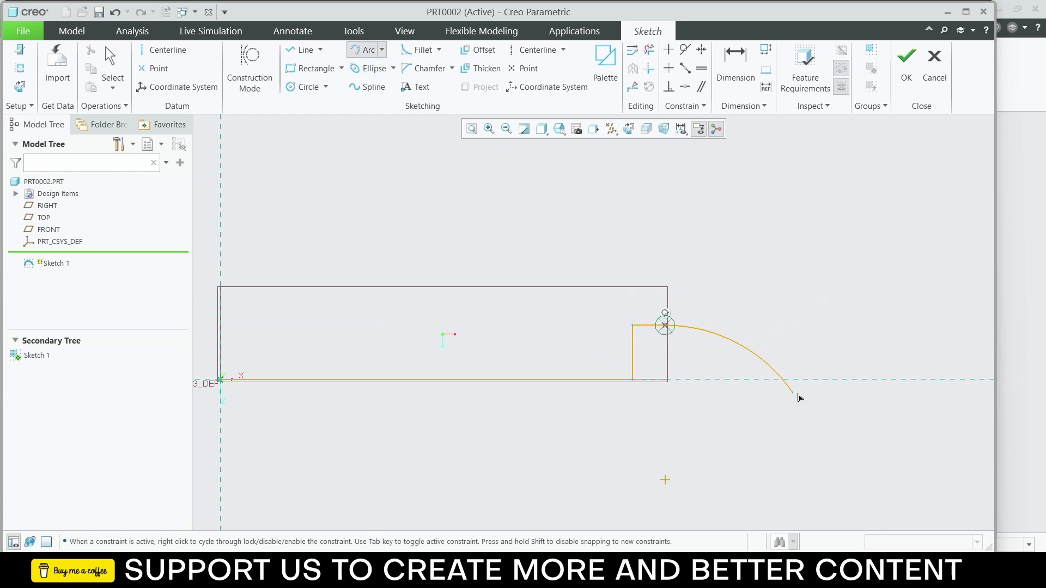
middle_click(839, 320)
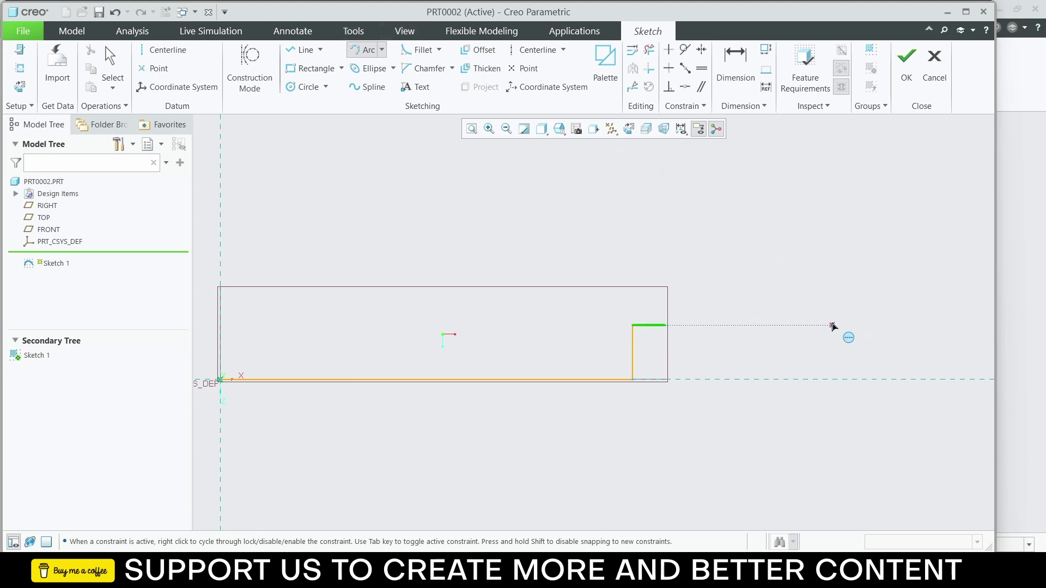
click(832, 325)
click(665, 325)
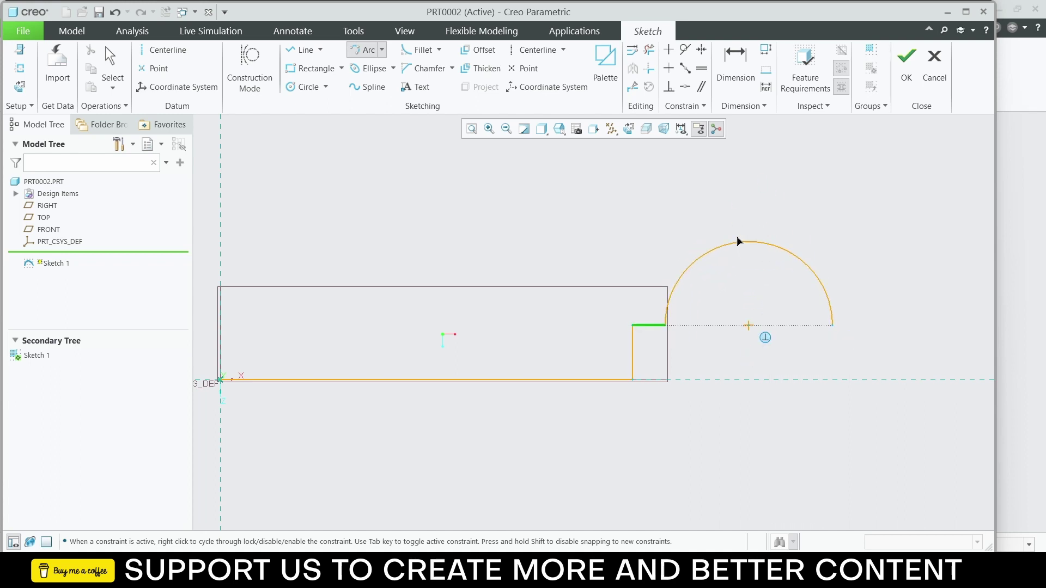
click(739, 247)
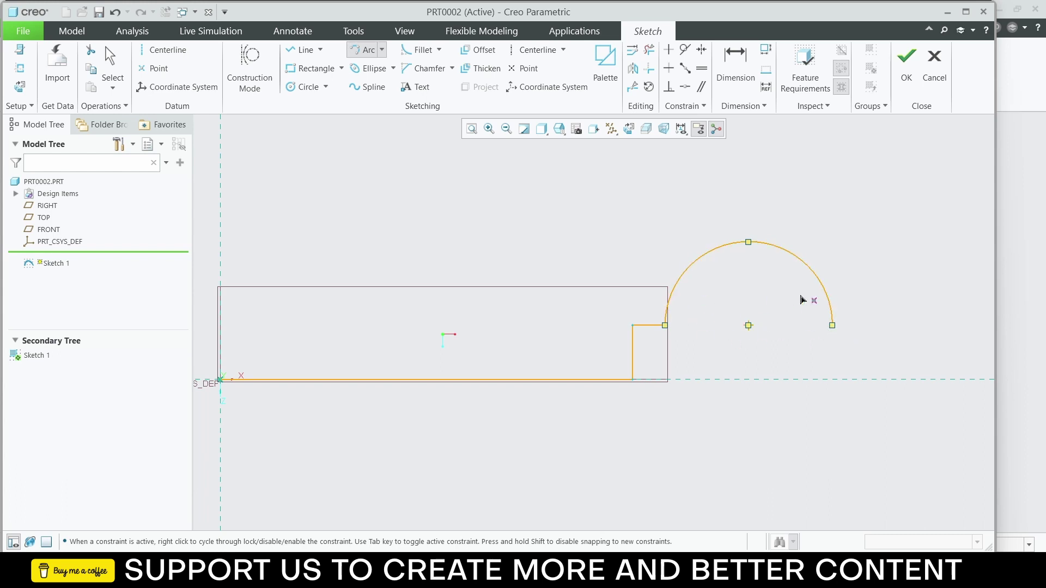
scroll(815, 360, down, 2)
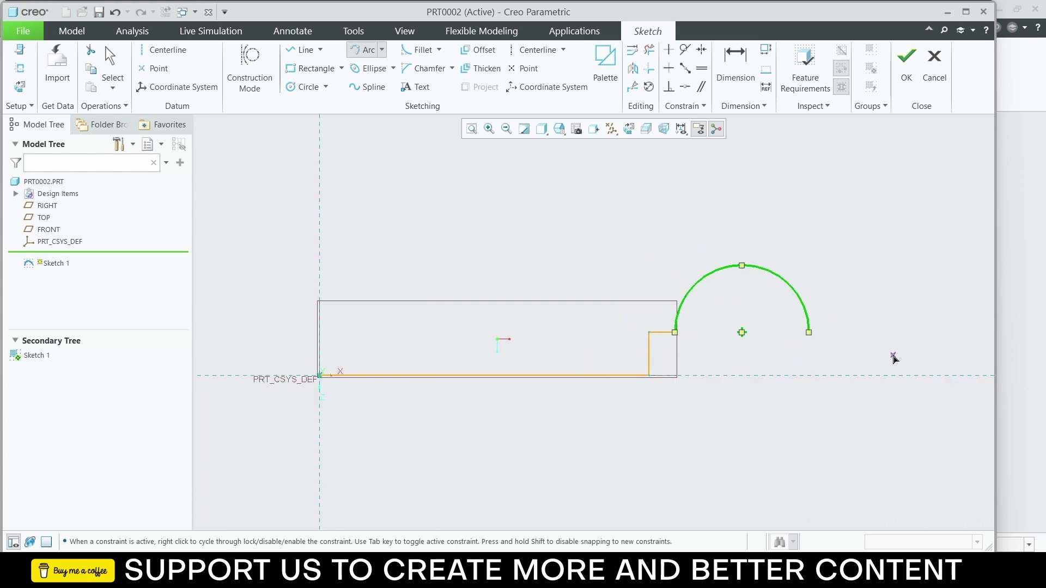
middle_click(838, 226)
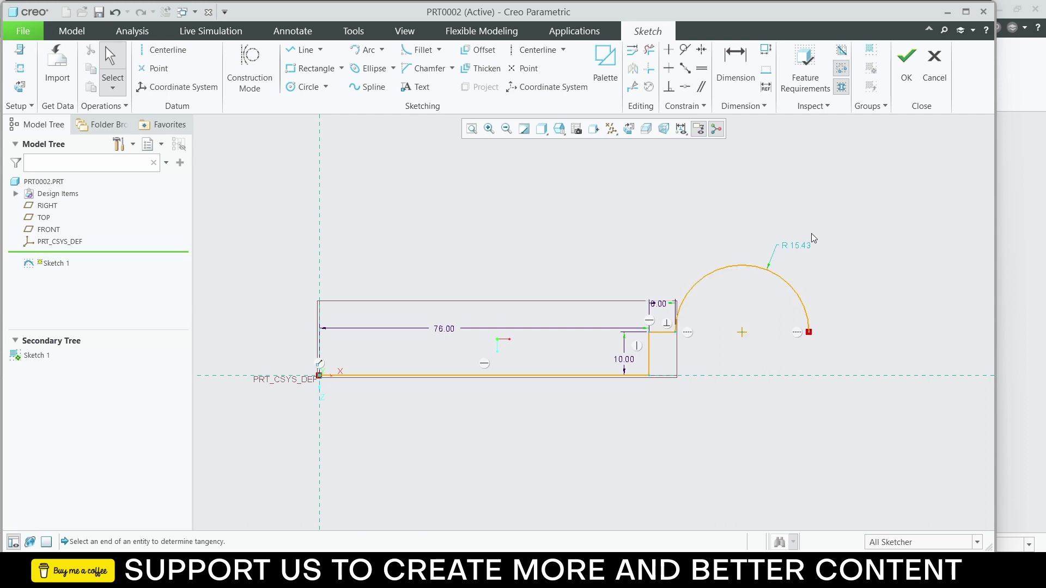
Step: Set the semicircular arc's radius to 18
double_click(799, 246)
text(18)
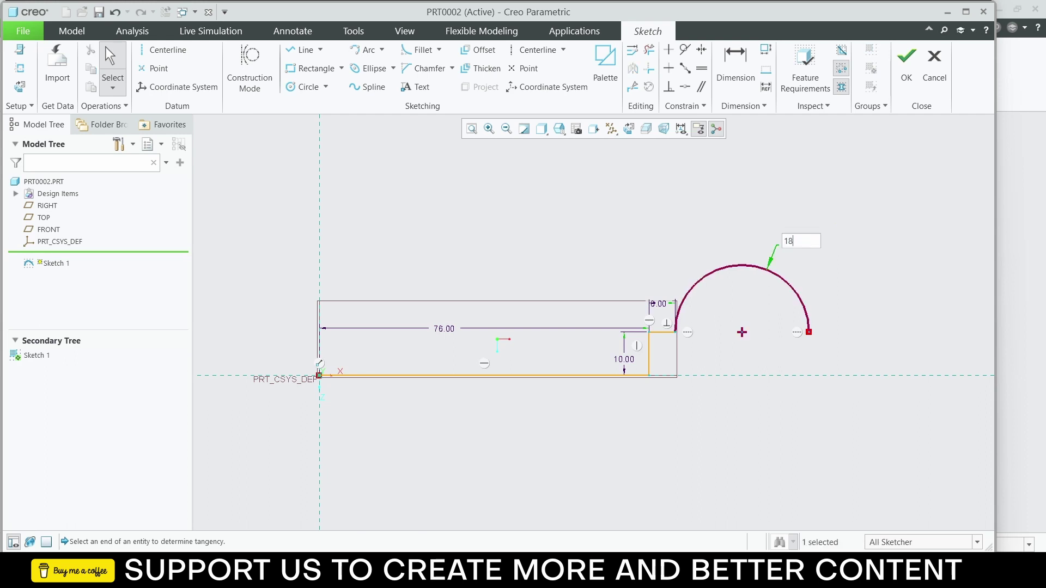
key(Return)
click(854, 349)
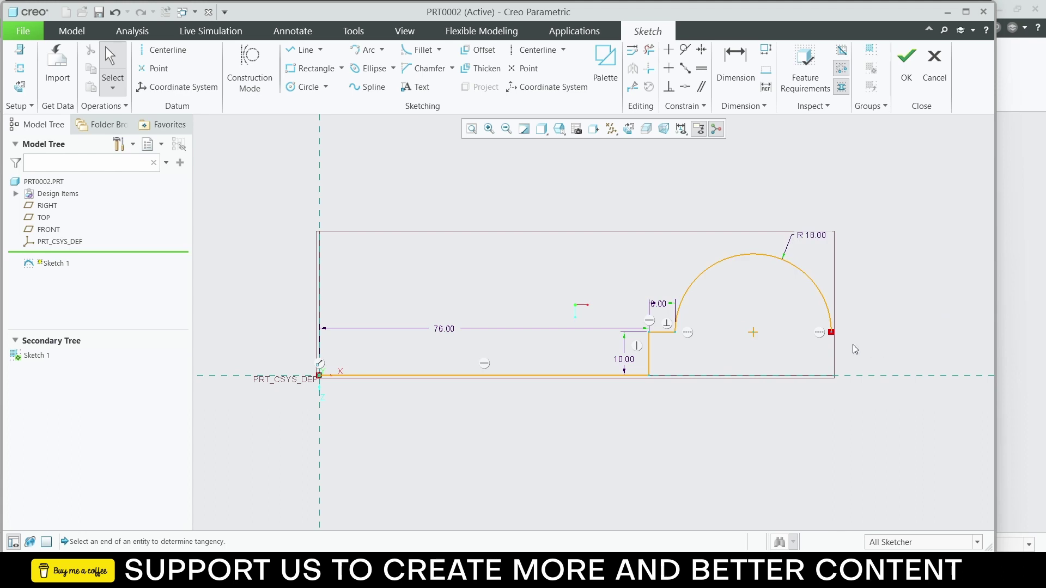
click(831, 332)
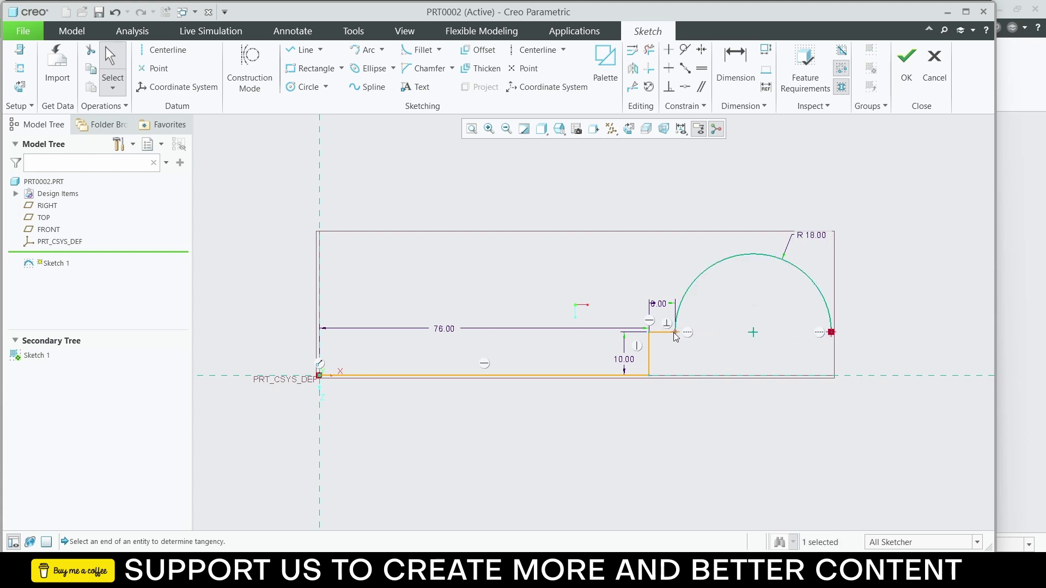
click(674, 333)
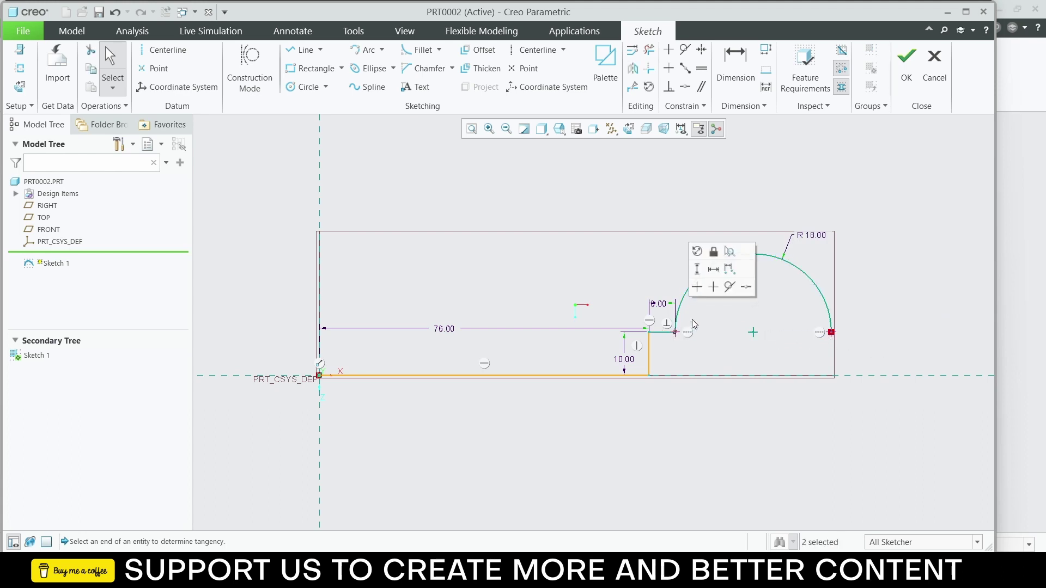
click(731, 332)
Step: Draw connected lines from the arc's open end: about 29 horizontally outward and about 8 vertically upward
scroll(730, 332, up, 2)
scroll(805, 316, down, 4)
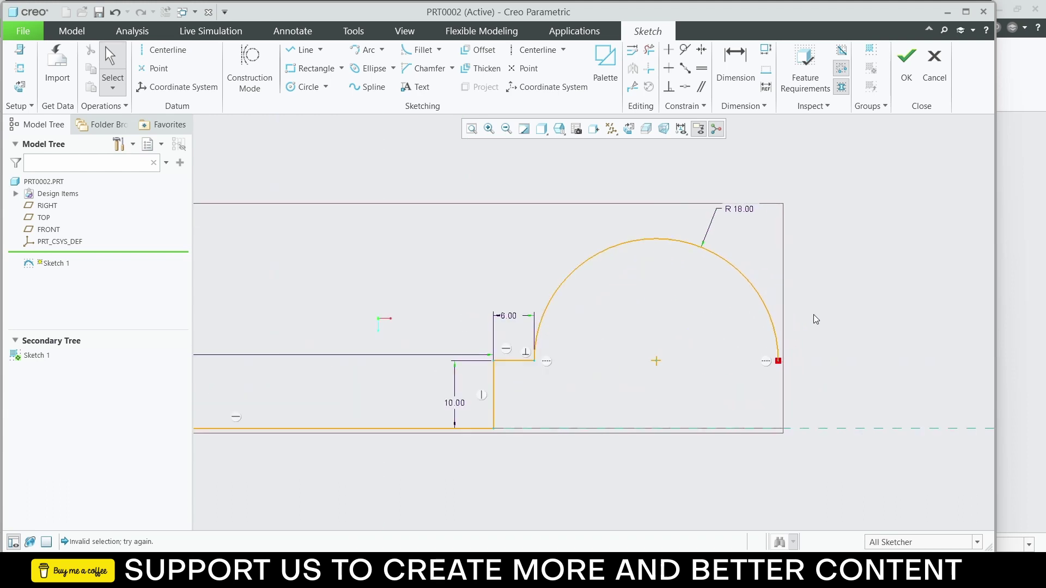
scroll(814, 316, up, 1)
scroll(887, 311, up, 2)
scroll(887, 310, down, 1)
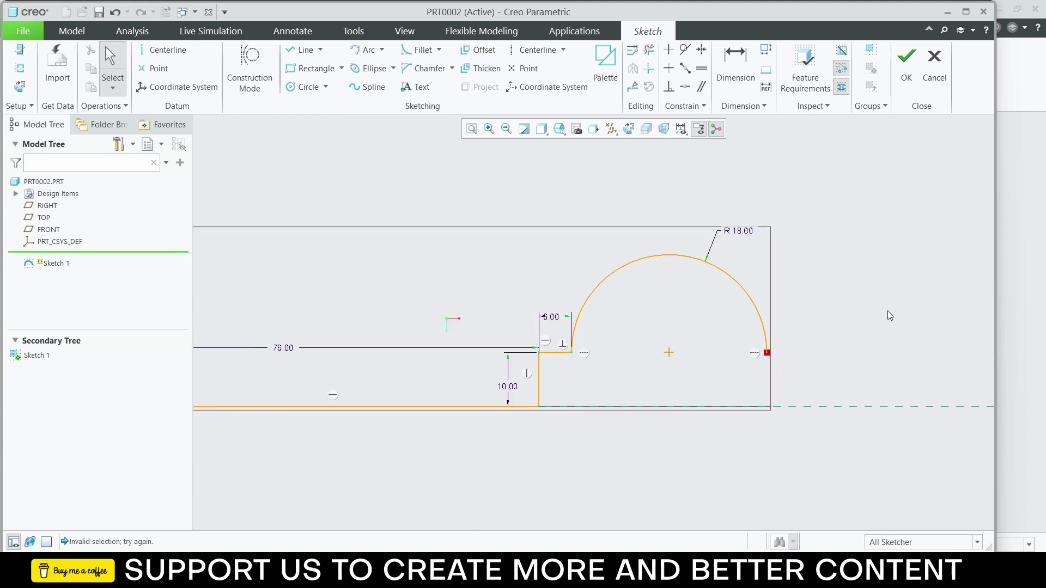
click(302, 49)
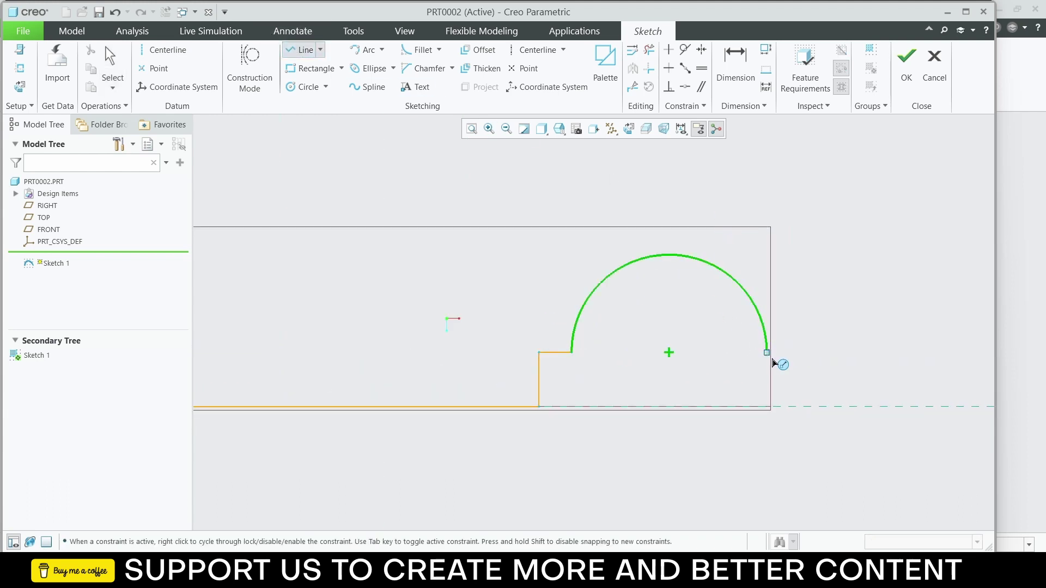
click(767, 353)
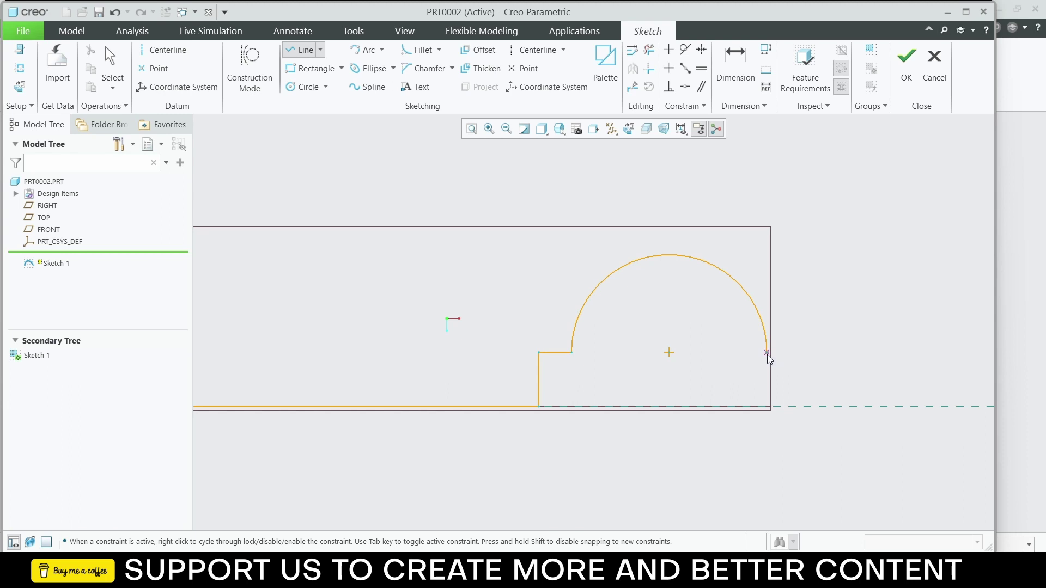
click(926, 353)
click(926, 307)
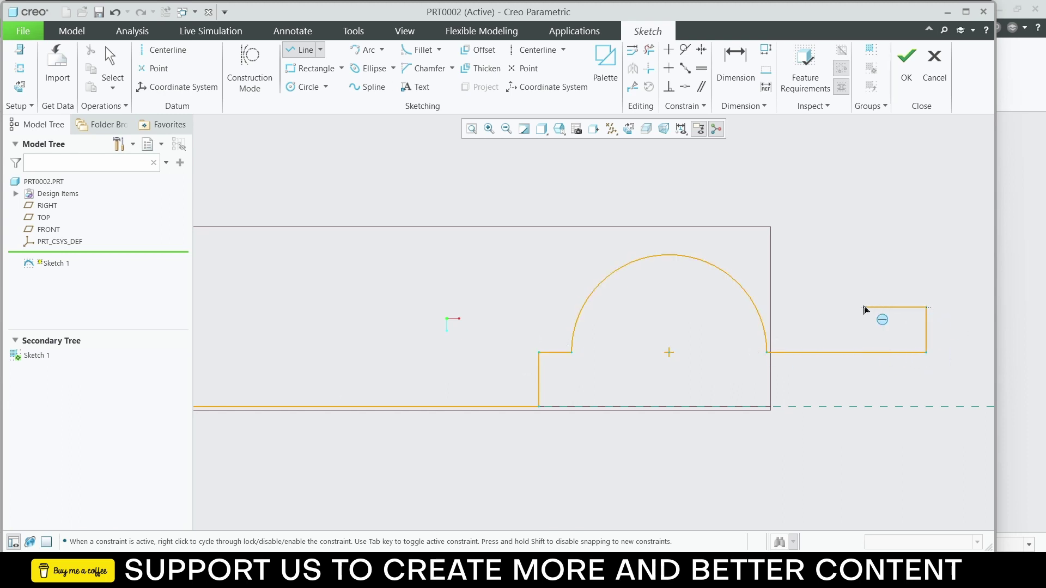
middle_click(810, 304)
middle_click(927, 280)
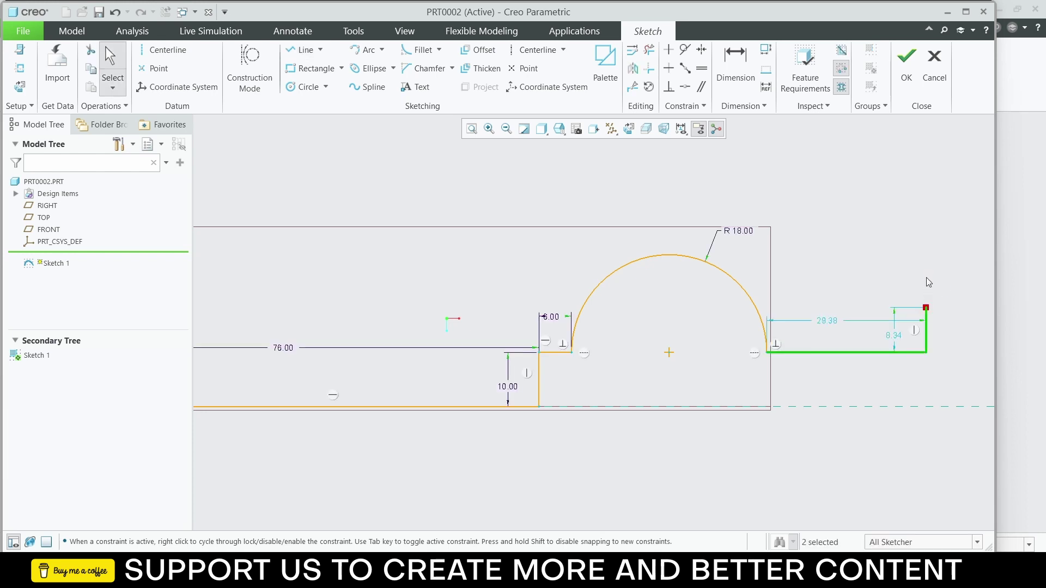
Step: Set the outer horizontal line's length to 54-18 and the end vertical line's height to 10
double_click(828, 322)
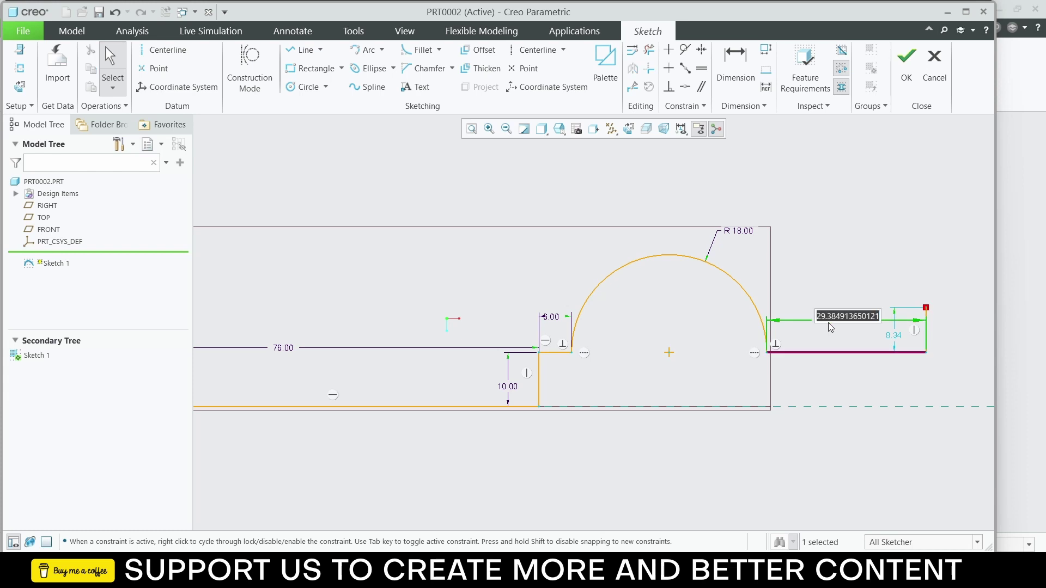
text(6)
text(54)
text(-18)
key(Return)
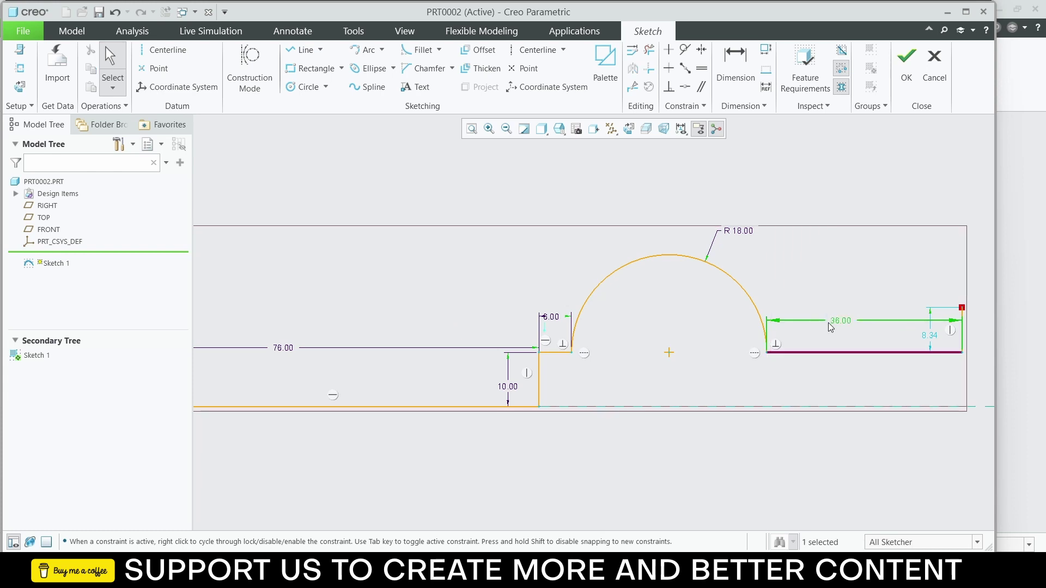
double_click(930, 336)
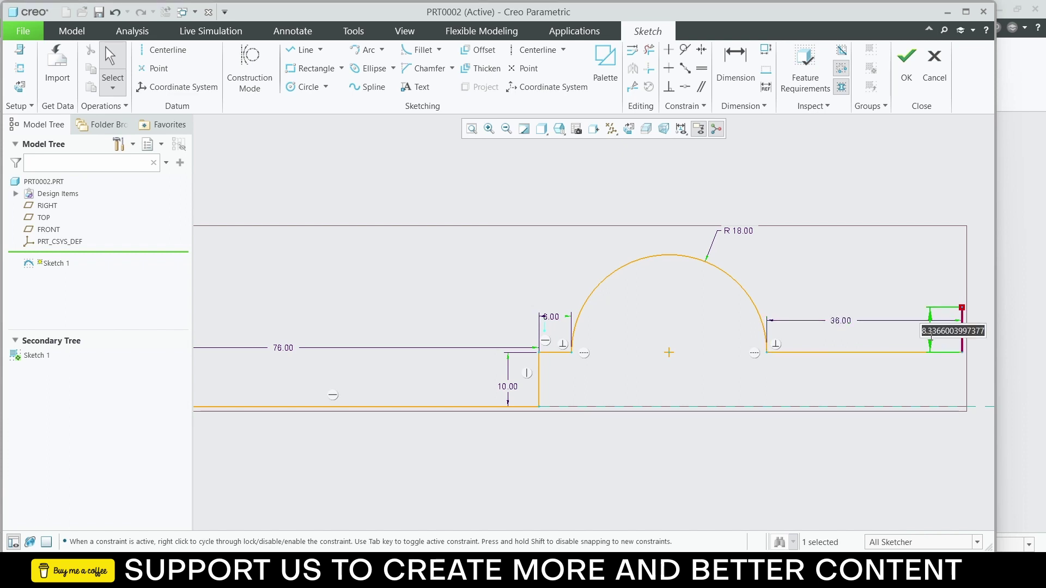
text(10)
key(Return)
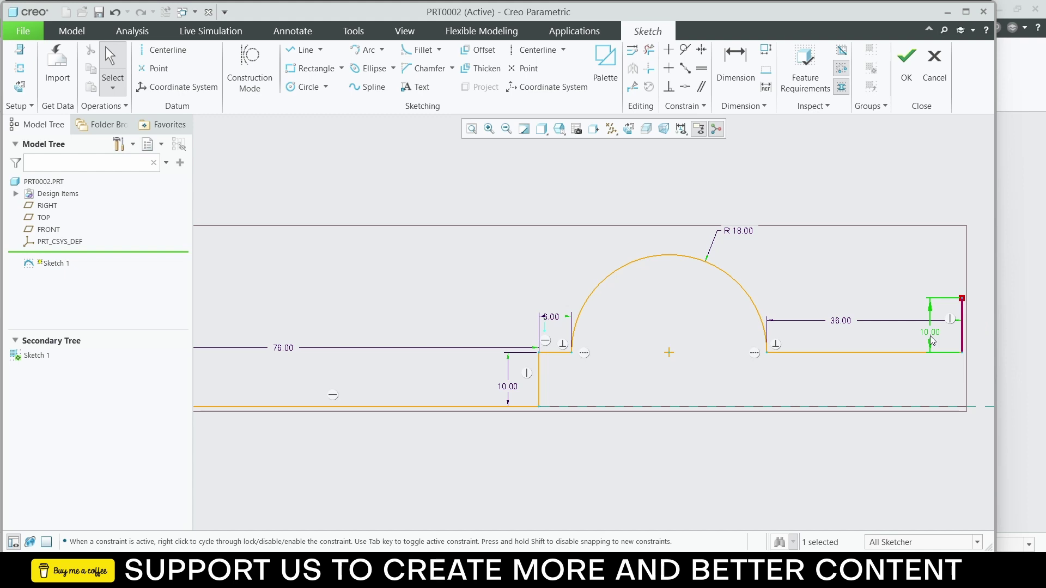
click(663, 376)
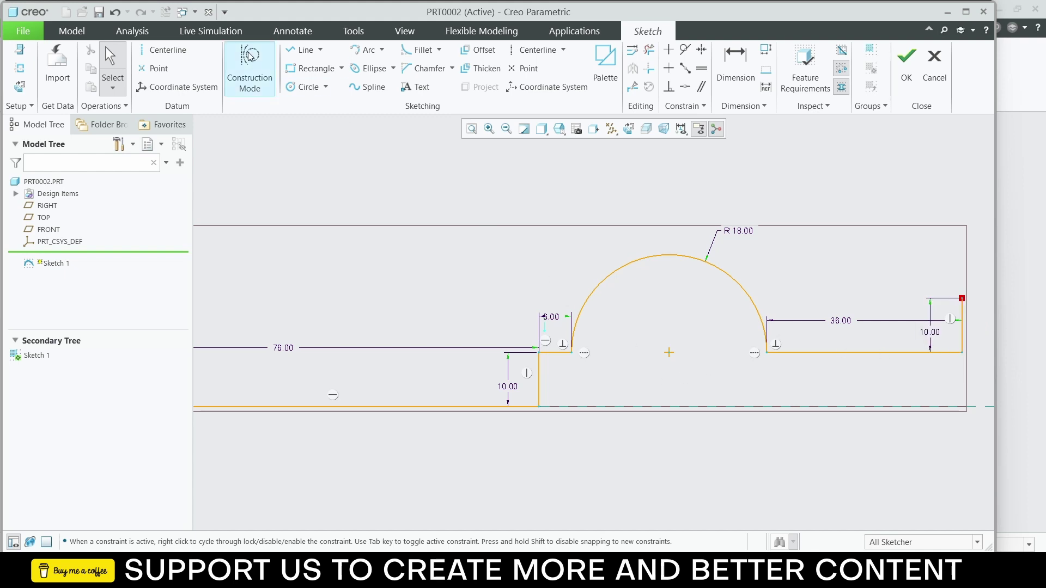
Step: Draw a circle concentric with the semicircular arc and set its diameter to 28
click(303, 87)
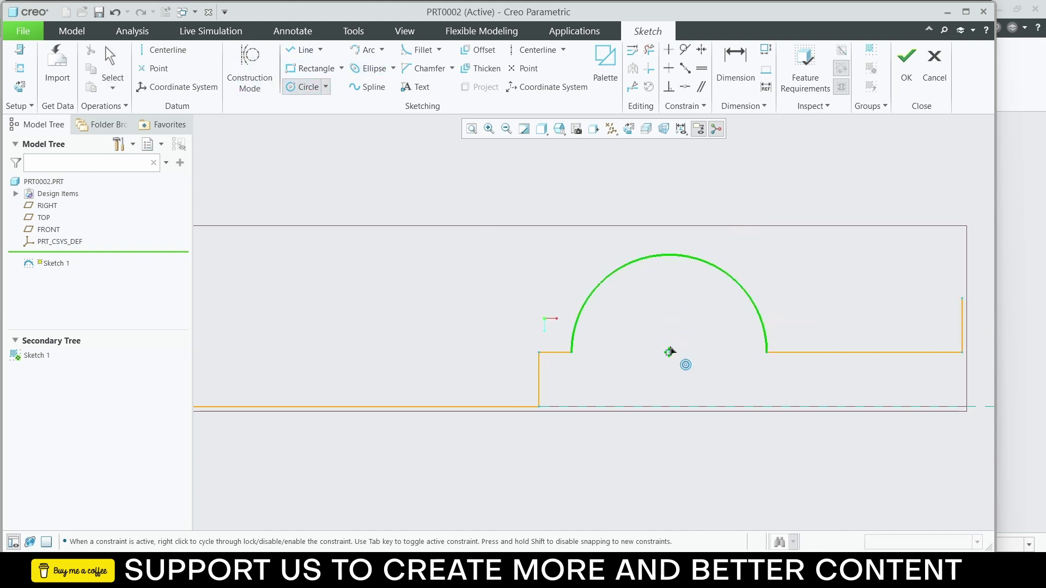
click(669, 353)
click(786, 250)
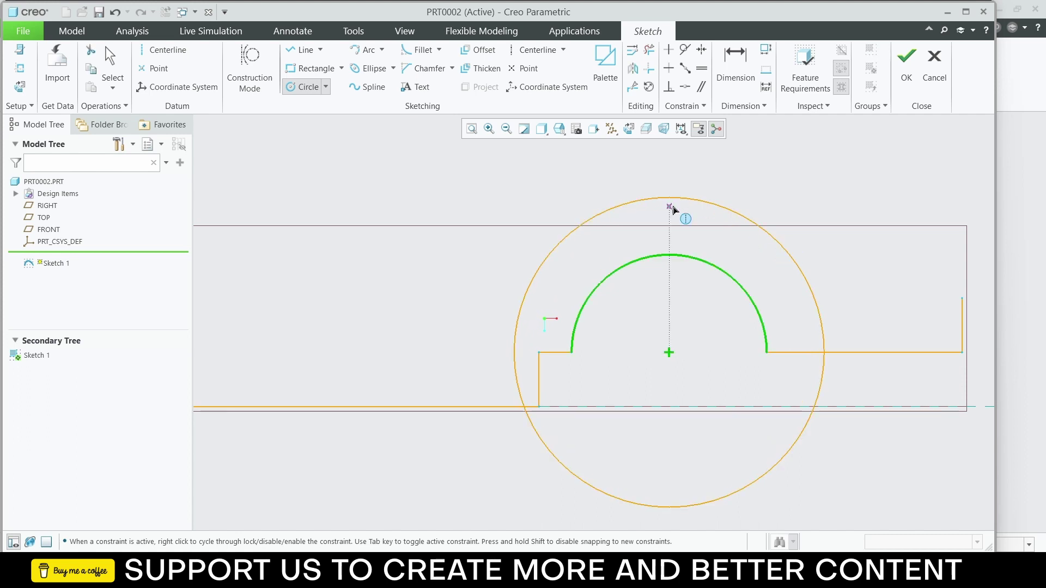
middle_click(615, 184)
double_click(490, 204)
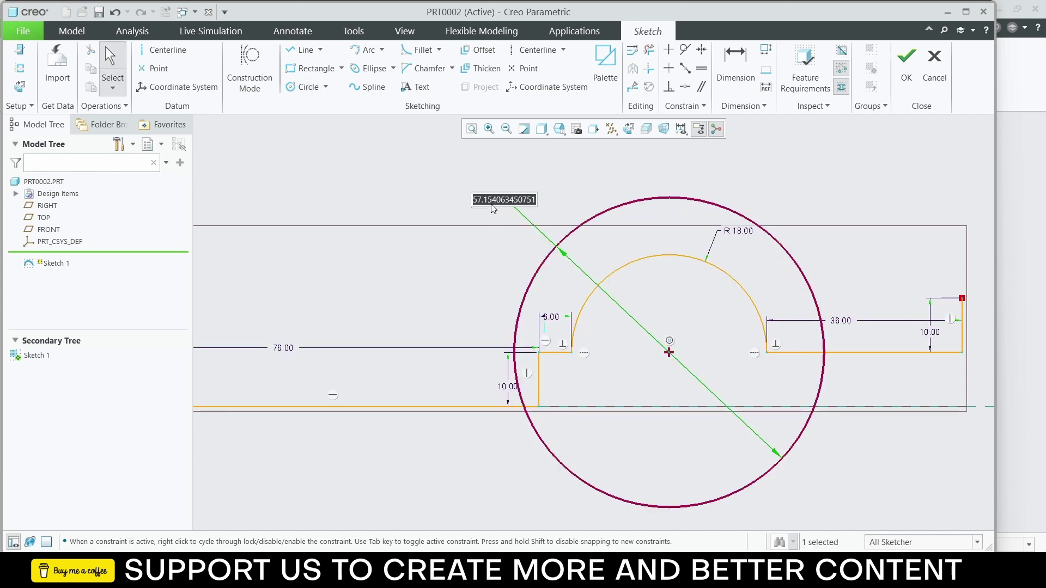
text(28)
key(Return)
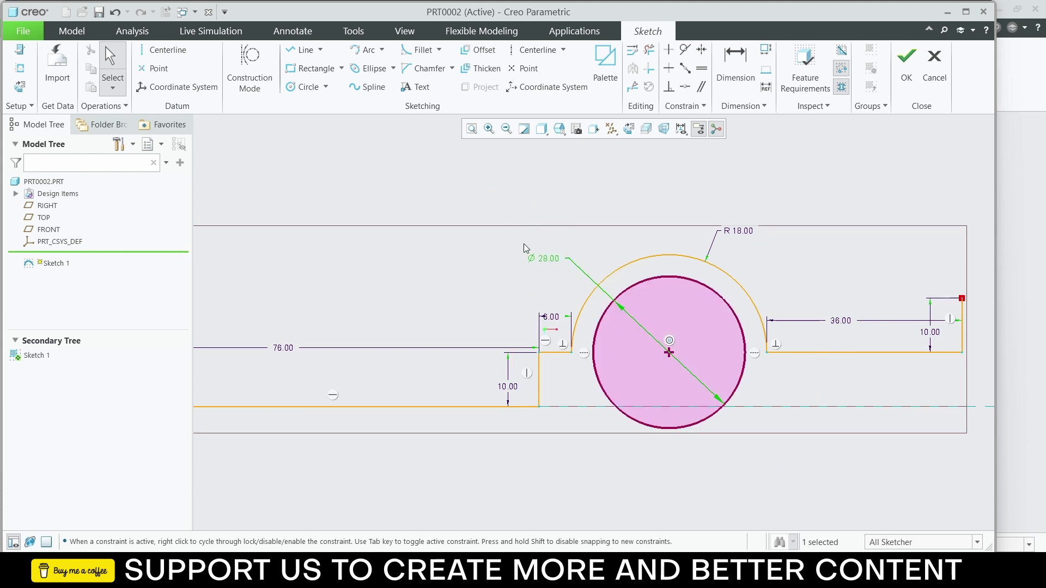
Step: Replace the circle's diameter dimension with a radius dimension, resolving the conflict by deleting the diameter, and set the radius to 28
click(641, 284)
click(668, 244)
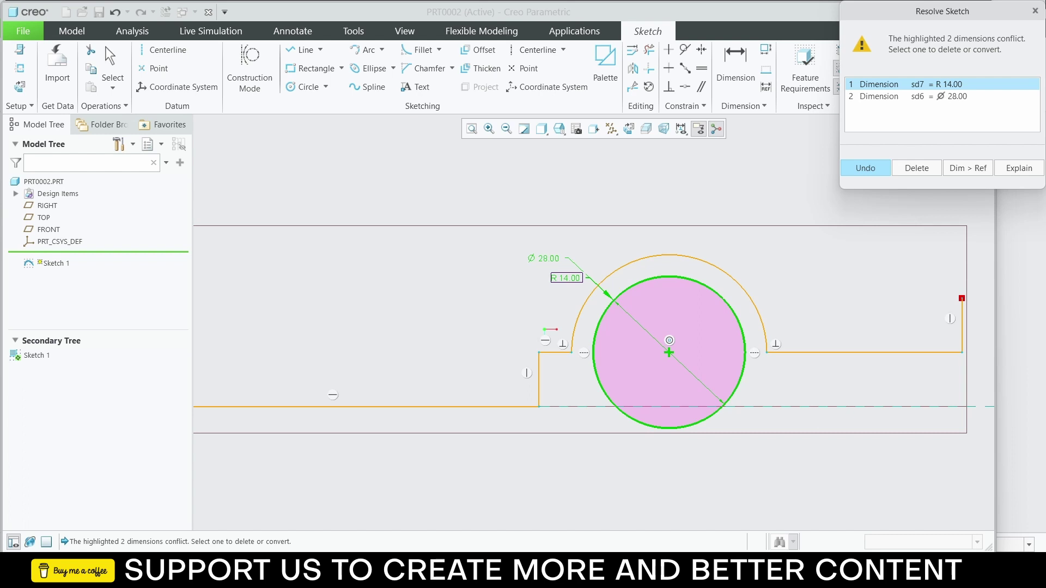
click(938, 95)
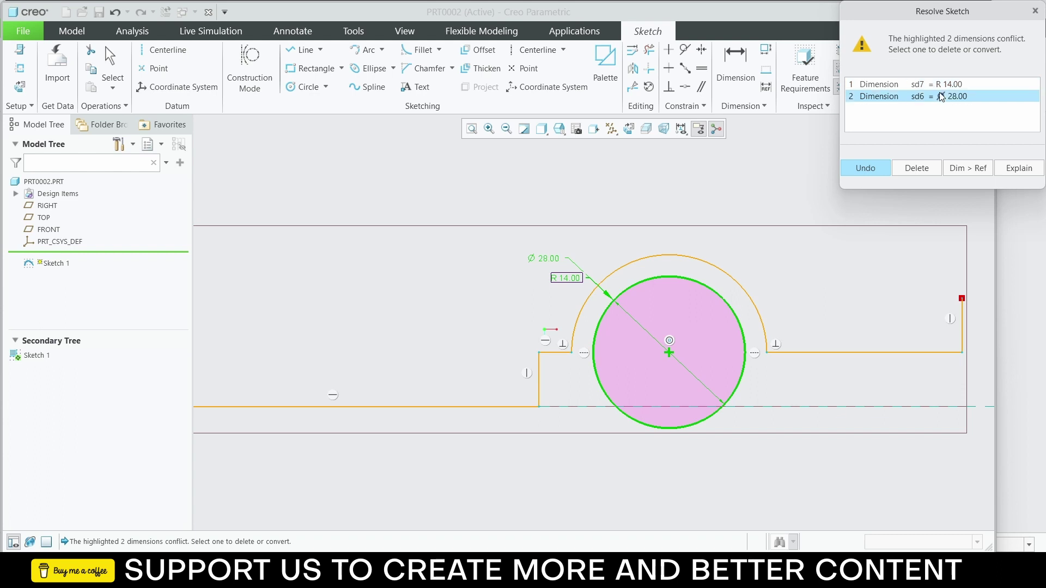
click(917, 167)
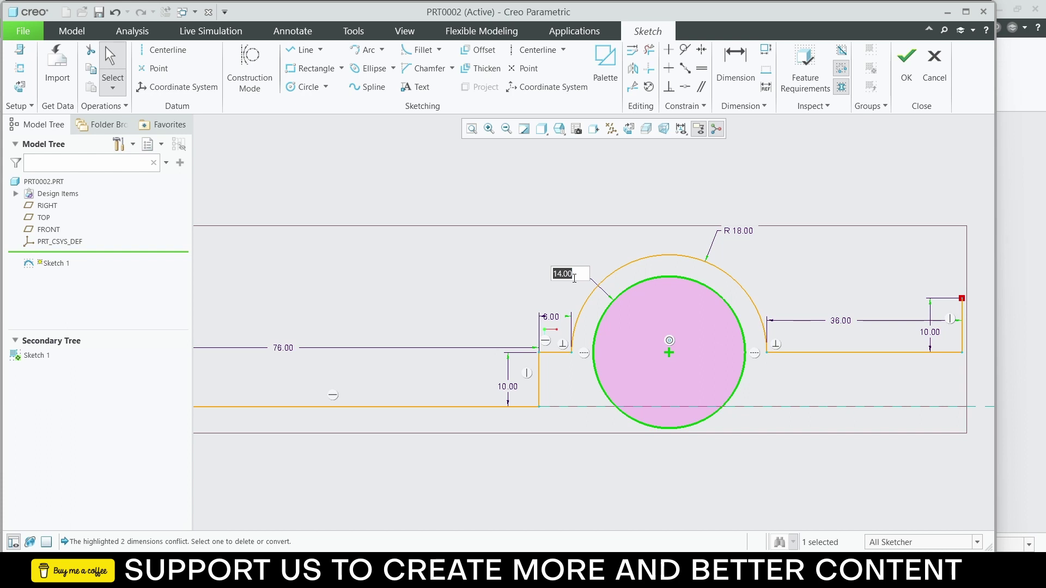
text(28)
key(Return)
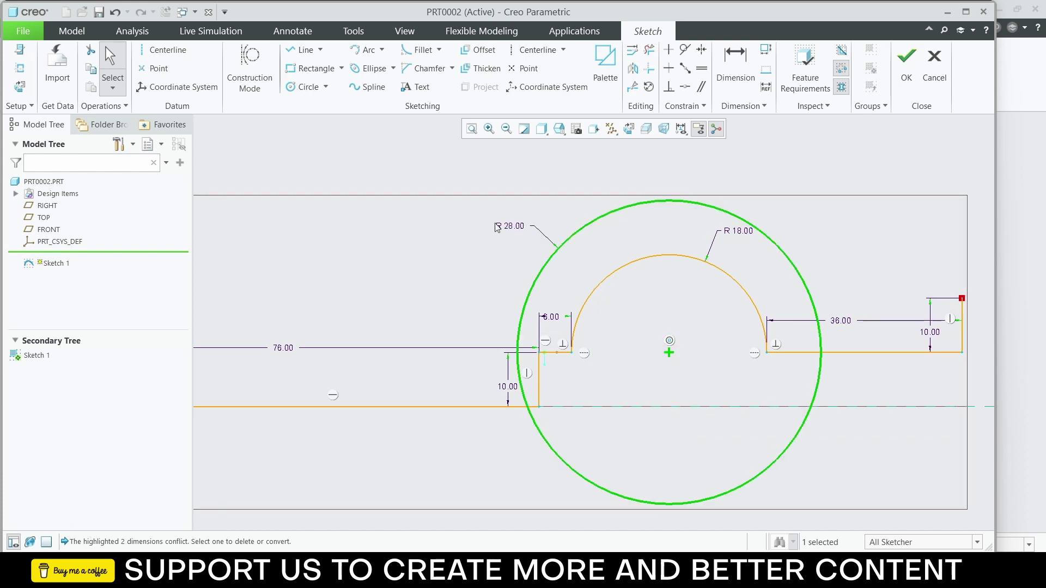
click(819, 252)
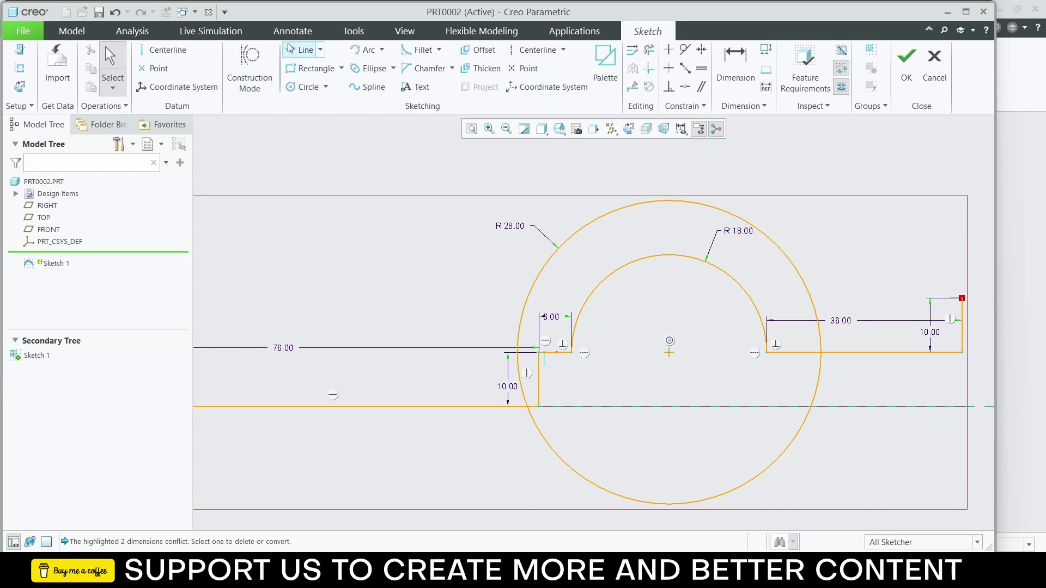
Step: Draw a horizontal line from the upper end of the short end line inward to the circle
click(301, 50)
click(962, 298)
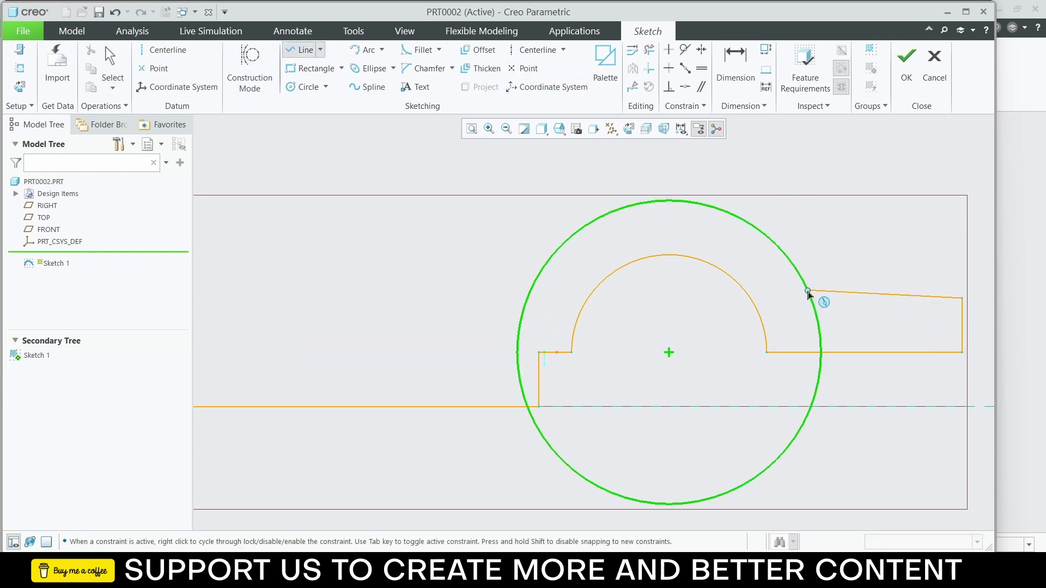
click(812, 298)
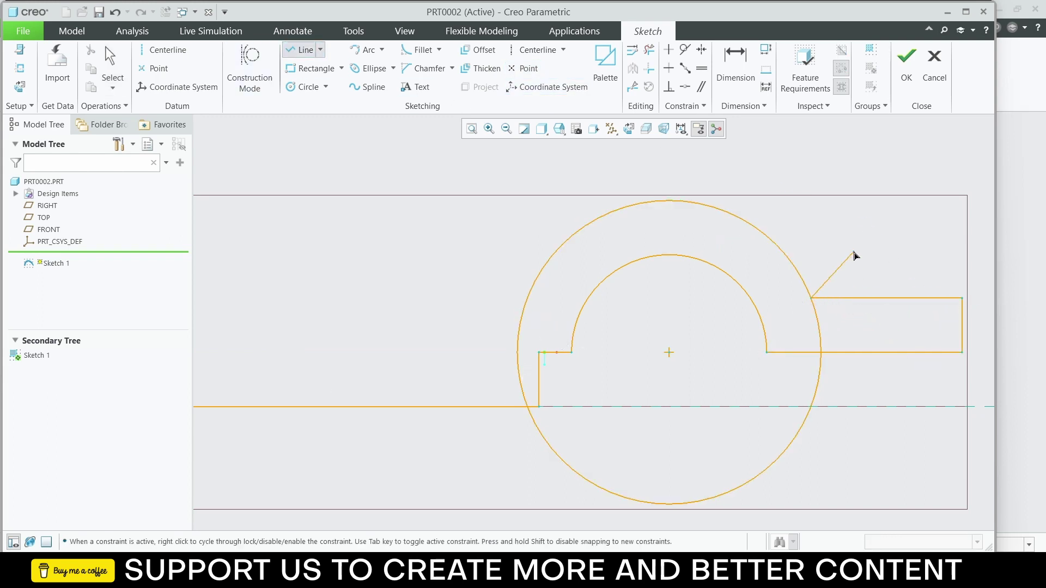
scroll(771, 288, up, 2)
middle_click(770, 289)
Step: Draw connected lines from the origin: about 15 vertically upward and horizontally across to the circle
click(358, 362)
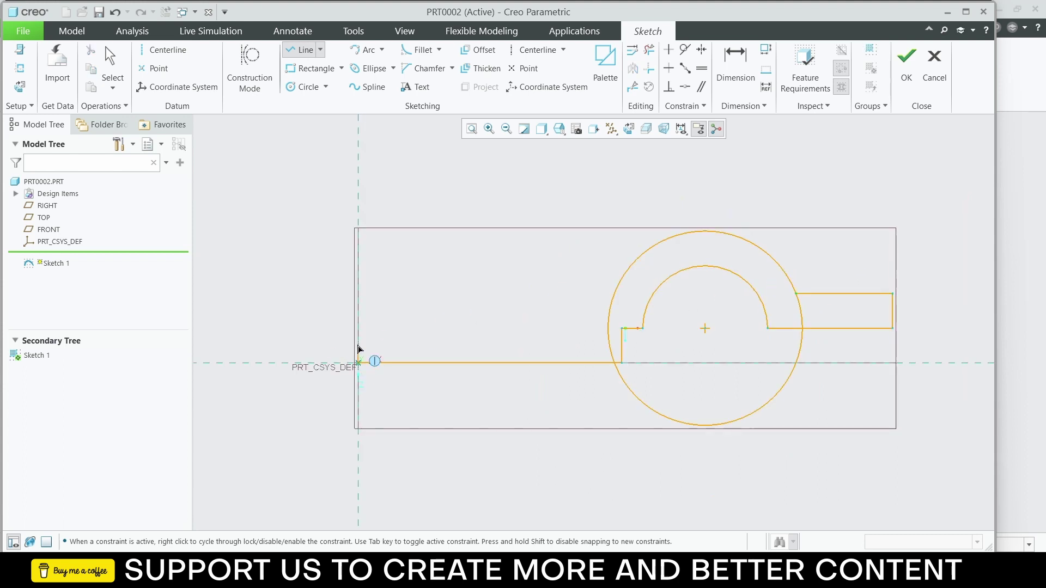
click(358, 312)
click(609, 312)
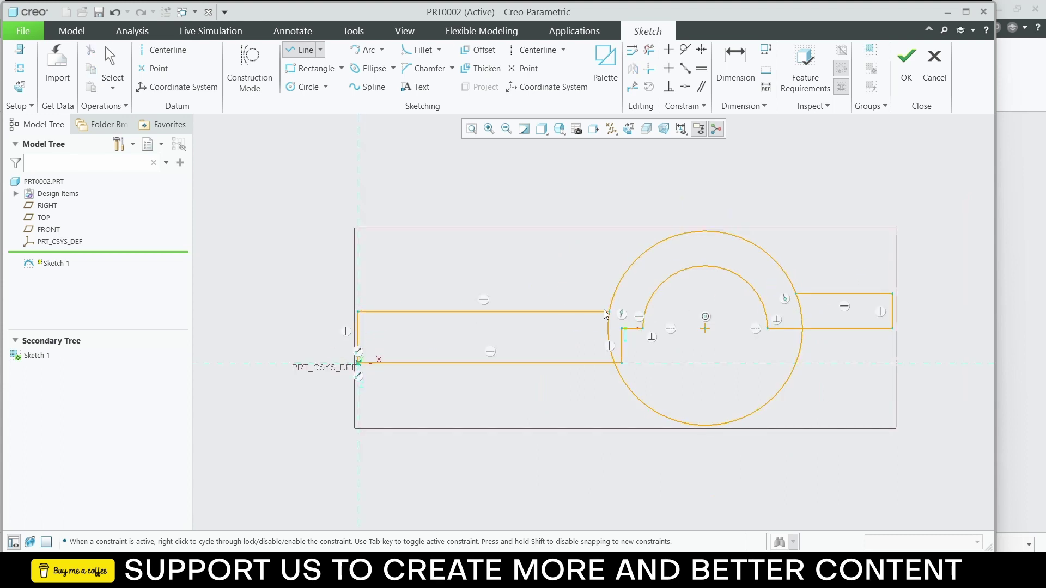
middle_click(609, 284)
middle_click(496, 290)
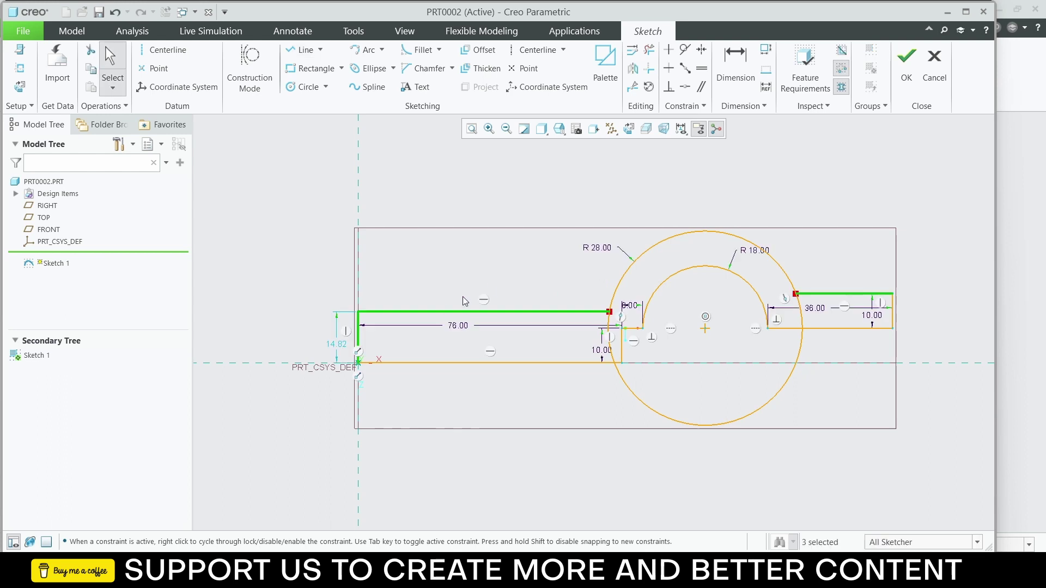
Step: Set the height of the vertical line at the origin to 20
double_click(333, 344)
text(20)
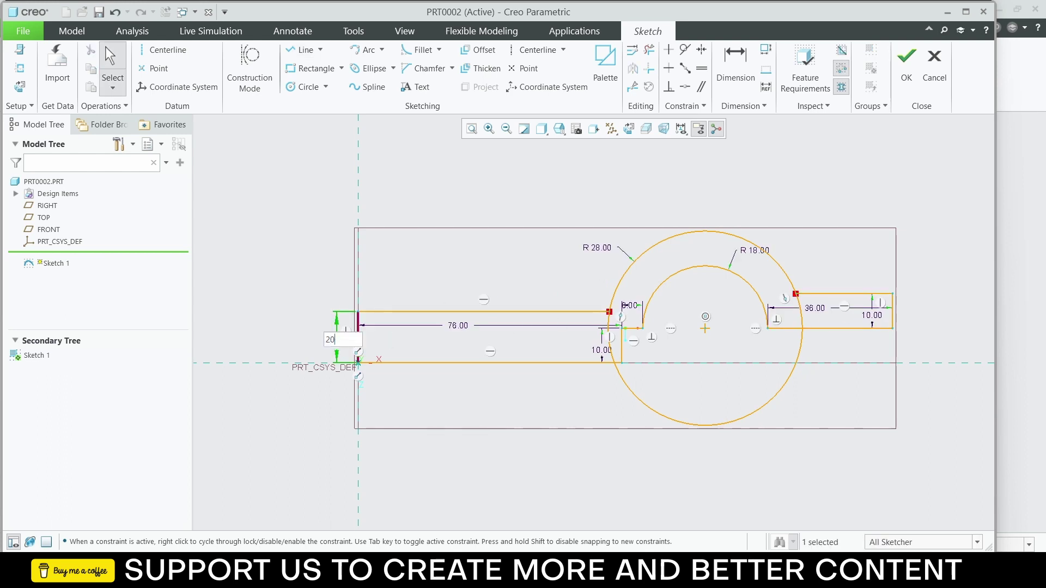
key(Return)
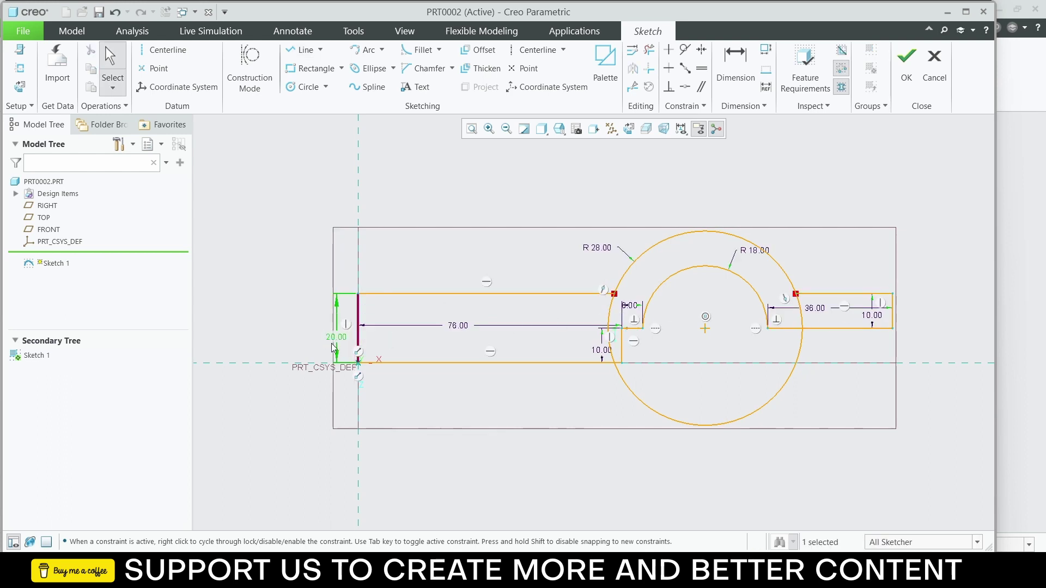
click(845, 392)
Step: Trim the circle to the upper arc between the two upper horizontal lines, closing the profile, and finish the sketch
scroll(757, 307, up, 1)
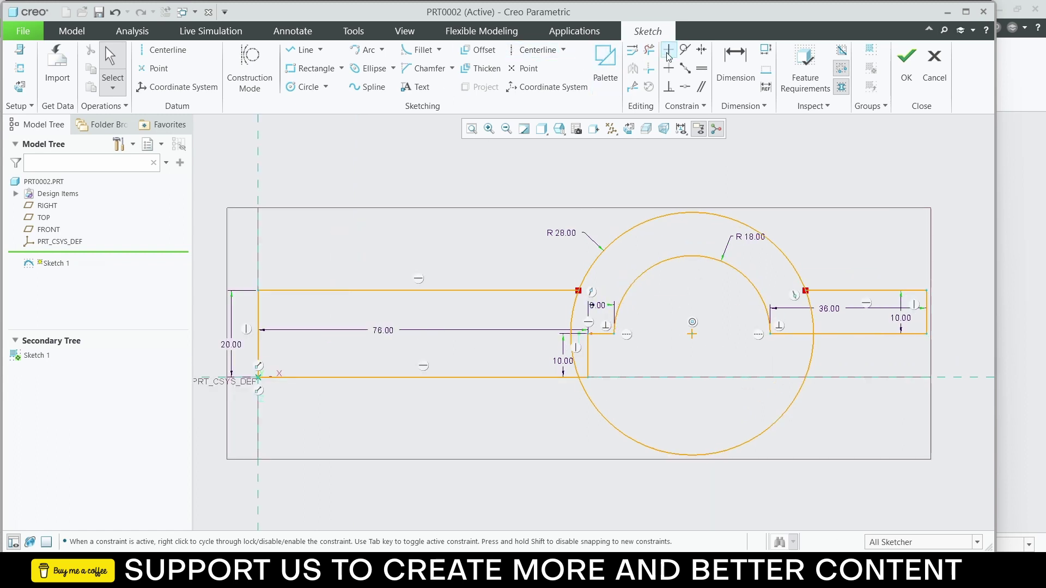
click(649, 49)
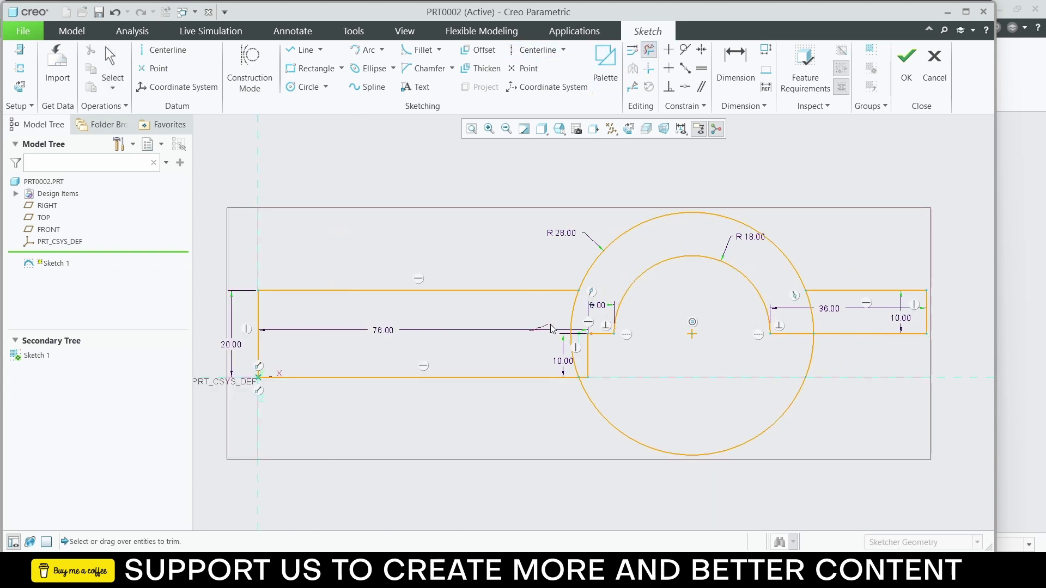
click(571, 322)
drag(658, 416, 645, 453)
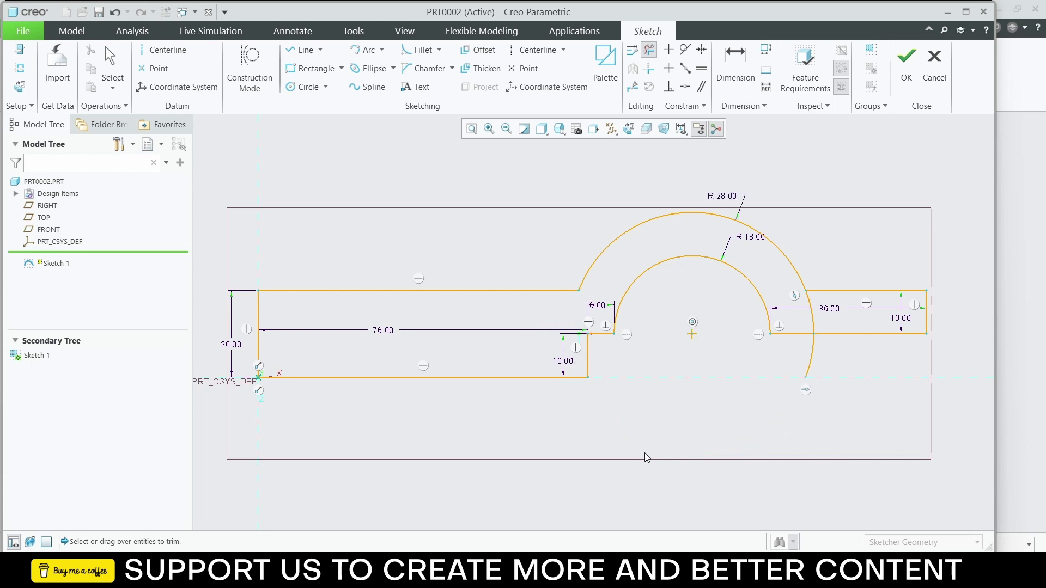
scroll(831, 376, up, 2)
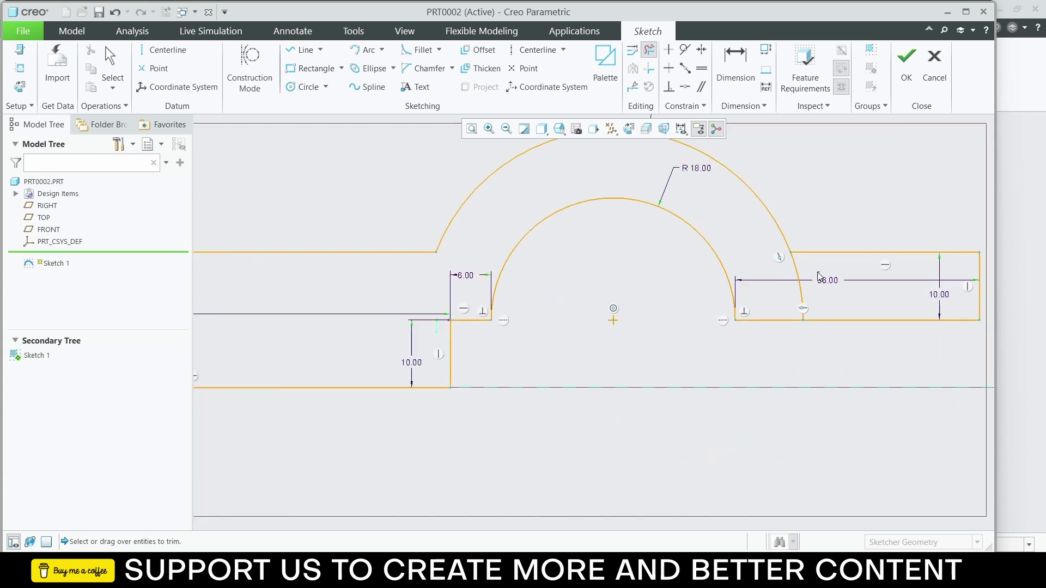
click(798, 283)
scroll(789, 276, down, 2)
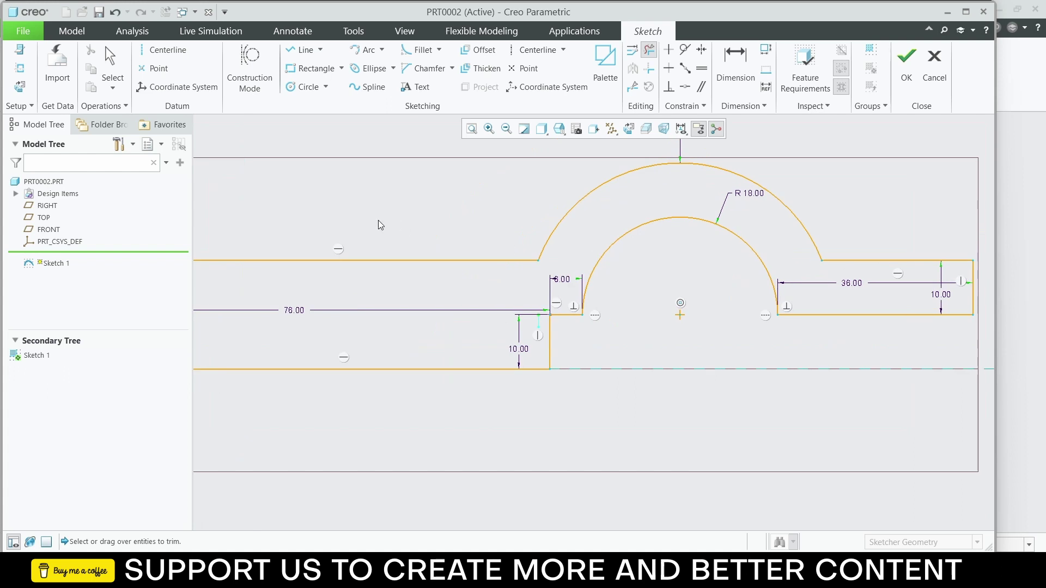
click(906, 62)
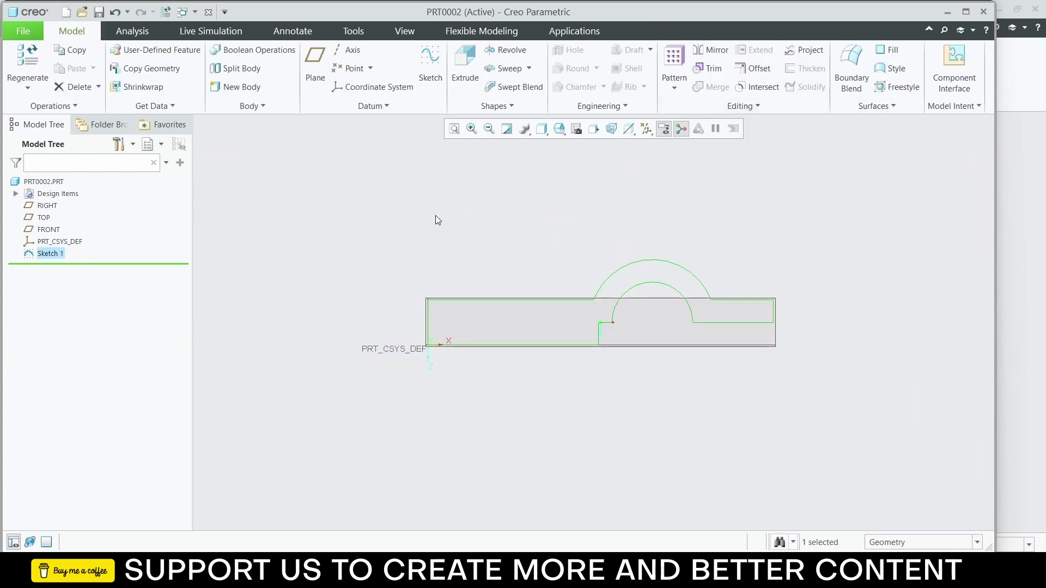
Step: Extrude the finished sketch as a solid, symmetric about the sketch plane, with a depth of 72
click(466, 58)
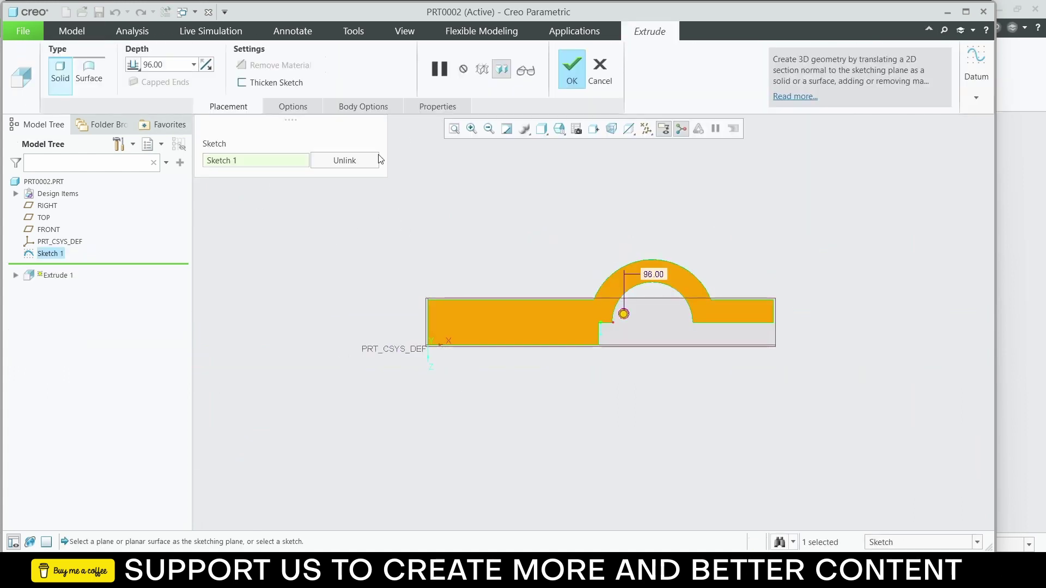
click(133, 64)
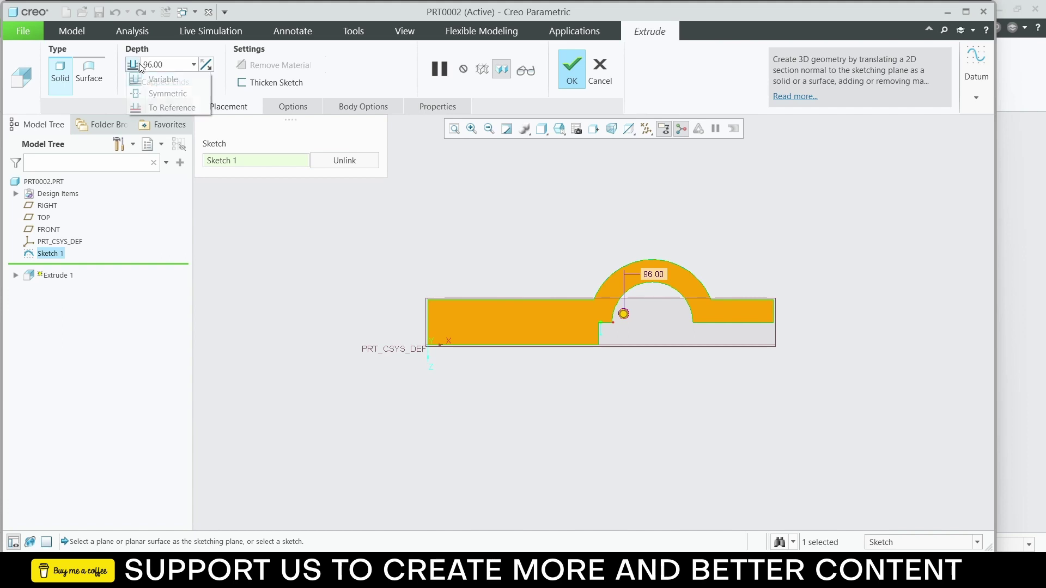
click(153, 93)
double_click(174, 63)
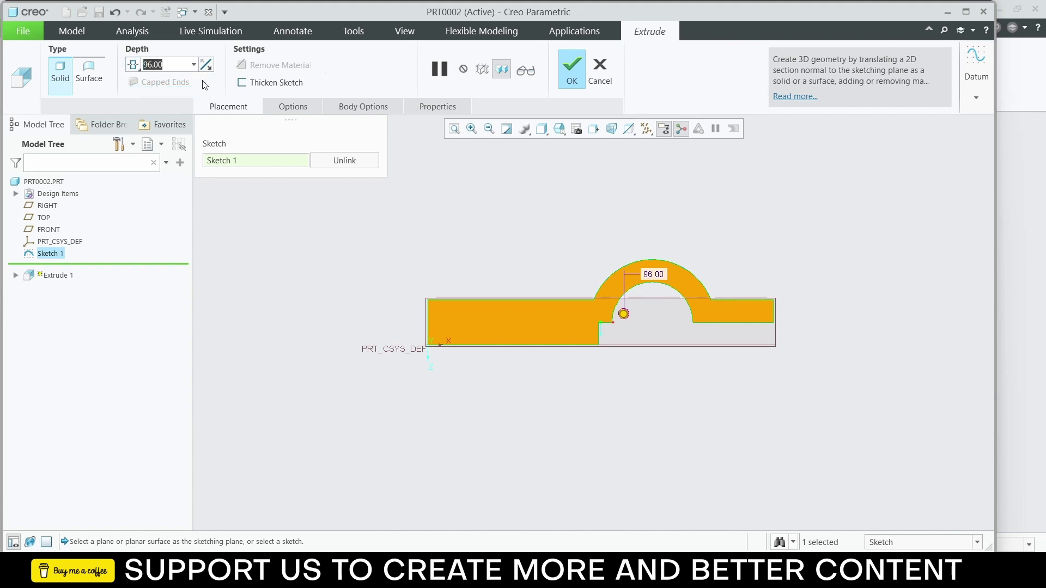
text(72)
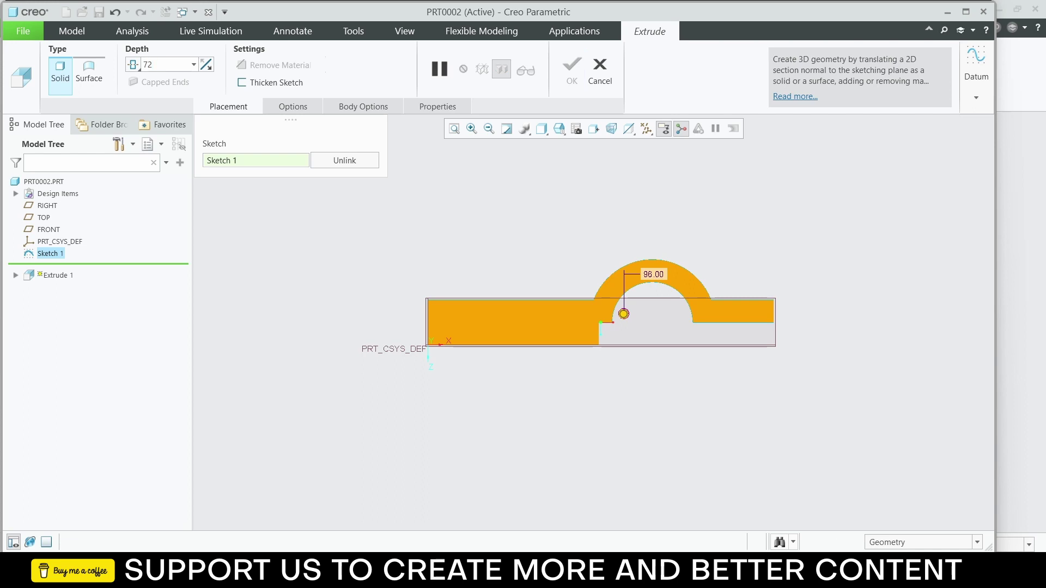
key(Return)
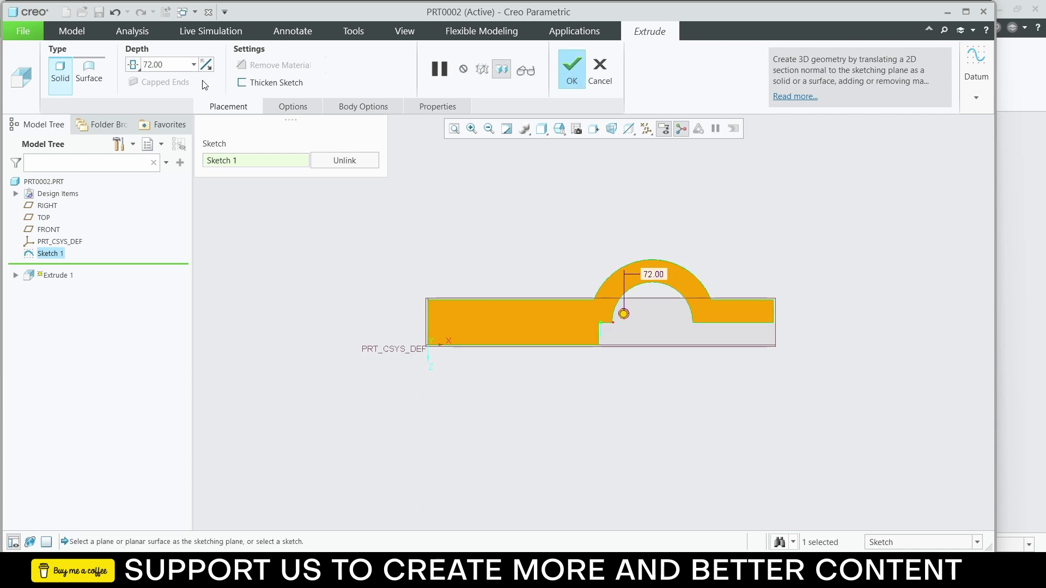
key(ctrl+d)
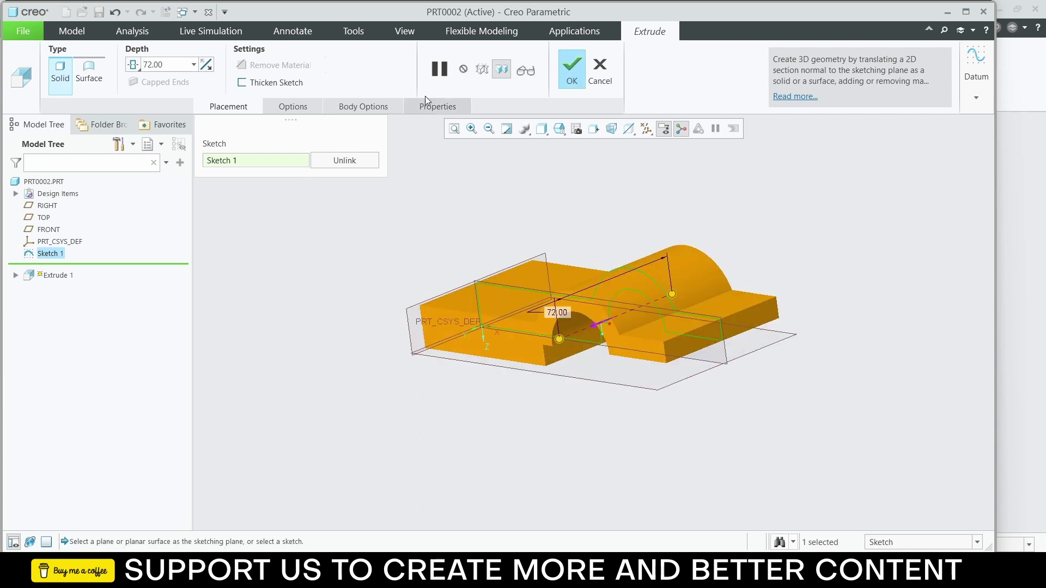
click(566, 74)
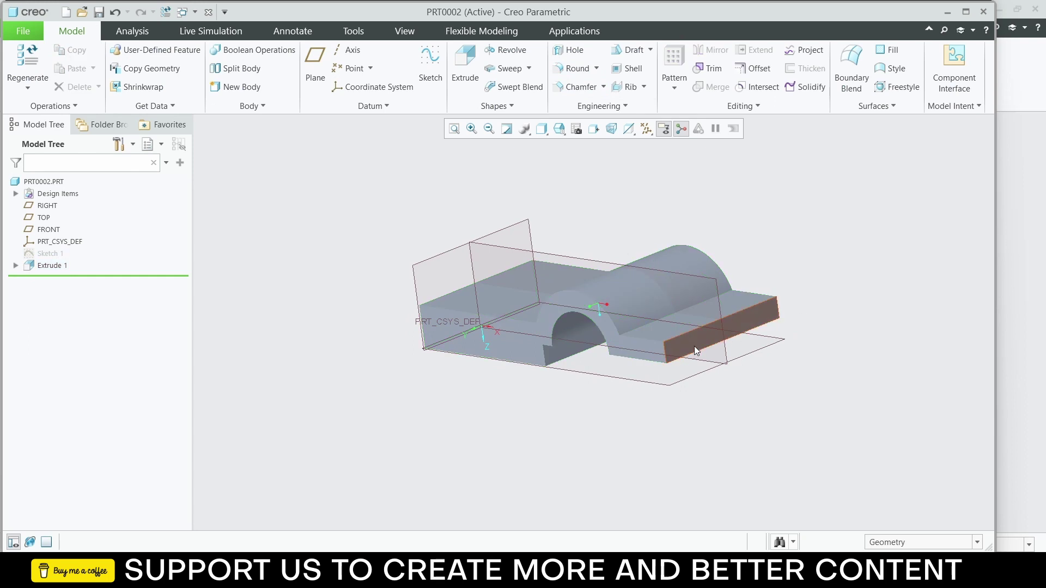
scroll(665, 355, up, 5)
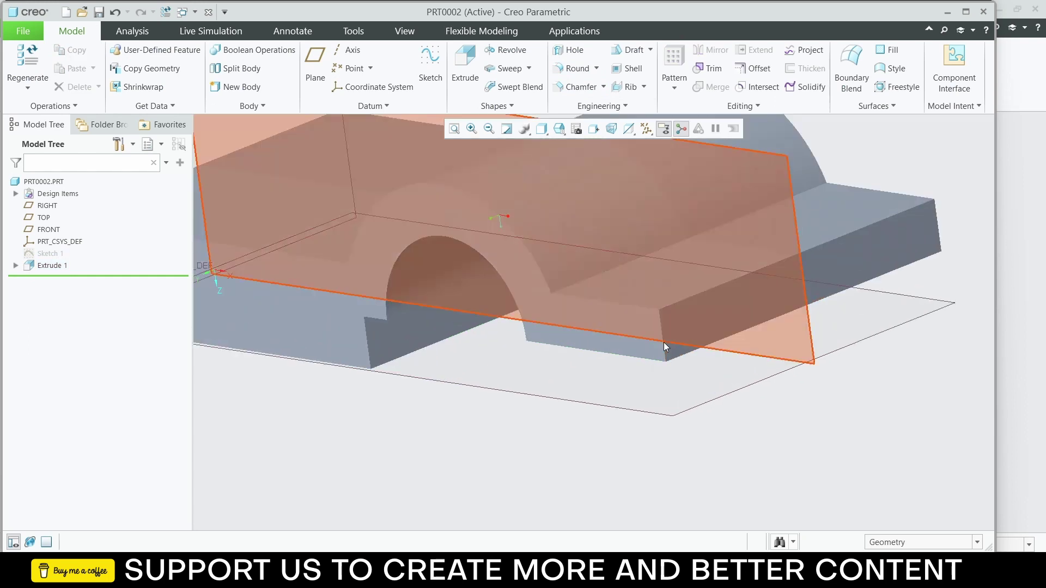
Step: Round the two vertical corner edges at the outer end of the thin flange beside the arch with radius 10
click(665, 354)
middle_drag(665, 354, 445, 375)
ctrl+click(446, 381)
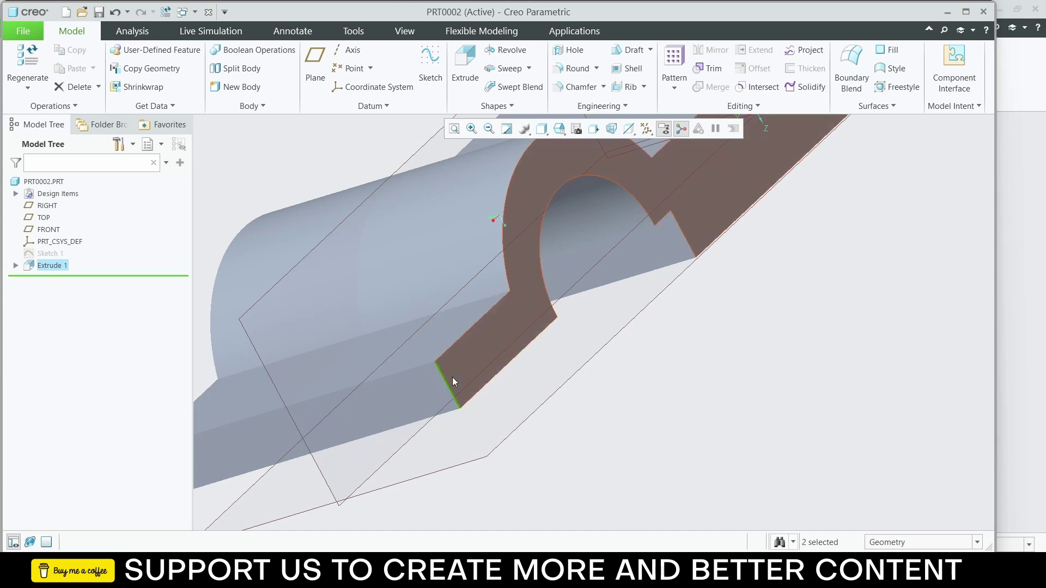
click(510, 325)
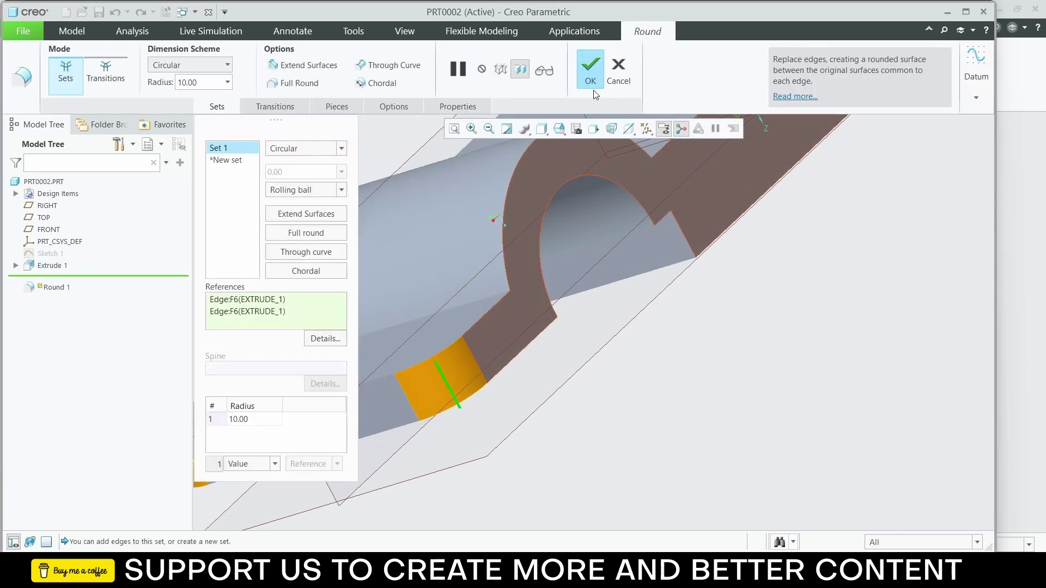
click(591, 70)
middle_drag(597, 196, 622, 201)
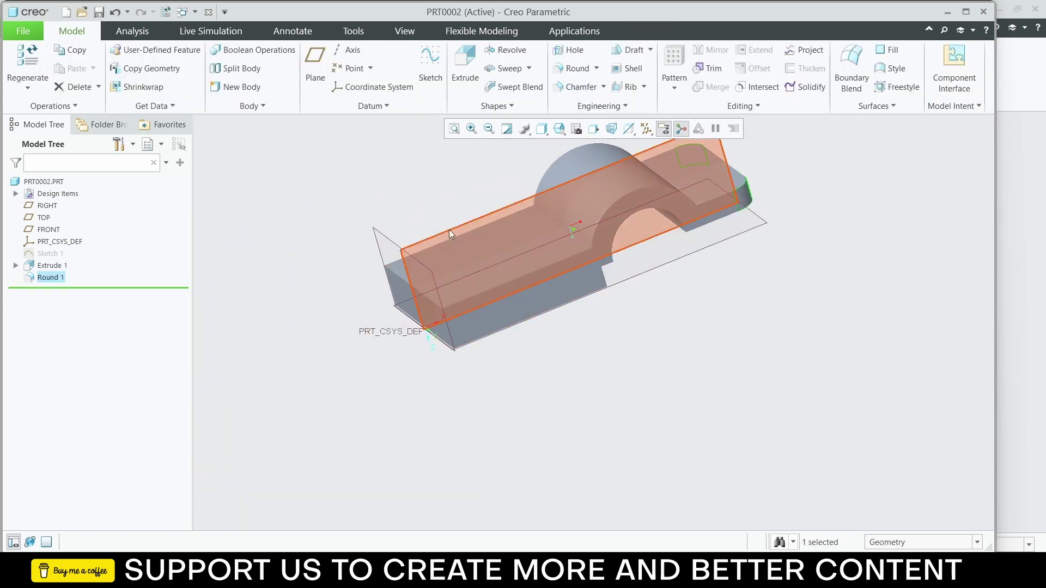
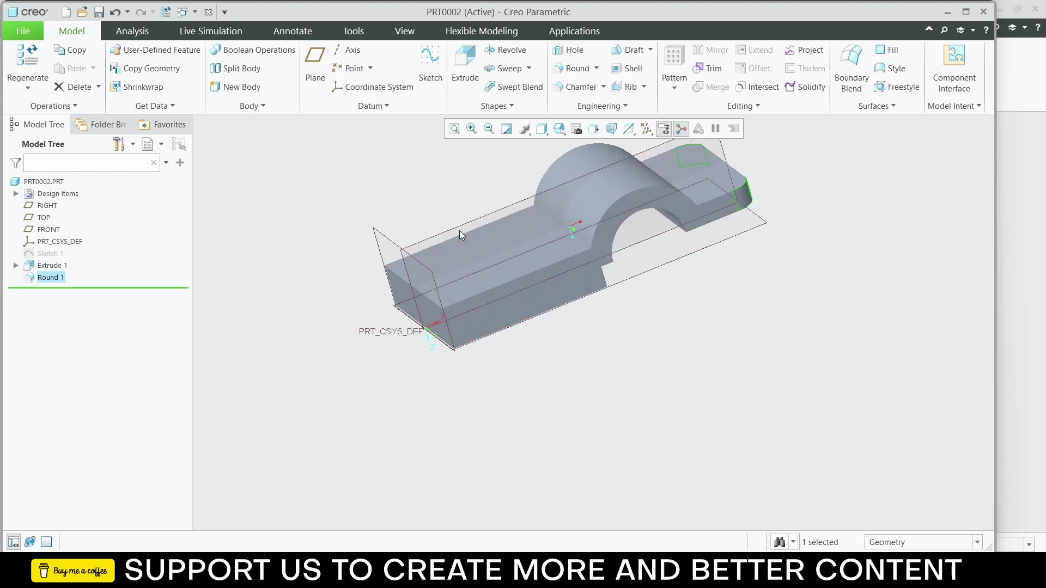
Step: Start a sketch on the TOP plane and draw two concentric circles above the thick block, about 32 and 15 in diameter
click(472, 219)
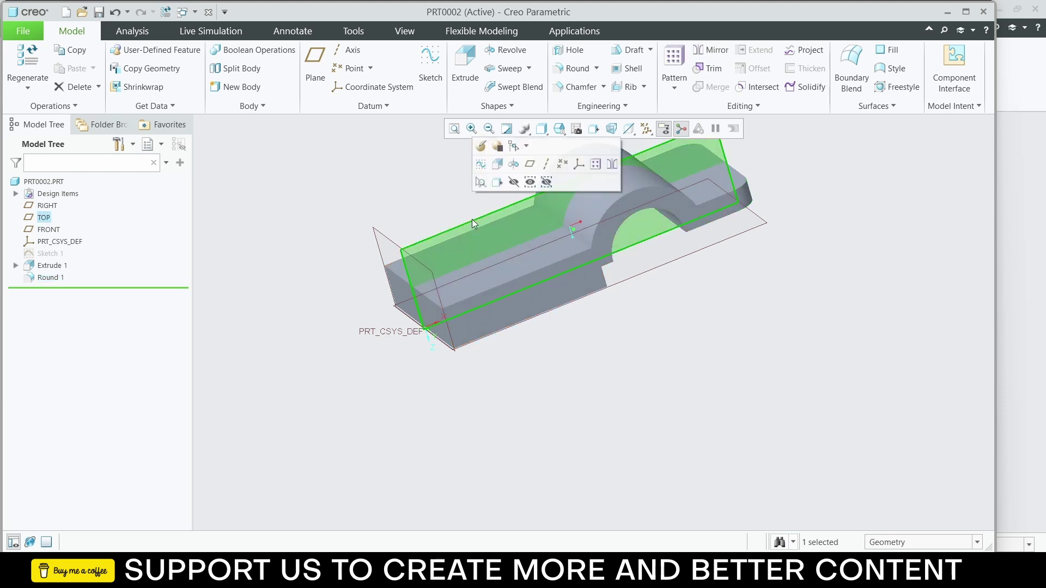
click(497, 182)
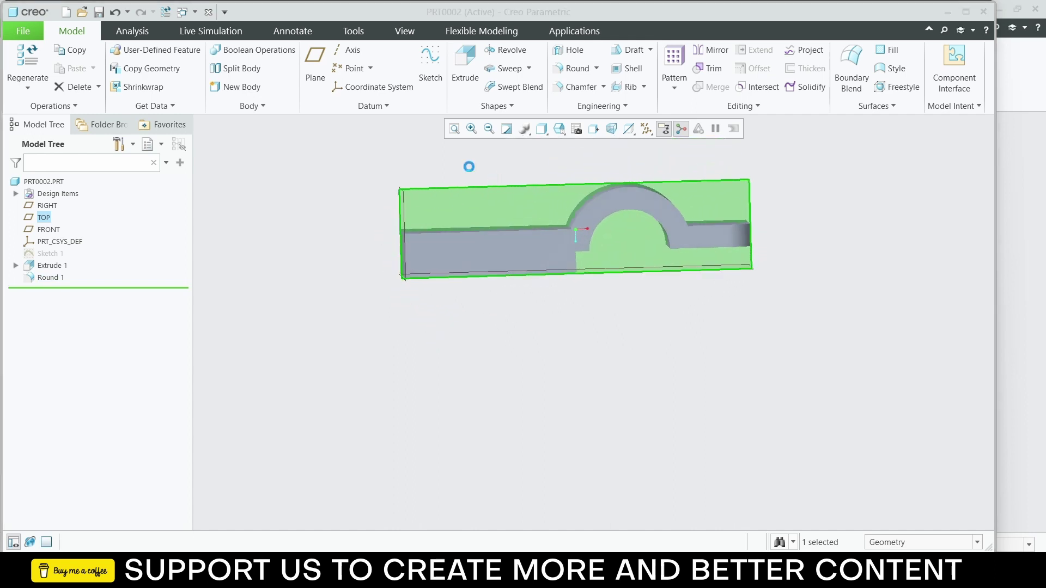
click(429, 58)
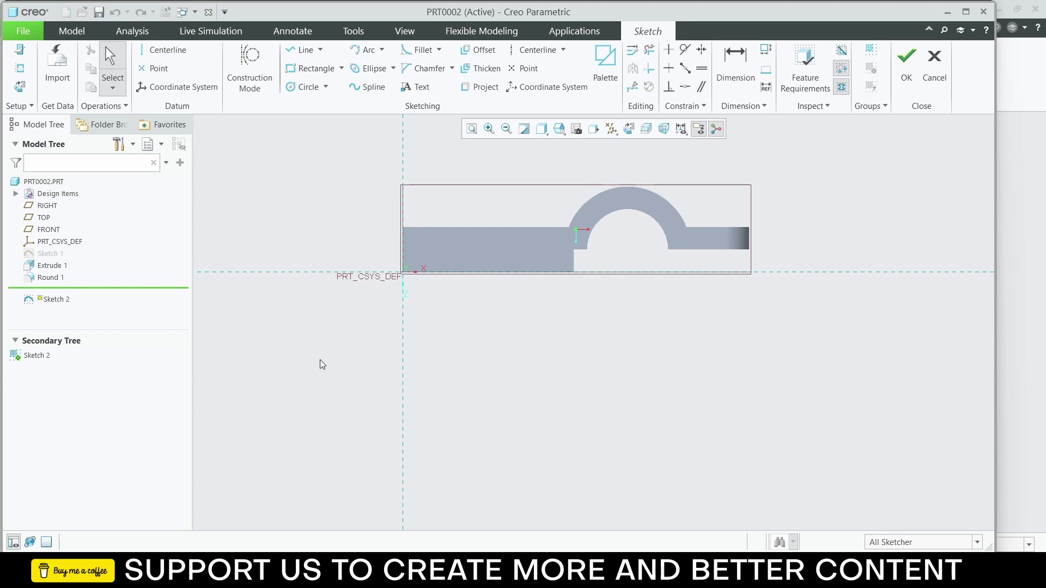
click(472, 129)
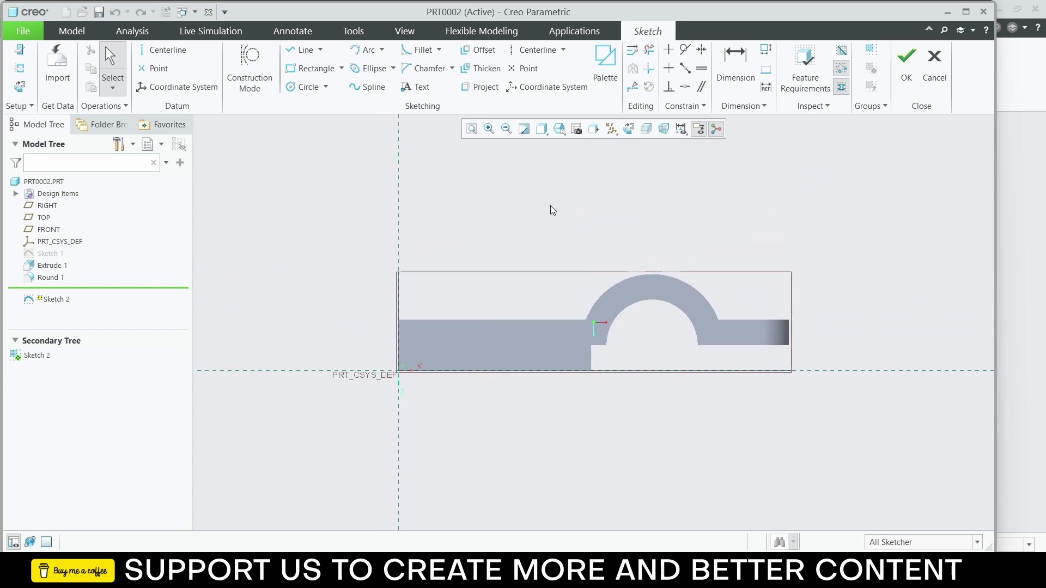
scroll(511, 175, up, 2)
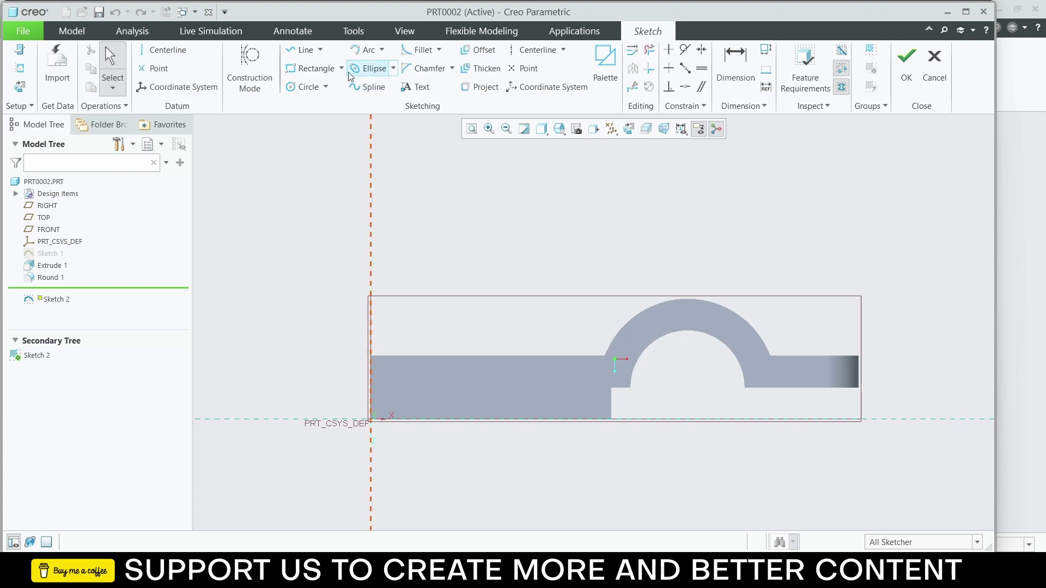
click(305, 86)
click(450, 187)
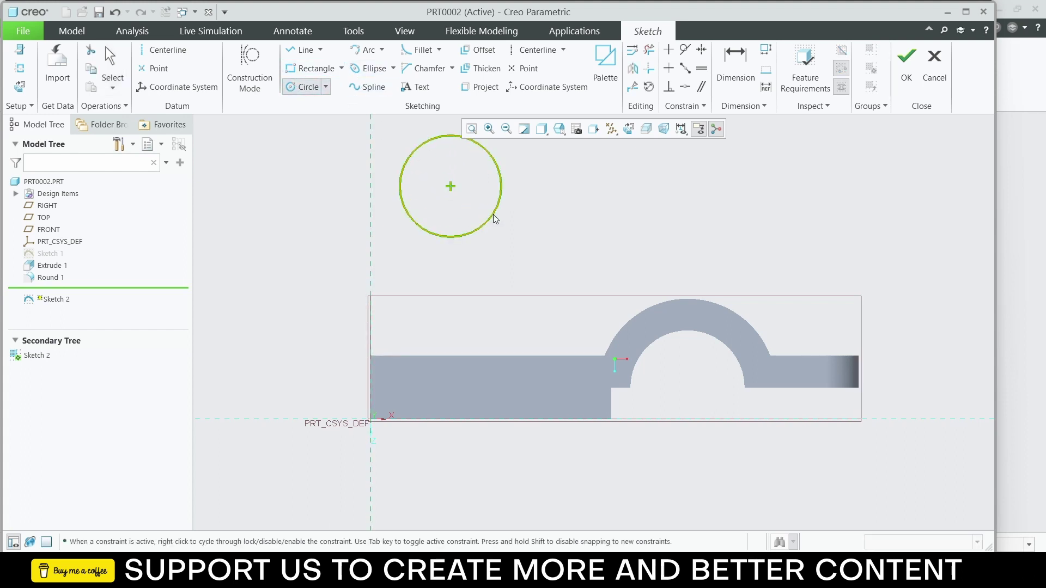
click(492, 214)
click(450, 186)
click(472, 198)
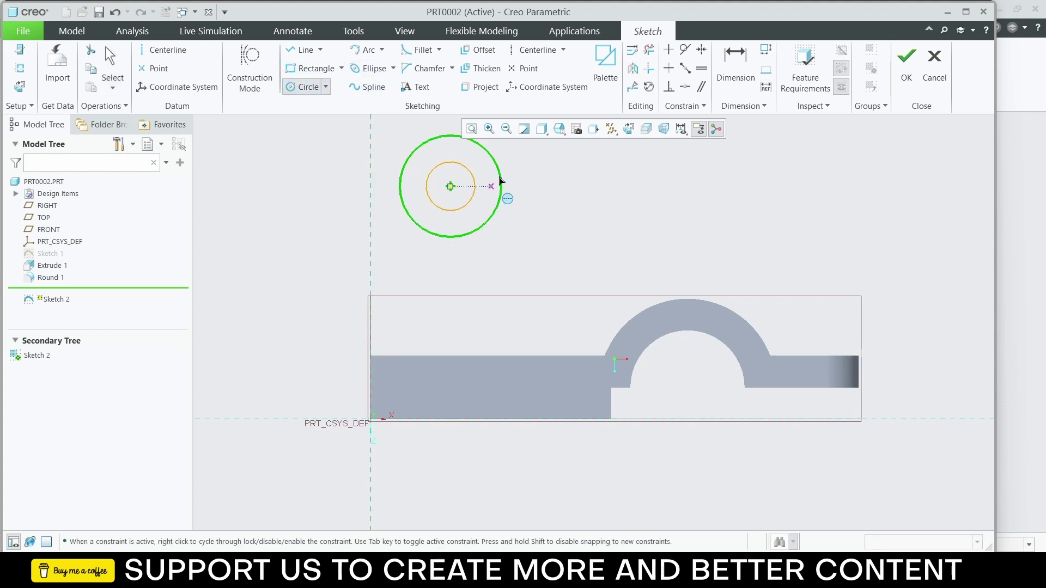
middle_click(525, 175)
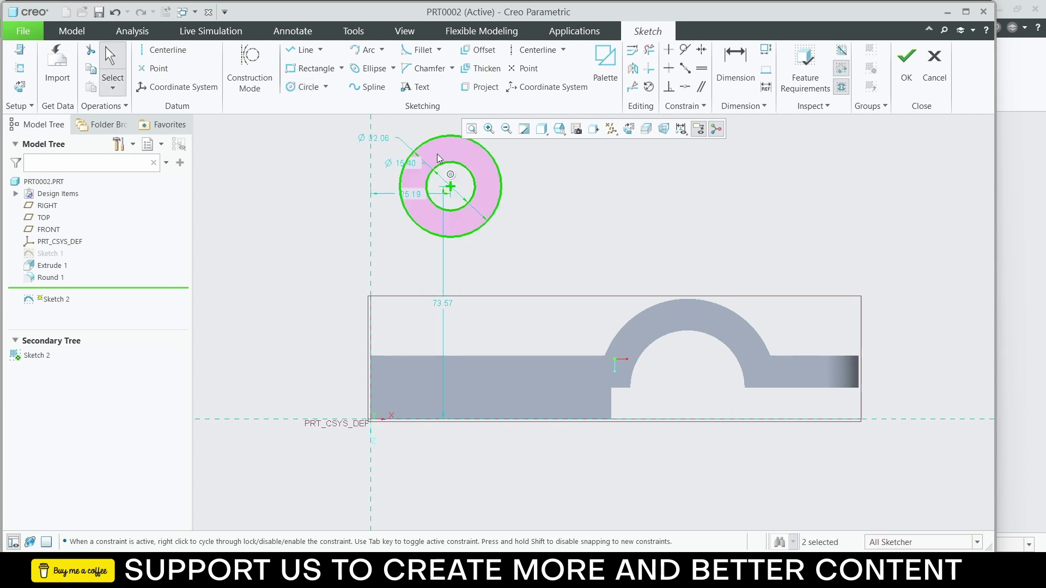
Step: Set the inner circle's diameter to 18 and the outer circle's diameter to 36
double_click(412, 165)
text(18)
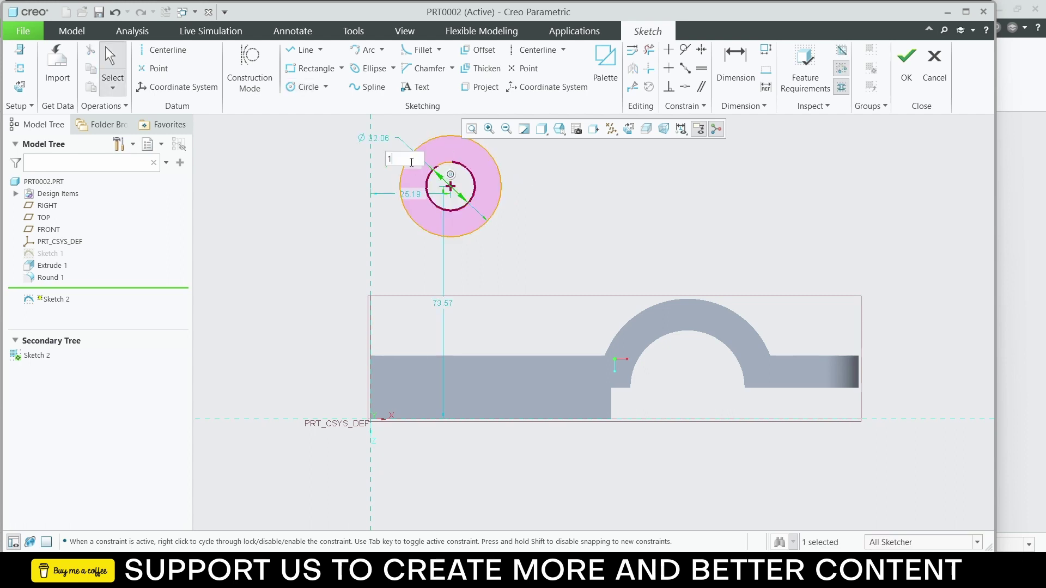
key(Return)
double_click(379, 138)
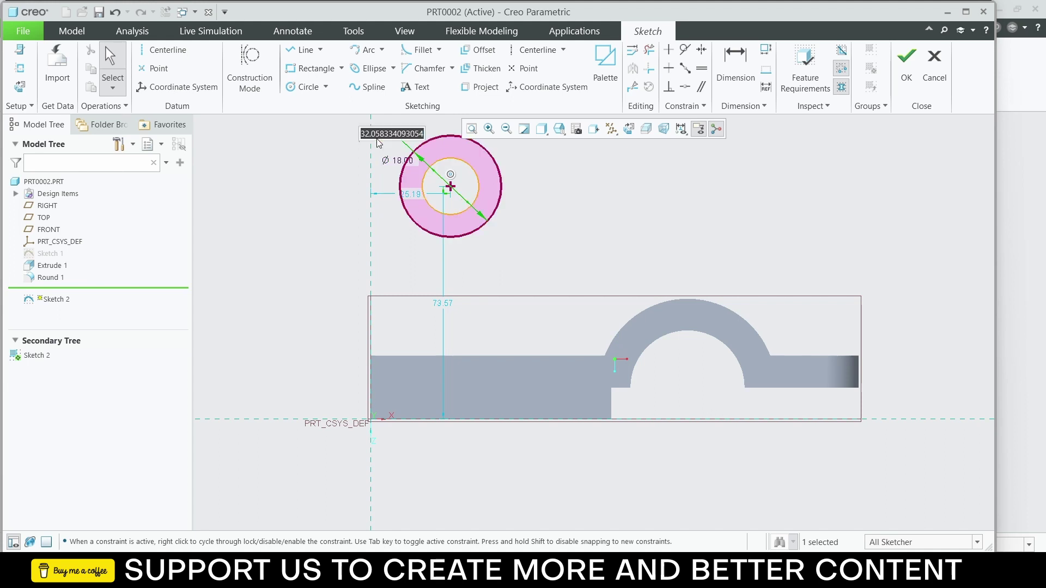
text(36)
key(Return)
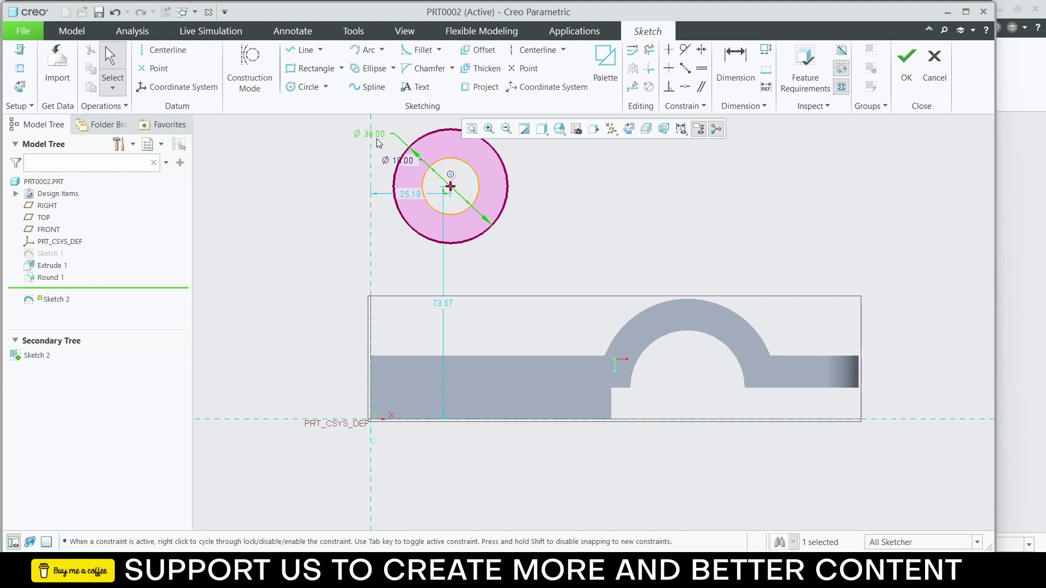
Step: Set the height of the circles' center above the horizontal reference to 82
double_click(444, 304)
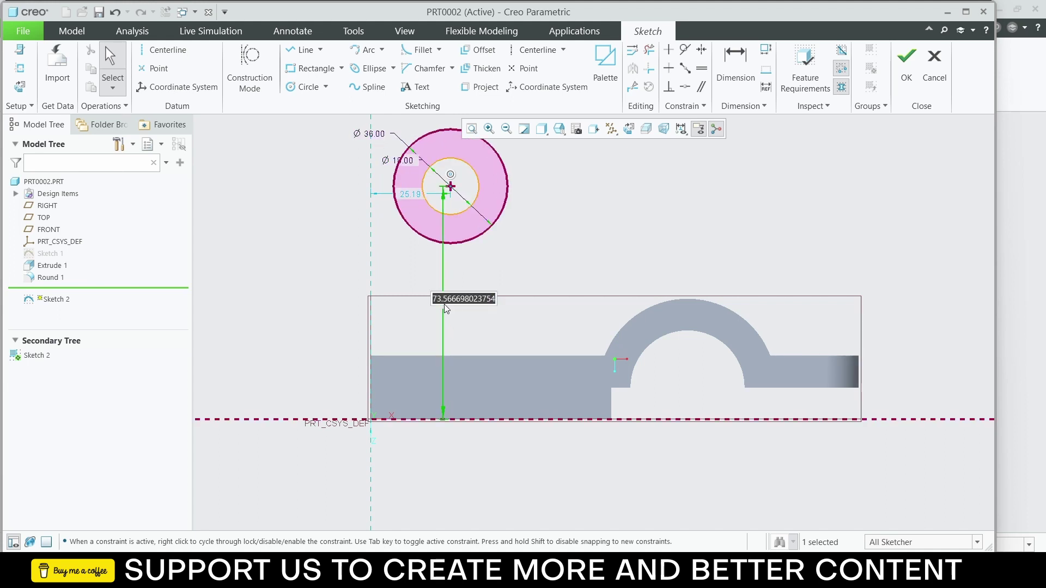
text(82)
key(Return)
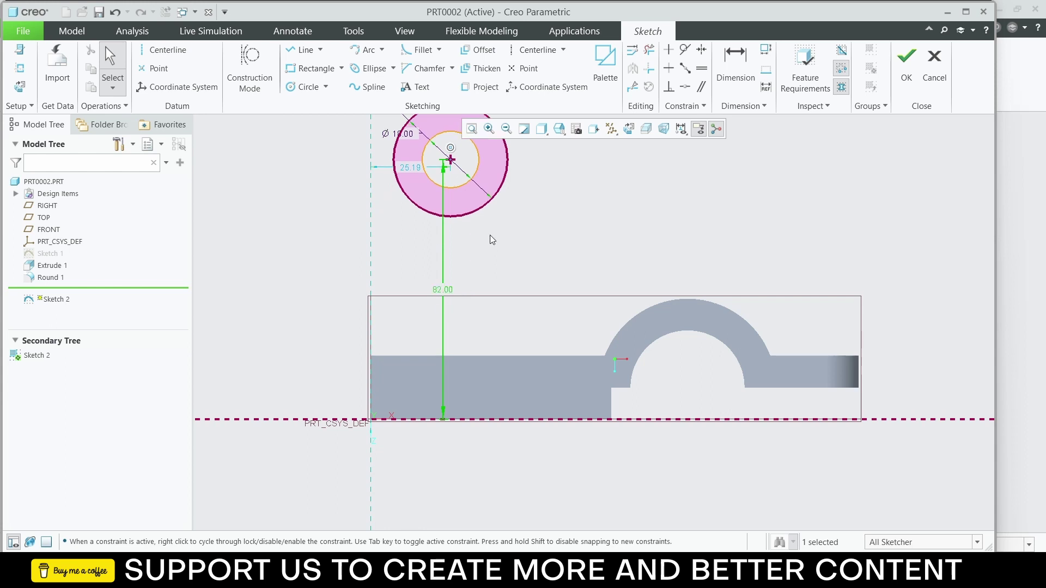
scroll(489, 234, up, 3)
scroll(521, 185, down, 3)
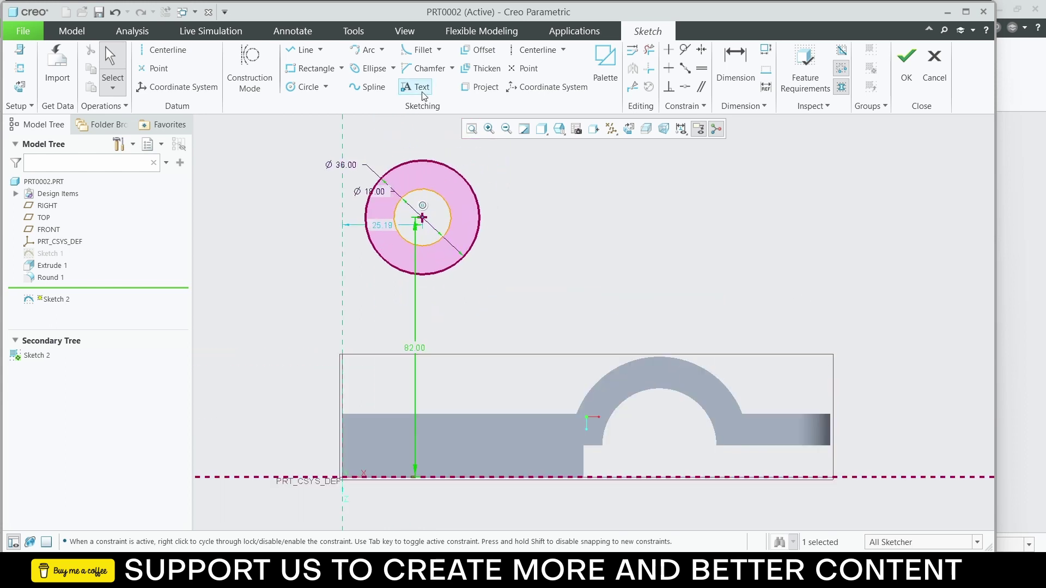
Step: Draw a vertical centerline through the outer end of the rounded flange
click(537, 50)
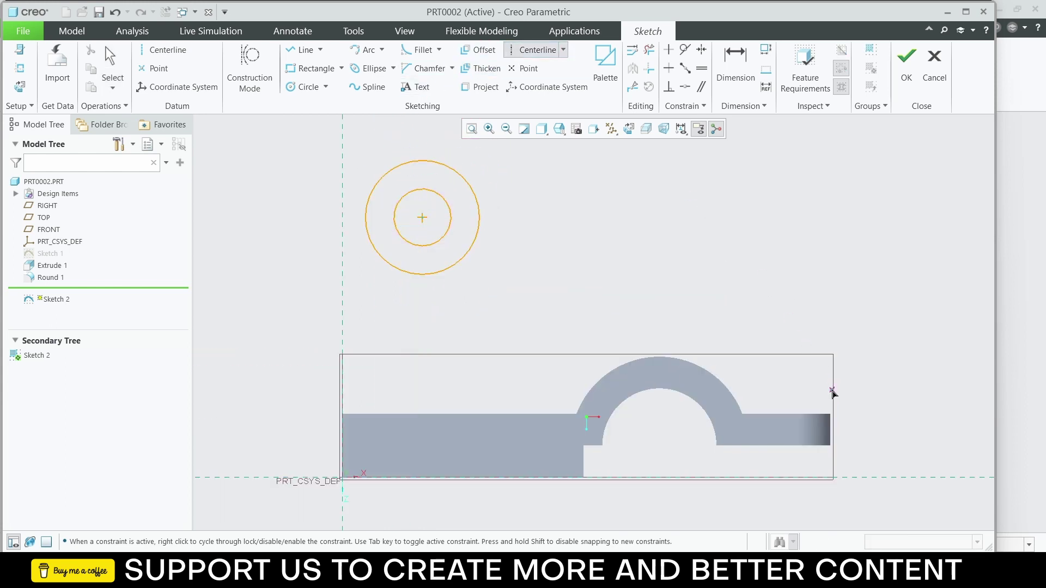
click(831, 430)
click(839, 183)
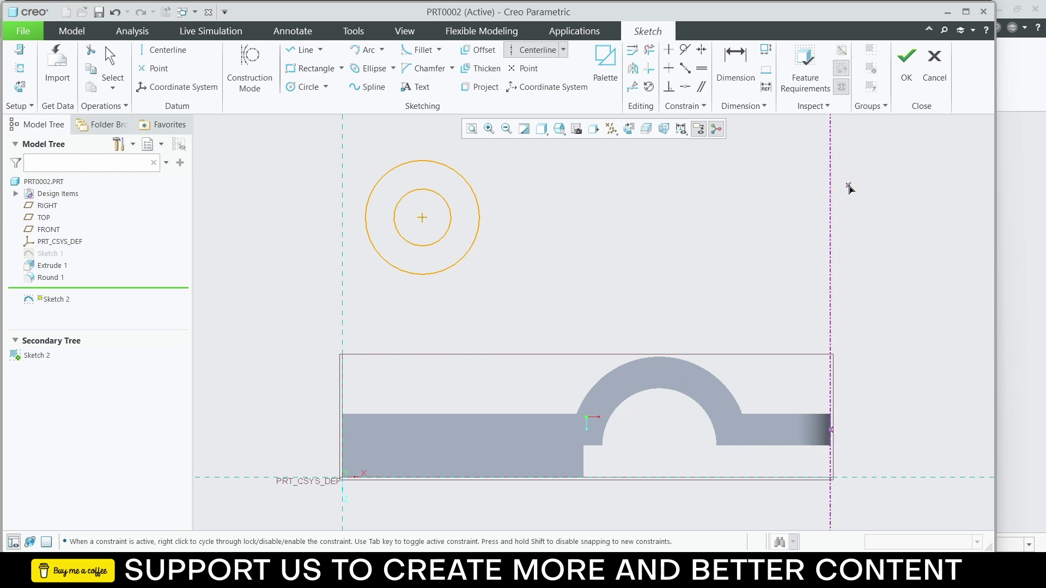
middle_click(855, 188)
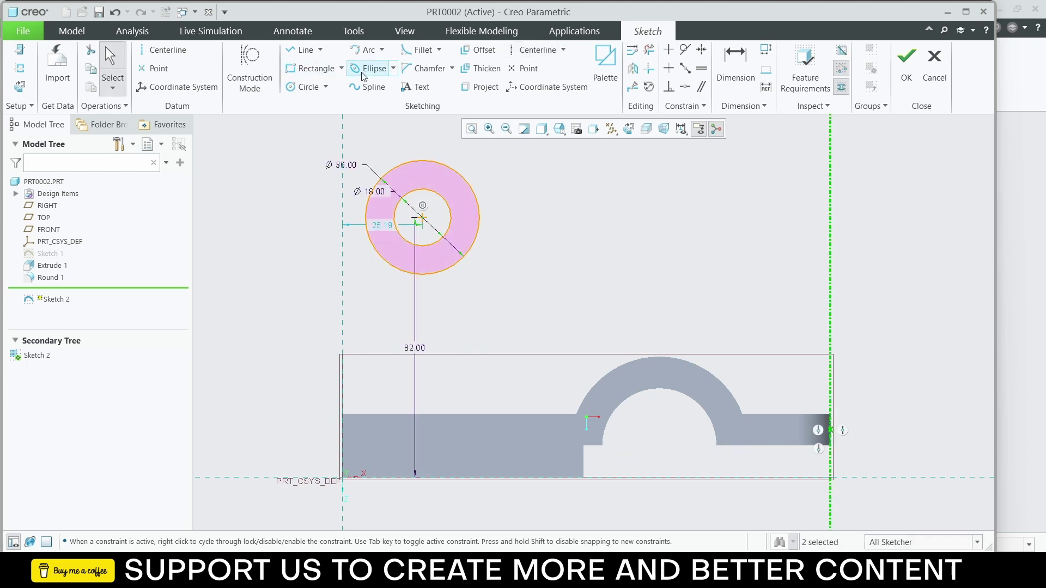
Step: Dimension the circles' center horizontally from the vertical centerline as 54+46+18 (118), and finish the sketch
ctrl+click(423, 220)
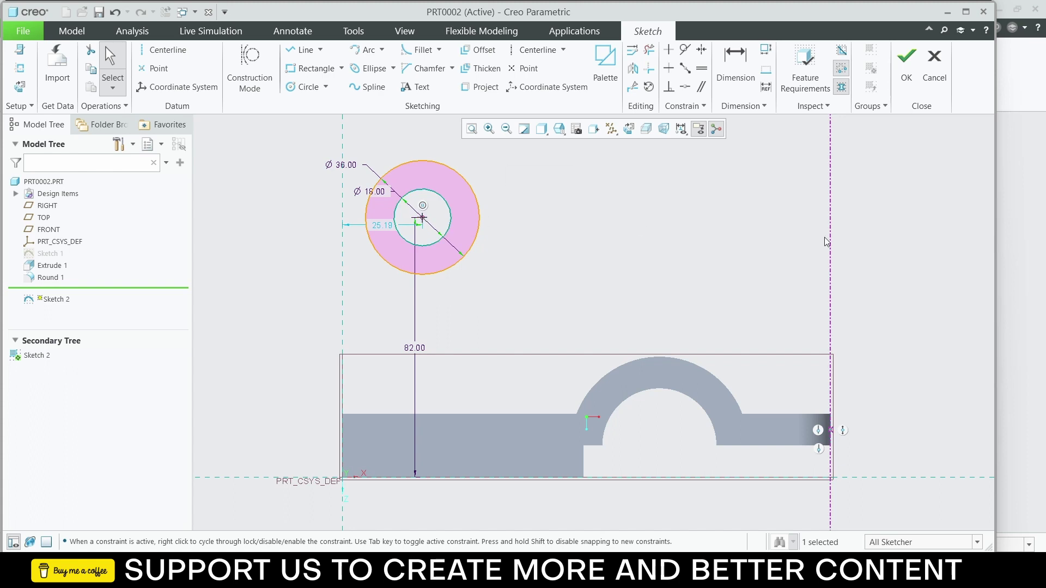
ctrl+click(829, 210)
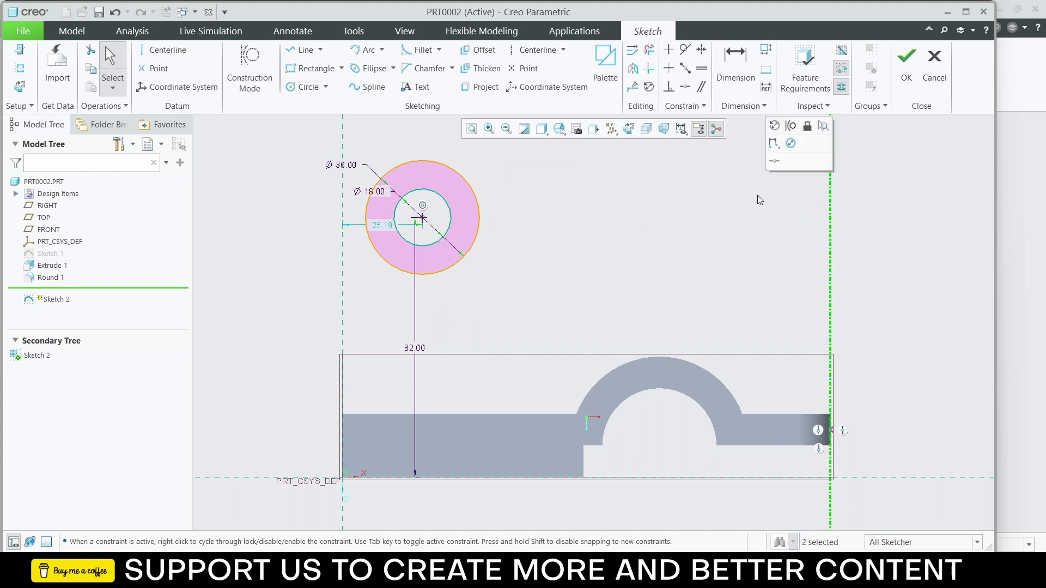
click(773, 143)
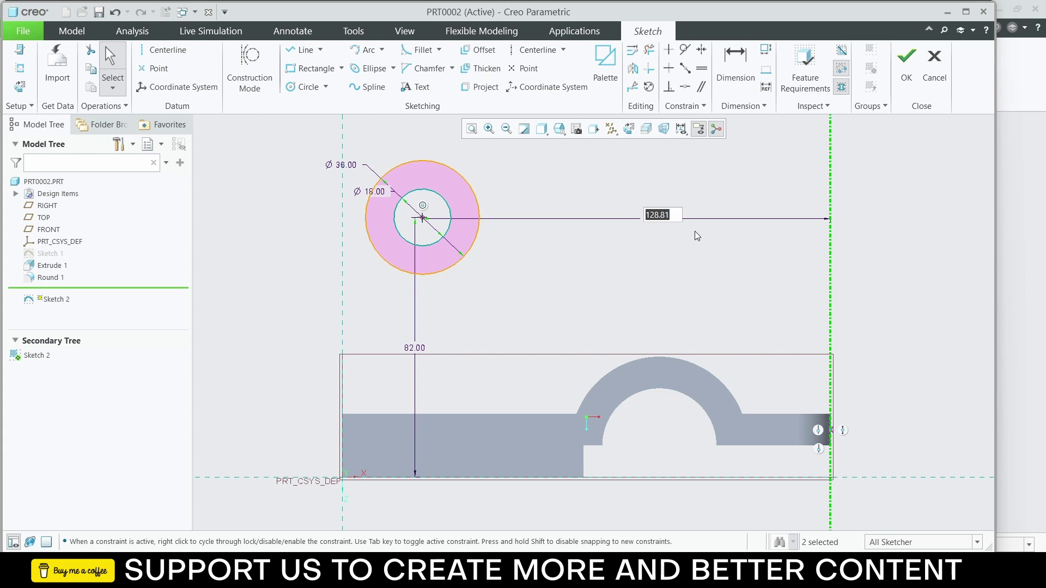
text(54+46+18)
key(Return)
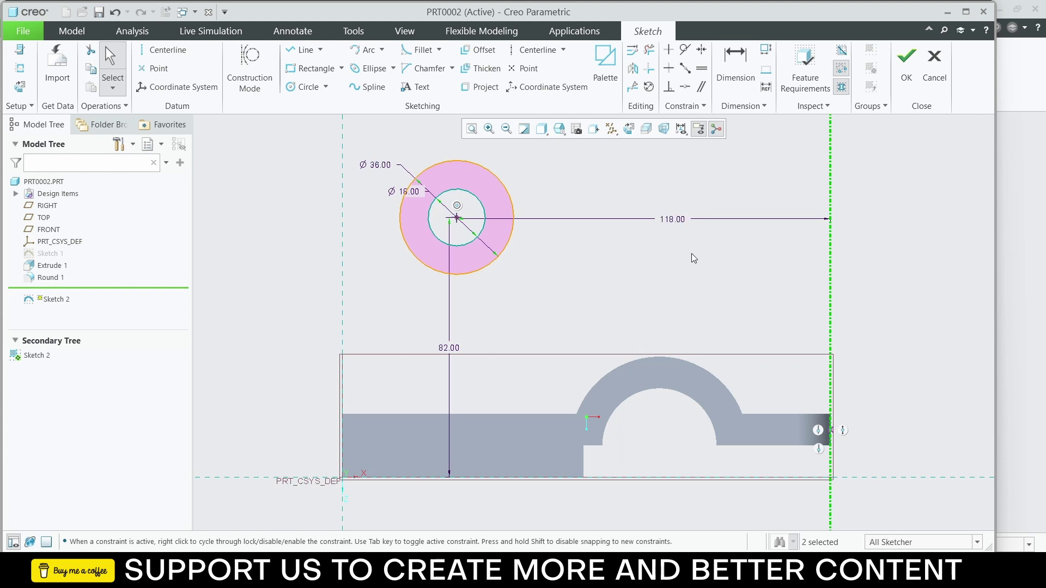
click(691, 253)
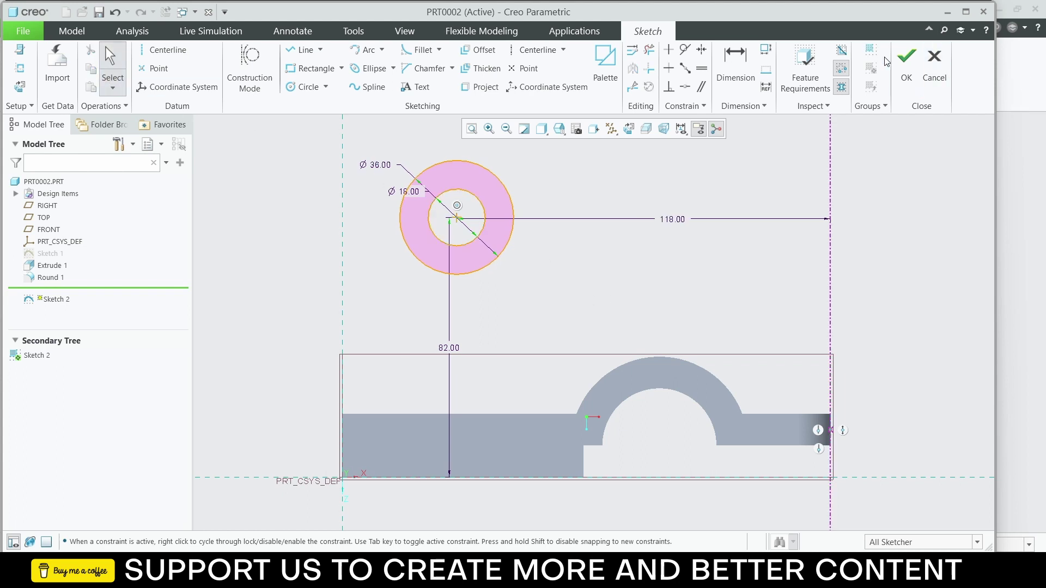
click(906, 60)
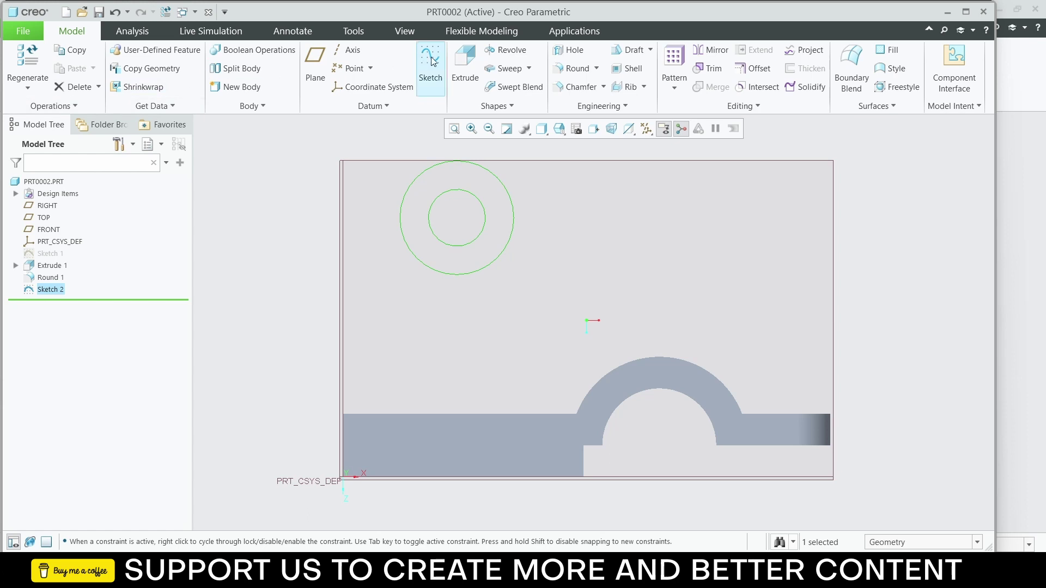
Step: Extrude the ring sketch as a solid, symmetric about the sketch plane, with a depth of 54
click(465, 63)
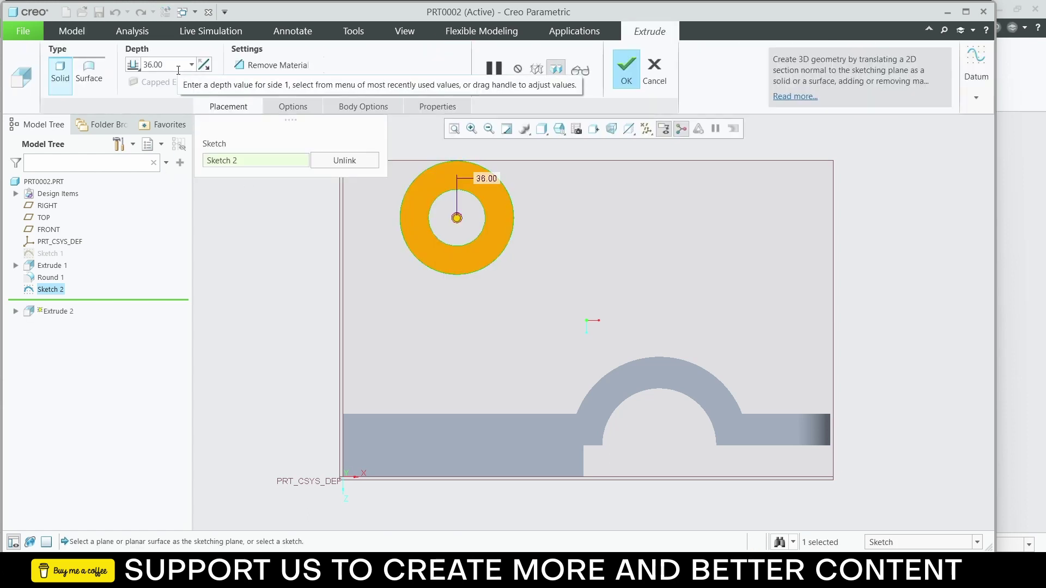
text(54)
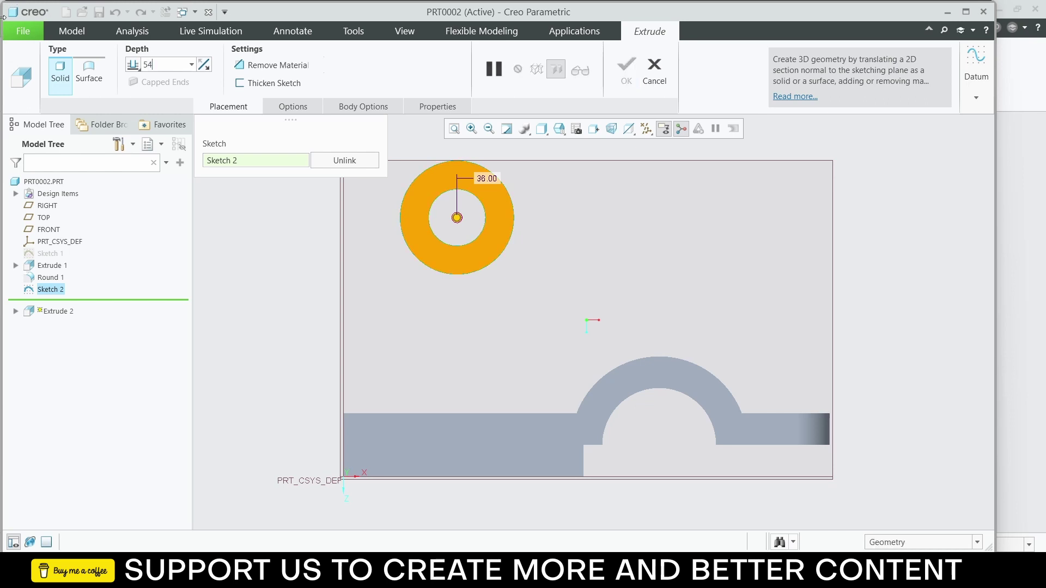
key(Return)
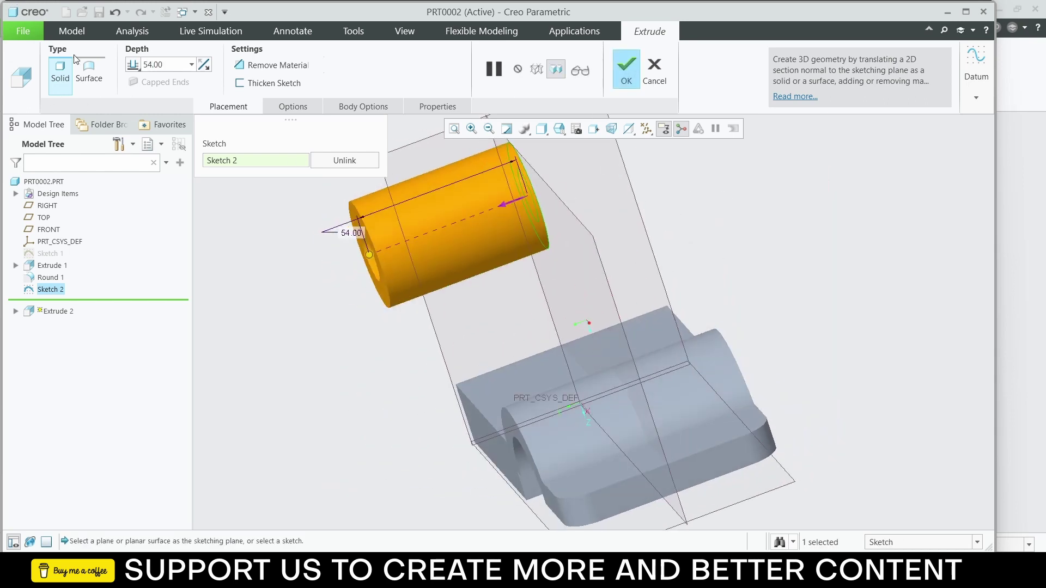
click(133, 65)
click(155, 97)
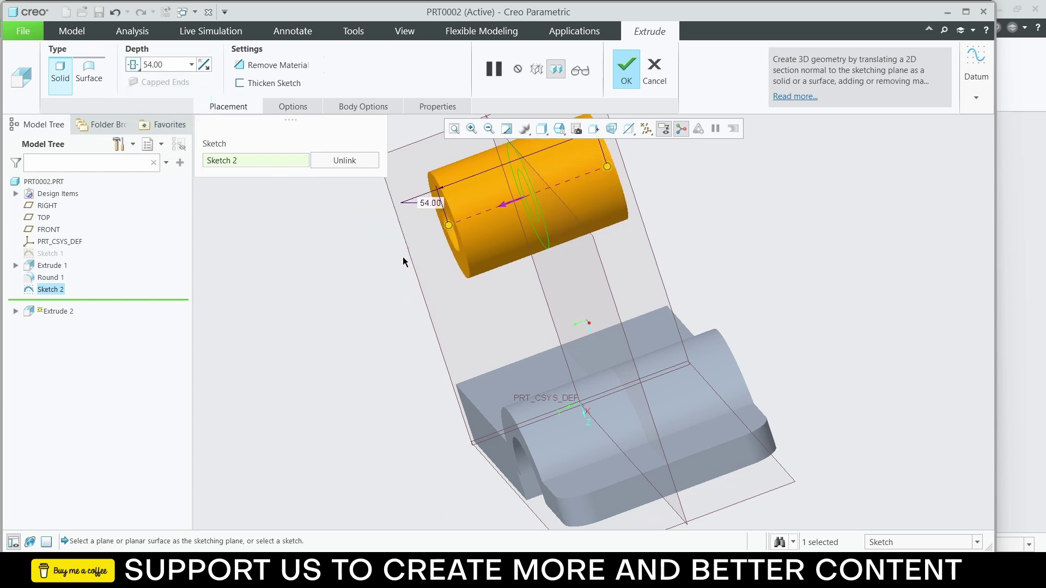
click(626, 71)
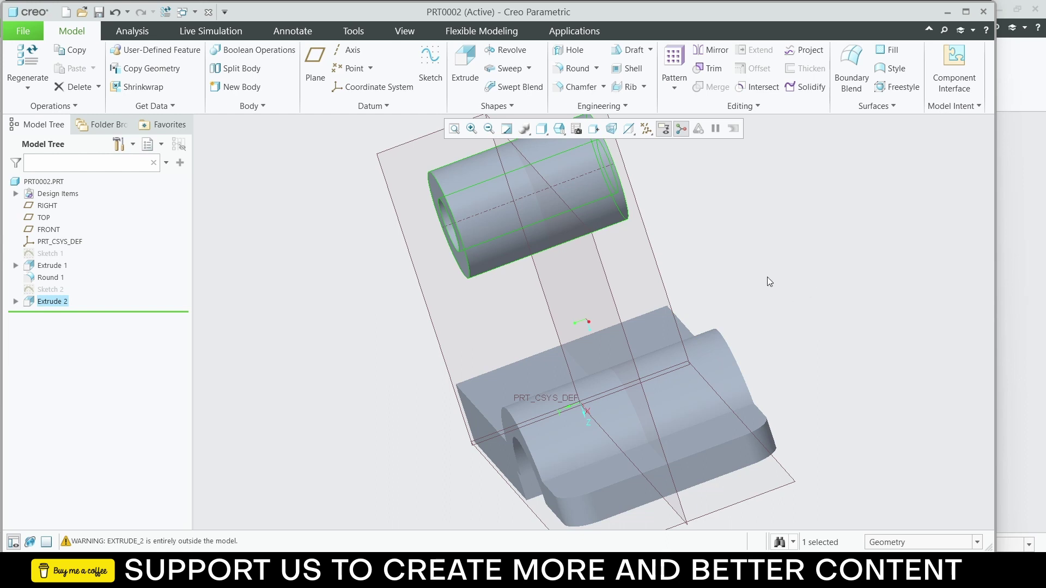
Step: Start a sketch on the TOP plane and draw a circle coinciding with the boss's outer edge
click(602, 261)
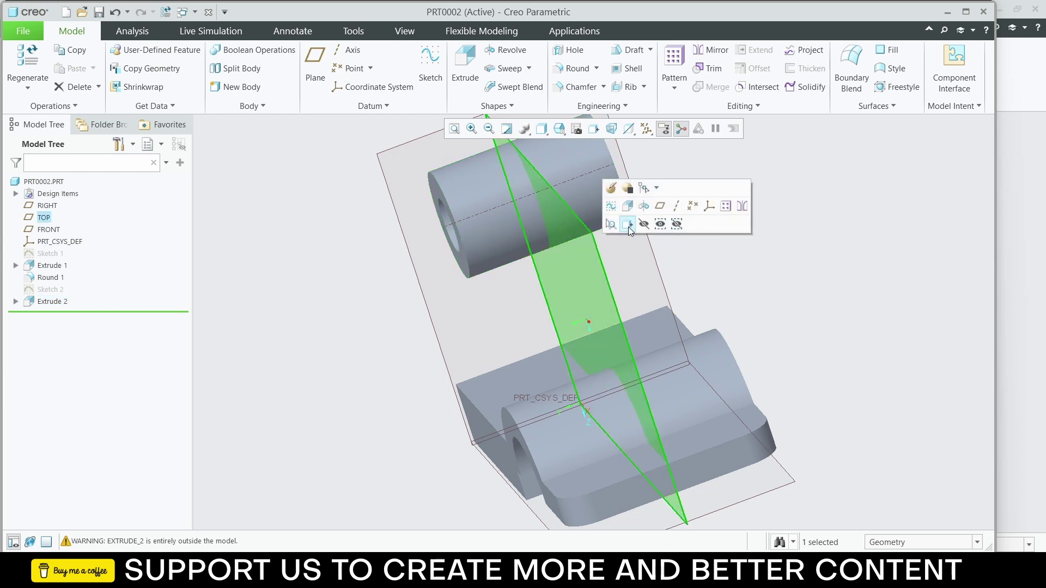
click(629, 224)
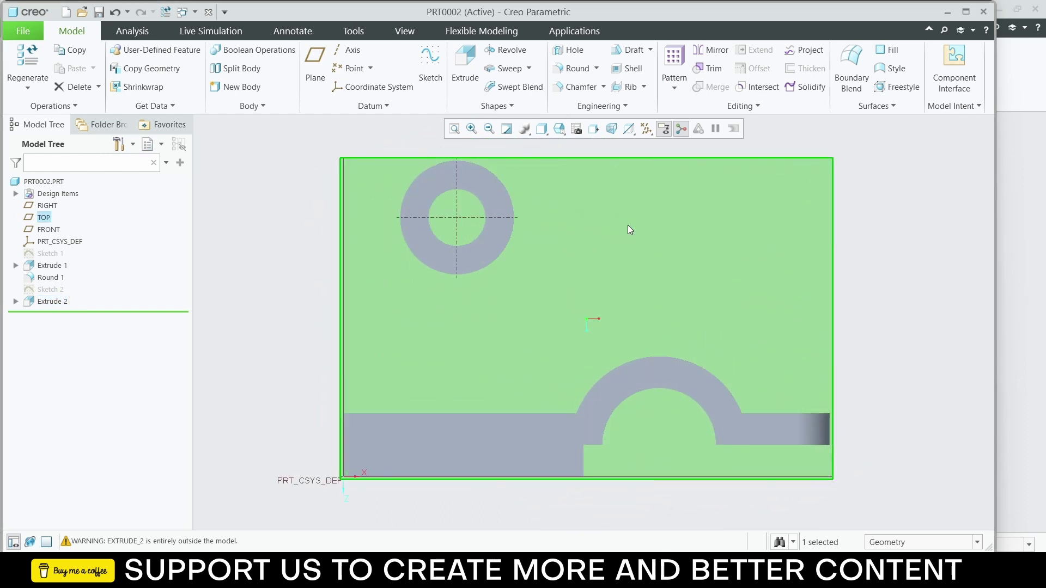
click(428, 61)
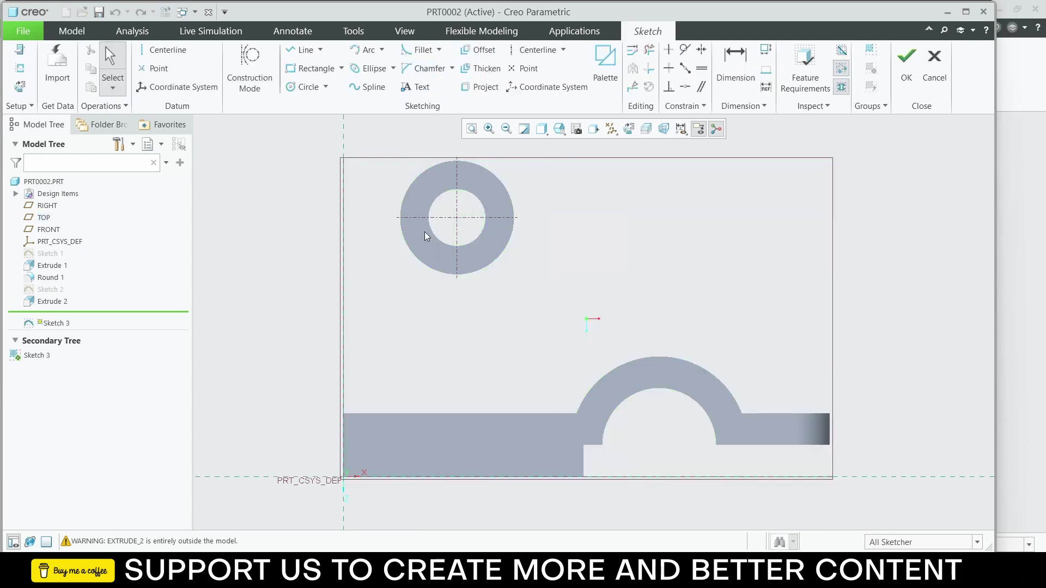
click(303, 86)
click(457, 217)
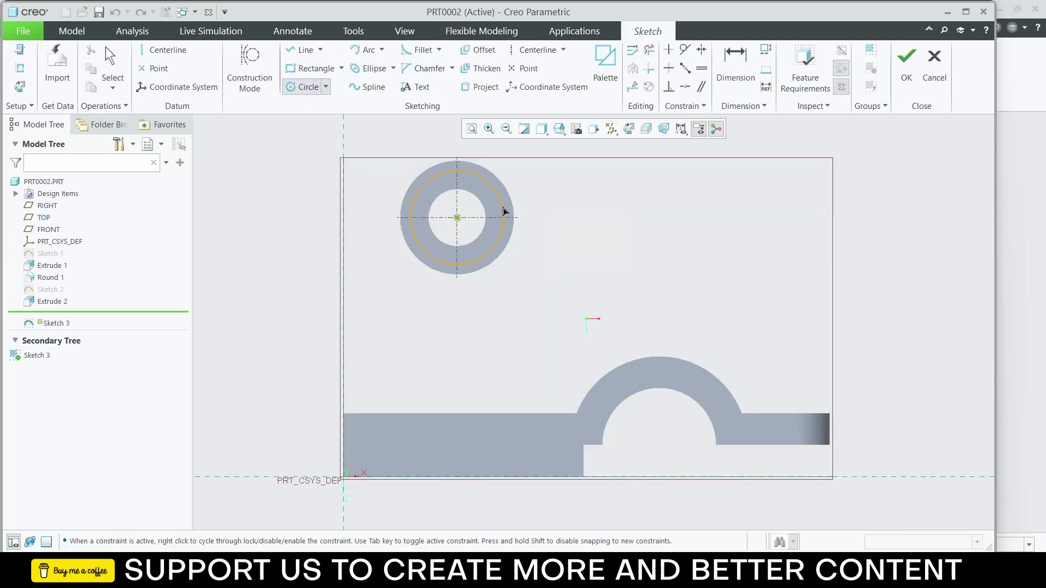
click(514, 214)
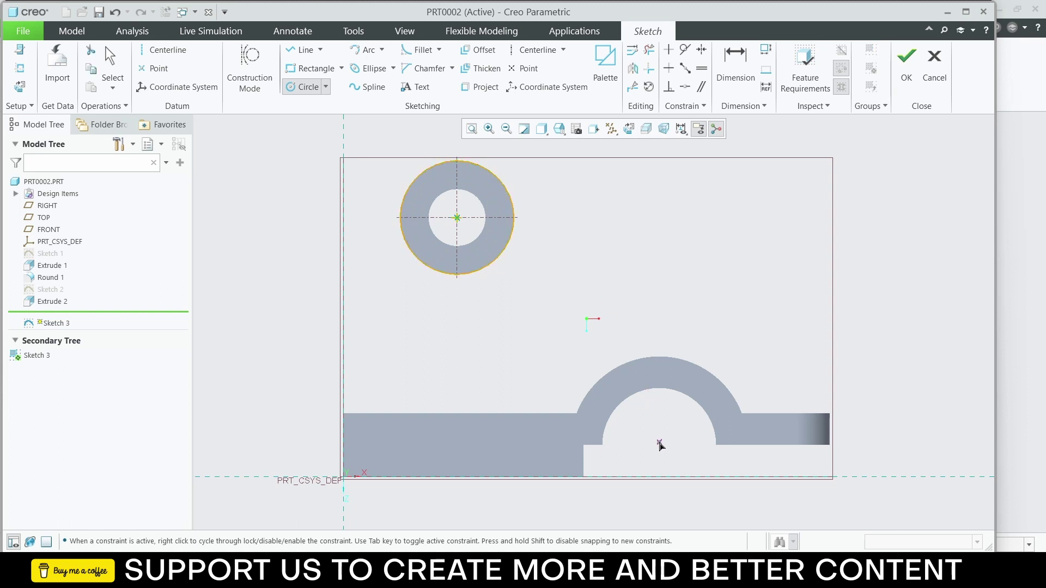
click(365, 49)
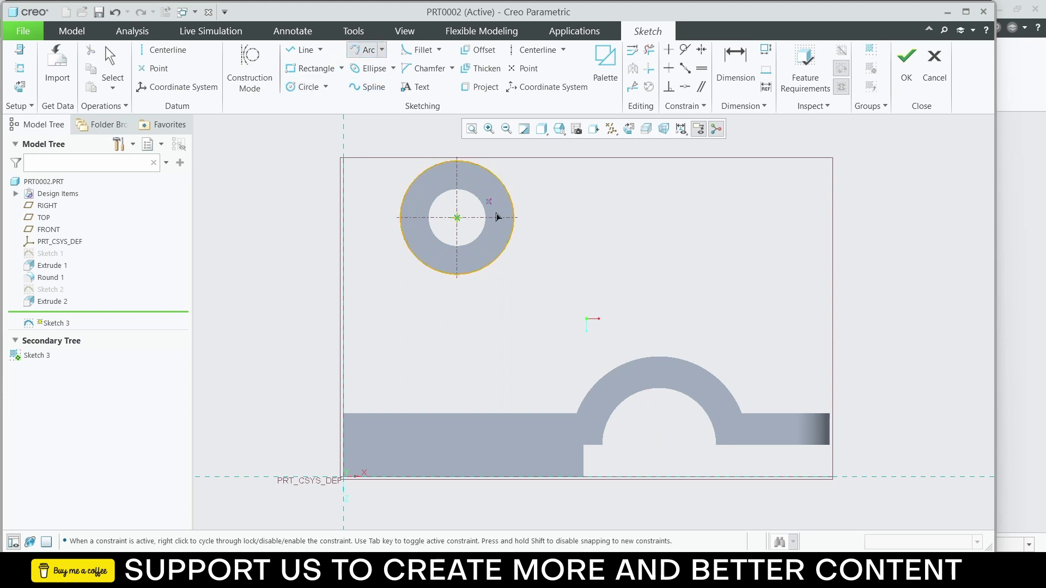
click(578, 414)
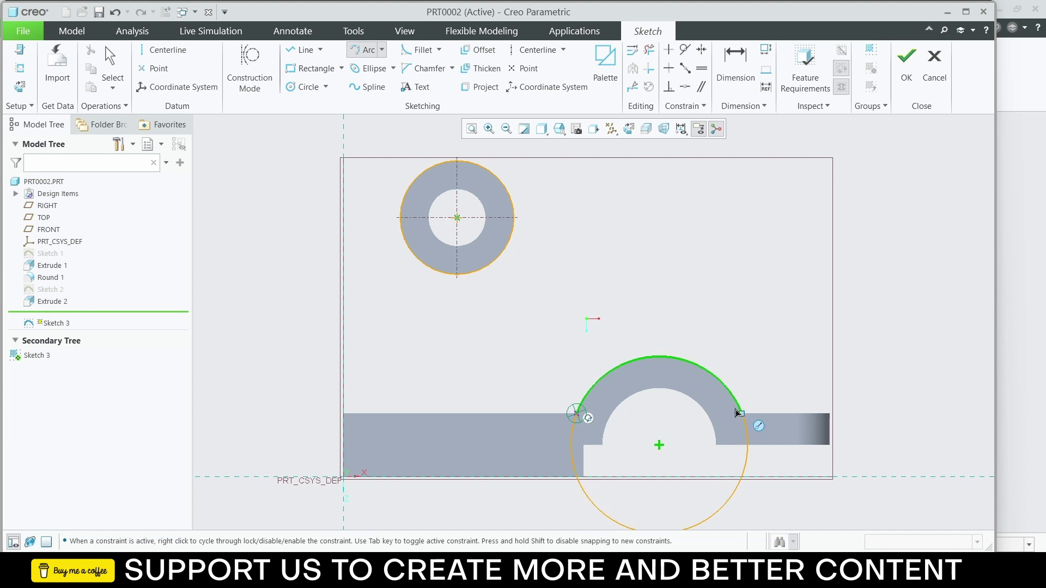
middle_click(569, 347)
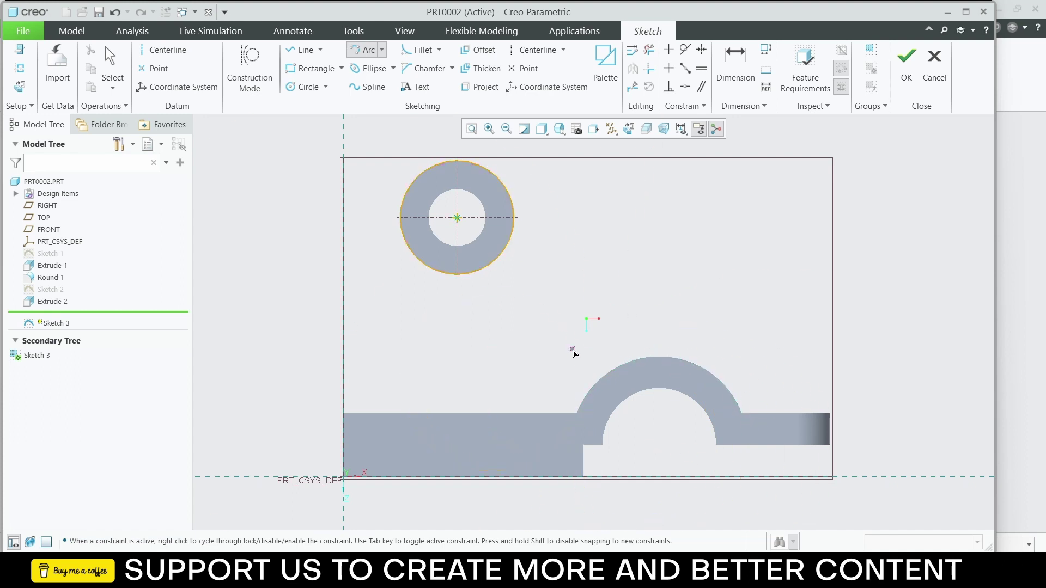
click(744, 417)
click(744, 416)
middle_click(697, 298)
Step: Draw a vertical line from the circle's lowest point to the base's upper edge, continuing horizontally along that edge to the start of the arch
click(287, 50)
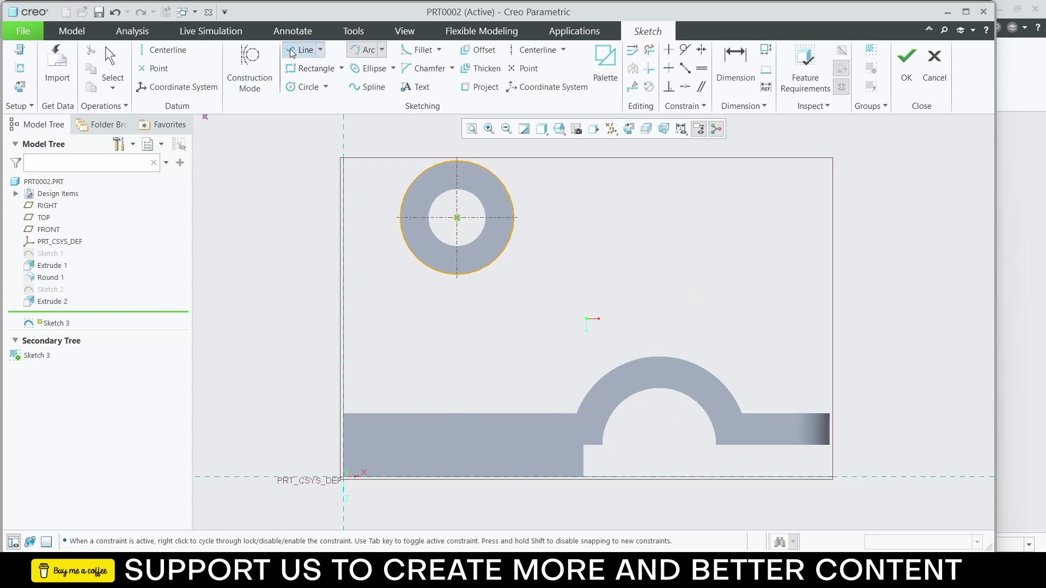
click(456, 282)
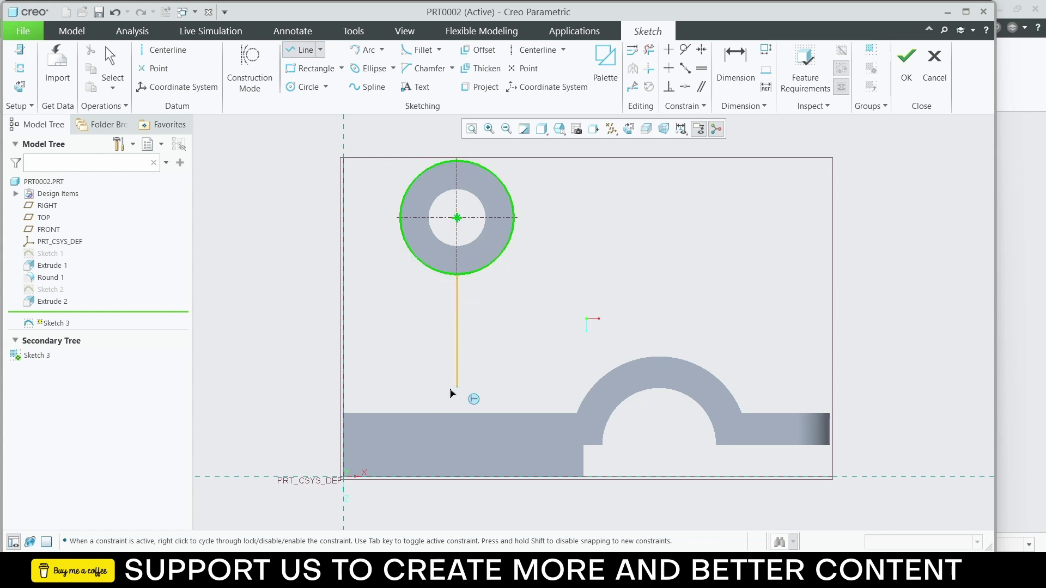
click(457, 414)
click(578, 422)
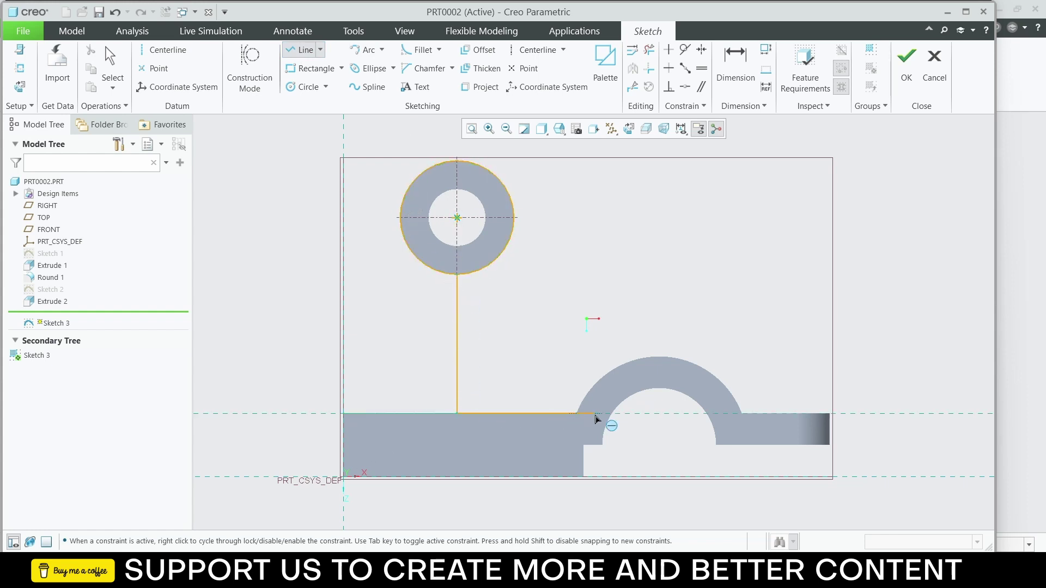
Step: Draw an arc along the arch's outer edge, spanning both its ends on the base's upper face
click(362, 50)
click(741, 414)
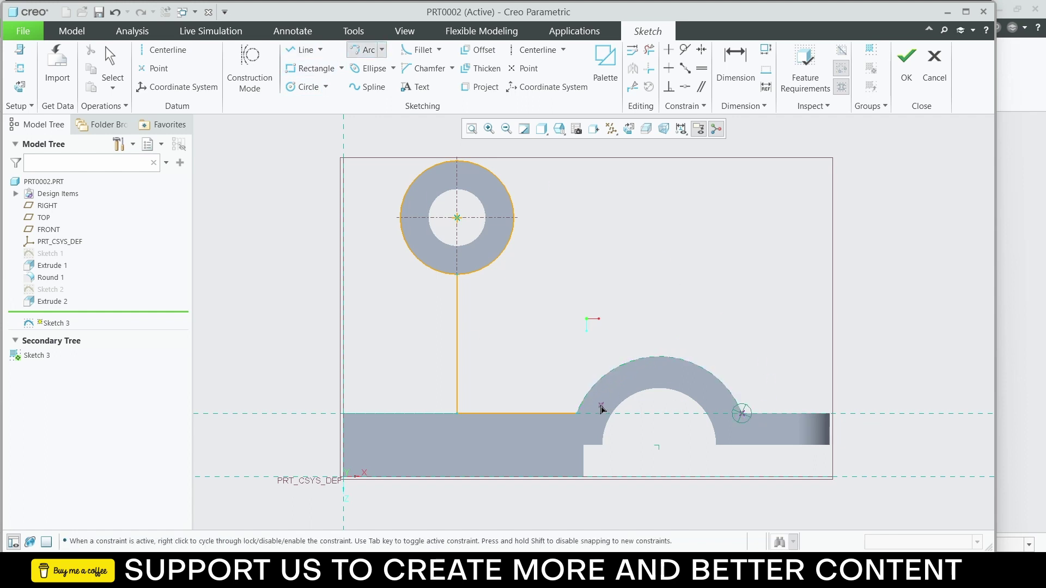
click(653, 359)
Step: Draw a slanted line from the upper right of the boss circle to the far side of the arch arc, tangent to the arc
scroll(662, 360, down, 1)
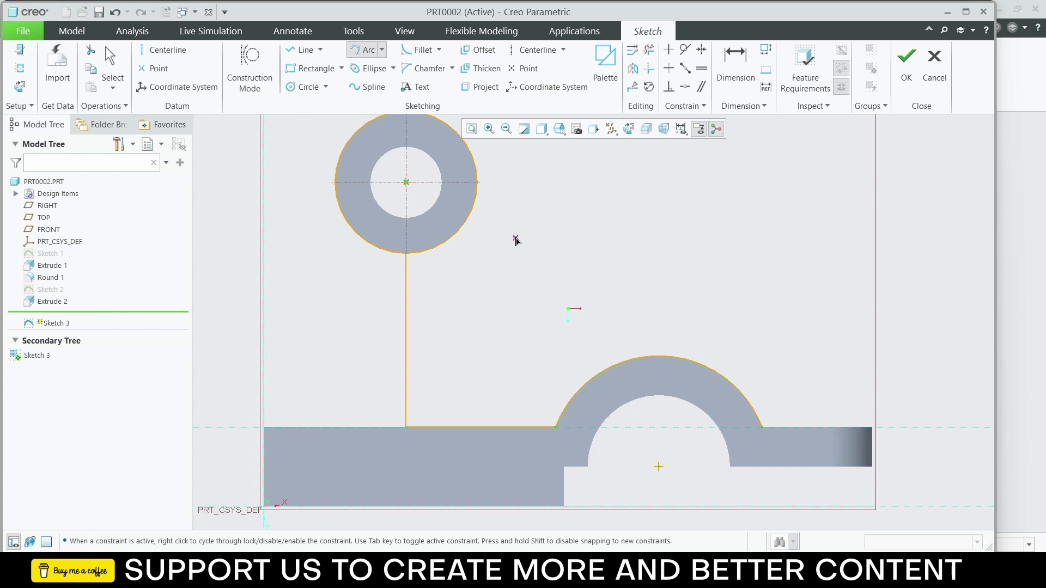
scroll(577, 213, up, 2)
scroll(577, 212, down, 1)
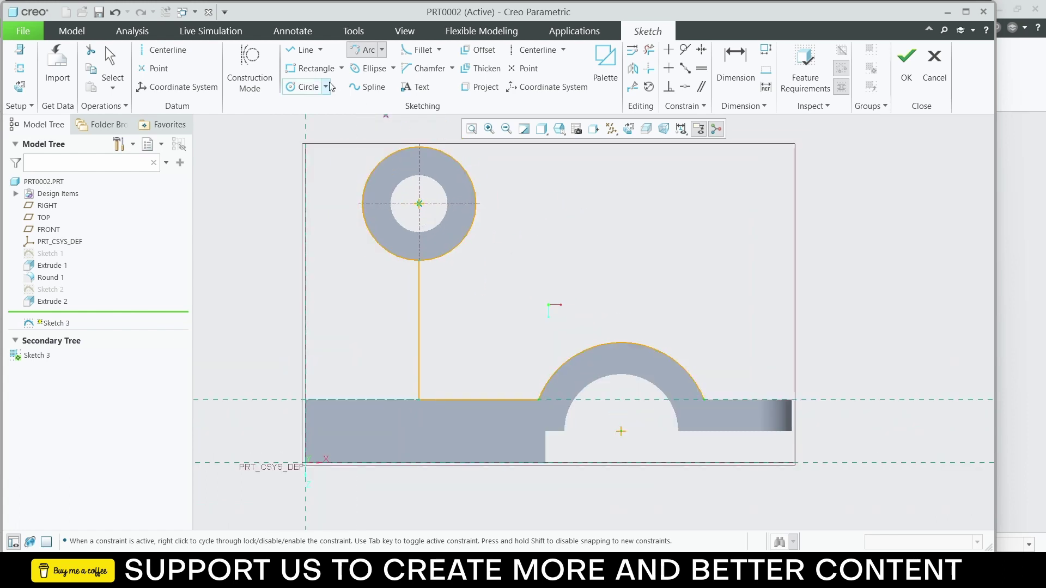
click(292, 54)
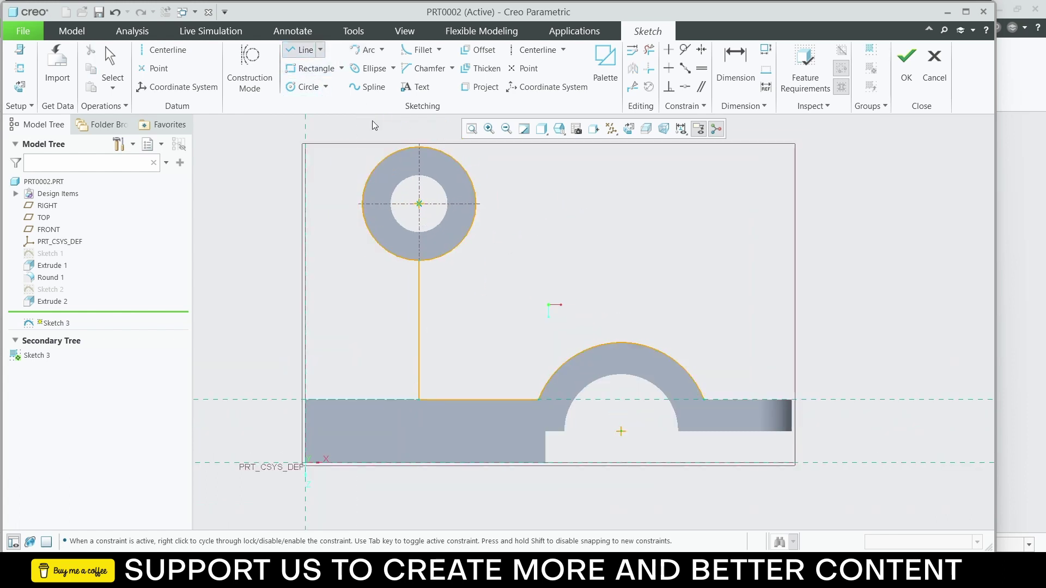
click(458, 163)
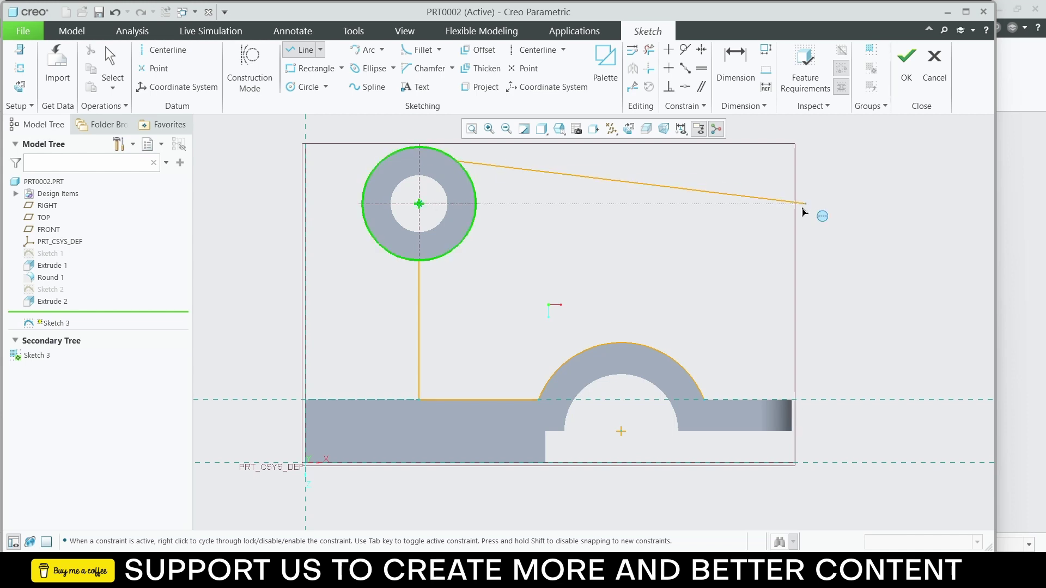
click(671, 362)
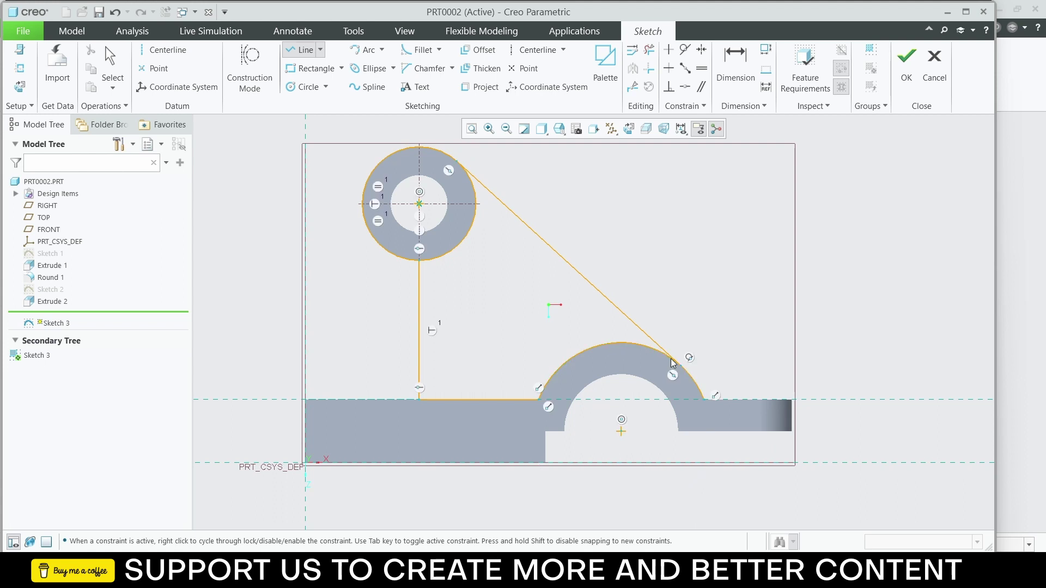
middle_click(690, 284)
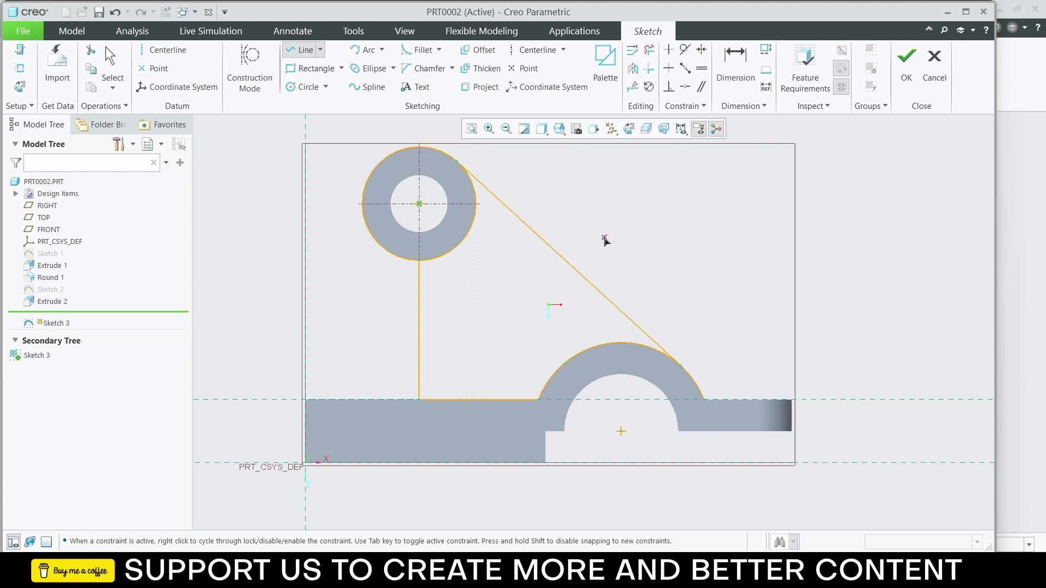
Step: Try to make the slanted line tangent to the boss circle
scroll(509, 200, up, 3)
middle_click(681, 268)
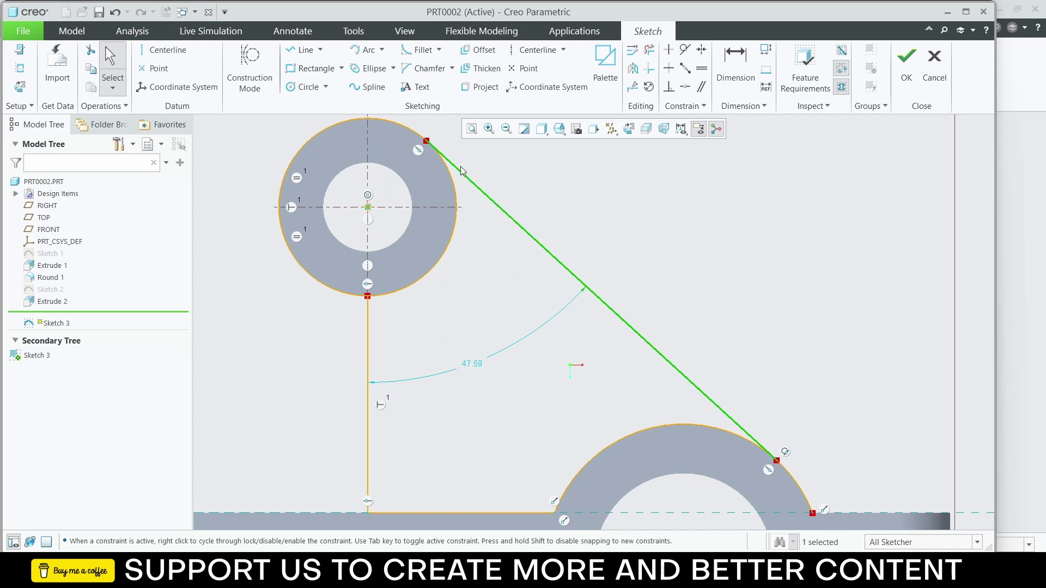
ctrl+click(440, 166)
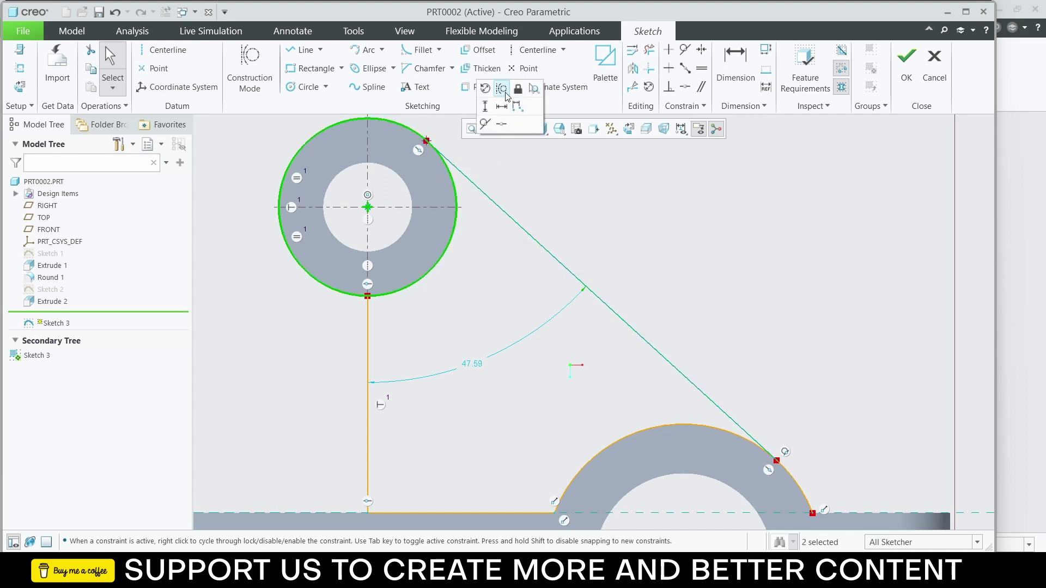
click(484, 124)
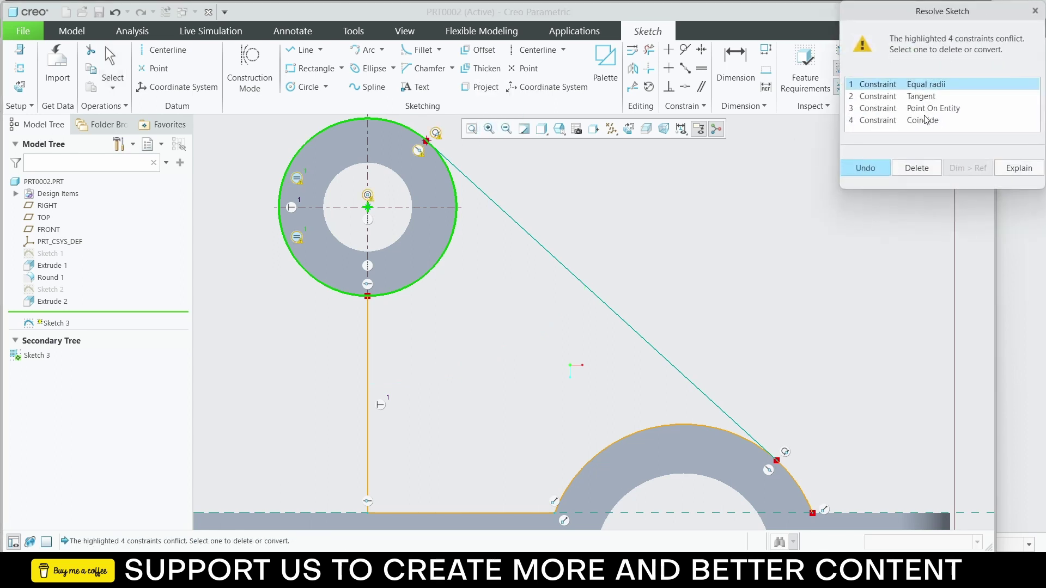
click(1035, 11)
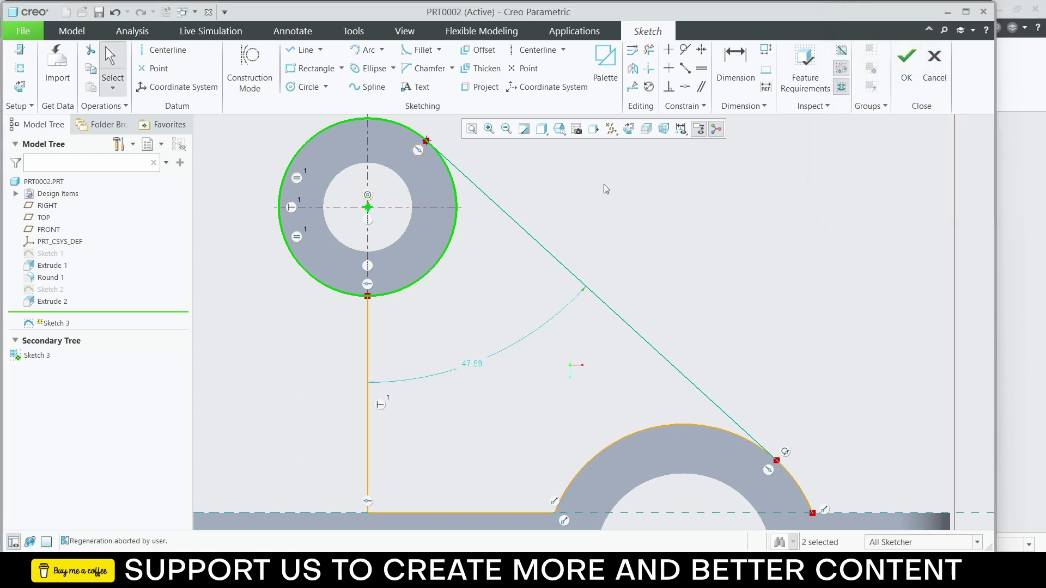
Step: Make the slanted line tangent to the boss circle, deleting the conflicting Point On Entity constraint
click(473, 187)
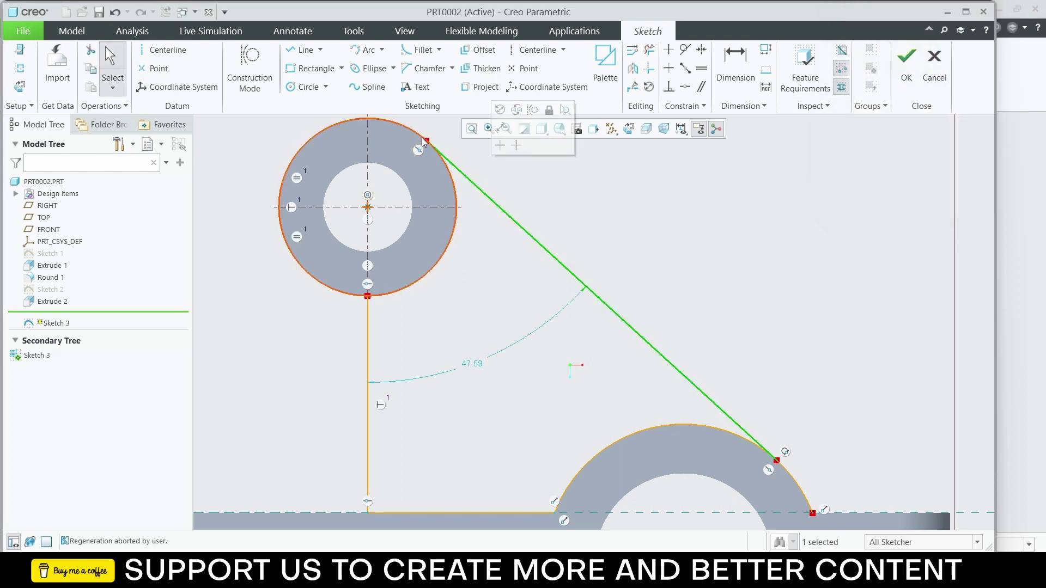
ctrl+click(455, 196)
click(516, 156)
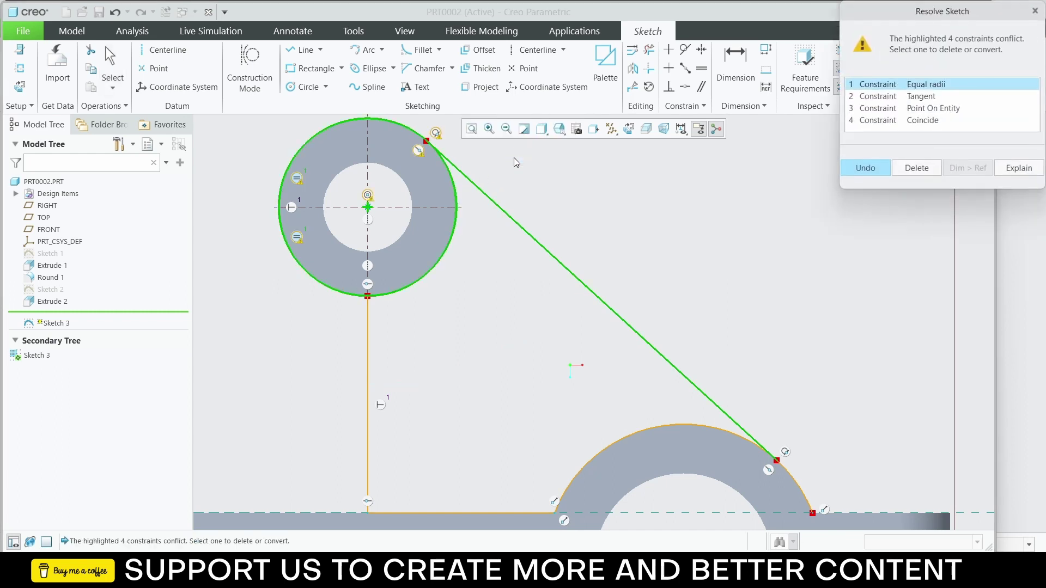
click(927, 111)
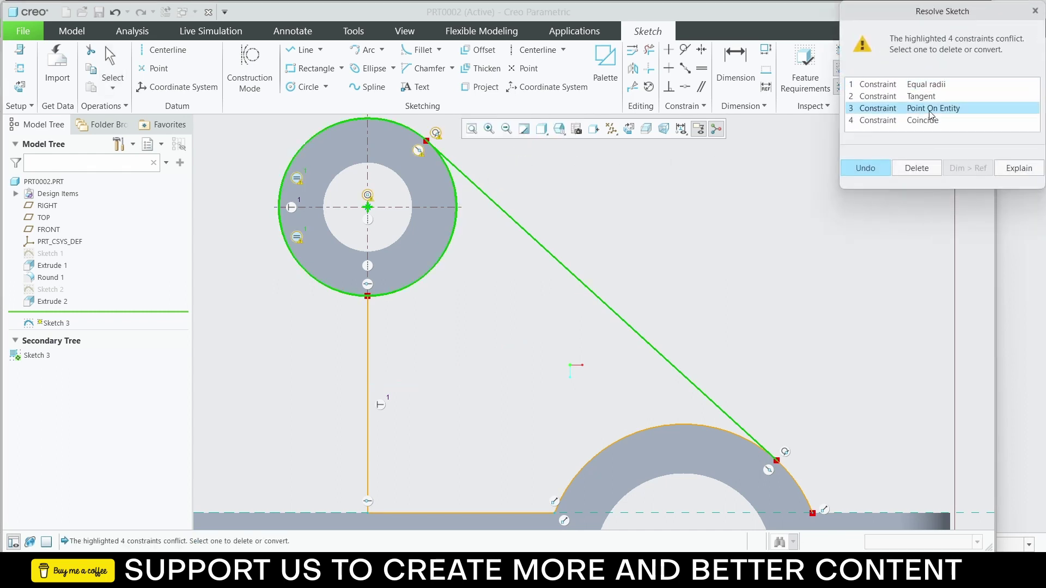
click(917, 169)
click(583, 189)
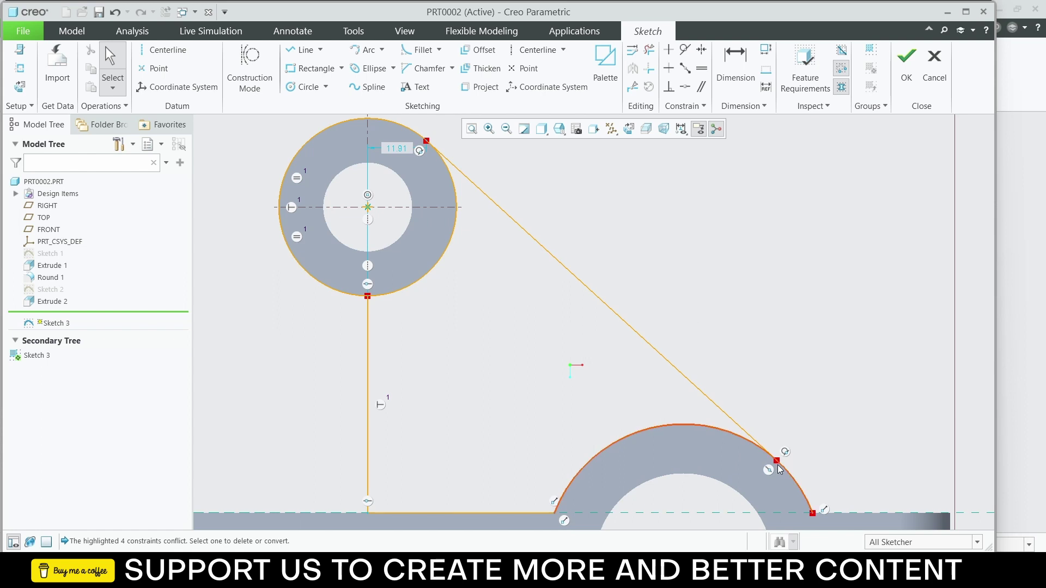
Step: Trim the arch arc beyond the slanted line and the circle's outer portion between the slanted and vertical lines
scroll(833, 340, up, 1)
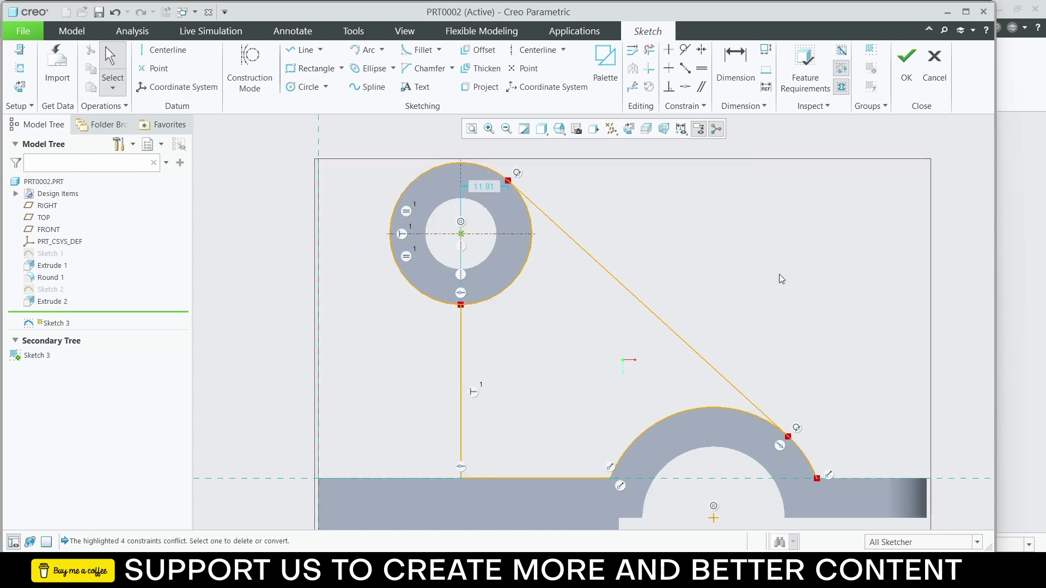
click(648, 51)
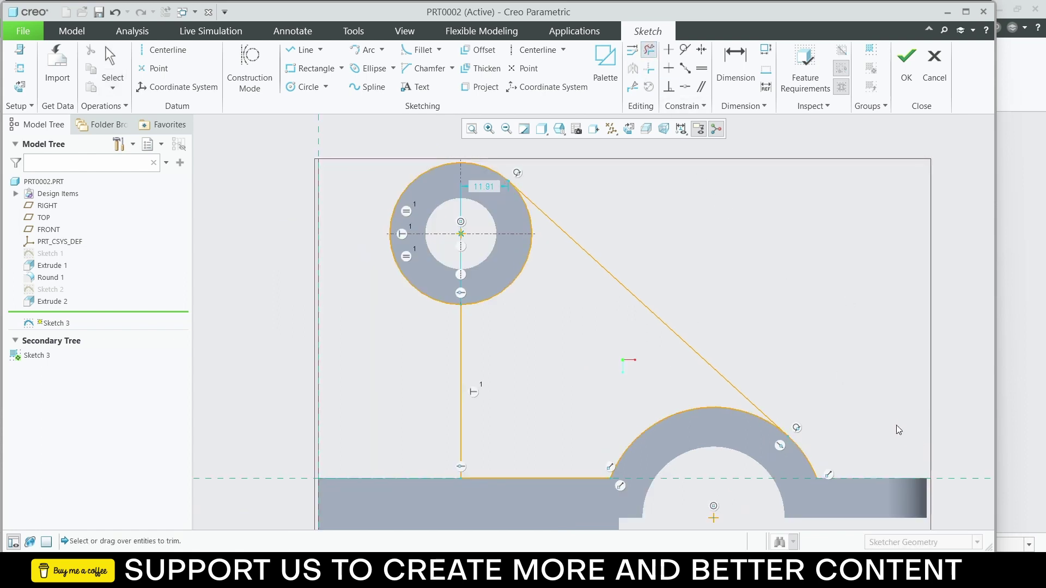
drag(897, 425, 782, 469)
drag(367, 163, 413, 212)
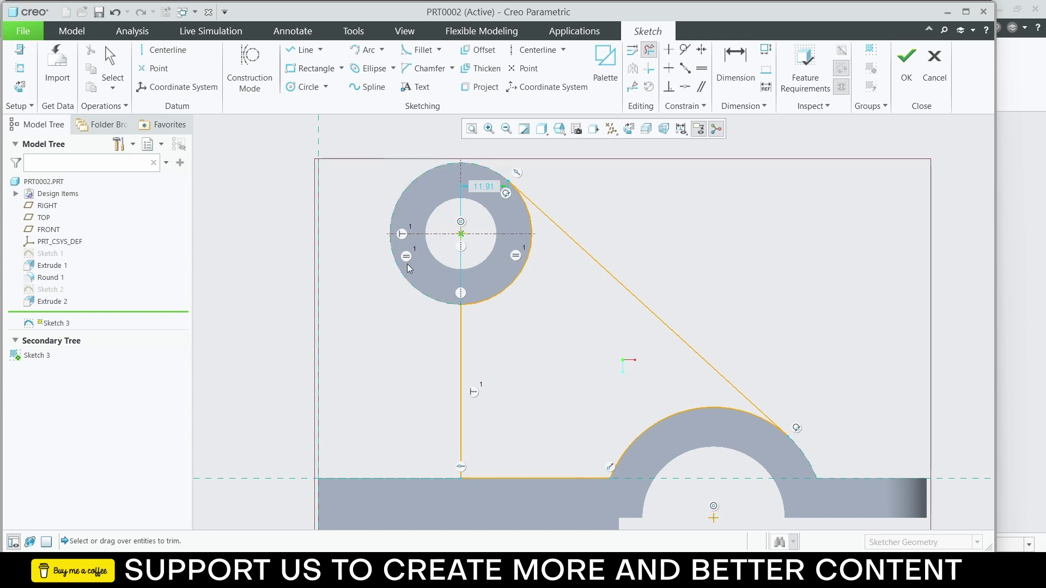
scroll(409, 266, up, 1)
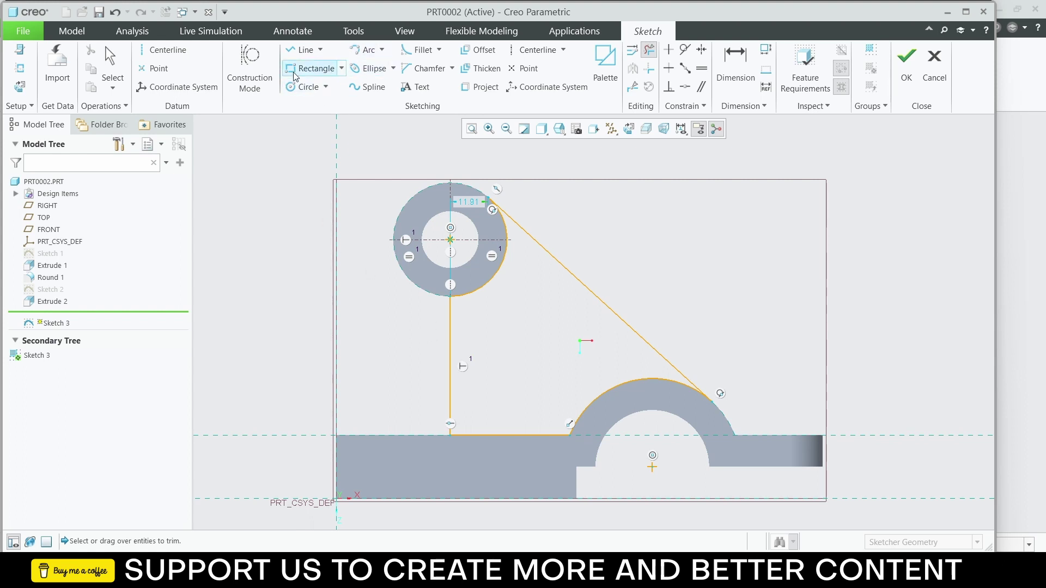
Step: Draw an arc along the boss's lower-left outer edge, from its leftmost point to the top of the vertical line
click(358, 52)
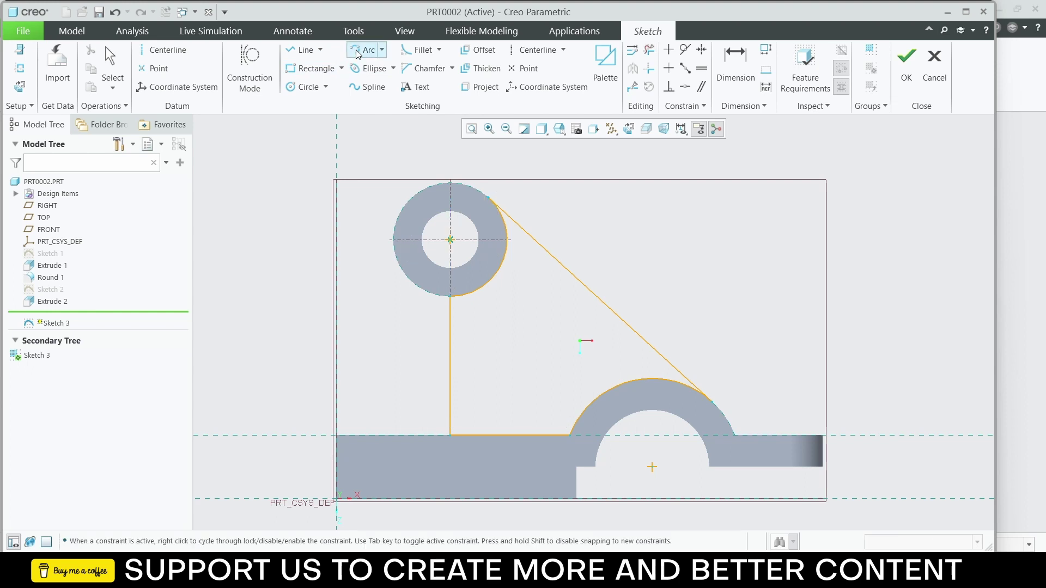
click(393, 240)
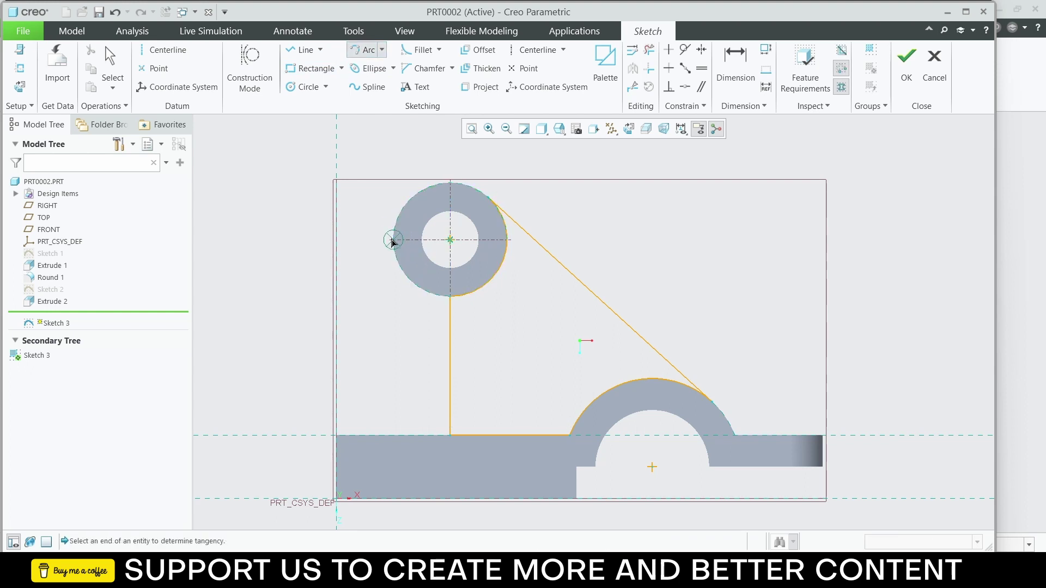
click(450, 297)
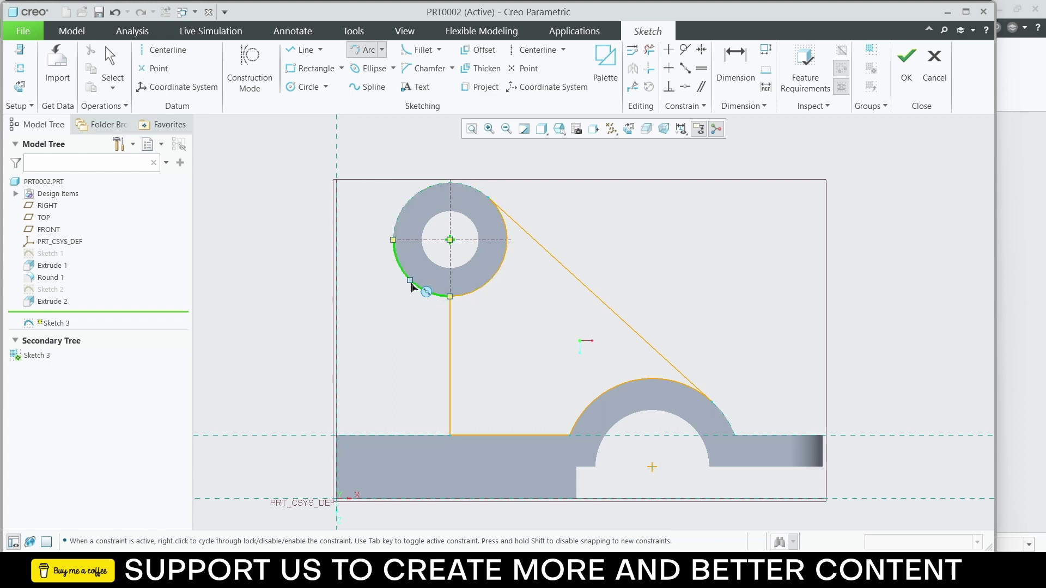
click(416, 284)
Step: Draw a line along the base's upper edge from the foot of the vertical line to the base's upper-left corner
click(299, 50)
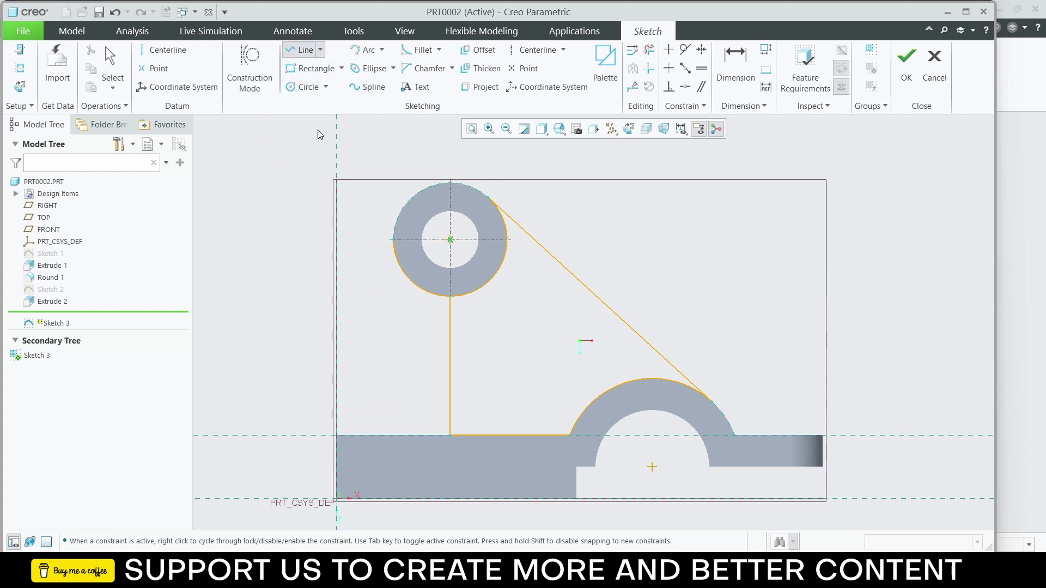
click(450, 435)
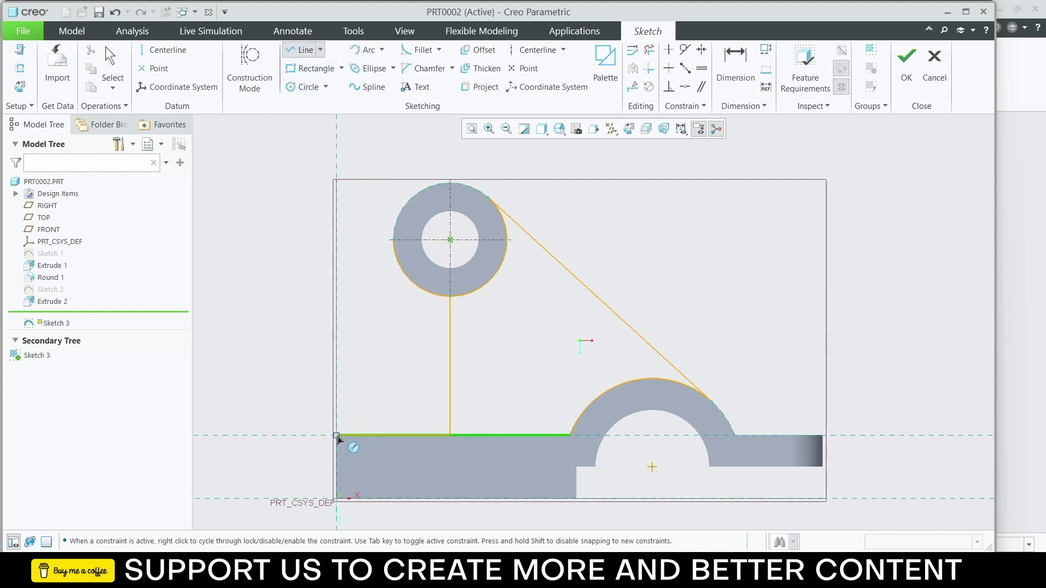
click(337, 435)
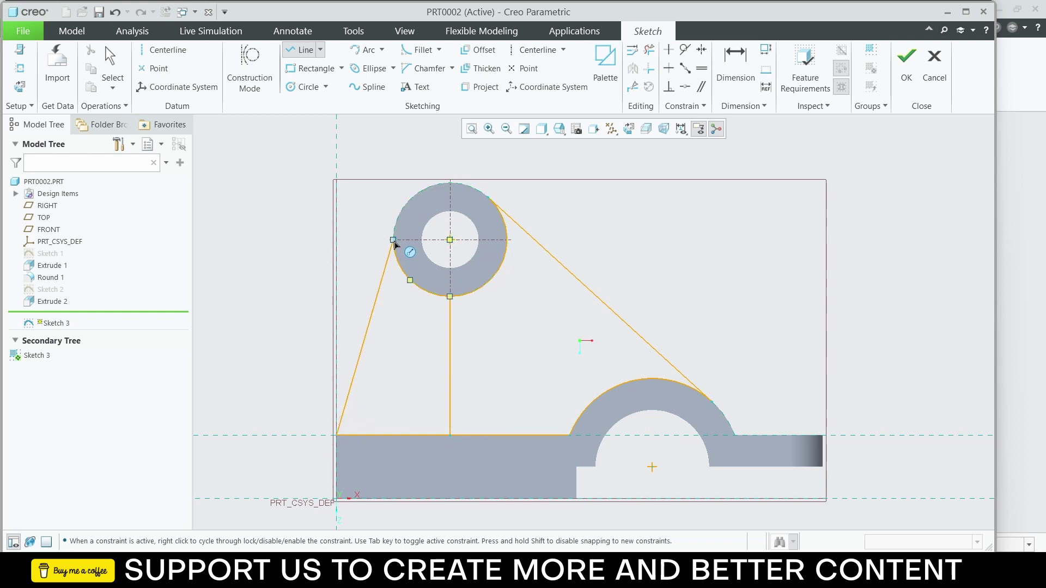
Step: Trim away the vertical line between the upper cylinder and the base in the web sketch, and finish the sketch
click(393, 241)
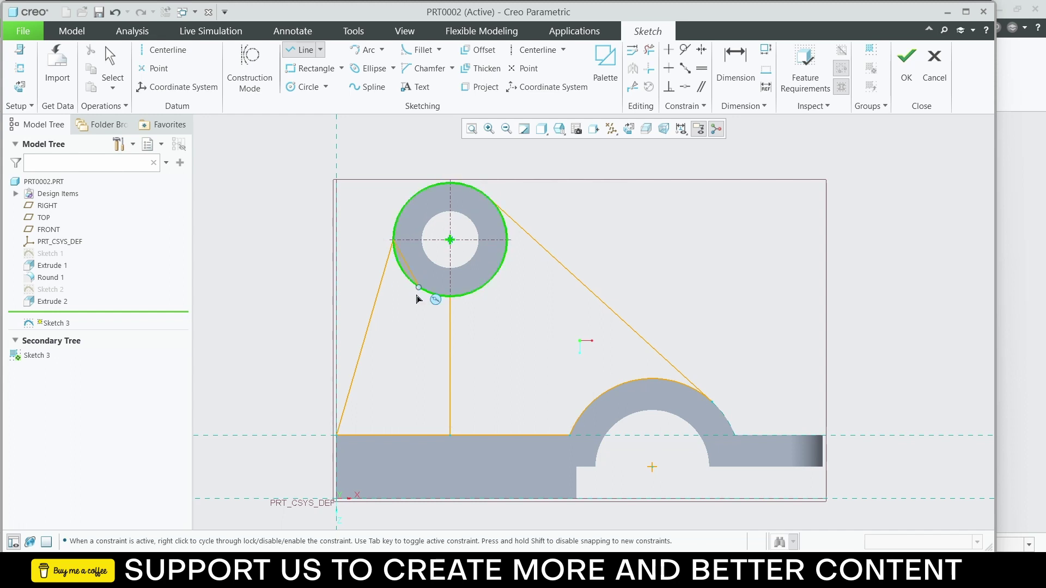
middle_click(414, 316)
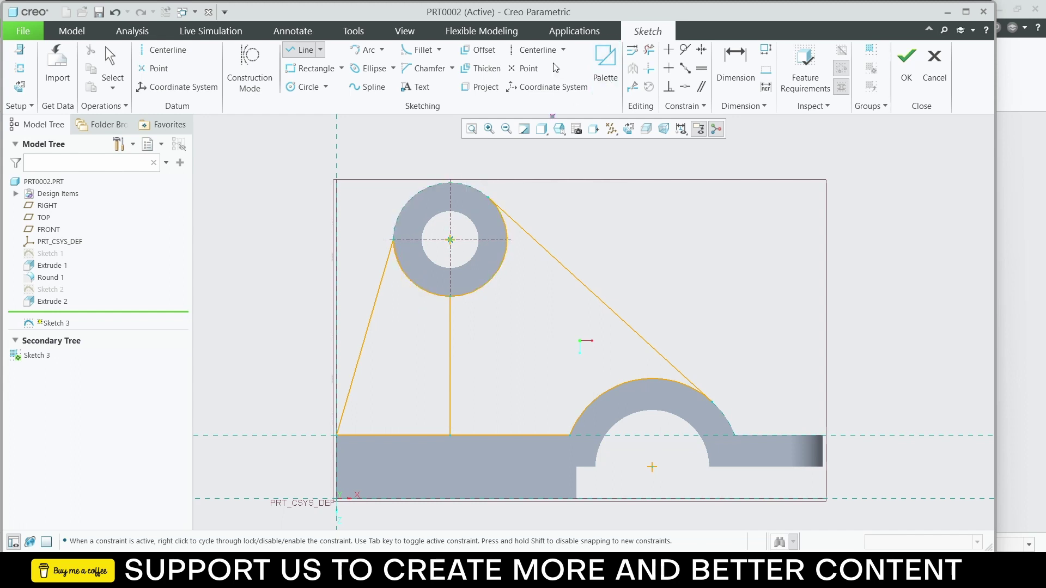
click(649, 50)
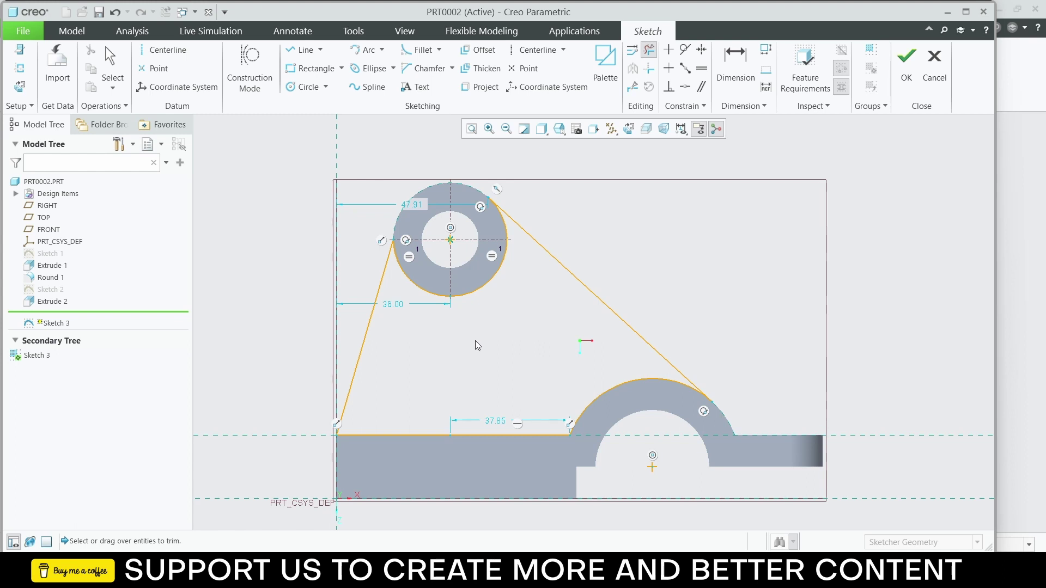
key(ctrl+d)
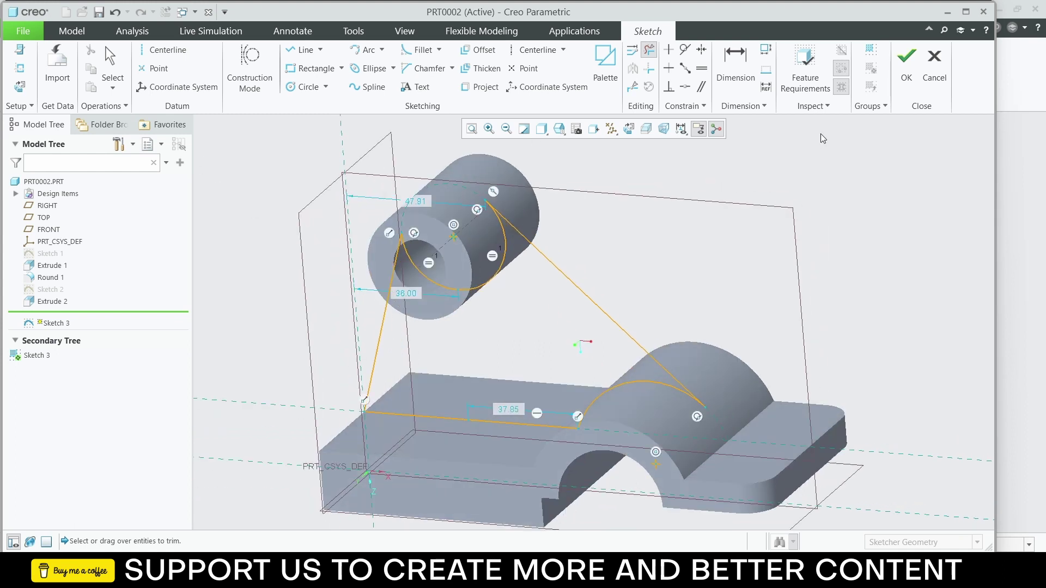
click(906, 63)
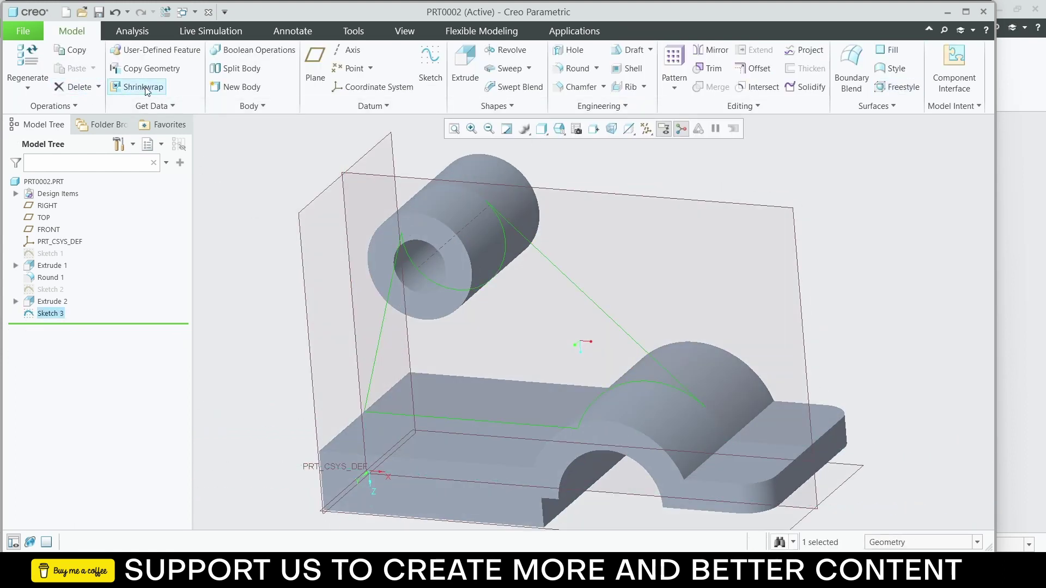
click(468, 67)
middle_drag(333, 265, 355, 240)
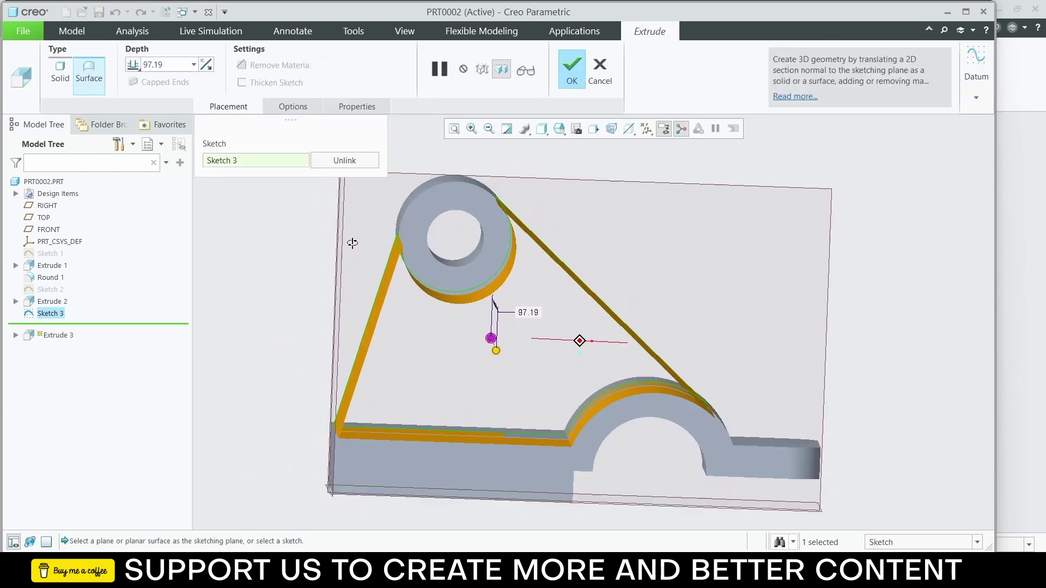
click(59, 75)
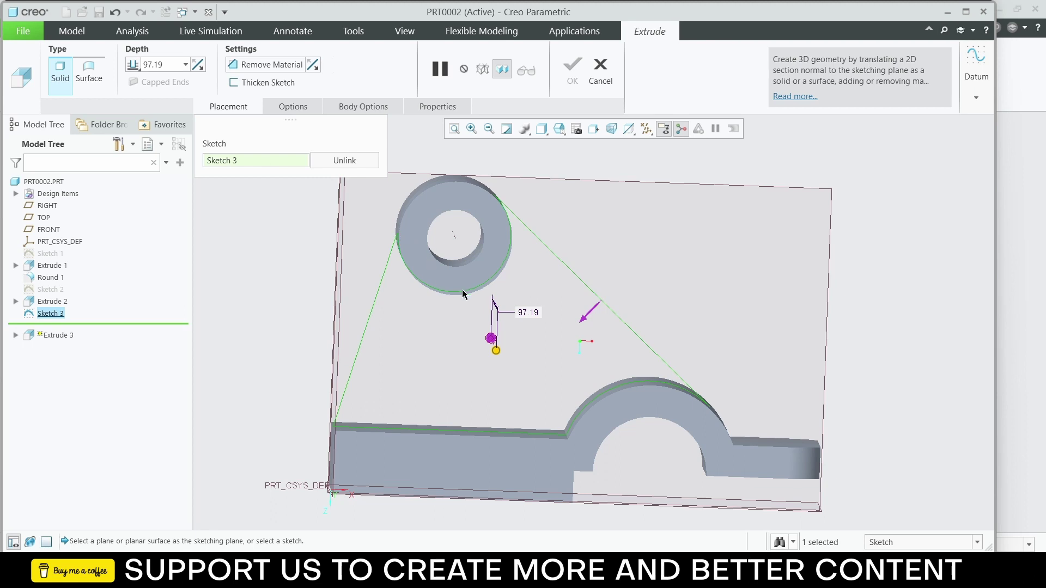
mouse_move(462, 294)
middle_down()
mouse_move(480, 275)
mouse_move(463, 288)
mouse_move(469, 278)
mouse_move(485, 287)
mouse_move(473, 278)
middle_up()
scroll(507, 204, down, 8)
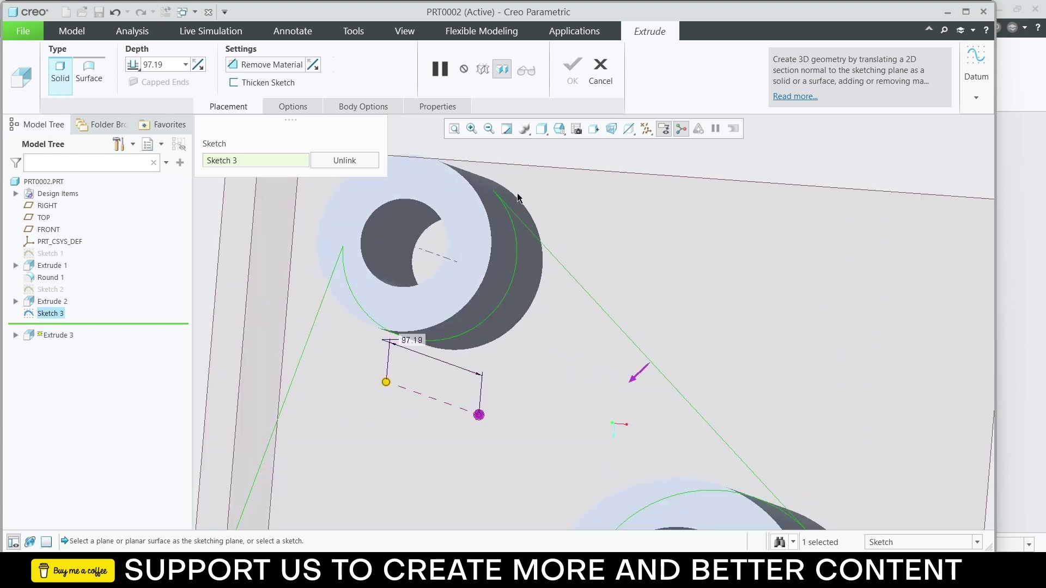
middle_drag(493, 180, 466, 168)
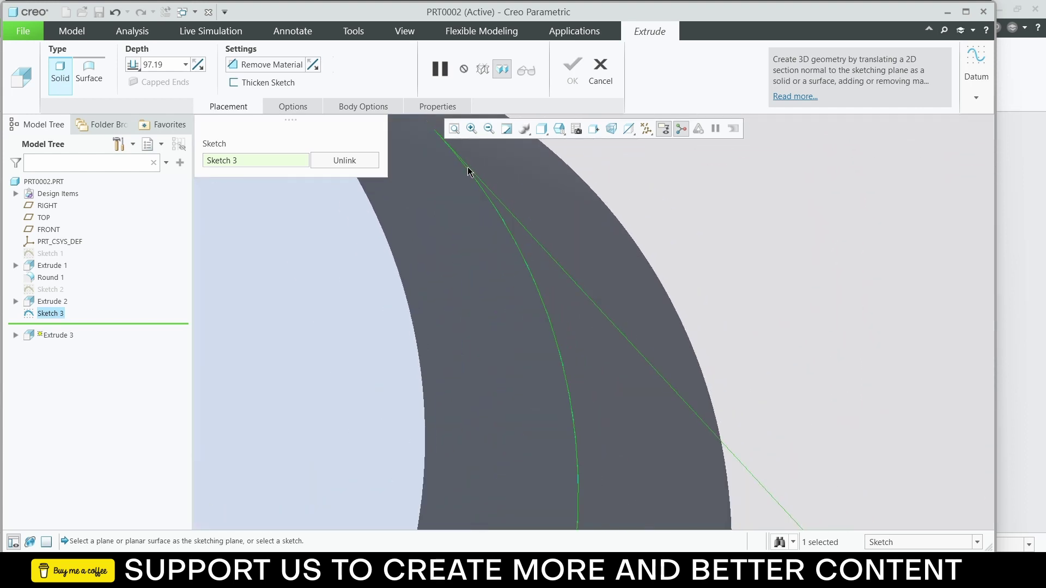
scroll(471, 173, down, 3)
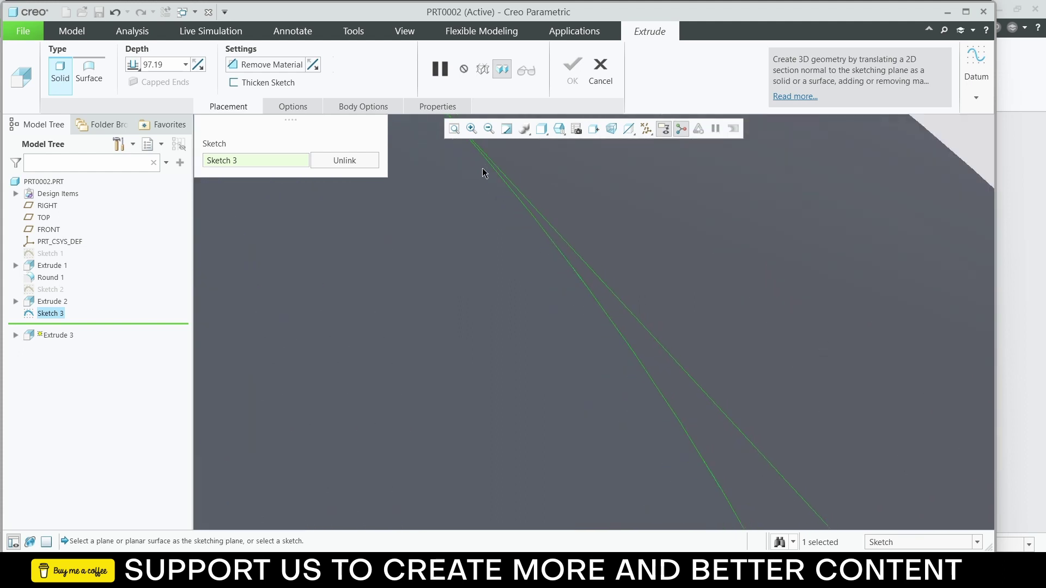
scroll(483, 173, up, 3)
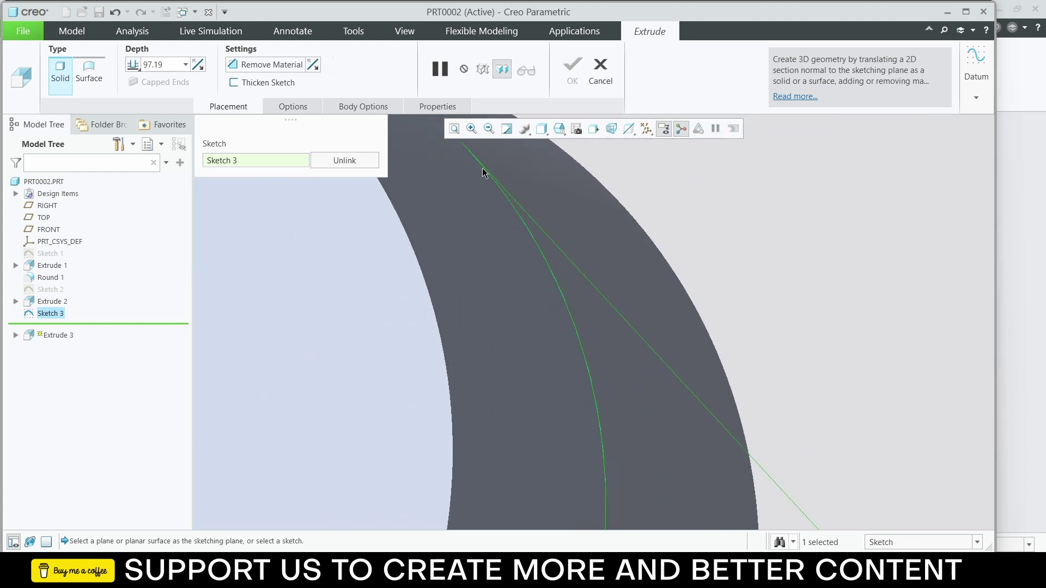
click(600, 70)
Step: Edit Sketch 3 facing its sketch plane, trim the stray overlap at the upper circle's tangent point, and finish the sketch
click(530, 308)
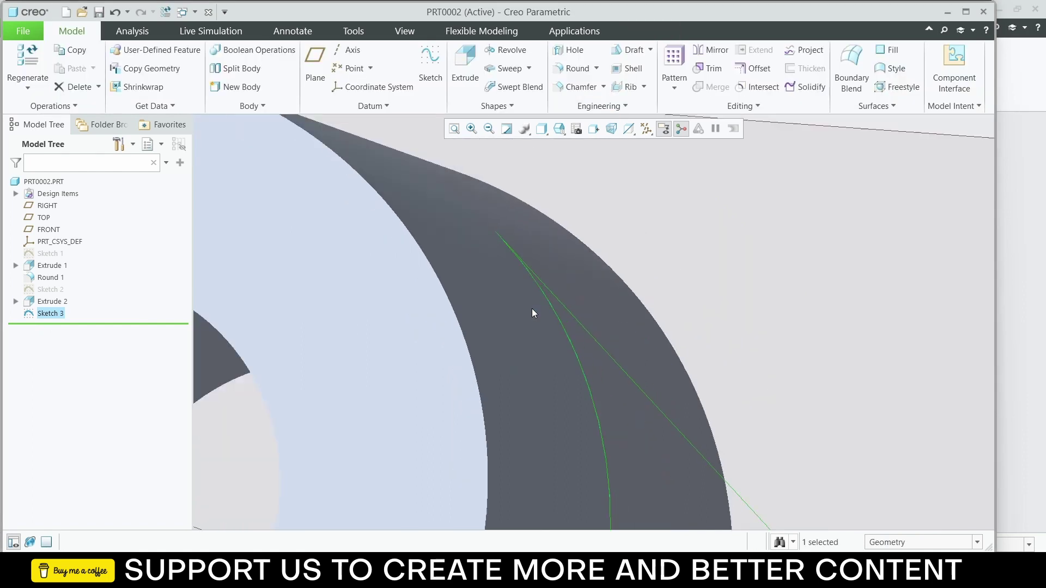
scroll(533, 309, up, 5)
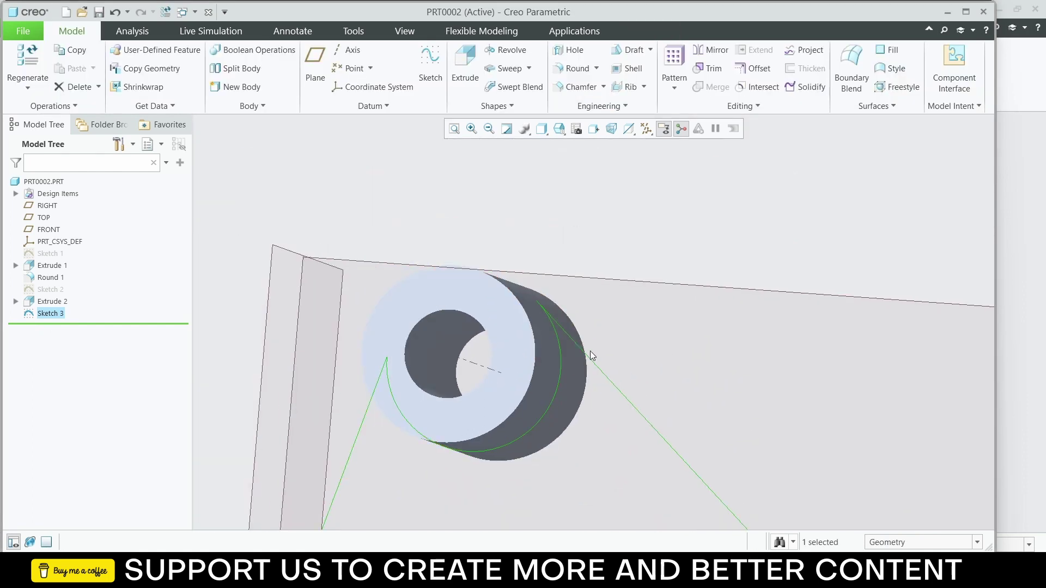
click(595, 364)
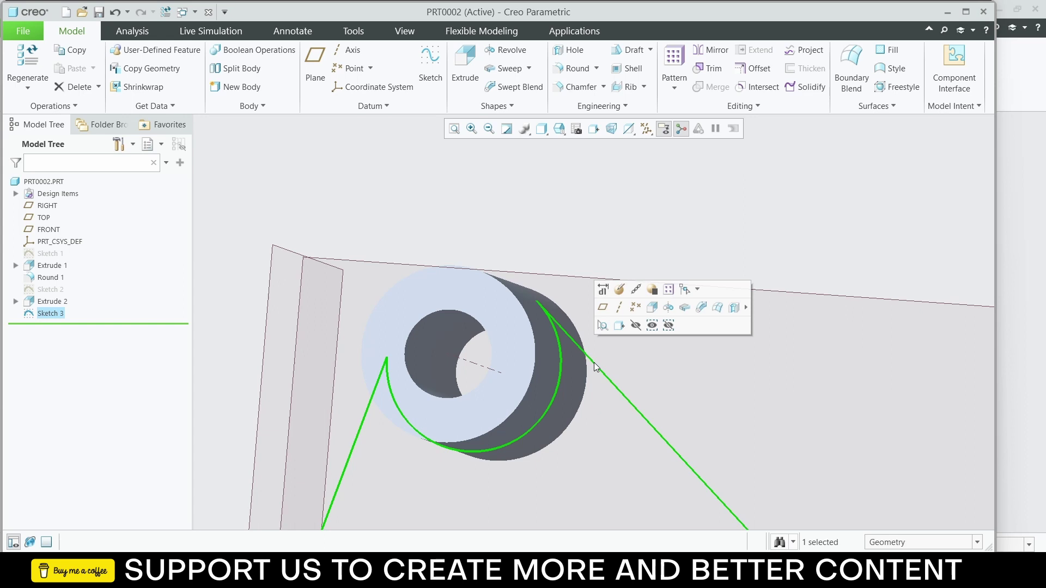
click(617, 290)
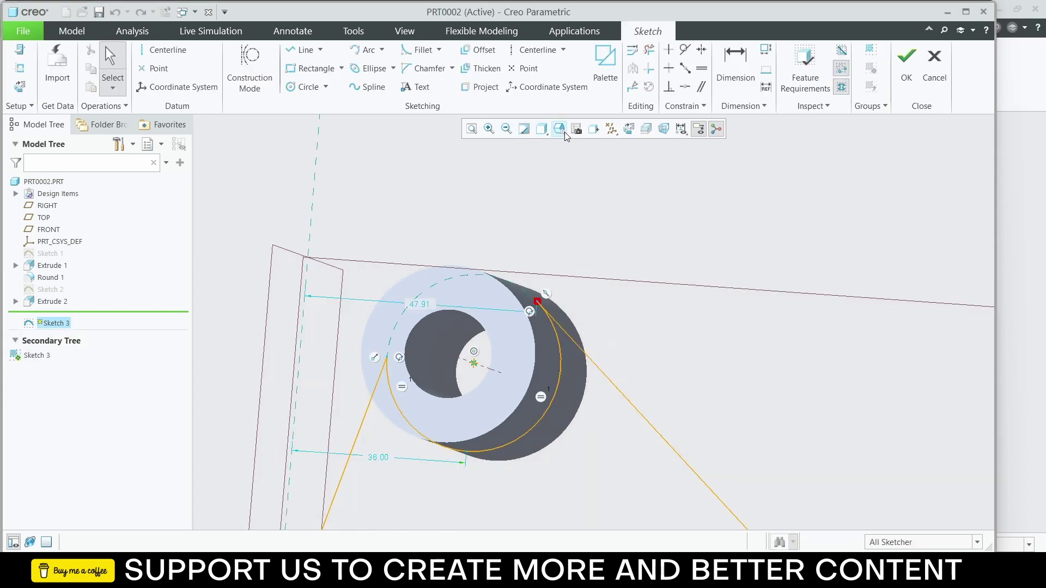
click(594, 129)
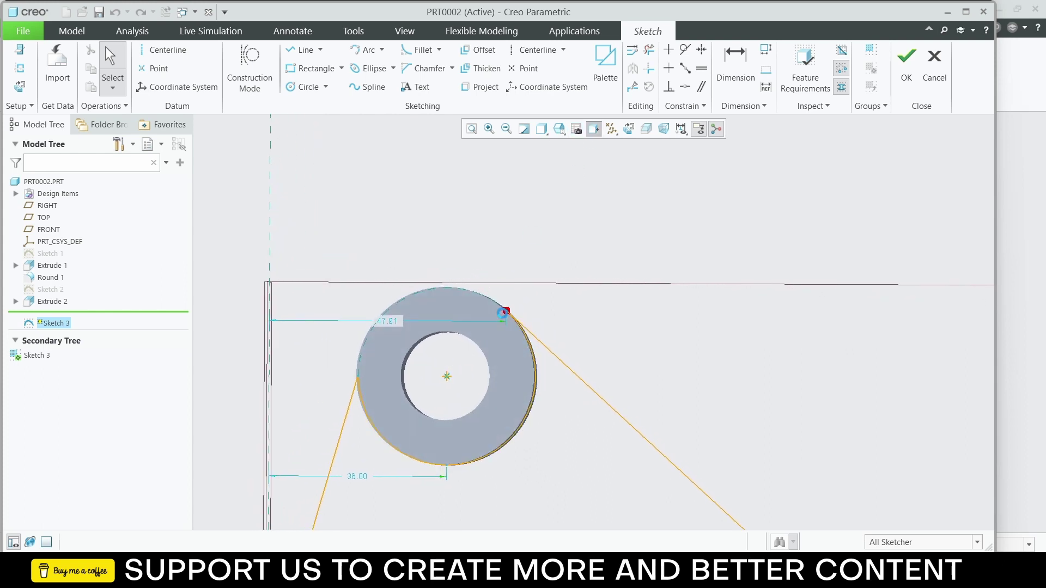
scroll(510, 315, up, 8)
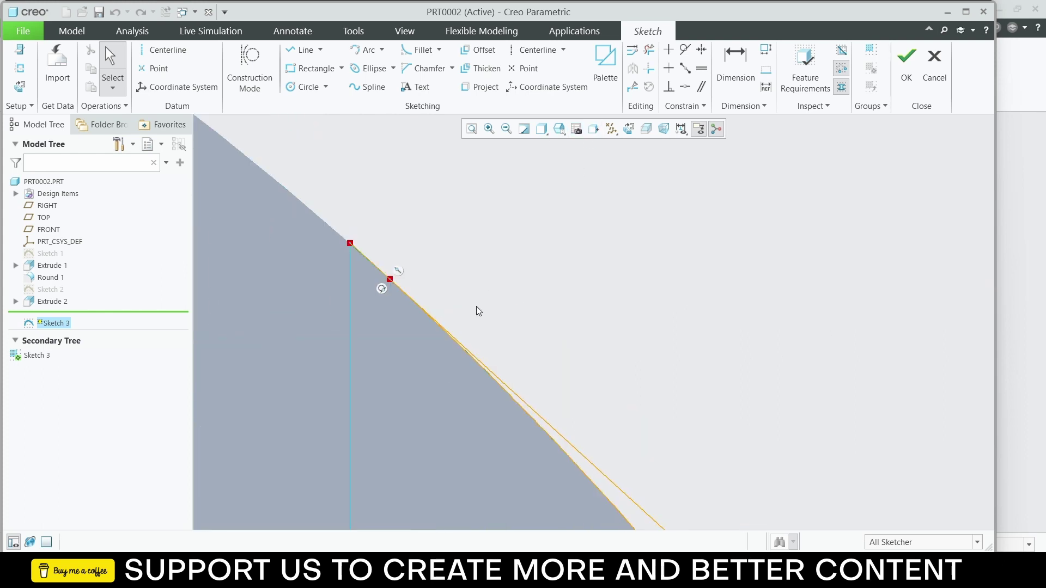
scroll(477, 311, up, 3)
click(297, 234)
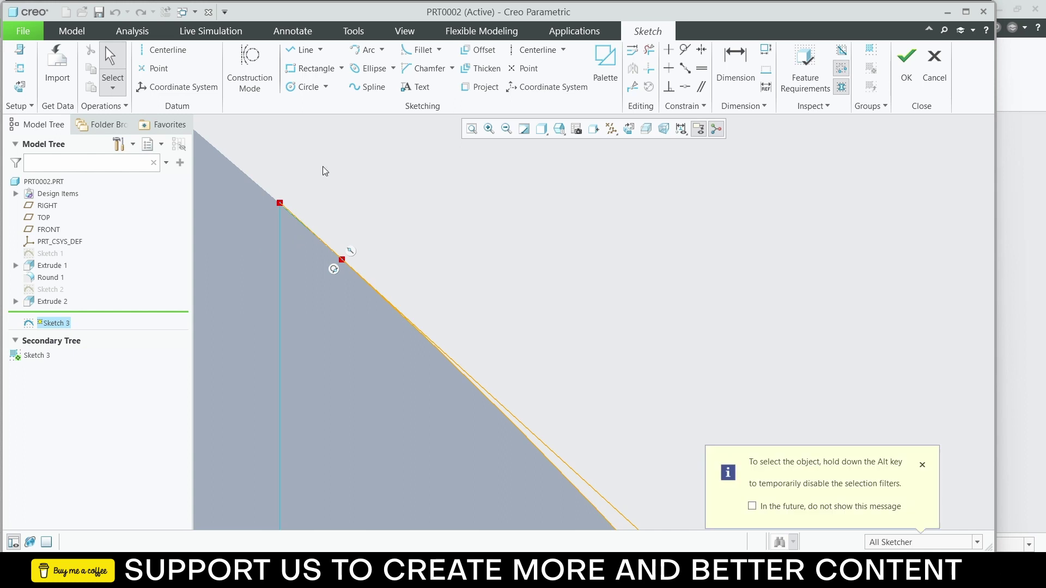
click(648, 52)
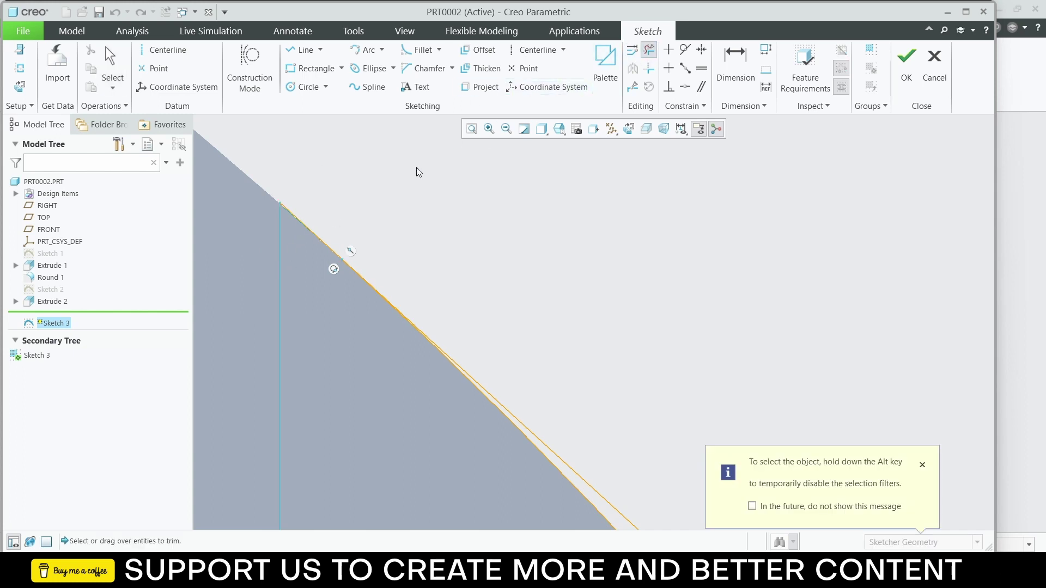
drag(357, 164, 245, 262)
scroll(422, 234, down, 6)
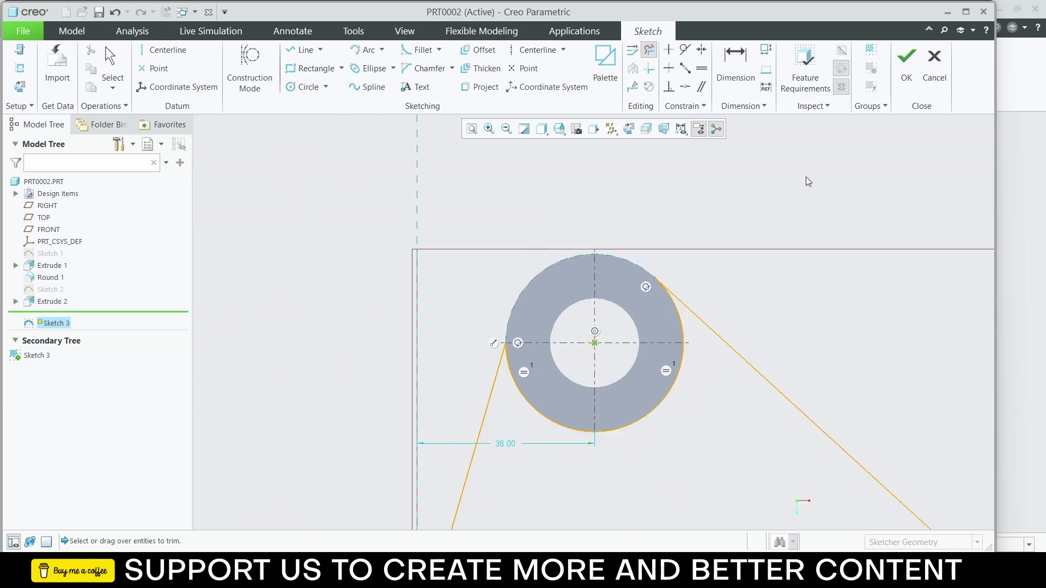
click(904, 61)
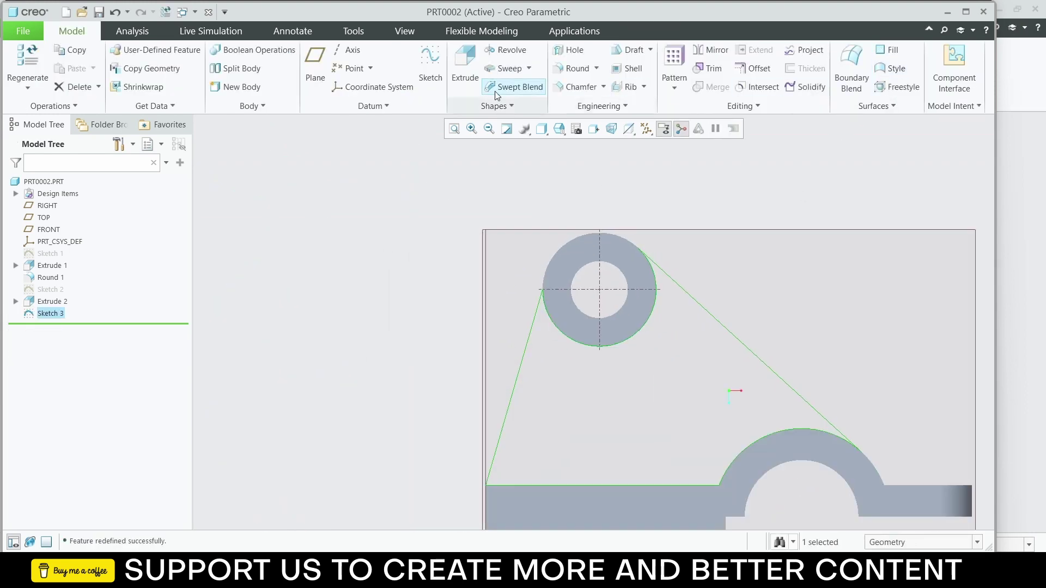
Step: Extrude Sketch 3 as a solid web with a depth of 10, symmetric about the sketch plane
click(506, 49)
click(687, 70)
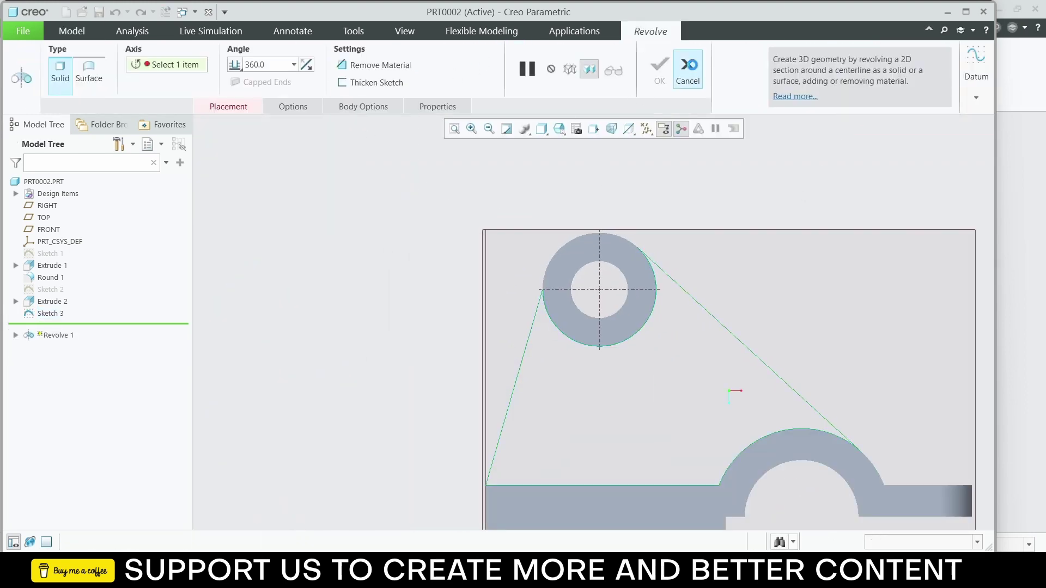
click(465, 68)
key(ctrl+d)
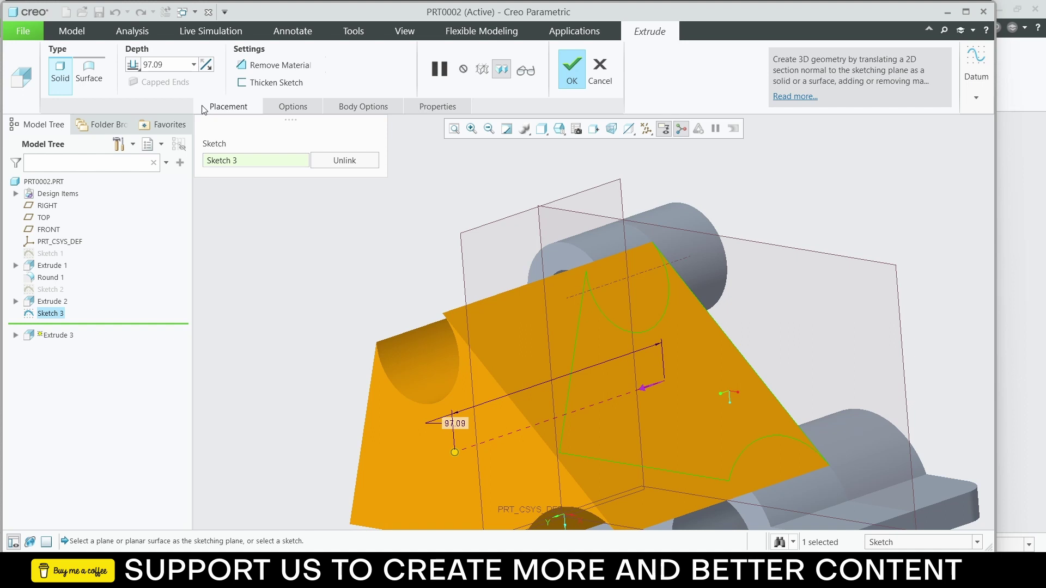
middle_drag(466, 198, 482, 202)
double_click(153, 64)
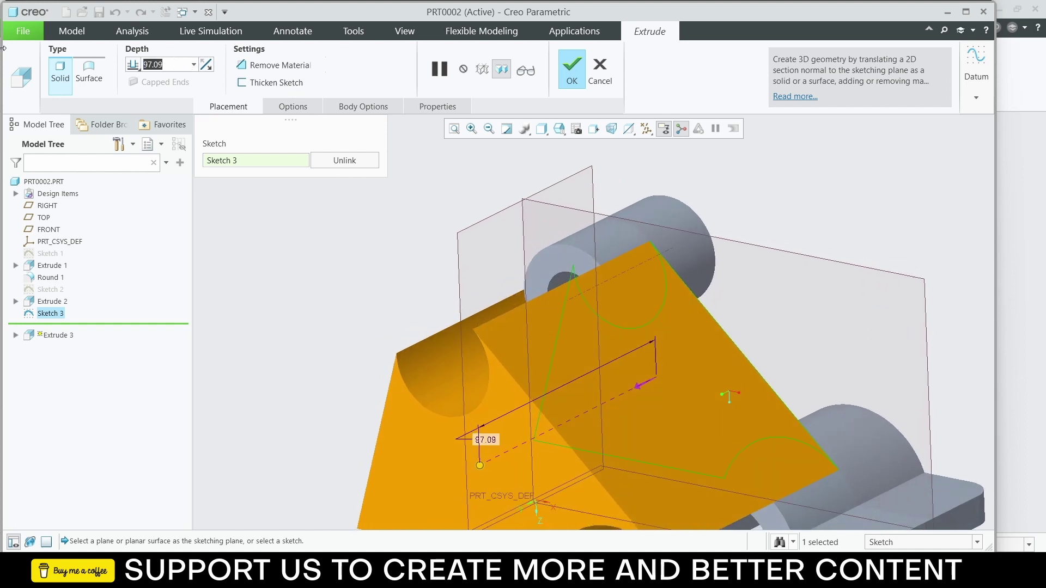
text(10)
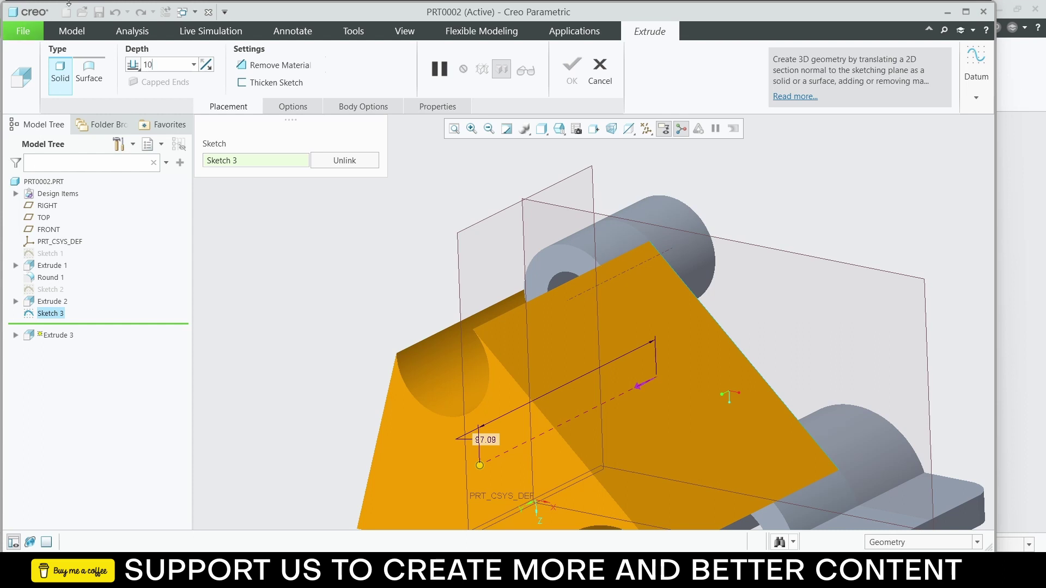
click(132, 64)
click(158, 97)
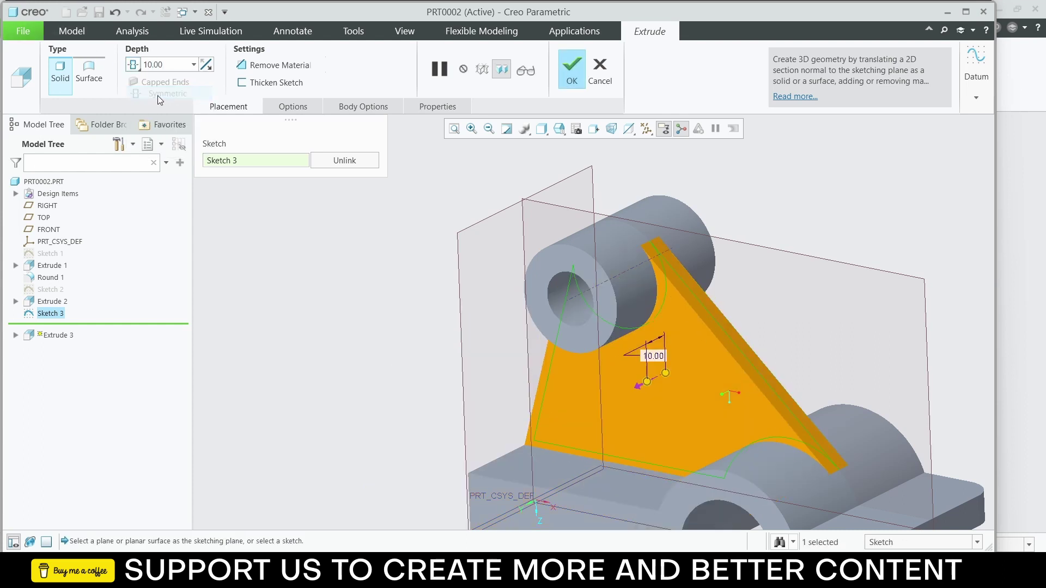
click(561, 67)
mouse_move(326, 253)
middle_down()
mouse_move(358, 244)
mouse_move(390, 261)
mouse_move(370, 240)
middle_up()
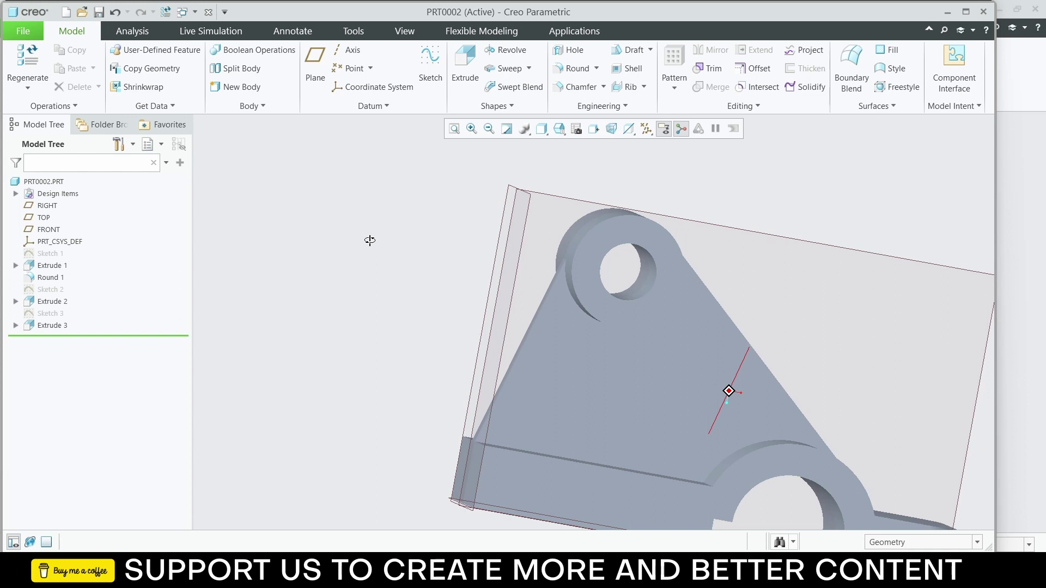
middle_drag(369, 240, 377, 243)
mouse_move(544, 295)
middle_down()
mouse_move(523, 288)
mouse_move(570, 329)
middle_up()
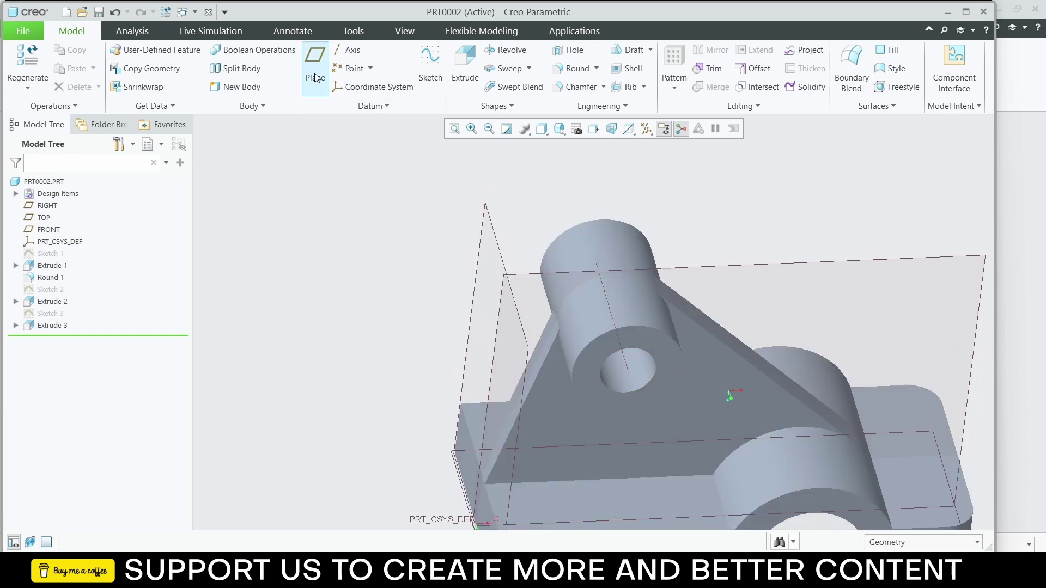
click(626, 366)
click(306, 57)
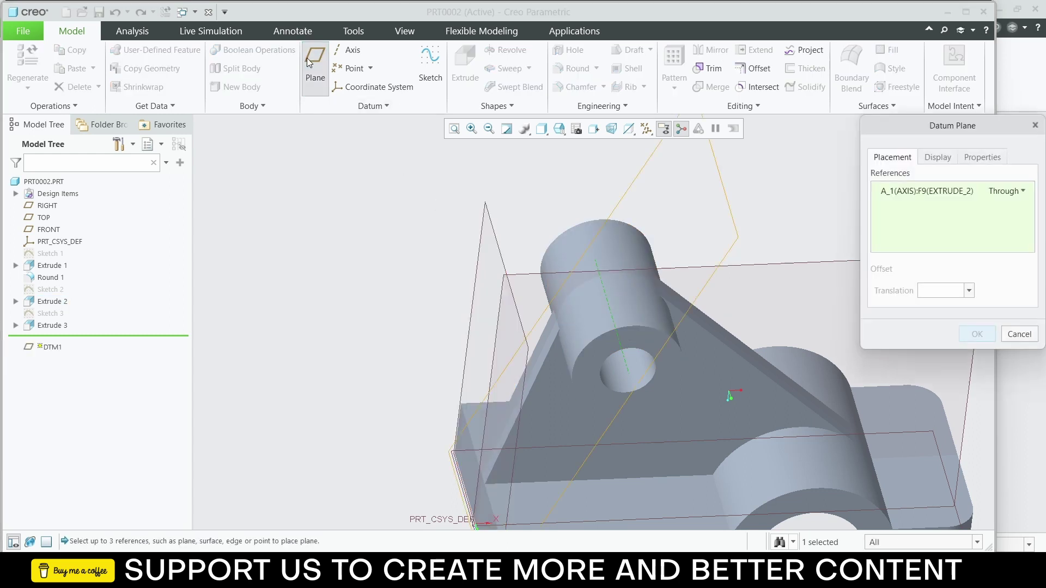
scroll(795, 339, down, 5)
middle_drag(795, 338, 764, 326)
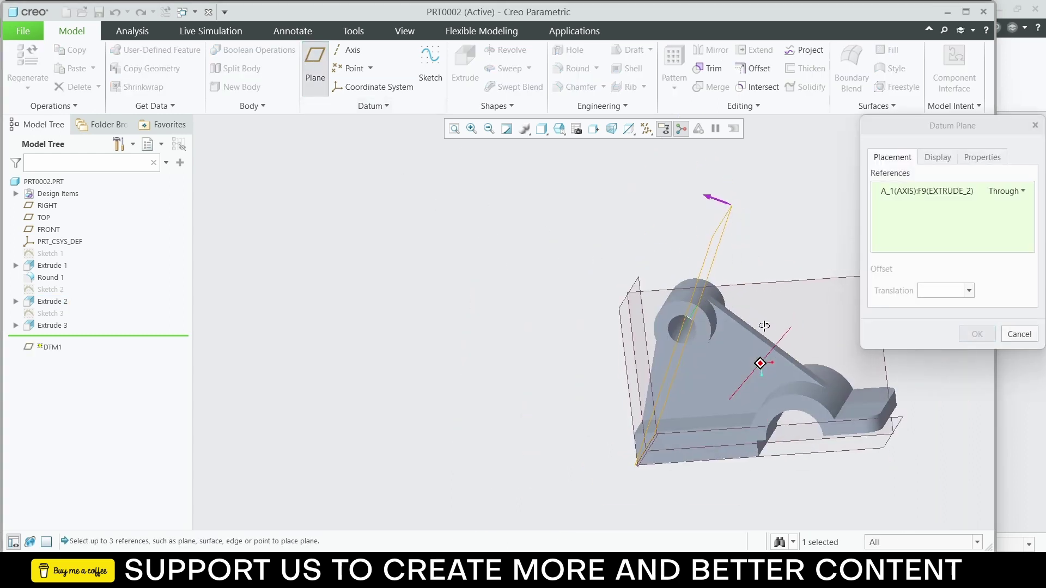
click(1035, 126)
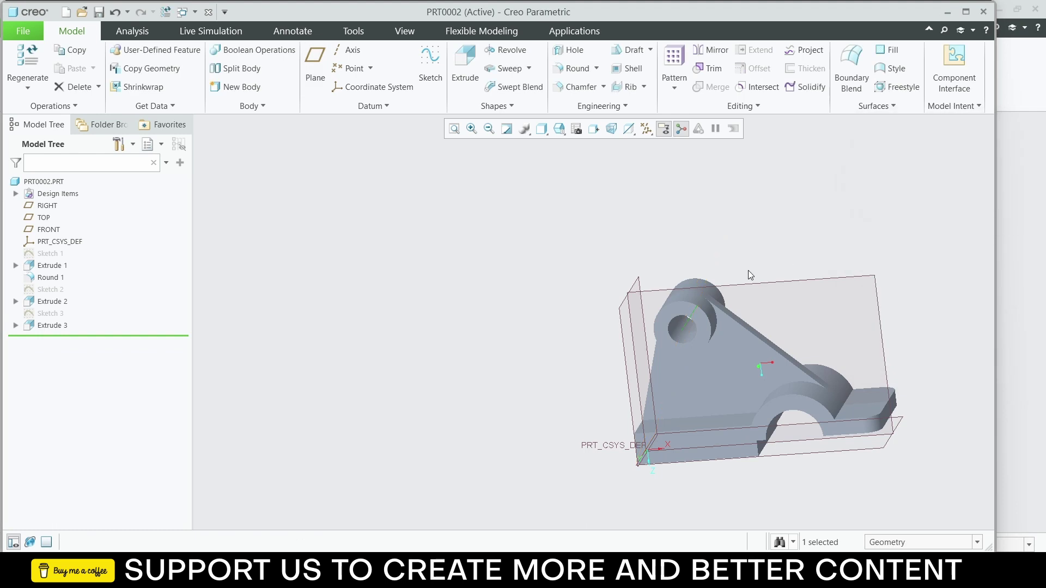
click(717, 234)
Step: Start a datum plane offset from the flat side face at the base's far end, opening its translation value for editing
mouse_move(850, 392)
middle_down()
mouse_move(894, 437)
mouse_move(833, 390)
middle_up()
click(865, 407)
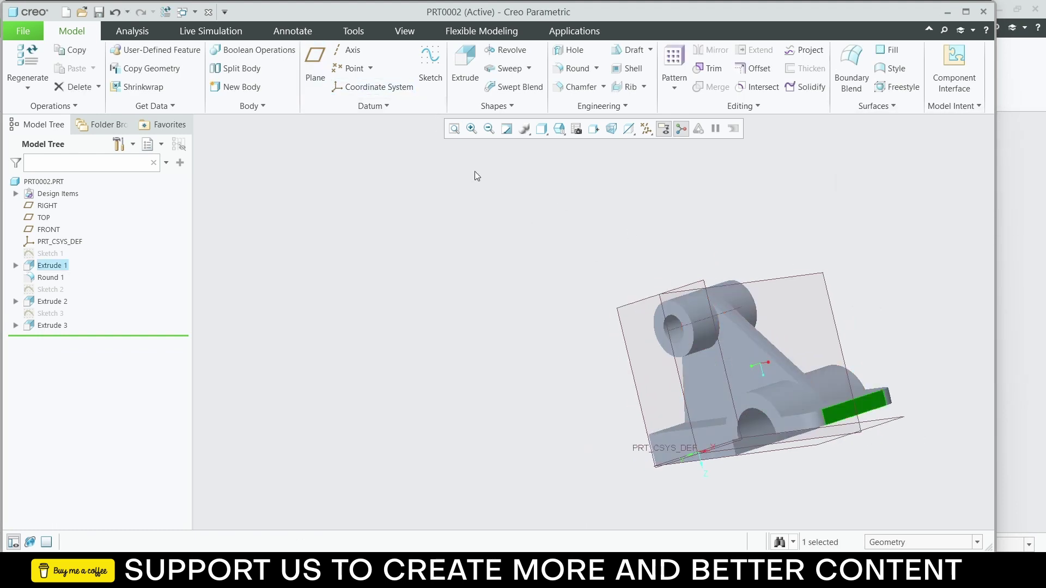
click(321, 70)
middle_drag(556, 267, 603, 267)
scroll(603, 268, down, 3)
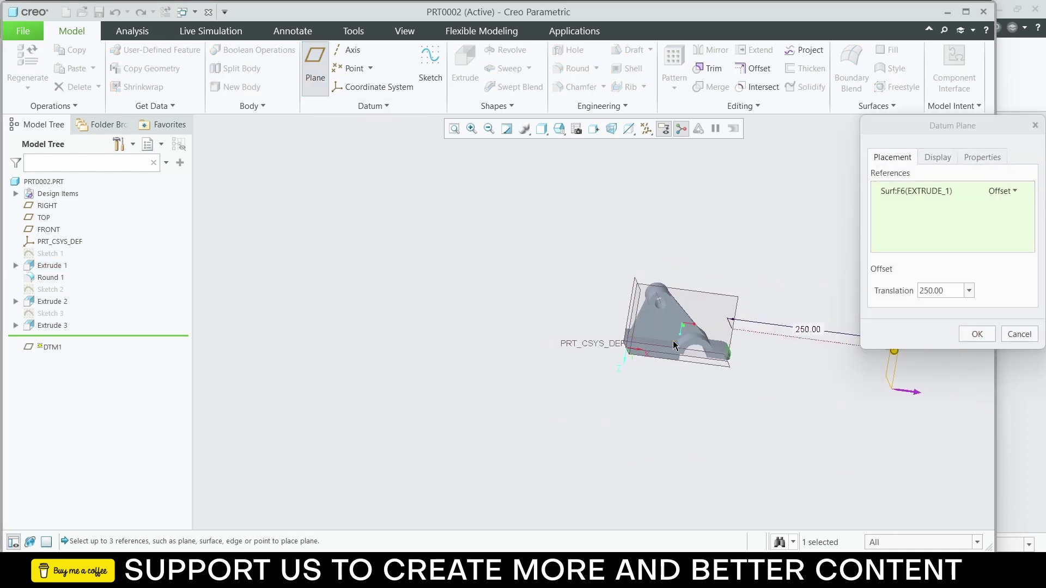
double_click(946, 293)
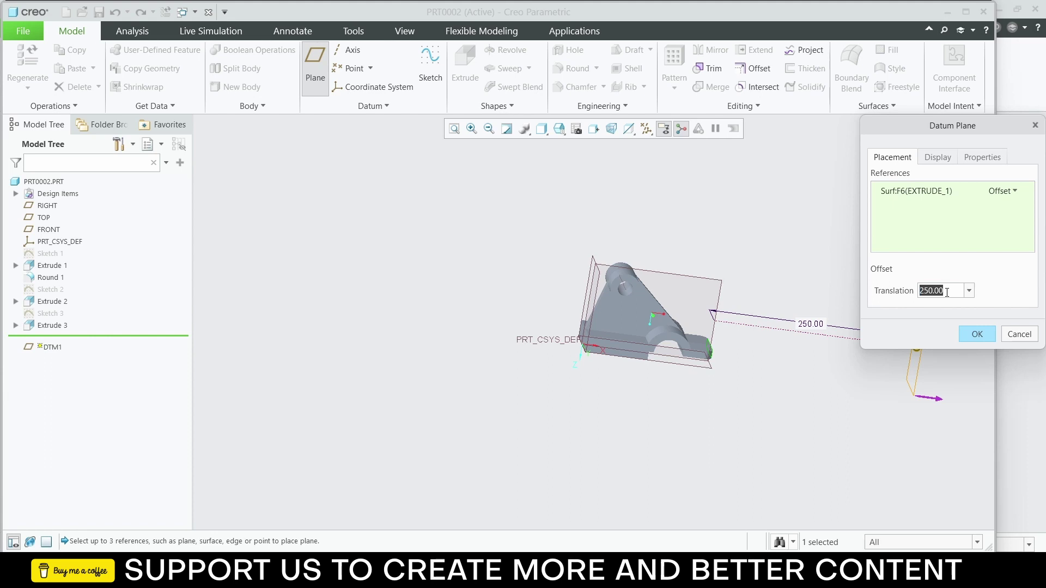
Step: Switch to Calculator, compute 54 + 46 + 18, and return to the datum plane definition
key(alt+Tab)
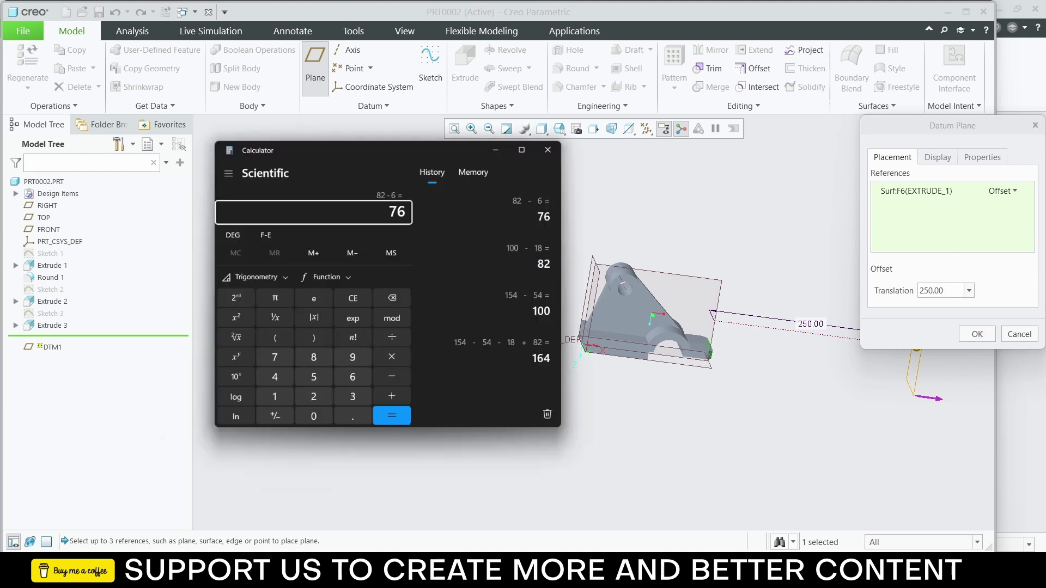
click(344, 252)
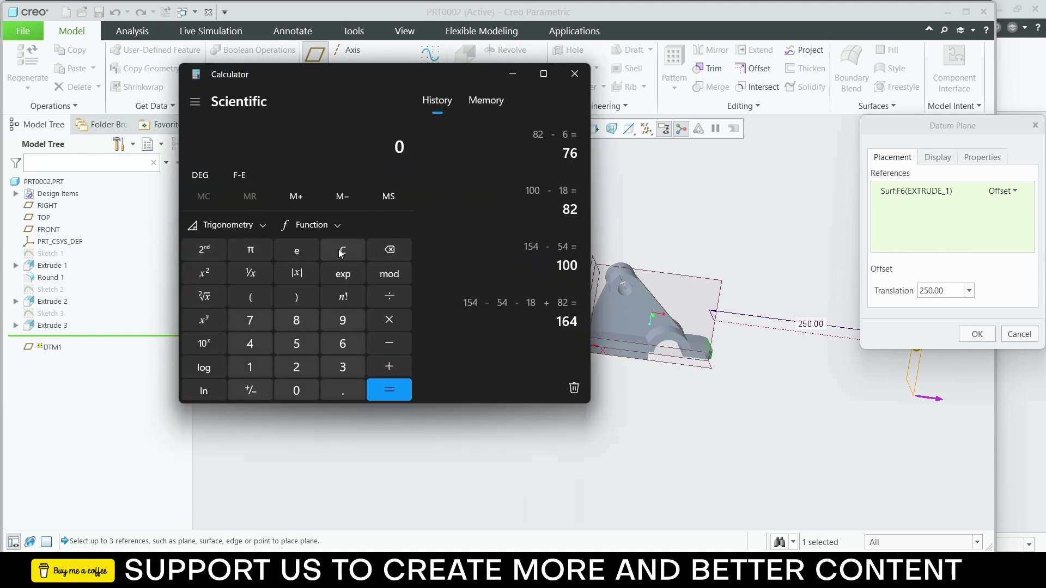
text(54 + 46 )
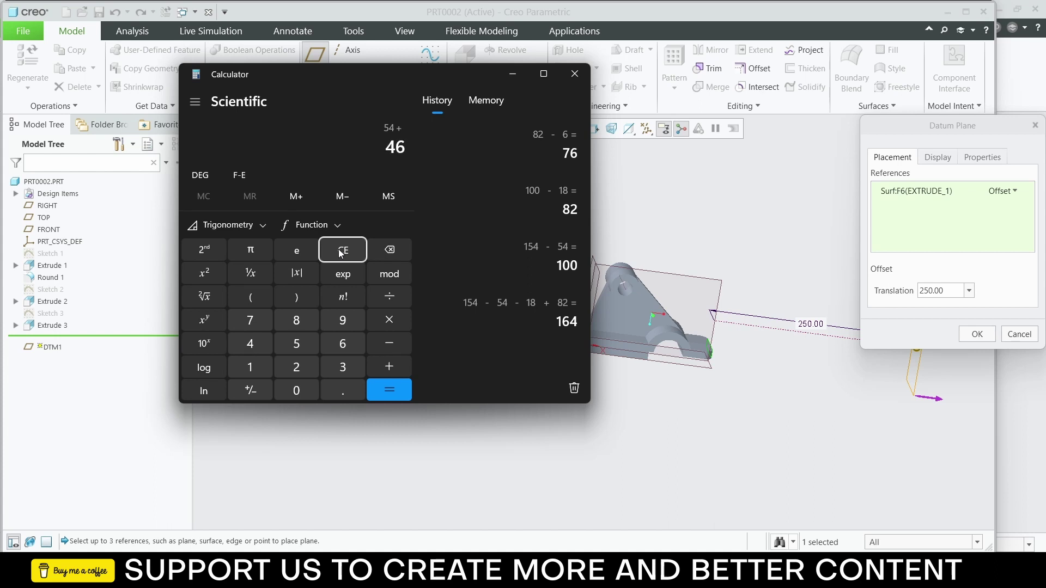
text(+ 18)
key(Return)
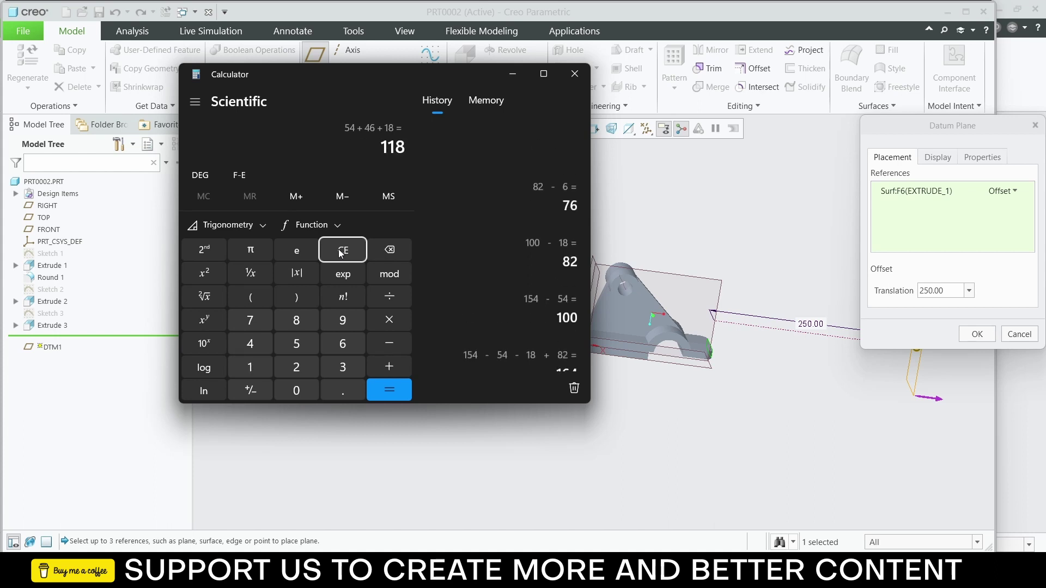
click(510, 73)
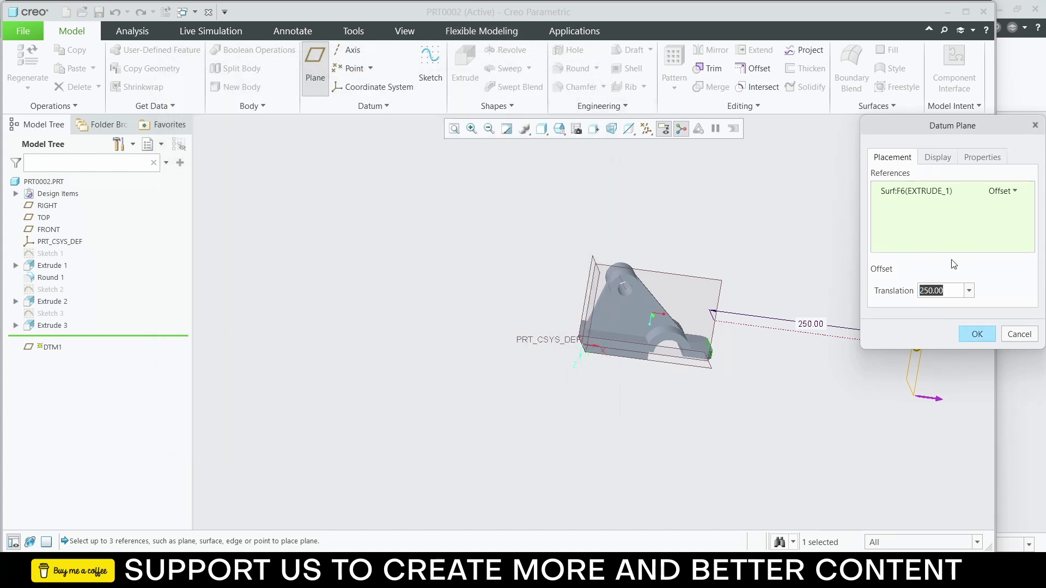
Step: Set the datum plane's offset translation to -118 and create the plane
text(-11)
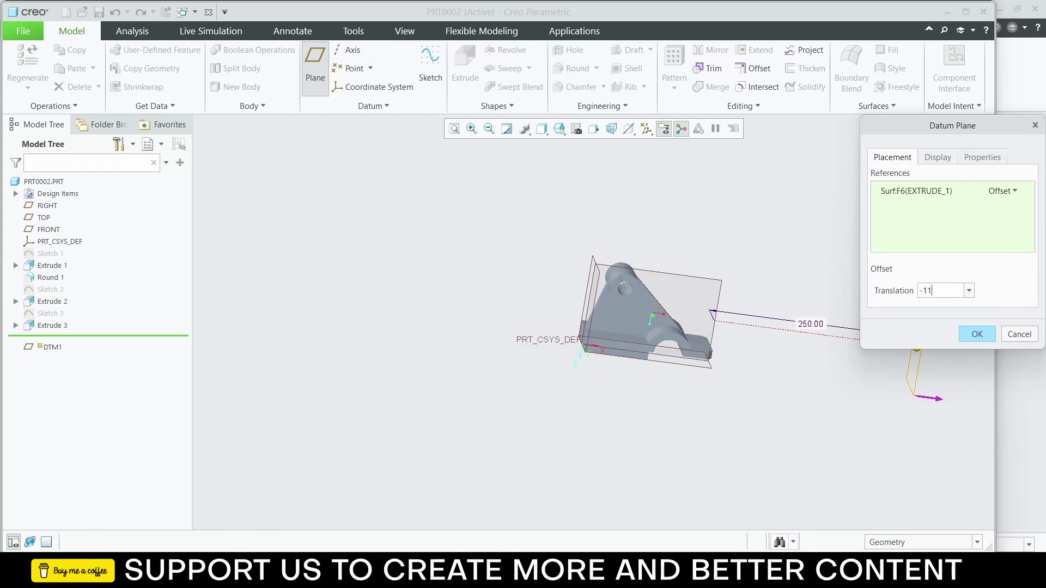
text(8)
key(Return)
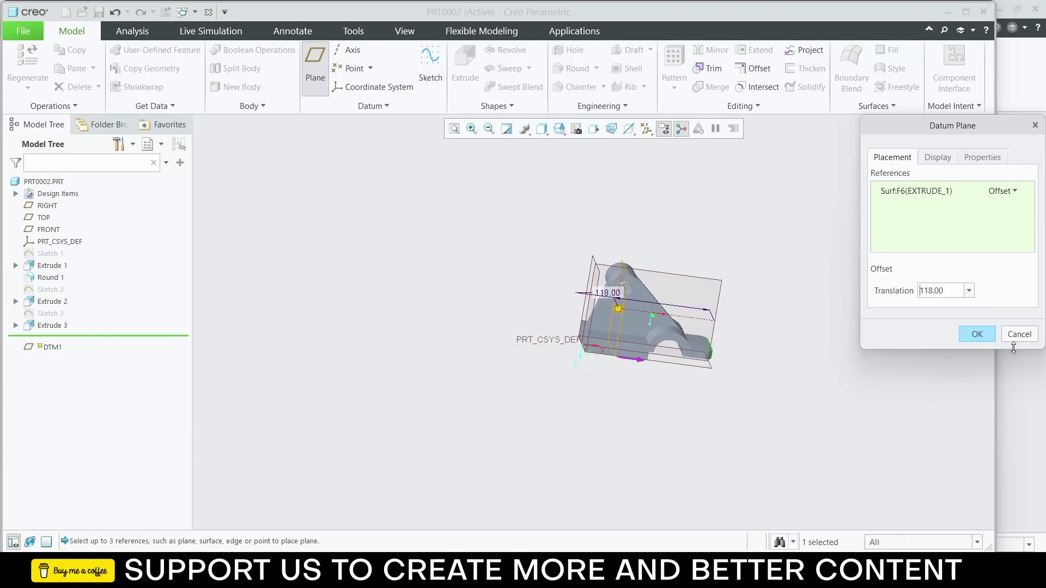
click(976, 334)
Step: Open a new sketch on the new datum plane through the upper cylinder, with the view facing the plane
scroll(556, 175, up, 5)
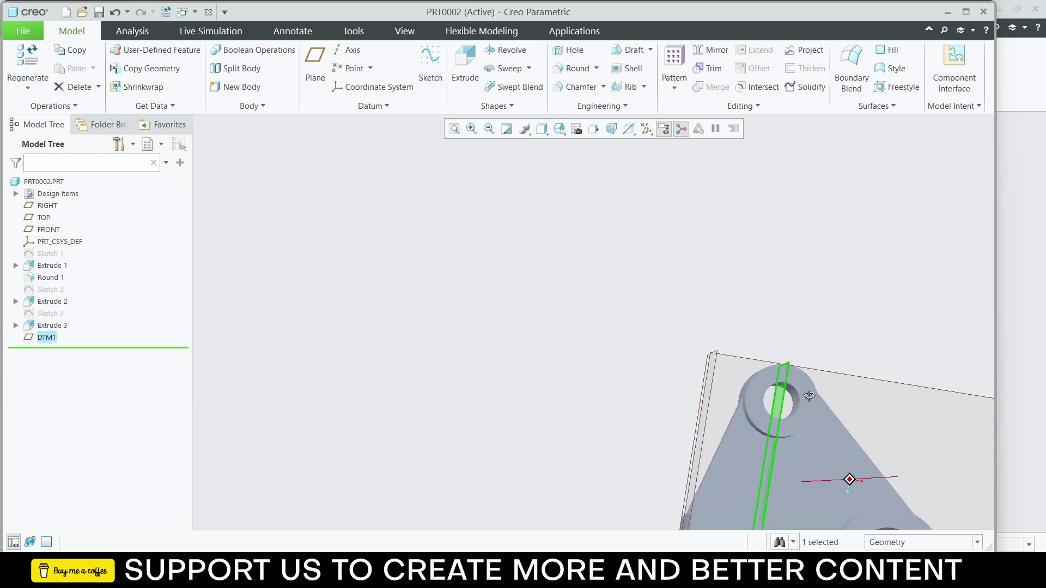
middle_drag(809, 396, 768, 399)
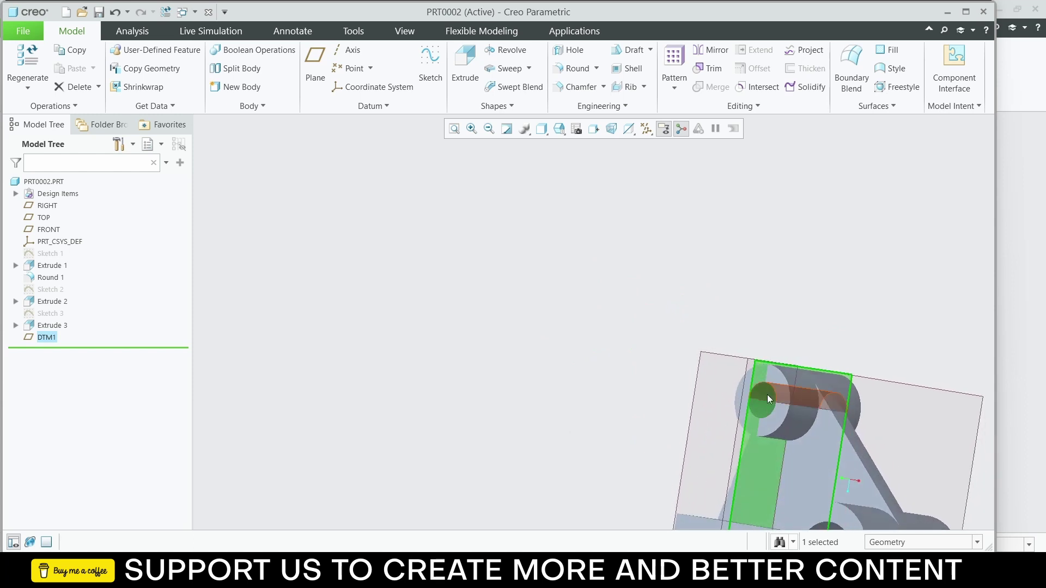
click(756, 364)
click(785, 326)
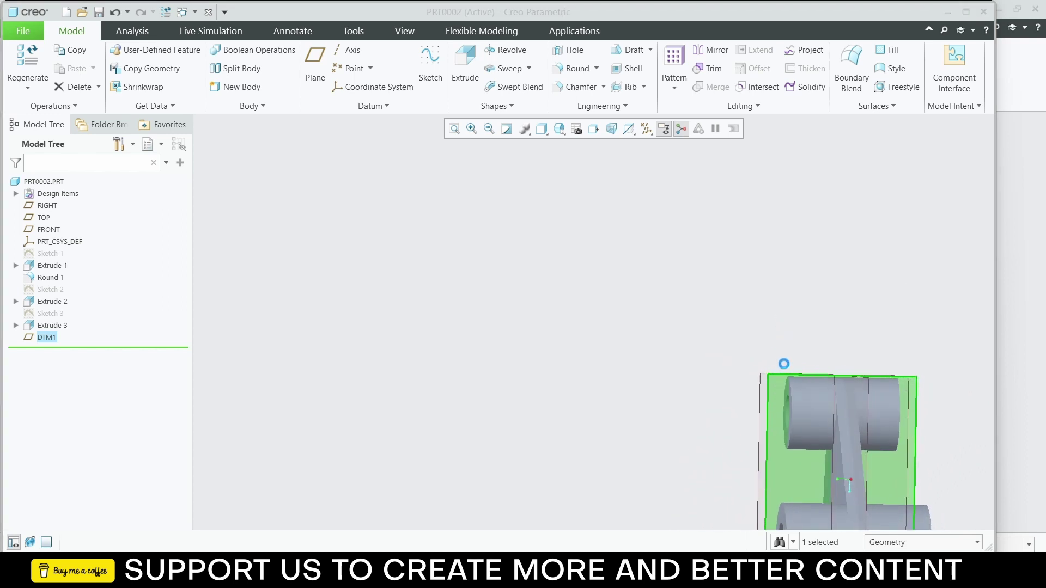
mouse_move(808, 375)
middle_down()
mouse_move(860, 449)
mouse_move(996, 447)
mouse_move(877, 467)
mouse_move(887, 472)
mouse_move(874, 471)
mouse_move(864, 446)
middle_up()
scroll(874, 471, down, 4)
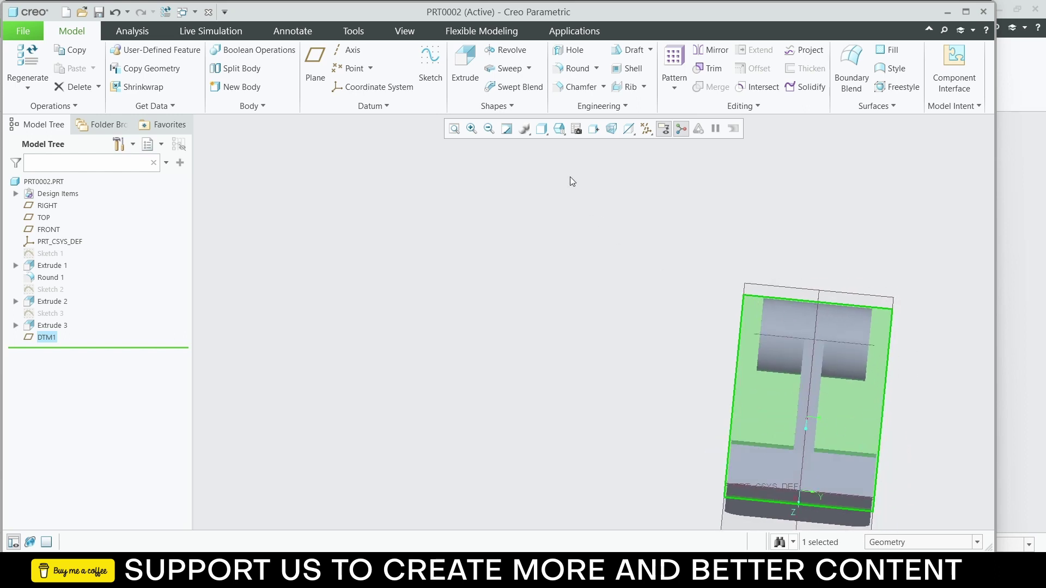
click(595, 129)
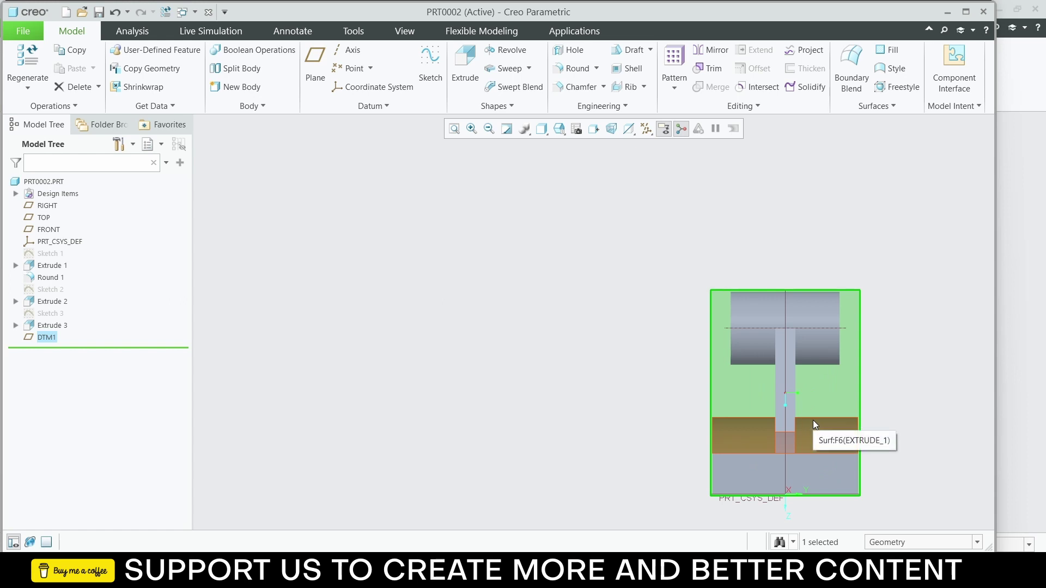
scroll(812, 420, down, 2)
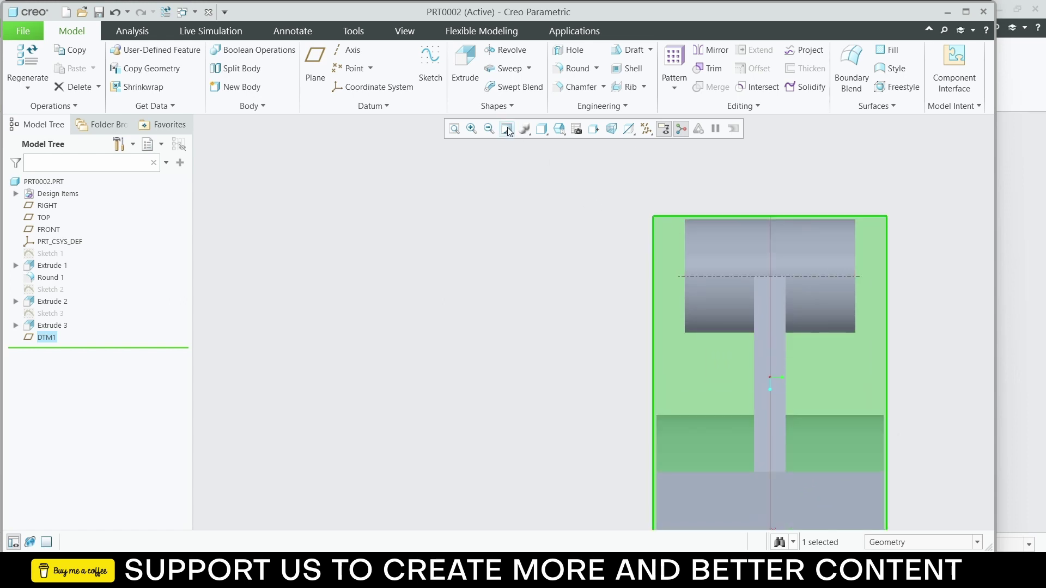
click(430, 61)
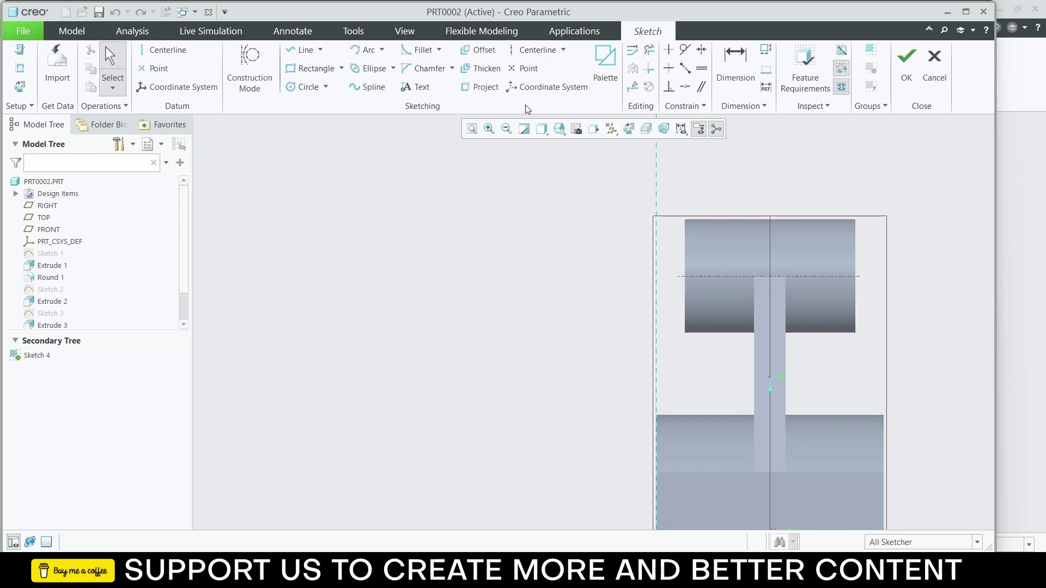
Step: Sketch a closed five-sided rib profile about 49 high beside the web, from inside the upper cylinder to the base, with its lower outer side slanting outward
click(302, 50)
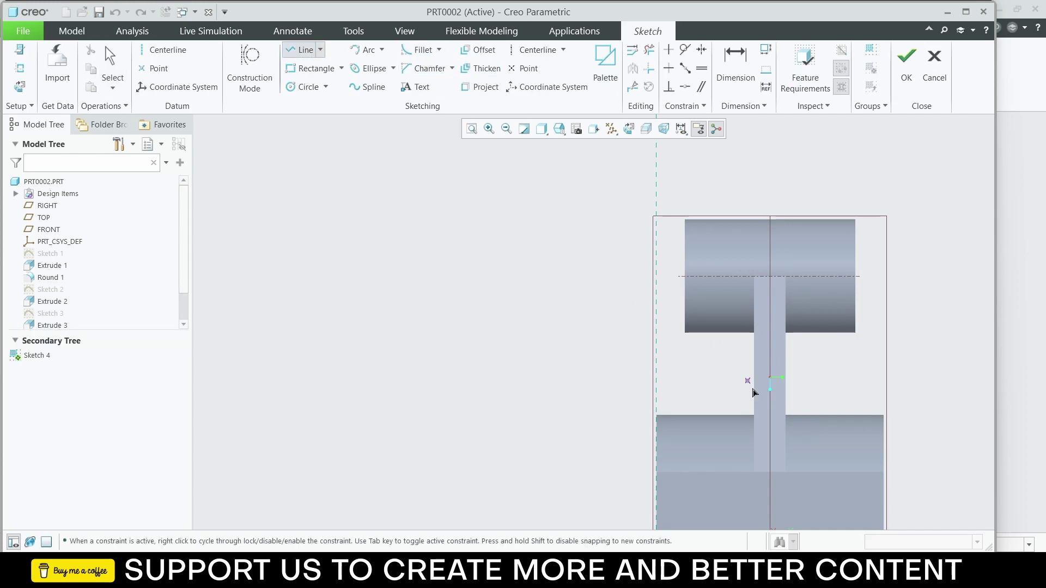
click(786, 472)
click(795, 321)
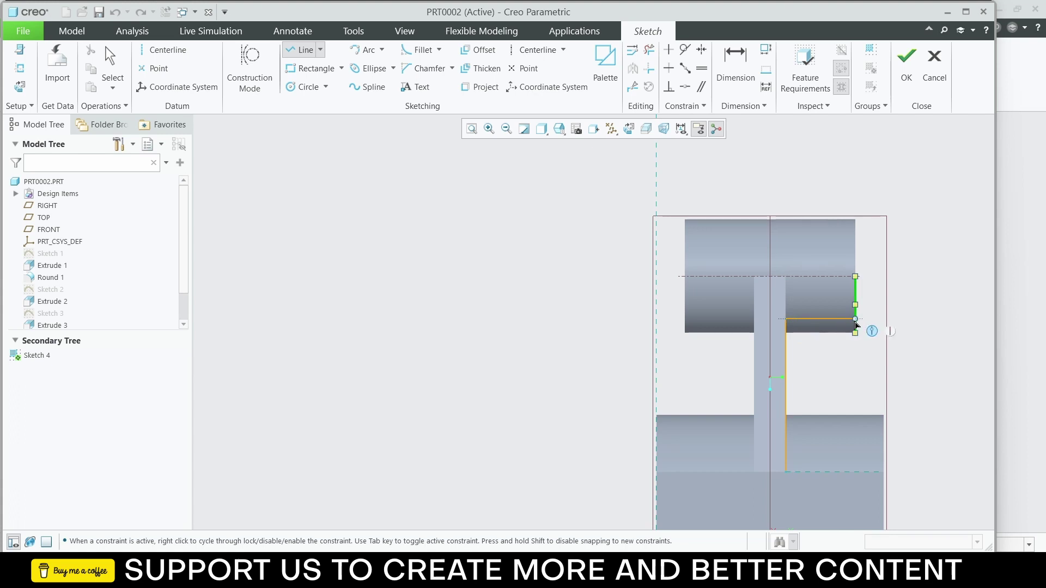
click(855, 319)
click(856, 357)
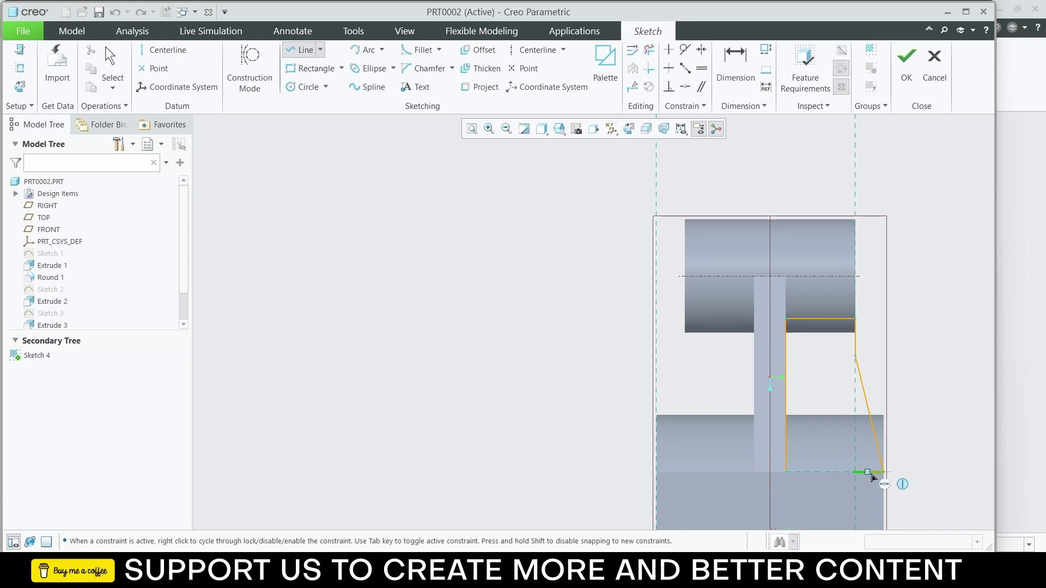
click(786, 472)
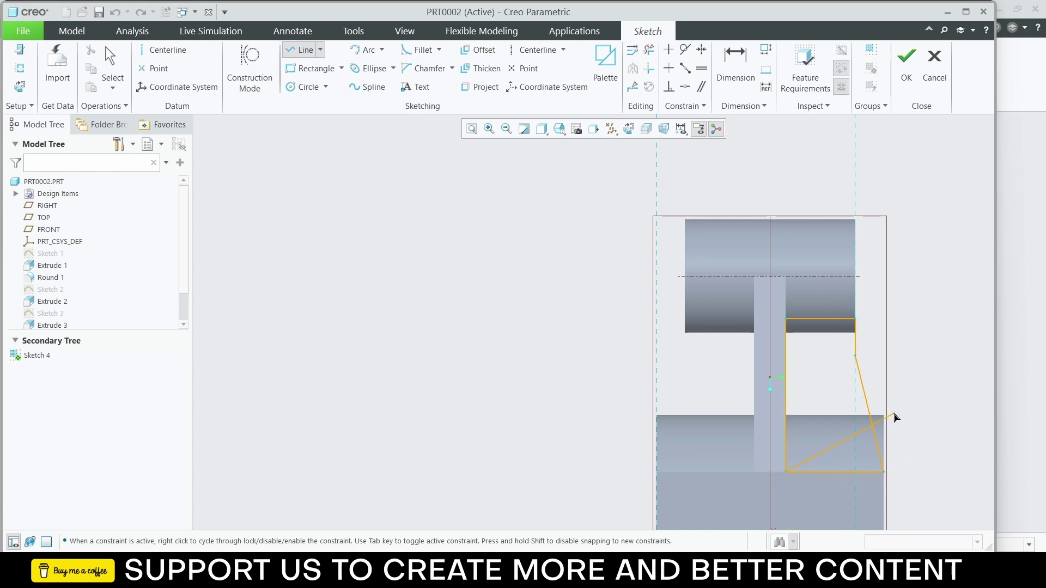
middle_click(894, 418)
middle_click(933, 299)
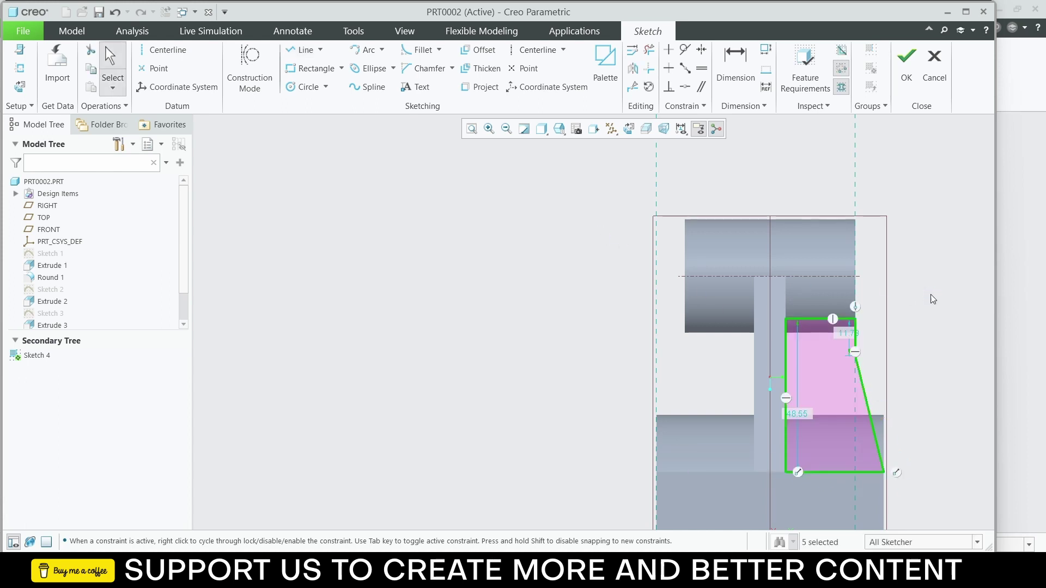
scroll(875, 410, up, 1)
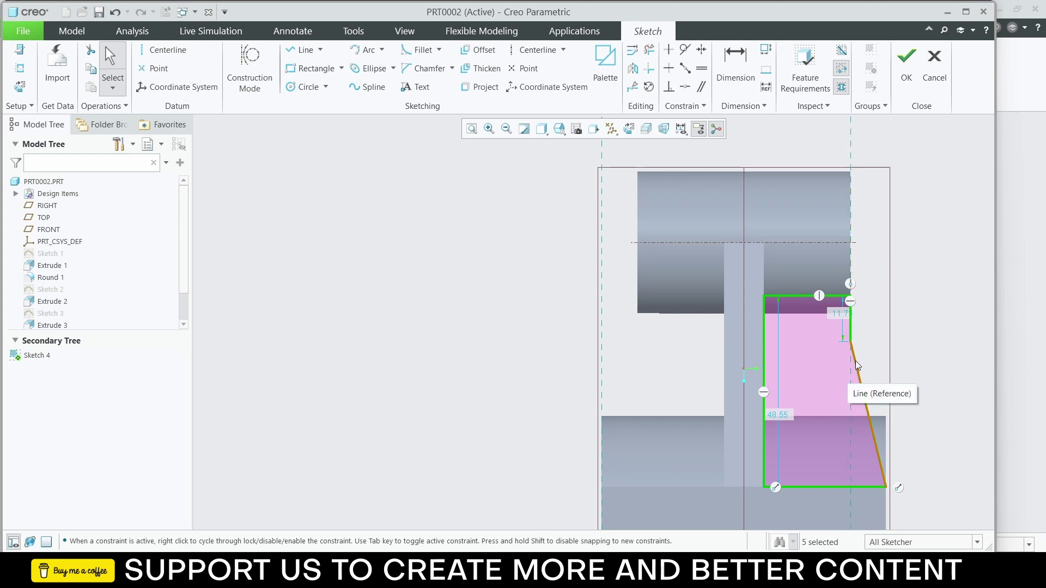
click(923, 280)
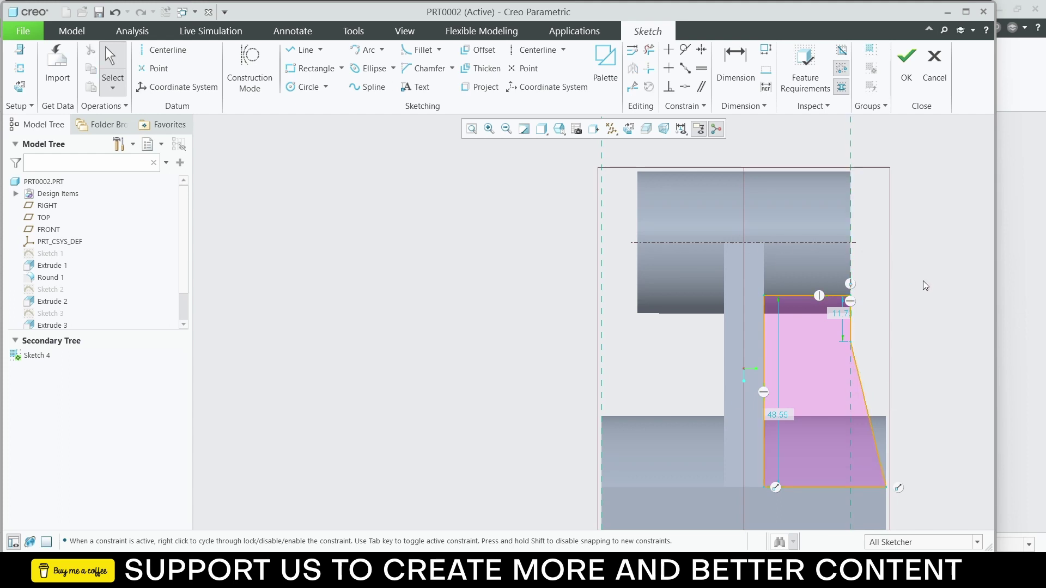
click(853, 349)
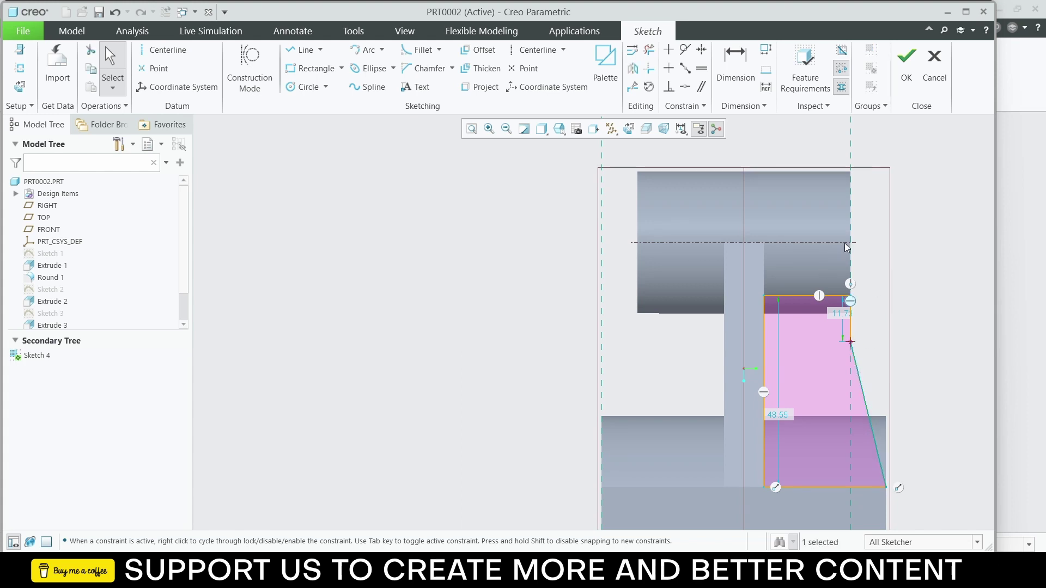
middle_drag(844, 243, 798, 269)
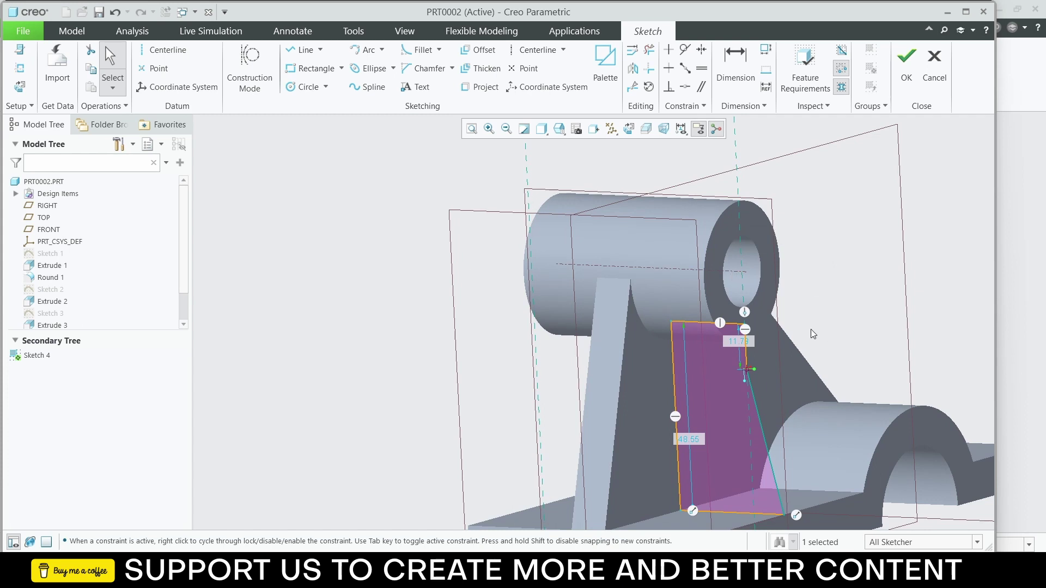
scroll(642, 252, down, 3)
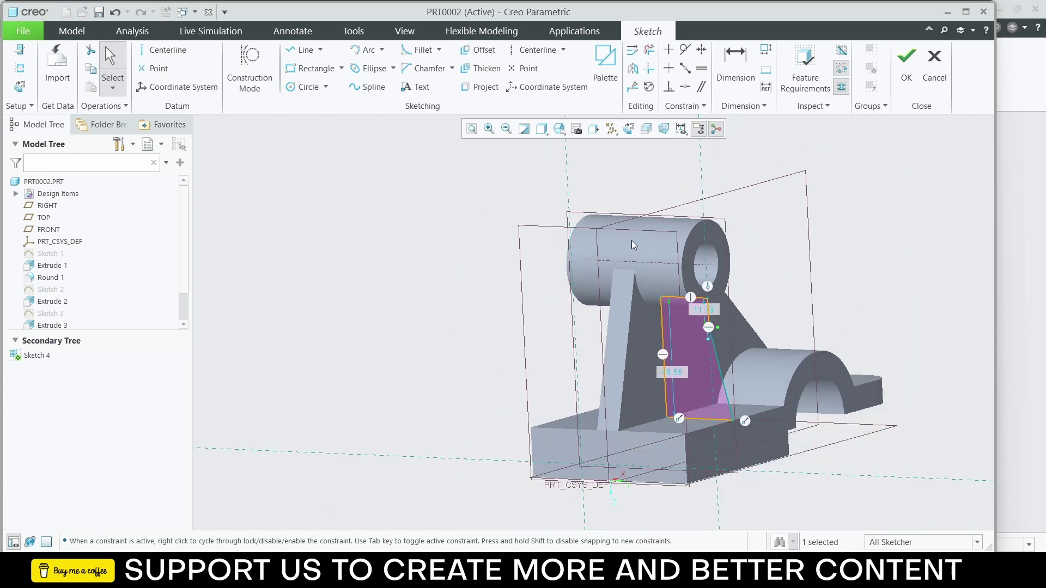
click(576, 130)
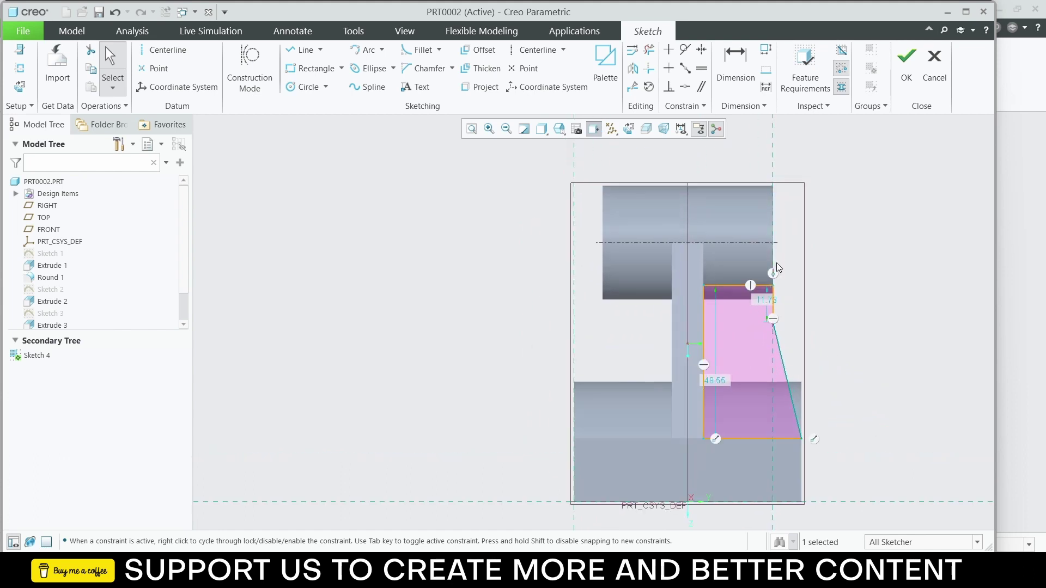
Step: Add a horizontal centerline along the upper cylinder's axis in the rib sketch
click(537, 49)
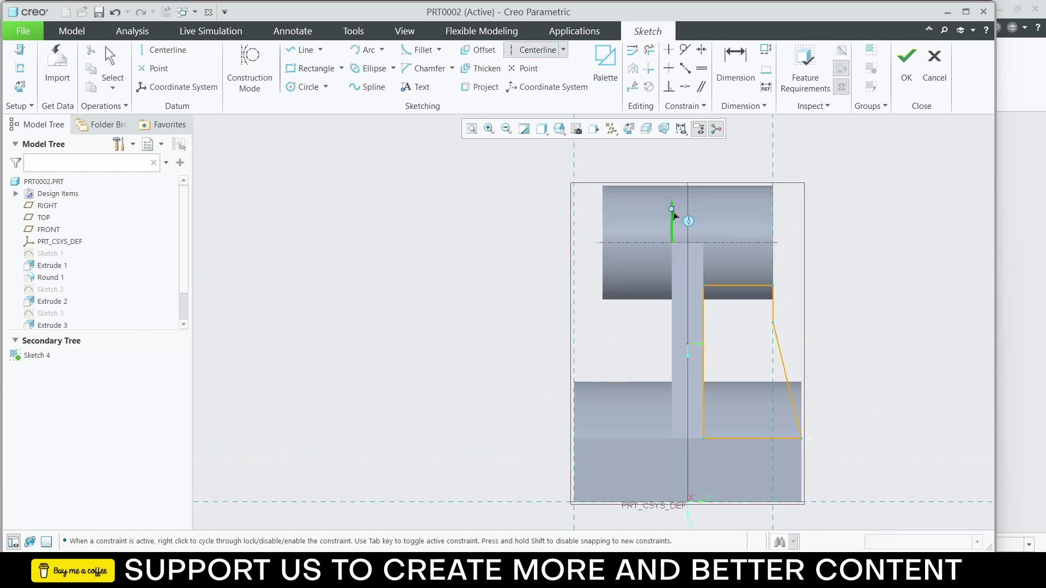
click(689, 244)
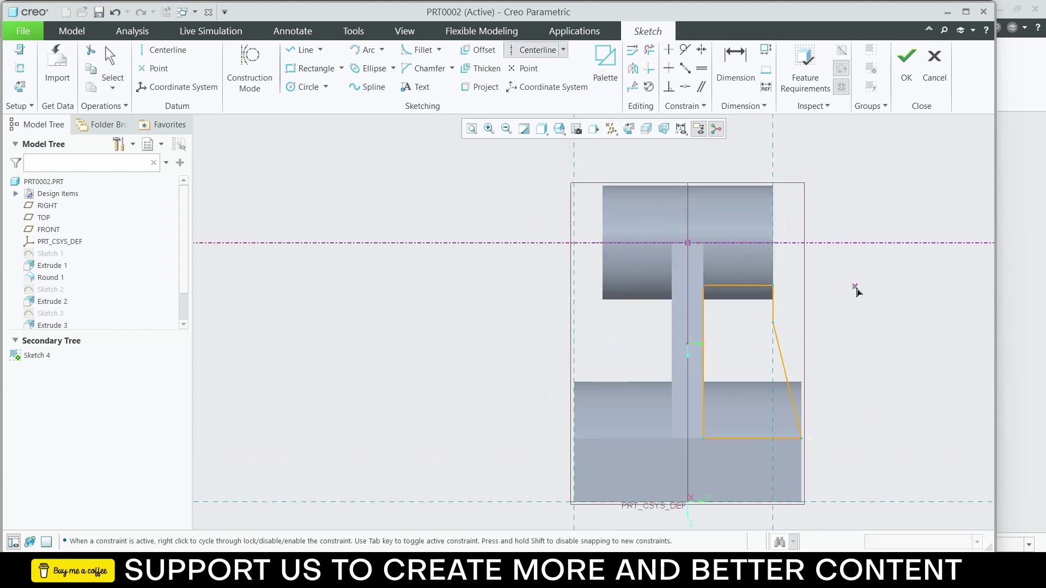
click(883, 266)
middle_click(883, 278)
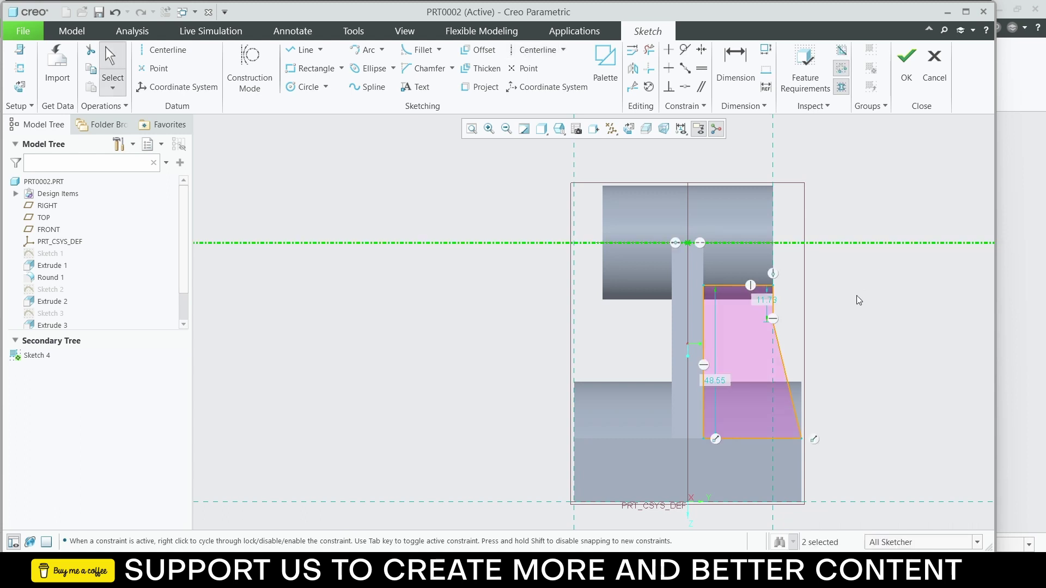
Step: Dimension the vertical distance from the horizontal centerline to the top vertex of the slanted line as 28
scroll(812, 315, up, 2)
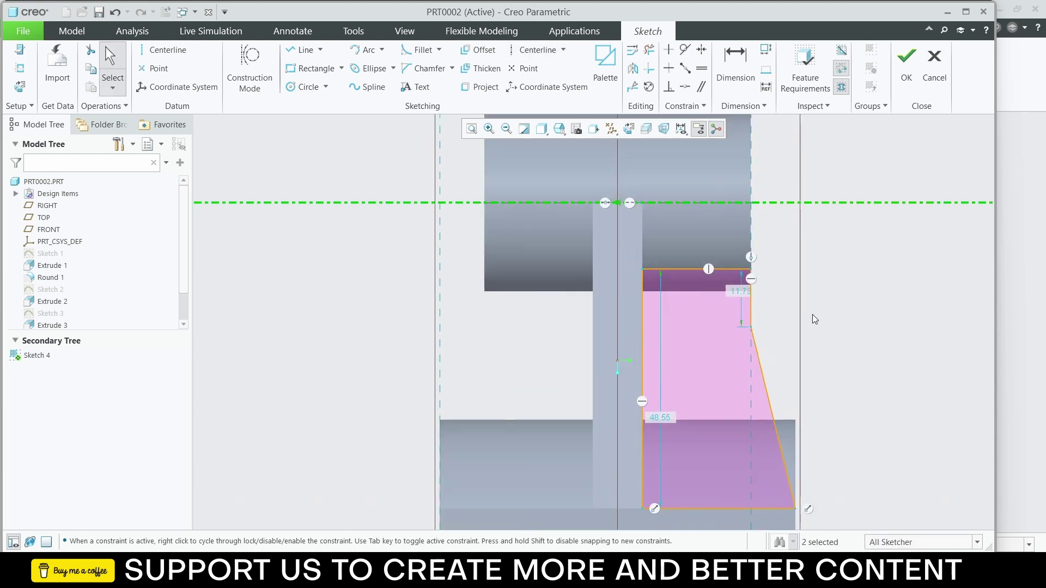
click(751, 325)
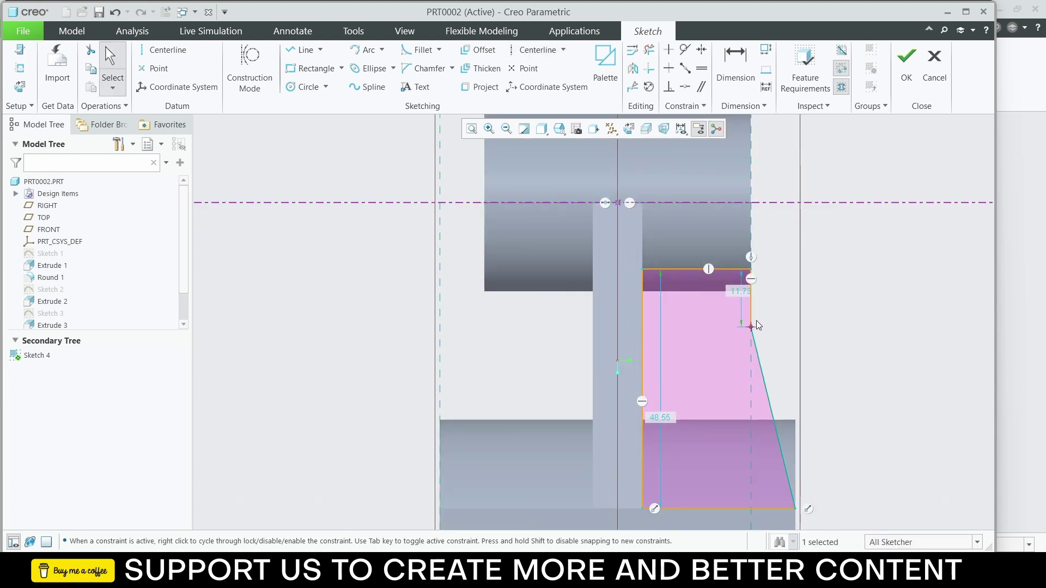
ctrl+click(757, 202)
click(796, 154)
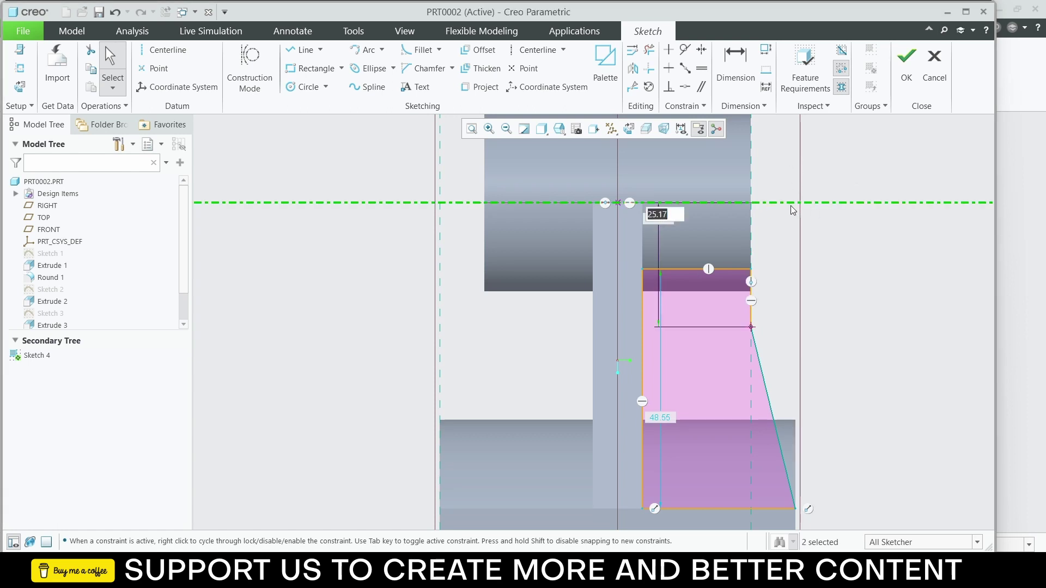
text(28)
key(Return)
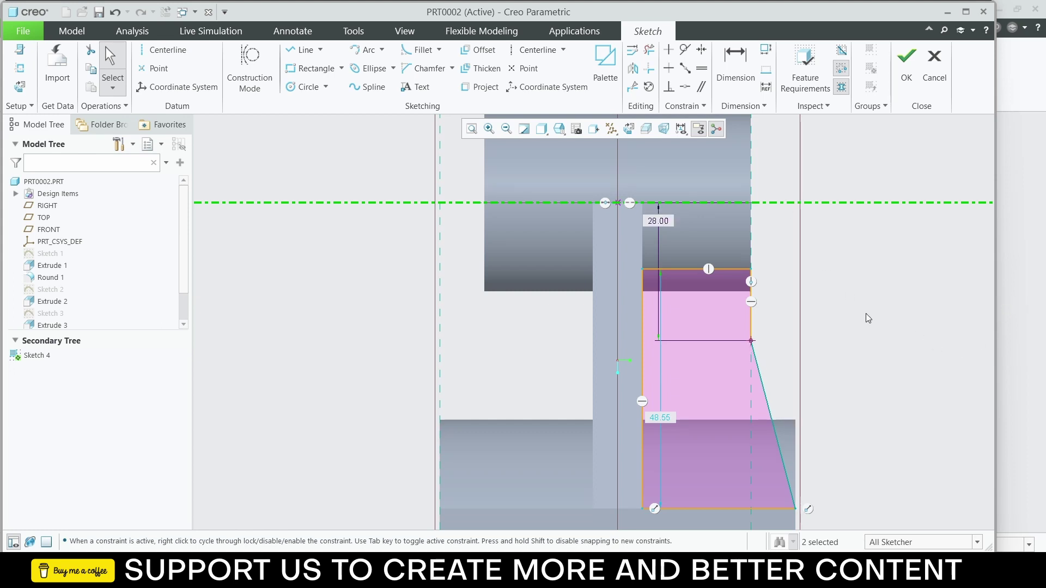
Step: Finish the rib sketch and extrude it as a solid, symmetrically about its sketch plane, to a total depth of 10
click(904, 58)
middle_drag(799, 215, 716, 319)
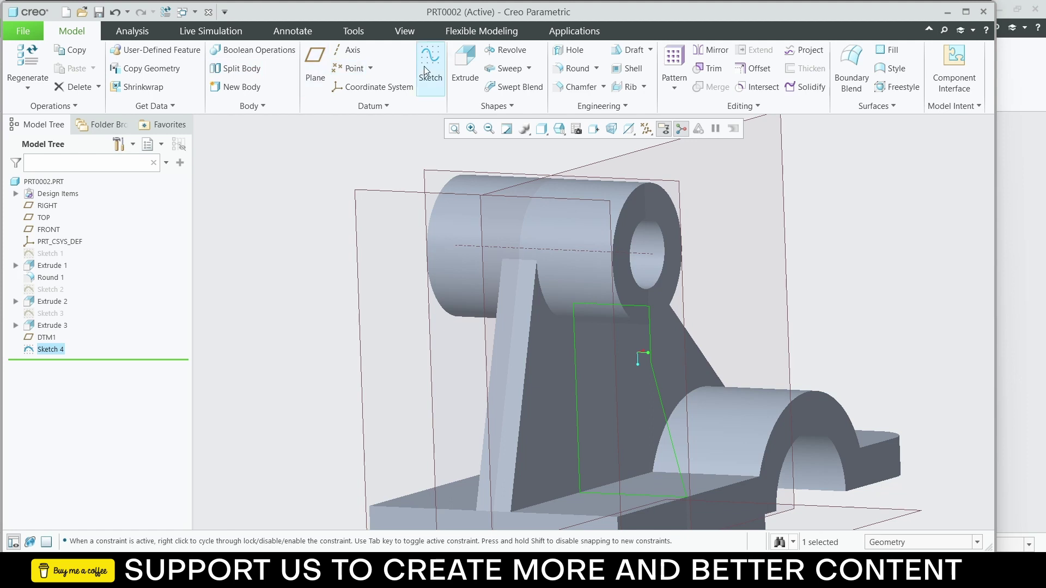
click(465, 63)
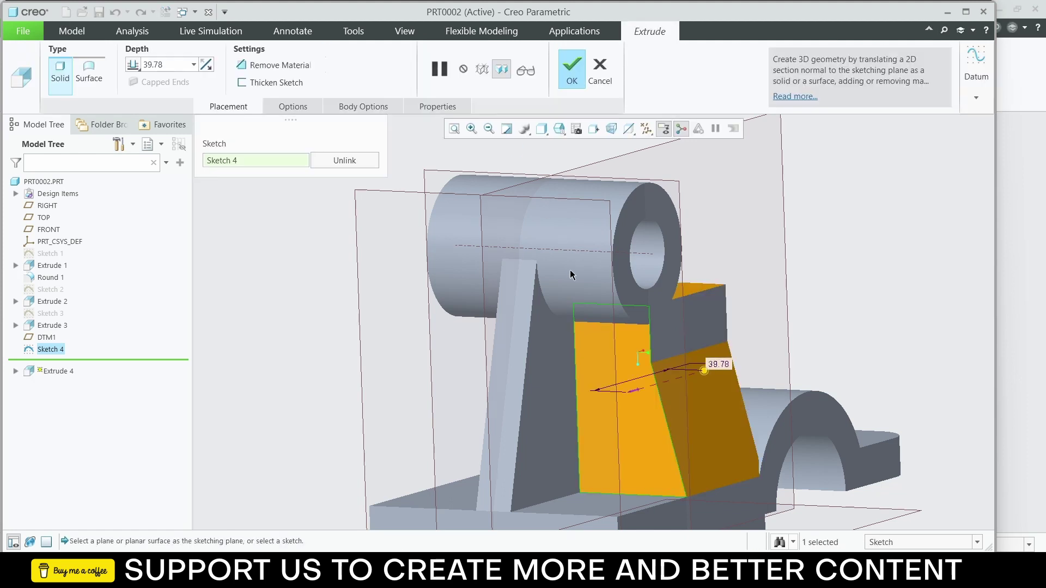
click(134, 64)
click(154, 93)
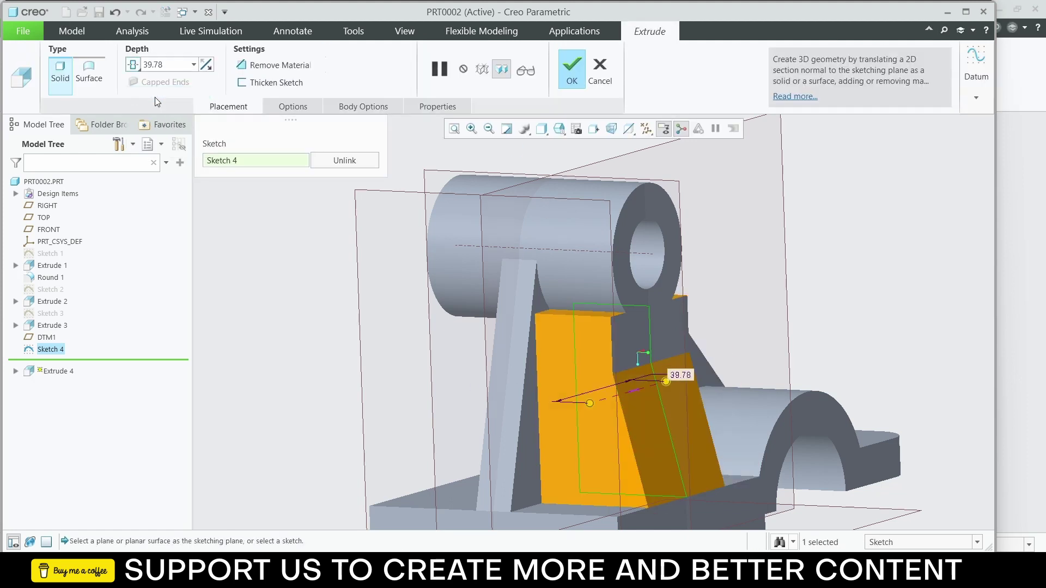
double_click(172, 69)
text(10)
key(Return)
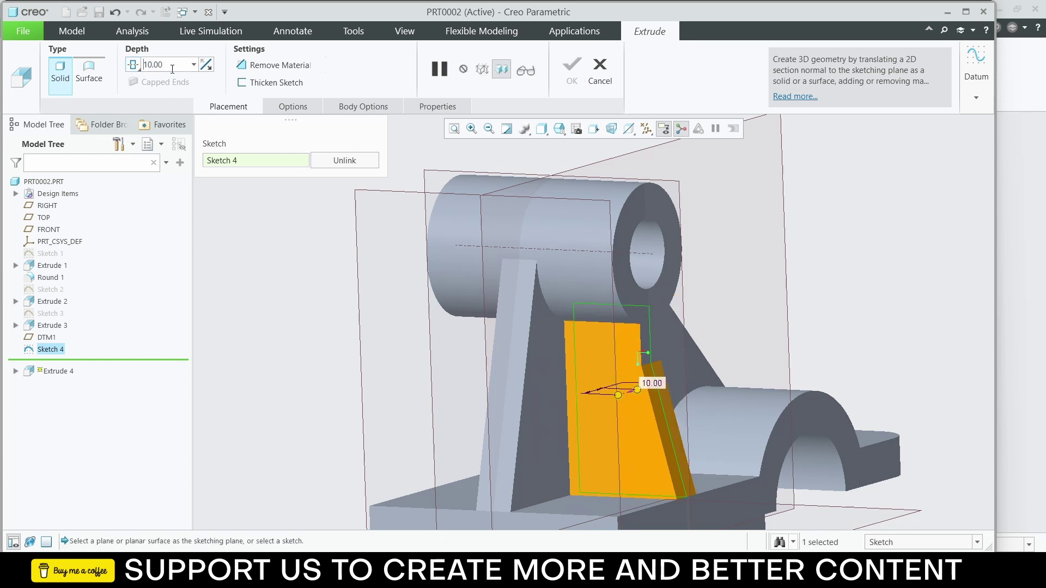
middle_drag(618, 282, 690, 309)
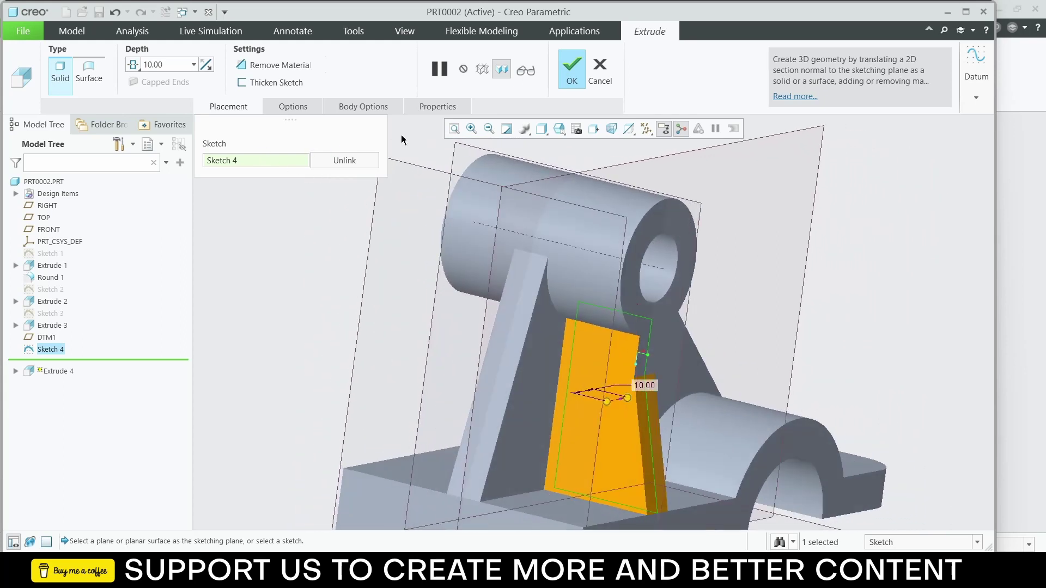
click(563, 69)
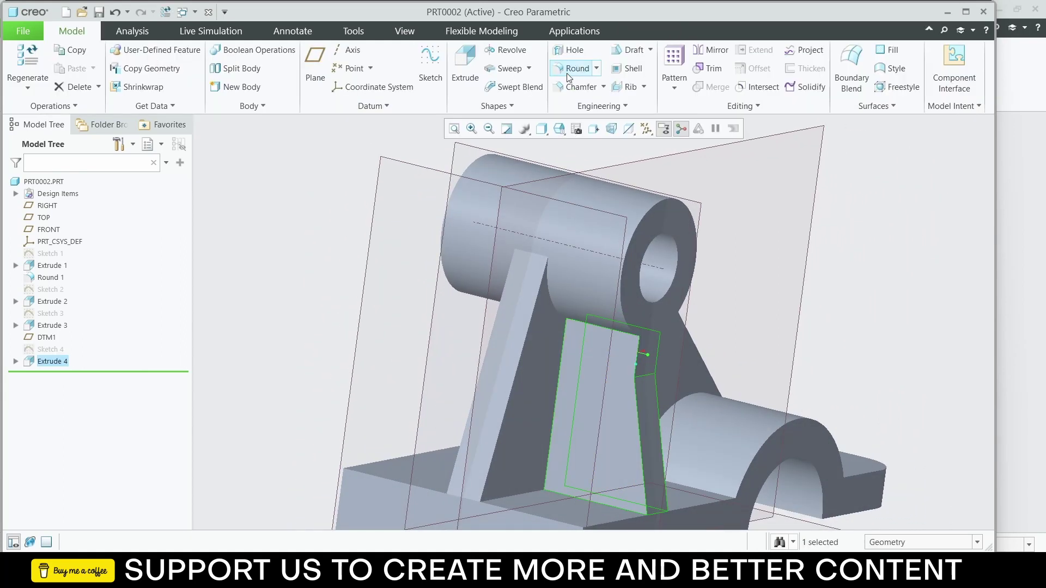
Step: Mirror the extruded side rib about the TOP datum plane to the other side of the web
double_click(44, 361)
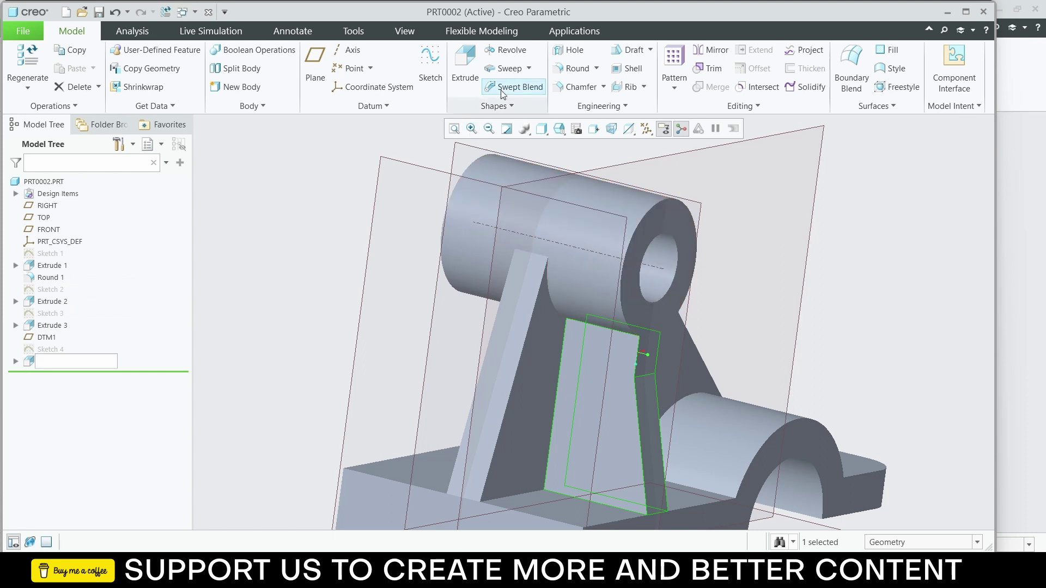
click(709, 50)
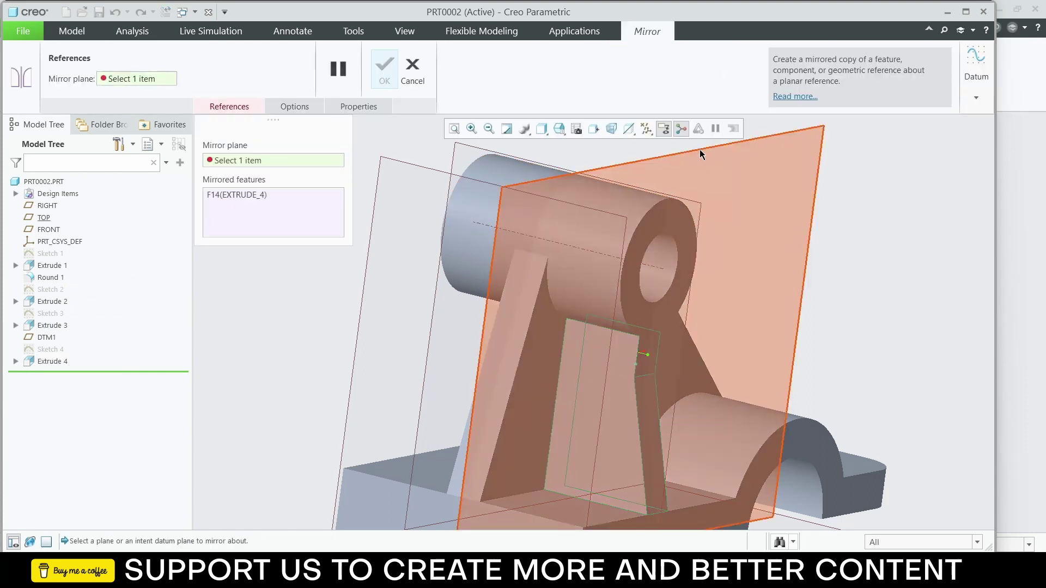
click(699, 149)
middle_drag(699, 149, 575, 278)
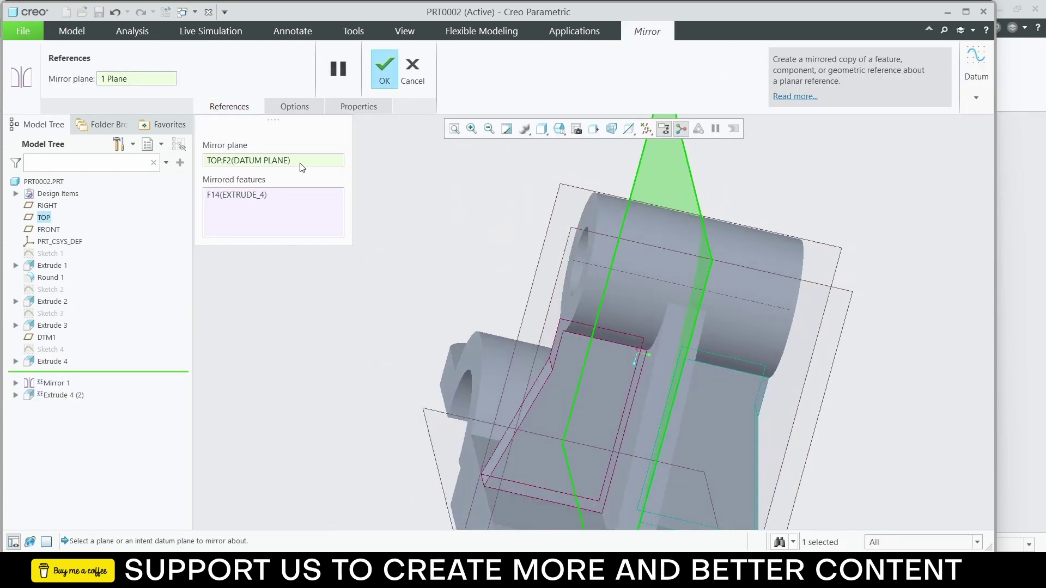
click(385, 71)
Step: Start a simple hole on the base's upper face beside the rib, with offset references to the long side edge and the rounded end edge
scroll(467, 254, up, 4)
middle_drag(467, 254, 402, 346)
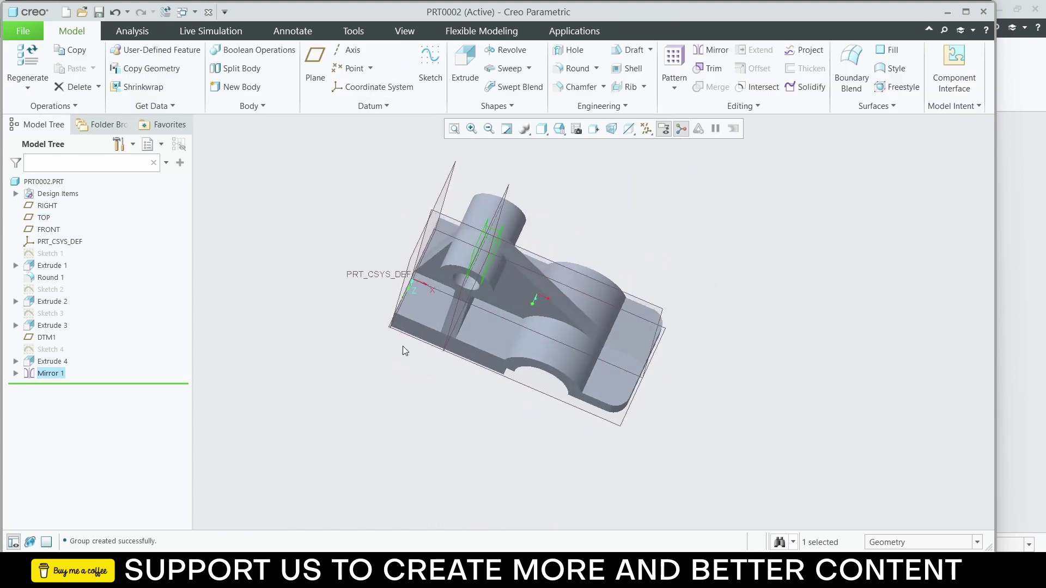
click(494, 333)
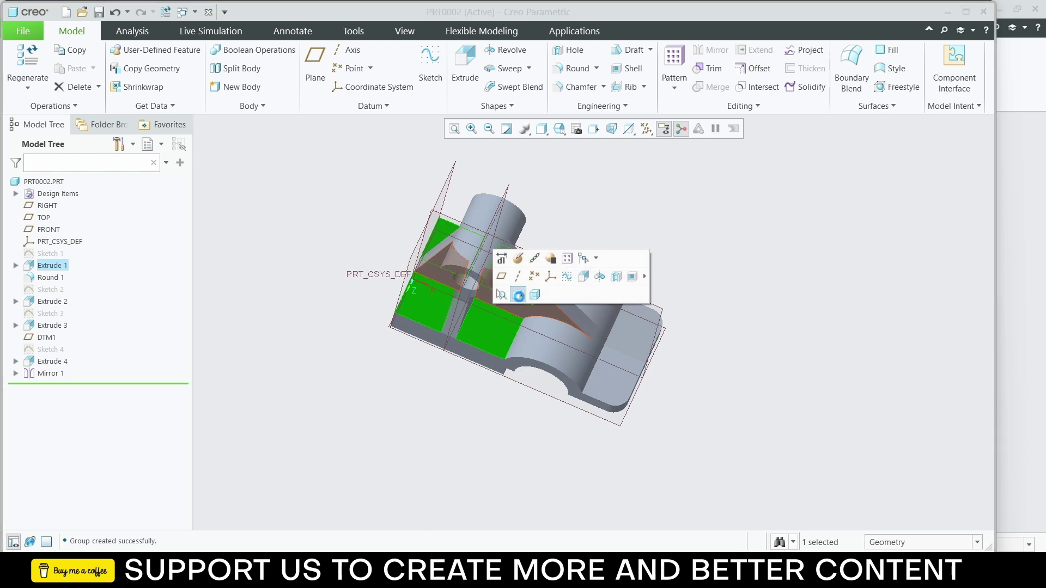
click(512, 298)
scroll(509, 339, up, 5)
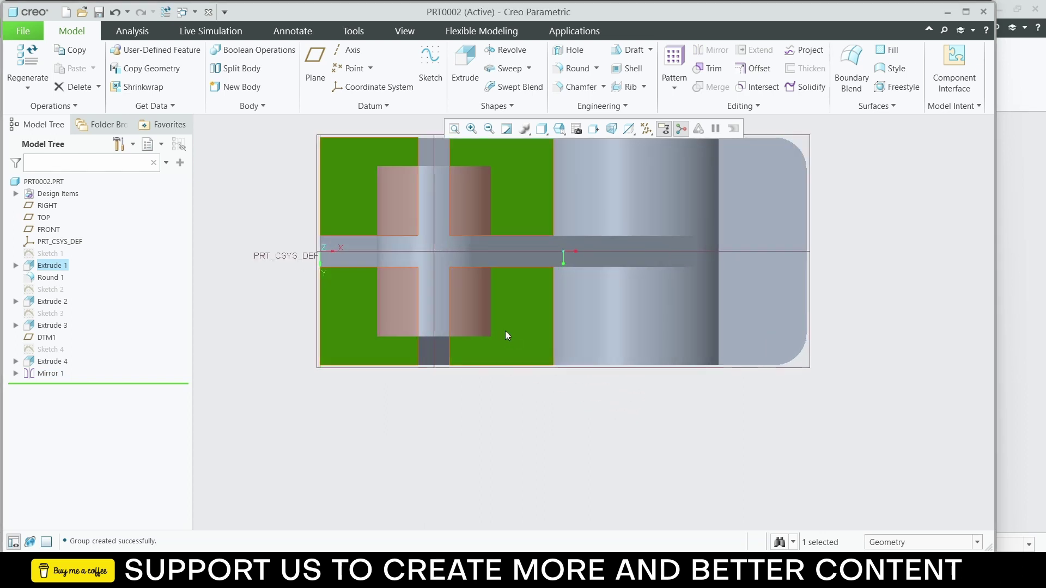
click(563, 50)
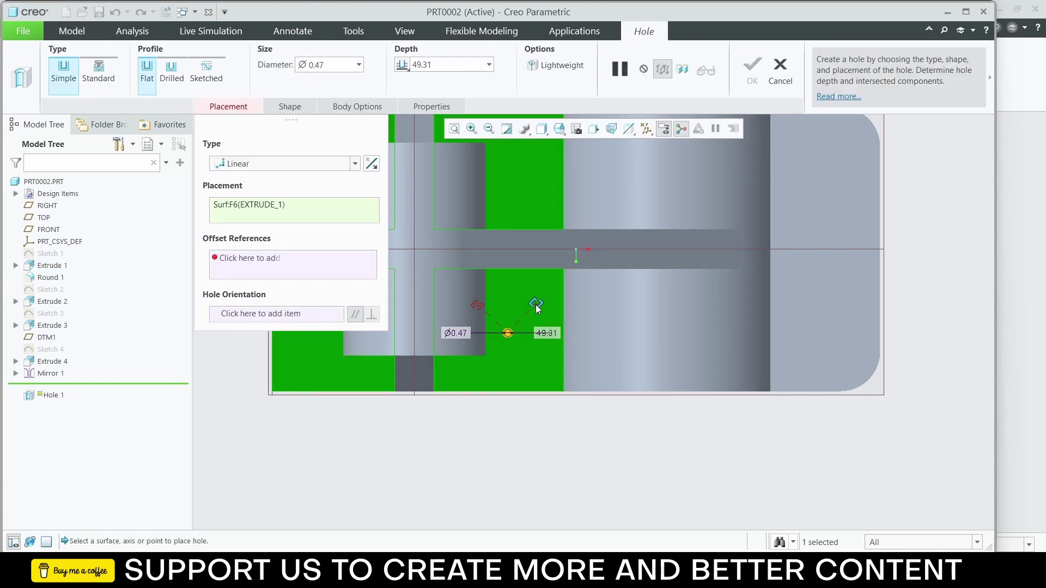
drag(539, 309, 506, 390)
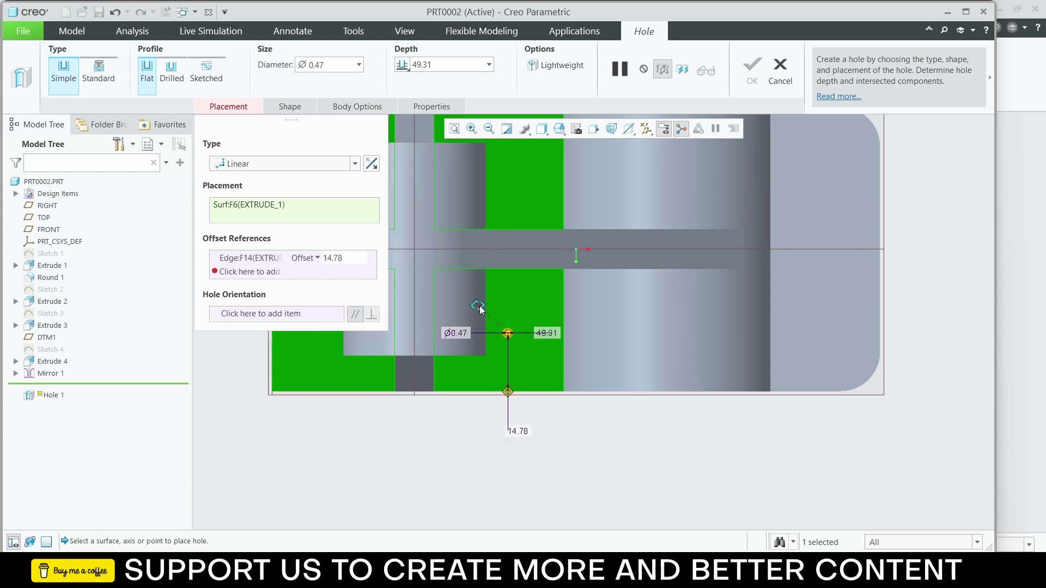
drag(479, 306, 881, 336)
Step: Set the hole's offset from the base's long side edge to 18 and complete the hole
double_click(518, 429)
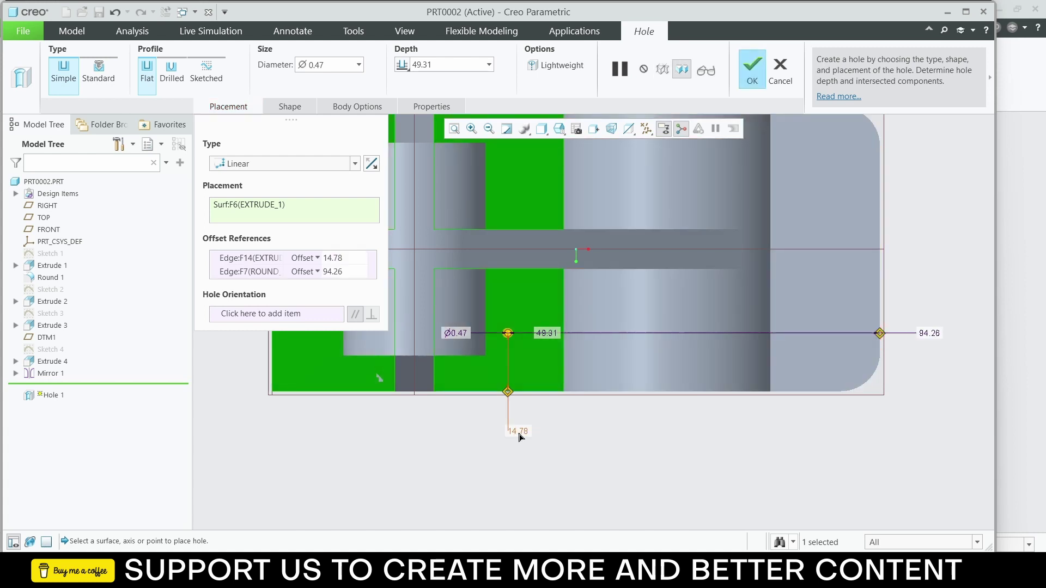
text(18)
key(Return)
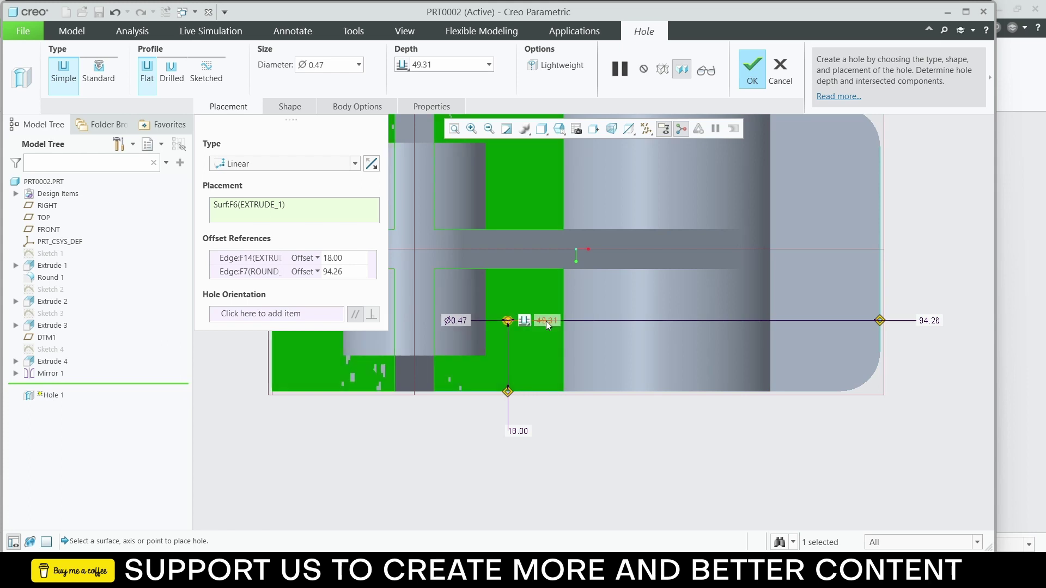
middle_click(624, 331)
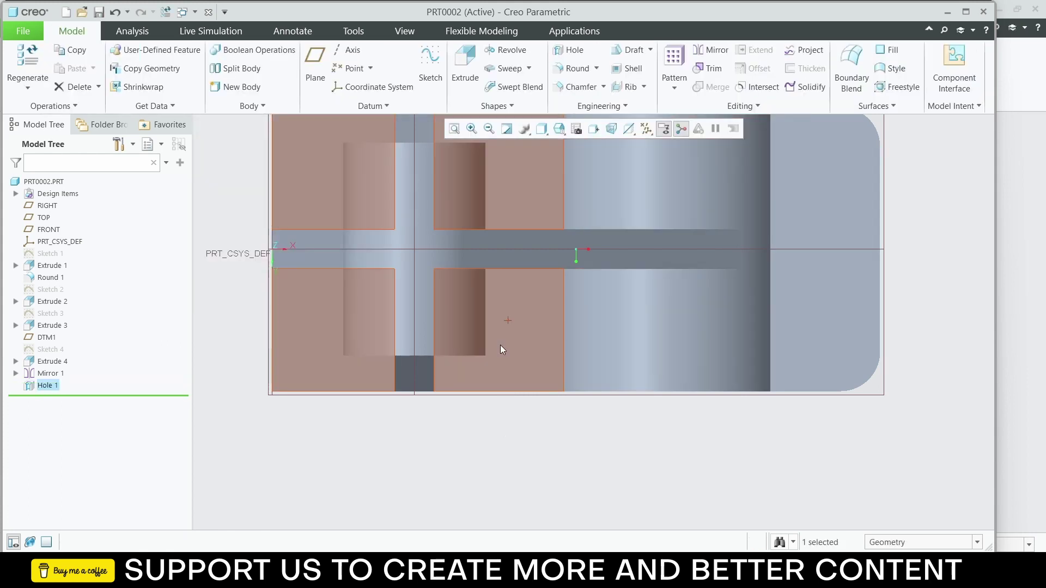
Step: Redefine the hole and set its offset from the base's rounded end edge to 54+46
key(ctrl+d)
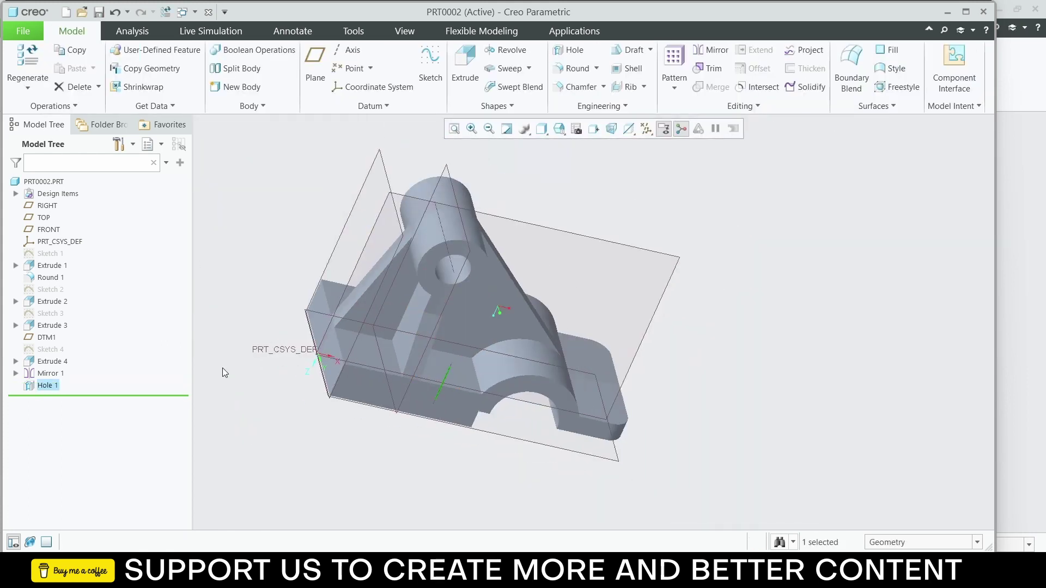
double_click(43, 385)
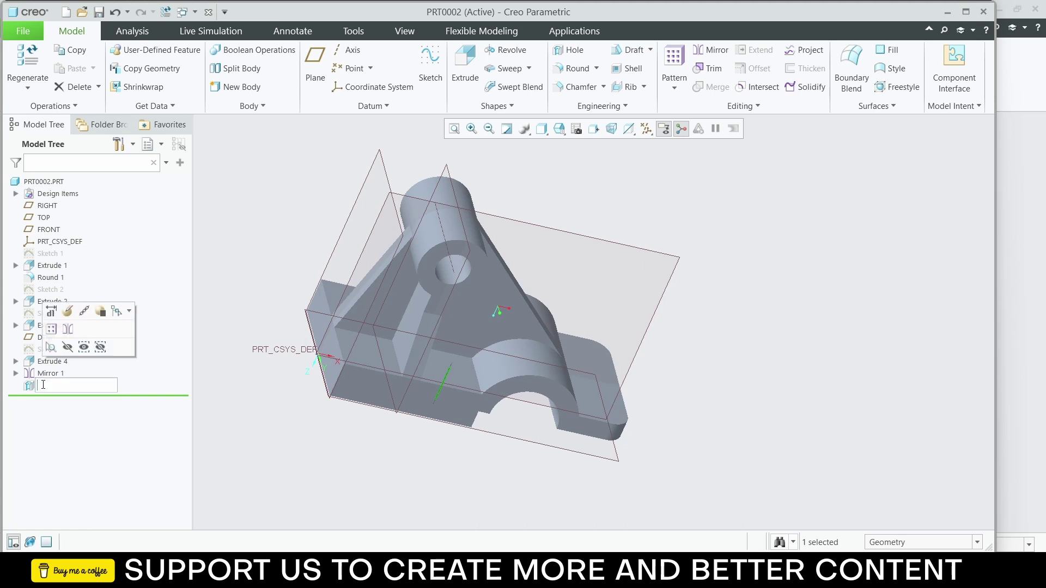
click(50, 346)
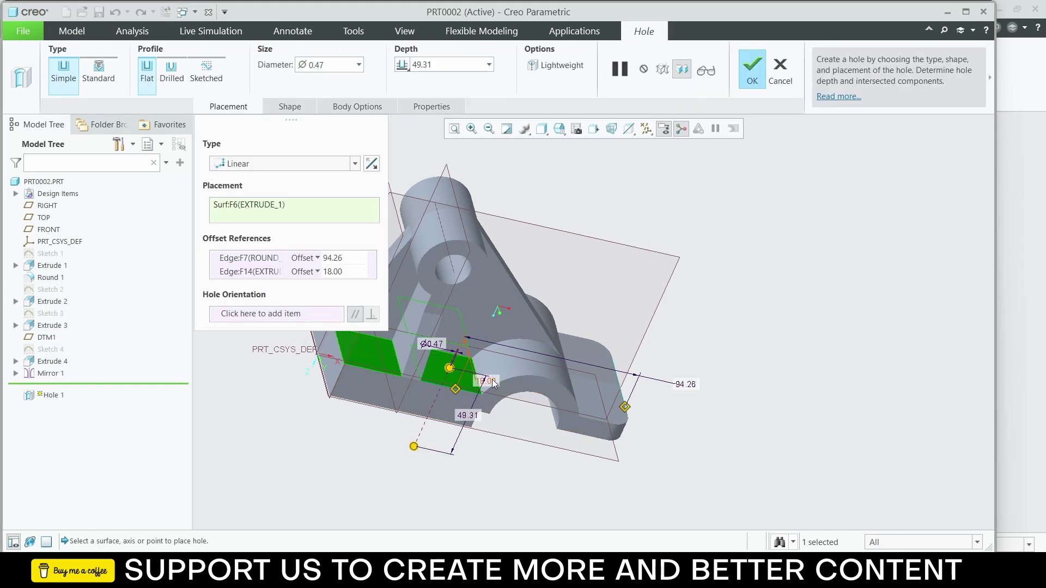
middle_drag(483, 396, 626, 382)
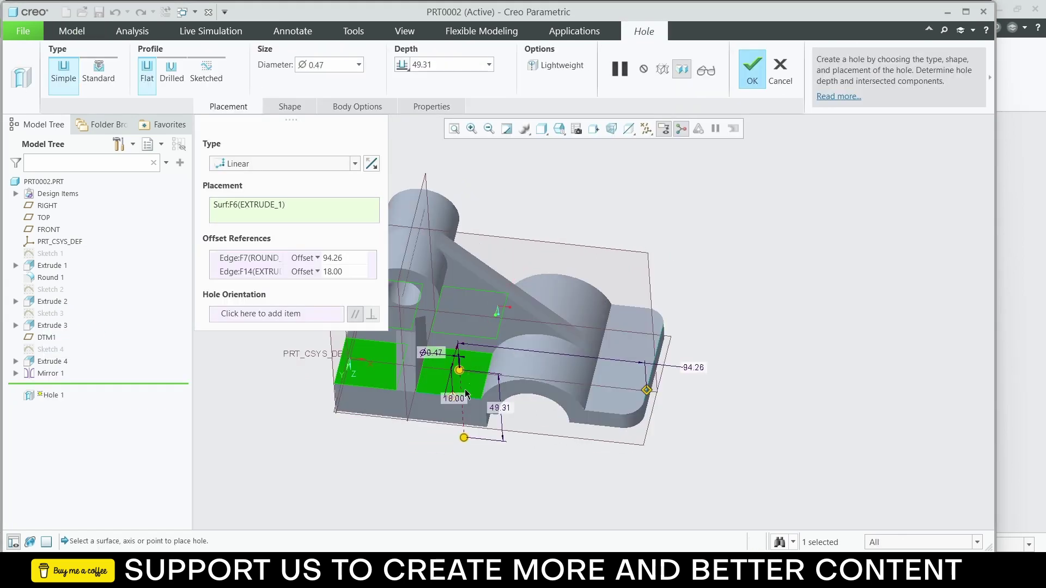
double_click(694, 367)
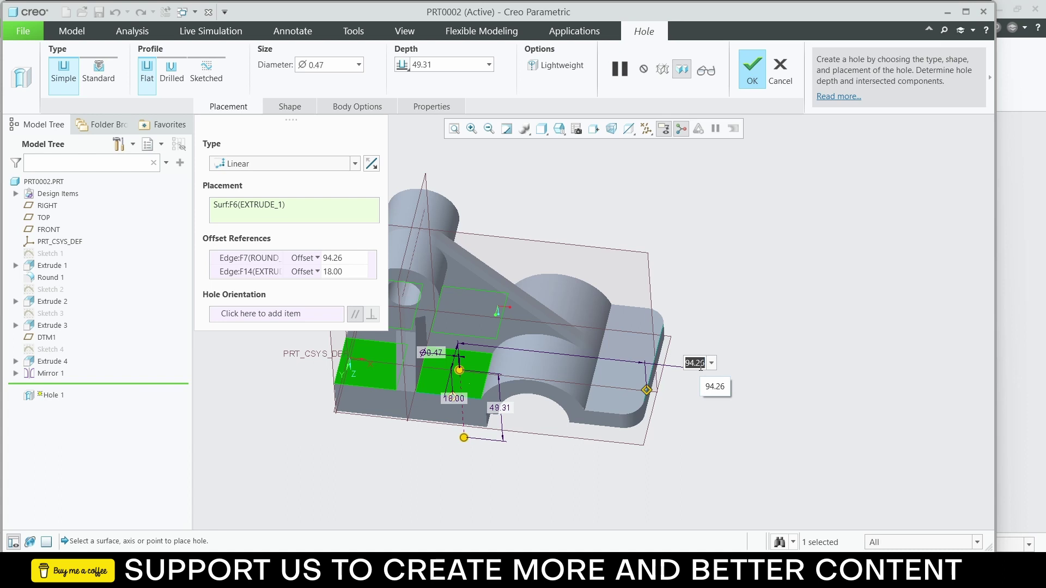
text(54+46)
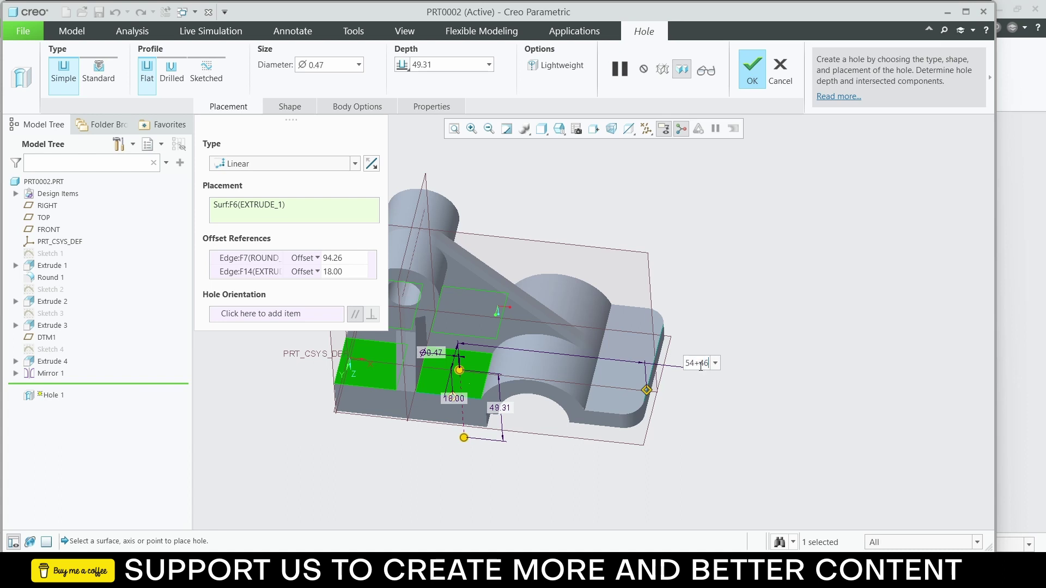
key(Return)
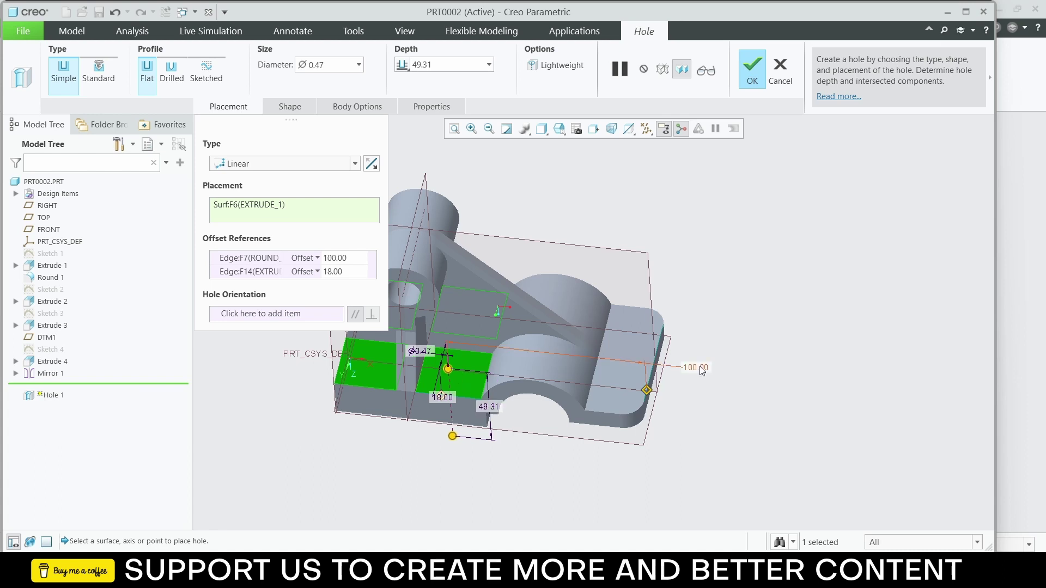
Step: Set the hole's diameter to 12 and accept the redefined hole
double_click(424, 354)
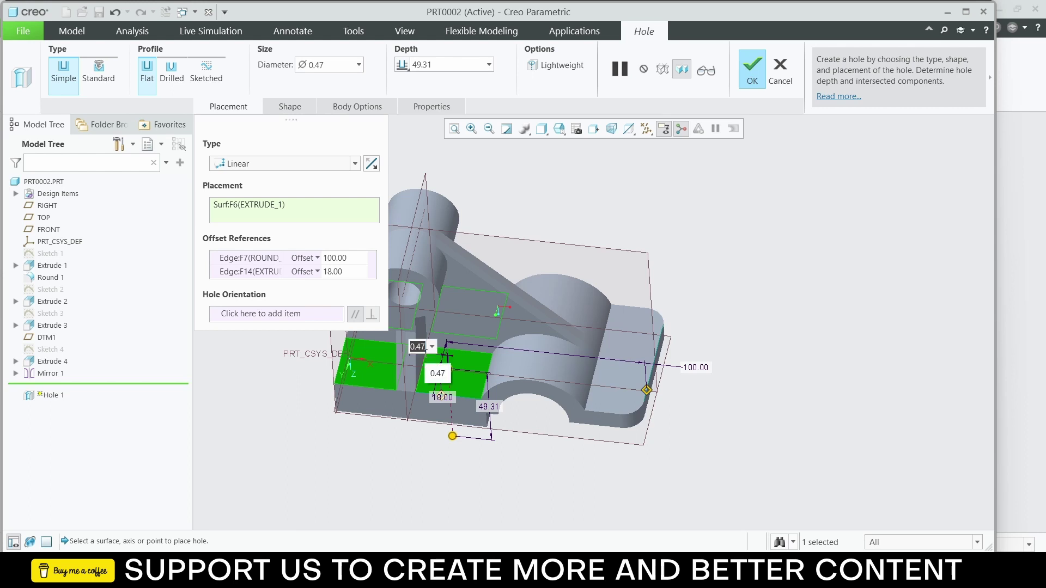
text(12)
key(Return)
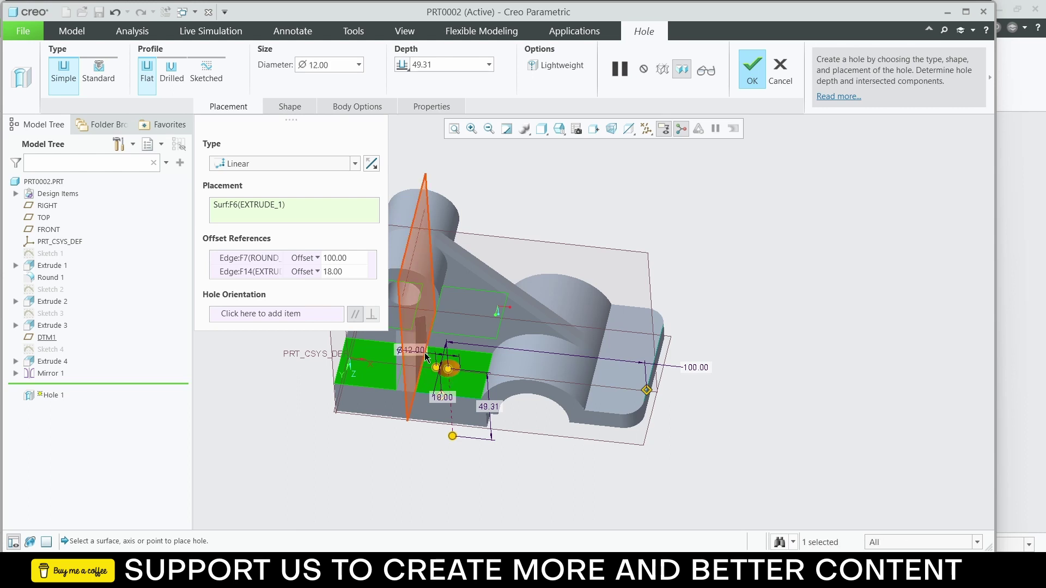
mouse_move(449, 466)
middle_down()
mouse_move(474, 457)
mouse_move(450, 483)
middle_up()
middle_drag(514, 288, 517, 321)
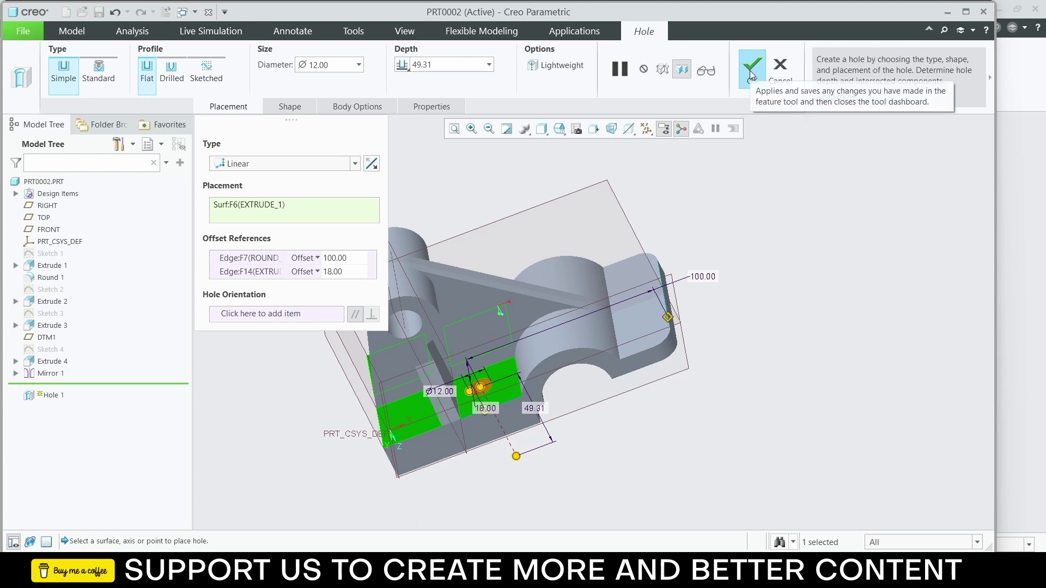
click(750, 70)
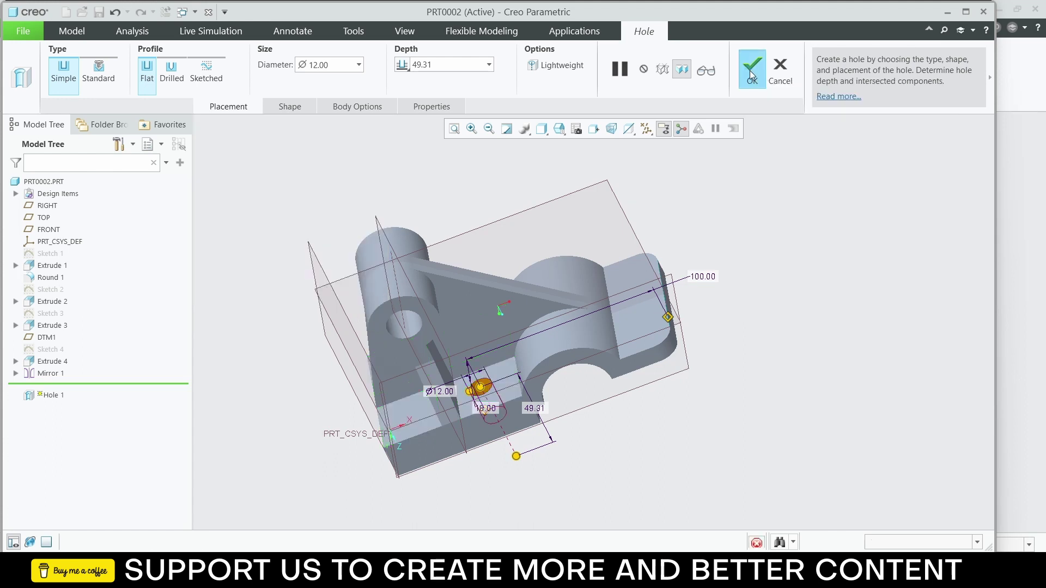
Step: Mirror the 12 mm hole about the TOP datum plane to the other side of the web
middle_drag(695, 208, 691, 250)
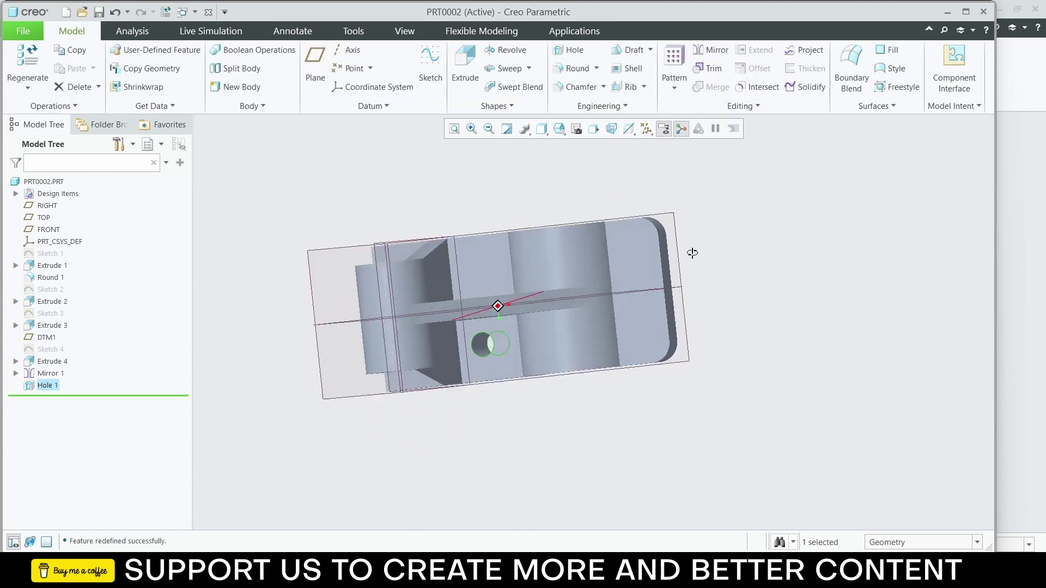
middle_drag(843, 236, 855, 207)
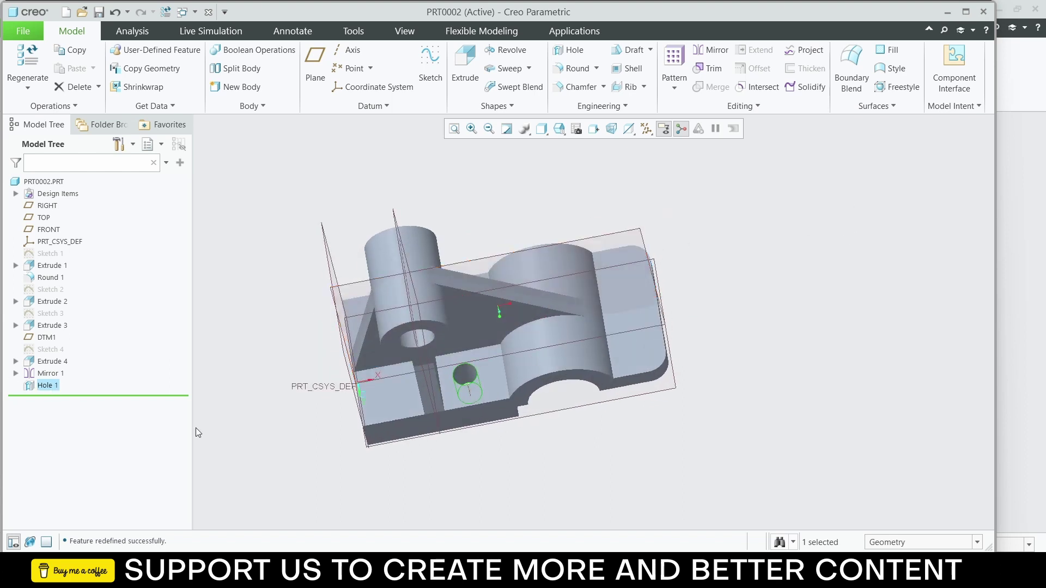
click(289, 442)
click(46, 385)
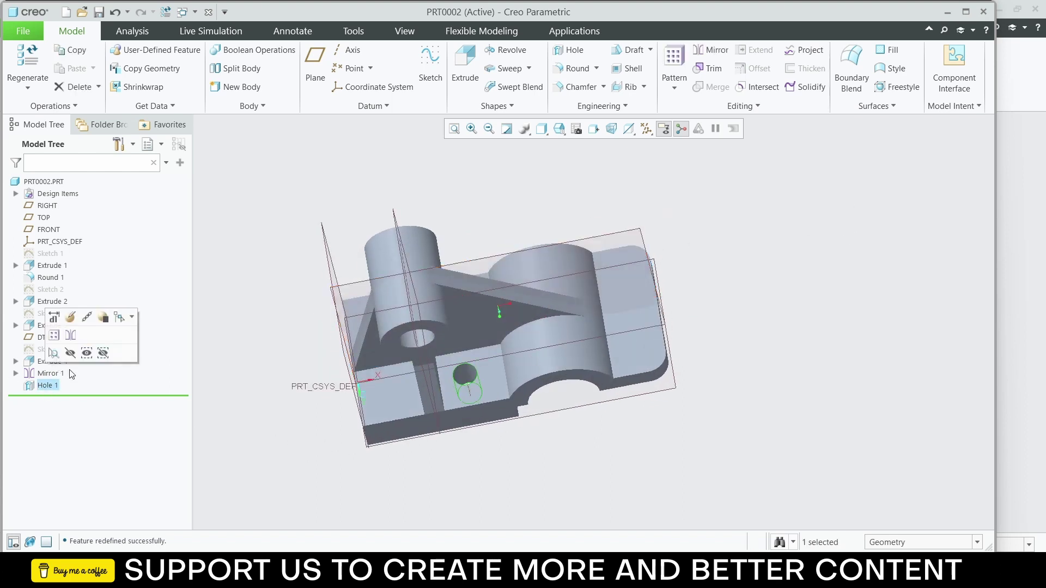
click(711, 50)
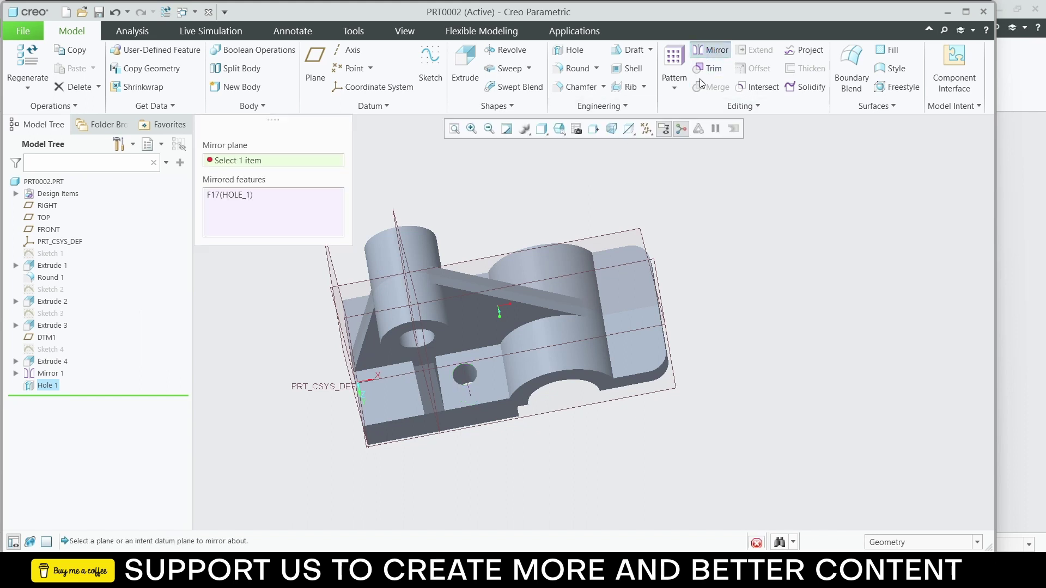
click(637, 232)
middle_drag(579, 312, 569, 347)
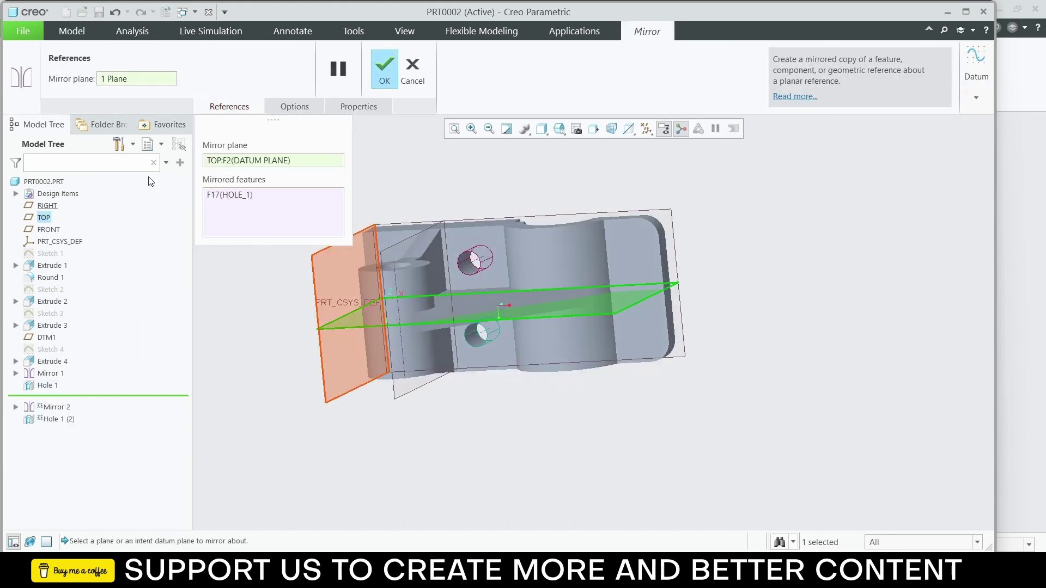
click(384, 69)
Step: Sketch a center rectangle about 13.4 by 21.75 on the base's rounded-end top face, centred on the midpoint of its end edge
middle_drag(436, 138, 636, 265)
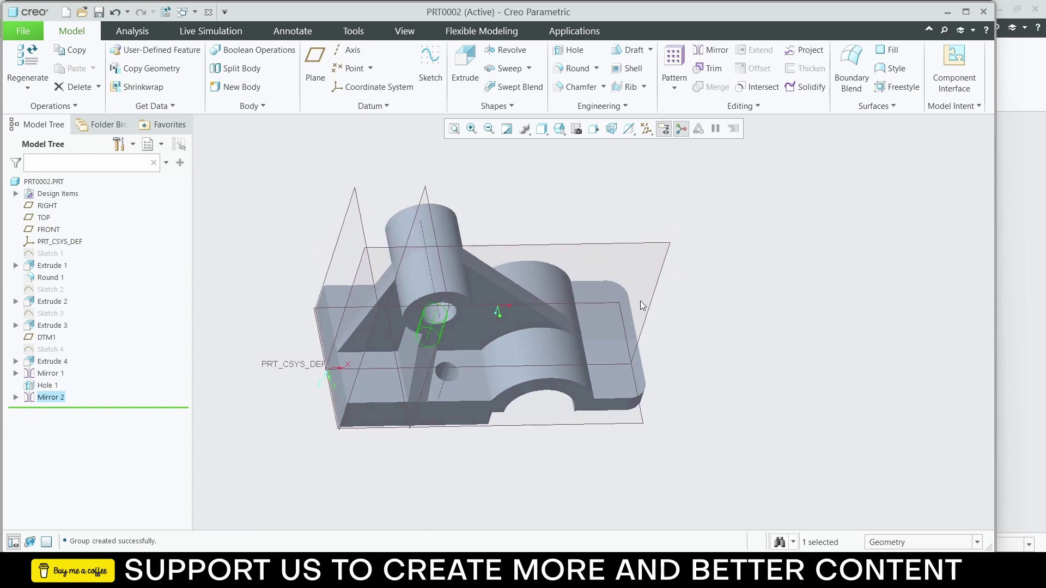
click(627, 372)
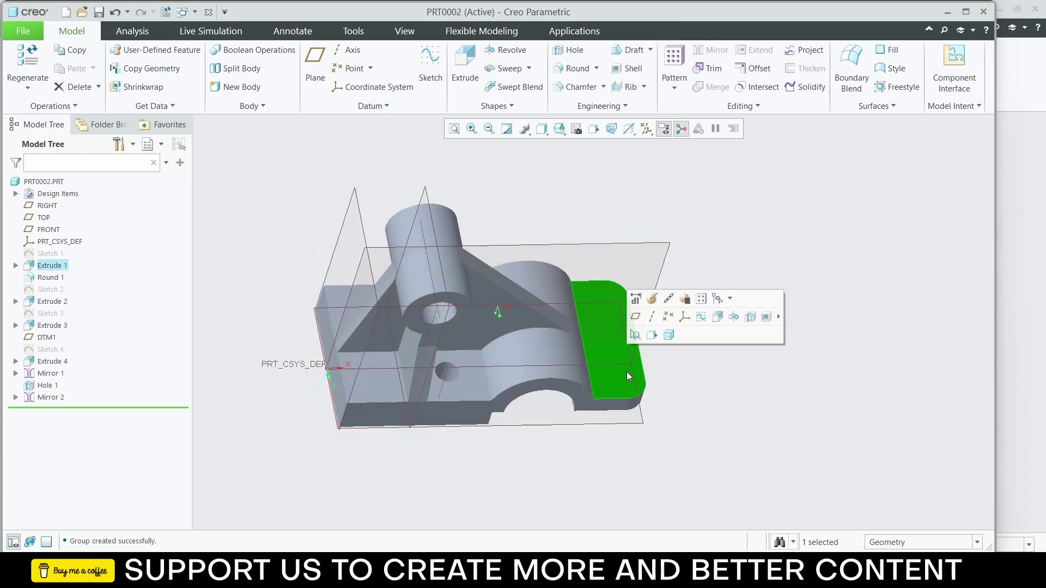
click(651, 335)
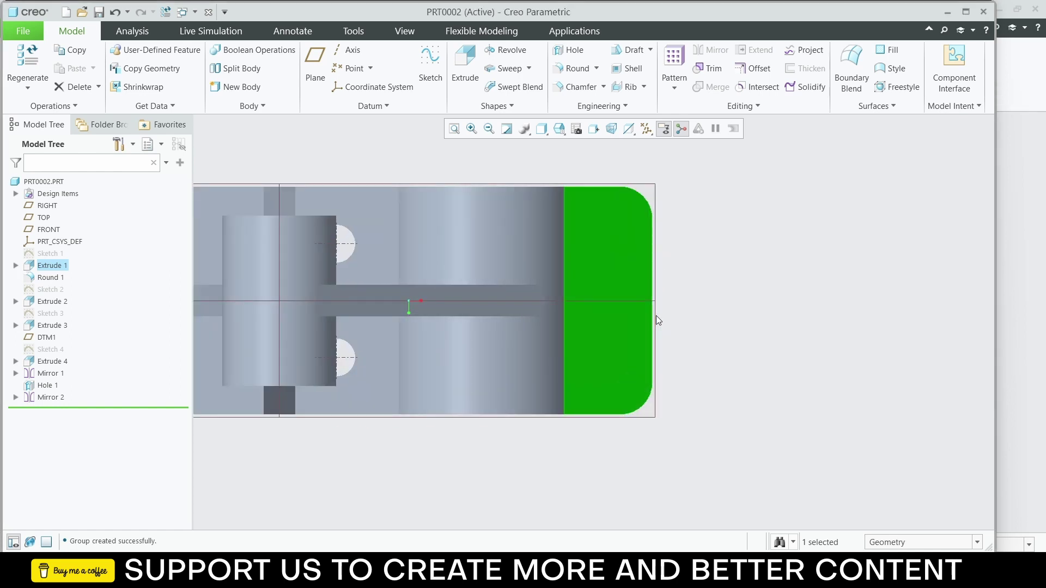
click(430, 63)
click(341, 68)
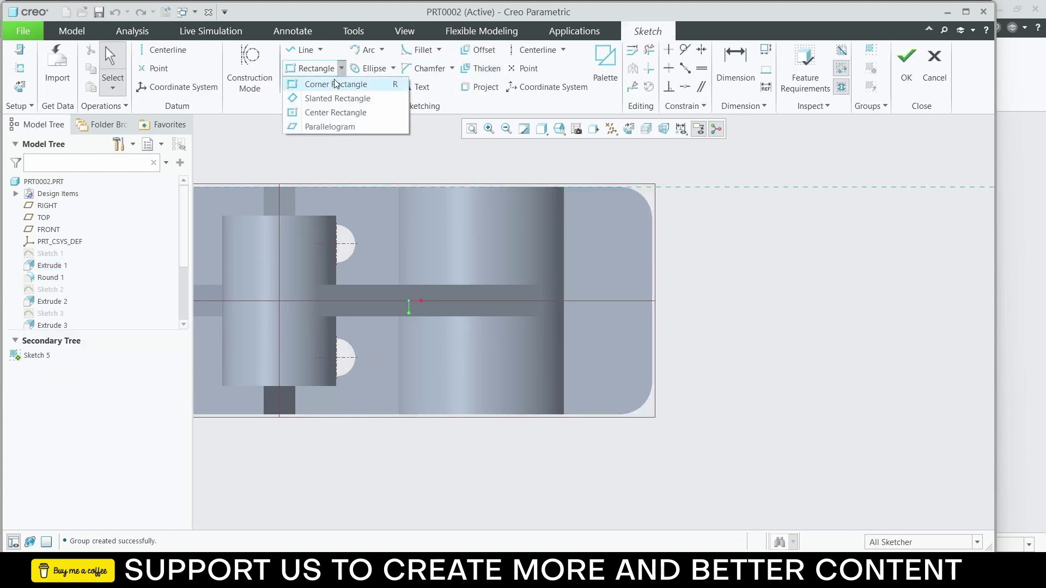
click(344, 112)
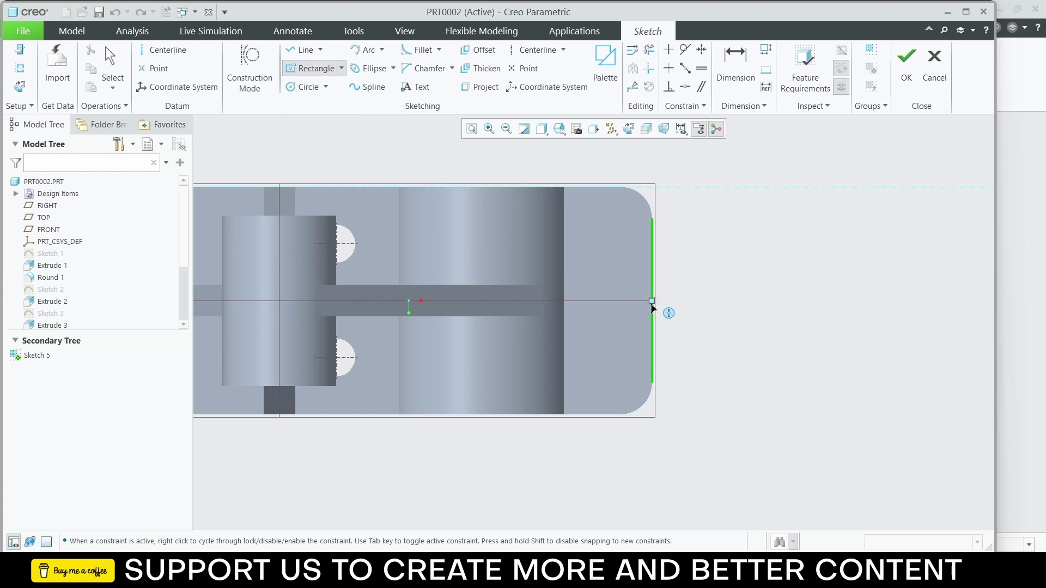
click(652, 300)
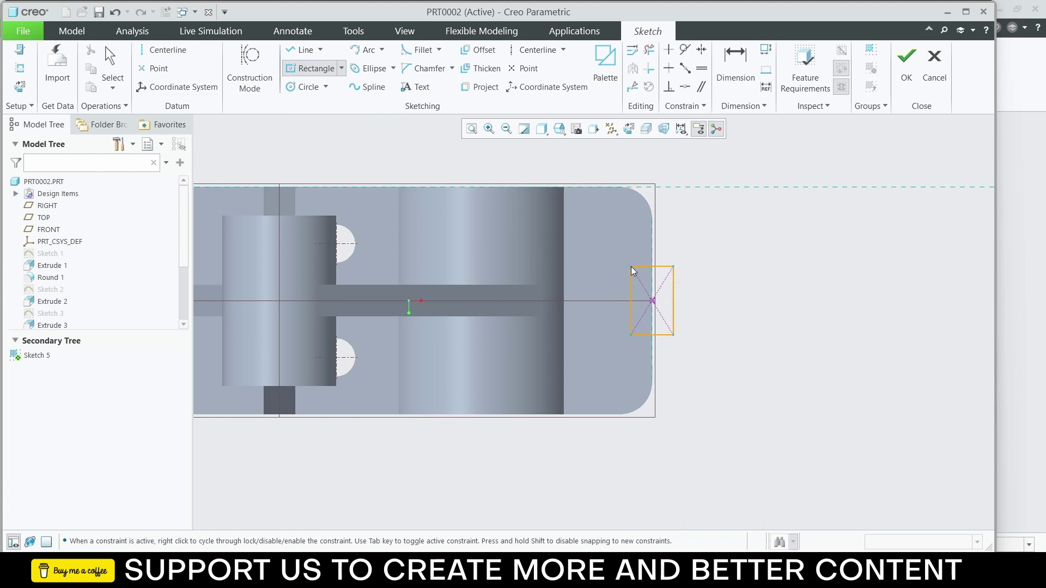
click(632, 271)
middle_click(740, 267)
scroll(653, 275, up, 4)
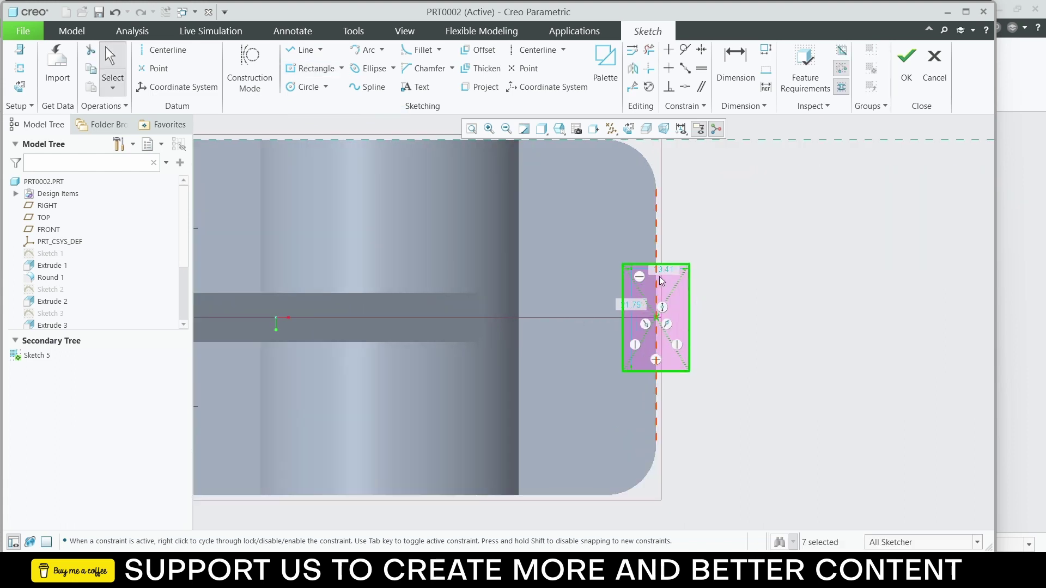
Step: Set the rectangle's width to 20
double_click(666, 264)
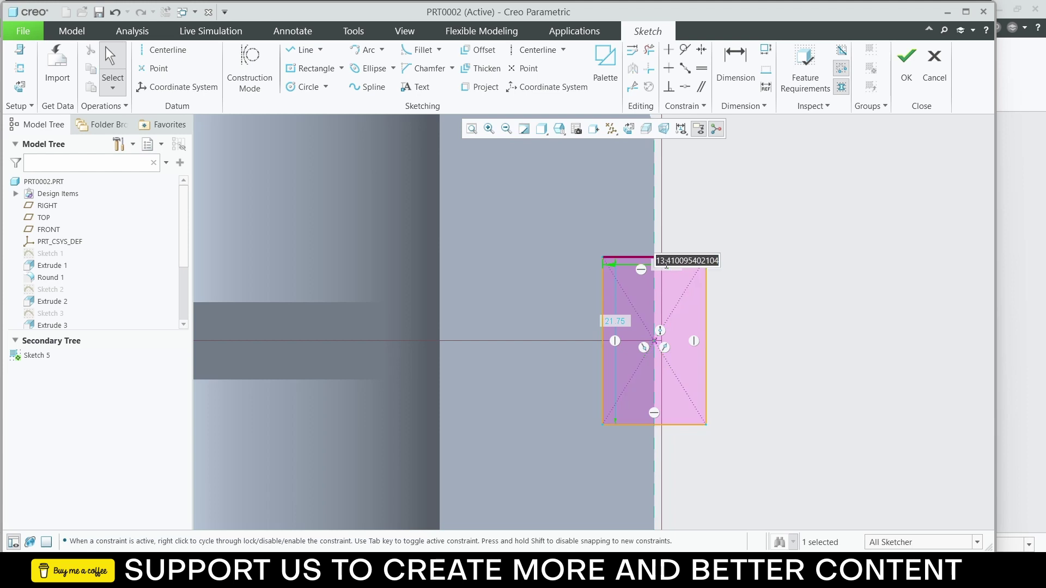
text(20)
key(Return)
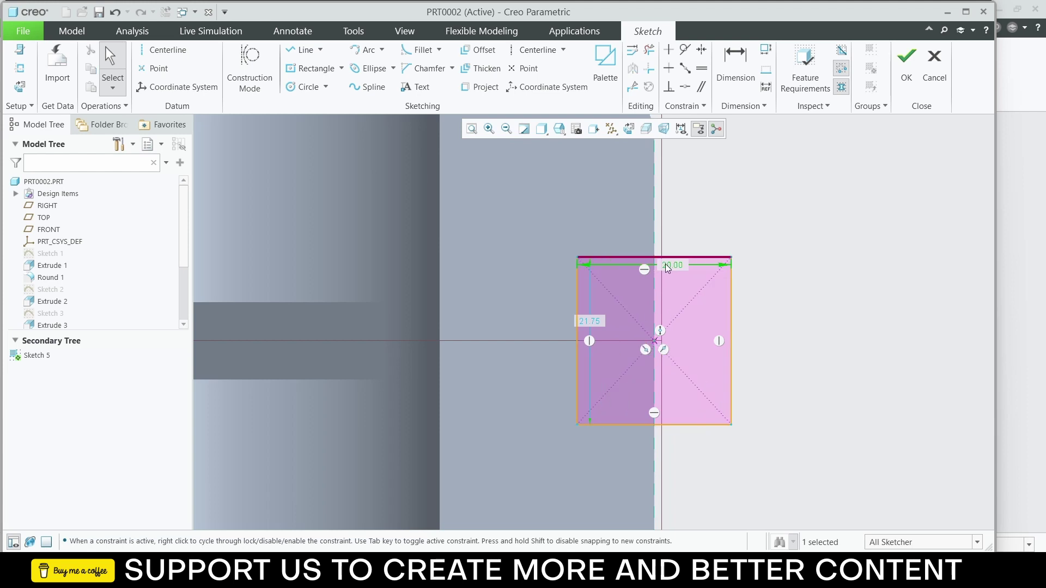
Step: Set the rectangle's height to 40
double_click(590, 321)
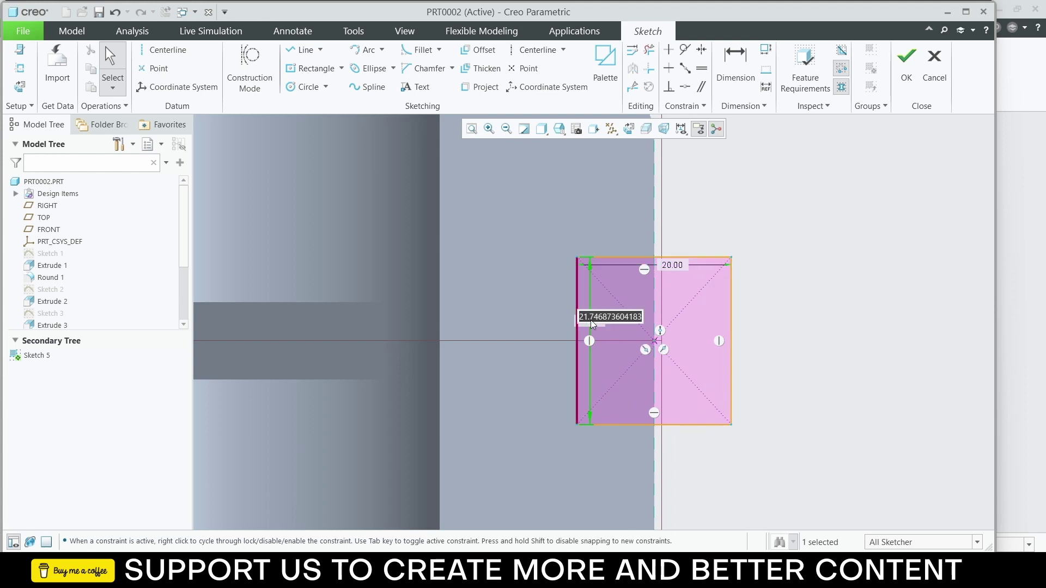
text(40)
key(Return)
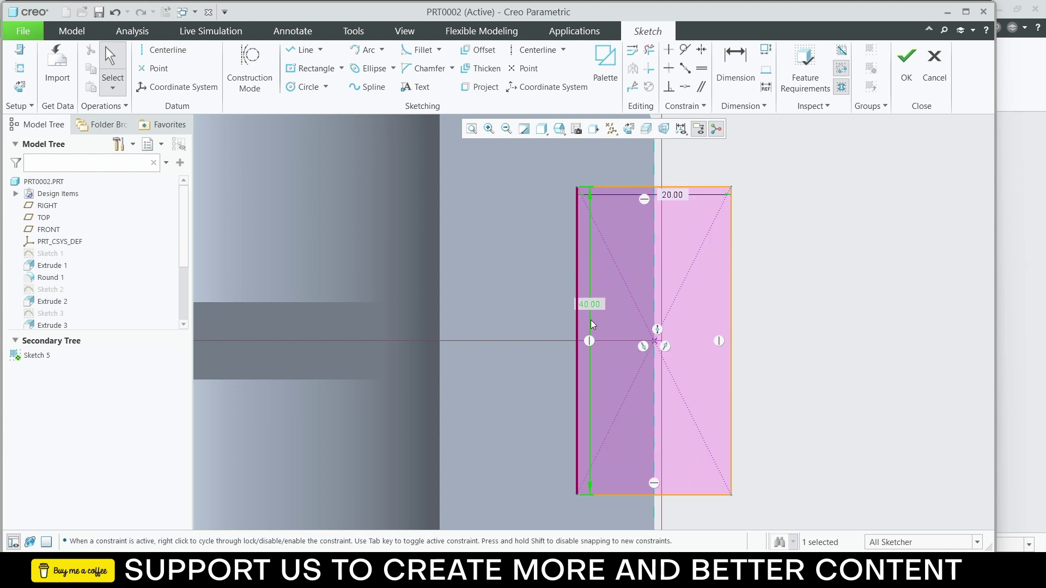
Step: Set the rectangle's height to 20 and complete the sketch
scroll(590, 319, down, 4)
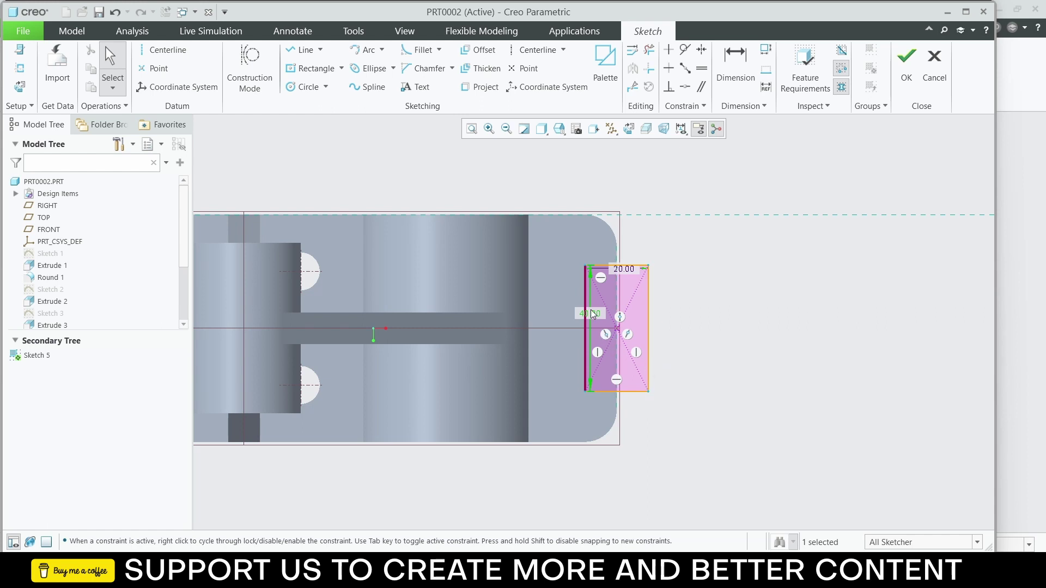
text(20)
key(Return)
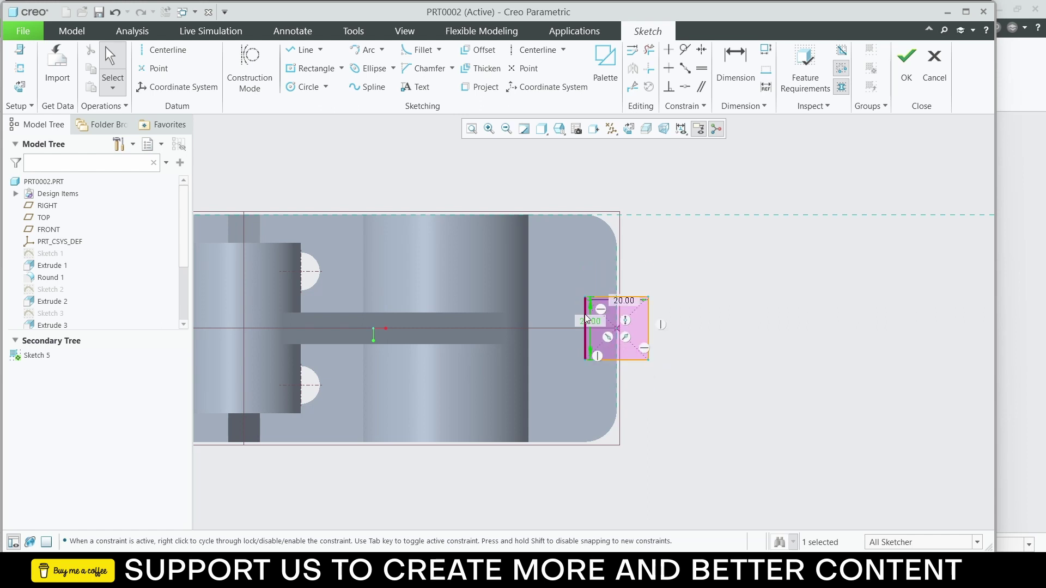
scroll(586, 318, down, 2)
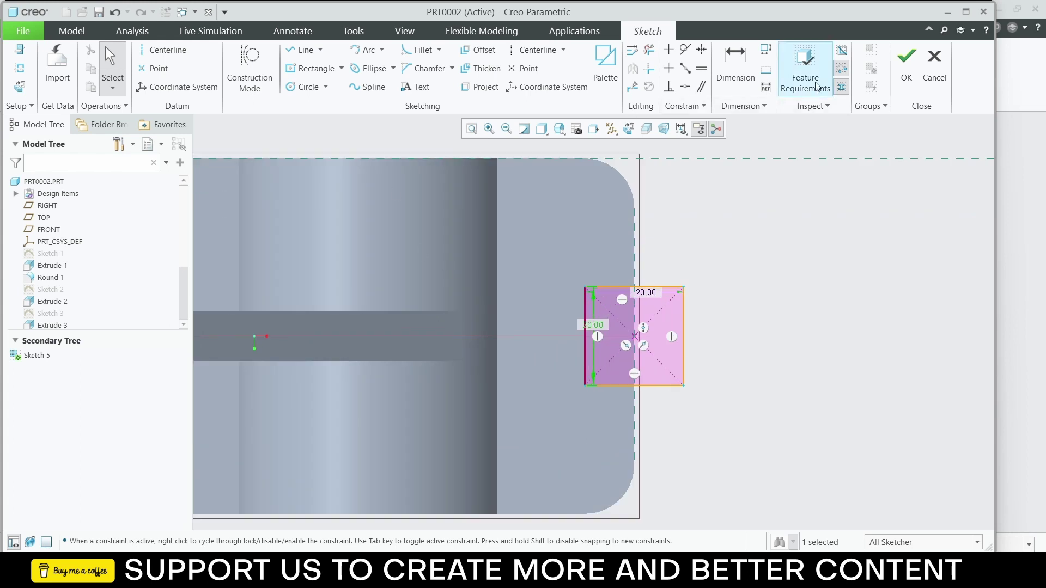
click(906, 63)
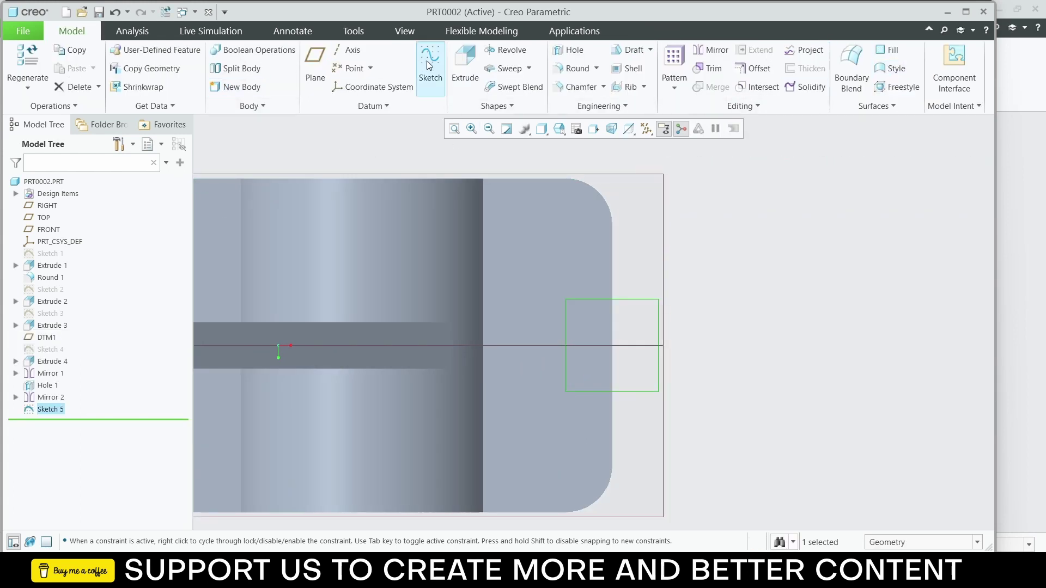
Step: Extrude the square sketch 20 downward with material removal to cut a notch into the base's rounded end
click(464, 61)
middle_drag(657, 369, 654, 373)
scroll(624, 397, up, 2)
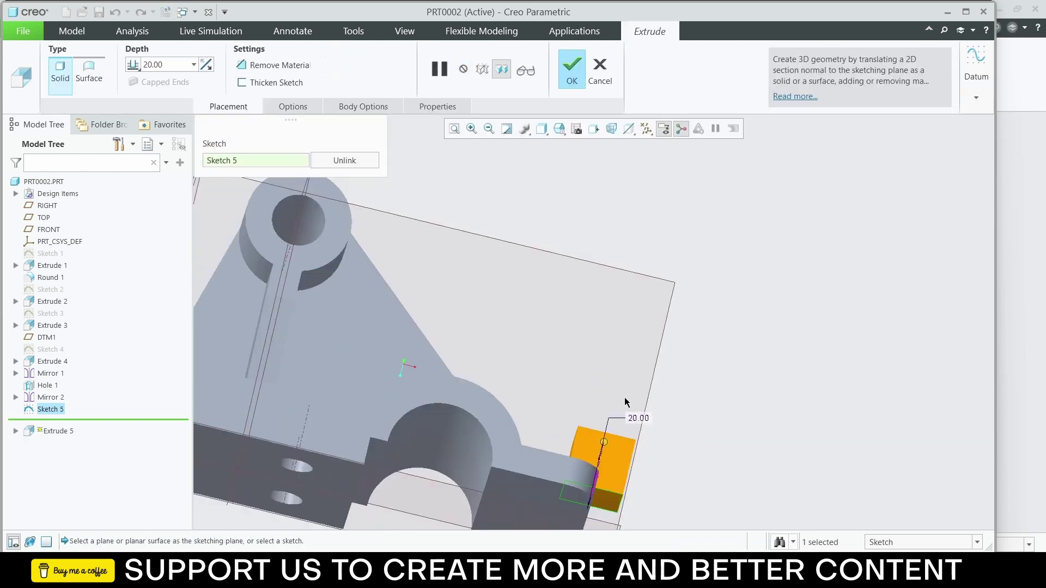
middle_drag(598, 425, 595, 438)
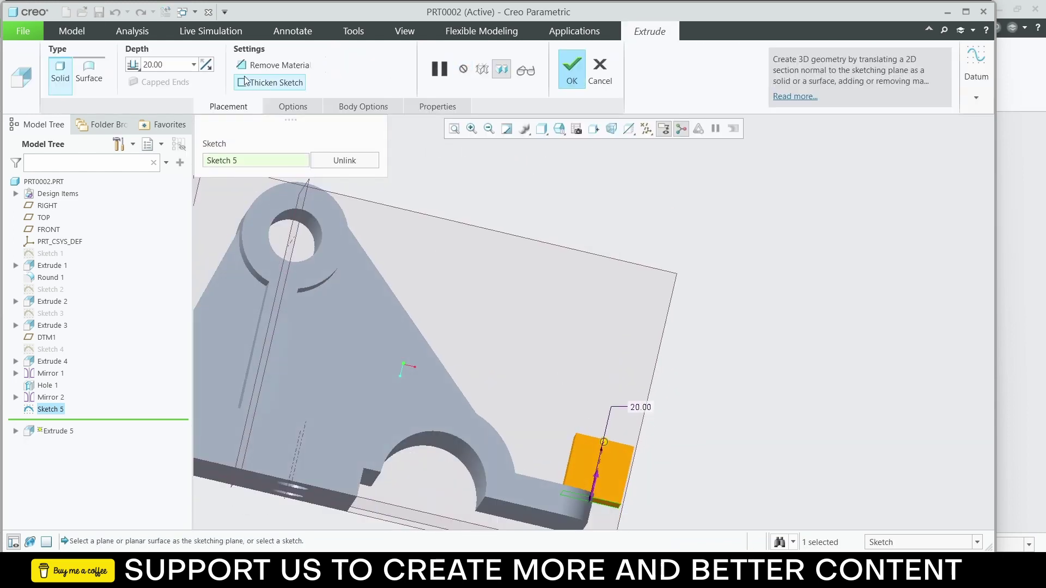
click(206, 64)
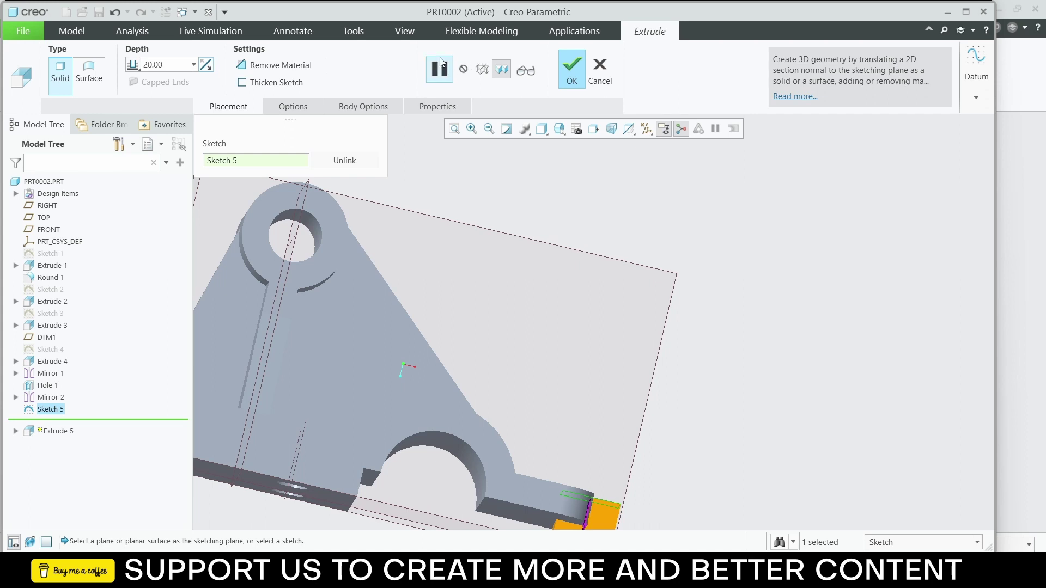
click(278, 65)
middle_drag(711, 289, 669, 374)
key(ctrl+d)
click(585, 76)
middle_drag(763, 399, 495, 390)
scroll(463, 376, up, 2)
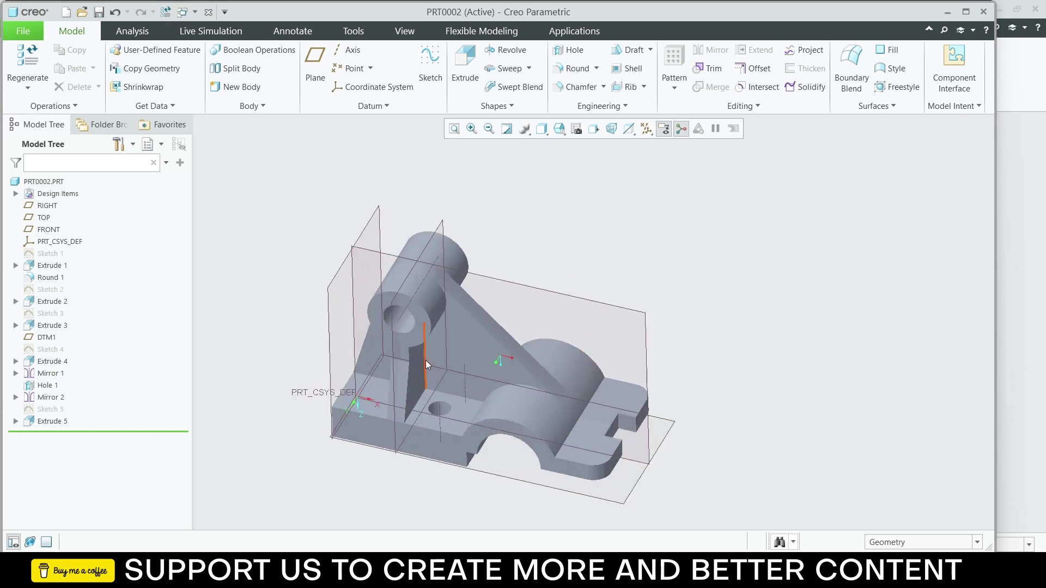
scroll(408, 370, up, 2)
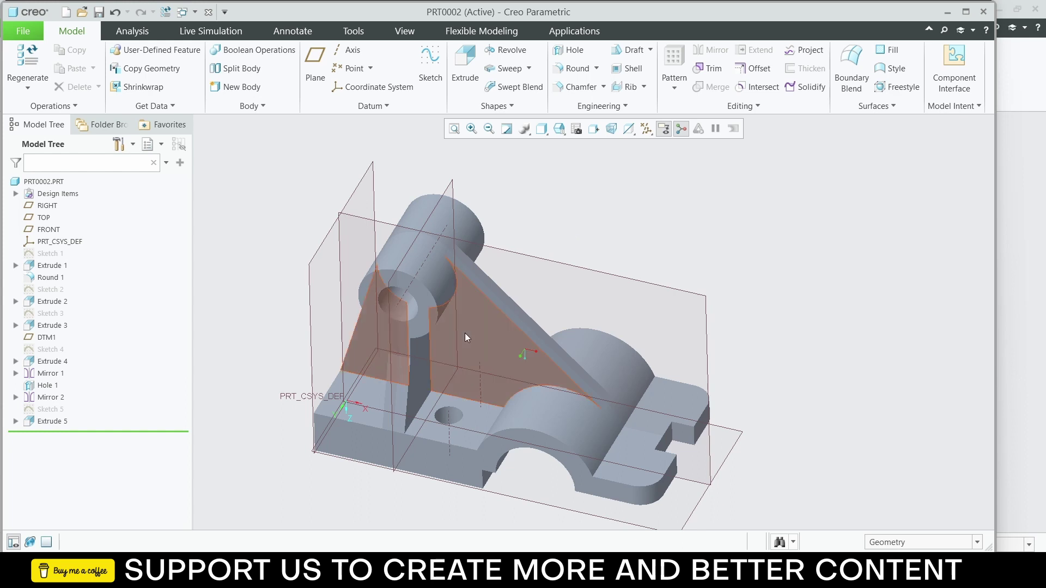
scroll(465, 332, down, 1)
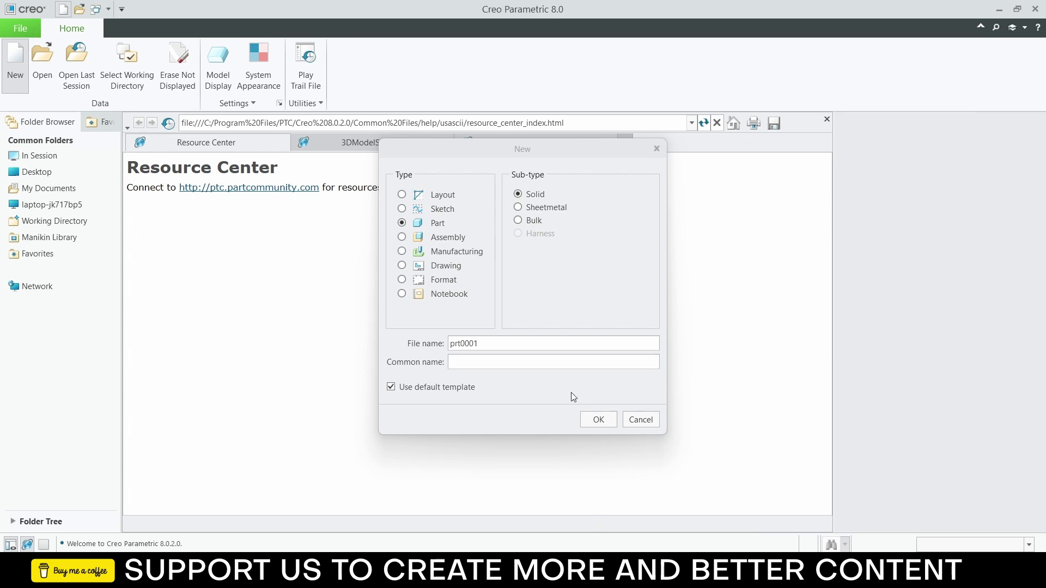
Step: Create the solid part prt0001 with the default template and start a sketch on the TOP datum plane
click(592, 420)
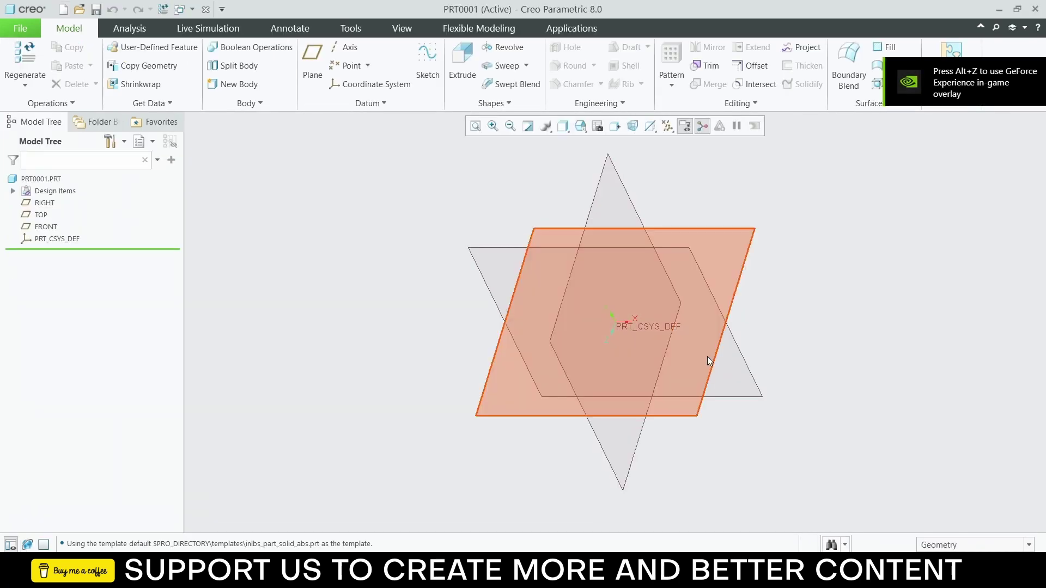
click(747, 250)
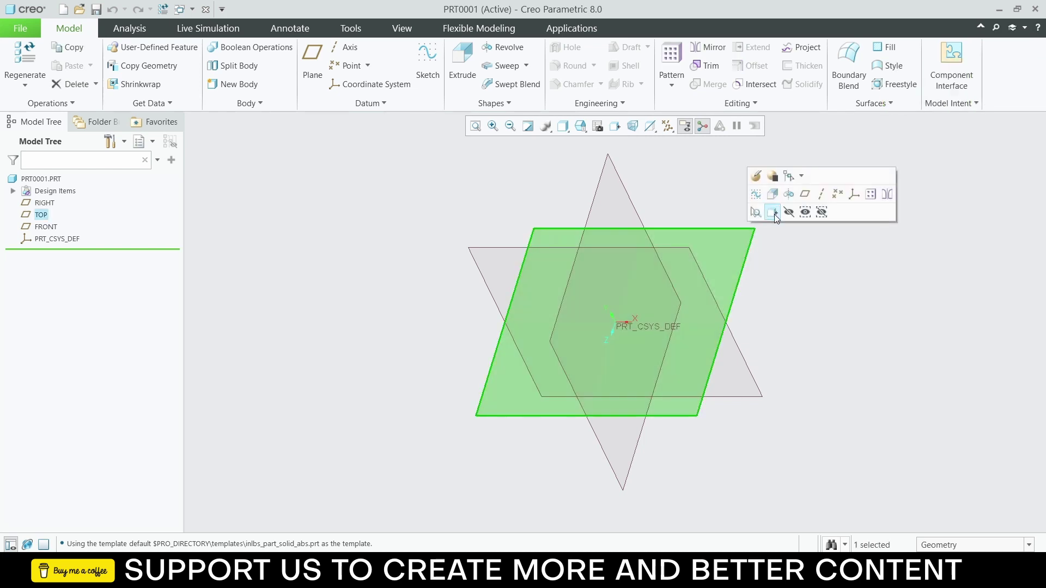
click(773, 212)
click(434, 52)
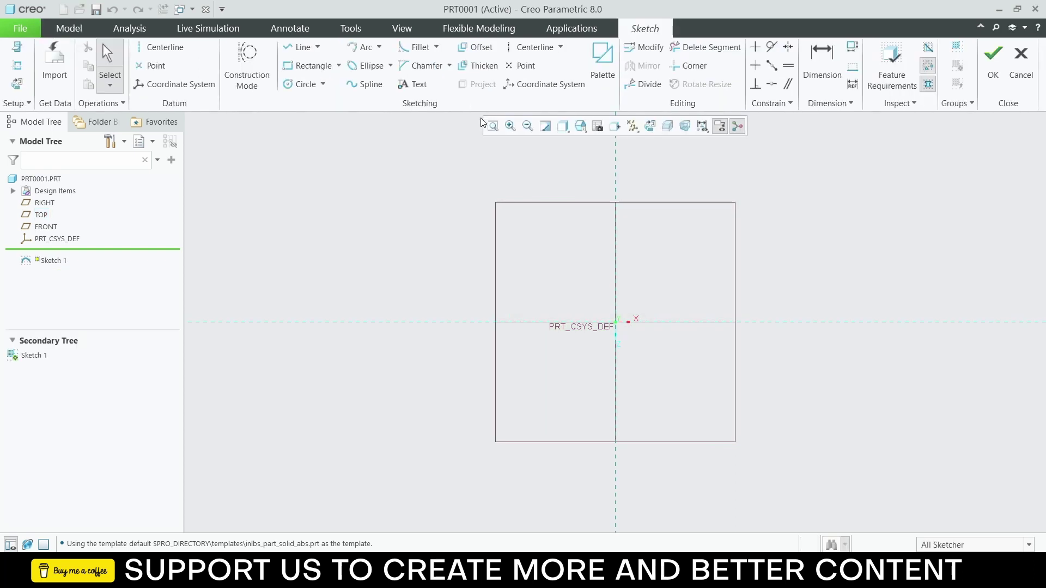
Step: Draw a center rectangle about 888 wide and 641 high, centred on the sketch origin
click(308, 65)
click(338, 66)
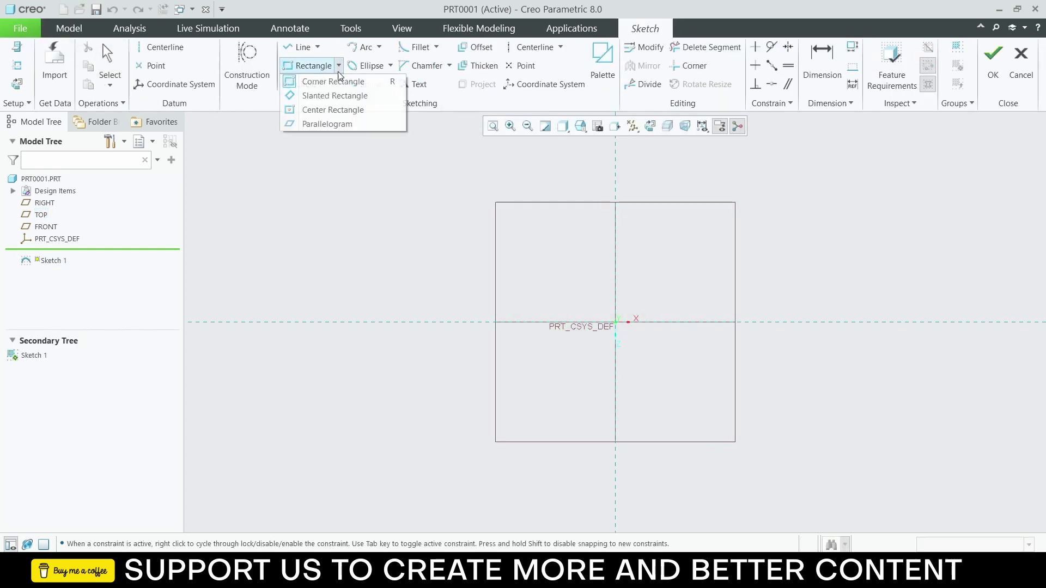
click(330, 107)
click(615, 321)
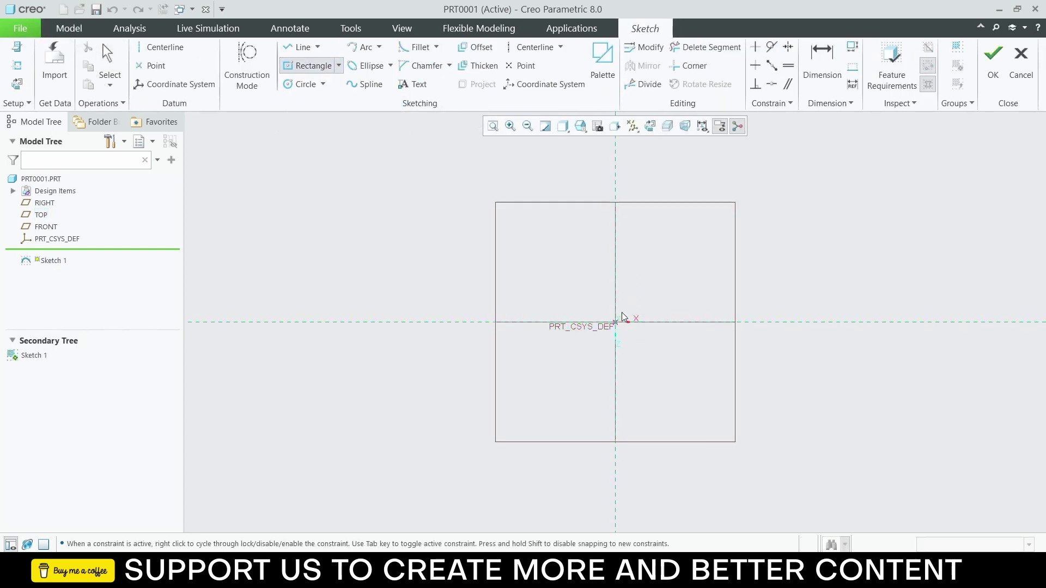
click(824, 172)
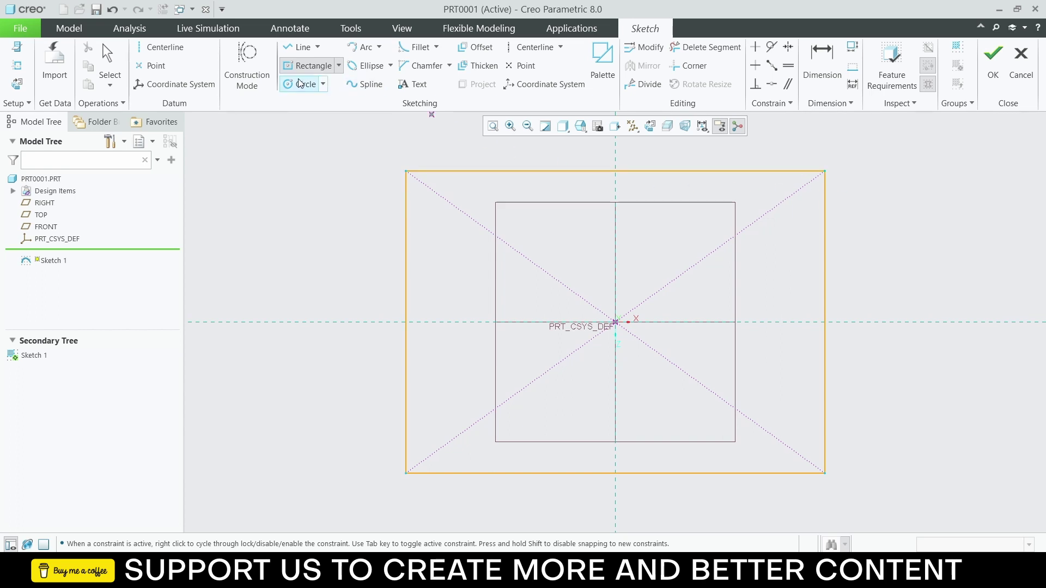
middle_click(891, 193)
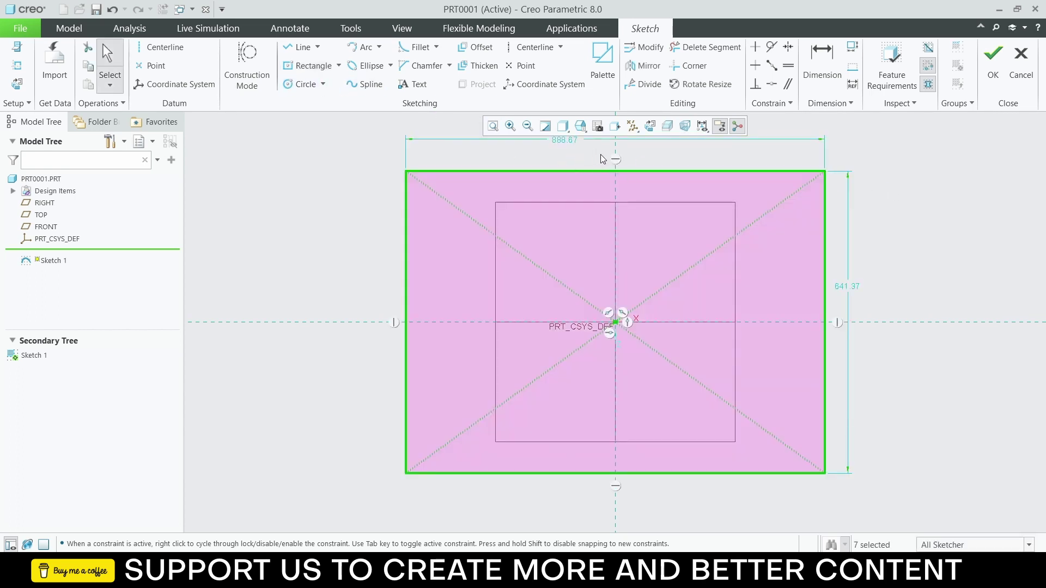
Step: Set the rectangle's width and height both to 200
double_click(567, 139)
text(2)
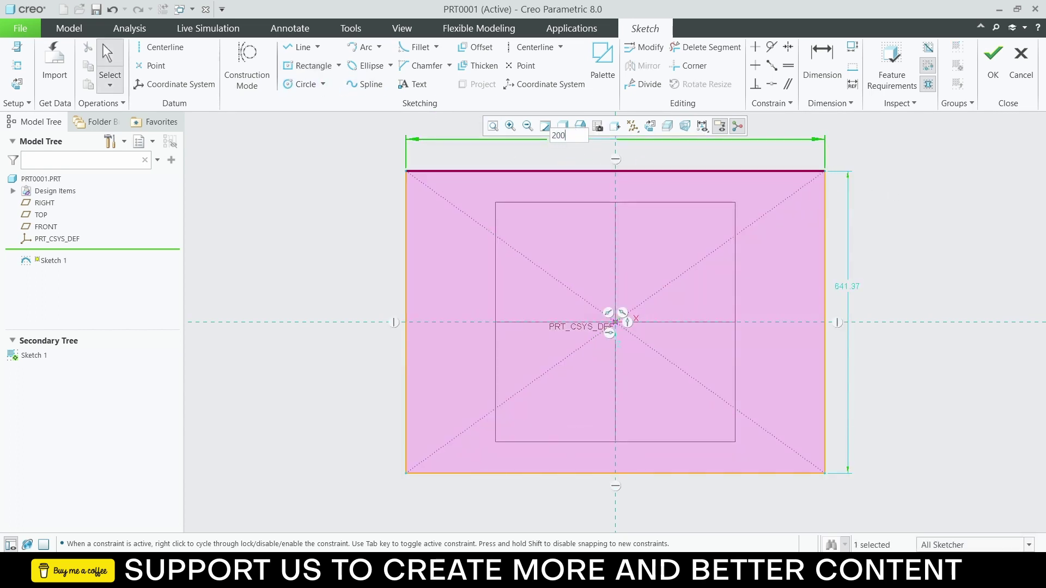
text(00)
key(Return)
double_click(691, 286)
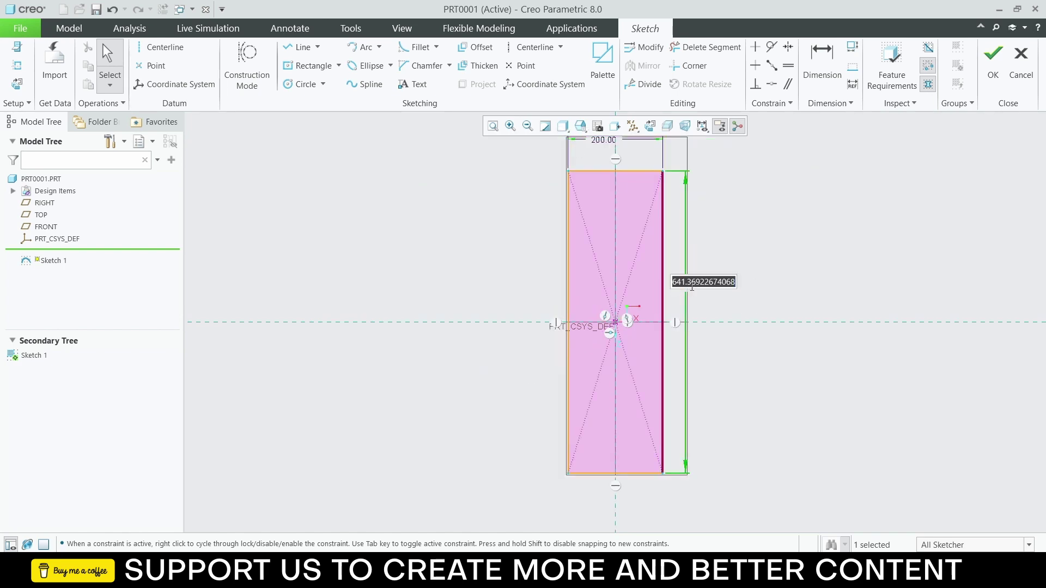
text(200)
key(Return)
Step: Draw a circle centred on the origin inside the square and set its diameter to 50
scroll(597, 286, up, 5)
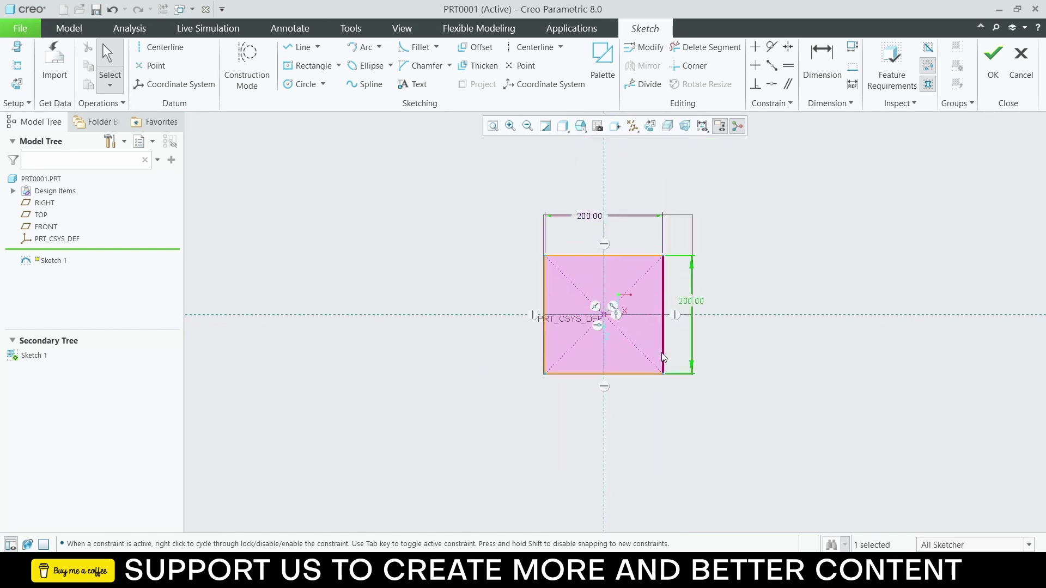
click(304, 84)
click(546, 299)
click(663, 239)
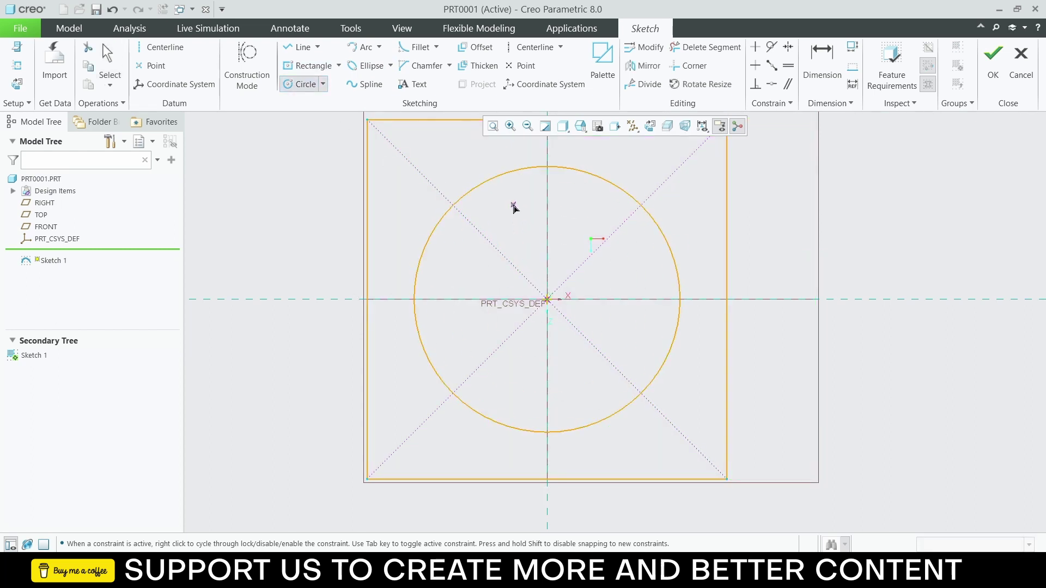
middle_click(671, 199)
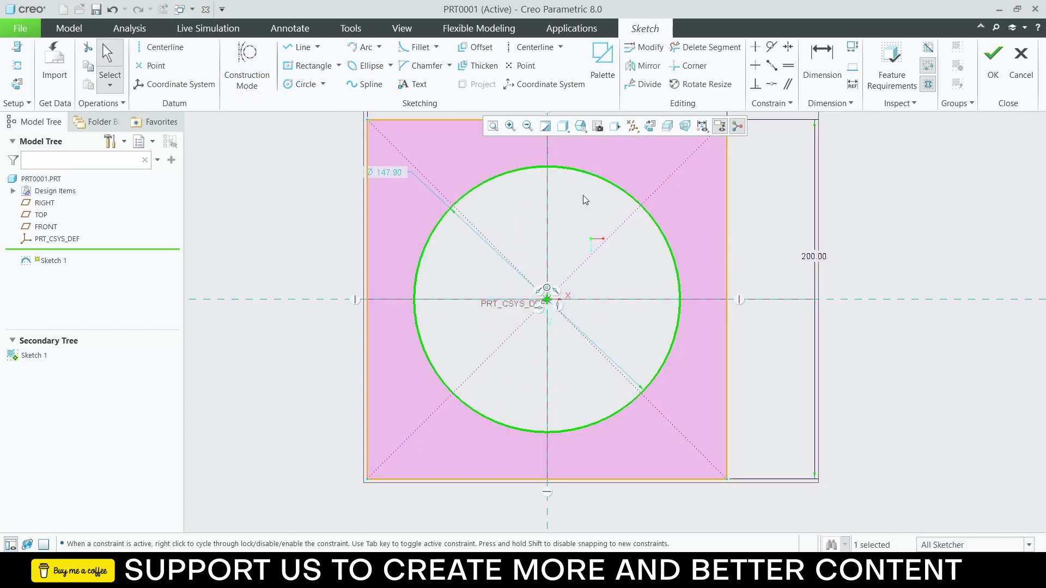
double_click(390, 173)
text(50)
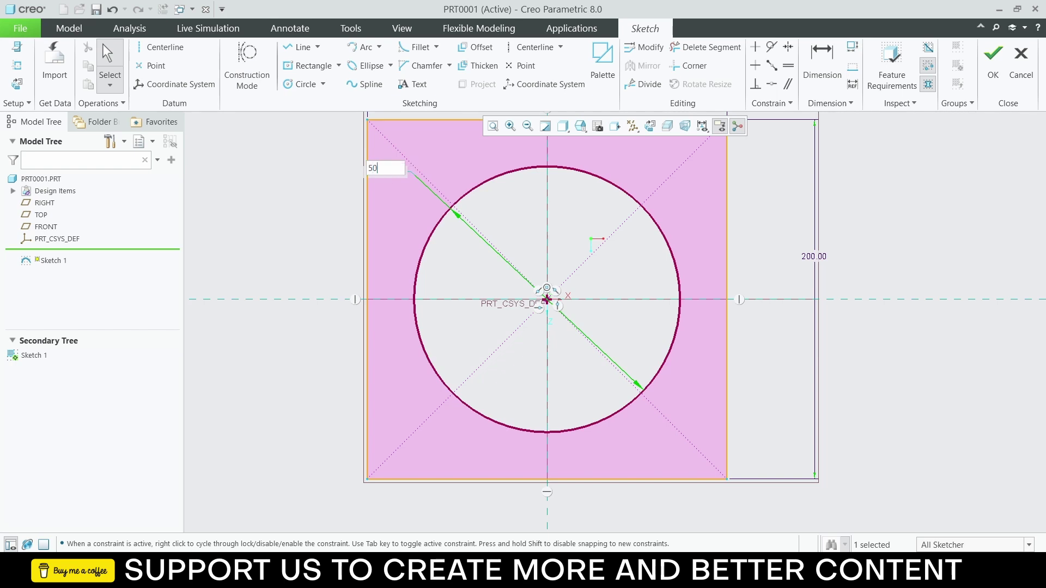
key(Return)
scroll(644, 236, up, 2)
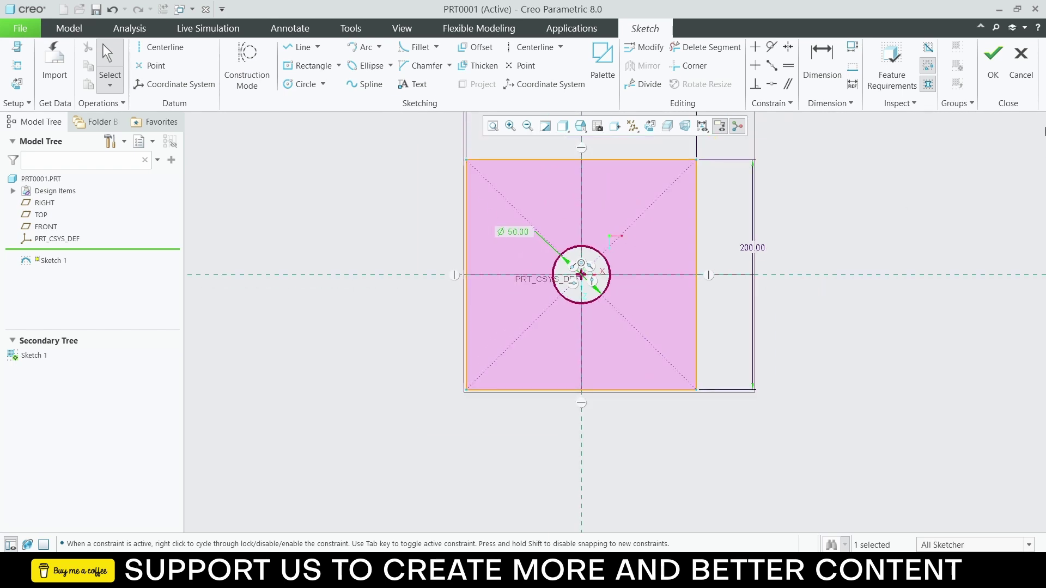
Step: Finish the square-and-circle sketch and extrude it as a solid to a depth of 50
click(993, 59)
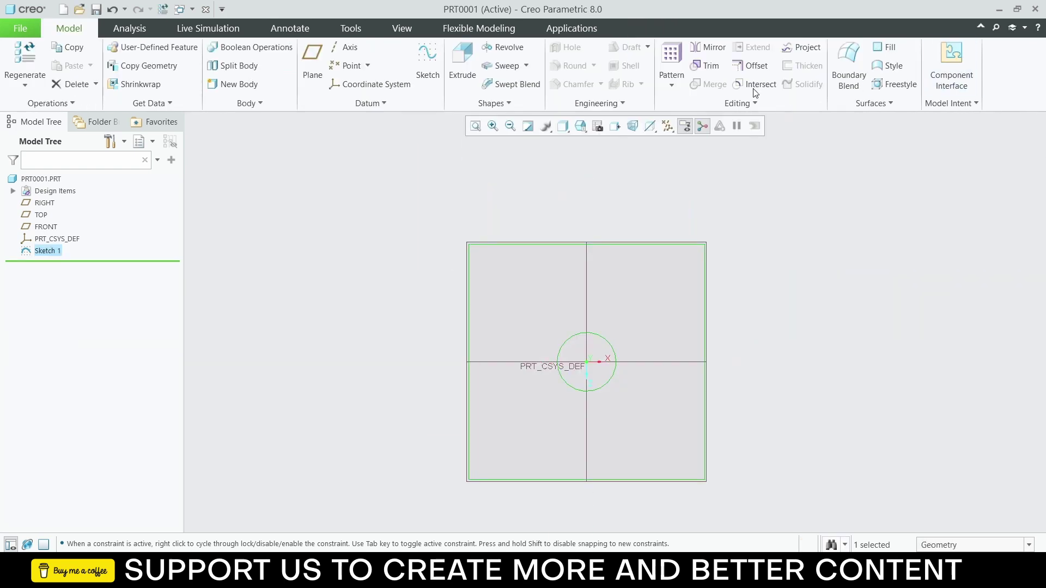
click(452, 63)
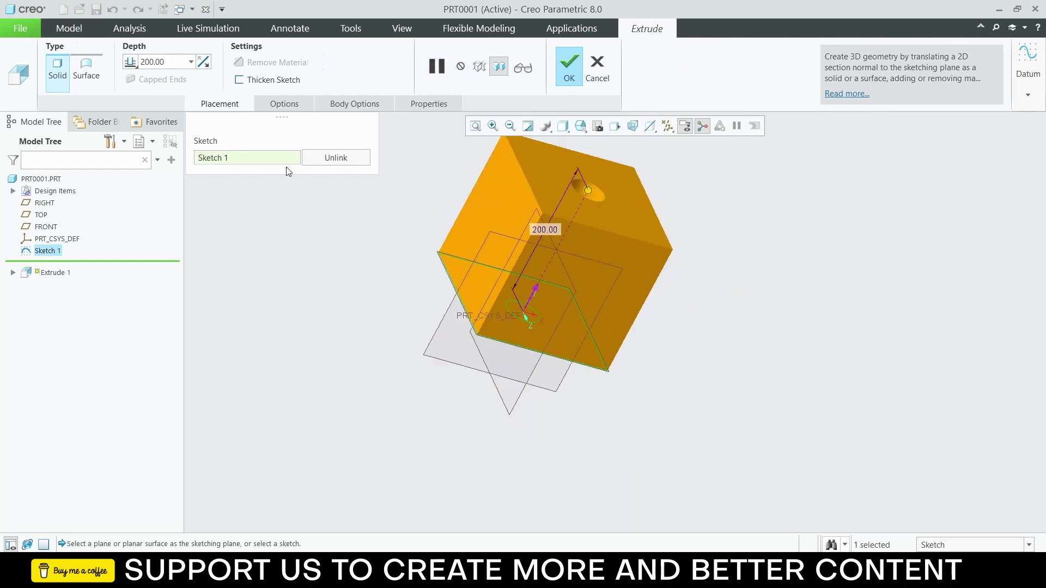
double_click(176, 61)
text(50)
key(Return)
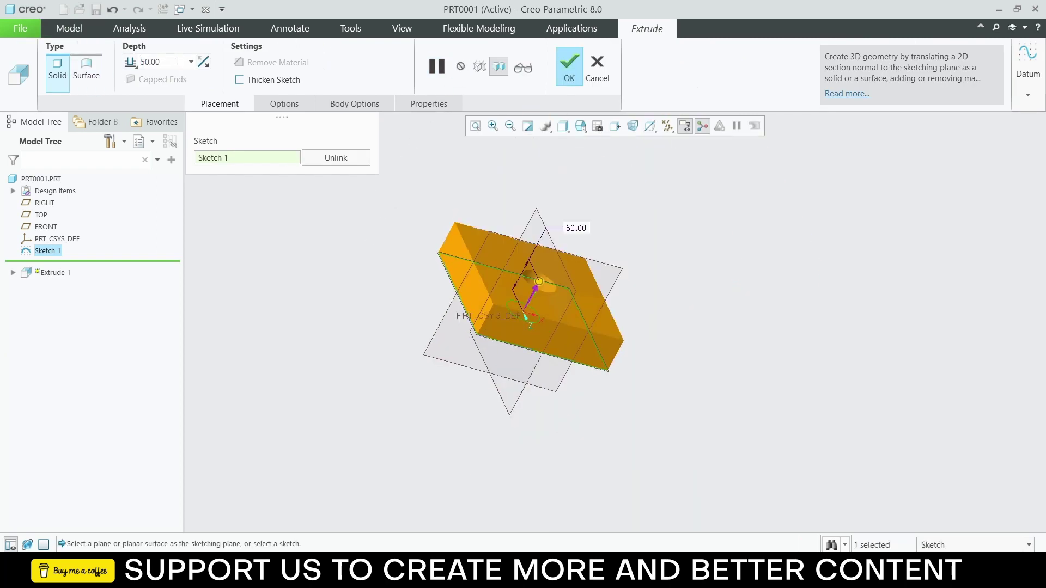
click(557, 80)
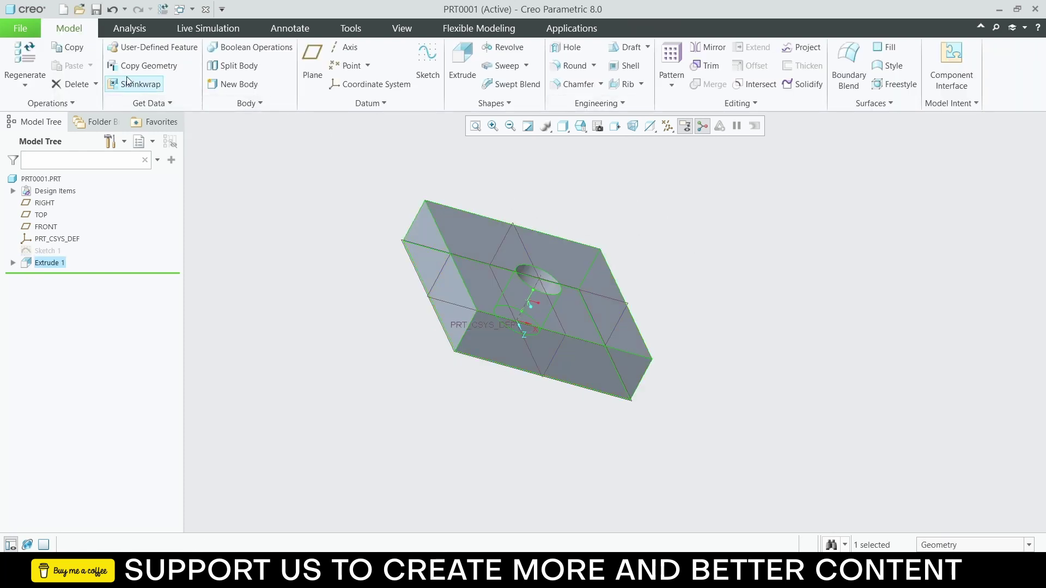
Step: Save the part PRT0001 in the "youtube project" folder under My Documents
click(25, 28)
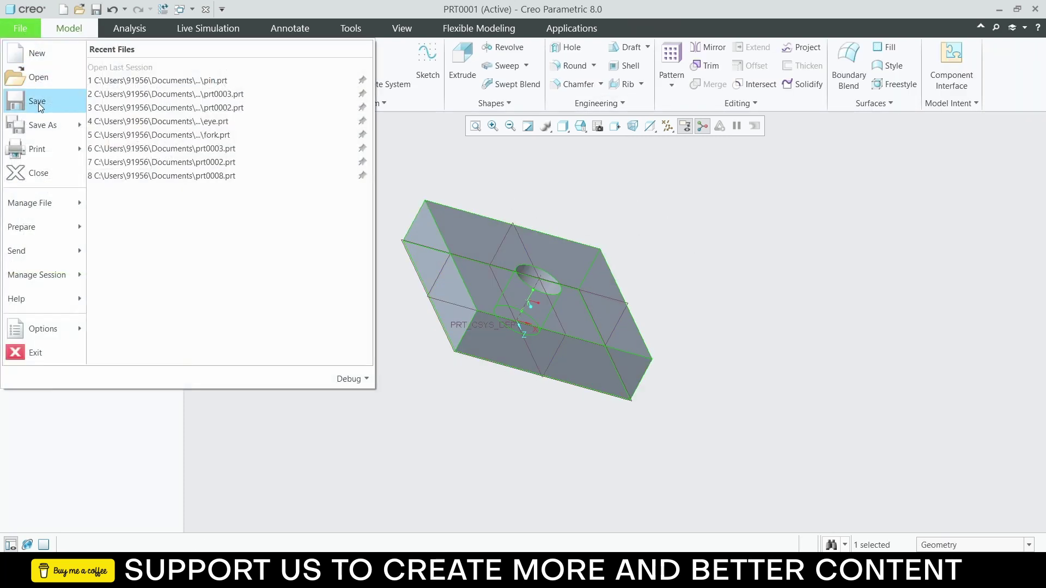
click(38, 103)
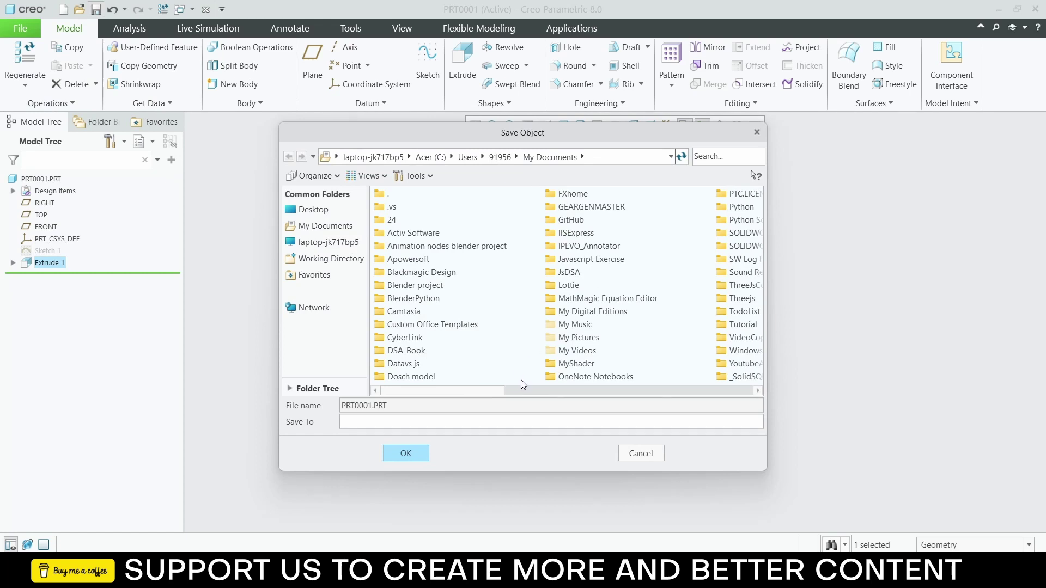
click(545, 388)
click(631, 389)
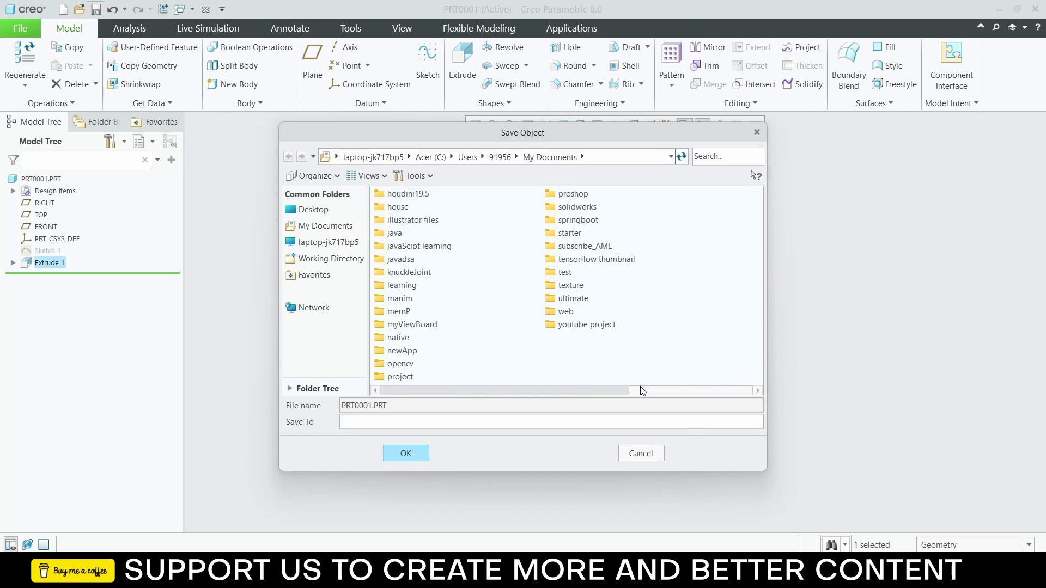
click(549, 390)
click(467, 389)
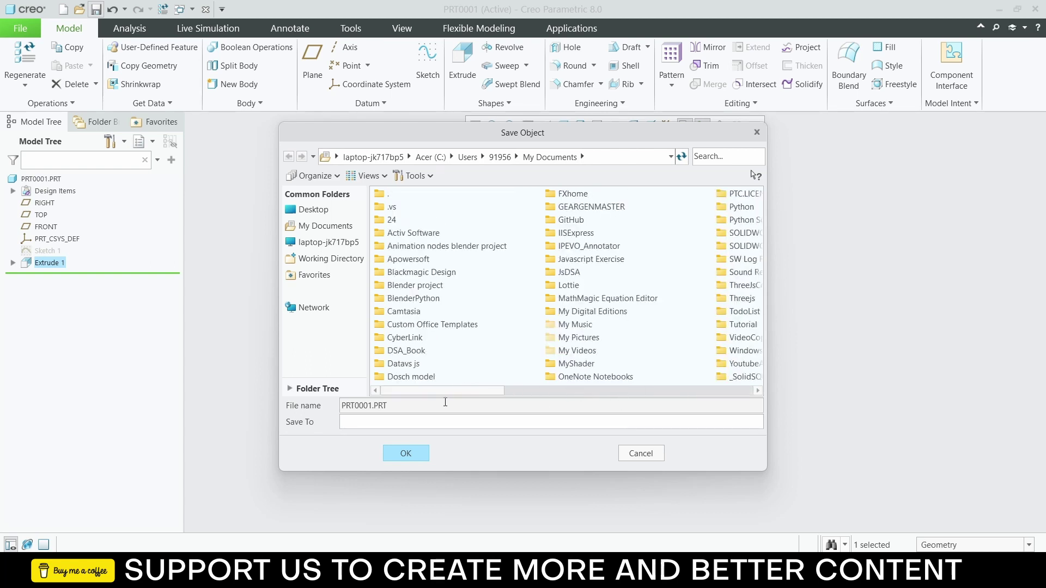
drag(469, 390, 759, 432)
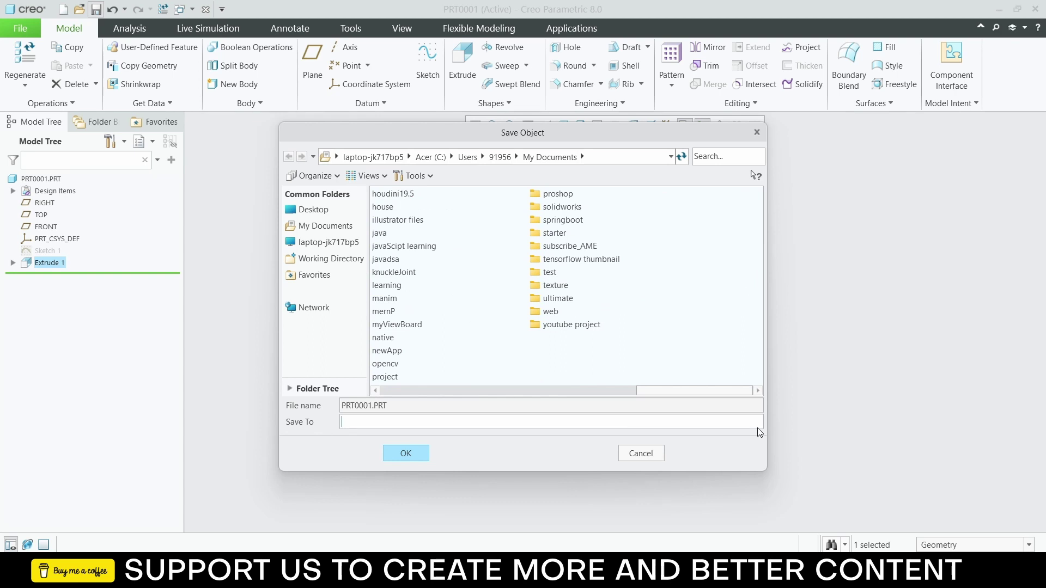
scroll(757, 427, left, 3)
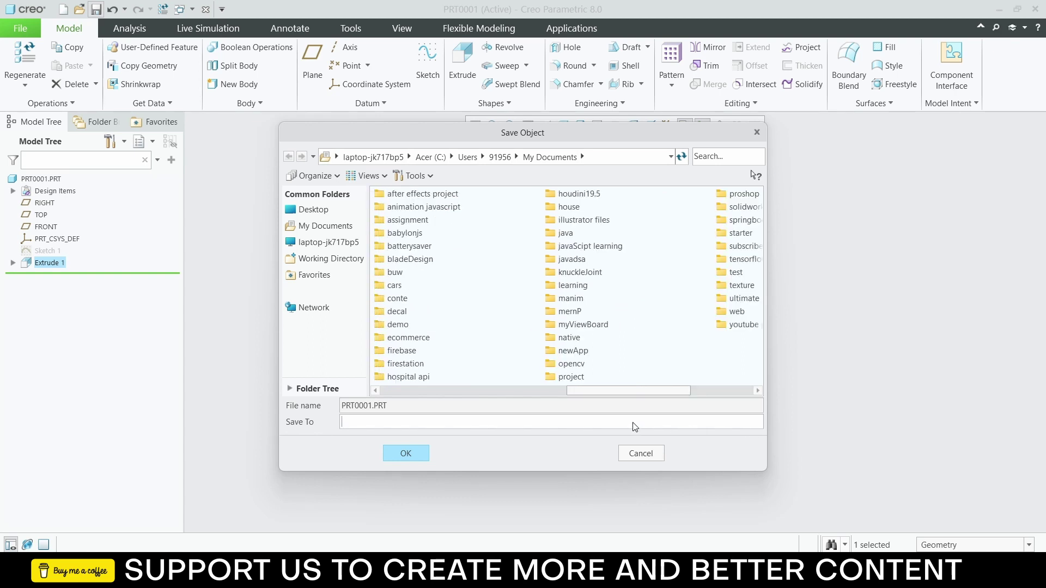
scroll(667, 424, right, 3)
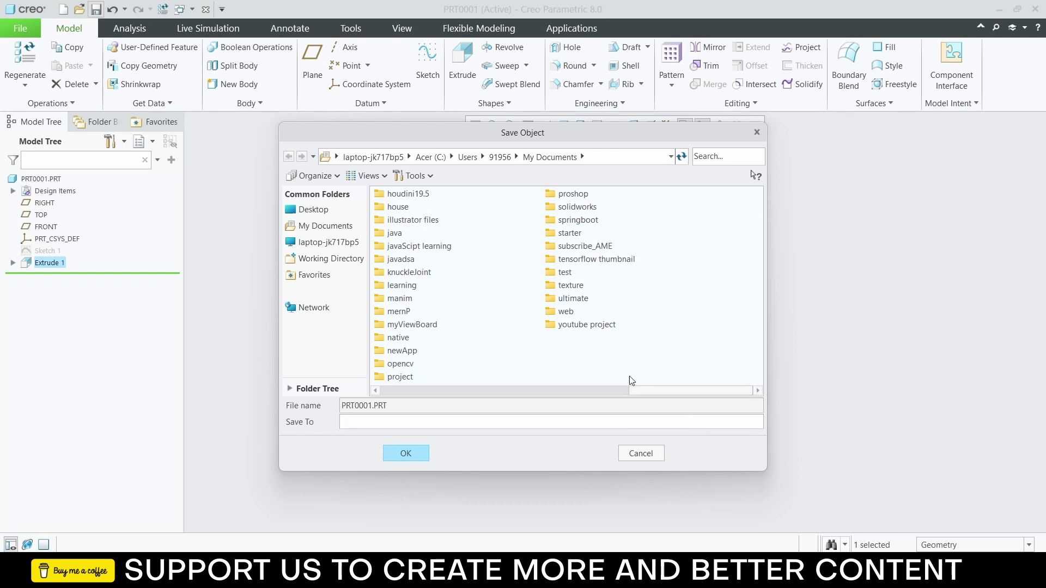
double_click(586, 327)
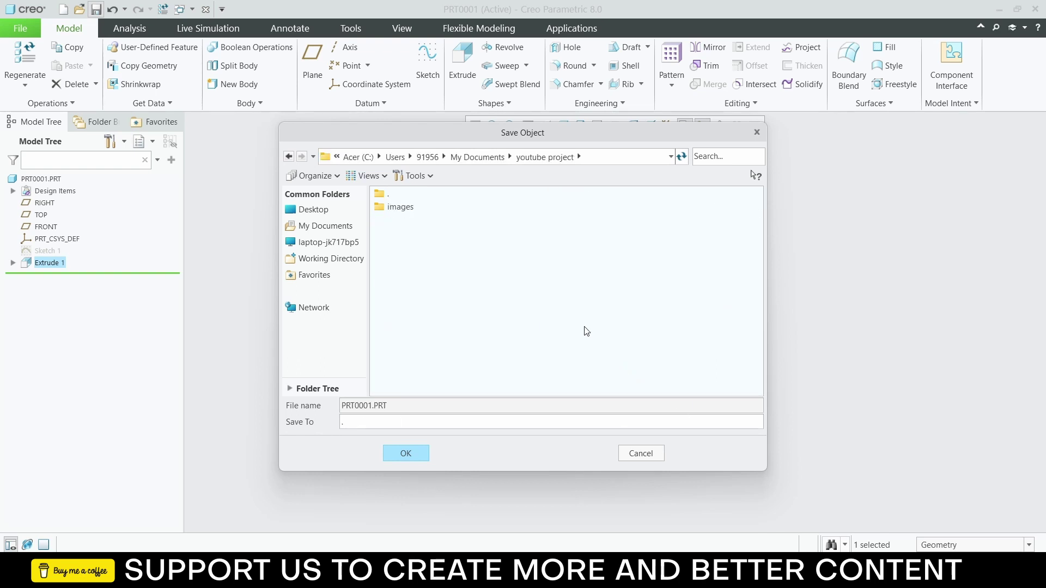
click(413, 453)
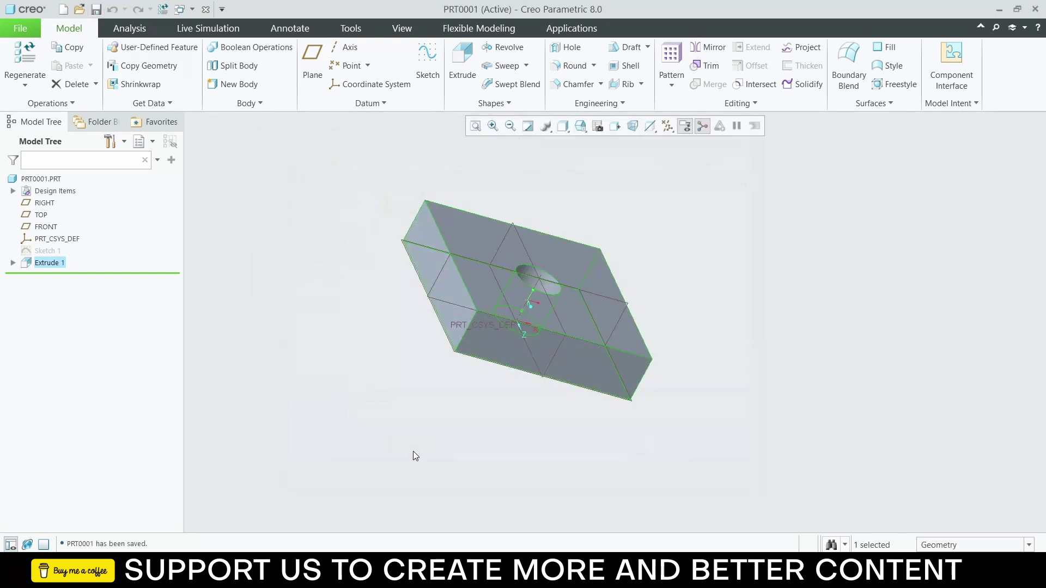
Step: Create the solid part prt0002 with the default template and start a sketch on the TOP datum plane
click(21, 28)
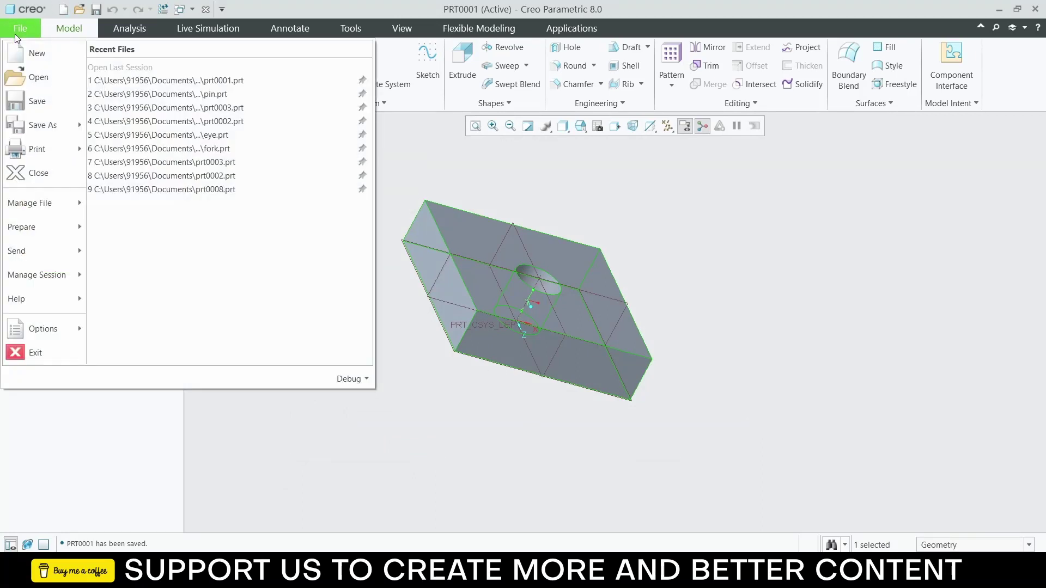
click(38, 49)
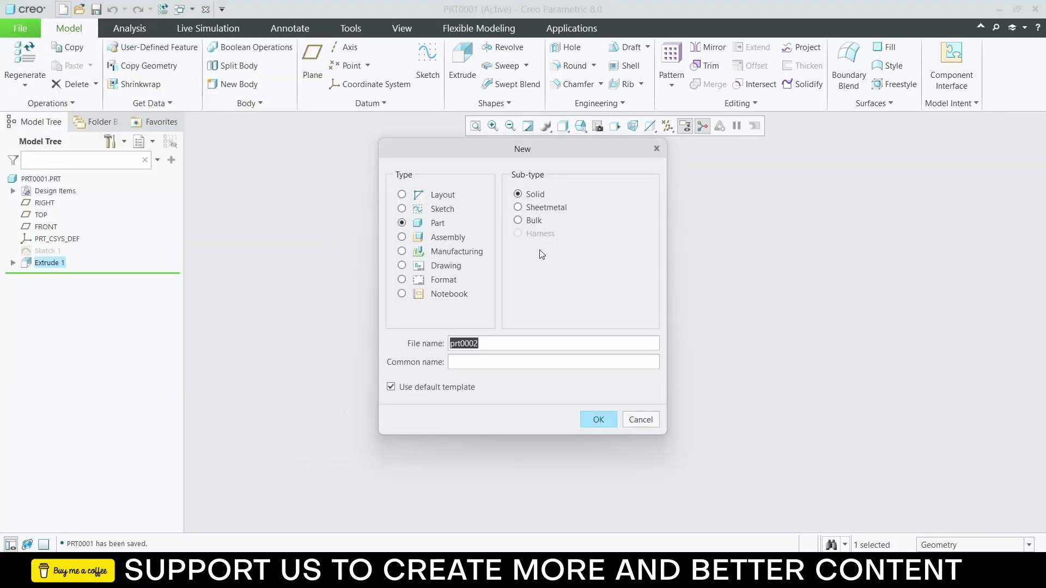
click(593, 421)
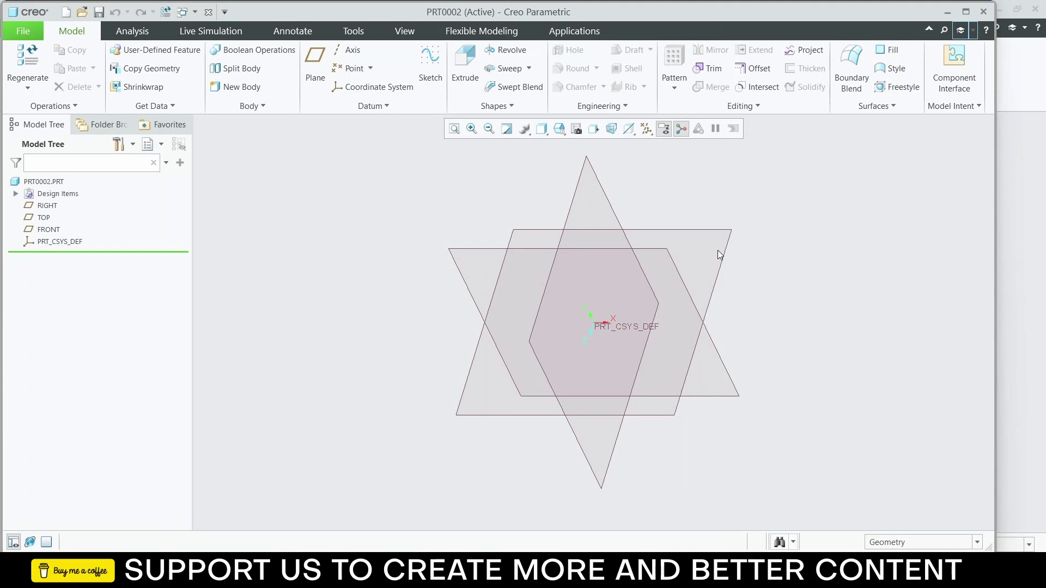
click(719, 250)
click(750, 215)
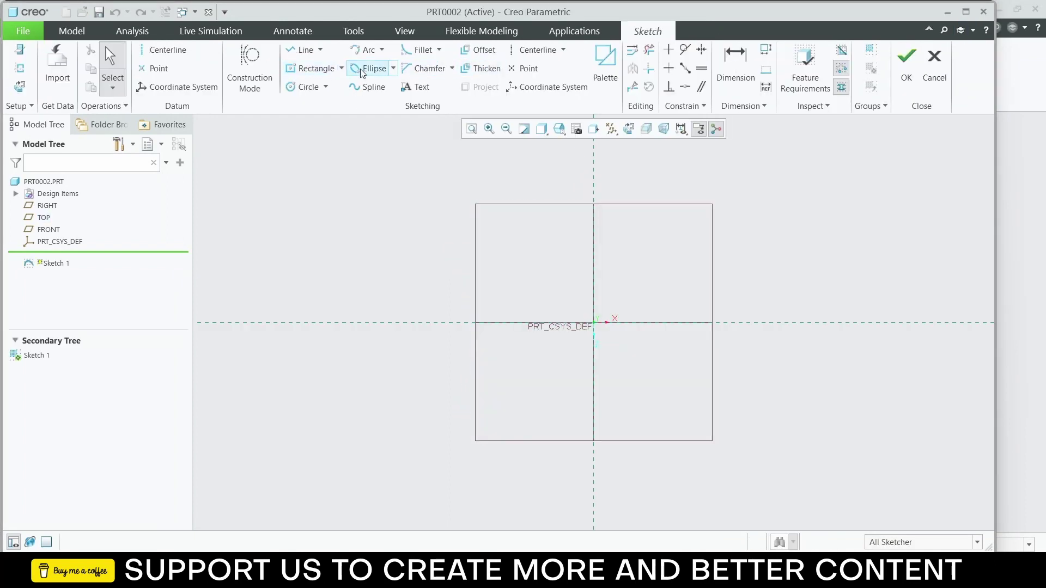
Step: Draw two concentric circles centred on the sketch origin, about 929 and 383 in diameter
click(299, 86)
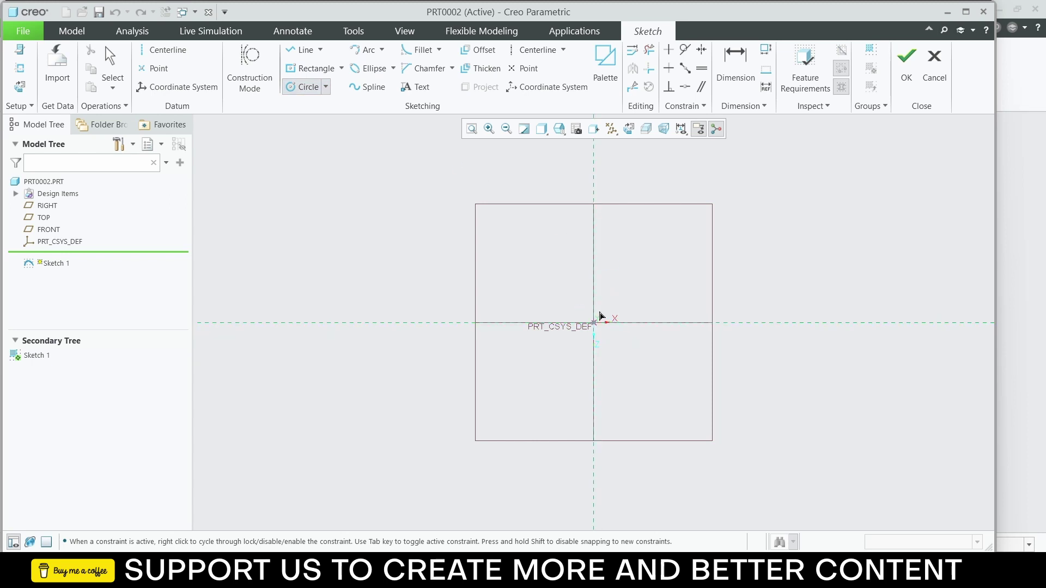
click(594, 322)
click(761, 187)
click(594, 322)
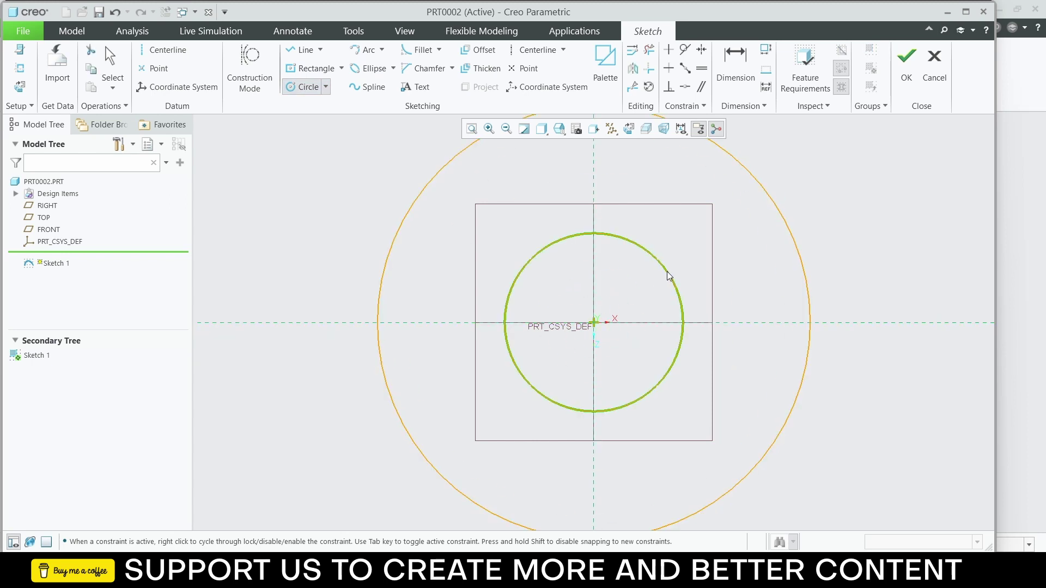
click(669, 275)
middle_click(704, 259)
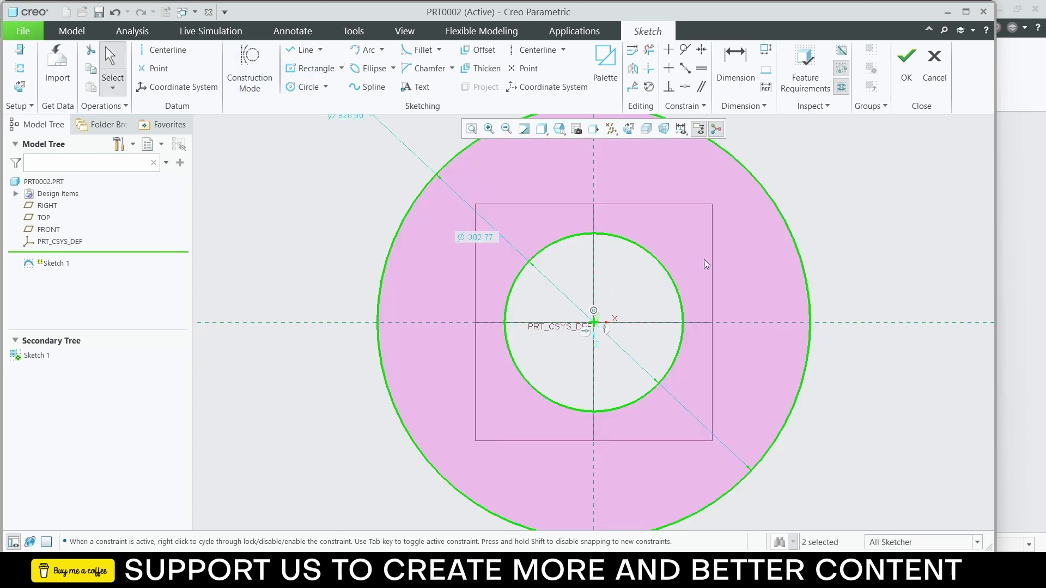
Step: Set the inner circle's diameter to 50 and the outer circle's diameter to 200
click(475, 236)
double_click(475, 236)
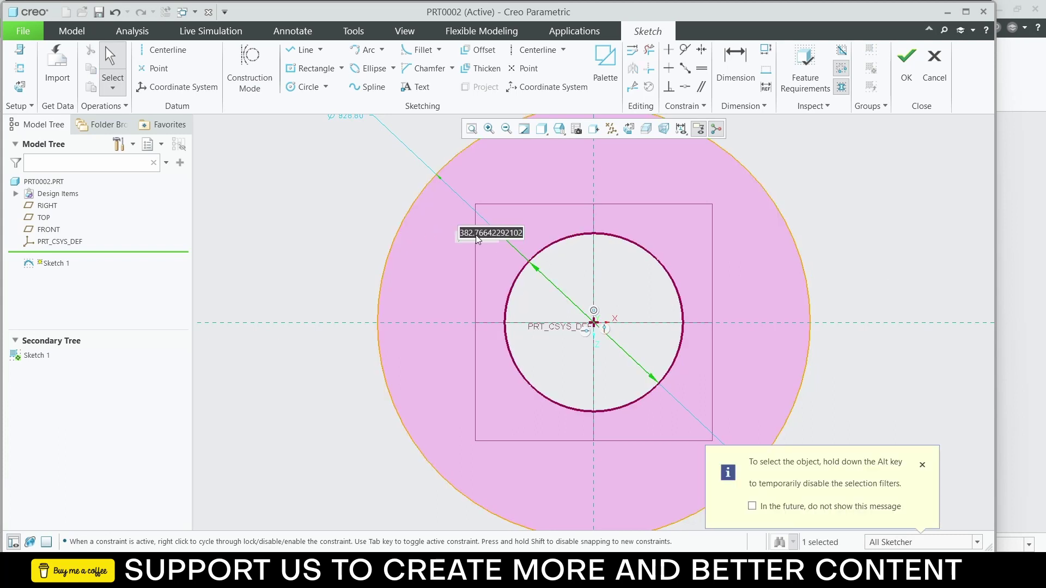
text(50)
key(Return)
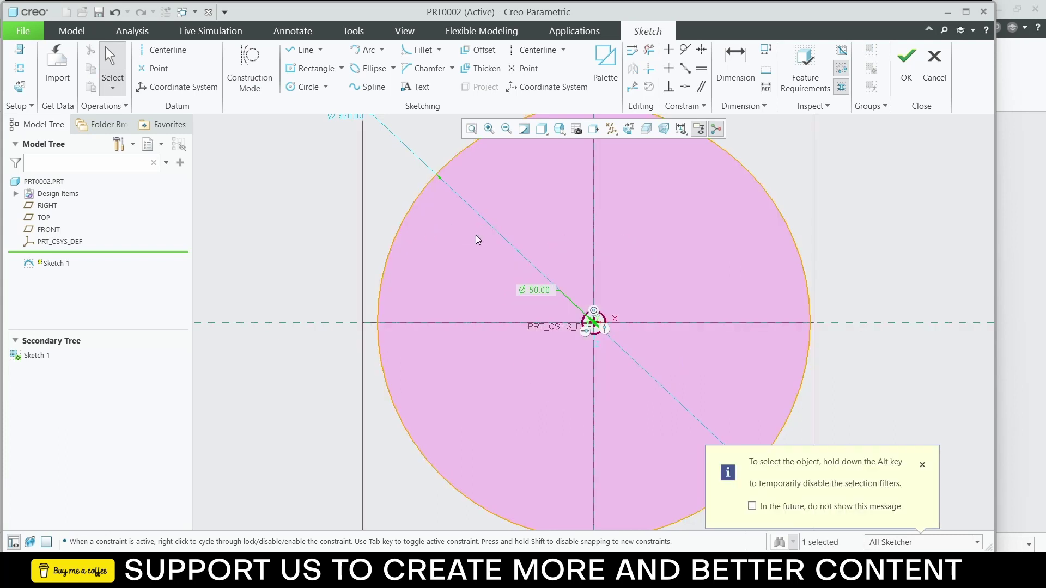
click(406, 176)
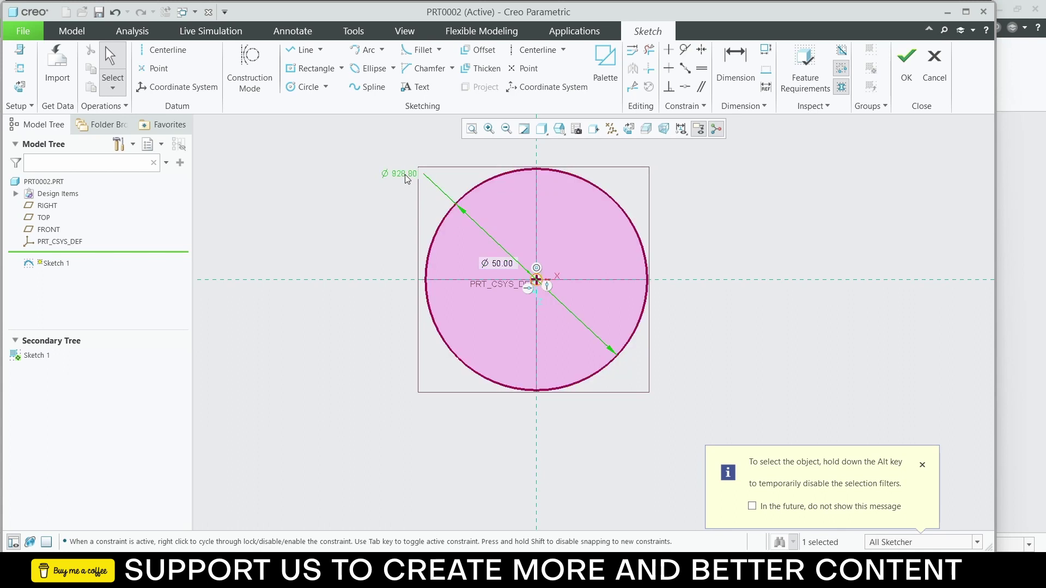
double_click(405, 174)
text(200)
key(Return)
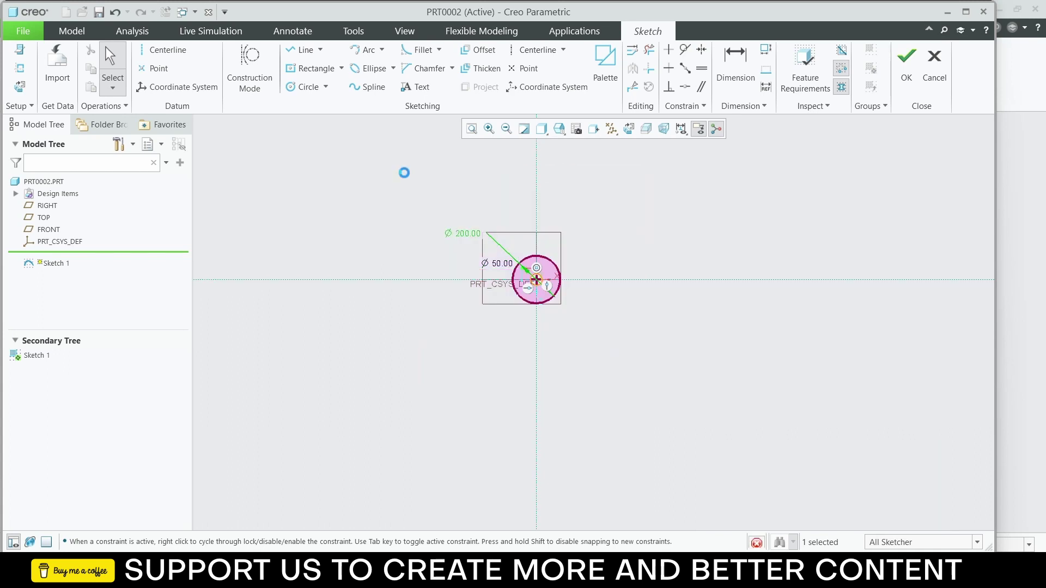
Step: Draw a horizontal line about 117 long across the lower part of the outer circle, ending on the circle at both sides
scroll(560, 277, down, 1)
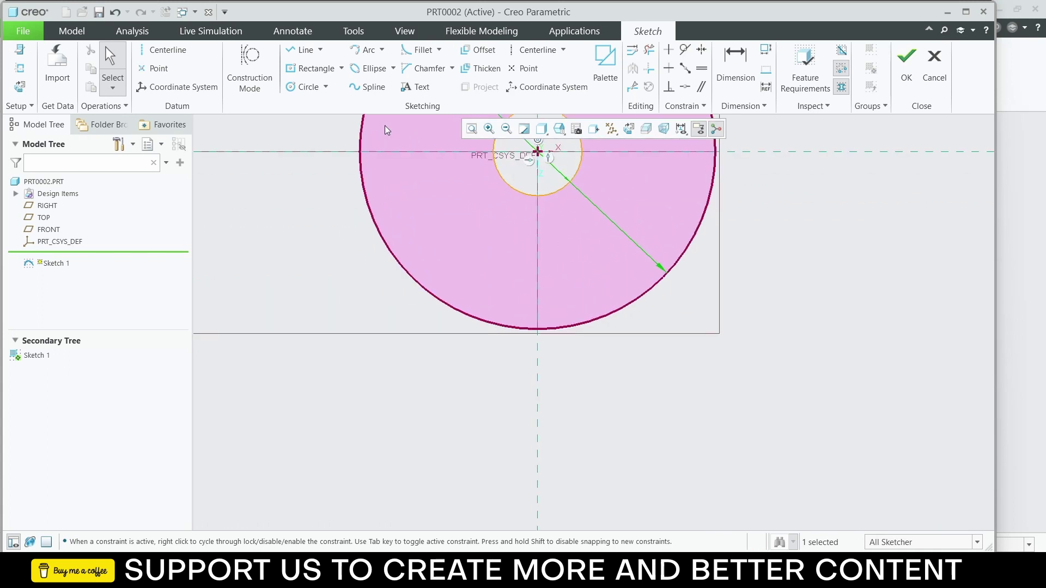
click(306, 50)
click(435, 298)
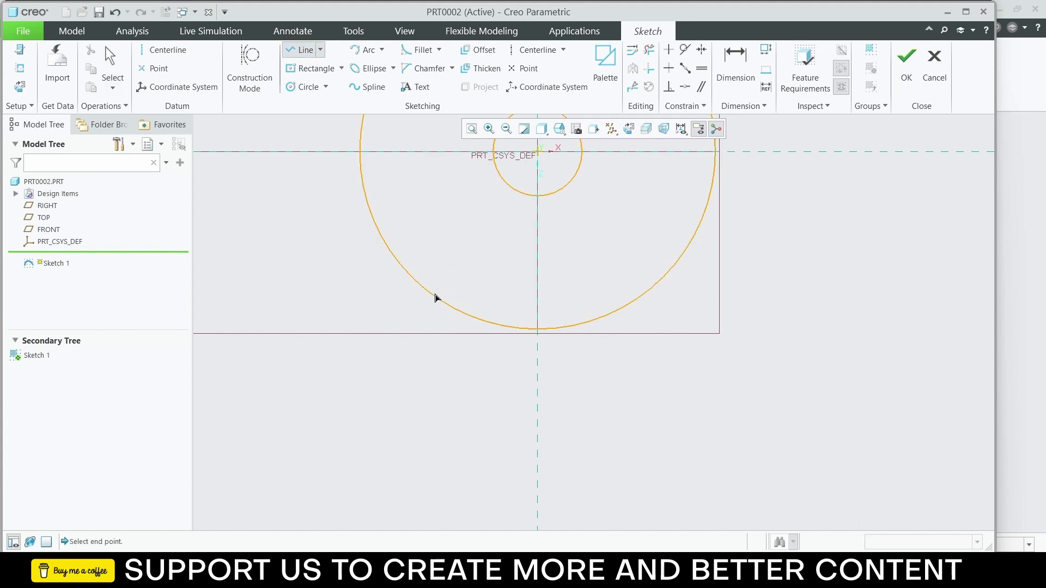
click(644, 296)
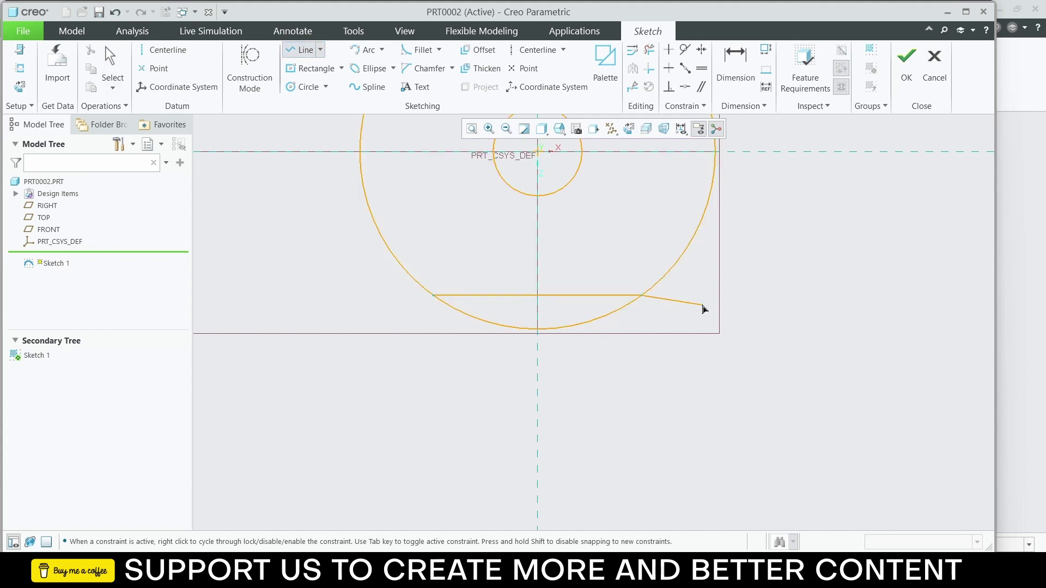
middle_click(704, 308)
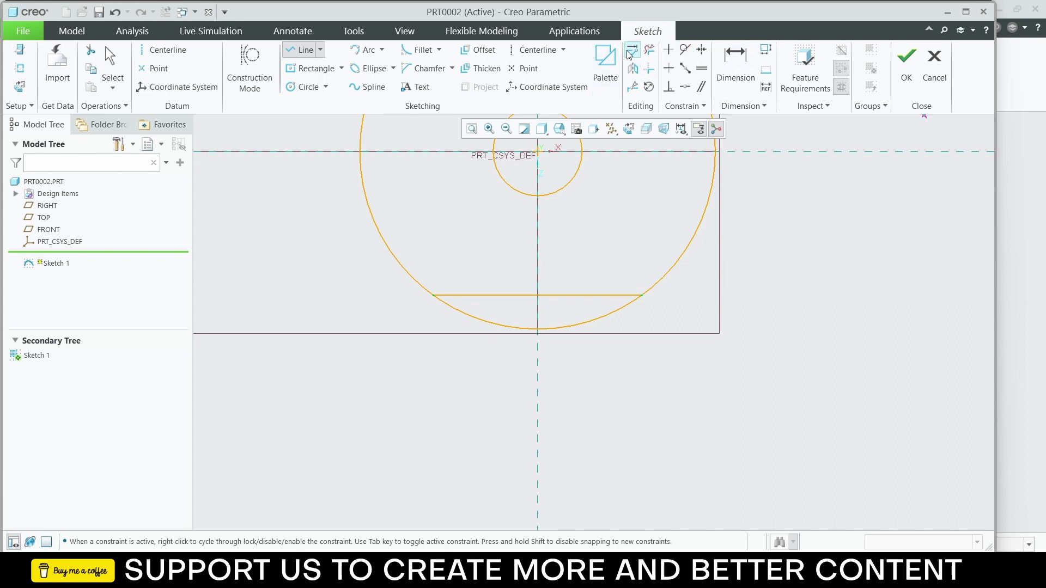
Step: Trim away the outer circle's arc below the horizontal line and finish the sketch
click(649, 50)
click(597, 318)
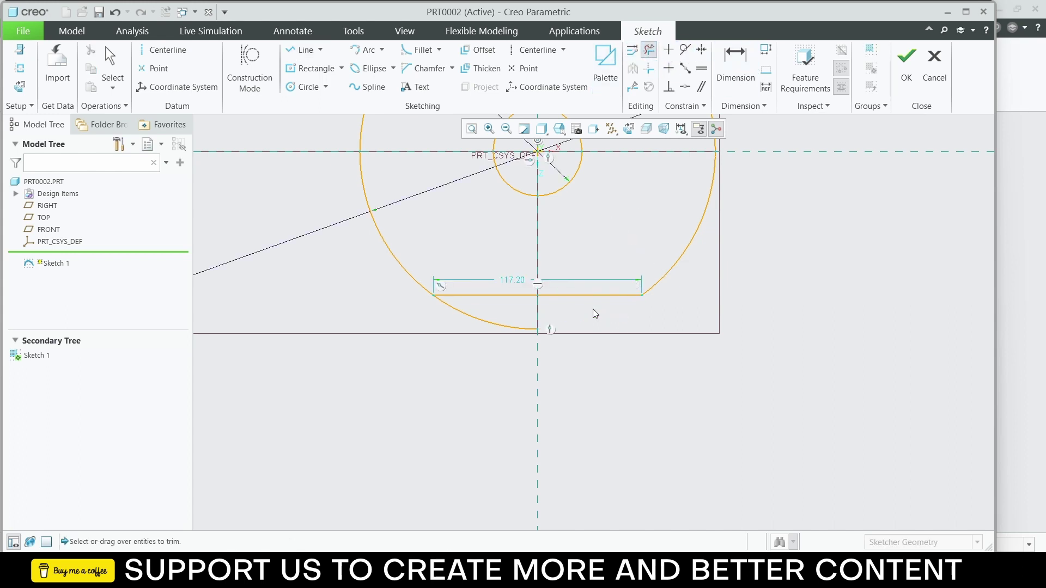
click(486, 330)
scroll(611, 196, up, 6)
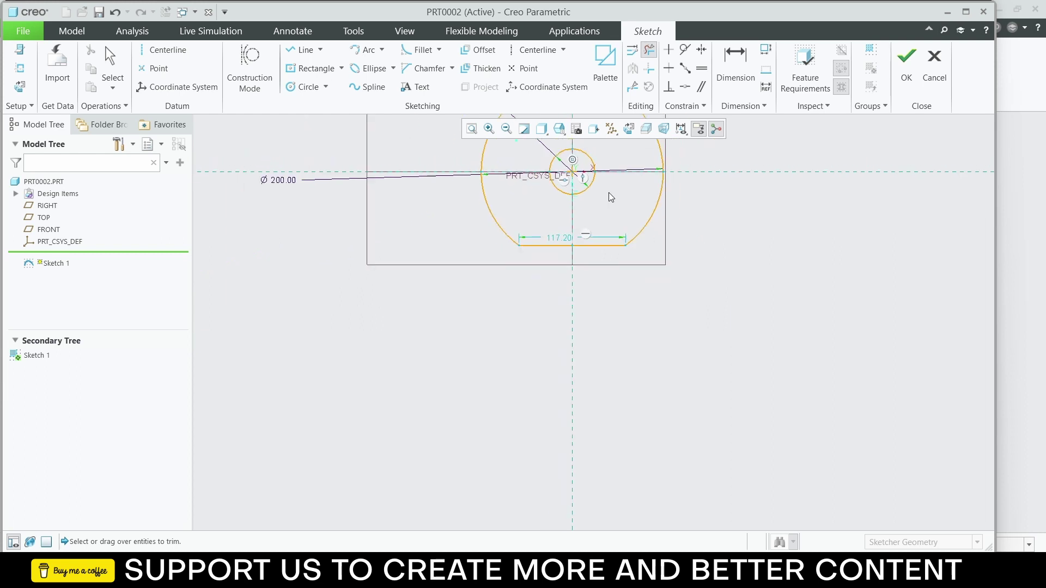
scroll(631, 165, down, 4)
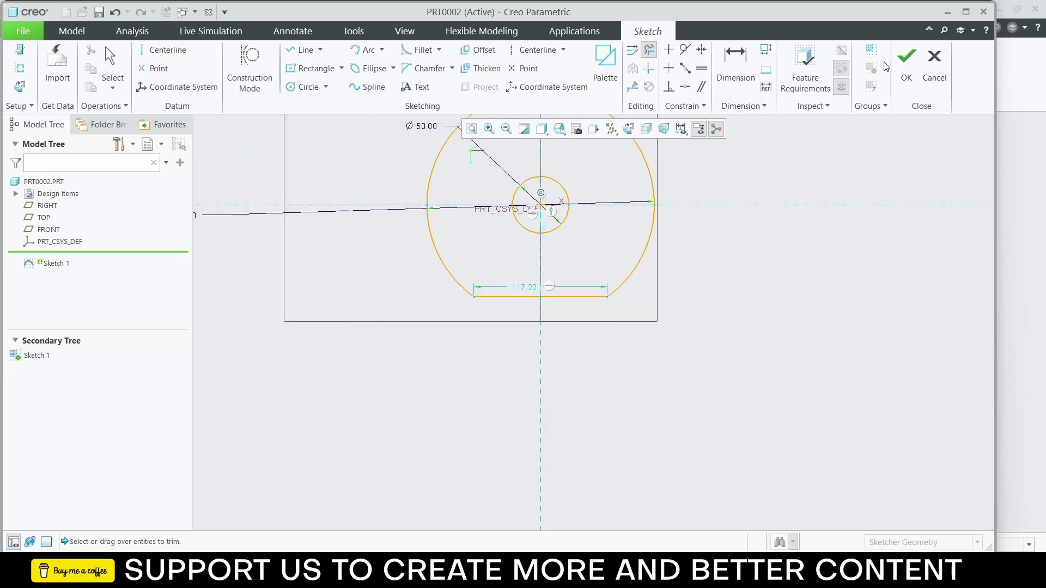
click(906, 63)
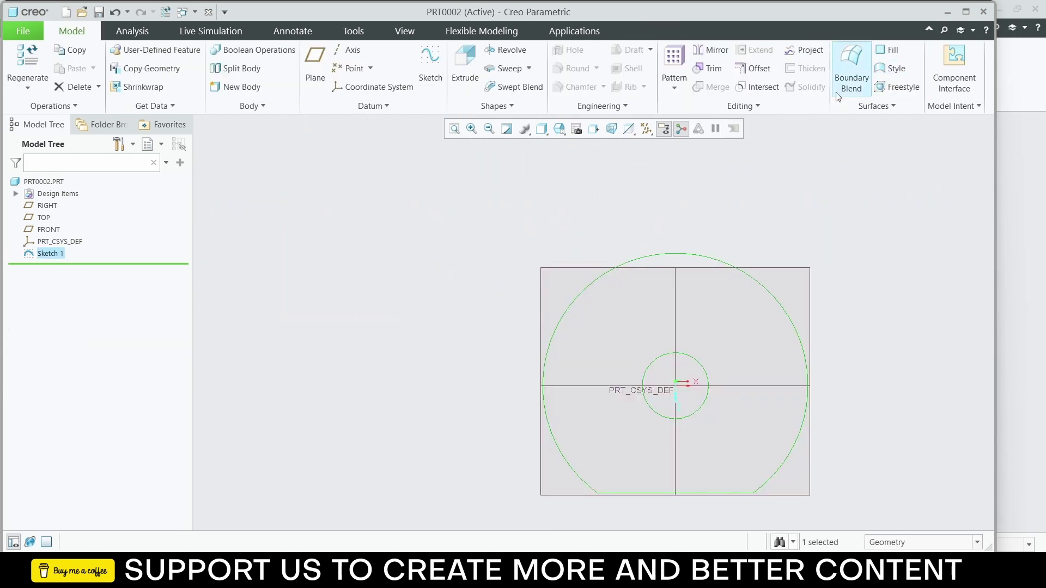
Step: Extrude the flat-sided round profile with its central hole as a solid 50 deep and save the part as PRT0002.PRT
click(464, 65)
middle_drag(520, 254, 538, 216)
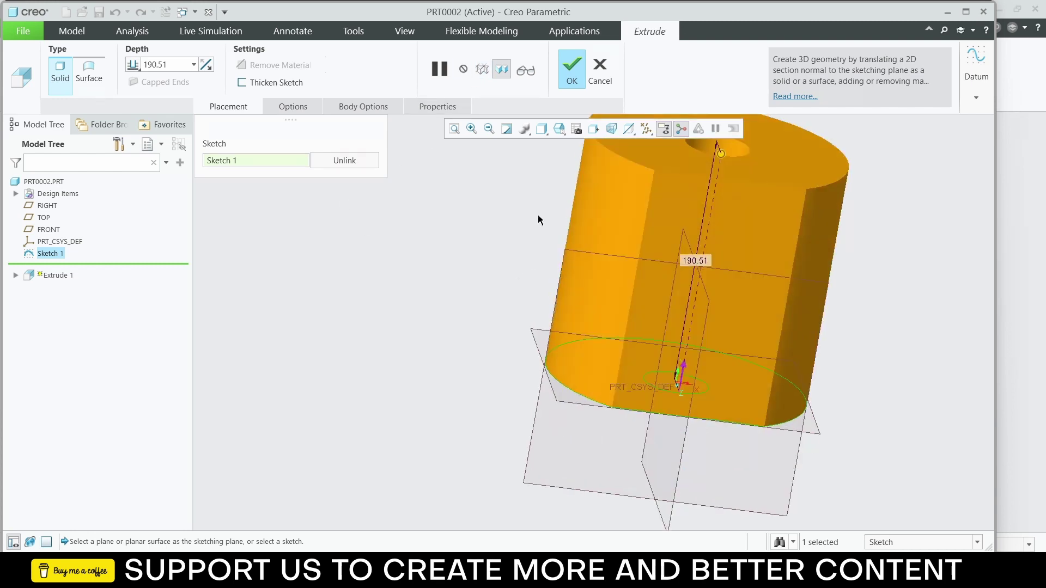
double_click(155, 64)
text(50)
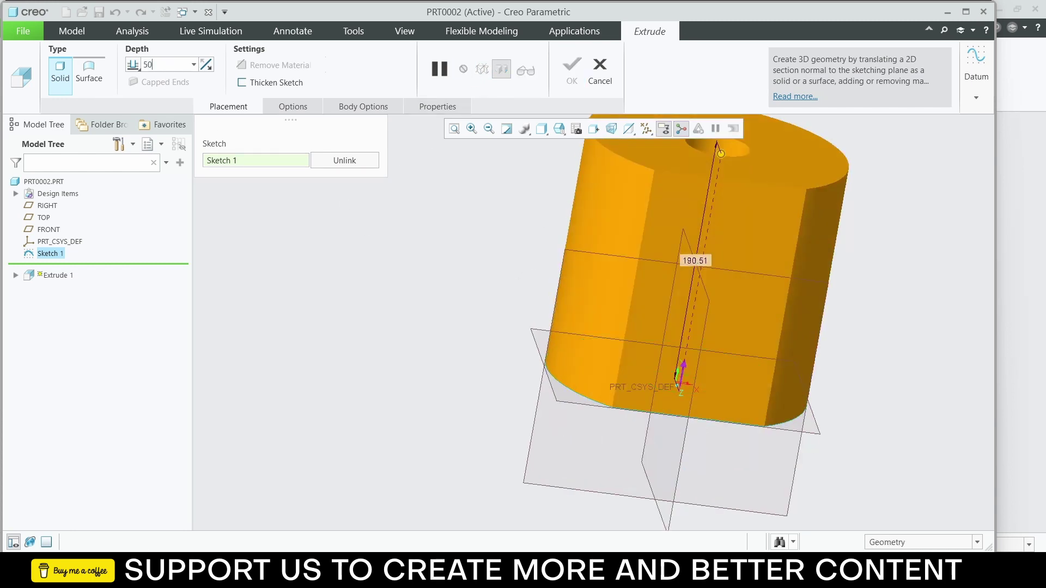
key(Return)
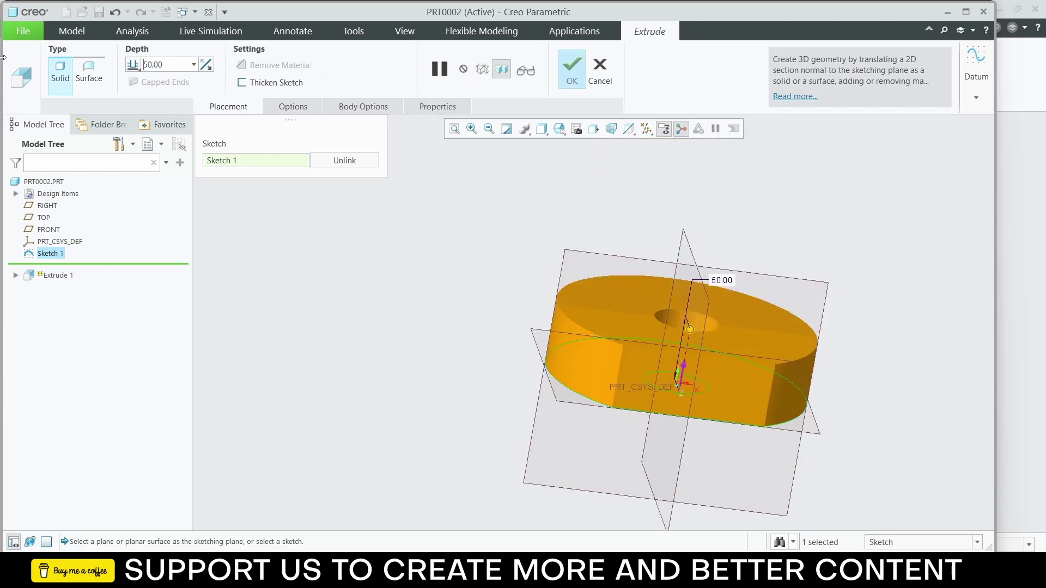
click(572, 67)
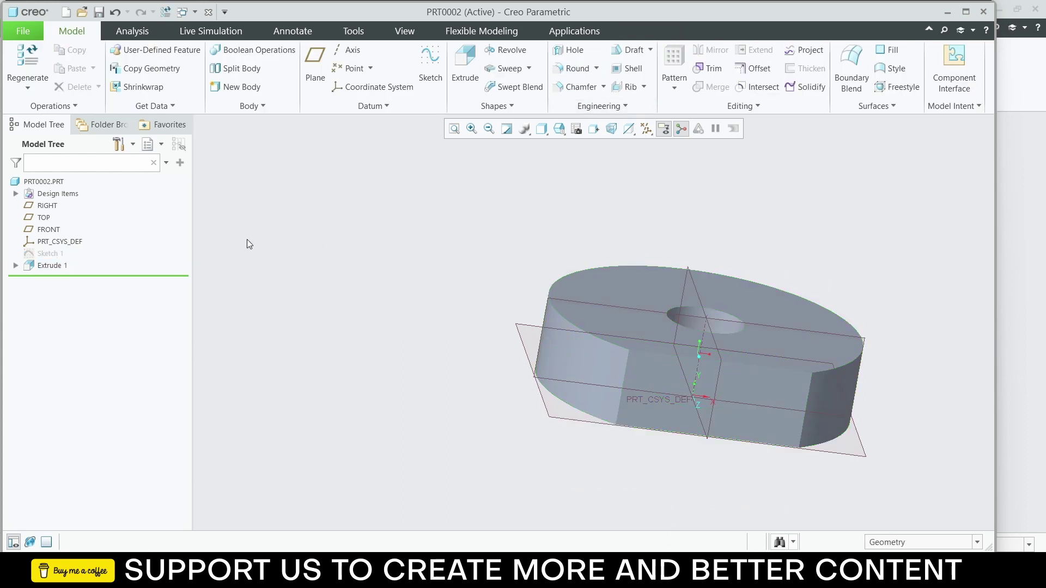
key(ctrl+s)
click(422, 453)
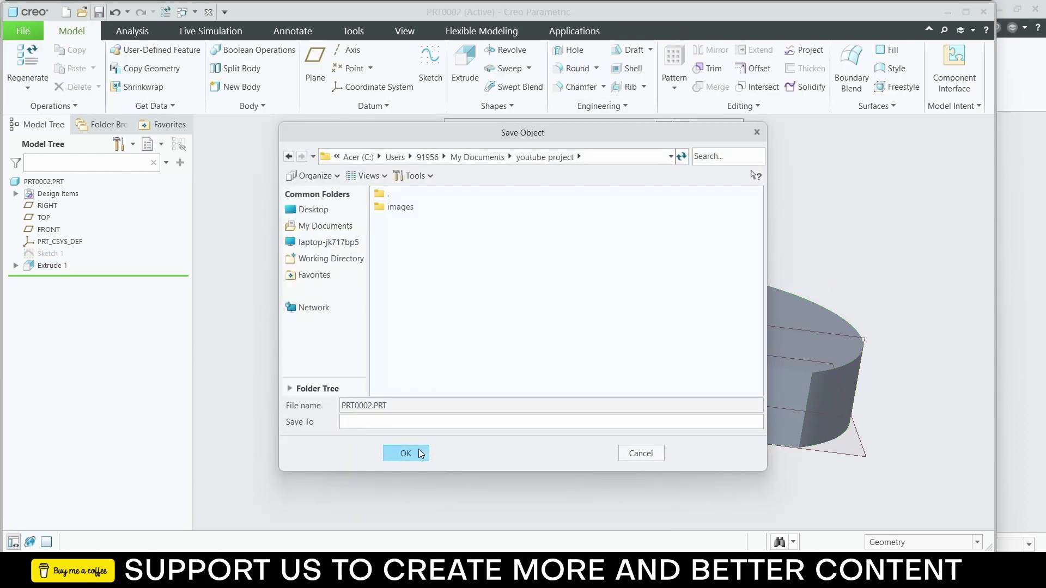
Step: Create a new assembly file from the default template and maximize its window
click(24, 32)
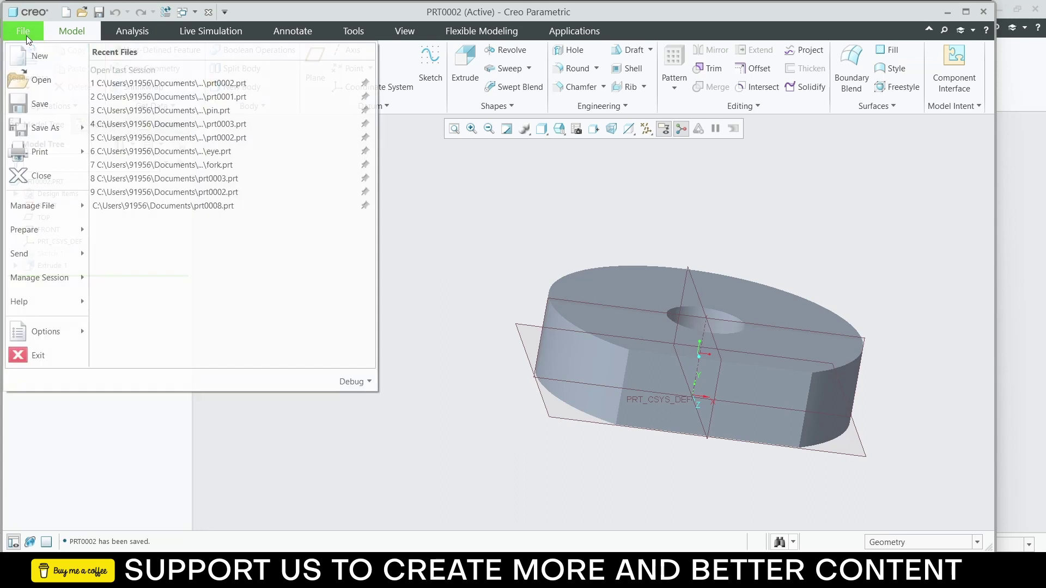
click(34, 51)
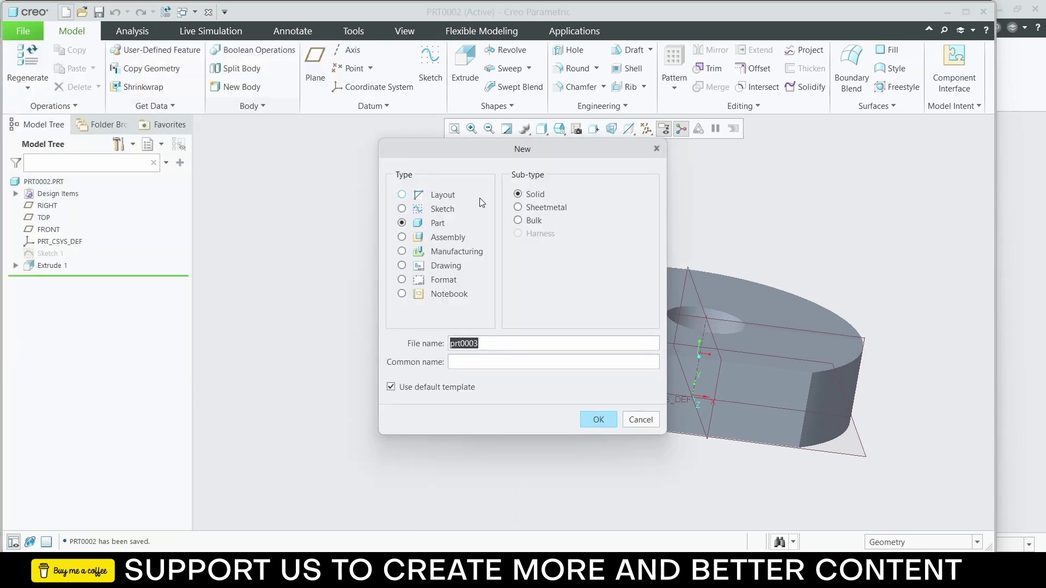
click(402, 238)
click(598, 418)
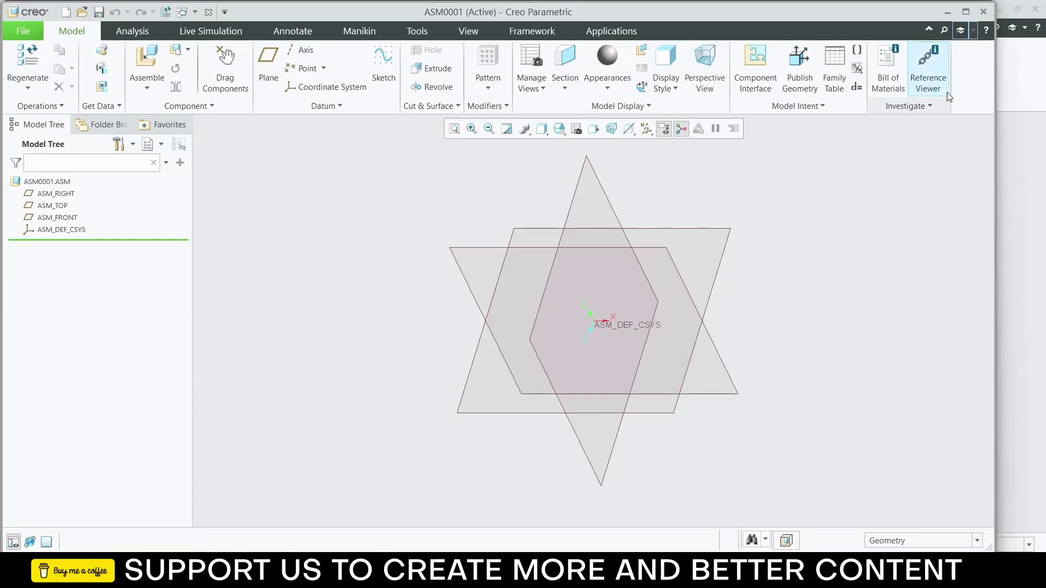
click(966, 12)
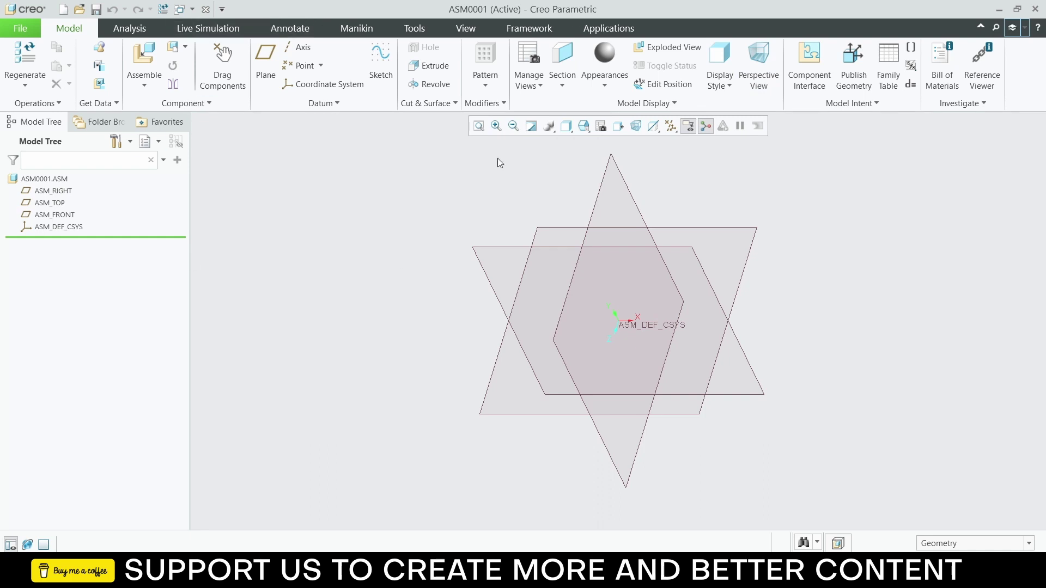
Step: Bring prt0001.prt into the assembly as a component, with the ASM_TOP plane as its assembly reference
click(750, 252)
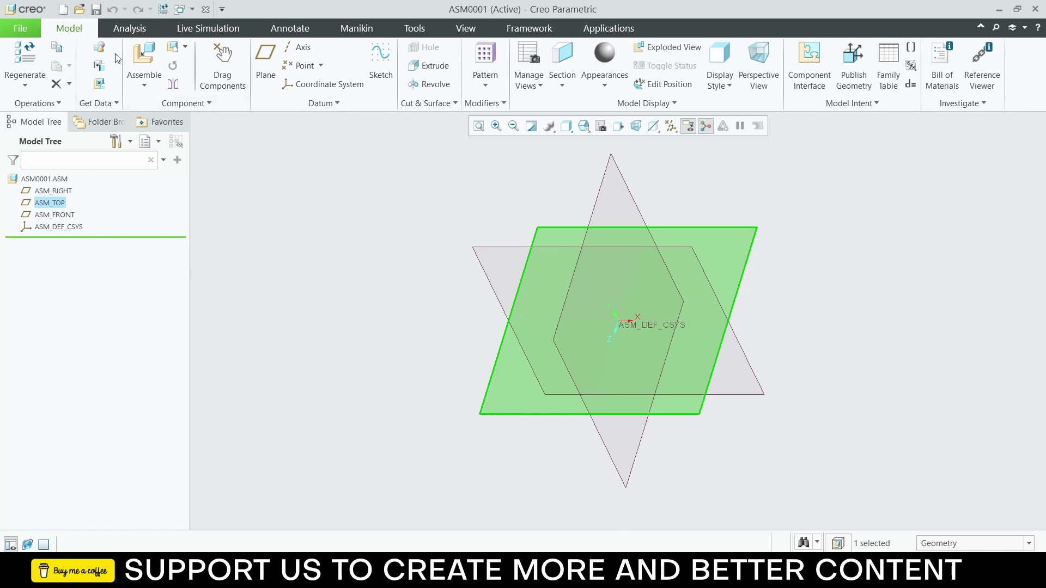
click(146, 58)
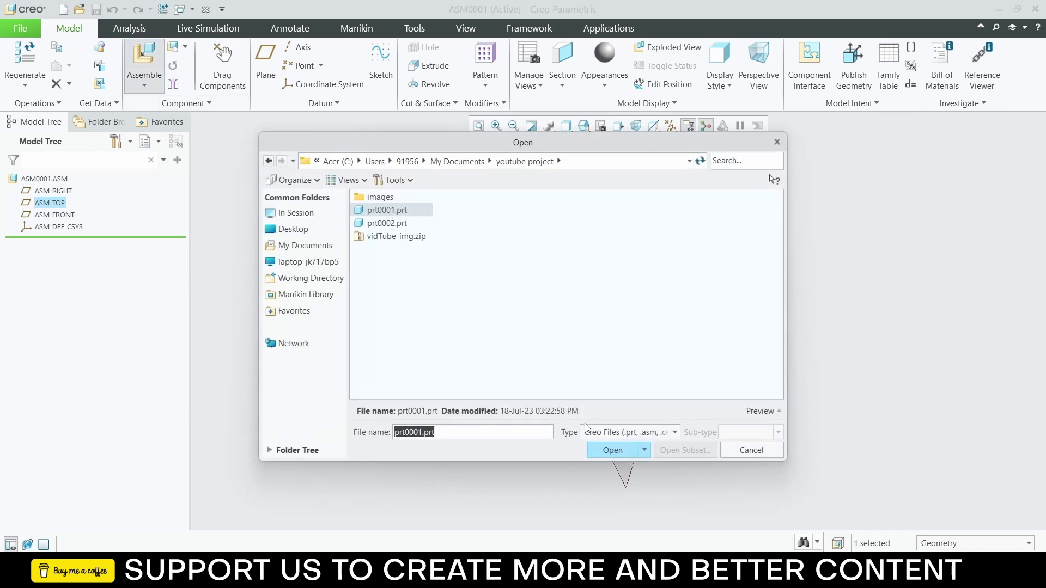
click(605, 448)
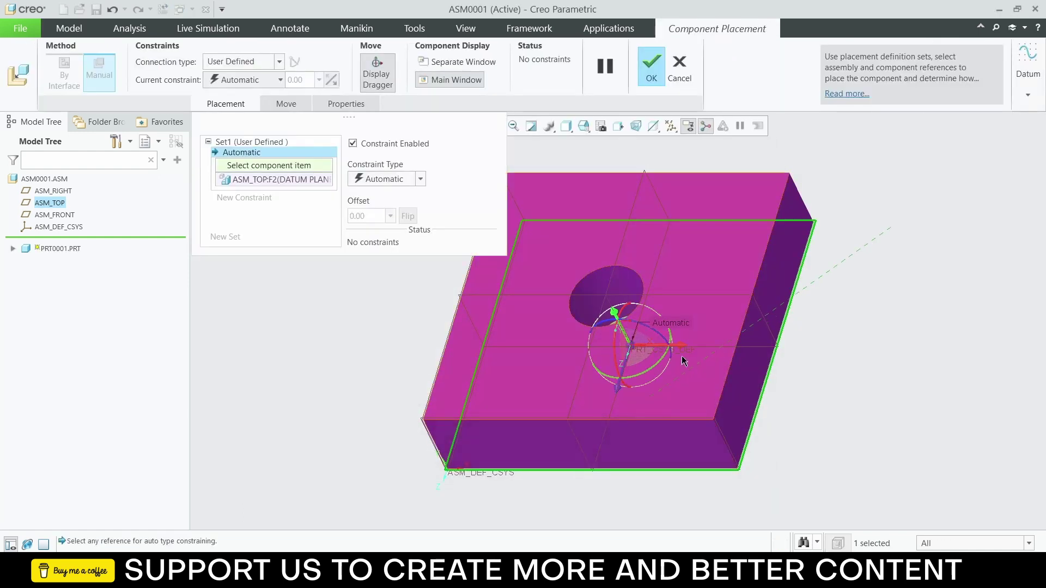
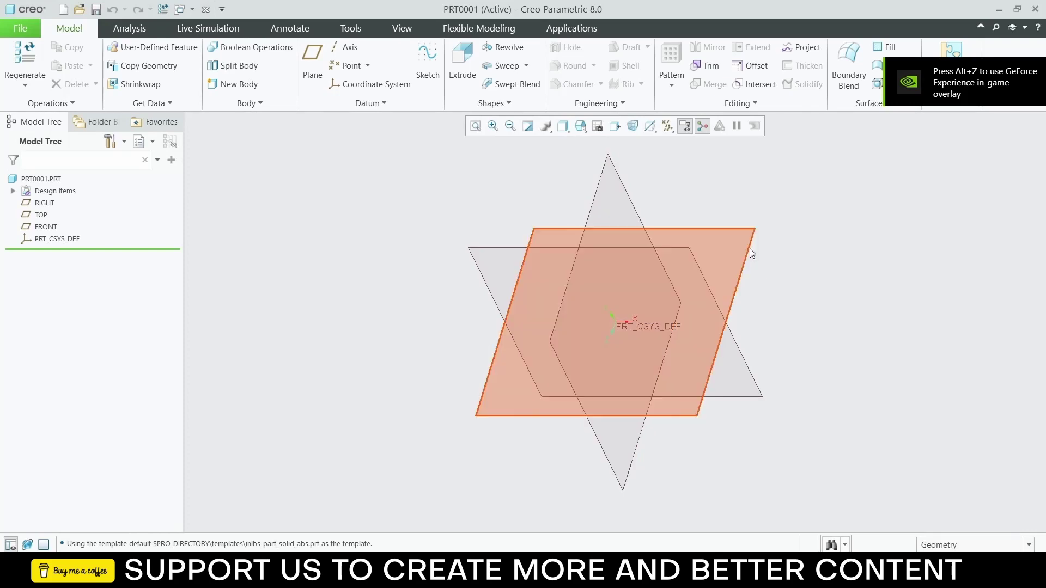
Step: Start a sketch on the TOP plane of the new part and draw a circle about 691 in diameter centred on the origin
click(751, 247)
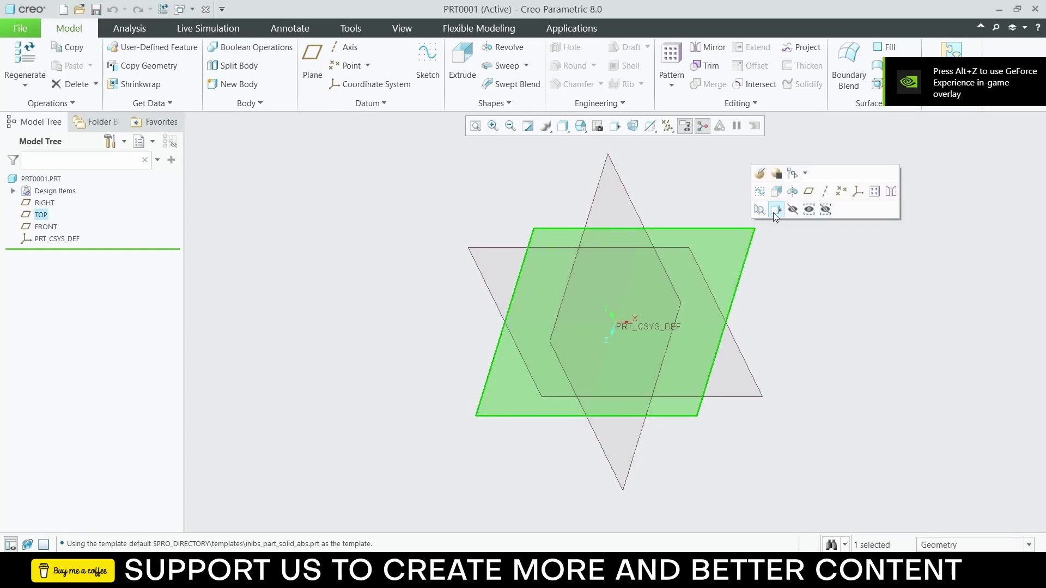
click(773, 212)
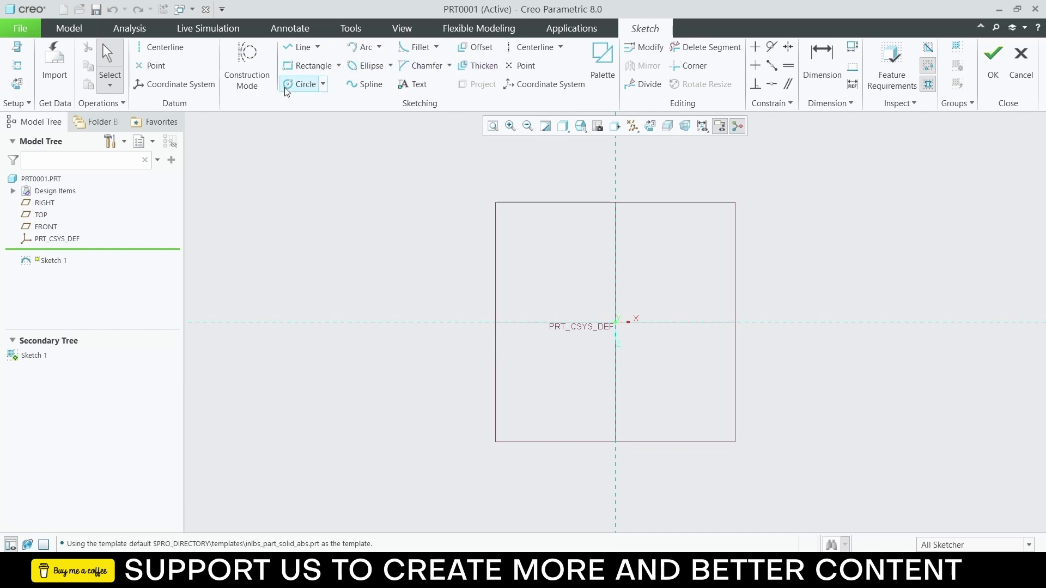
click(287, 86)
click(615, 322)
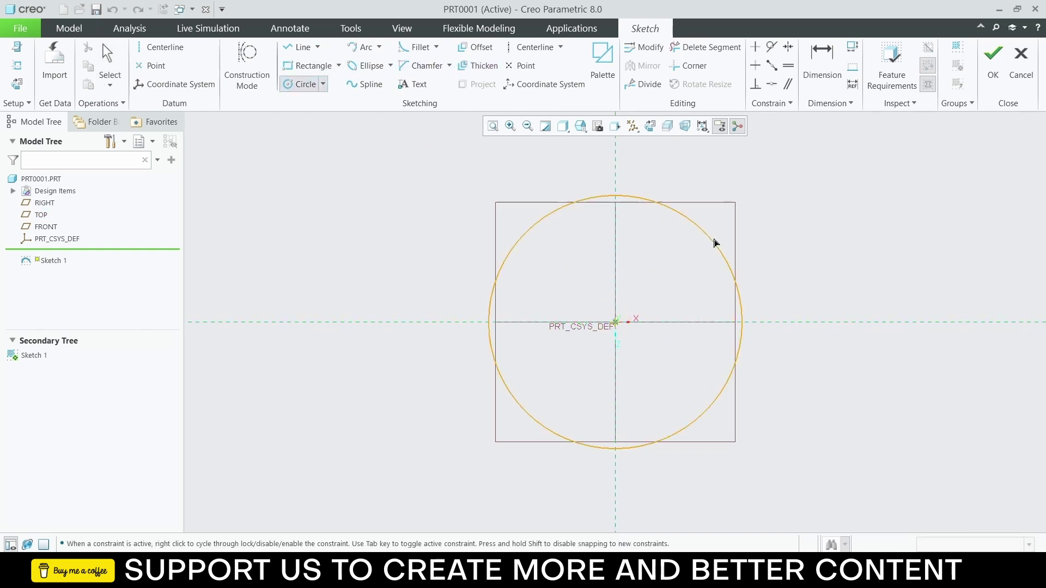
click(746, 226)
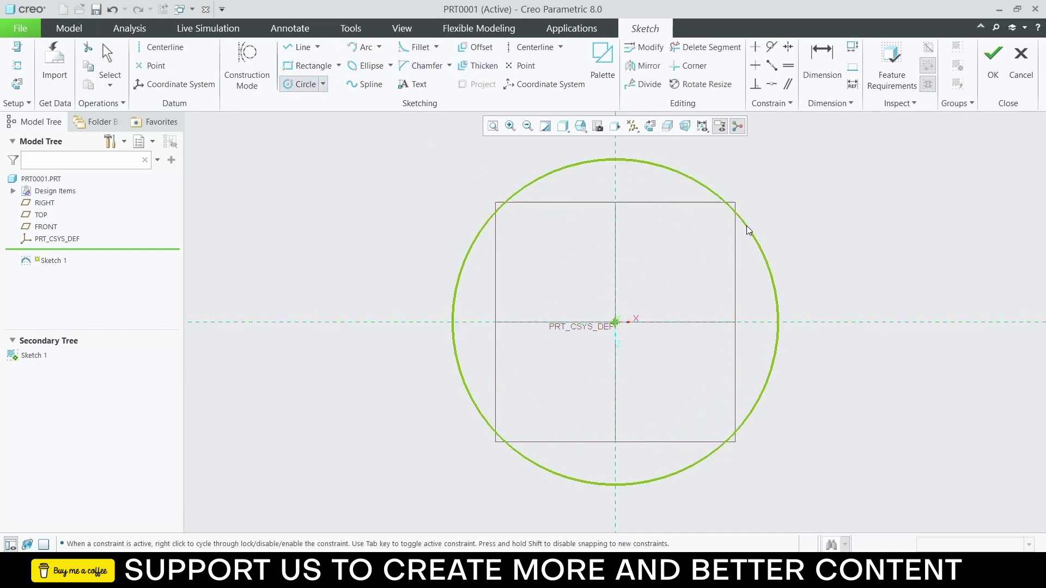
middle_click(433, 175)
Step: Set the circle's diameter to 200 and finish the sketch
double_click(429, 161)
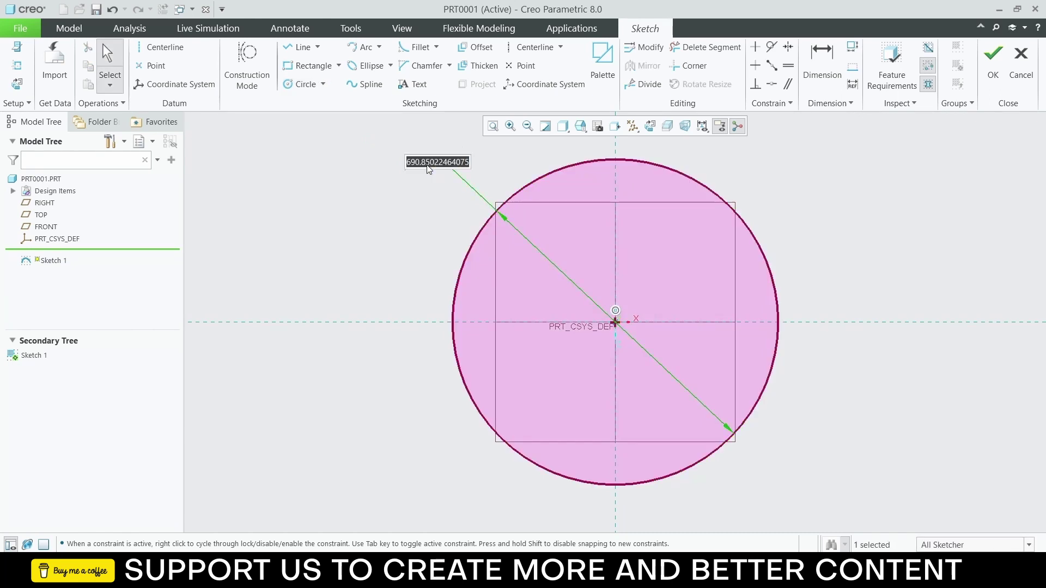
text(200)
key(Return)
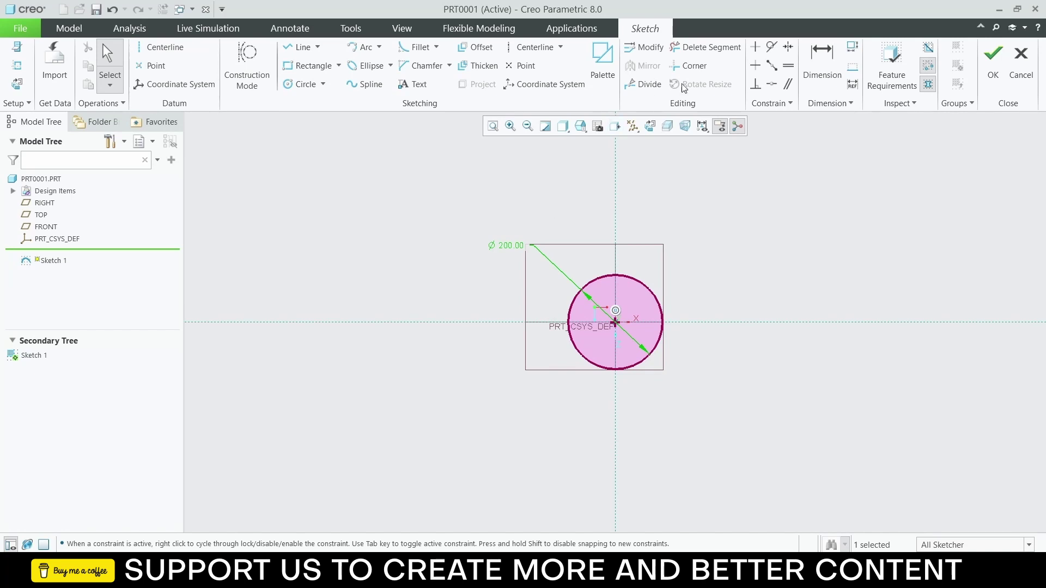
click(993, 59)
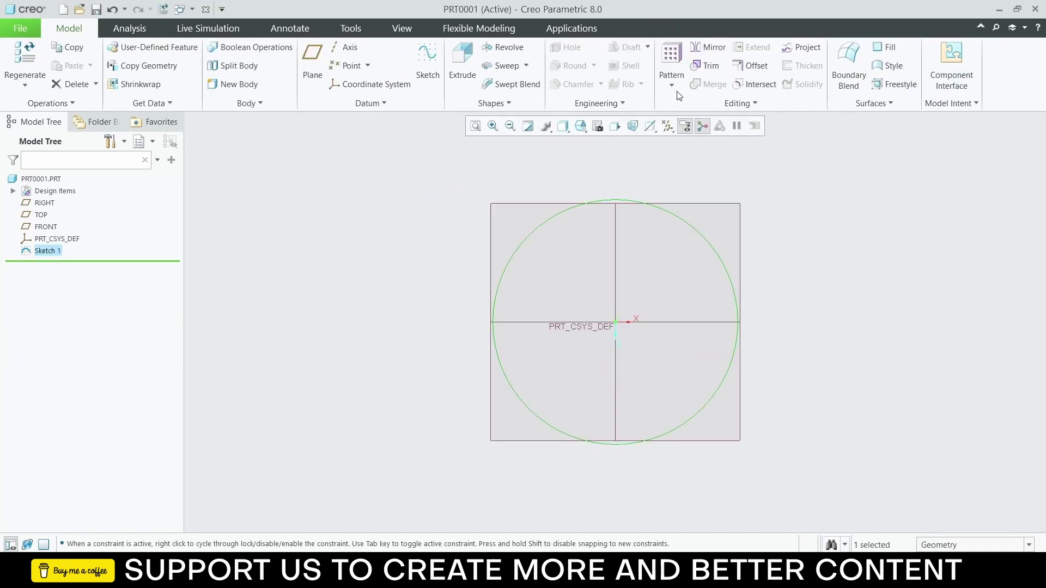
Step: Extrude the 200-diameter circle as a solid disc 40 deep
click(462, 61)
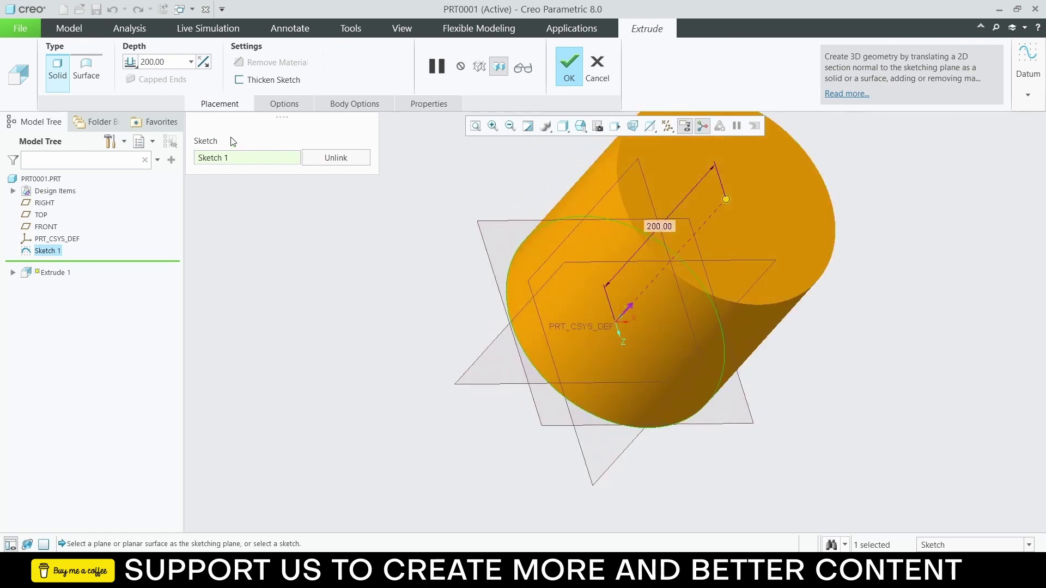
double_click(164, 61)
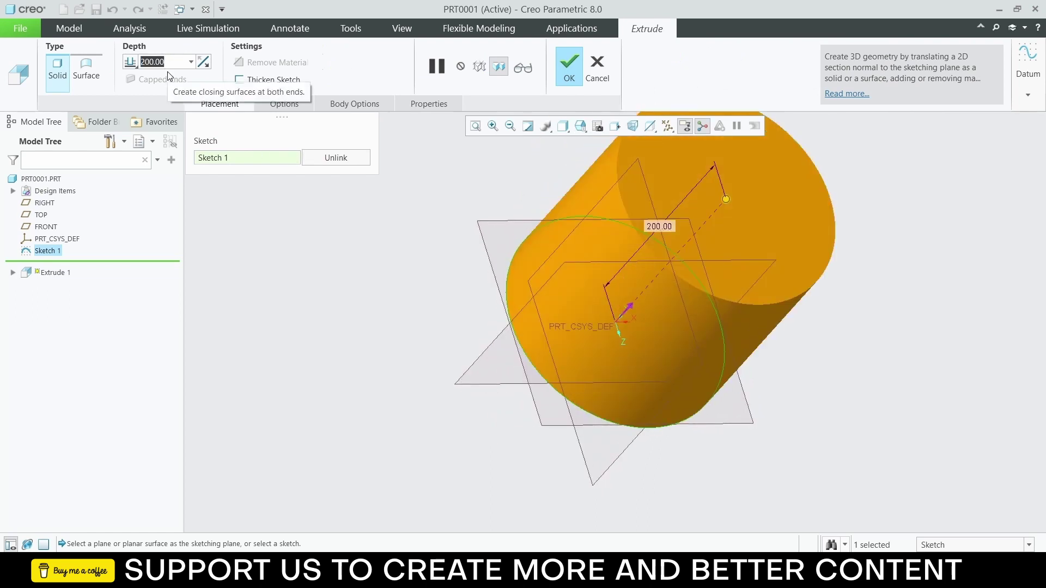
text(30)
key(Return)
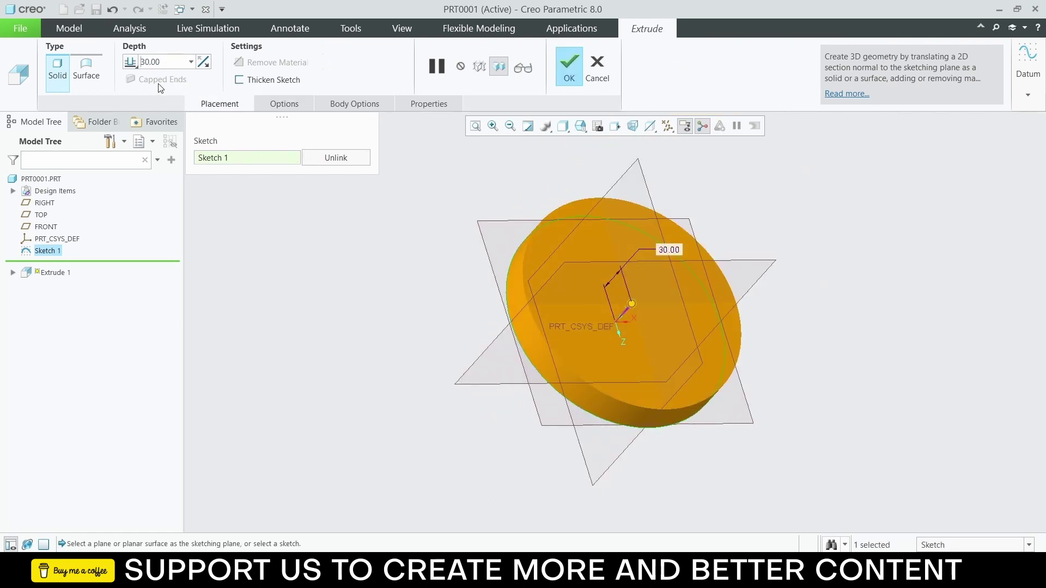
text(40)
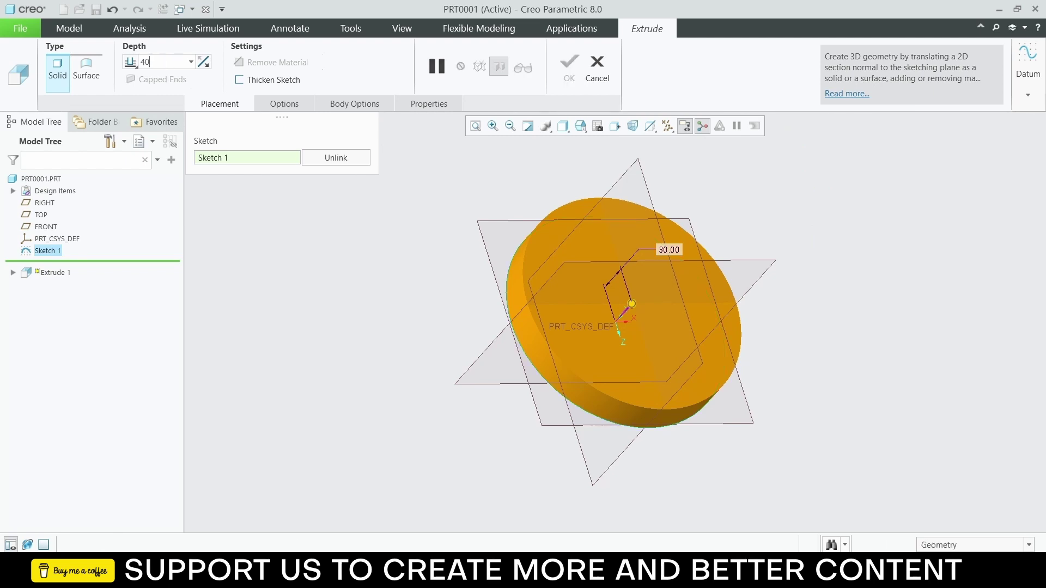
key(Return)
middle_drag(626, 174, 472, 239)
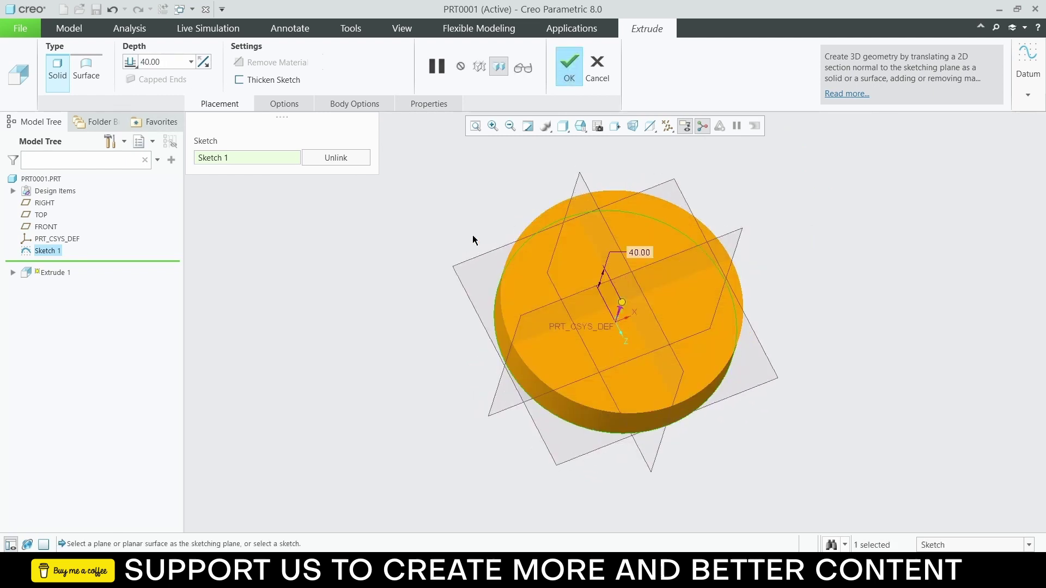
click(577, 70)
Step: Start a sketch on the disc's flat face and draw a circle about 77 in diameter centred on the origin
click(642, 258)
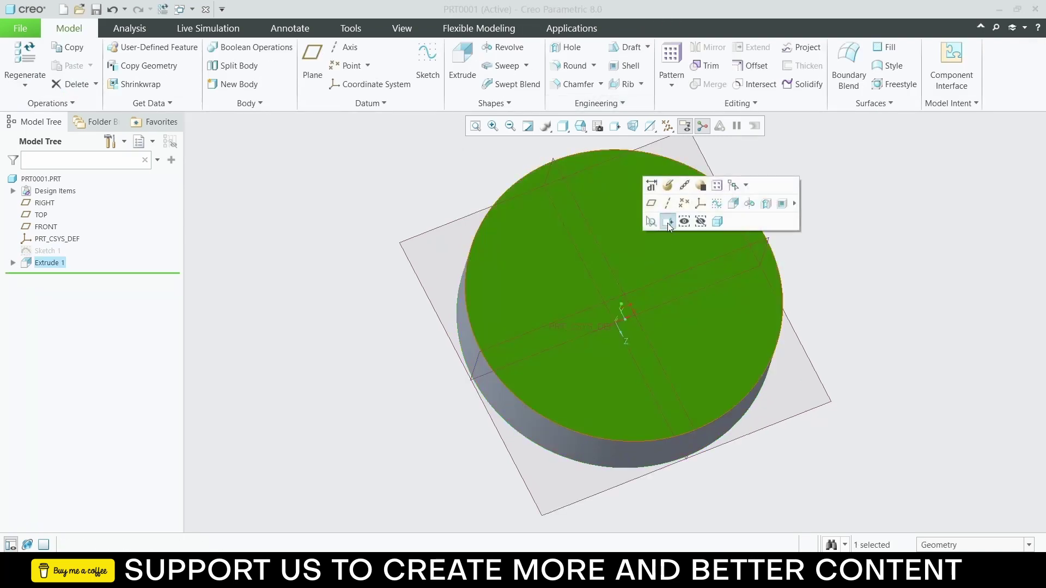
click(668, 223)
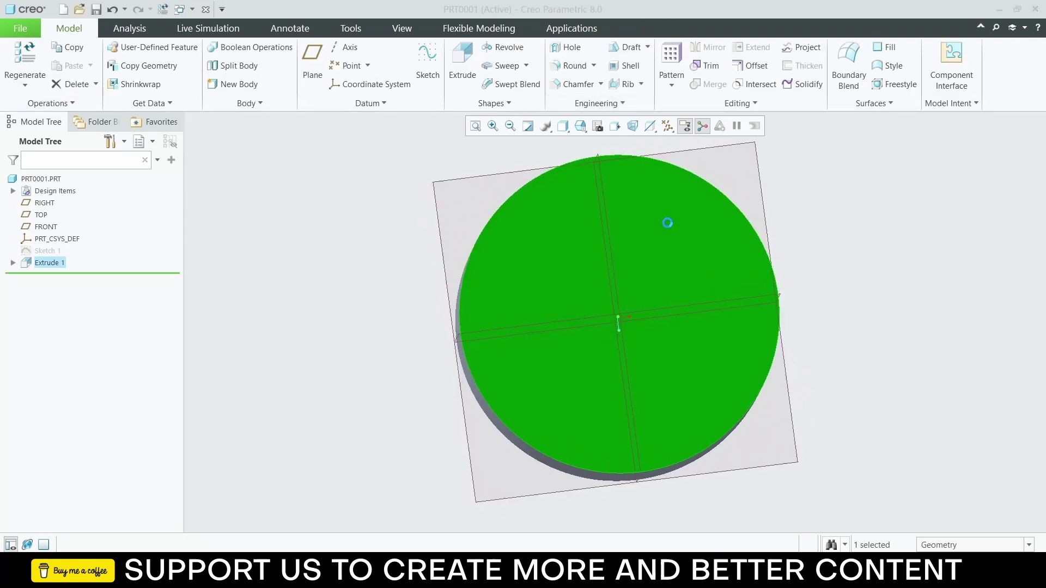
click(428, 60)
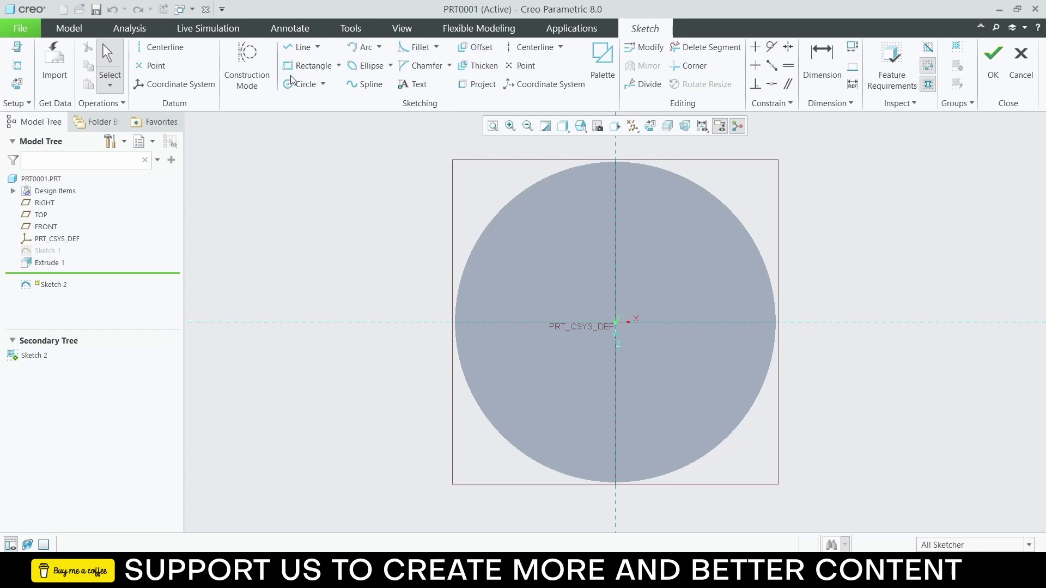
click(299, 84)
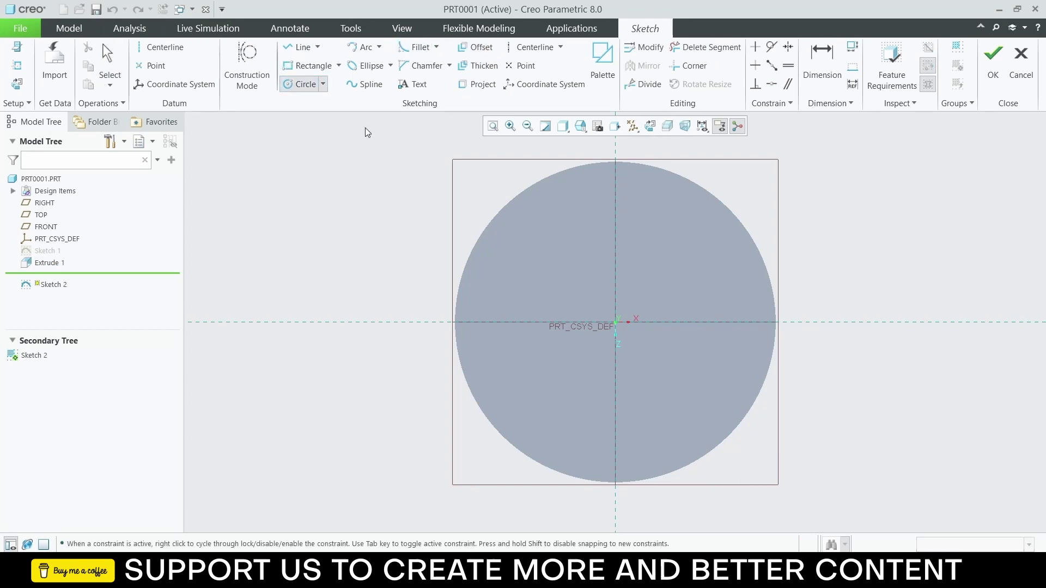
click(661, 281)
middle_click(738, 262)
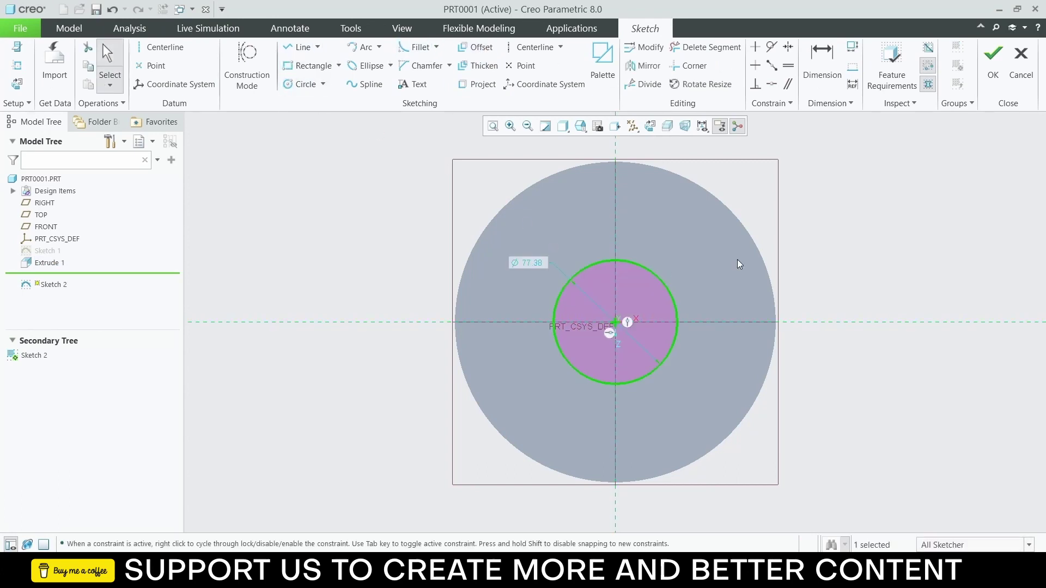
Step: Set the diameter of the circle on the disc's face to 50 and finish the sketch
double_click(531, 265)
text(50)
key(Return)
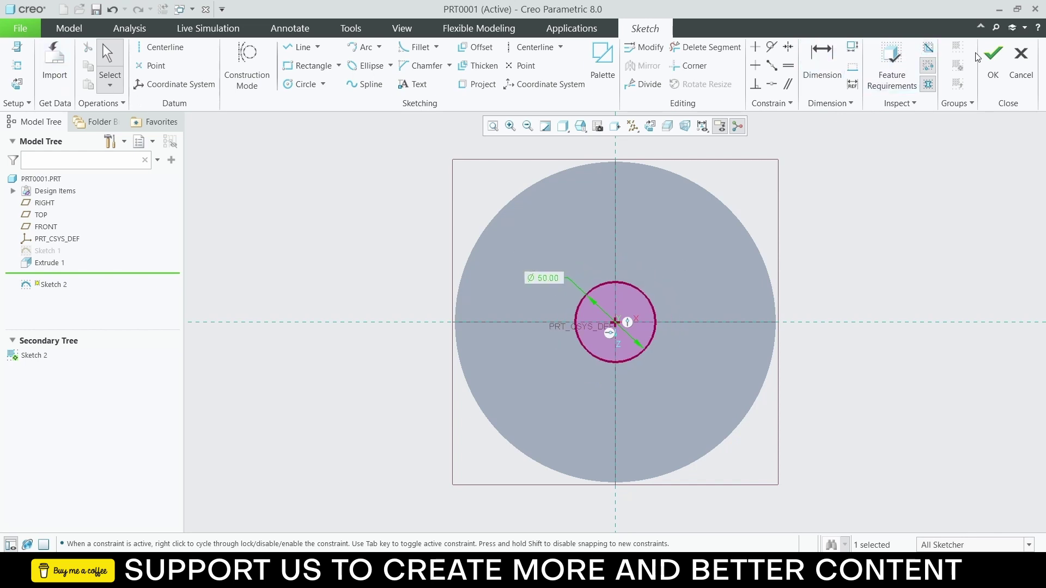
click(992, 57)
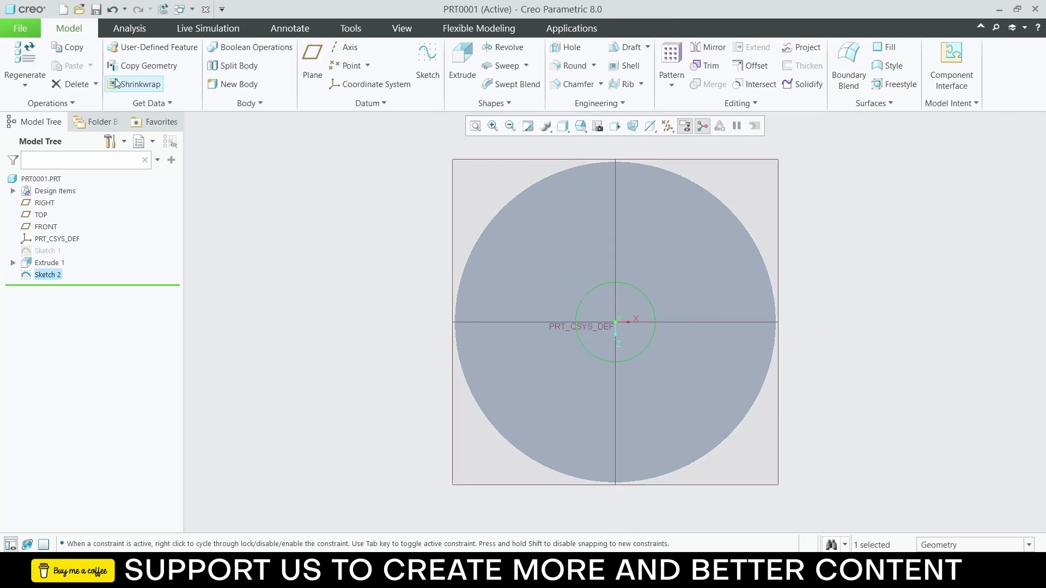
Step: Extrude the 50-diameter circle as a solid central shaft 100 long from the disc's face
click(461, 62)
mouse_move(501, 223)
middle_down()
mouse_move(524, 225)
mouse_move(518, 254)
middle_up()
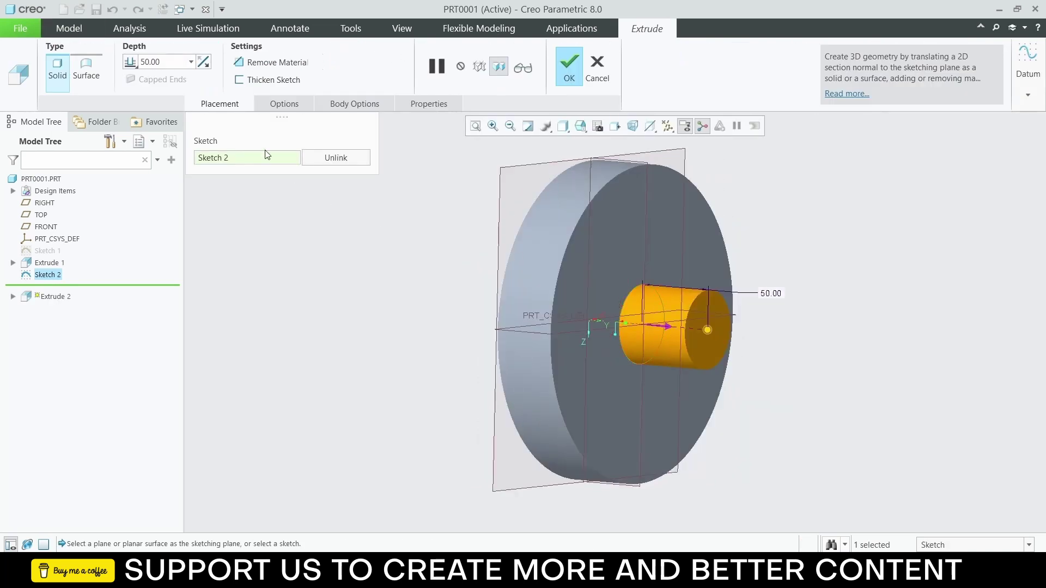
text(100)
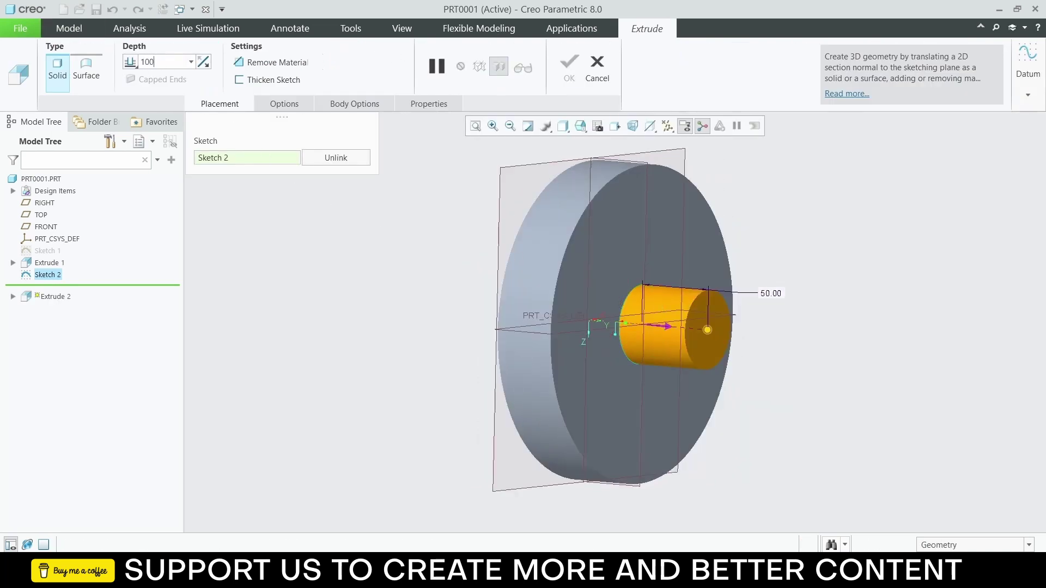
key(Return)
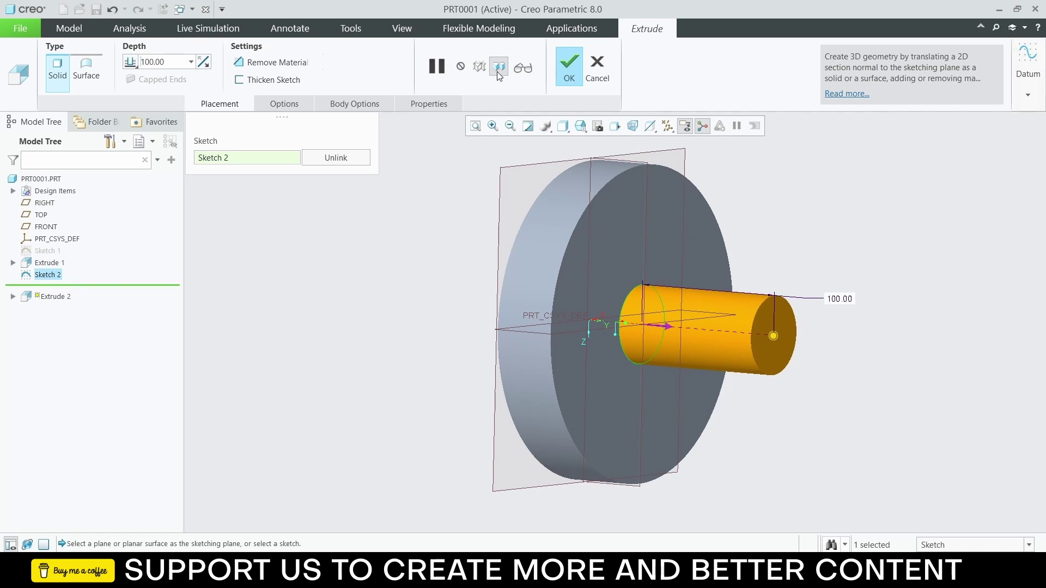
click(562, 66)
Step: Start a sketch on the disc's flat face opposite the shaft and draw an origin-centred rectangle about 43 wide and 245 tall
middle_drag(601, 143, 645, 270)
click(651, 260)
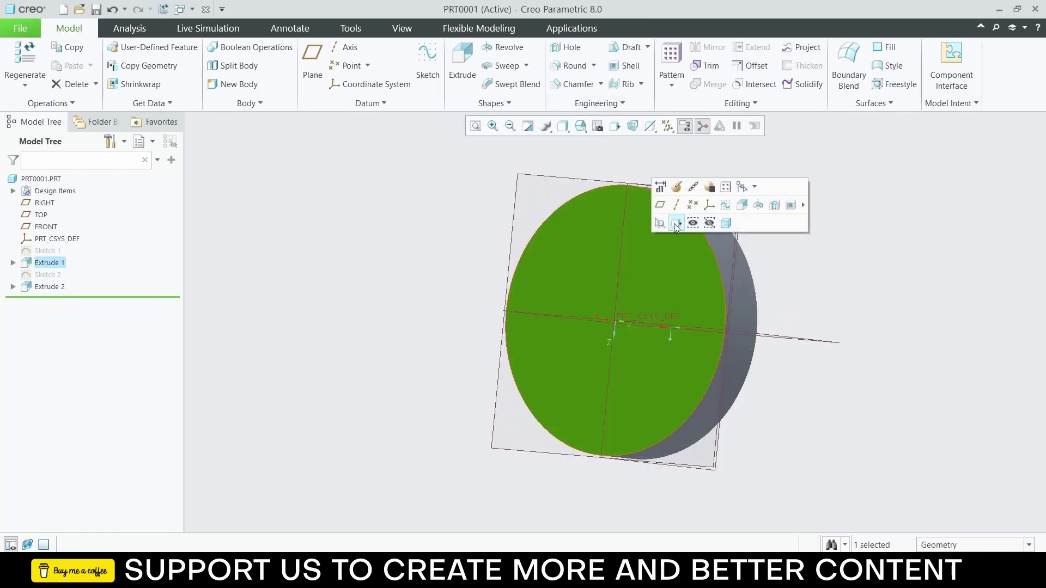
click(675, 224)
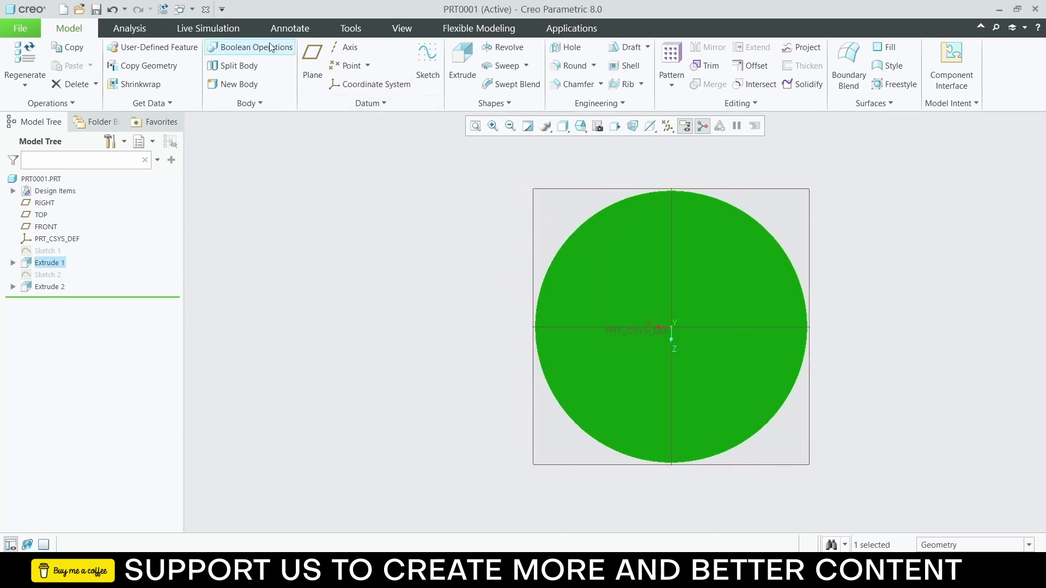
click(429, 61)
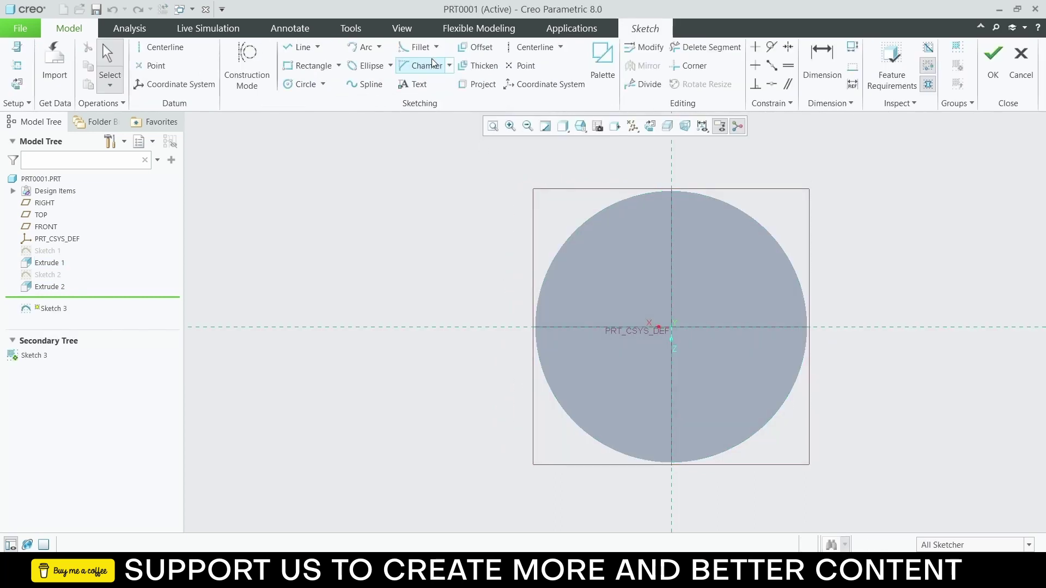
click(338, 65)
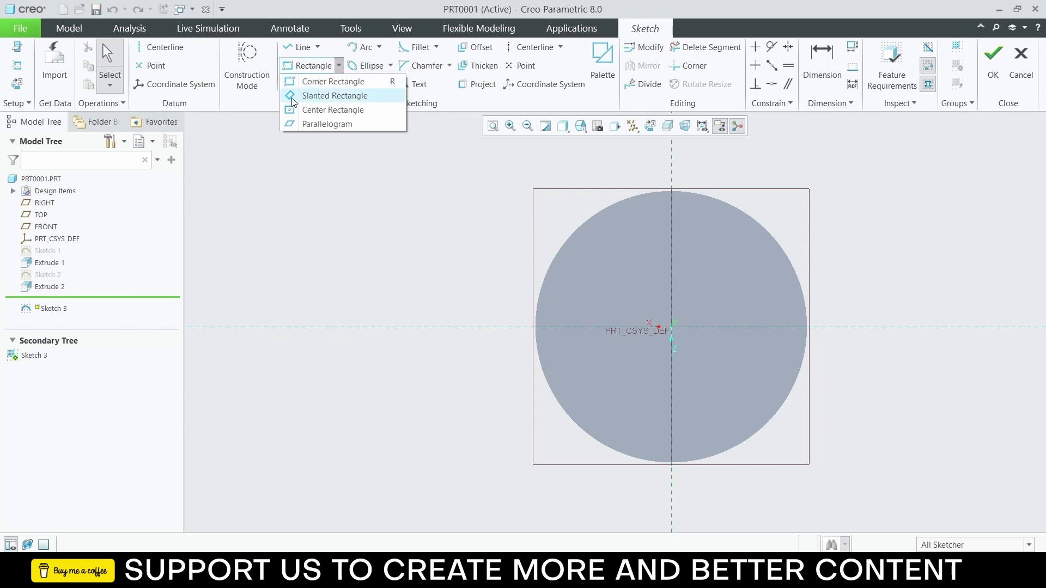
click(333, 110)
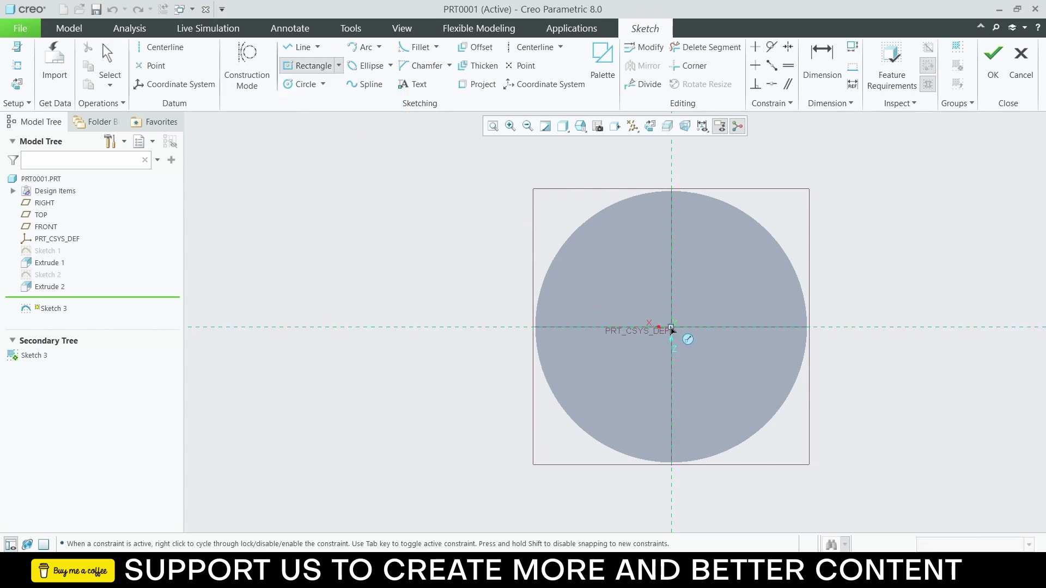
click(701, 162)
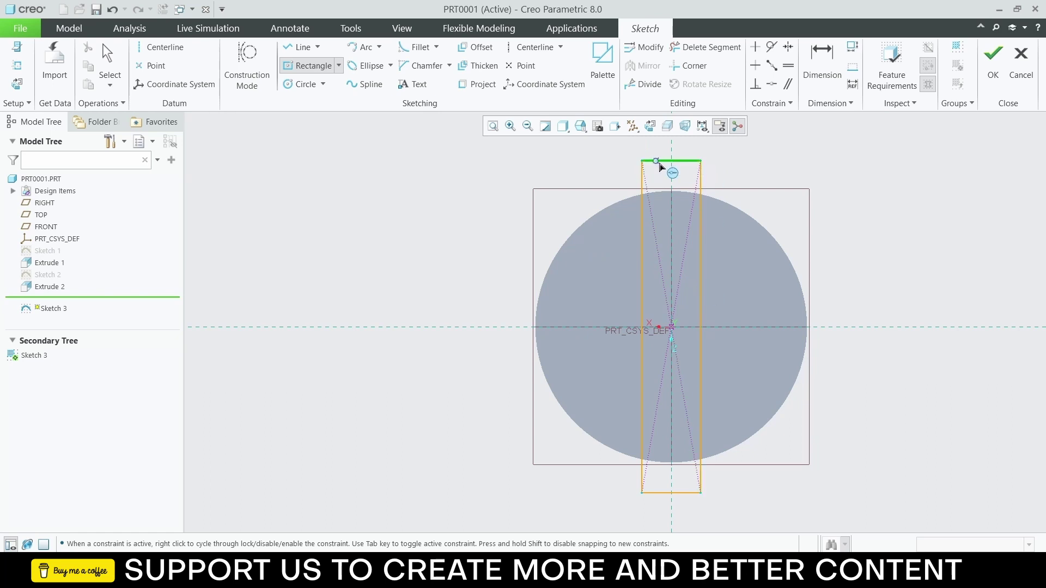
middle_click(556, 181)
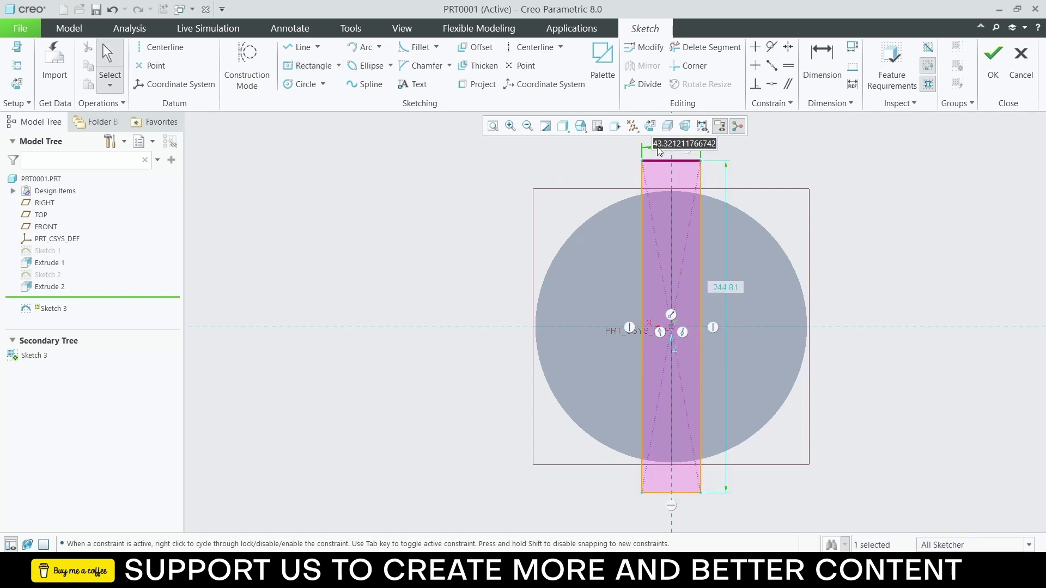
Step: Set the rectangle's width to 40 and finish the sketch
text(40)
key(Return)
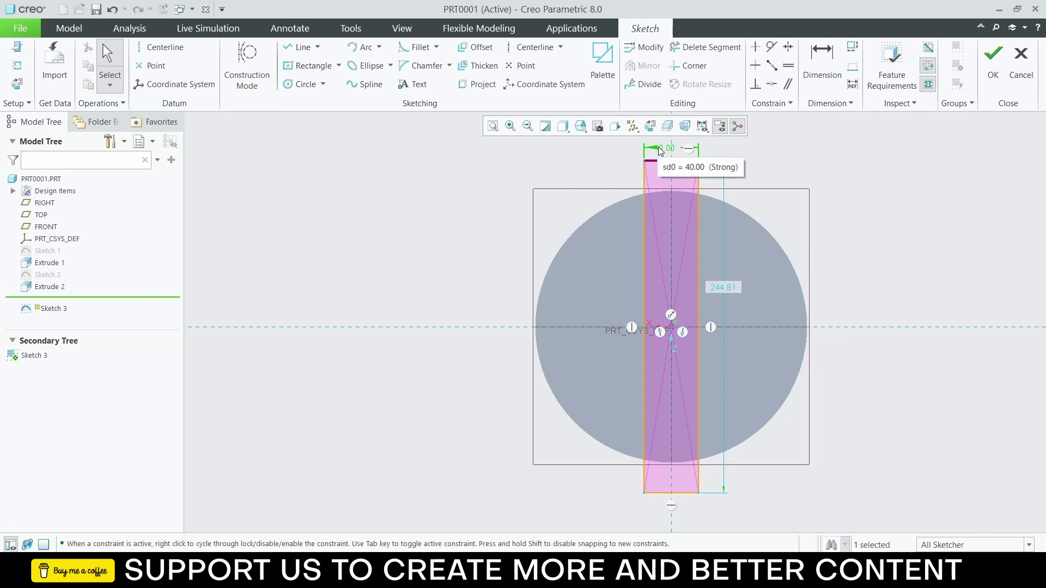
click(993, 59)
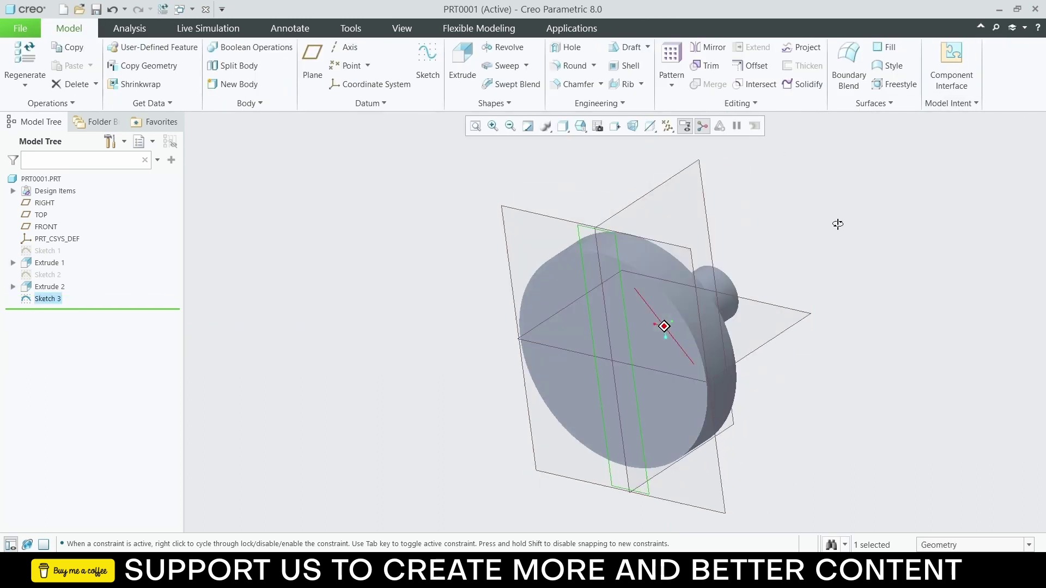
Step: Extrude the rectangle into the disc with Remove Material to cut a slot 20 deep across its face
click(455, 63)
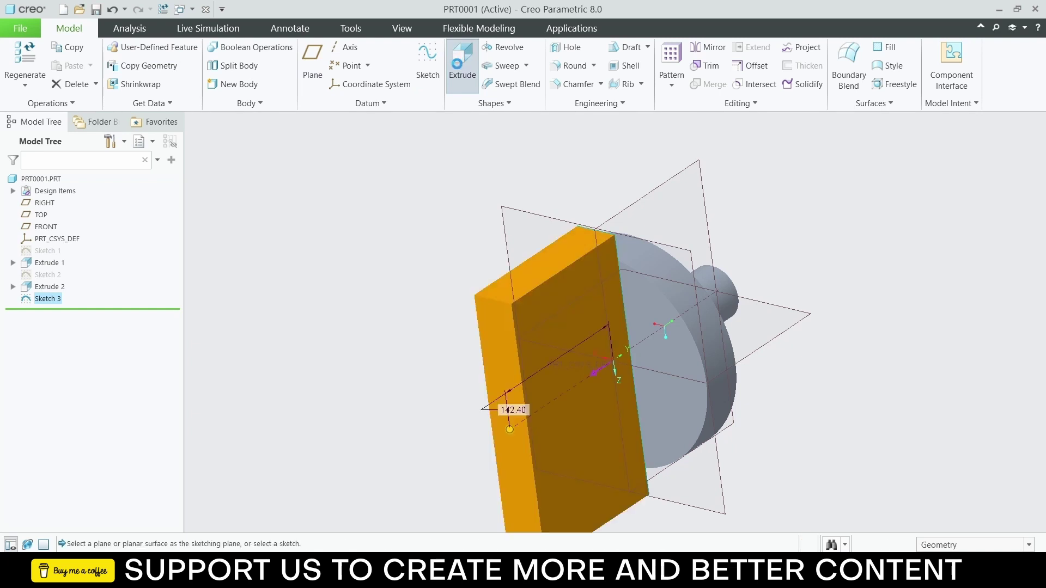
click(271, 62)
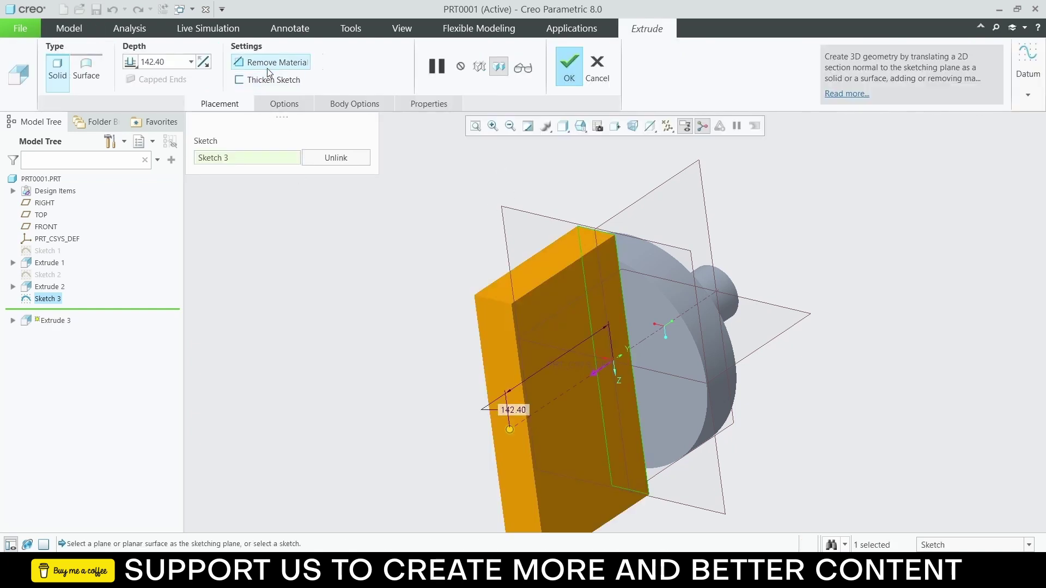
click(206, 65)
double_click(146, 63)
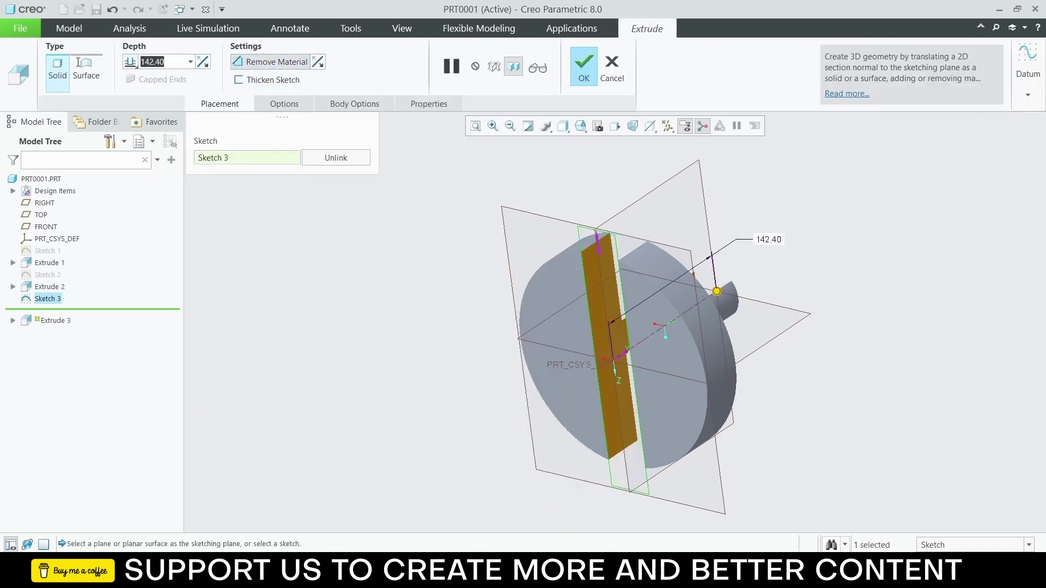
text(20)
key(Return)
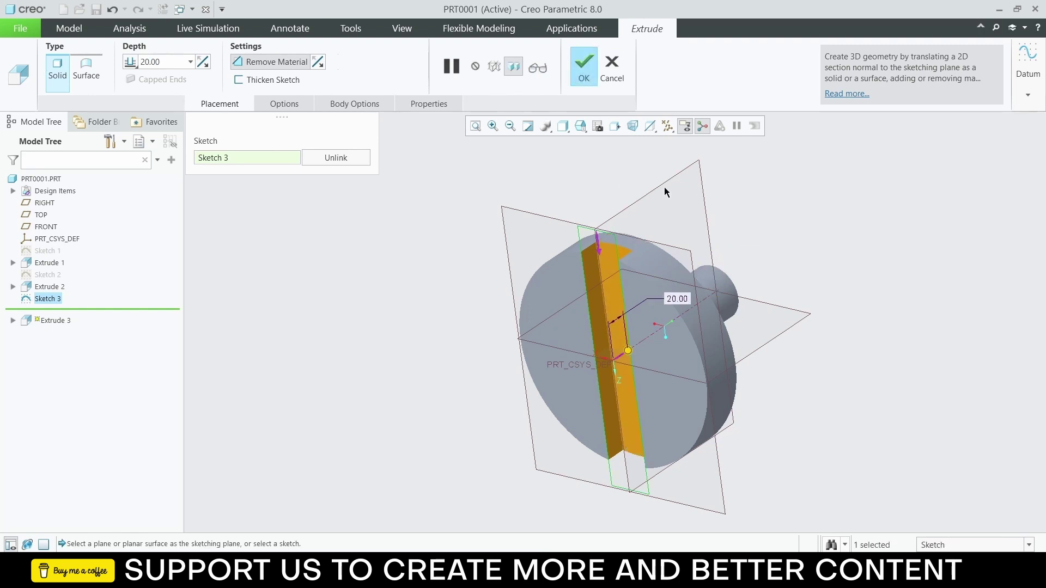
click(582, 71)
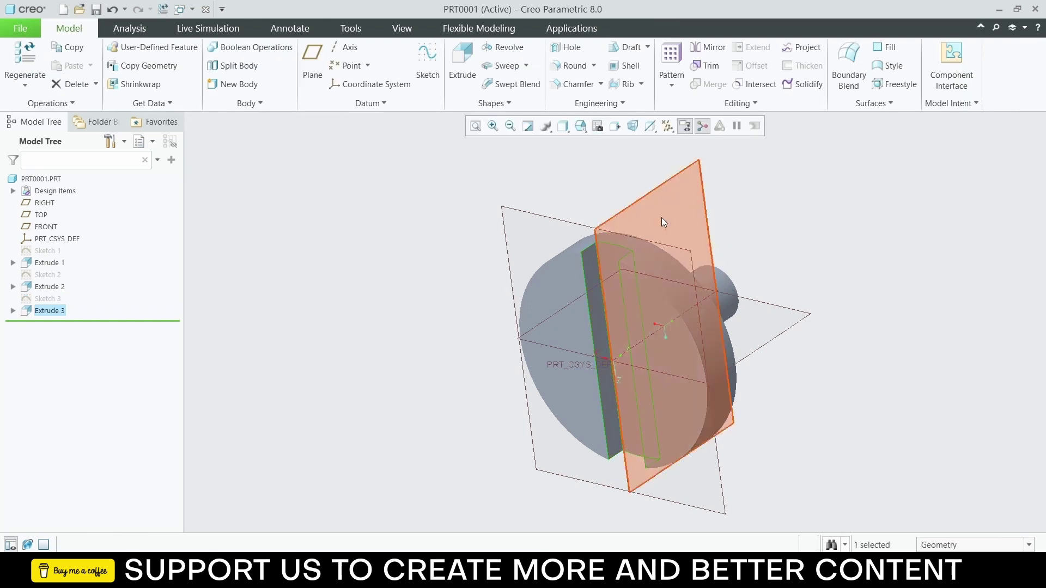
mouse_move(661, 217)
middle_down()
mouse_move(719, 218)
mouse_move(644, 233)
mouse_move(578, 199)
mouse_move(653, 180)
mouse_move(668, 222)
middle_up()
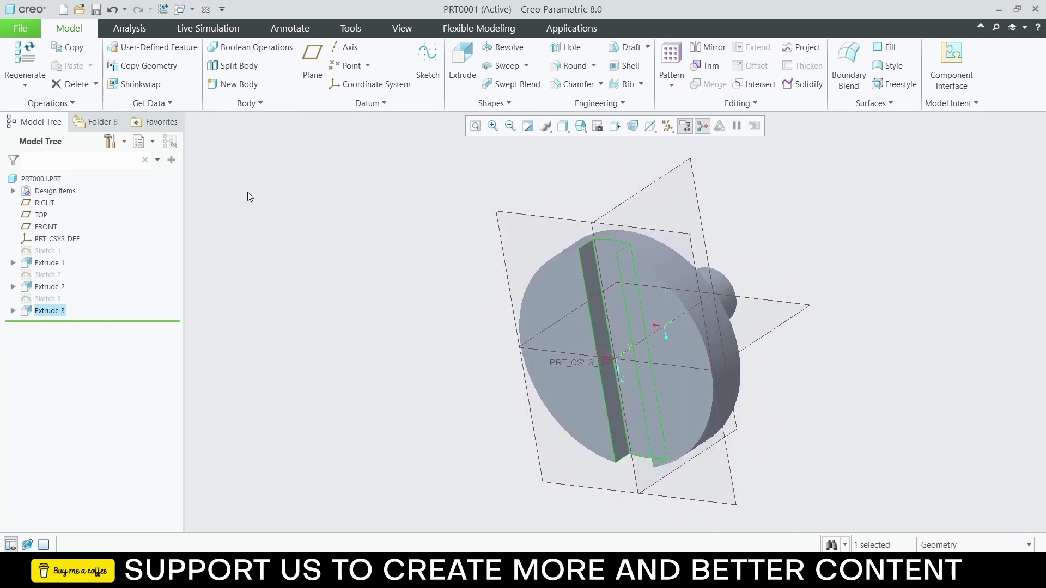
Step: Rename the part file as Oldham1 on disk and in session
key(ctrl+s)
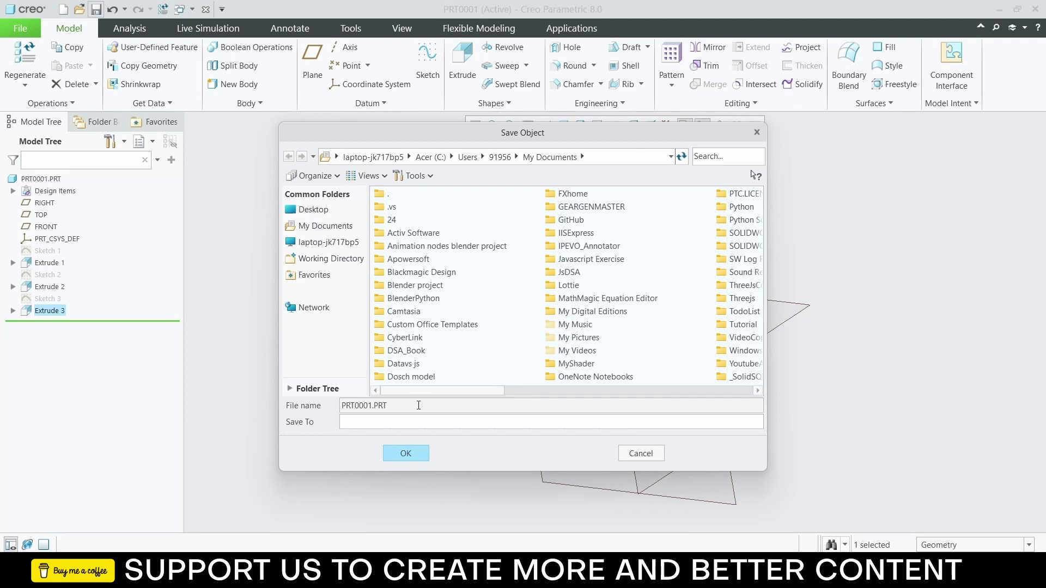
click(756, 133)
click(20, 28)
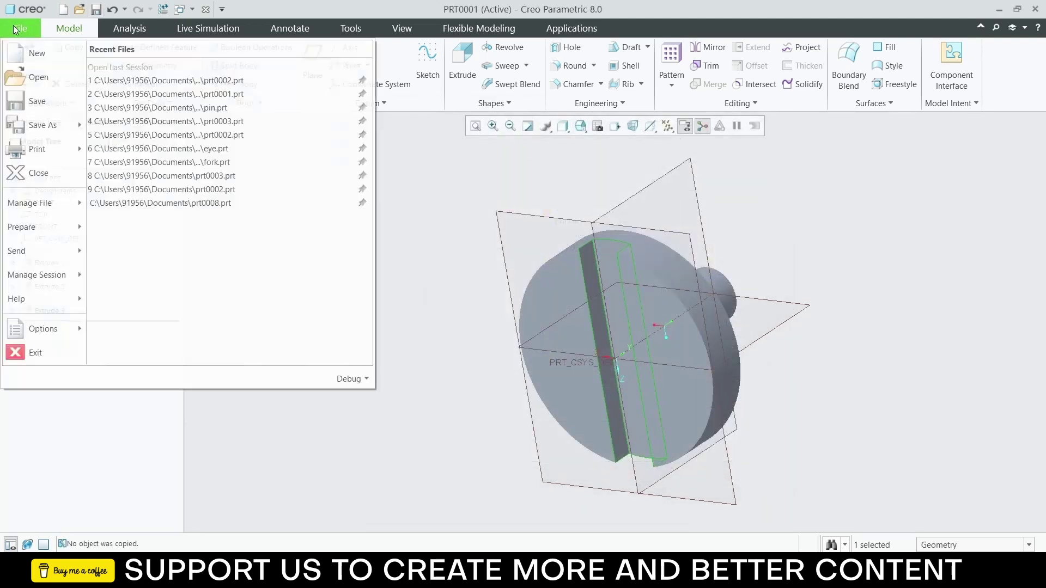
mouse_move(51, 198)
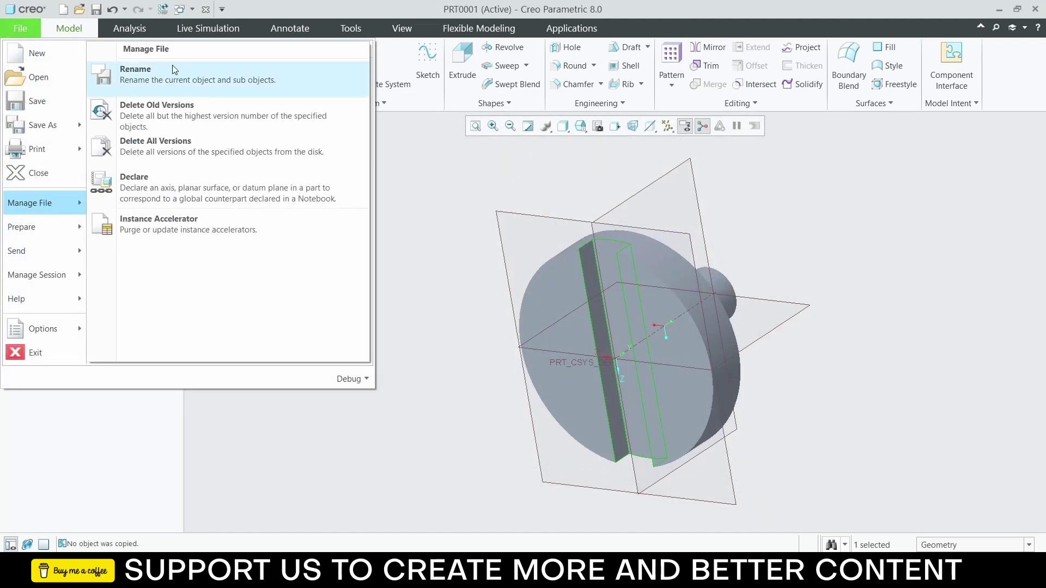
click(175, 81)
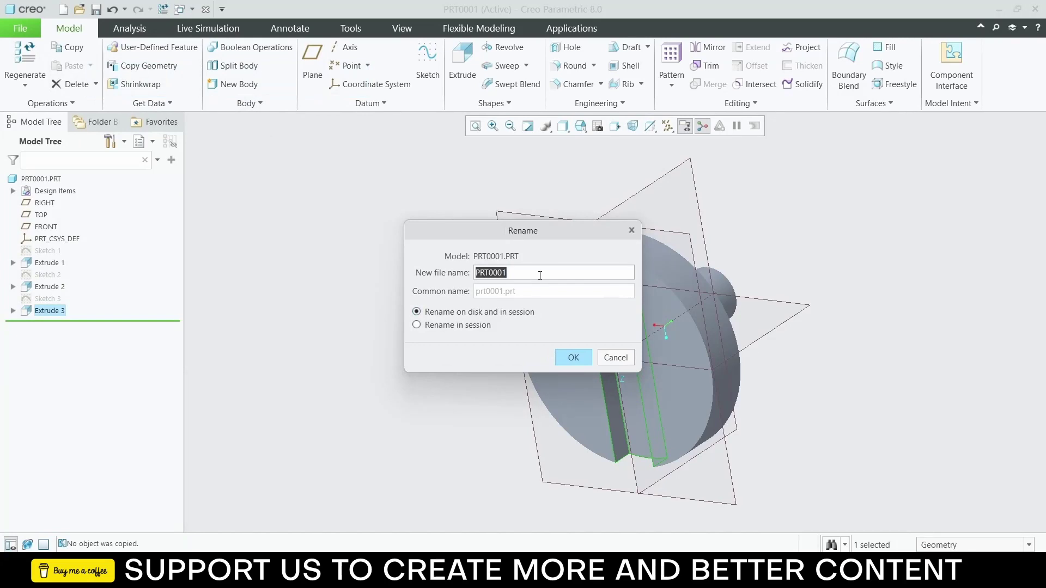
text(Oldham1)
click(568, 359)
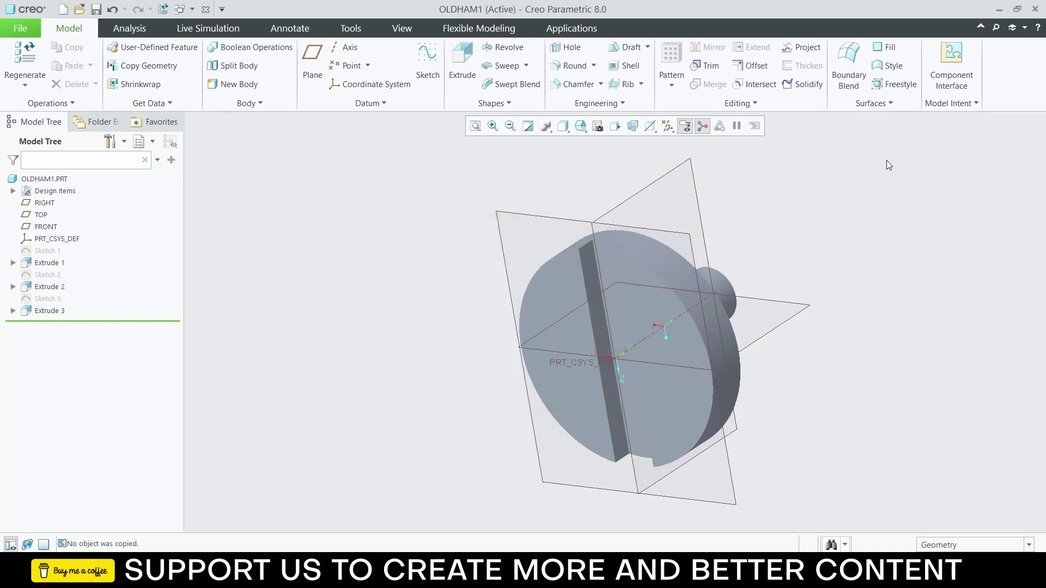
Step: Measure the diameter of the disc's outer cylindrical surface and close the measurement
click(19, 29)
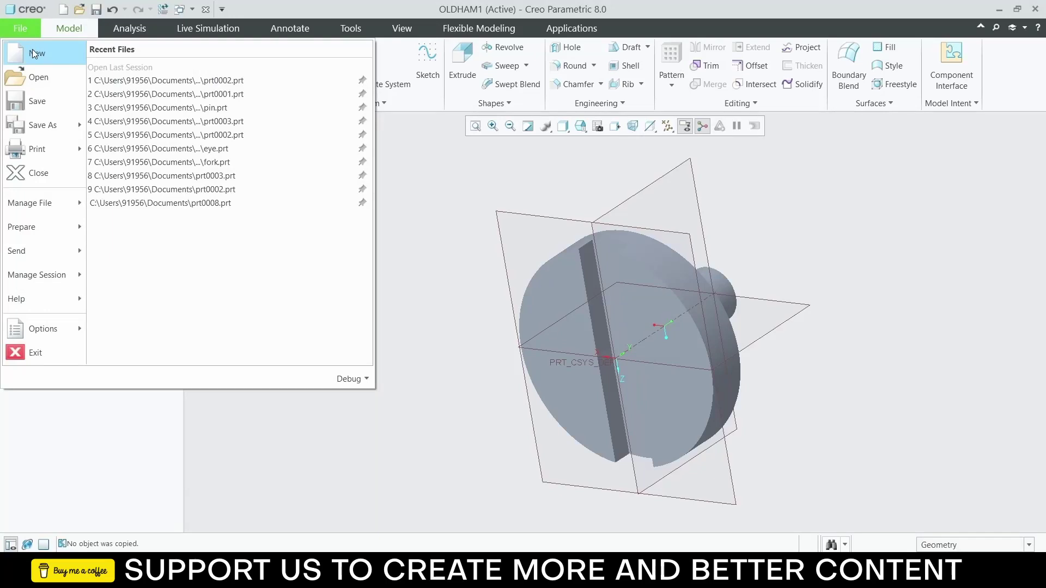
key(Escape)
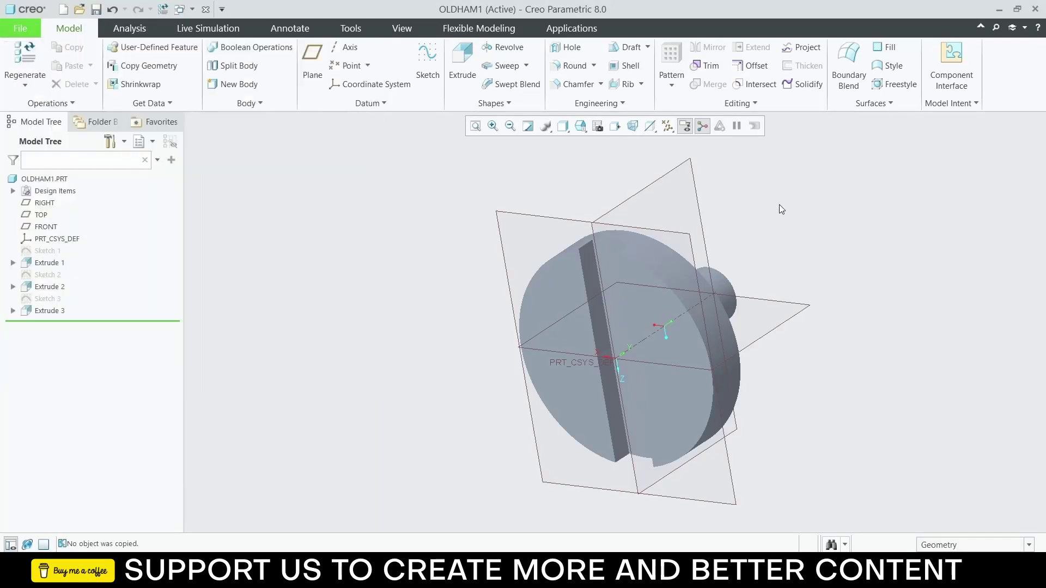
scroll(841, 260, down, 3)
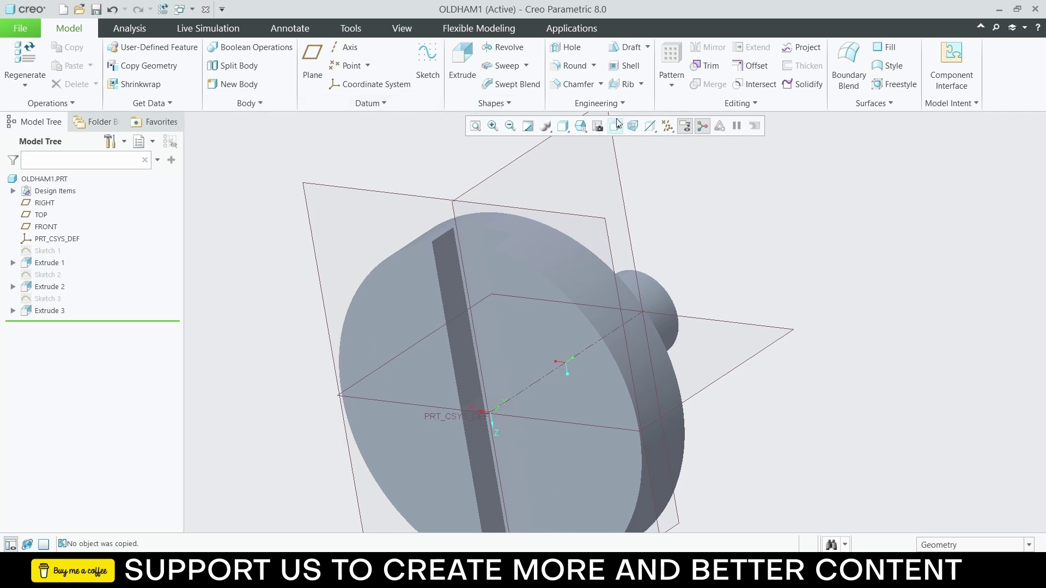
click(136, 31)
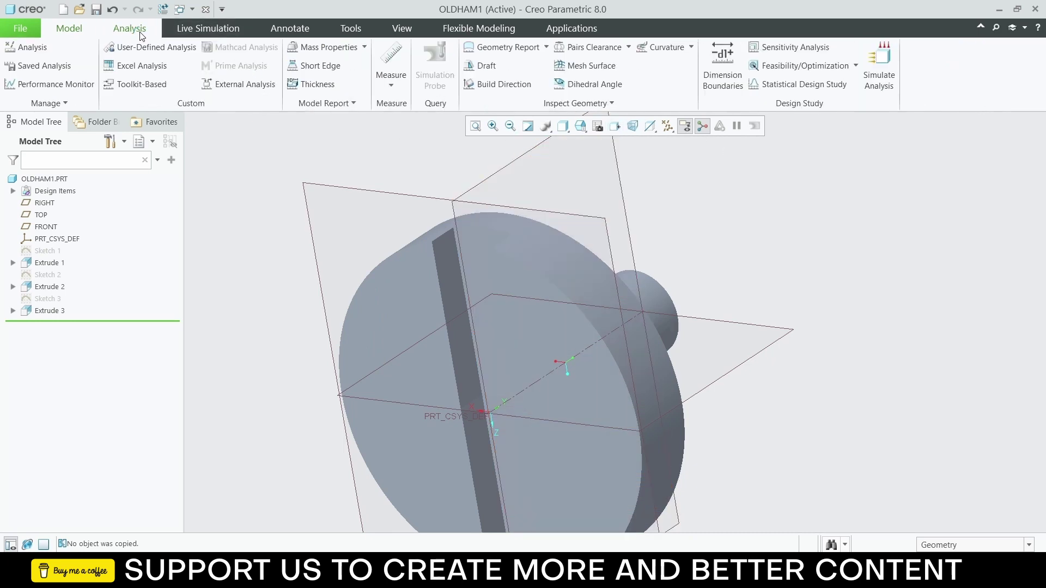
click(391, 83)
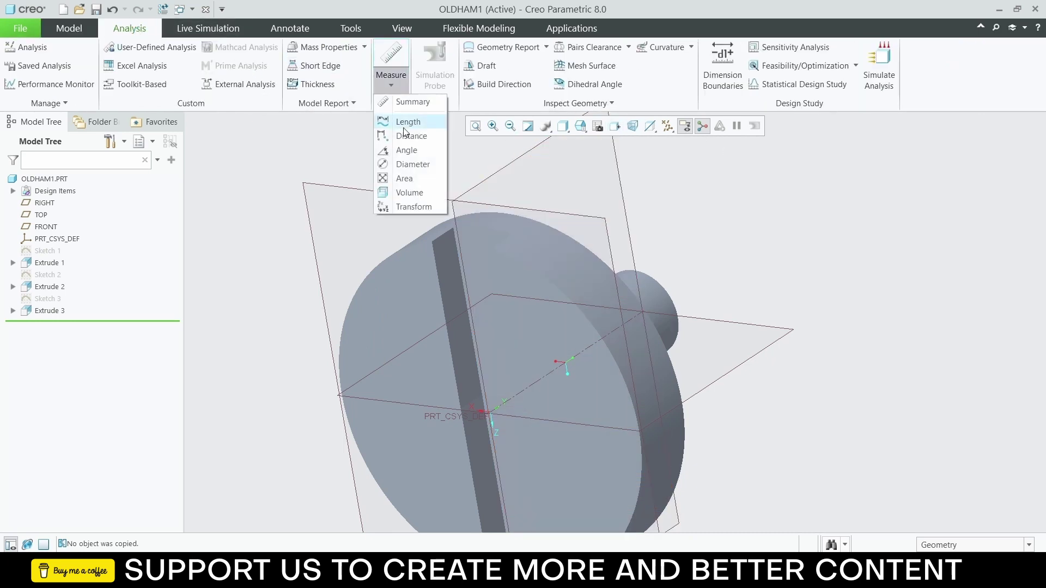
click(414, 163)
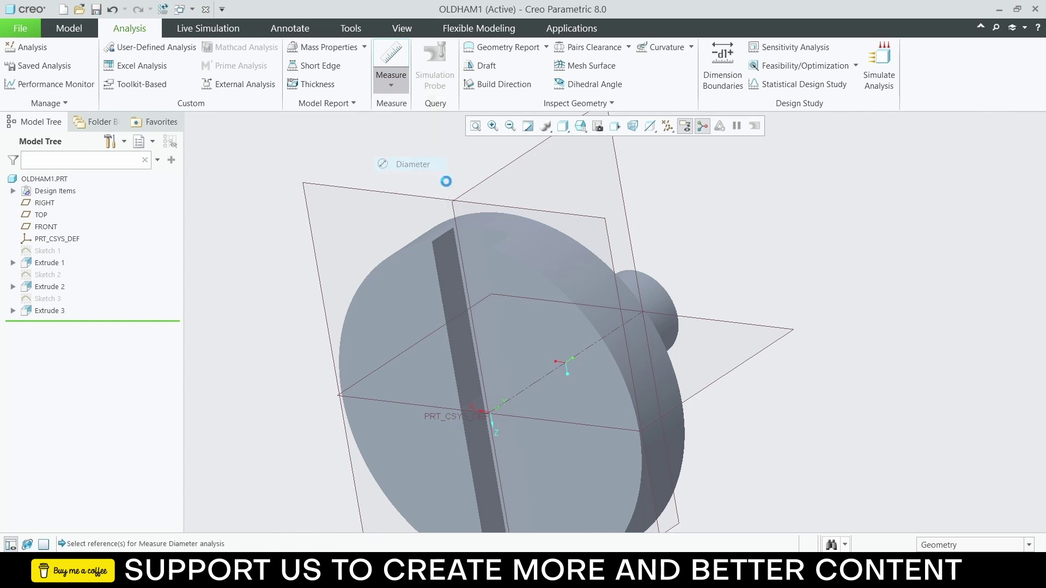
click(547, 267)
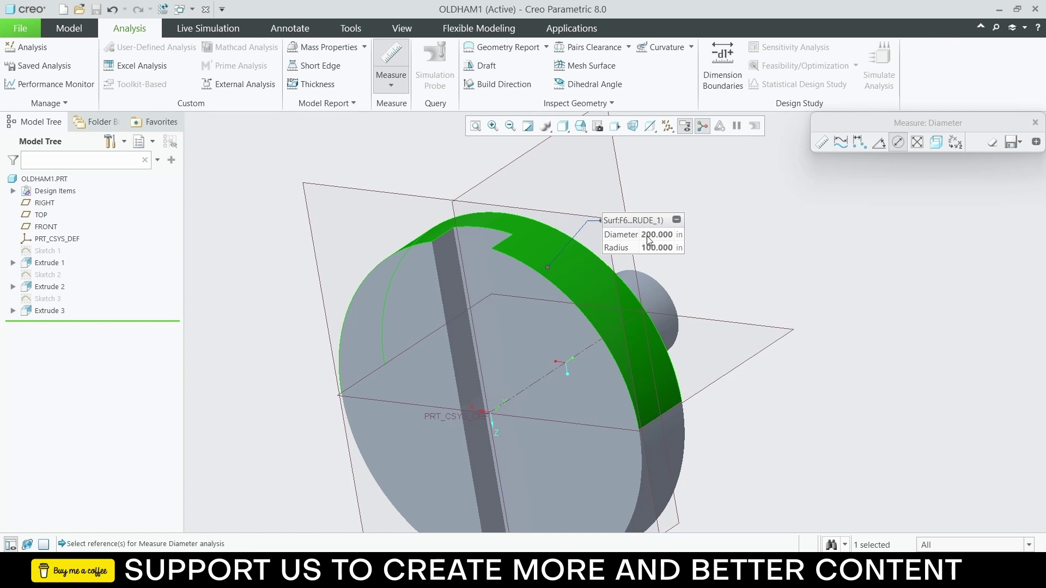
click(1034, 123)
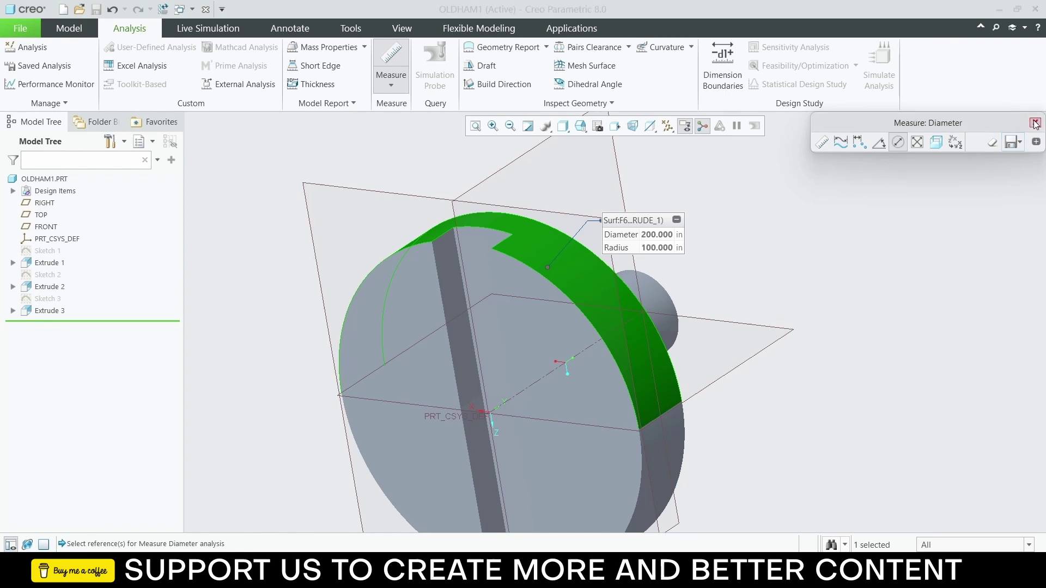
Step: Create a new solid part from the default template, maximize its window and view the TOP datum plane face-on
click(20, 29)
click(33, 53)
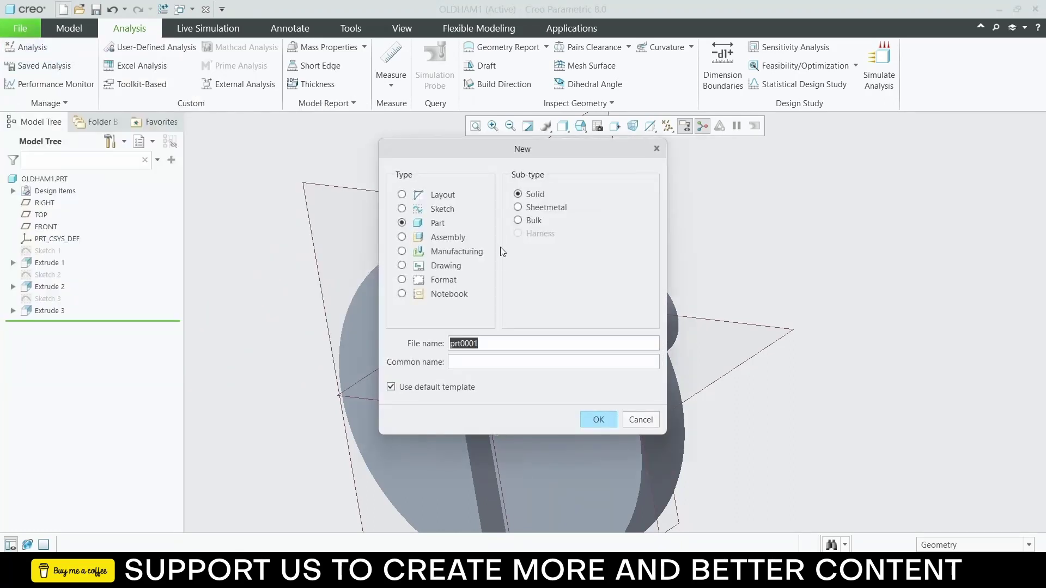
click(598, 418)
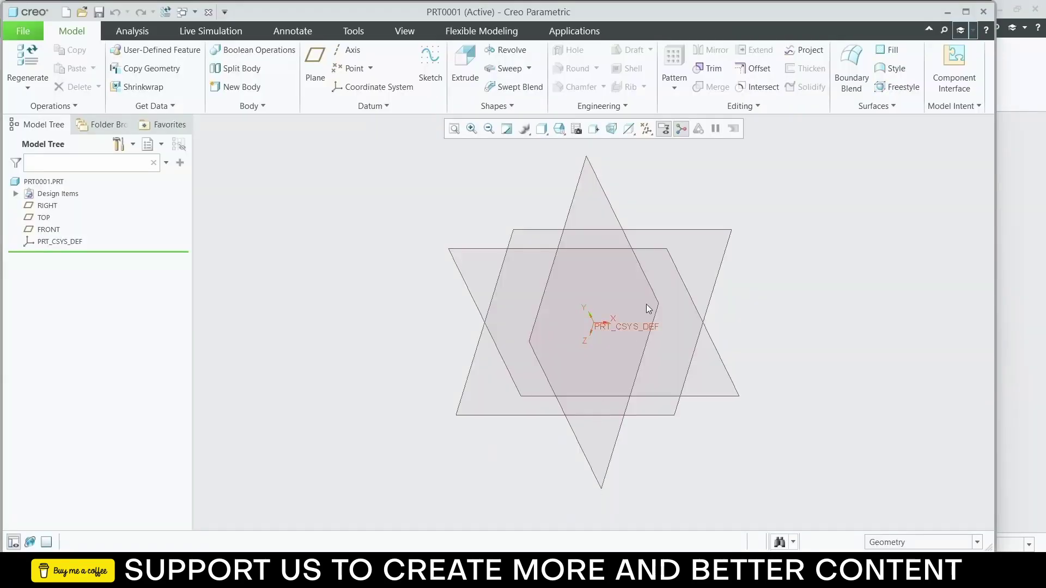
click(965, 11)
click(749, 250)
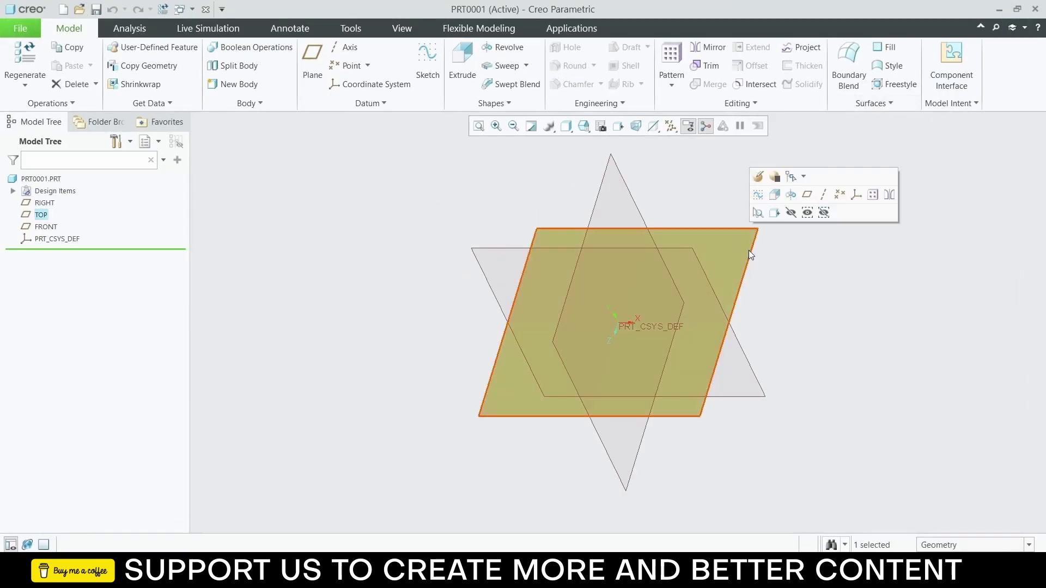
click(775, 217)
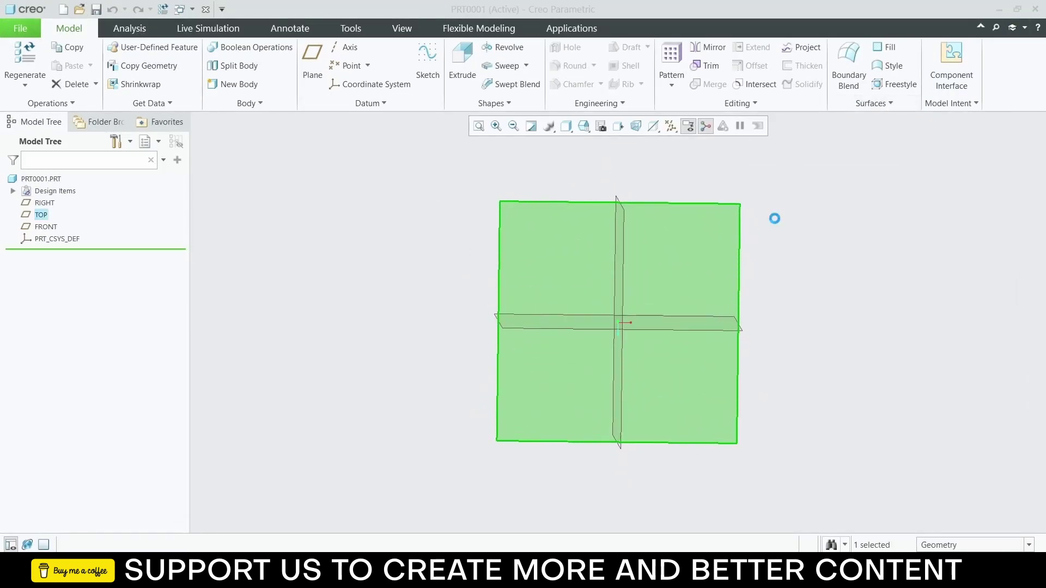
Step: Sketch a circle of diameter 200 centred on the origin of the TOP plane and finish the sketch
click(428, 65)
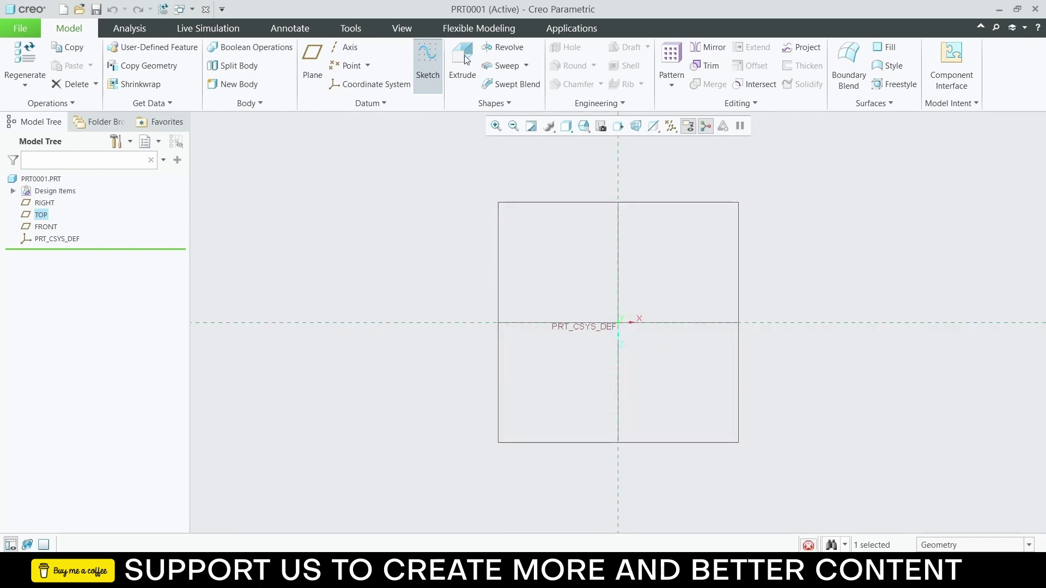
click(303, 84)
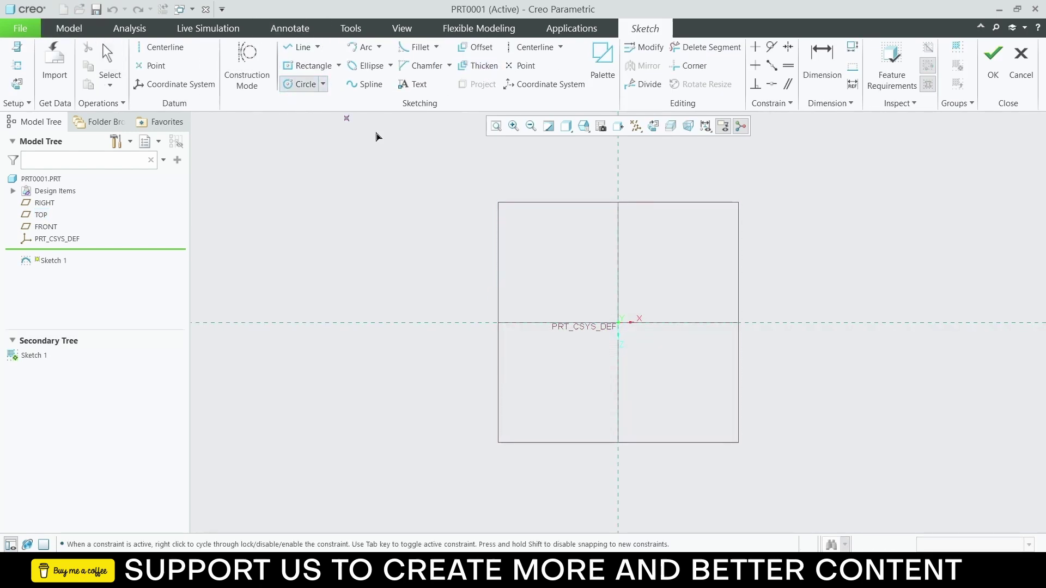
click(619, 323)
click(792, 224)
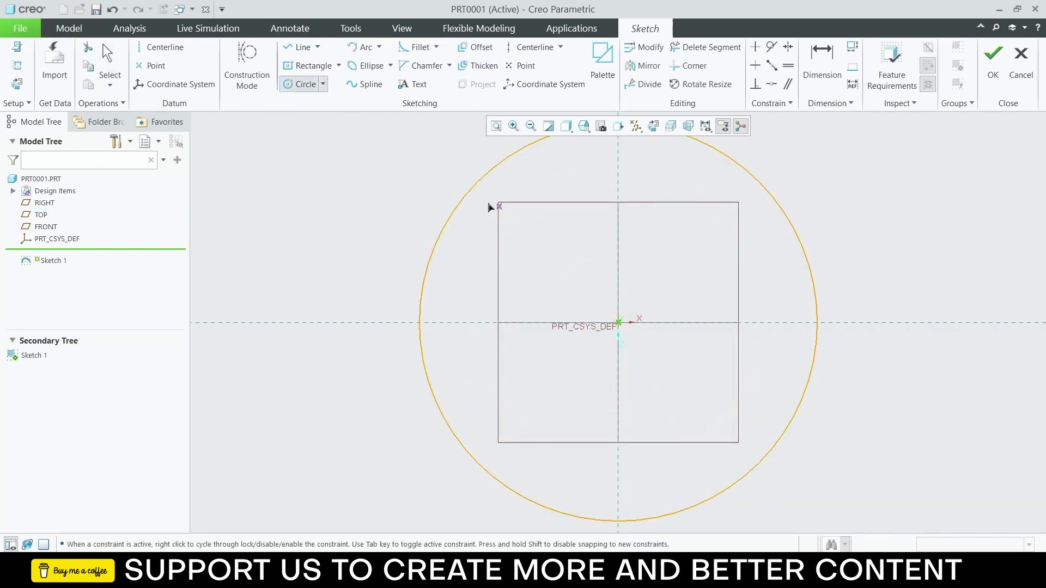
middle_click(407, 176)
double_click(394, 133)
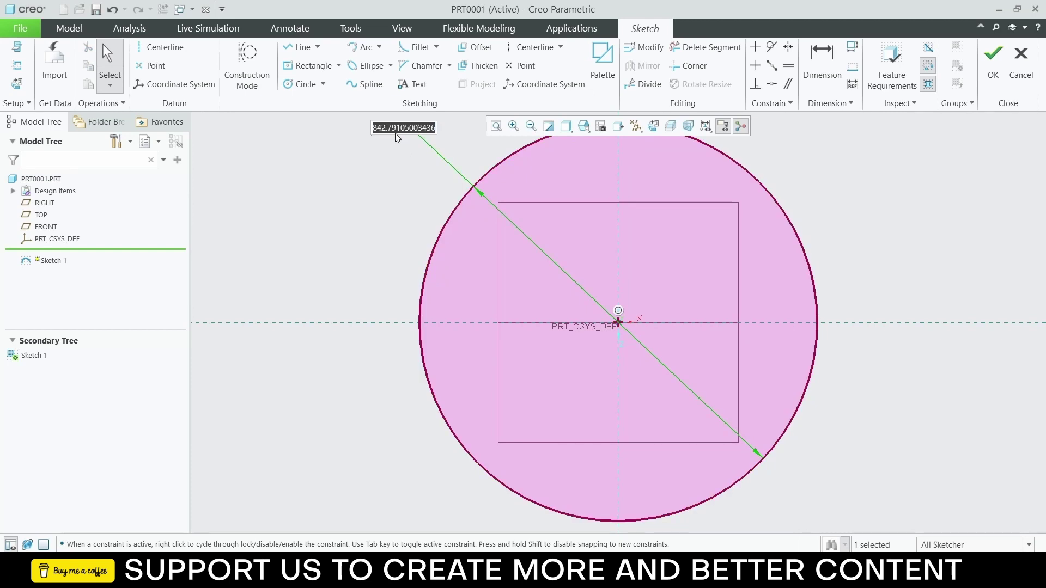
text(200)
key(Return)
scroll(626, 329, down, 4)
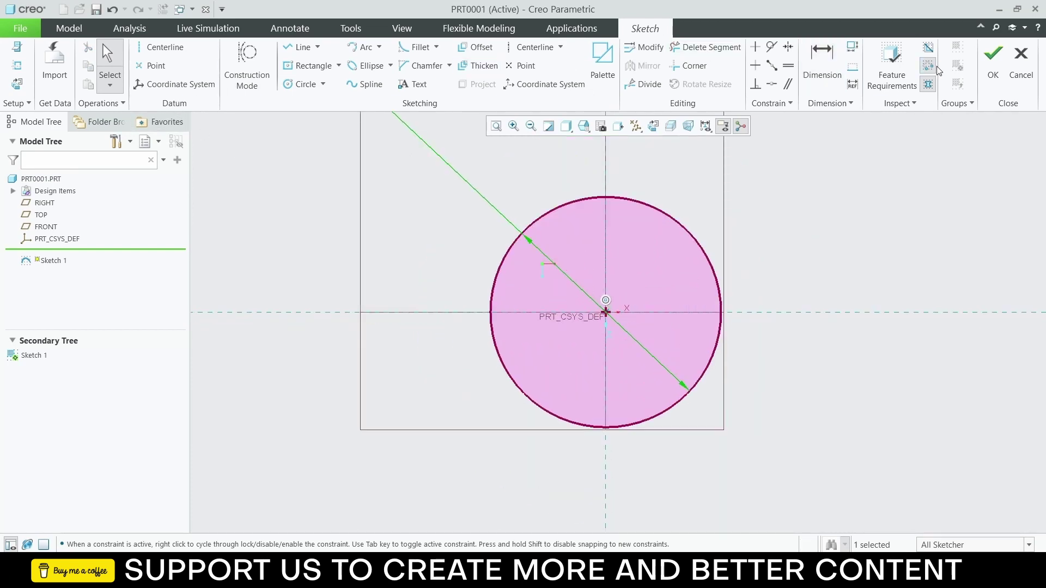
click(992, 61)
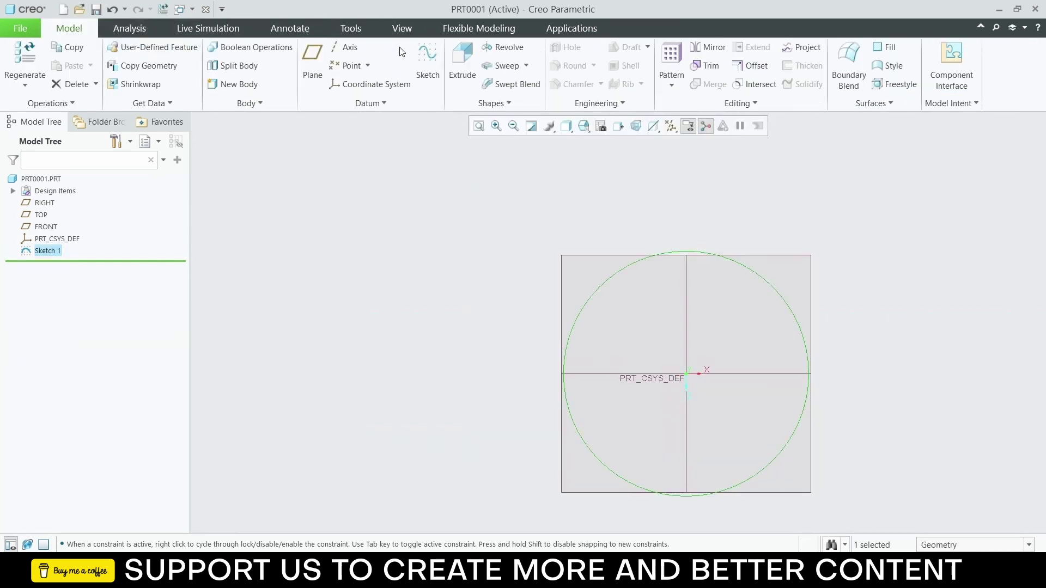
Step: Extrude the circle as a solid symmetrically about the sketch plane with a total depth of 30
click(463, 60)
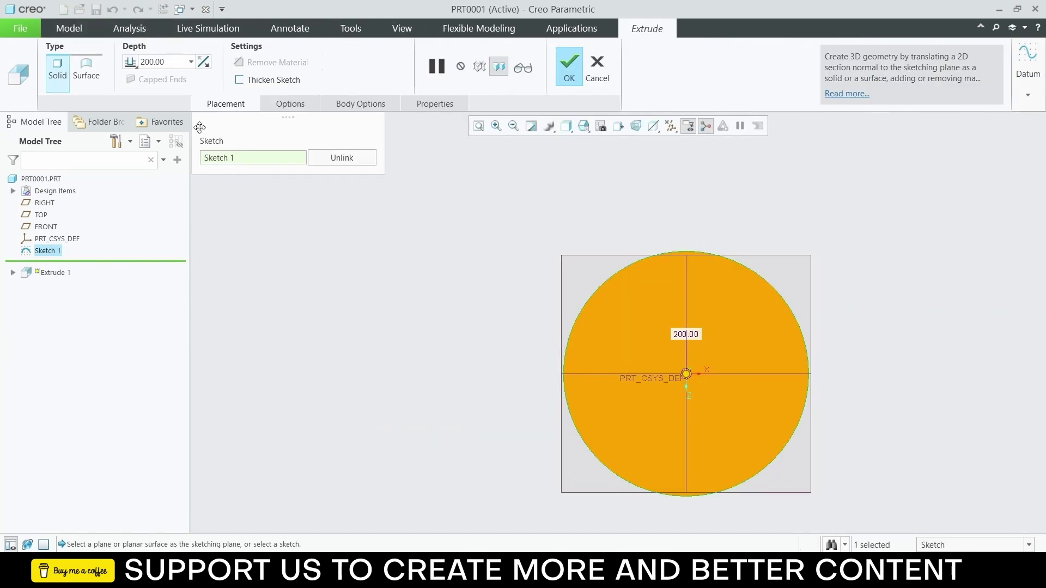
click(131, 61)
click(158, 92)
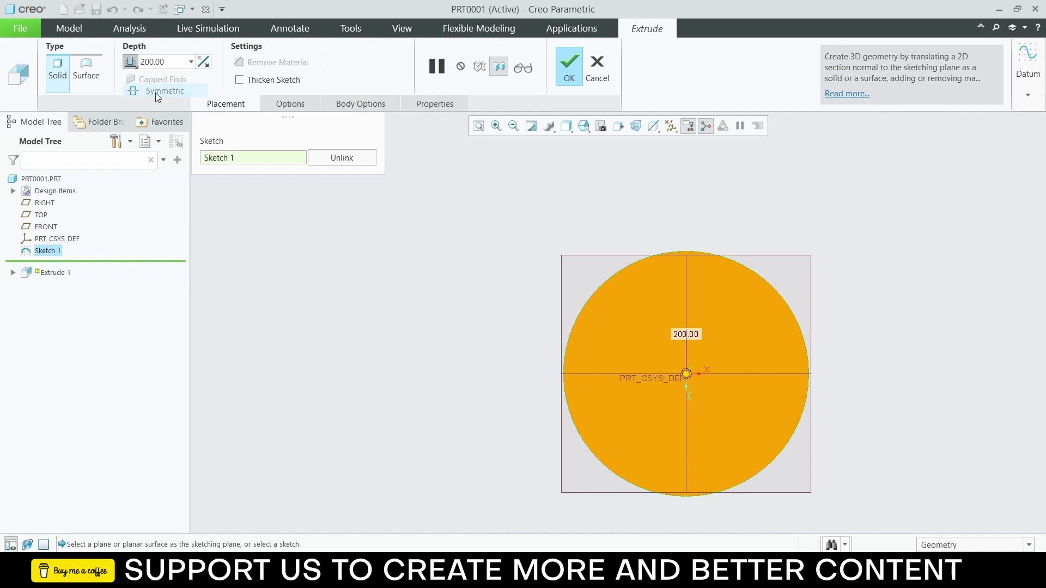
key(ctrl+d)
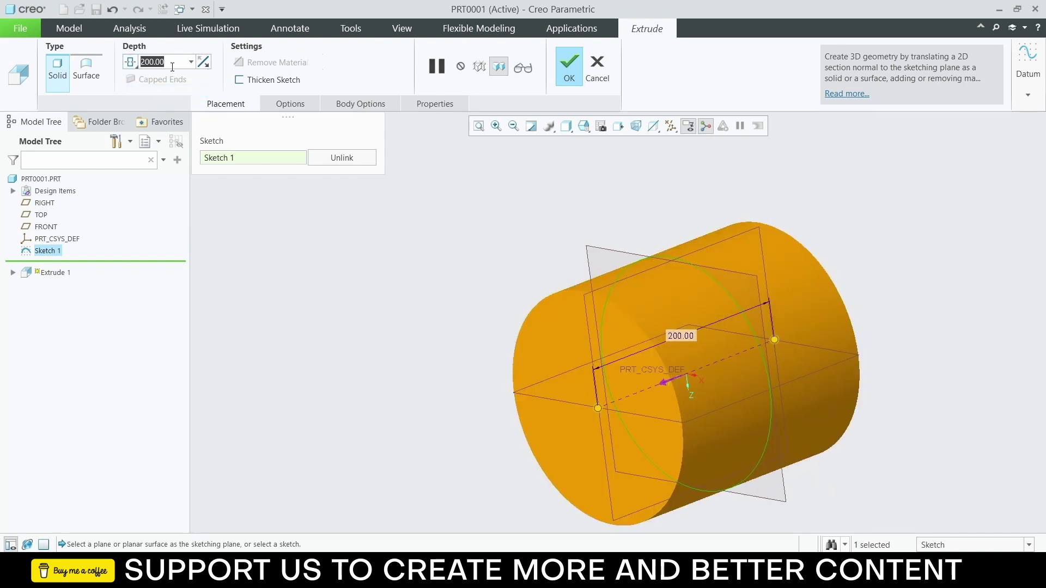
text(30)
key(Return)
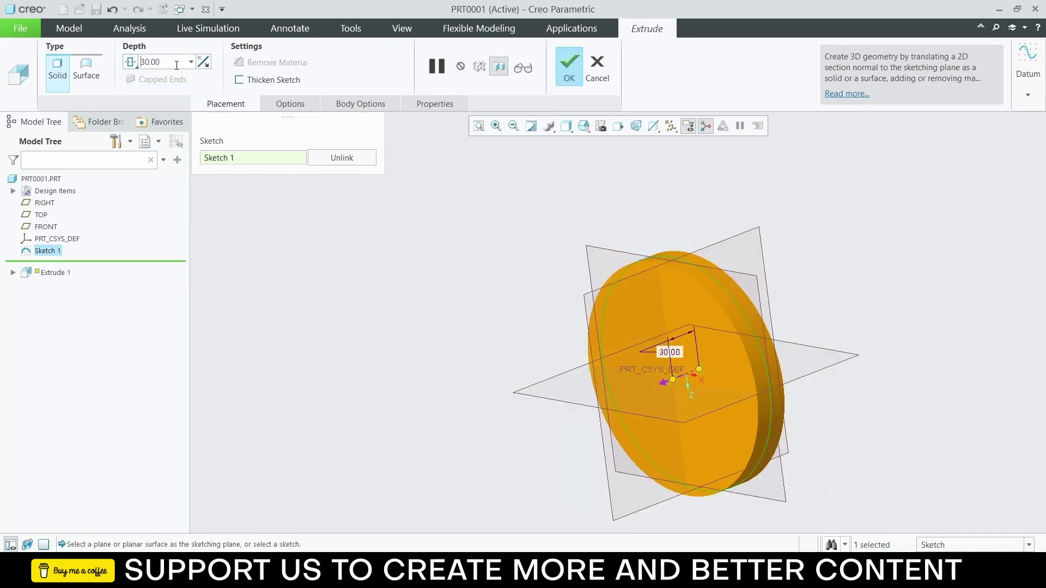
click(561, 71)
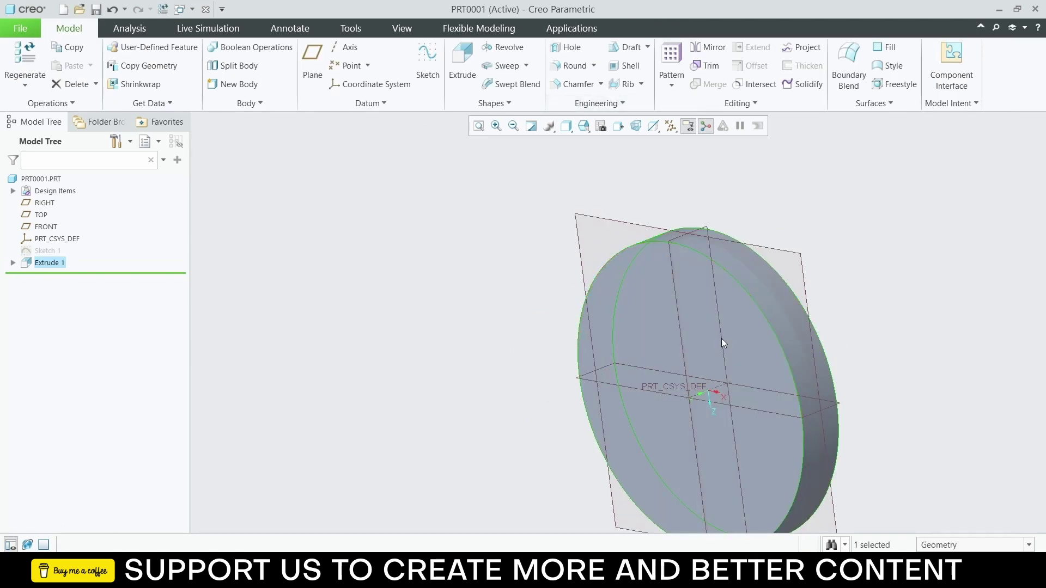
Step: Start a sketch on the disc's flat front face and draw a circle from the origin coincident with the disc's edge
click(763, 334)
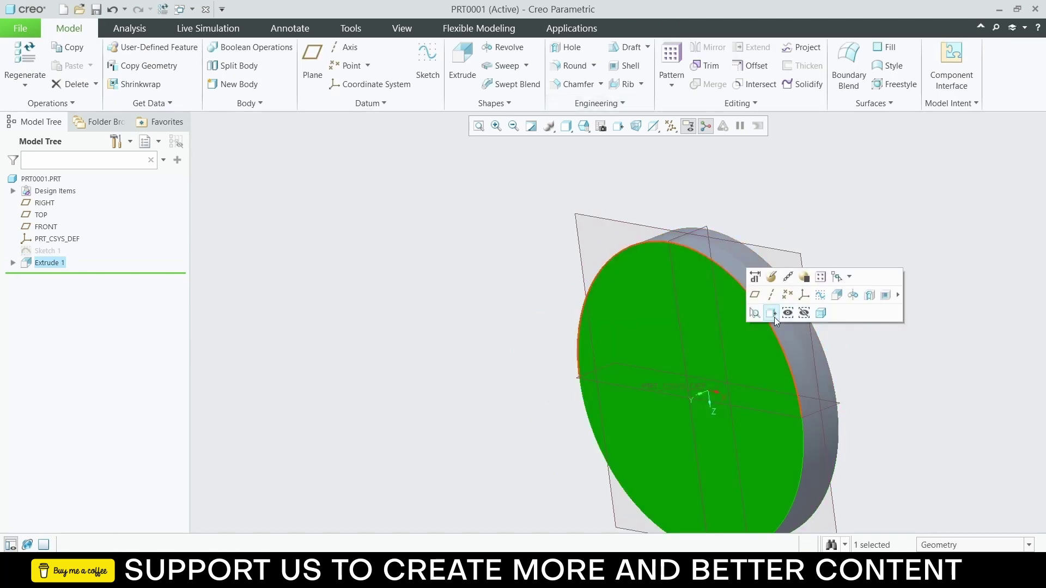
click(772, 314)
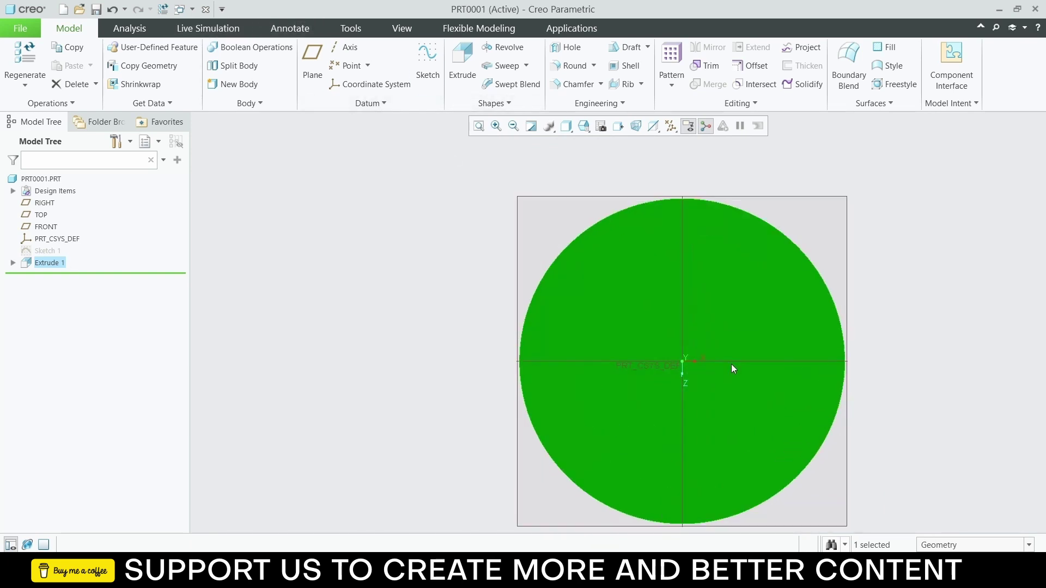
click(429, 60)
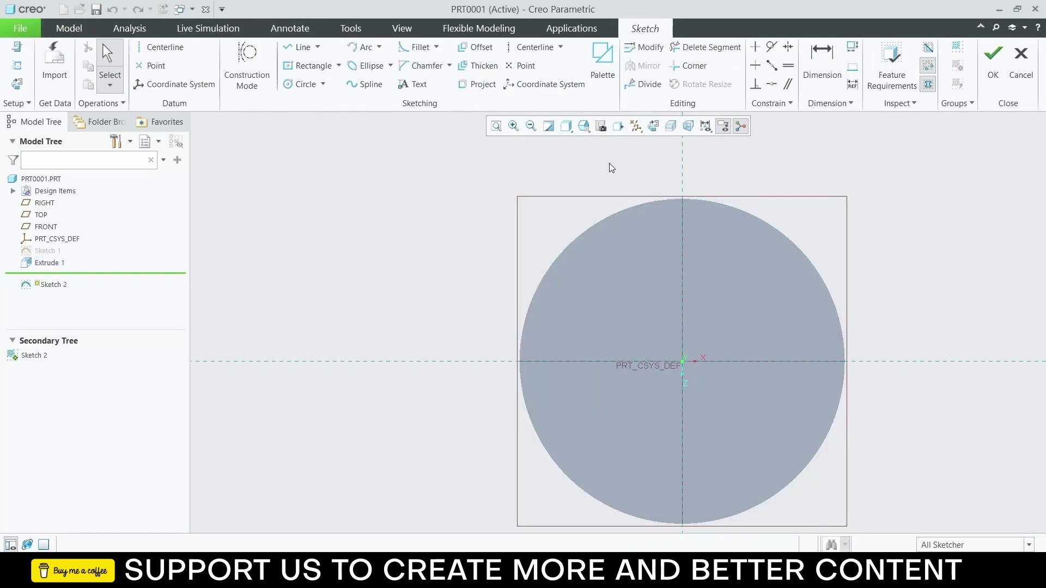
click(294, 84)
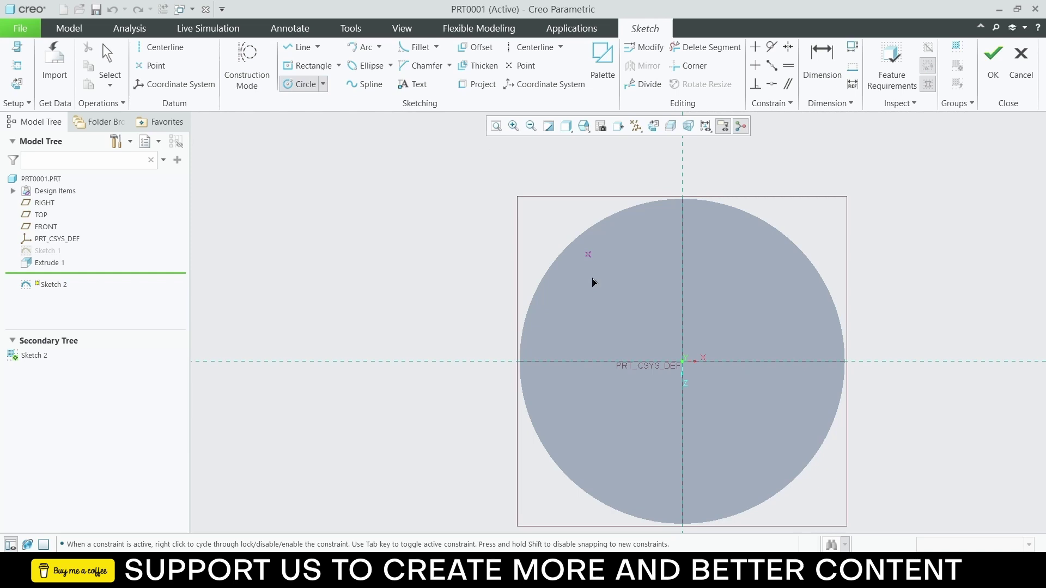
click(682, 361)
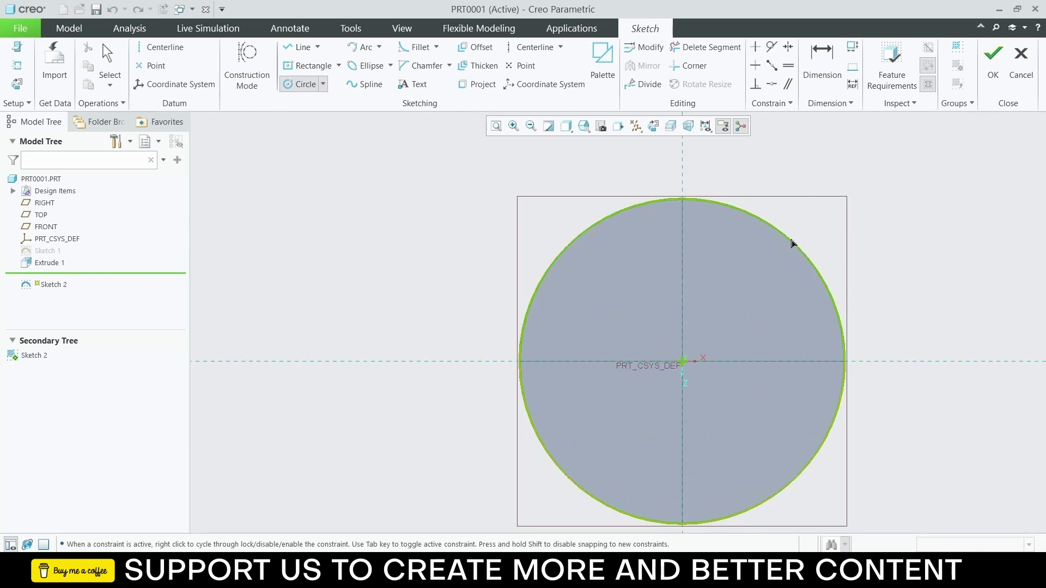
click(793, 243)
Step: Draw an upright centre rectangle at the origin, about 226 long and extending past the circle, and set its width to 40
click(305, 66)
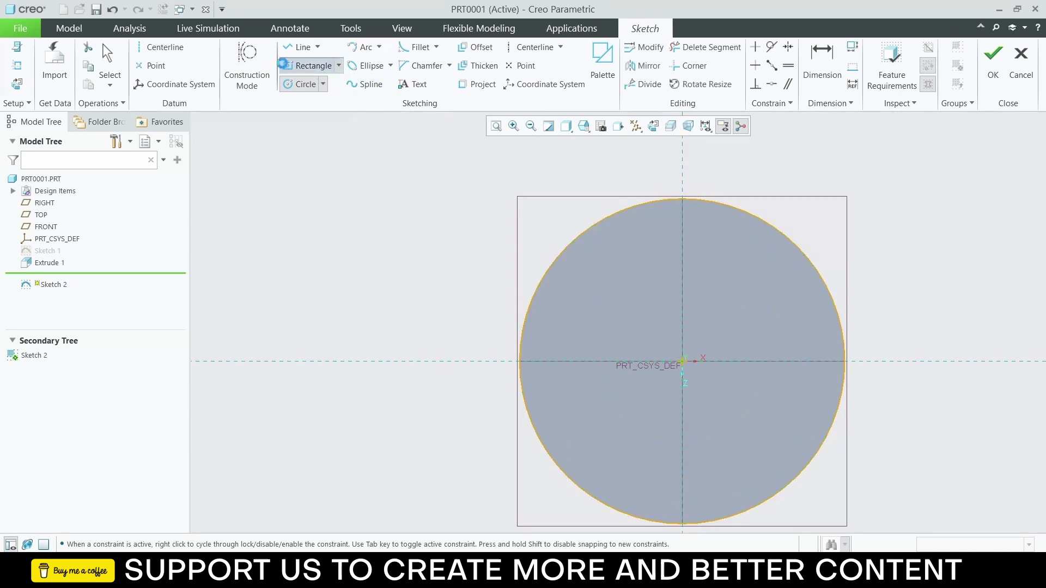
click(682, 361)
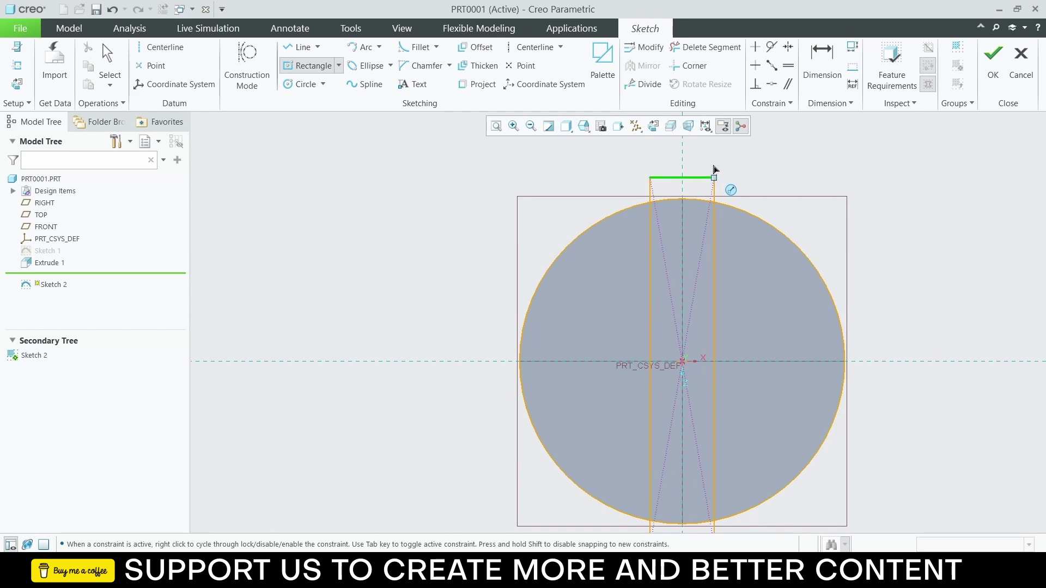
click(714, 178)
middle_click(682, 173)
double_click(674, 165)
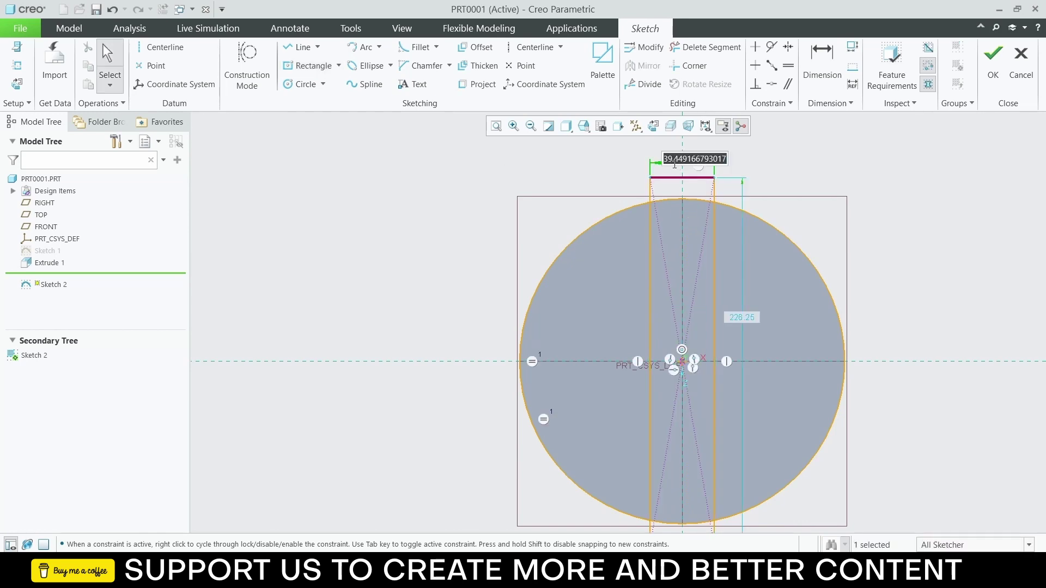
text(40)
key(Return)
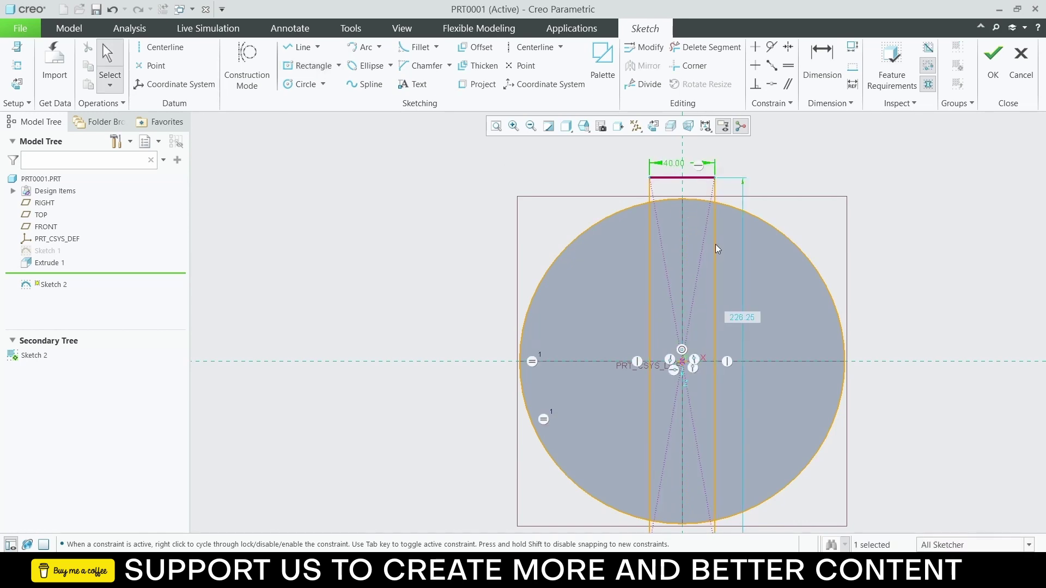
Step: Trim away the circle arcs beside the upright rectangle and its ends outside the disc, leaving a closed strip, and finish the sketch
scroll(730, 252, down, 2)
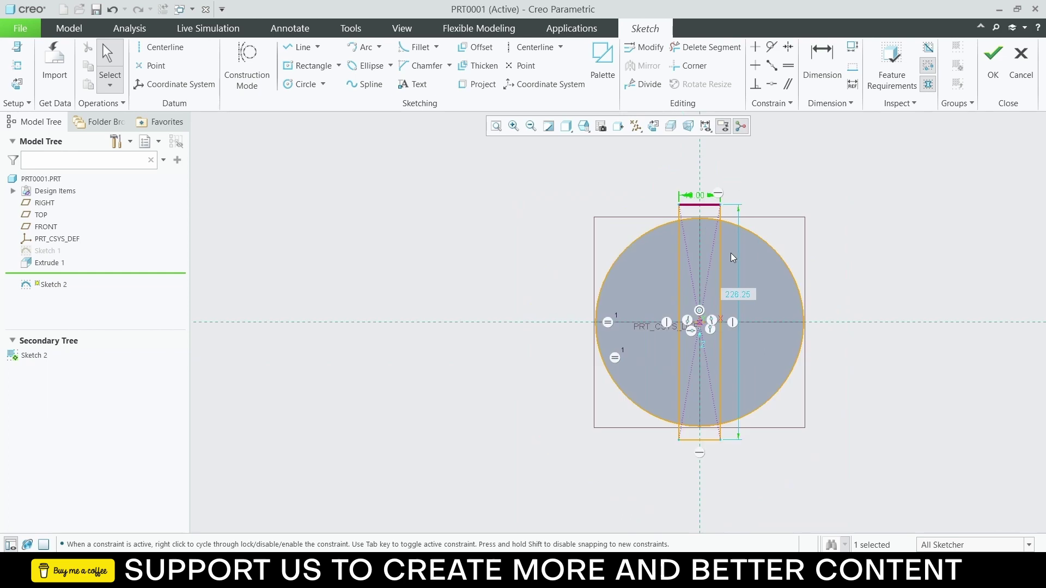
click(682, 48)
mouse_move(606, 185)
mouse_down()
mouse_move(621, 283)
mouse_move(677, 194)
mouse_move(764, 250)
mouse_move(744, 434)
mouse_move(688, 477)
mouse_move(622, 423)
mouse_up()
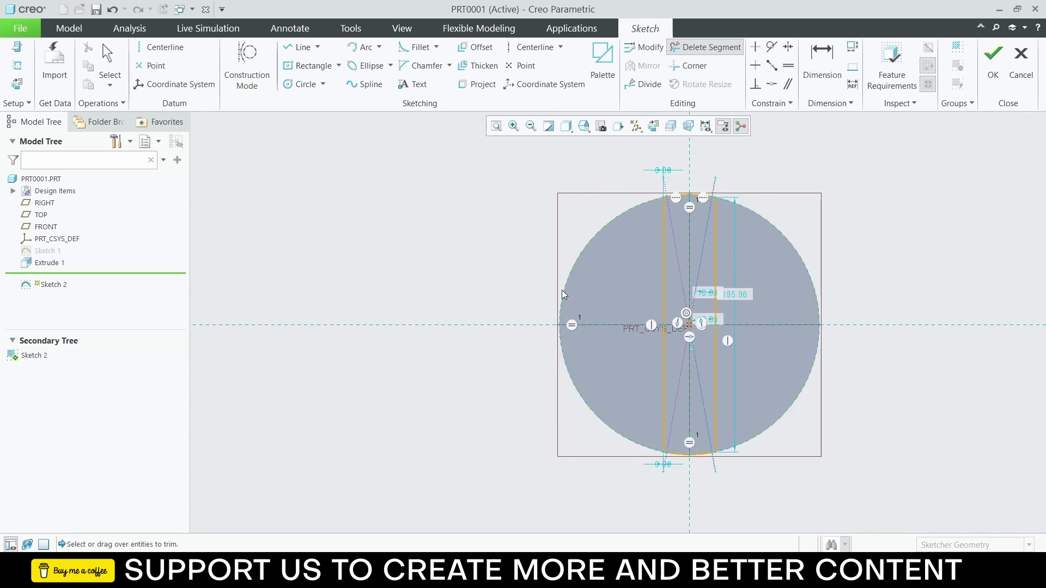
click(993, 60)
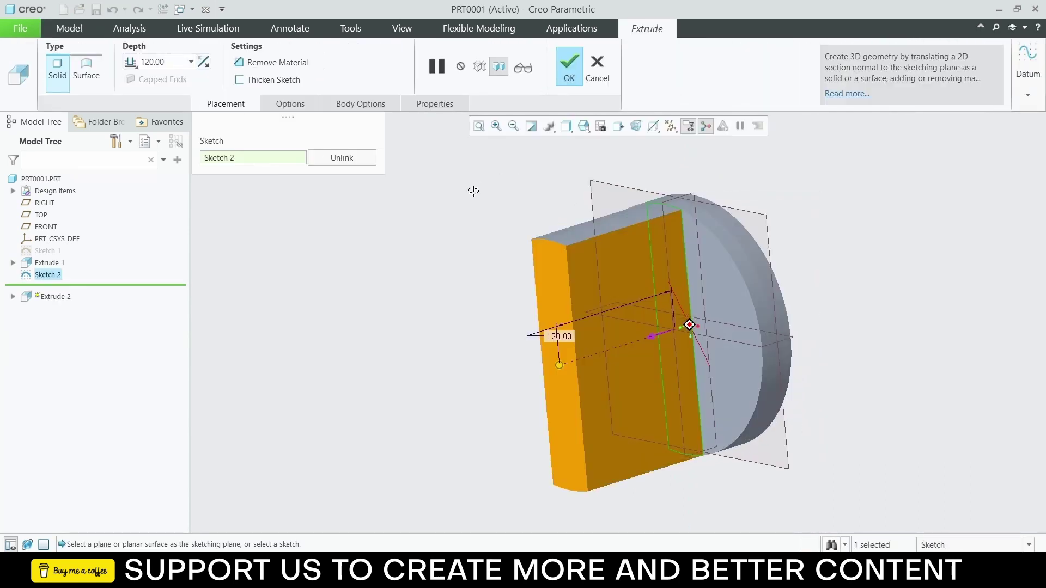
Step: Extrude the upright strip outward from the disc face to a depth of 20 as a raised tongue
double_click(168, 67)
text(20)
key(Return)
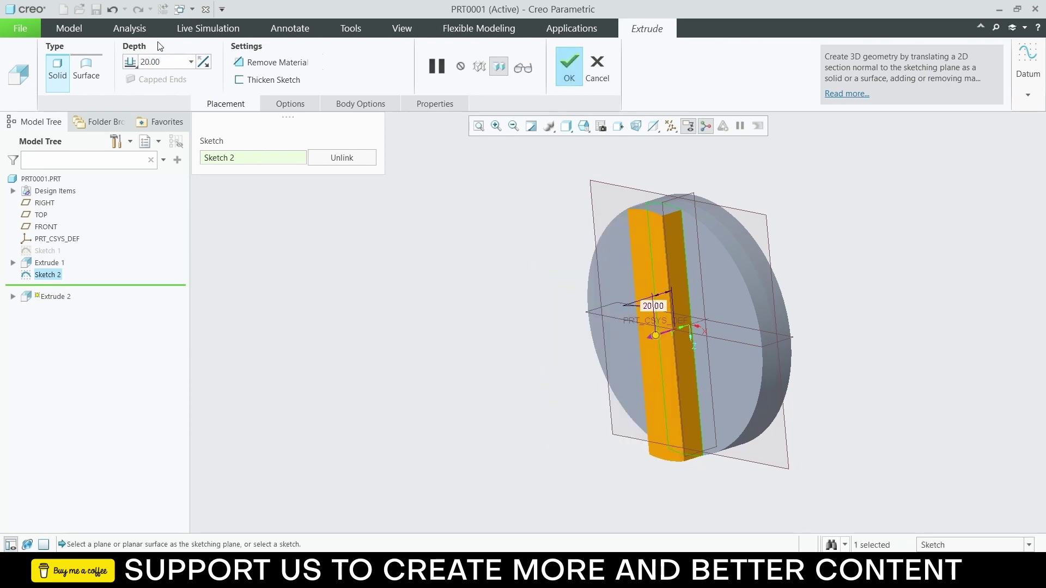
click(569, 67)
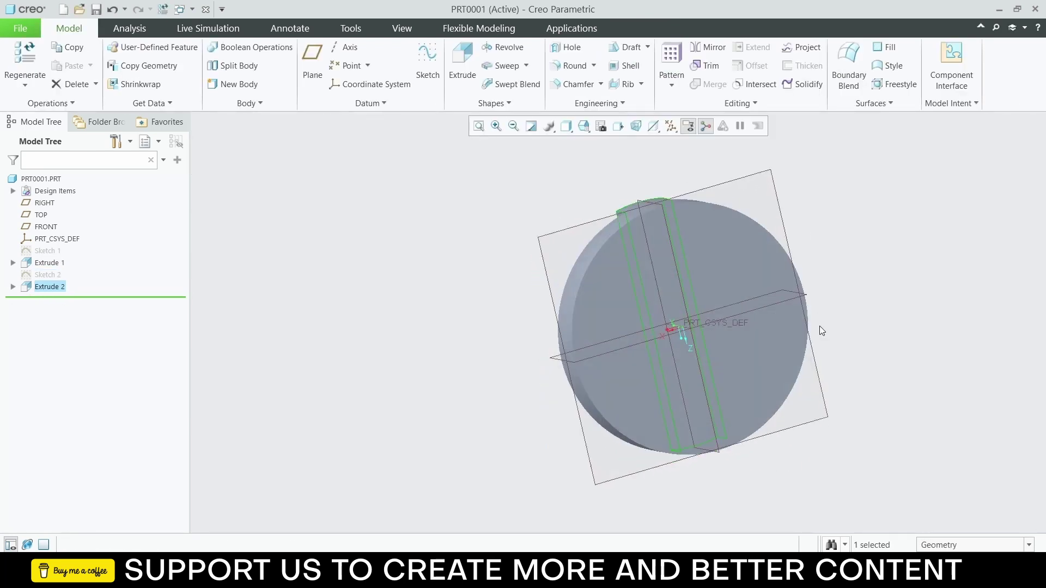
Step: Start a sketch on the disc's opposite flat face and draw a circle from the origin coincident with the disc's edge
click(760, 281)
click(787, 250)
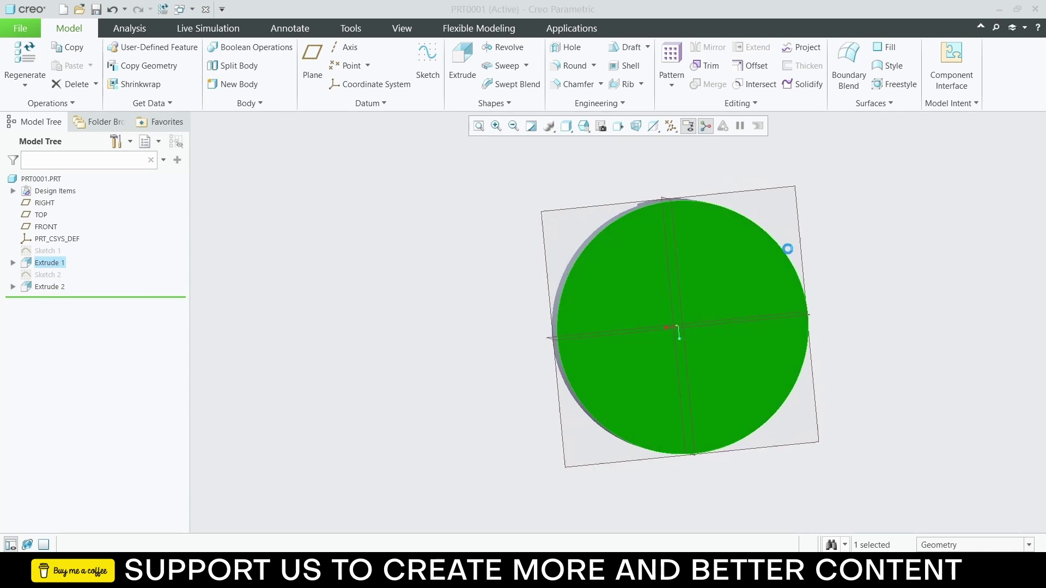
click(429, 65)
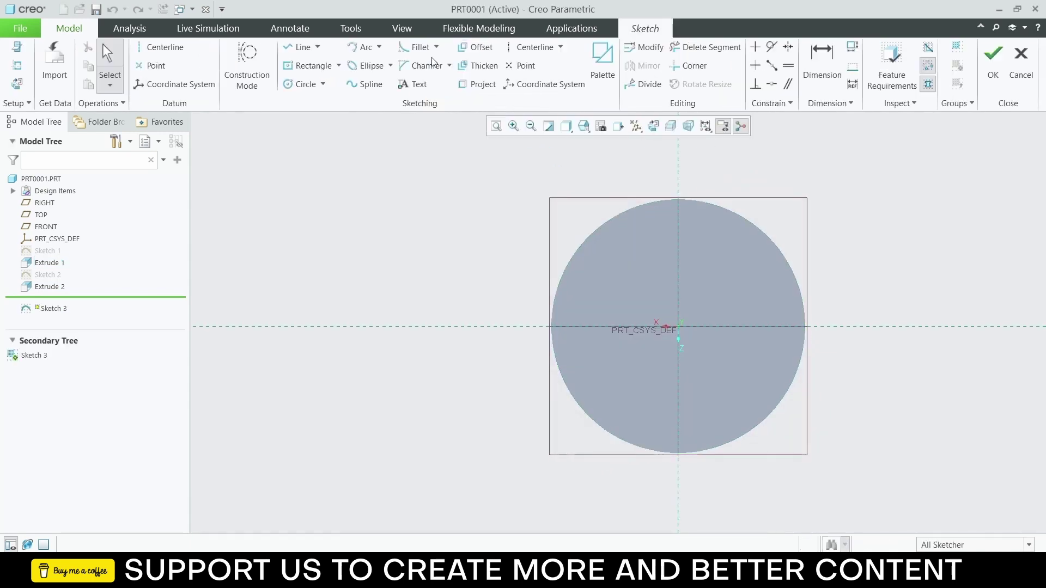
click(301, 85)
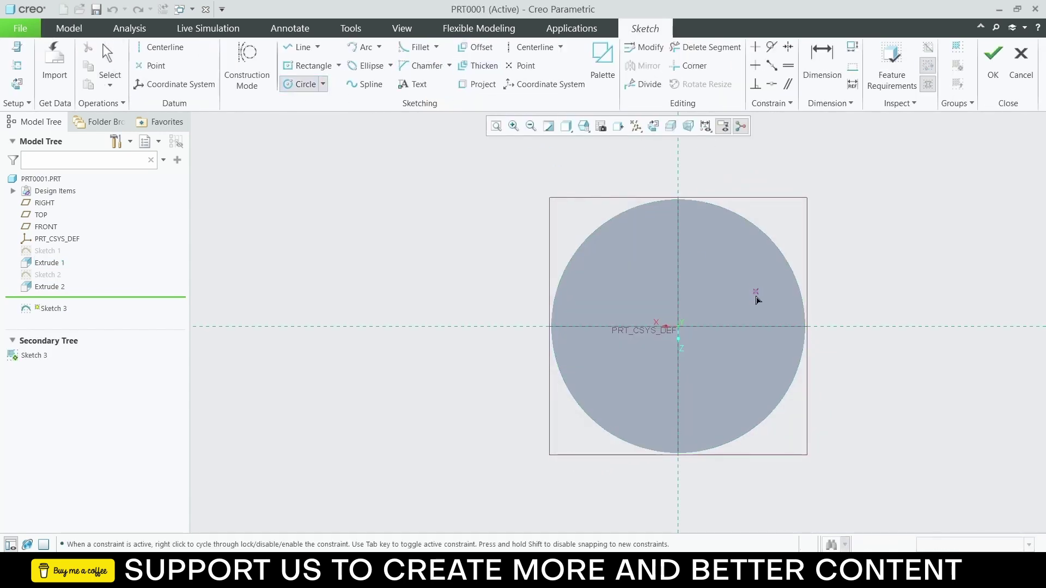
click(679, 327)
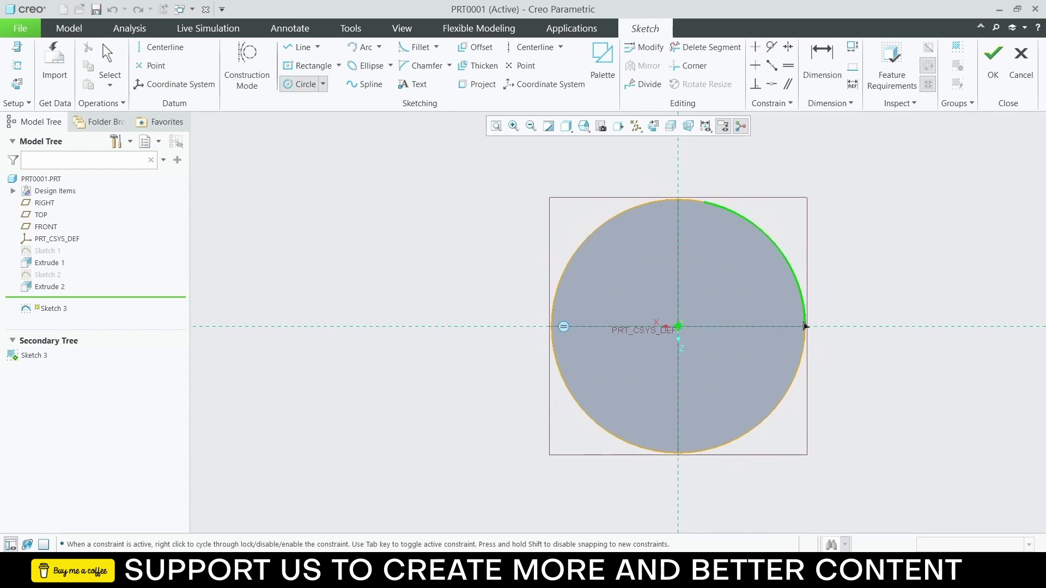
click(806, 327)
Step: Draw a horizontal centre rectangle at the origin, about 230 long and extending past the circle, and set its height to 40
click(310, 65)
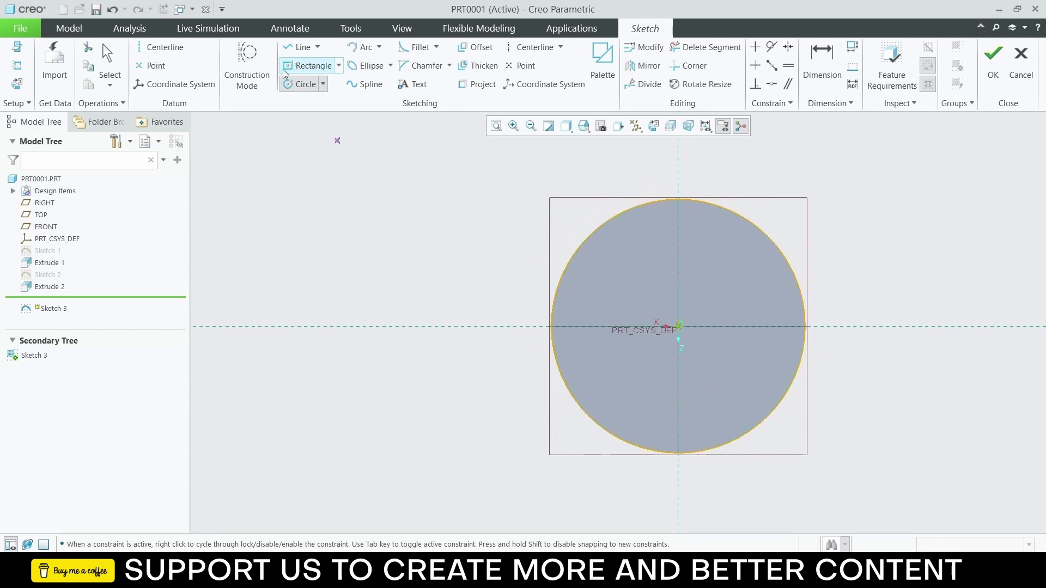
click(679, 327)
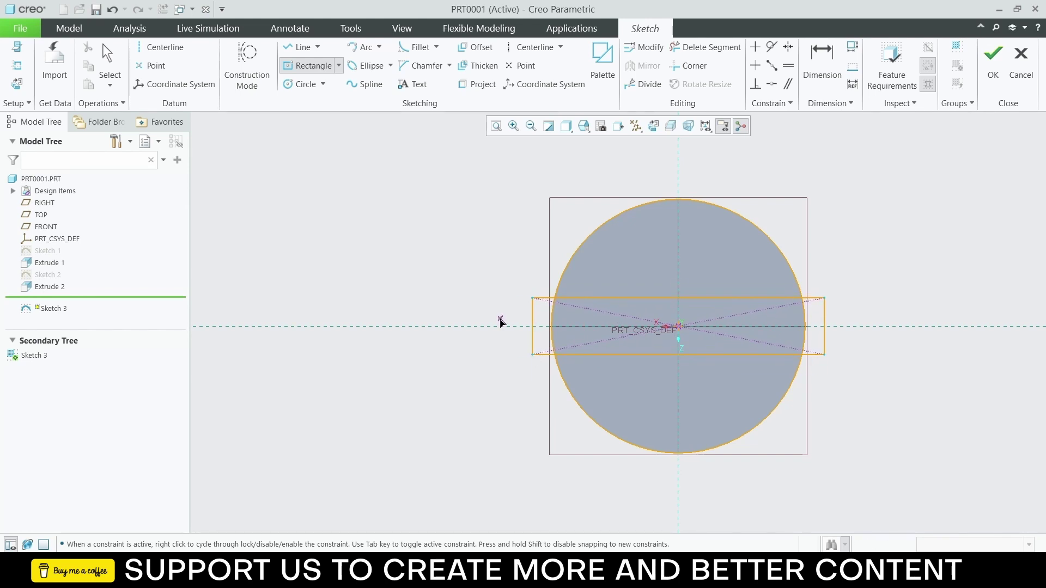
middle_click(500, 320)
double_click(517, 333)
text(40)
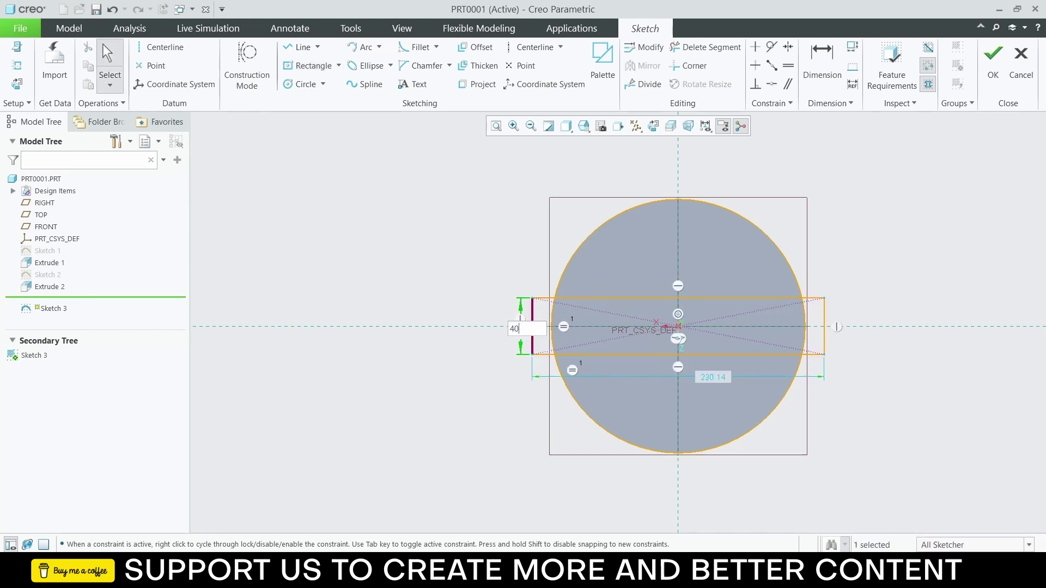
key(Return)
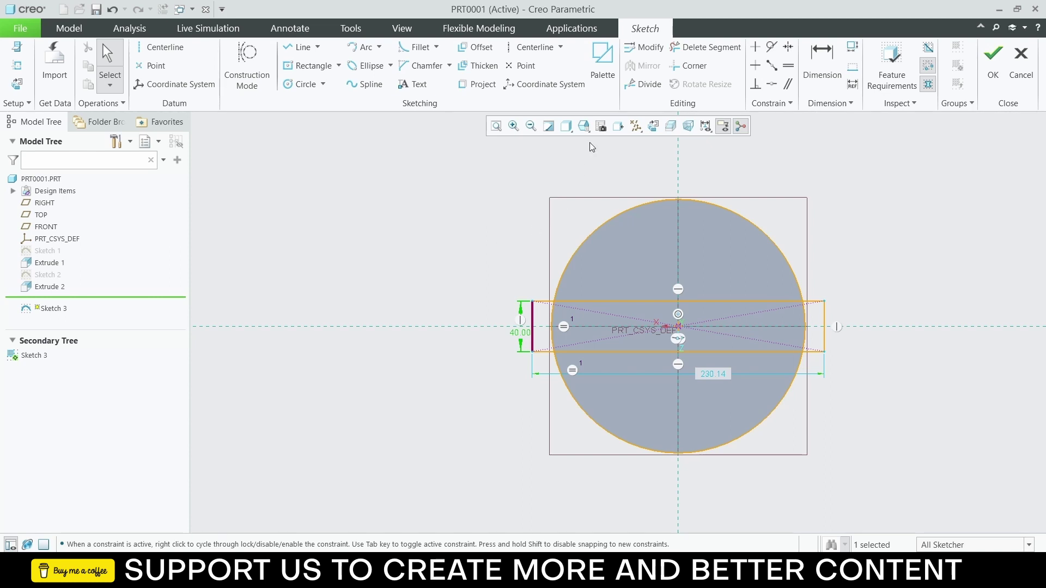
Step: Trim away the circle arcs above and below the horizontal rectangle and its ends outside the disc, leaving a closed strip
click(677, 47)
mouse_move(527, 218)
mouse_down()
mouse_move(631, 260)
mouse_move(544, 300)
mouse_move(536, 361)
mouse_move(625, 429)
mouse_move(808, 382)
mouse_up()
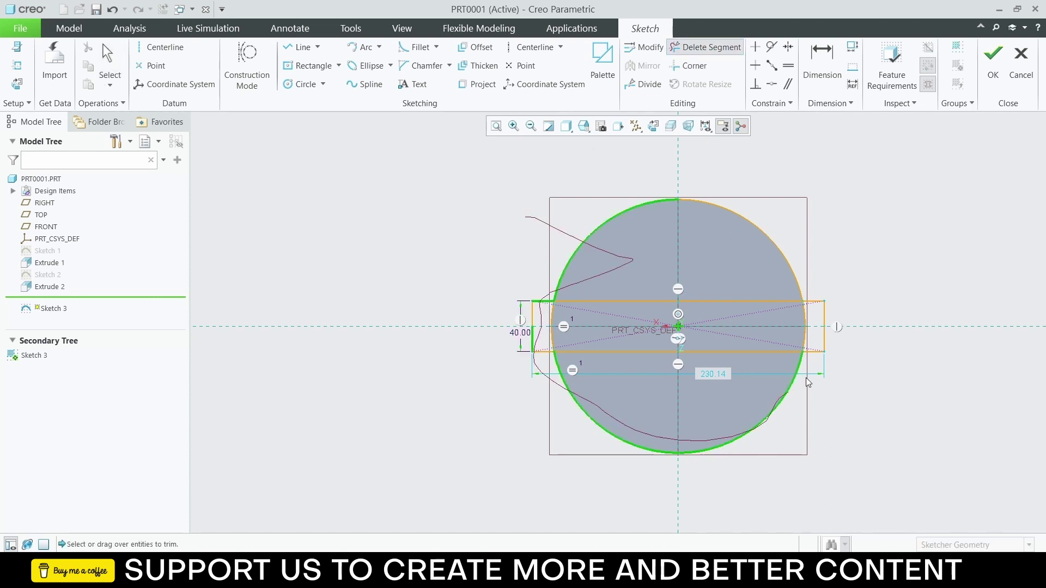
mouse_move(820, 285)
mouse_down()
mouse_move(825, 331)
mouse_move(478, 514)
mouse_move(456, 341)
mouse_move(533, 316)
mouse_move(542, 376)
mouse_move(533, 235)
mouse_move(790, 218)
mouse_up()
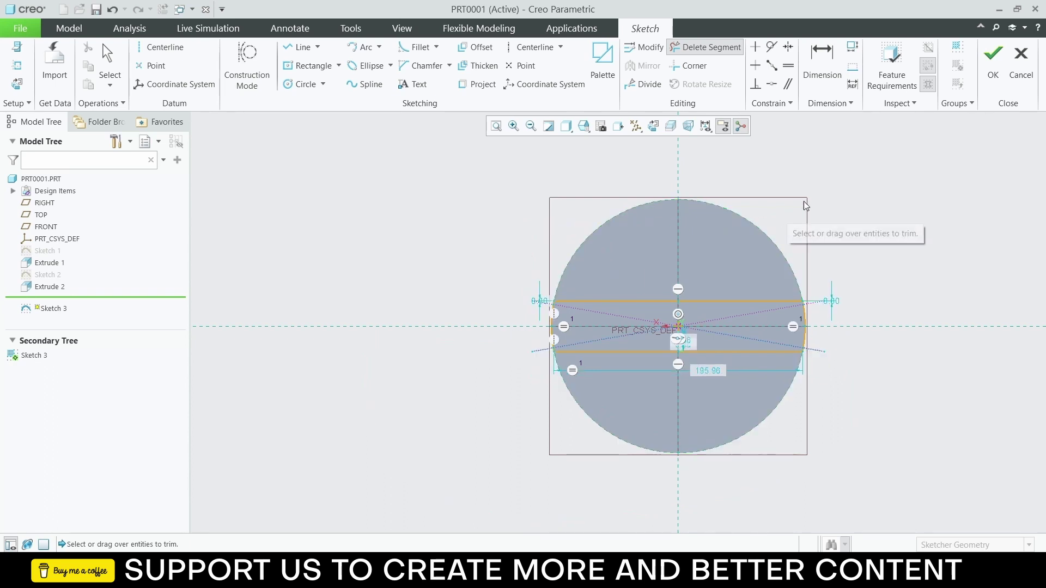
Step: Finish the strip sketch and extrude it outward from the disc face to a depth of 20 as the second tongue
click(993, 54)
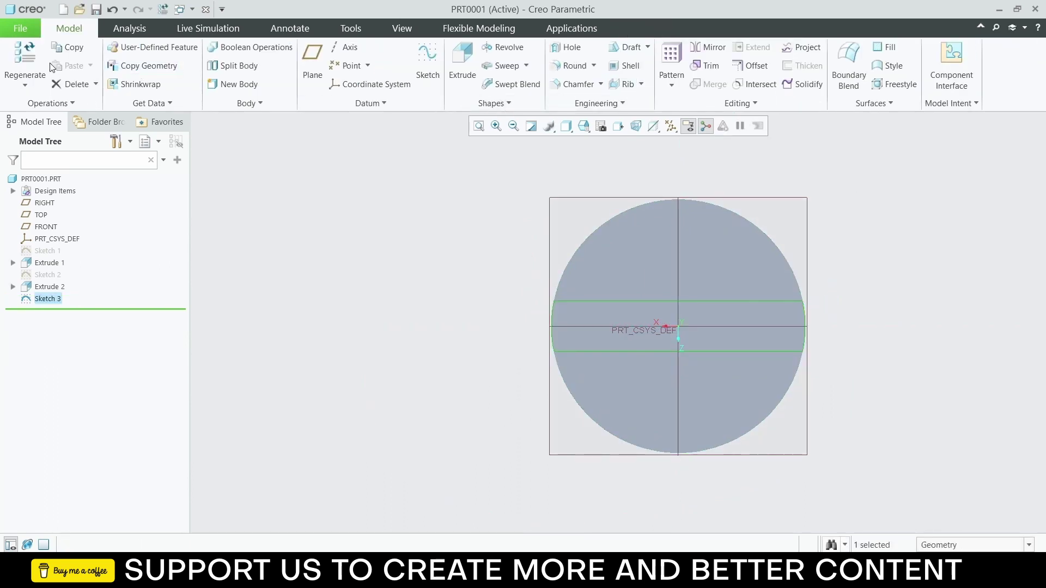
click(463, 61)
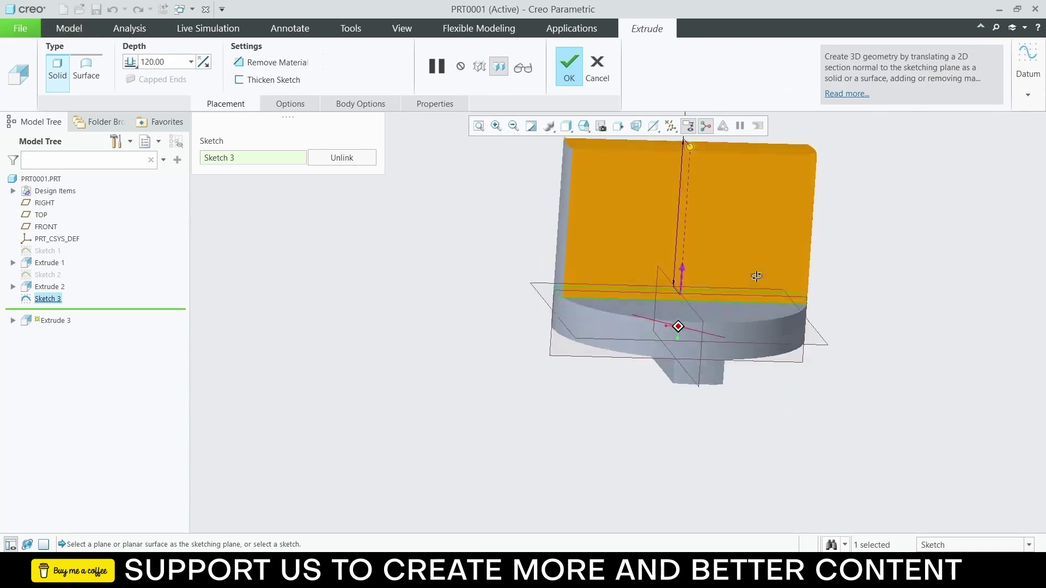
double_click(166, 63)
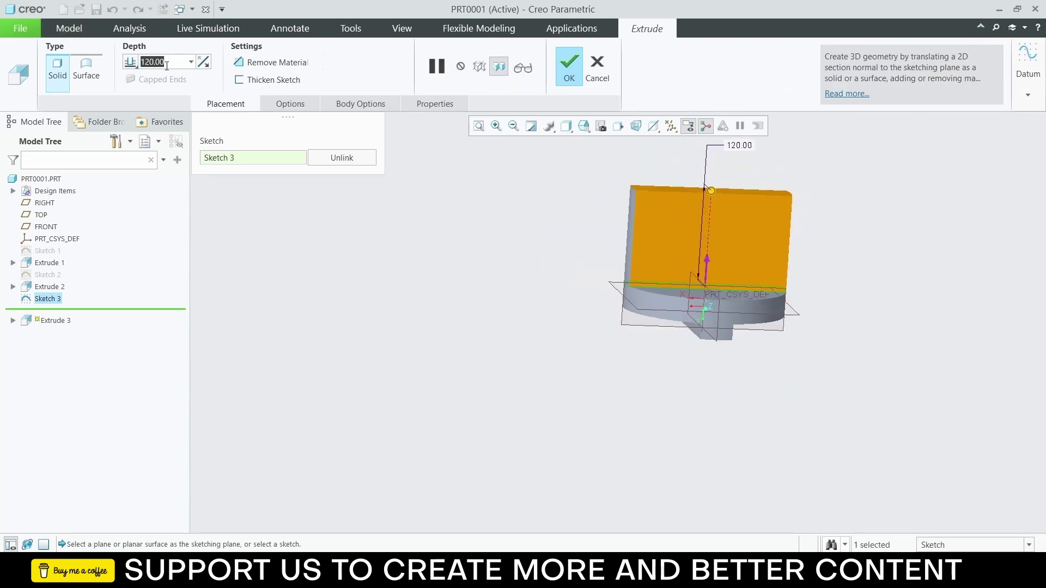
text(20)
key(Return)
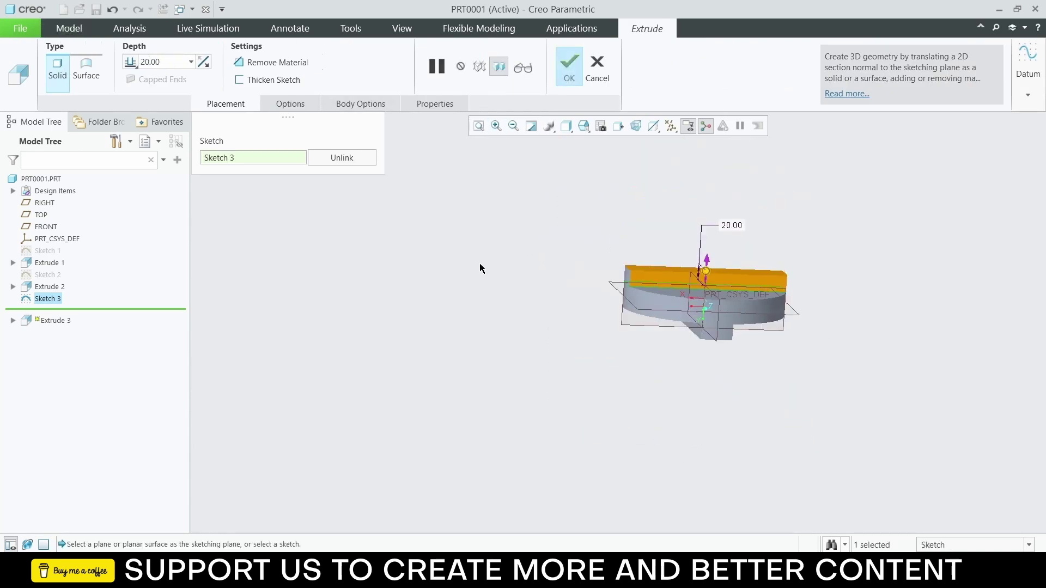
click(558, 72)
drag(479, 264, 619, 233)
middle_drag(619, 233, 539, 275)
drag(539, 275, 489, 240)
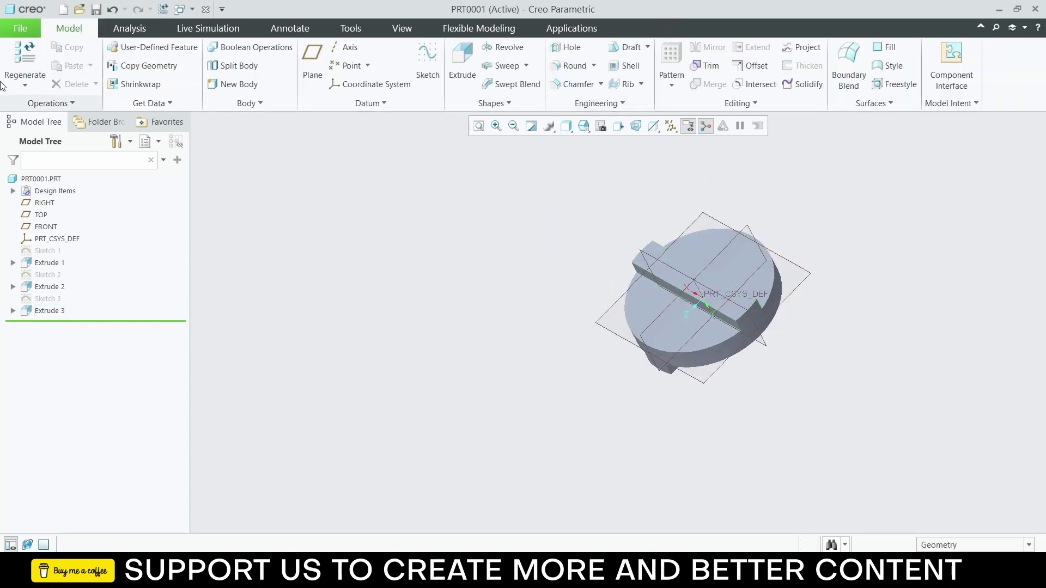
Step: Rename the disc part file to oldham2, on disk and in session
click(20, 28)
mouse_move(49, 204)
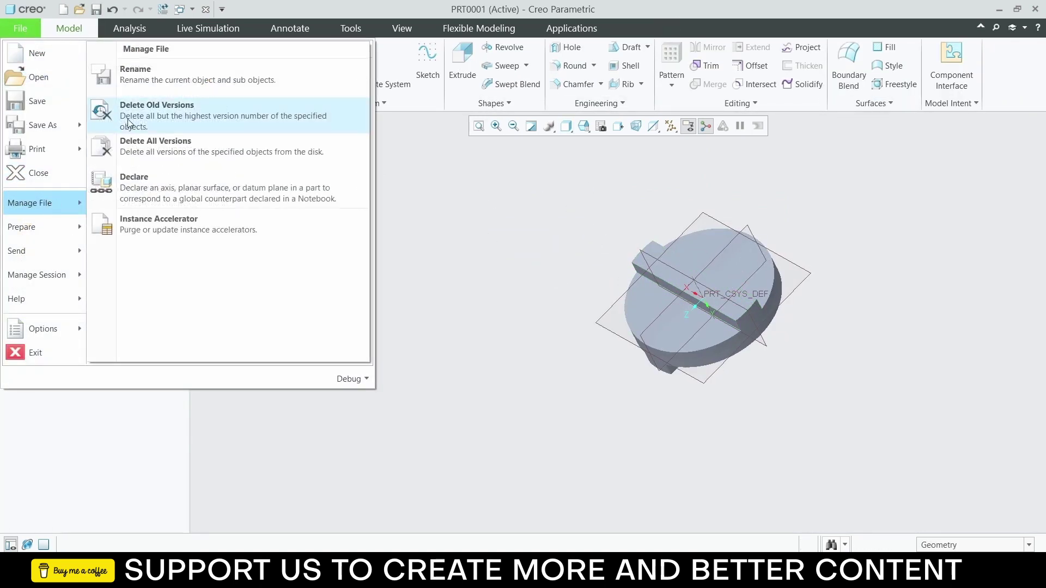
click(139, 82)
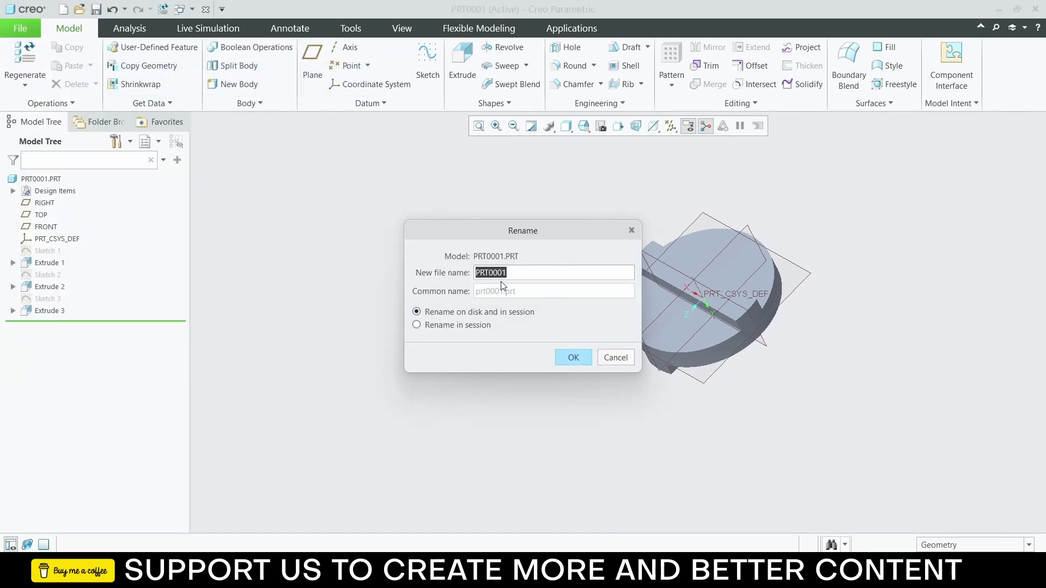
text(oldham2)
click(574, 363)
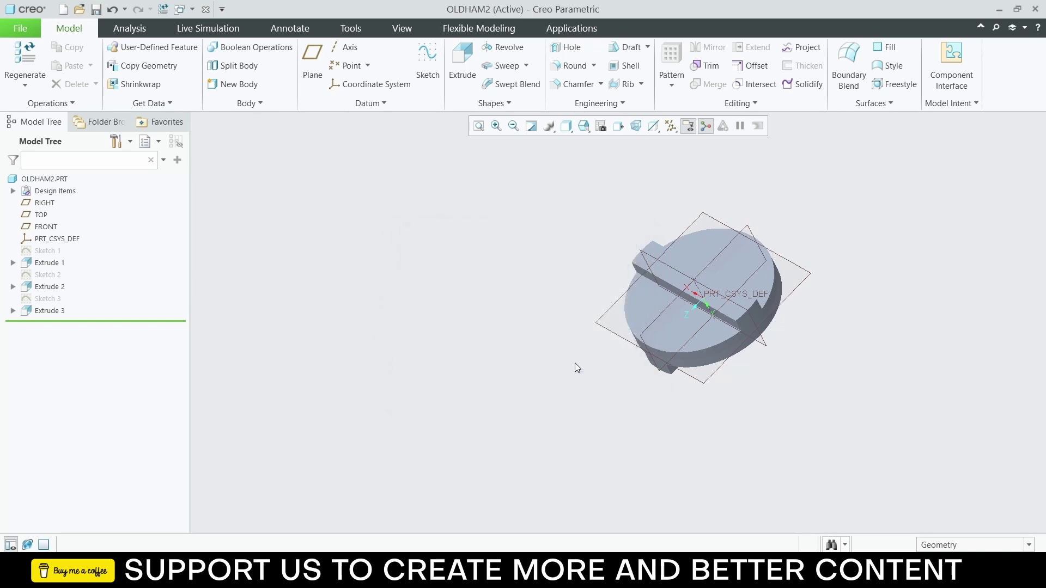
Step: Create a new assembly file with the default name and template, and maximize its window
click(25, 30)
click(24, 50)
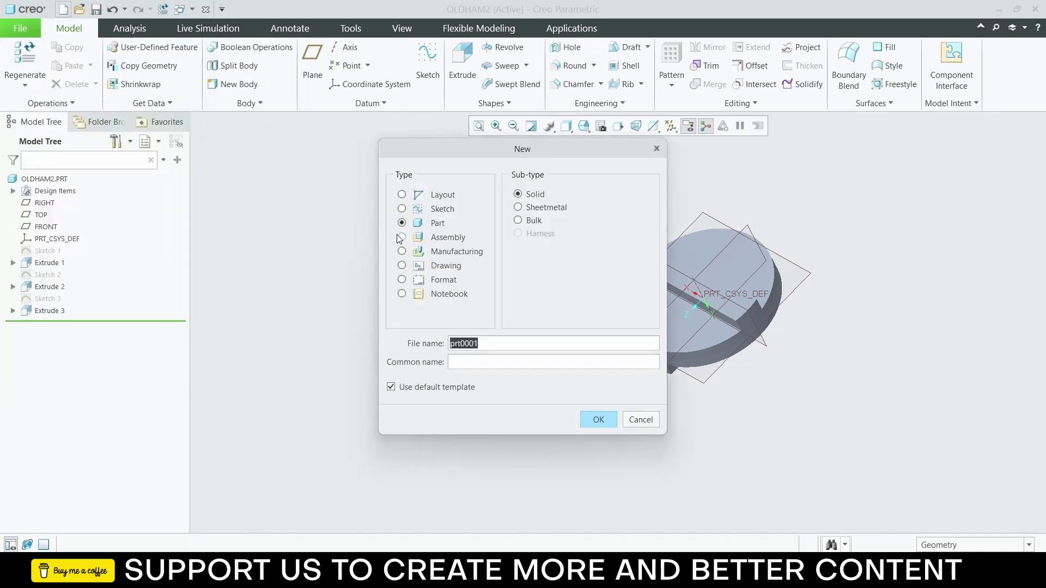
click(401, 237)
click(598, 419)
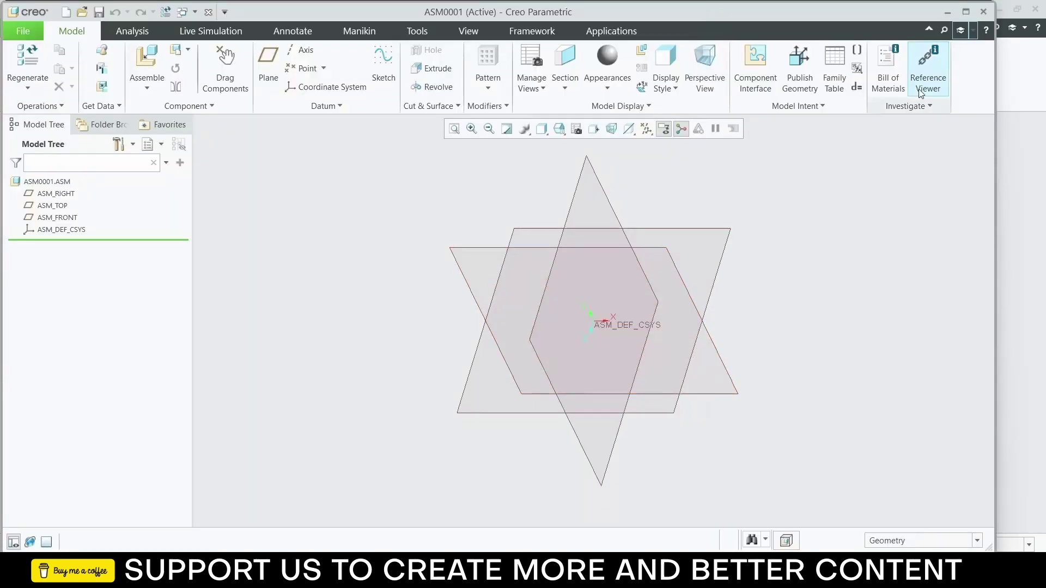
click(965, 11)
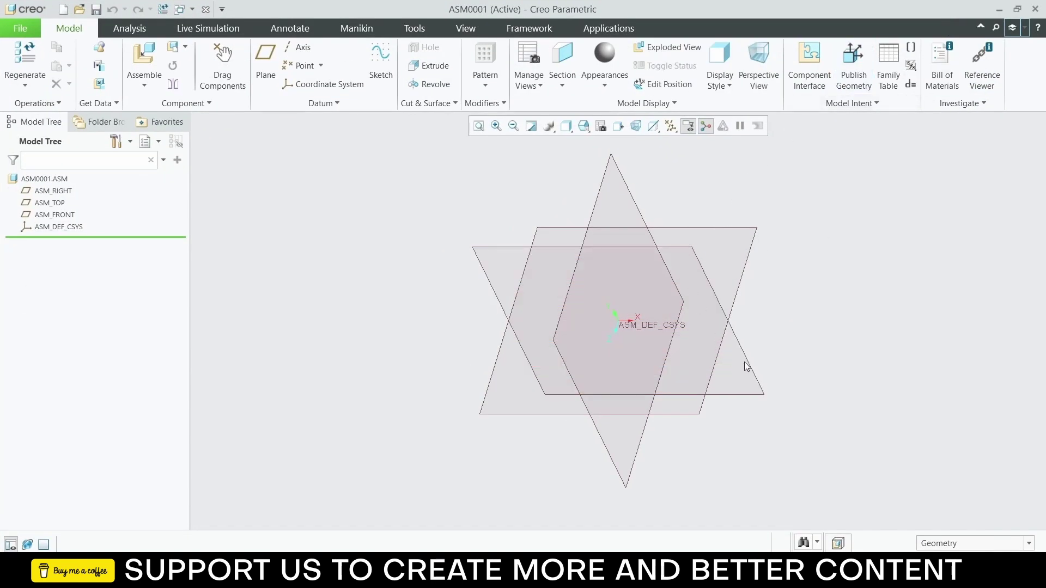
Step: Start a sketch on the ASM_FRONT plane and draw a horizontal line about 286 long from the origin toward negative X
click(756, 372)
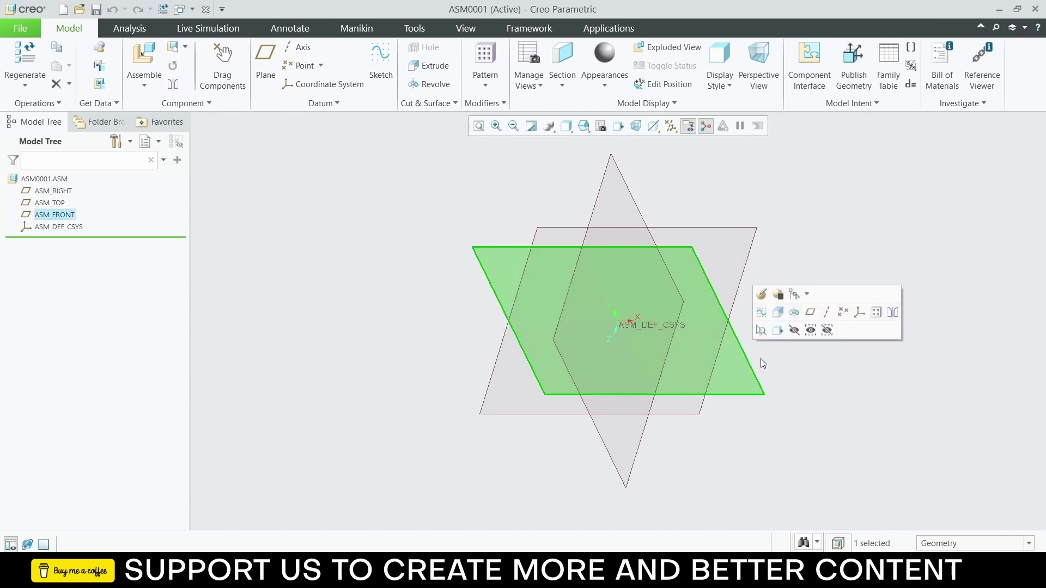
click(778, 331)
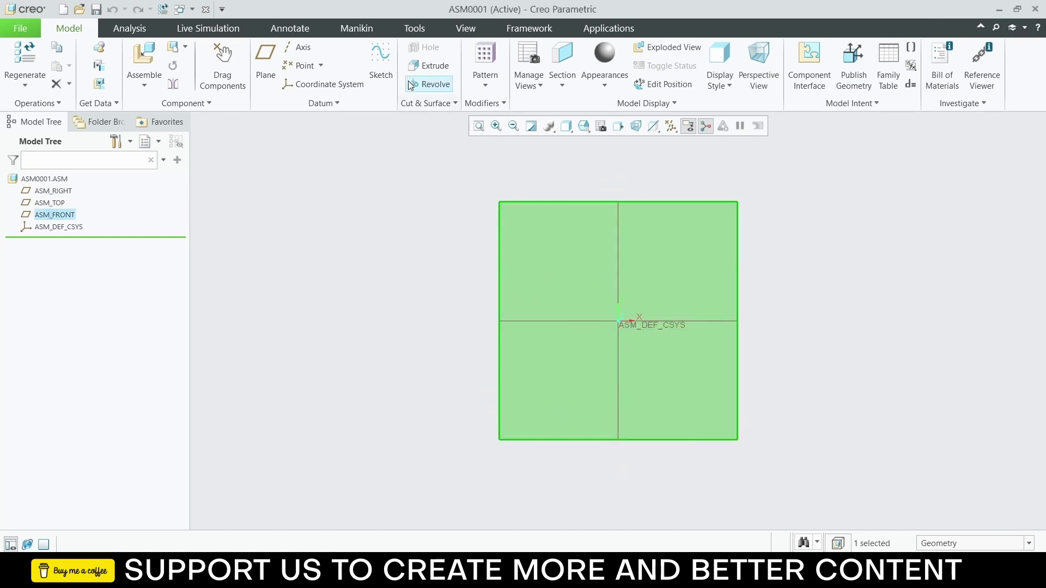
click(381, 60)
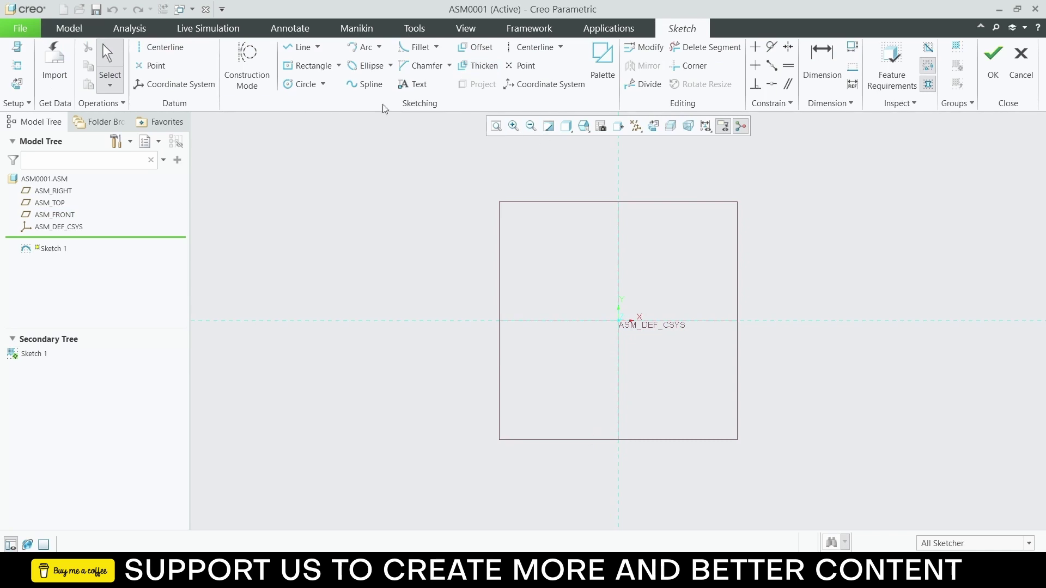
click(289, 52)
click(618, 320)
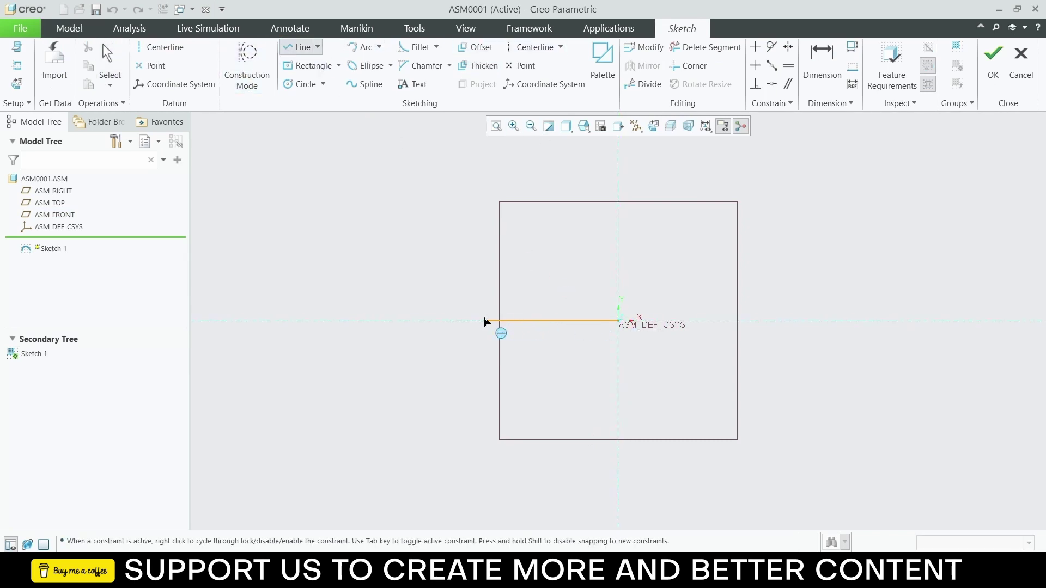
click(485, 321)
middle_click(486, 275)
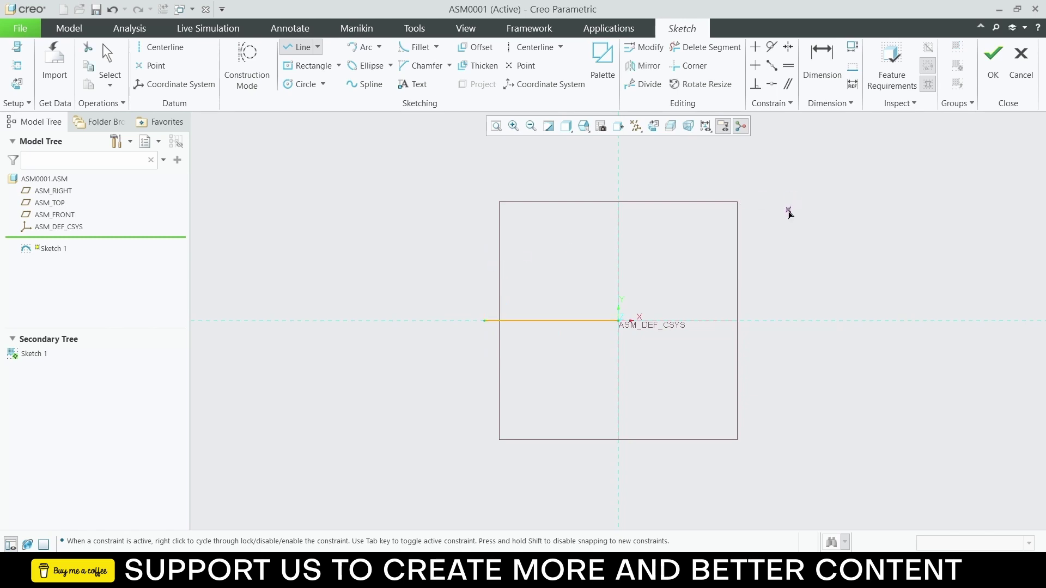
Step: Draw a separate horizontal line about 325 long, starting about 362 beyond the origin in X and about 234 above it
click(788, 212)
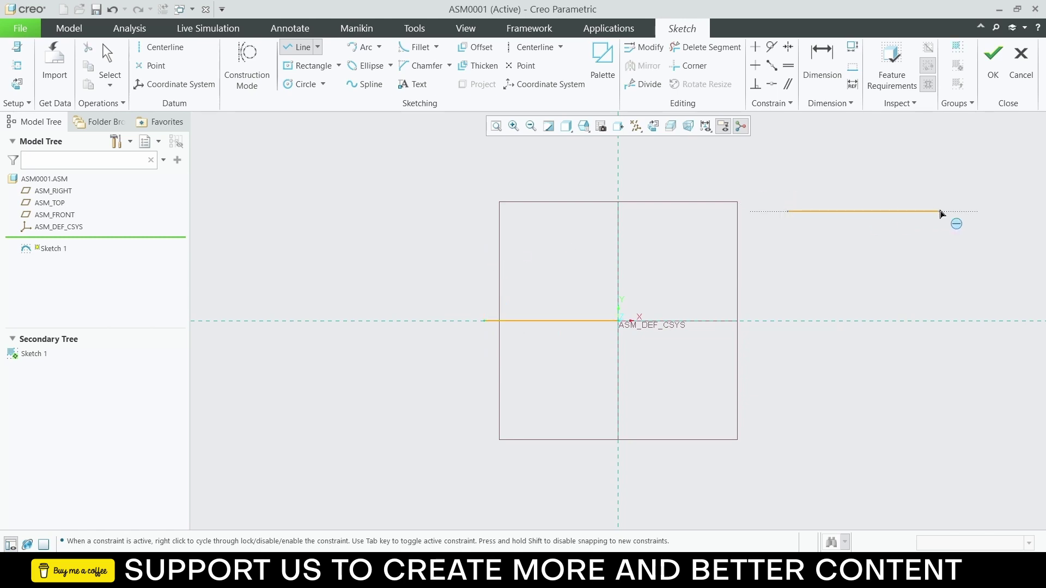
click(940, 212)
middle_click(915, 245)
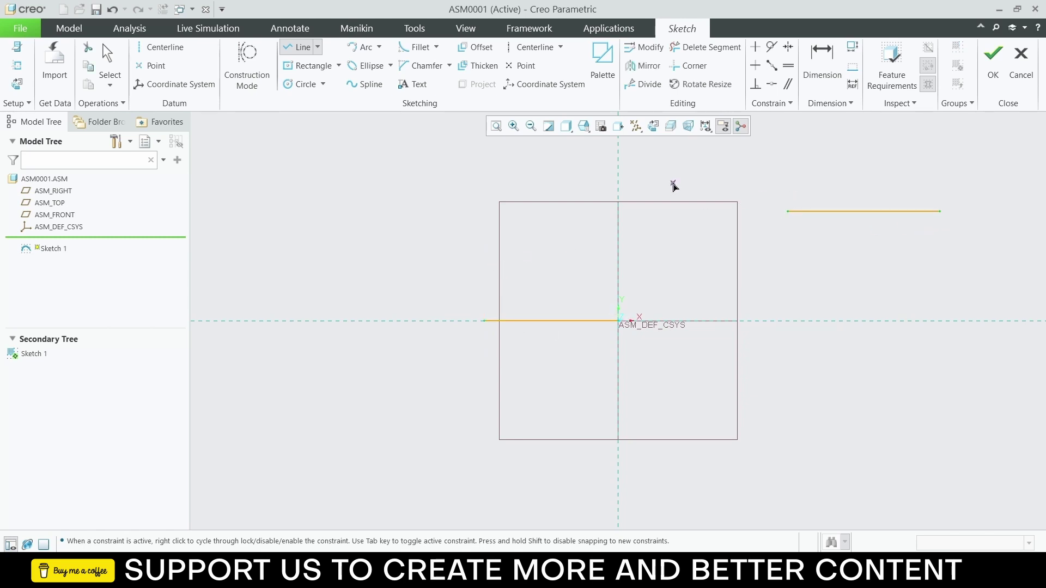
middle_click(676, 189)
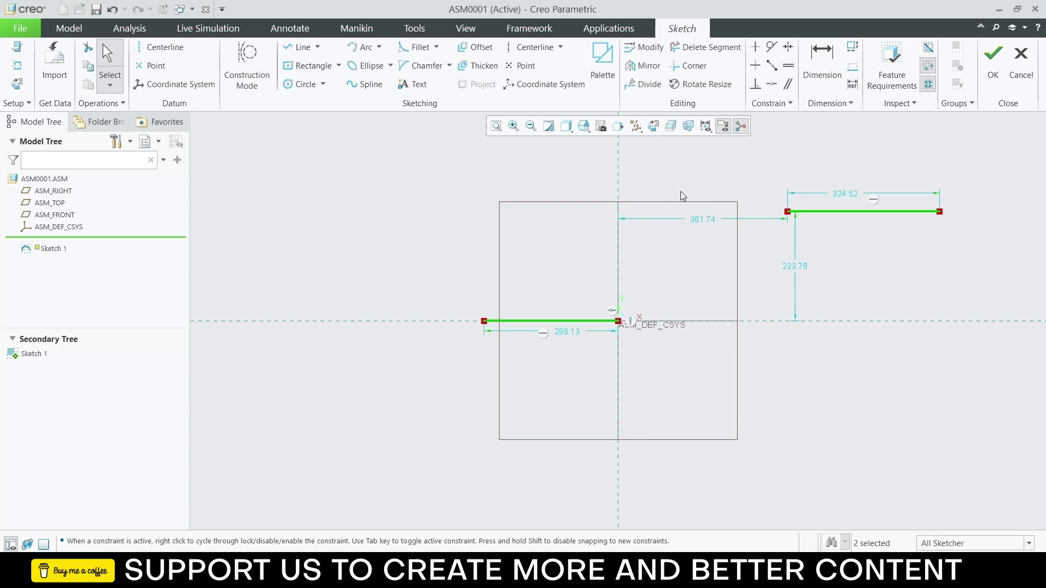
Step: Set the upper line's height above the horizontal reference to 60 and its start offset from the vertical reference to 100, then finish the sketch
double_click(800, 269)
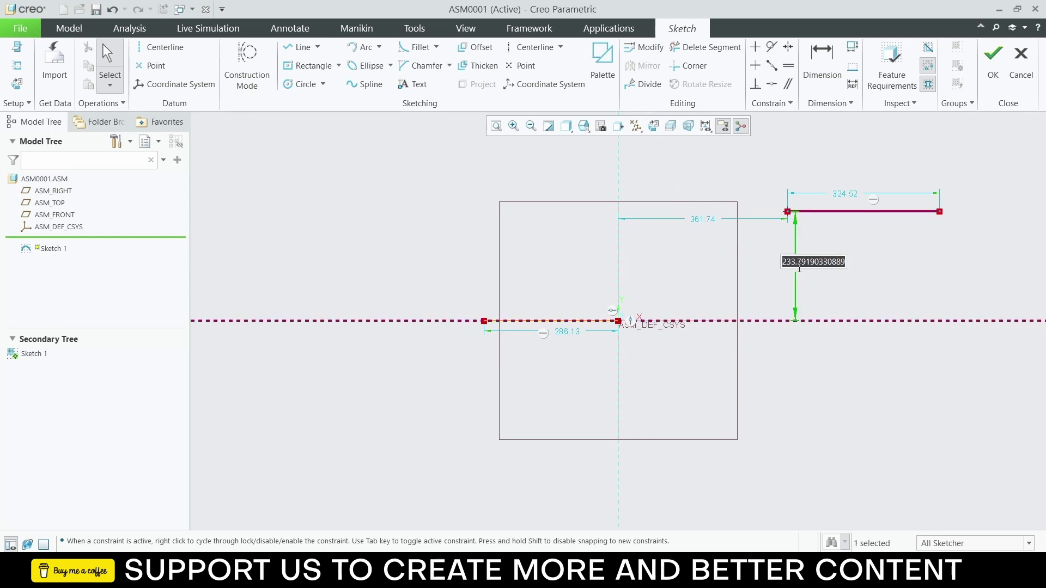
text(60)
key(Return)
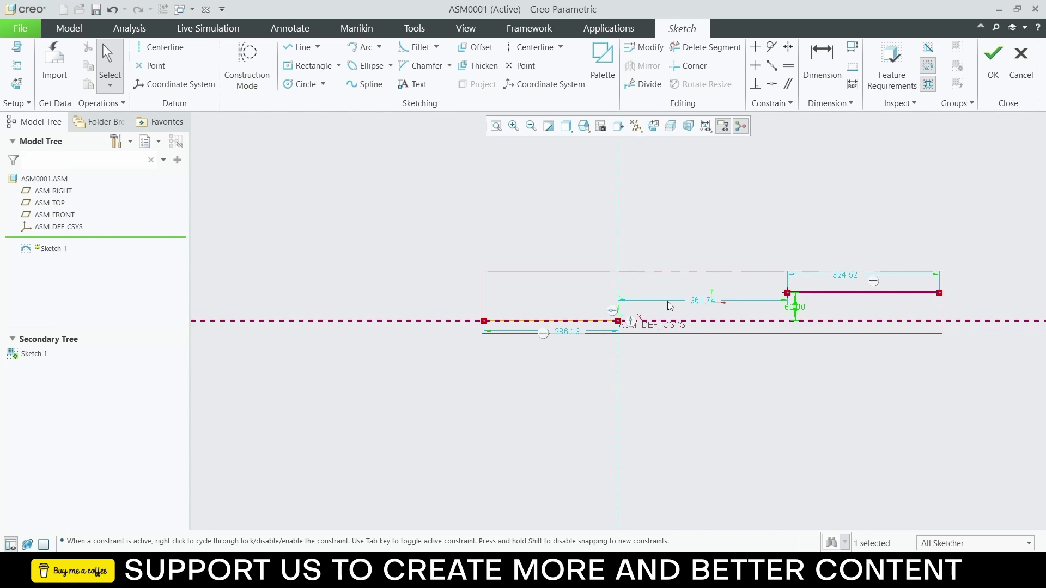
double_click(704, 301)
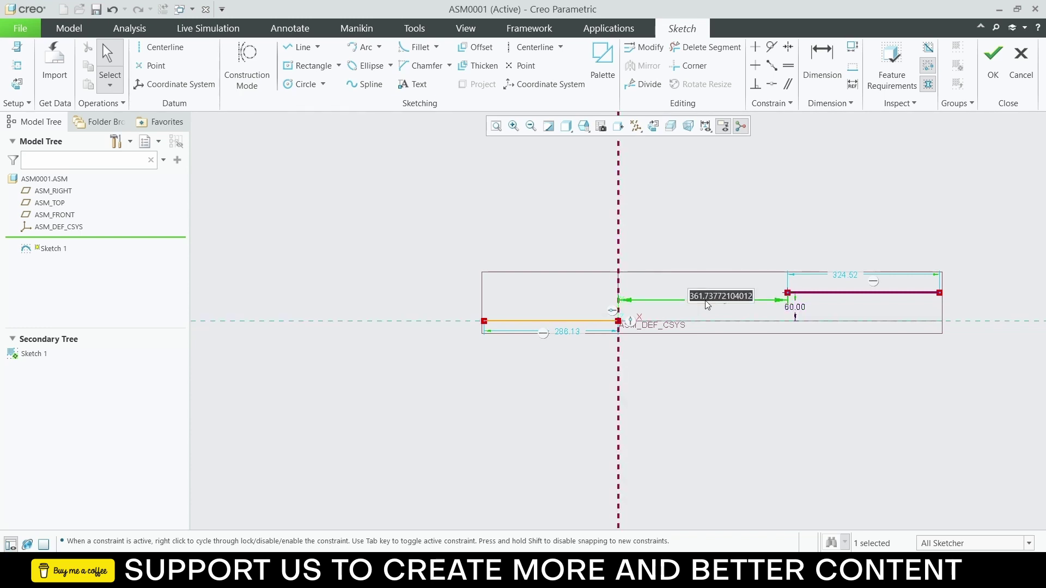
text(100)
key(Return)
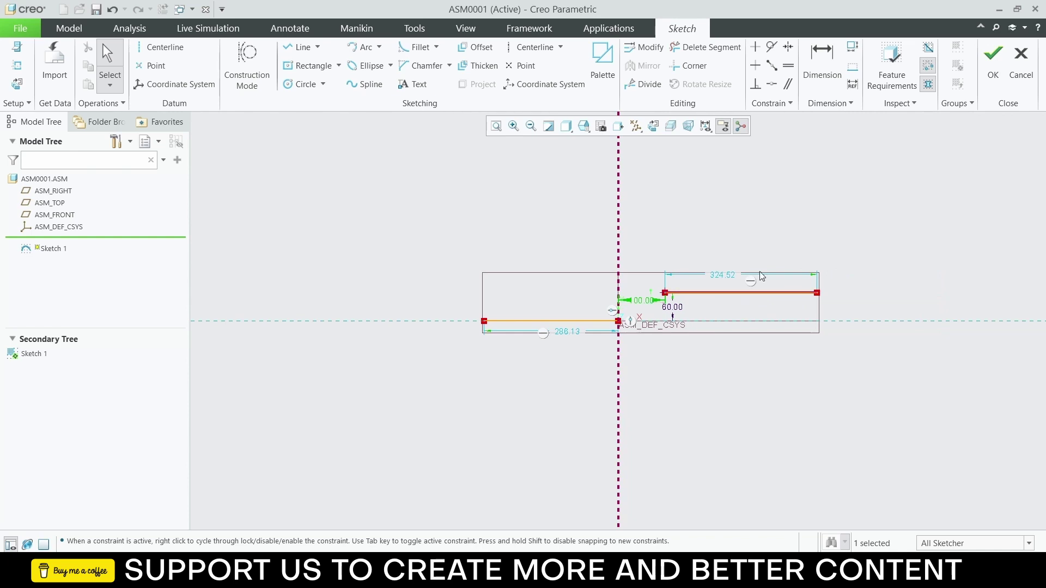
click(862, 180)
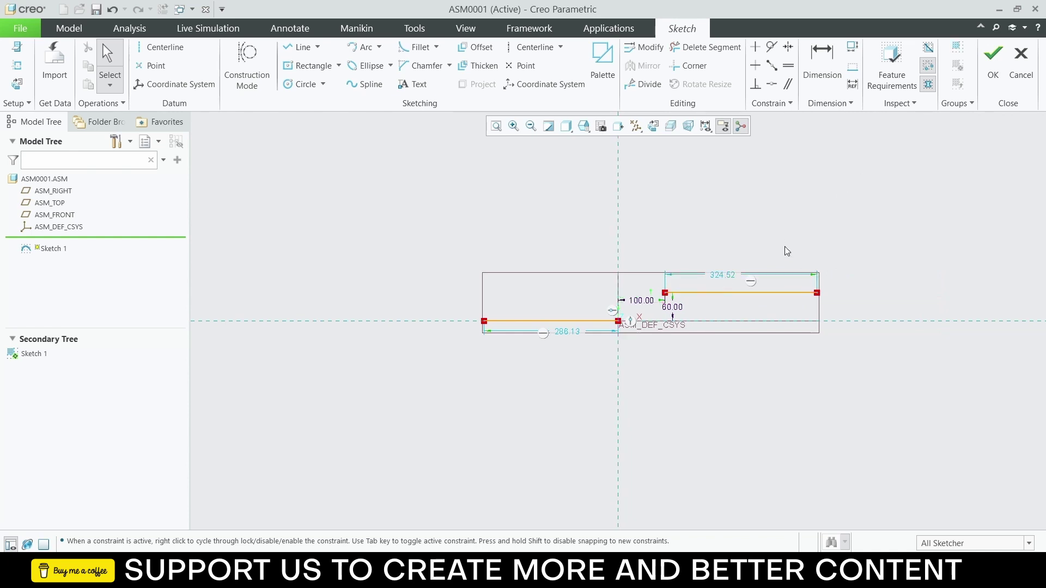
click(993, 57)
key(ctrl+d)
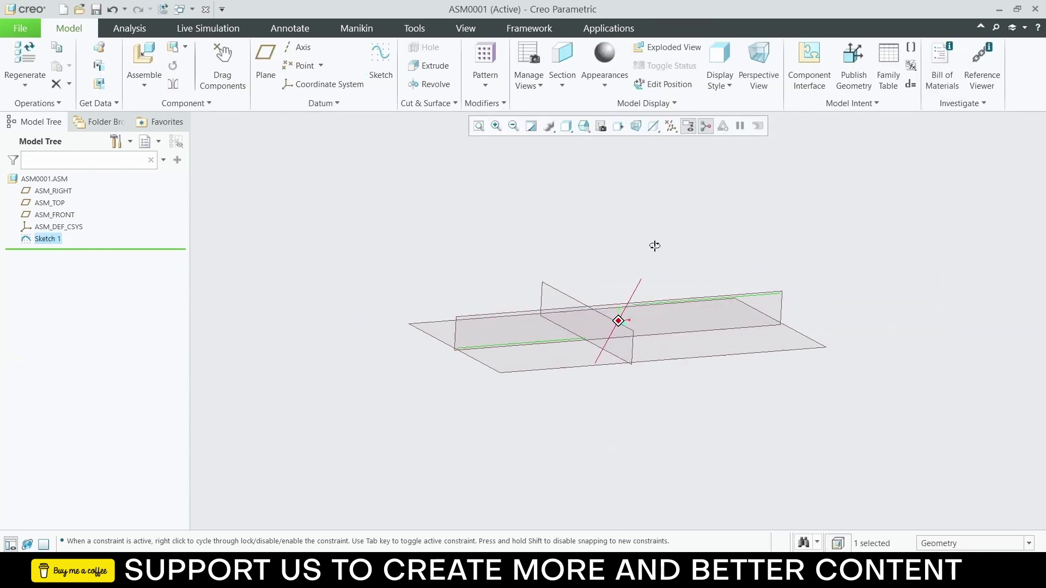
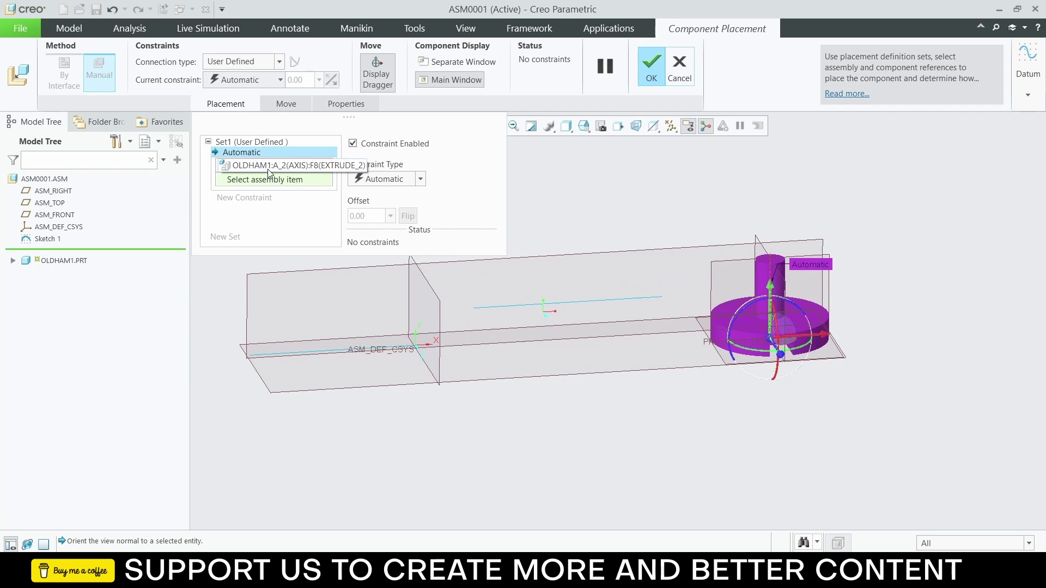
Step: Replace OLDHAM1's axis reference with the shaft's end face and make that face coincident with the ASM_RIGHT plane
right_click(268, 172)
click(302, 177)
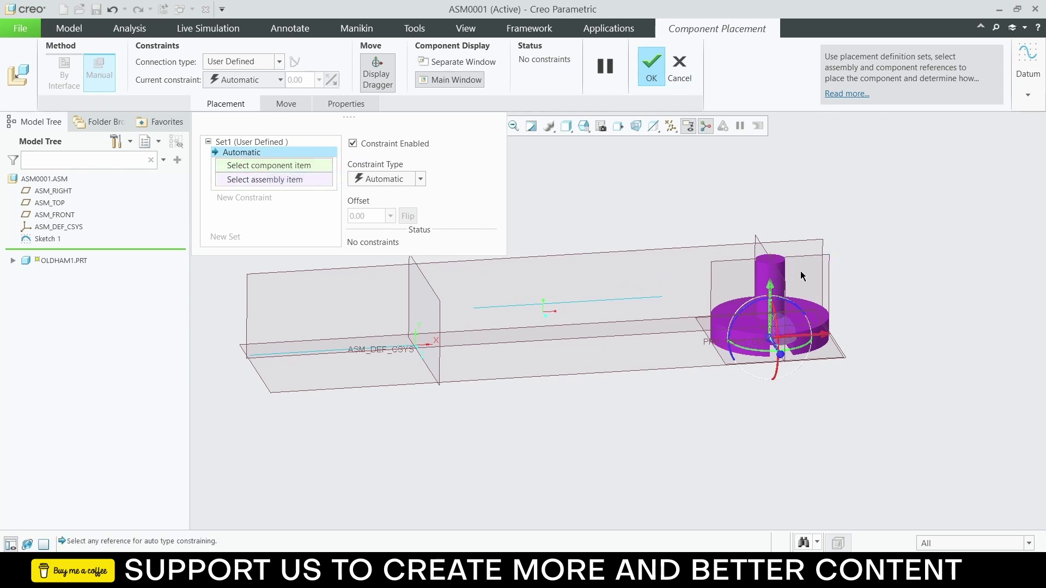
click(780, 265)
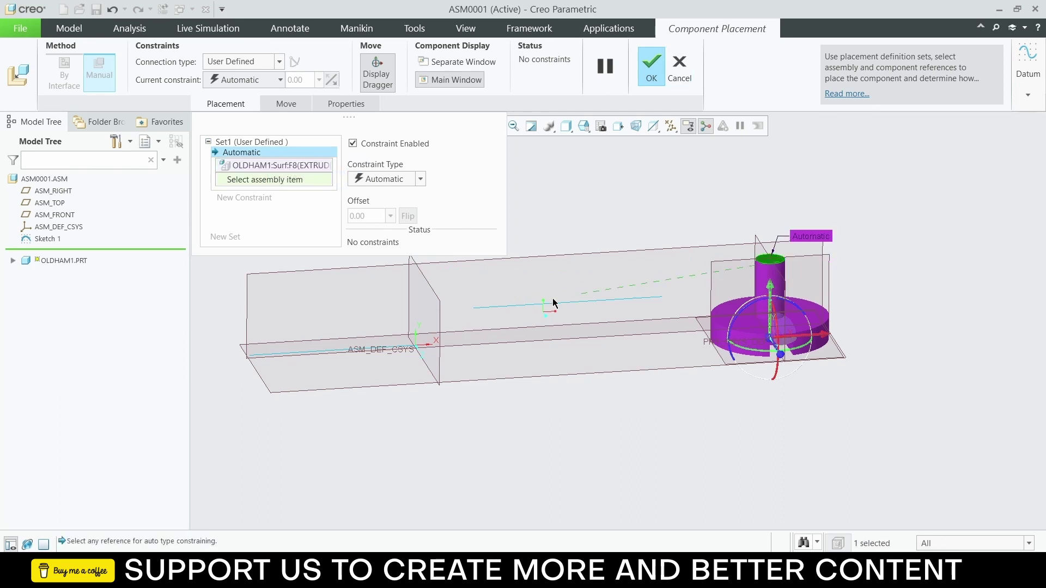
click(416, 297)
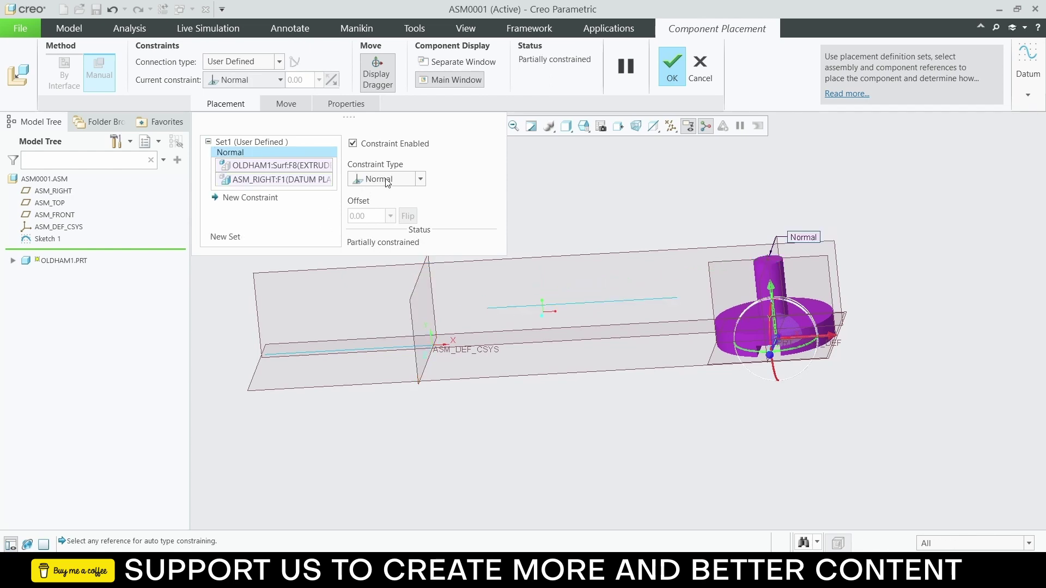
click(405, 183)
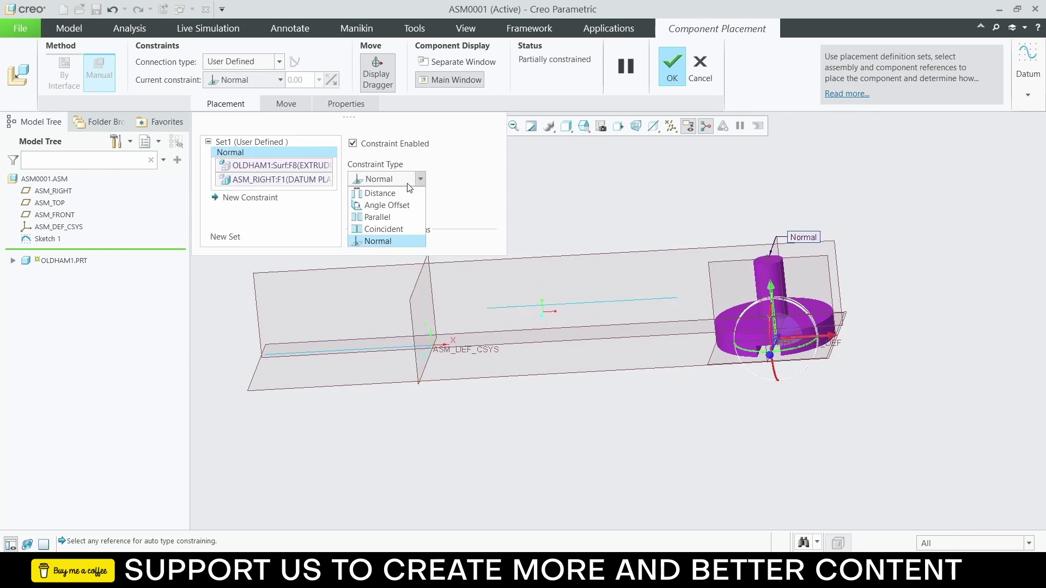
click(400, 230)
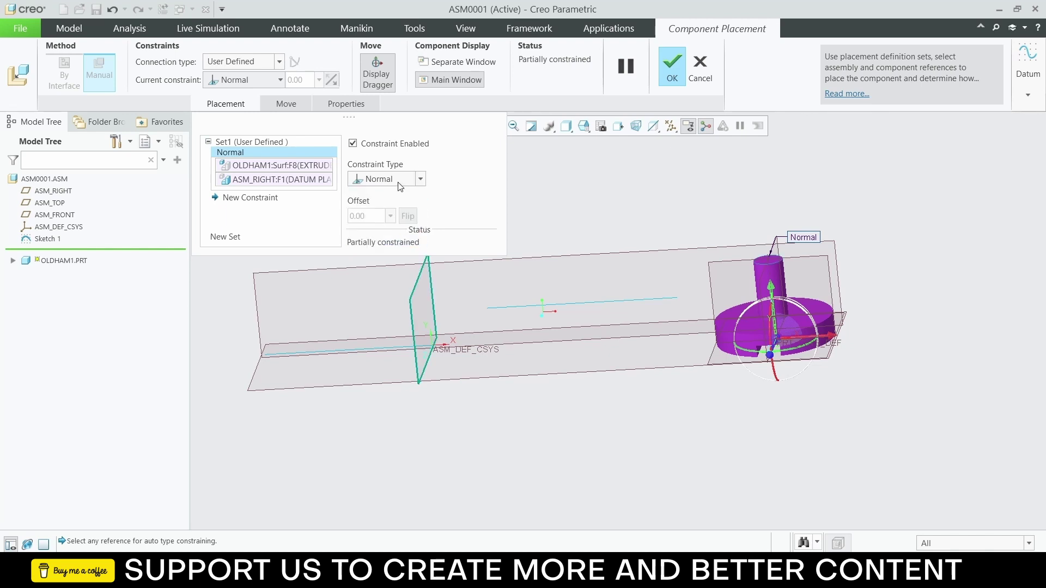
click(404, 180)
click(404, 227)
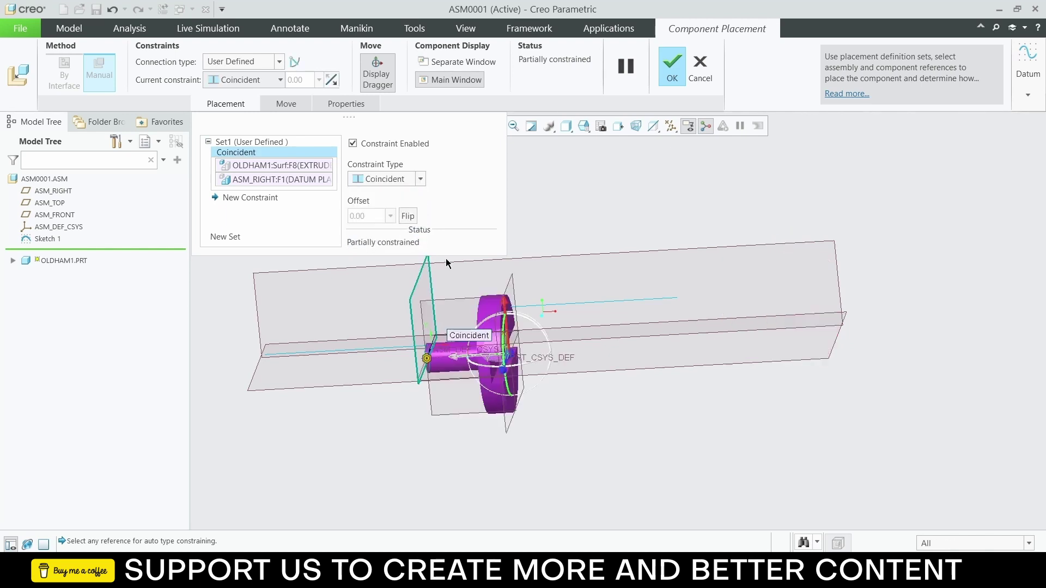
Step: Add a second constraint making OLDHAM1's shaft axis coincident with the ASM_TOP plane
middle_drag(445, 250, 539, 324)
scroll(428, 384, up, 3)
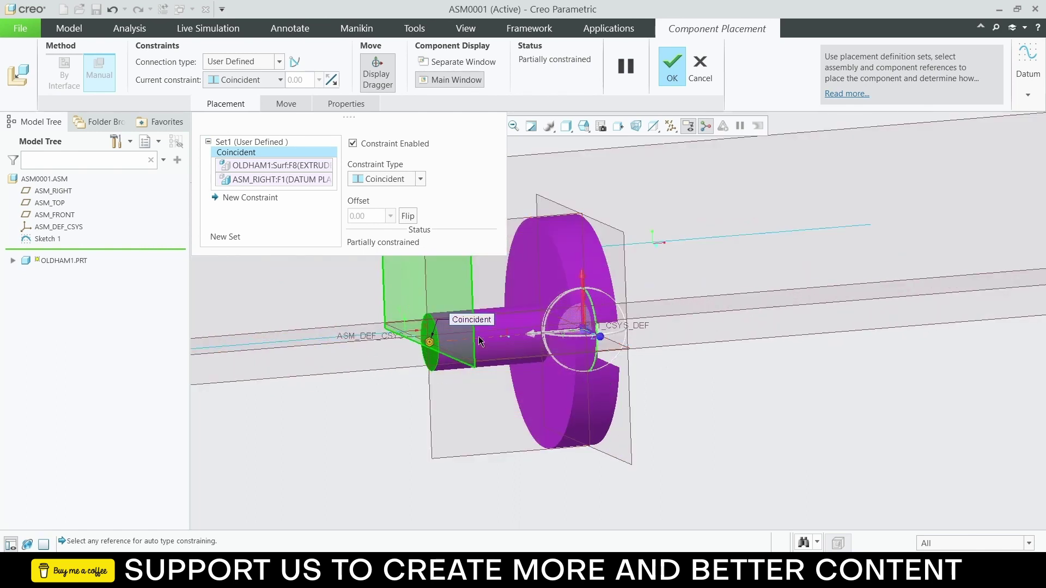
click(488, 338)
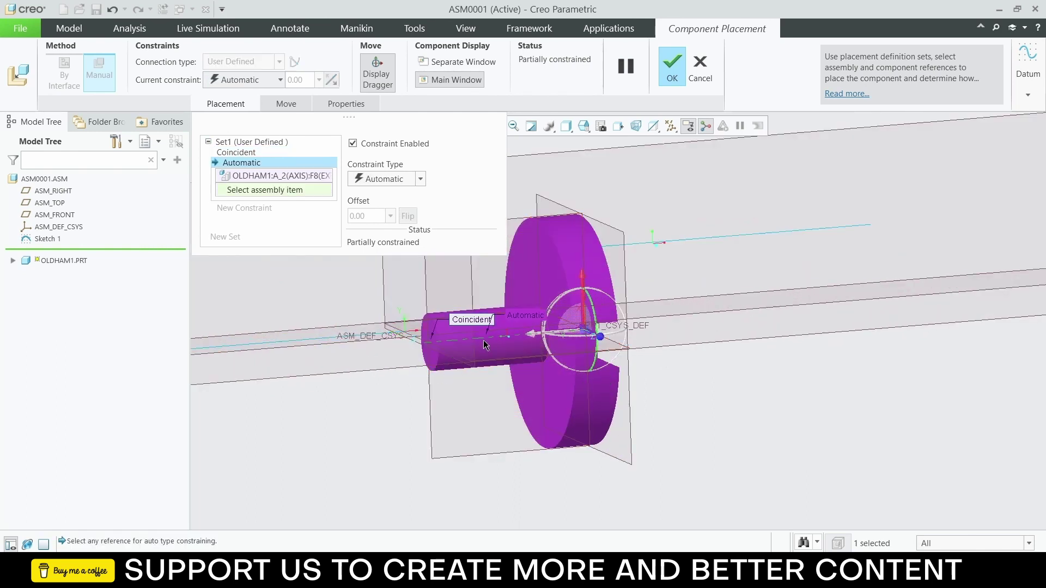
click(350, 371)
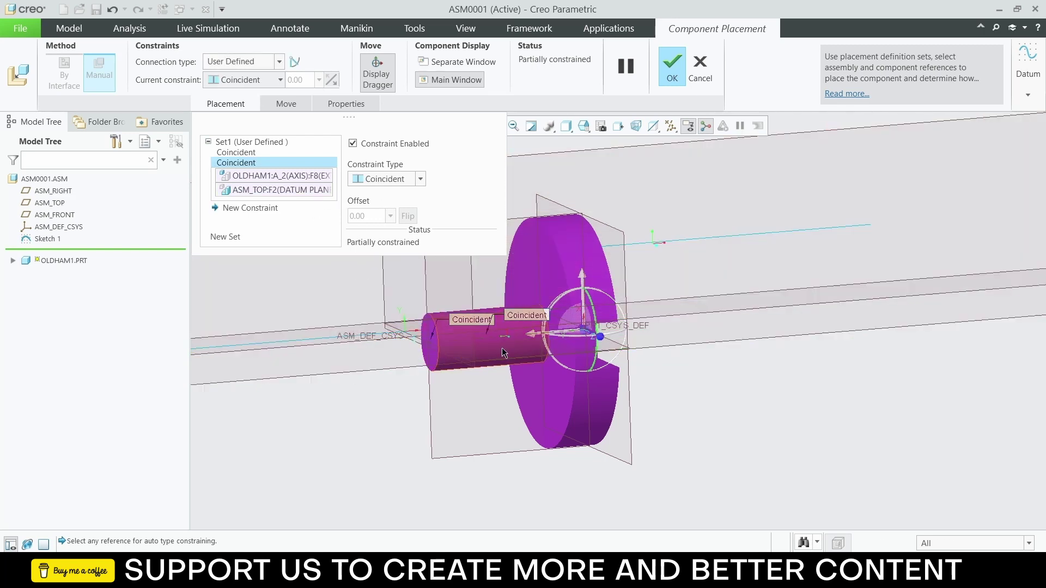
Step: Add a third constraint making OLDHAM1's shaft axis coincident with the ASM_FRONT plane and finish its placement
click(219, 210)
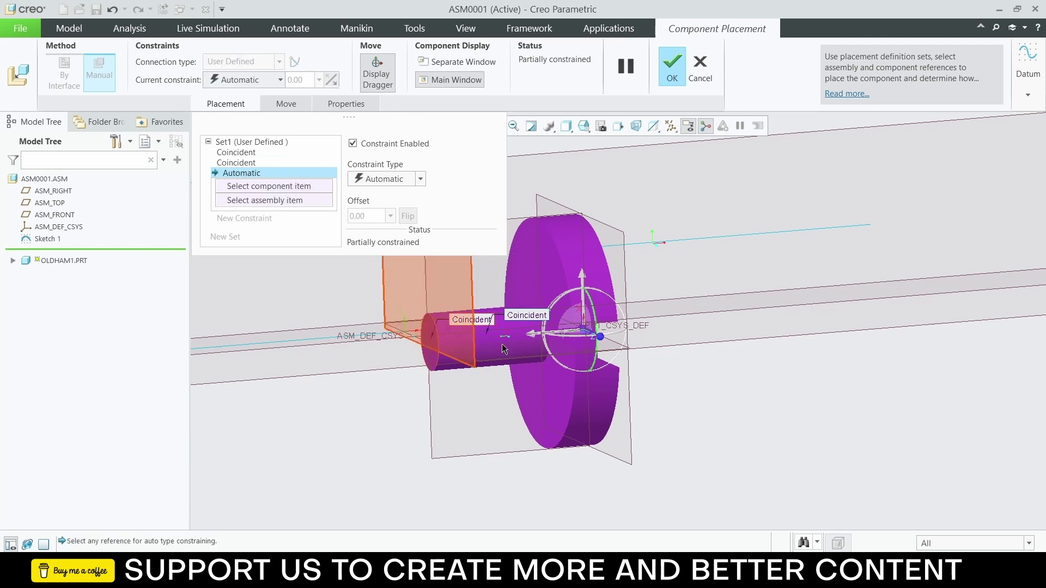
click(481, 343)
middle_drag(481, 342, 354, 343)
click(217, 319)
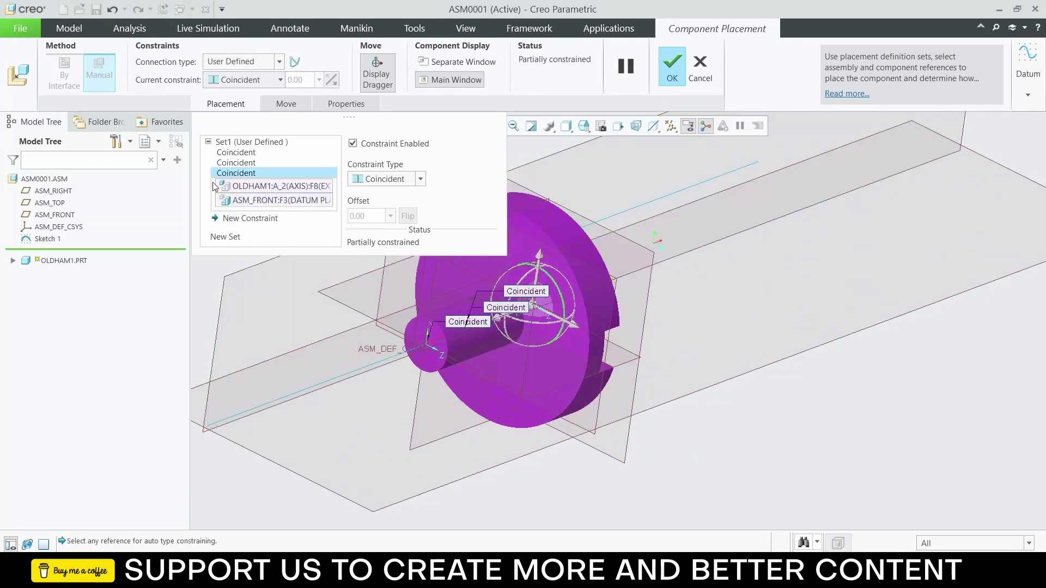
click(675, 65)
middle_drag(610, 283, 621, 312)
key(ctrl+d)
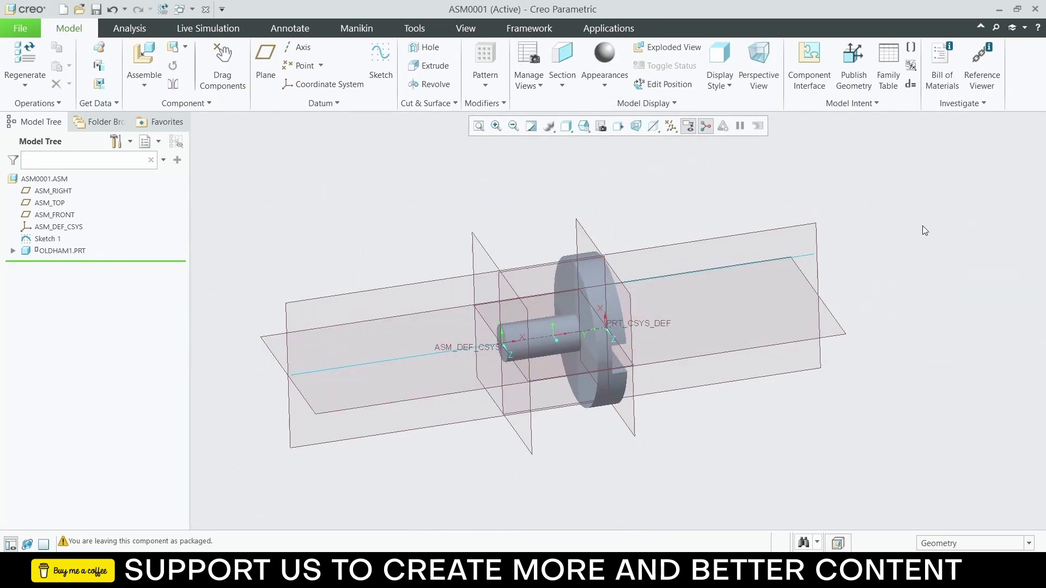
Step: Insert the part oldham2.prt from the current session into the assembly
click(144, 57)
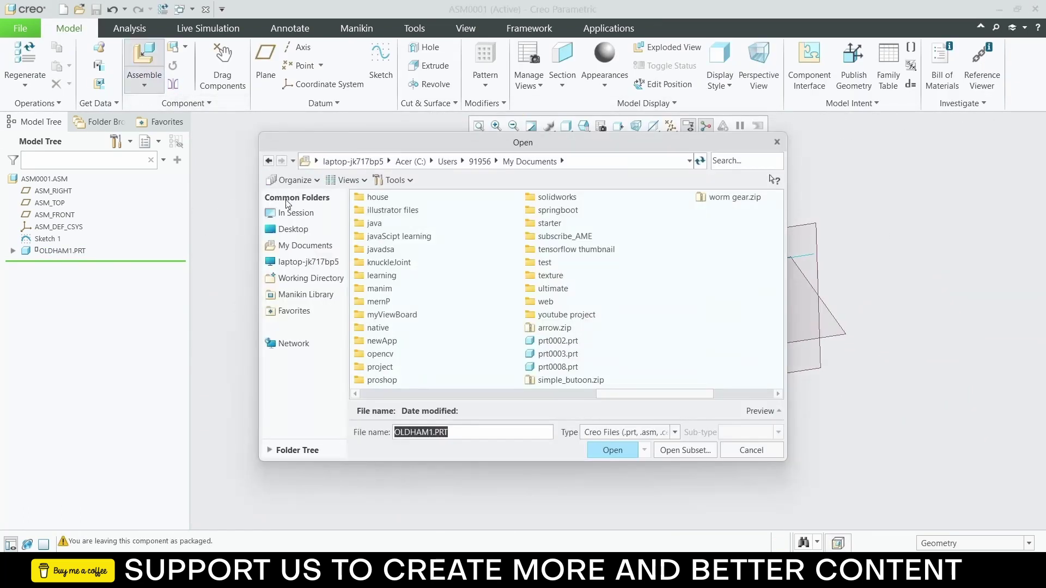
click(293, 213)
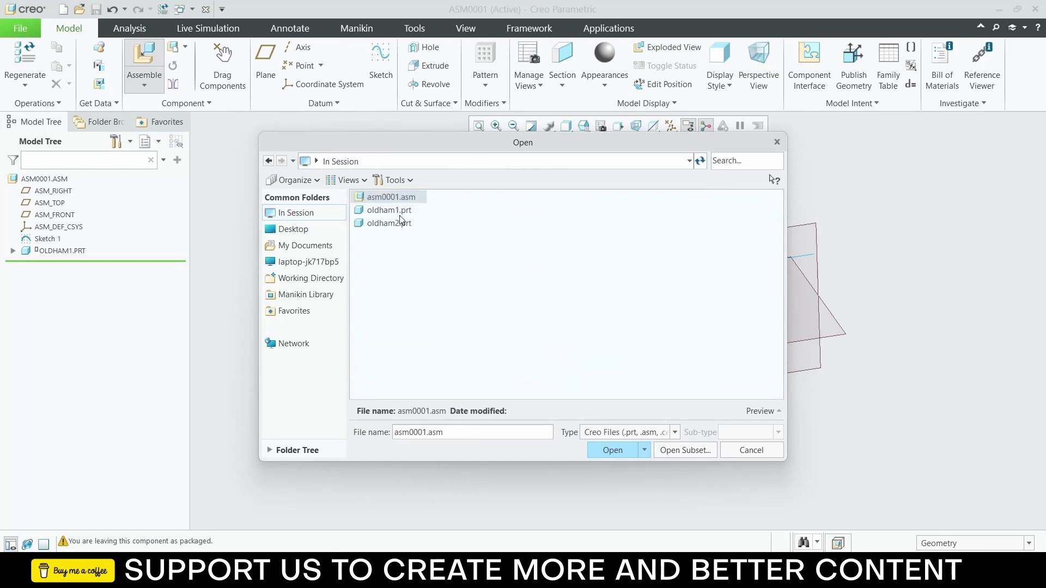
click(400, 222)
click(613, 450)
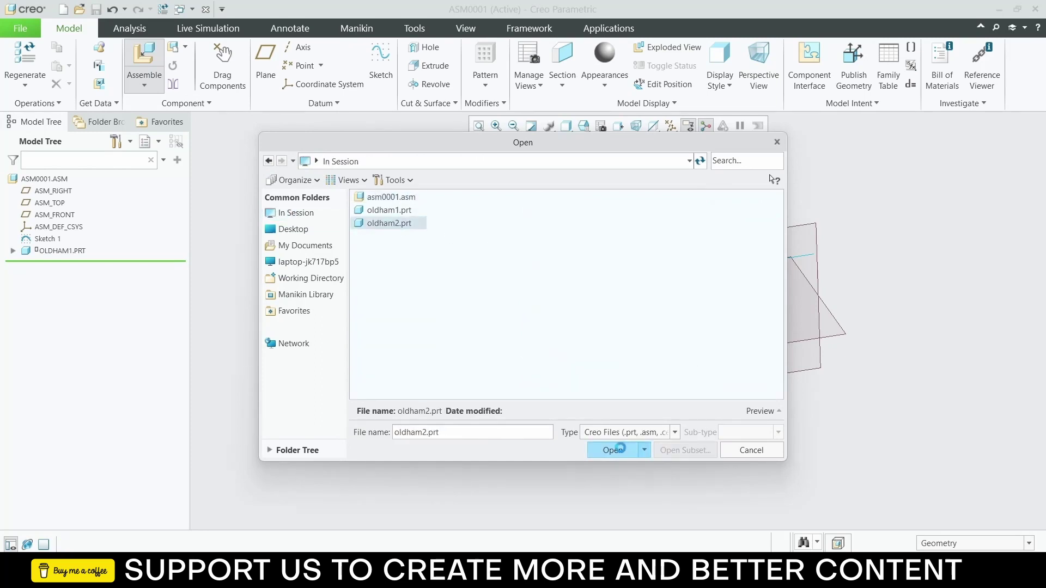
Step: Make the side face of OLDHAM2's tongue coincident with the side face of OLDHAM1's slot
mouse_move(590, 280)
middle_down()
mouse_move(784, 346)
mouse_move(777, 313)
mouse_move(754, 321)
mouse_move(775, 332)
middle_up()
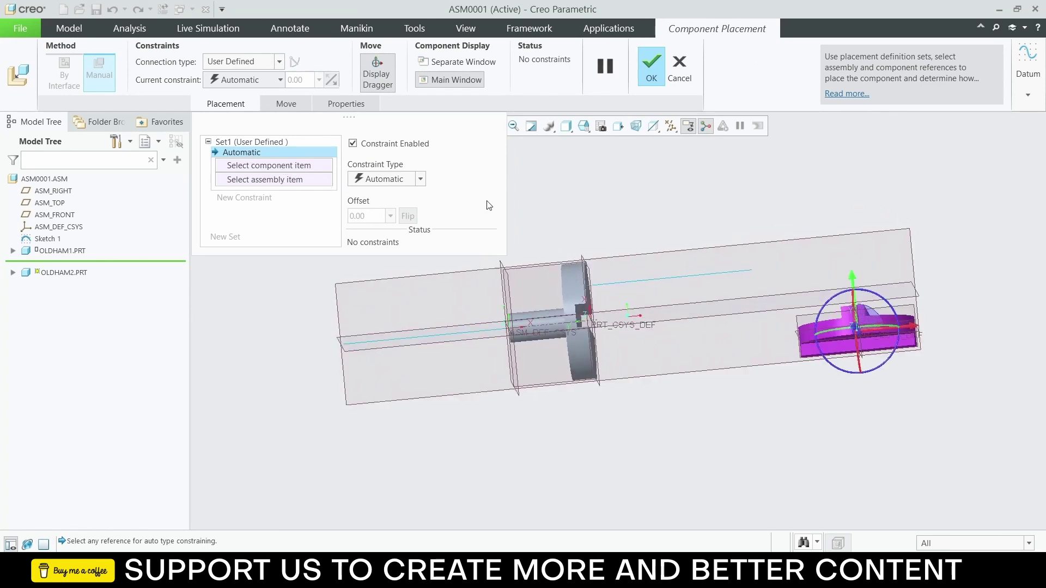
scroll(836, 351, down, 3)
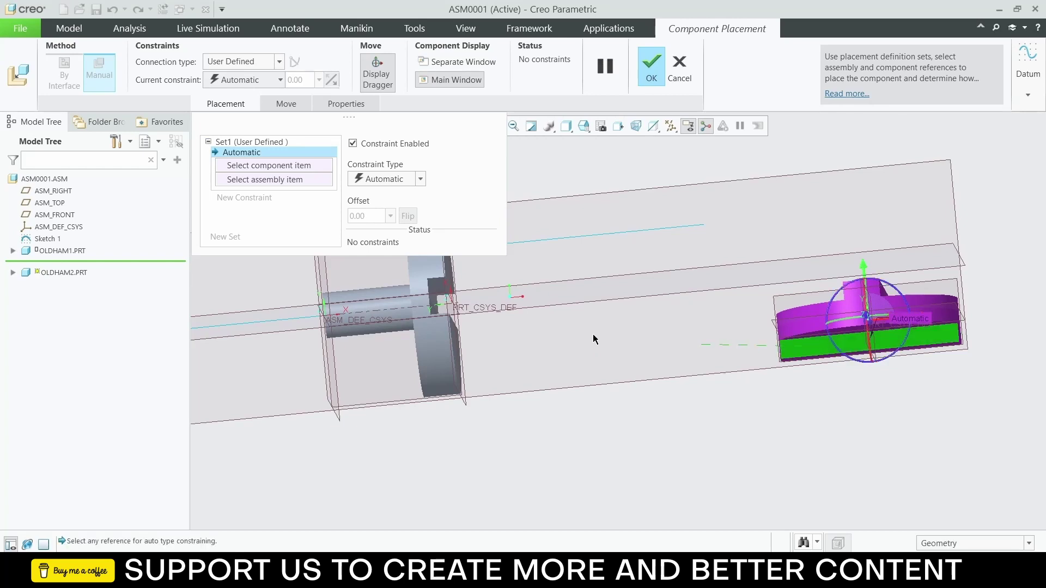
middle_drag(594, 339, 459, 304)
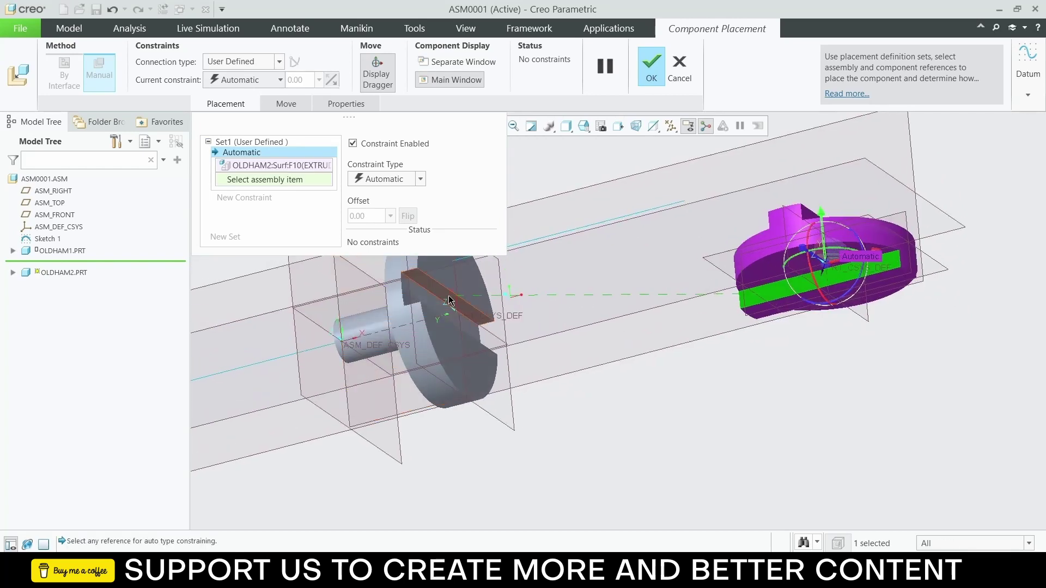
click(449, 300)
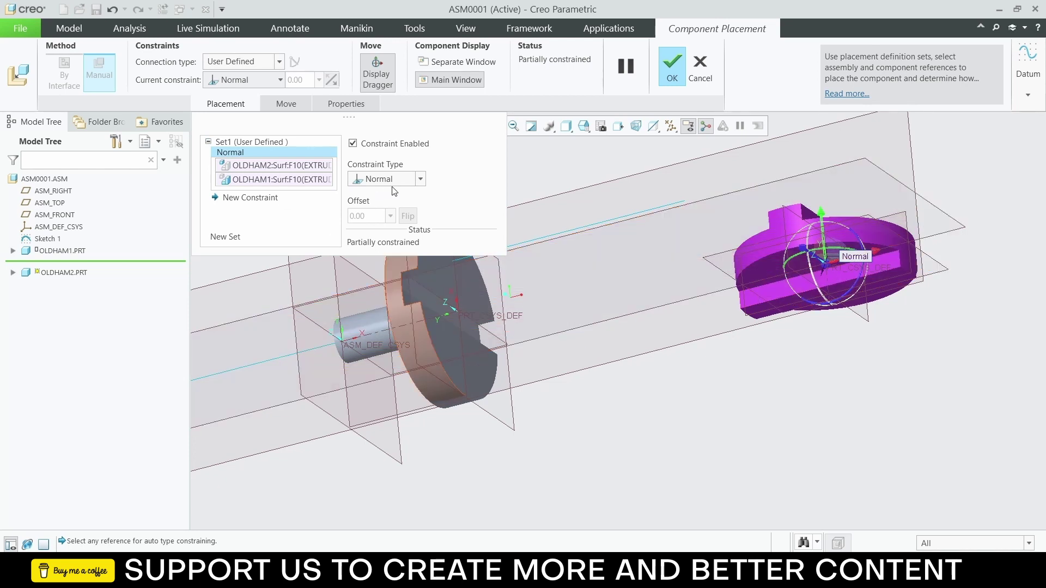
click(415, 185)
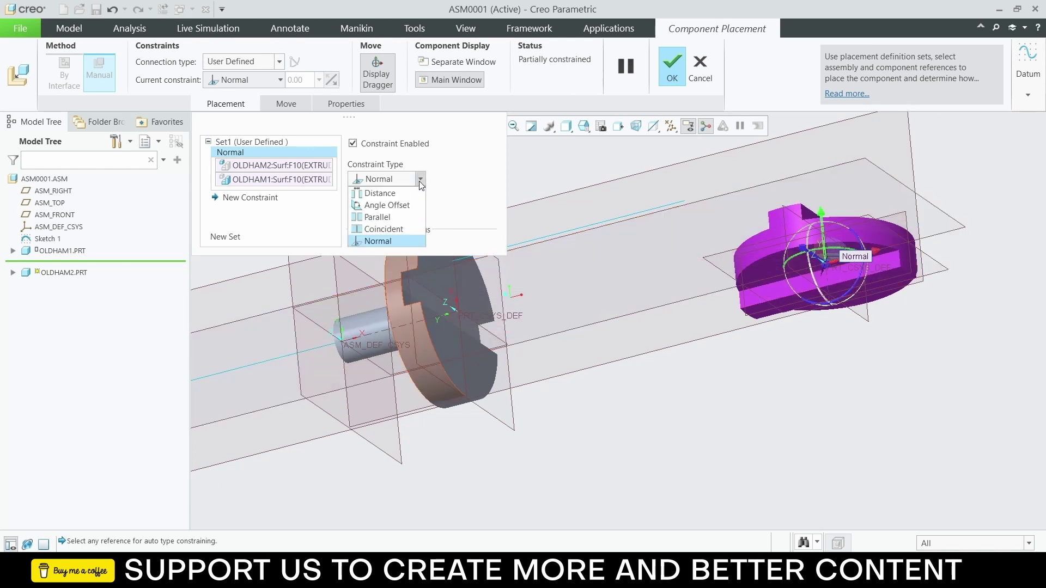
click(401, 230)
Step: Add a second constraint making OLDHAM2's flat disc face coincident with OLDHAM1's slotted disc face and finish the placement
middle_drag(596, 279, 589, 227)
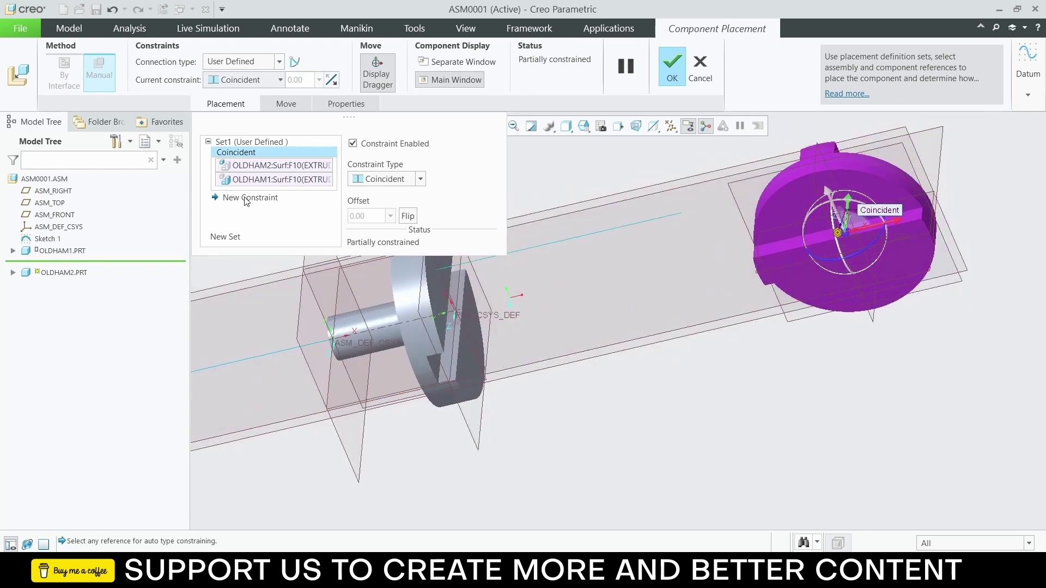
click(248, 198)
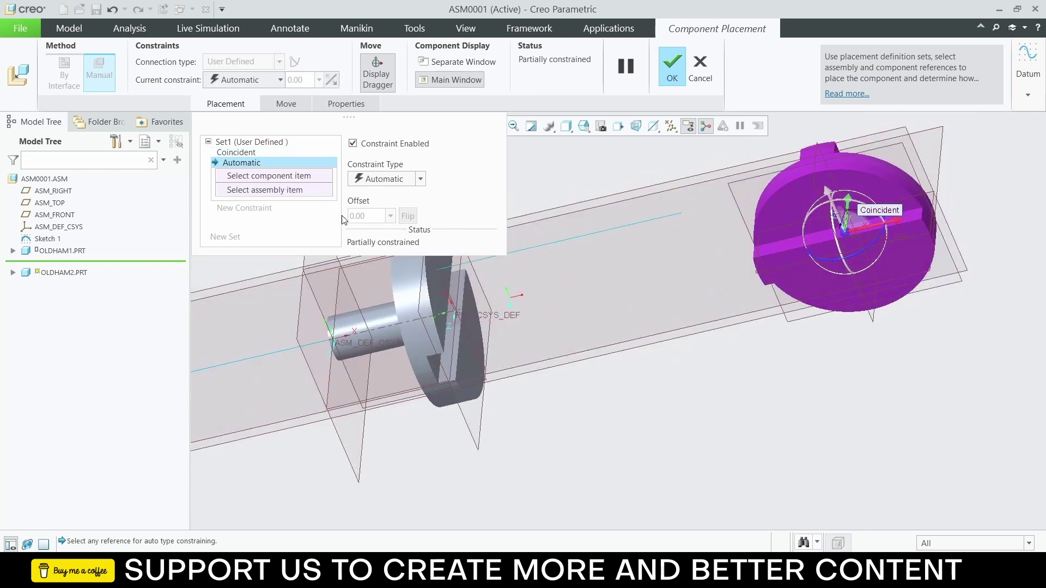
click(874, 190)
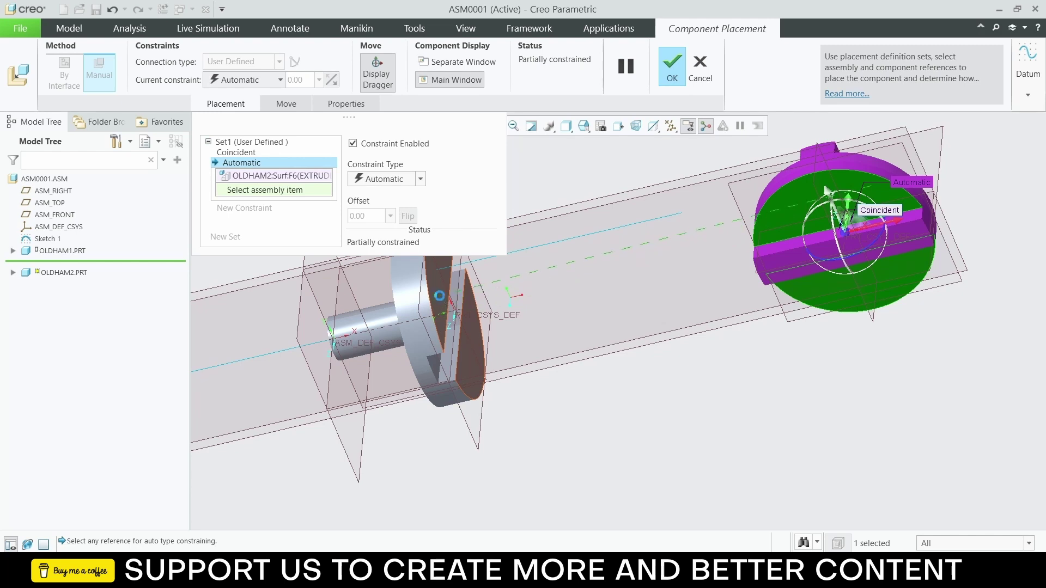
click(439, 295)
click(420, 179)
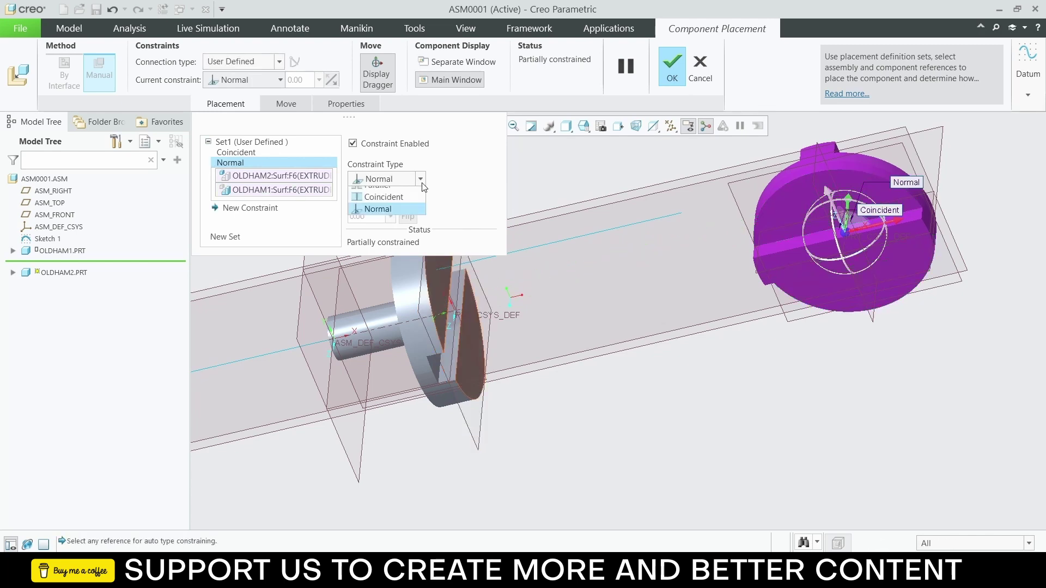
click(403, 232)
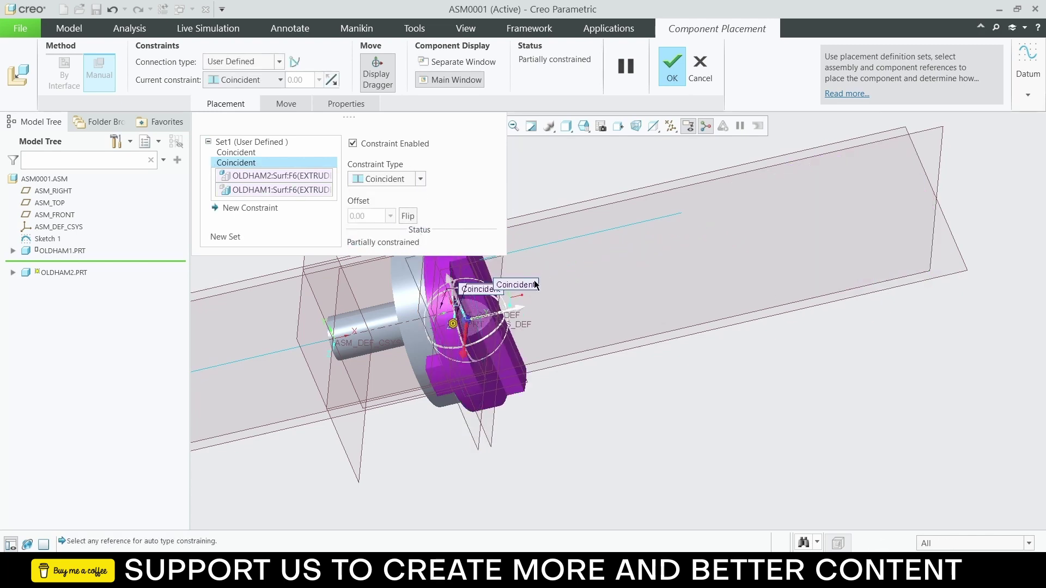
scroll(535, 285, up, 3)
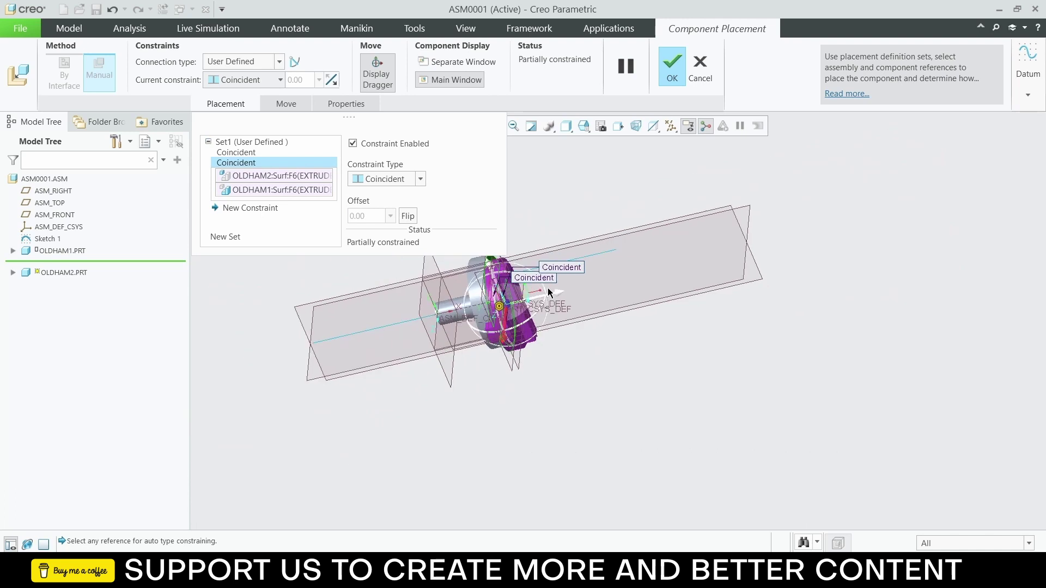
click(670, 69)
scroll(506, 279, down, 5)
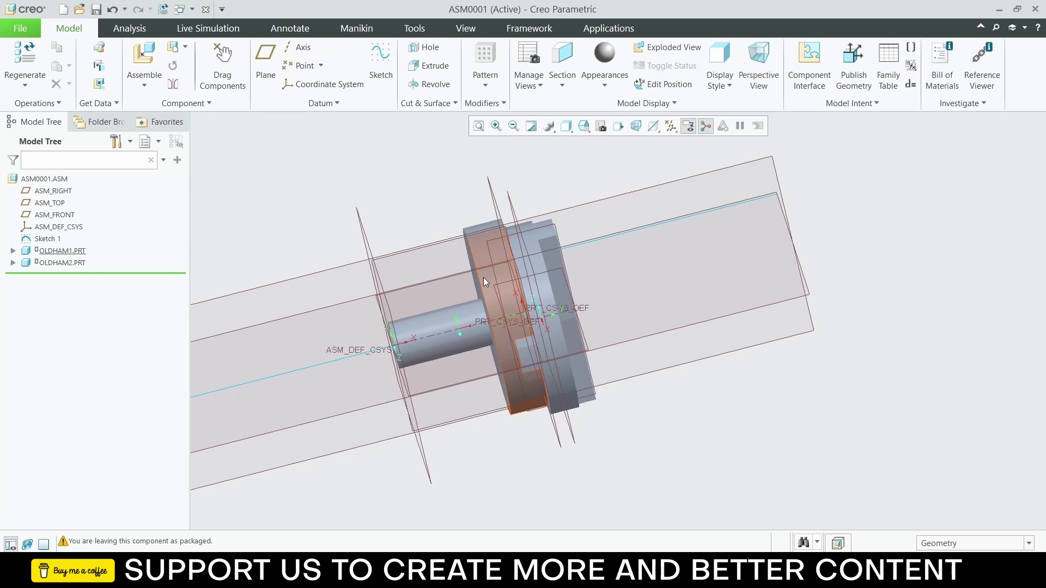
key(ctrl+d)
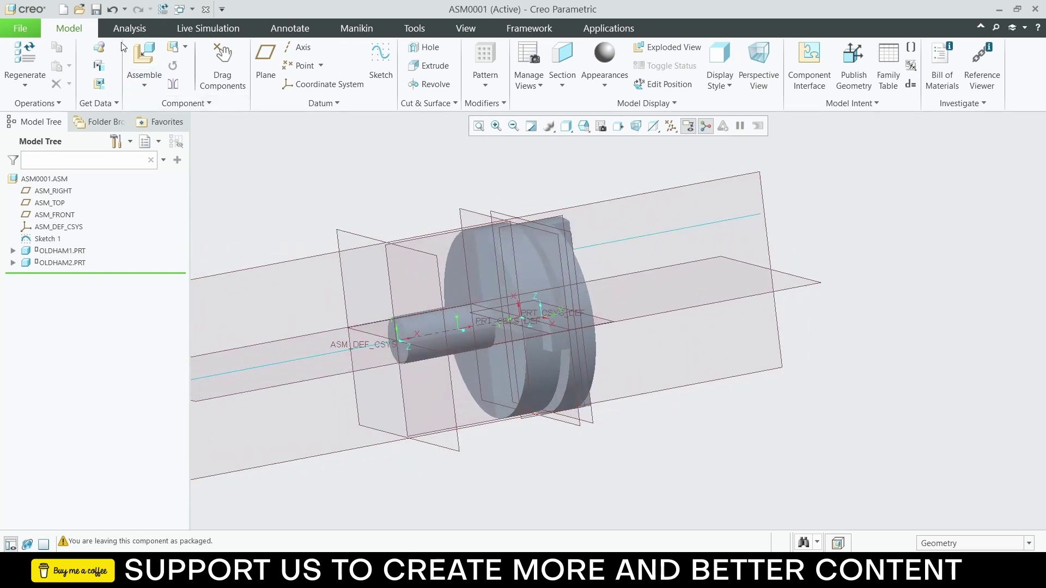
Step: Insert a second oldham1.prt from the current session and rotate it so its shaft points away from the coupling along the layout line
click(145, 61)
click(296, 212)
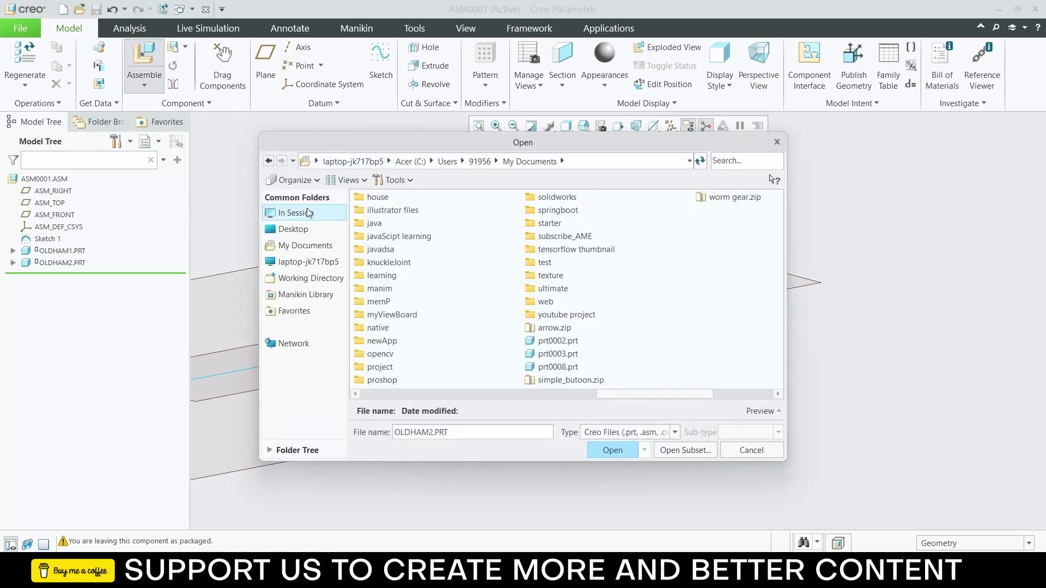
click(389, 211)
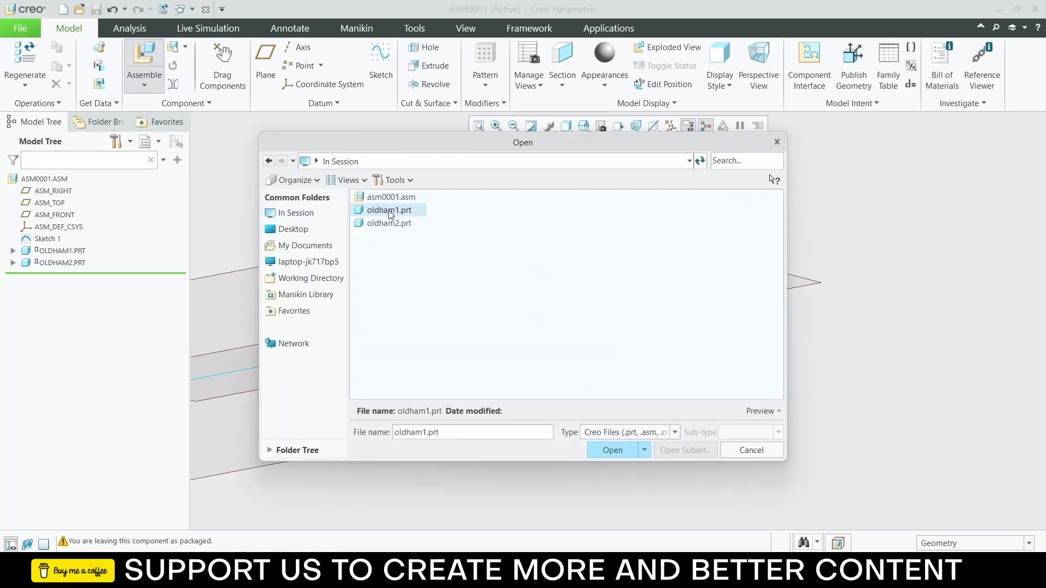
click(614, 450)
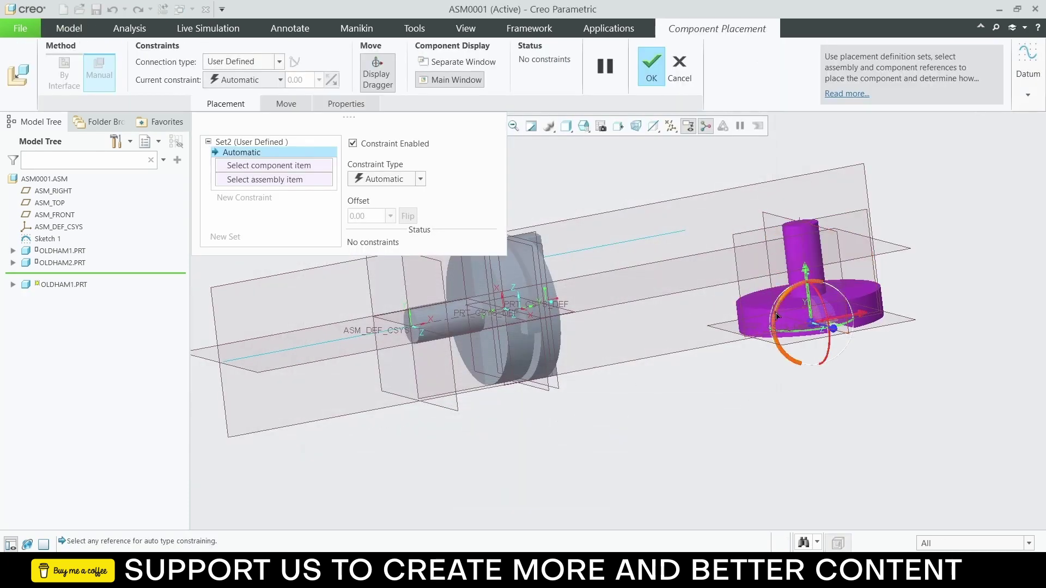
drag(777, 316, 828, 270)
middle_drag(691, 309, 915, 294)
Step: Constrain the second OLDHAM1's shaft axis at a distance of 60 from the ASM_TOP plane
click(925, 295)
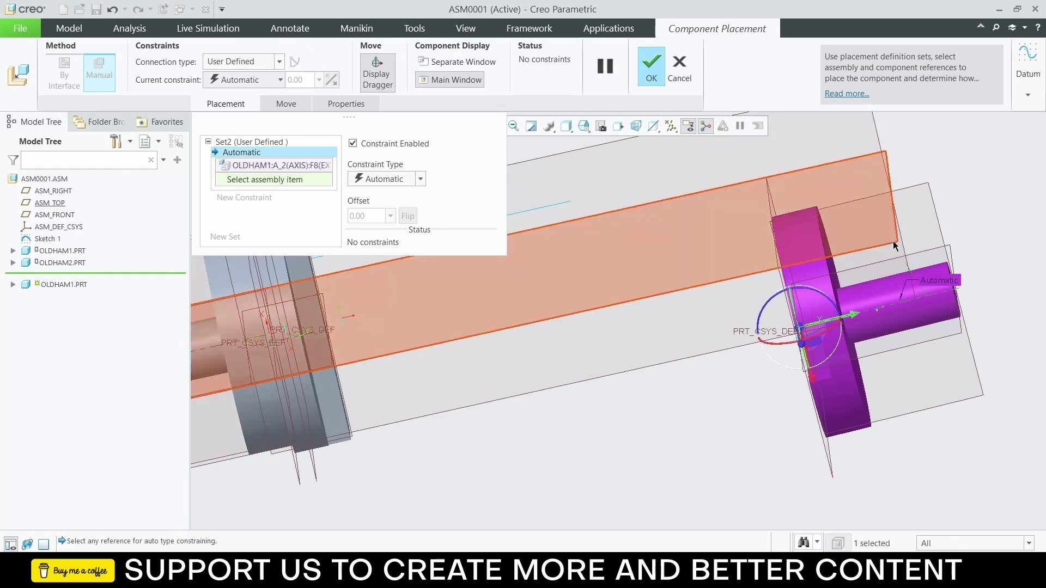
click(894, 240)
click(420, 178)
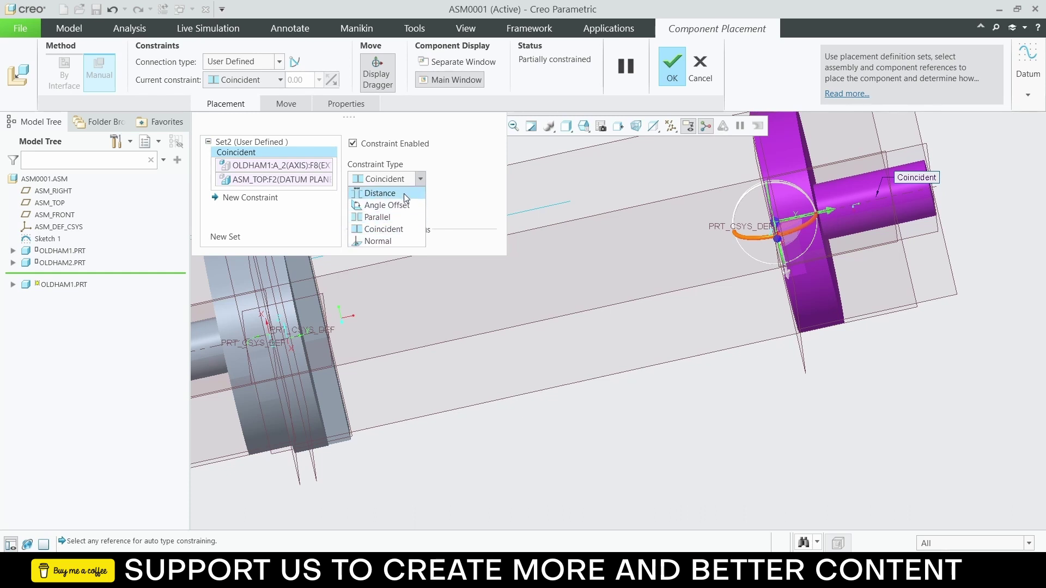
click(380, 192)
scroll(848, 273, up, 2)
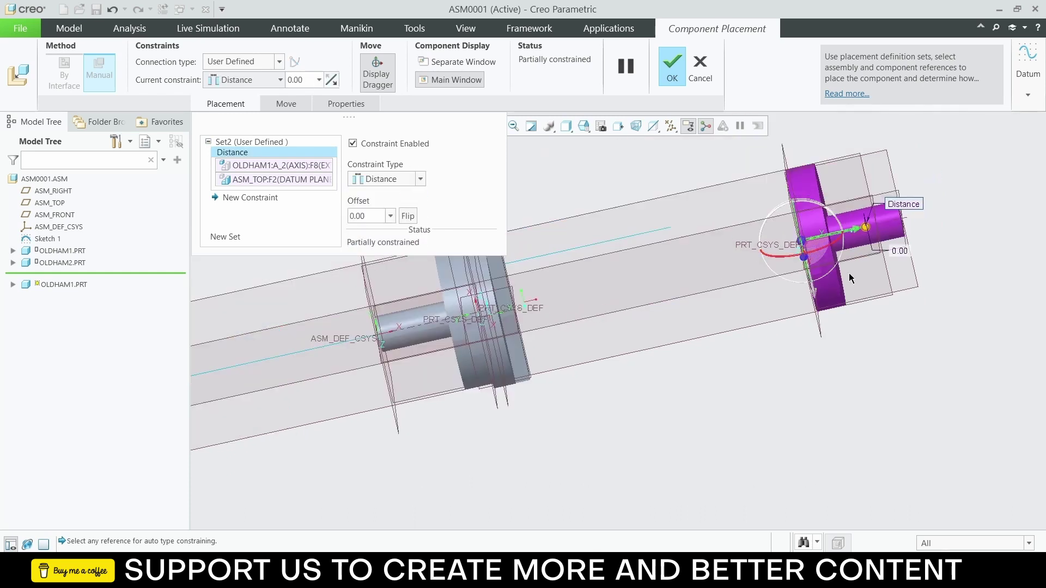
double_click(900, 251)
text(60)
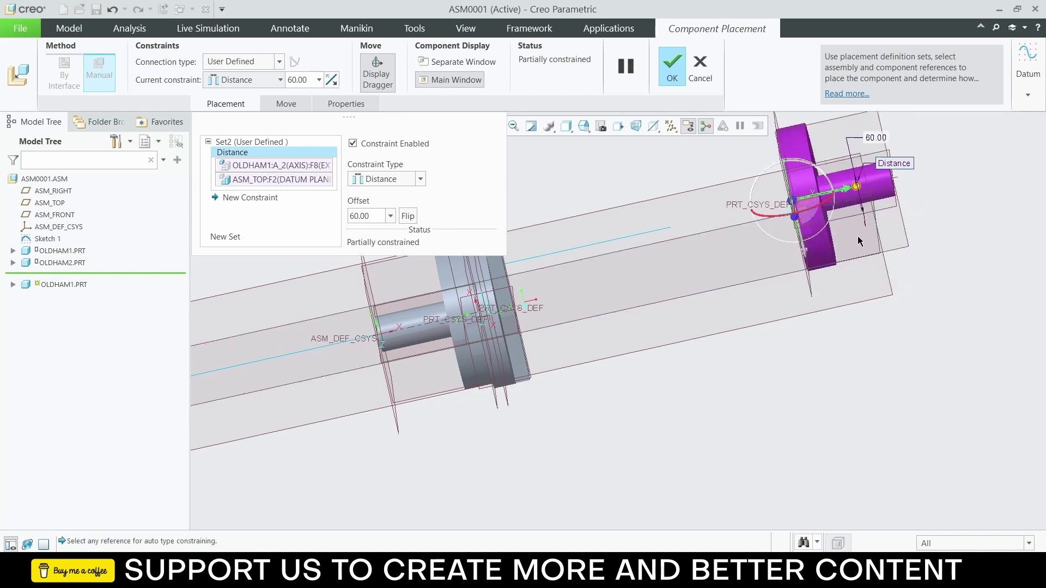
key(Return)
Step: Add a constraint making the second OLDHAM1's shaft axis coincident with the ASM_FRONT plane
middle_drag(813, 213, 795, 257)
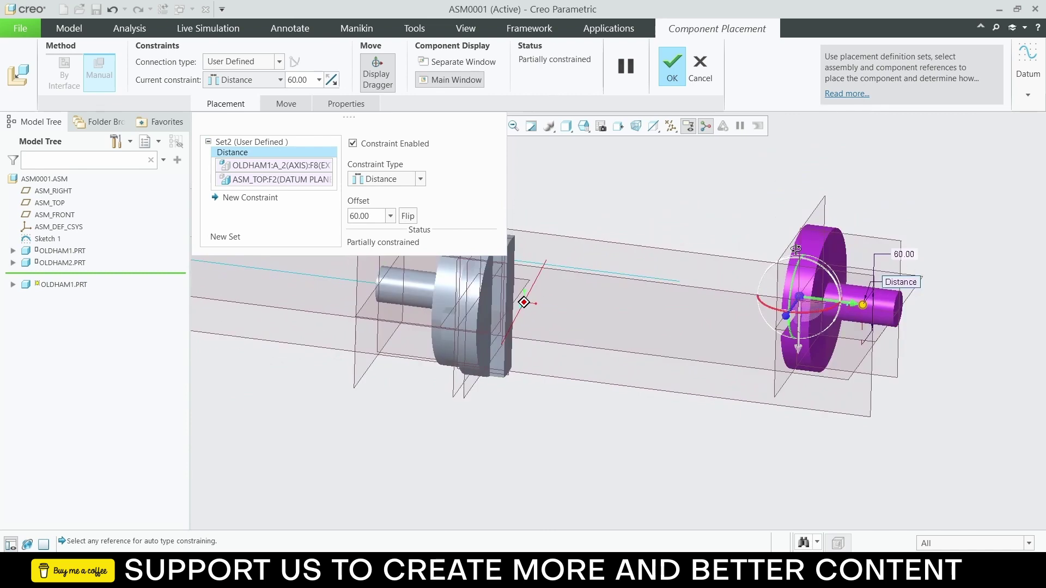
click(234, 199)
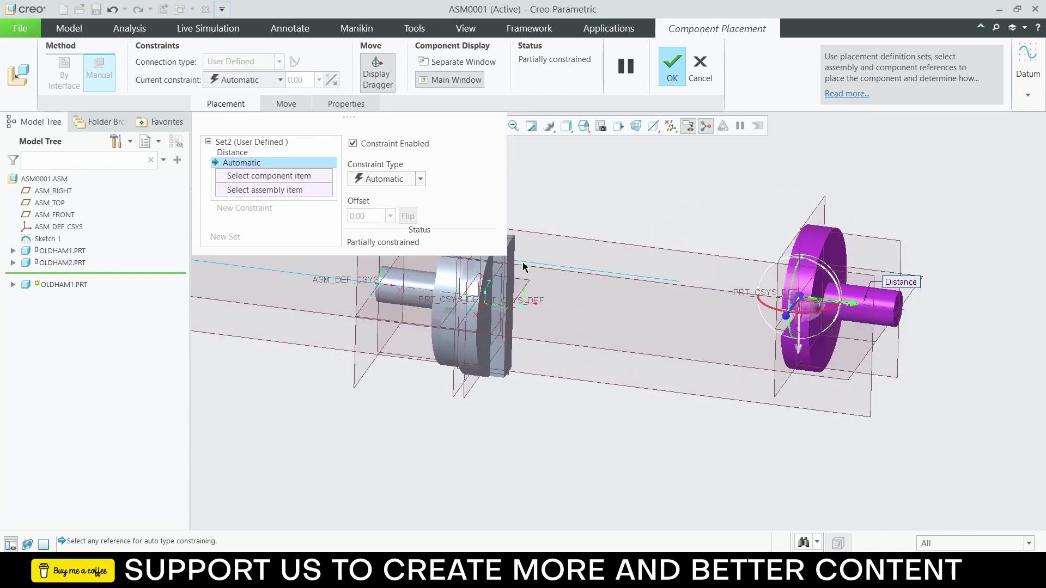
click(887, 310)
middle_drag(886, 309, 811, 350)
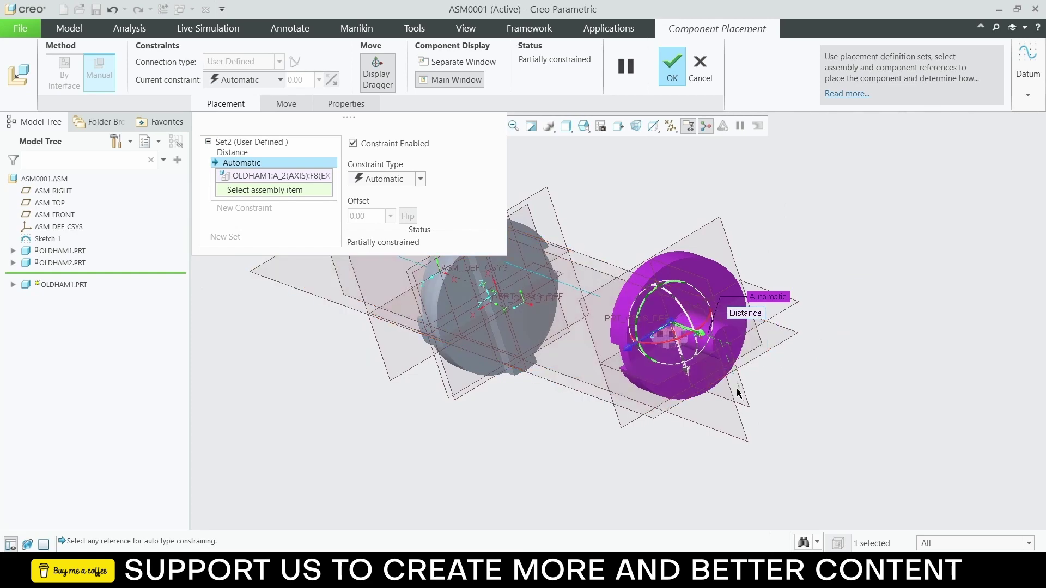
mouse_move(738, 392)
middle_down()
mouse_move(696, 390)
mouse_move(768, 434)
middle_up()
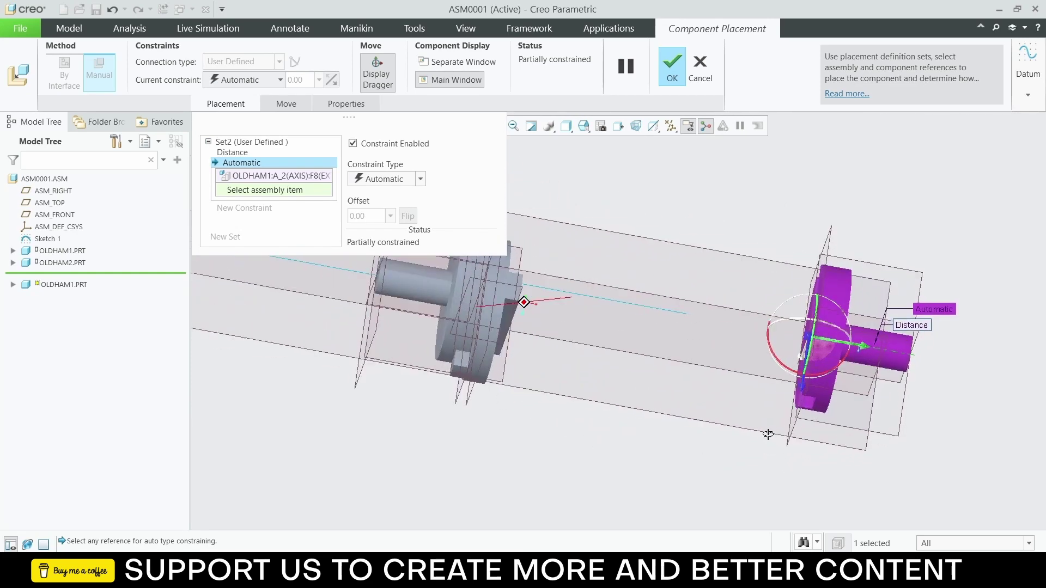
click(675, 287)
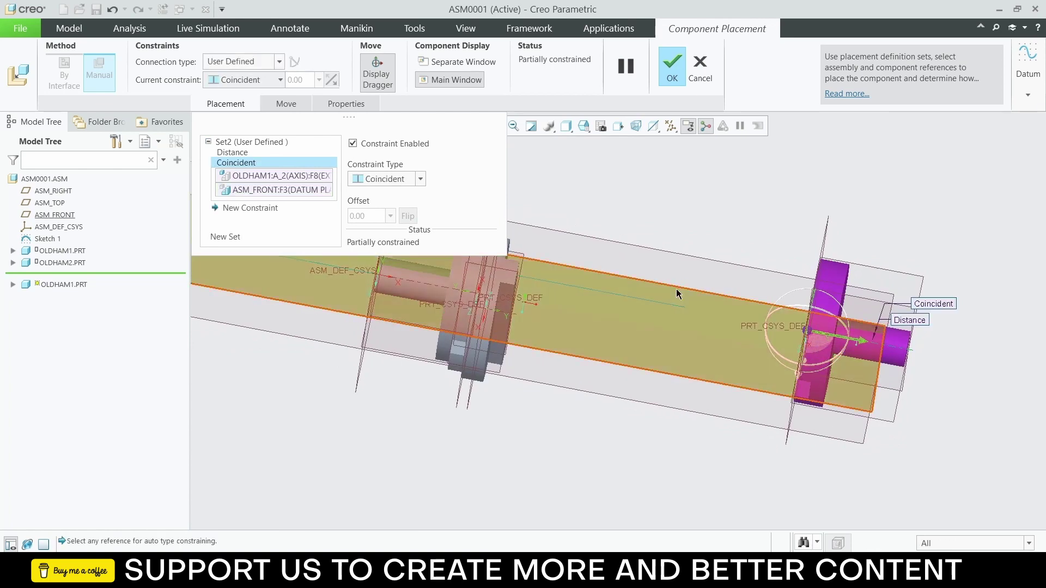
Step: Add a third constraint making the second OLDHAM1's slot side face coincident with the side face of OLDHAM2's free tongue
middle_drag(653, 215, 661, 248)
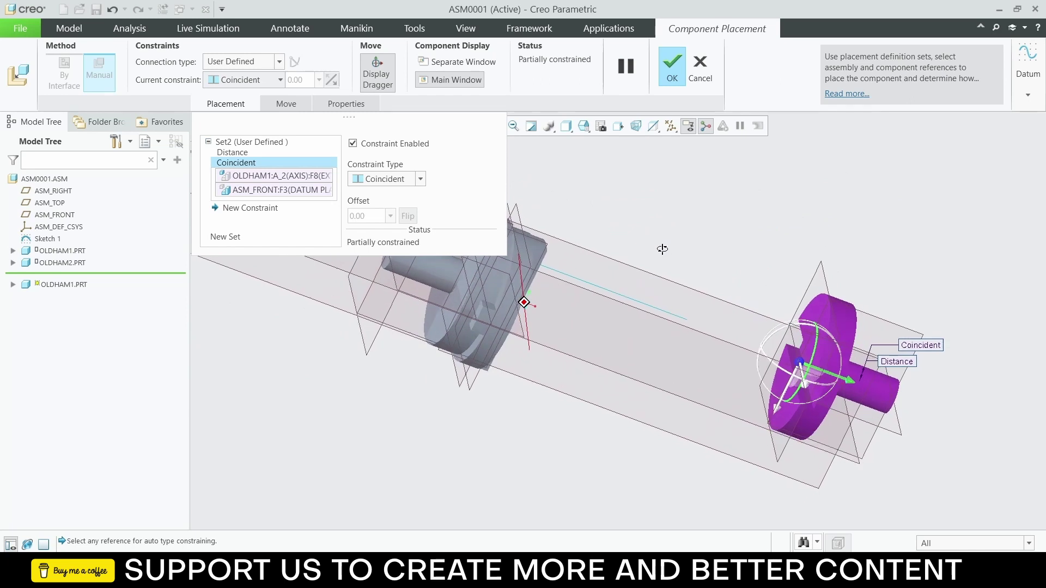
click(232, 209)
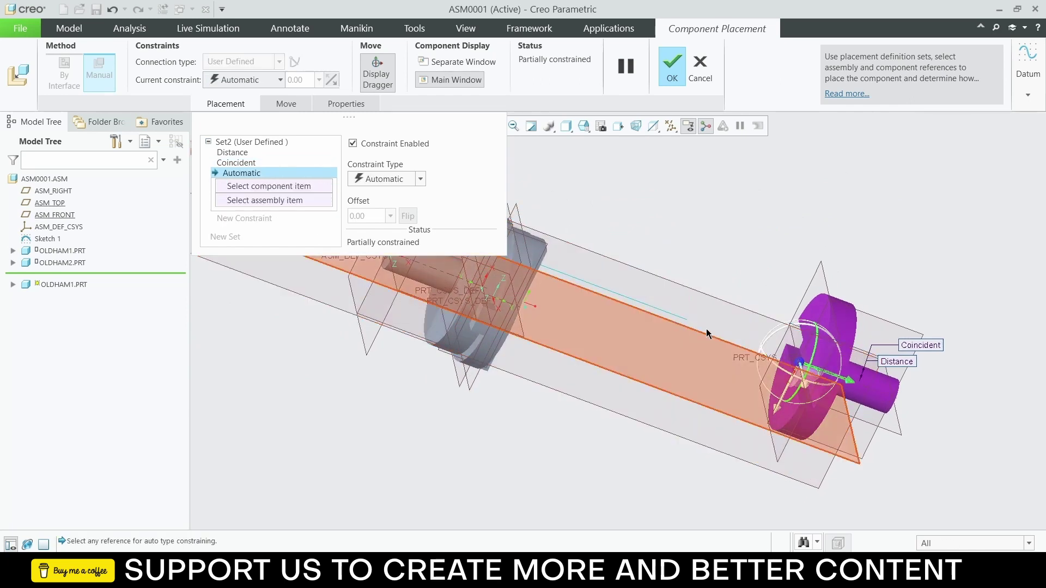
middle_drag(623, 322, 765, 356)
click(527, 253)
click(787, 350)
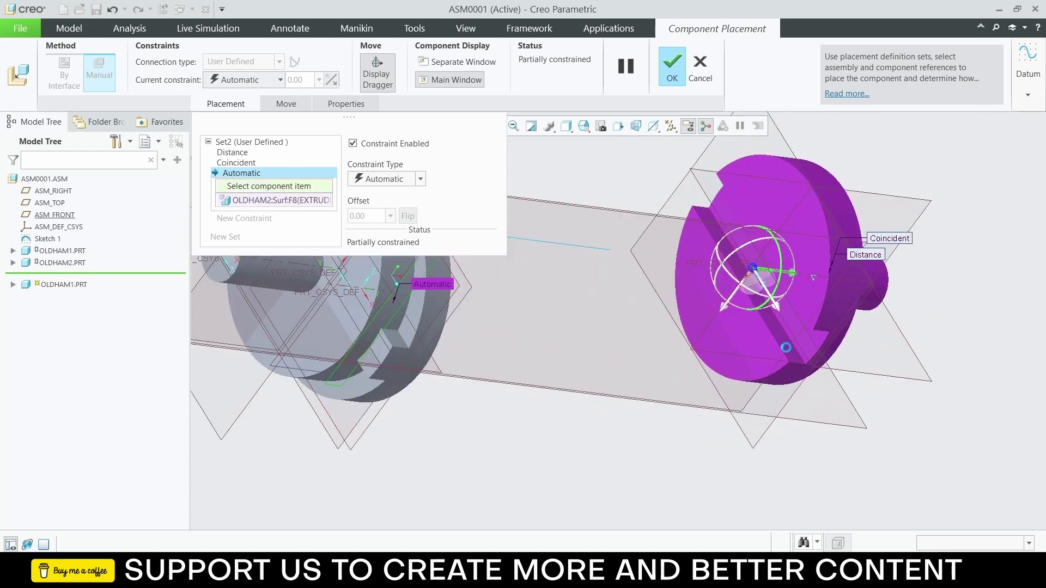
scroll(638, 312, up, 4)
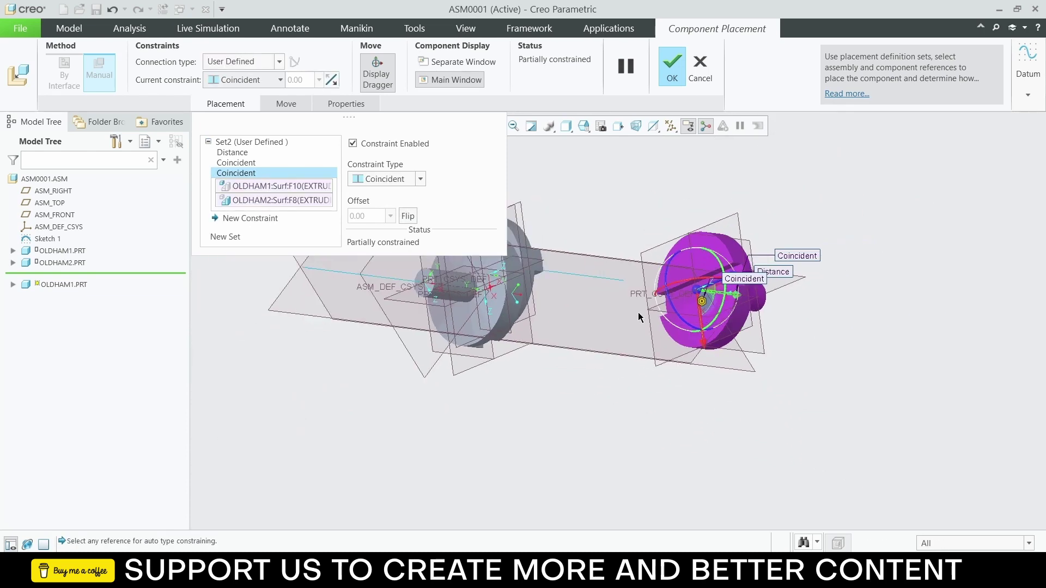
Step: Try to make the second OLDHAM1's slotted end face coincident with the disc face of OLDHAM2 using a fourth constraint
scroll(757, 312, down, 3)
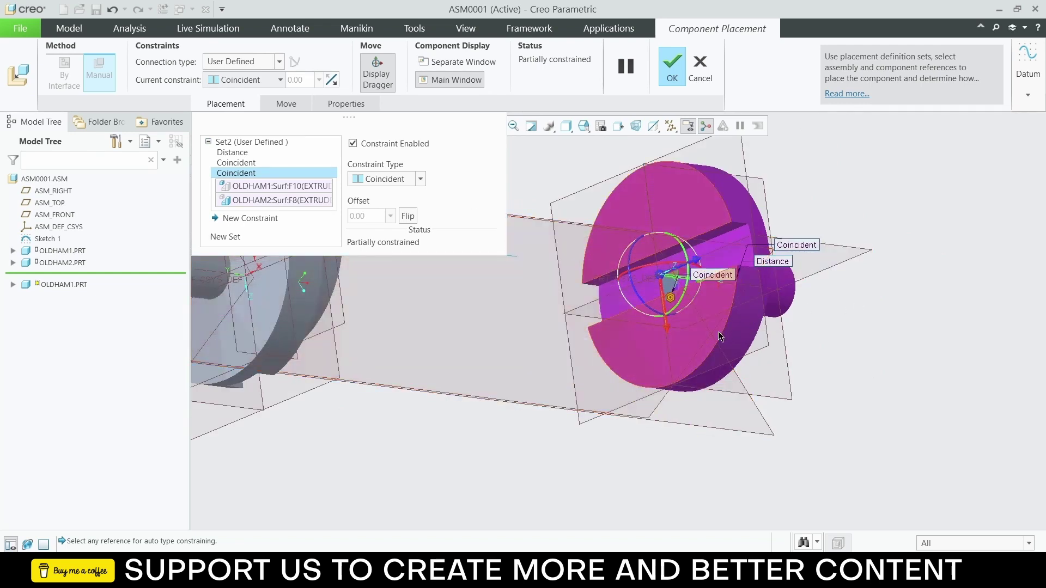
click(718, 331)
scroll(612, 363, up, 3)
middle_drag(609, 365, 560, 338)
scroll(439, 337, down, 3)
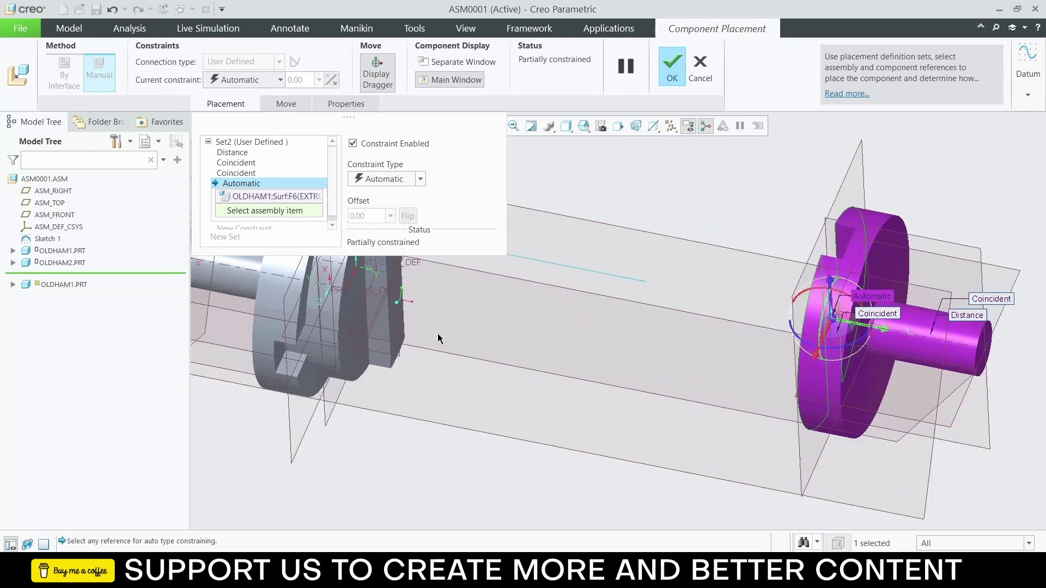
click(350, 316)
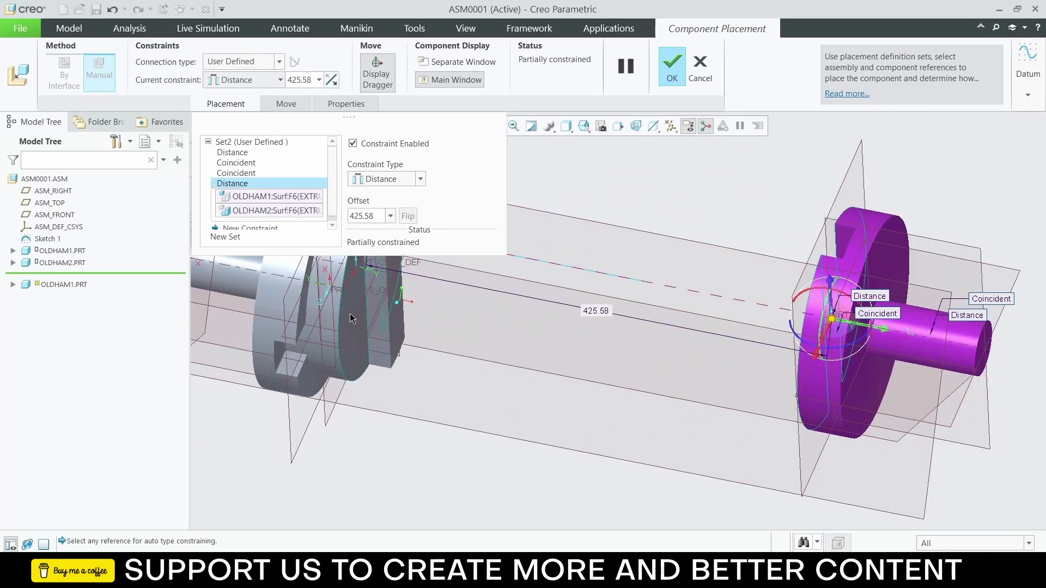
click(420, 179)
click(403, 228)
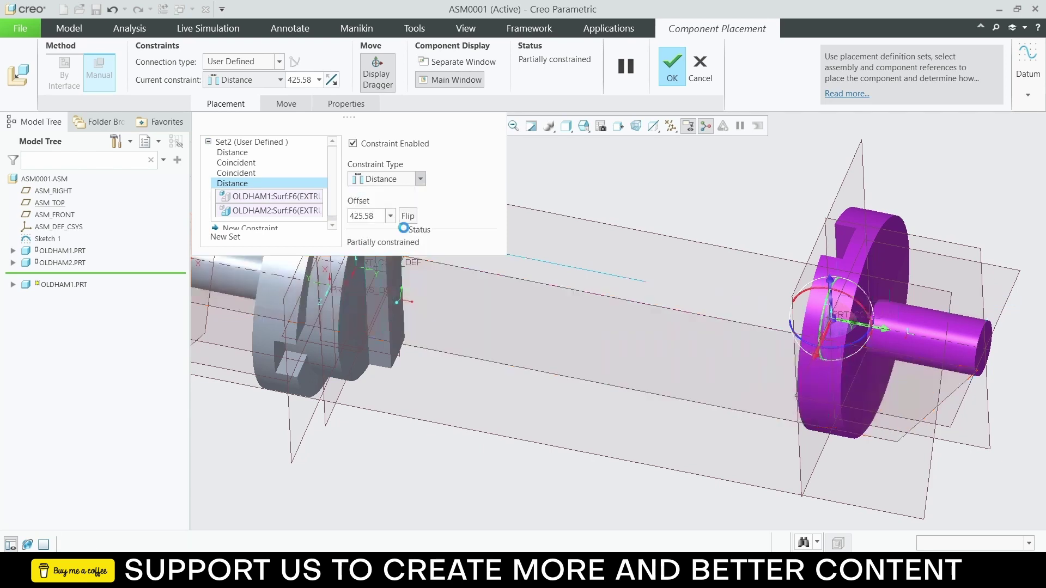
scroll(776, 307, up, 3)
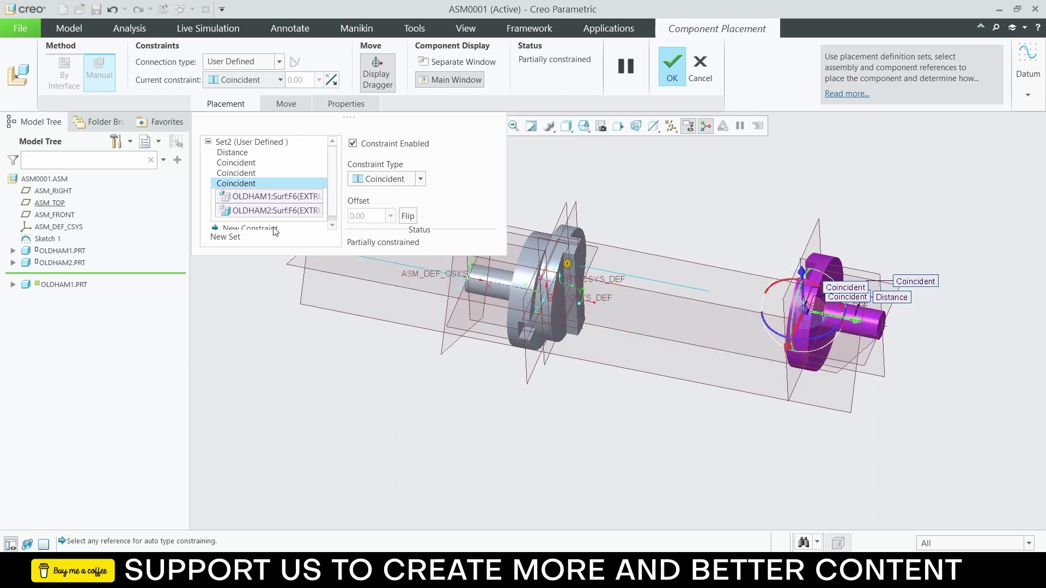
middle_drag(908, 356, 843, 349)
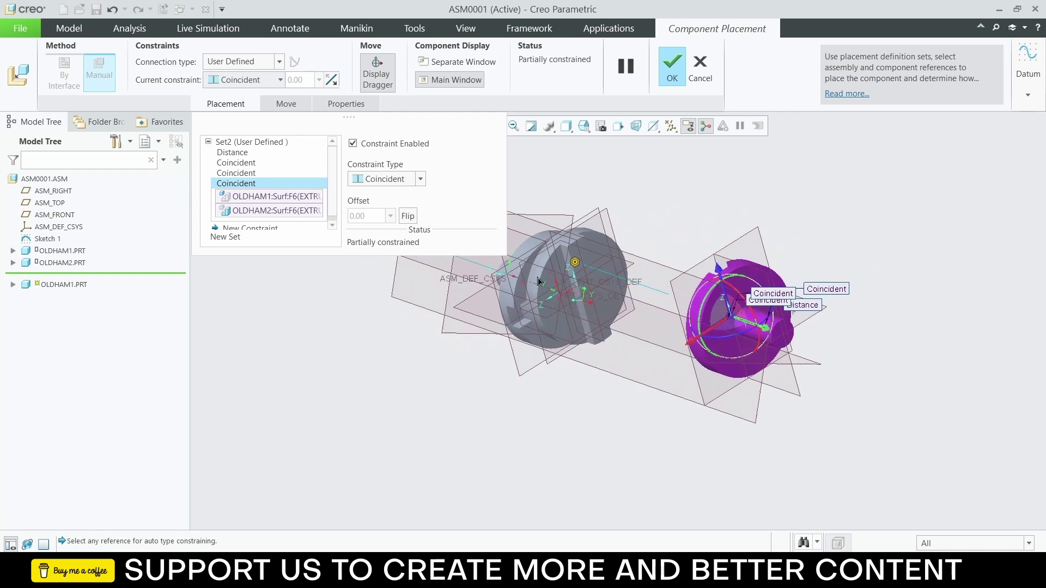
Step: Try a further coincident constraint between the second OLDHAM1's slotted end face and OLDHAM2's disc face, and cancel the whole component placement
scroll(232, 221, down, 1)
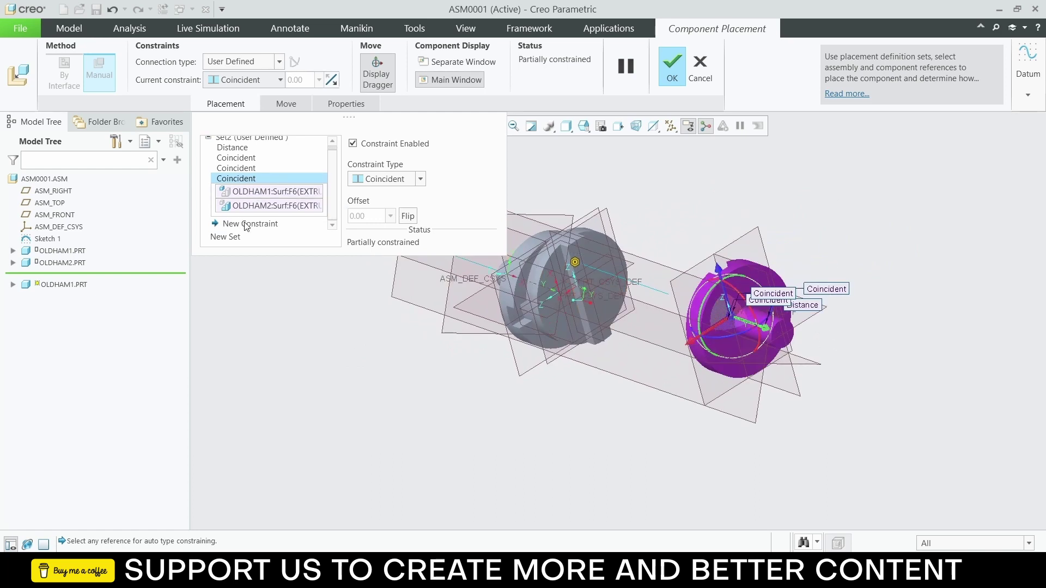
click(248, 224)
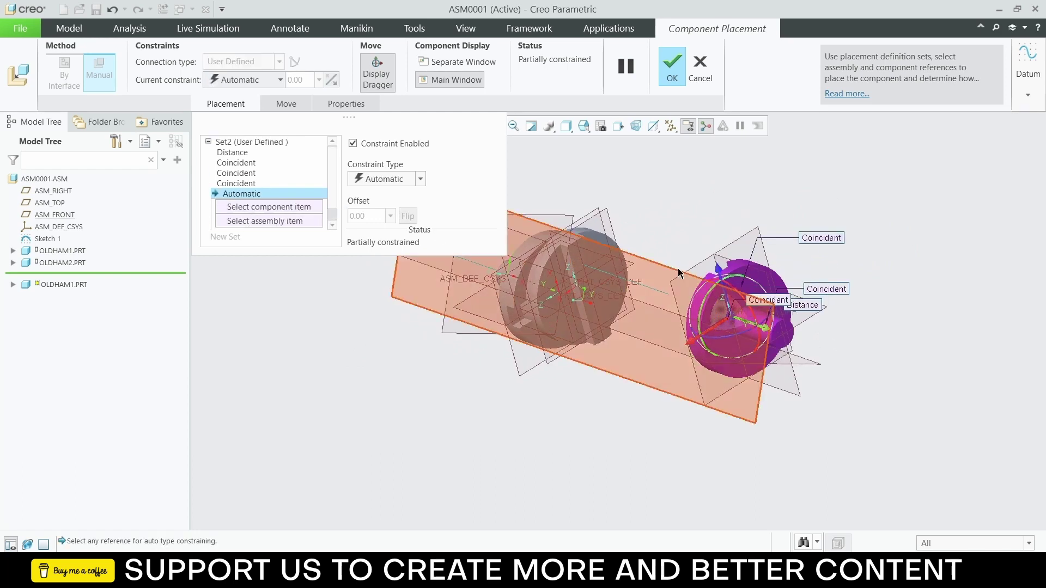
scroll(679, 301, down, 5)
middle_drag(679, 301, 743, 323)
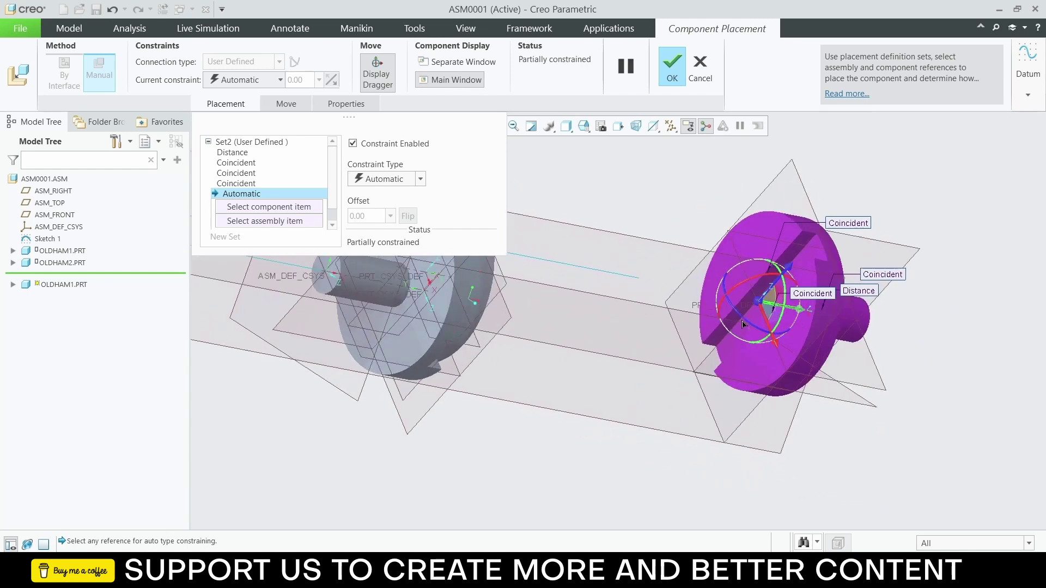
click(794, 329)
middle_drag(421, 294, 376, 297)
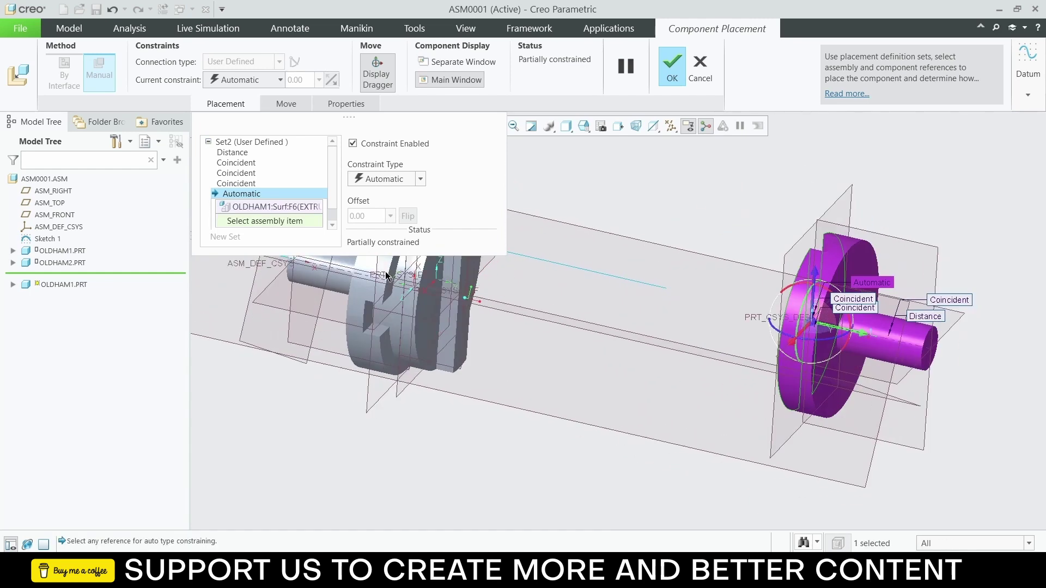
click(431, 301)
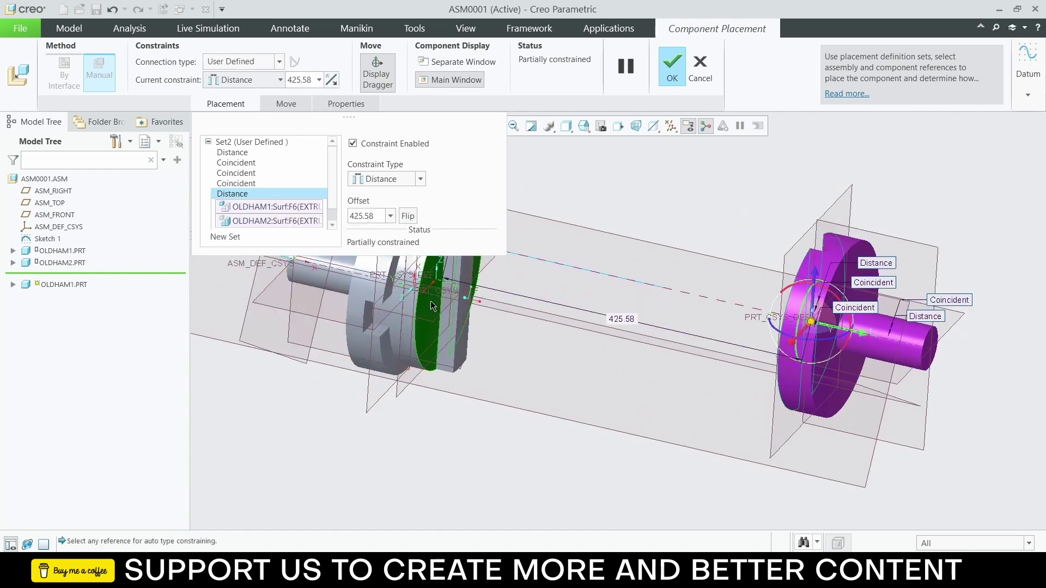
click(420, 179)
click(401, 229)
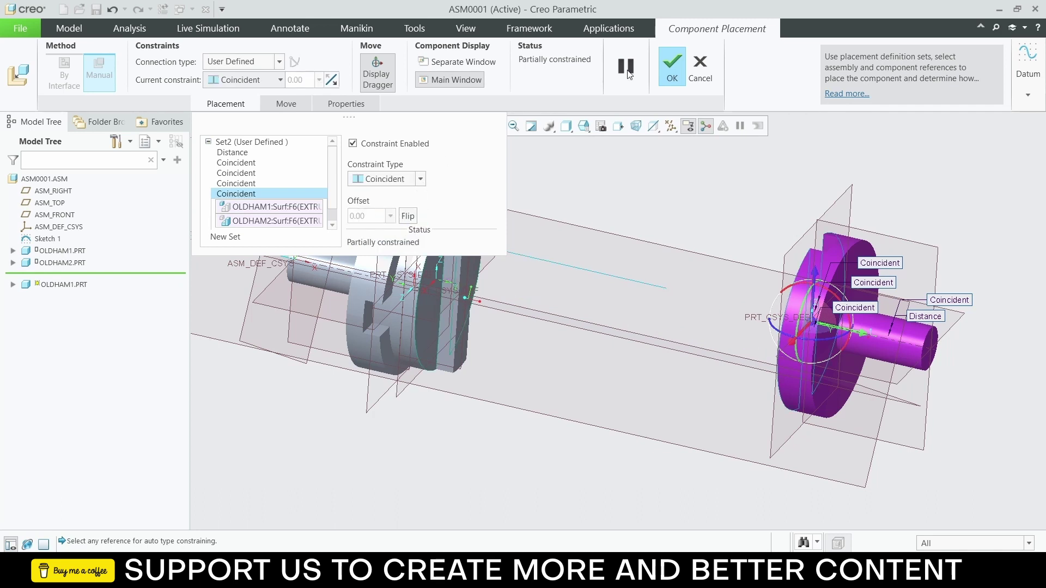
click(703, 74)
click(524, 310)
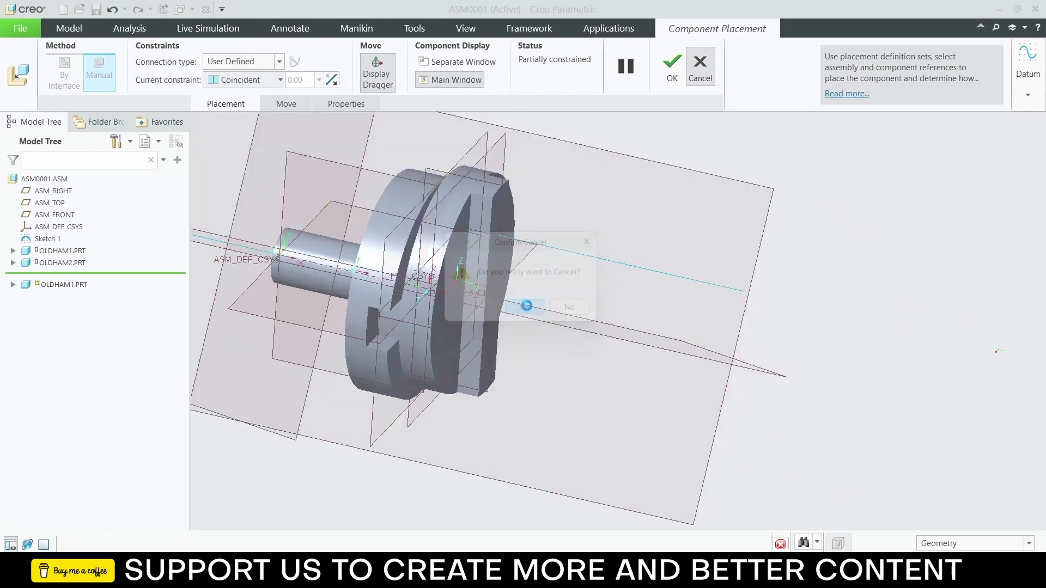
Step: Insert oldham1.prt from the current session again and rotate it so its shaft points away from the coupling
scroll(646, 302, up, 3)
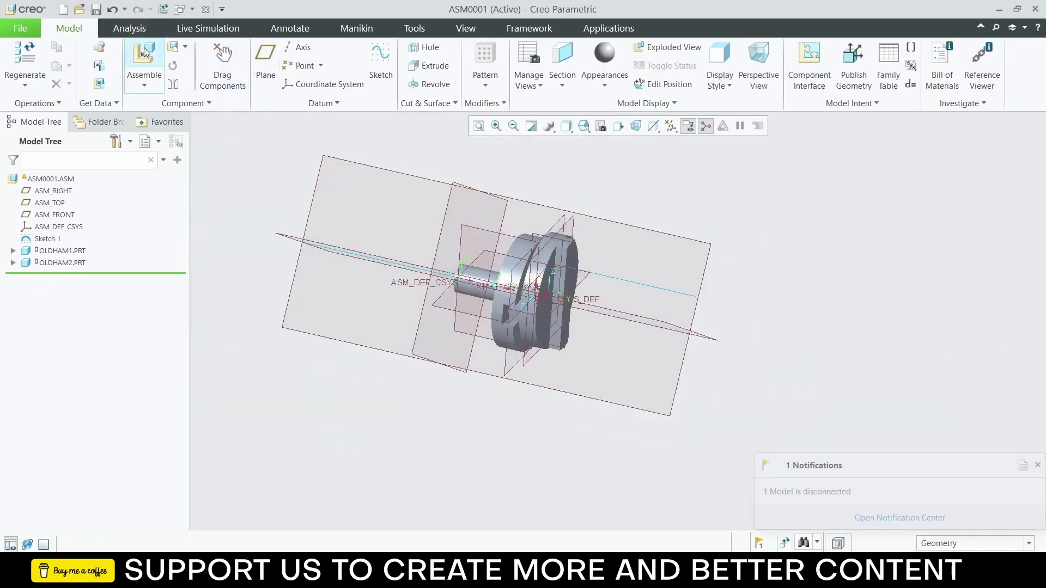
click(145, 60)
click(315, 214)
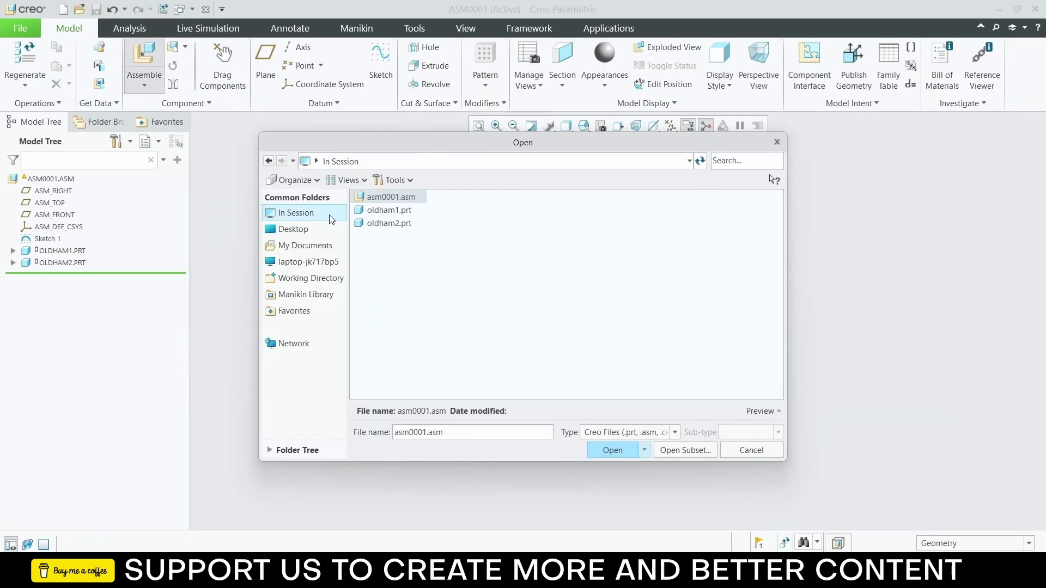
click(399, 211)
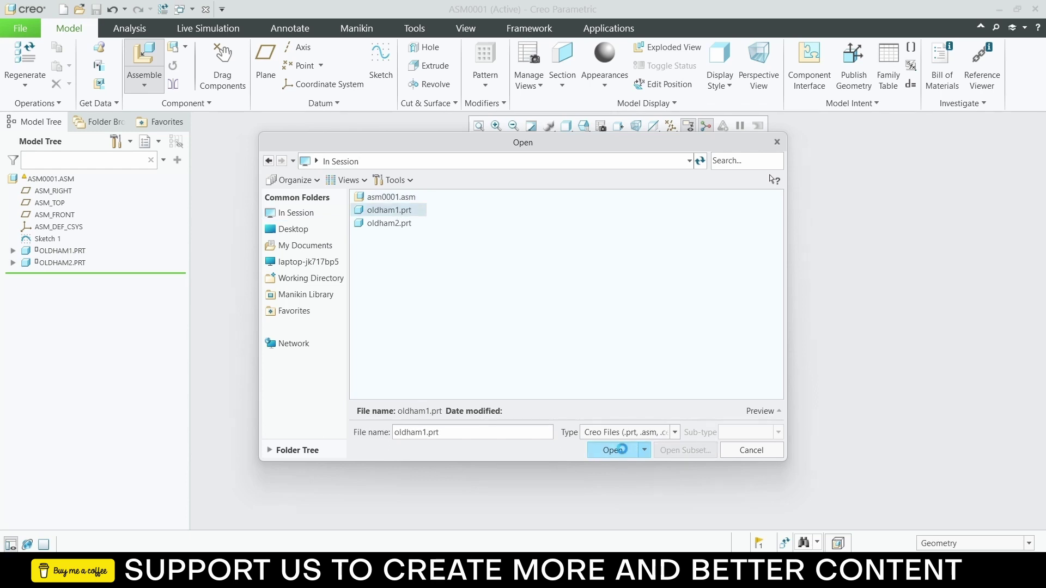
click(613, 450)
scroll(700, 386, down, 3)
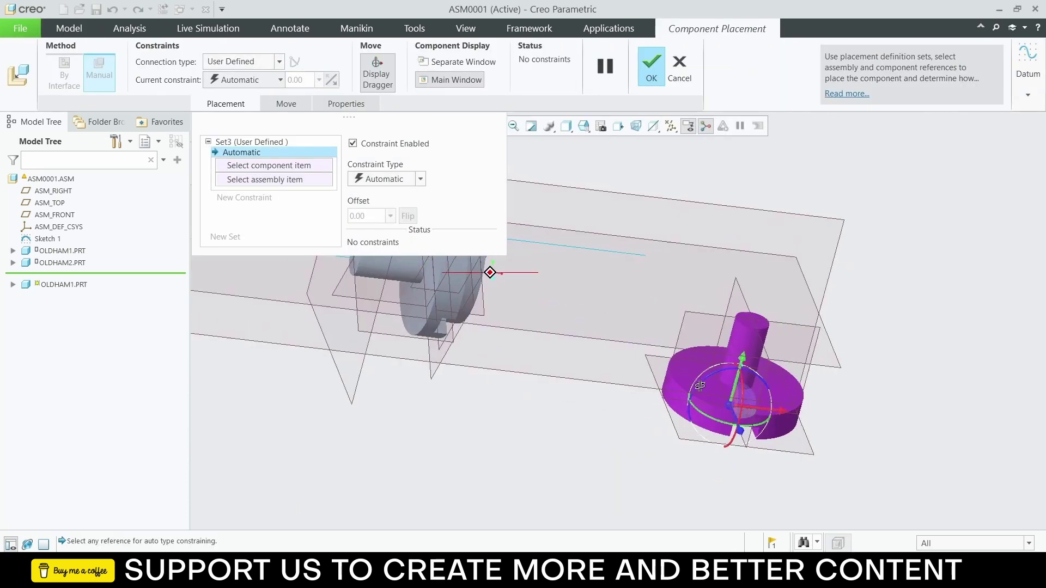
drag(700, 386, 771, 360)
middle_drag(831, 388, 768, 411)
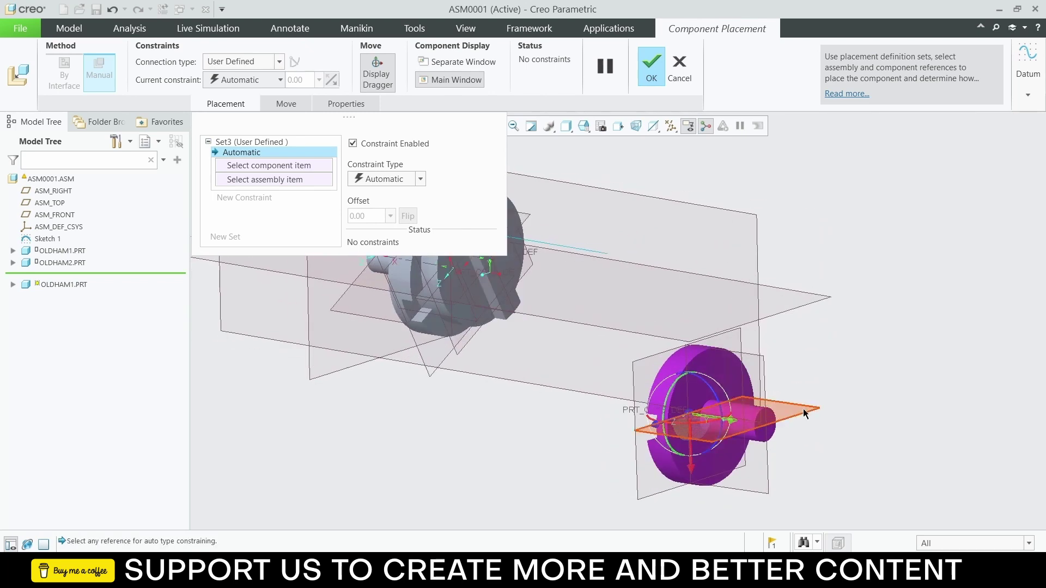
Step: Make the second OLDHAM1's shaft axis coincident with the ASM_FRONT plane and move the part up toward the layout line
click(770, 419)
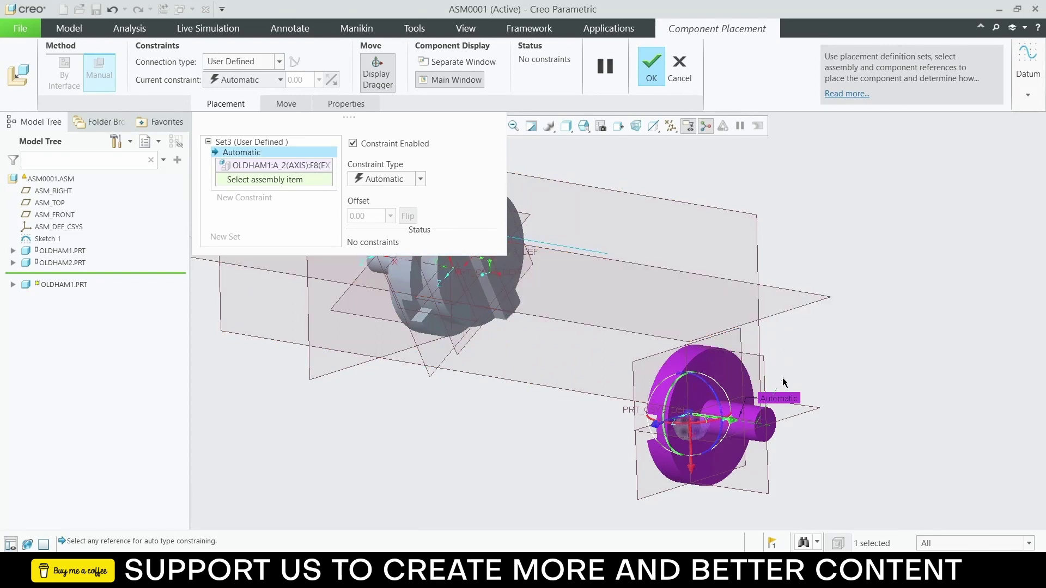
click(756, 301)
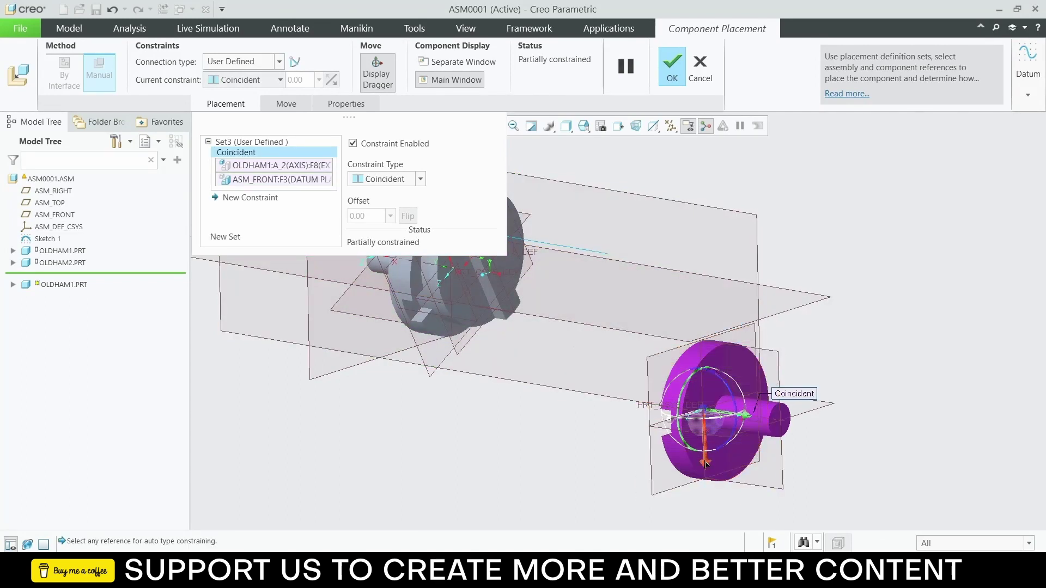
drag(705, 464, 701, 329)
scroll(824, 296, down, 3)
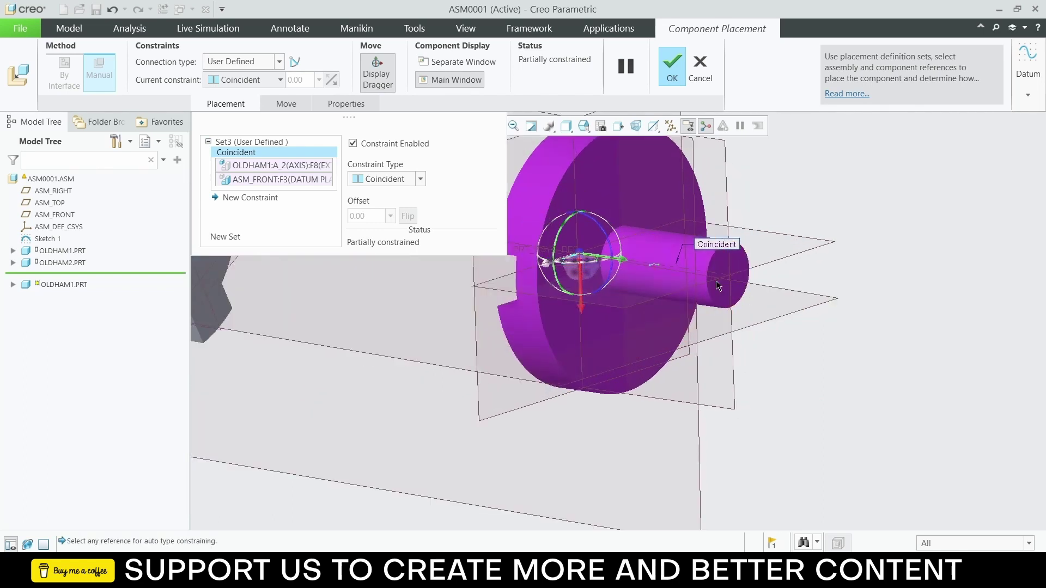
Step: Add a distance constraint of 50 between the second OLDHAM1's shaft axis and the ASM_TOP plane
click(240, 197)
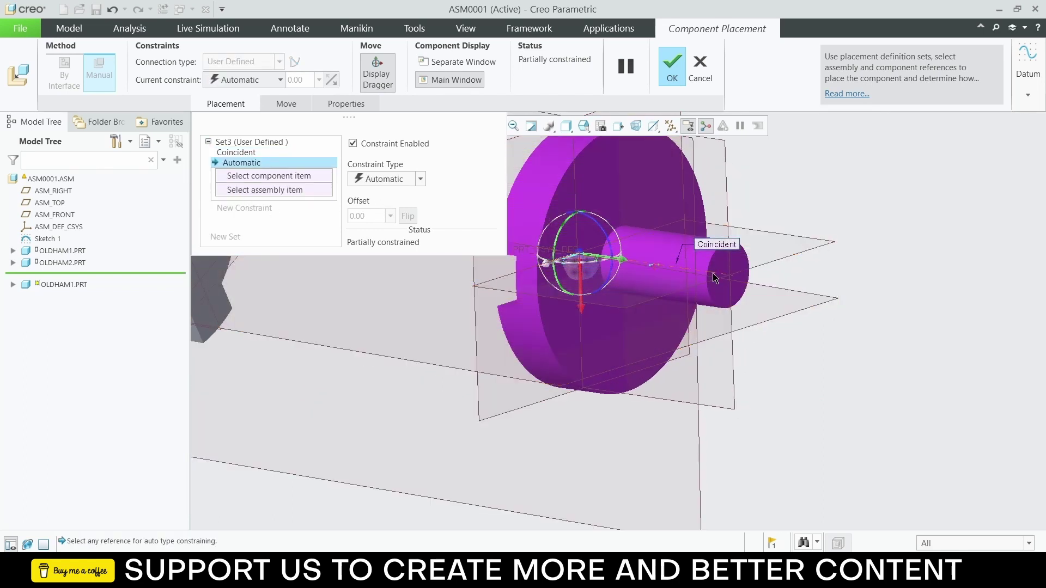
click(748, 327)
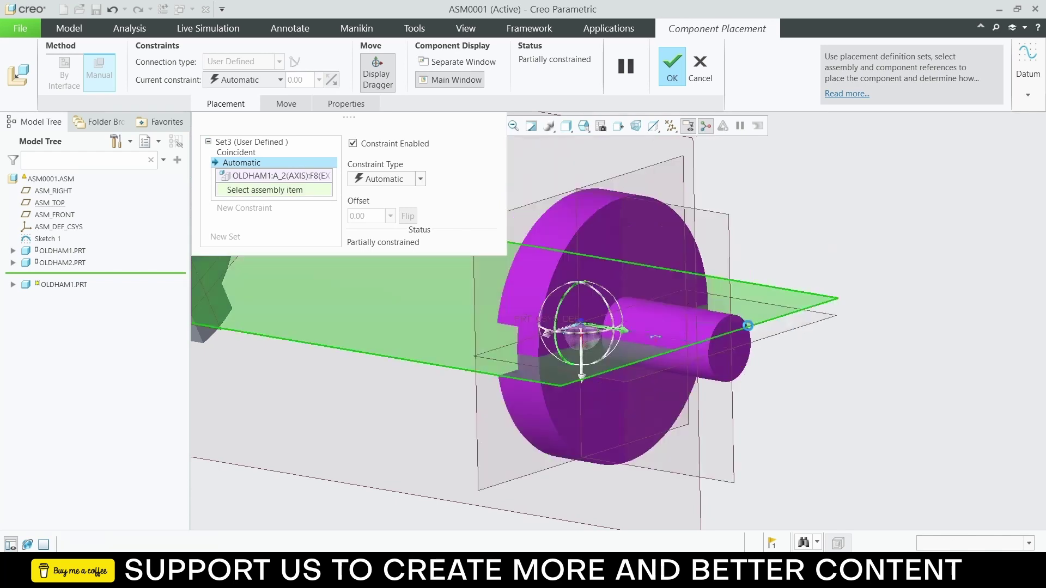
click(401, 183)
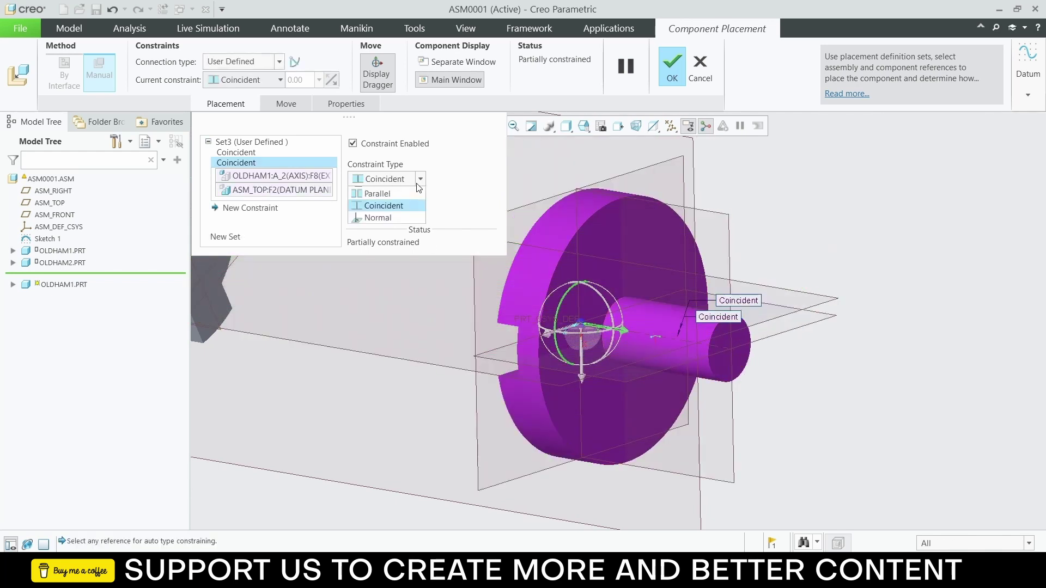
click(401, 194)
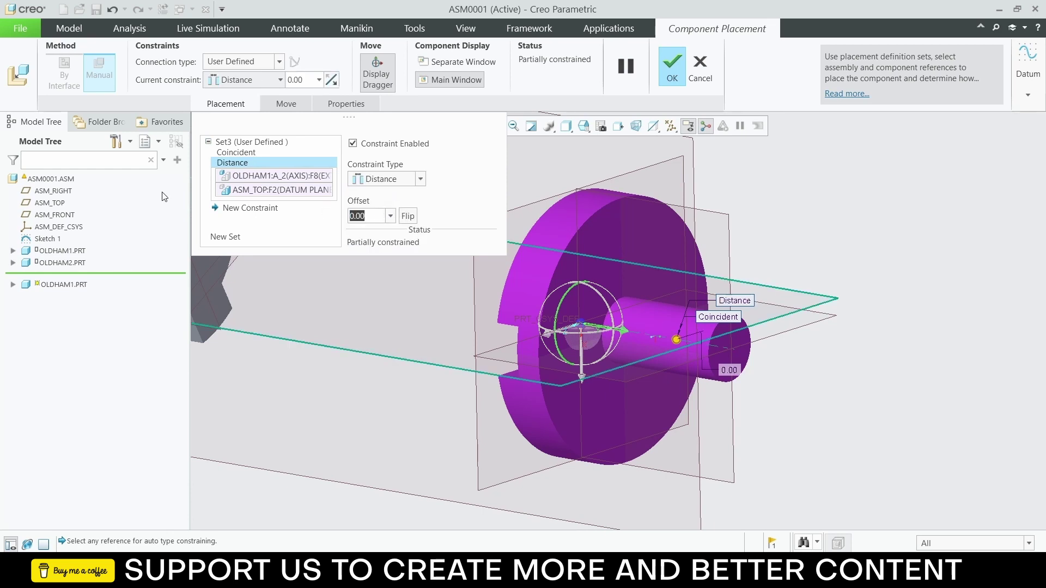
text(50)
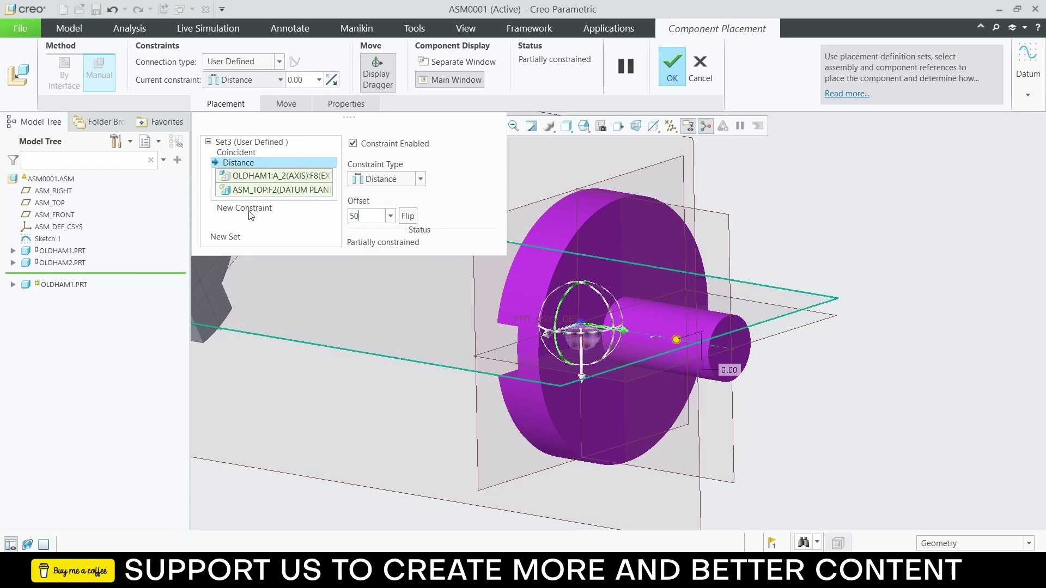
Step: Add a third constraint using the second OLDHAM1's slot side face as component reference, discarding its RIGHT plane as the reference
click(249, 214)
middle_drag(626, 338, 685, 320)
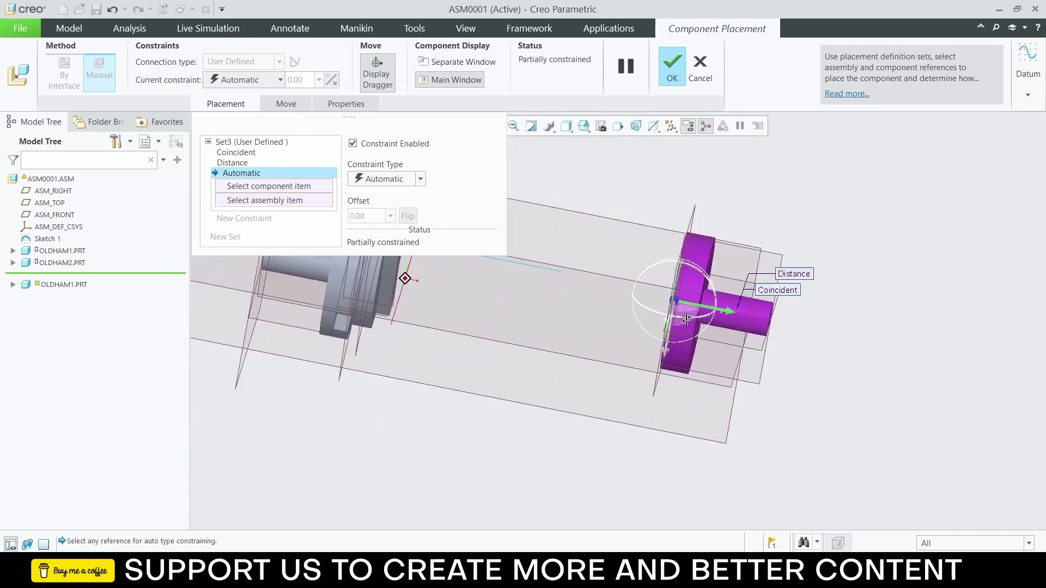
scroll(686, 320, up, 5)
click(707, 370)
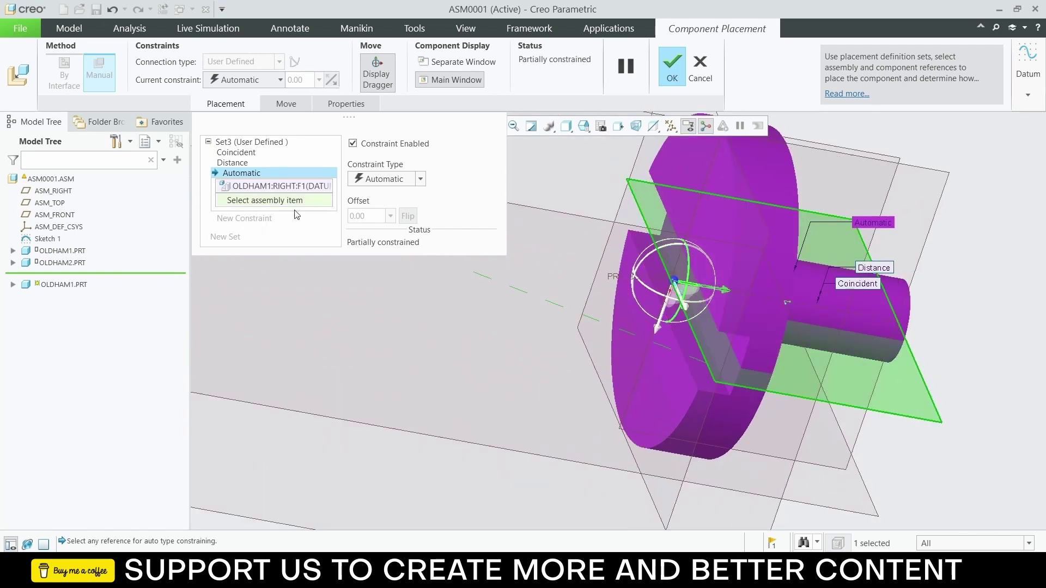
right_click(268, 188)
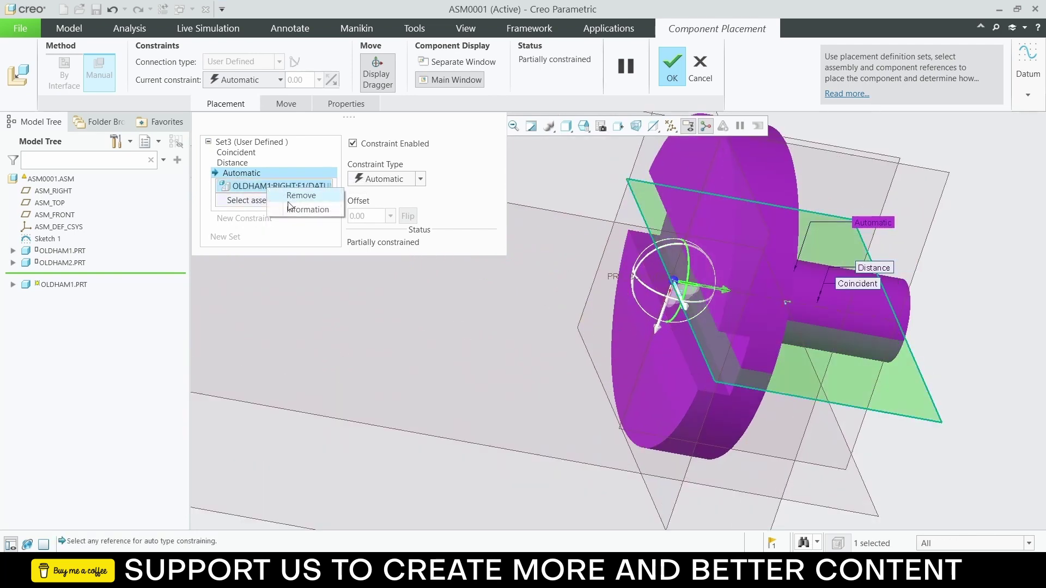
click(296, 195)
click(621, 326)
scroll(603, 372, down, 3)
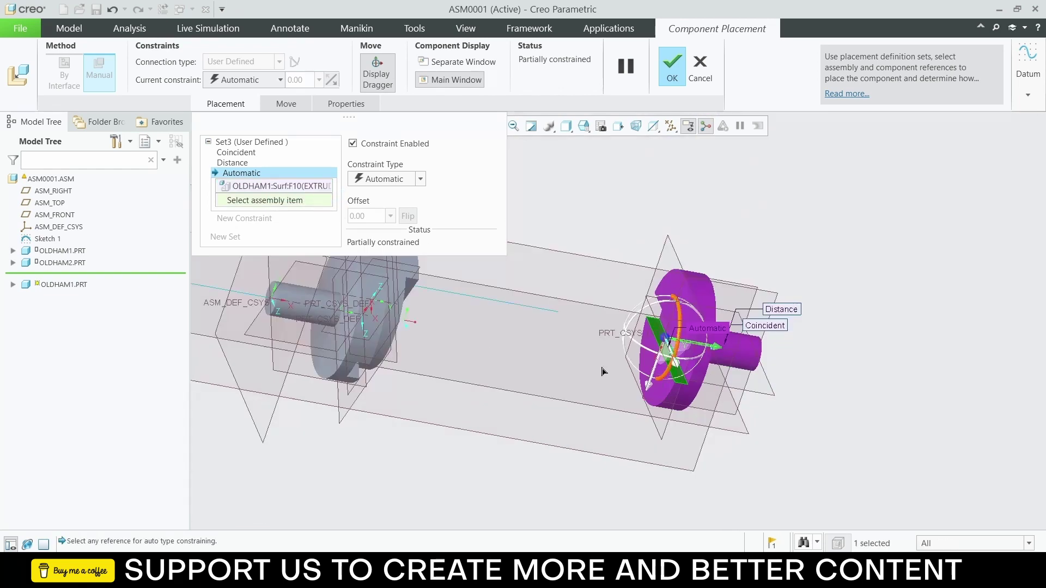
scroll(376, 307, up, 4)
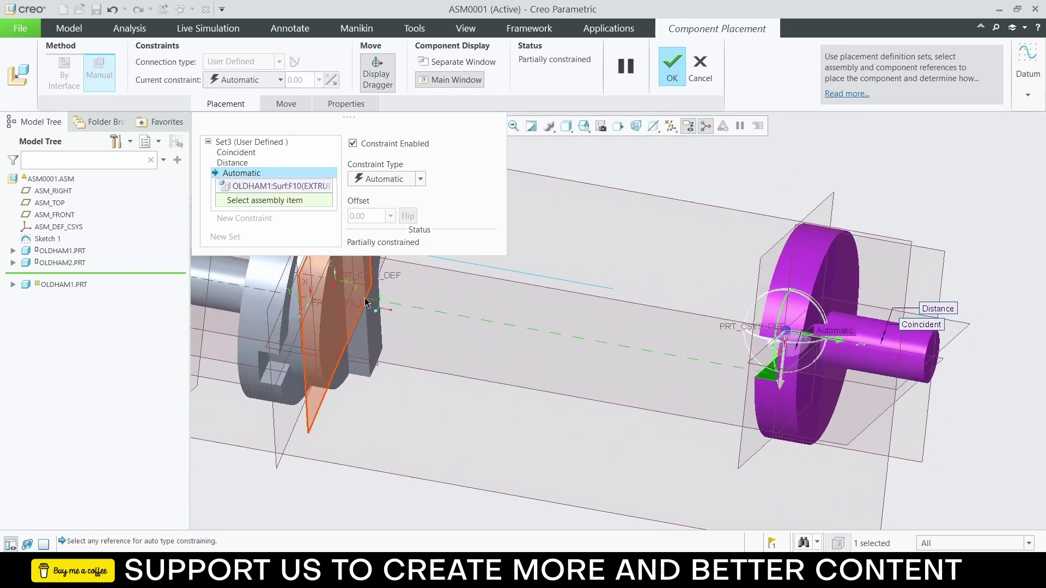
Step: Make the slot face of the second OLDHAM1 part coincident with the matching tongue face of OLDHAM2
click(363, 341)
scroll(440, 264, down, 3)
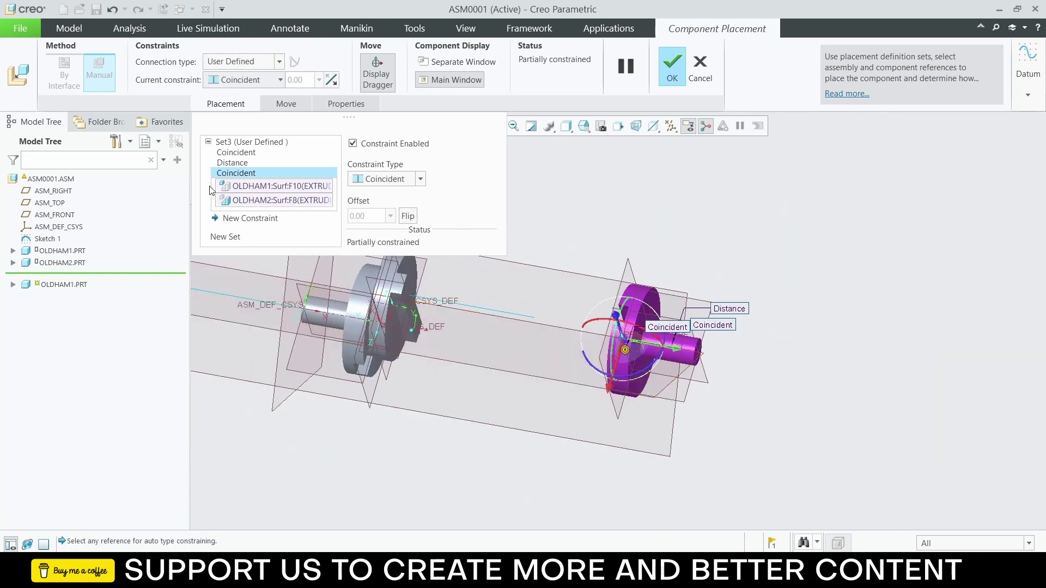
Step: Add a Coincident constraint between the flat disc faces of the second OLDHAM1 part and OLDHAM2, and accept the component placement
click(249, 219)
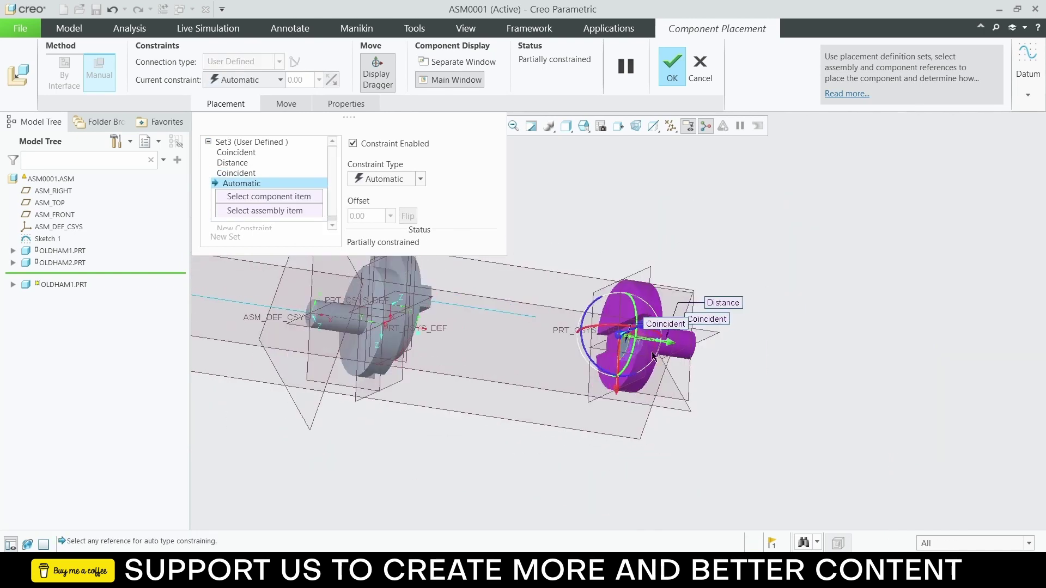
scroll(629, 311, up, 3)
click(643, 287)
scroll(642, 287, down, 2)
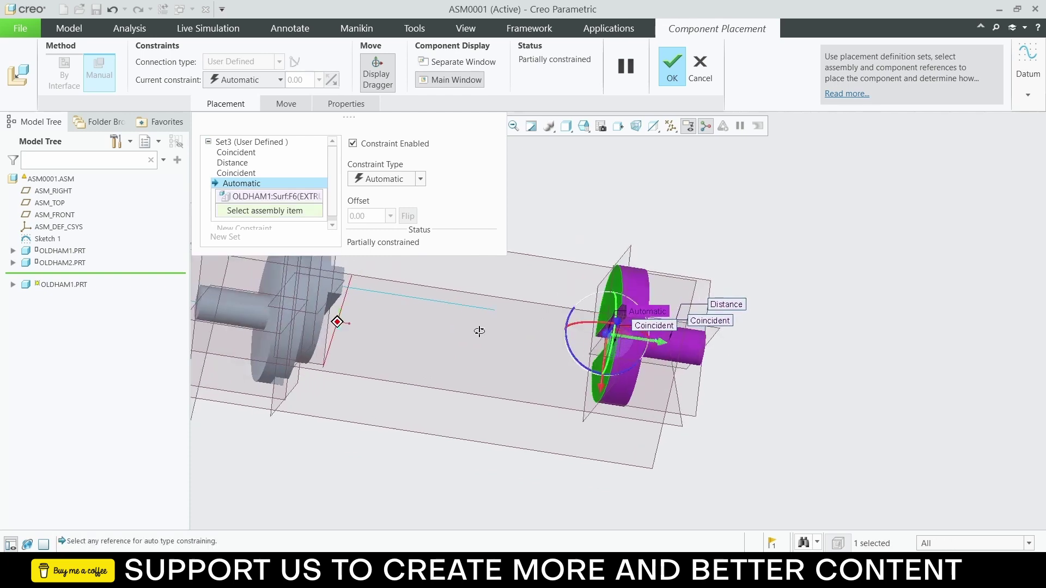
middle_drag(643, 287, 398, 332)
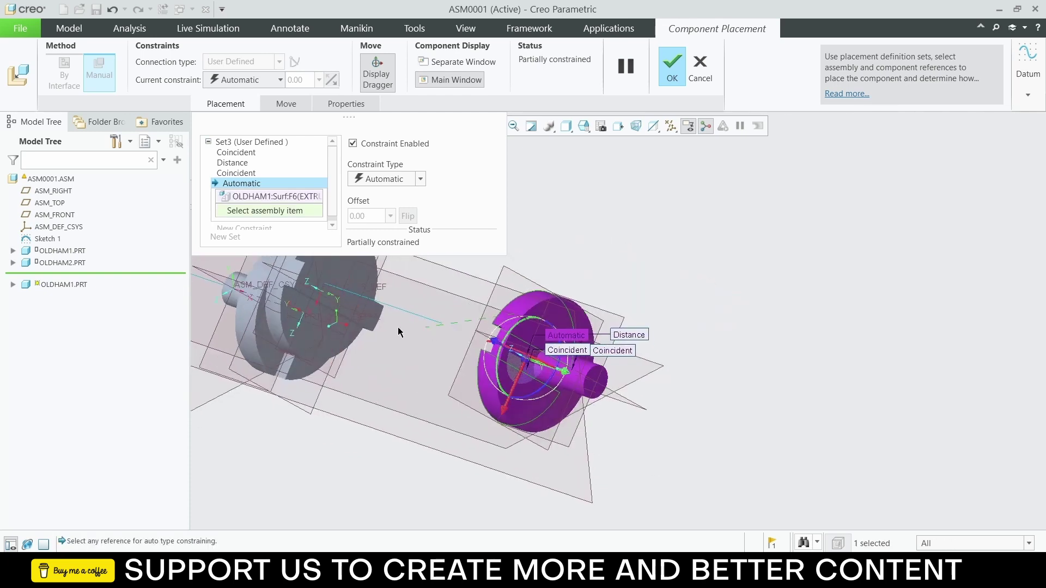
click(336, 346)
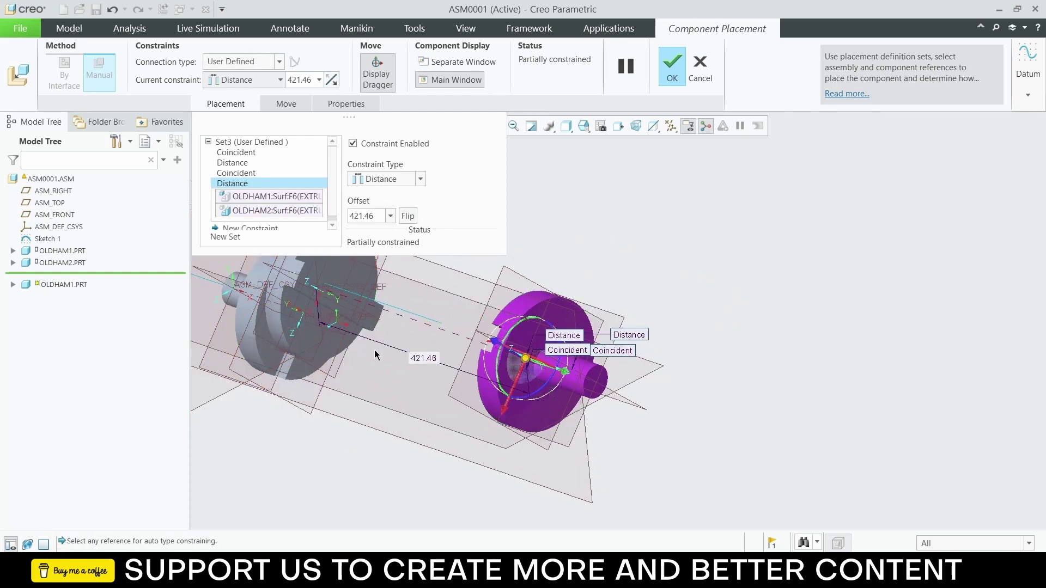
middle_drag(336, 346, 421, 363)
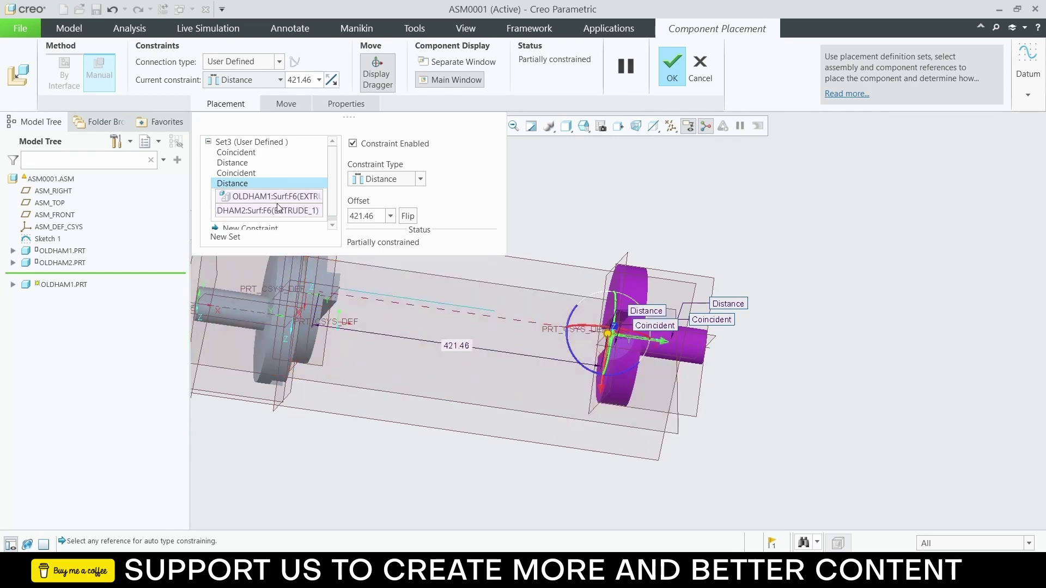
click(420, 180)
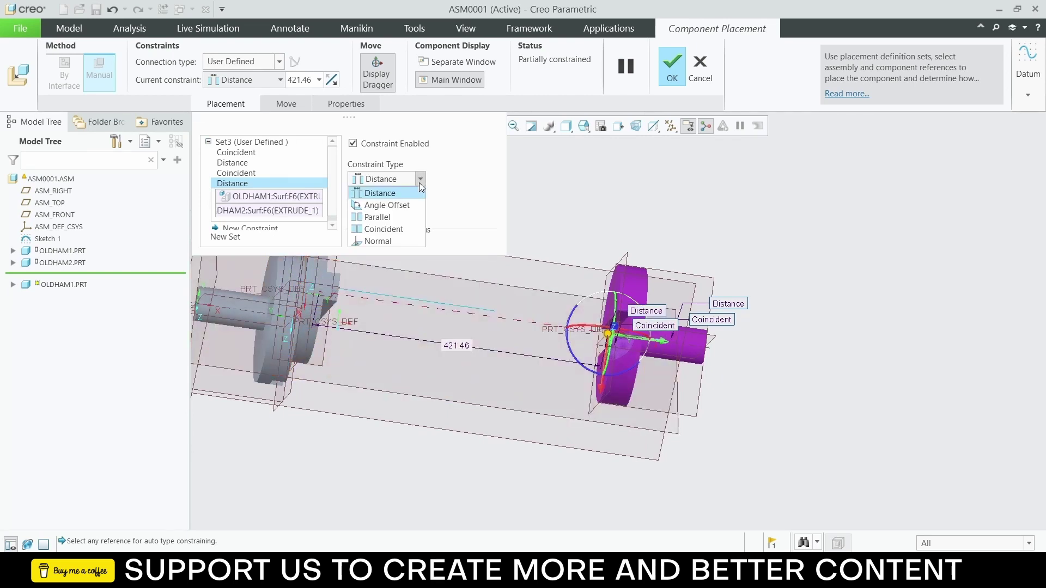
click(402, 231)
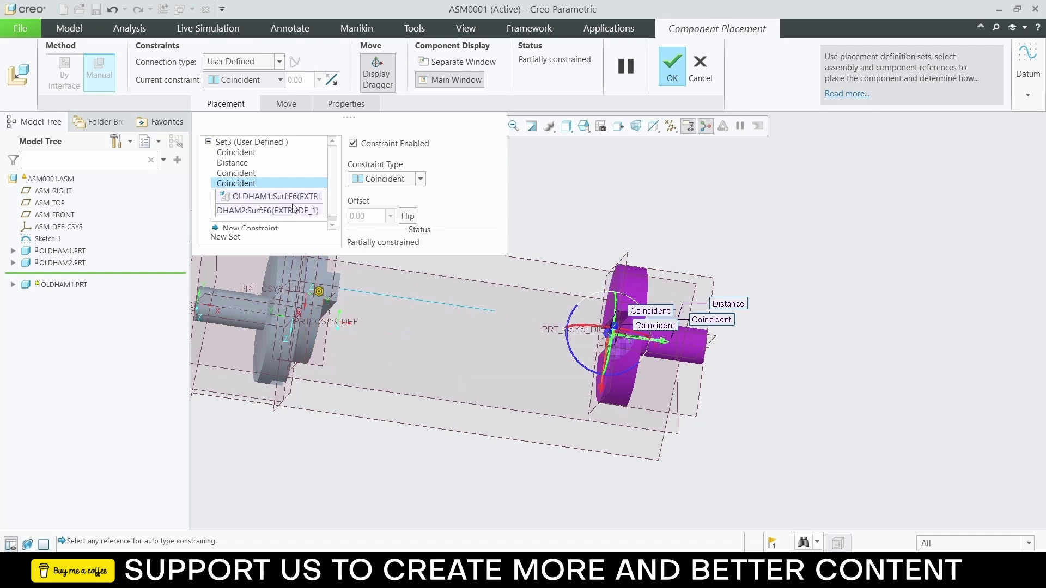
click(674, 70)
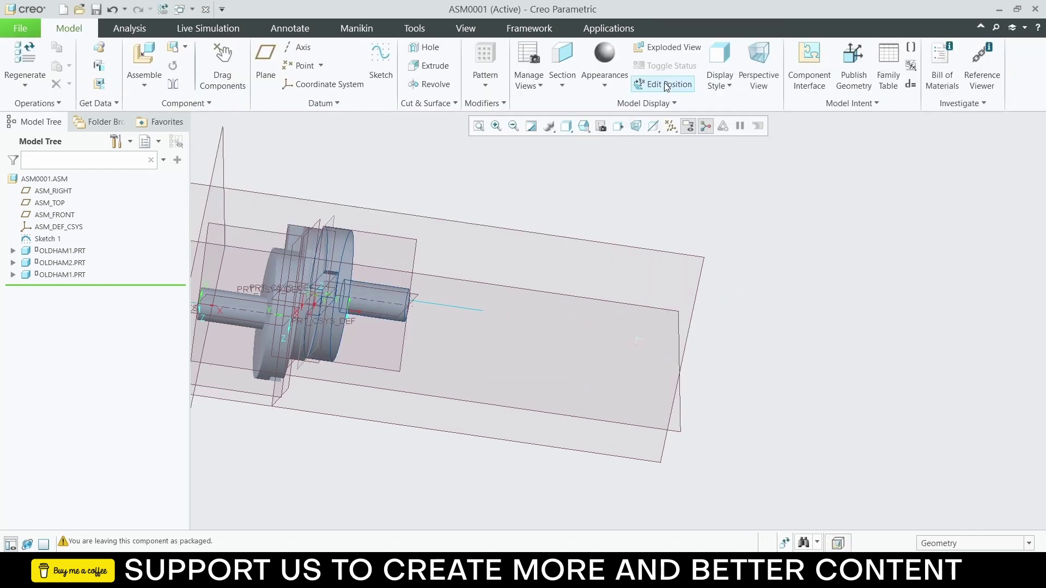
Step: Hide the annotations and all datum axes, points, coordinate systems and planes in the assembly view
middle_drag(327, 288, 382, 297)
click(409, 289)
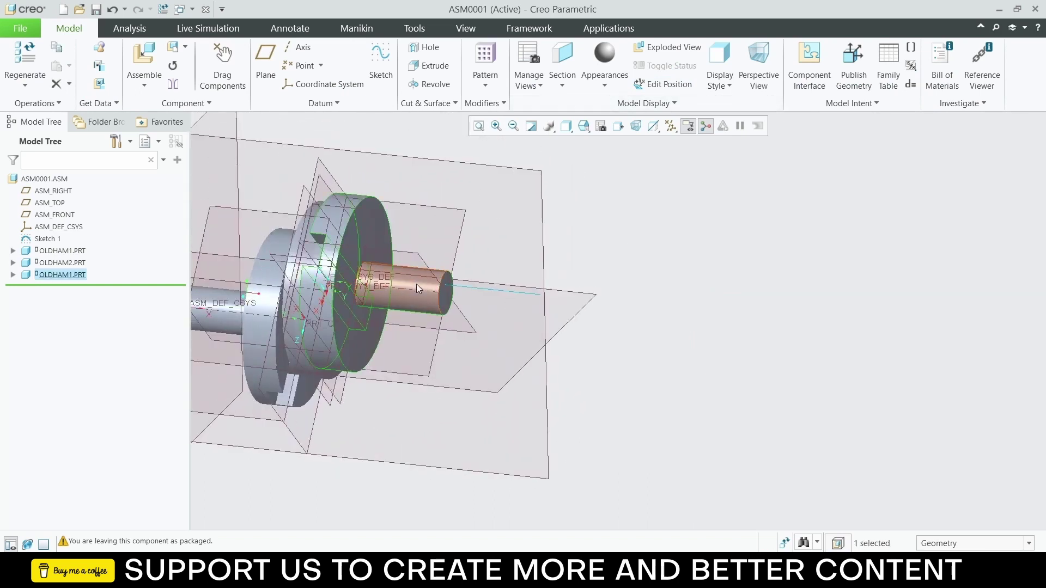
scroll(527, 290, up, 2)
scroll(238, 296, down, 2)
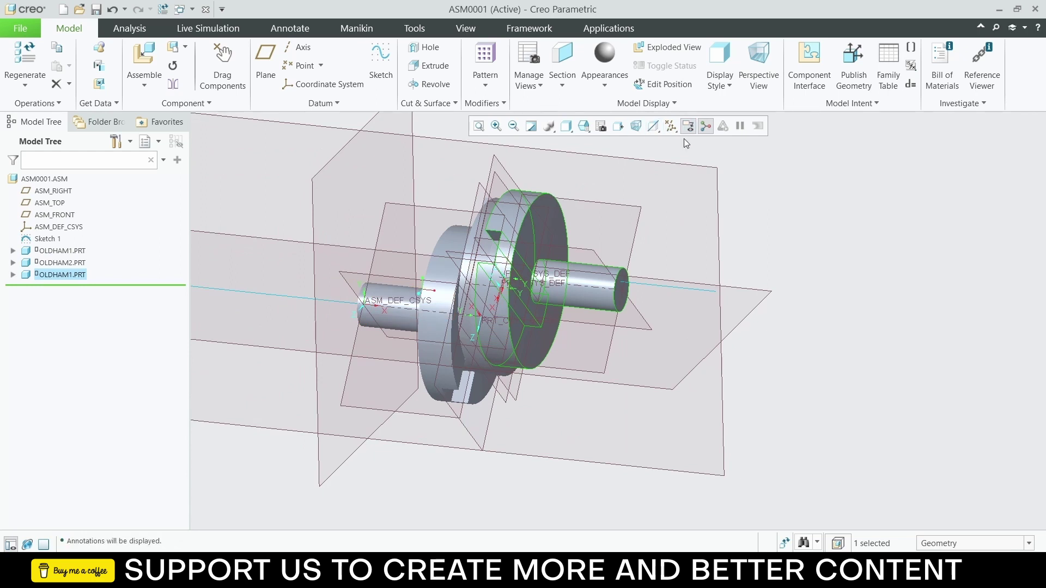
click(688, 130)
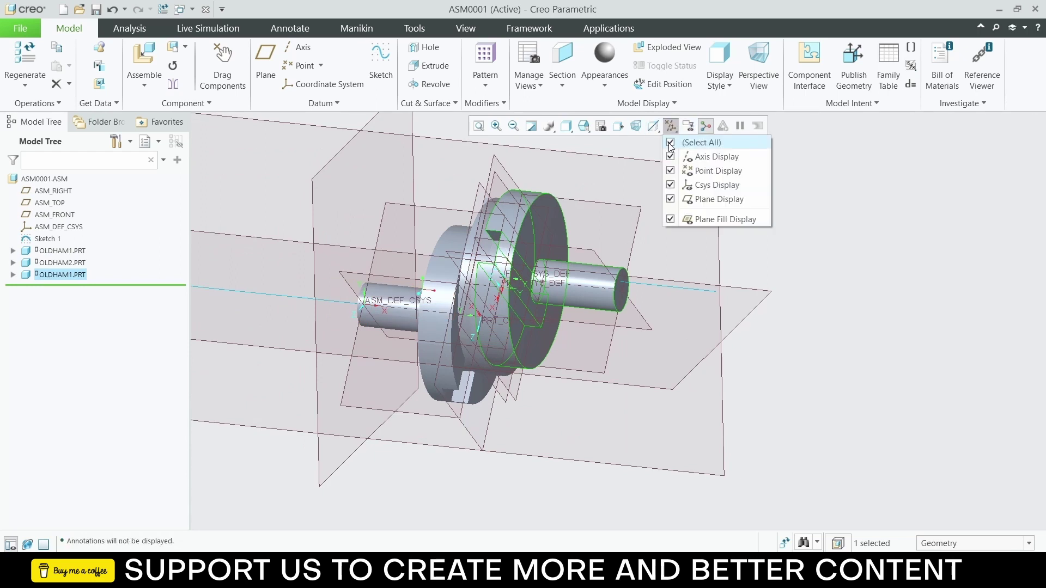
click(671, 143)
click(772, 296)
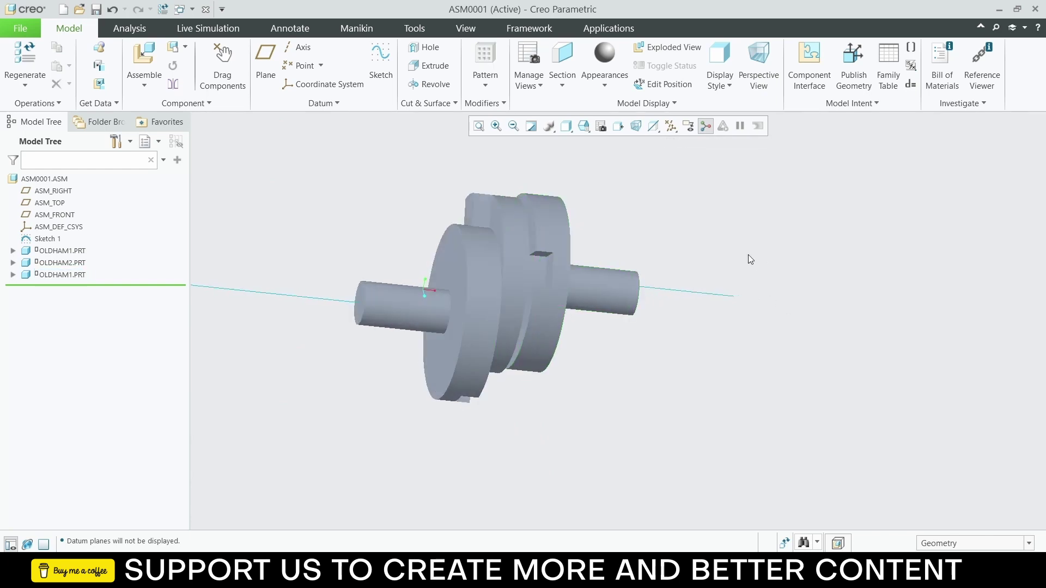
Step: Turn the assembled coupling with Drag Components to test its motion, and end the command
click(223, 60)
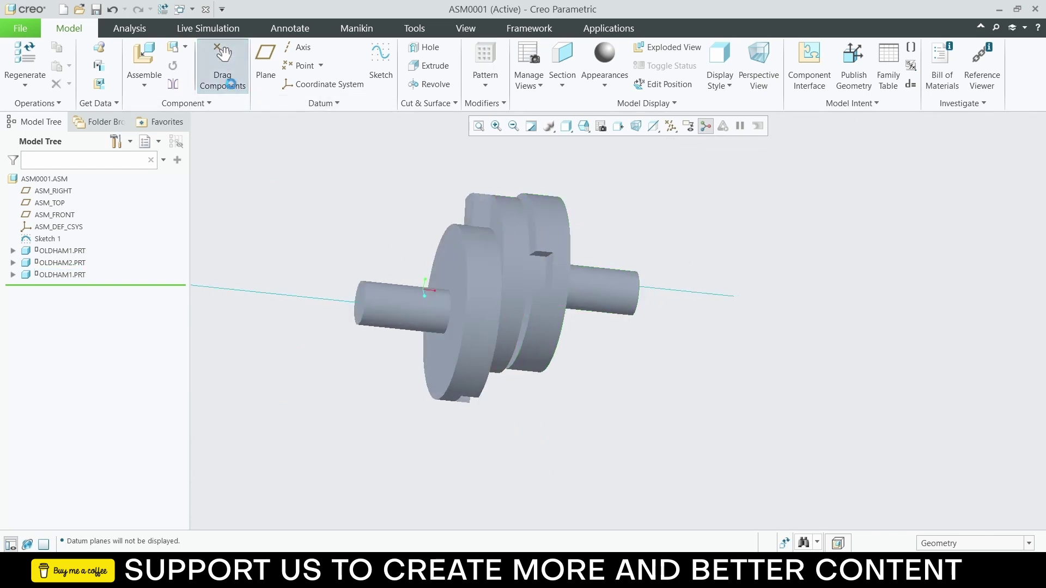
click(481, 286)
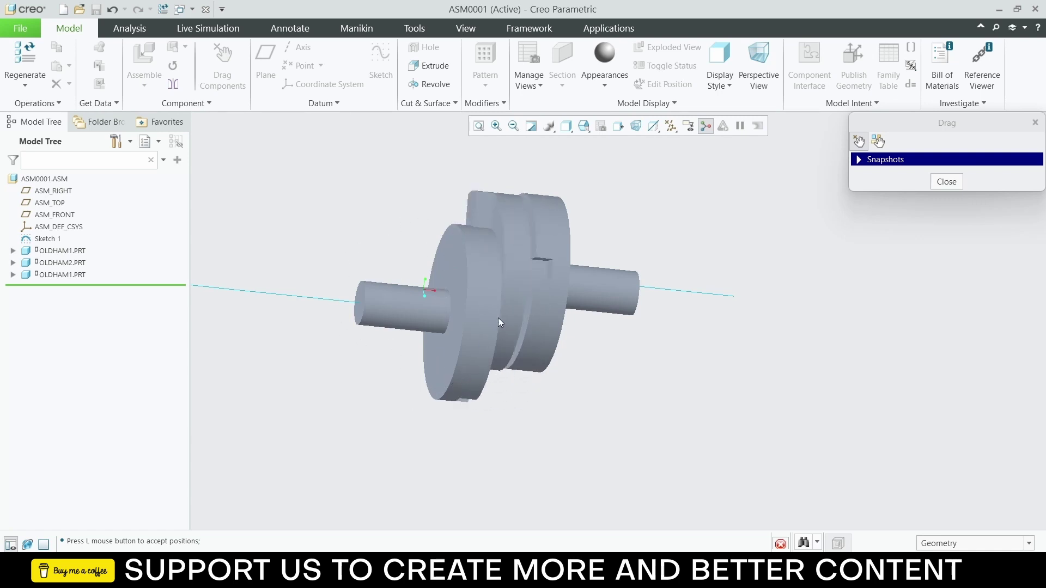
click(946, 182)
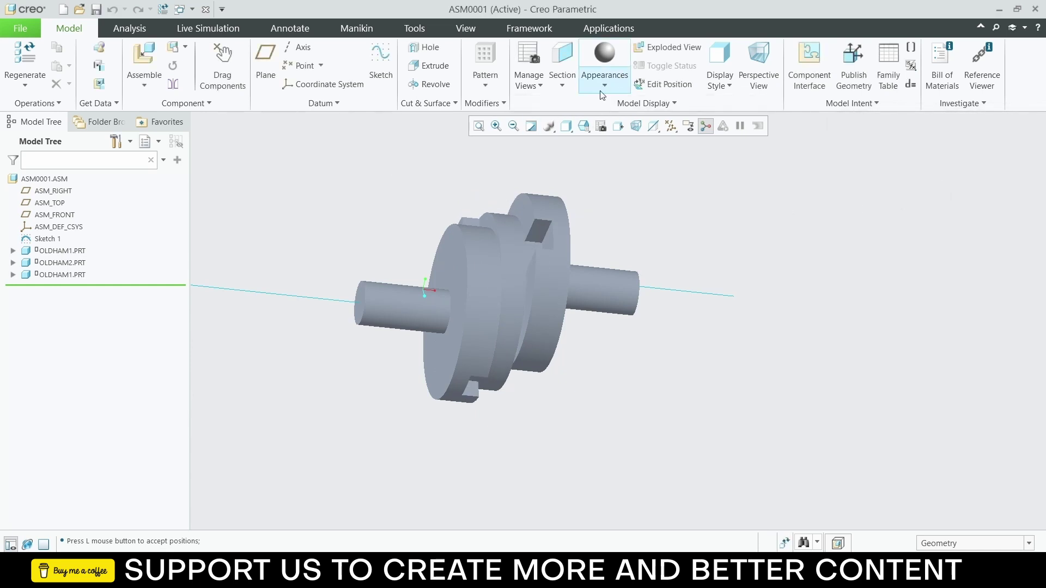
Step: Choose the yellow appearance and try to apply it to the OLDHAM2 disc and the first OLDHAM1 part
click(618, 91)
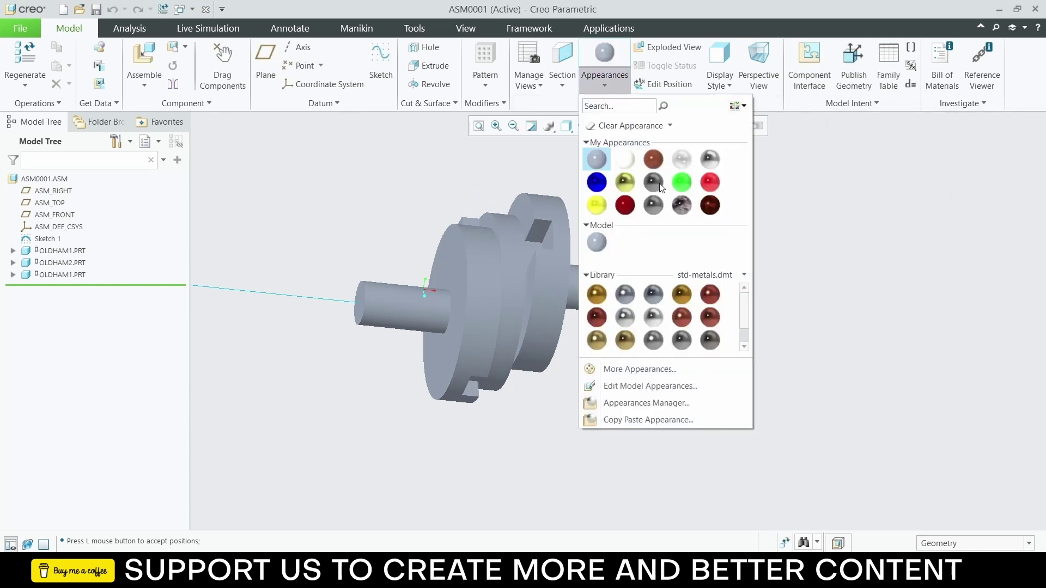
click(519, 259)
click(520, 249)
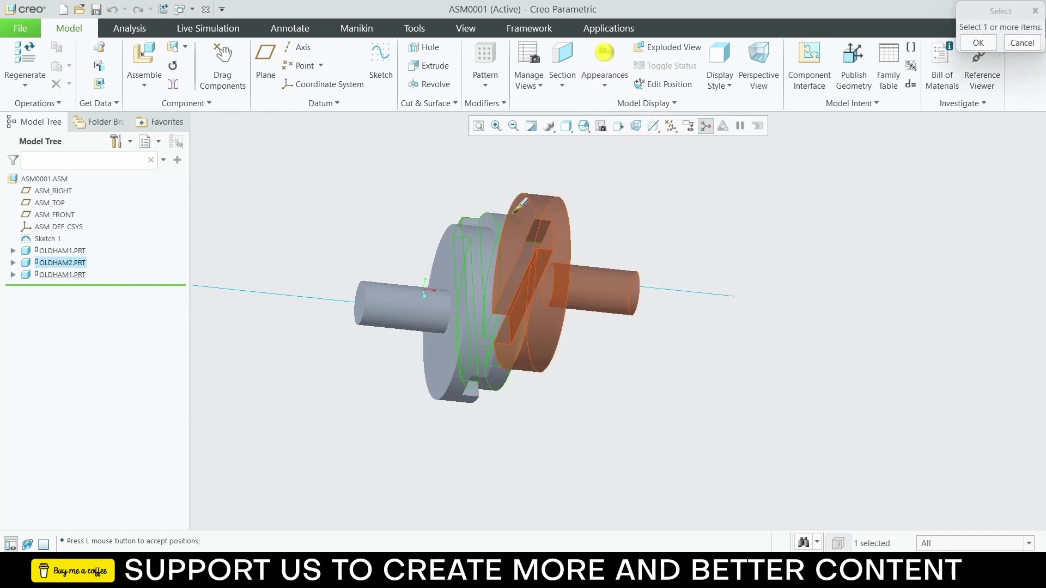
click(615, 91)
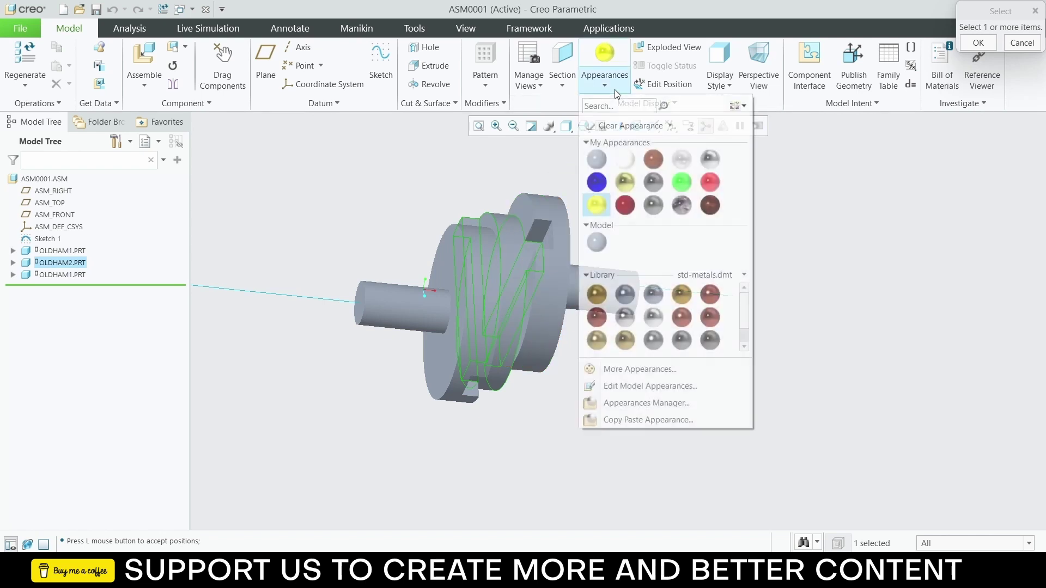
click(481, 265)
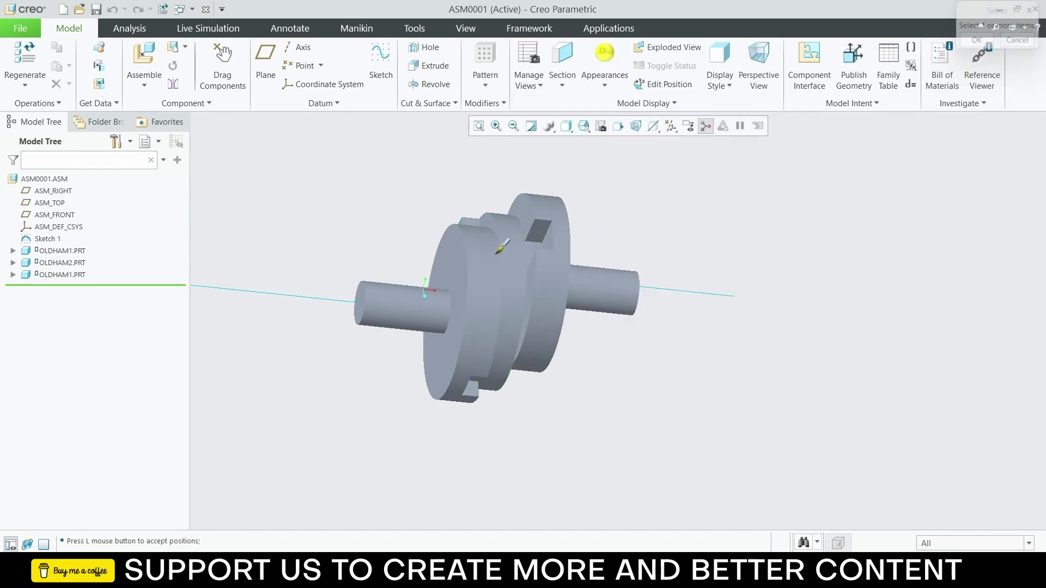
click(489, 252)
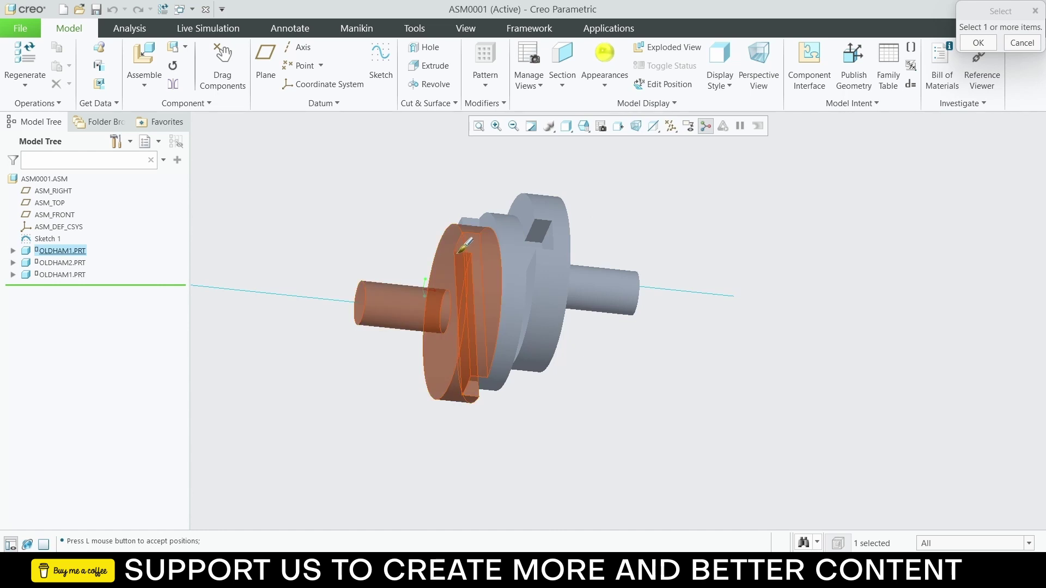
click(984, 42)
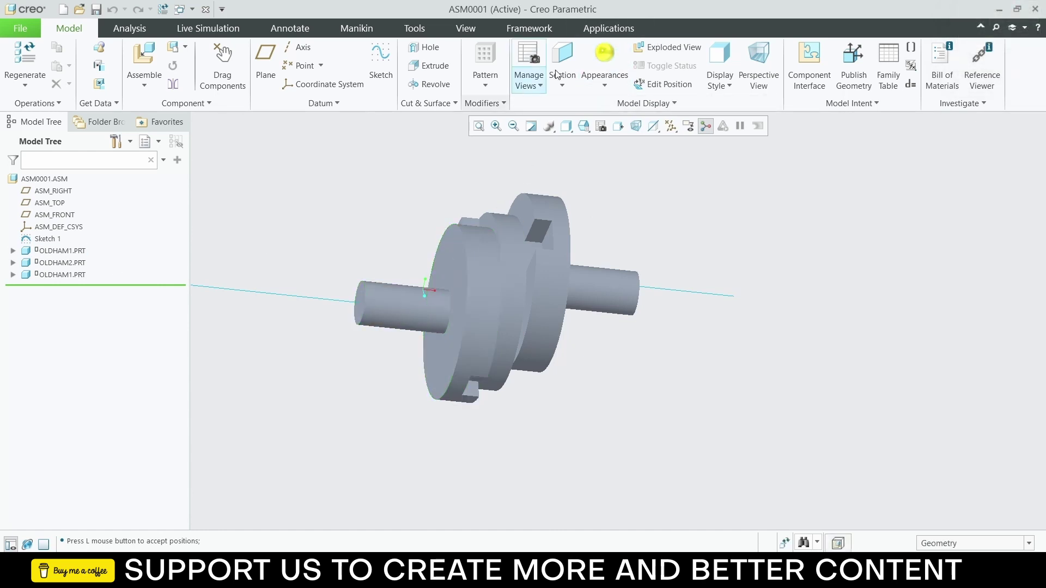
Step: Apply the yellow appearance to the second OLDHAM1 part
click(603, 52)
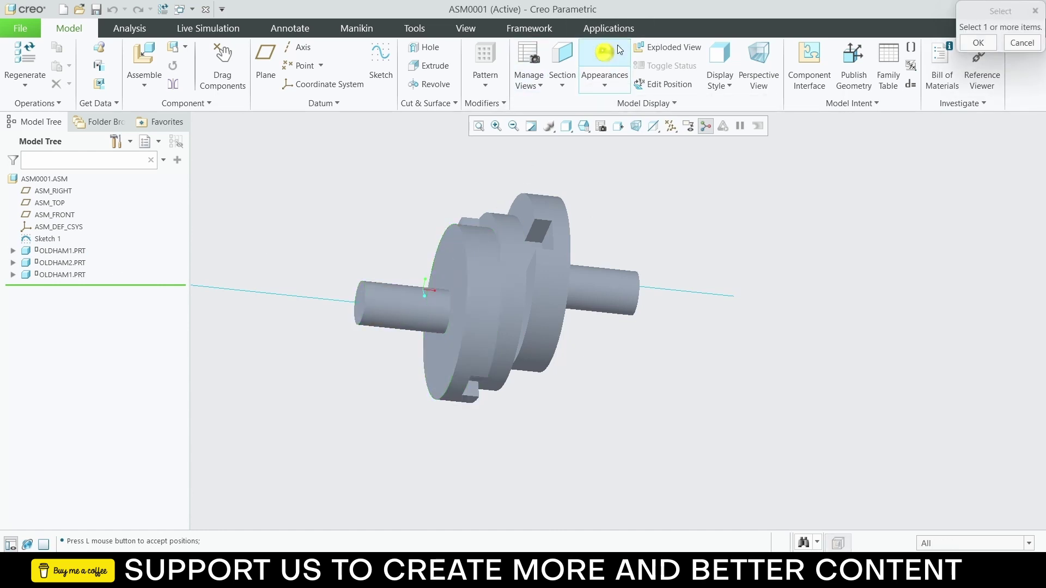
click(567, 246)
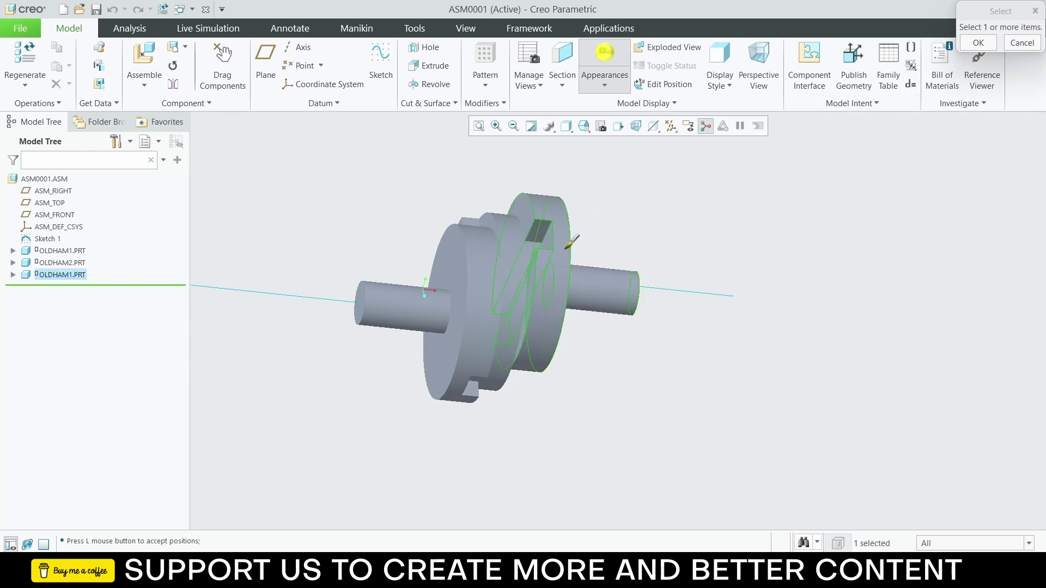
click(979, 42)
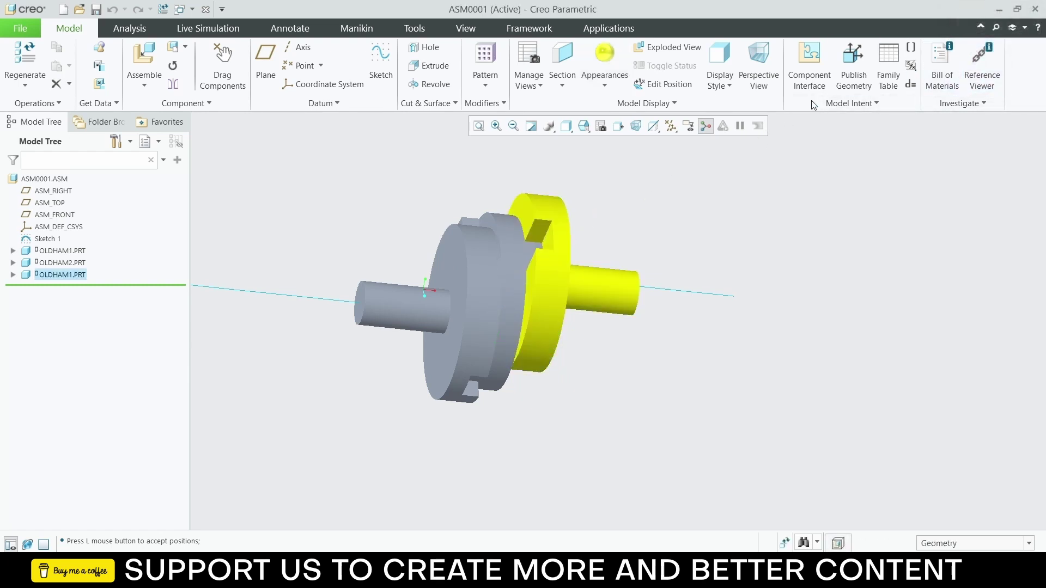
Step: Apply the red appearance to the OLDHAM2 centre disc
click(613, 87)
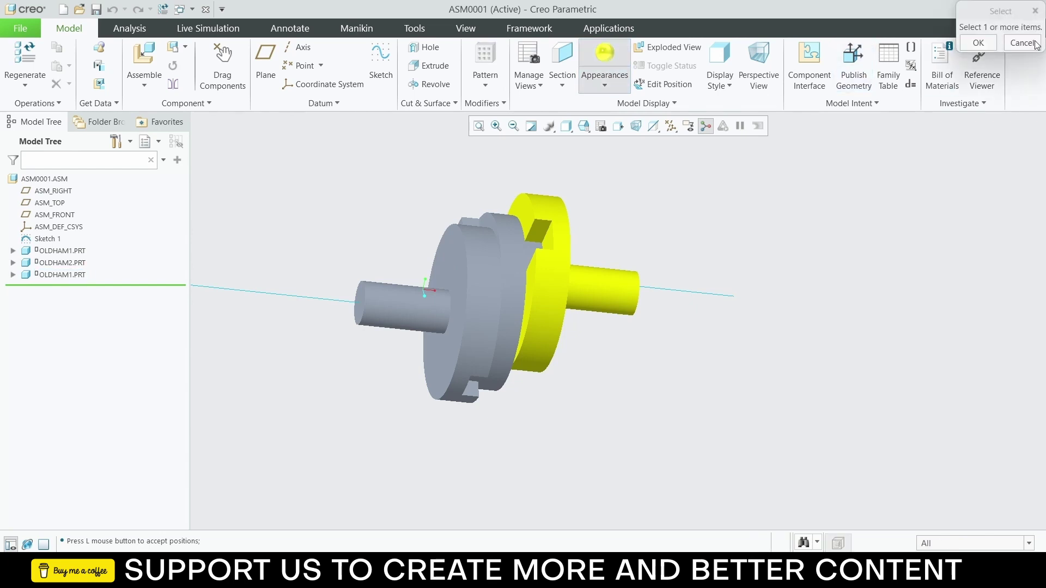
click(1035, 44)
click(605, 84)
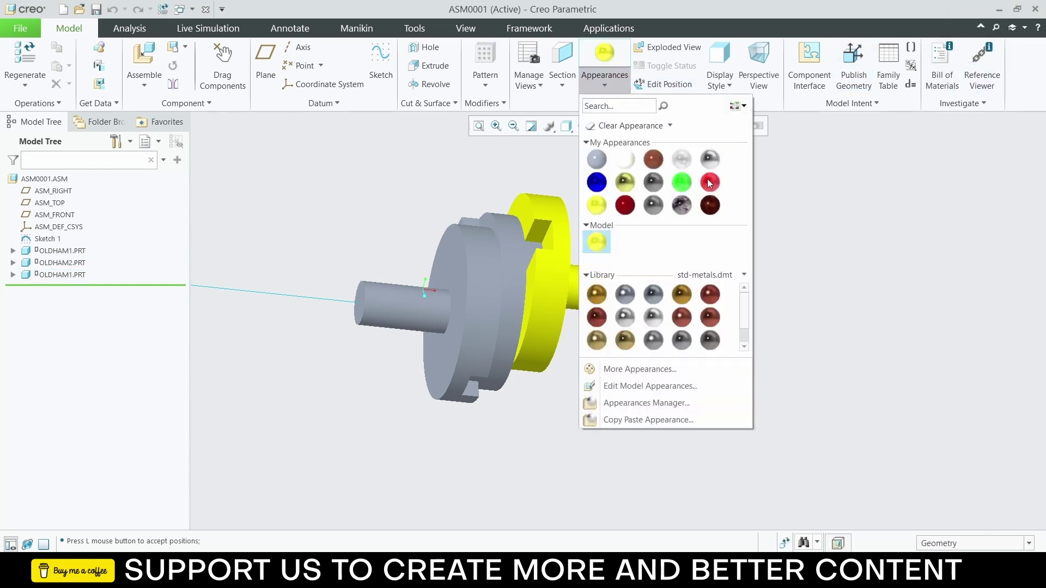
click(710, 182)
click(512, 233)
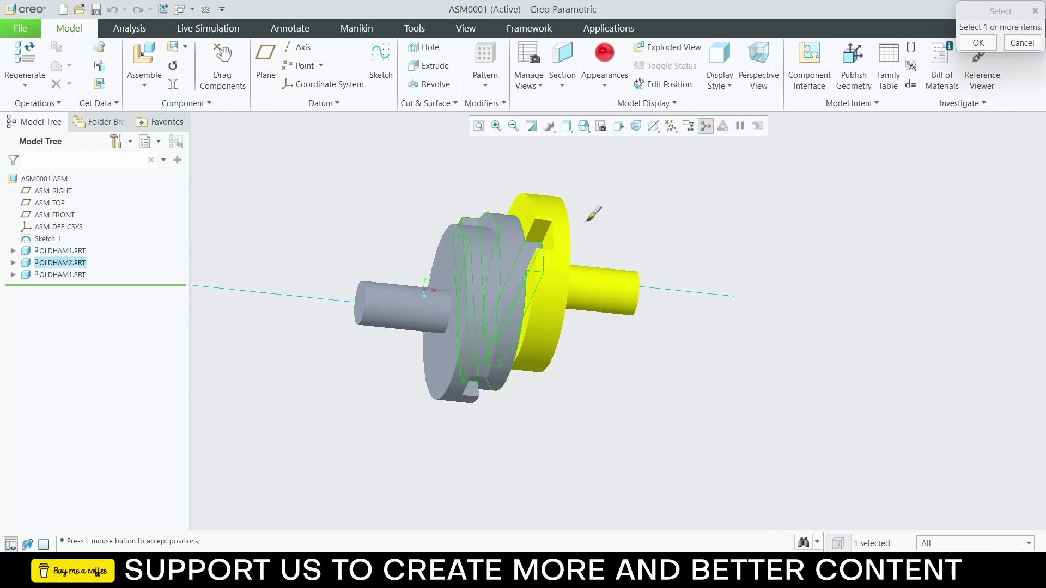
click(978, 42)
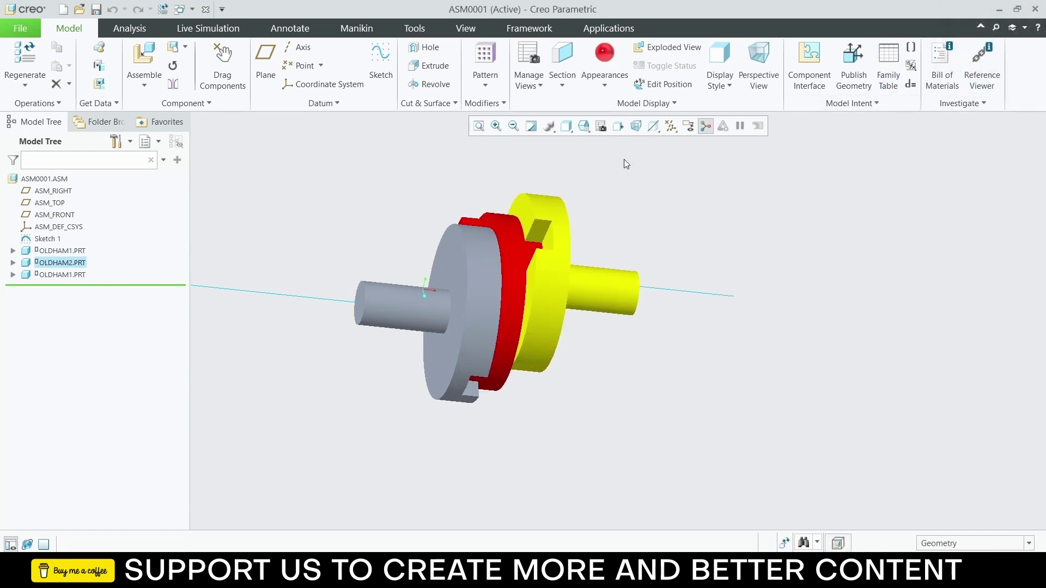
Step: Apply the blue appearance to the first OLDHAM1 part
click(616, 90)
click(594, 189)
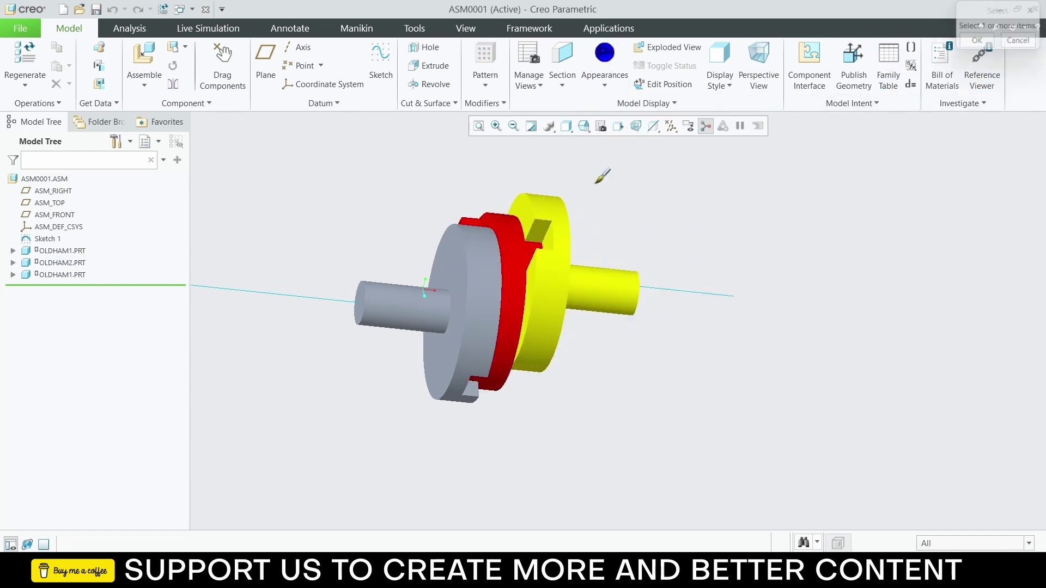
click(484, 248)
click(978, 42)
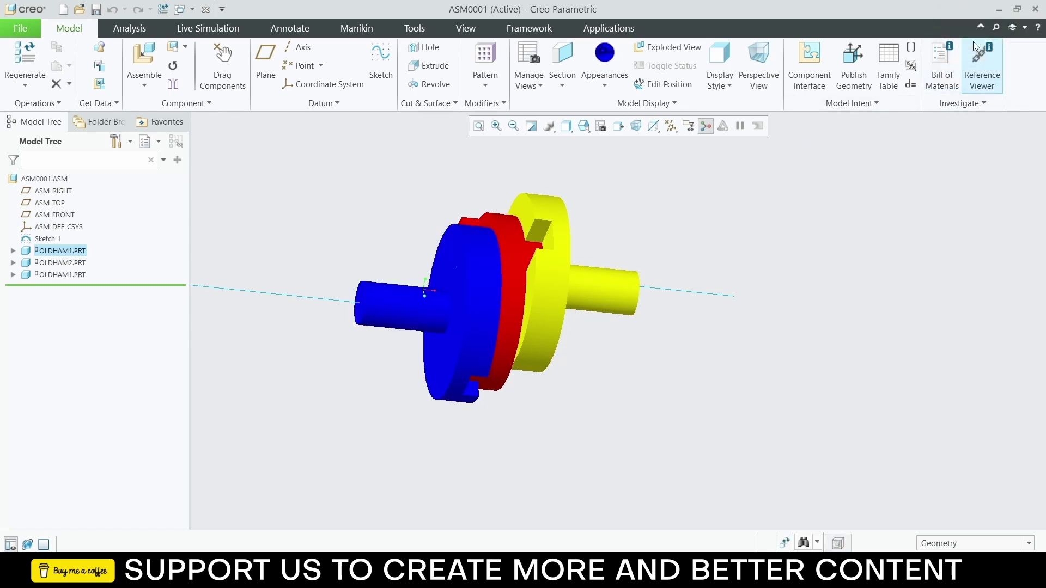
Step: Examine how the coloured hubs and centre disc move together using Drag Components in the mechanism
mouse_move(714, 205)
middle_down()
mouse_move(702, 182)
mouse_move(710, 190)
middle_up()
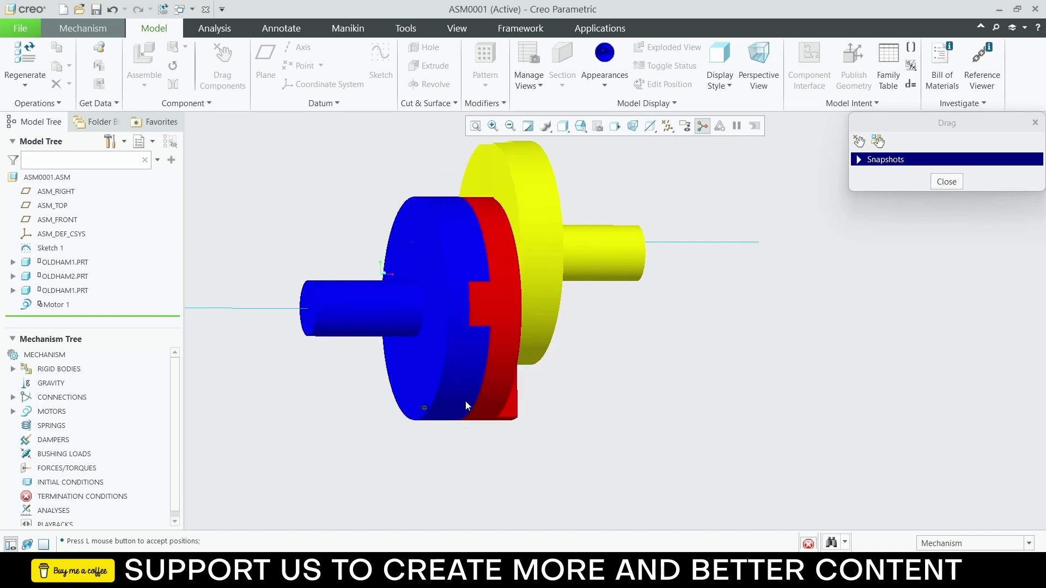
click(481, 245)
scroll(481, 243, up, 3)
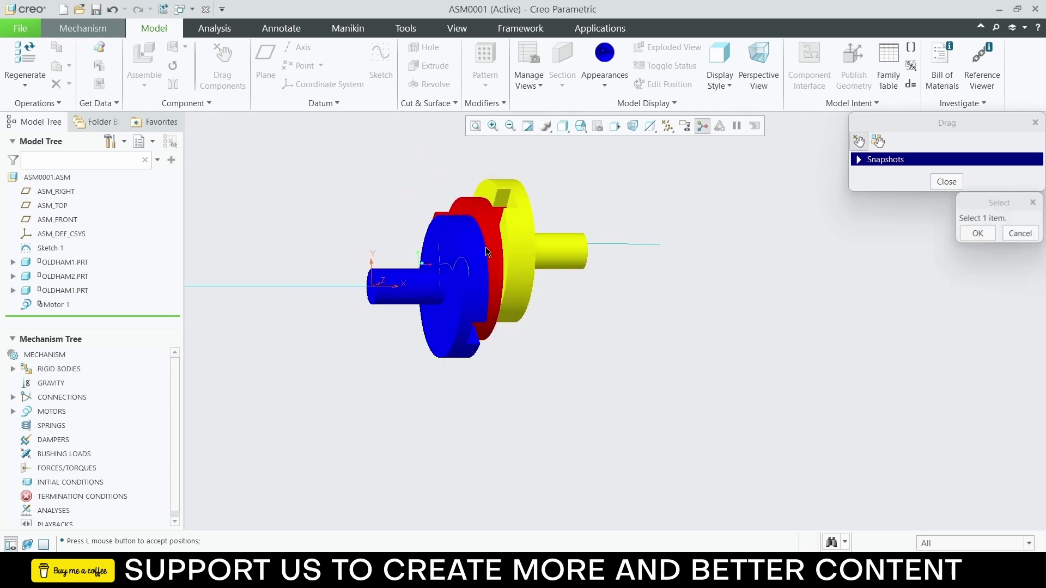
scroll(444, 209, down, 1)
scroll(445, 213, down, 2)
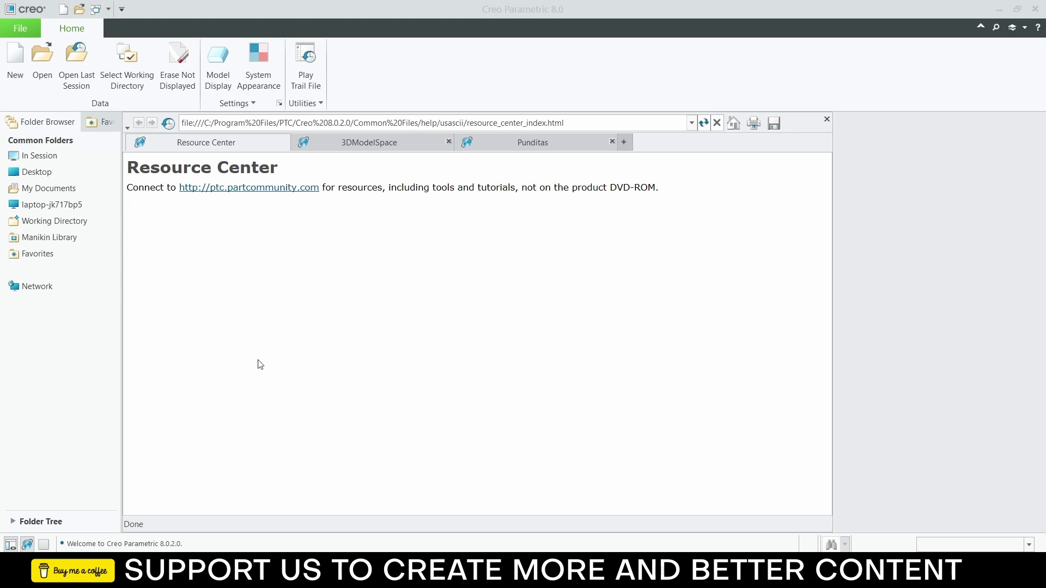
Step: Create a new solid part named Crank using the default template
click(17, 71)
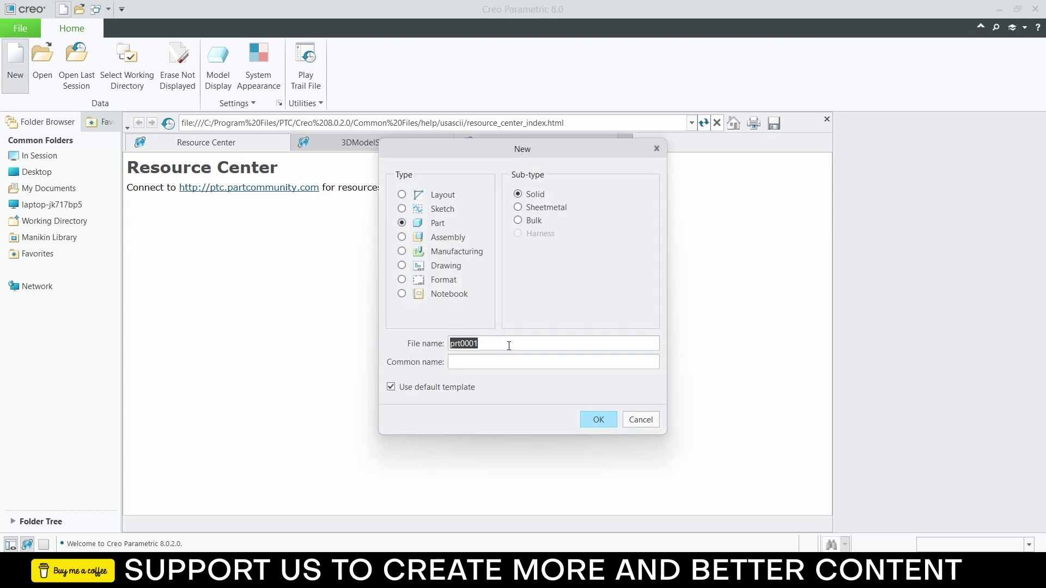
text(Crank)
click(583, 420)
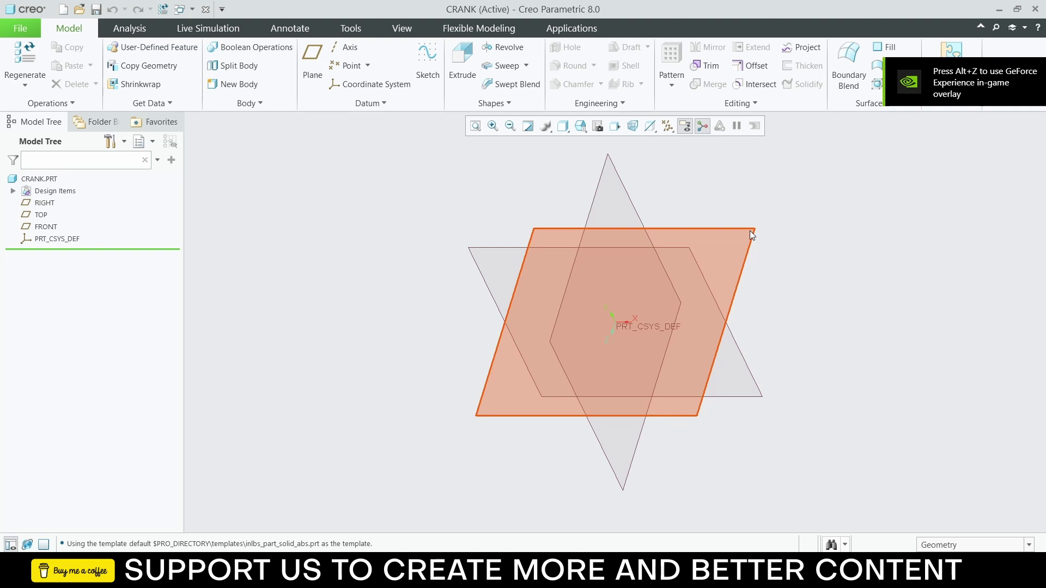
Step: Sketch a circle about 118 in diameter on the RIGHT plane, centred on the origin
click(45, 203)
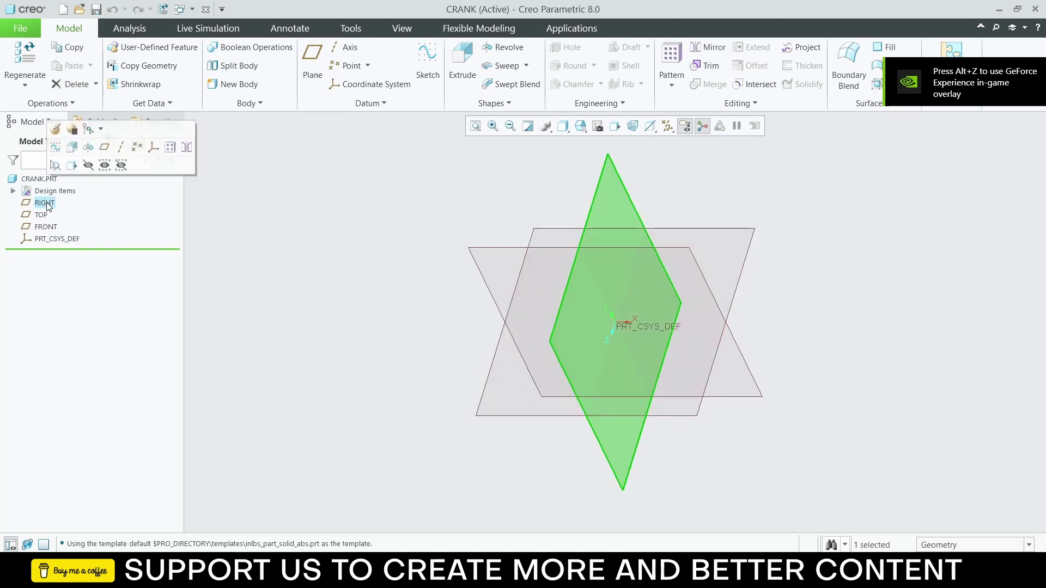
click(71, 165)
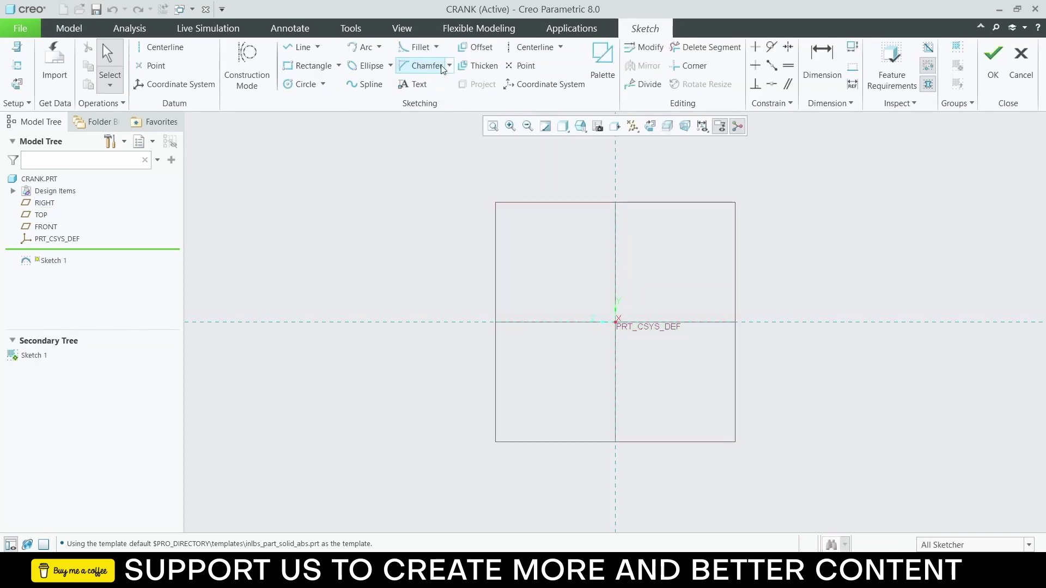
click(294, 85)
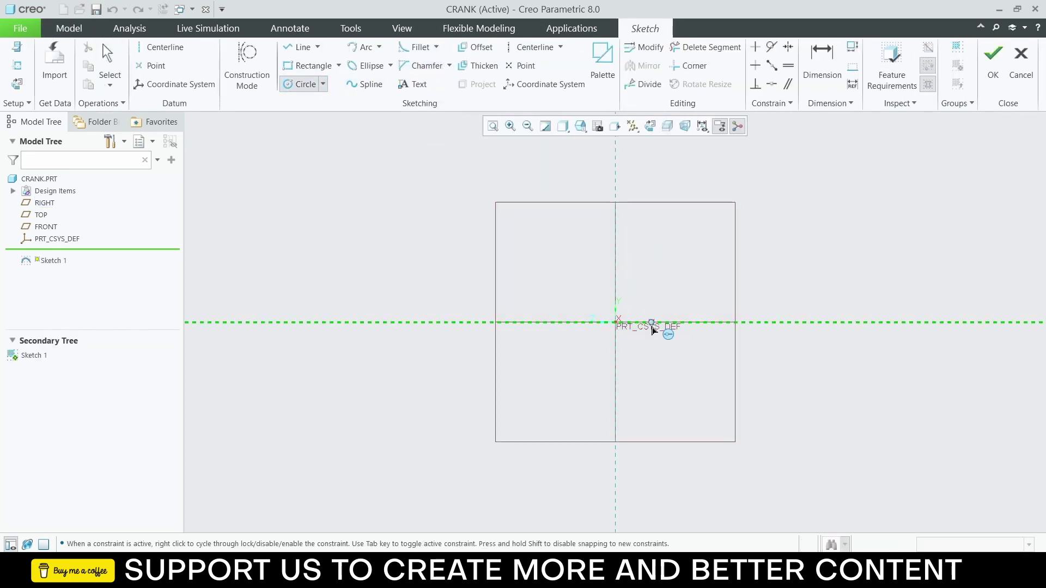
click(644, 334)
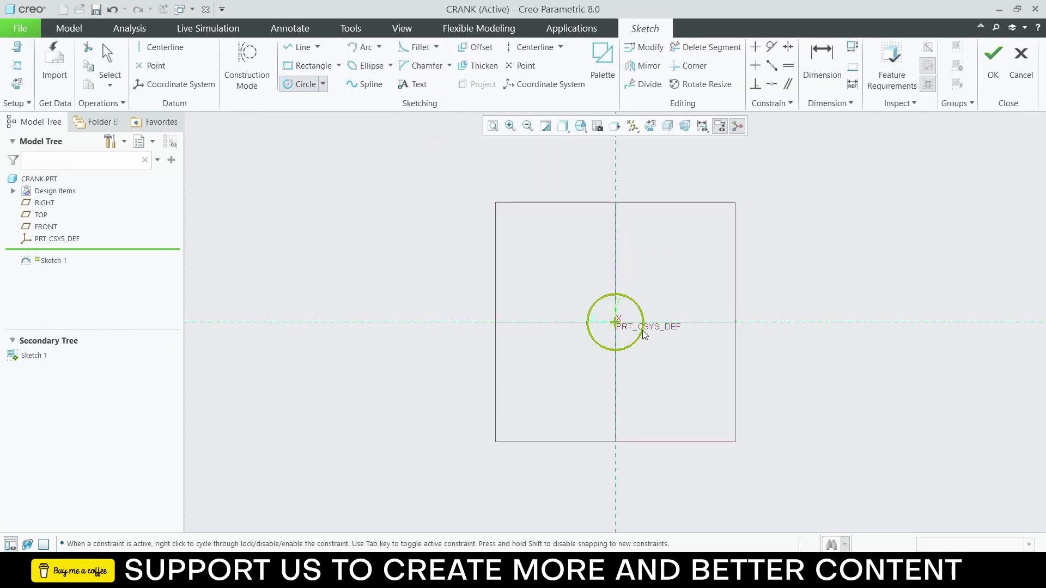
scroll(645, 359, down, 1)
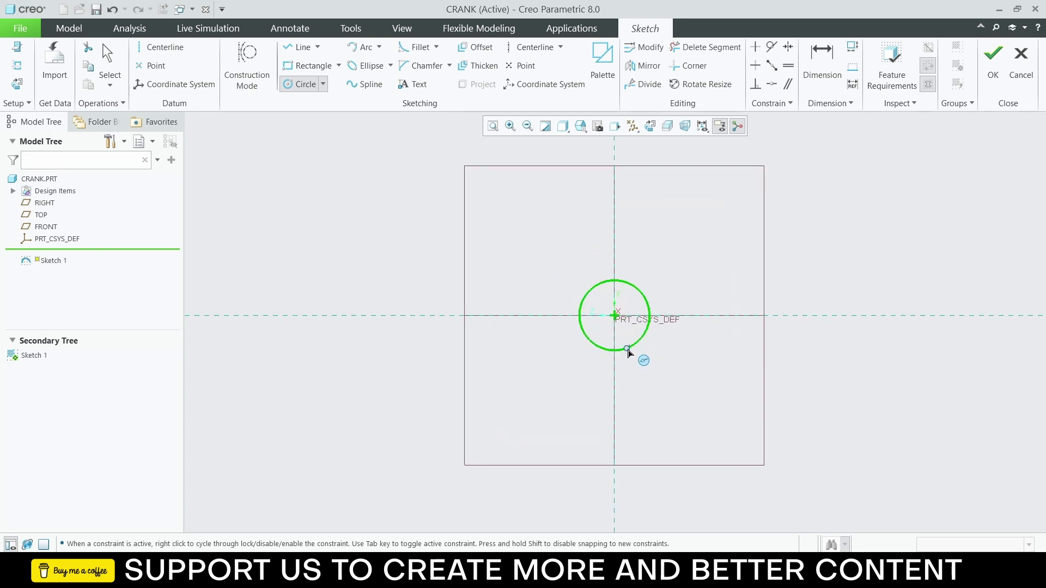
middle_click(556, 261)
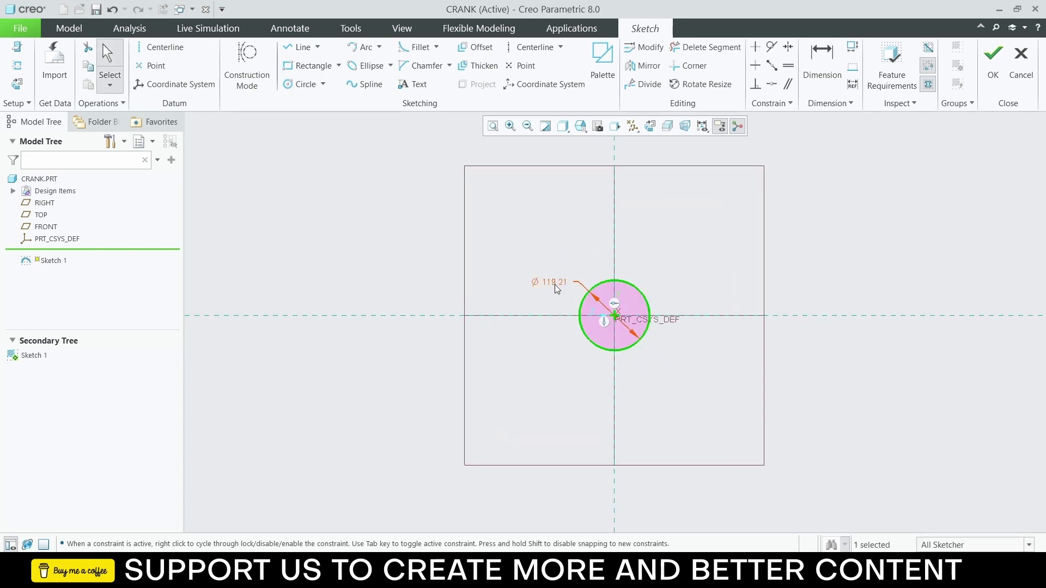
Step: Set the circle's diameter to 50 and finish the sketch
double_click(555, 283)
text(50)
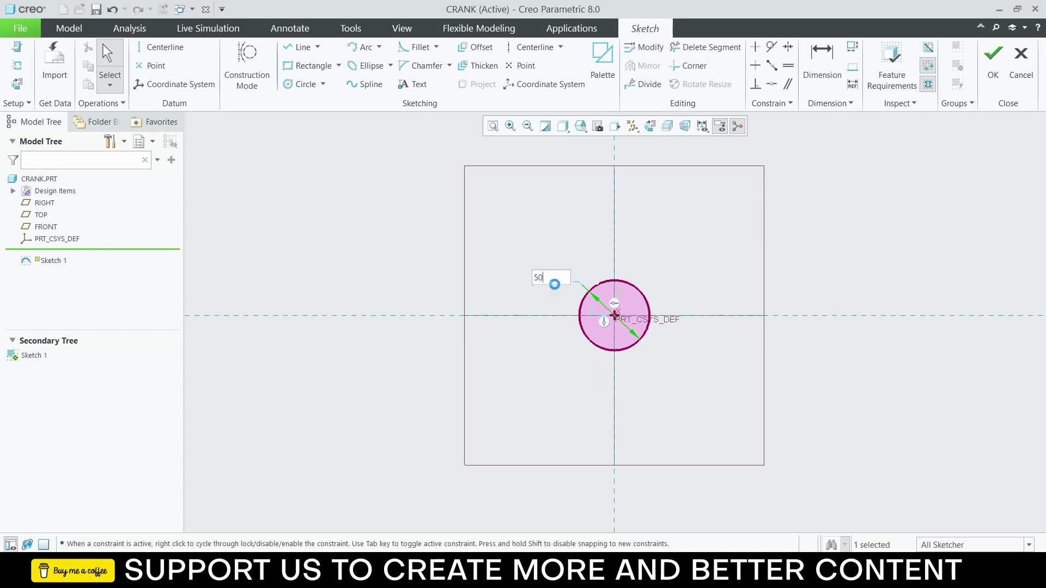
key(Return)
scroll(636, 342, up, 1)
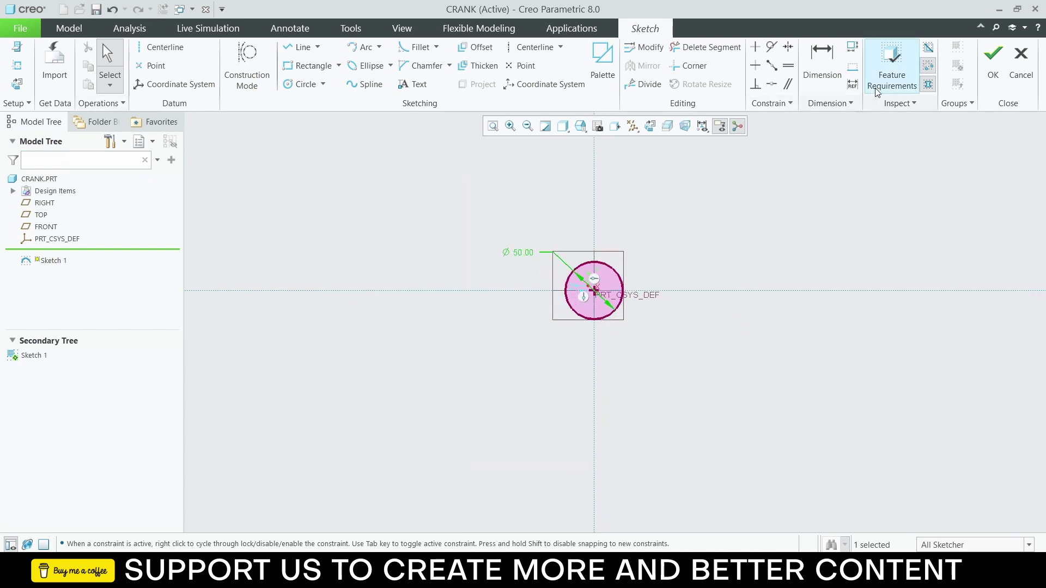
click(988, 59)
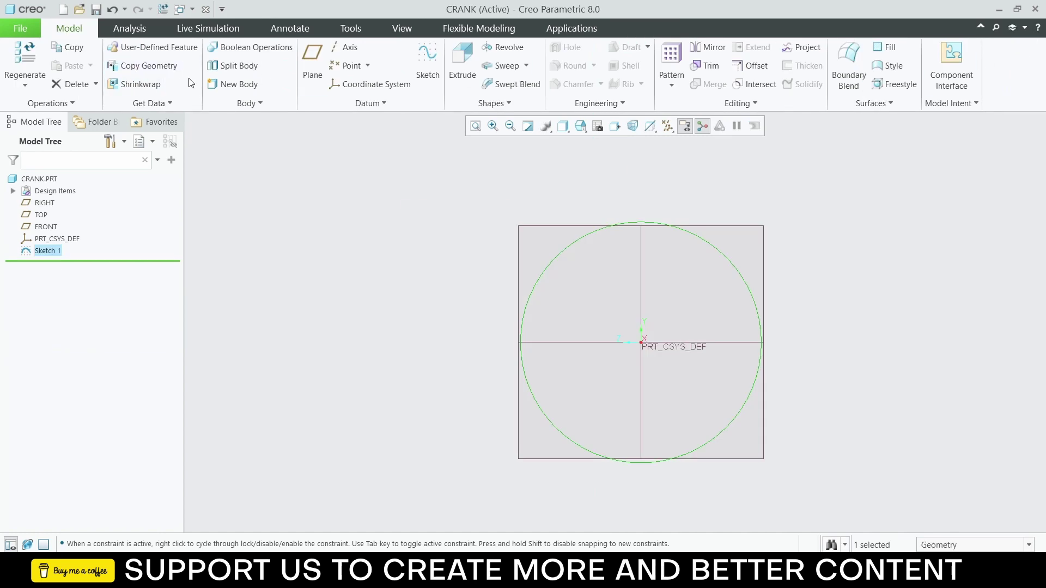
Step: Extrude the circle symmetrically about the sketch plane as a solid with a depth of 50
click(462, 65)
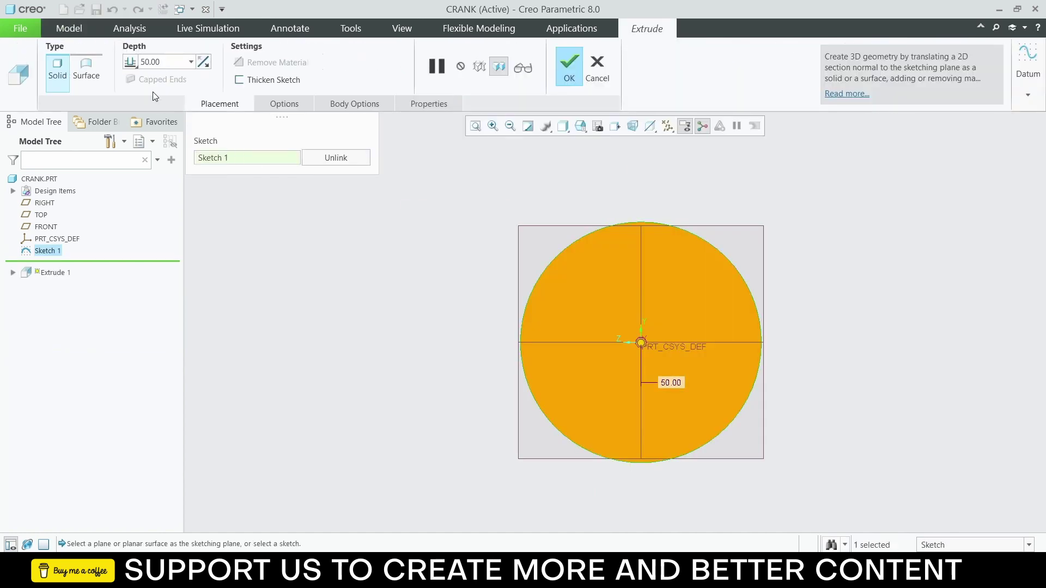
click(136, 68)
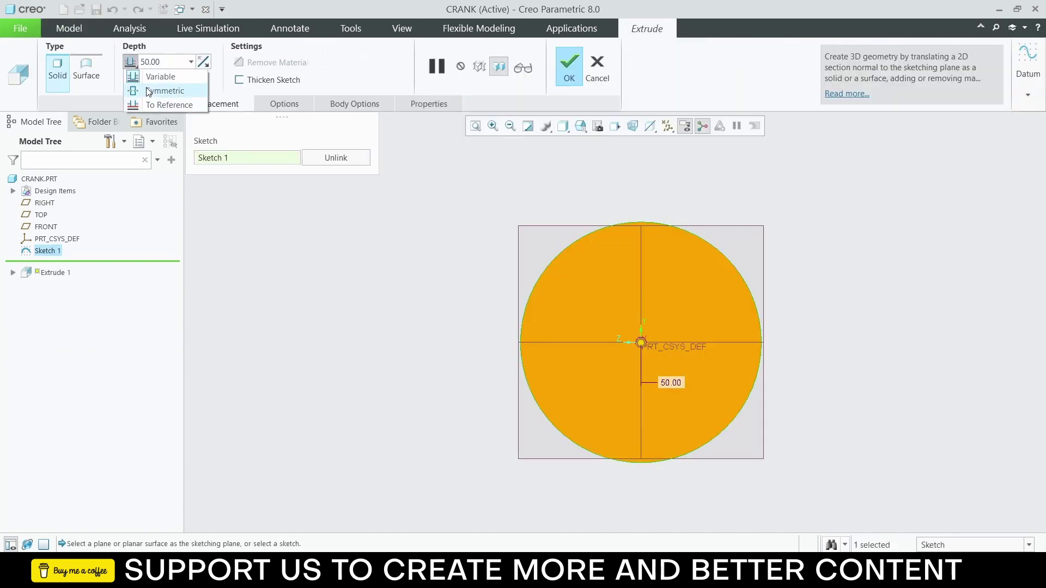
click(149, 92)
key(ctrl+d)
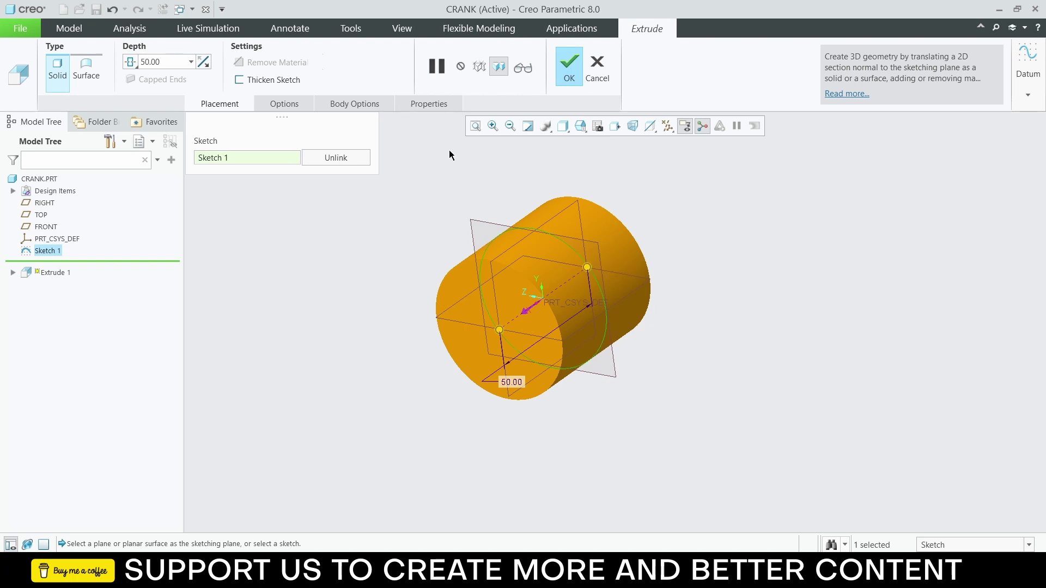
click(570, 60)
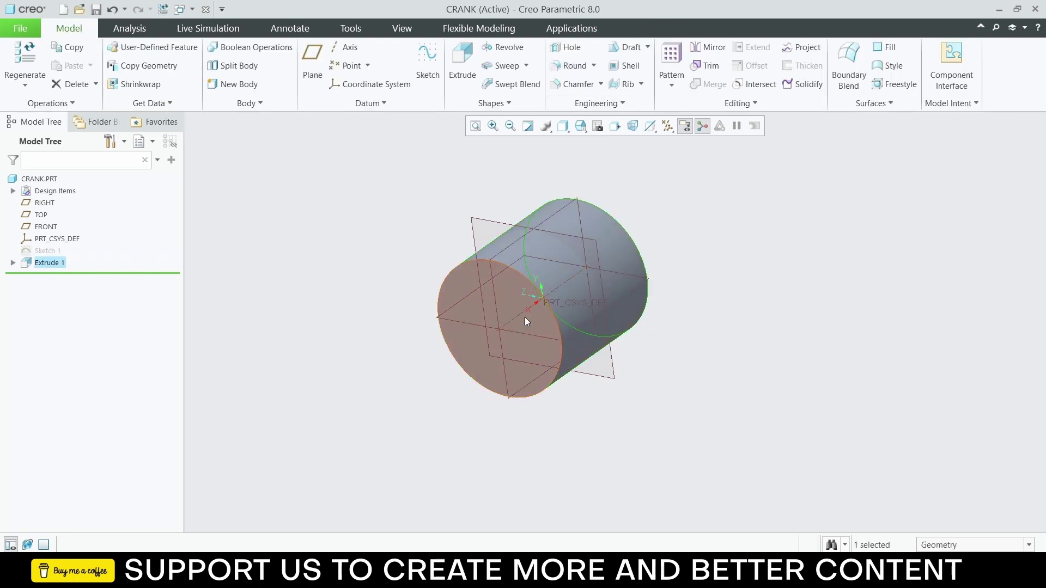
Step: Start a sketch on the cylinder's flat end face and draw a vertical line about 78 long downward from the centre
click(544, 334)
click(568, 299)
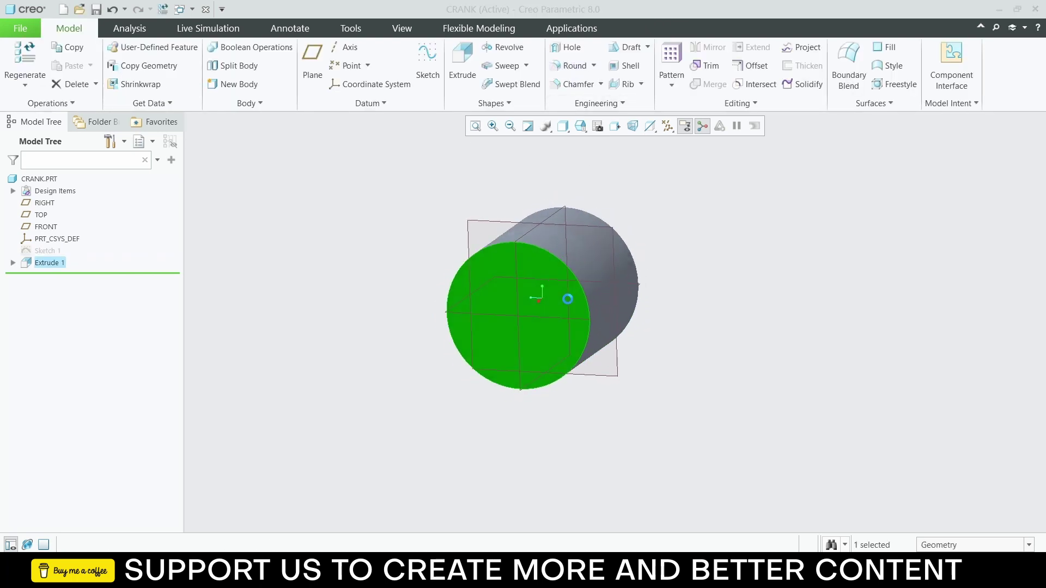
scroll(621, 373, down, 3)
scroll(581, 420, up, 3)
scroll(635, 434, down, 3)
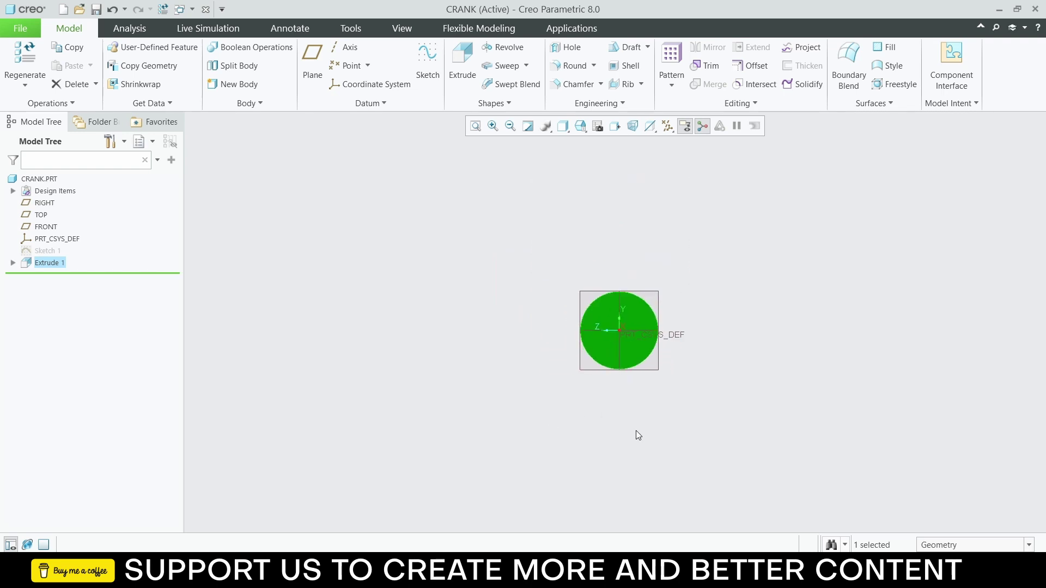
scroll(635, 434, up, 3)
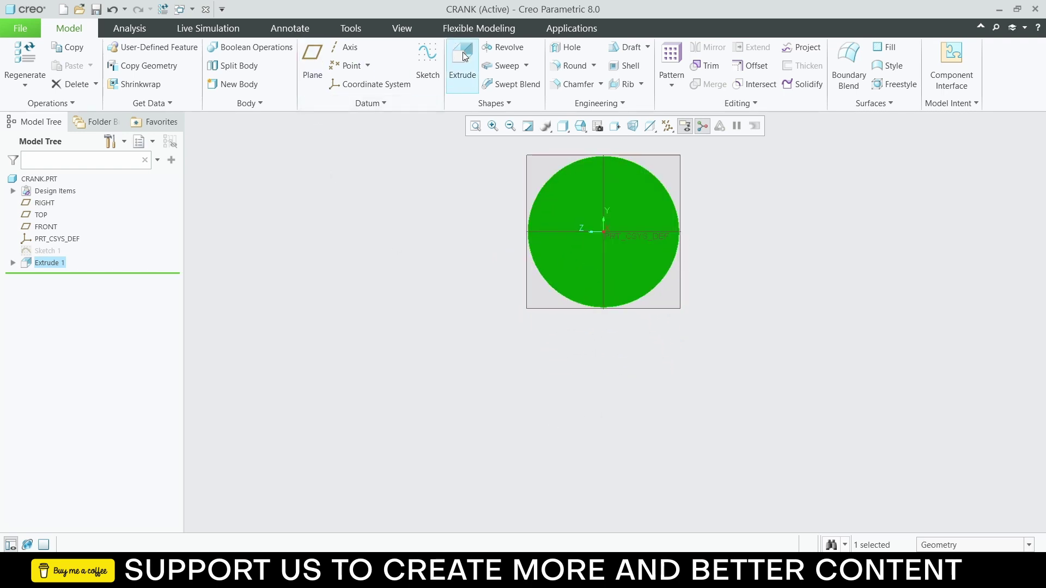
click(431, 61)
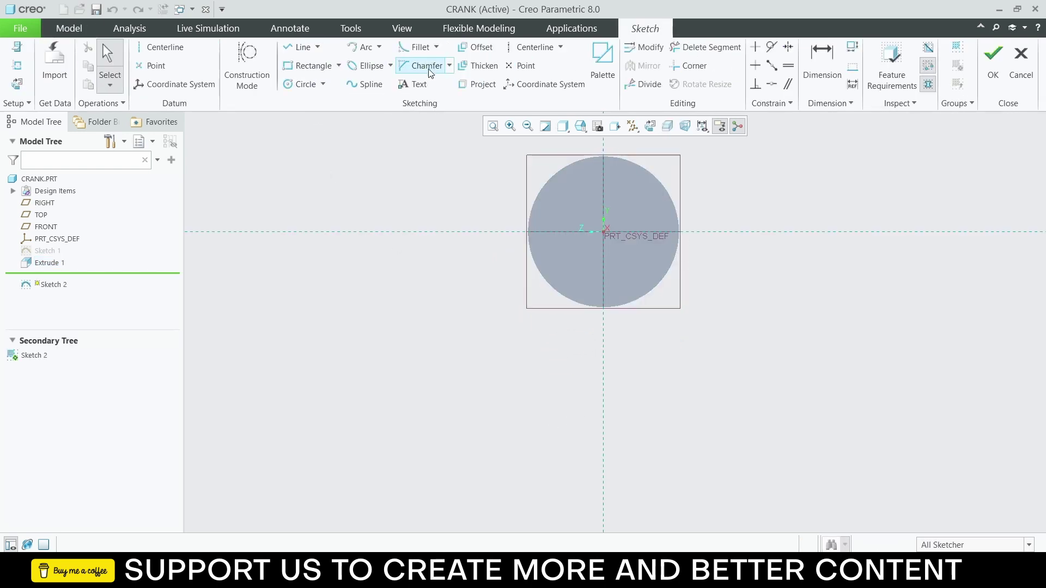
click(287, 49)
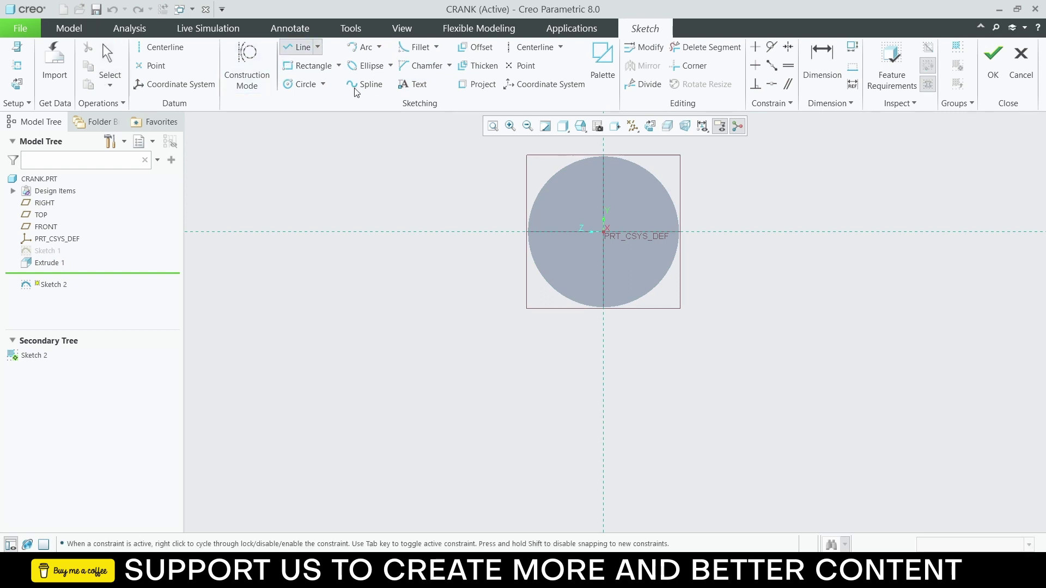
click(603, 232)
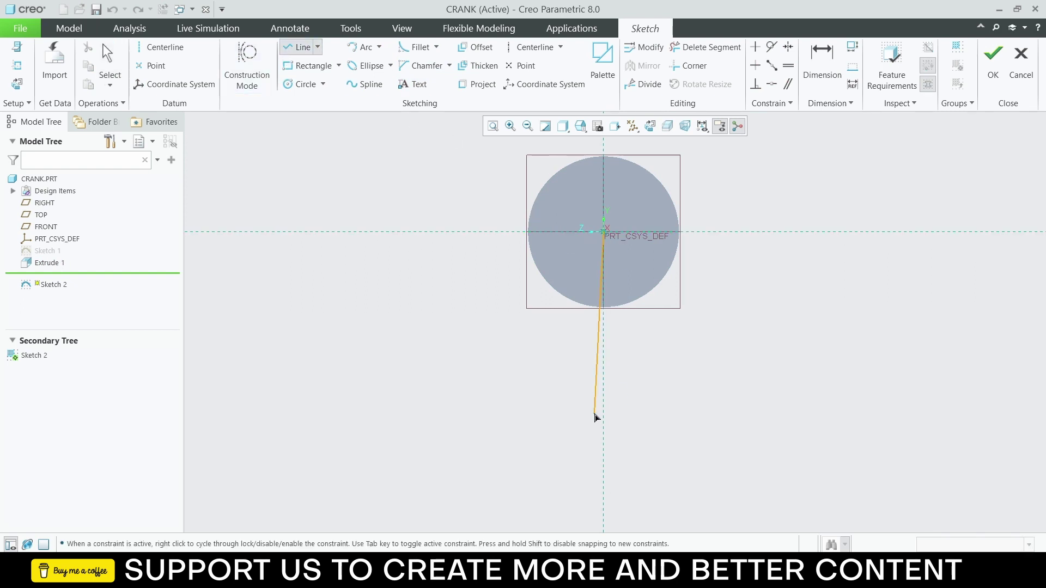
click(603, 470)
middle_click(640, 414)
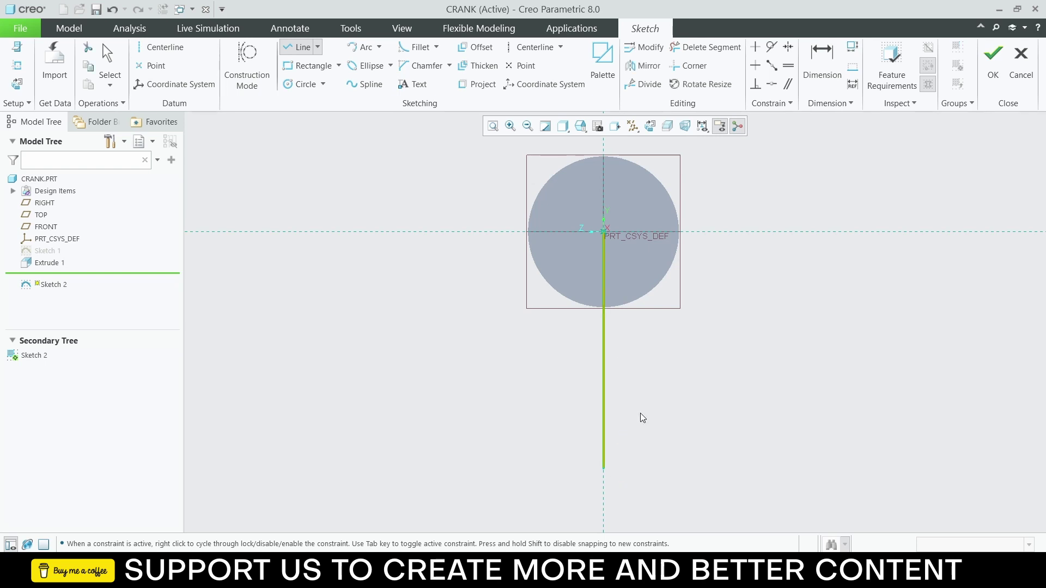
middle_click(639, 413)
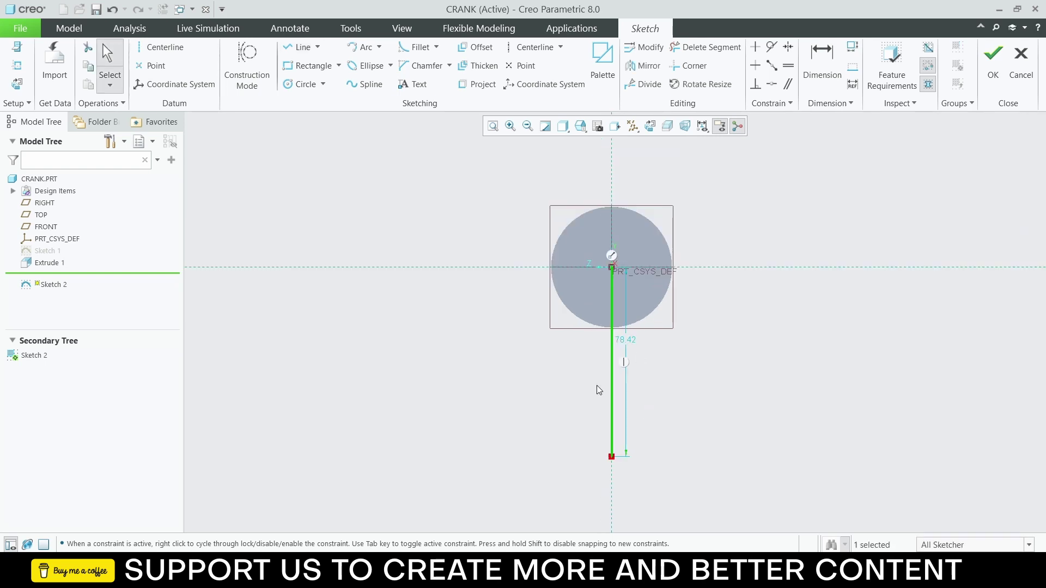
Step: Set the vertical line's length to 100
double_click(626, 341)
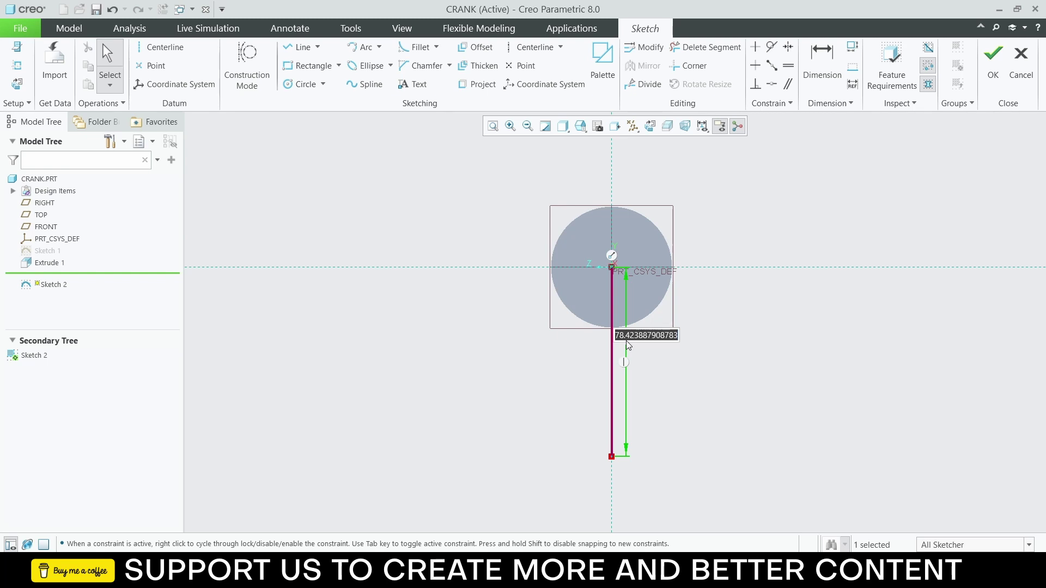
key(BackSpace)
text(100)
key(Return)
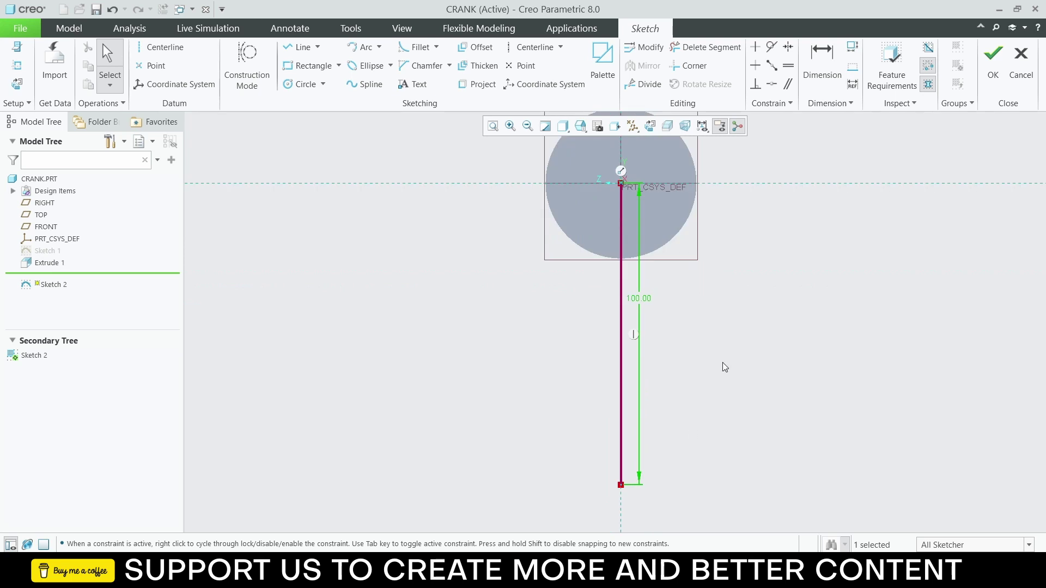
click(725, 367)
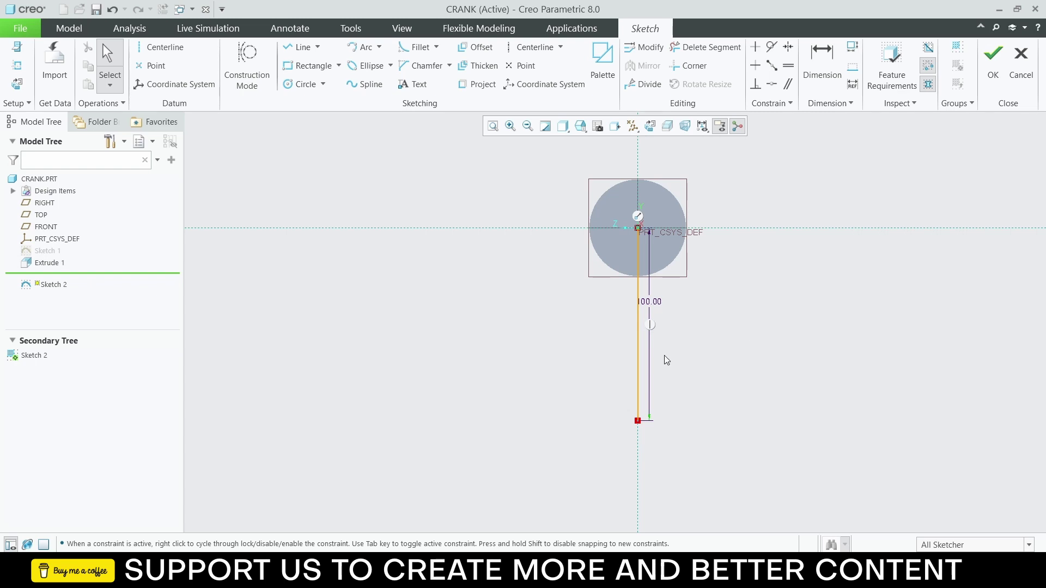
Step: Thicken the vertical line into a closed slot outline with circular end caps, a thickness of 60 and an offset of 30
click(638, 341)
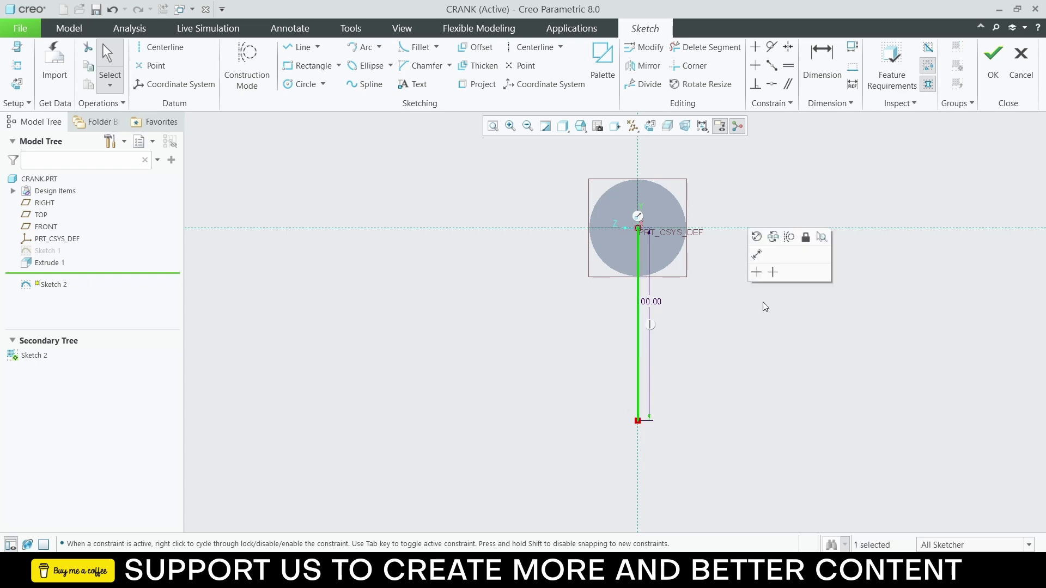
click(734, 330)
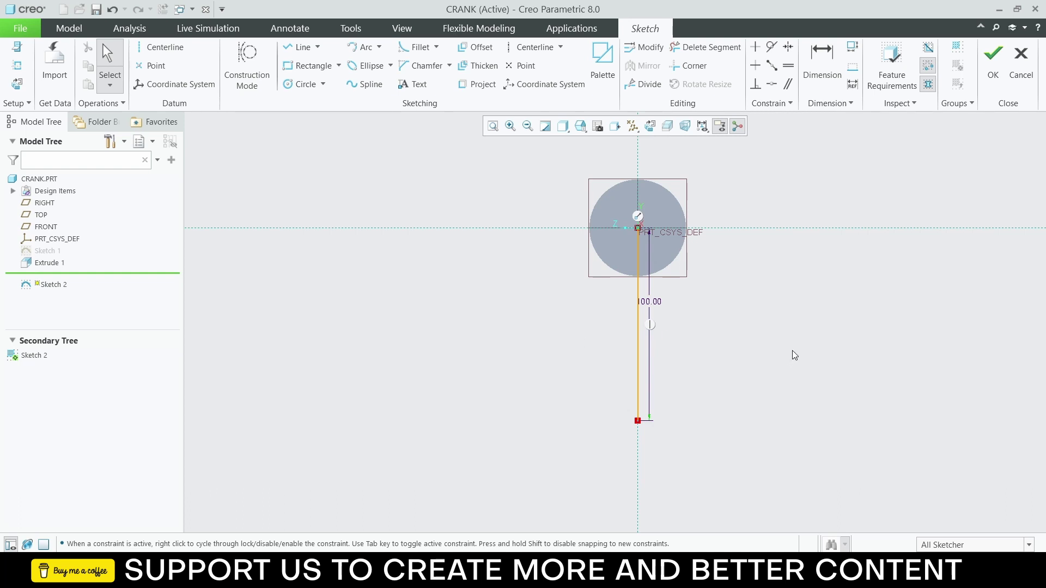
click(477, 65)
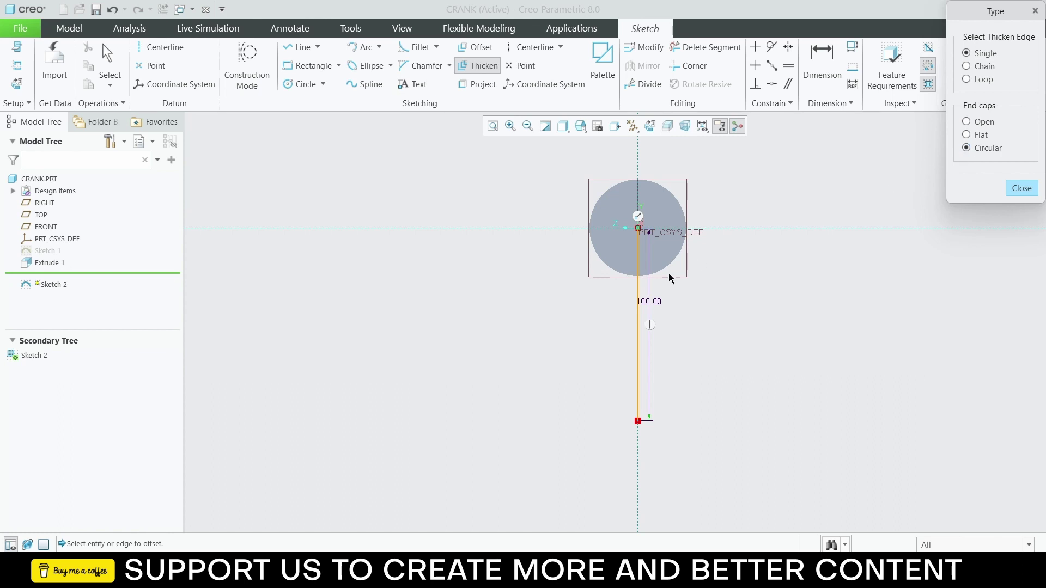
click(637, 302)
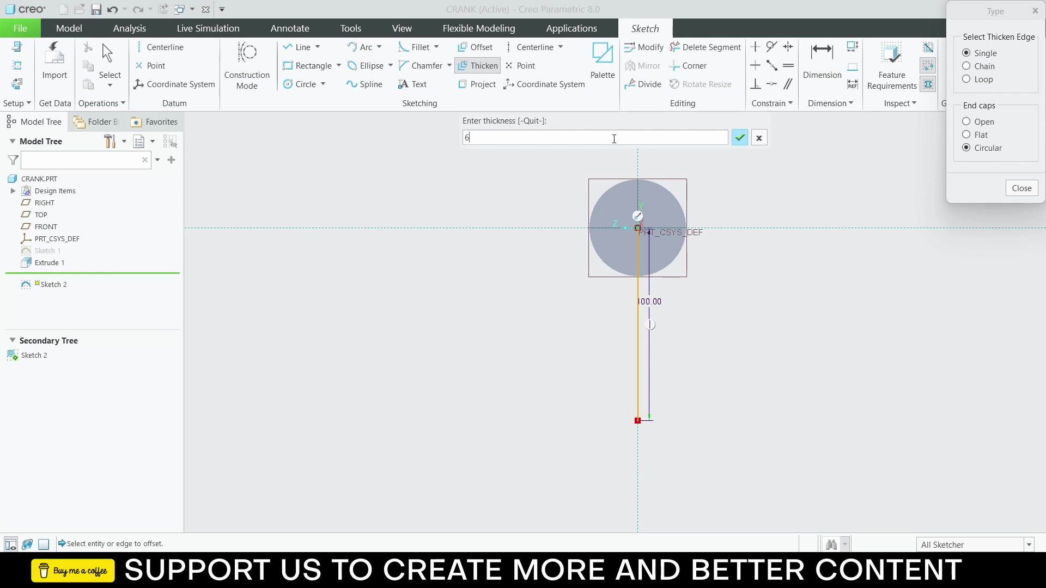
text(60)
click(742, 136)
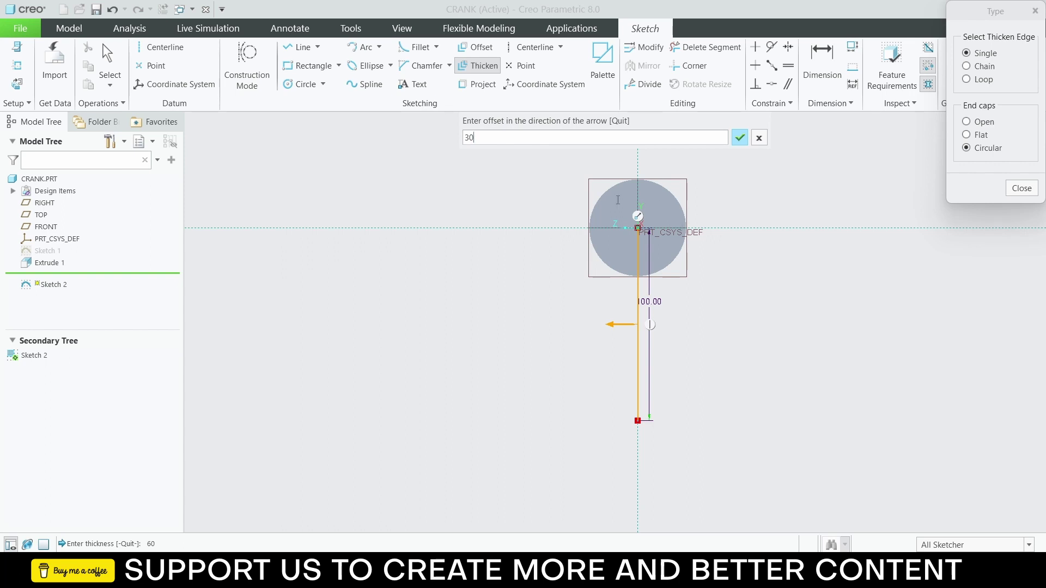
click(744, 140)
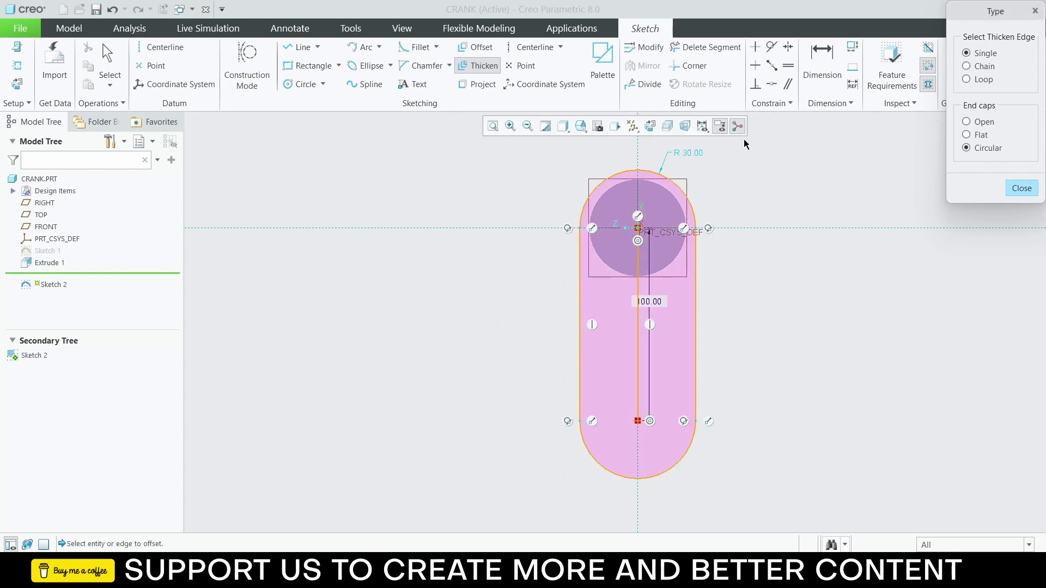
click(1023, 190)
Step: Convert the slot's vertical centre line to construction geometry and finish the sketch
click(637, 332)
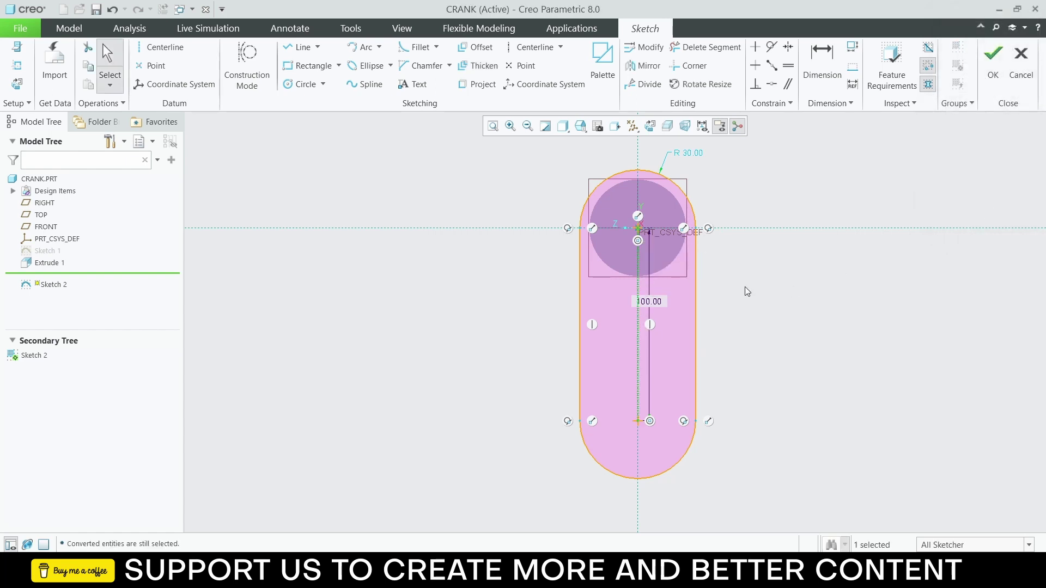
middle_drag(747, 292, 685, 310)
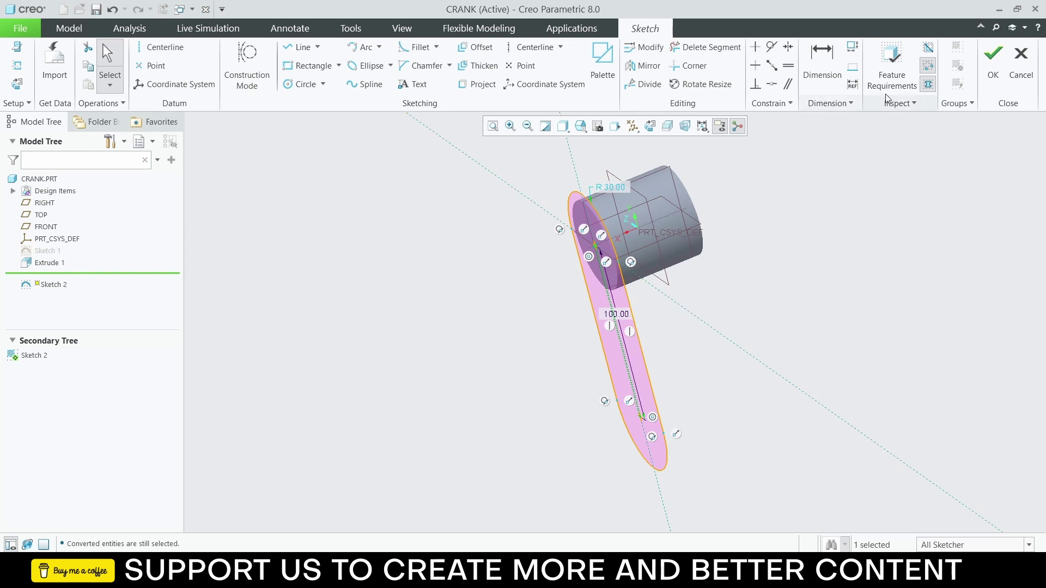
click(992, 60)
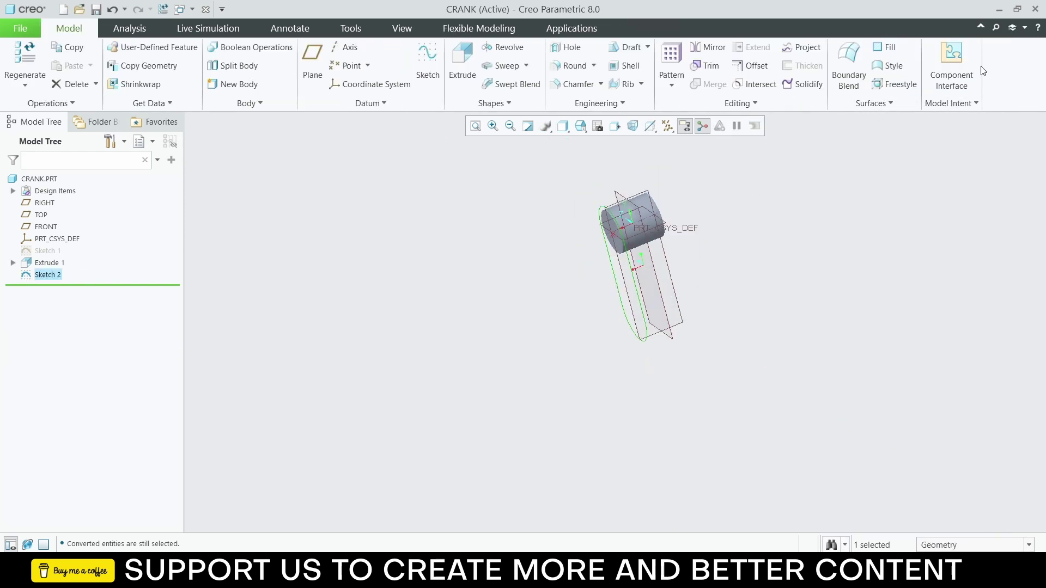
Step: Extrude the slot-shaped web sketch as a solid to a depth of 10
click(459, 76)
drag(171, 63, 2, 56)
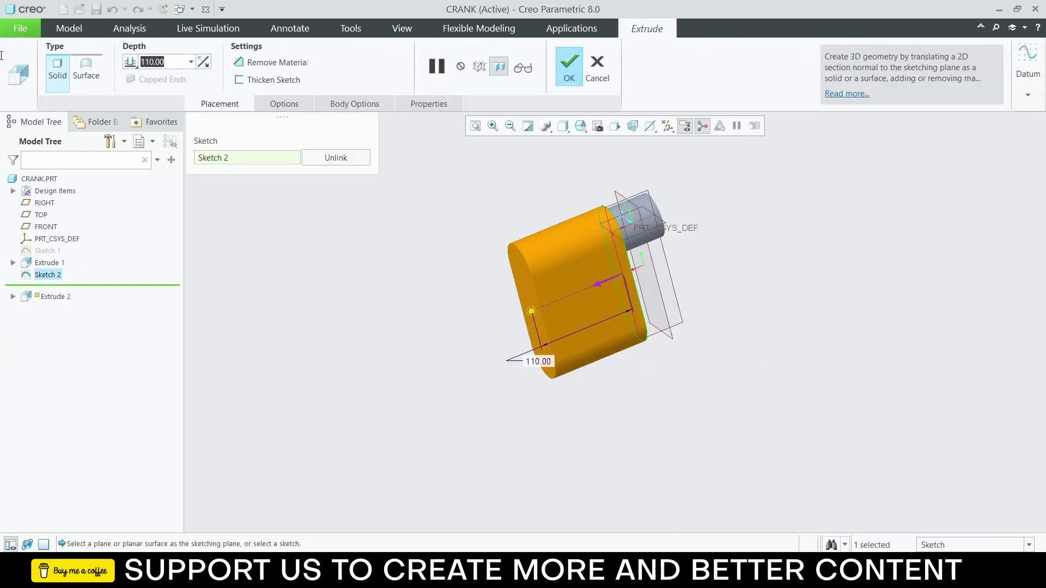
text(10)
key(Return)
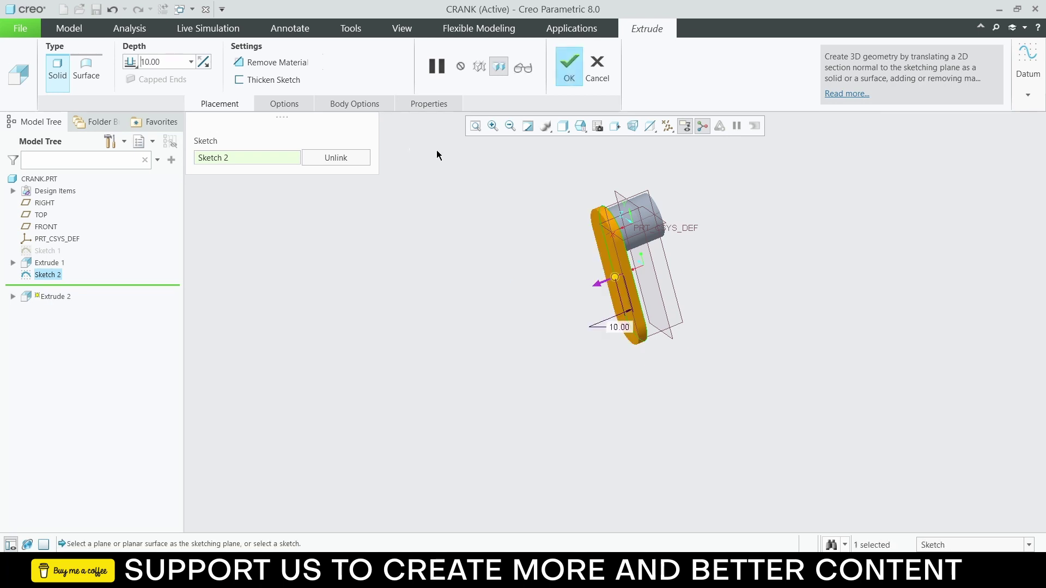
click(574, 71)
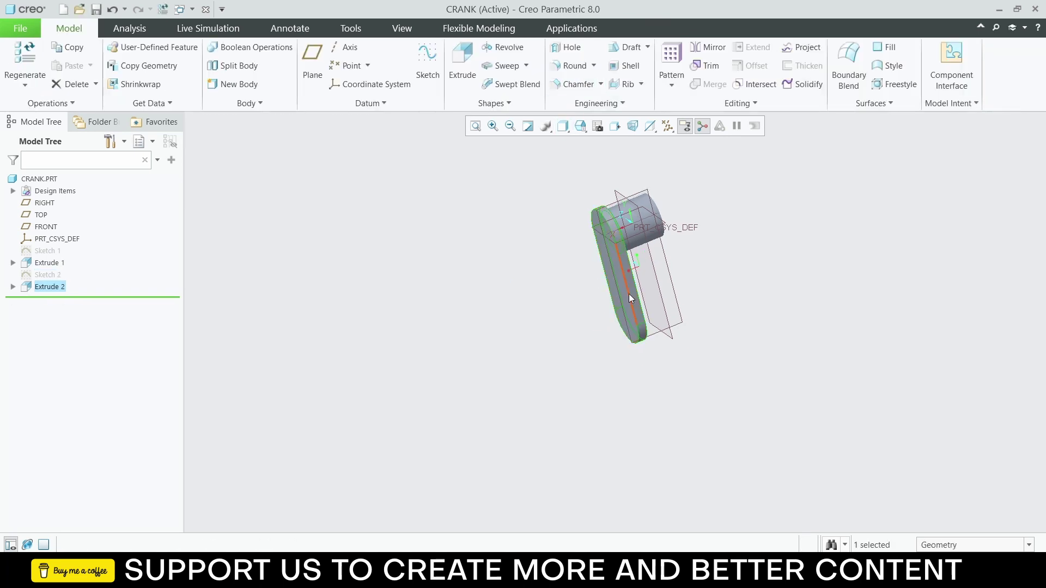
Step: Sketch a circle on the web's outer flat face, concentric with its lower rounded end and matching its radius, and finish the sketch
middle_drag(565, 307, 643, 281)
scroll(643, 282, up, 3)
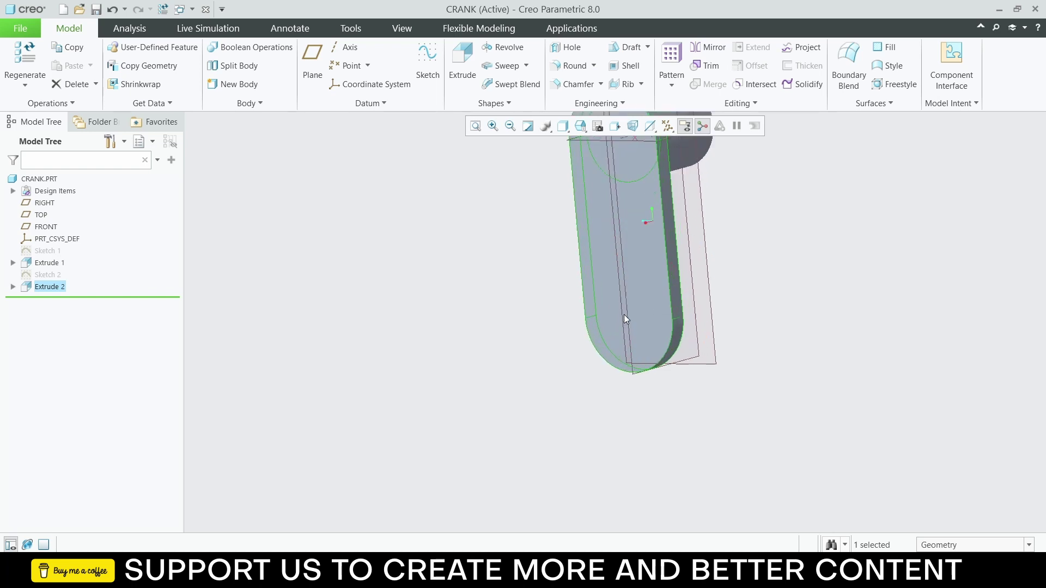
click(613, 309)
click(638, 273)
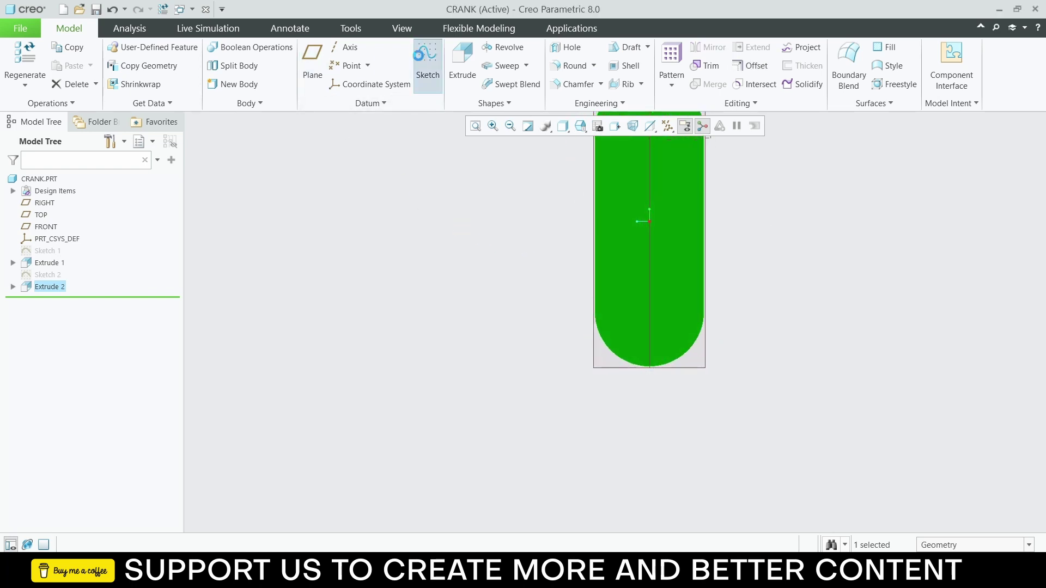
click(427, 55)
click(299, 86)
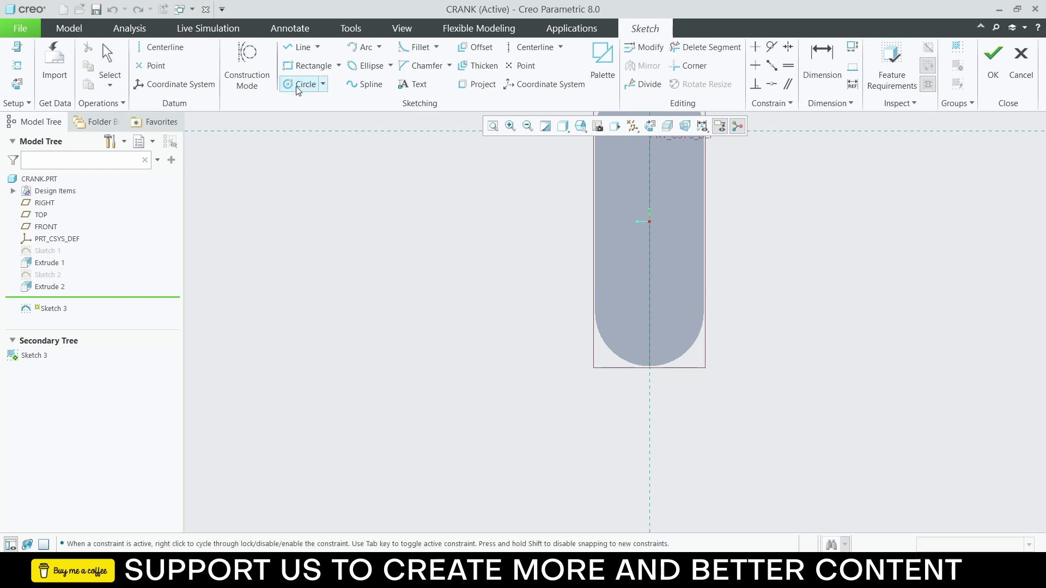
click(647, 316)
middle_click(621, 330)
click(649, 311)
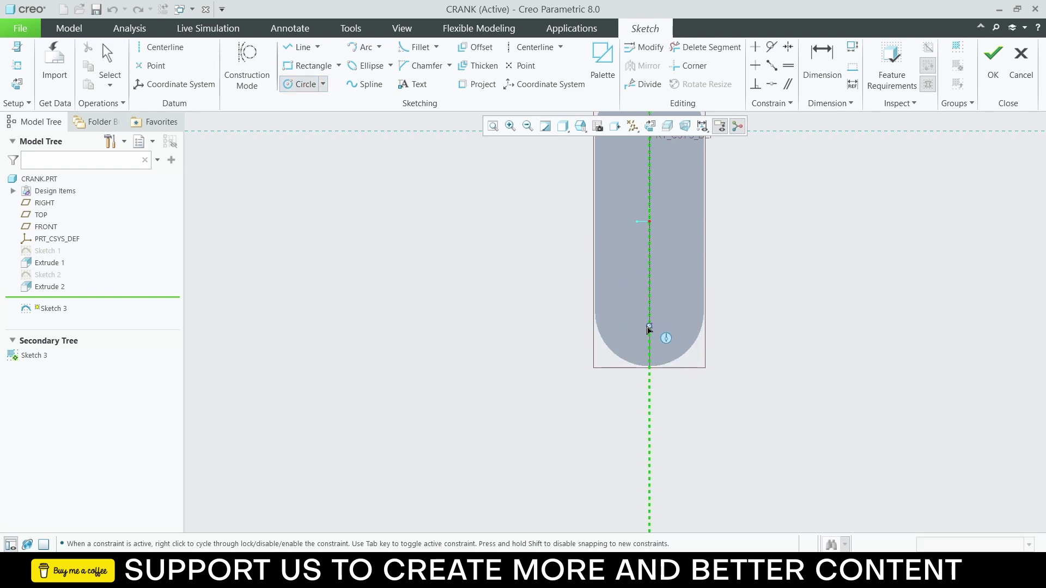
click(648, 366)
click(649, 313)
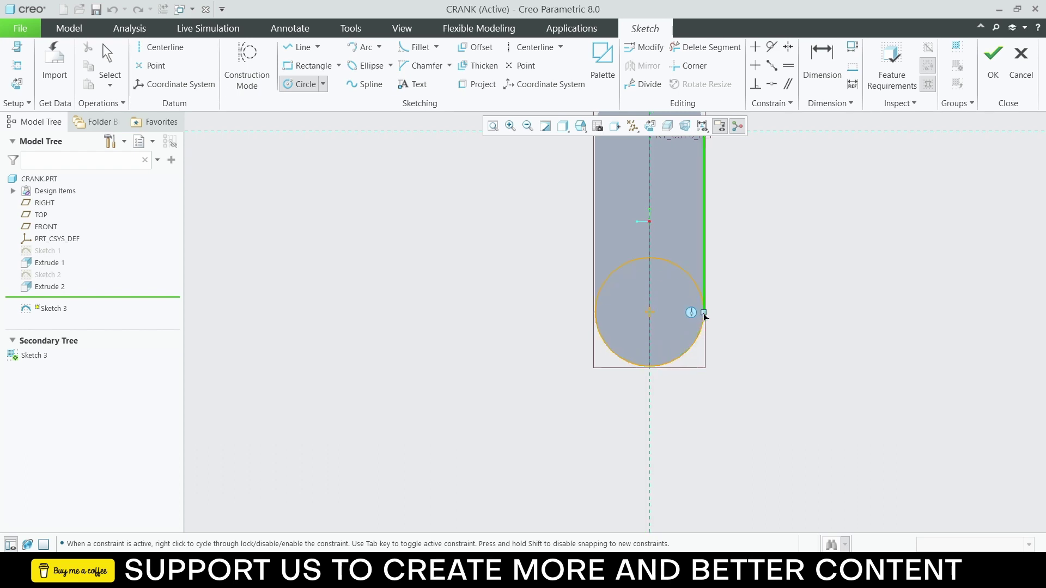
middle_drag(609, 292, 563, 309)
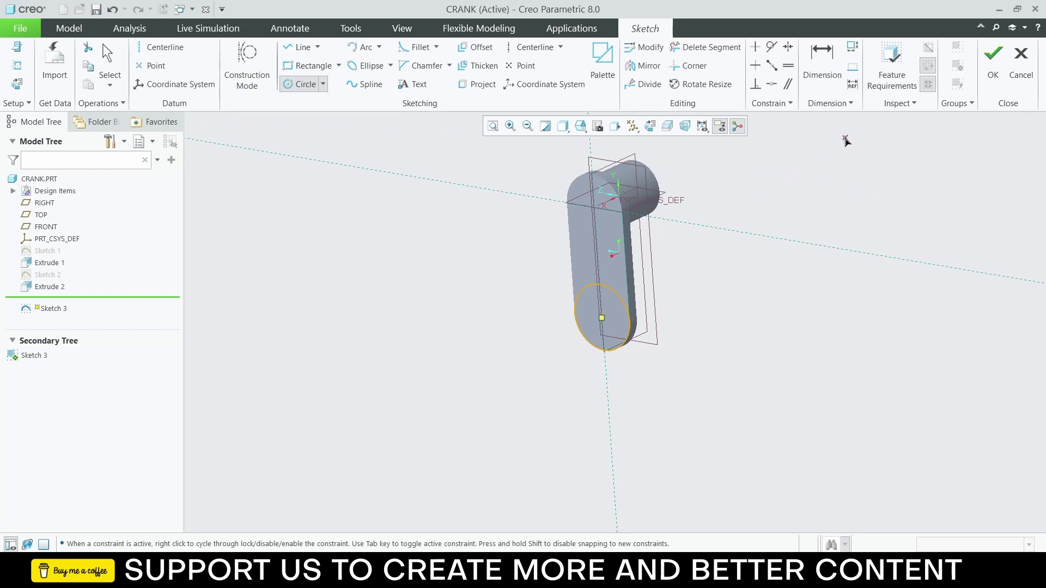
click(993, 60)
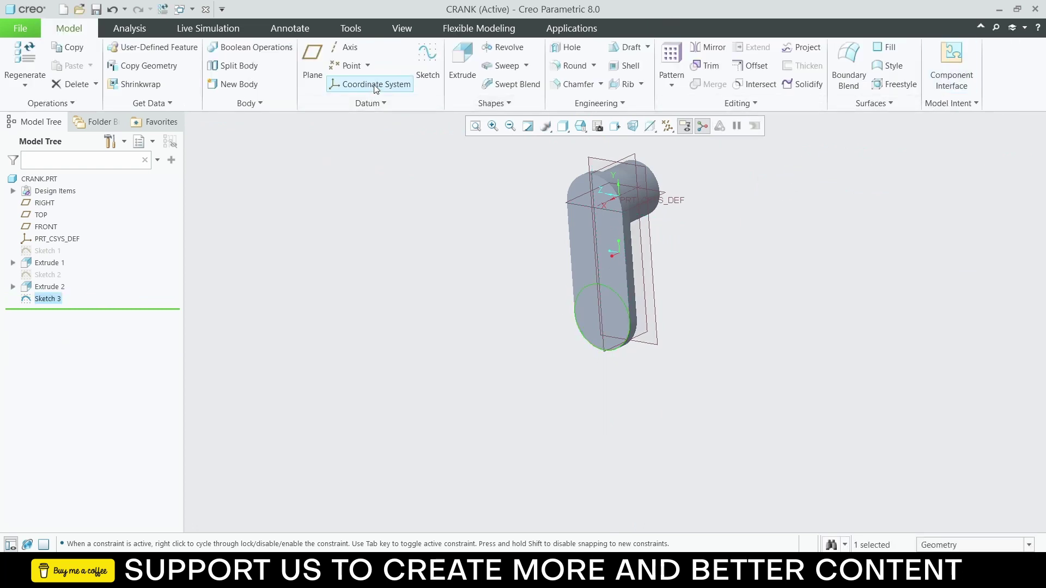
Step: Extrude the circle outward from the web as a solid cylinder with a depth of 60
click(464, 59)
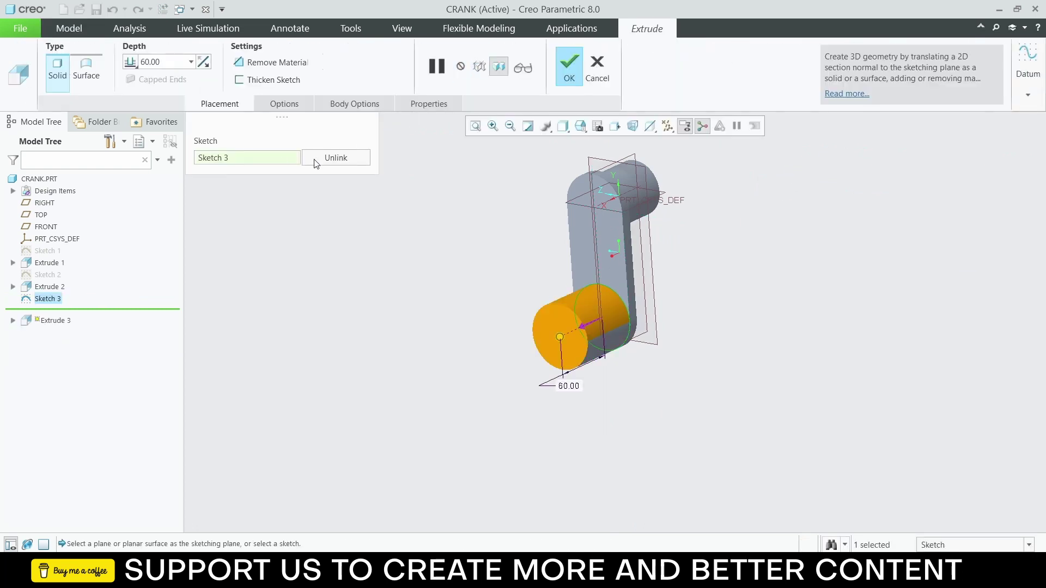
click(574, 66)
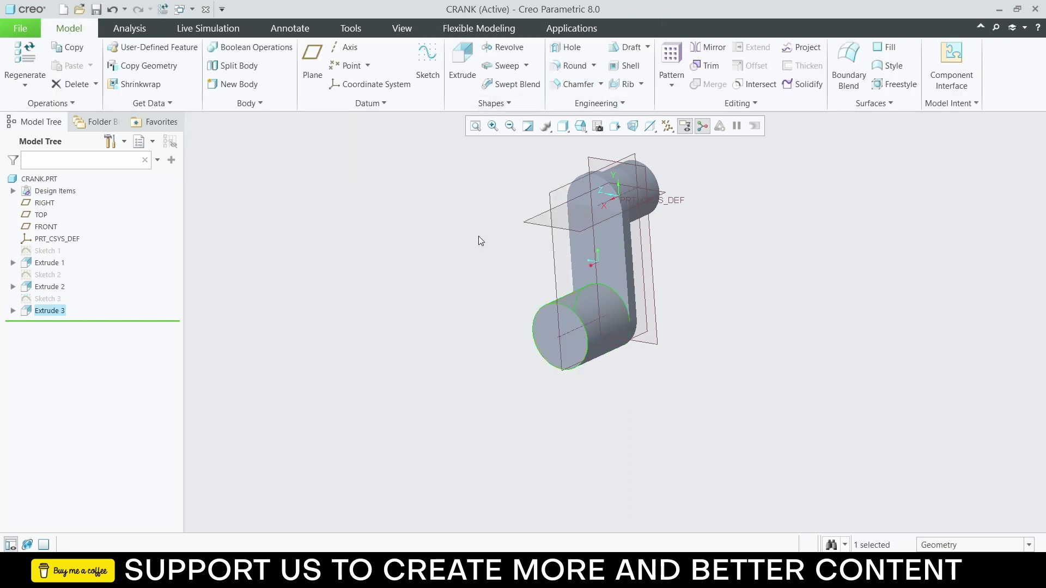
middle_drag(479, 238, 451, 231)
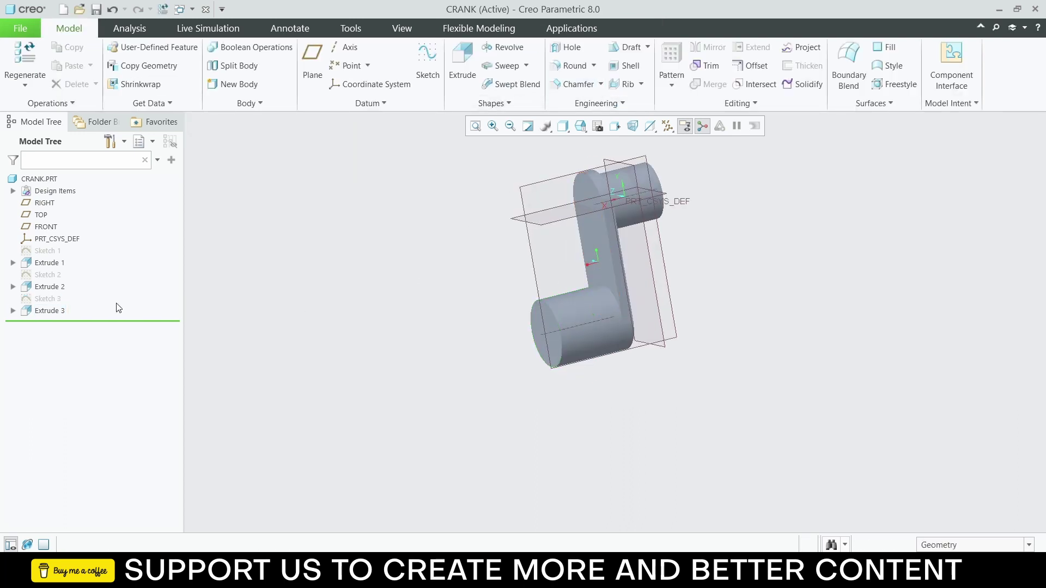
Step: Mirror the web and lower cylinder extrusions, Extrude 2 and Extrude 3, about the RIGHT datum plane
click(54, 287)
ctrl+click(54, 311)
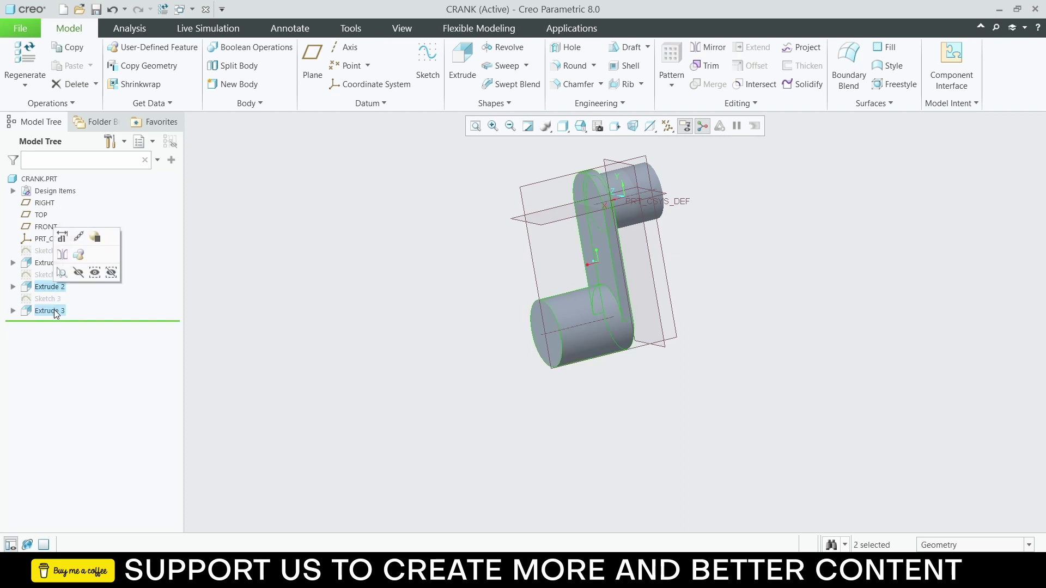
click(703, 49)
middle_drag(664, 234, 646, 243)
click(640, 263)
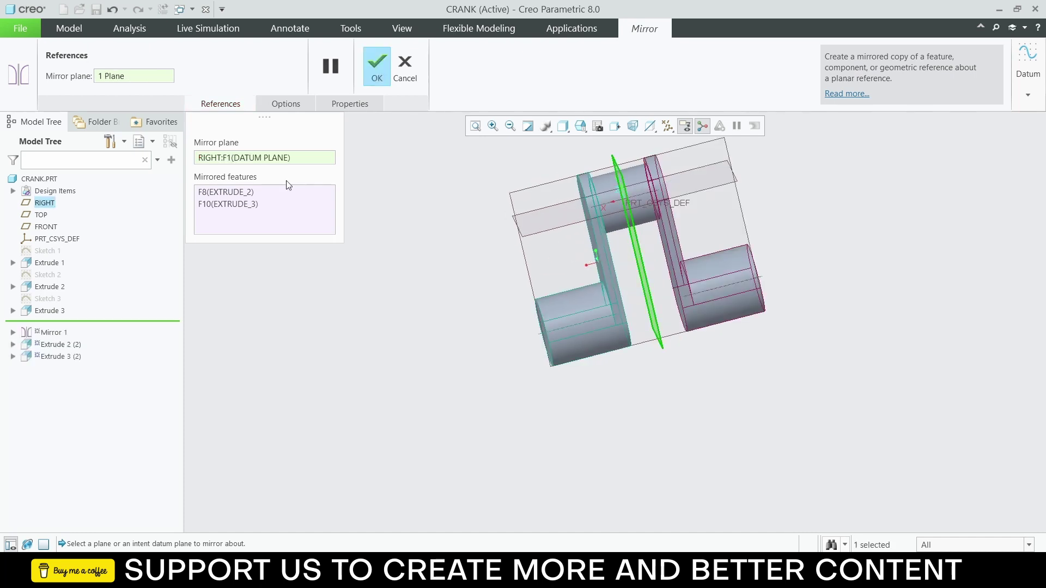
click(376, 73)
Step: Save the crank part as CRANK.PRT in the My Documents folder
middle_drag(523, 239, 539, 227)
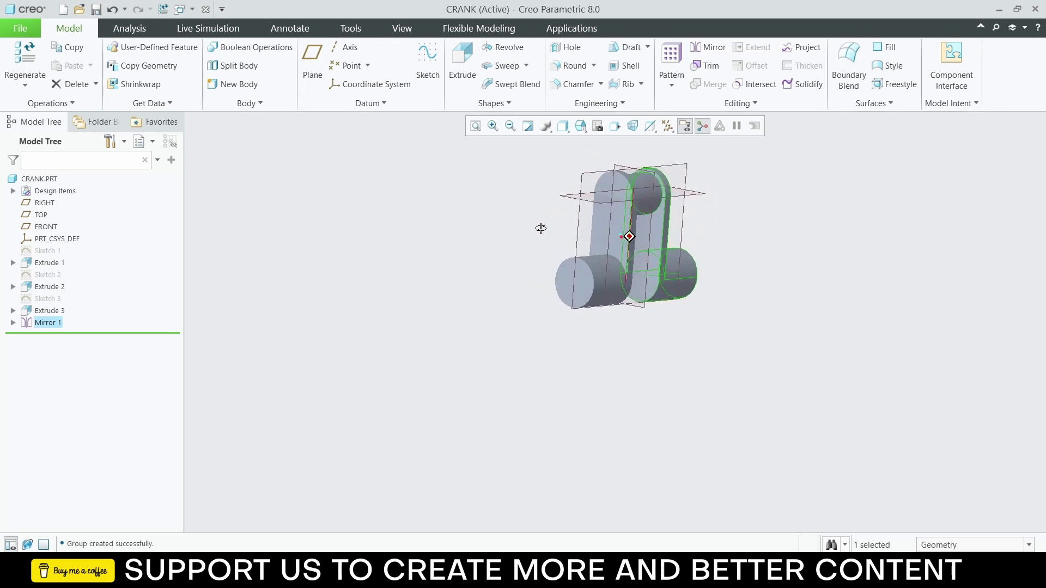
scroll(577, 282, up, 3)
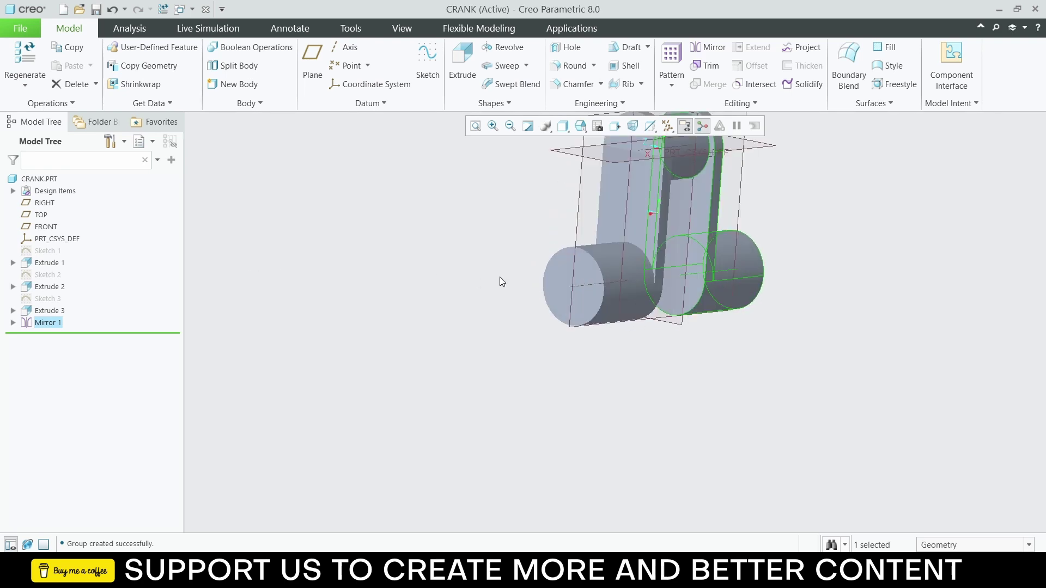
scroll(500, 280, down, 3)
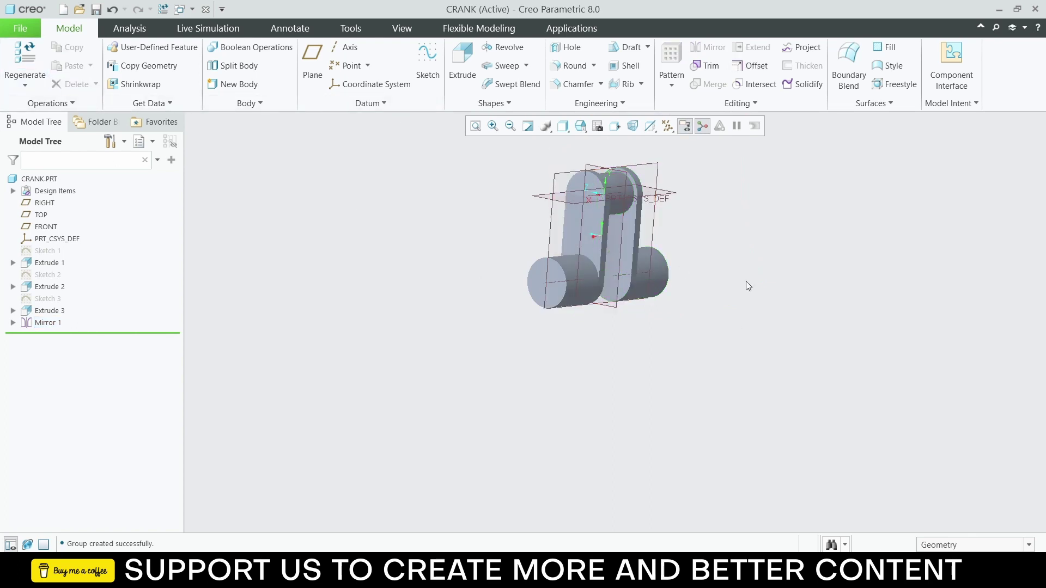
key(ctrl+s)
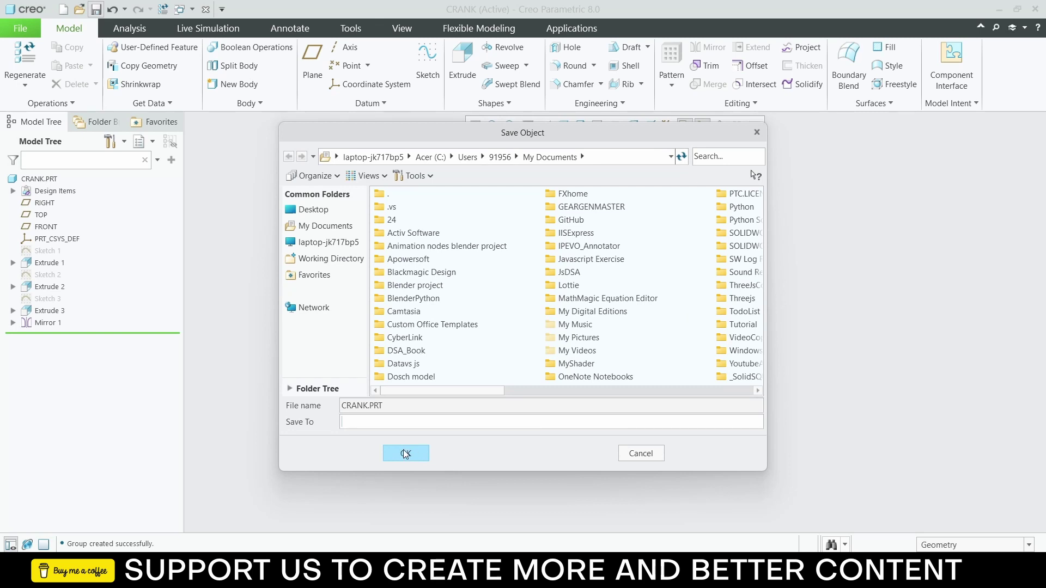
click(407, 455)
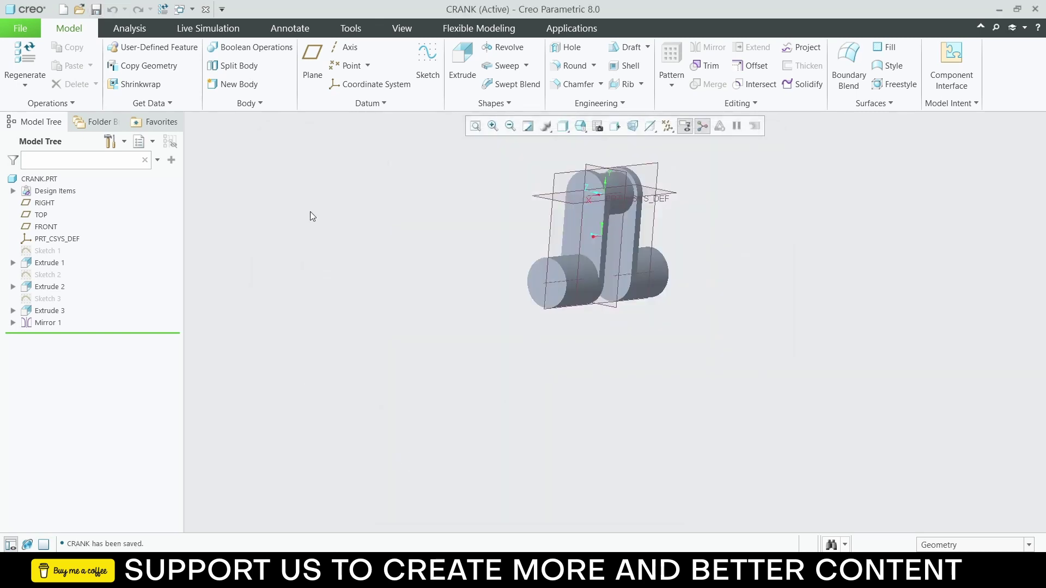
Step: Create a new solid part with the file name prt0001 and the default template, and maximise its window
click(17, 29)
click(34, 53)
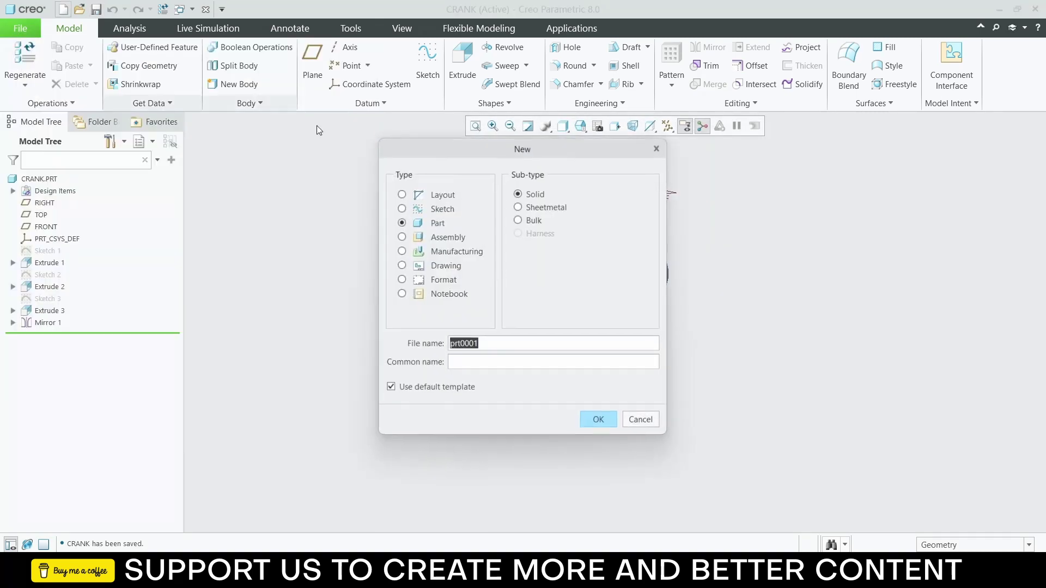
click(586, 418)
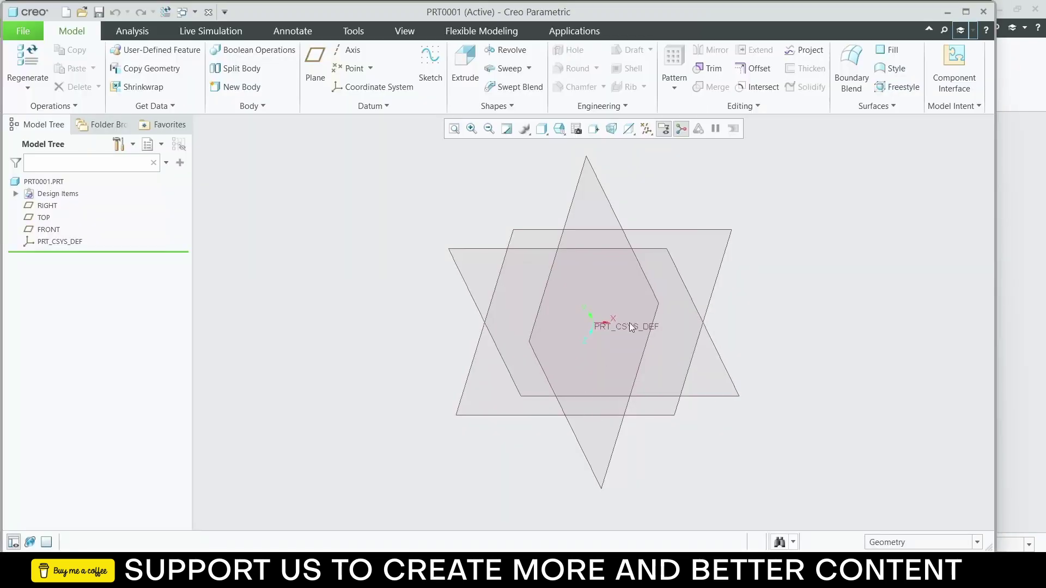
click(965, 12)
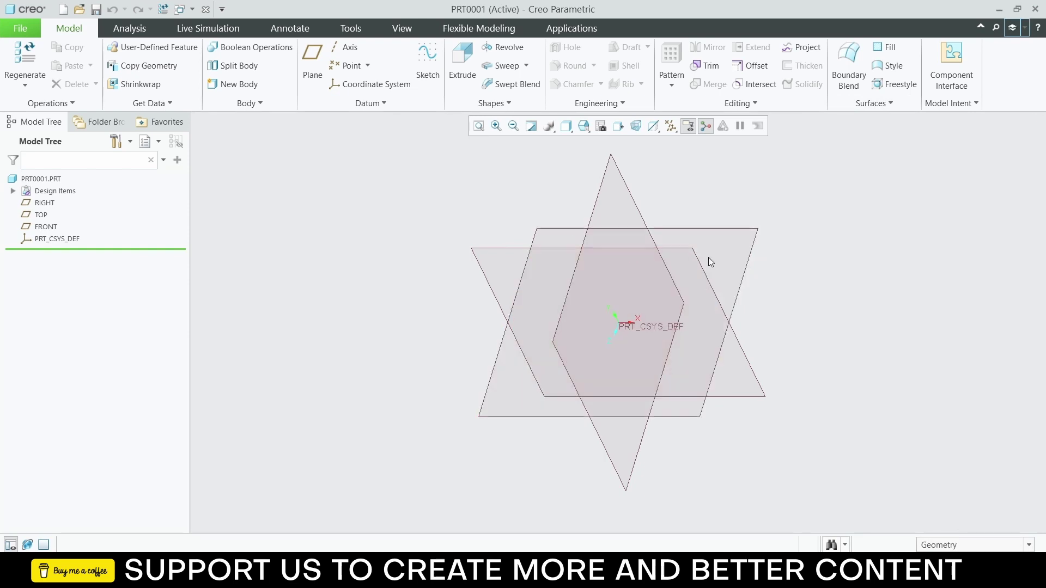
Step: Start a sketch on the RIGHT datum plane and draw a vertical centerline through the origin
click(602, 179)
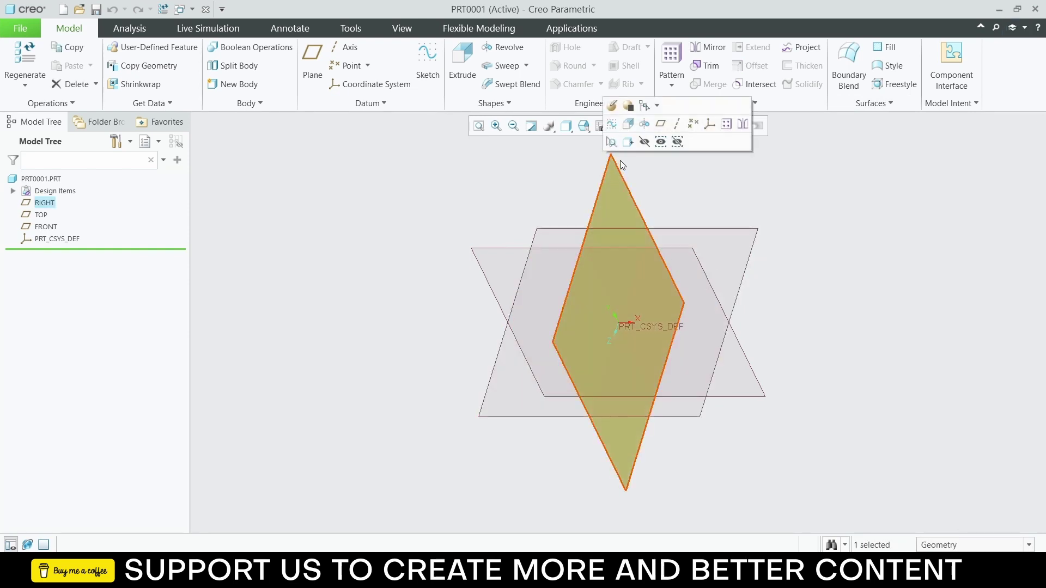
click(630, 142)
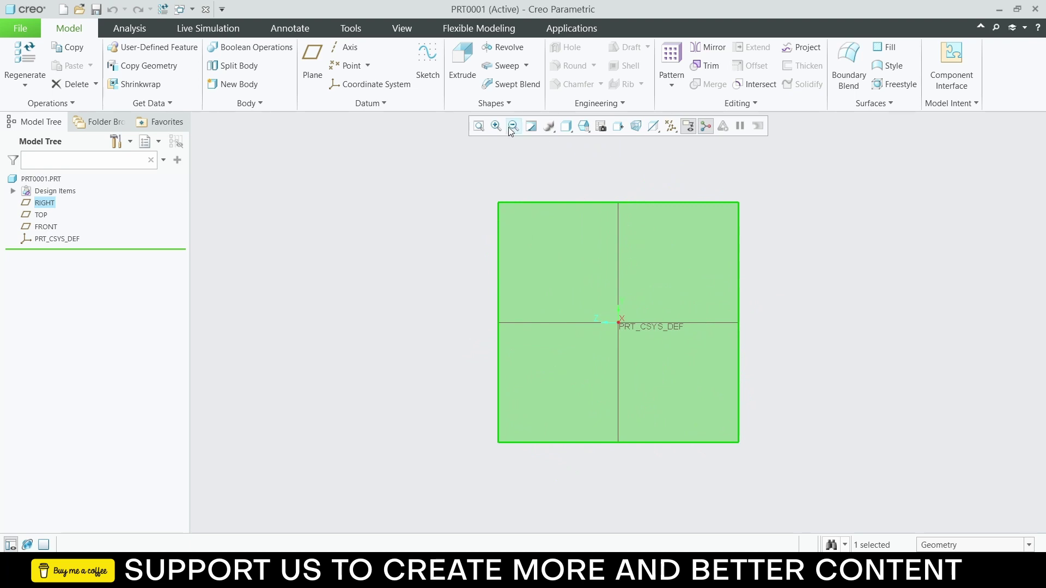
click(428, 65)
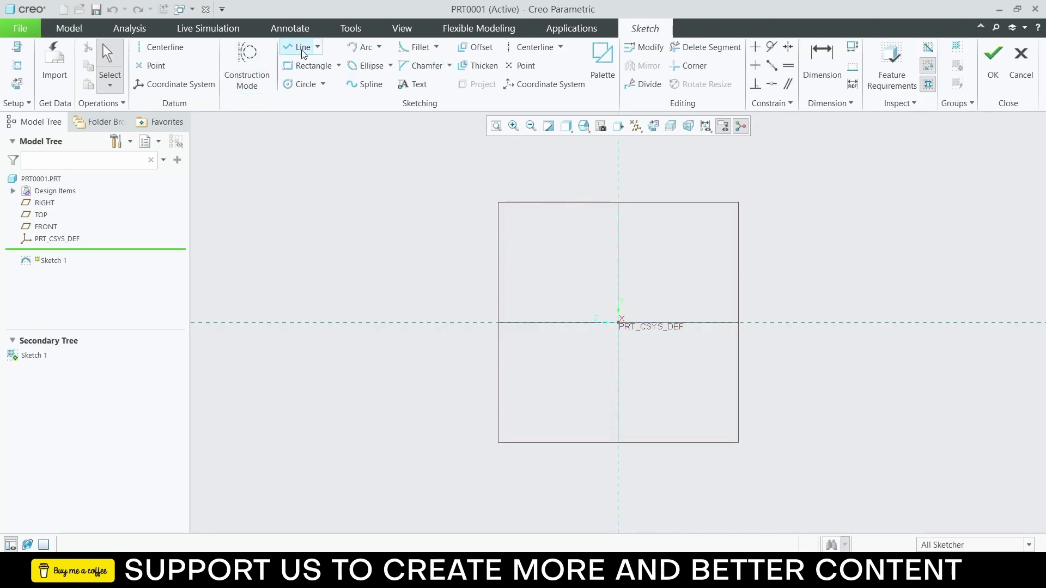
click(553, 50)
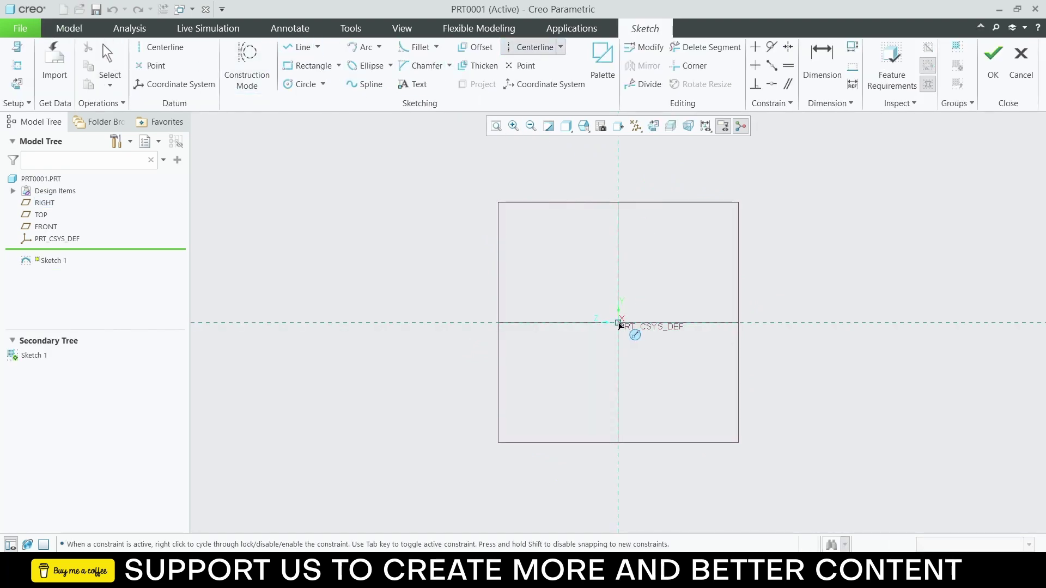
click(617, 323)
click(618, 201)
middle_click(579, 225)
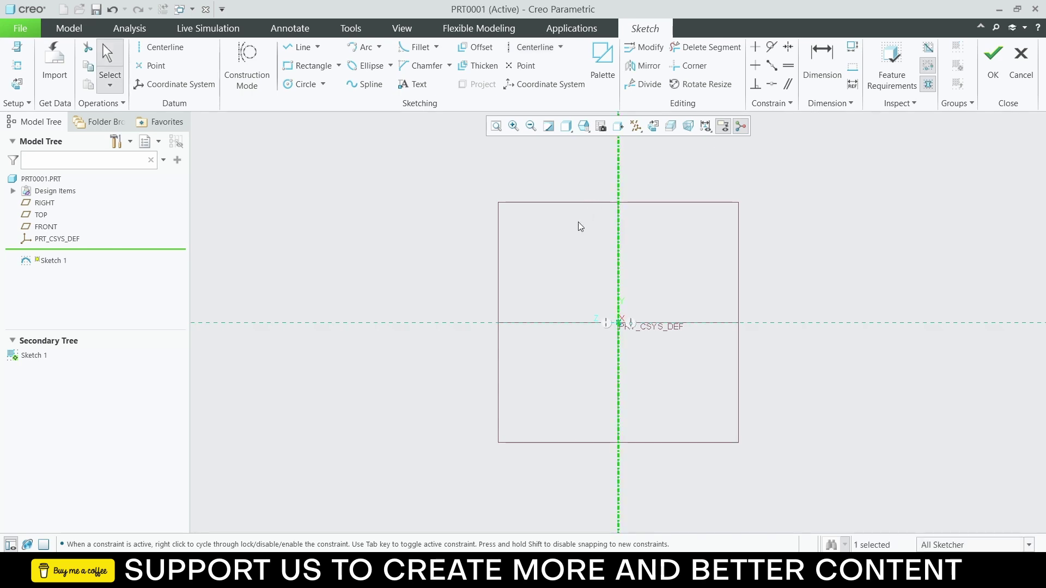
Step: Draw a center rectangle about 44 wide and 162 high on the horizontal axis, its near edge about 76 left of the centerline
click(285, 68)
click(337, 67)
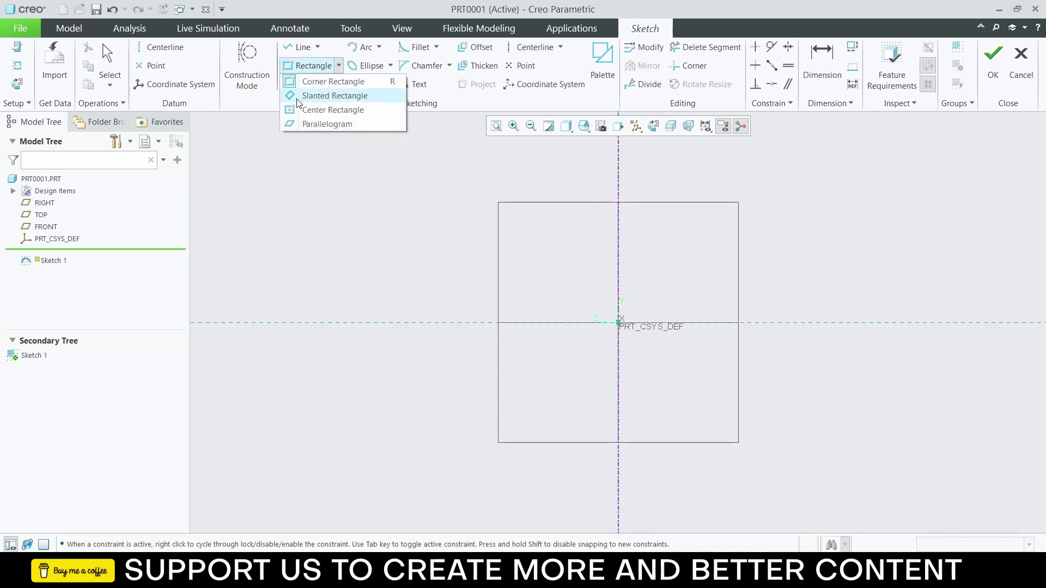
click(326, 109)
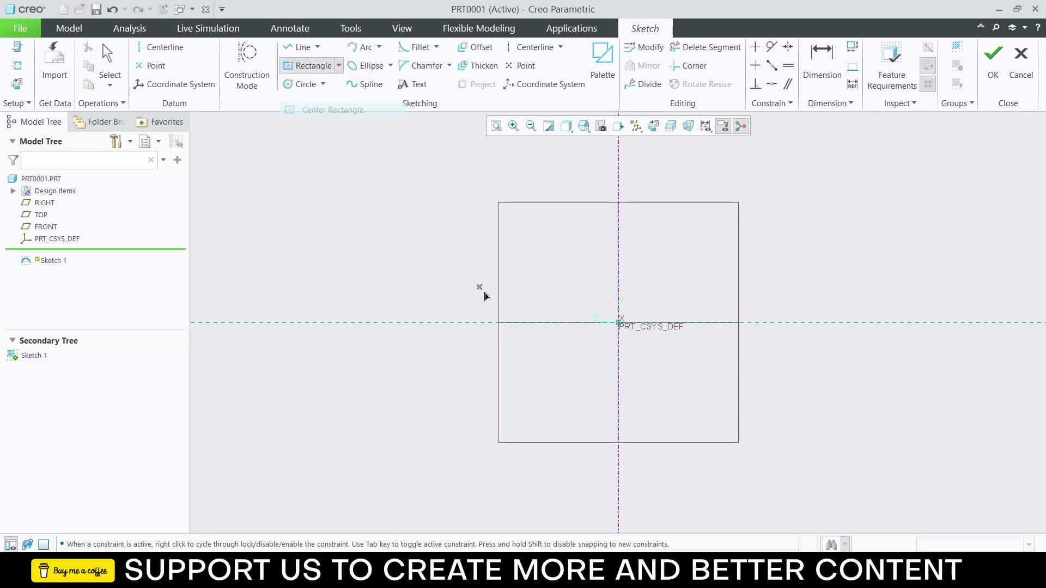
click(572, 322)
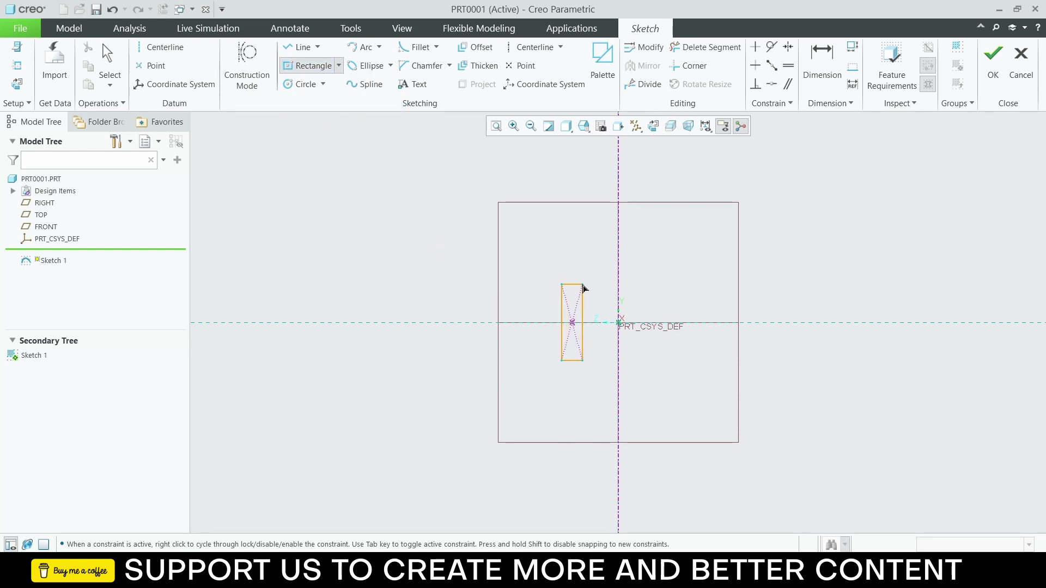
click(583, 285)
middle_click(592, 256)
scroll(574, 326, up, 5)
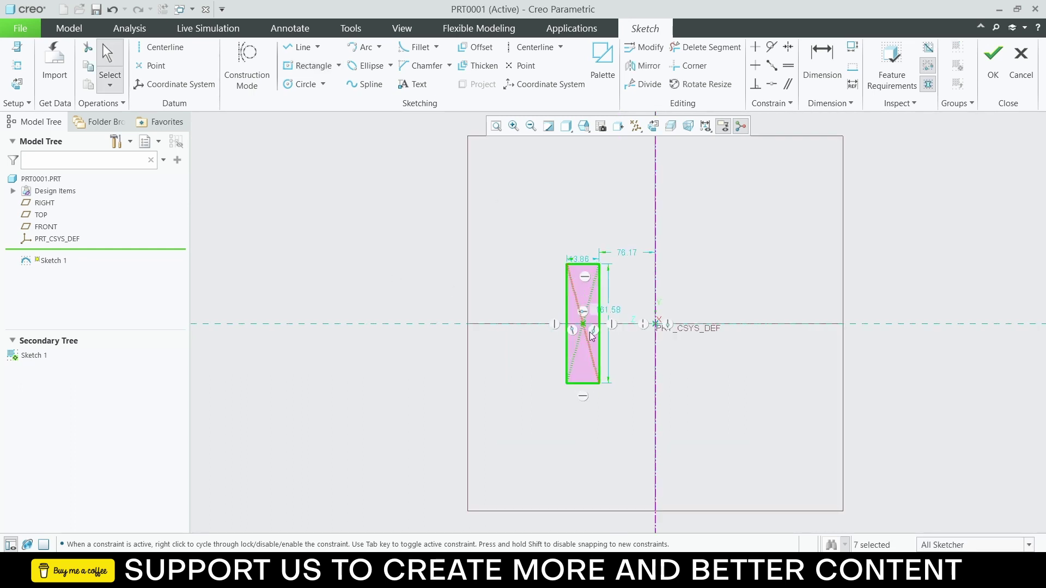
Step: Set the rectangle's height to 80
double_click(615, 290)
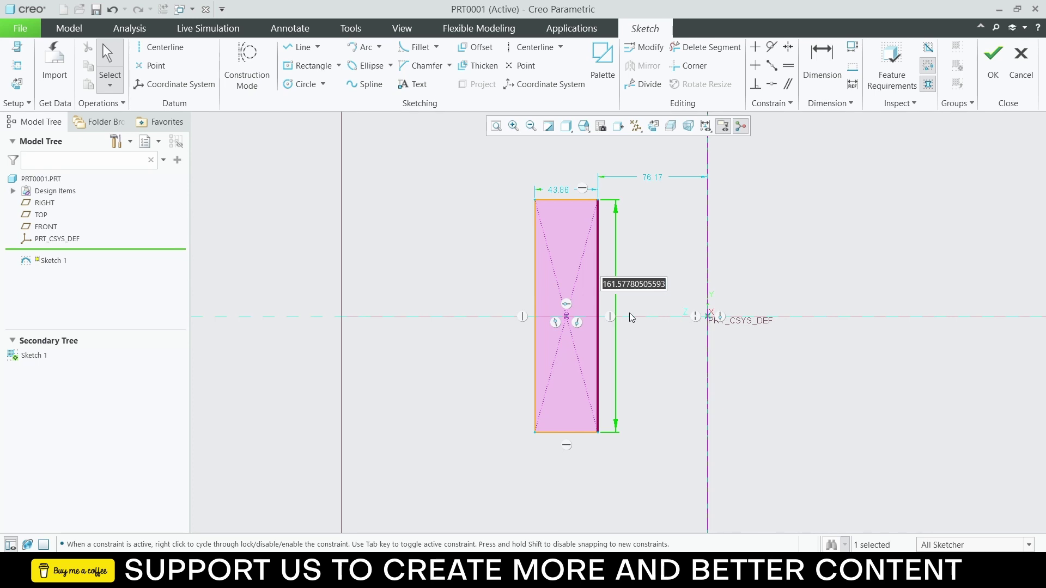
text(80)
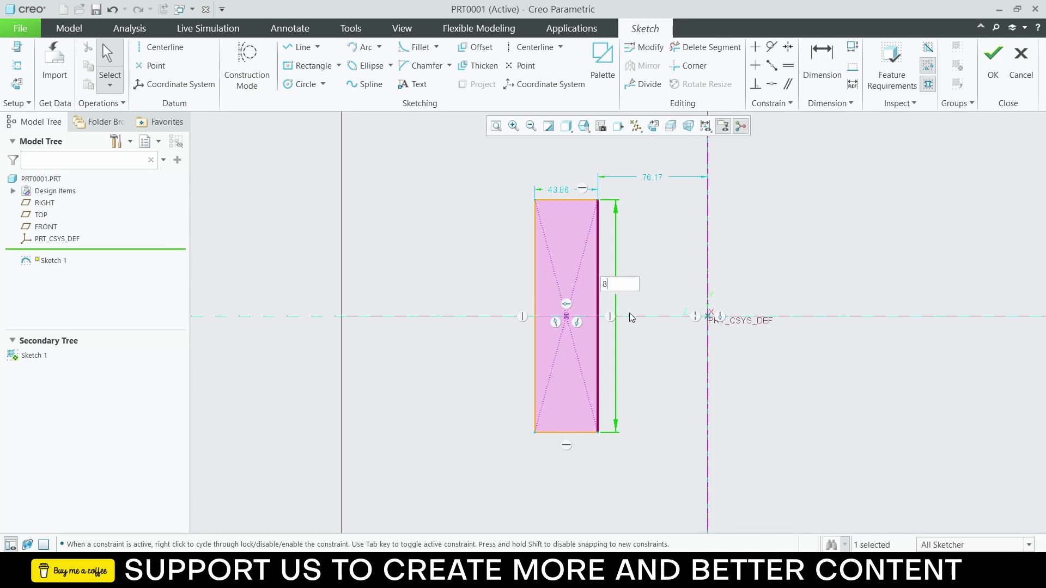
key(Return)
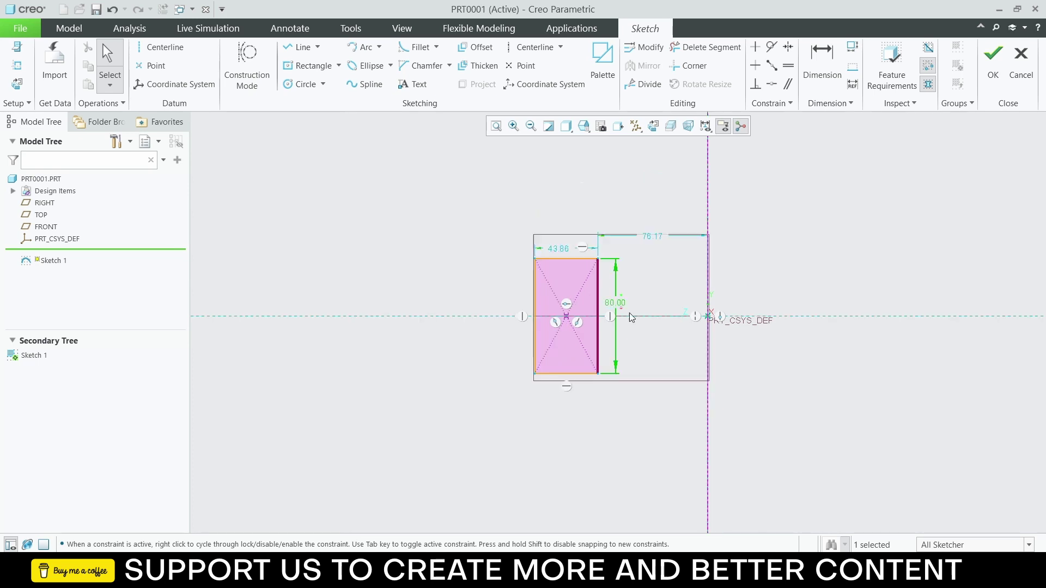
Step: Set the rectangle's width to 20 and its distance from the vertical centerline to 30
double_click(563, 249)
text(20)
key(Return)
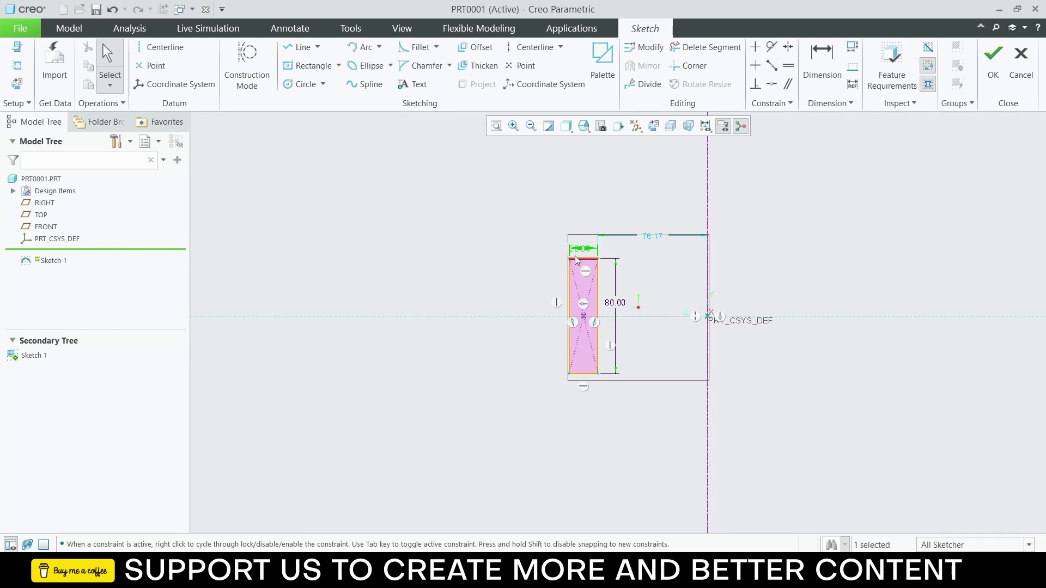
double_click(653, 235)
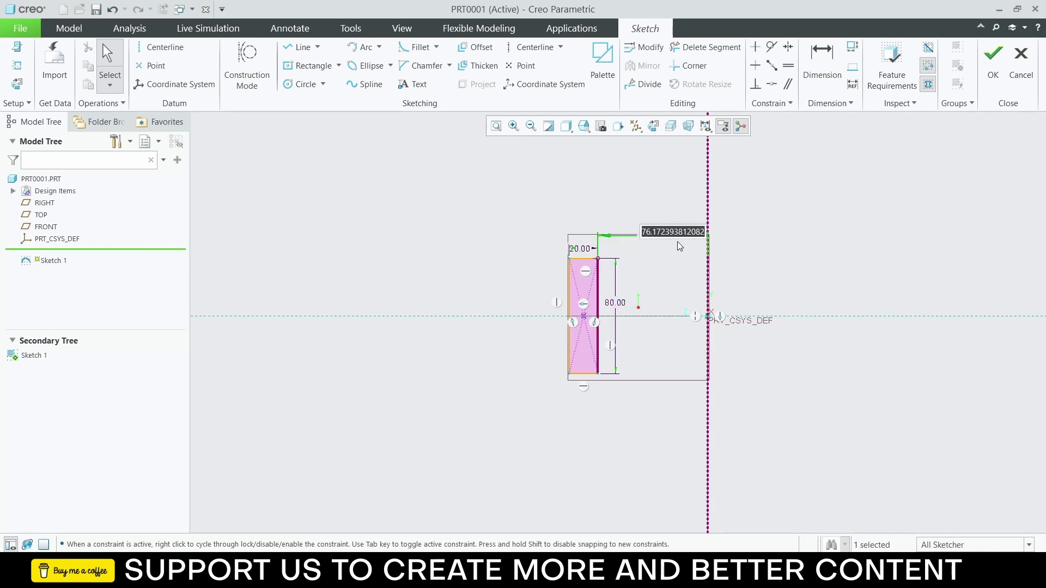
text(80)
key(Return)
Step: Mirror the whole rectangle about the vertical centerline and finish the sketch
middle_drag(663, 291, 671, 304)
drag(609, 231, 677, 398)
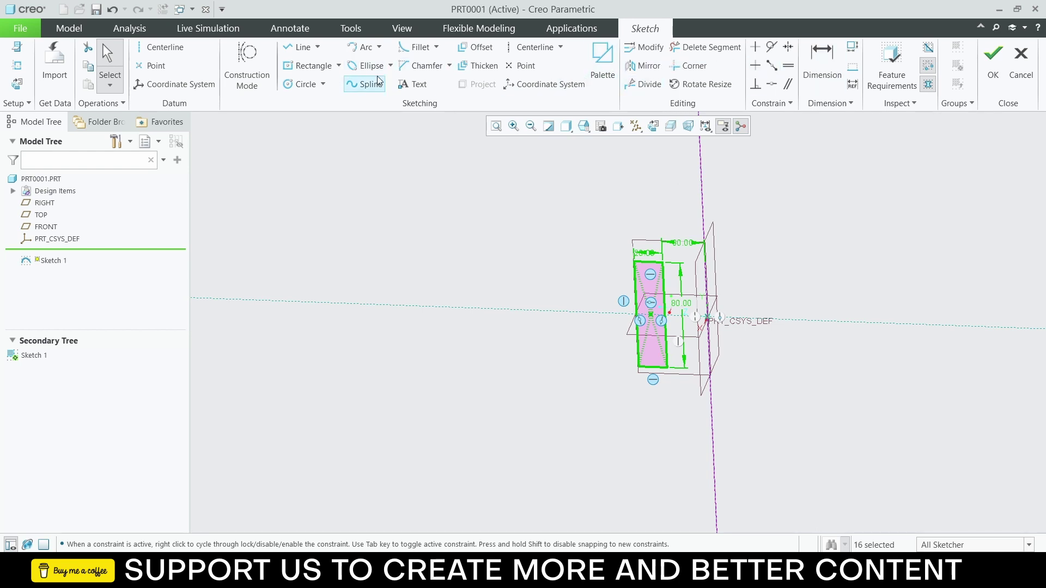
click(646, 68)
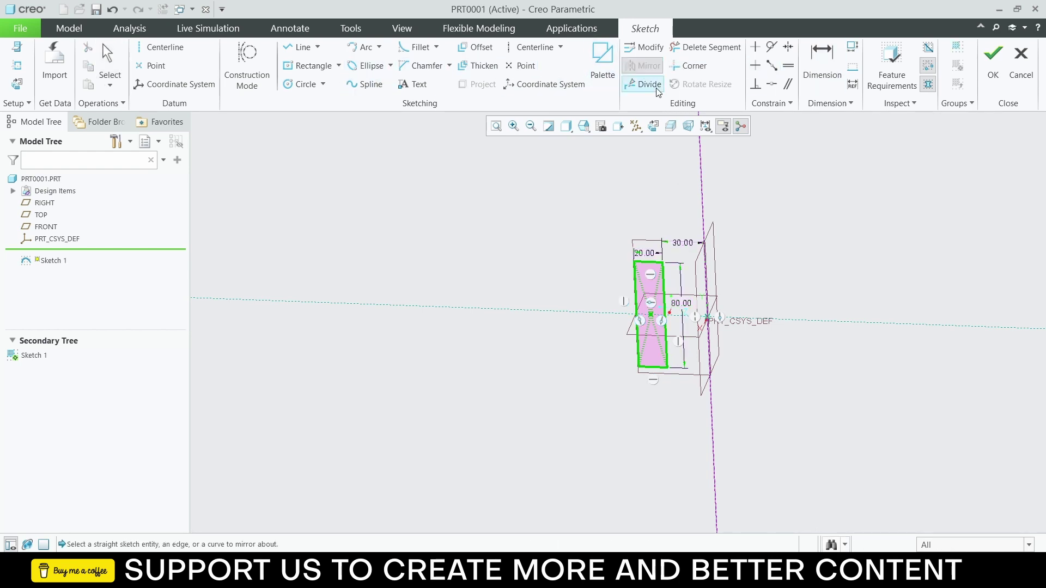
click(701, 157)
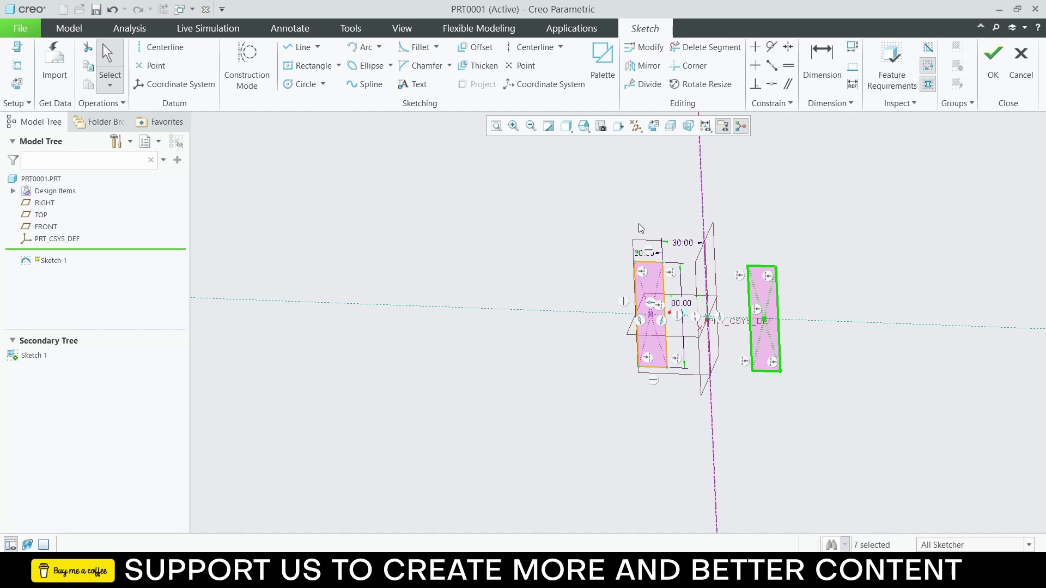
click(993, 59)
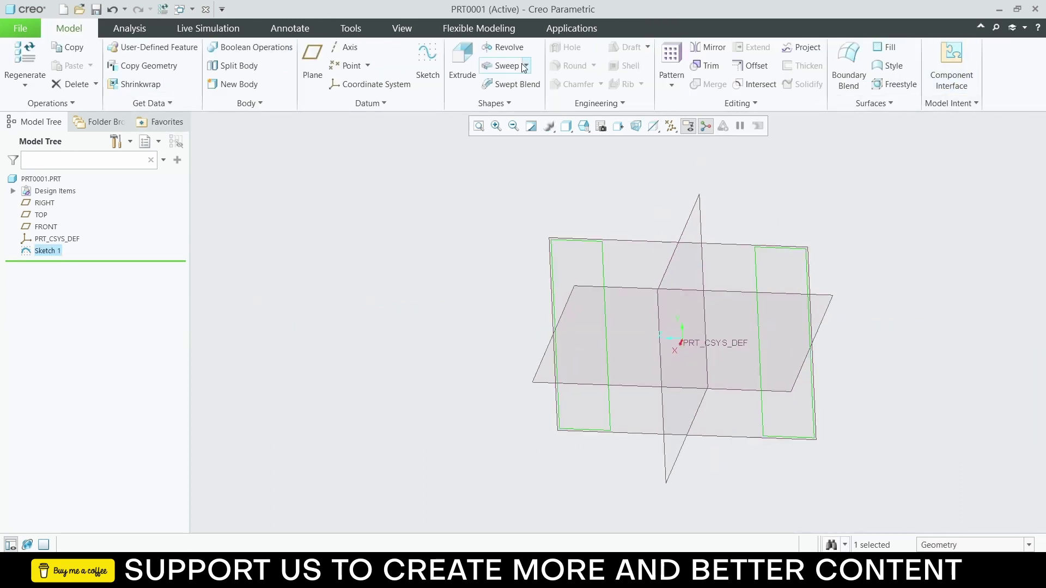
Step: Extrude the two mirrored rectangles as a solid with a depth of 100
click(462, 63)
mouse_move(456, 128)
middle_down()
mouse_move(498, 242)
mouse_move(476, 252)
mouse_move(524, 286)
middle_up()
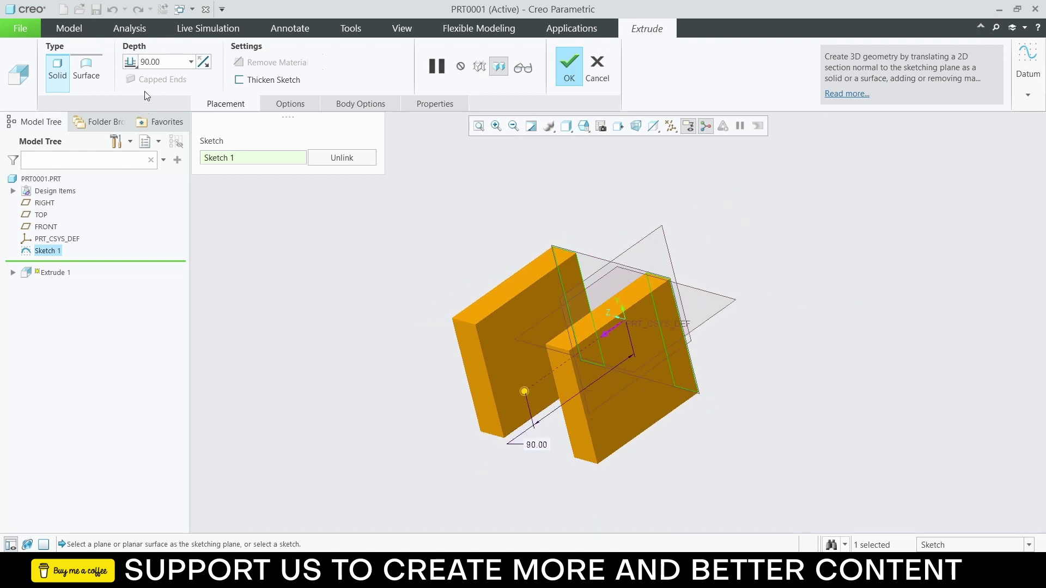
text(100)
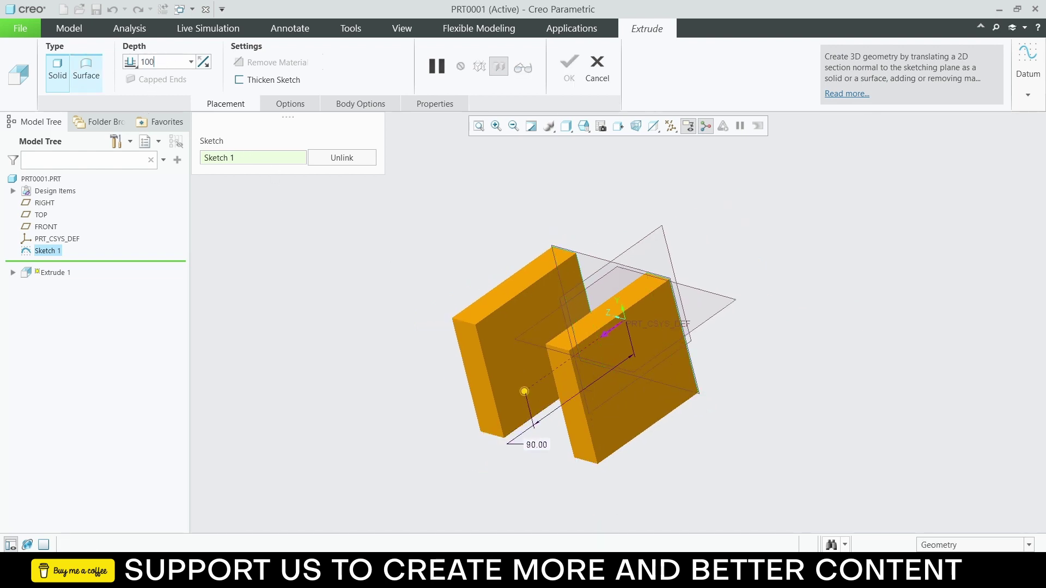
key(Return)
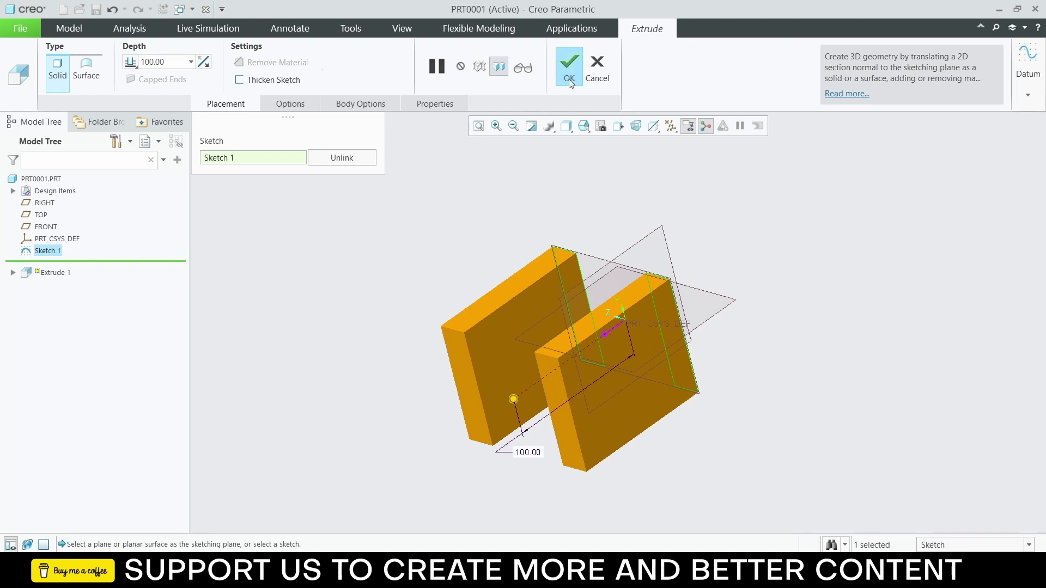
click(569, 65)
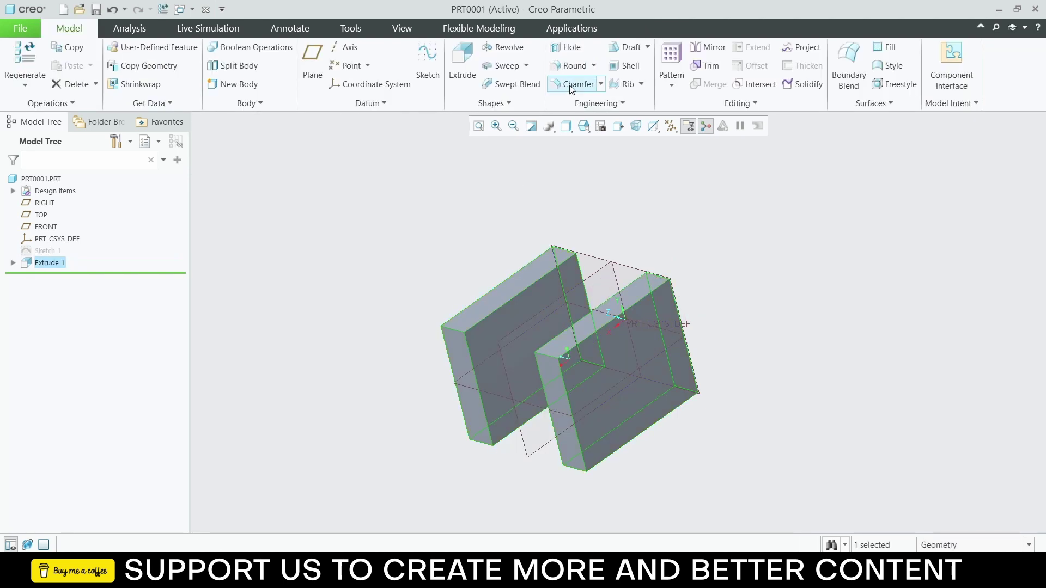
Step: Start a sketch on the outer face of one plate and draw a vertical centerline through its upper edge's midpoint
click(646, 351)
click(674, 314)
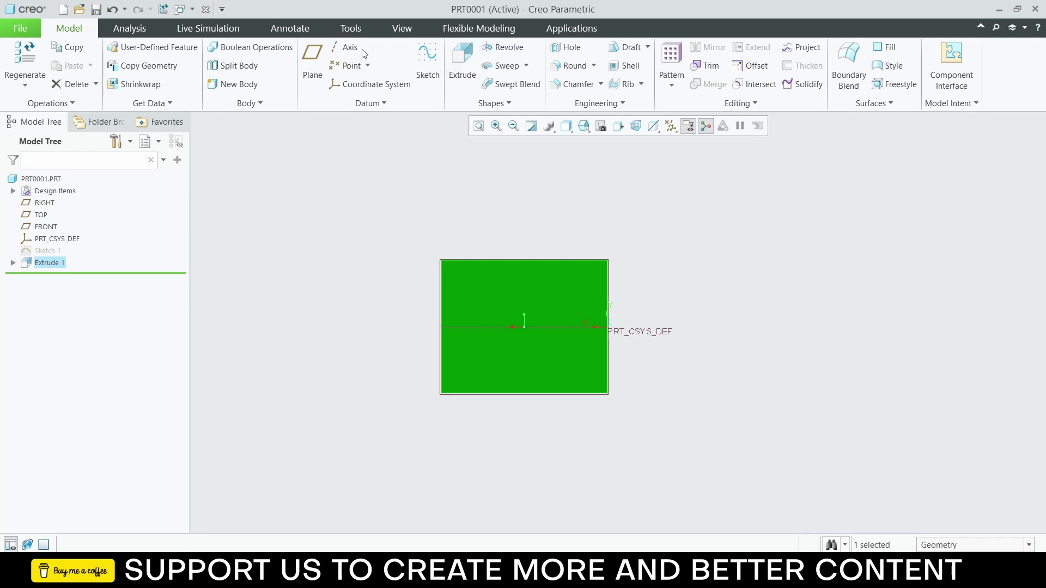
click(431, 59)
click(559, 50)
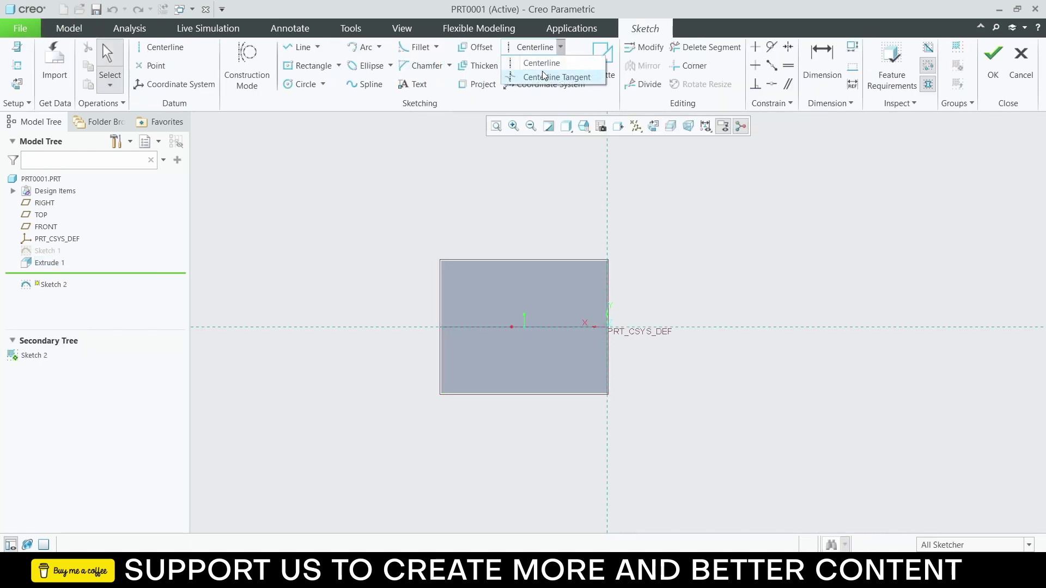
click(536, 64)
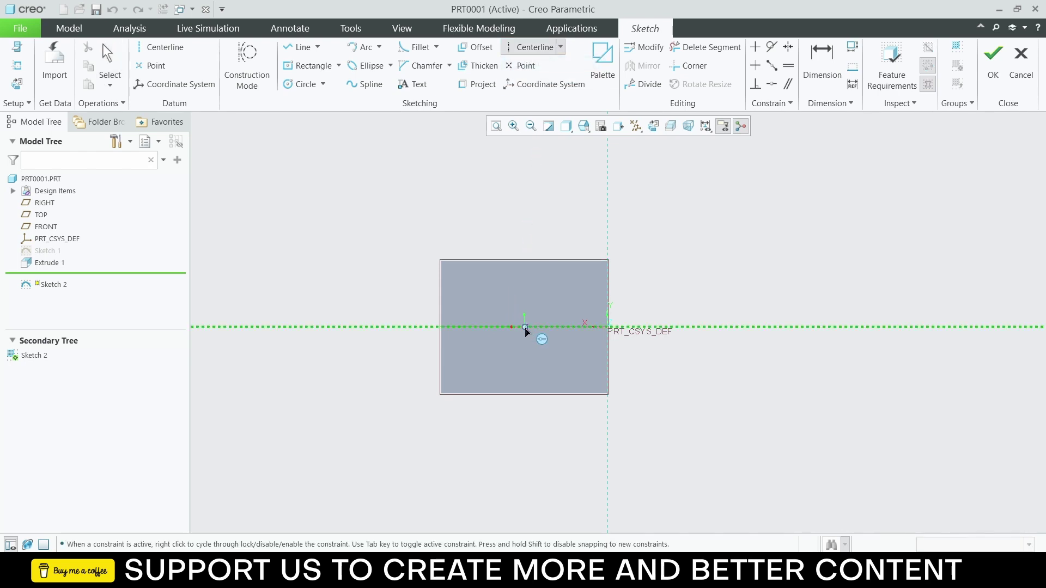
click(524, 261)
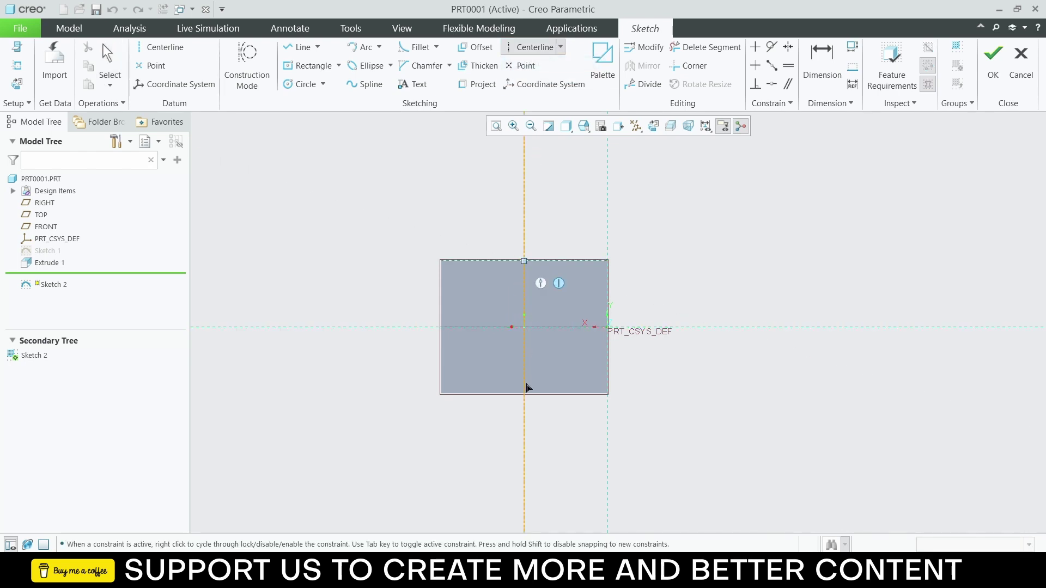
click(530, 388)
middle_click(540, 364)
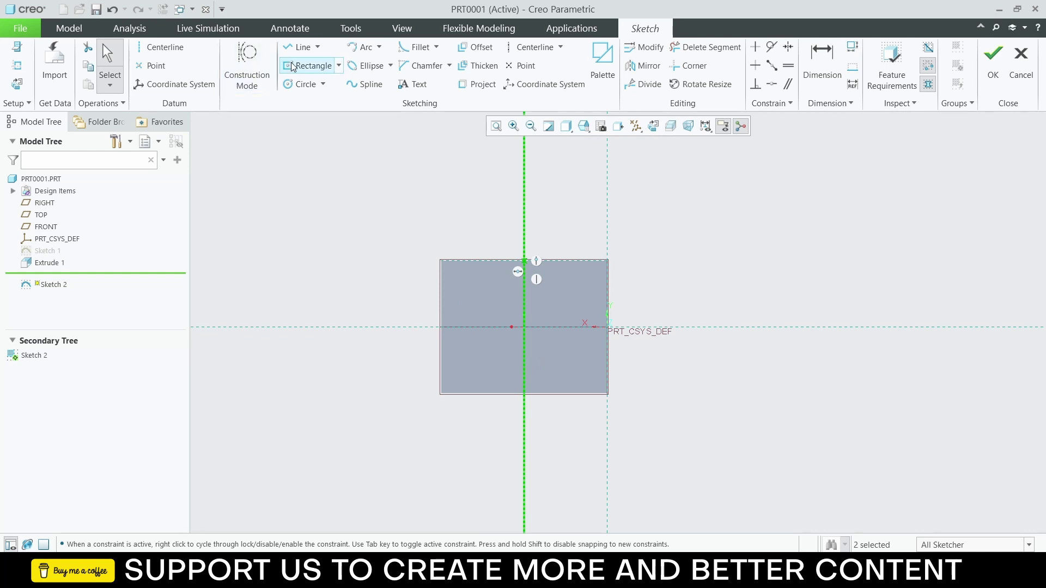
Step: Draw a circle about 41 in diameter at the face's center, where the centerline meets the horizontal reference
click(302, 84)
click(525, 327)
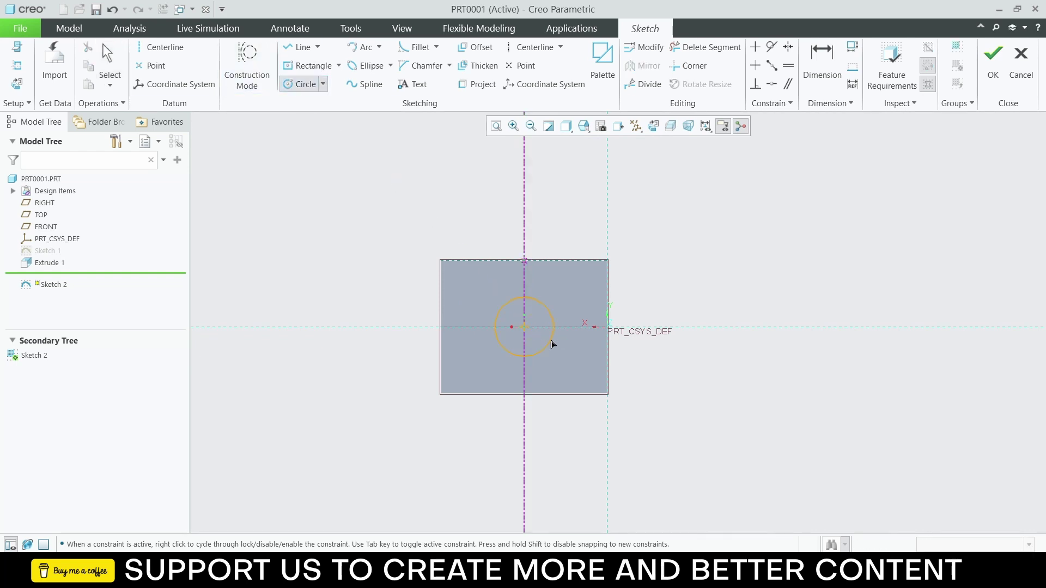
click(552, 344)
middle_click(563, 285)
click(512, 298)
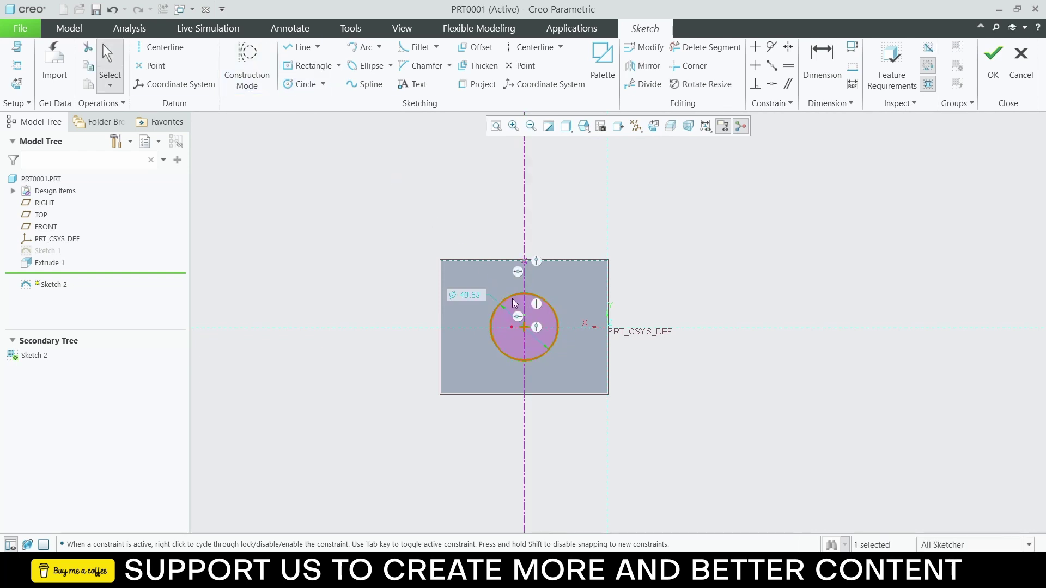
Step: Set the circle's diameter to 50 and finish the sketch
double_click(466, 295)
text(50)
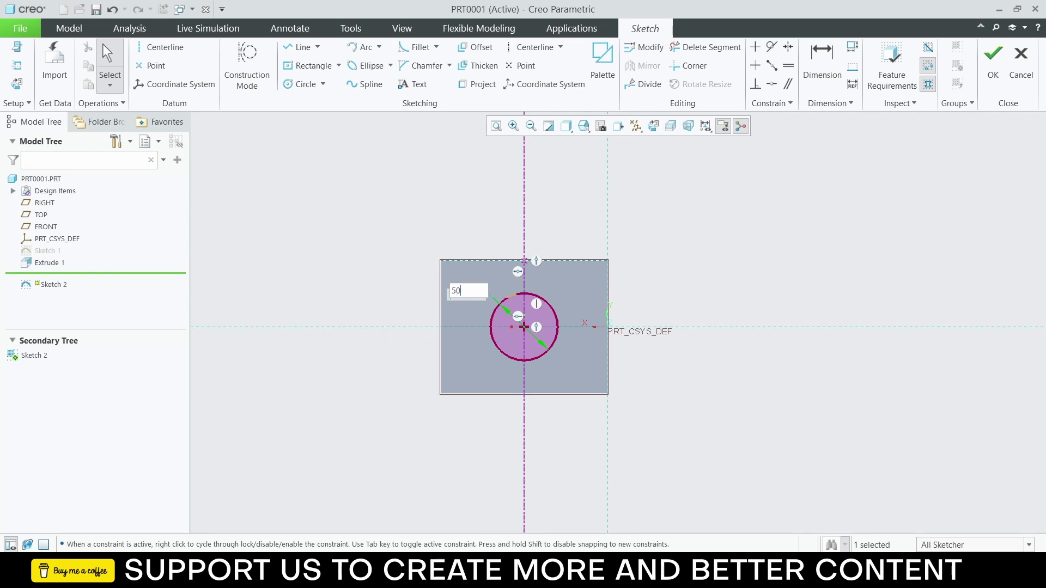
key(Return)
key(ctrl+d)
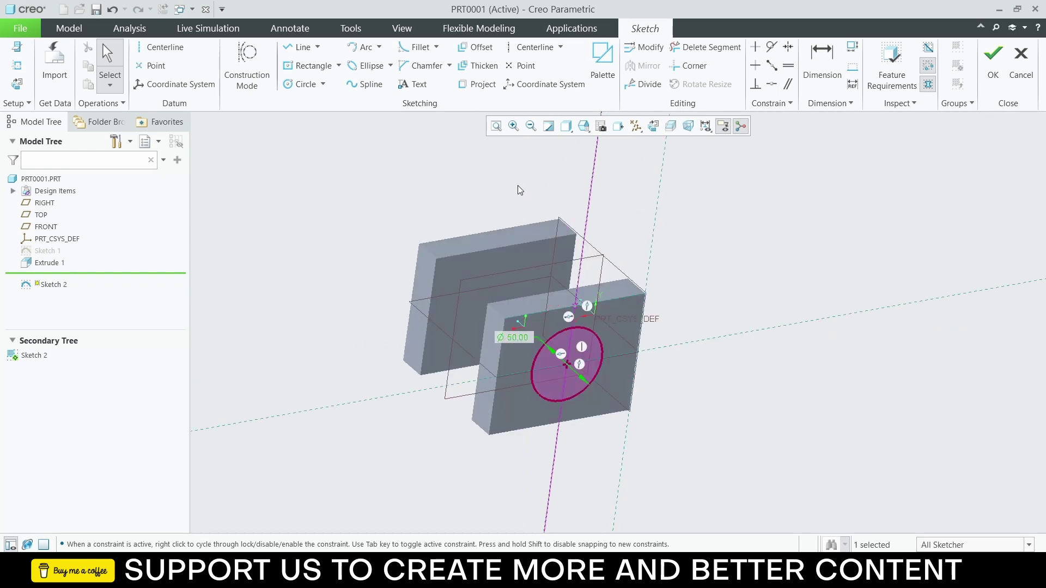
click(982, 60)
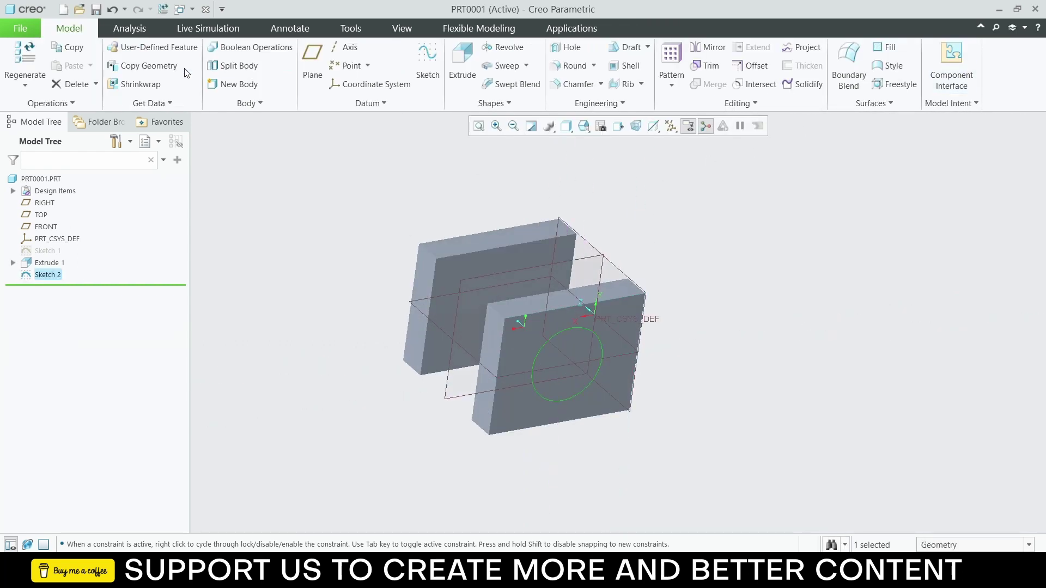
Step: Extrude the circle with Remove Material so the cut passes through both plates
click(463, 59)
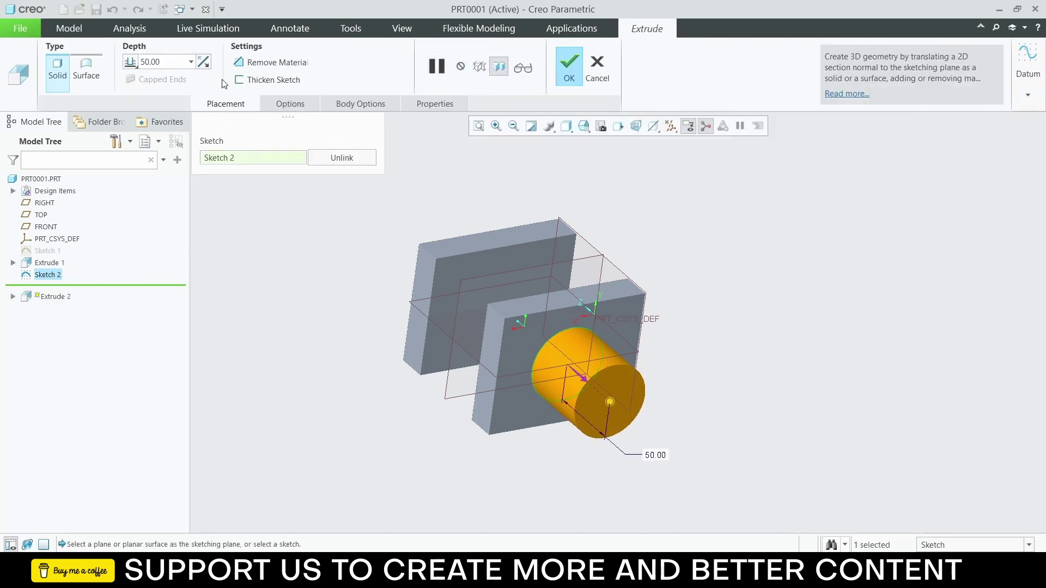
click(252, 64)
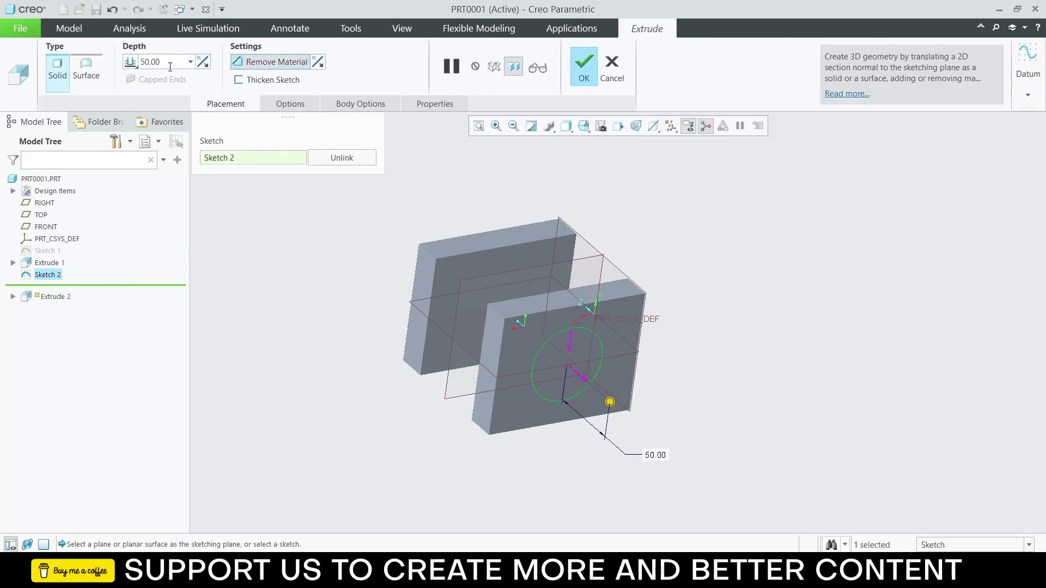
click(130, 62)
click(162, 119)
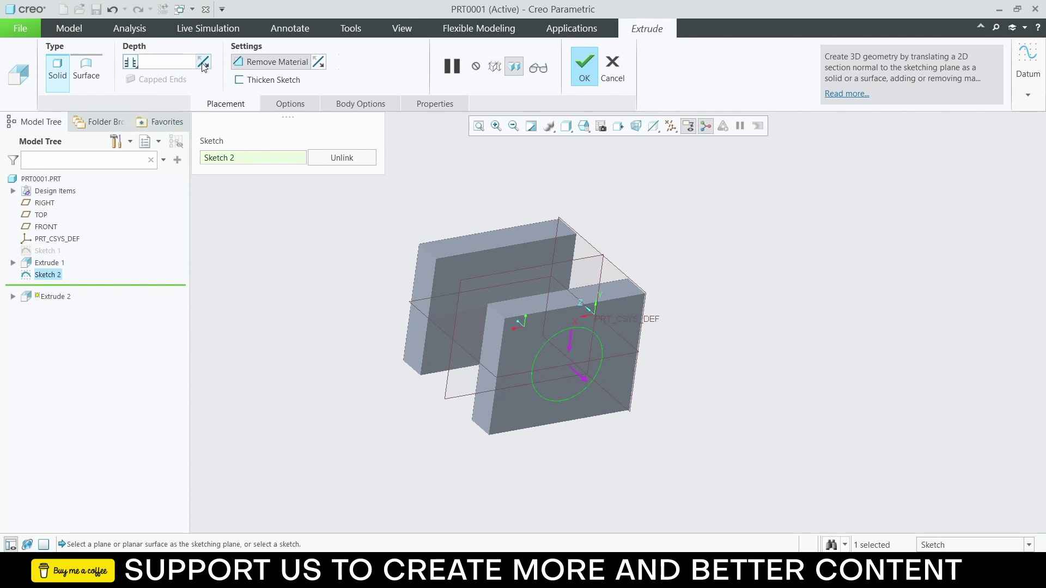
click(584, 64)
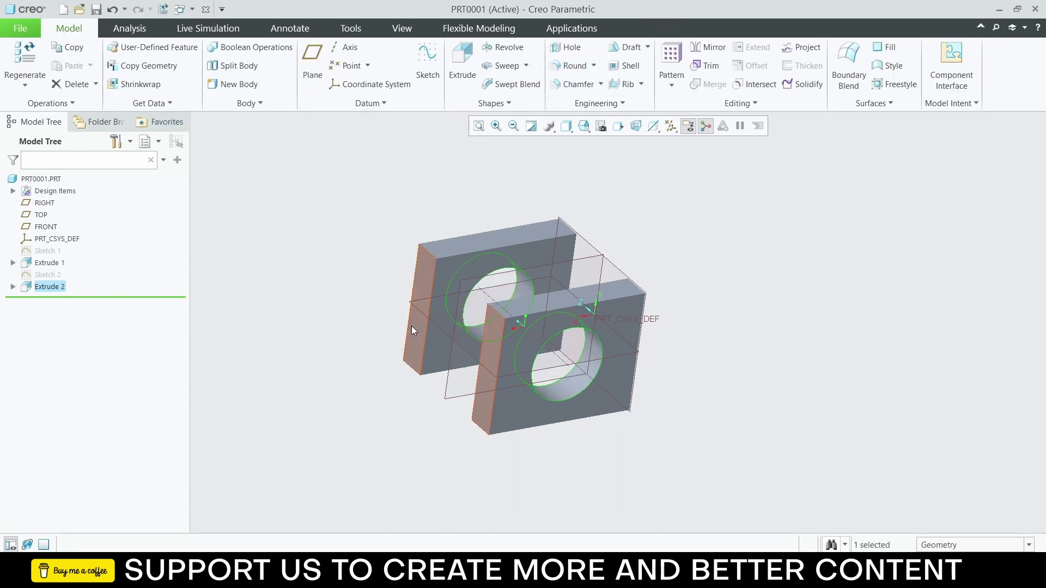
Step: Start a new sketch on the TOP datum plane
click(432, 319)
click(459, 283)
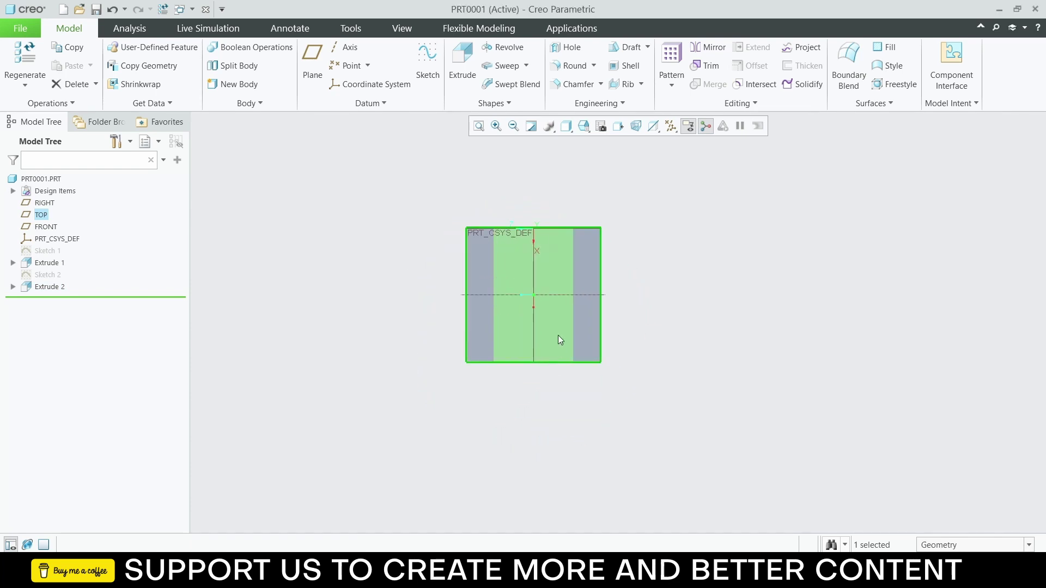
click(428, 63)
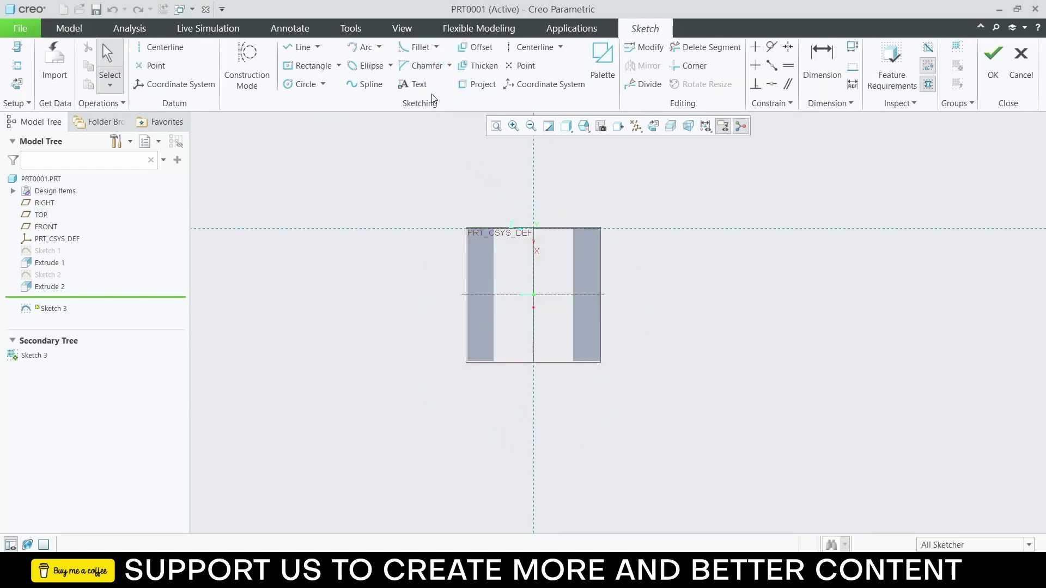
Step: Draw a horizontal rectangle about 133 by 30 from the origin and a vertical one about 19 by 220 at its far end
click(338, 65)
click(305, 96)
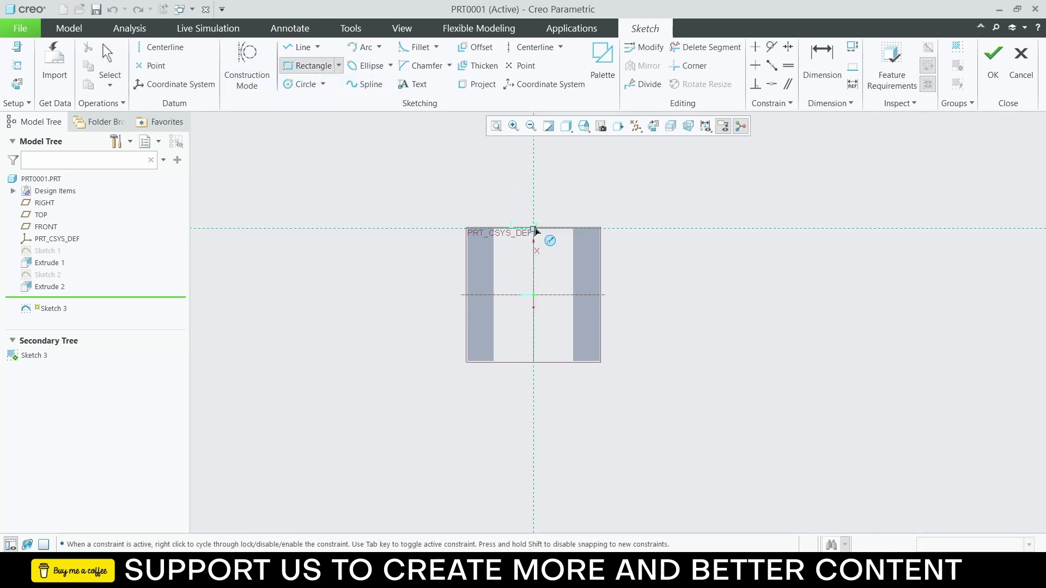
click(534, 229)
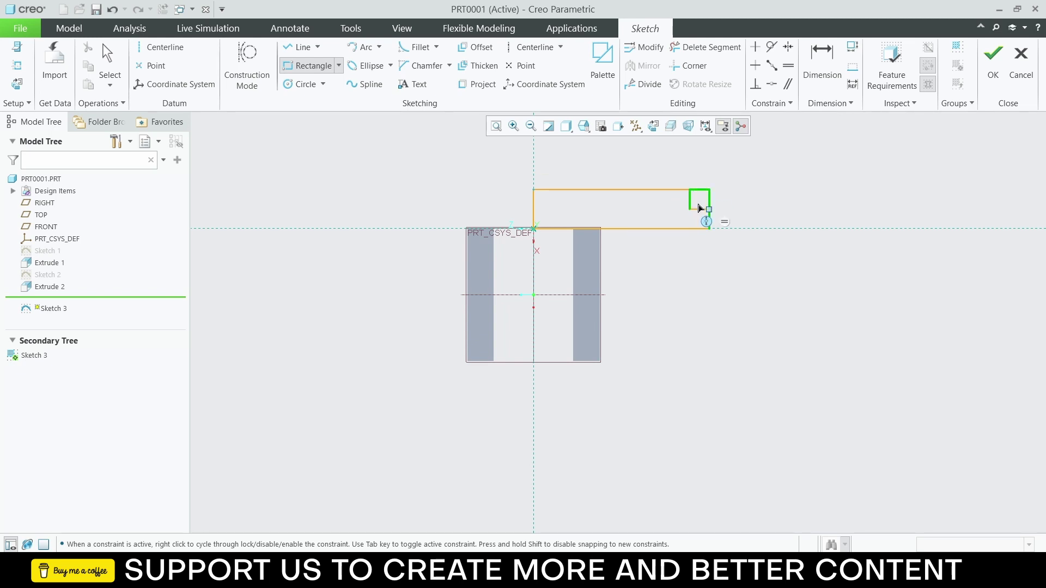
scroll(679, 414, down, 3)
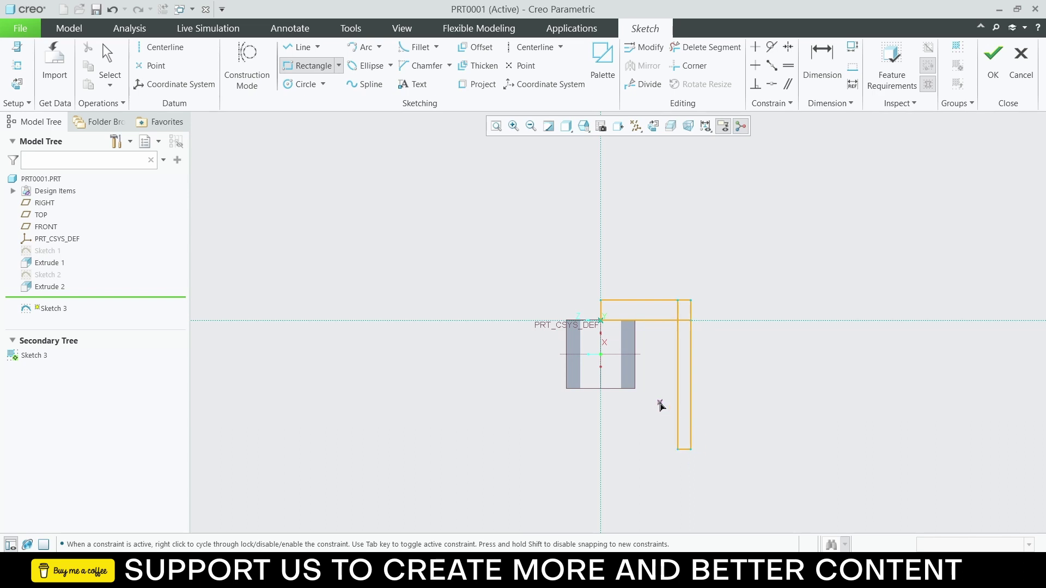
middle_click(659, 377)
scroll(655, 345, up, 2)
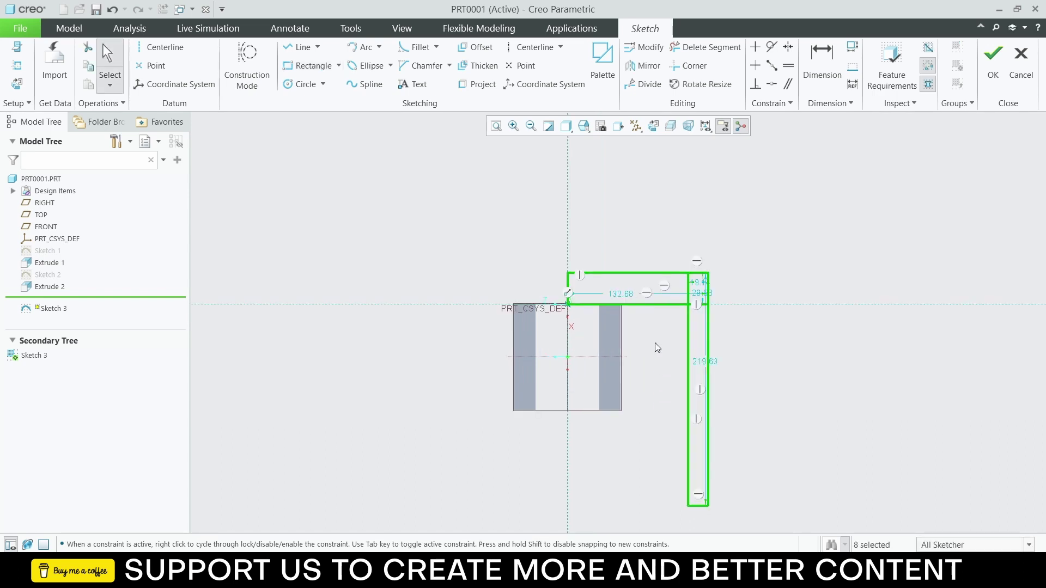
Step: Set the horizontal rectangle's length to 150 and the vertical rectangle's height to 200
double_click(619, 294)
text(150)
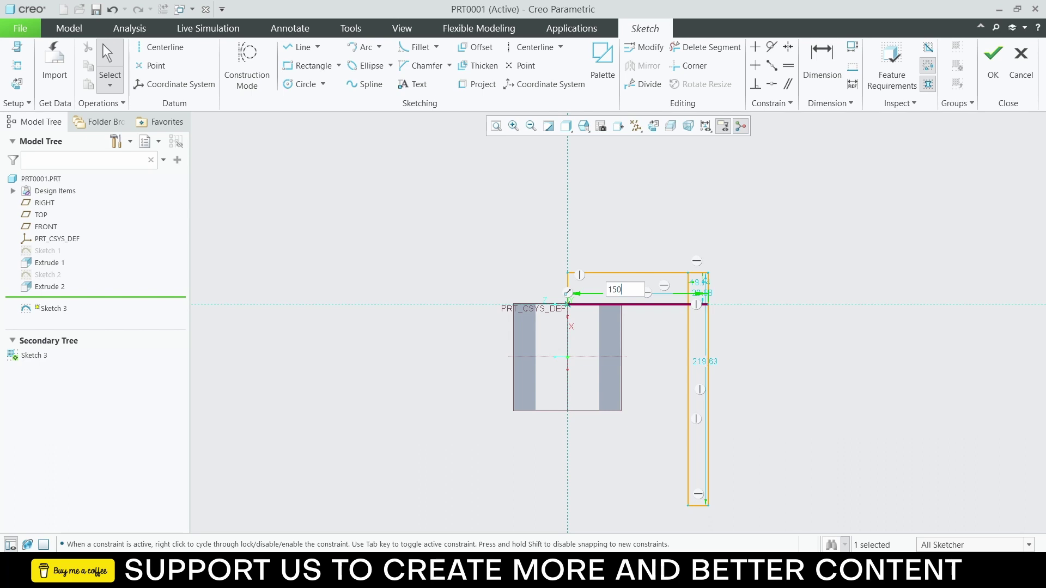
key(Return)
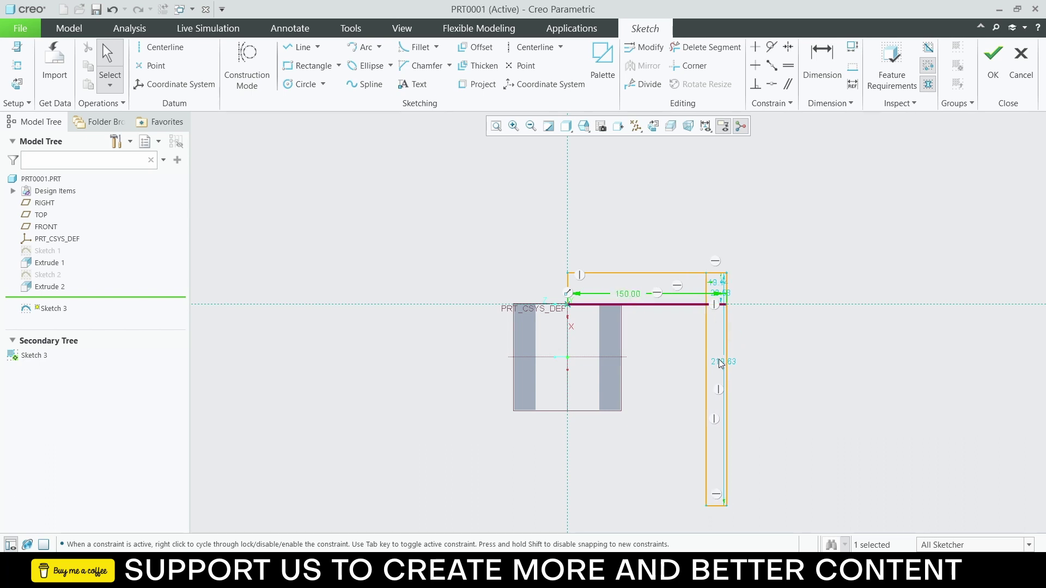
drag(724, 362, 756, 360)
double_click(757, 360)
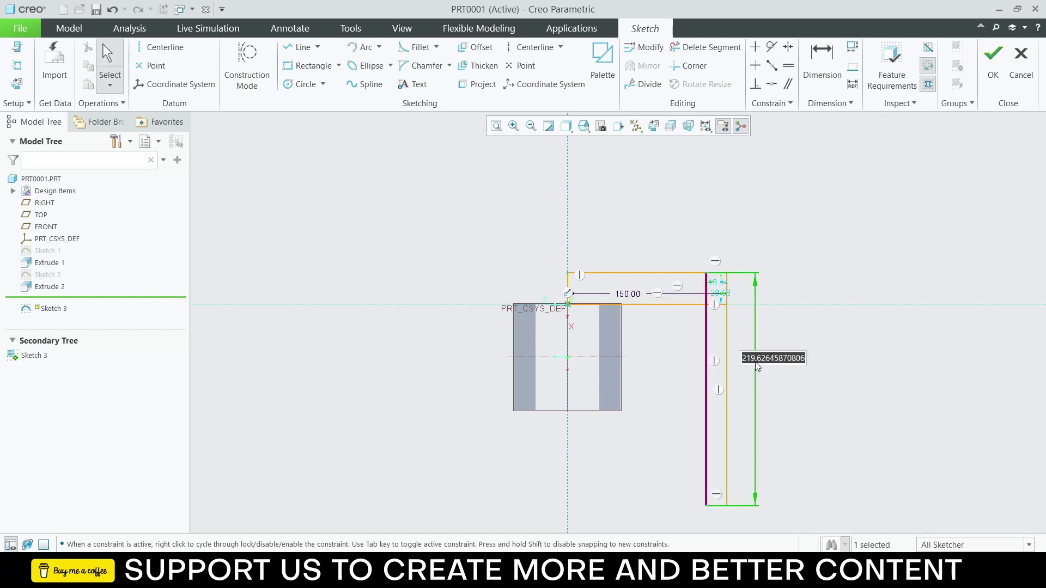
text(200)
key(Return)
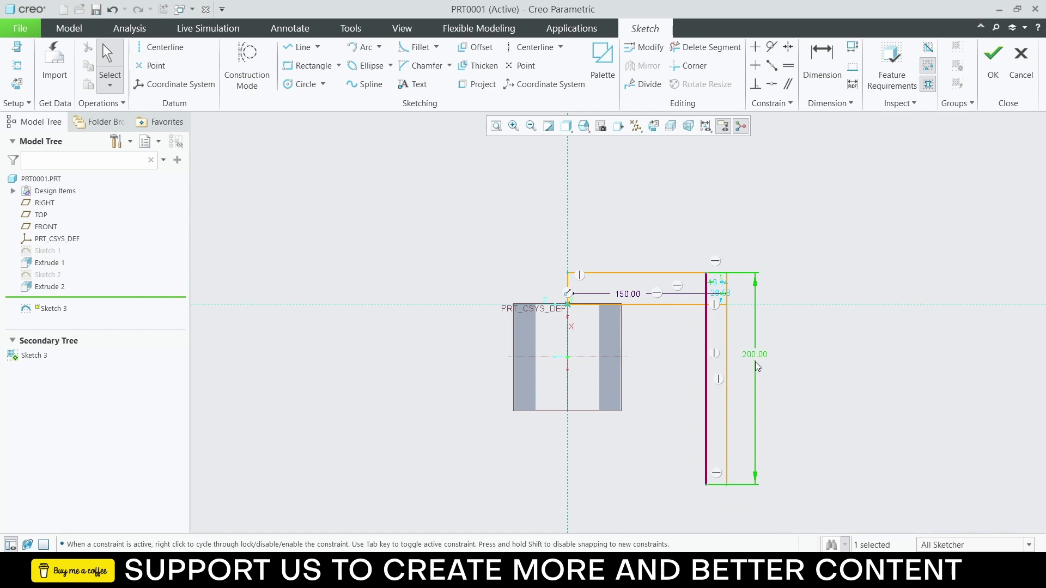
scroll(668, 355, up, 1)
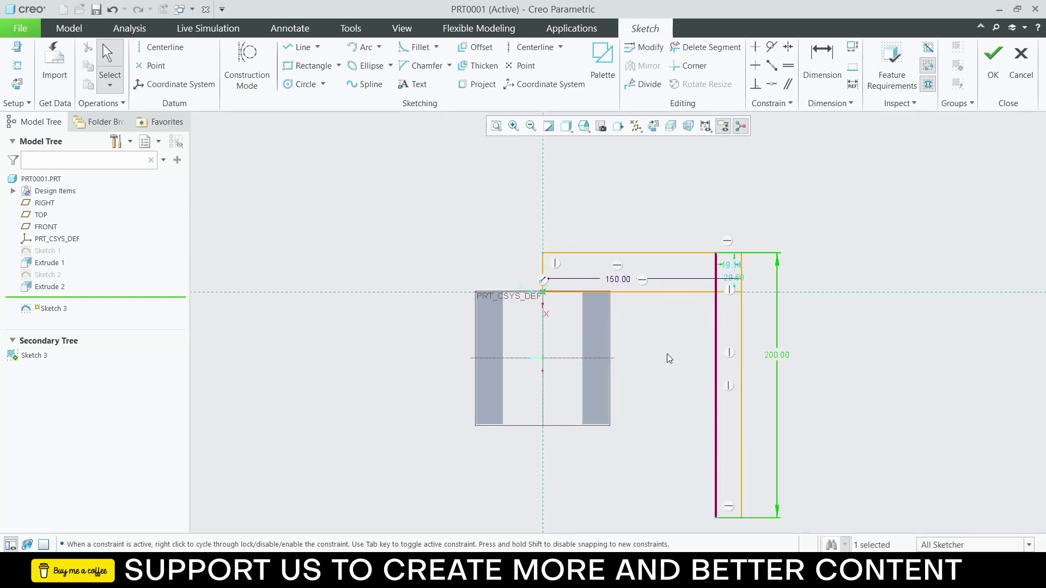
Step: Set both the vertical rectangle's width and the horizontal rectangle's height to 20
scroll(731, 287, up, 3)
double_click(729, 265)
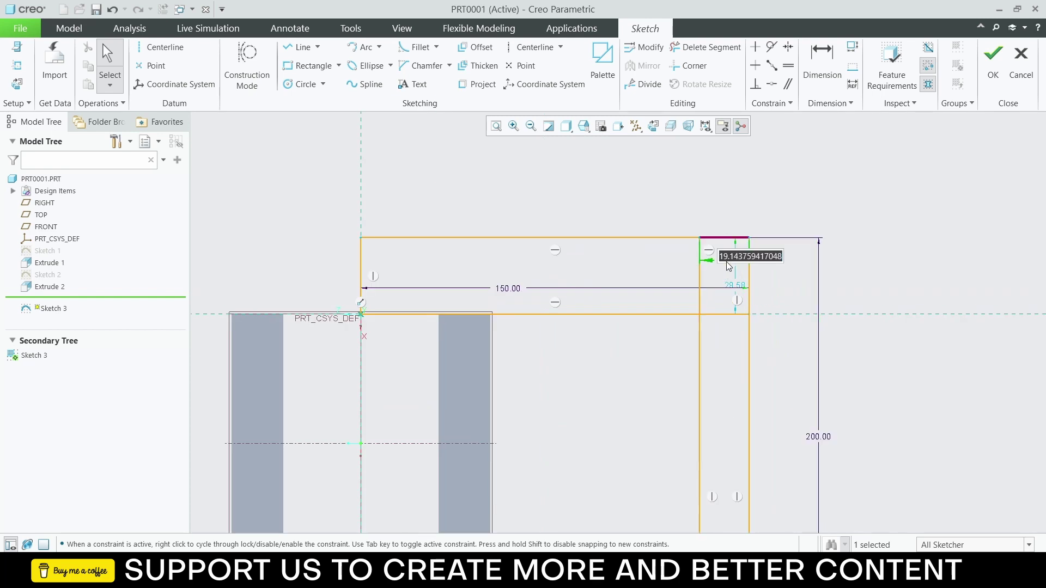
text(20)
key(Return)
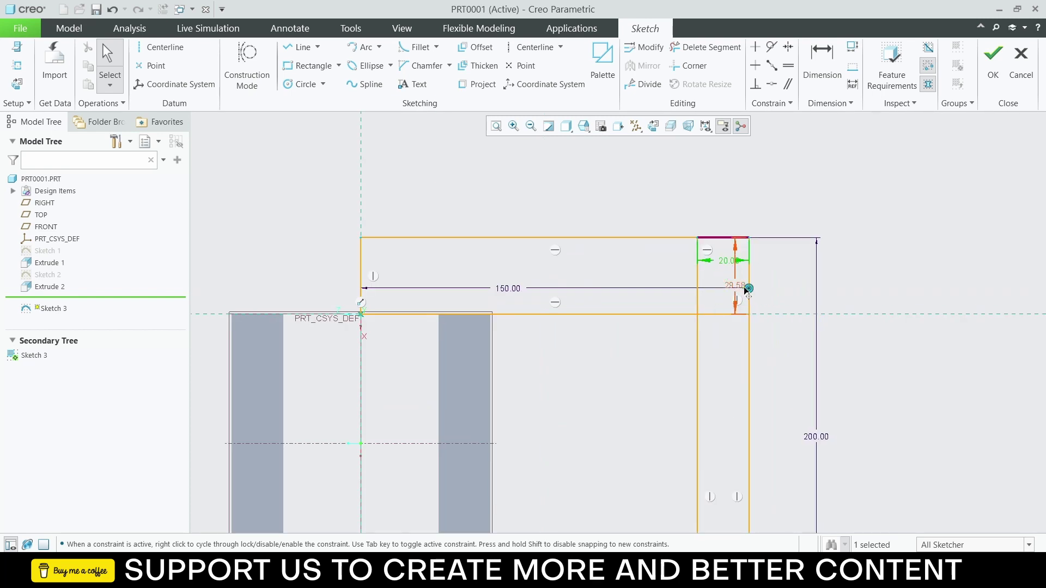
double_click(735, 286)
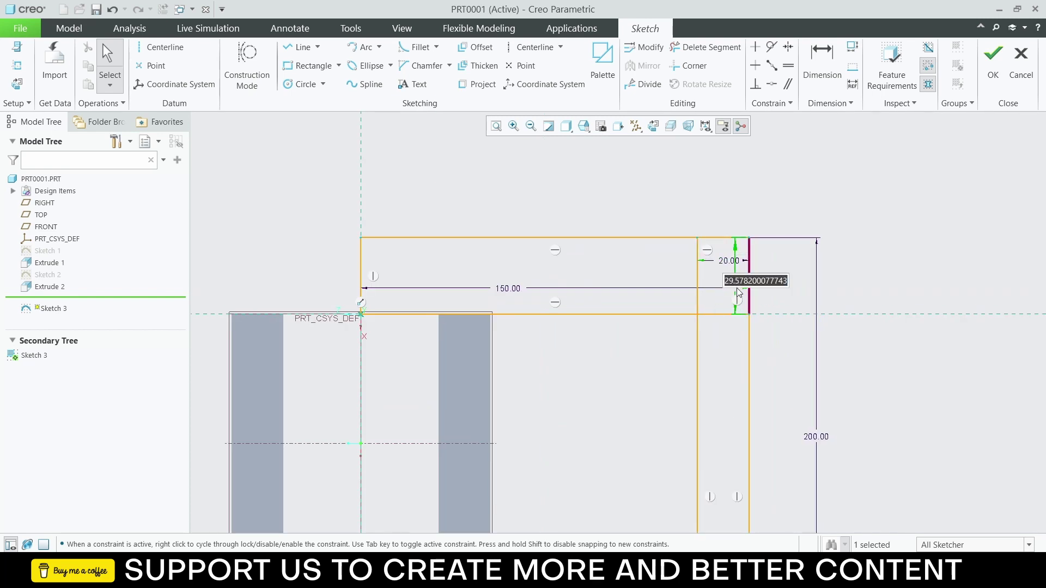
text(20)
key(Return)
Step: Trim the overlapping inner segments where the two rectangles meet at the corner and finish the sketch
scroll(684, 330, down, 2)
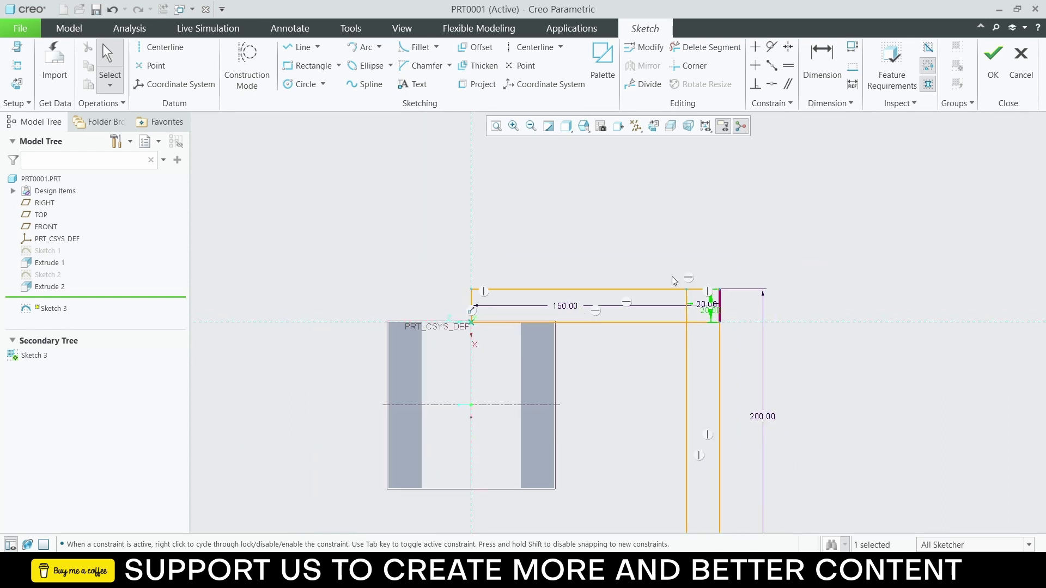
click(705, 47)
scroll(749, 323, up, 3)
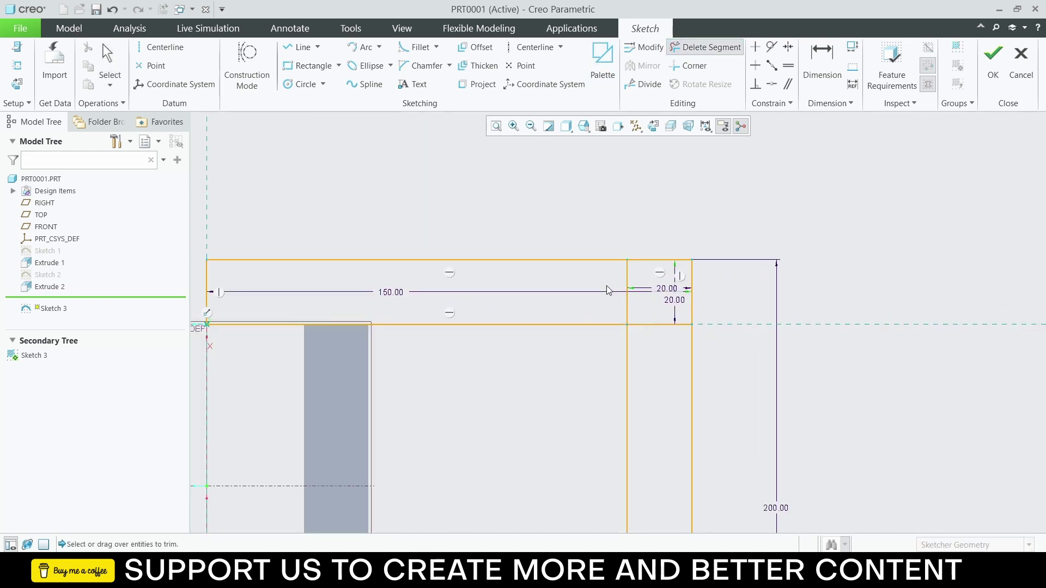
drag(608, 290, 656, 338)
scroll(658, 340, down, 2)
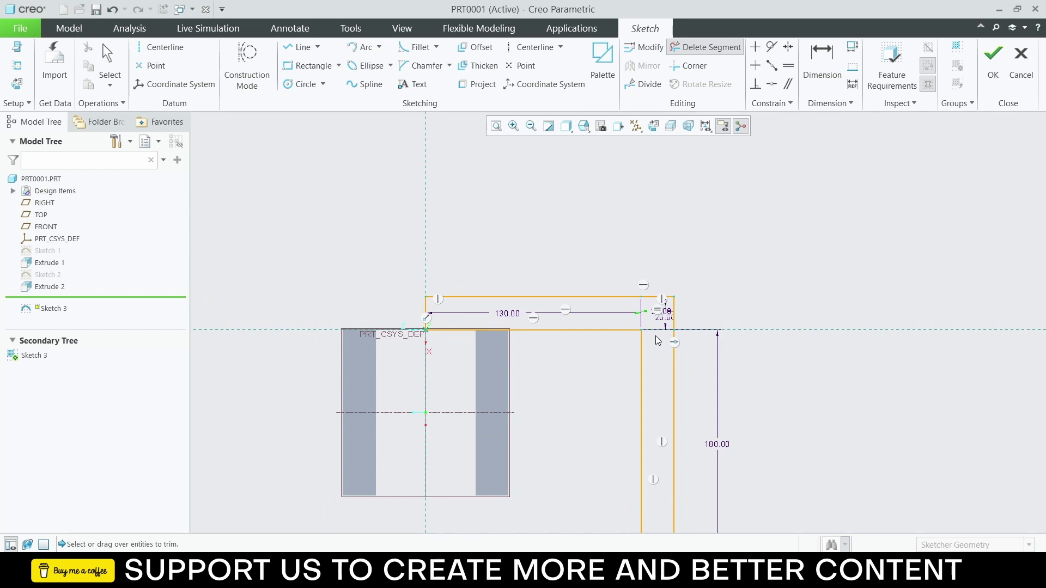
click(993, 60)
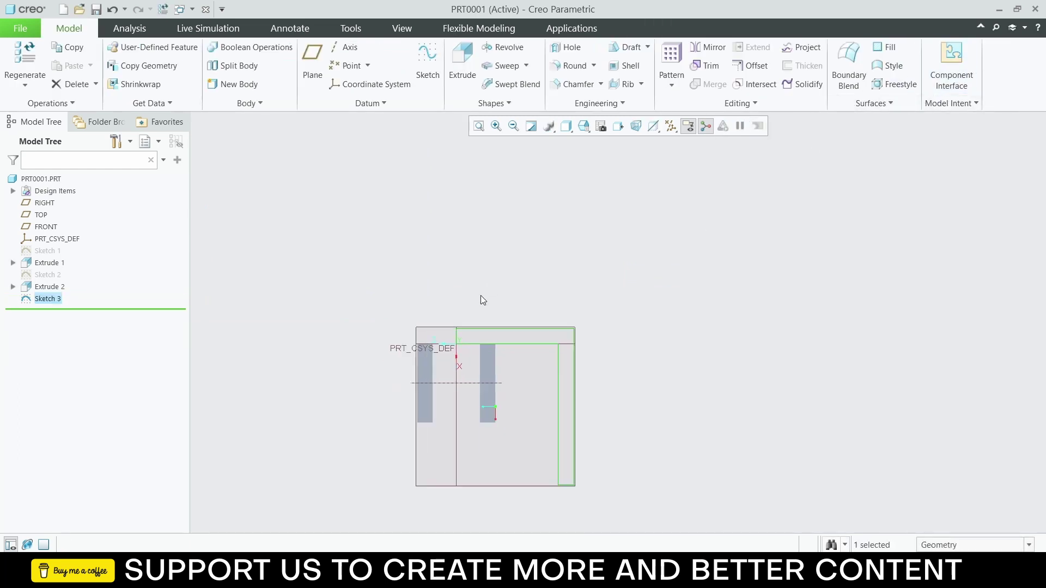
Step: Revolve the L-shaped sketch 360 degrees as a surface about its short edge at the origin
scroll(532, 316, up, 3)
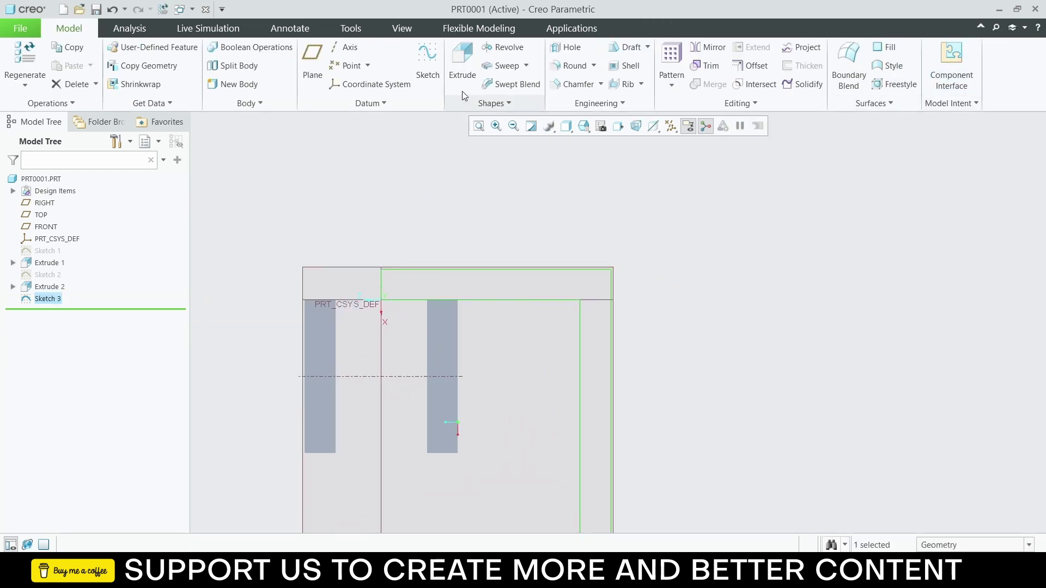
click(501, 47)
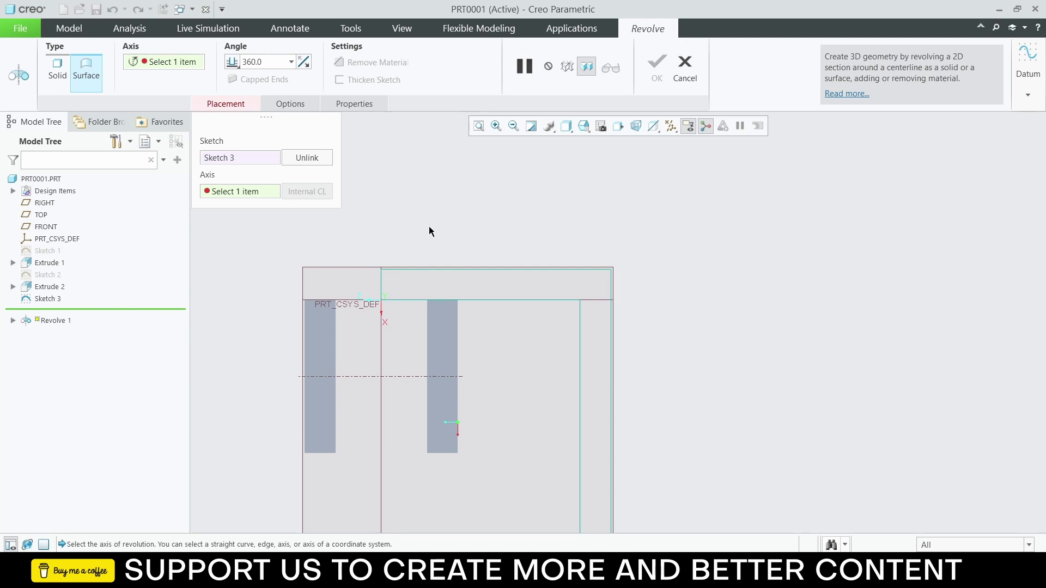
click(381, 287)
mouse_move(379, 282)
middle_down()
mouse_move(434, 302)
mouse_move(433, 234)
mouse_move(454, 221)
mouse_move(474, 228)
middle_up()
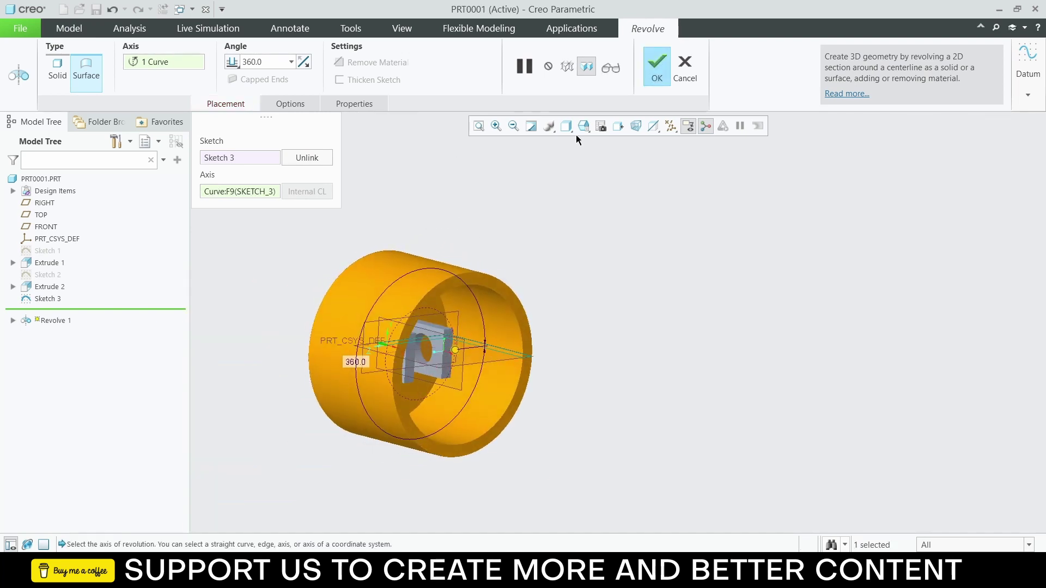
click(656, 70)
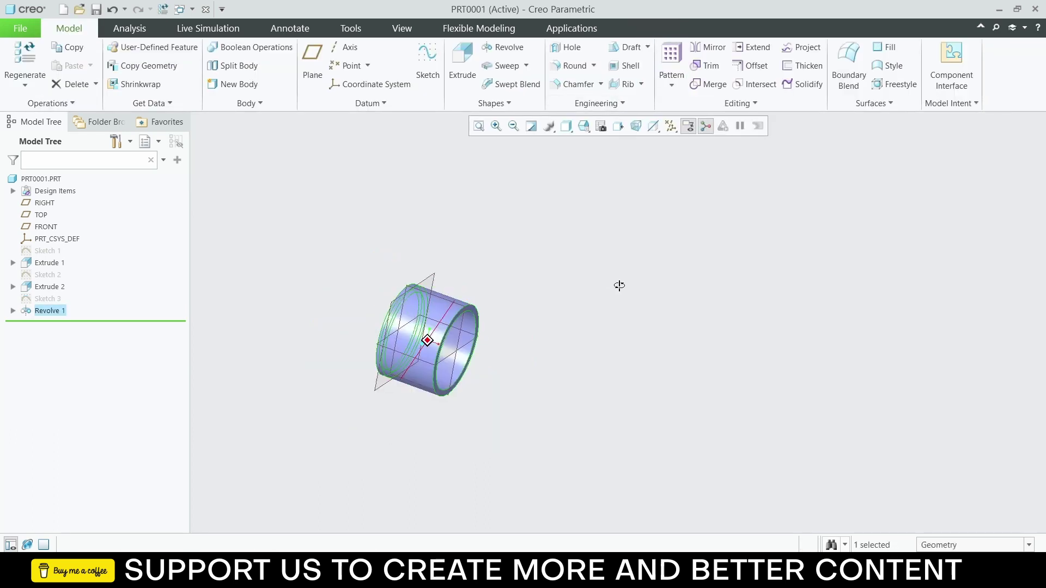
Step: Rename the part file as Piston on disk and in session
click(20, 28)
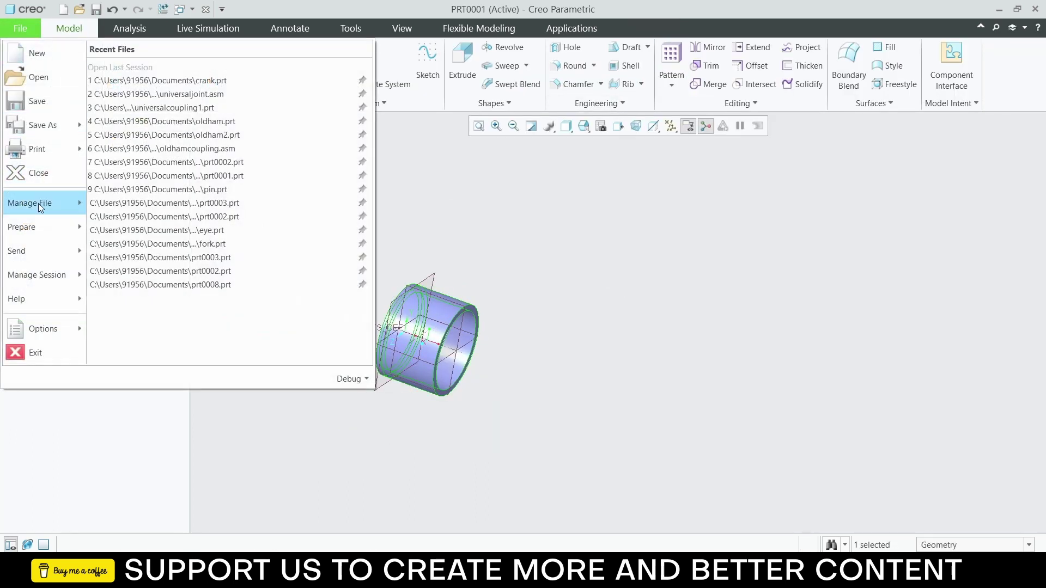
mouse_move(33, 203)
click(137, 74)
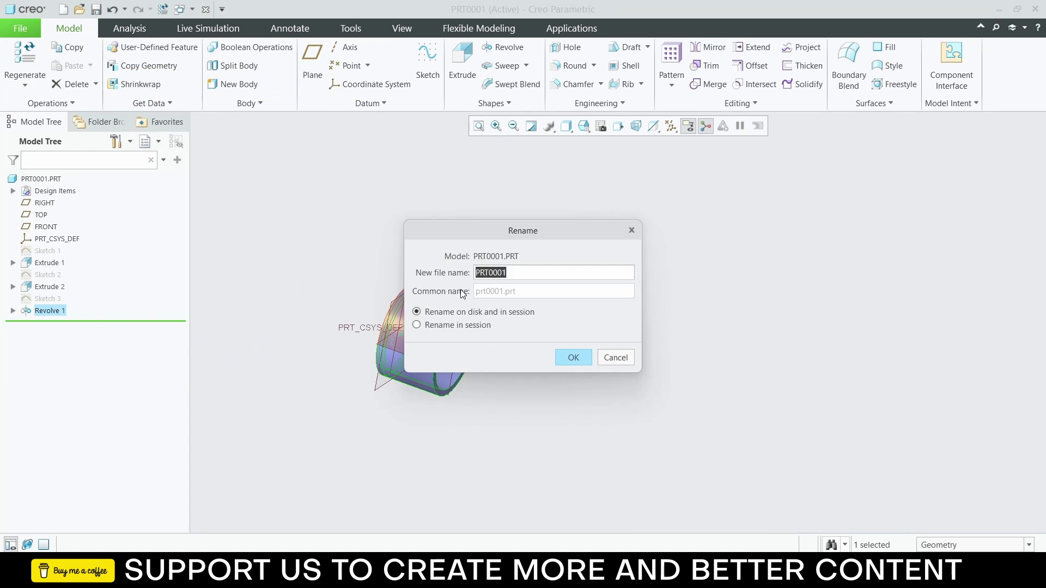
text(Pis)
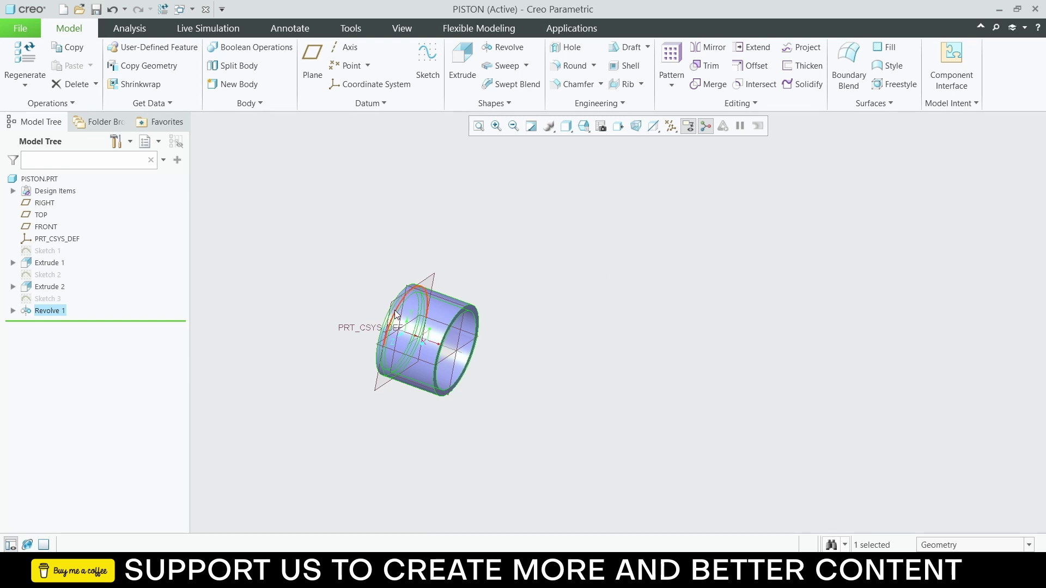
Step: Create a new solid part using the default template
click(34, 34)
click(34, 59)
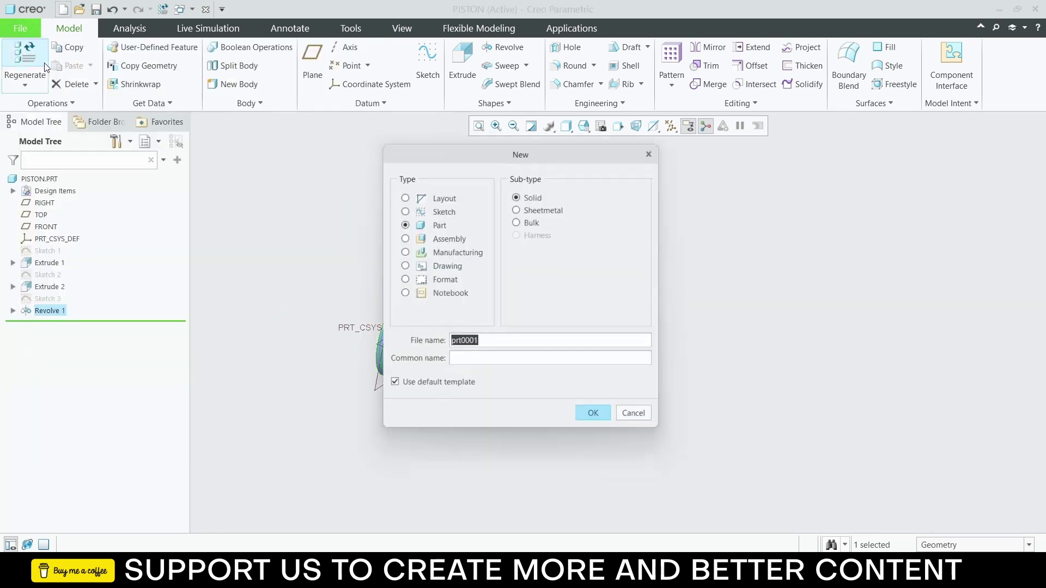
click(582, 415)
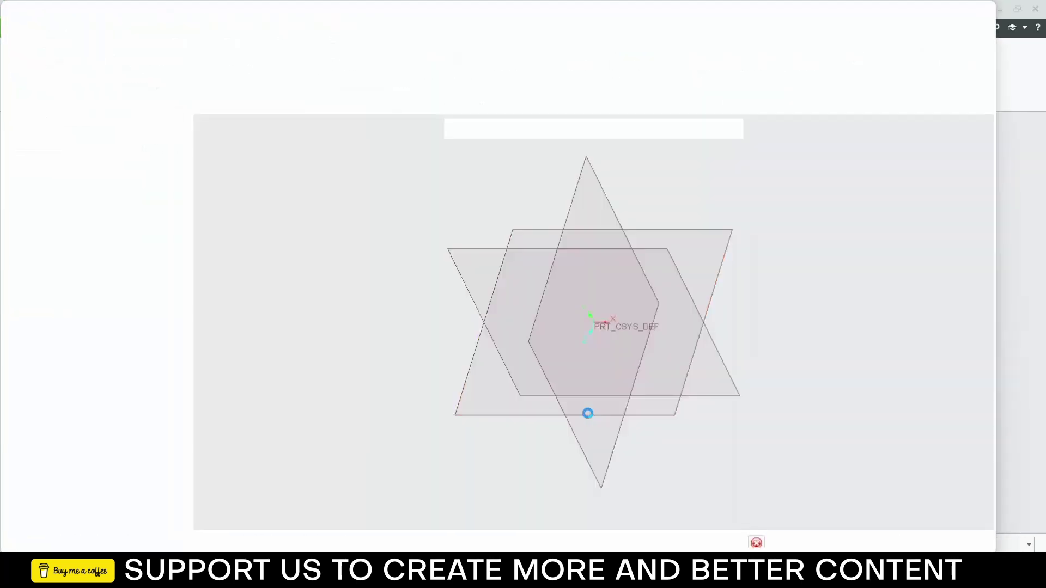
Step: Orient the view to the TOP datum plane and start a sketch on it
click(710, 231)
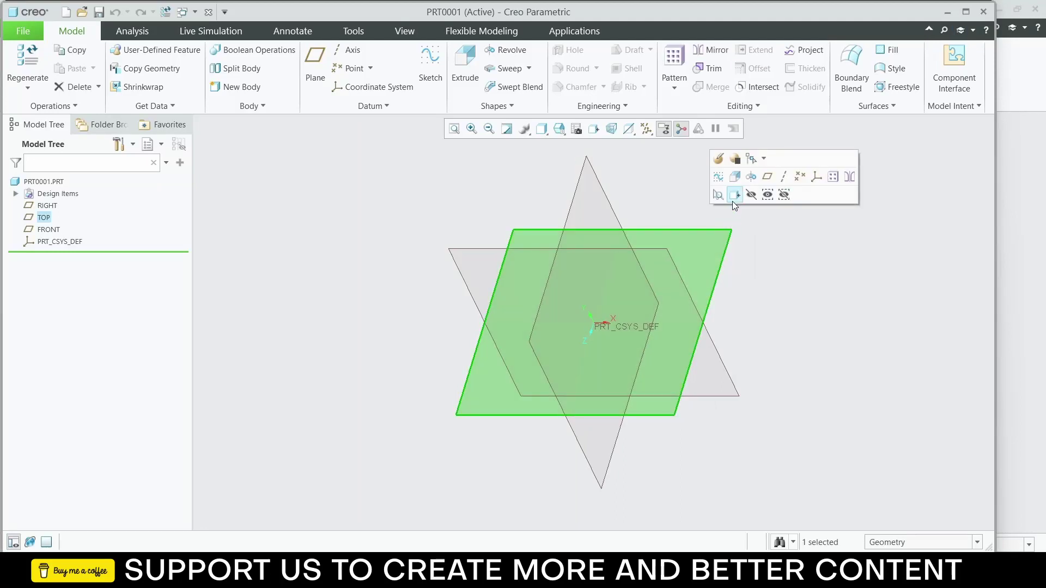
click(732, 200)
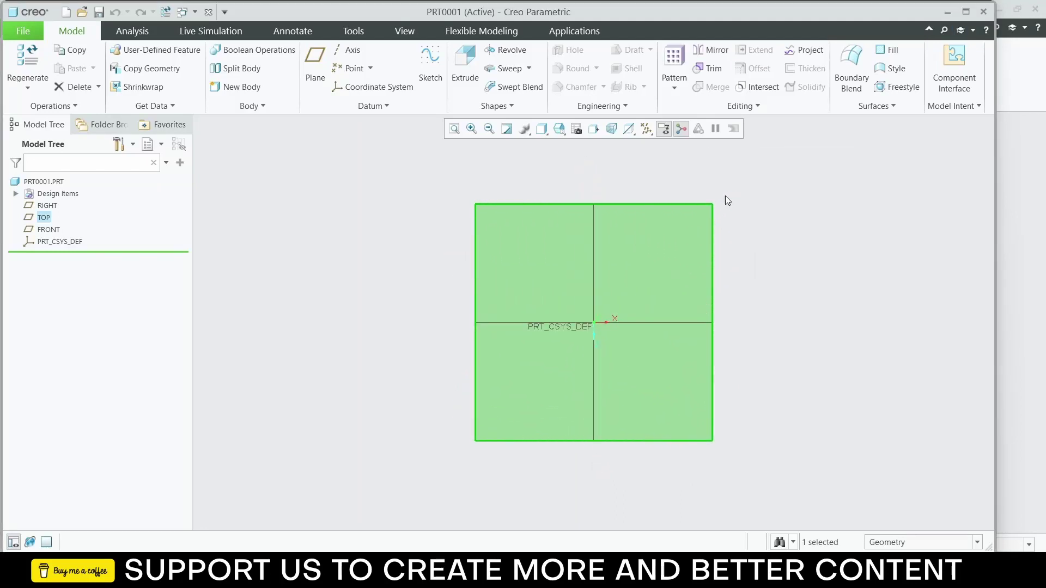
click(430, 63)
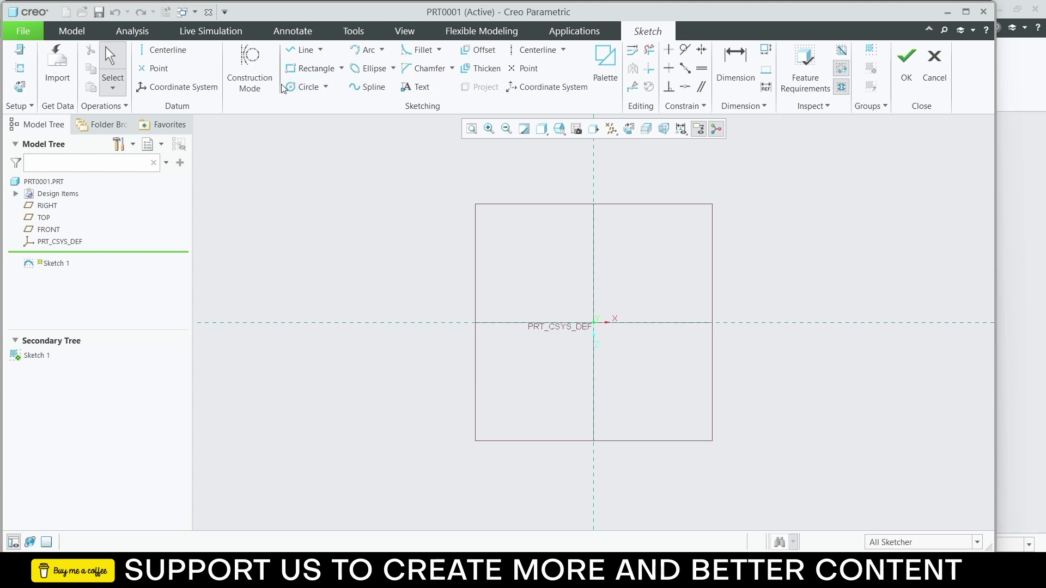
Step: Draw a horizontal line about 659 long from the origin along the horizontal reference
click(303, 49)
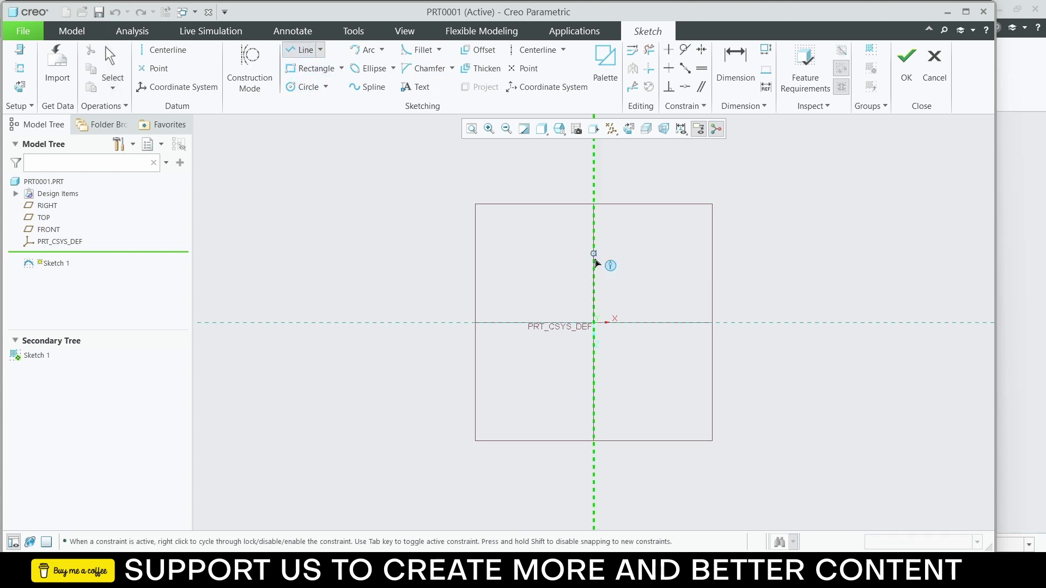
click(595, 323)
click(901, 322)
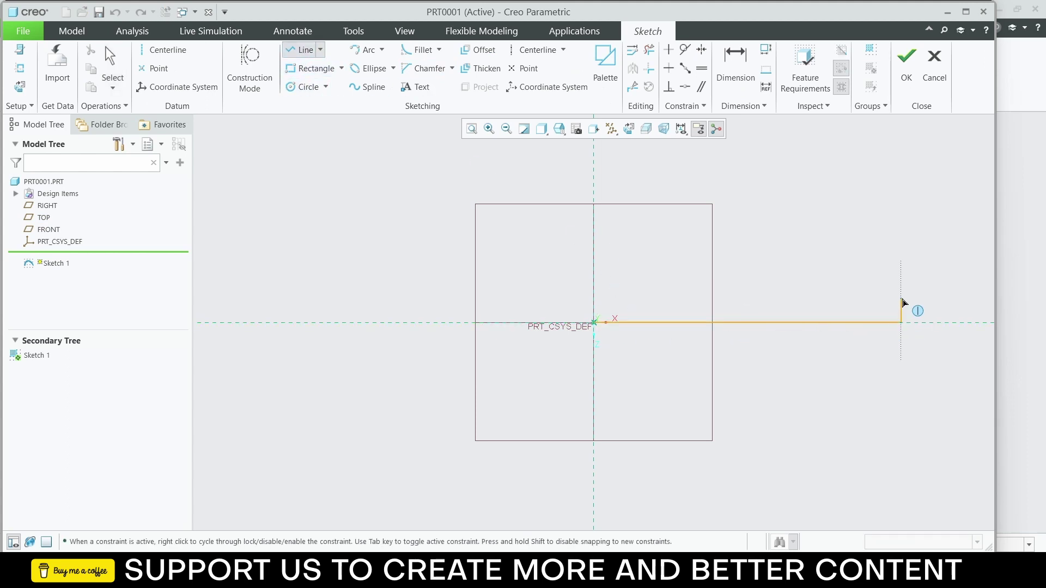
middle_click(903, 302)
middle_click(789, 294)
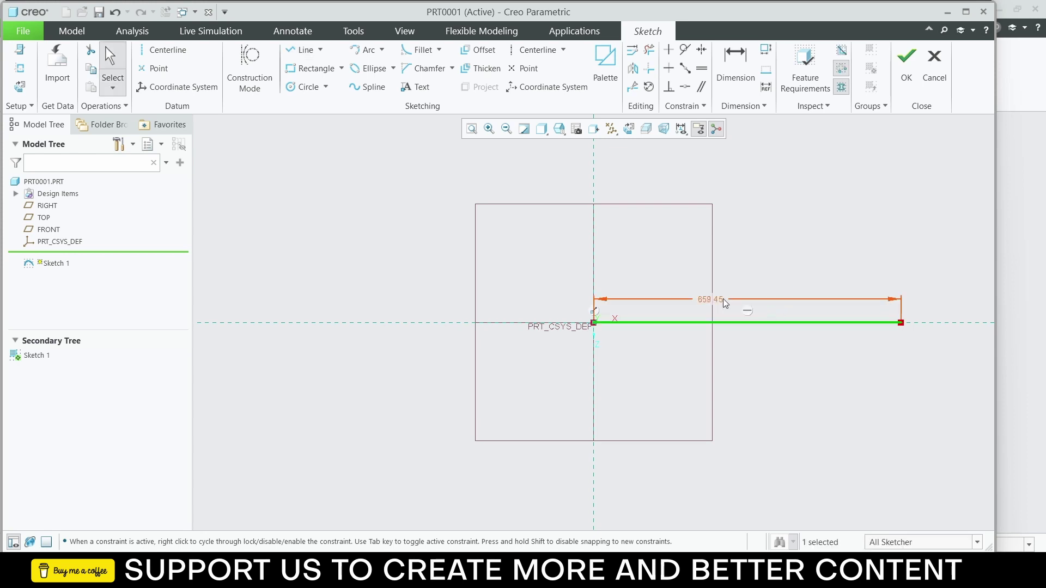
Step: Set the horizontal line's length to 300
double_click(706, 300)
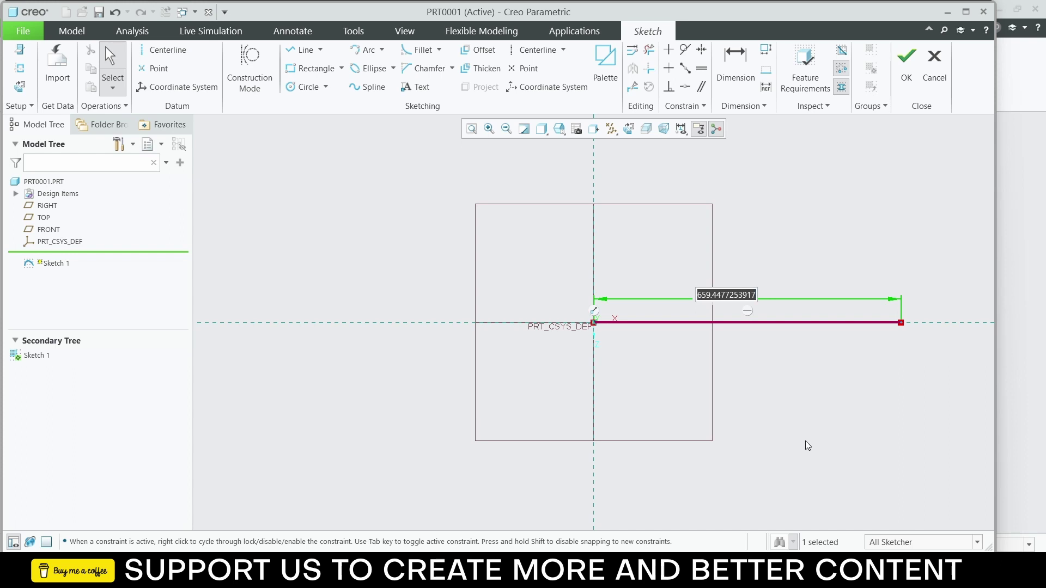
text(300)
key(Return)
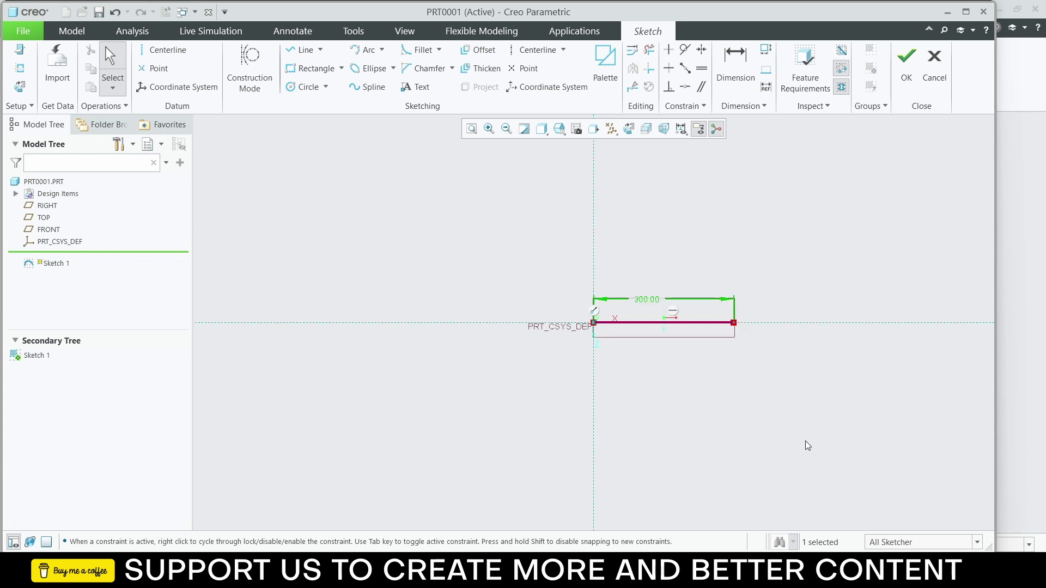
Step: Set the horizontal line's length to 250
scroll(662, 328, down, 5)
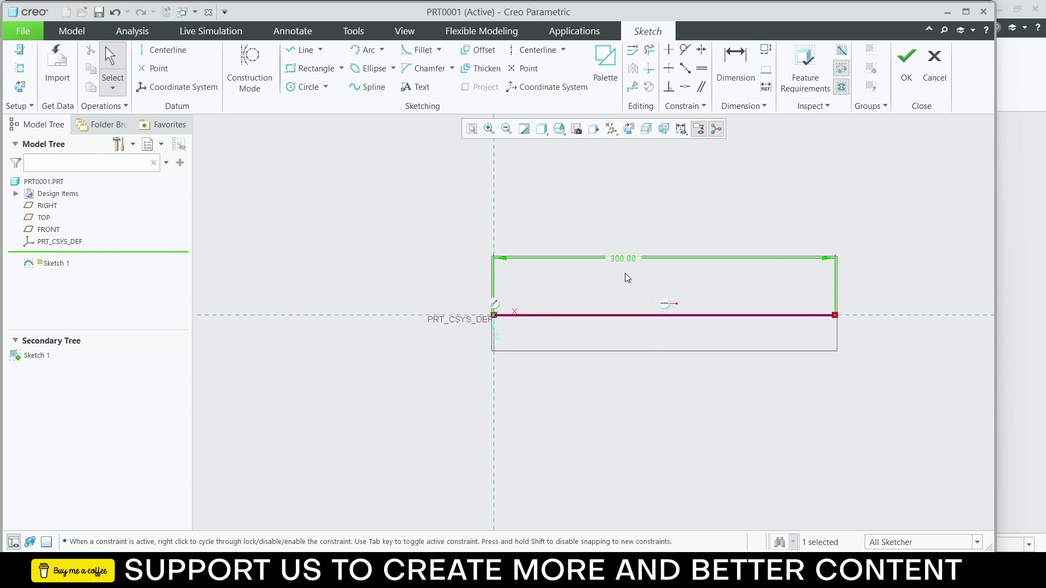
double_click(623, 258)
text(250)
key(Return)
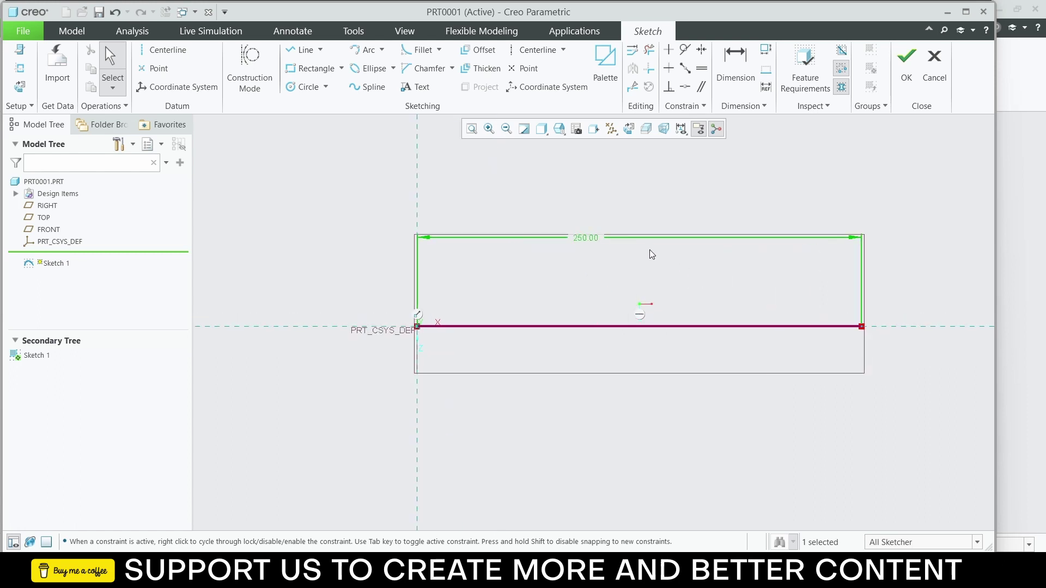
click(787, 179)
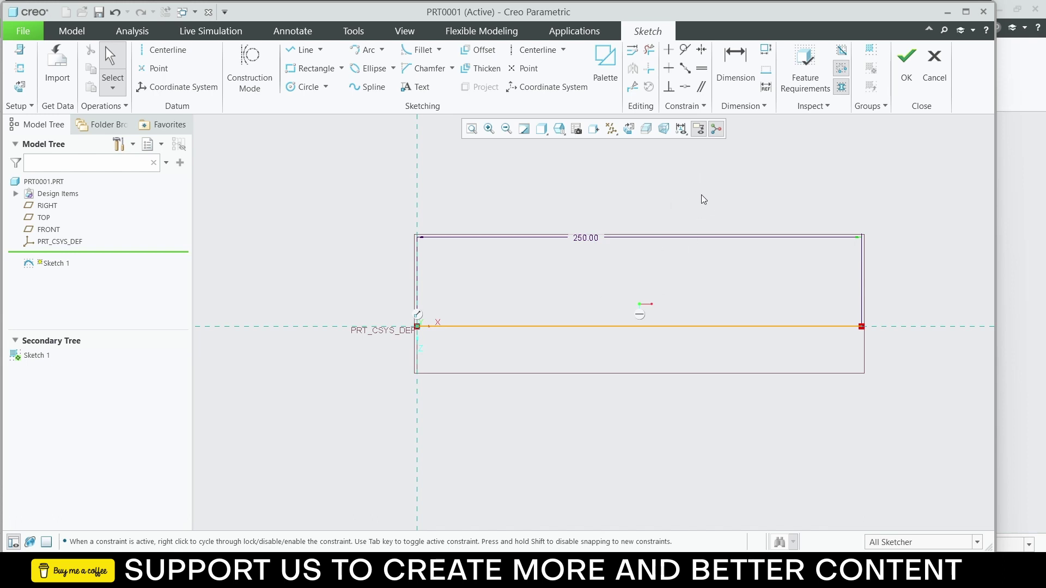
Step: Try thickening the 250 line with open end caps, a thickness of 60 and an offset of 30
click(480, 69)
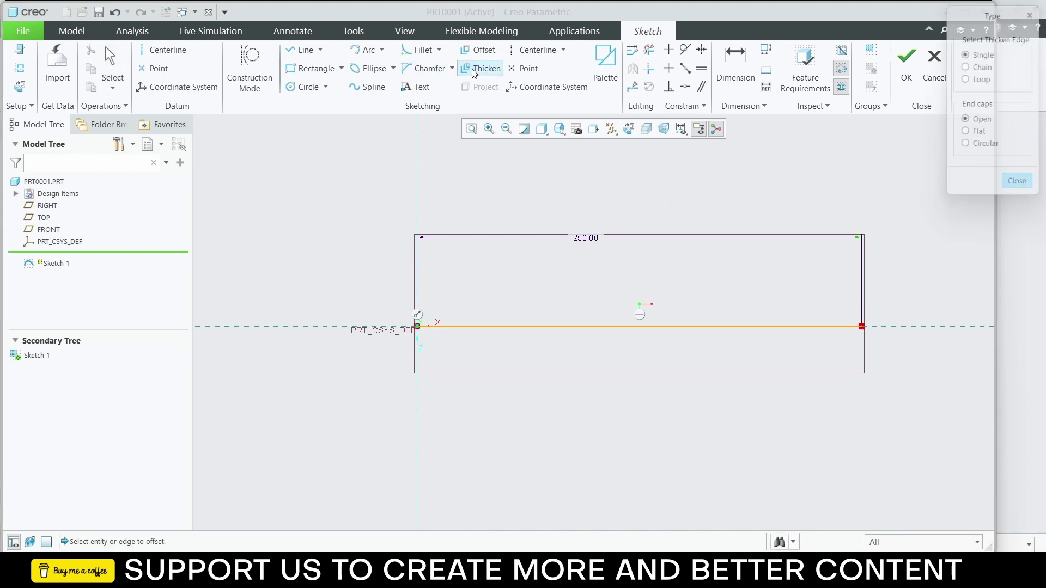
click(567, 327)
click(968, 149)
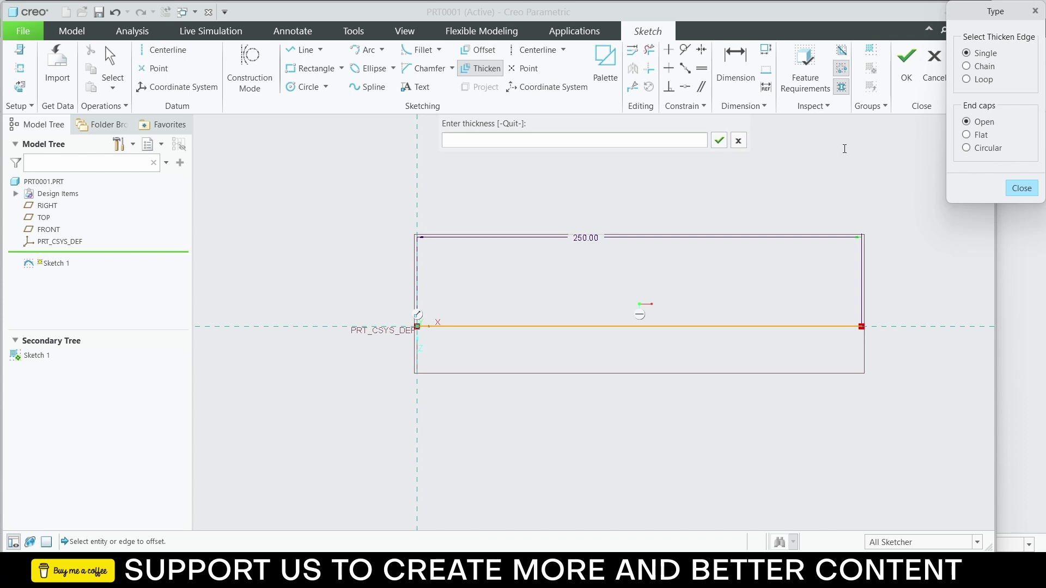
click(619, 146)
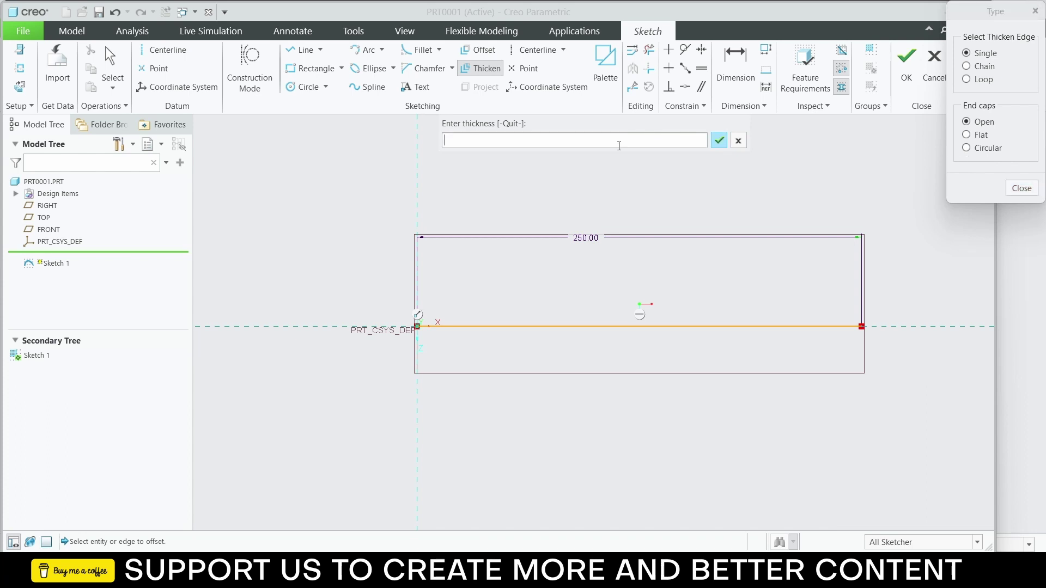
key(Return)
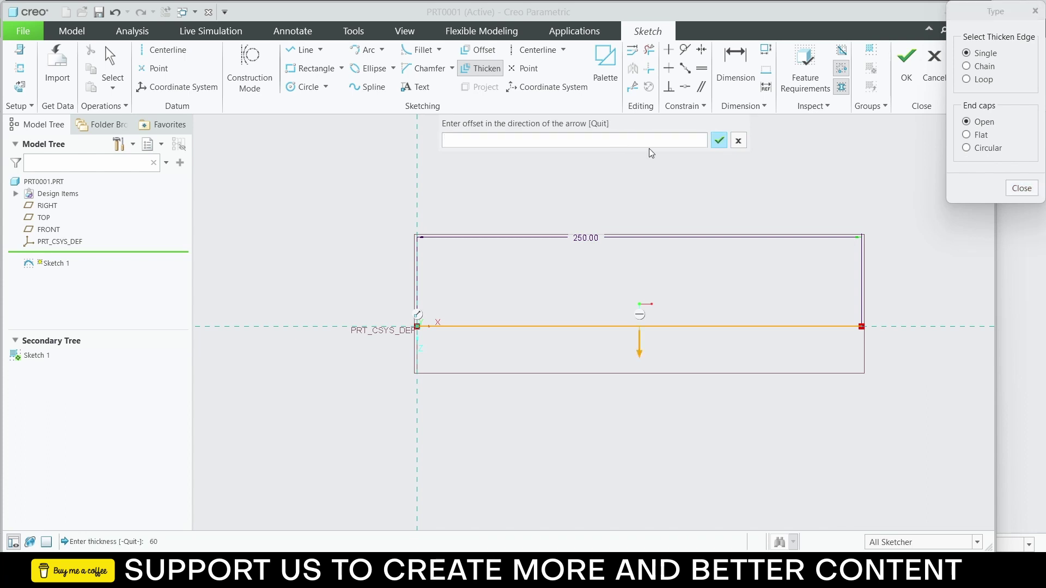
text(30)
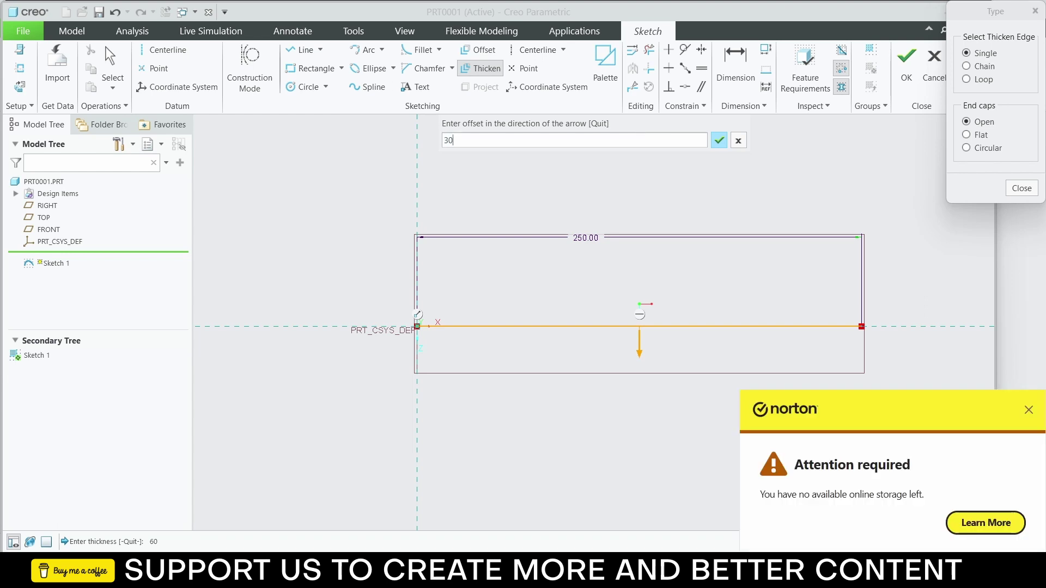
click(719, 140)
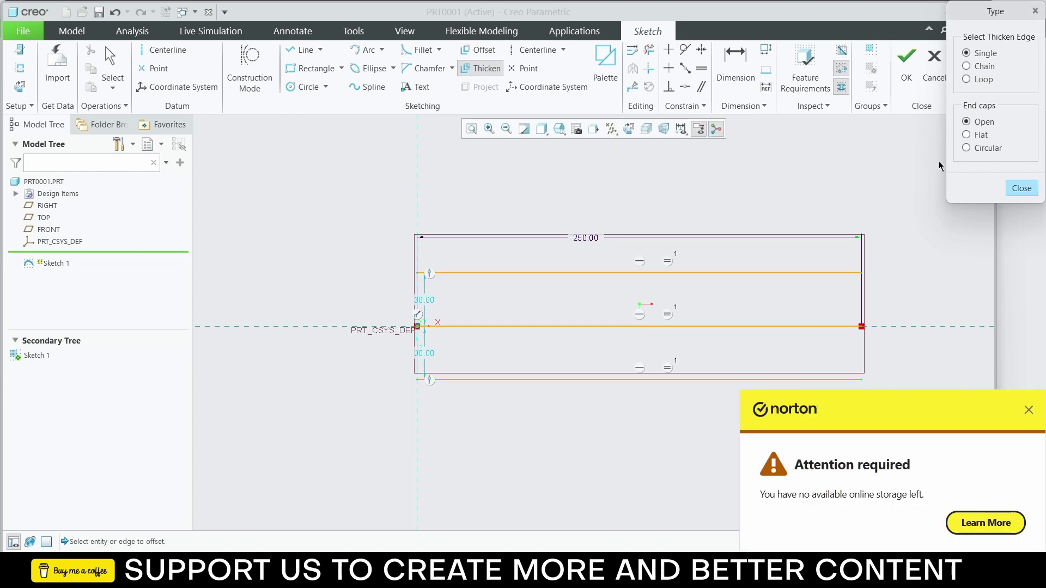
scroll(449, 315, down, 2)
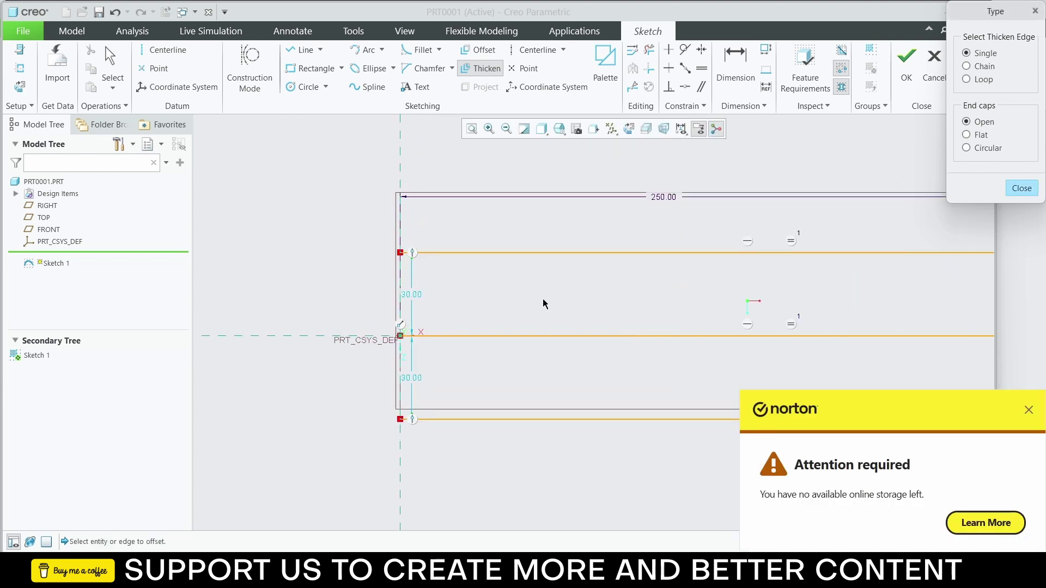
key(ctrl+z)
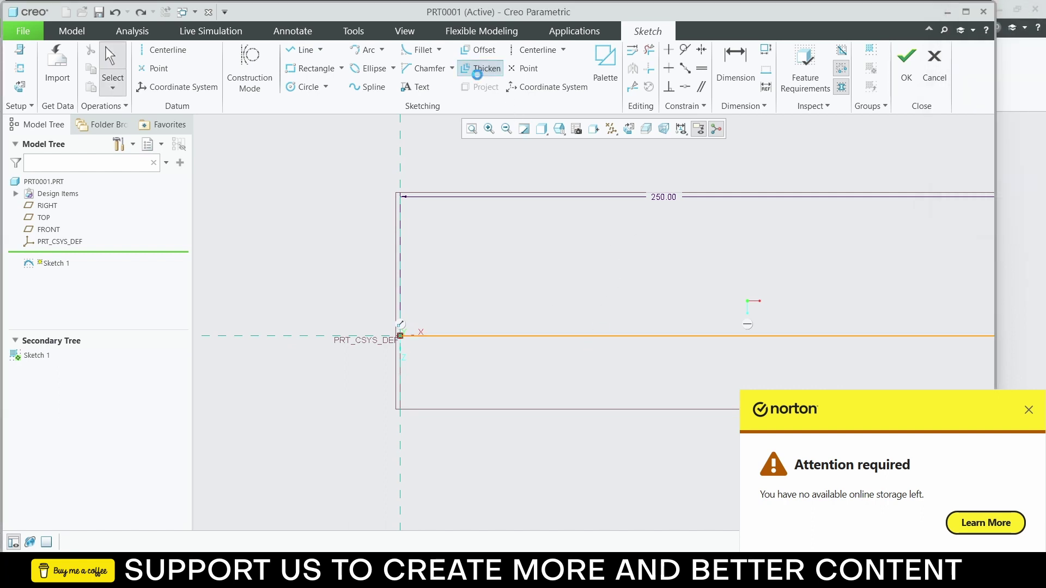
Step: Thicken the 250 line with circular end caps, a thickness of 60 and an offset of 30
click(477, 69)
click(967, 147)
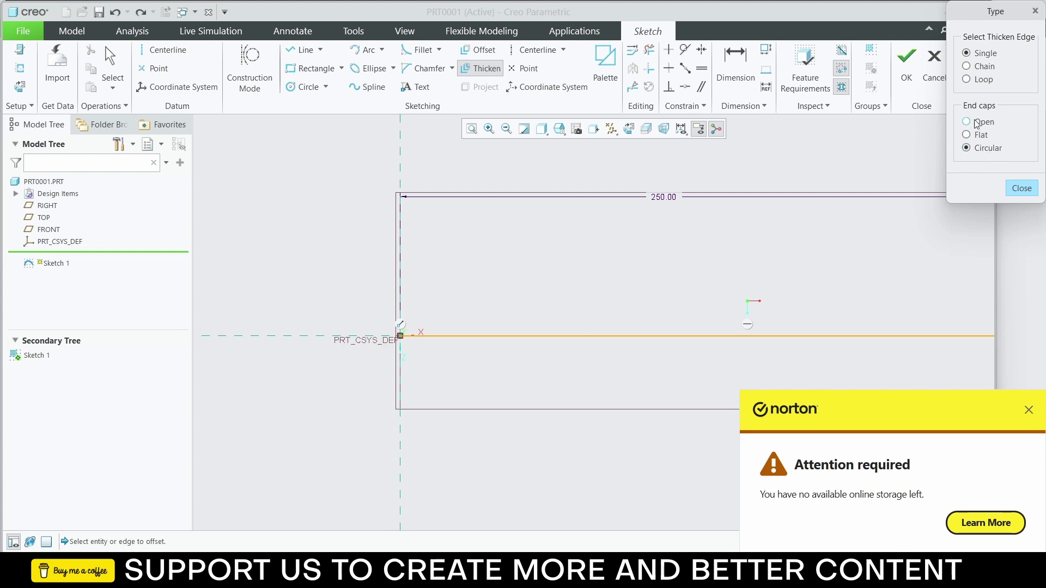
click(620, 335)
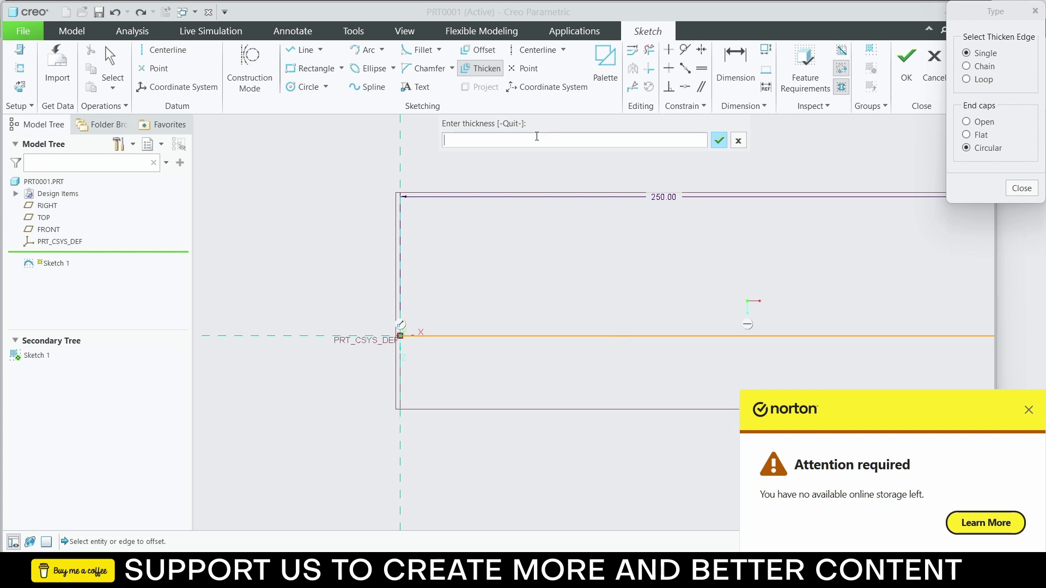
text(60)
click(717, 143)
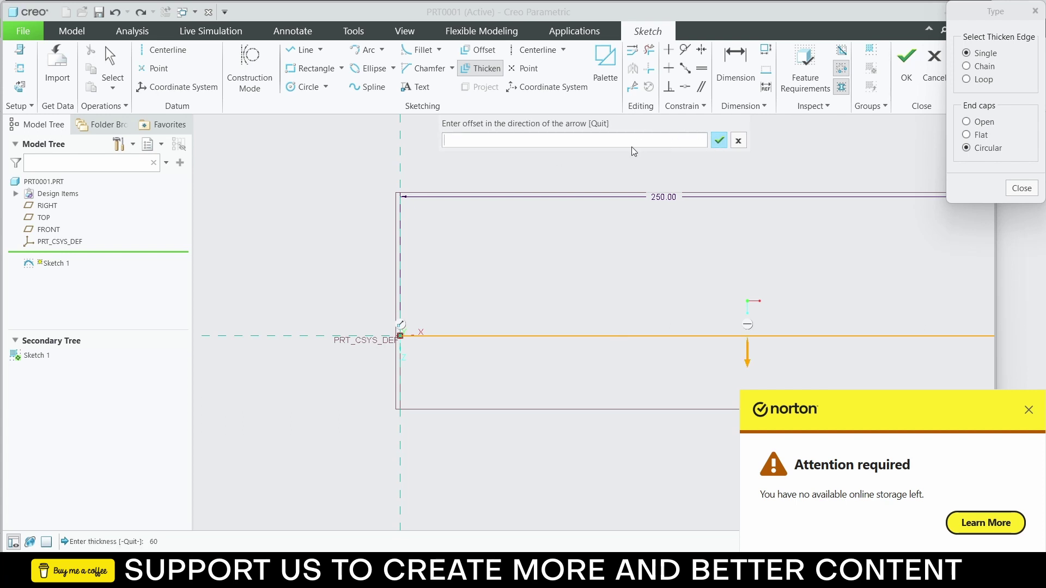
text(30)
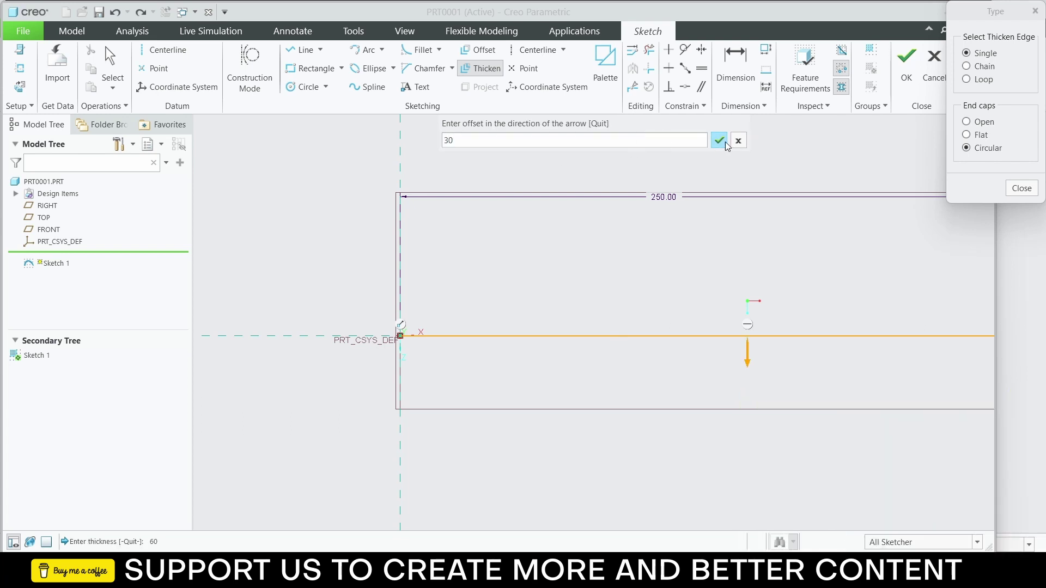
click(719, 140)
scroll(712, 252, down, 3)
scroll(854, 304, up, 1)
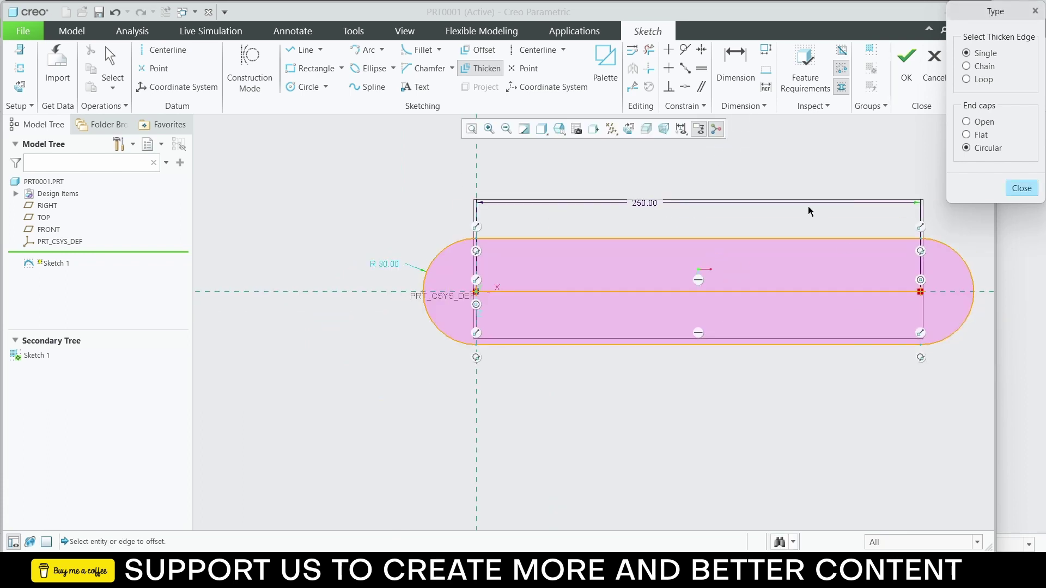
click(810, 221)
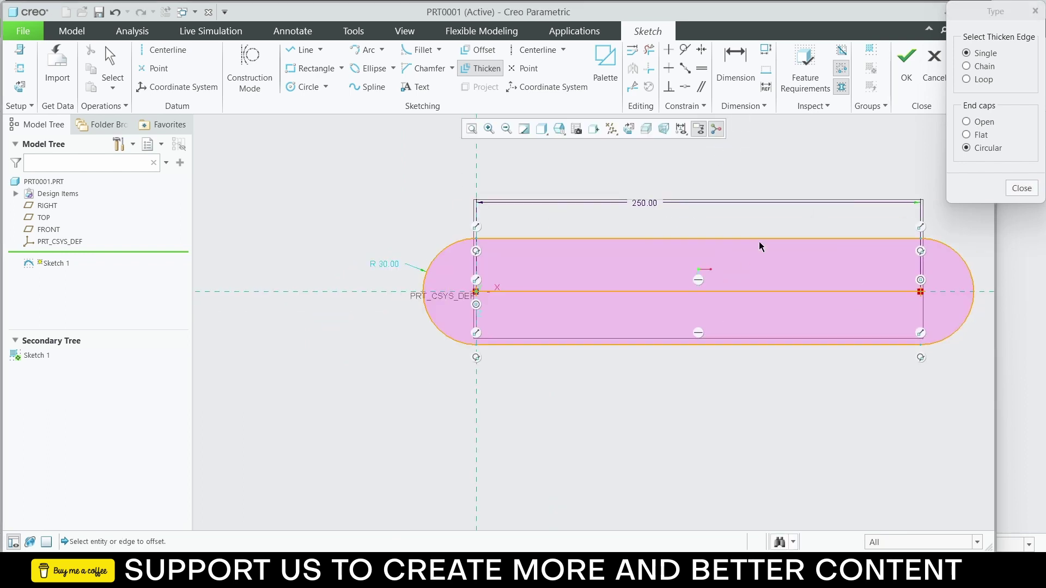
click(1021, 188)
Step: Convert the centre line of the thickened slot to construction geometry
click(715, 292)
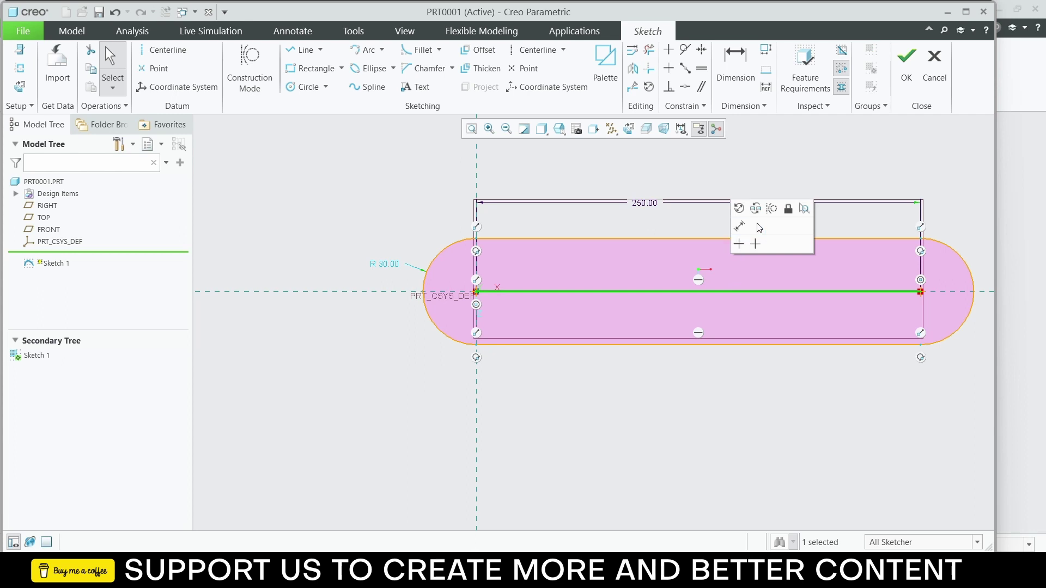
click(771, 208)
click(684, 162)
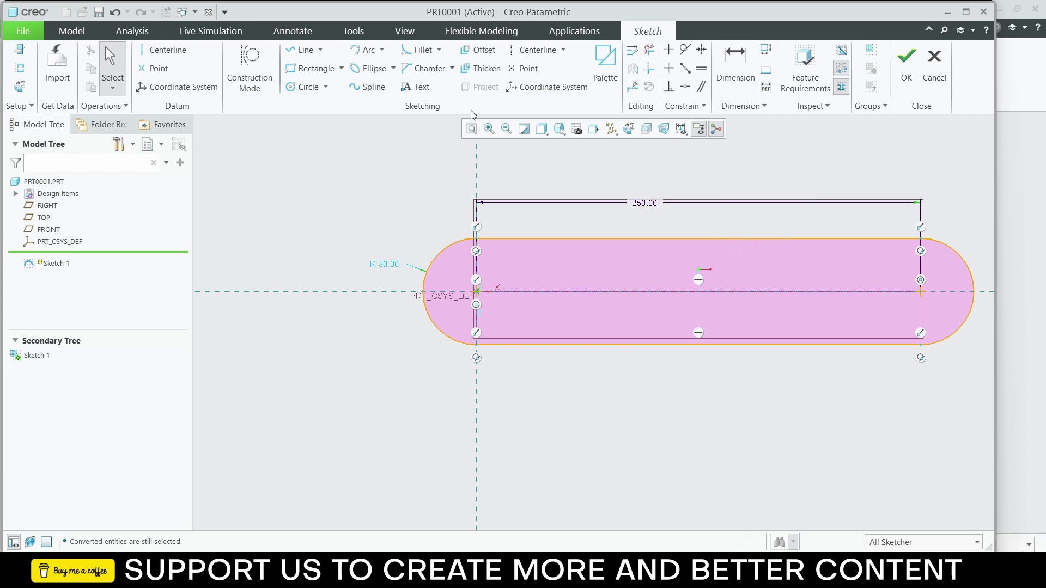
Step: Draw two equal circles about 41 in diameter, centred on both ends of the construction line
click(305, 87)
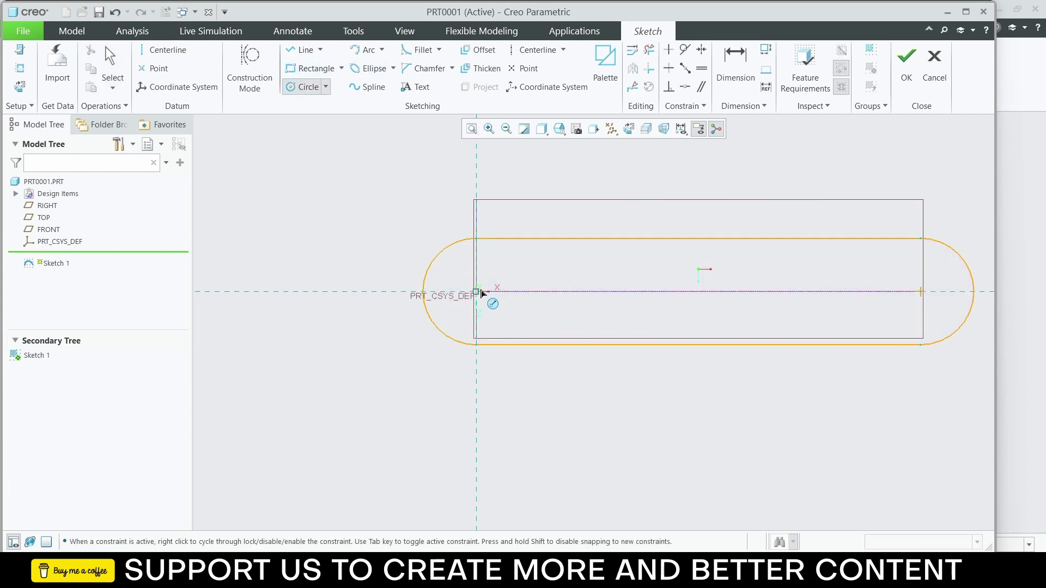
click(476, 292)
click(504, 272)
click(921, 291)
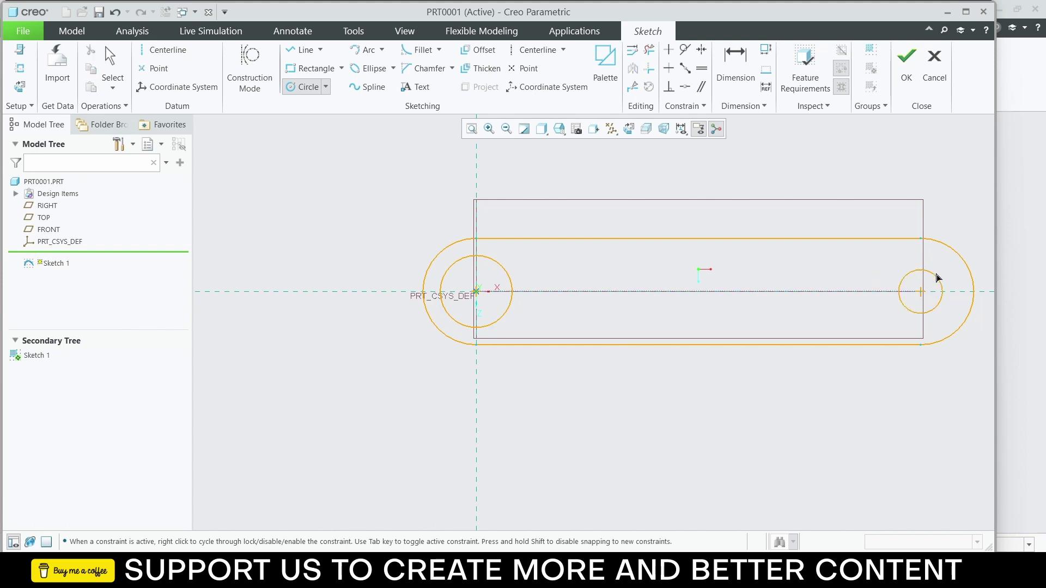
click(944, 271)
middle_click(934, 273)
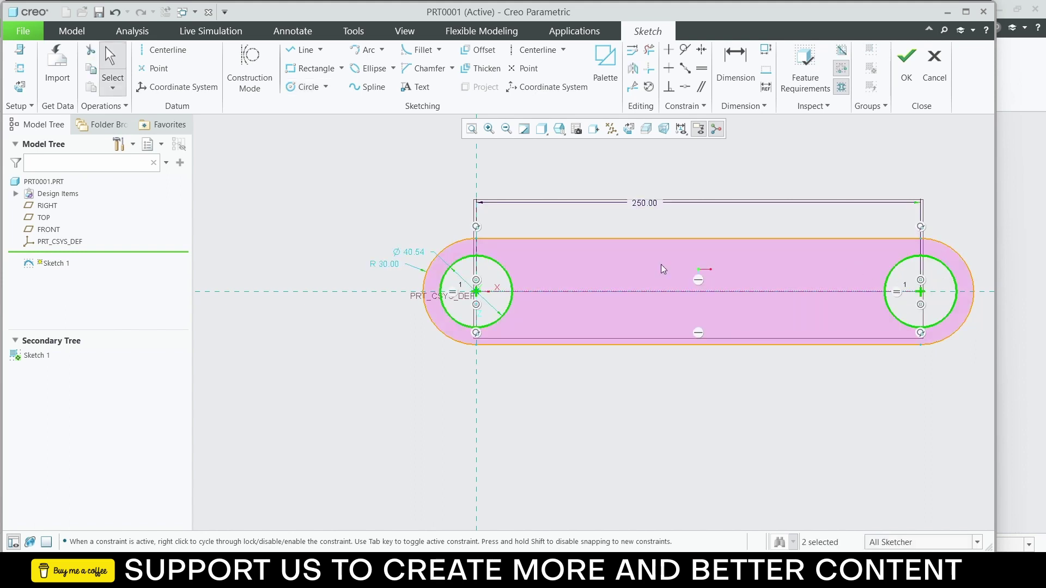
Step: Set the diameter of the two equal circles to 50 and finish the sketch
double_click(399, 252)
text(50)
key(Return)
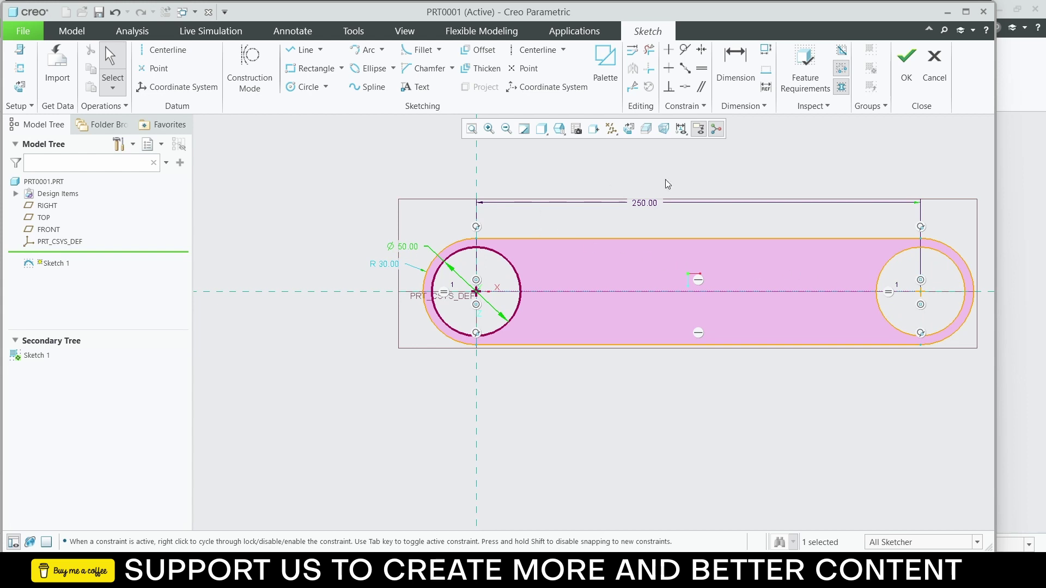
click(907, 63)
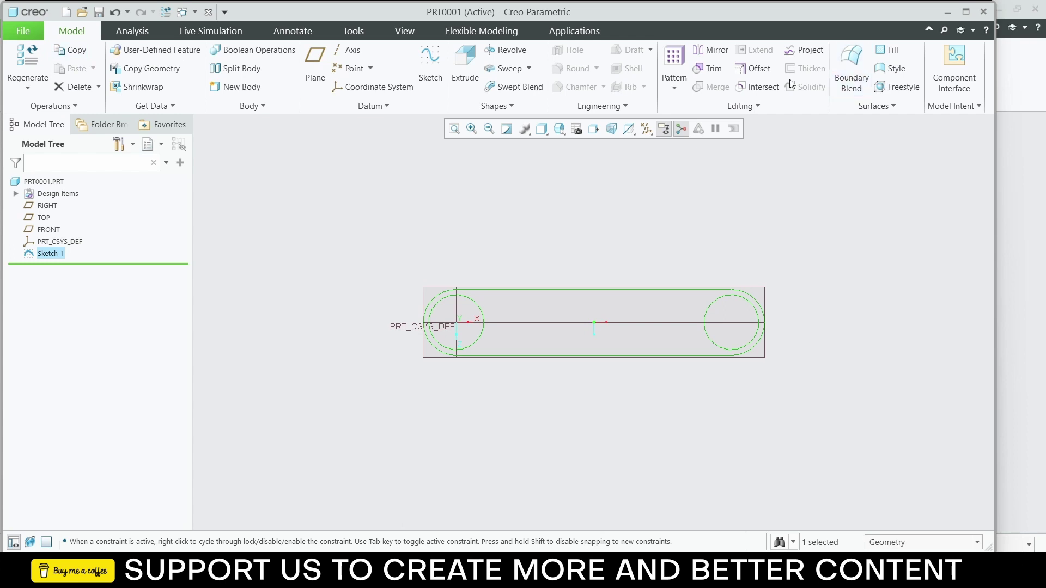
Step: Extrude the link sketch symmetrically about the sketch plane to a depth of 50
click(464, 63)
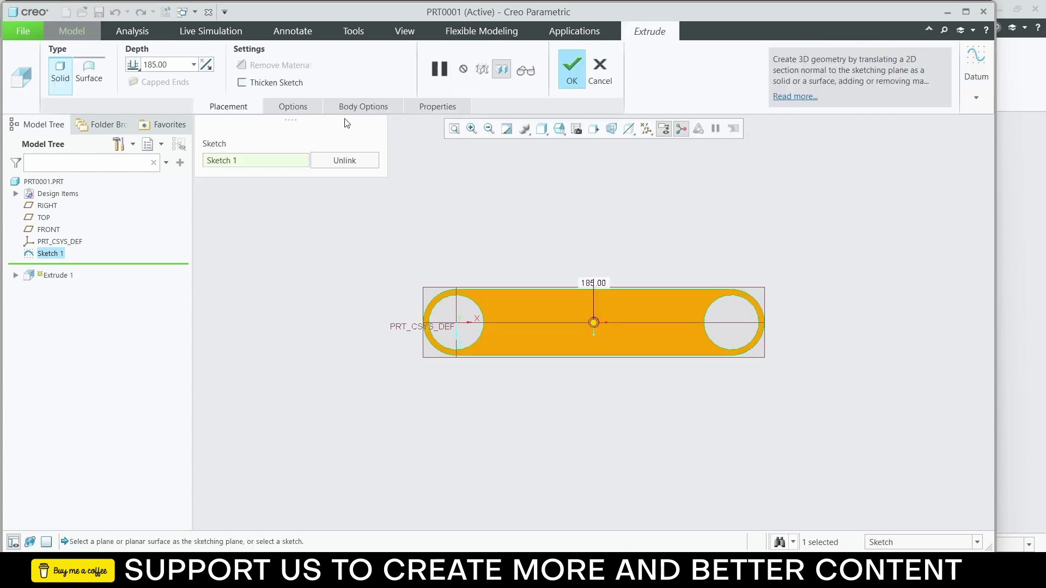
click(133, 65)
click(164, 94)
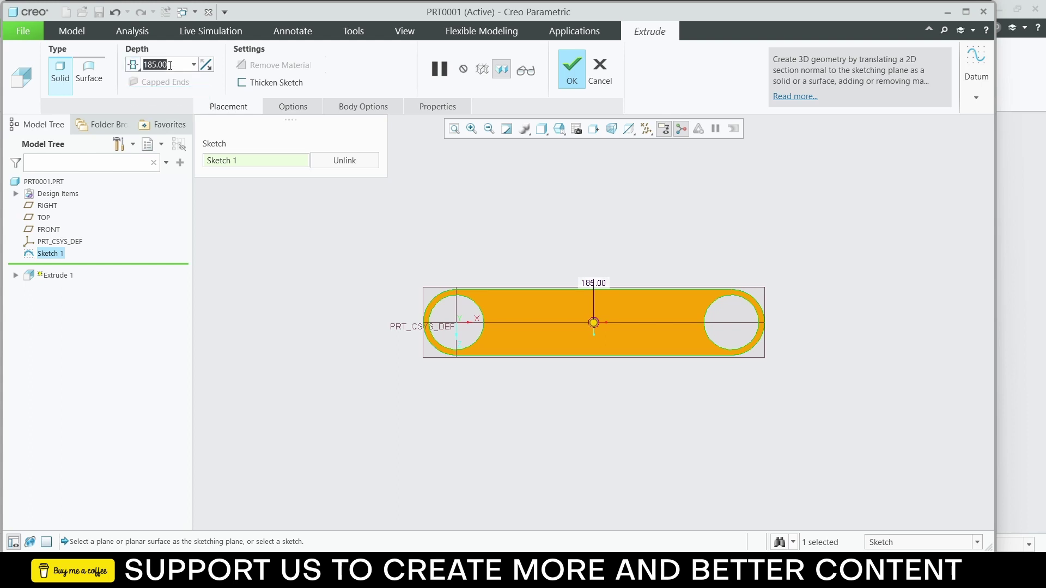
text(50)
key(Return)
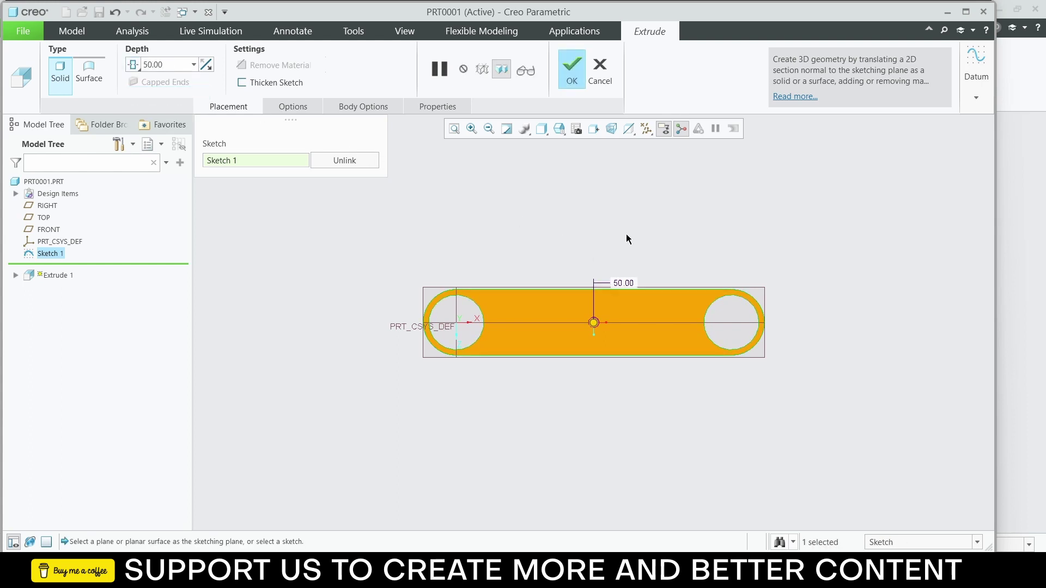
key(ctrl+d)
click(570, 70)
drag(581, 244, 756, 243)
middle_drag(756, 243, 794, 226)
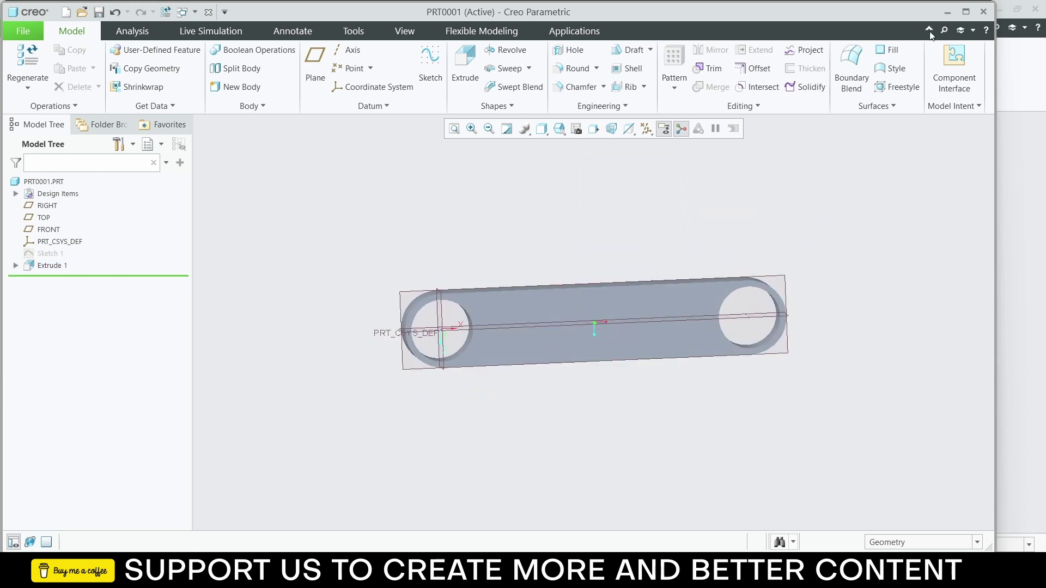
Step: Create a new Design assembly named asm0001 with the default template
click(967, 12)
click(20, 28)
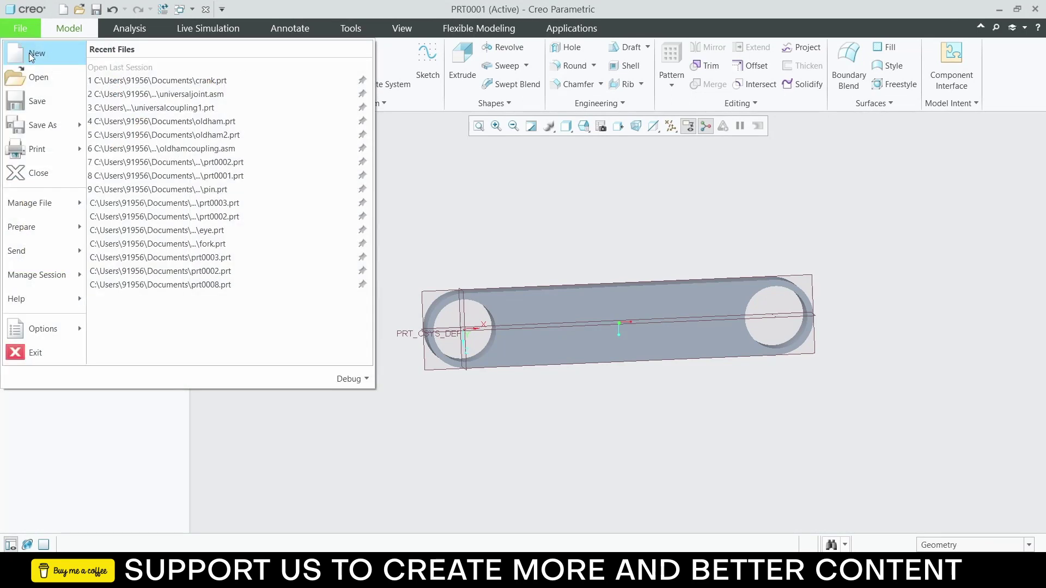
click(32, 53)
click(443, 238)
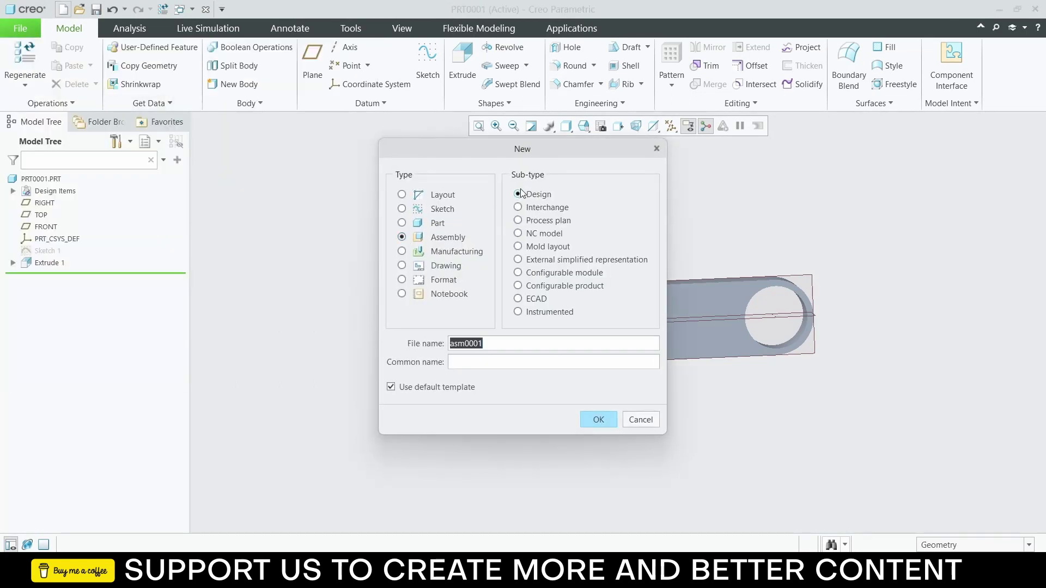
click(593, 419)
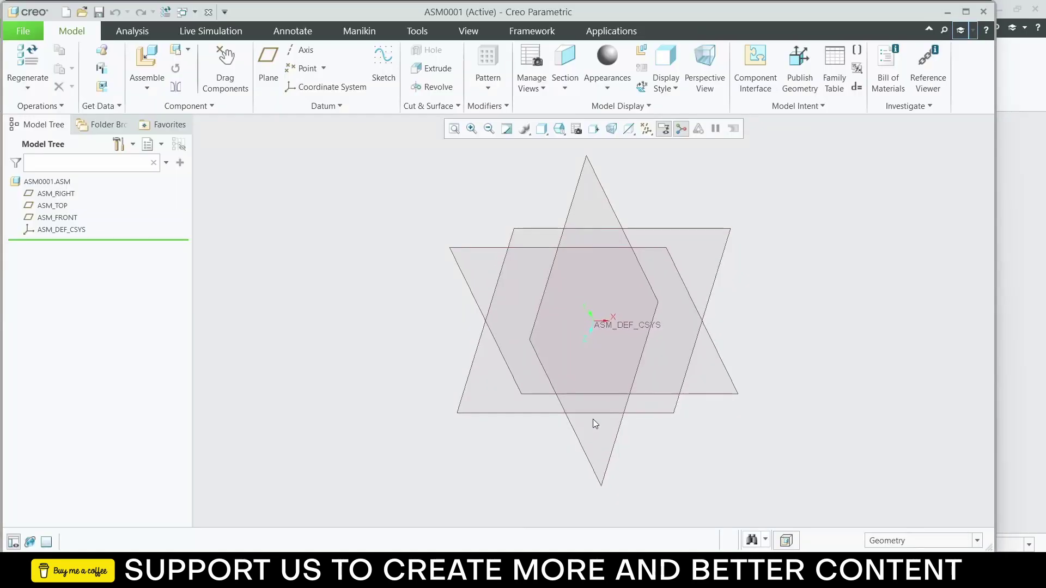
click(966, 12)
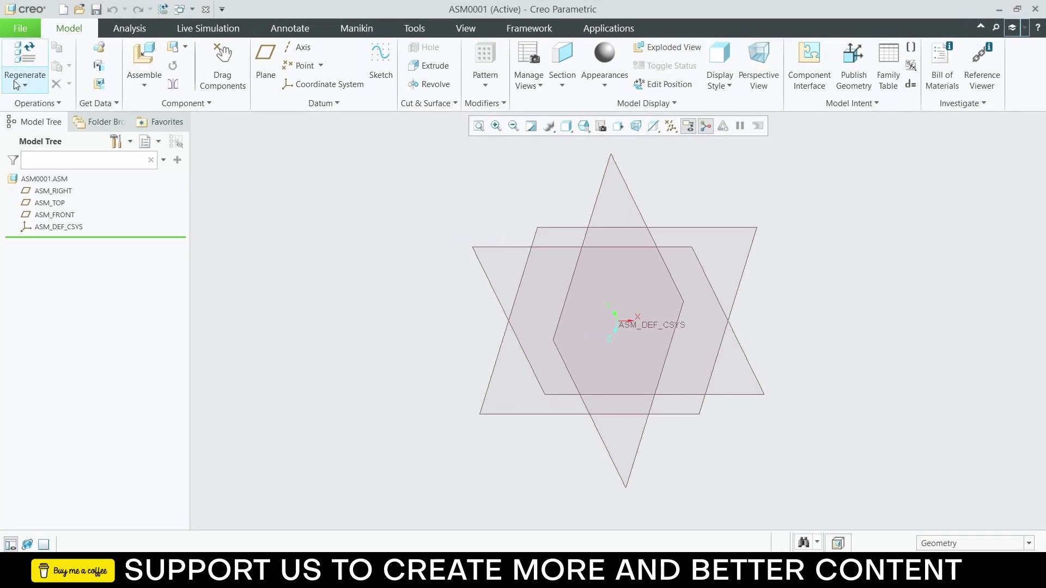
Step: Insert crank.prt into the assembly and make its end cylinder's axis coincident with the ASM_TOP plane
click(144, 54)
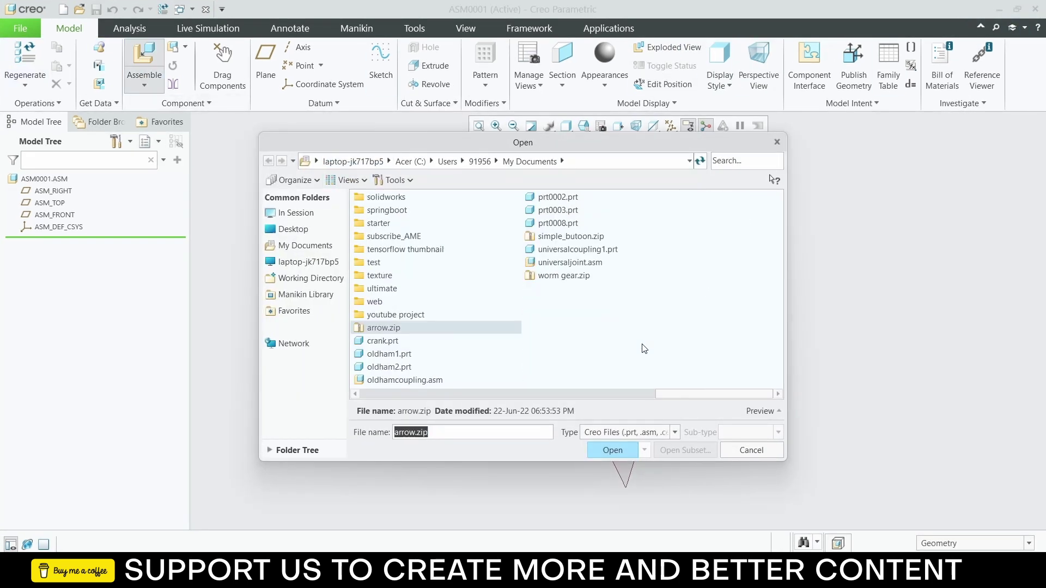
click(553, 342)
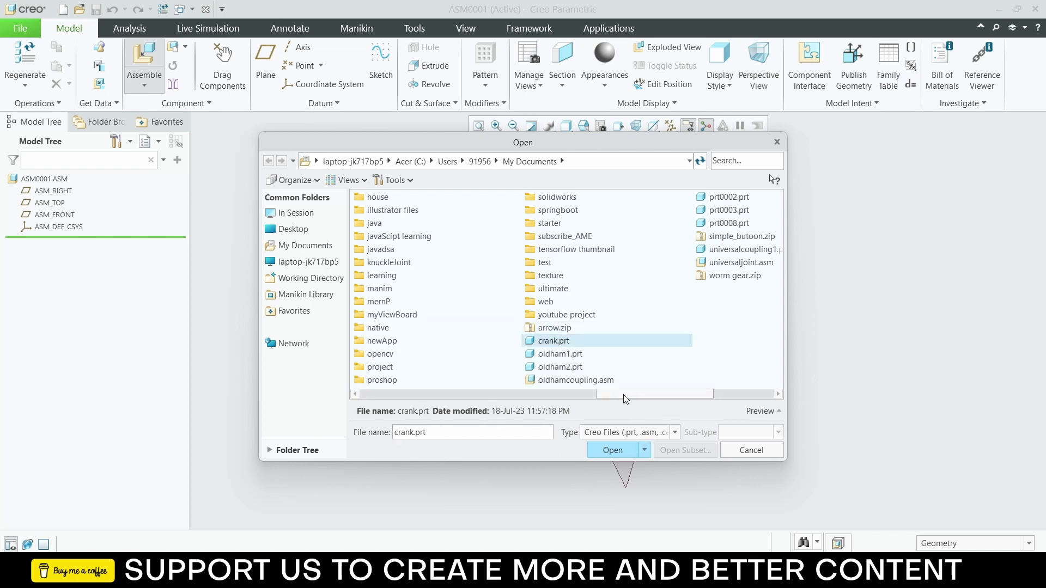
click(626, 452)
middle_drag(619, 368, 752, 406)
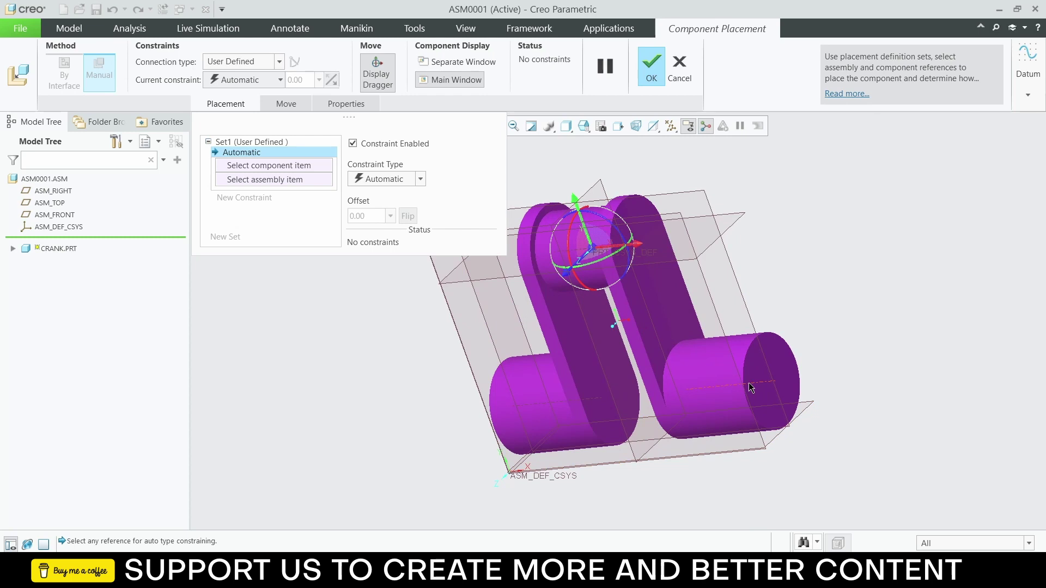
click(751, 388)
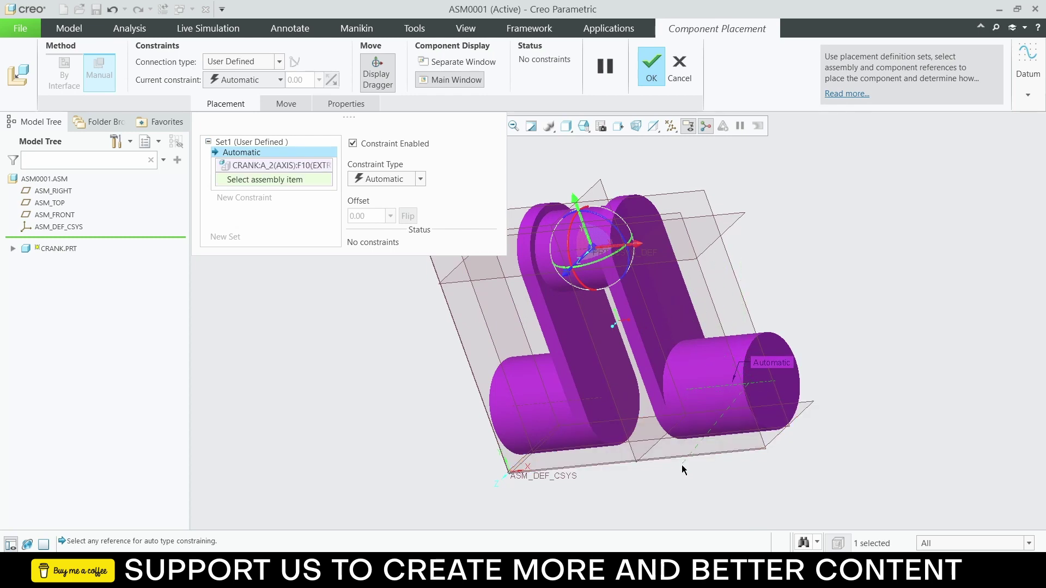
click(777, 438)
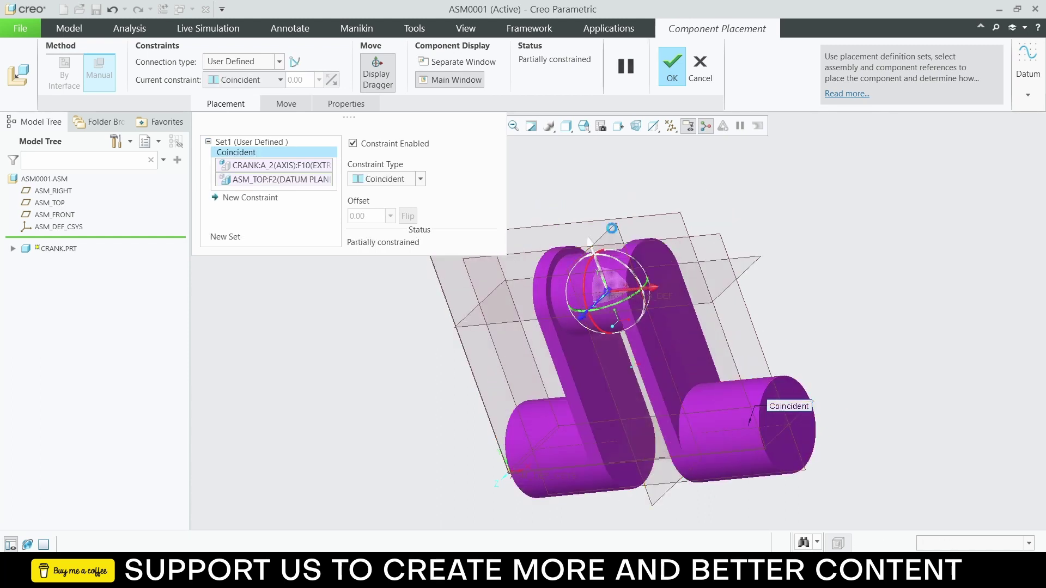
Step: Make the crank's RIGHT plane coincident with the ASM_RIGHT plane and accept the placement
click(615, 439)
middle_drag(624, 275, 610, 357)
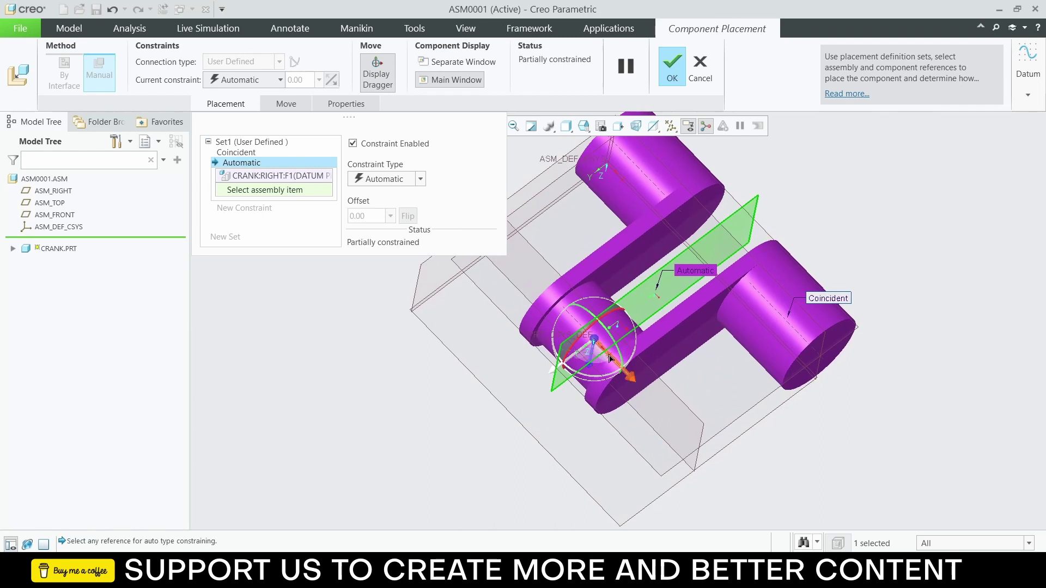
drag(634, 380, 699, 445)
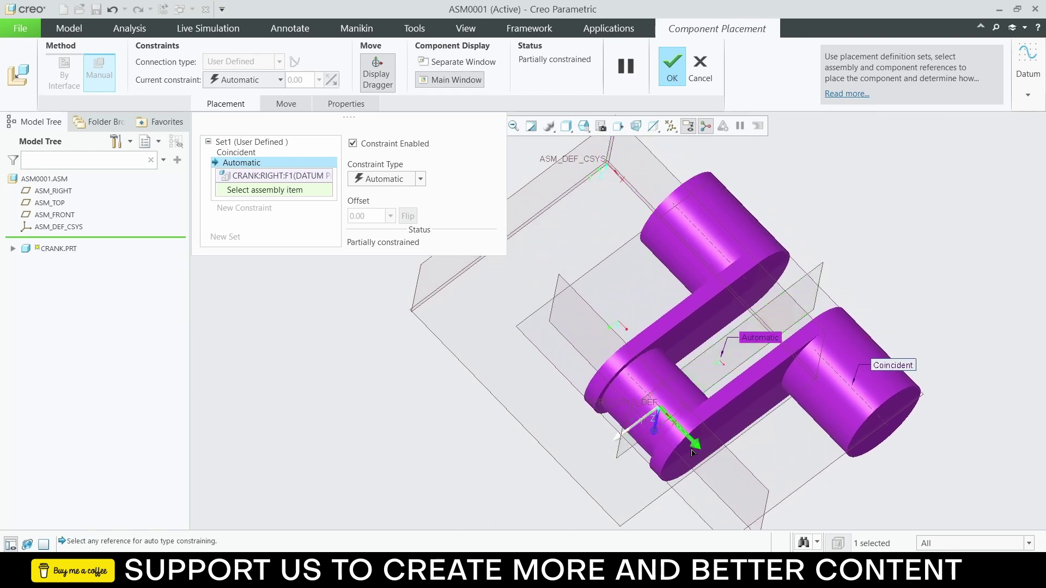
click(531, 181)
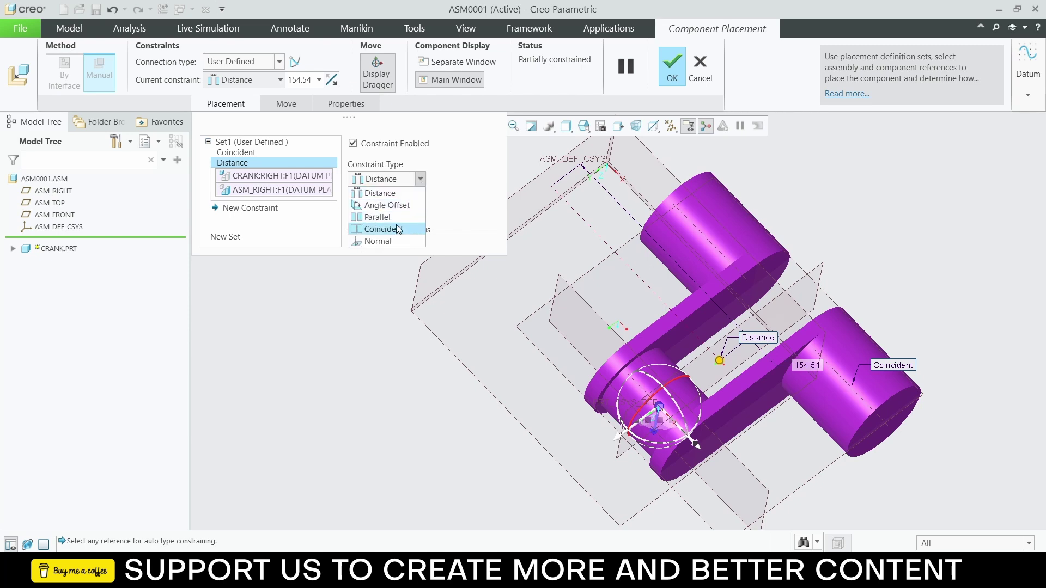
click(399, 230)
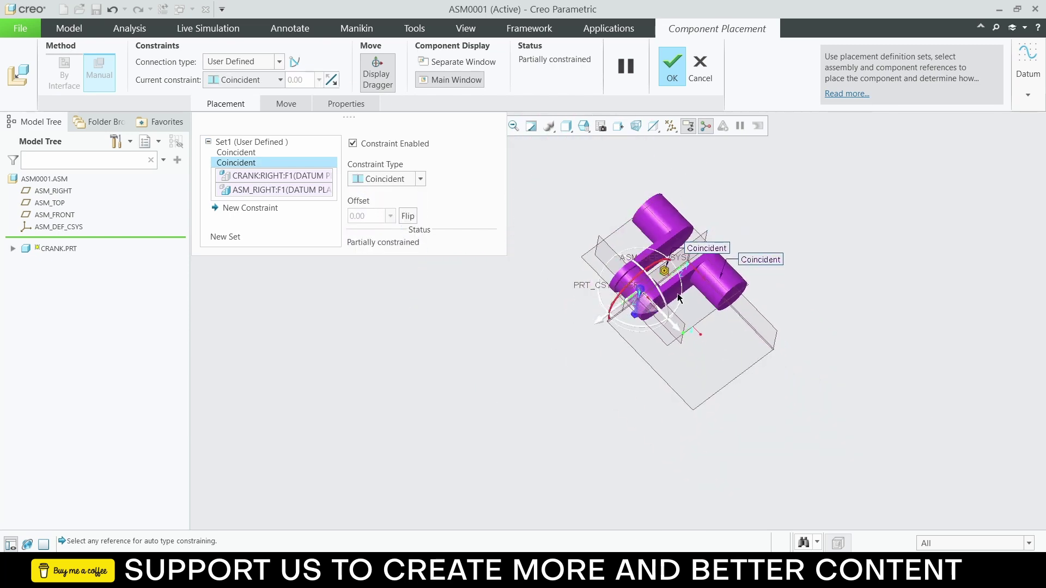
click(668, 71)
middle_drag(683, 202, 618, 268)
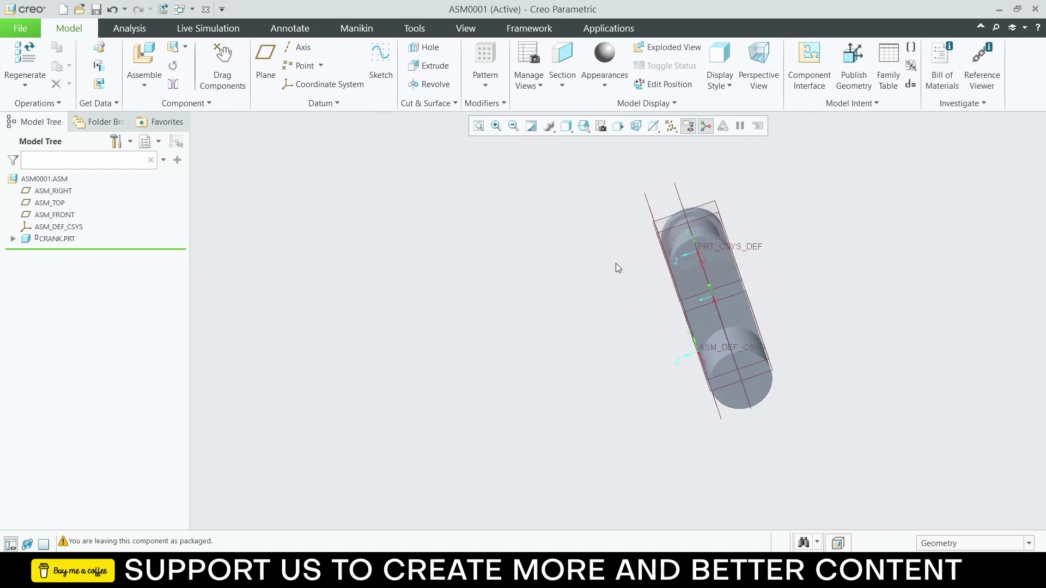
Step: Insert piston.prt into the assembly from the parts in session
click(144, 59)
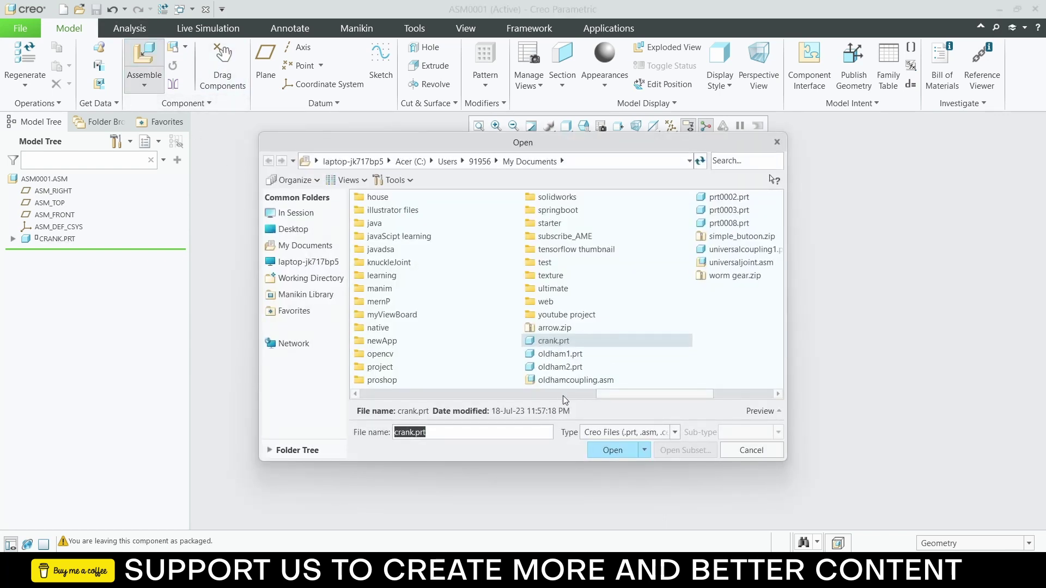
click(563, 393)
click(309, 214)
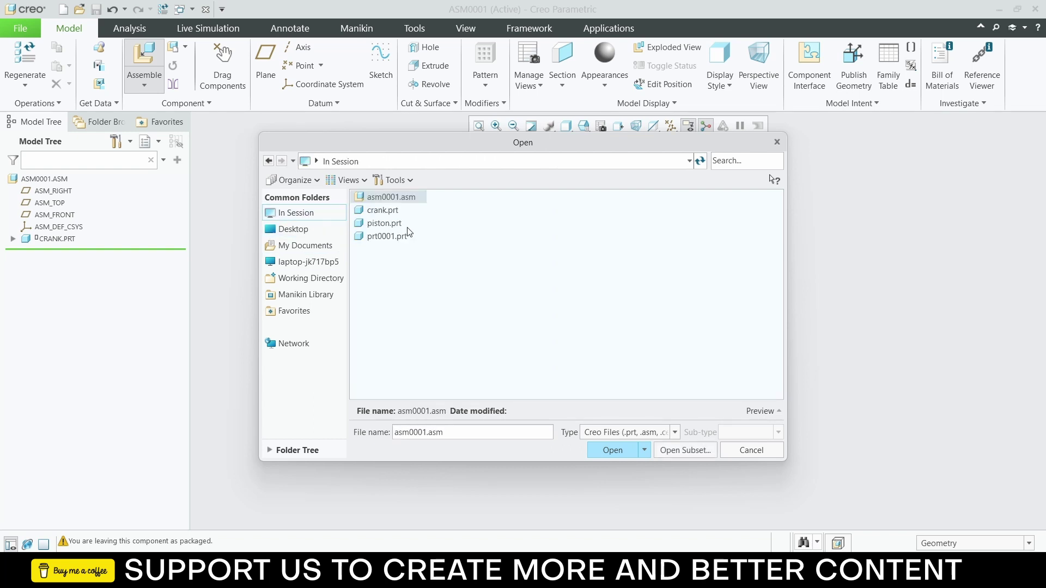
click(384, 223)
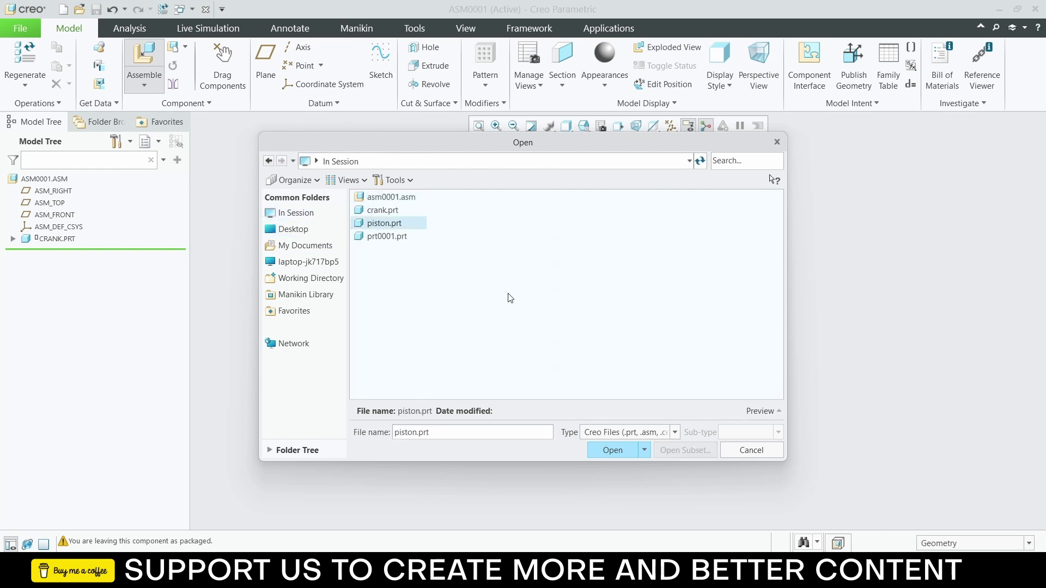
click(612, 450)
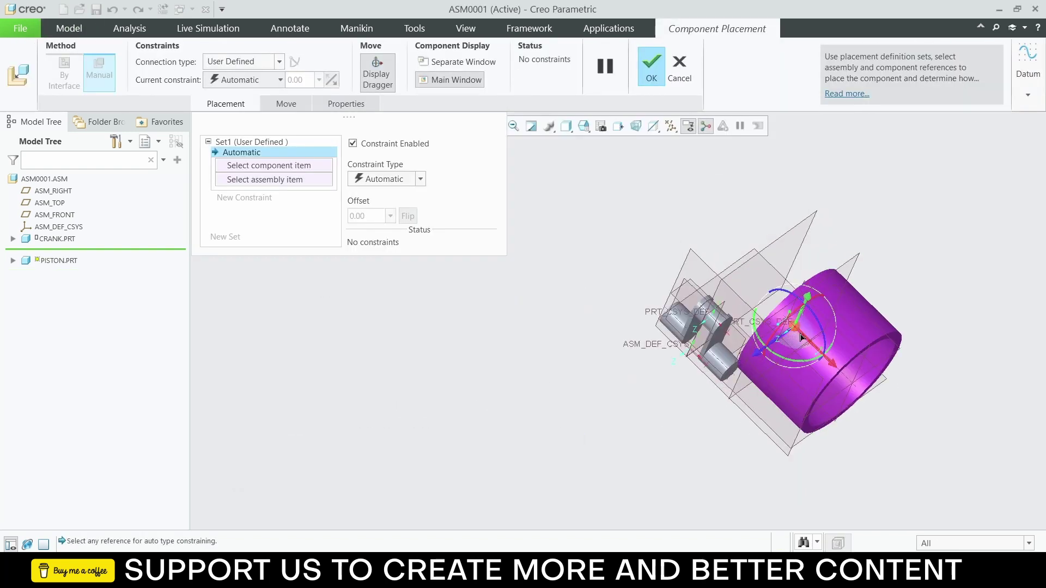
Step: Move the piston away from the crank along the assembly and accept its placement without constraints
middle_drag(805, 308, 822, 346)
drag(821, 346, 581, 283)
middle_drag(582, 283, 552, 261)
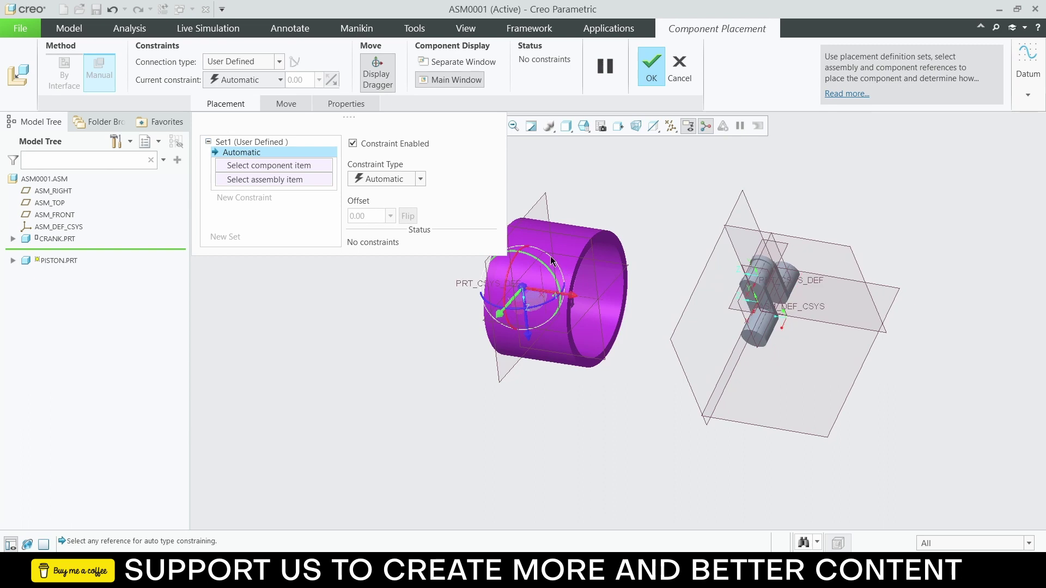
click(650, 68)
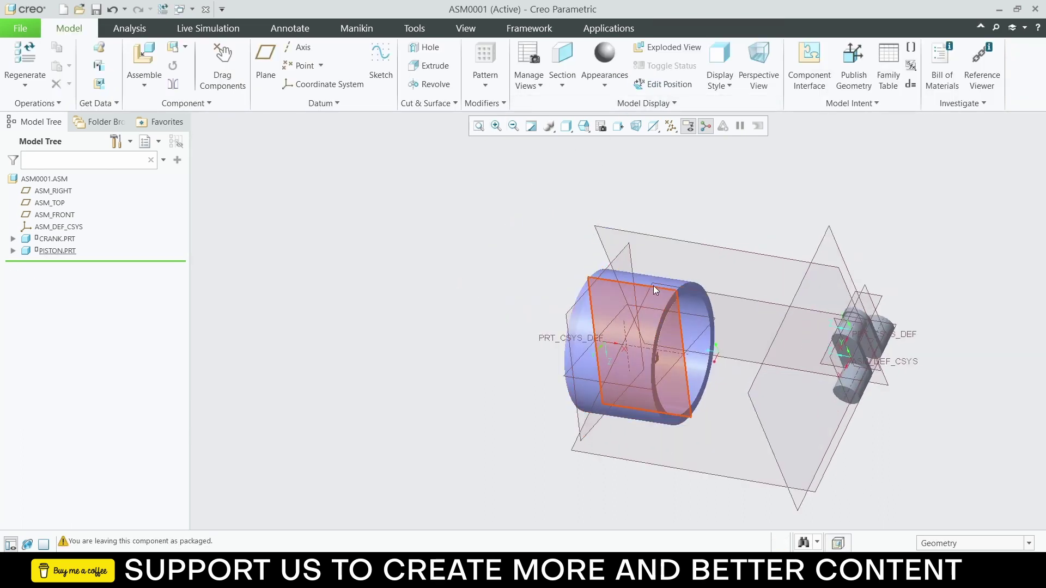
Step: Open the piston component from the assembly in its own part window
click(648, 279)
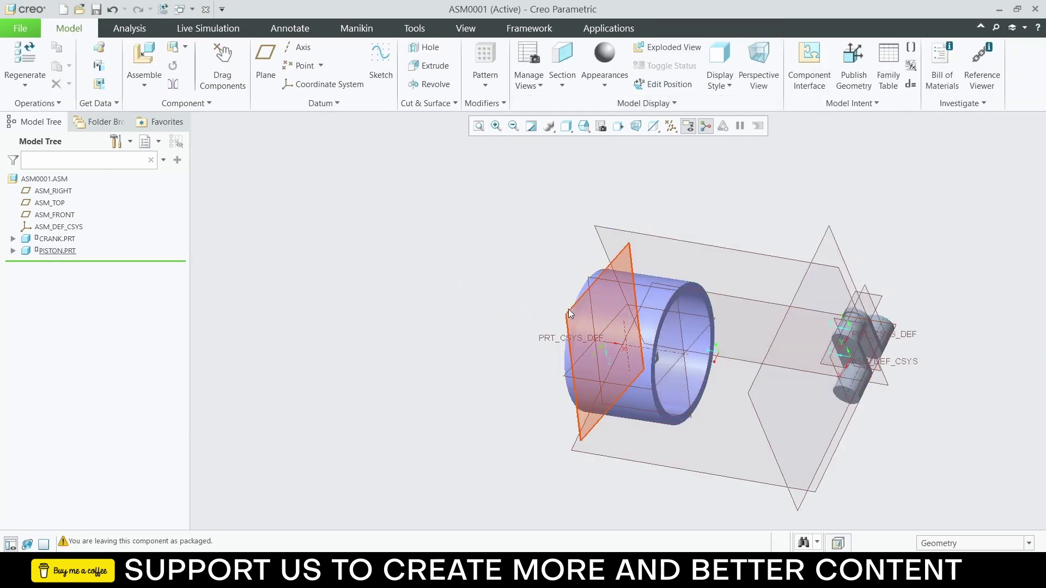
mouse_move(569, 314)
middle_down()
mouse_move(514, 285)
mouse_move(513, 296)
mouse_move(561, 315)
mouse_move(518, 297)
mouse_move(550, 308)
mouse_move(539, 303)
middle_up()
click(686, 288)
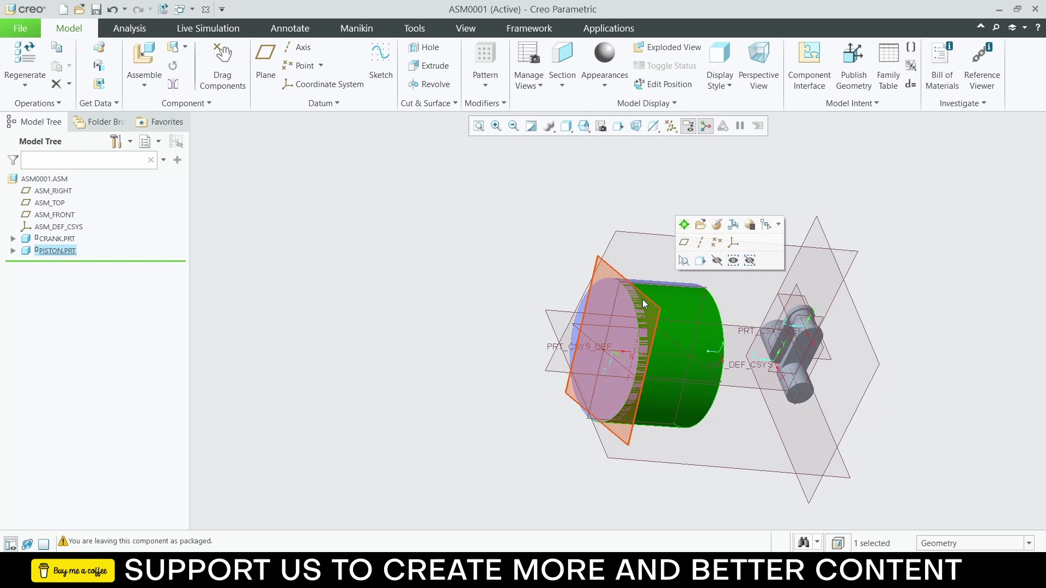
right_click(58, 251)
click(76, 209)
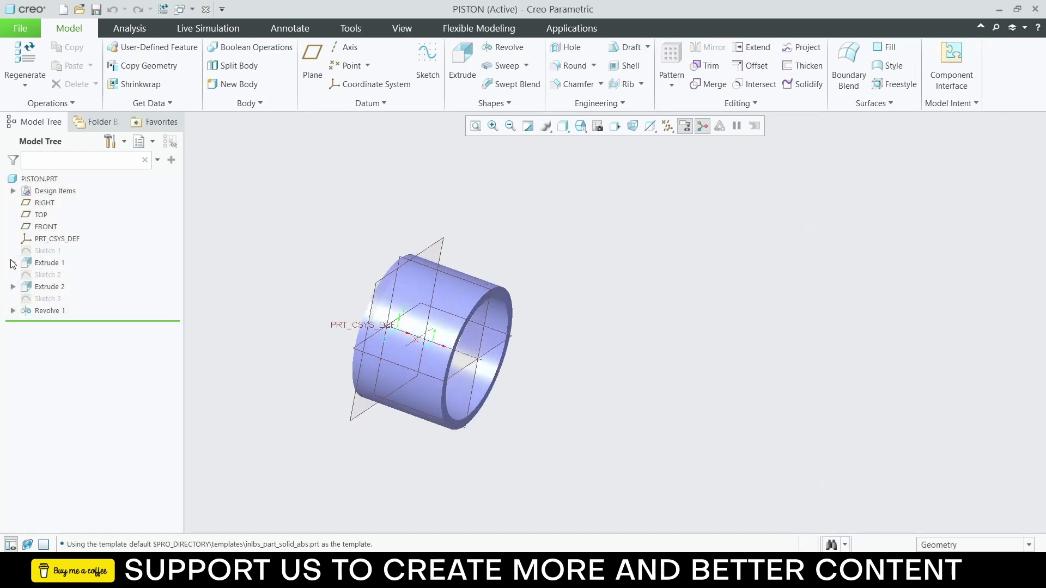
click(12, 262)
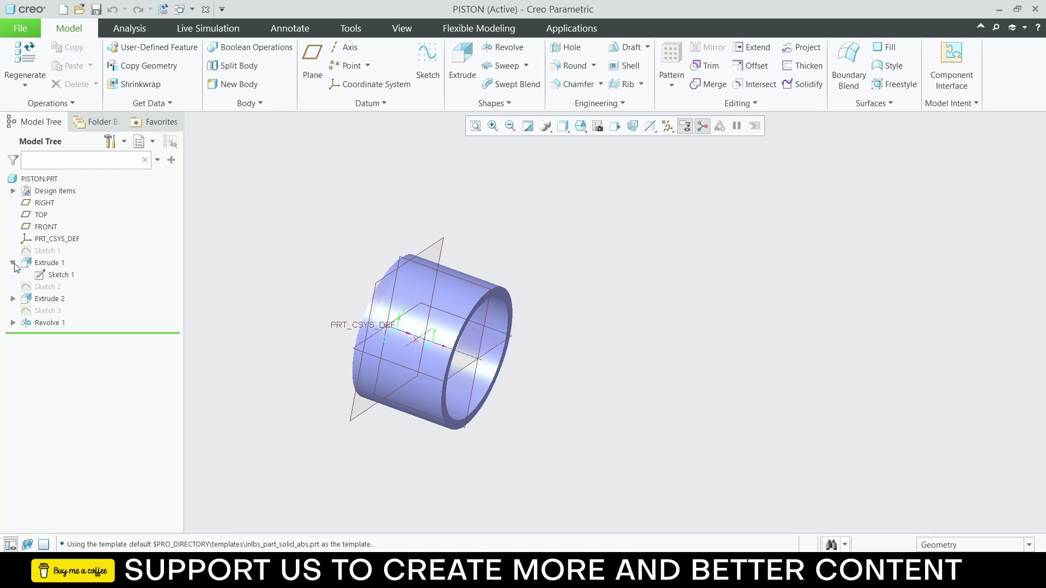
click(57, 275)
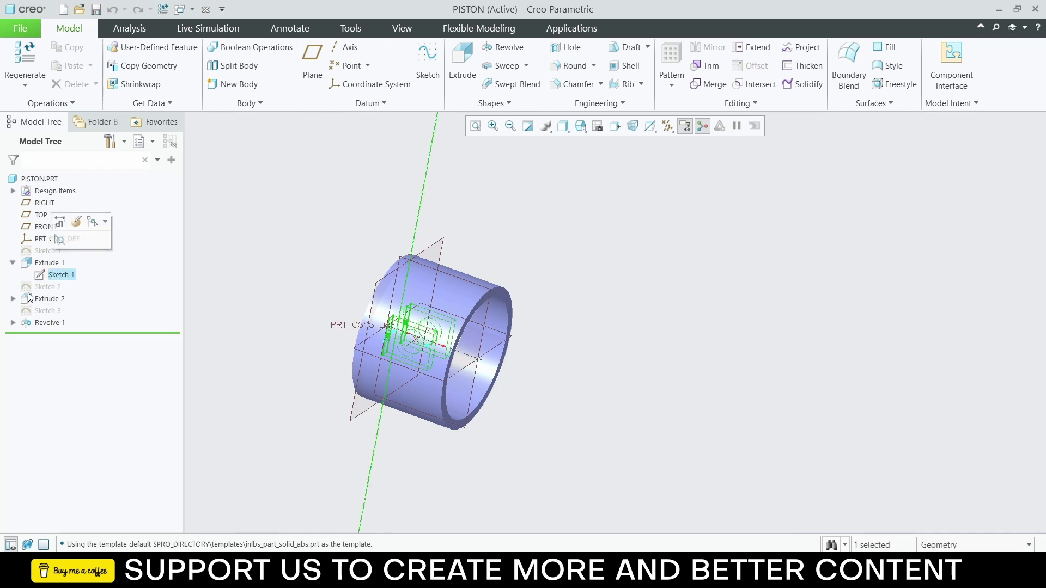
click(13, 299)
click(46, 311)
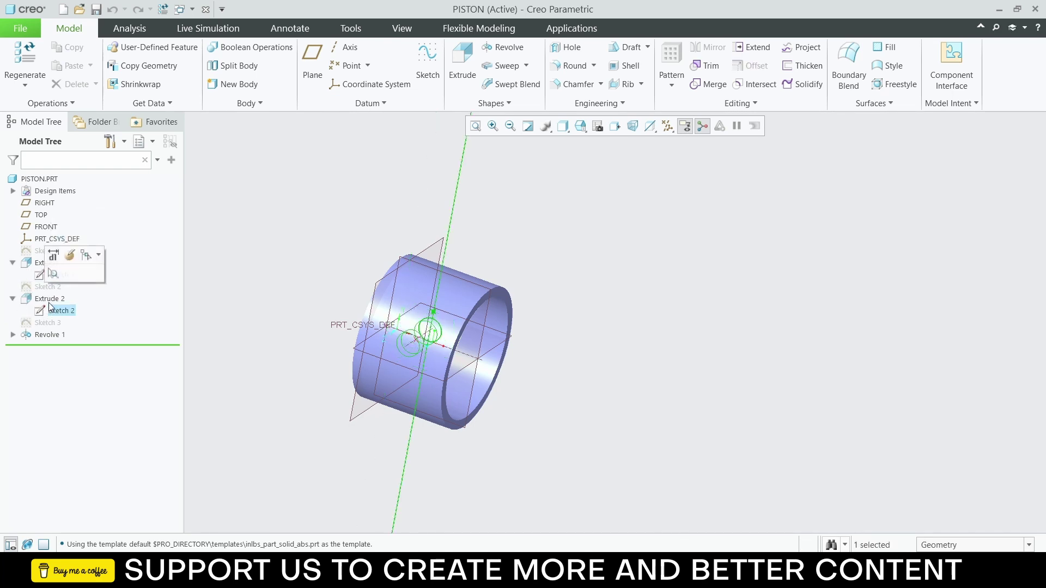
click(69, 255)
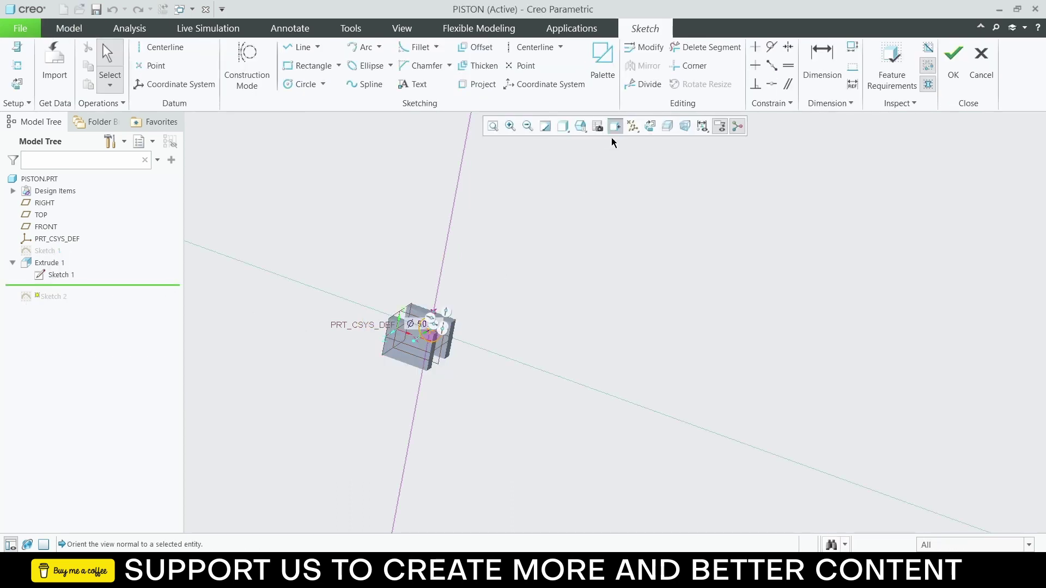
click(953, 61)
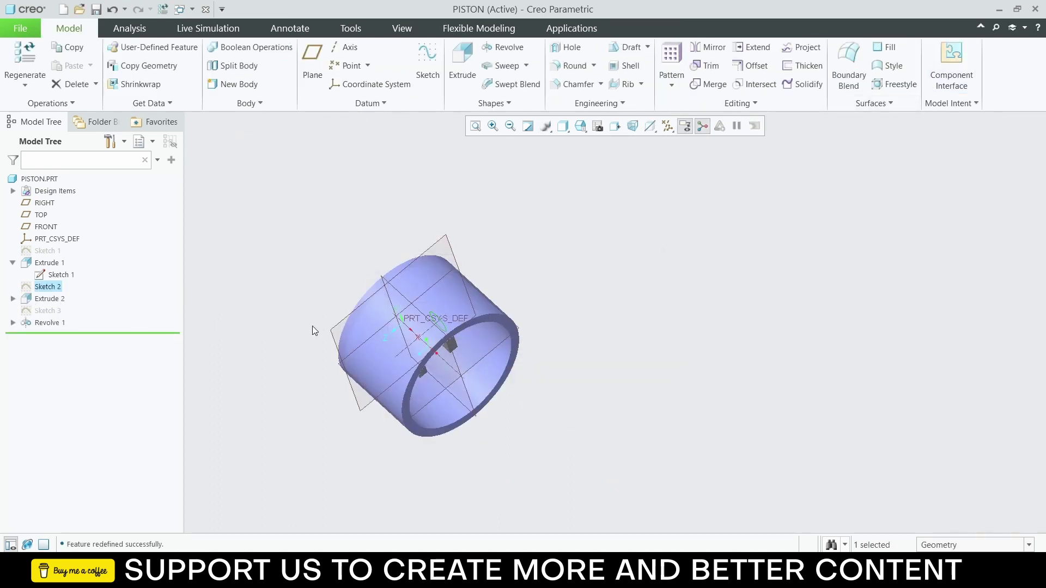
click(472, 296)
Step: Edit Sketch 3 of the piston's Revolve 1 and set the inner length of the profile's cap portion to 80
click(13, 322)
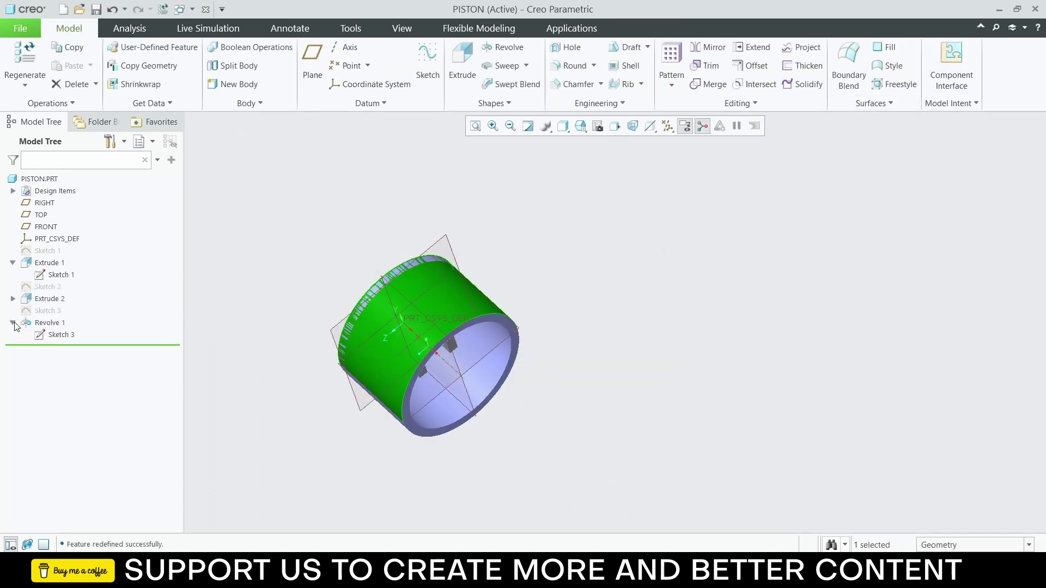
click(57, 334)
click(78, 282)
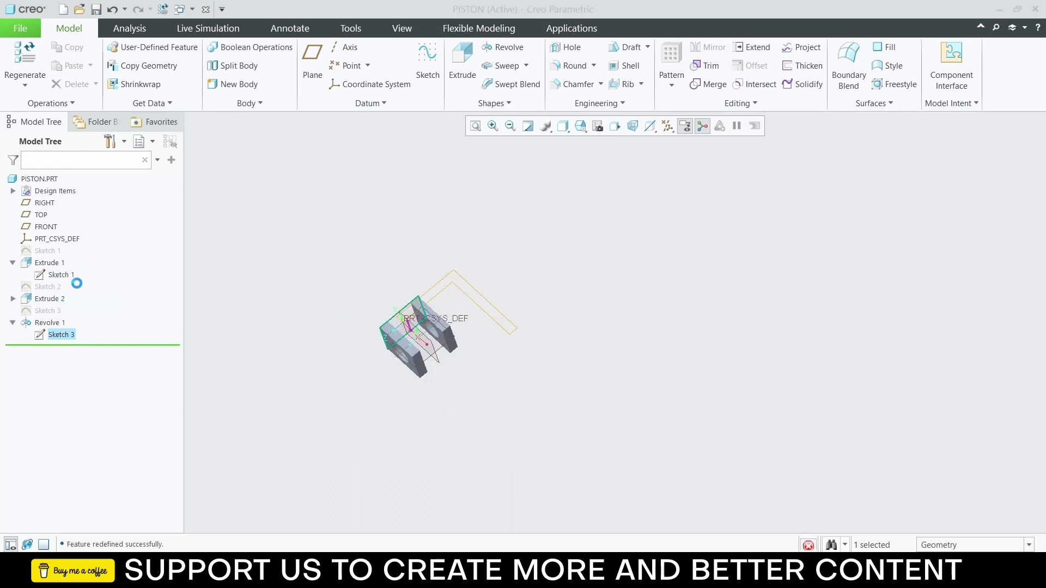
click(617, 126)
click(425, 275)
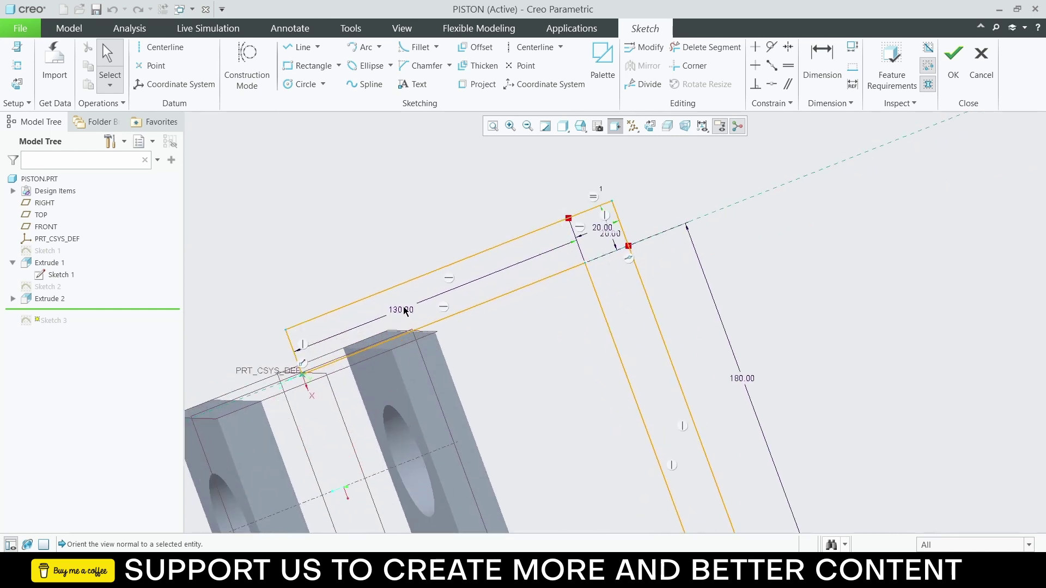
click(805, 72)
double_click(397, 310)
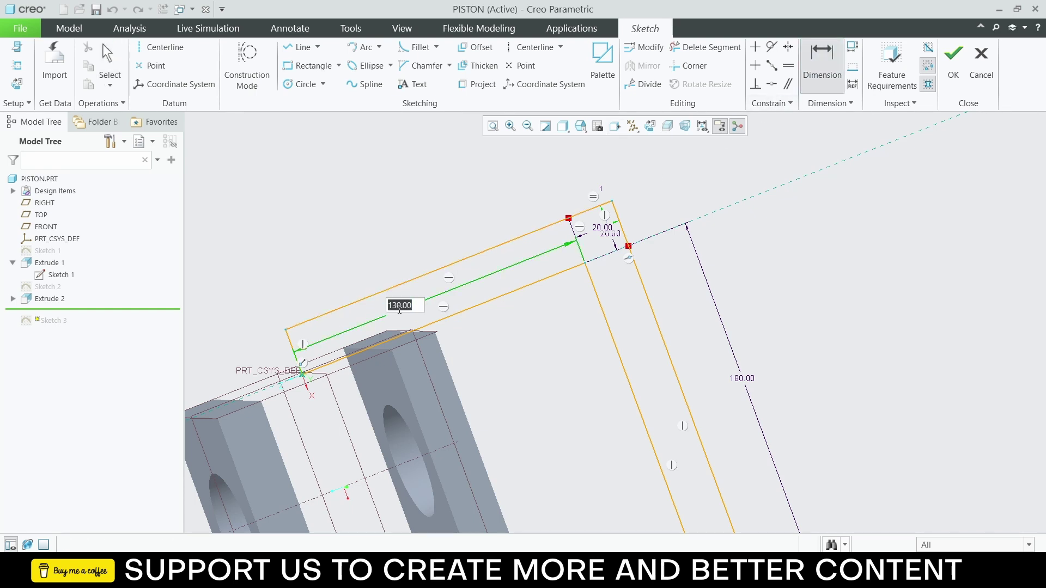
key(Return)
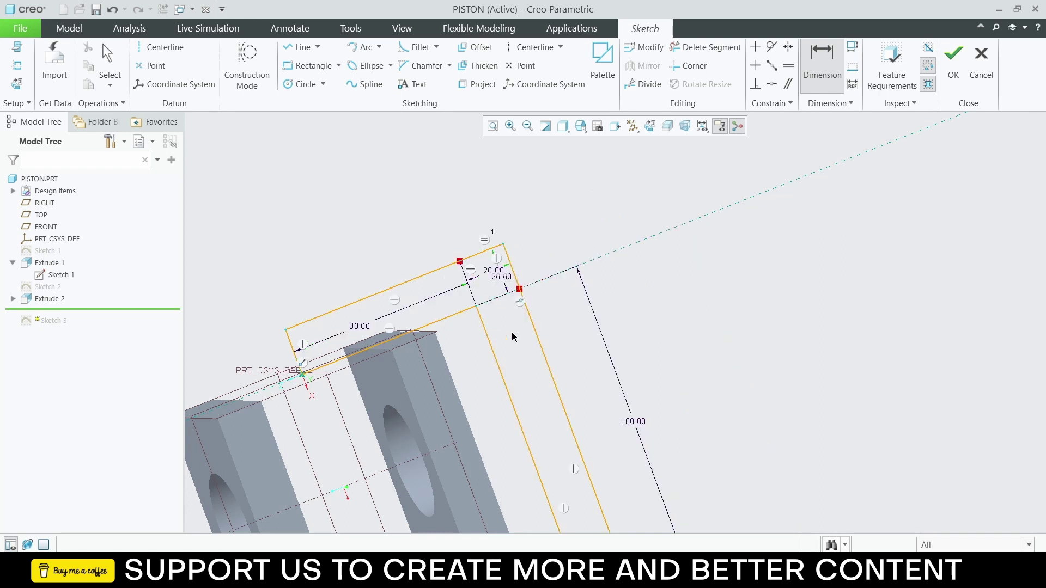
Step: Try side wall lengths of 70 and 100 in the piston's revolve profile
scroll(513, 337, down, 5)
double_click(561, 373)
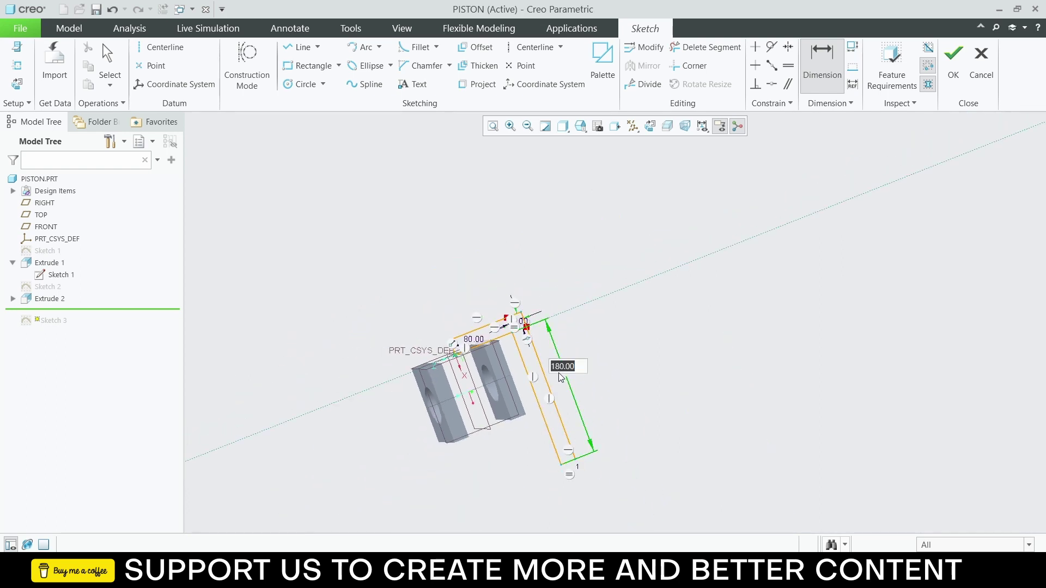
key(Return)
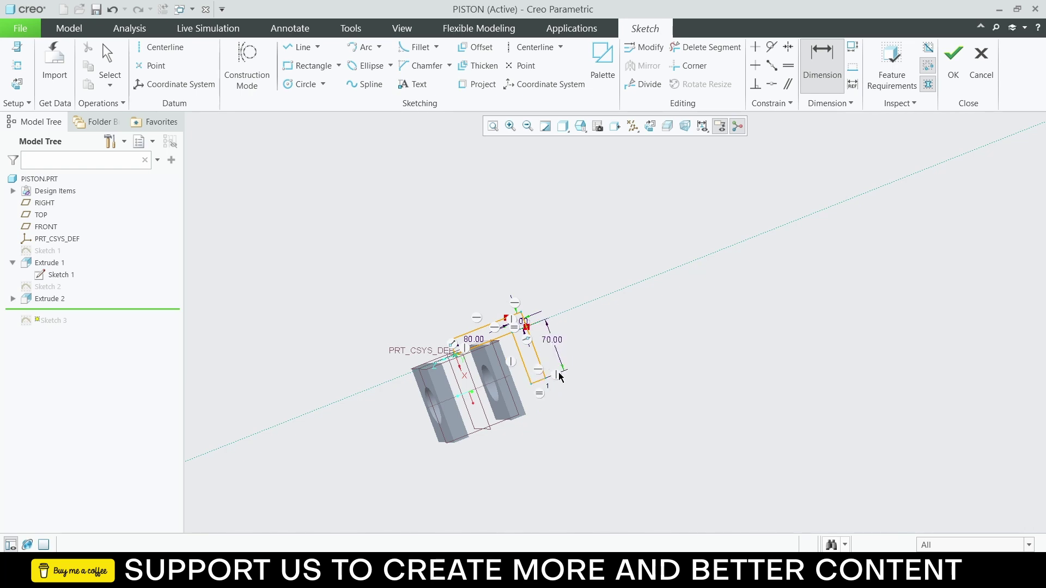
double_click(558, 341)
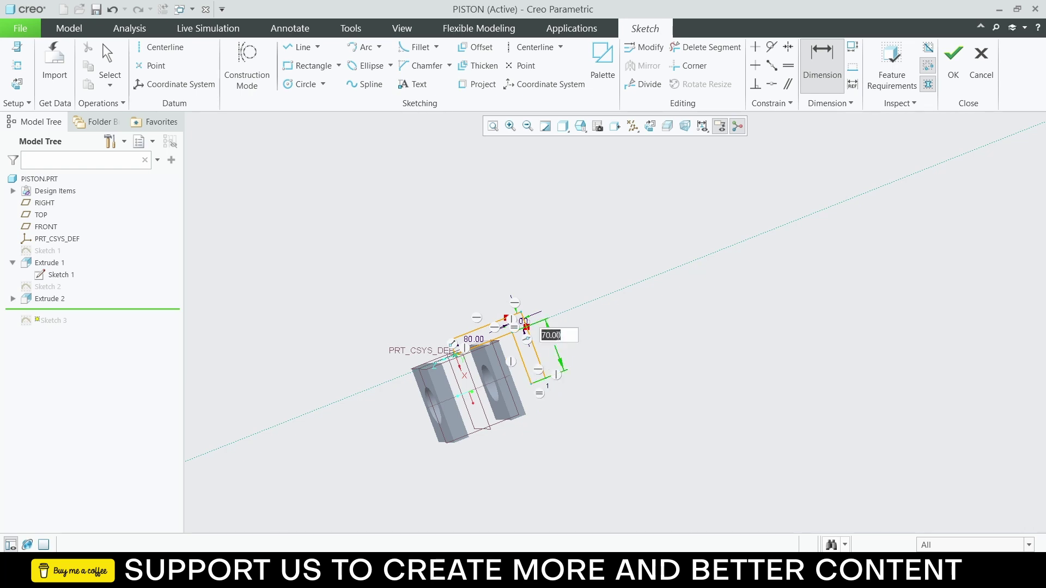
key(Return)
Step: Set the side wall length of the piston's revolve profile to 120 and accept the sketch
double_click(558, 348)
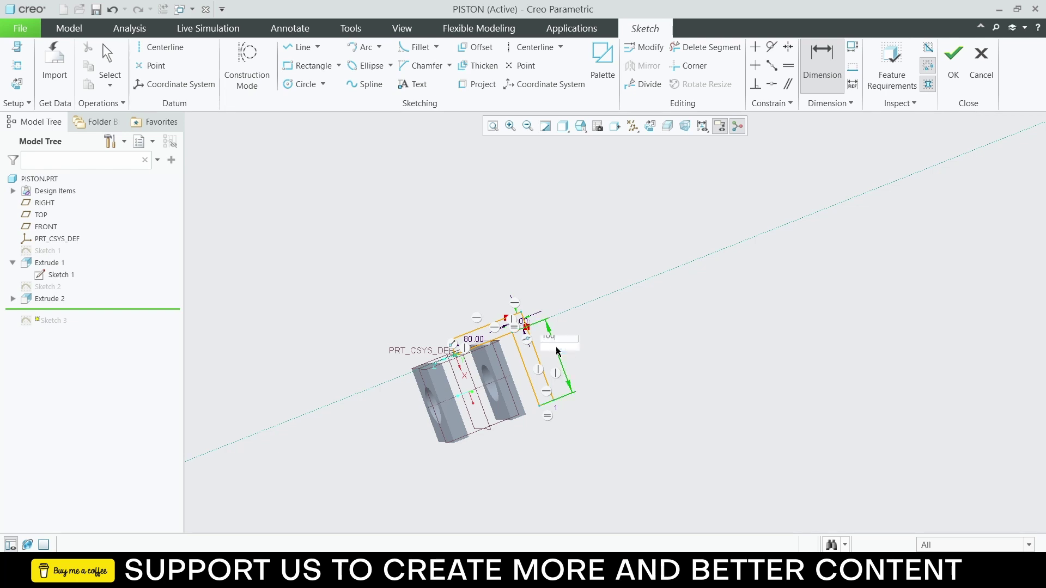
text(120)
key(Return)
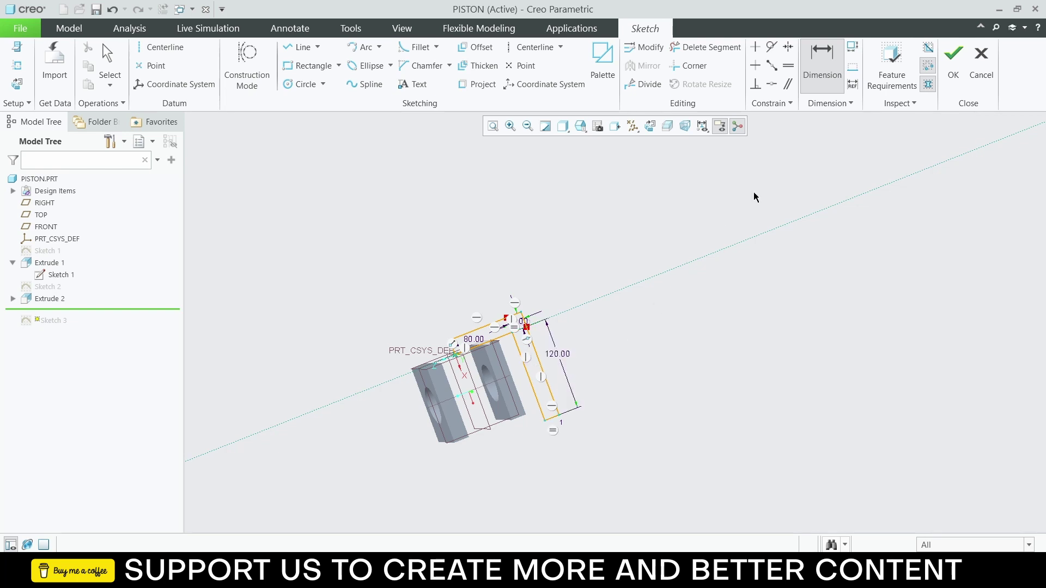
click(953, 60)
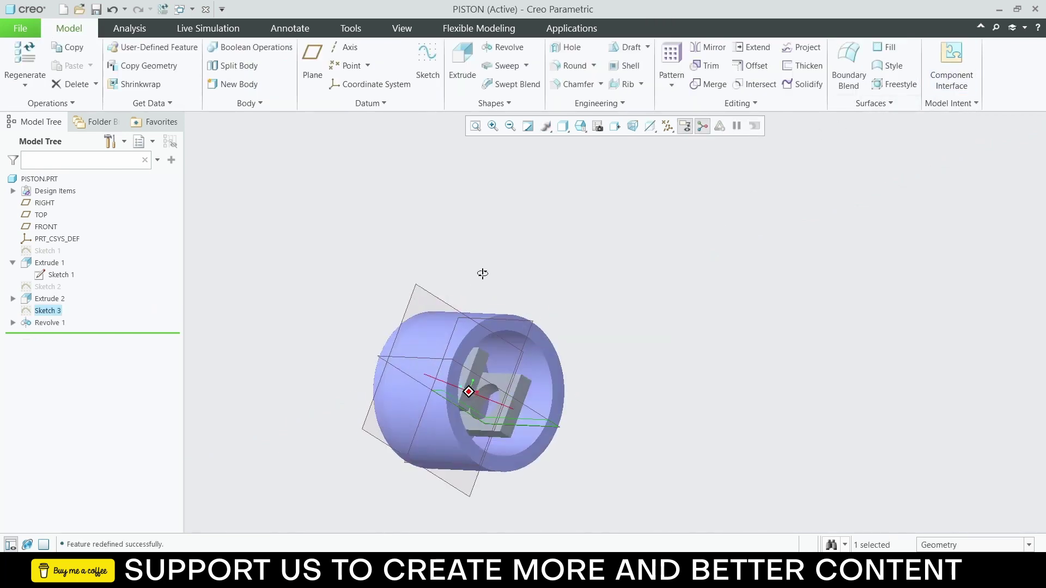
Step: Save PISTON.PRT in My Documents and close the part window to return to the assembly
middle_drag(483, 274, 583, 235)
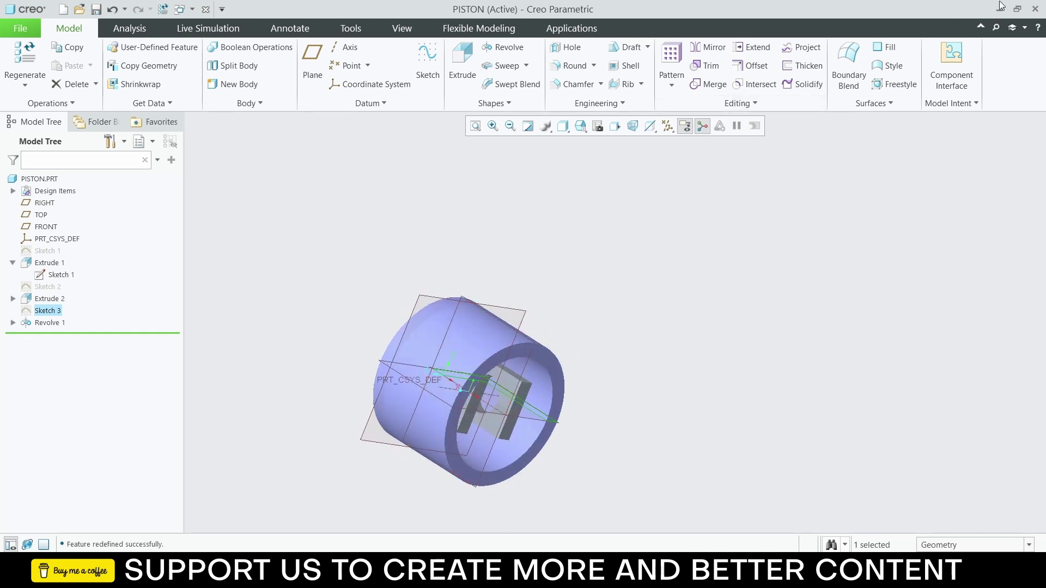
click(736, 212)
key(ctrl+s)
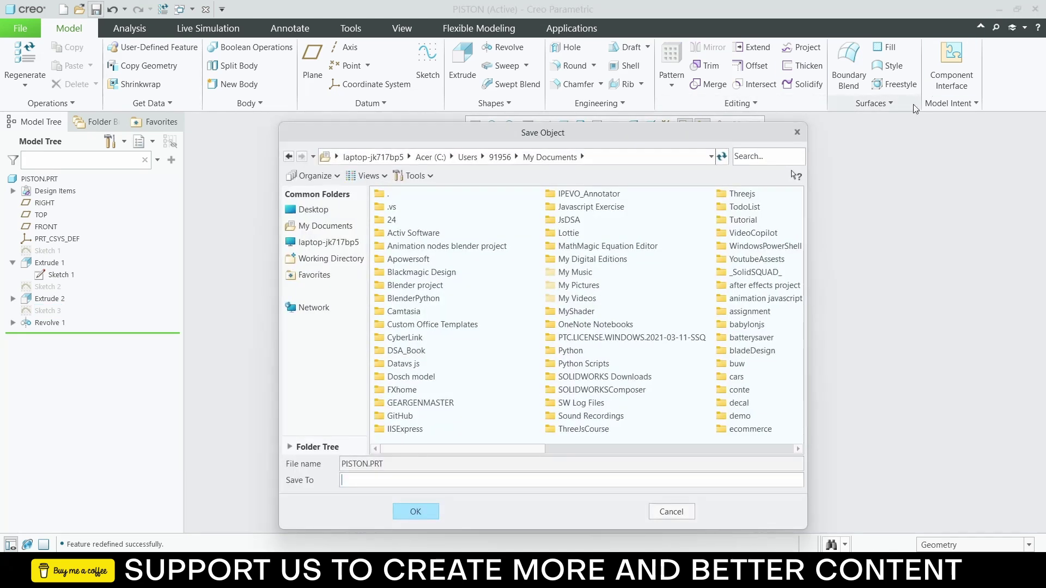
click(403, 515)
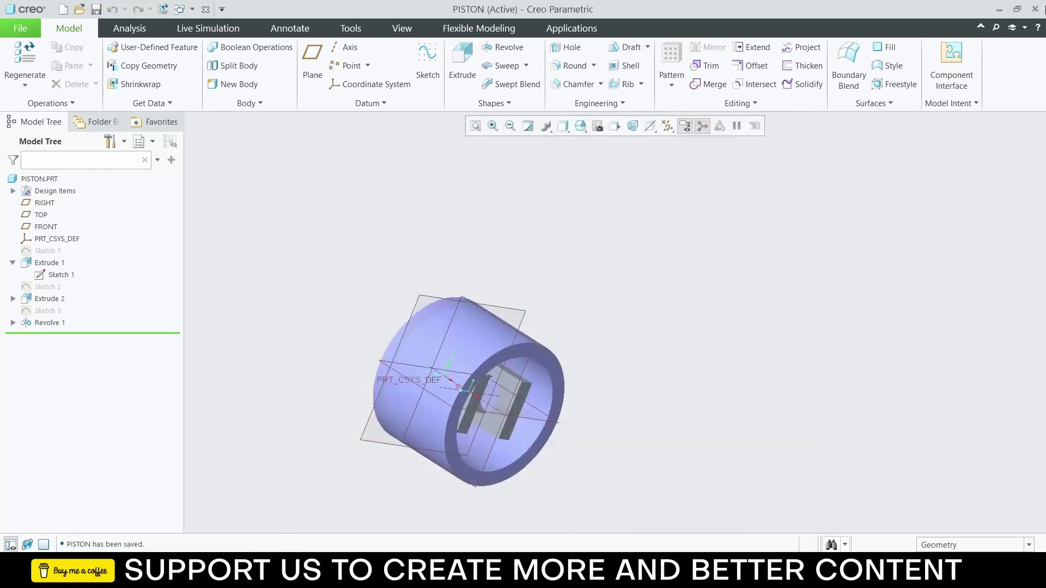
click(1035, 10)
Step: Insert the connecting link prt0001.prt into the assembly from the parts in session
mouse_move(654, 327)
middle_down()
mouse_move(614, 295)
mouse_move(605, 299)
middle_up()
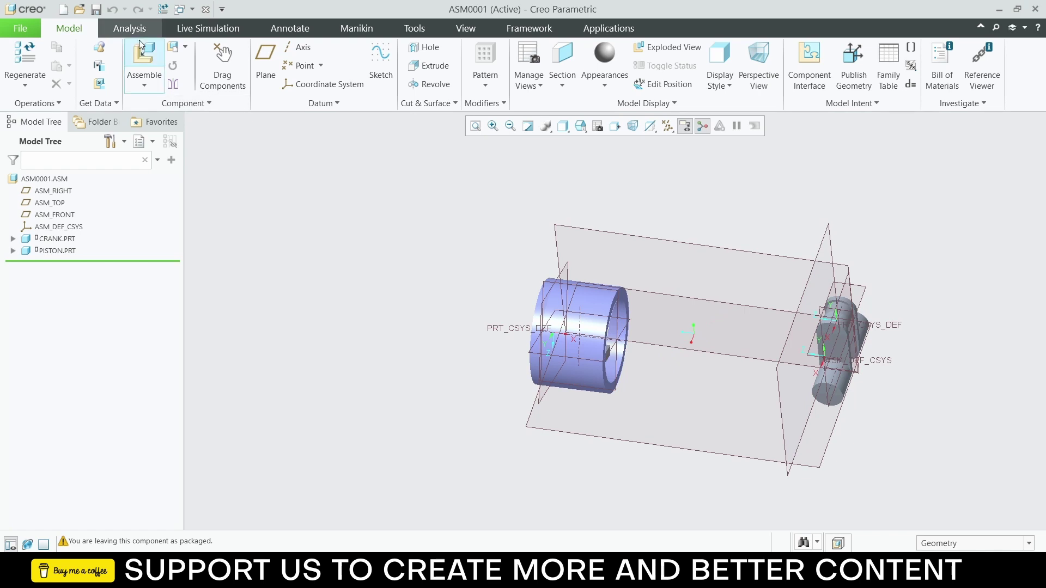
click(144, 59)
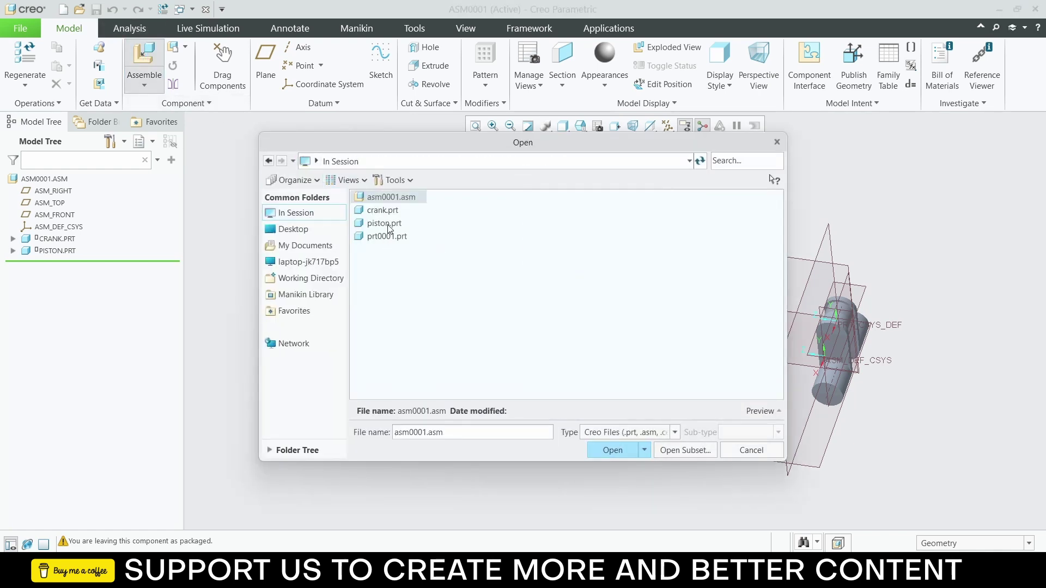
click(388, 235)
click(612, 449)
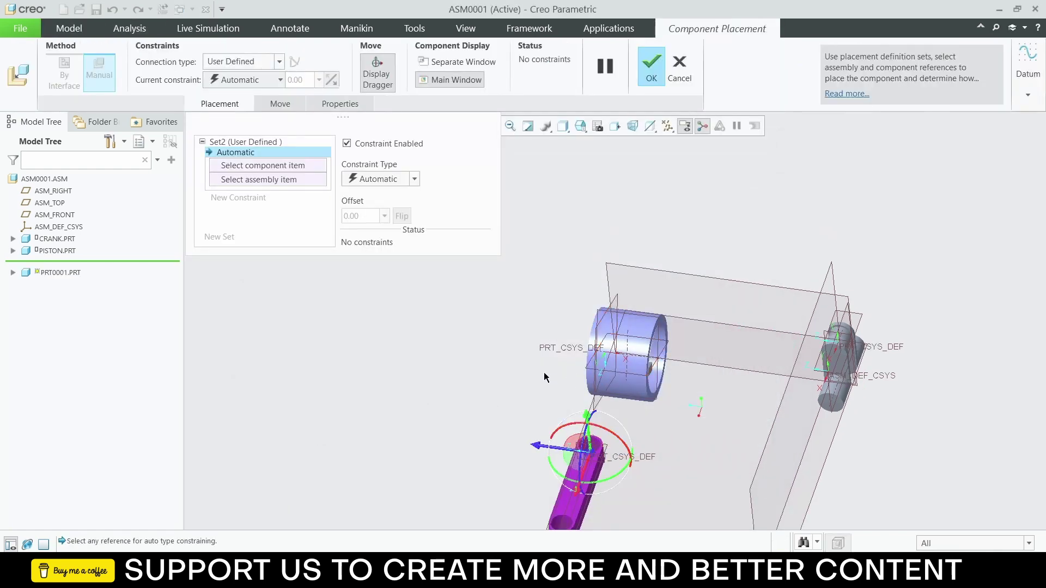
Step: Constrain the link's end hole axis A_2 to the crank's pin axis A_1 with a Coincident constraint
scroll(559, 366, up, 3)
scroll(600, 415, down, 2)
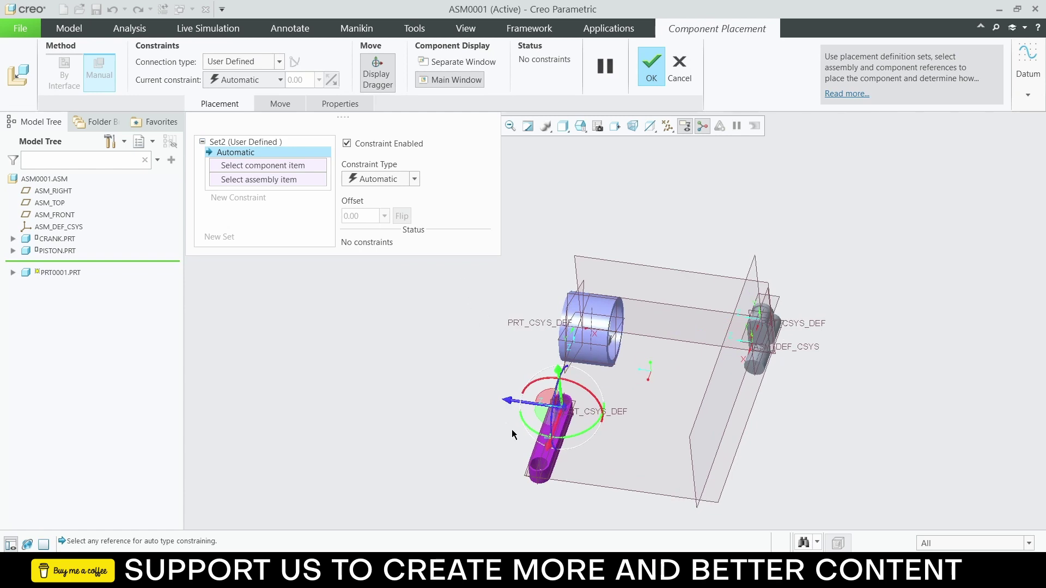
scroll(523, 436, down, 3)
click(538, 479)
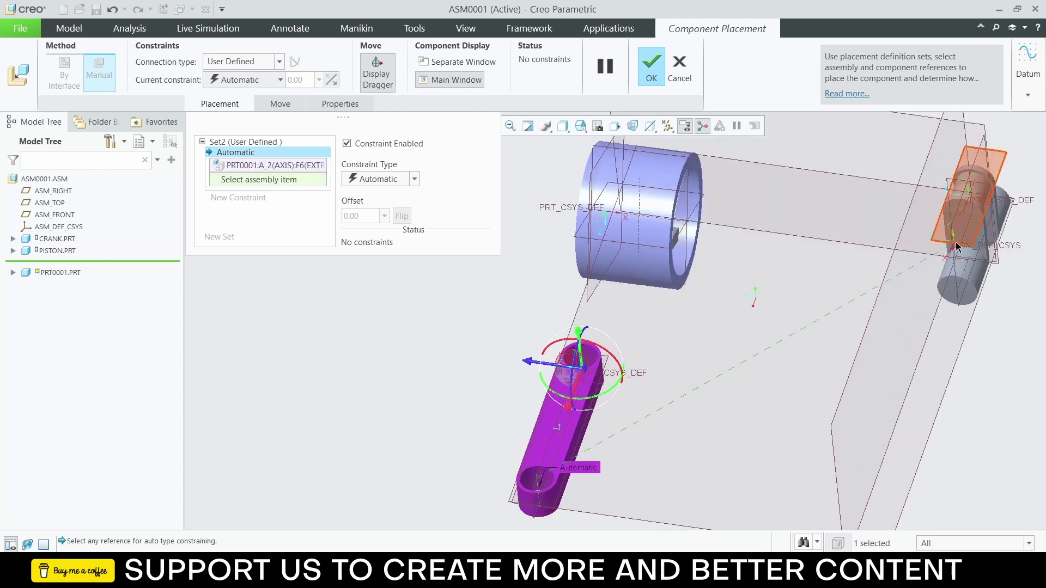
click(970, 193)
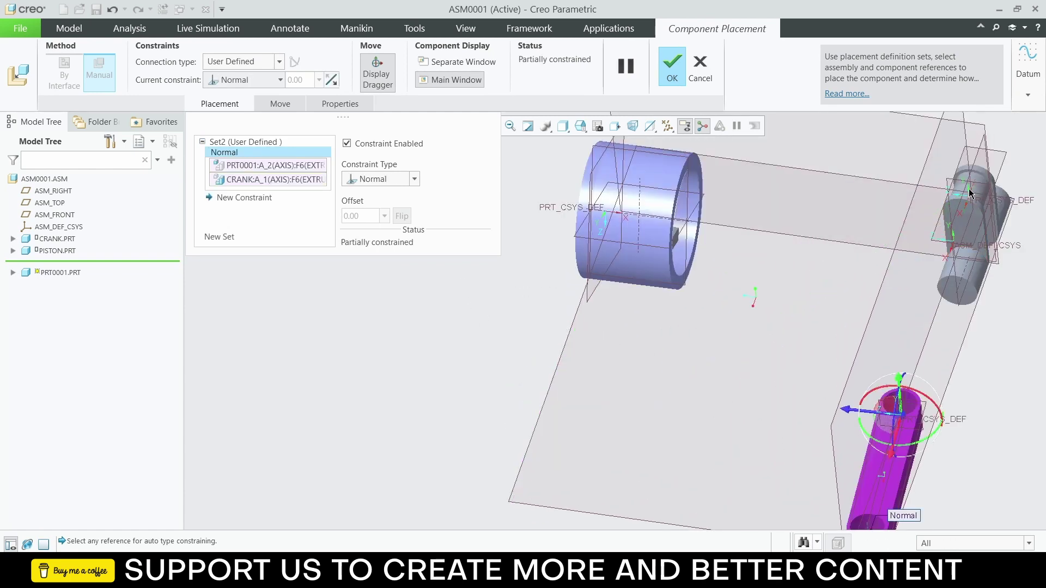
scroll(904, 279, up, 3)
middle_drag(902, 290, 850, 360)
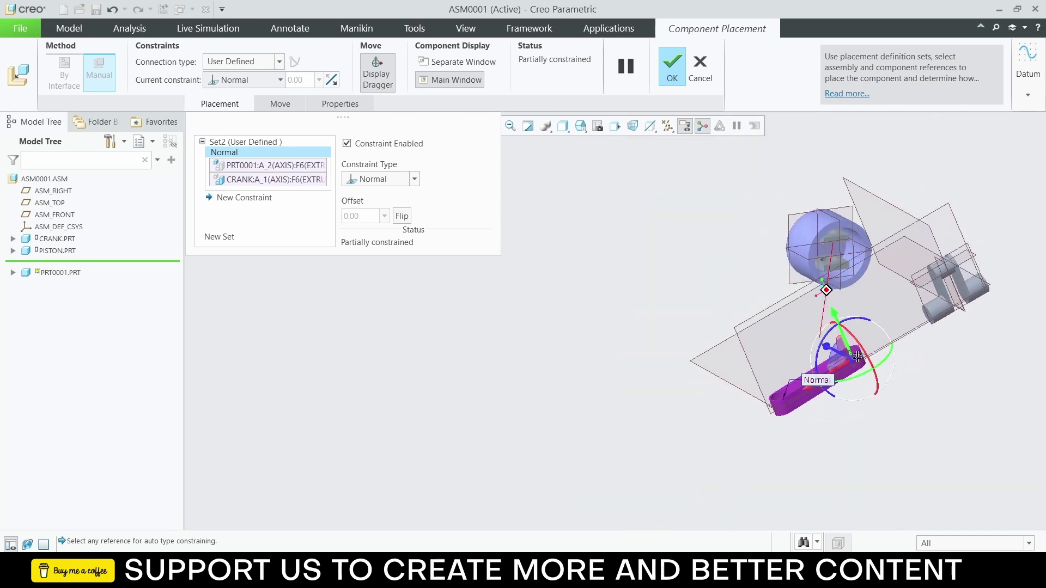
click(417, 183)
click(402, 228)
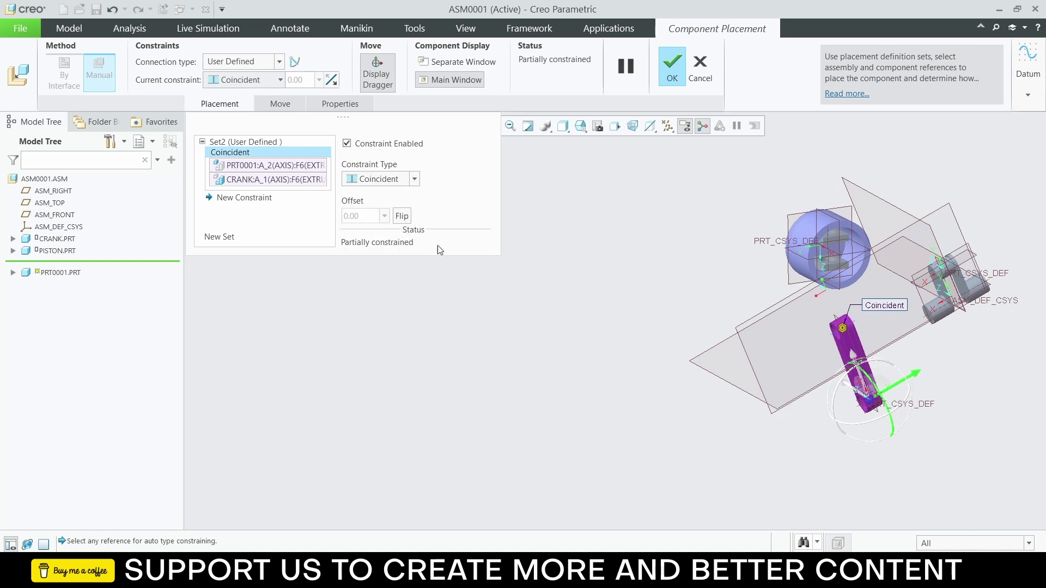
Step: Constrain the link's flat side face to the crank arm's inner face with a Coincident constraint
scroll(848, 330, down, 5)
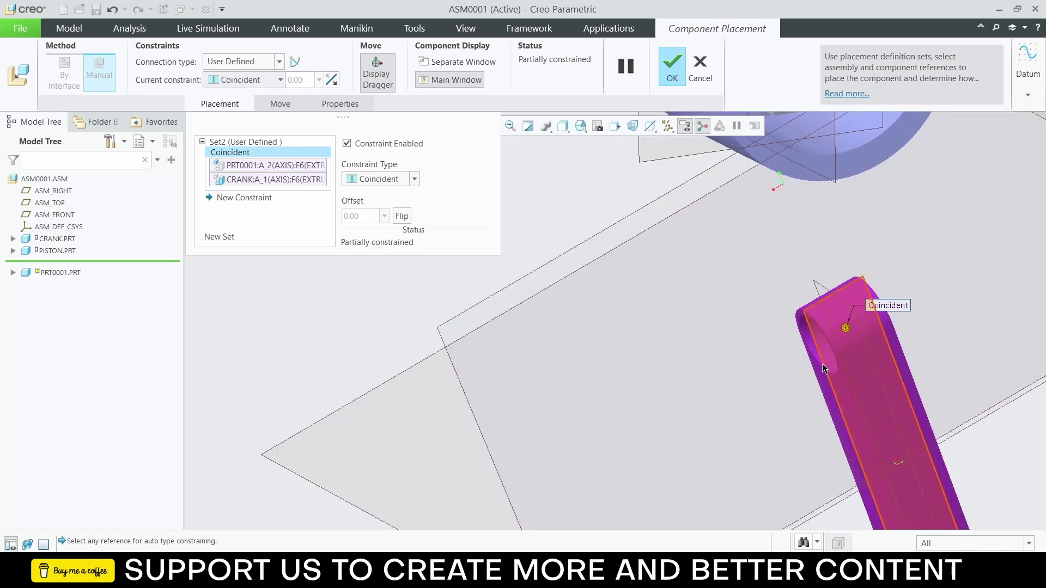
click(830, 399)
middle_drag(830, 400, 926, 357)
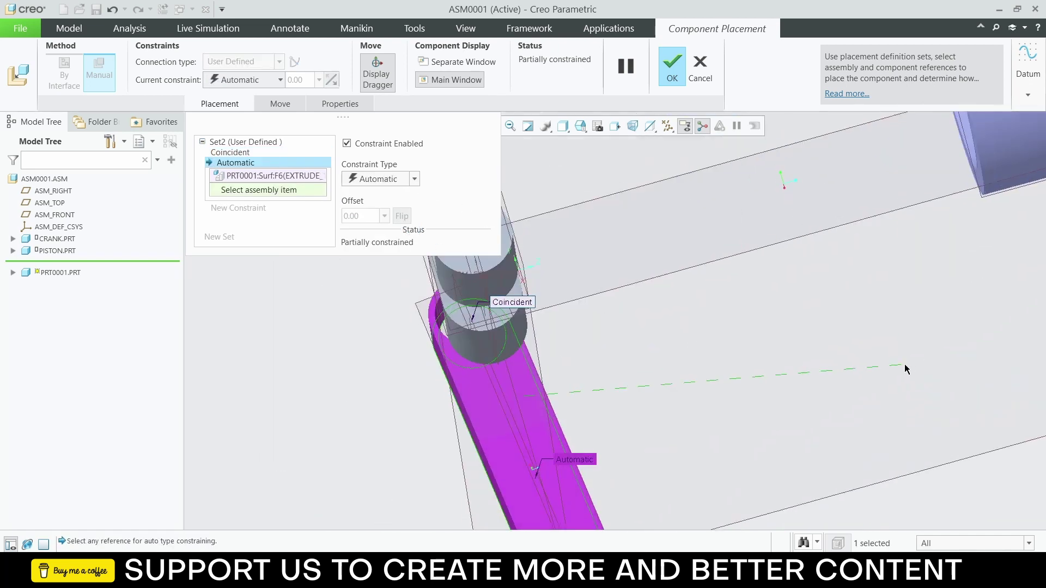
scroll(888, 364, up, 5)
middle_drag(719, 320, 819, 359)
scroll(822, 361, down, 3)
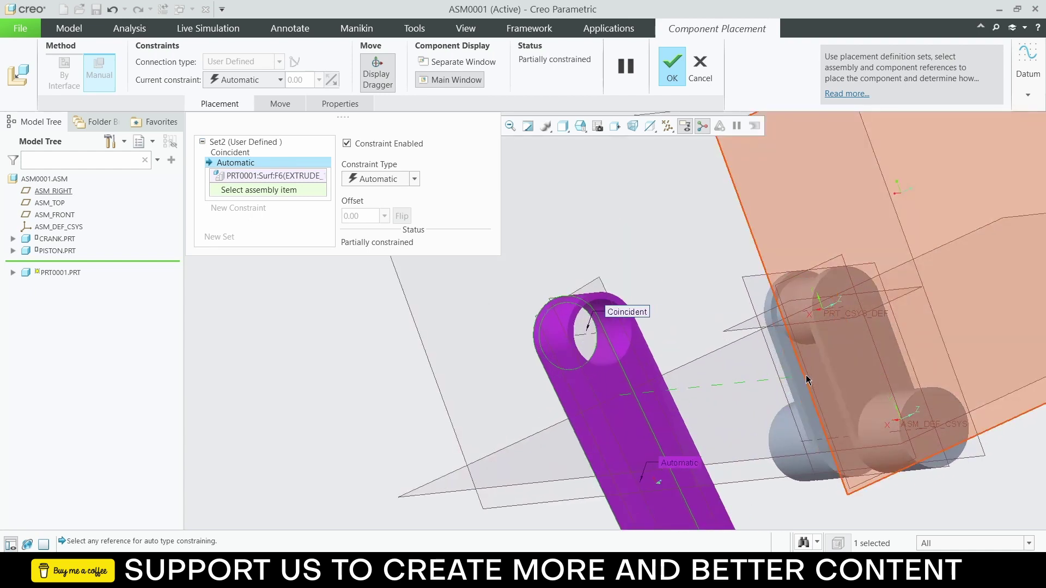
click(800, 381)
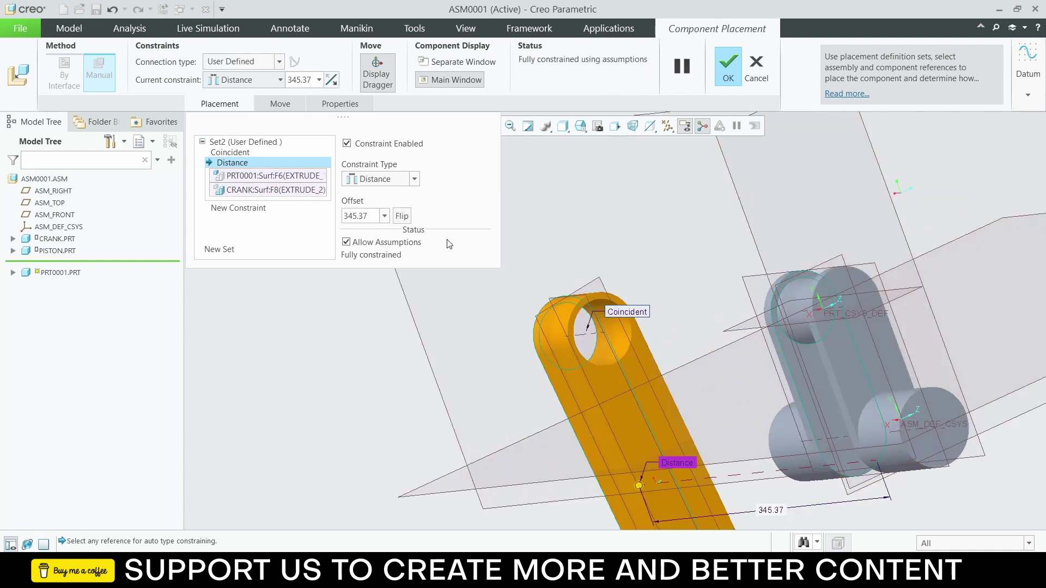
click(404, 182)
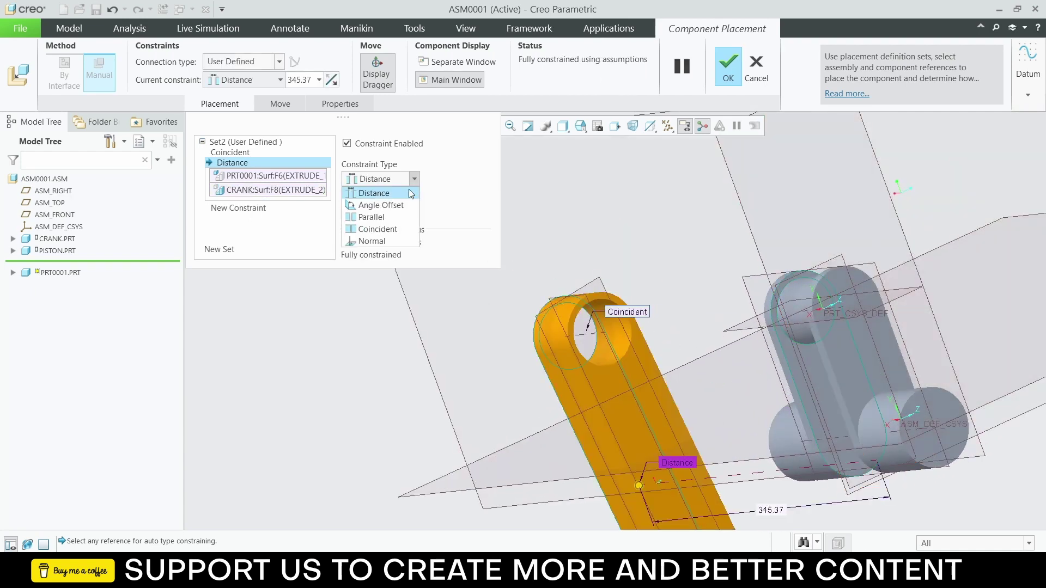
click(398, 229)
scroll(583, 294, up, 3)
scroll(772, 444, down, 3)
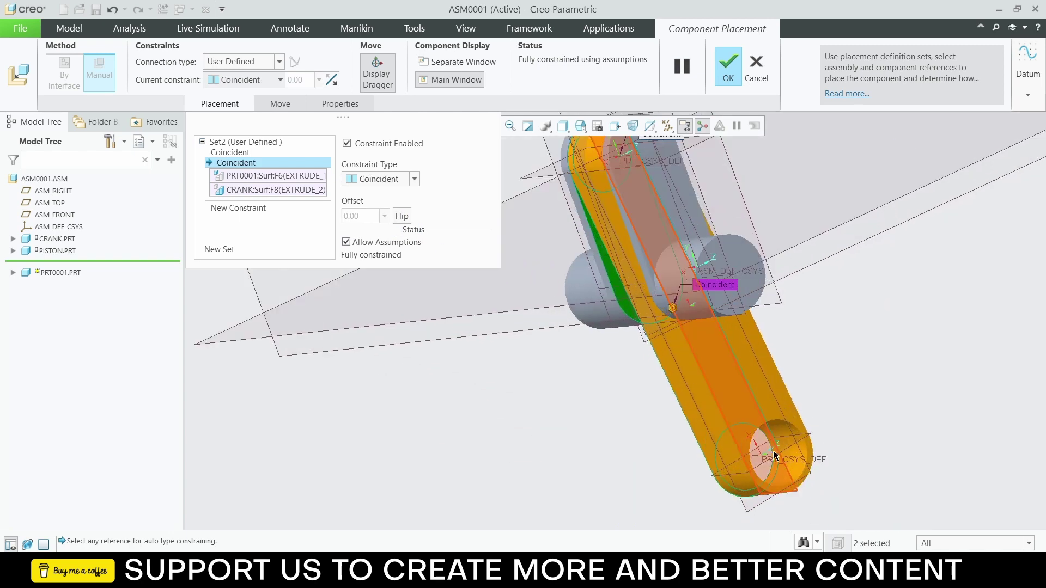
Step: Try to make the link's free-end hole axis A_1 coincident with the piston's hole axis A_1, and cancel the link placement
click(765, 461)
scroll(846, 197, up, 2)
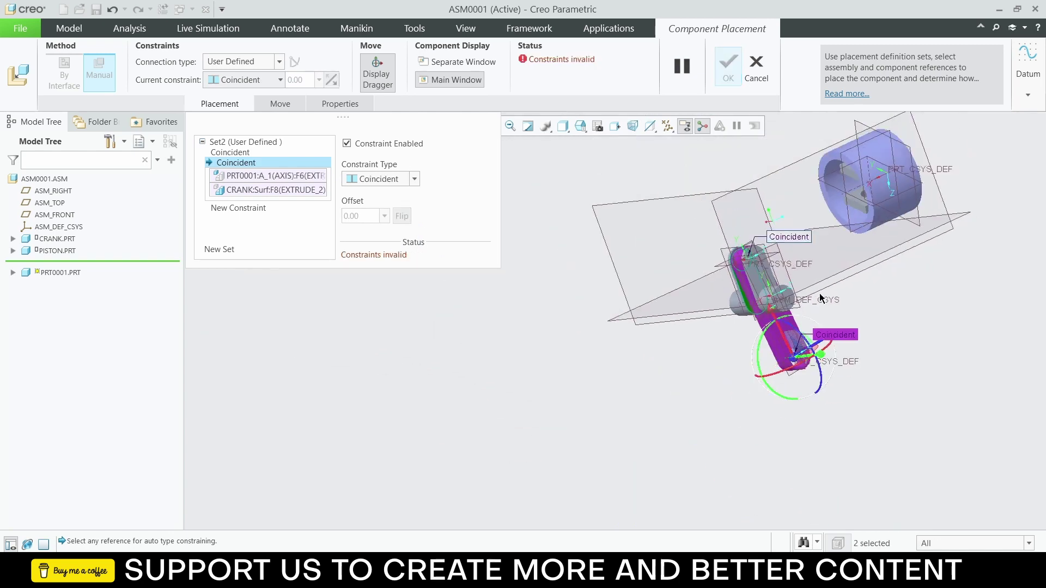
scroll(846, 198, down, 3)
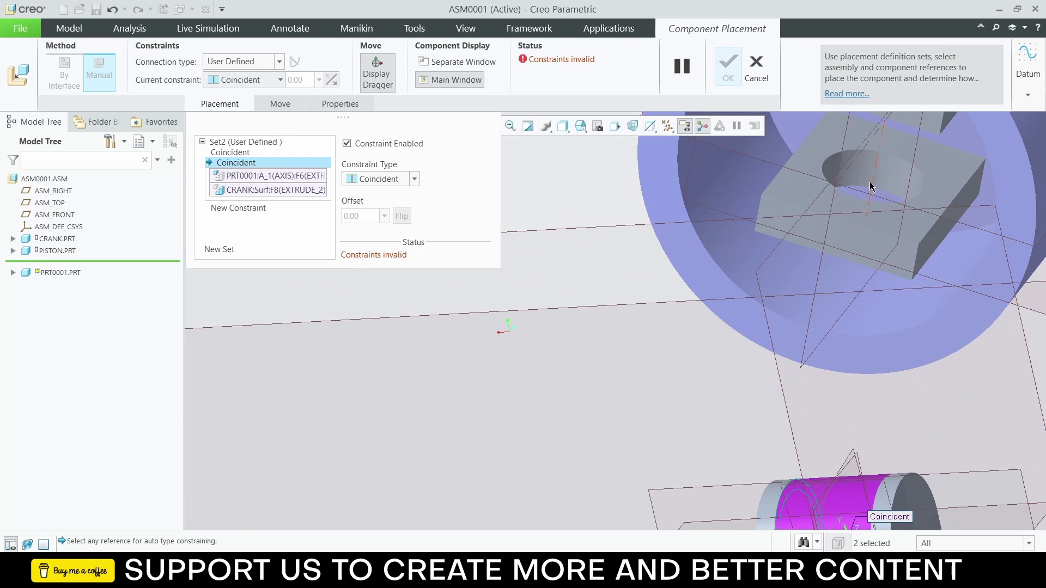
click(872, 187)
scroll(866, 245, up, 3)
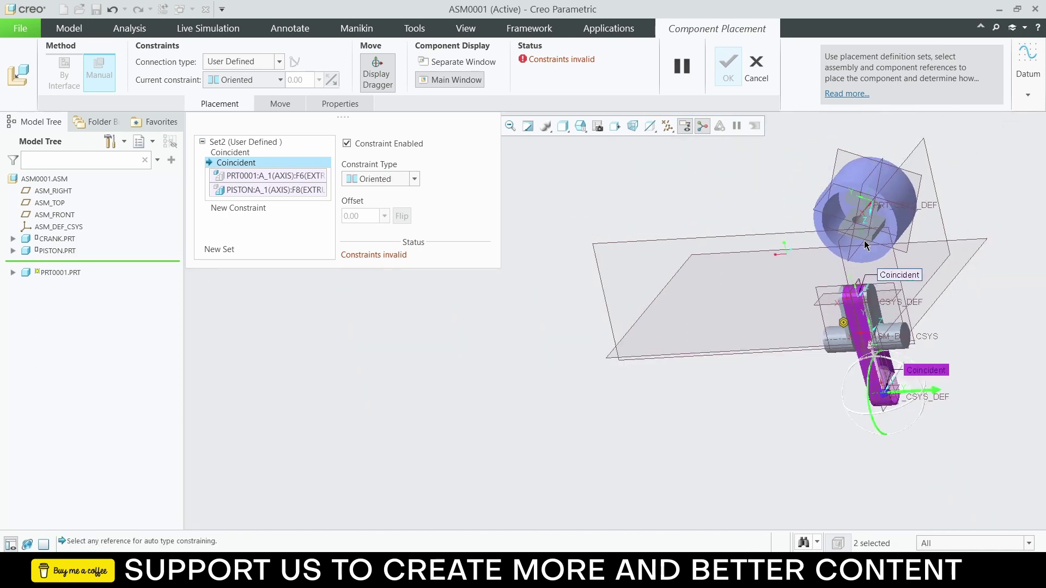
click(414, 181)
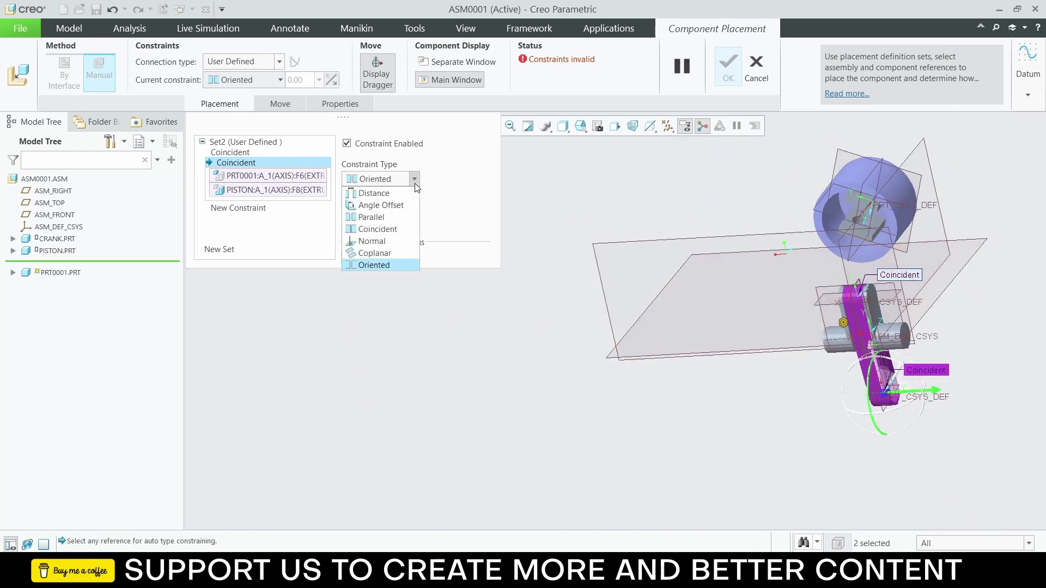
click(397, 229)
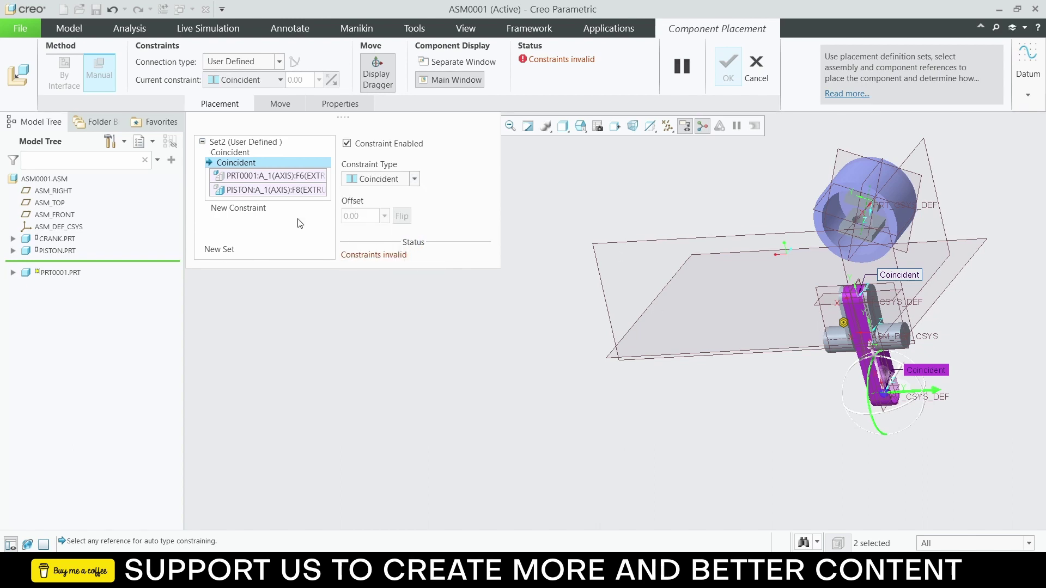
click(756, 66)
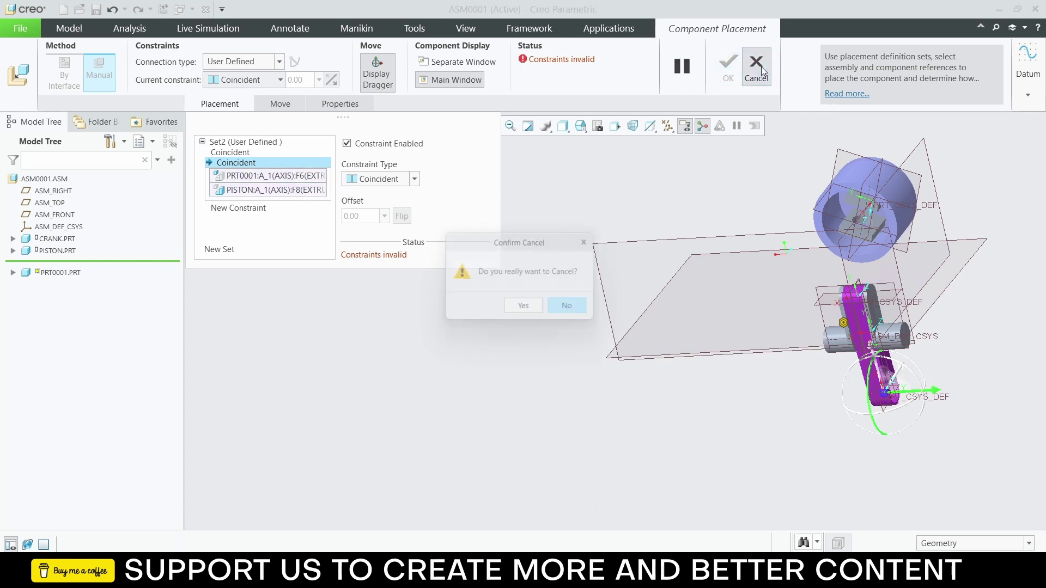
click(524, 310)
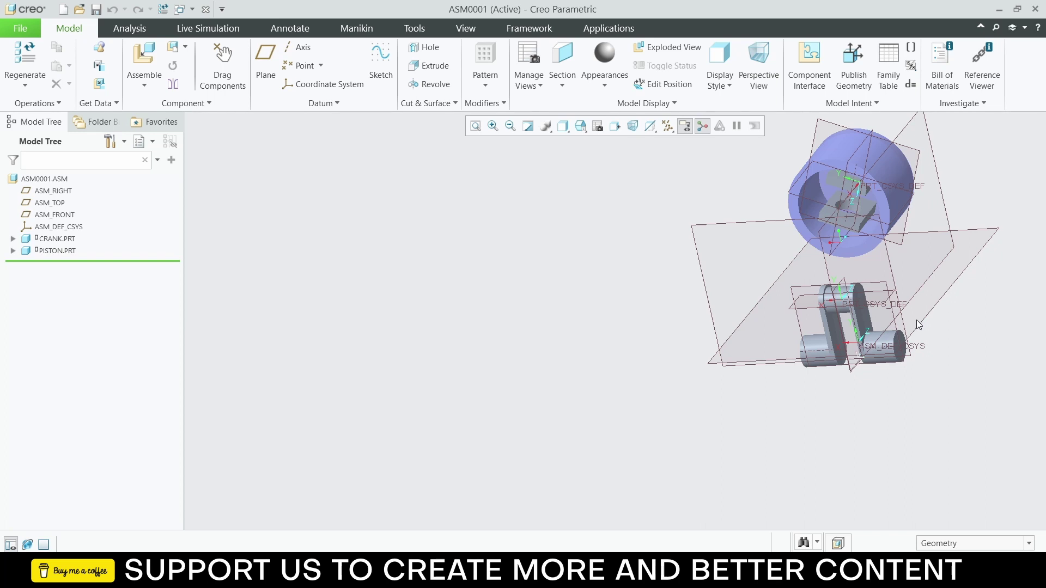
Step: Insert prt0001.prt into the assembly again from the parts in session
click(144, 60)
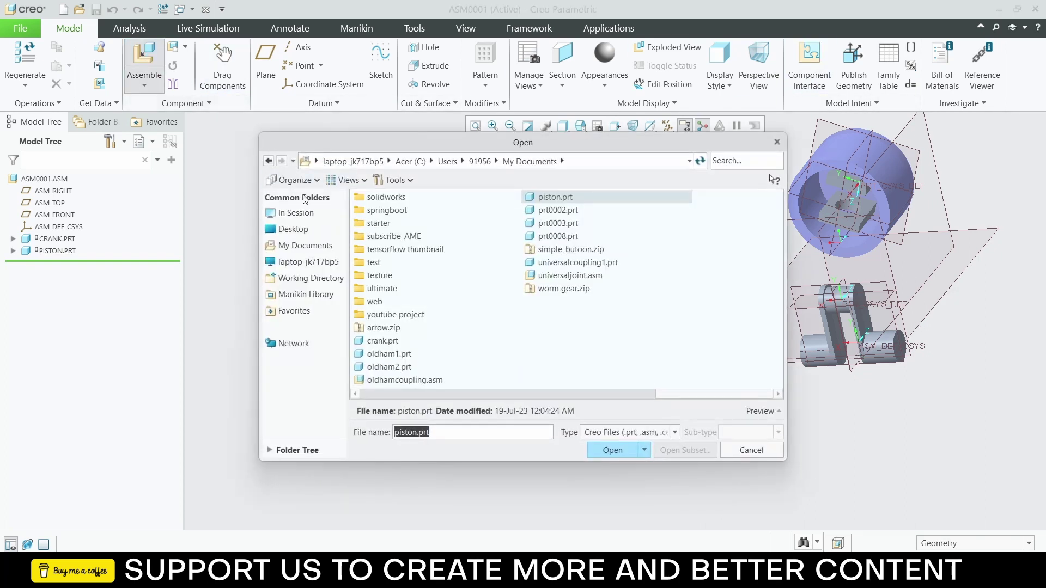
click(322, 215)
click(379, 236)
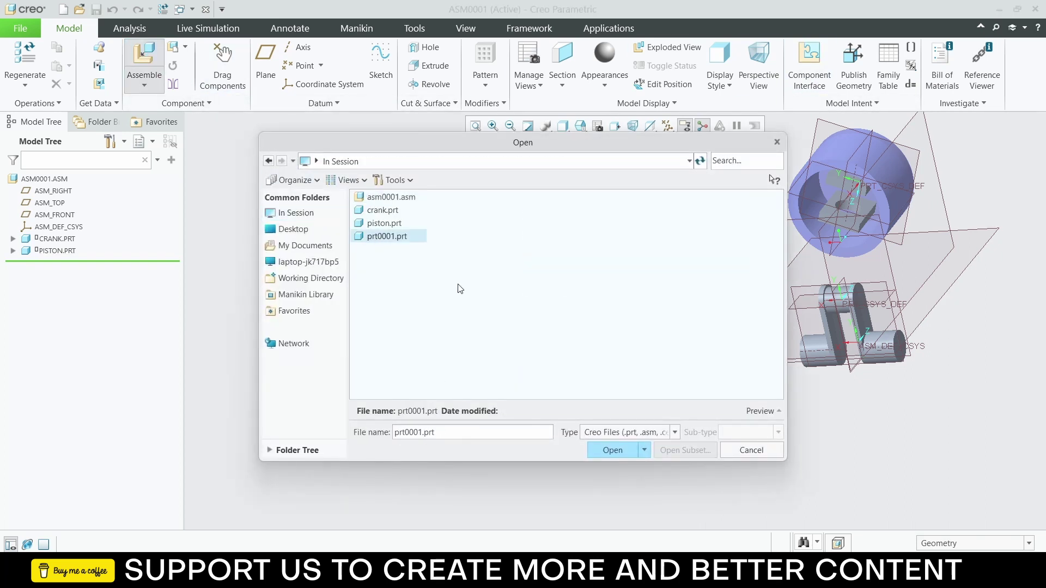
click(632, 455)
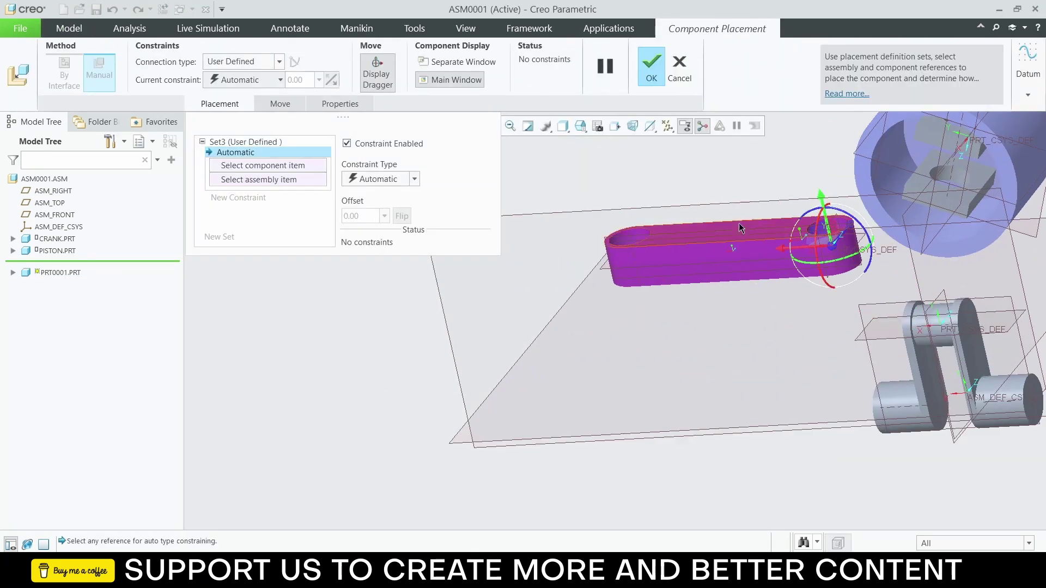
Step: Constrain the link's hole axis A_1 to the crank's pin axis A_1 with a Coincident constraint
scroll(838, 266, up, 1)
click(835, 263)
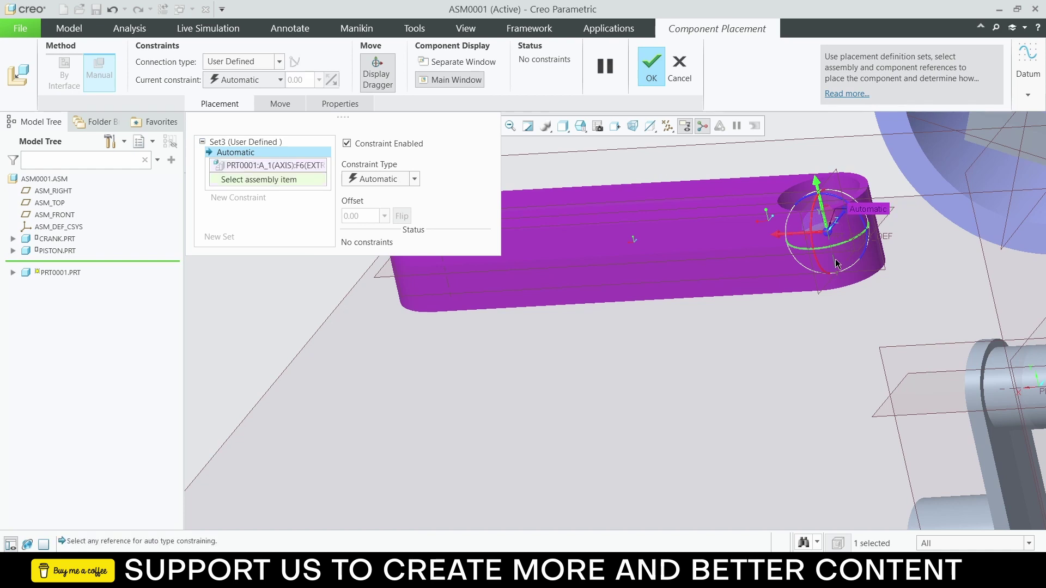
scroll(923, 335, down, 1)
click(979, 351)
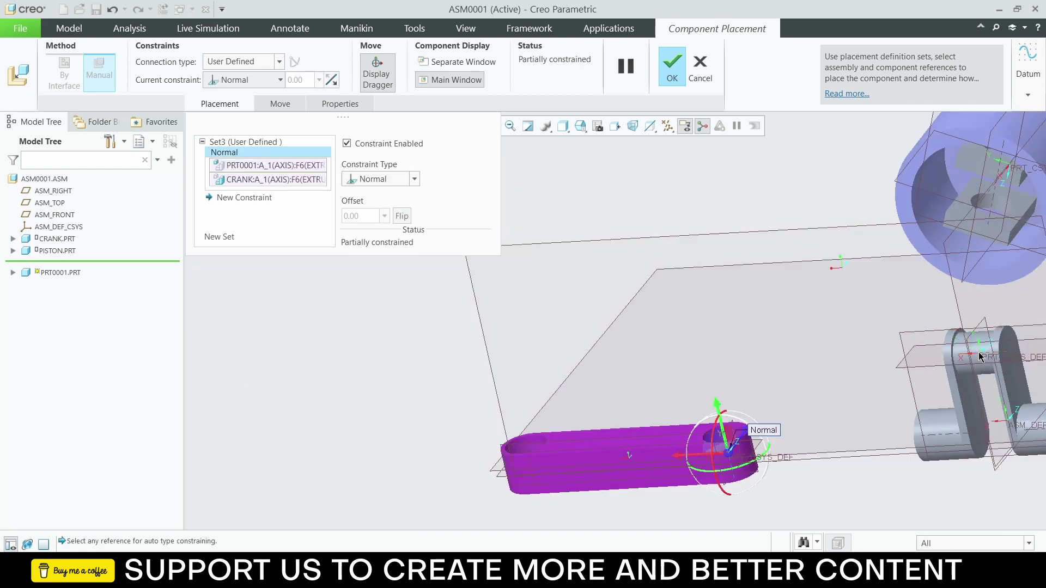
click(414, 178)
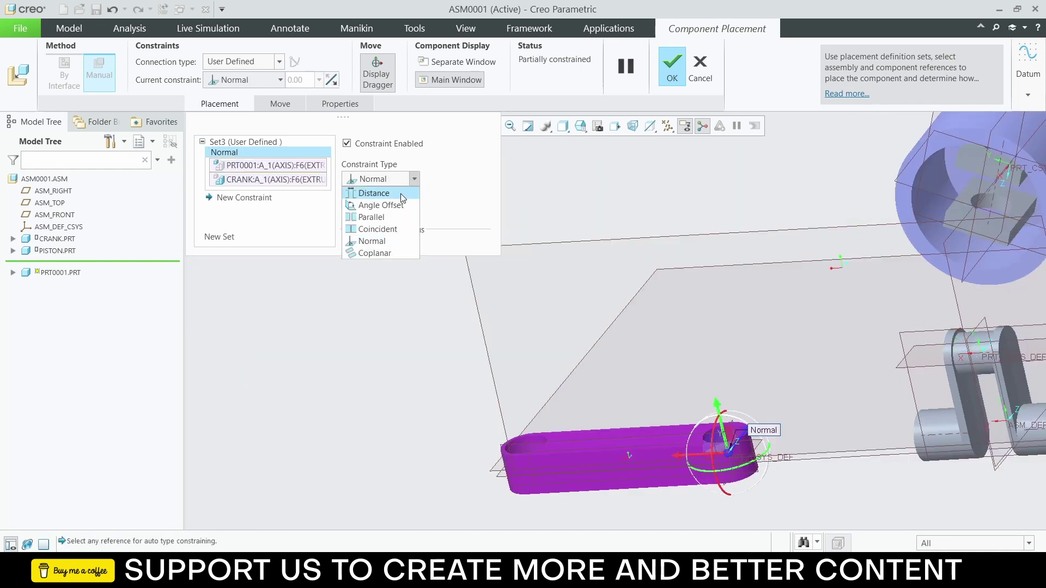
click(399, 228)
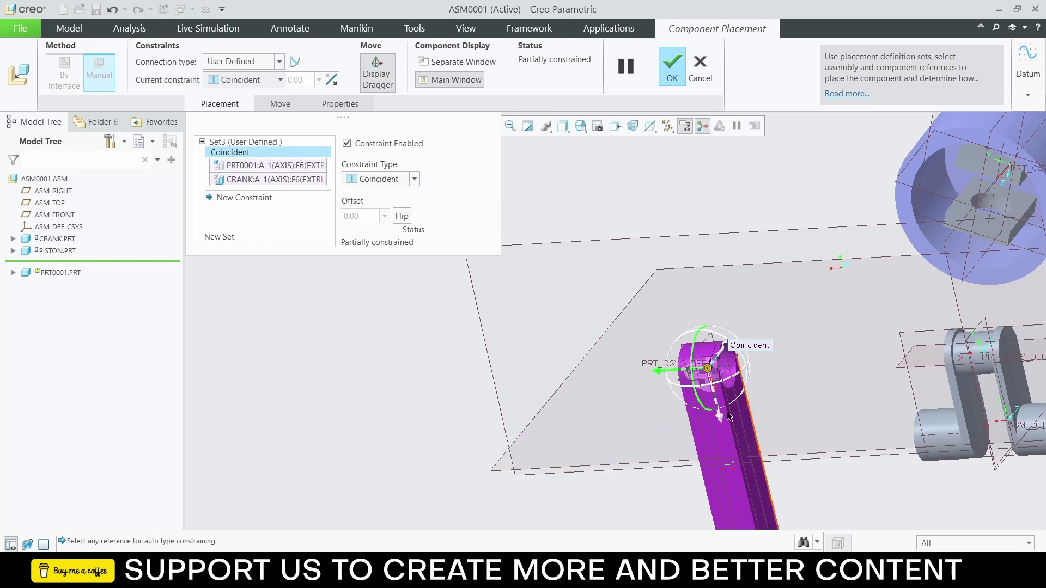
Step: Add a second constraint making the link's flat side face coincident with the crank arm's inner face
click(245, 198)
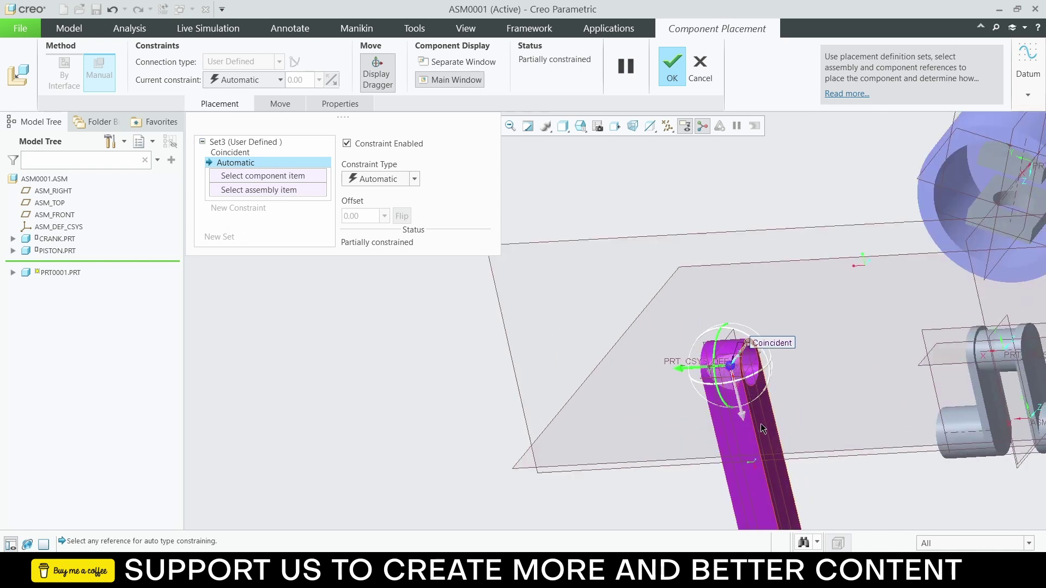
click(761, 423)
scroll(926, 398, down, 2)
scroll(953, 381, up, 5)
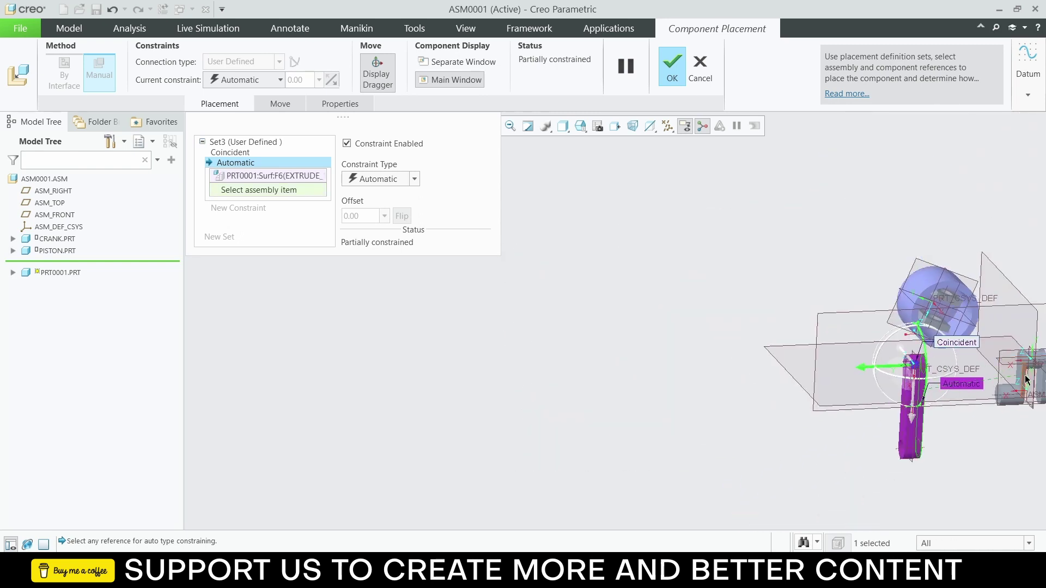
scroll(1022, 388, down, 5)
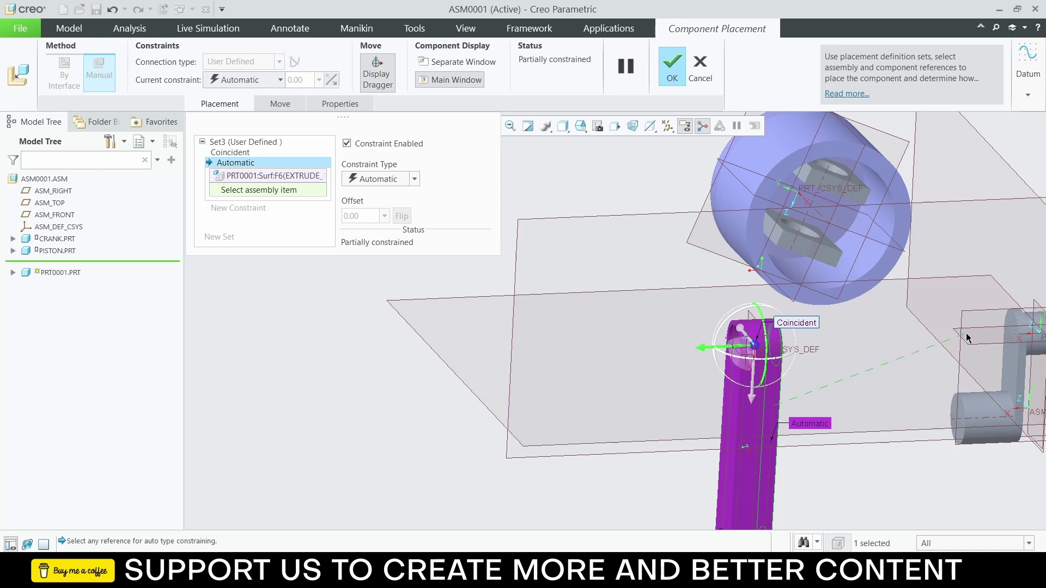
scroll(966, 336, up, 2)
middle_drag(768, 327, 788, 349)
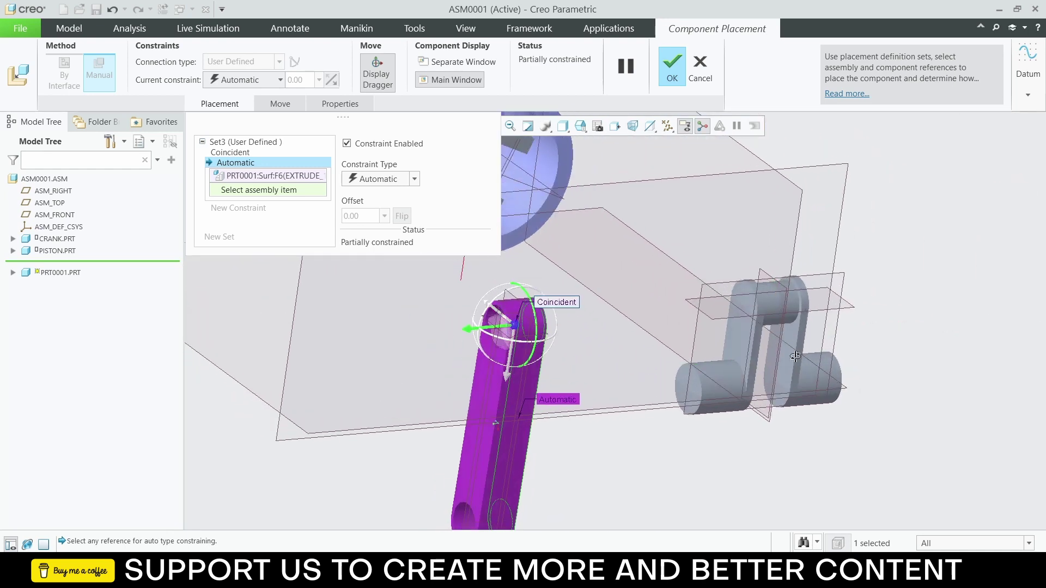
click(789, 338)
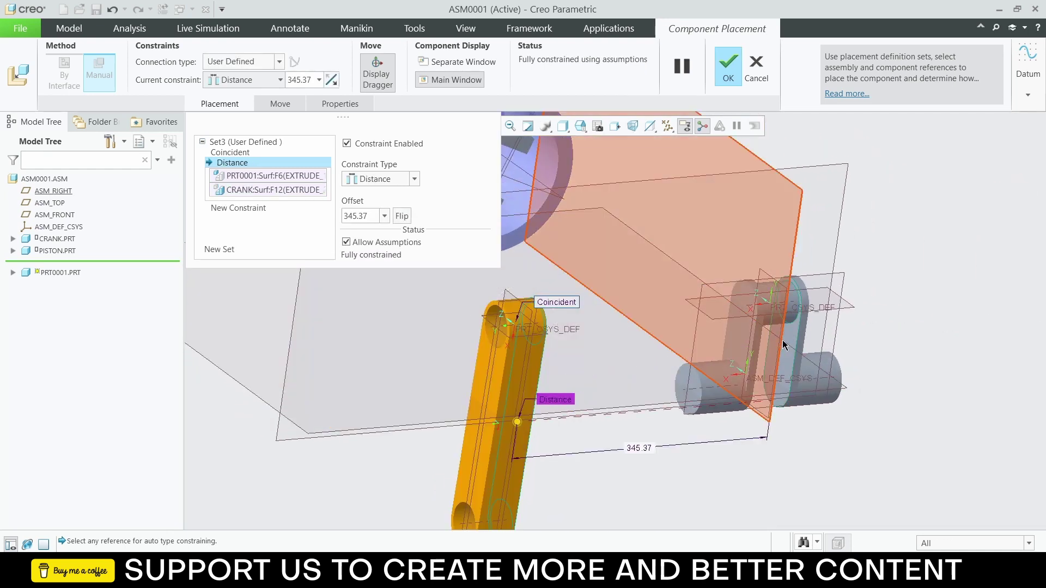
click(414, 180)
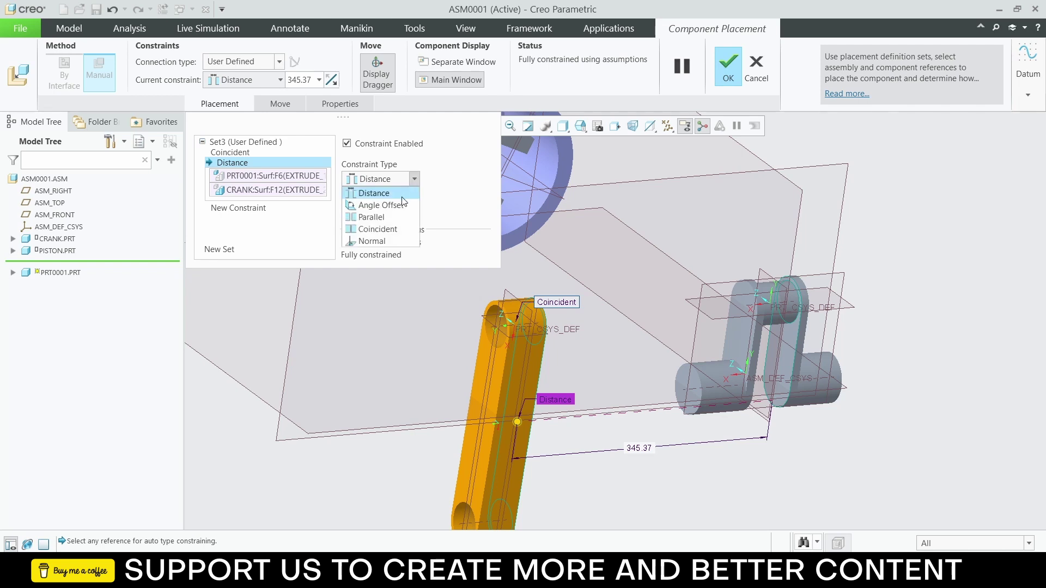
click(403, 230)
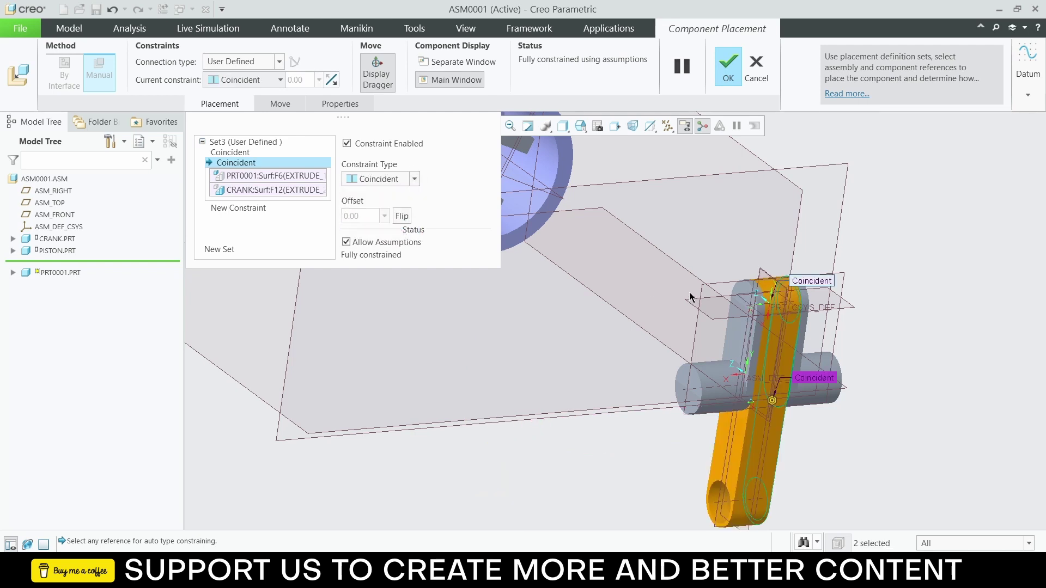
Step: Add a third constraint making the link's free-end hole axis A_2 coincident with the piston's hole axis A_1
middle_drag(698, 273, 713, 264)
scroll(710, 268, up, 3)
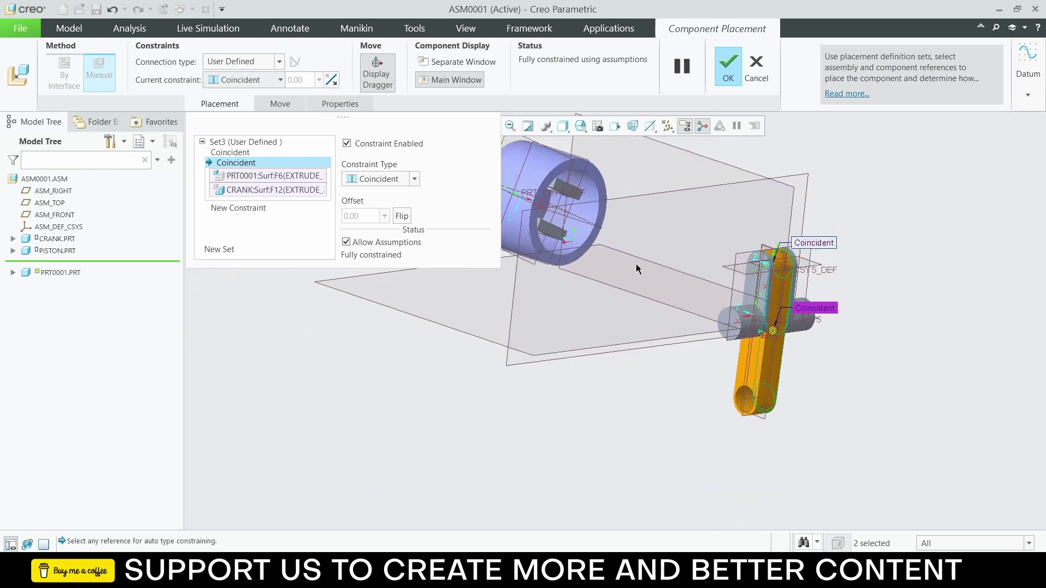
scroll(723, 317, down, 3)
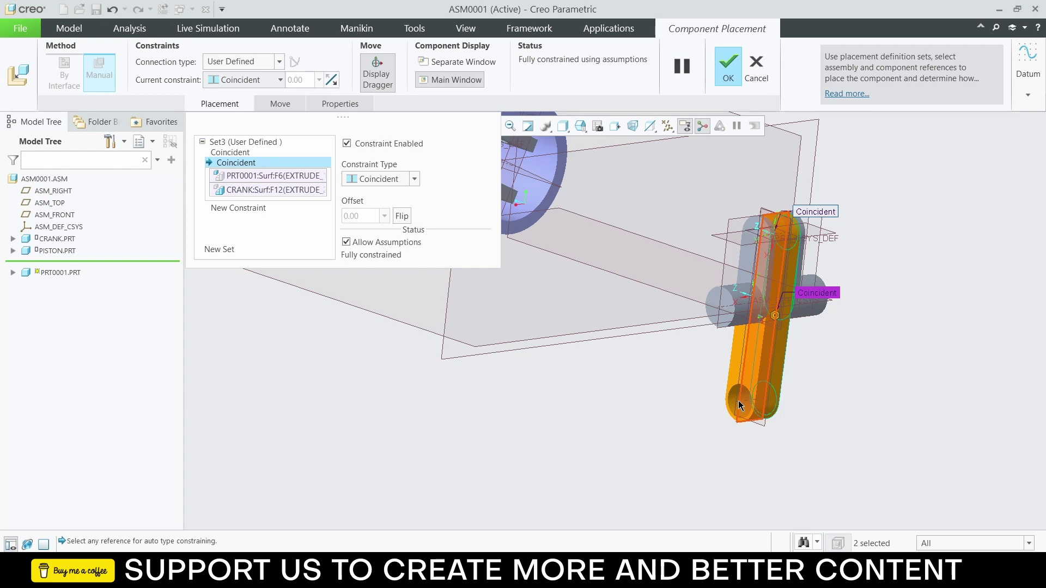
scroll(738, 402, down, 3)
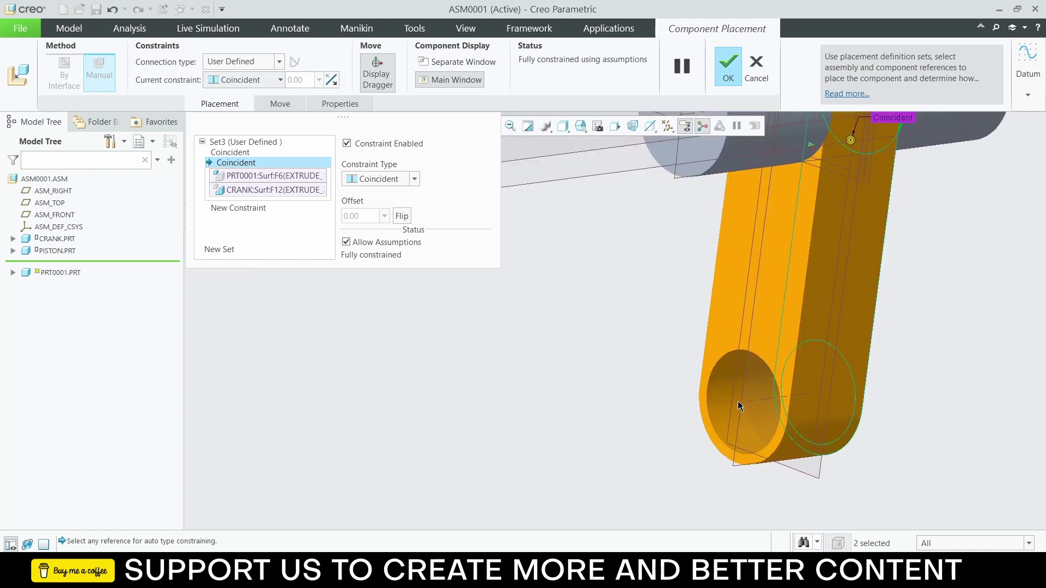
click(242, 209)
click(777, 397)
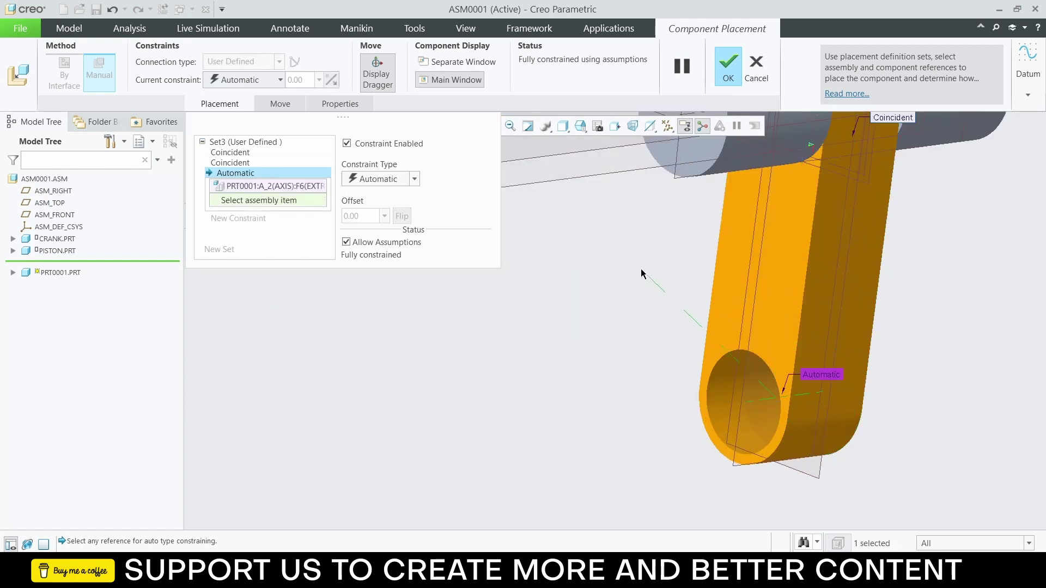
scroll(641, 269, up, 4)
scroll(563, 194, down, 5)
middle_drag(563, 194, 550, 239)
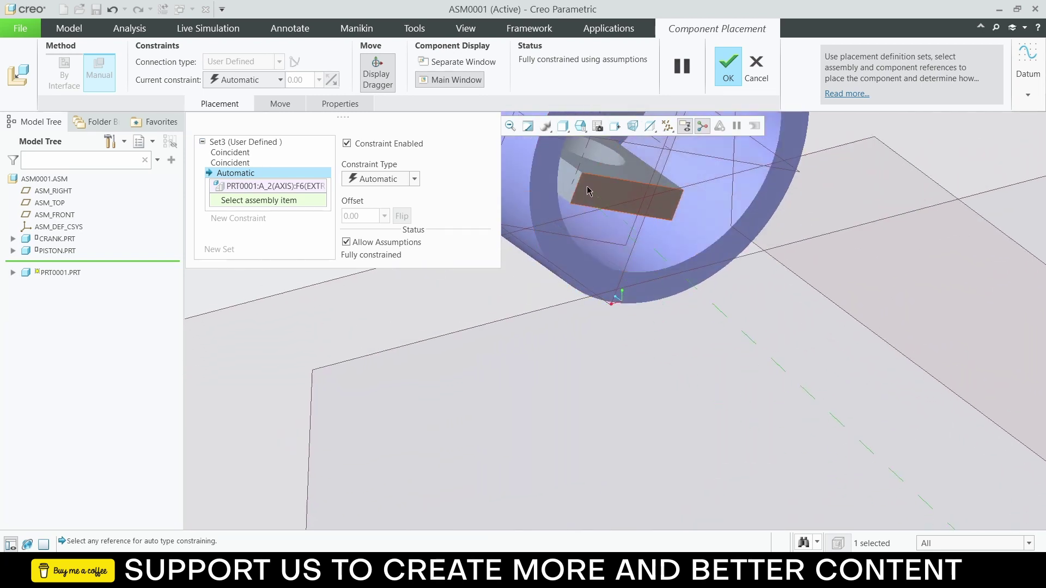
click(582, 157)
key(ctrl+d)
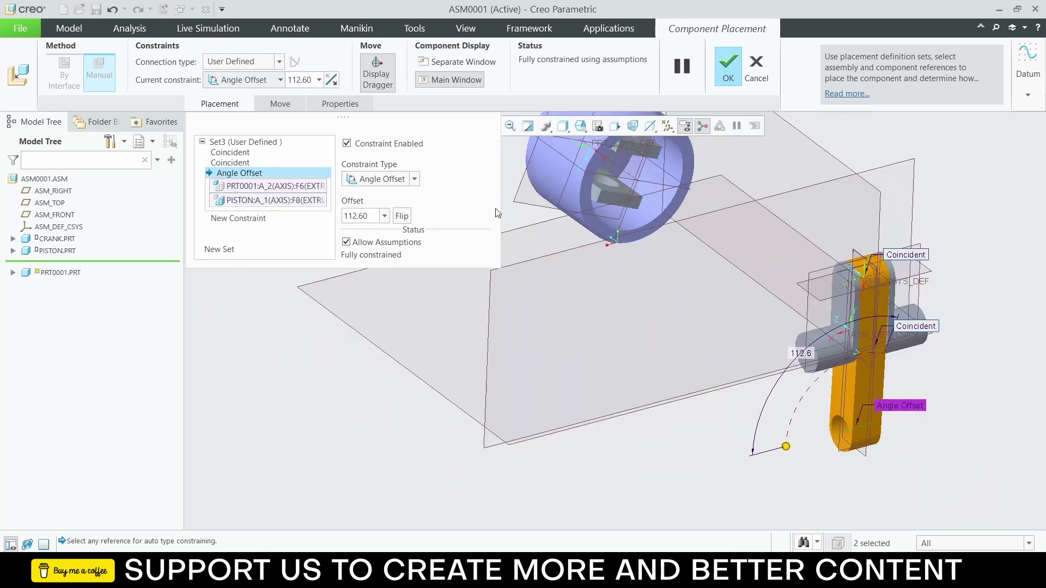
click(416, 182)
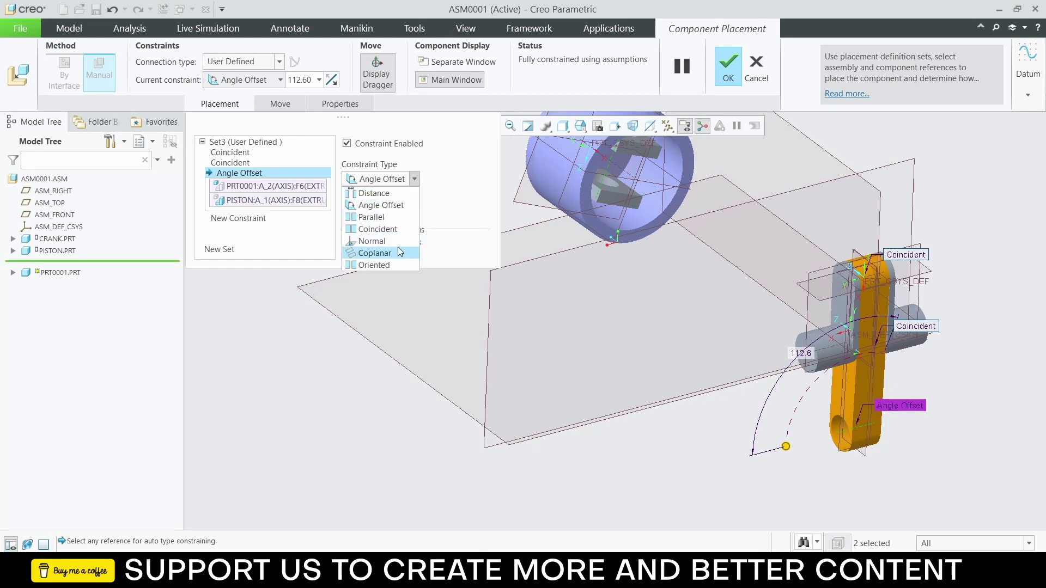
click(396, 230)
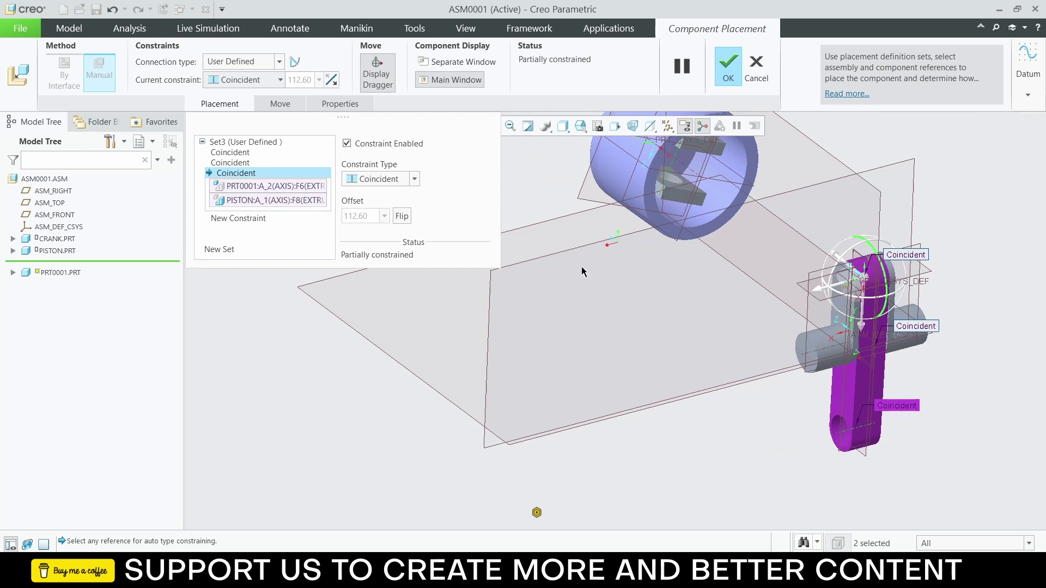
Step: Add a fourth constraint making the link's free-end hole surface coincident with the piston's EXTRUDE_2 surface, and accept the placement
scroll(582, 271, down, 3)
middle_drag(645, 287, 652, 292)
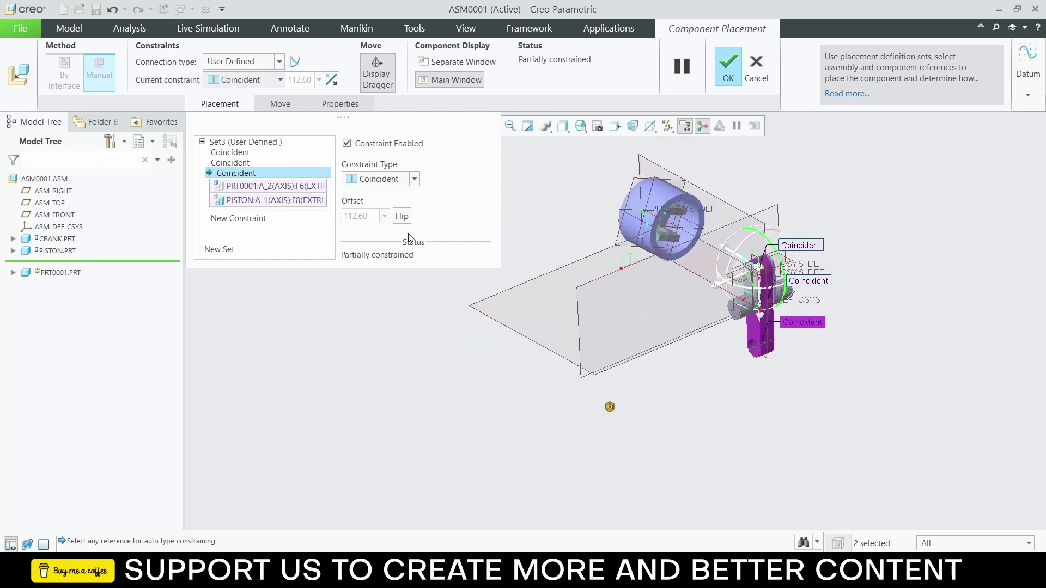
scroll(697, 305, up, 2)
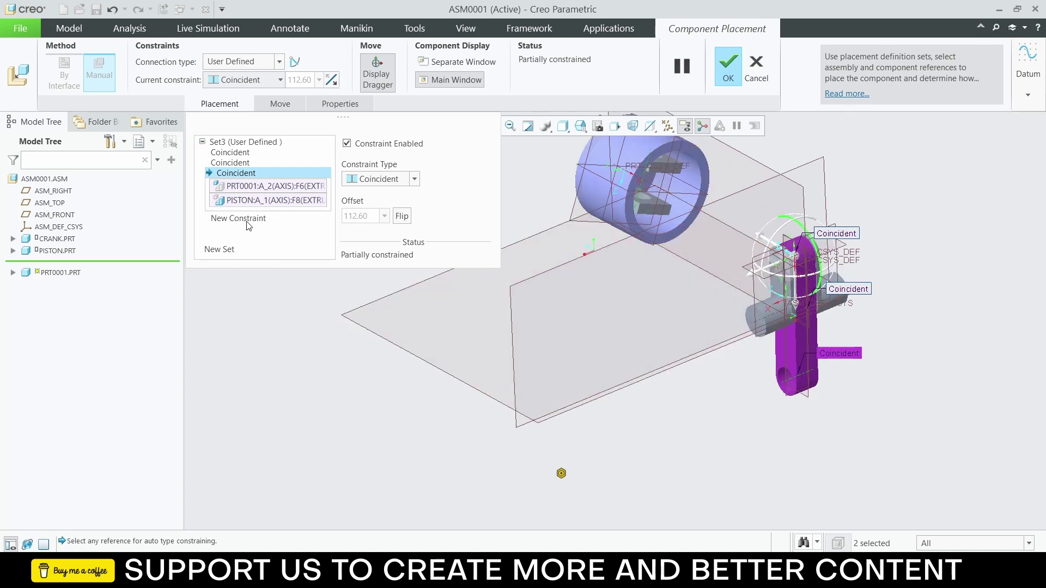
click(249, 226)
scroll(583, 225, up, 3)
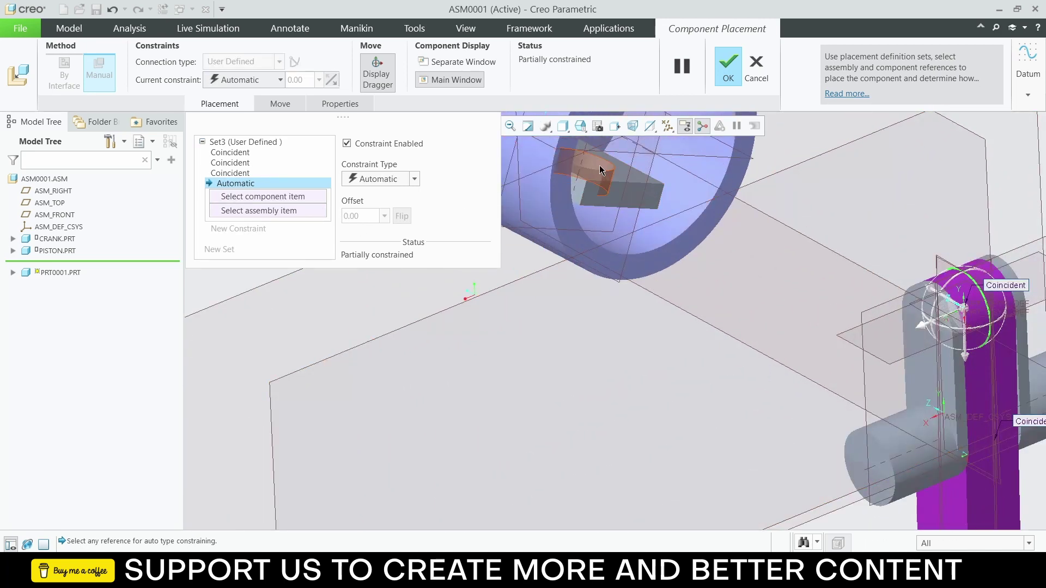
click(599, 165)
scroll(703, 263, down, 3)
scroll(774, 370, up, 3)
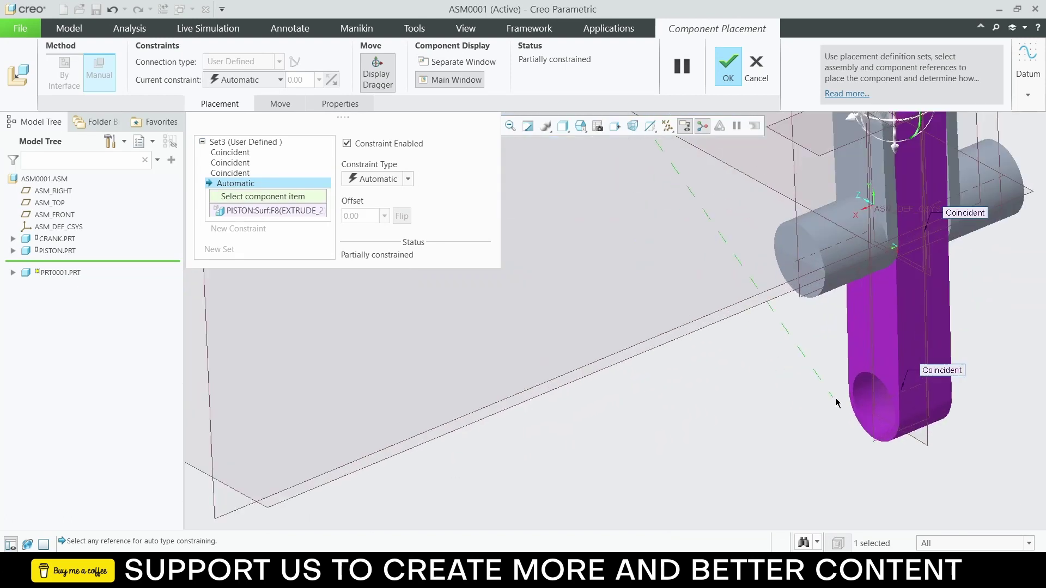
click(868, 399)
scroll(694, 364, down, 3)
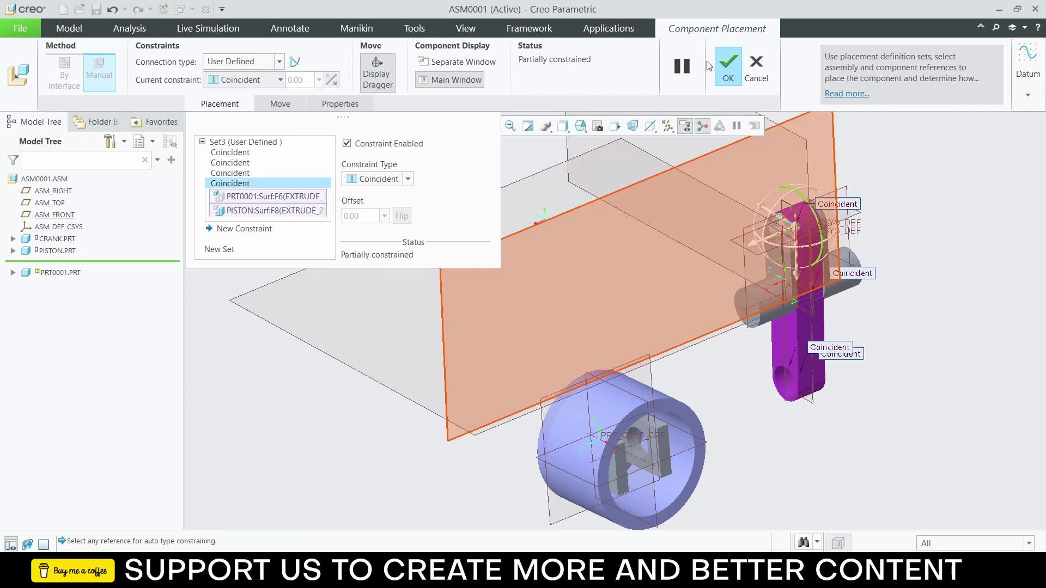
click(728, 69)
Step: Redefine the piston's placement with a constraint making its TOP datum plane coincident with ASM_TOP, and accept it
scroll(700, 324, down, 3)
middle_drag(700, 325, 667, 349)
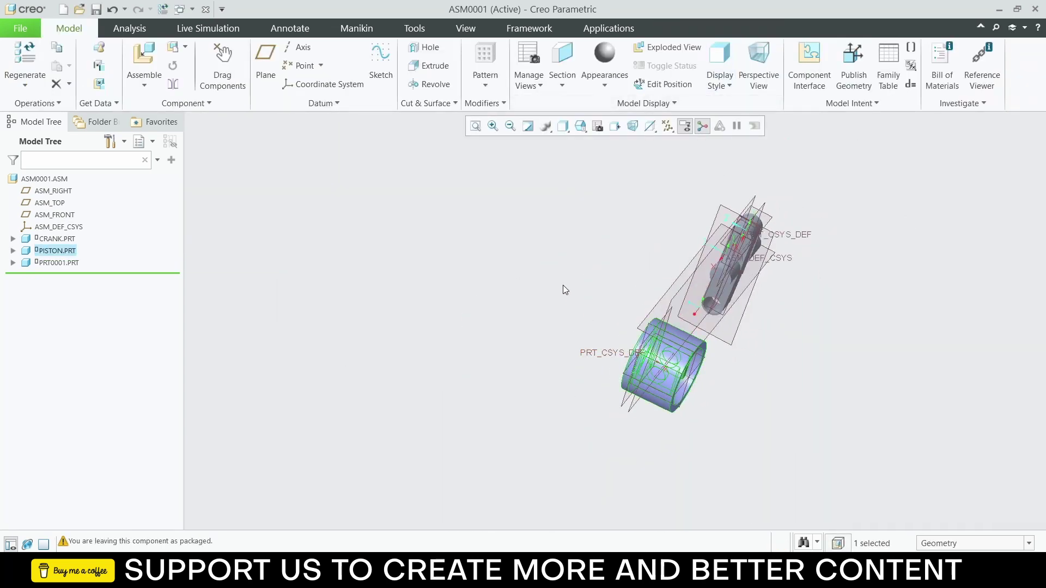
middle_drag(563, 289, 549, 241)
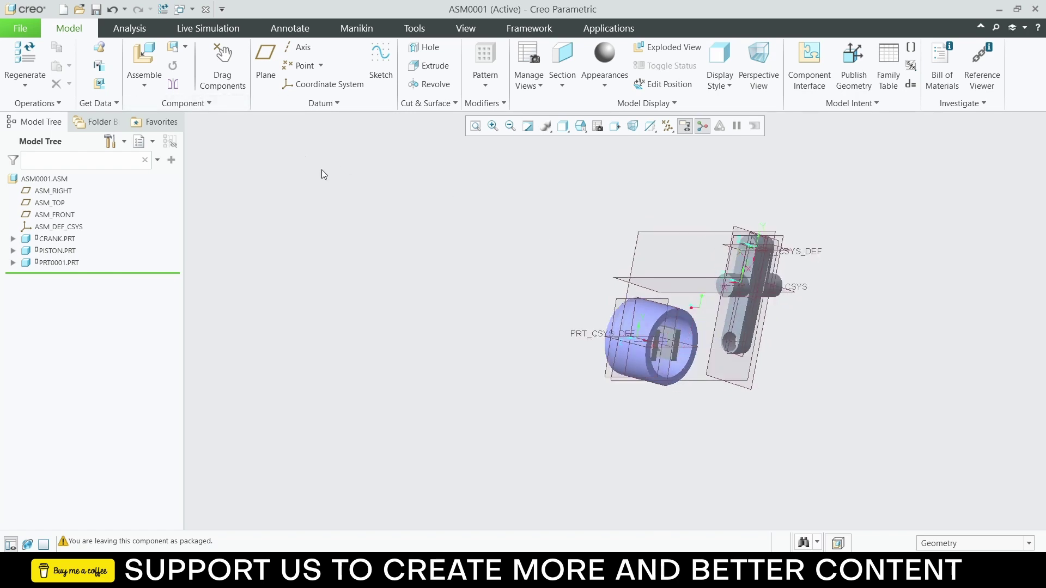
scroll(753, 327, up, 3)
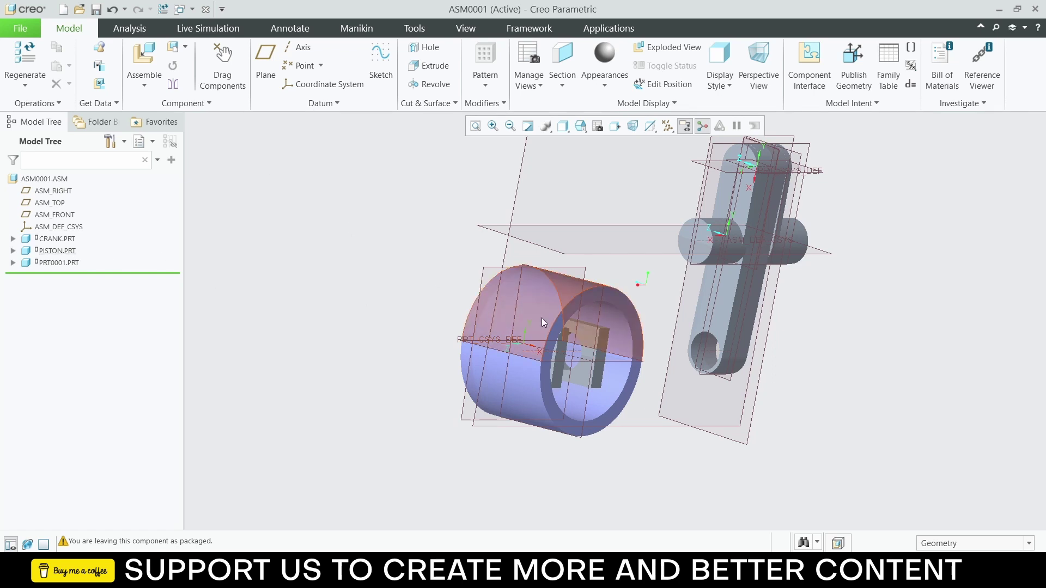
click(53, 251)
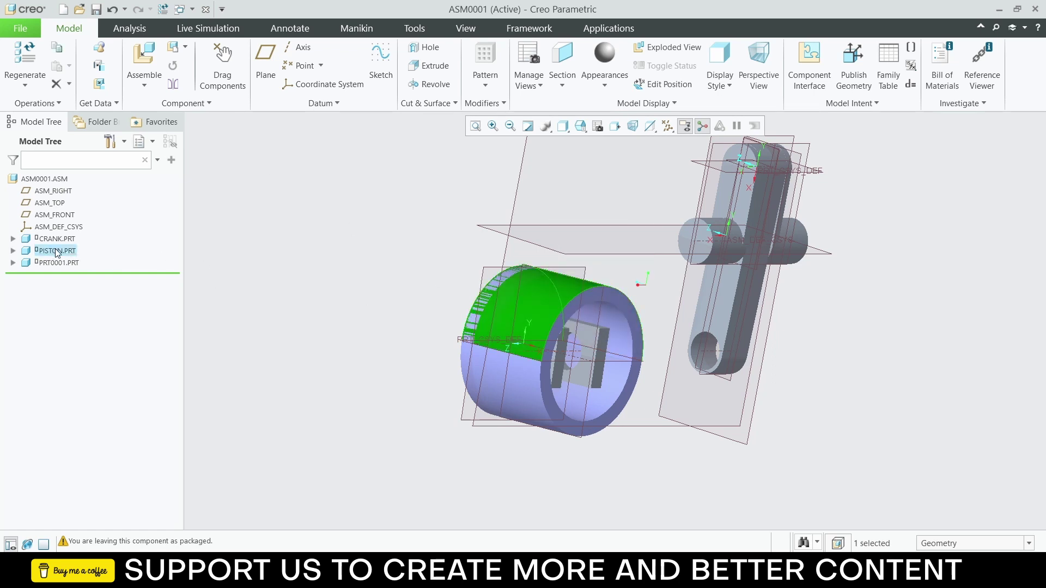
click(55, 250)
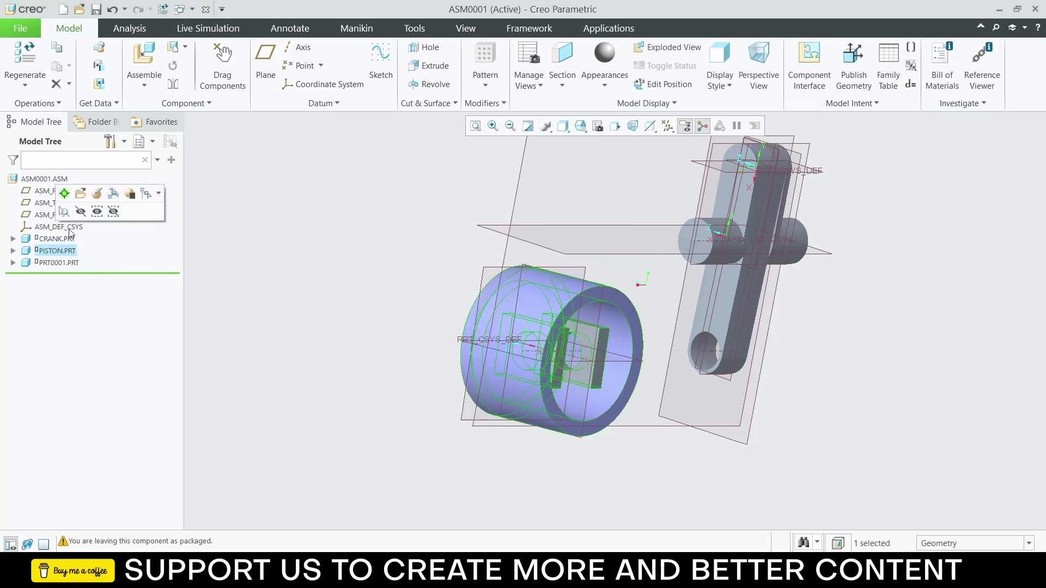
click(97, 194)
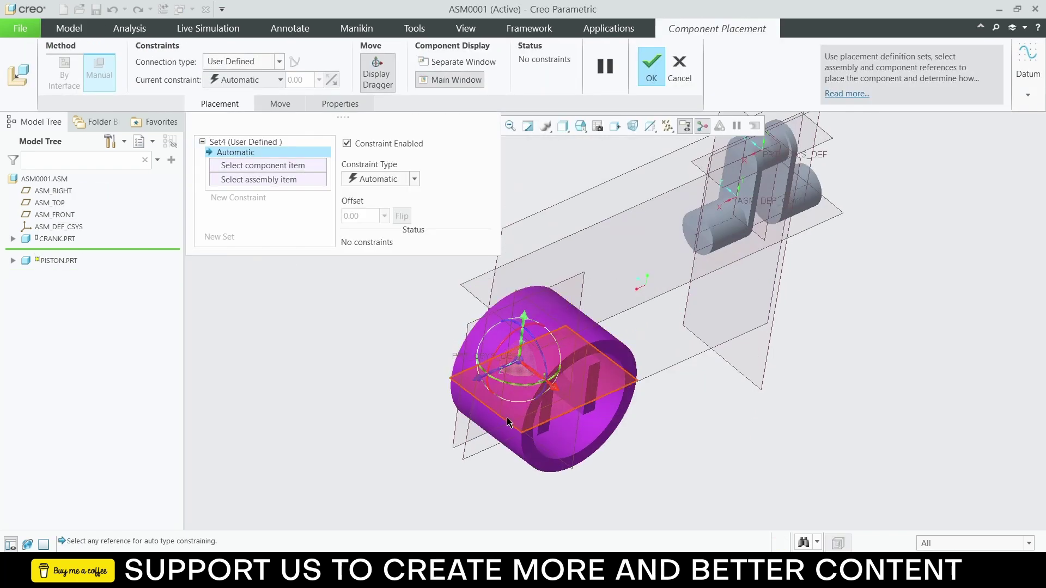
click(521, 432)
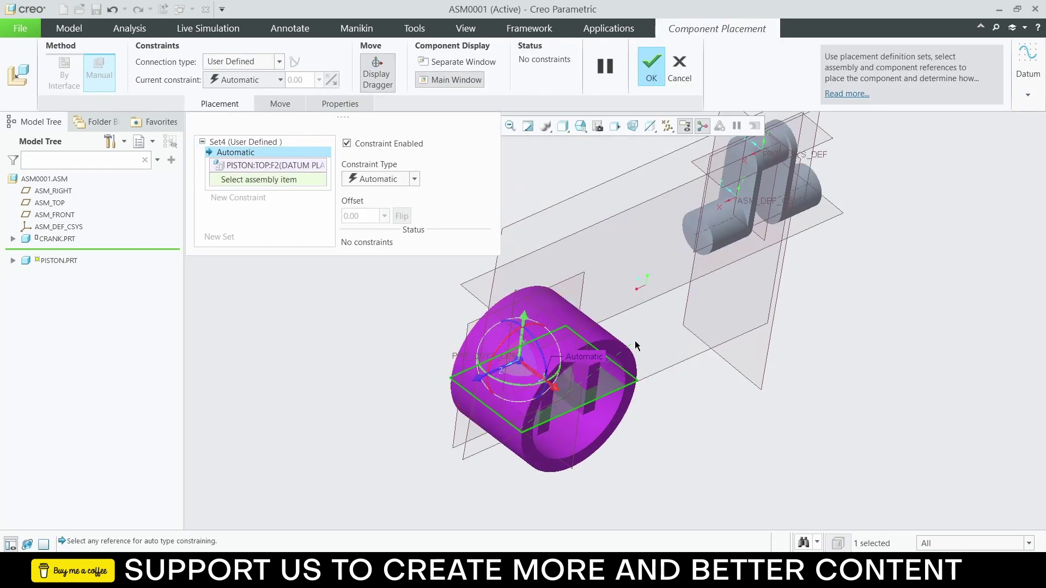
click(641, 306)
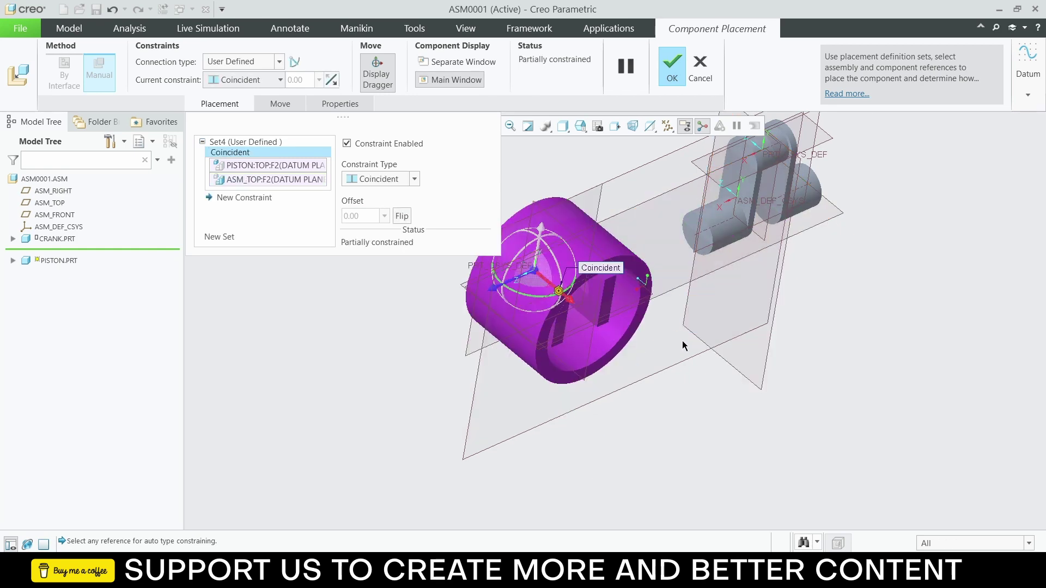
scroll(736, 330, up, 4)
scroll(721, 329, down, 3)
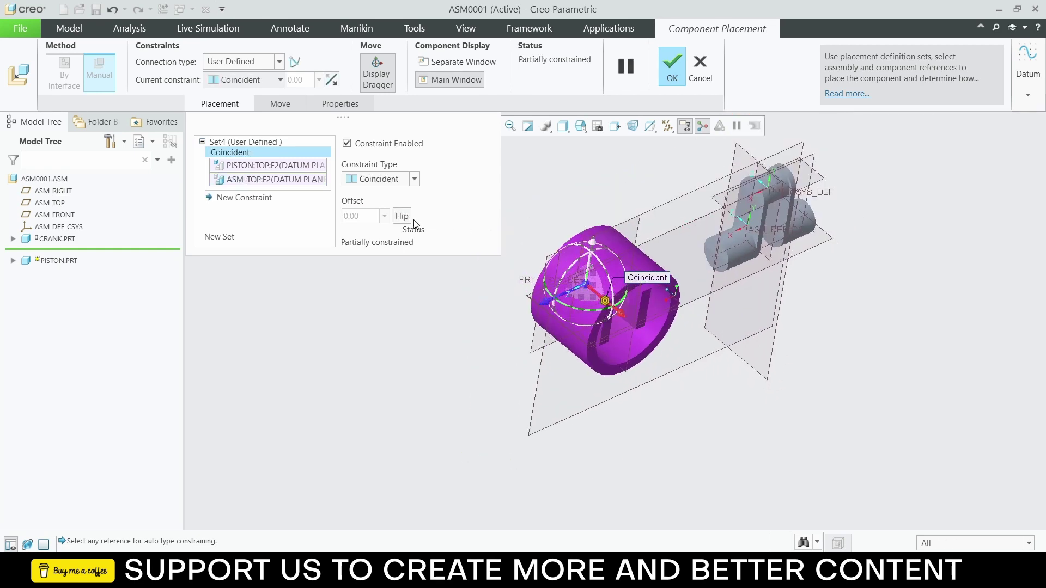
click(670, 70)
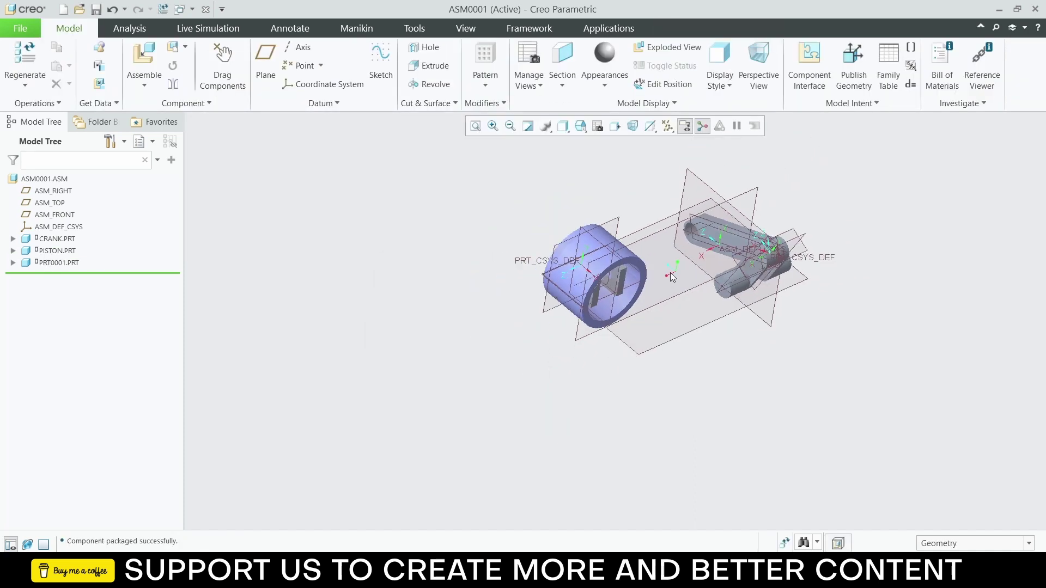
Step: Reopen the piston's placement definition for editing
mouse_move(673, 277)
middle_down()
mouse_move(703, 266)
mouse_move(670, 277)
middle_up()
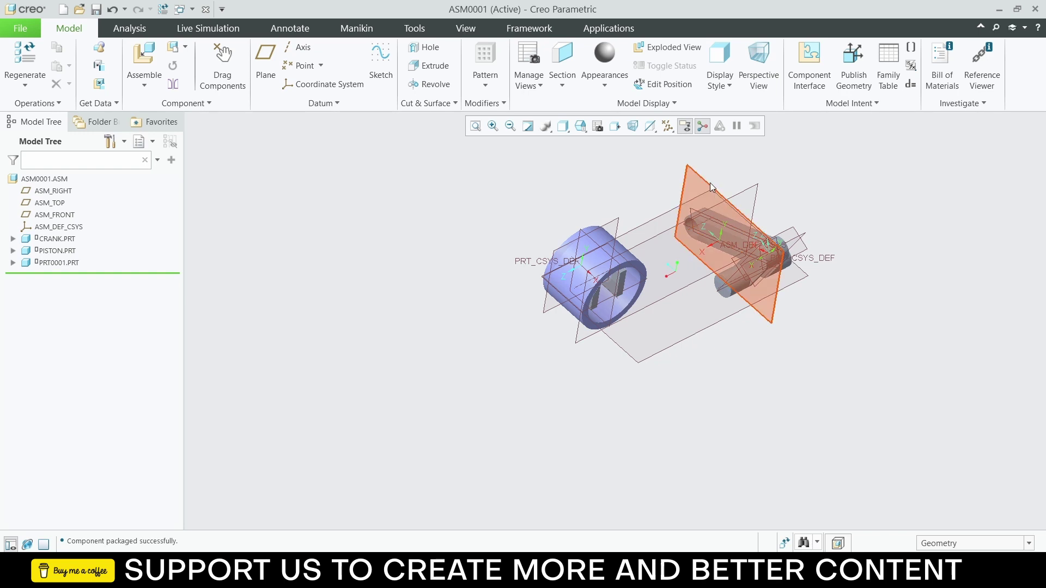
scroll(707, 228, down, 3)
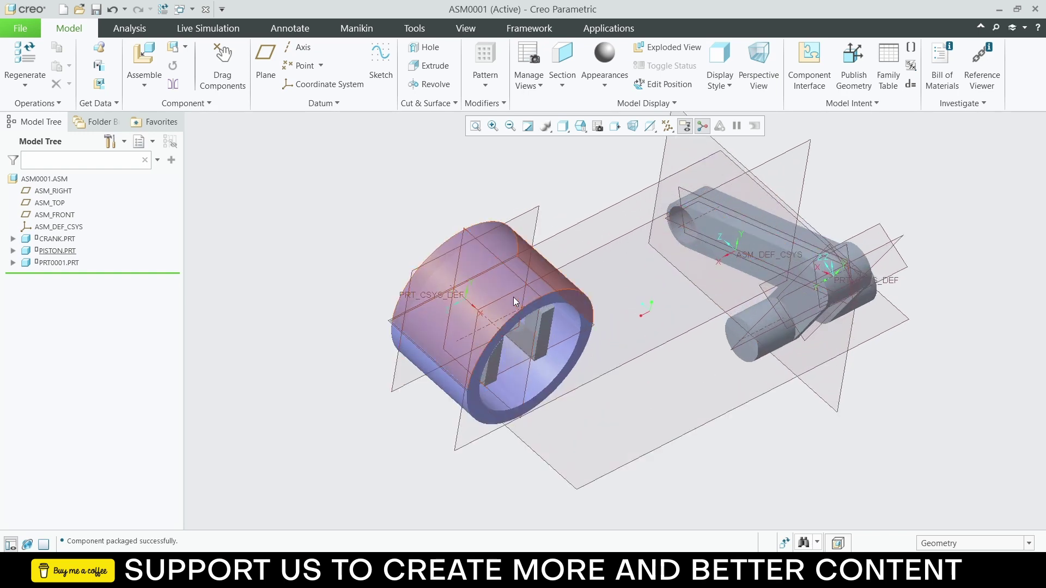
click(65, 263)
click(60, 252)
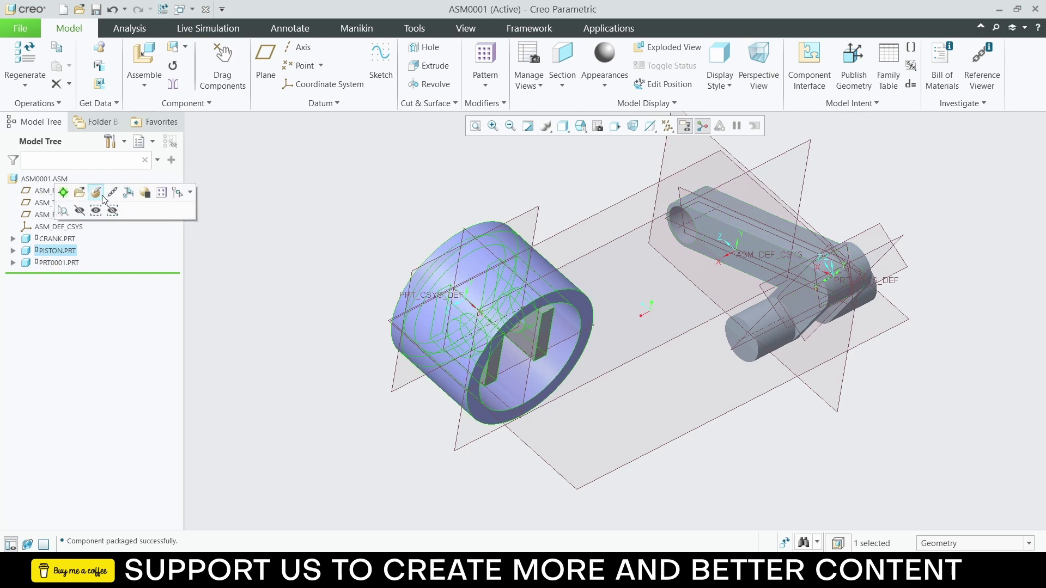
click(48, 193)
scroll(533, 298, up, 3)
middle_drag(504, 244, 549, 318)
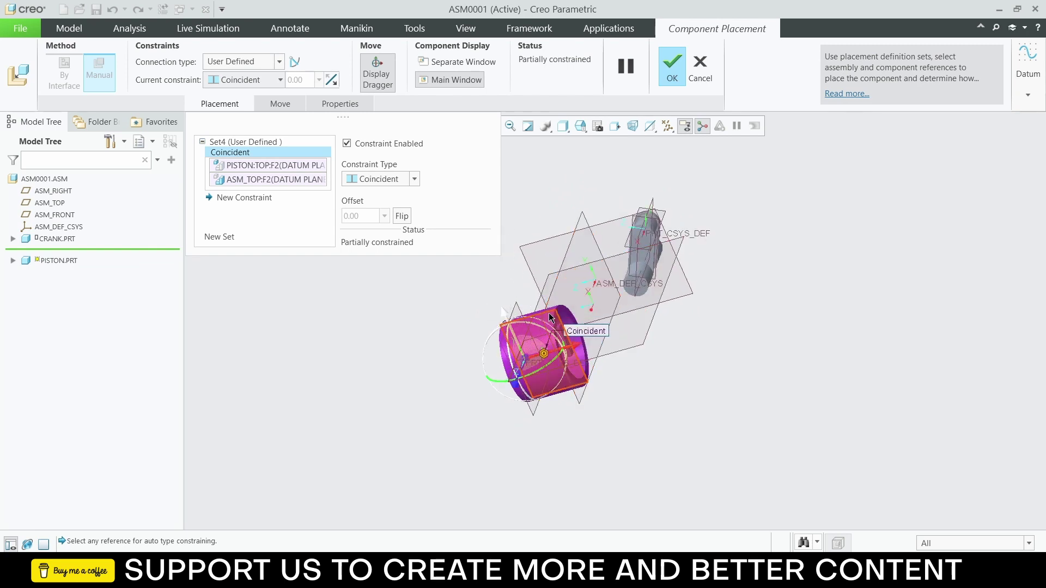
click(551, 316)
click(528, 245)
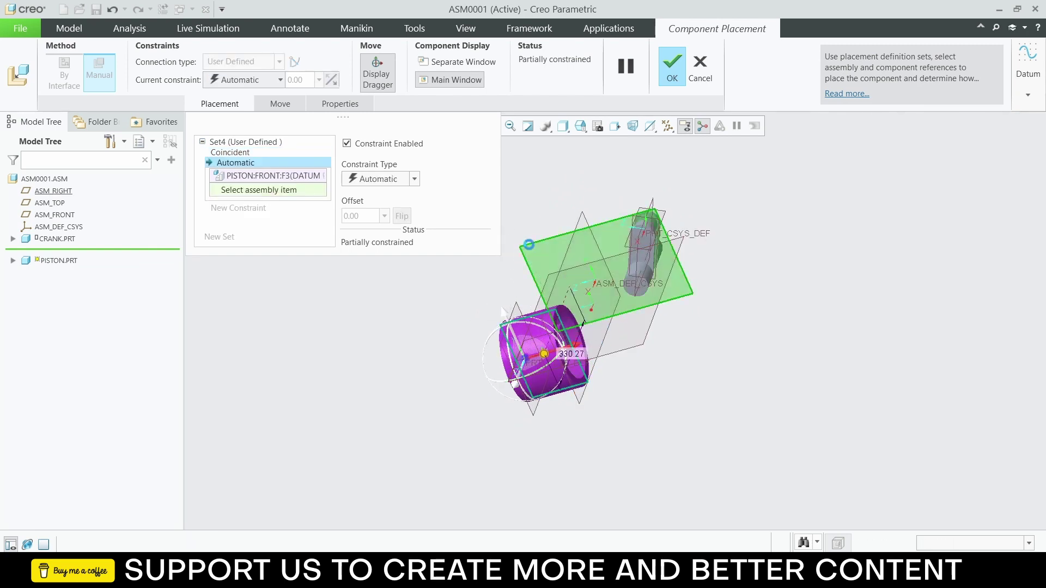
click(406, 179)
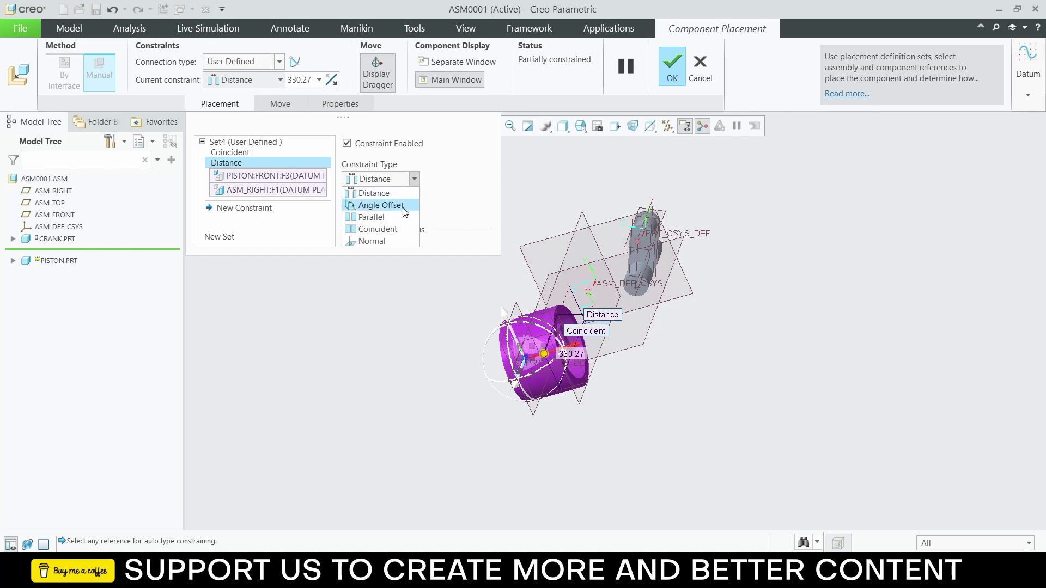
click(403, 229)
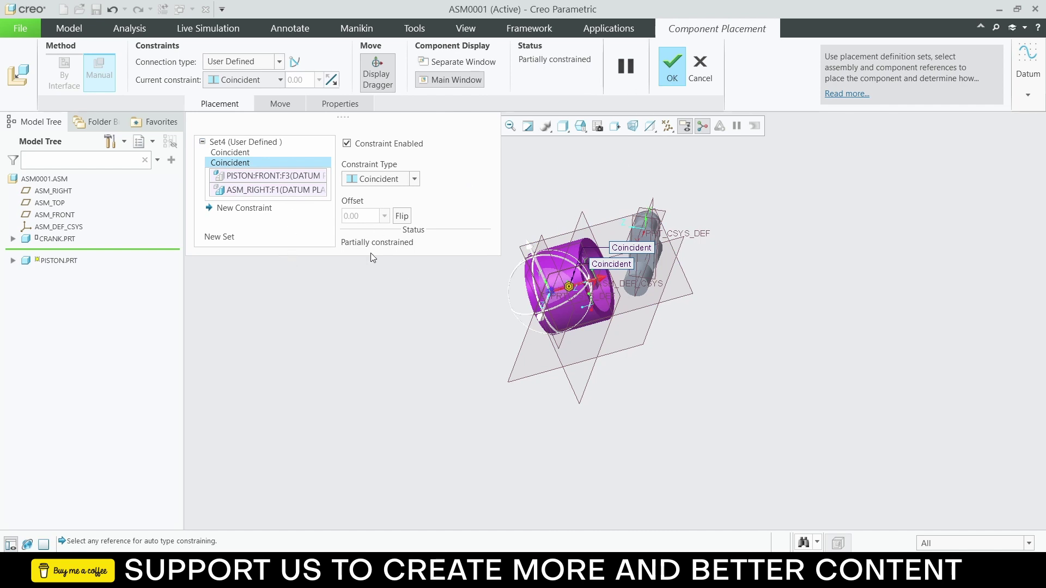
key(ctrl+z)
key(ctrl+z)
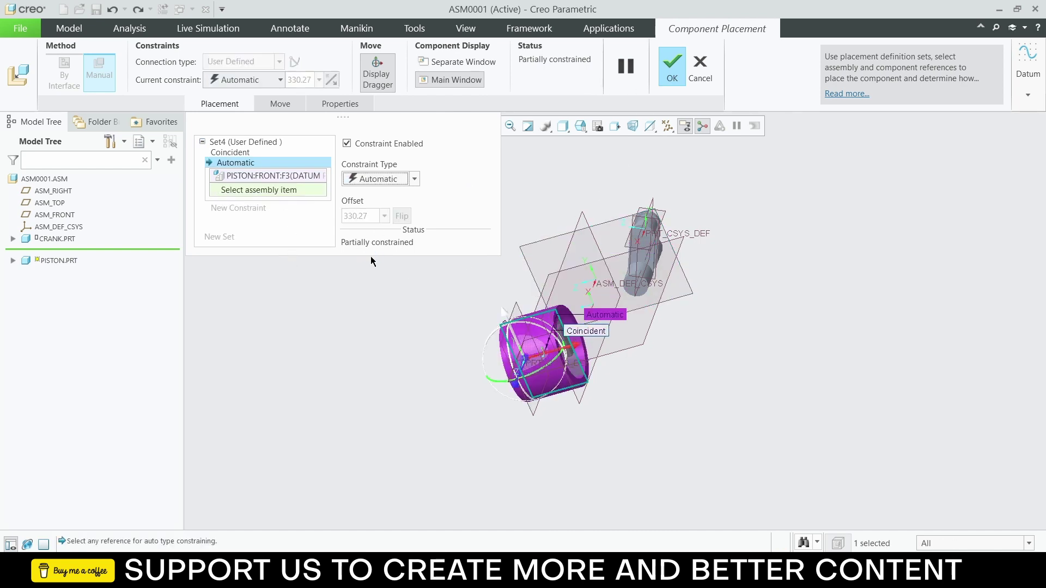
key(ctrl+z)
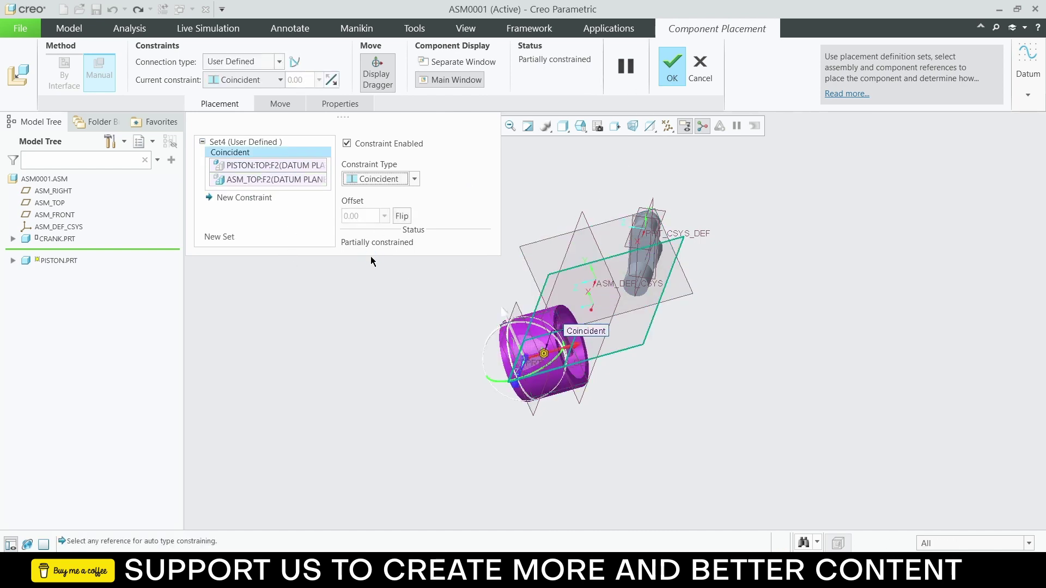
Step: Add a second constraint making the piston's FRONT datum plane coincident with ASM_RIGHT, and accept the placement
click(245, 197)
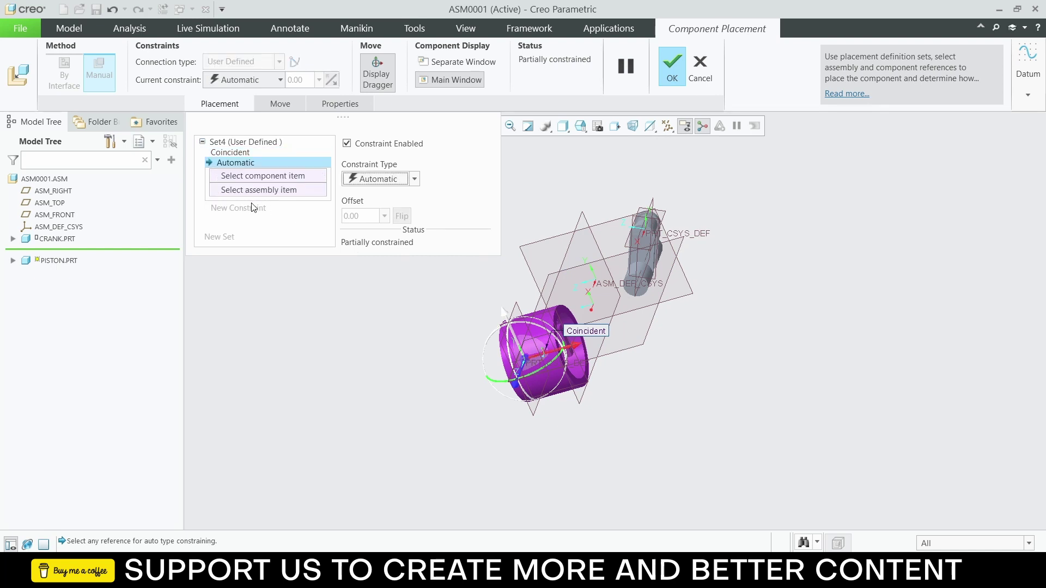
click(552, 309)
click(549, 238)
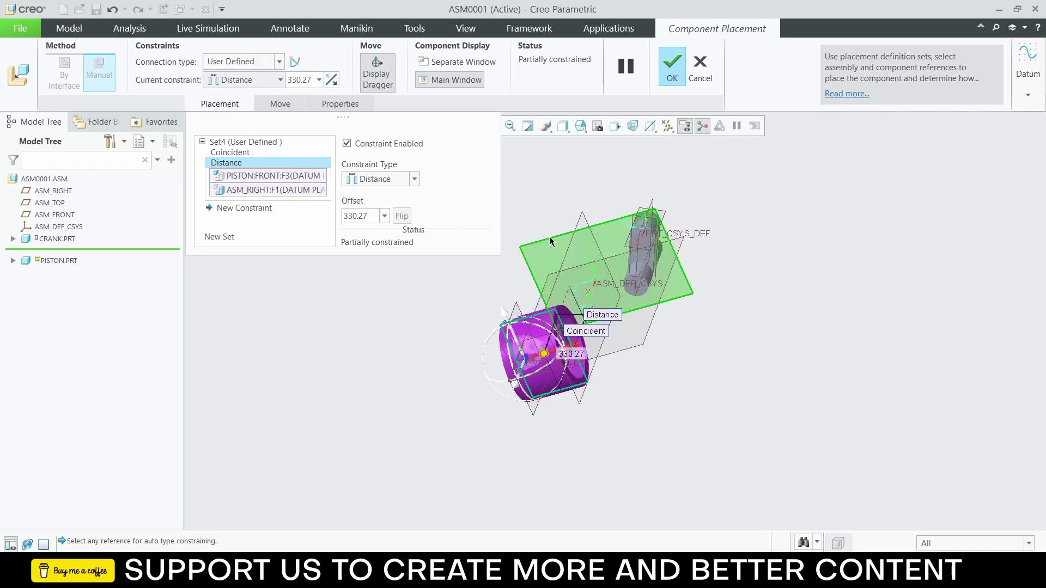
click(414, 180)
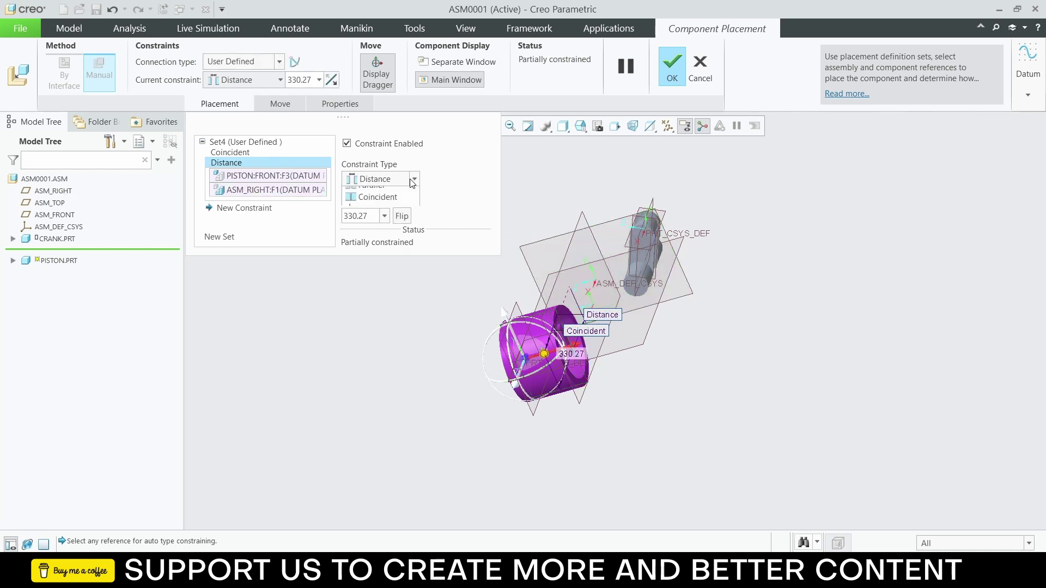
click(402, 225)
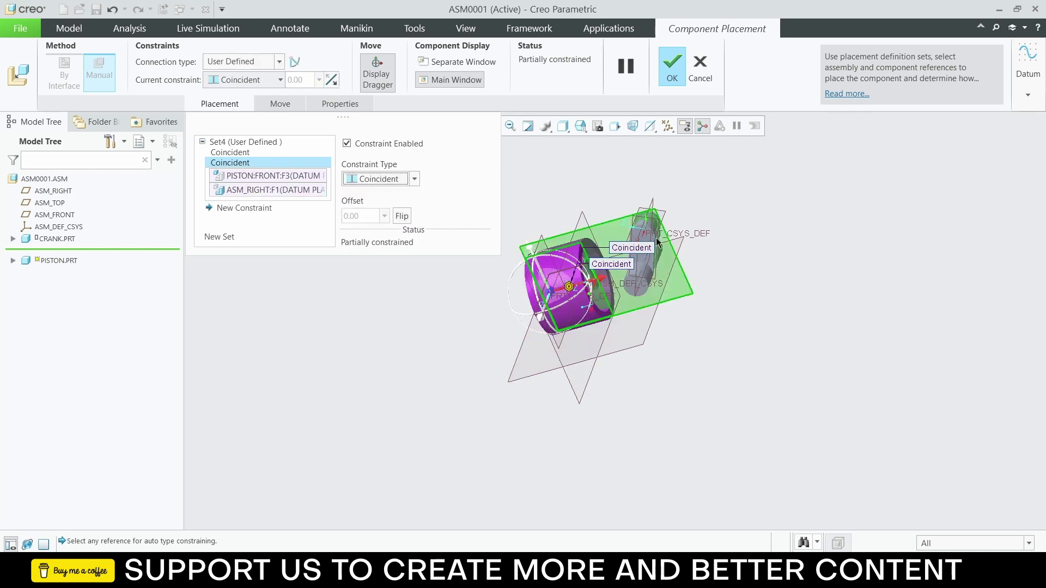
click(672, 76)
Step: Move the crank by its shaft end to a new position with Drag Components, and close the tool
middle_drag(636, 245, 656, 259)
scroll(655, 259, down, 3)
middle_drag(523, 291, 568, 275)
scroll(728, 221, up, 3)
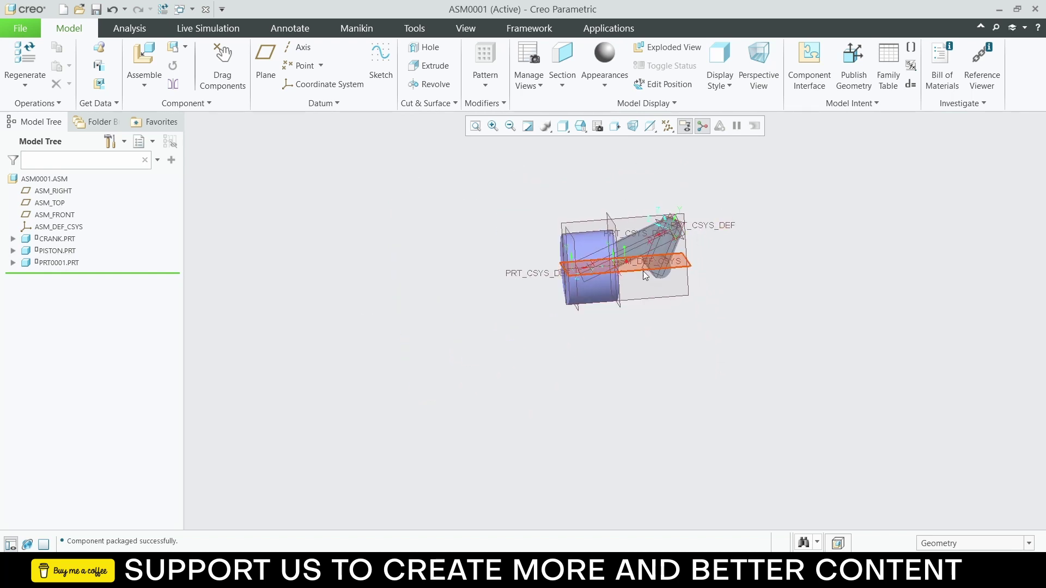
scroll(661, 253, down, 5)
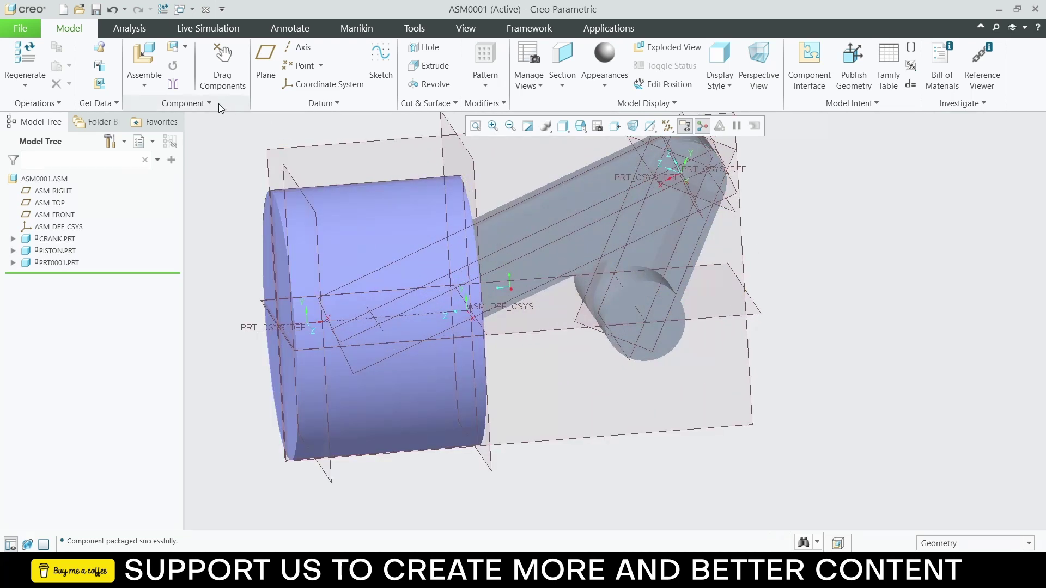
click(215, 61)
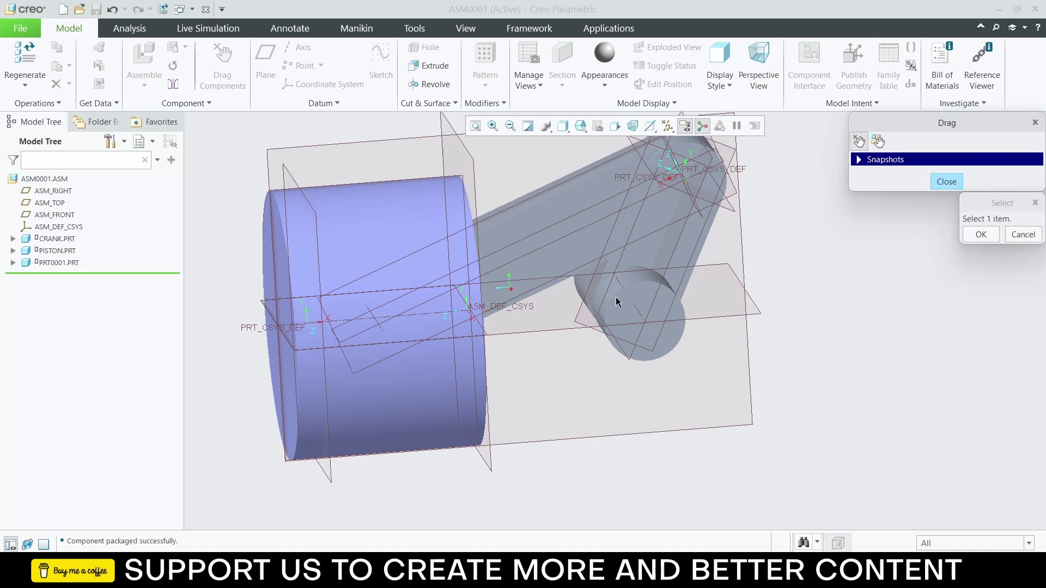
click(675, 334)
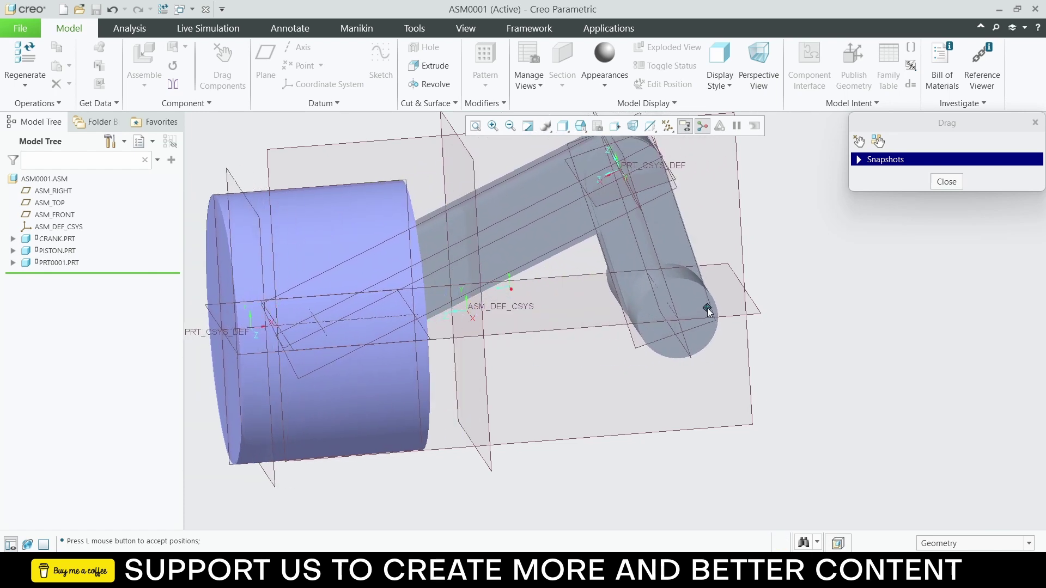
click(714, 292)
click(946, 182)
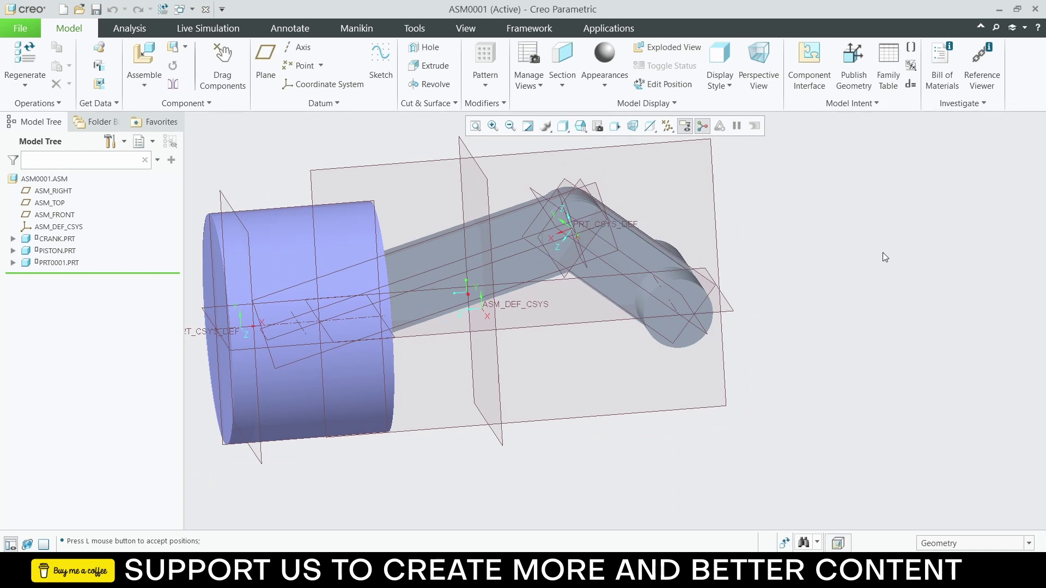
Step: Redefine the crank's placement, adding a distance constraint between the axis of its shaft end and the ASM_FRONT datum plane
middle_drag(883, 253, 820, 300)
scroll(820, 300, down, 3)
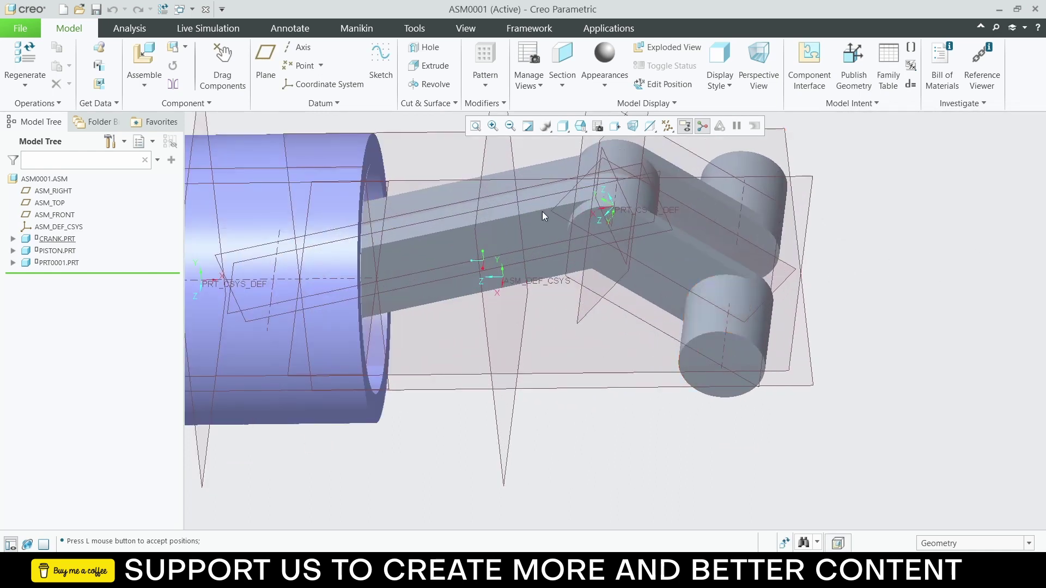
click(743, 302)
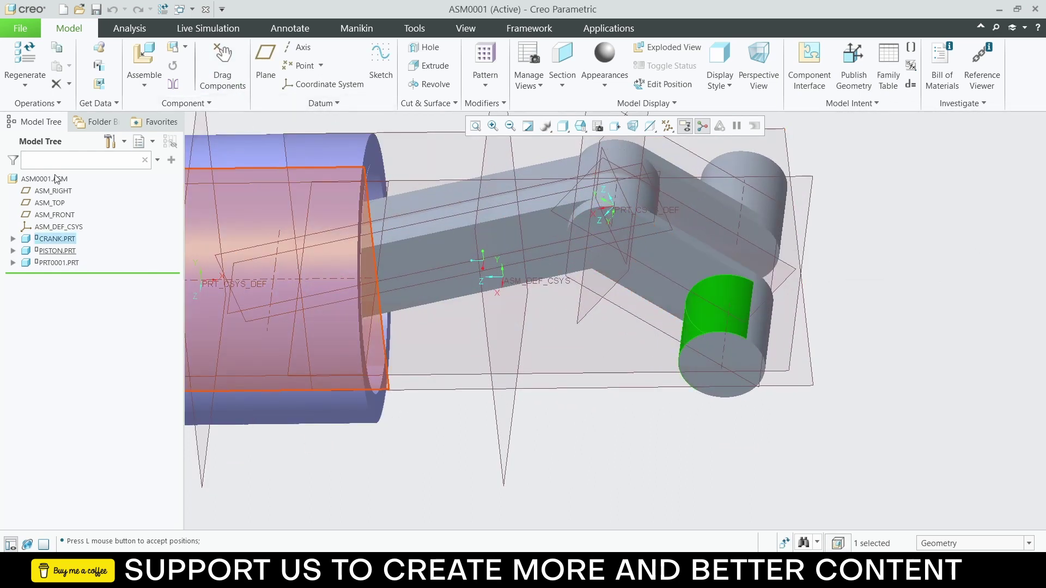
click(48, 237)
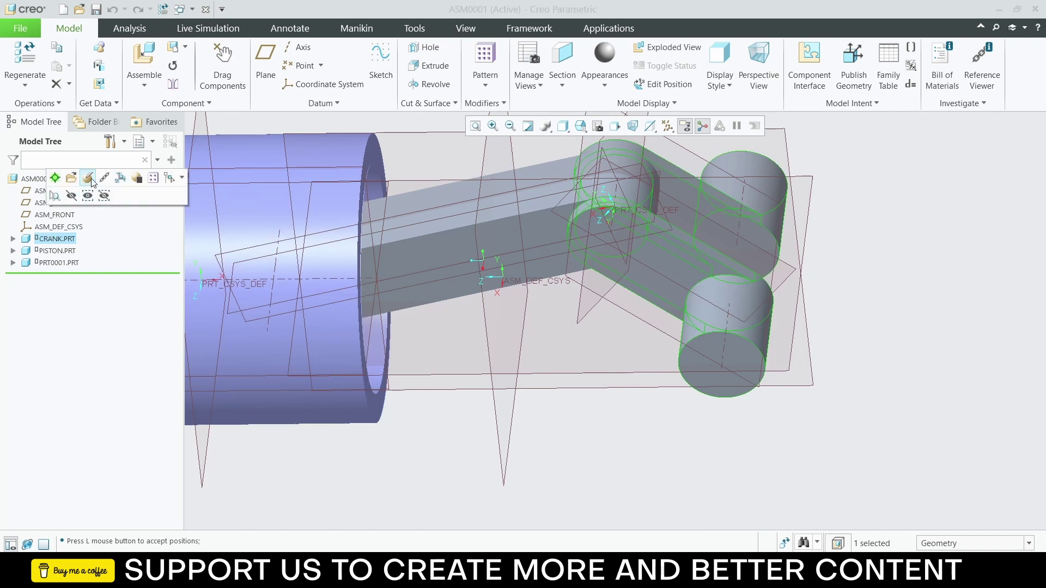
click(87, 177)
click(738, 353)
scroll(725, 361, up, 4)
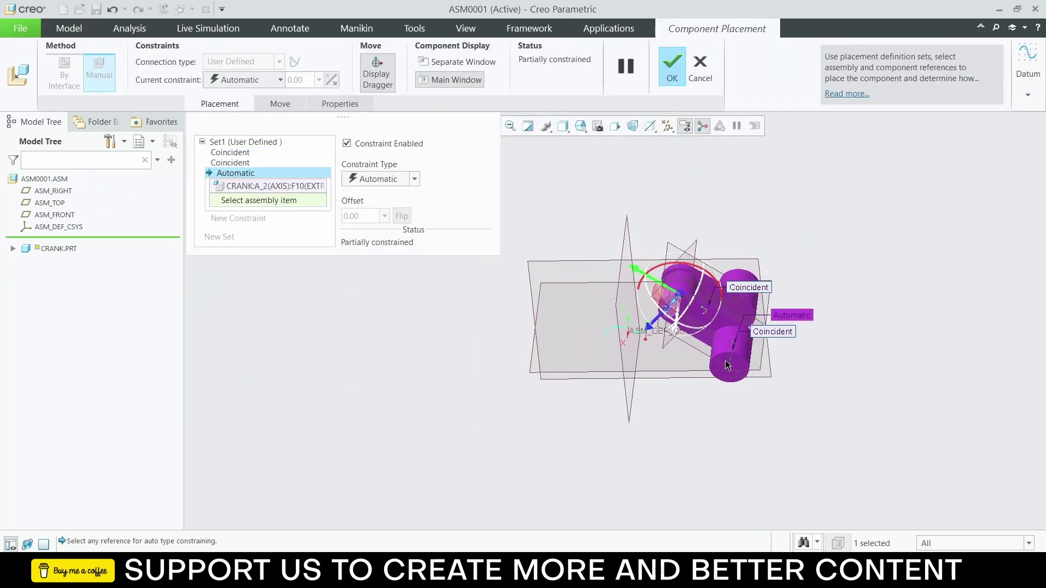
click(629, 395)
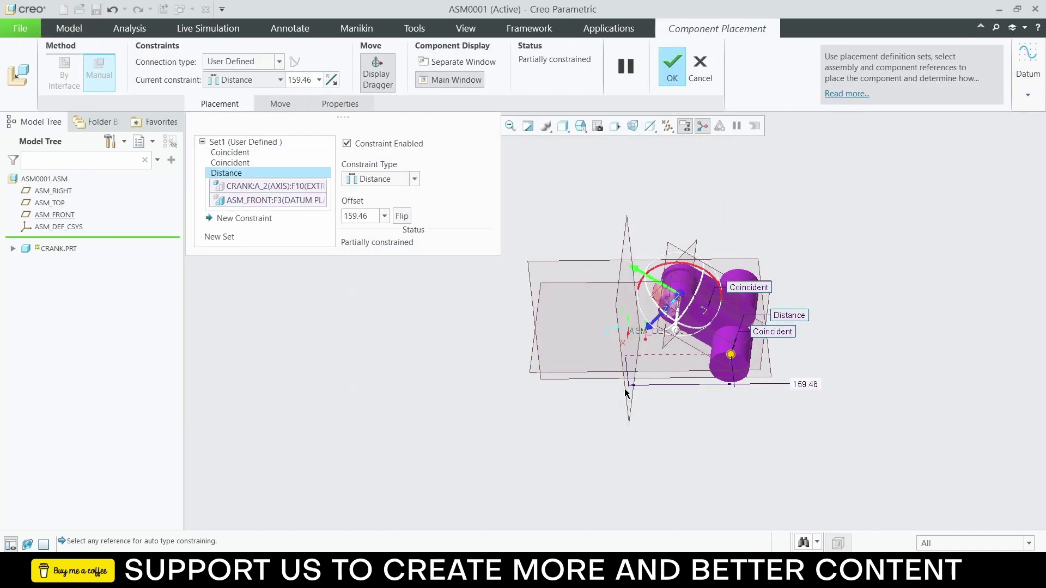
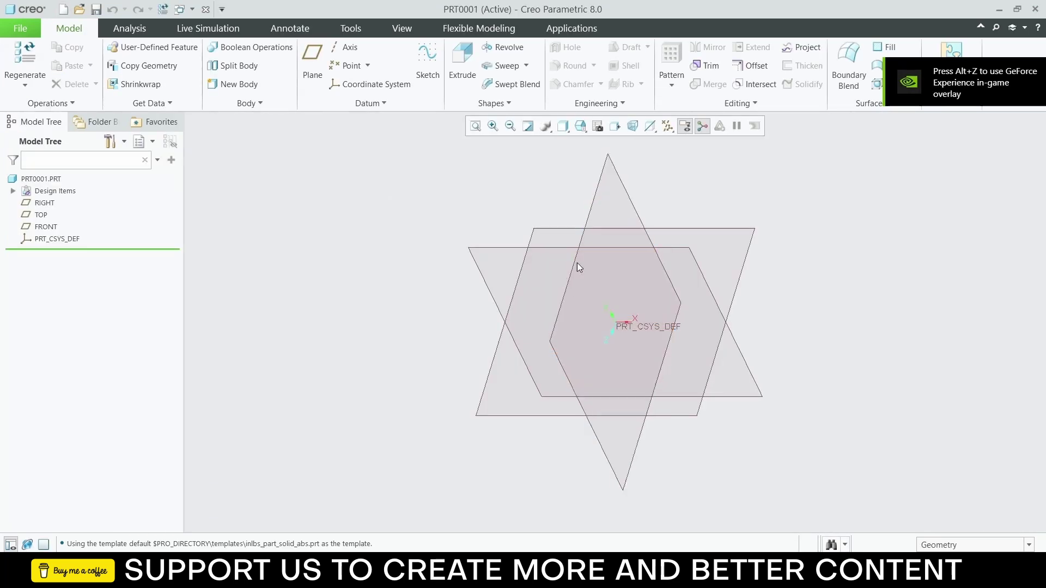
Step: Start a sketch on the TOP datum plane and draw two concentric circles at the origin, about 106 and 209 in diameter
click(718, 229)
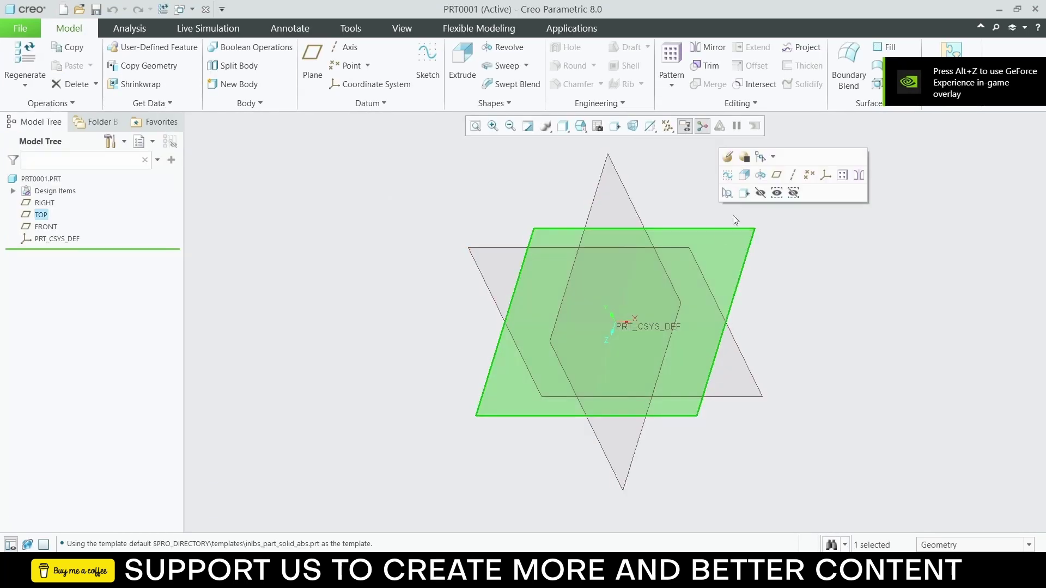
click(744, 197)
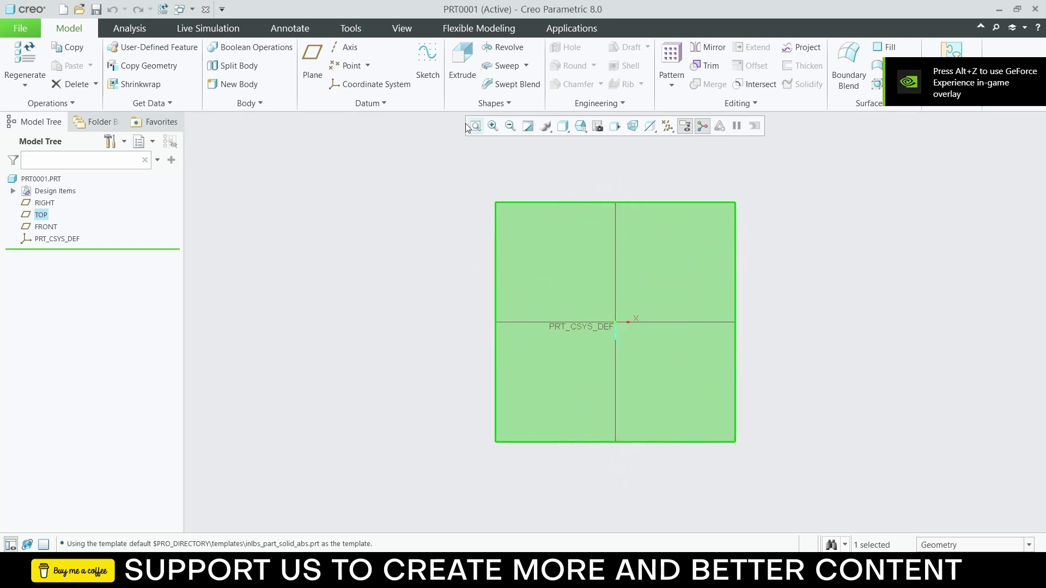
click(439, 54)
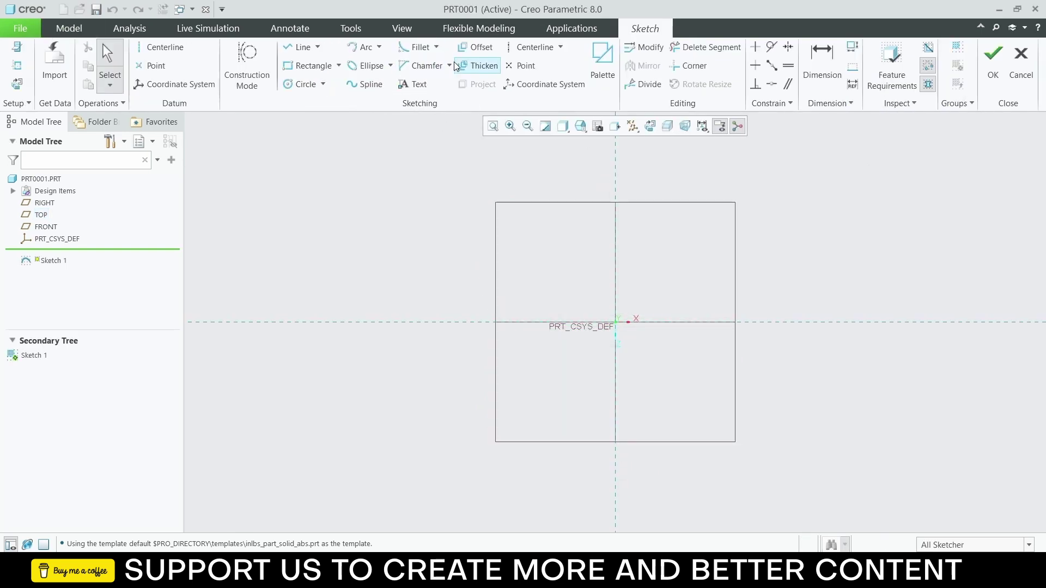
click(299, 84)
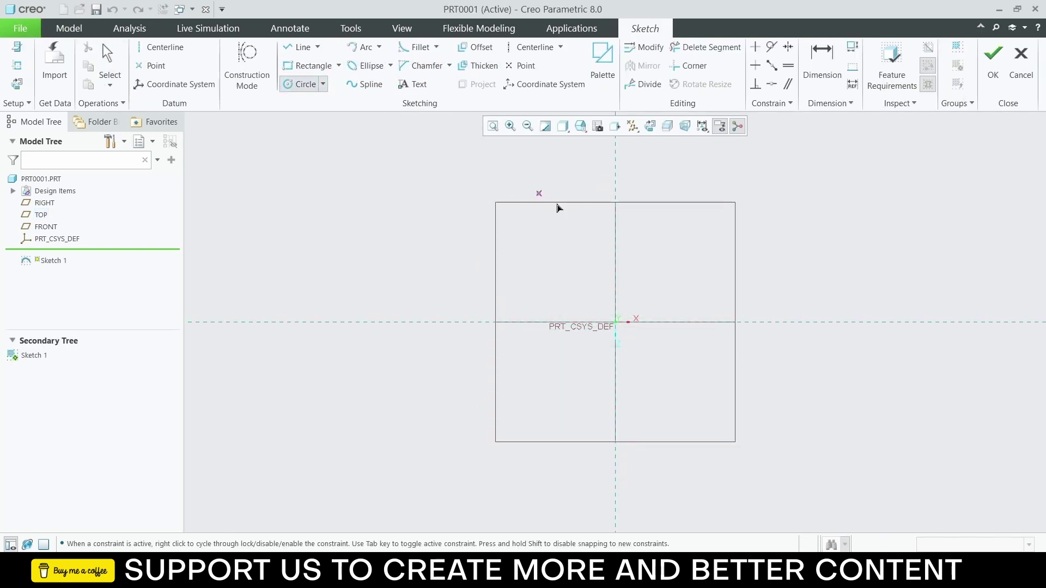
click(616, 322)
click(632, 306)
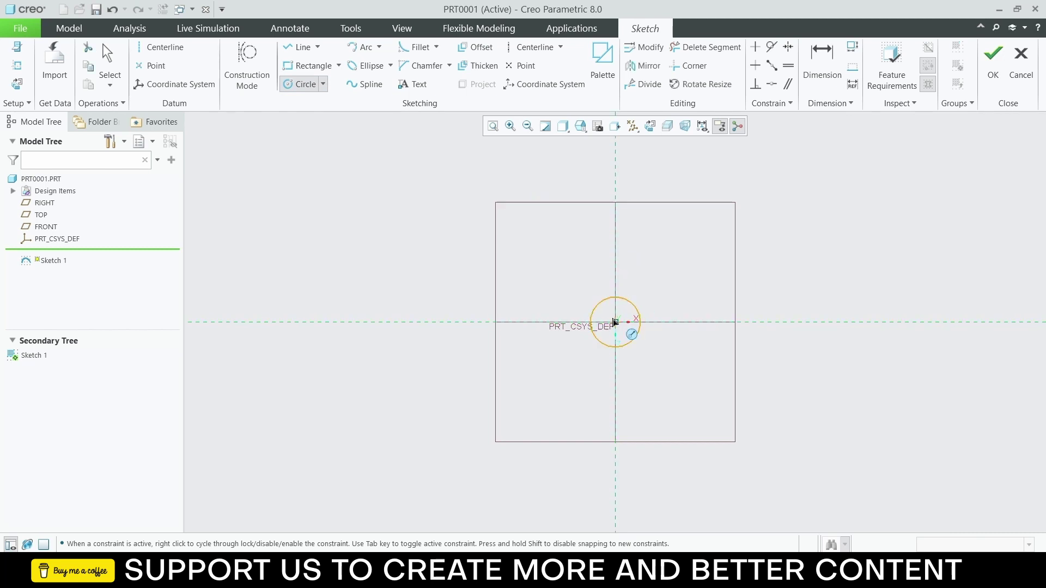
click(616, 322)
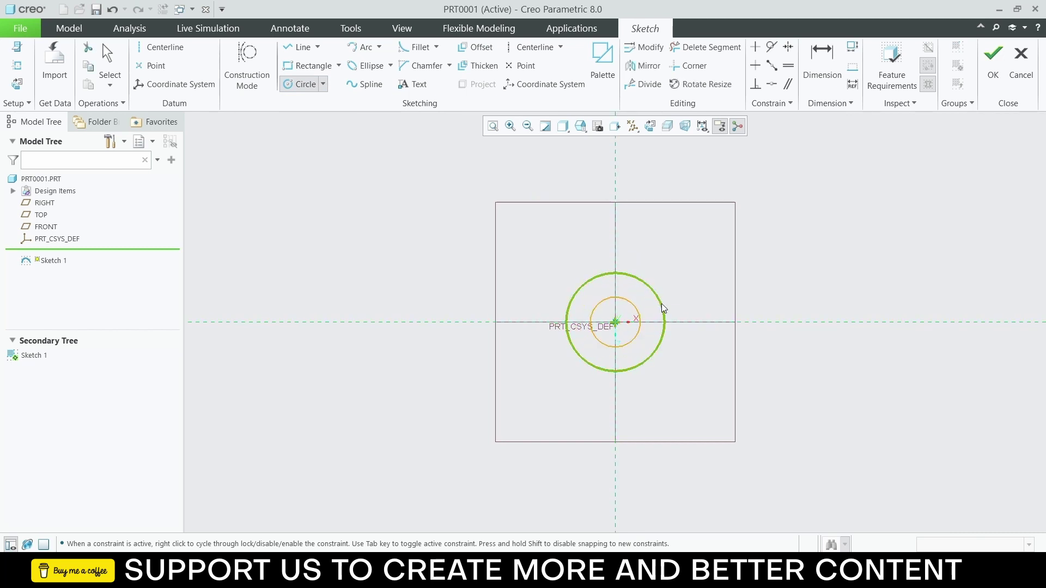
click(662, 306)
middle_click(675, 259)
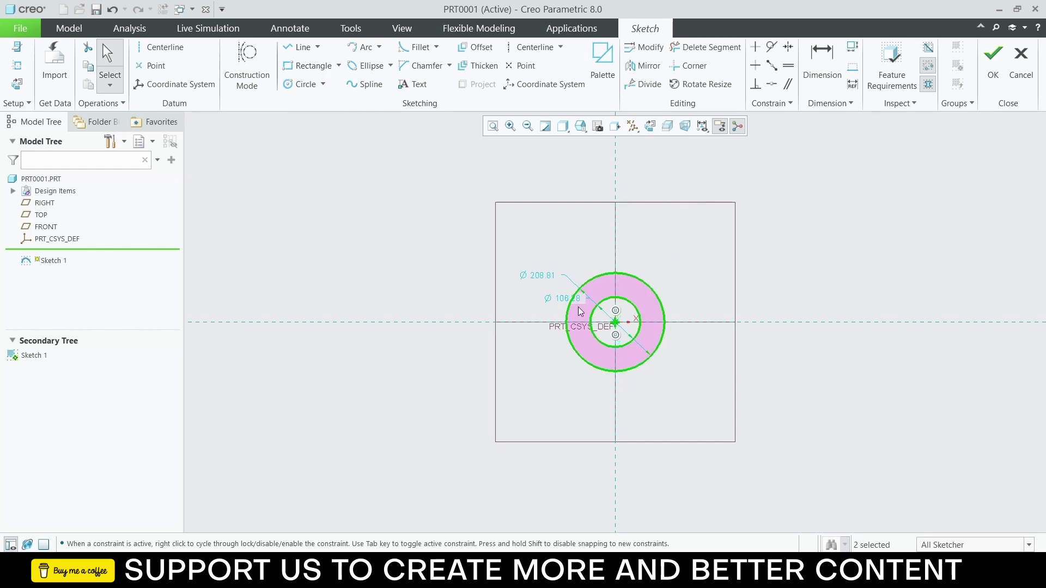
Step: Set the inner circle's diameter to 25 and the outer circle's diameter to 50
double_click(580, 292)
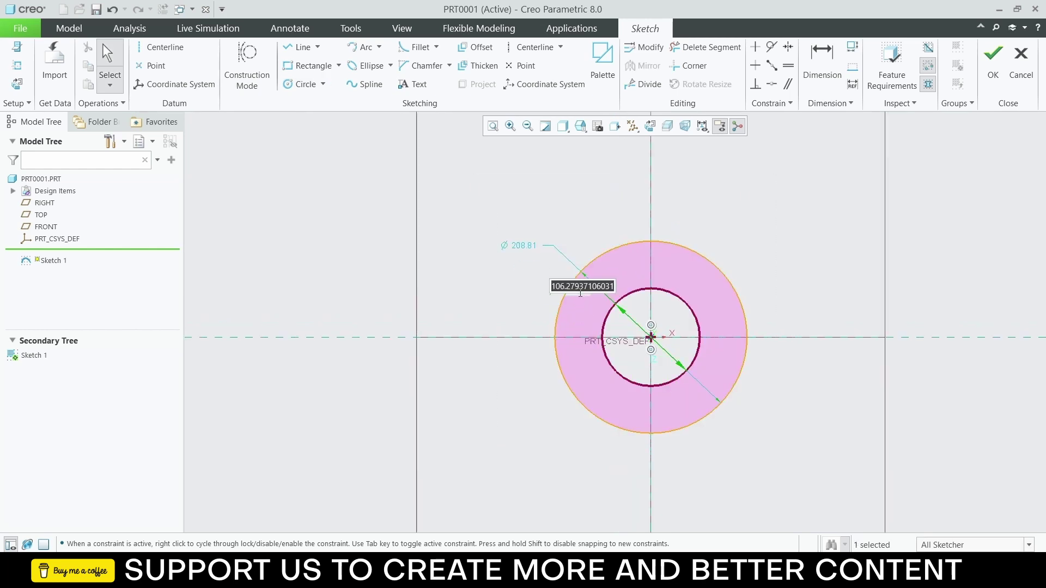
text(25)
key(Return)
double_click(527, 245)
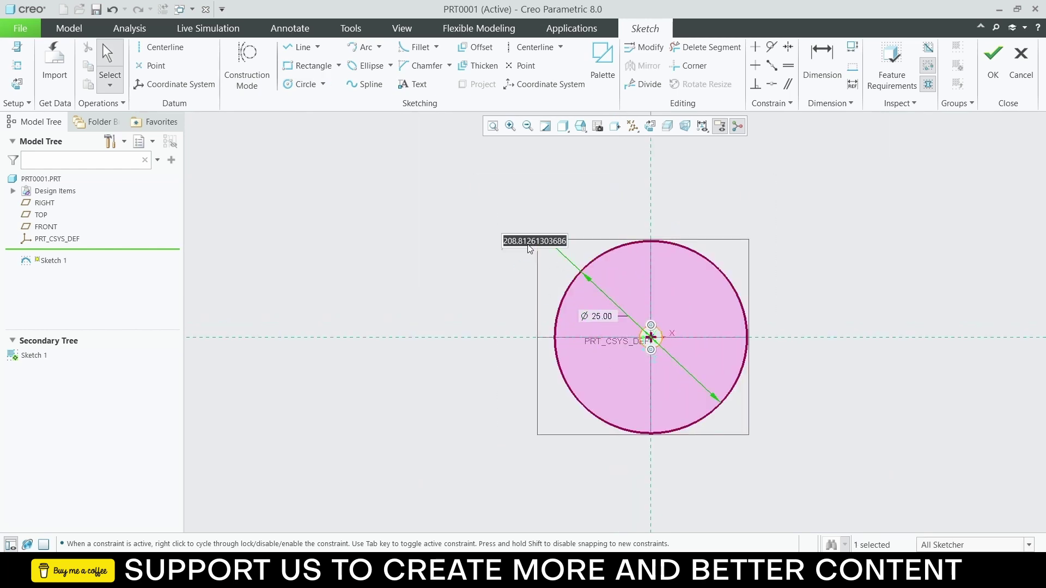
text(50)
key(Return)
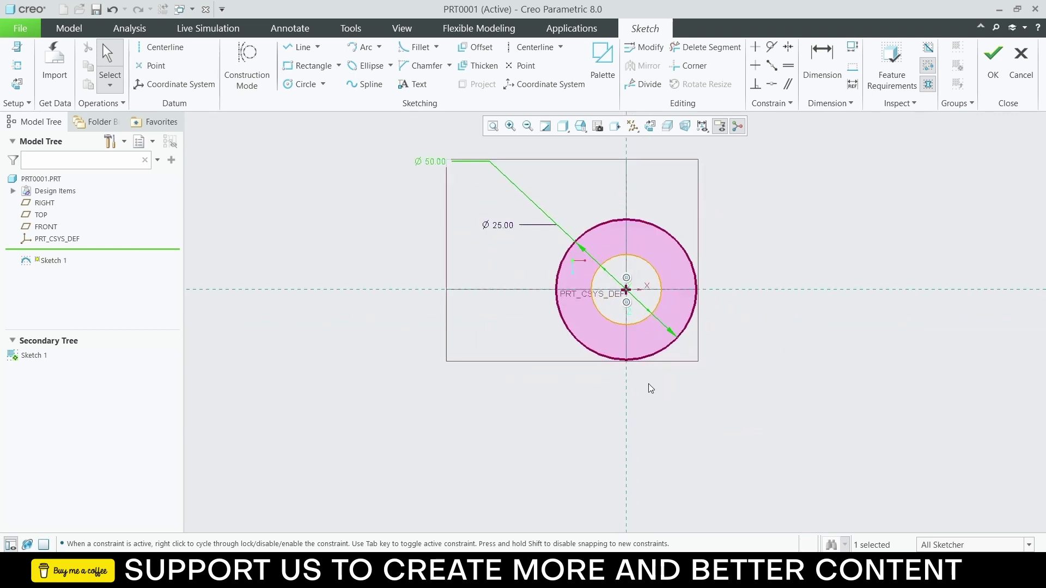
Step: Sketch a rectangle about 50 by 50 below the horizontal reference, as wide as the outer circle, with its upper edge through the centre
scroll(649, 384, up, 2)
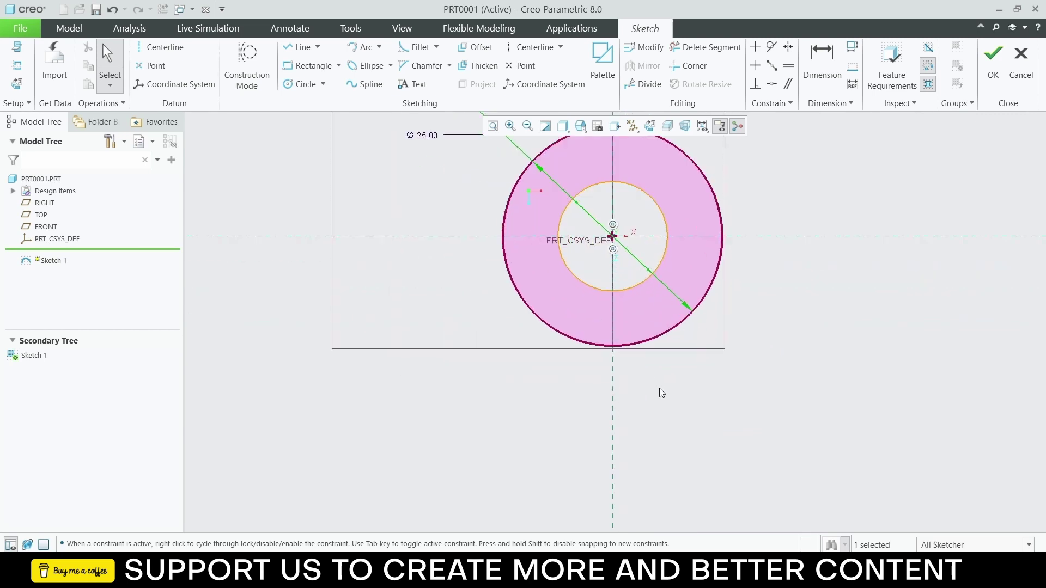
click(301, 75)
click(502, 236)
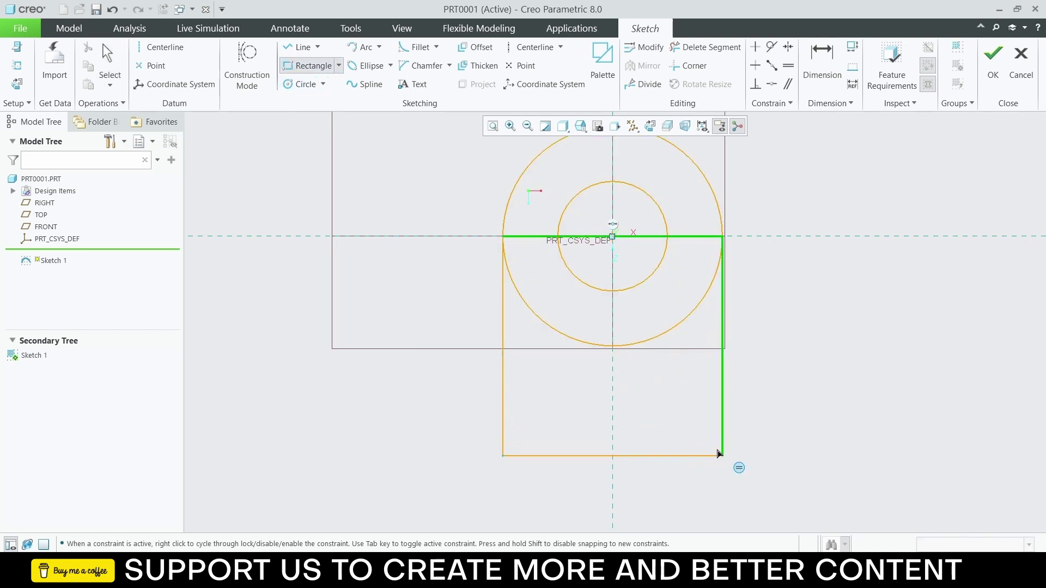
click(722, 457)
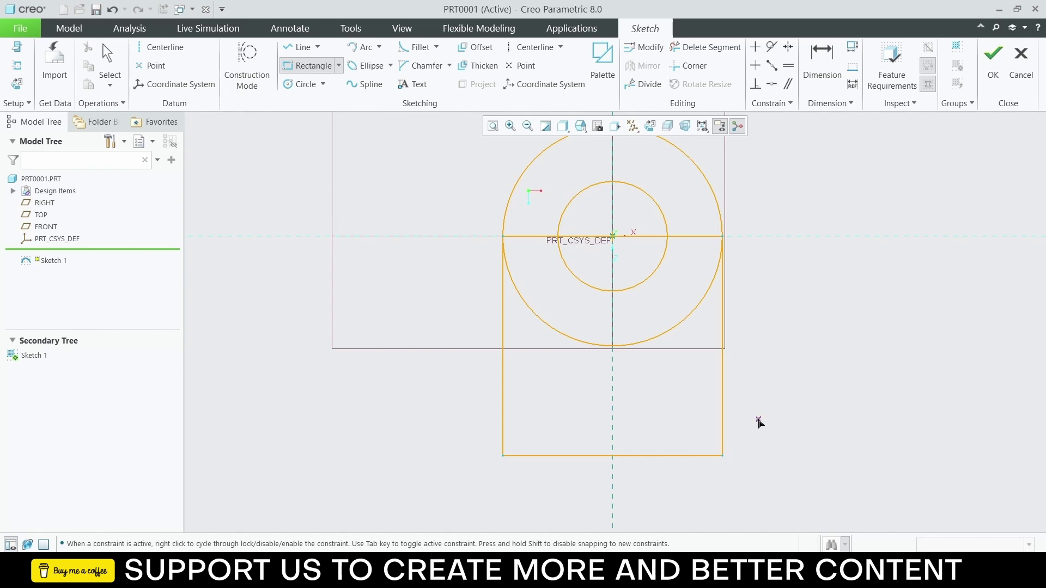
middle_click(759, 419)
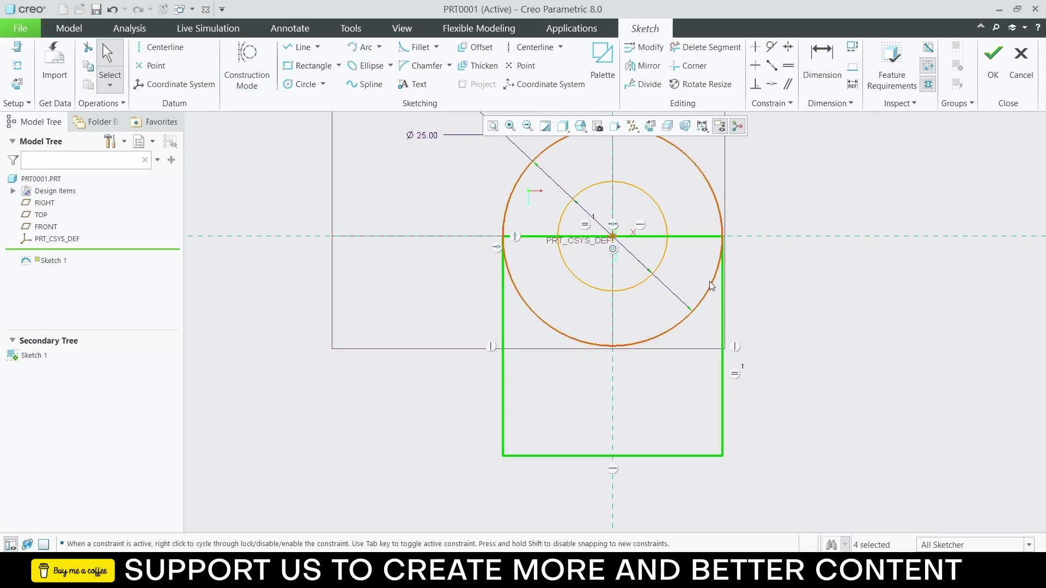
Step: Try to dimension the length of the rectangle's vertical side
scroll(741, 296, down, 3)
scroll(741, 294, up, 2)
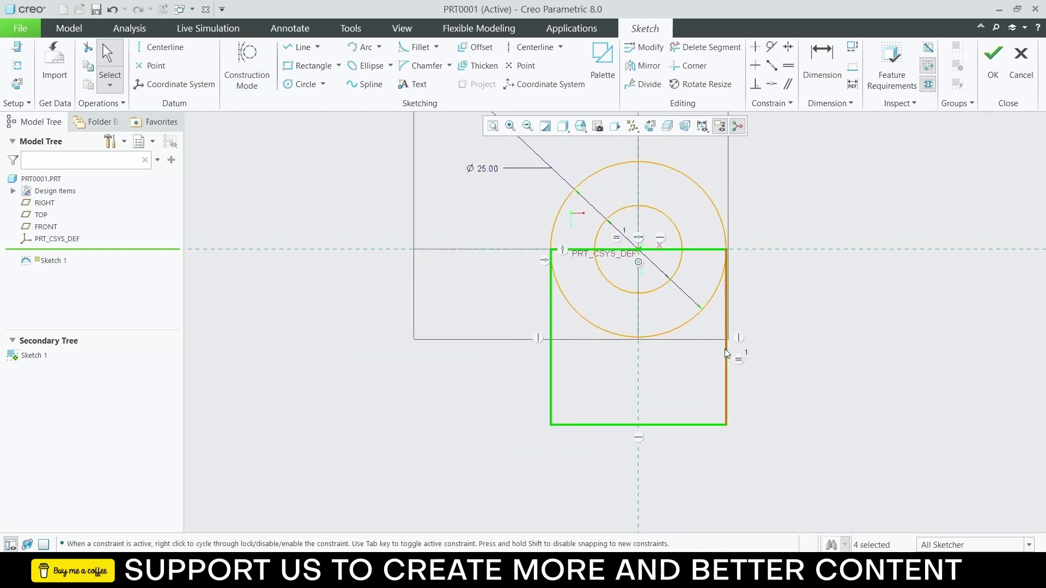
click(726, 353)
click(740, 302)
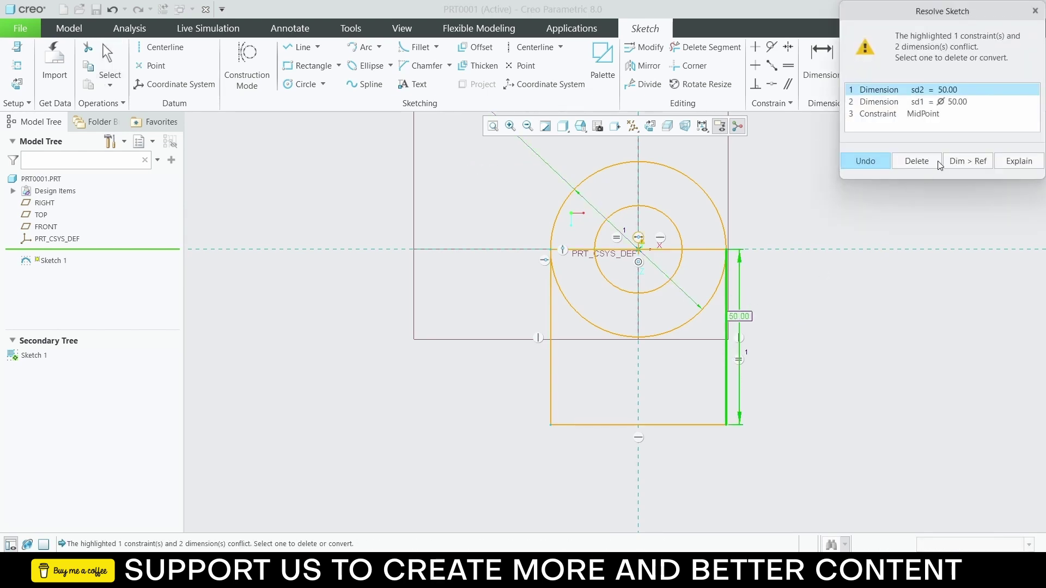
click(1015, 161)
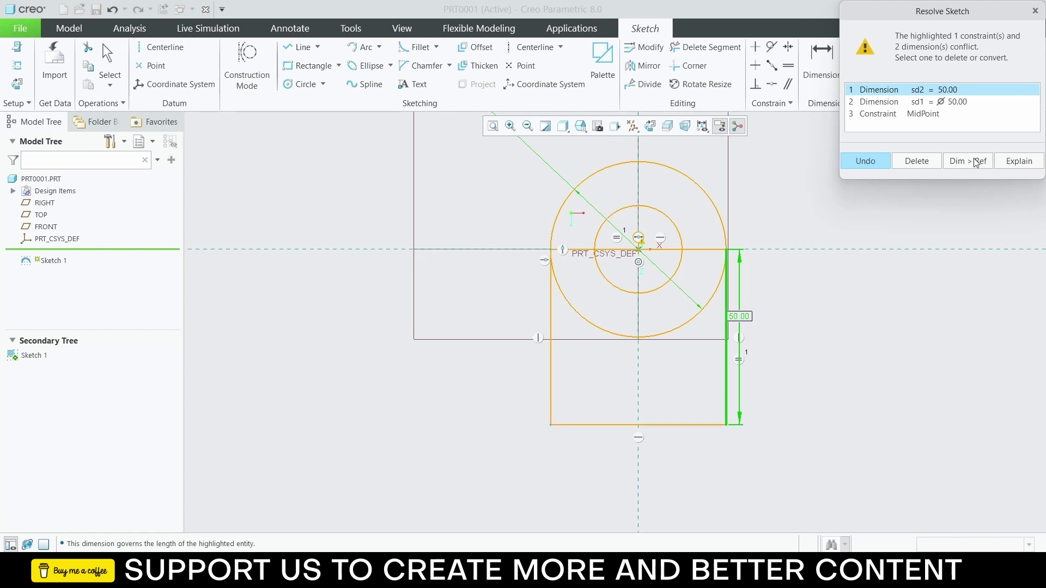
click(1035, 11)
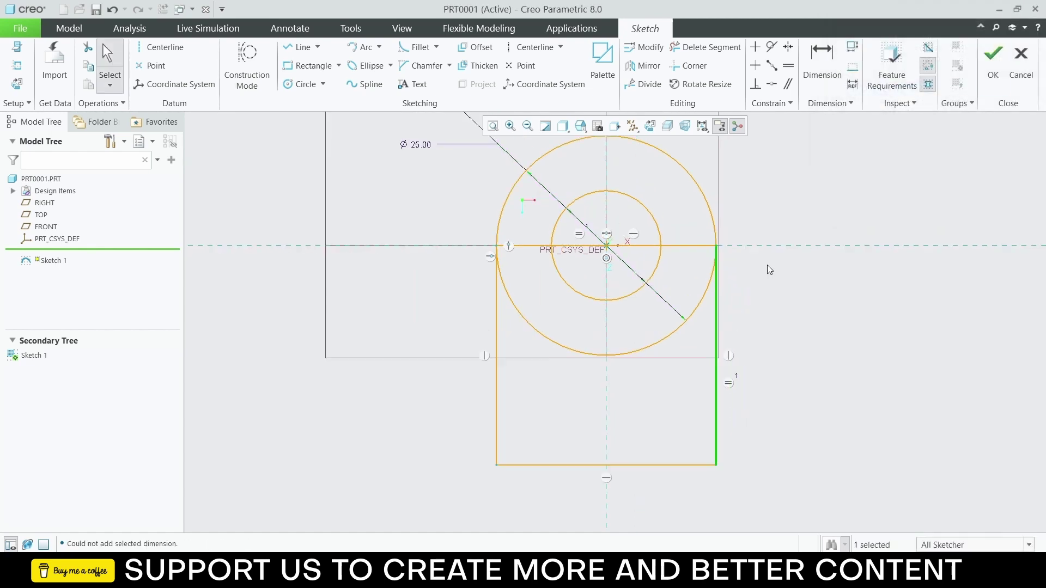
Step: Trim away the outer circle's lower half and the rectangle's upper edge, and accept the sketch
click(703, 47)
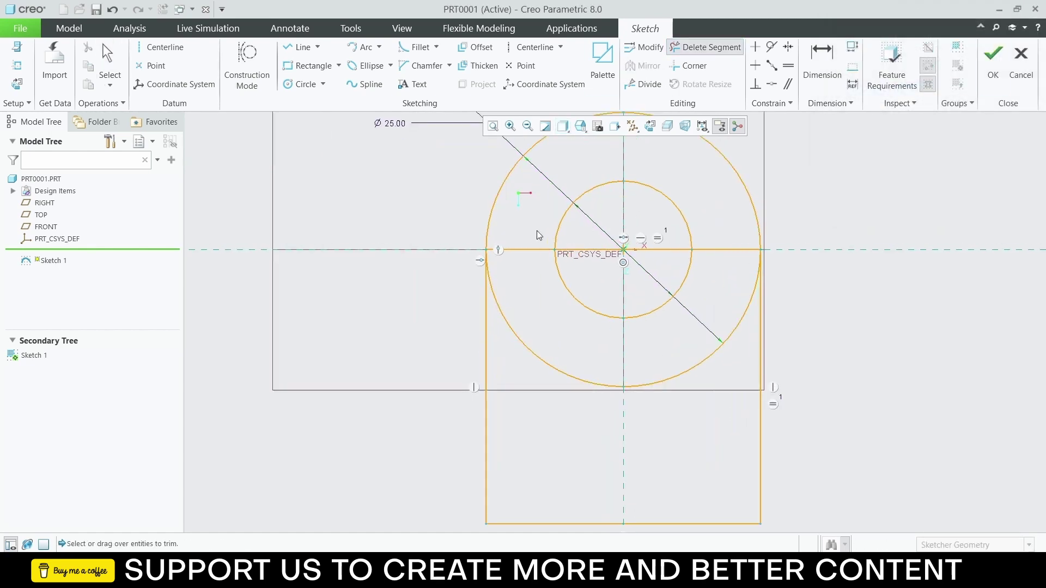
scroll(539, 229, up, 1)
mouse_move(514, 308)
mouse_down()
mouse_move(512, 354)
mouse_move(691, 377)
mouse_move(741, 229)
mouse_up()
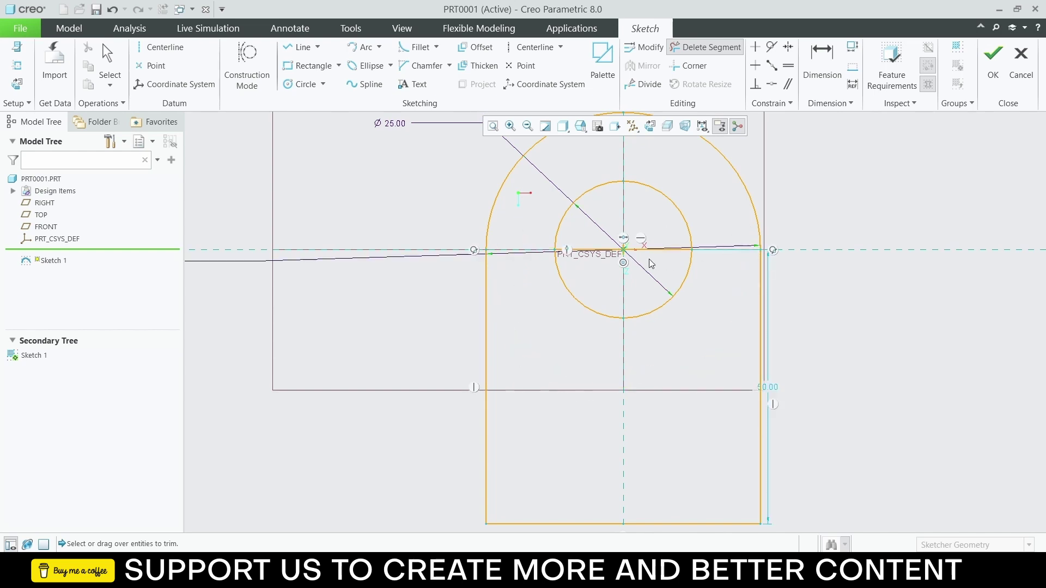
mouse_move(649, 259)
mouse_down()
mouse_move(647, 240)
mouse_move(598, 264)
mouse_up()
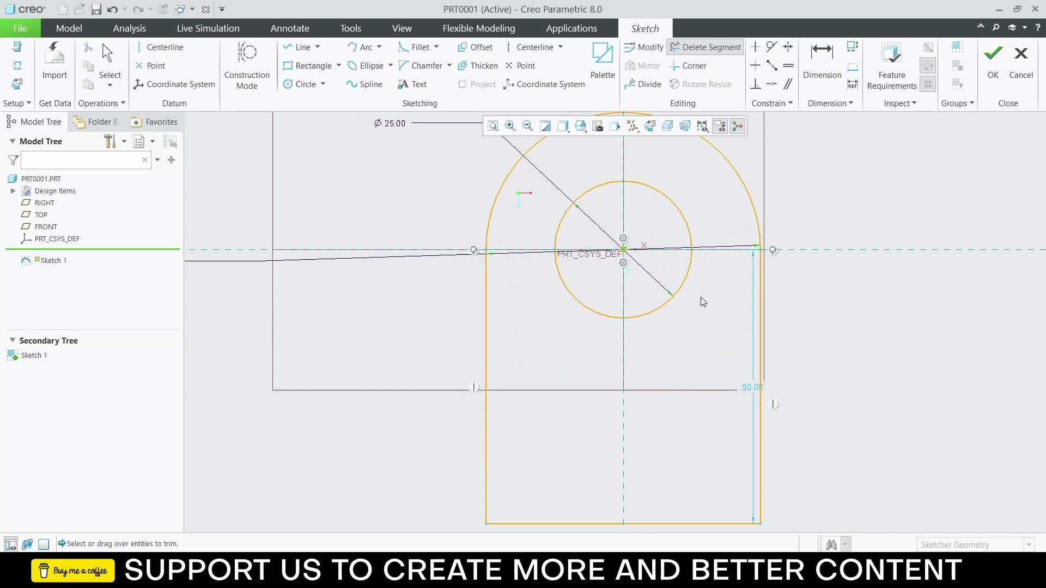
key(ctrl+d)
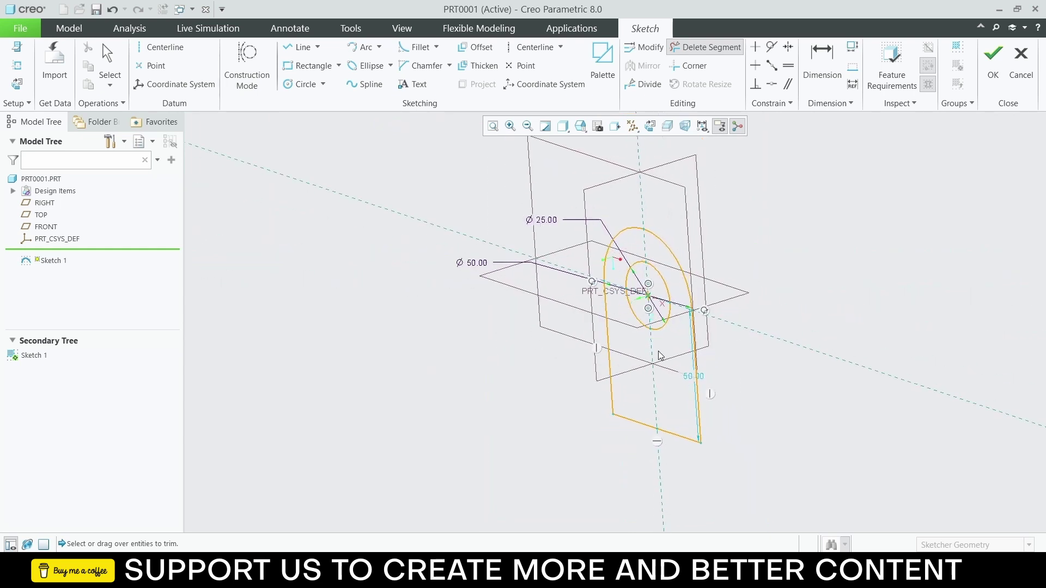
click(993, 57)
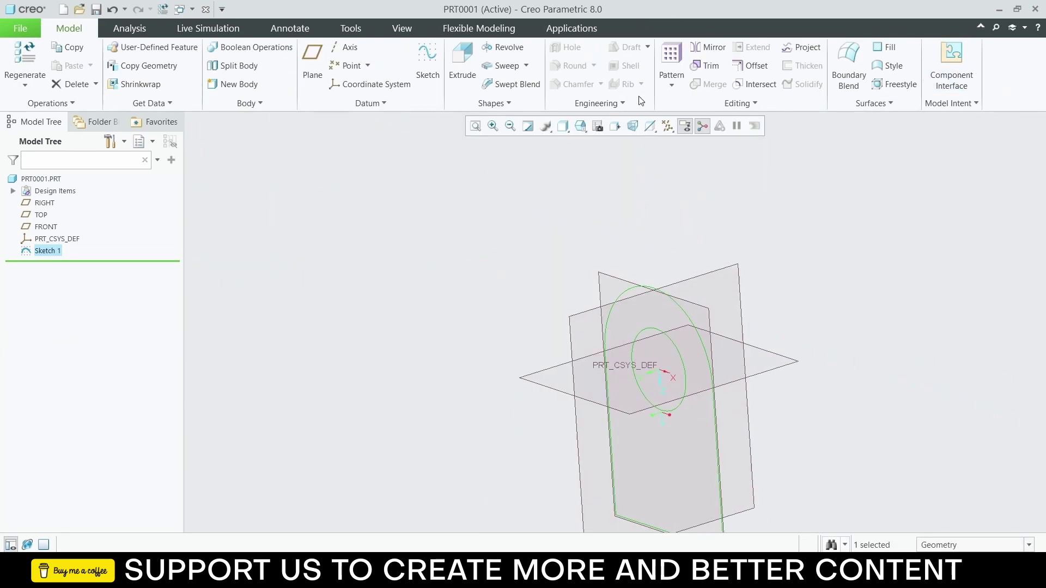
Step: Extrude the arched profile as a solid symmetrically about the sketch plane with a depth of 70, and accept it
click(462, 61)
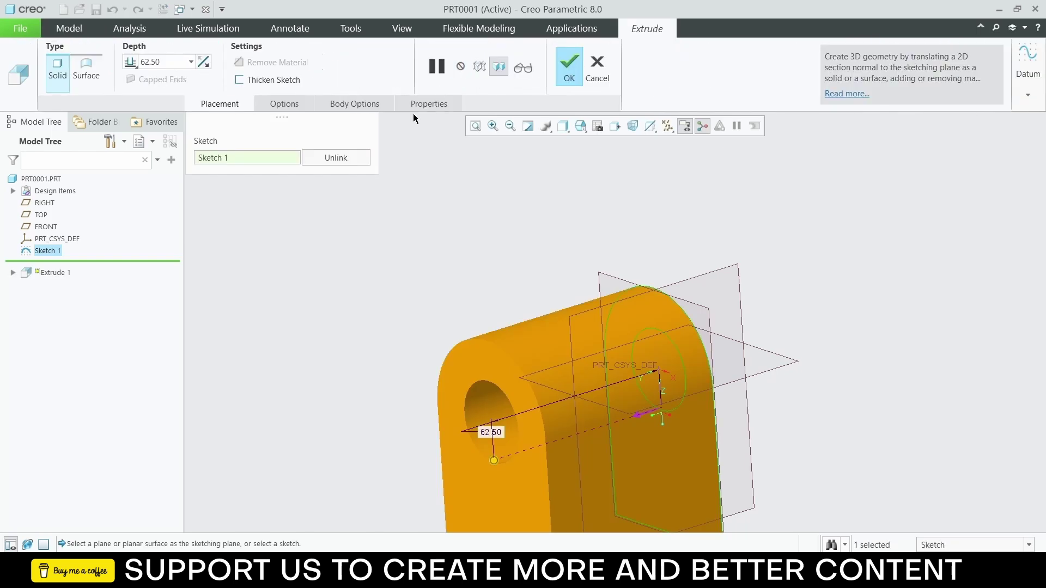
click(131, 62)
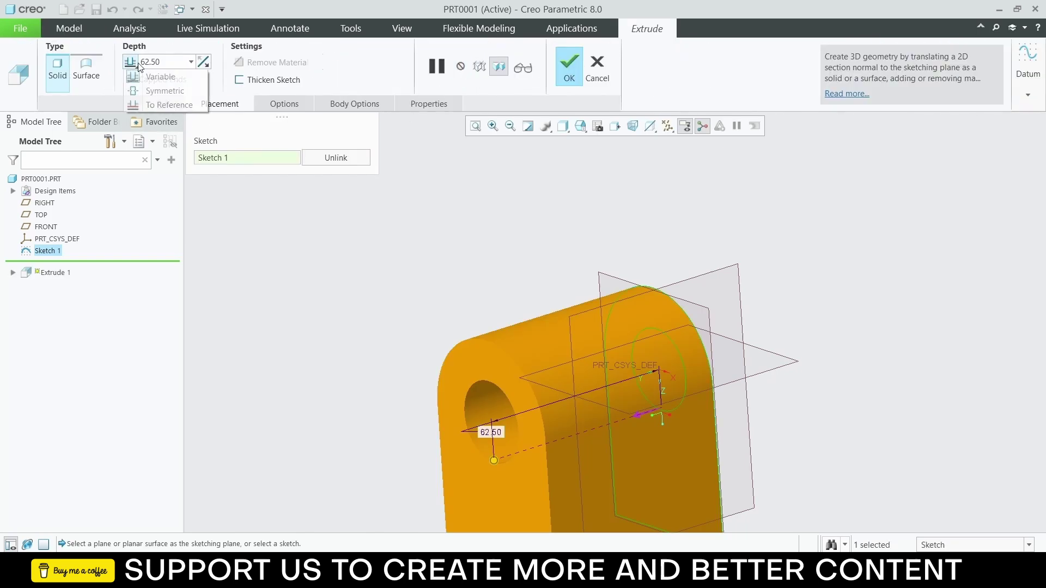
click(148, 90)
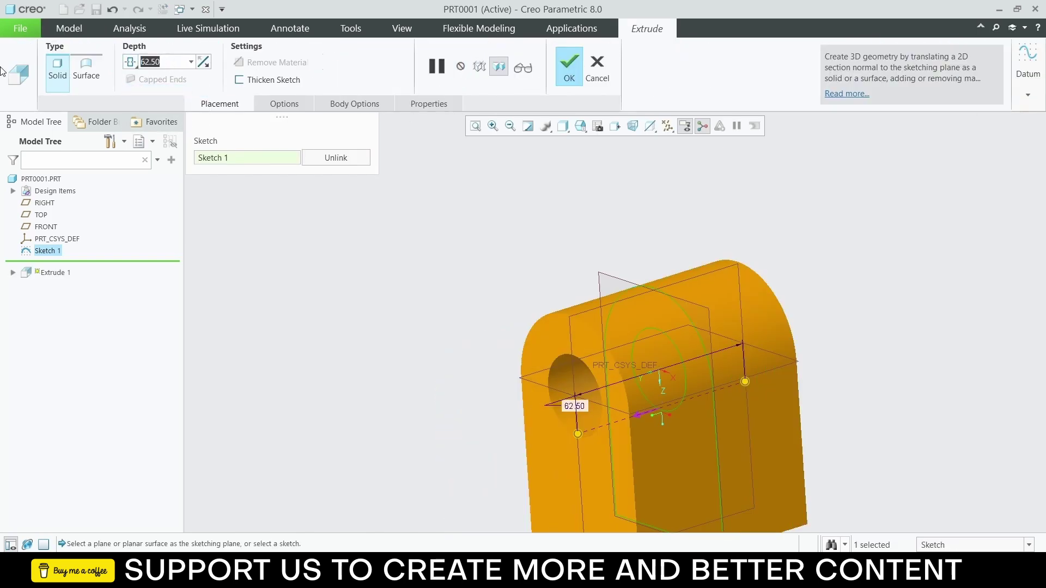
text(70)
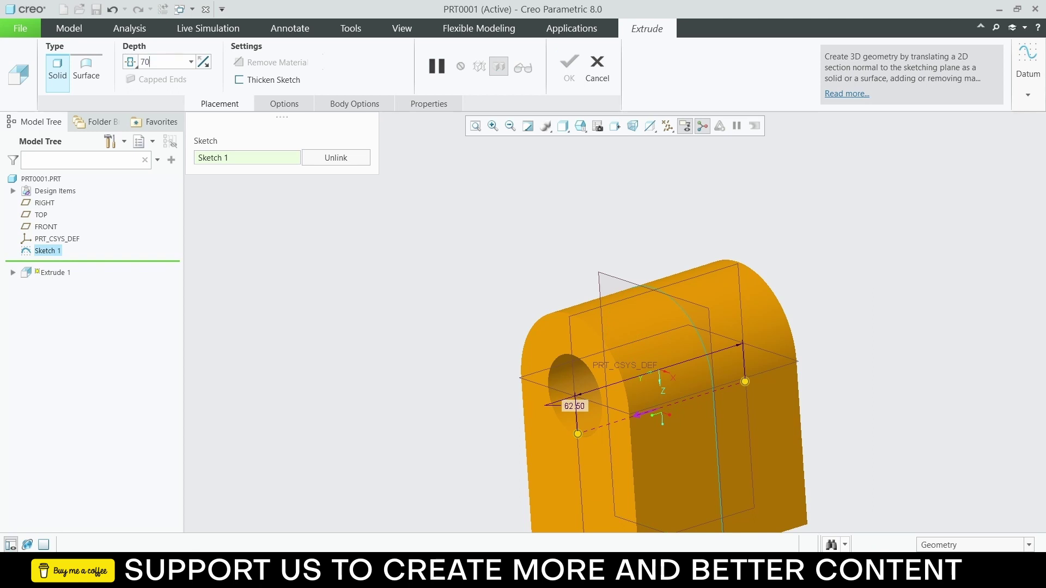
key(Return)
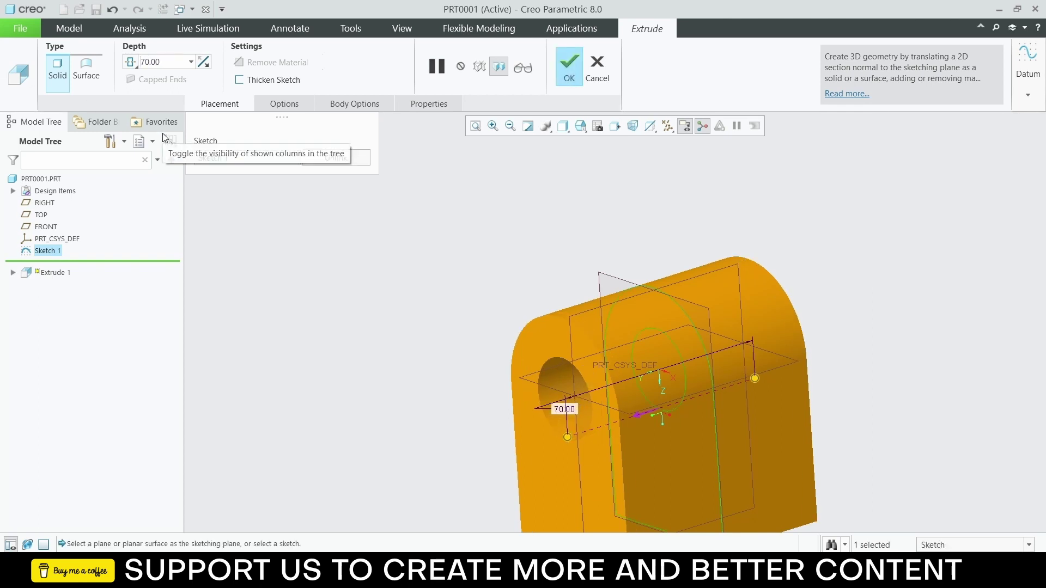
click(569, 66)
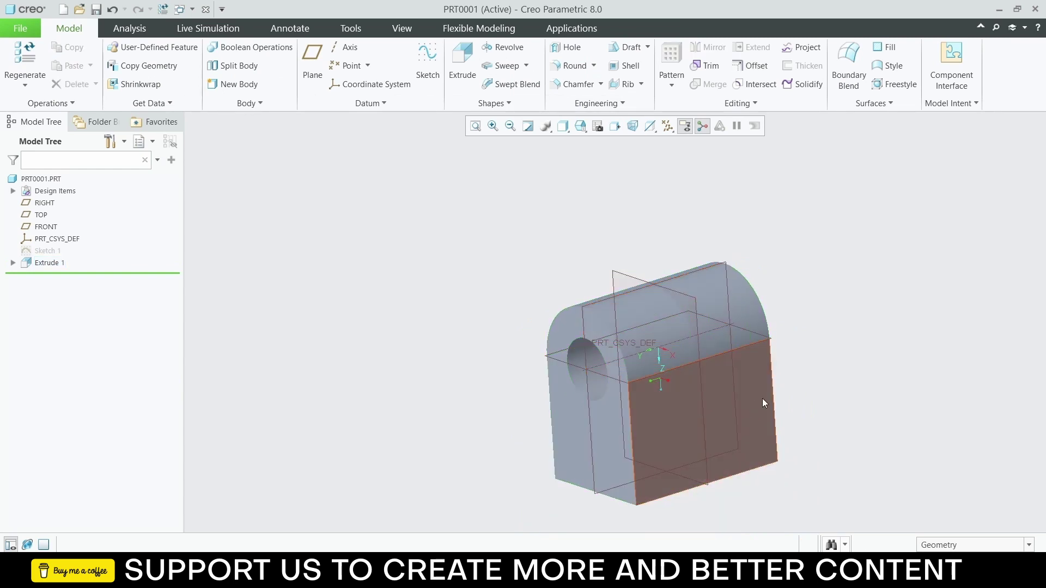
Step: On the block's flat side face, sketch a centre rectangle about 55.5 wide and 138 high, centred on the upper edge's midpoint
click(734, 384)
click(747, 383)
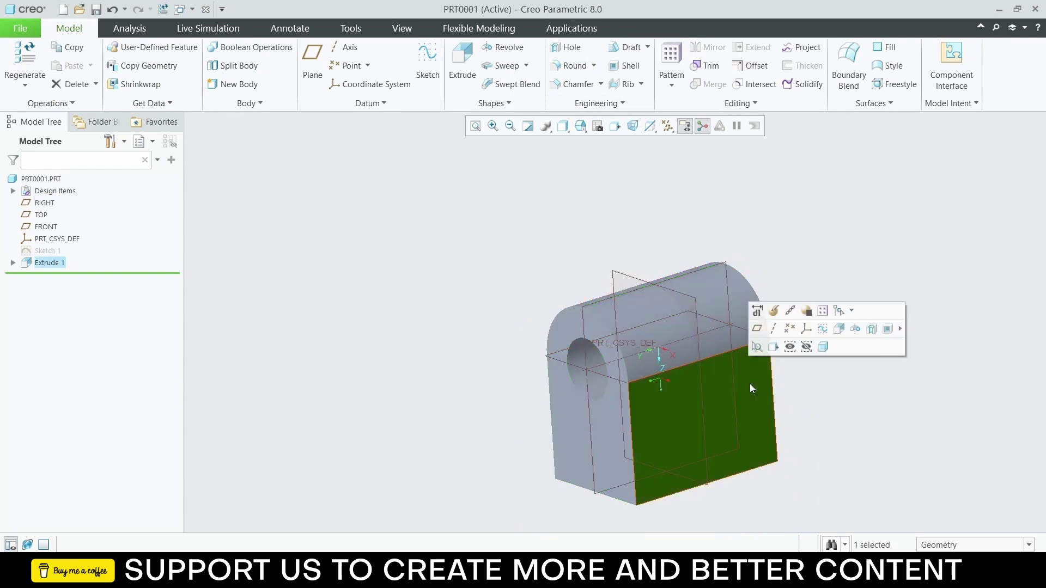
click(773, 345)
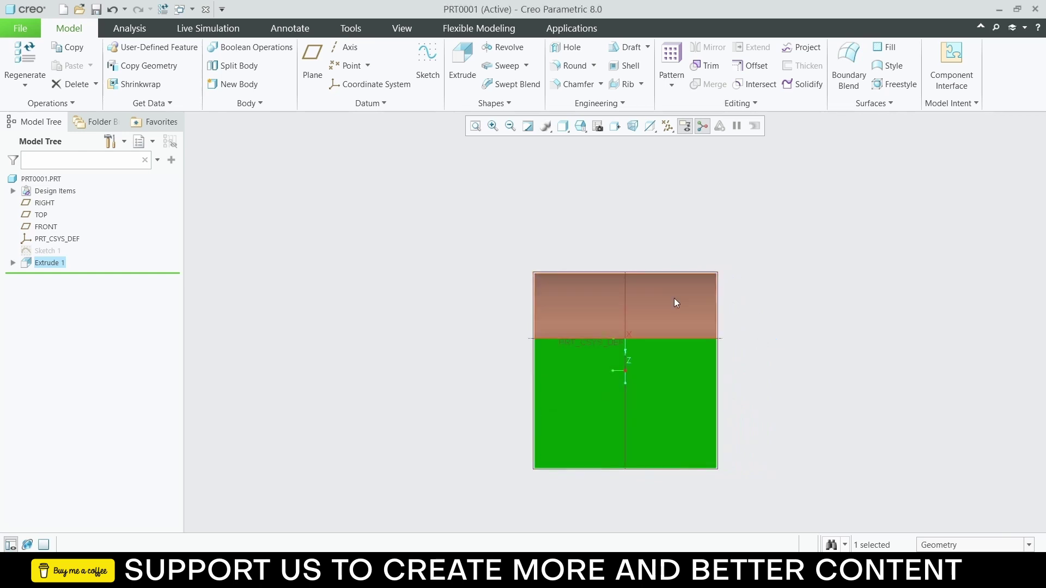
click(428, 60)
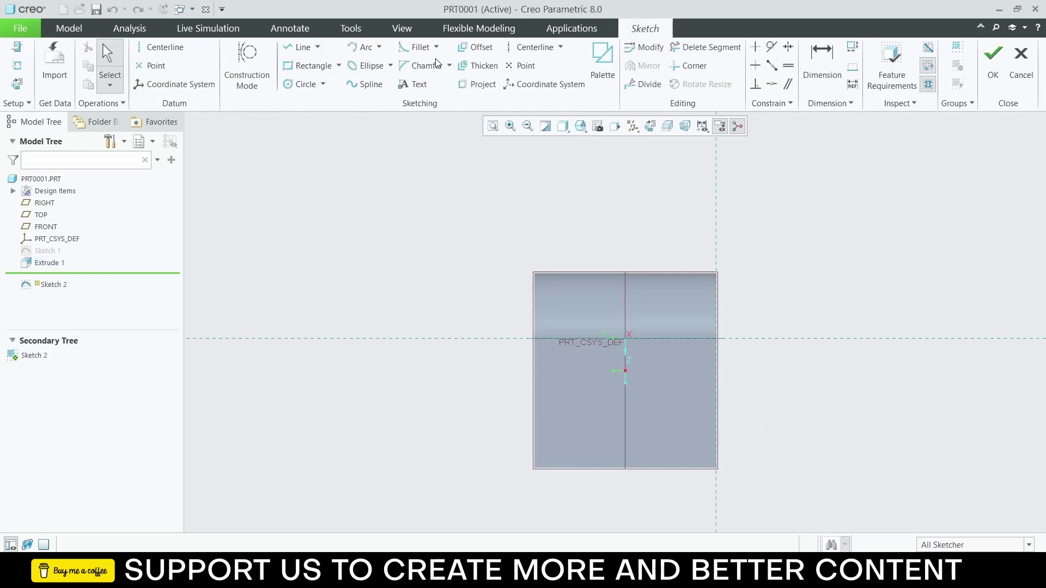
click(338, 65)
click(332, 108)
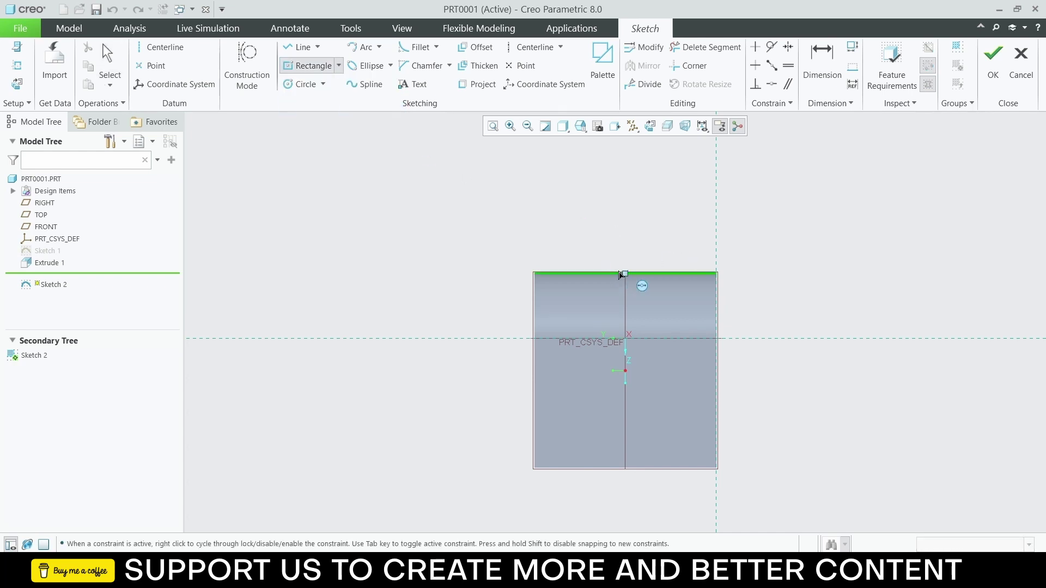
click(625, 272)
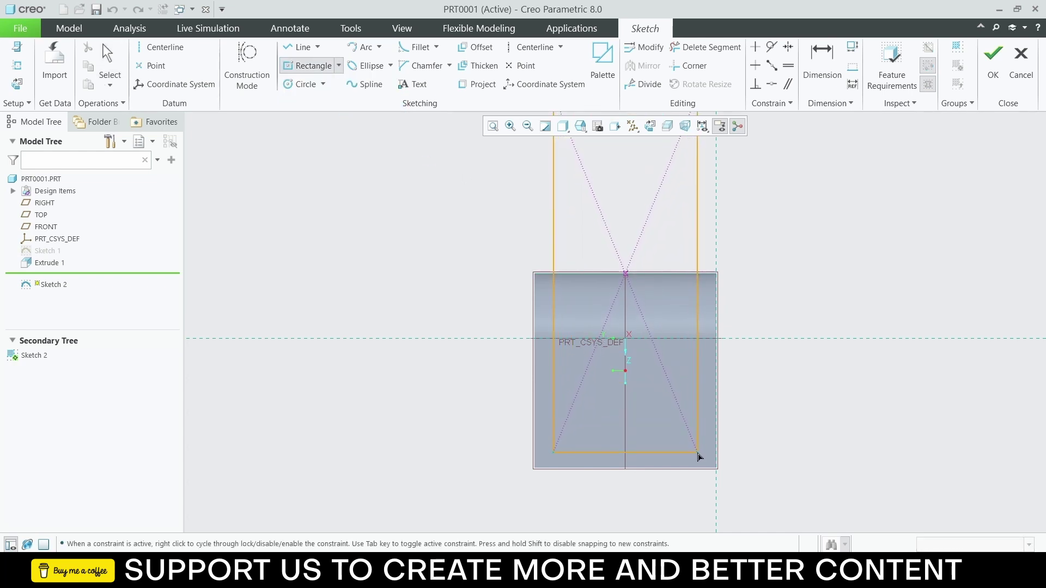
click(757, 405)
middle_click(758, 406)
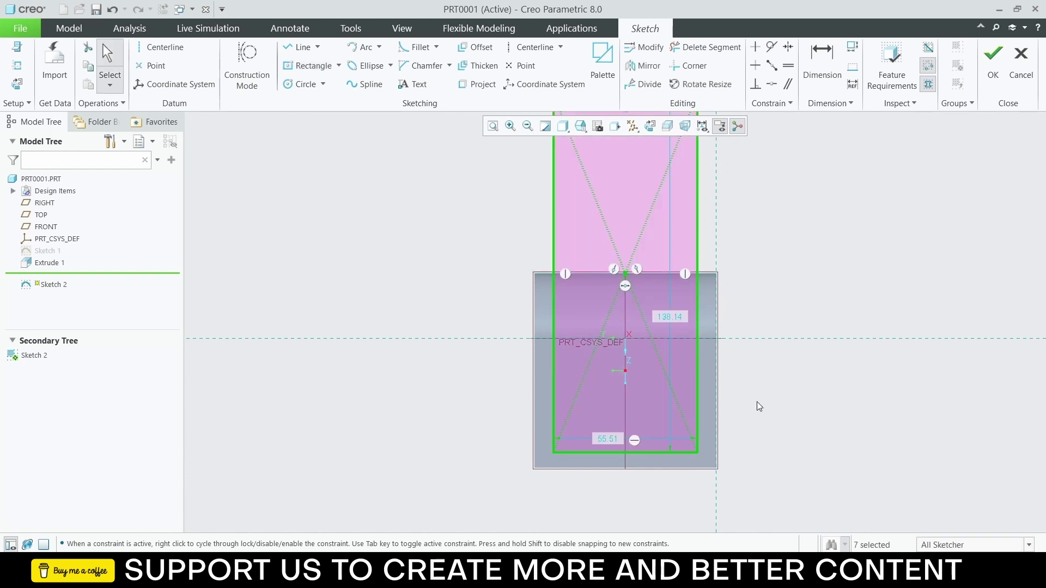
Step: Set the rectangle's width to 50 and accept the sketch
scroll(606, 322, up, 3)
scroll(585, 364, down, 2)
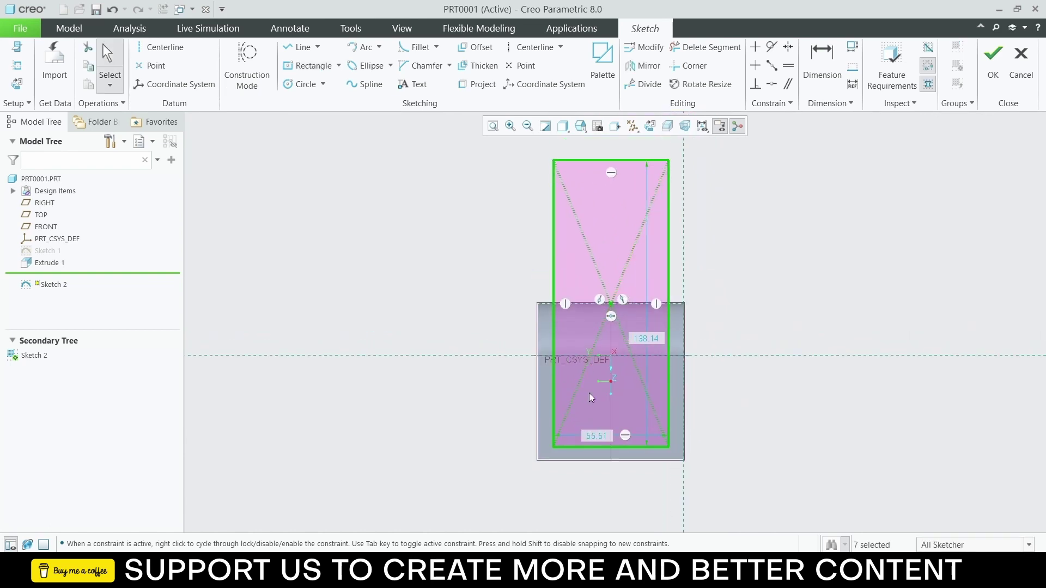
scroll(590, 393, down, 2)
double_click(594, 457)
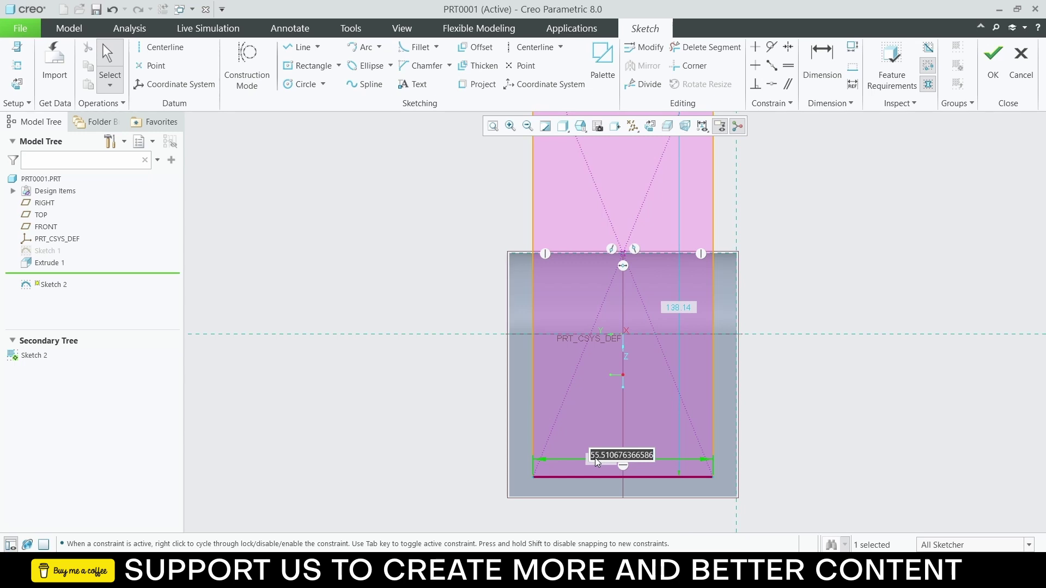
text(50)
key(Return)
scroll(724, 311, up, 2)
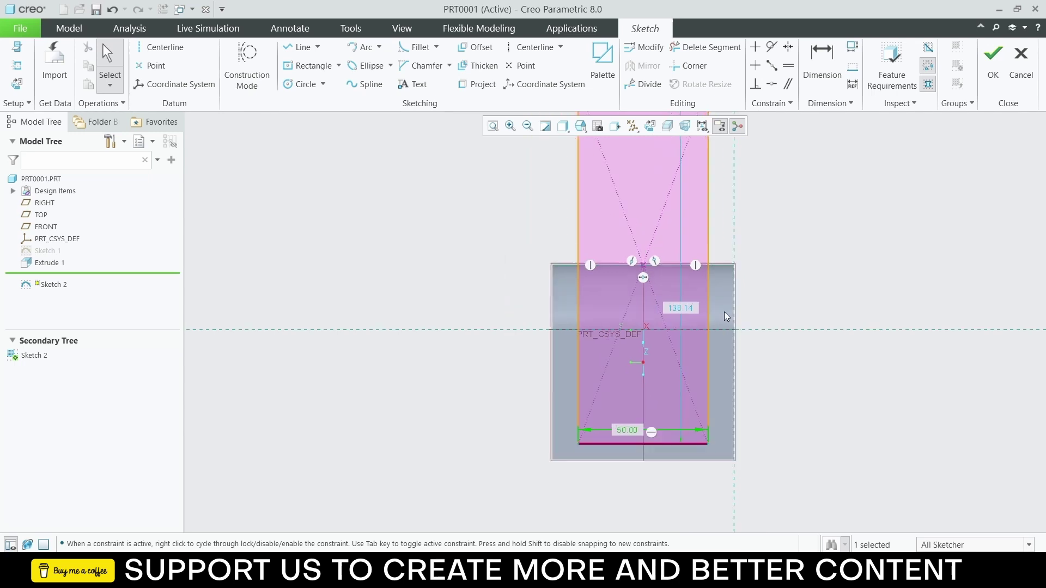
middle_drag(635, 305, 678, 318)
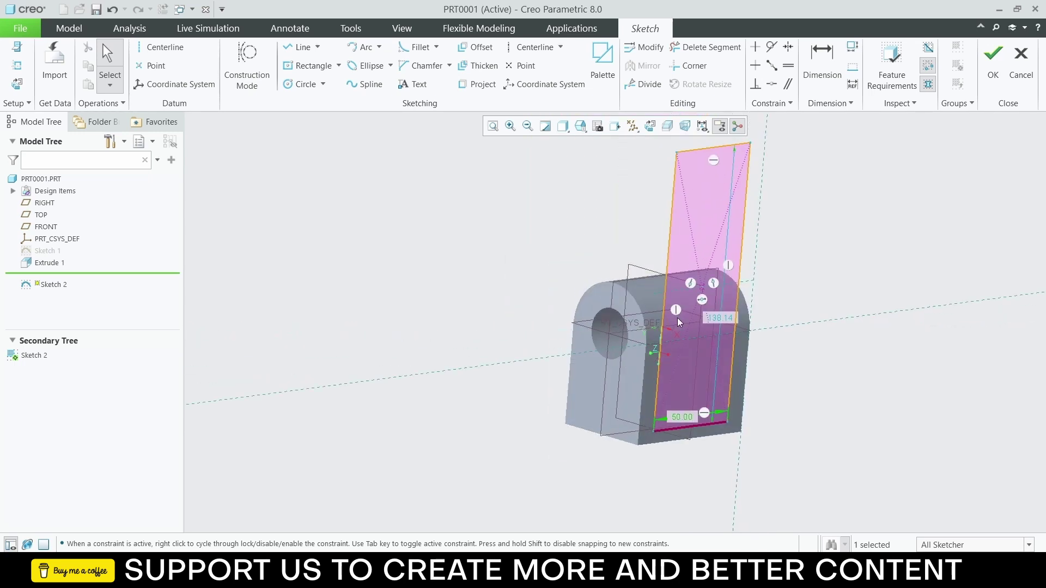
click(992, 62)
Step: Extrude the rectangle as a Remove Material cut with depth Through All, and accept the feature
click(462, 63)
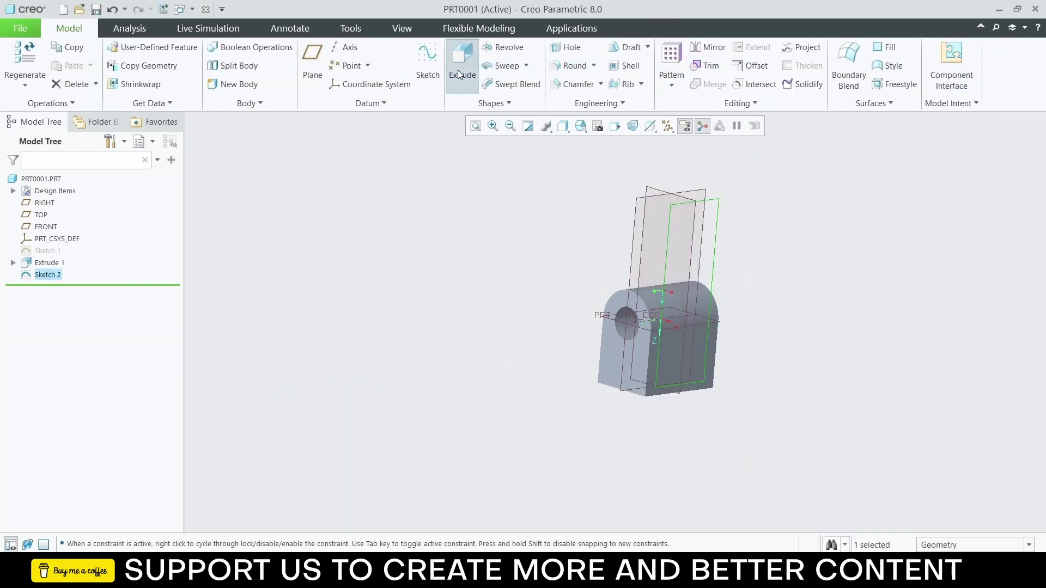
click(267, 62)
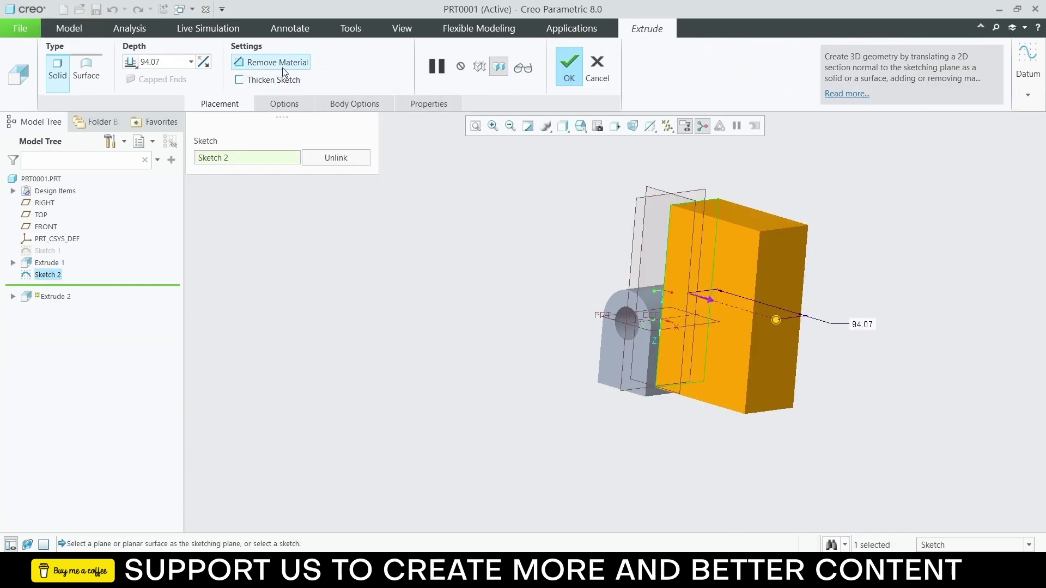
click(131, 63)
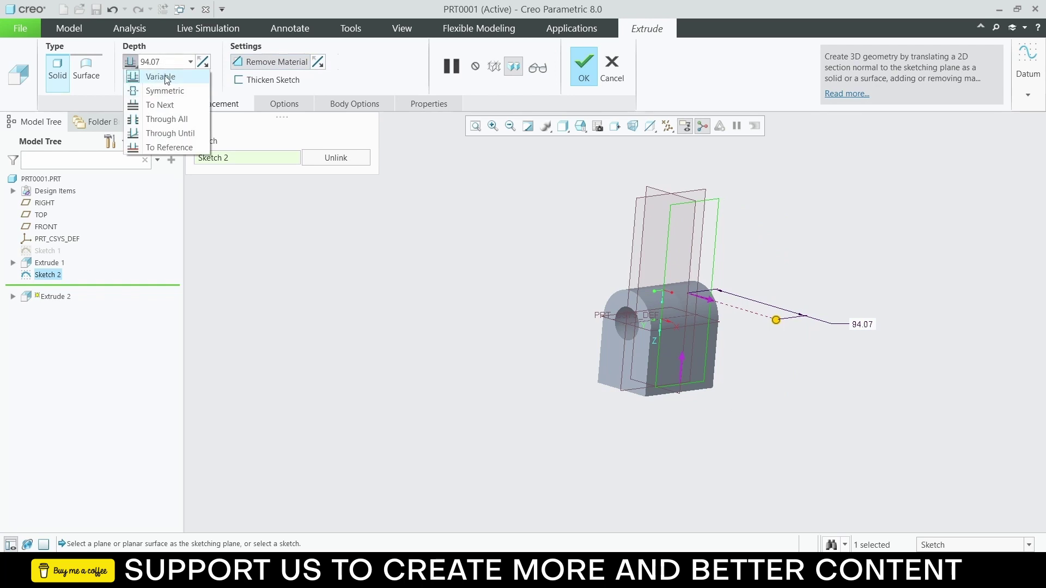
click(172, 121)
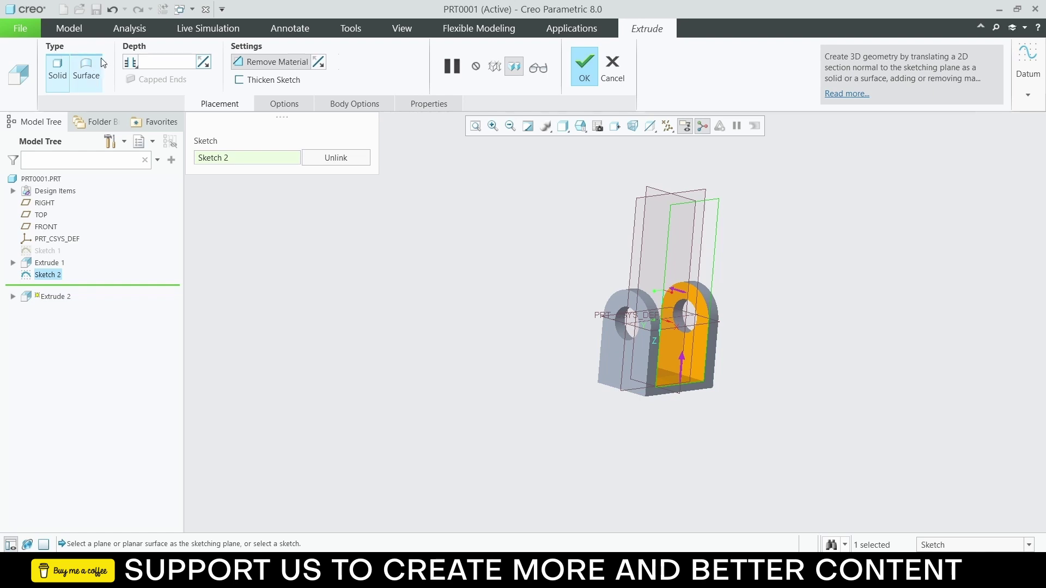
click(582, 73)
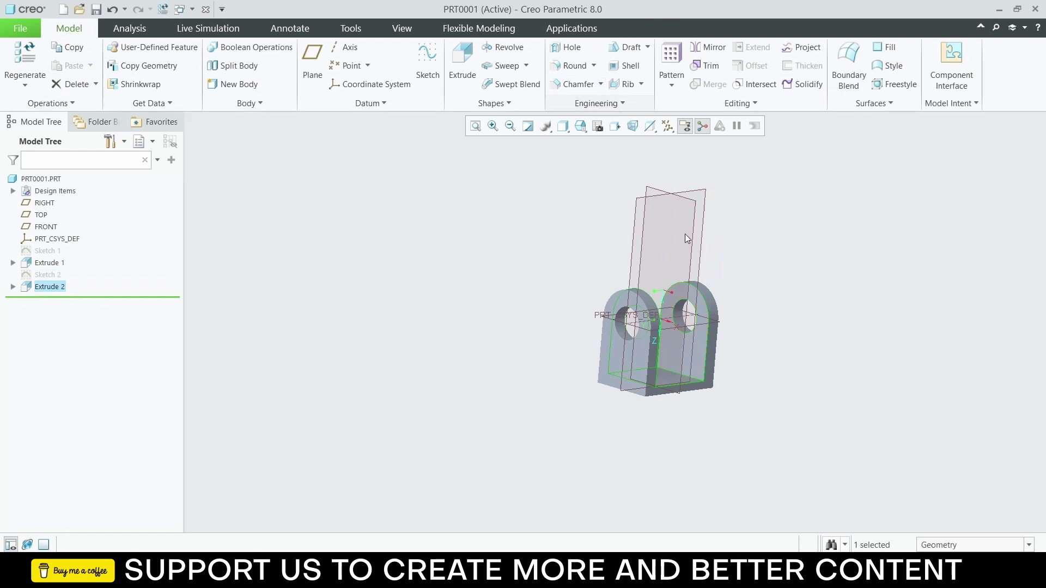
Step: Start a sketch on the block's flat bottom face and draw a circle about 29 in diameter centred on the origin
middle_drag(685, 233, 656, 287)
scroll(656, 346, up, 3)
click(662, 352)
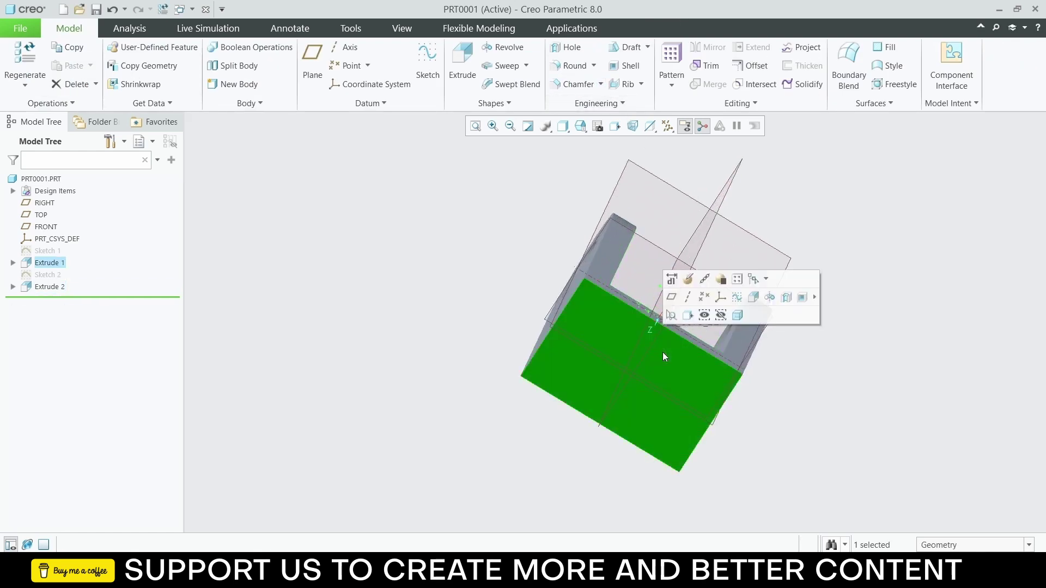
click(688, 315)
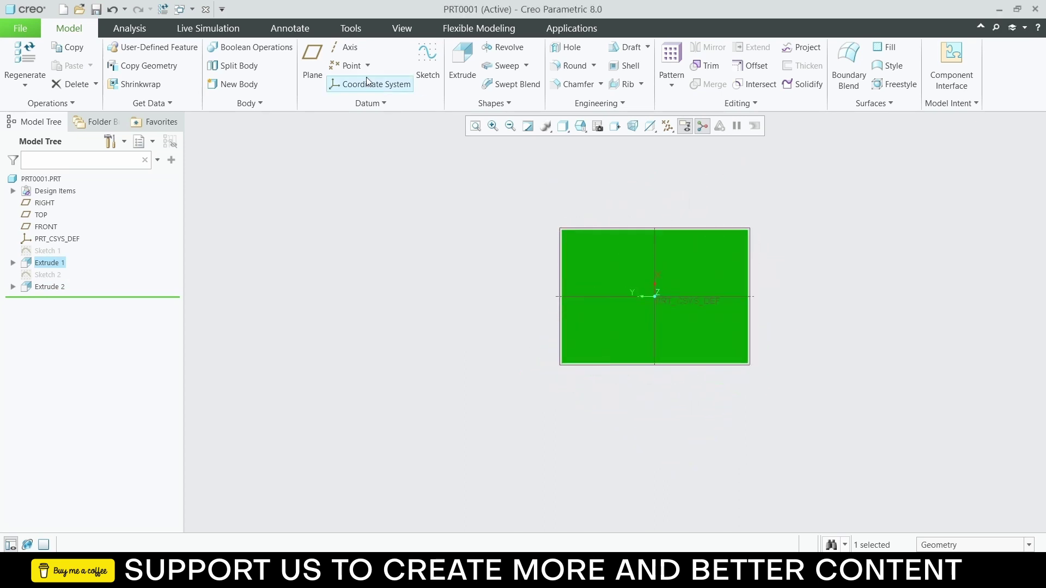
click(427, 60)
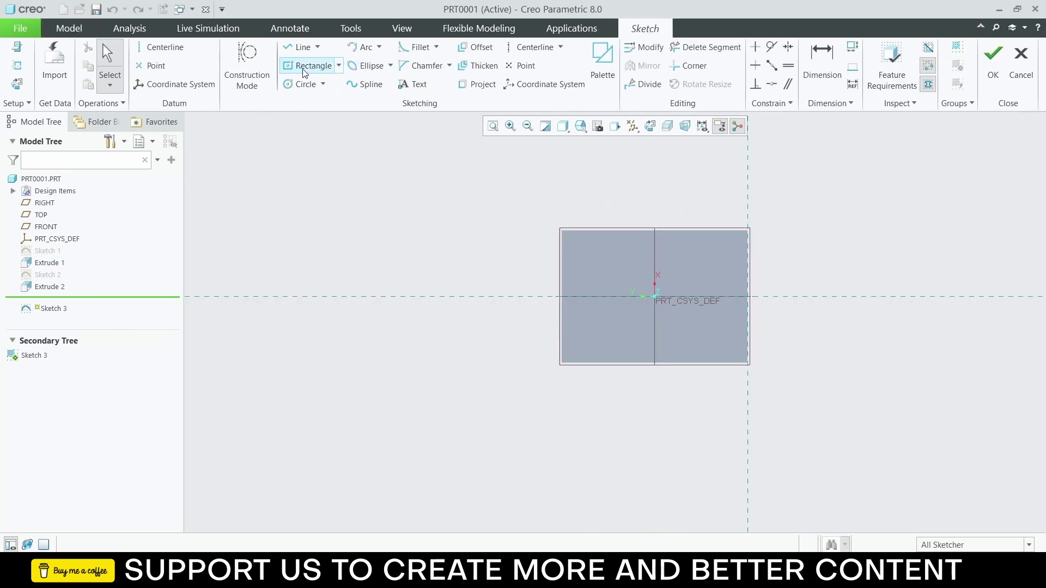
click(304, 84)
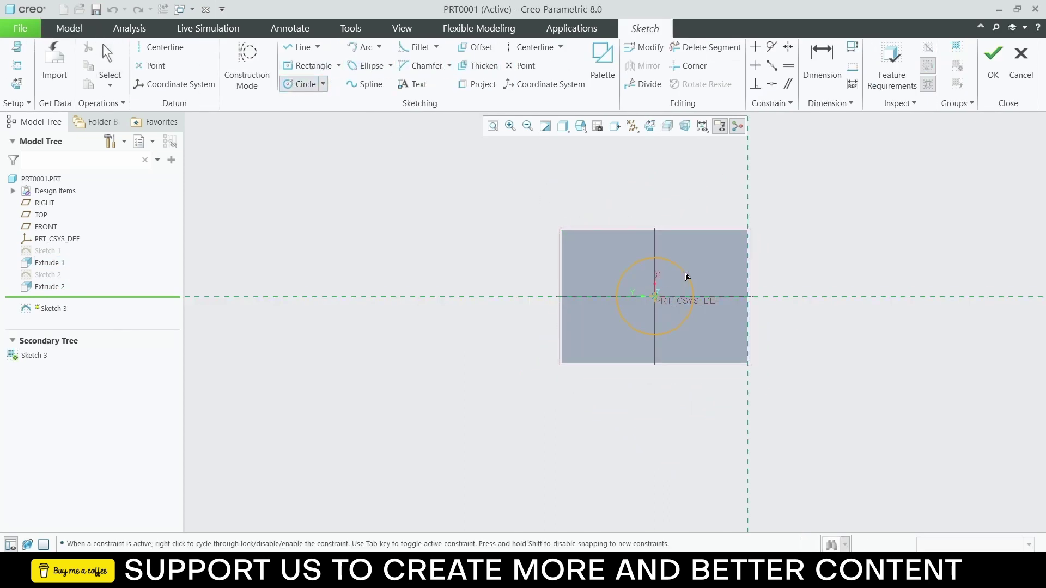
click(686, 277)
middle_click(809, 245)
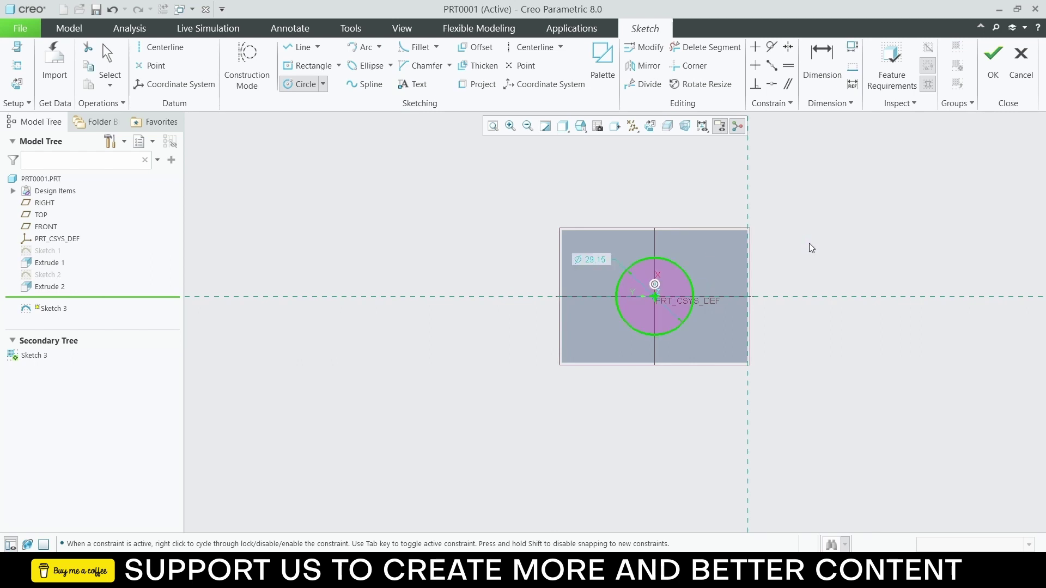
Step: Set the circle's diameter to 30 and accept the sketch
double_click(590, 260)
text(30)
key(Return)
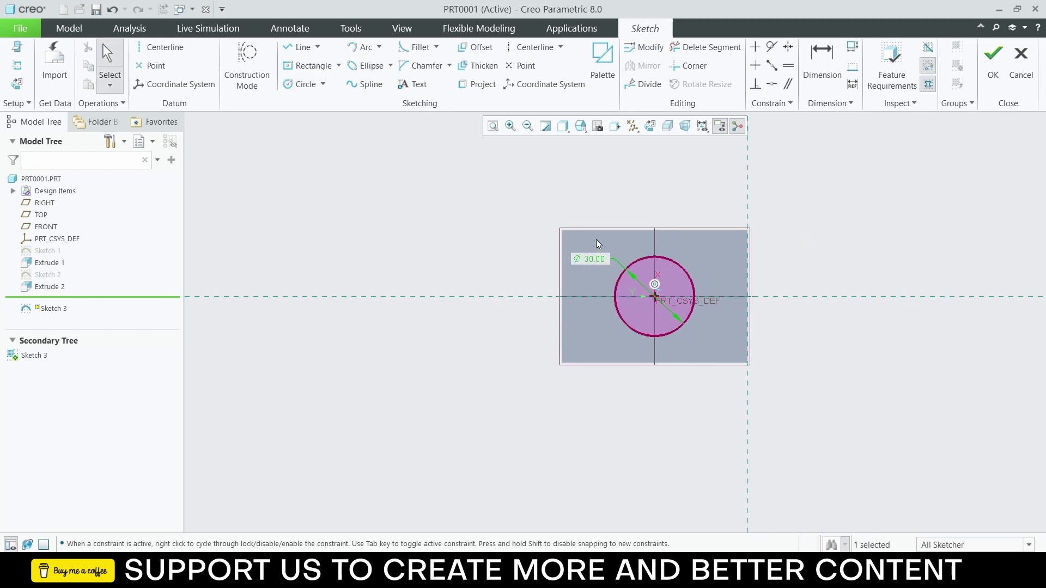
click(993, 57)
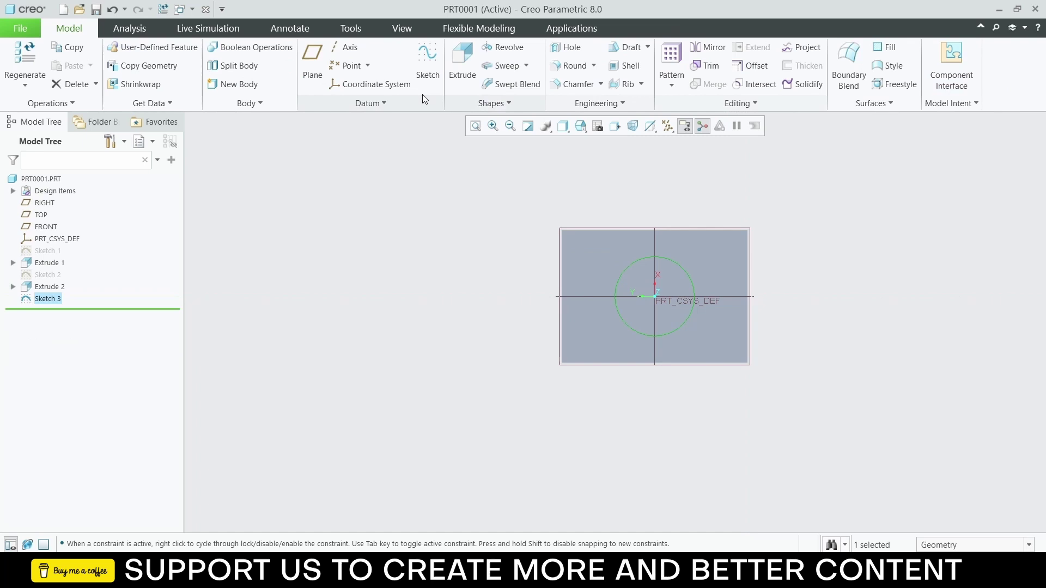
Step: Extrude the circle as a solid shank outward from the bottom face with a depth of 60, and accept it
click(463, 61)
key(ctrl+d)
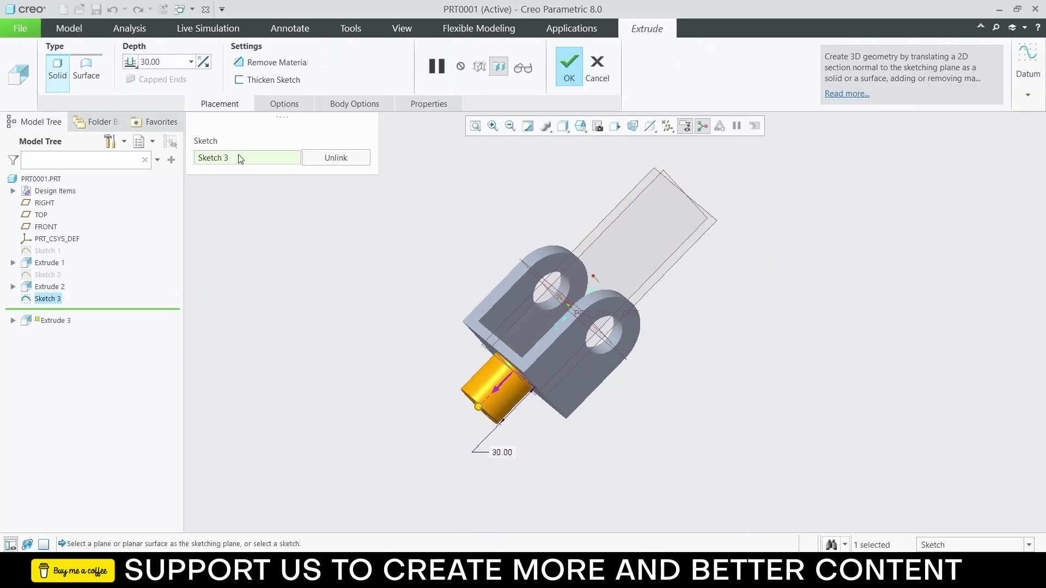
text(60)
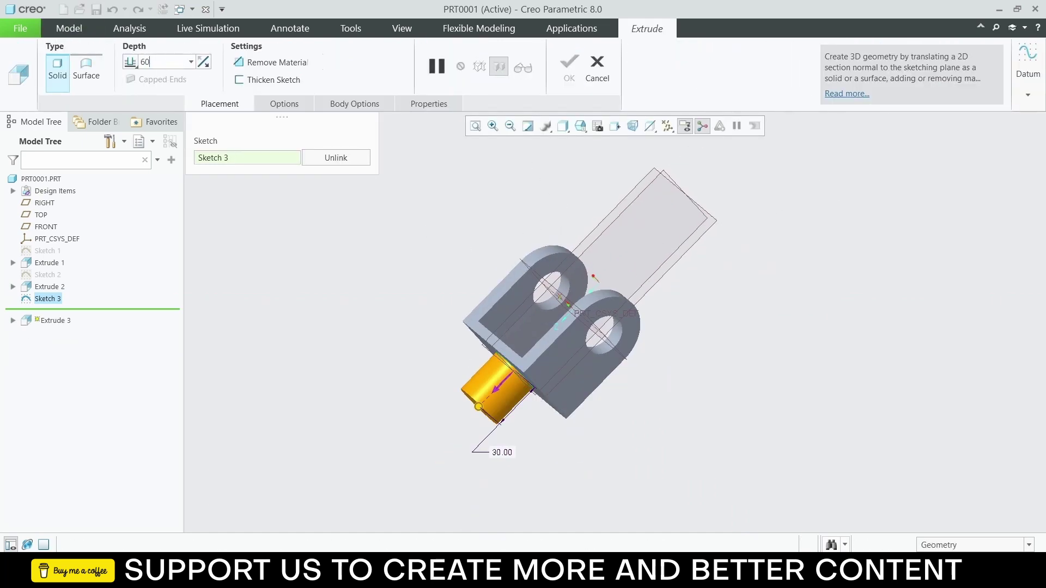
key(Return)
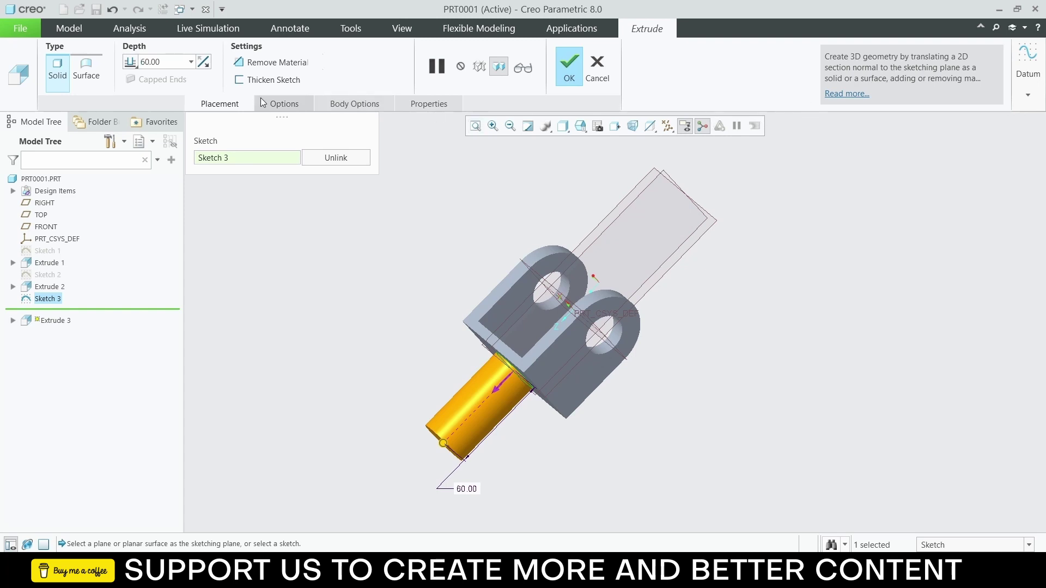
click(566, 71)
mouse_move(488, 199)
middle_down()
mouse_move(504, 234)
mouse_move(482, 245)
mouse_move(560, 325)
mouse_move(504, 270)
mouse_move(495, 238)
middle_up()
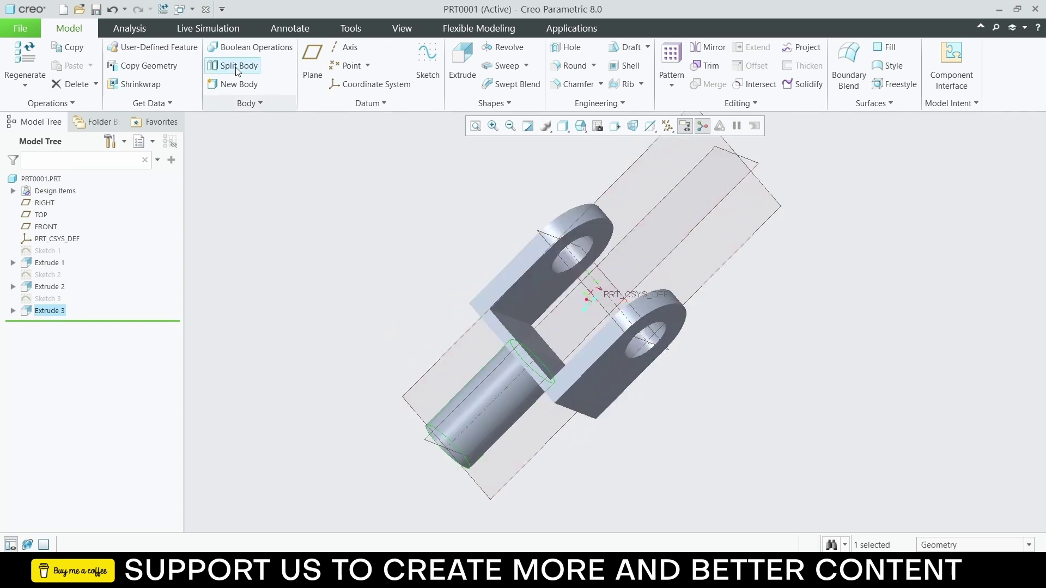
Step: Measure the distance between the facing inner surfaces of the fork's two arms
click(135, 30)
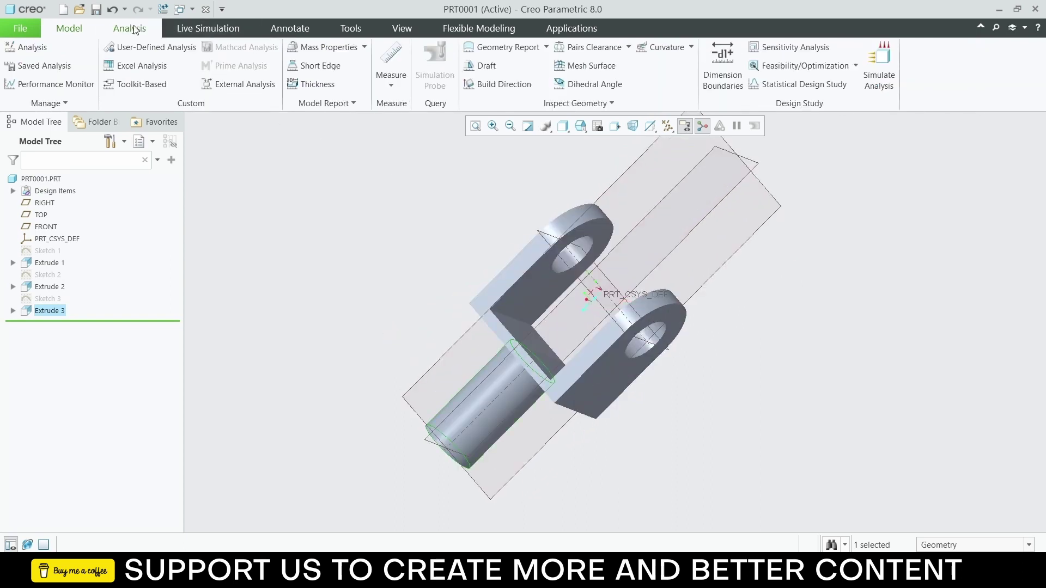
click(392, 81)
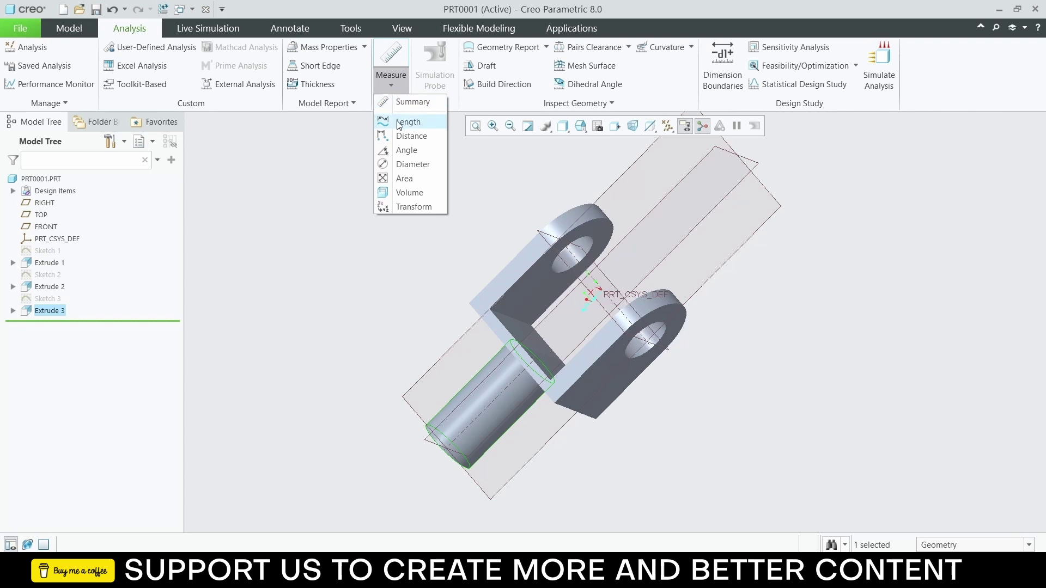
click(409, 137)
click(536, 293)
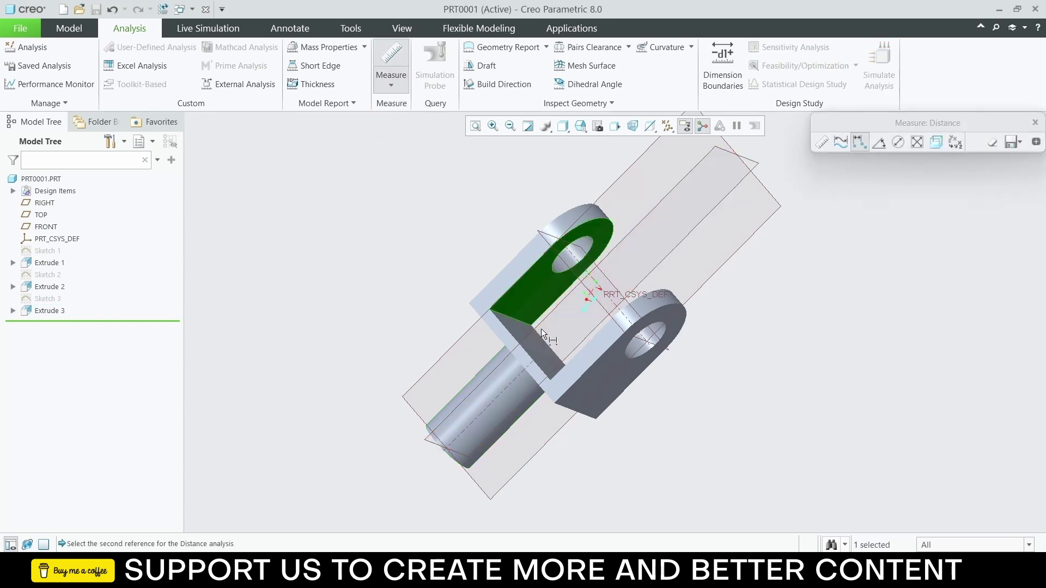
middle_drag(541, 328, 483, 289)
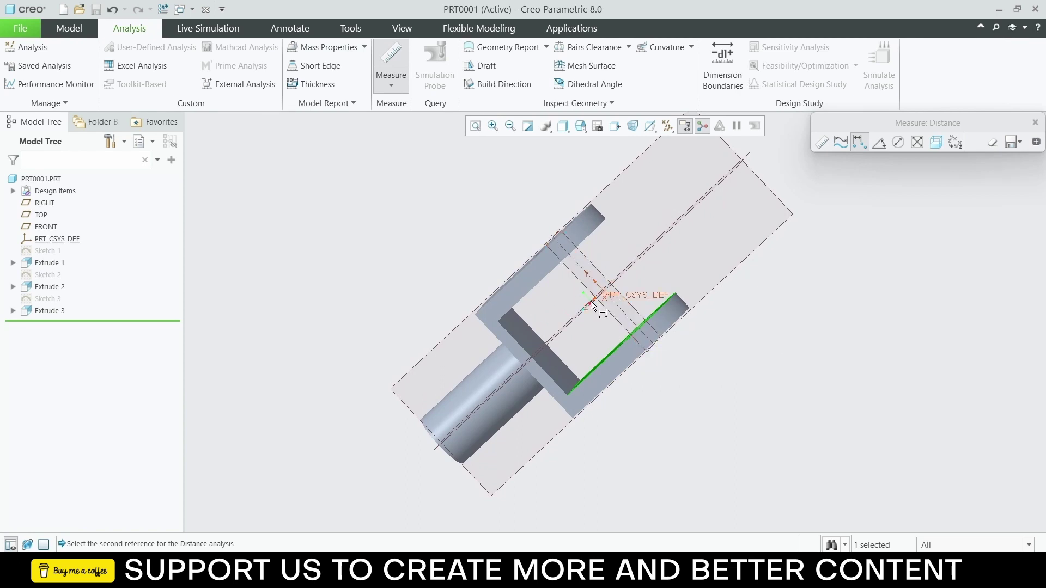
scroll(579, 304, down, 2)
middle_drag(568, 296, 591, 297)
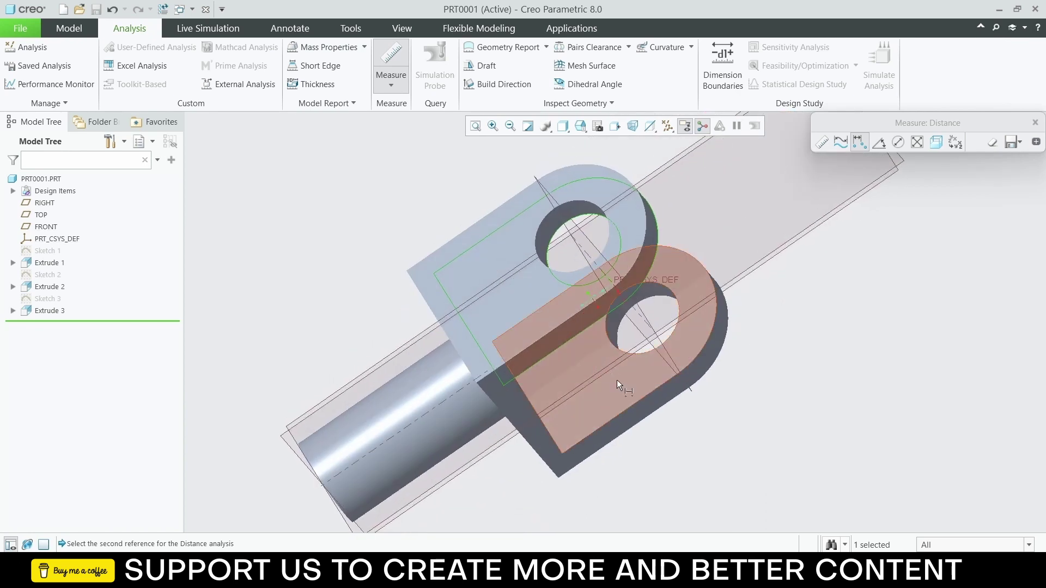
click(613, 383)
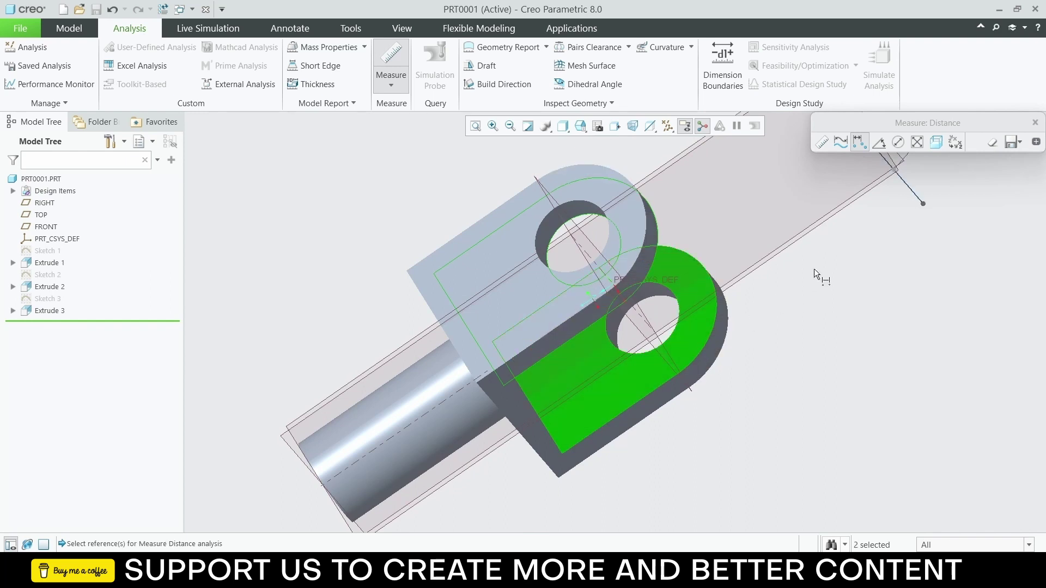
Step: Bring the distance result into view to read it, collapse it and close the distance measurement
scroll(815, 274, down, 3)
scroll(817, 275, up, 5)
middle_drag(817, 276, 690, 270)
scroll(690, 271, up, 4)
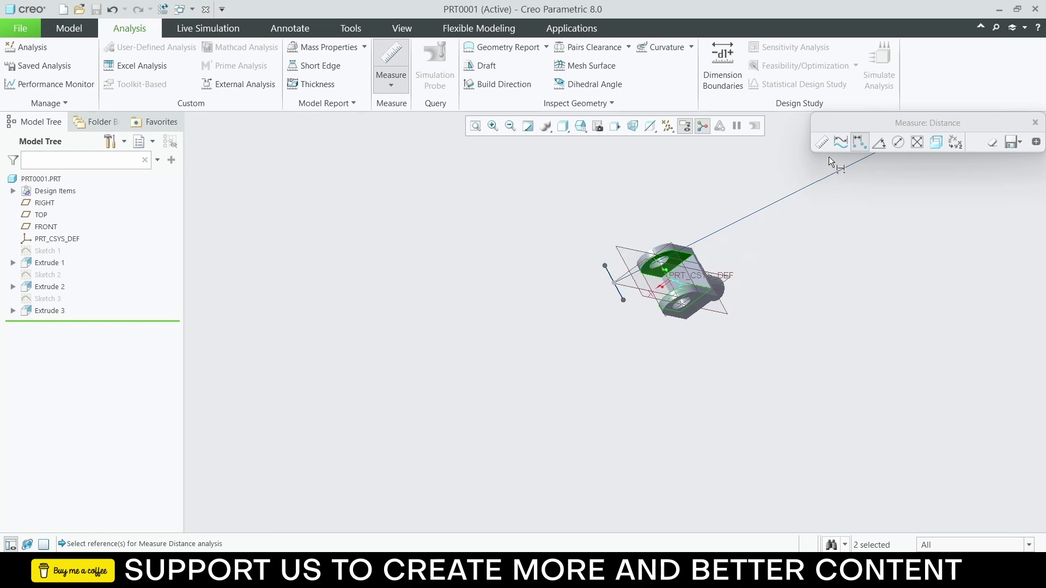
drag(941, 120, 870, 256)
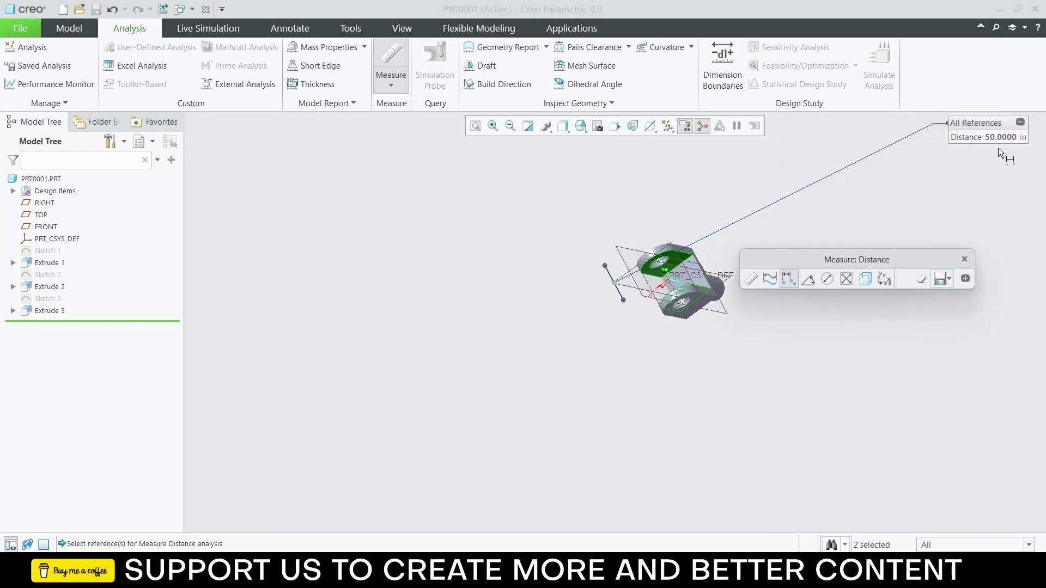
scroll(680, 268, down, 3)
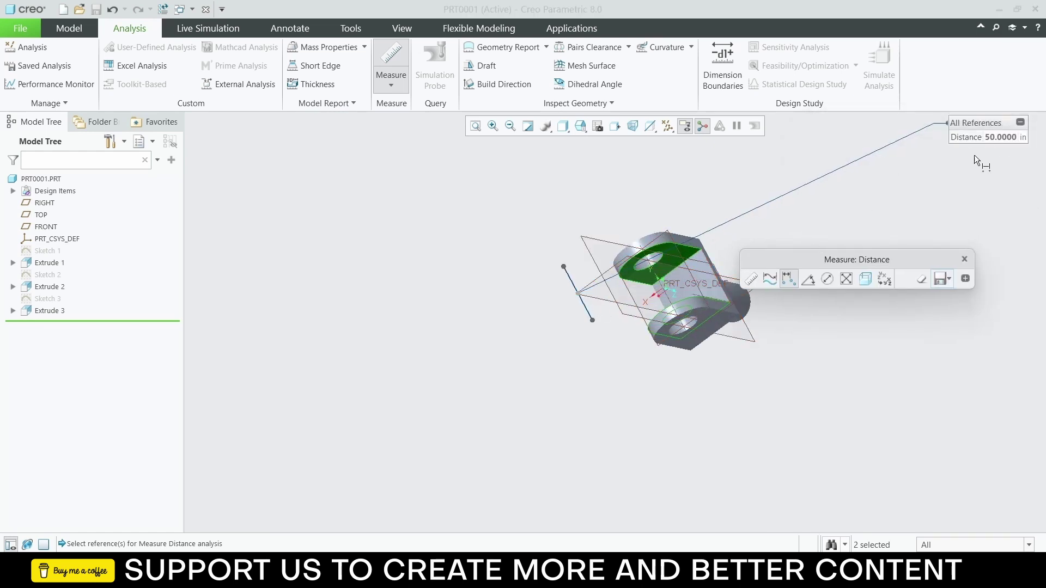
click(521, 221)
click(19, 29)
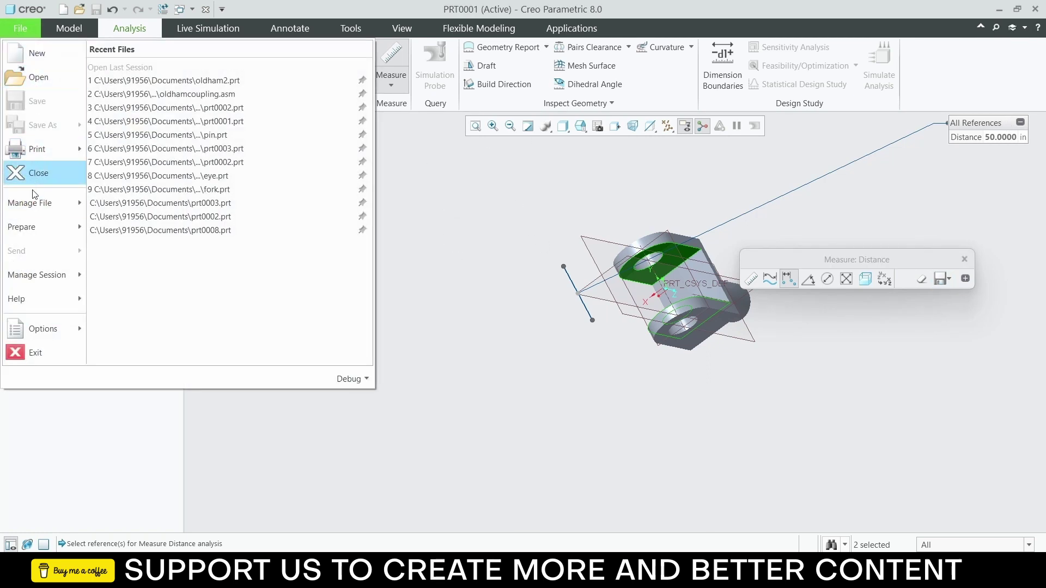
mouse_move(36, 201)
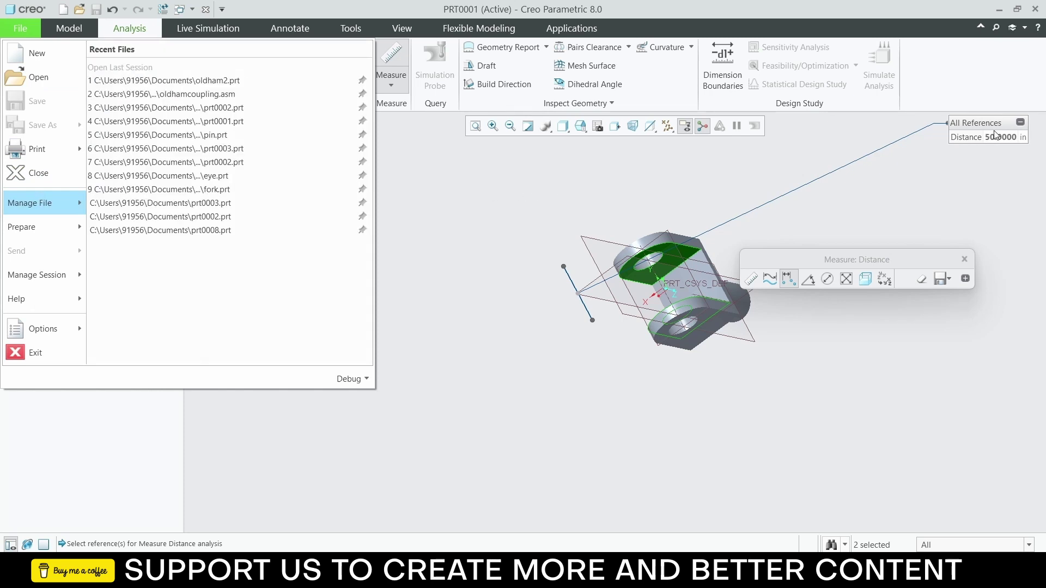
click(1021, 126)
click(1020, 123)
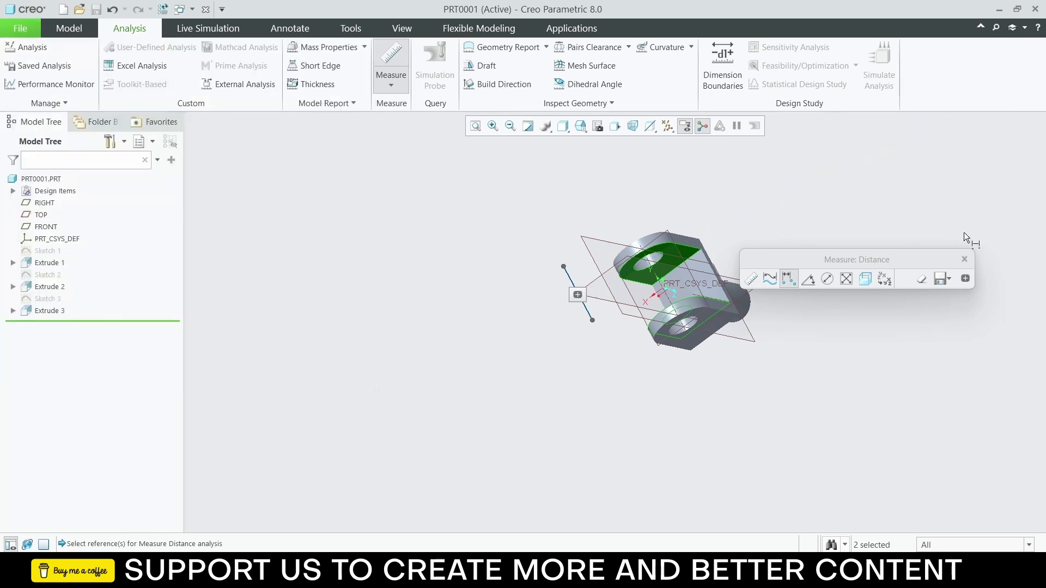
click(964, 260)
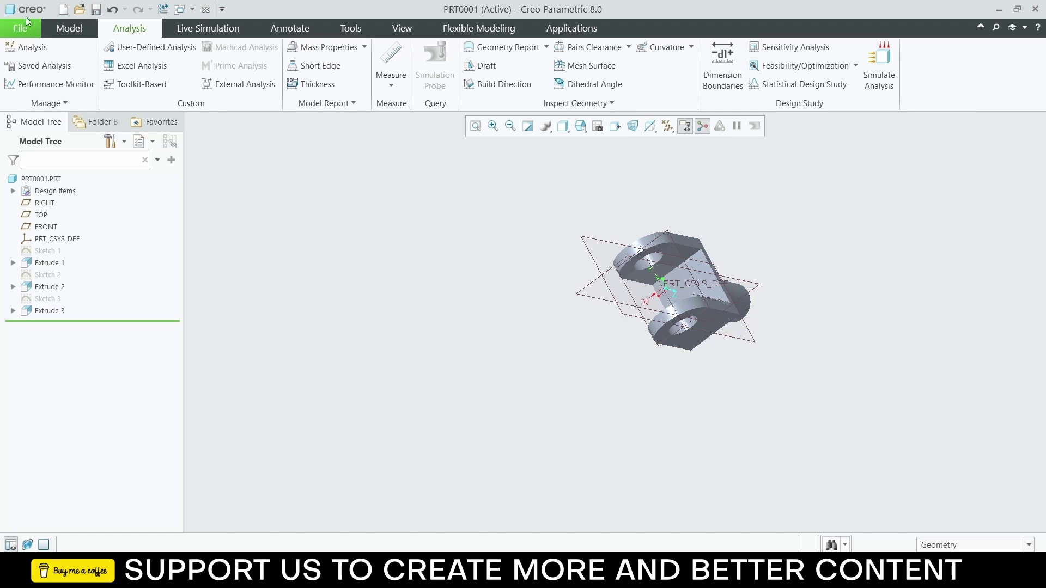
Step: Rename the part to Oldham on disk and in session, and save it in My Documents
click(22, 30)
mouse_move(39, 202)
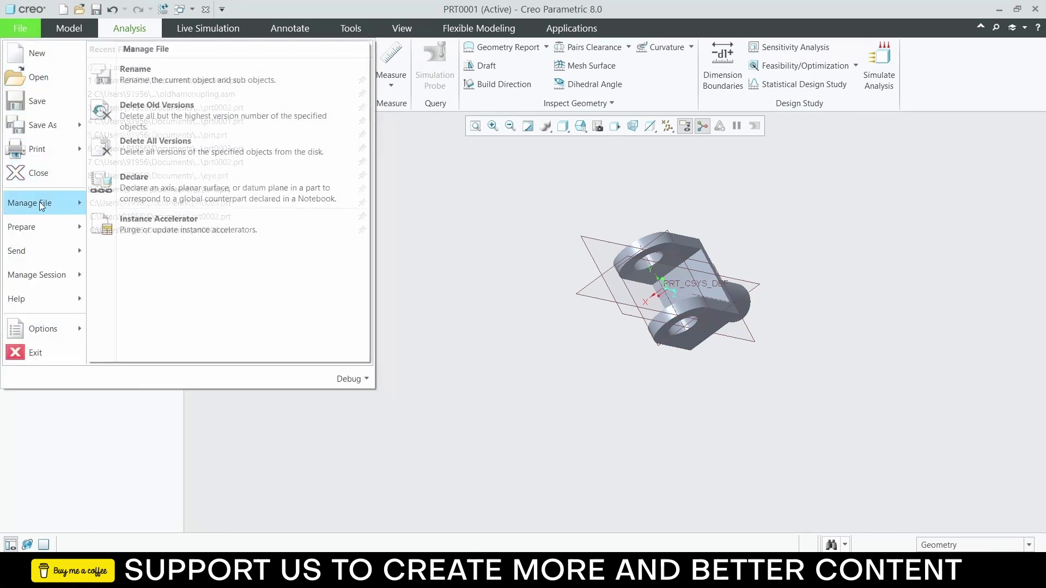
click(136, 77)
text(Oldham)
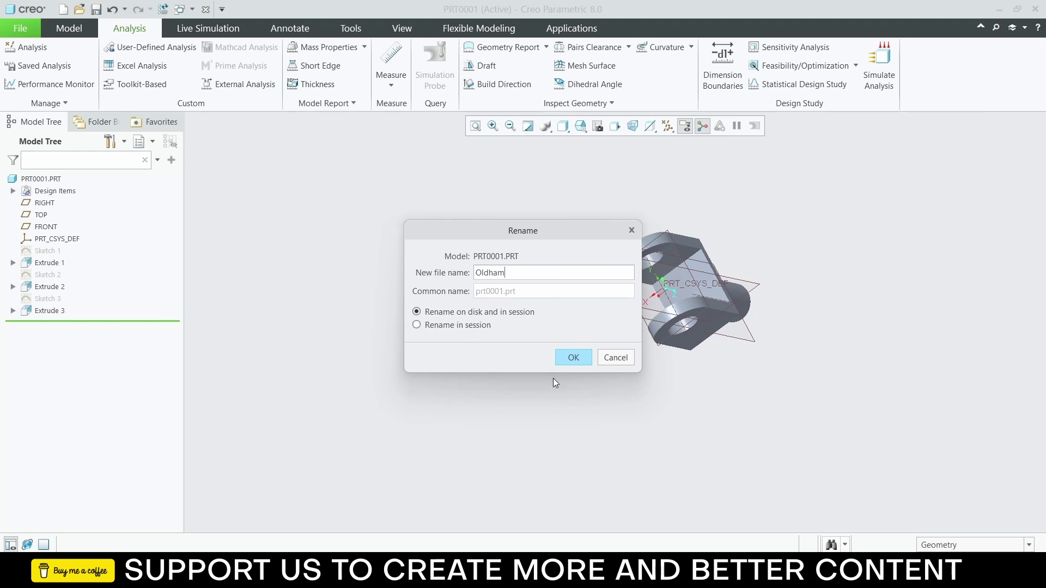
click(573, 357)
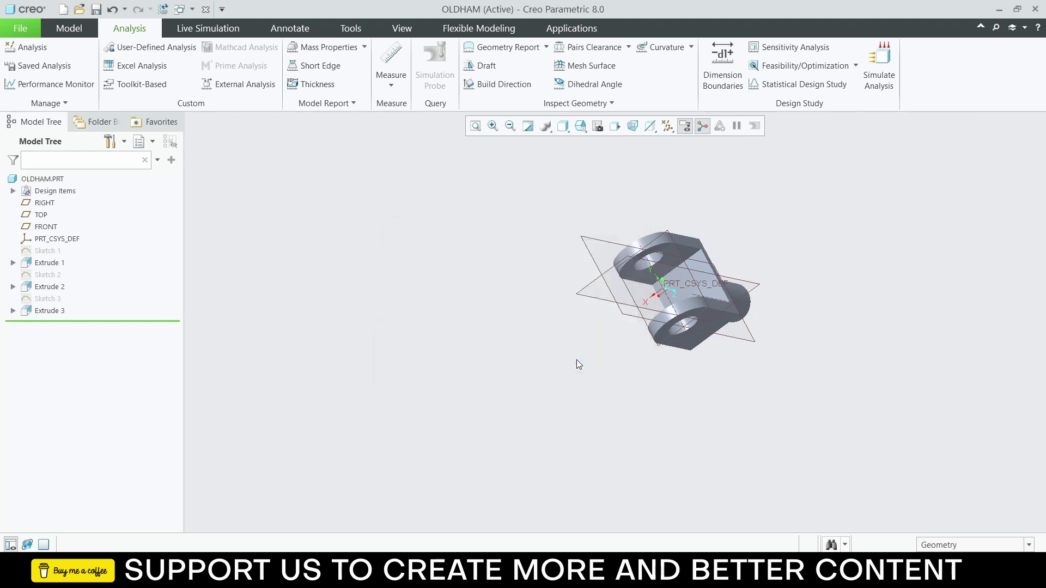
click(6, 32)
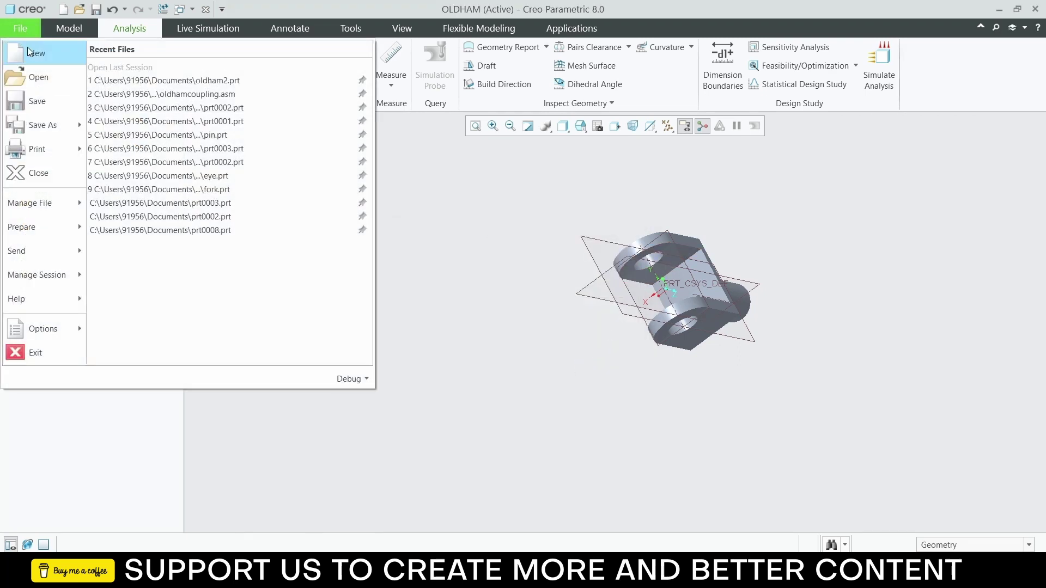
click(32, 100)
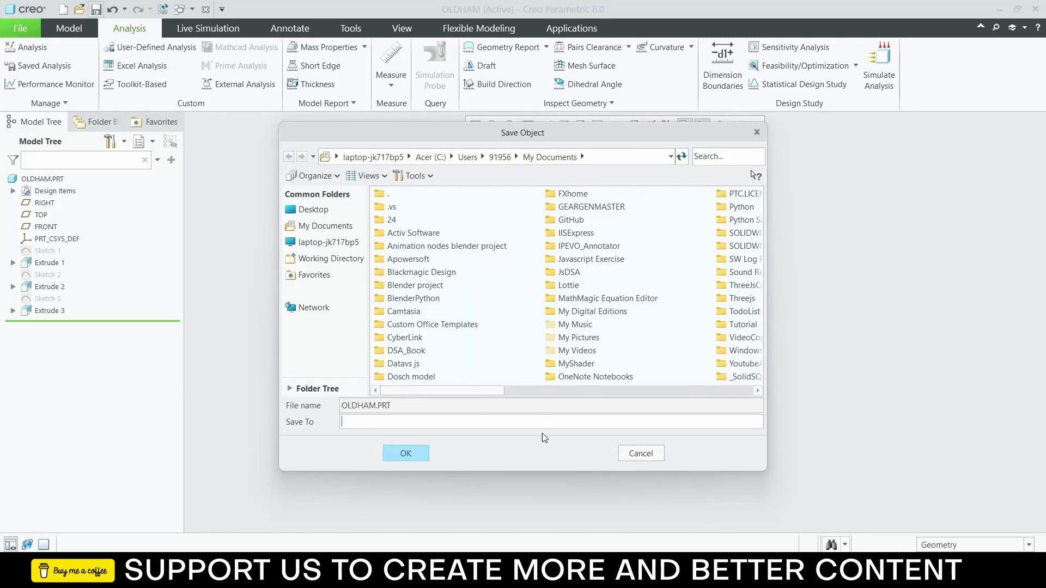
click(408, 453)
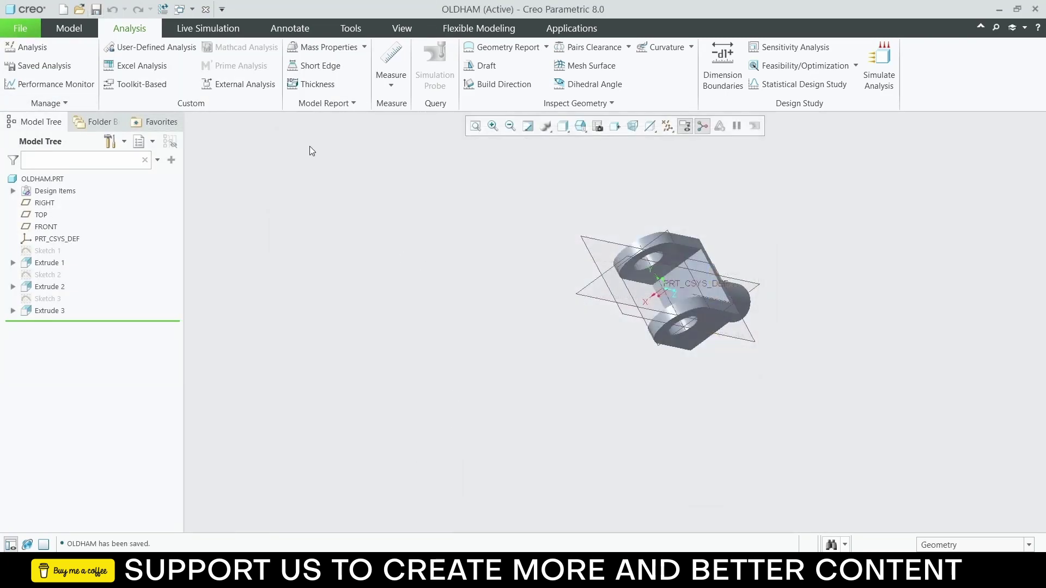
Step: Rename the part to UniversalCoupling1 on disk and in session, and save it
click(20, 29)
mouse_move(77, 204)
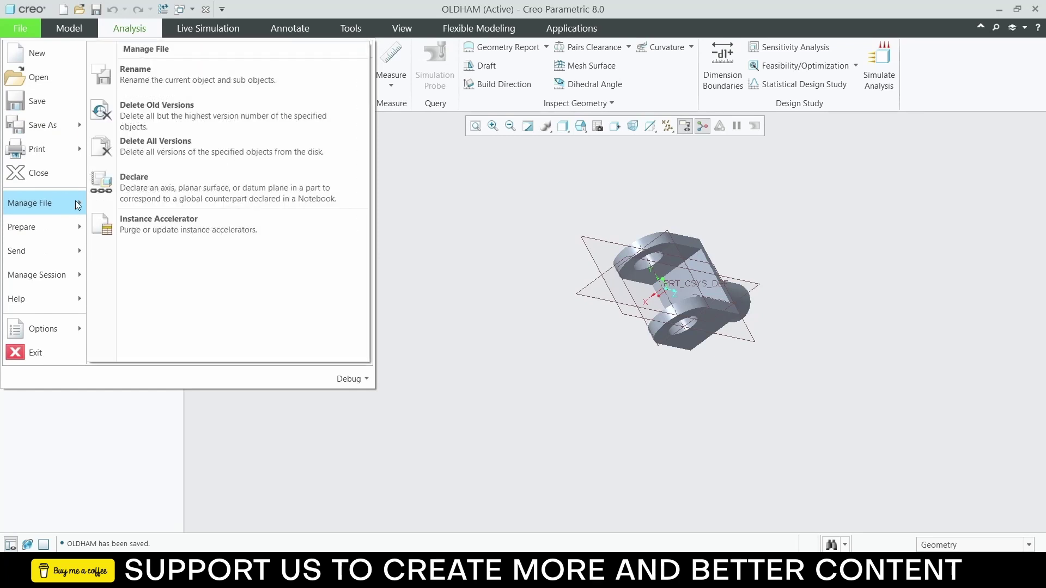
click(135, 74)
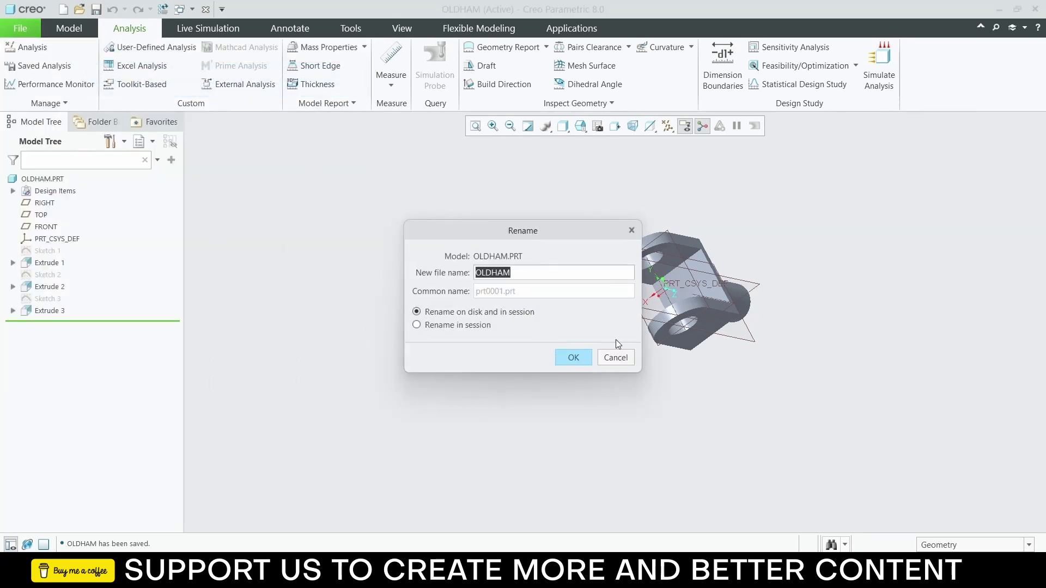
text(UniversalCoupling1)
click(573, 357)
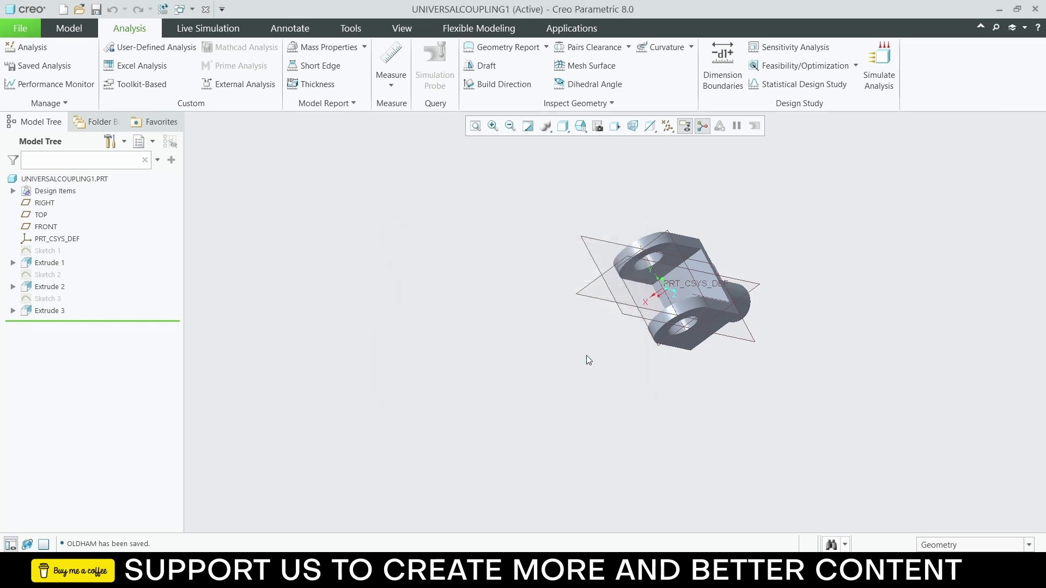
click(20, 28)
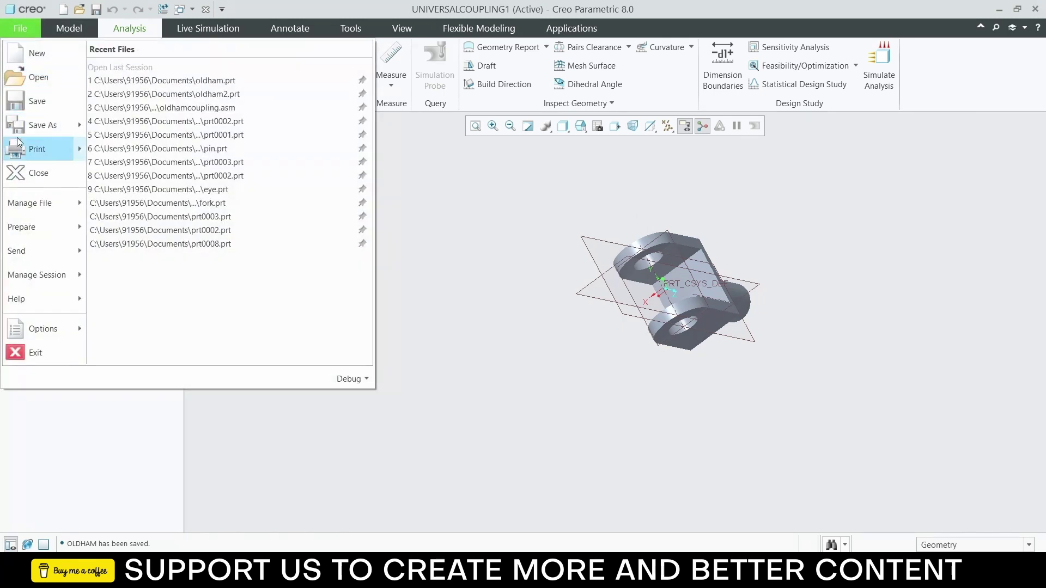
click(37, 103)
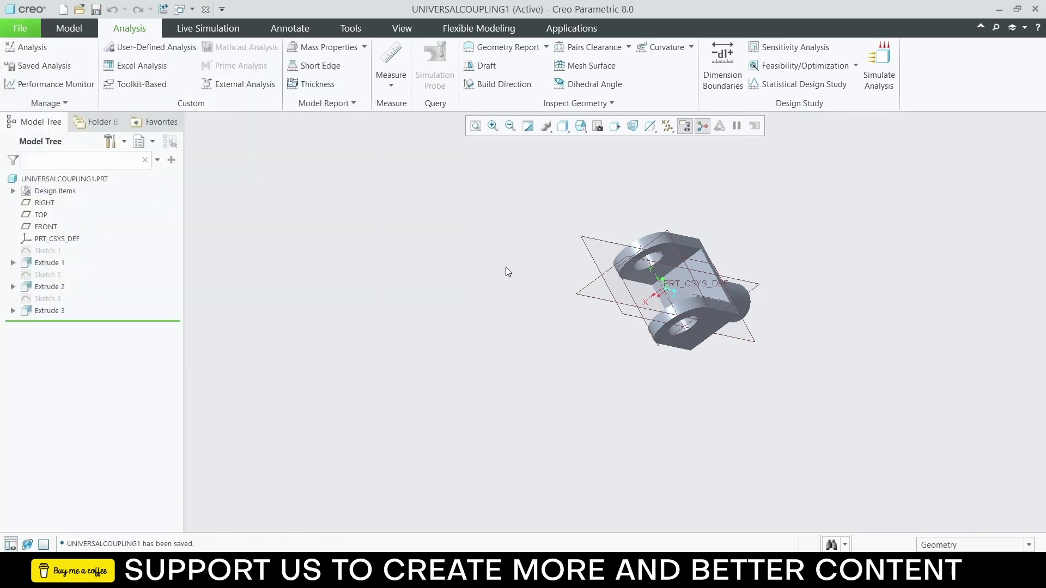
Step: Create a new solid part using the default template and the default file name
click(16, 27)
click(24, 51)
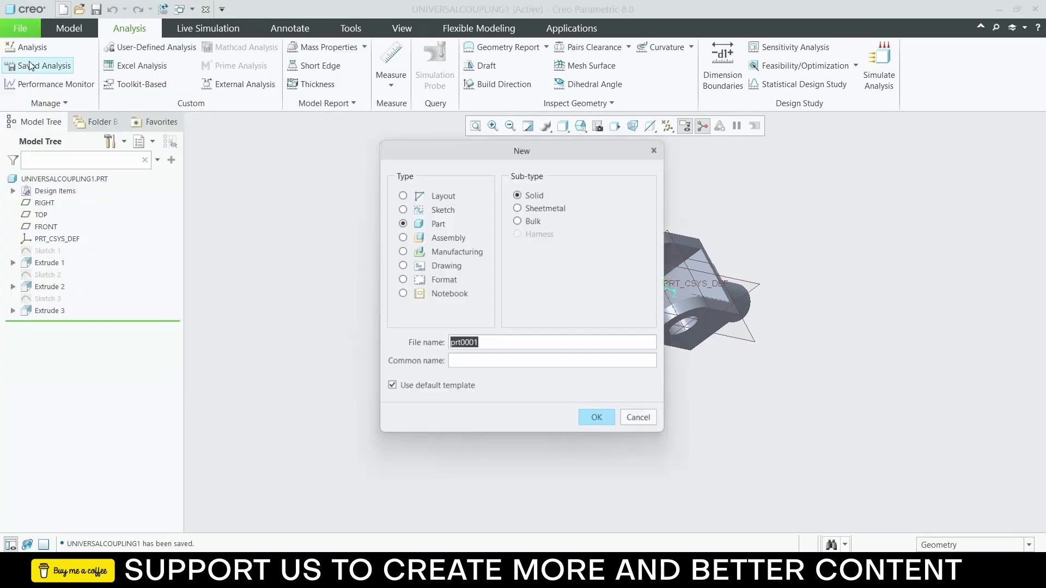
click(584, 419)
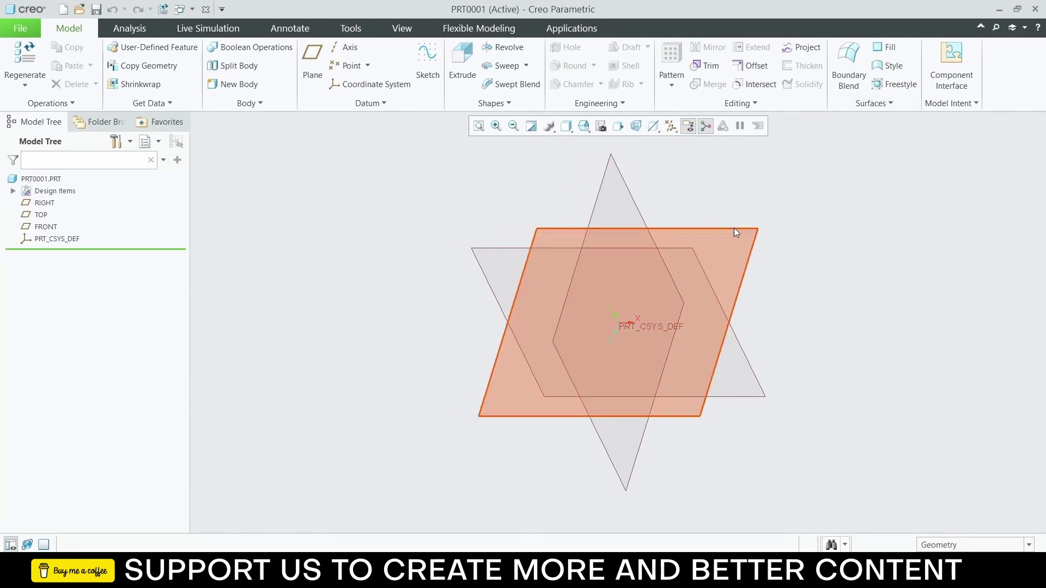
Step: Sketch two concentric circles about 118 and 232 in diameter, centred on the origin of the TOP plane
click(734, 228)
click(757, 194)
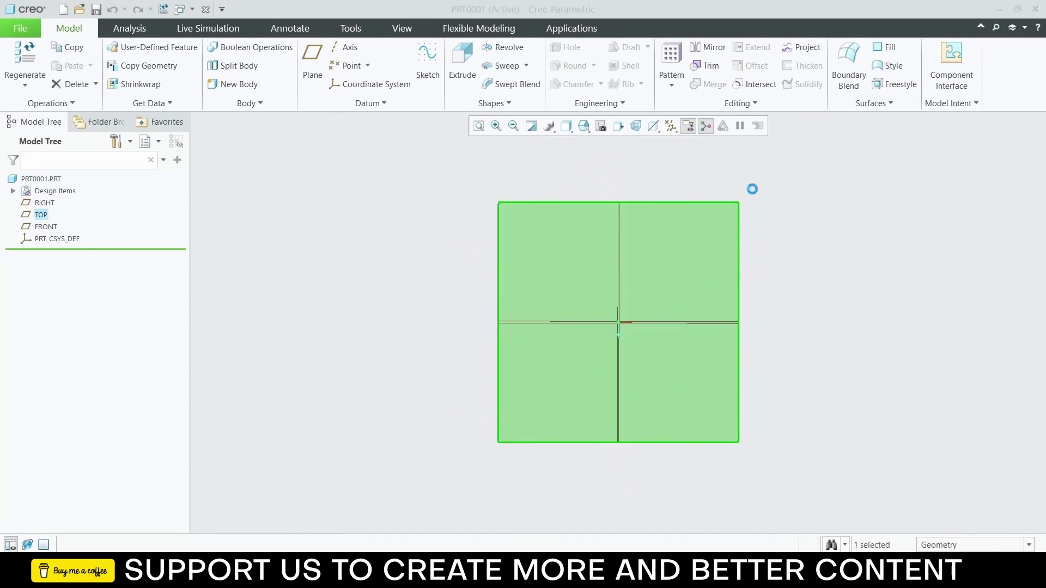
click(428, 60)
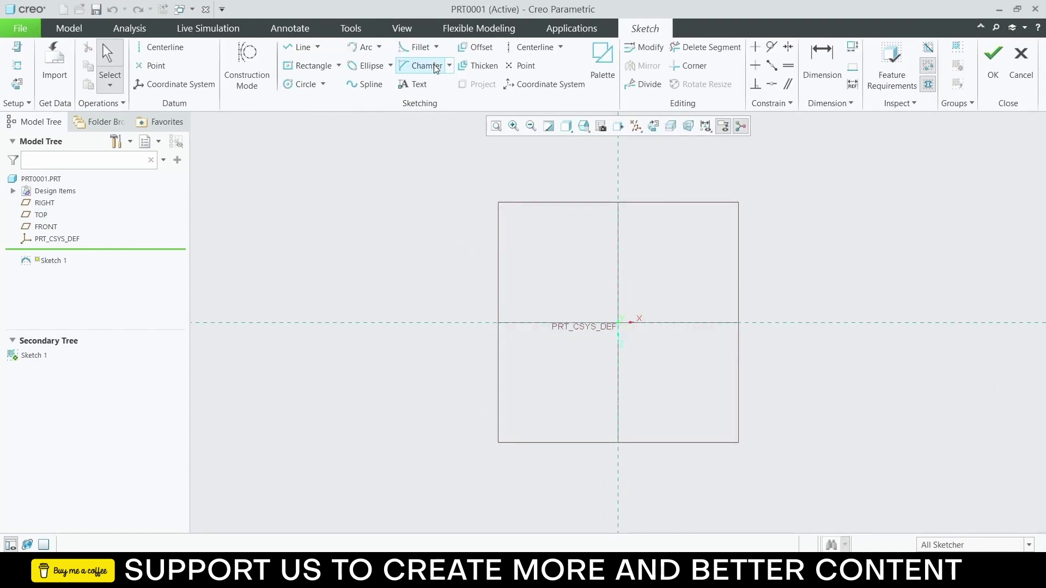
click(303, 84)
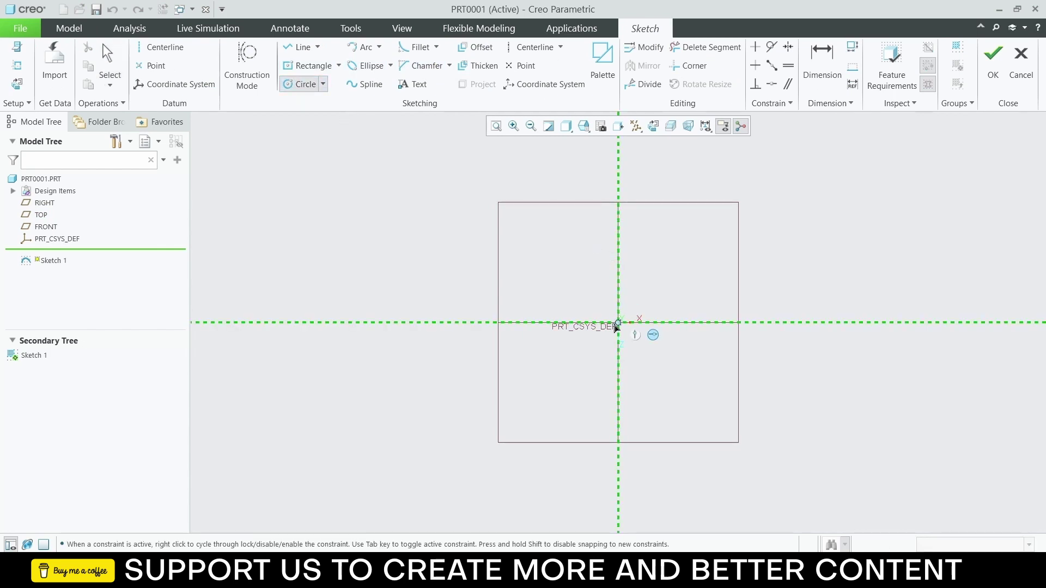
click(618, 323)
click(645, 326)
click(618, 322)
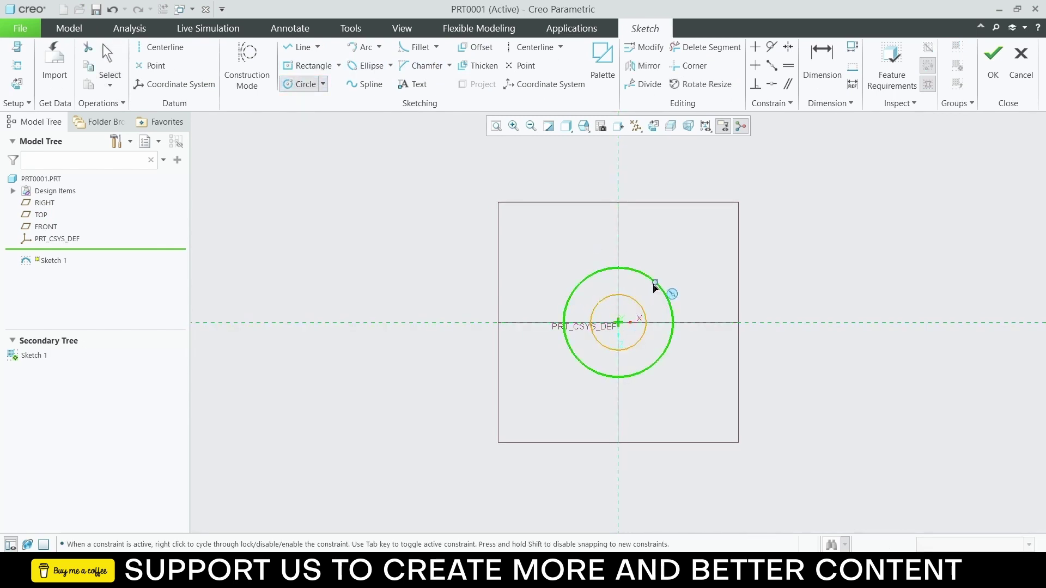
click(655, 287)
middle_click(685, 252)
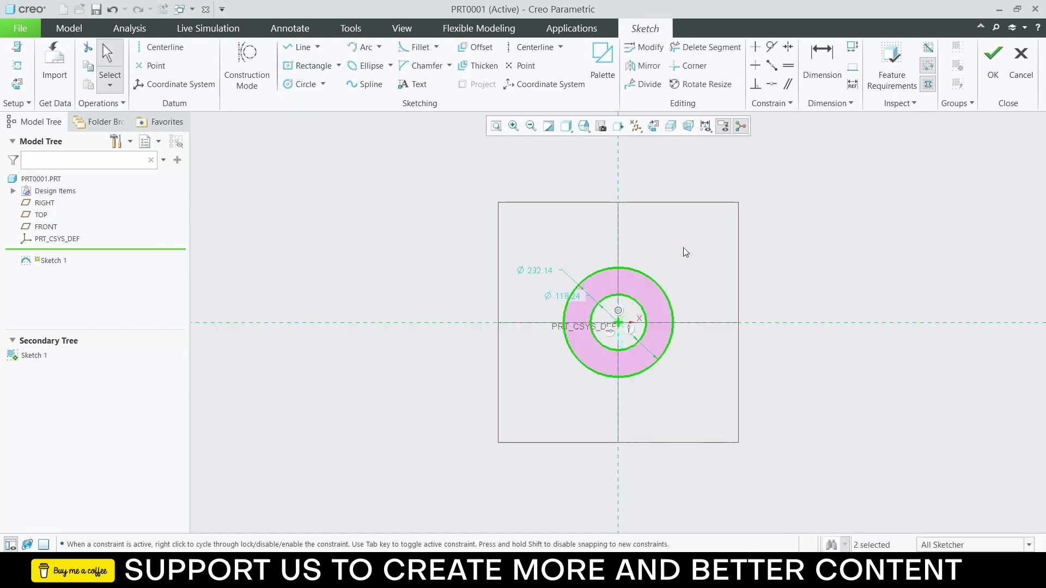
Step: Set the inner circle's diameter to 25 and the outer circle's diameter to 50
double_click(574, 296)
text(25)
key(Return)
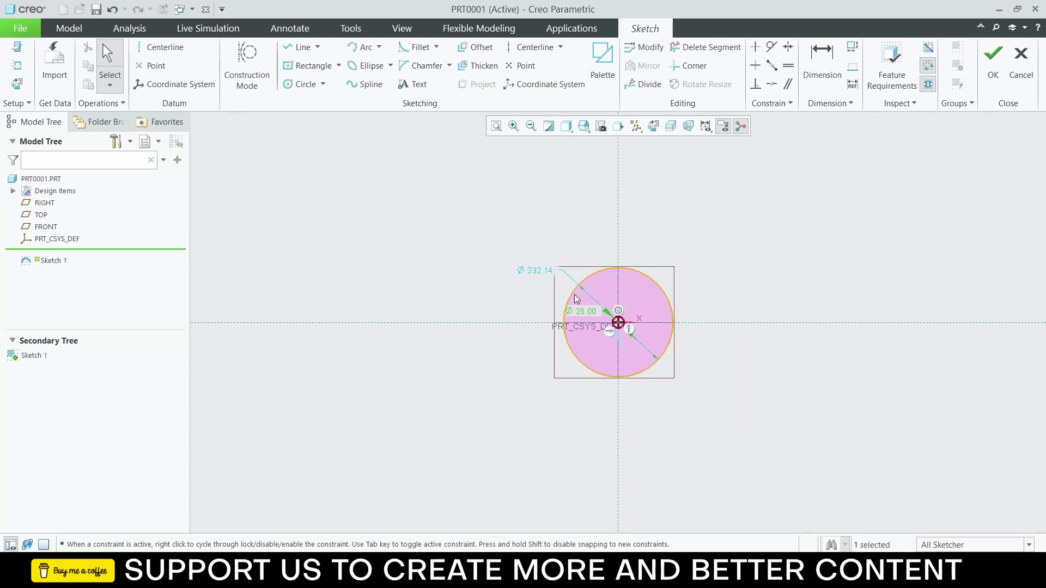
click(545, 278)
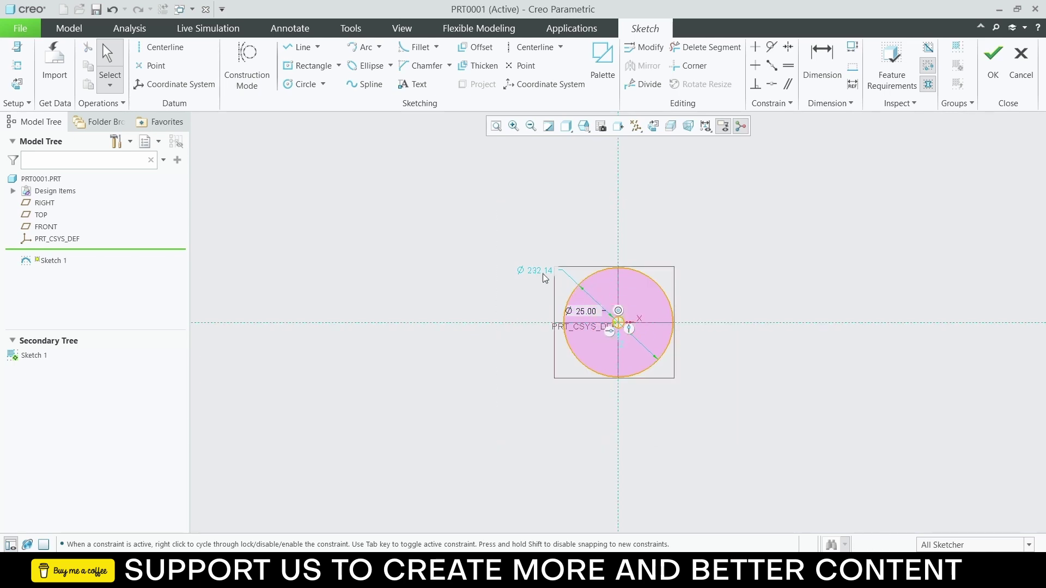
double_click(538, 275)
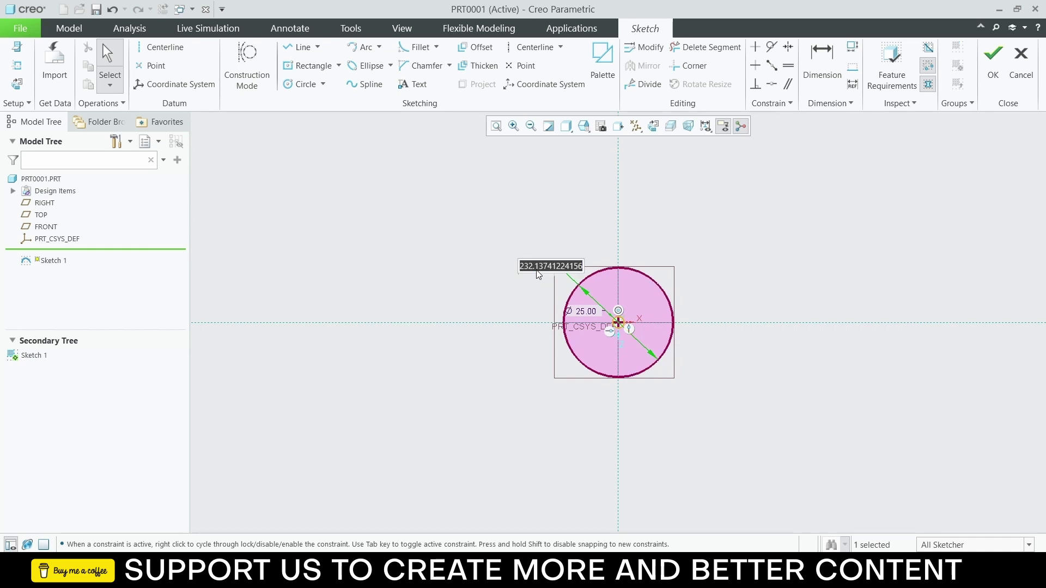
text(50)
key(Return)
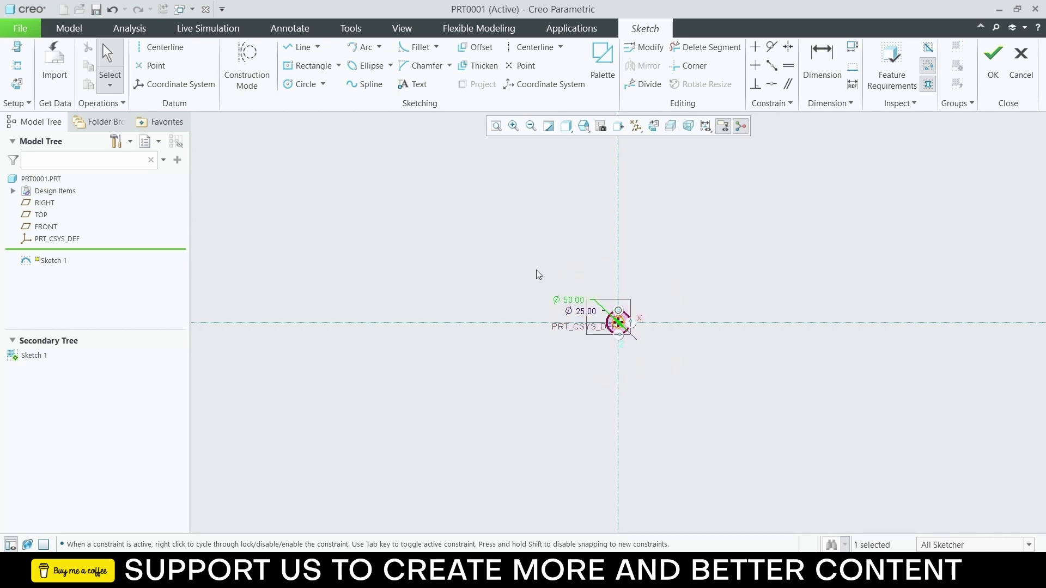
Step: Finish the sketch and extrude the ring profile symmetrically about the TOP plane to a depth of 50
scroll(604, 297, up, 3)
middle_drag(606, 299, 611, 321)
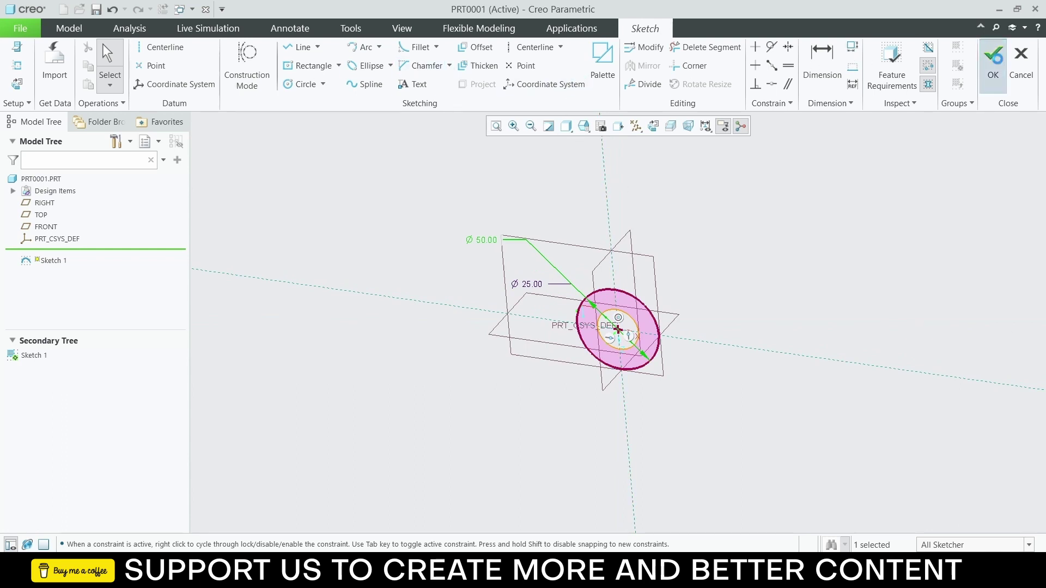
click(991, 61)
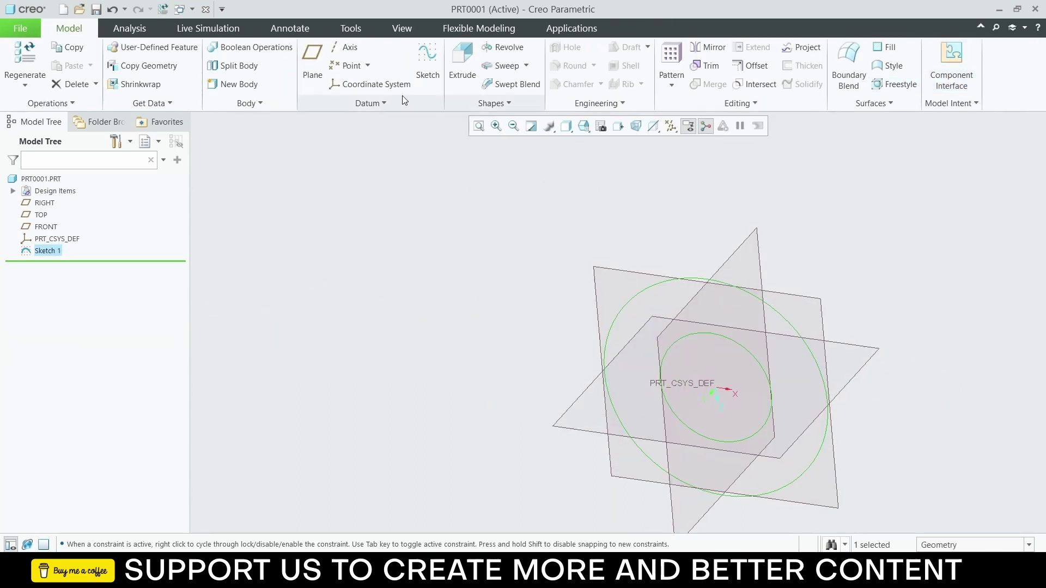
click(472, 87)
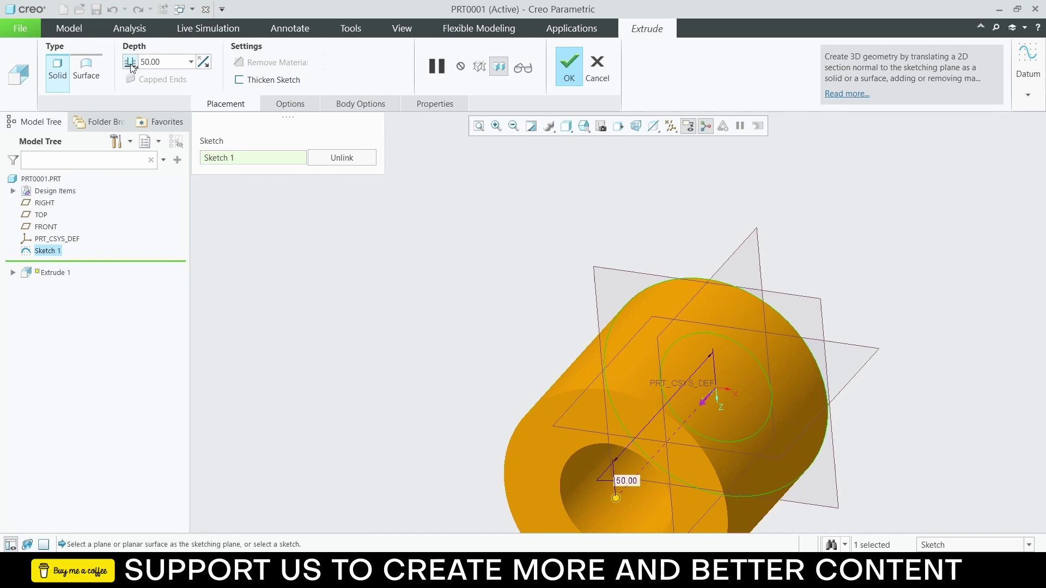
click(131, 63)
click(148, 91)
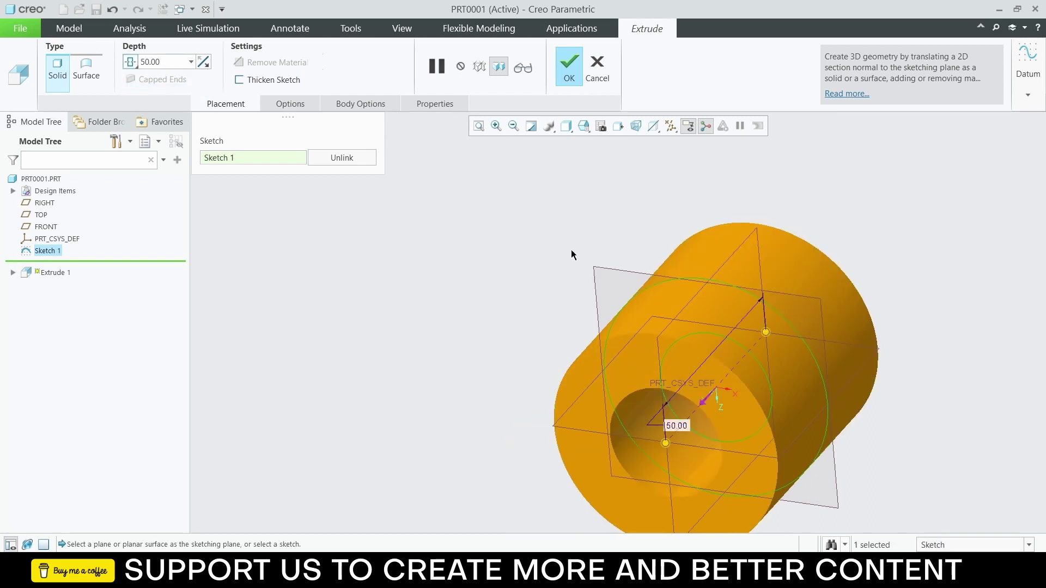
middle_drag(572, 251, 529, 261)
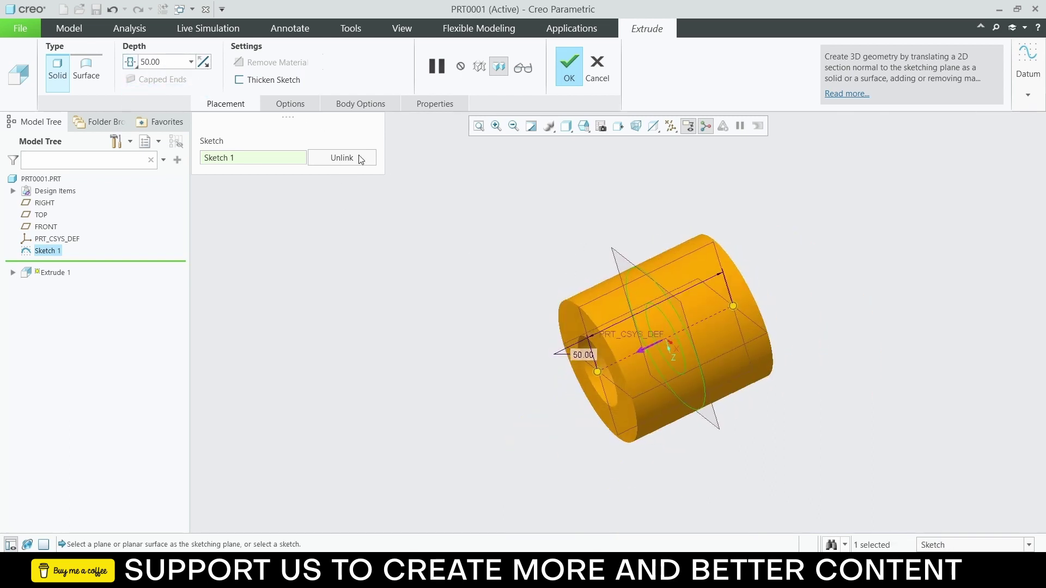
click(566, 75)
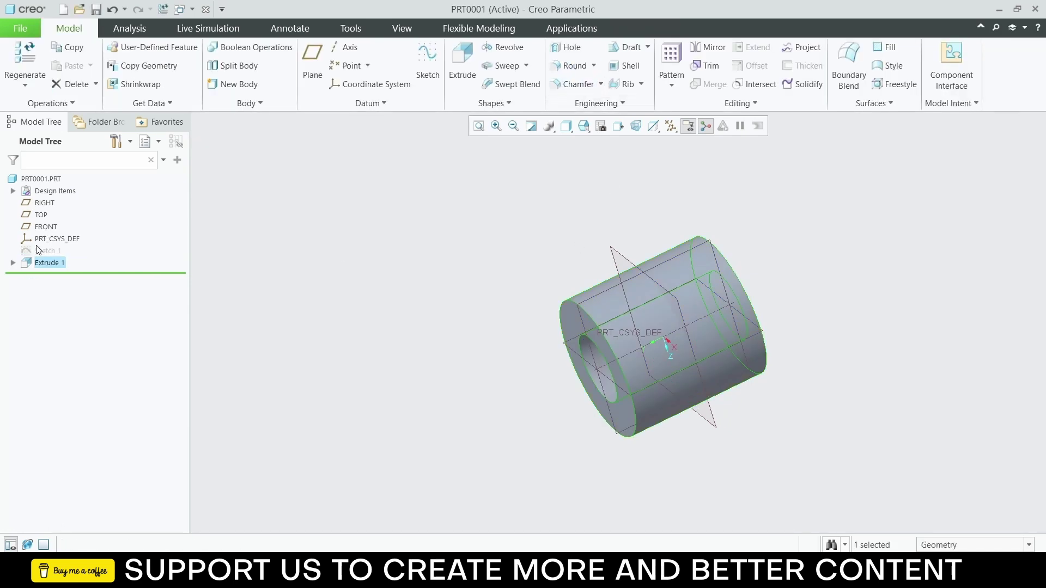
Step: Sketch two concentric circles about 16 and 41 in diameter on the RIGHT plane, centred on the midpoint of the cylinder's upper edge
click(614, 277)
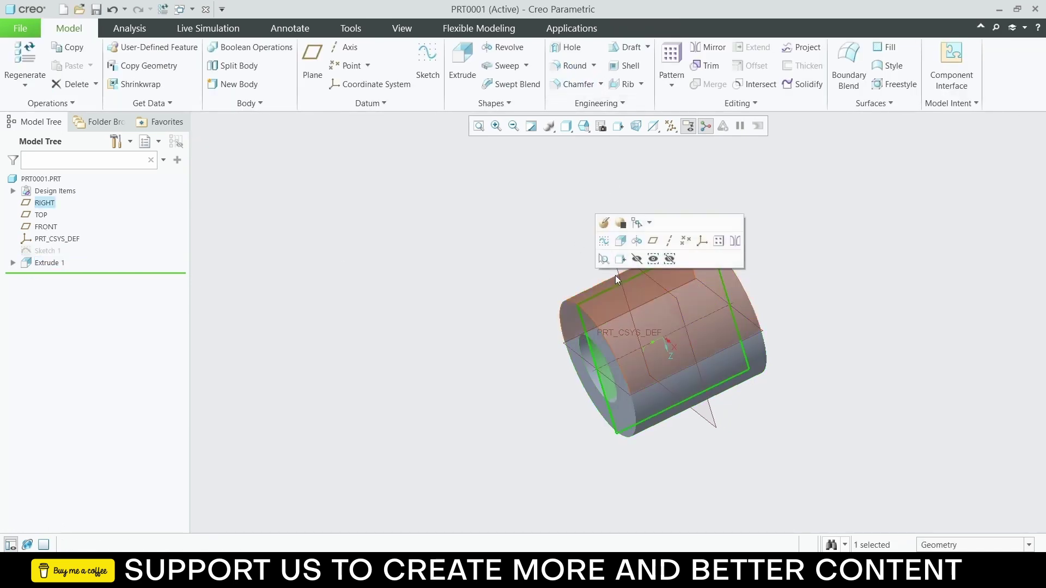
click(622, 261)
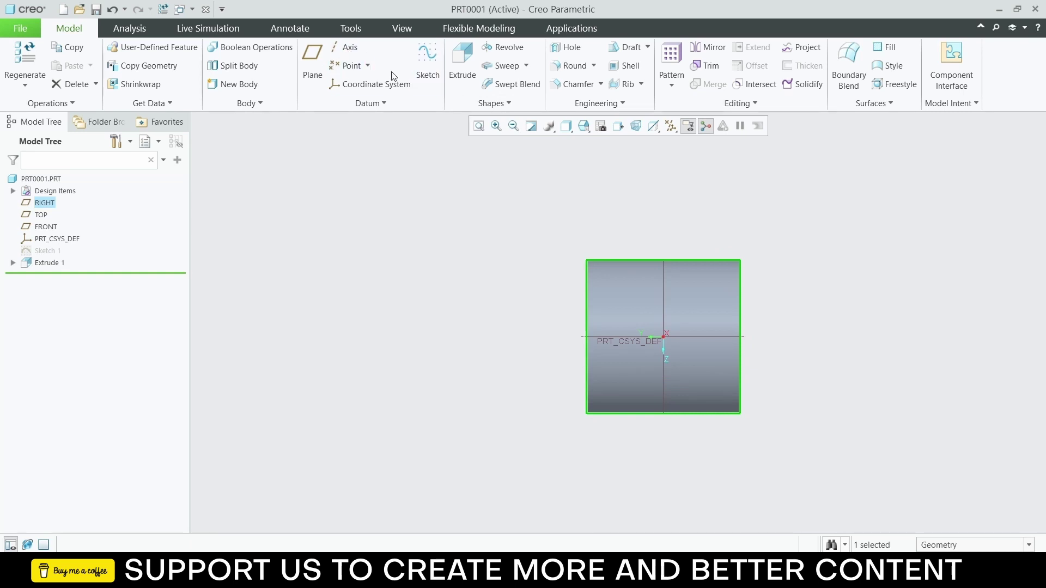
click(430, 58)
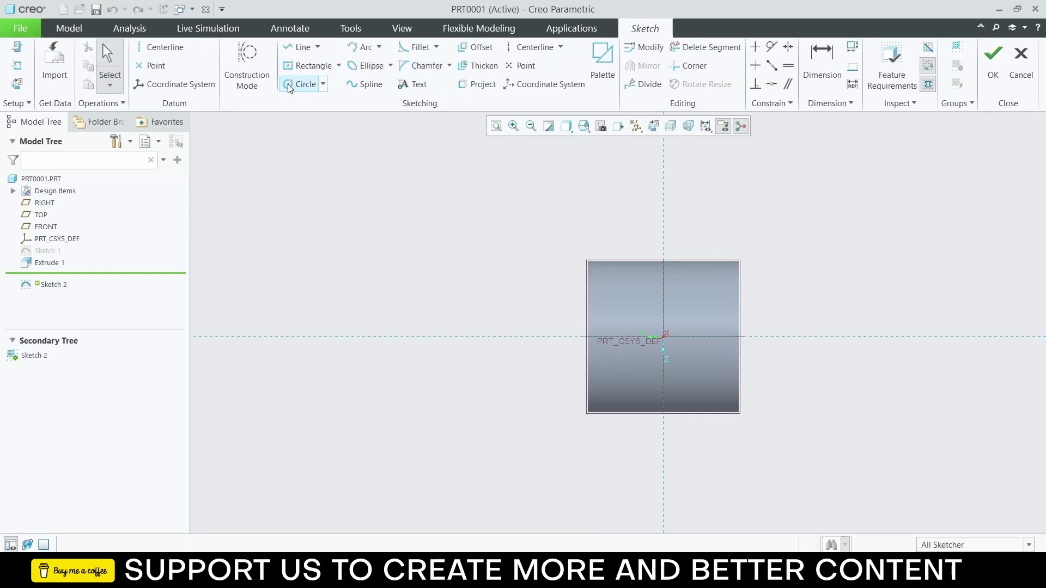
click(304, 84)
click(664, 262)
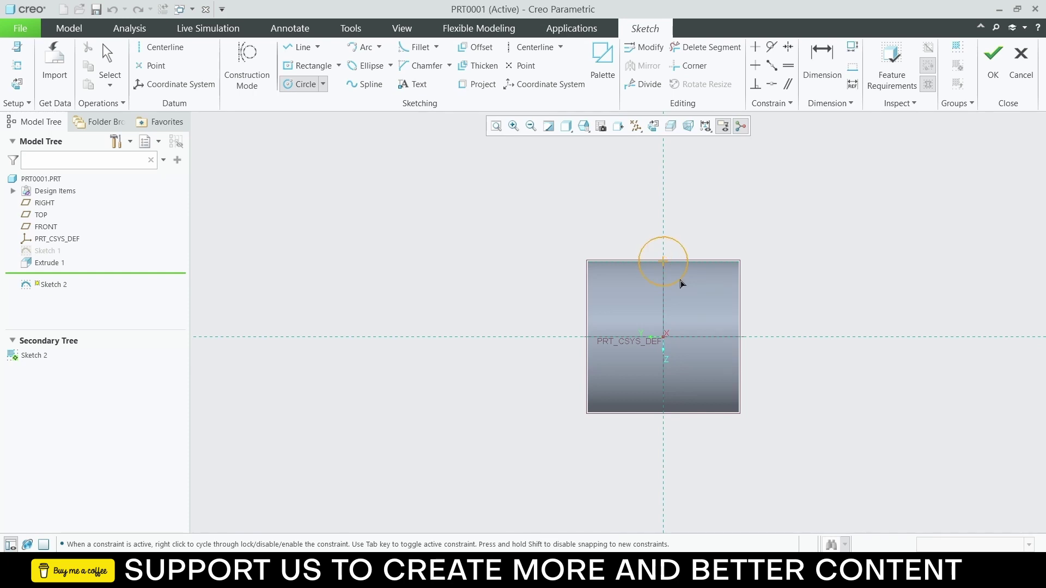
click(681, 281)
click(663, 262)
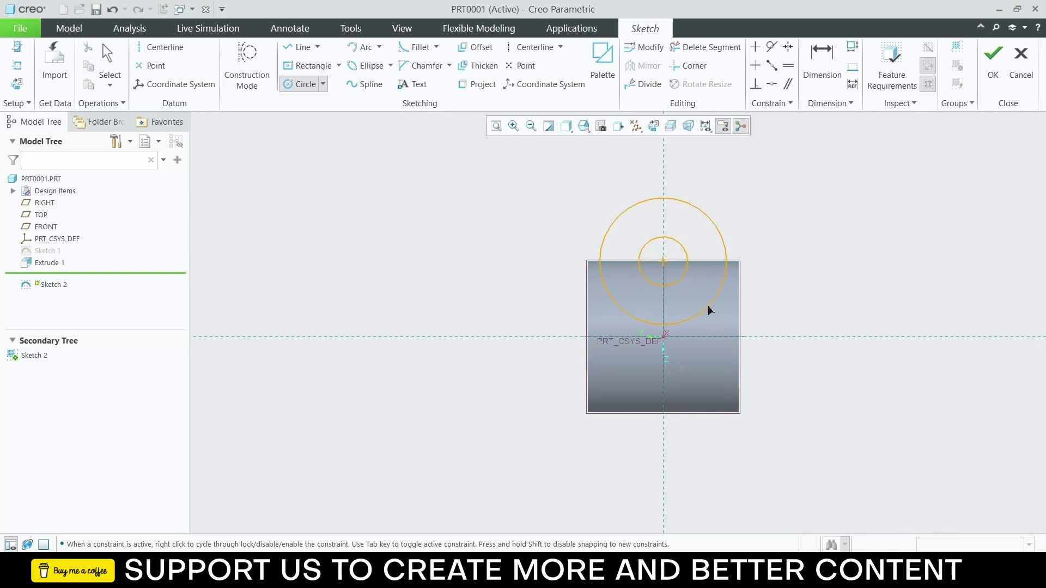
click(705, 308)
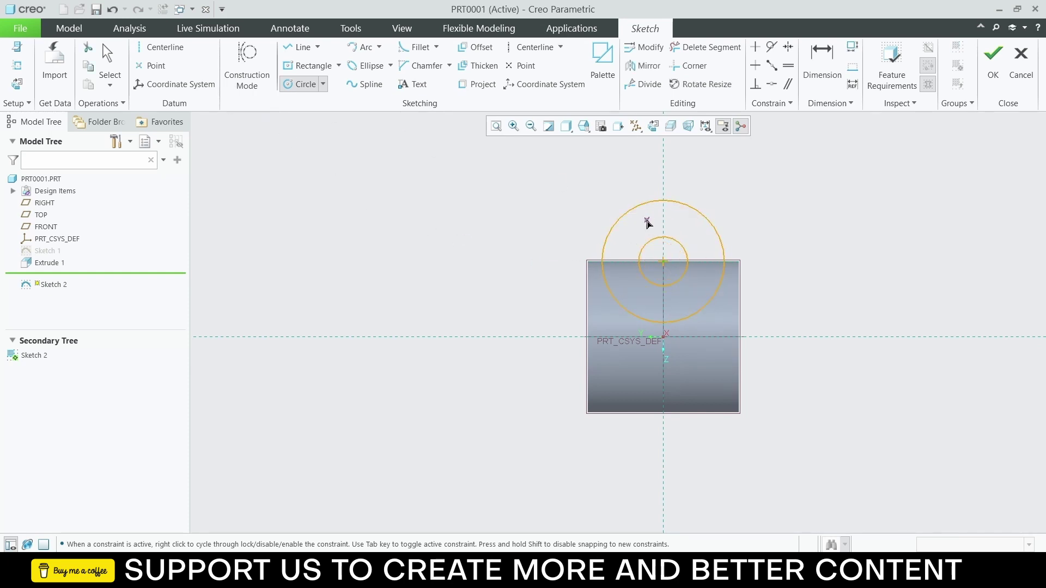
middle_click(558, 196)
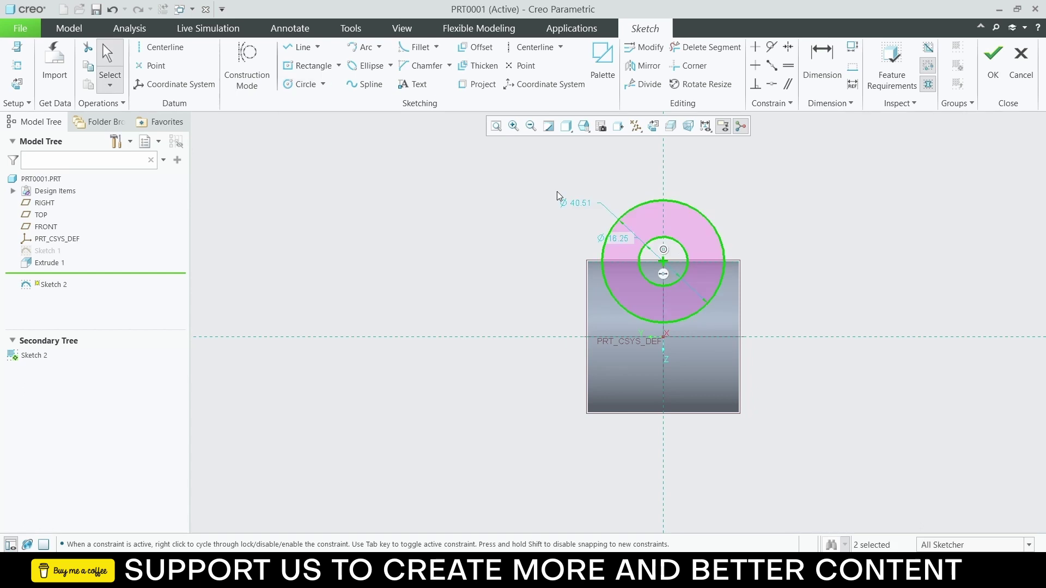
Step: Set the inner circle's diameter to 25 and the outer circle's diameter to 50, and finish the sketch
double_click(626, 239)
text(2)
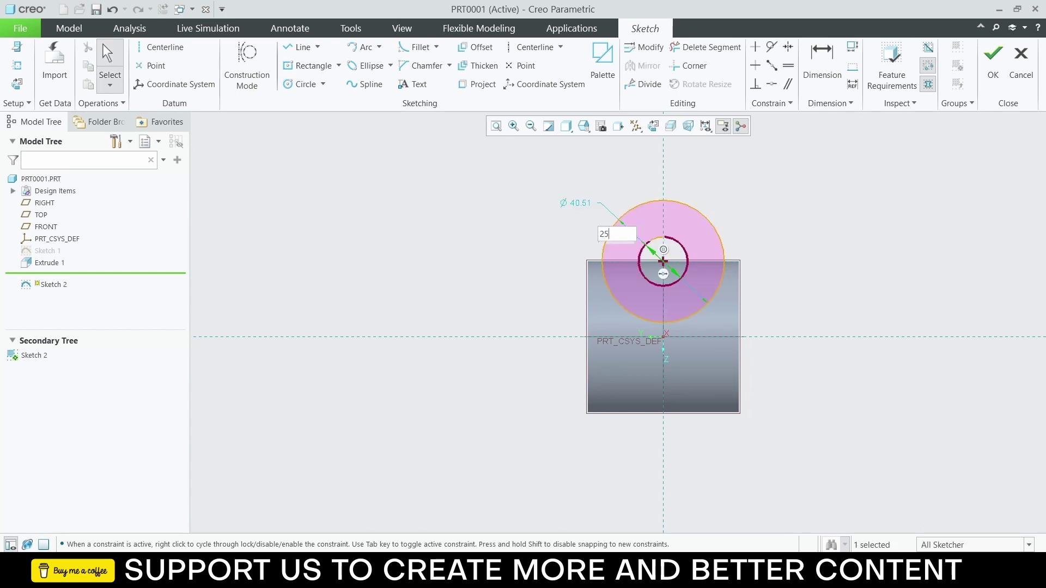
text(5)
key(Return)
double_click(586, 200)
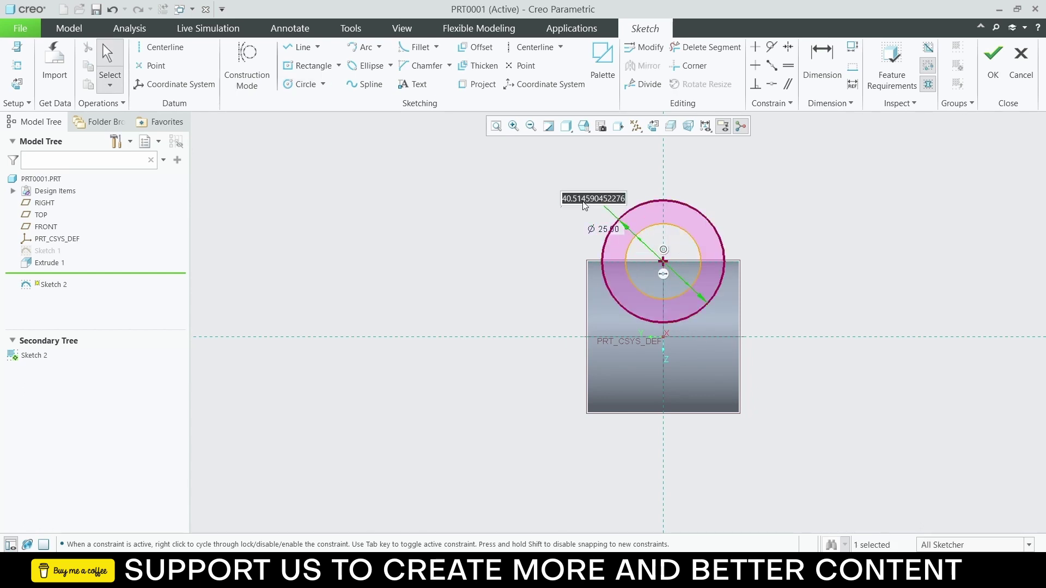
text(50)
key(Return)
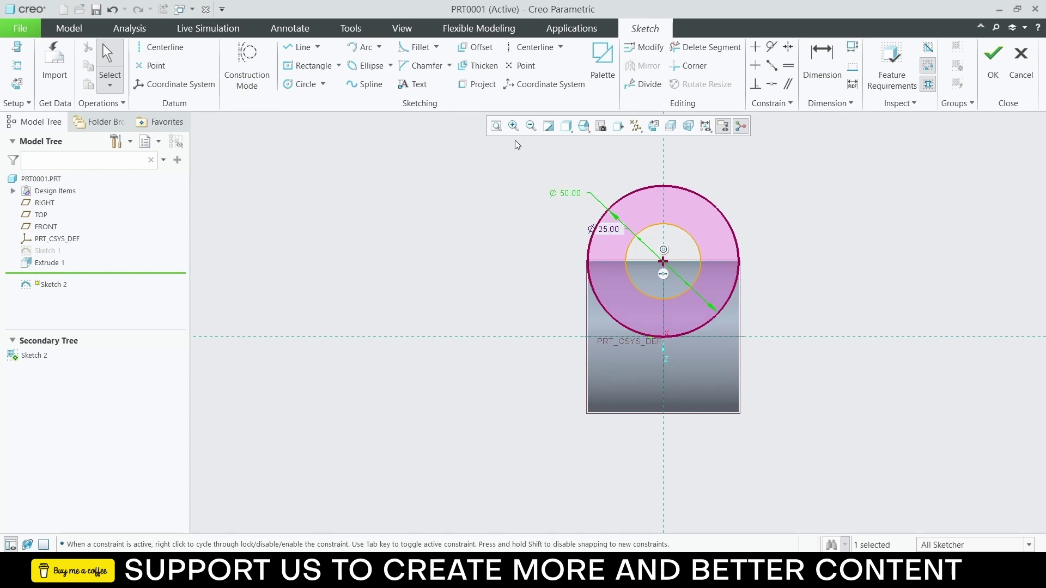
key(ctrl+d)
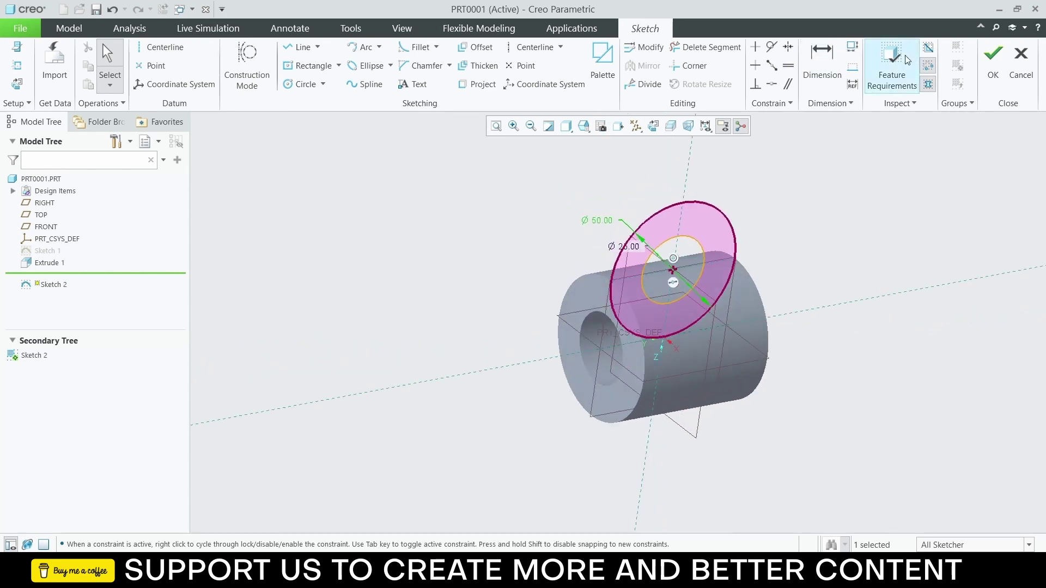
click(993, 60)
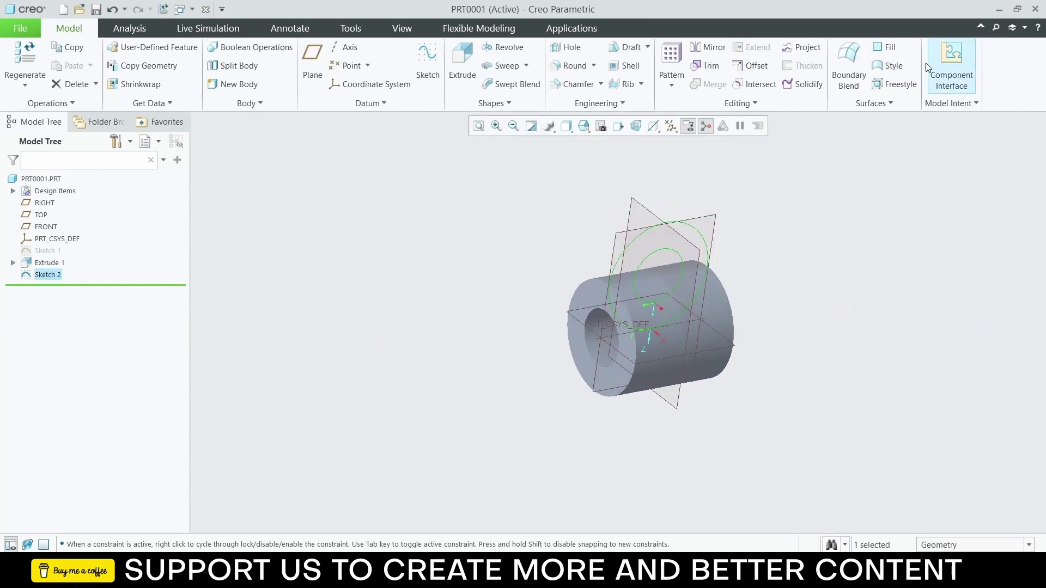
Step: Extrude the second ring profile symmetrically about the RIGHT plane to a depth of 50
click(462, 64)
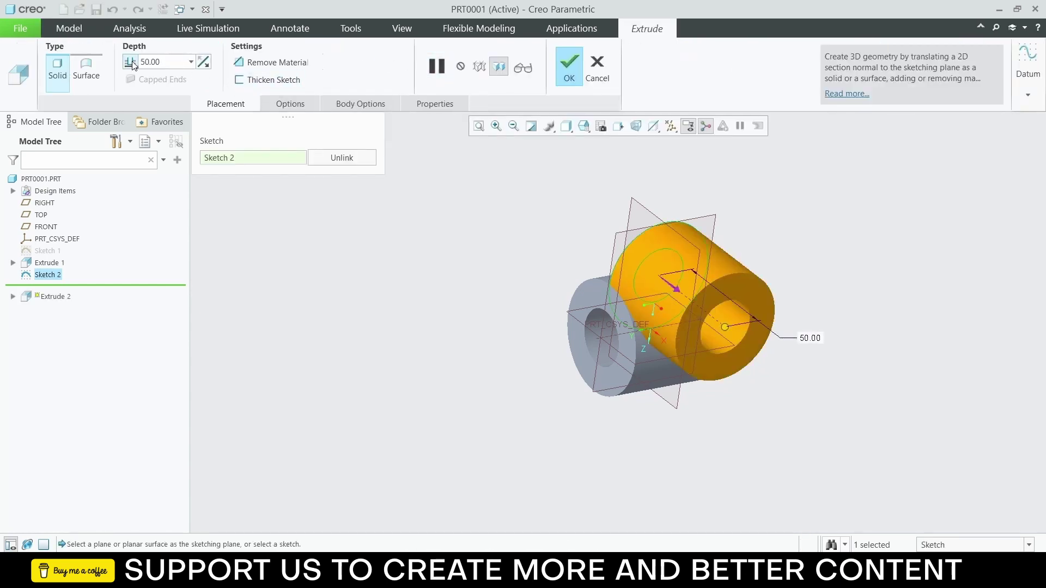
click(133, 62)
click(146, 91)
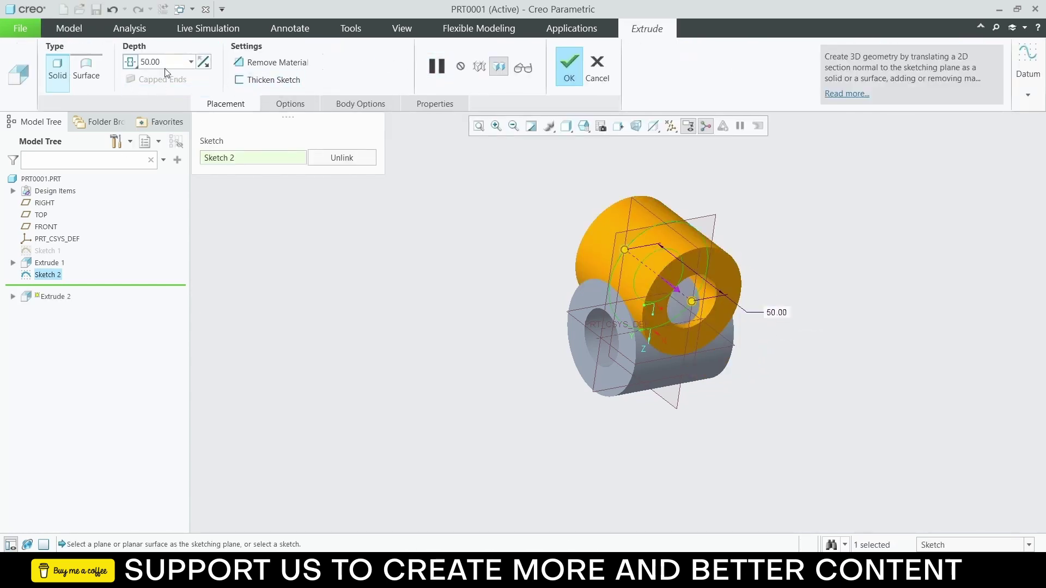
click(570, 79)
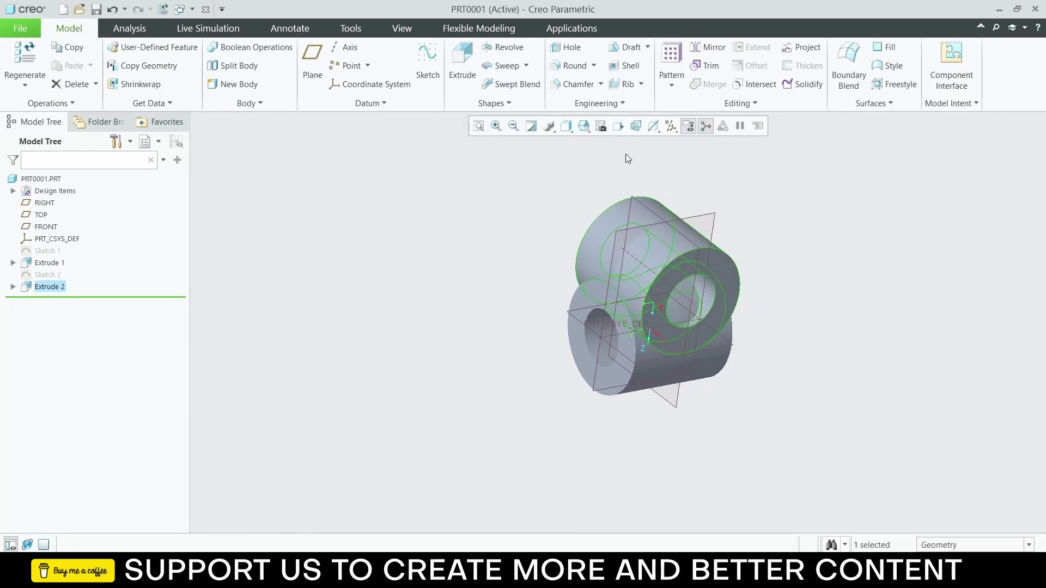
Step: Sketch a circle matching the bore on the second cylinder's end face, centred on the bore, and finish the sketch
middle_drag(727, 267, 691, 230)
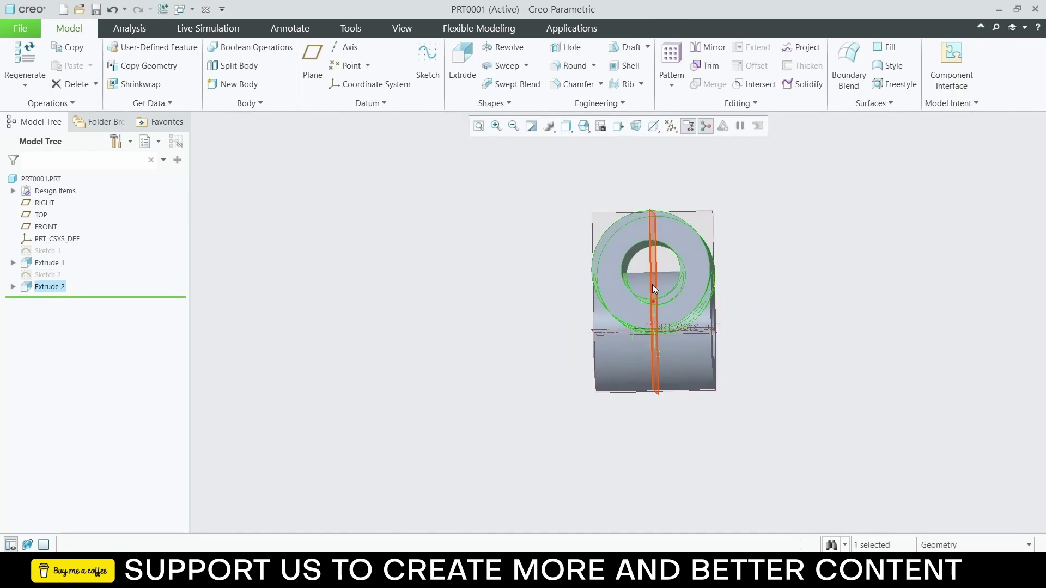
click(701, 256)
click(727, 220)
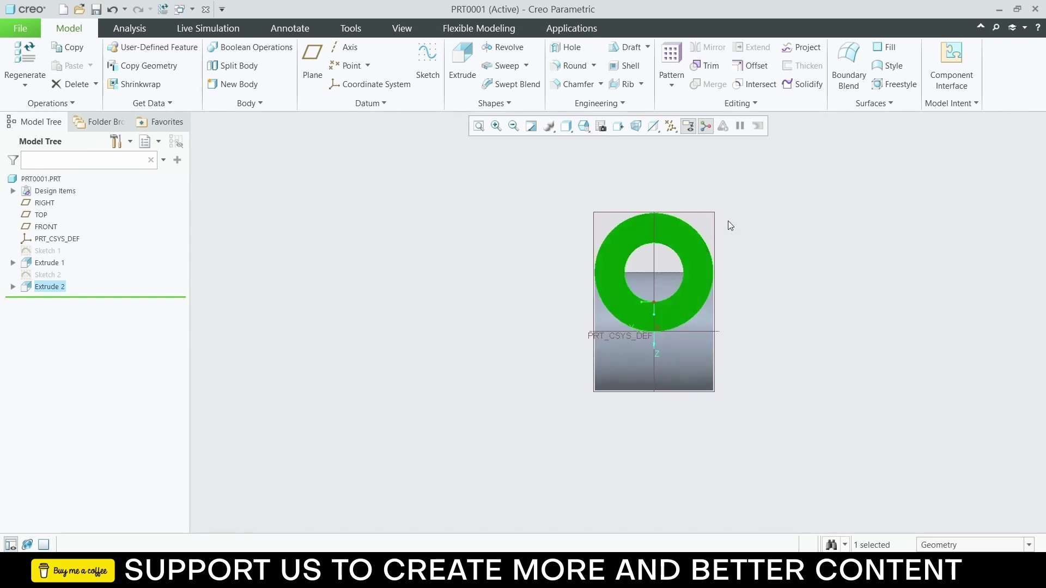
click(428, 59)
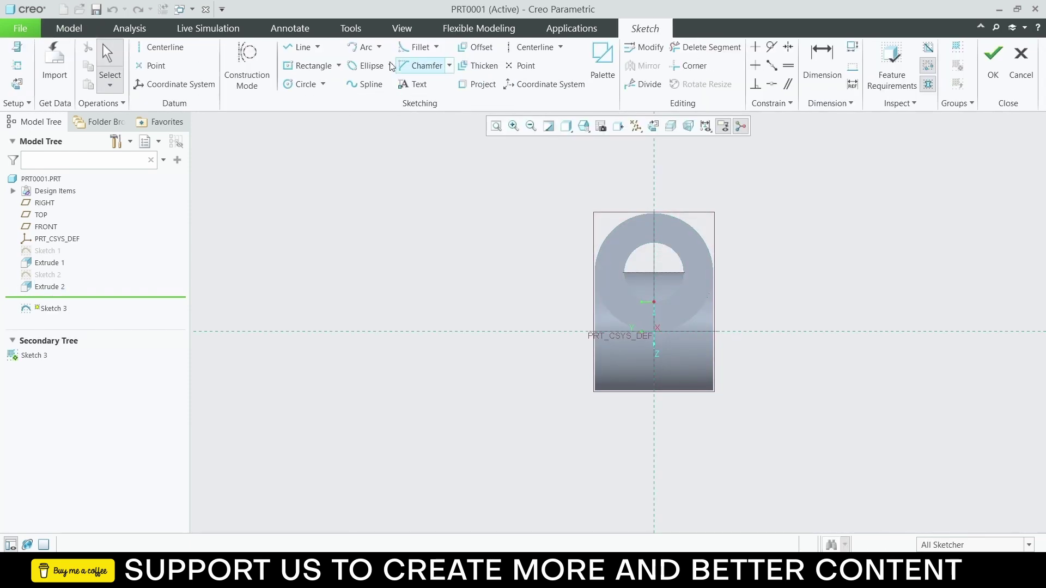
click(299, 83)
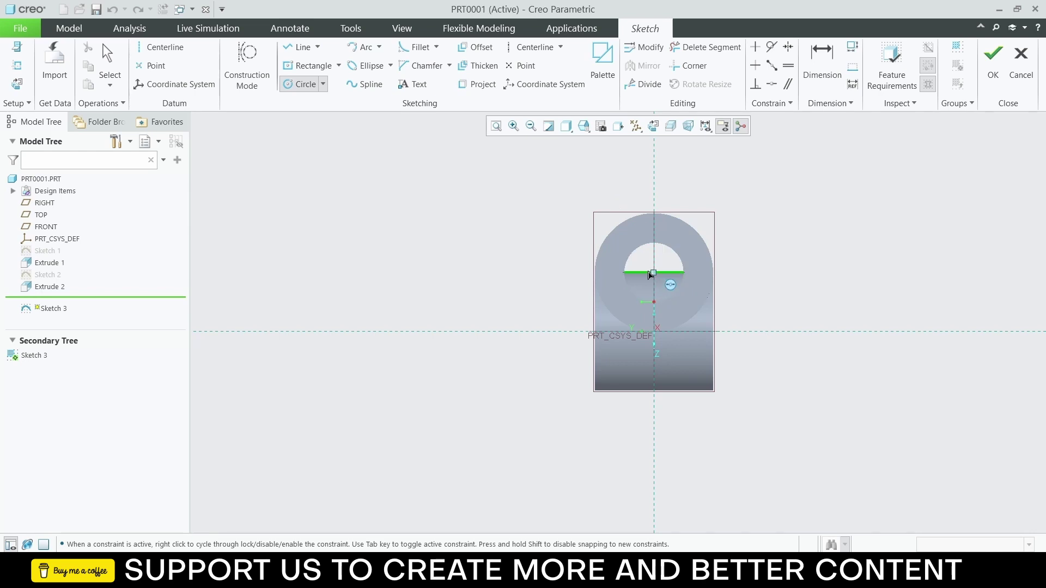
click(654, 273)
click(684, 282)
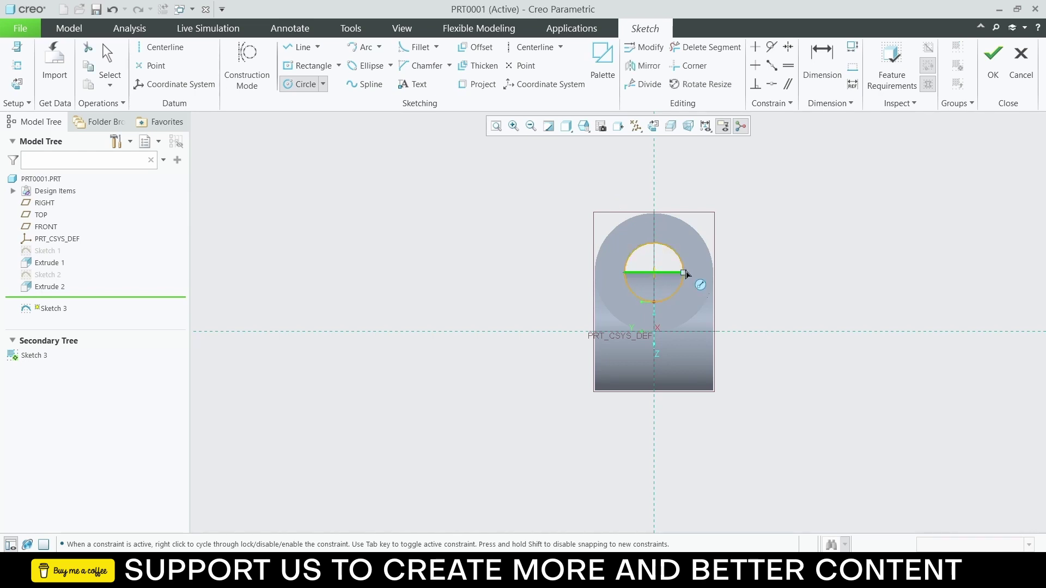
middle_click(788, 264)
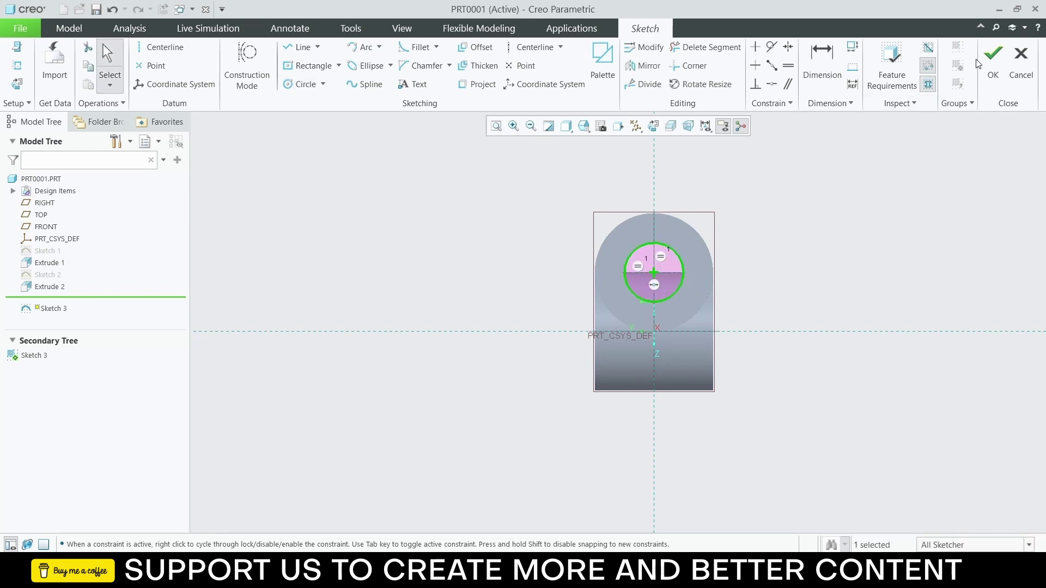
click(992, 60)
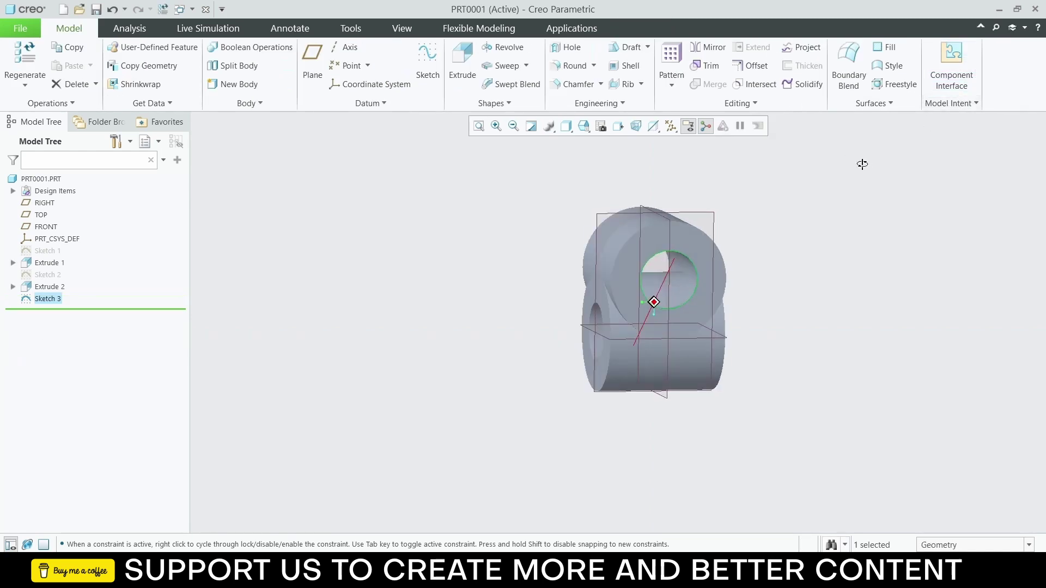
Step: Extrude the bore circle as a Remove Material cut with Through All depth to clear the second cylinder's hole
click(466, 63)
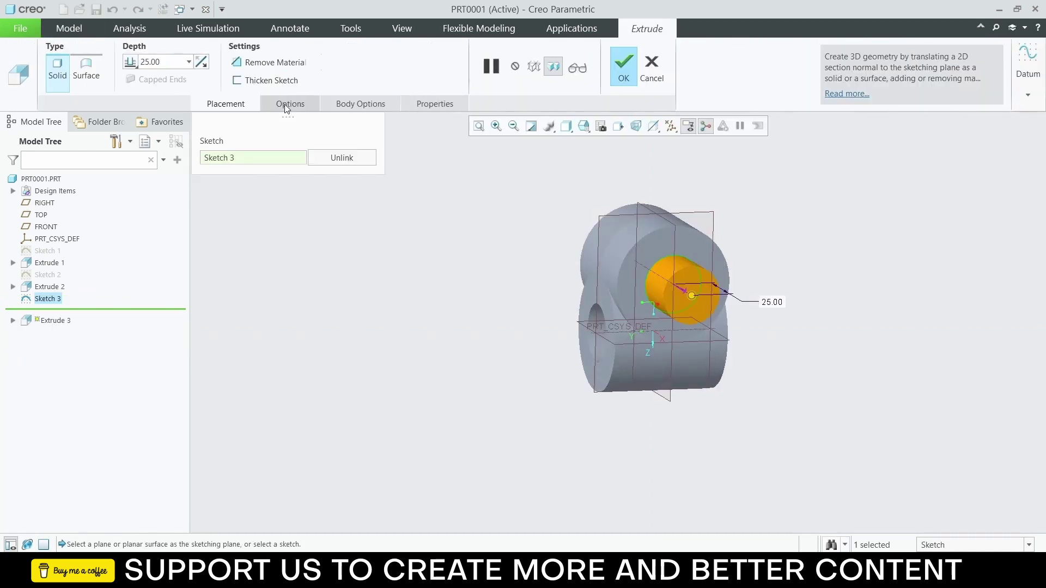
click(252, 64)
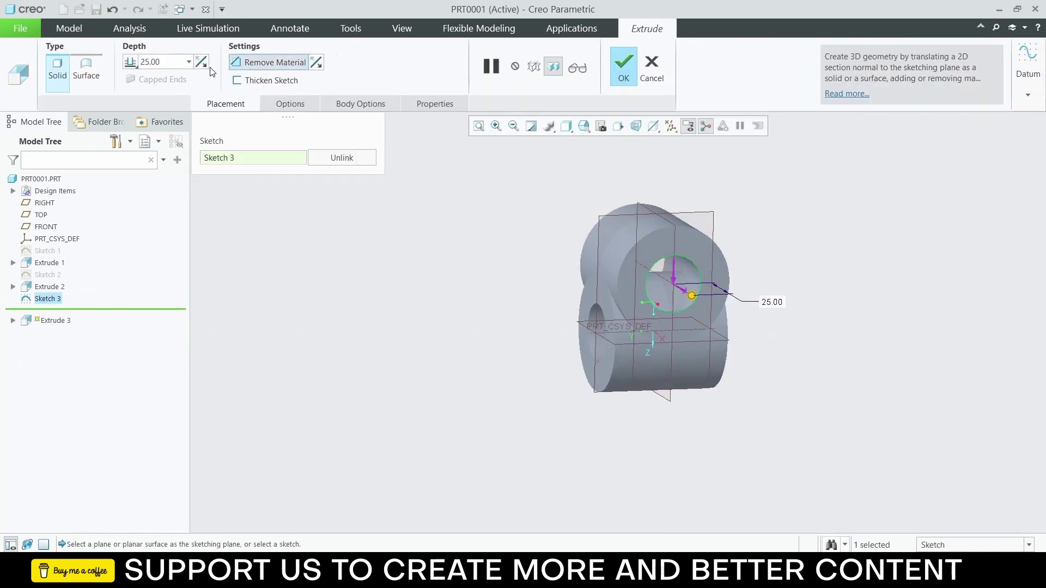
click(130, 61)
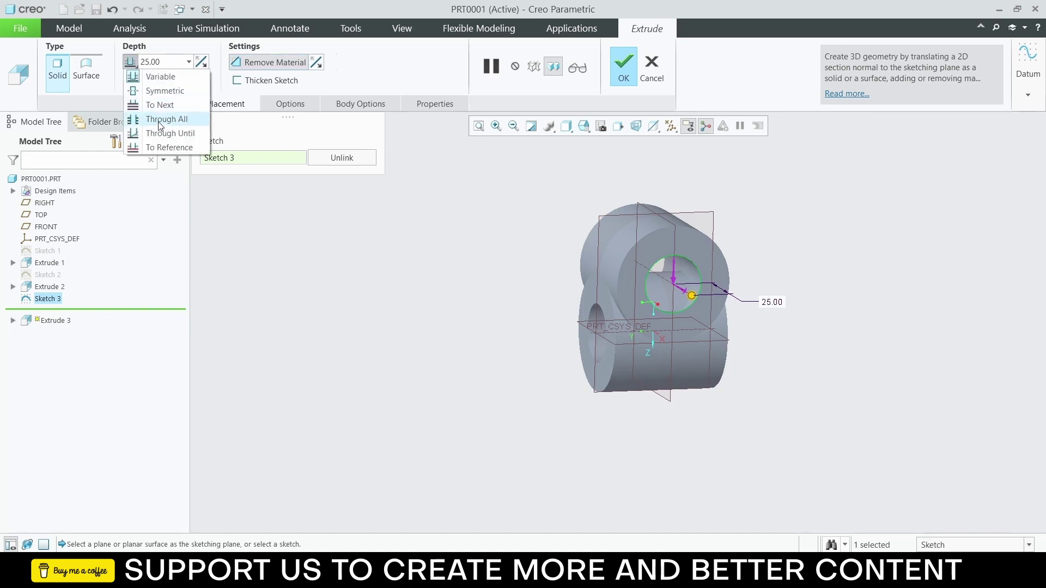
click(161, 119)
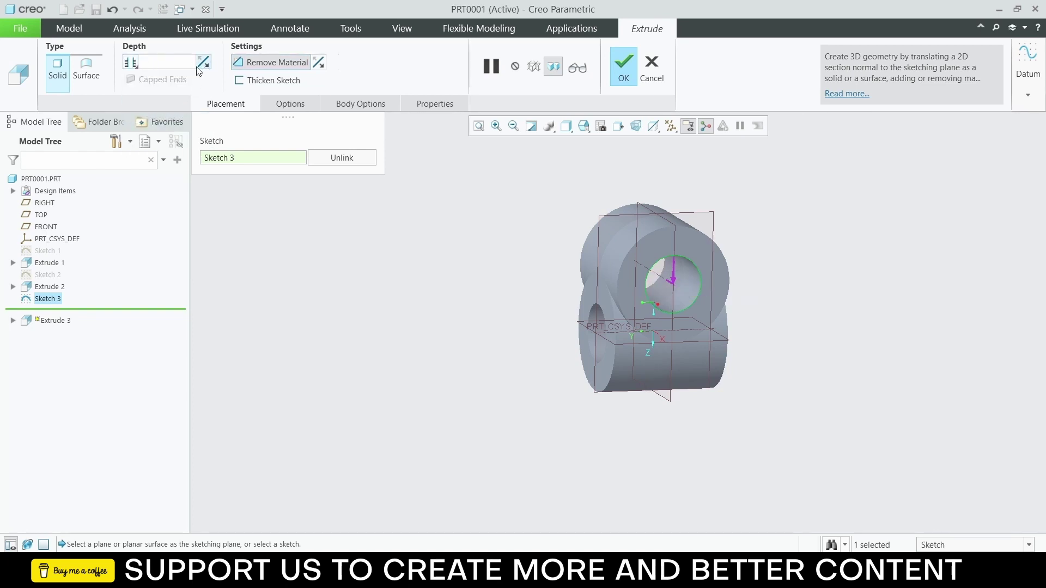
click(622, 64)
Step: Sketch a circle matching the bore on the first cylinder's end face, centred on the bore, and finish the sketch
middle_drag(584, 218, 815, 262)
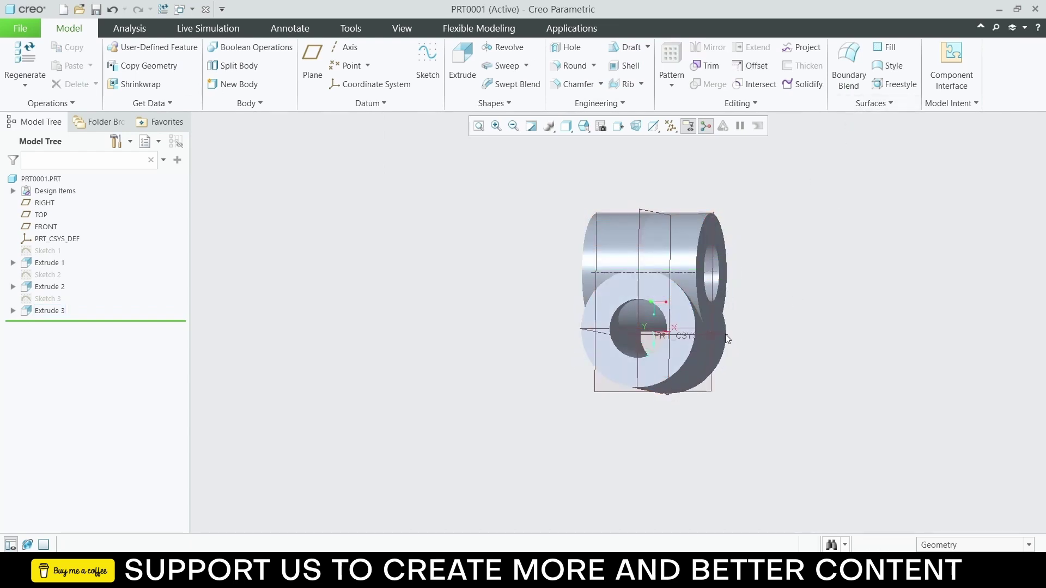
scroll(681, 305, down, 4)
click(652, 279)
click(678, 243)
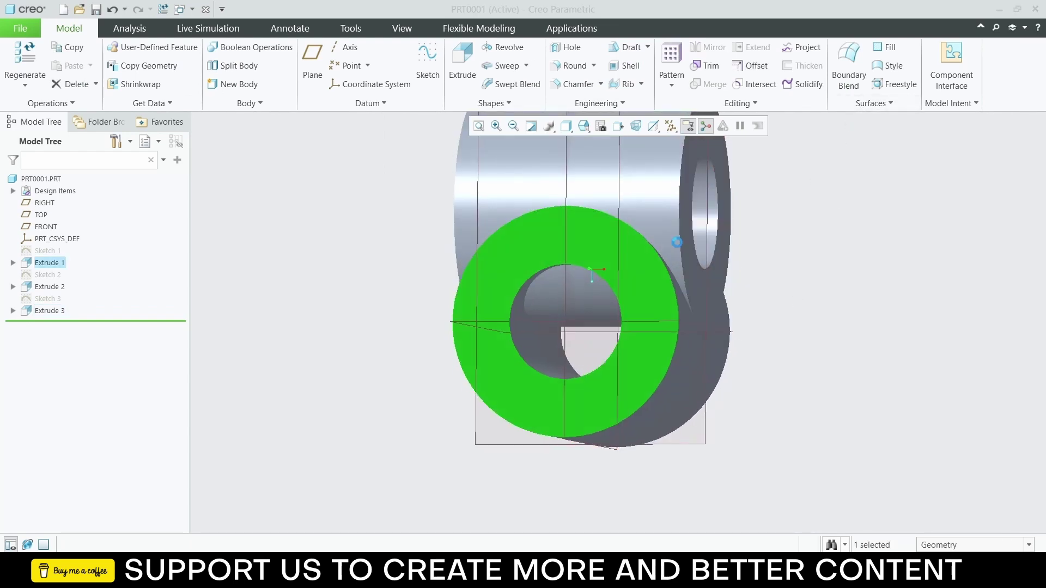
click(439, 80)
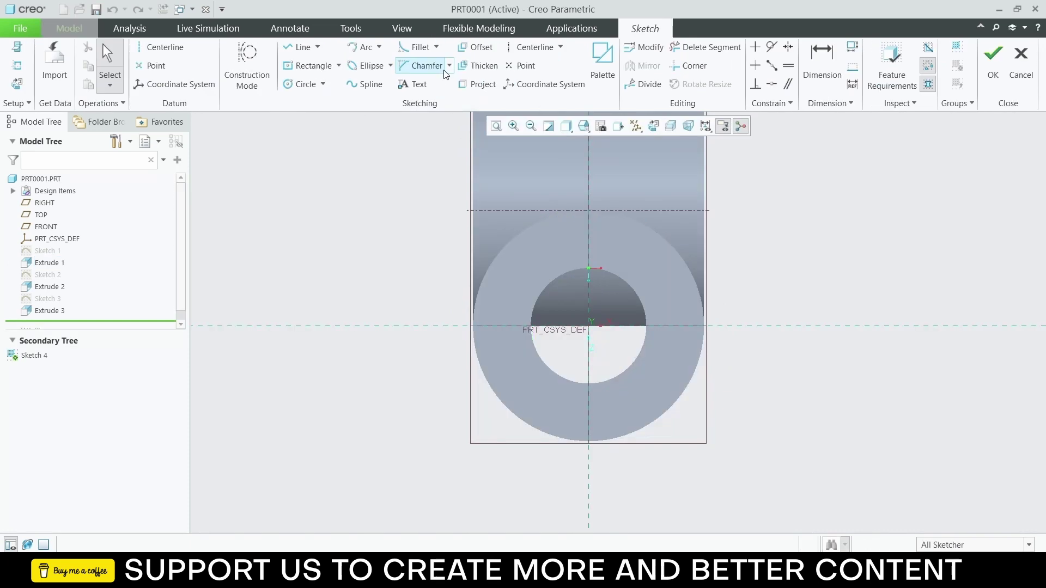
click(303, 84)
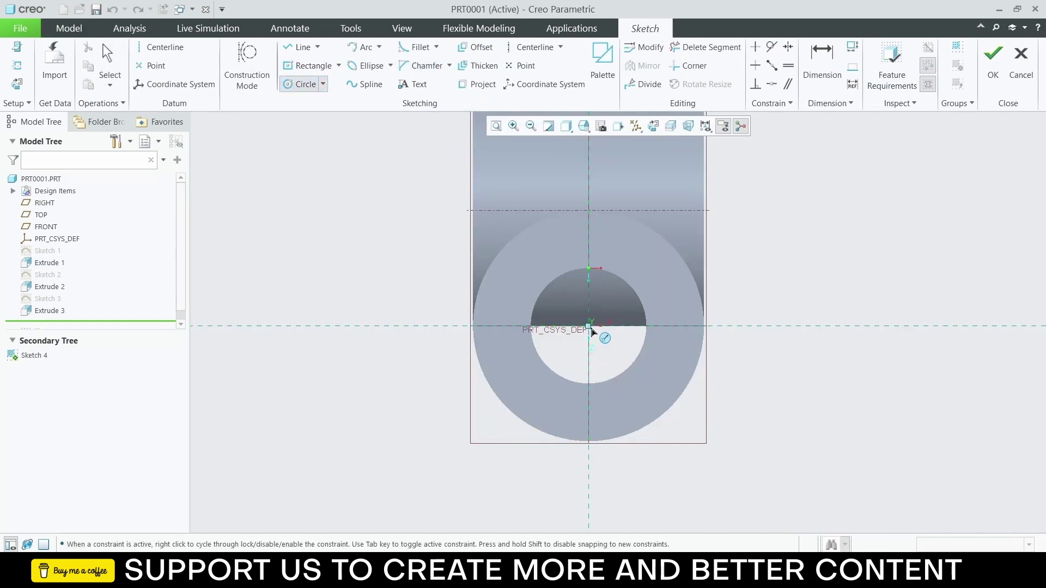
click(589, 327)
click(635, 294)
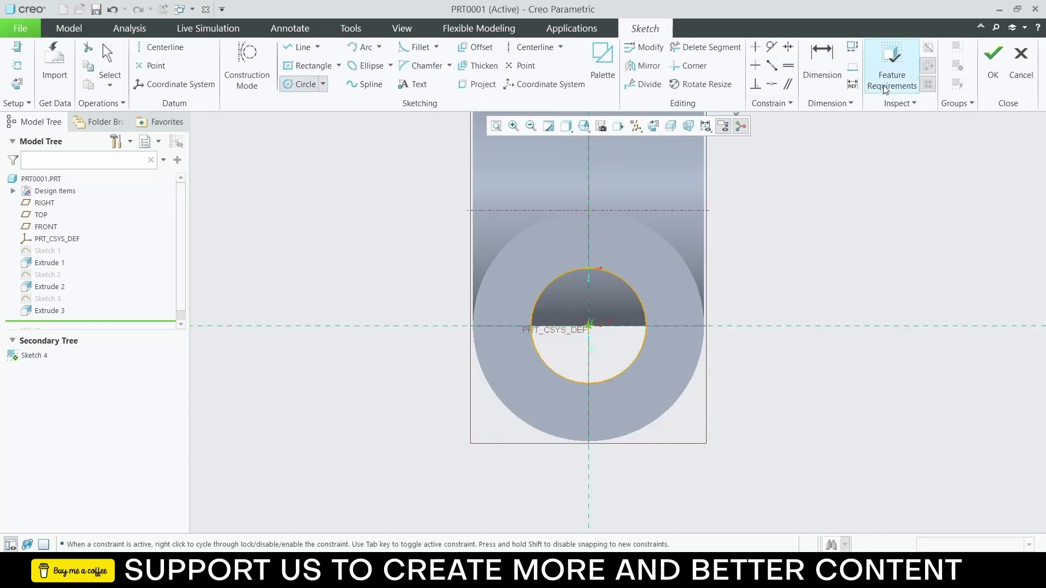
click(993, 63)
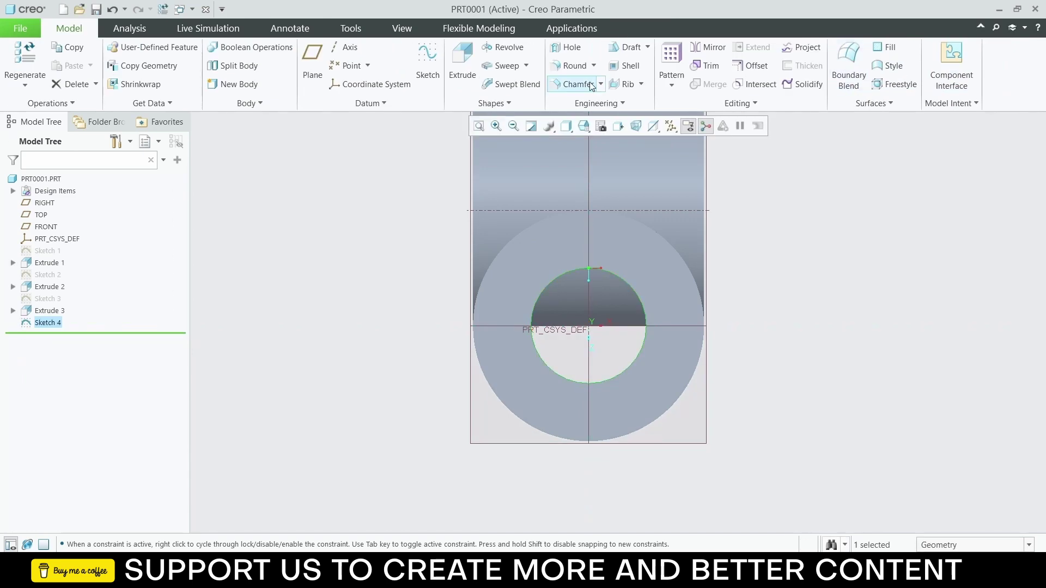
Step: Extrude the circle as a Remove Material cut with Through All depth to clear the first cylinder's bore
click(477, 74)
click(234, 68)
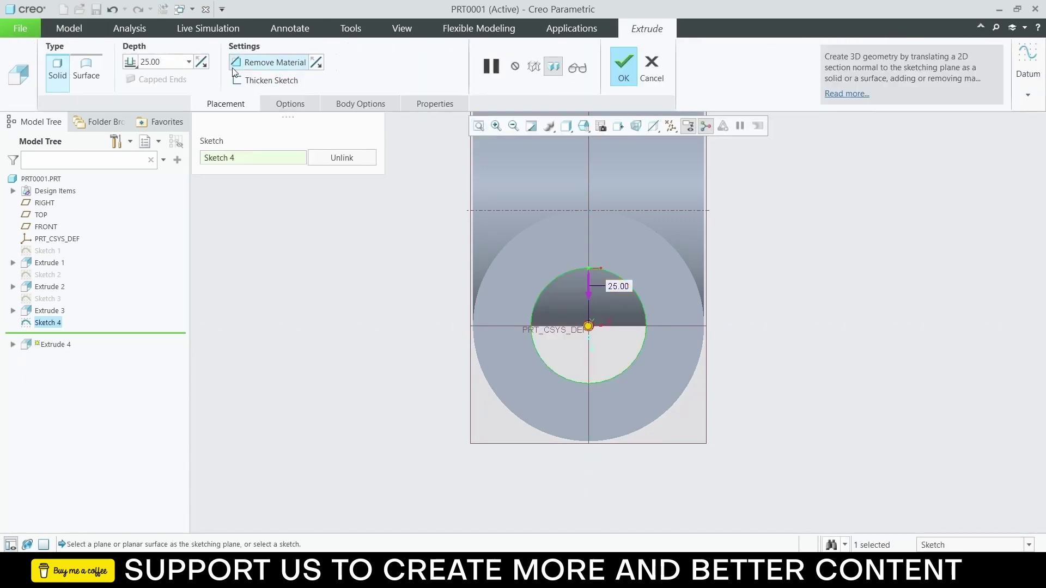
click(136, 65)
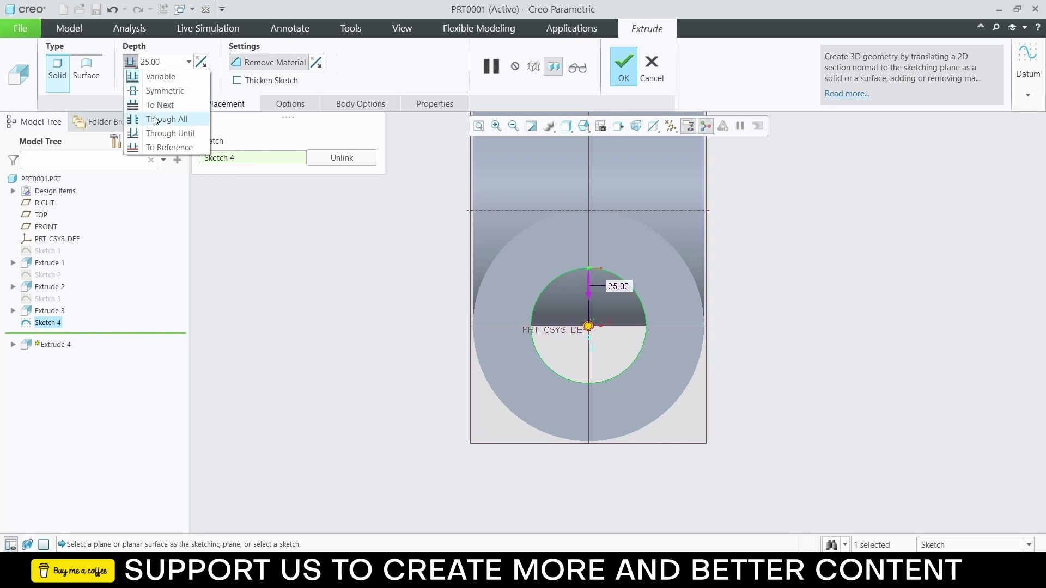
click(143, 119)
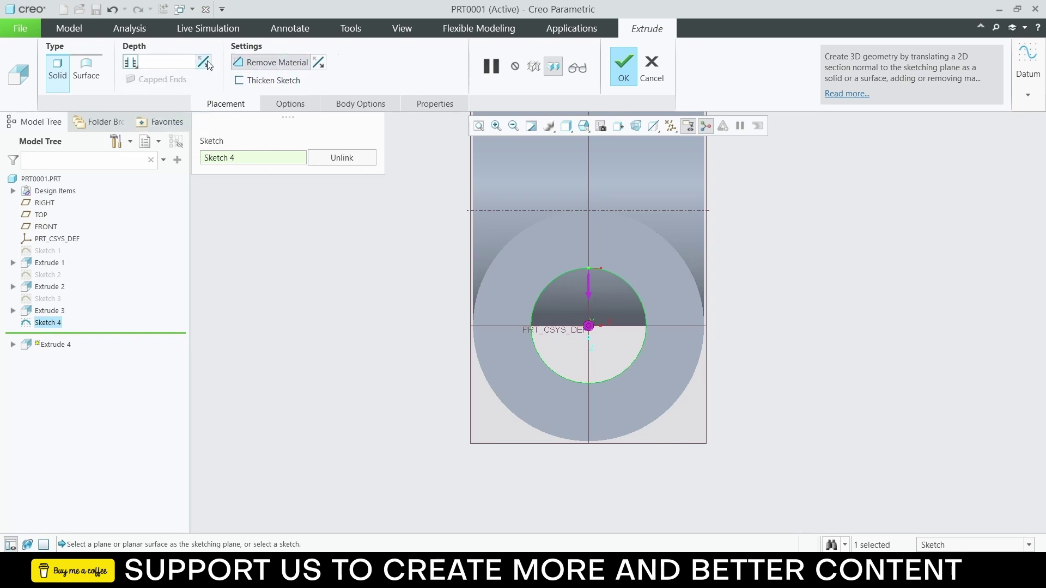
click(623, 67)
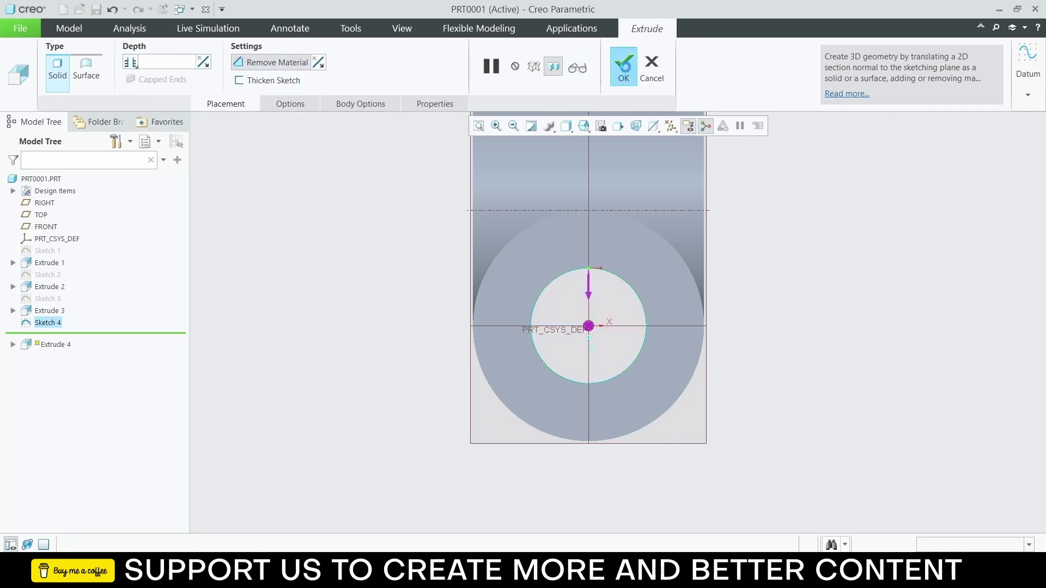
middle_drag(718, 221, 659, 256)
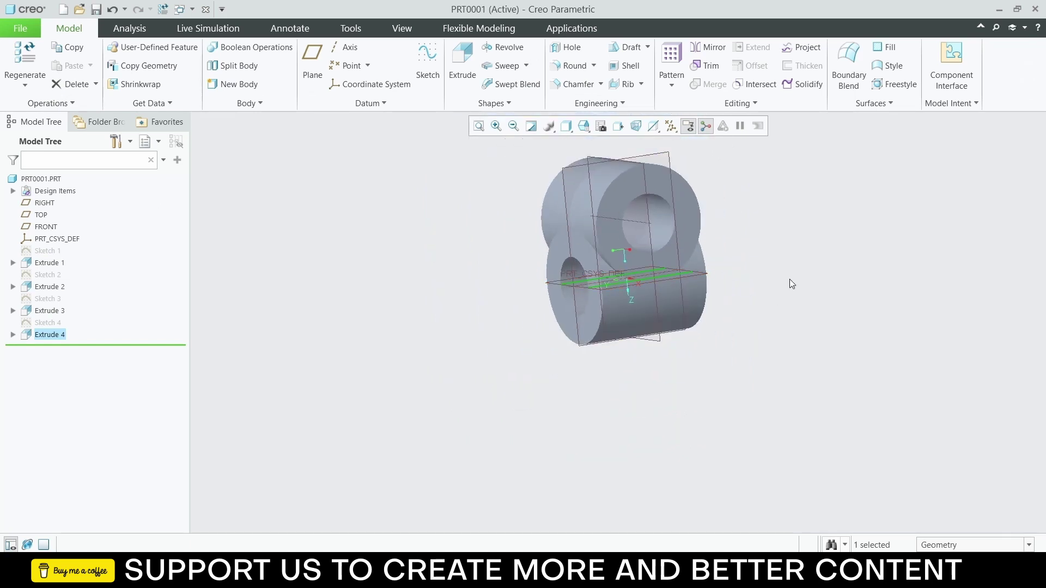
mouse_move(789, 283)
middle_down()
mouse_move(716, 259)
mouse_move(796, 321)
mouse_move(787, 305)
middle_up()
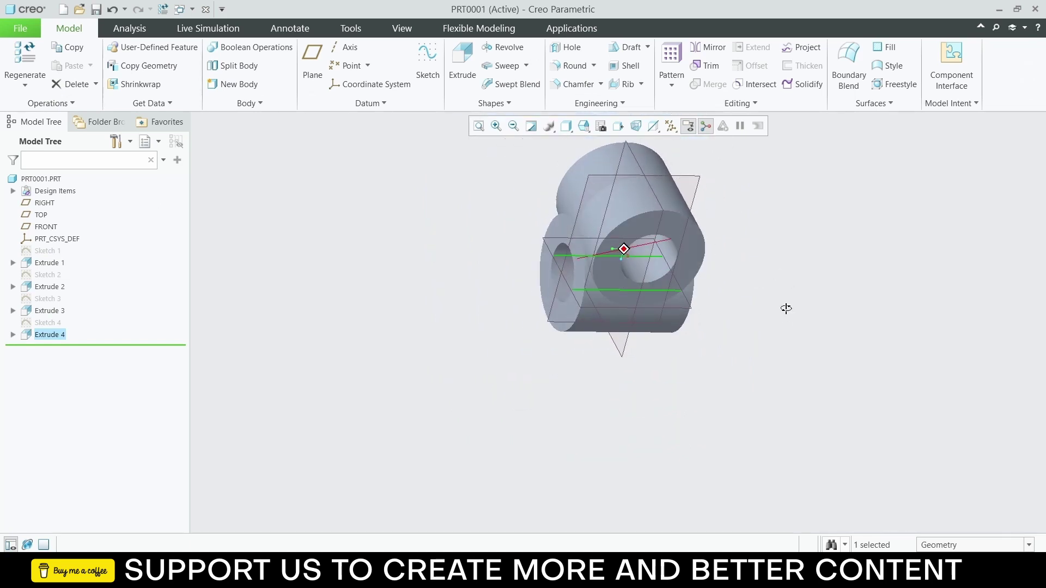
click(20, 29)
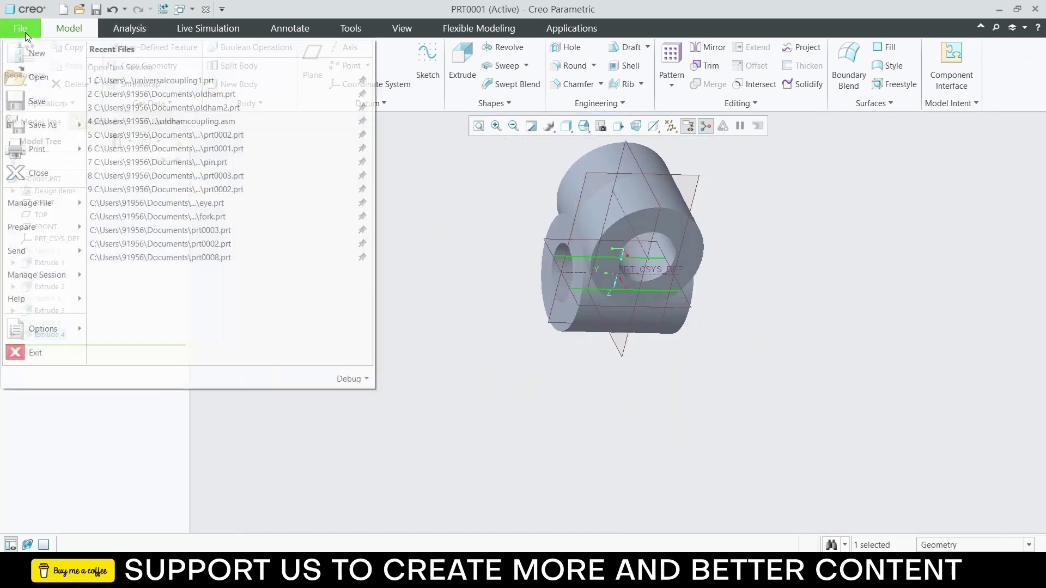
mouse_move(39, 128)
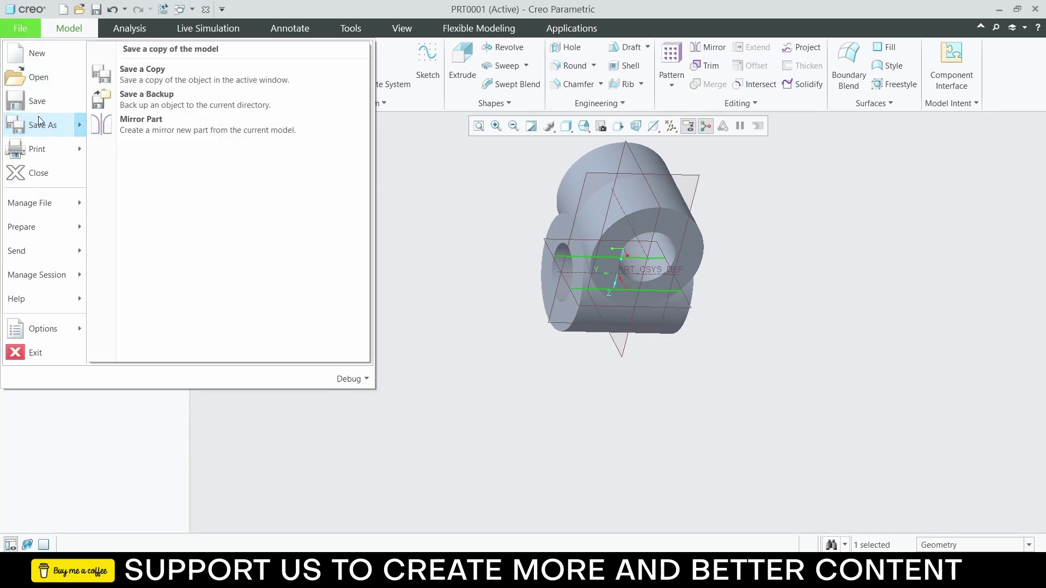
click(41, 125)
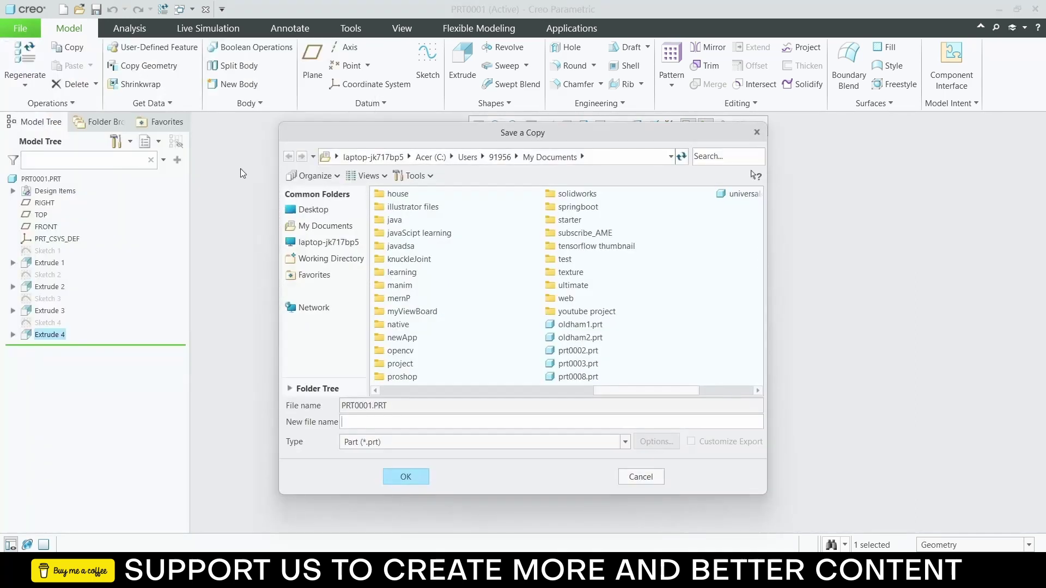
double_click(474, 408)
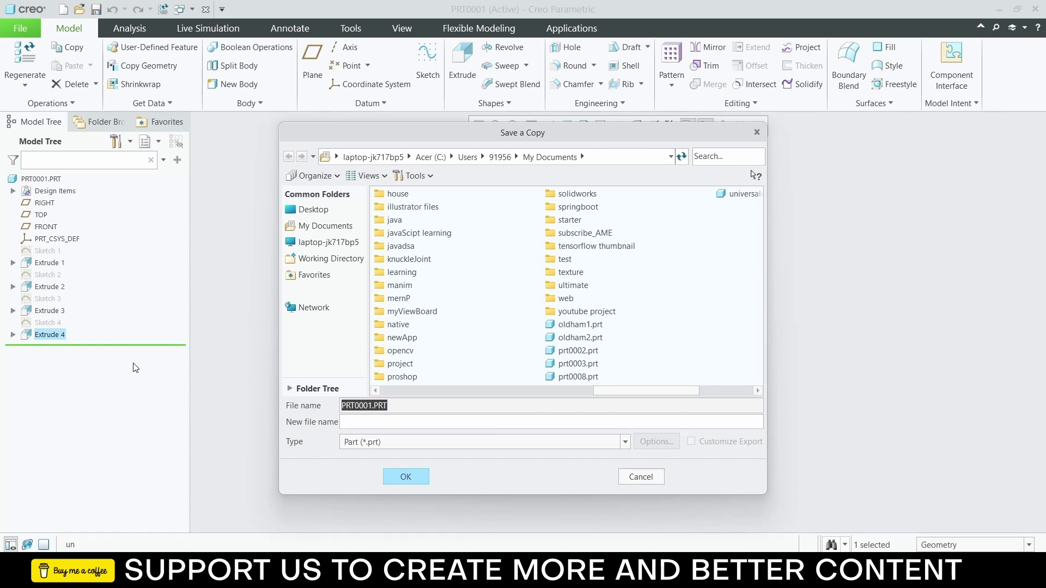
click(756, 132)
Step: Rename the part file as universal2 on disk and in session
click(21, 28)
mouse_move(38, 203)
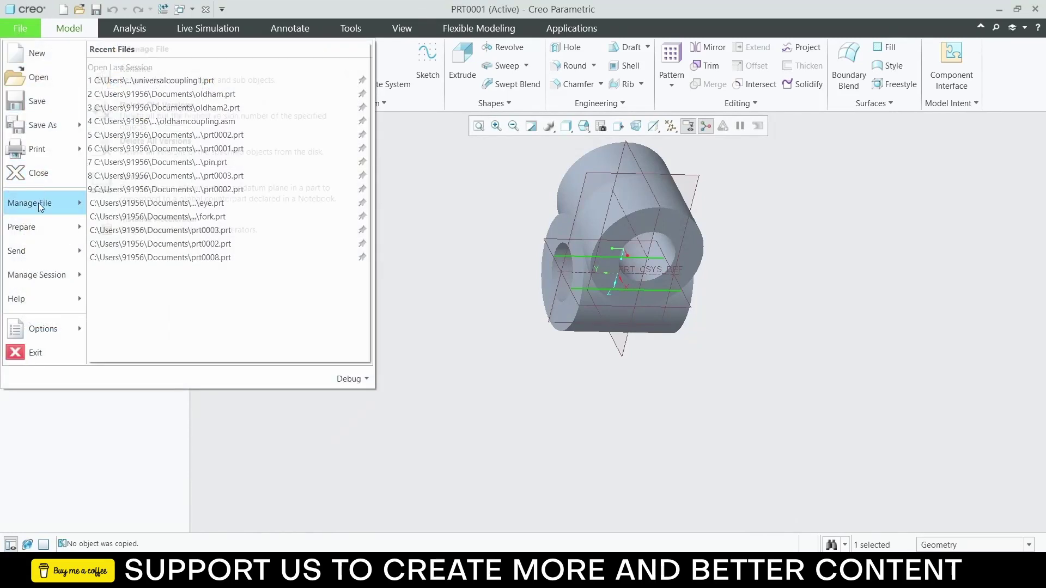
click(122, 81)
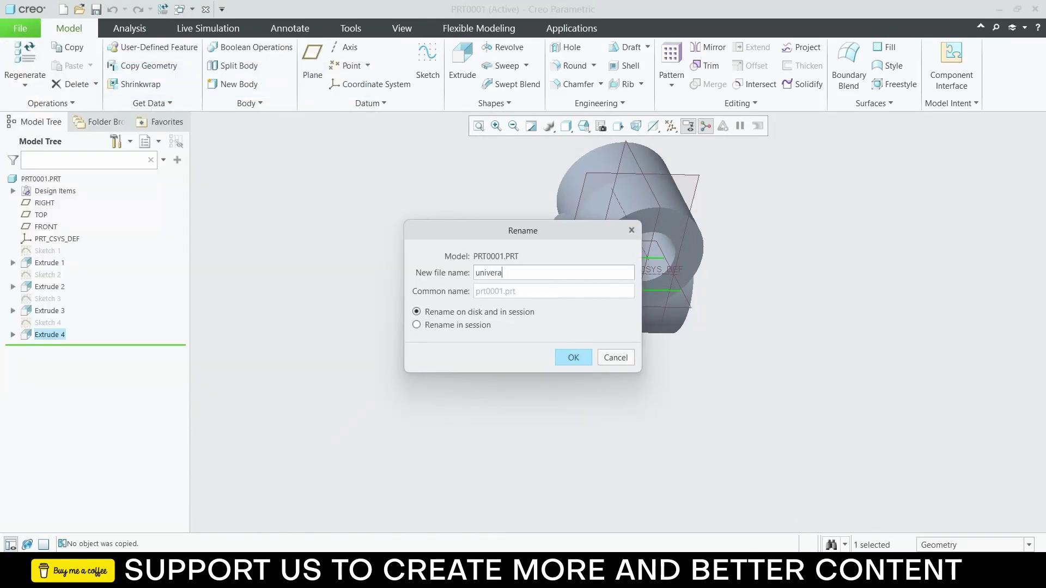
text(universal2)
key(Return)
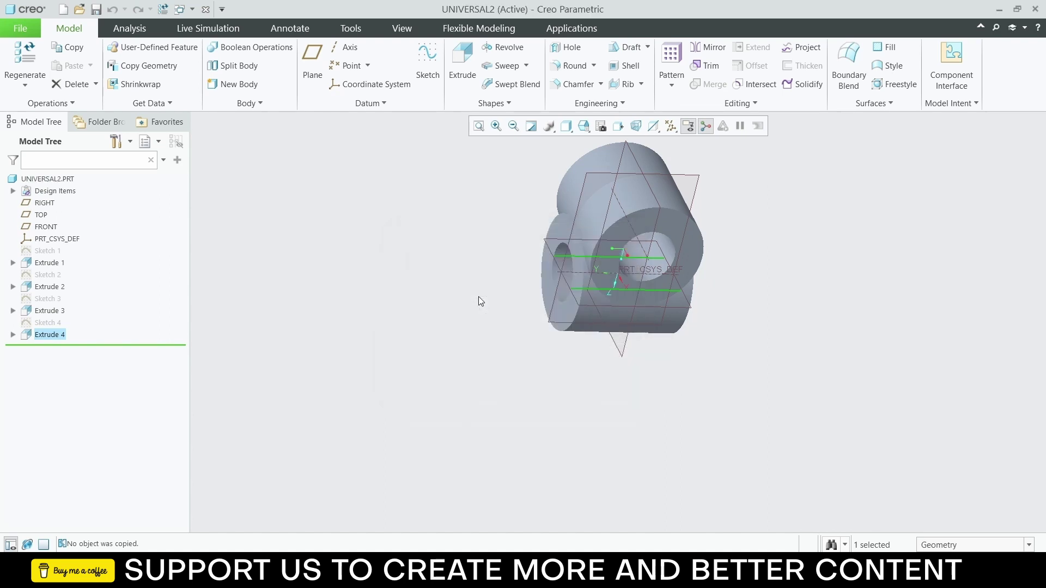
Step: Create a new Design assembly named asm0001 with the default template and maximize its window
click(16, 27)
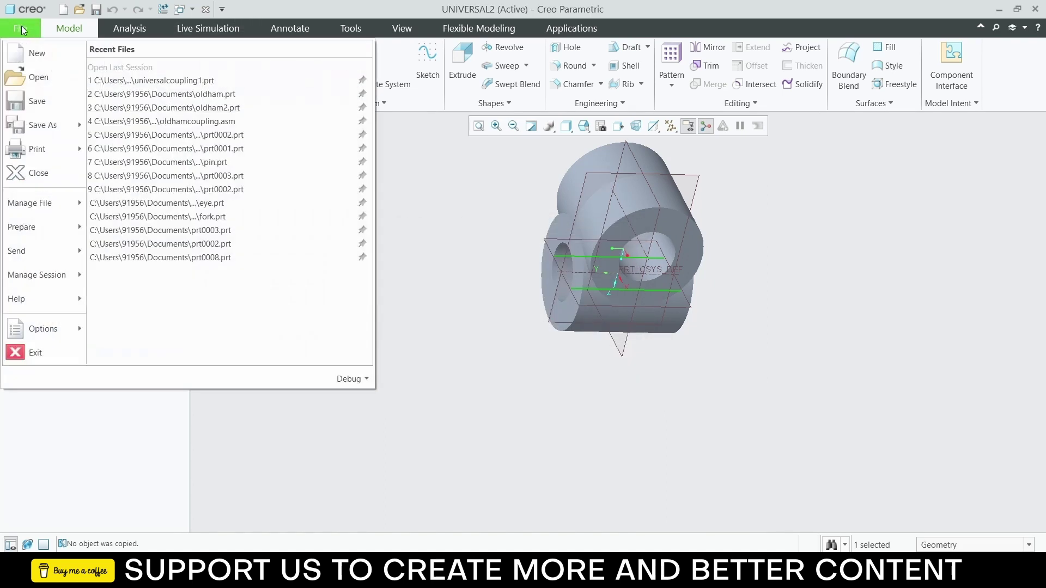
click(35, 53)
click(418, 239)
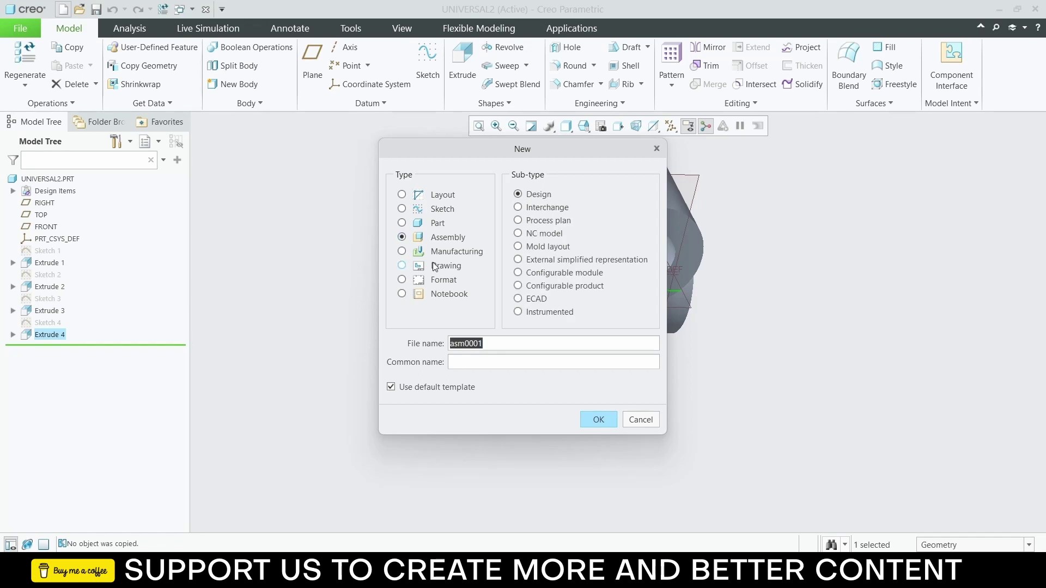
click(593, 419)
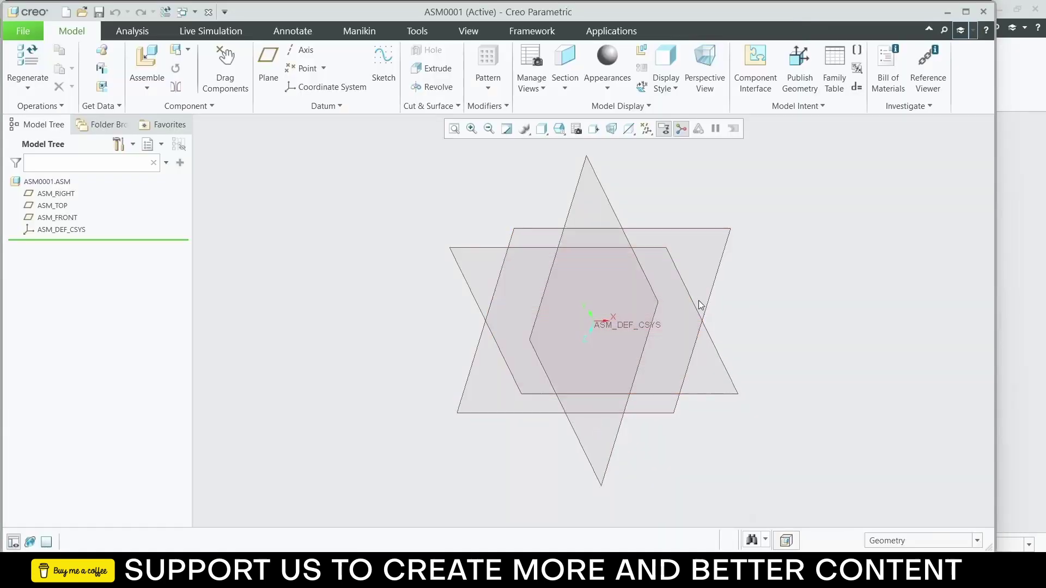
click(966, 12)
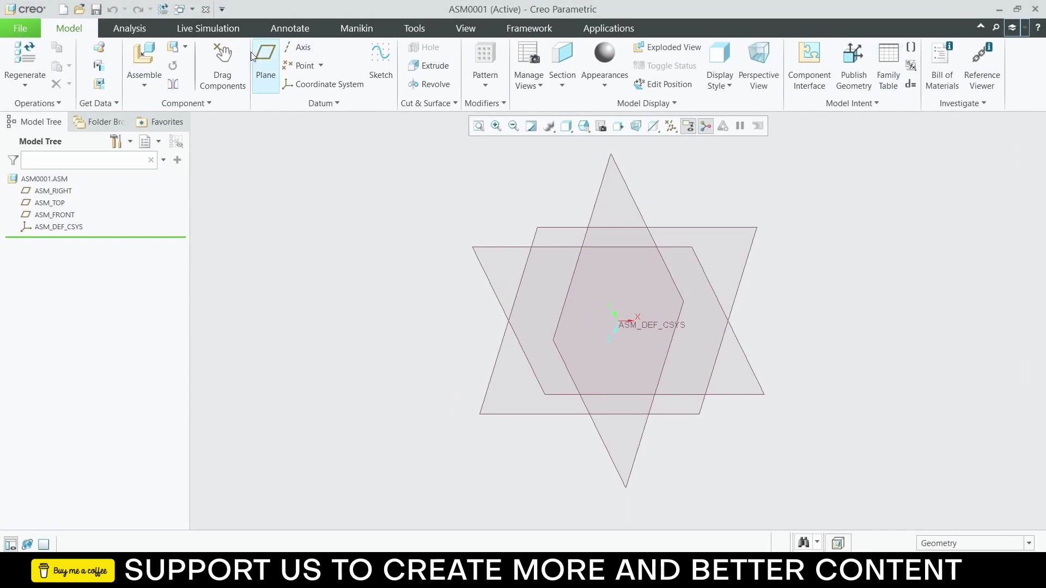
Step: Bring universalcoupling1.prt from My Documents into the assembly as the first component
click(144, 59)
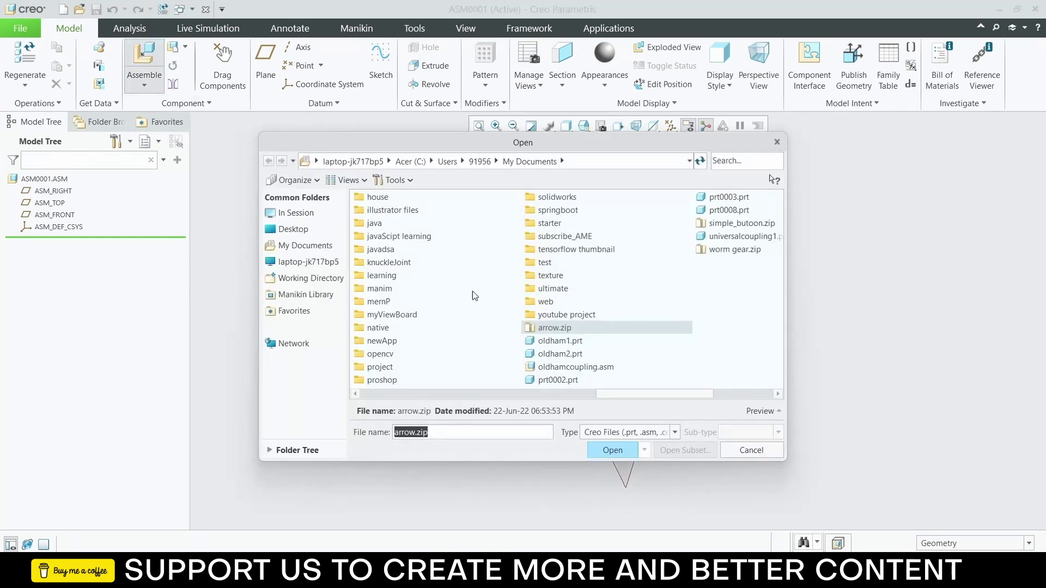
click(731, 238)
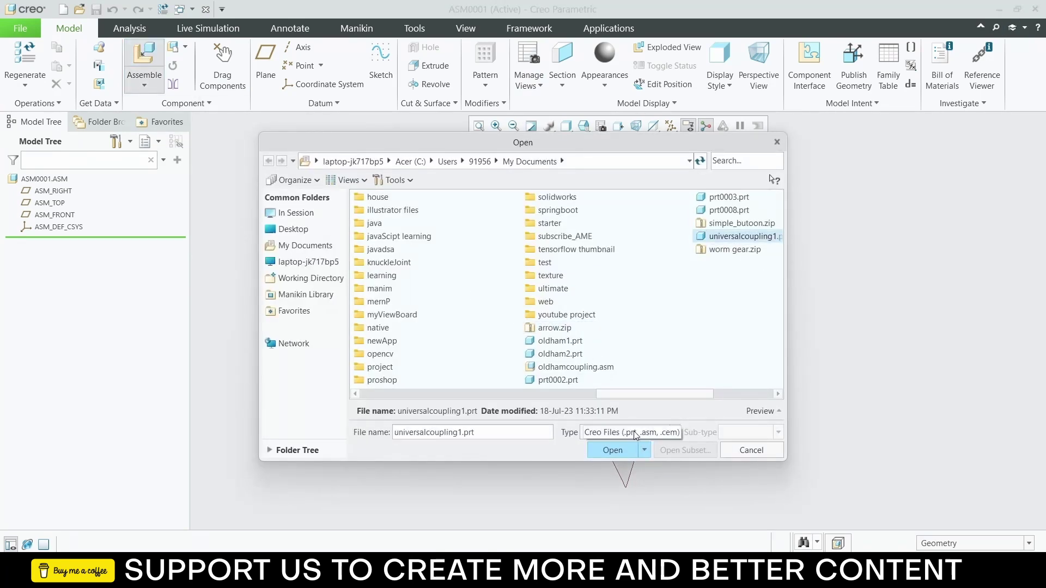
click(612, 450)
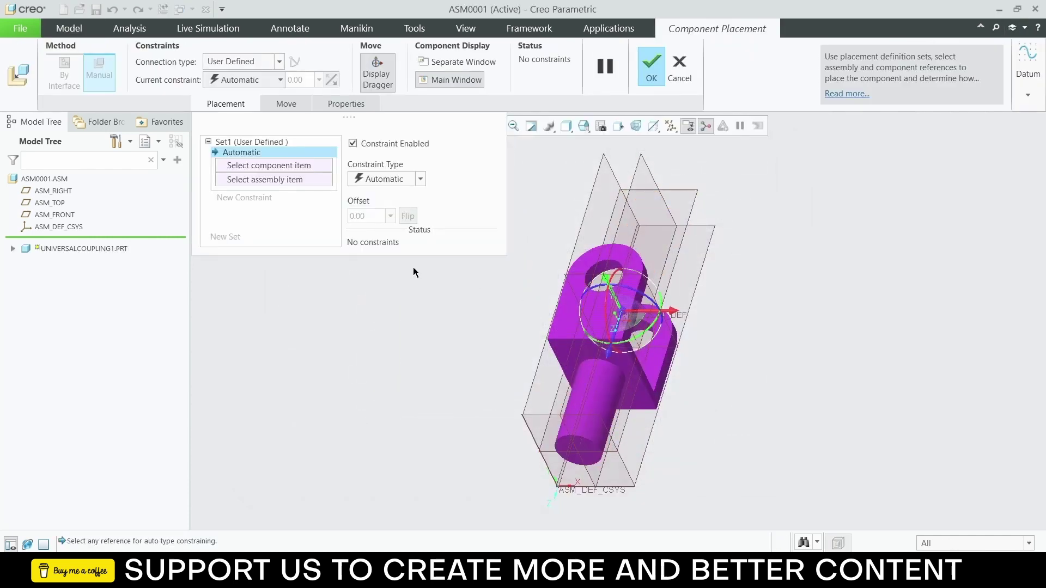
middle_drag(415, 271, 530, 383)
scroll(530, 383, up, 2)
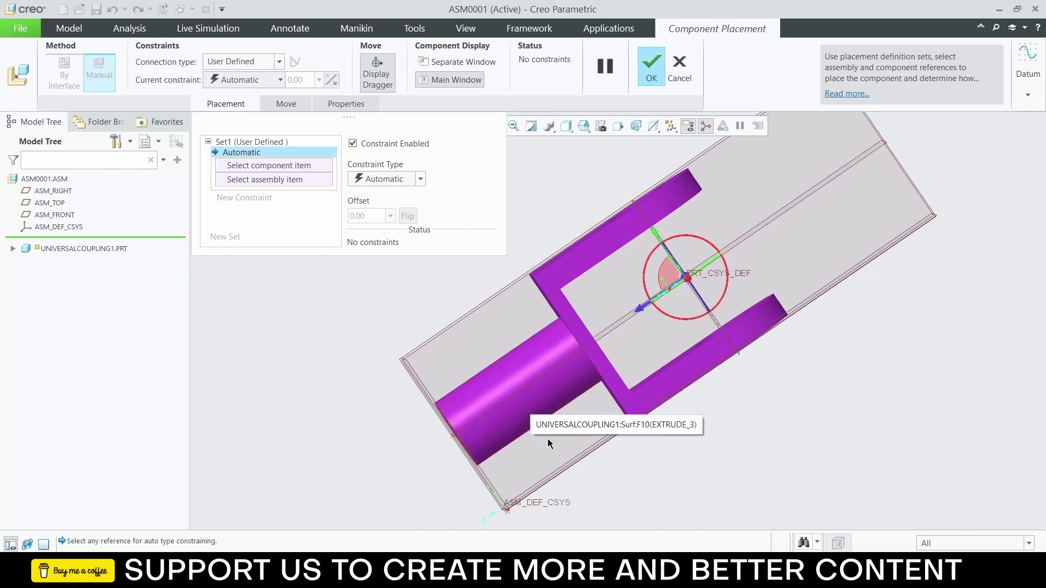
middle_drag(555, 384, 569, 337)
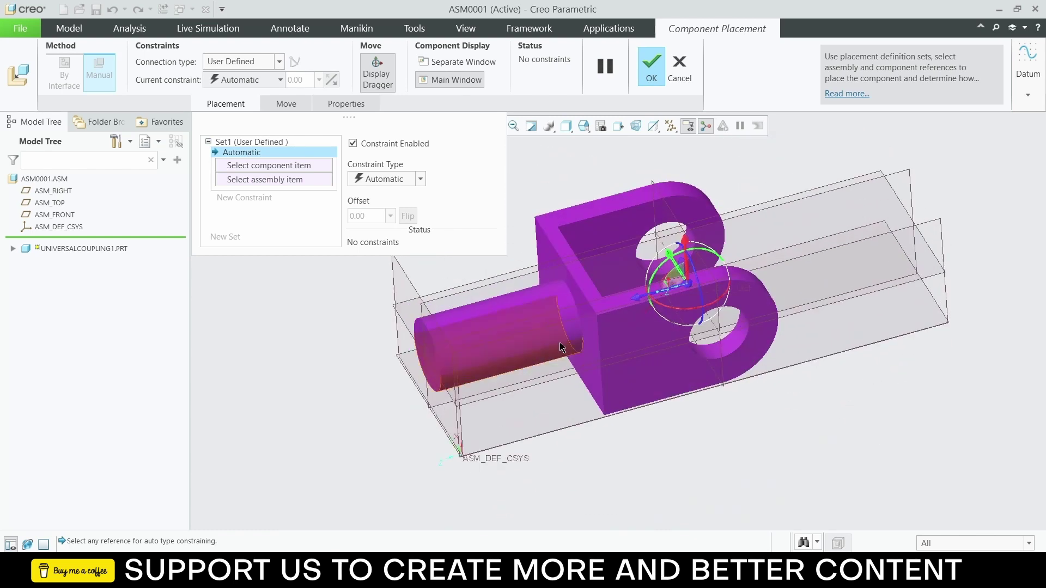
Step: Constrain the fork component with the Default constraint type and accept its placement
click(421, 179)
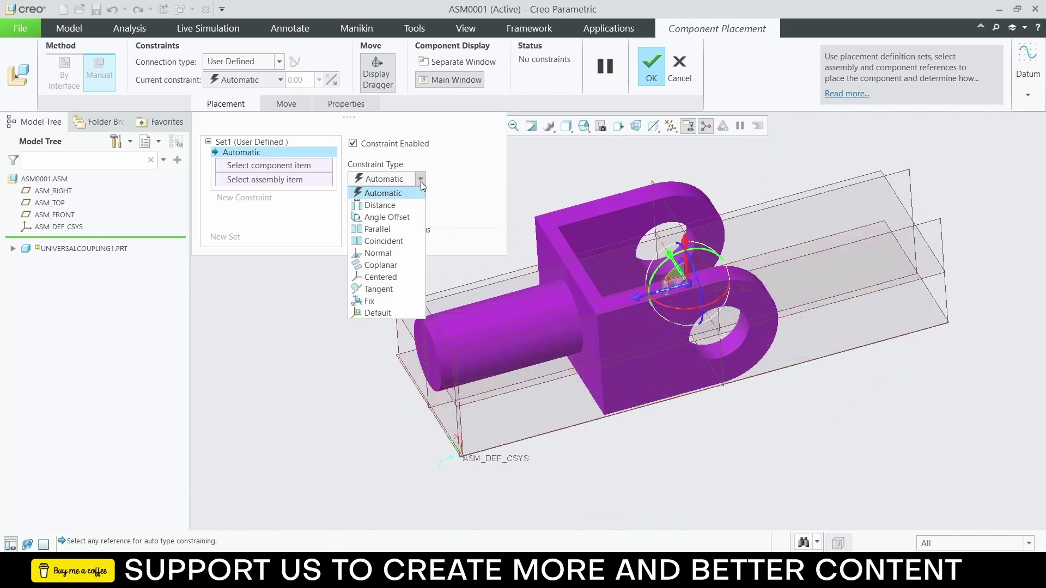
click(381, 313)
scroll(490, 357, down, 3)
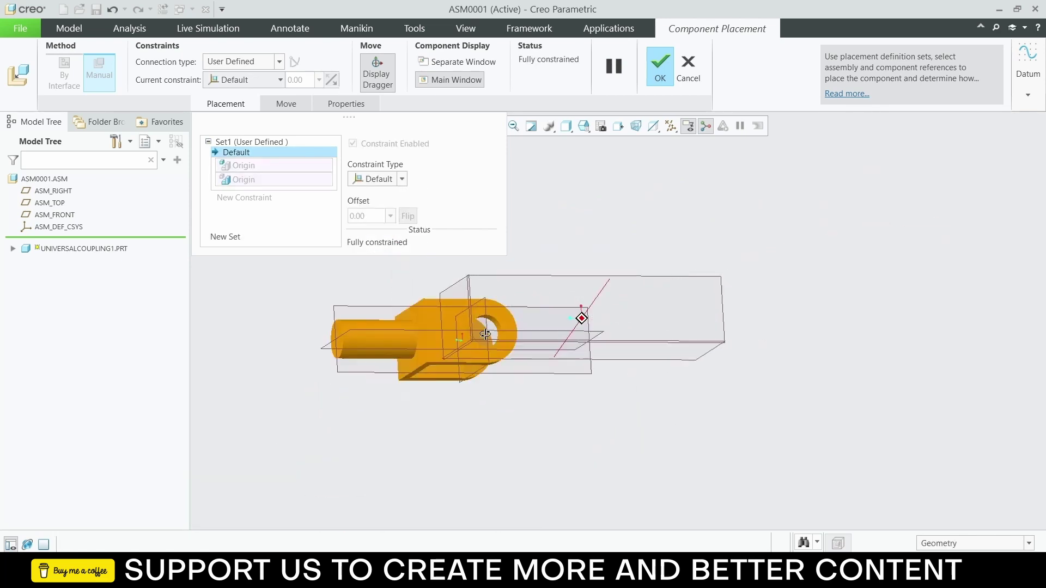
mouse_move(485, 334)
middle_down()
mouse_move(425, 430)
mouse_move(412, 436)
mouse_move(400, 394)
mouse_move(404, 415)
middle_up()
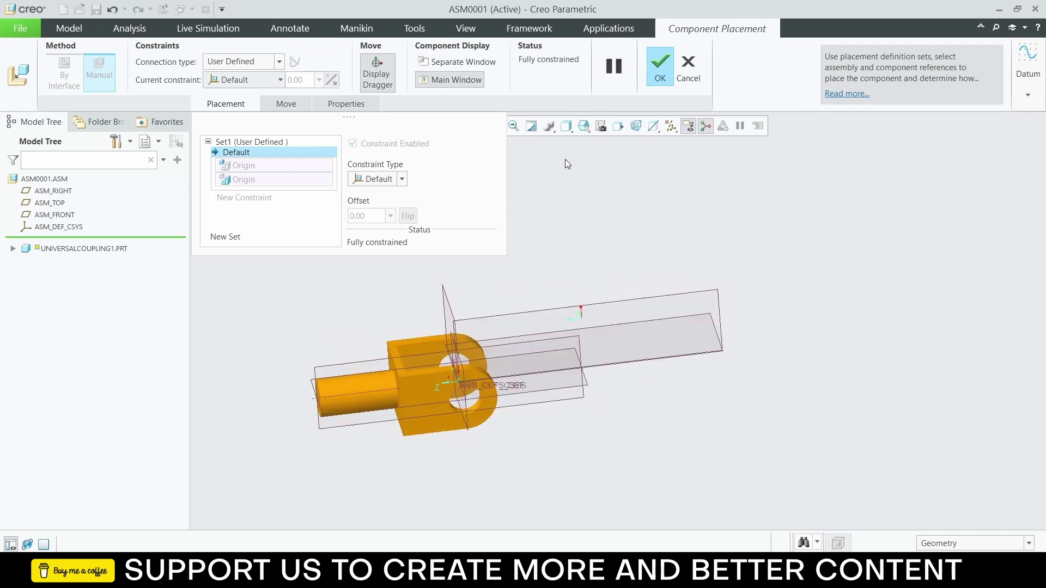
click(655, 66)
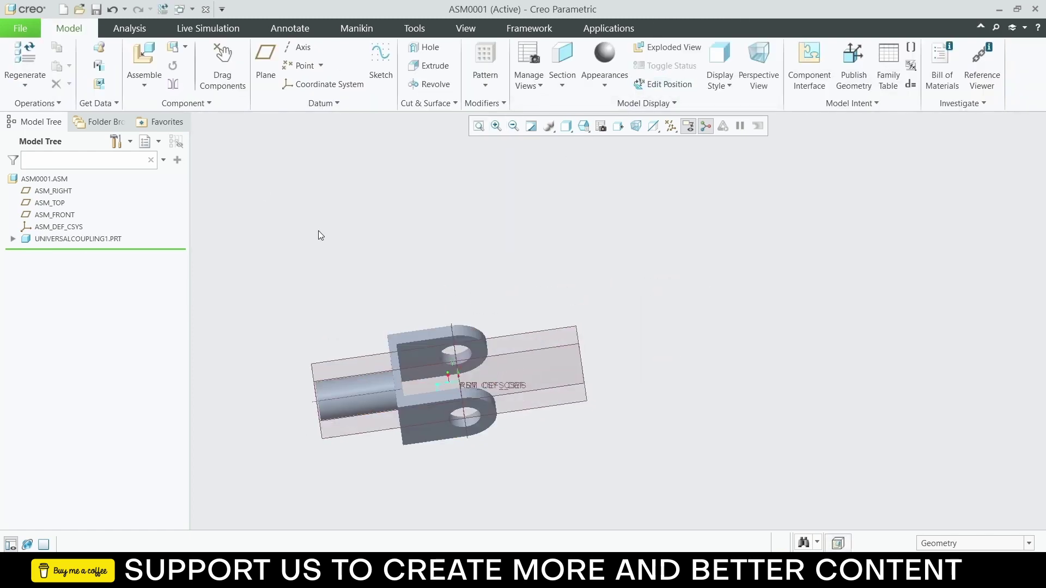
Step: Bring universal2.prt from the current session into the assembly as the second component
click(144, 65)
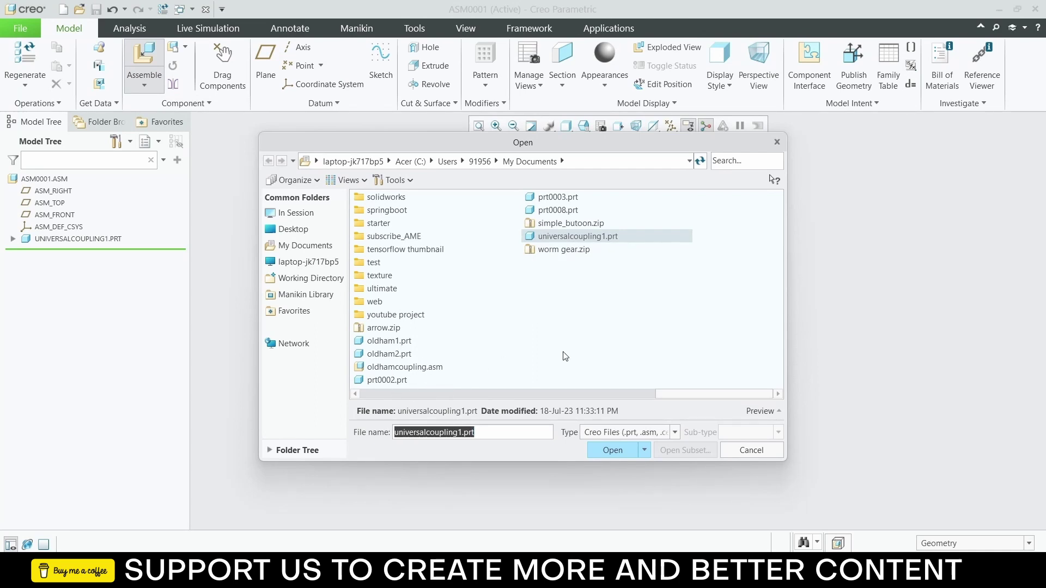
click(296, 213)
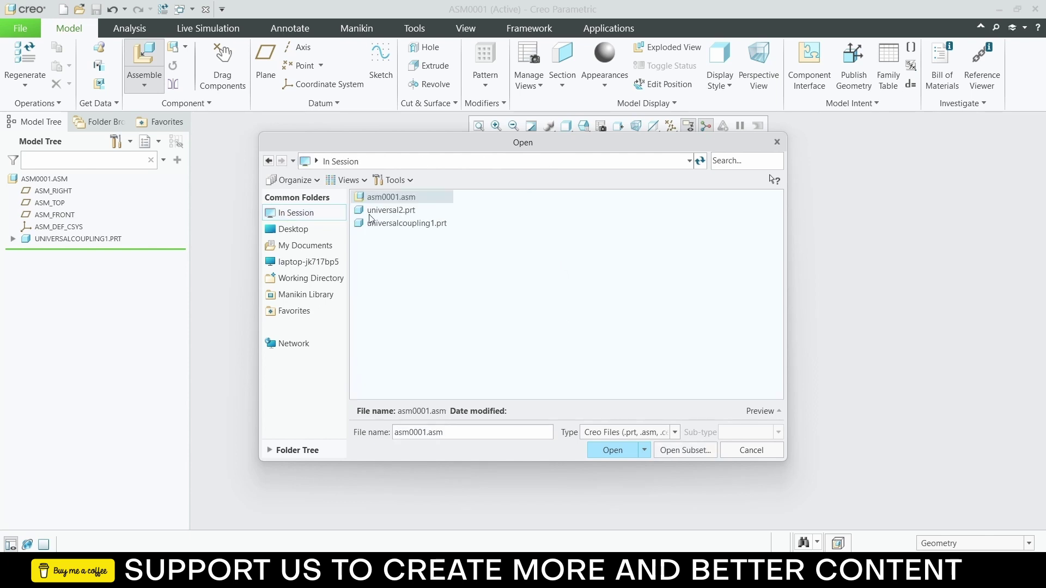
click(412, 211)
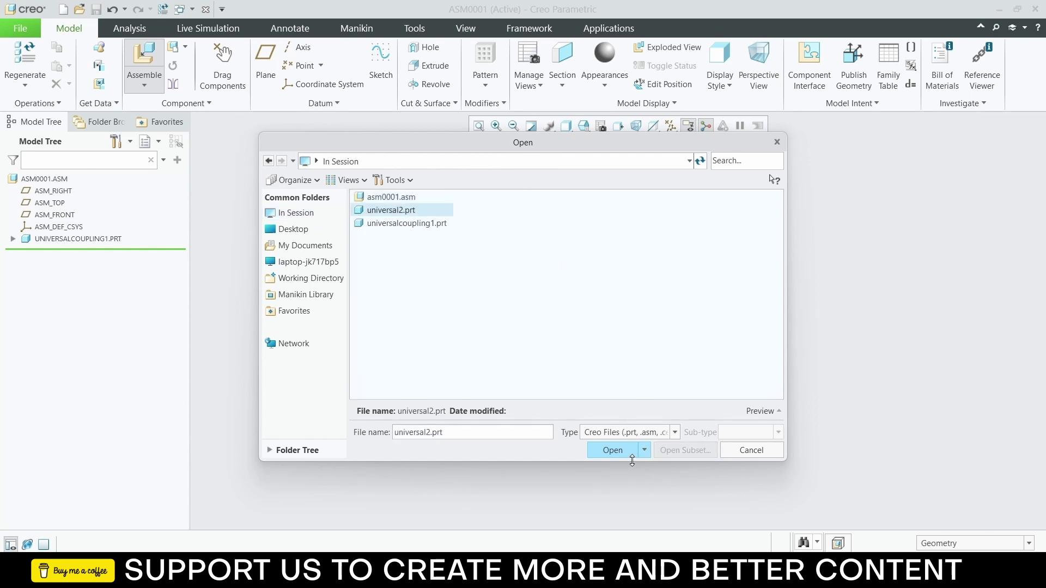
click(612, 449)
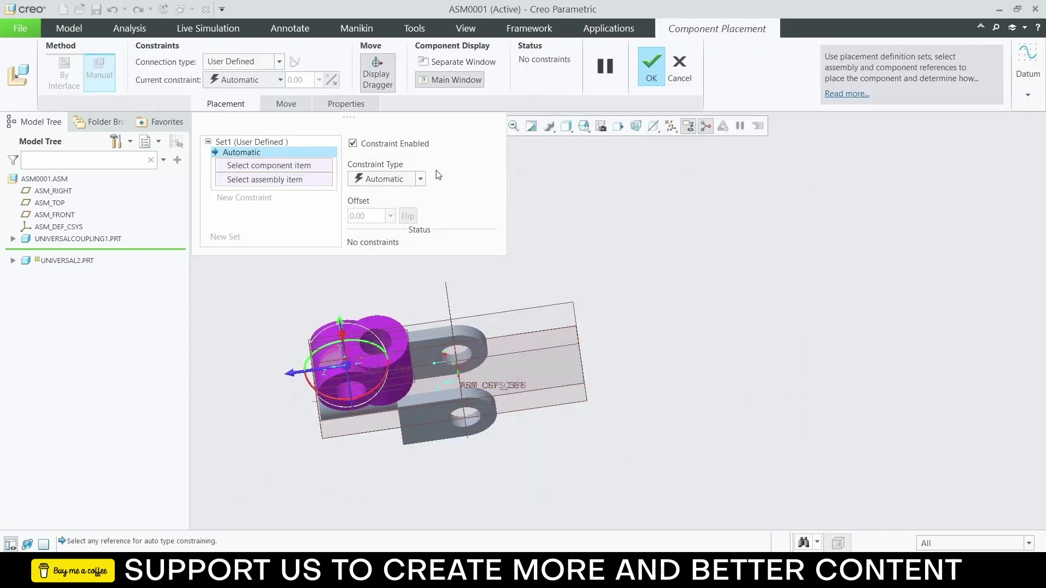
scroll(354, 389, up, 5)
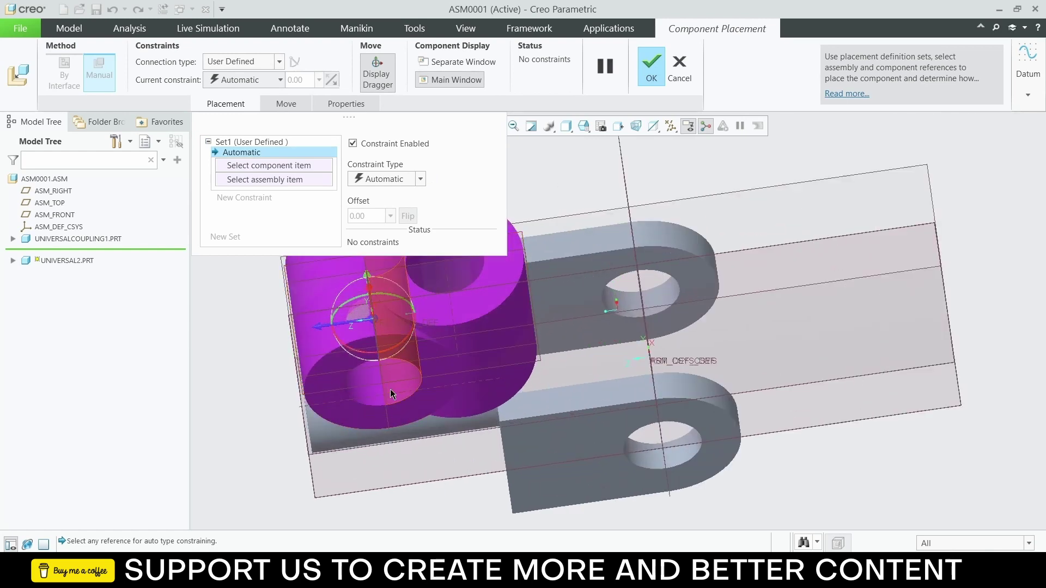
click(387, 392)
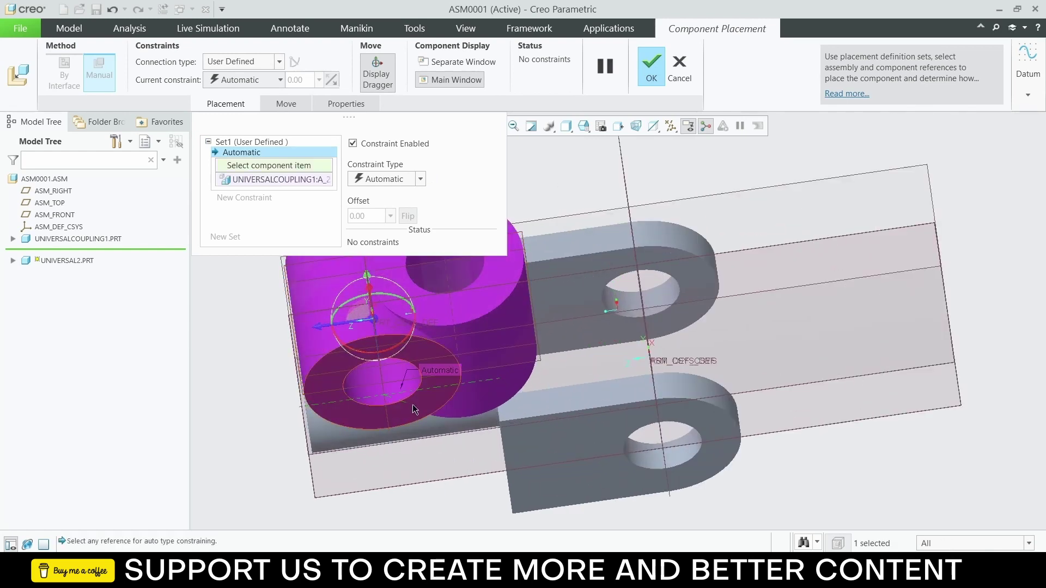
right_click(283, 181)
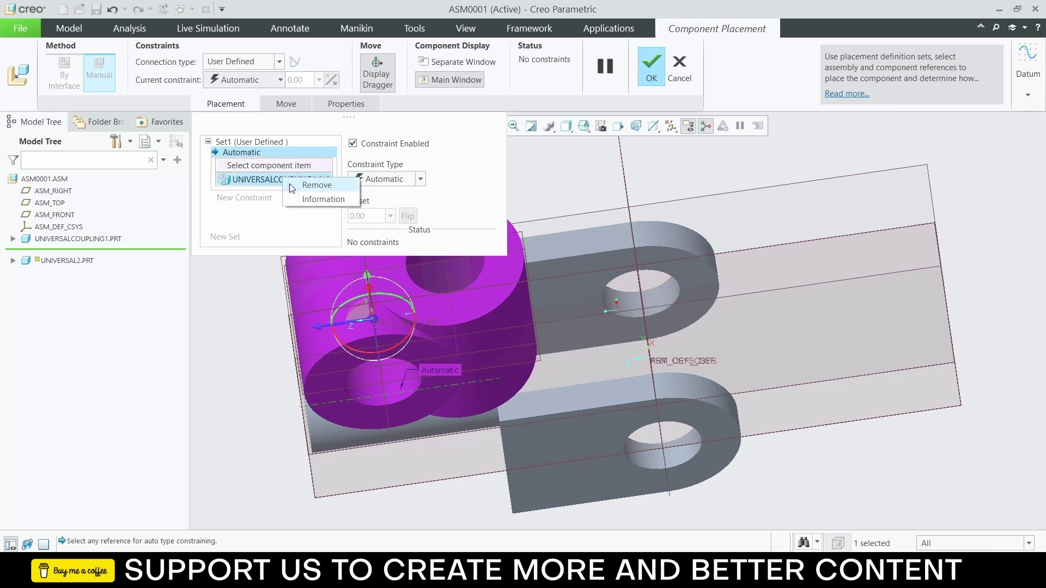
click(316, 187)
Step: Turn off the plane fill and datum plane display in the assembly view
middle_drag(385, 384, 446, 288)
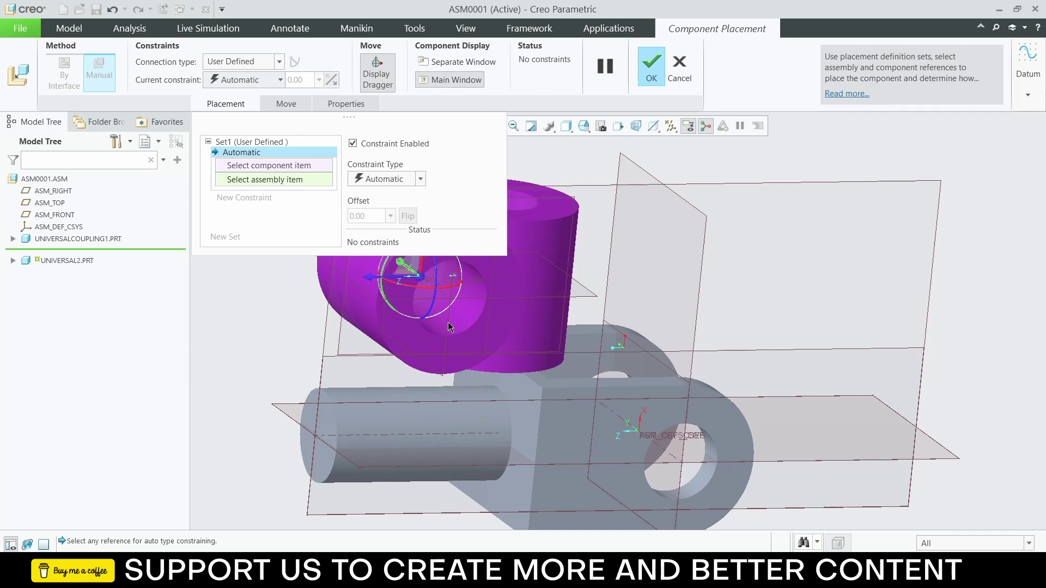
middle_drag(448, 327, 398, 376)
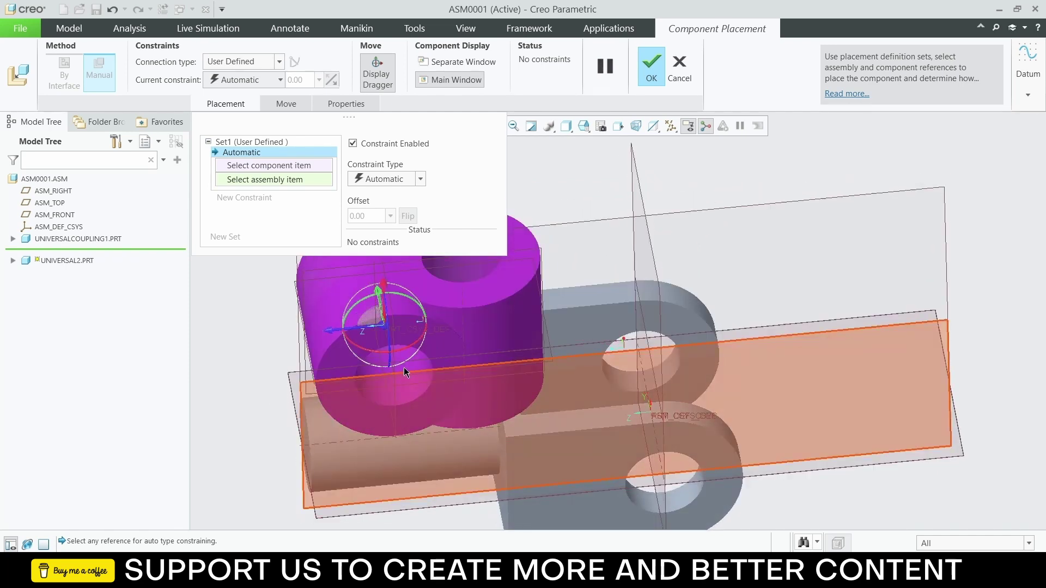
click(673, 127)
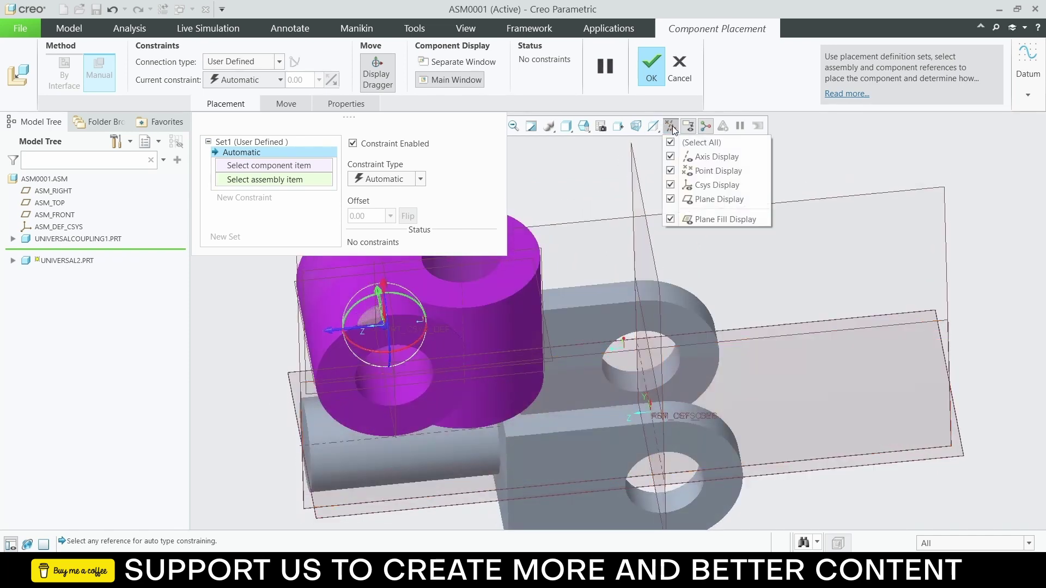
click(670, 220)
click(670, 199)
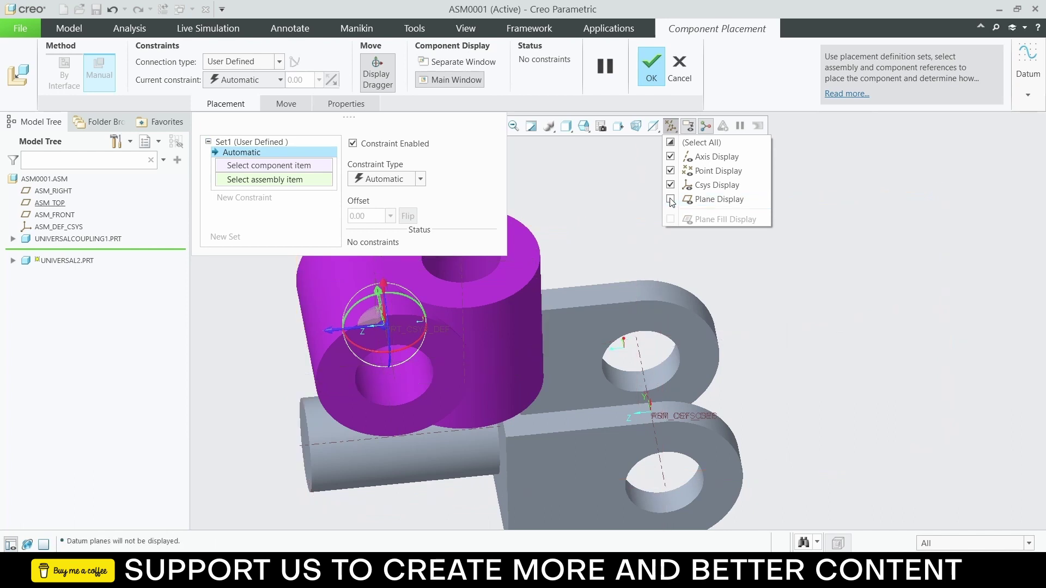
click(395, 376)
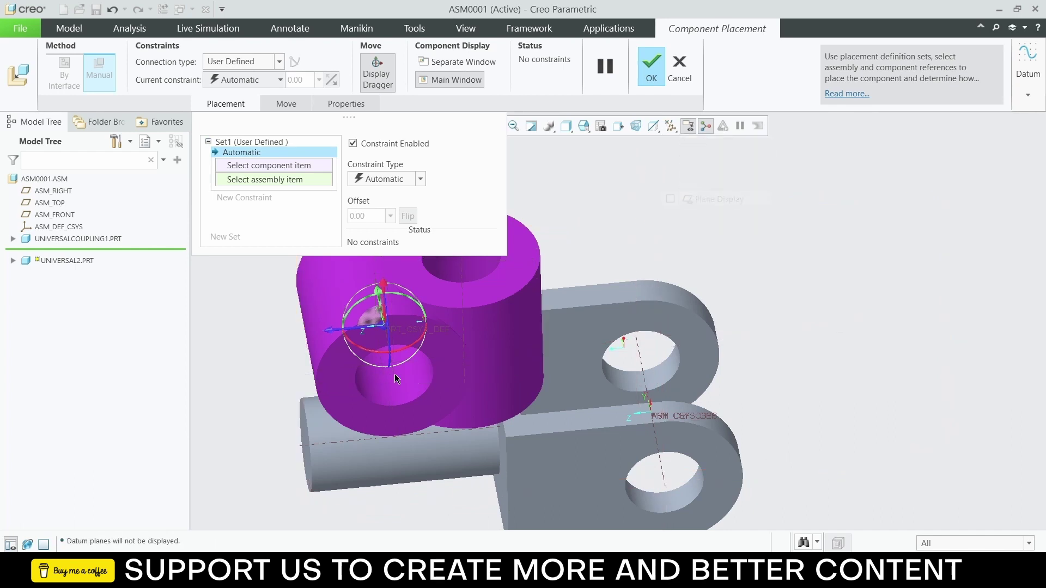
Step: Add a Coincident constraint between the fork's arm hole surface and the matching hole surface of the centre block
middle_drag(395, 375, 383, 378)
scroll(382, 373, up, 3)
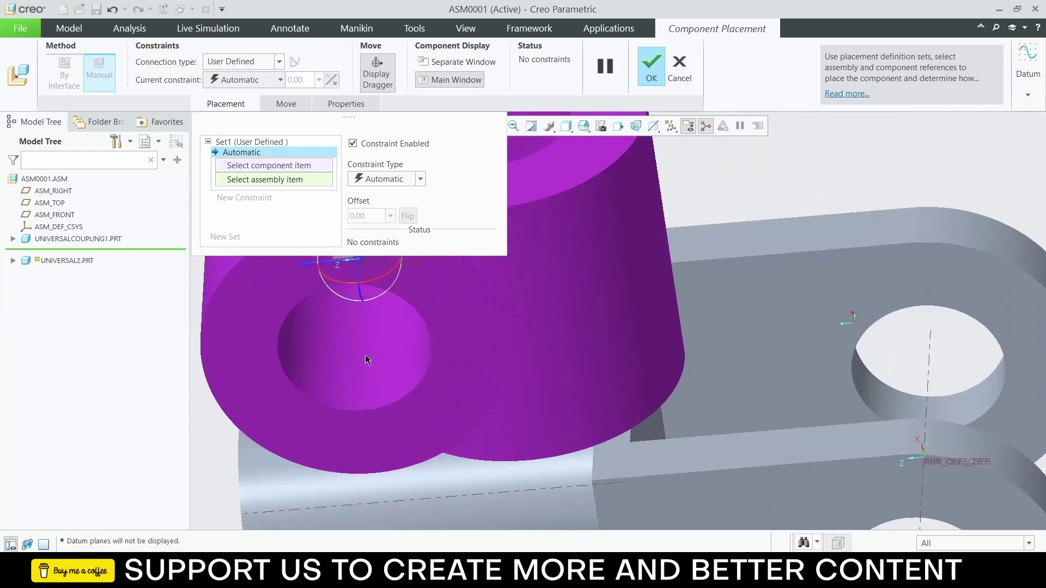
click(400, 179)
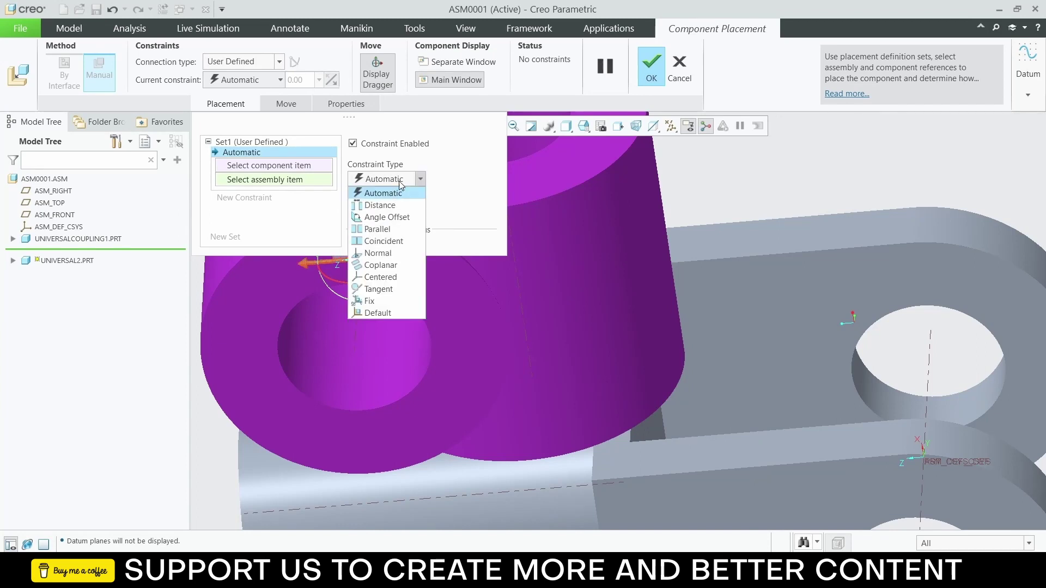
click(383, 241)
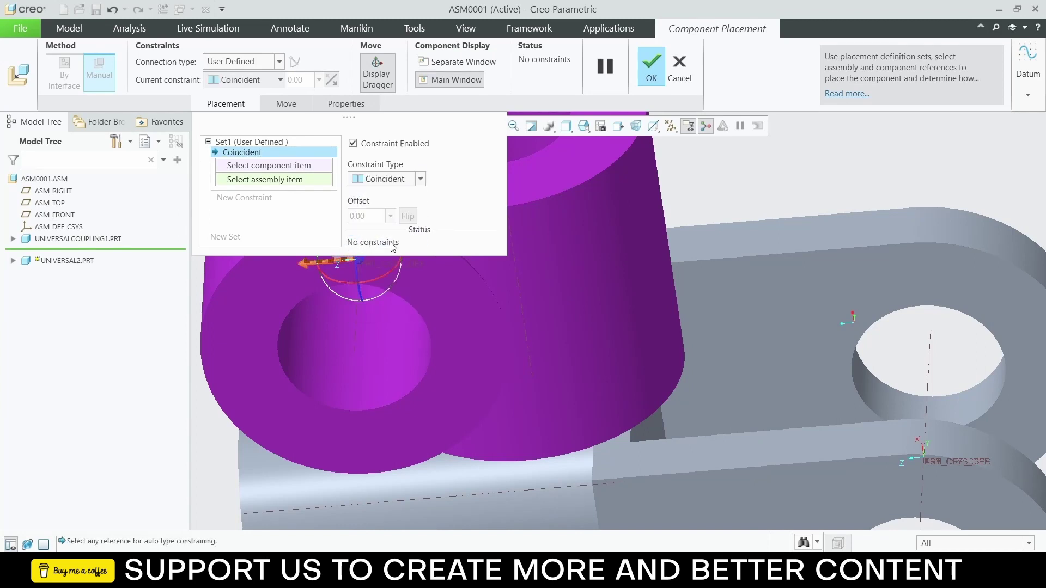
scroll(381, 355, down, 5)
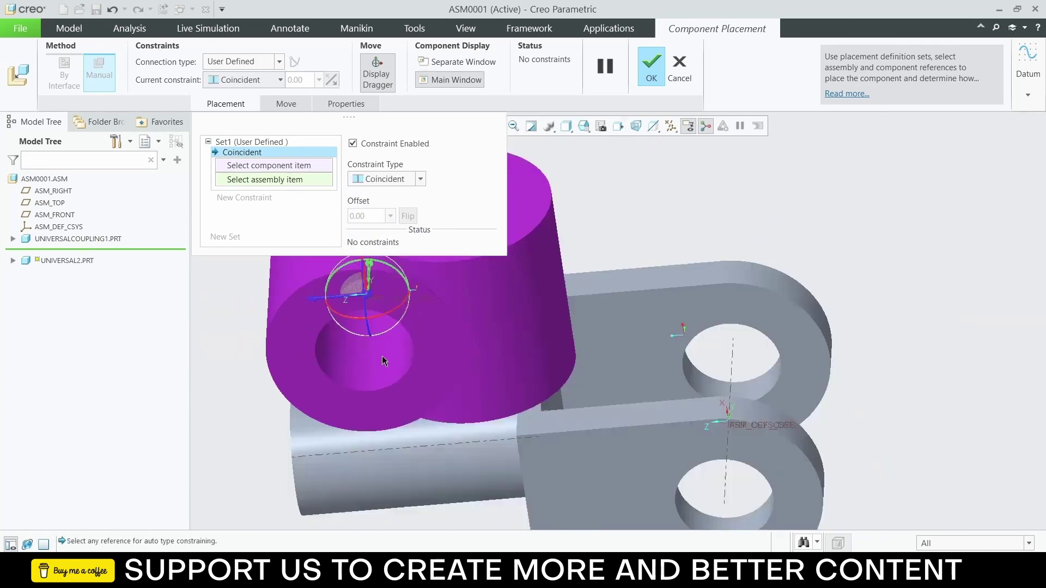
click(599, 467)
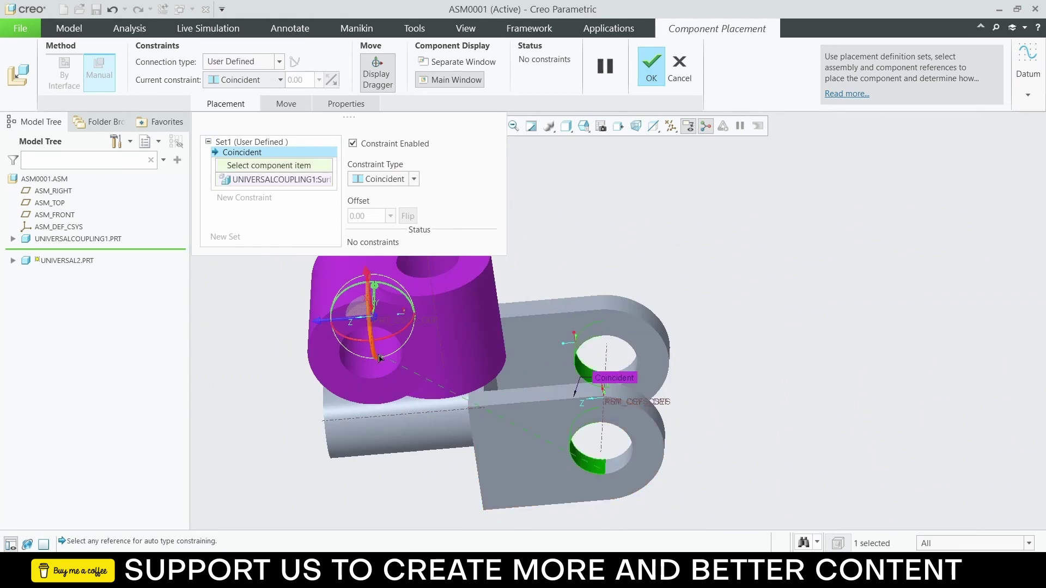
click(369, 372)
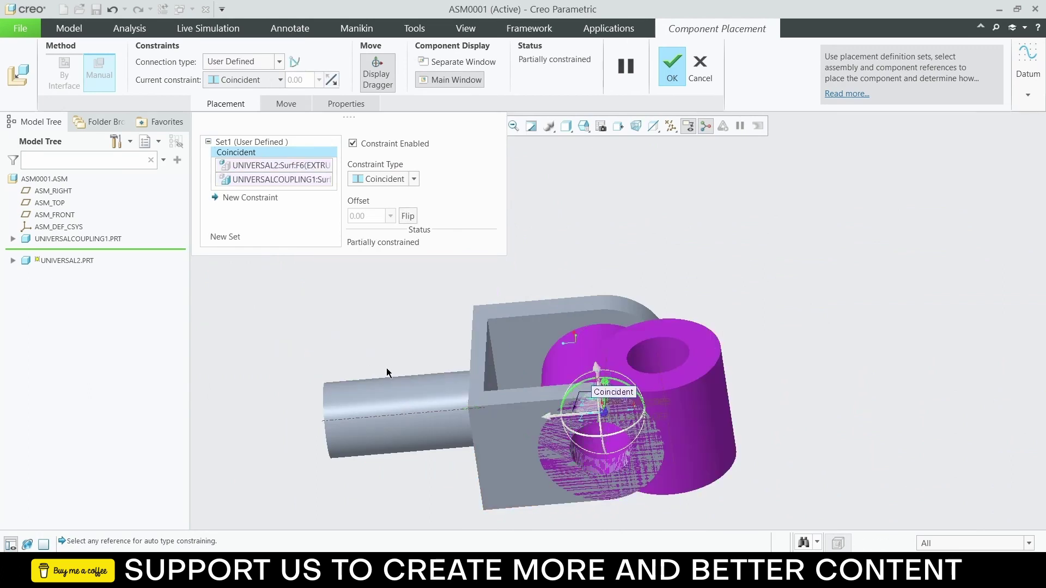
Step: Make the centre block's end face coincident with the inner face of the fork arm and accept the placement
middle_drag(660, 398, 674, 450)
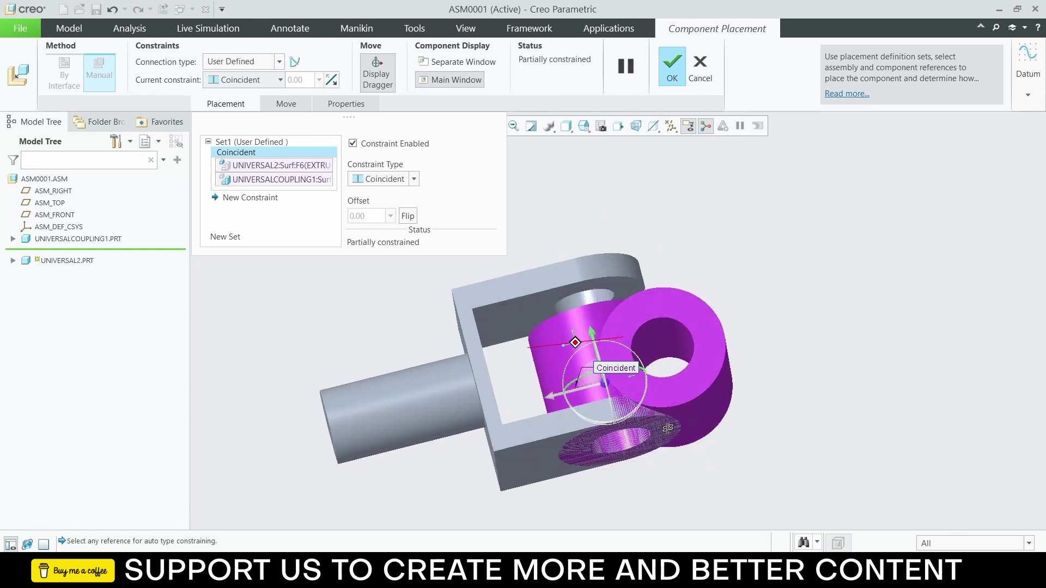
scroll(579, 344, down, 5)
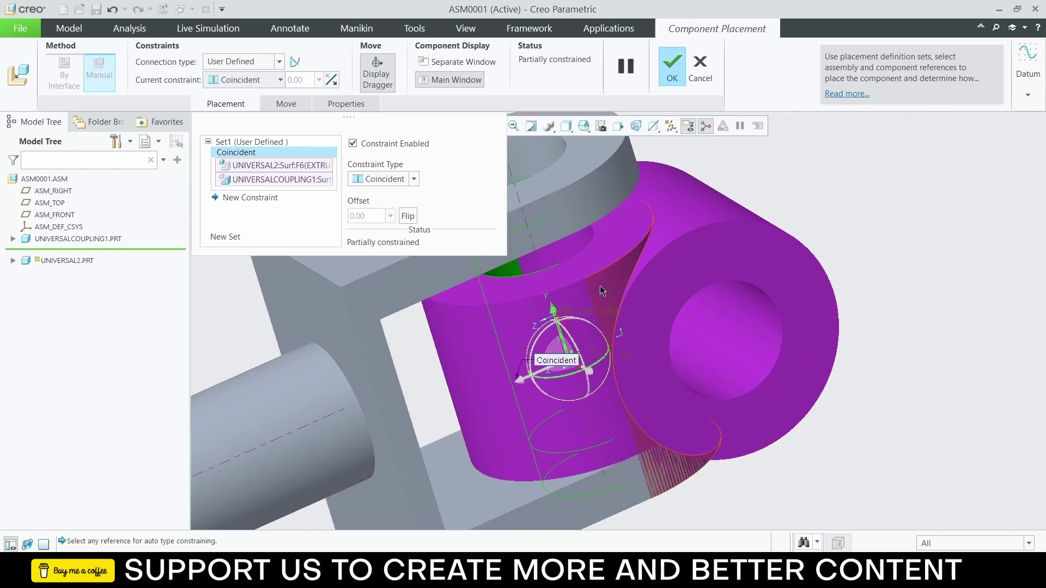
click(556, 357)
scroll(545, 349, up, 4)
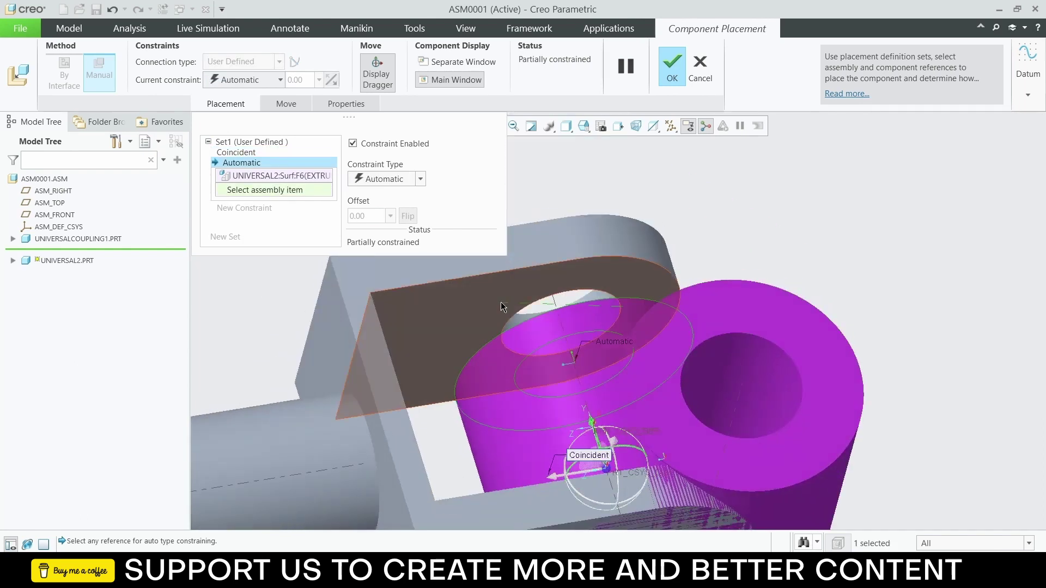
click(500, 307)
scroll(518, 317, up, 3)
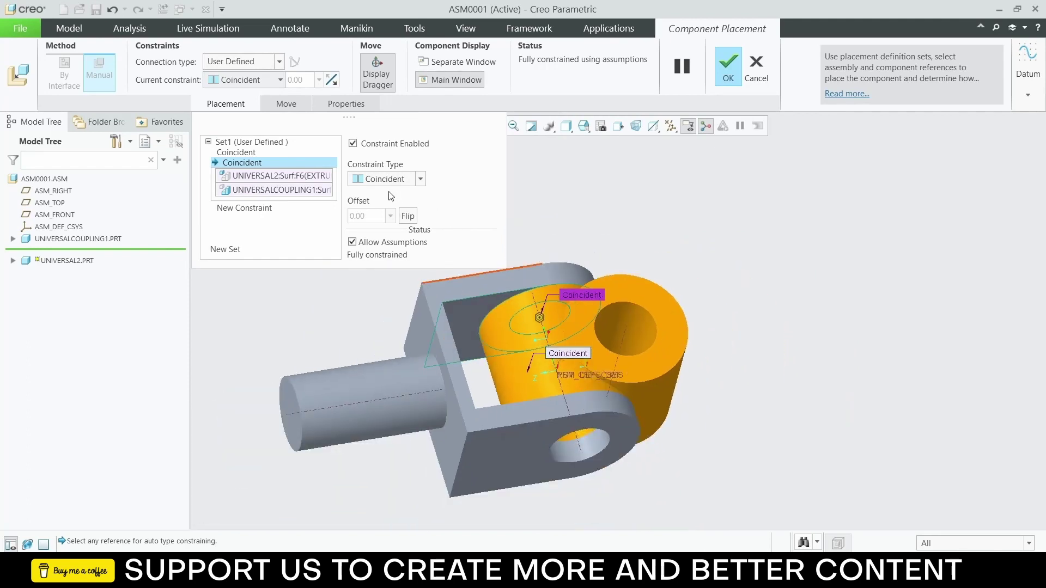
click(729, 66)
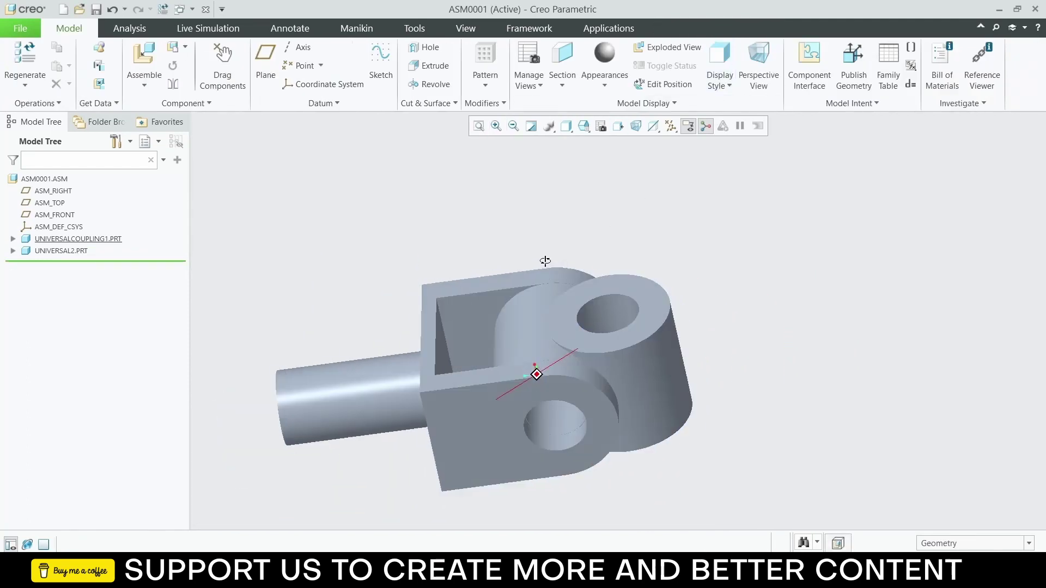
Step: Bring a second copy of universalcoupling1.prt from My Documents into the assembly
click(145, 57)
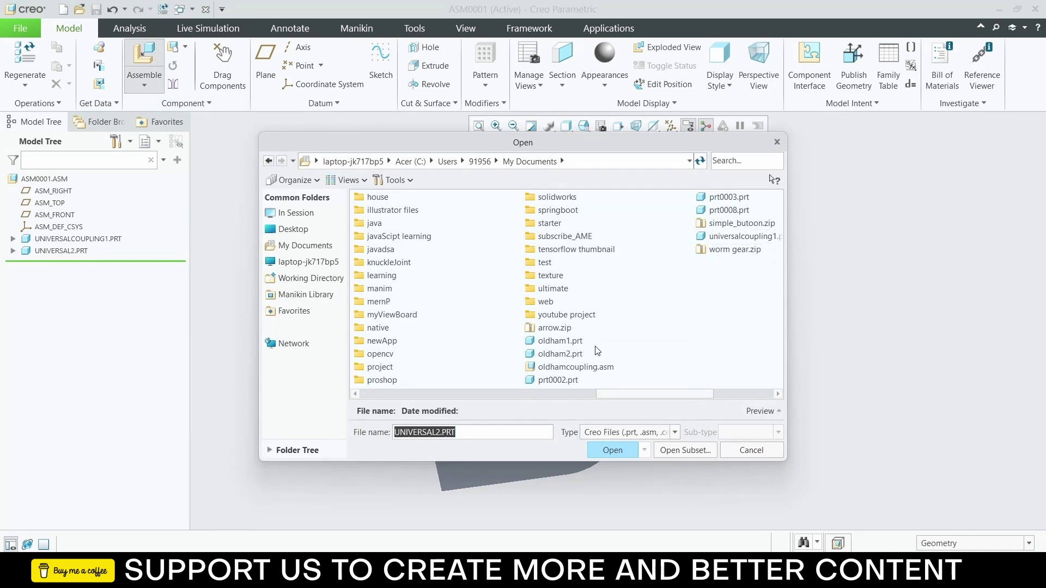
click(741, 236)
click(612, 450)
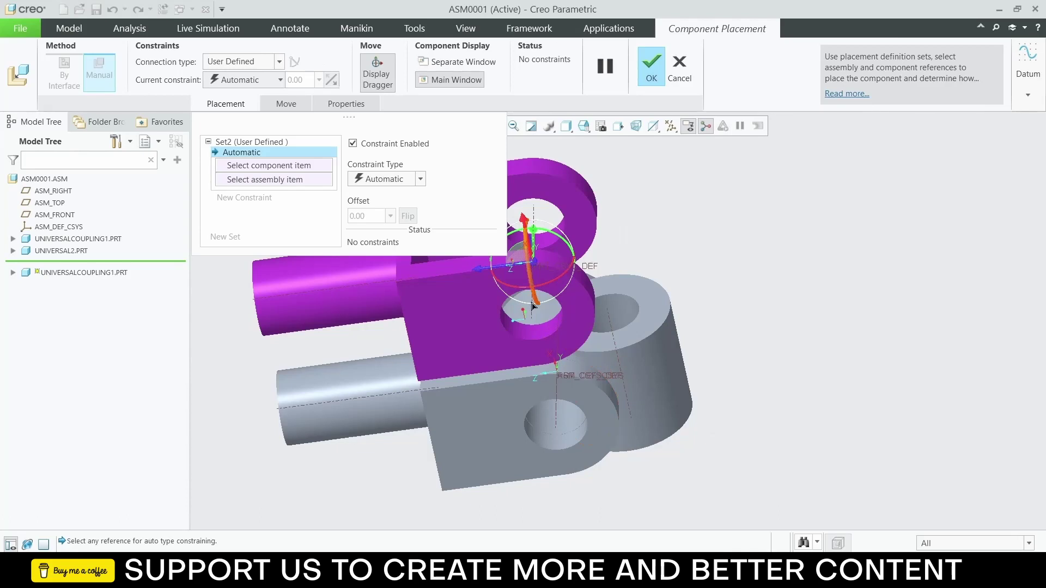
Step: Make the second fork's hole coincident with the block's free hole, swing its shaft opposite the first fork's, and accept the placement
scroll(625, 444, down, 2)
scroll(564, 364, up, 4)
click(586, 355)
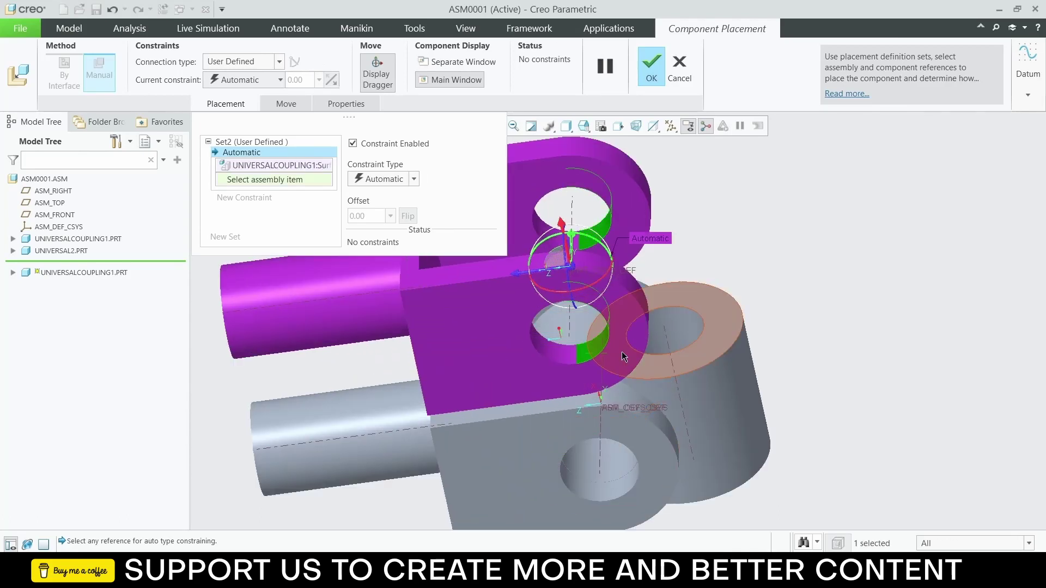
click(689, 335)
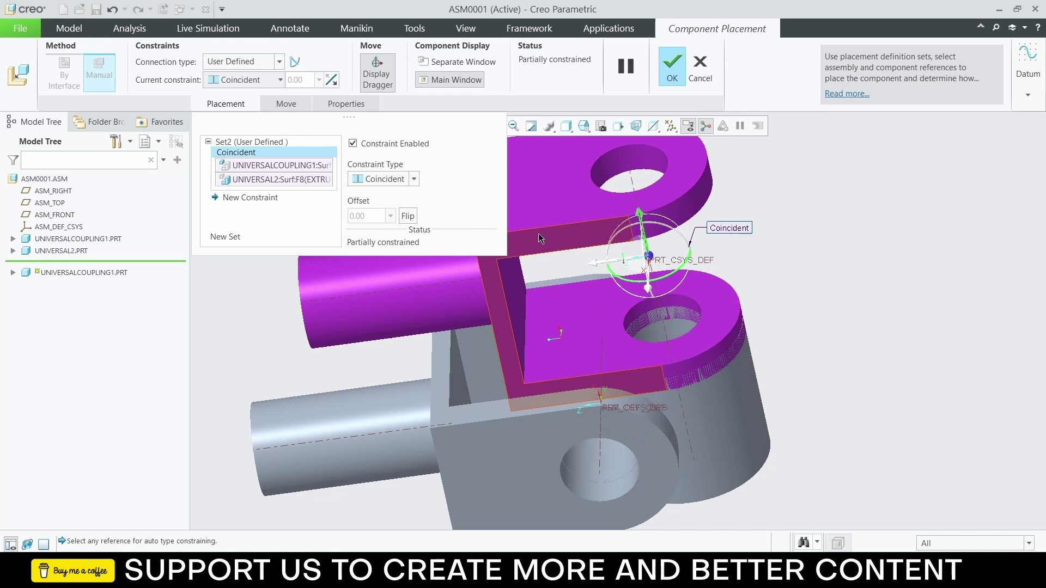
drag(676, 261, 686, 223)
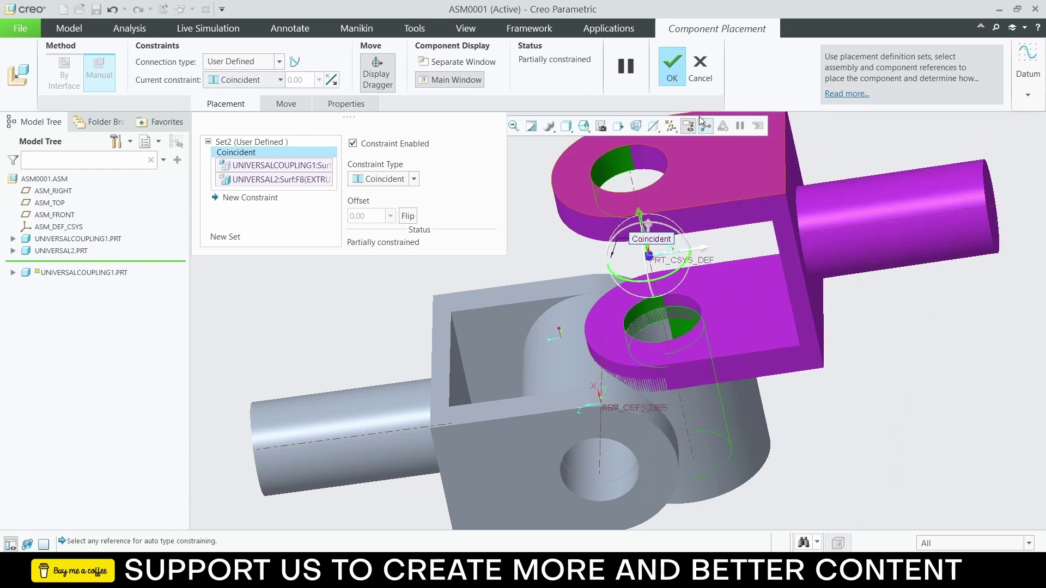
click(672, 68)
Step: Redefine the second fork's placement so its inner arm face is coincident with the centre block's end face, and accept it
middle_drag(676, 180, 735, 299)
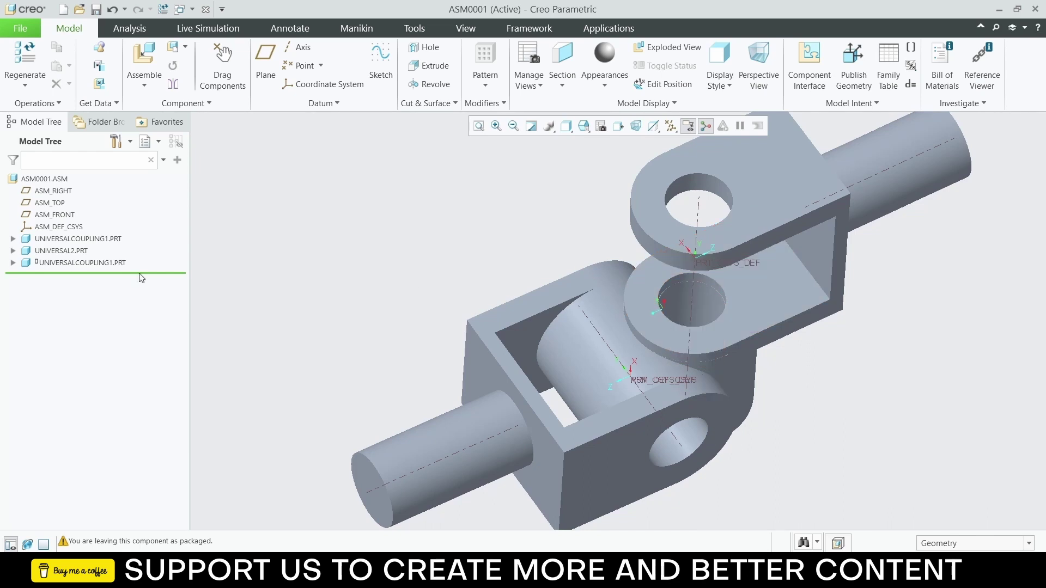
right_click(72, 265)
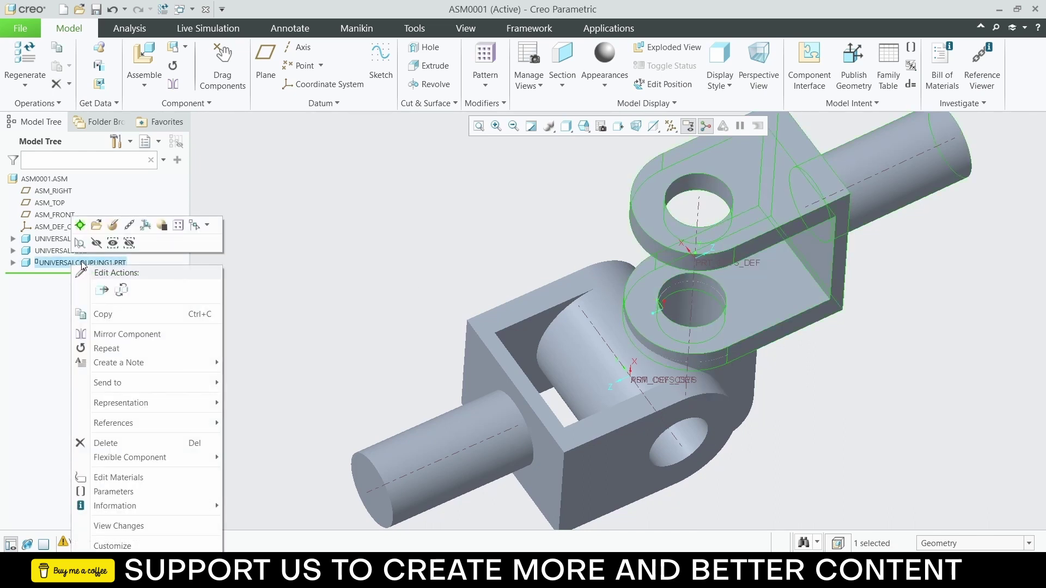
click(113, 225)
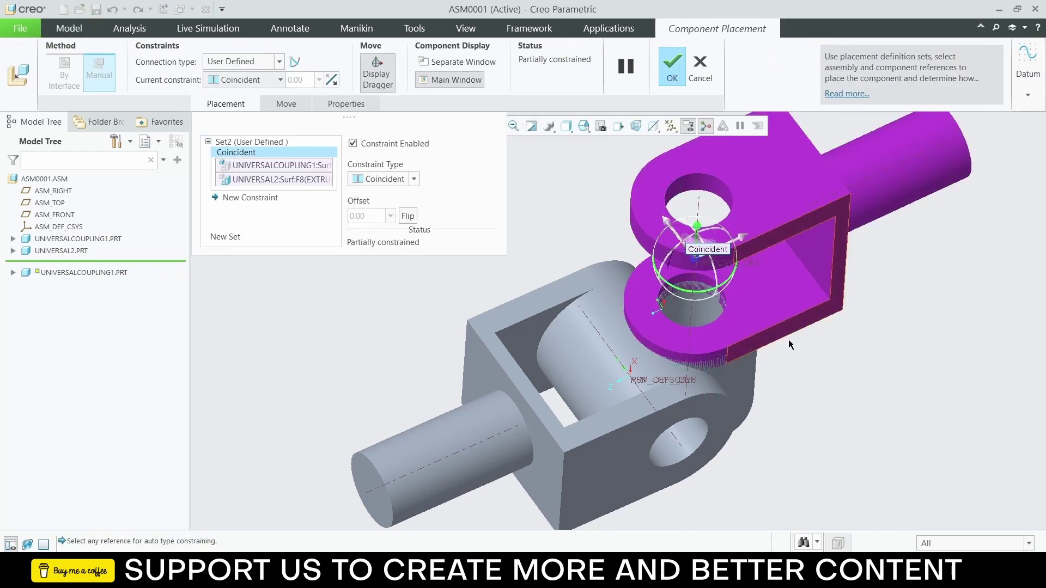
click(772, 317)
middle_drag(806, 443, 717, 246)
click(760, 364)
click(728, 68)
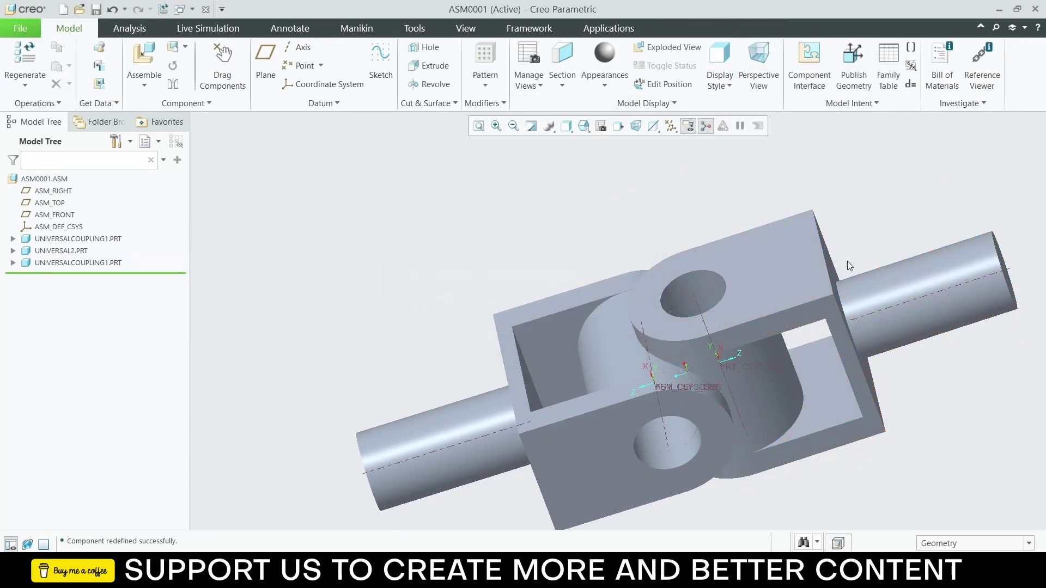
scroll(848, 263, up, 2)
scroll(851, 265, down, 3)
mouse_move(797, 231)
middle_down()
mouse_move(784, 316)
mouse_move(684, 447)
mouse_move(665, 433)
mouse_move(665, 469)
mouse_move(626, 423)
mouse_move(668, 306)
mouse_move(583, 355)
mouse_move(621, 436)
mouse_move(626, 484)
mouse_move(525, 465)
mouse_move(578, 506)
middle_up()
scroll(692, 484, down, 1)
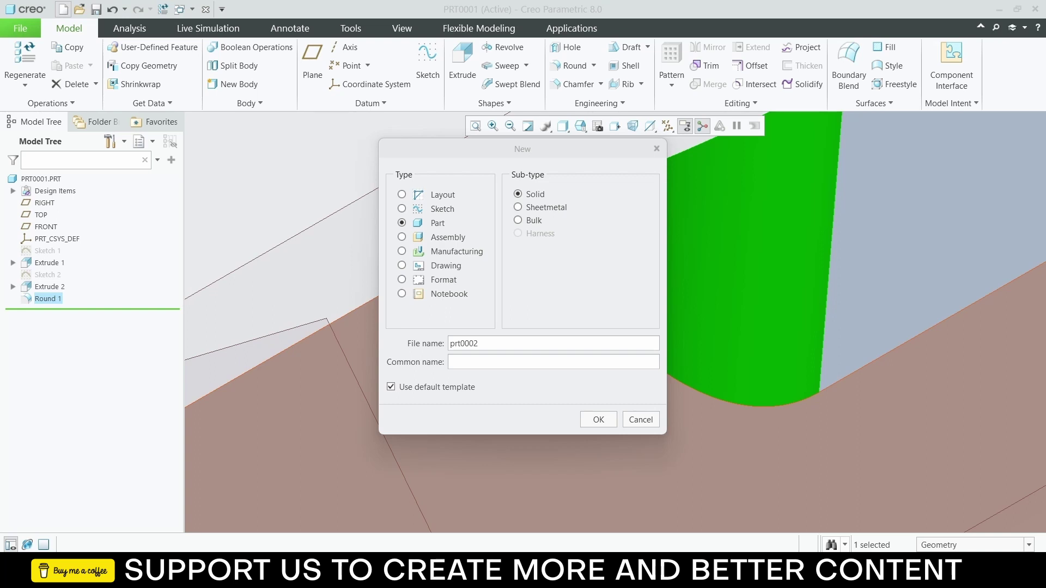
Step: Create a new solid part named prt0002 with the default template and maximize its window
click(599, 419)
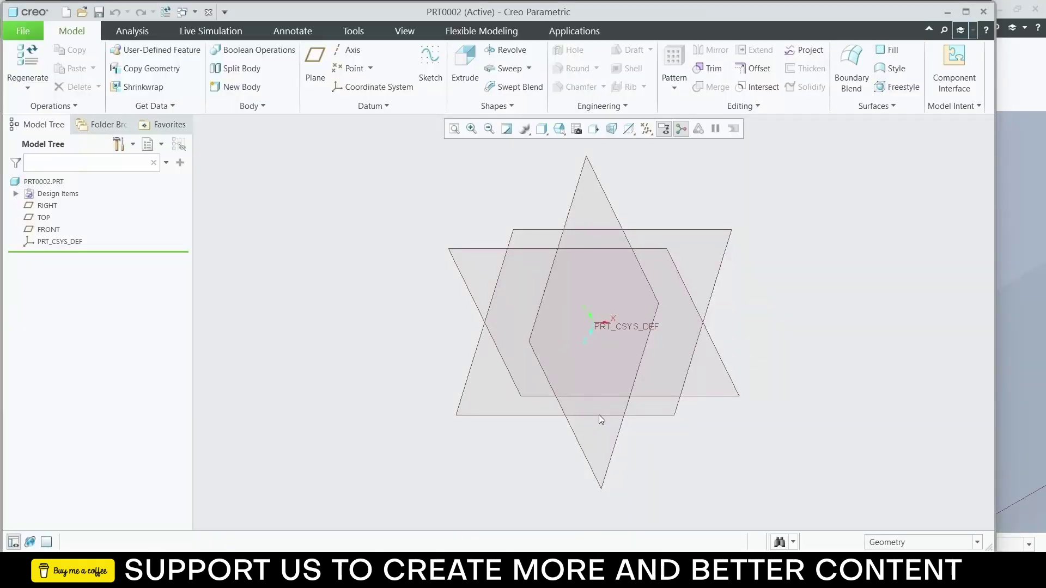
click(965, 11)
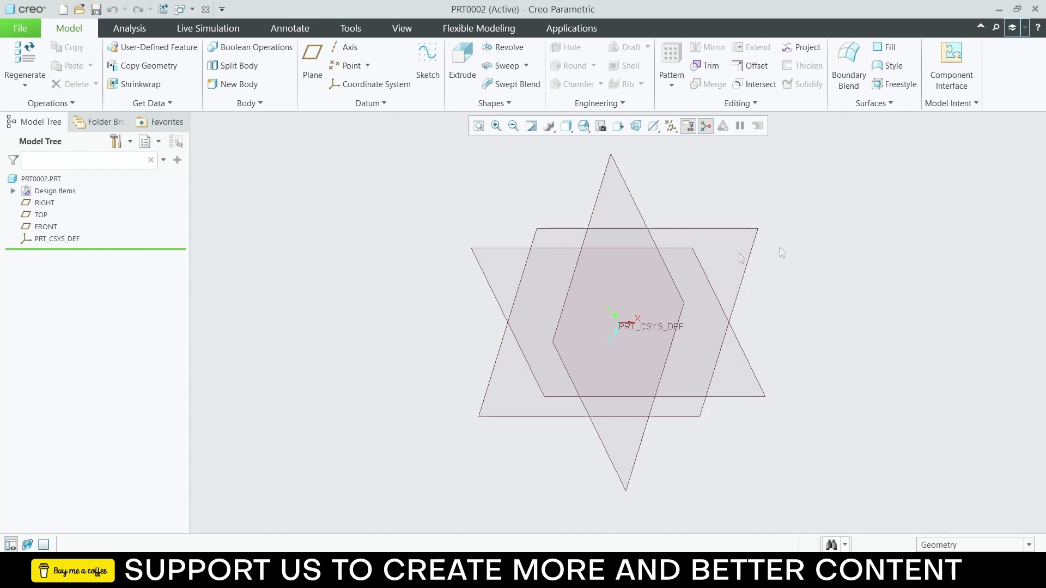
Step: Select the FRONT plane and rename the part fork on disk and in session
click(746, 364)
click(769, 323)
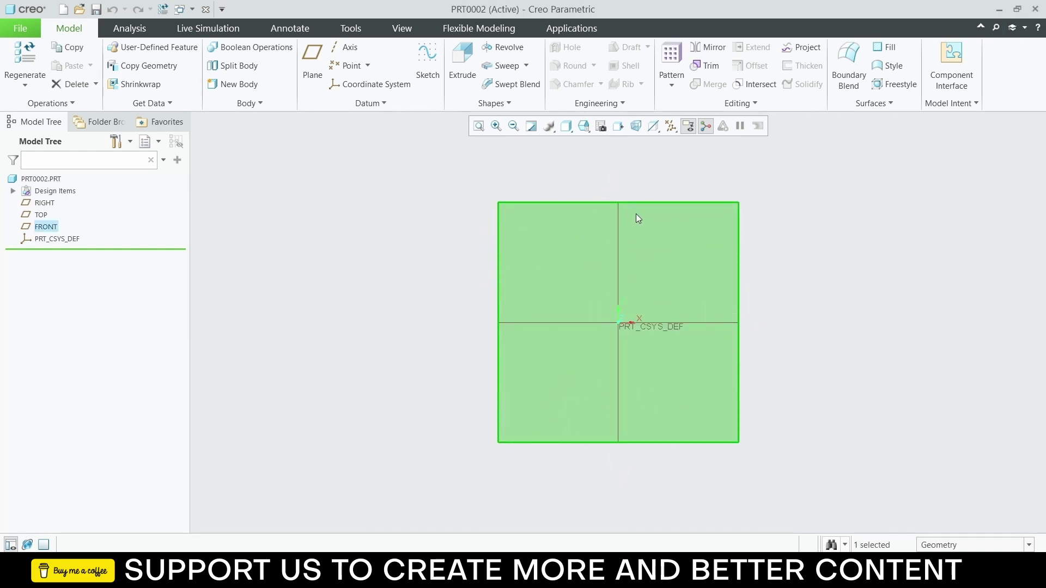
click(20, 28)
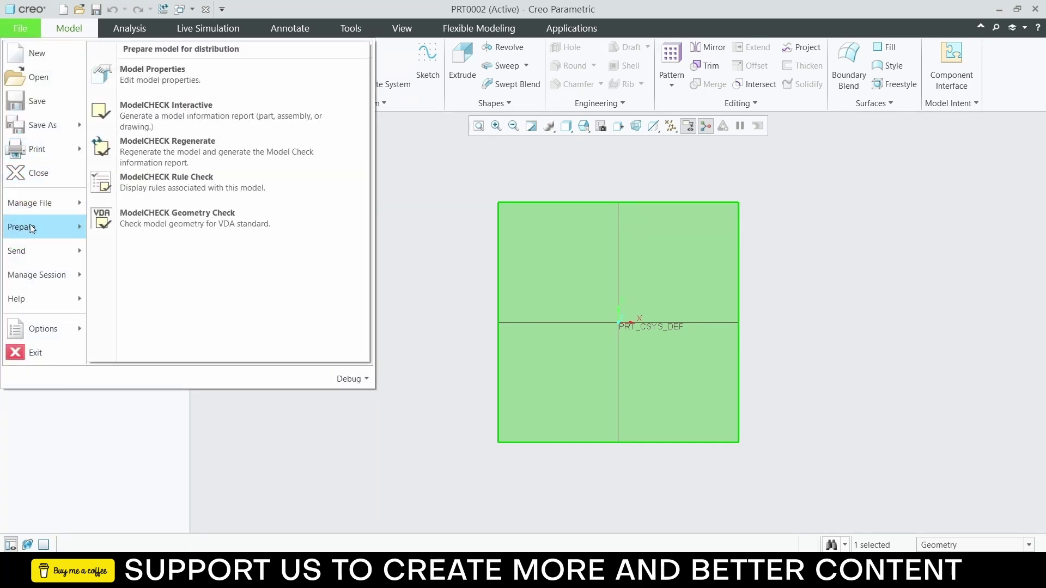
mouse_move(39, 202)
click(139, 71)
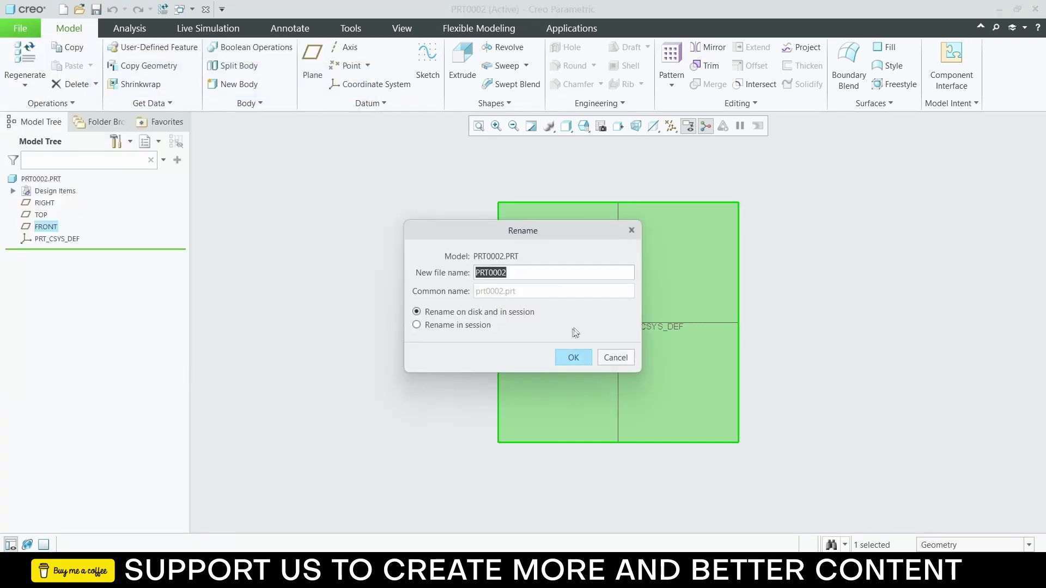
text(fork)
click(572, 357)
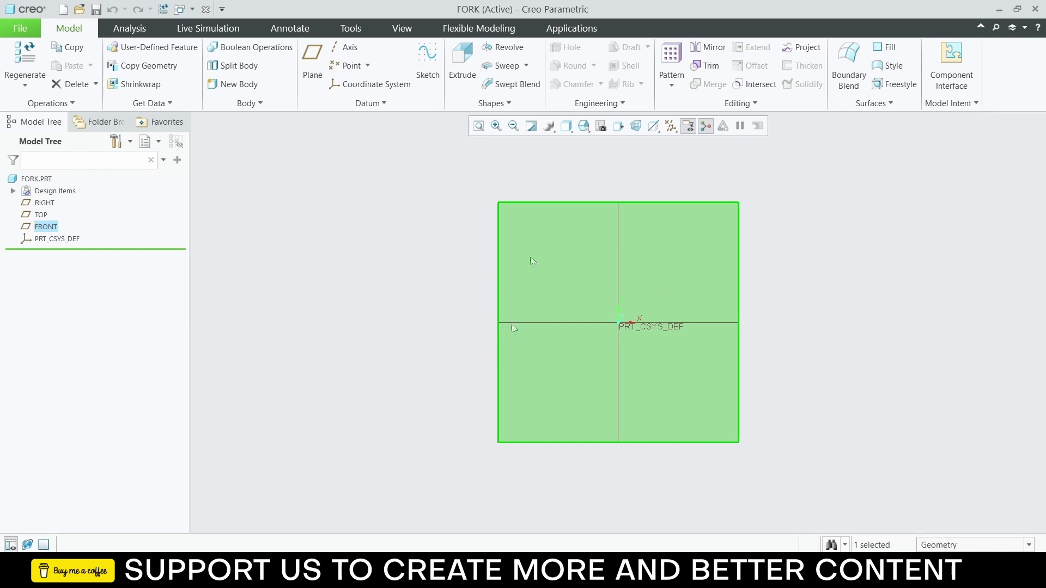
Step: Start a sketch on the FRONT plane and draw two concentric circles at the origin, about 226 and 413 in diameter
click(428, 57)
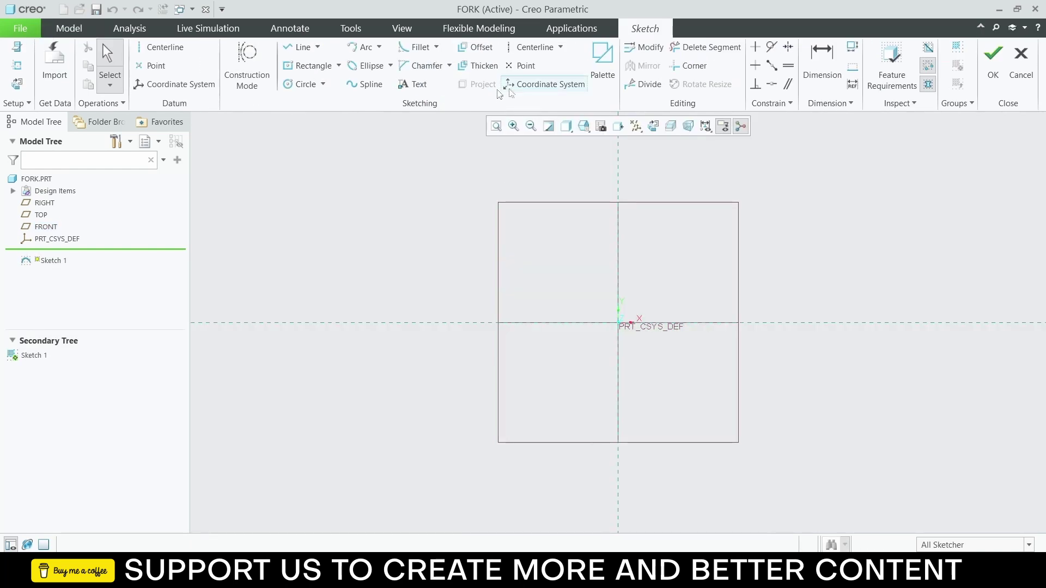
click(302, 83)
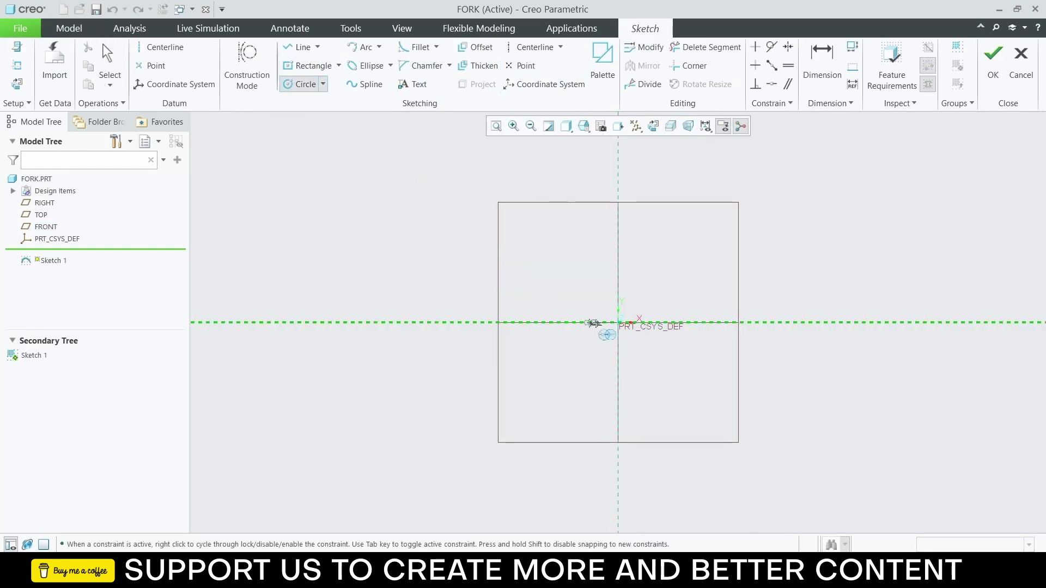
click(618, 323)
click(671, 322)
click(619, 323)
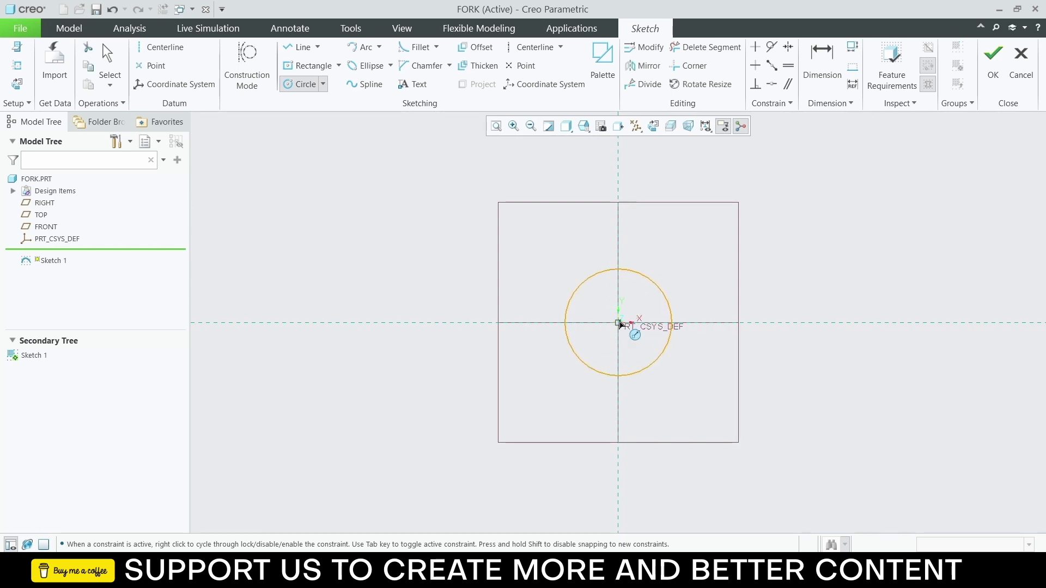
click(665, 250)
click(670, 240)
middle_click(696, 205)
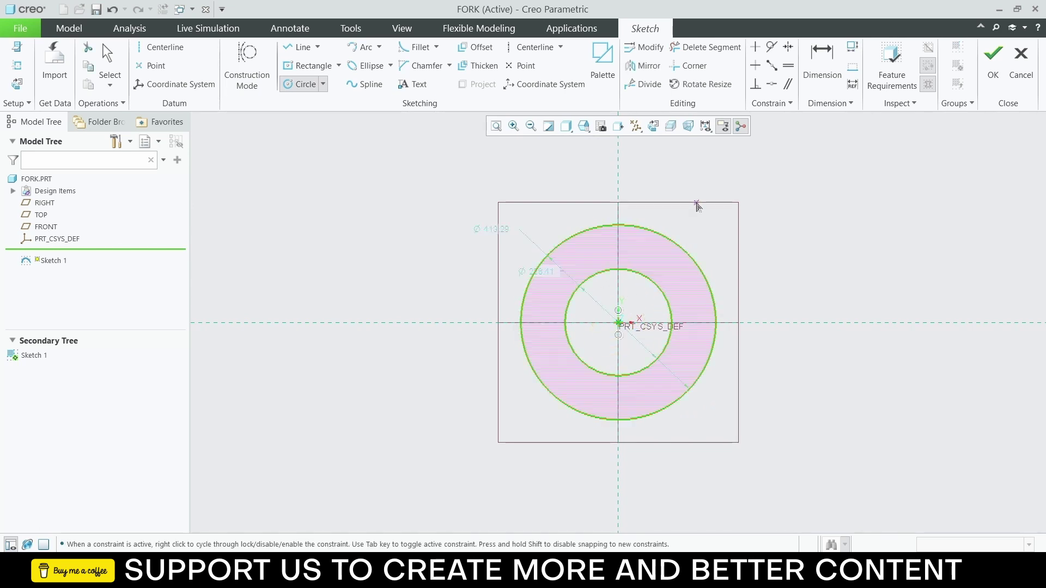
Step: Set the inner circle's diameter to 25 and the outer circle's diameter to 50
double_click(541, 270)
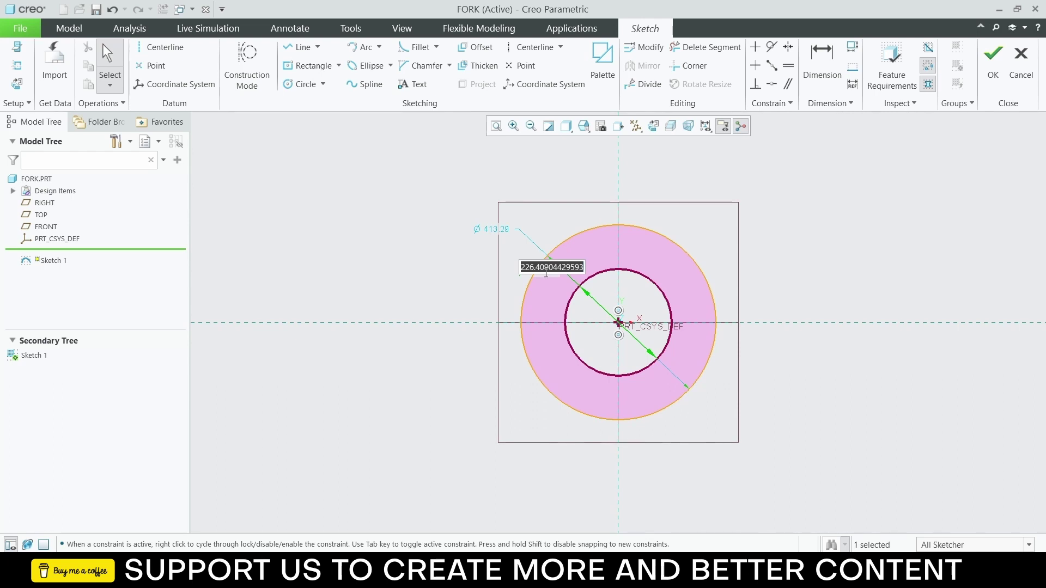
text(25)
key(Return)
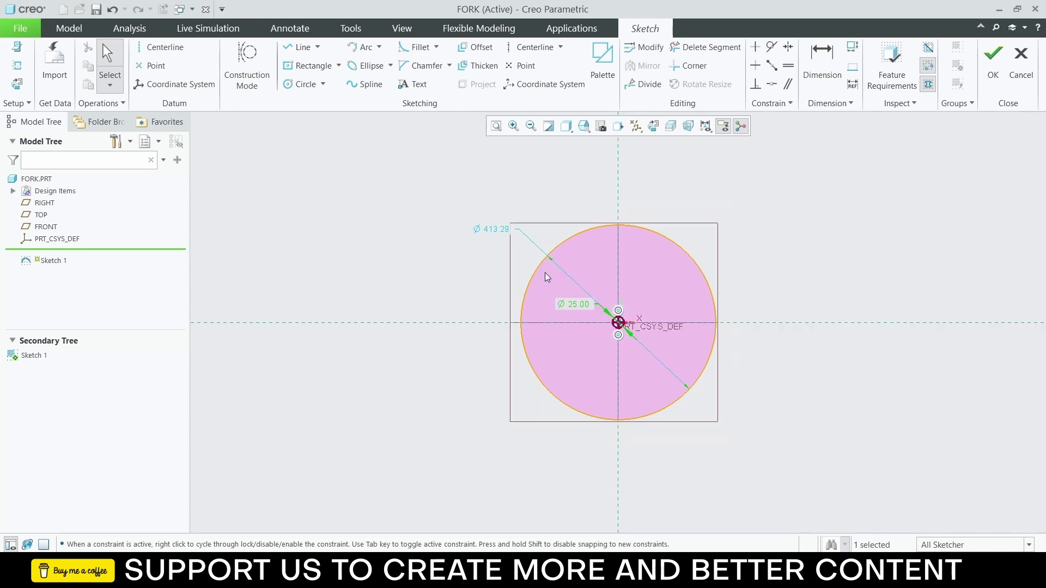
double_click(501, 238)
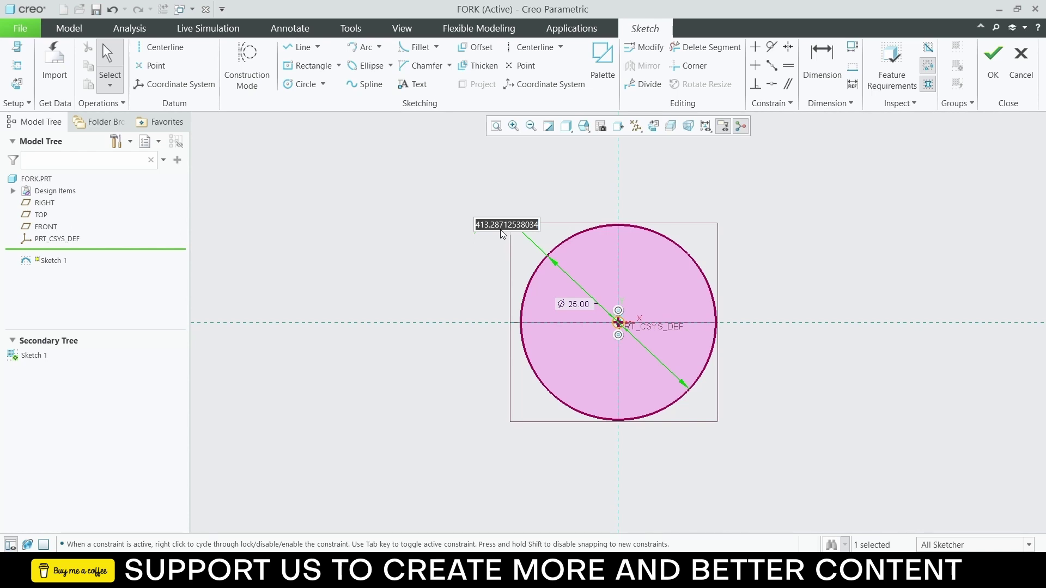
text(50)
key(Return)
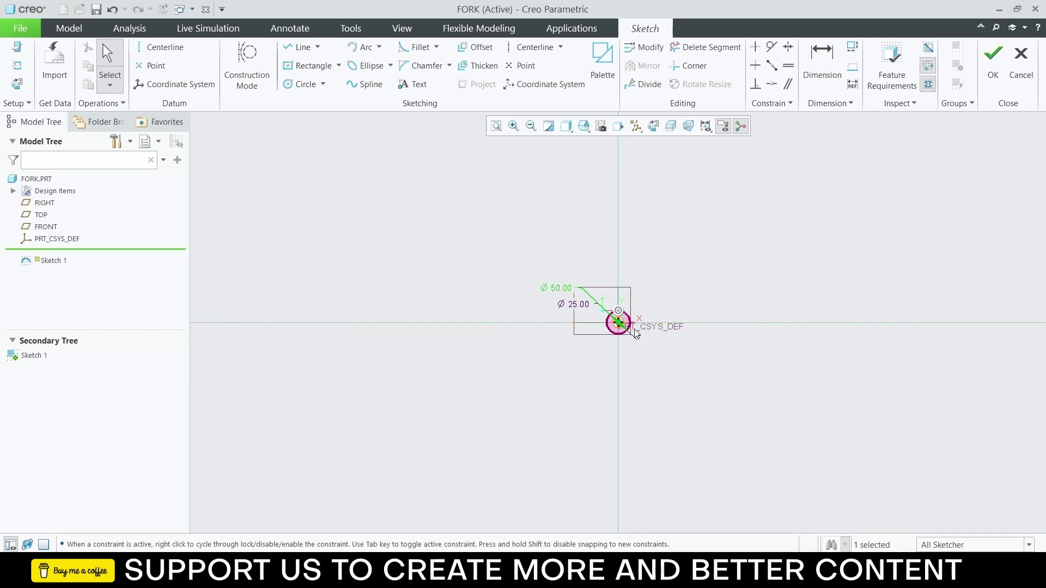
Step: Draw a three-line profile below the outer circle, from its lower-left arc to its lowest point, about 14.28 wide with an outer leg about 16.57 long
scroll(619, 322, down, 6)
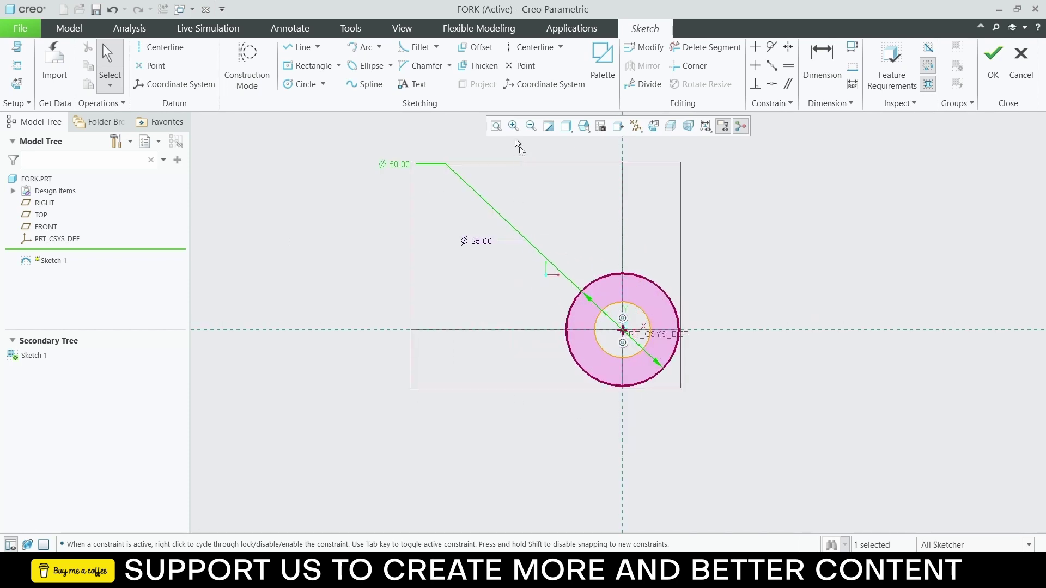
scroll(525, 156, down, 2)
scroll(808, 464, down, 3)
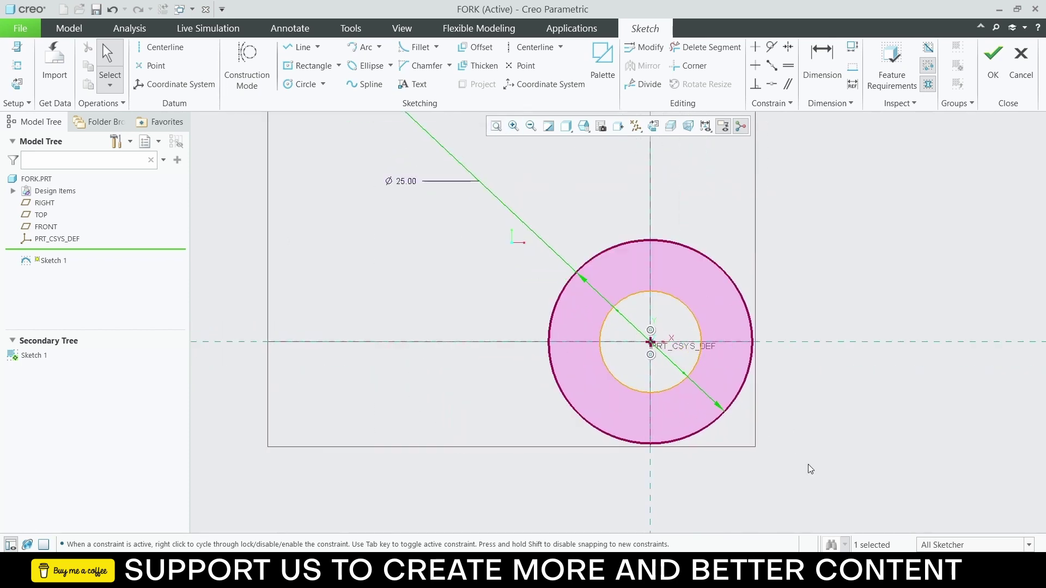
scroll(728, 474, up, 2)
scroll(727, 473, down, 3)
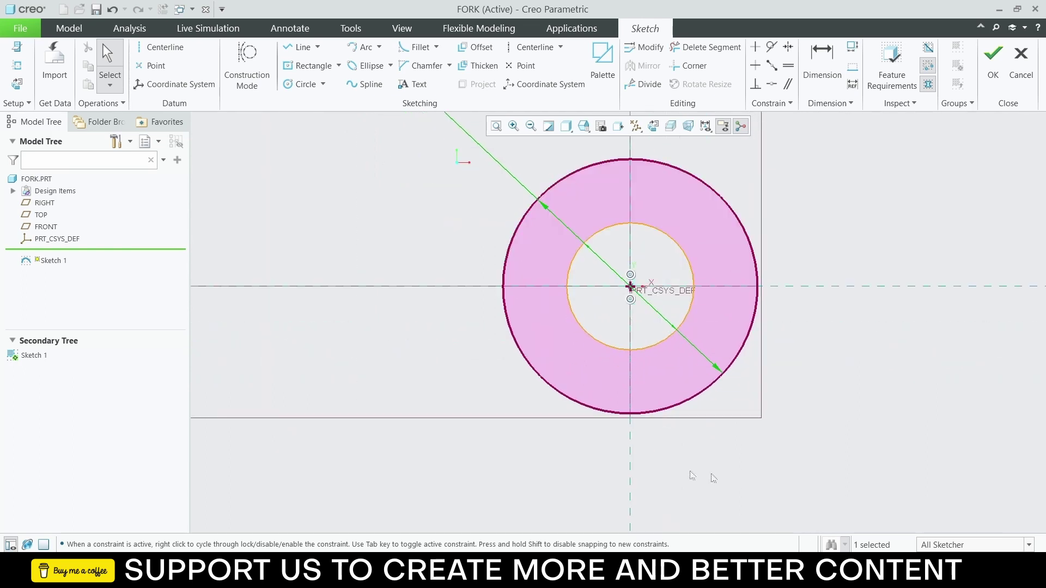
scroll(685, 472, down, 1)
click(873, 343)
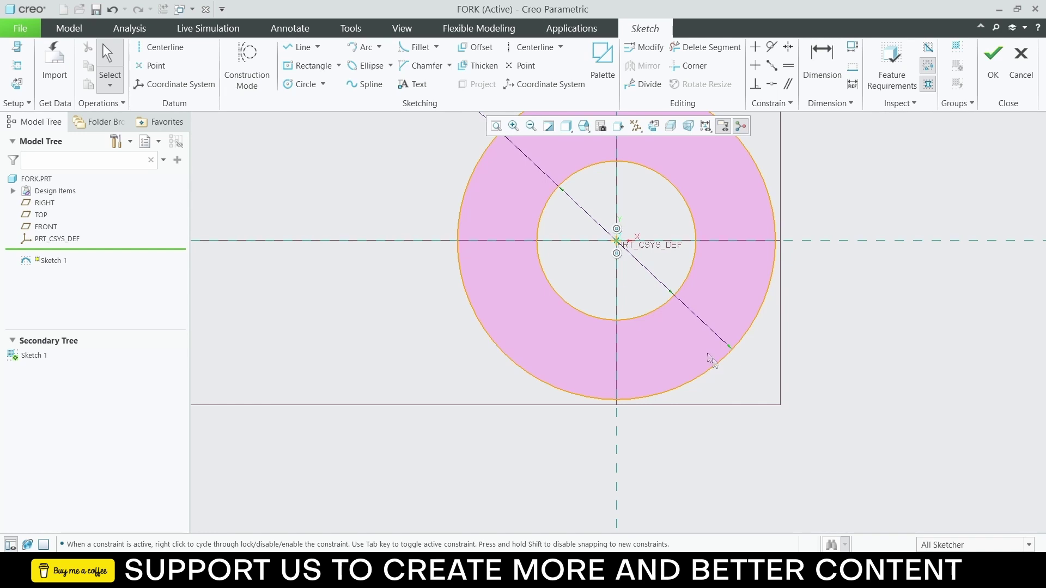
click(308, 54)
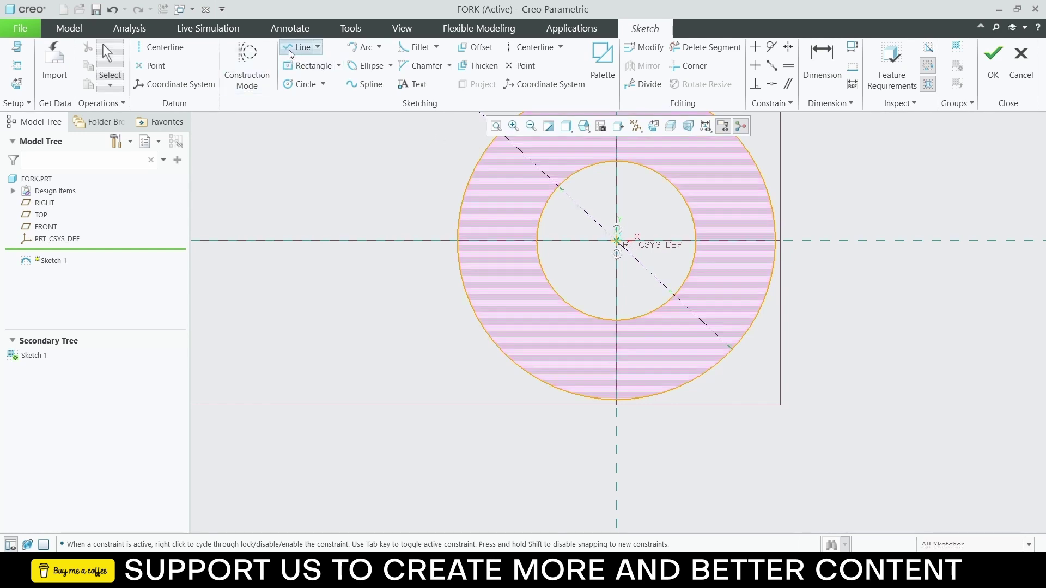
click(526, 371)
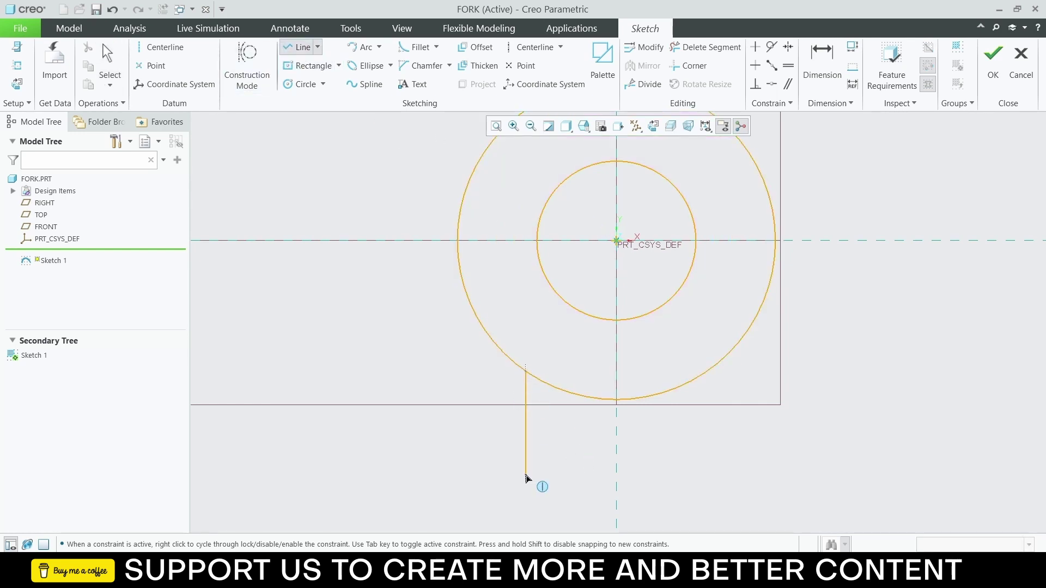
click(525, 477)
click(616, 477)
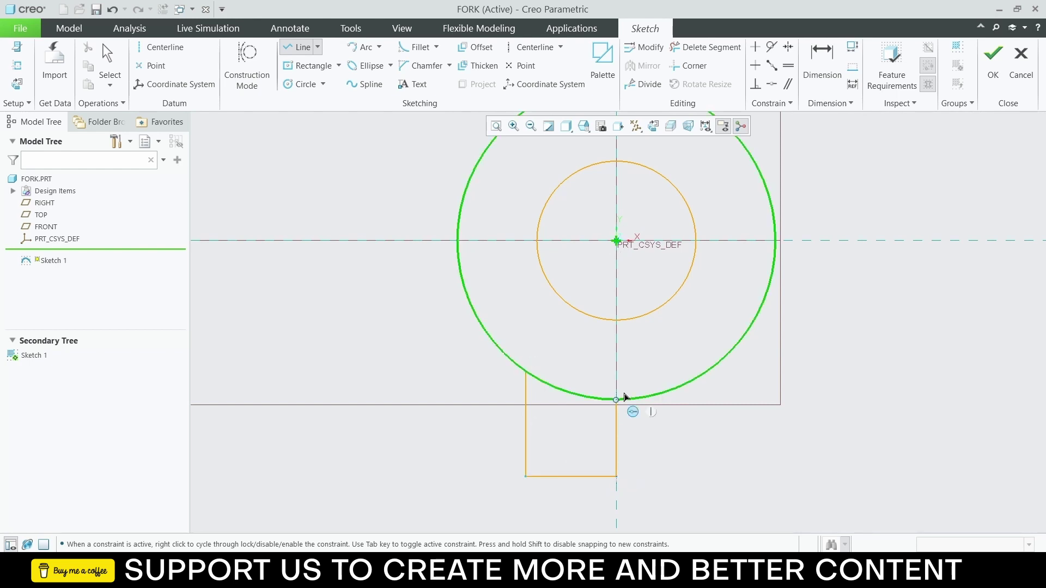
click(620, 401)
middle_click(670, 426)
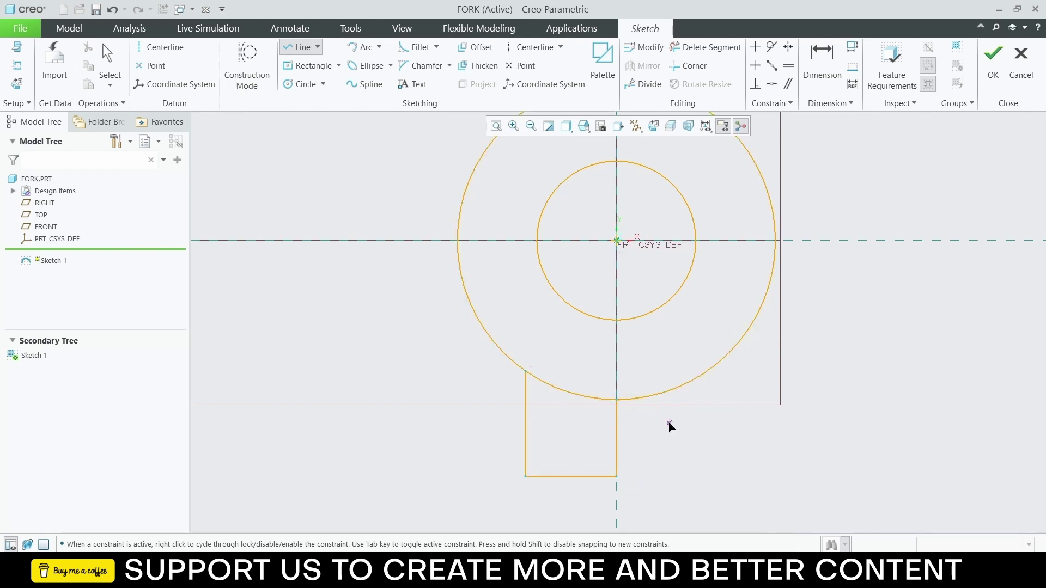
middle_click(669, 425)
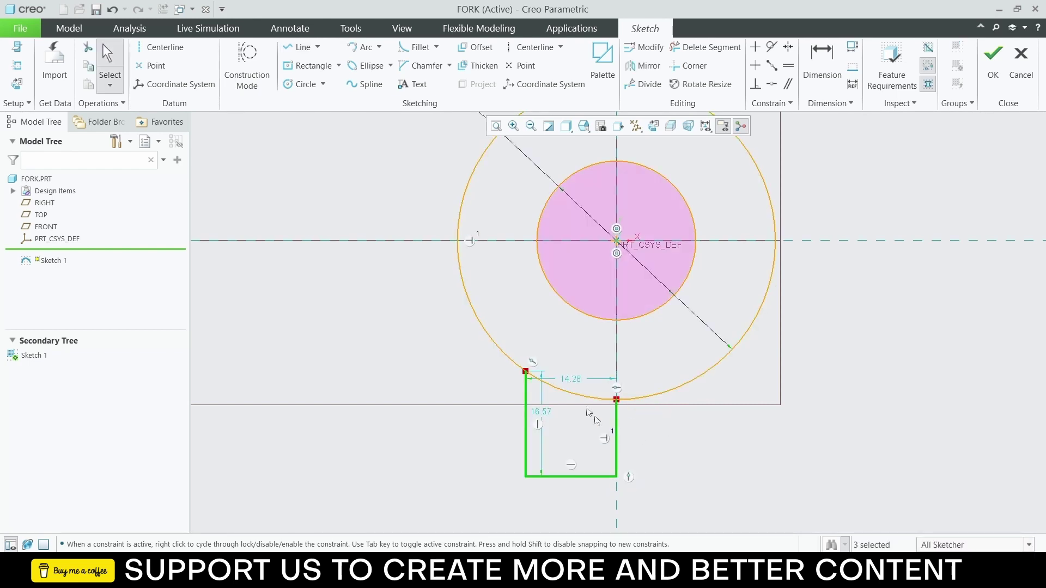
Step: Convert the profile's vertical line on the centre axis to construction geometry
click(617, 437)
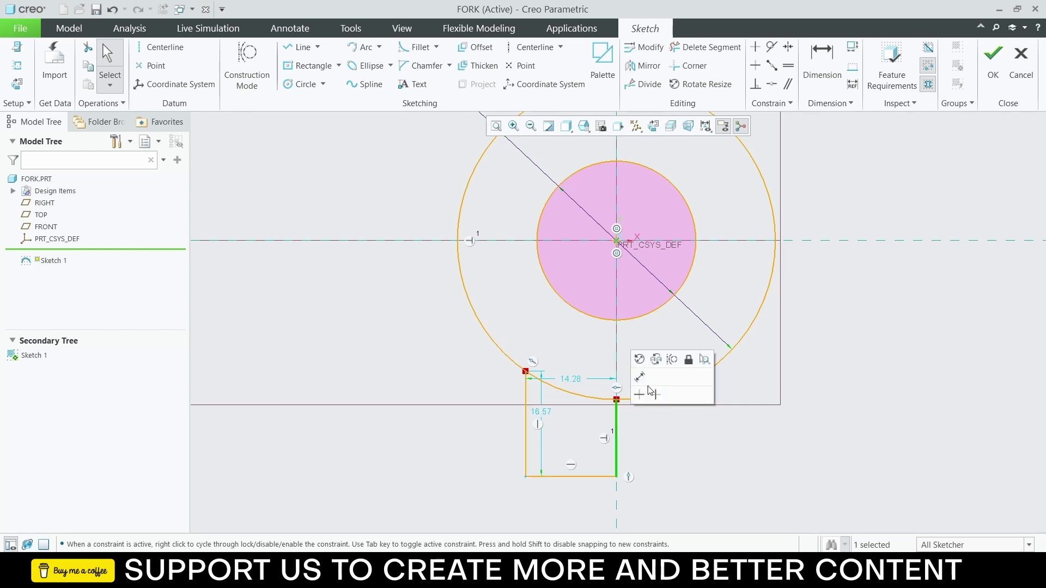
click(672, 360)
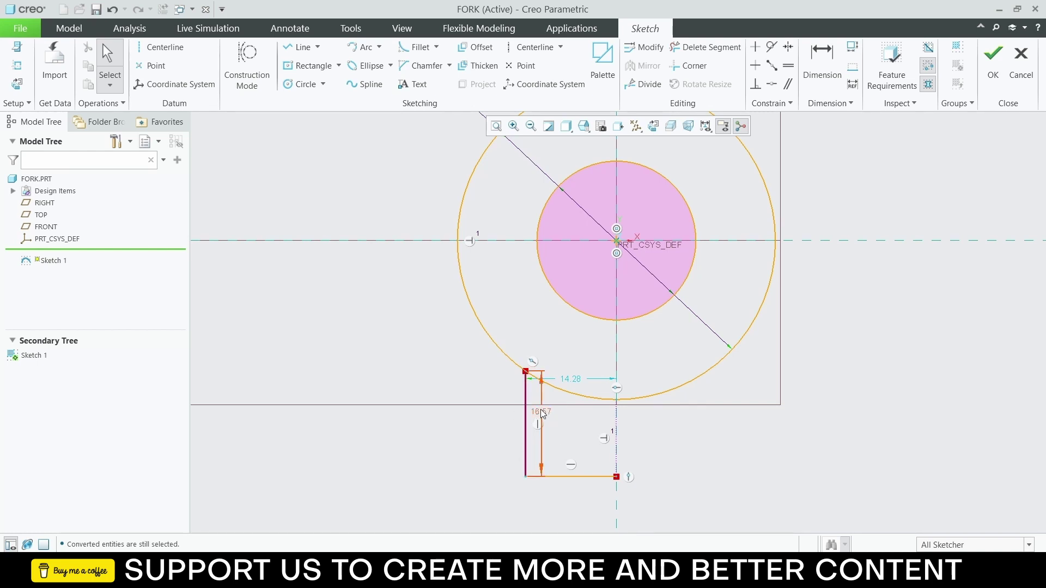
click(526, 436)
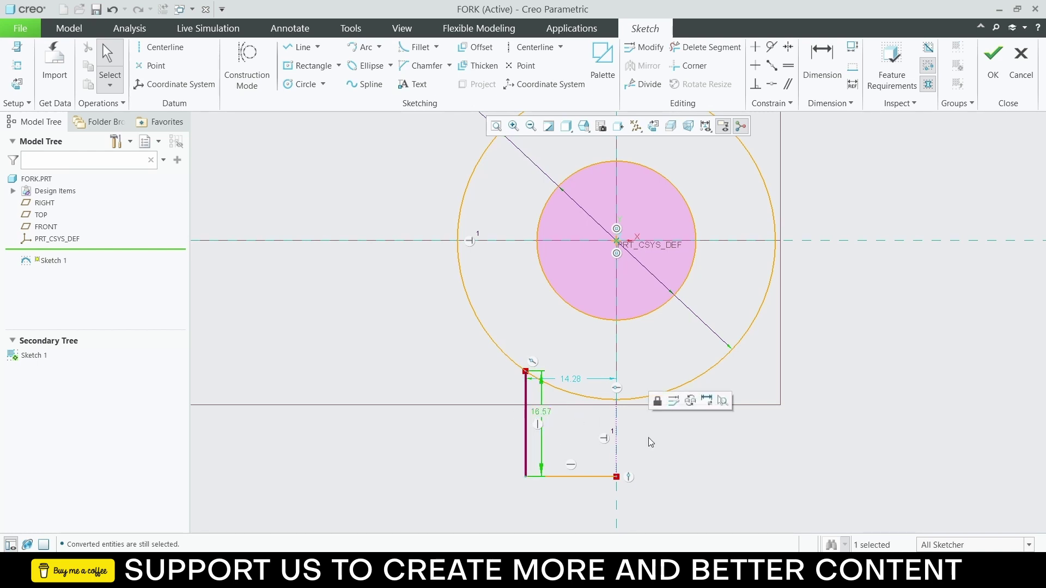
click(724, 472)
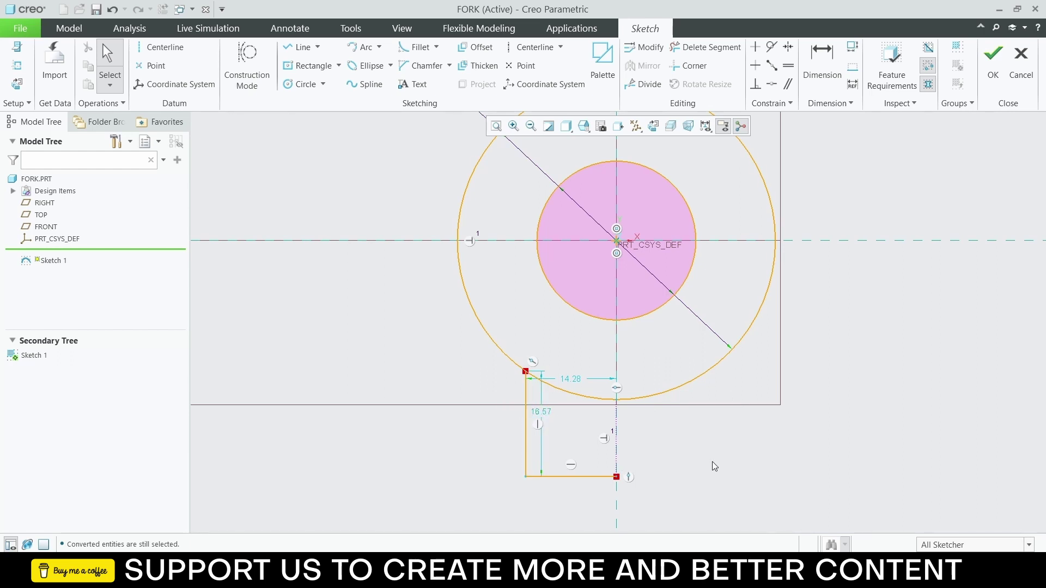
click(581, 475)
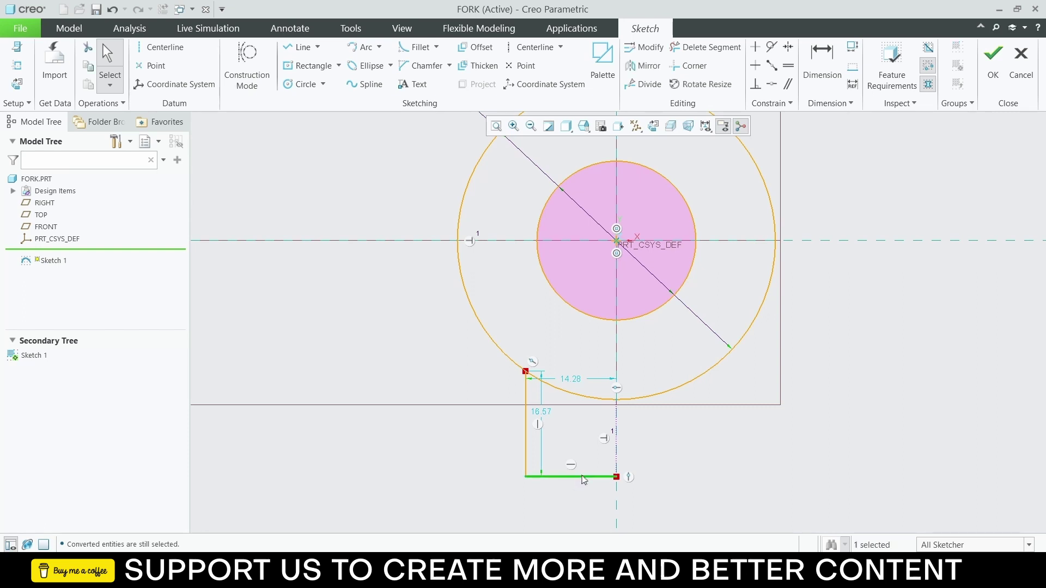
ctrl+click(618, 245)
scroll(618, 246, down, 5)
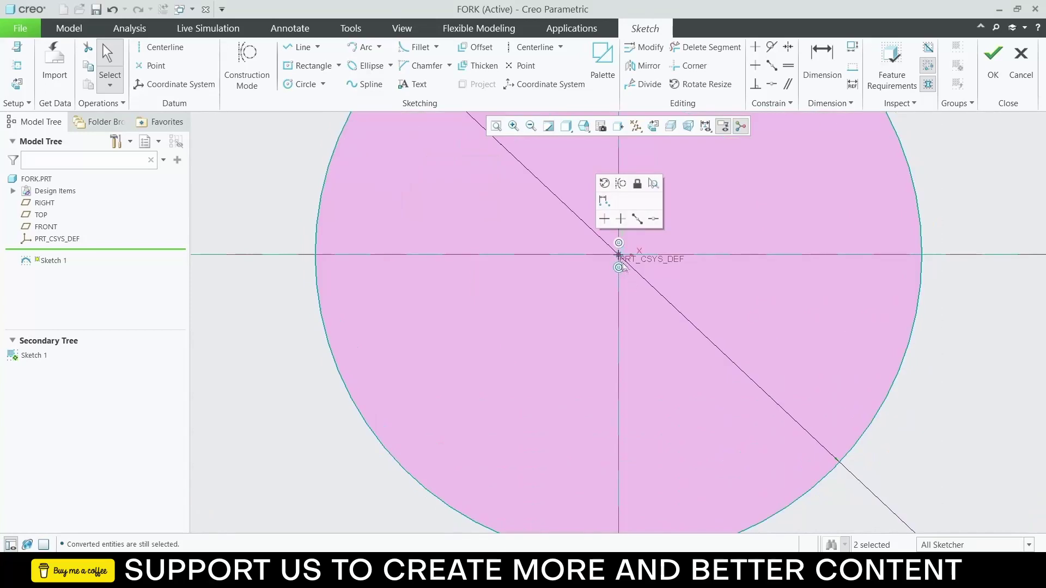
click(619, 255)
drag(619, 255, 626, 272)
scroll(630, 295, down, 5)
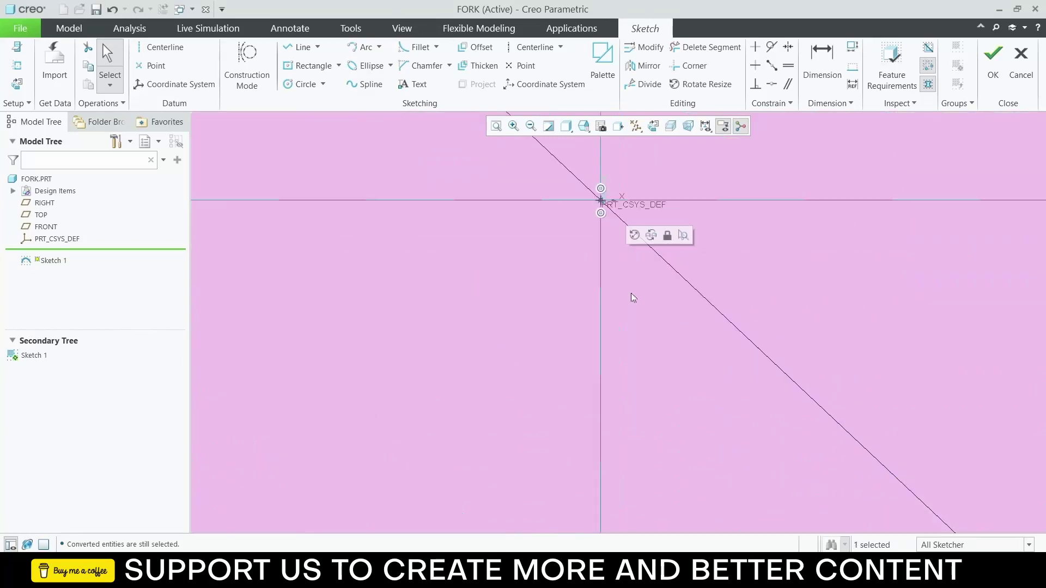
scroll(631, 293, up, 10)
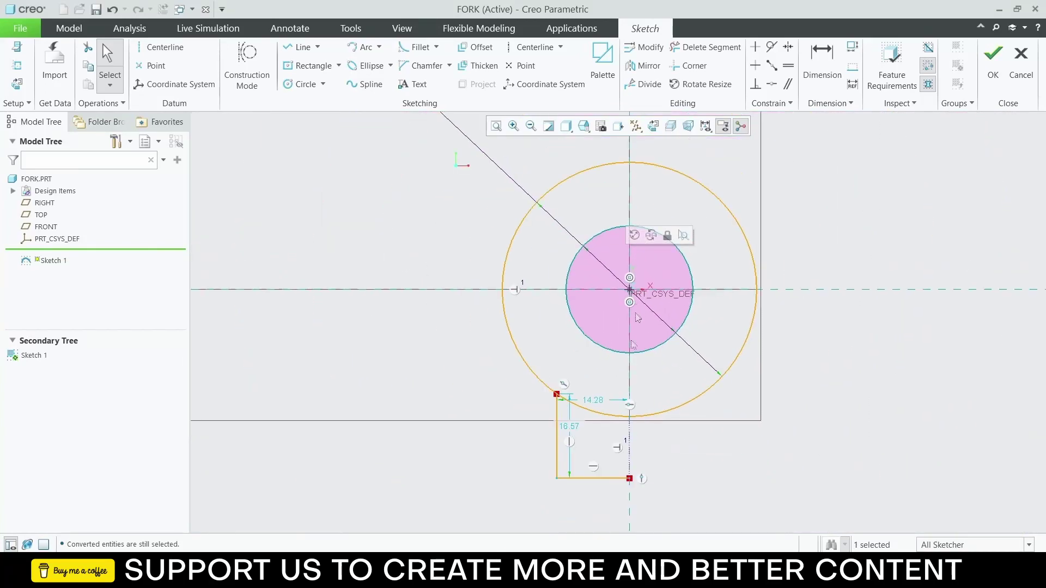
ctrl+click(603, 478)
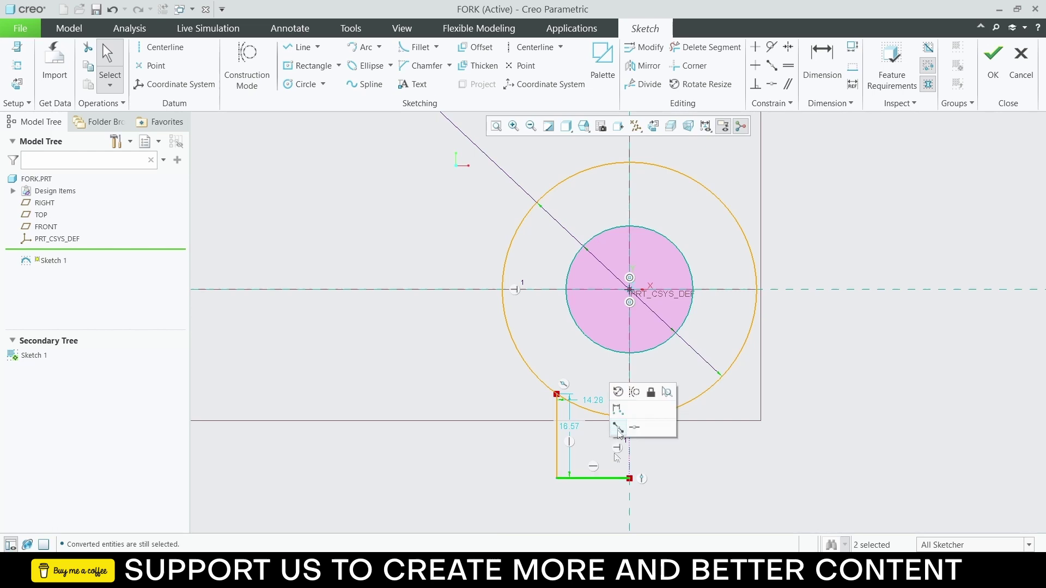
click(631, 291)
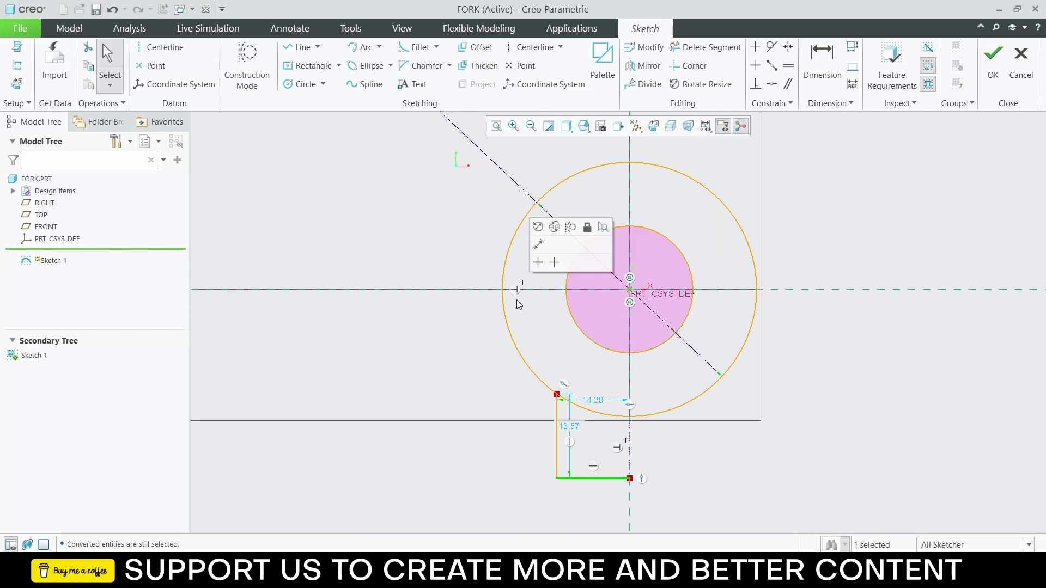
Step: Dimension the profile's bottom horizontal line and set its length to 14
click(539, 245)
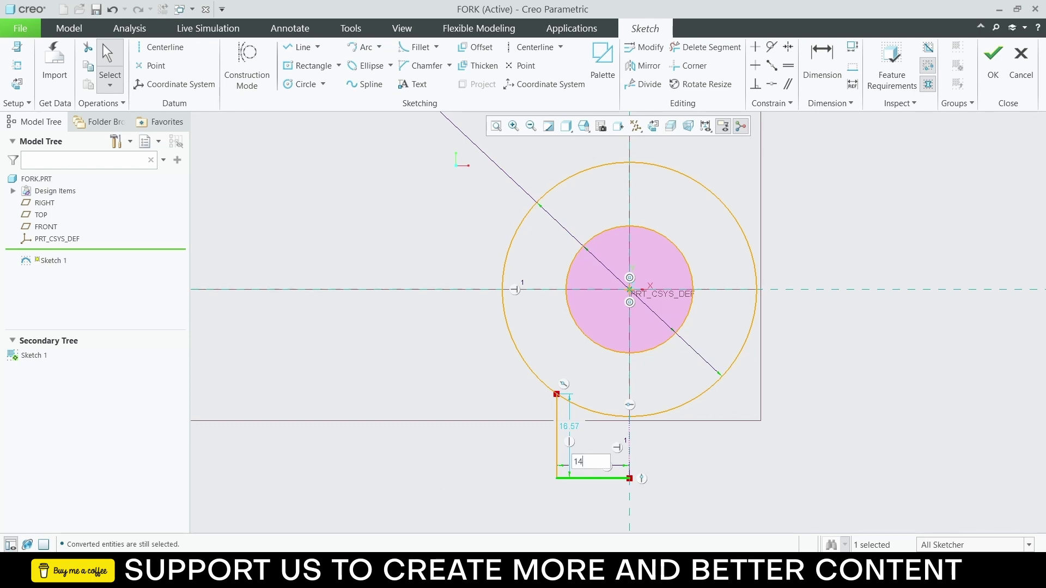
key(Return)
click(642, 460)
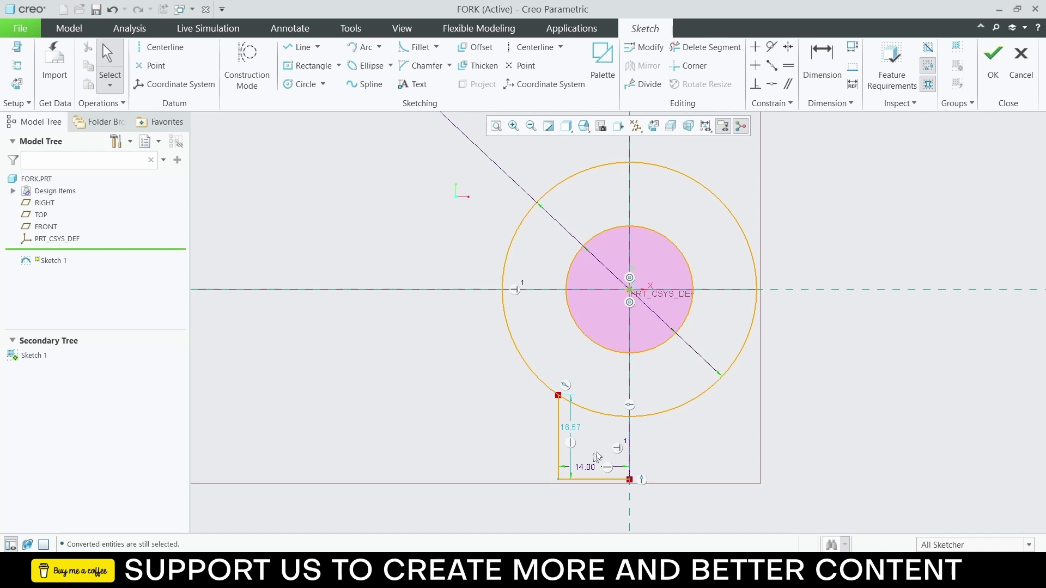
Step: Dimension the vertical distance from the profile's bottom horizontal line to the circles' centre and set it to 30
click(597, 479)
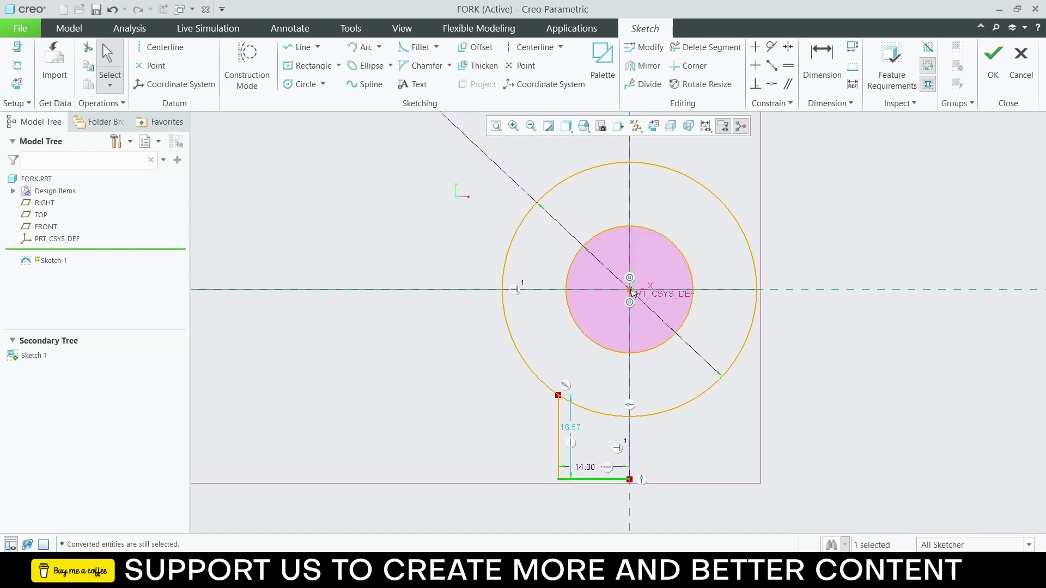
ctrl+click(631, 291)
click(651, 245)
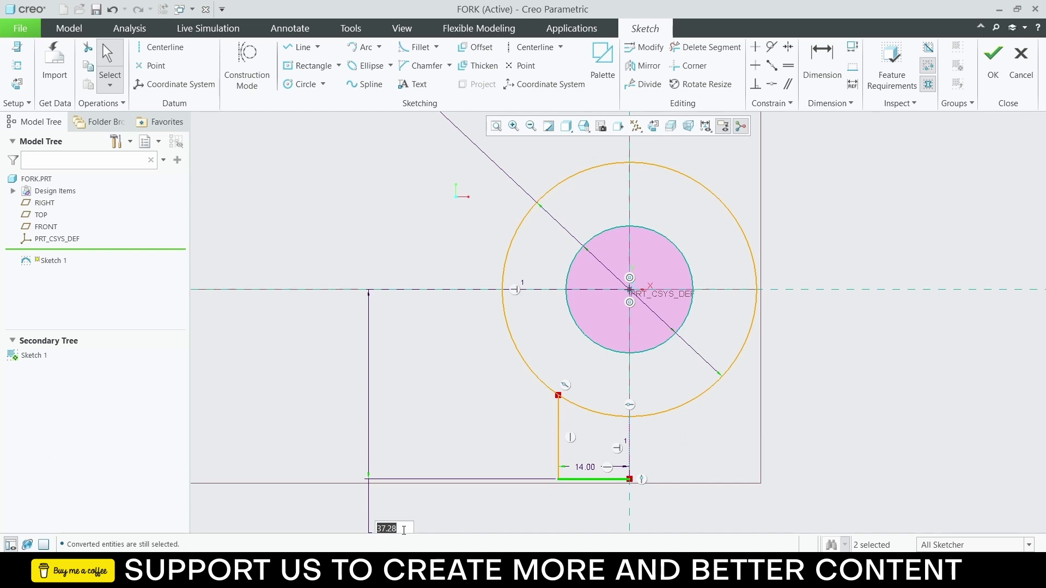
text(30)
key(Return)
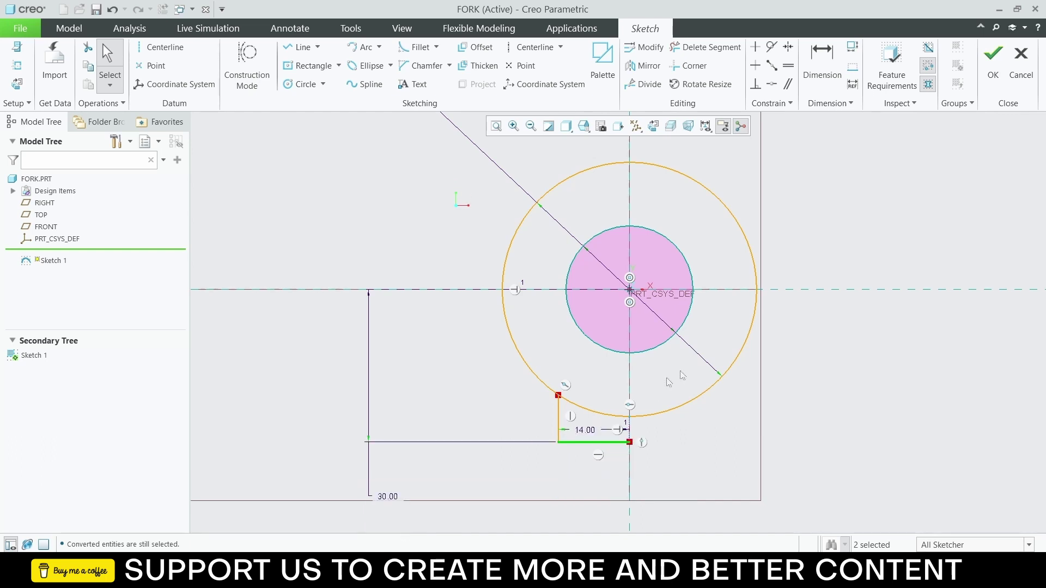
scroll(673, 384, up, 1)
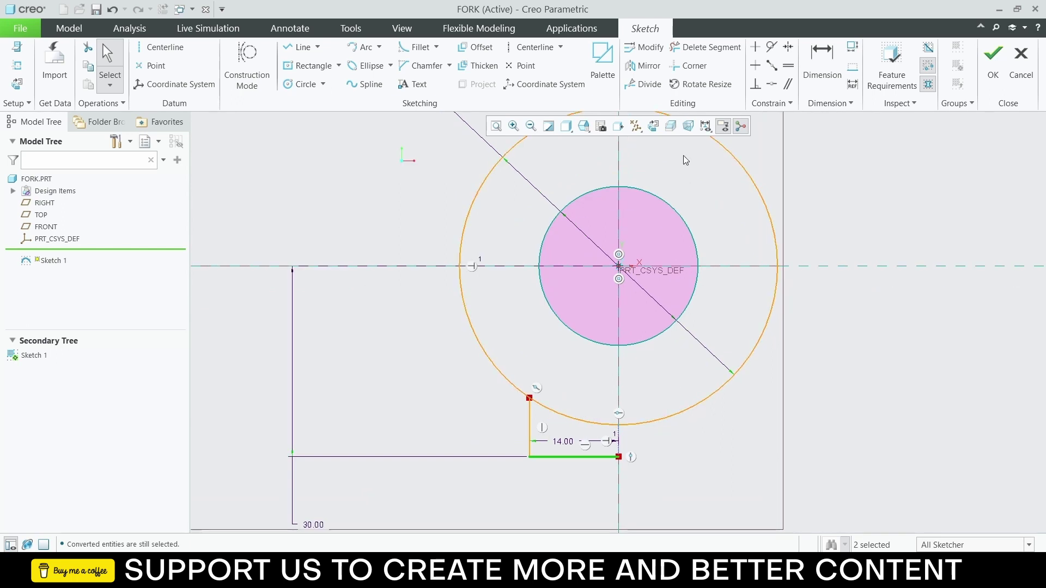
click(665, 468)
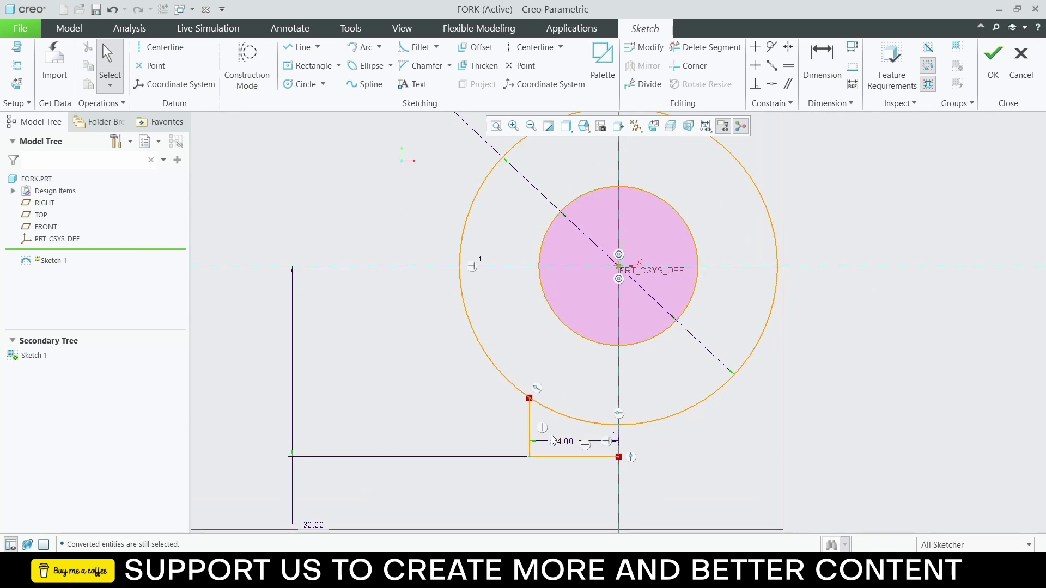
Step: Mirror the profile's outer vertical leg about the vertical construction line on the centre axis
click(530, 418)
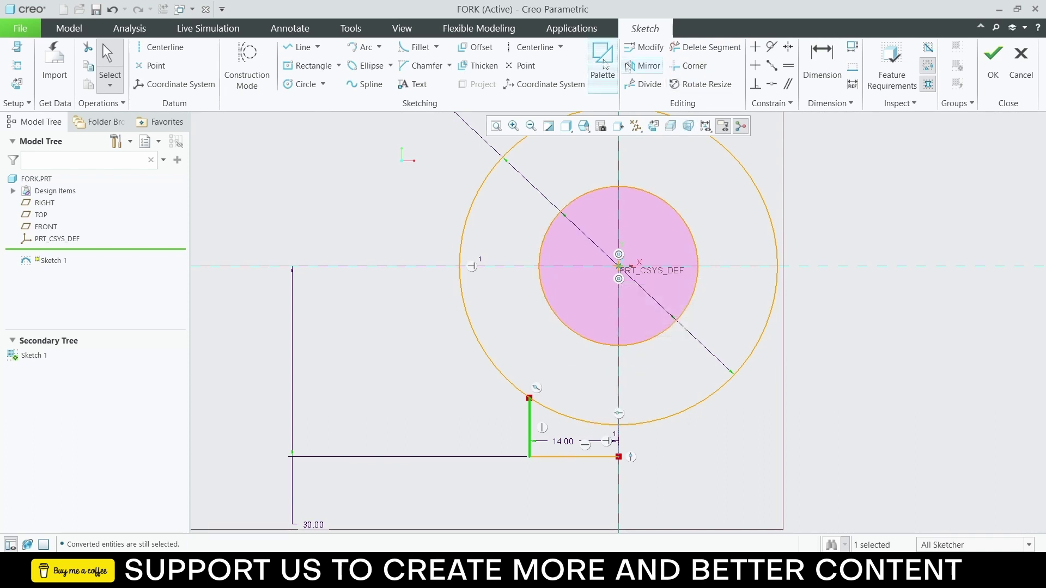
click(645, 65)
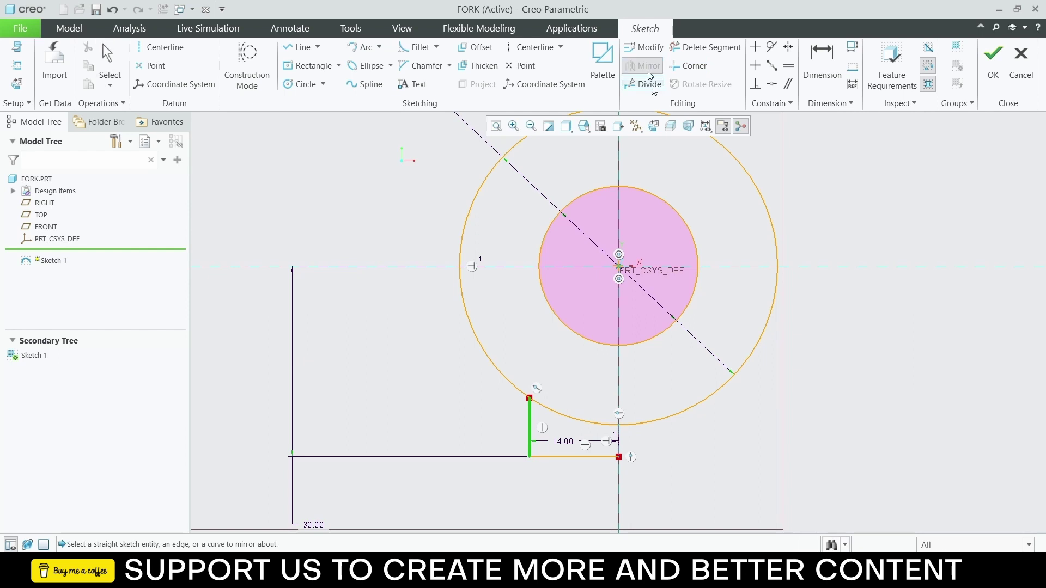
click(619, 438)
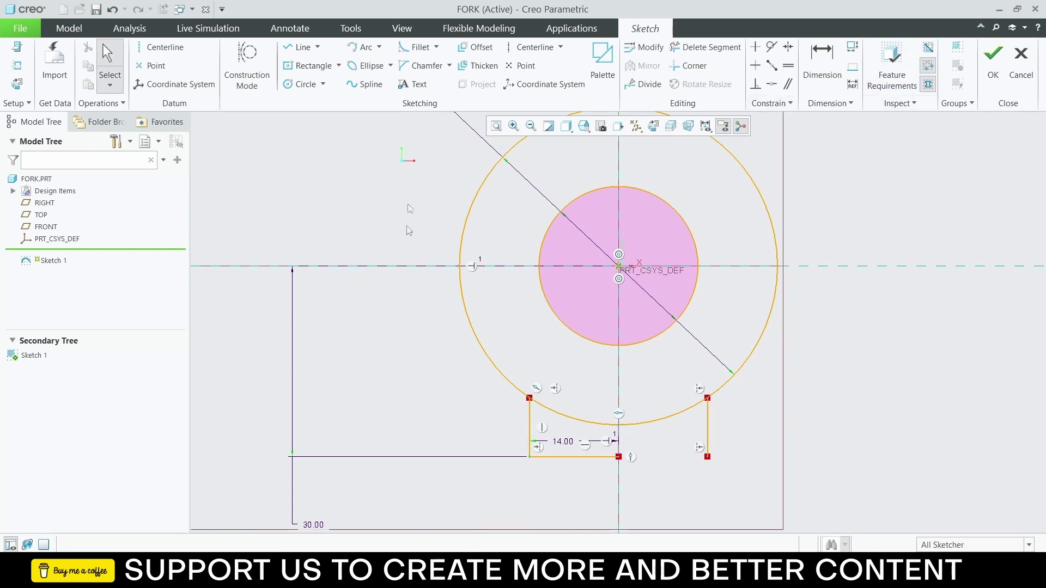
Step: Draw a horizontal line from the bottom line's end on the centre axis to the mirrored leg's lower end
click(301, 47)
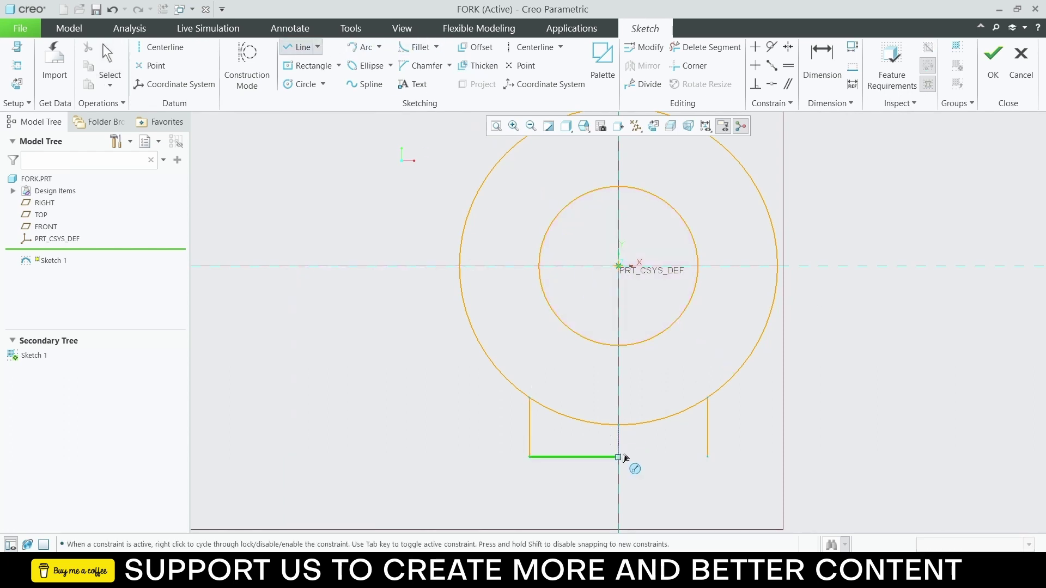
click(619, 456)
click(707, 456)
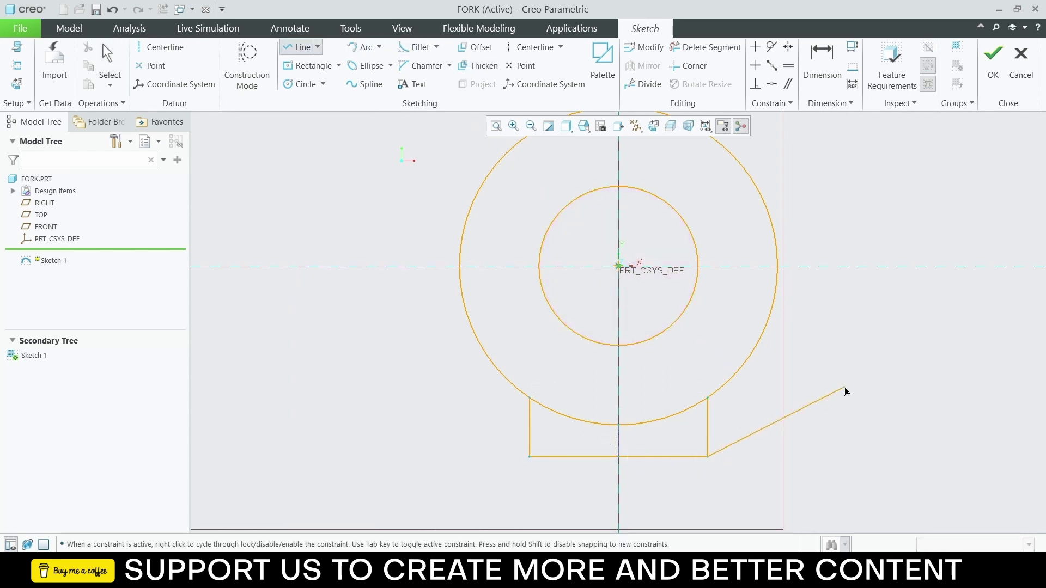
middle_click(859, 409)
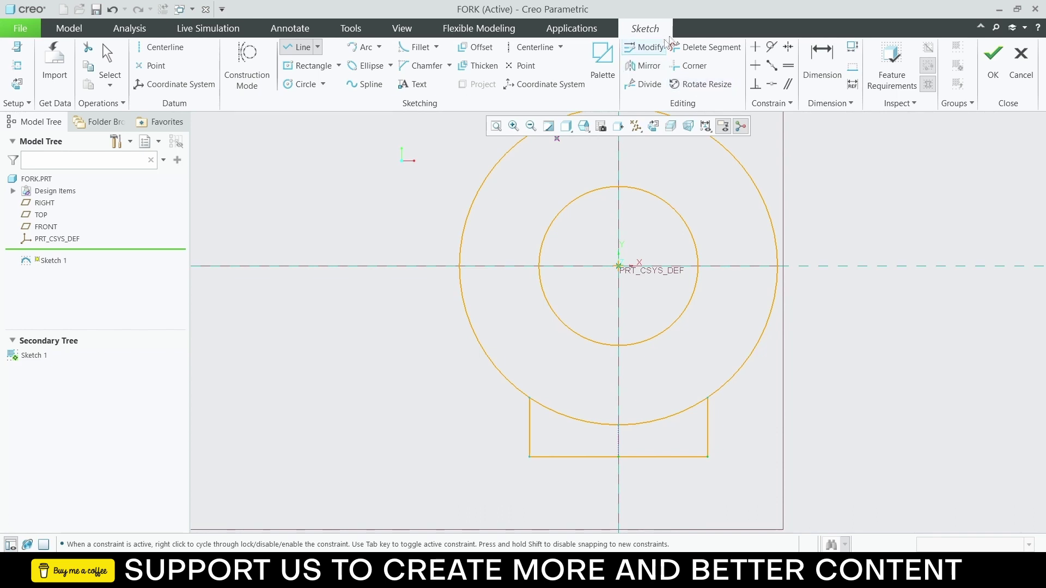
Step: Trim away the outer circle's lower arc between the two legs and finish the sketch
click(706, 46)
mouse_move(584, 391)
mouse_down()
mouse_move(603, 430)
mouse_move(646, 416)
mouse_up()
scroll(646, 385, up, 2)
scroll(646, 381, down, 2)
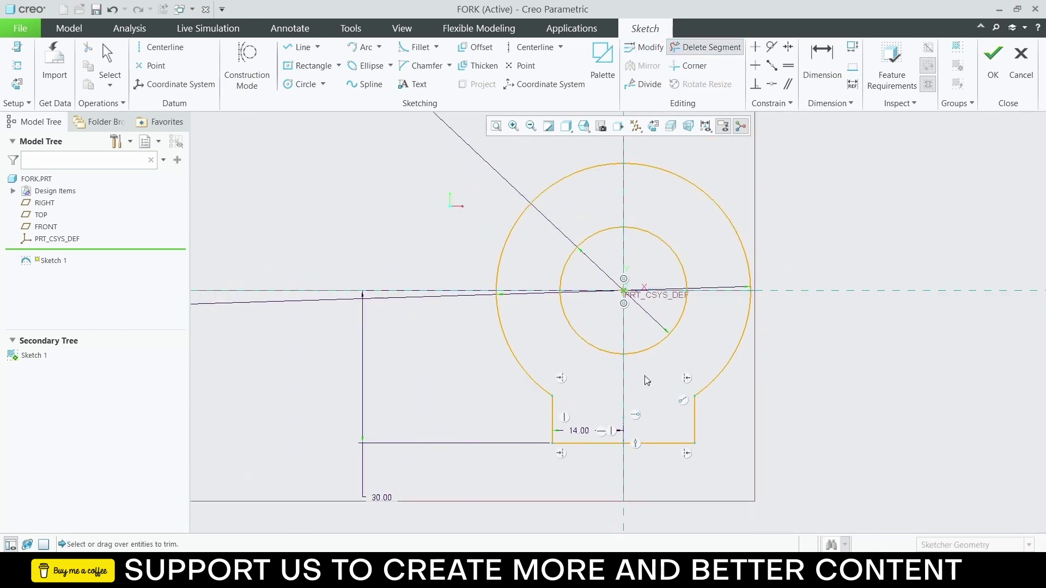
click(993, 59)
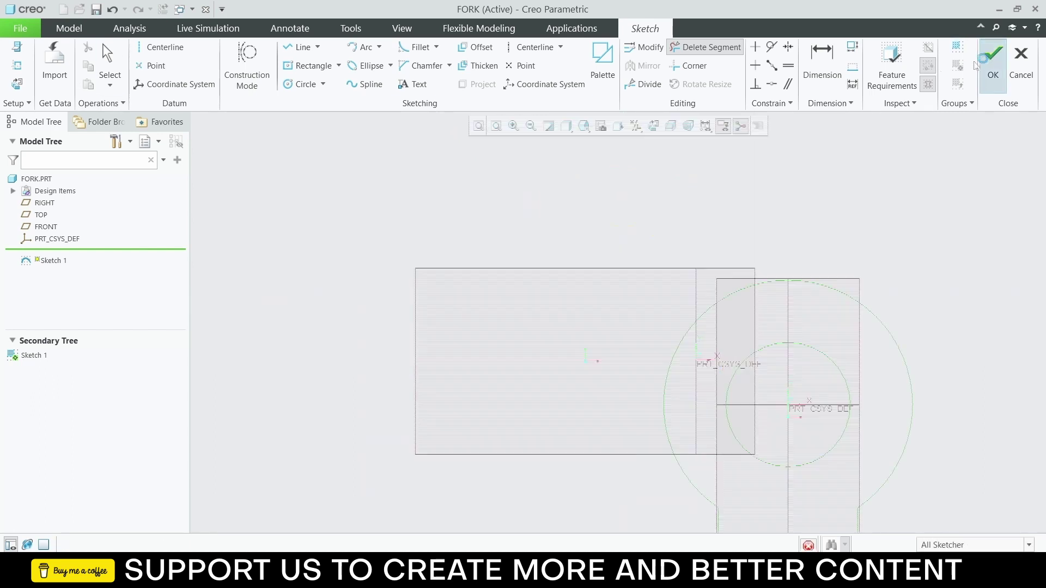
Step: Extrude the sketch as a solid symmetrically about its plane, with a total depth of 64 (28+18+18)
click(463, 60)
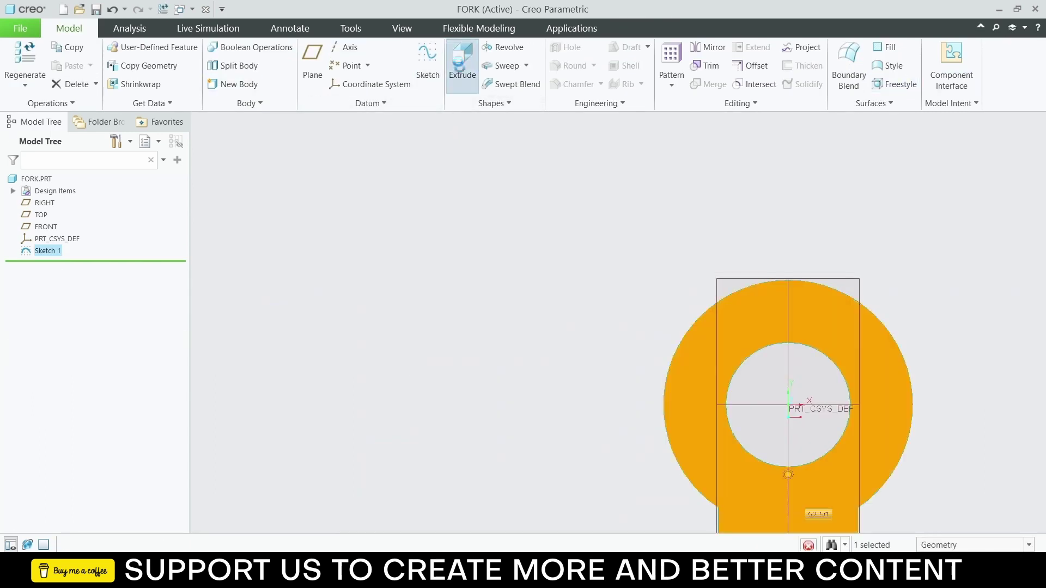
click(131, 61)
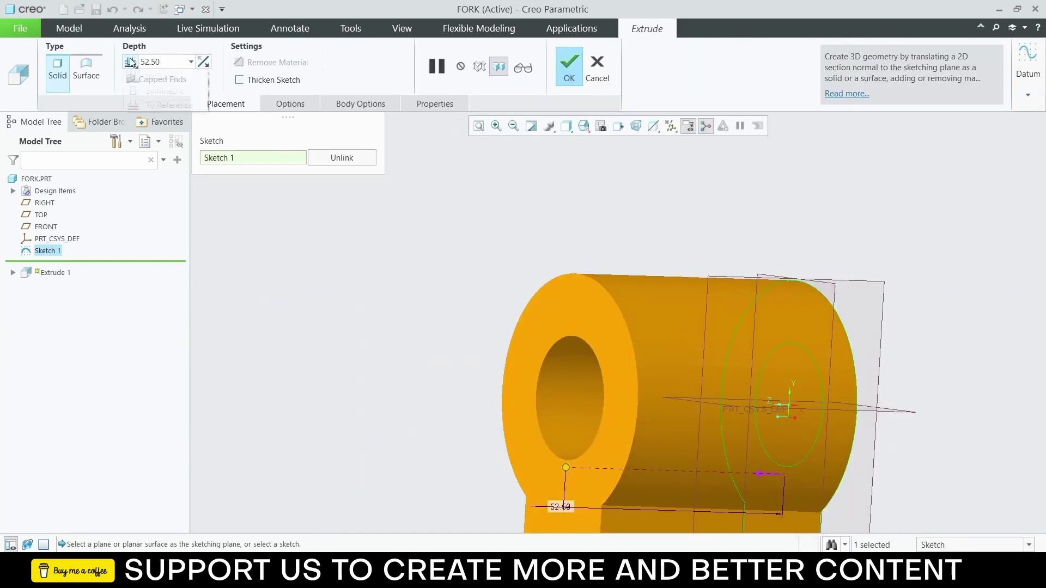
click(157, 92)
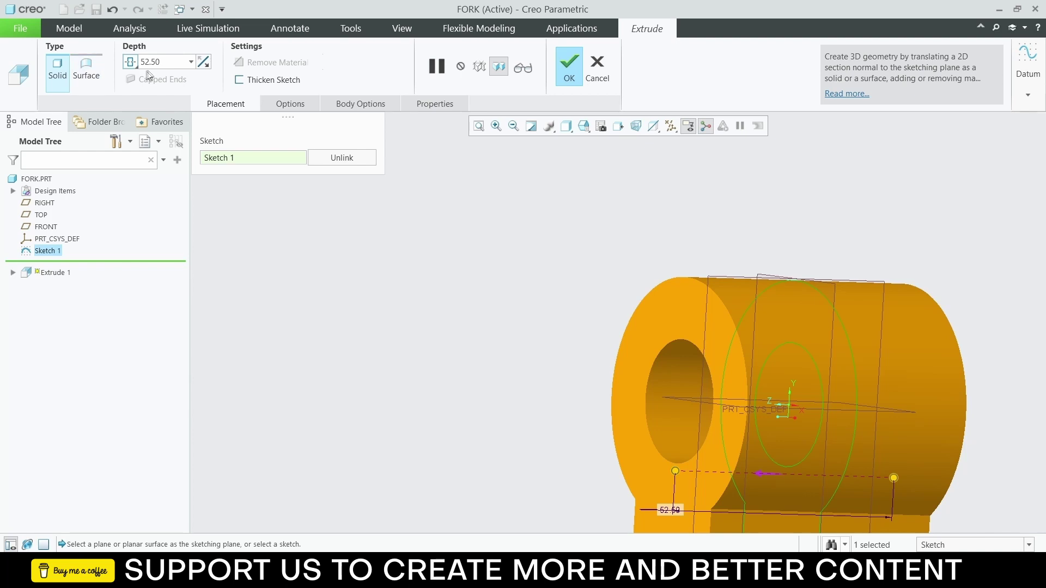
double_click(181, 58)
text(28+18+)
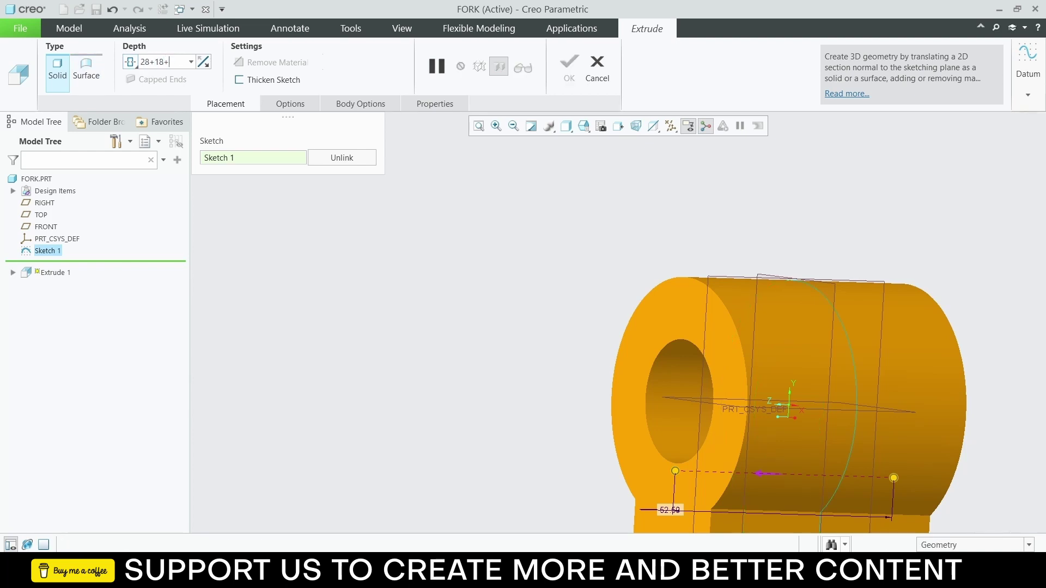
text(18)
key(Return)
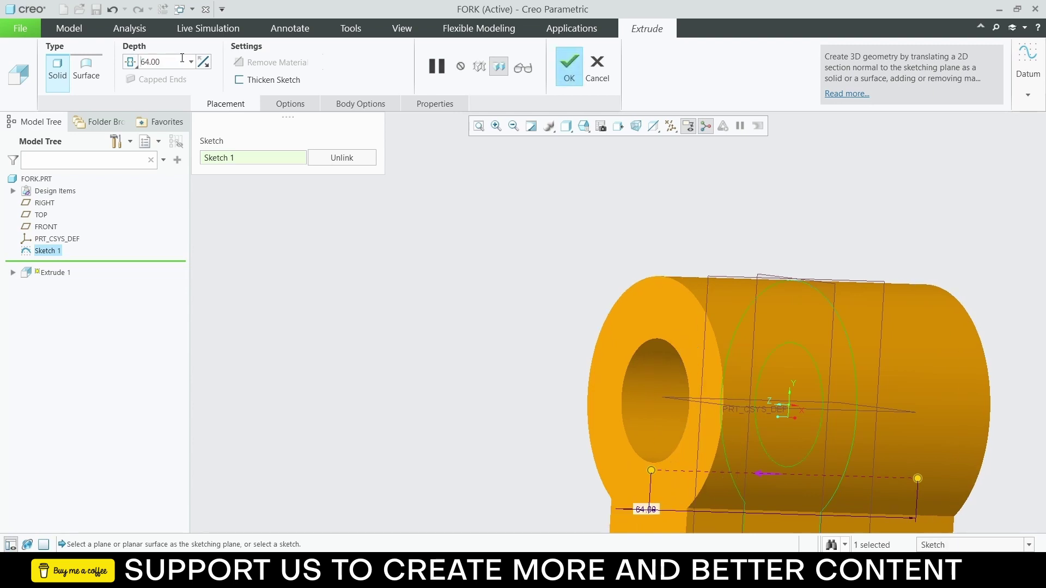
click(568, 68)
scroll(747, 246, down, 3)
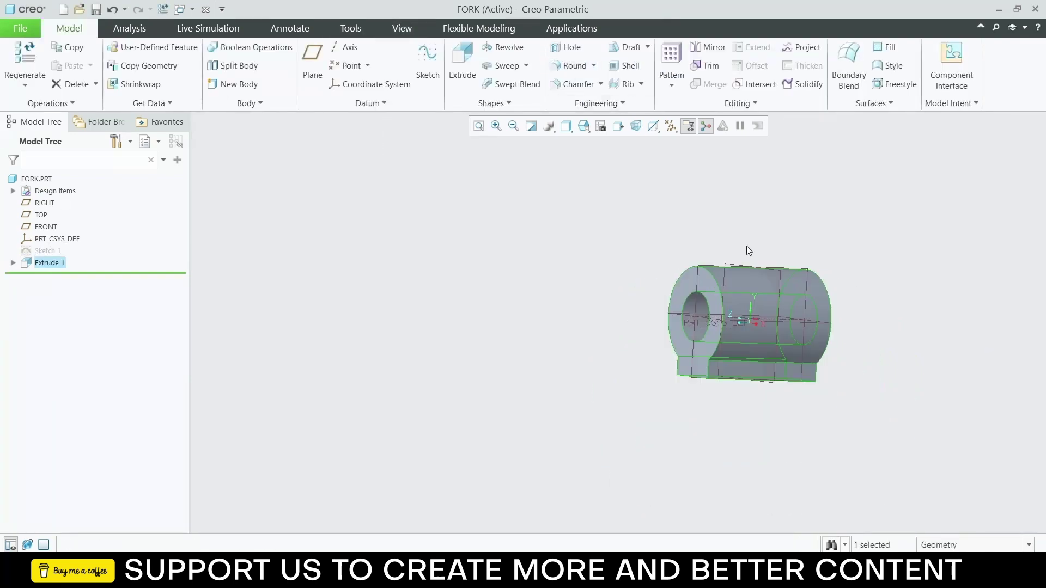
Step: Start a new sketch on the flat side face of the shank below the boss
click(754, 370)
click(780, 331)
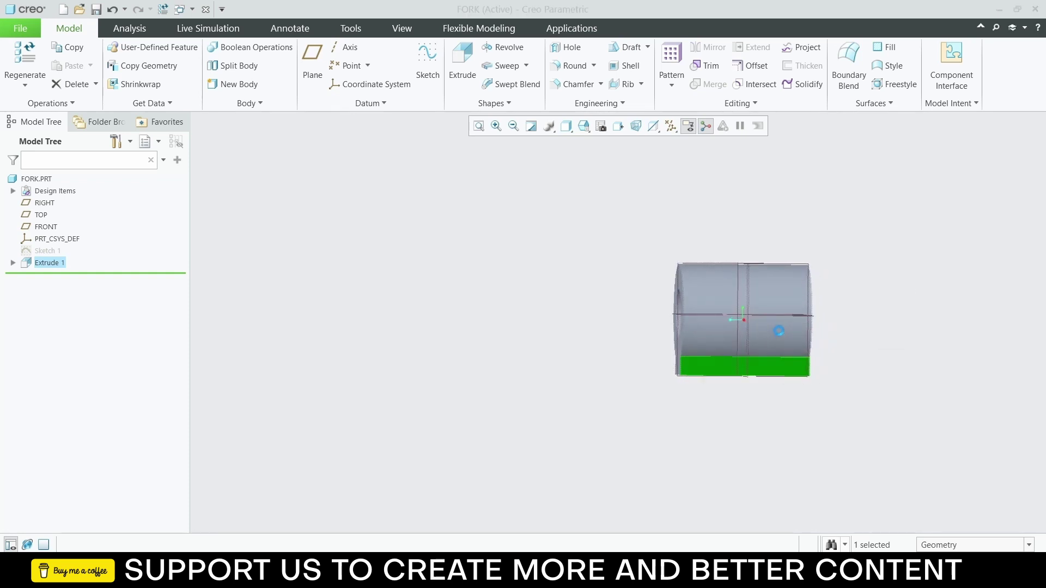
scroll(811, 281, up, 2)
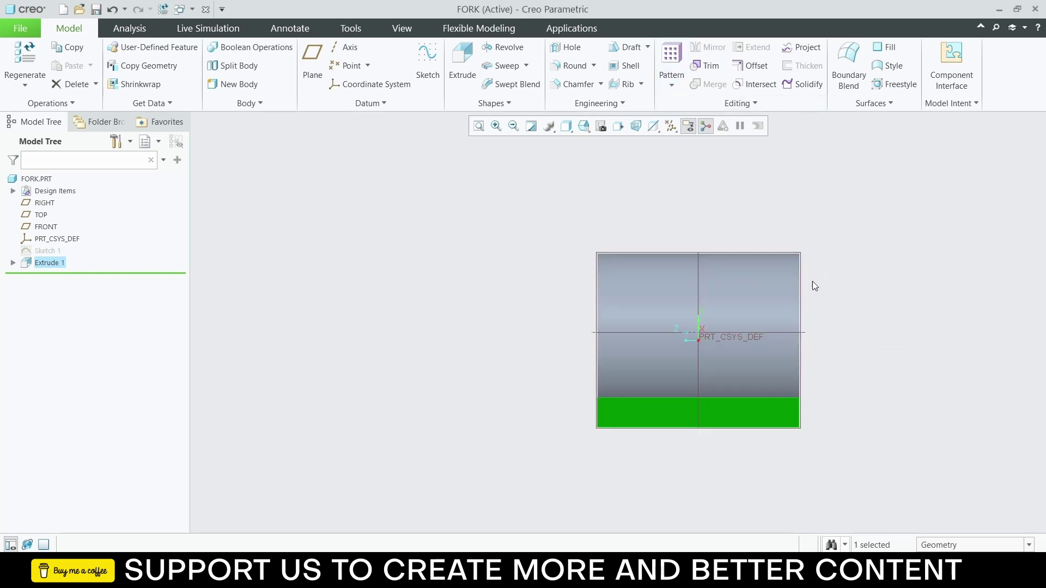
scroll(875, 402, up, 1)
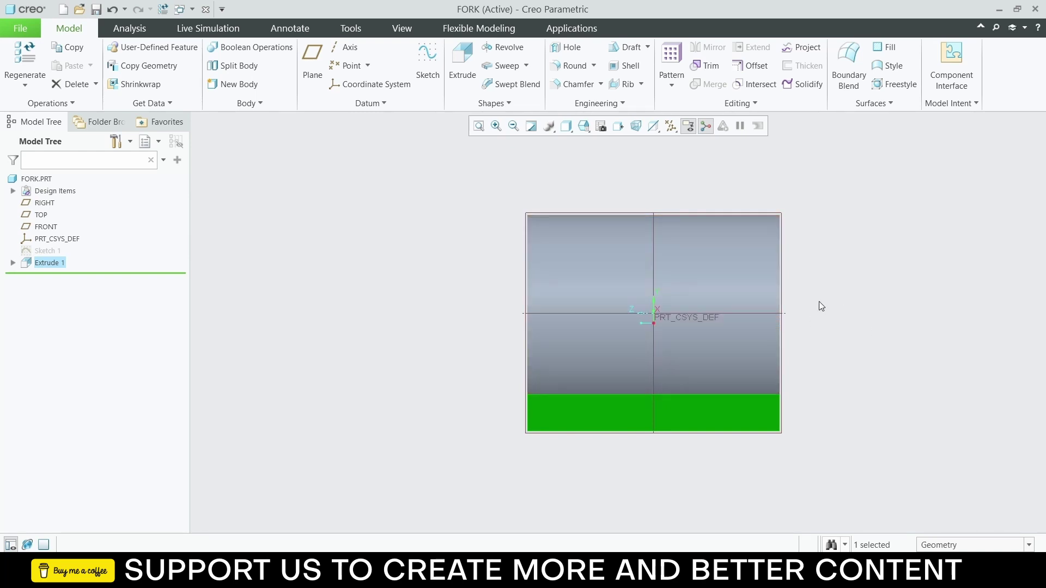
click(433, 53)
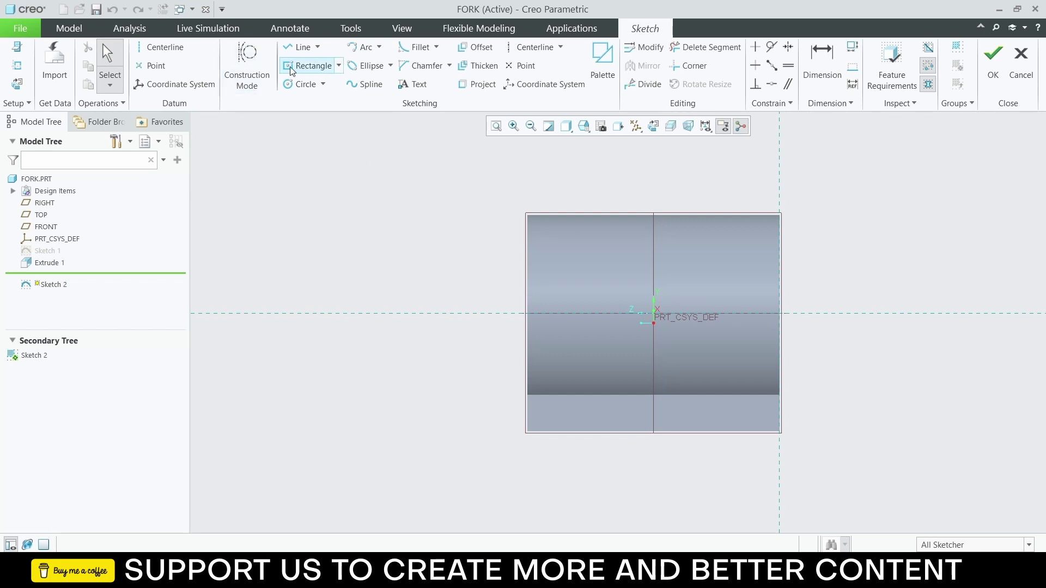
Step: Sketch a centre rectangle on the part's origin, about 34 wide and 75 high, extending past the body above and below
click(305, 67)
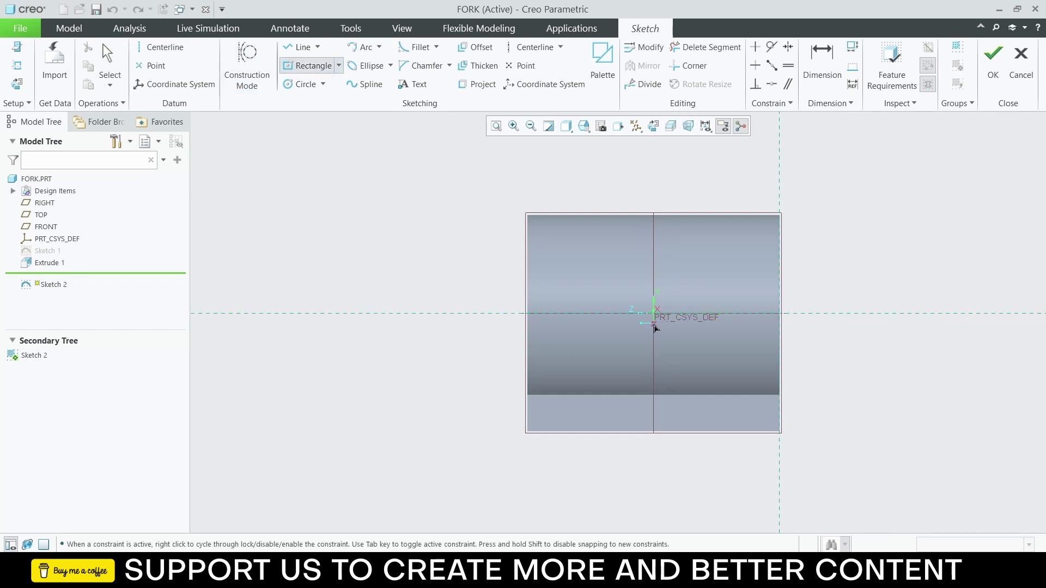
click(654, 315)
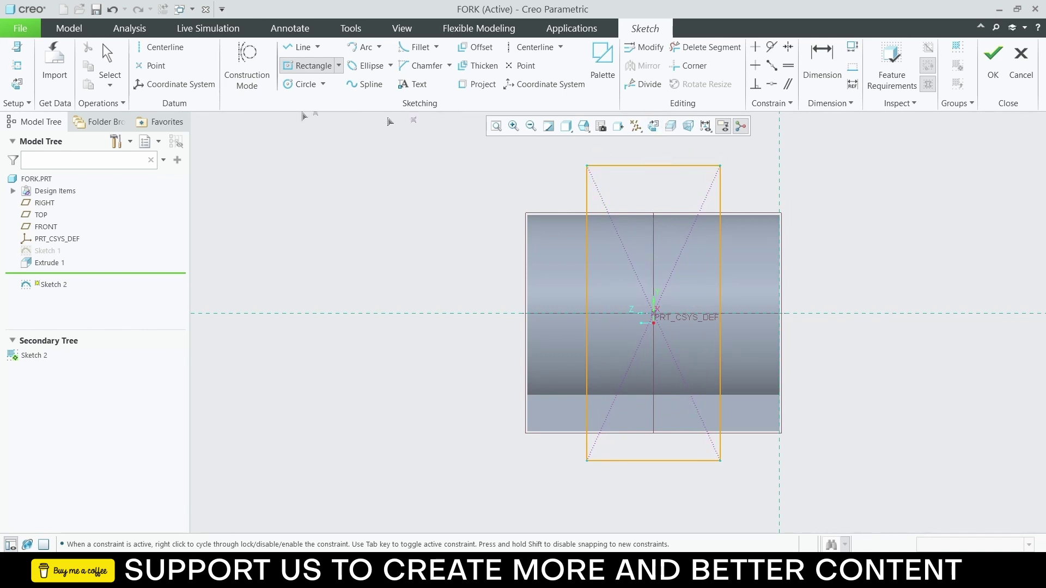
middle_click(871, 221)
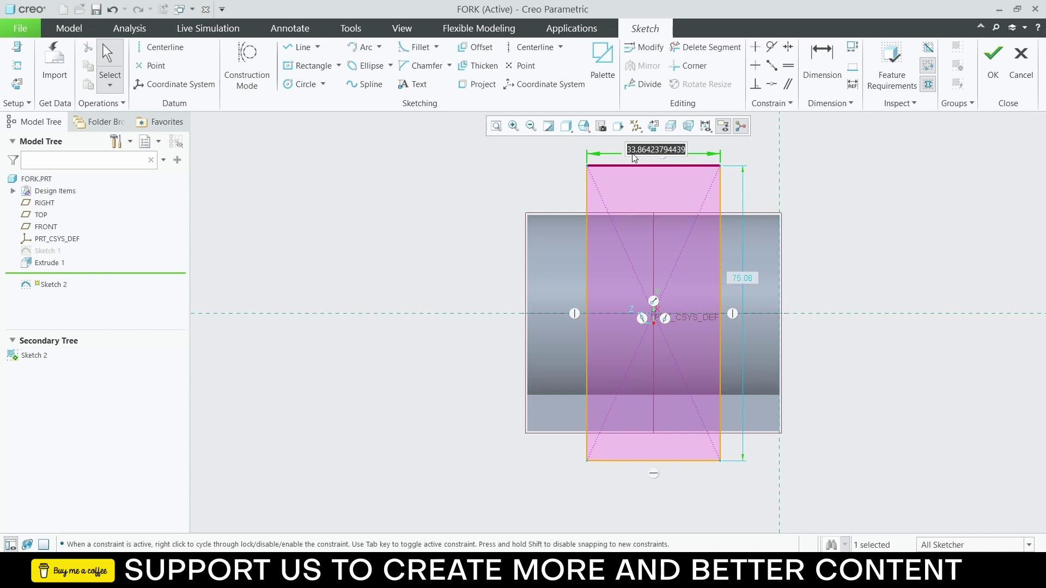
Step: Set the rectangle's width to 28 and finish the sketch
text(28)
key(Return)
scroll(634, 156, up, 1)
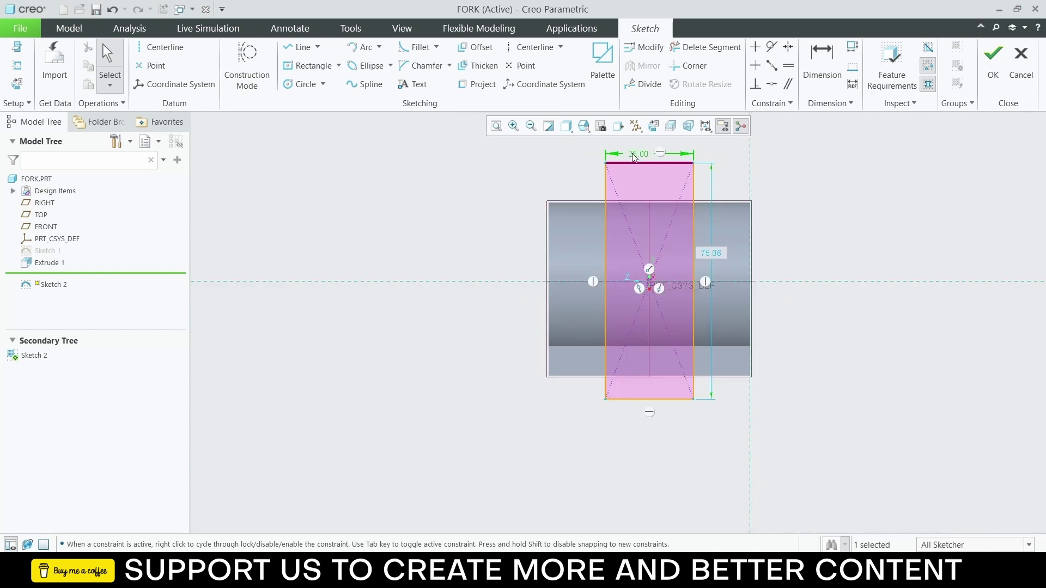
click(1002, 43)
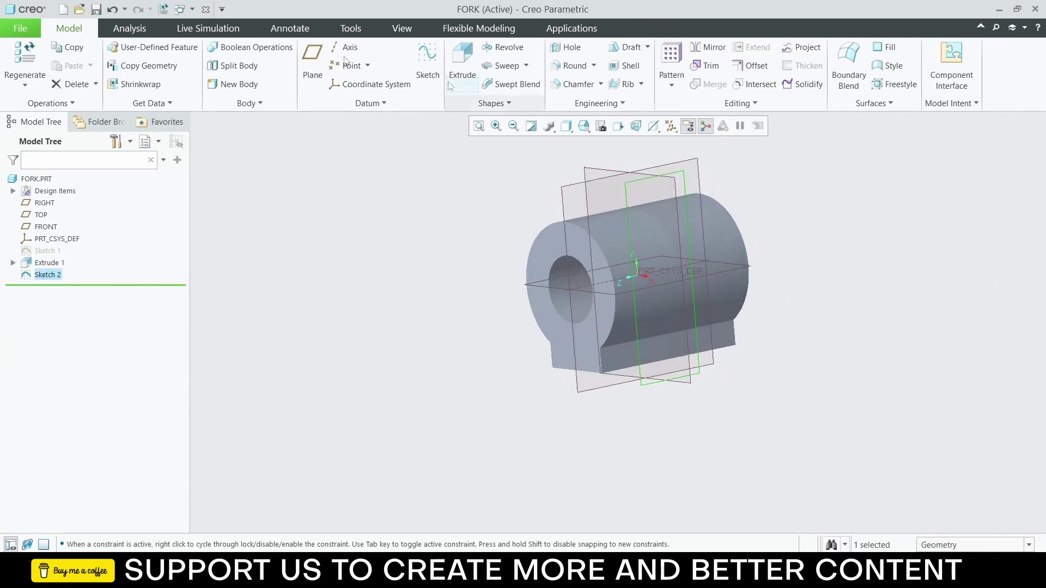
Step: Start an extruded cut that removes material with the rectangle sketch and reverse its depth direction into the body
click(452, 81)
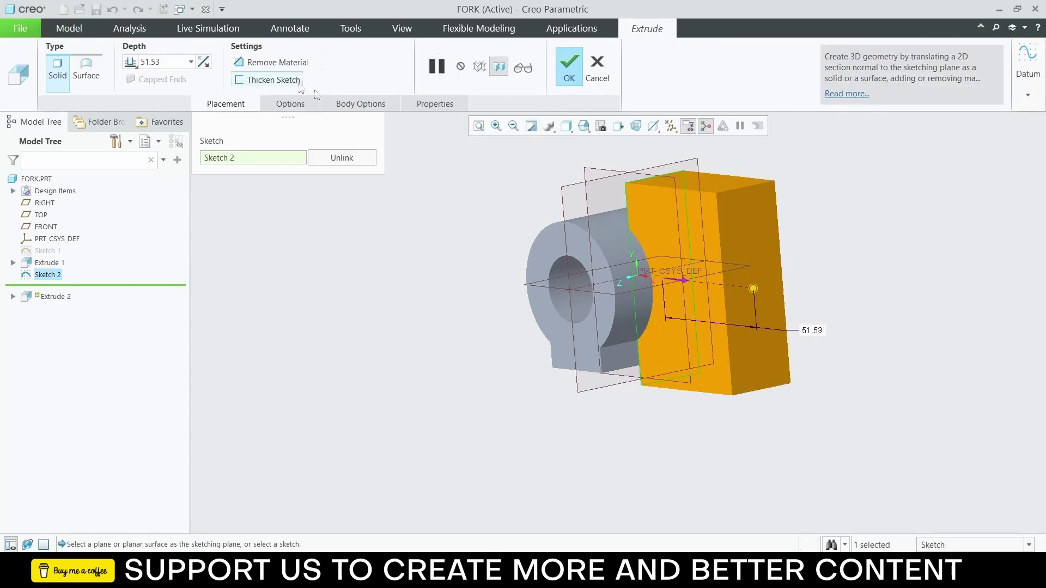
click(274, 64)
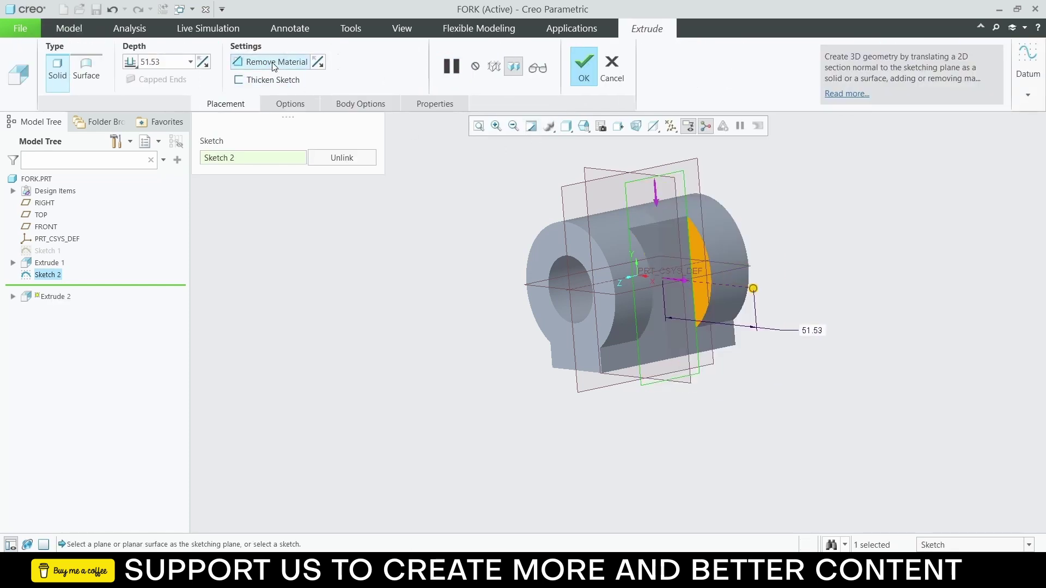
middle_drag(629, 256, 643, 275)
scroll(669, 260, up, 3)
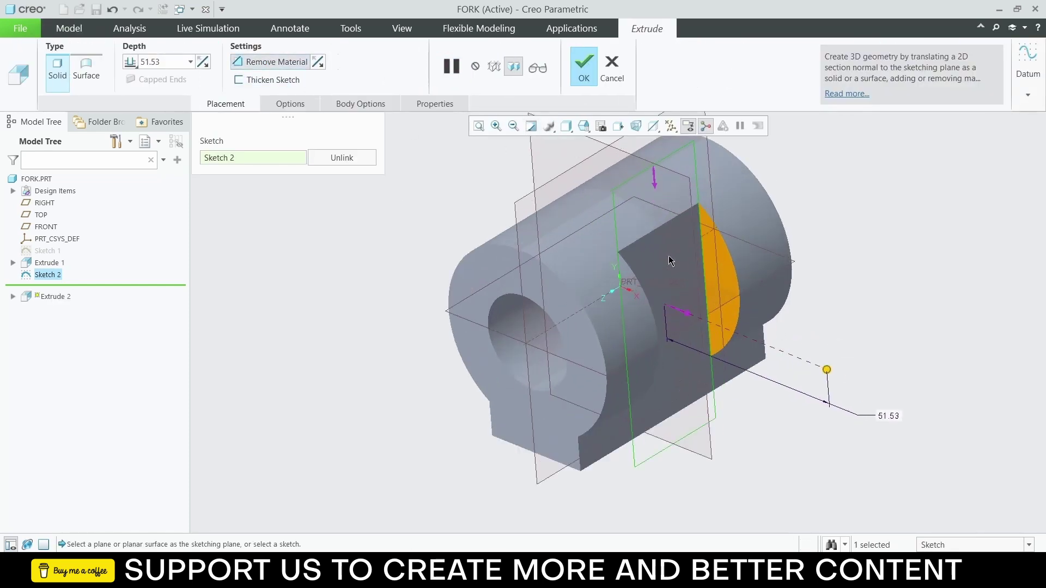
scroll(670, 261, up, 2)
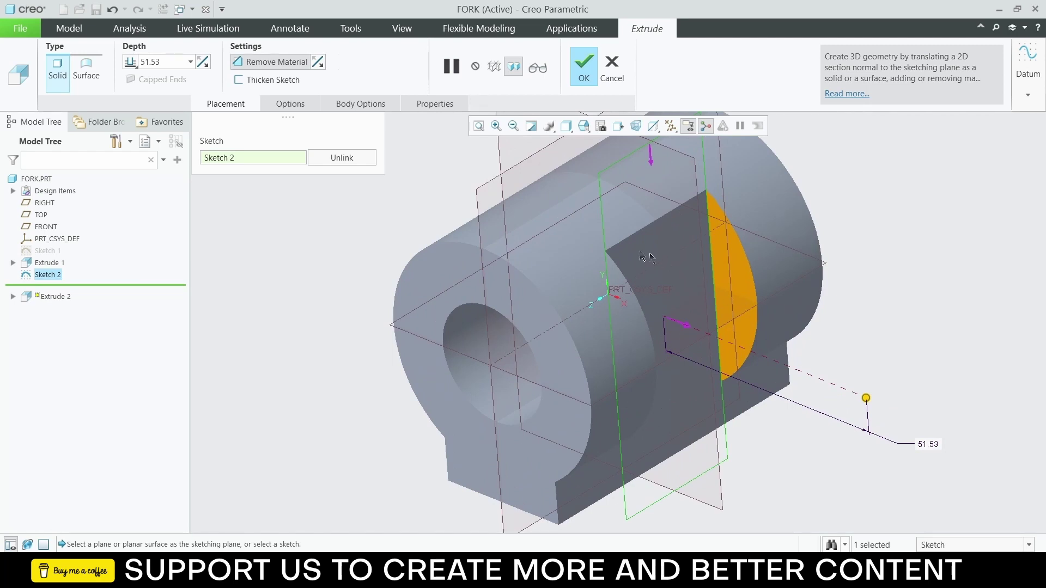
middle_drag(642, 256, 469, 173)
click(205, 62)
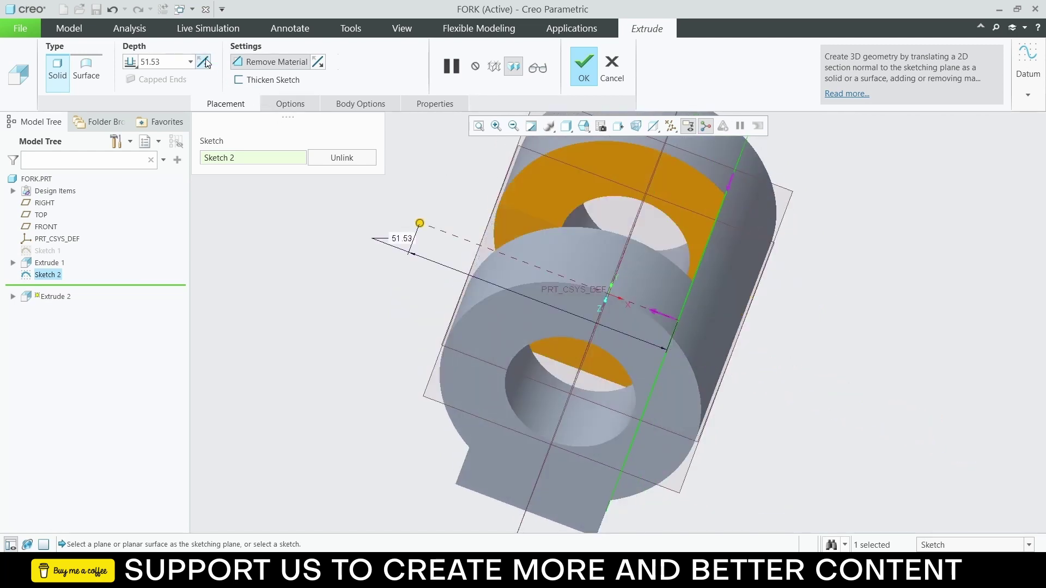
middle_drag(623, 300, 679, 267)
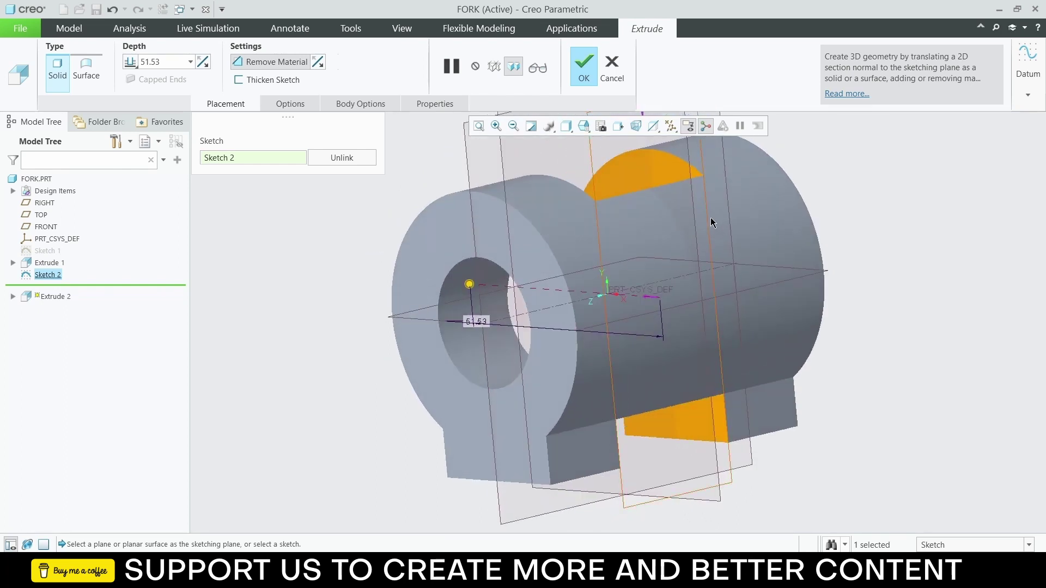
mouse_move(710, 221)
middle_down()
mouse_move(753, 270)
mouse_move(703, 240)
middle_up()
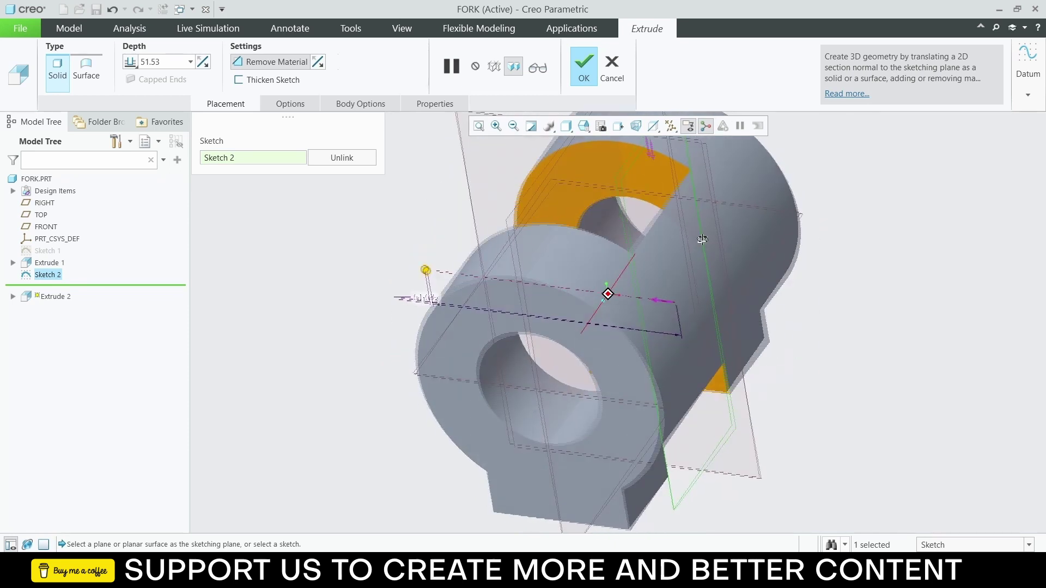
Step: Set the cut's second side to Through All and complete the extrude cut
click(301, 99)
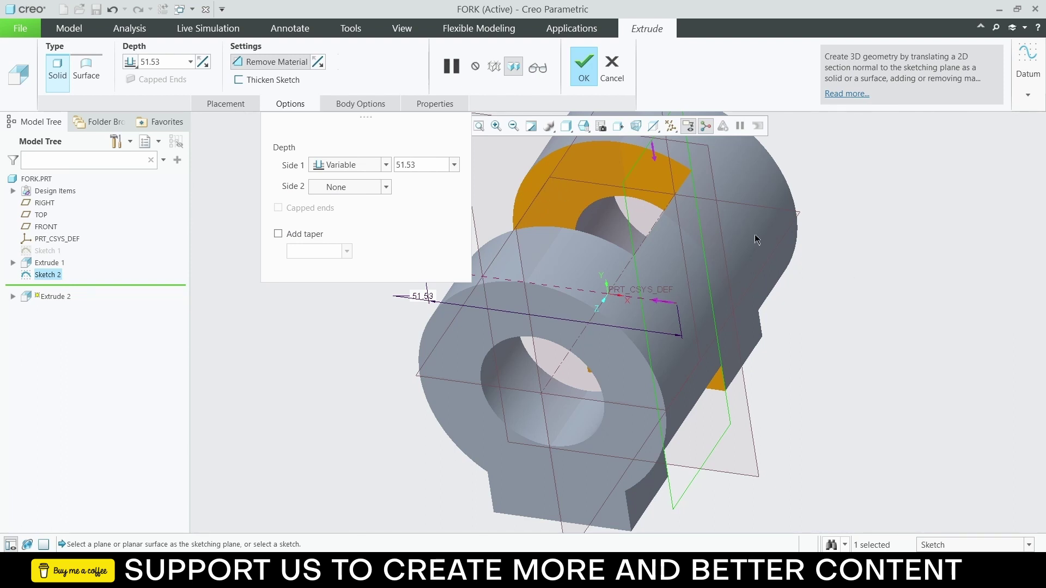
click(367, 188)
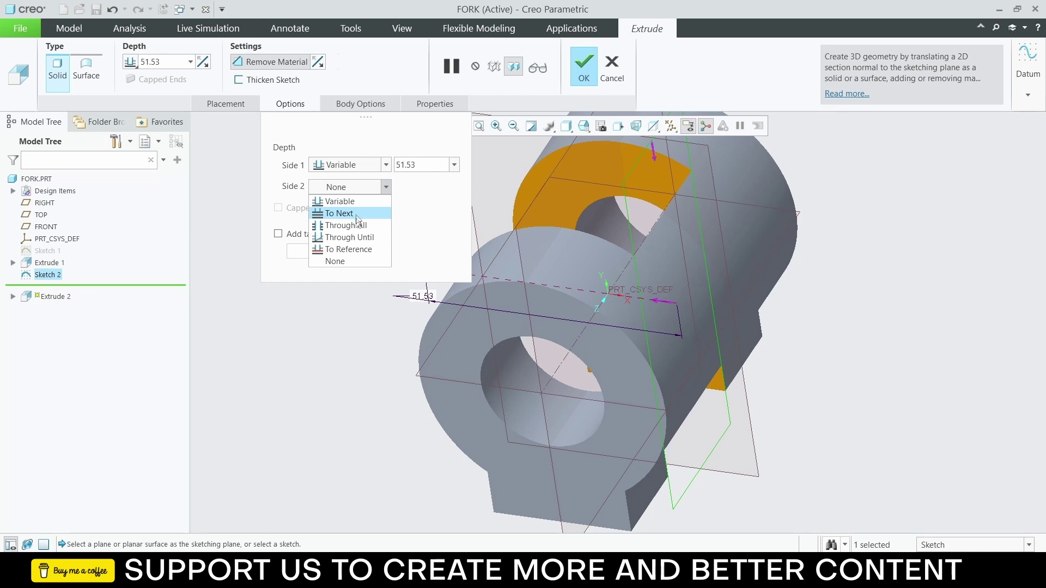
click(346, 226)
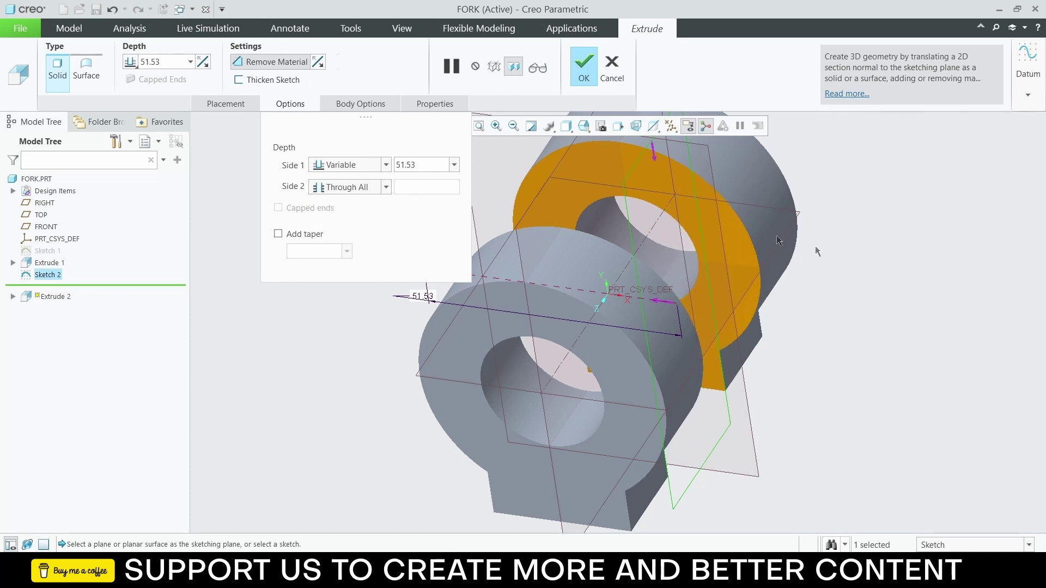
middle_drag(849, 291, 774, 289)
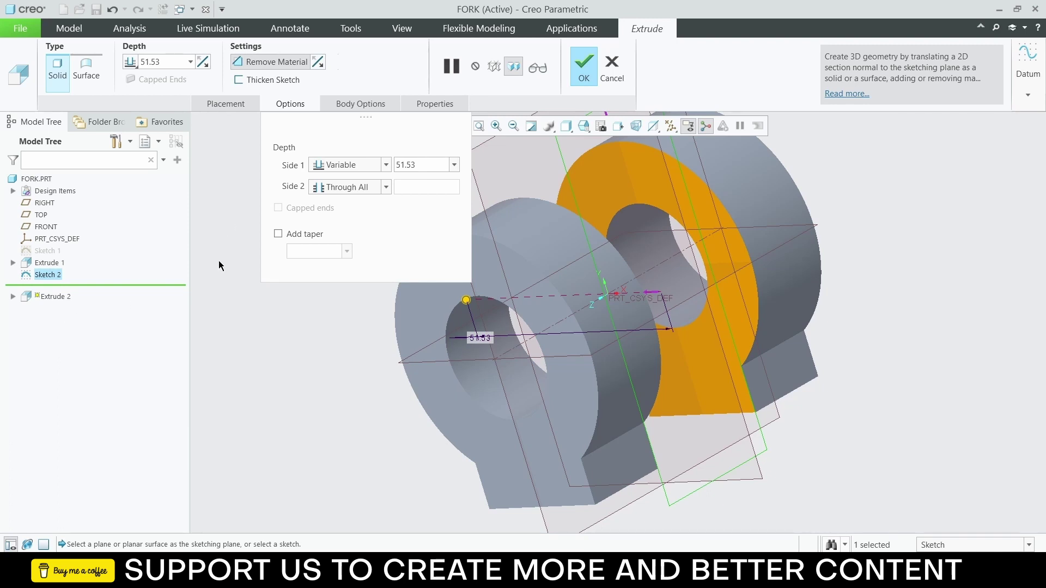
click(585, 62)
Step: Start a new sketch on the RIGHT datum plane, viewed normal to the plane
middle_drag(673, 278, 611, 354)
click(675, 508)
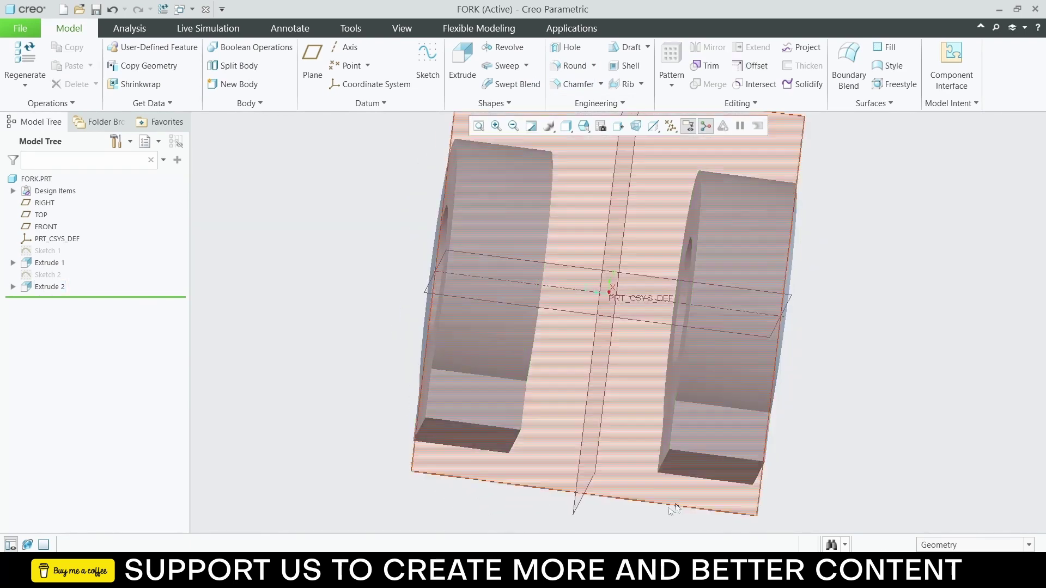
click(656, 508)
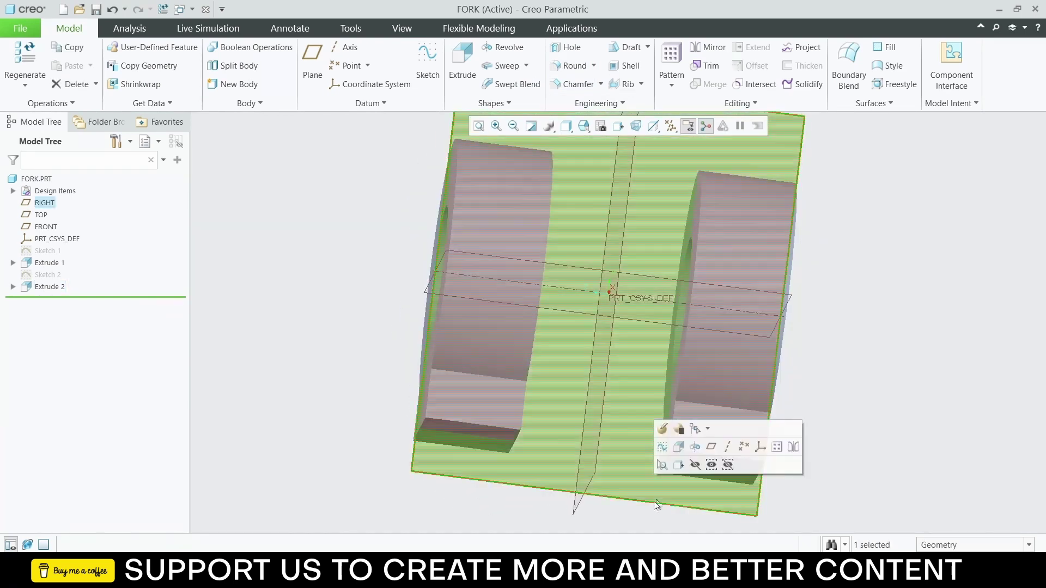
click(678, 465)
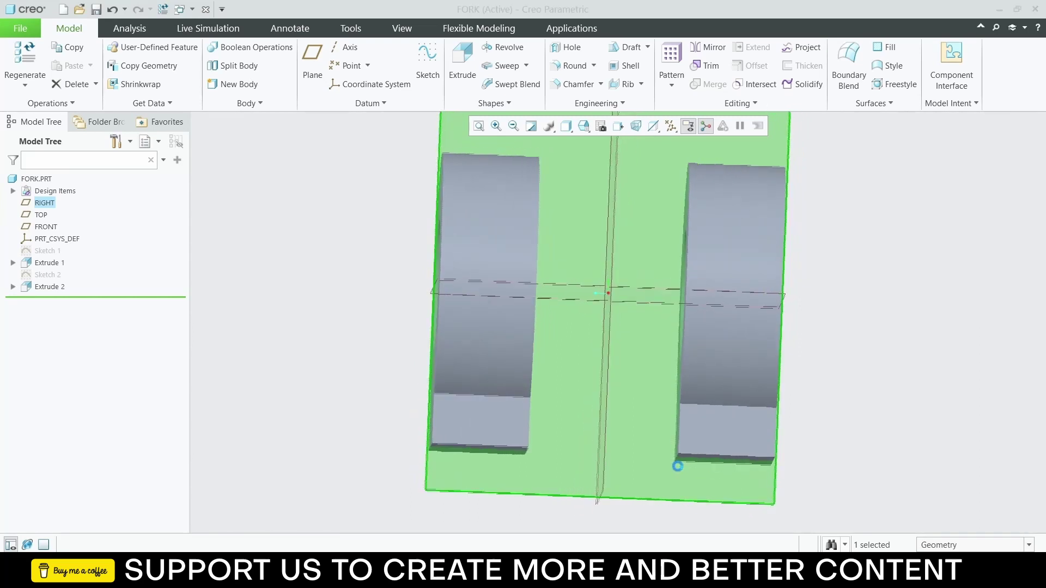
click(441, 63)
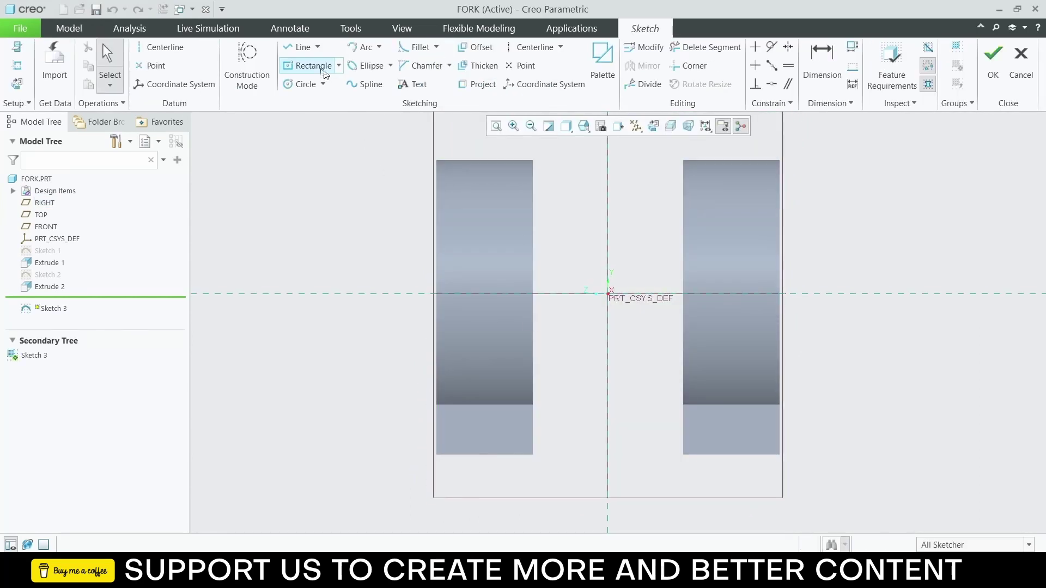
Step: Sketch a line along the full bottom edge of the left fork lug
click(300, 47)
click(436, 455)
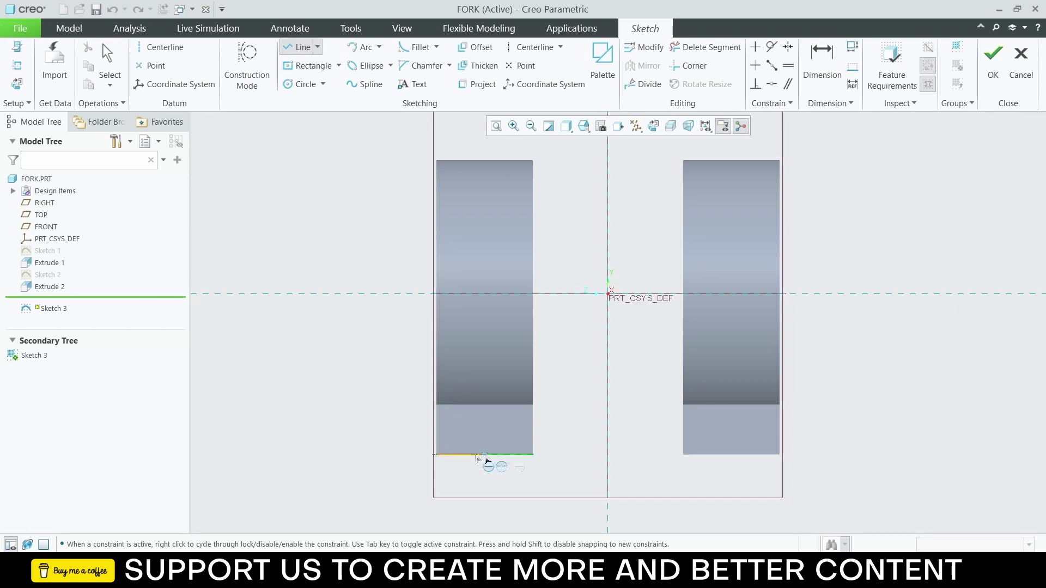
click(532, 456)
middle_click(546, 463)
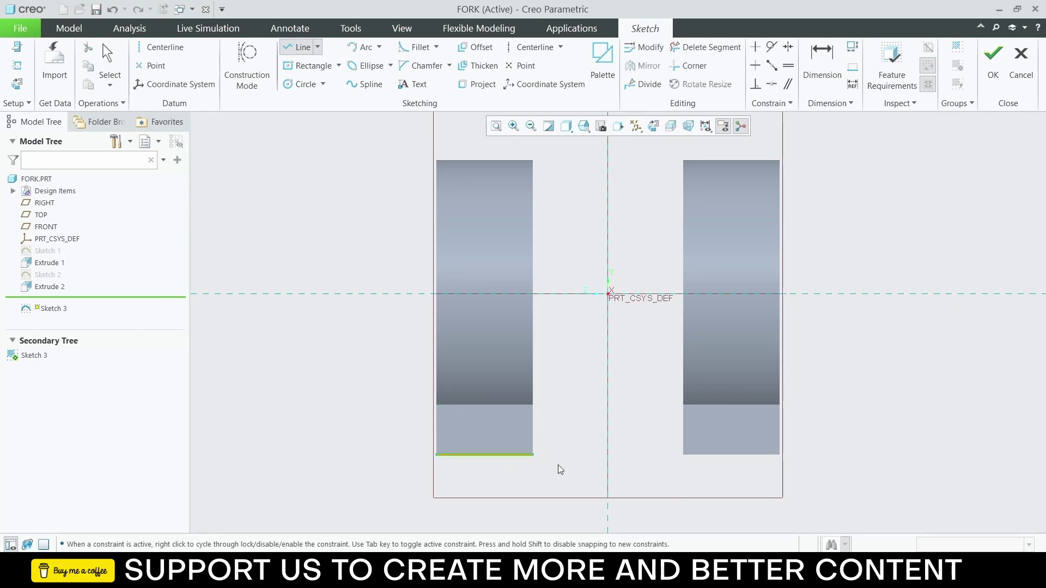
middle_click(590, 351)
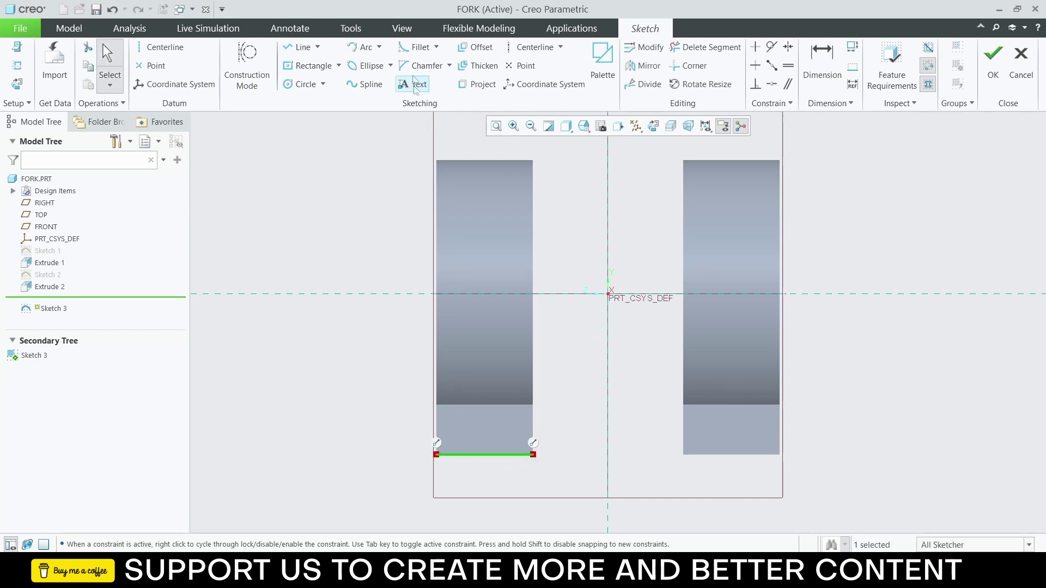
Step: Sketch a semicircular arc bulging downward between the inner bottom corners of the two lugs
click(363, 46)
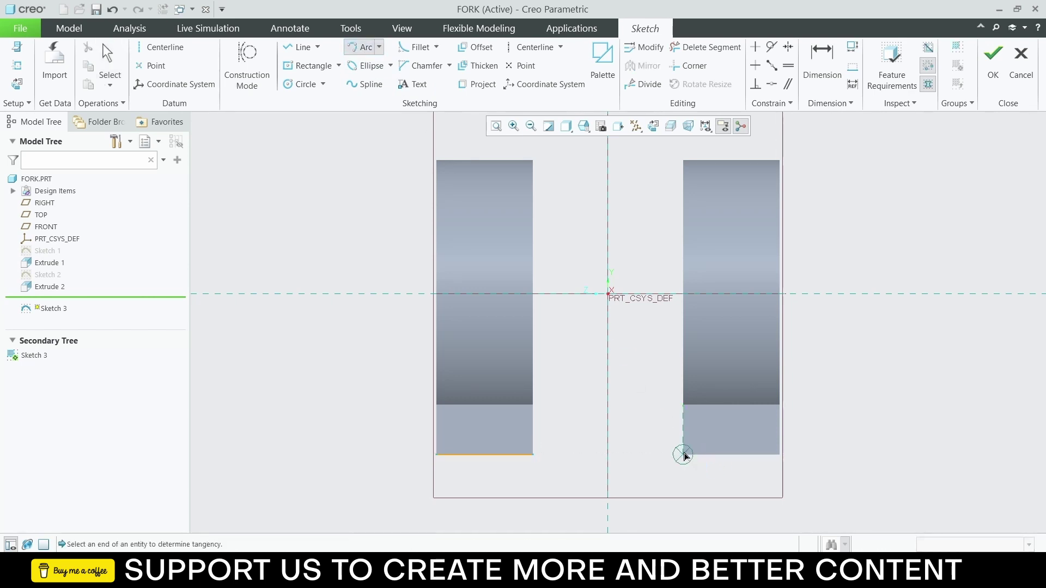
click(684, 455)
click(548, 464)
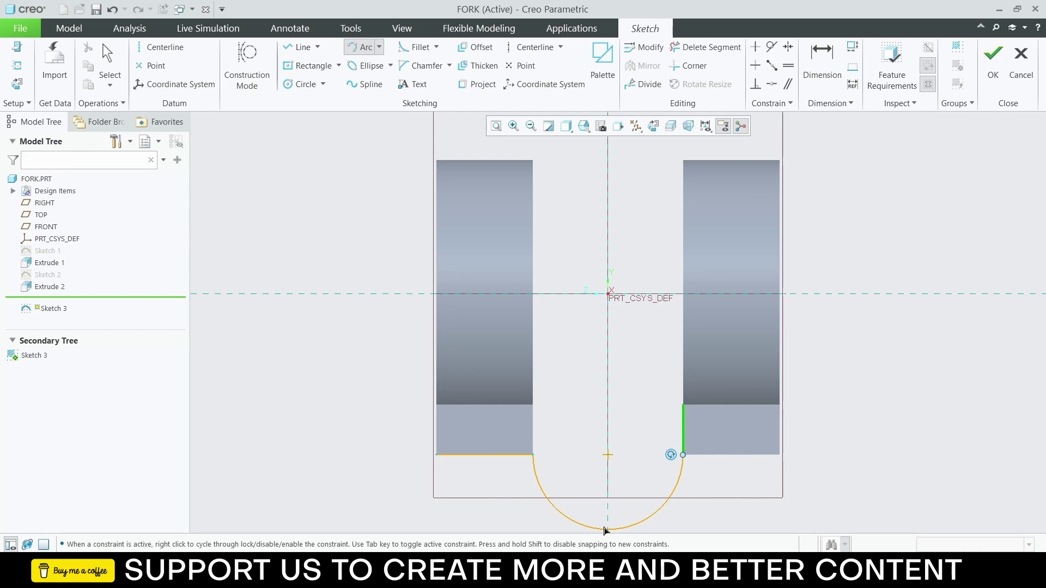
click(605, 529)
scroll(635, 467, up, 3)
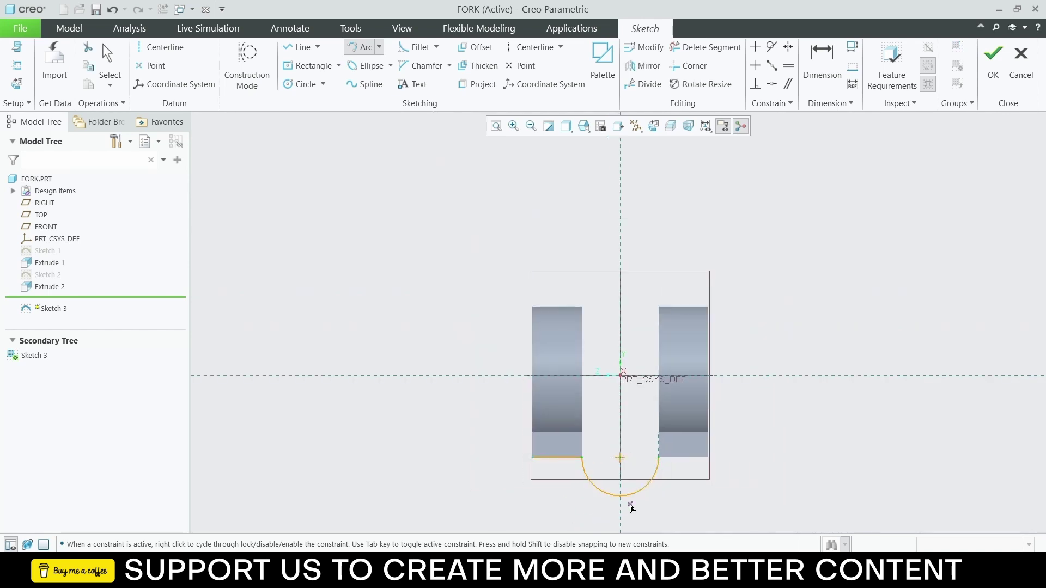
scroll(628, 506, down, 3)
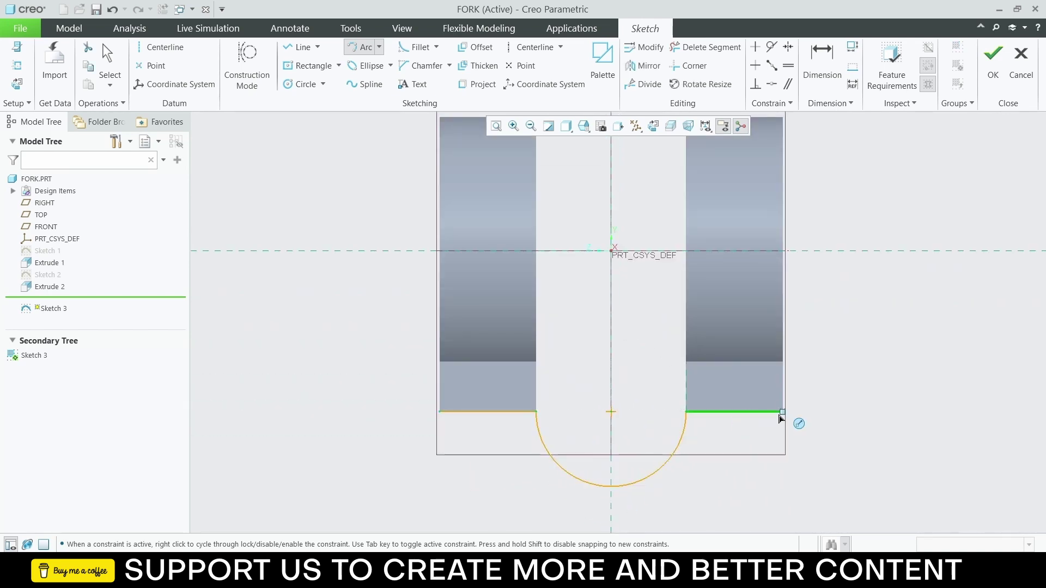
click(782, 413)
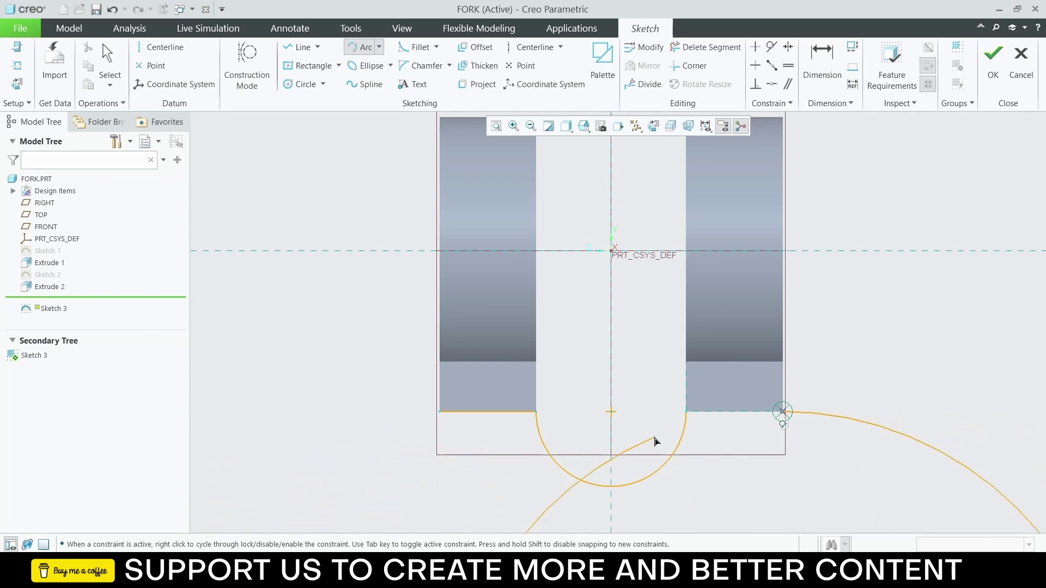
middle_click(655, 441)
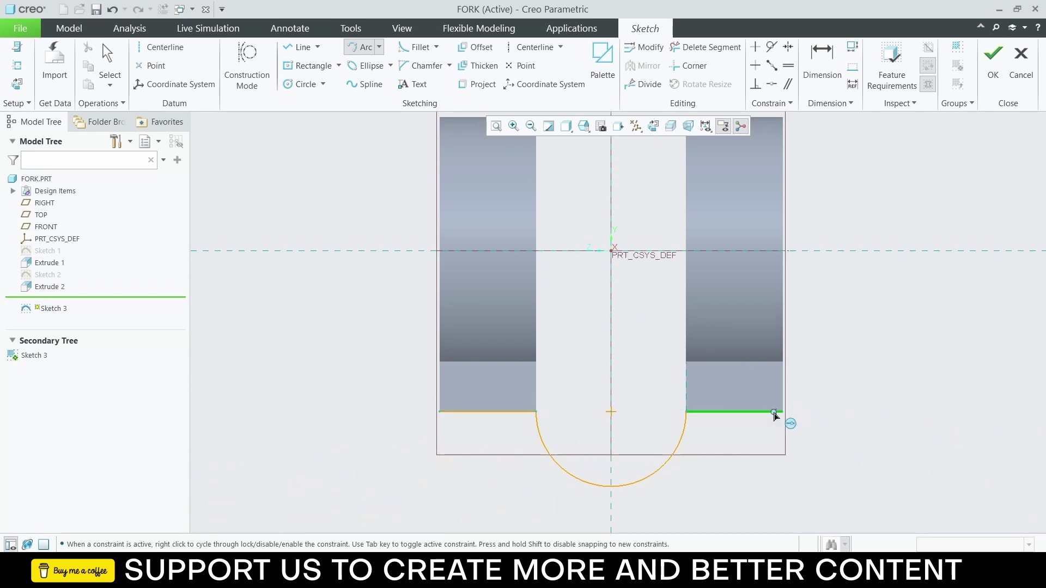
click(783, 412)
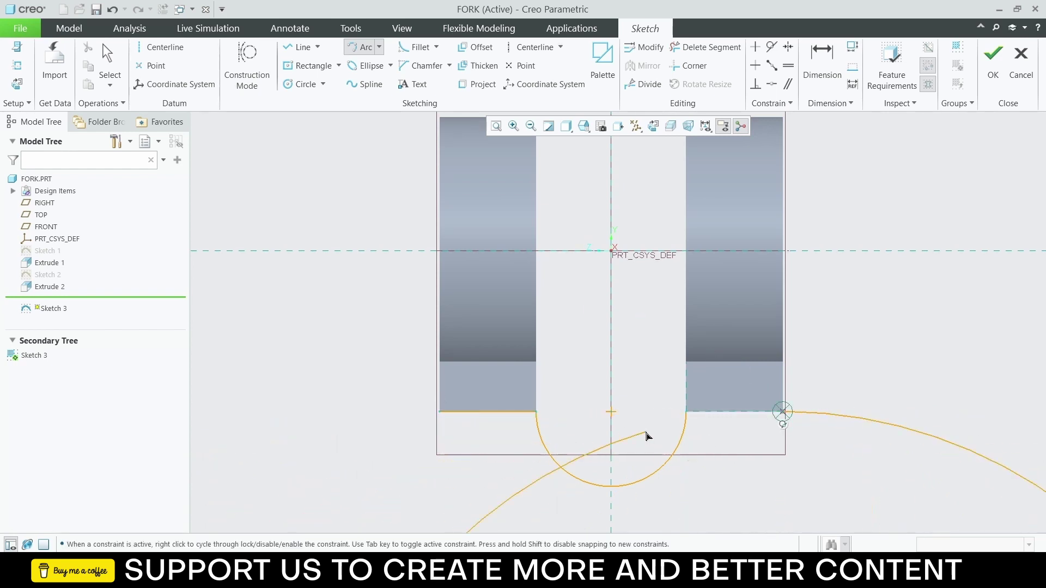
middle_click(720, 434)
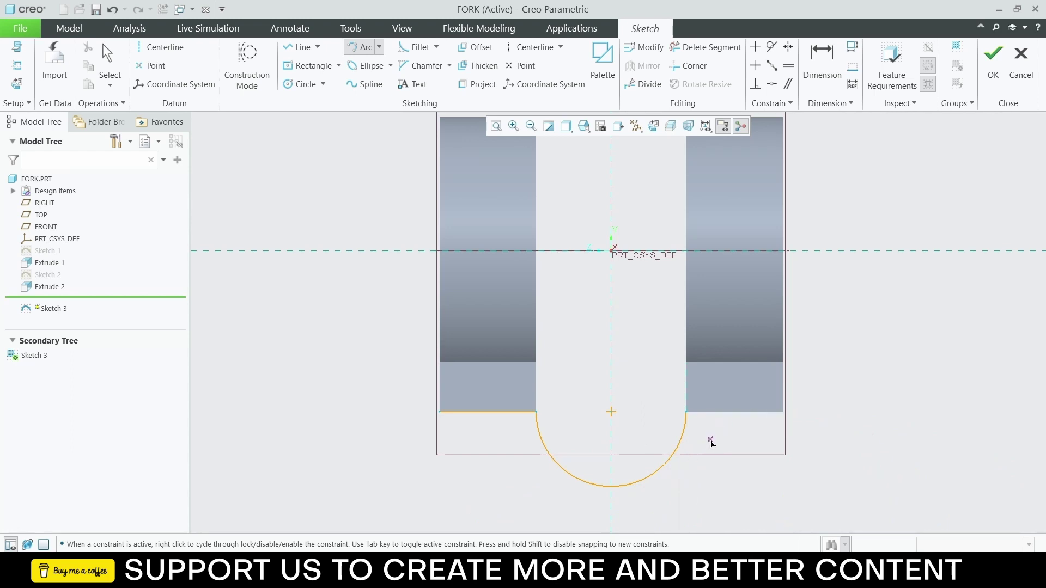
Step: Delete the semicircular arc between the lugs' inner corners from the sketch
click(688, 47)
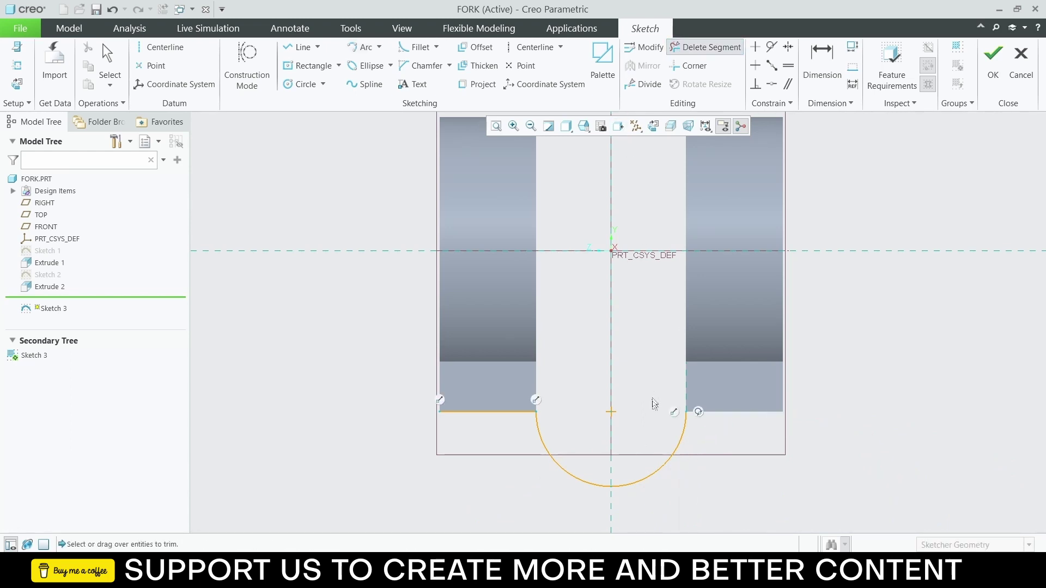
click(675, 448)
click(566, 471)
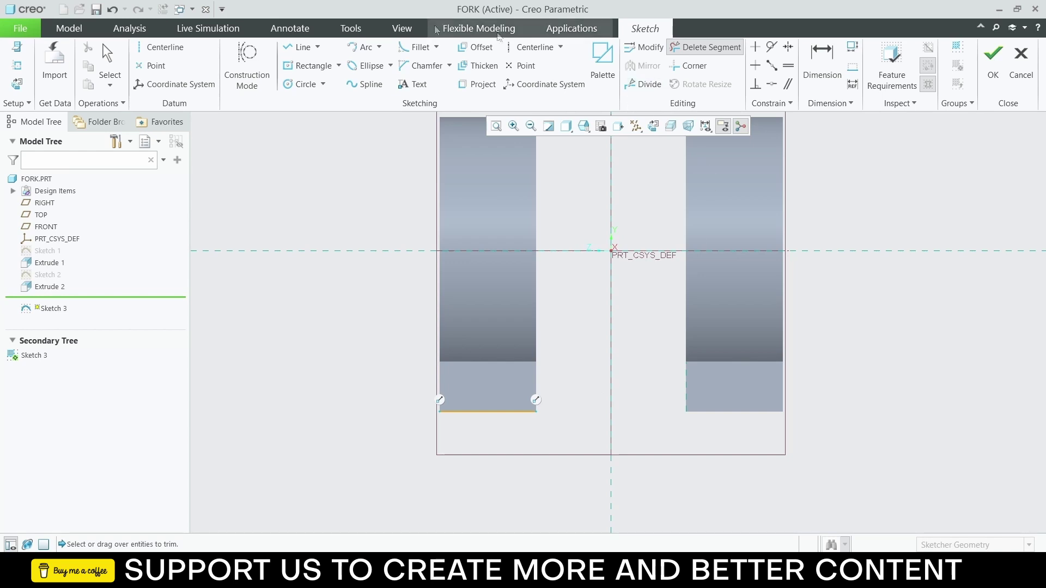
Step: Sketch a semicircular arc bulging downward between the outer bottom corners of the two lugs, centred on the vertical axis
click(363, 47)
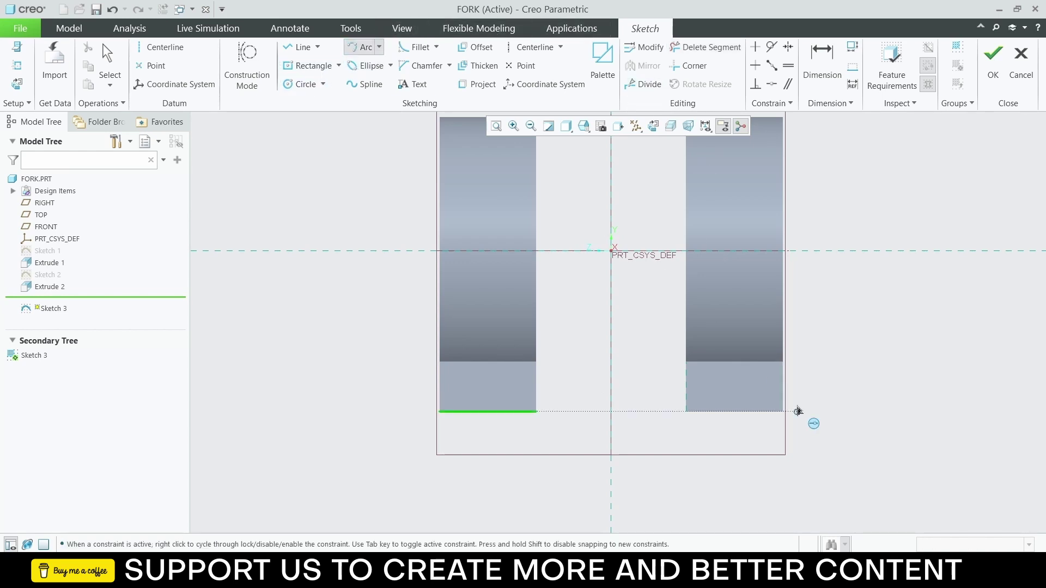
click(783, 412)
click(440, 412)
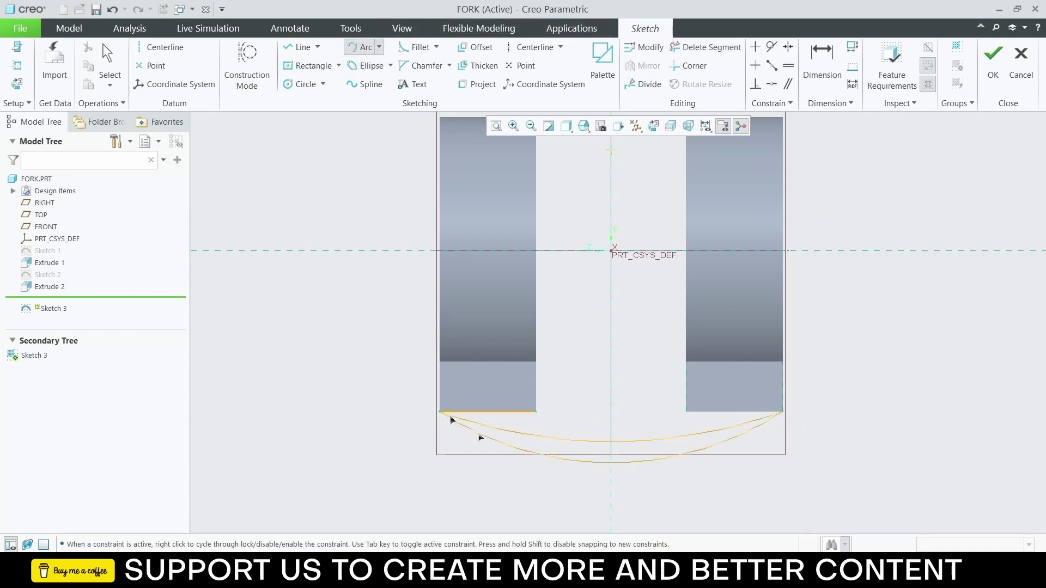
click(614, 459)
scroll(614, 458, up, 3)
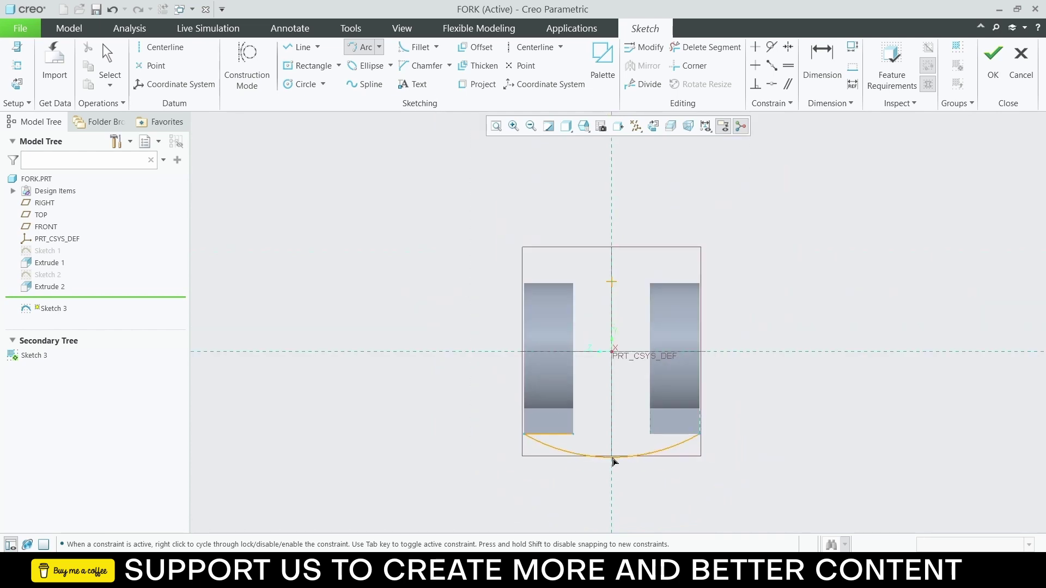
shift+middle_drag(612, 459, 619, 343)
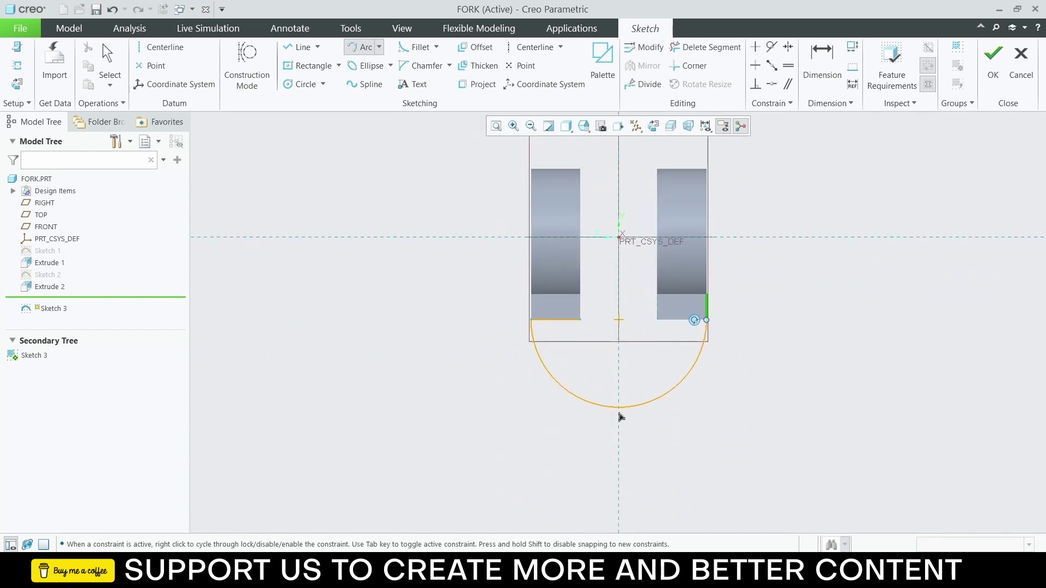
click(619, 410)
Step: Add a concentric semicircular arc between the inner bottom corners of the two lugs
click(657, 321)
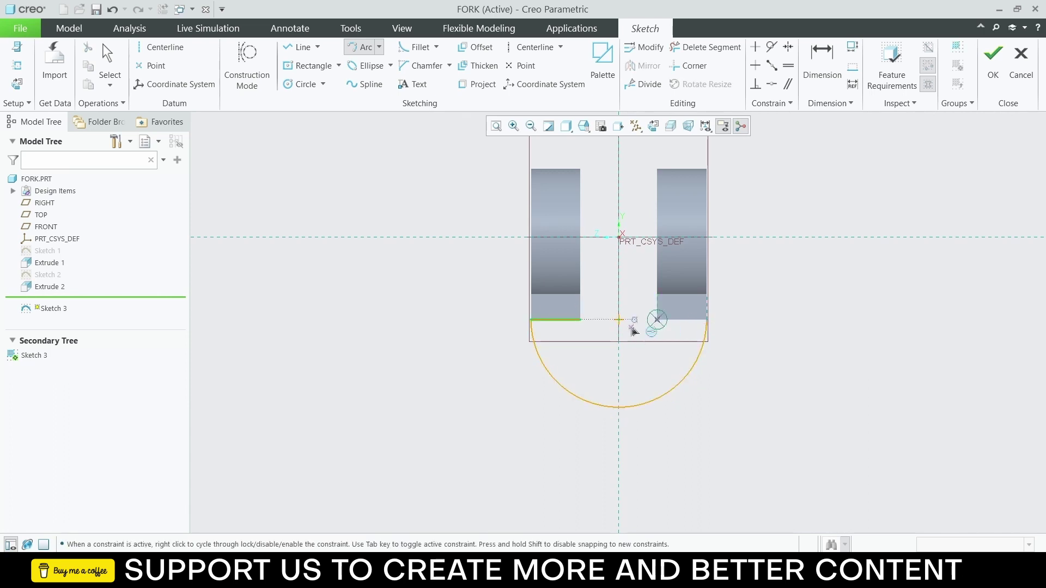
click(582, 322)
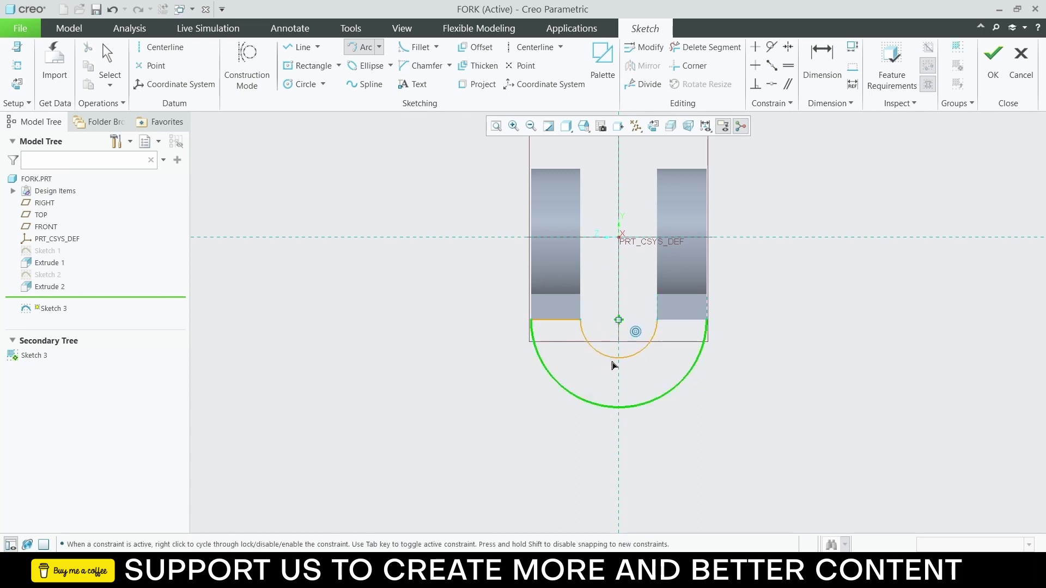
click(613, 361)
scroll(638, 329, down, 2)
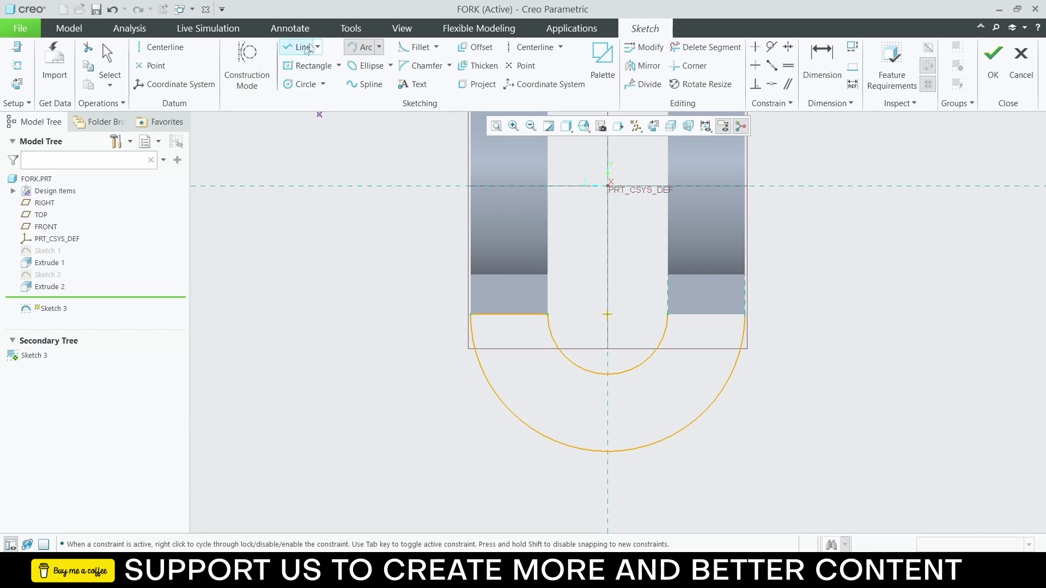
Step: Draw a horizontal line across the right lug's bottom edge to close the U-shaped profile between the inner and outer arcs
click(299, 47)
click(668, 315)
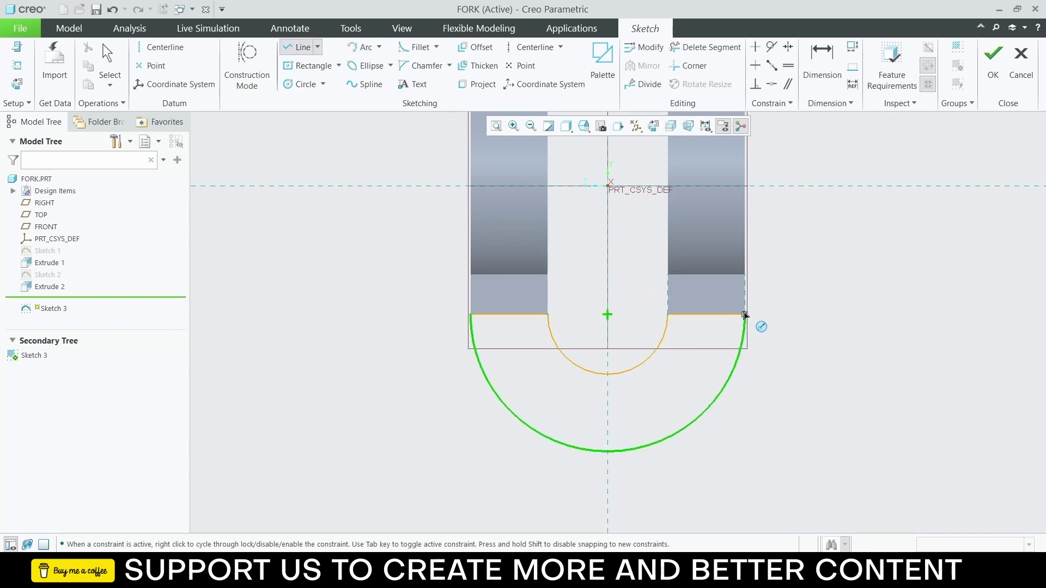
click(745, 314)
middle_click(931, 375)
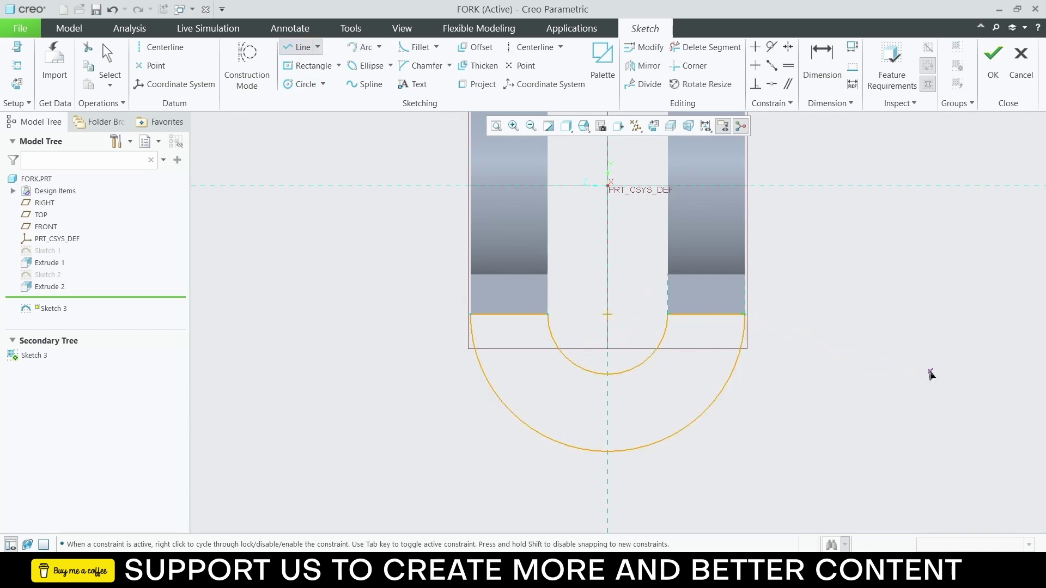
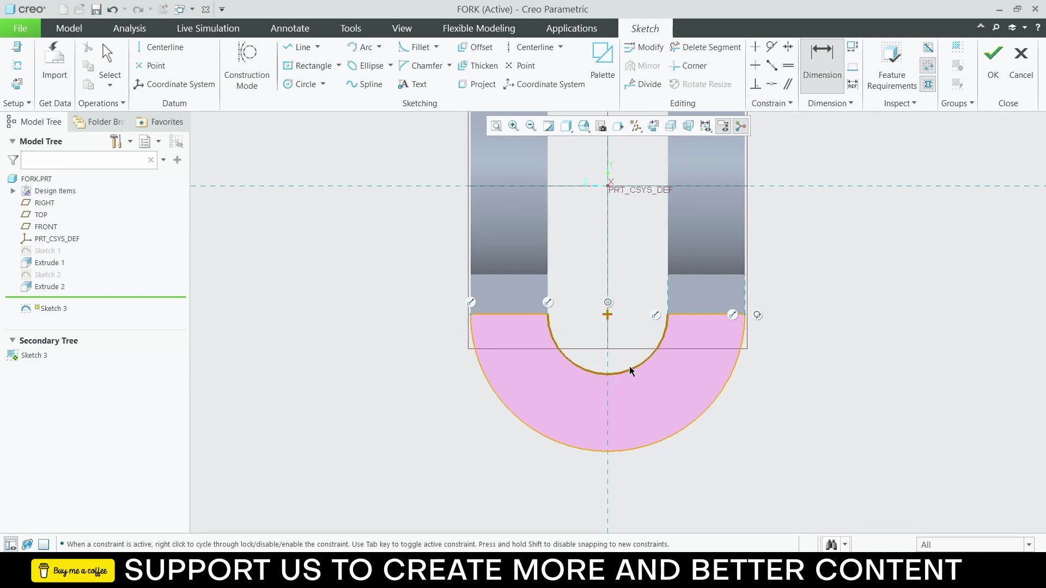
Step: Check the inner and outer arcs of the closed U-shaped profile and finish the sketch
click(632, 371)
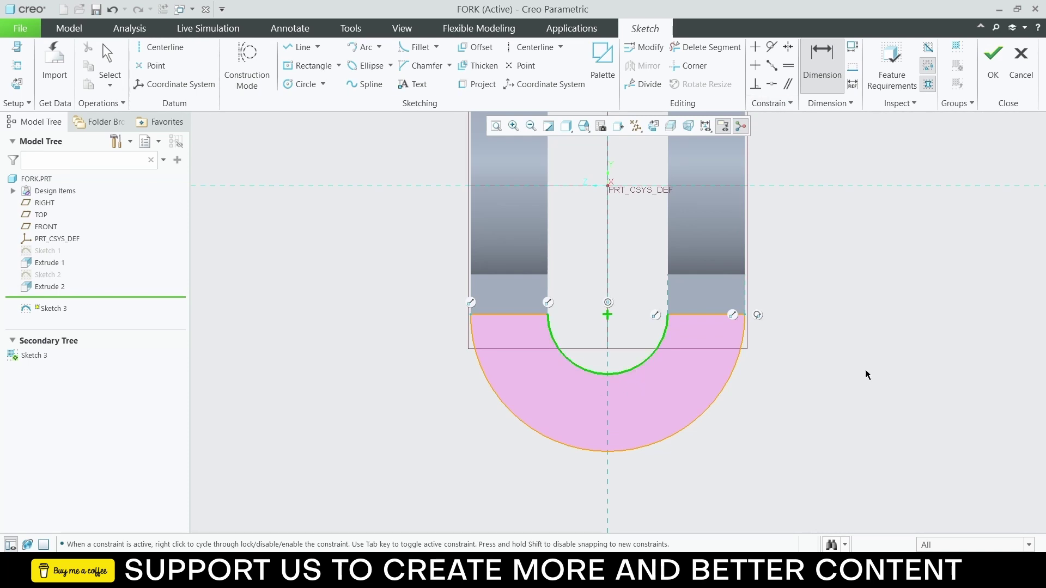
scroll(511, 348, up, 3)
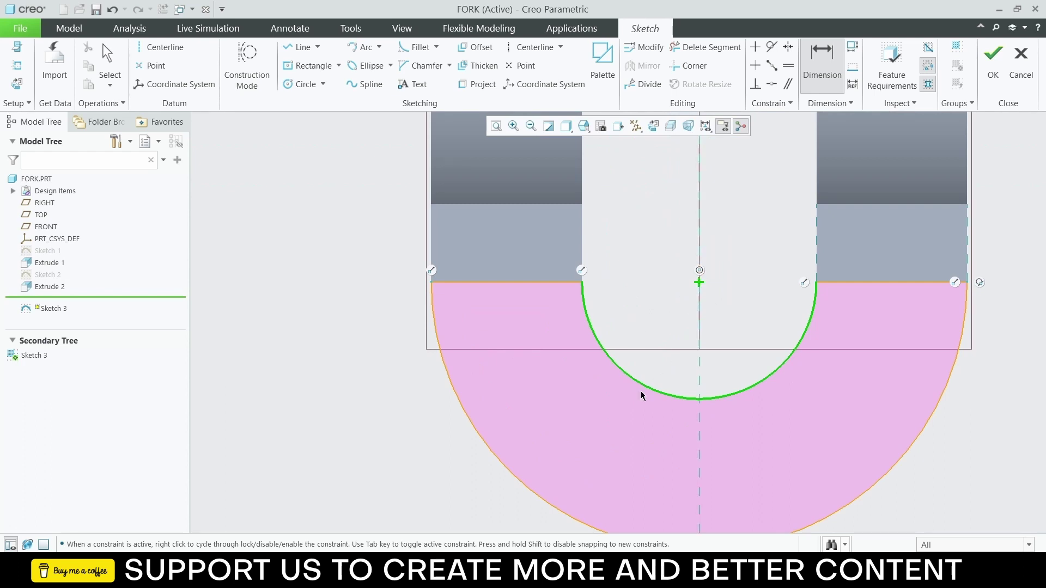
click(642, 387)
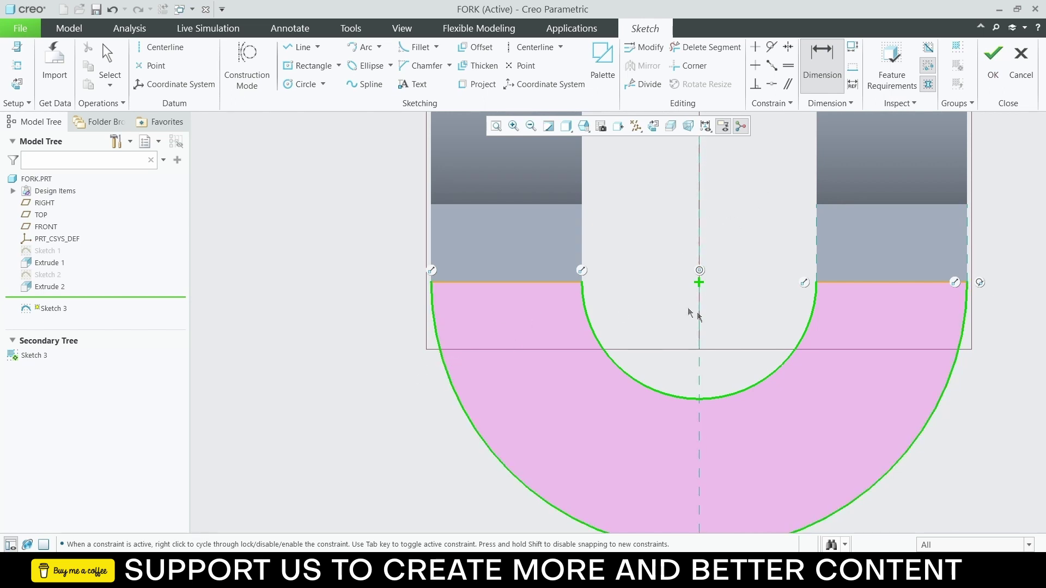
scroll(689, 314, down, 2)
middle_drag(717, 316, 760, 347)
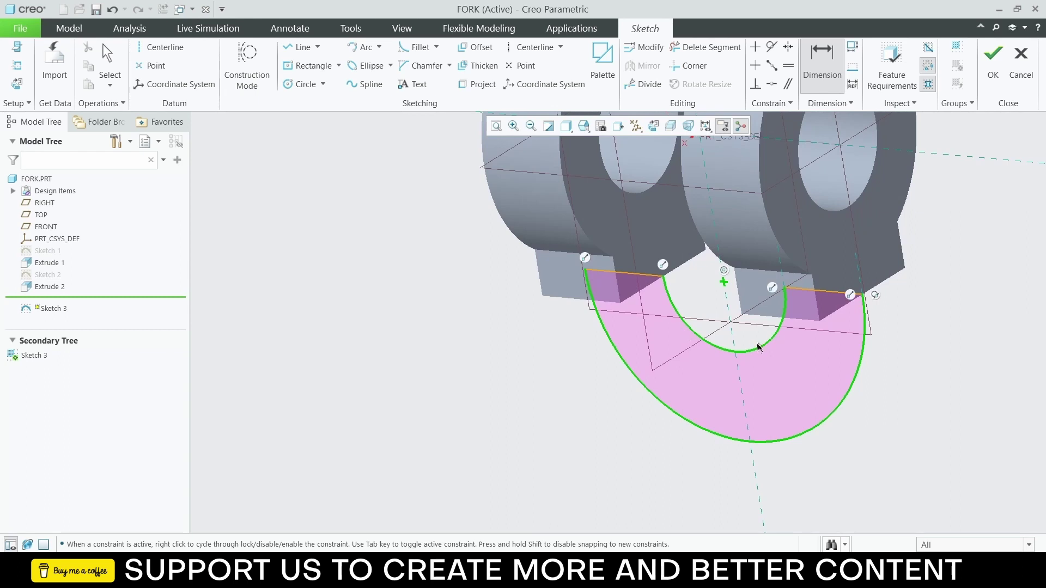
click(994, 58)
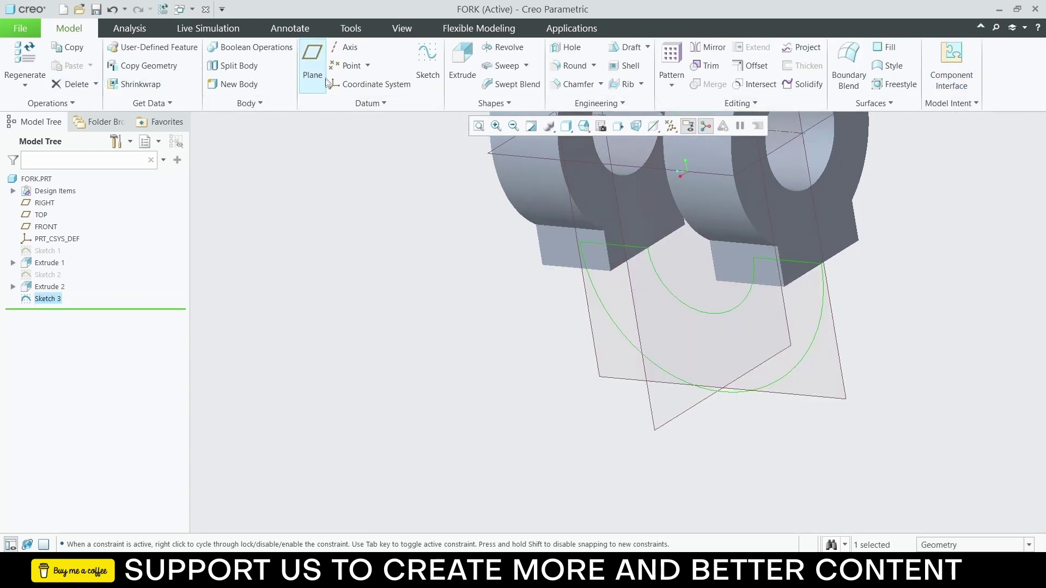
Step: Extrude the U-shaped profile as a solid with a symmetric depth of 28
click(462, 64)
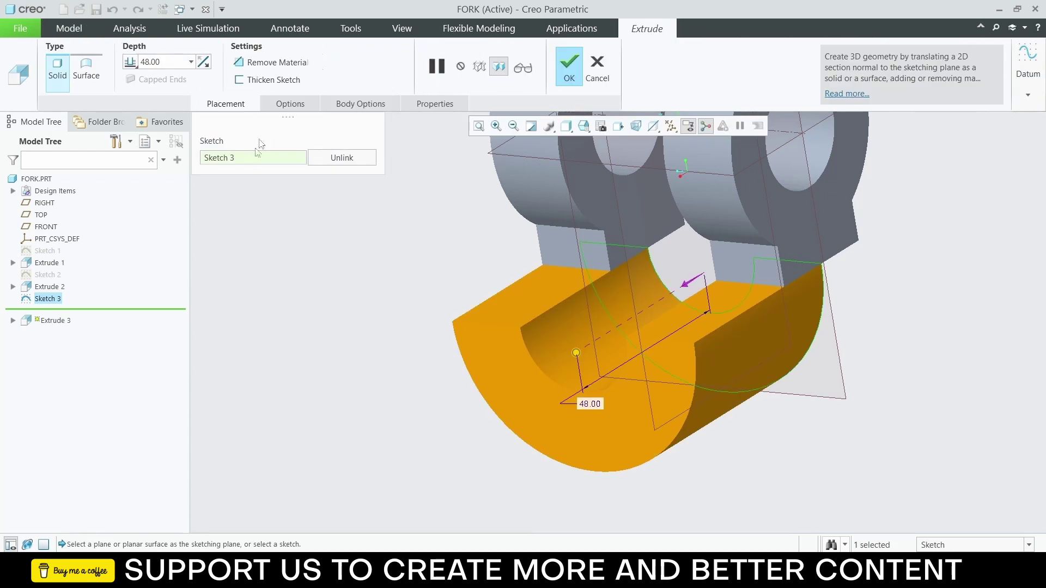
double_click(153, 62)
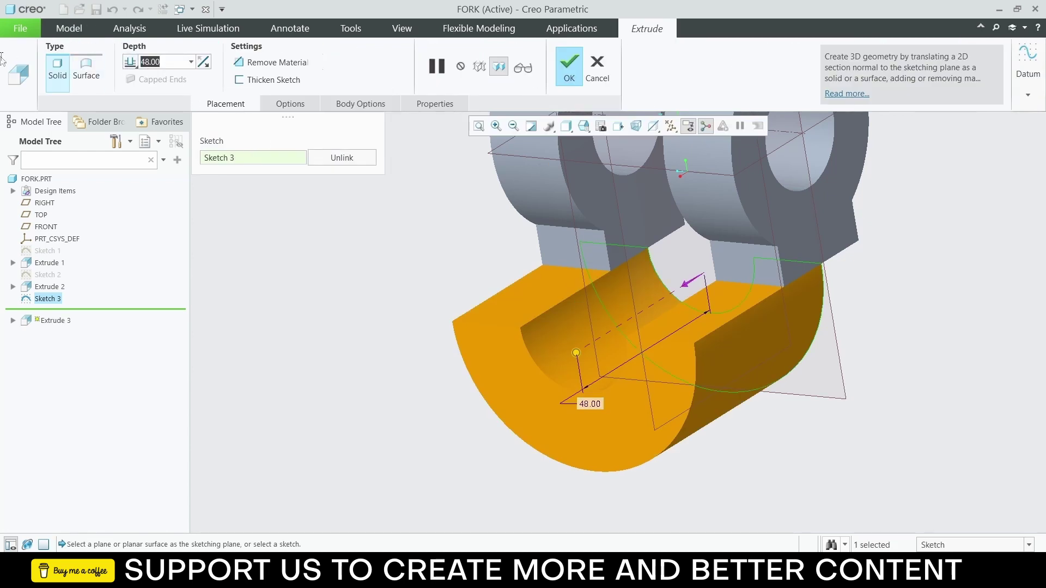
text(28)
key(Return)
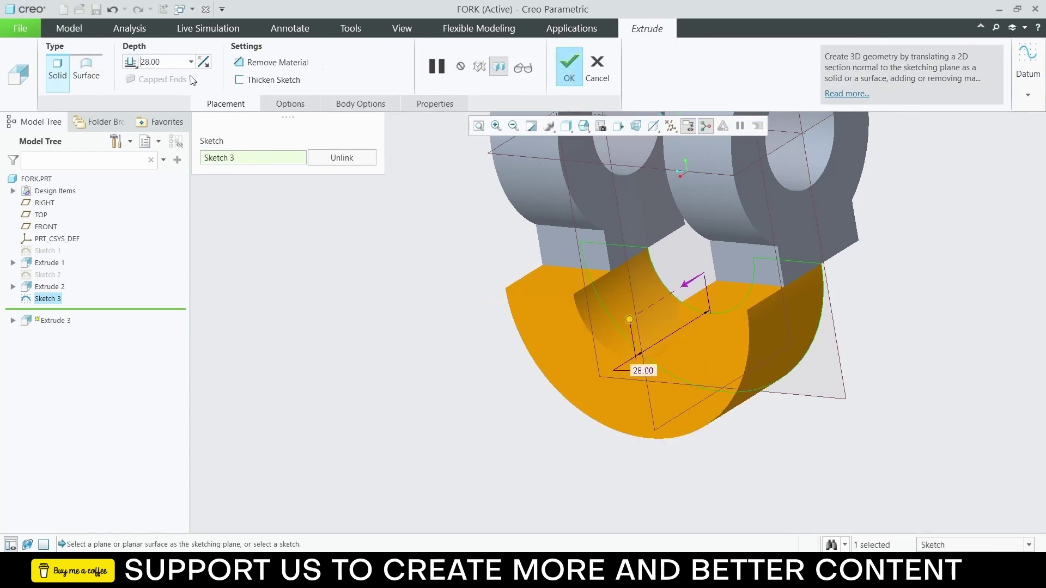
click(131, 62)
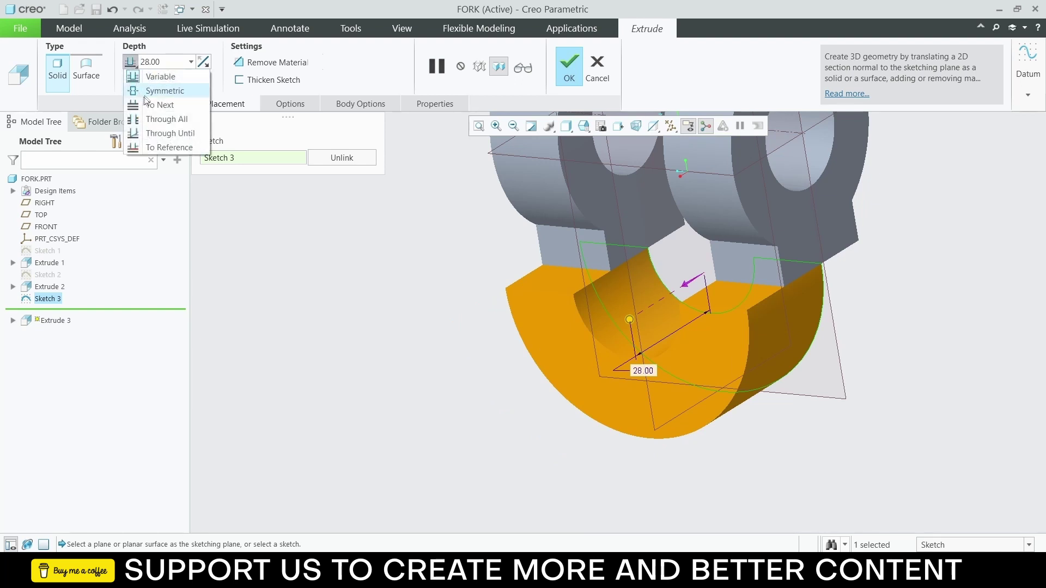
click(148, 90)
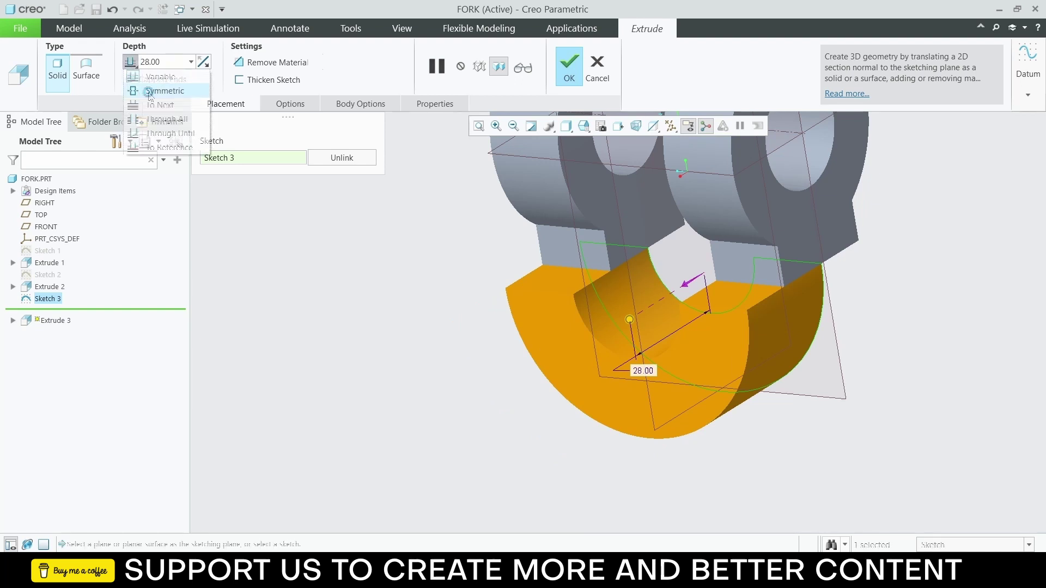
click(569, 74)
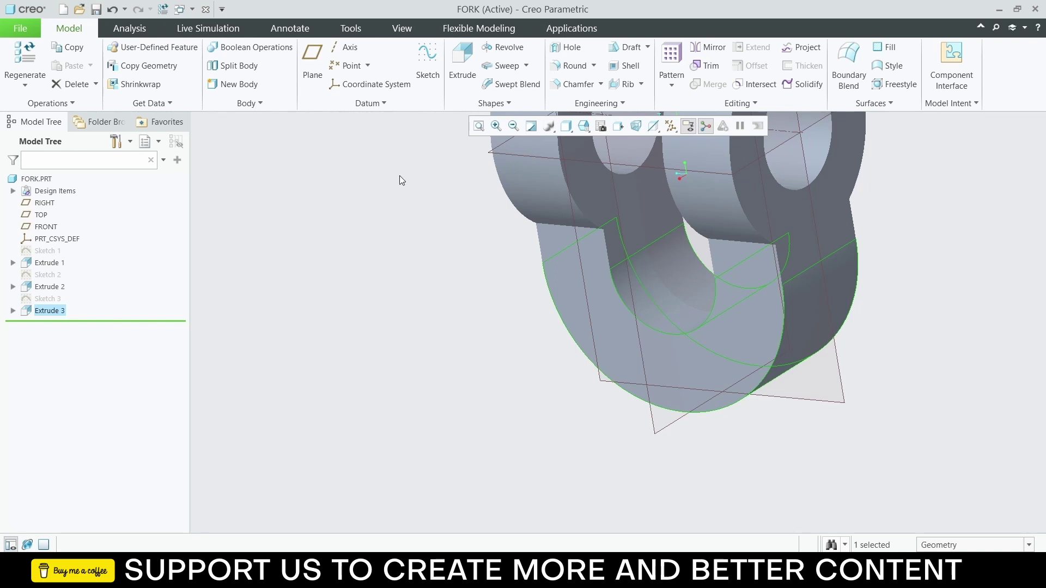
Step: Measure the diameter of the bend's inner cylindrical surface
click(141, 32)
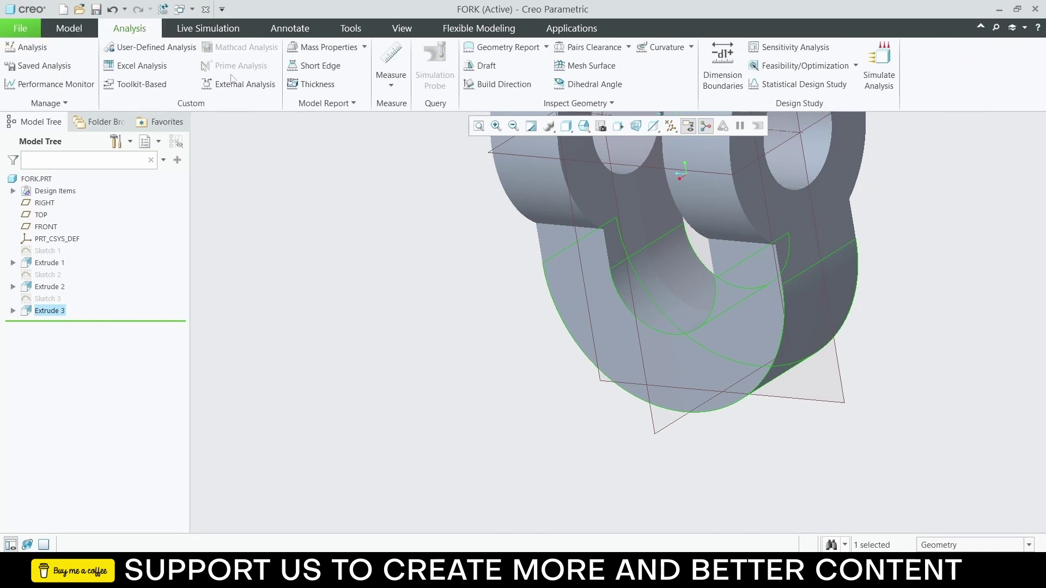
click(391, 87)
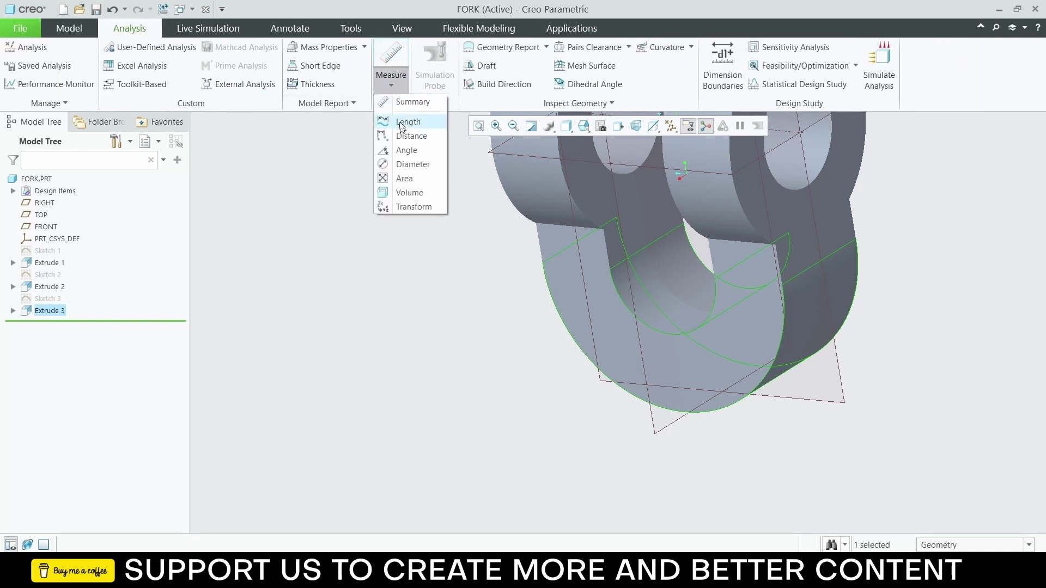
click(404, 164)
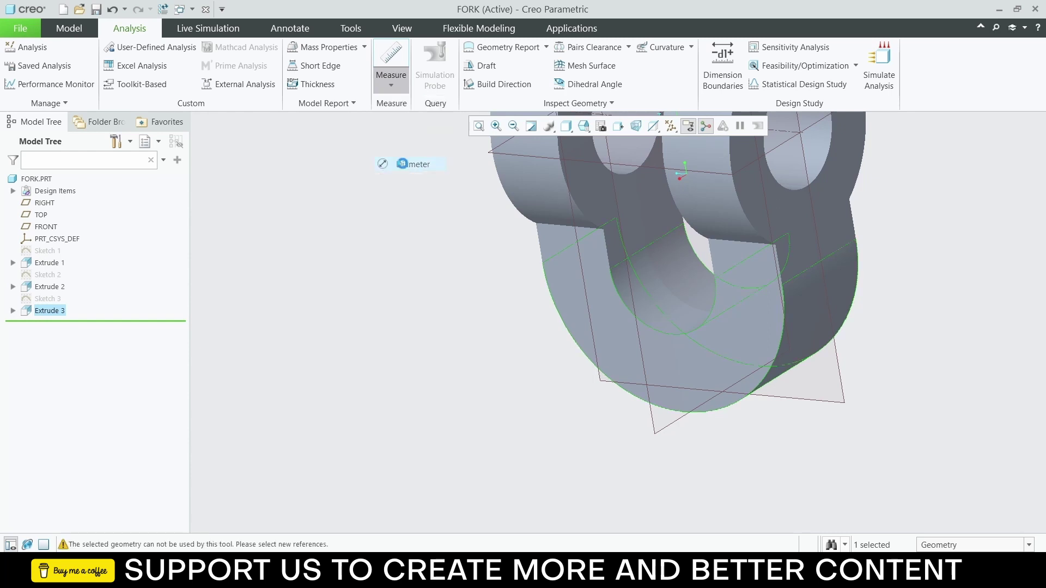
click(705, 307)
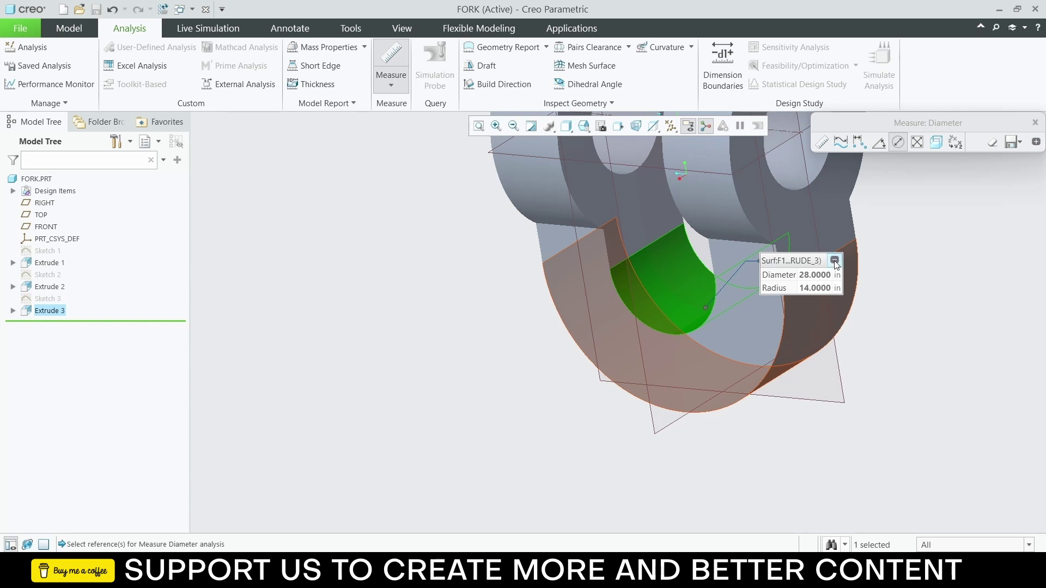
middle_click(833, 240)
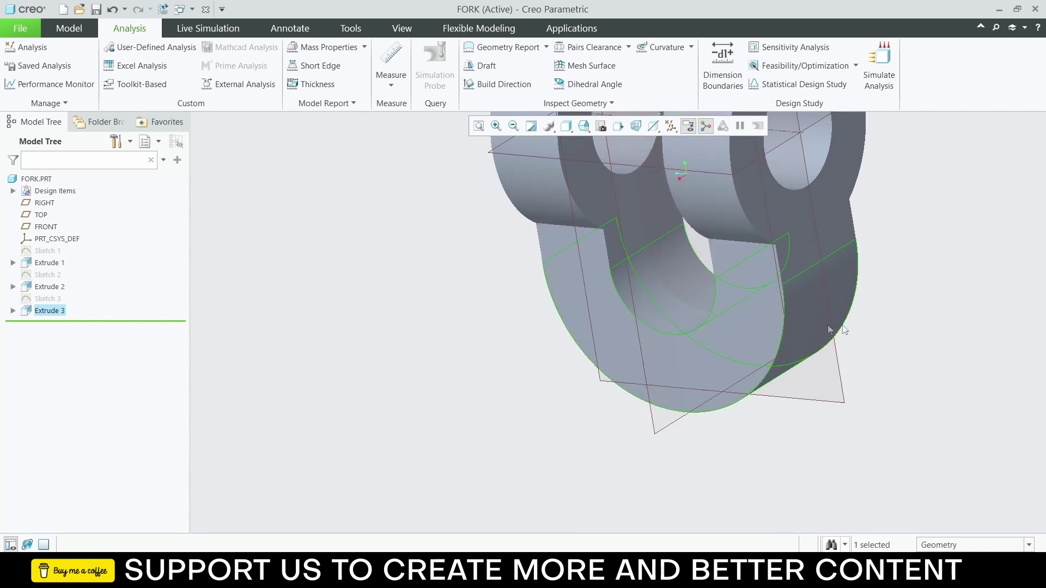
Step: Start a sketch on the RIGHT plane and draw a corner rectangle about 28 wide and 51 high, extending downward from inside the bend
middle_drag(828, 326, 871, 357)
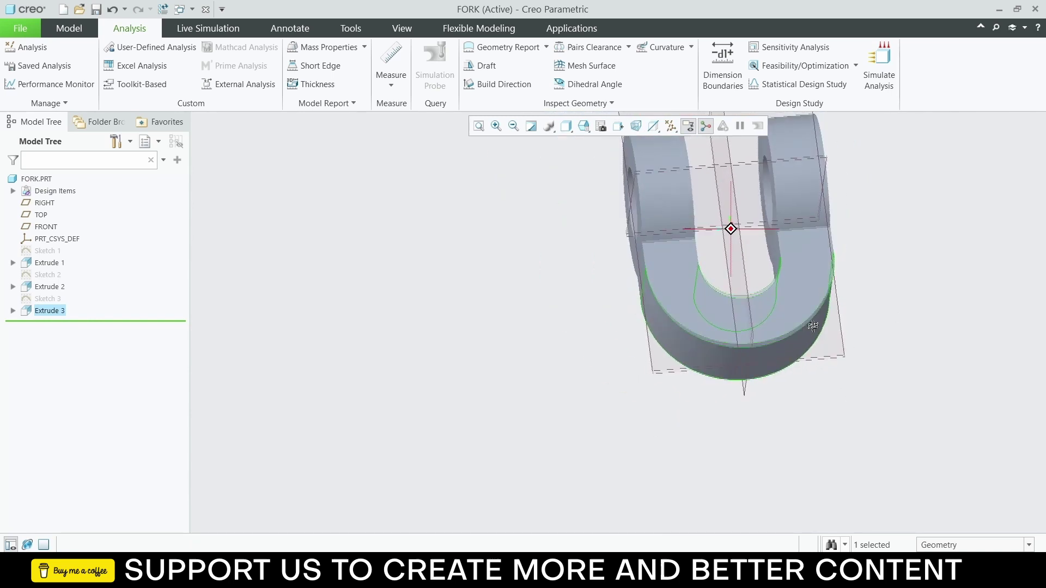
click(848, 352)
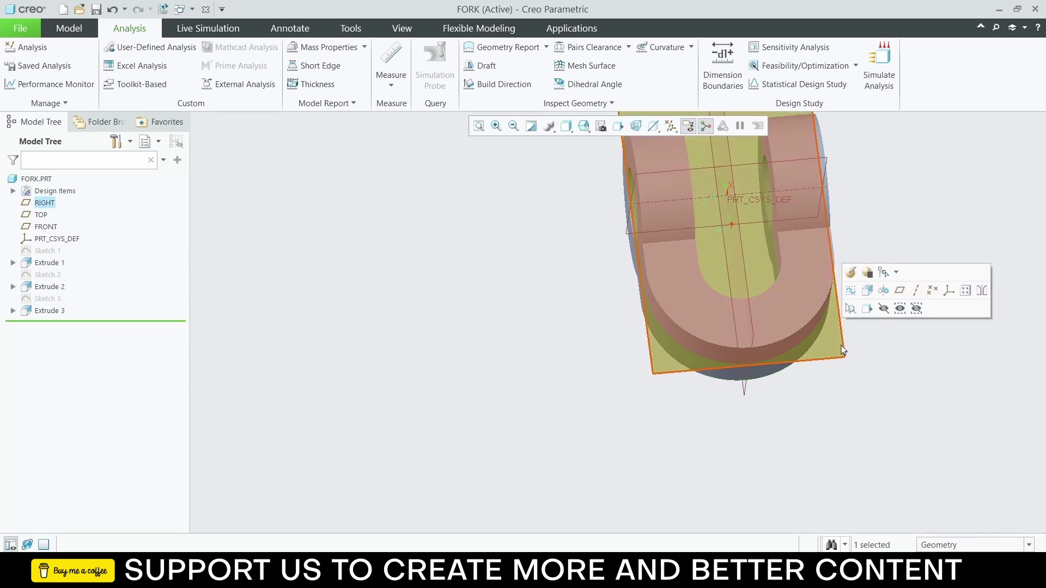
click(869, 314)
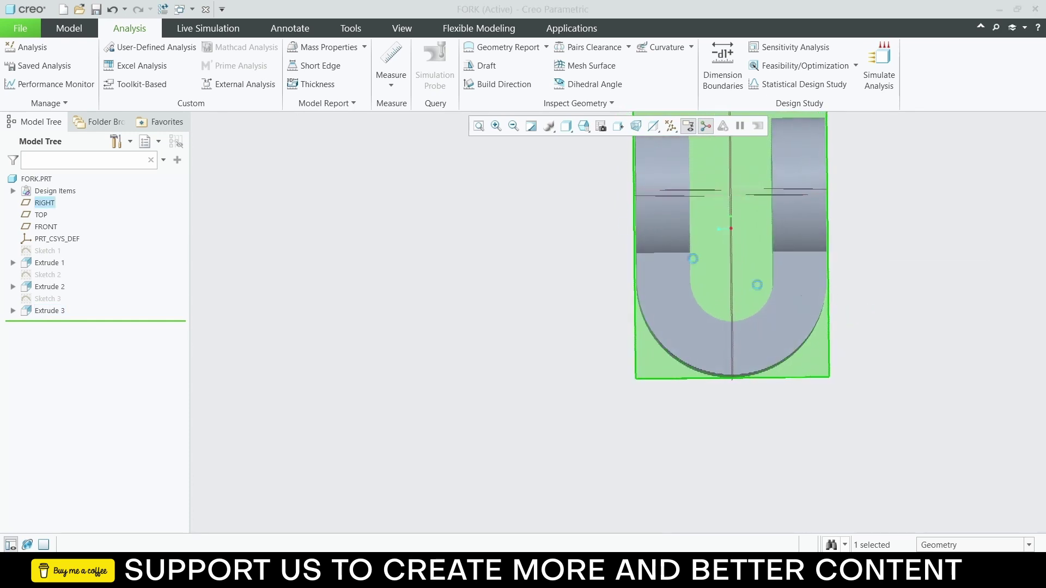
click(69, 27)
click(427, 60)
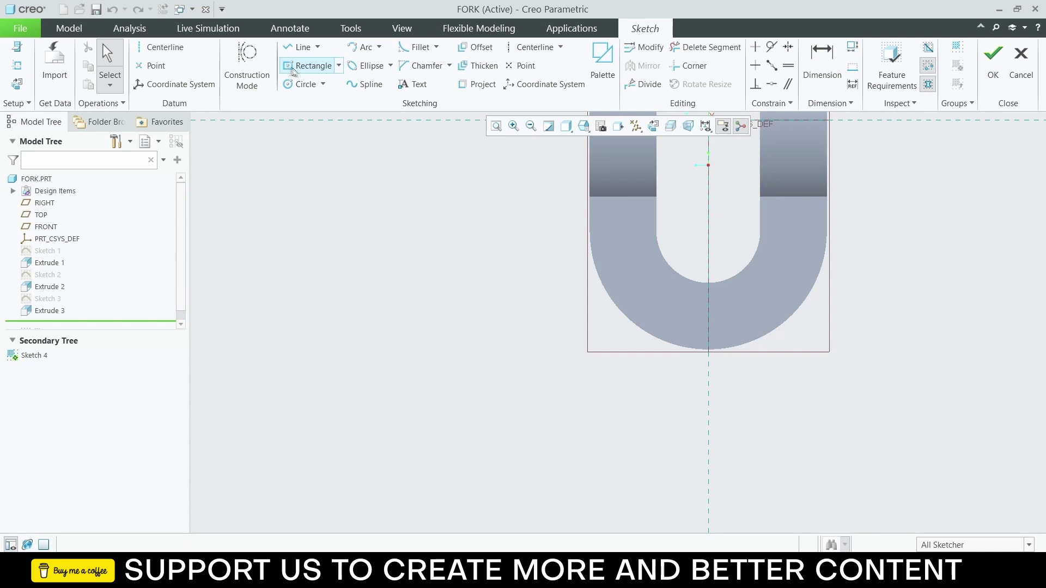
click(338, 66)
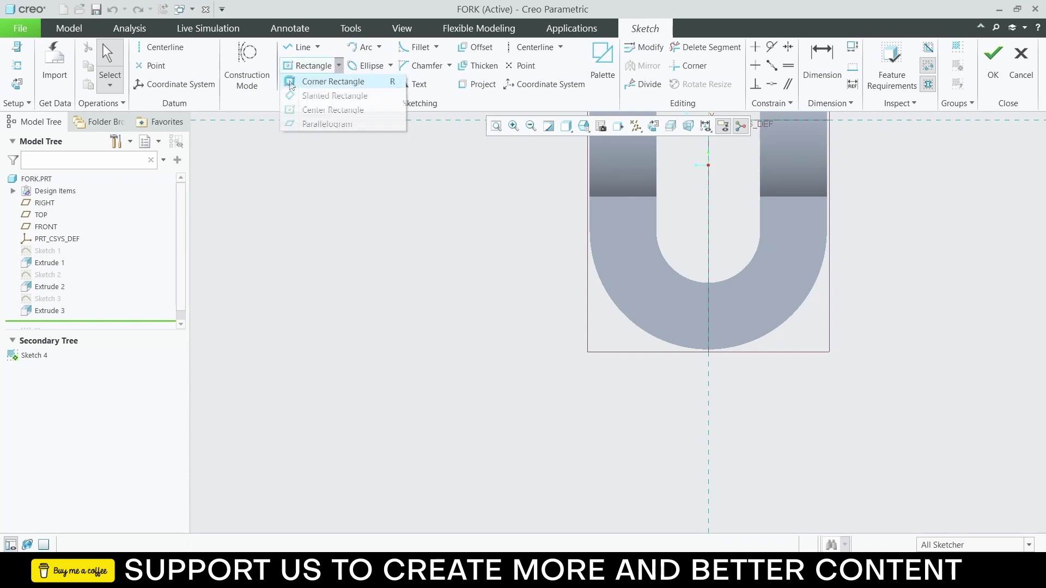
click(316, 82)
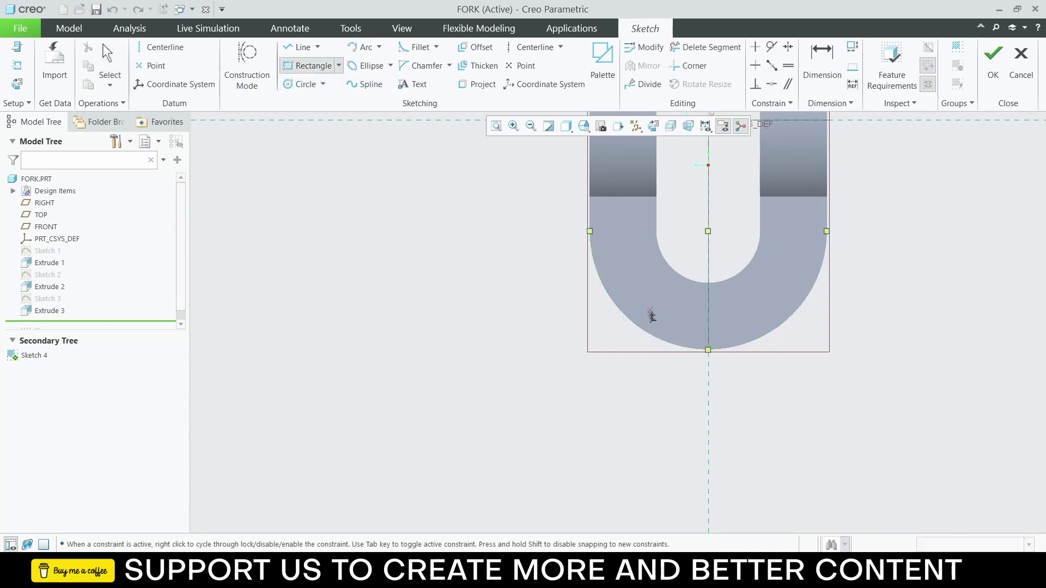
click(650, 309)
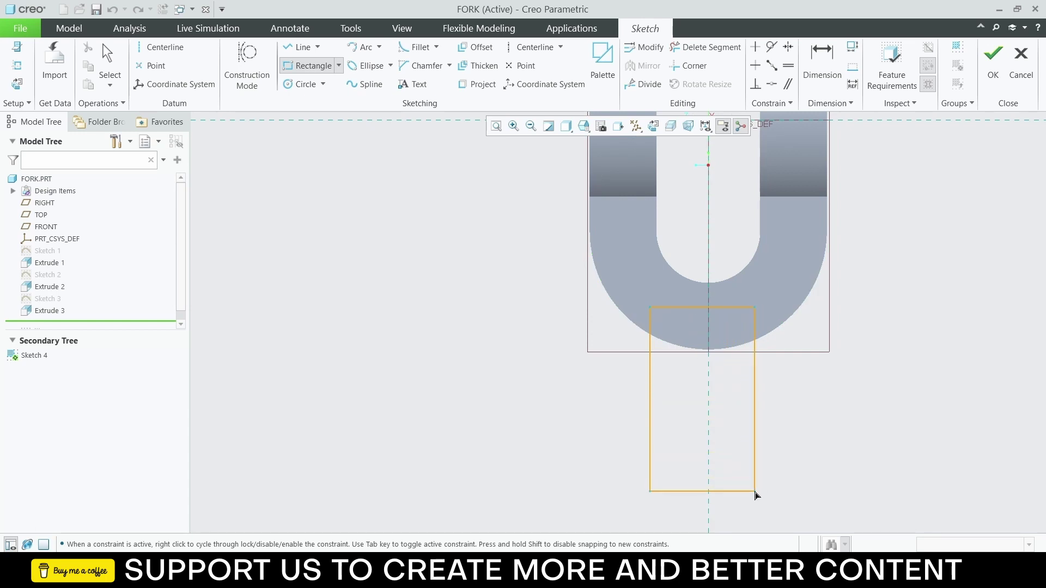
middle_click(776, 445)
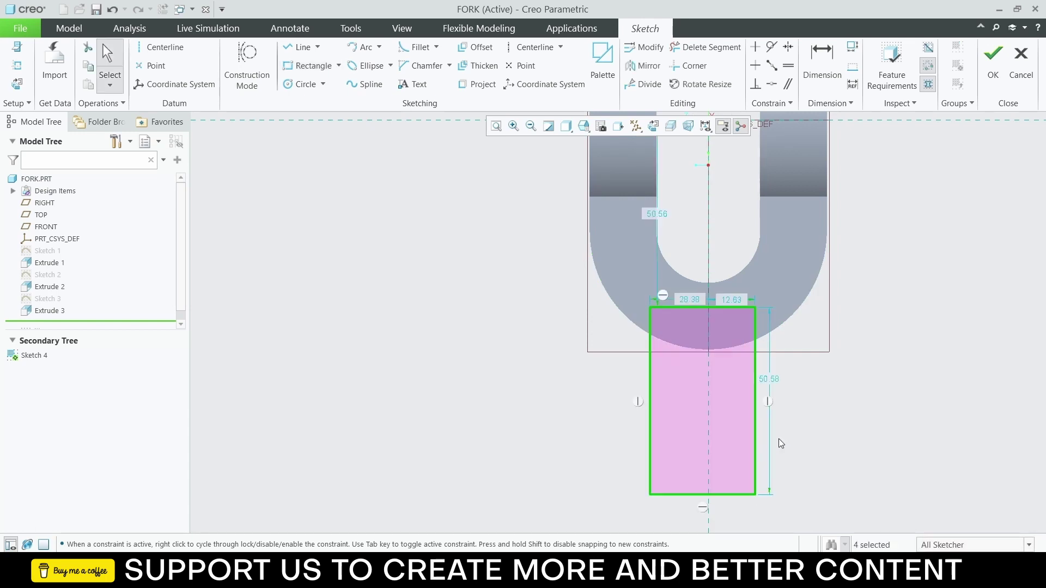
Step: Set the rectangle's width to 28
scroll(727, 371, up, 2)
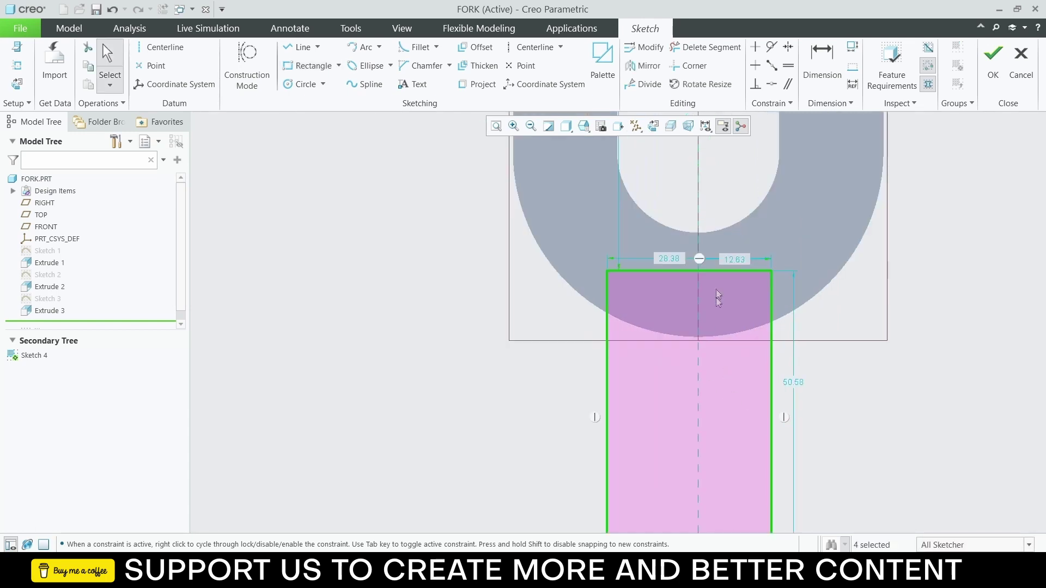
double_click(668, 259)
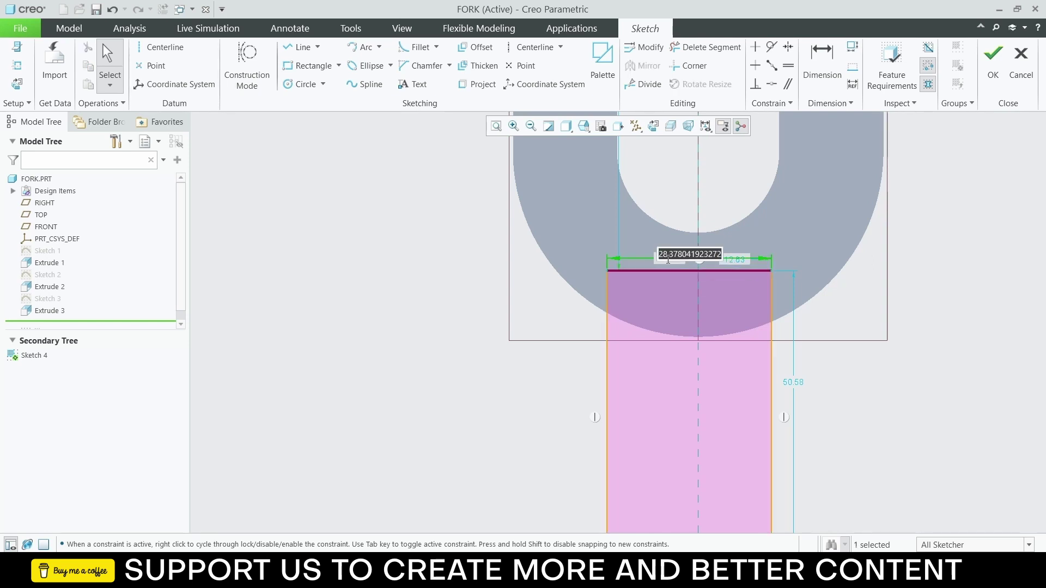
text(28)
key(Return)
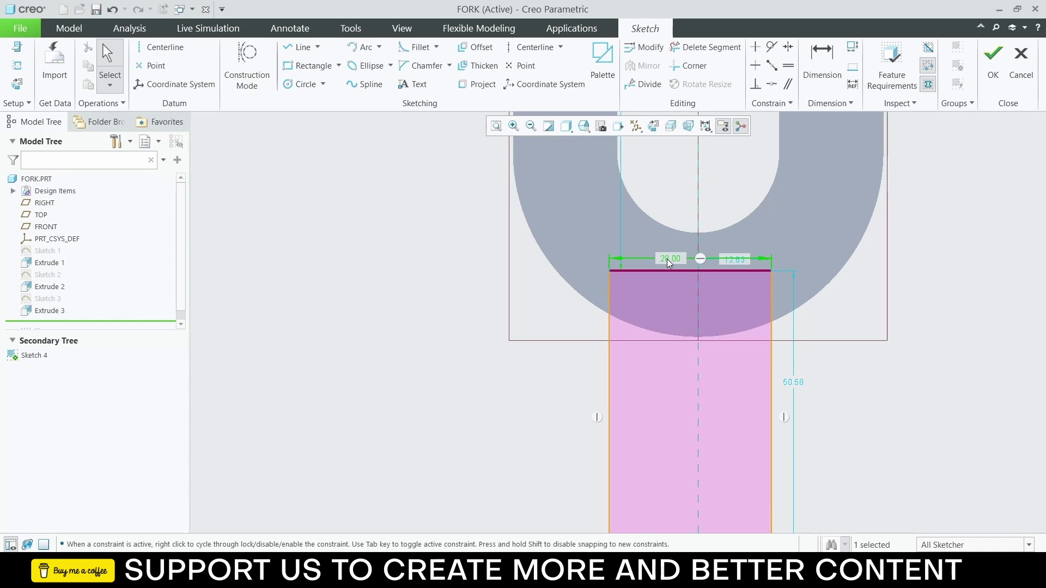
click(934, 403)
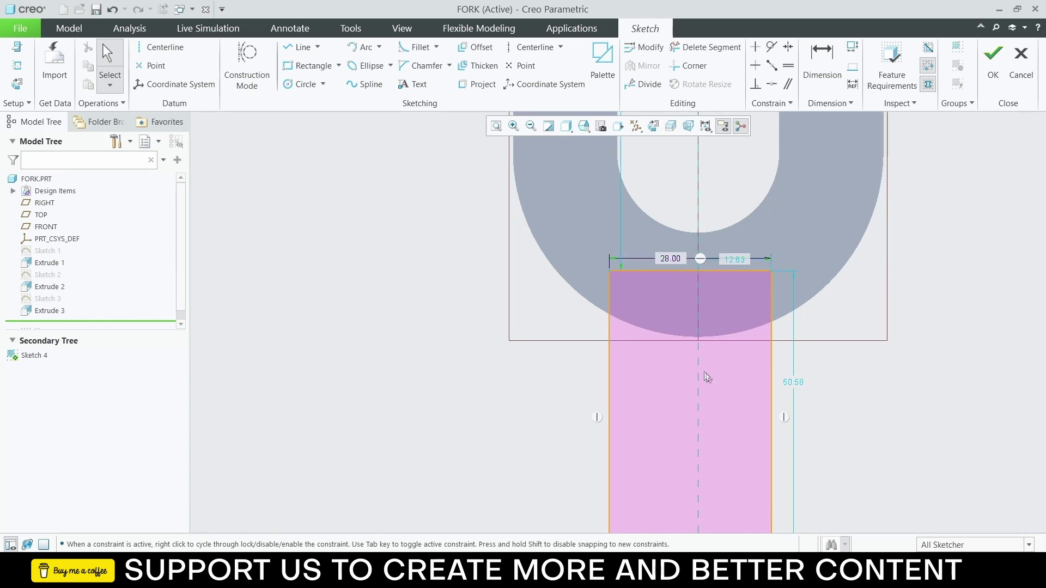
Step: Dimension the rectangle's left edge 14 from the vertical reference axis
click(698, 387)
ctrl+click(611, 375)
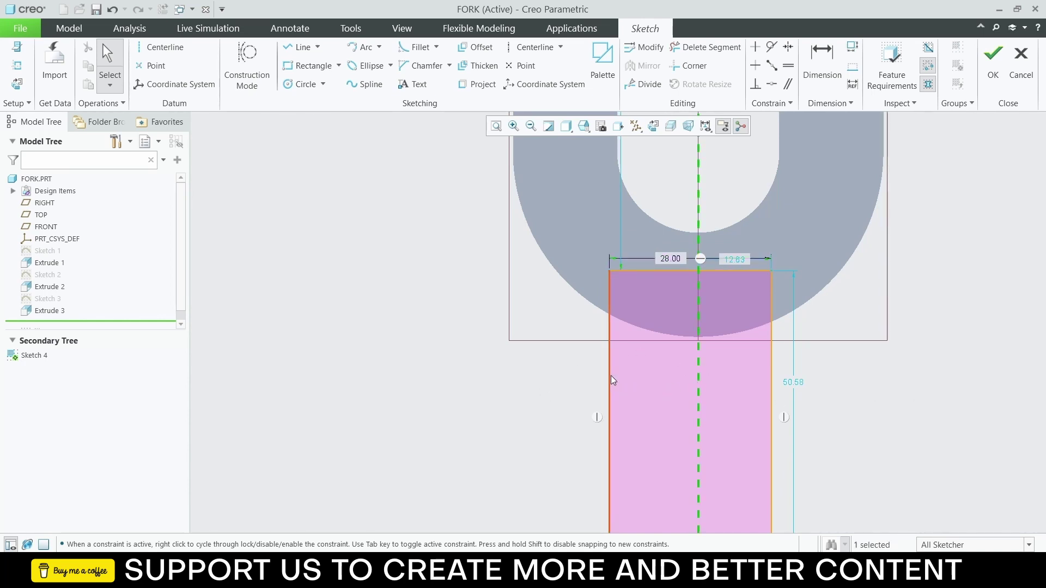
click(639, 312)
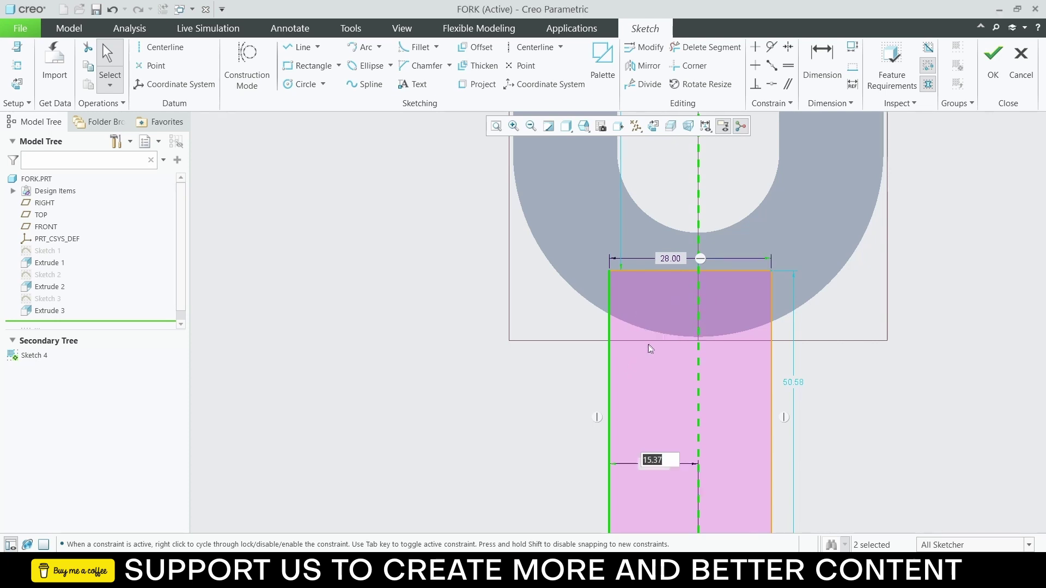
text(14)
key(Return)
Step: Set the shank rectangle's height to 40 and finish the sketch
scroll(918, 374, down, 3)
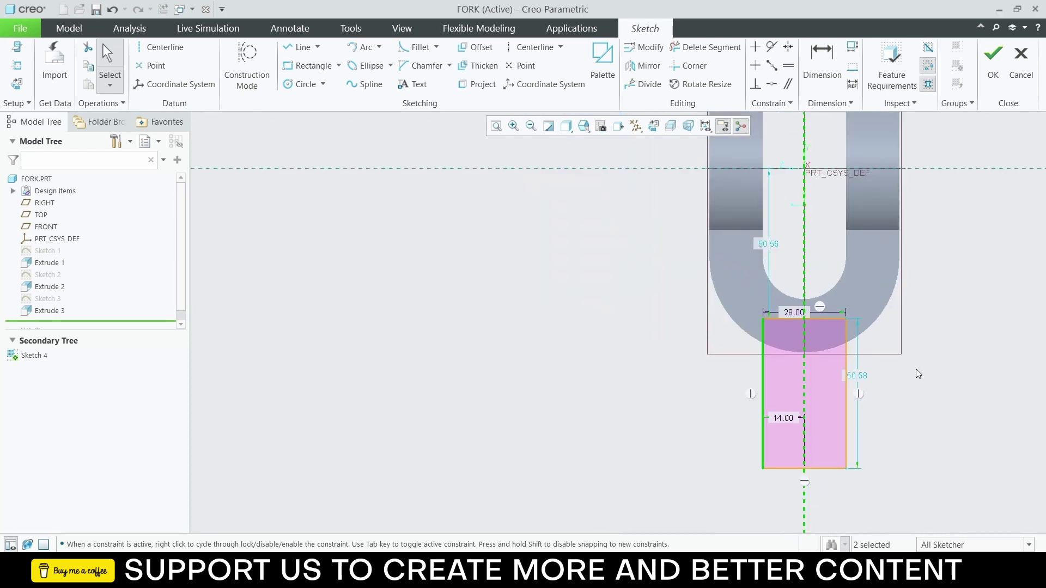
click(856, 376)
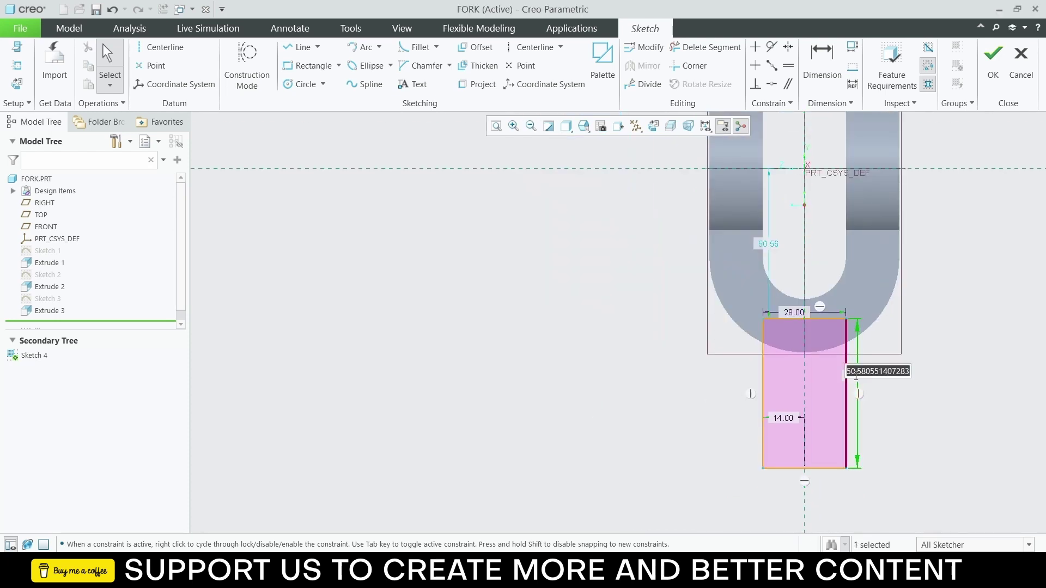
text(40)
key(Return)
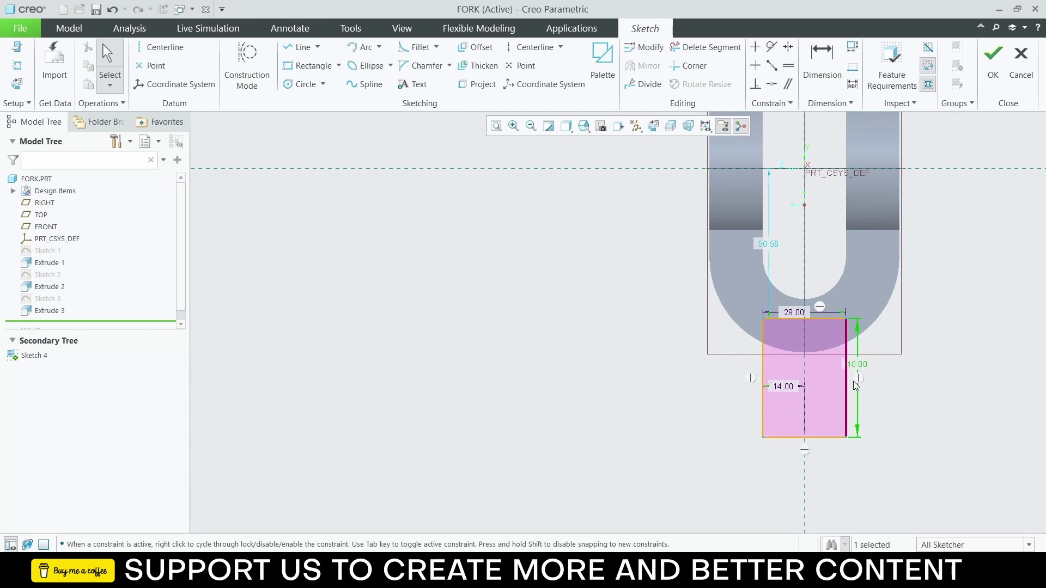
middle_drag(858, 381, 871, 320)
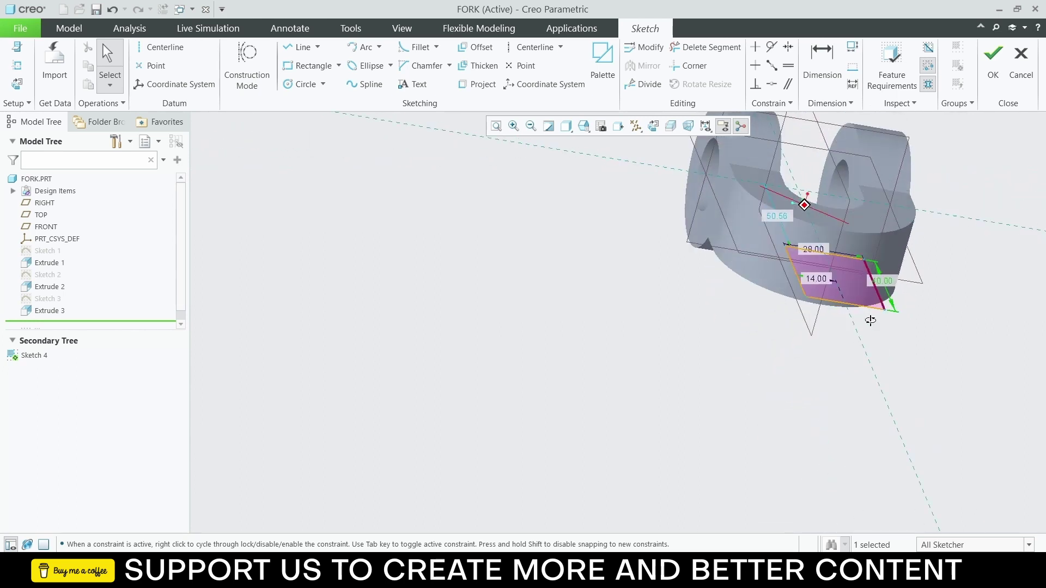
click(992, 55)
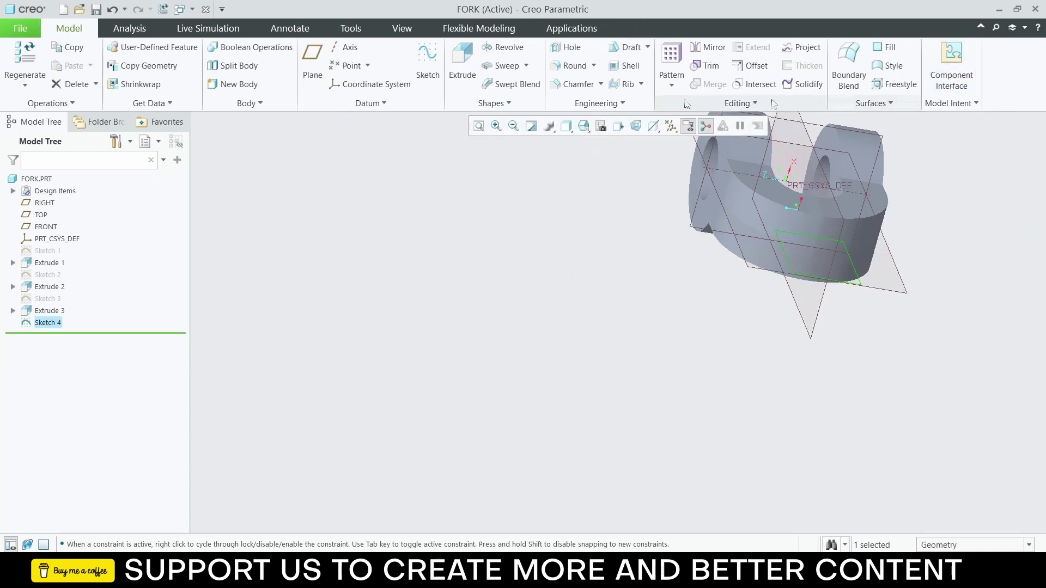
Step: Extrude the shank rectangle as a solid 28 deep, symmetrically about its sketch plane
click(461, 60)
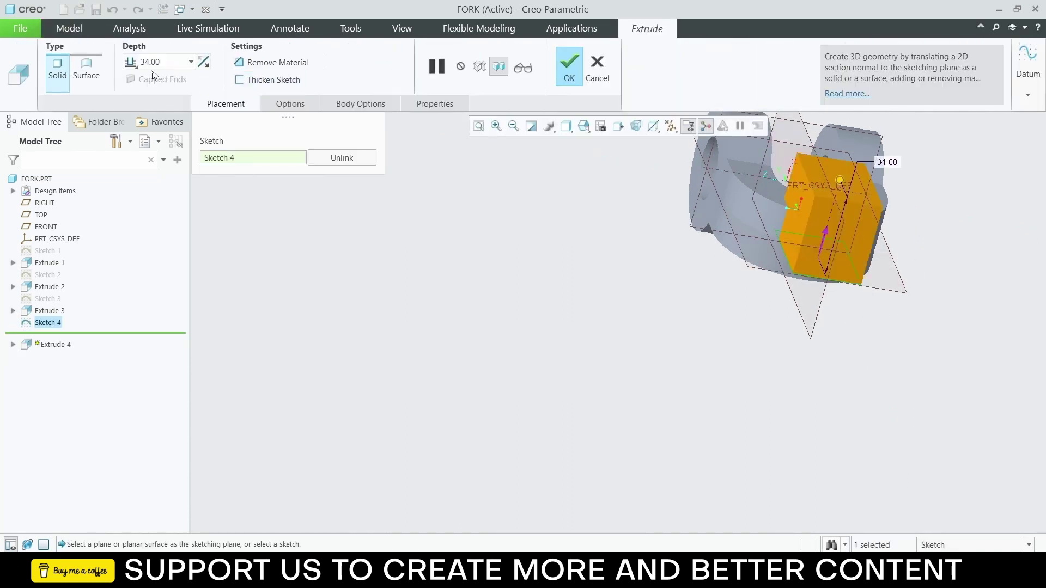
click(139, 64)
click(149, 89)
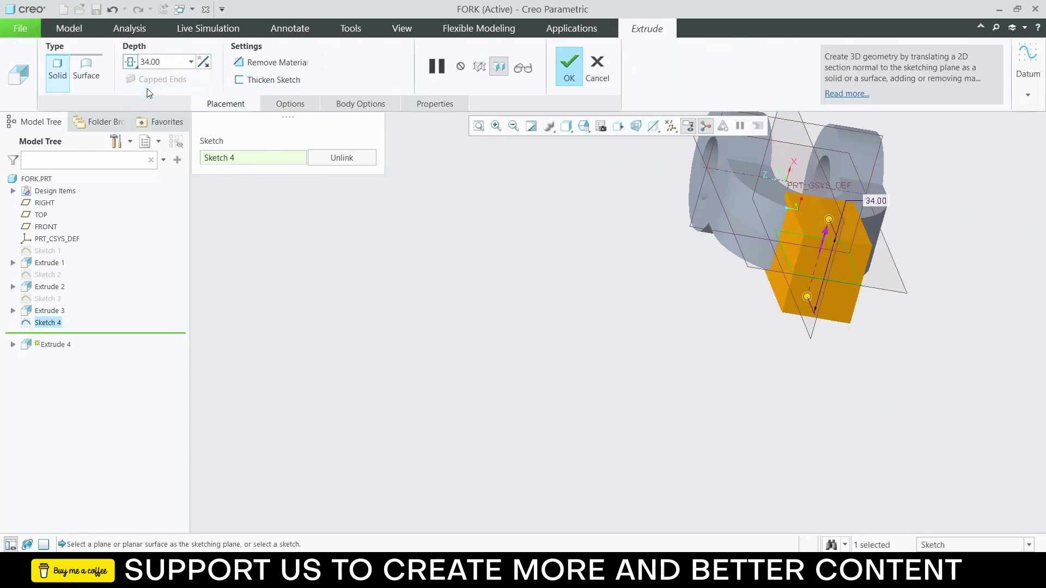
double_click(149, 62)
text(28)
key(Return)
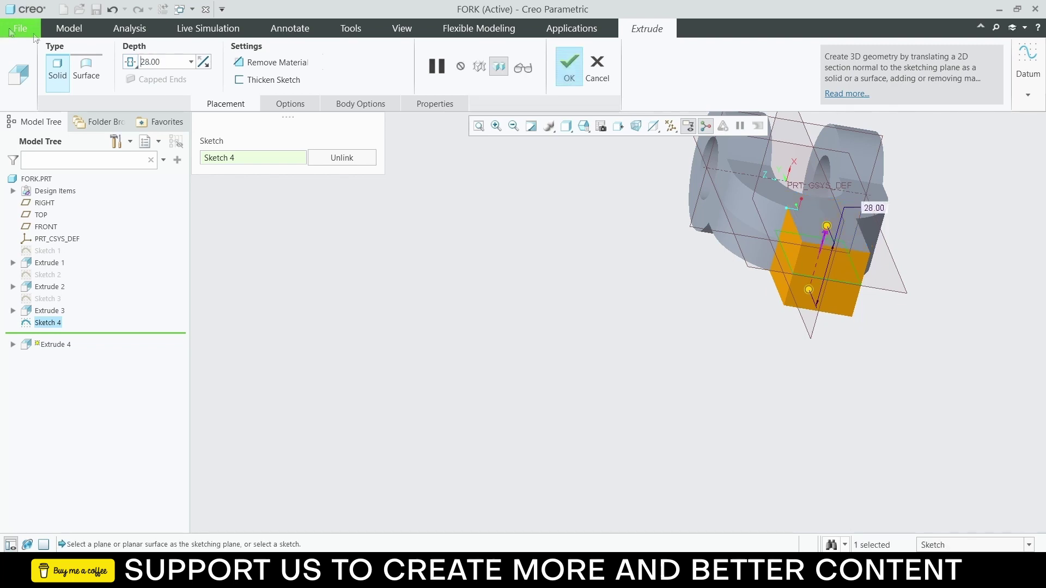
click(569, 67)
Step: Start a sketch on the square end face of the shank, viewed normal to the face
scroll(823, 261, up, 4)
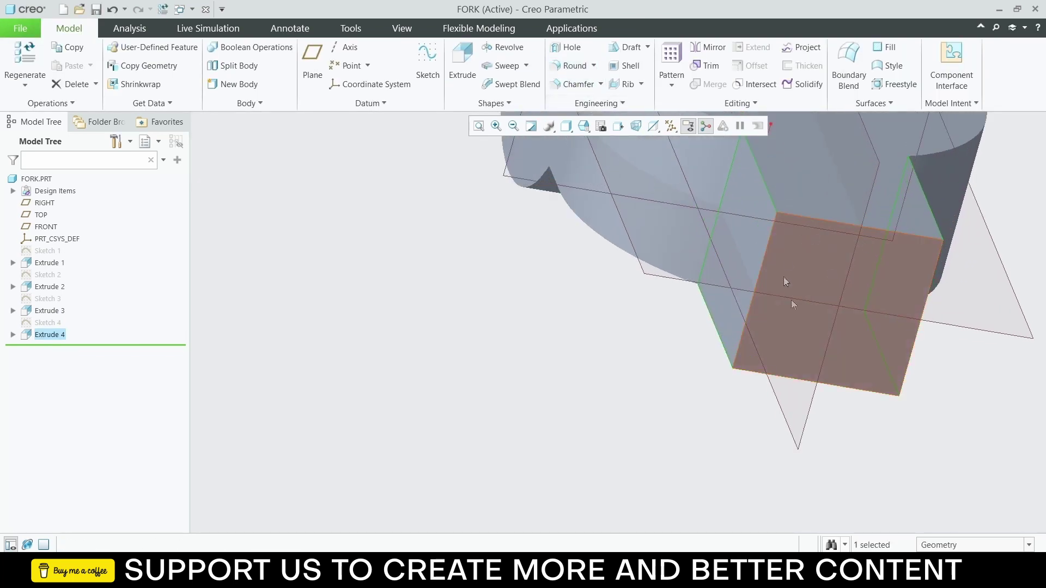
scroll(844, 332, down, 1)
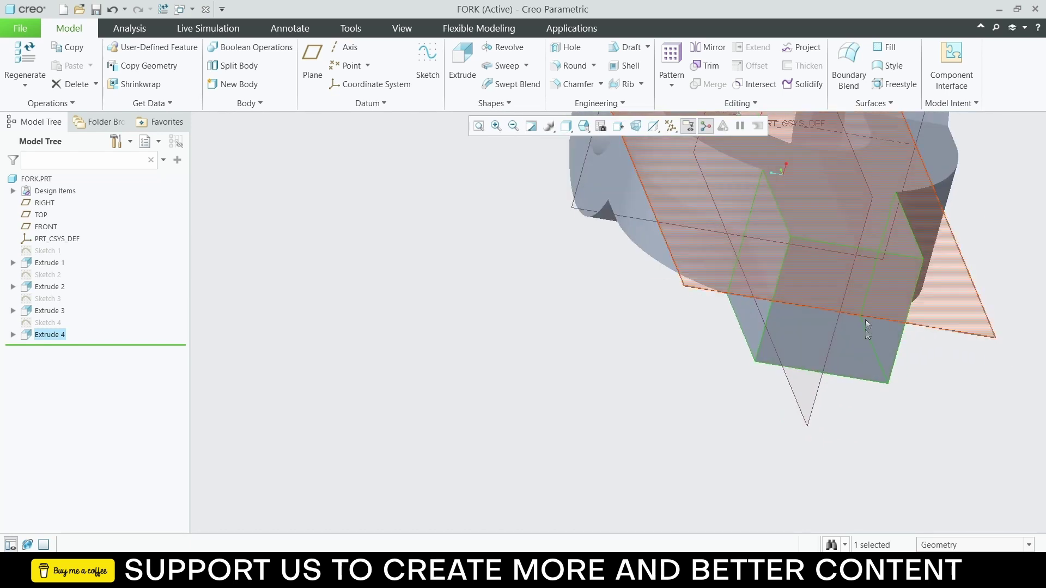
click(864, 337)
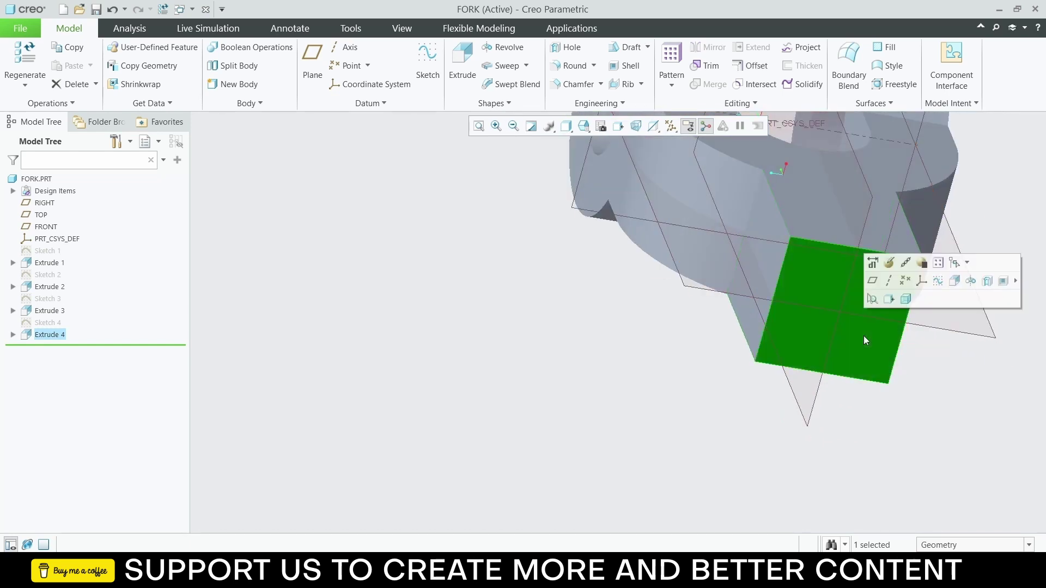
click(889, 299)
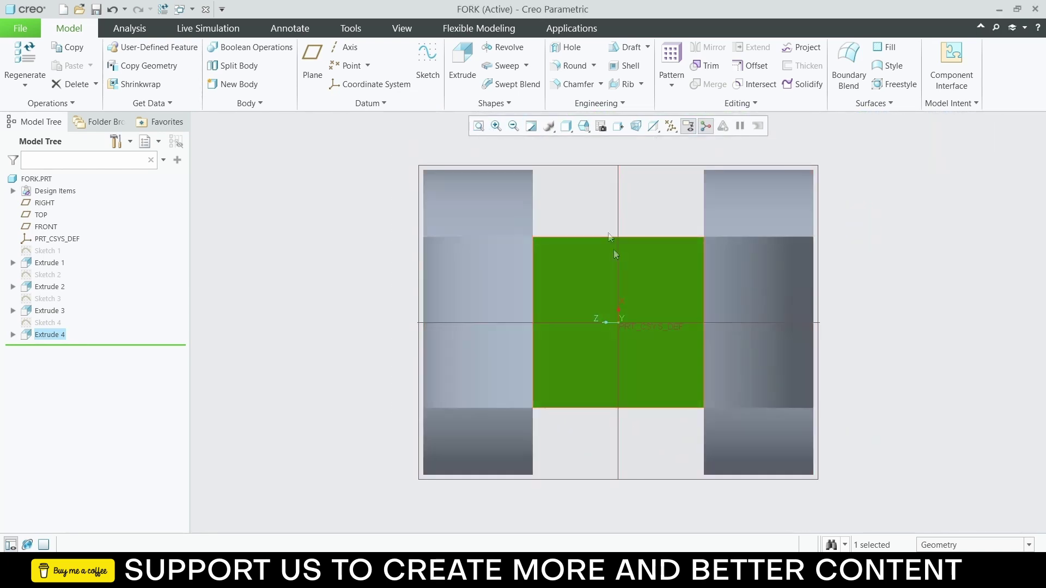
click(428, 64)
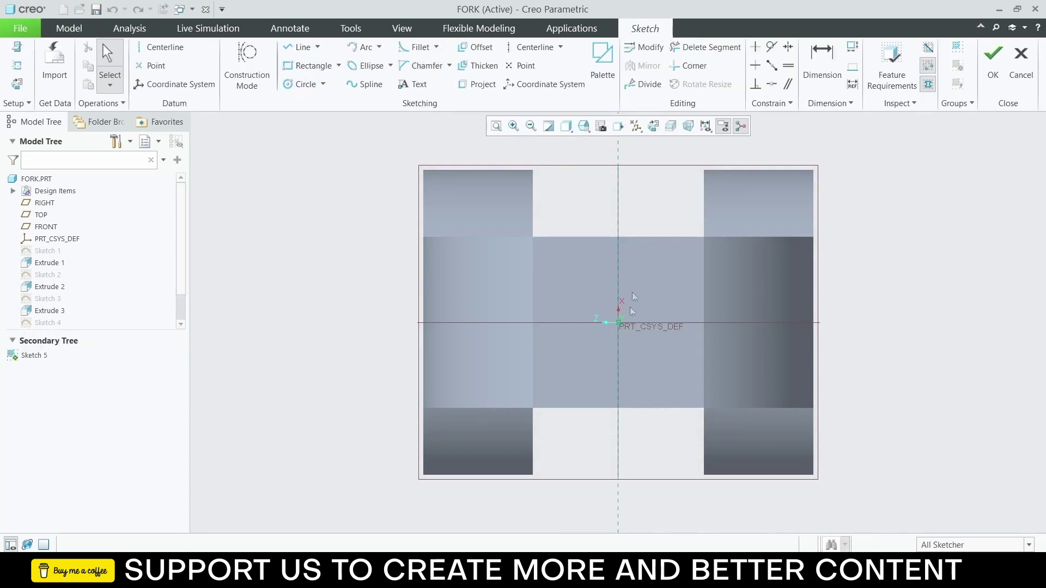
Step: Insert an 8-sided octagon from the Sketcher Palette and centre it on the sketch origin
click(602, 61)
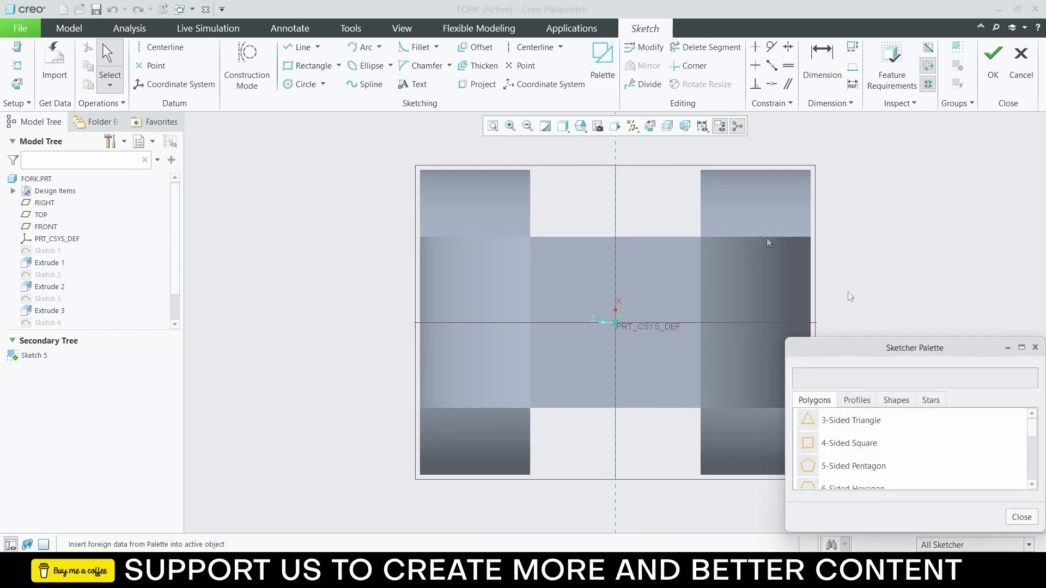
scroll(856, 438, down, 1)
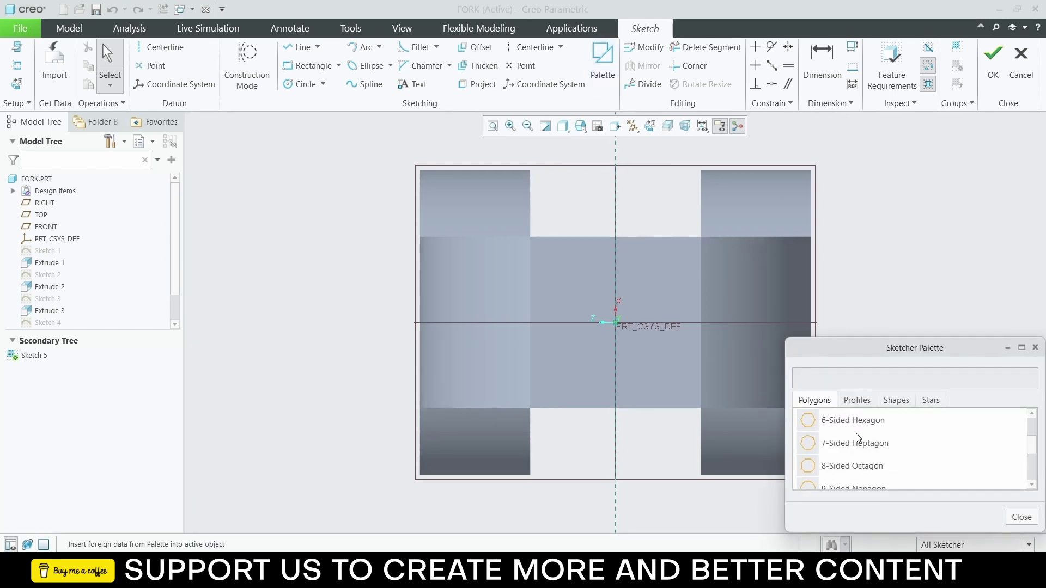
click(809, 469)
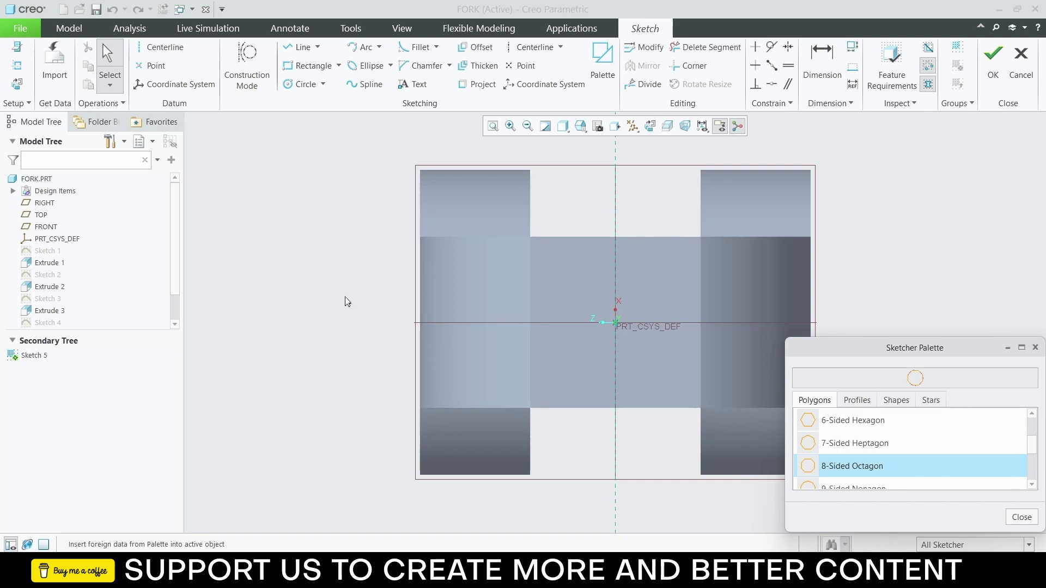
click(382, 318)
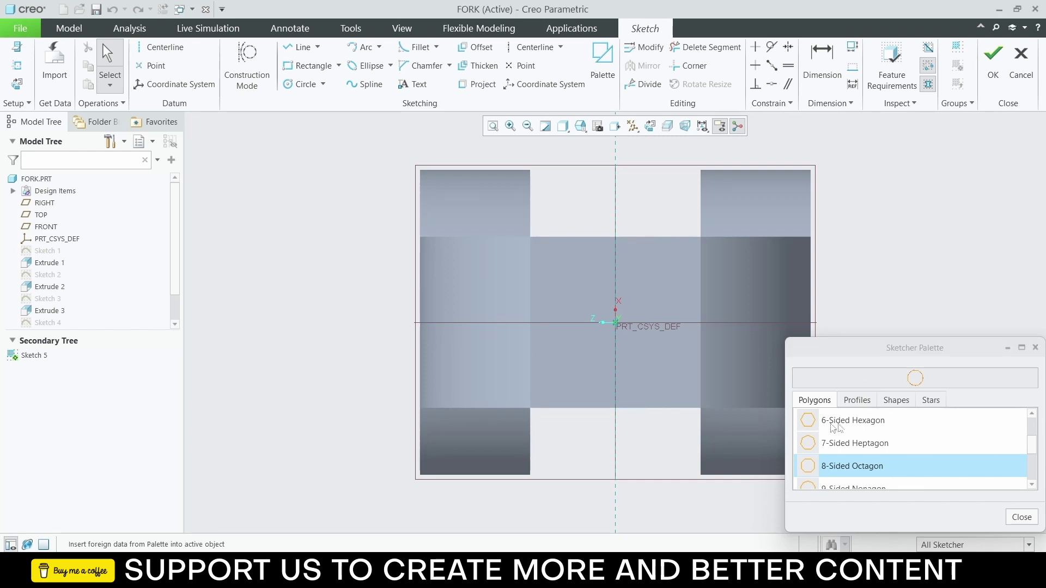
double_click(828, 466)
click(351, 304)
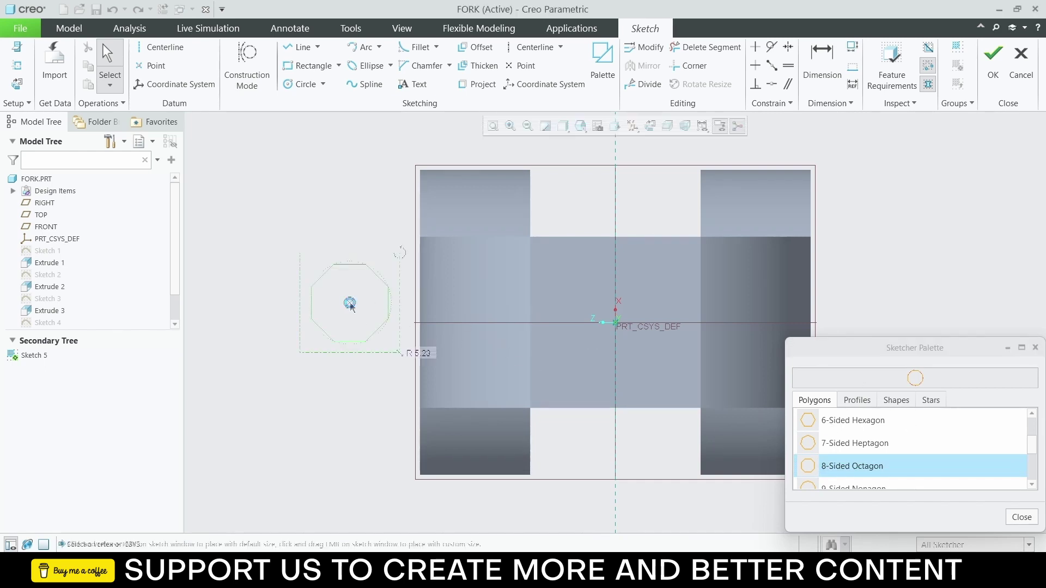
click(1021, 517)
drag(349, 304, 615, 325)
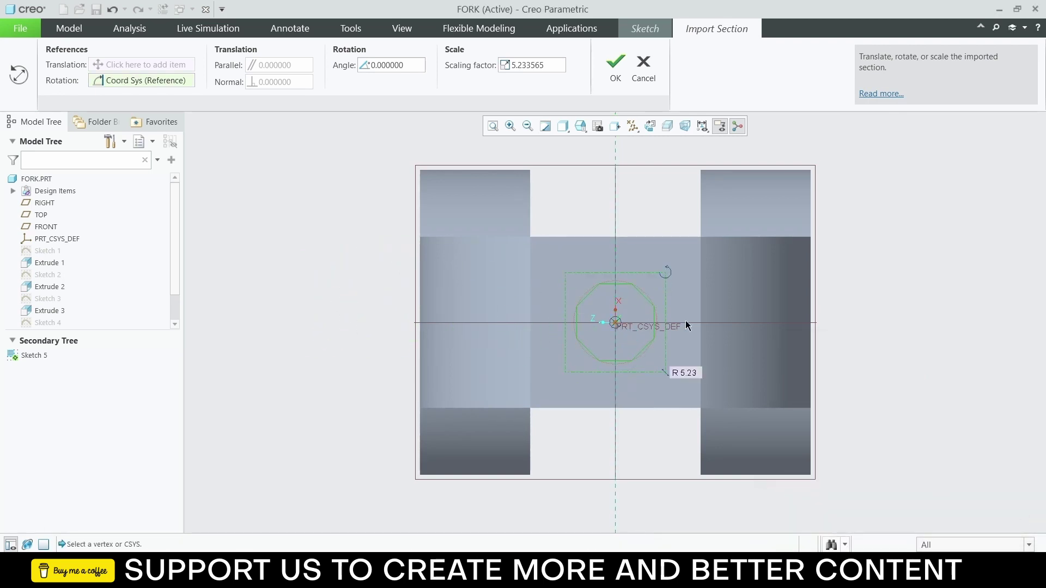
Step: Set the octagon's scaling factor to 10 and accept its placement
double_click(533, 64)
text(10)
key(Return)
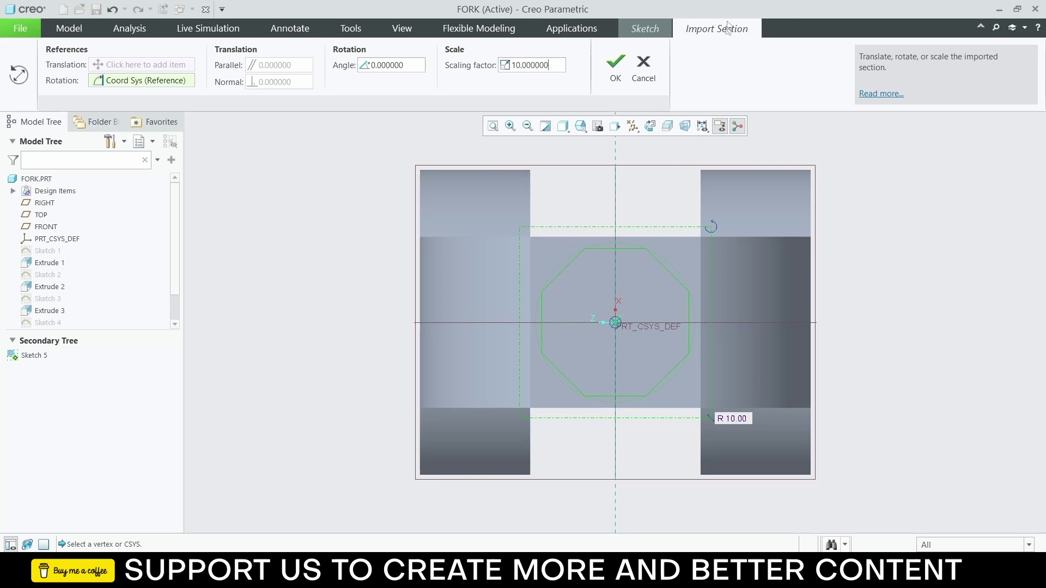
click(615, 68)
Step: Draw a vertical centreline along the side edge of the square shank face and lock it
scroll(678, 264, up, 3)
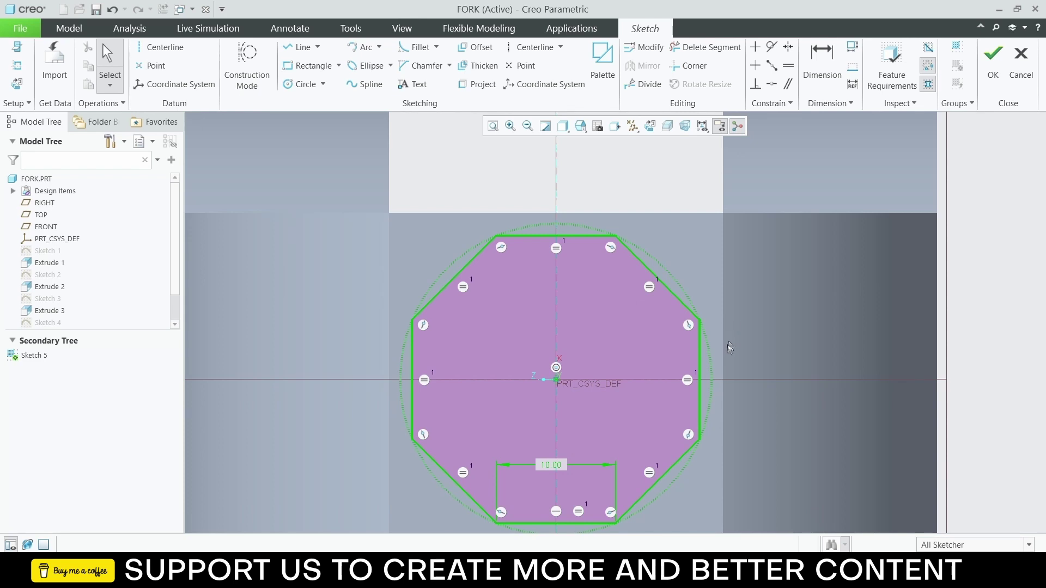
click(700, 349)
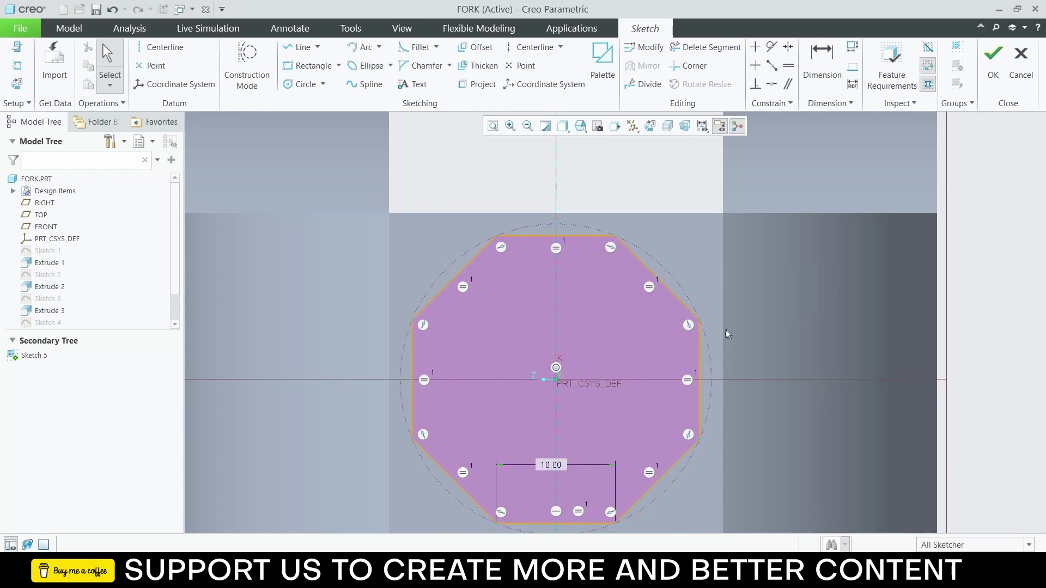
mouse_move(728, 333)
middle_down()
mouse_move(555, 378)
mouse_move(555, 353)
middle_up()
click(555, 350)
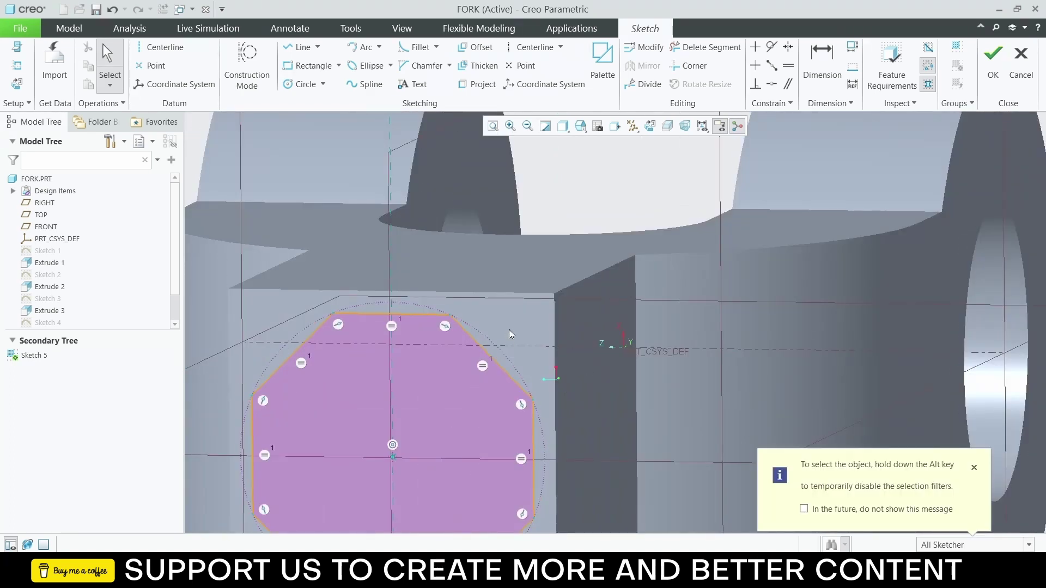
click(615, 130)
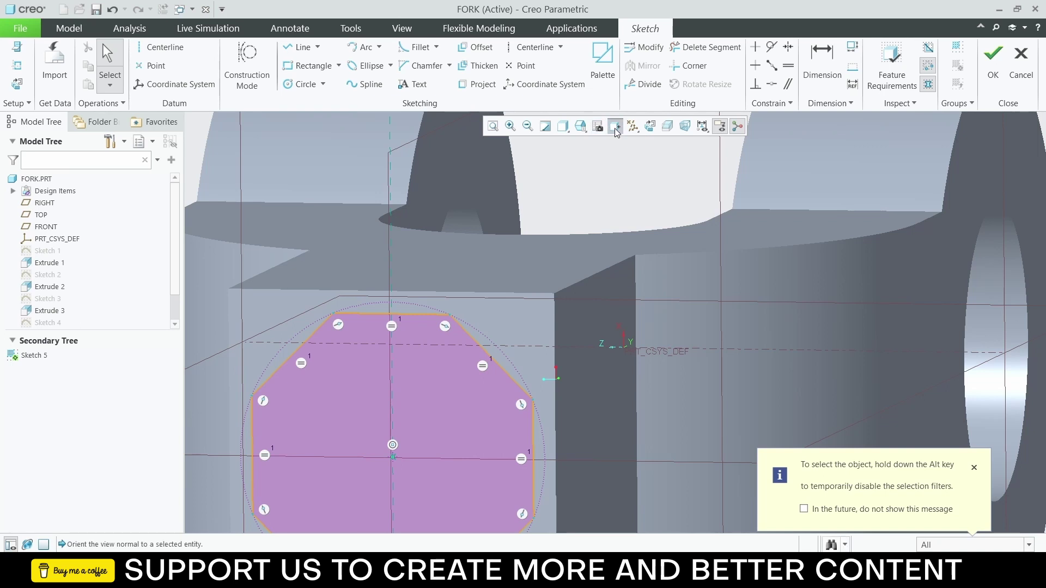
click(538, 333)
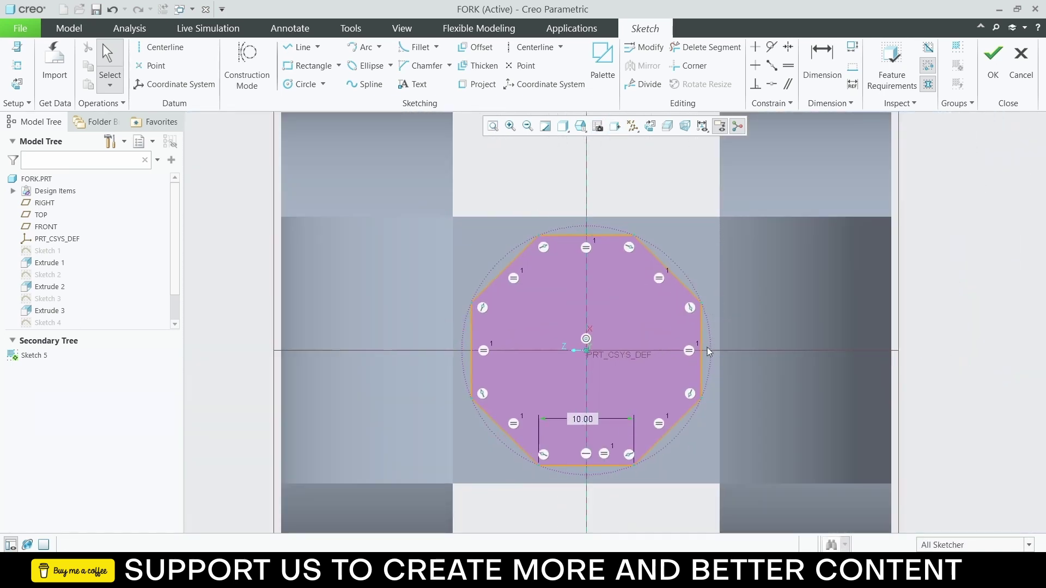
click(531, 47)
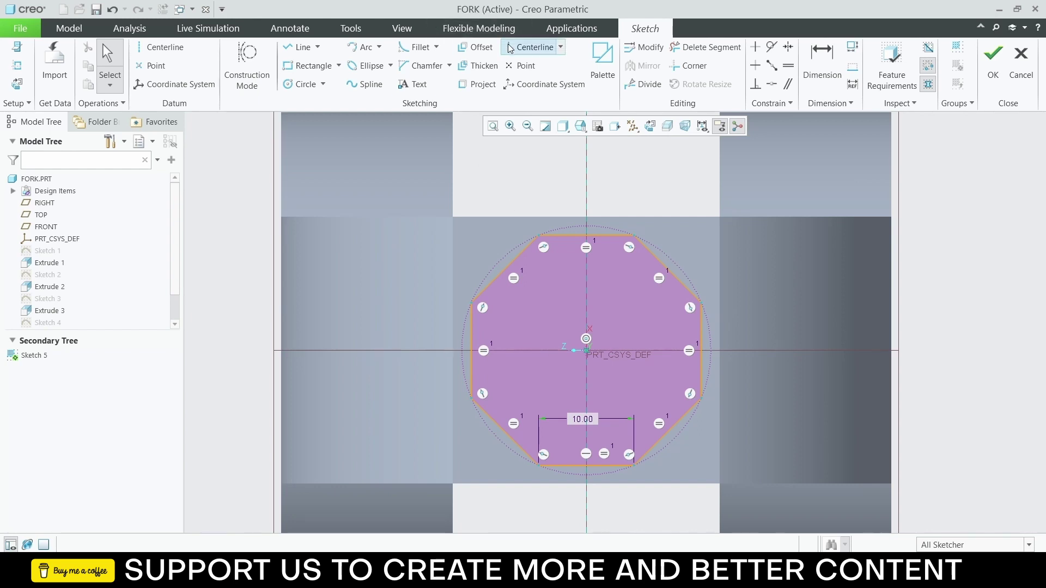
click(719, 350)
click(720, 232)
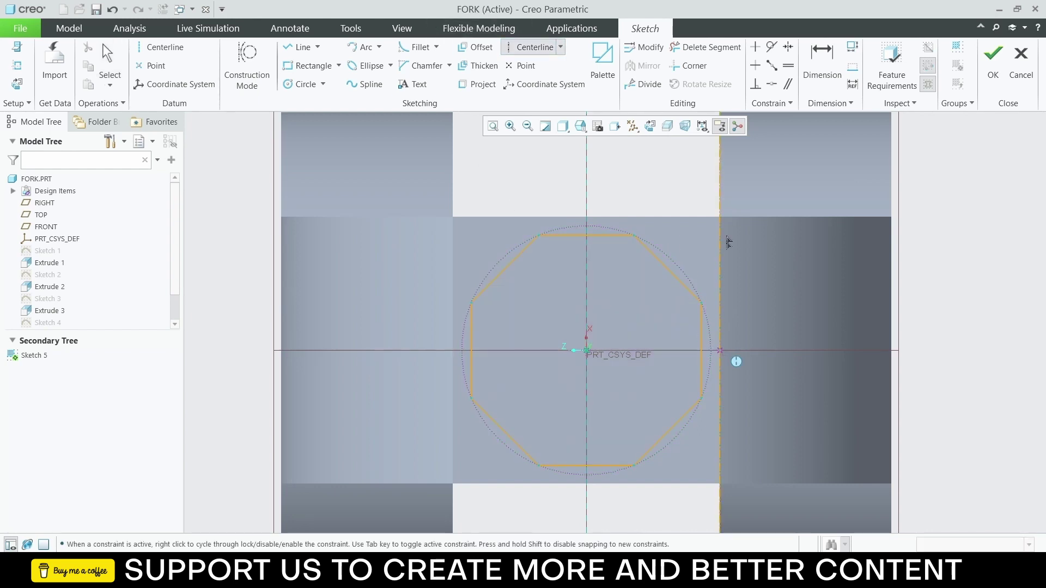
middle_click(919, 254)
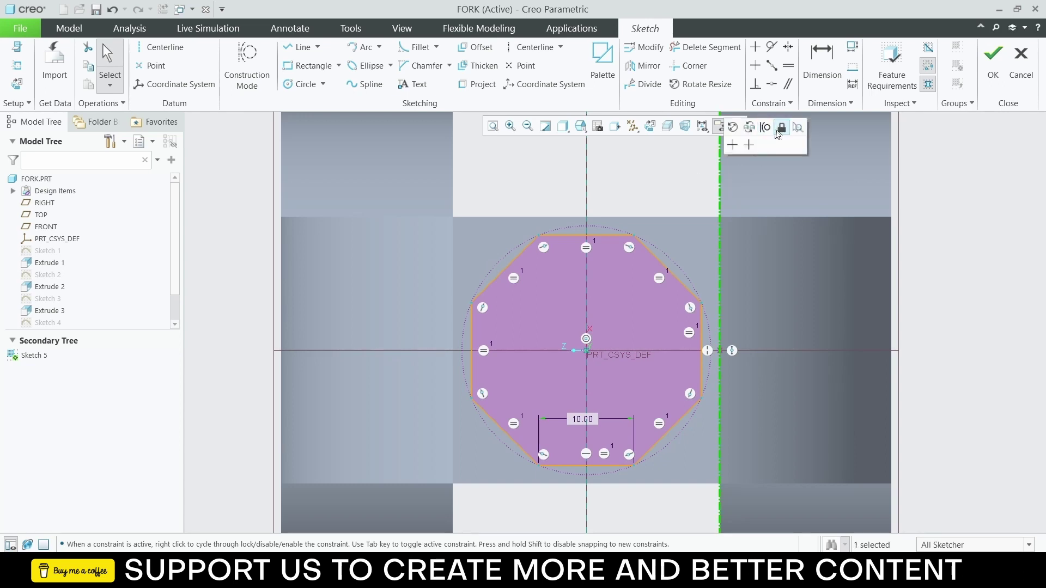
click(782, 148)
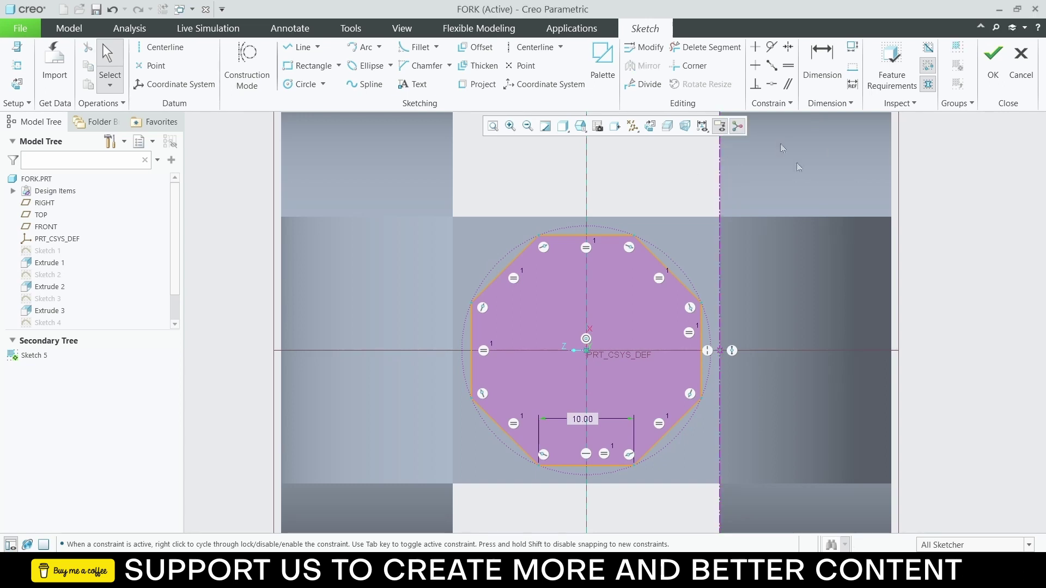
Step: Make the octagon's nearest vertical side coincident with the locked centreline, deleting the conflicting 10.00 dimension, and finish the sketch
click(702, 335)
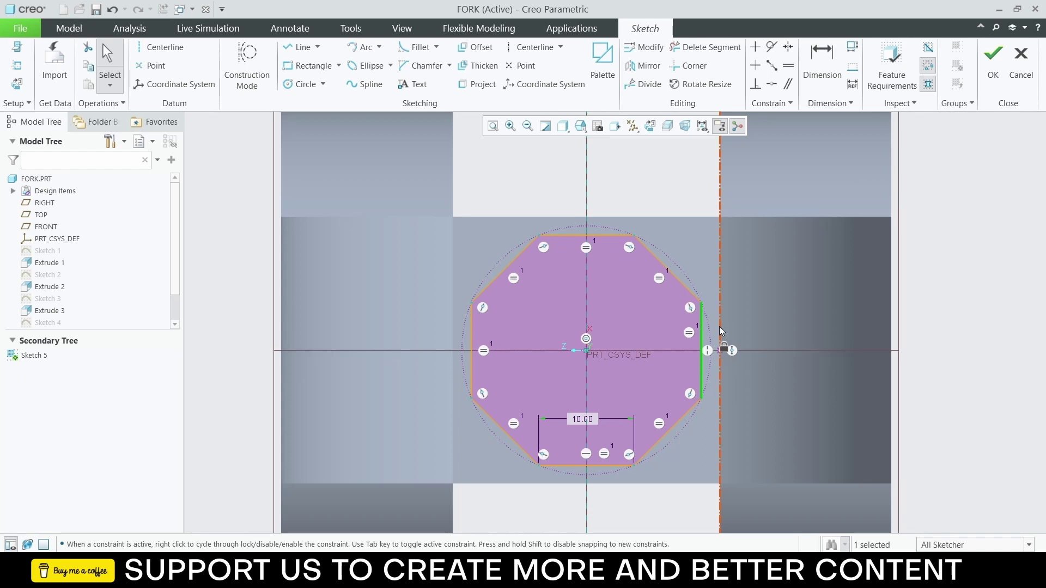
ctrl+click(719, 325)
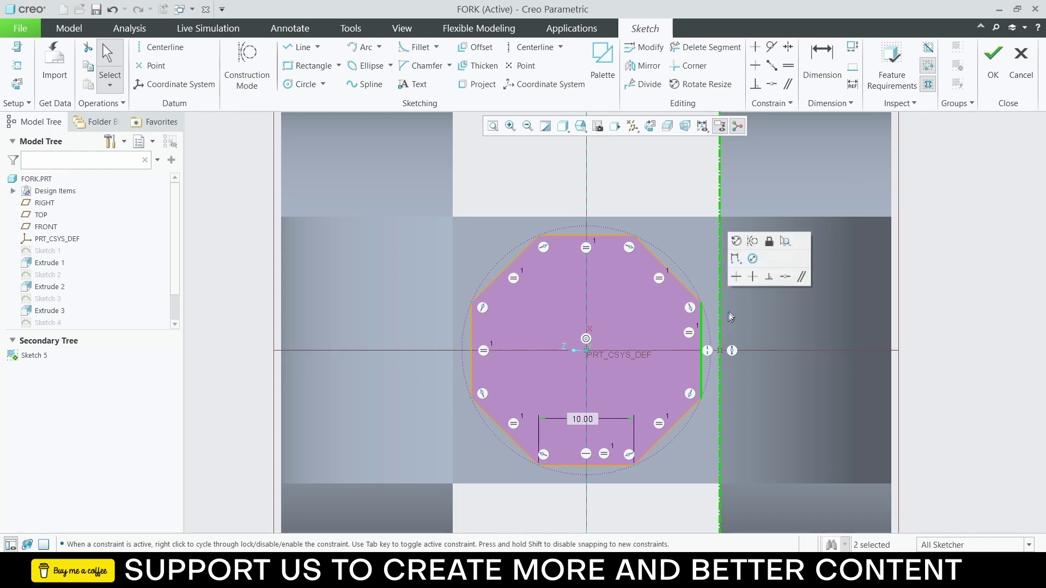
click(786, 277)
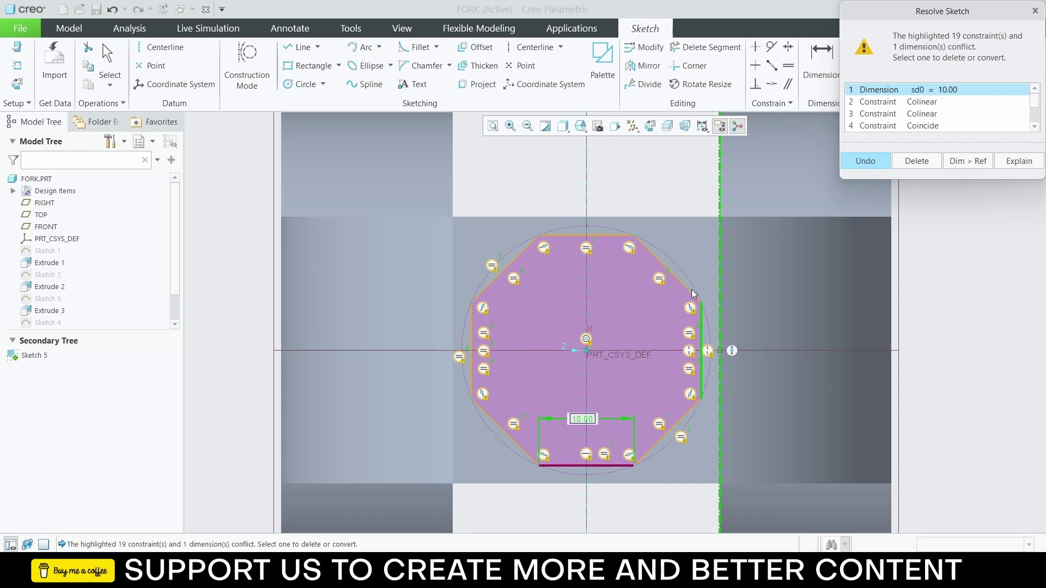
click(924, 162)
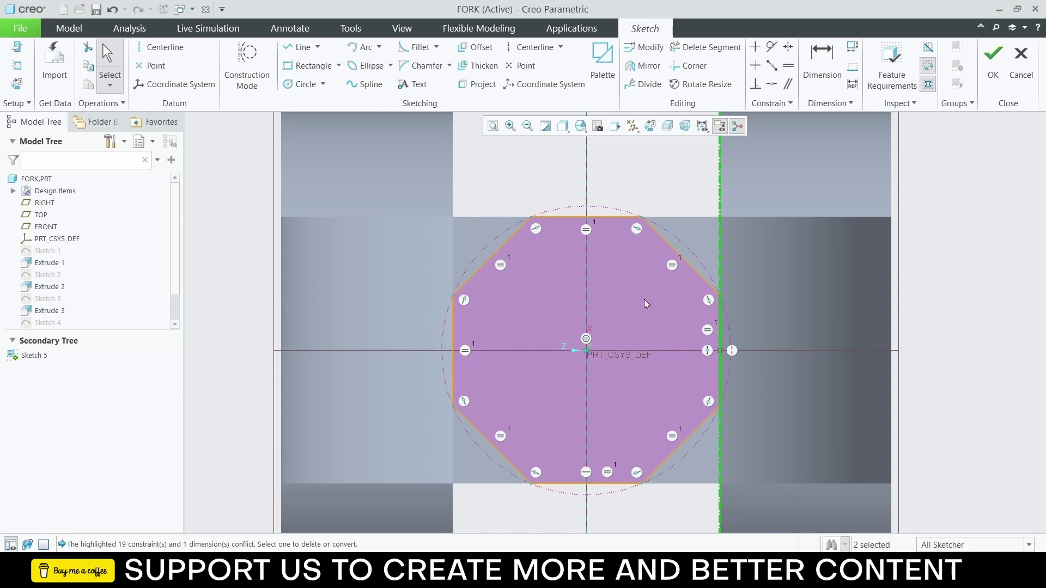
middle_drag(643, 299, 571, 320)
scroll(628, 299, up, 1)
scroll(572, 320, up, 3)
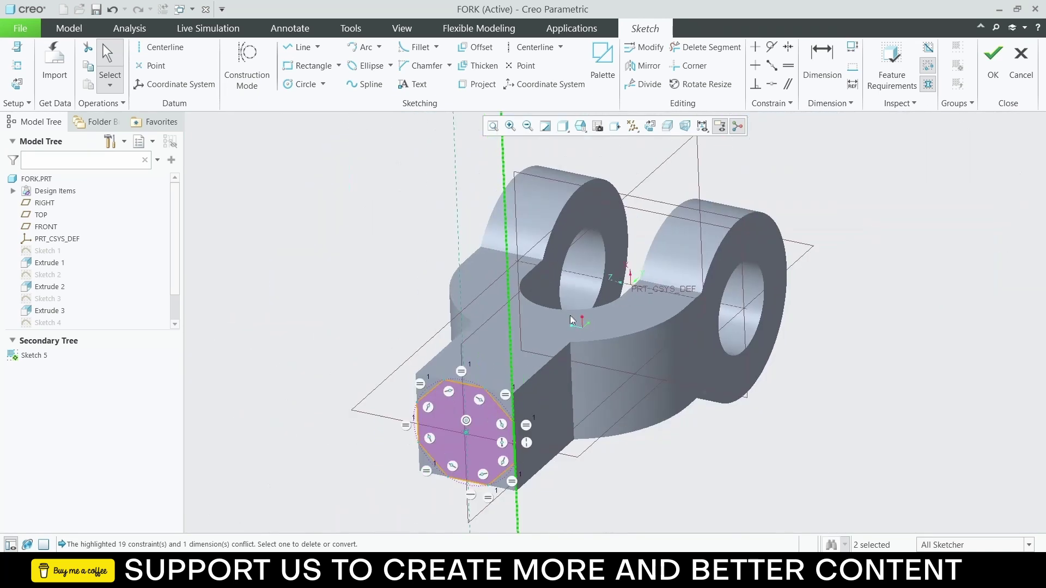
click(993, 63)
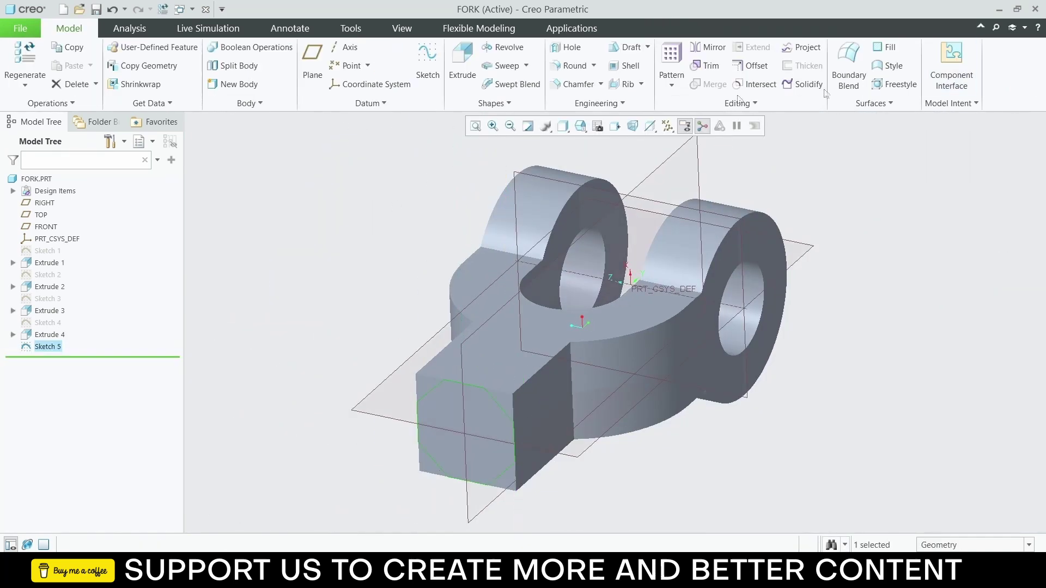
Step: Extrude the octagon sketch outward from the square shank face to a depth of 30
click(453, 60)
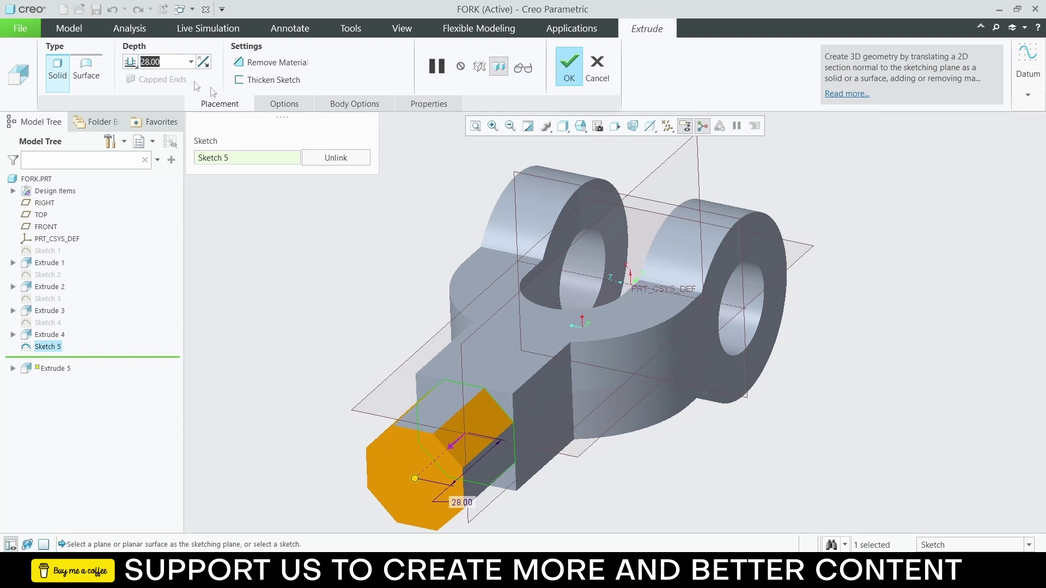
text(3)
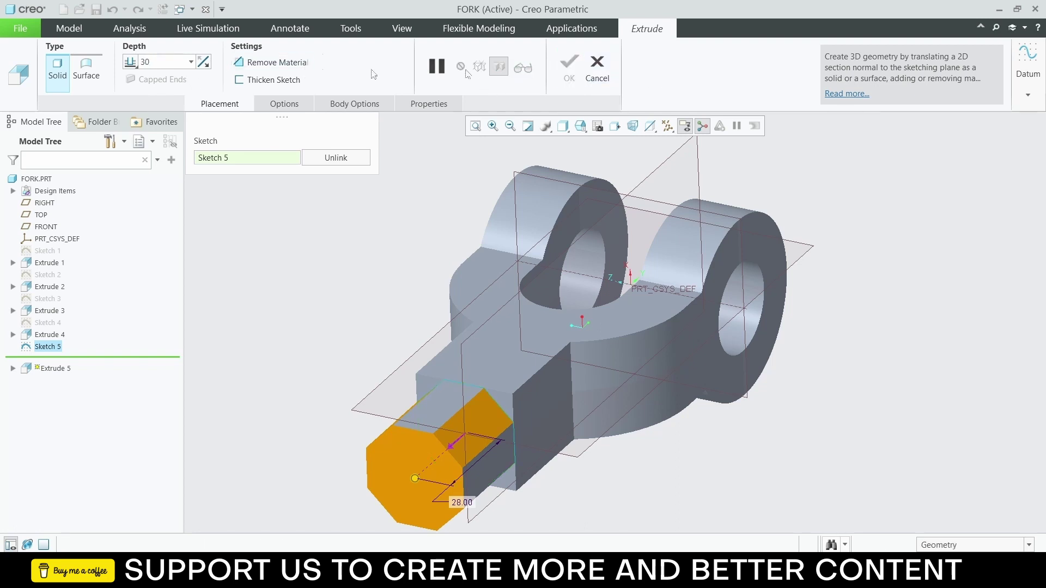
text(00)
click(569, 69)
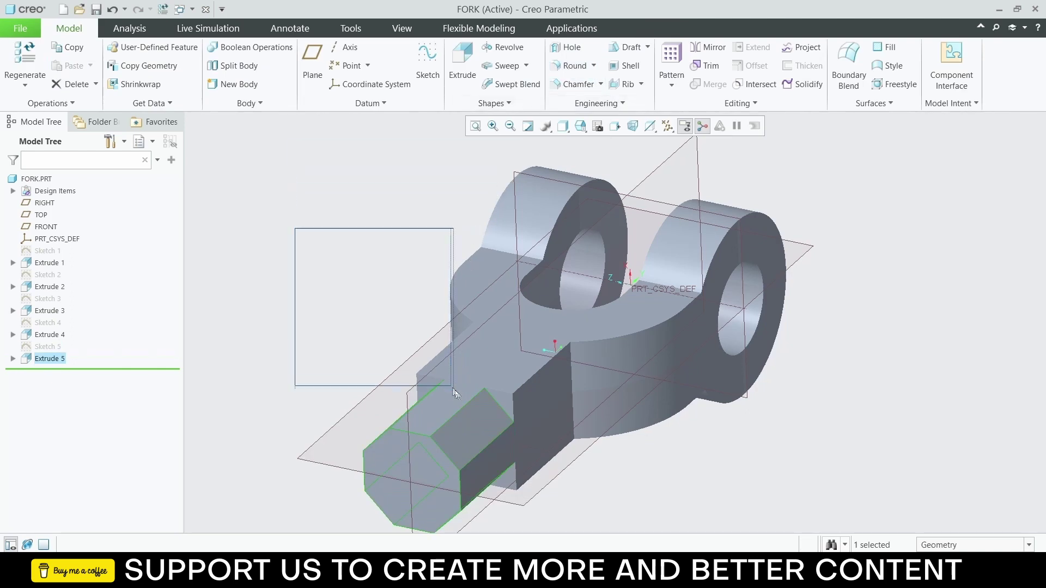
Step: Round the four slanted edges where the octagonal shank meets the square block together in one set with radius 8
scroll(432, 321, up, 3)
click(337, 222)
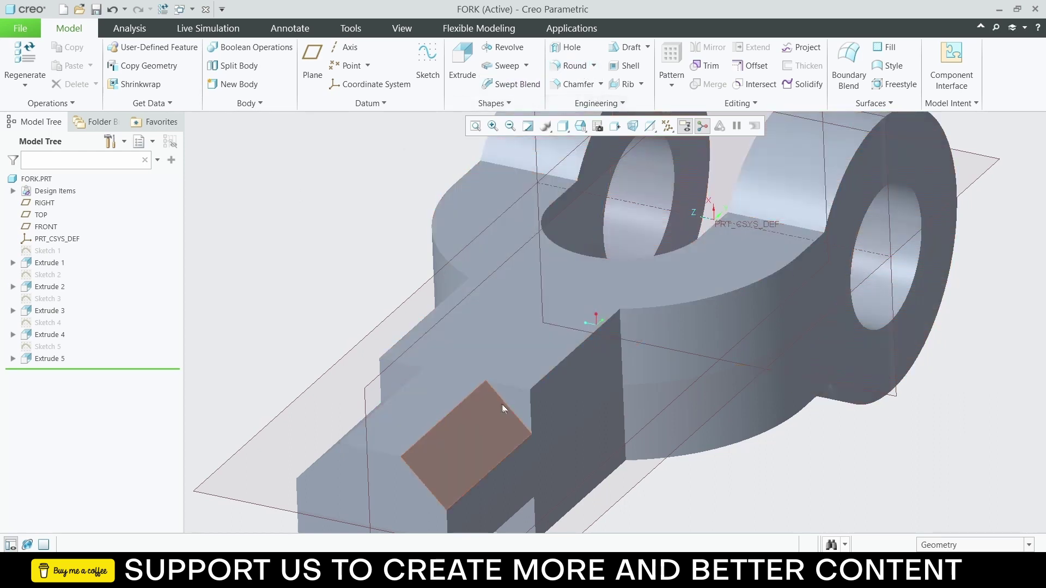
click(508, 404)
middle_drag(507, 404, 552, 364)
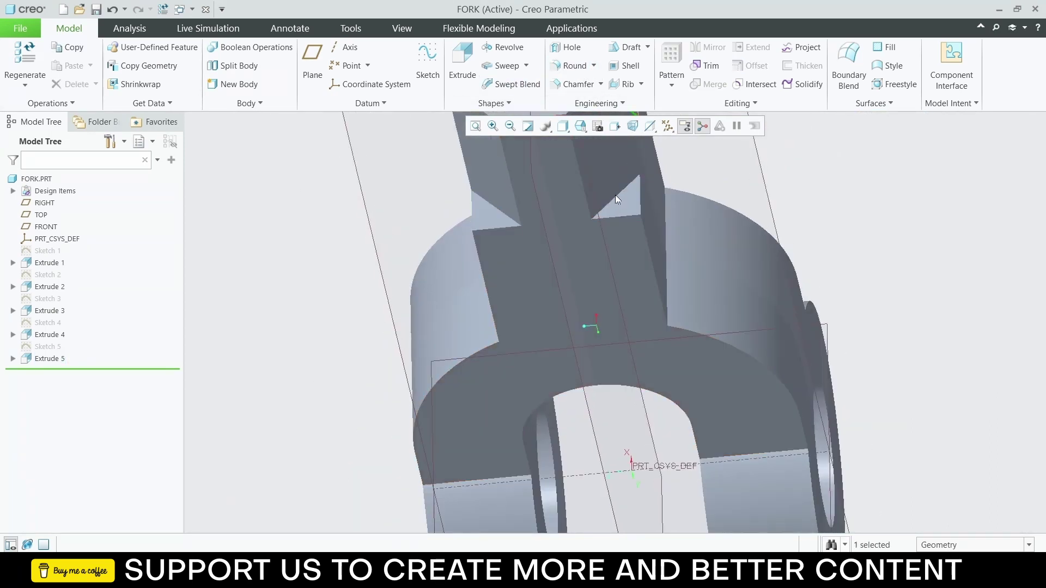
ctrl+click(616, 193)
middle_drag(617, 194, 753, 432)
ctrl+click(628, 283)
ctrl+click(747, 427)
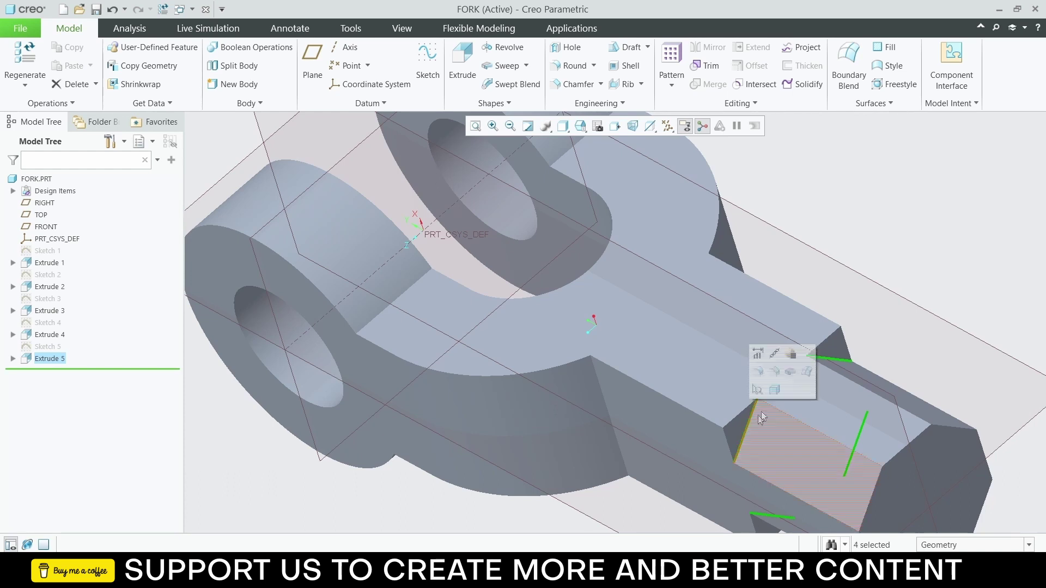
click(758, 372)
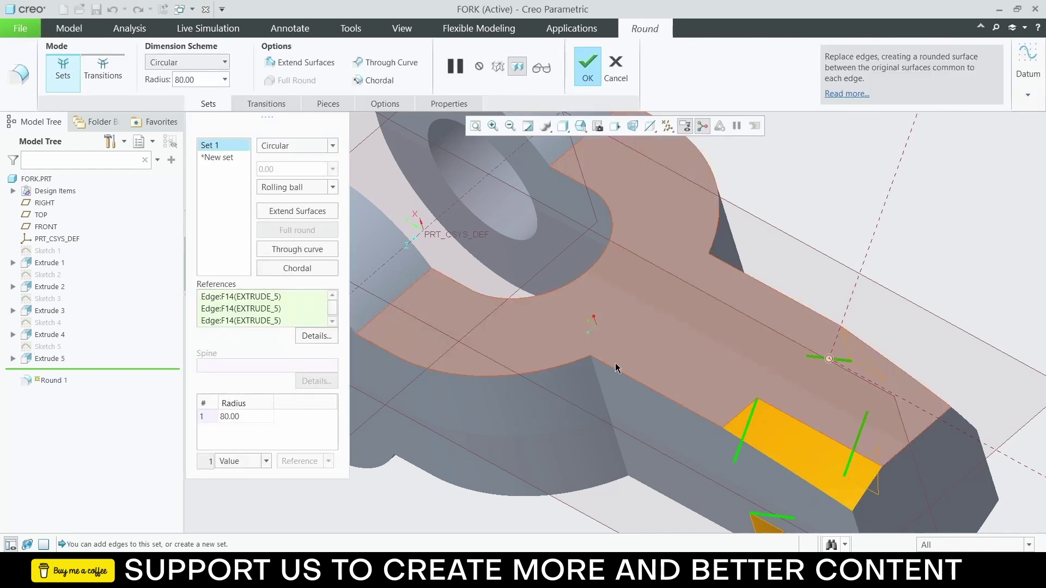
middle_drag(616, 369, 833, 367)
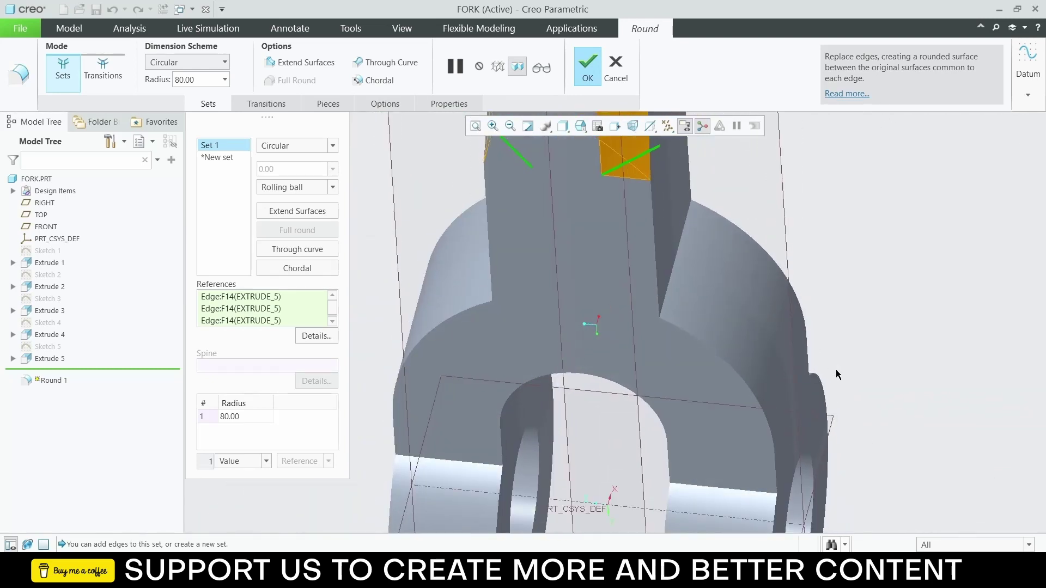
double_click(238, 417)
text(8)
key(Return)
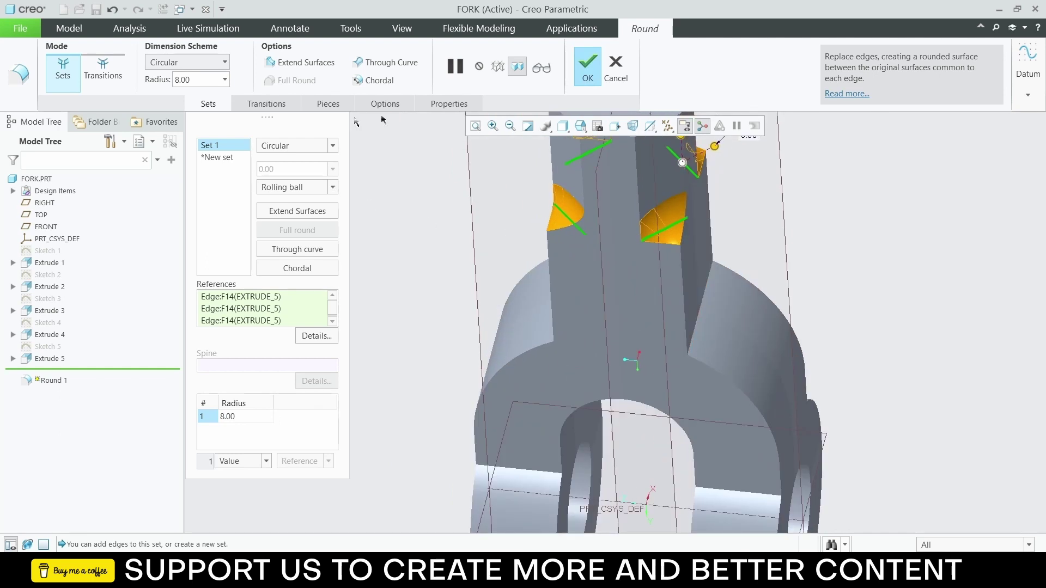
click(581, 79)
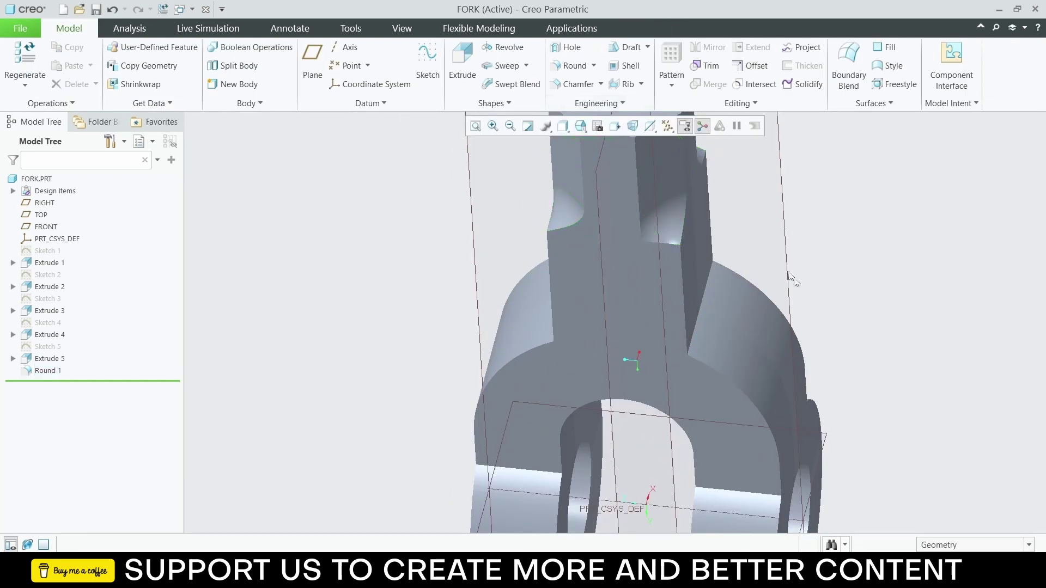
Step: Undo the round on the four shank transition edges
middle_drag(751, 256, 649, 256)
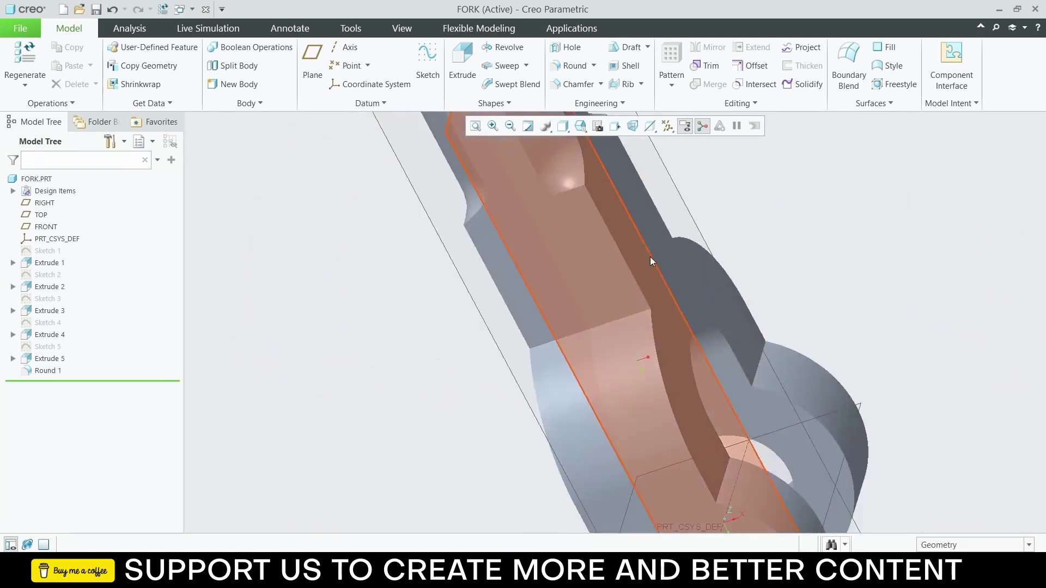
click(650, 256)
key(ctrl+z)
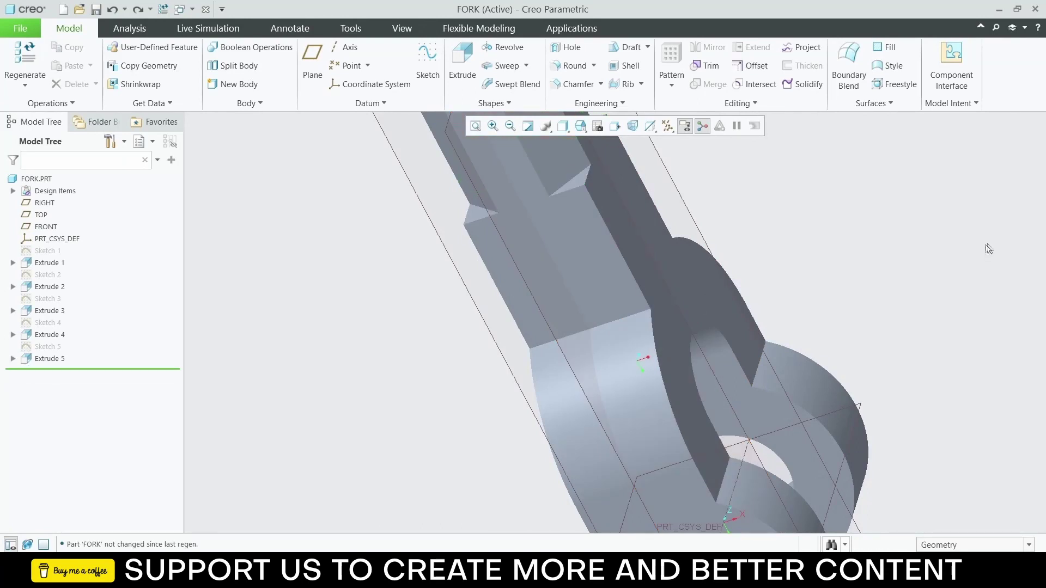
Step: Start a round of radius 8 on a single slanted edge between the octagonal shank and the square block
click(579, 173)
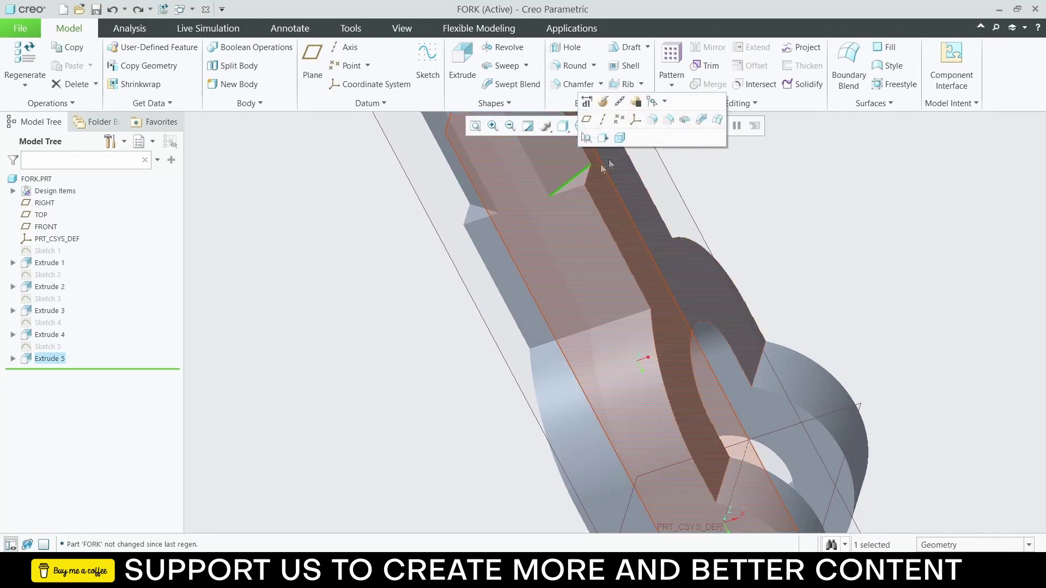
click(654, 121)
mouse_move(653, 140)
middle_down()
mouse_move(584, 229)
mouse_move(582, 203)
middle_up()
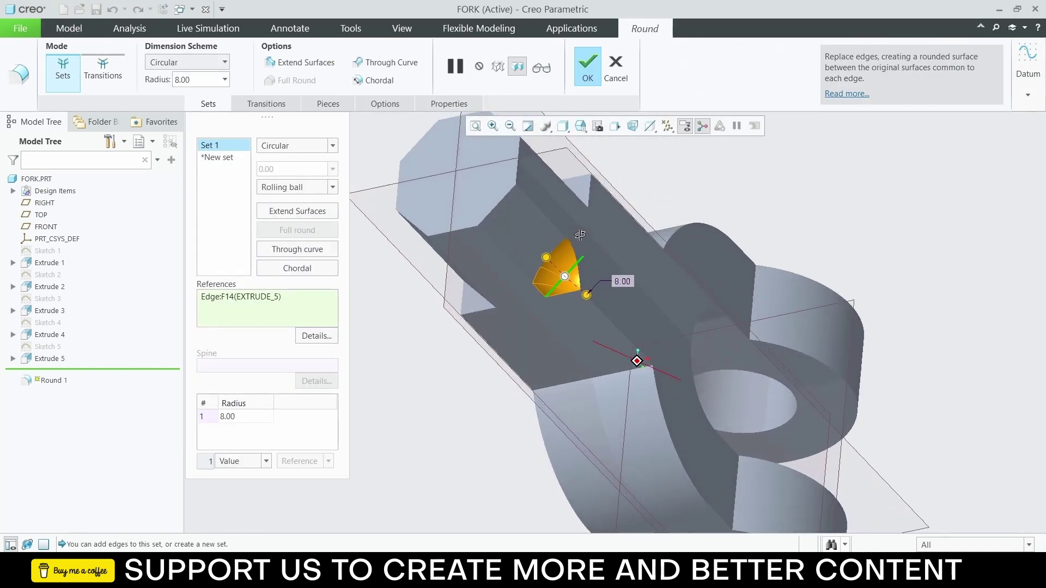
scroll(581, 203, up, 2)
Step: Try the Normal to spine method for the shank edge round and return it to Rolling ball
click(329, 188)
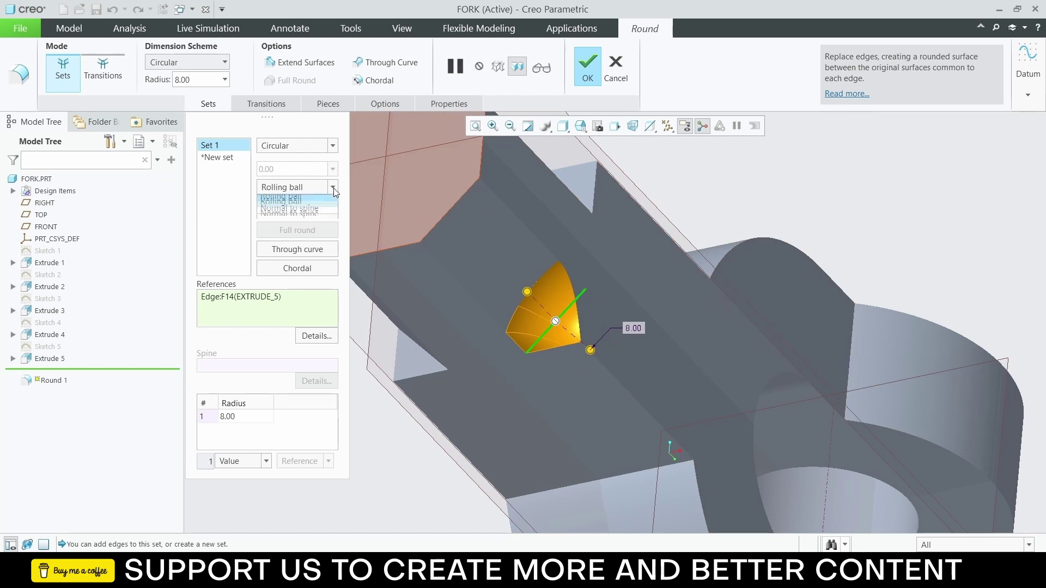
click(323, 212)
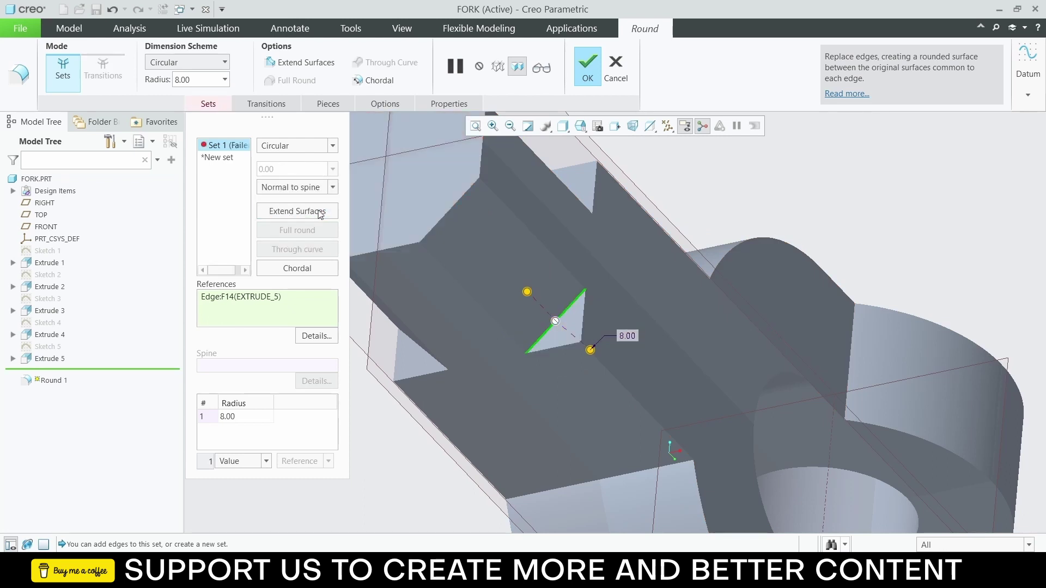
click(333, 188)
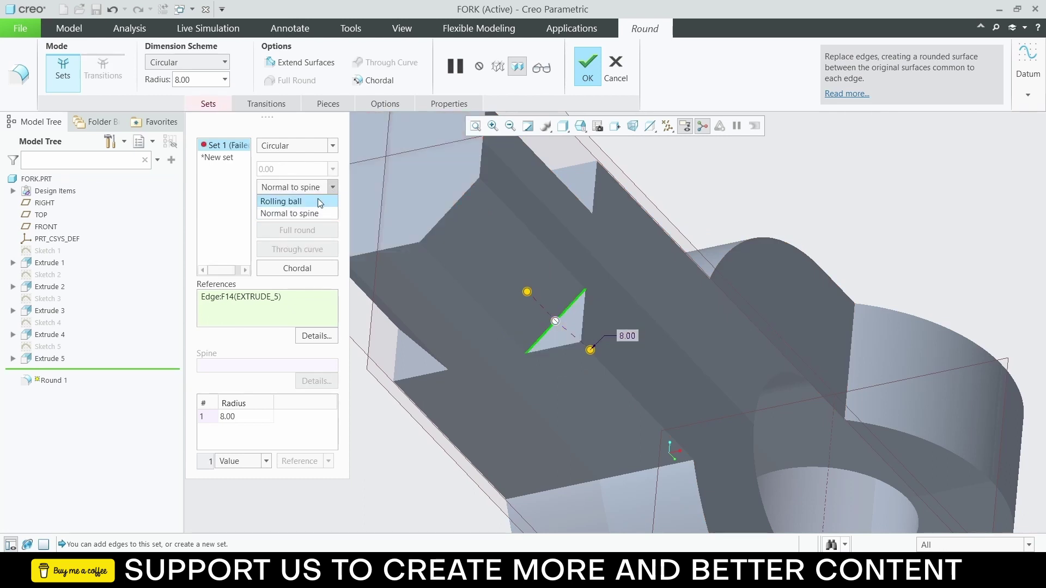
click(320, 201)
Step: Add the other three slanted shank edges to the round as separate sets of radius 8 and accept it
middle_drag(425, 261, 464, 324)
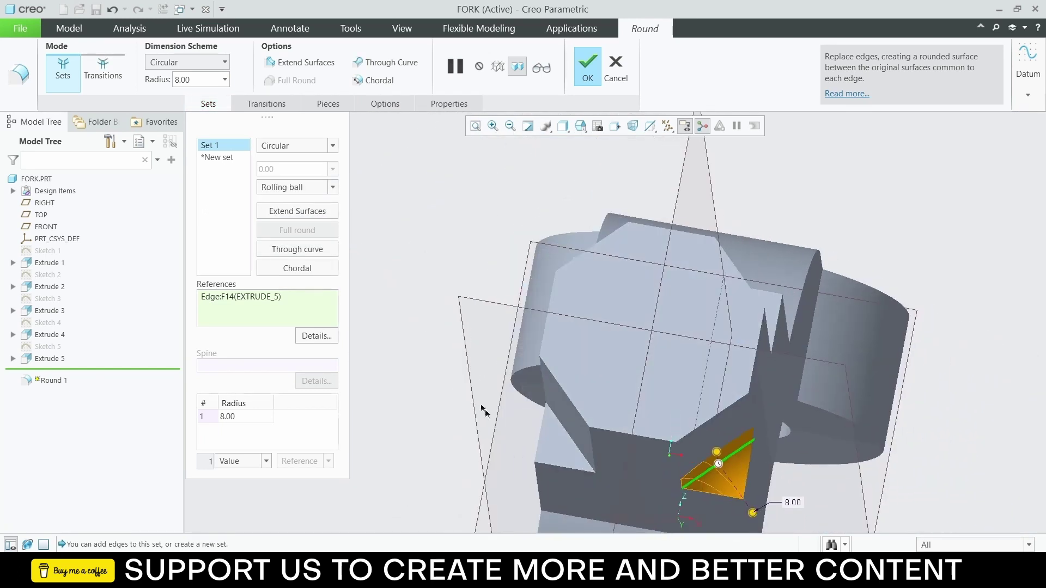
click(571, 444)
middle_drag(576, 449, 614, 457)
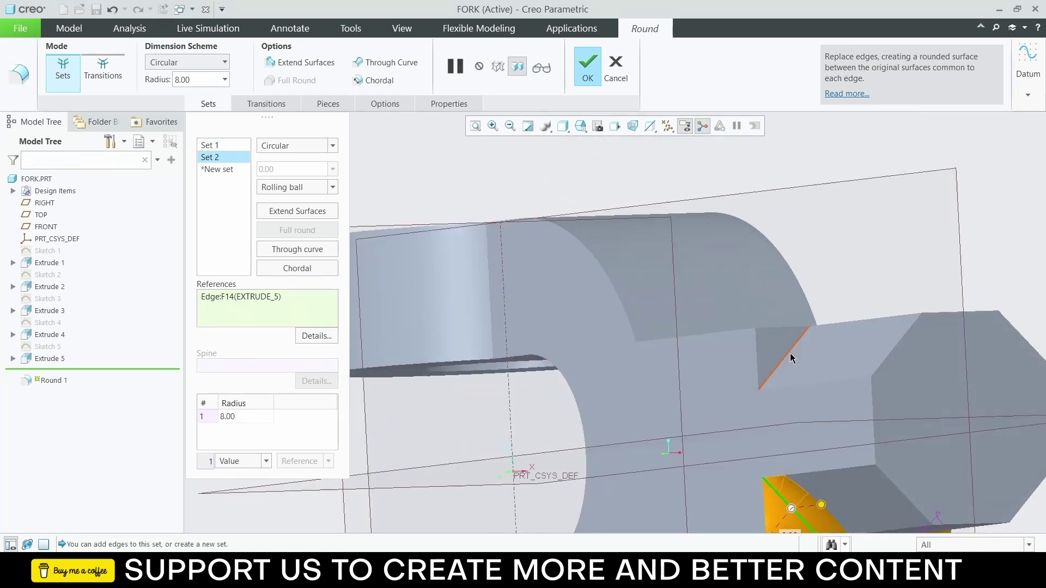
click(791, 358)
middle_drag(791, 358, 595, 380)
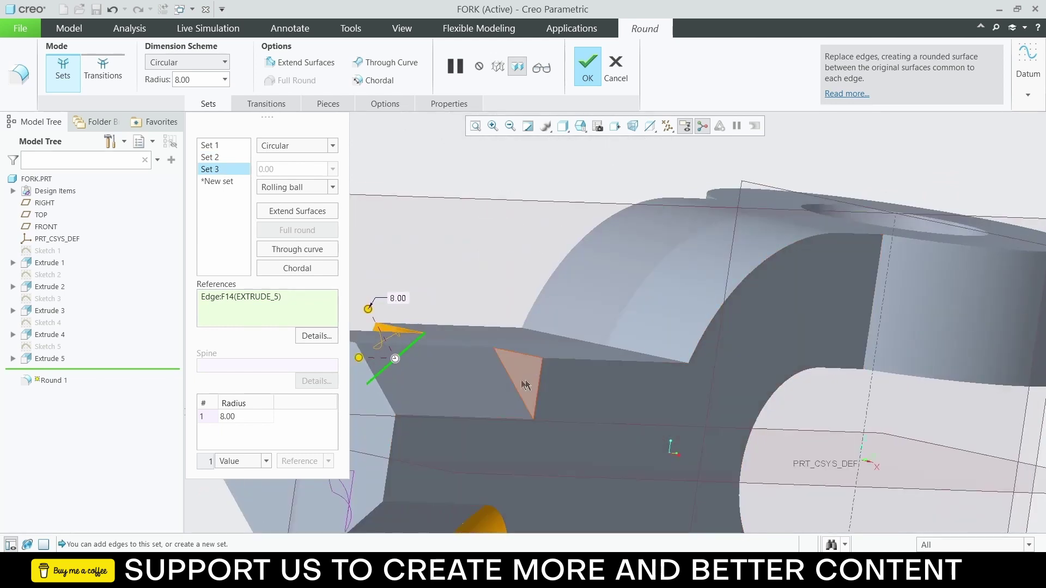
click(516, 385)
middle_drag(517, 386, 479, 414)
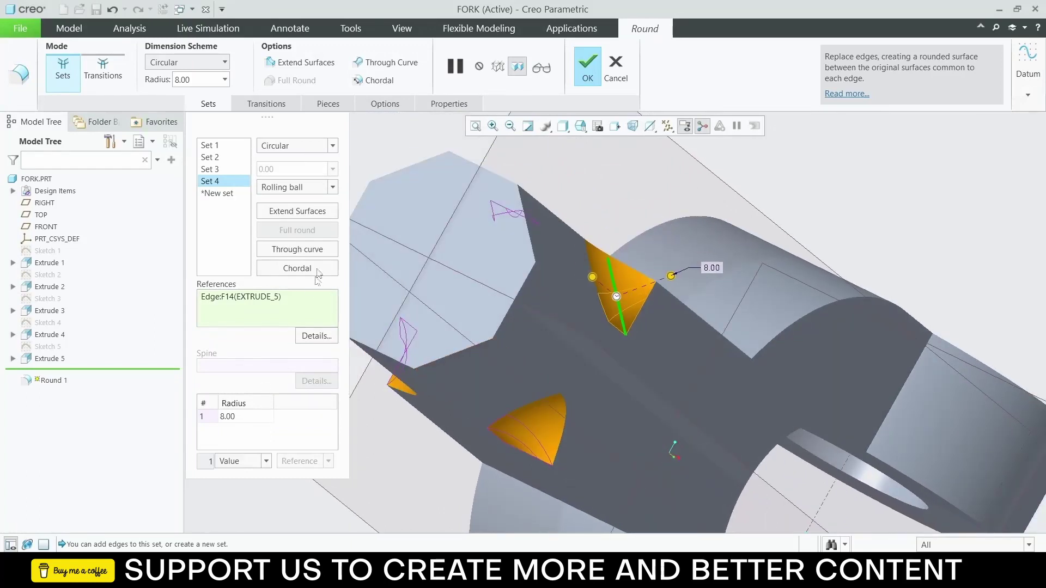
click(588, 64)
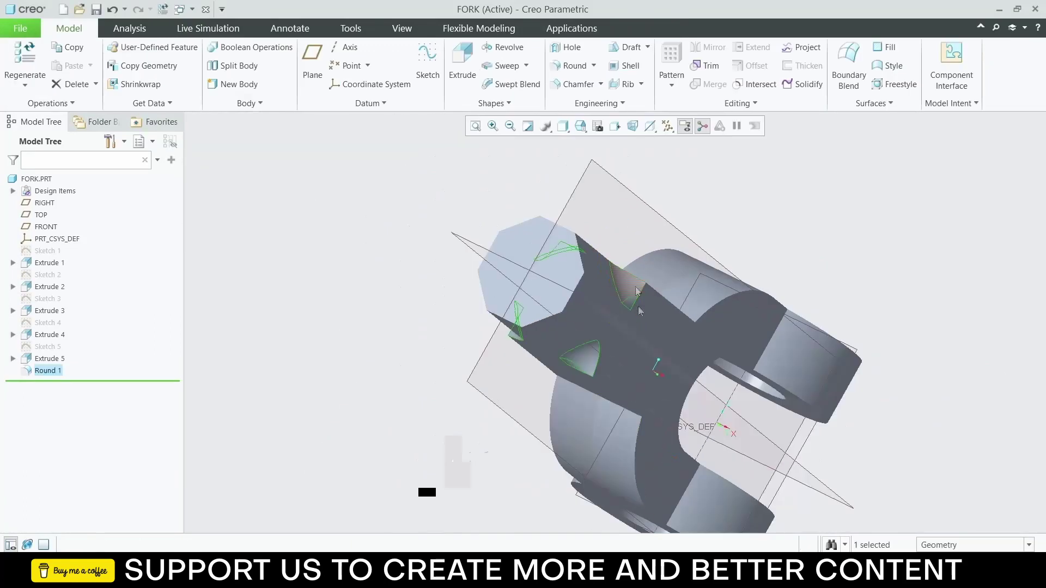
Step: Round the four edges where the two circular eyes meet the fork arms with a radius of 20
middle_drag(428, 490, 627, 381)
click(619, 385)
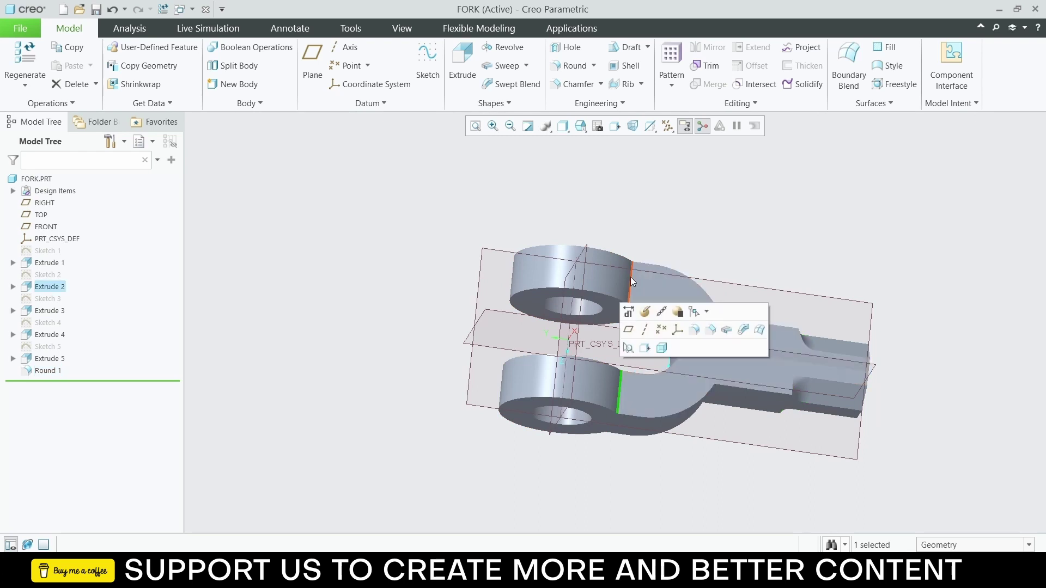
ctrl+click(617, 364)
middle_drag(617, 363, 668, 354)
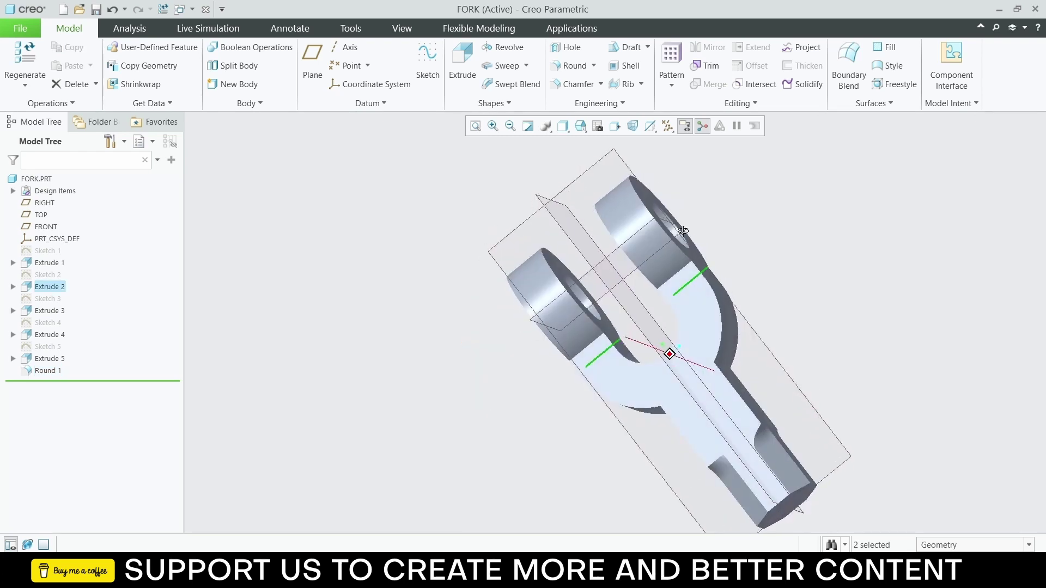
ctrl+click(673, 275)
ctrl+click(590, 345)
click(617, 294)
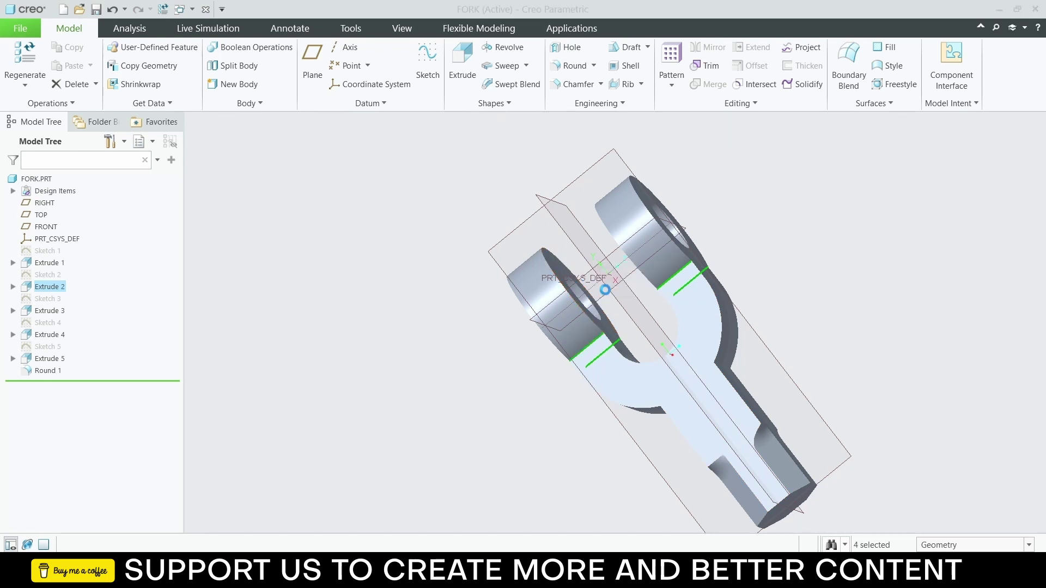
double_click(227, 417)
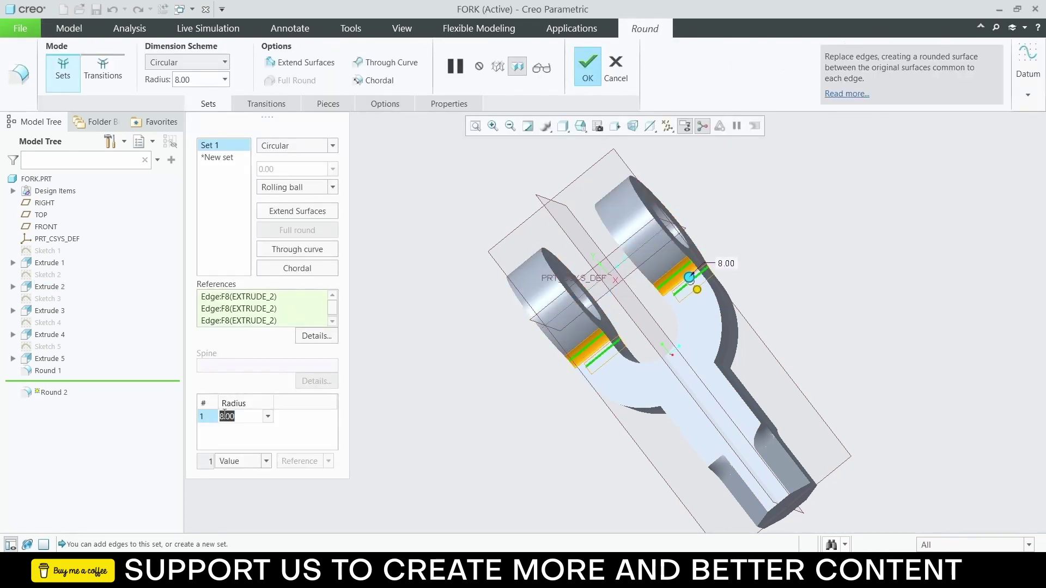
text(20)
key(Return)
middle_drag(499, 374, 469, 410)
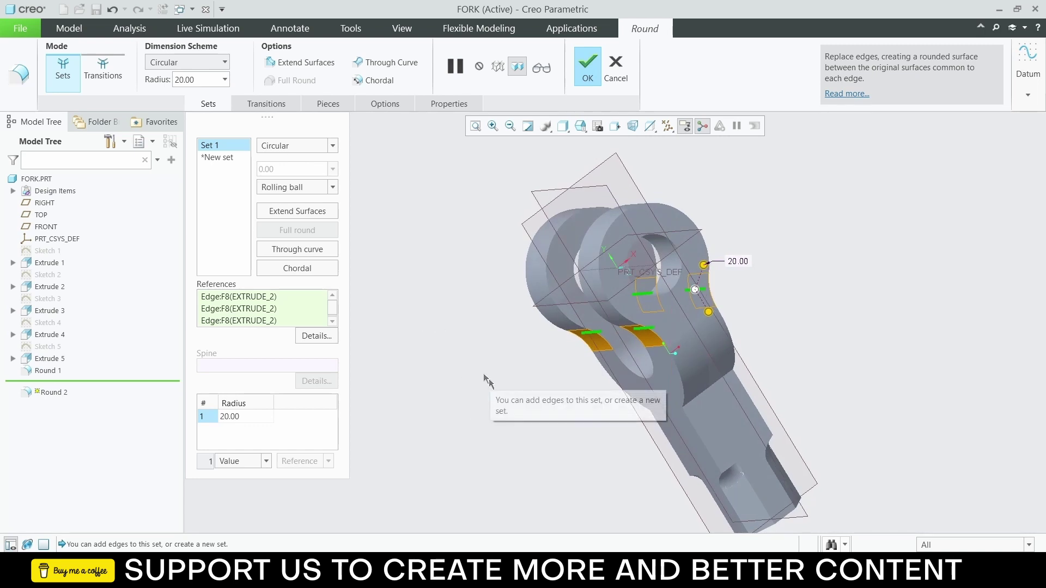
click(590, 77)
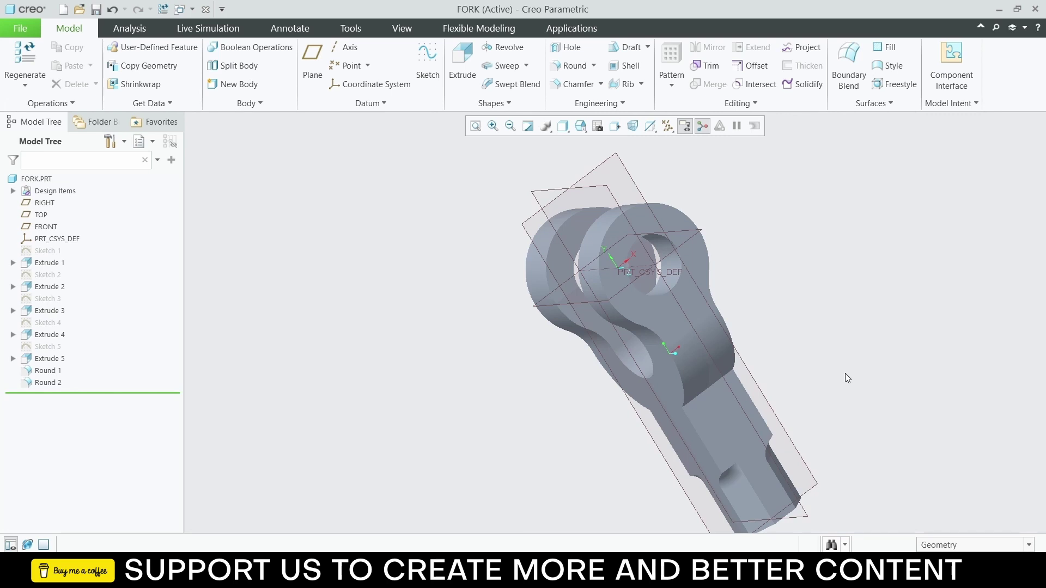
Step: Save FORK.PRT in the knuckleJoint folder and create a new solid part with the default template in a maximized window
key(ctrl+s)
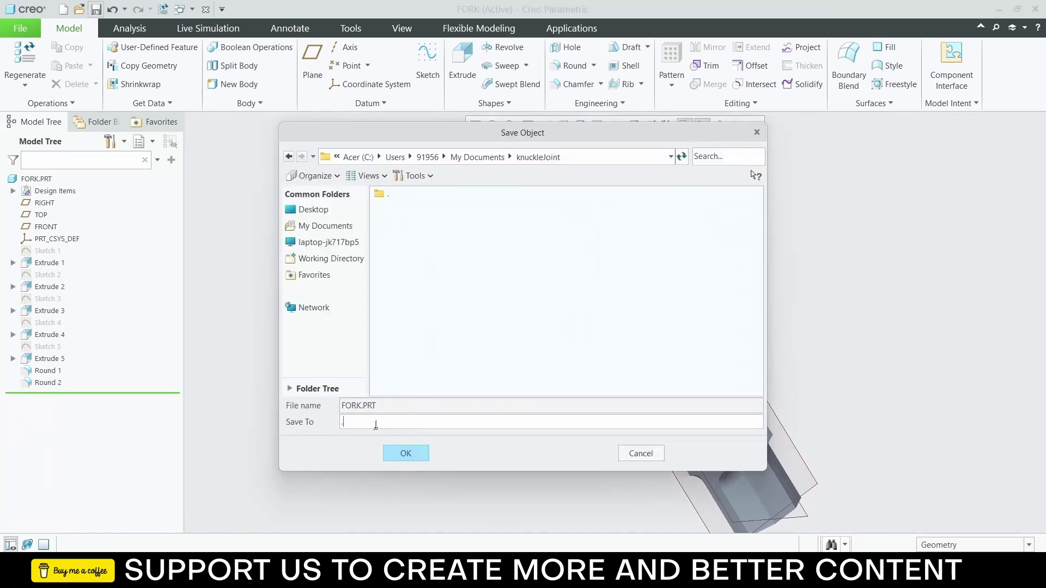
click(407, 456)
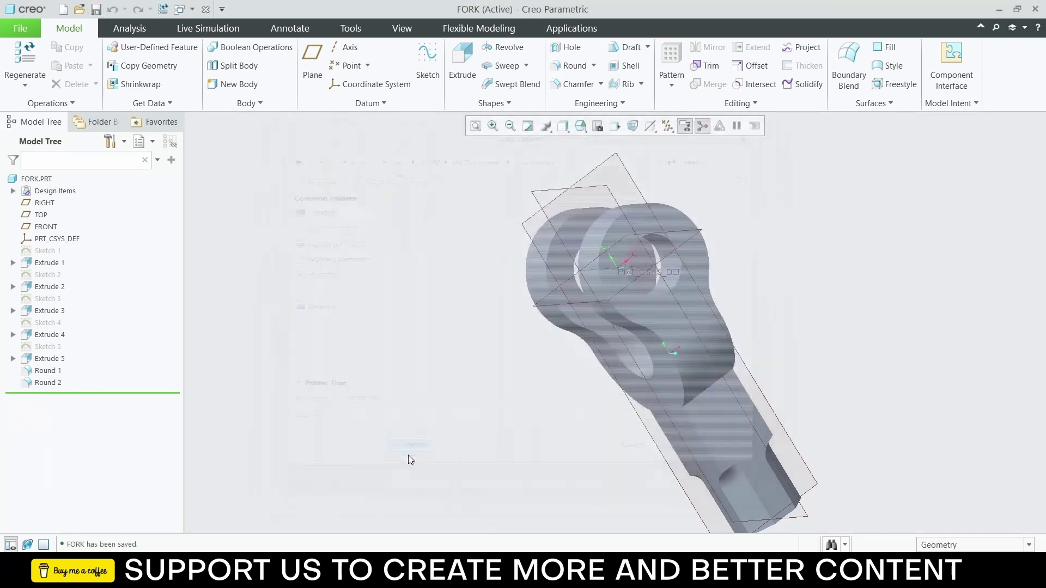
click(20, 28)
click(29, 47)
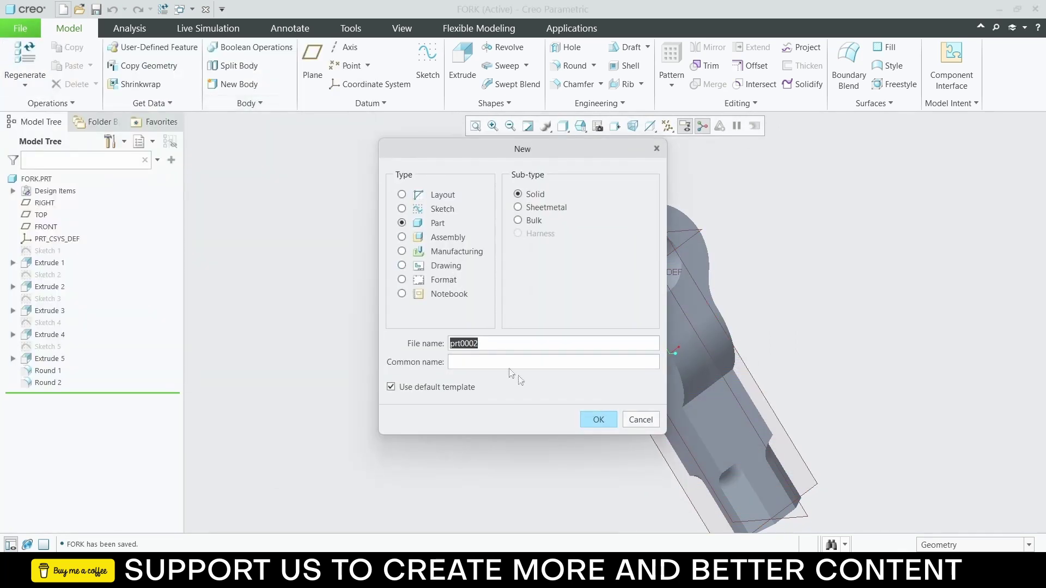
click(597, 419)
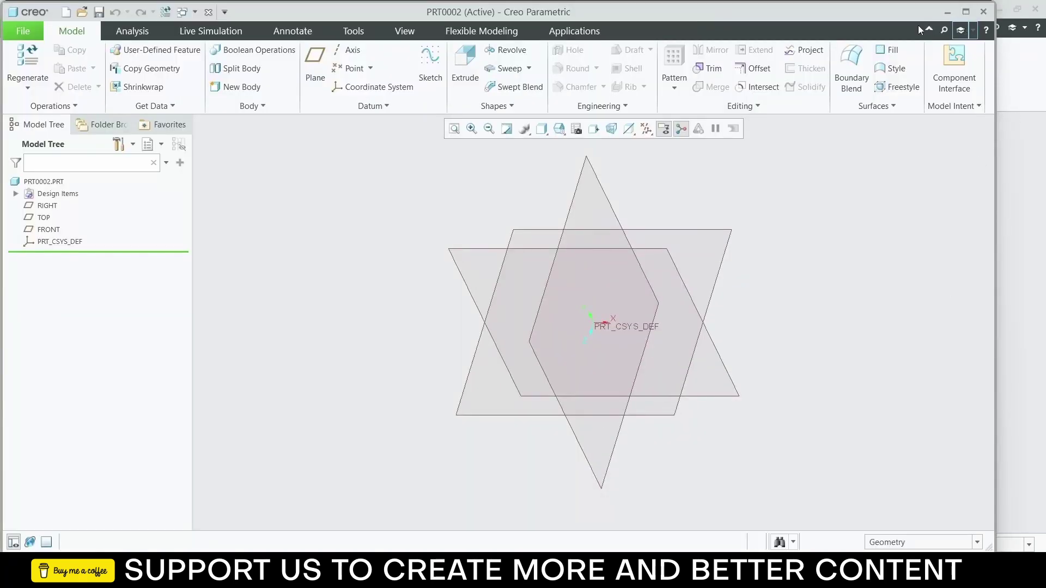
click(967, 12)
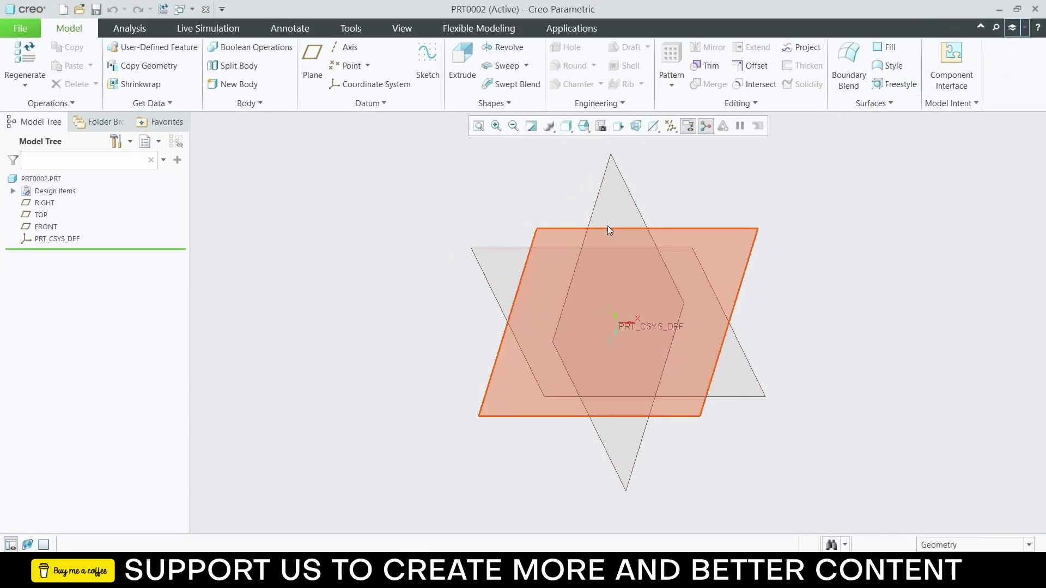
Step: Start a sketch on the TOP plane and draw two concentric circles at the origin, about 320 and 666 in diameter
click(733, 227)
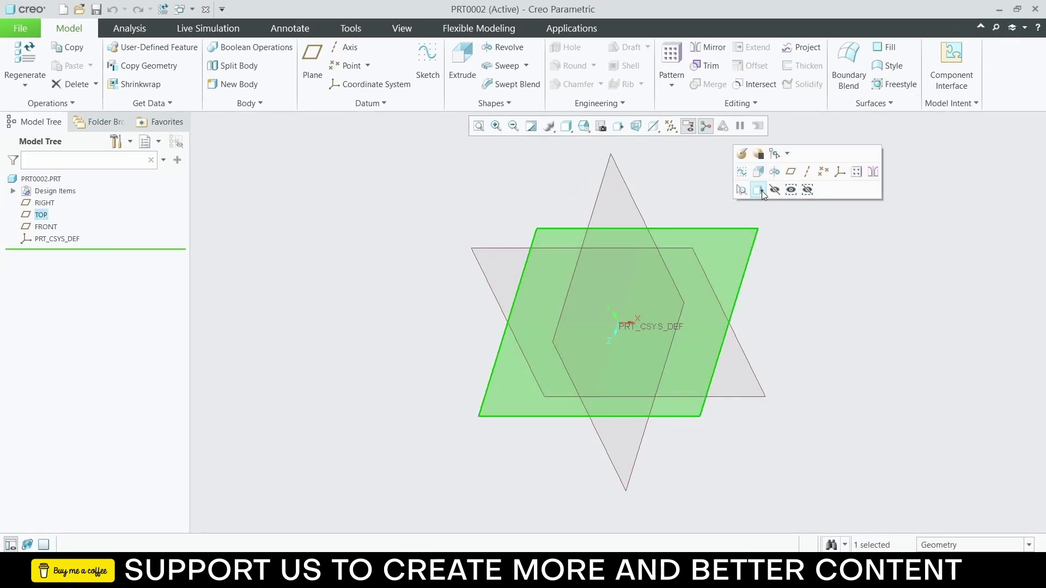
click(761, 190)
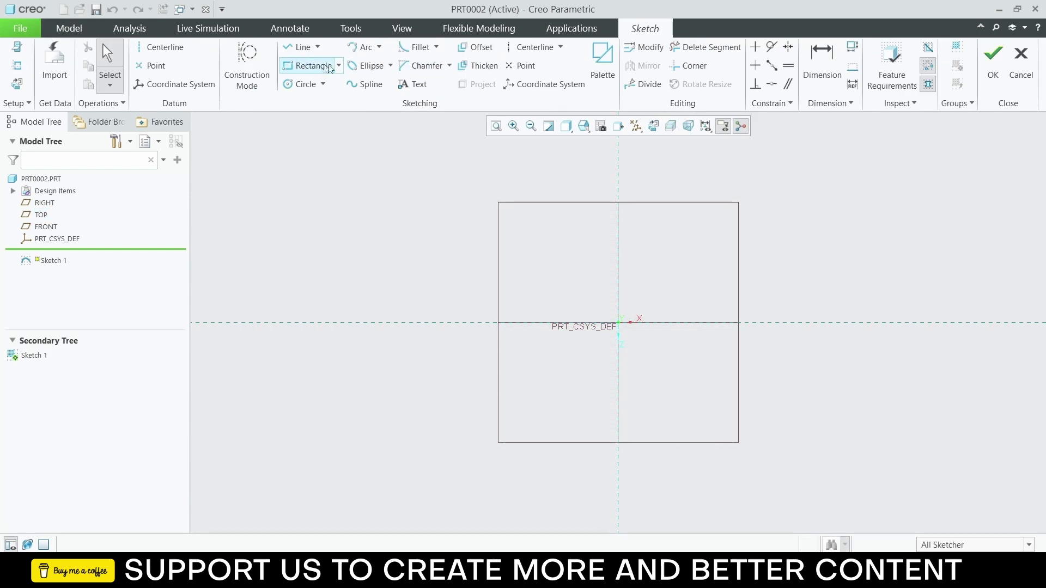
click(303, 83)
click(619, 322)
click(654, 256)
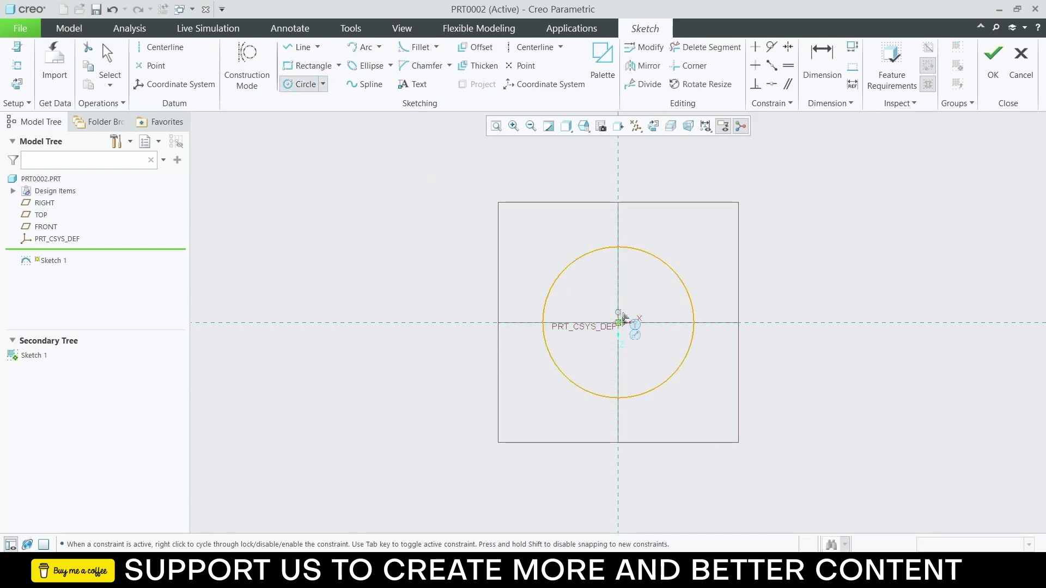
click(619, 323)
click(730, 217)
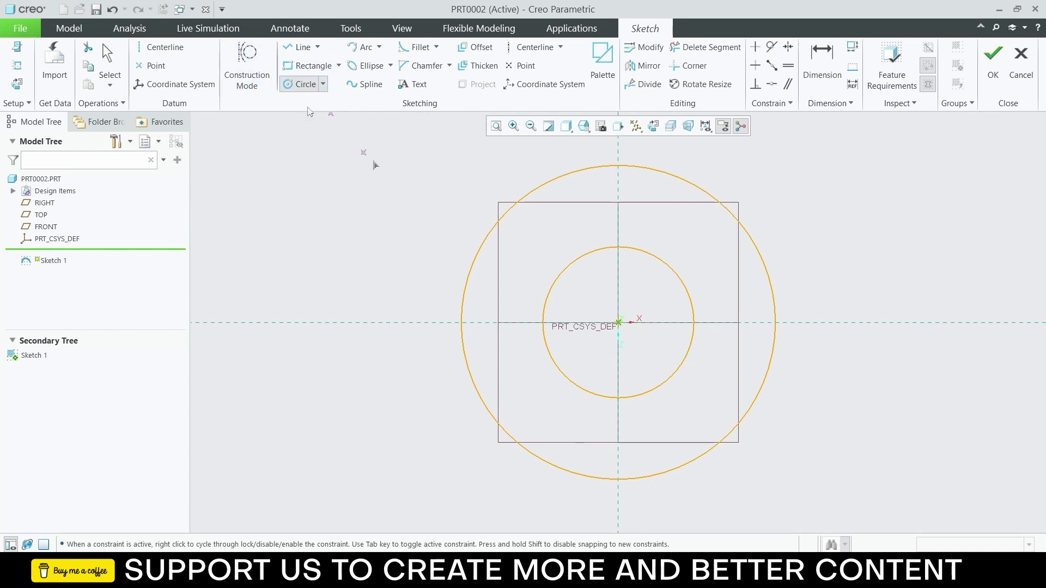
middle_click(461, 227)
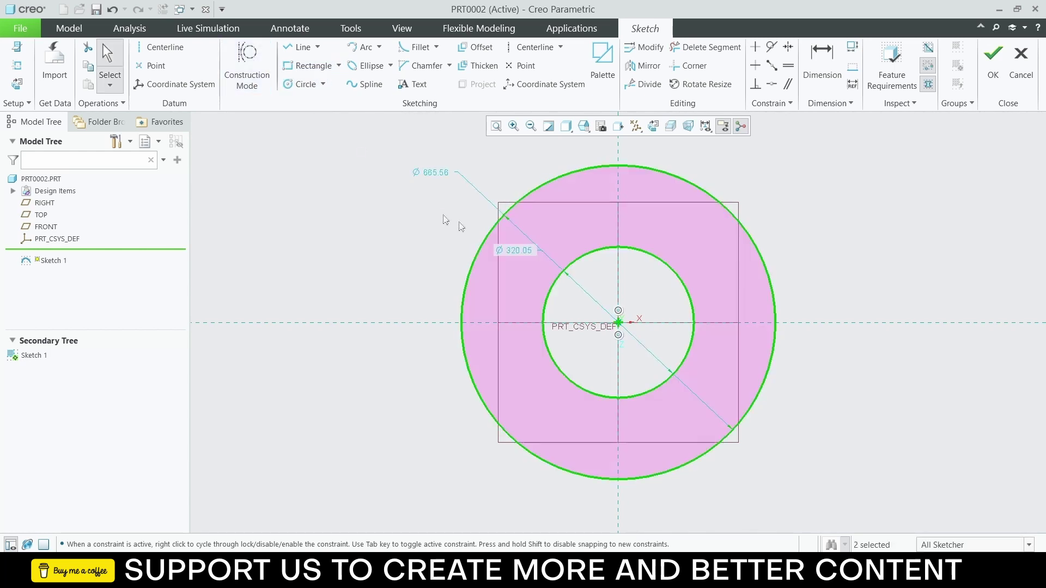
Step: Set the inner circle's diameter to 25 and the outer circle's diameter to 50
double_click(512, 253)
text(25)
key(Return)
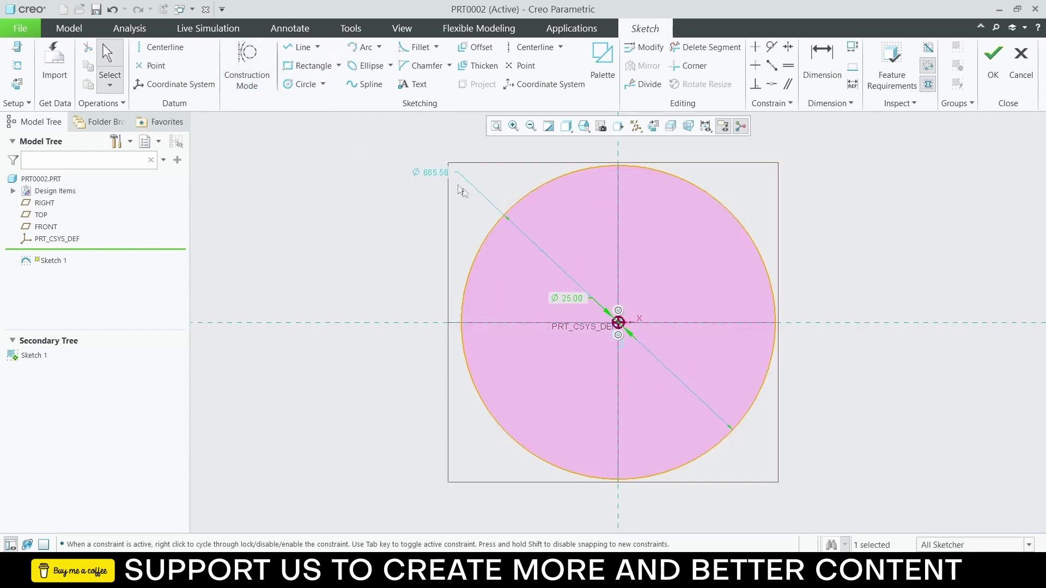
double_click(436, 174)
text(250)
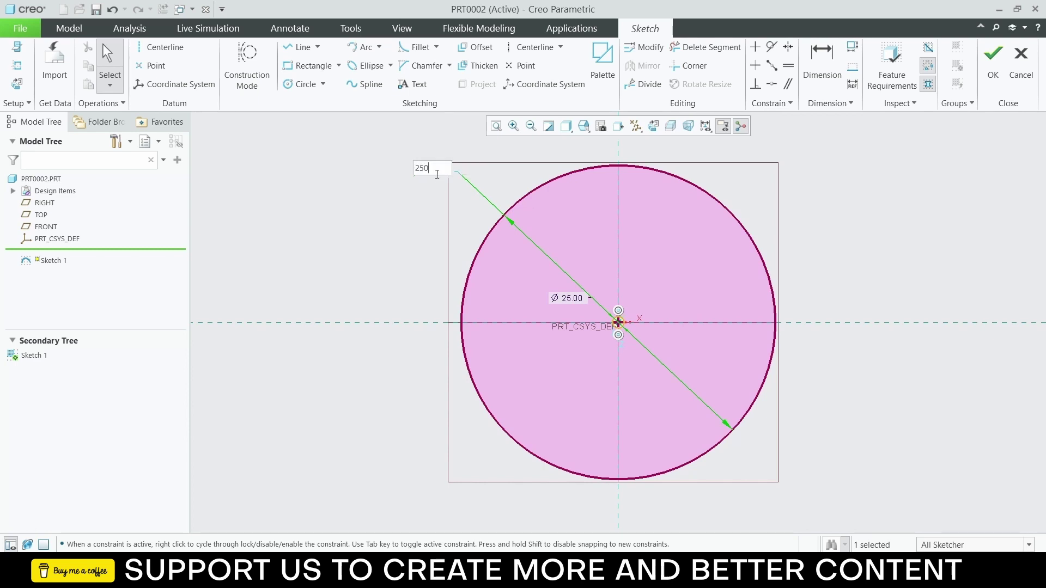
key(Return)
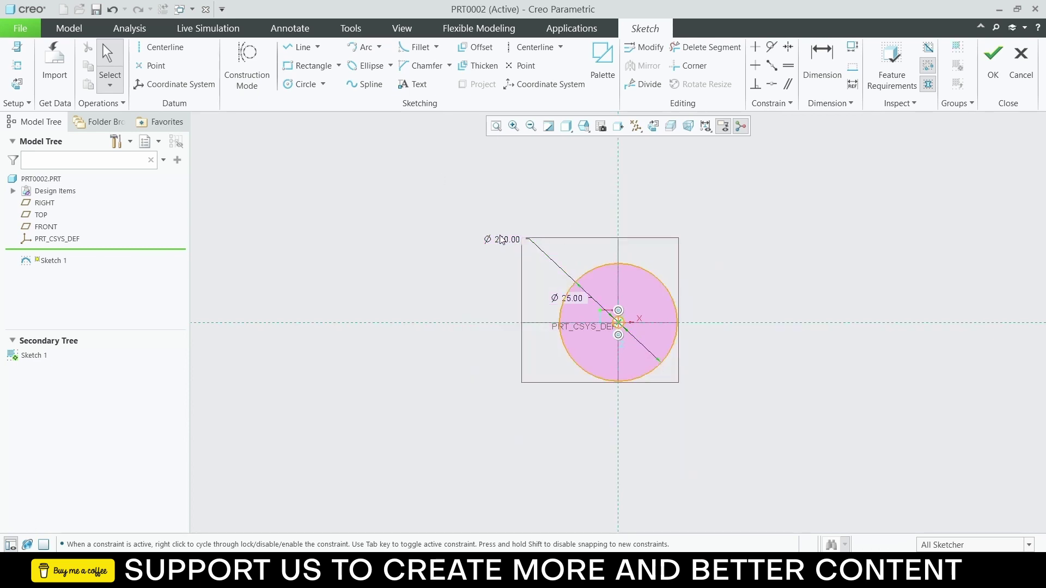
double_click(501, 240)
key(Return)
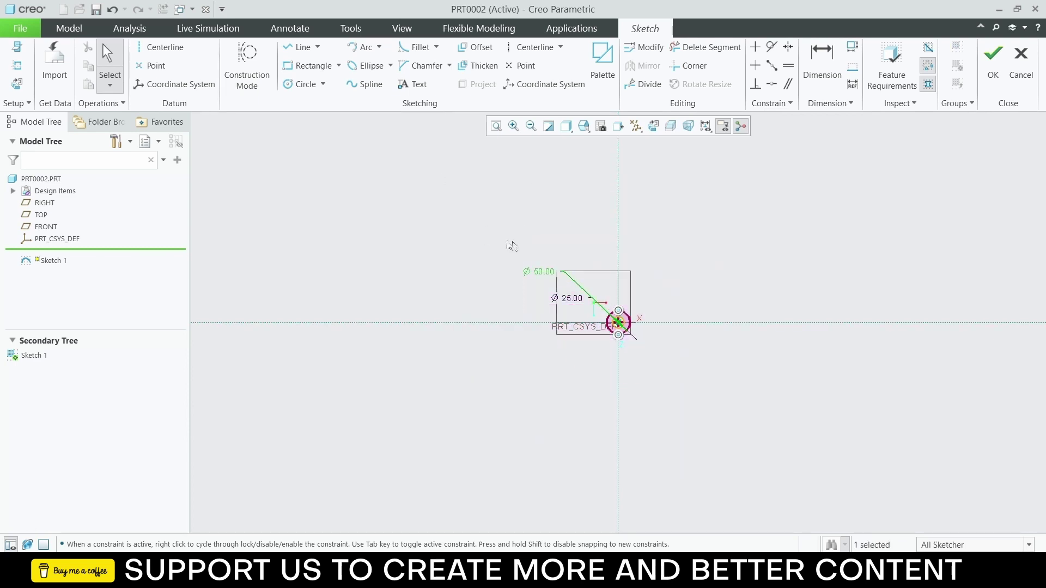
Step: Sketch a rectangle about 65 by 22 across the horizontal reference, starting inside the +X side of the outer circle
click(495, 126)
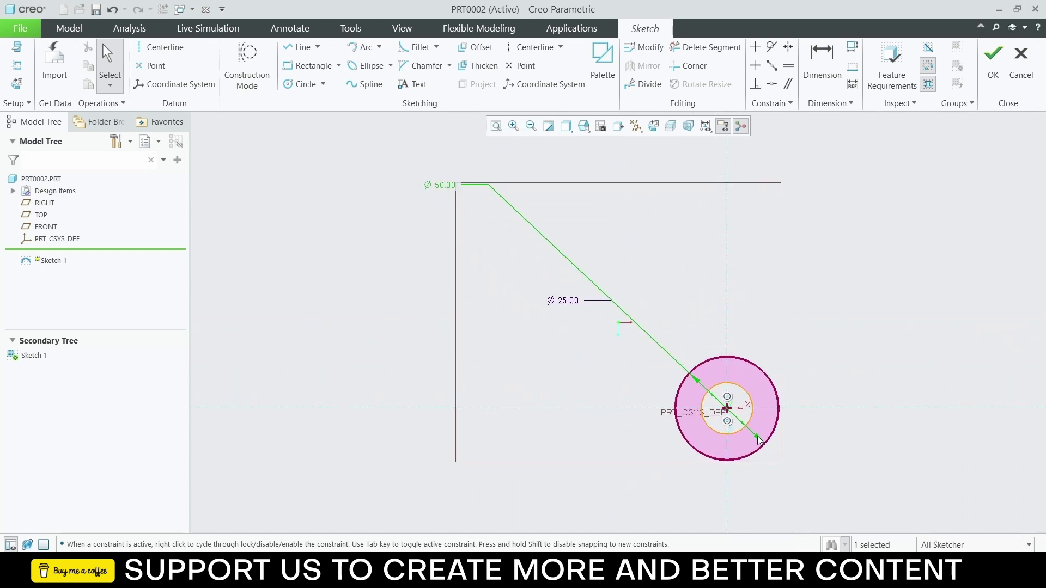
scroll(798, 423, down, 3)
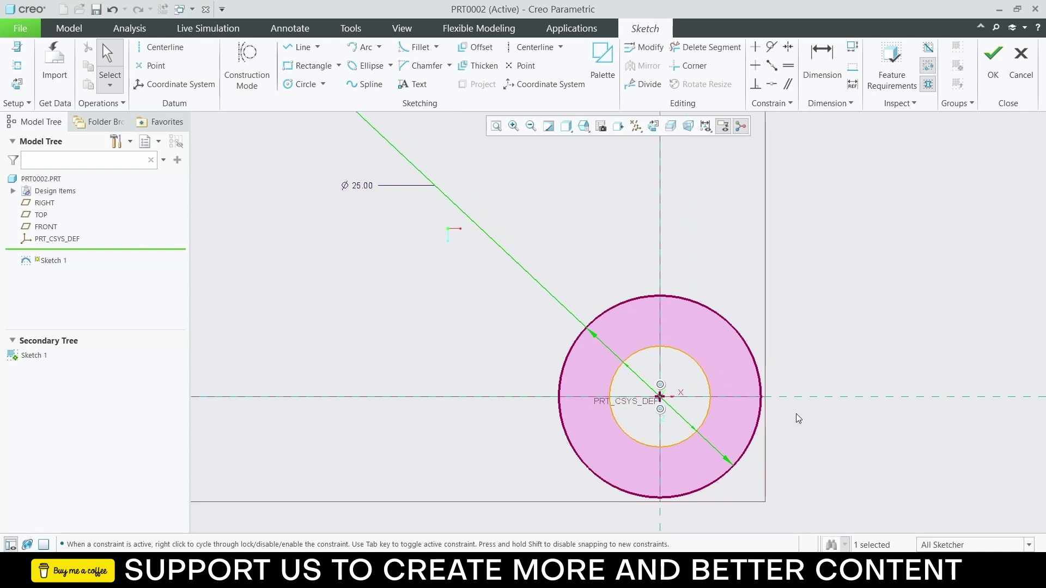
scroll(828, 420, down, 2)
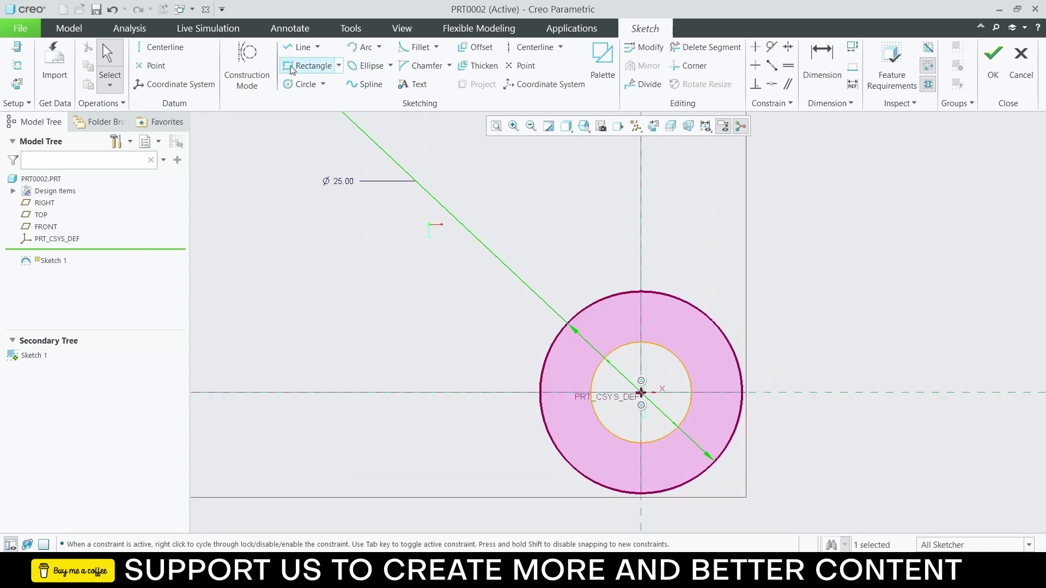
click(307, 65)
click(716, 348)
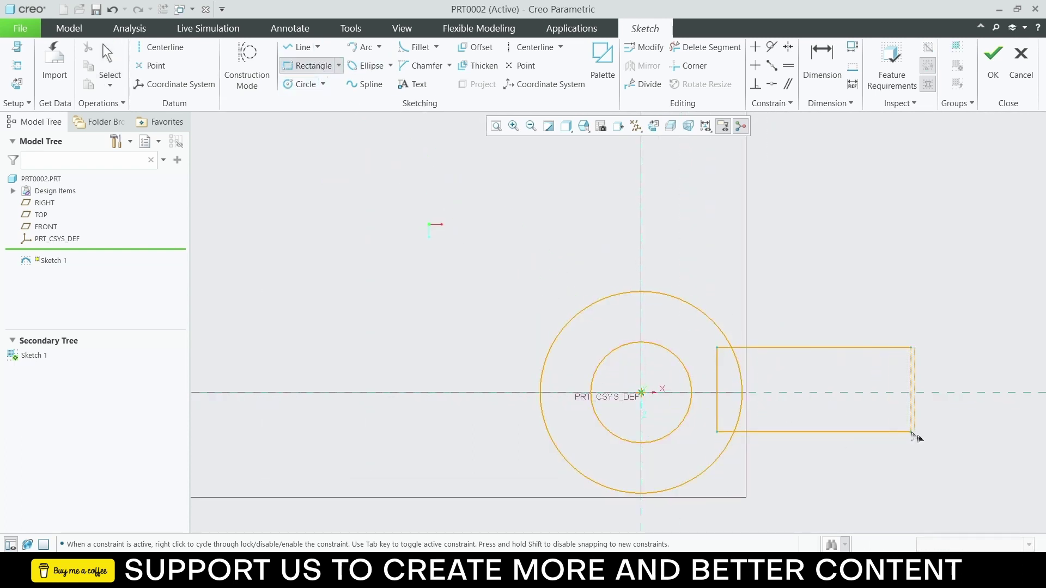
click(979, 437)
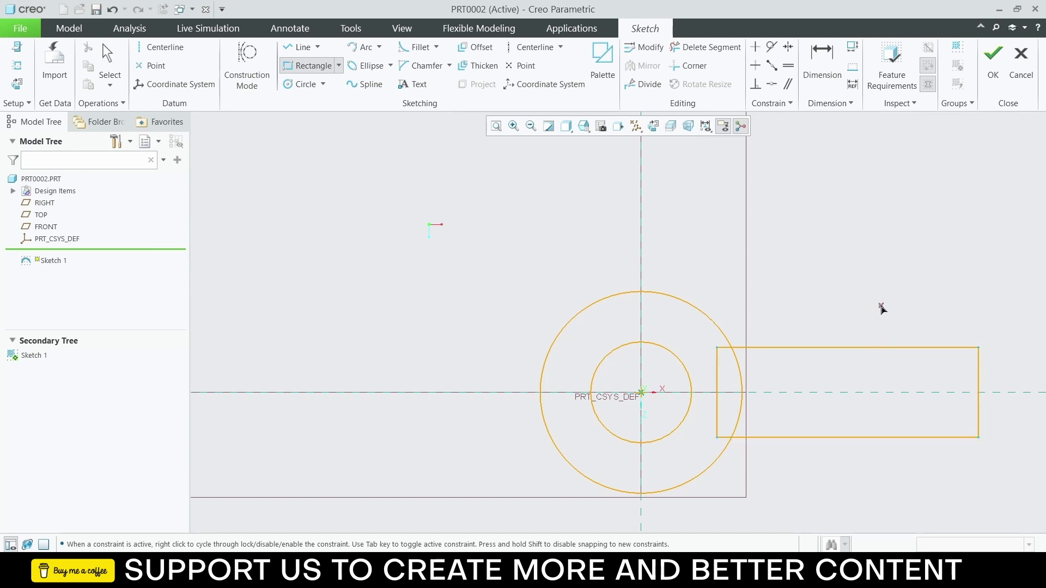
middle_click(858, 320)
Step: Set the rectangle's length to 50 and its height to 28
double_click(817, 329)
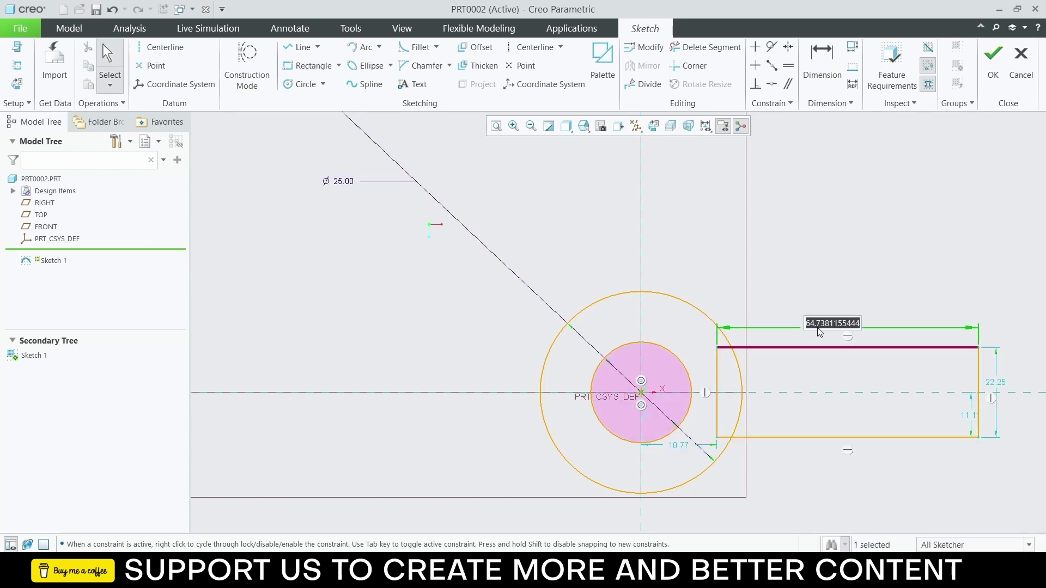
text(50)
key(Return)
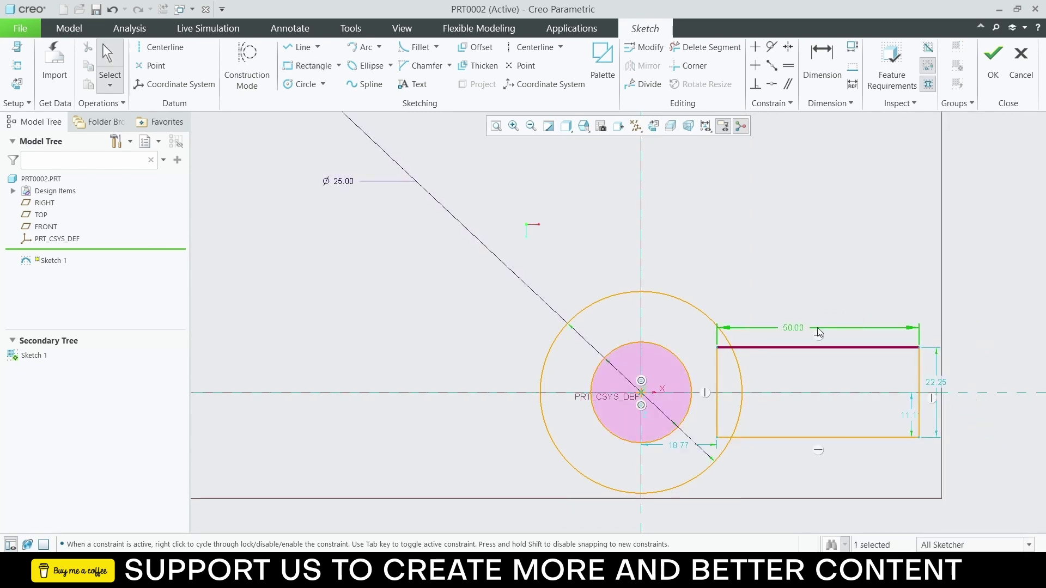
double_click(935, 382)
text(28)
key(Return)
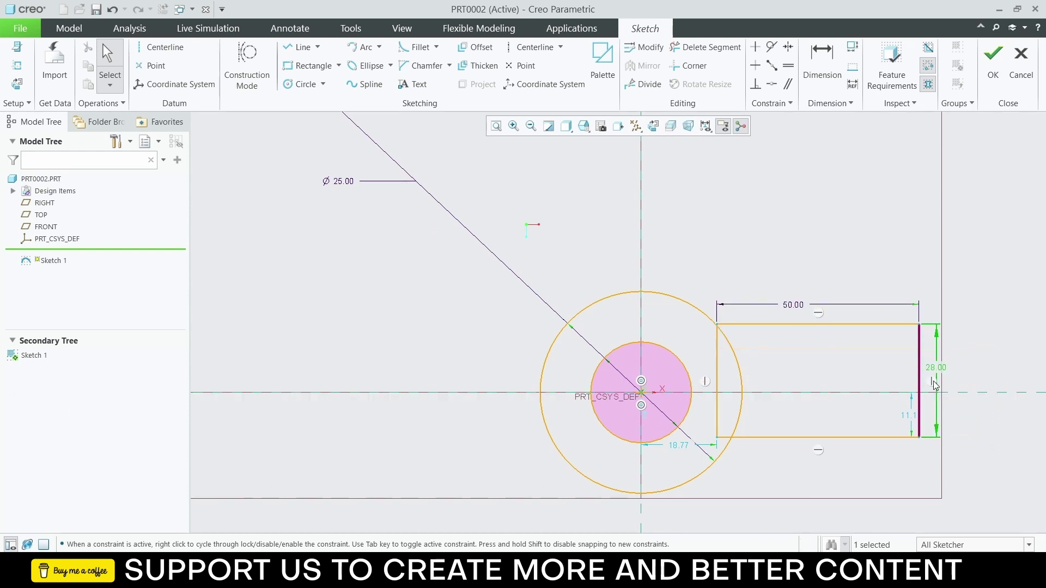
Step: Dimension the rectangle's upper edge 14 from the horizontal reference to centre the rectangle on it
click(814, 325)
ctrl+click(821, 392)
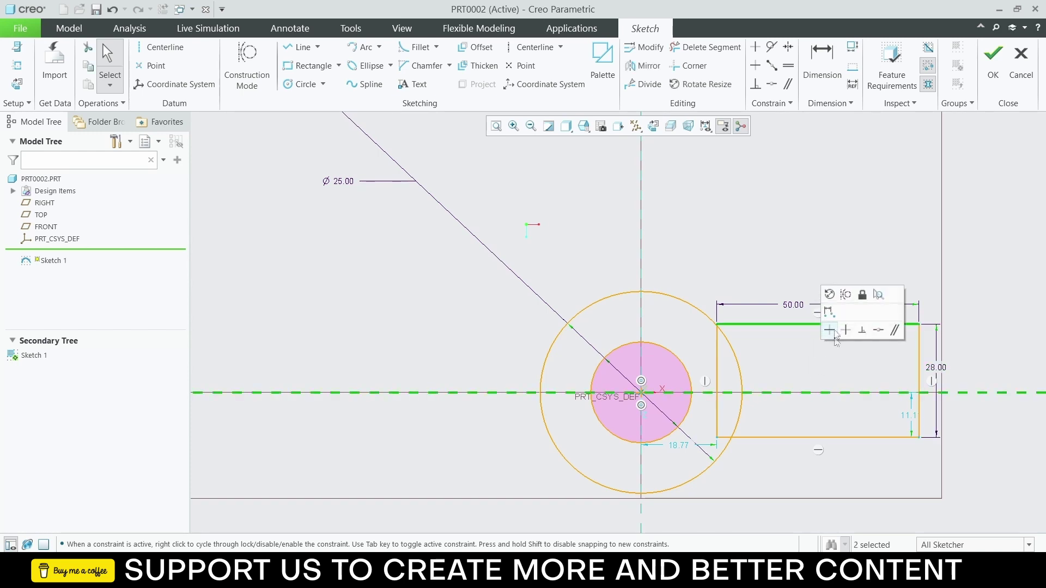
click(824, 327)
text(14)
key(Return)
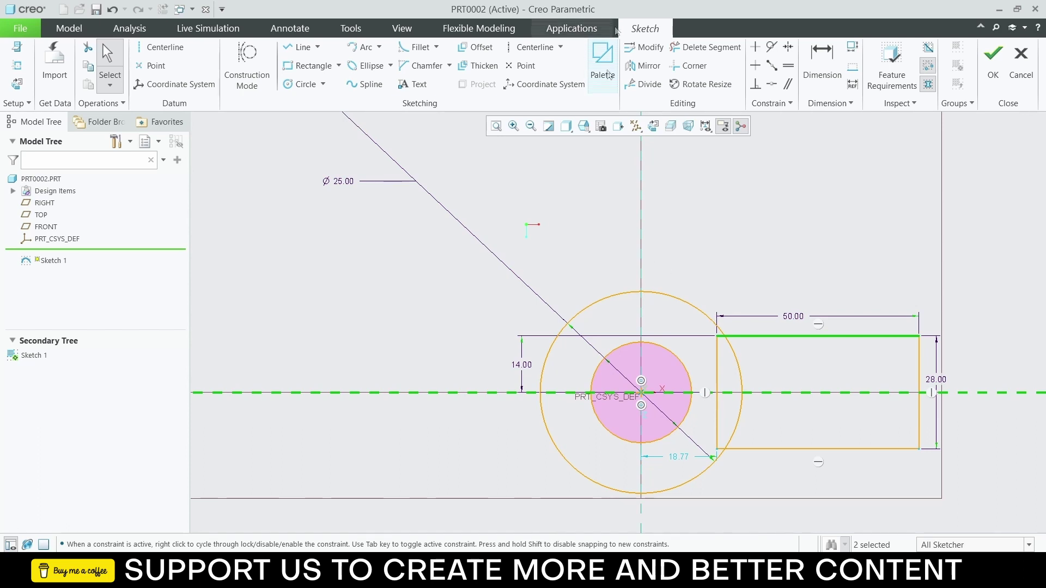
Step: Trim the overlapping arc, the rectangle's inner edge and the leftover stubs to form one eye-and-shank outline, and accept the sketch
click(706, 47)
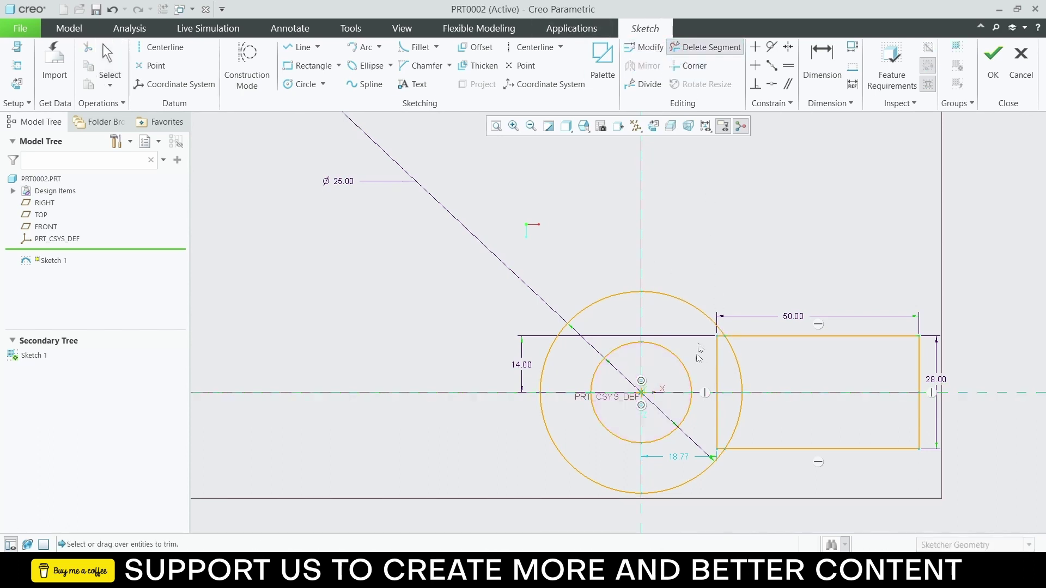
drag(719, 447, 720, 448)
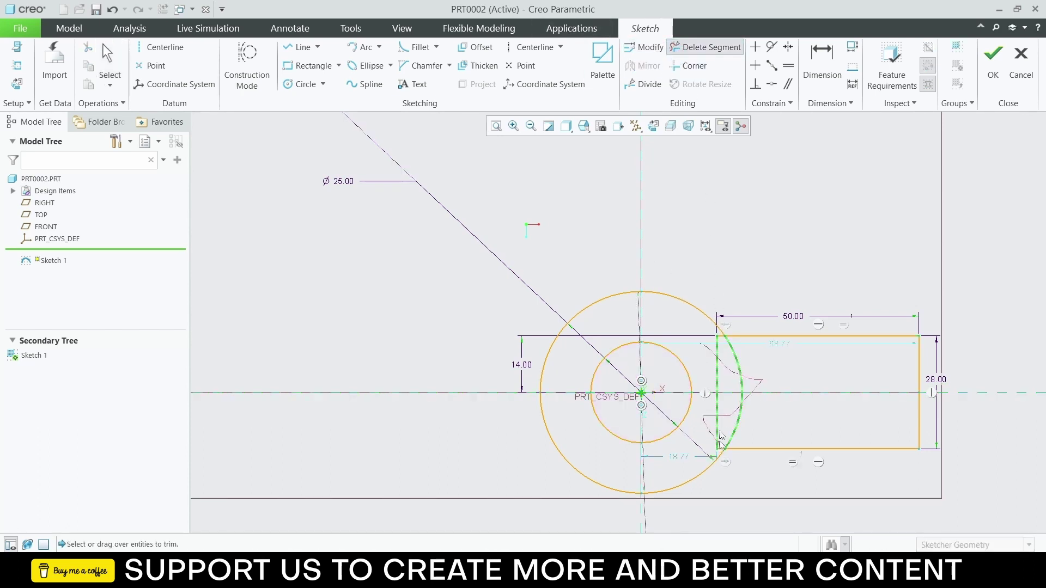
scroll(721, 338, up, 5)
scroll(721, 320, down, 5)
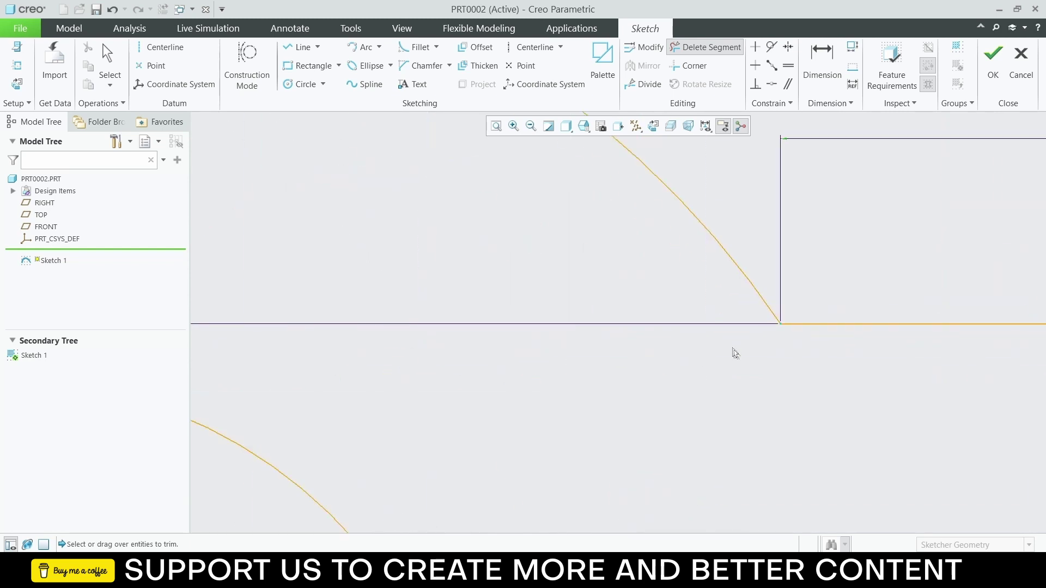
scroll(779, 458, down, 3)
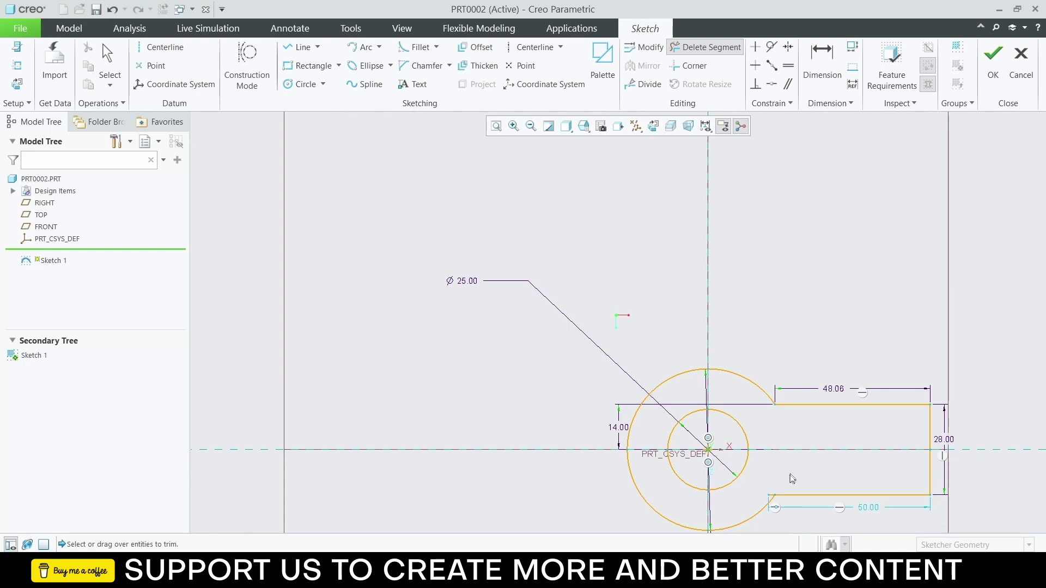
scroll(792, 478, up, 6)
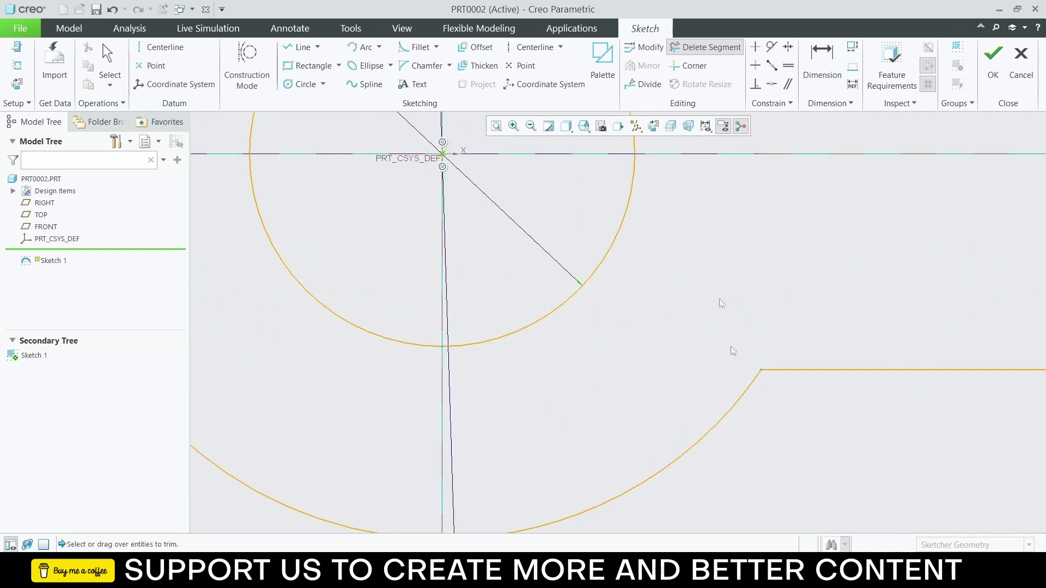
scroll(722, 303, down, 5)
scroll(717, 290, up, 1)
scroll(728, 256, down, 2)
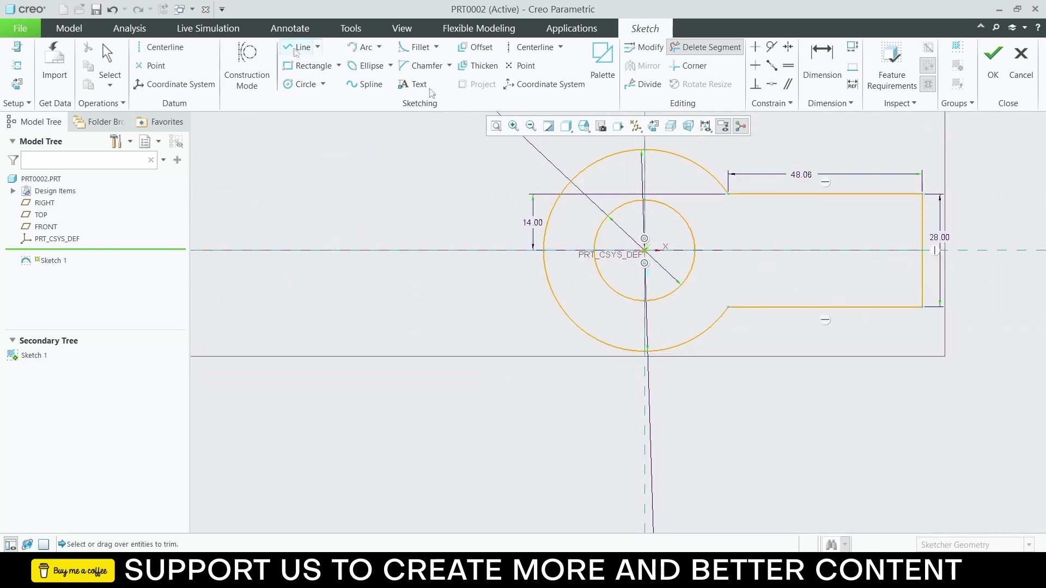
click(70, 28)
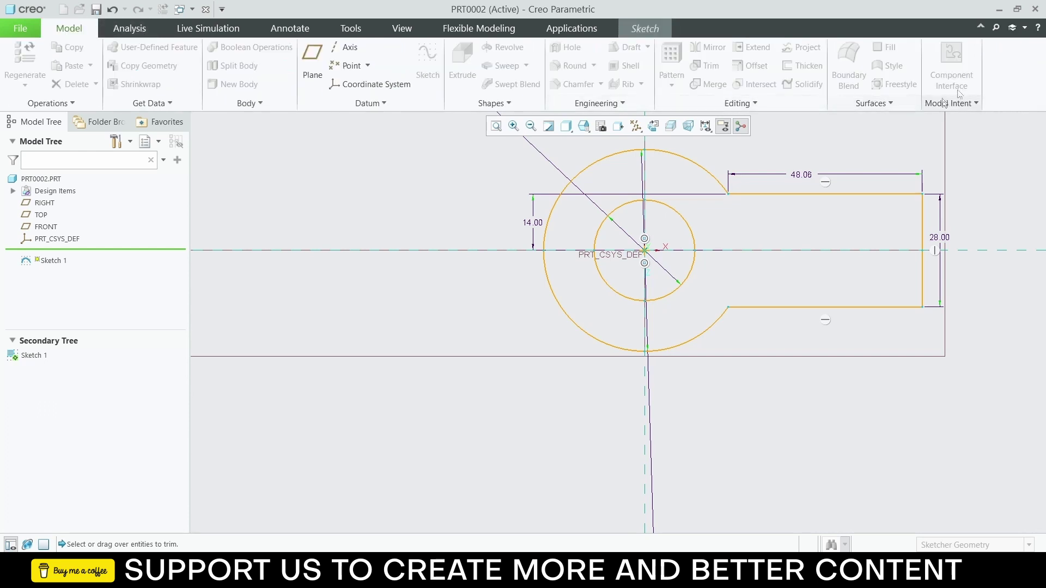
click(129, 28)
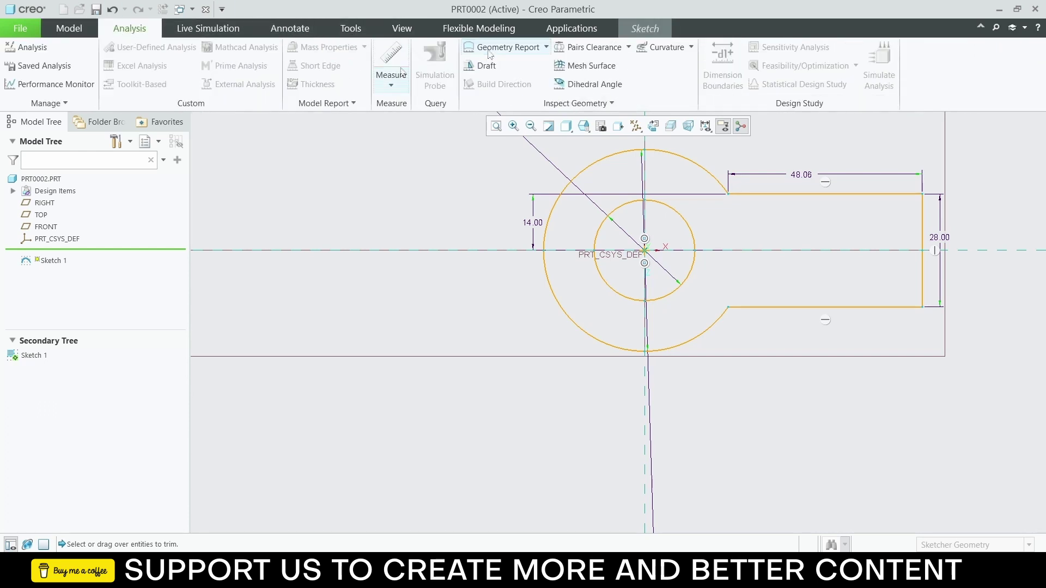
click(635, 29)
click(990, 66)
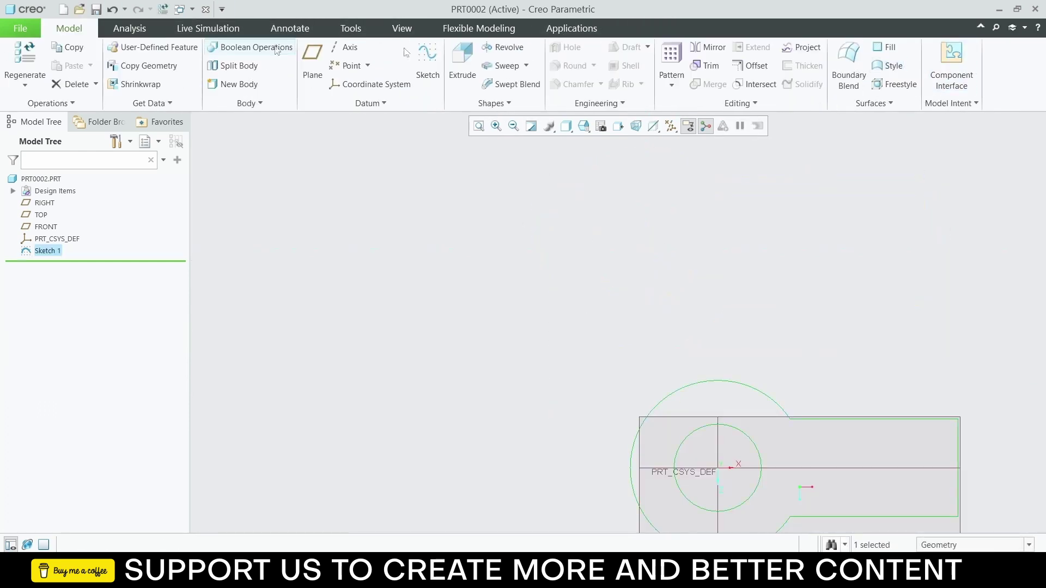
Step: Extrude the eye-and-shank sketch as a solid, symmetric about the sketch plane, with a depth of 28
click(462, 65)
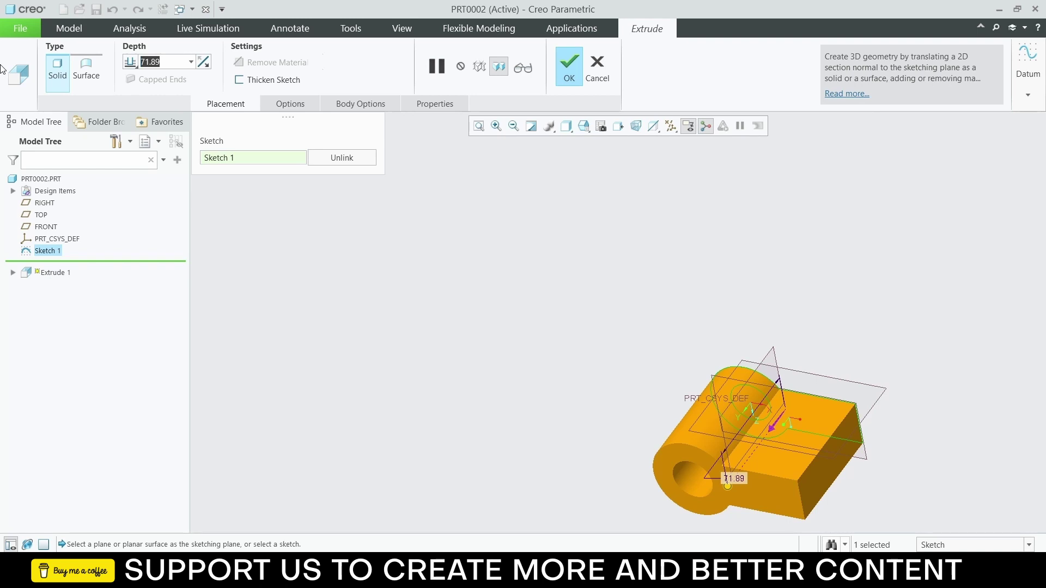
text(28)
click(129, 62)
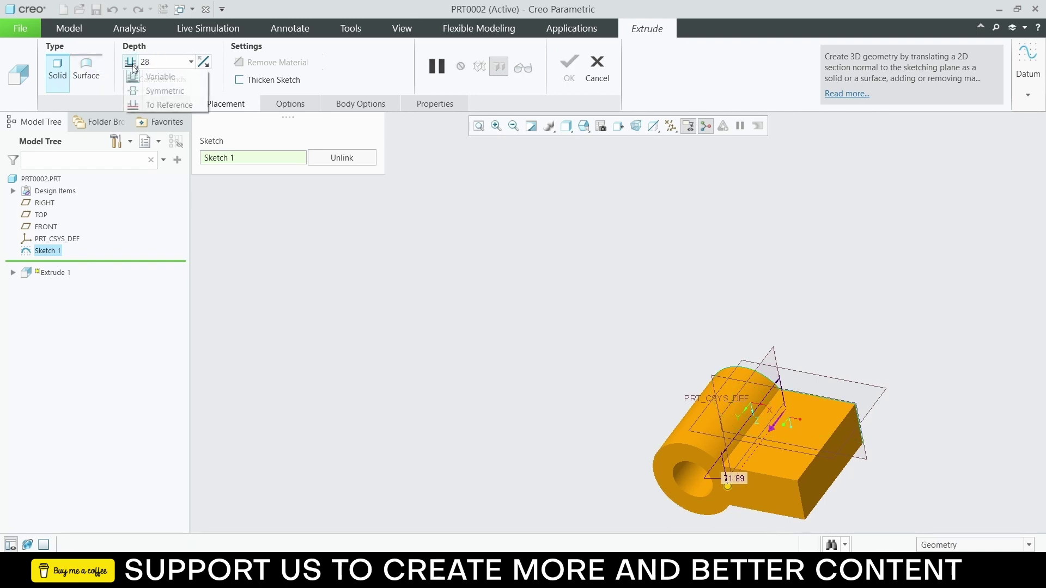
click(142, 91)
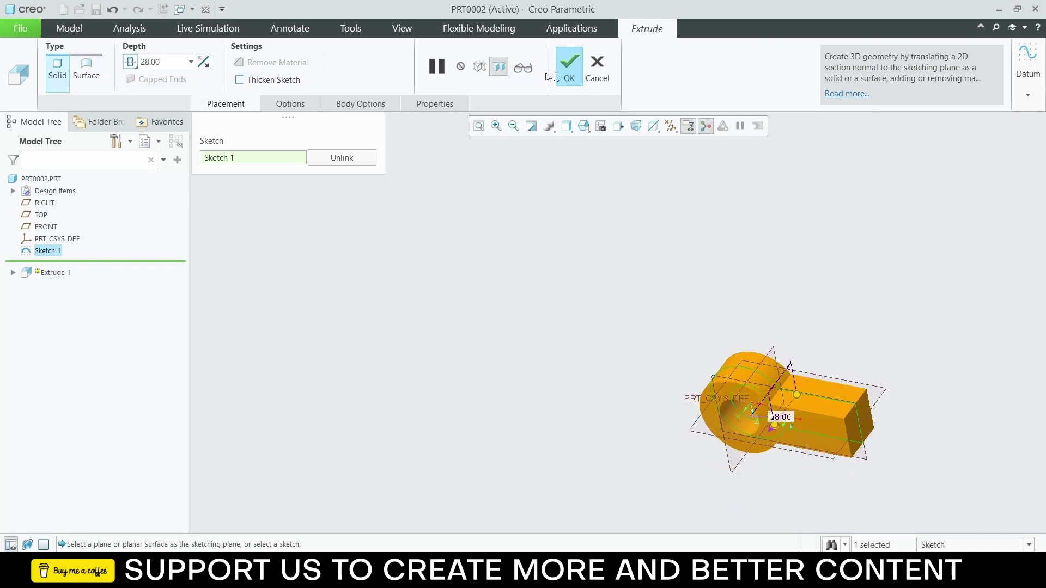
click(569, 68)
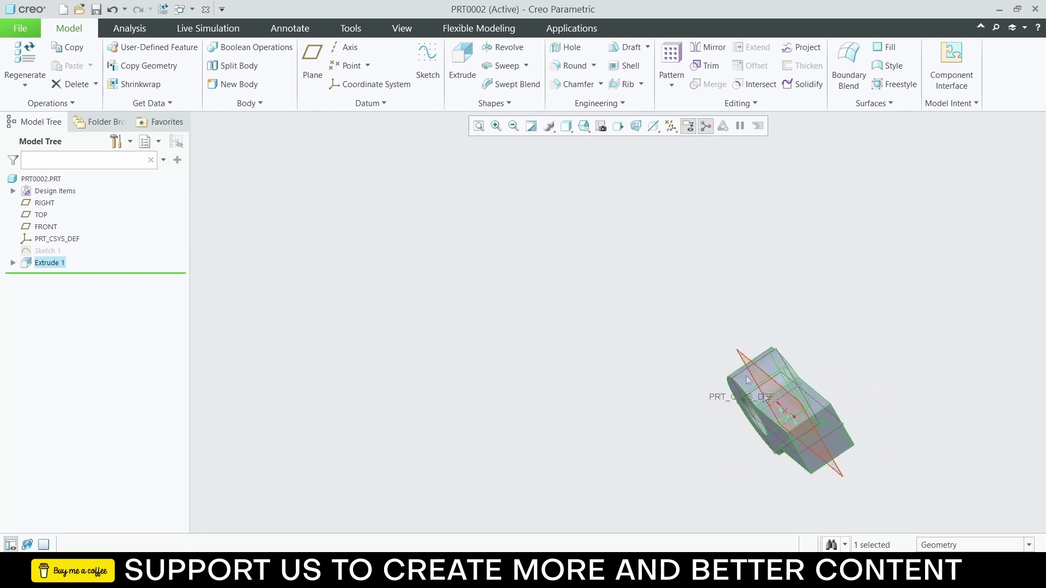
Step: Start a sketch on the shank's flat end face and place an 8-Sided Octagon from the Sketcher Palette beside the body
scroll(762, 400, up, 3)
click(921, 440)
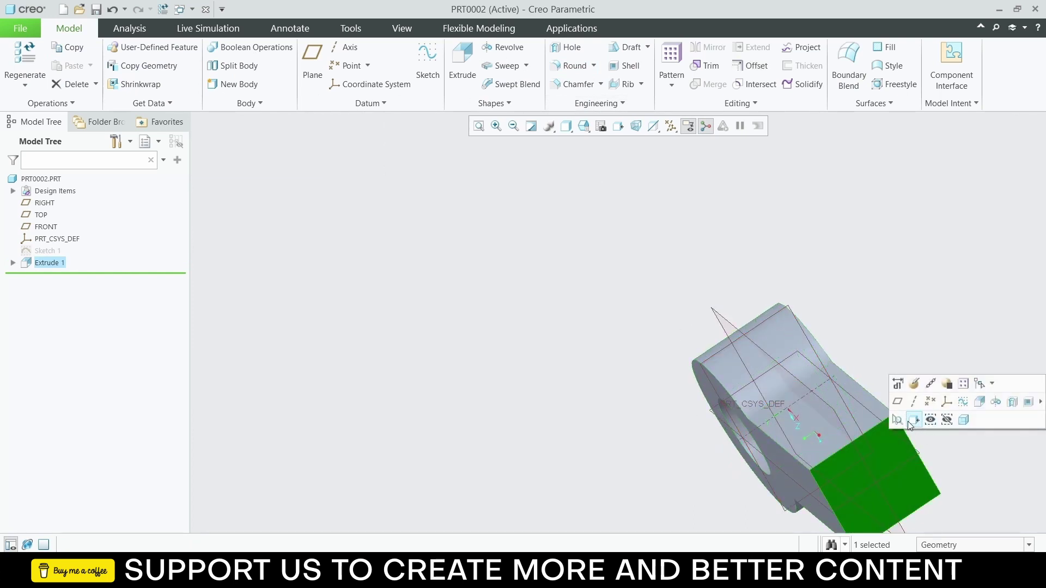
click(912, 420)
click(479, 125)
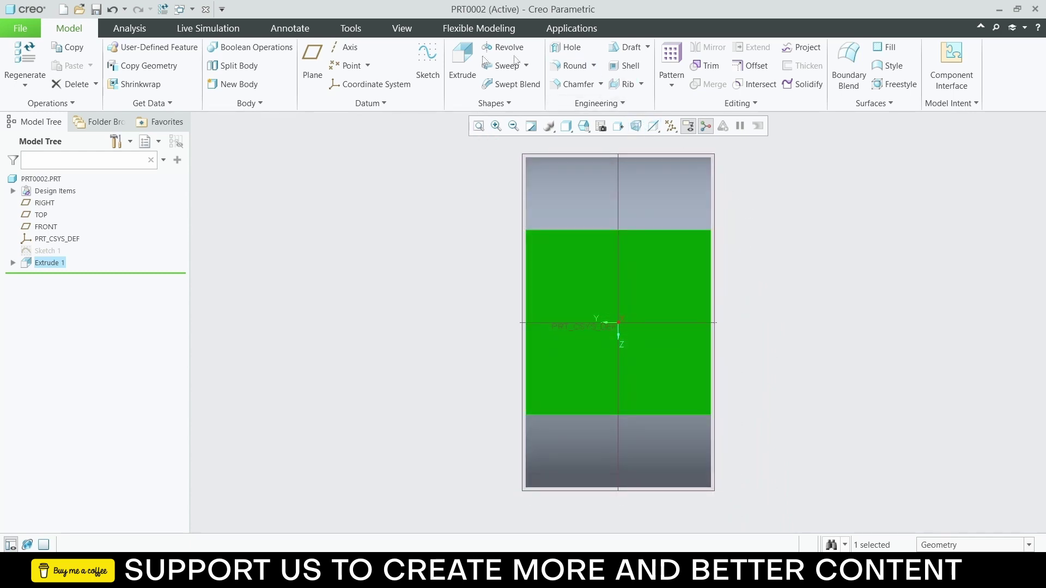
click(428, 58)
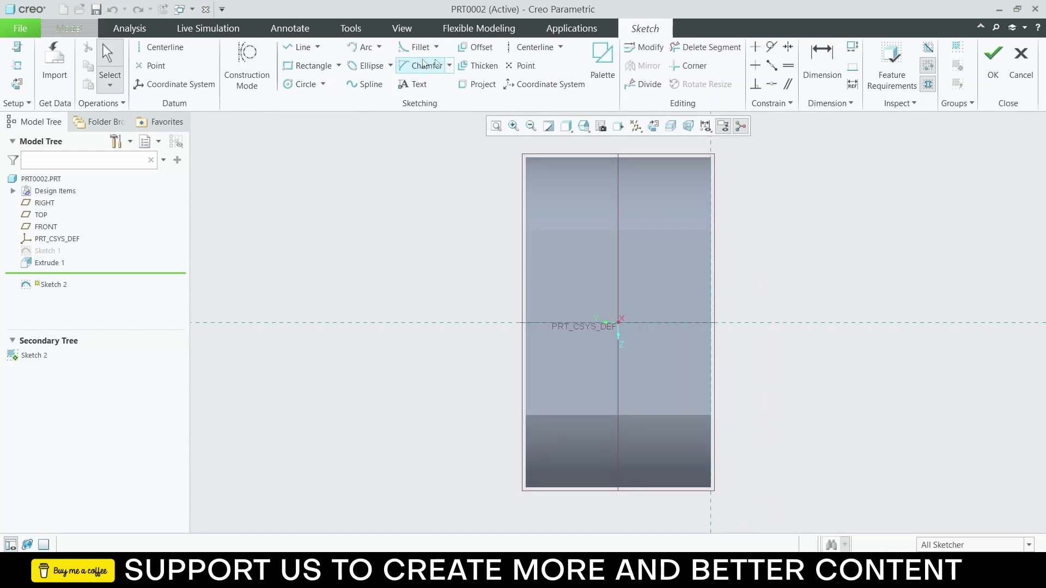
click(602, 60)
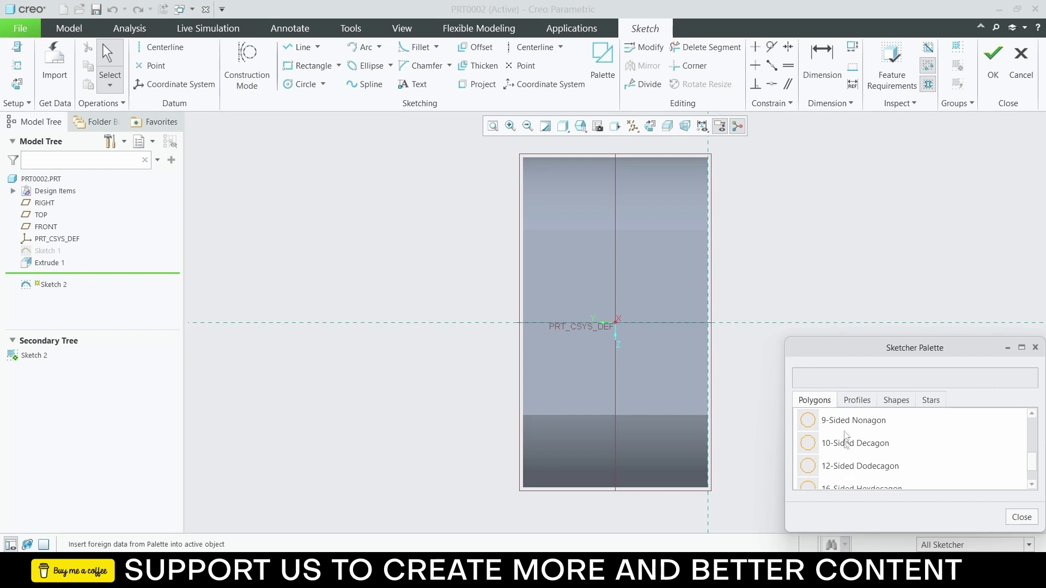
scroll(846, 433, up, 1)
click(847, 467)
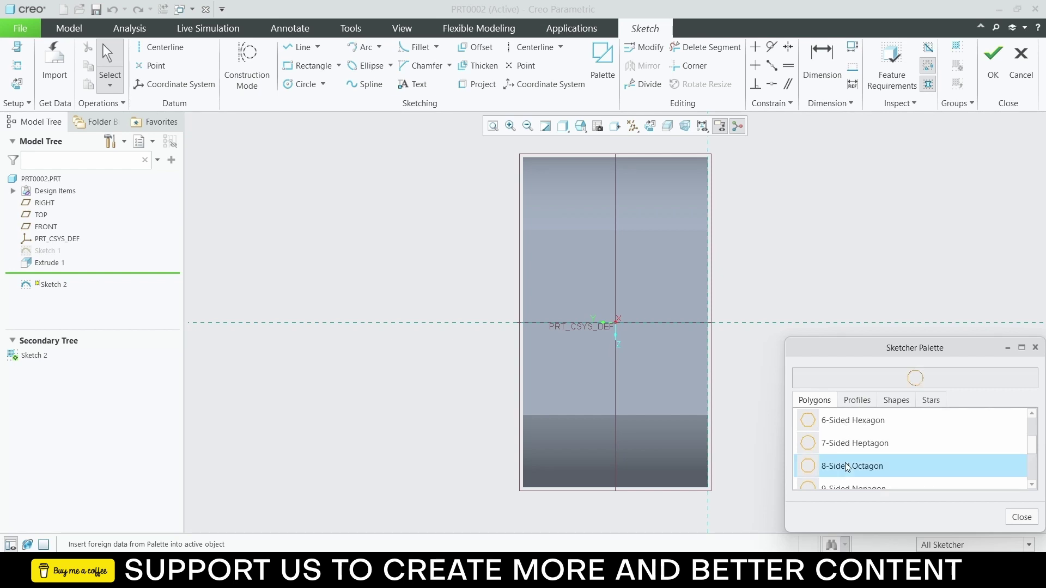
double_click(848, 467)
click(313, 276)
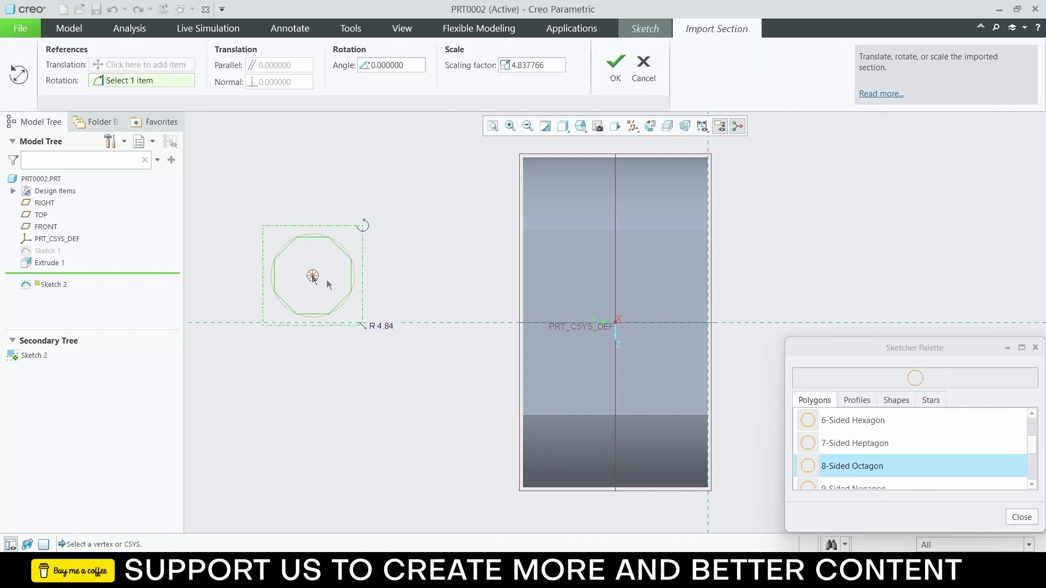
Step: Place the 8-sided octagon section at the sketch origin, scale it to 10, and accept the import
click(1020, 516)
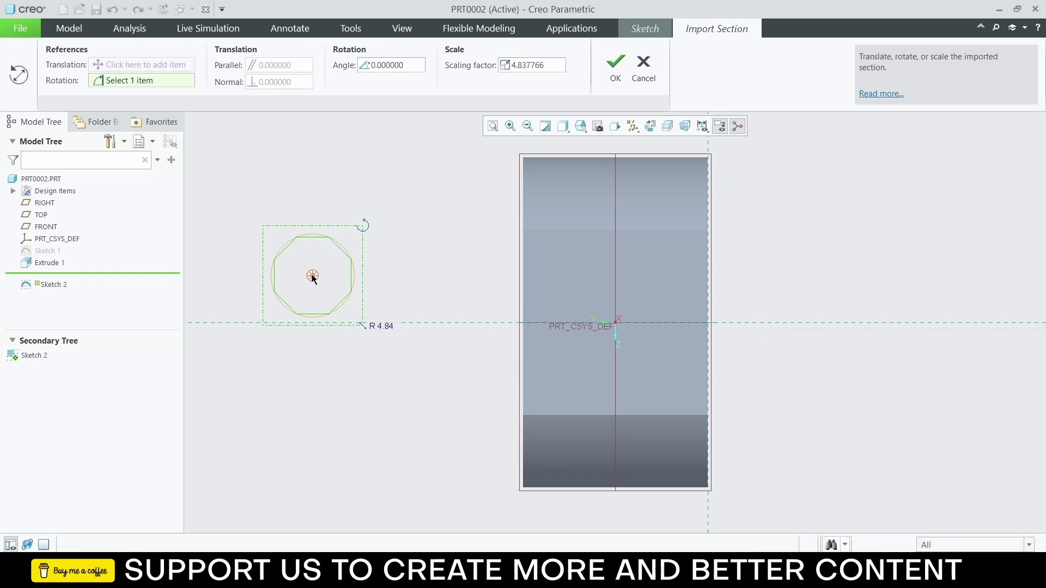
drag(312, 277, 615, 322)
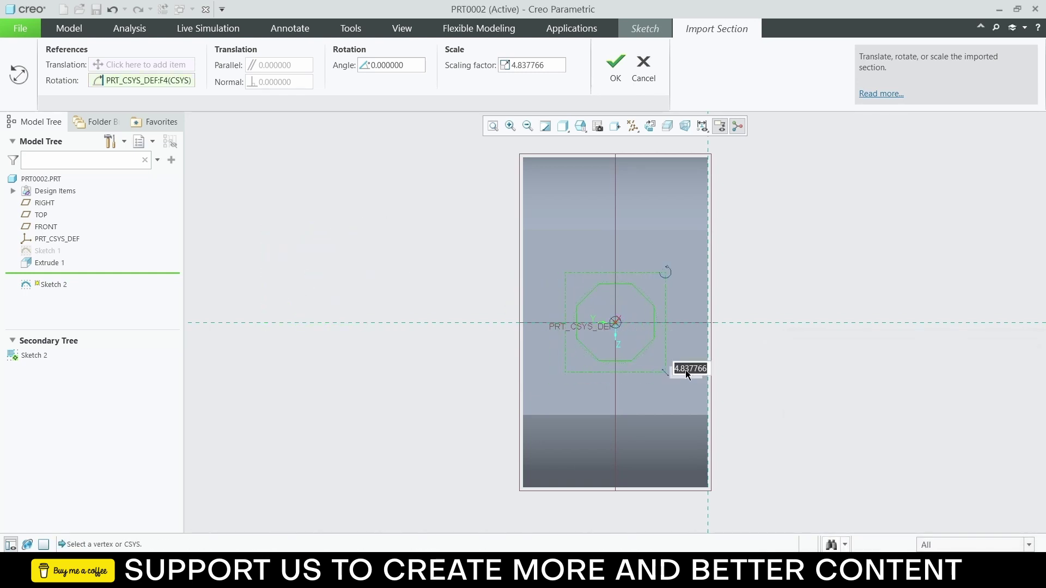
text(10)
key(Return)
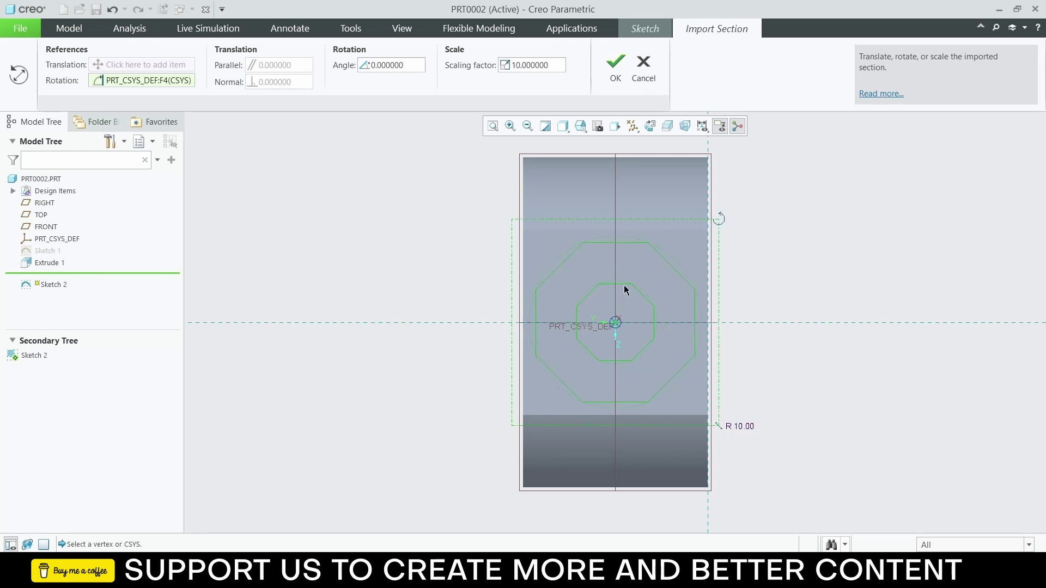
click(614, 65)
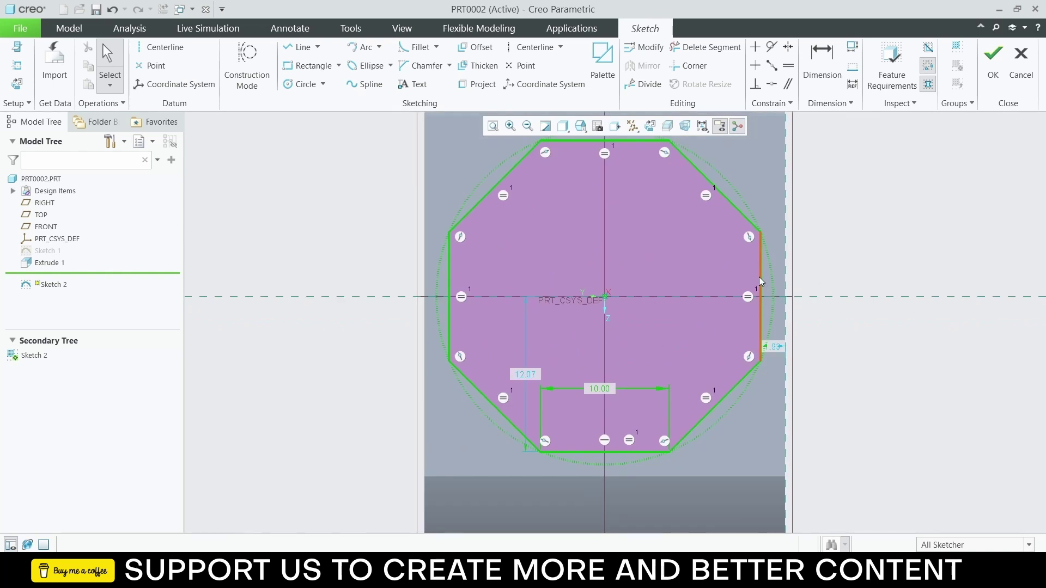
Step: Constrain the octagon's right side coincident with the vertical reference along the block's right edge
click(759, 278)
ctrl+click(785, 280)
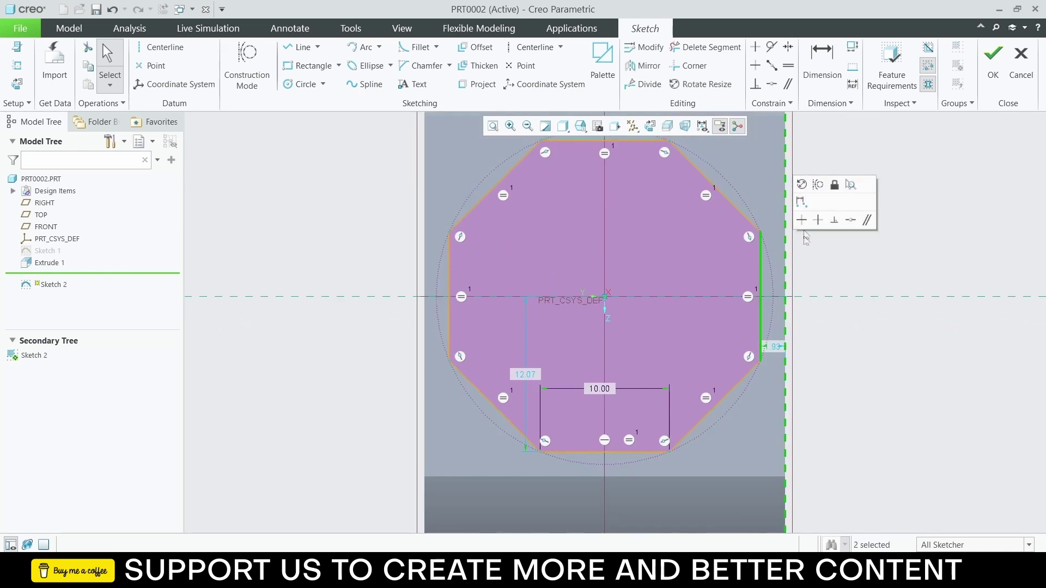
click(850, 219)
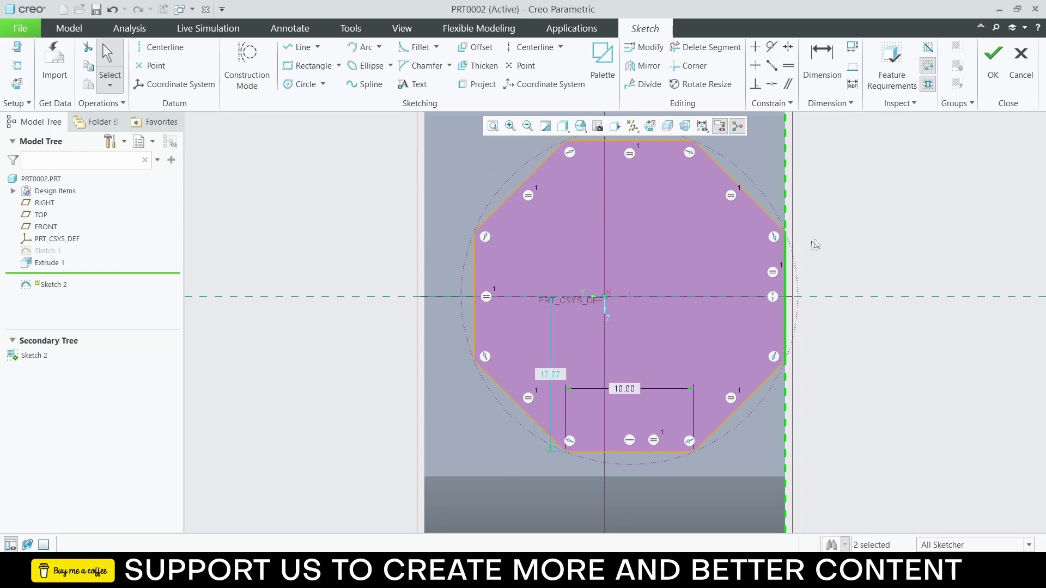
scroll(581, 299, down, 2)
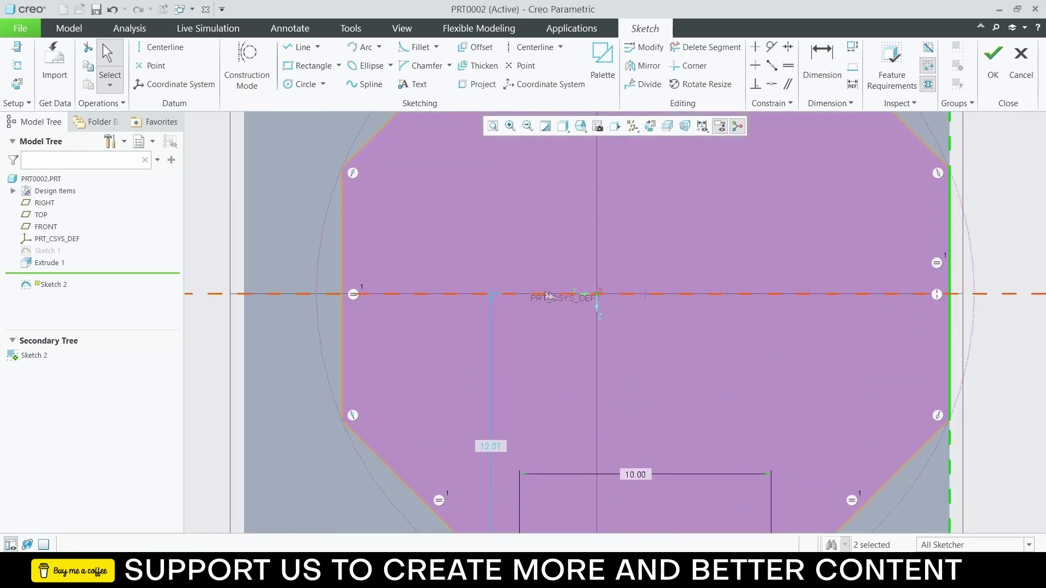
Step: Draw a vertical centerline along the block's left edge and toggle it to construction
click(342, 271)
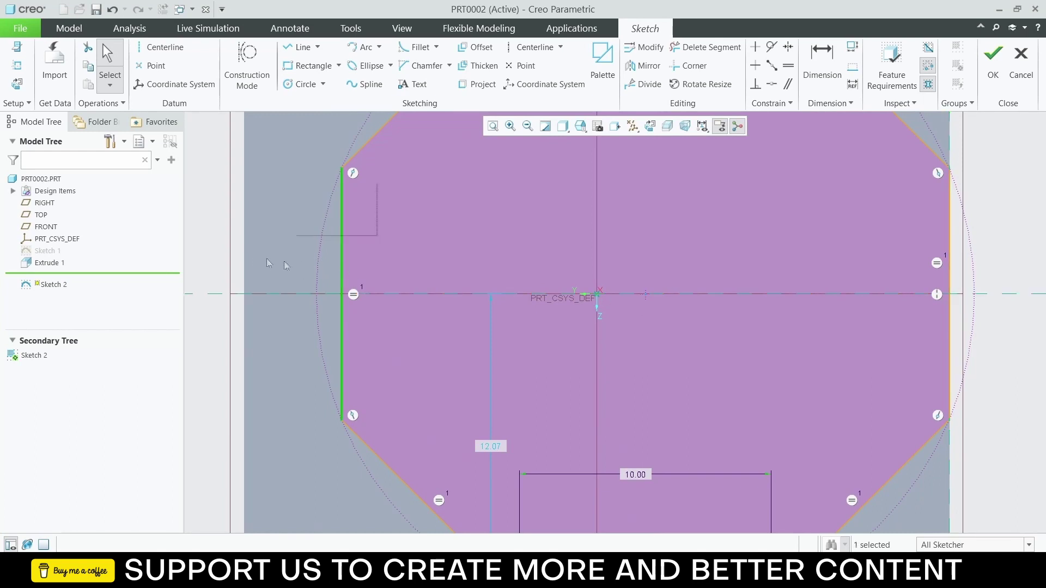
scroll(422, 273, up, 5)
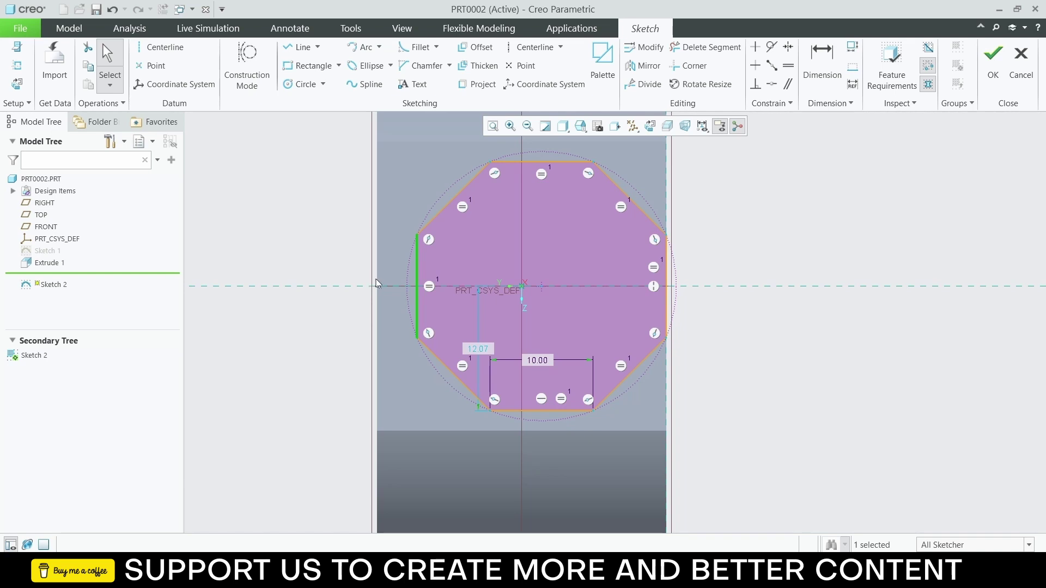
click(532, 47)
click(377, 415)
click(377, 285)
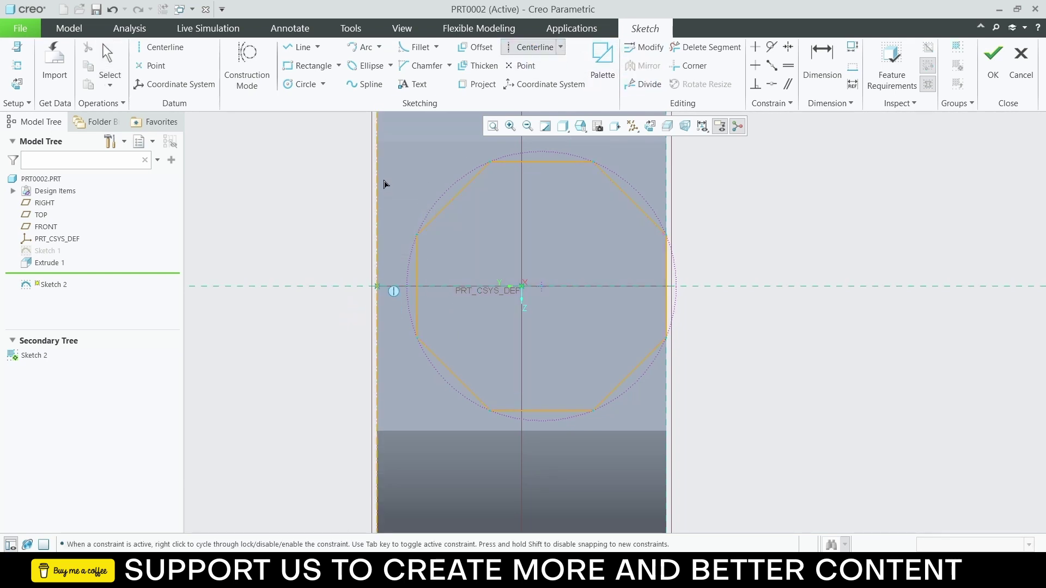
middle_click(389, 186)
click(416, 275)
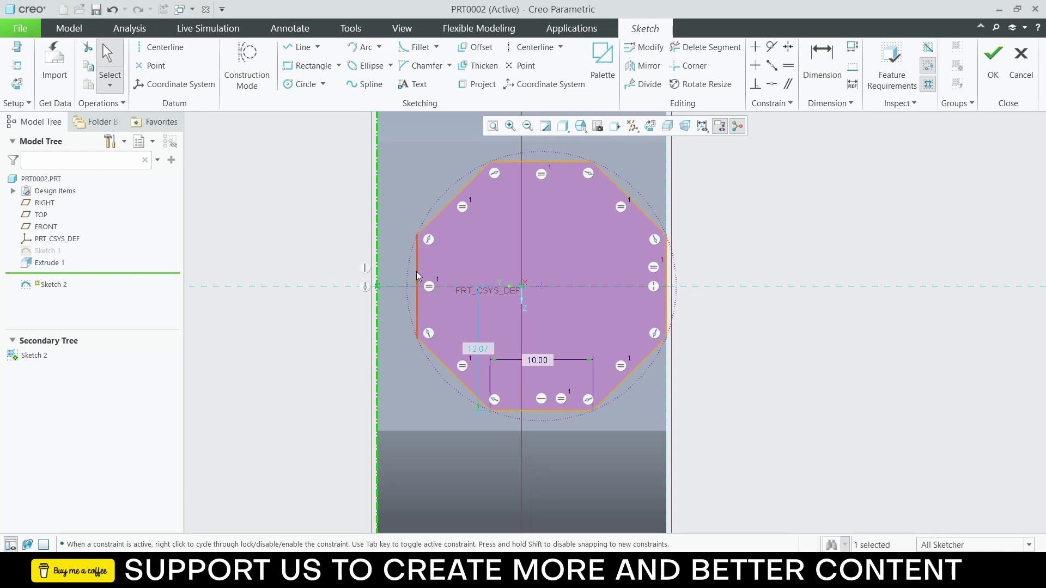
click(379, 213)
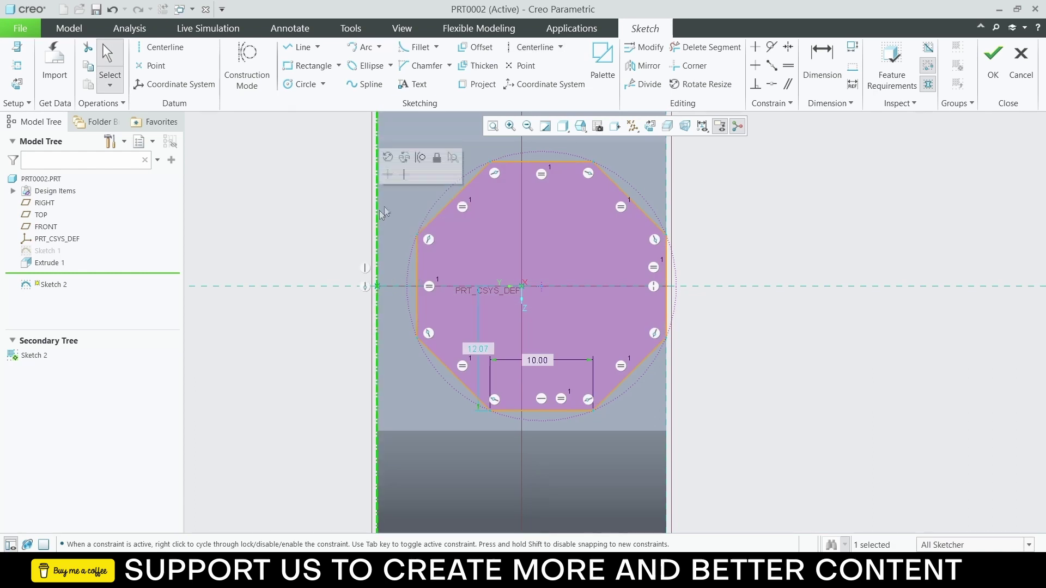
click(423, 158)
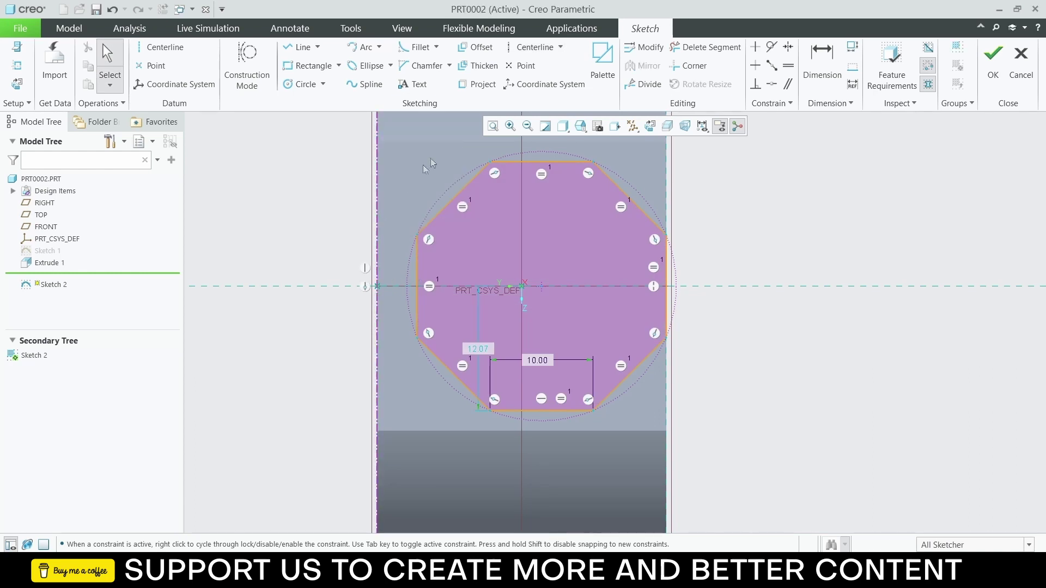
Step: Make the octagon's left side coincident with the centerline, delete the conflicting 10.00 dimension, and finish the sketch
click(417, 269)
ctrl+click(378, 258)
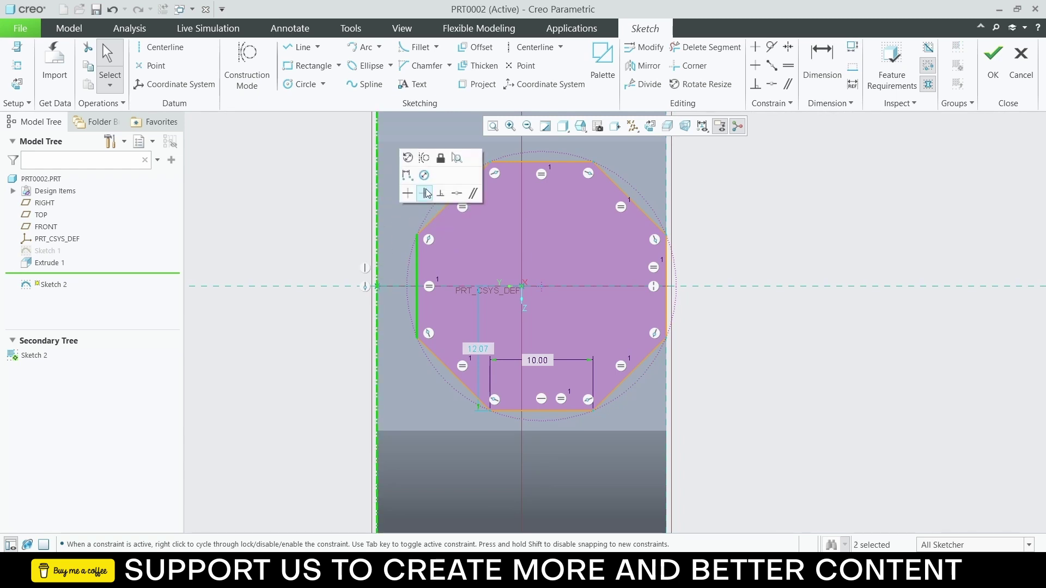
click(455, 193)
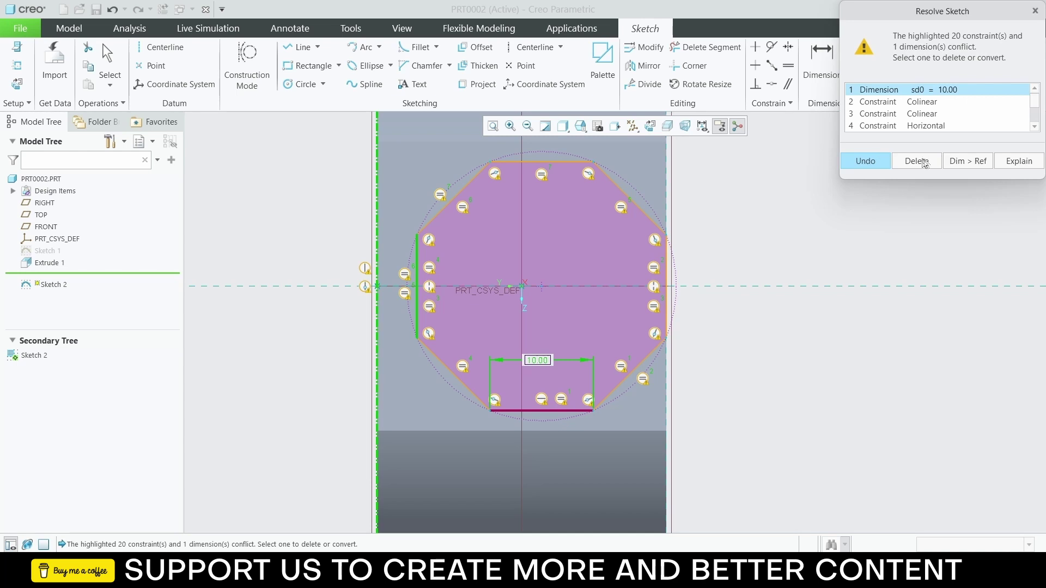
click(917, 161)
key(ctrl+d)
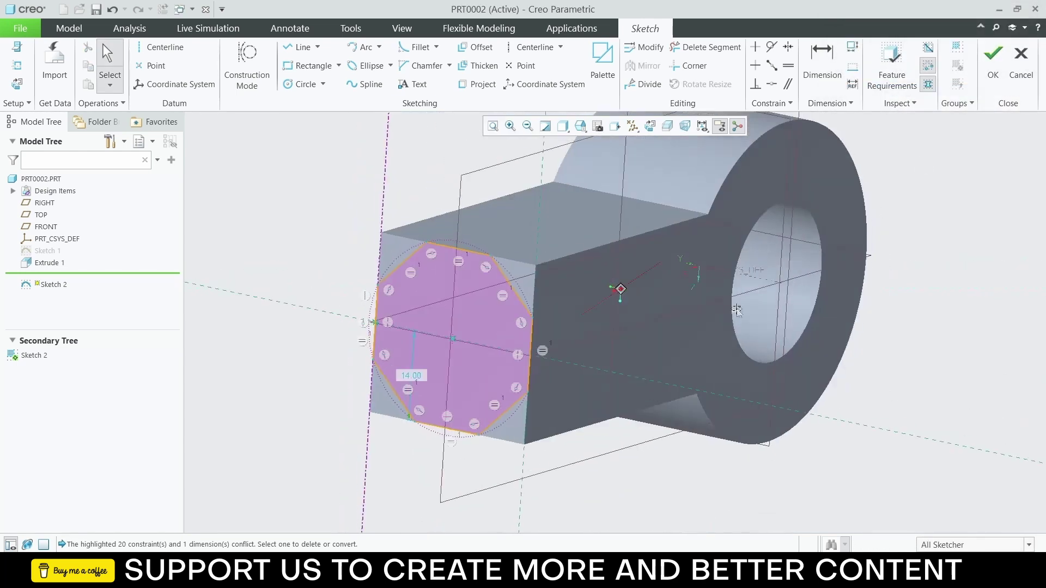
click(992, 57)
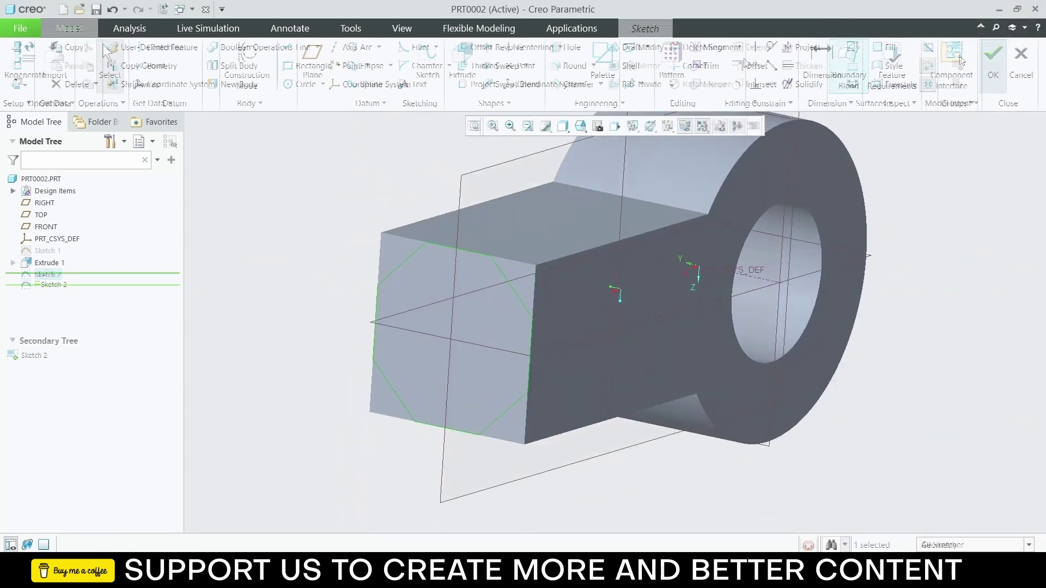
Step: Extrude the octagon sketch outward from the block's end face as a solid to a depth of 30
click(467, 70)
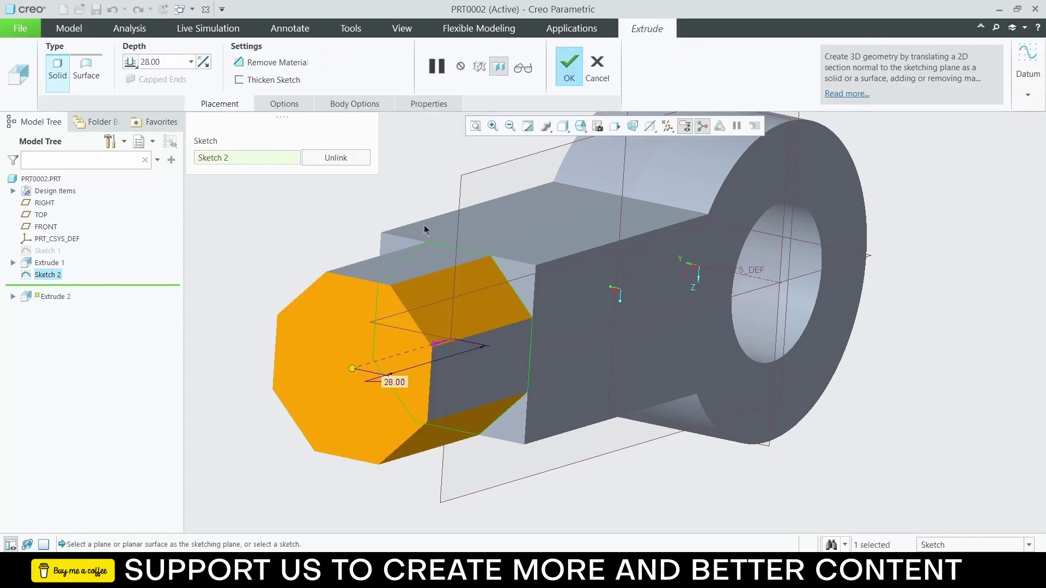
middle_drag(425, 229, 385, 233)
text(30)
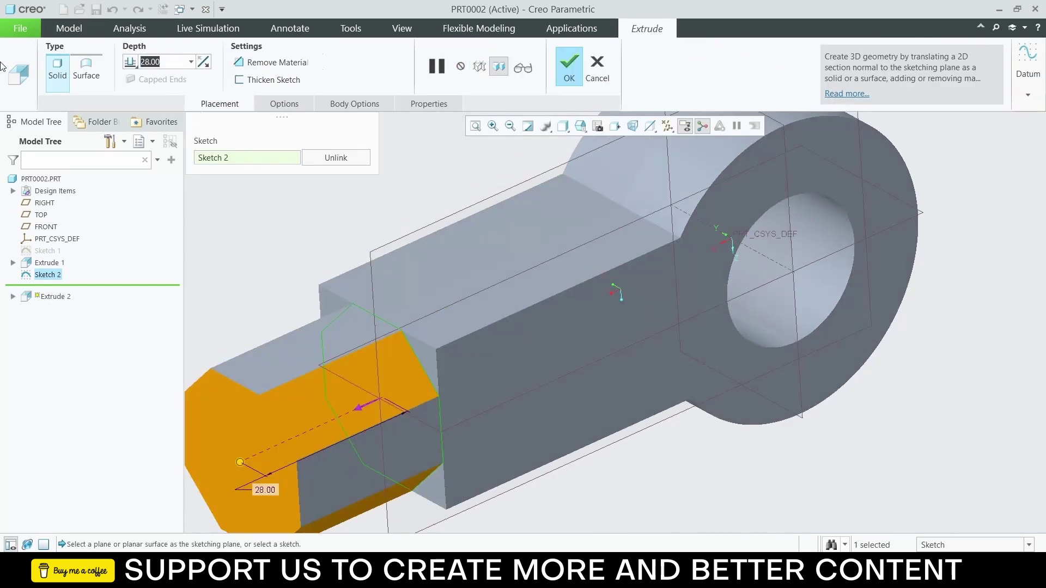
click(569, 69)
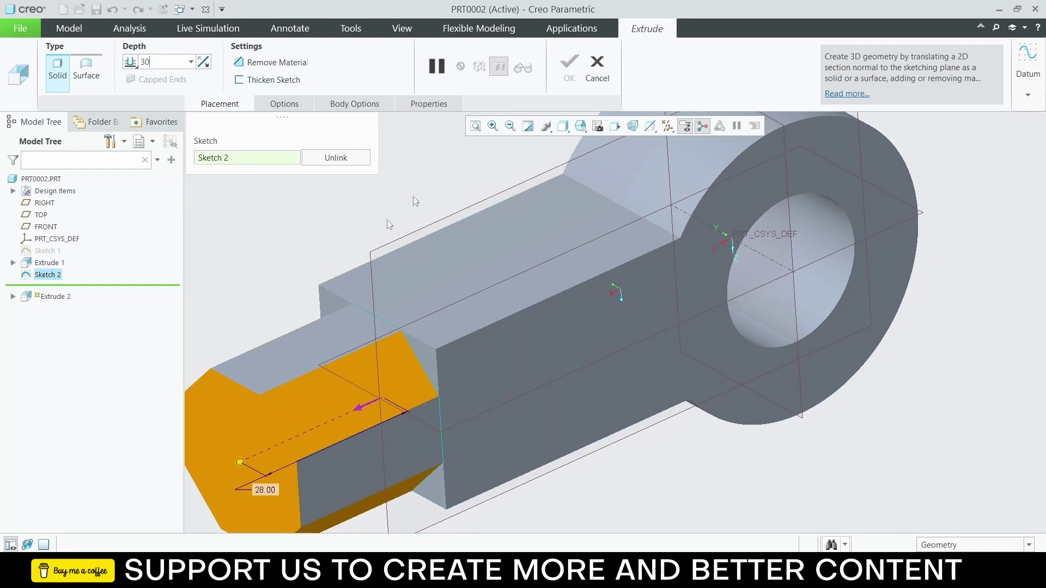
key(Return)
click(568, 71)
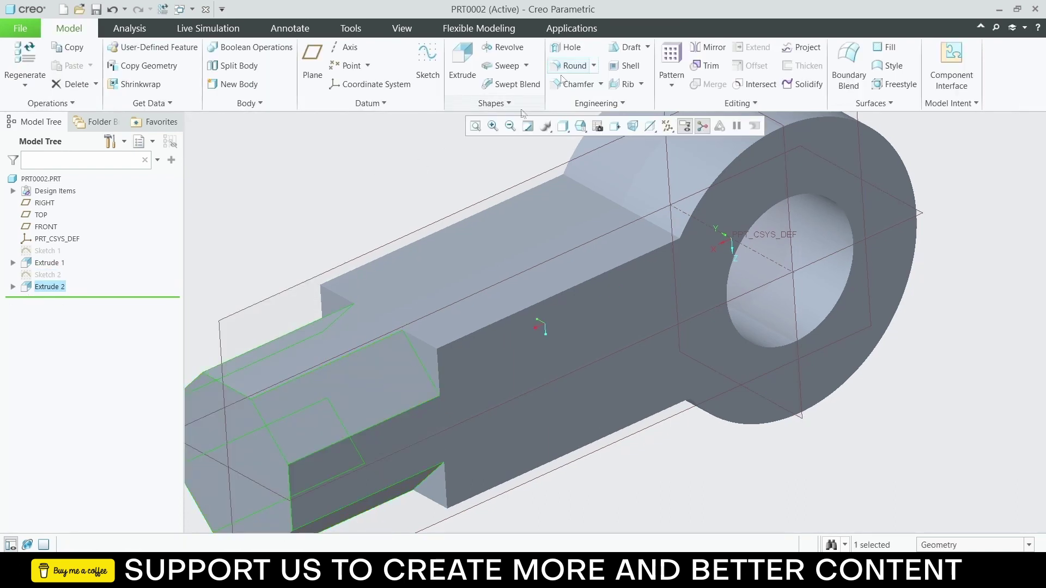
Step: Round the four slanted edges where the octagonal extrusion meets the block's corners with a radius of 8
drag(405, 233, 364, 113)
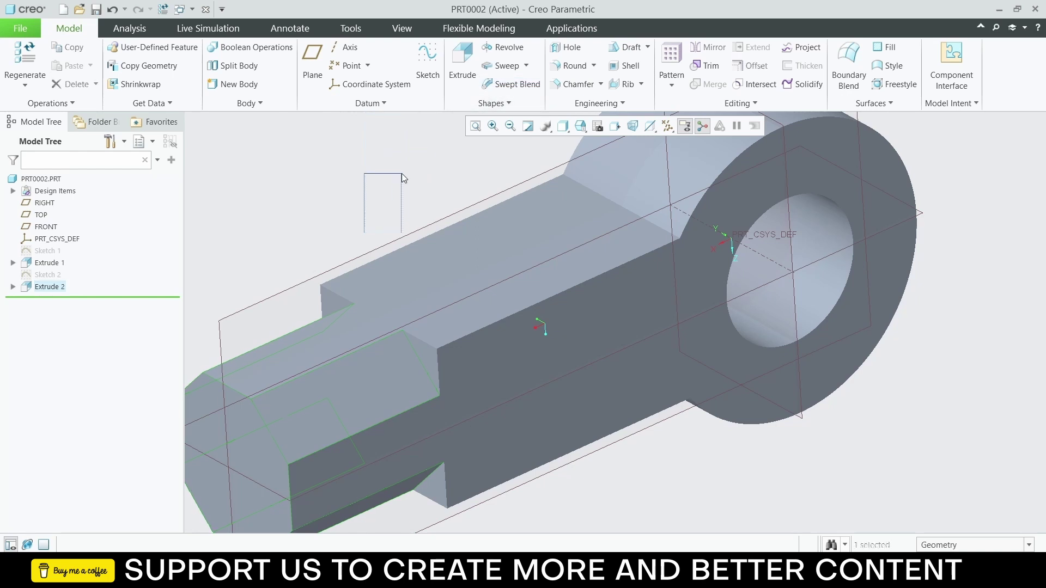
click(423, 364)
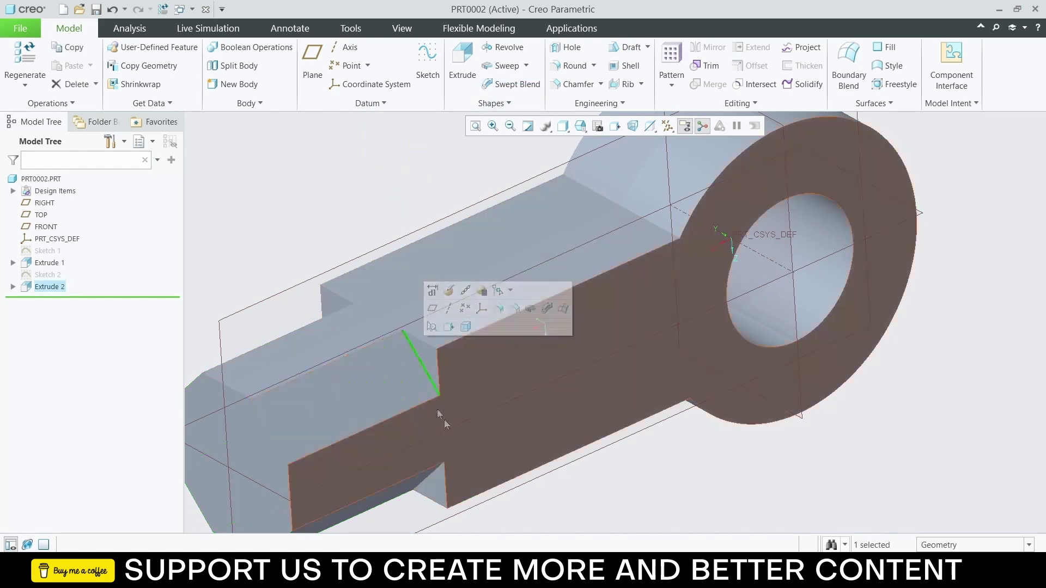
middle_drag(423, 364, 520, 313)
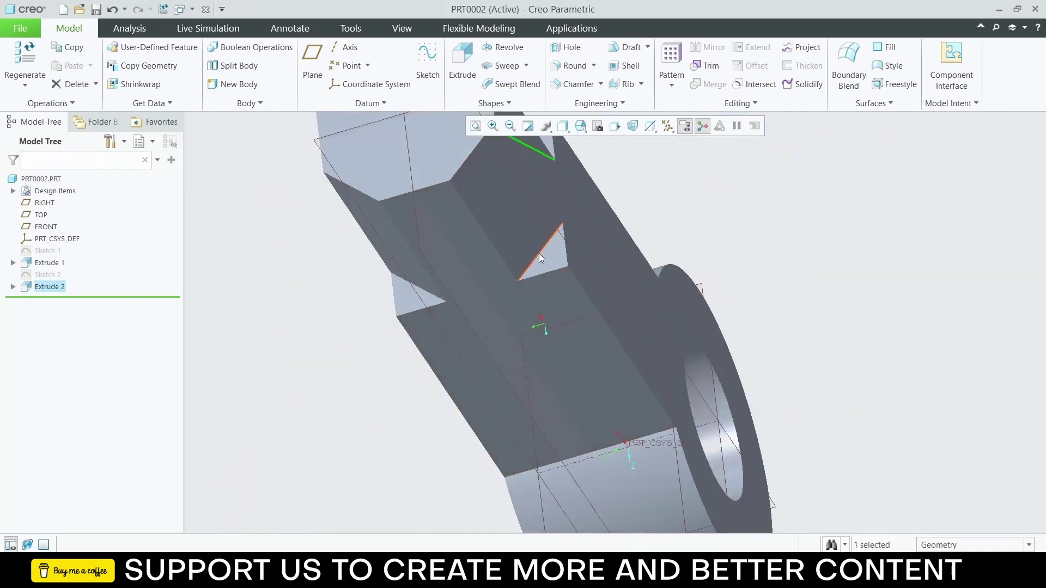
ctrl+click(538, 254)
middle_drag(538, 253, 621, 362)
ctrl+click(510, 321)
ctrl+click(633, 369)
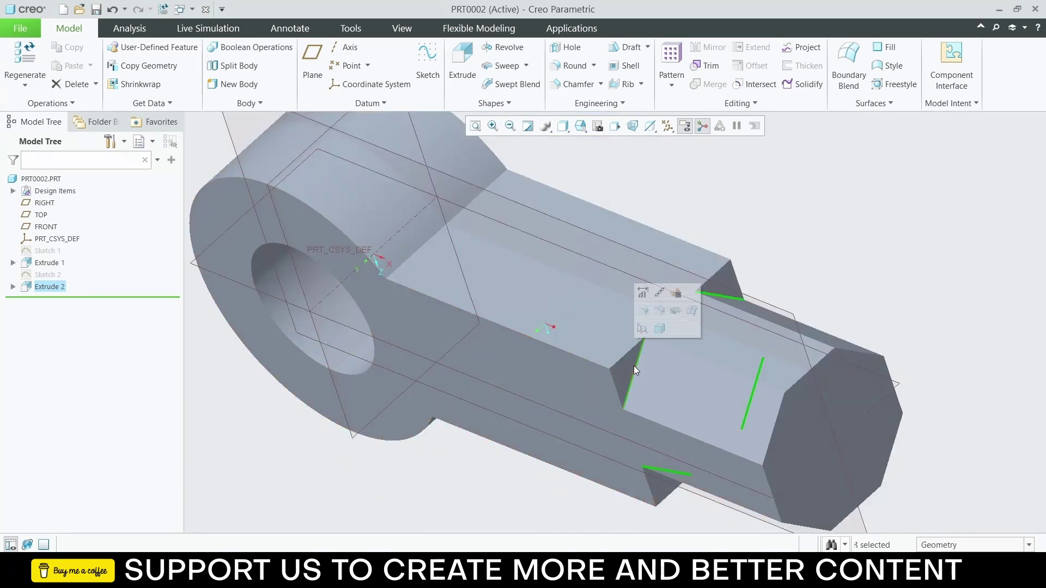
click(644, 309)
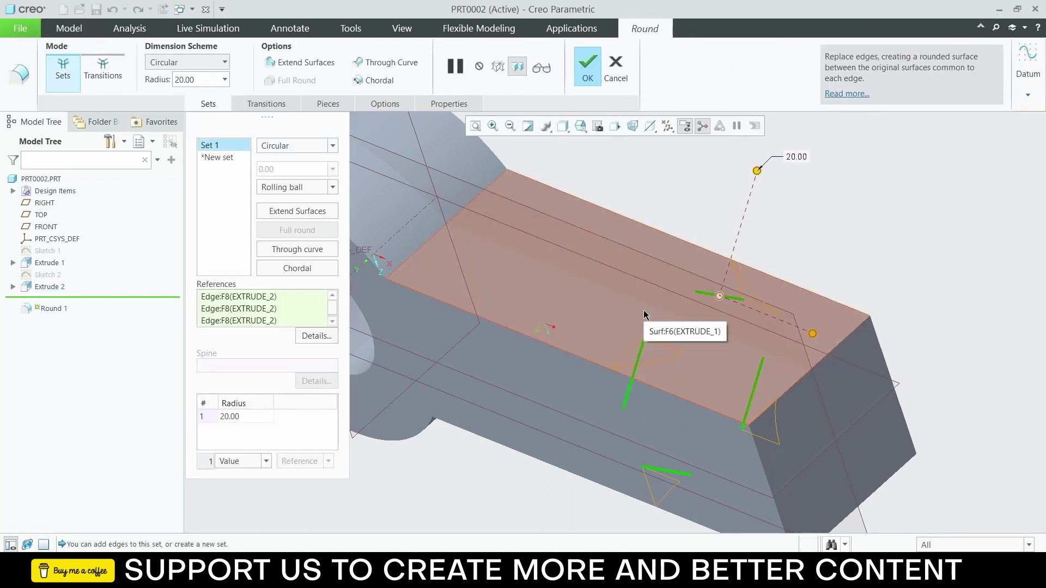
click(239, 415)
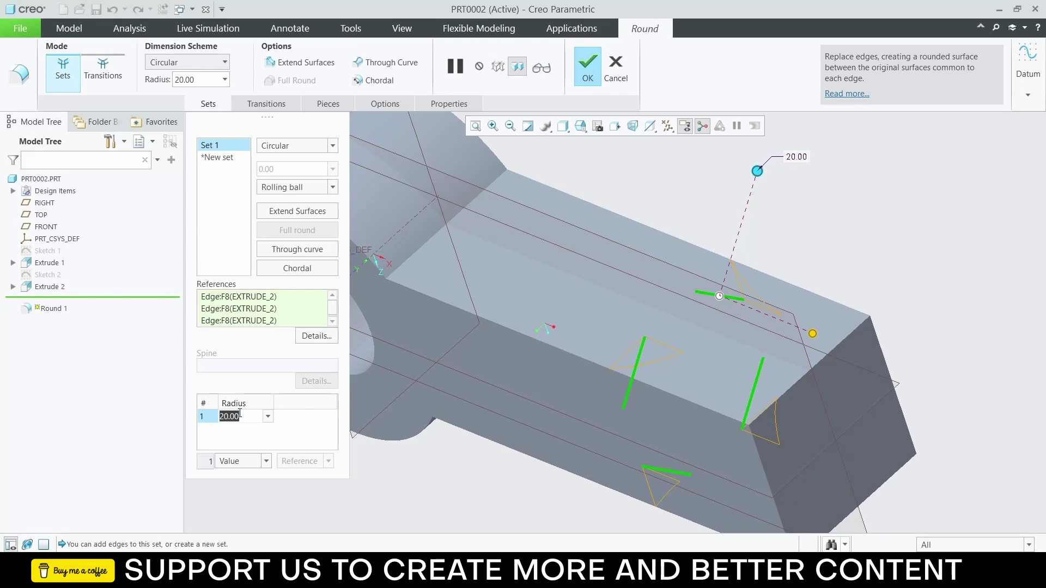
text(8)
key(Return)
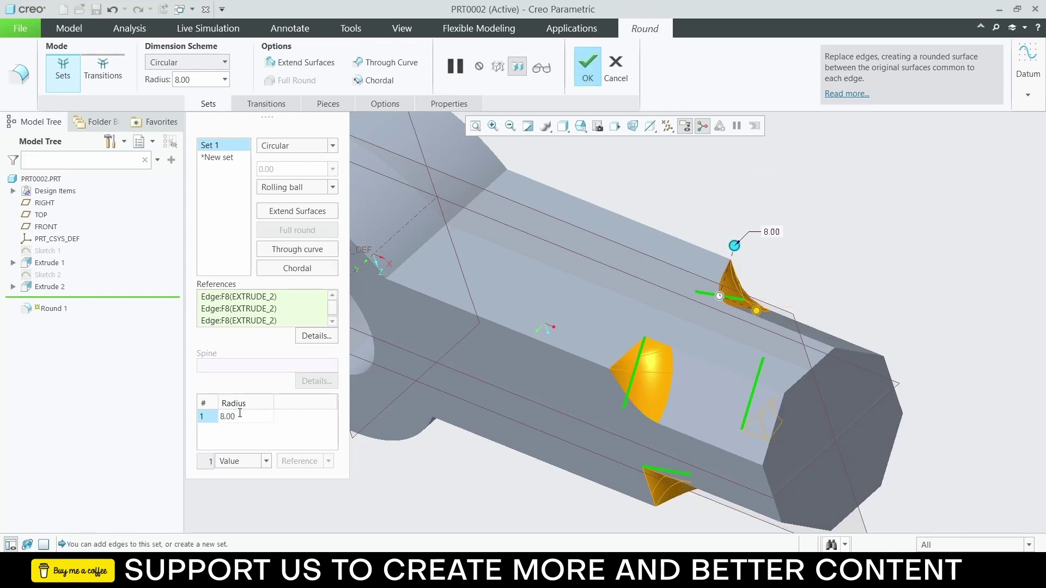
click(586, 70)
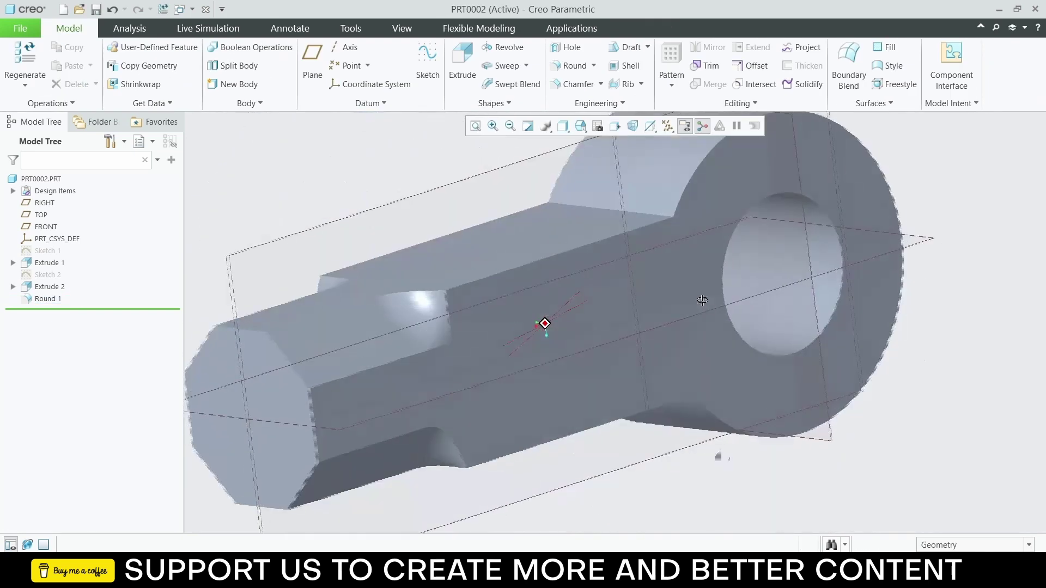
Step: Rename the part file as eye, both on disk and in session
middle_drag(543, 325, 656, 291)
click(20, 28)
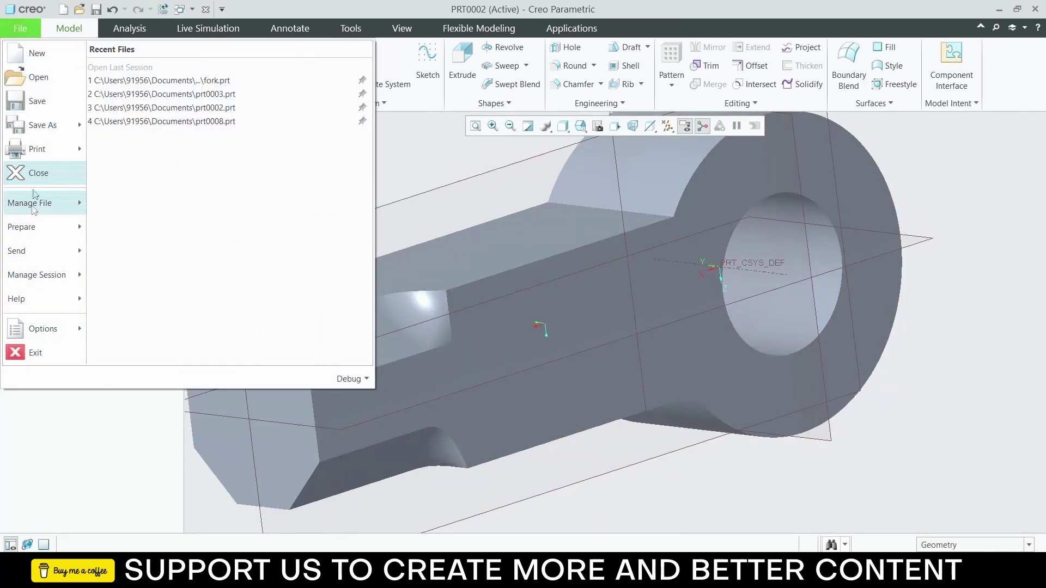
mouse_move(39, 210)
click(136, 74)
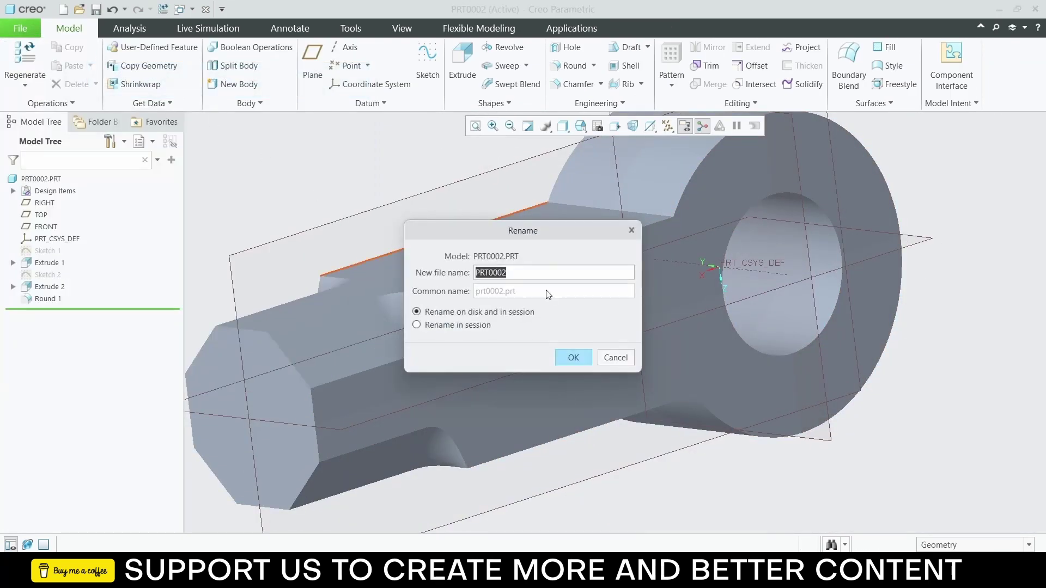
text(eye)
key(Return)
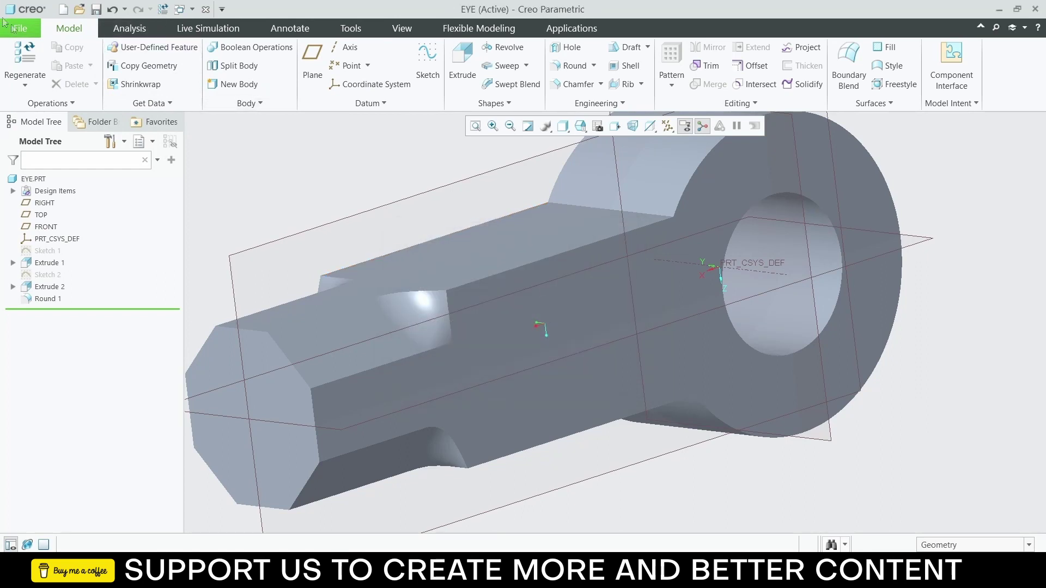
Step: Save EYE.PRT in the knuckleJoint folder and return the model to its default orientation
click(21, 28)
click(37, 102)
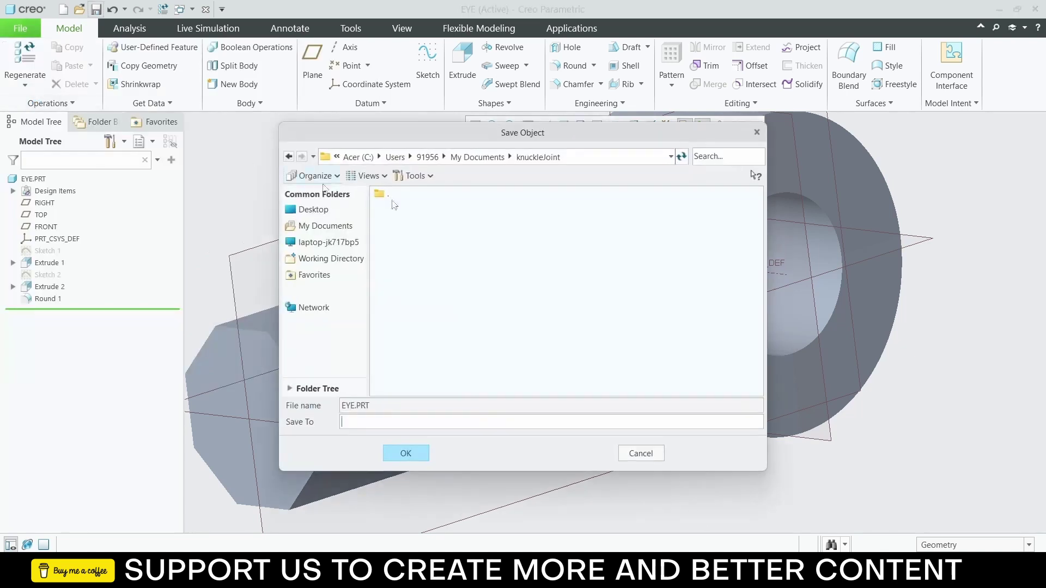
click(406, 453)
key(ctrl+d)
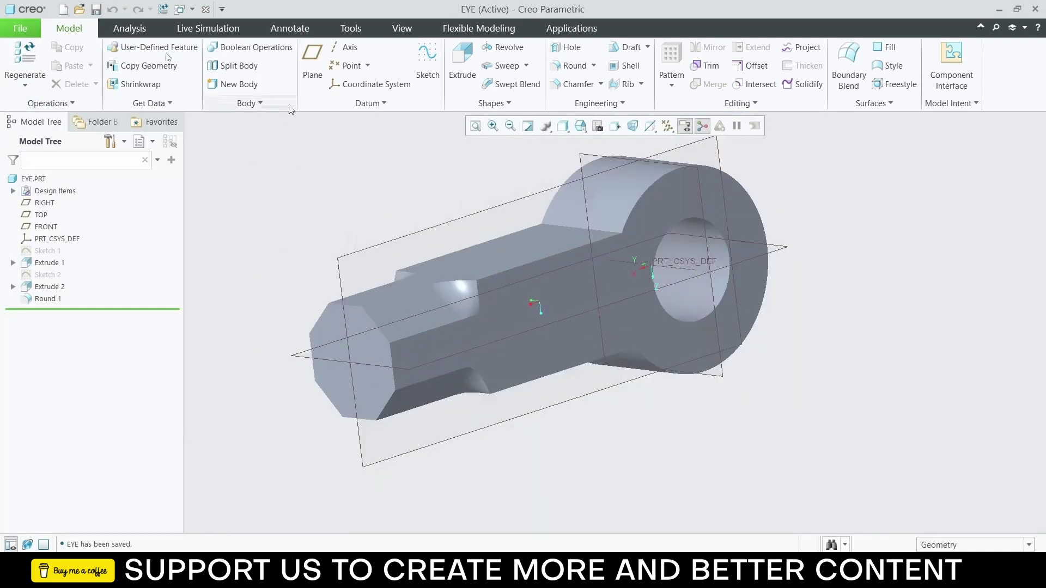
Step: Create a new solid part with the default template and start a sketch on the TOP plane
click(21, 28)
click(34, 52)
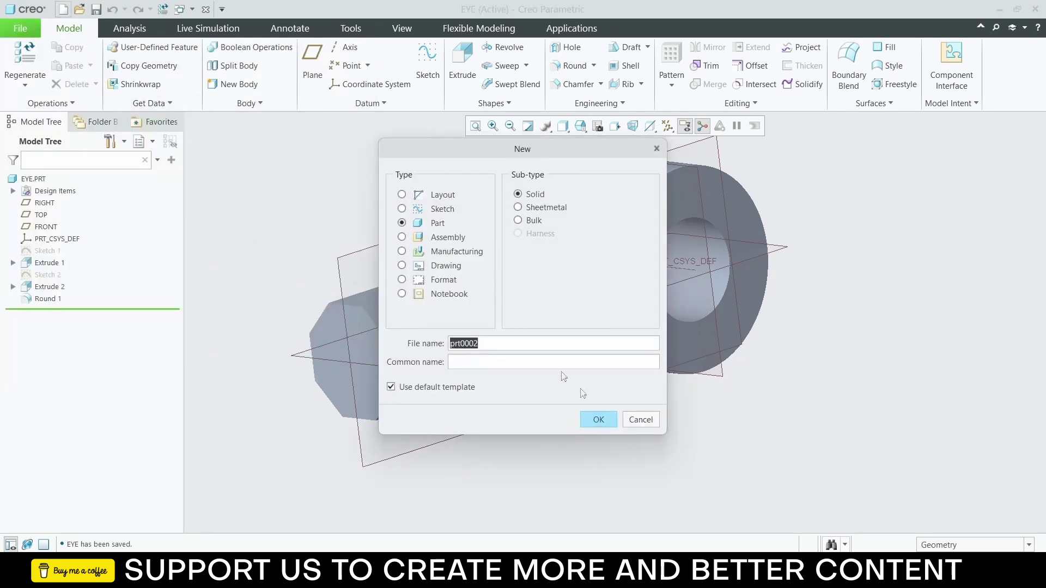
click(598, 420)
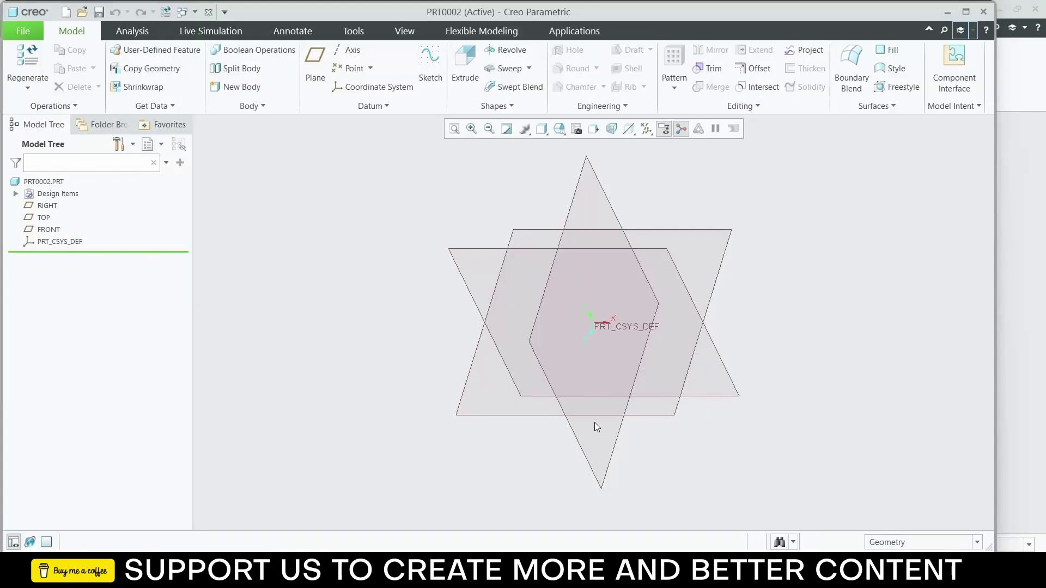
click(726, 245)
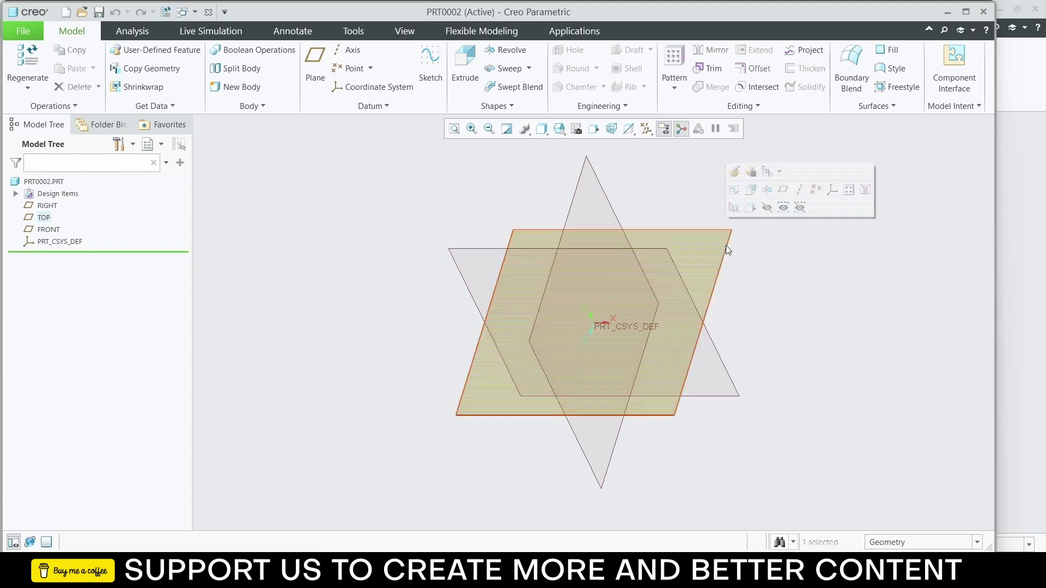
click(750, 207)
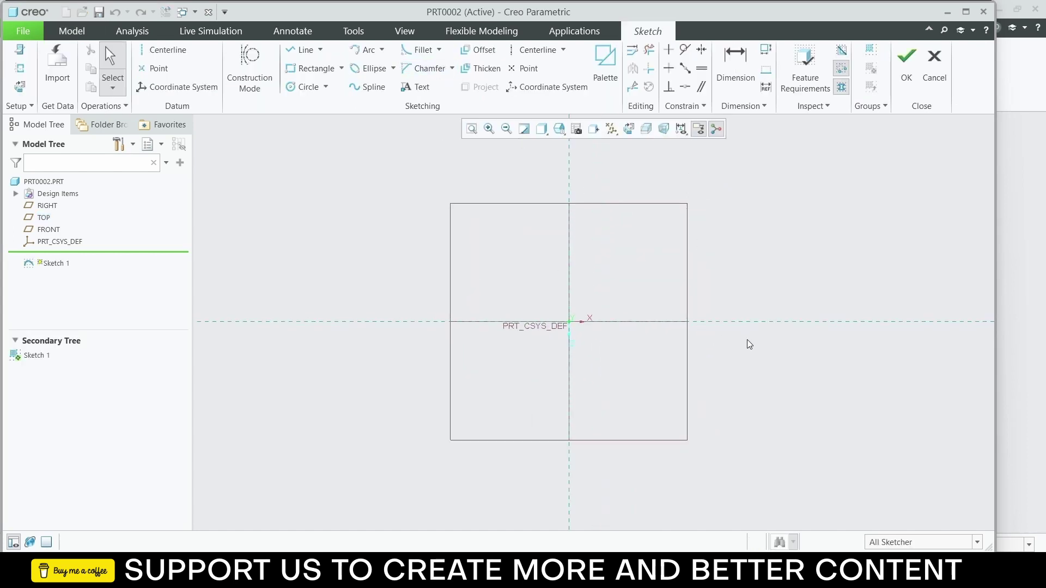
Step: Sketch two adjoining rectangles along the horizontal reference from the origin, about 68 by 139 and about 431 by 82
click(291, 68)
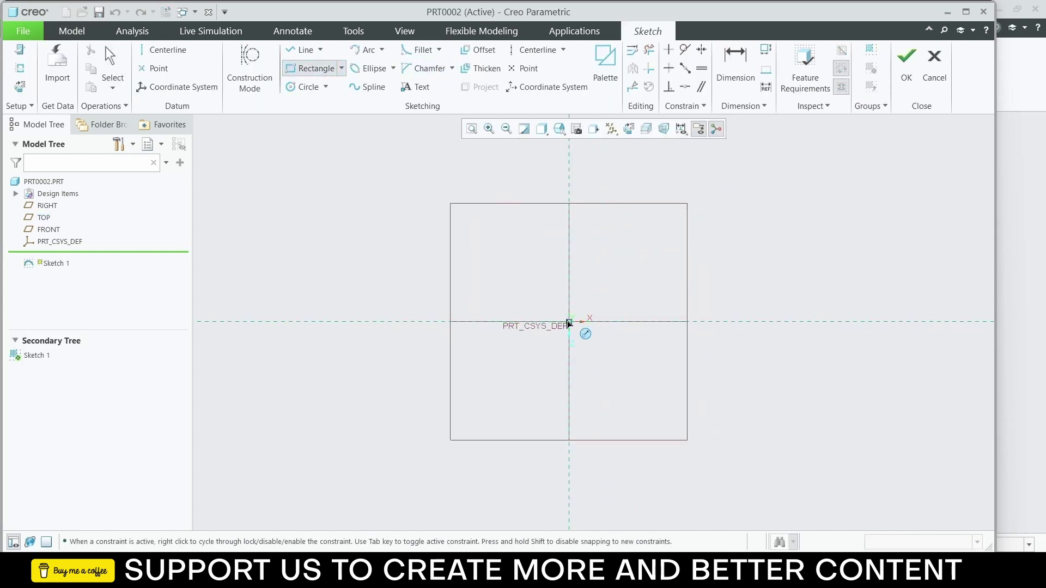
click(568, 322)
click(601, 257)
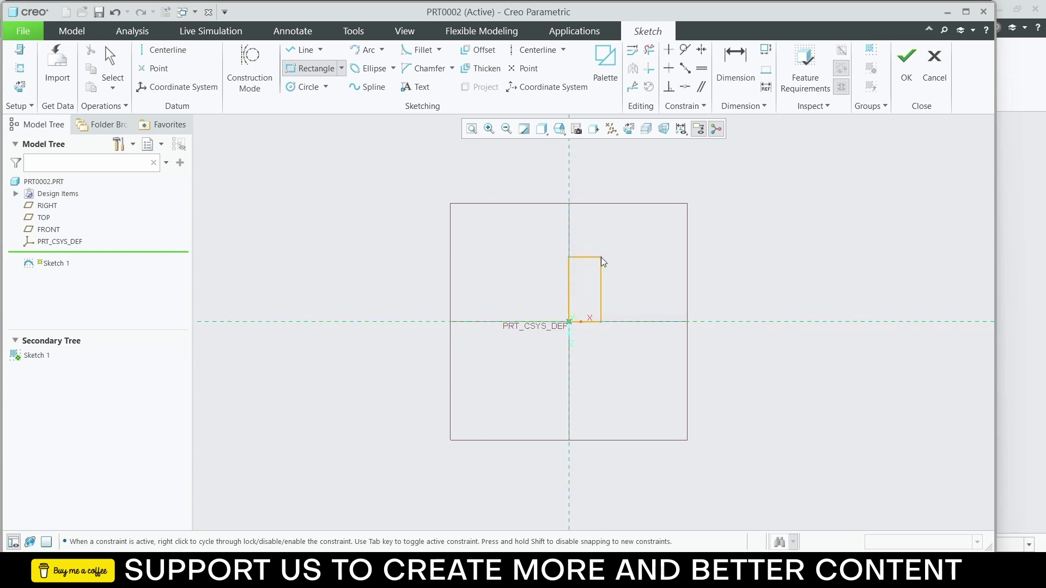
click(601, 322)
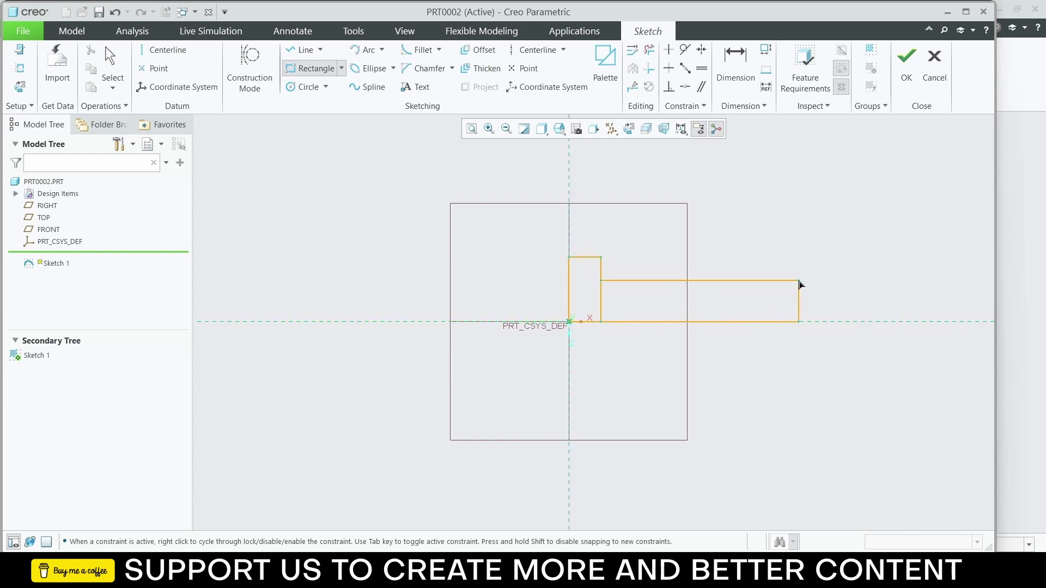
click(815, 281)
middle_click(820, 281)
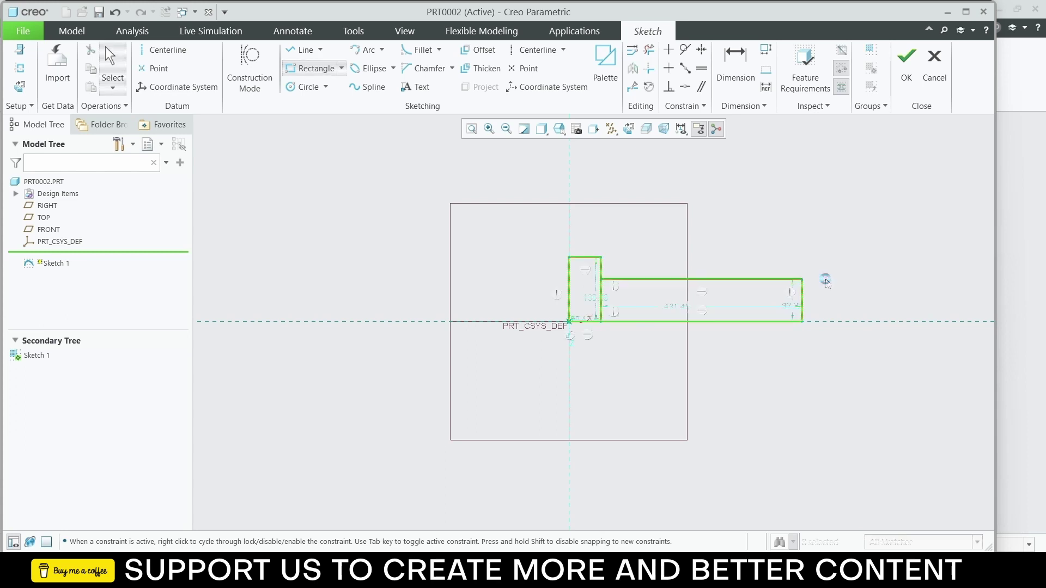
Step: Set the first rectangle's height to 38/2 and its width to 12
scroll(806, 292, up, 3)
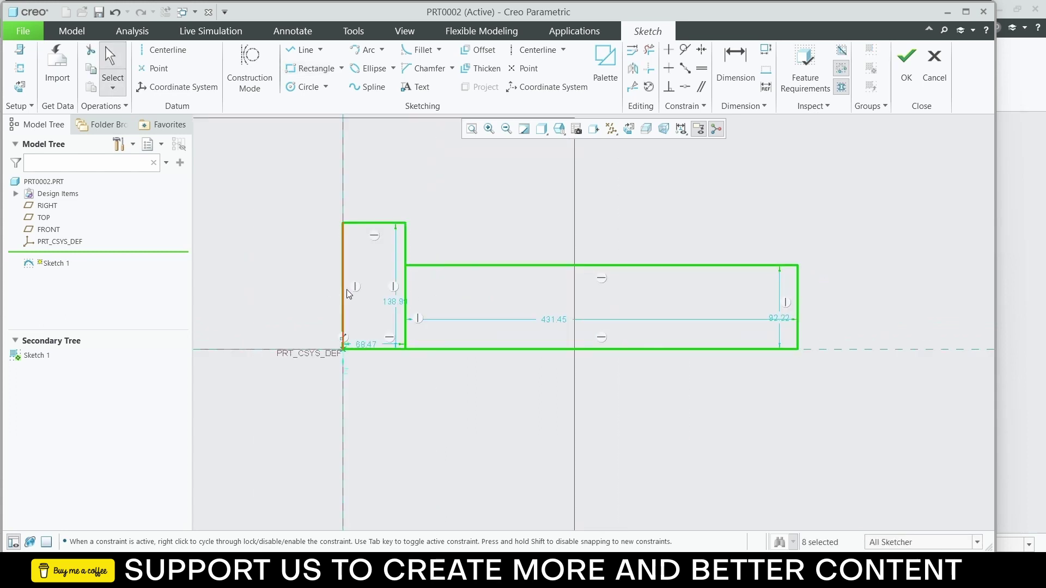
scroll(348, 308, up, 1)
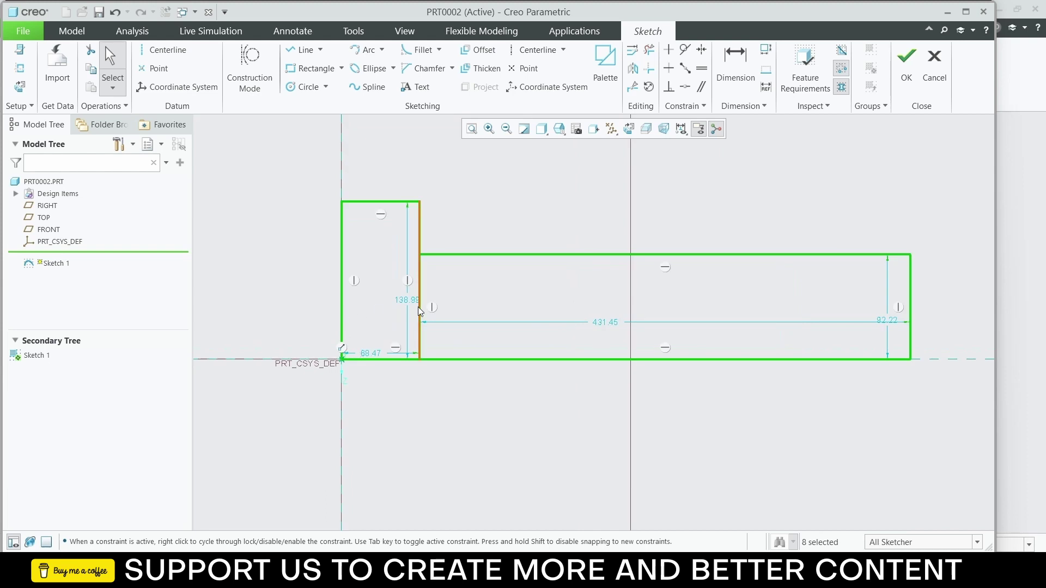
drag(408, 301, 268, 289)
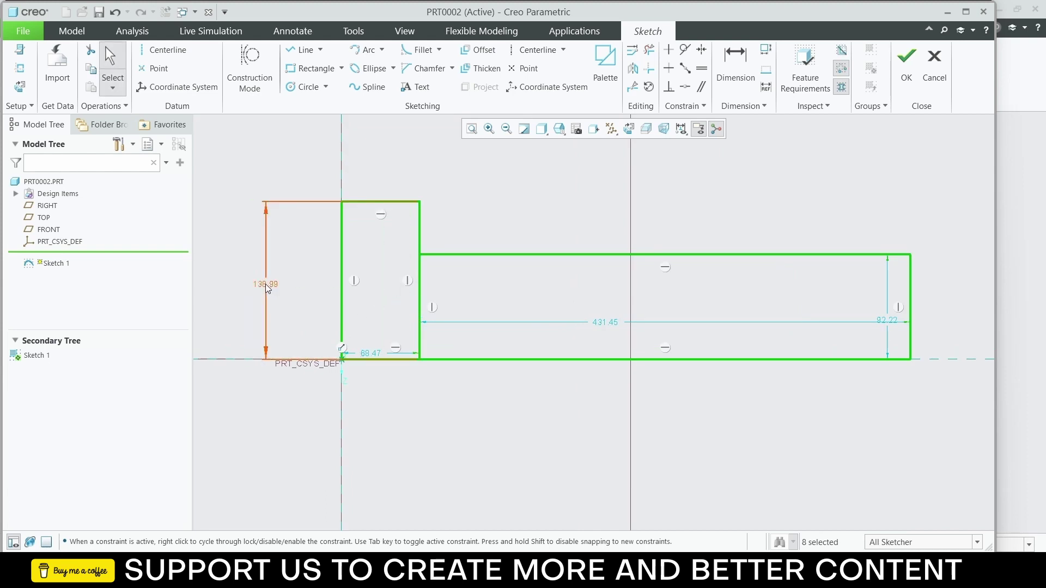
double_click(266, 286)
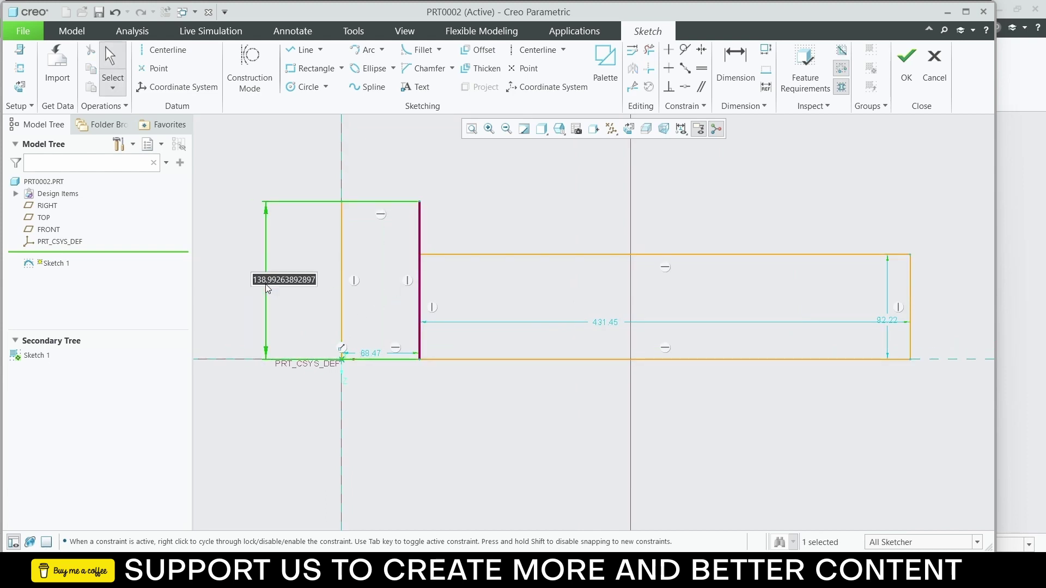
text(38/2)
key(Return)
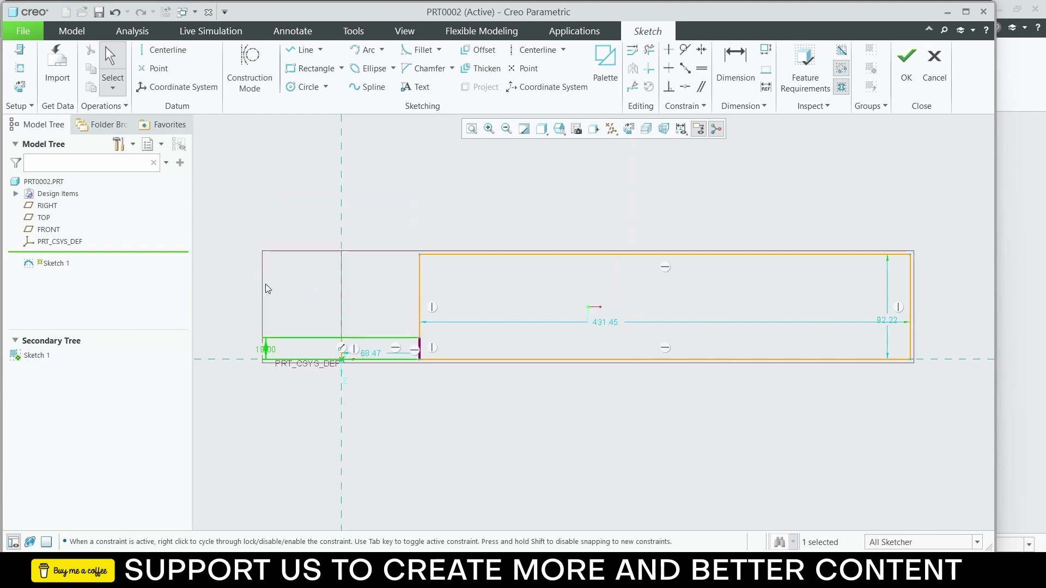
double_click(377, 354)
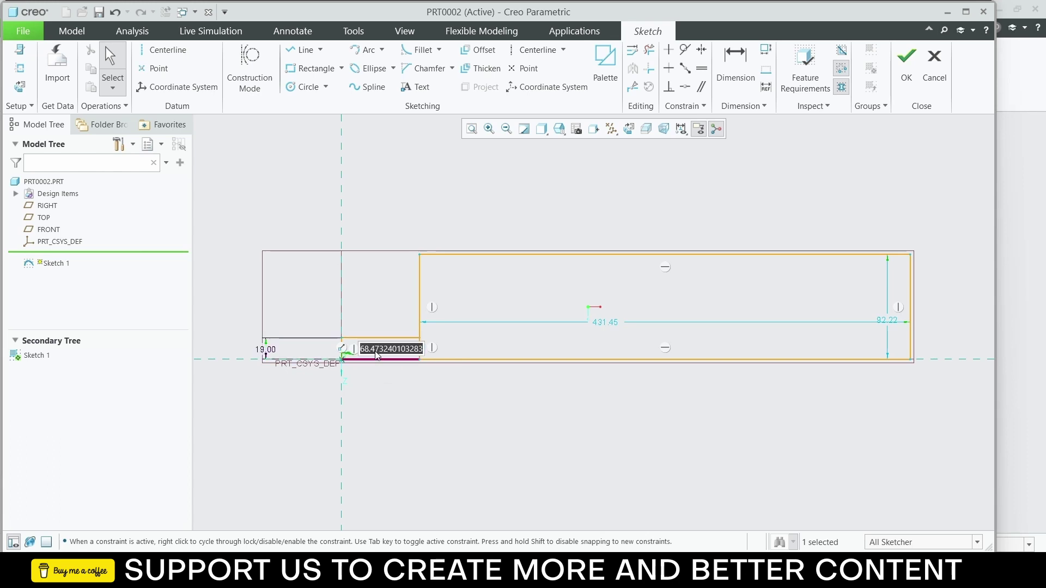
text(12)
key(Return)
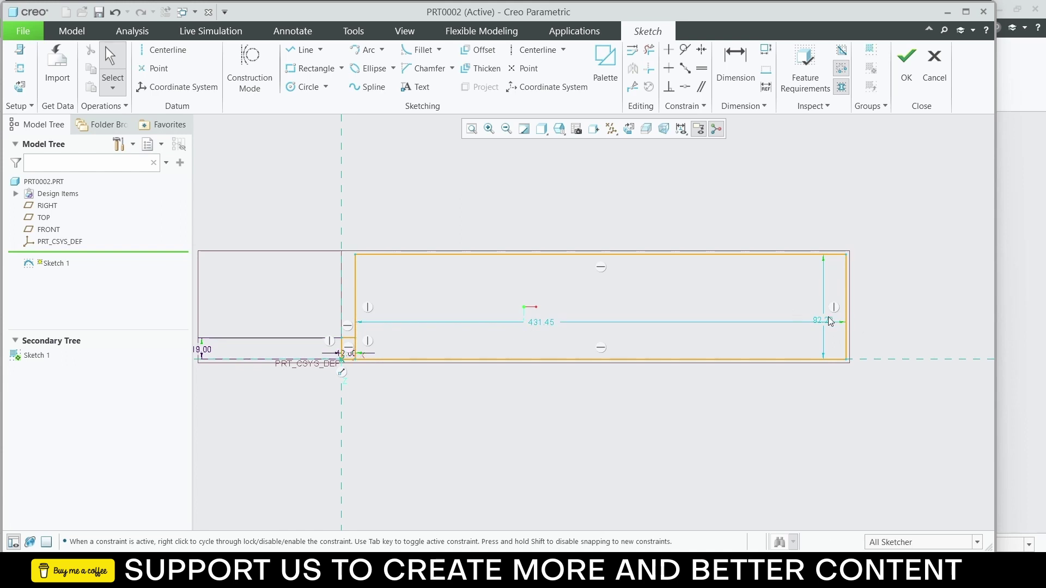
Step: Set the long rectangle's height to 25/2 and its length to 90
drag(828, 320, 825, 308)
double_click(824, 304)
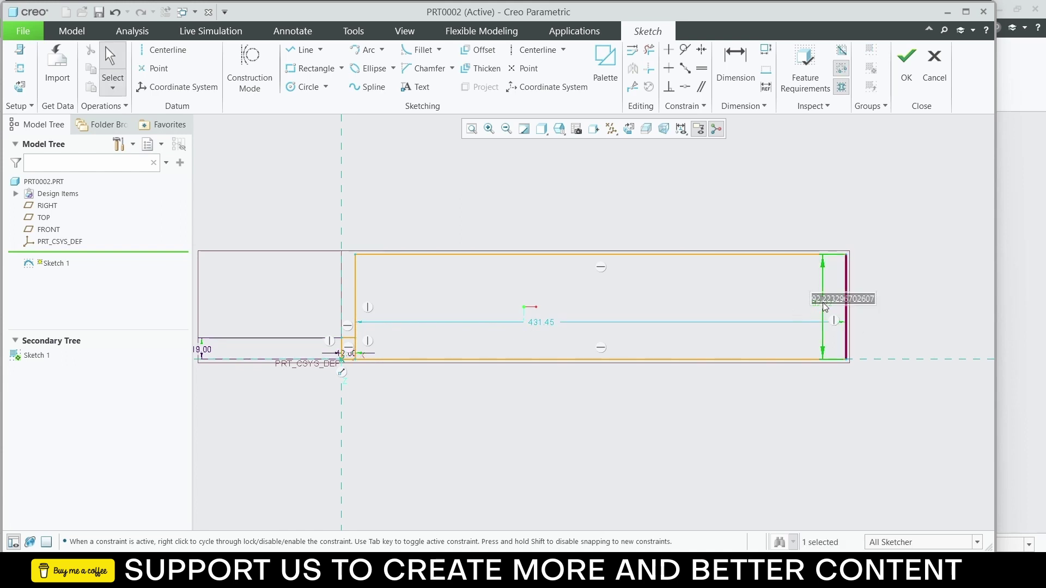
text(25/2)
key(Return)
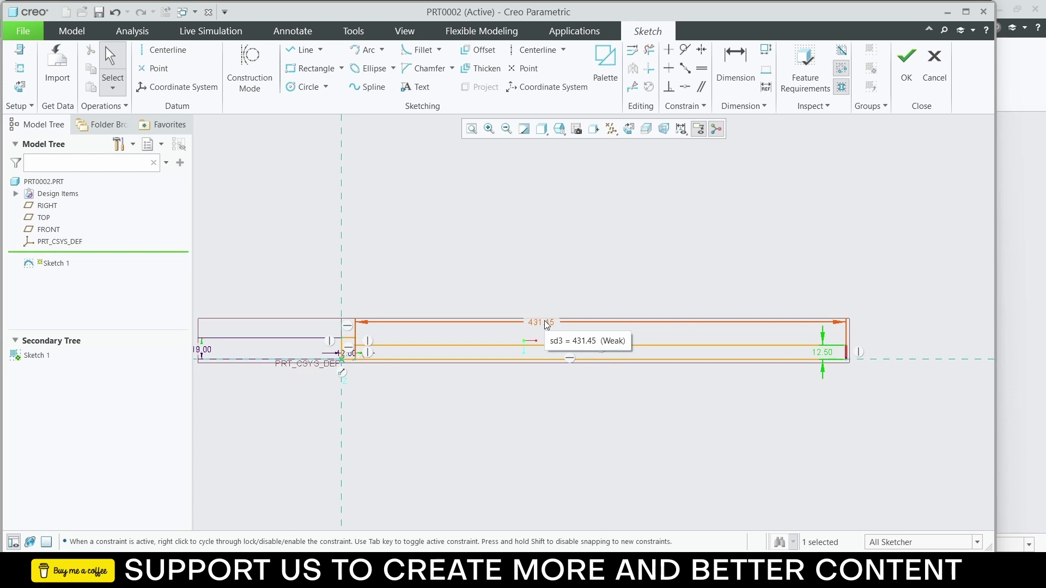
double_click(544, 321)
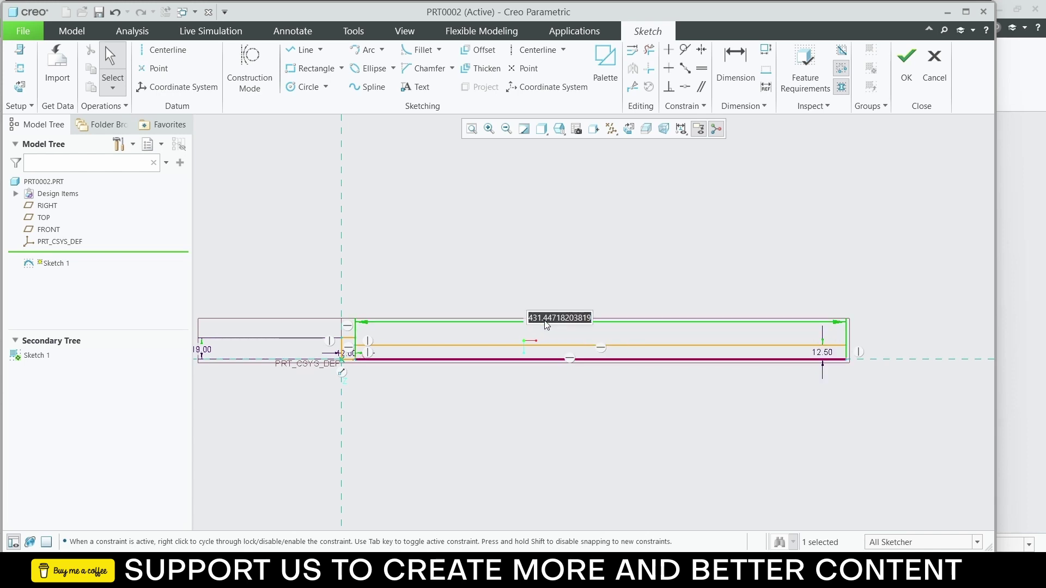
text(90)
key(Return)
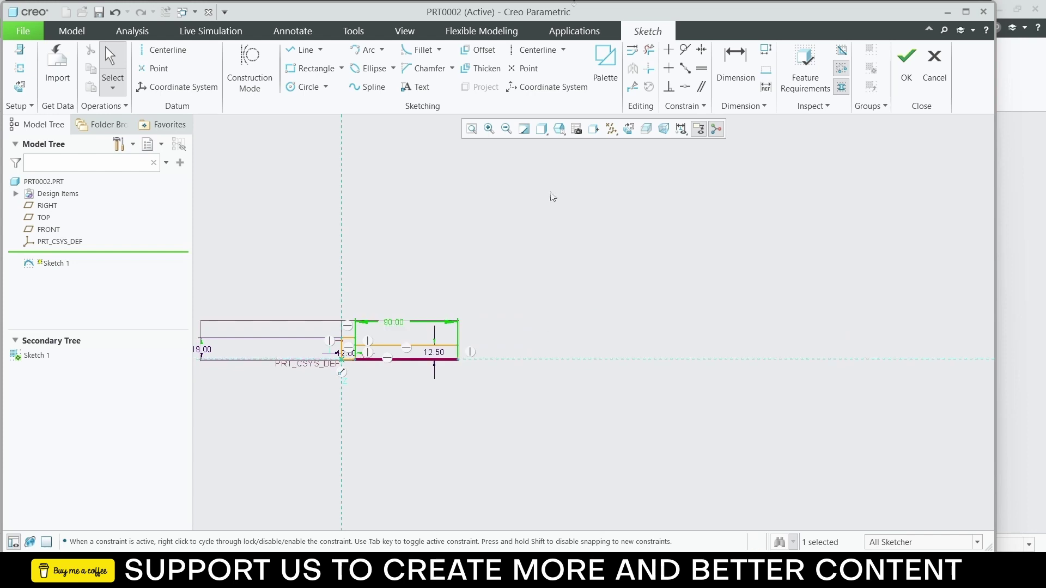
Step: Trim away the shared vertical segment between the two rectangles and finish the sketch
scroll(377, 362, up, 6)
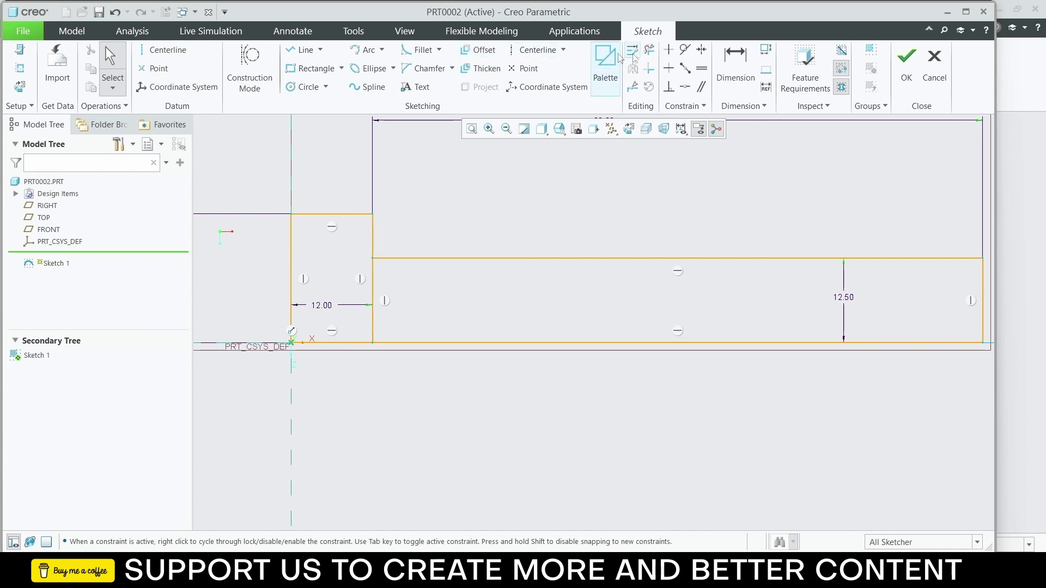
click(650, 51)
mouse_move(370, 277)
mouse_down()
mouse_move(424, 301)
mouse_move(395, 298)
mouse_move(412, 306)
mouse_up()
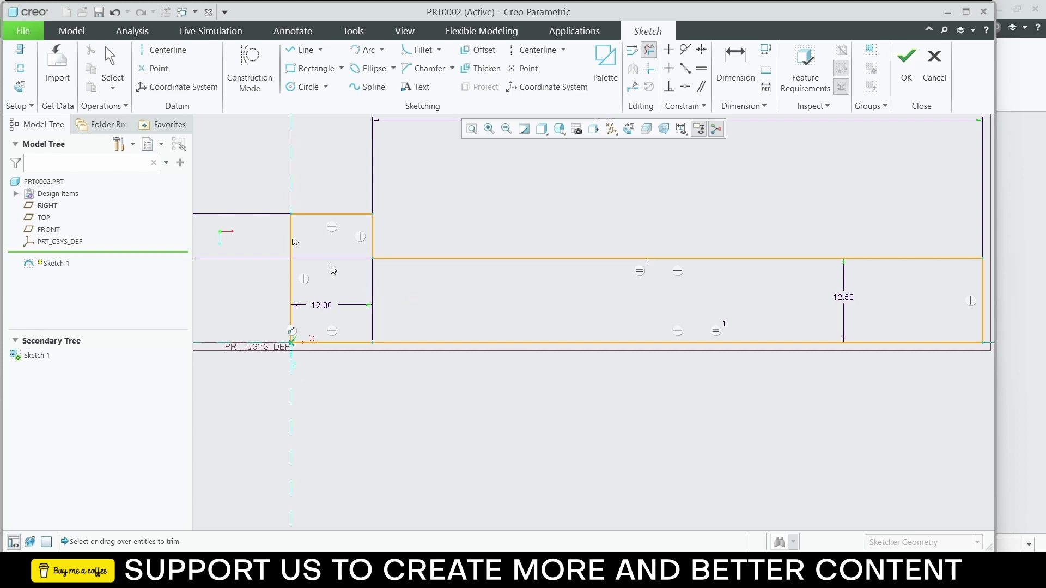
click(907, 62)
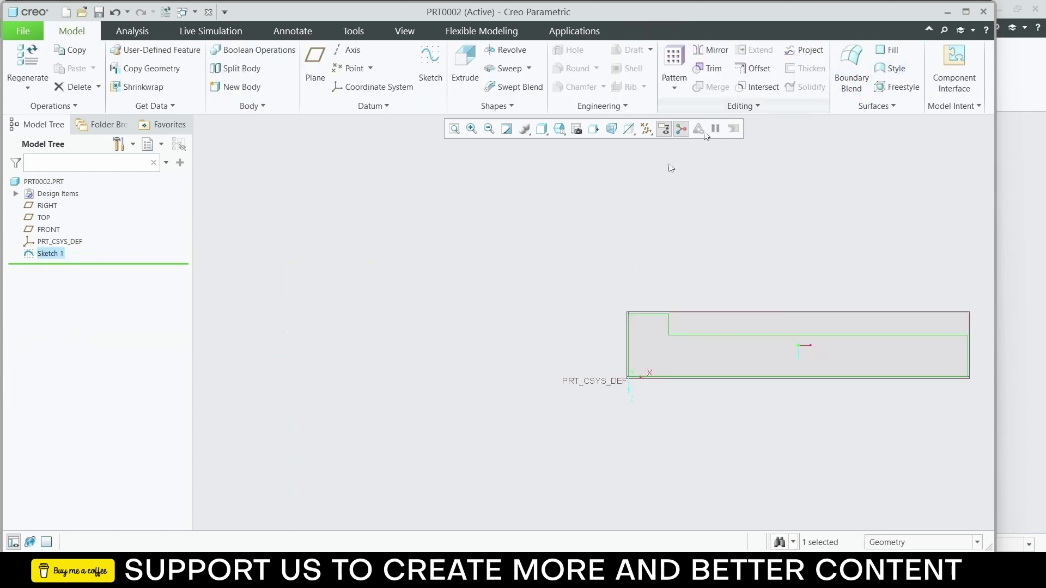
Step: Try to revolve the stepped profile 360° as a solid about an axis of the part coordinate system
click(506, 50)
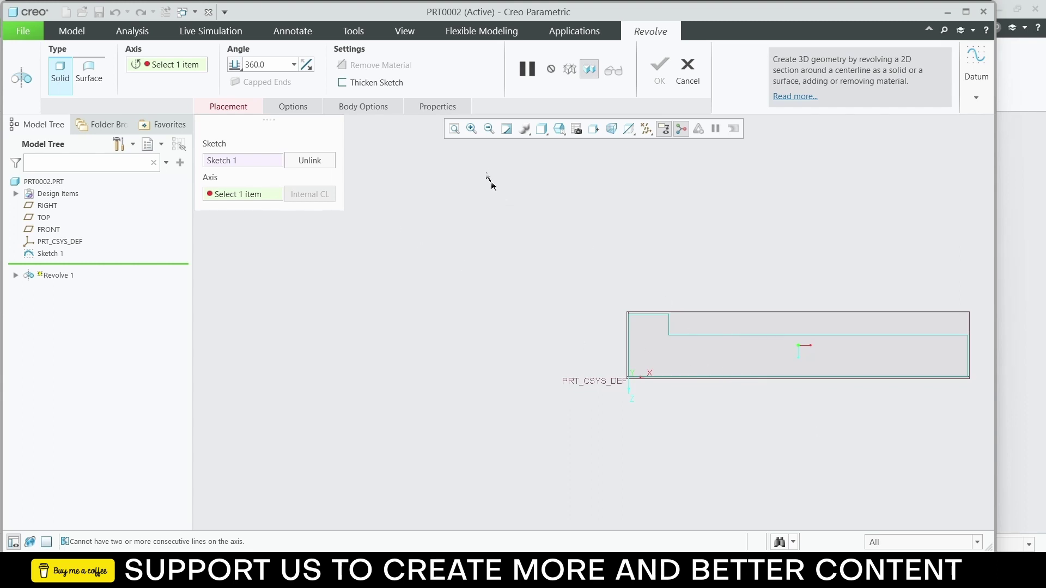
click(686, 68)
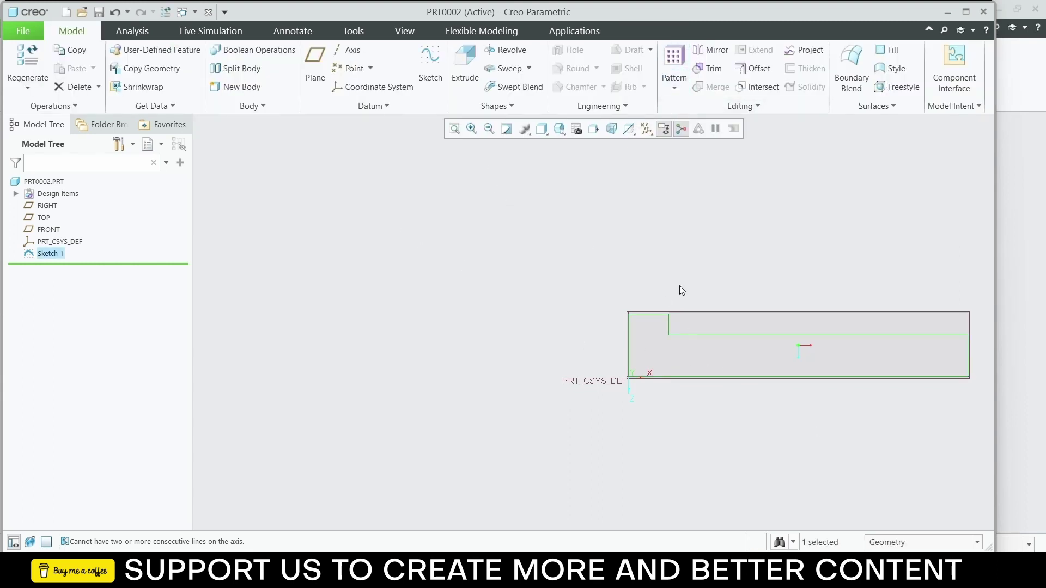
click(504, 49)
scroll(642, 384, up, 4)
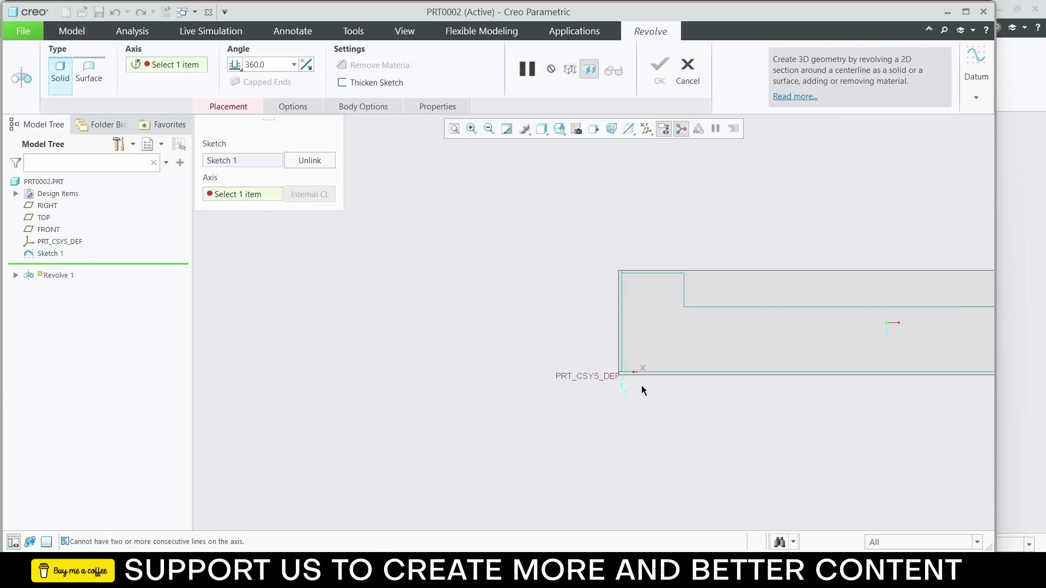
scroll(635, 369, up, 3)
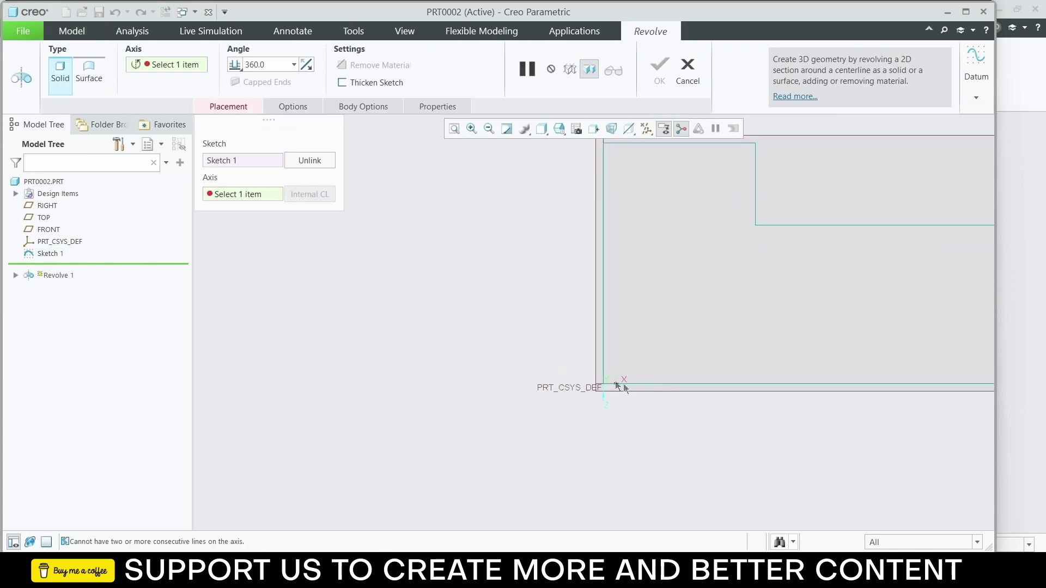
mouse_move(609, 385)
middle_down()
mouse_move(610, 395)
mouse_move(621, 388)
mouse_move(610, 369)
mouse_move(620, 370)
middle_up()
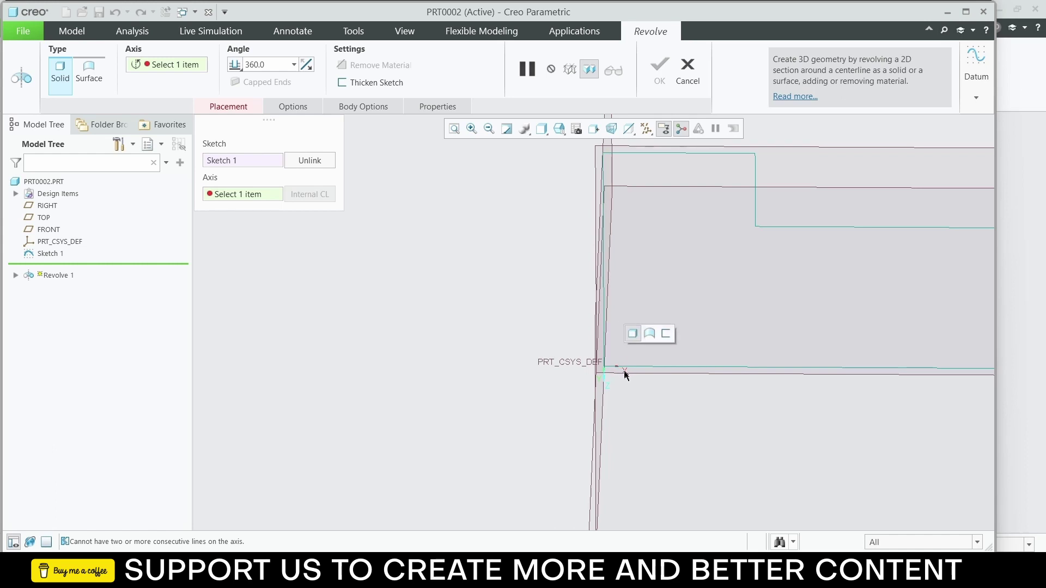
click(174, 65)
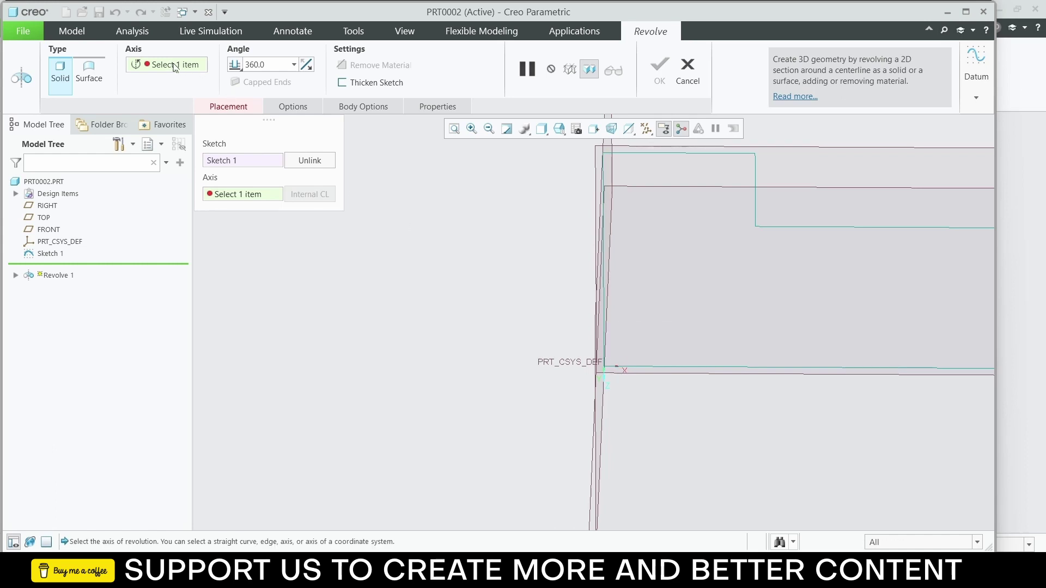
click(180, 67)
click(649, 386)
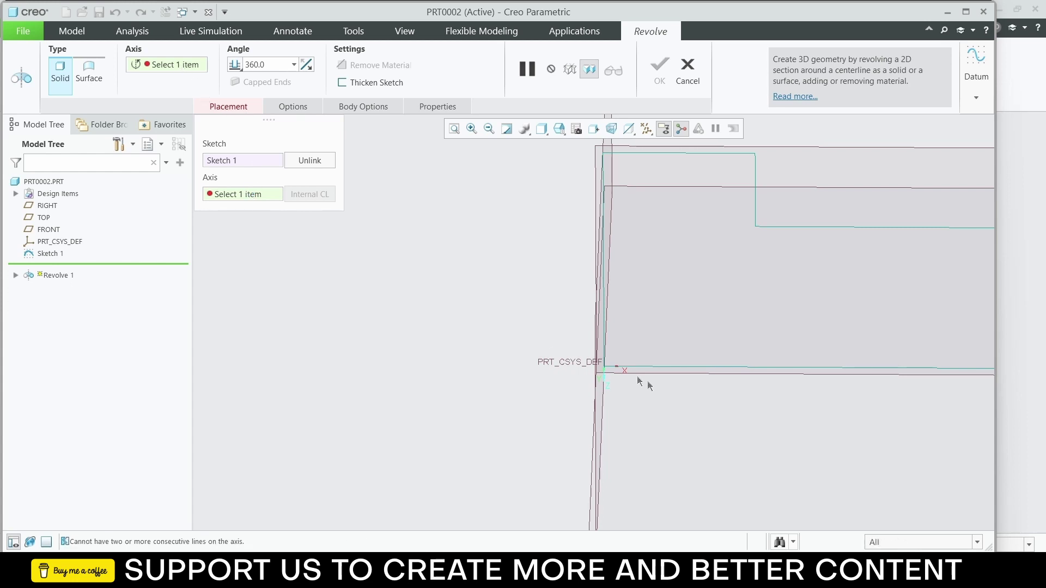
middle_drag(609, 382, 584, 369)
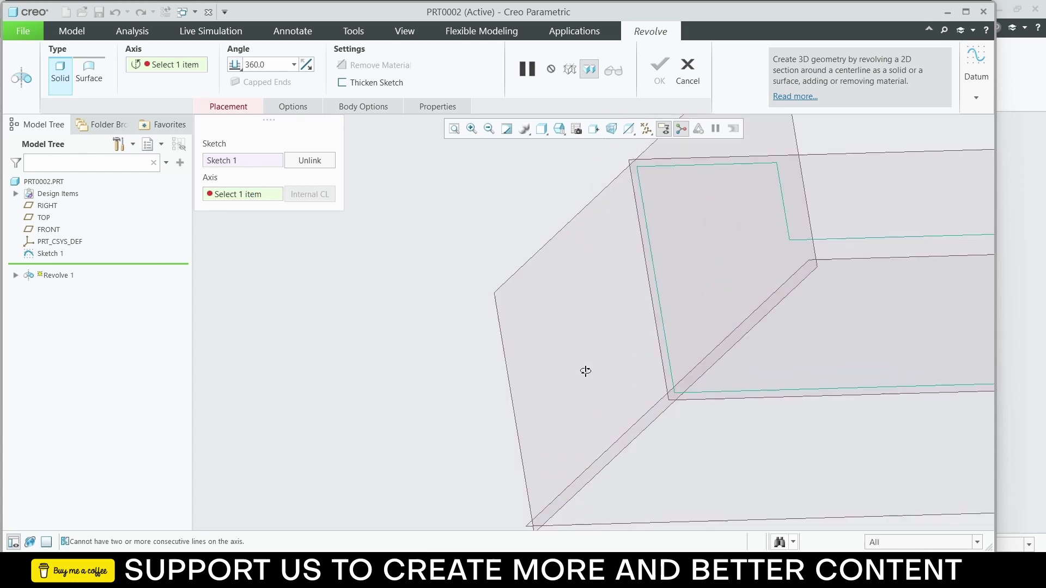
click(682, 397)
click(676, 412)
scroll(676, 414, down, 5)
middle_drag(691, 408, 709, 397)
Step: Remove the revolve's coordinate-system axis reference, try another axis reference, and cancel the revolve
right_click(250, 194)
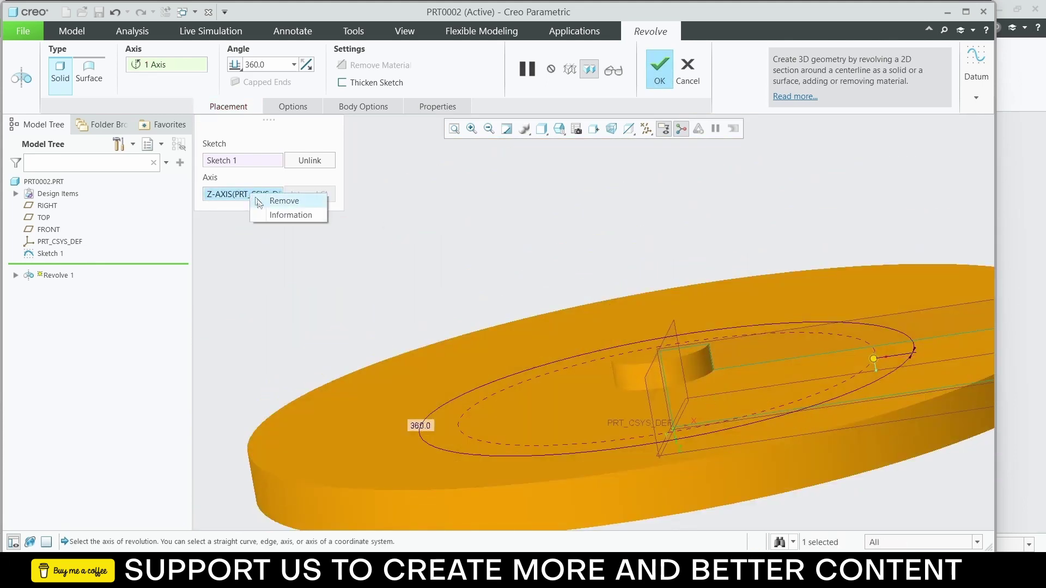
click(263, 202)
scroll(630, 385, up, 6)
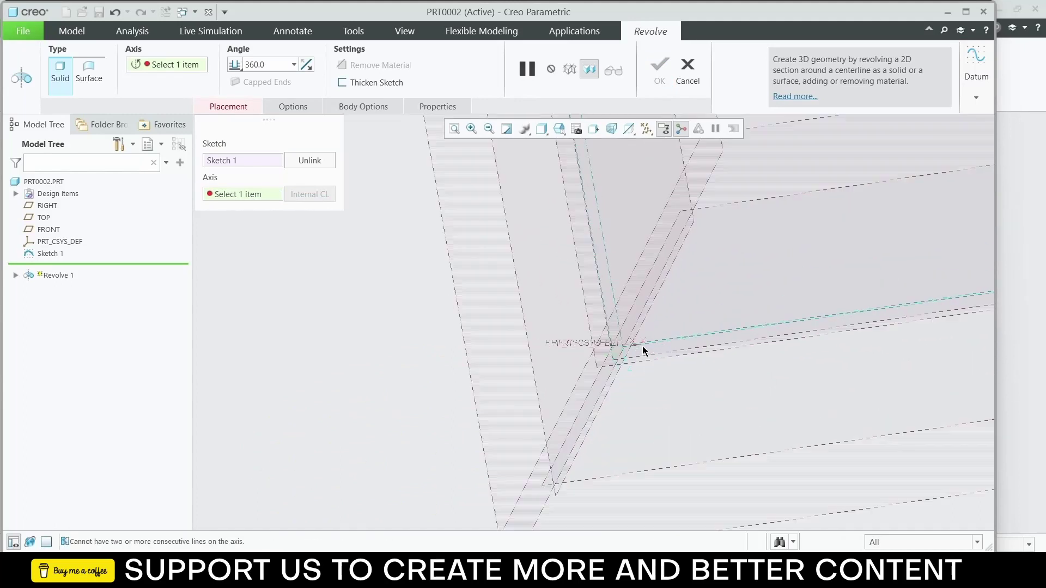
click(620, 350)
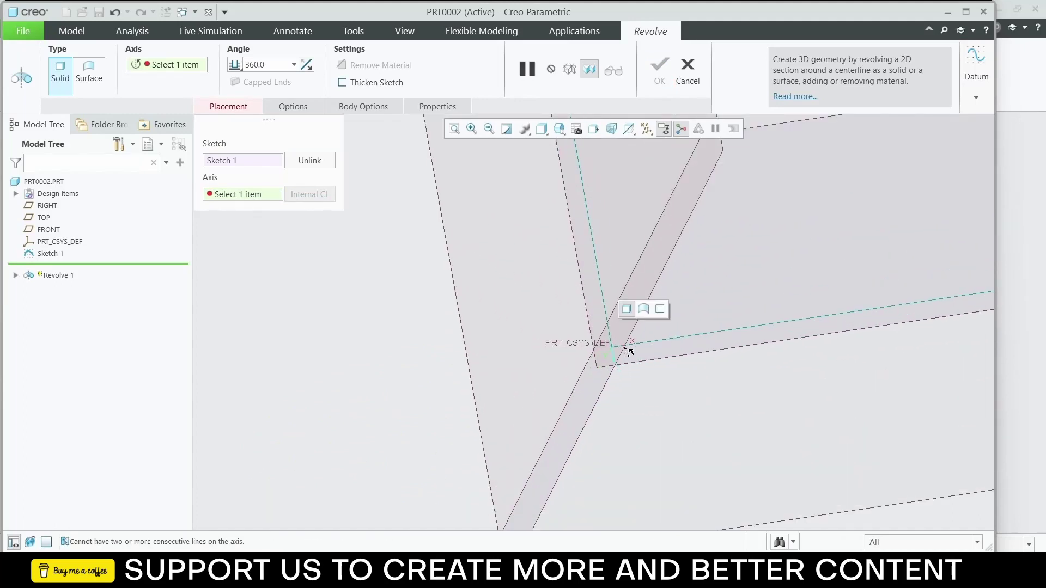
mouse_move(635, 344)
middle_down()
mouse_move(651, 374)
mouse_move(681, 338)
middle_up()
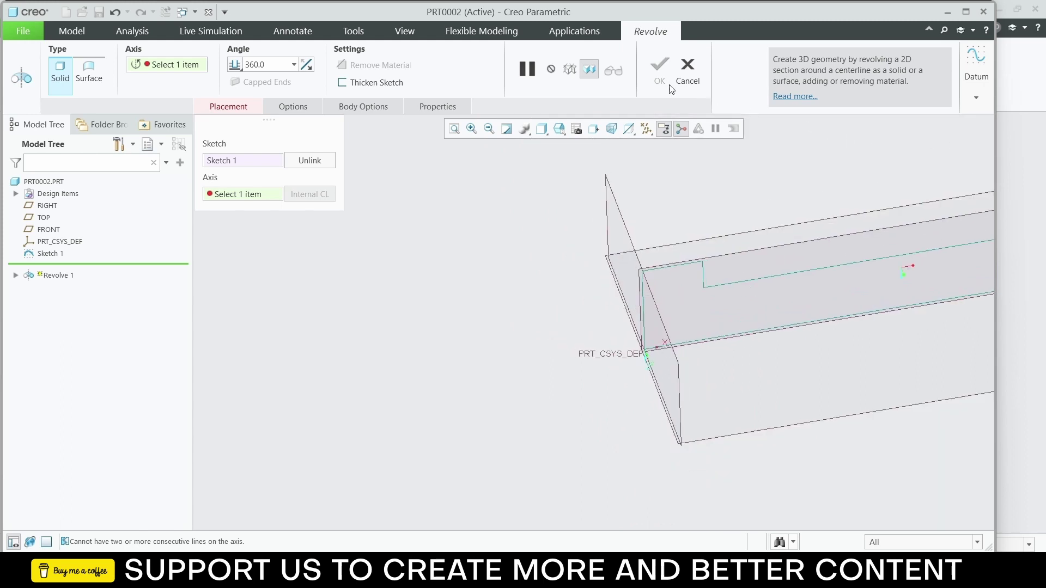
click(685, 77)
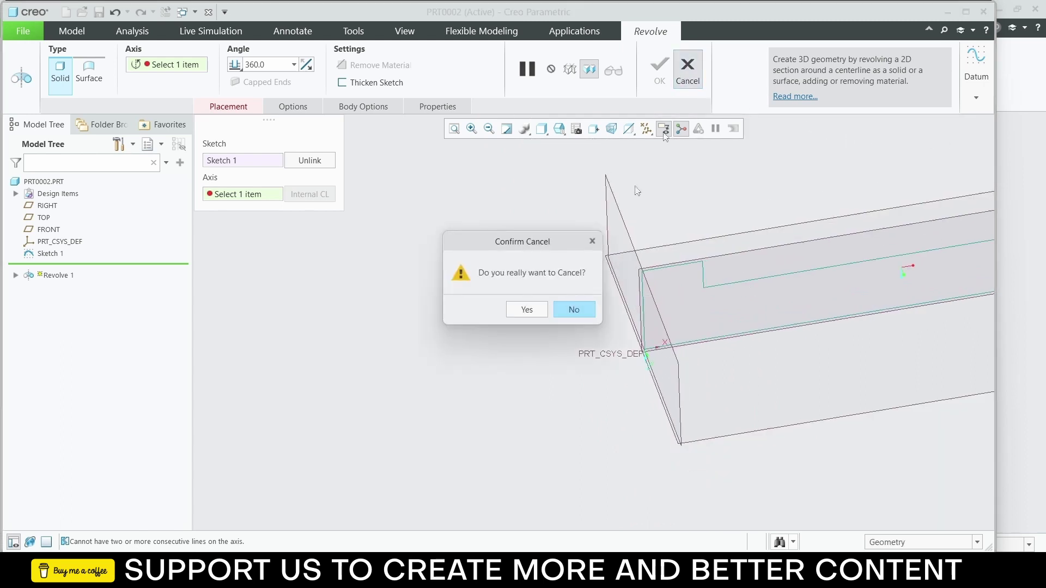
click(541, 309)
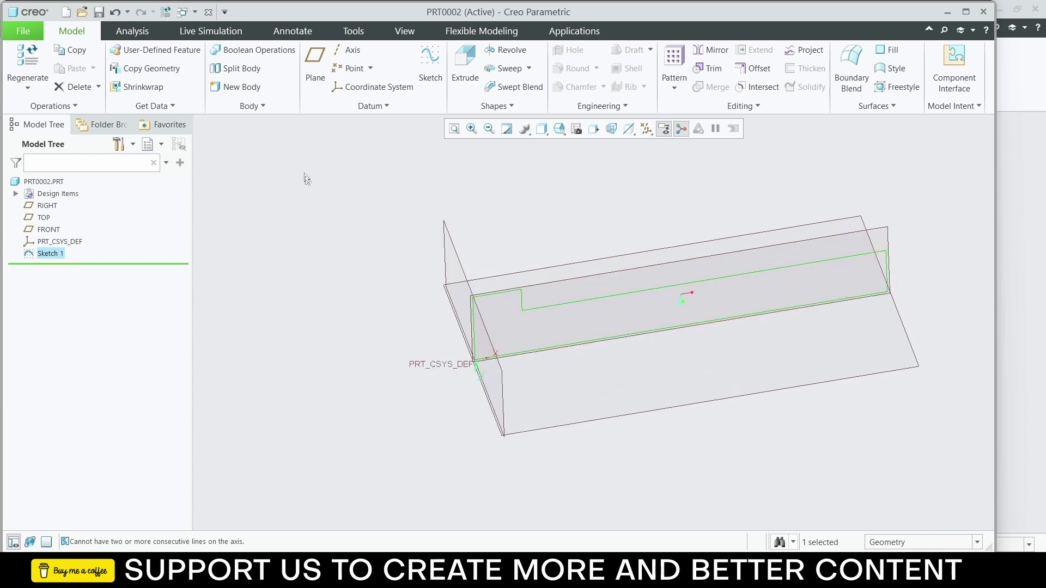
click(347, 50)
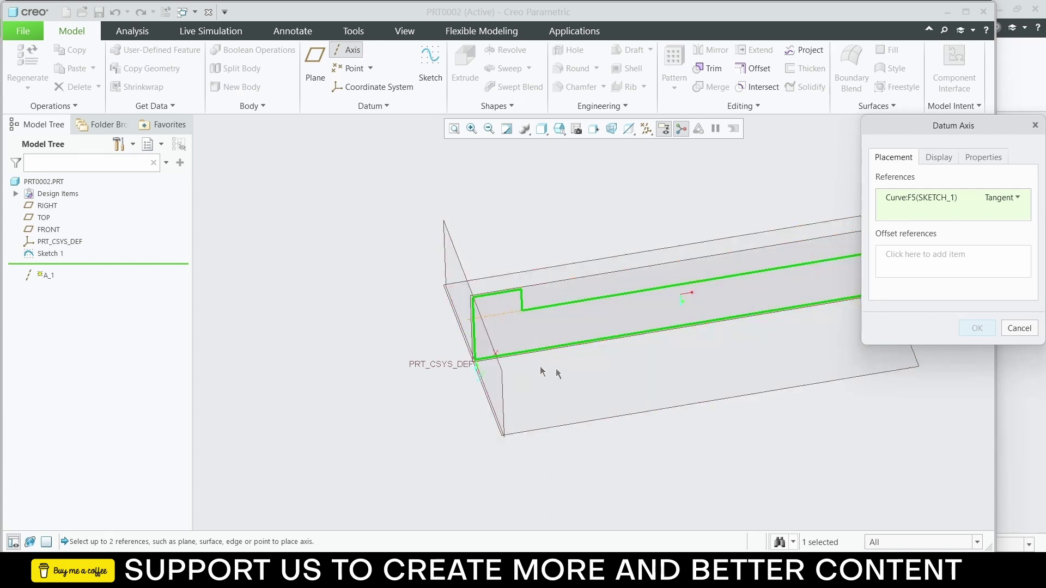
click(621, 281)
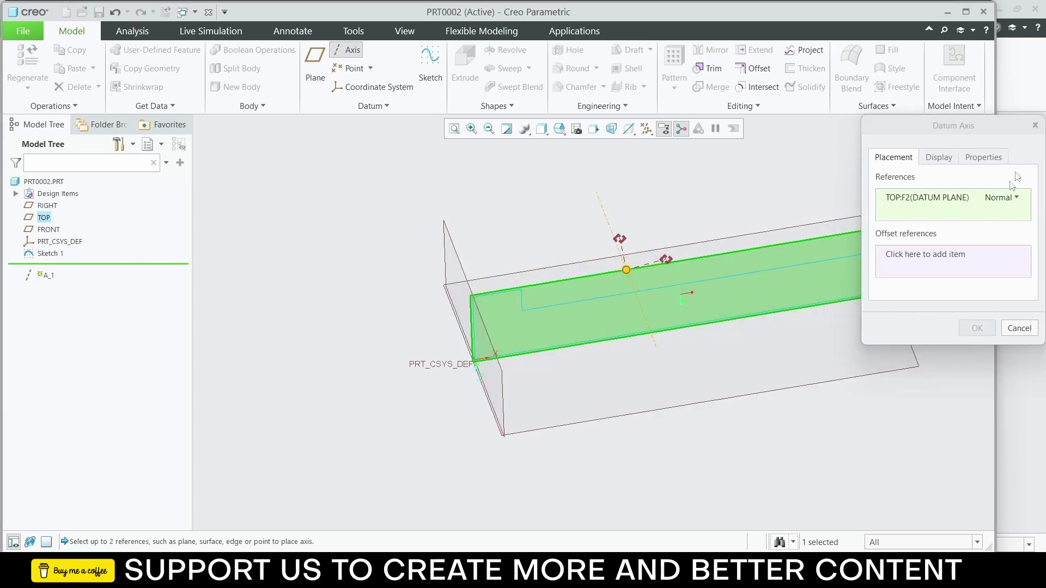
click(1036, 123)
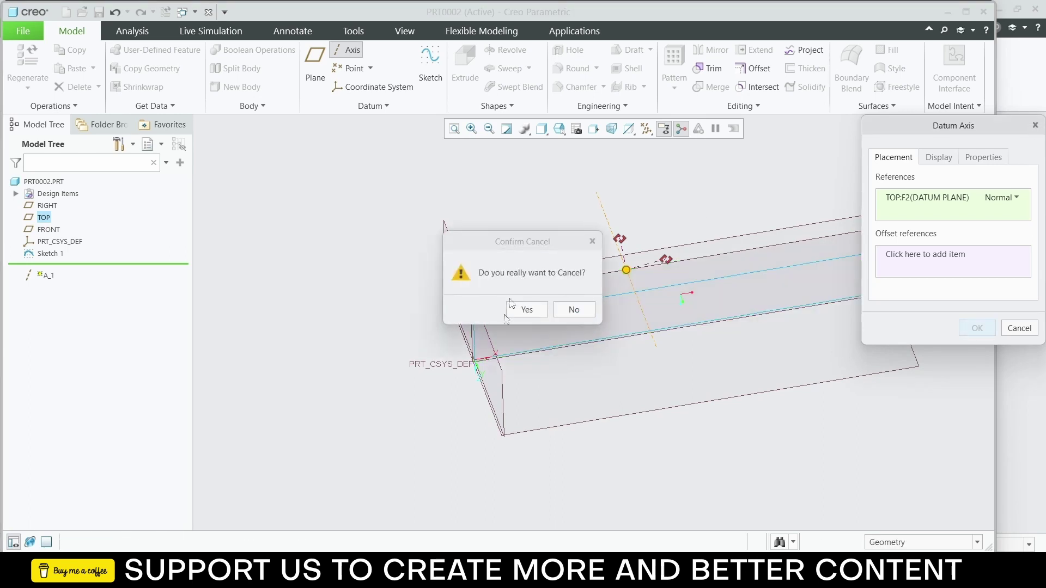
click(529, 308)
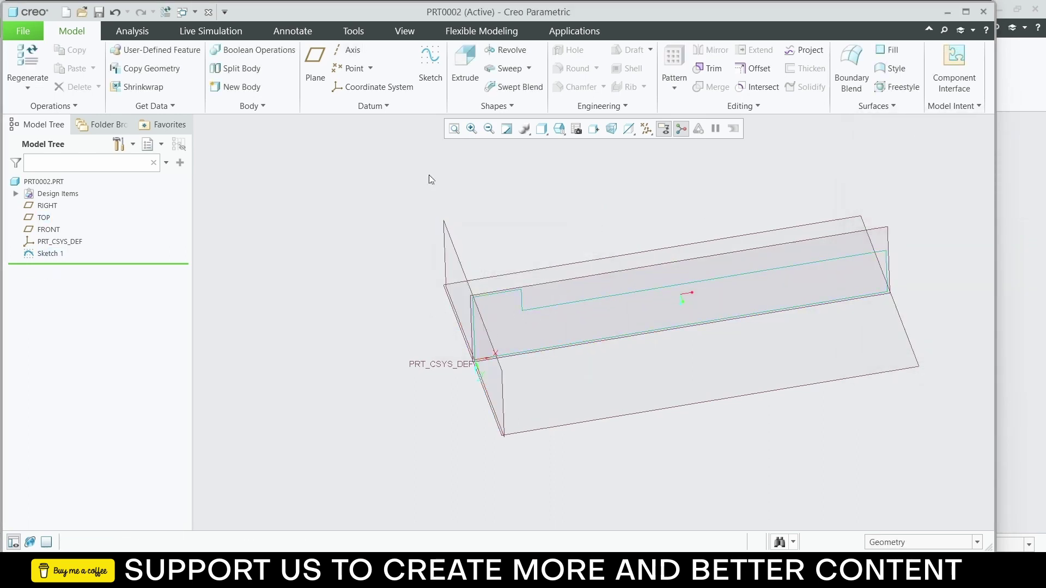
Step: Edit the stepped profile sketch, add a centerline along its long base edge, and finish the sketch
click(48, 254)
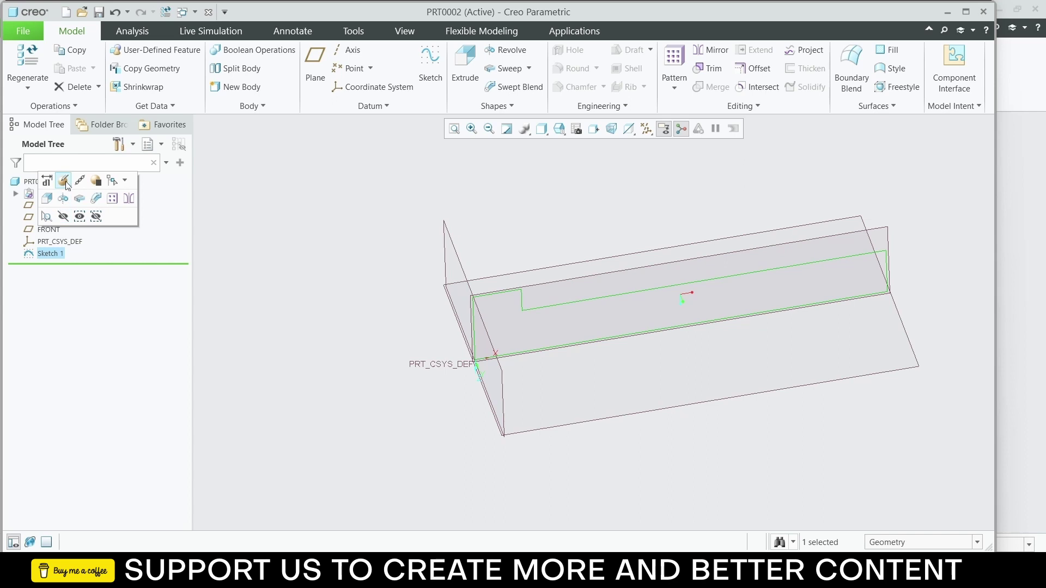
click(61, 179)
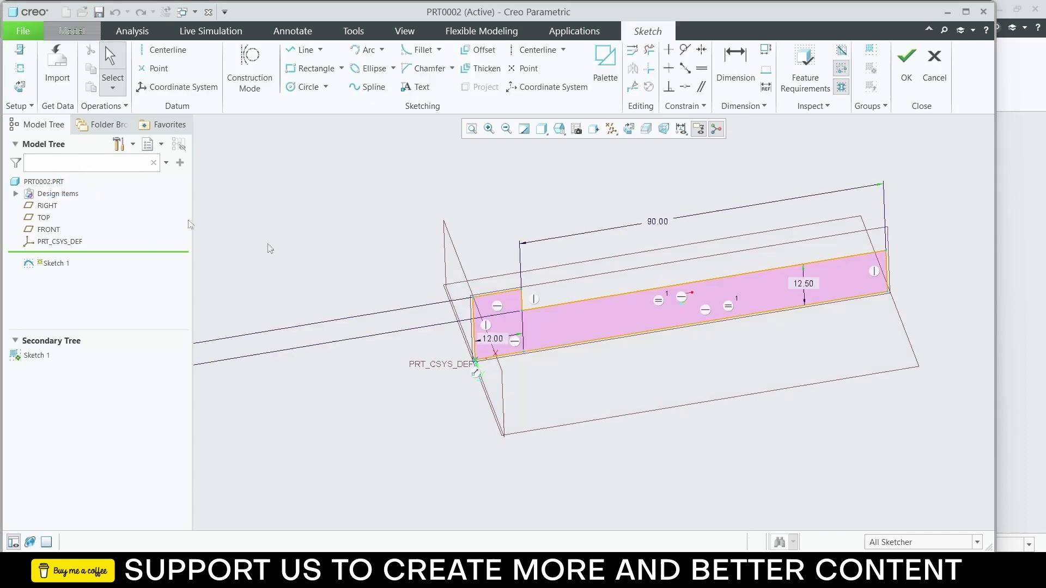
click(533, 50)
click(475, 359)
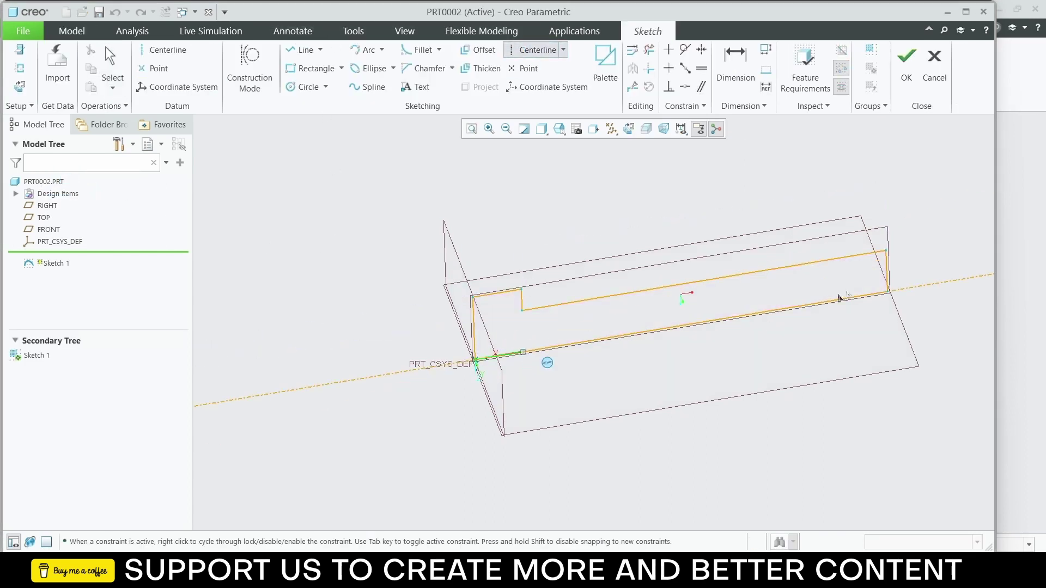
click(880, 305)
middle_click(887, 273)
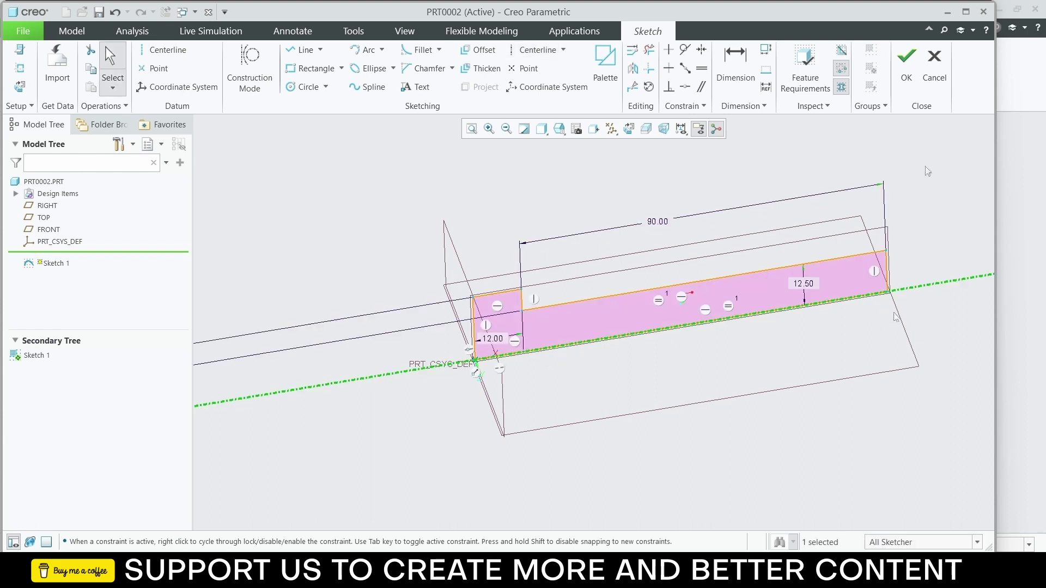
click(904, 62)
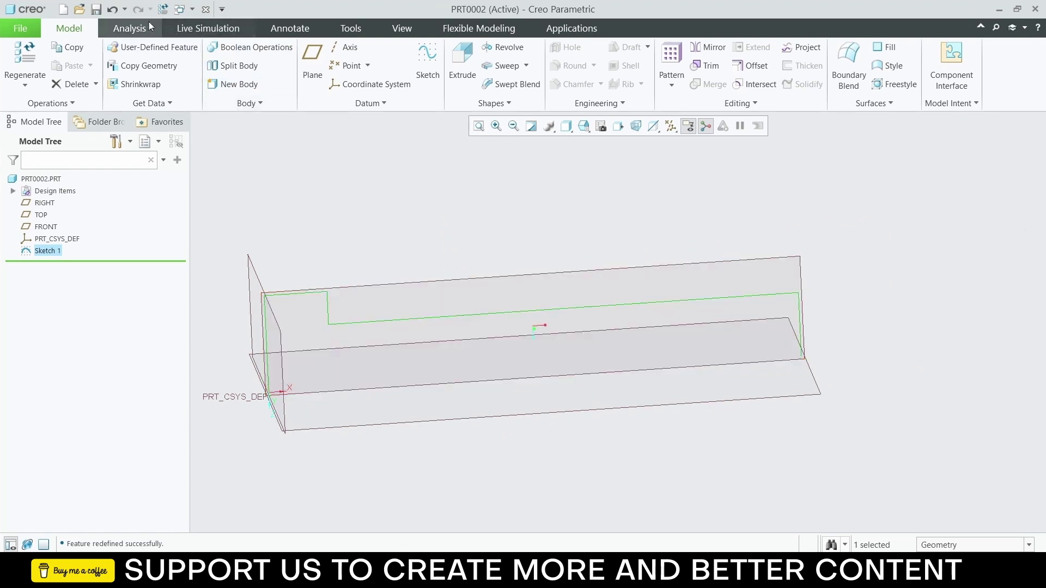
Step: Revolve the stepped profile 360° as a surface about its internal centerline
click(502, 49)
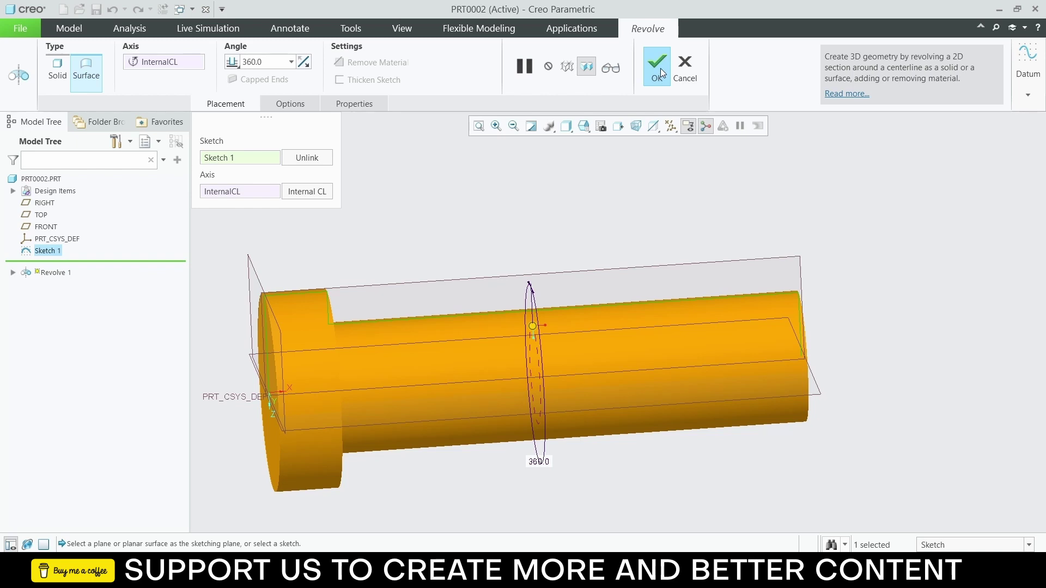
click(660, 68)
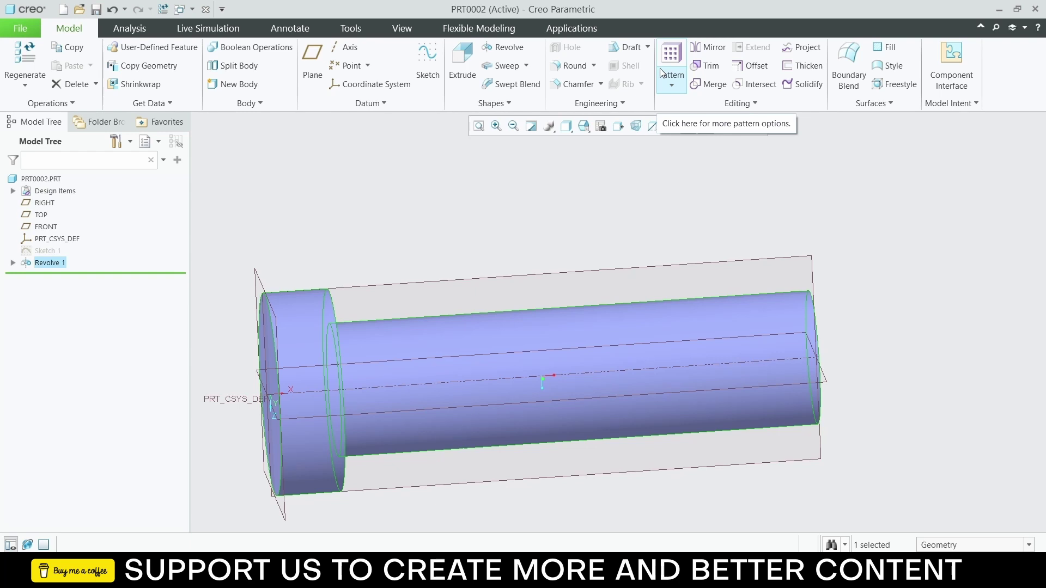
Step: Delete the circle sketch from the pin's shank
click(785, 265)
click(810, 224)
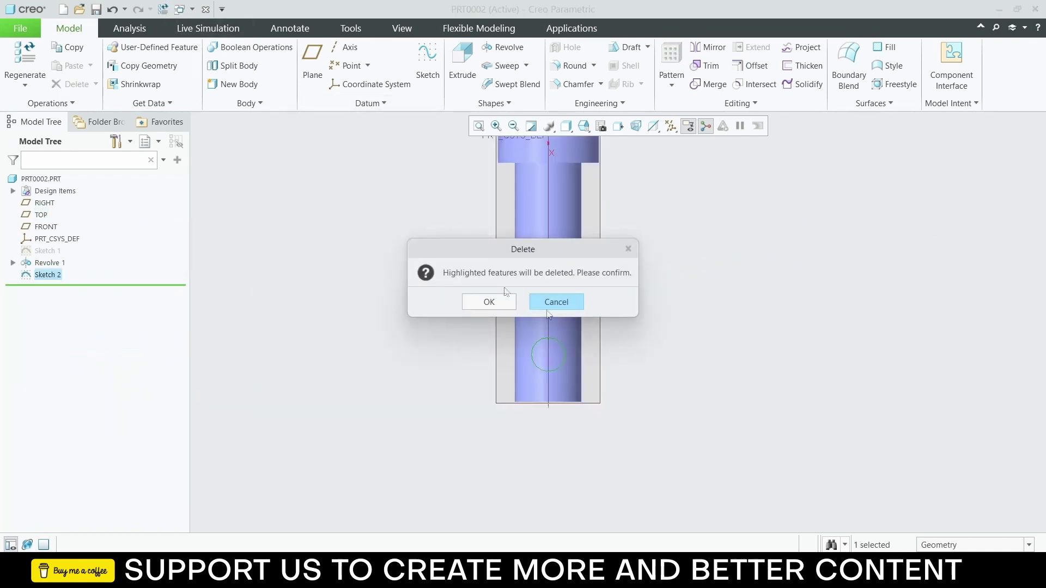
click(490, 303)
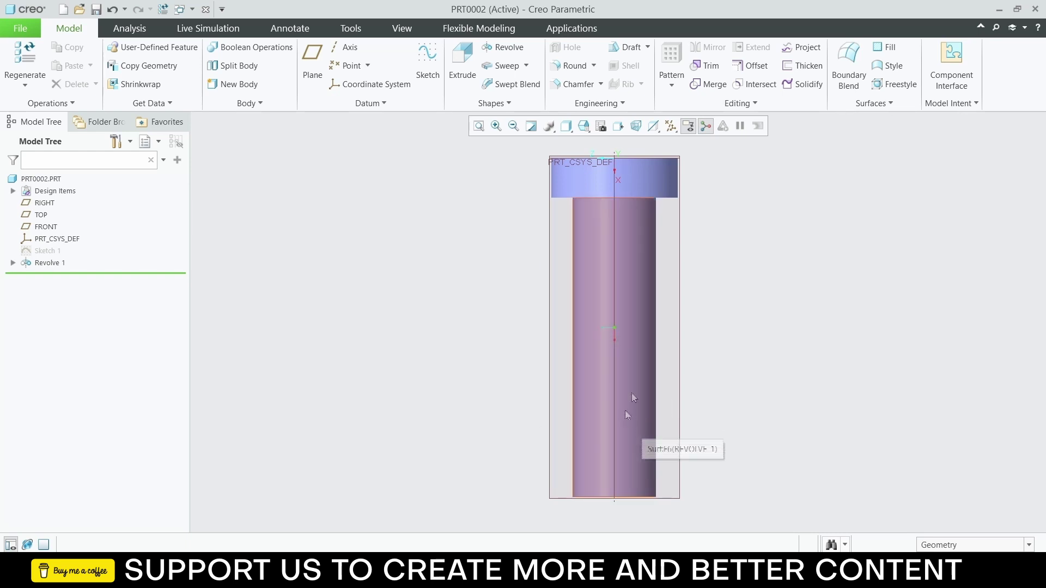
Step: Start a sketch on the TOP plane and draw a horizontal centerline across the shank, about 80.3 from the head's outer face
click(680, 331)
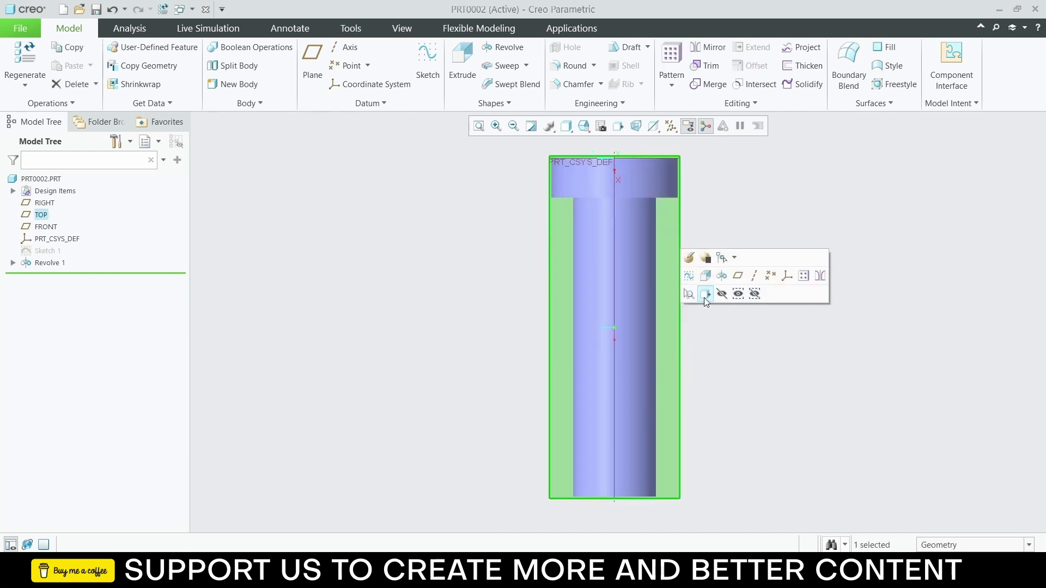
click(426, 59)
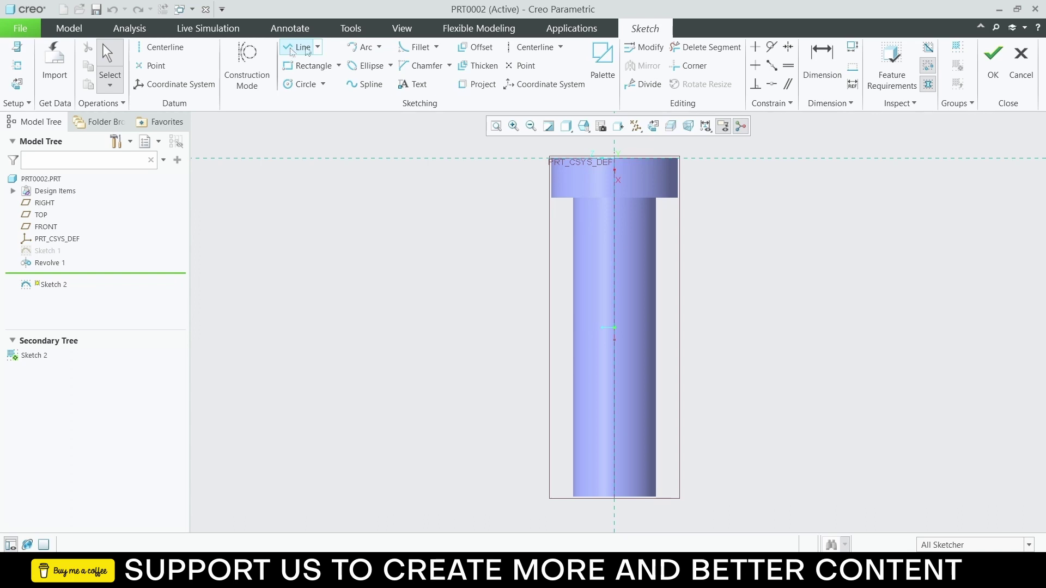
click(531, 47)
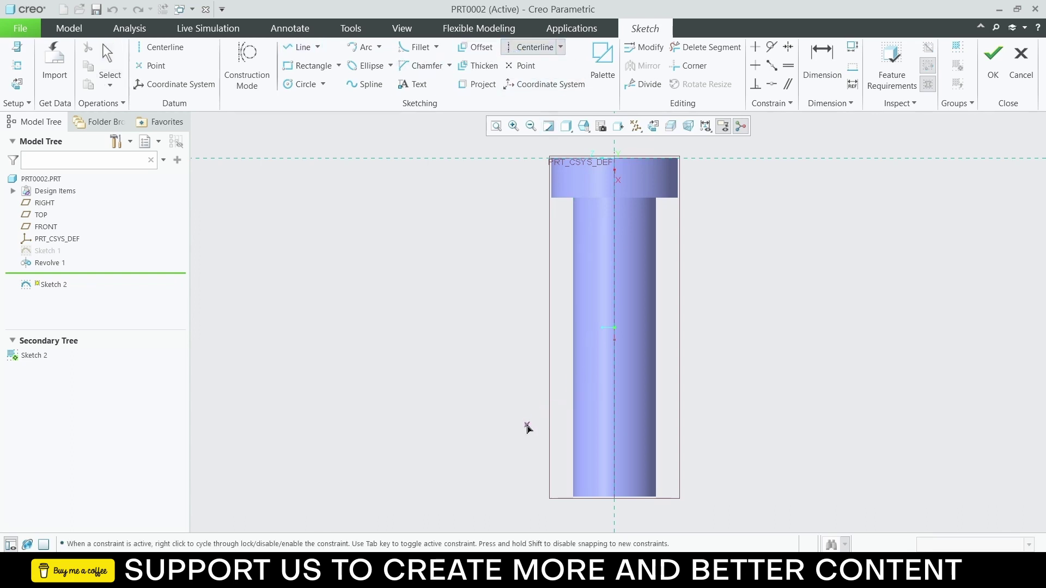
click(527, 424)
click(740, 430)
middle_click(768, 346)
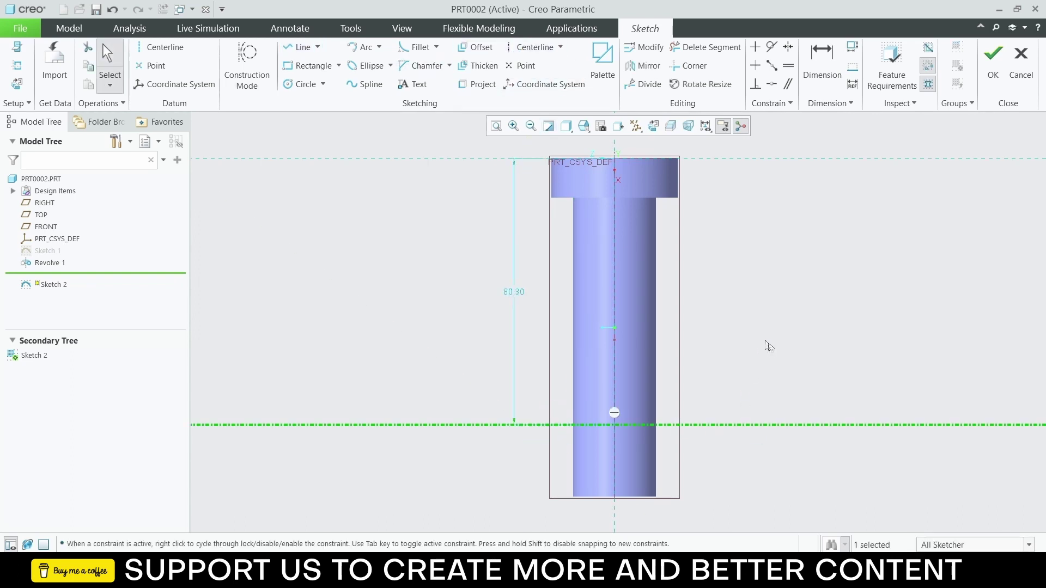
Step: Set the horizontal centerline's distance from the head's outer face to 82
double_click(513, 291)
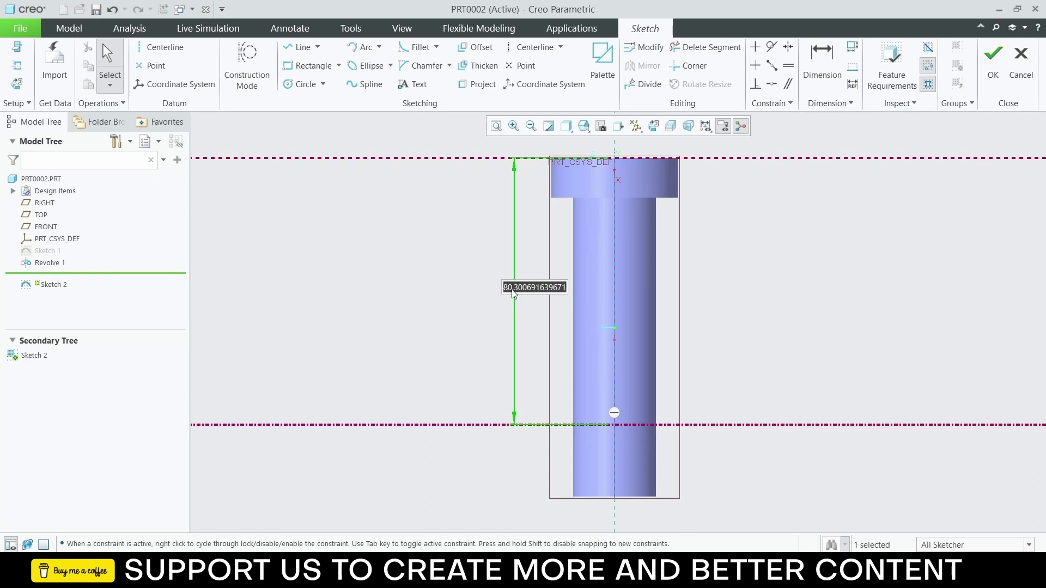
text(82)
key(Return)
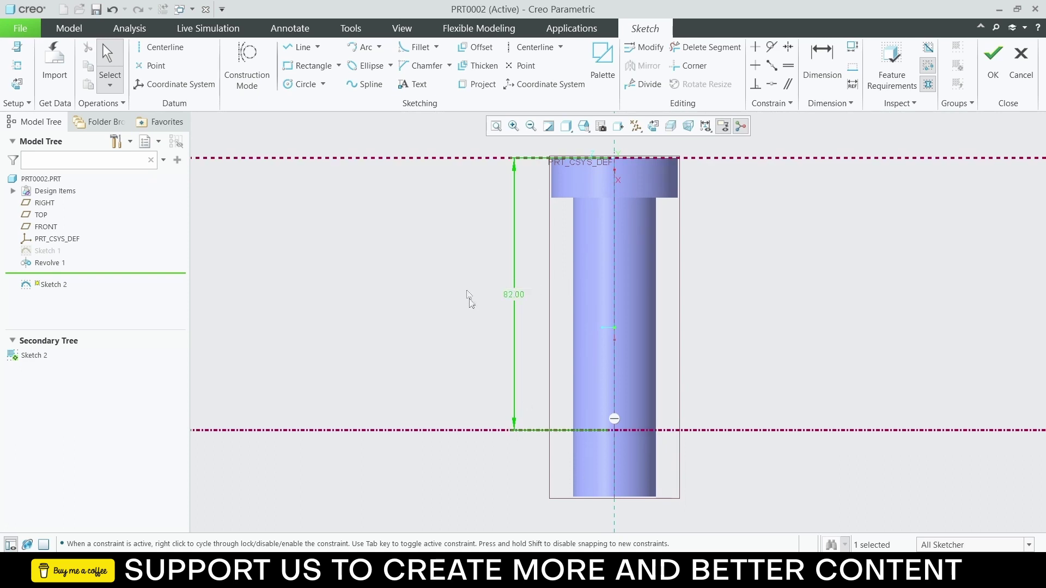
Step: Draw a chain of a short vertical, a sloped and a short vertical line across the shank, starting and ending on the centerline
click(303, 47)
scroll(590, 488, down, 4)
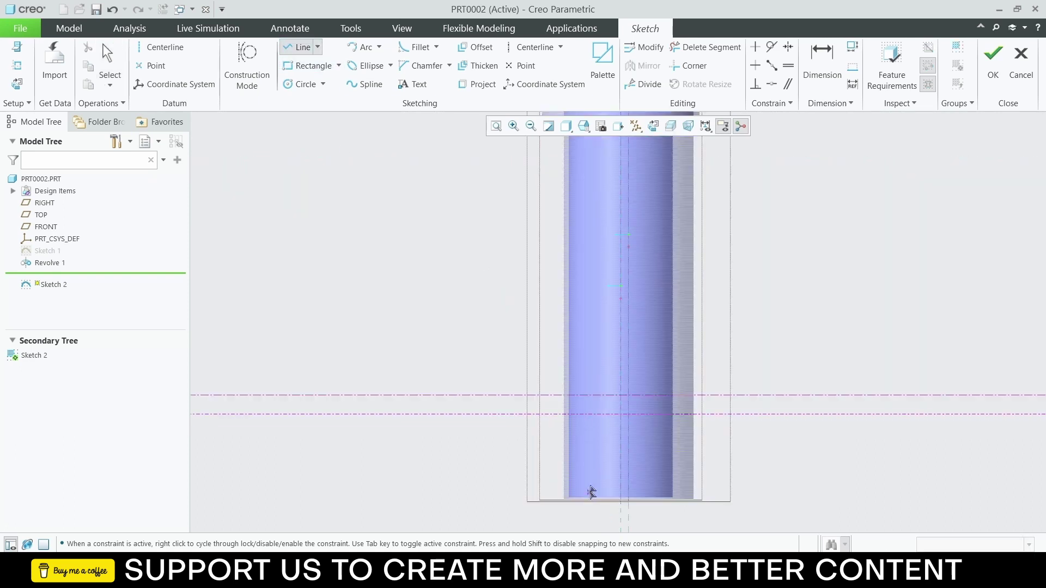
click(549, 345)
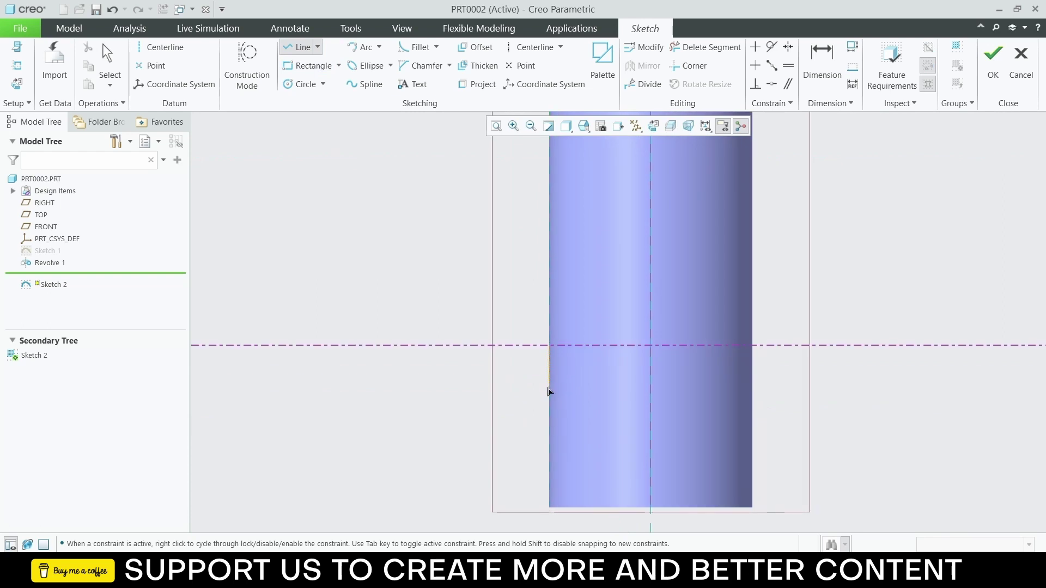
click(549, 387)
click(752, 369)
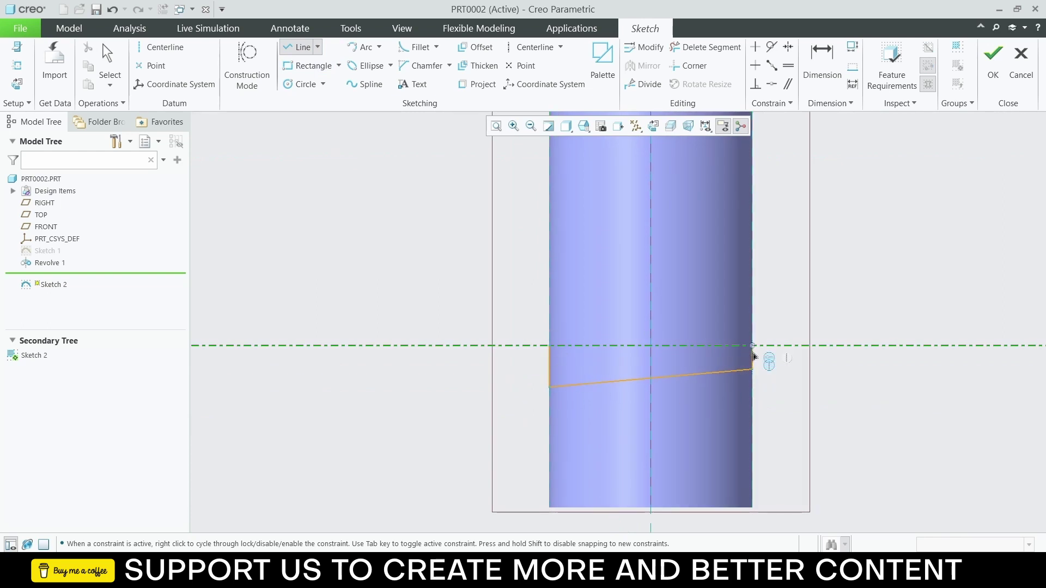
click(752, 345)
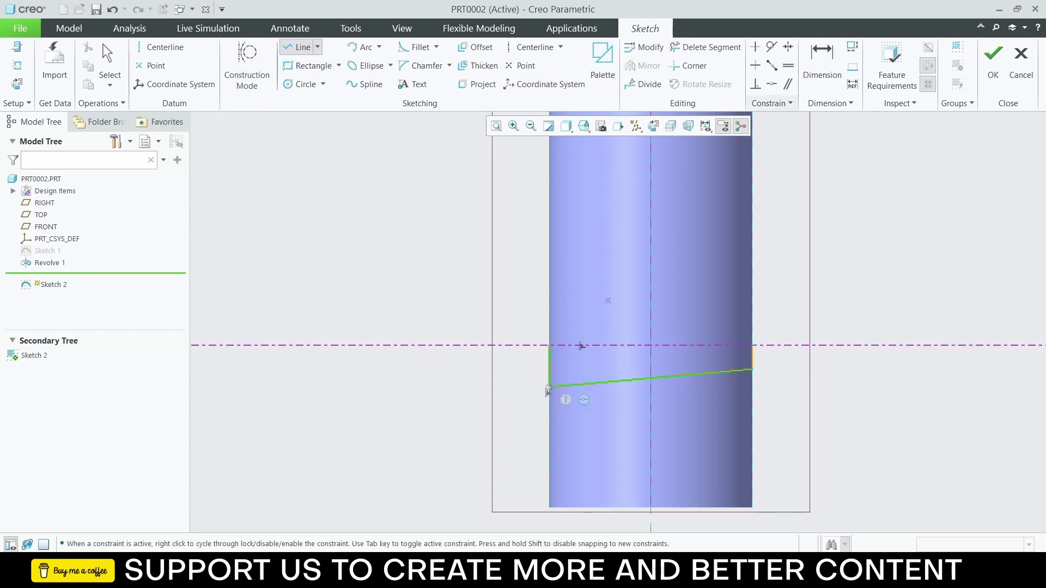
middle_click(535, 369)
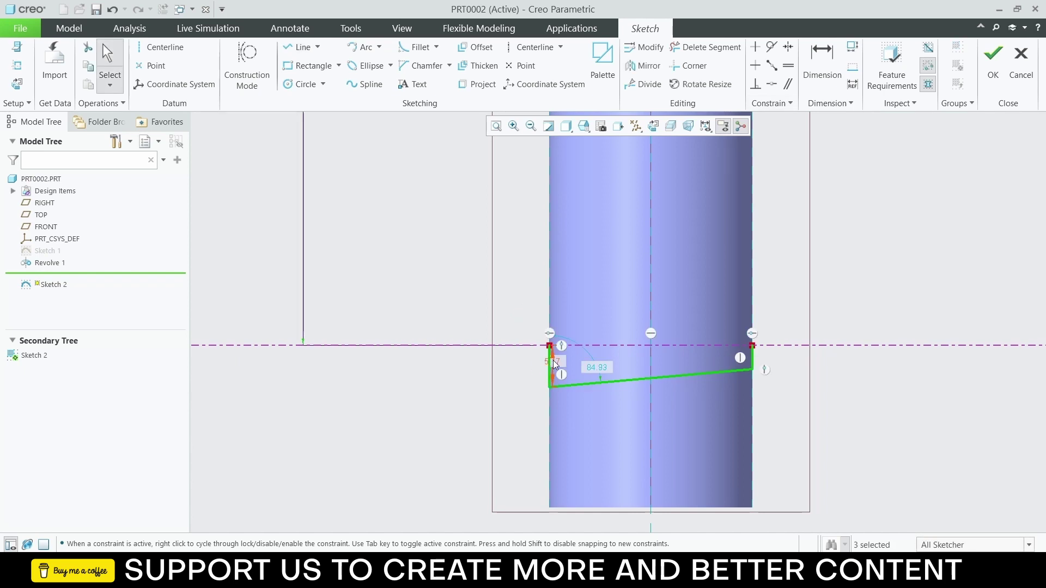
Step: Set the length of the short vertical line on the shank's left edge to 3
double_click(532, 365)
text(3)
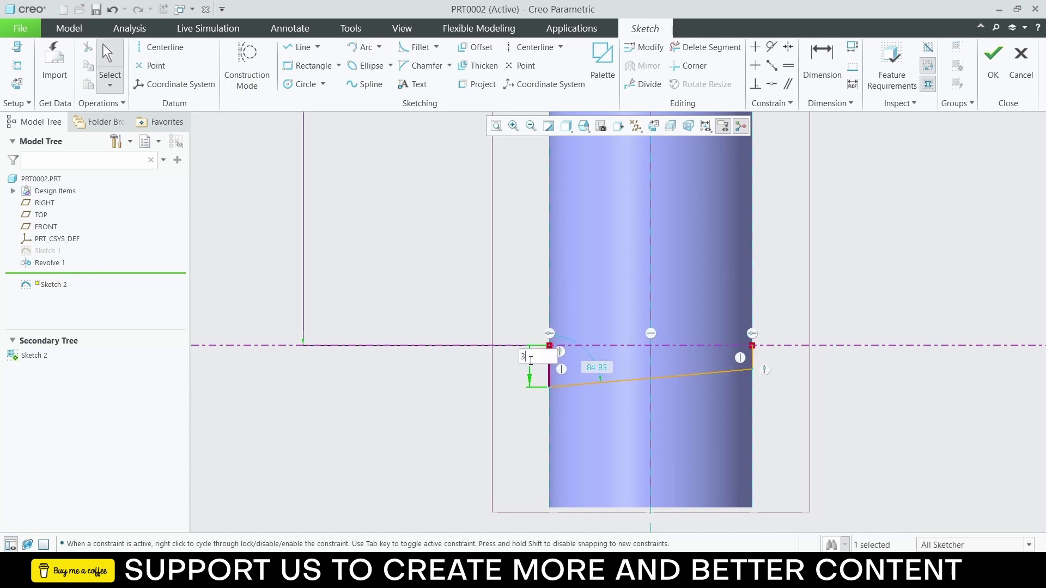
key(Return)
Step: Add a length dimension to the short vertical line on the shank's right edge
scroll(745, 366, down, 5)
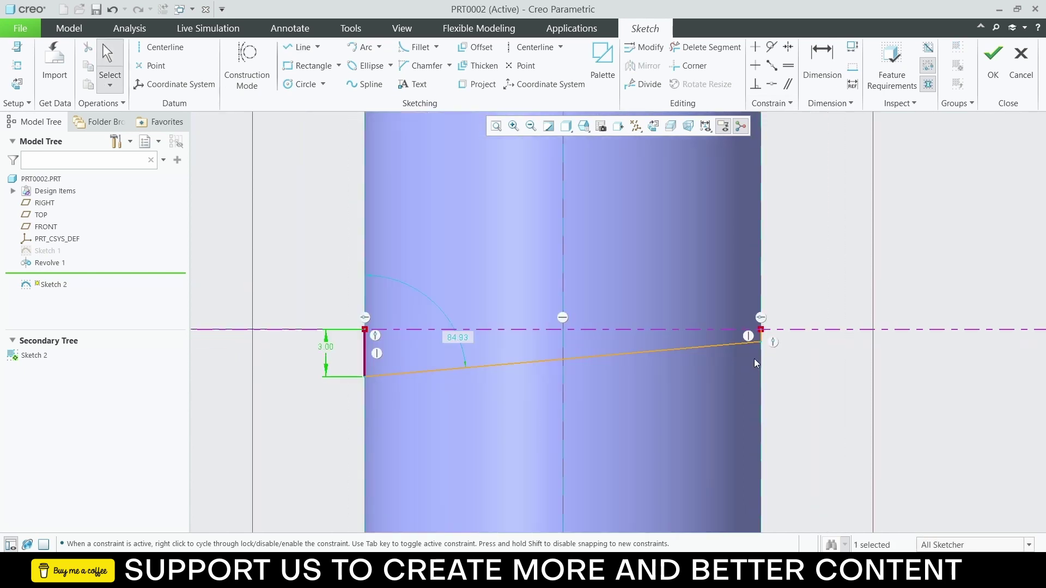
click(764, 326)
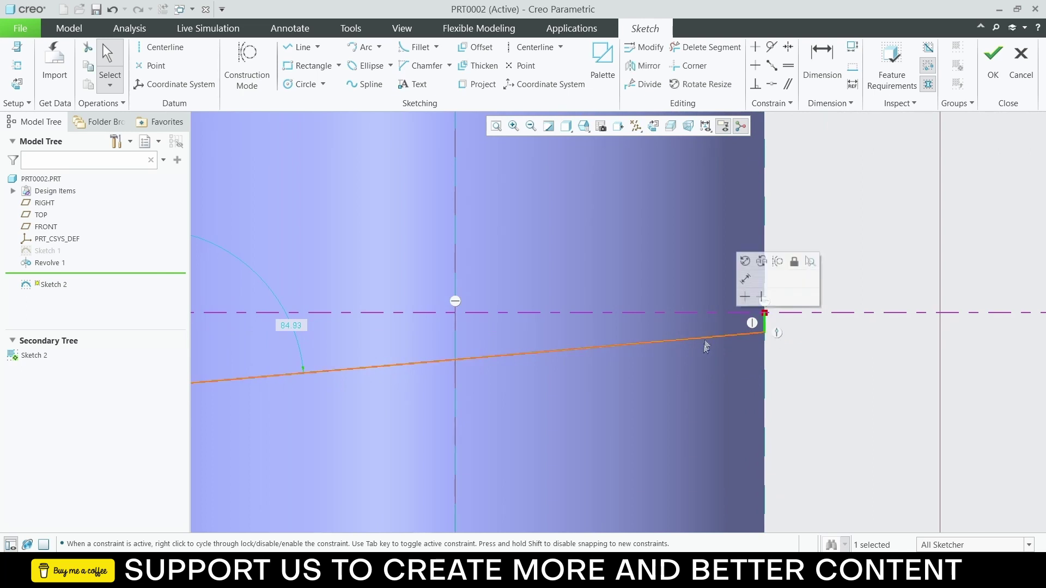
scroll(705, 344, up, 4)
click(492, 334)
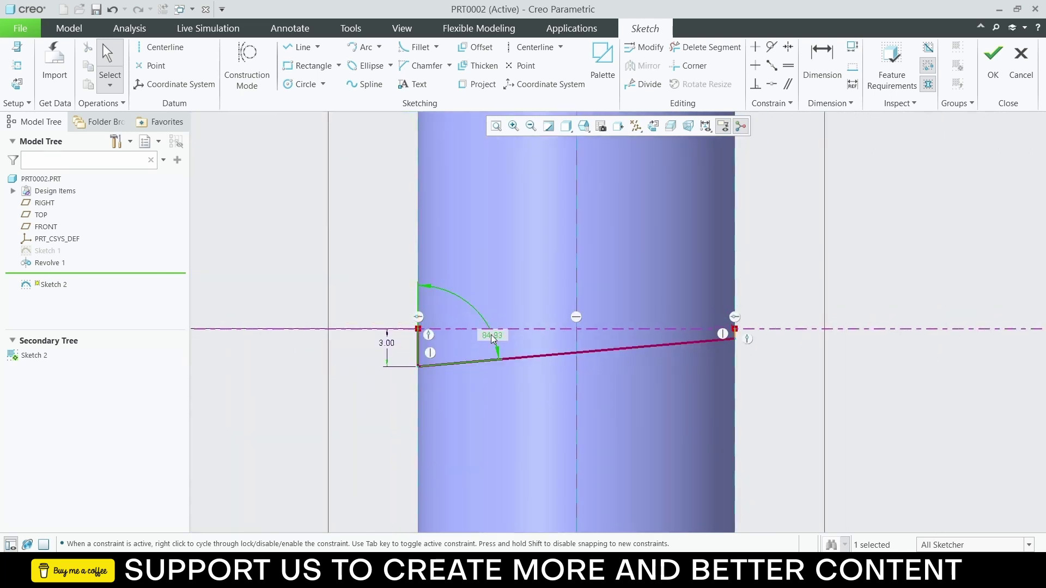
scroll(708, 346, down, 6)
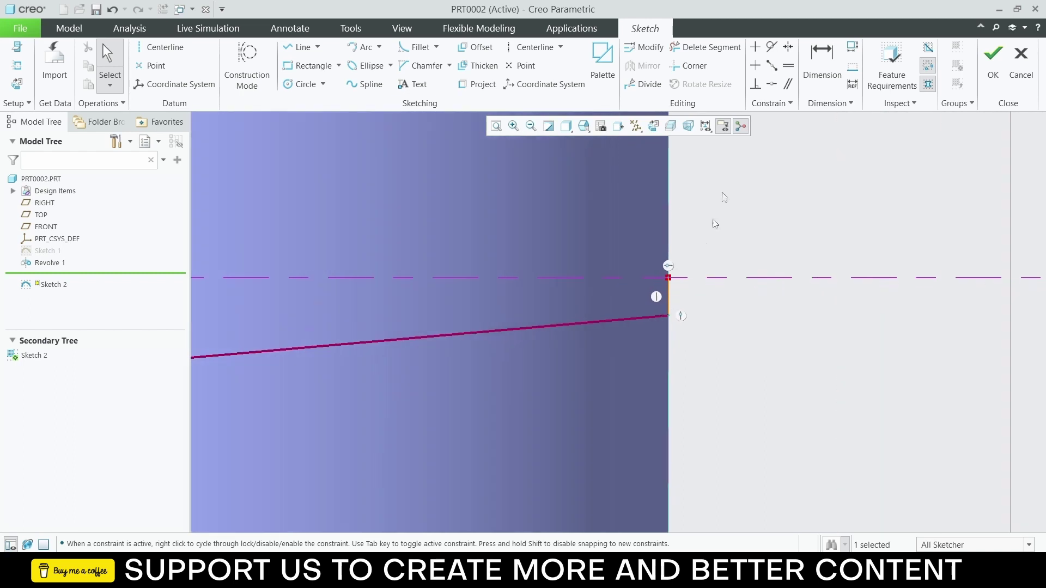
click(668, 290)
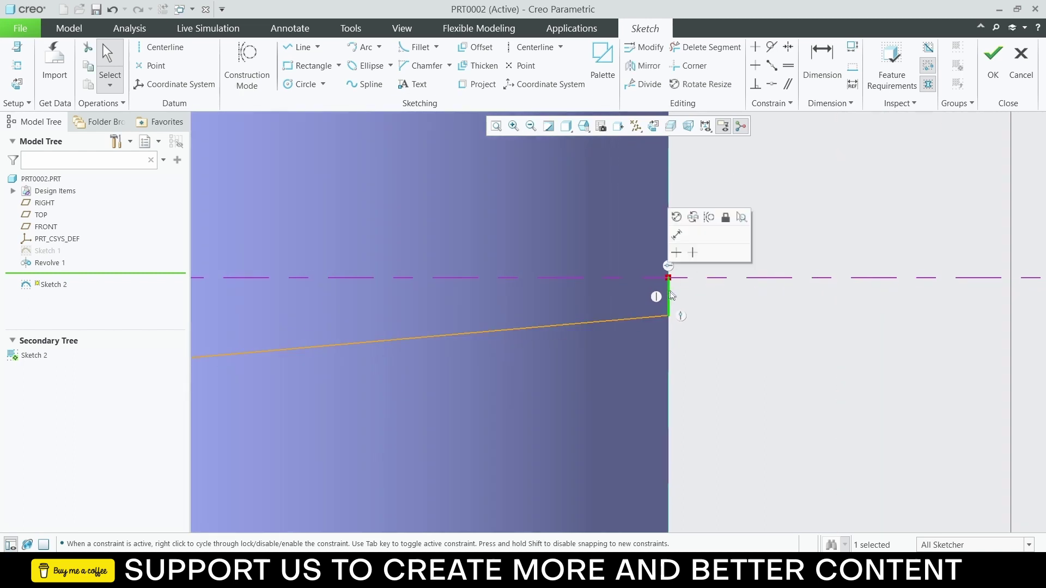
click(677, 236)
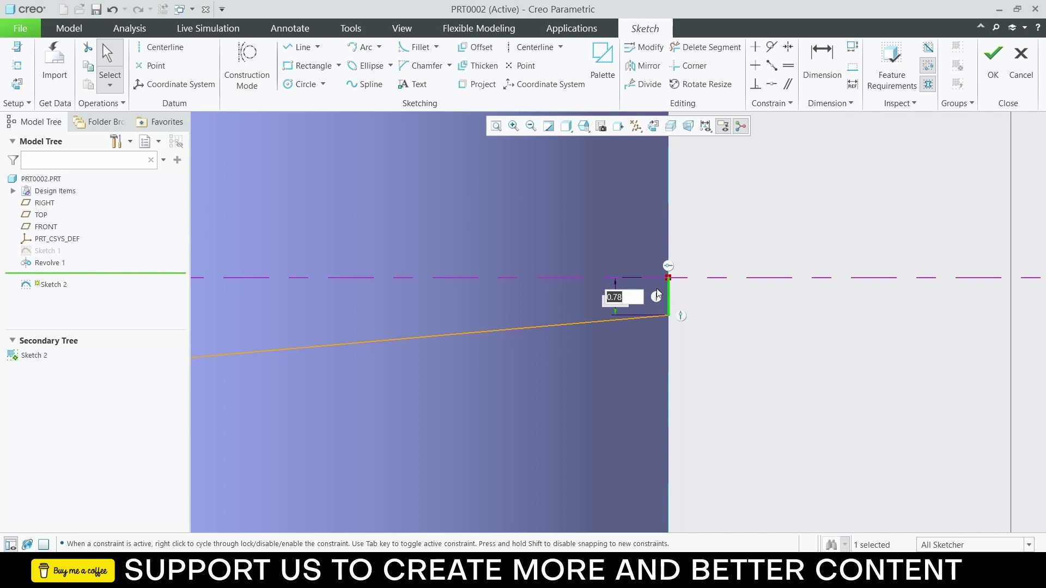
Step: Switch to the Calculator and compute 1 ÷ 30, multiplied by 50, for the profile's slope offset
click(482, 573)
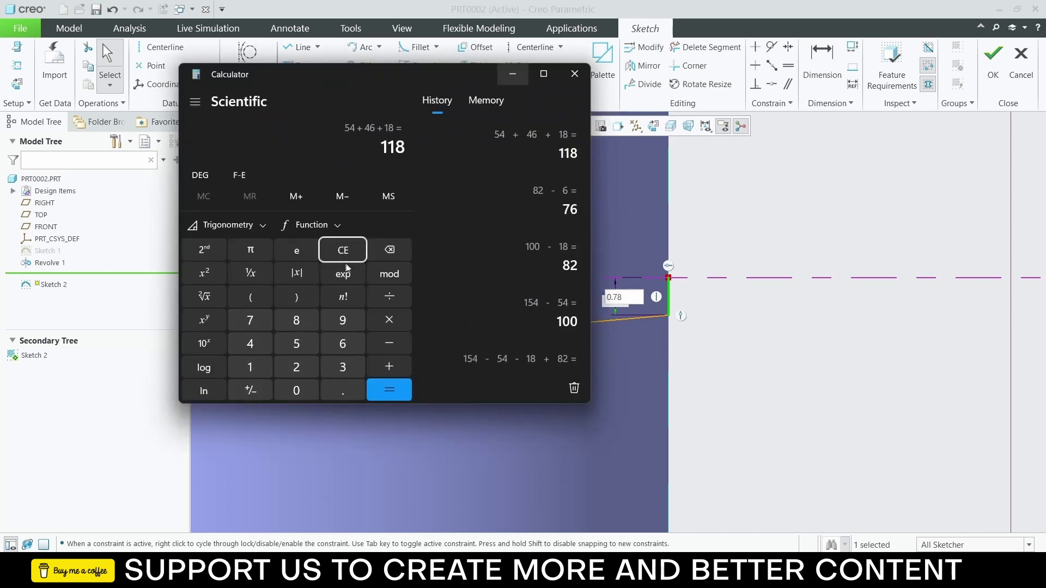
click(360, 249)
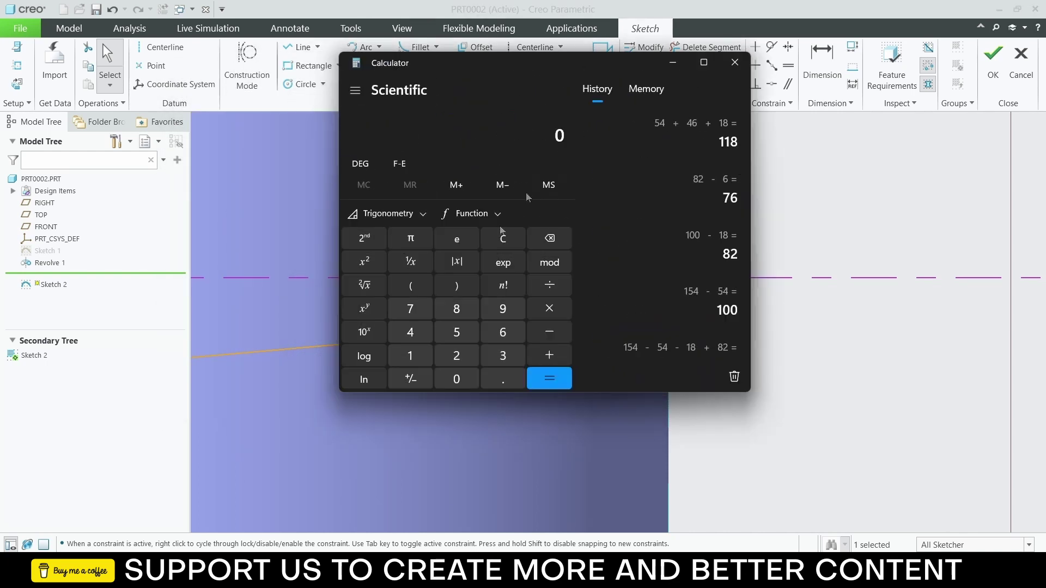
click(411, 360)
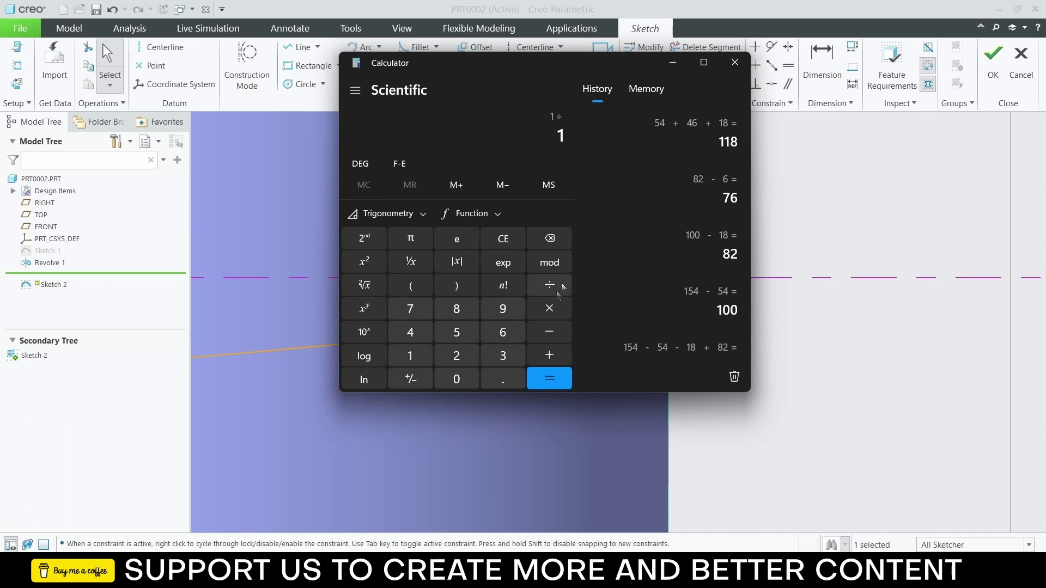
click(503, 356)
click(457, 380)
click(550, 376)
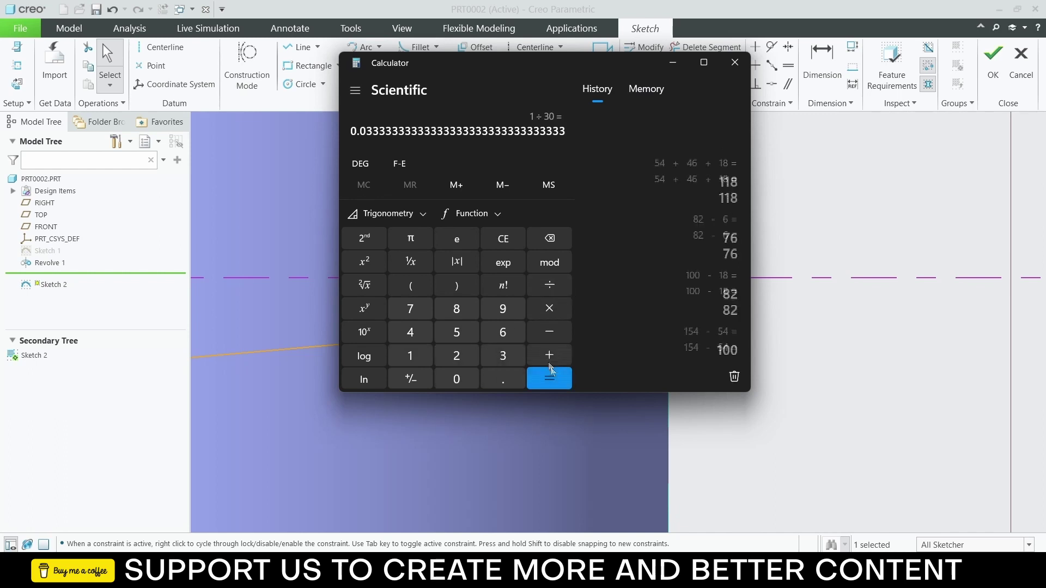
click(549, 308)
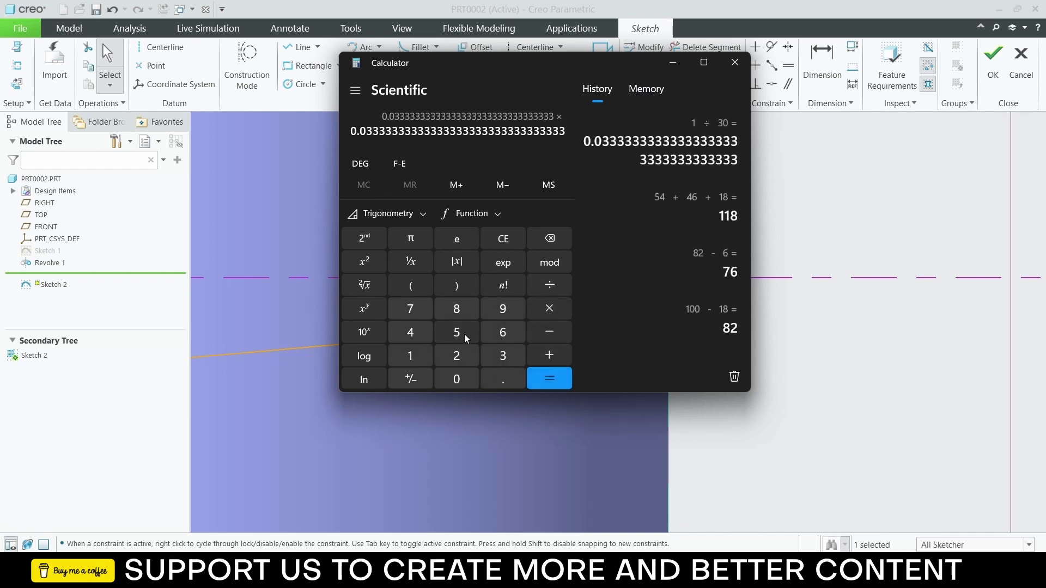
click(464, 334)
click(457, 379)
click(555, 377)
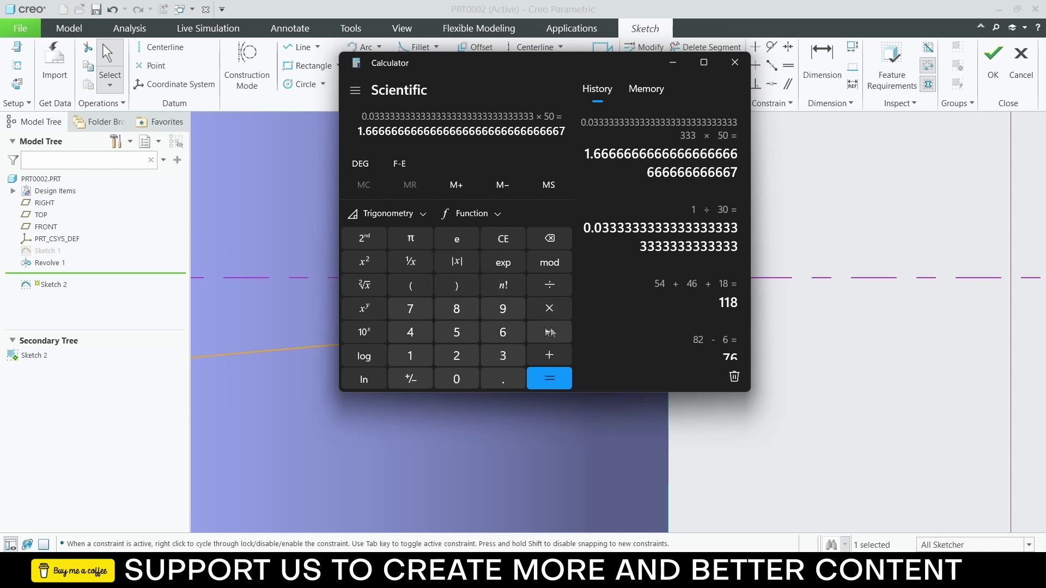
Step: Compute 6 − 1.666, divide it by 2, and return to the Creo sketch
click(502, 330)
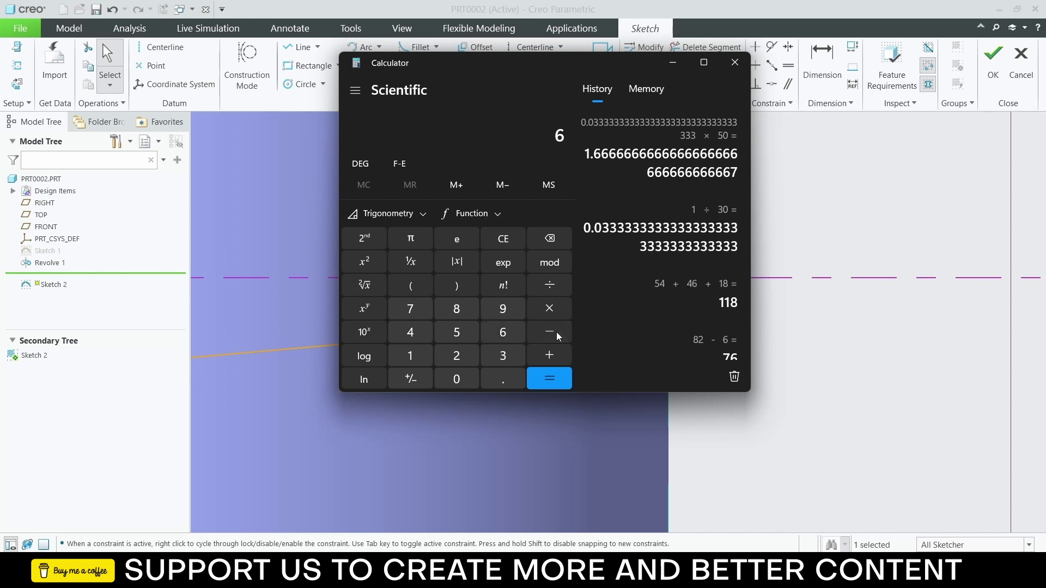
click(406, 362)
double_click(502, 332)
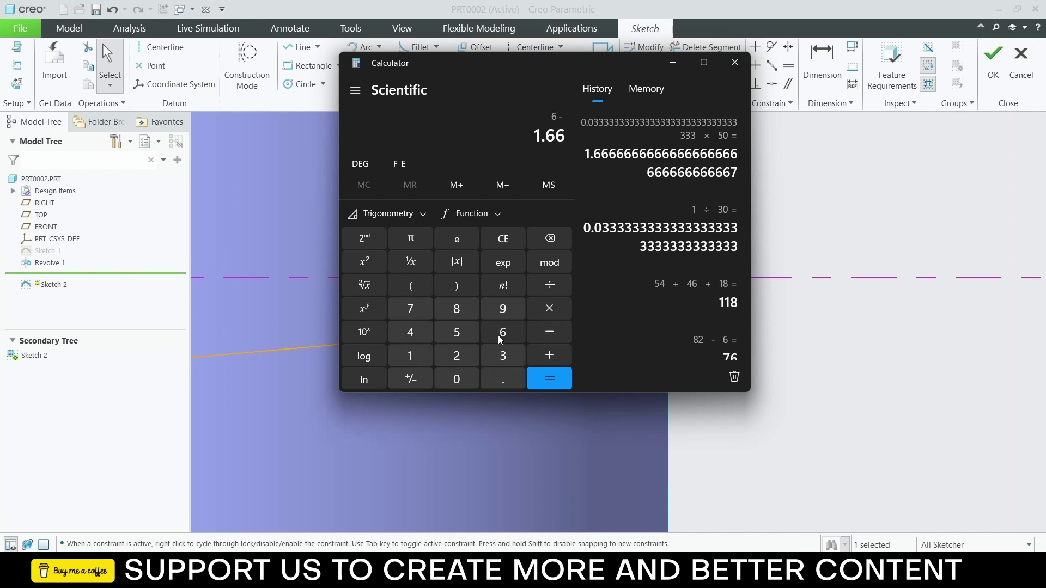
click(502, 332)
click(548, 381)
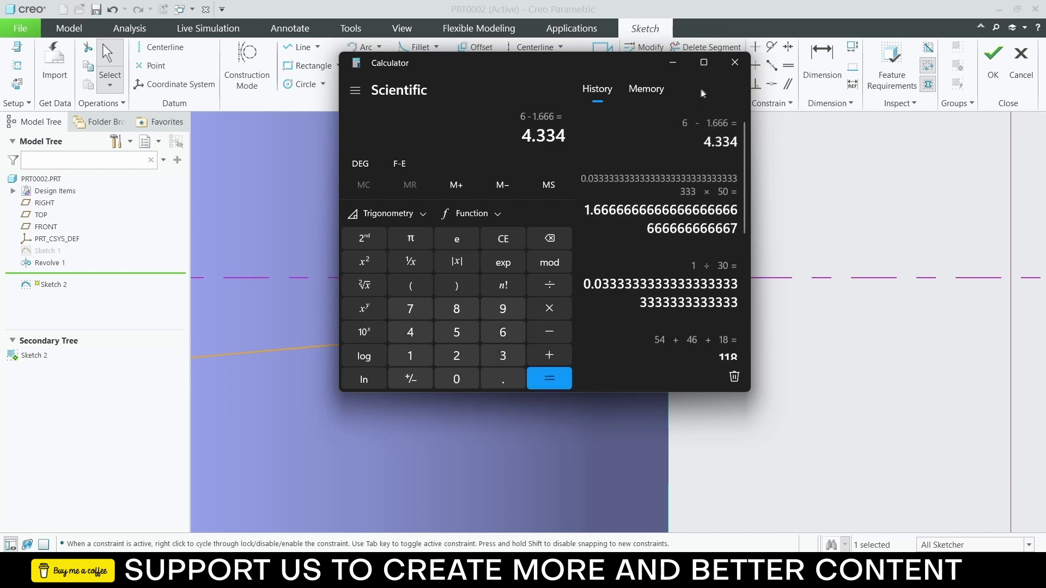
click(549, 285)
click(457, 355)
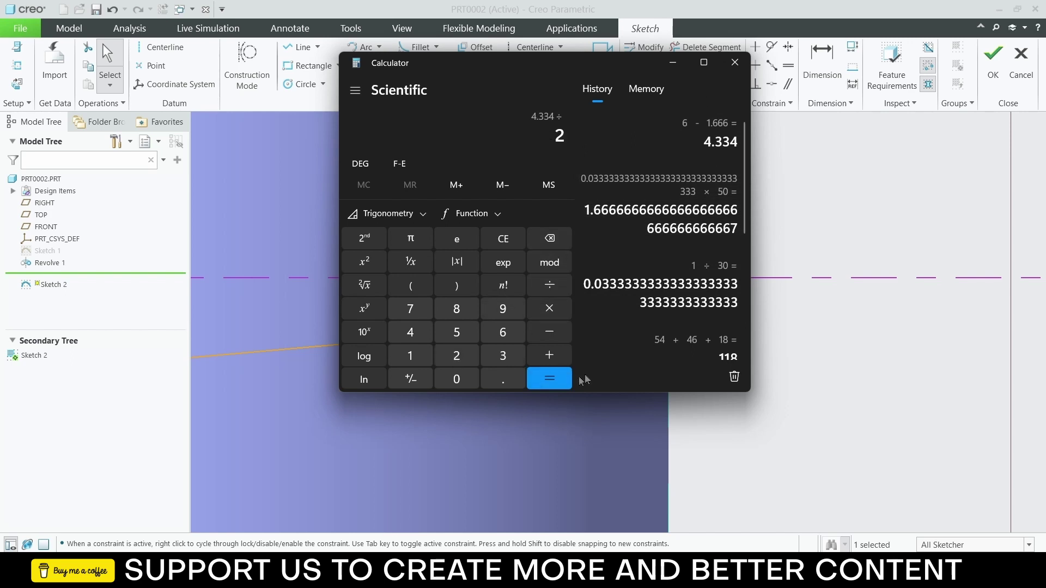
click(561, 383)
click(681, 63)
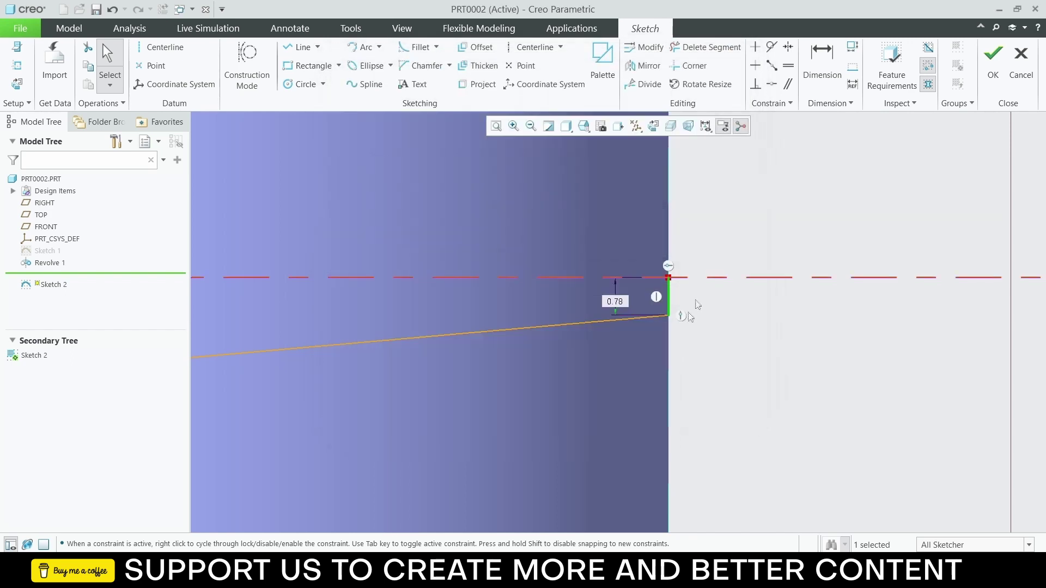
Step: Set the short vertical line on the shank's right edge to 2.167 and finish the sketch
double_click(617, 302)
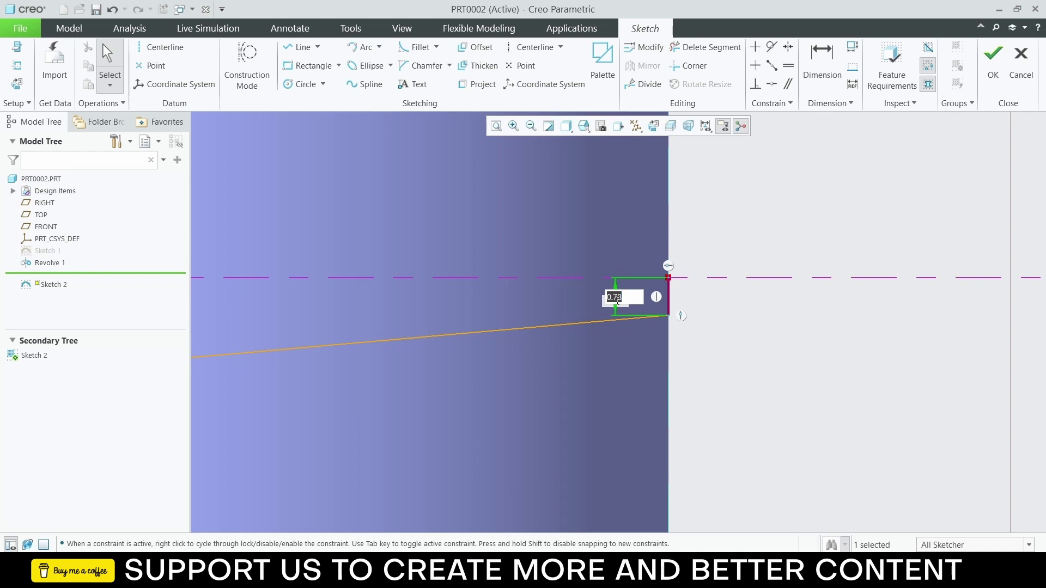
text(2.)
text(167)
key(Return)
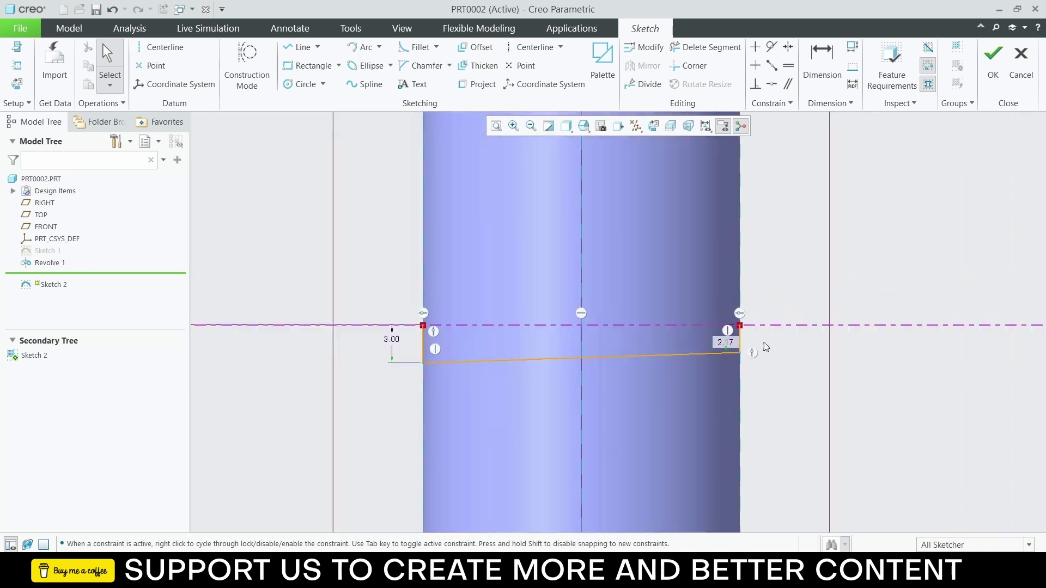
click(992, 62)
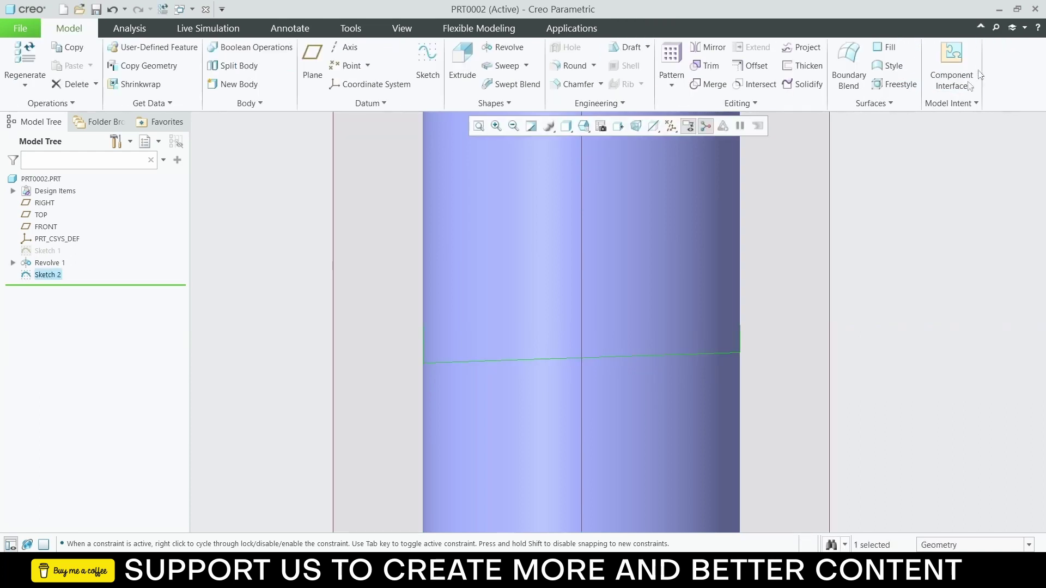
click(499, 48)
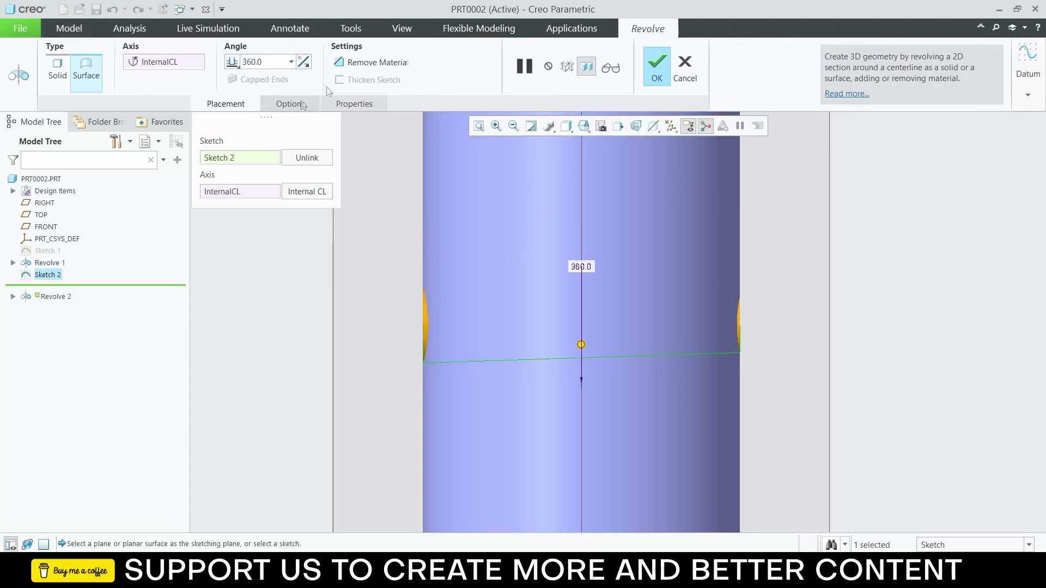
click(339, 62)
middle_drag(532, 284, 553, 321)
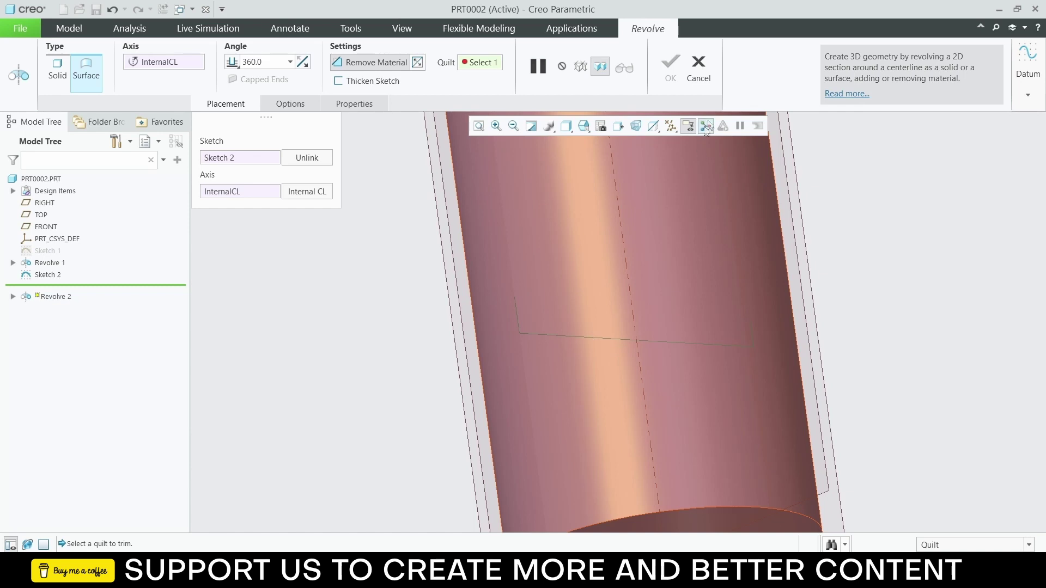
click(705, 64)
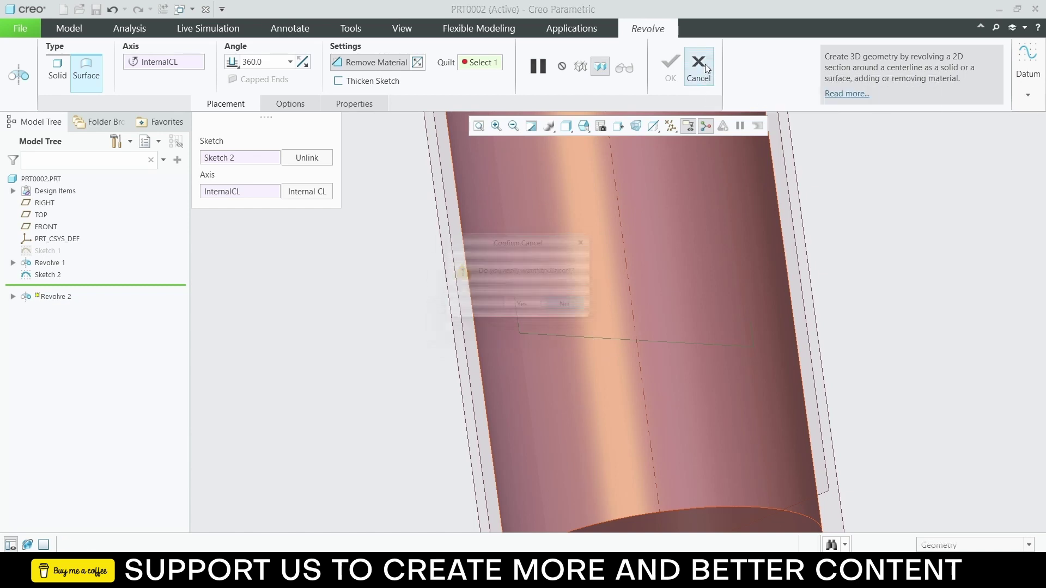
click(534, 315)
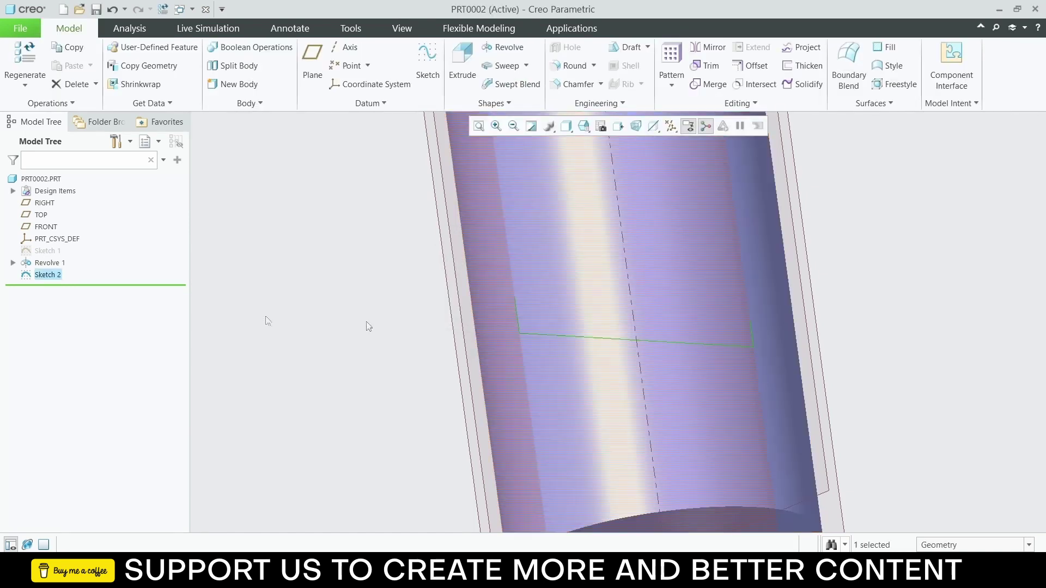
Step: Reopen Sketch 2, the sloped profile across the shank, for editing
click(49, 275)
click(49, 274)
click(73, 202)
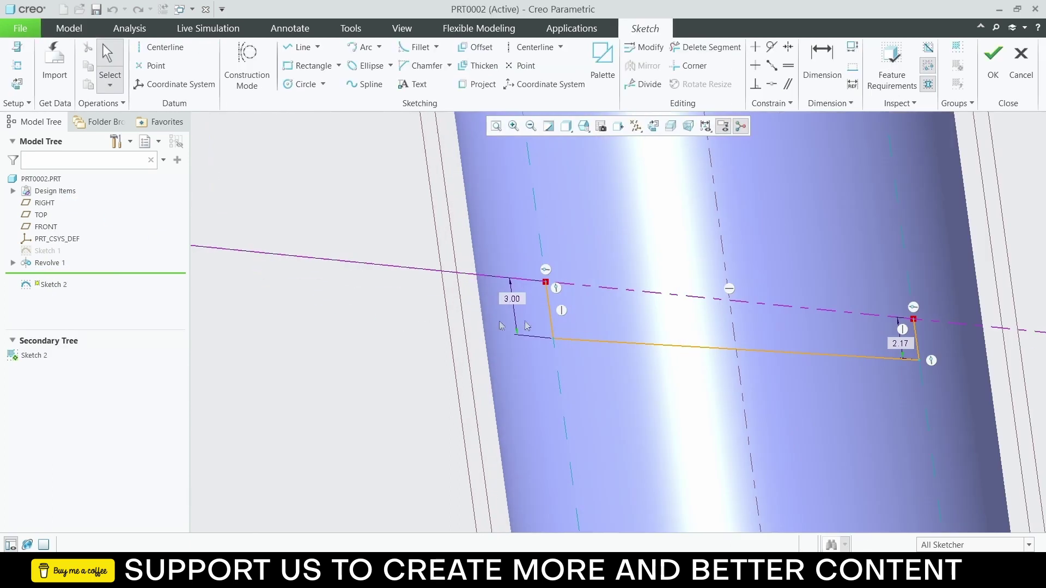
middle_drag(501, 326, 546, 328)
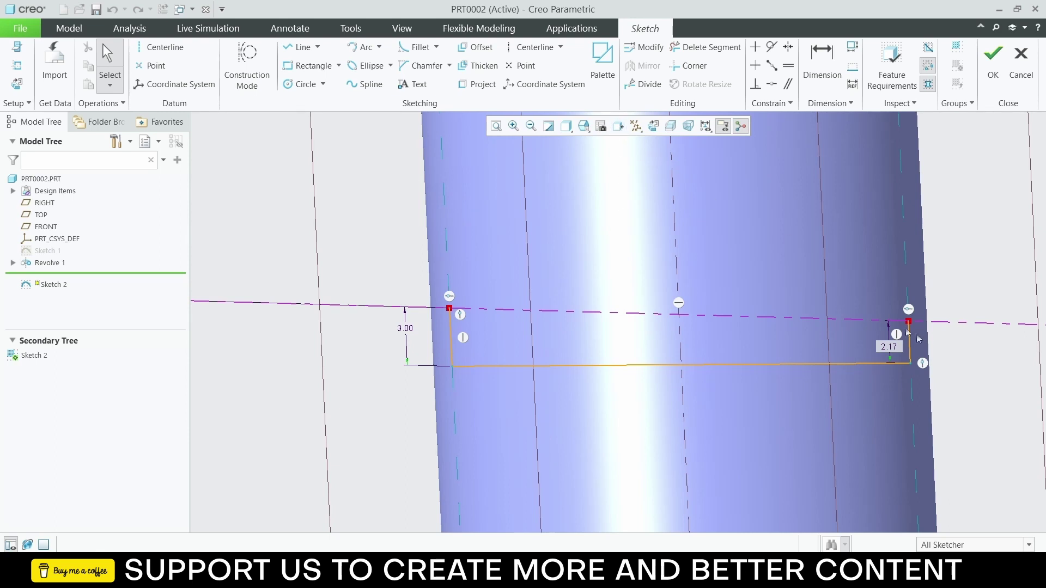
click(495, 125)
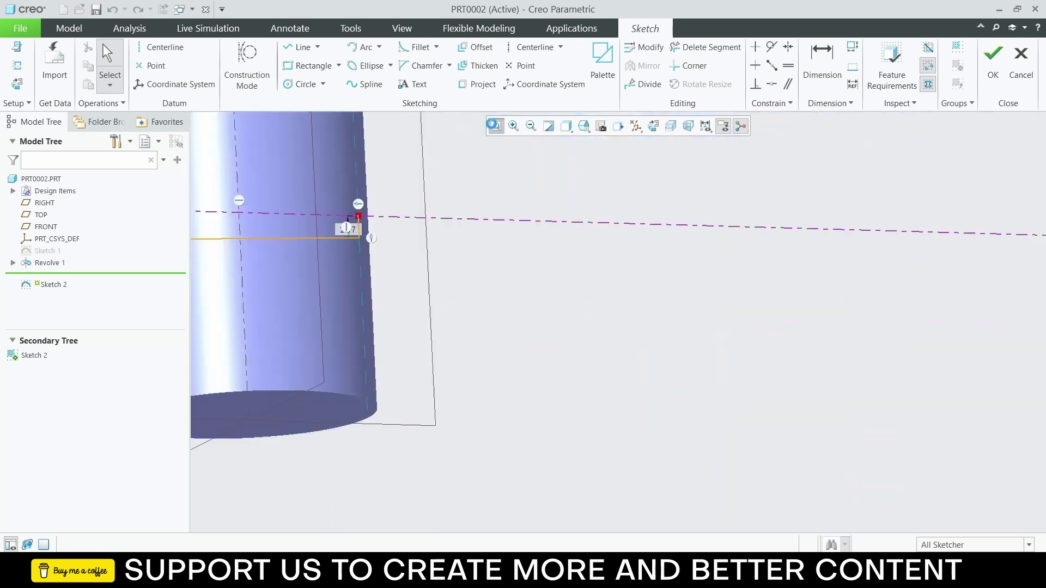
scroll(675, 413, up, 3)
scroll(674, 413, up, 3)
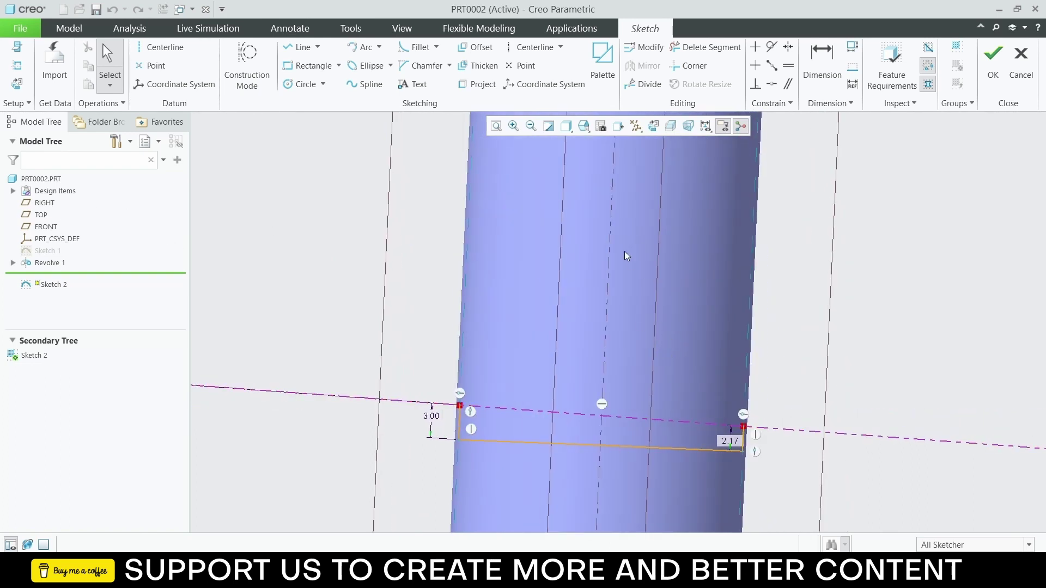
click(832, 359)
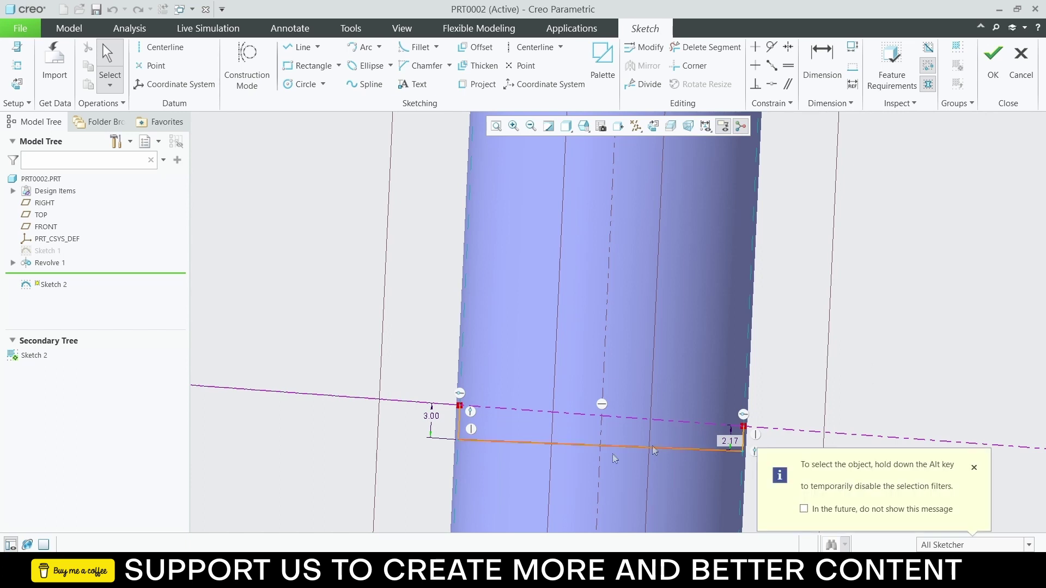
scroll(616, 463, up, 2)
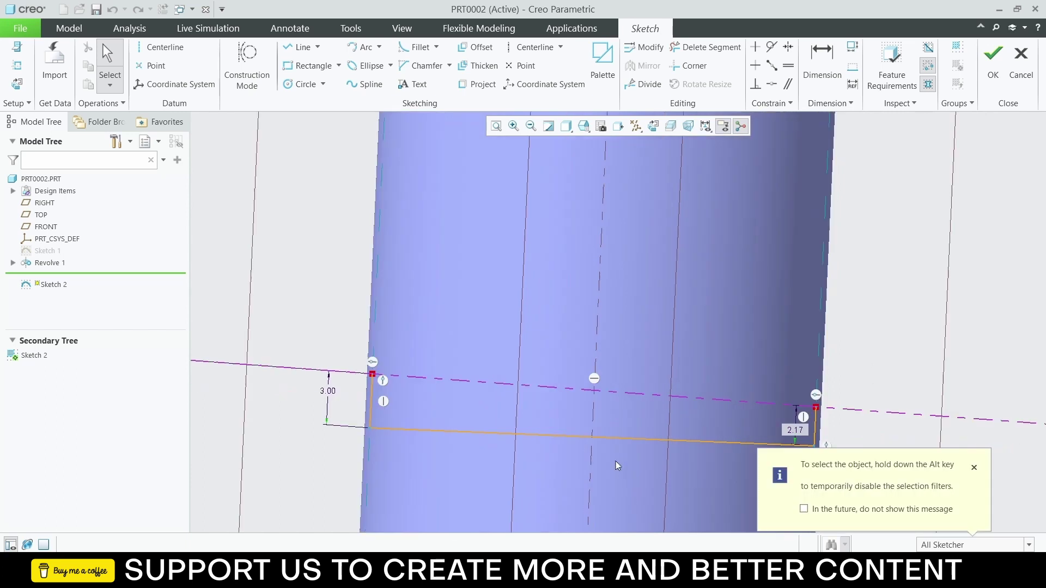
Step: Pull the profile's left end on the centerline outside the shank's left edge, making the left vertical line about 3.22 long
click(463, 432)
drag(374, 375, 357, 371)
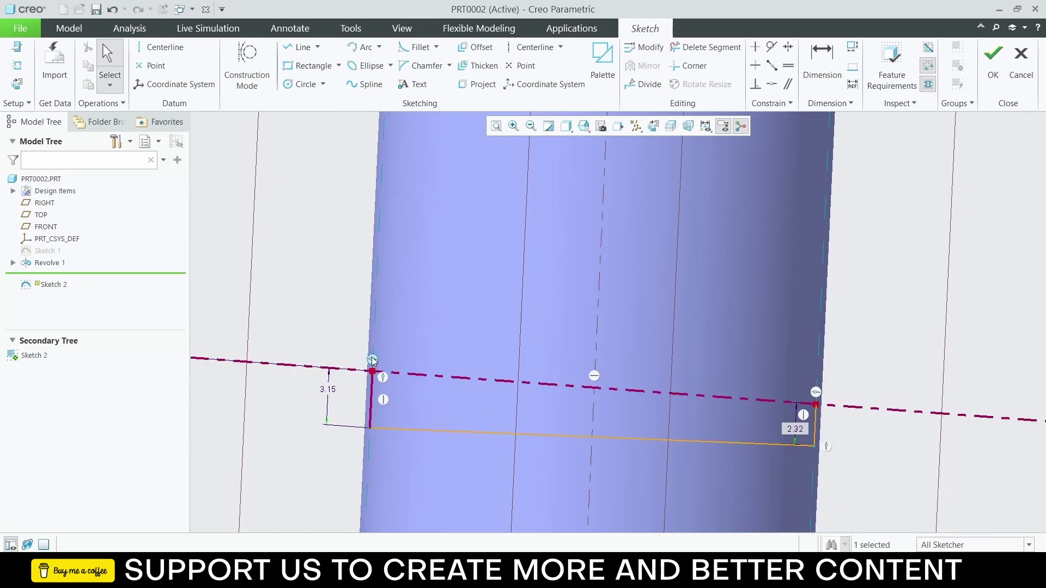
mouse_move(373, 370)
mouse_down()
mouse_move(385, 375)
mouse_move(357, 373)
mouse_up()
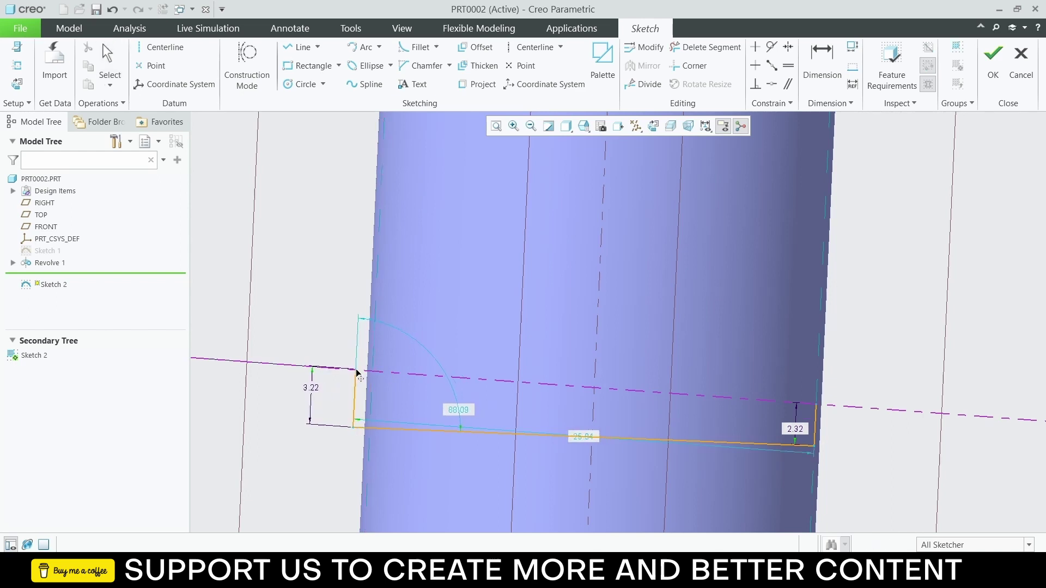
double_click(315, 388)
text(3)
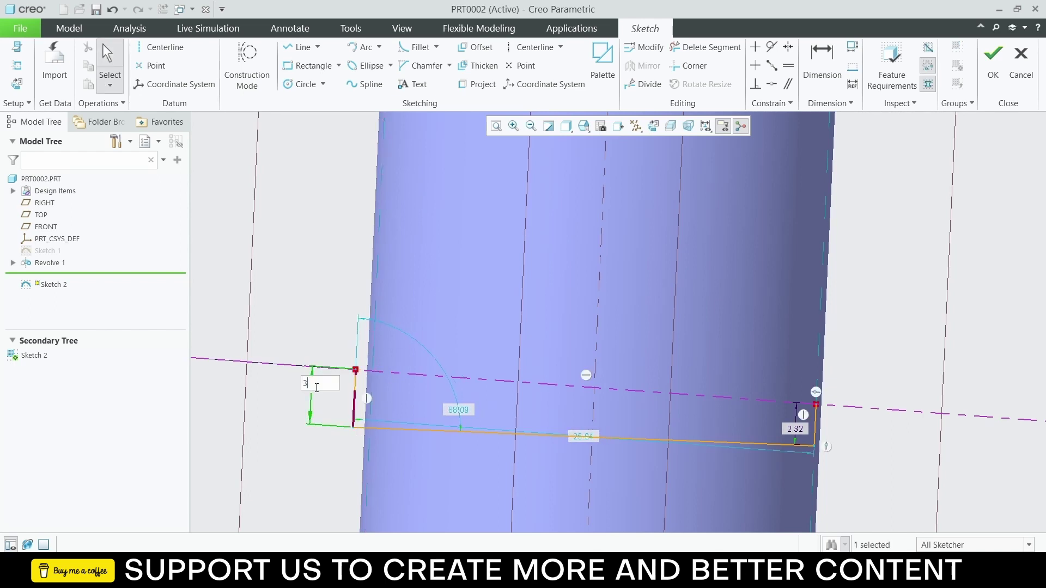
key(Escape)
Step: Pull the sloped profile's right end toward the centerline and set the remaining gap between them to 0.01
click(814, 402)
drag(815, 400, 819, 407)
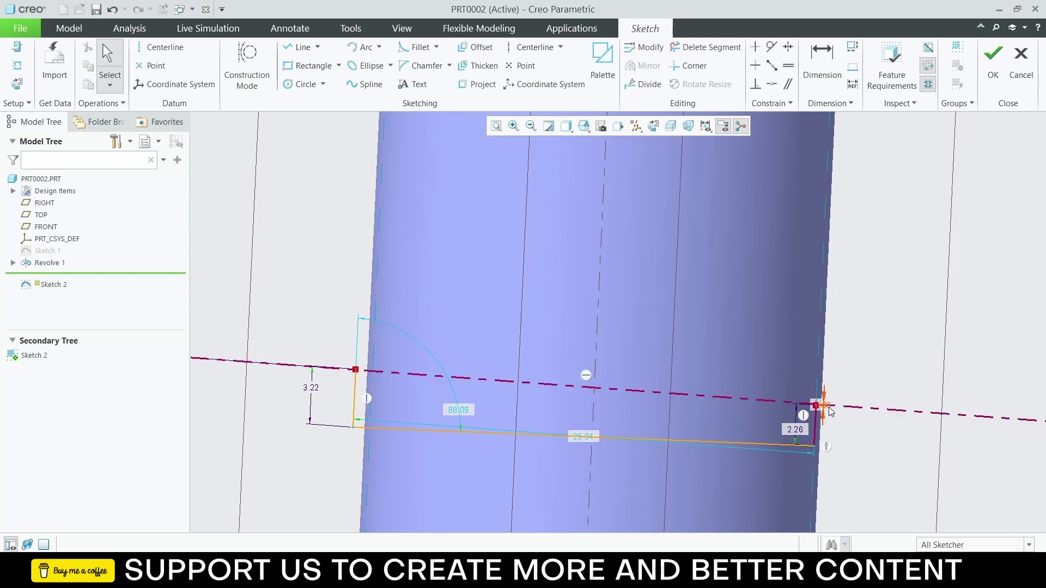
click(827, 409)
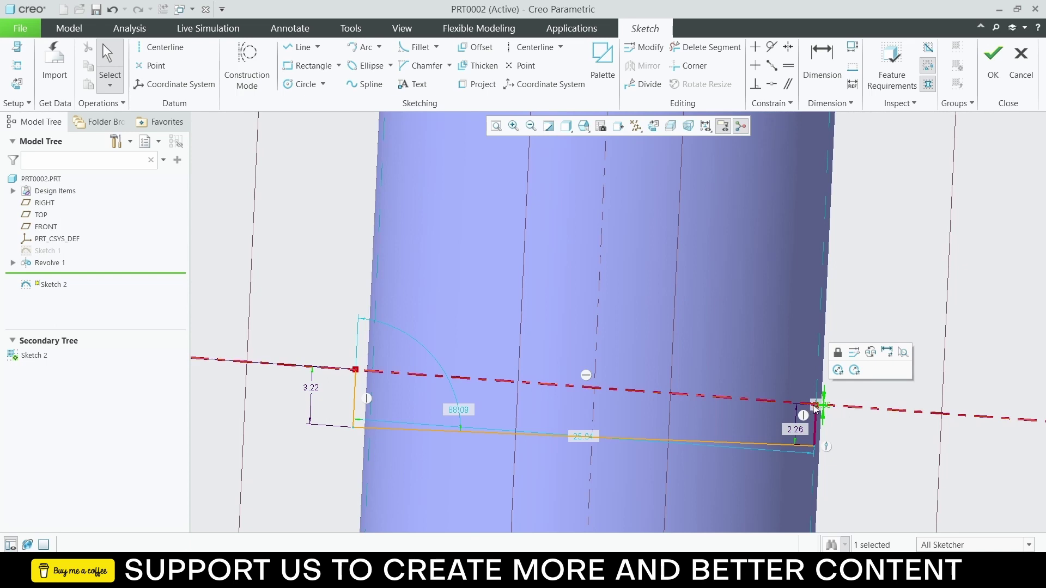
scroll(839, 410, down, 8)
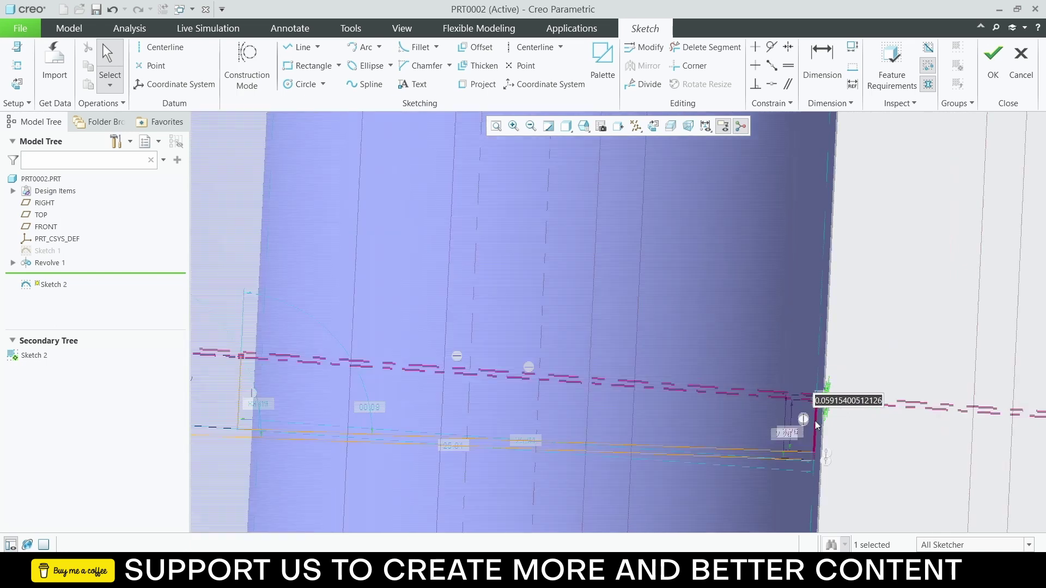
scroll(776, 383, down, 3)
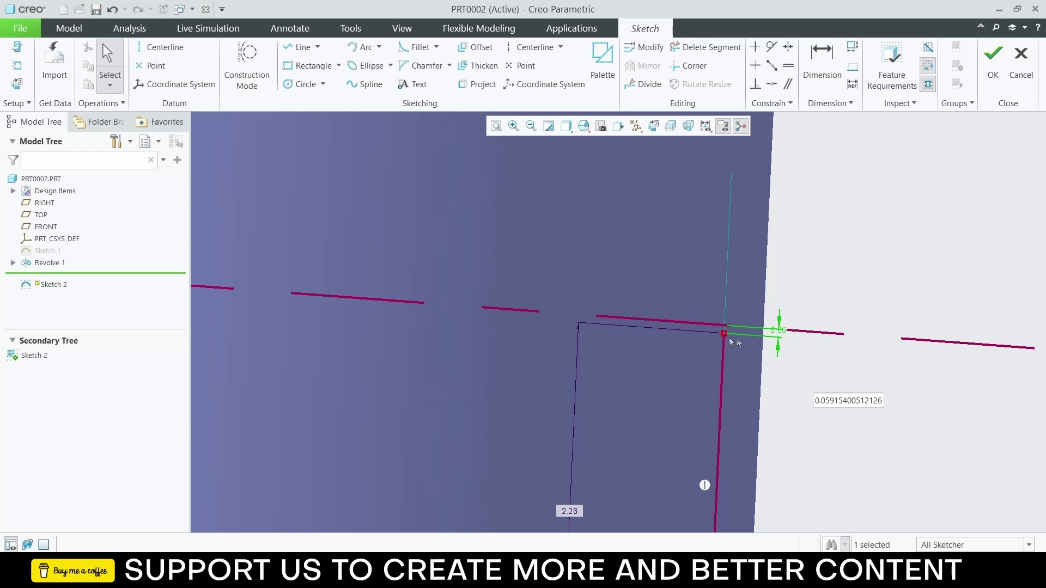
click(822, 60)
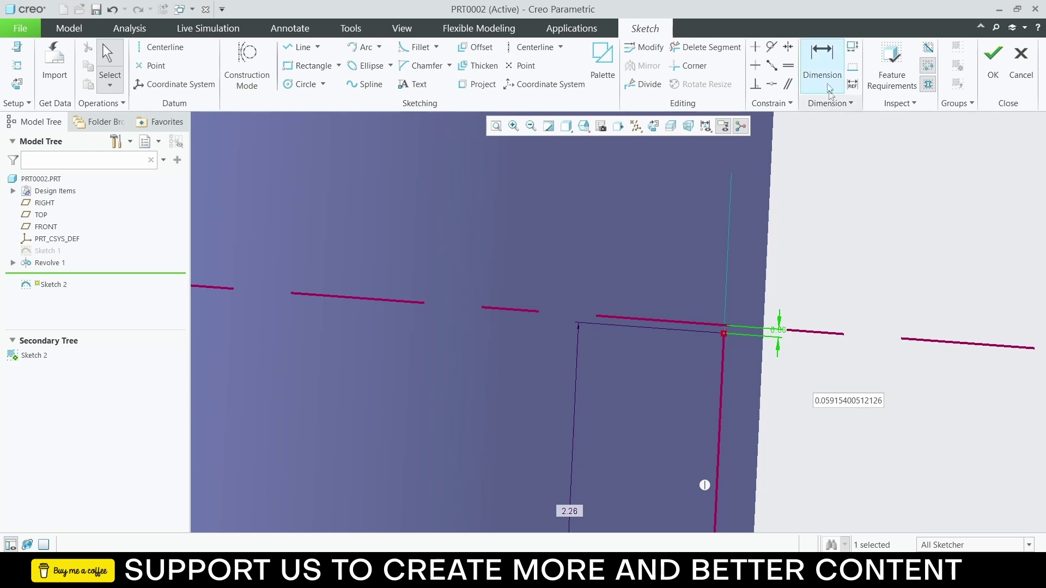
click(780, 332)
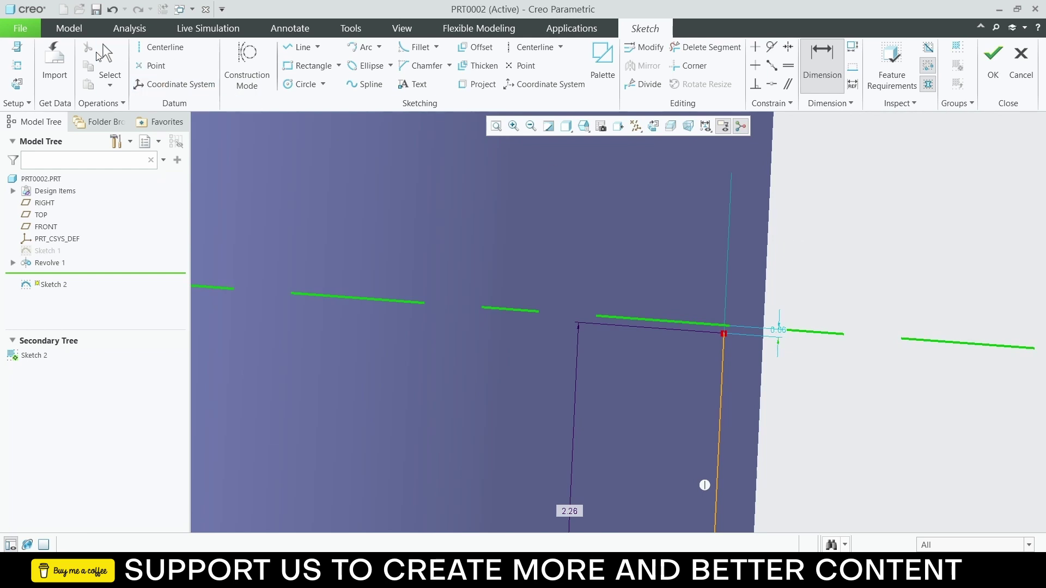
key(Escape)
click(778, 339)
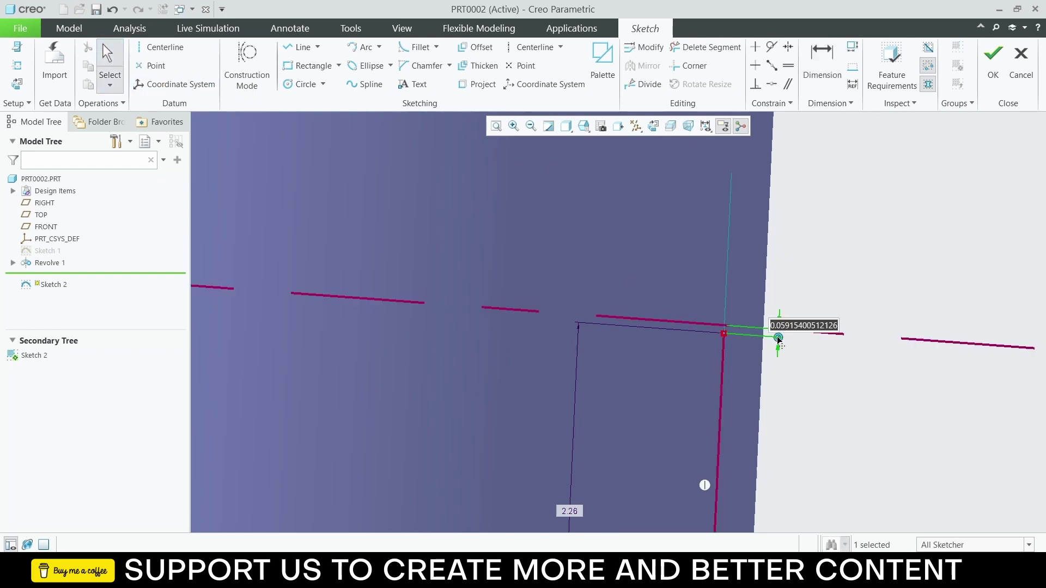
text(0)
key(Return)
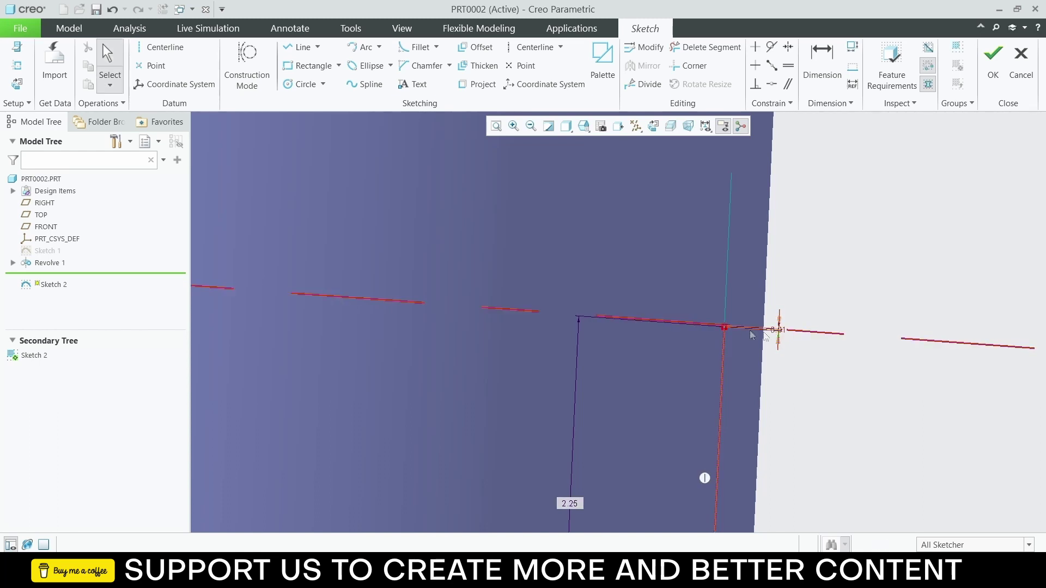
scroll(730, 339, down, 2)
scroll(730, 372, down, 3)
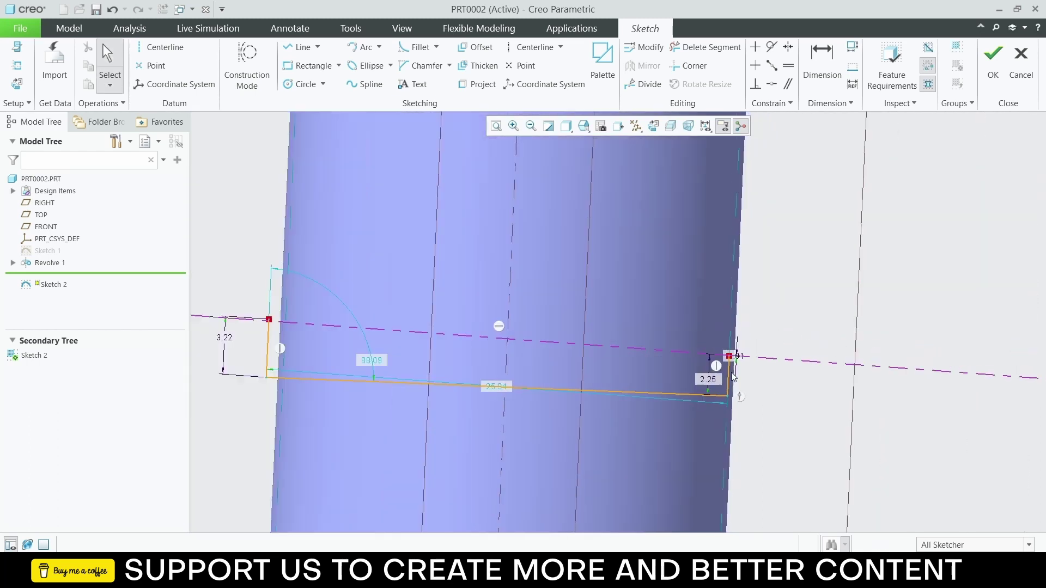
Step: Move the sloped profile's width dimension up inside the profile and set the width to 28
click(498, 391)
drag(498, 390, 503, 368)
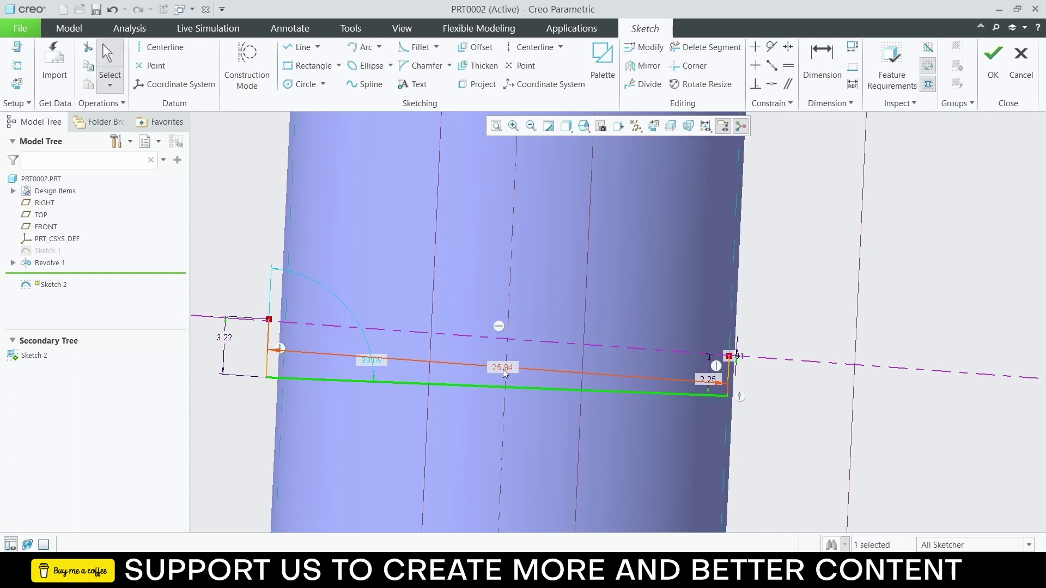
double_click(502, 369)
text(26)
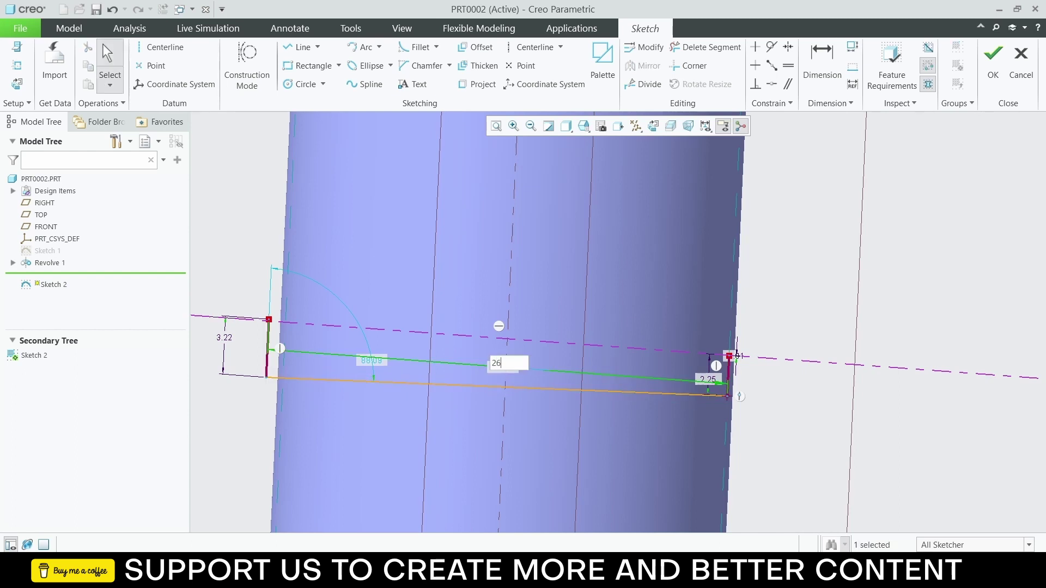
key(Return)
double_click(501, 367)
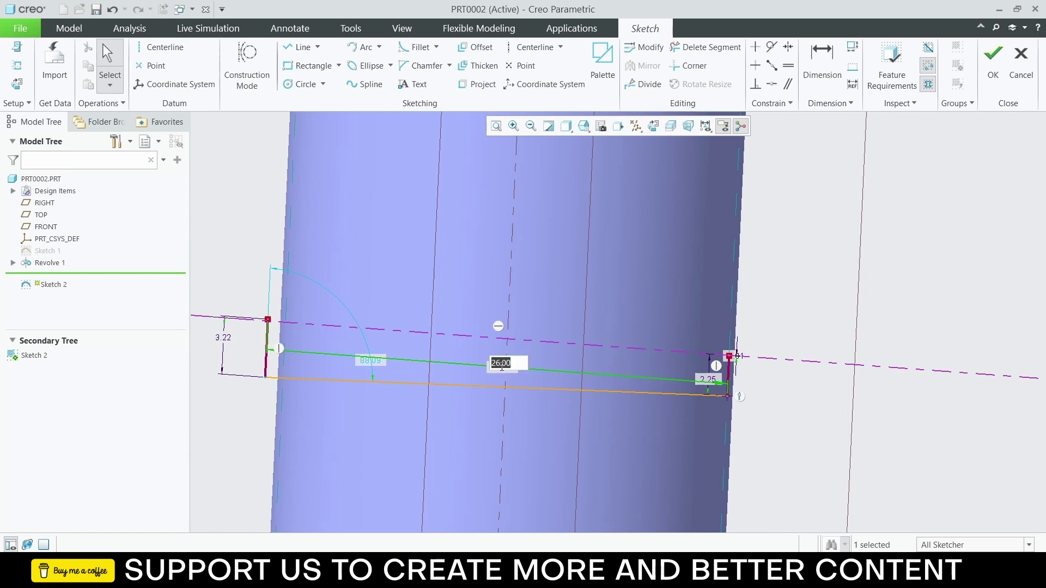
text(28)
key(Return)
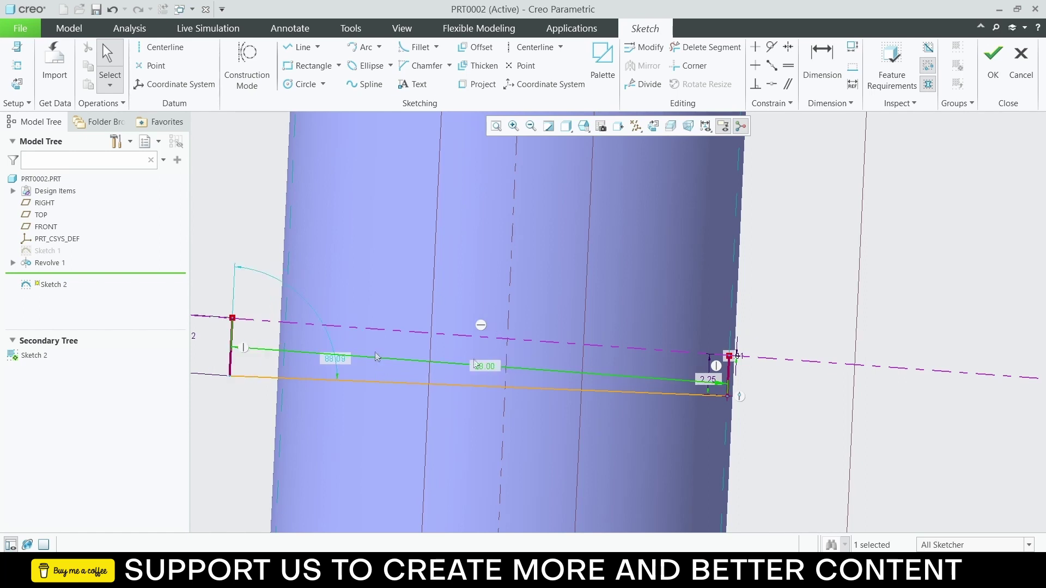
click(880, 264)
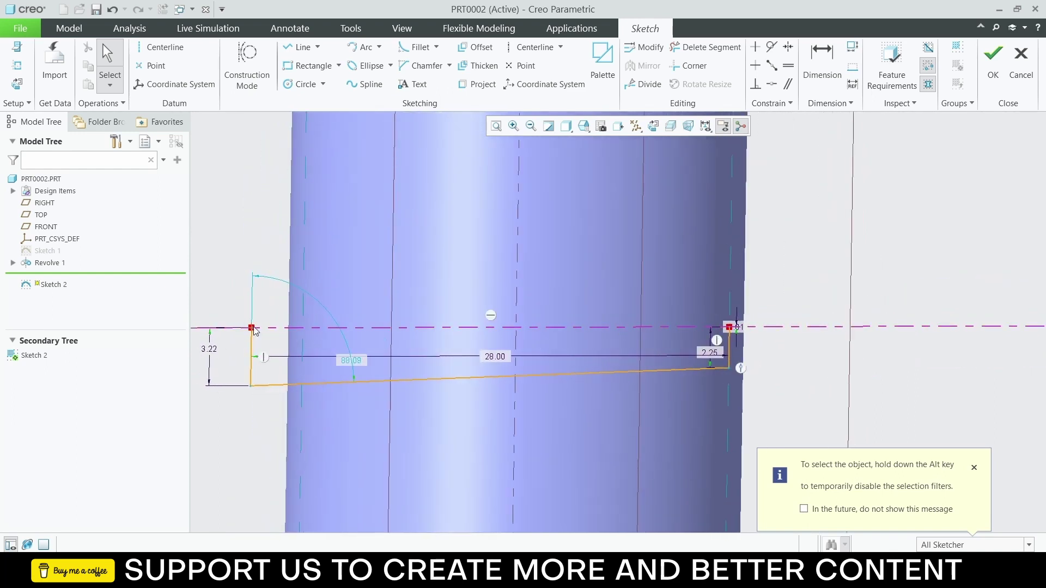
Step: Restore and lock the profile's 28 width, and pull its left end to the centerline, making the left vertical line about 3.28 long
mouse_move(251, 328)
mouse_down()
mouse_move(290, 327)
mouse_move(279, 320)
mouse_up()
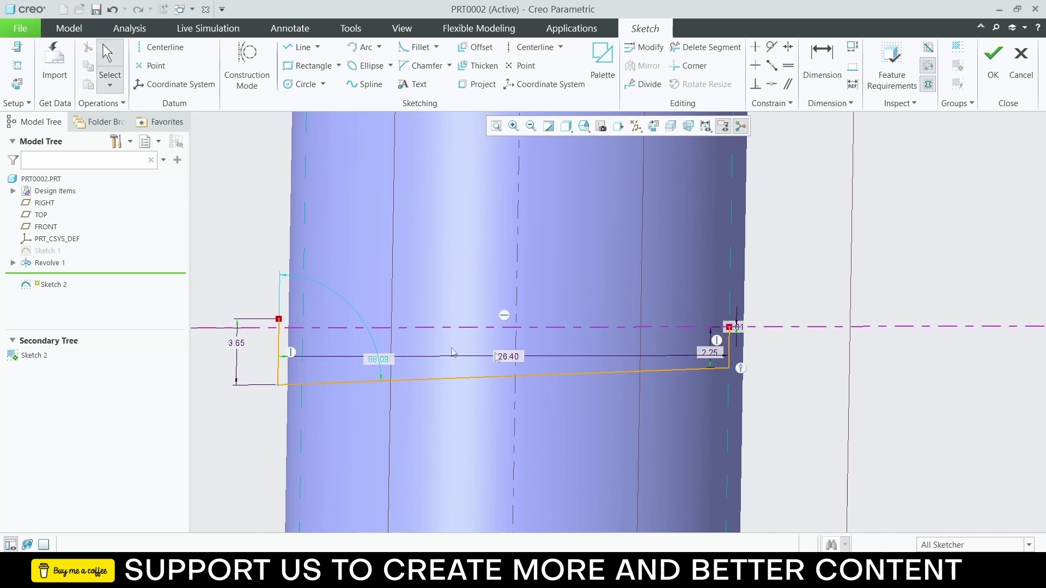
double_click(507, 357)
text(28)
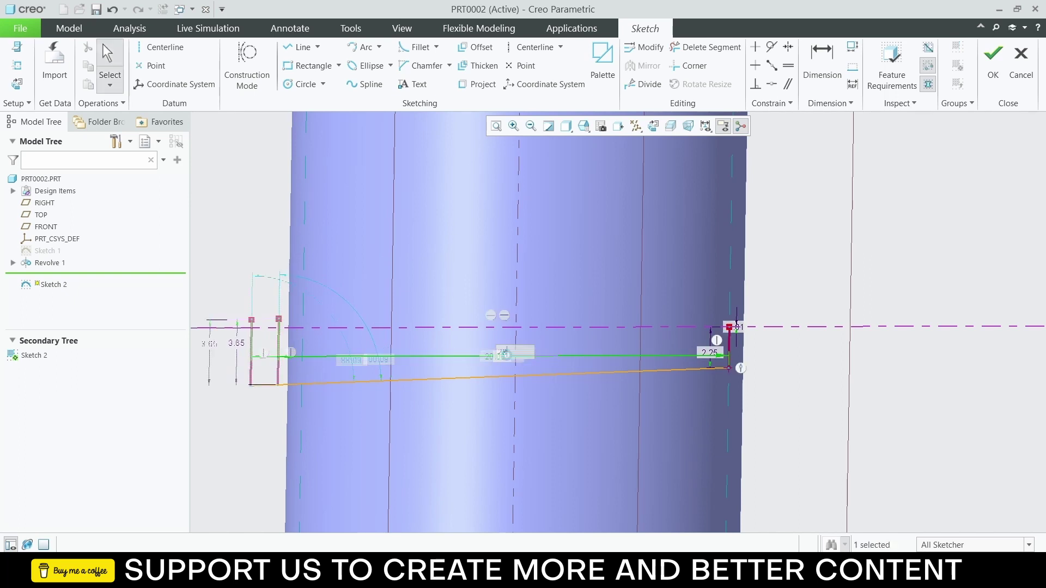
key(Return)
click(548, 349)
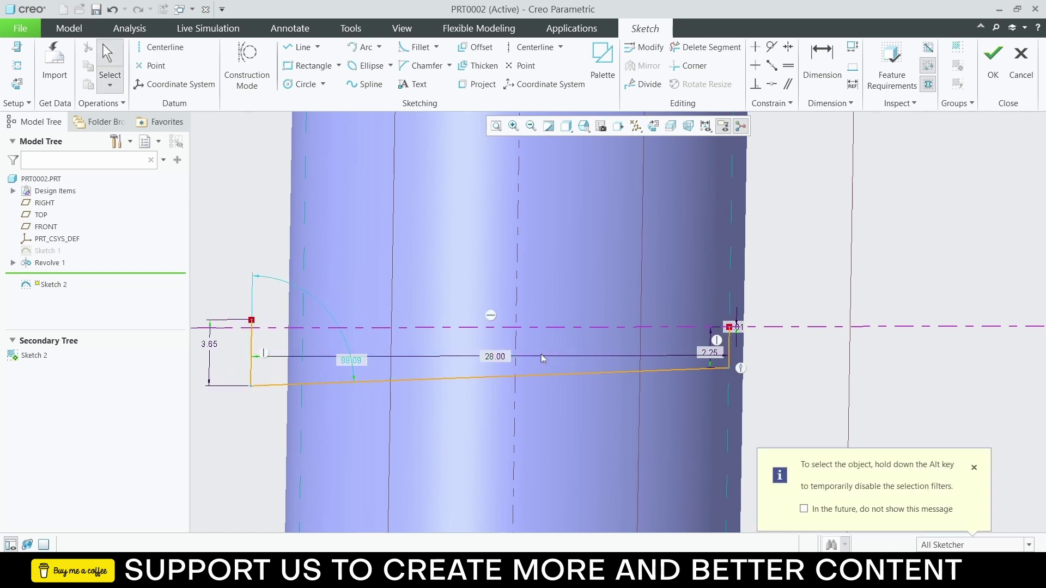
click(492, 361)
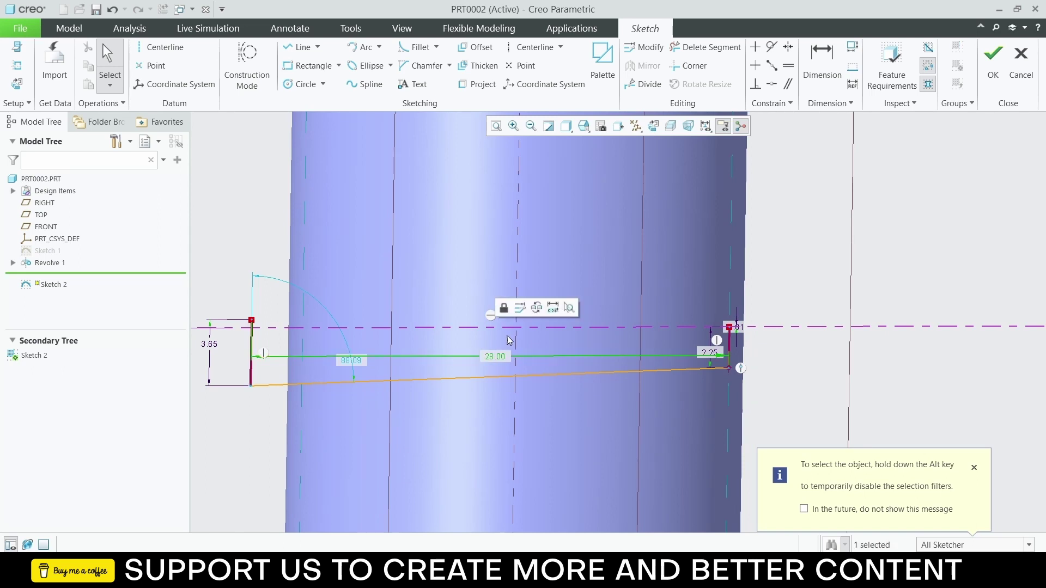
click(502, 309)
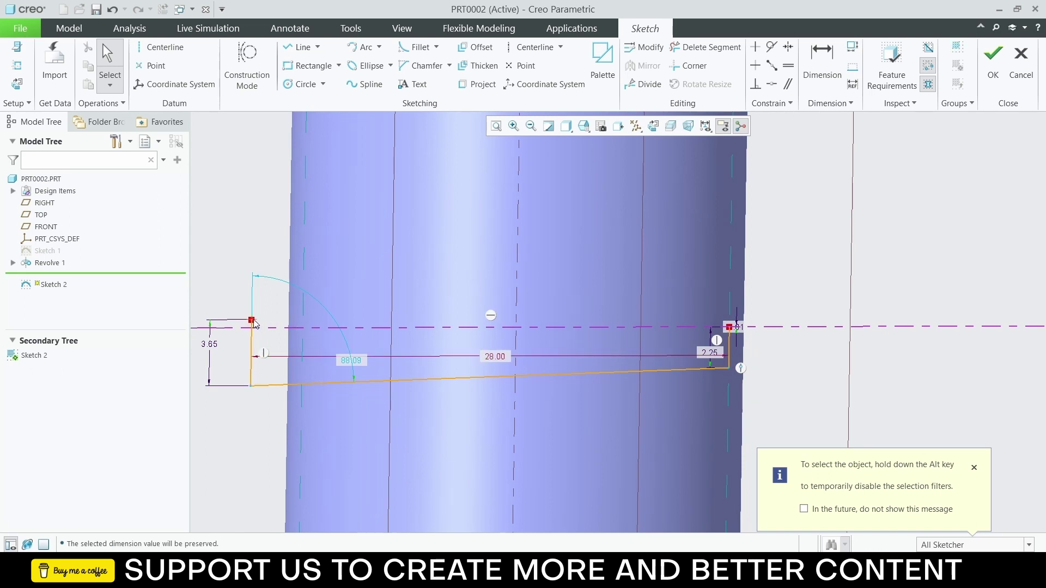
mouse_move(253, 323)
mouse_down()
mouse_move(284, 327)
mouse_move(288, 365)
mouse_move(299, 327)
mouse_up()
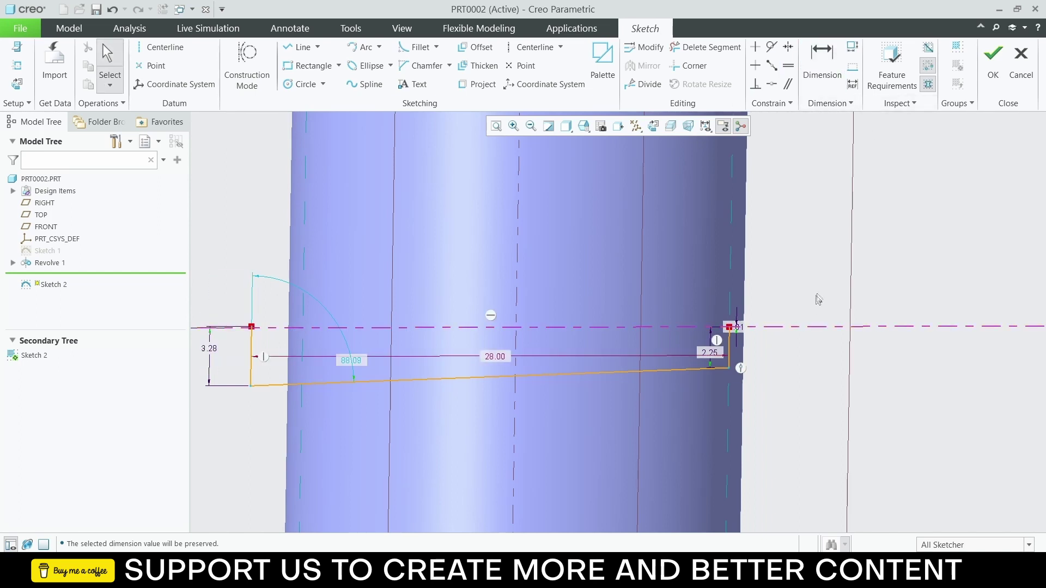
Step: Trim away most of the profile's segments and quit the sketch, discarding its changes
click(704, 47)
mouse_move(664, 200)
mouse_down()
mouse_move(466, 453)
mouse_move(512, 354)
mouse_up()
mouse_move(716, 343)
mouse_down()
mouse_move(132, 325)
mouse_move(221, 331)
mouse_up()
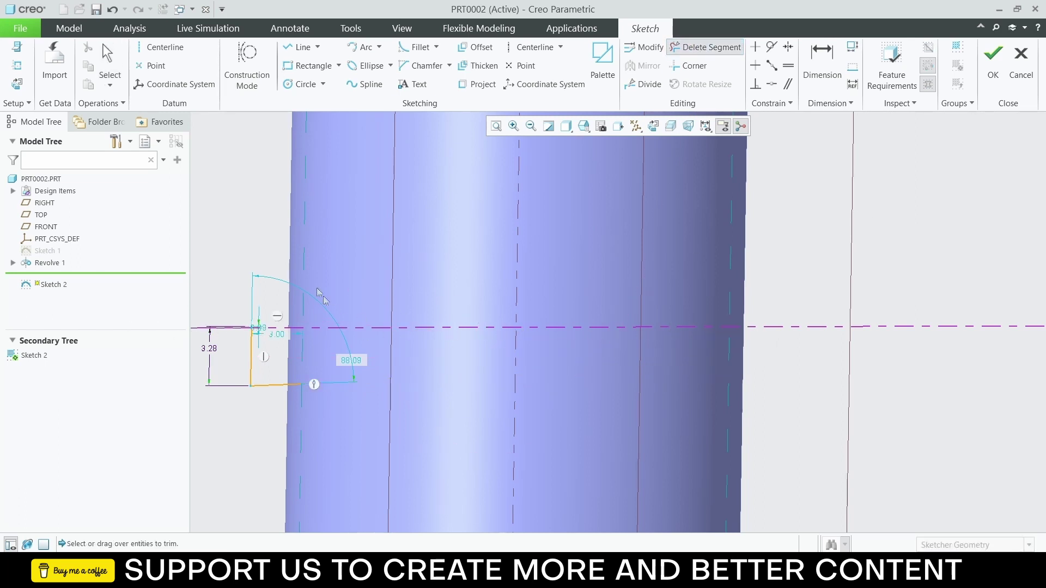
drag(281, 308, 248, 349)
key(Escape)
key(Escape)
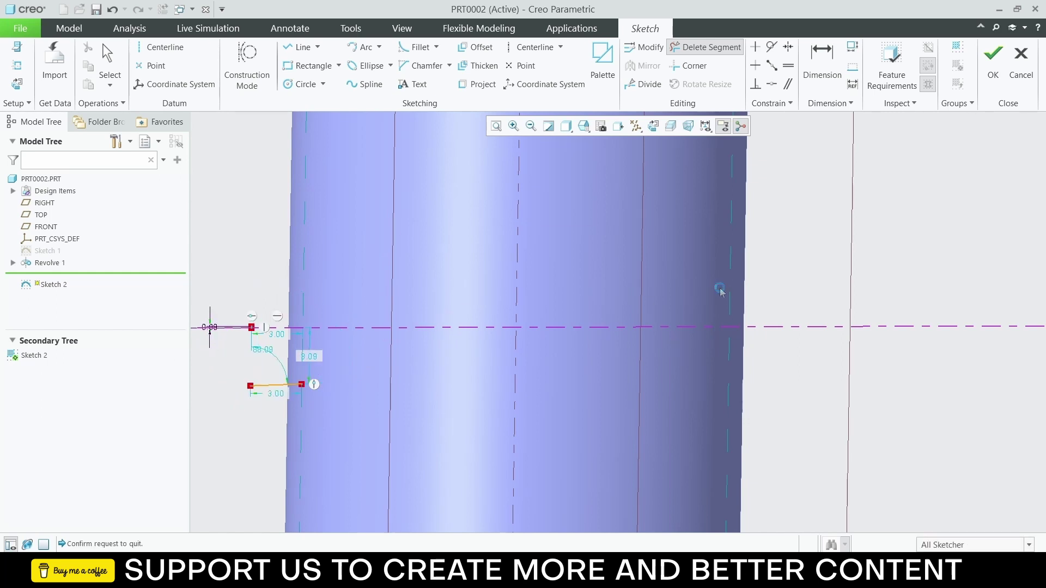
click(569, 309)
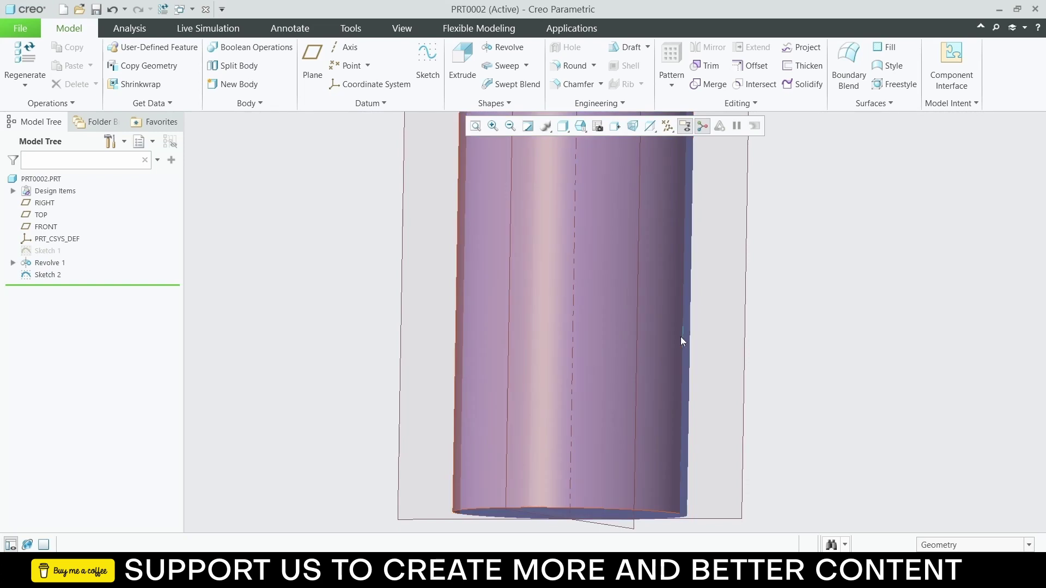
Step: Delete Sketch 2, the sloped profile across the pin's shank
click(682, 341)
right_click(49, 278)
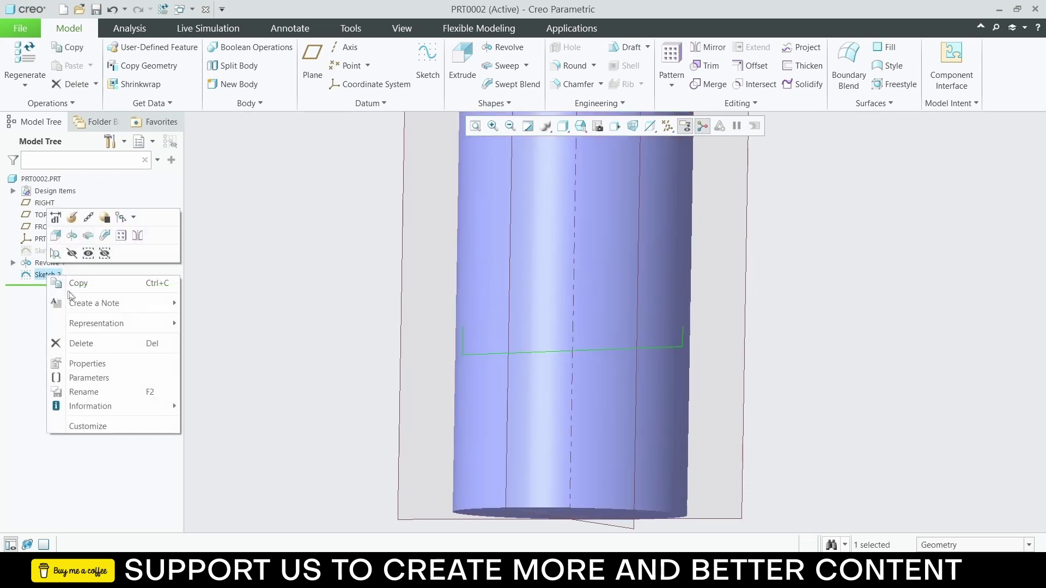
click(82, 344)
click(502, 305)
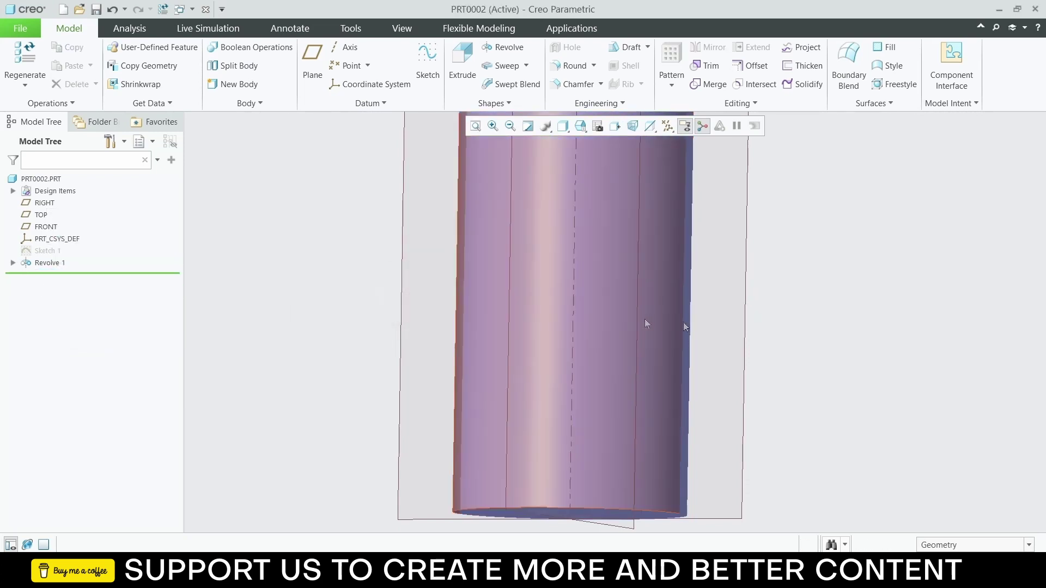
Step: Orient the view normal to the TOP plane, refit the whole pin, and start a new sketch on that plane
scroll(810, 329, down, 3)
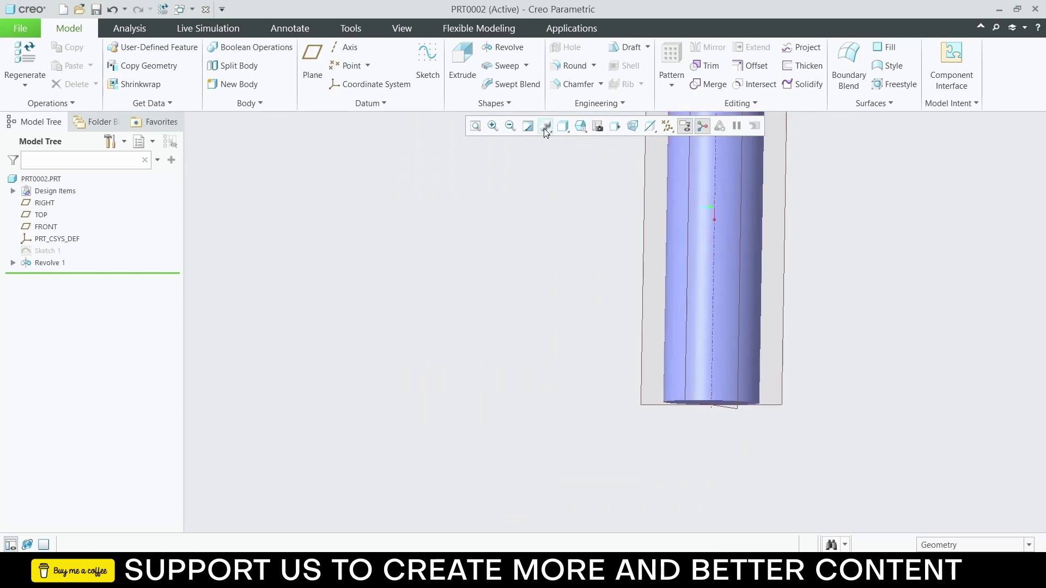
click(776, 205)
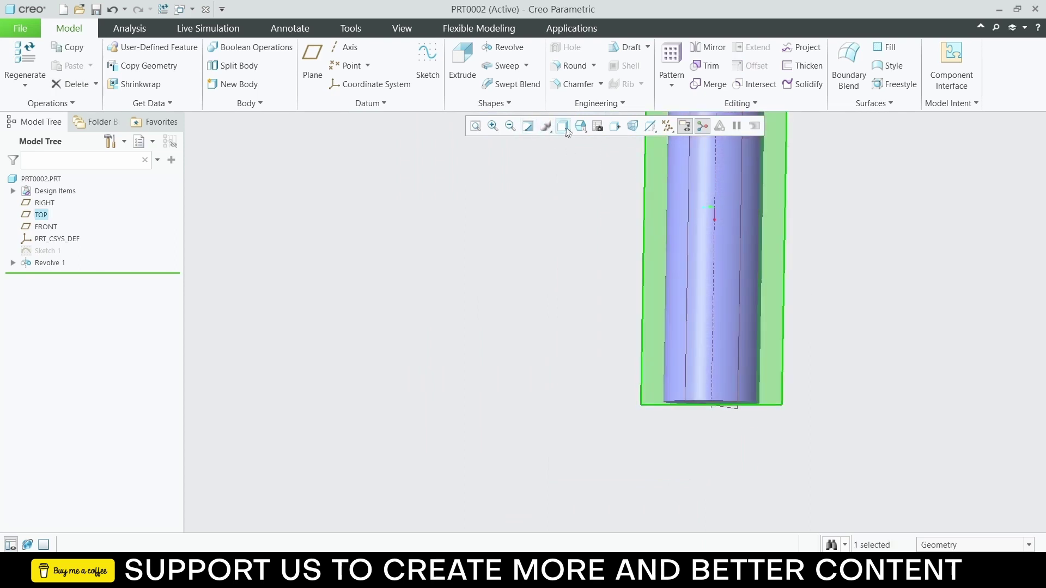
click(615, 126)
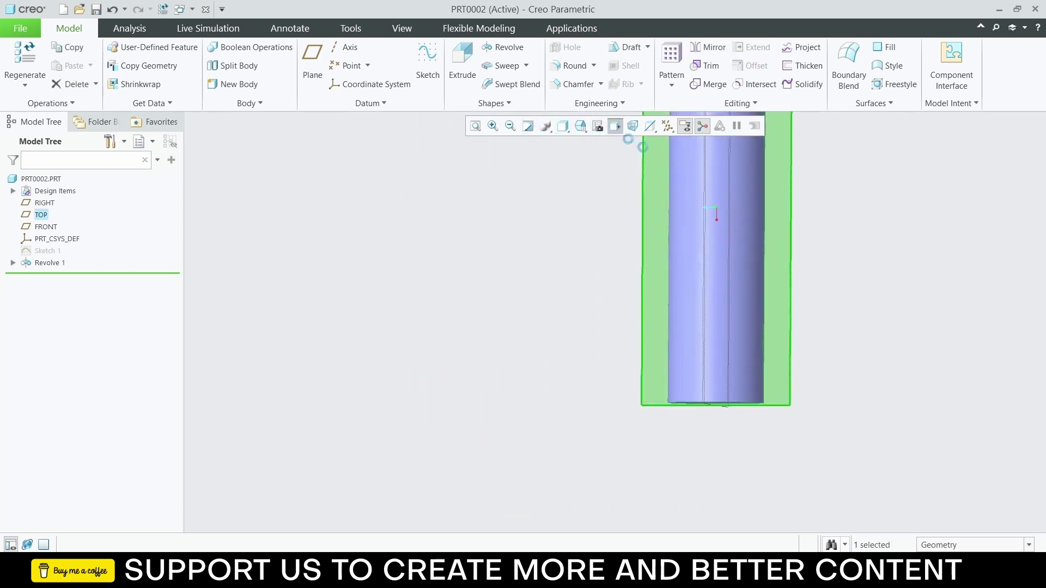
scroll(814, 231, down, 2)
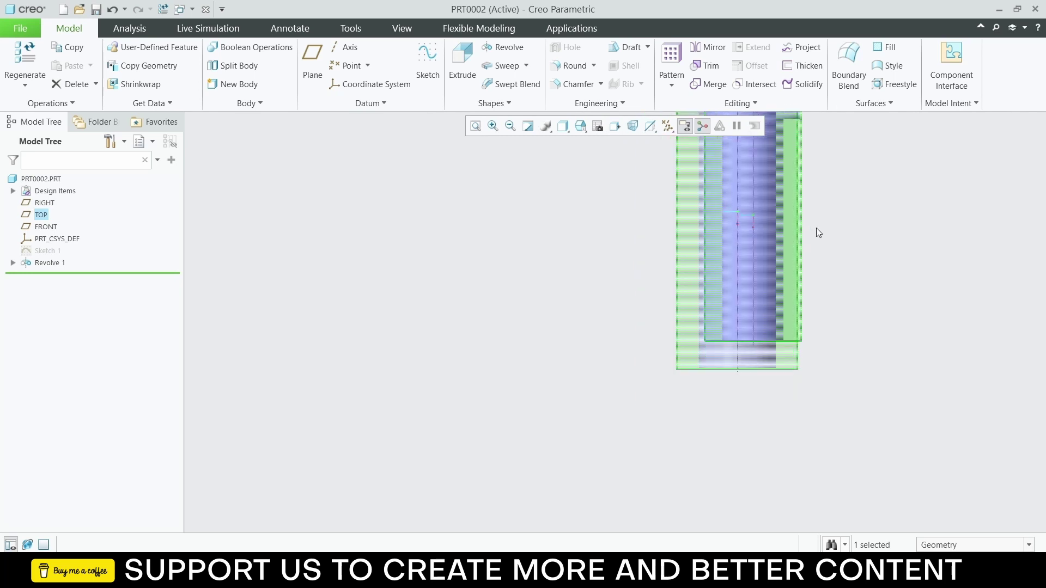
click(477, 126)
click(883, 358)
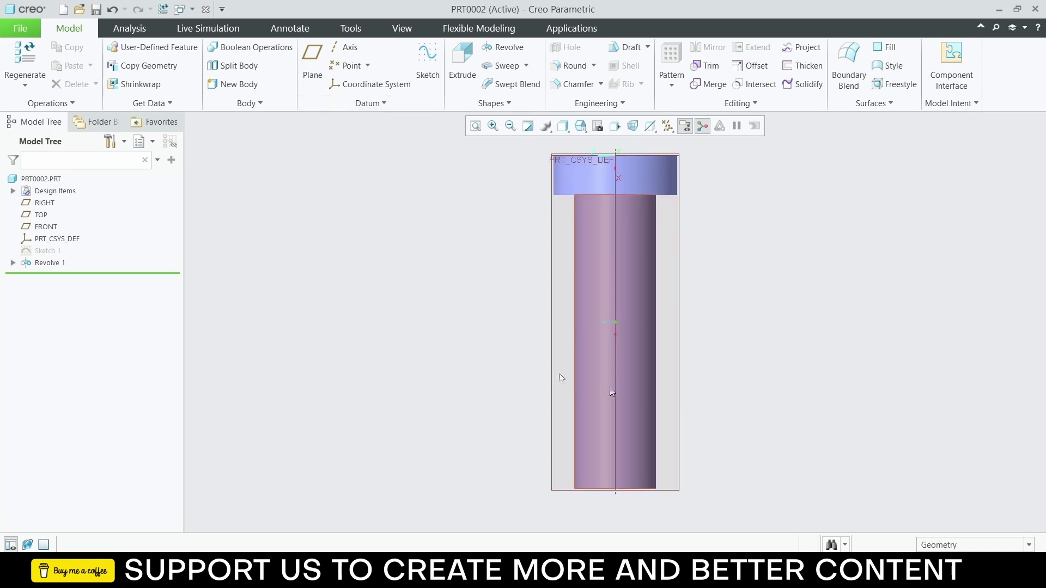
click(681, 287)
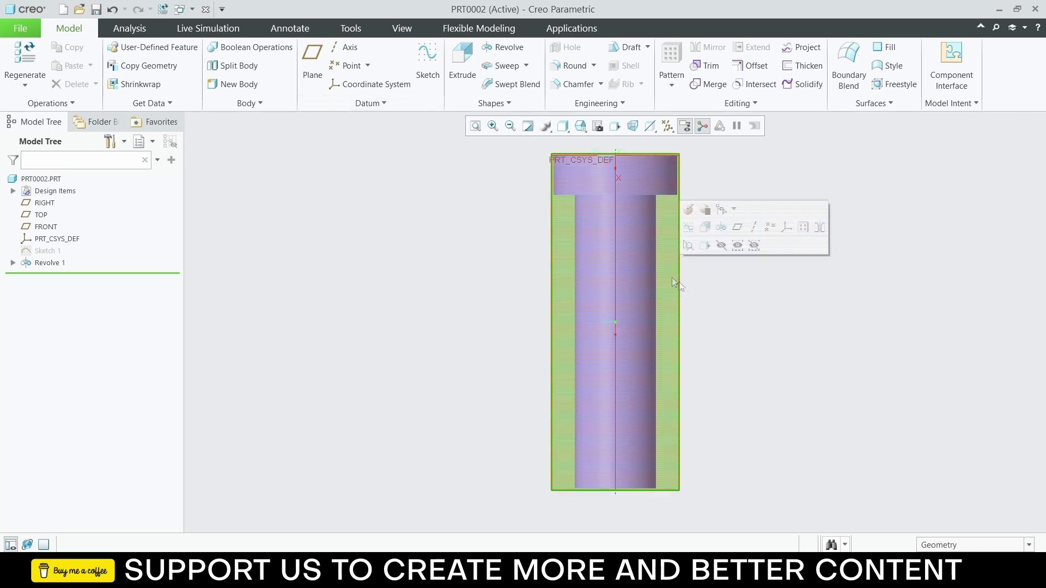
click(430, 65)
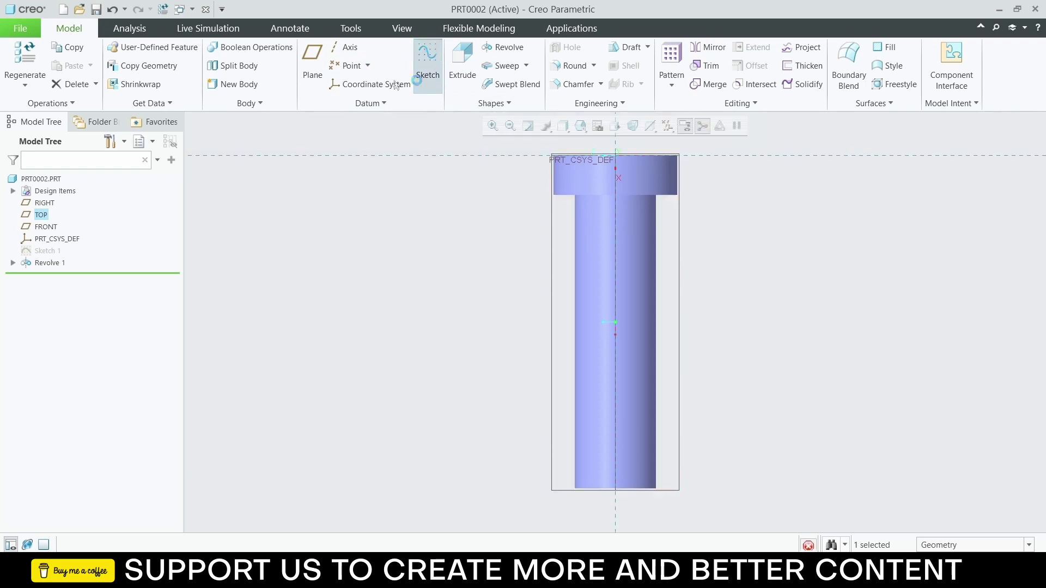
Step: Sketch a horizontal centerline across the lower part of the pin's shank and set its distance from the head's top to 82
click(534, 47)
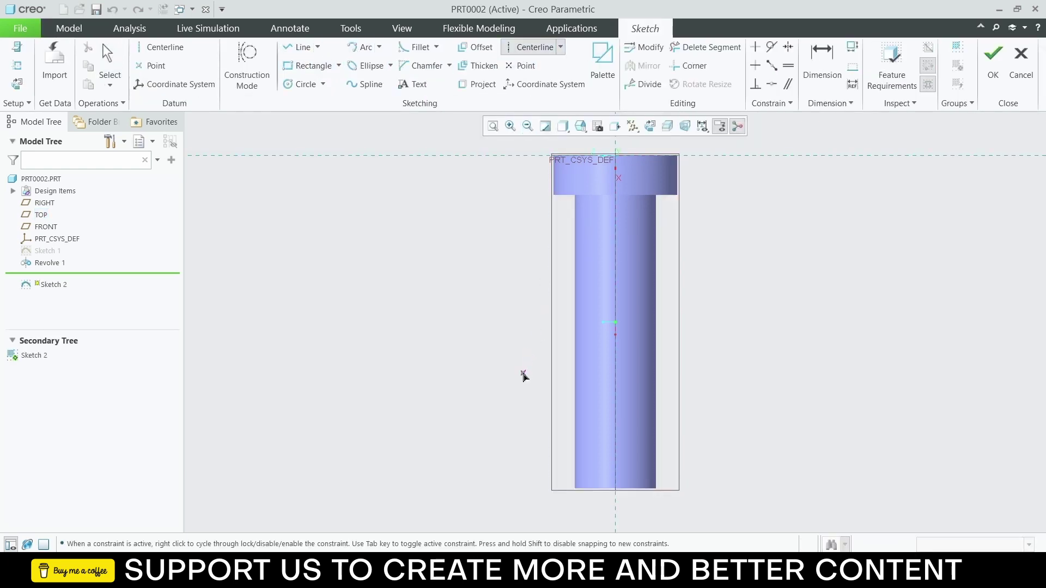
click(725, 375)
middle_click(752, 354)
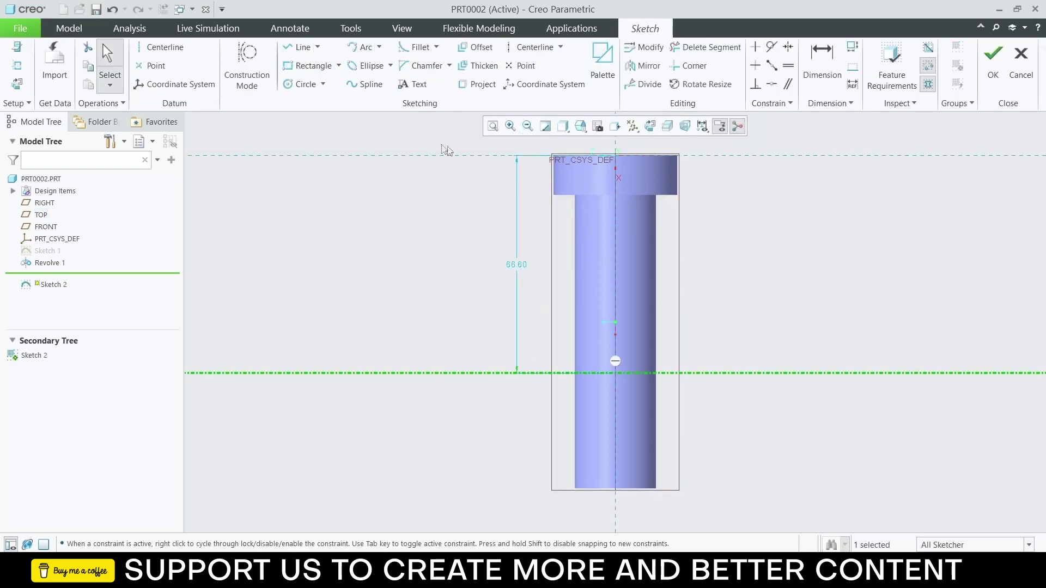
double_click(517, 263)
text(82)
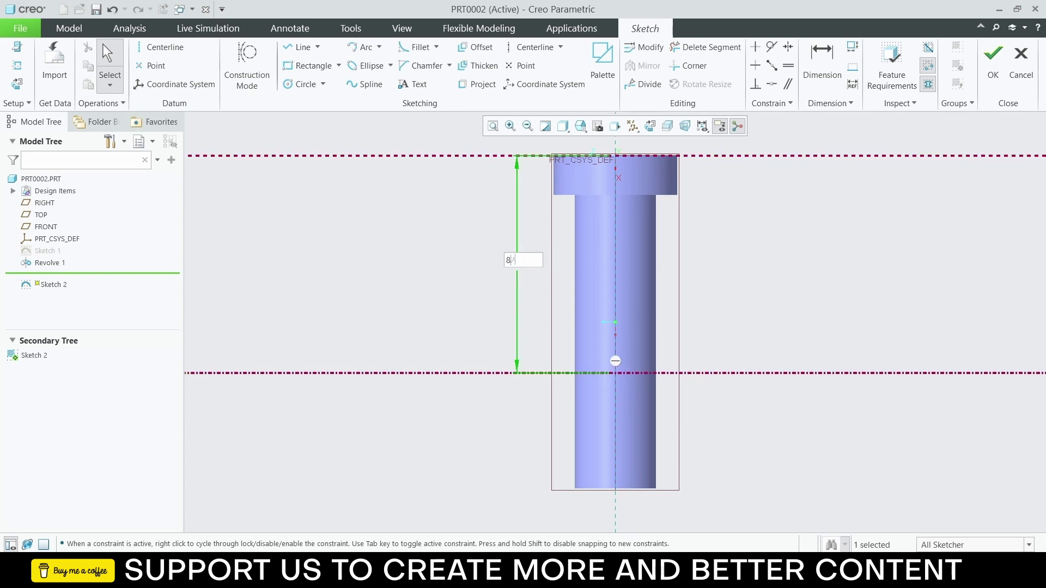
key(Return)
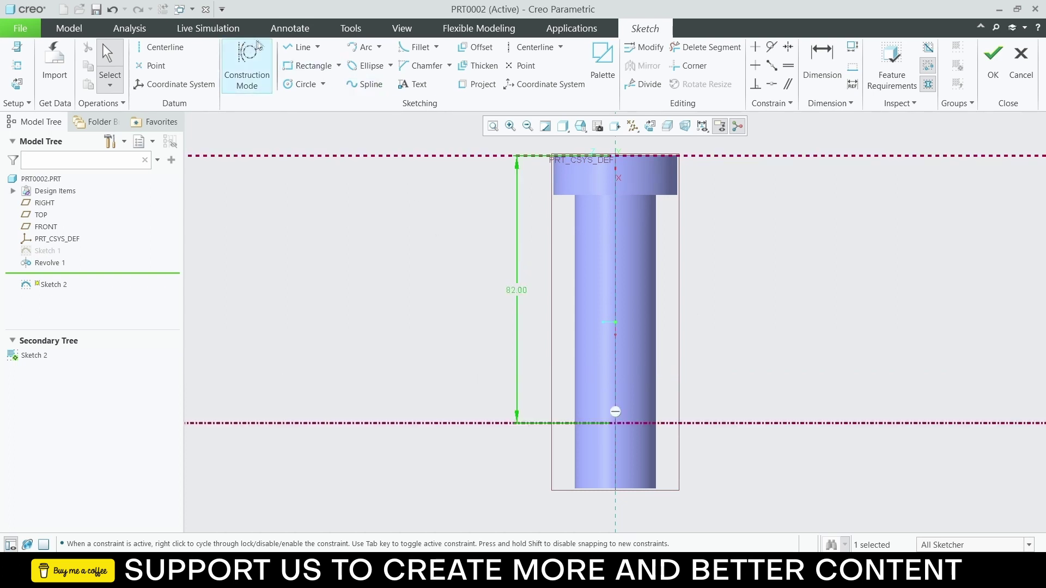
Step: Draw an open three-line profile below the centerline across the shank, with vertical ends about 5.78 and 2.25 long joined by a sloped line
click(289, 50)
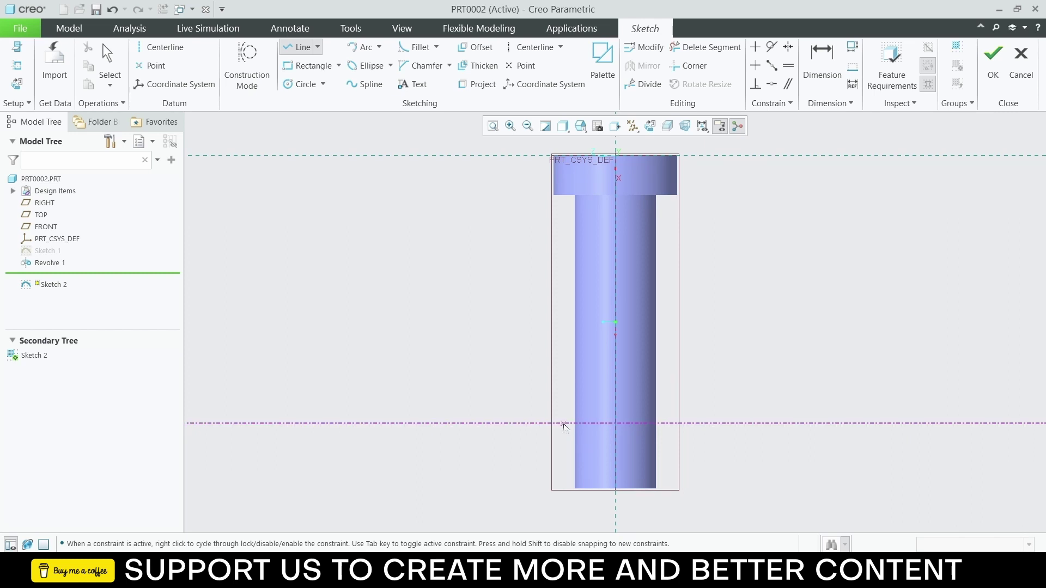
click(563, 442)
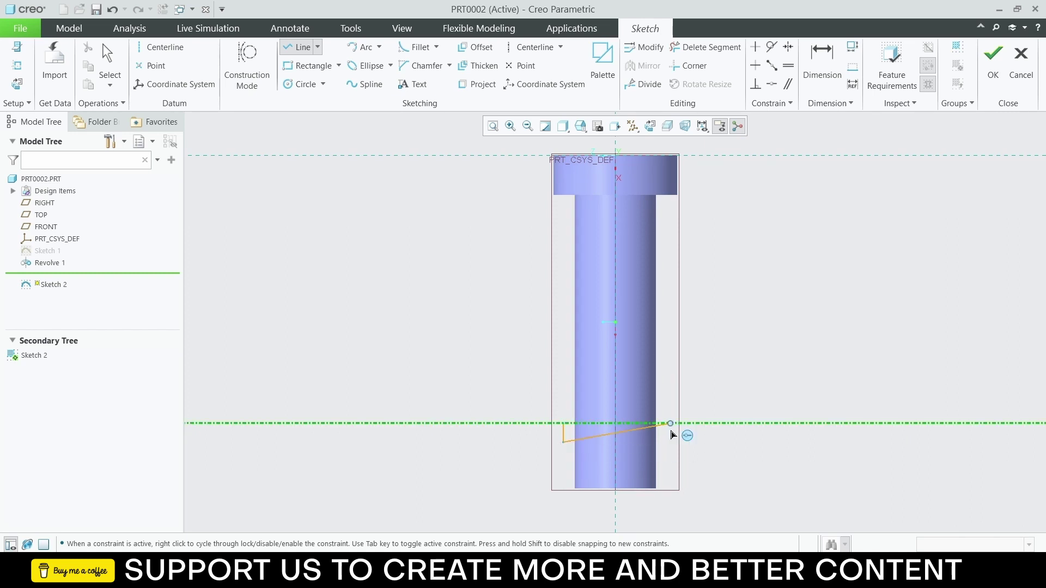
scroll(675, 433, up, 5)
click(654, 419)
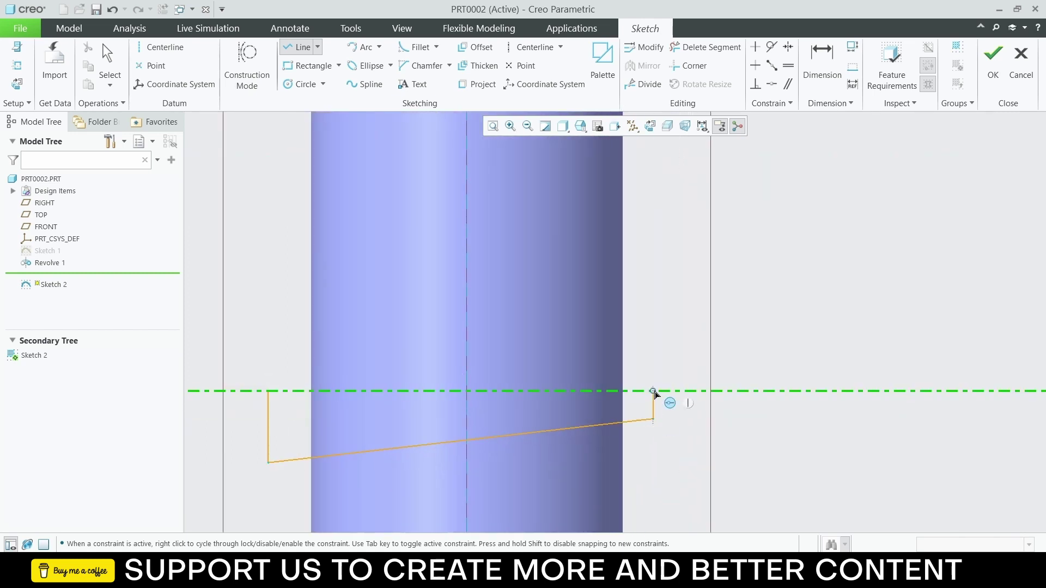
click(653, 391)
middle_click(683, 327)
scroll(349, 349, down, 3)
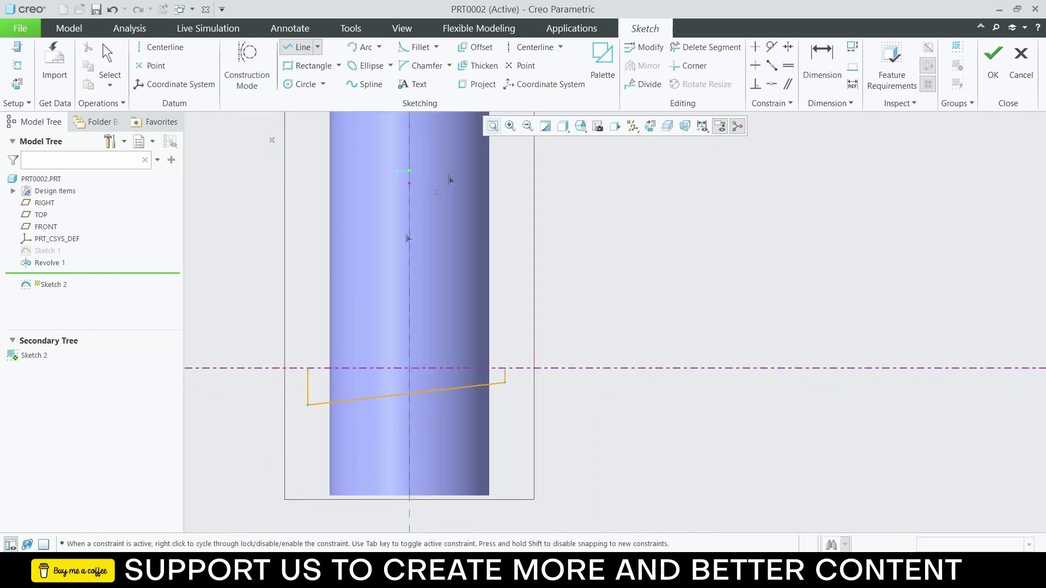
middle_click(317, 373)
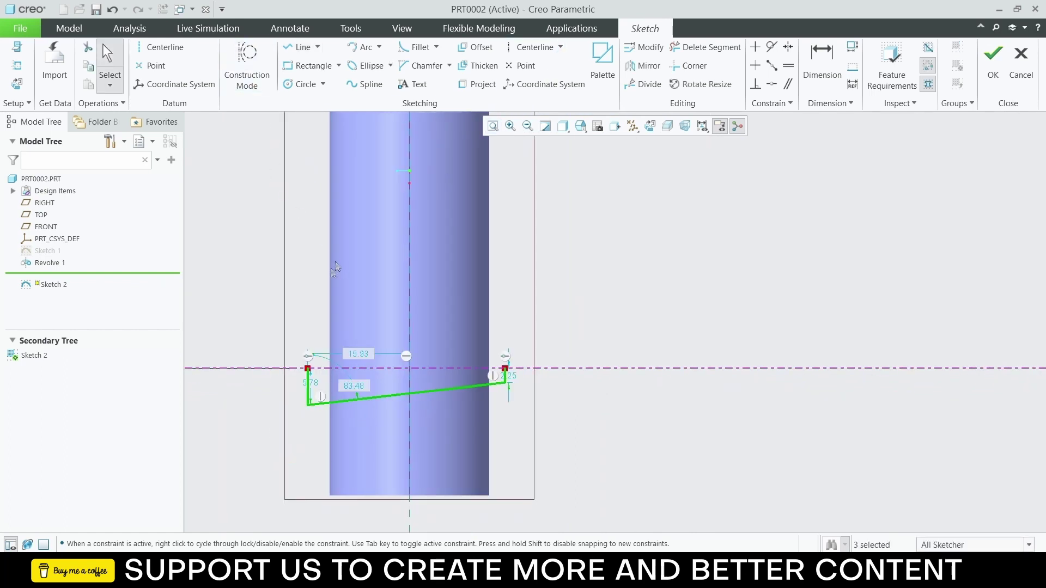
Step: Set the length of the profile's left vertical line to 3.2
double_click(294, 385)
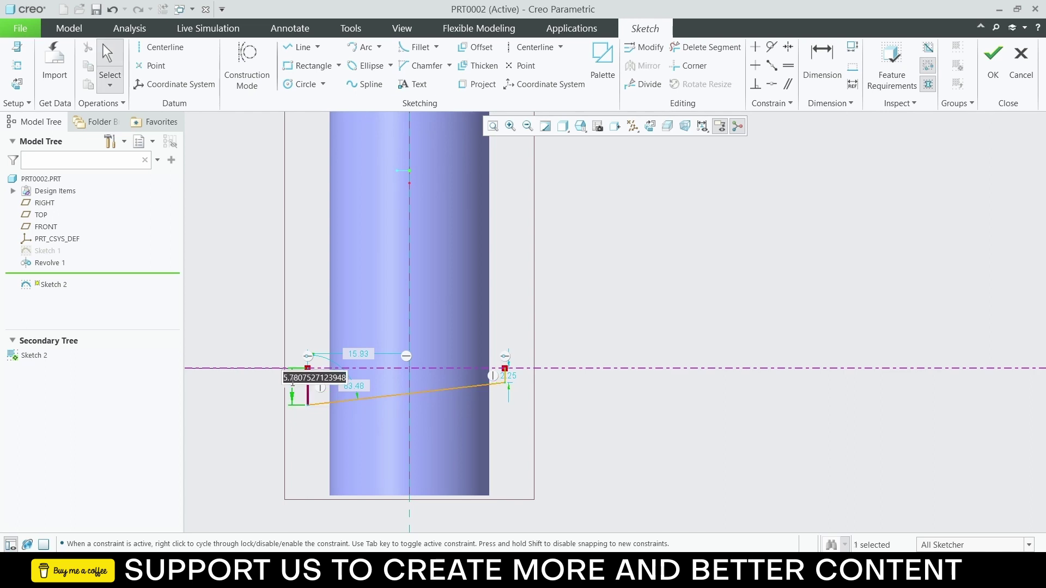
text(3.2)
key(Return)
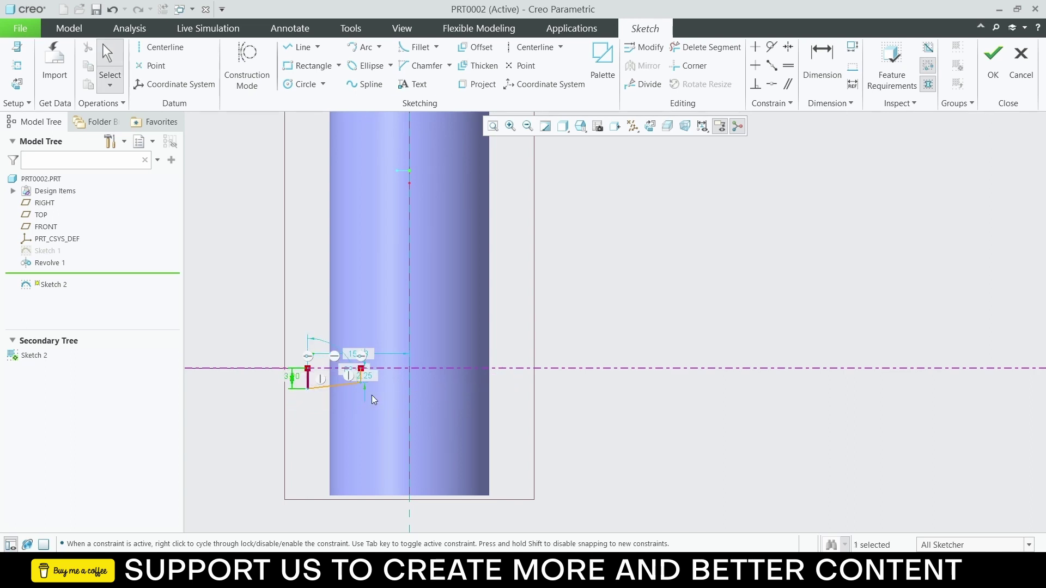
Step: Try placing the profile's left vertical line 30 from the pin's axis, and undo that change
scroll(371, 398, down, 3)
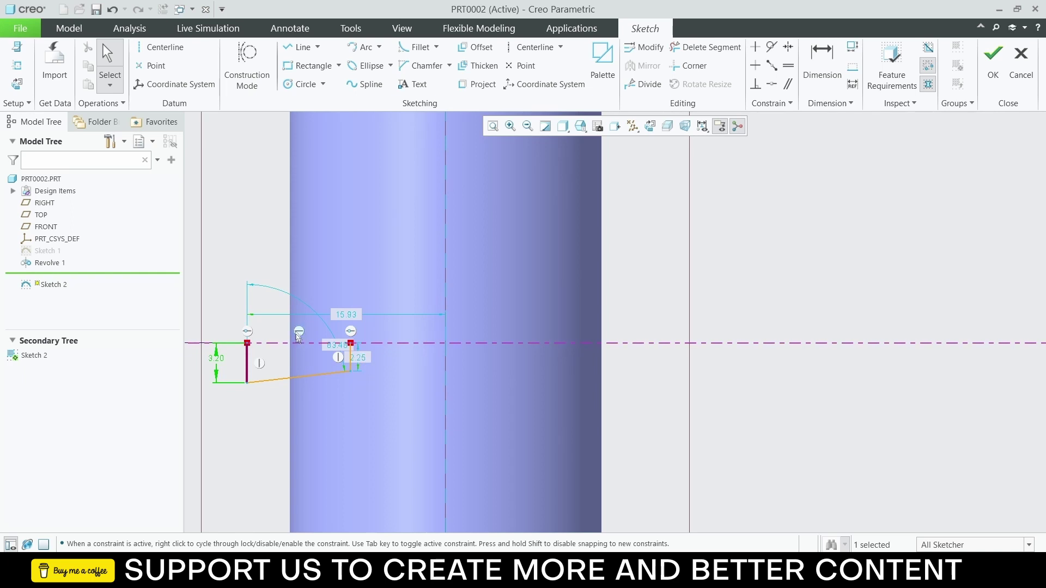
double_click(343, 315)
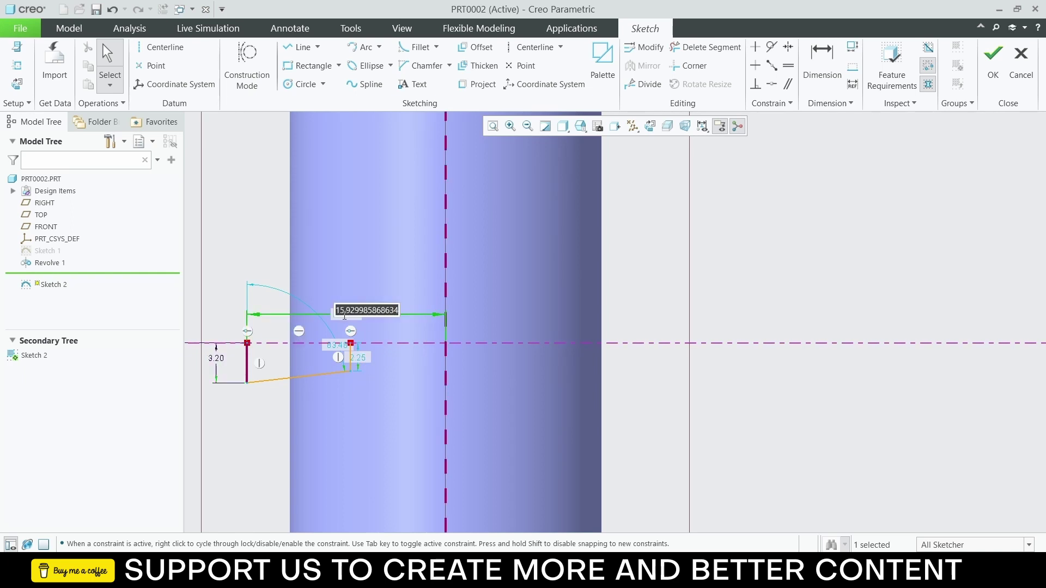
text(30)
key(Return)
scroll(373, 327, up, 3)
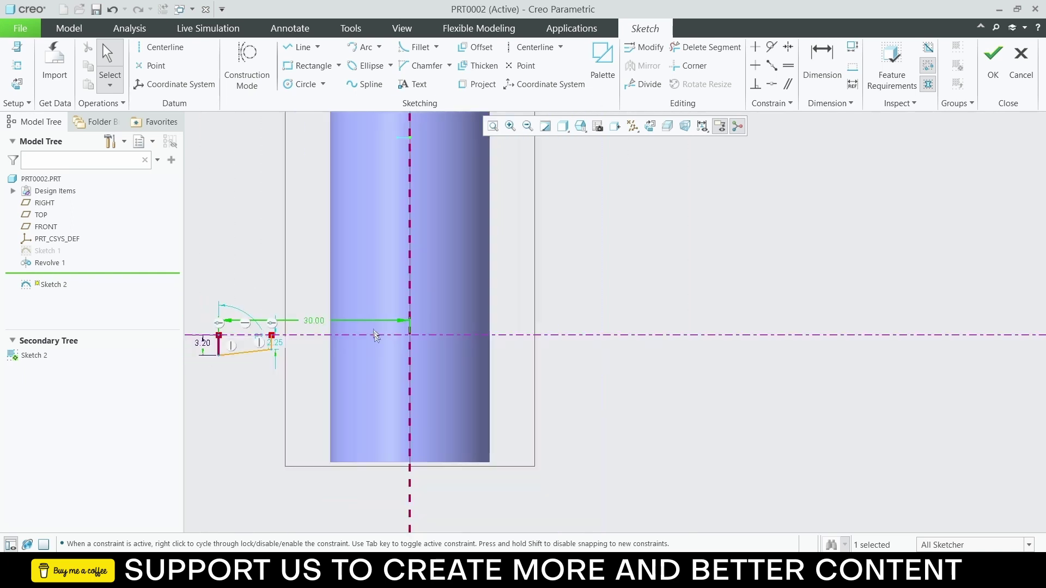
scroll(373, 335, down, 3)
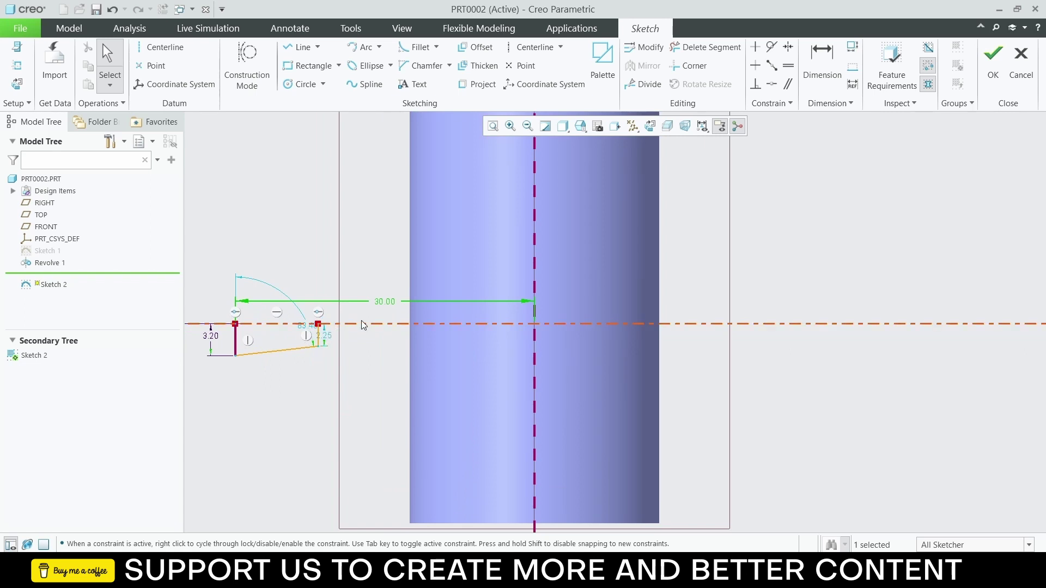
key(ctrl+z)
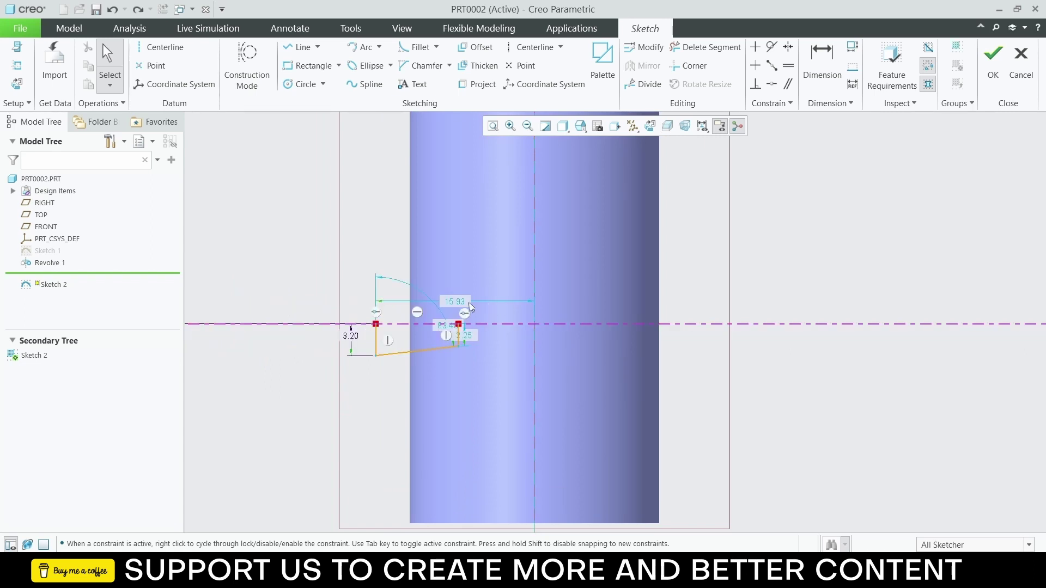
Step: Stretch the profile's right end past the shank's right edge, making the right vertical line about 1.83 long
drag(459, 339, 743, 353)
drag(456, 334, 676, 360)
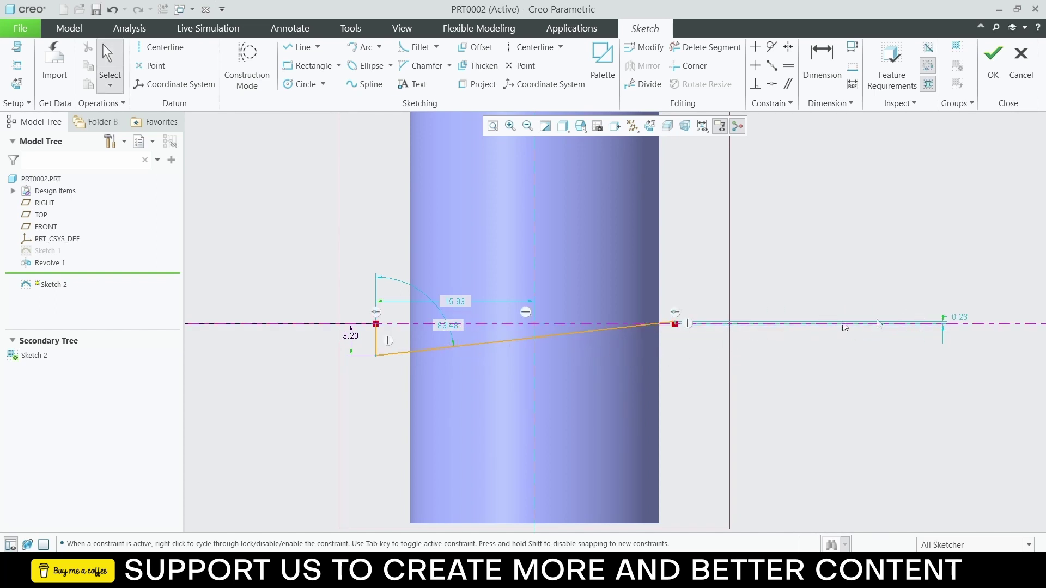
mouse_move(675, 323)
mouse_down()
mouse_move(608, 329)
mouse_move(575, 353)
mouse_move(685, 343)
mouse_up()
double_click(968, 348)
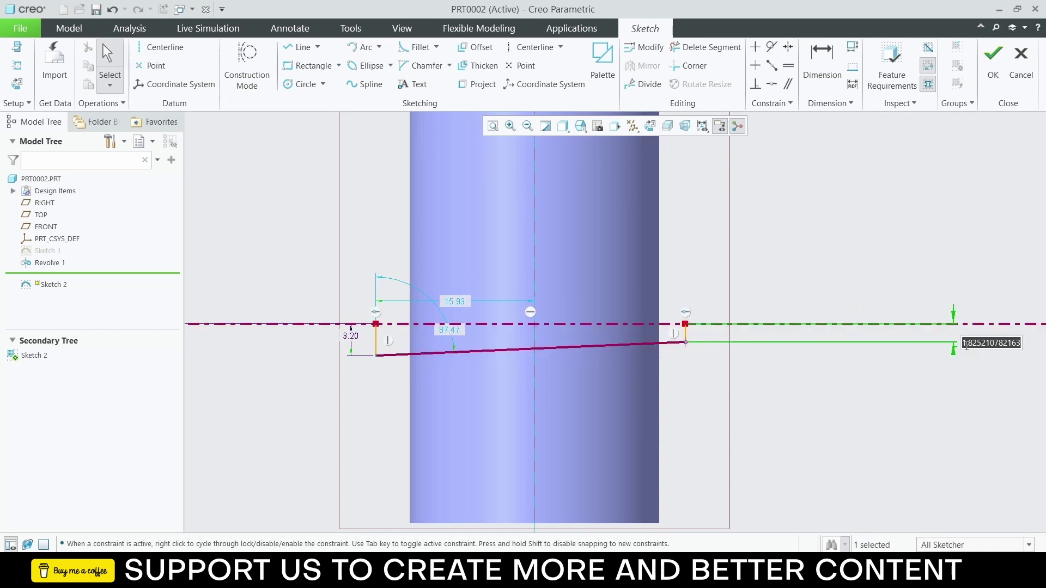
text(2.)
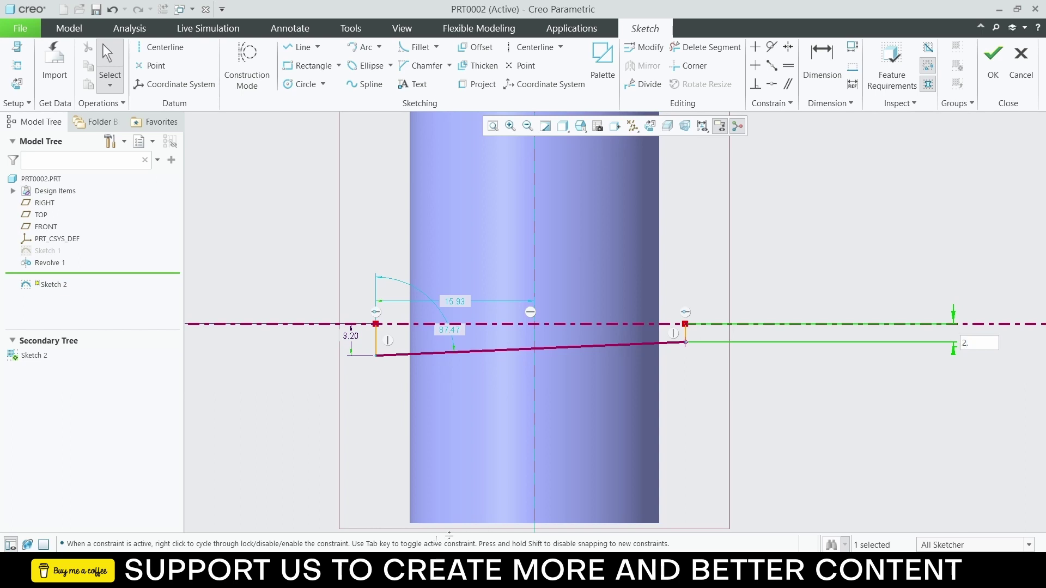
mouse_move(415, 570)
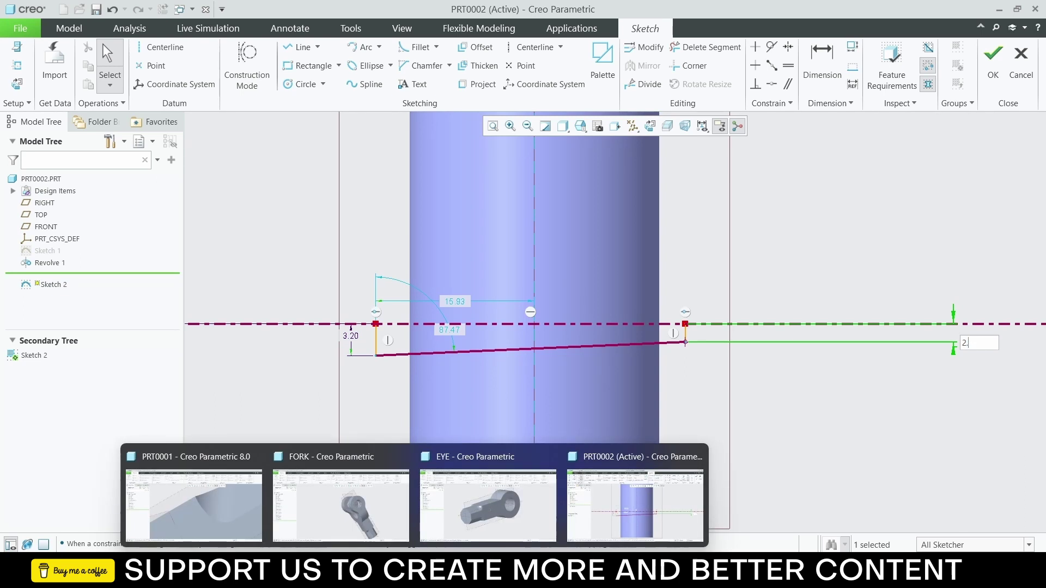
click(349, 570)
click(1031, 403)
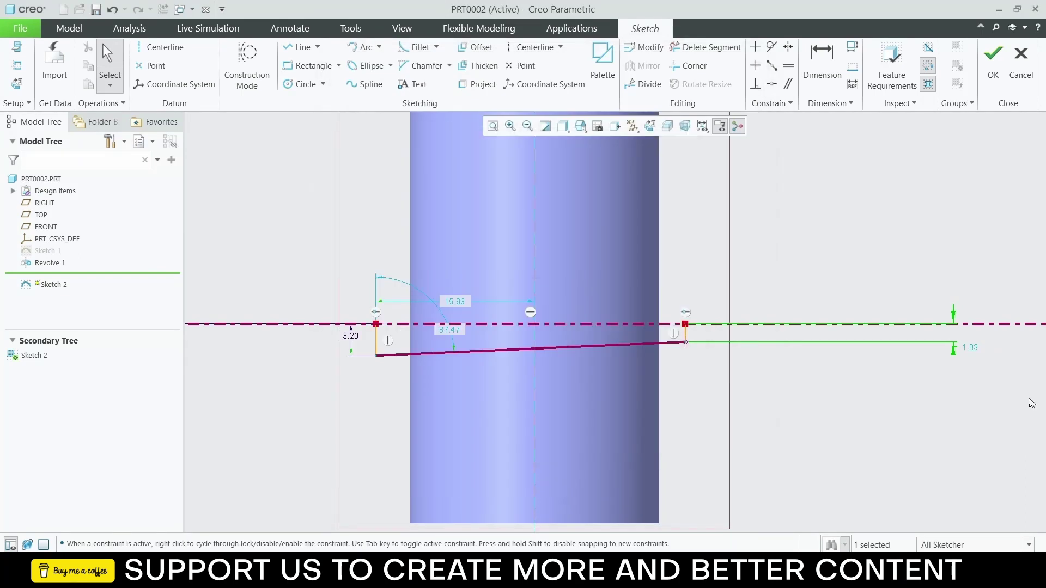
Step: Set the right vertical line's length to 2.16, pull that line back out past the shank's right edge, and finish the sketch
double_click(969, 347)
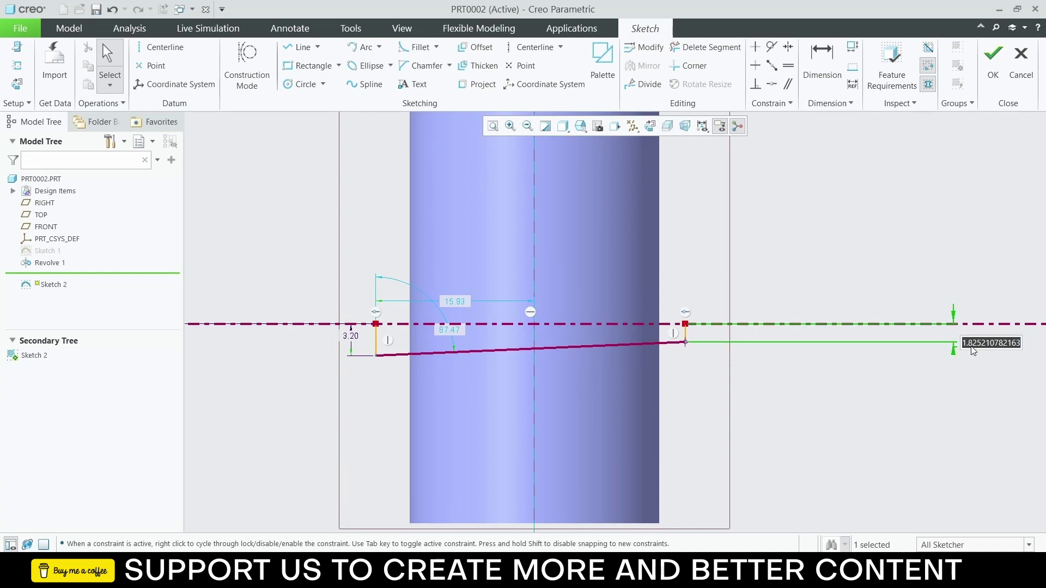
text(2.16)
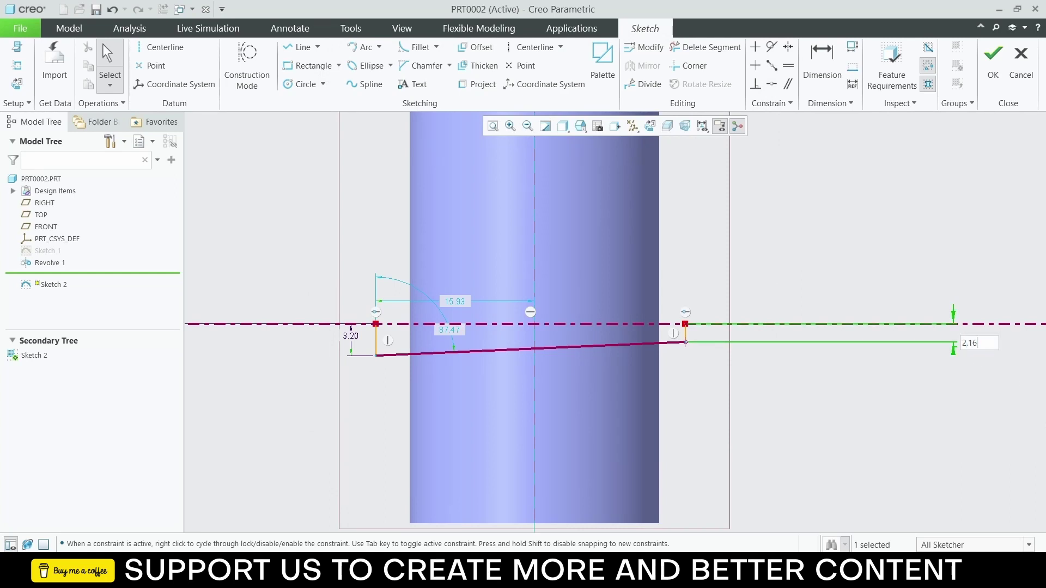
key(Return)
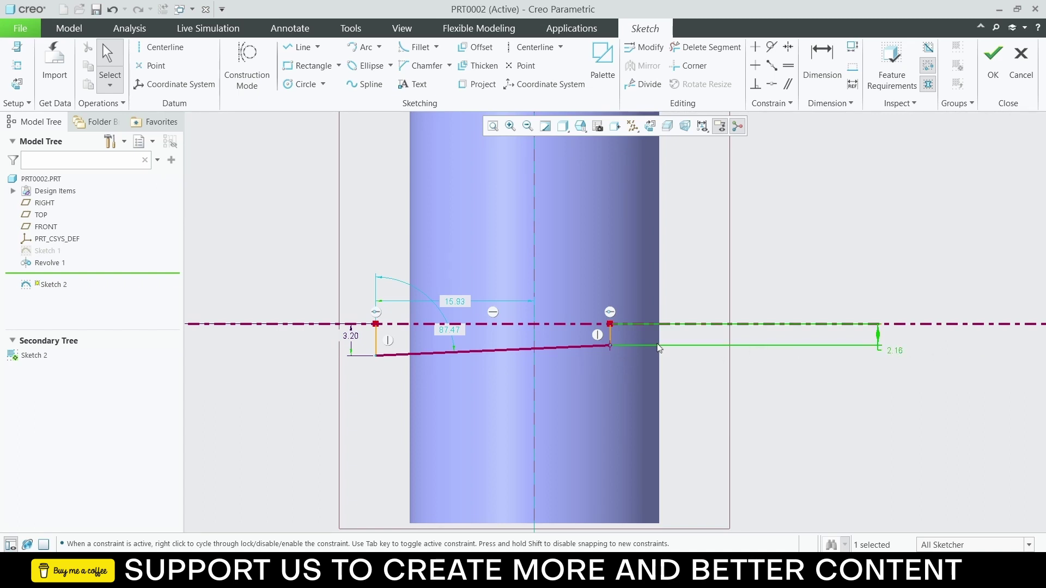
drag(610, 333, 682, 331)
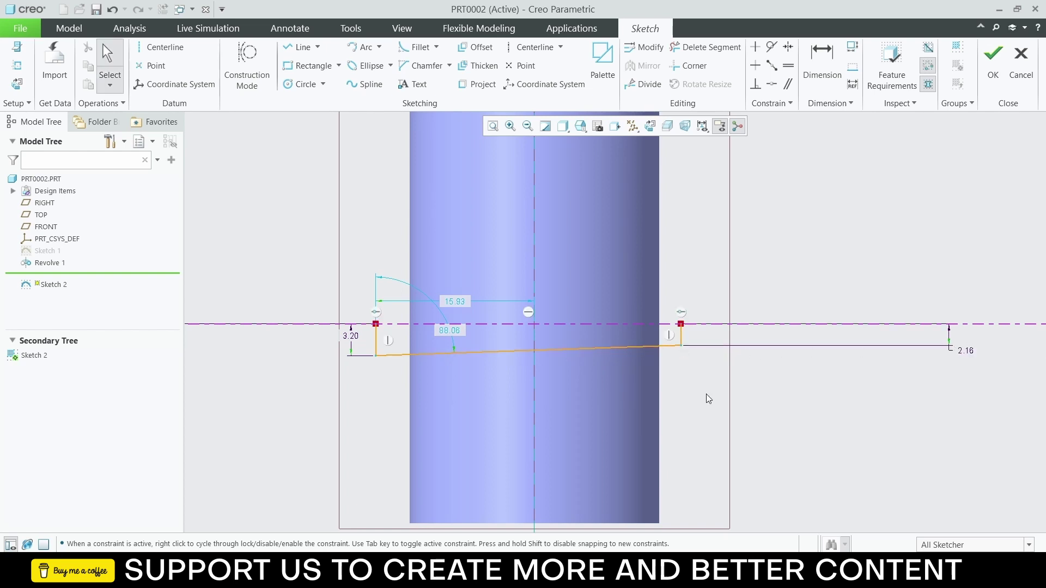
click(993, 59)
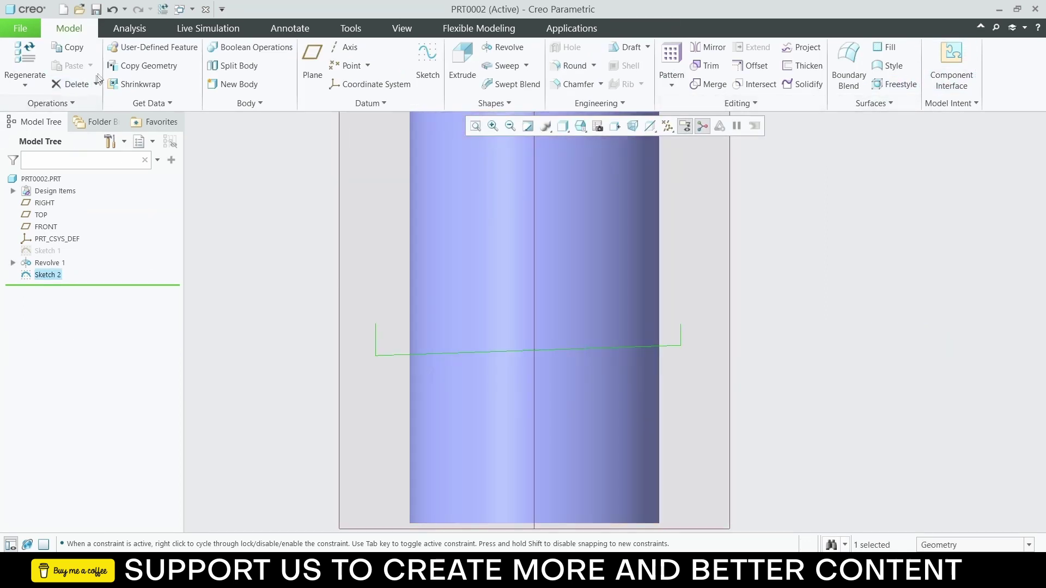
Step: Revolve the profile 360° about its centerline as a material-removing surface, trimming the pin's revolved surface to cut the tapered hole
click(504, 47)
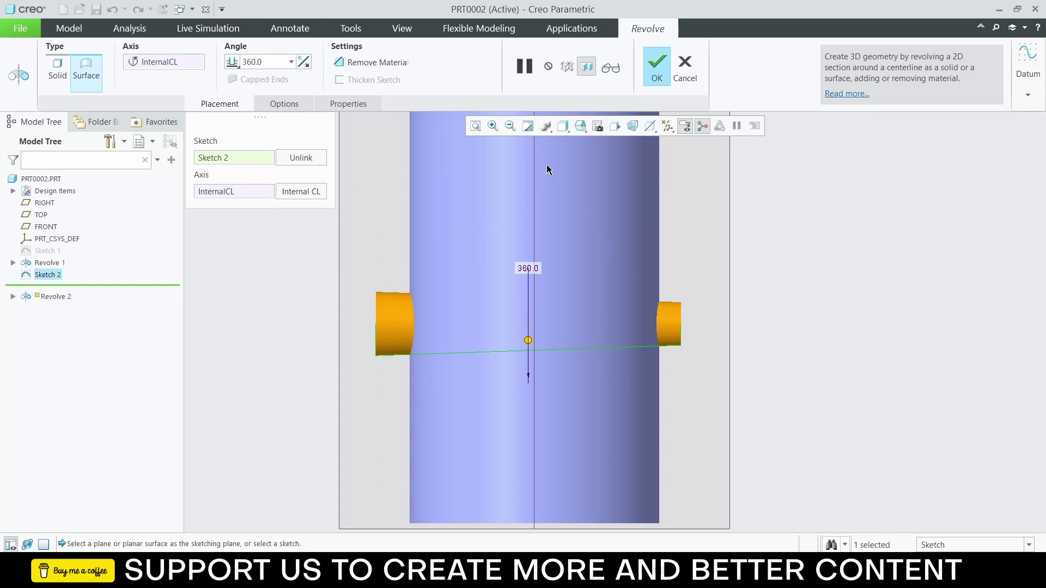
click(375, 62)
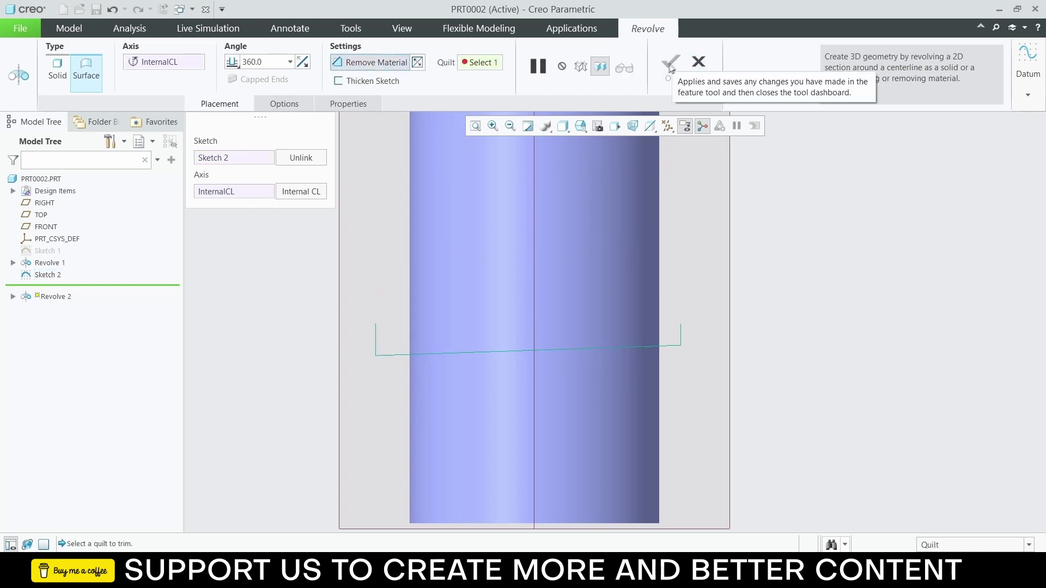
middle_drag(672, 250, 740, 250)
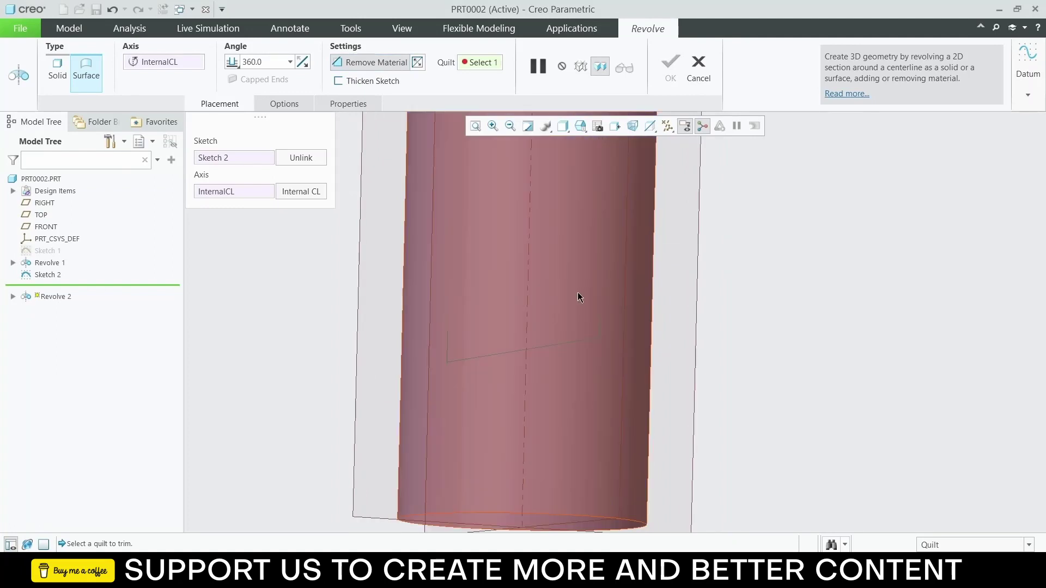
click(578, 297)
click(669, 65)
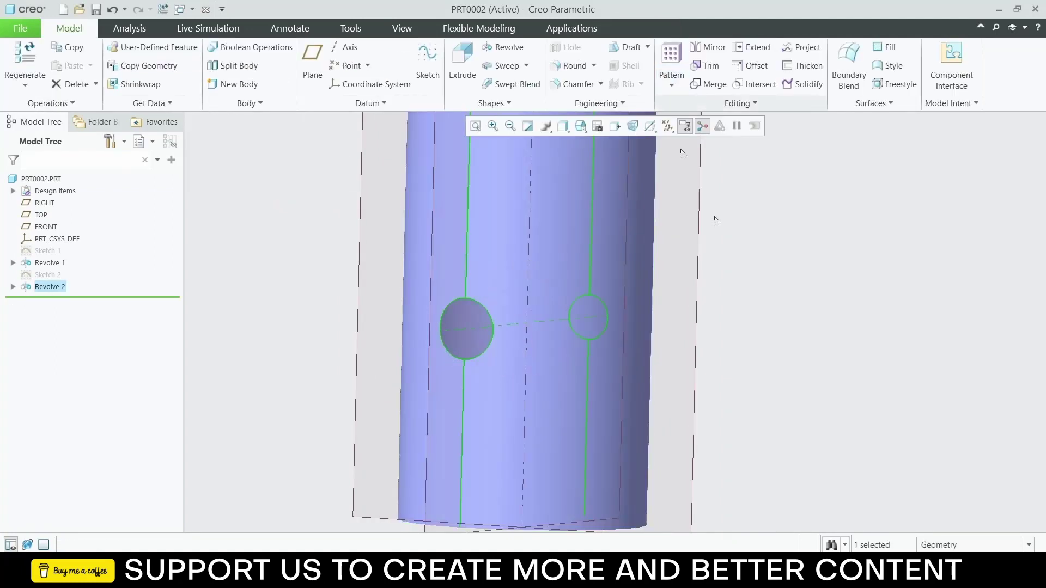
Step: Check the tapered hole through the shank and save the pin part in the knuckleJoint folder
middle_drag(714, 221, 591, 254)
scroll(763, 326, up, 3)
scroll(763, 325, down, 4)
click(598, 222)
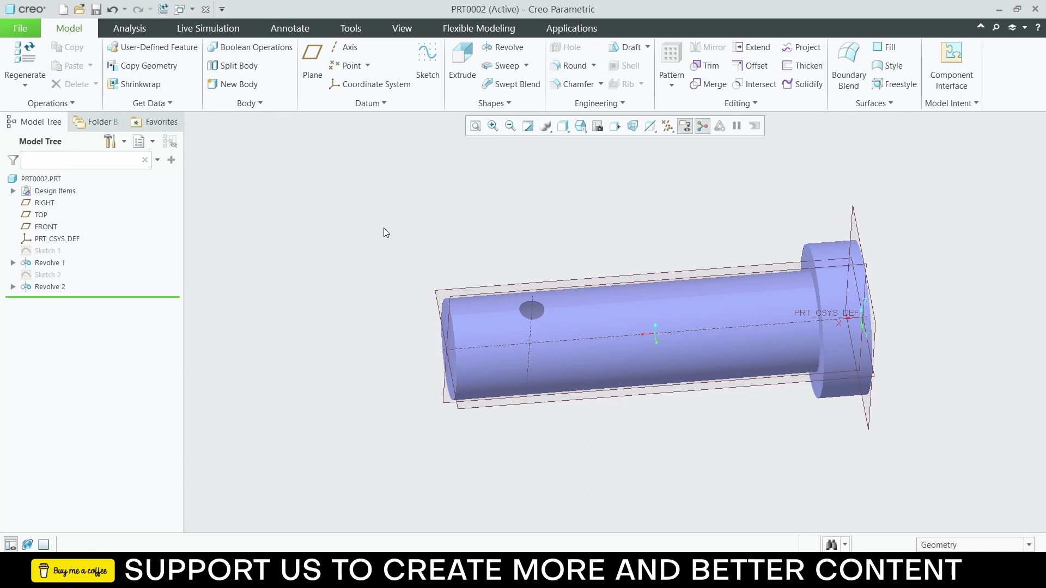
key(ctrl+s)
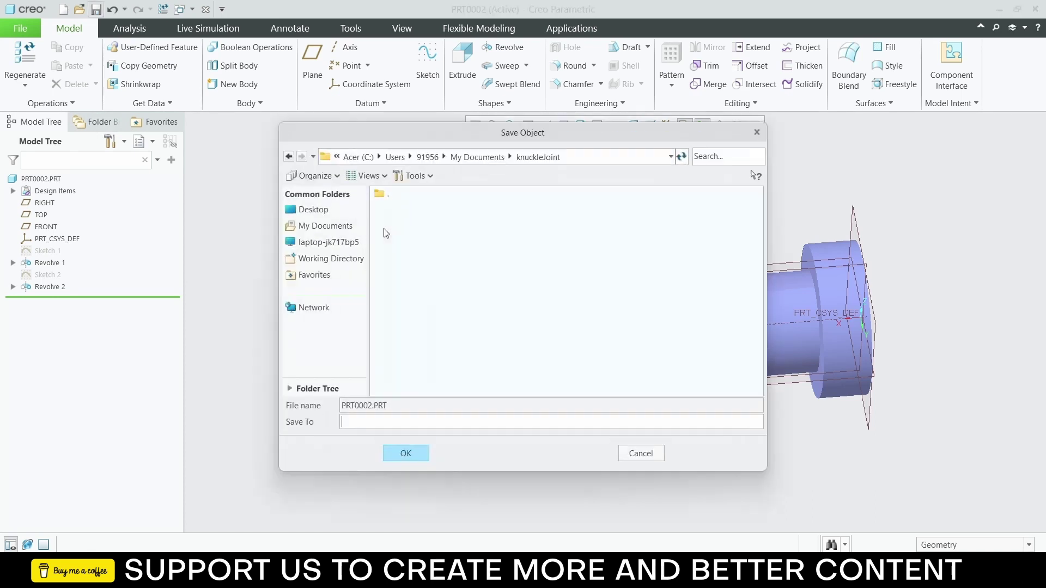
click(396, 457)
Step: Create a new solid part named prt0003 with the default template
click(20, 28)
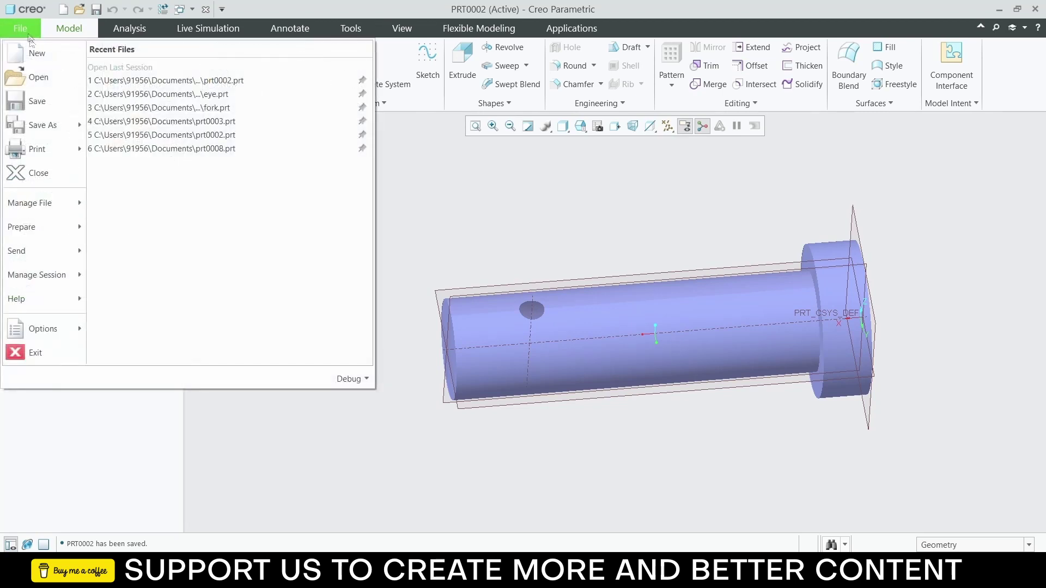
click(36, 52)
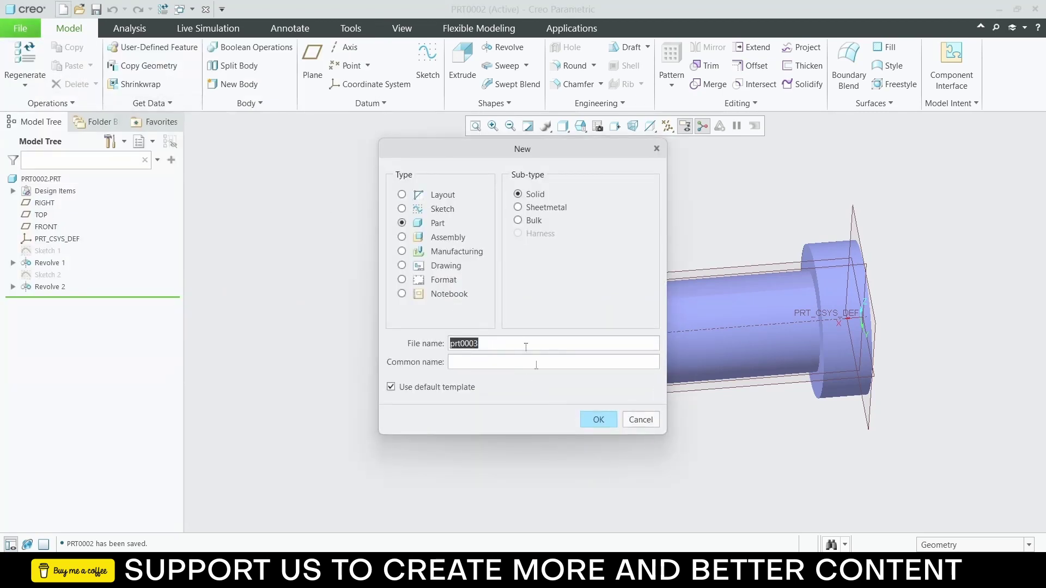
click(598, 419)
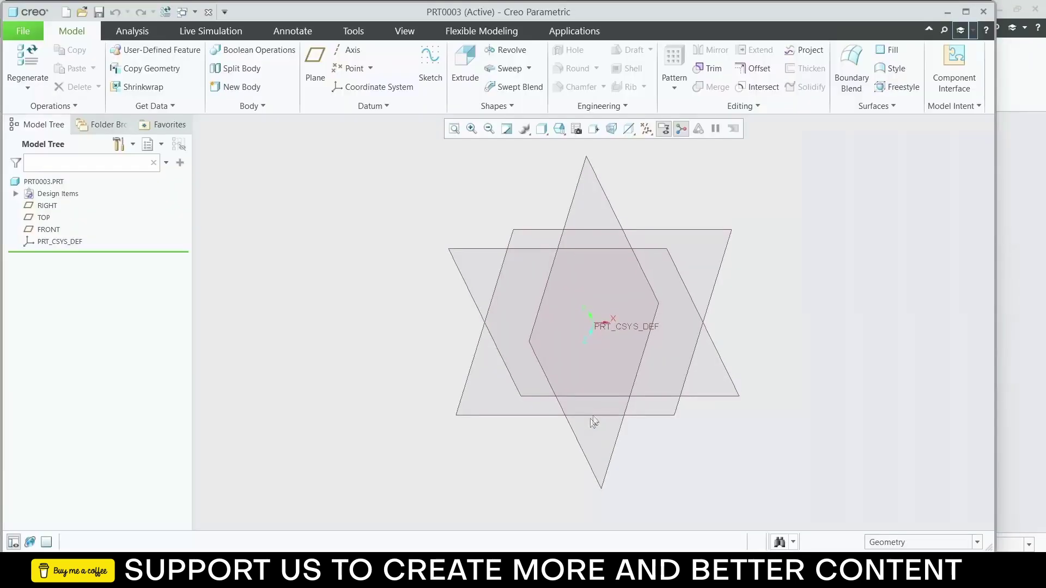
Step: Sketch a rectangle on the FRONT plane, about 94 wide and 155 high, straddling the horizontal reference about 173 from the vertical one
click(965, 11)
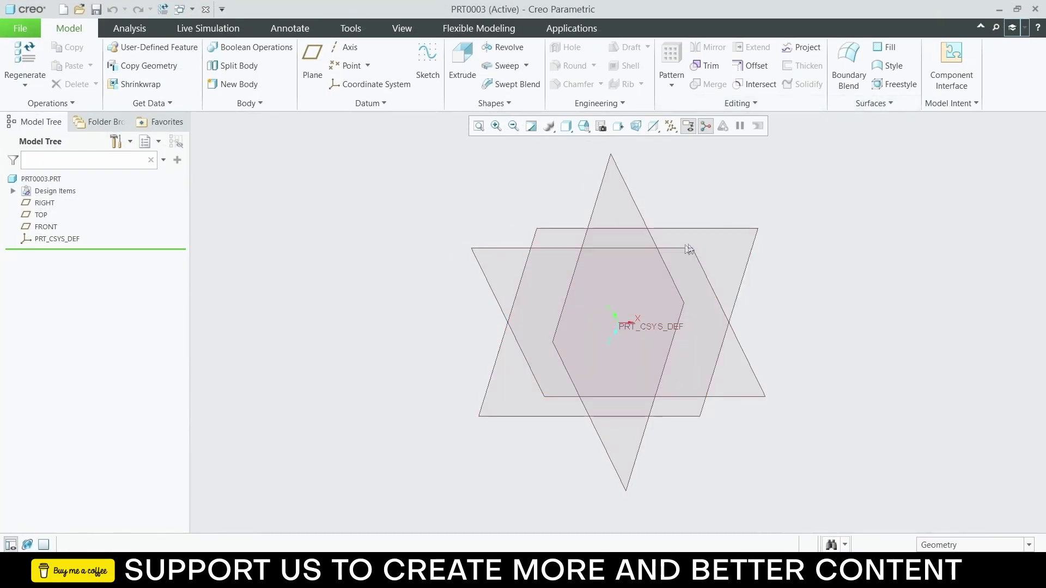
click(747, 359)
click(770, 324)
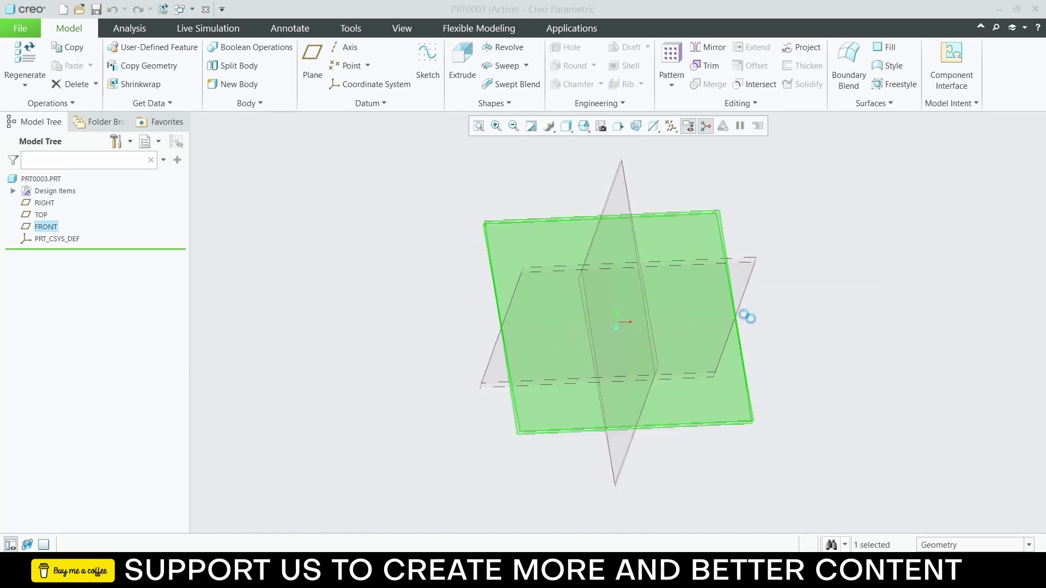
click(427, 63)
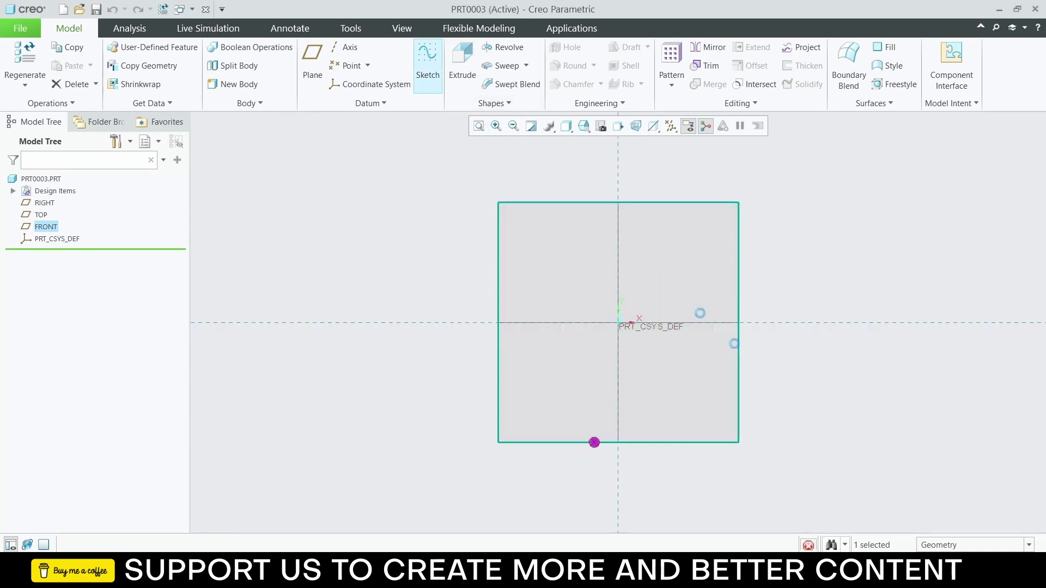
click(308, 66)
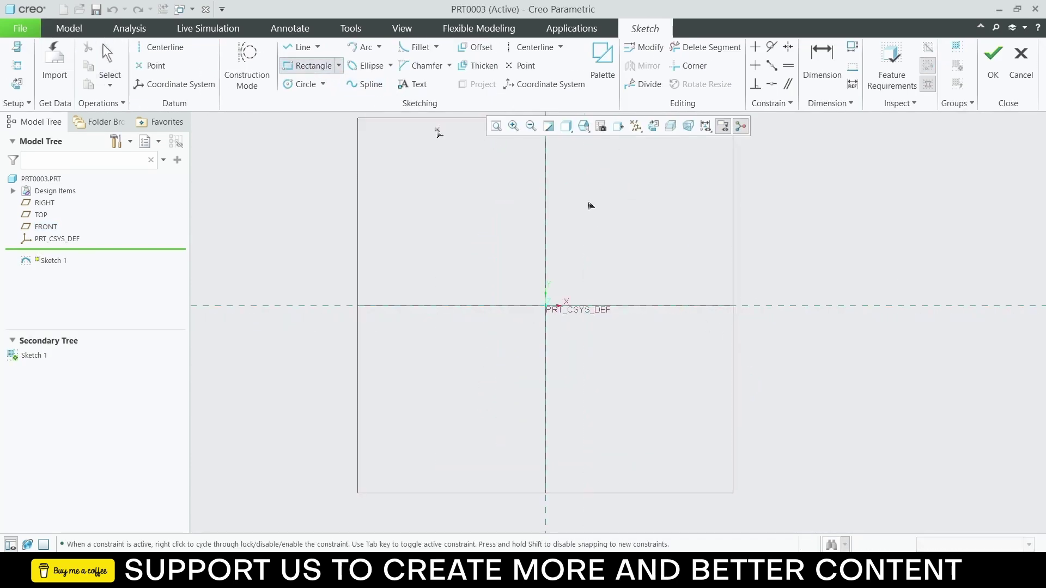
click(674, 251)
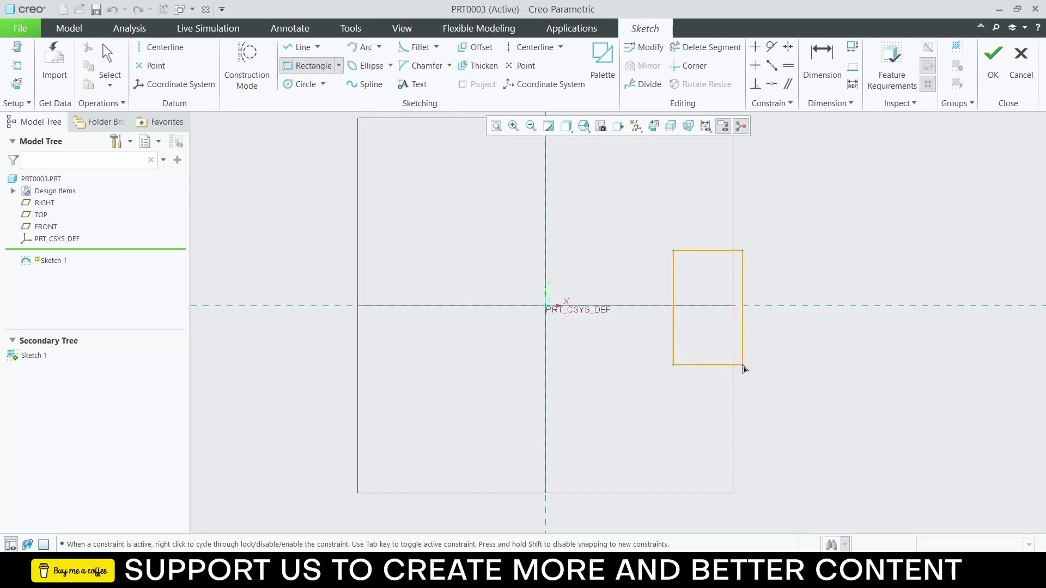
click(743, 365)
middle_click(699, 237)
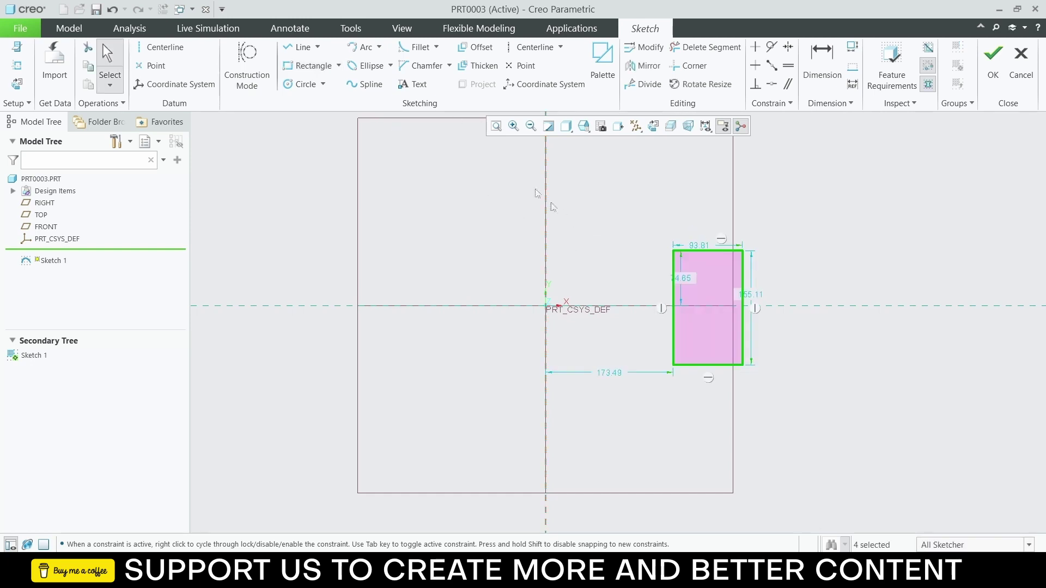
Step: Add a vertical centerline through the origin of the sketch
click(531, 46)
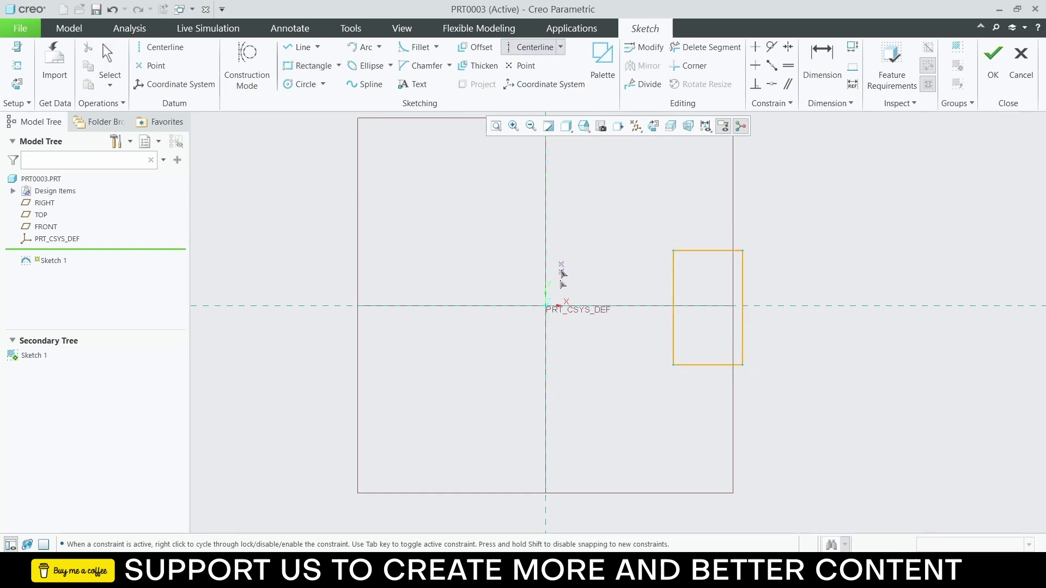
click(545, 306)
click(549, 199)
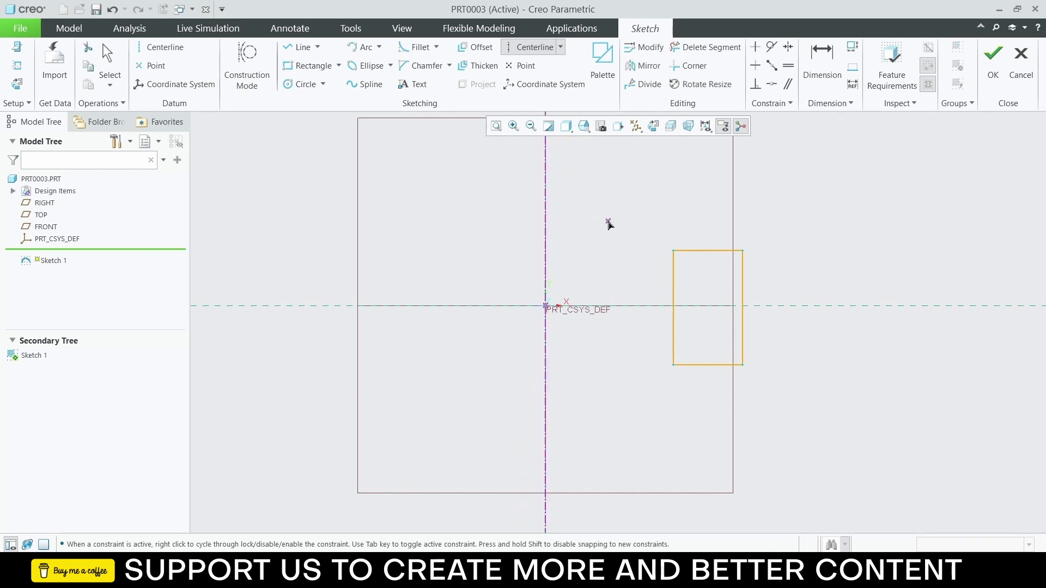
middle_click(604, 237)
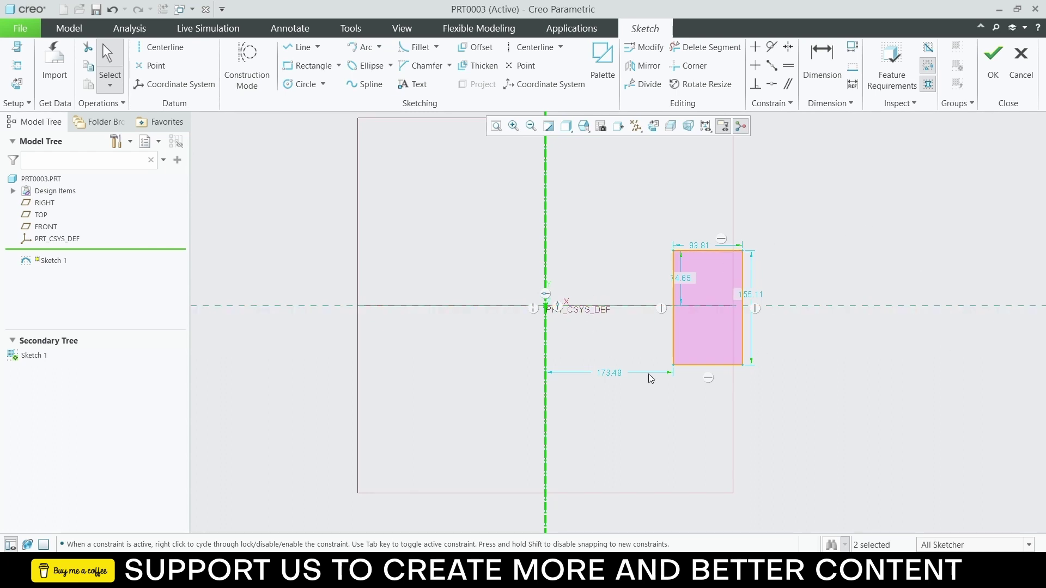
Step: Set the distance from the centerline to the rectangle's inner vertical edge to 25/2
double_click(610, 373)
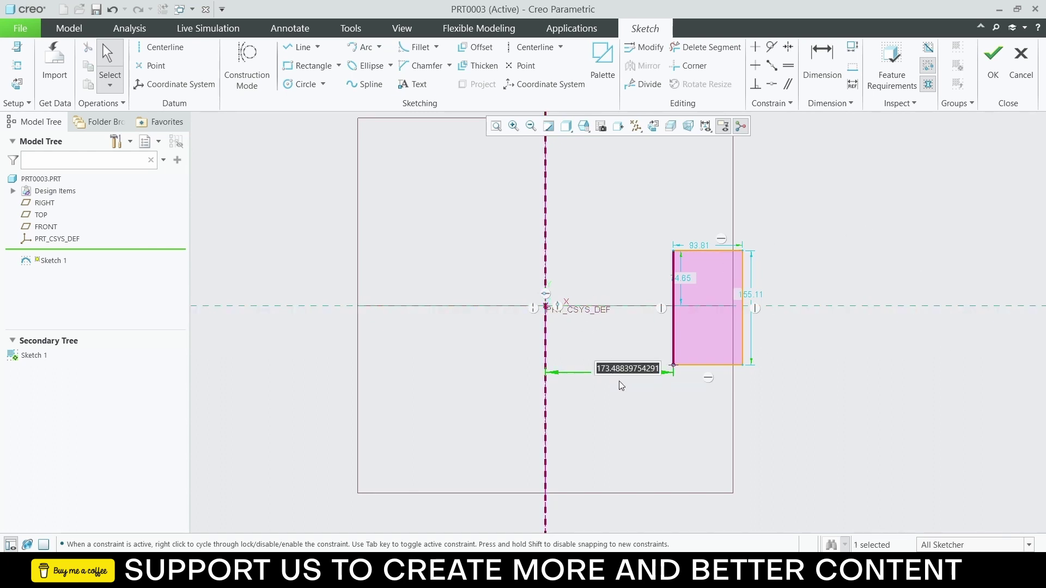
text(12.5)
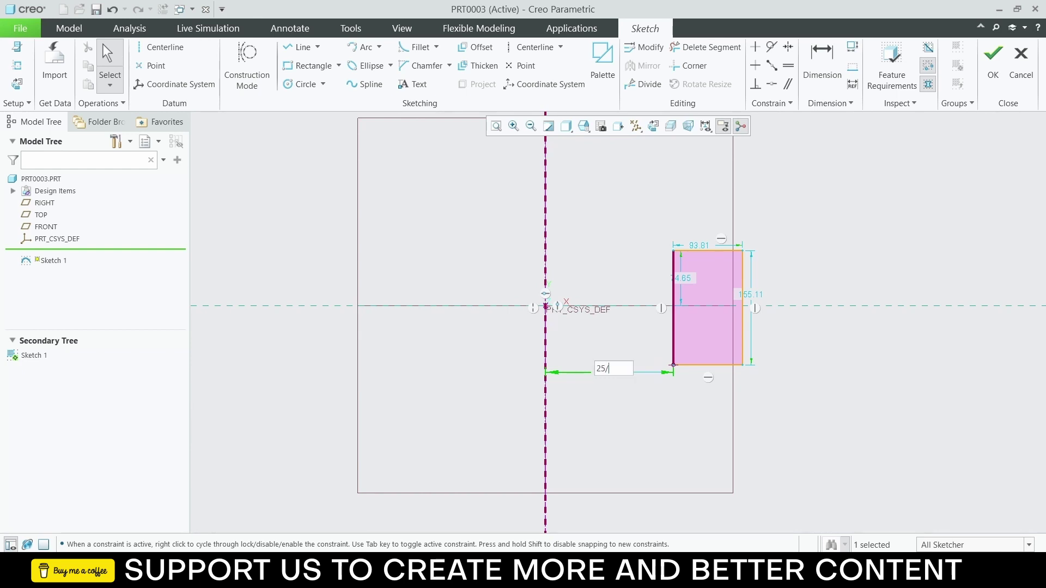
key(Return)
scroll(589, 342, up, 2)
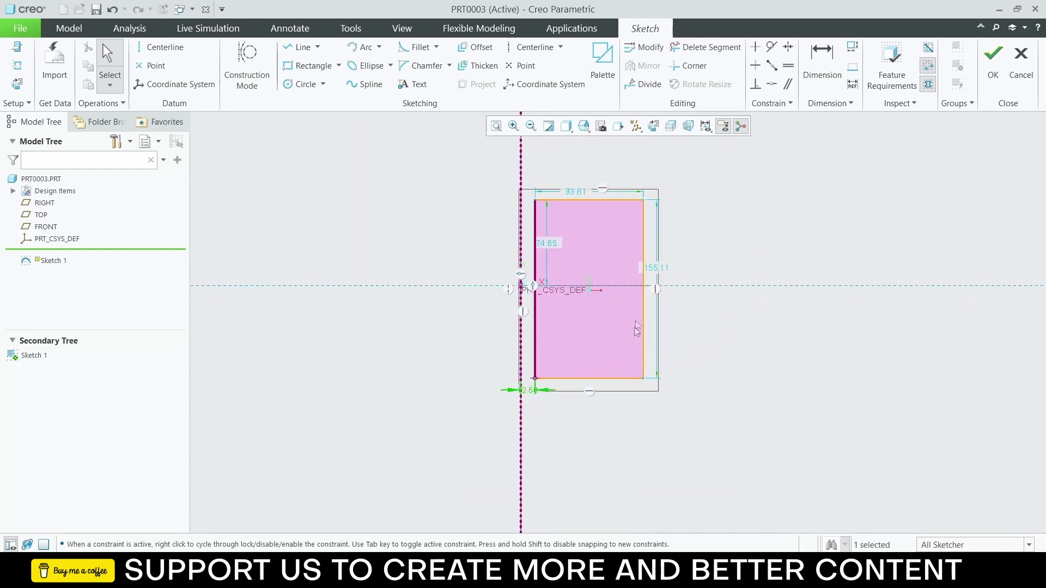
Step: Dimension the rectangle's outer vertical edge from the centerline and set the distance to 19
click(643, 294)
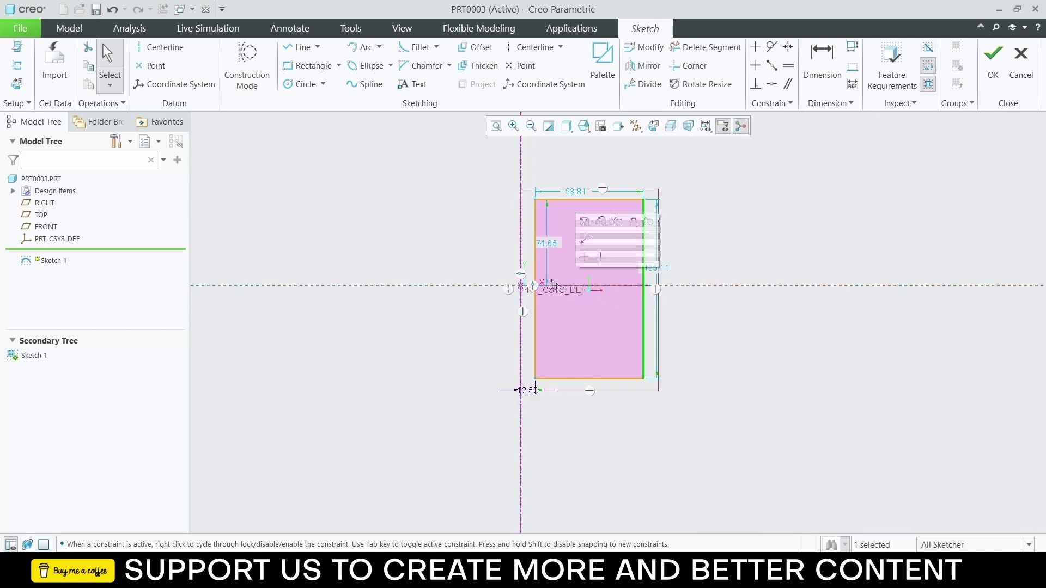
ctrl+click(521, 250)
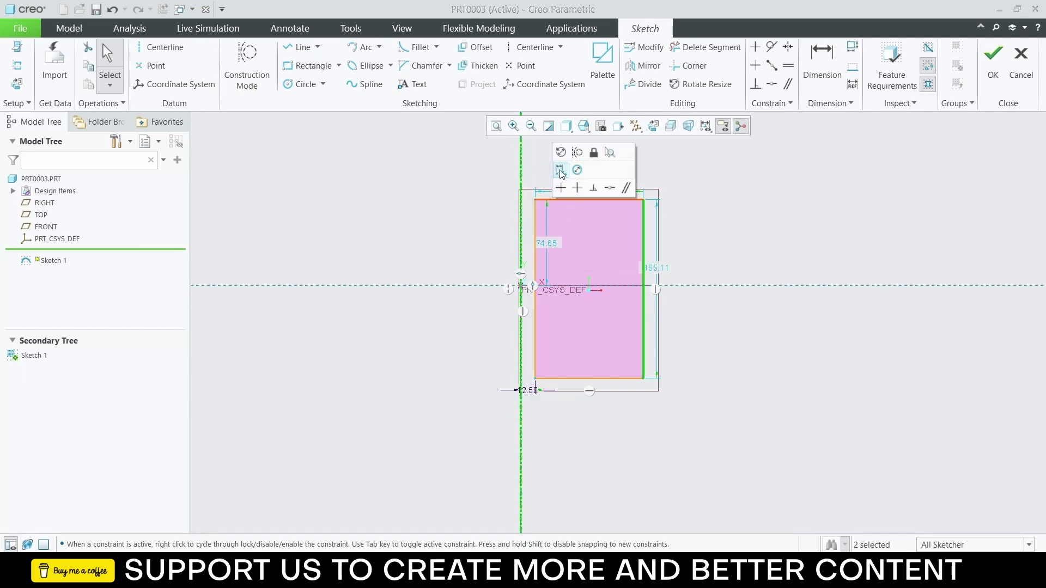
click(560, 169)
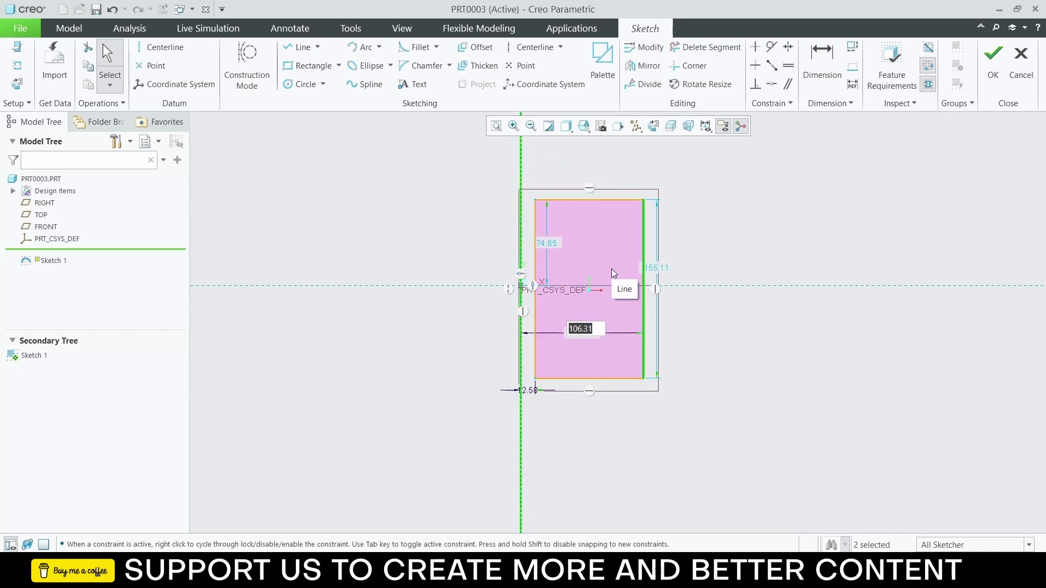
text(10)
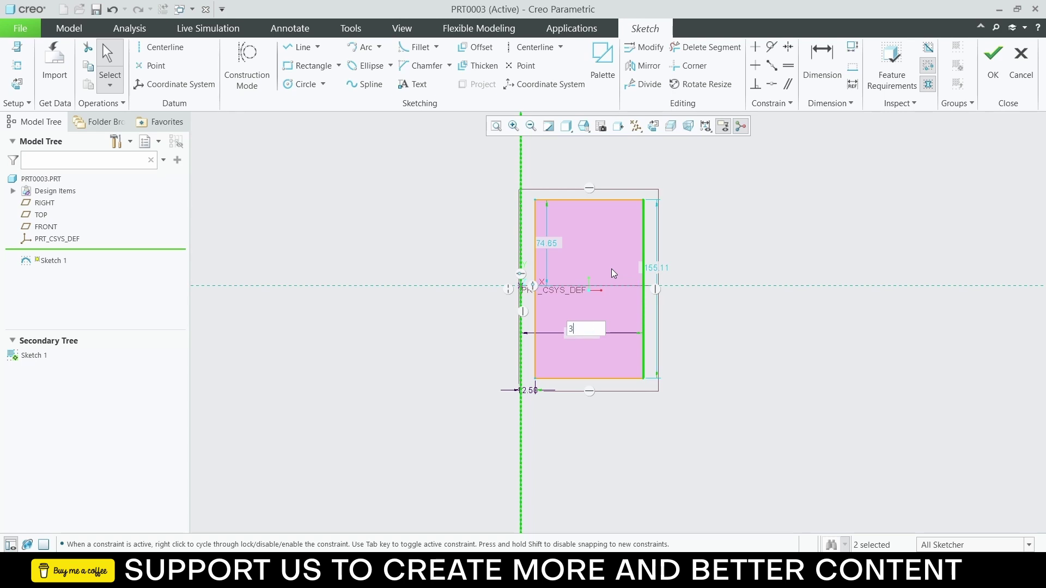
key(Return)
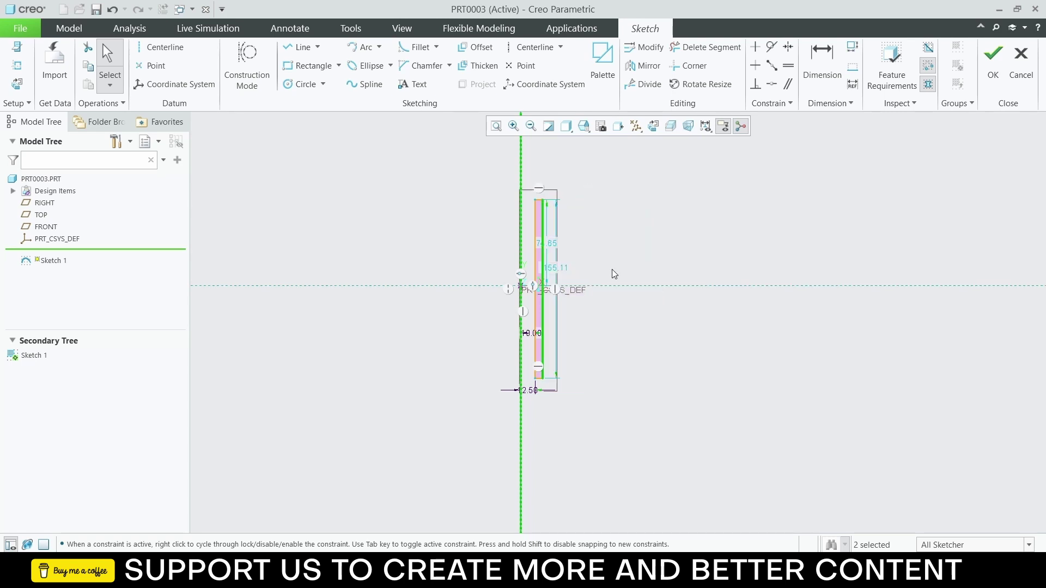
Step: Set the rectangle's top edge 6 above the horizontal reference and its height to 12, and finish the sketch
drag(555, 267, 626, 273)
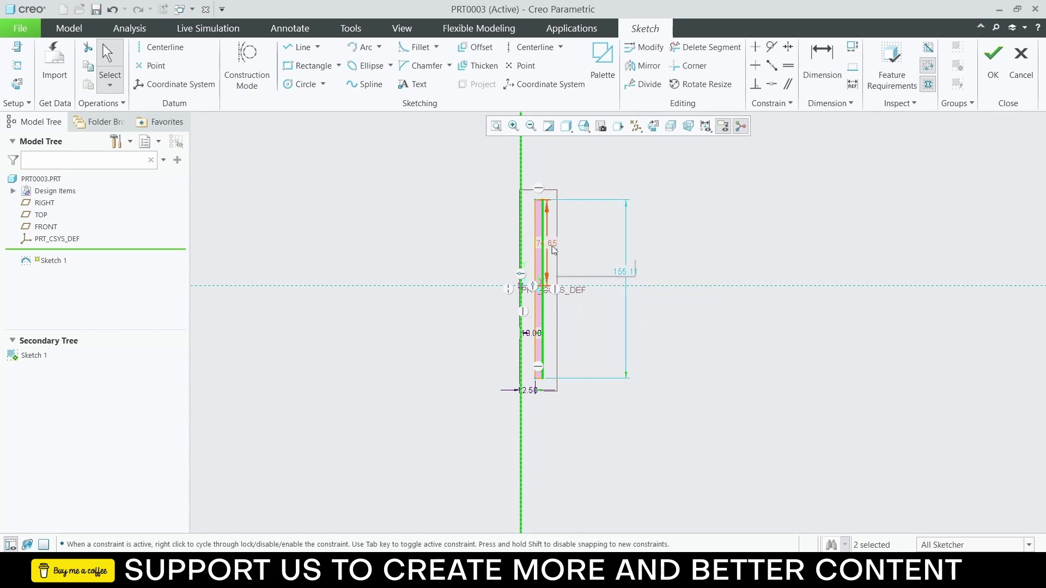
drag(546, 243, 593, 249)
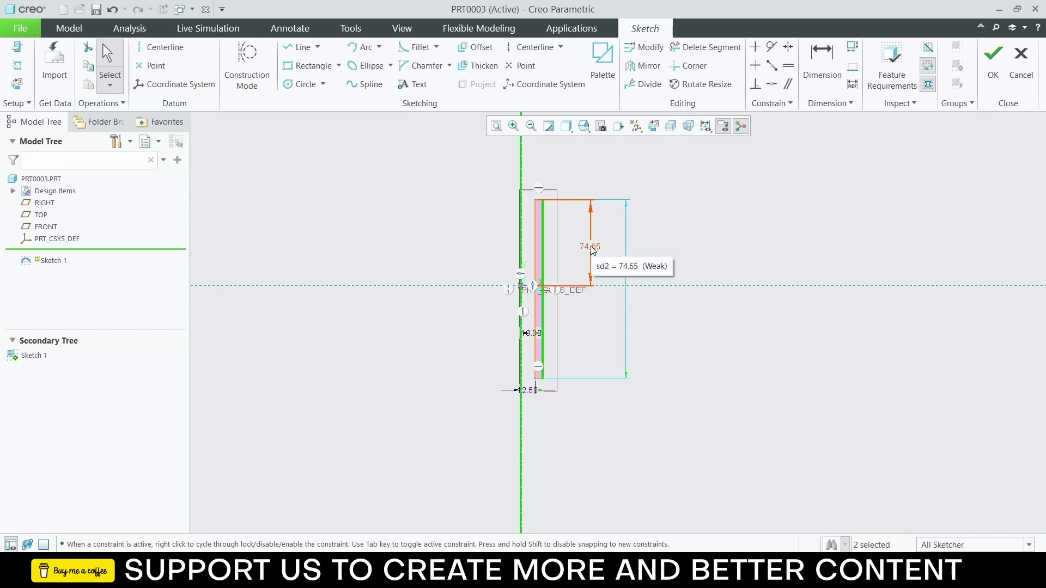
double_click(593, 250)
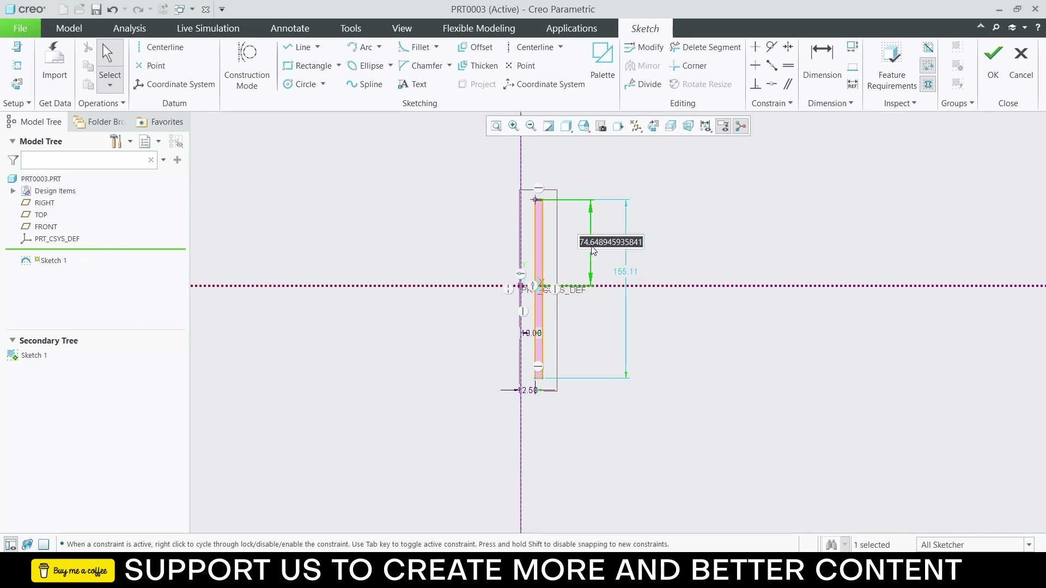
text(6)
key(Return)
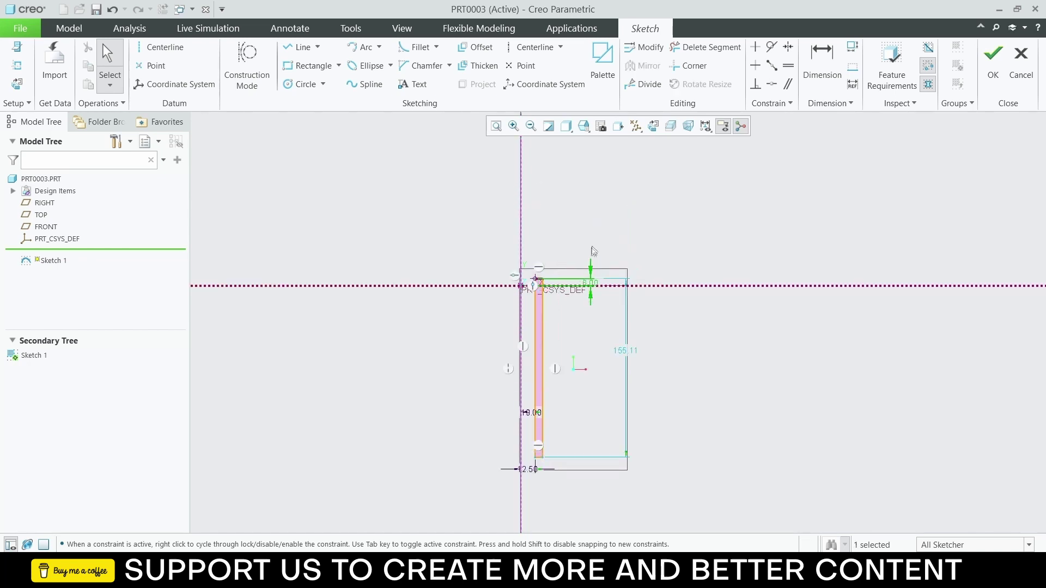
double_click(623, 348)
text(12)
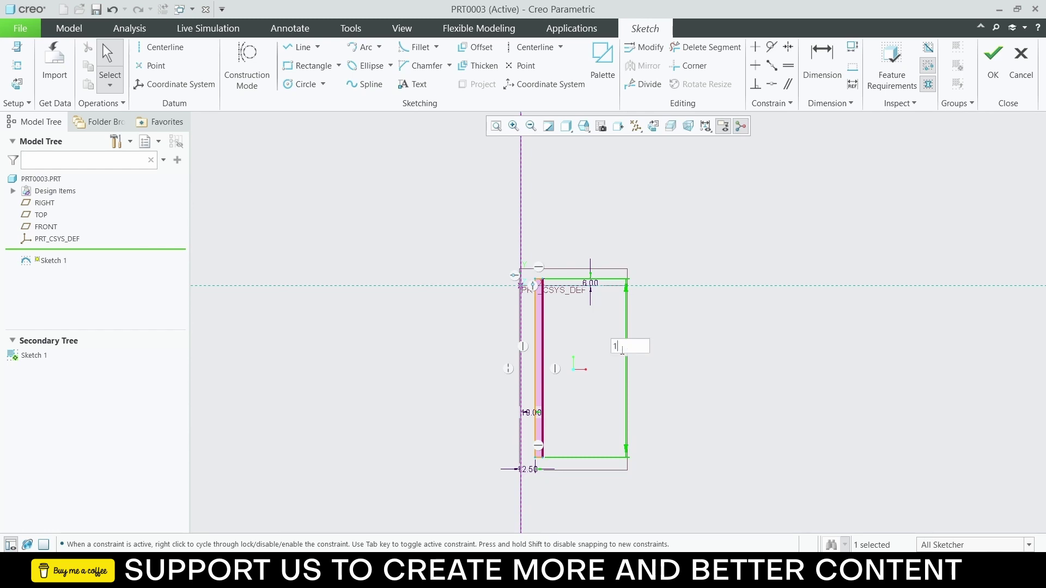
key(Return)
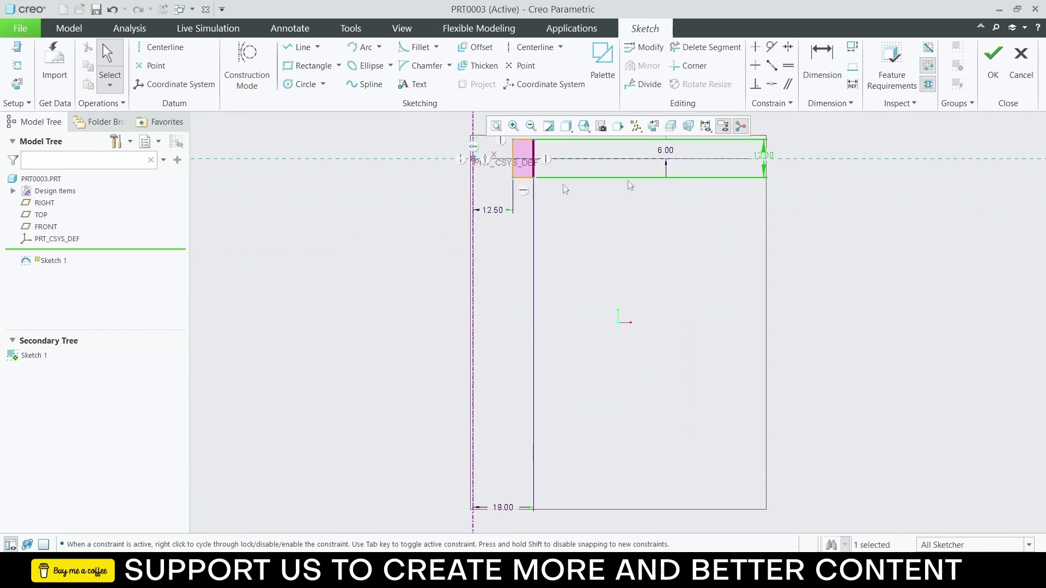
click(993, 53)
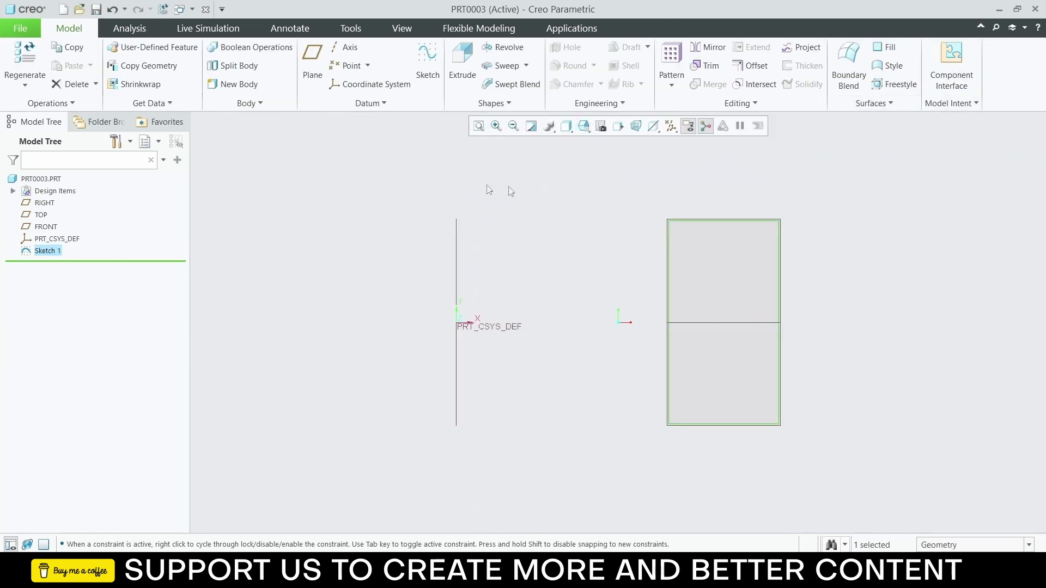
Step: Revolve the rectangle a full turn about its centerline to form the solid collar ring
click(508, 46)
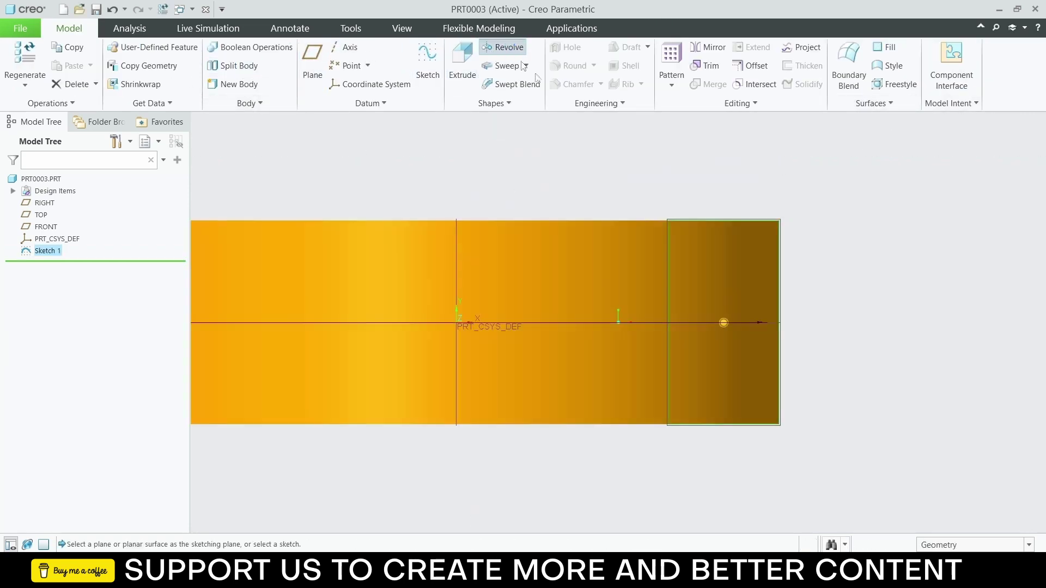
scroll(592, 184, up, 3)
middle_drag(593, 185, 560, 285)
click(656, 65)
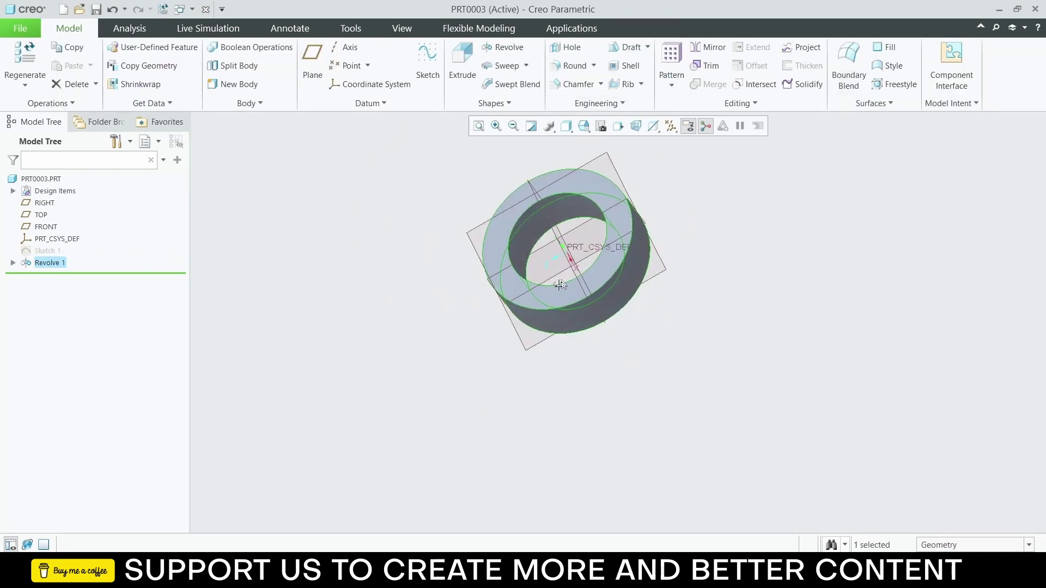
Step: Sketch a circle centred on the origin on the RIGHT plane and set its diameter to 6
click(577, 228)
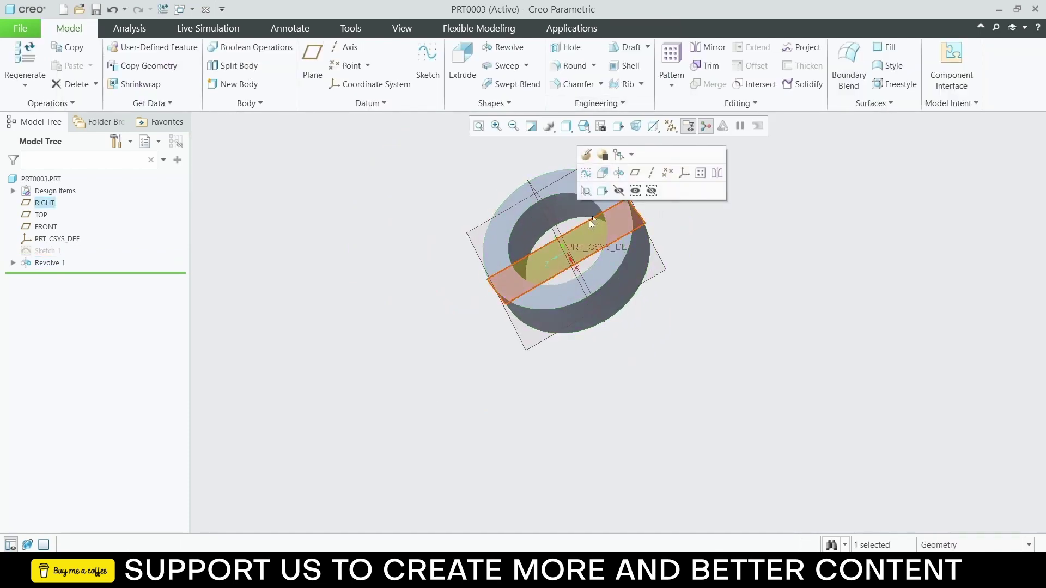
click(603, 193)
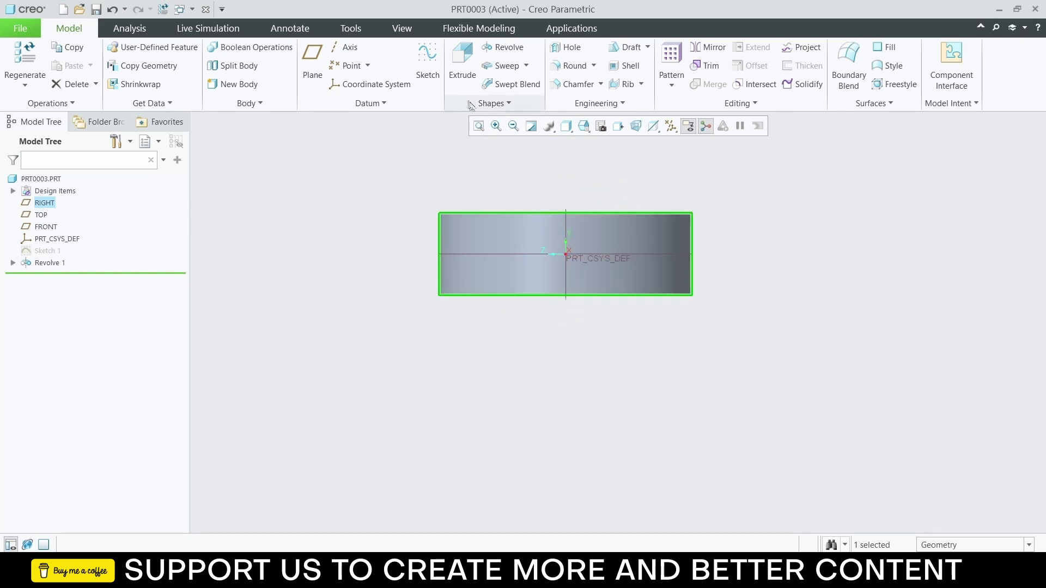
scroll(523, 76, down, 1)
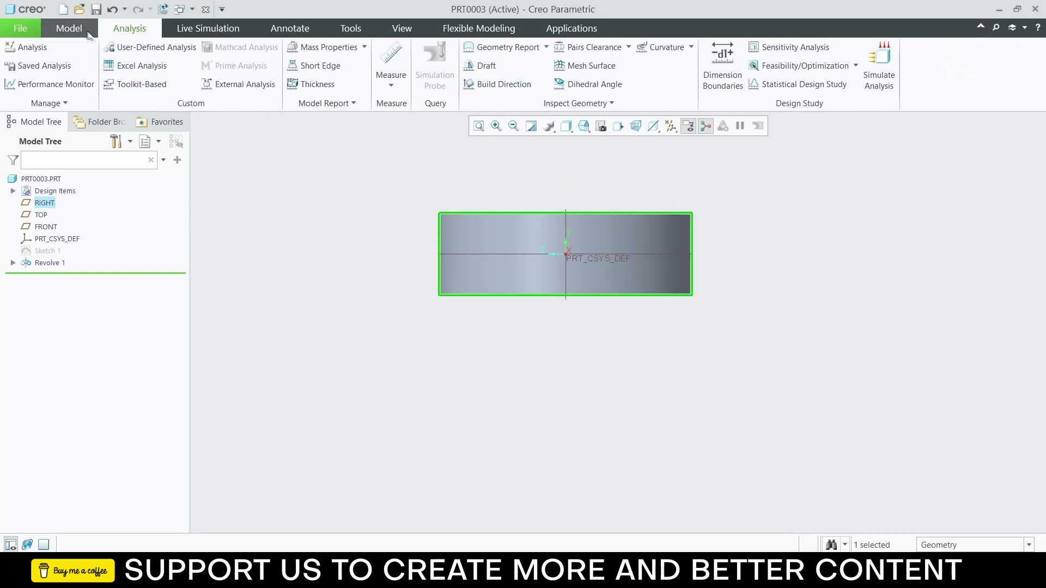
click(79, 29)
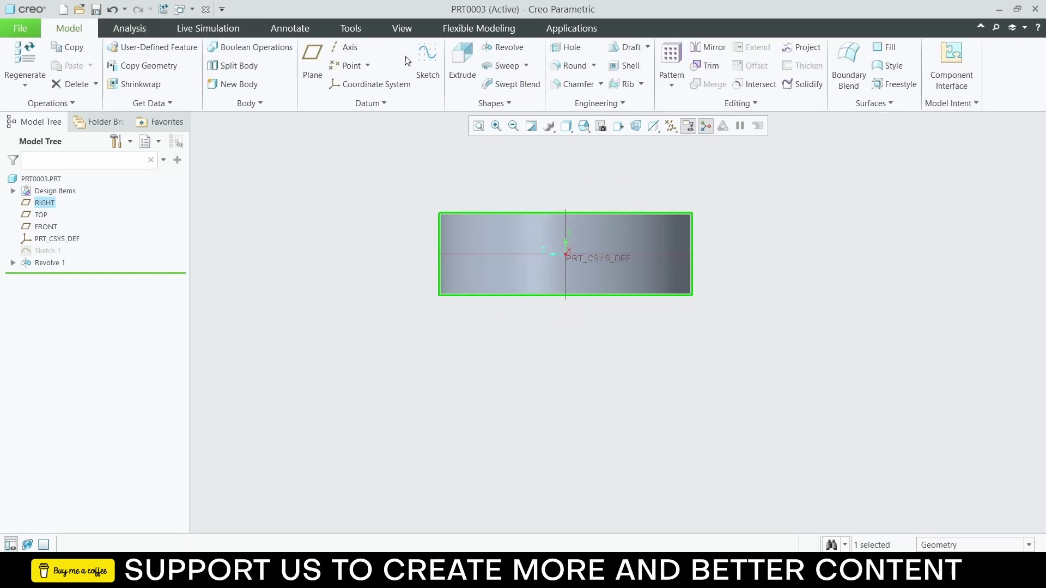
click(427, 54)
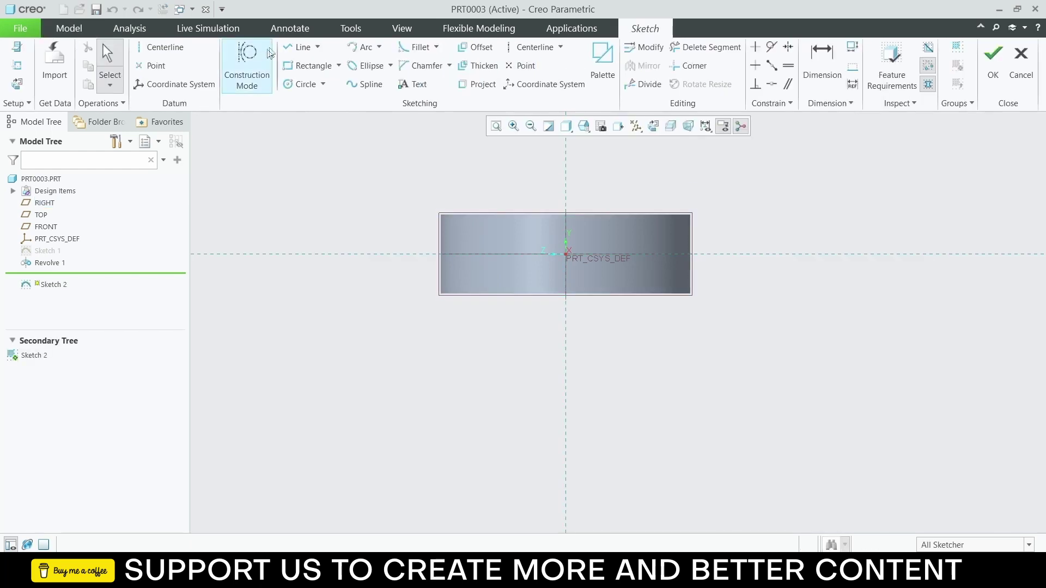
click(303, 83)
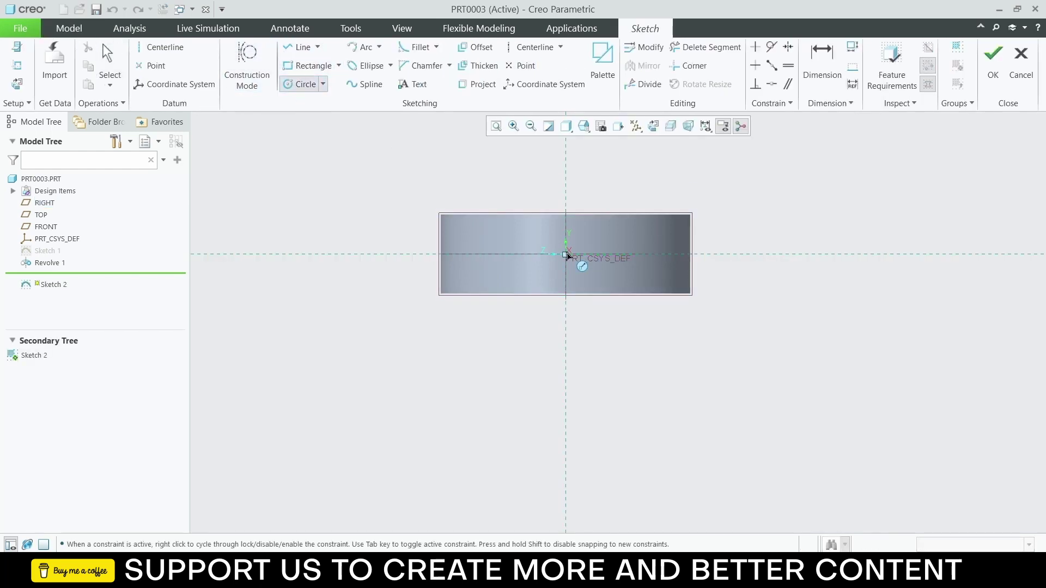
click(566, 254)
click(587, 261)
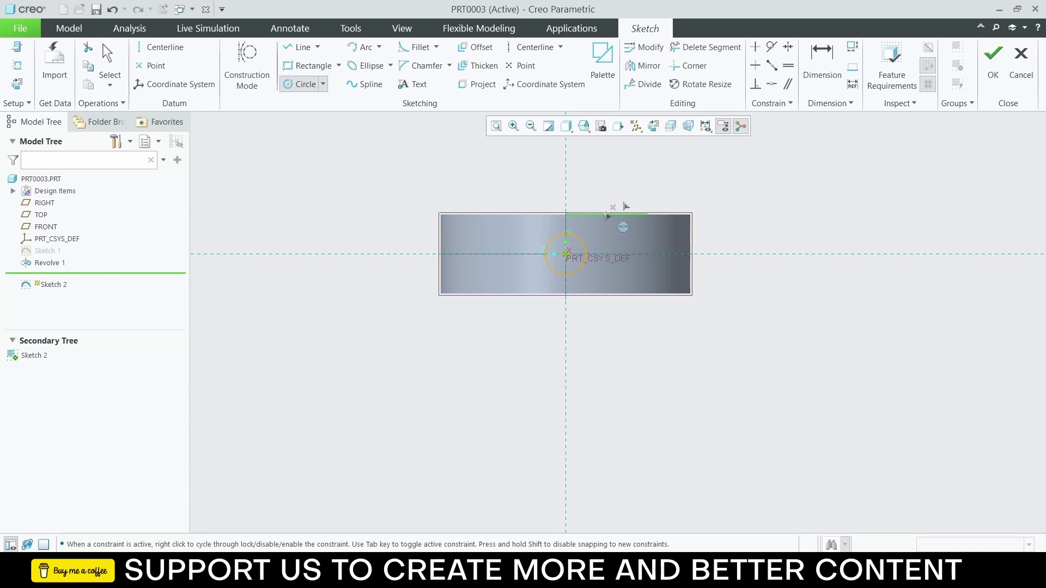
middle_click(650, 185)
double_click(515, 236)
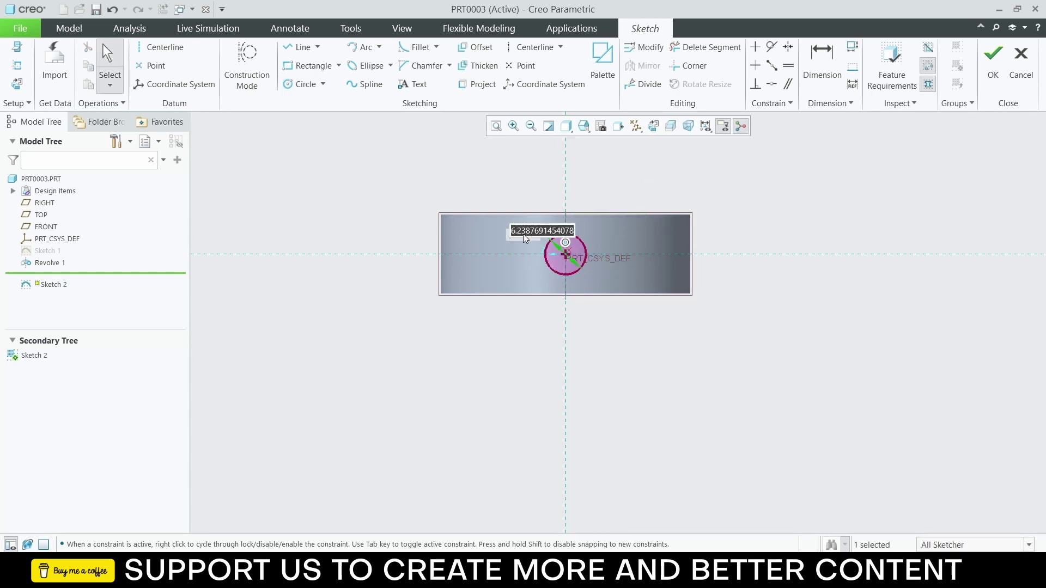
text(6)
key(Return)
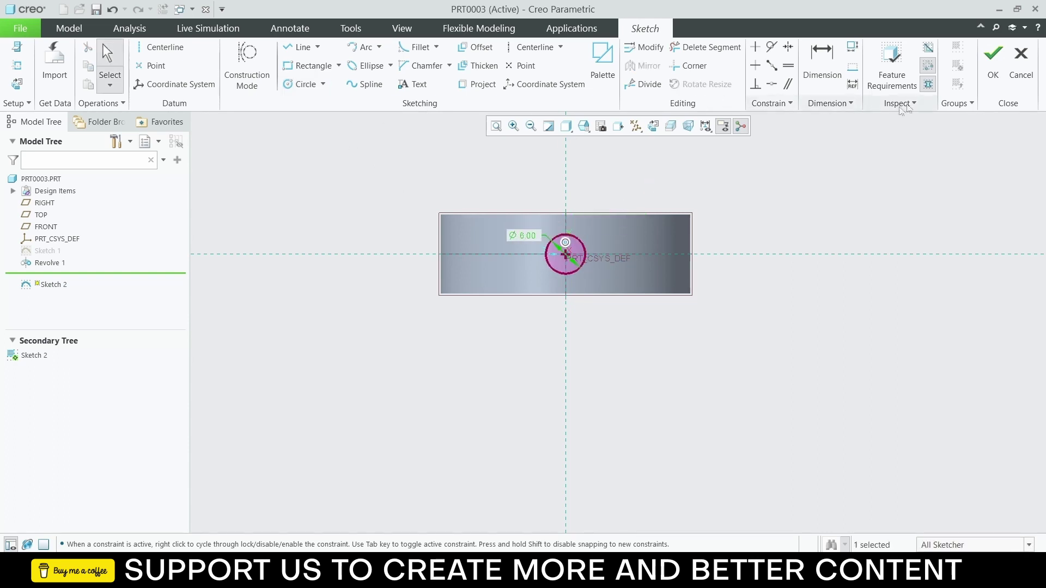
Step: Finish the hole sketch and extrude it symmetrically to a 40 depth with material removal, cutting the pin hole through the collar
click(993, 57)
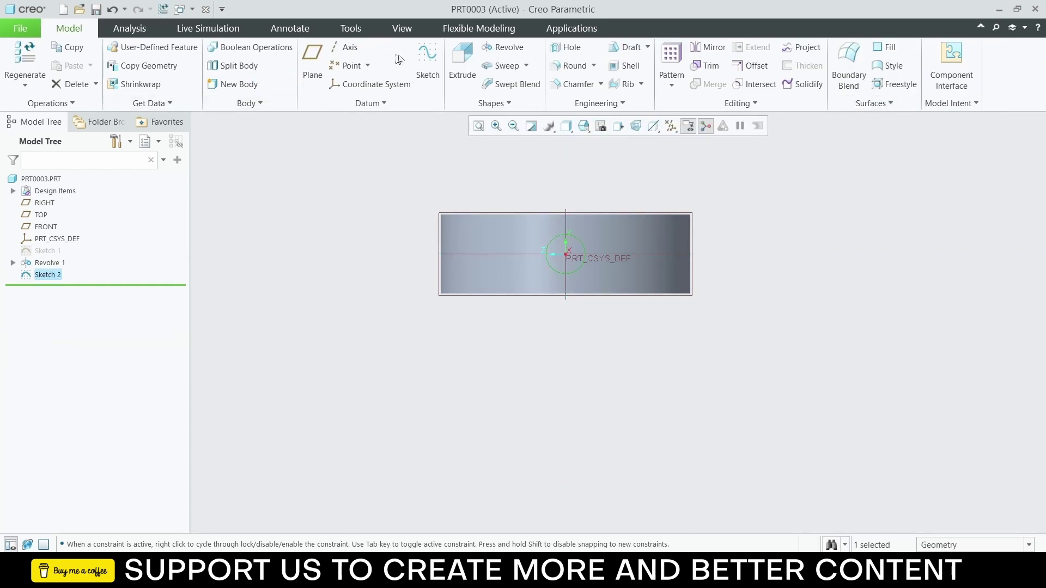
click(462, 61)
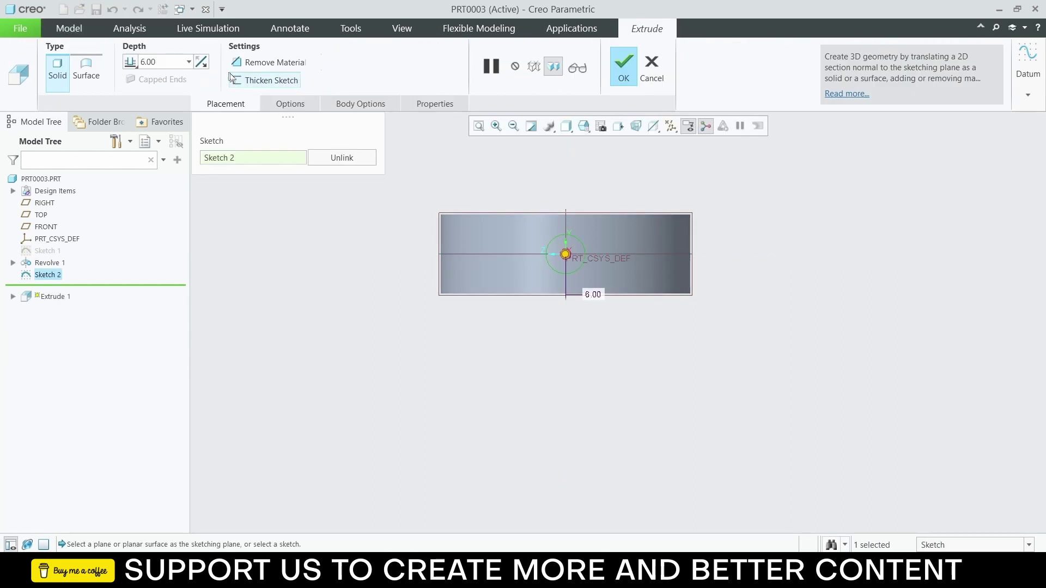
click(266, 62)
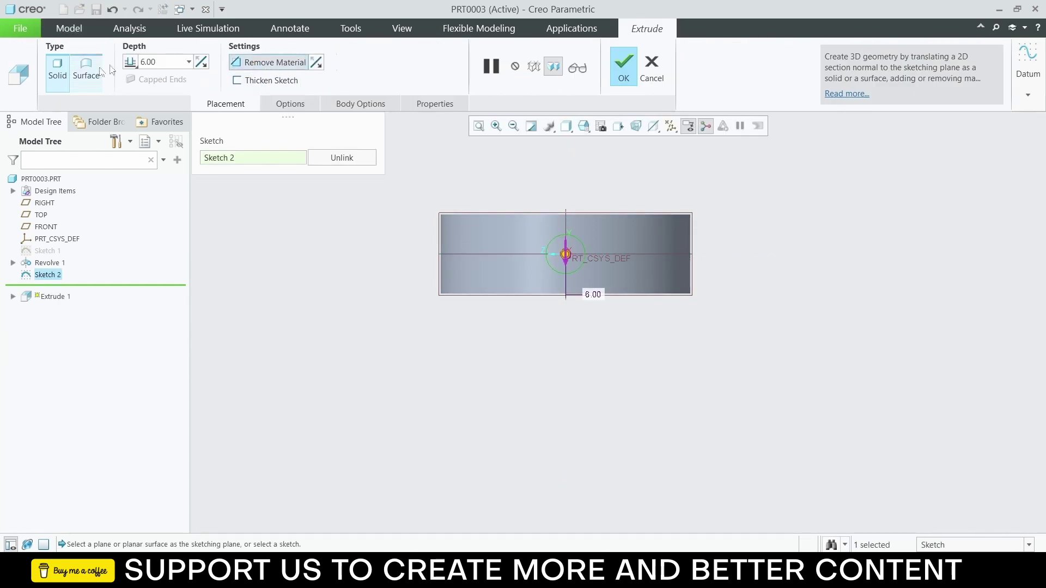
click(131, 62)
click(145, 92)
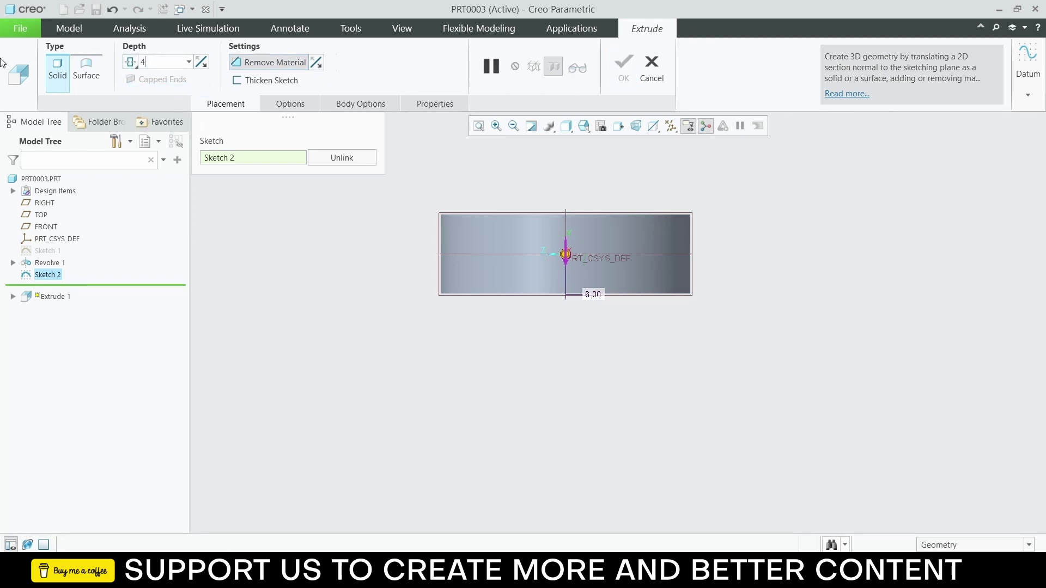
text(40)
key(Return)
middle_drag(460, 244, 440, 275)
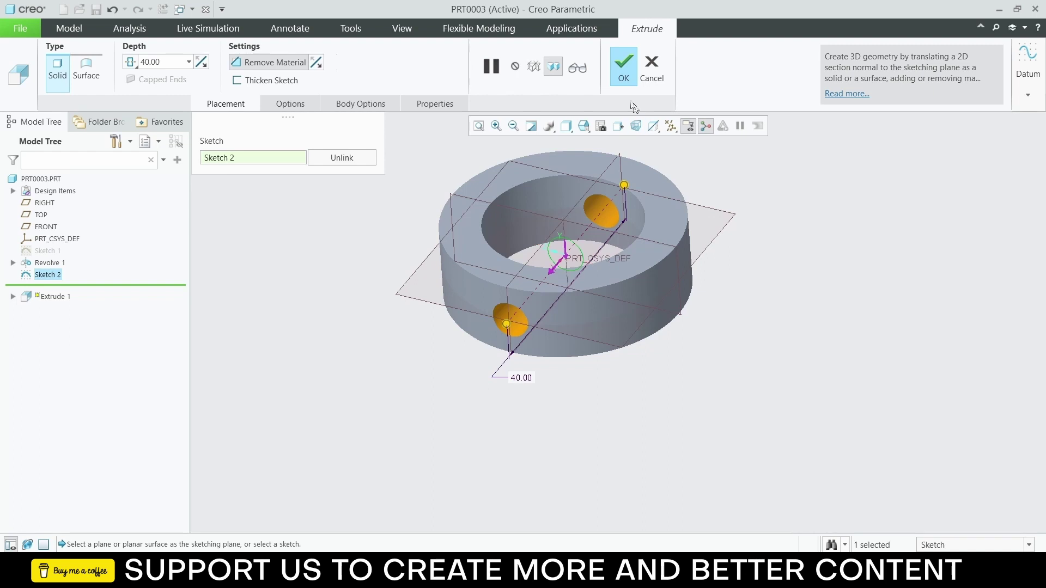
click(624, 73)
middle_drag(603, 310, 680, 273)
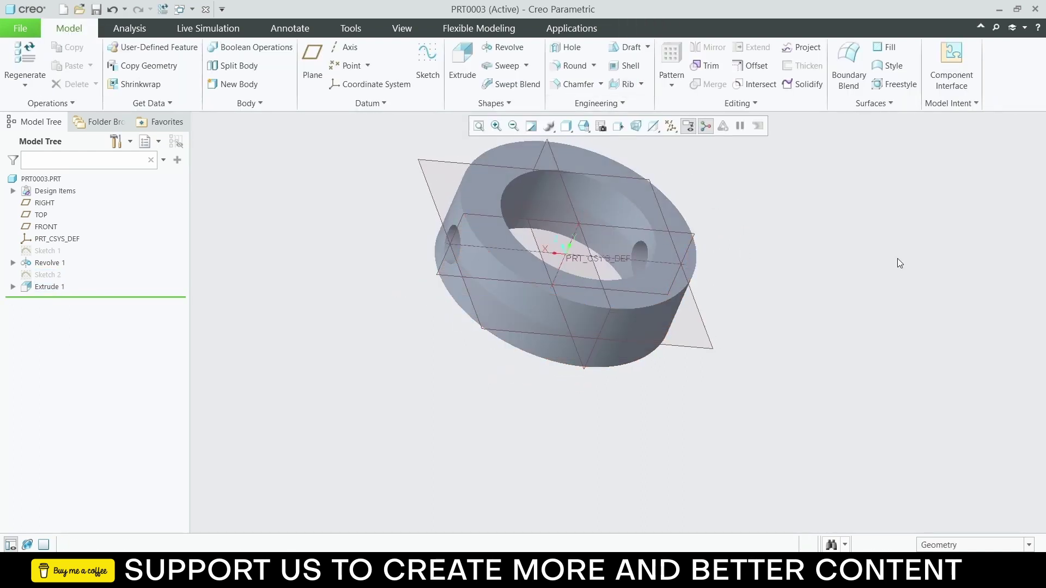
Step: Save the collar part in the knuckleJoint folder and create a new solid part named Pin
key(ctrl+s)
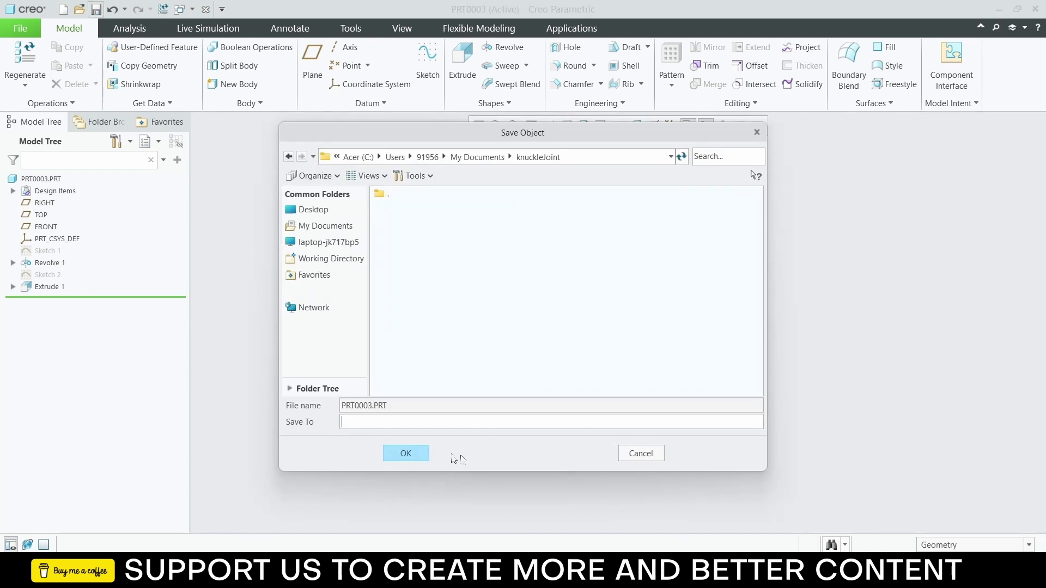
click(410, 453)
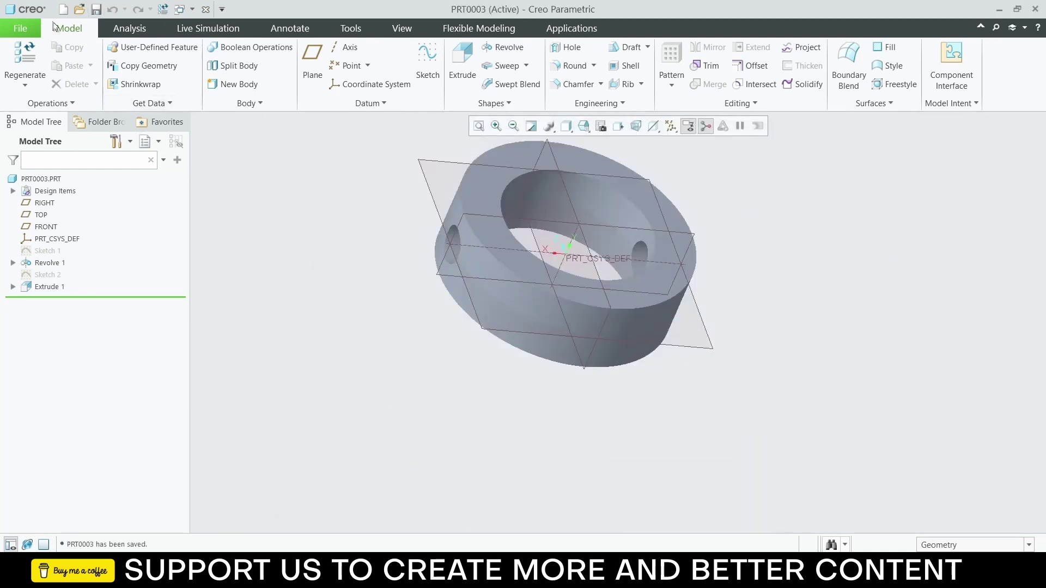
click(21, 28)
click(36, 50)
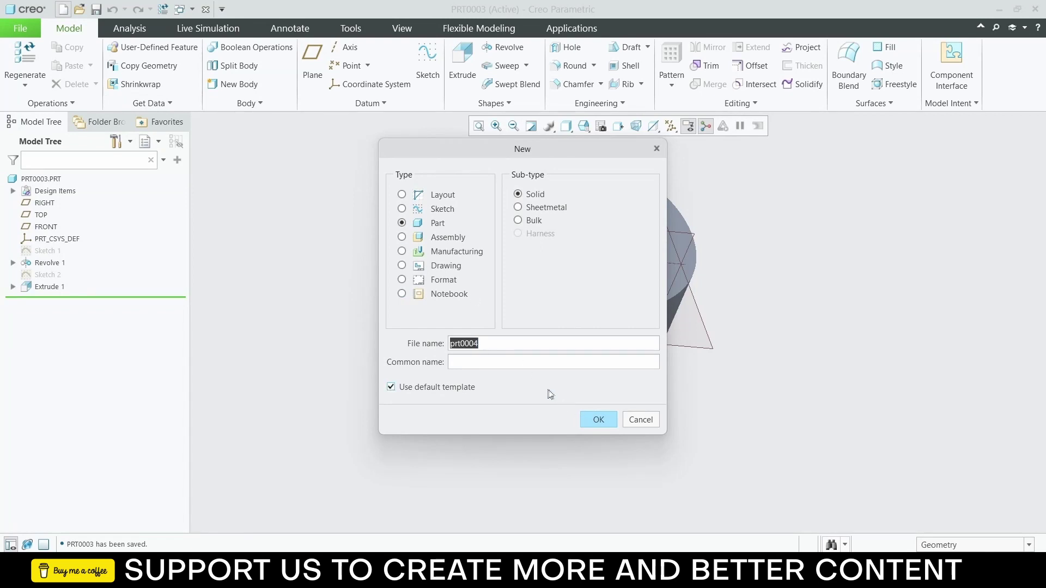
text(Pin)
key(Return)
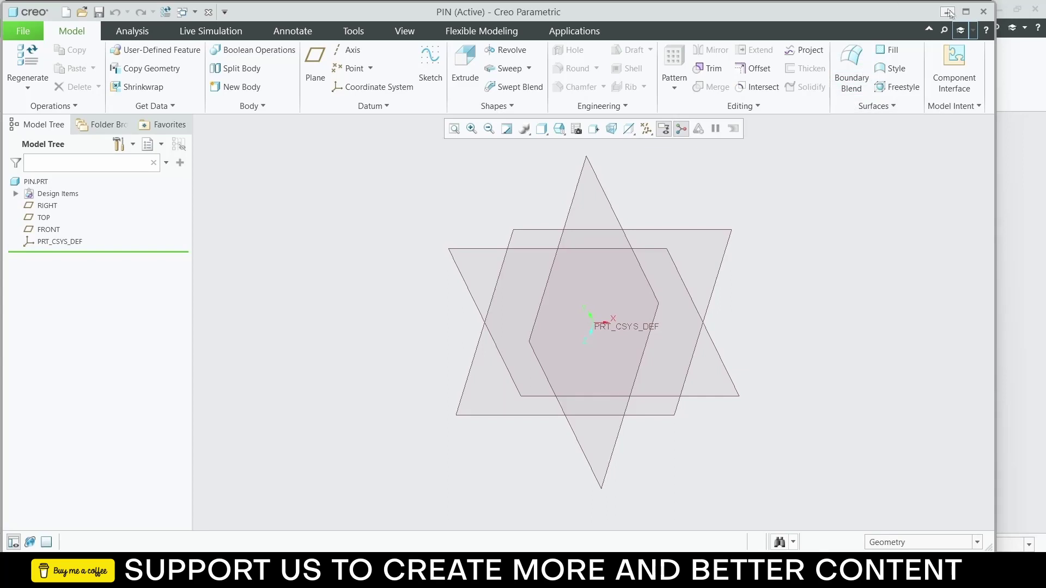
click(966, 12)
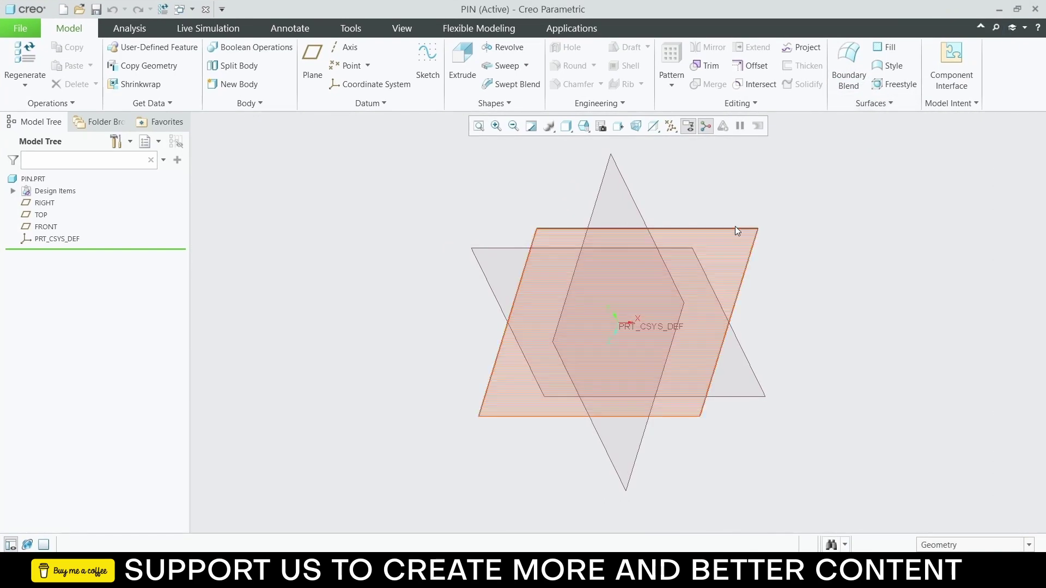
Step: Sketch a closed four-sided tapered profile on the TOP plane, rising from the origin, about 290 tall and 47 wide at its top edge
click(735, 227)
click(762, 188)
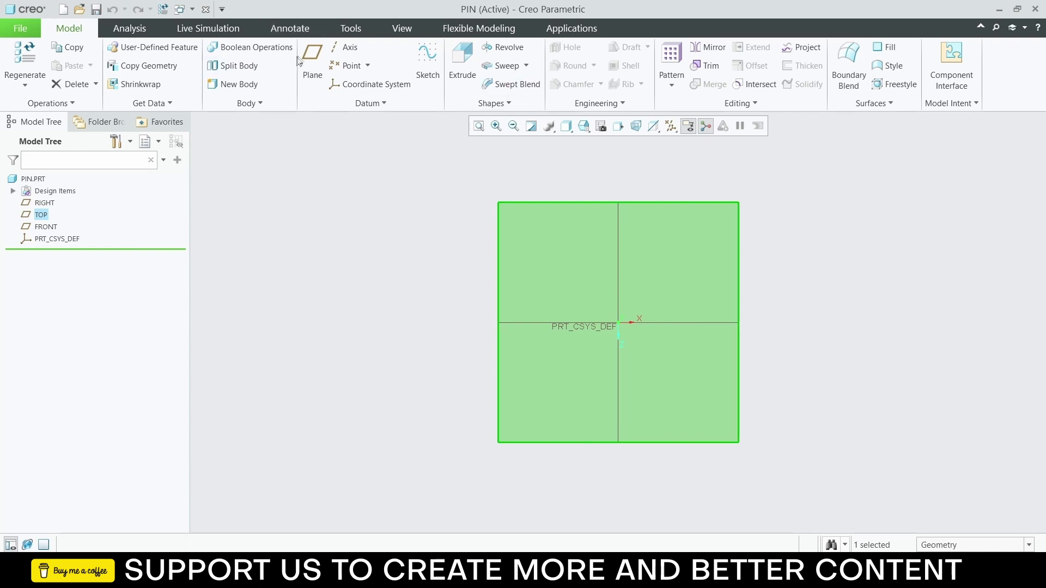
click(427, 57)
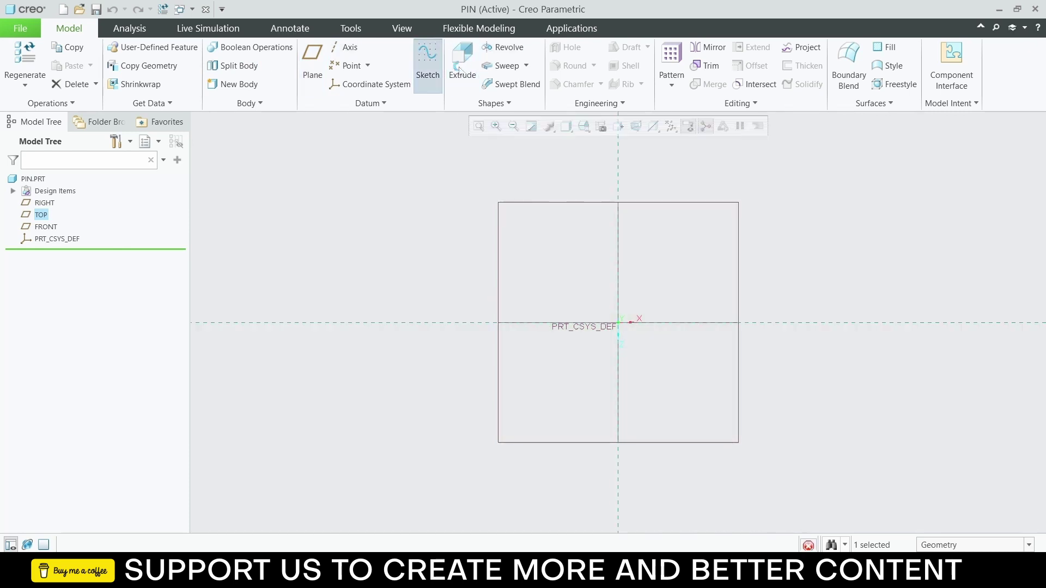
click(302, 48)
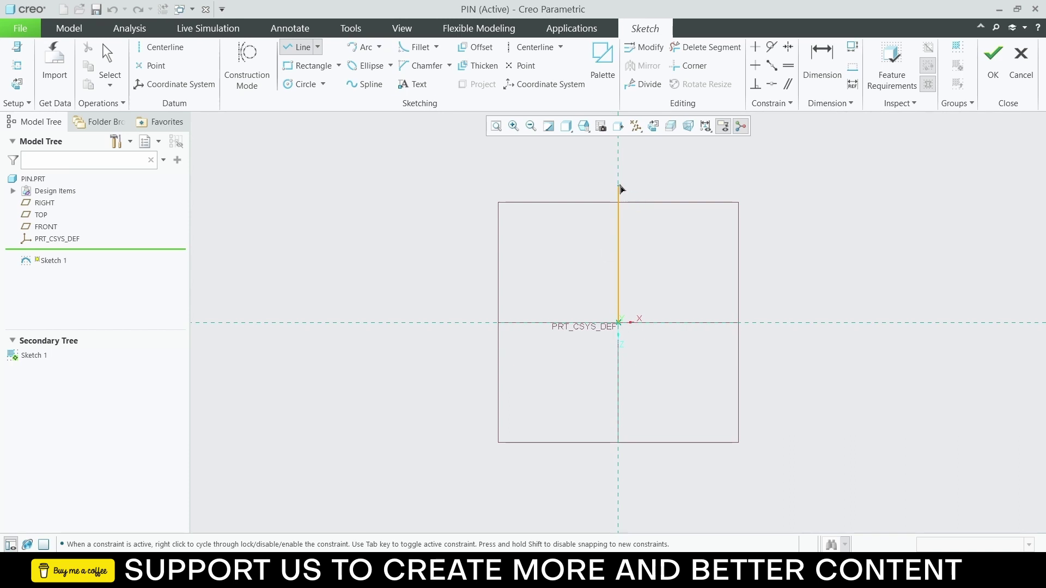
click(618, 186)
click(640, 186)
scroll(632, 305, down, 5)
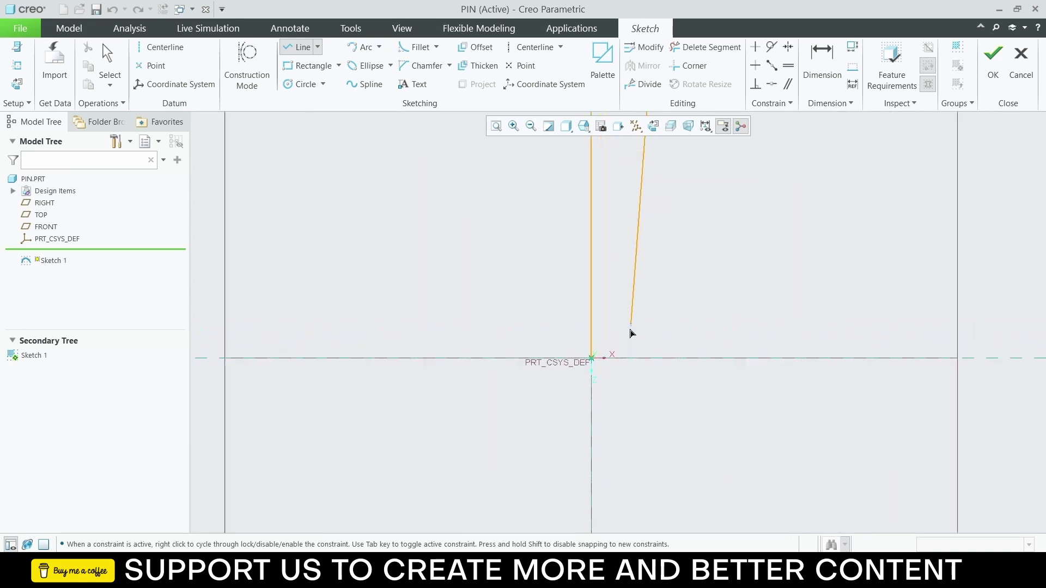
click(616, 366)
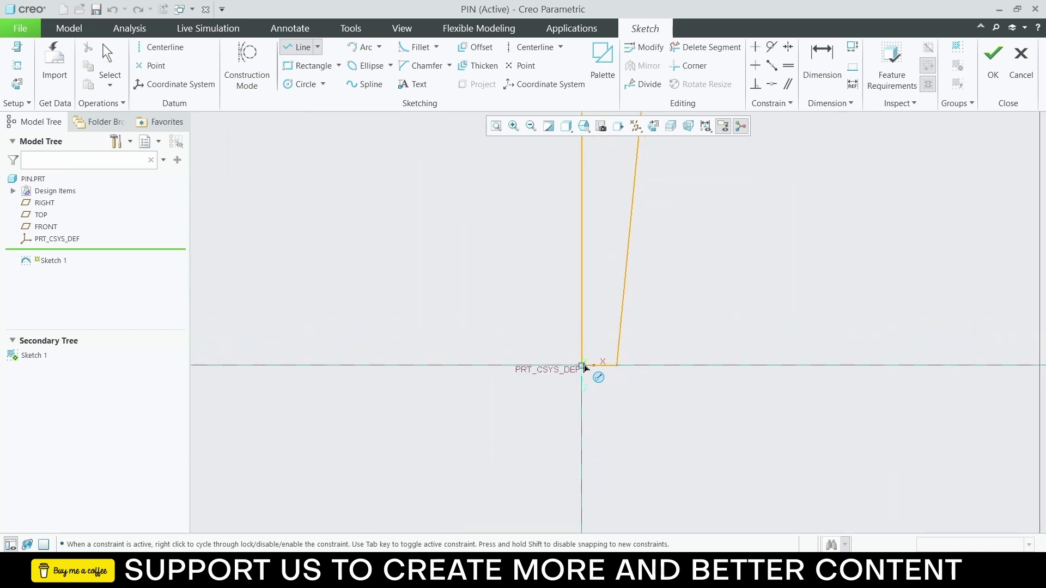
click(581, 365)
middle_click(663, 337)
middle_click(662, 336)
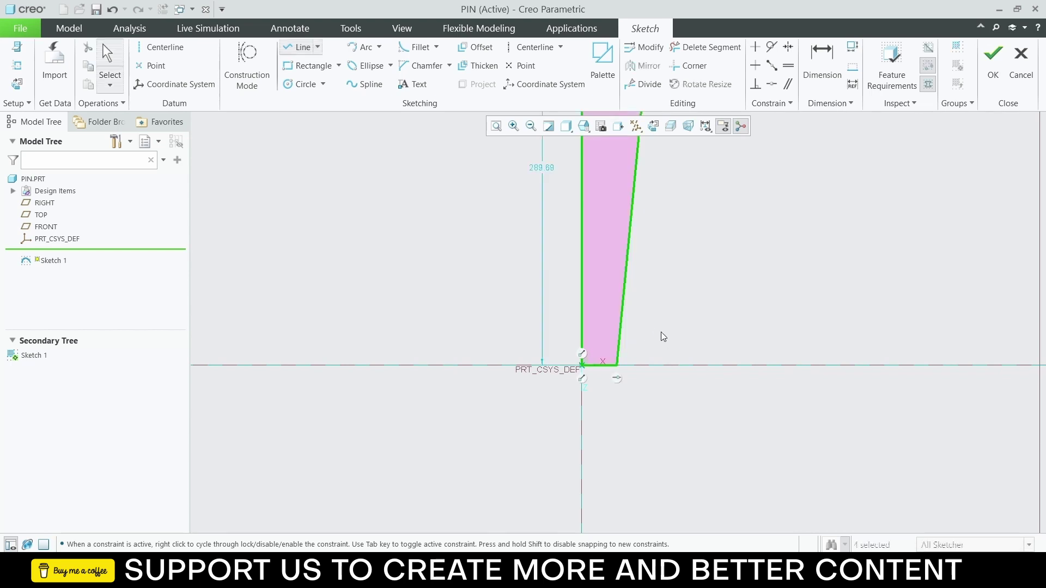
Step: Set the width of the tapered profile's top edge to 3 and its height to 50
scroll(583, 320, up, 3)
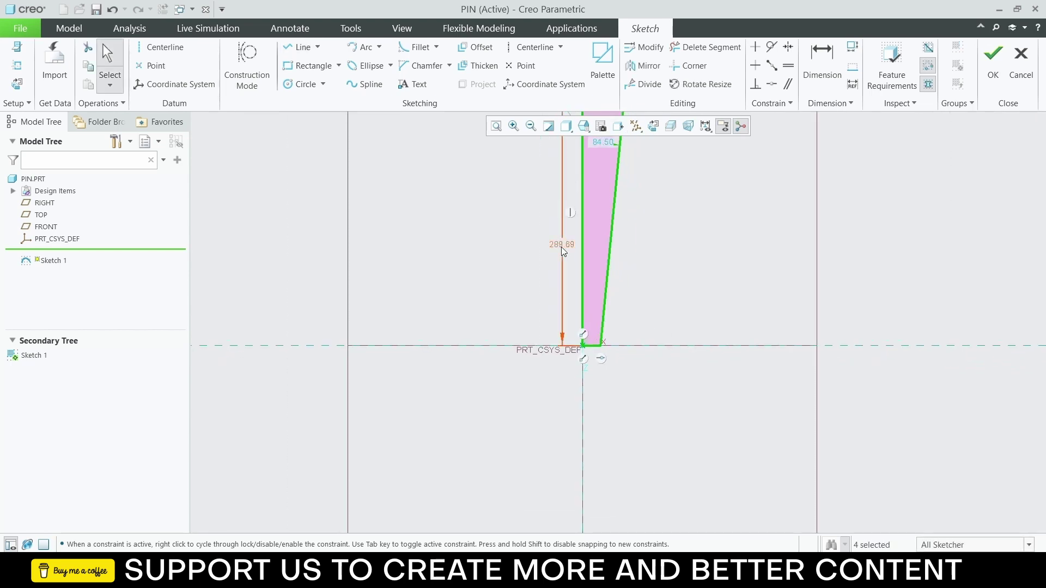
scroll(603, 221, up, 2)
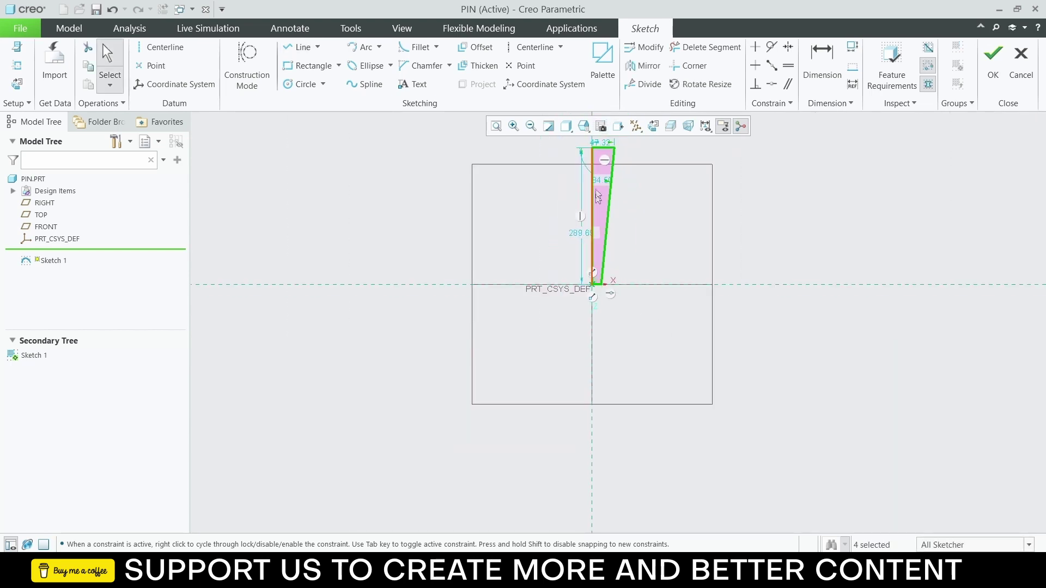
scroll(595, 155, down, 3)
scroll(642, 150, up, 2)
click(503, 124)
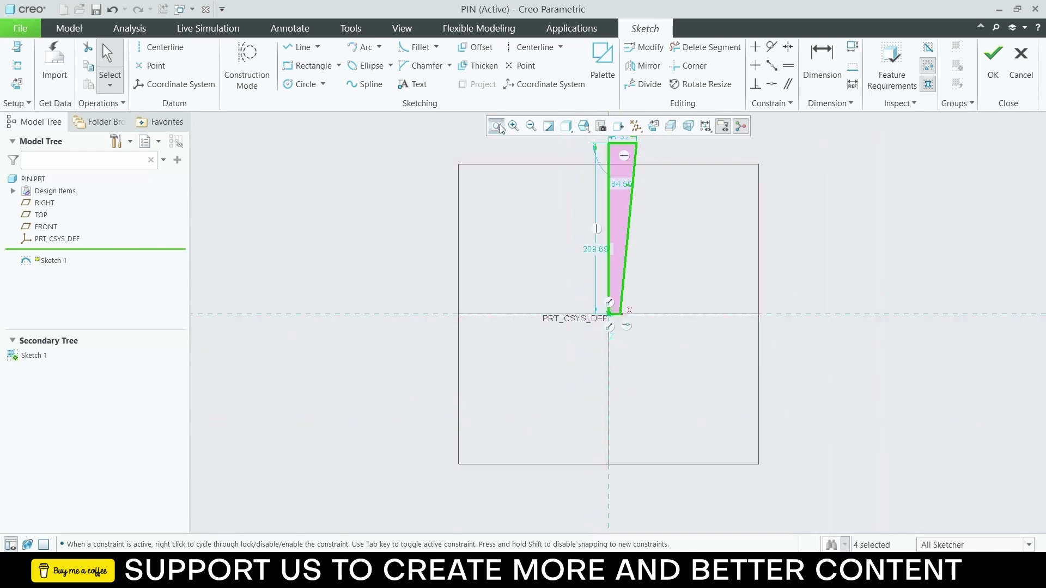
double_click(631, 176)
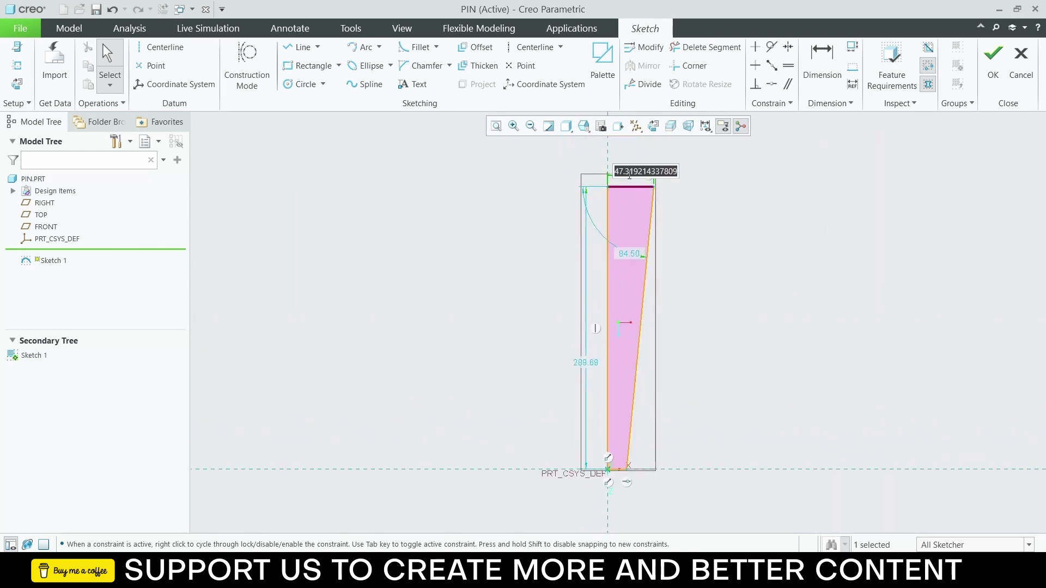
text(6)
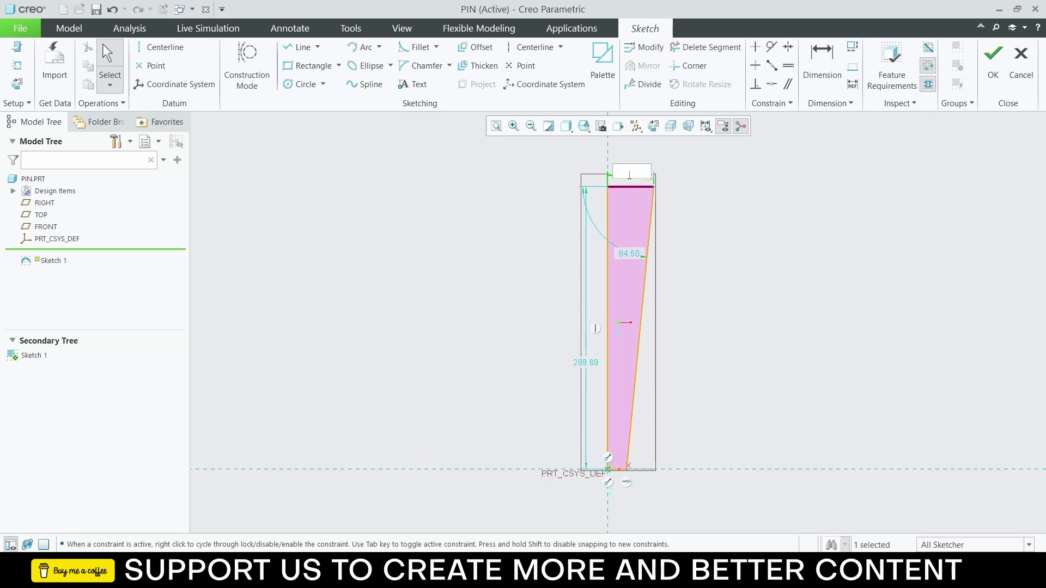
key(Return)
scroll(595, 442, down, 3)
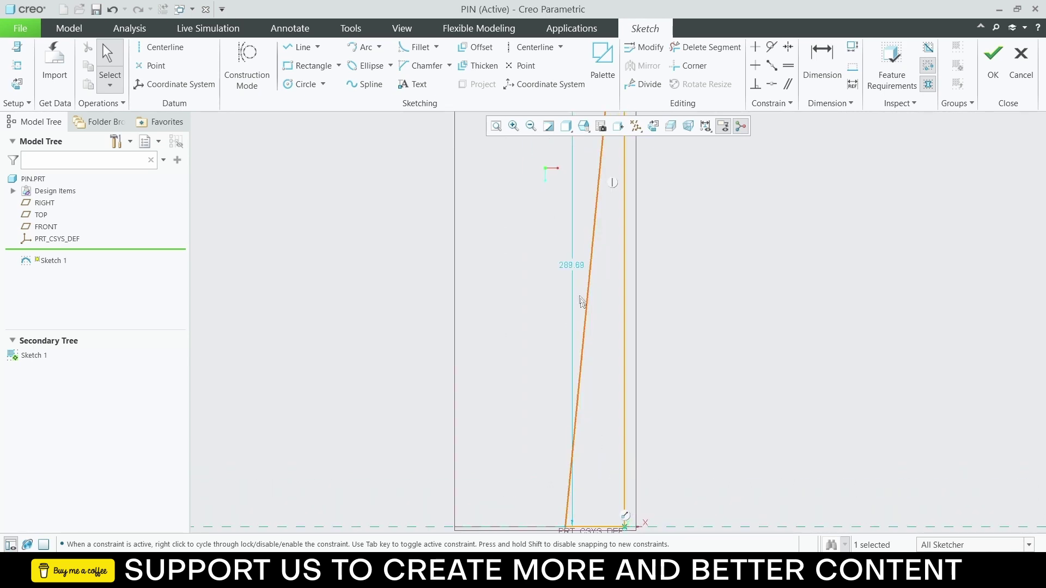
double_click(572, 267)
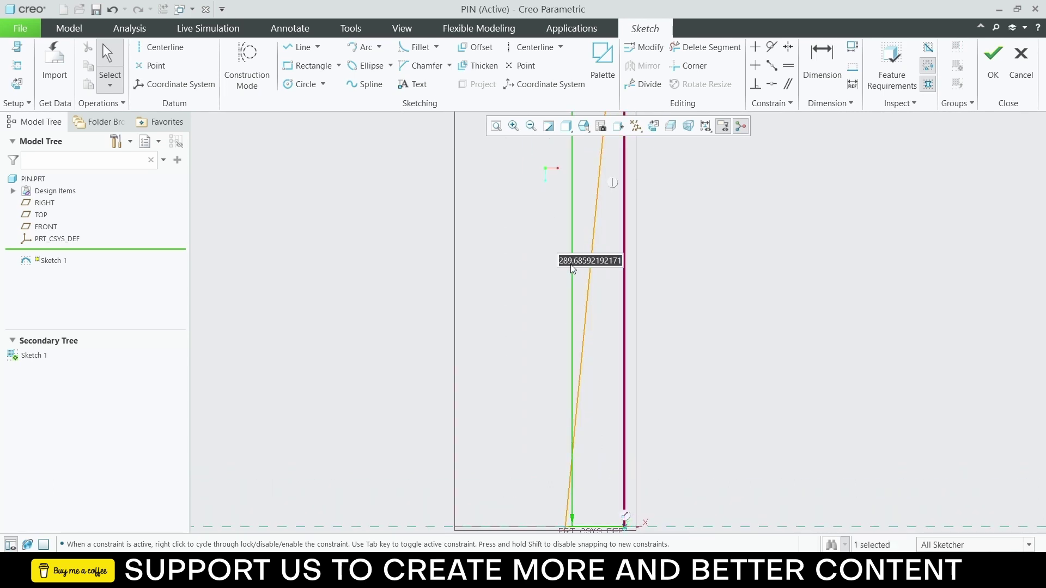
text(50)
key(Return)
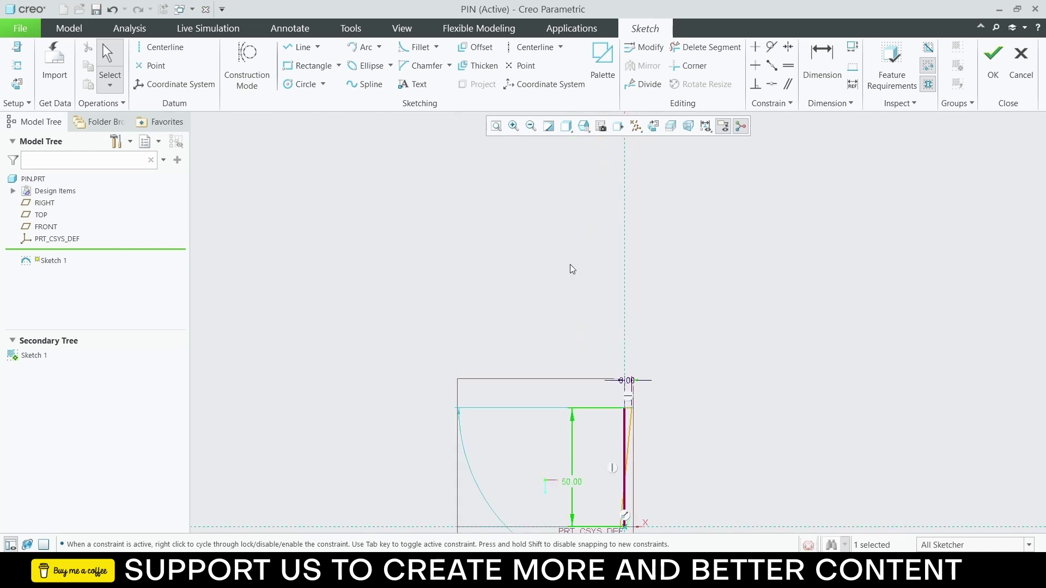
Step: Move the profile's lower outer corner to the same side of the vertical reference as the top edge, and dimension the bottom edge to 2.1667
scroll(625, 439, up, 1)
scroll(624, 444, down, 8)
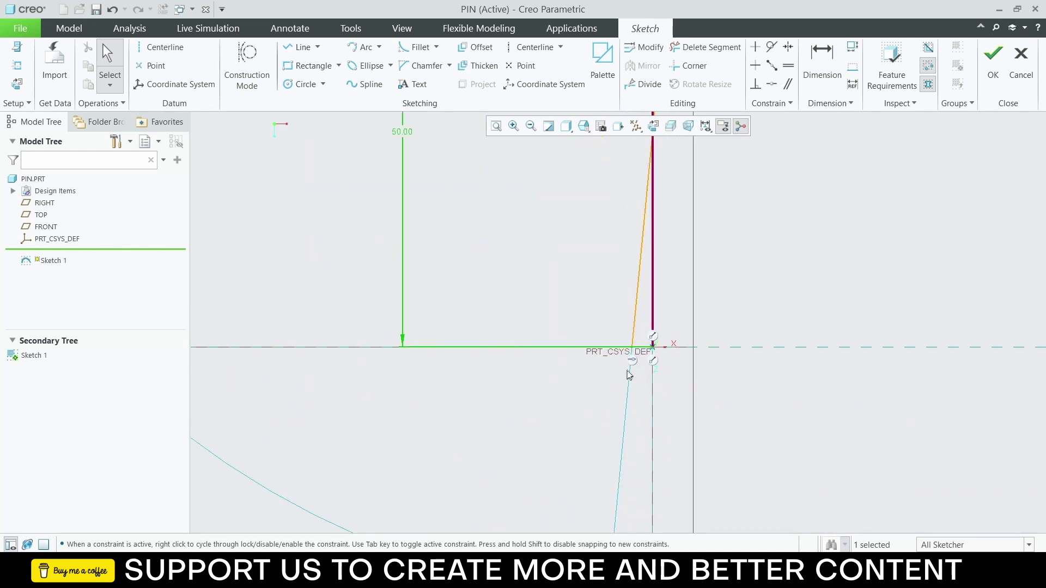
drag(630, 350, 674, 350)
scroll(684, 368, up, 3)
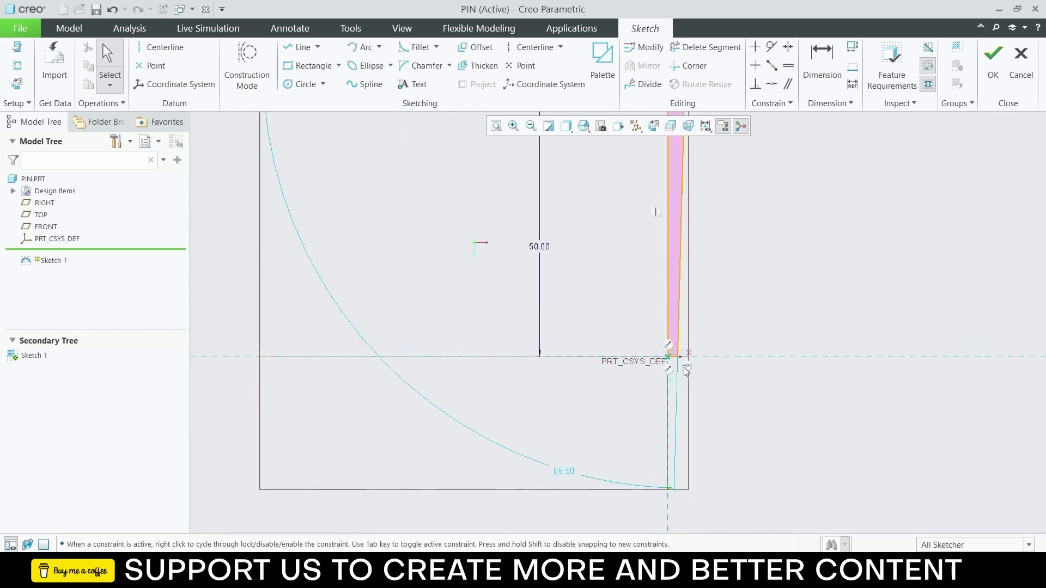
scroll(633, 403, up, 1)
scroll(671, 360, down, 5)
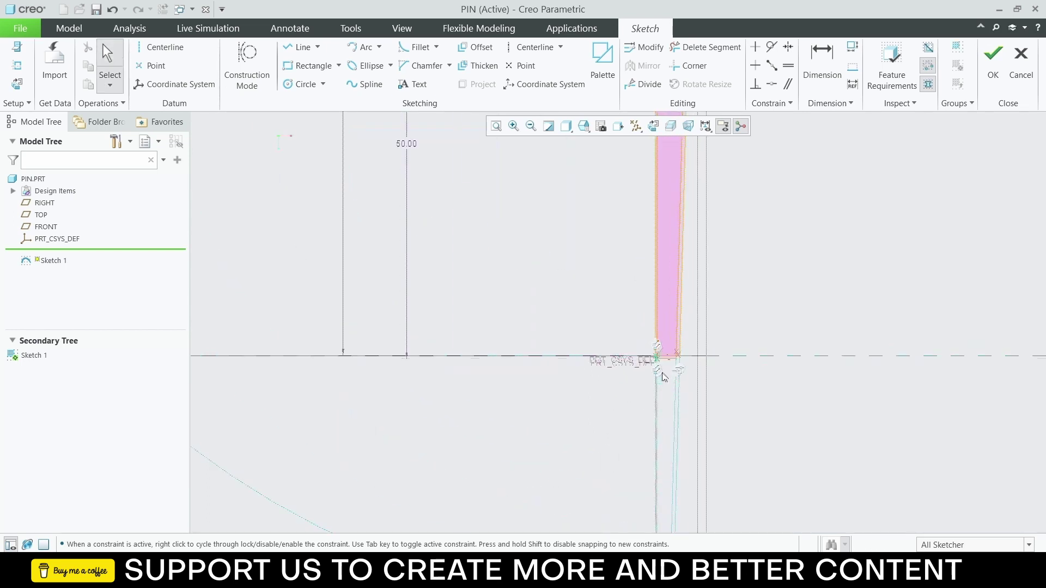
click(672, 352)
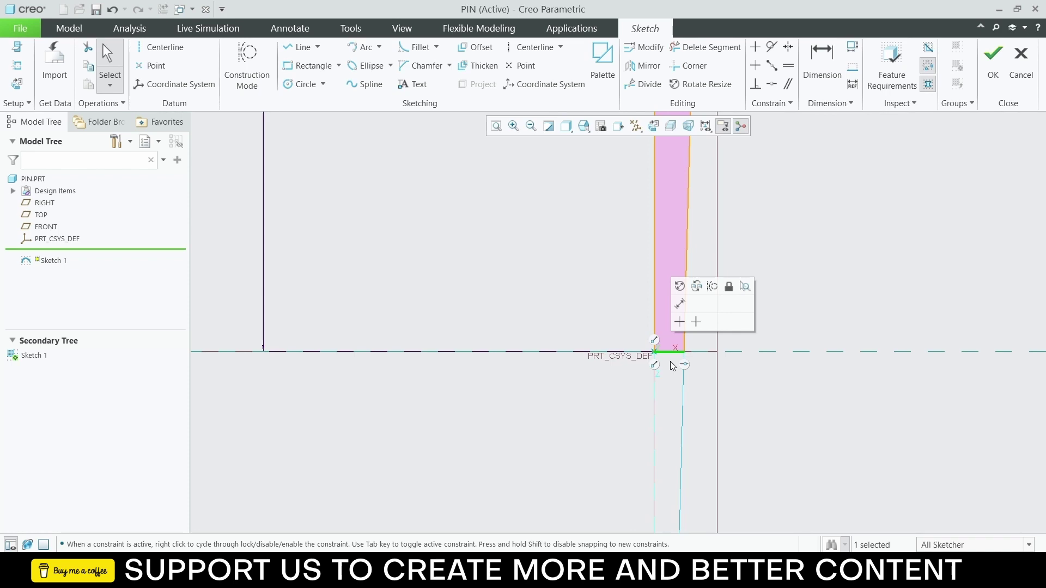
click(680, 305)
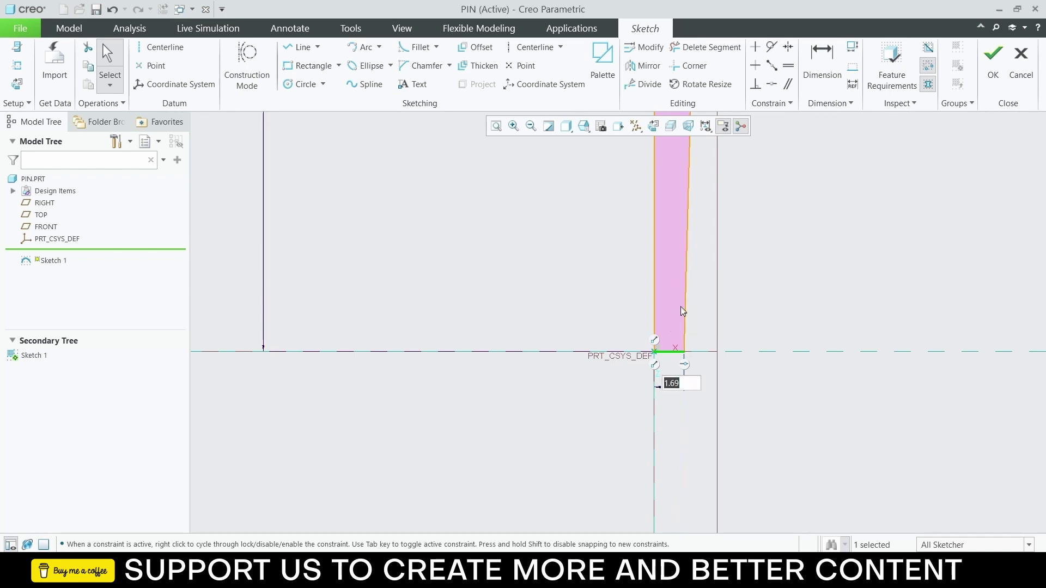
text(2.1667)
key(Return)
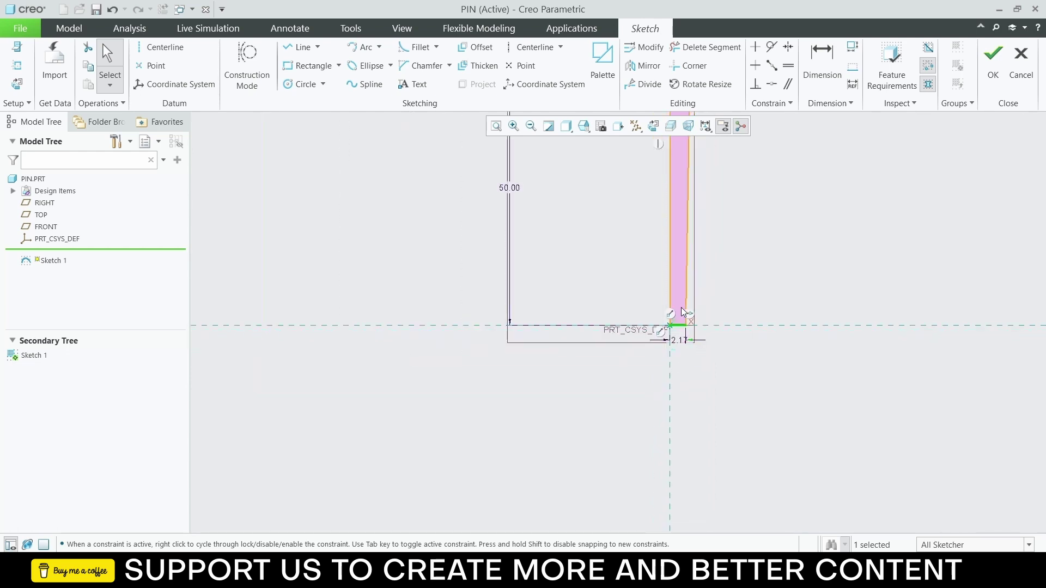
Step: Convert the profile's straight vertical edge on the reference axis to construction geometry and finish the sketch
scroll(727, 189, down, 3)
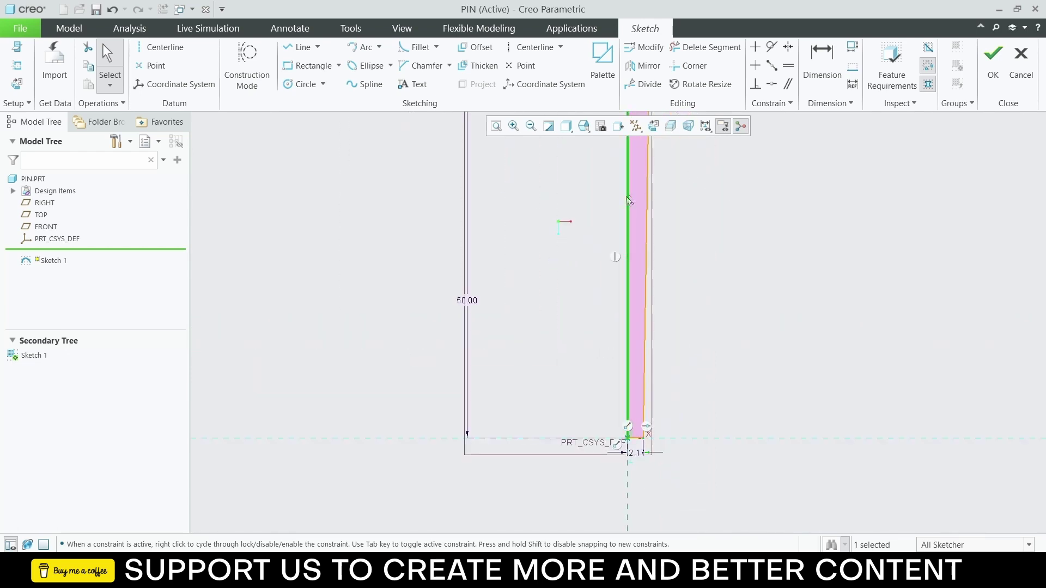
click(647, 169)
click(676, 118)
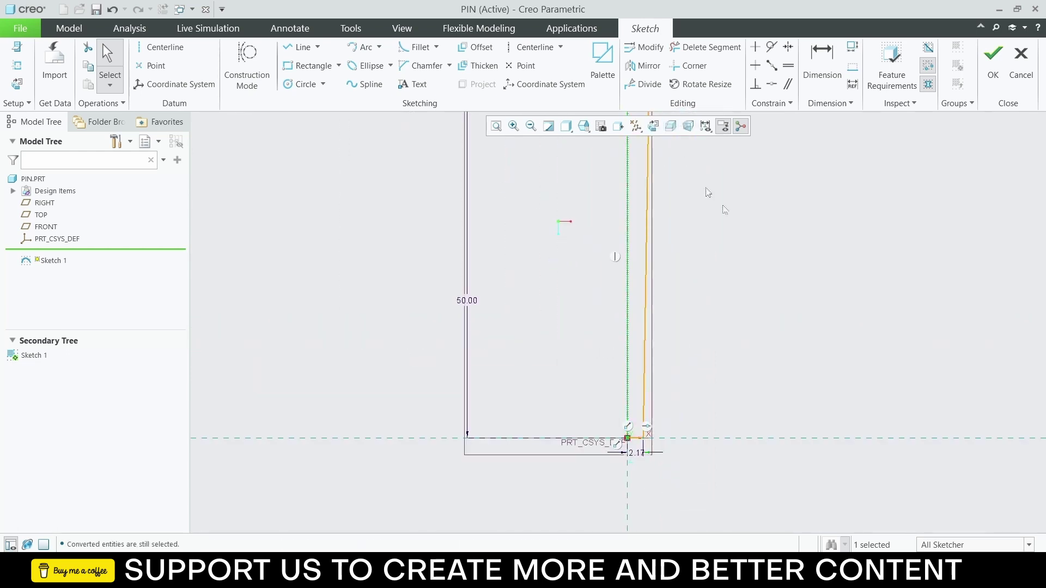
scroll(741, 224, up, 2)
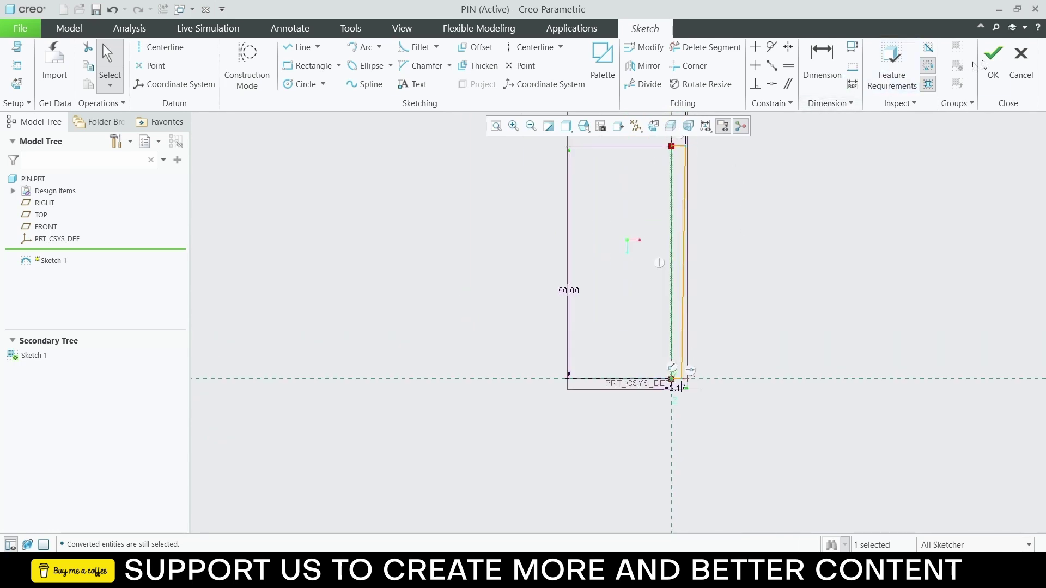
click(993, 55)
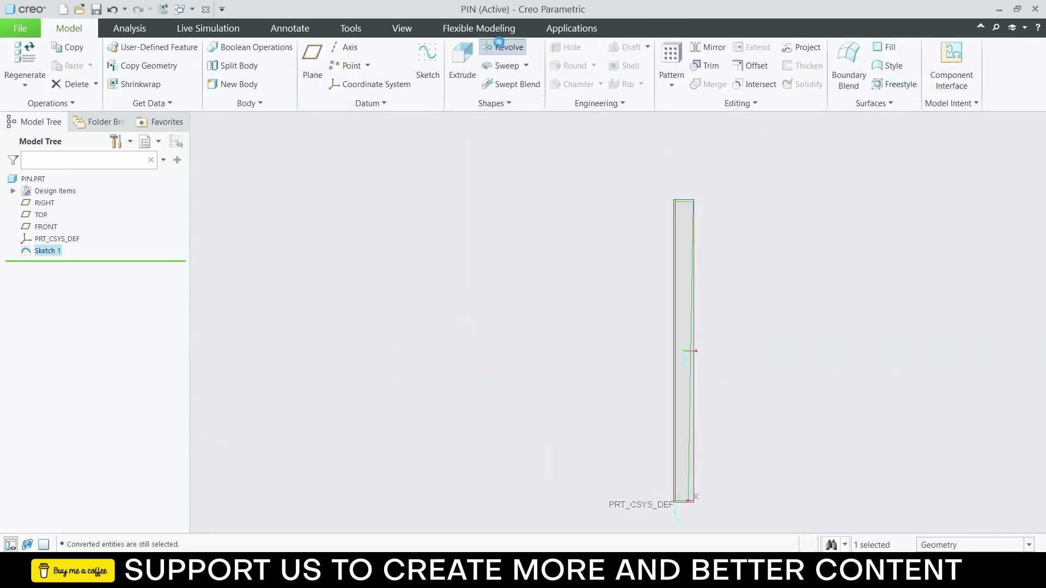
Step: Revolve the tapered pin profile 360° as a surface about its slanted edge
click(500, 48)
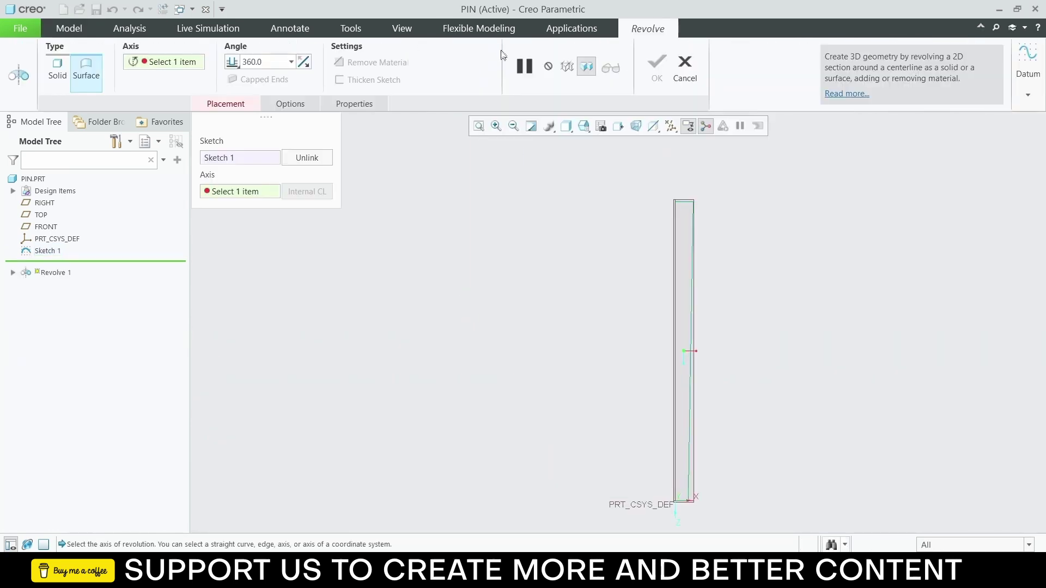
click(693, 257)
mouse_move(693, 257)
middle_down()
mouse_move(669, 278)
mouse_move(628, 257)
middle_up()
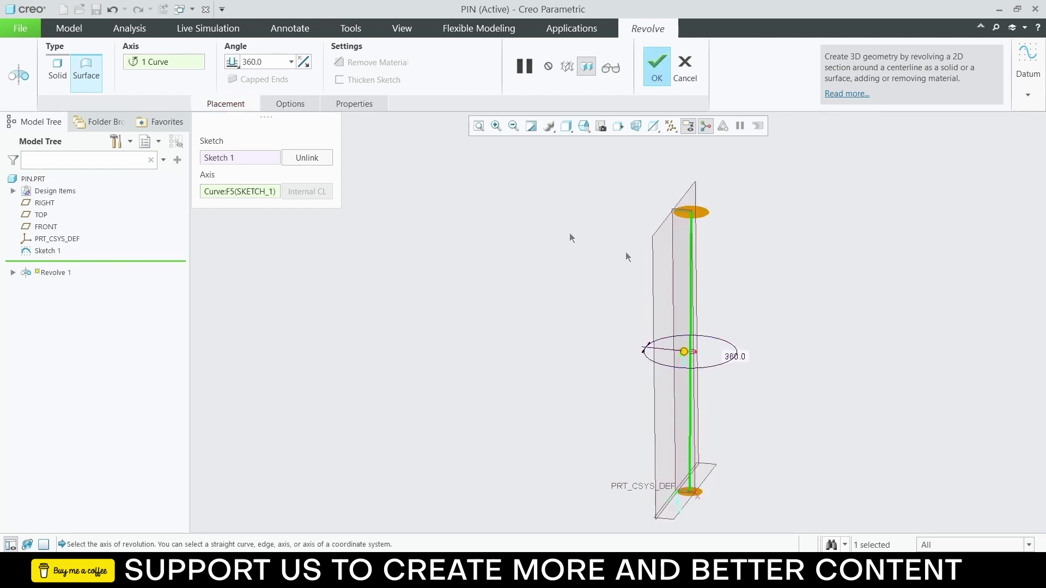
click(650, 67)
mouse_move(767, 237)
middle_down()
mouse_move(743, 192)
mouse_move(732, 326)
mouse_move(730, 316)
mouse_move(744, 319)
middle_up()
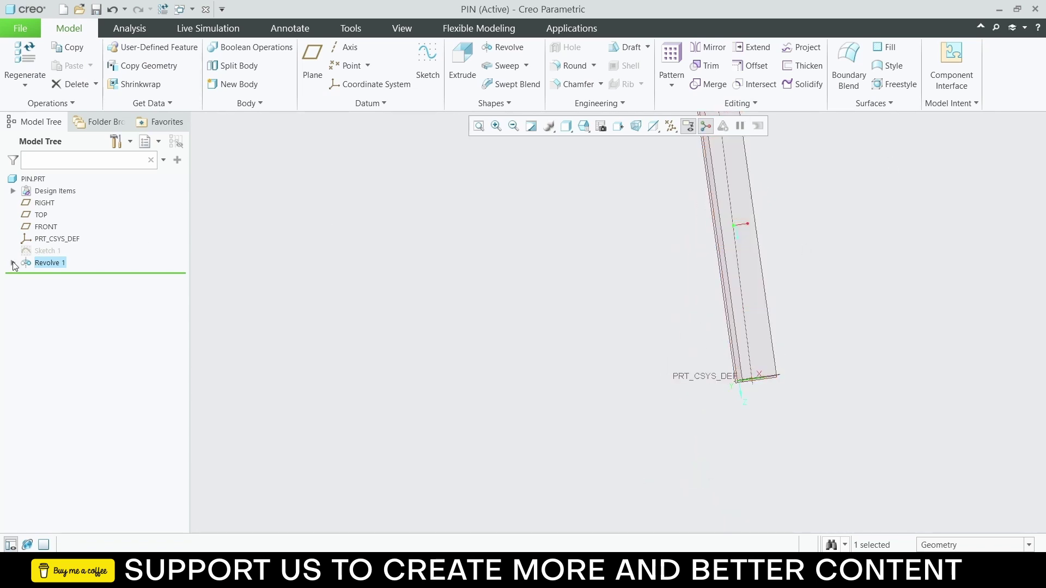
Step: Edit the revolve's sketch, converting the construction edge on the vertical reference back to solid geometry, and finish the sketch
click(12, 263)
click(57, 276)
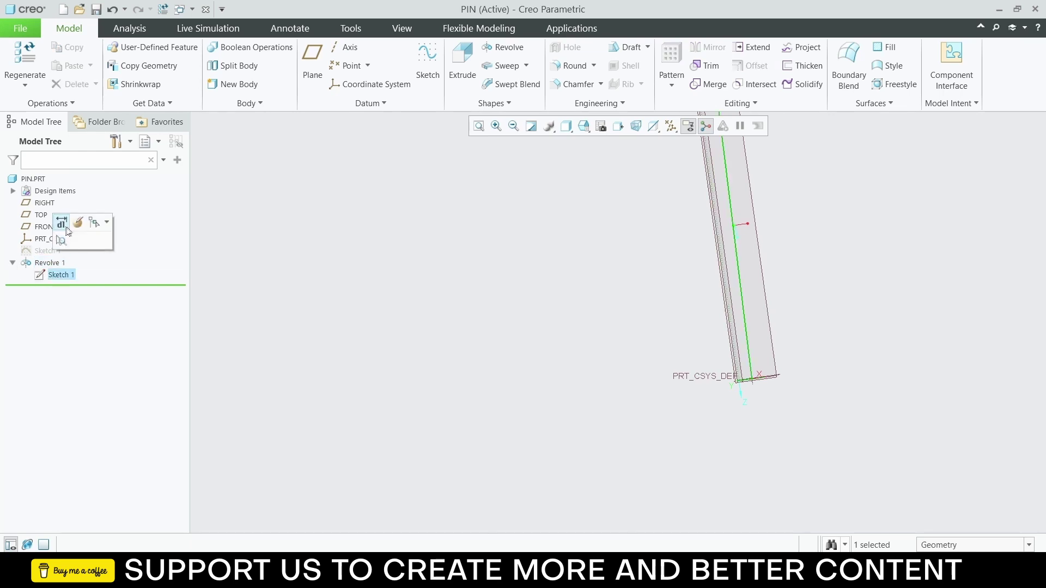
click(65, 226)
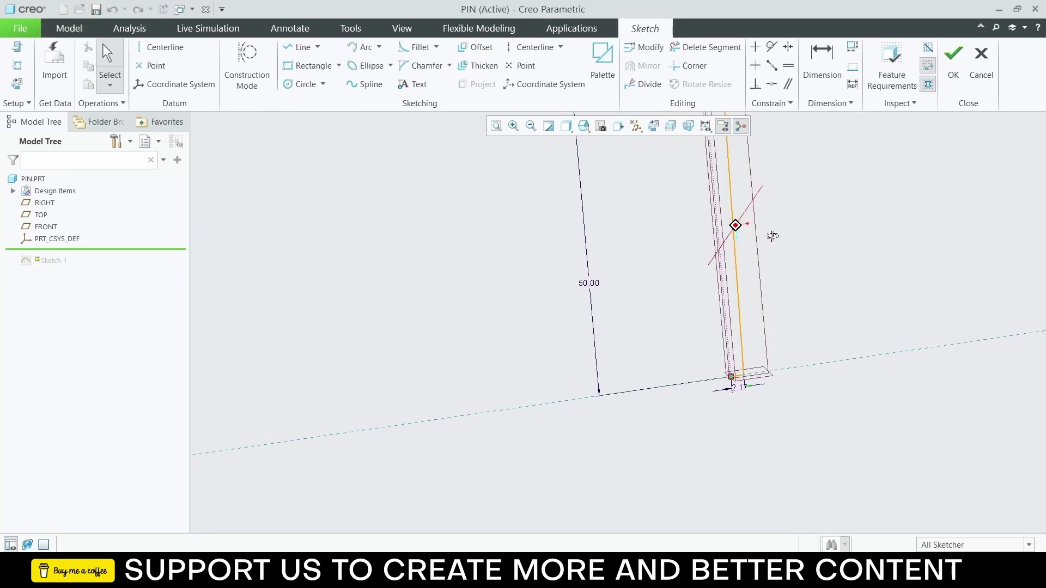
middle_drag(772, 235, 712, 233)
click(717, 219)
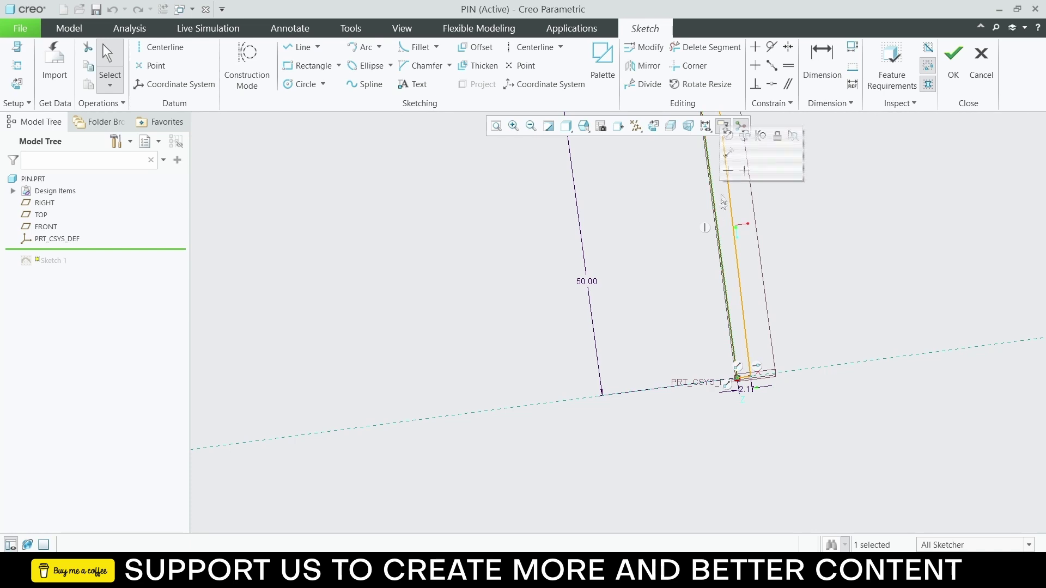
click(759, 143)
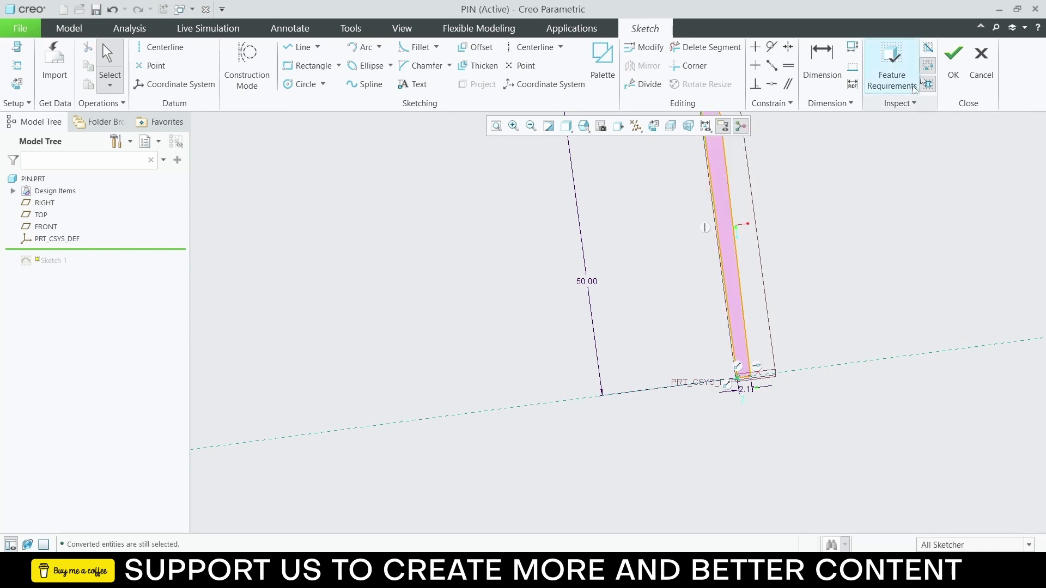
click(954, 57)
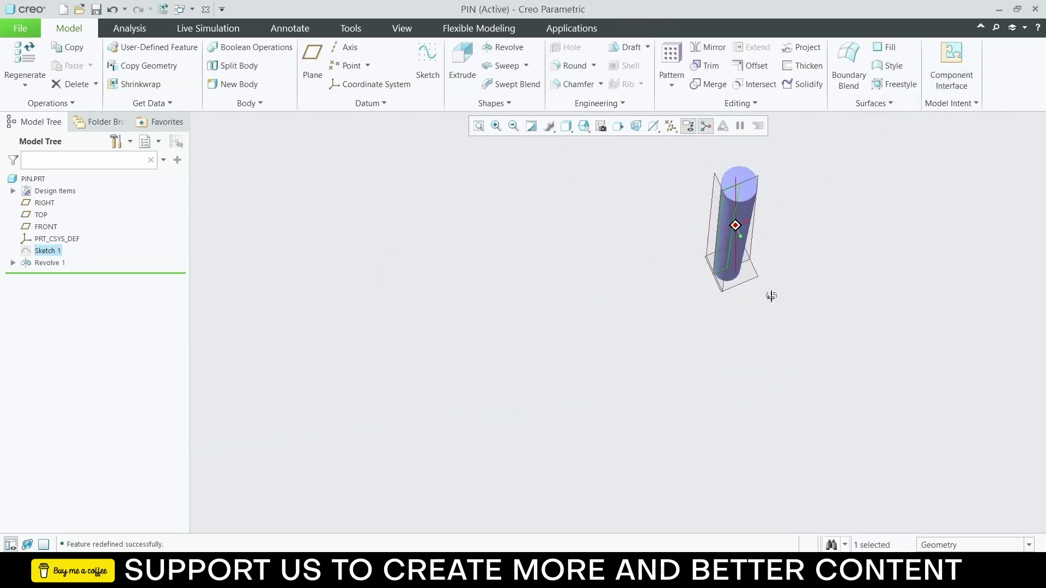
Step: Save the pin part in the knuckleJoint folder and create a new assembly with the default template
click(619, 246)
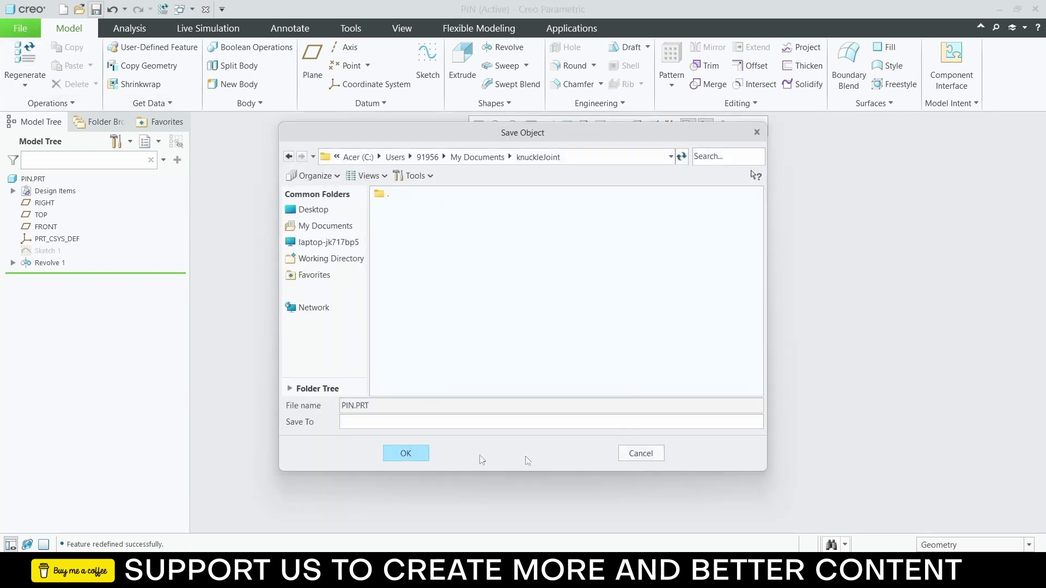
click(405, 453)
click(21, 28)
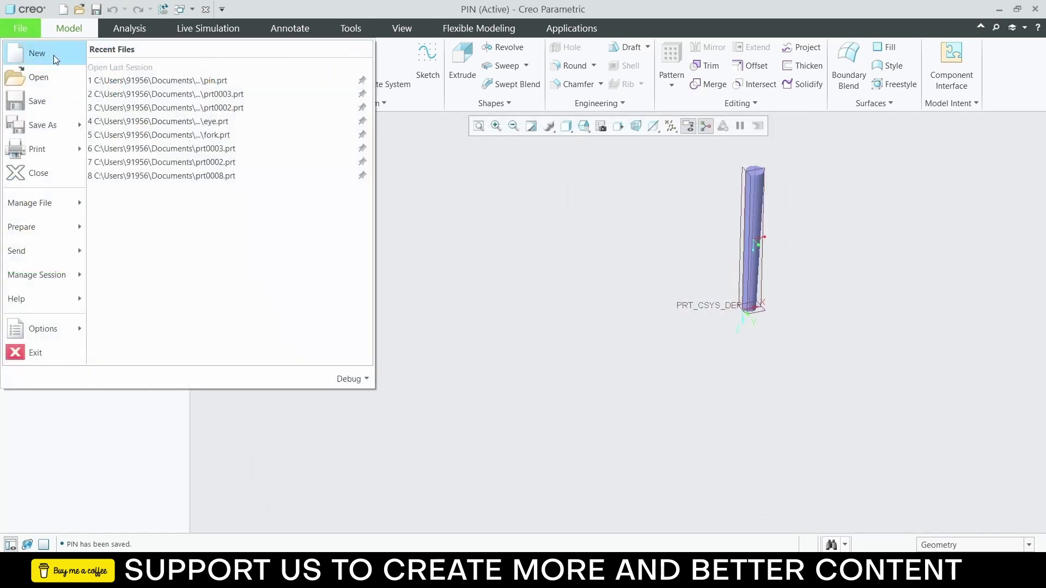
click(53, 55)
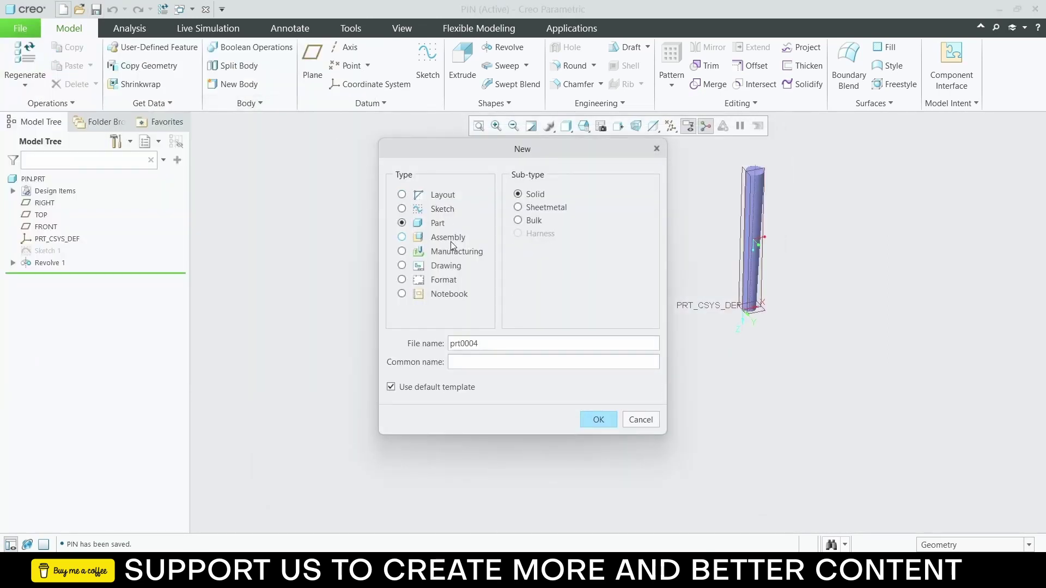
click(451, 242)
click(588, 421)
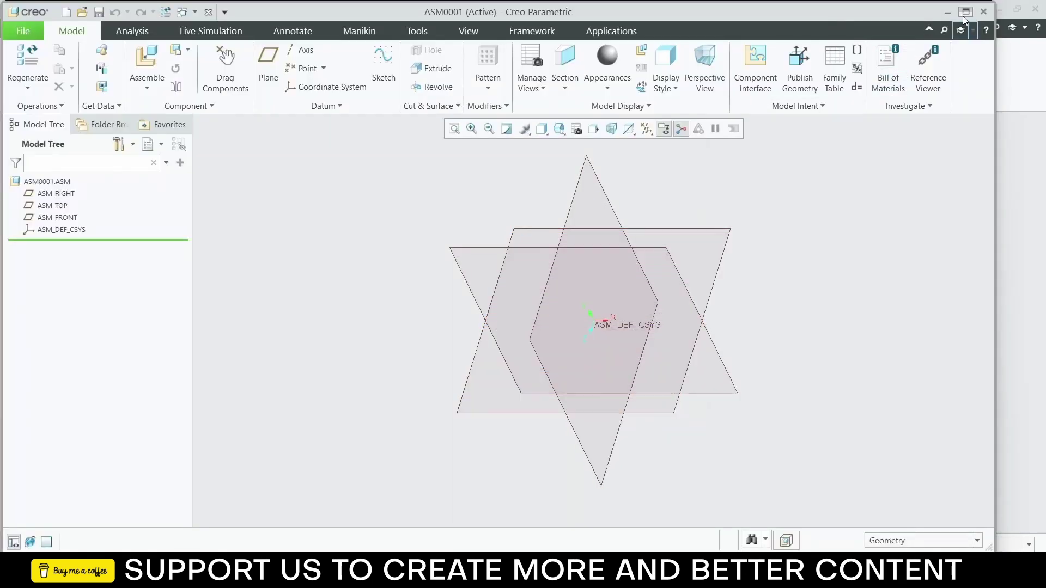
click(965, 13)
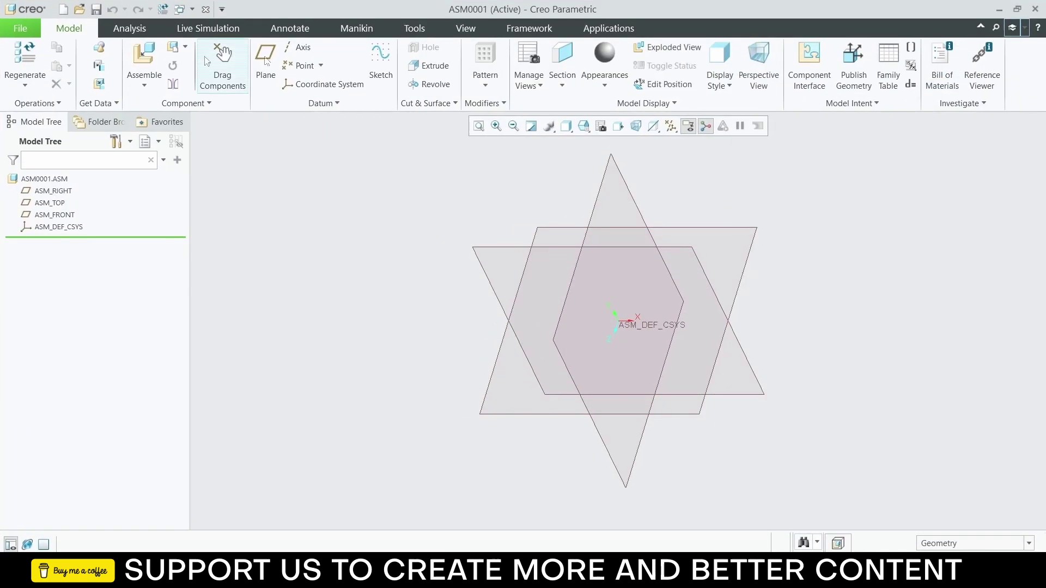
Step: Assemble fork.prt as the first component with its automatic placement constraint disabled
click(145, 57)
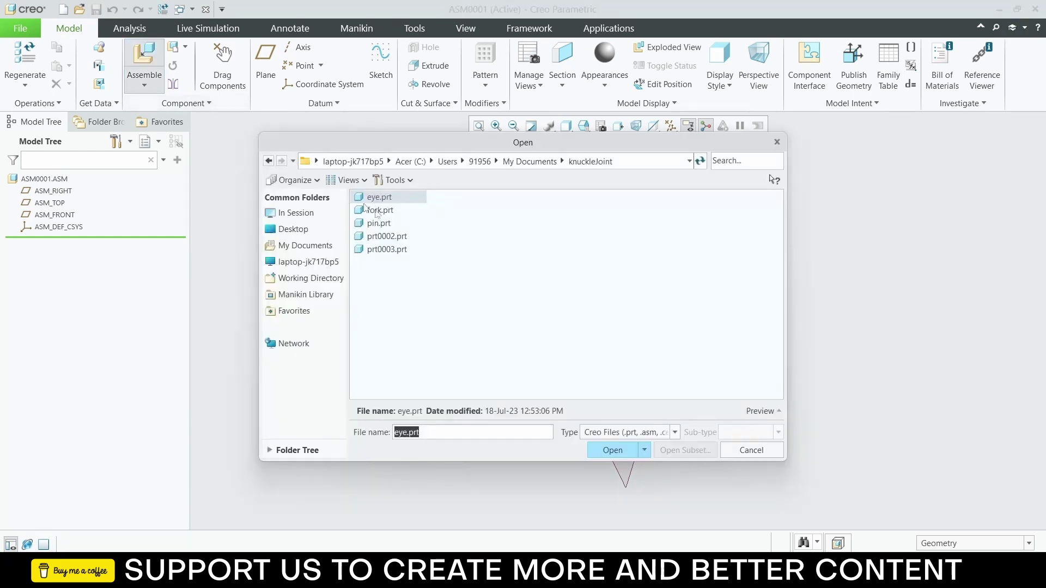
click(380, 211)
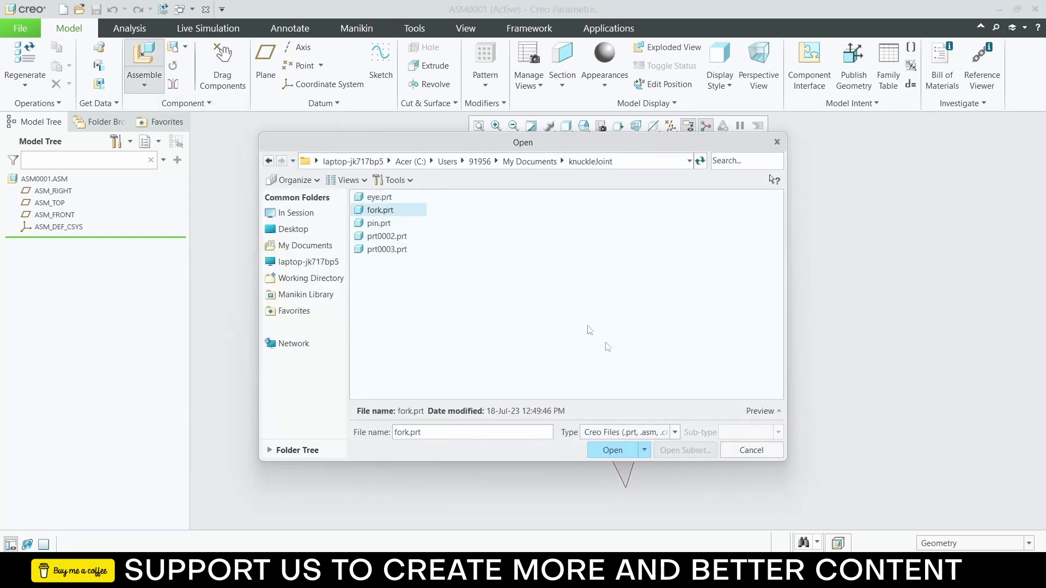
click(613, 450)
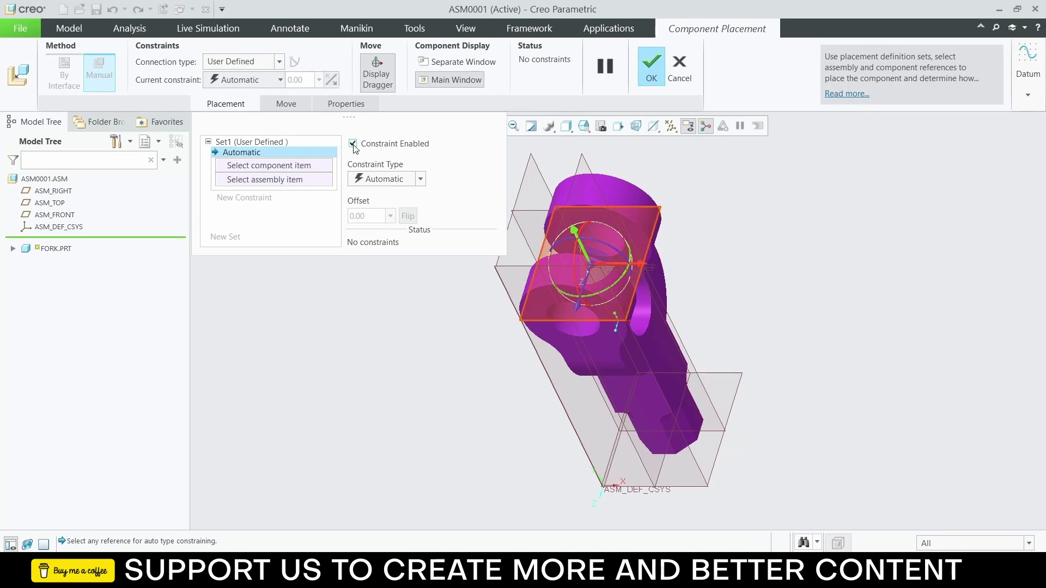
click(420, 180)
click(420, 180)
click(353, 144)
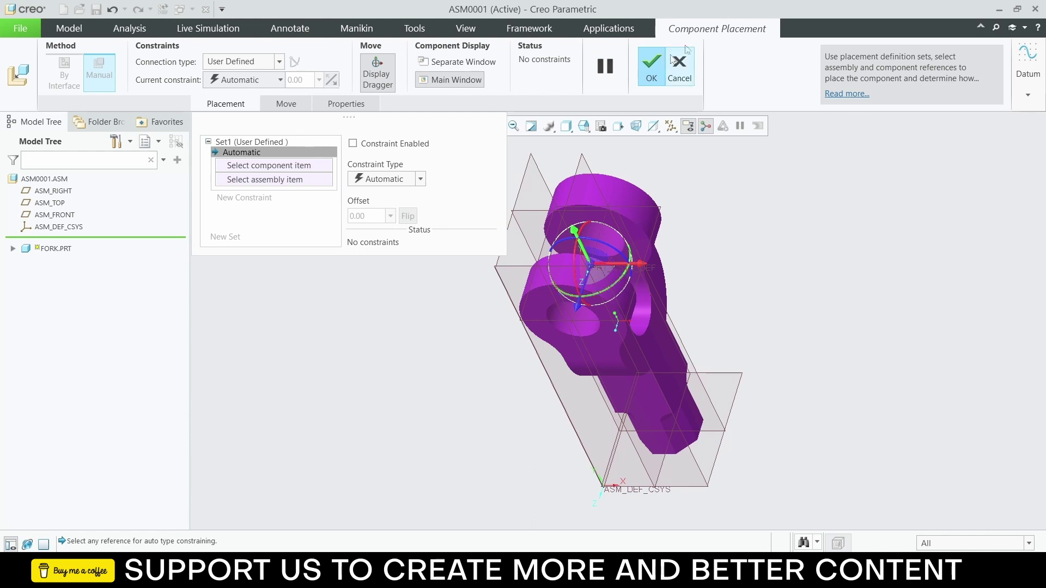
click(652, 68)
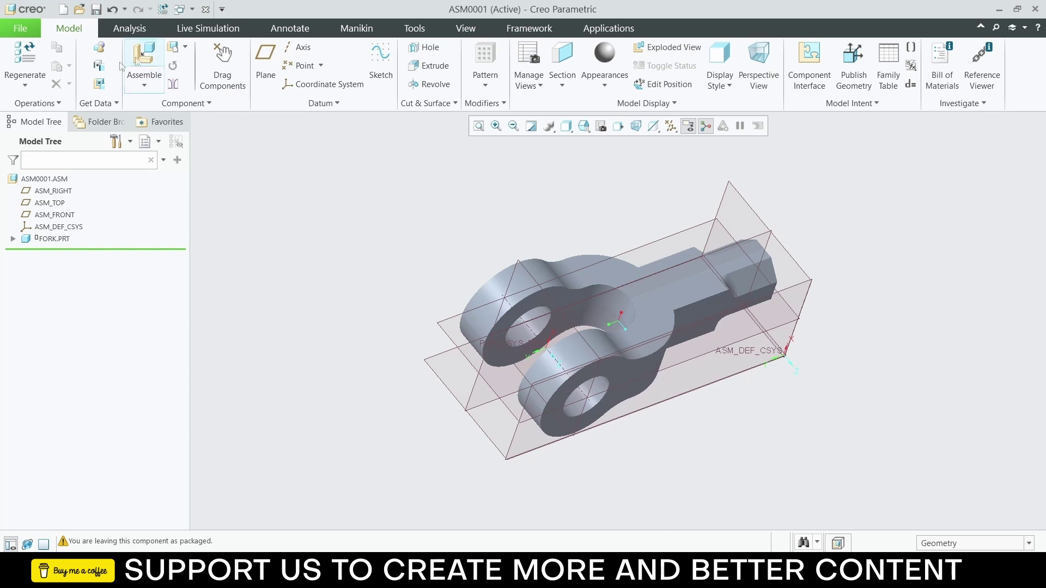
Step: Bring eye.prt into the assembly and move it beside the fork's lugs
click(145, 57)
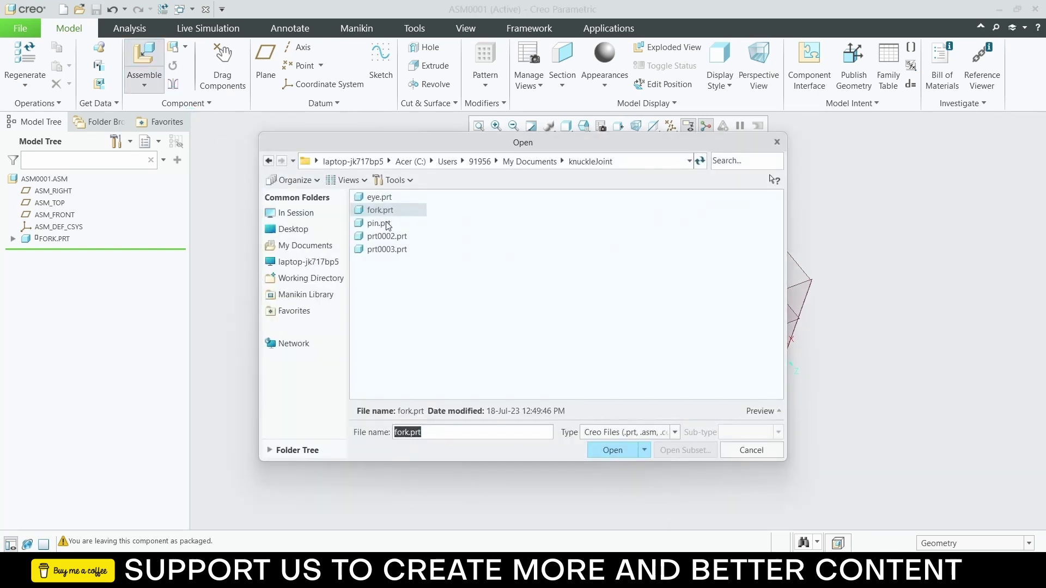
click(385, 200)
click(632, 450)
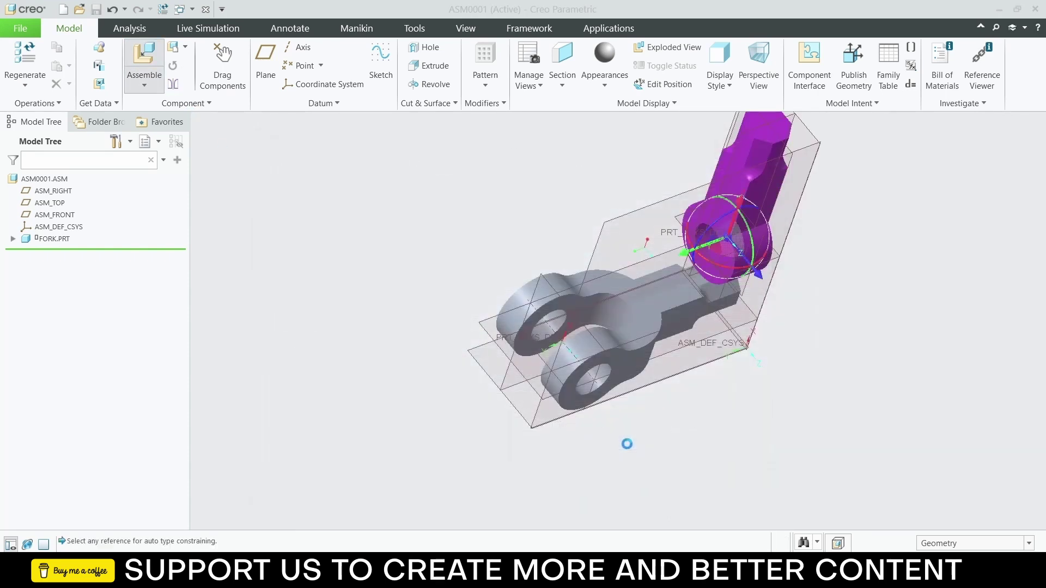
drag(691, 253, 496, 343)
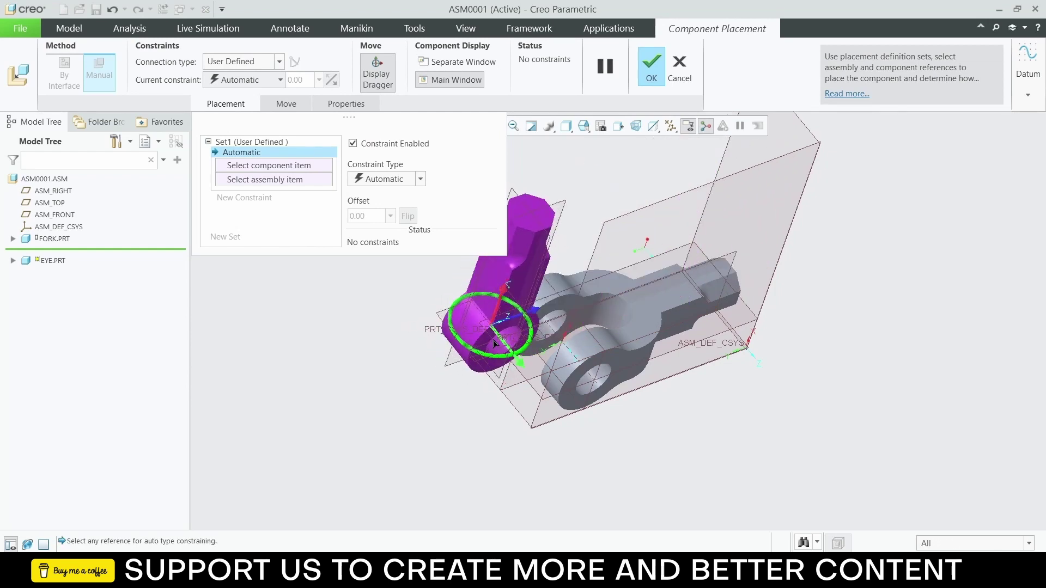
Step: Constrain the eye's flat side face coincident with the inner face of the fork's lug
scroll(487, 365, down, 3)
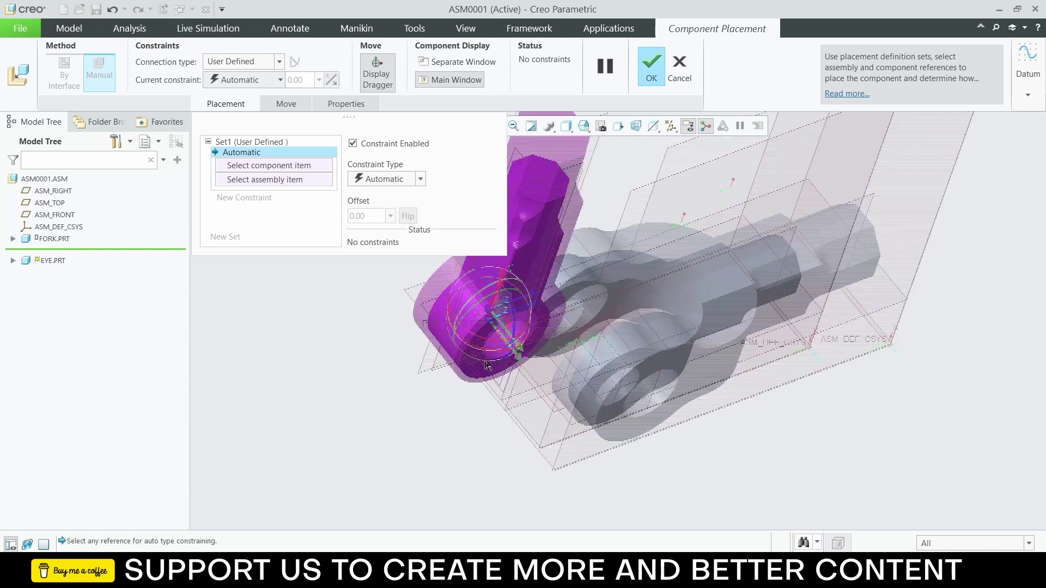
scroll(488, 365, down, 2)
click(472, 375)
middle_drag(472, 376, 683, 424)
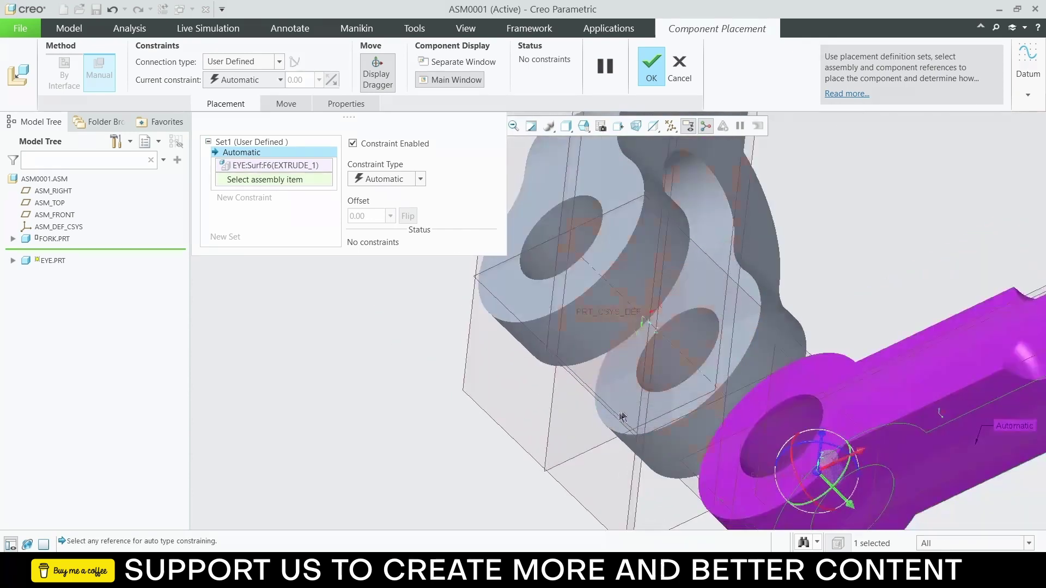
scroll(687, 414, down, 2)
click(688, 419)
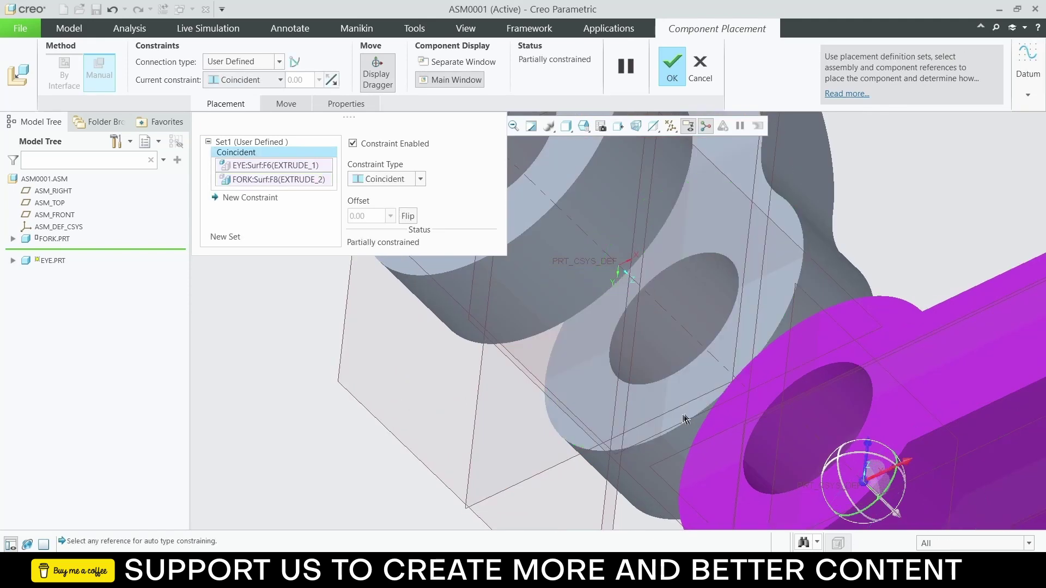
Step: Constrain the eye's hole coincident with the fork's lug hole and accept the component placement
scroll(688, 419, up, 3)
middle_drag(535, 278, 555, 276)
scroll(650, 364, down, 3)
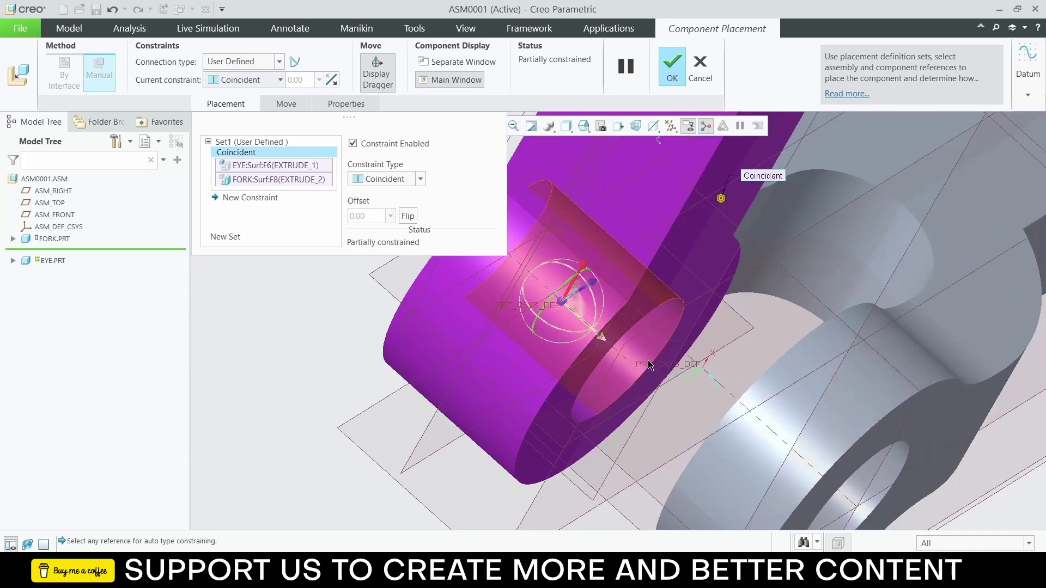
click(649, 351)
scroll(648, 351, up, 3)
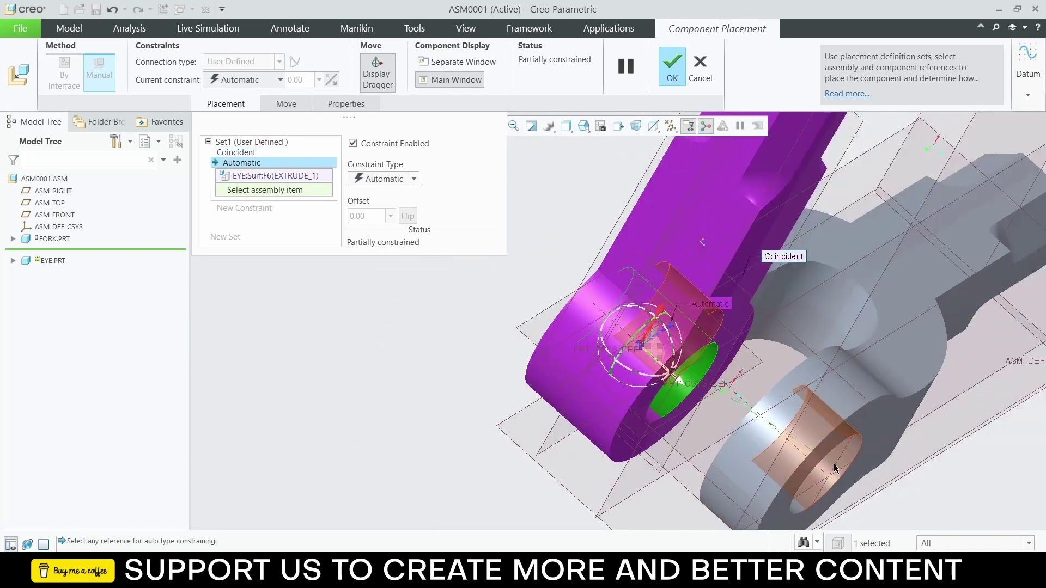
click(835, 469)
scroll(697, 337, up, 4)
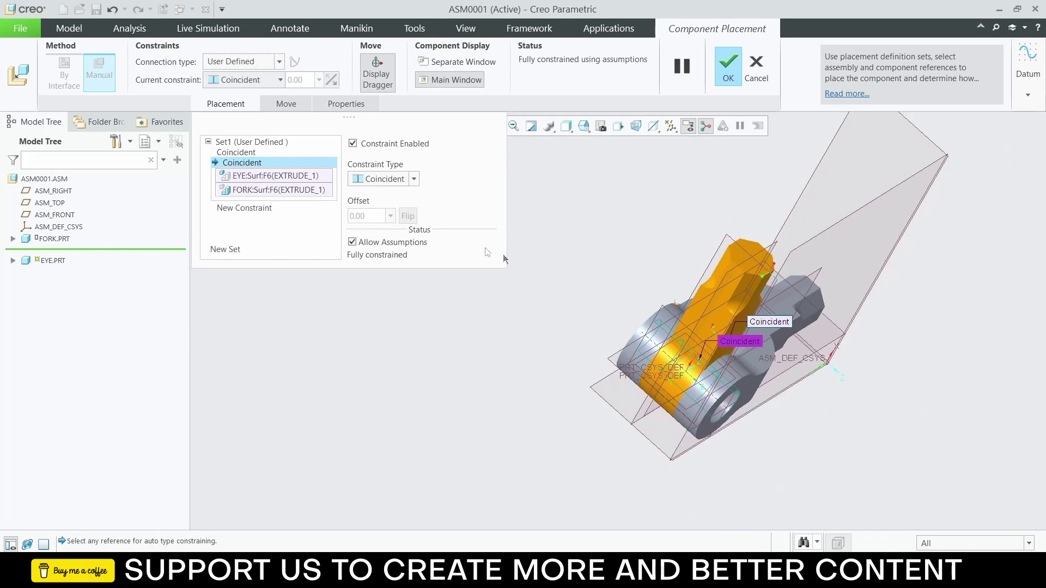
click(728, 67)
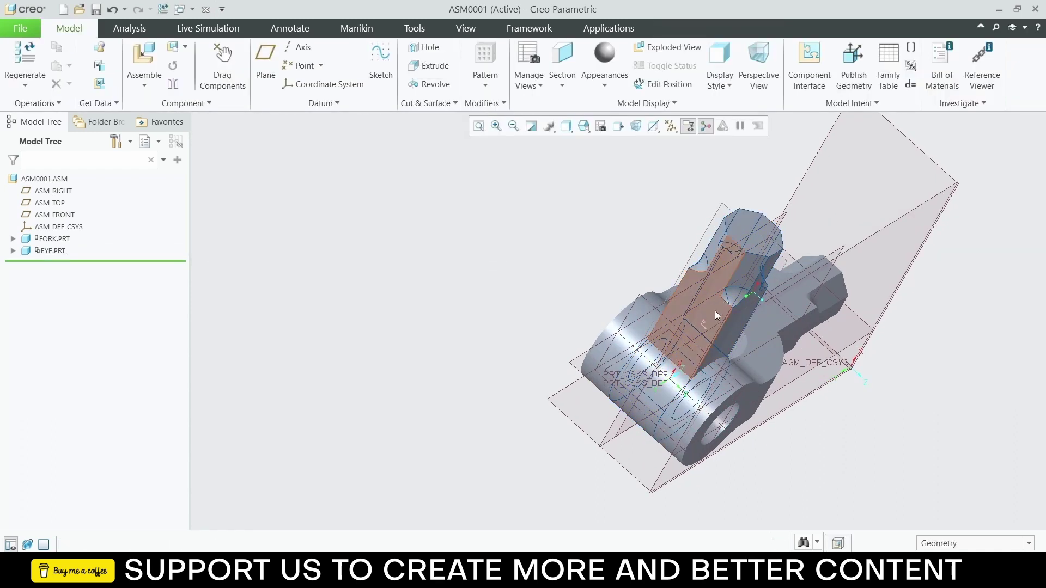
Step: Try to swing the eye about its hole in the fork with Drag Components
click(746, 275)
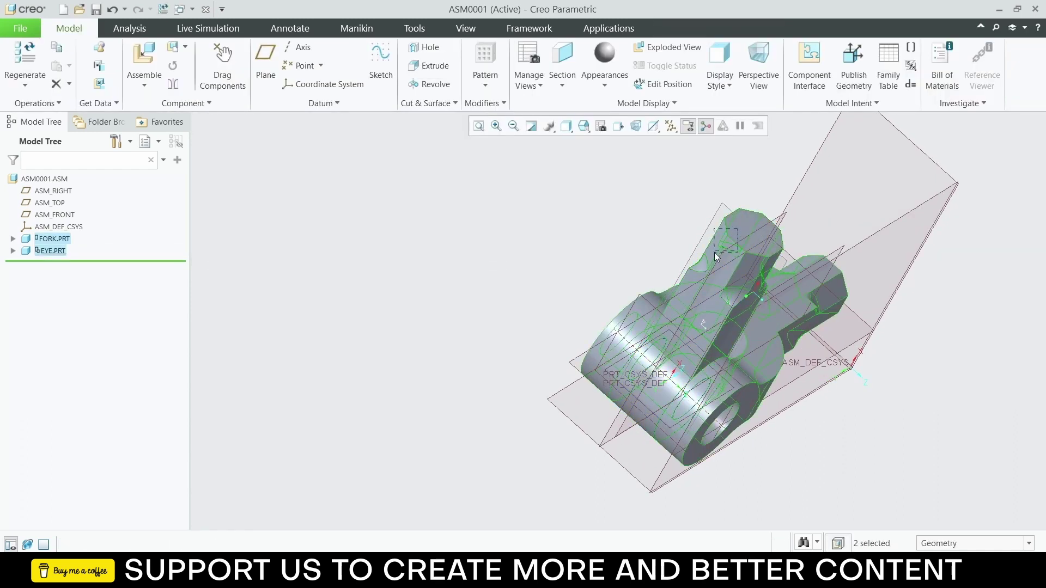
click(406, 184)
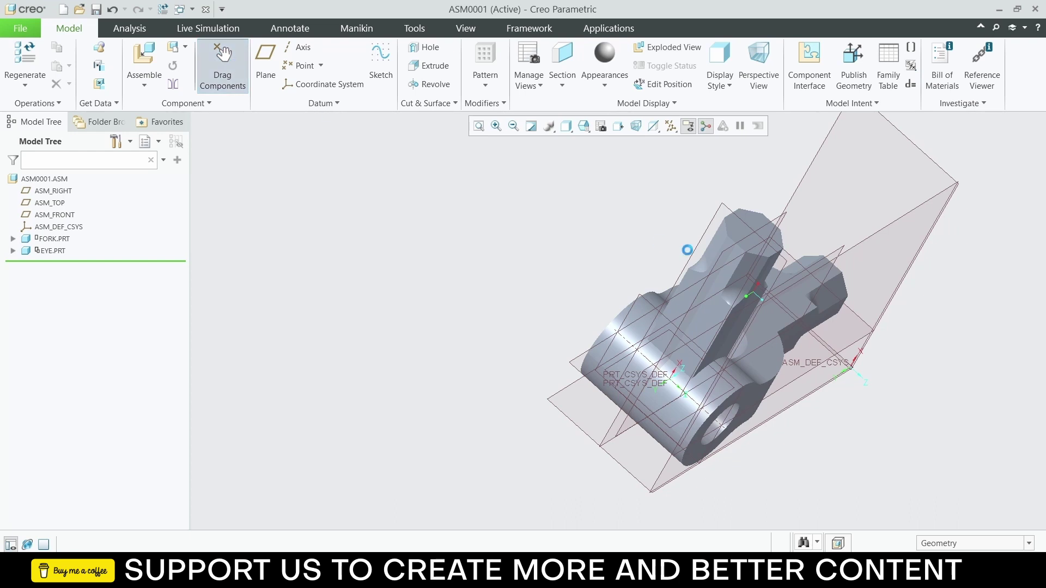
click(223, 60)
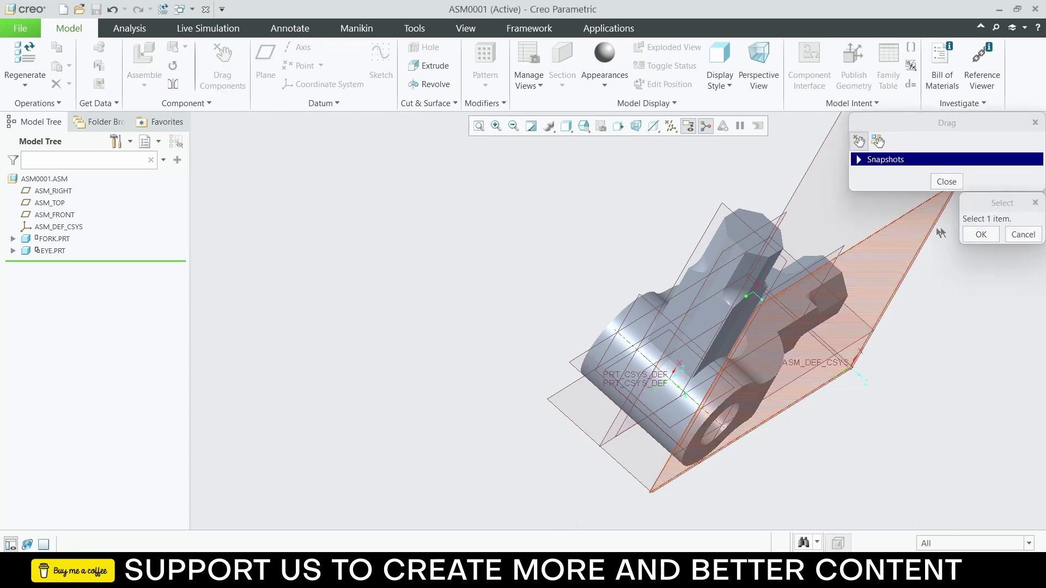
click(940, 188)
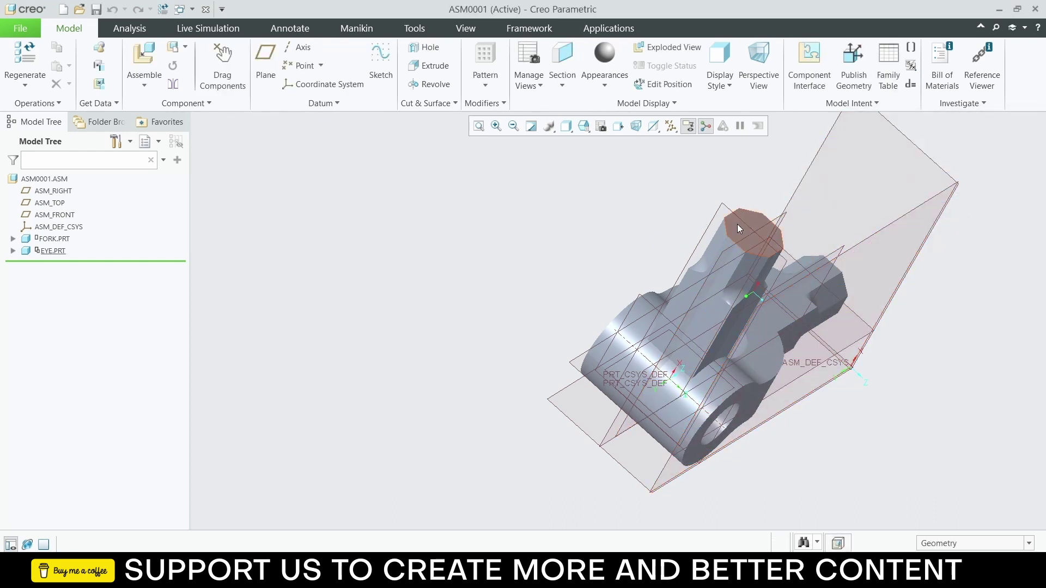
click(752, 228)
click(234, 60)
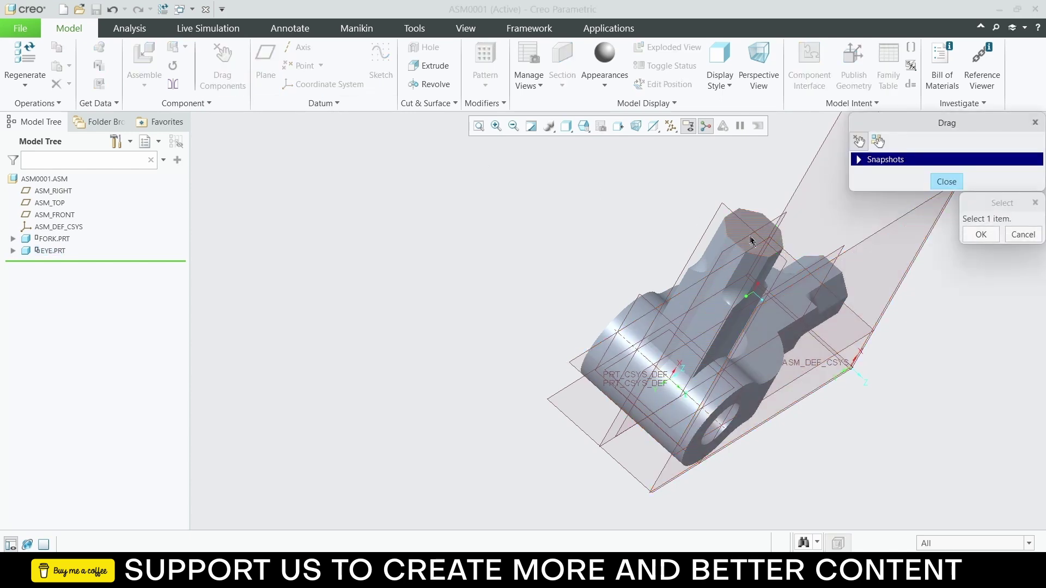
middle_drag(665, 261, 856, 259)
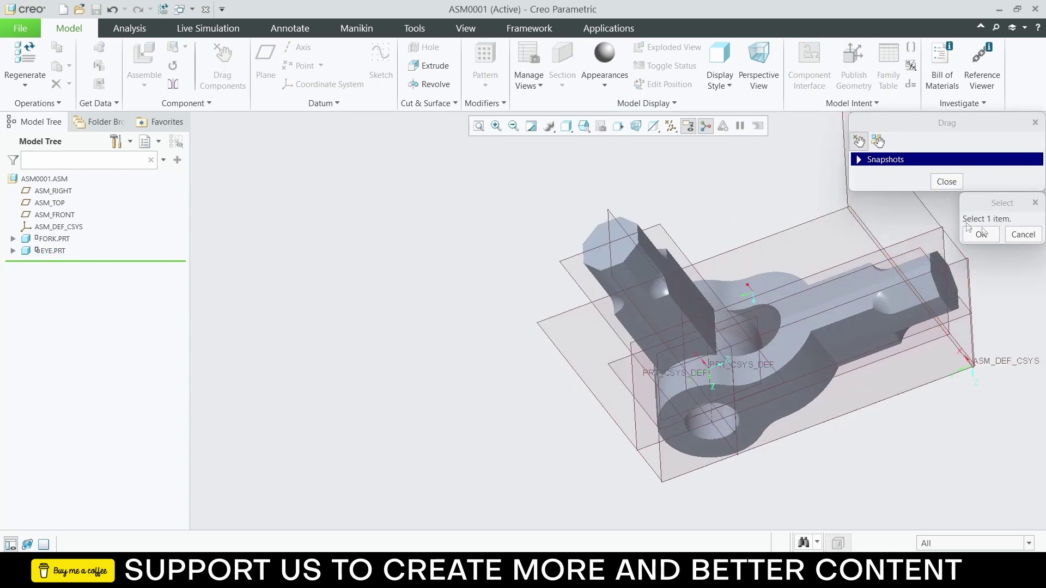
click(980, 235)
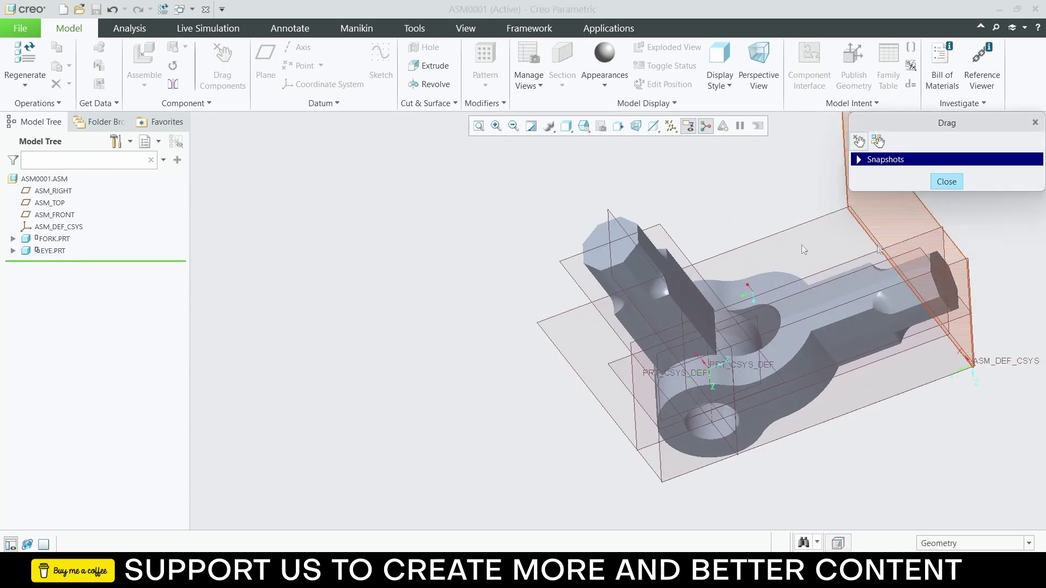
scroll(594, 251, down, 3)
click(609, 260)
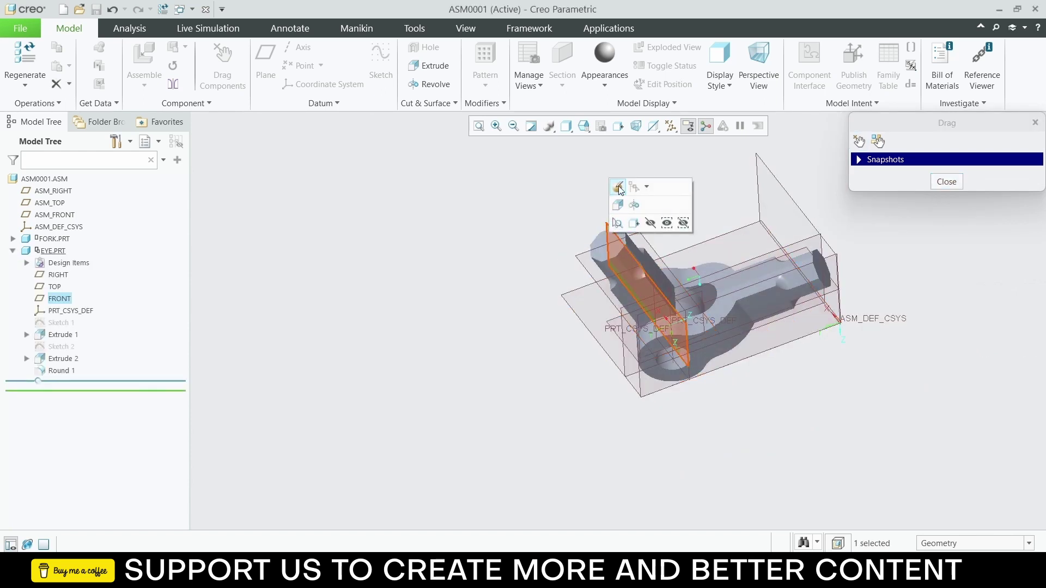
click(617, 223)
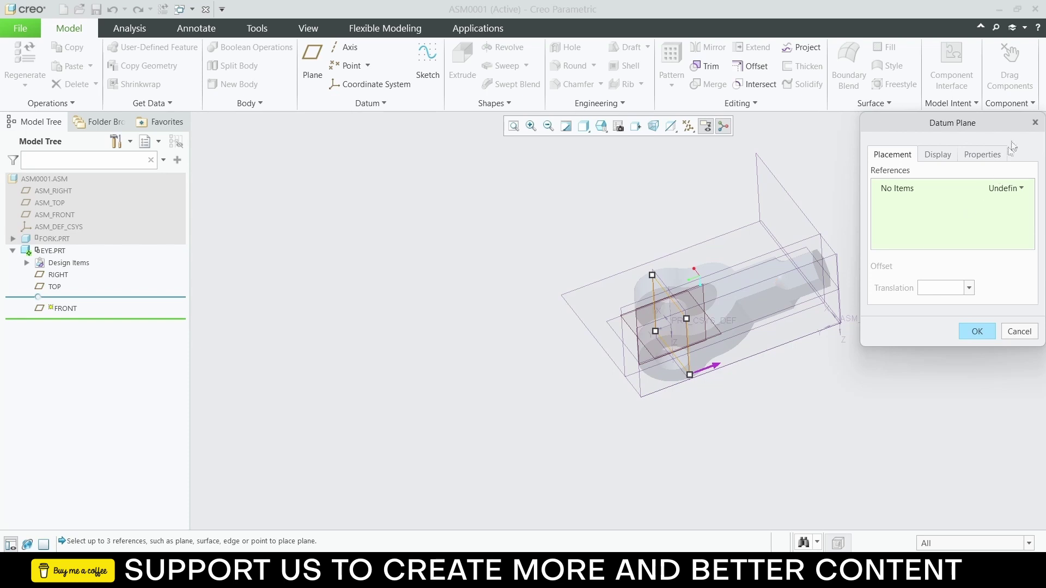
click(1035, 123)
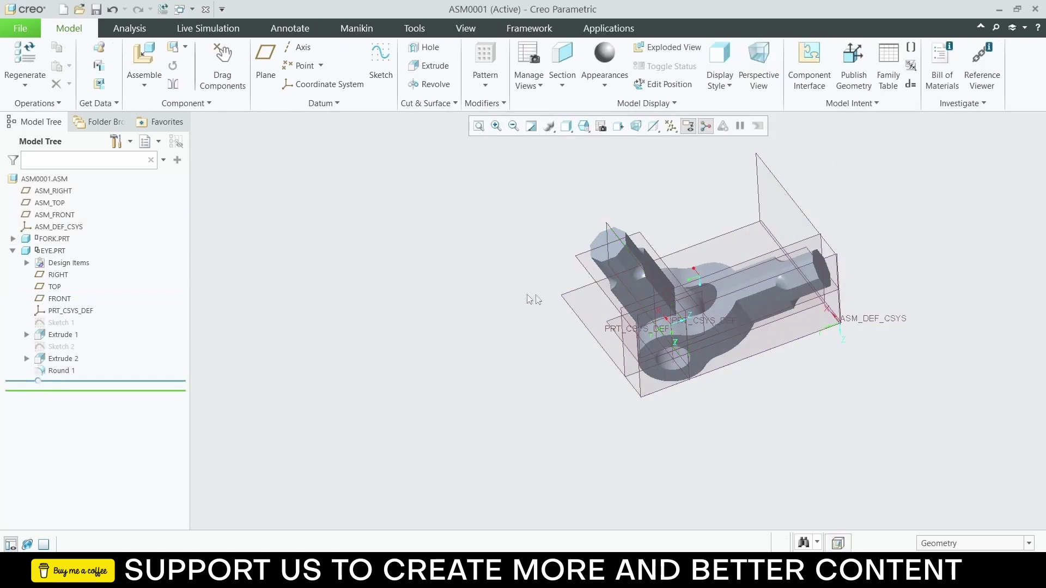
Step: Bring prt0002.prt into the assembly and move it near the fork and eye
scroll(636, 331, up, 2)
click(145, 81)
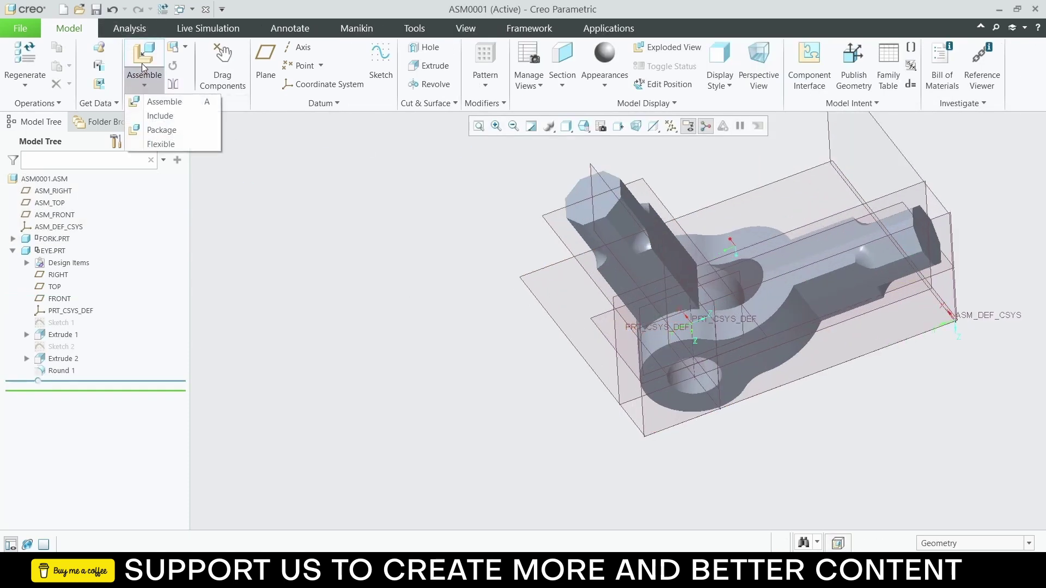
click(152, 102)
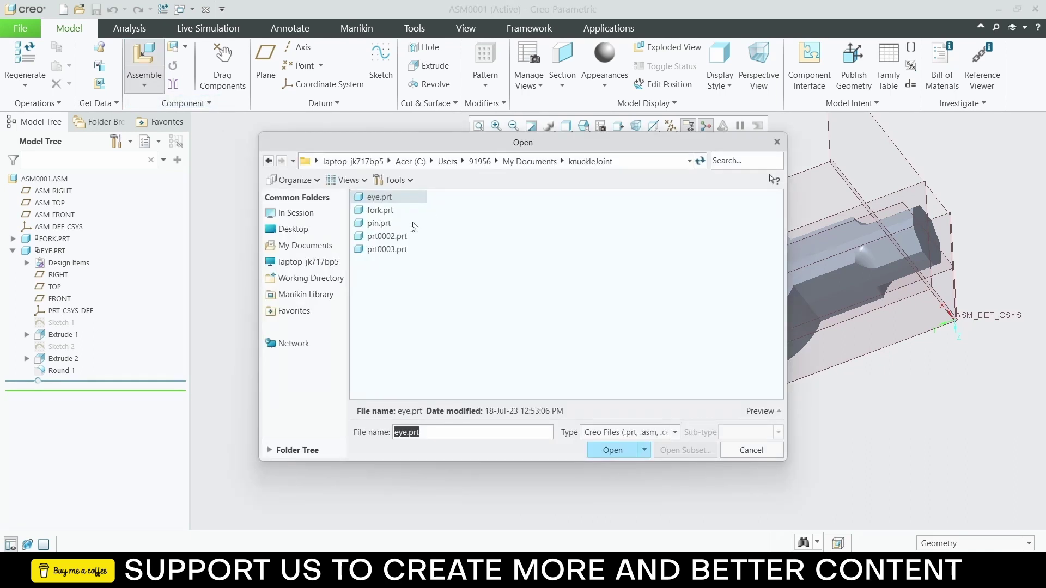
click(393, 237)
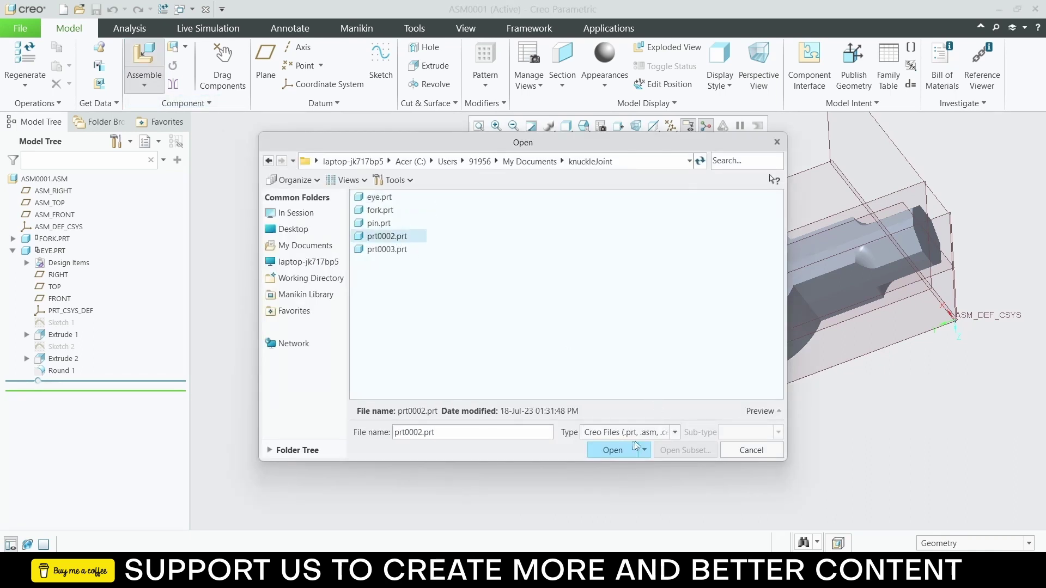
click(612, 450)
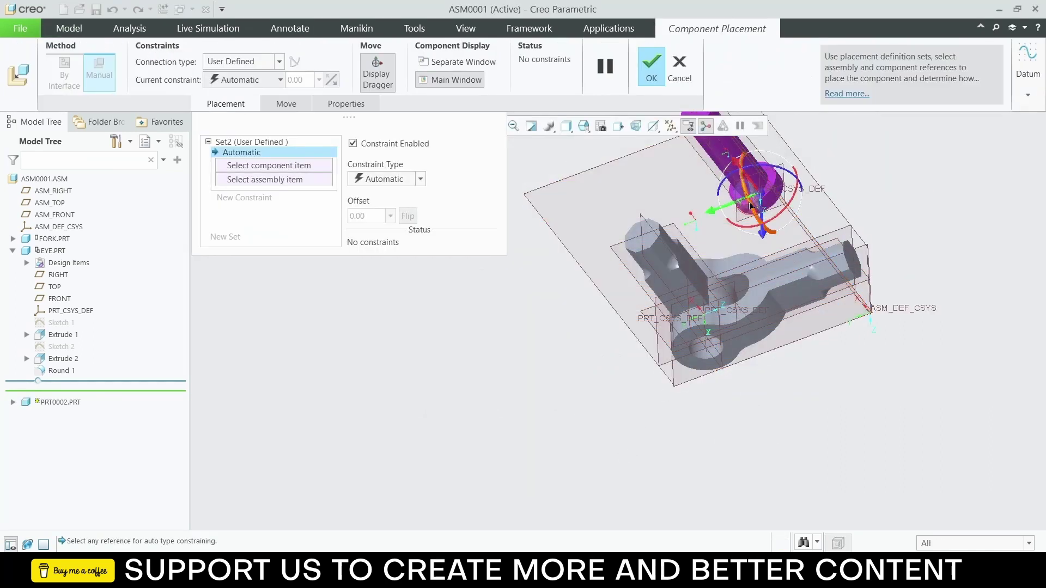
middle_drag(750, 206, 738, 162)
drag(718, 202, 729, 260)
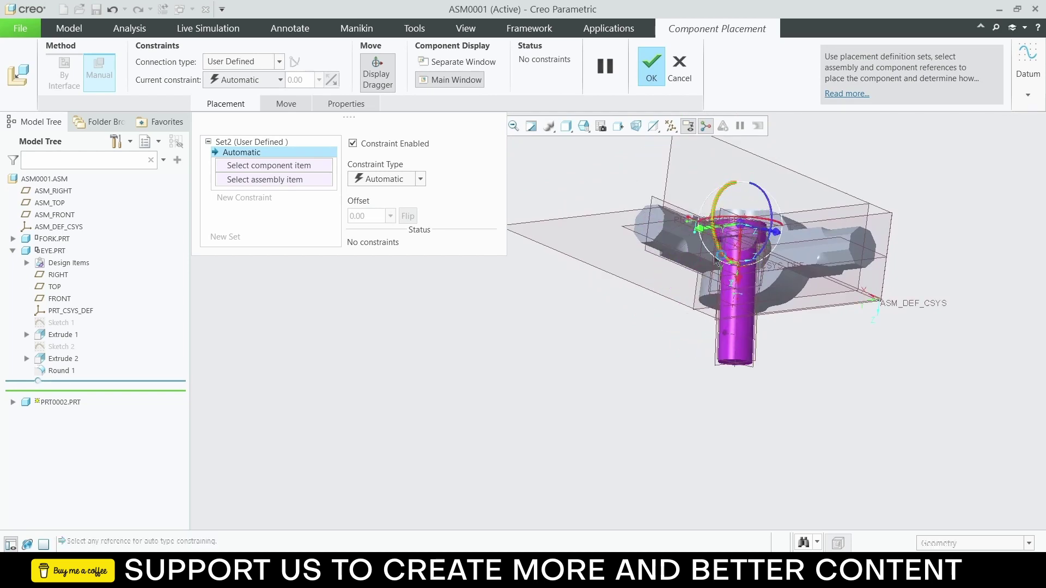
Step: Constrain the headed pin's cylindrical surface coincident with the fork's lug hole
click(747, 332)
middle_drag(691, 344, 700, 272)
scroll(681, 364, down, 3)
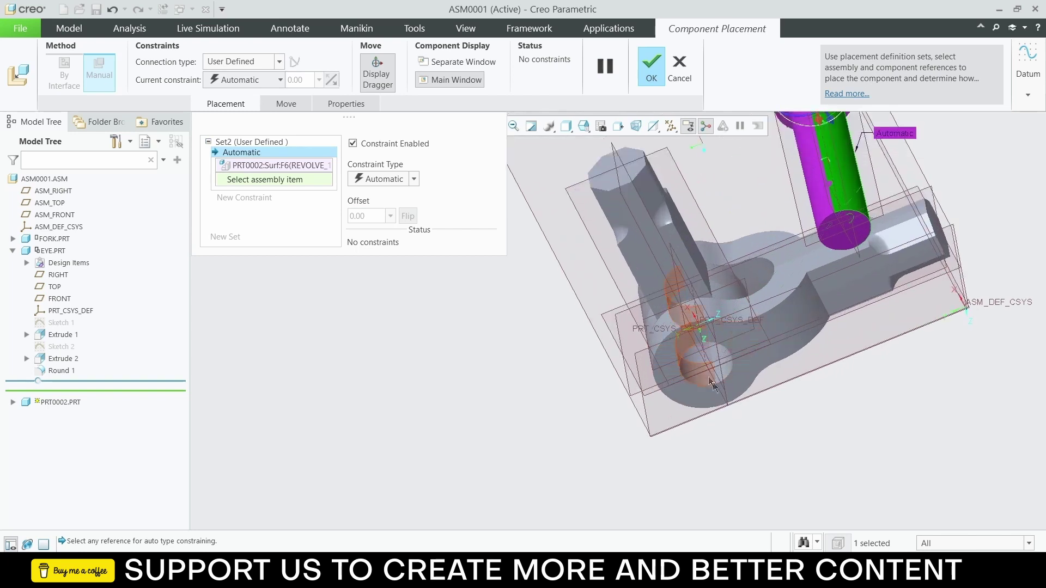
click(725, 373)
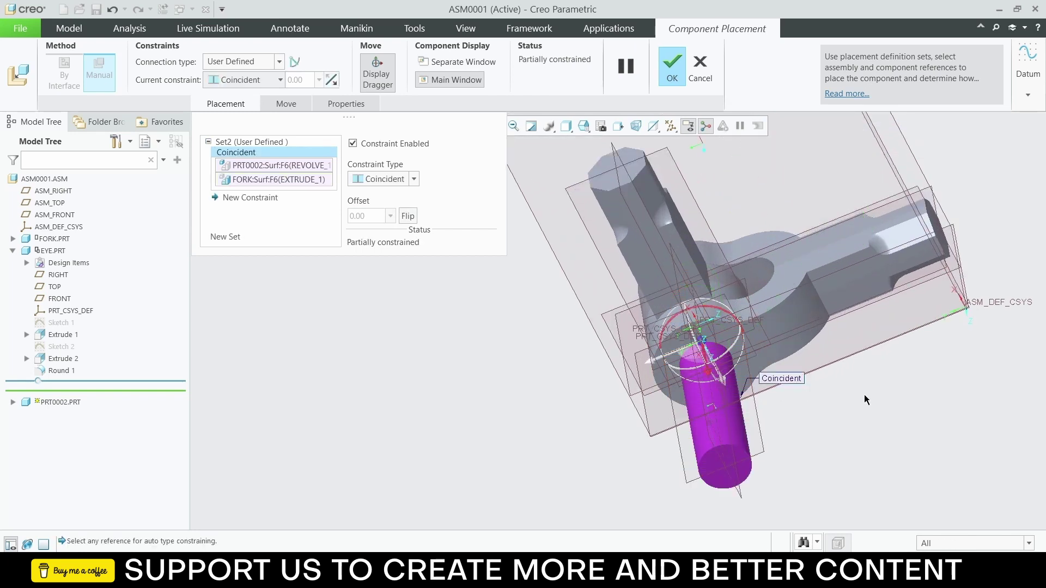
Step: Constrain the underside of the pin's head coincident with the outer face of the fork's lug and accept the component placement
middle_drag(825, 380, 670, 392)
drag(643, 374, 541, 276)
scroll(537, 280, down, 4)
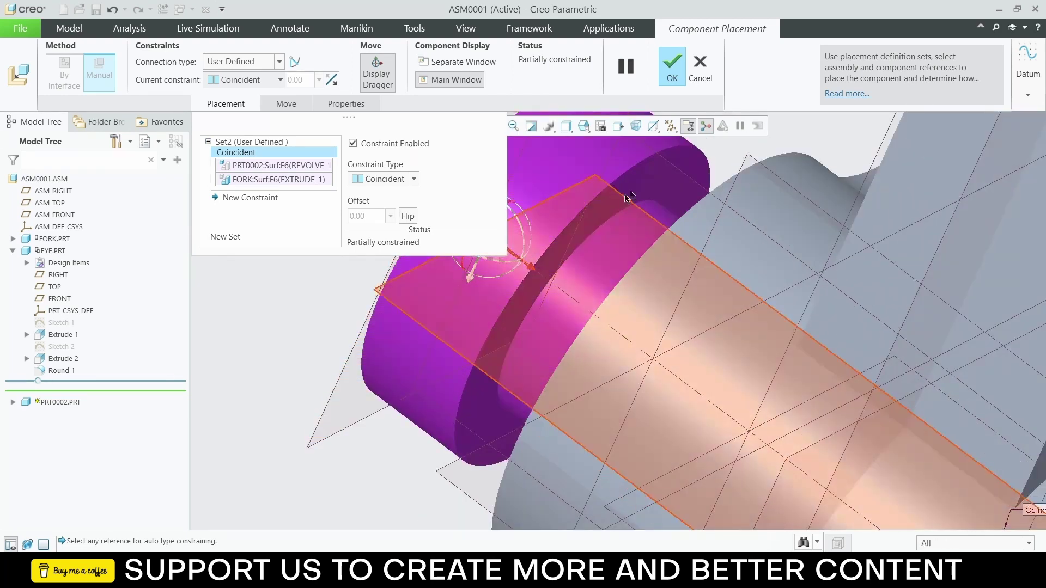
scroll(681, 273, down, 4)
scroll(682, 273, up, 4)
click(697, 243)
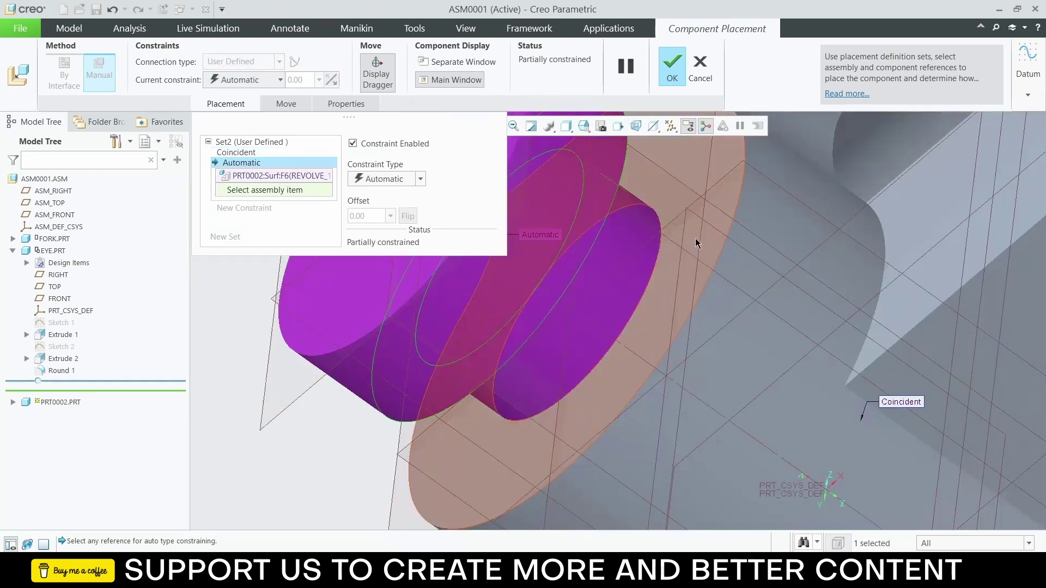
click(696, 243)
scroll(703, 256, up, 3)
scroll(775, 281, down, 3)
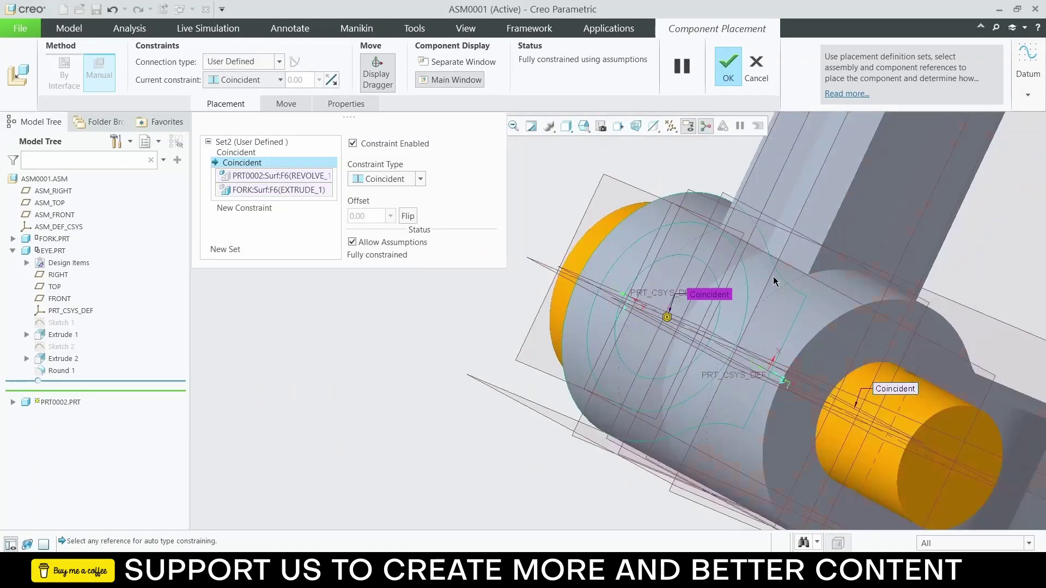
scroll(775, 281, up, 3)
click(717, 70)
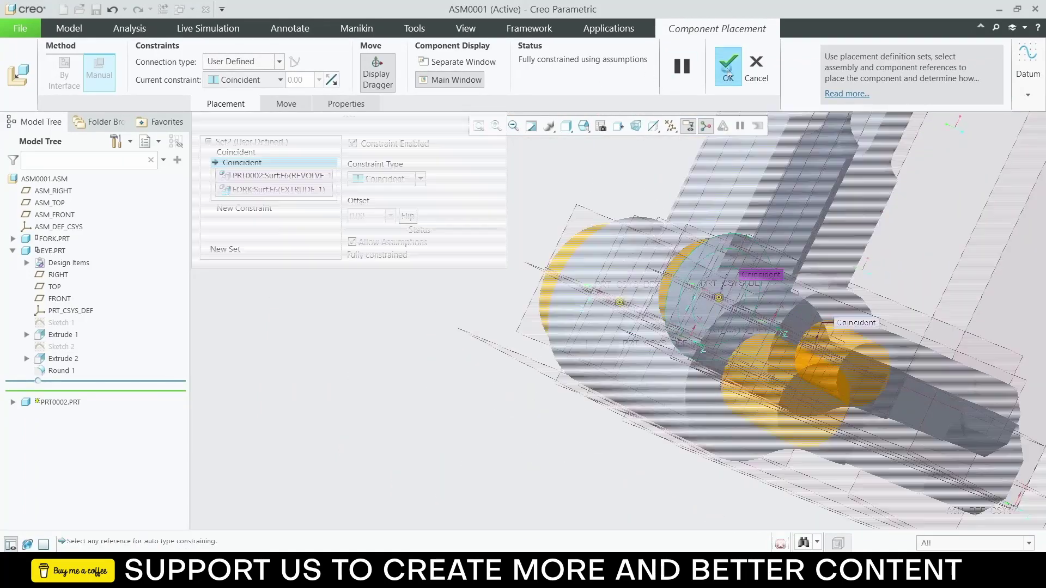
Step: Bring the collar prt0003.prt into the assembly and reposition it beside the joint
middle_drag(730, 207, 703, 233)
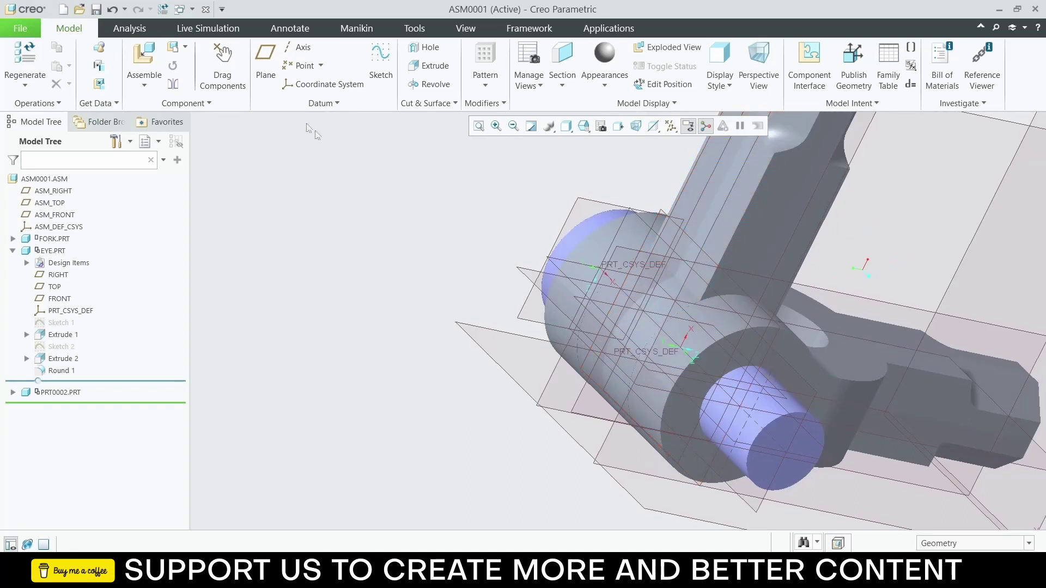
click(143, 60)
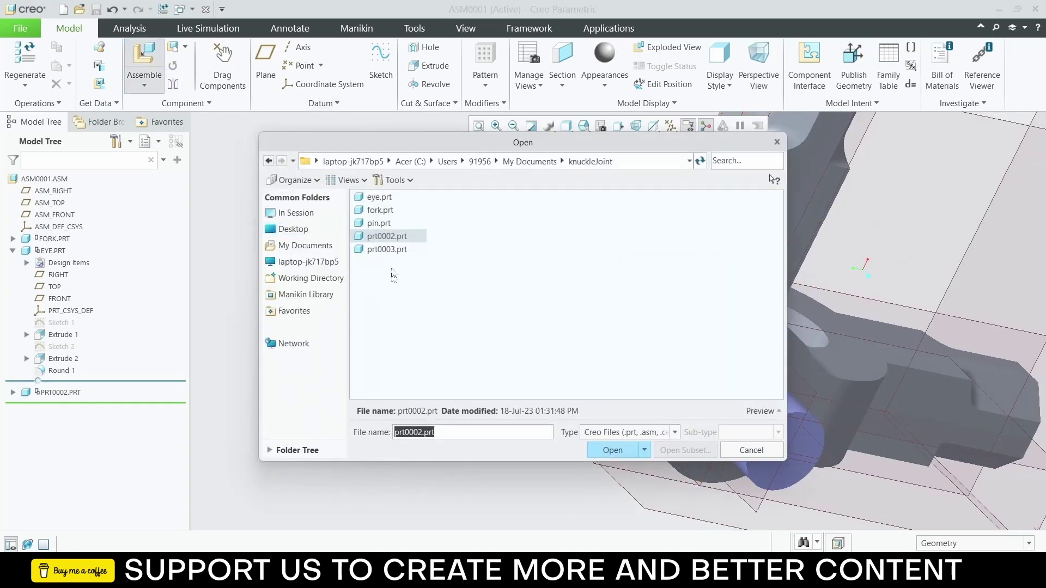
click(388, 250)
click(628, 451)
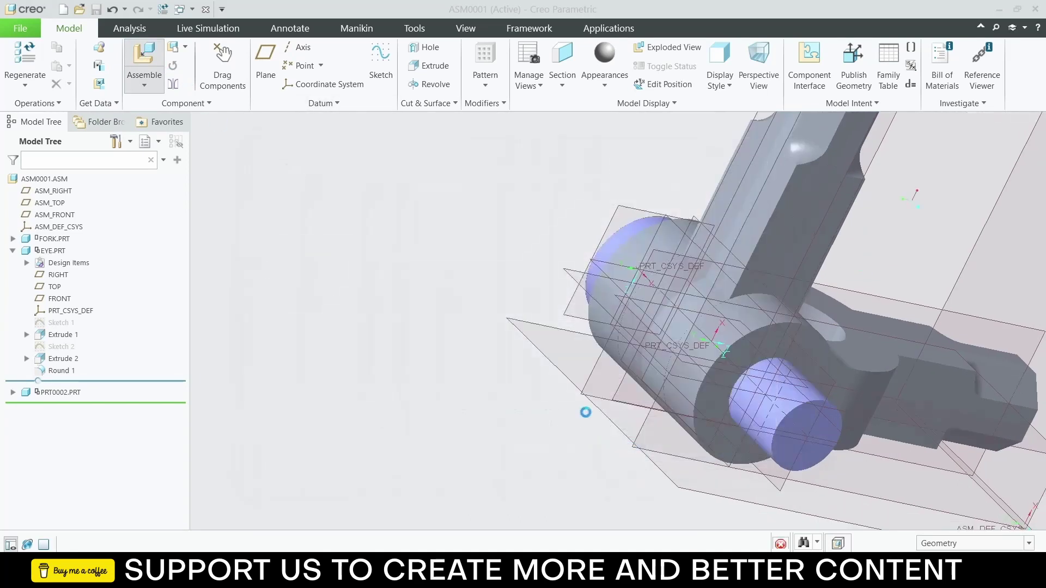
middle_drag(612, 323, 602, 323)
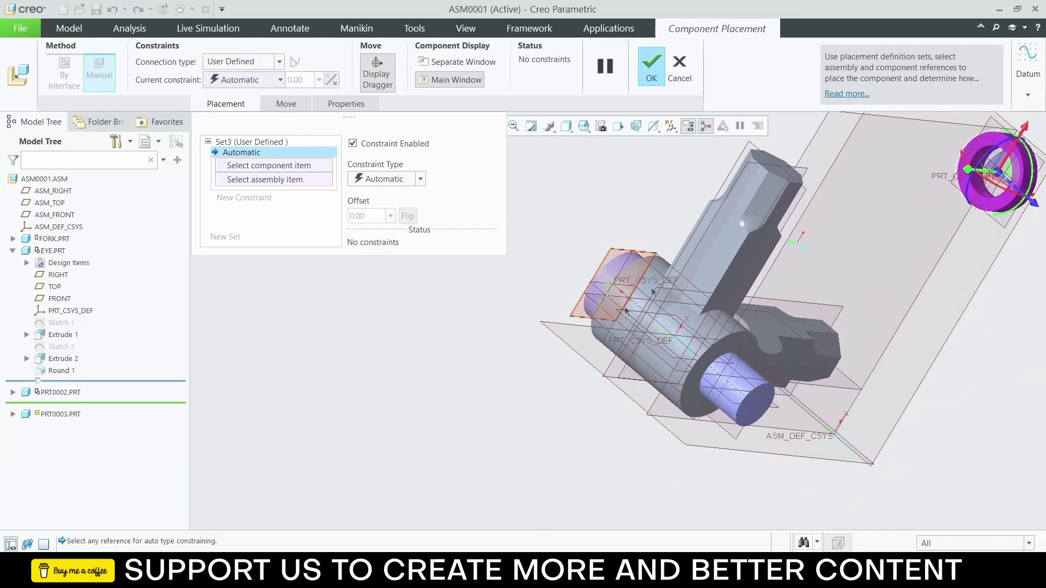
ctrl+alt+right_drag(992, 191, 930, 189)
ctrl+alt+middle_drag(930, 188, 915, 217)
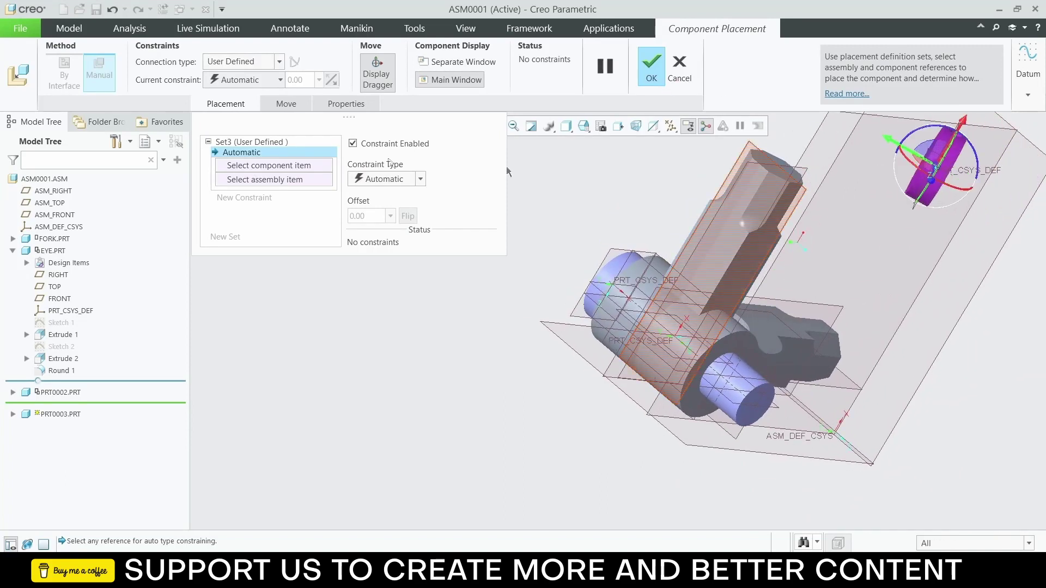
Step: Constrain the collar's bore coincident with the cylindrical surface of the headed pin
middle_drag(790, 207, 821, 184)
click(824, 179)
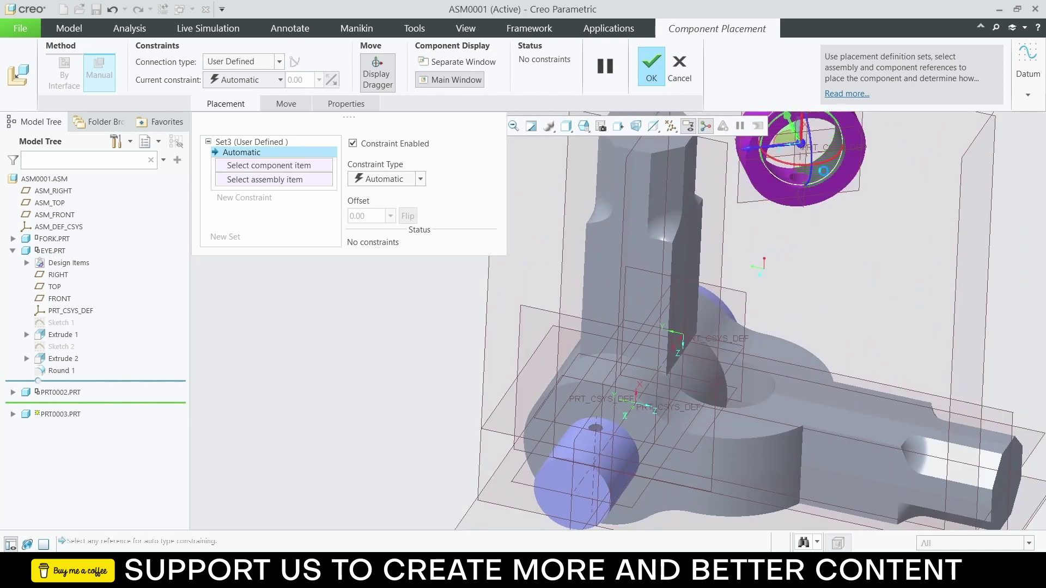
click(608, 455)
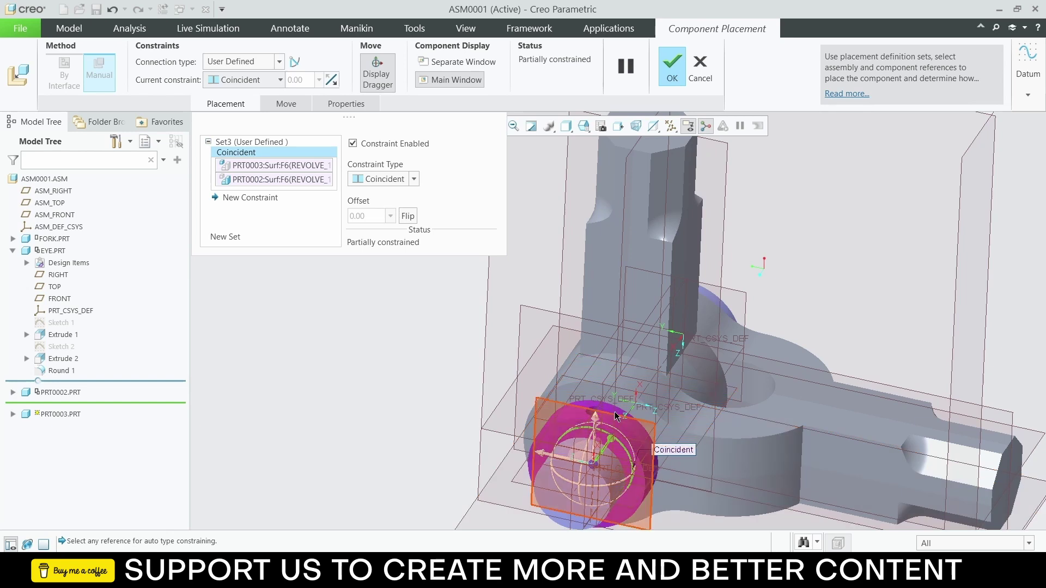
Step: Try to orient the collar's cross-hole surface to the fork surface seen through that hole
middle_drag(634, 406, 612, 443)
scroll(599, 370, down, 6)
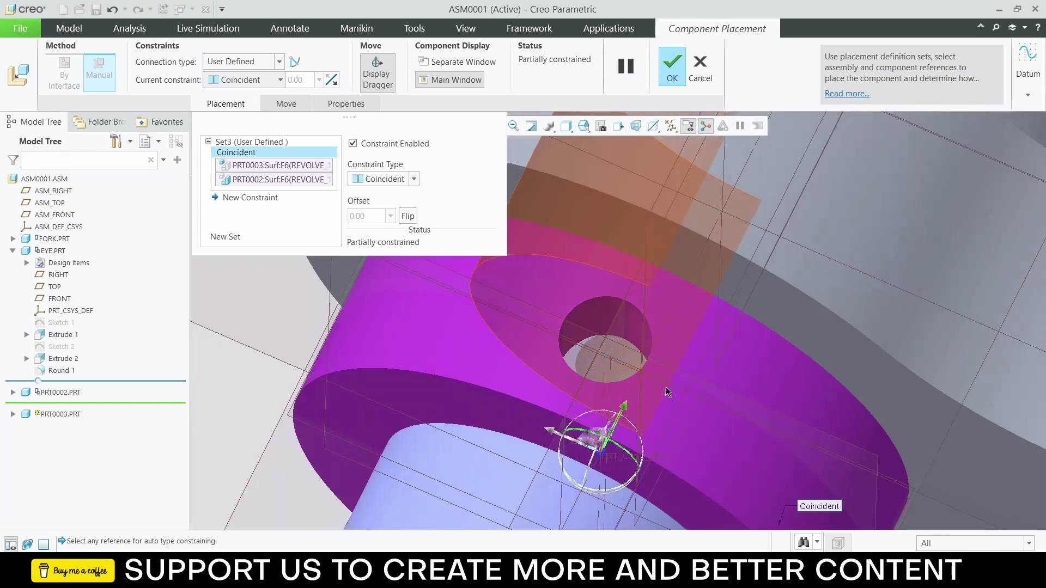
click(606, 358)
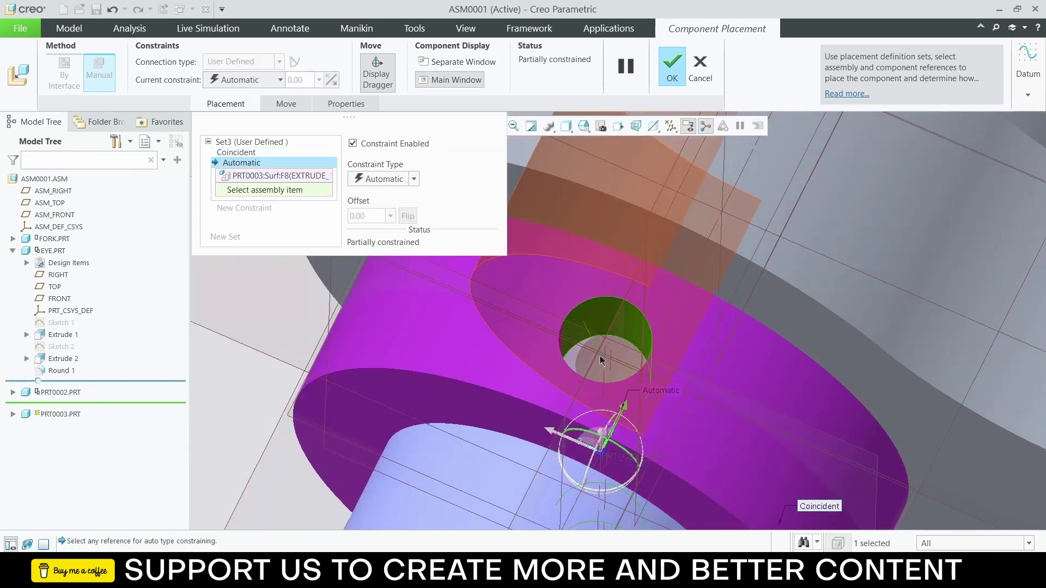
click(589, 365)
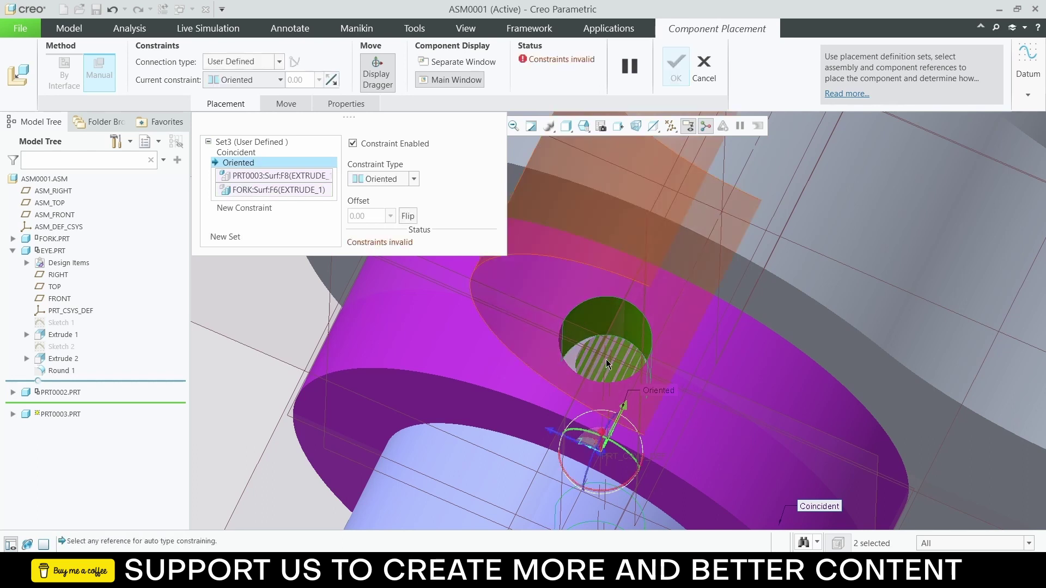
scroll(618, 370, down, 2)
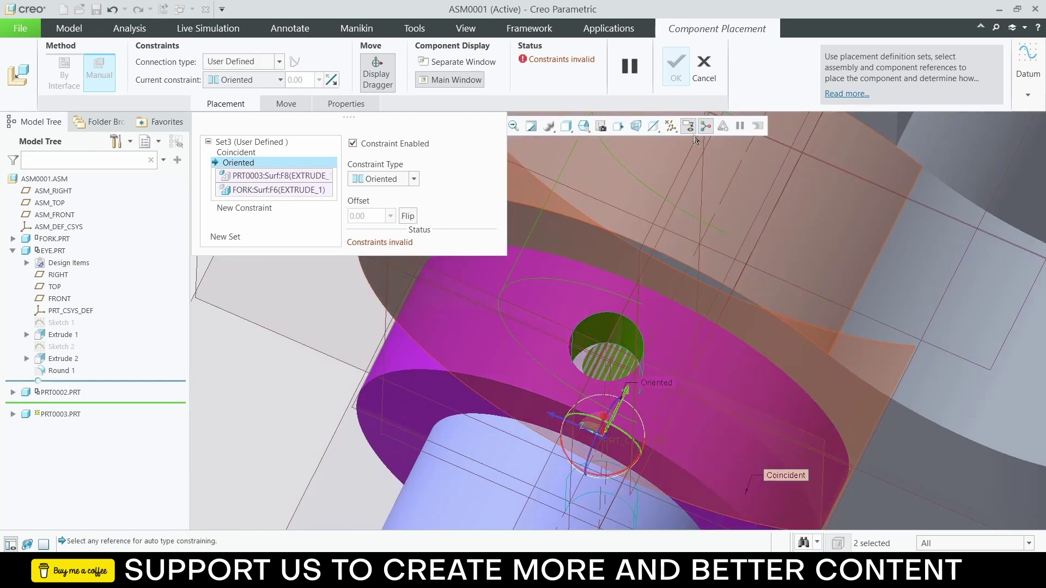
click(672, 127)
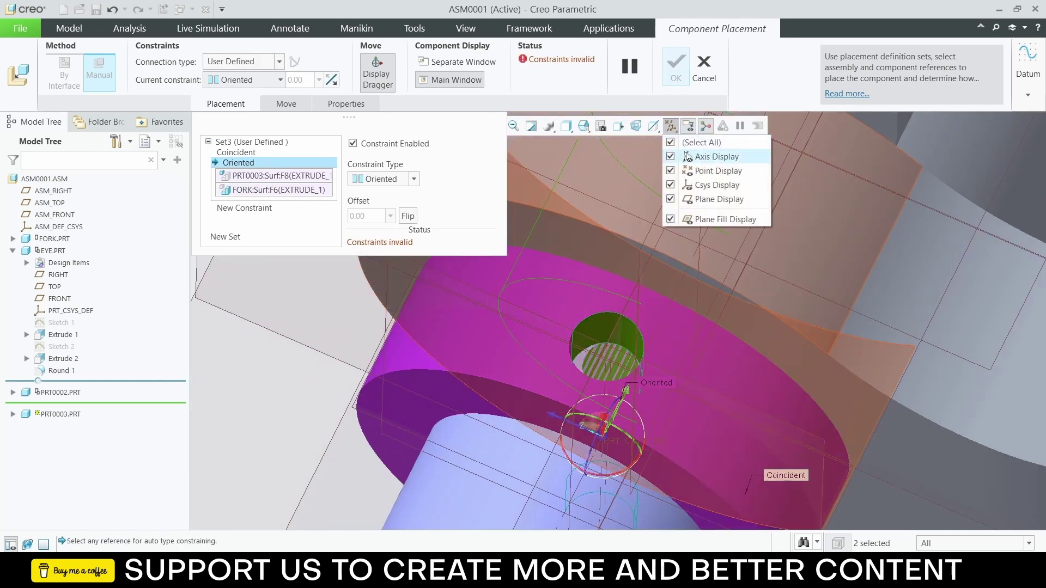
click(599, 396)
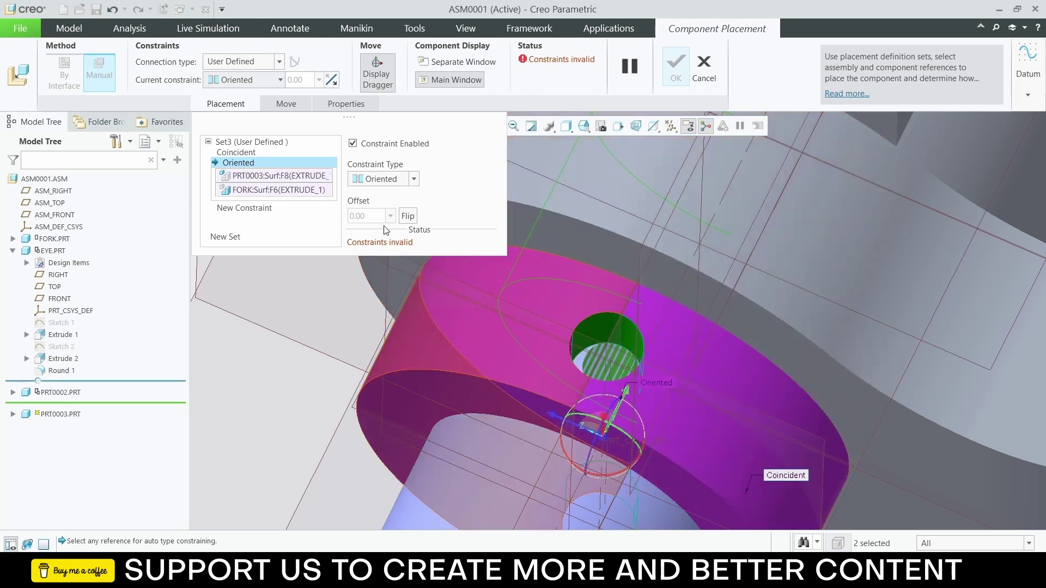
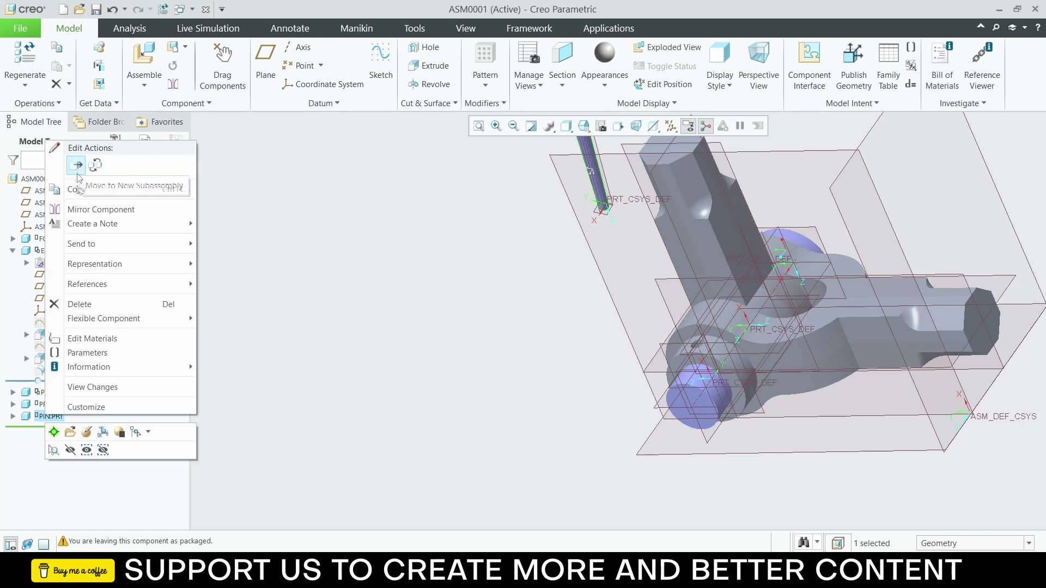
Step: Redefine the placement of PIN.PRT and pair its axis with the axis of the collar's cross hole
click(86, 432)
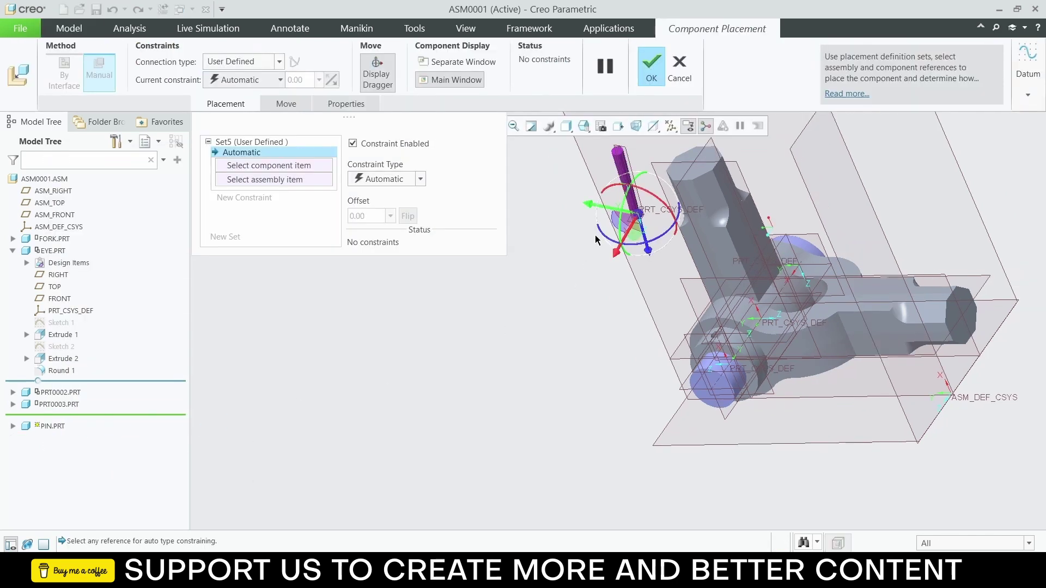
scroll(598, 241, down, 1)
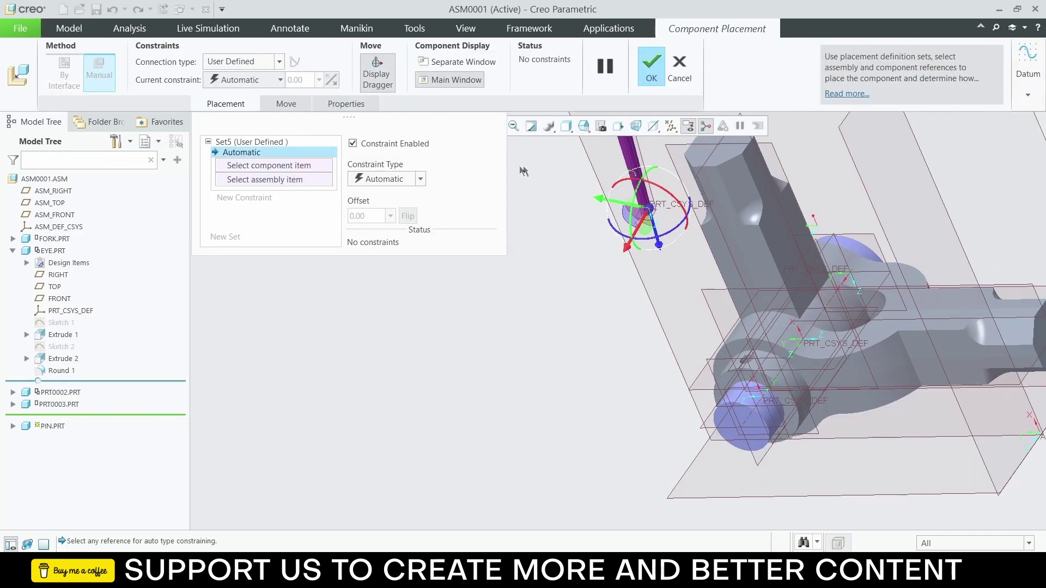
click(635, 160)
scroll(736, 349, down, 5)
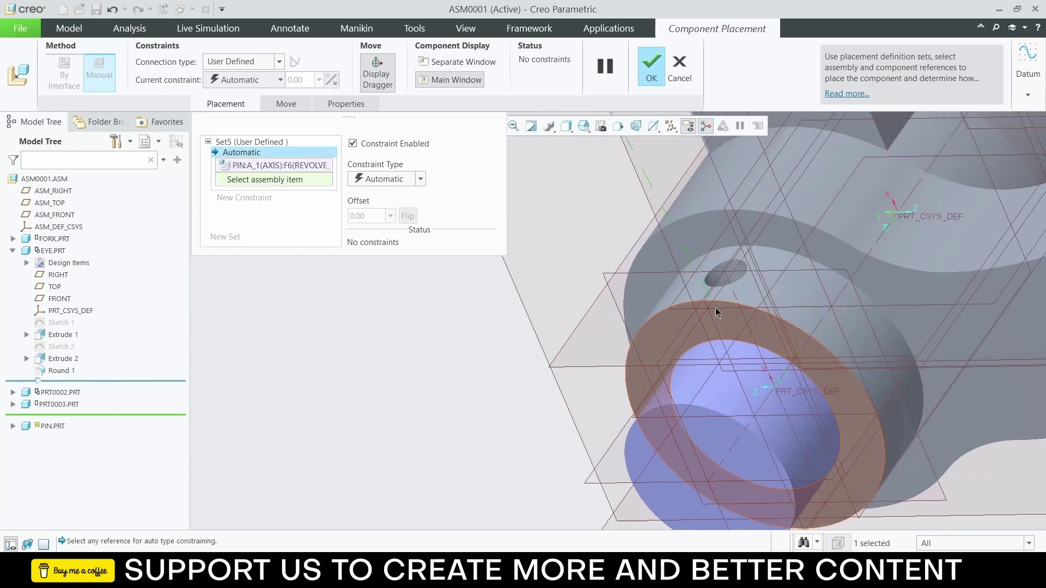
click(736, 300)
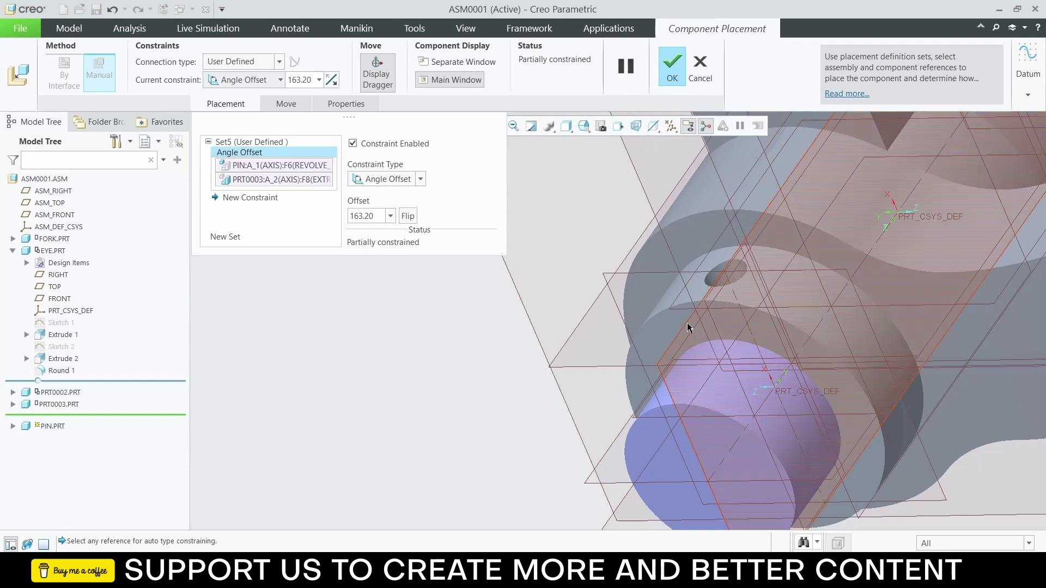
Step: Move the pin closer to the collar and change the constraint between the two axes to Coincident
scroll(736, 301, up, 5)
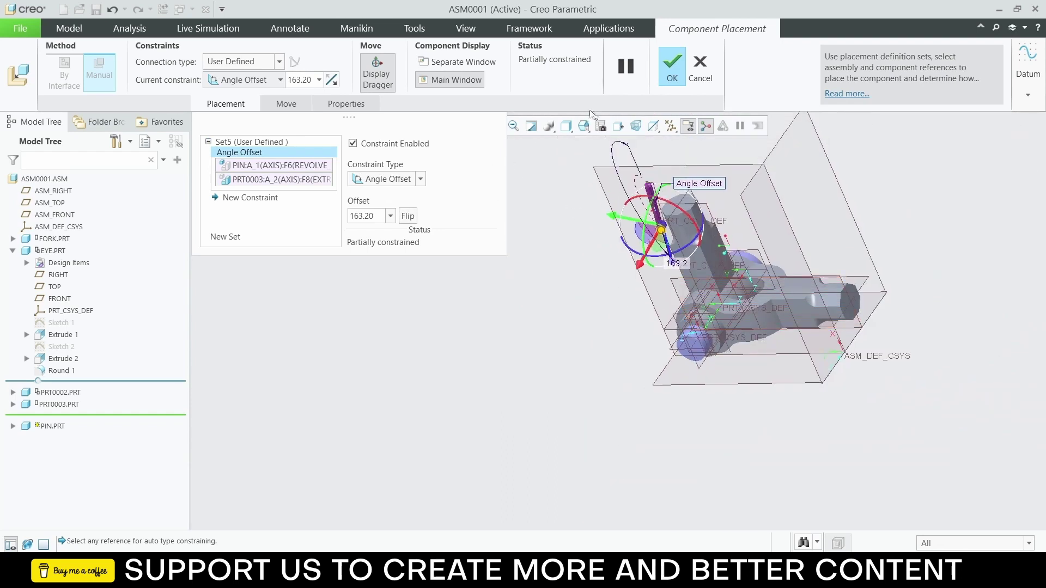
scroll(662, 235, down, 3)
drag(675, 266, 681, 306)
middle_drag(681, 305, 699, 310)
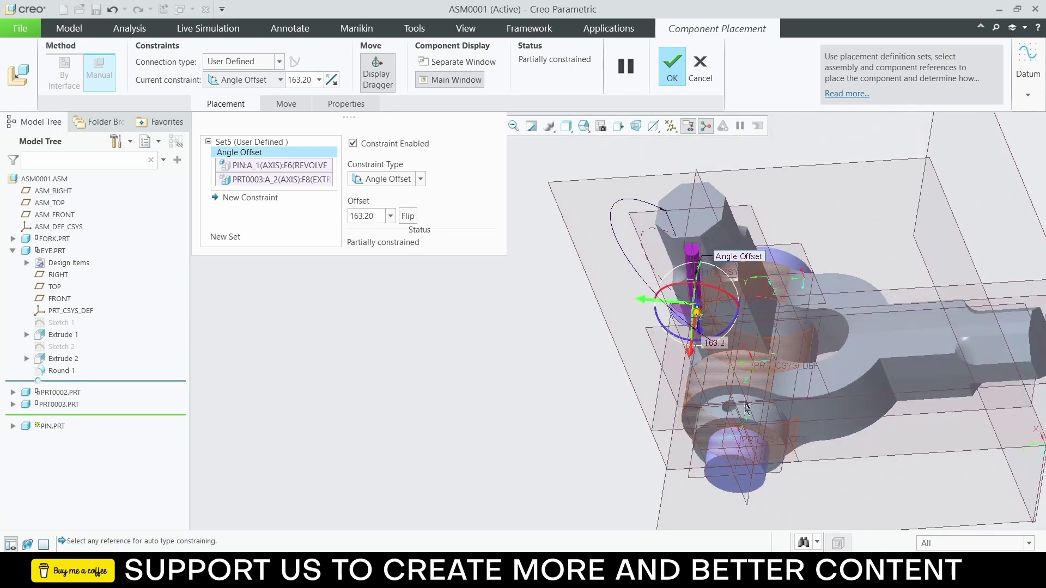
scroll(747, 408, down, 3)
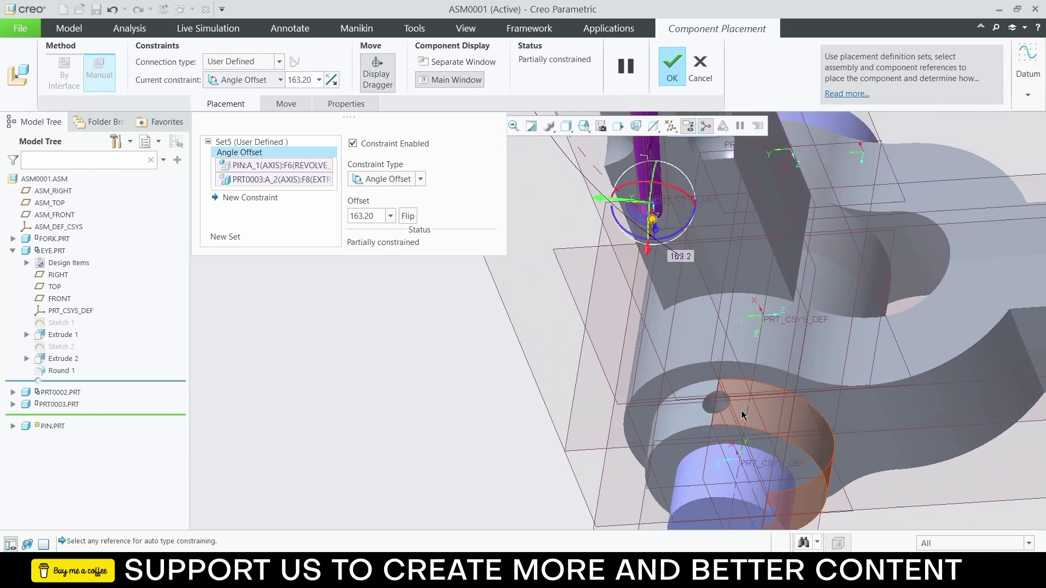
click(421, 180)
click(383, 230)
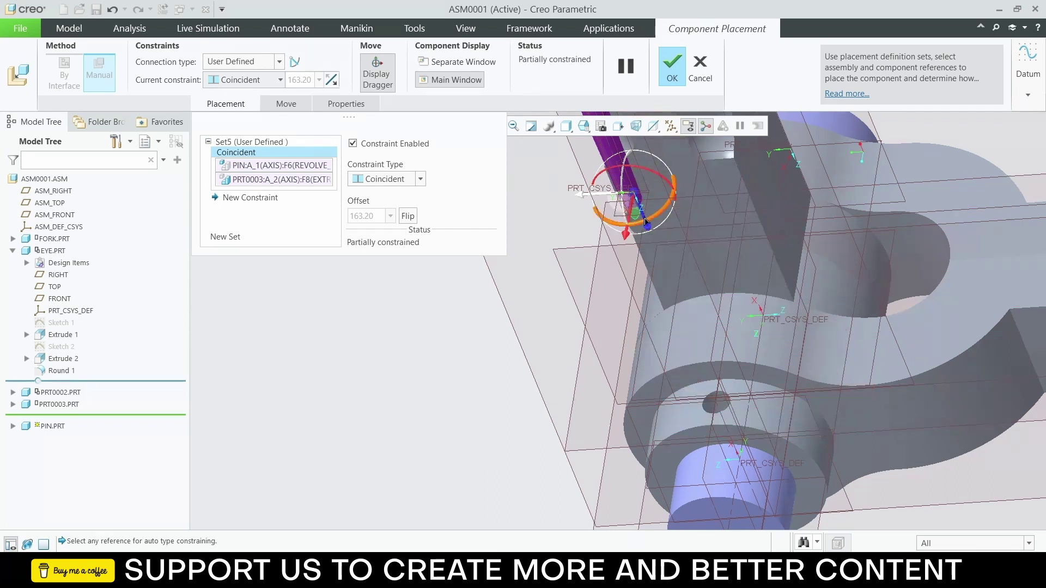
Step: Slide the pin along its axis into the collar's cross hole and accept the component placement
drag(645, 231, 738, 577)
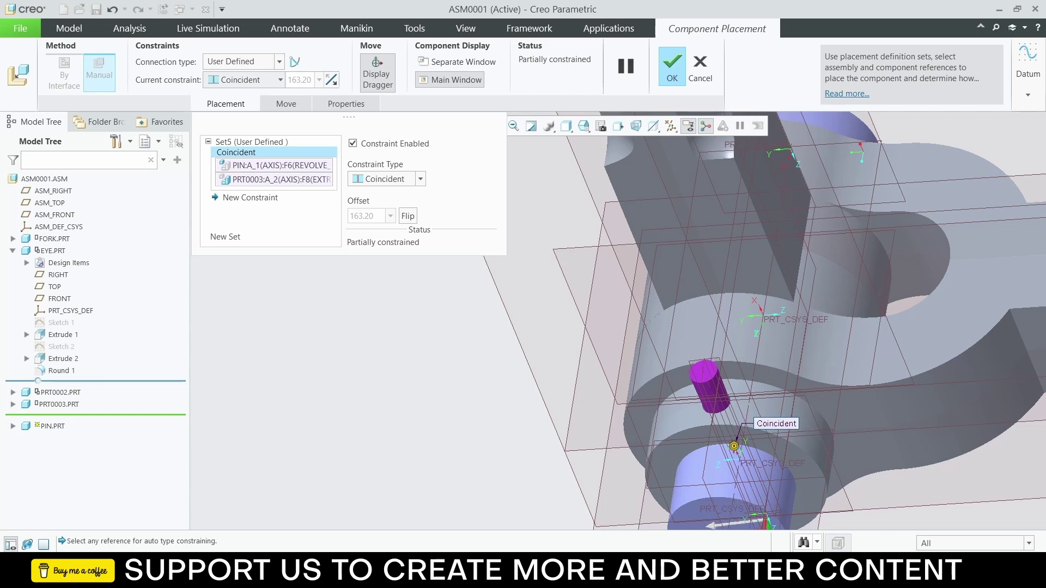
key(ctrl+d)
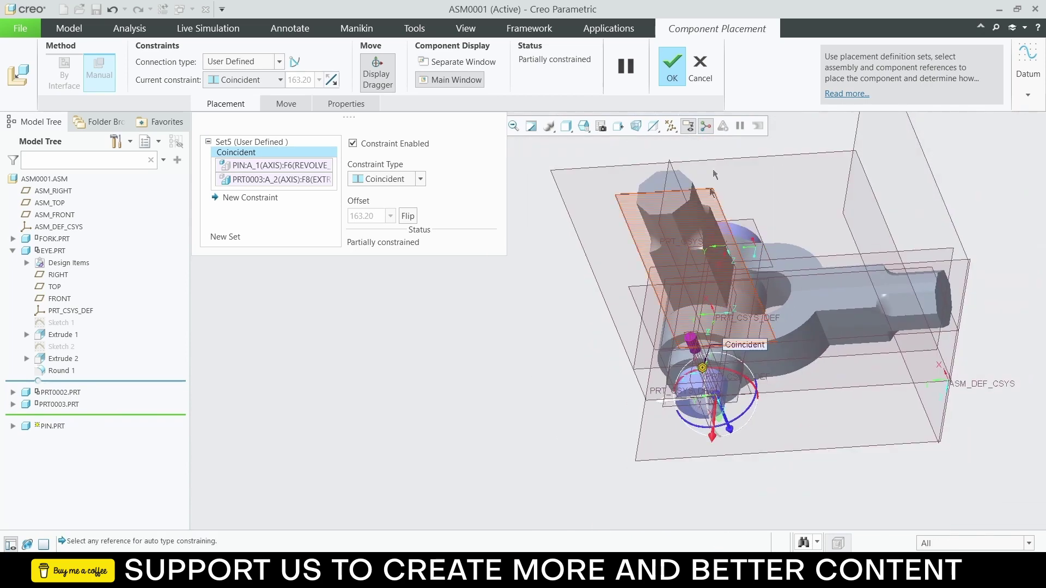
click(674, 71)
middle_drag(686, 196, 670, 232)
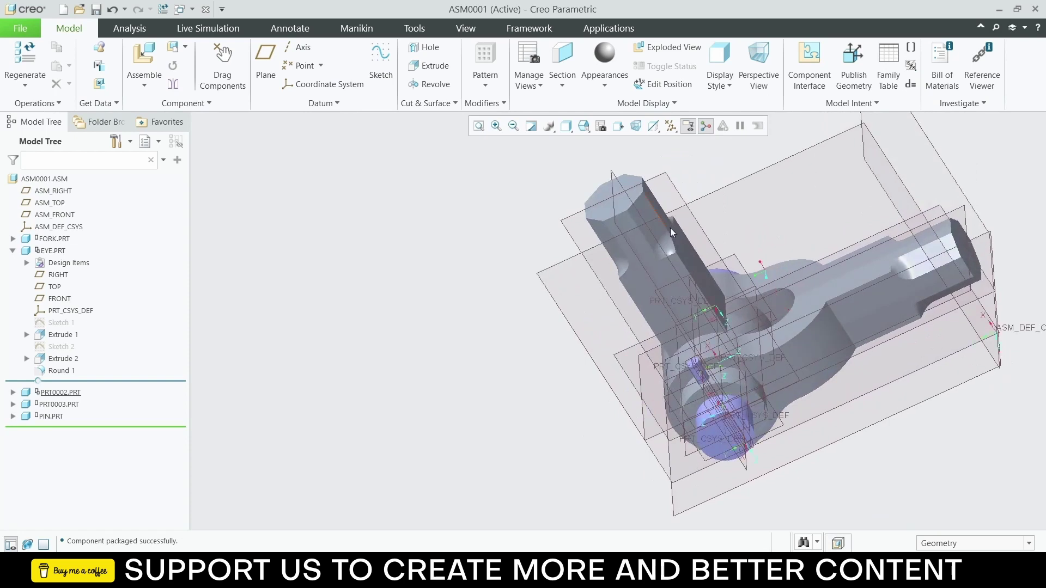
Step: Turn off the display of annotations and datum planes in the assembly view
click(688, 126)
click(689, 125)
click(690, 126)
click(676, 128)
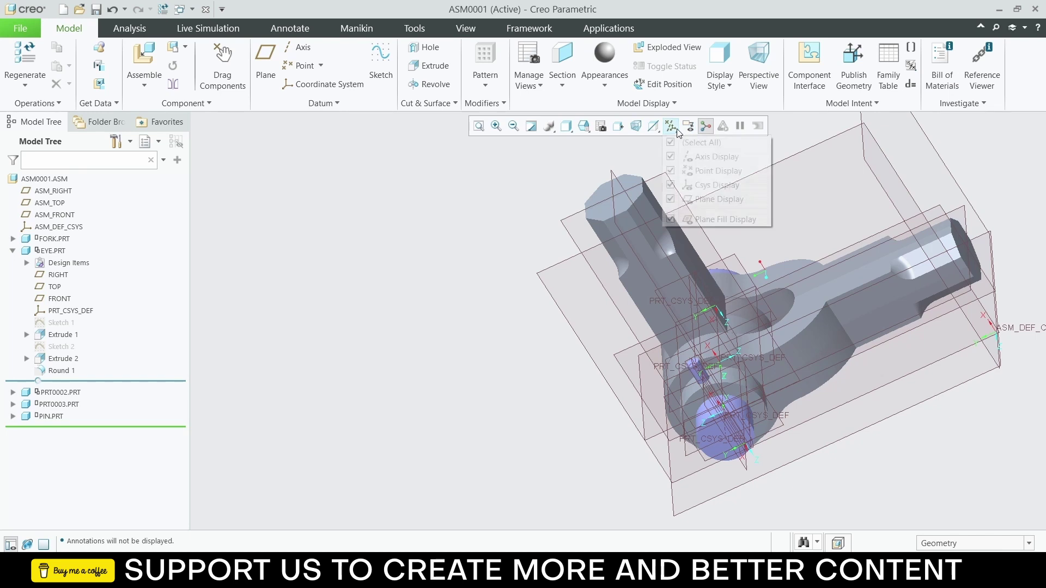
click(671, 199)
click(490, 241)
mouse_move(583, 256)
middle_down()
mouse_move(589, 283)
mouse_move(653, 249)
mouse_move(691, 256)
middle_up()
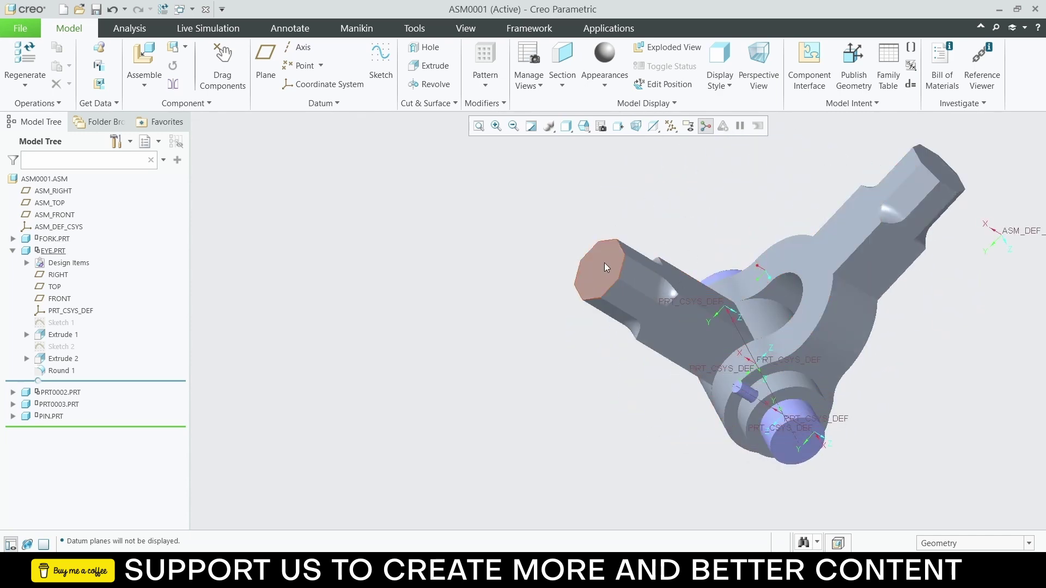
click(586, 291)
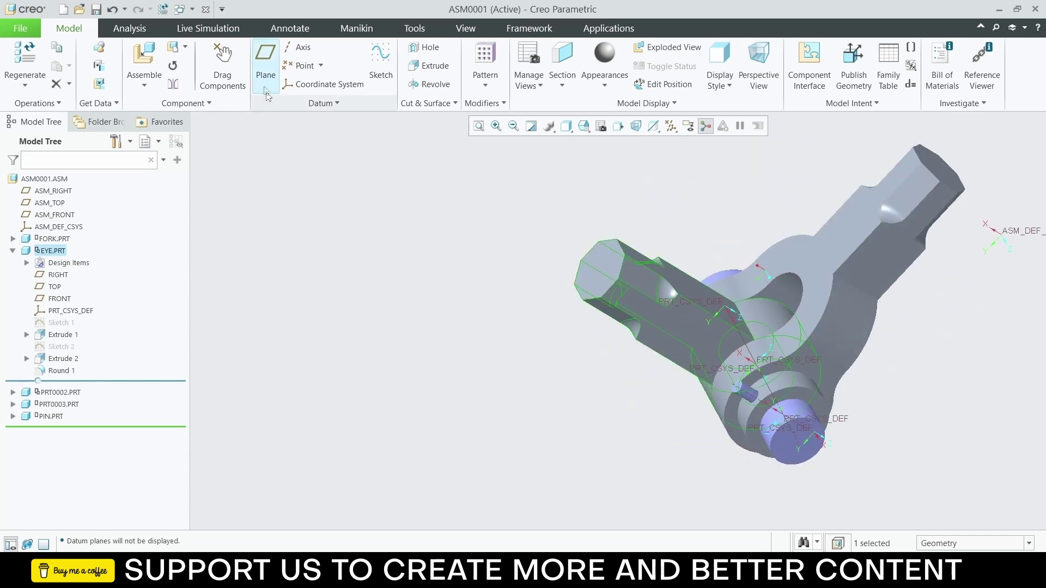
click(238, 66)
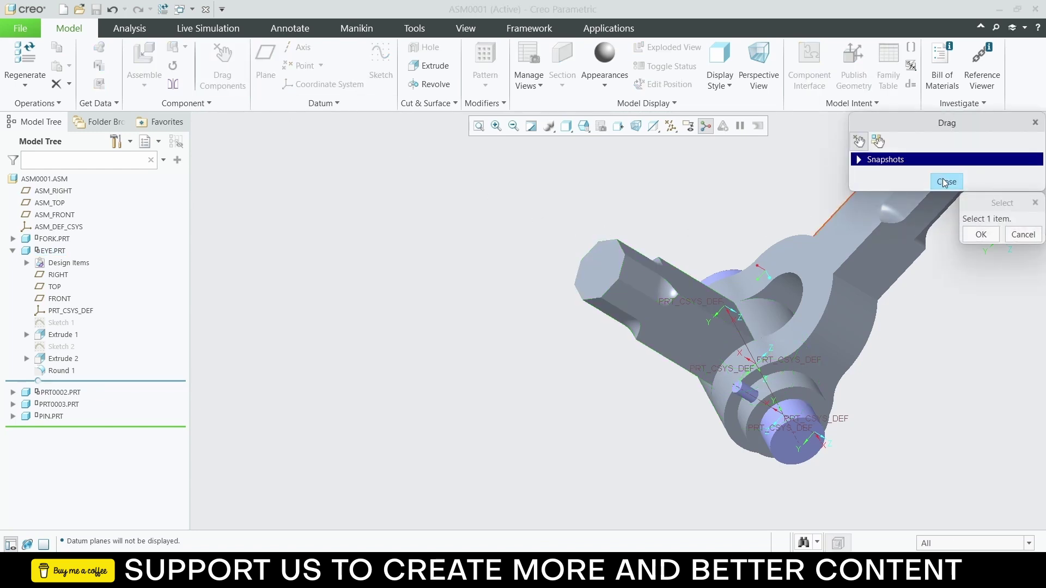
click(979, 234)
click(605, 280)
click(606, 280)
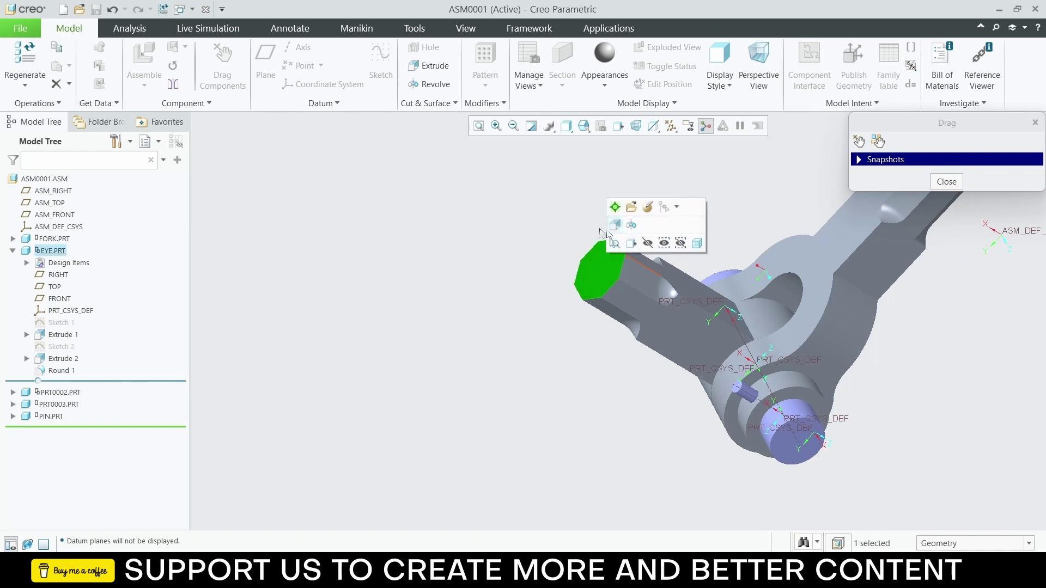
click(617, 205)
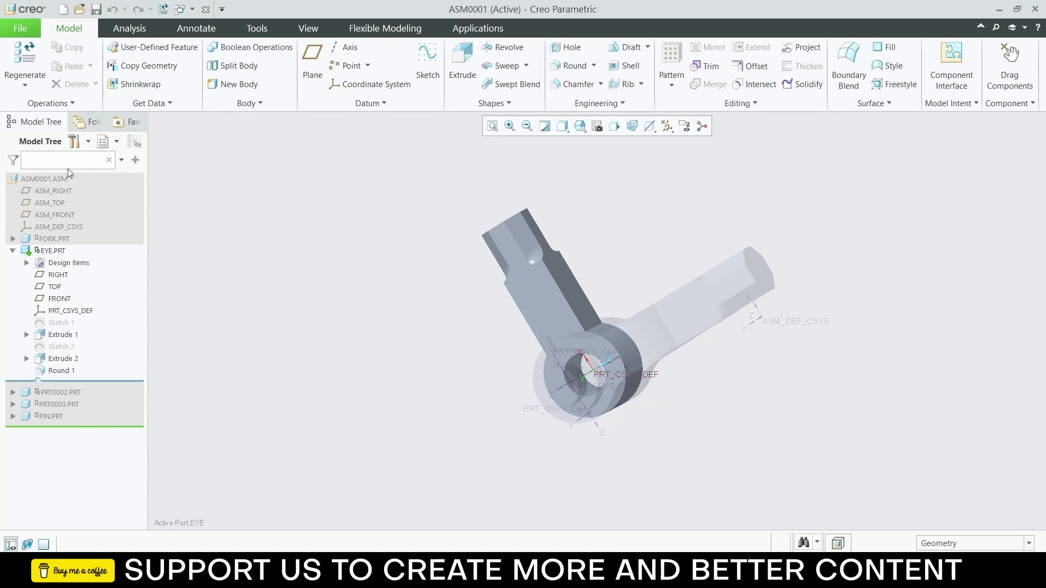
right_click(50, 182)
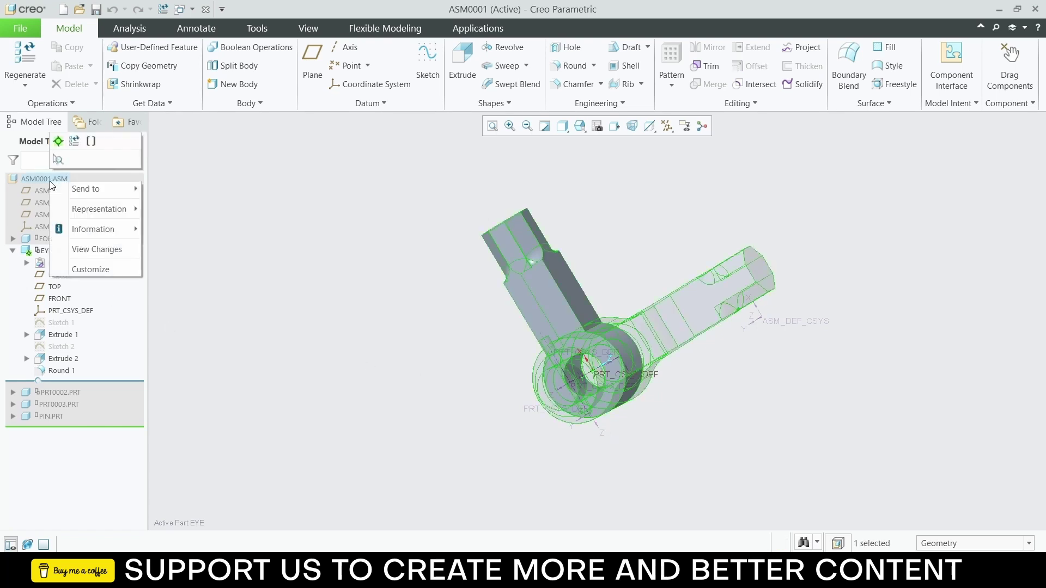
click(59, 142)
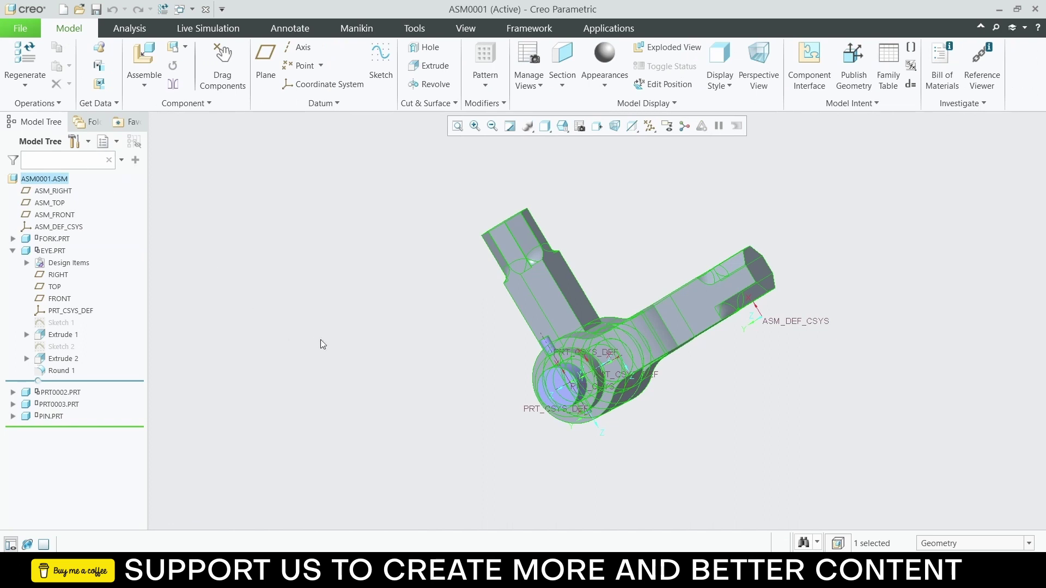
click(381, 344)
middle_drag(545, 349, 525, 285)
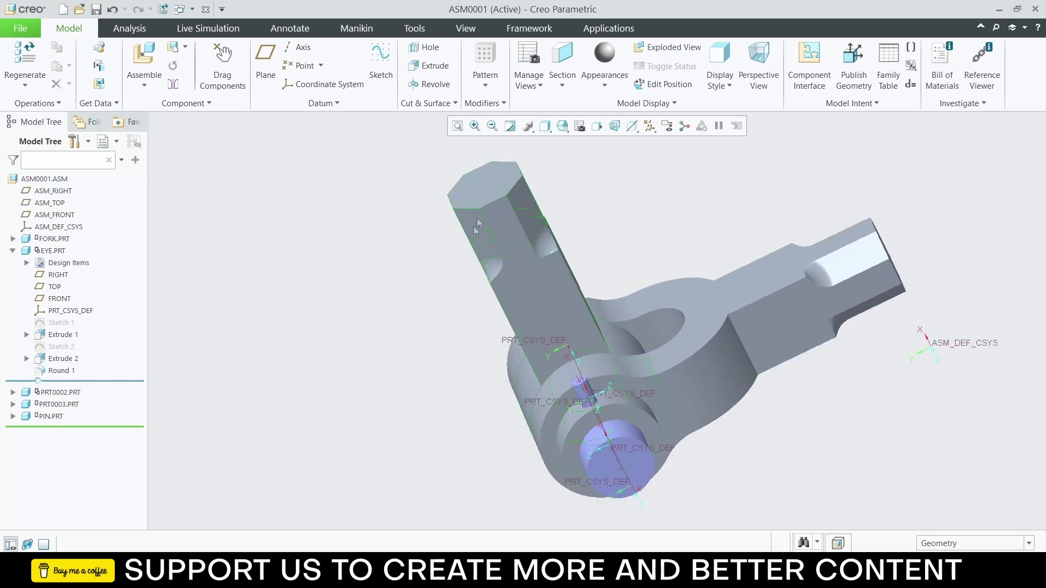
click(493, 174)
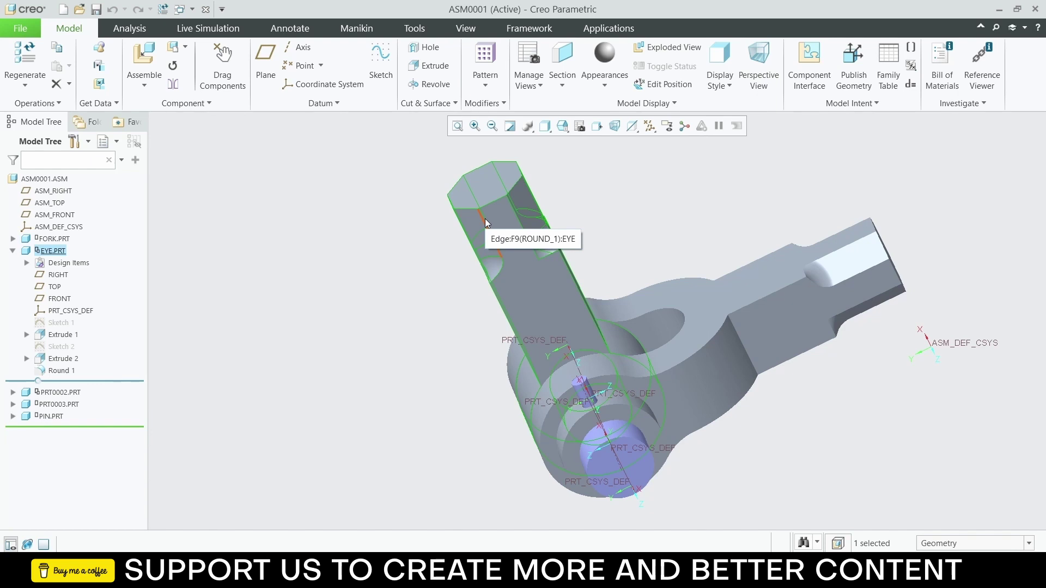
click(600, 234)
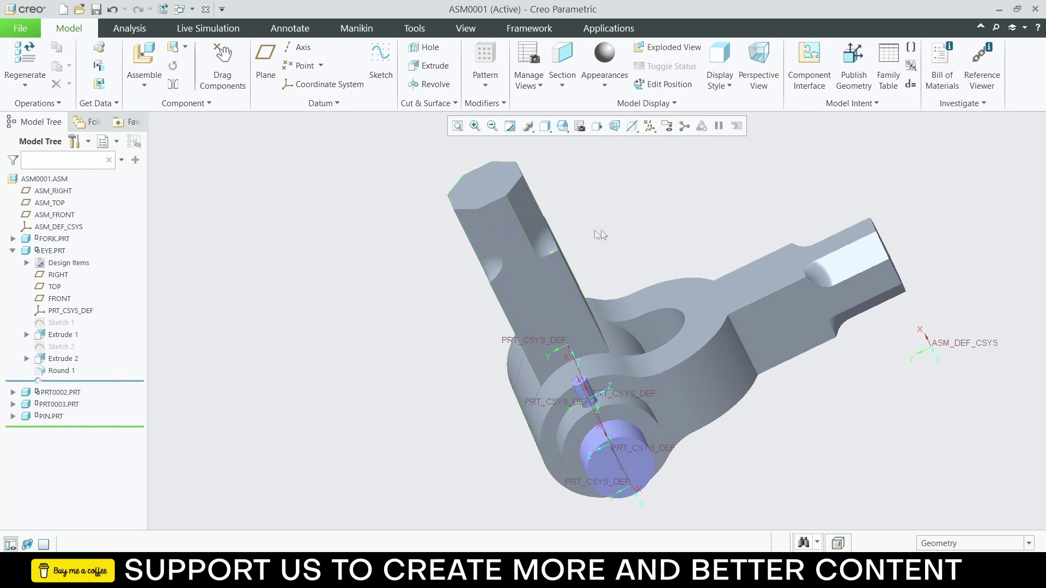
Step: Test the joint's movement by dragging the eye by its shank face with Drag Components, and cancel the move
click(222, 71)
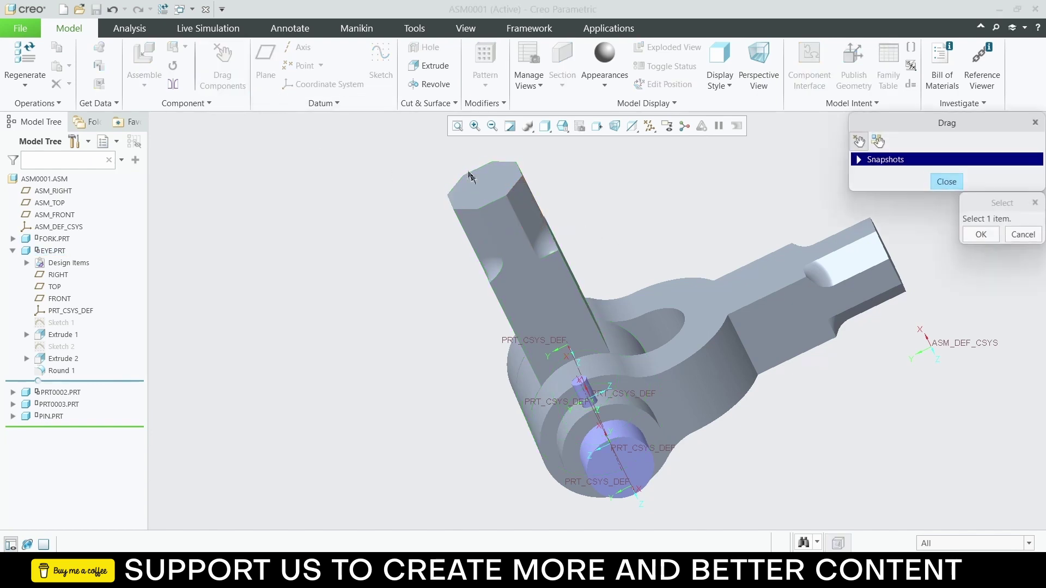
click(522, 216)
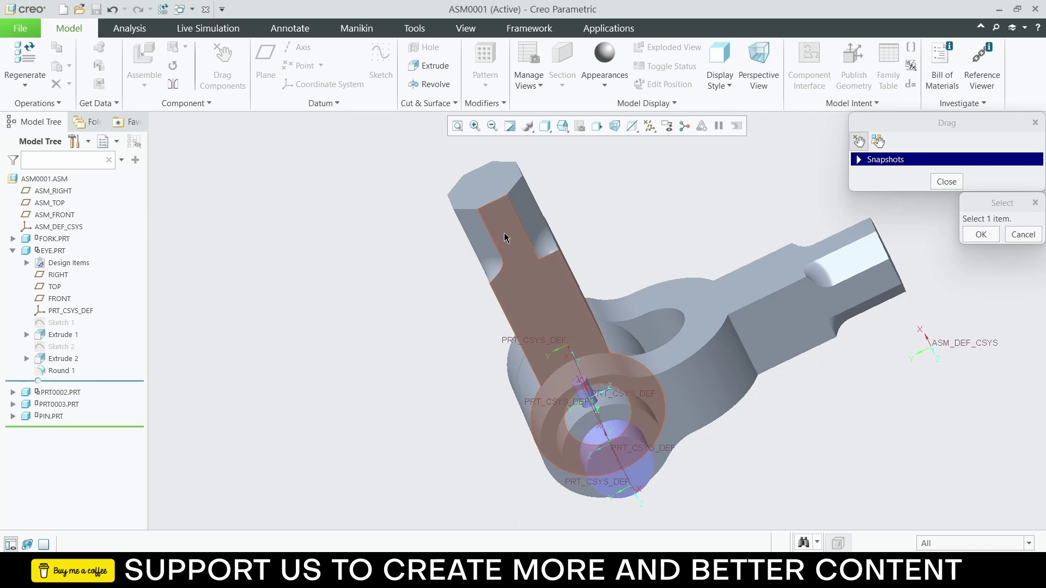
click(504, 233)
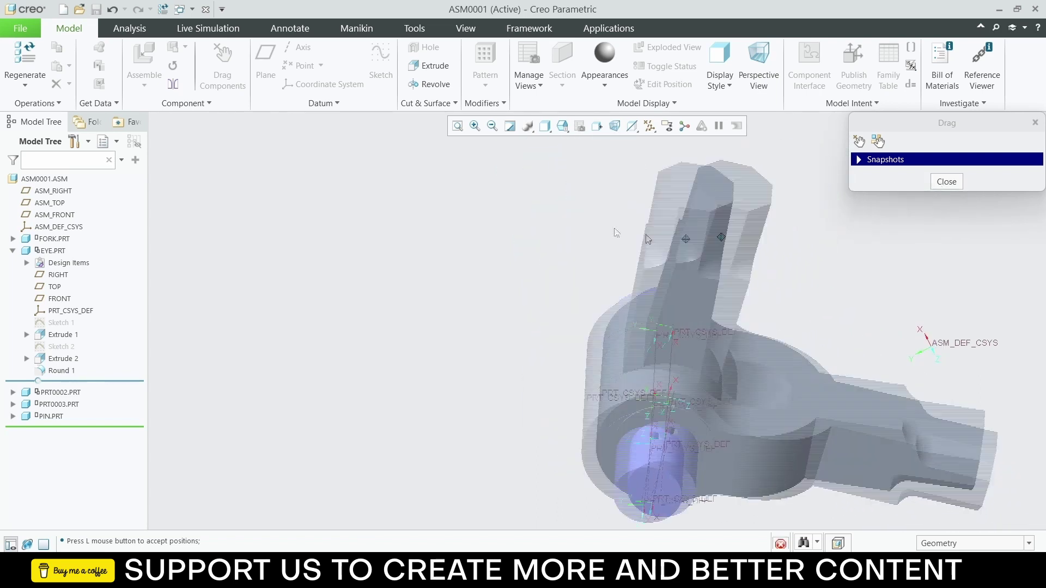
middle_click(578, 222)
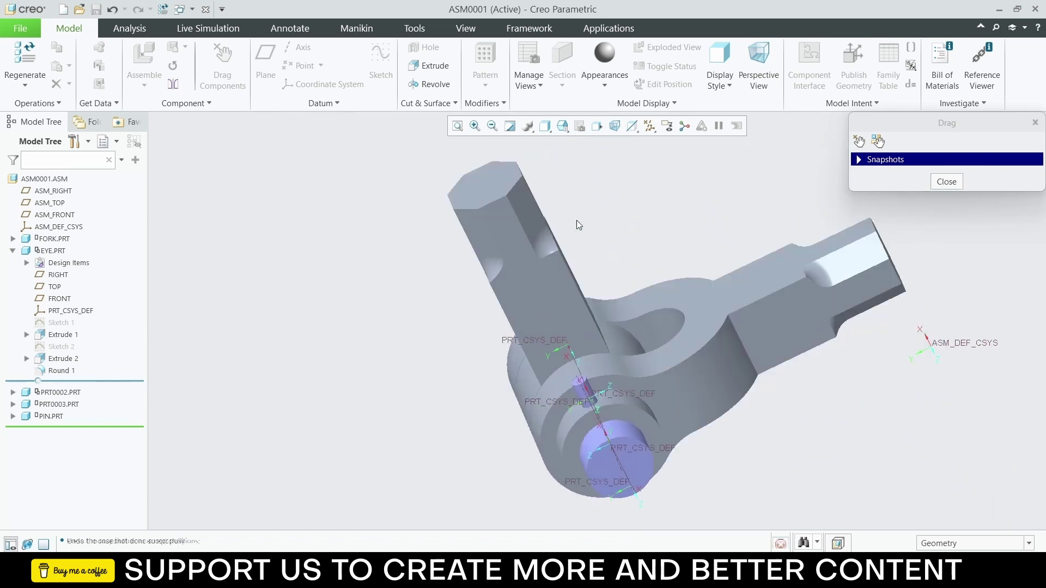
middle_click(577, 221)
click(783, 303)
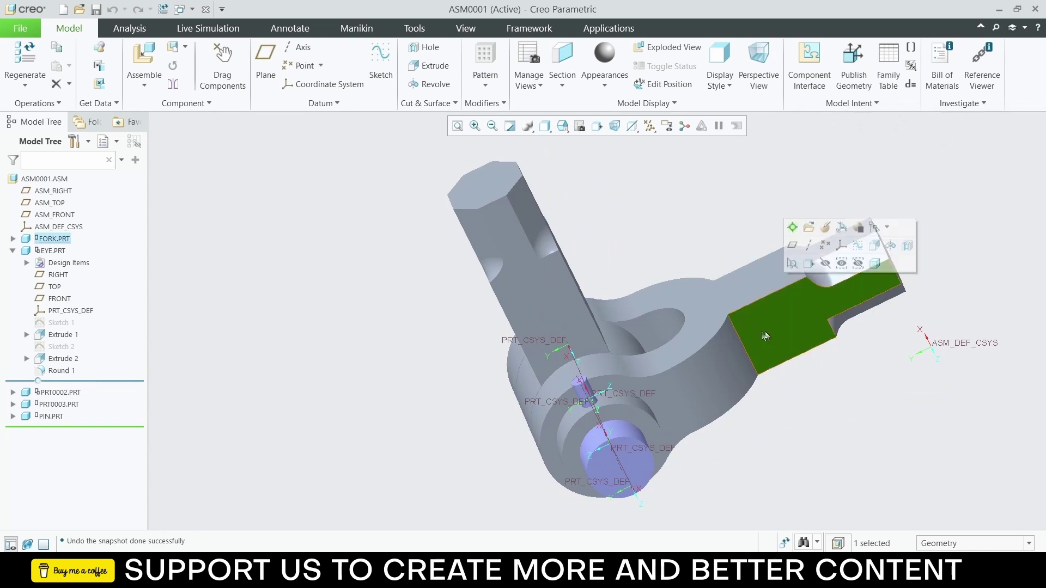
middle_drag(783, 304, 766, 359)
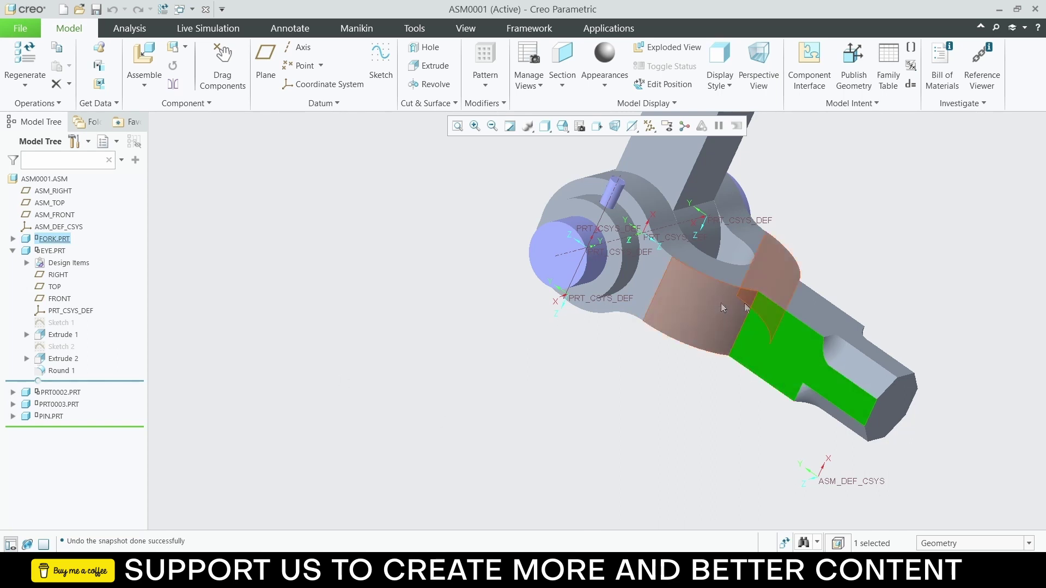
Step: Redefine the fork's placement with a user-defined Default constraint so it is fixed at the assembly origin, and accept the placement
click(817, 322)
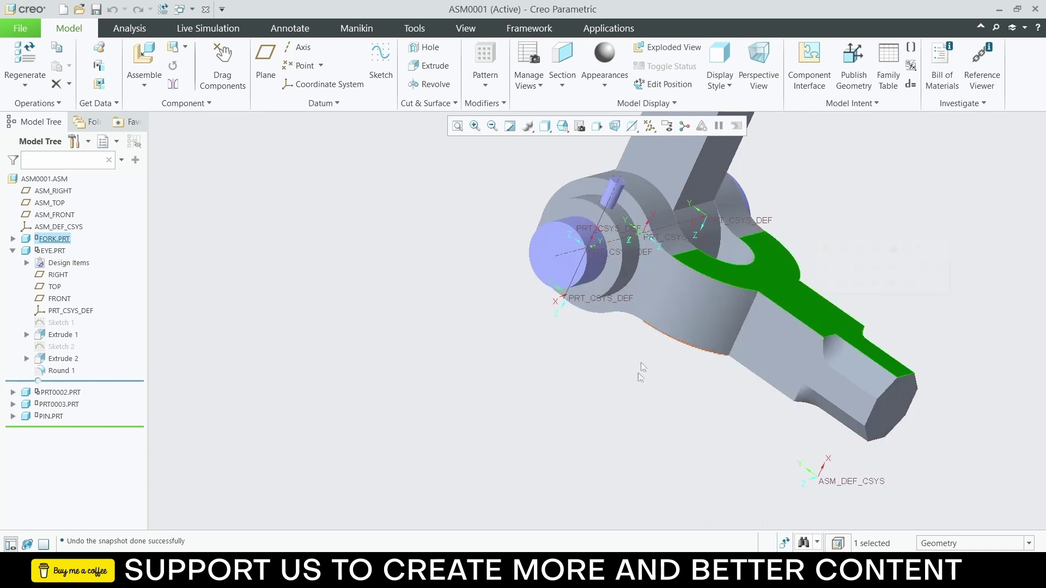
click(644, 451)
click(803, 295)
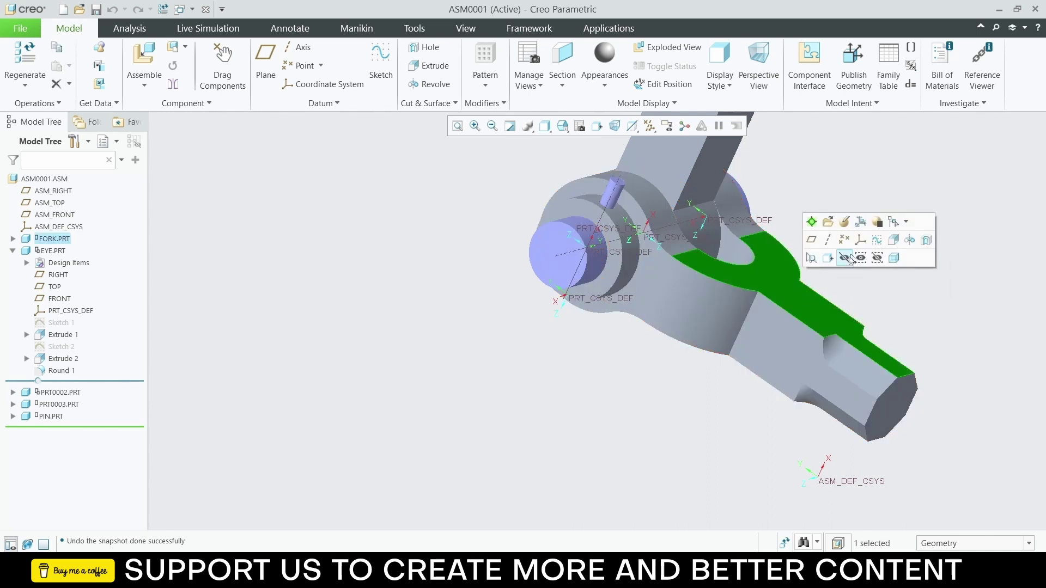
click(843, 222)
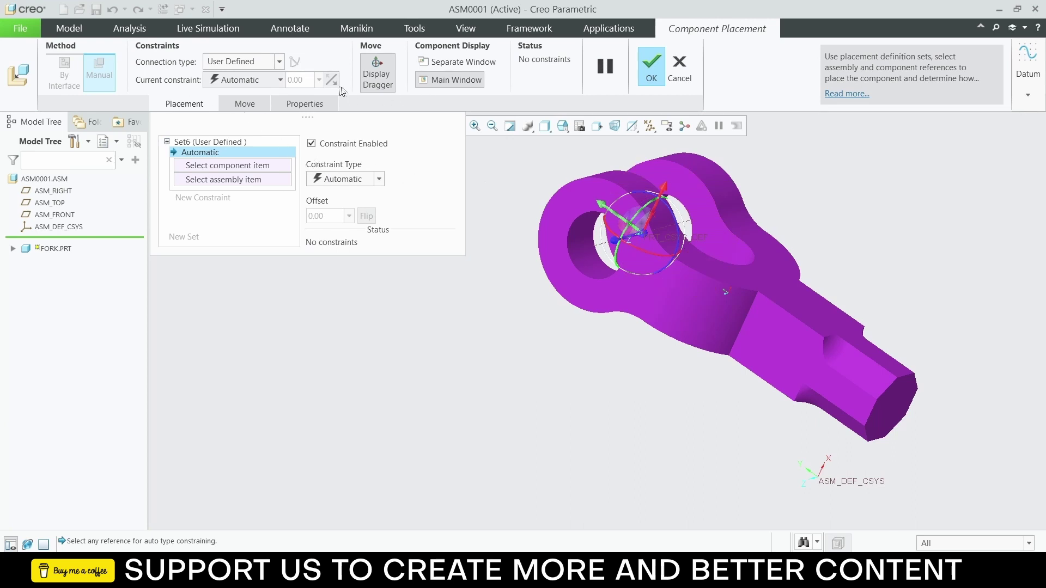
click(276, 62)
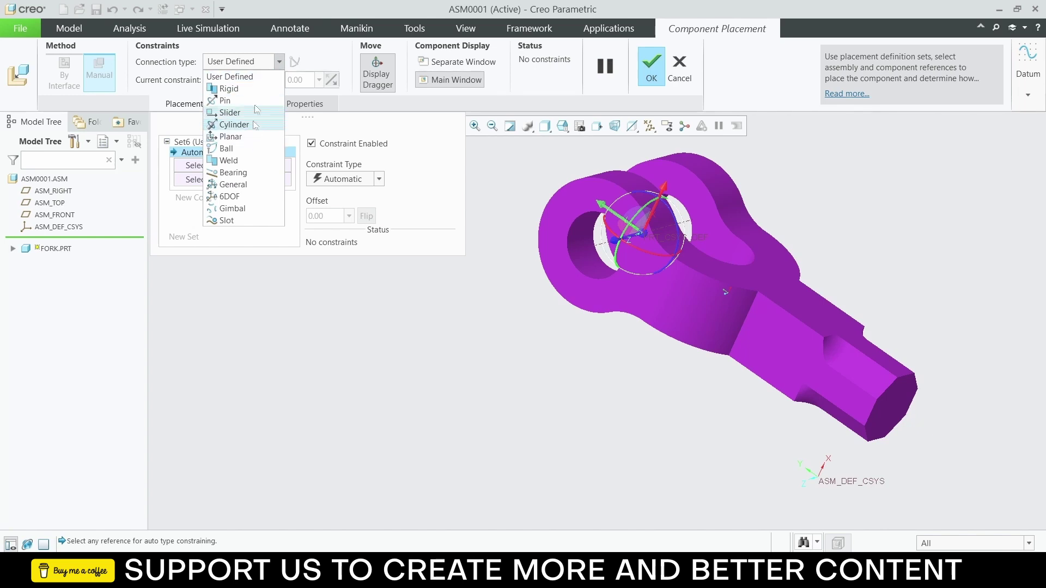
click(239, 76)
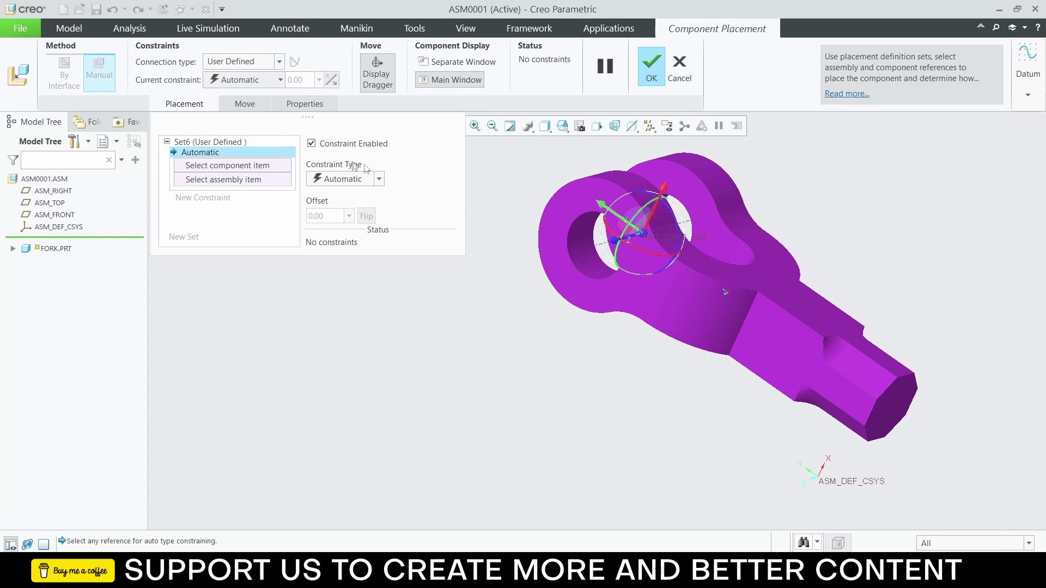
click(378, 180)
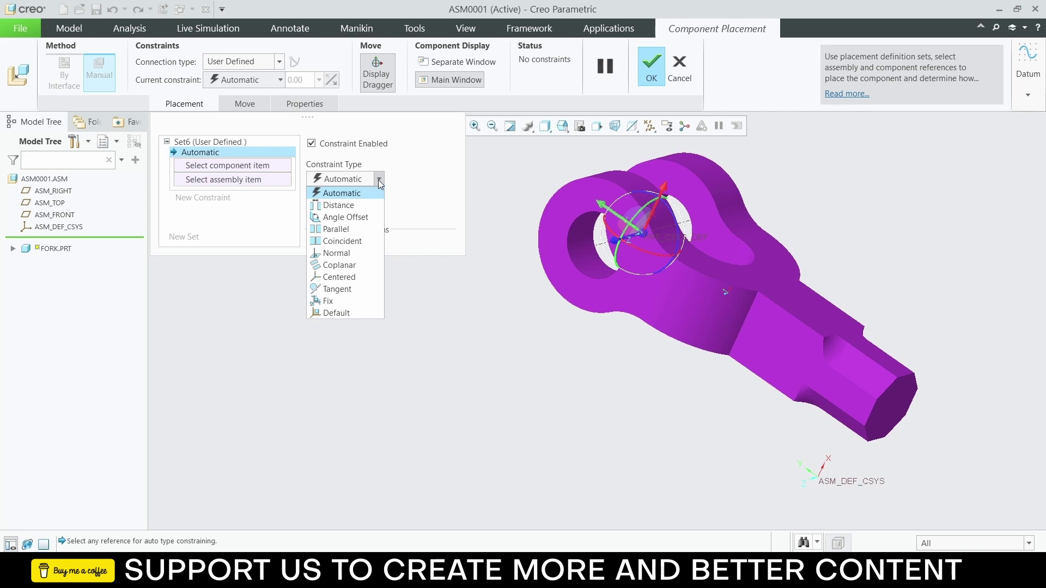
click(345, 313)
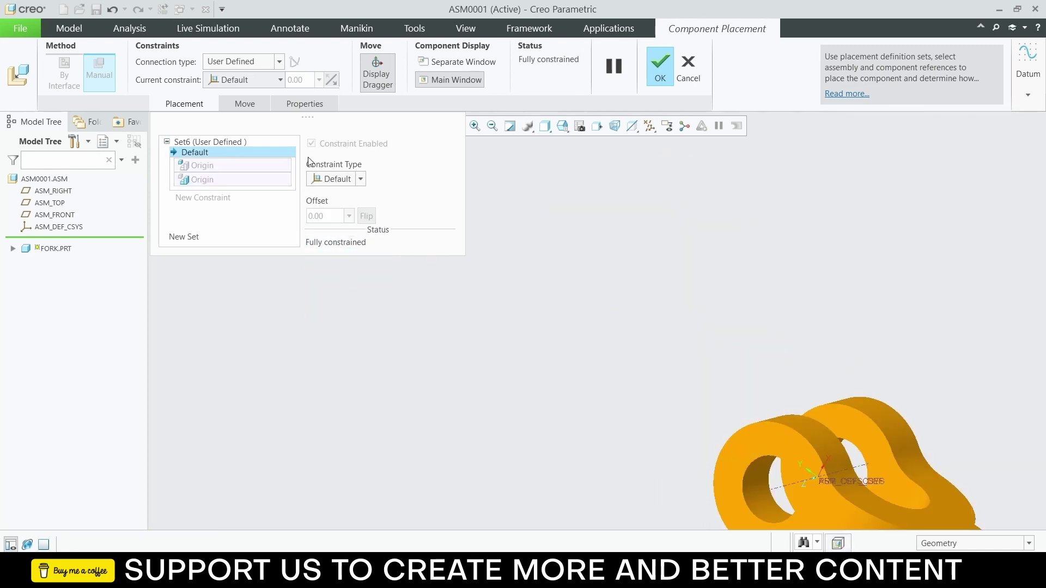
click(659, 73)
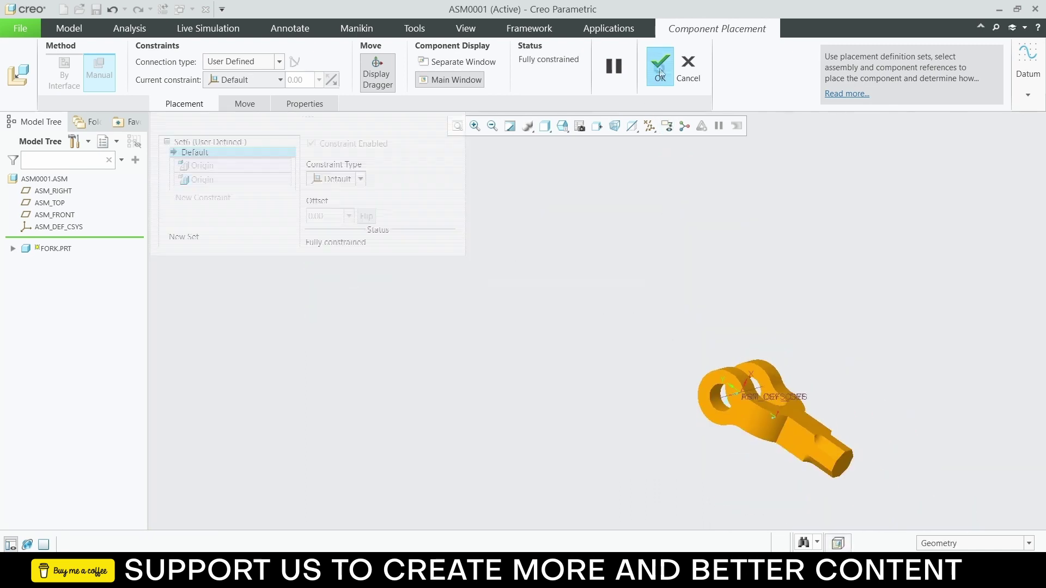
Step: Start Drag Components to test the joint's movement with the fork fixed at the assembly origin
mouse_move(810, 309)
middle_down()
mouse_move(808, 321)
mouse_move(789, 312)
middle_up()
scroll(789, 311, up, 3)
scroll(808, 260, down, 5)
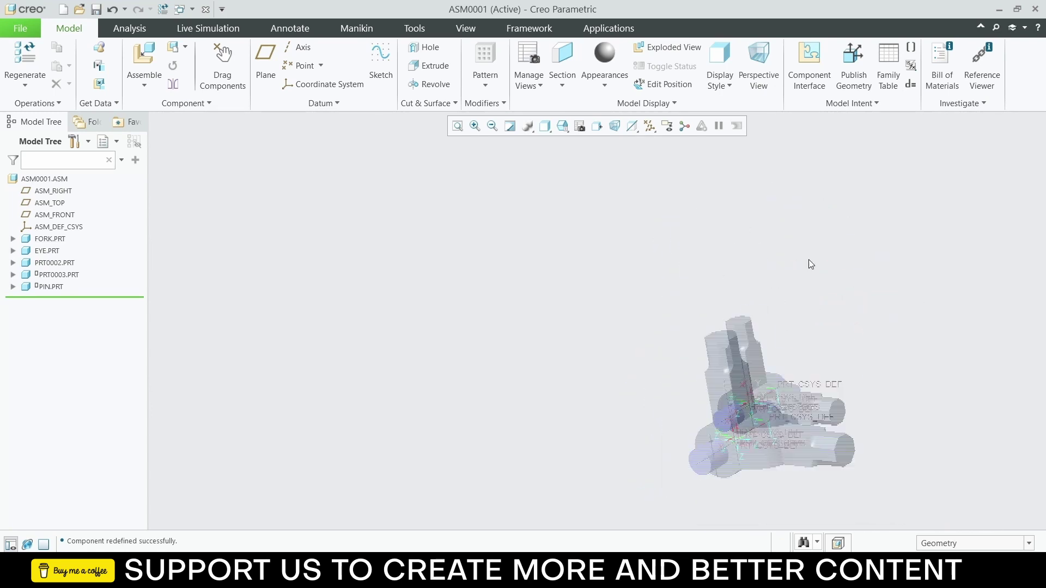
click(51, 287)
scroll(626, 391, up, 3)
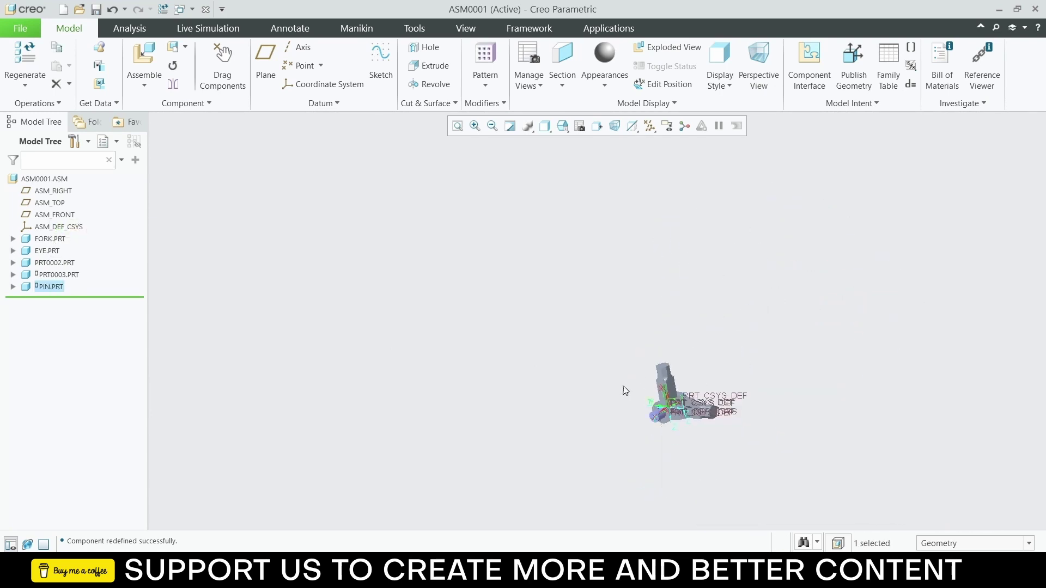
click(457, 126)
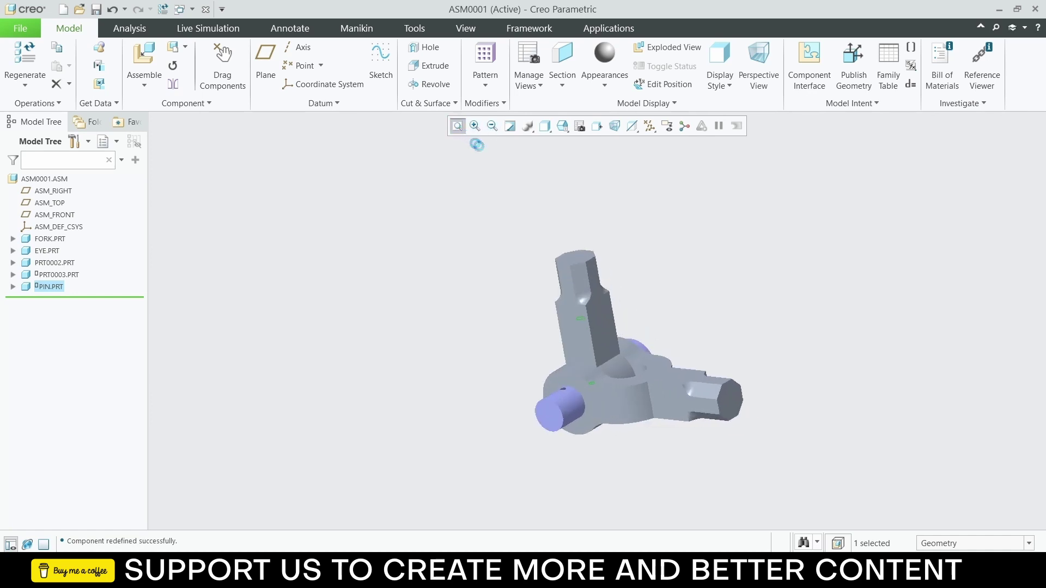
middle_drag(506, 331, 519, 252)
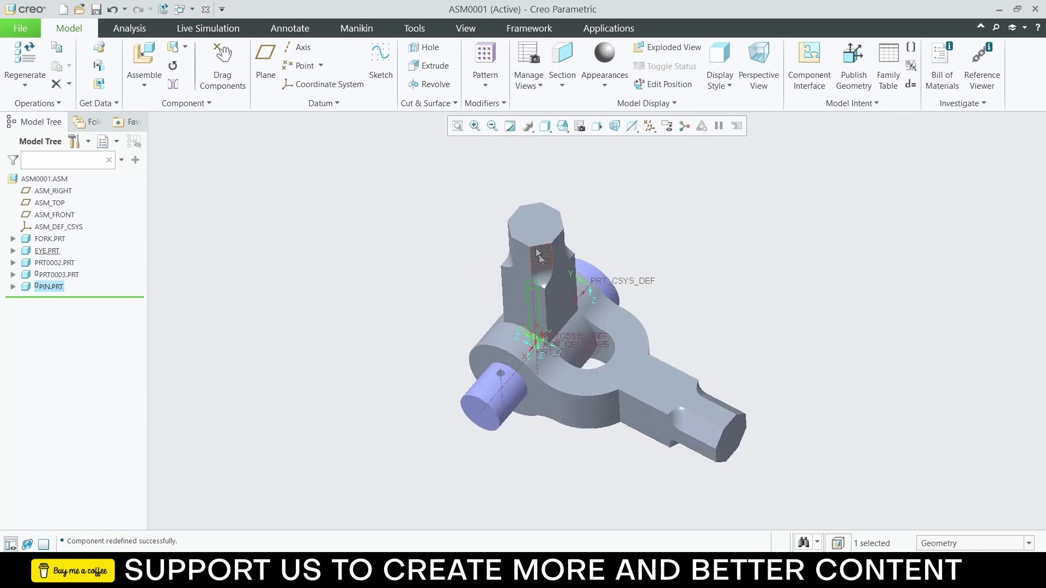
click(216, 56)
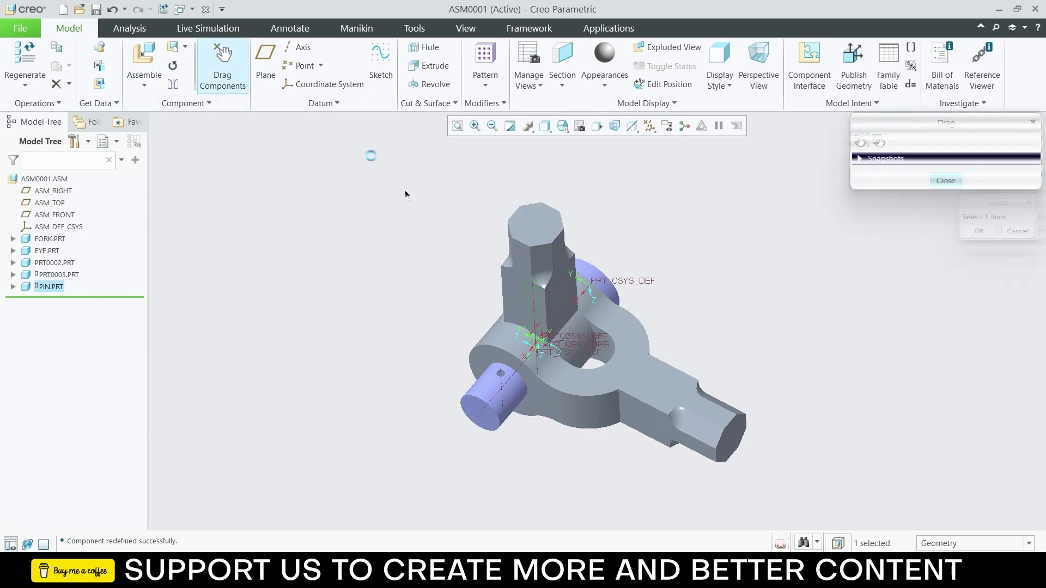